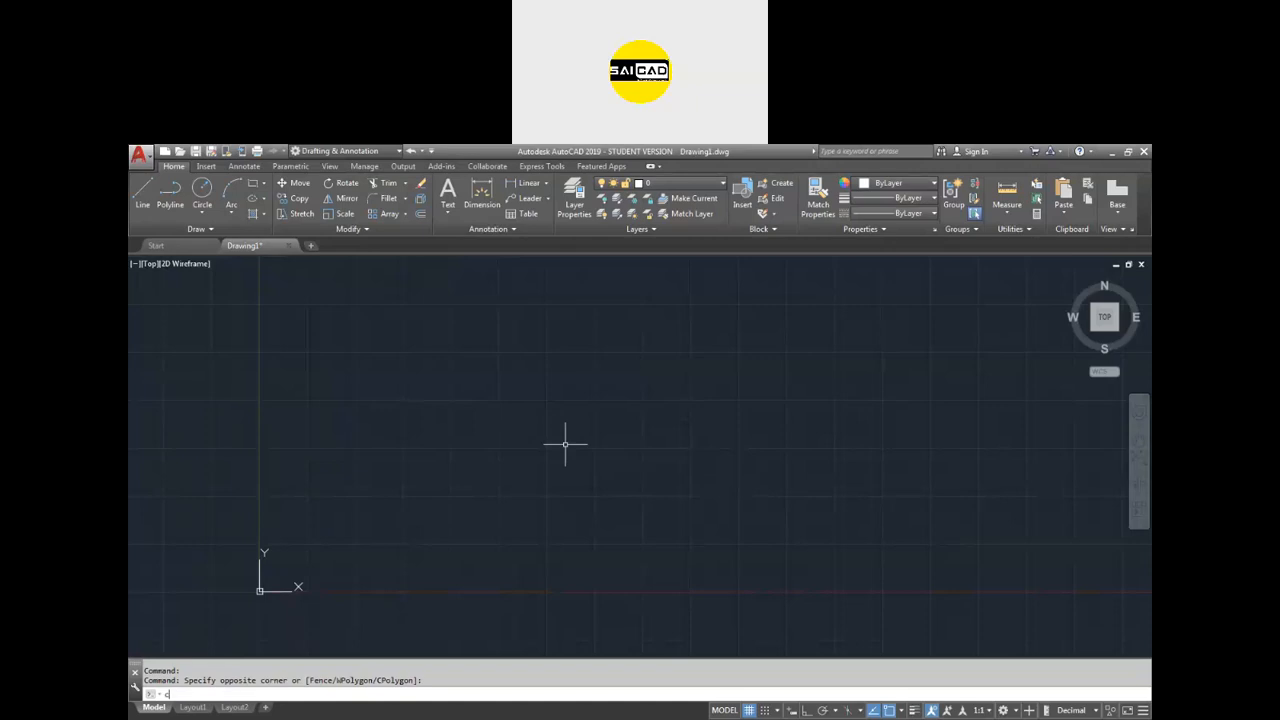
Draw a circle with radius 44 in the open drawing area.
{"action": "key", "text": "Return"}
{"action": "left_click", "coordinate": [455, 497]}
{"action": "scroll", "coordinate": [418, 548], "scroll_direction": "up", "scroll_amount": 5}
{"action": "scroll", "coordinate": [424, 540], "scroll_direction": "down", "scroll_amount": 5}
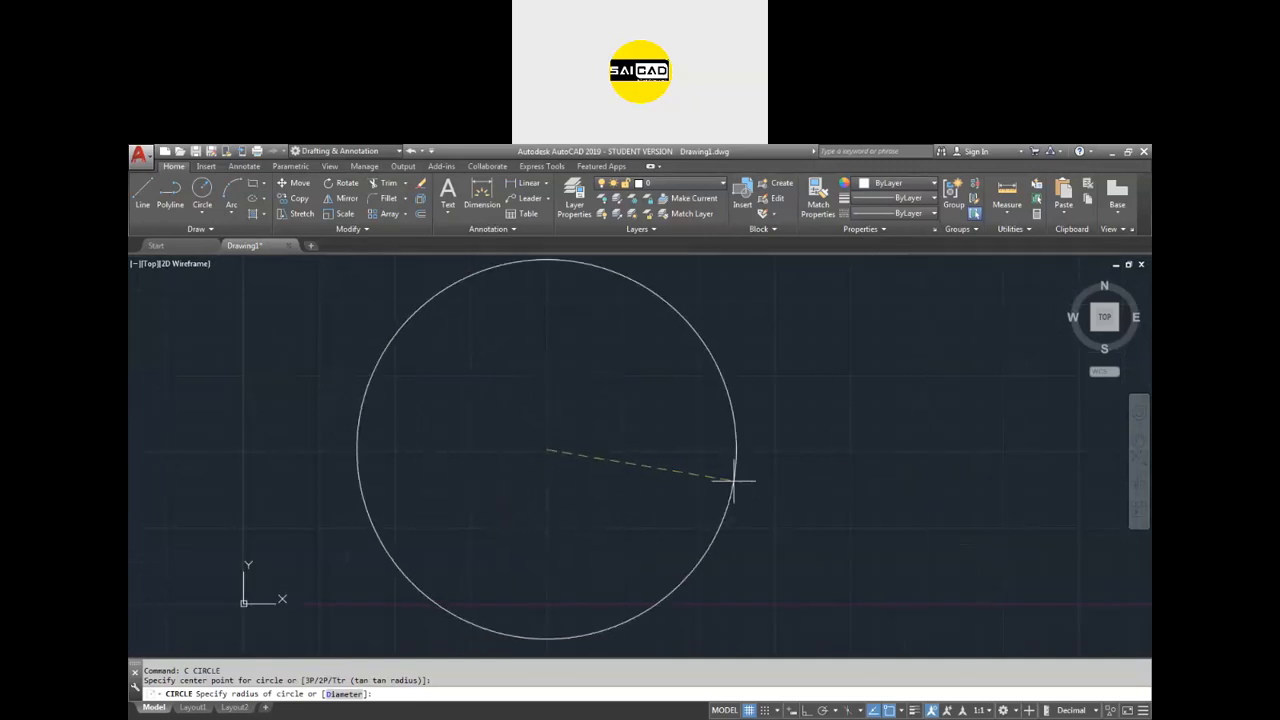
{"action": "type", "text": "44"}
{"action": "key", "text": "Return"}
{"action": "scroll", "coordinate": [573, 415], "scroll_direction": "up", "scroll_amount": 4}
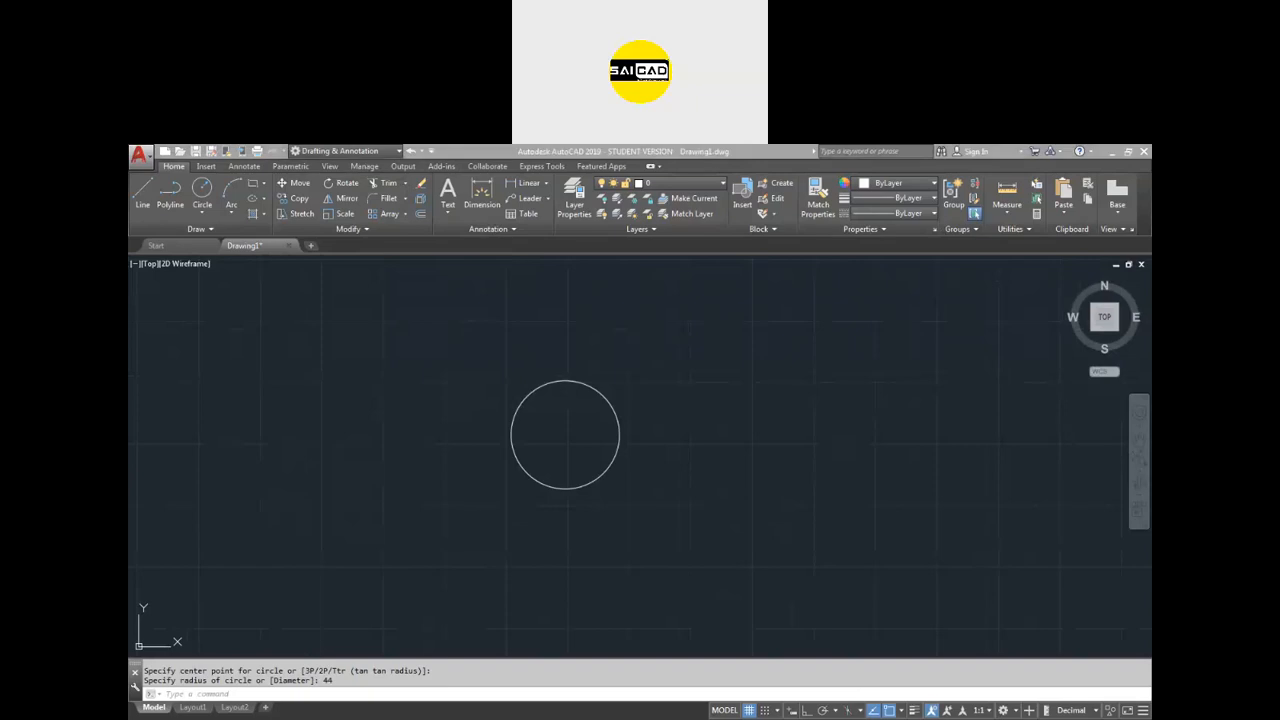
Draw a circle with radius 8 concentric with the large circle.
{"action": "scroll", "coordinate": [506, 380], "scroll_direction": "up", "scroll_amount": 6}
{"action": "scroll", "coordinate": [612, 398], "scroll_direction": "down", "scroll_amount": 4}
{"action": "type", "text": "c"}
{"action": "key", "text": "Return"}
{"action": "left_click", "coordinate": [671, 487]}
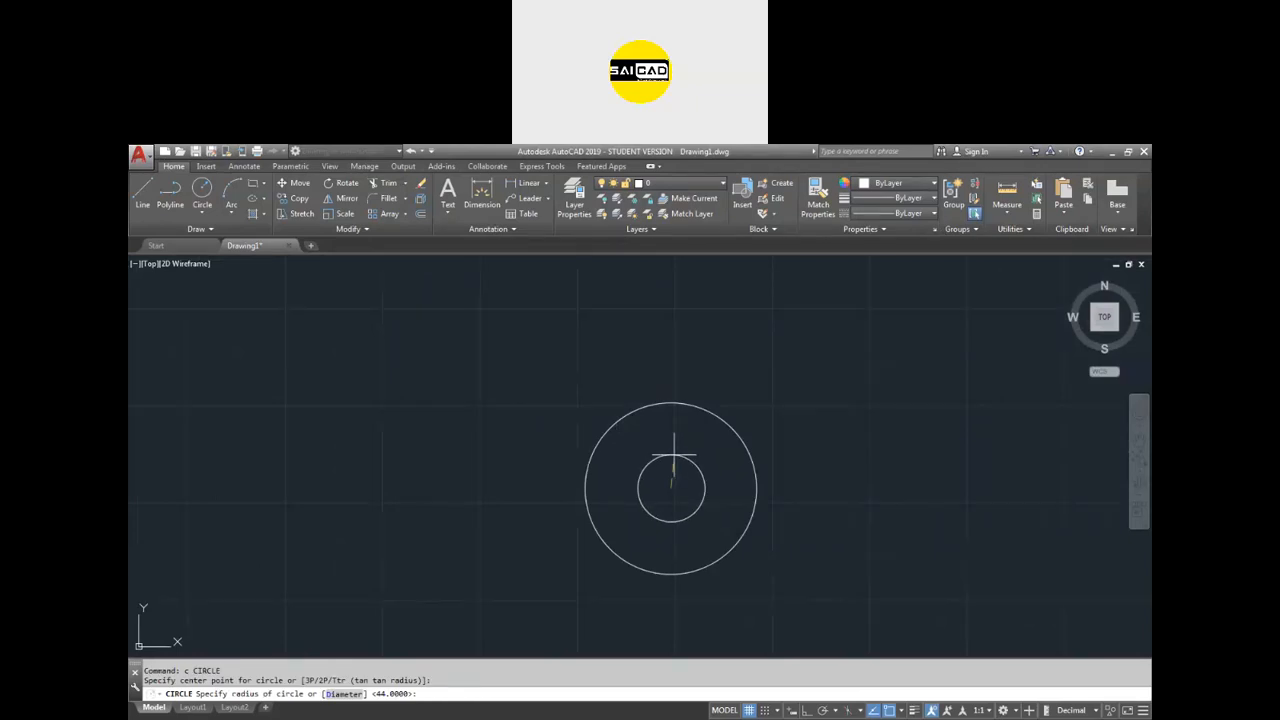
{"action": "type", "text": "8"}
{"action": "key", "text": "Return"}
Turn on Ortho and move the small circle 52 units horizontally to the left from the large circle's centre.
{"action": "left_click", "coordinate": [692, 474]}
{"action": "left_click", "coordinate": [647, 515]}
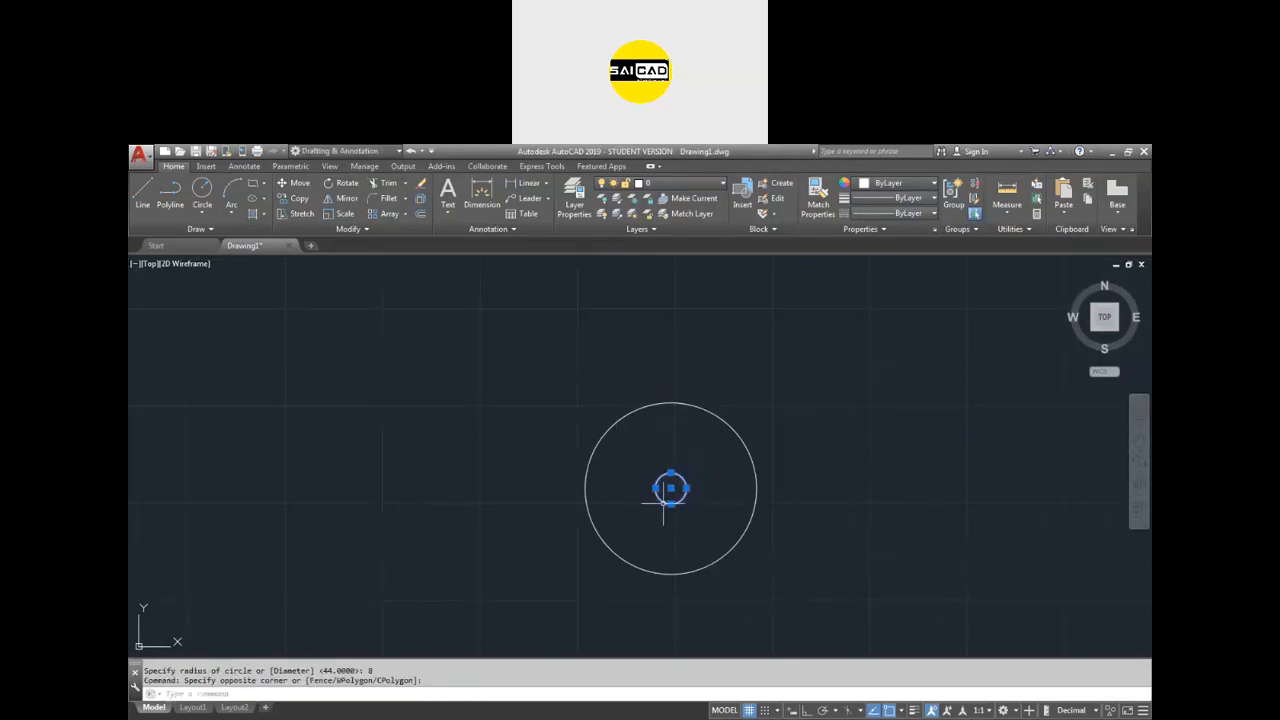
{"action": "left_click", "coordinate": [671, 488]}
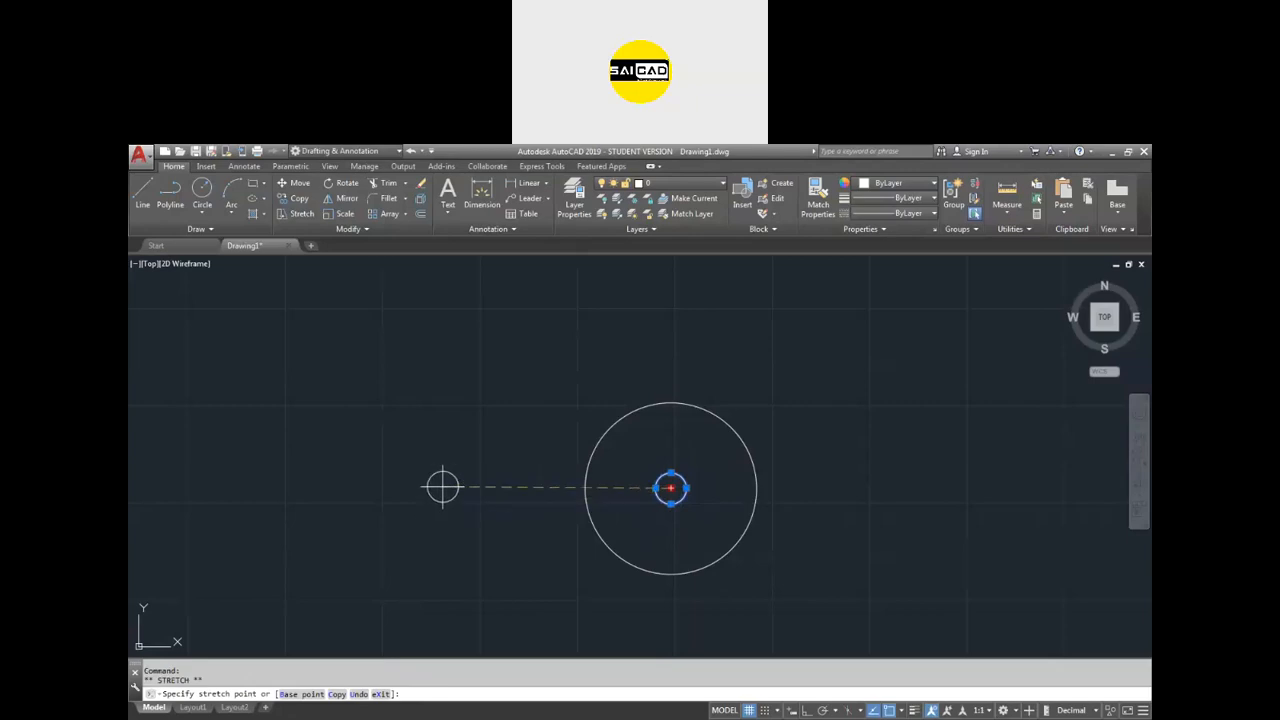
{"action": "key", "text": "F8"}
{"action": "type", "text": "52"}
{"action": "key", "text": "Return"}
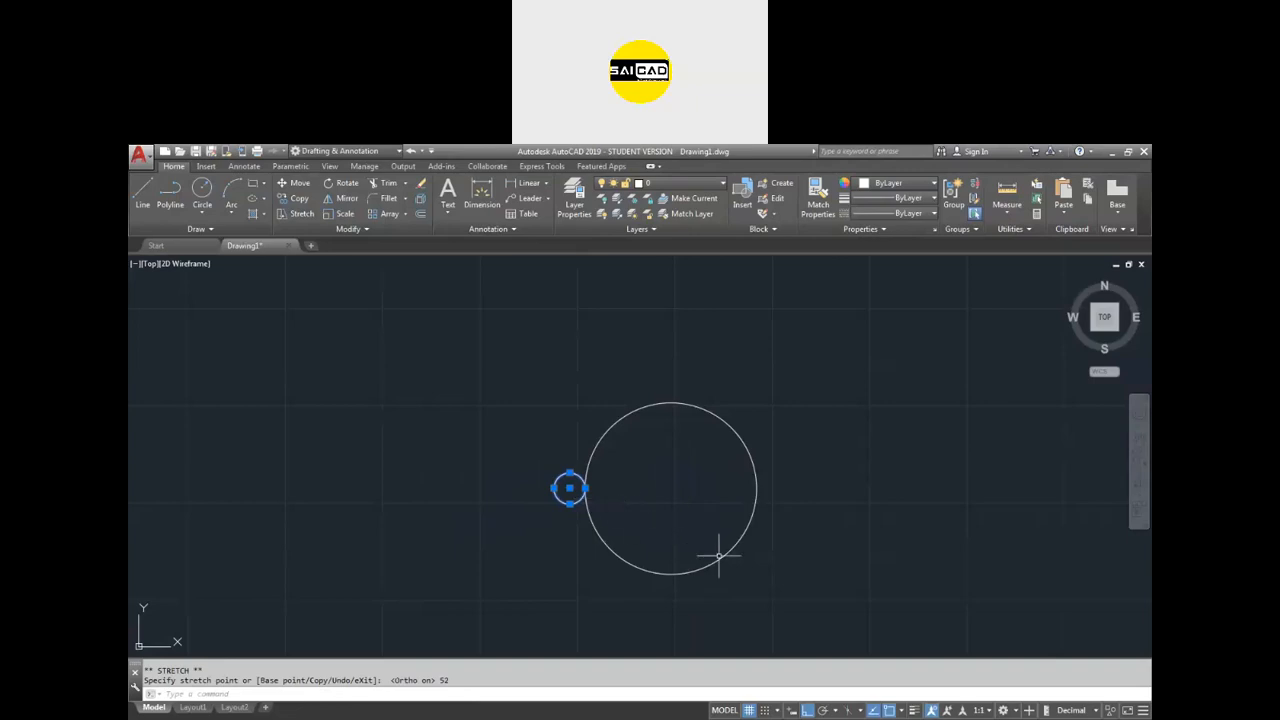
{"action": "type", "text": "c"}
{"action": "key", "text": "Return"}
{"action": "key", "text": "Escape"}
Copy the small circle 104 units horizontally to the right, using its centre as base point.
{"action": "type", "text": "co"}
{"action": "key", "text": "Return"}
{"action": "left_click", "coordinate": [556, 497]}
{"action": "key", "text": "Return"}
{"action": "left_click", "coordinate": [569, 488]}
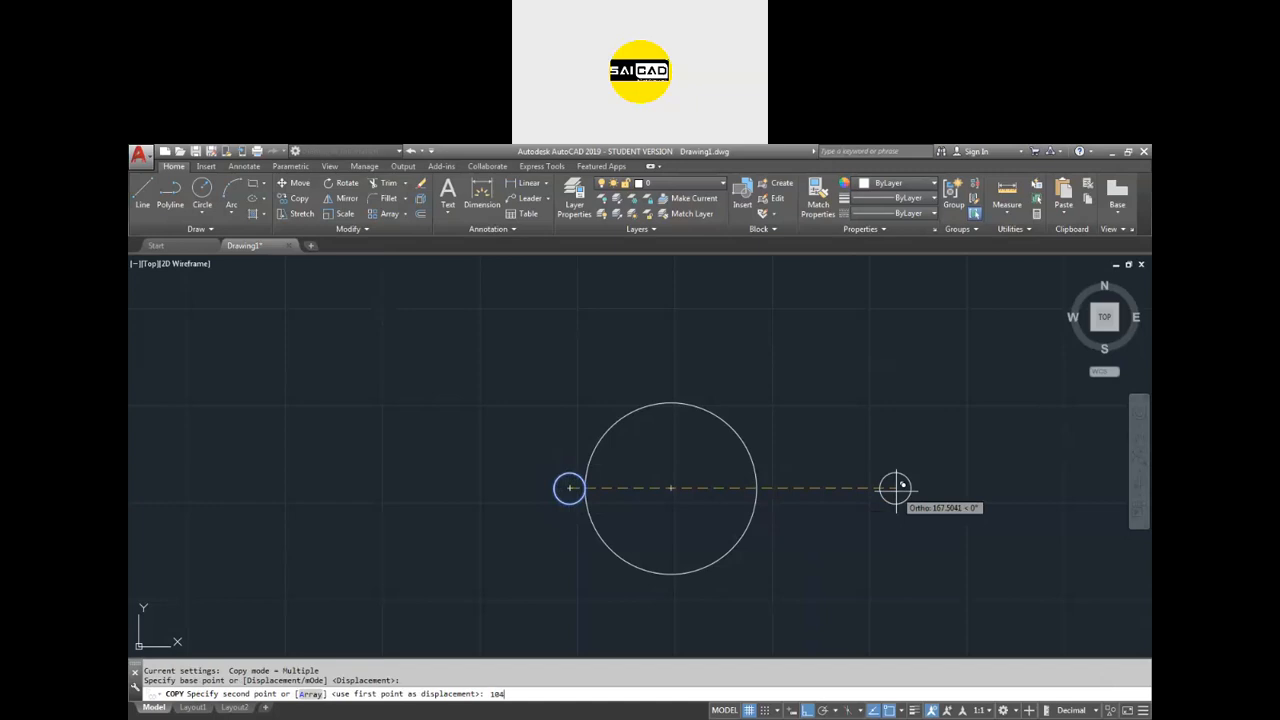
{"action": "type", "text": "104"}
{"action": "key", "text": "Return"}
{"action": "key", "text": "Return"}
{"action": "key", "text": "Escape"}
Draw a line tangent to the left small circle and the large circle along their upper side.
{"action": "type", "text": "l"}
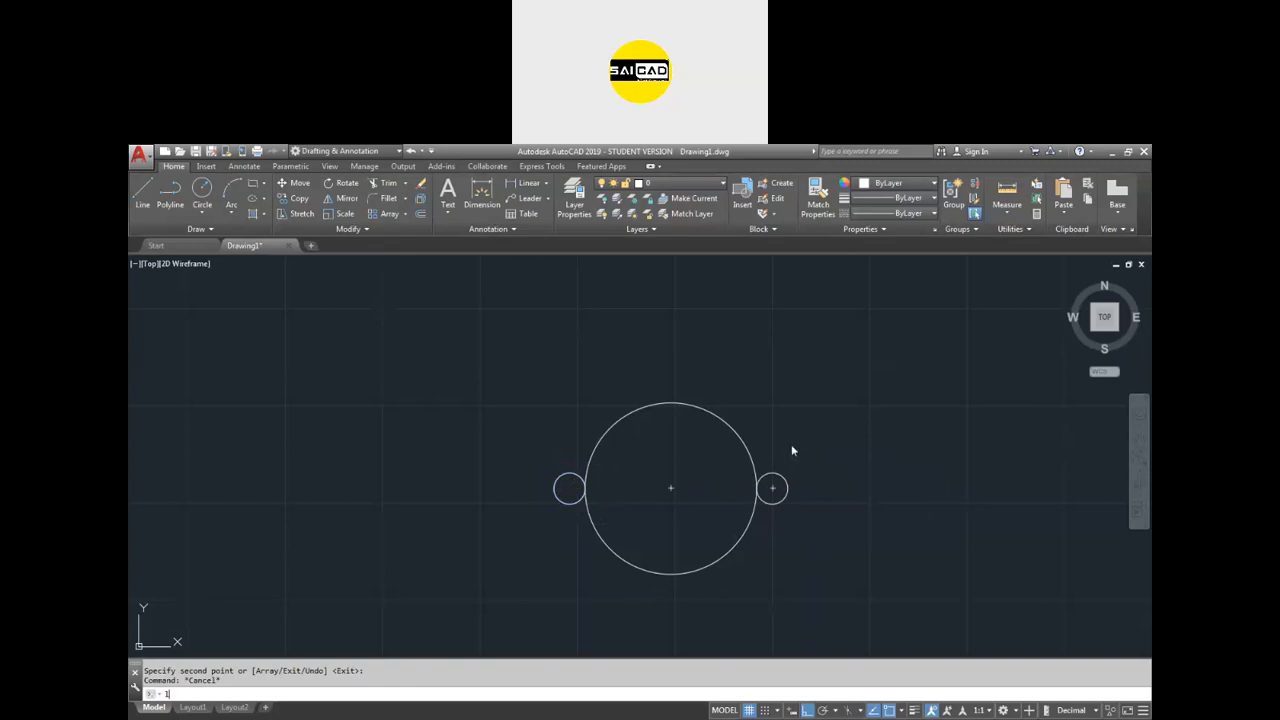
{"action": "key", "text": "Return"}
{"action": "right_click", "coordinate": [791, 449], "text": "shift"}
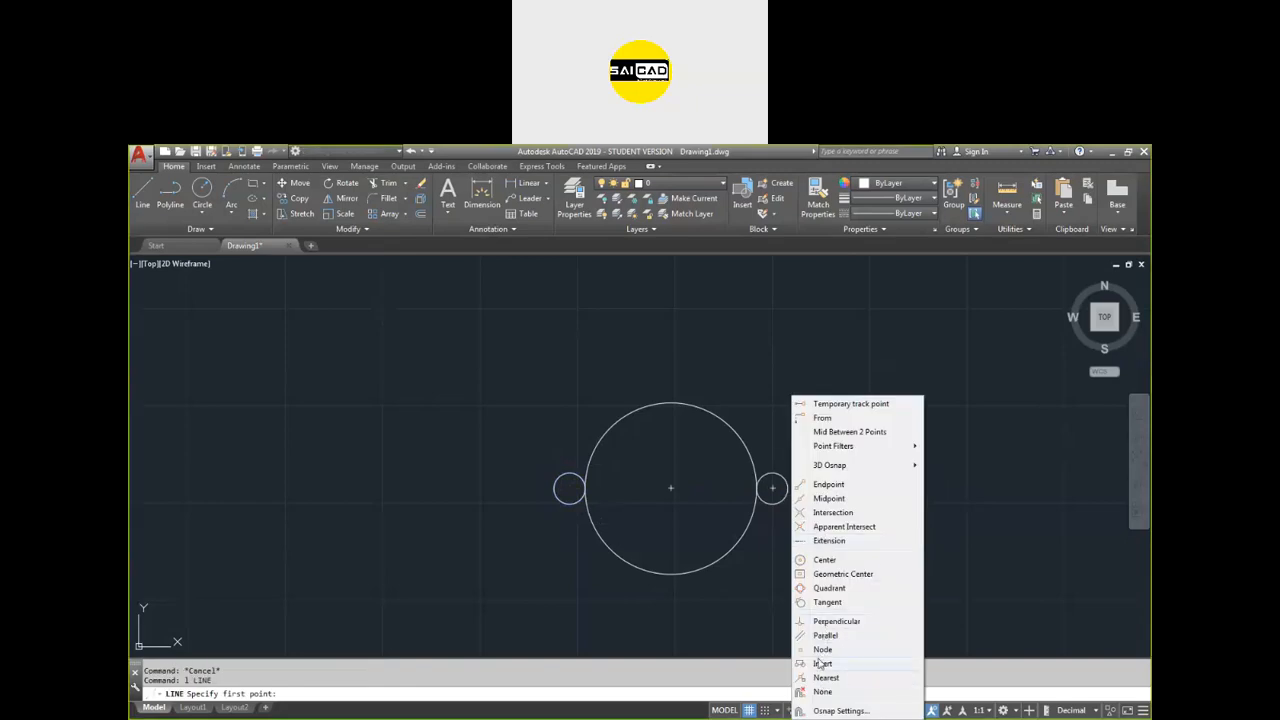
{"action": "left_click", "coordinate": [827, 602]}
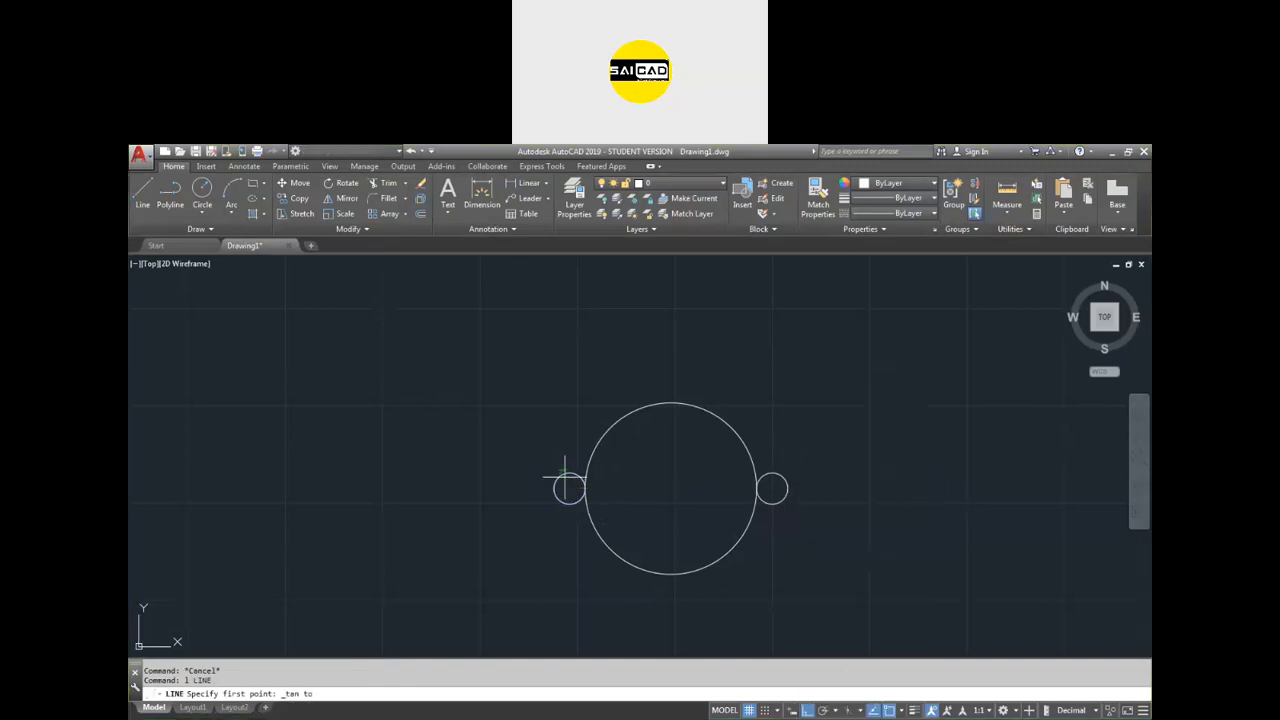
{"action": "left_click", "coordinate": [562, 482]}
{"action": "right_click", "coordinate": [590, 400], "text": "shift"}
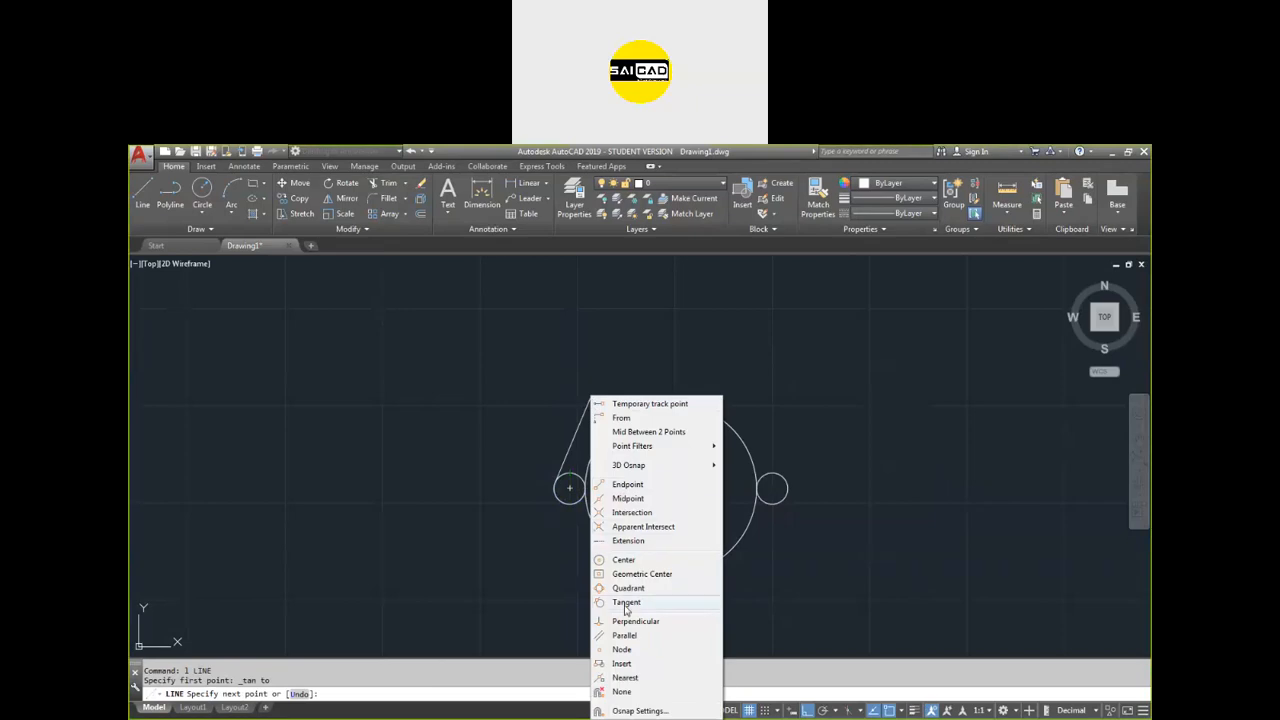
{"action": "left_click", "coordinate": [626, 602]}
{"action": "left_click", "coordinate": [608, 426]}
{"action": "key", "text": "Return"}
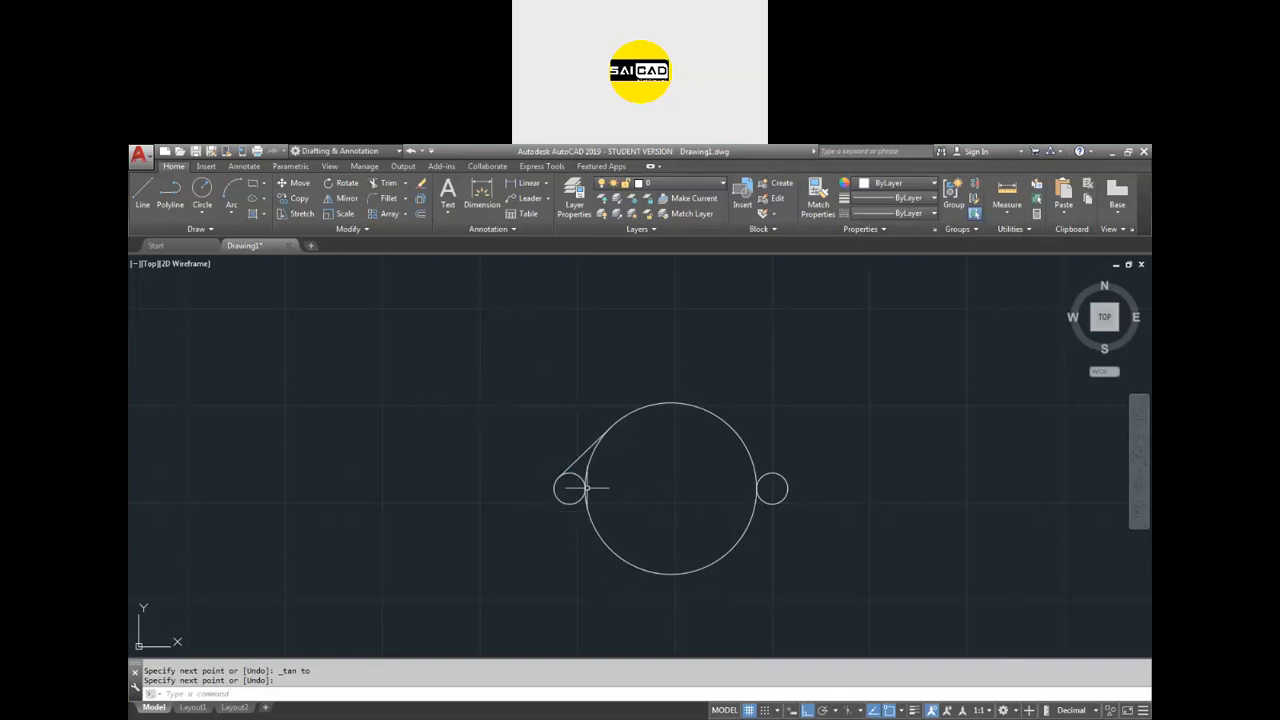
{"action": "key", "text": "Return"}
Mirror the tangent line about the large circle's vertical centreline, keeping the original.
{"action": "scroll", "coordinate": [572, 460], "scroll_direction": "up", "scroll_amount": 3}
{"action": "left_click", "coordinate": [588, 456]}
{"action": "left_click", "coordinate": [541, 407]}
{"action": "type", "text": "mi"}
{"action": "key", "text": "Return"}
{"action": "scroll", "coordinate": [759, 388], "scroll_direction": "down", "scroll_amount": 3}
{"action": "left_click", "coordinate": [783, 349]}
{"action": "left_click", "coordinate": [783, 433]}
{"action": "key", "text": "Return"}
Mirror both upper tangent lines about the horizontal line through the small circles' centres, keeping the originals.
{"action": "left_click", "coordinate": [872, 393]}
{"action": "left_click", "coordinate": [868, 402]}
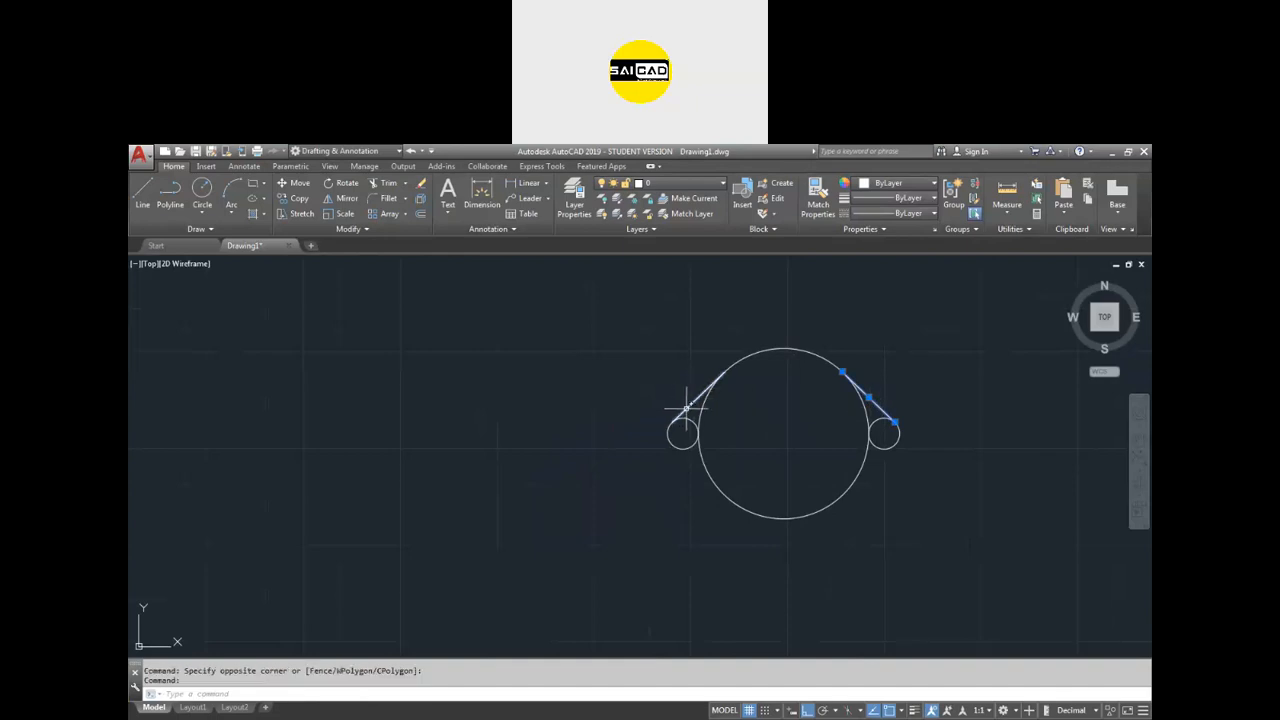
{"action": "left_click", "coordinate": [686, 408]}
{"action": "type", "text": "mi"}
{"action": "key", "text": "Return"}
{"action": "left_click", "coordinate": [682, 433]}
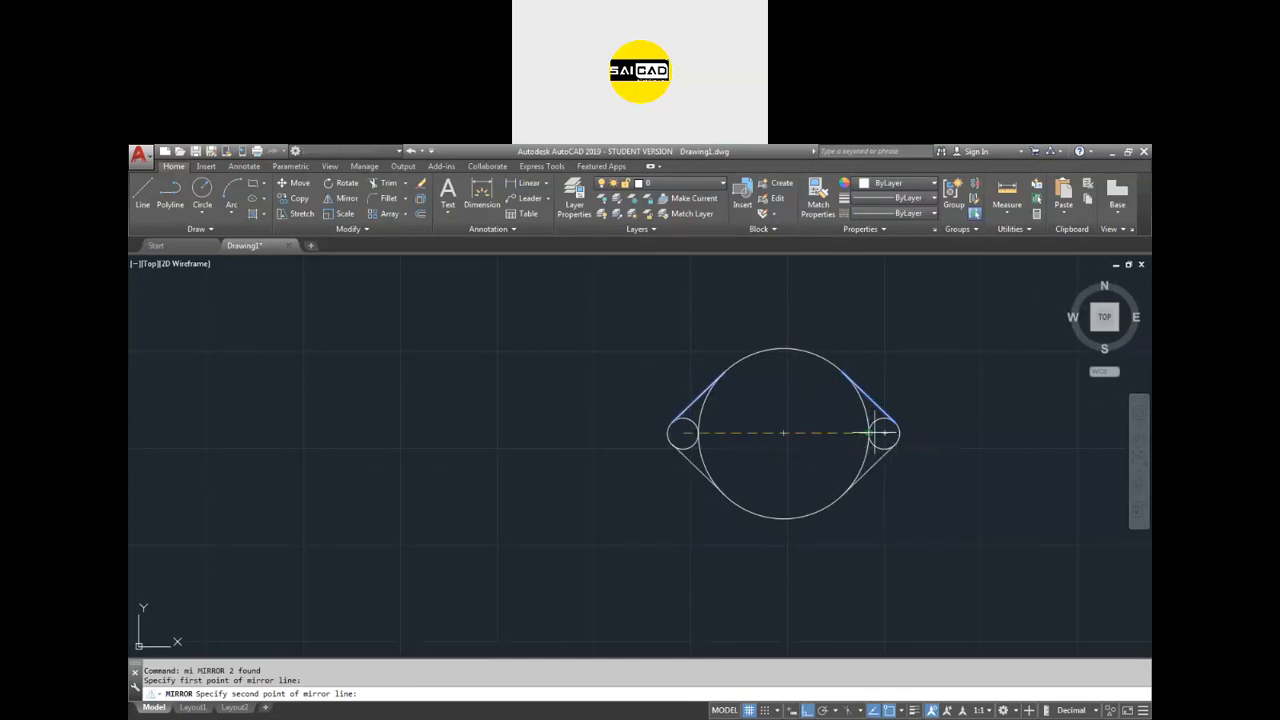
{"action": "left_click", "coordinate": [884, 433]}
{"action": "key", "text": "Escape"}
Trim the inner arcs of the three circles between the tangent lines, leaving only the closed outer outline.
{"action": "scroll", "coordinate": [886, 440], "scroll_direction": "up", "scroll_amount": 3}
{"action": "scroll", "coordinate": [886, 440], "scroll_direction": "down", "scroll_amount": 2}
{"action": "type", "text": "tr"}
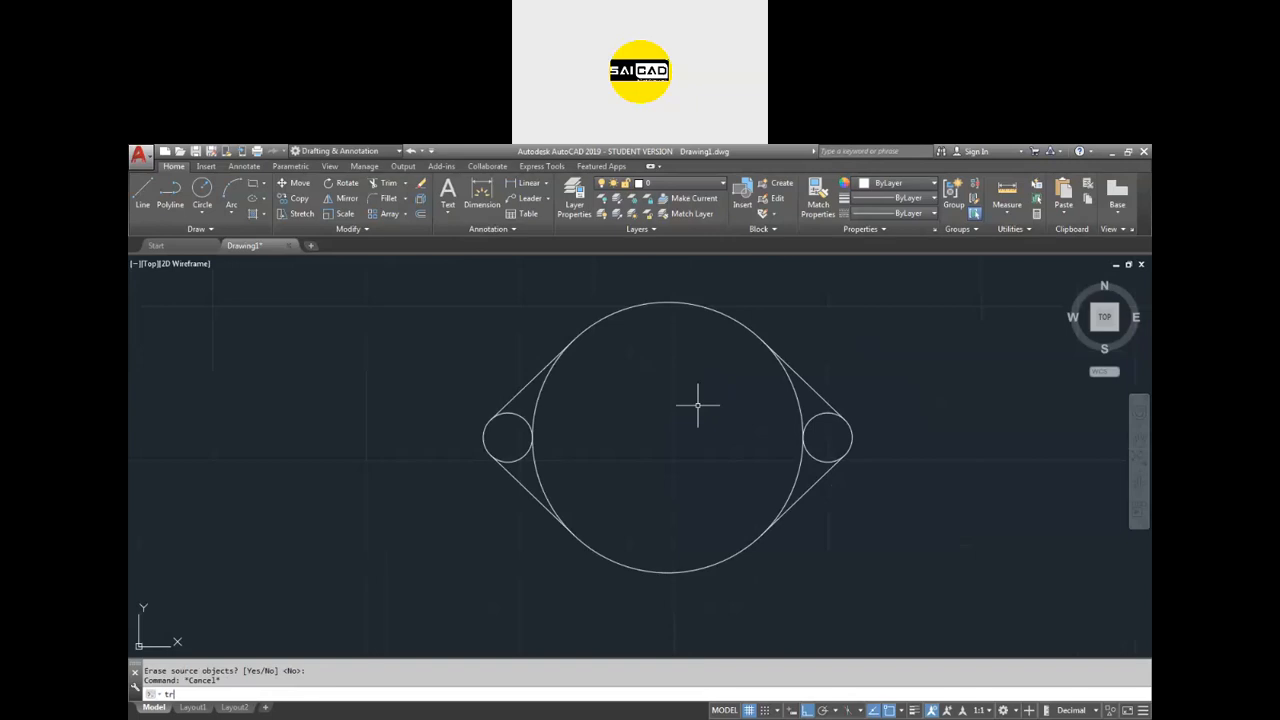
{"action": "key", "text": "Return"}
{"action": "left_click", "coordinate": [540, 396]}
{"action": "left_click", "coordinate": [532, 418]}
{"action": "left_click", "coordinate": [522, 435]}
{"action": "left_click", "coordinate": [566, 430]}
{"action": "left_click", "coordinate": [529, 463]}
{"action": "left_click", "coordinate": [811, 430]}
{"action": "left_click", "coordinate": [774, 453]}
{"action": "key", "text": "Escape"}
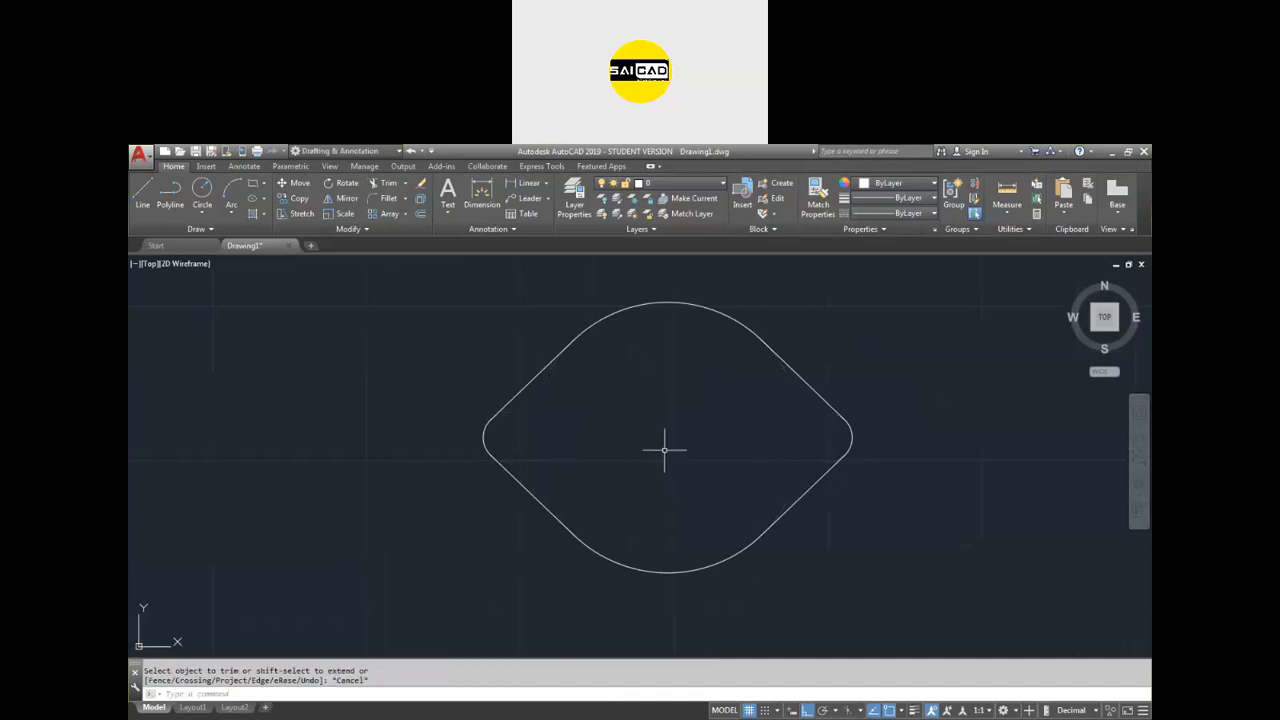
Join all lines and arcs of the outline into one polyline and select it.
{"action": "left_click", "coordinate": [903, 333]}
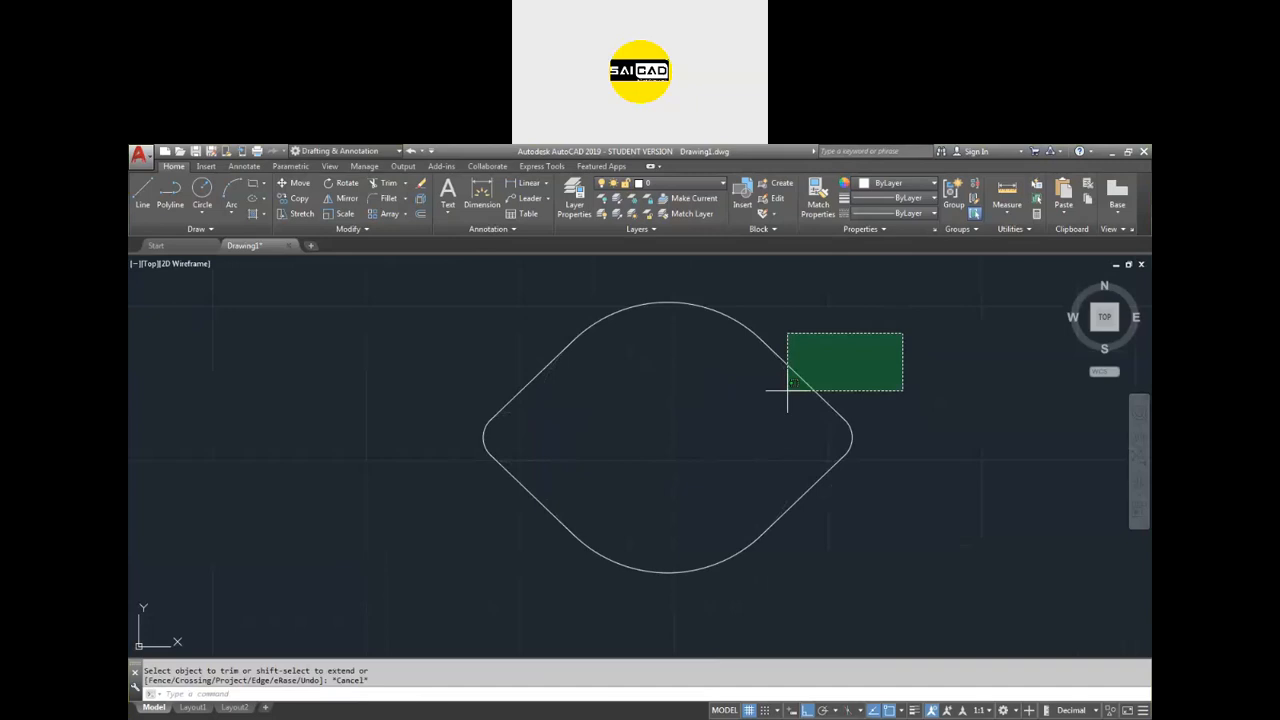
{"action": "left_click", "coordinate": [414, 588]}
{"action": "type", "text": "j"}
{"action": "key", "text": "Return"}
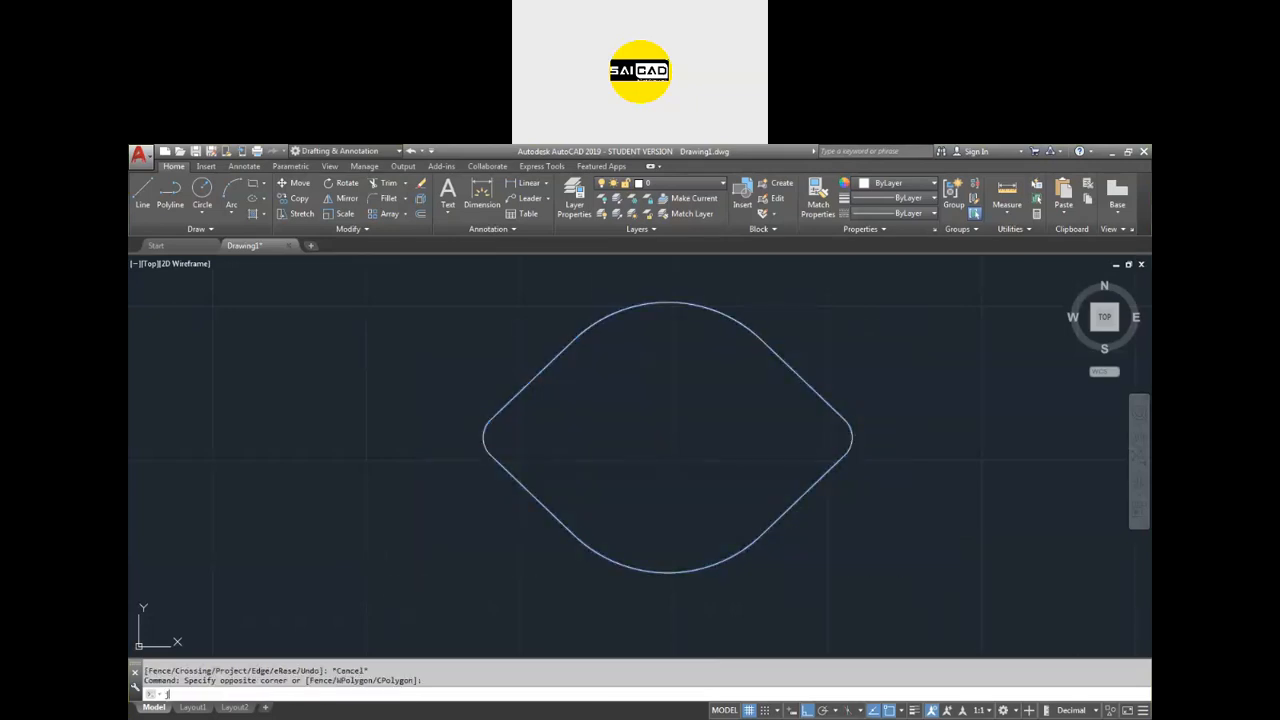
{"action": "left_click", "coordinate": [592, 517]}
{"action": "left_click", "coordinate": [530, 597]}
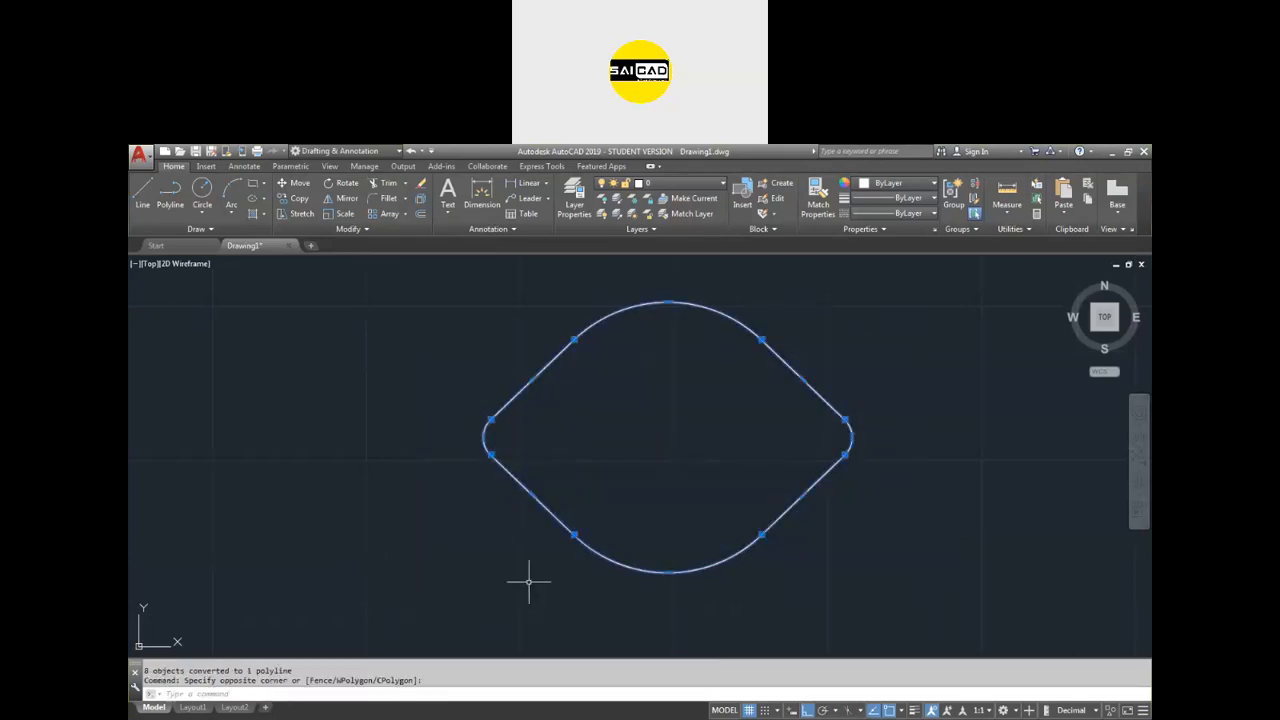
Check the wall width in the assignment PDF in Adobe Acrobat Reader, return to AutoCAD and offset the joined outline 20 outward.
{"action": "key", "text": "alt+Tab"}
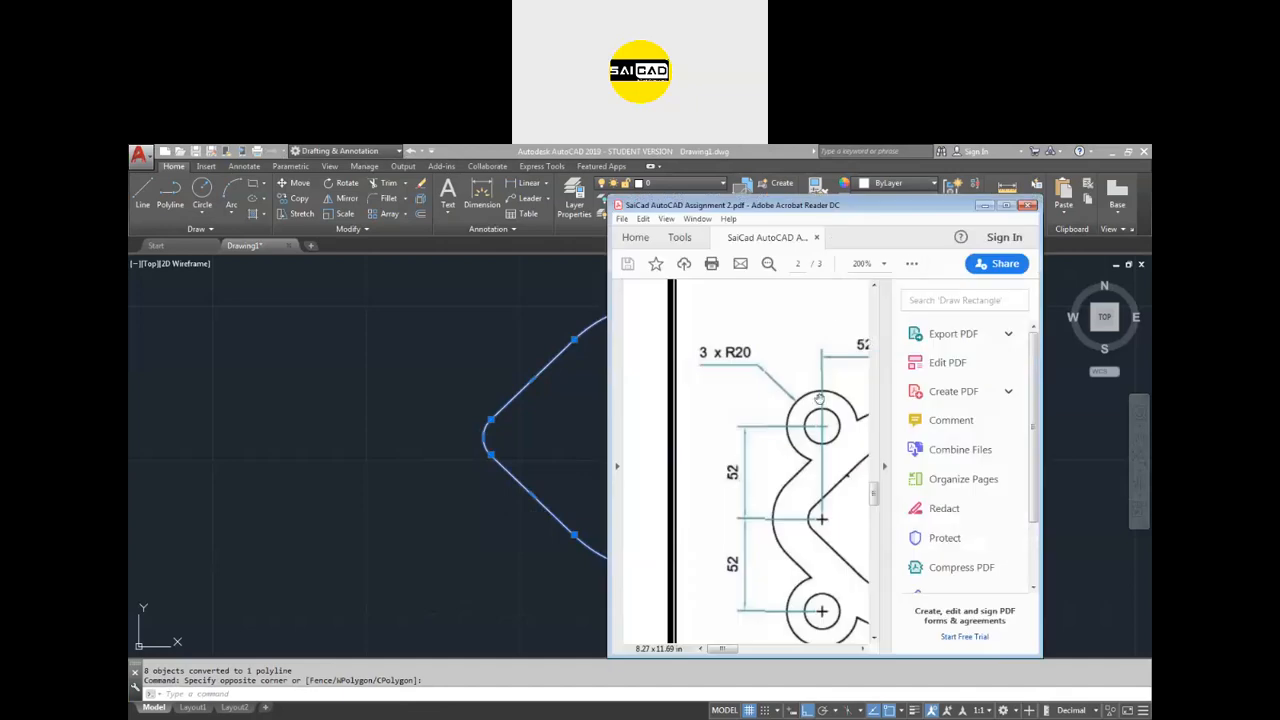
{"action": "left_click", "coordinate": [884, 466]}
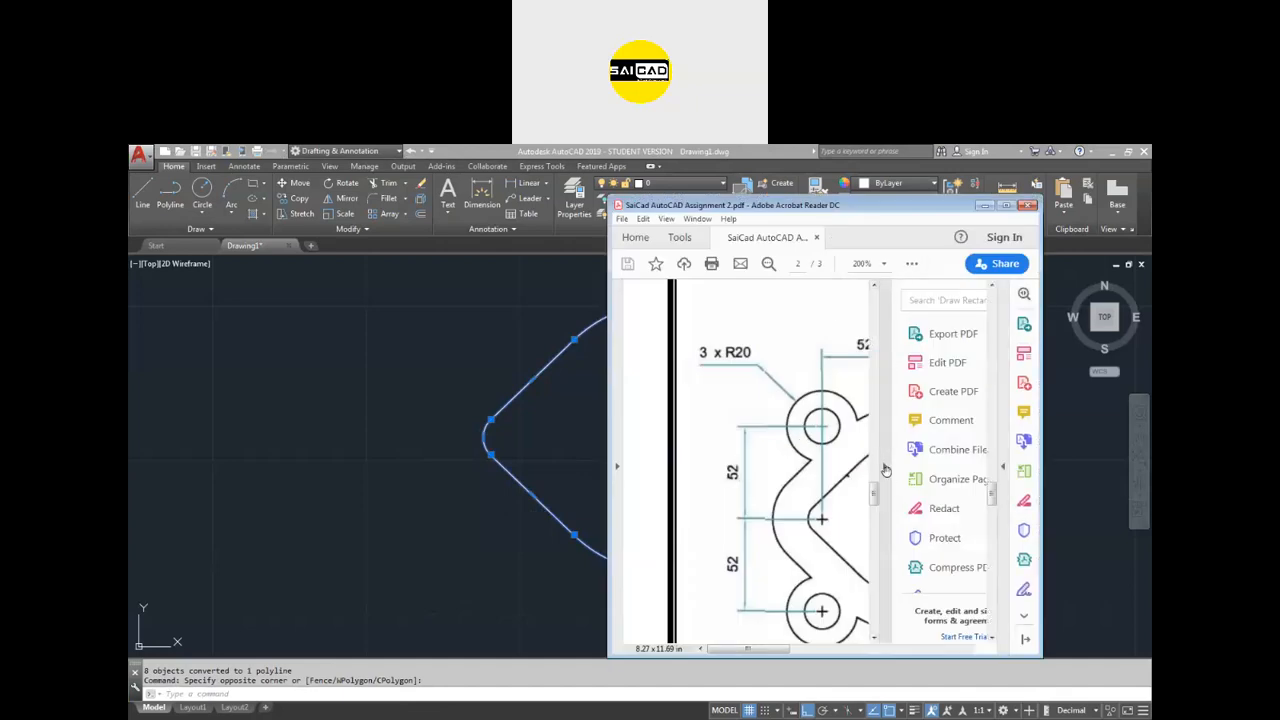
{"action": "left_click_drag", "start_coordinate": [874, 467], "coordinate": [784, 440]}
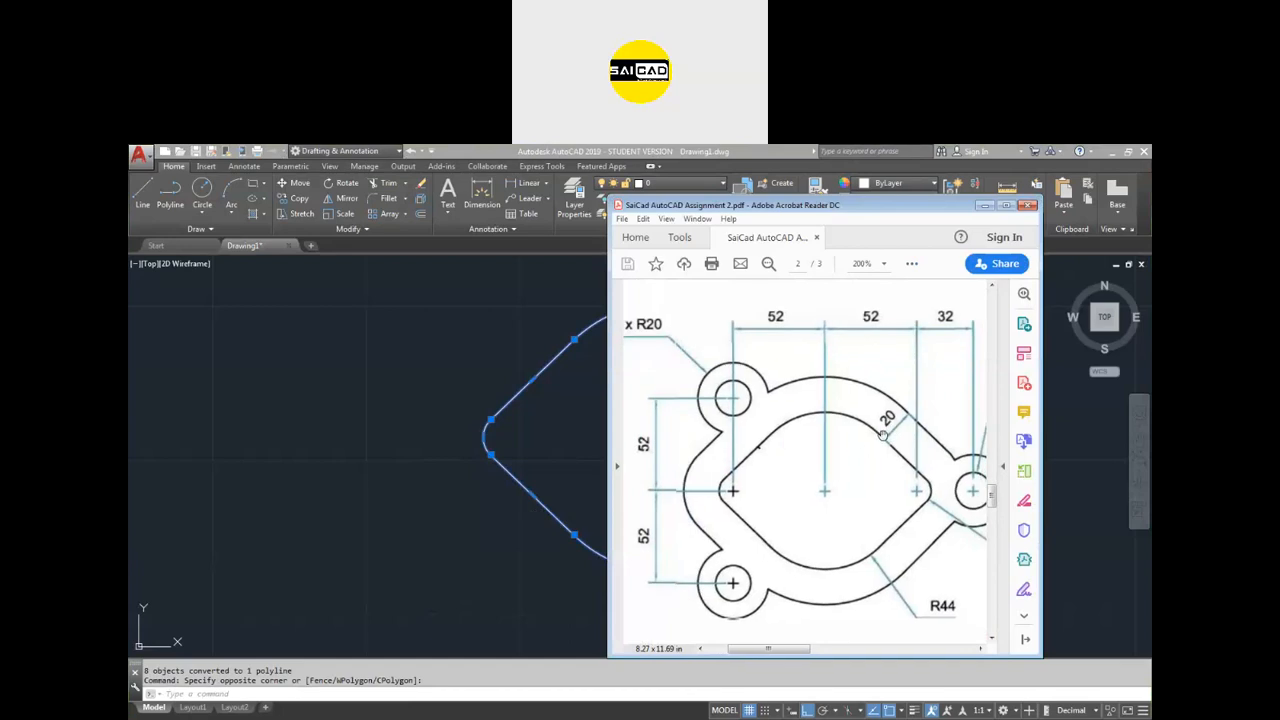
{"action": "left_click", "coordinate": [477, 469]}
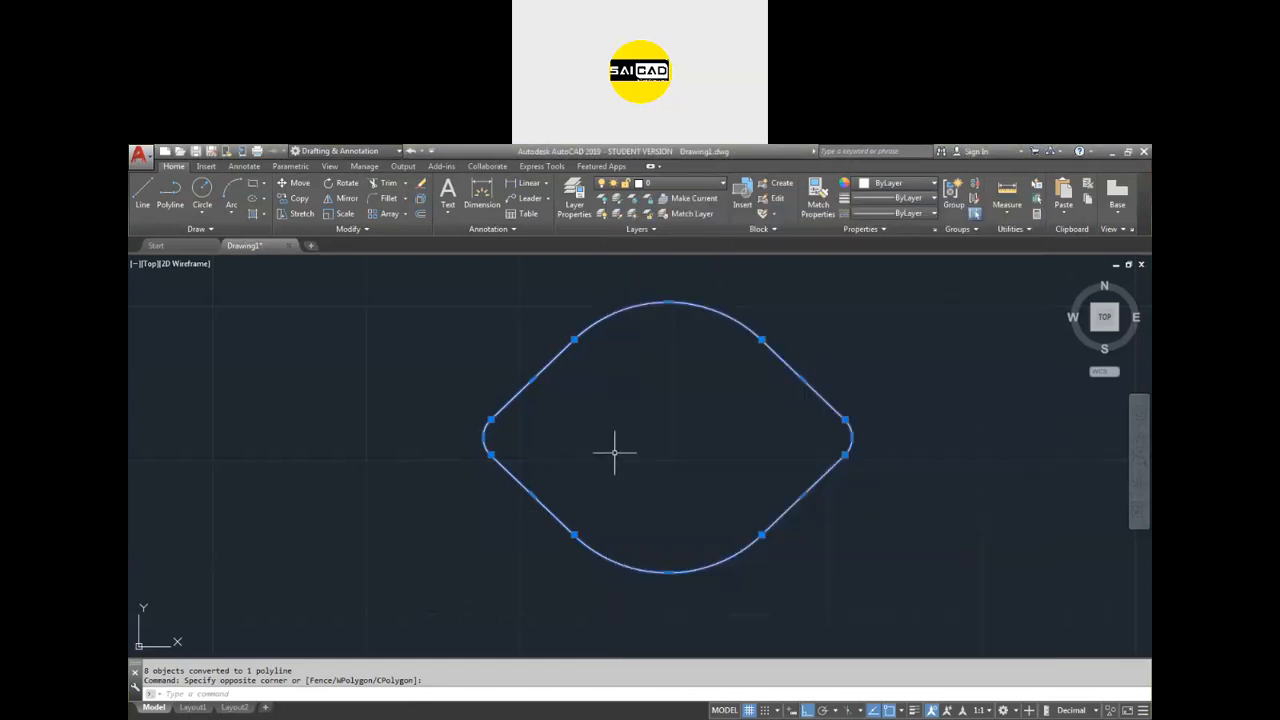
{"action": "type", "text": "o"}
{"action": "key", "text": "Return"}
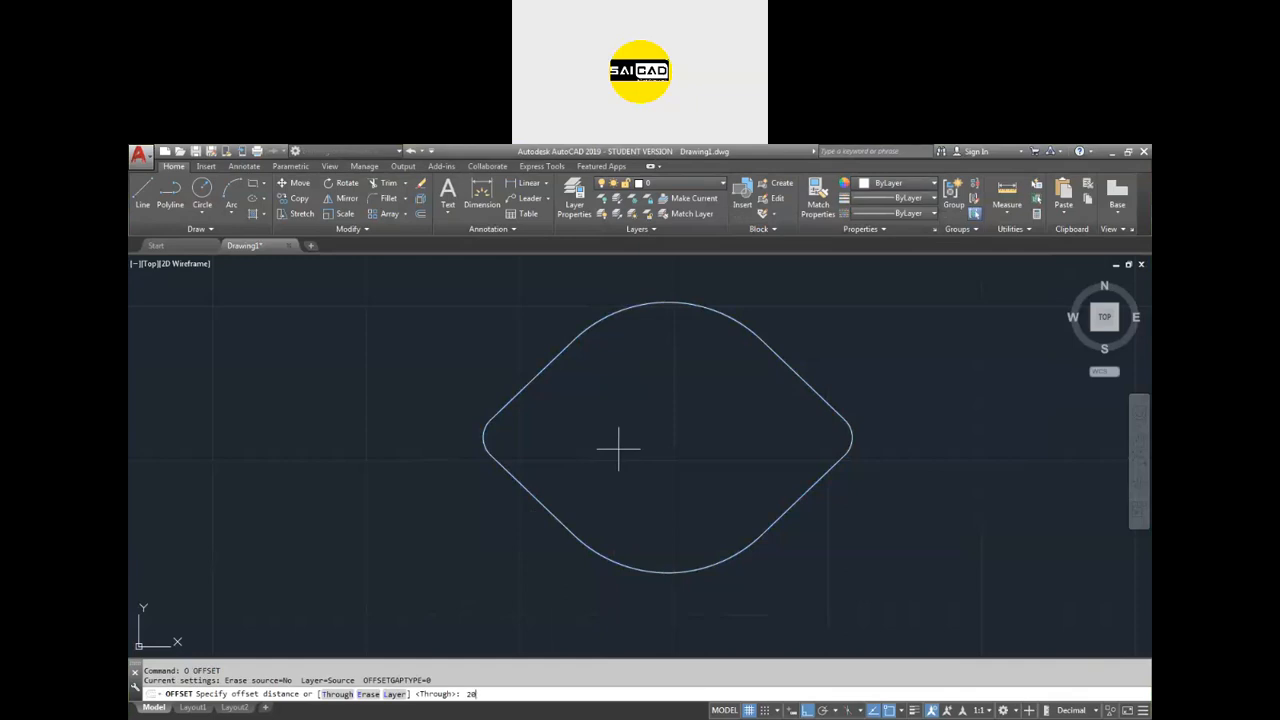
{"action": "key", "text": "Return"}
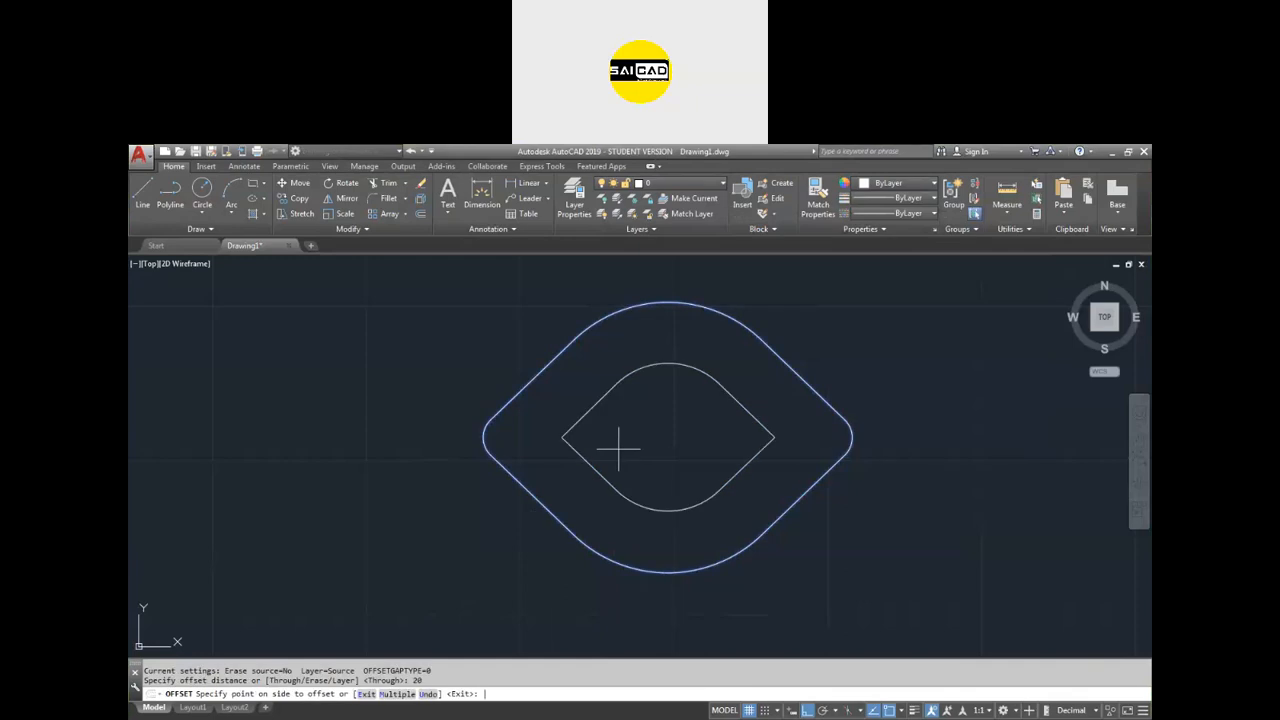
{"action": "left_click", "coordinate": [614, 326]}
{"action": "scroll", "coordinate": [400, 560], "scroll_direction": "down", "scroll_amount": 1}
{"action": "scroll", "coordinate": [600, 480], "scroll_direction": "up", "scroll_amount": 2}
{"action": "scroll", "coordinate": [524, 517], "scroll_direction": "down", "scroll_amount": 2}
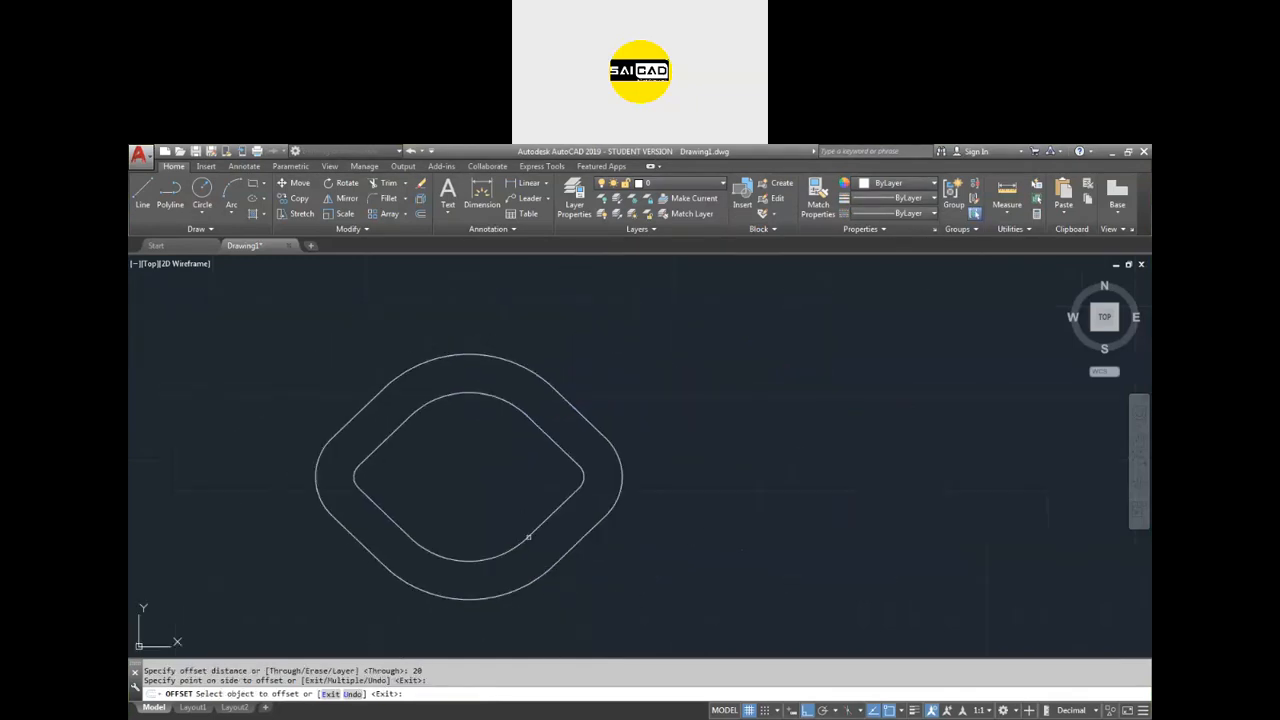
{"action": "key", "text": "Escape"}
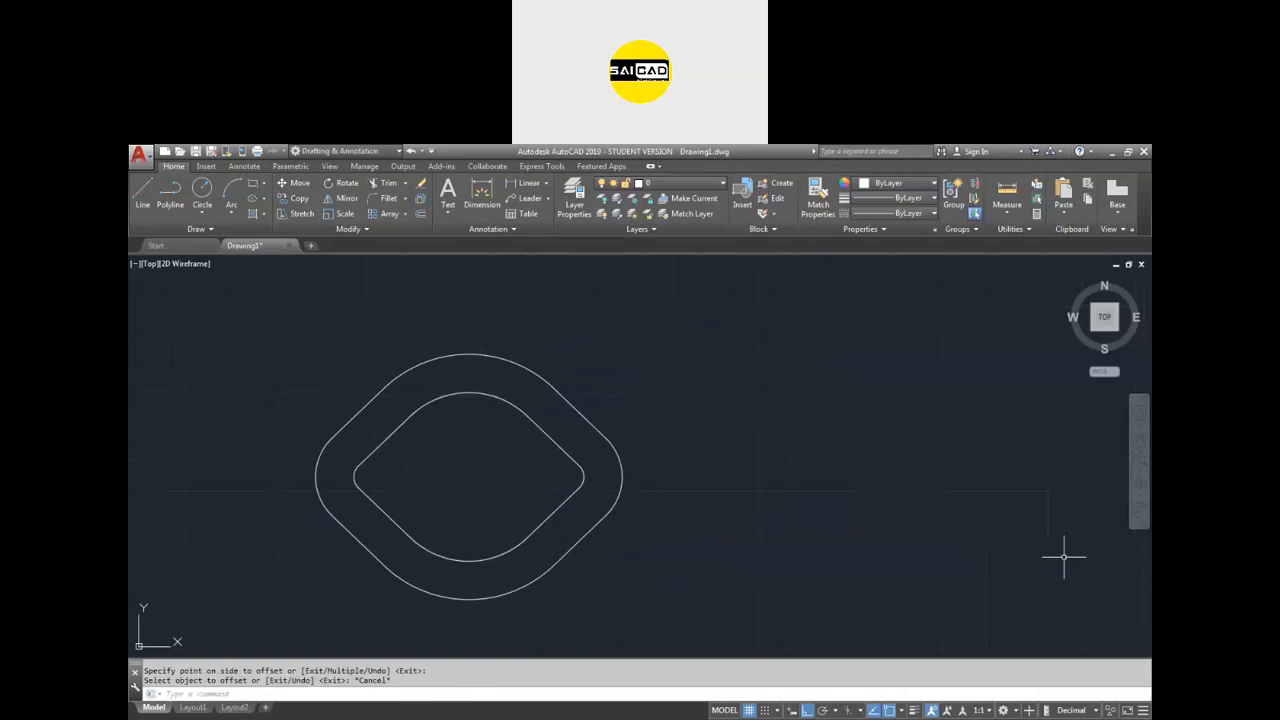
Switch to the assignment PDF in Adobe Acrobat Reader and examine the three outer lugs' radii, hole diameters and centre distances.
{"action": "key", "text": "alt+Tab"}
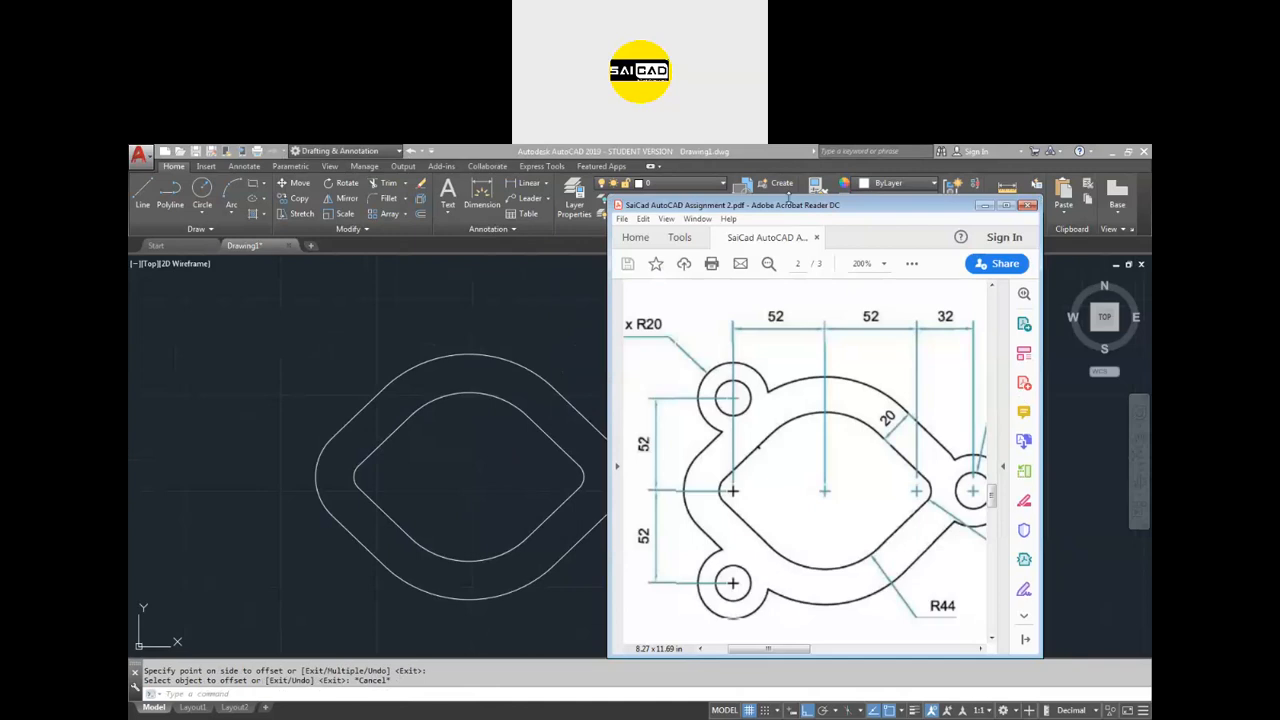
{"action": "left_click_drag", "start_coordinate": [789, 199], "coordinate": [843, 185]}
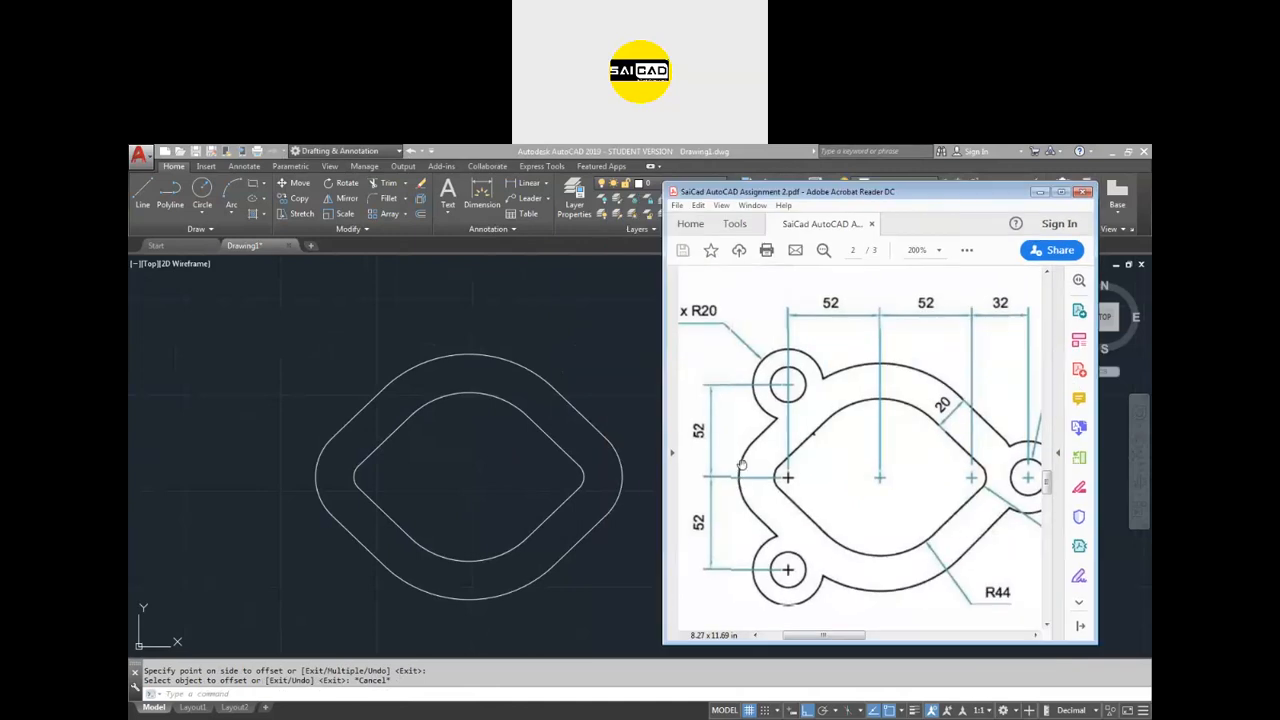
{"action": "left_click_drag", "start_coordinate": [796, 521], "coordinate": [770, 495]}
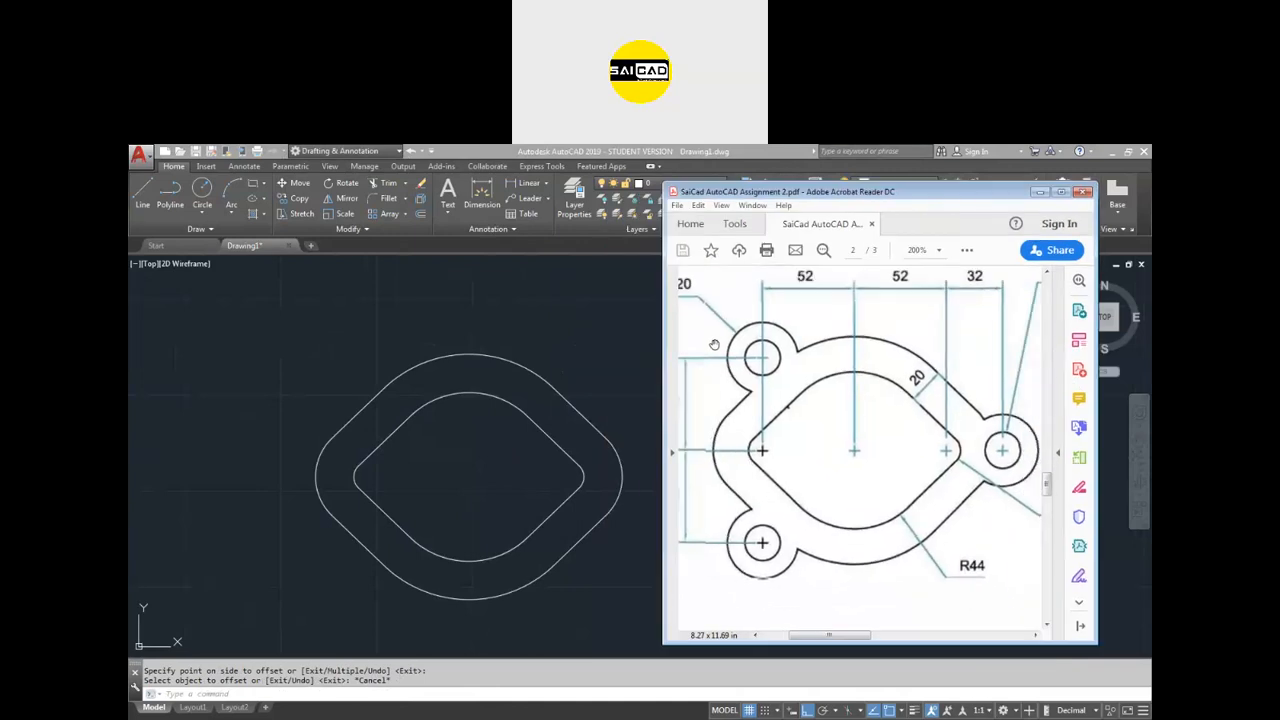
{"action": "left_click_drag", "start_coordinate": [894, 437], "coordinate": [872, 441]}
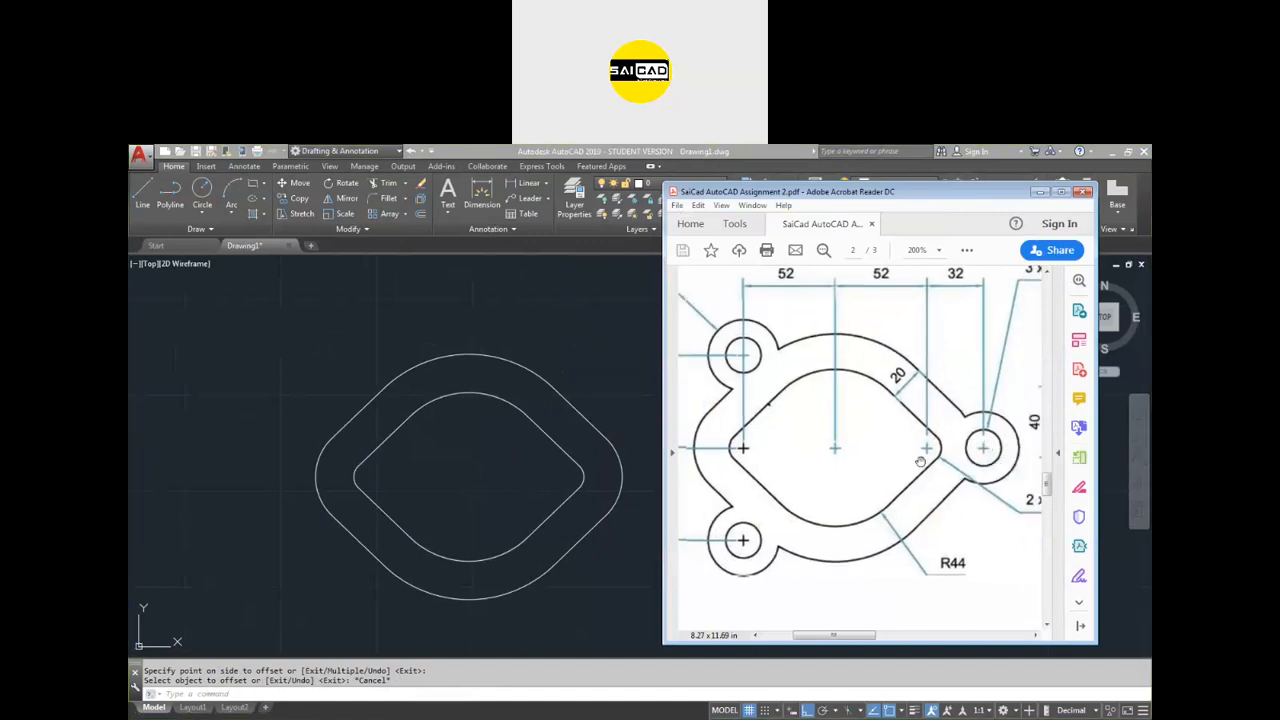
{"action": "left_click_drag", "start_coordinate": [948, 463], "coordinate": [912, 481]}
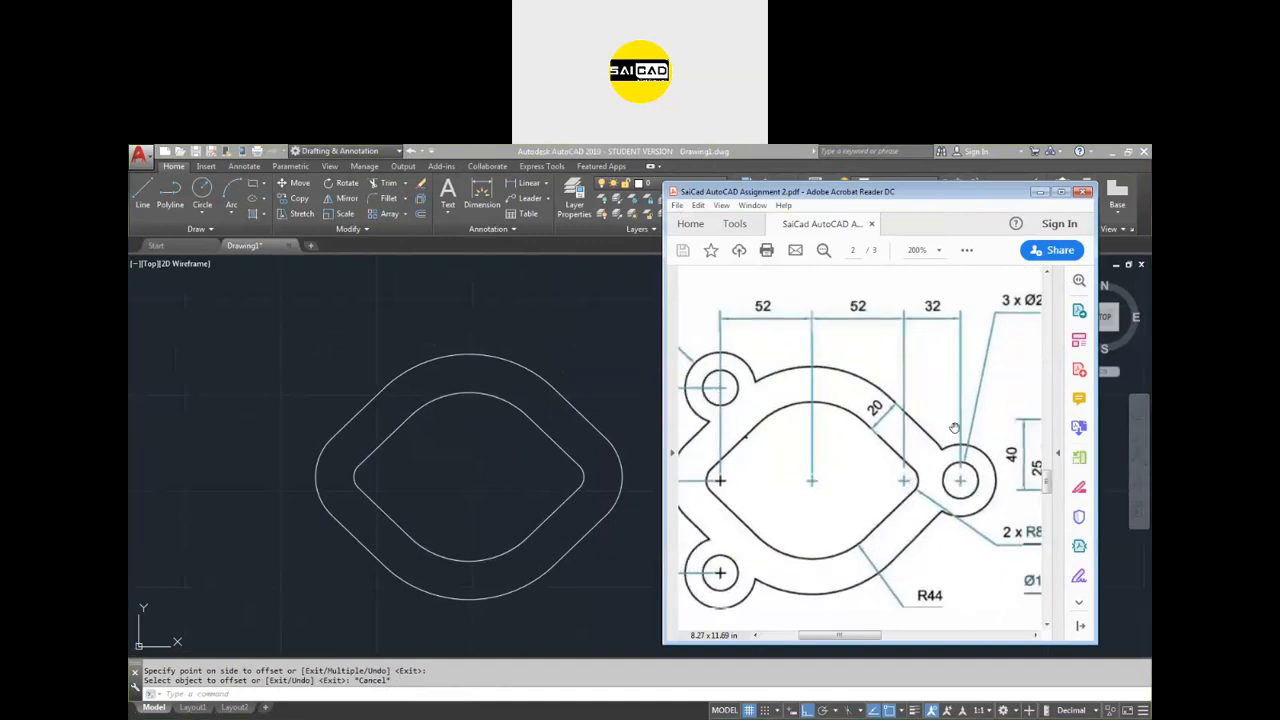
{"action": "left_click_drag", "start_coordinate": [989, 339], "coordinate": [955, 376]}
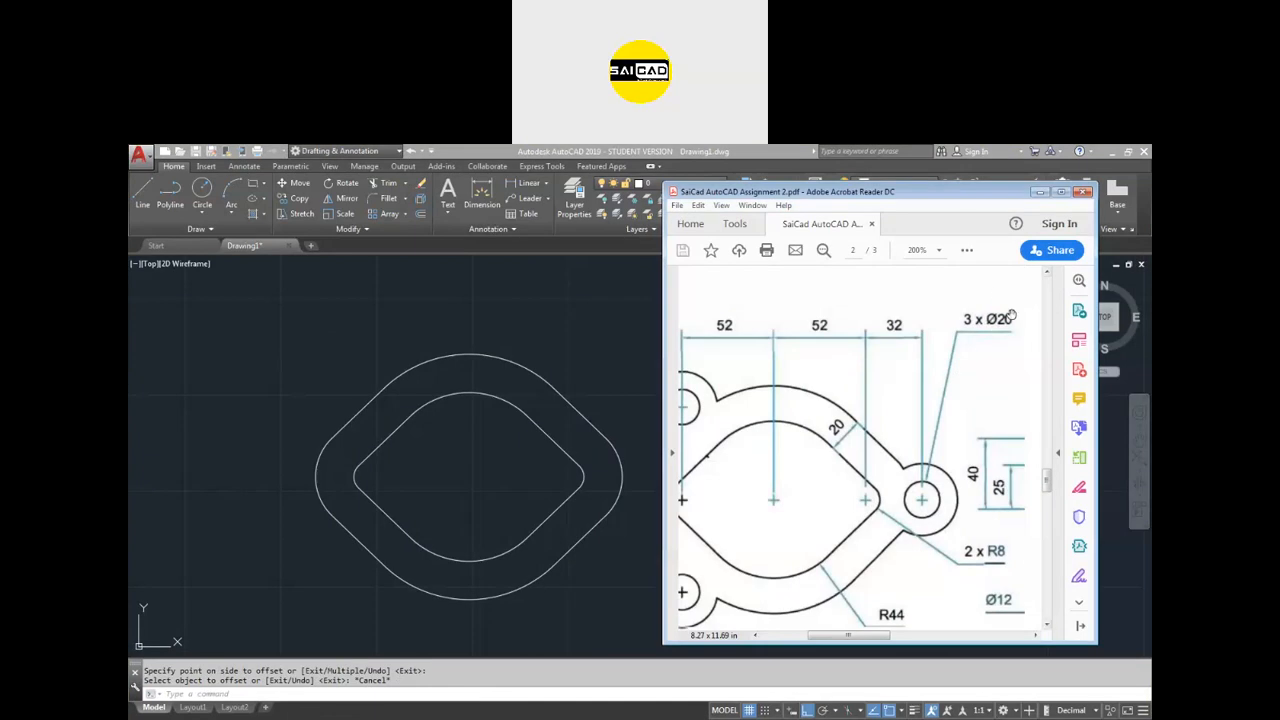
{"action": "mouse_move", "coordinate": [866, 505]}
{"action": "left_mouse_down"}
{"action": "mouse_move", "coordinate": [990, 469]}
{"action": "mouse_move", "coordinate": [1037, 484]}
{"action": "left_mouse_up"}
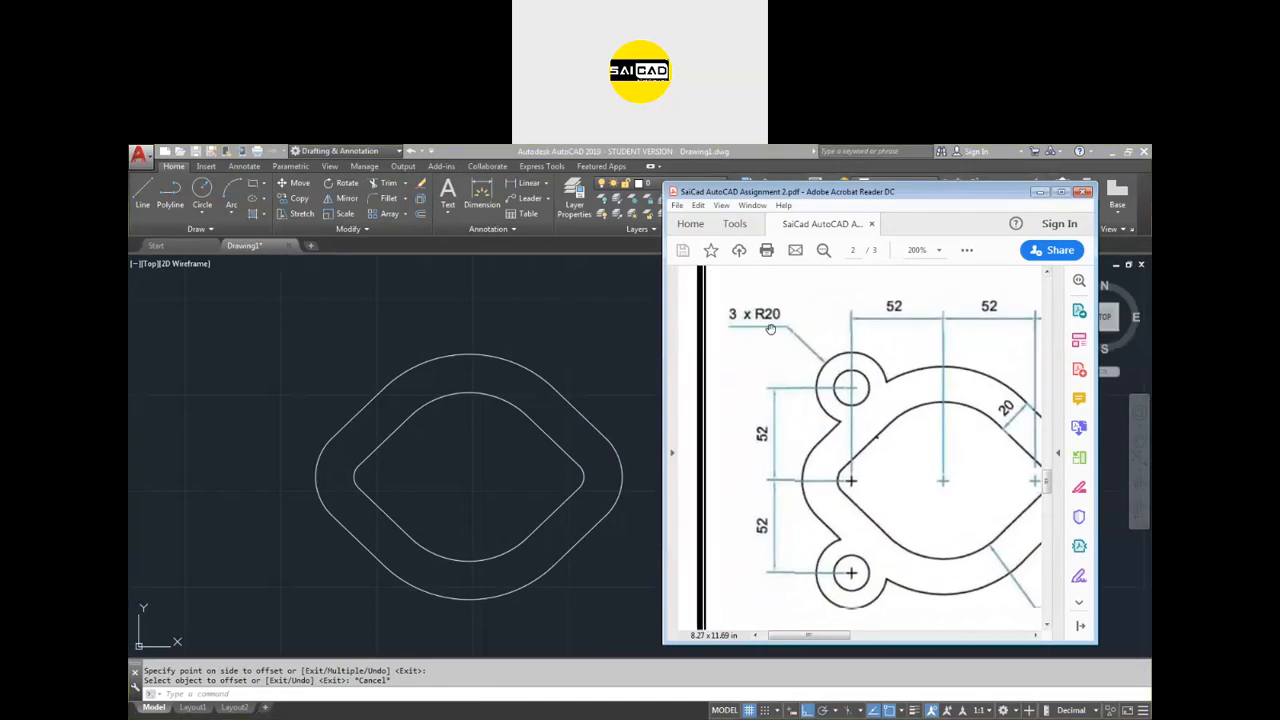
{"action": "mouse_move", "coordinate": [886, 400]}
{"action": "left_mouse_down"}
{"action": "mouse_move", "coordinate": [768, 399]}
{"action": "mouse_move", "coordinate": [830, 392]}
{"action": "mouse_move", "coordinate": [815, 392]}
{"action": "mouse_move", "coordinate": [819, 408]}
{"action": "left_mouse_up"}
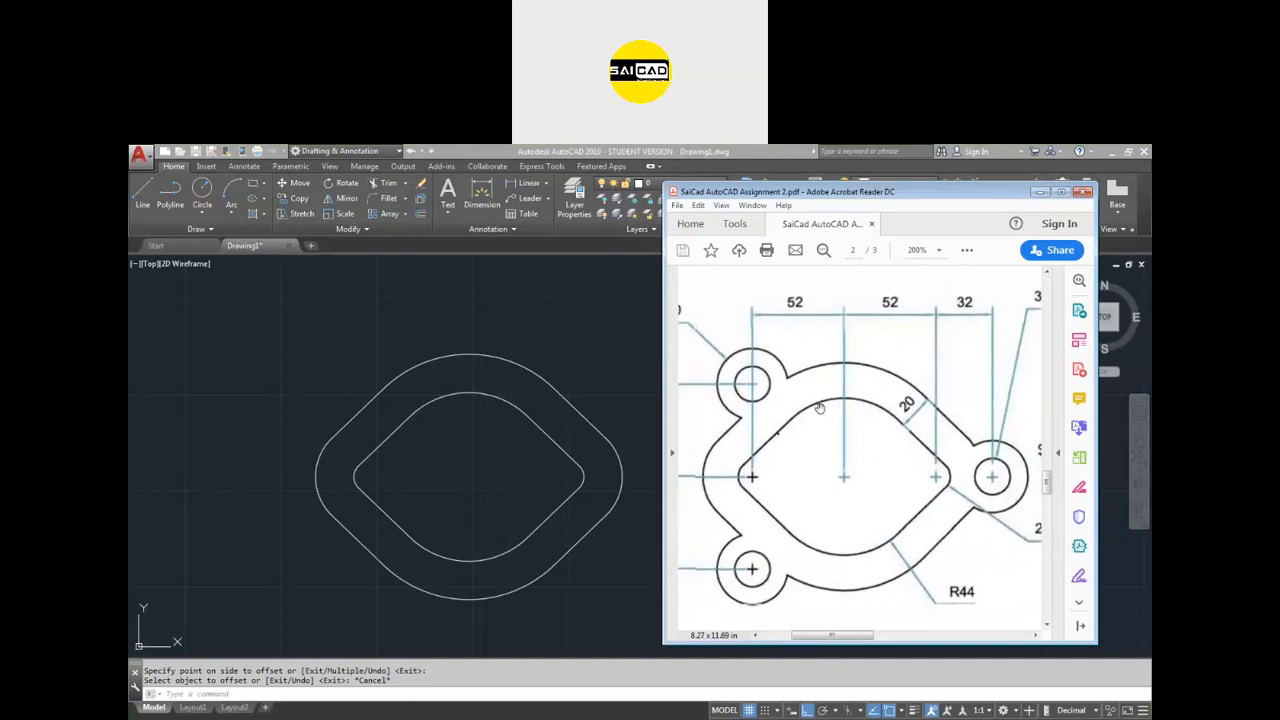
Return to AutoCAD from the PDF and draw a 32-diameter circle centred on the inner opening's right corner arc.
{"action": "left_click_drag", "start_coordinate": [979, 474], "coordinate": [933, 474]}
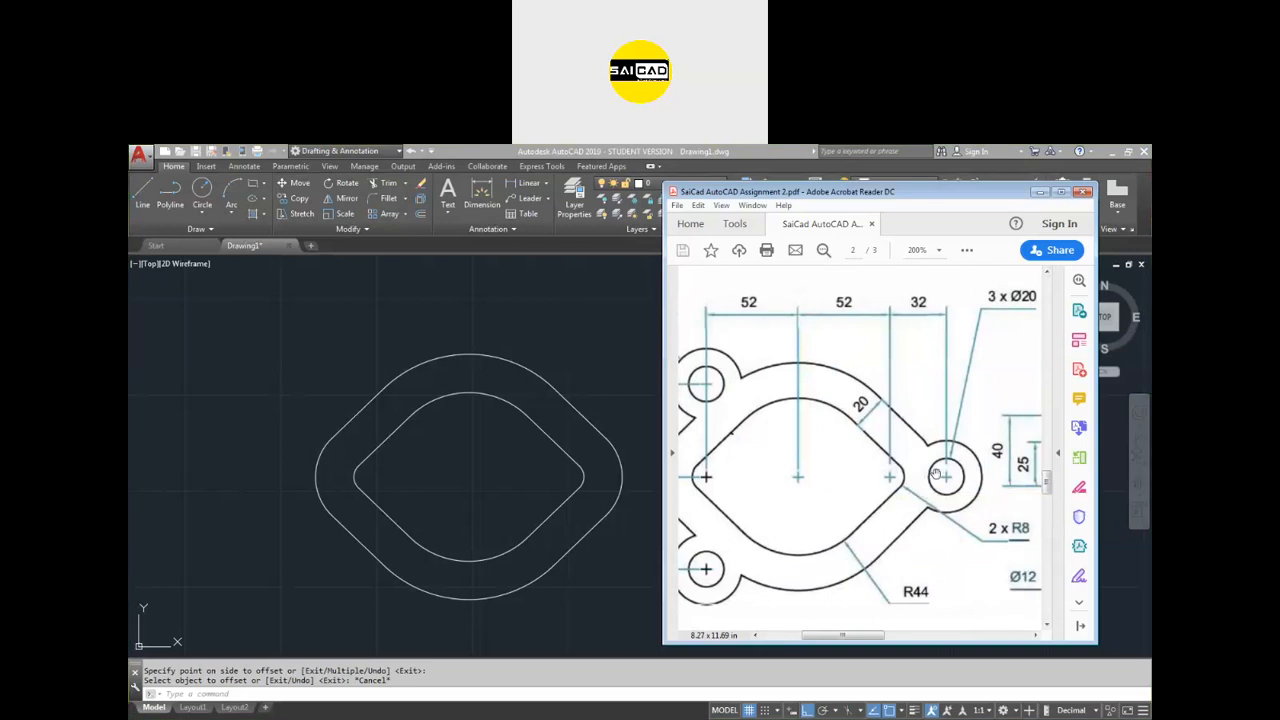
{"action": "left_click", "coordinate": [563, 463]}
{"action": "left_click", "coordinate": [479, 480]}
{"action": "left_click", "coordinate": [422, 543]}
{"action": "type", "text": "c"}
{"action": "key", "text": "Return"}
{"action": "left_click", "coordinate": [568, 476]}
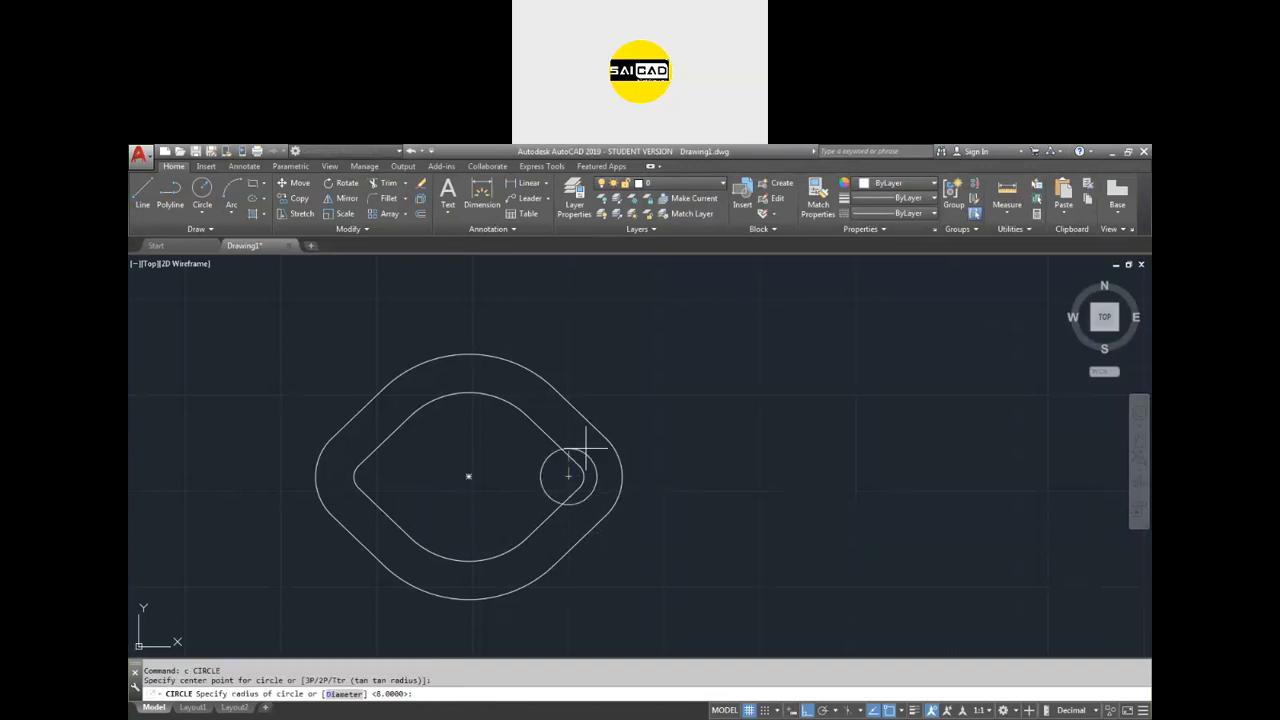
{"action": "type", "text": "d"}
{"action": "key", "text": "Return"}
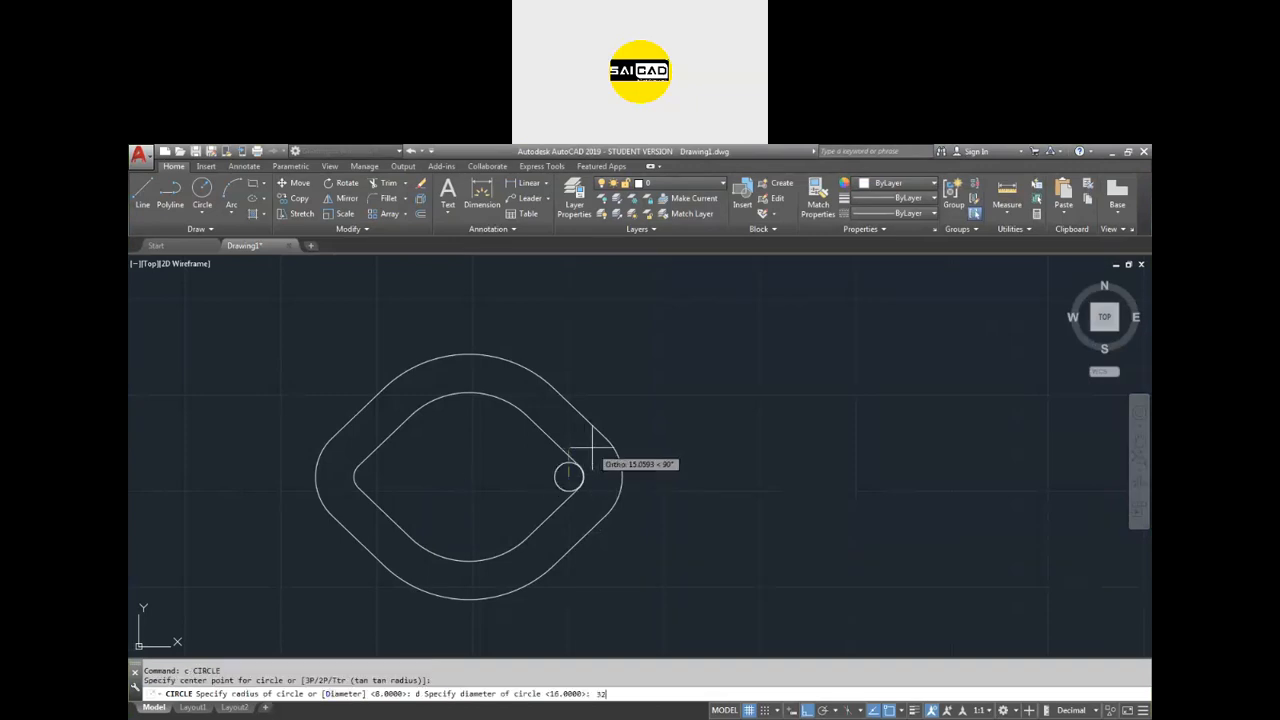
{"action": "key", "text": "Return"}
Move the 32-diameter circle 32 units to the right from its centre.
{"action": "left_click", "coordinate": [555, 475]}
{"action": "left_click", "coordinate": [507, 499]}
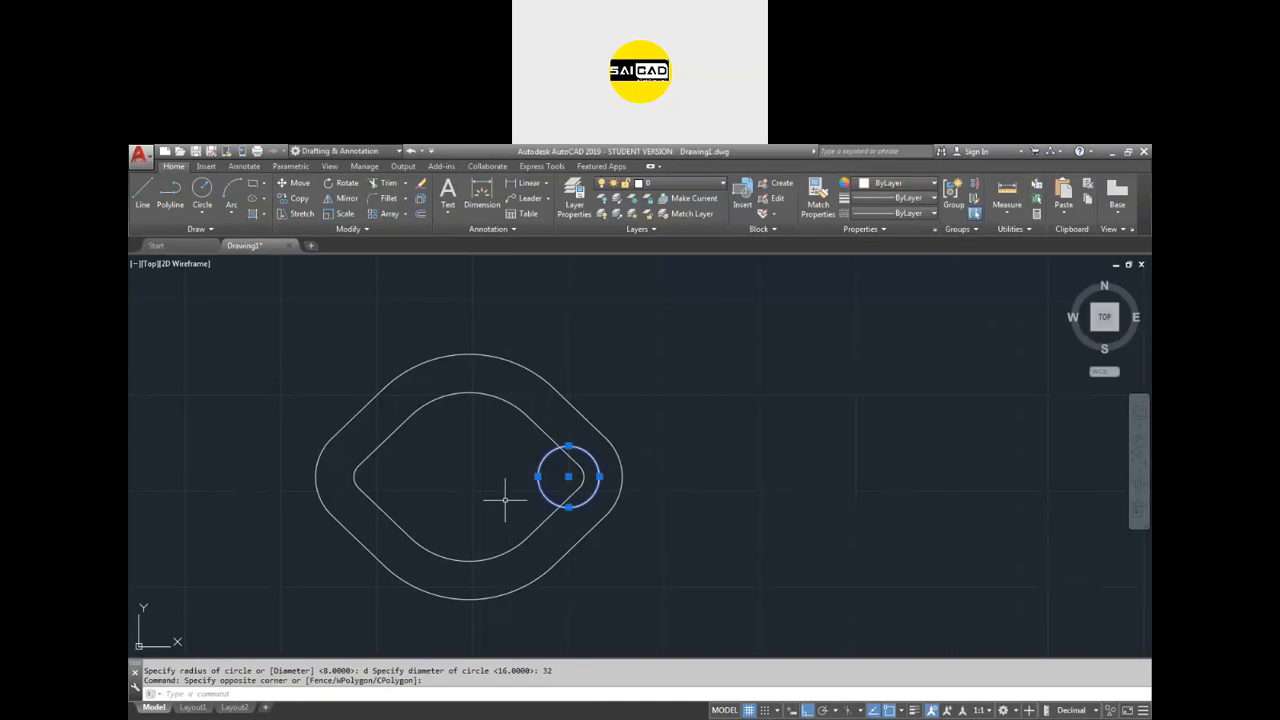
{"action": "type", "text": "m"}
{"action": "key", "text": "Return"}
{"action": "left_click", "coordinate": [568, 476]}
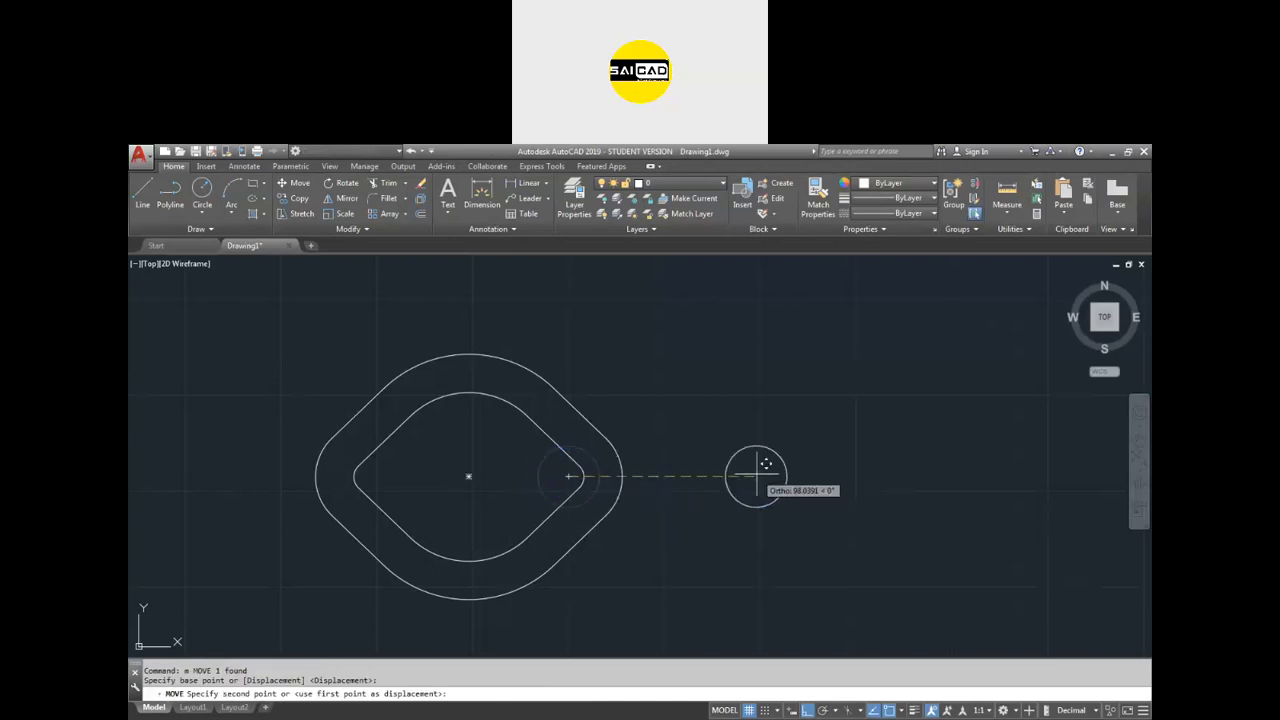
{"action": "key", "text": "Return"}
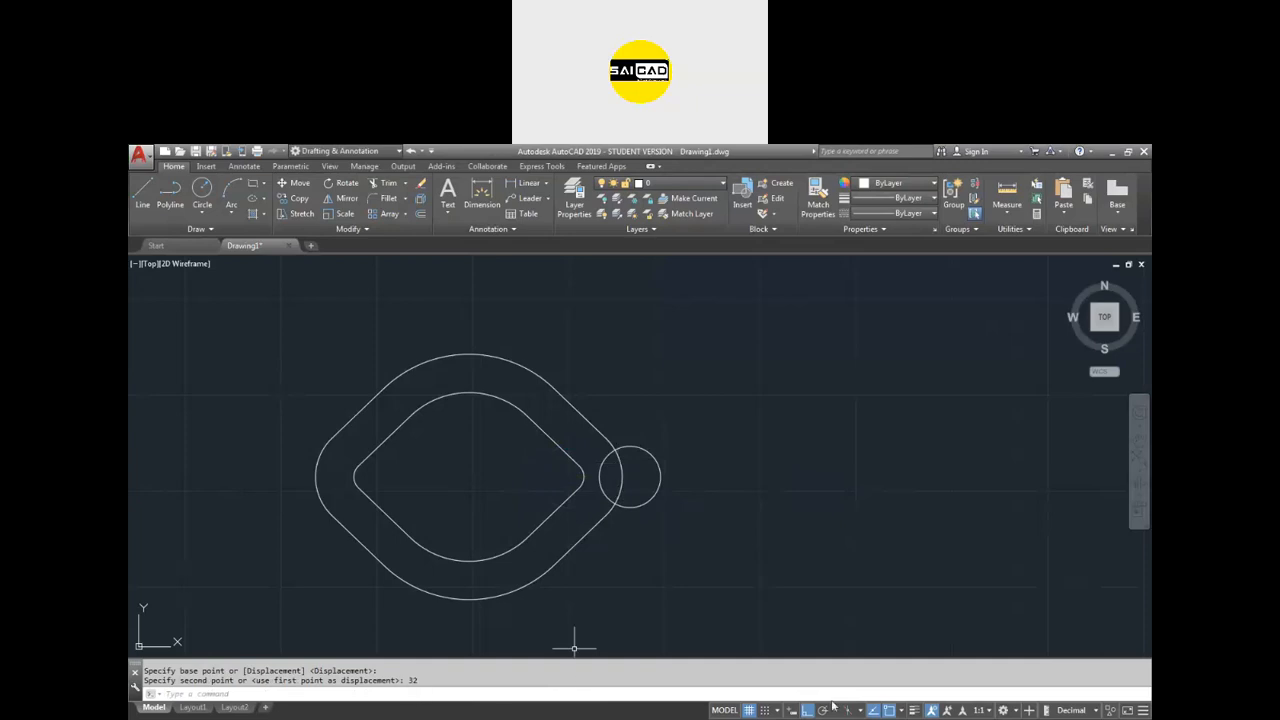
Check the lug radius in the assignment PDF in Adobe Acrobat Reader, return to AutoCAD and draw a concentric radius 20 circle around the moved circle.
{"action": "key", "text": "alt+Tab"}
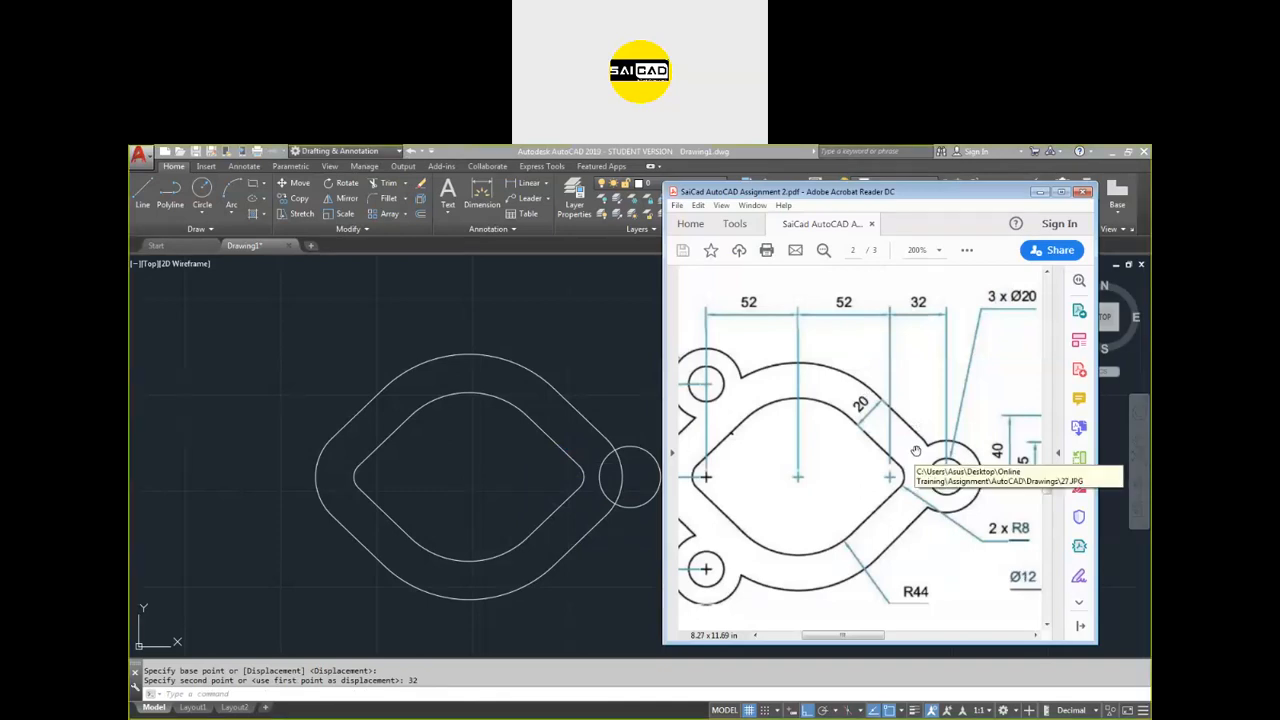
{"action": "left_click_drag", "start_coordinate": [838, 404], "coordinate": [971, 433]}
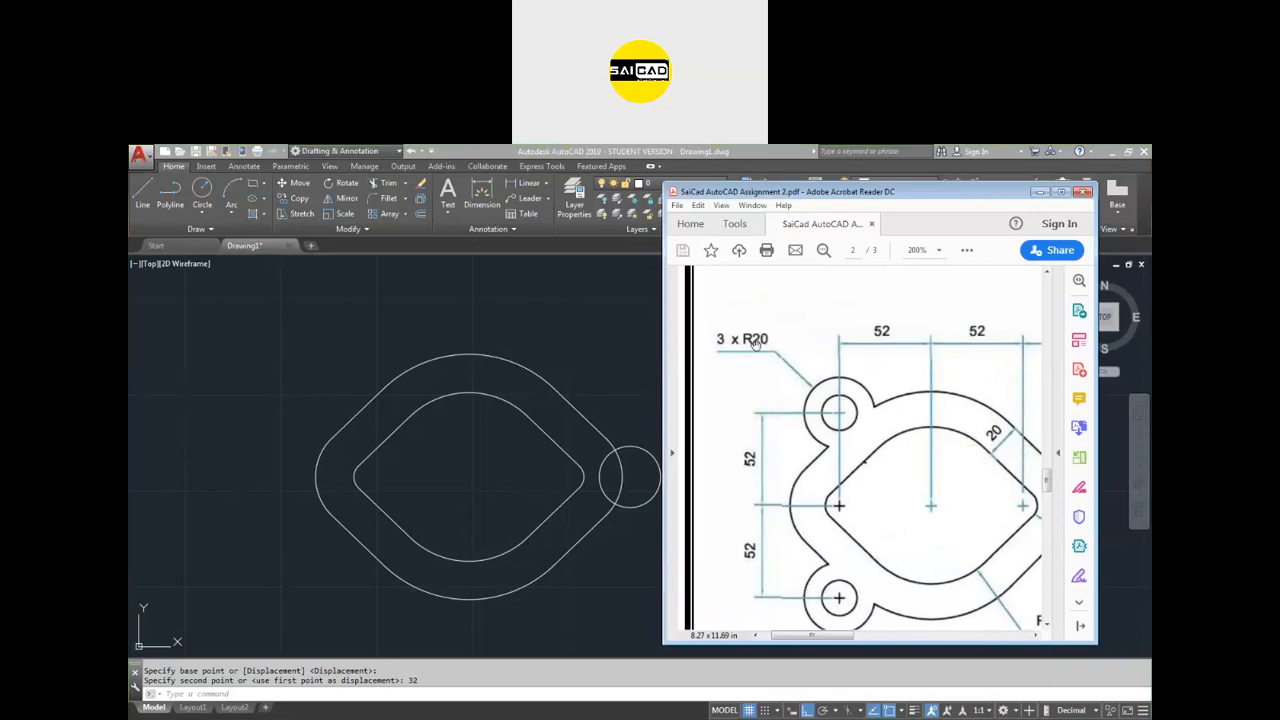
{"action": "left_click_drag", "start_coordinate": [969, 485], "coordinate": [911, 443]}
{"action": "left_click", "coordinate": [616, 386]}
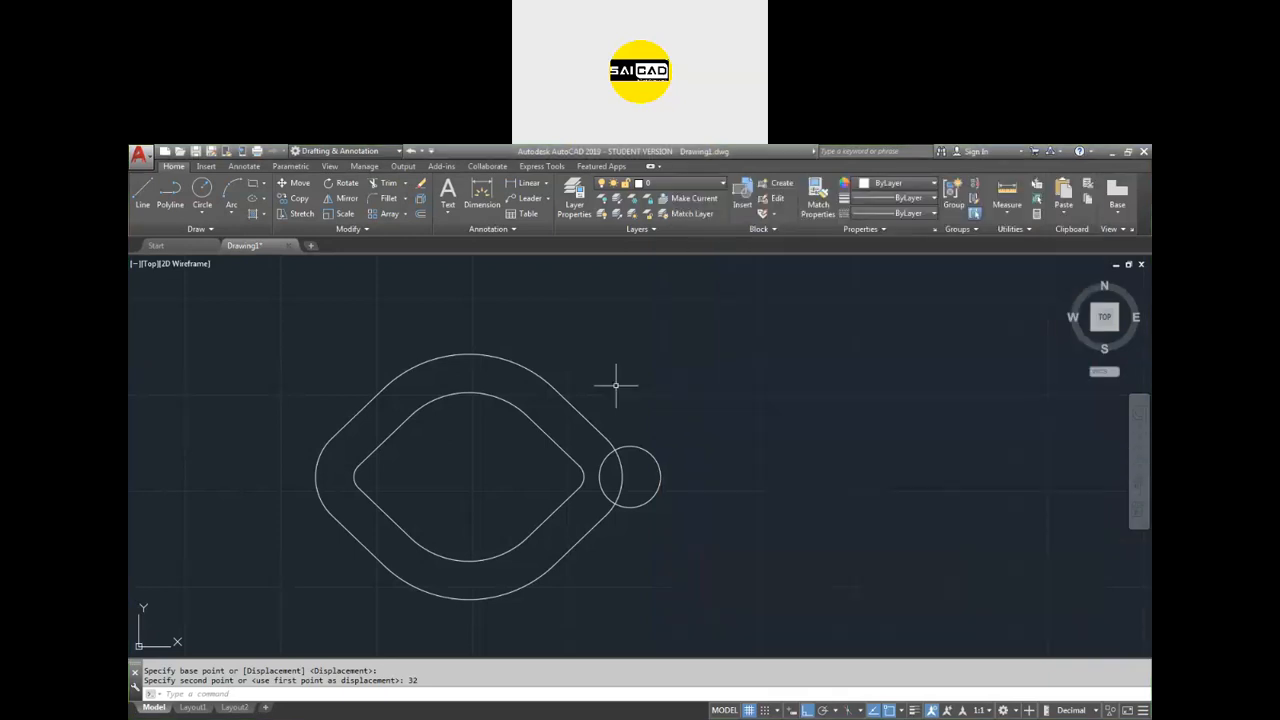
{"action": "key", "text": "Escape"}
{"action": "type", "text": "c"}
{"action": "key", "text": "Return"}
{"action": "left_click", "coordinate": [630, 476]}
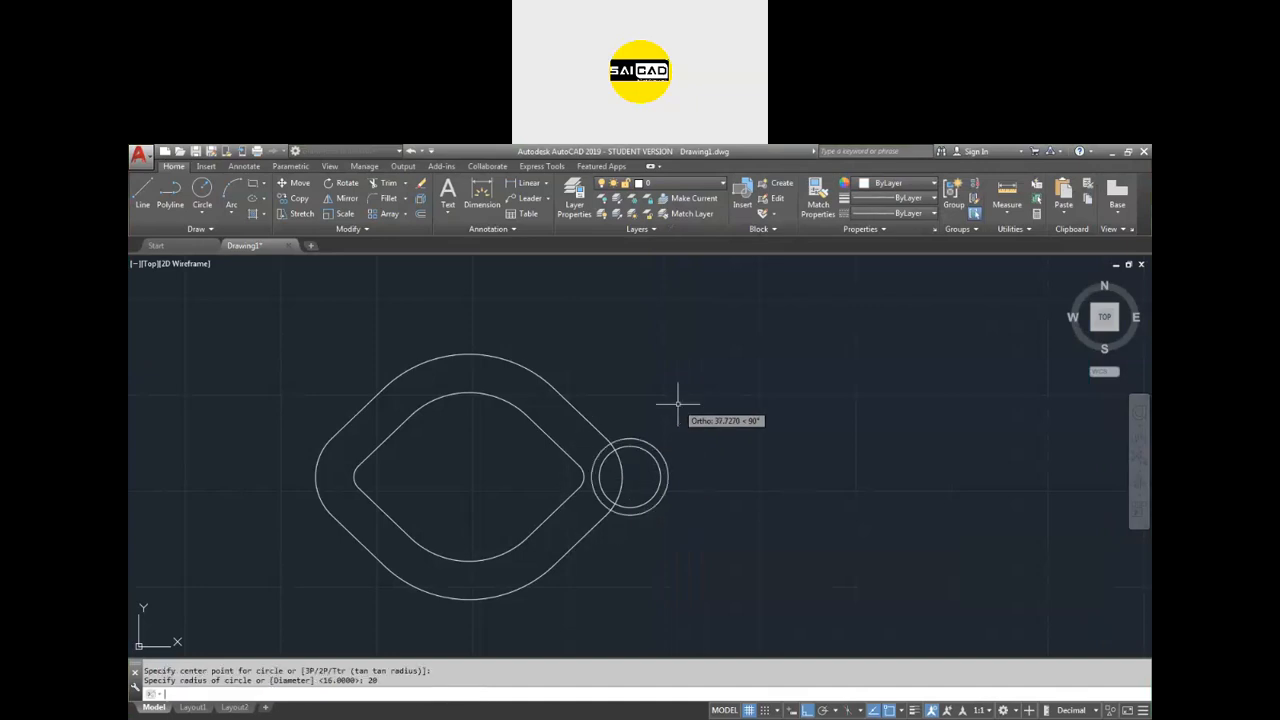
{"action": "type", "text": "20"}
{"action": "key", "text": "Return"}
{"action": "key", "text": "Escape"}
Erase the 32-diameter circle and draw a radius 10 hole circle at the centre of the right lug.
{"action": "scroll", "coordinate": [648, 445], "scroll_direction": "up", "scroll_amount": 4}
{"action": "left_click", "coordinate": [645, 440]}
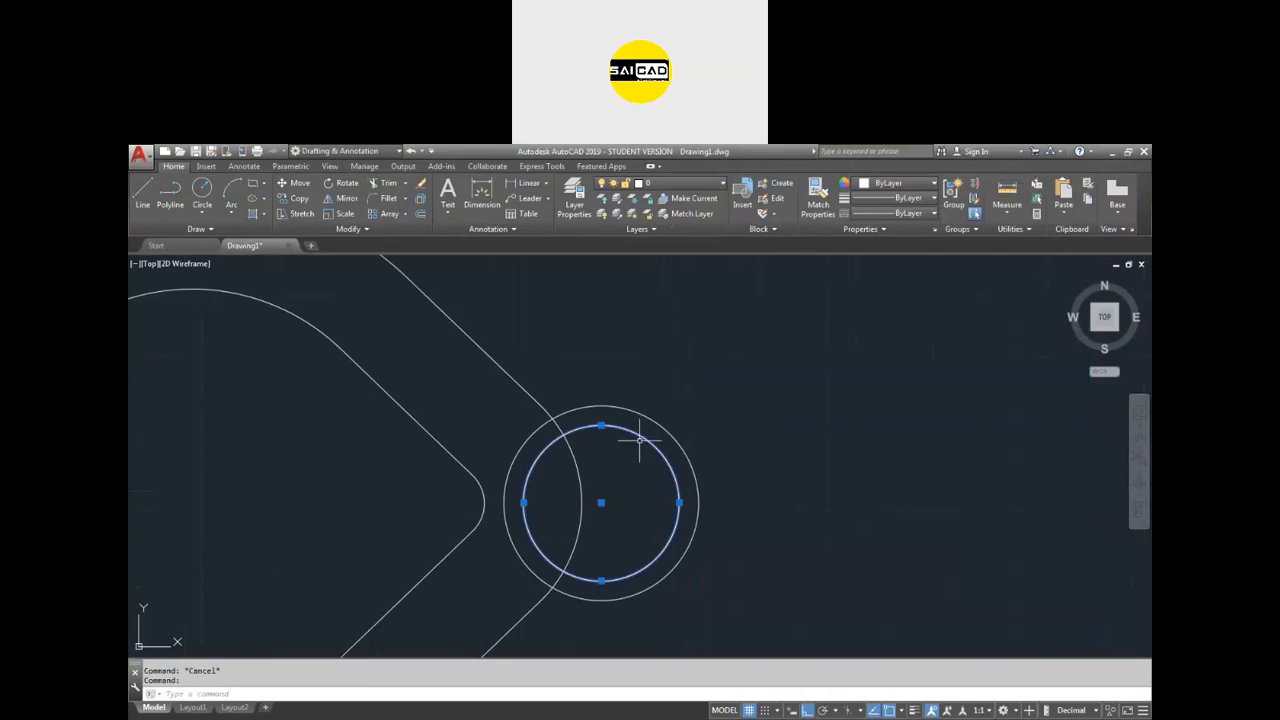
{"action": "key", "text": "Delete"}
{"action": "type", "text": "c"}
{"action": "key", "text": "Return"}
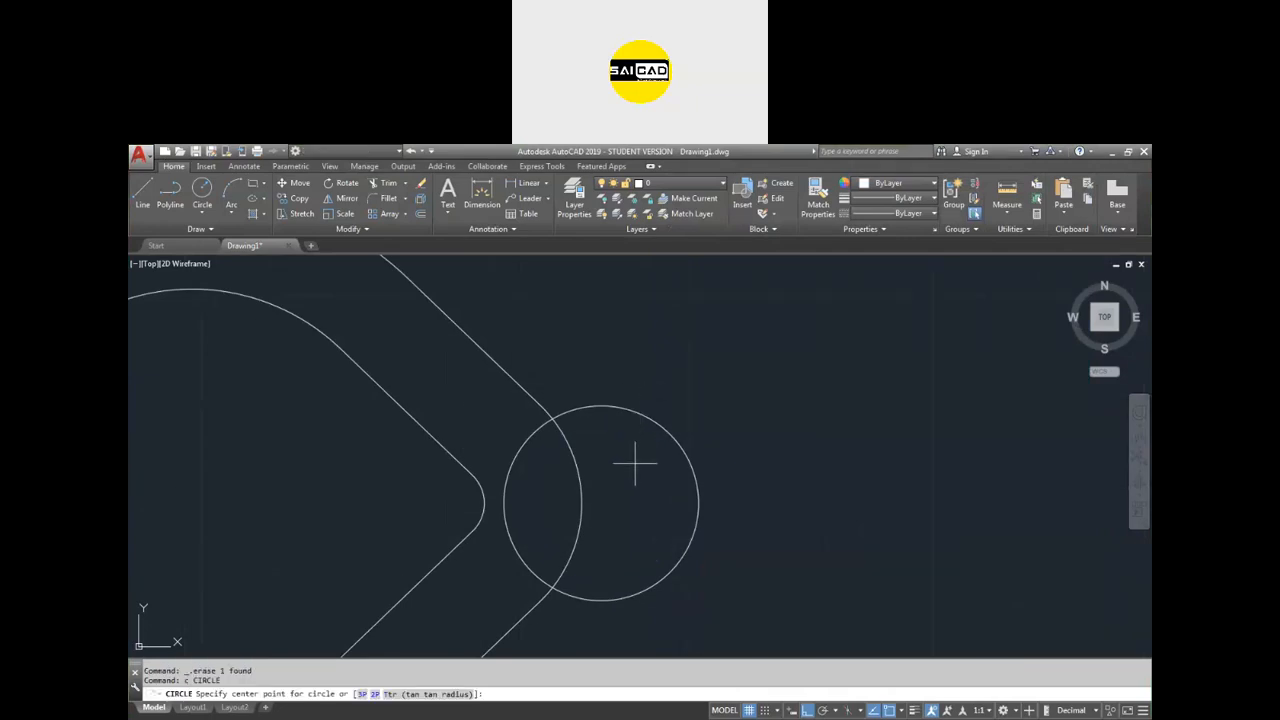
{"action": "left_click", "coordinate": [601, 502]}
{"action": "type", "text": "10"}
{"action": "key", "text": "Return"}
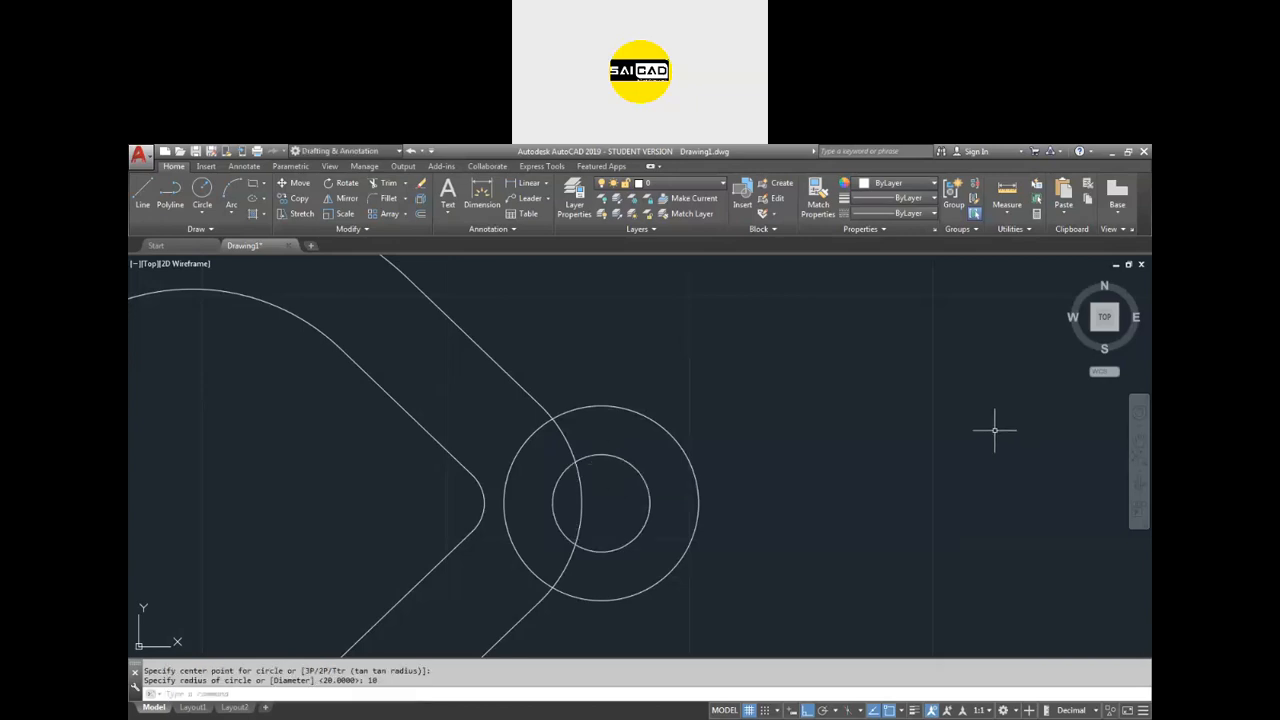
Trim the overlapping arcs between the outer outline and the right lug's circles.
{"action": "scroll", "coordinate": [994, 430], "scroll_direction": "down", "scroll_amount": 2}
{"action": "type", "text": "tr"}
{"action": "key", "text": "Return"}
{"action": "key", "text": "Return"}
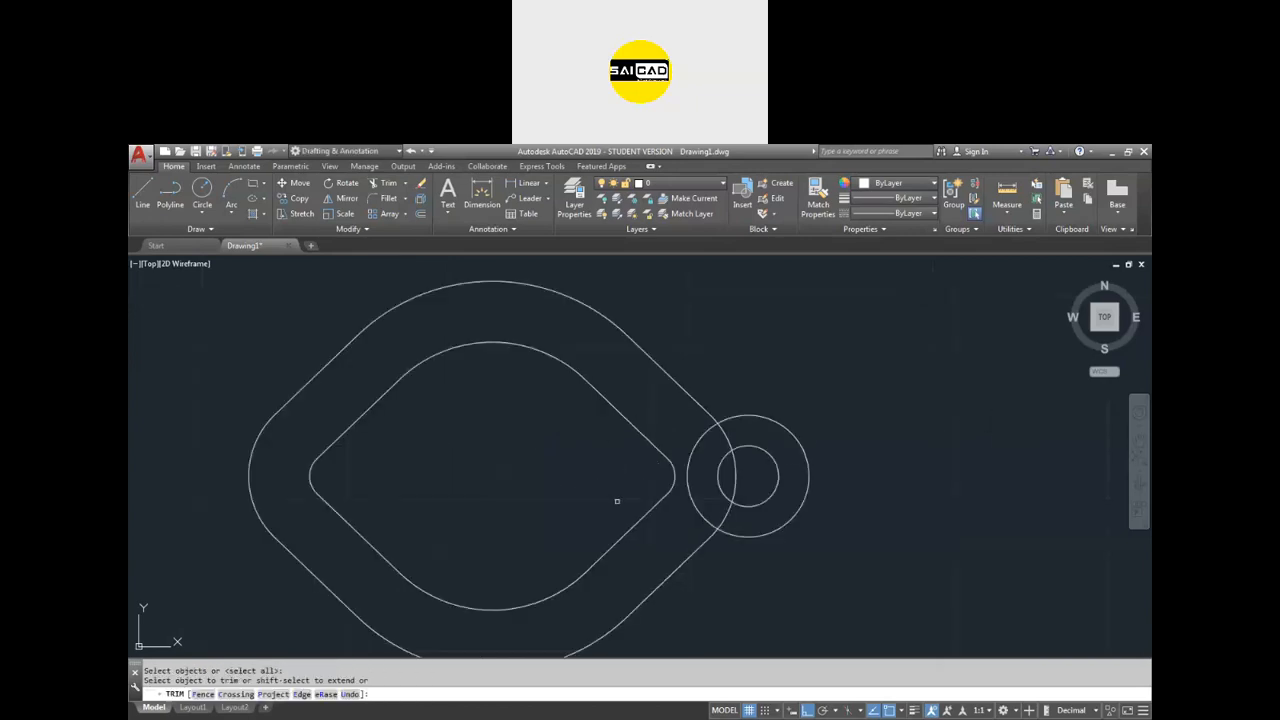
{"action": "scroll", "coordinate": [735, 440], "scroll_direction": "up", "scroll_amount": 4}
{"action": "left_click", "coordinate": [736, 430]}
{"action": "left_click", "coordinate": [706, 436]}
{"action": "scroll", "coordinate": [696, 422], "scroll_direction": "down", "scroll_amount": 2}
{"action": "left_click", "coordinate": [687, 431]}
{"action": "left_click", "coordinate": [643, 440]}
{"action": "left_click", "coordinate": [720, 486]}
{"action": "left_click", "coordinate": [712, 545]}
{"action": "scroll", "coordinate": [717, 490], "scroll_direction": "down", "scroll_amount": 5}
{"action": "scroll", "coordinate": [772, 499], "scroll_direction": "up", "scroll_amount": 2}
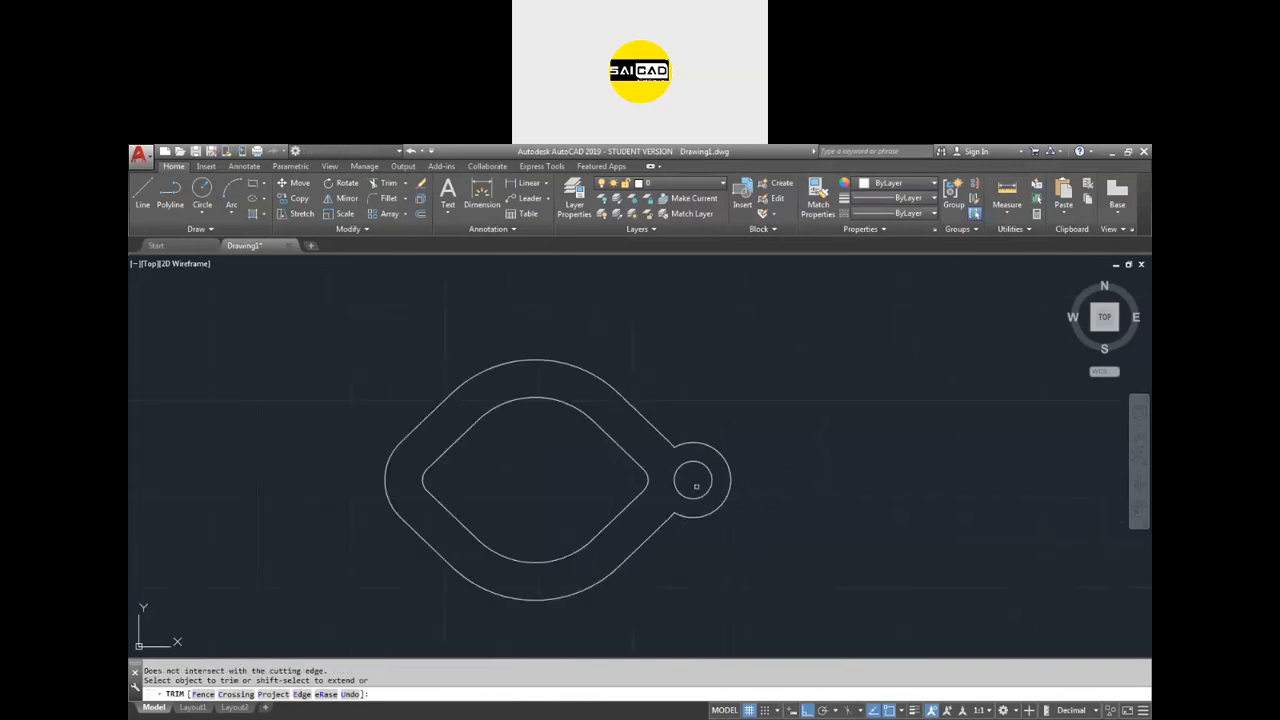
{"action": "key", "text": "Escape"}
Switch to the assignment PDF in Adobe Acrobat Reader and examine the positions of the two left lugs.
{"action": "key", "text": "alt+Tab"}
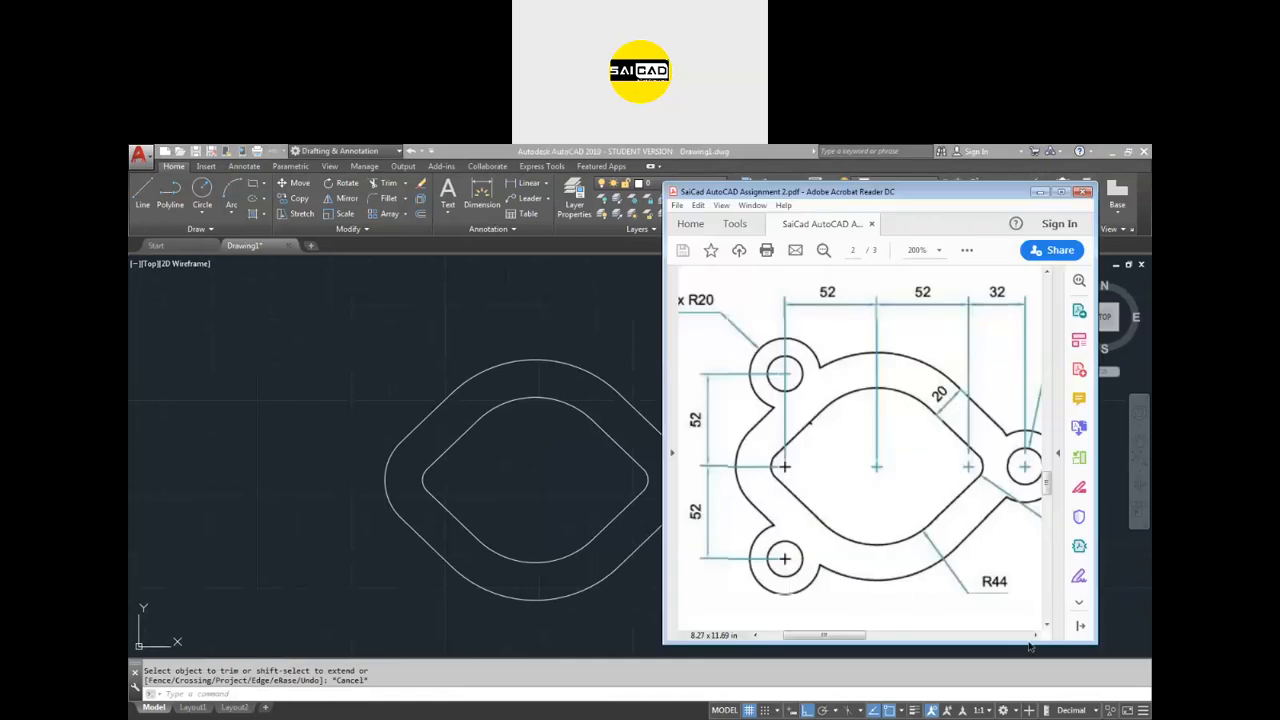
{"action": "left_click_drag", "start_coordinate": [933, 520], "coordinate": [849, 514]}
{"action": "left_click_drag", "start_coordinate": [941, 199], "coordinate": [974, 215]}
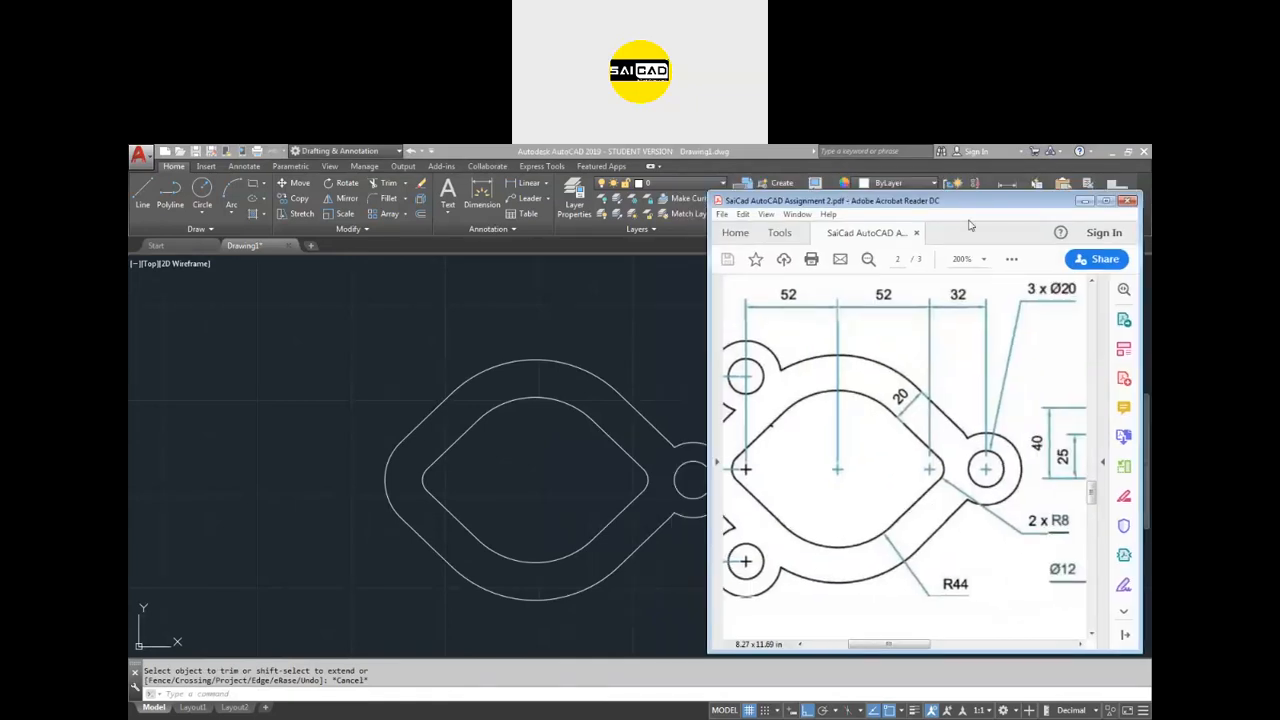
{"action": "left_click_drag", "start_coordinate": [937, 474], "coordinate": [982, 482]}
{"action": "scroll", "coordinate": [1066, 462], "scroll_direction": "left", "scroll_amount": 3}
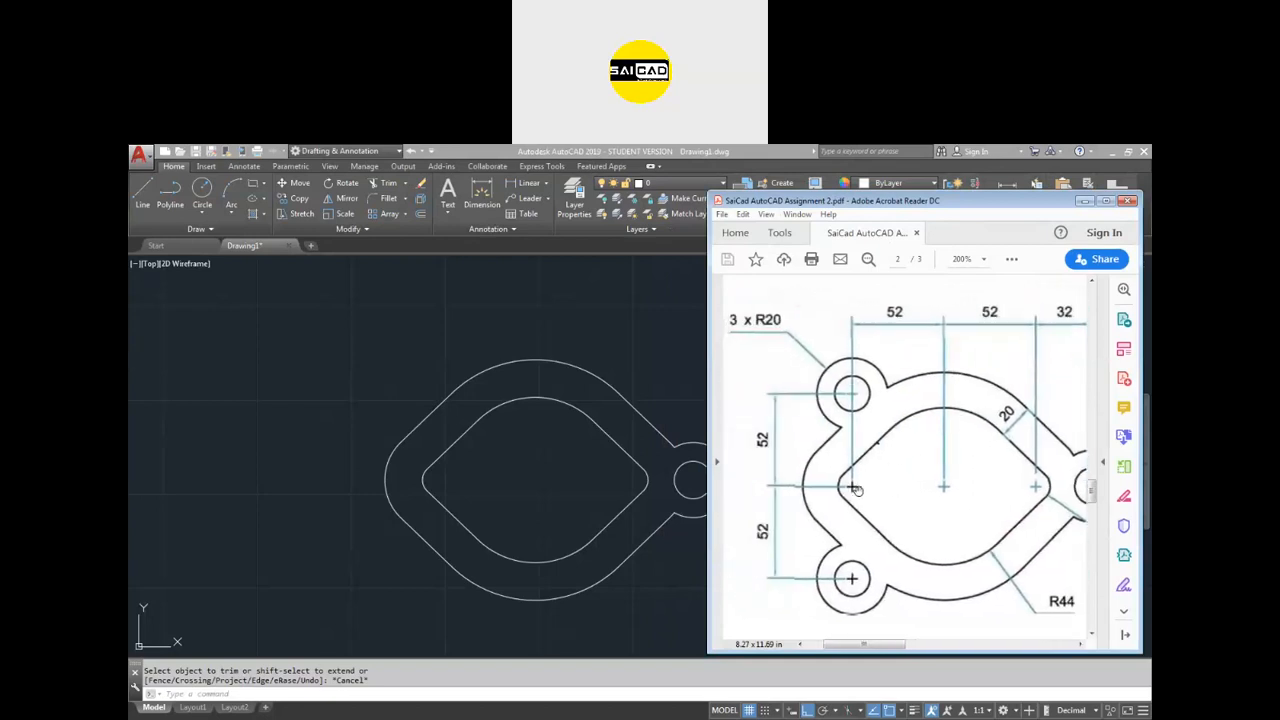
Return to AutoCAD and undo the trimming of the right lug.
{"action": "left_click", "coordinate": [532, 471]}
{"action": "left_click", "coordinate": [765, 418]}
{"action": "left_click", "coordinate": [690, 503]}
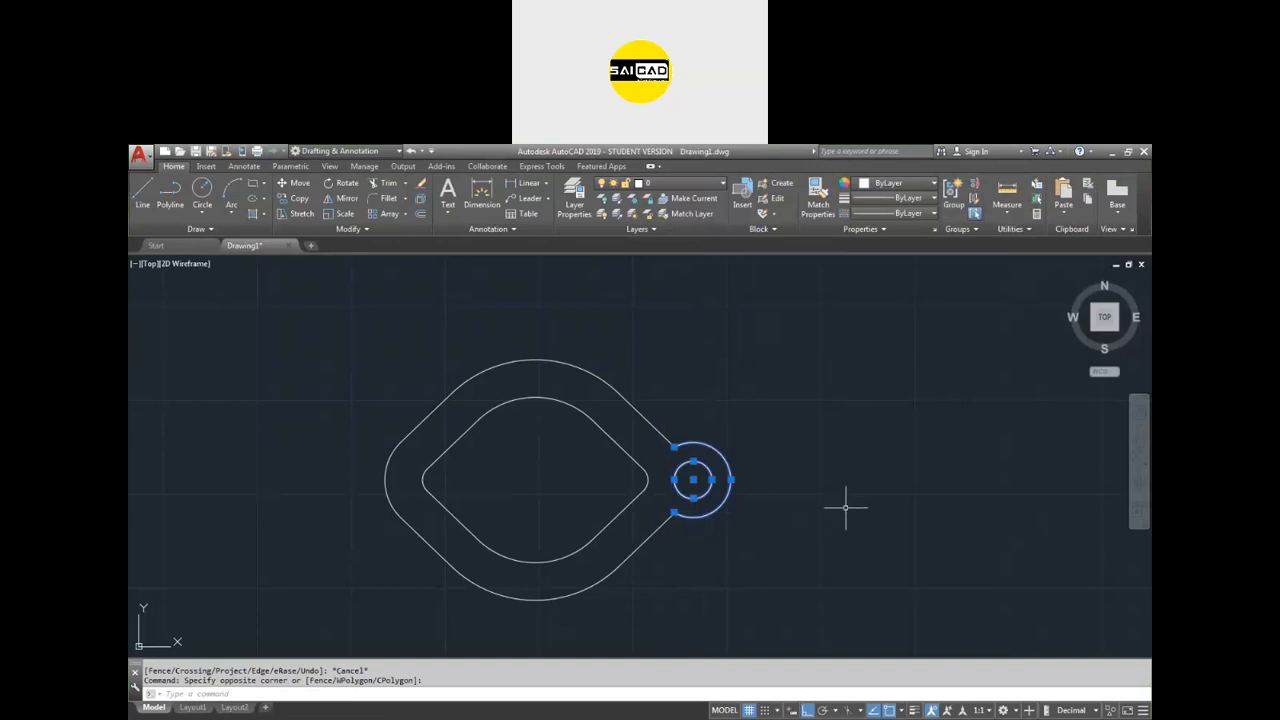
{"action": "key", "text": "ctrl+z"}
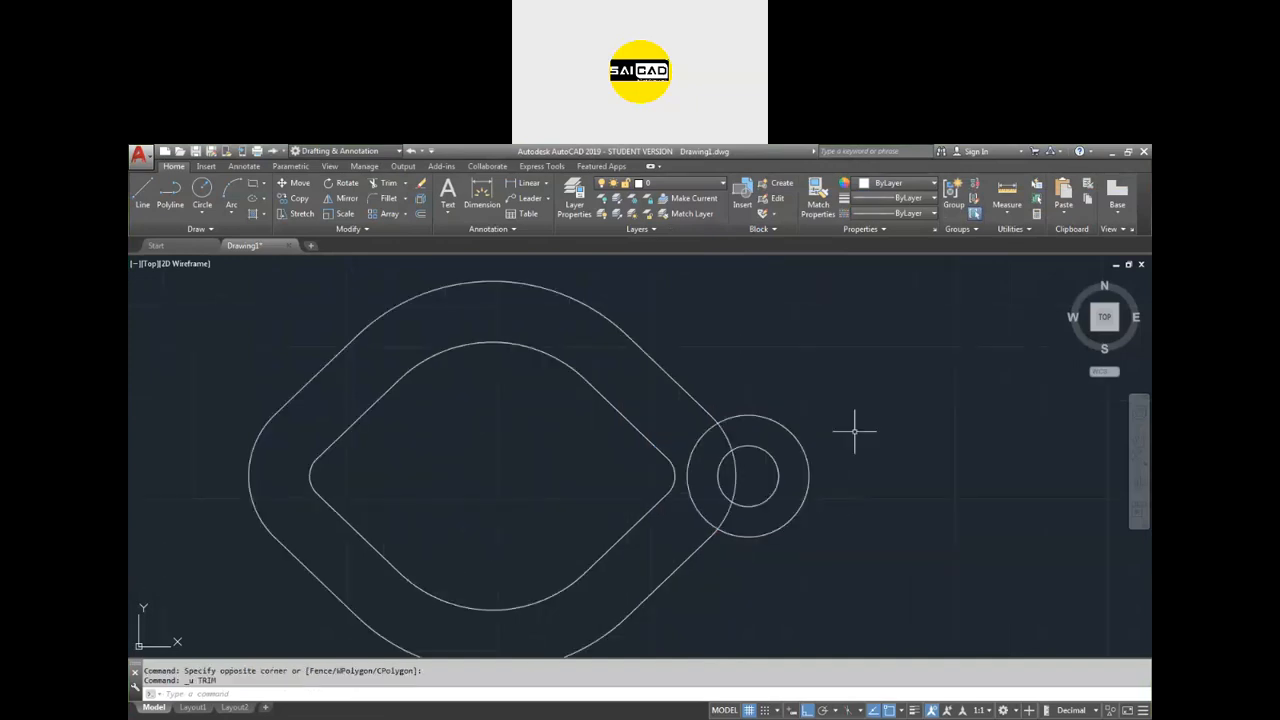
Copy the right lug's two concentric circles from their centre to the centre of the inner opening's left corner arc.
{"action": "left_click", "coordinate": [858, 384]}
{"action": "left_click", "coordinate": [757, 483]}
{"action": "scroll", "coordinate": [878, 457], "scroll_direction": "down", "scroll_amount": 4}
{"action": "type", "text": "co"}
{"action": "key", "text": "Return"}
{"action": "scroll", "coordinate": [826, 463], "scroll_direction": "up", "scroll_amount": 4}
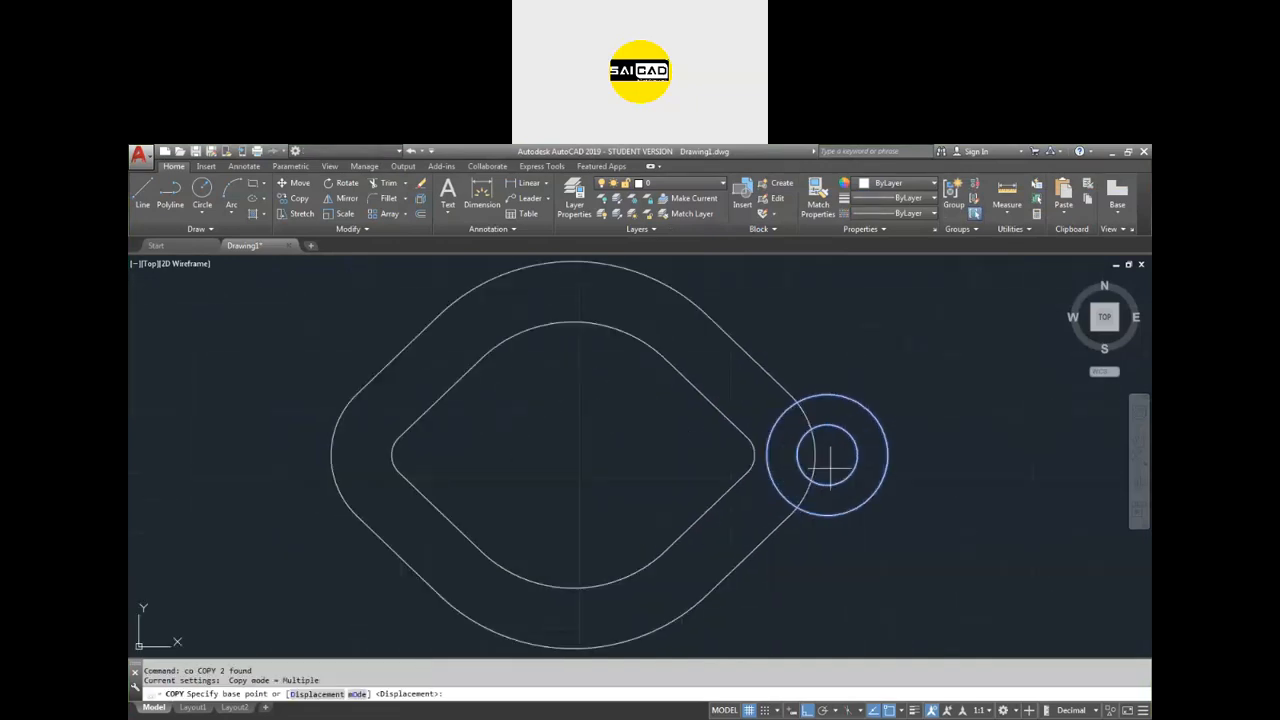
{"action": "left_click", "coordinate": [828, 456]}
{"action": "scroll", "coordinate": [828, 456], "scroll_direction": "down", "scroll_amount": 3}
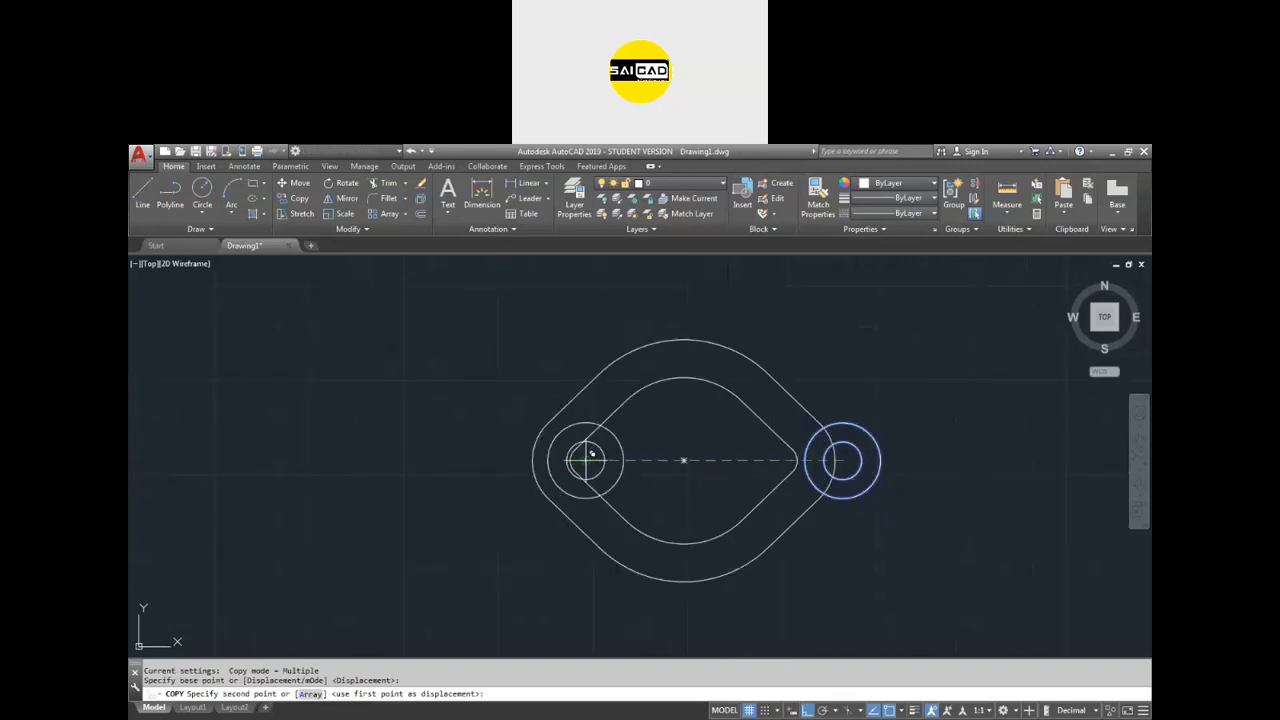
{"action": "left_click", "coordinate": [586, 460]}
{"action": "key", "text": "Escape"}
{"action": "key", "text": "Escape"}
{"action": "key", "text": "Escape"}
Copy the left pair of concentric circles from their centre 52 units straight up and 52 units straight down.
{"action": "left_click", "coordinate": [641, 448]}
{"action": "left_click", "coordinate": [603, 469]}
{"action": "type", "text": "co"}
{"action": "key", "text": "Return"}
{"action": "left_click", "coordinate": [585, 460]}
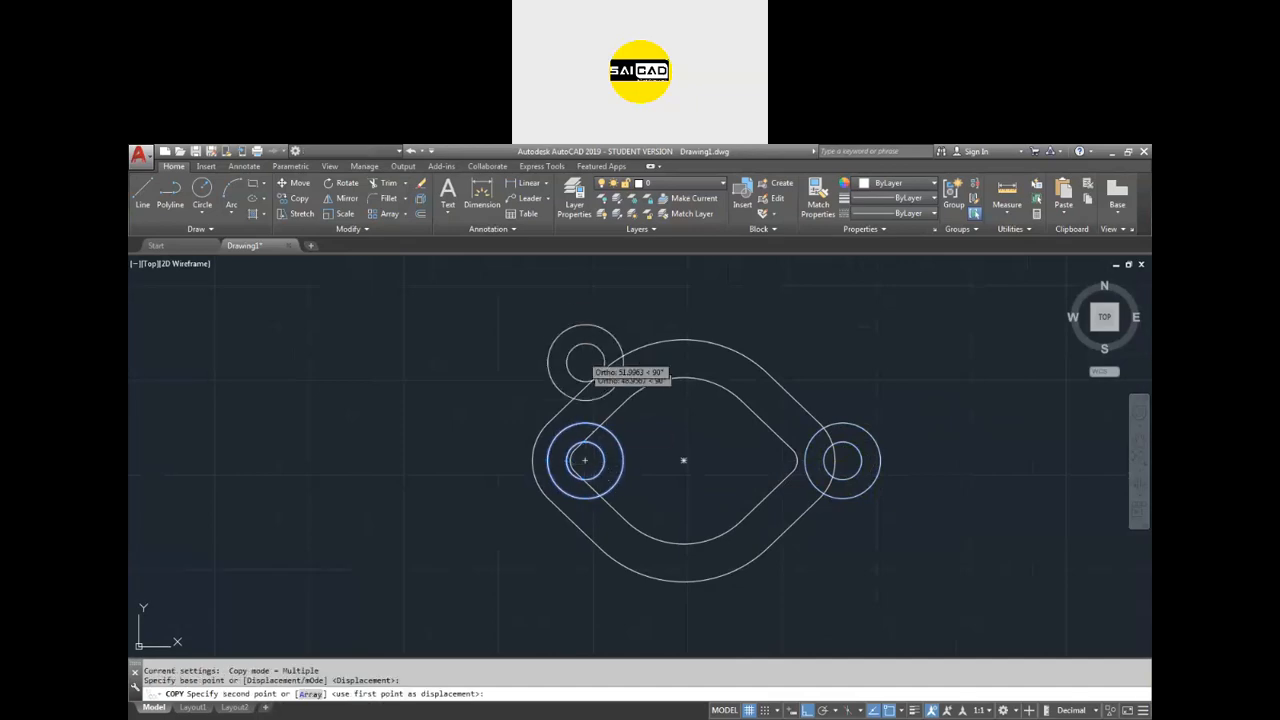
{"action": "type", "text": "52"}
{"action": "key", "text": "Return"}
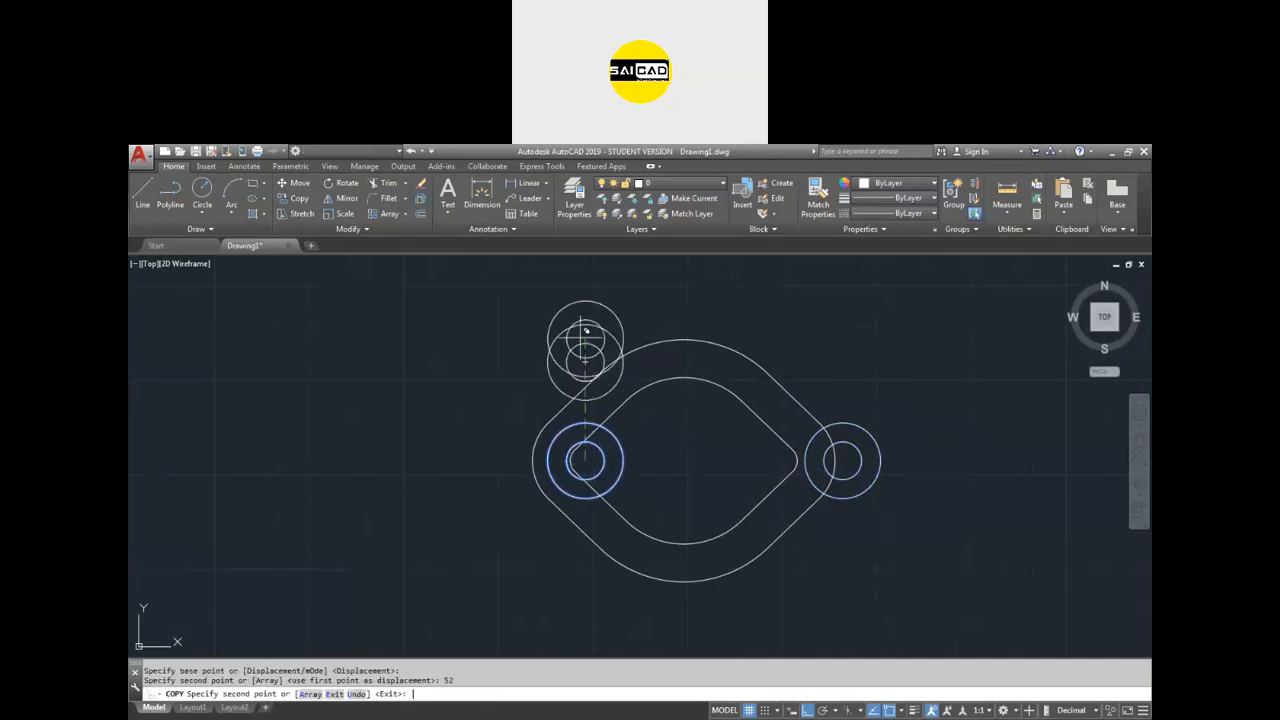
{"action": "type", "text": "52"}
{"action": "key", "text": "Return"}
{"action": "key", "text": "Escape"}
Erase the middle pair of concentric circles at the inner opening's left corner.
{"action": "left_click", "coordinate": [655, 443]}
{"action": "left_click", "coordinate": [612, 456]}
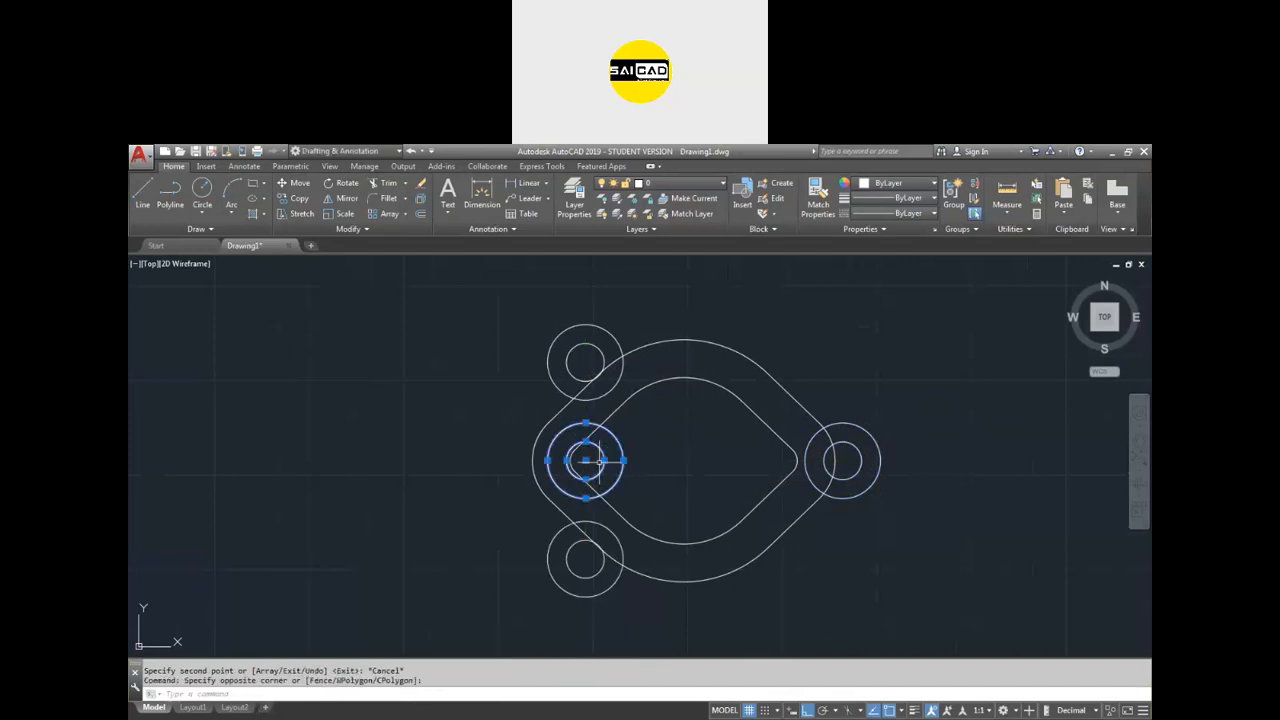
{"action": "key", "text": "Delete"}
Trim the right lug's inner arc and the outline segments crossing the lug, leaving the full hole circle.
{"action": "type", "text": "tr"}
{"action": "key", "text": "Return"}
{"action": "scroll", "coordinate": [841, 438], "scroll_direction": "up", "scroll_amount": 2}
{"action": "scroll", "coordinate": [841, 440], "scroll_direction": "up", "scroll_amount": 2}
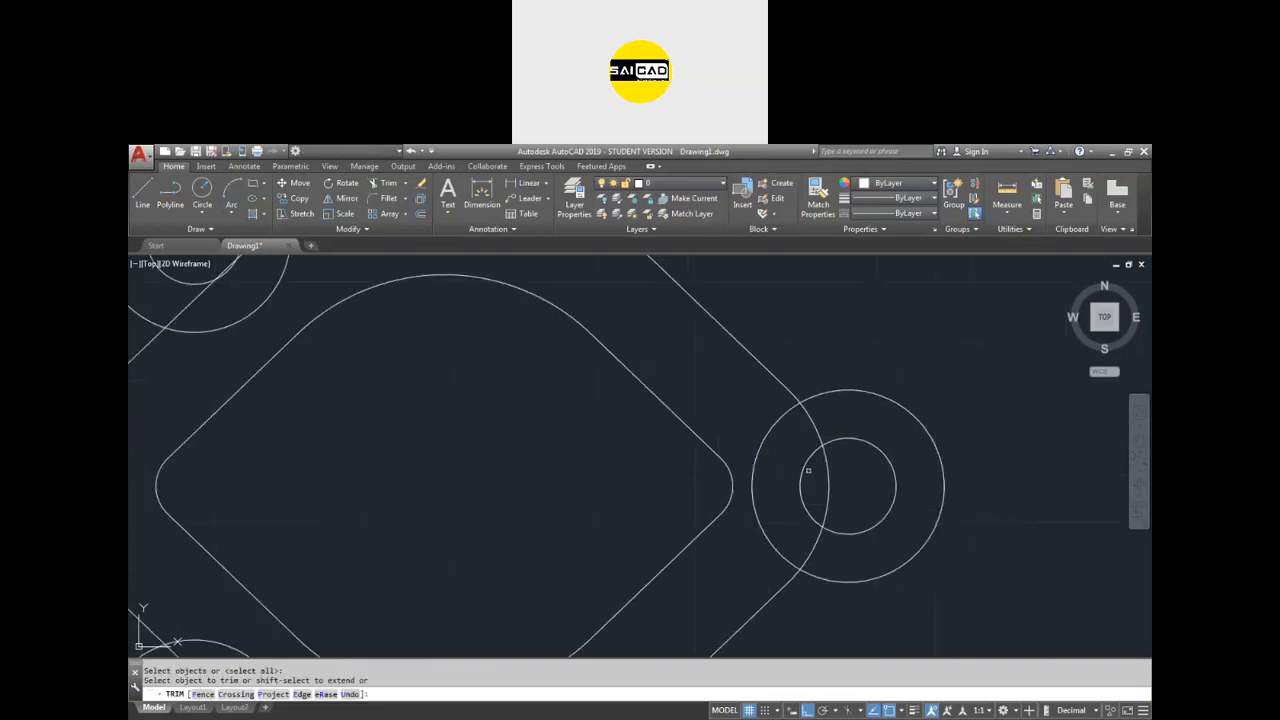
{"action": "left_click", "coordinate": [812, 473]}
{"action": "left_click", "coordinate": [743, 496]}
{"action": "left_click", "coordinate": [818, 480]}
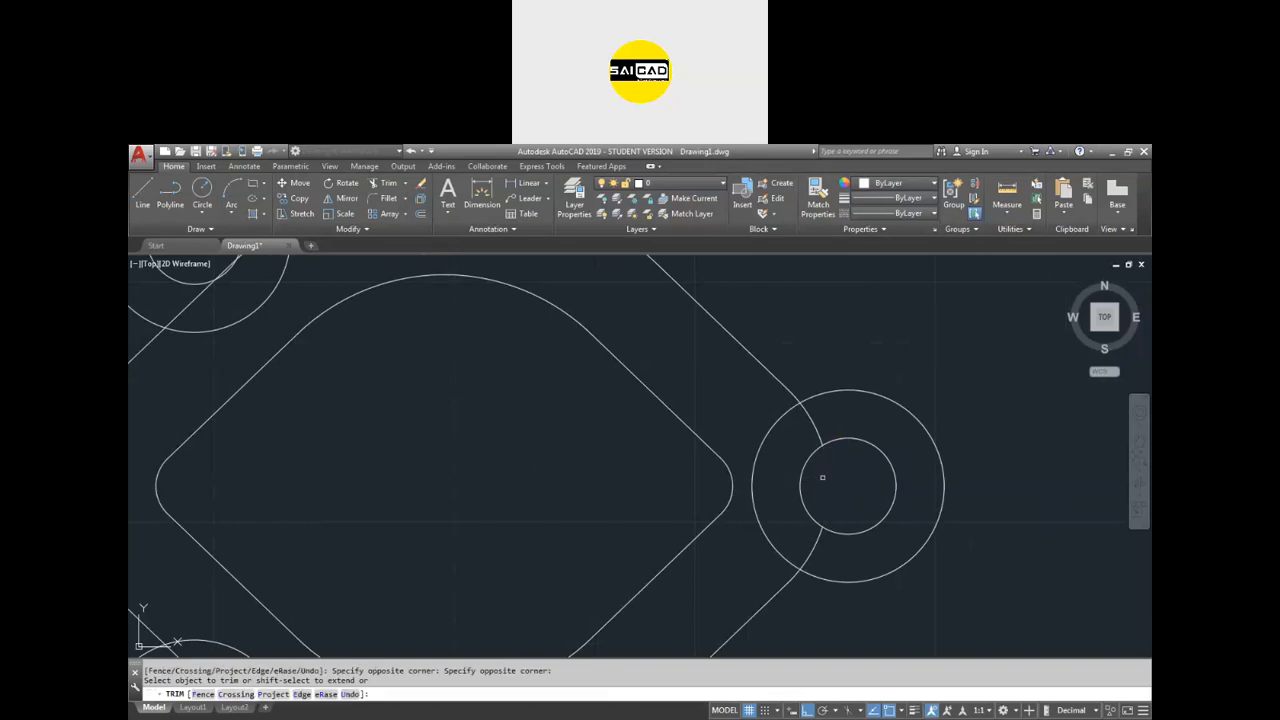
{"action": "left_click", "coordinate": [812, 422]}
{"action": "left_click", "coordinate": [777, 468]}
{"action": "left_click", "coordinate": [743, 520]}
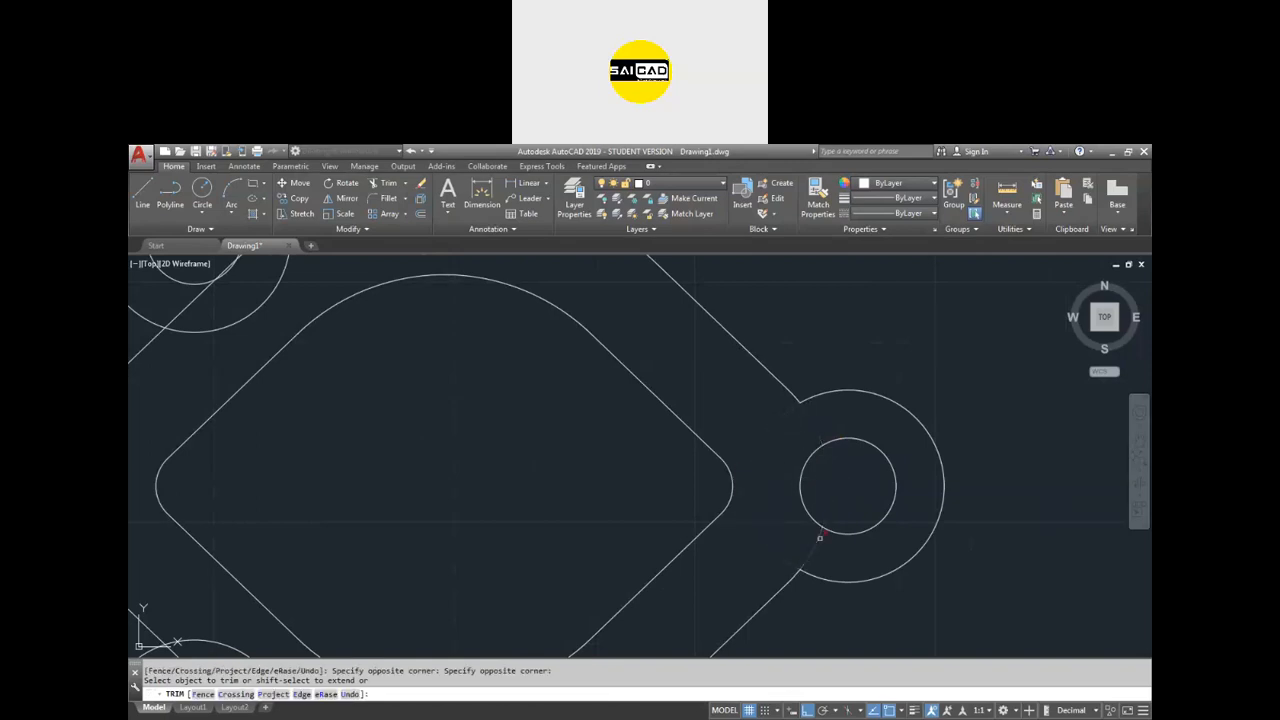
Trim the upper left lug's inner arc and the outline segments running through the lug.
{"action": "scroll", "coordinate": [709, 457], "scroll_direction": "down", "scroll_amount": 3}
{"action": "scroll", "coordinate": [763, 404], "scroll_direction": "up", "scroll_amount": 4}
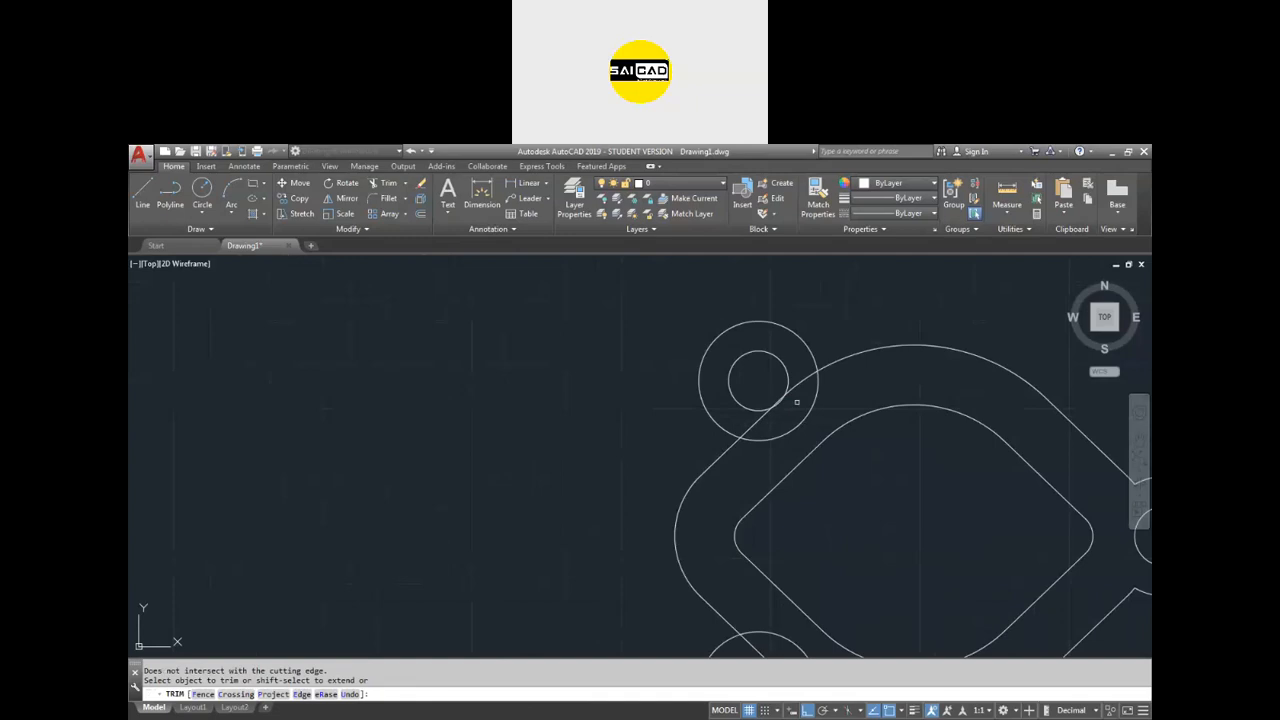
{"action": "left_click", "coordinate": [811, 398]}
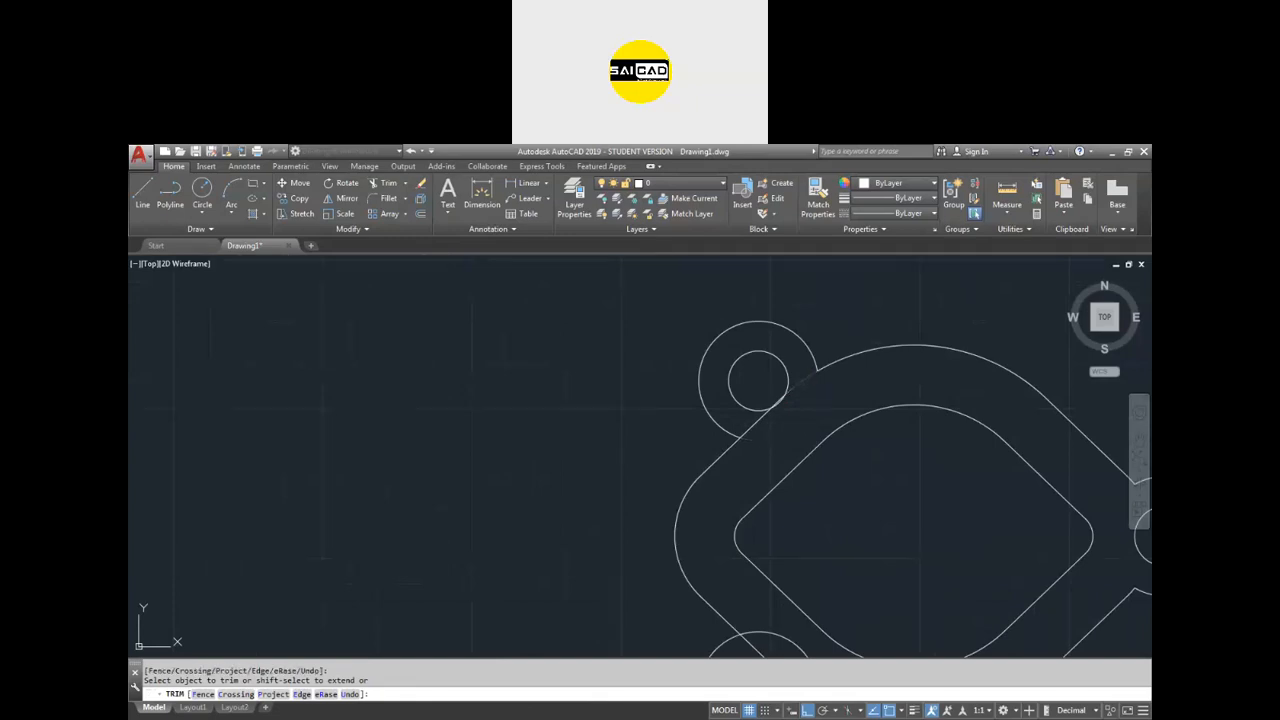
{"action": "scroll", "coordinate": [803, 381], "scroll_direction": "up", "scroll_amount": 5}
{"action": "left_click", "coordinate": [769, 404]}
{"action": "left_click", "coordinate": [699, 474]}
{"action": "scroll", "coordinate": [686, 437], "scroll_direction": "down", "scroll_amount": 4}
Trim the lower left lug's inner arc and the outline segments running through the lug.
{"action": "scroll", "coordinate": [690, 548], "scroll_direction": "up", "scroll_amount": 6}
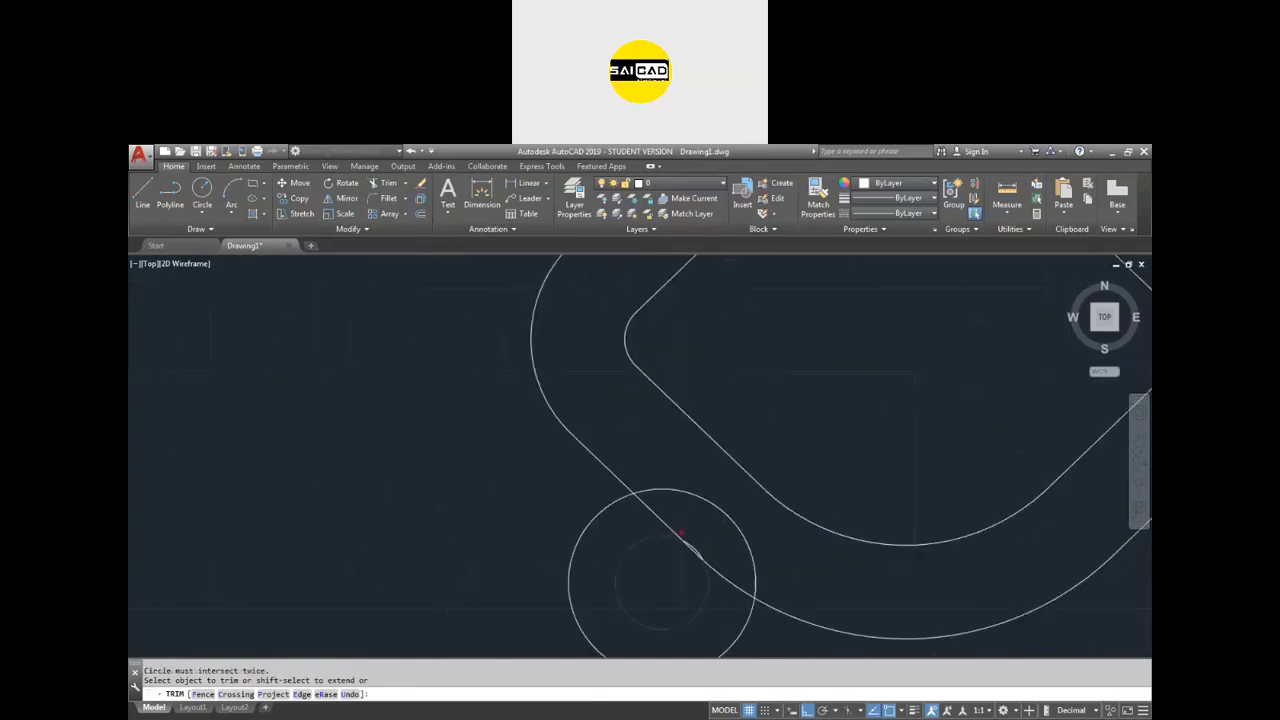
{"action": "left_click", "coordinate": [700, 551]}
{"action": "left_click", "coordinate": [675, 524]}
{"action": "scroll", "coordinate": [668, 515], "scroll_direction": "down", "scroll_amount": 4}
{"action": "left_click", "coordinate": [710, 535]}
{"action": "key", "text": "Escape"}
Erase the leftover short outline pieces inside the two left lugs.
{"action": "left_click", "coordinate": [648, 463]}
{"action": "left_click", "coordinate": [719, 535]}
{"action": "scroll", "coordinate": [546, 600], "scroll_direction": "down", "scroll_amount": 4}
{"action": "scroll", "coordinate": [557, 466], "scroll_direction": "up", "scroll_amount": 2}
{"action": "left_click", "coordinate": [557, 466]}
{"action": "left_click", "coordinate": [620, 527]}
{"action": "scroll", "coordinate": [620, 527], "scroll_direction": "down", "scroll_amount": 5}
{"action": "scroll", "coordinate": [597, 491], "scroll_direction": "up", "scroll_amount": 2}
{"action": "key", "text": "Delete"}
Switch to the assignment PDF in Adobe Acrobat Reader and compare its flange drawing with the drawn profile.
{"action": "scroll", "coordinate": [580, 480], "scroll_direction": "up", "scroll_amount": 2}
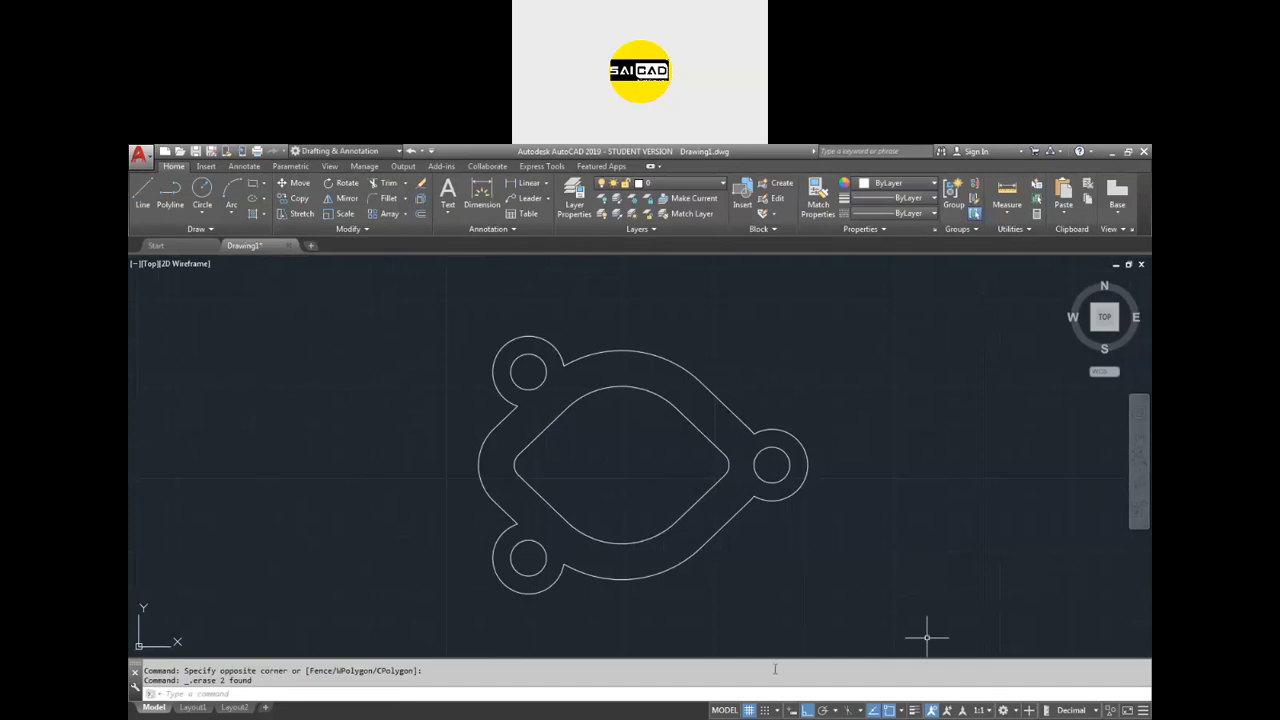
{"action": "mouse_move", "coordinate": [729, 580]}
{"action": "middle_mouse_down"}
{"action": "mouse_move", "coordinate": [480, 554]}
{"action": "mouse_move", "coordinate": [458, 563]}
{"action": "middle_mouse_up"}
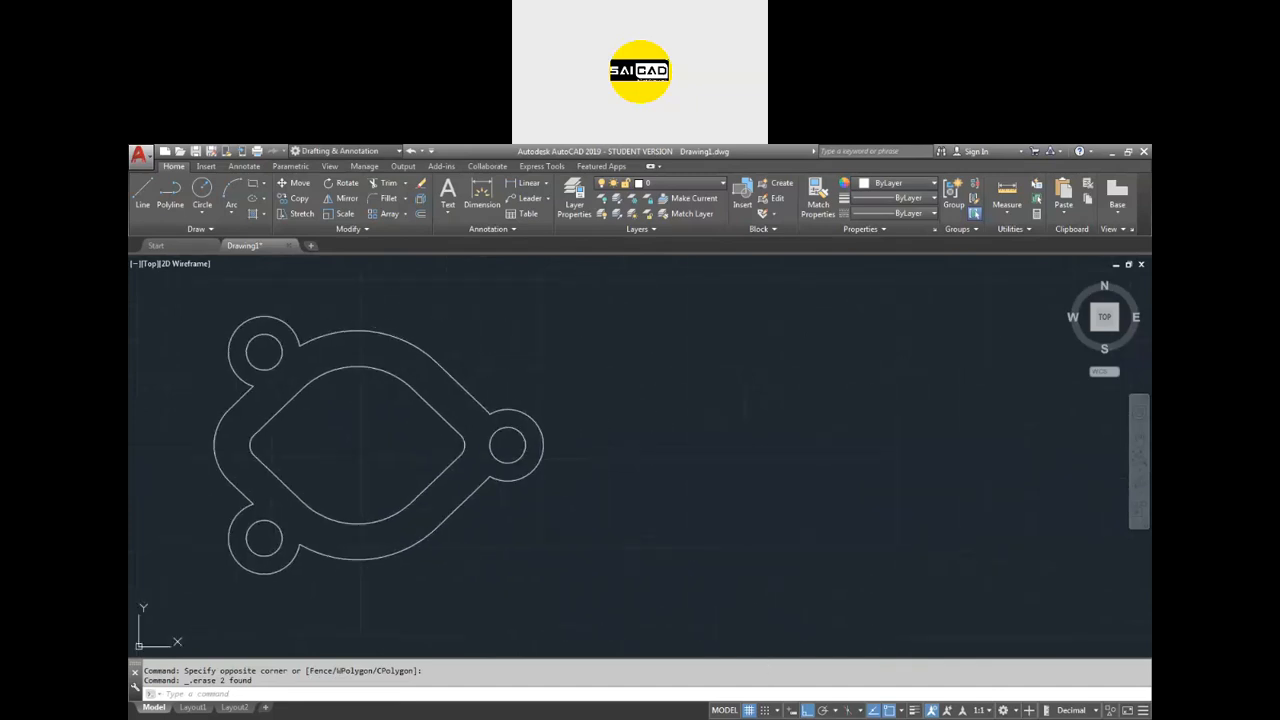
{"action": "key", "text": "alt+Tab"}
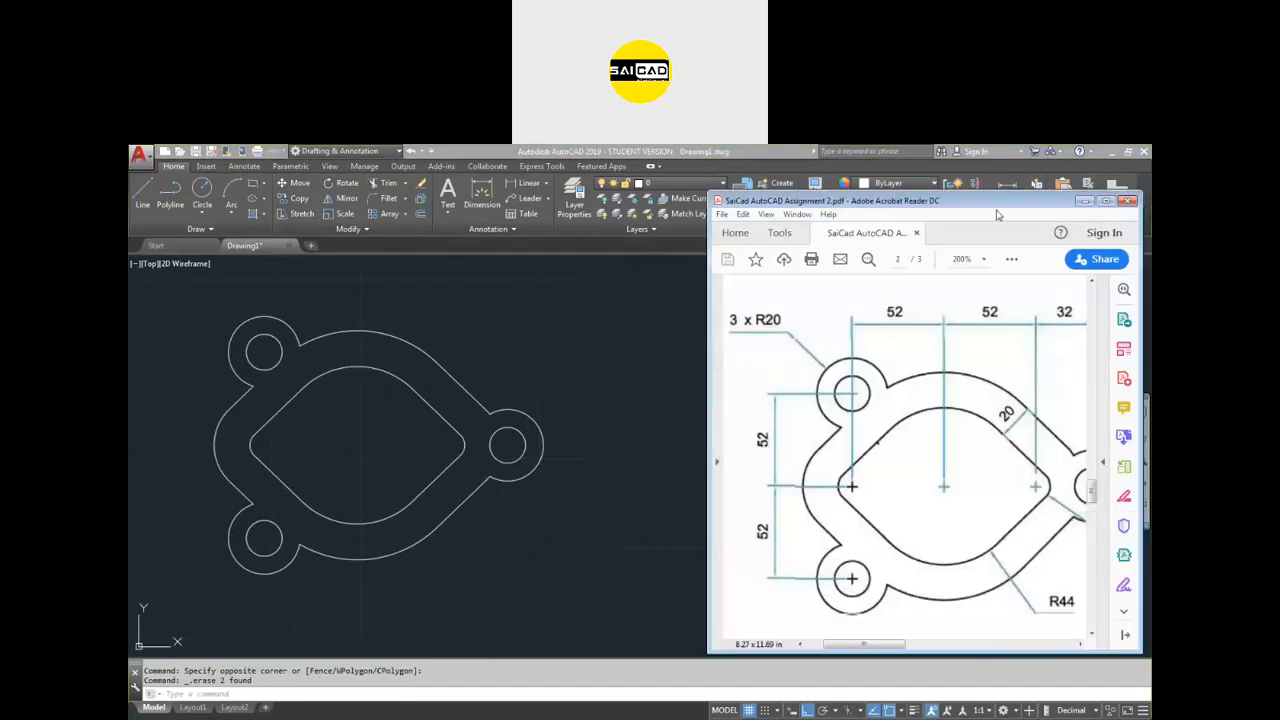
{"action": "left_click_drag", "start_coordinate": [985, 203], "coordinate": [945, 194]}
{"action": "left_click_drag", "start_coordinate": [938, 410], "coordinate": [908, 401]}
{"action": "scroll", "coordinate": [905, 405], "scroll_direction": "down", "scroll_amount": 2}
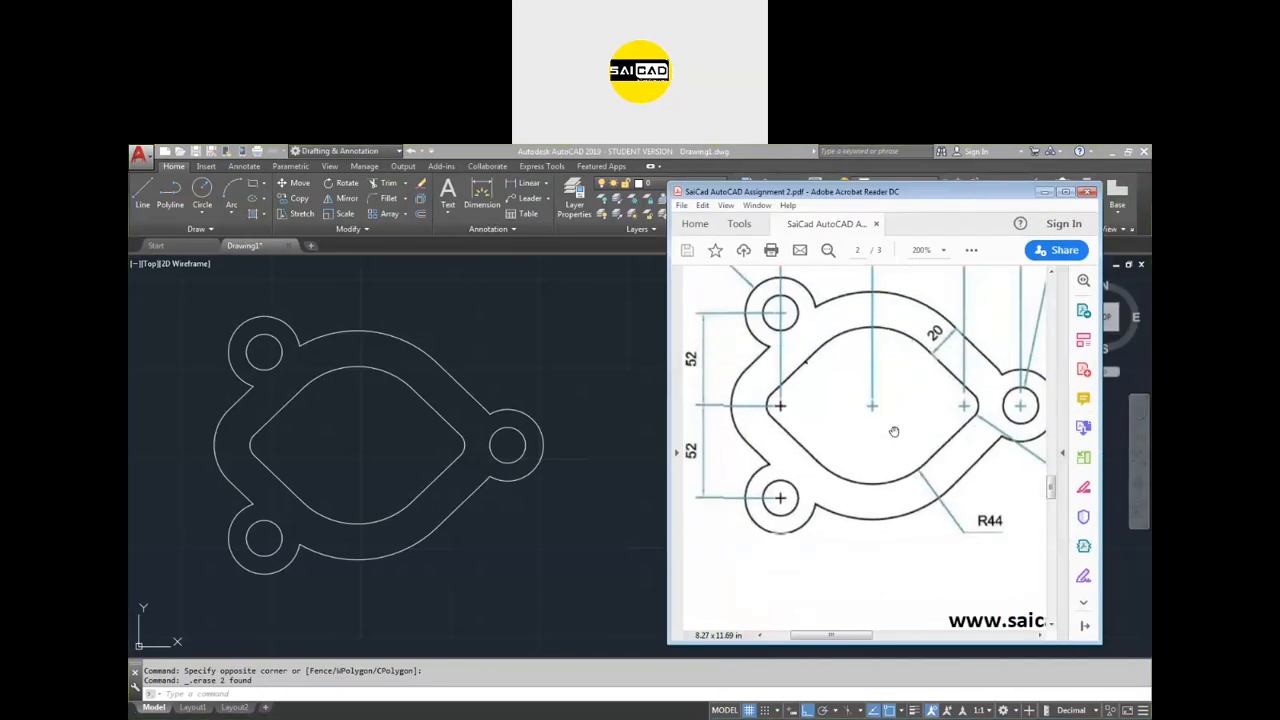
Widen the assignment PDF window and bring the whole dimensioned flange drawing into view for comparison.
{"action": "scroll", "coordinate": [874, 461], "scroll_direction": "up", "scroll_amount": 1}
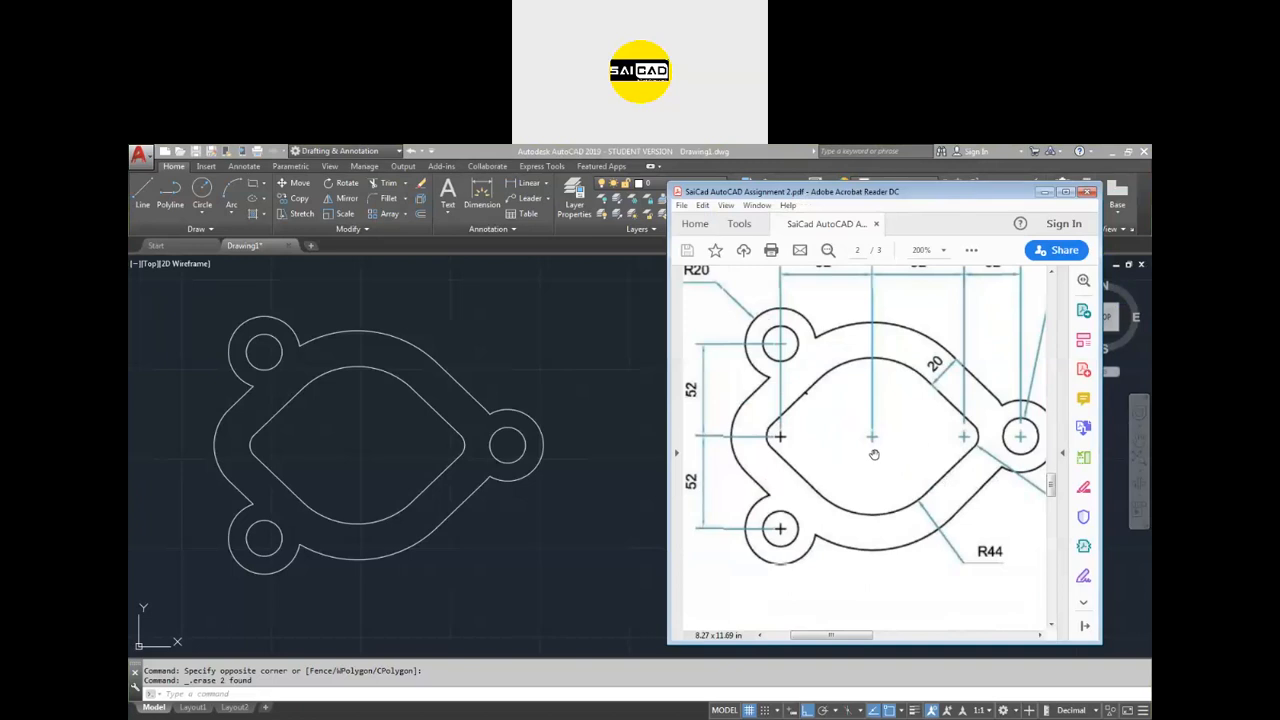
{"action": "left_click_drag", "start_coordinate": [626, 467], "coordinate": [548, 467]}
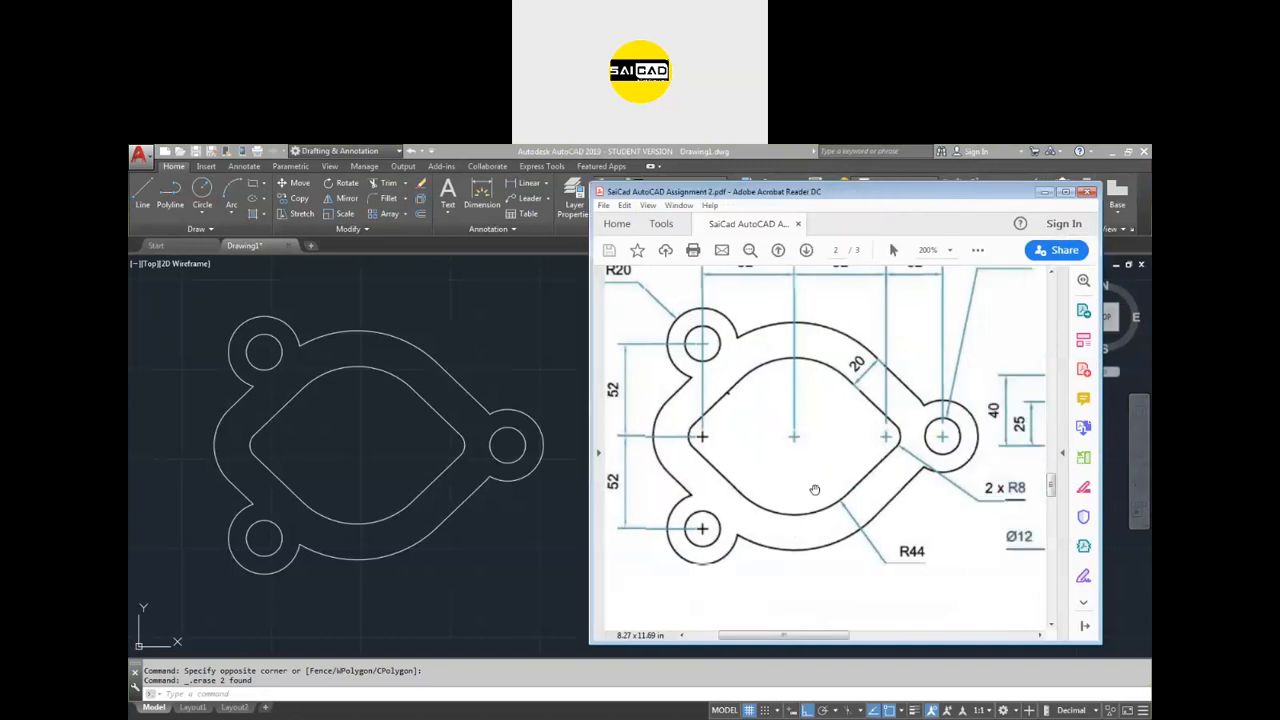
{"action": "left_click_drag", "start_coordinate": [824, 453], "coordinate": [848, 483]}
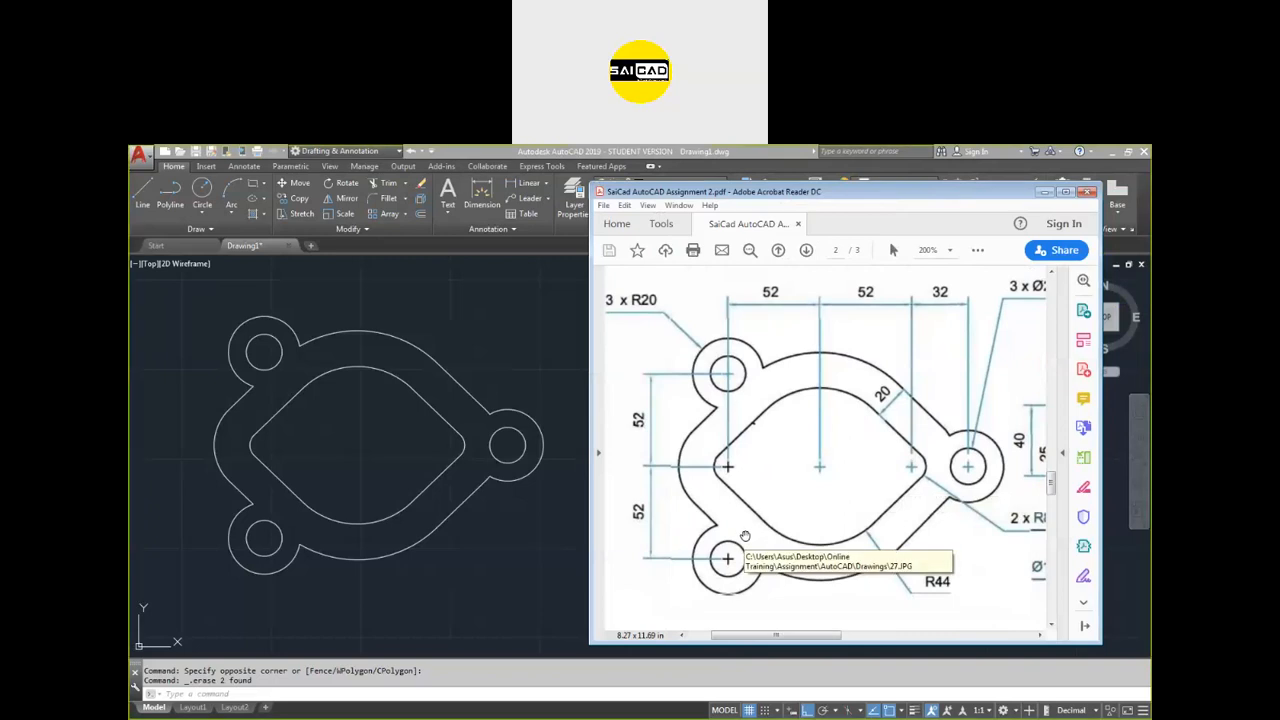
{"action": "left_click_drag", "start_coordinate": [745, 536], "coordinate": [750, 524]}
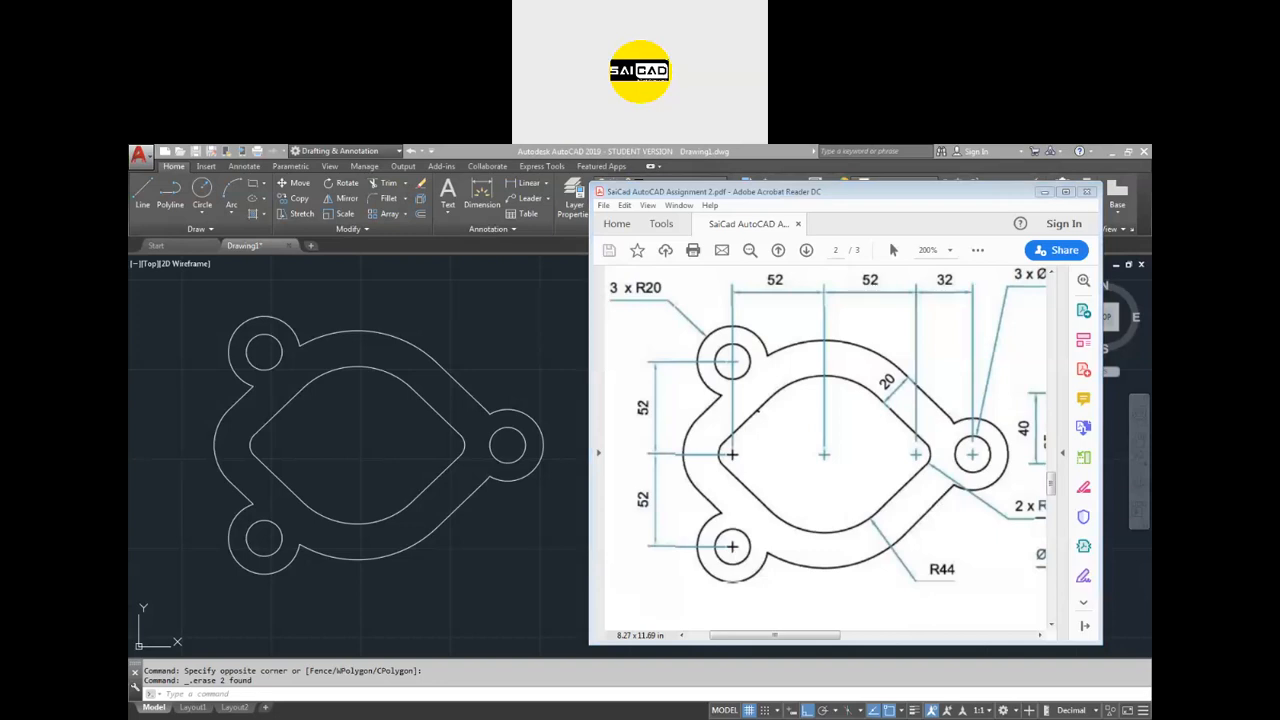
Return to the AutoCAD drawing and preview the snap points on the flange with the Line command, drawing nothing.
{"action": "left_click", "coordinate": [557, 503]}
{"action": "middle_click_drag", "start_coordinate": [433, 445], "coordinate": [540, 445]}
{"action": "scroll", "coordinate": [540, 445], "scroll_direction": "up", "scroll_amount": 2}
{"action": "scroll", "coordinate": [540, 445], "scroll_direction": "up", "scroll_amount": 2}
{"action": "scroll", "coordinate": [805, 445], "scroll_direction": "down", "scroll_amount": 2}
{"action": "type", "text": "l"}
{"action": "key", "text": "Return"}
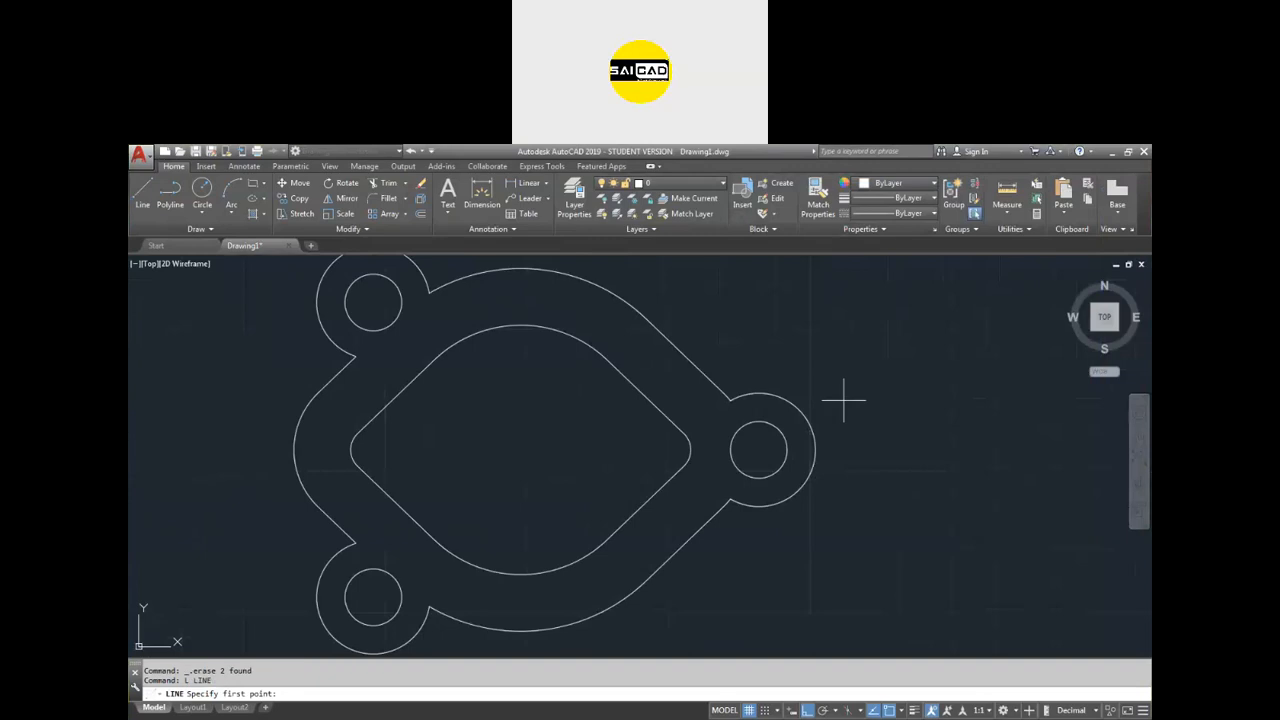
{"action": "key", "text": "Escape"}
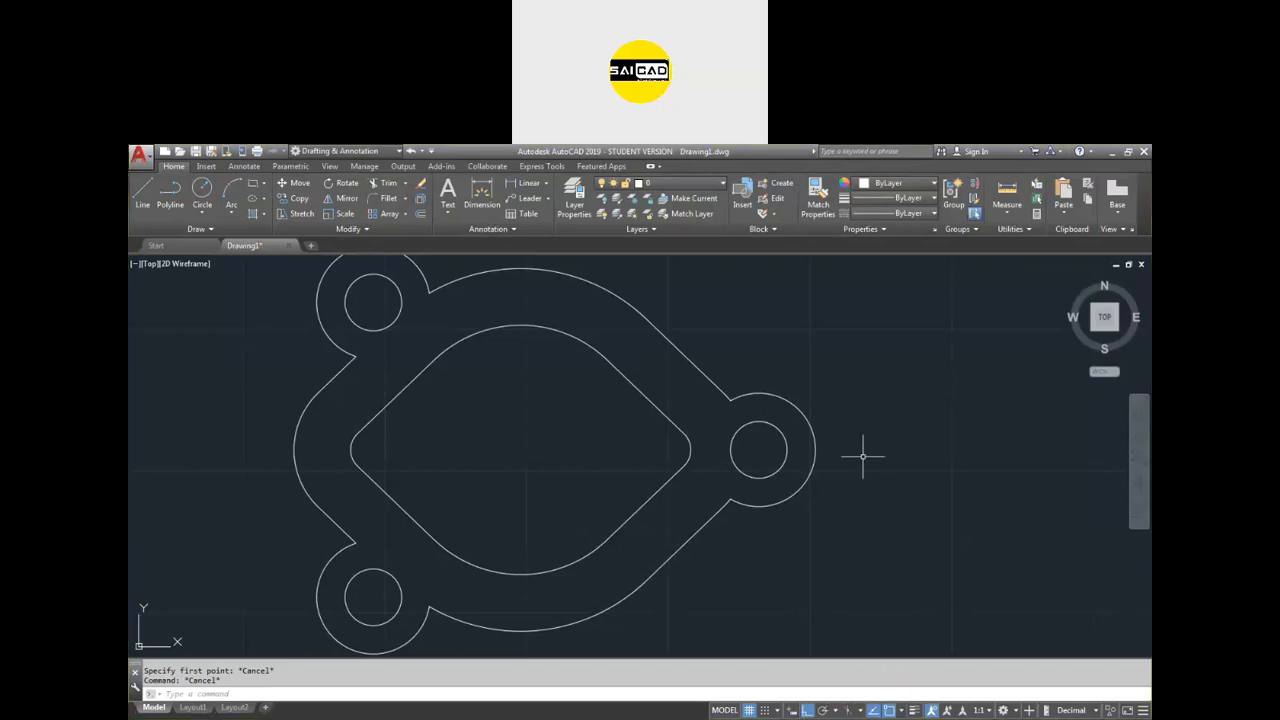
{"action": "type", "text": "l"}
{"action": "key", "text": "Return"}
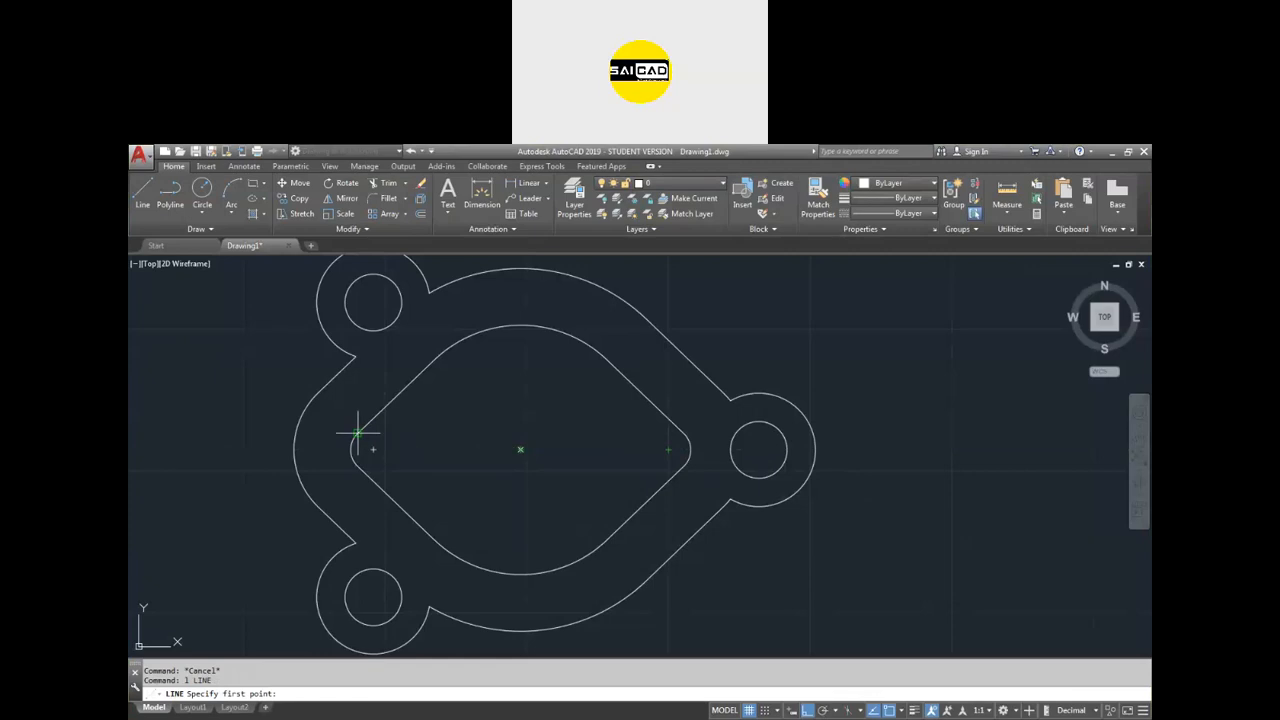
{"action": "key", "text": "Escape"}
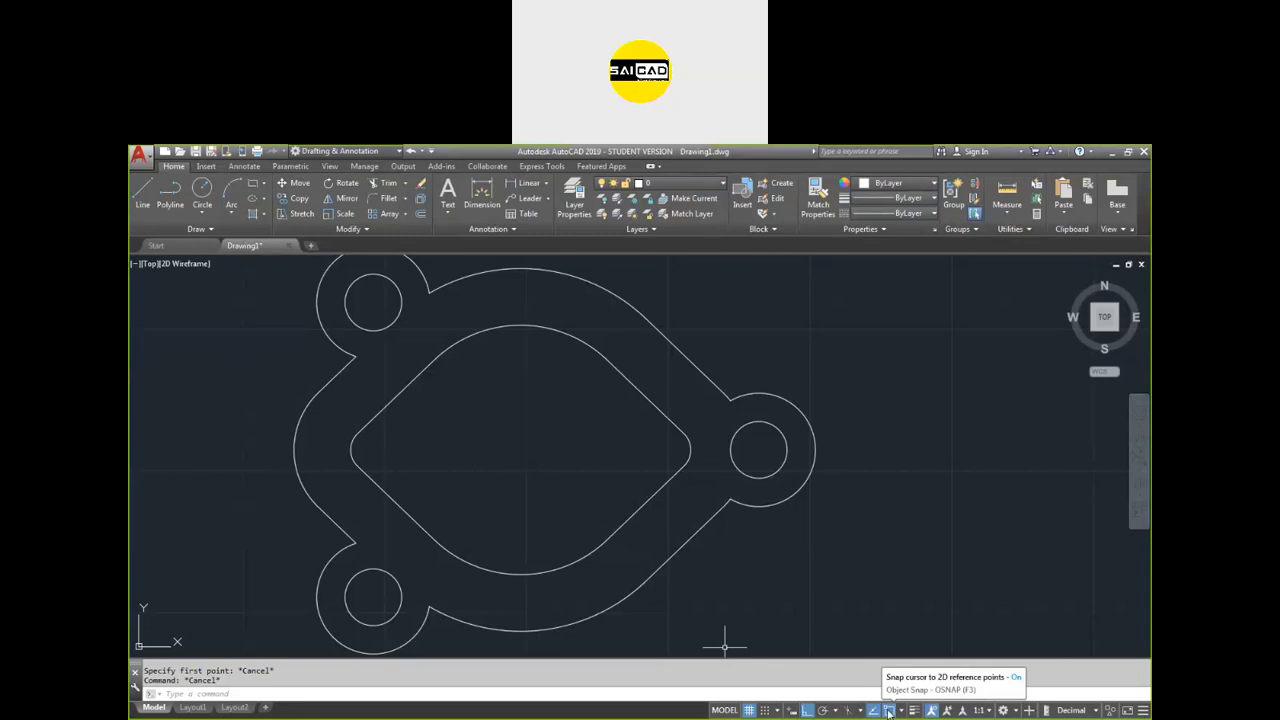
Turn off object snap and draw a short horizontal test line freehand to the right of the flange.
{"action": "left_click", "coordinate": [887, 710]}
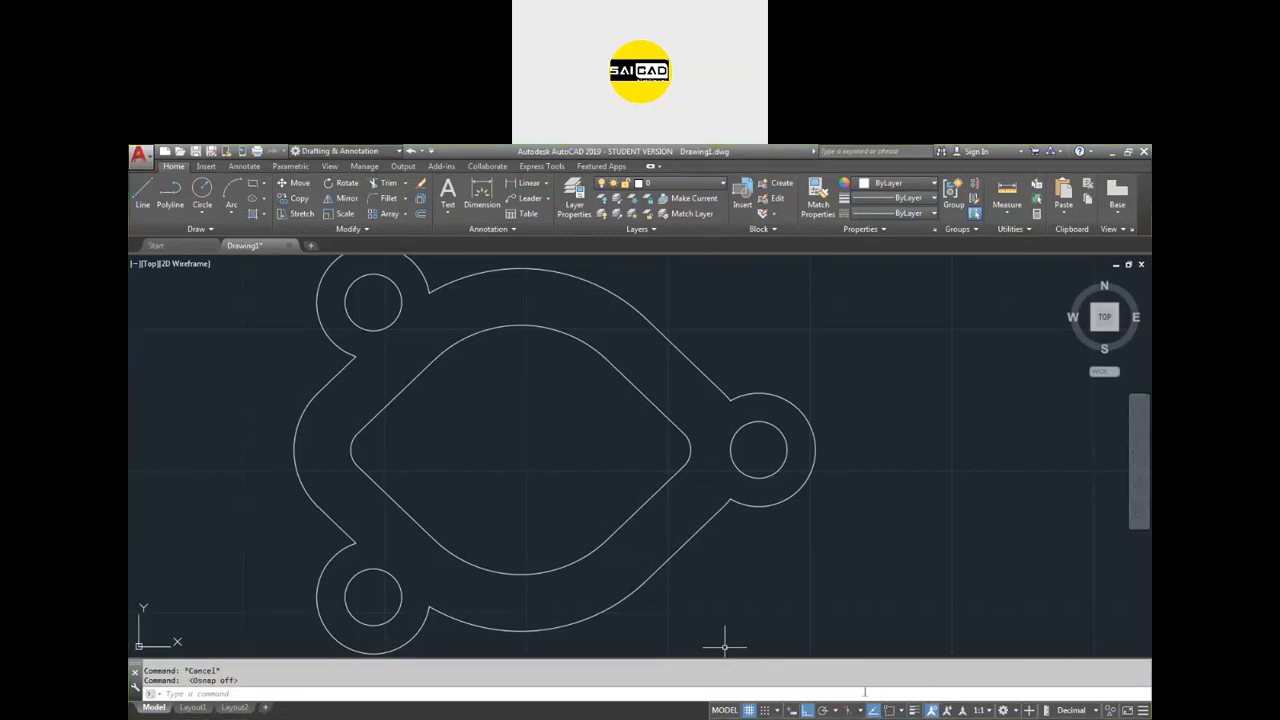
{"action": "type", "text": "l"}
{"action": "key", "text": "Return"}
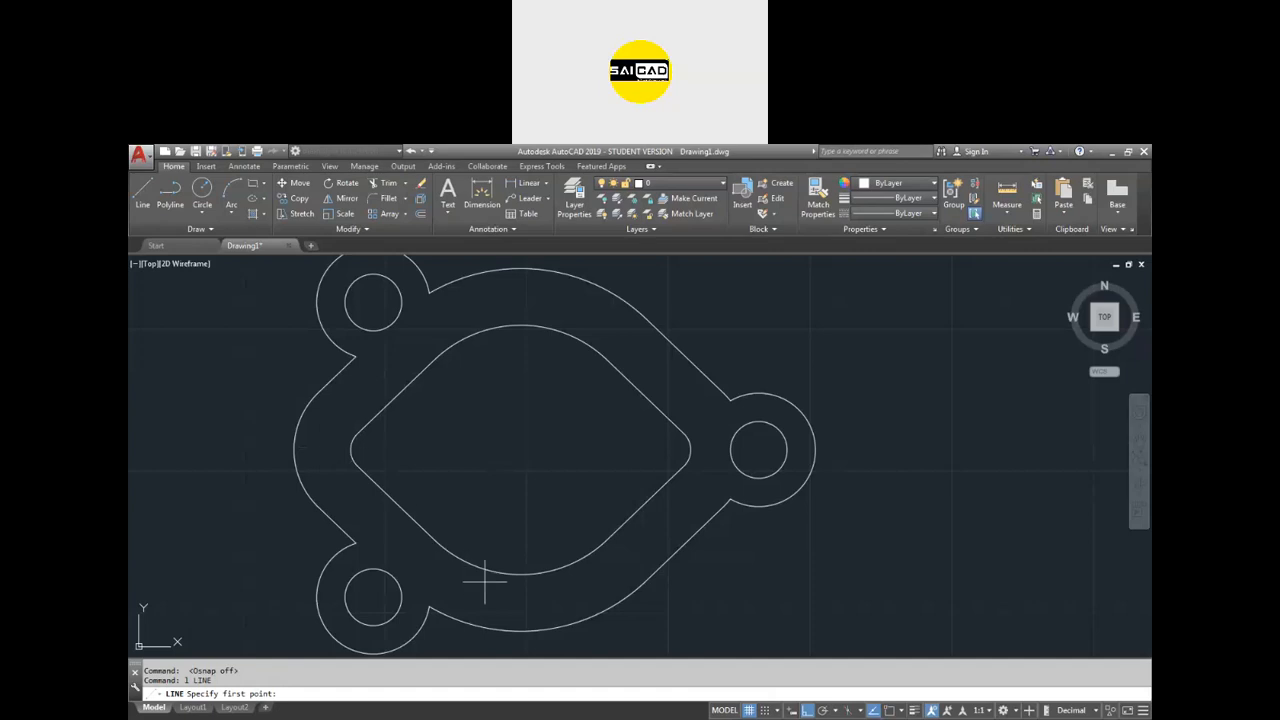
{"action": "left_click", "coordinate": [922, 486]}
{"action": "left_click", "coordinate": [1040, 465]}
{"action": "key", "text": "Escape"}
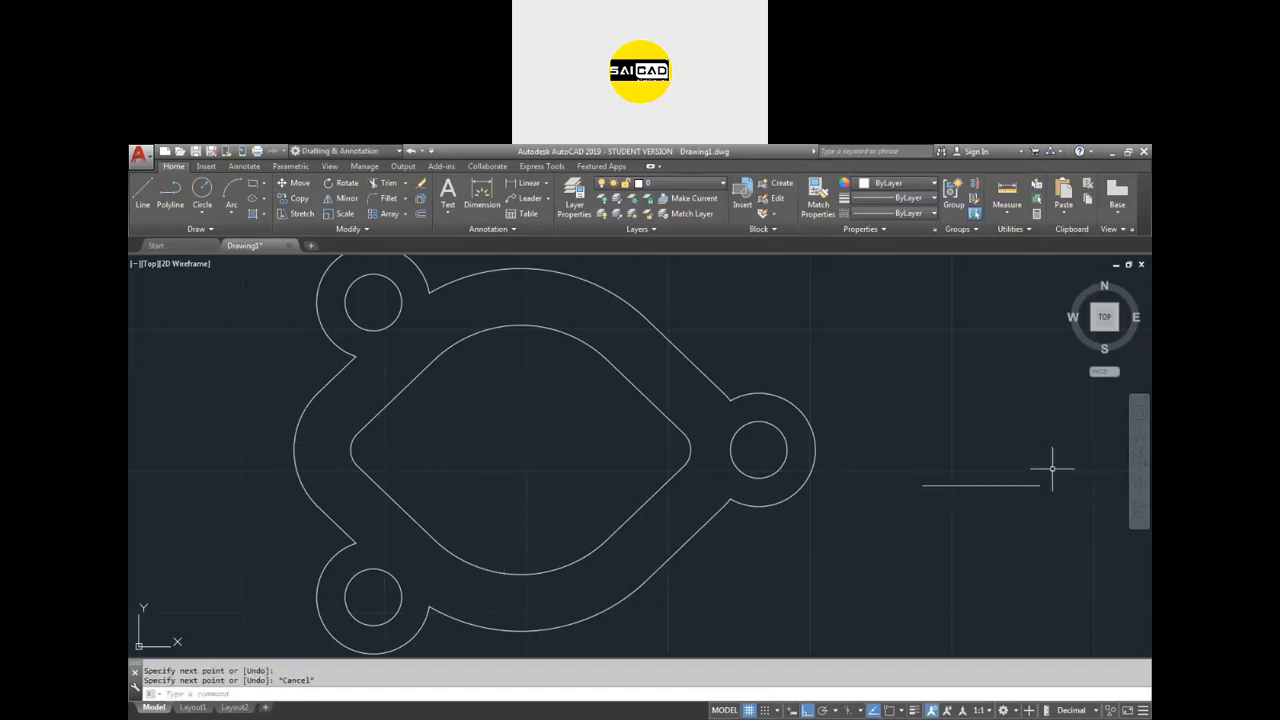
Turn object snap back on within the Line command and preview snapping on the test line and right lug.
{"action": "type", "text": "l"}
{"action": "key", "text": "Return"}
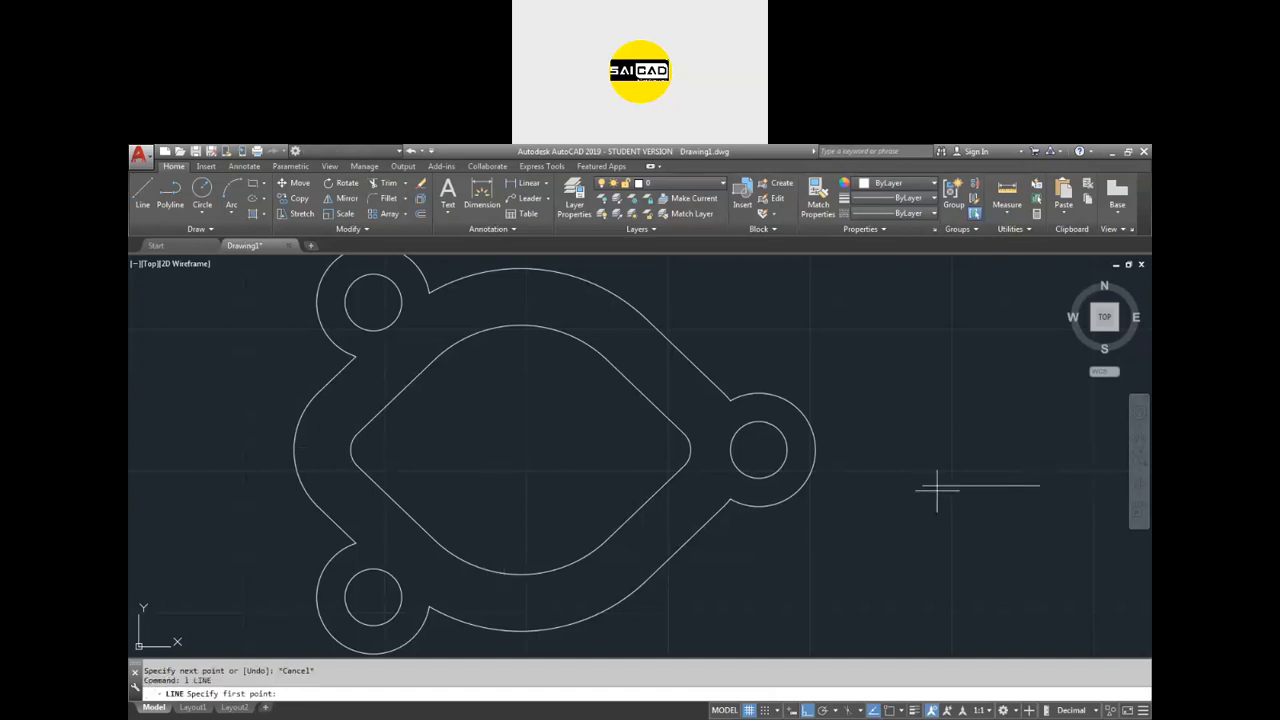
{"action": "left_click", "coordinate": [889, 710]}
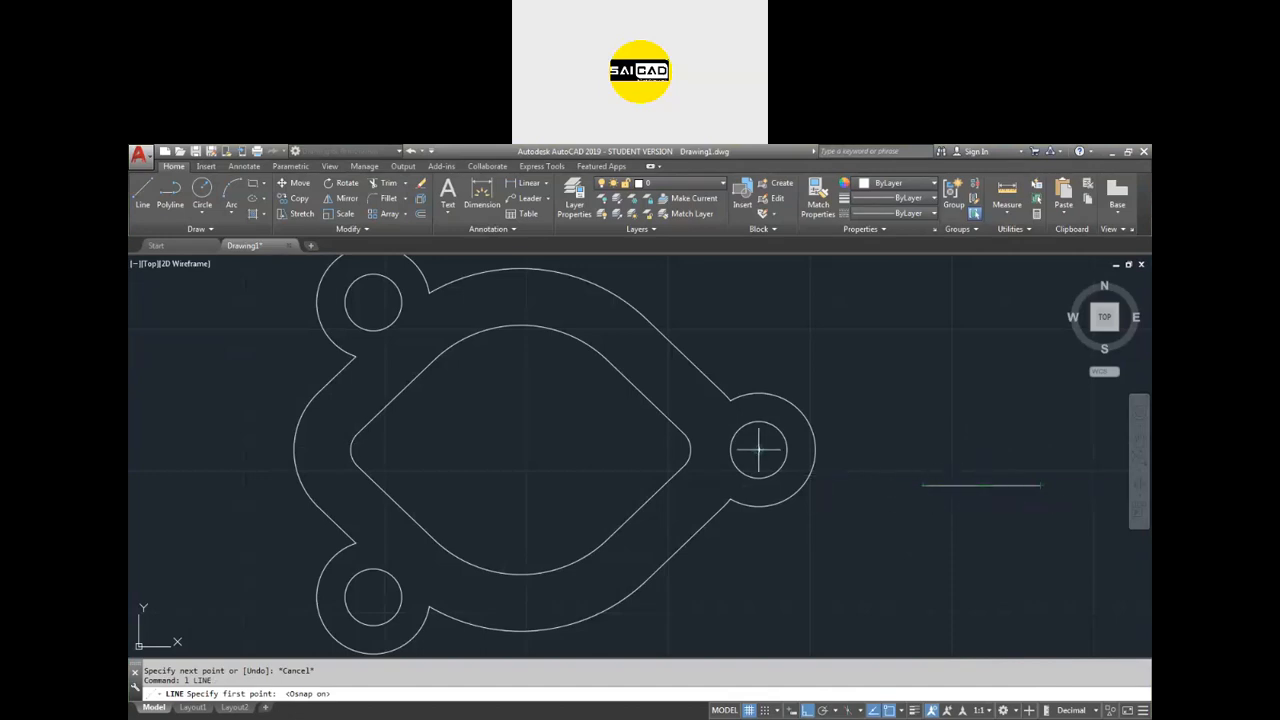
{"action": "scroll", "coordinate": [725, 545], "scroll_direction": "down", "scroll_amount": 2}
{"action": "key", "text": "Escape"}
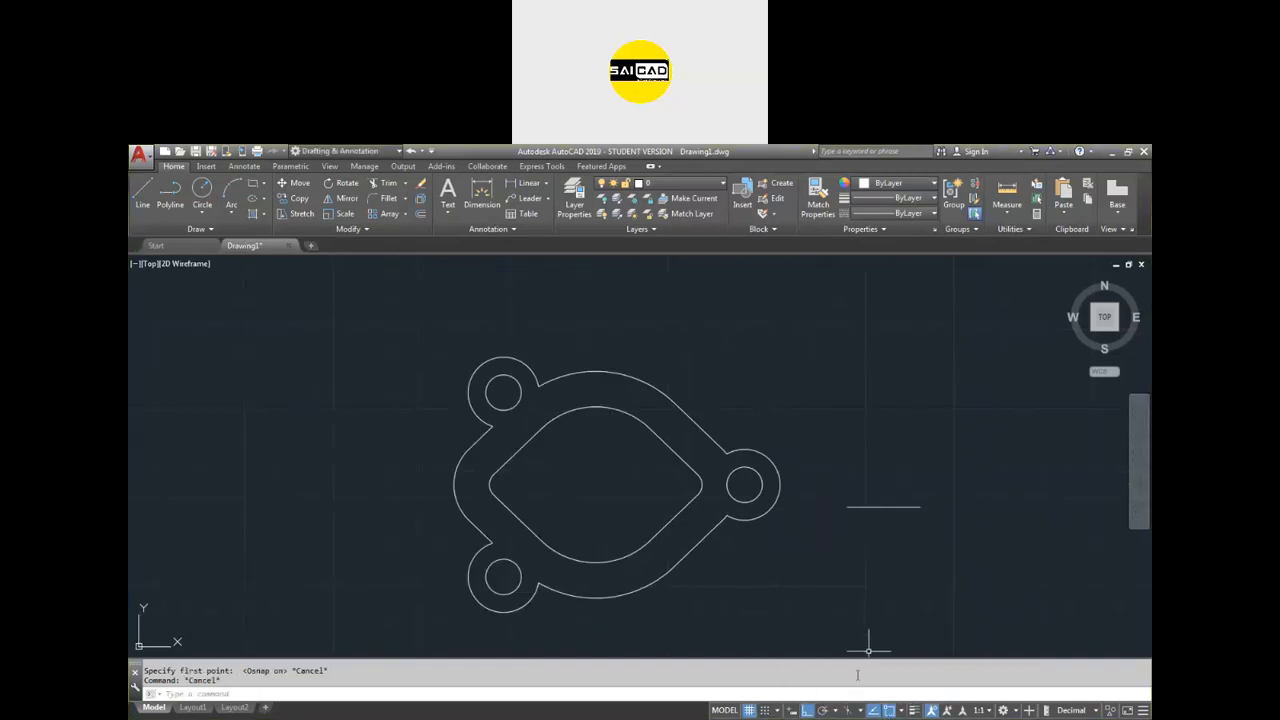
Examine the list of object snap modes and the grid and polar tracking options in the Drafting Settings.
{"action": "right_click", "coordinate": [890, 711]}
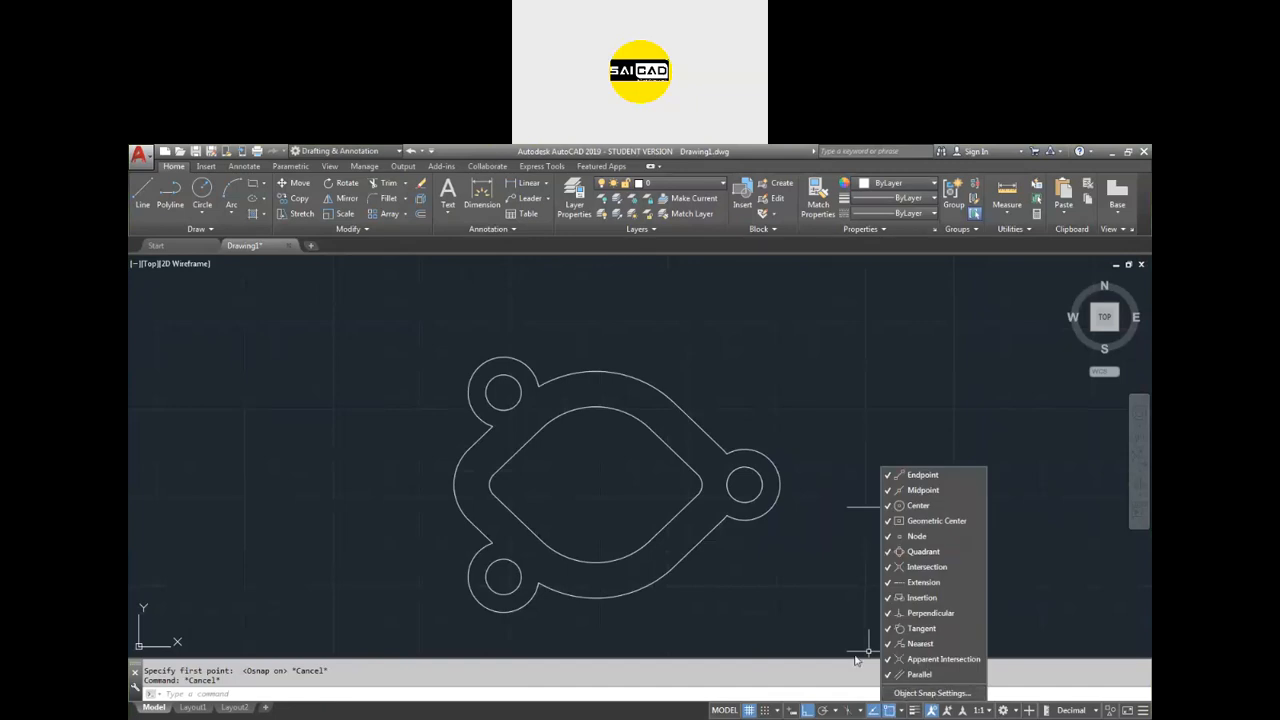
{"action": "left_click", "coordinate": [858, 662]}
{"action": "right_click", "coordinate": [752, 711]}
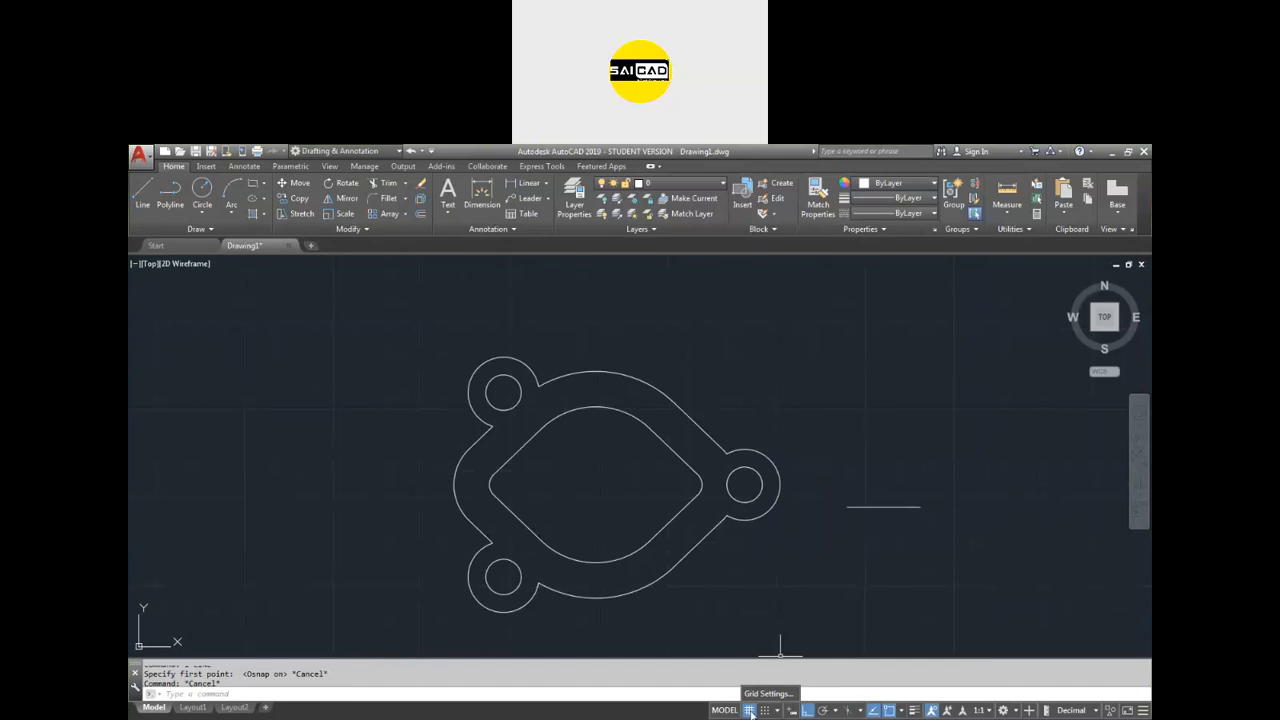
{"action": "left_click", "coordinate": [778, 694]}
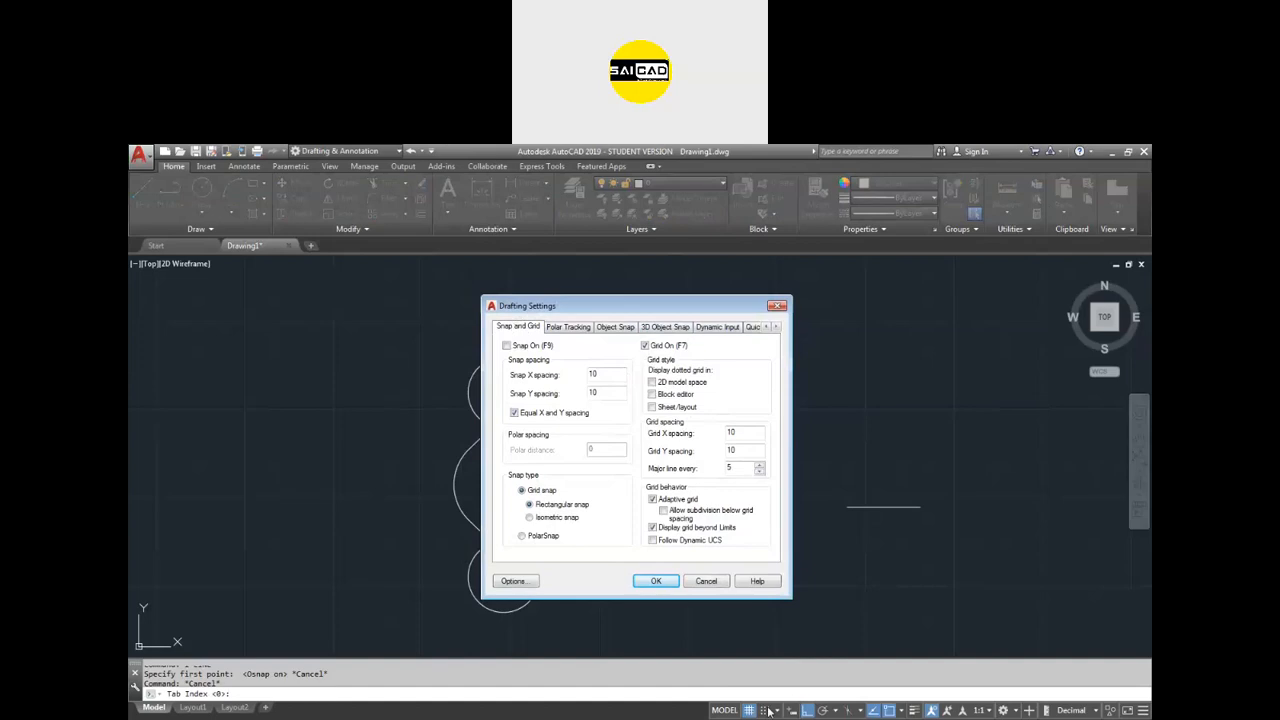
{"action": "left_click", "coordinate": [565, 330]}
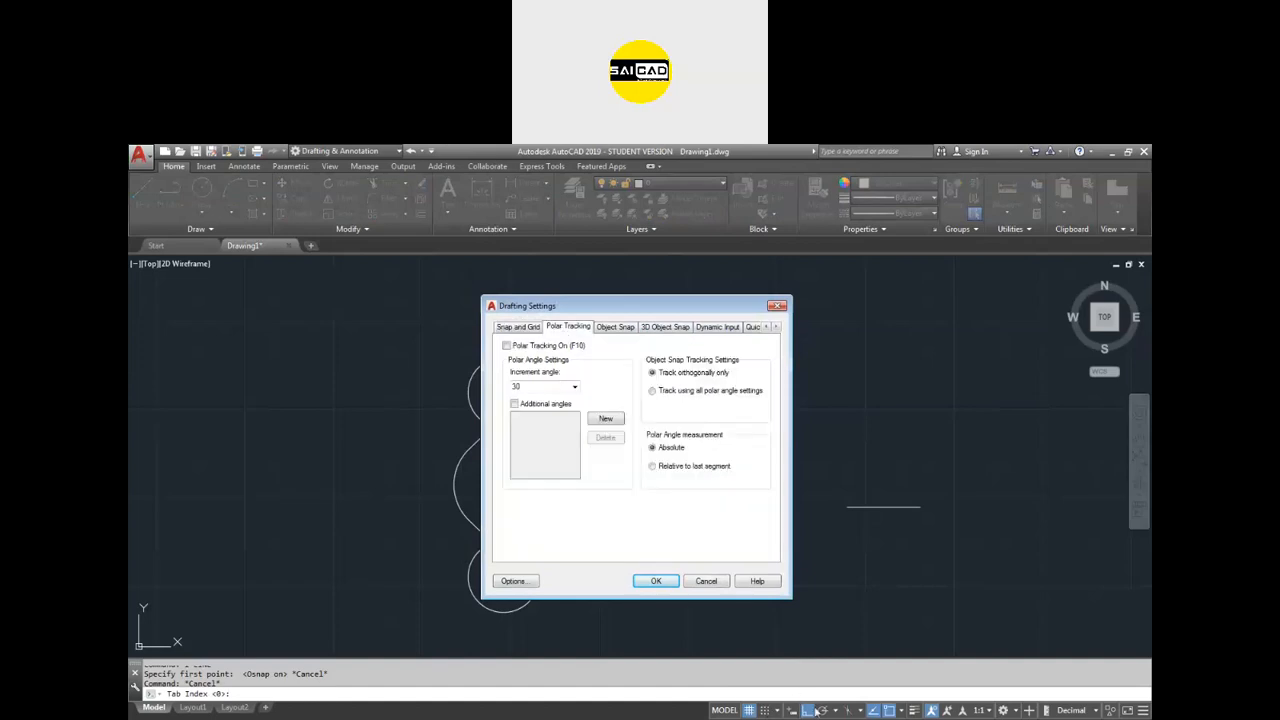
Turn off the Midpoint, Center, Geometric Center, Quadrant, Insertion, Perpendicular and Tangent object snaps and test snapping with the Line command.
{"action": "left_click", "coordinate": [607, 330]}
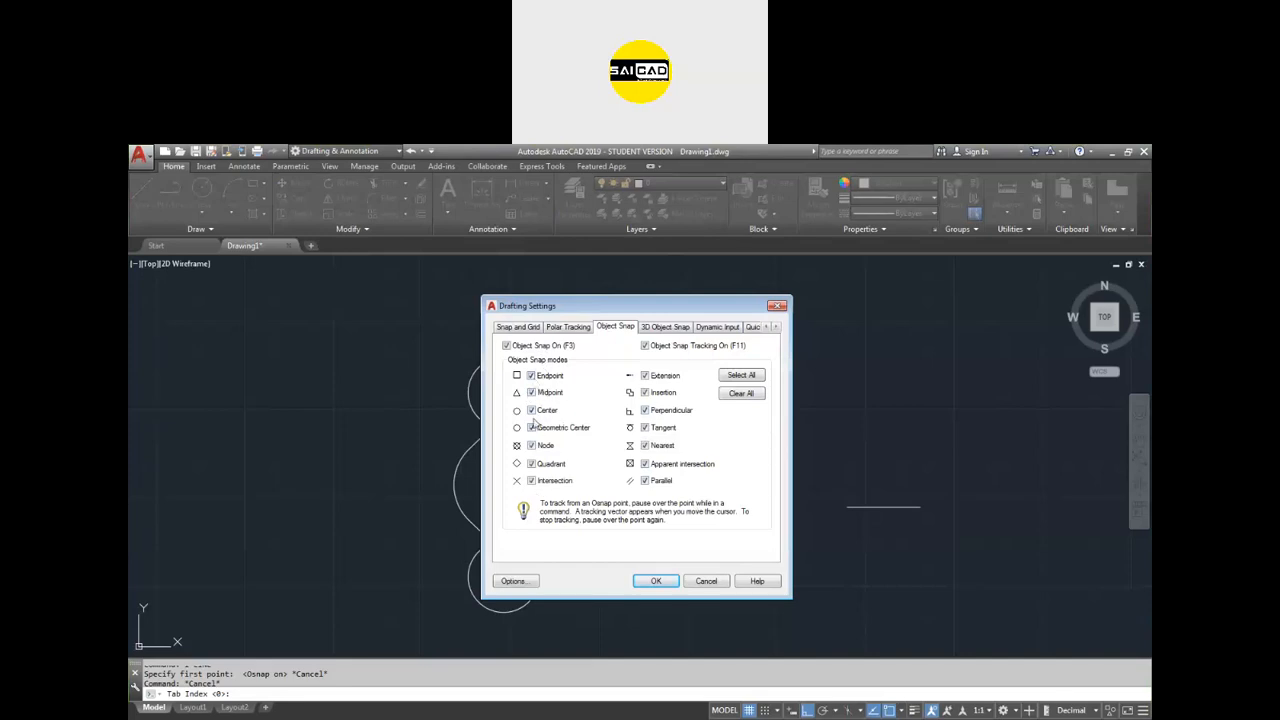
{"action": "left_click", "coordinate": [531, 410]}
{"action": "left_click", "coordinate": [531, 427]}
{"action": "left_click", "coordinate": [644, 427]}
{"action": "left_click", "coordinate": [644, 410]}
{"action": "left_click", "coordinate": [644, 392]}
{"action": "left_click", "coordinate": [655, 580]}
{"action": "key", "text": "Return"}
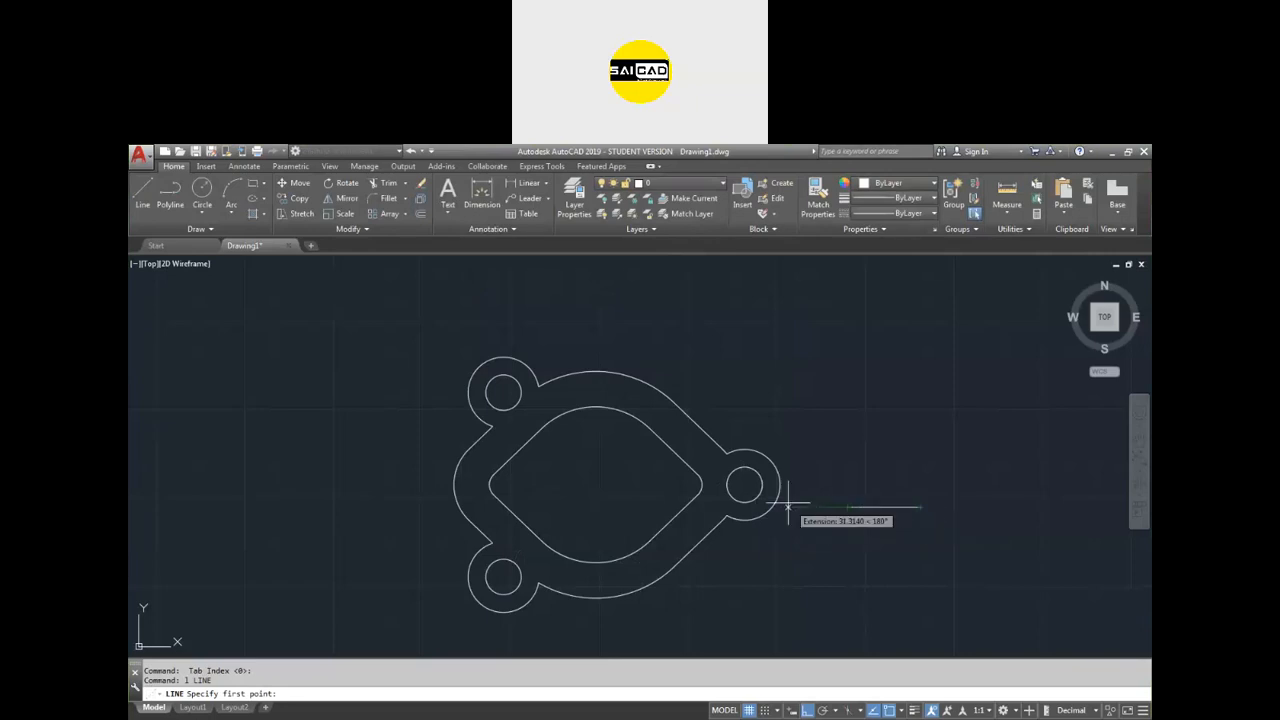
{"action": "key", "text": "Escape"}
{"action": "key", "text": "Escape"}
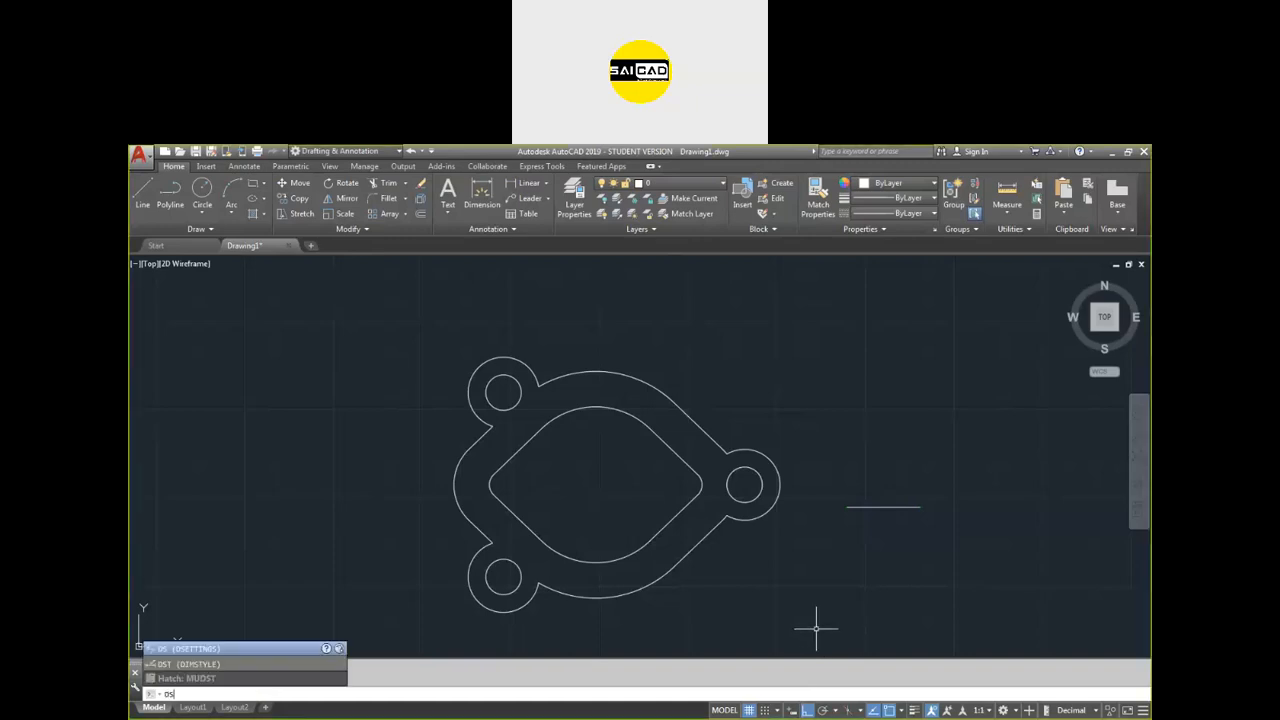
Enable all object snap modes in the Drafting Settings and preview the snap points with the Line command.
{"action": "type", "text": "ds"}
{"action": "key", "text": "Return"}
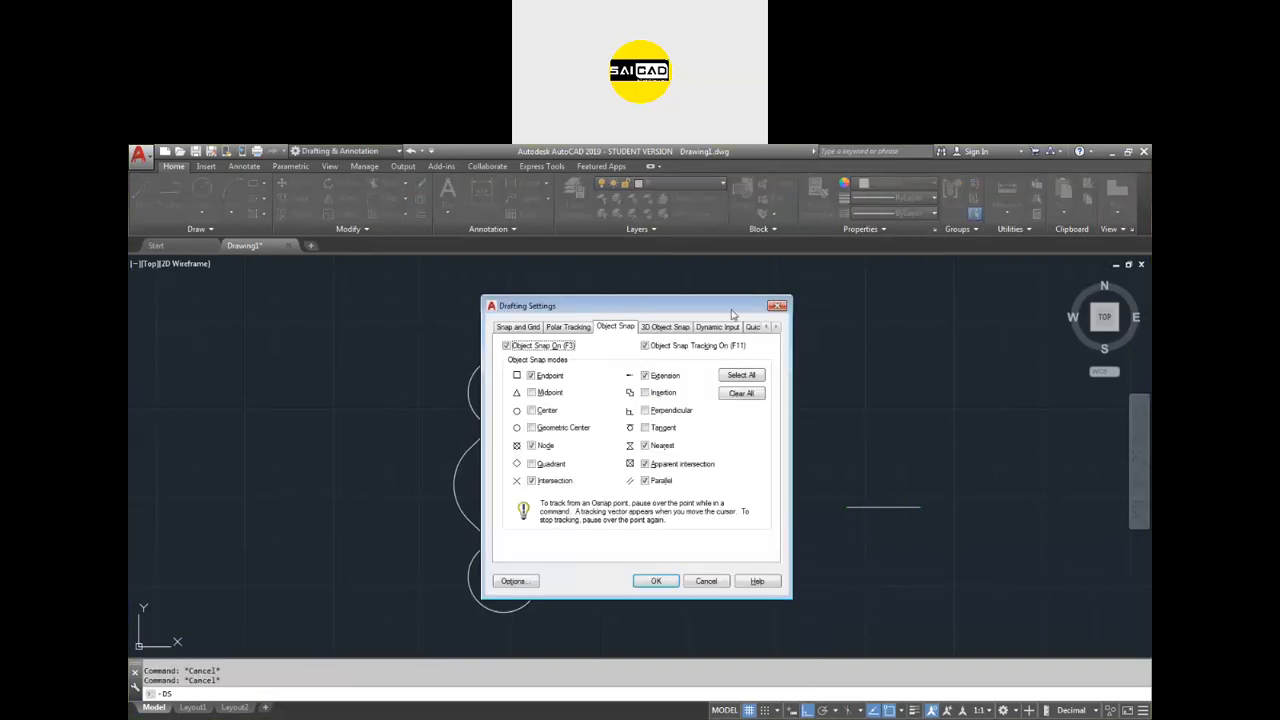
{"action": "left_click", "coordinate": [620, 331]}
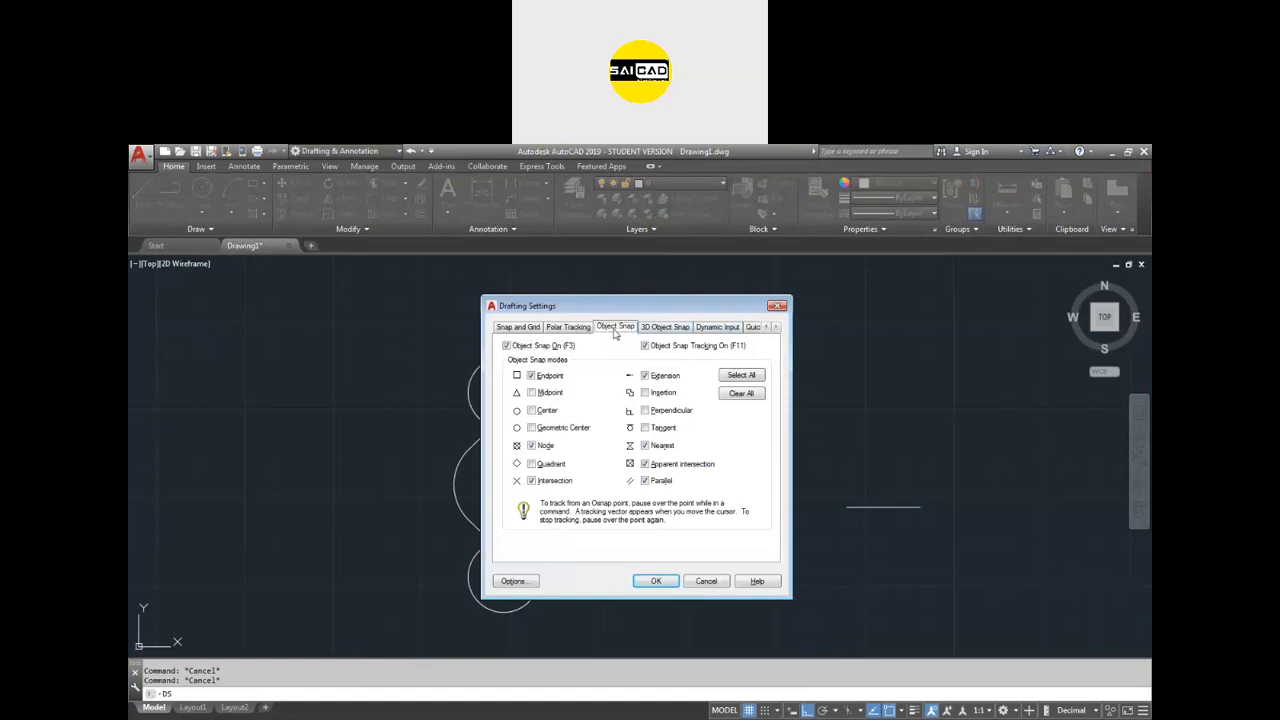
{"action": "left_click", "coordinate": [752, 384]}
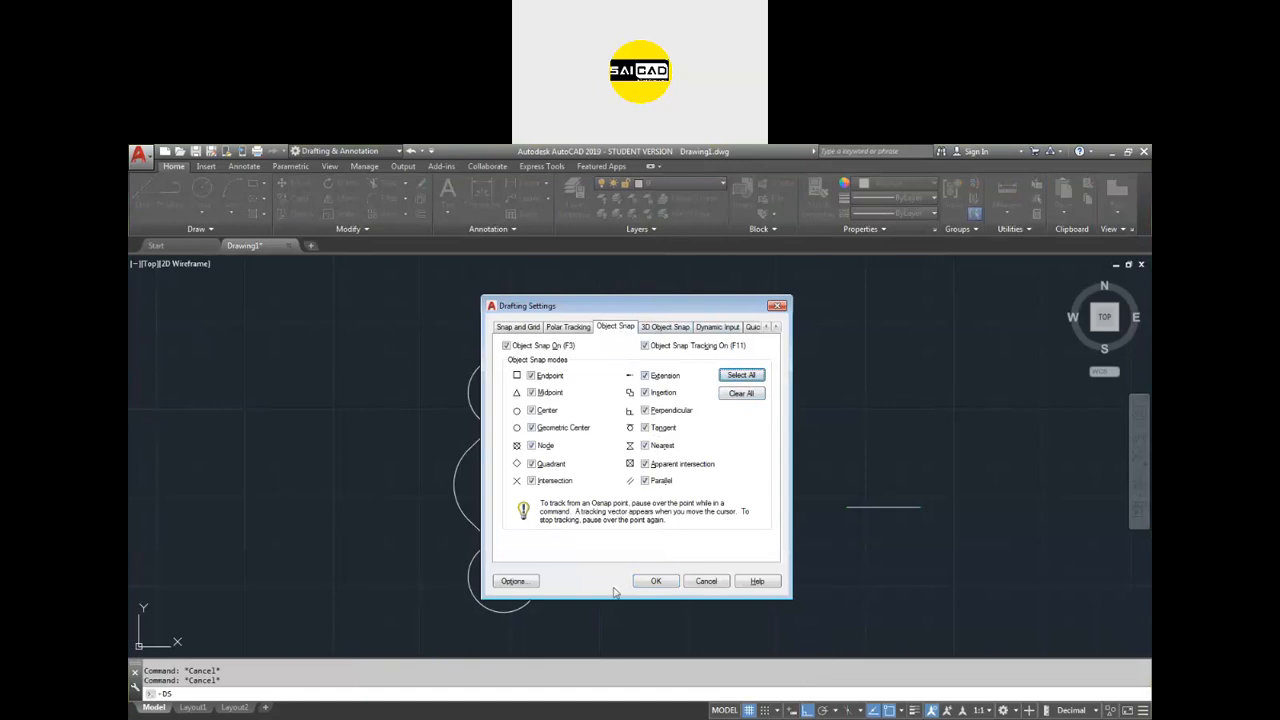
{"action": "left_click", "coordinate": [654, 581]}
{"action": "type", "text": "l"}
{"action": "key", "text": "Return"}
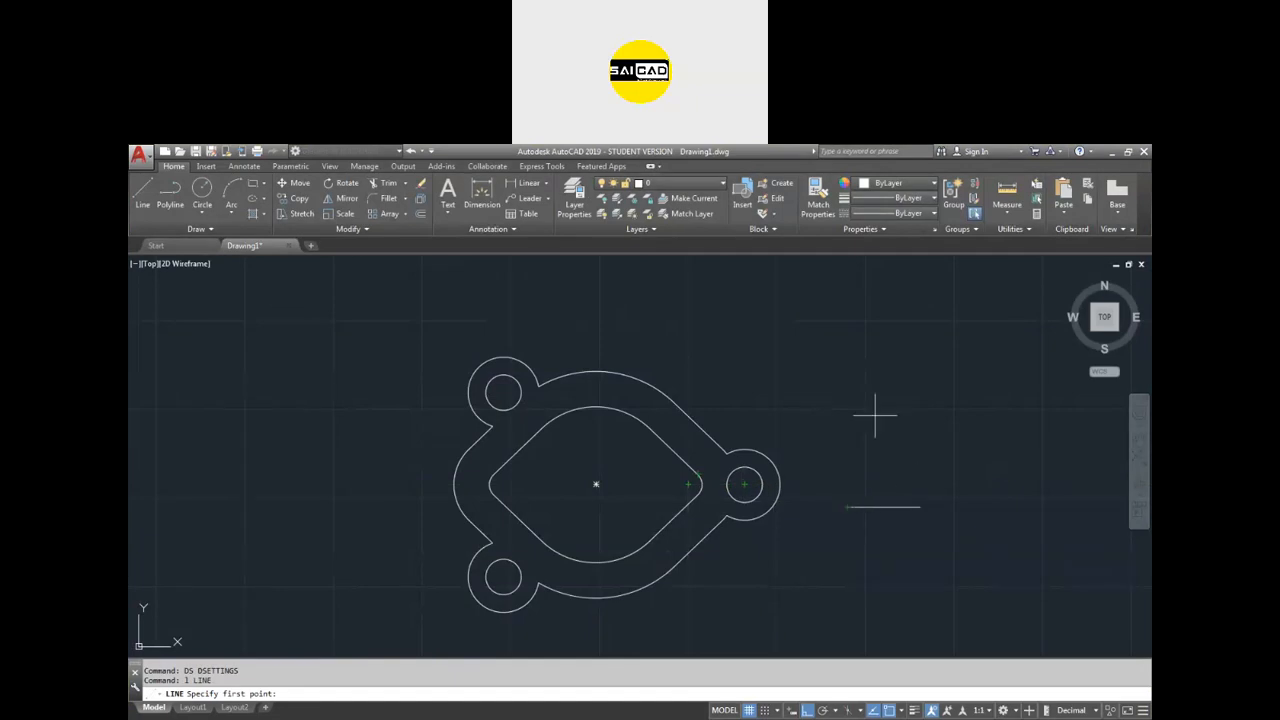
{"action": "key", "text": "Escape"}
Erase the short horizontal test line to the right of the flange.
{"action": "left_click", "coordinate": [926, 491]}
{"action": "left_click", "coordinate": [853, 562]}
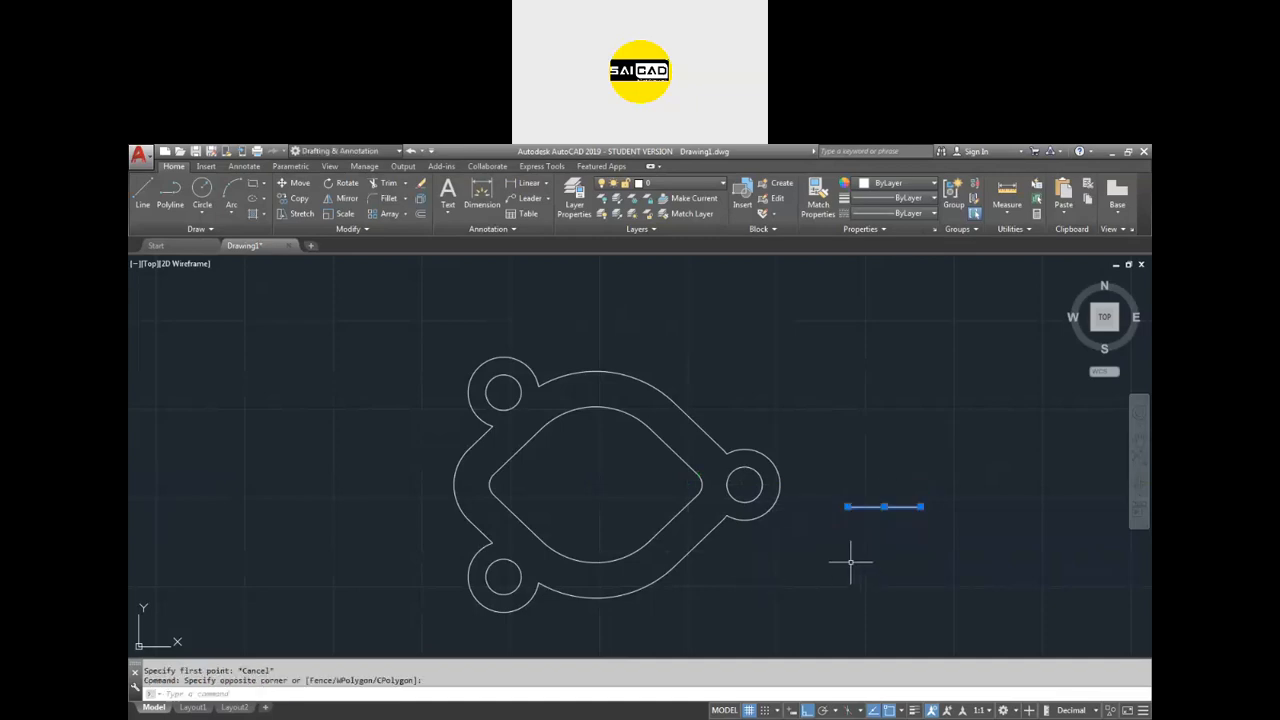
{"action": "key", "text": "Delete"}
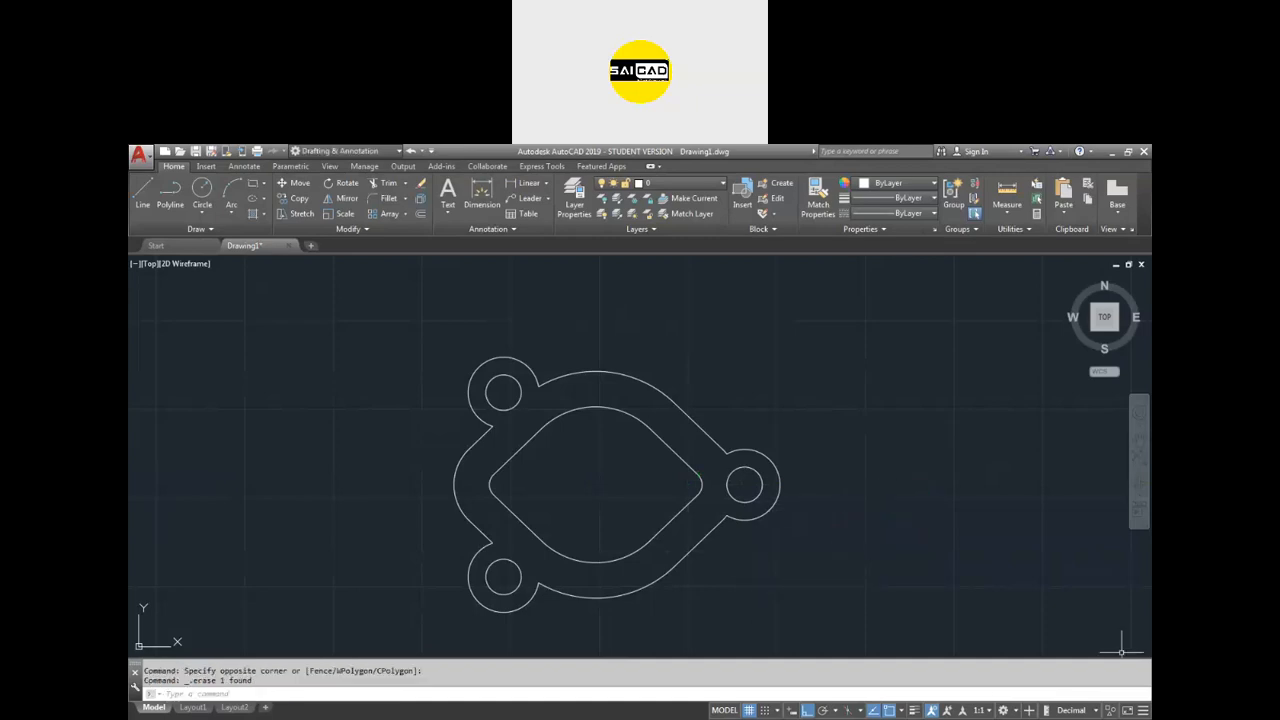
Switch to the assignment PDF in Adobe Acrobat Reader and view the dimensions of the circular petal drawing 4 on page 3.
{"action": "key", "text": "alt+Tab"}
{"action": "scroll", "coordinate": [791, 466], "scroll_direction": "down", "scroll_amount": 3}
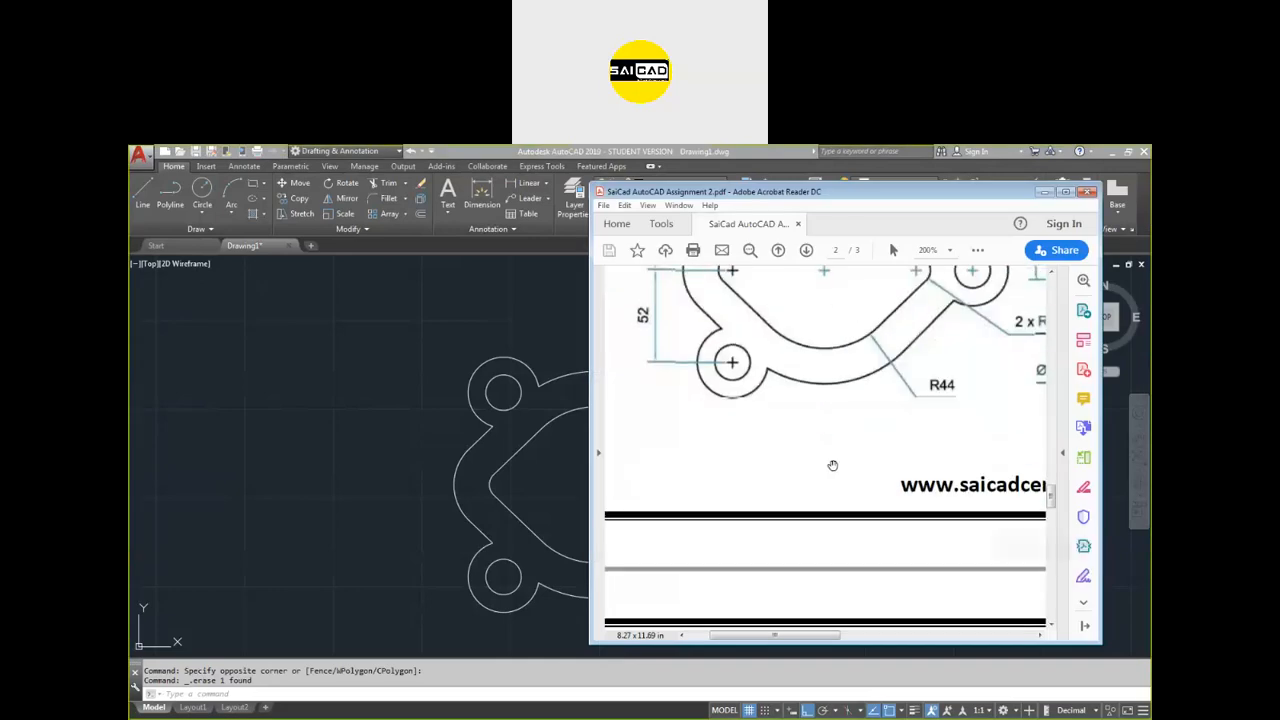
{"action": "scroll", "coordinate": [830, 472], "scroll_direction": "down", "scroll_amount": 1, "text": "ctrl"}
{"action": "scroll", "coordinate": [830, 472], "scroll_direction": "down", "scroll_amount": 3, "text": "ctrl"}
{"action": "scroll", "coordinate": [791, 492], "scroll_direction": "down", "scroll_amount": 4}
{"action": "scroll", "coordinate": [750, 388], "scroll_direction": "up", "scroll_amount": 3, "text": "ctrl"}
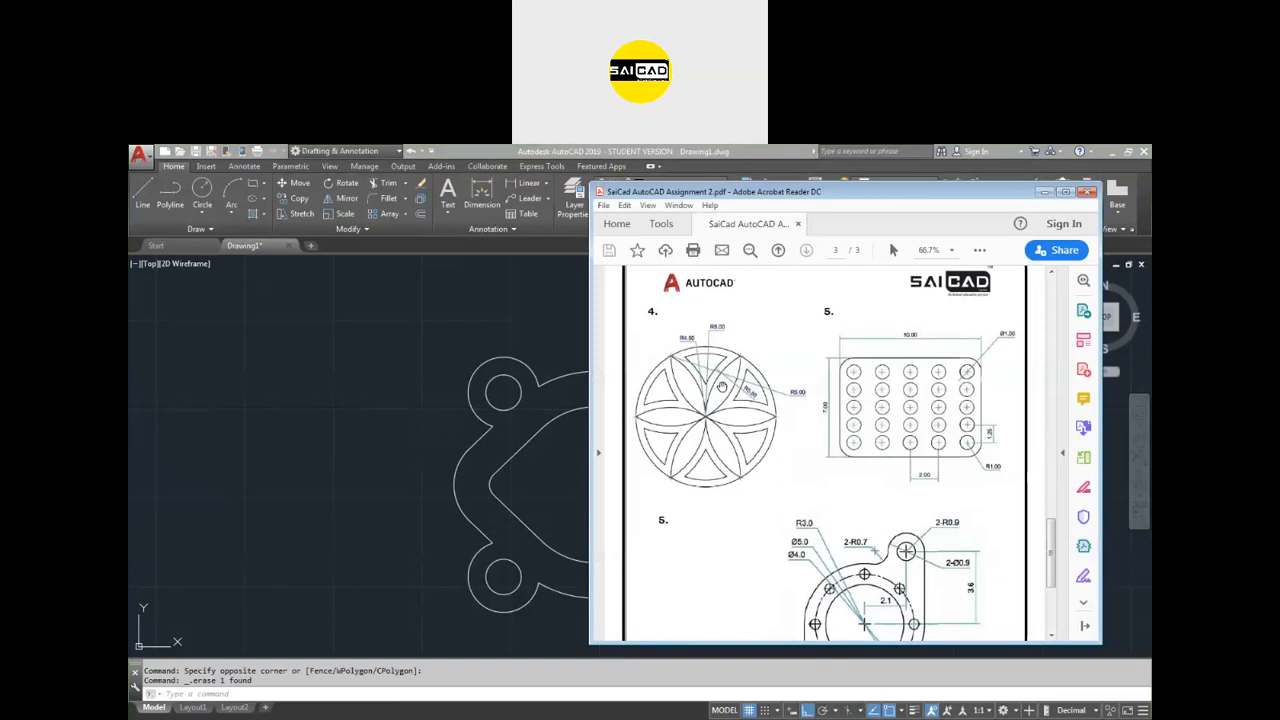
{"action": "left_click_drag", "start_coordinate": [787, 423], "coordinate": [918, 437]}
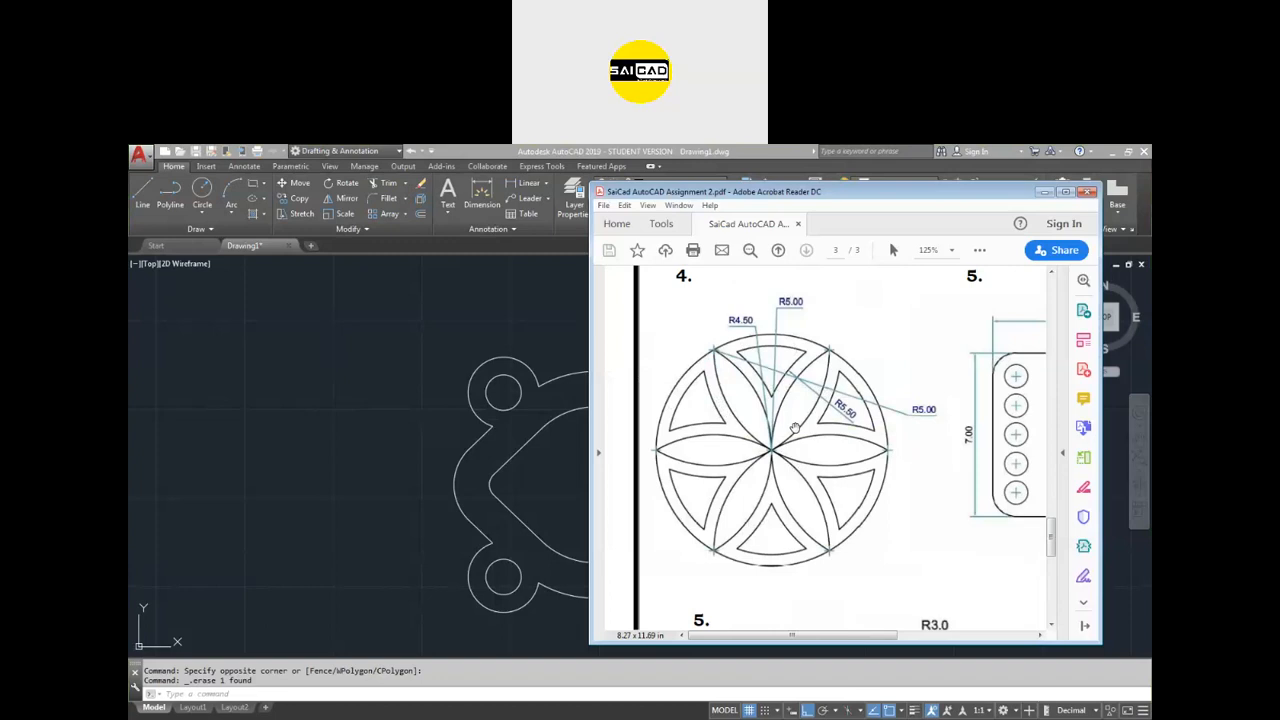
Switch back to AutoCAD and draw a circle of radius 5 in the empty area to the right of the flange.
{"action": "left_click", "coordinate": [360, 427]}
{"action": "left_click_drag", "start_coordinate": [429, 340], "coordinate": [297, 547]}
{"action": "key", "text": "Escape"}
{"action": "scroll", "coordinate": [348, 490], "scroll_direction": "down", "scroll_amount": 4}
{"action": "scroll", "coordinate": [564, 480], "scroll_direction": "up", "scroll_amount": 2}
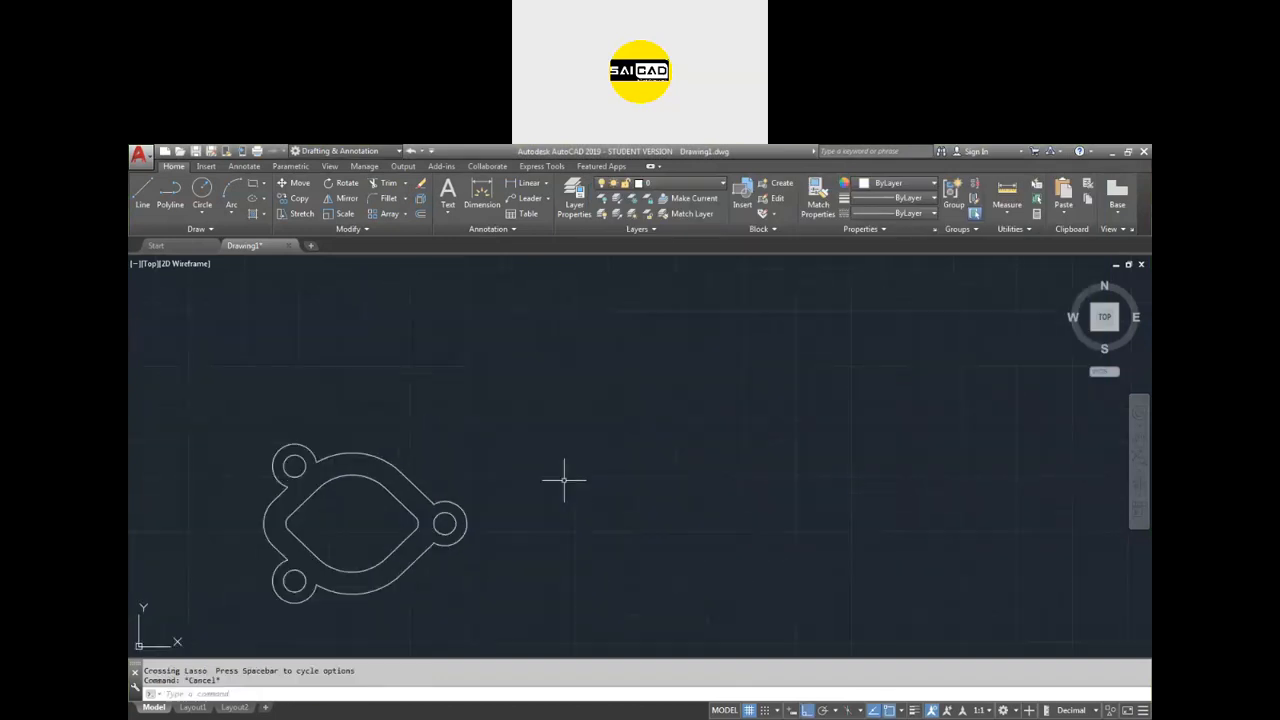
{"action": "type", "text": "c"}
{"action": "key", "text": "Return"}
{"action": "left_click", "coordinate": [662, 525]}
{"action": "type", "text": "5"}
{"action": "key", "text": "Return"}
{"action": "scroll", "coordinate": [627, 508], "scroll_direction": "up", "scroll_amount": 10}
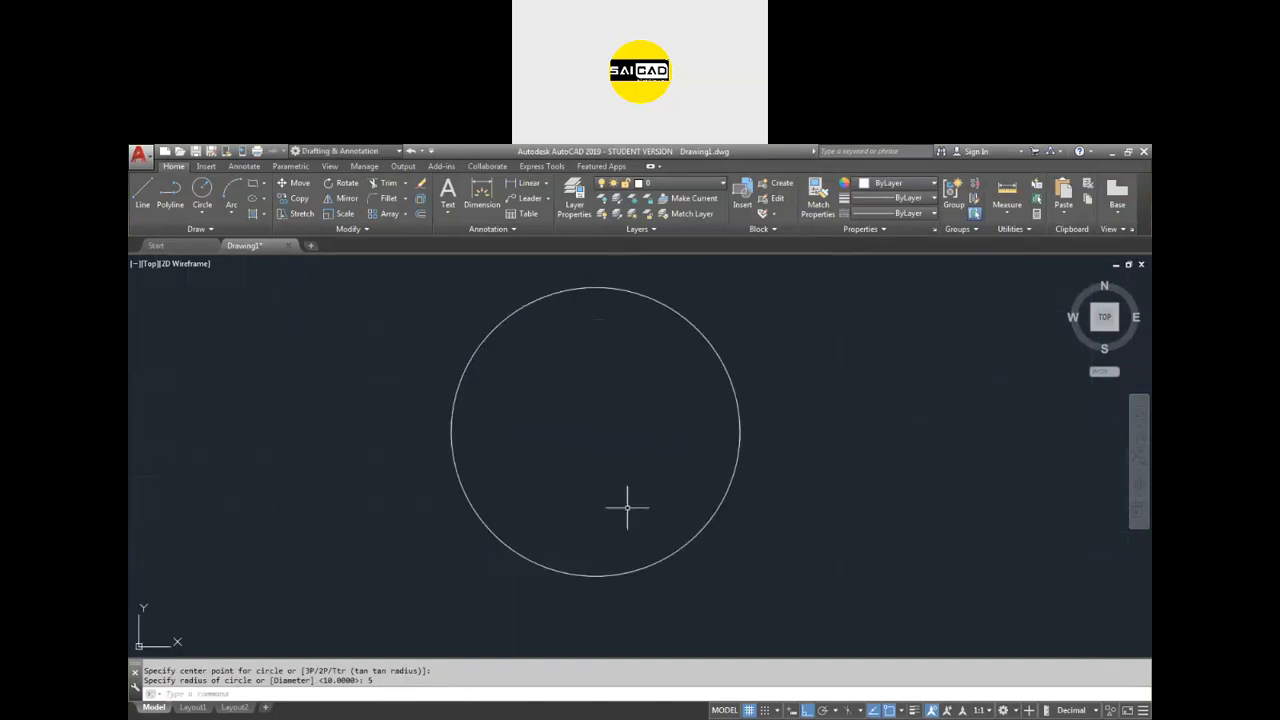
Draw a second circle of radius 5 centered on the top quadrant of the first circle.
{"action": "type", "text": "c"}
{"action": "key", "text": "Return"}
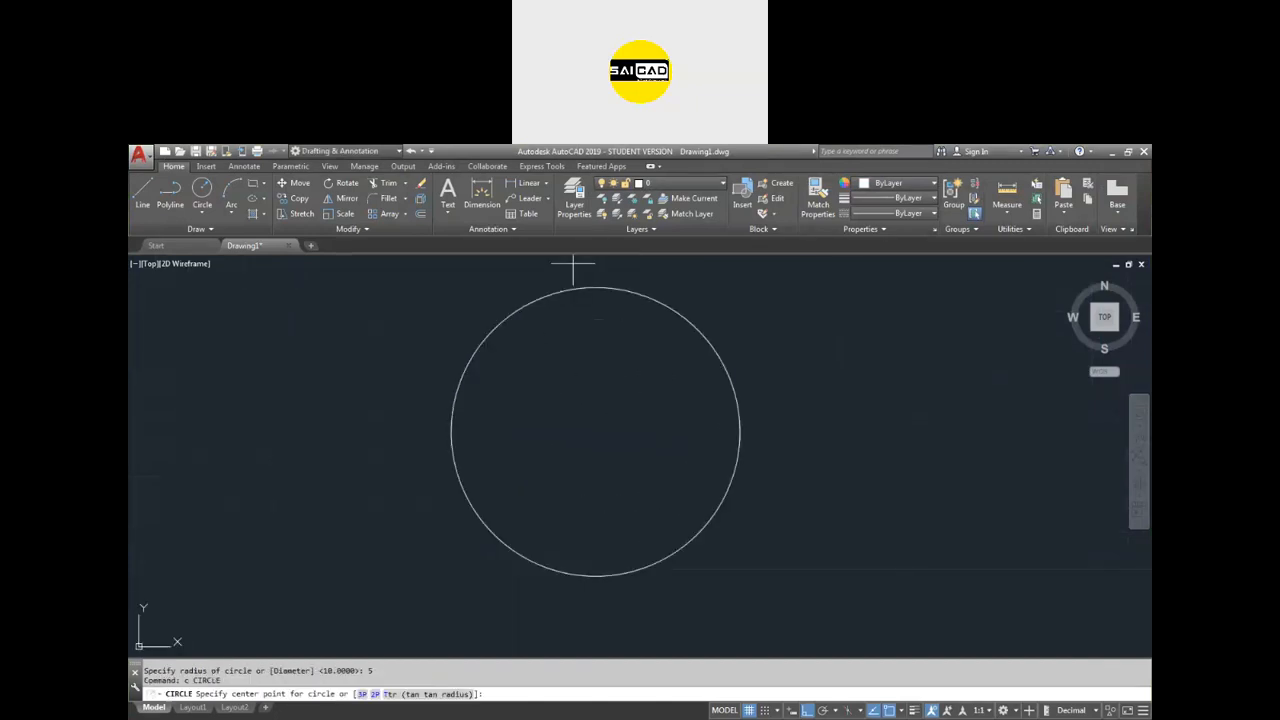
{"action": "left_click", "coordinate": [595, 287]}
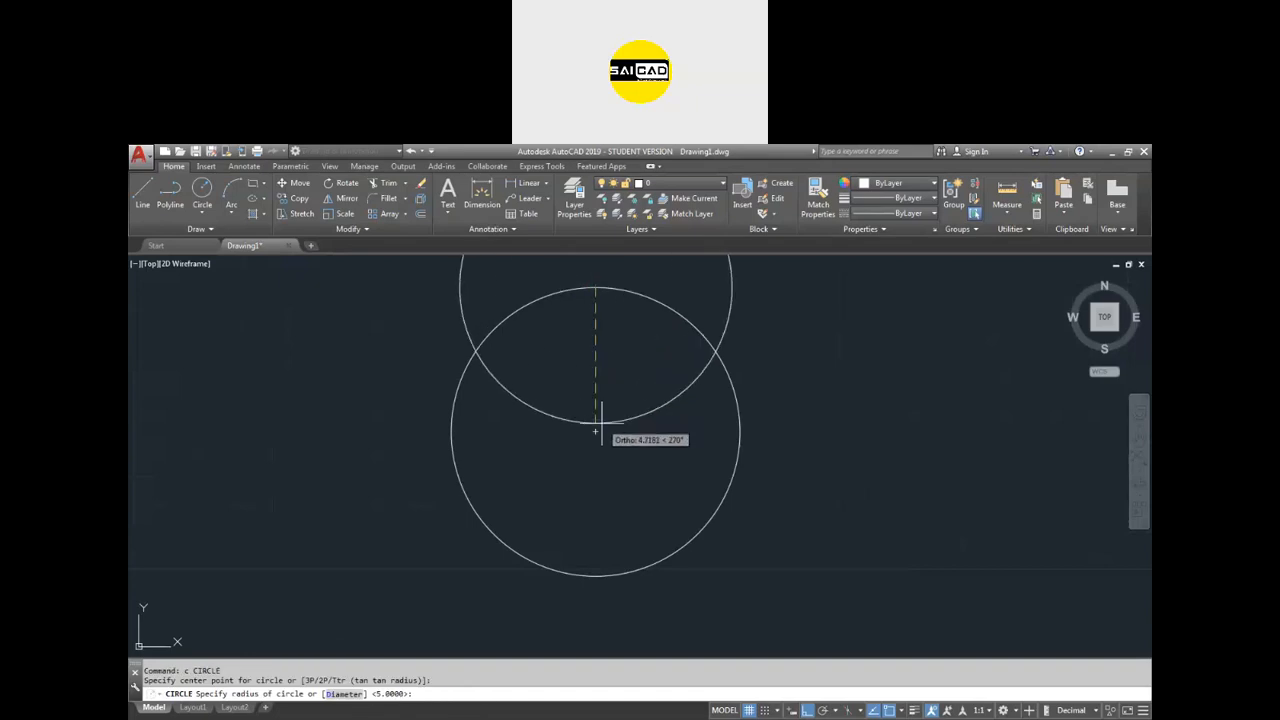
{"action": "key", "text": "Return"}
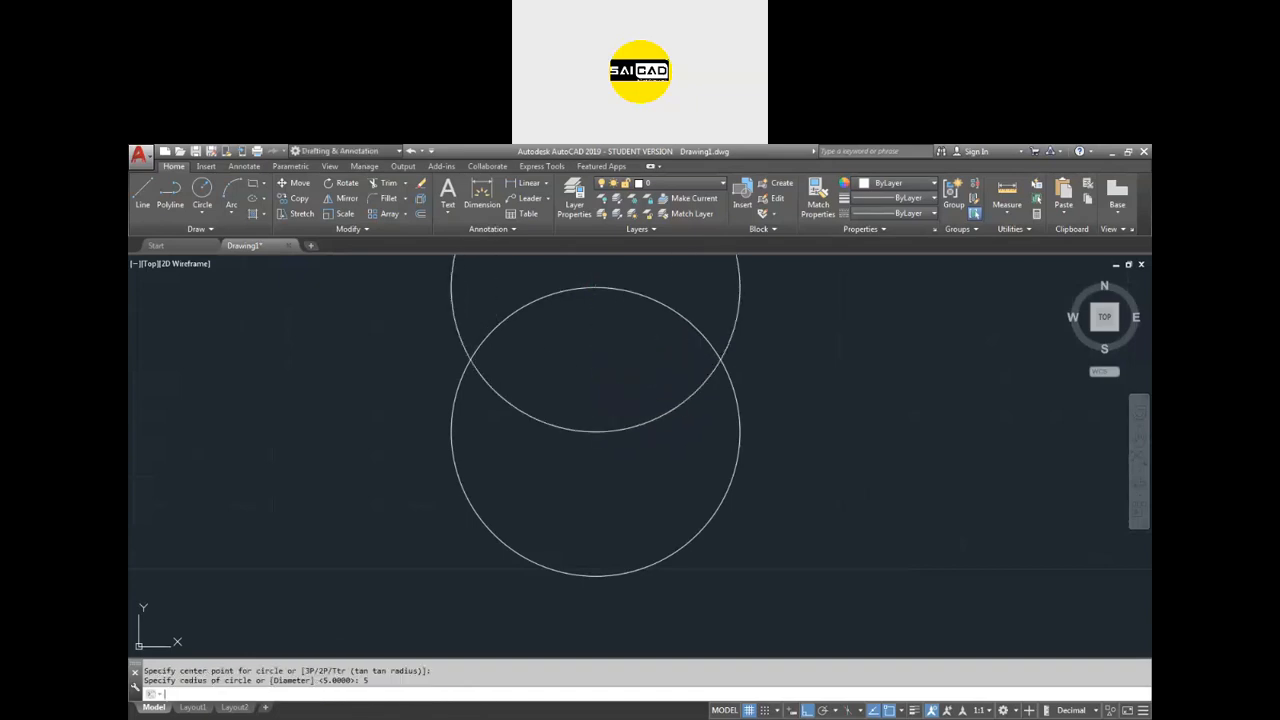
Draw three radius 5 circles centered on the right, bottom and left quadrants of the first circle.
{"action": "key", "text": "Return"}
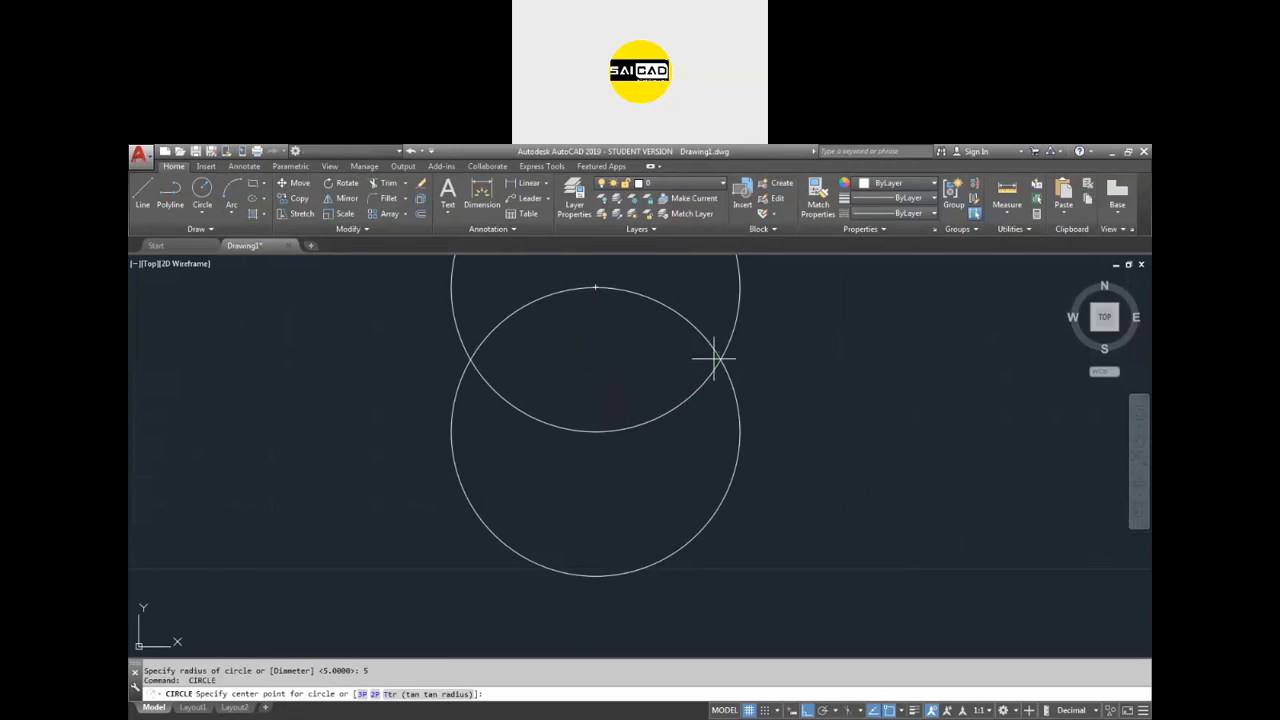
{"action": "left_click", "coordinate": [740, 432]}
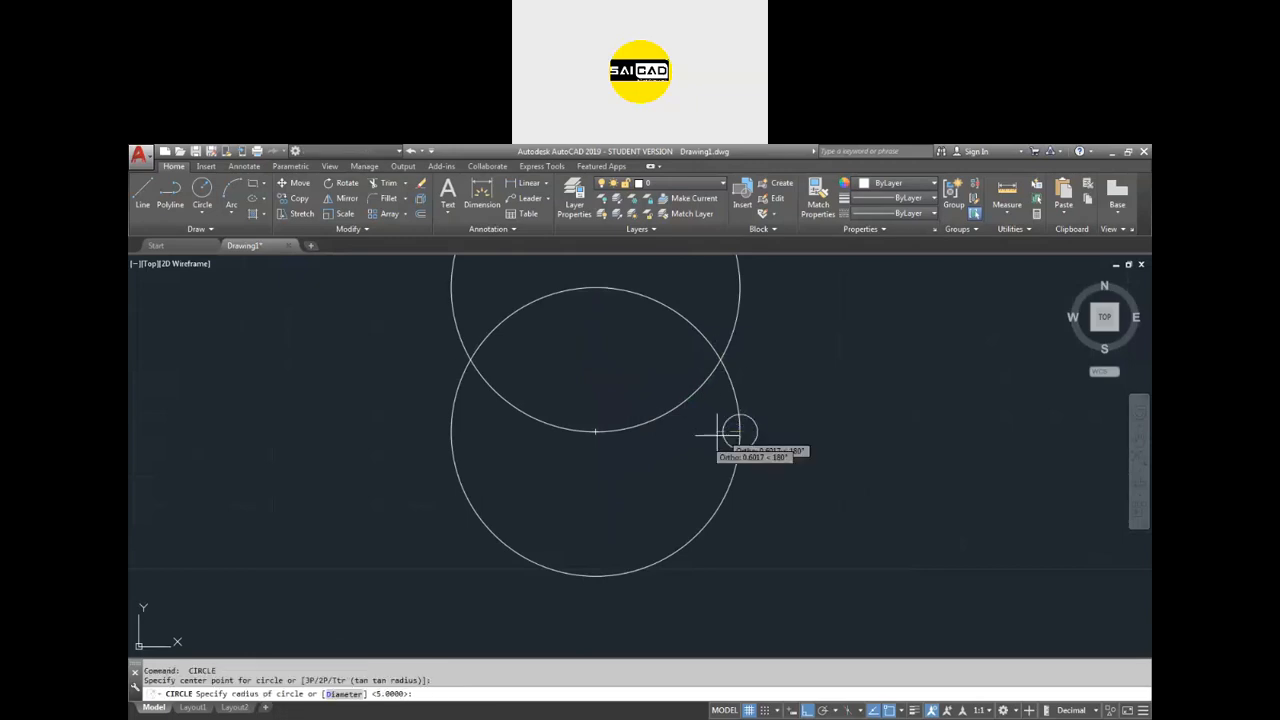
{"action": "type", "text": "5"}
{"action": "key", "text": "Return"}
{"action": "key", "text": "Return"}
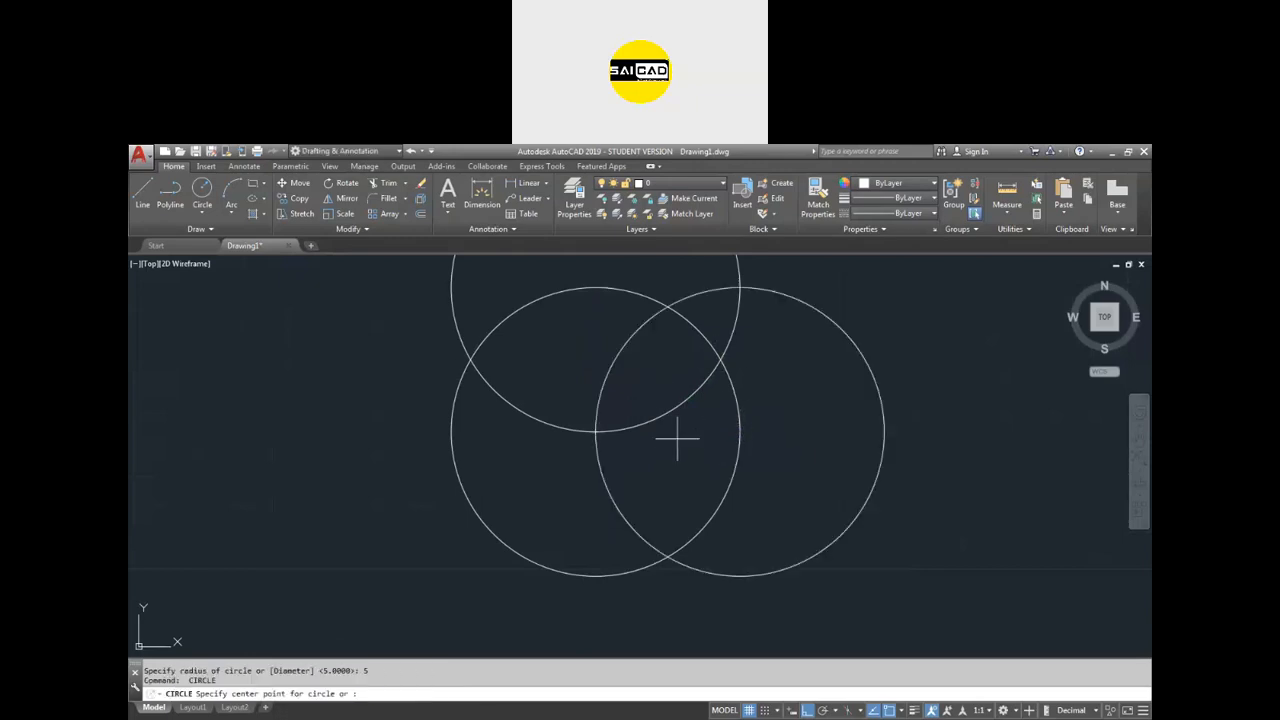
{"action": "left_click", "coordinate": [594, 577]}
{"action": "type", "text": "5"}
{"action": "key", "text": "Return"}
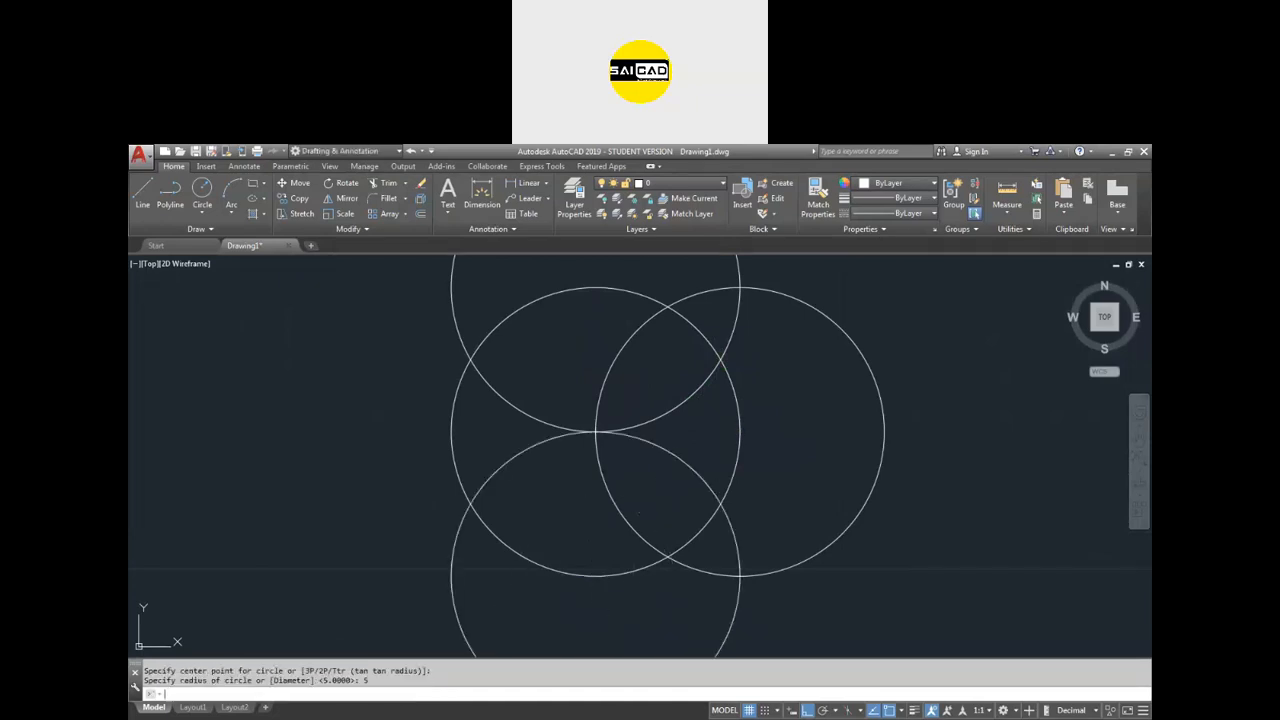
{"action": "key", "text": "Return"}
{"action": "left_click", "coordinate": [452, 430]}
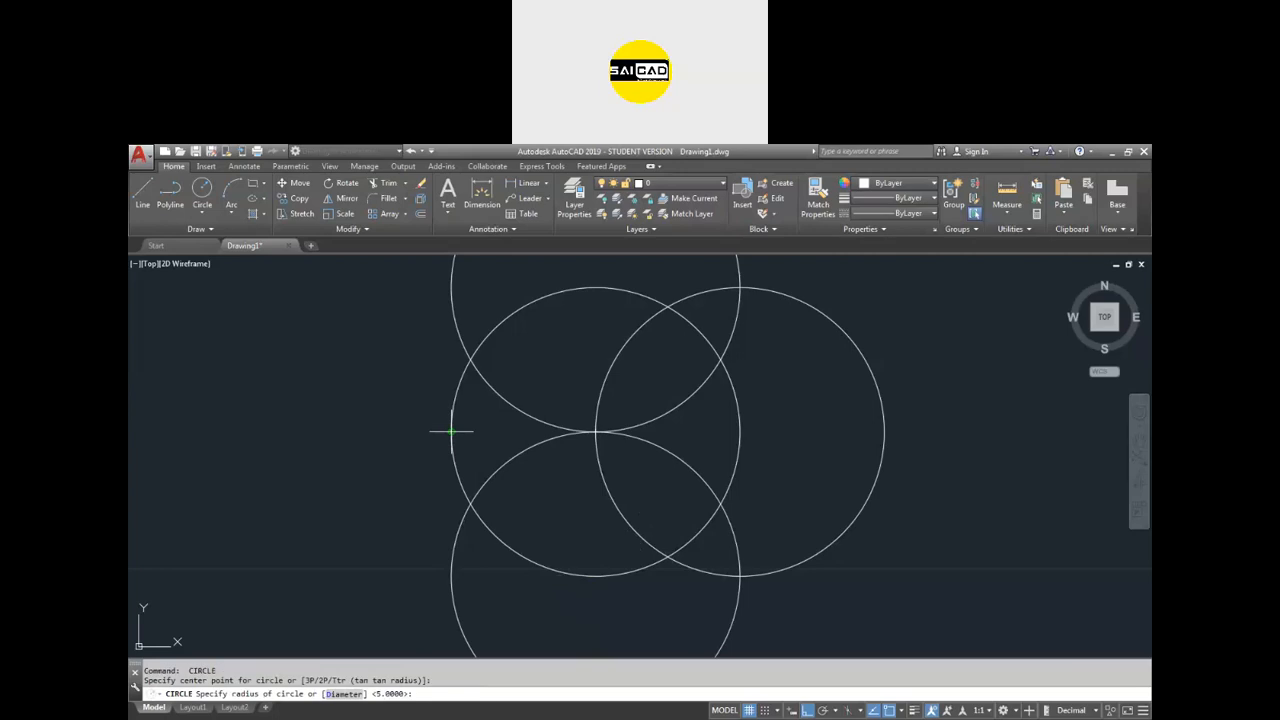
{"action": "type", "text": "5"}
{"action": "key", "text": "Return"}
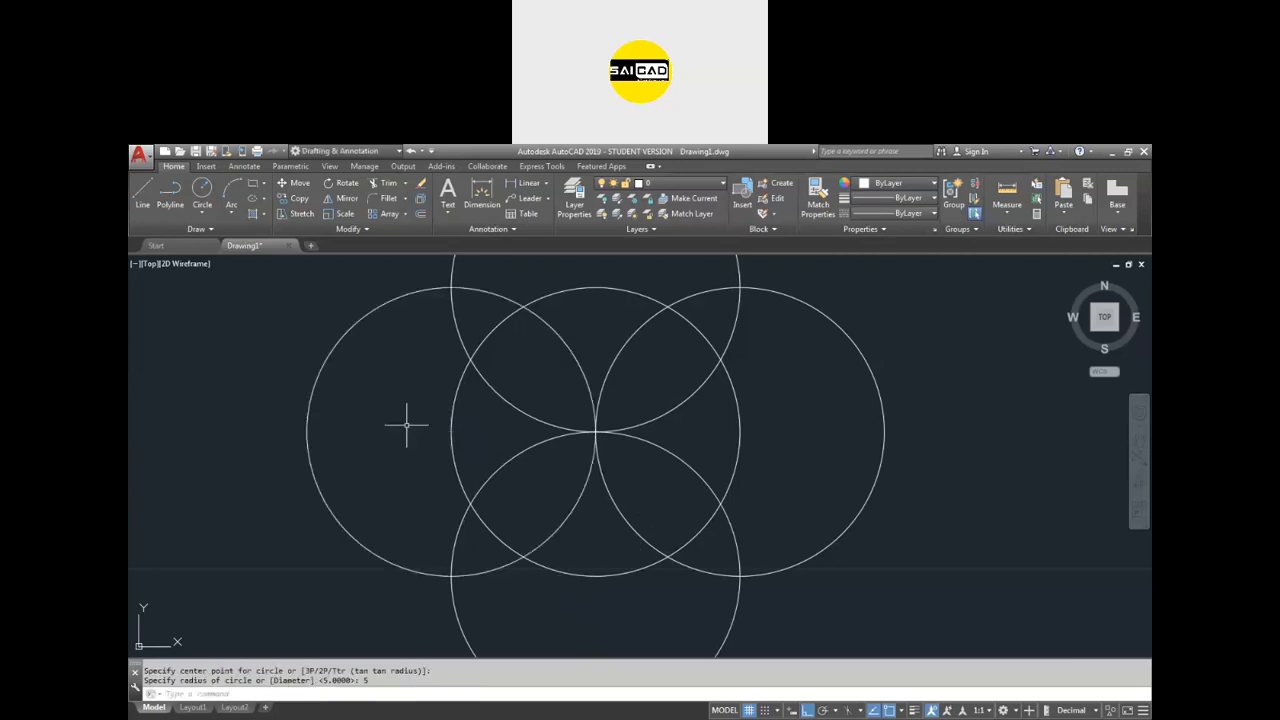
Undo the three circles drawn on the right, bottom and left quadrants.
{"action": "scroll", "coordinate": [448, 297], "scroll_direction": "down", "scroll_amount": 4}
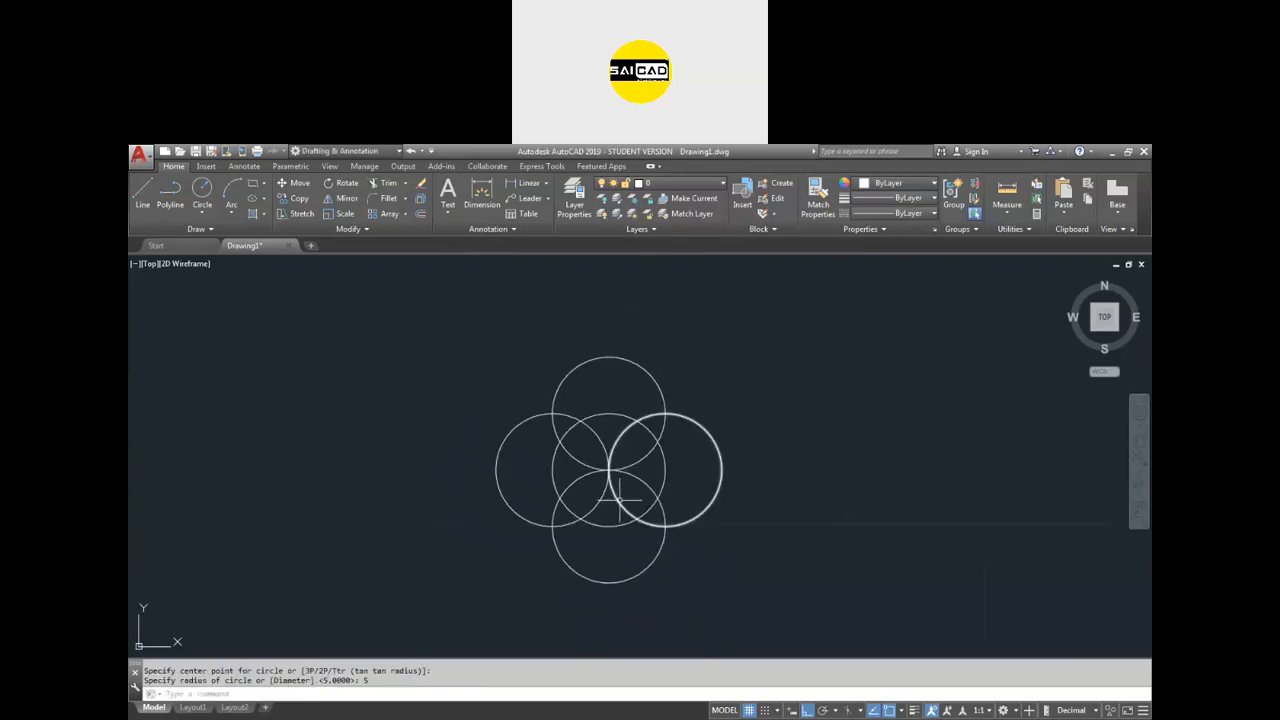
{"action": "key", "text": "ctrl+z"}
{"action": "key", "text": "ctrl+z"}
{"action": "key", "text": "ctrl+z"}
{"action": "key", "text": "ctrl+z"}
Create a polar array of the upper circle around the lower circle's center with 6 items over 360 degrees.
{"action": "scroll", "coordinate": [624, 498], "scroll_direction": "down", "scroll_amount": 5}
{"action": "left_click", "coordinate": [637, 503]}
{"action": "left_click", "coordinate": [593, 463]}
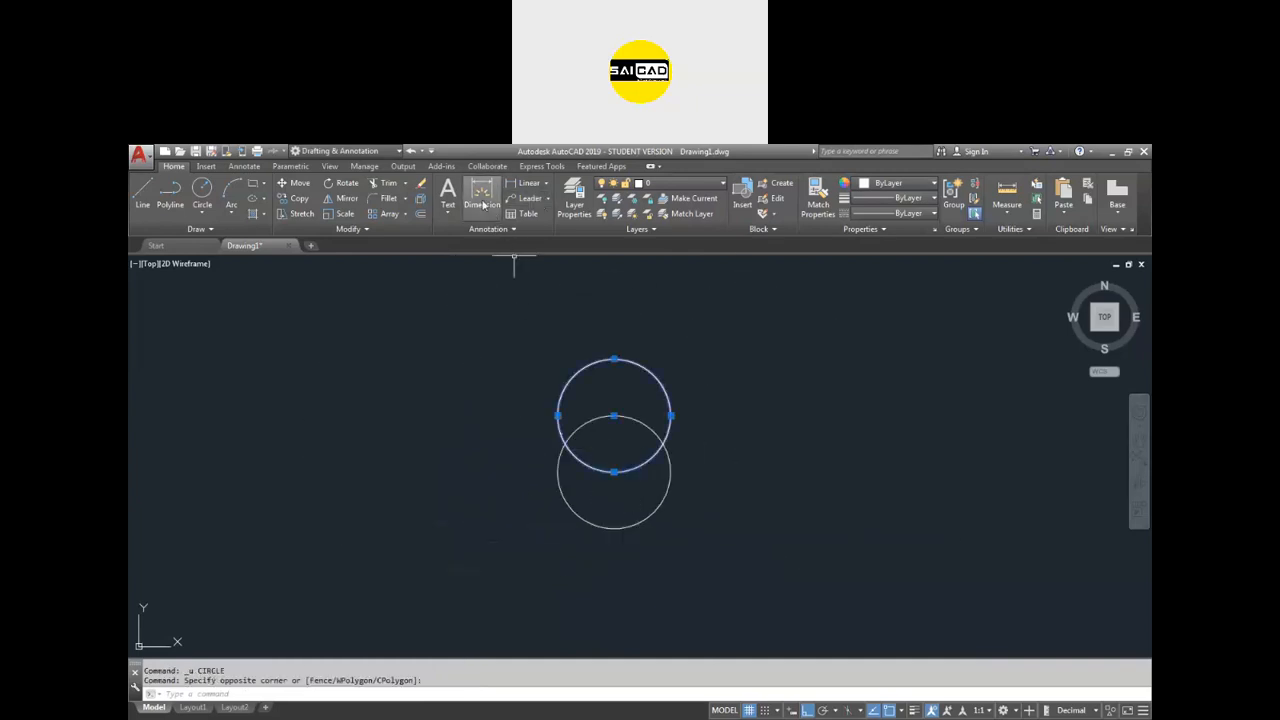
{"action": "left_click", "coordinate": [405, 213]}
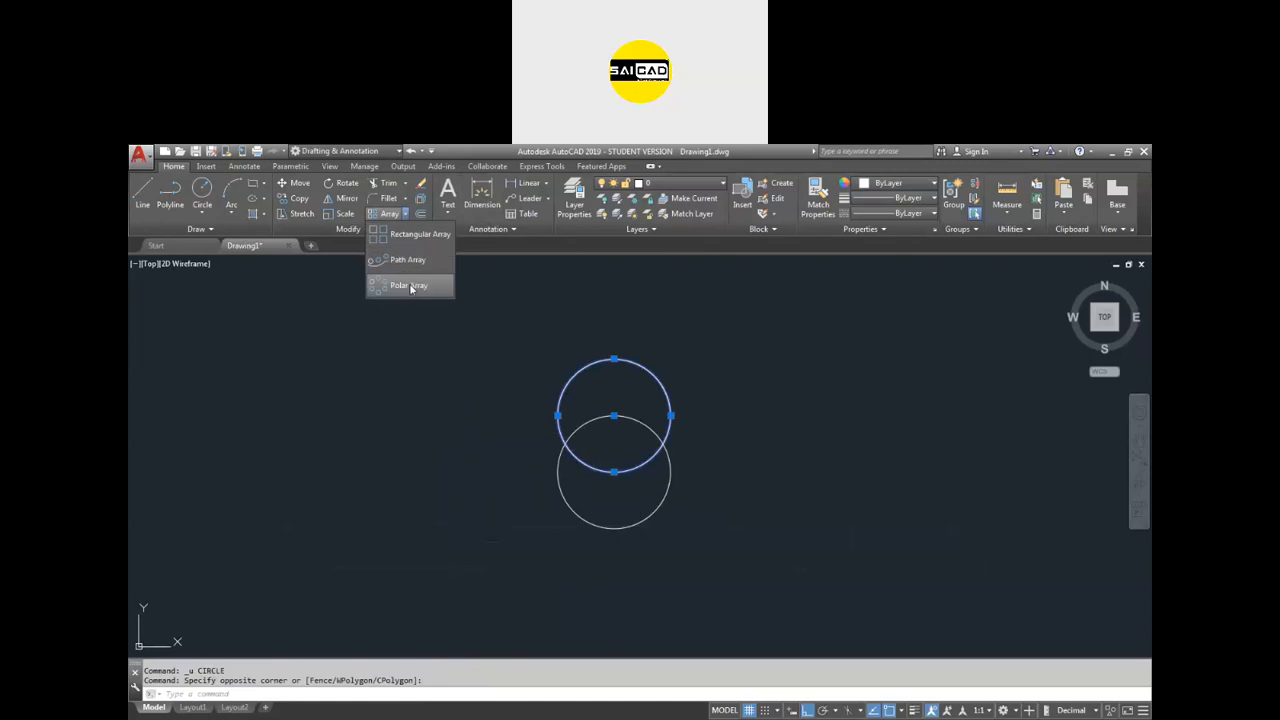
{"action": "left_click", "coordinate": [408, 286]}
{"action": "left_click", "coordinate": [613, 471]}
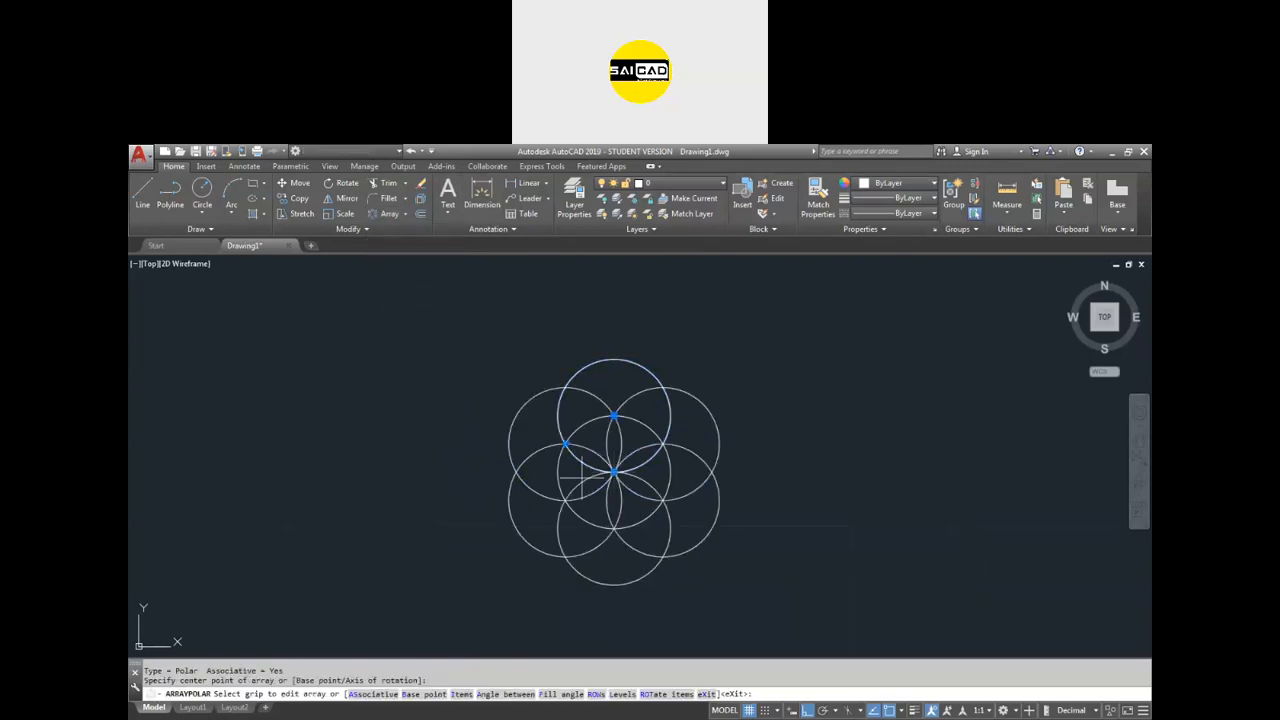
{"action": "scroll", "coordinate": [594, 508], "scroll_direction": "up", "scroll_amount": 4}
{"action": "scroll", "coordinate": [592, 508], "scroll_direction": "down", "scroll_amount": 2}
{"action": "scroll", "coordinate": [629, 384], "scroll_direction": "up", "scroll_amount": 2}
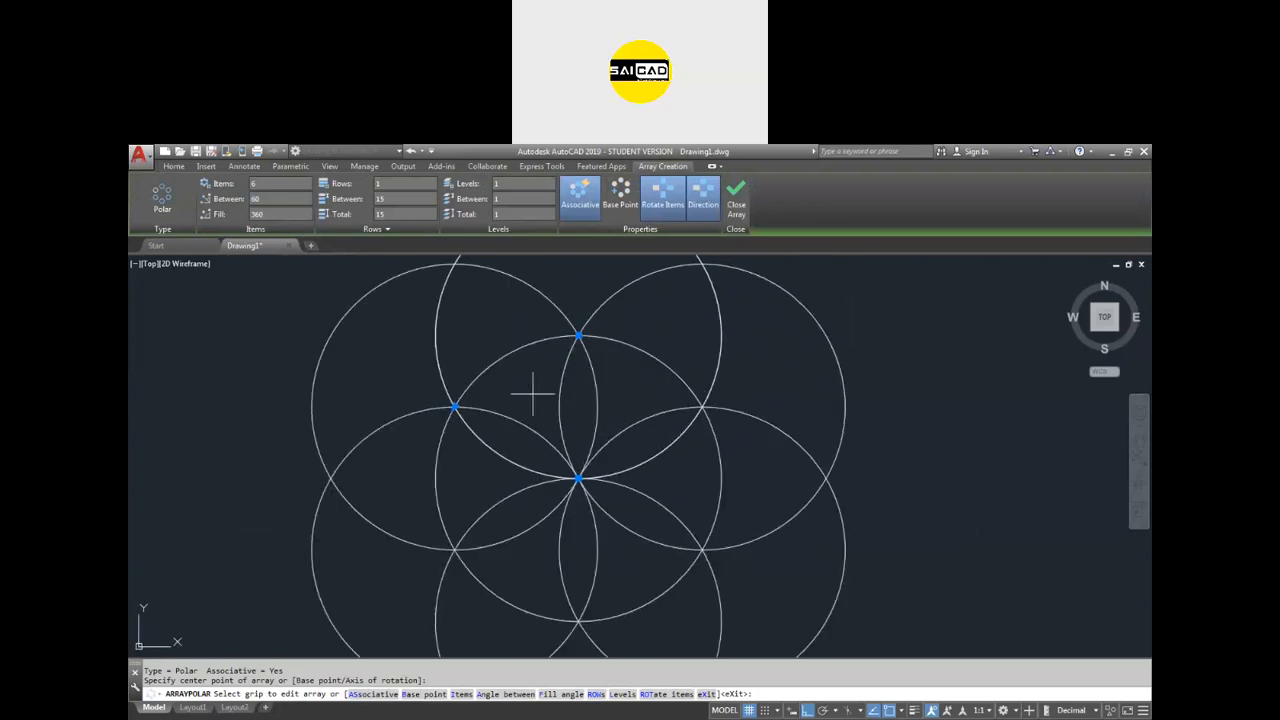
{"action": "scroll", "coordinate": [538, 432], "scroll_direction": "down", "scroll_amount": 2}
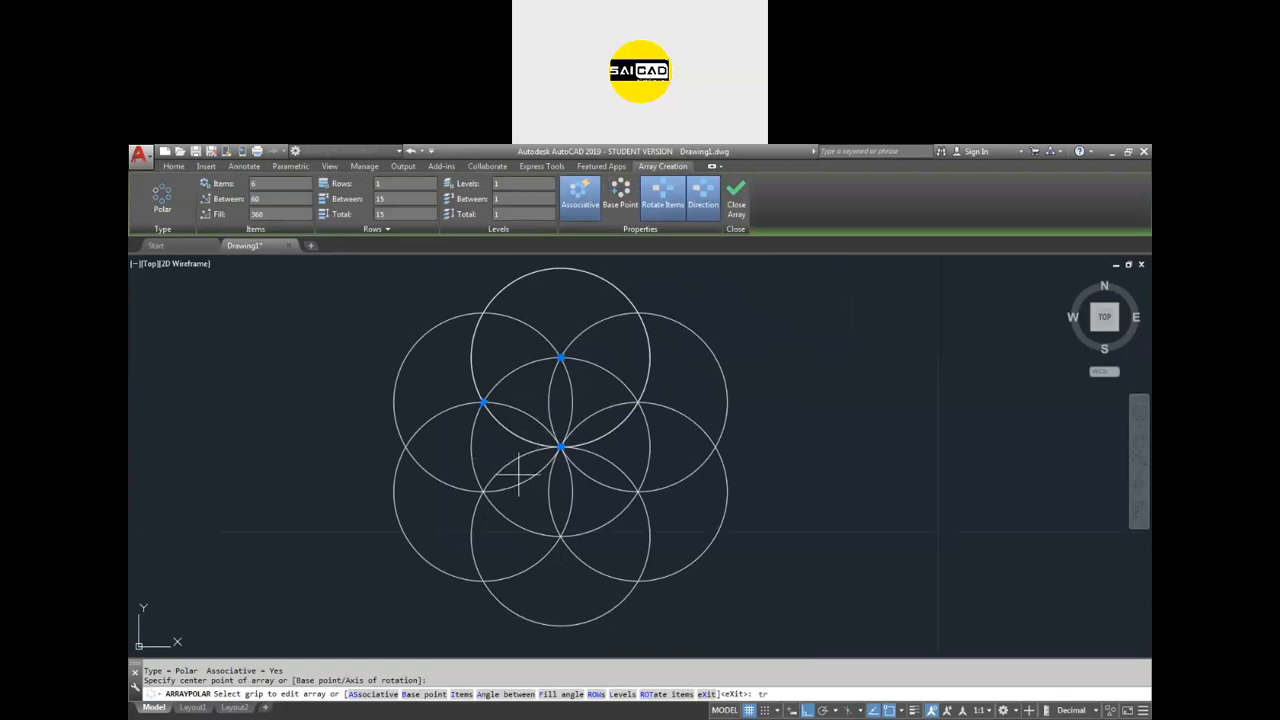
{"action": "key", "text": "Escape"}
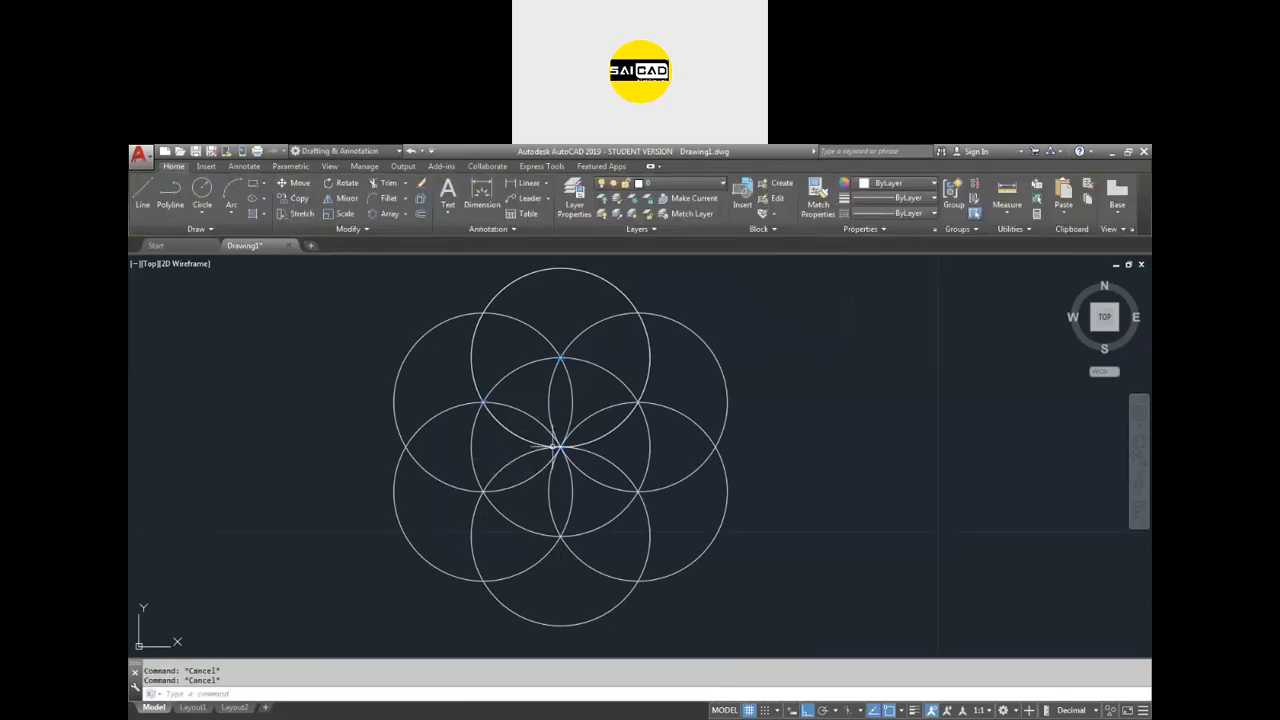
Explode the polar array of circles into individual objects.
{"action": "left_click", "coordinate": [766, 369]}
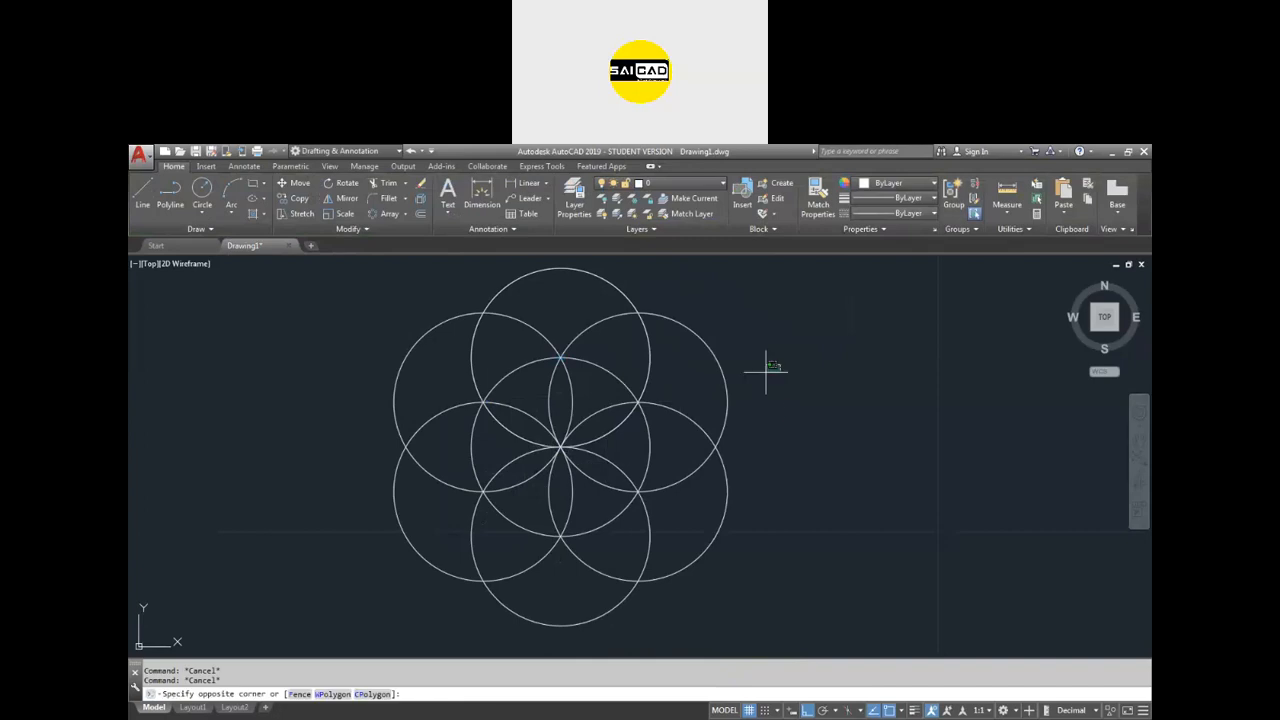
{"action": "left_click", "coordinate": [700, 451]}
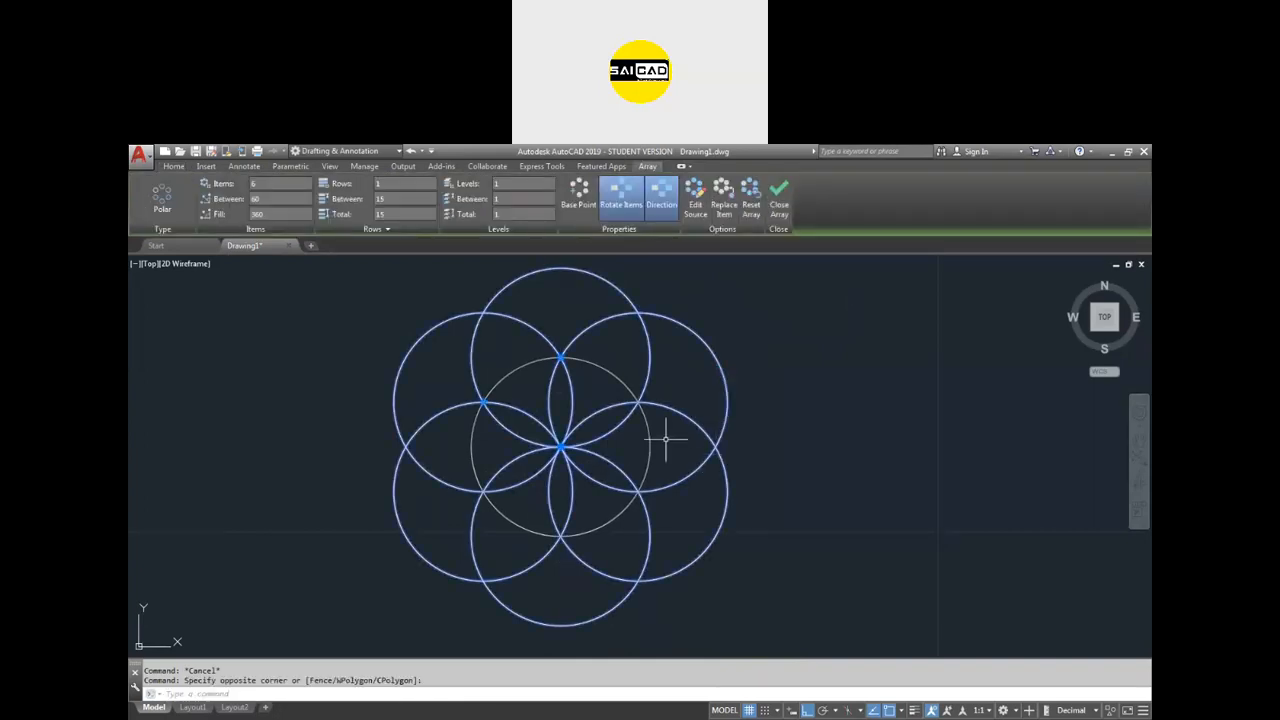
{"action": "type", "text": "x"}
{"action": "key", "text": "space"}
{"action": "left_click", "coordinate": [746, 407]}
{"action": "left_click", "coordinate": [680, 485]}
{"action": "key", "text": "Escape"}
{"action": "key", "text": "Escape"}
Trim all arcs outside the central circle, using that circle as the cutting edge, to leave the six-petal pattern.
{"action": "type", "text": "tr"}
{"action": "key", "text": "space"}
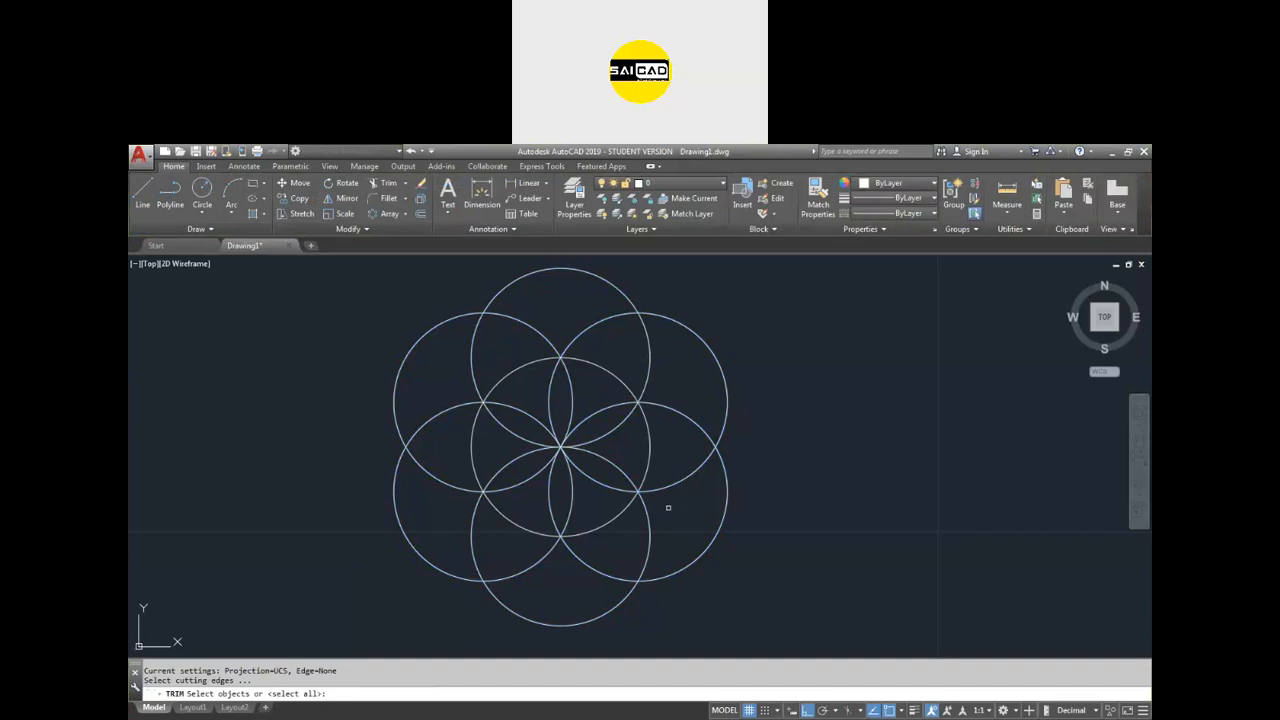
{"action": "left_click", "coordinate": [645, 475]}
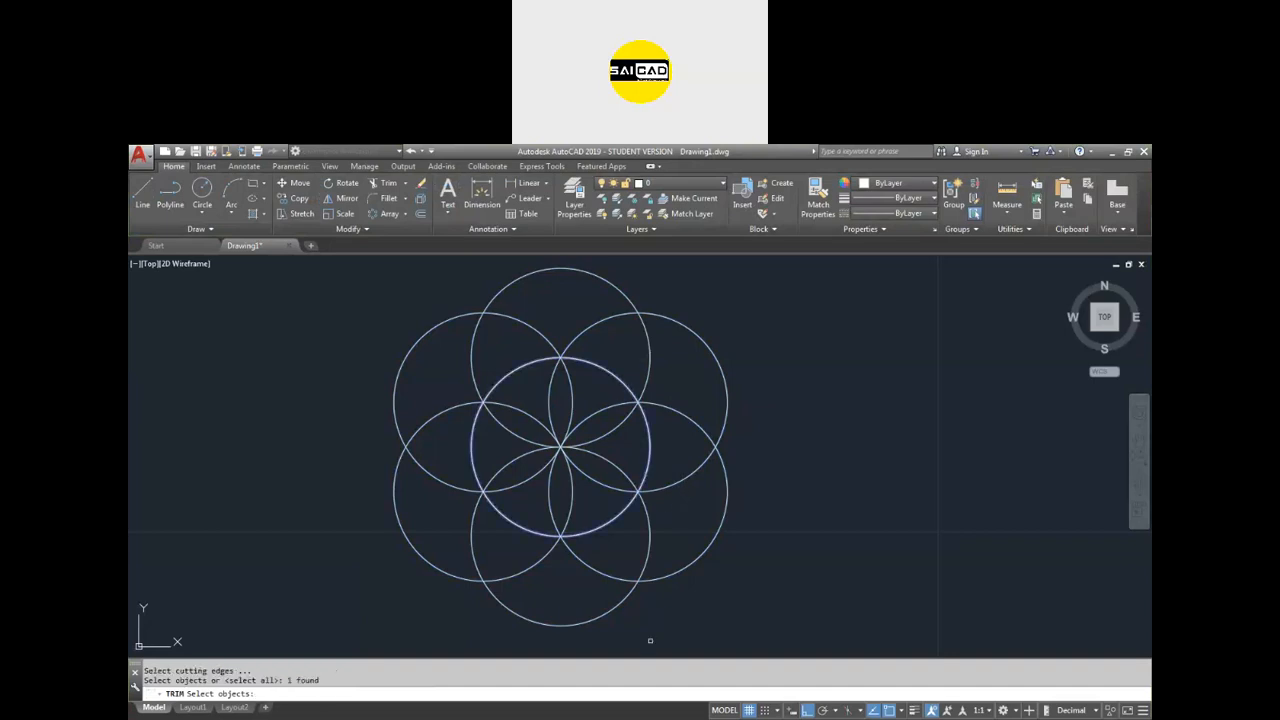
{"action": "key", "text": "space"}
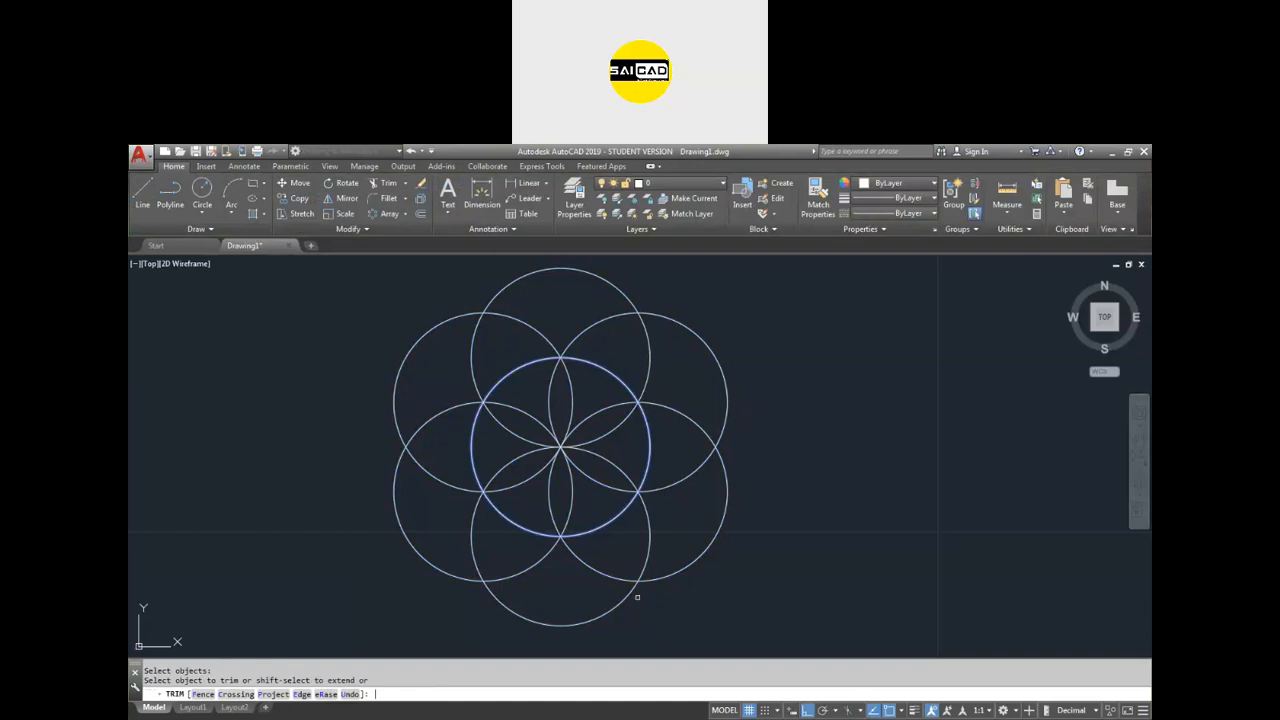
{"action": "left_click", "coordinate": [788, 364]}
{"action": "left_click", "coordinate": [688, 575]}
{"action": "left_click", "coordinate": [688, 575]}
{"action": "left_click", "coordinate": [424, 579]}
{"action": "left_click", "coordinate": [422, 578]}
{"action": "left_click", "coordinate": [367, 367]}
{"action": "left_click", "coordinate": [470, 311]}
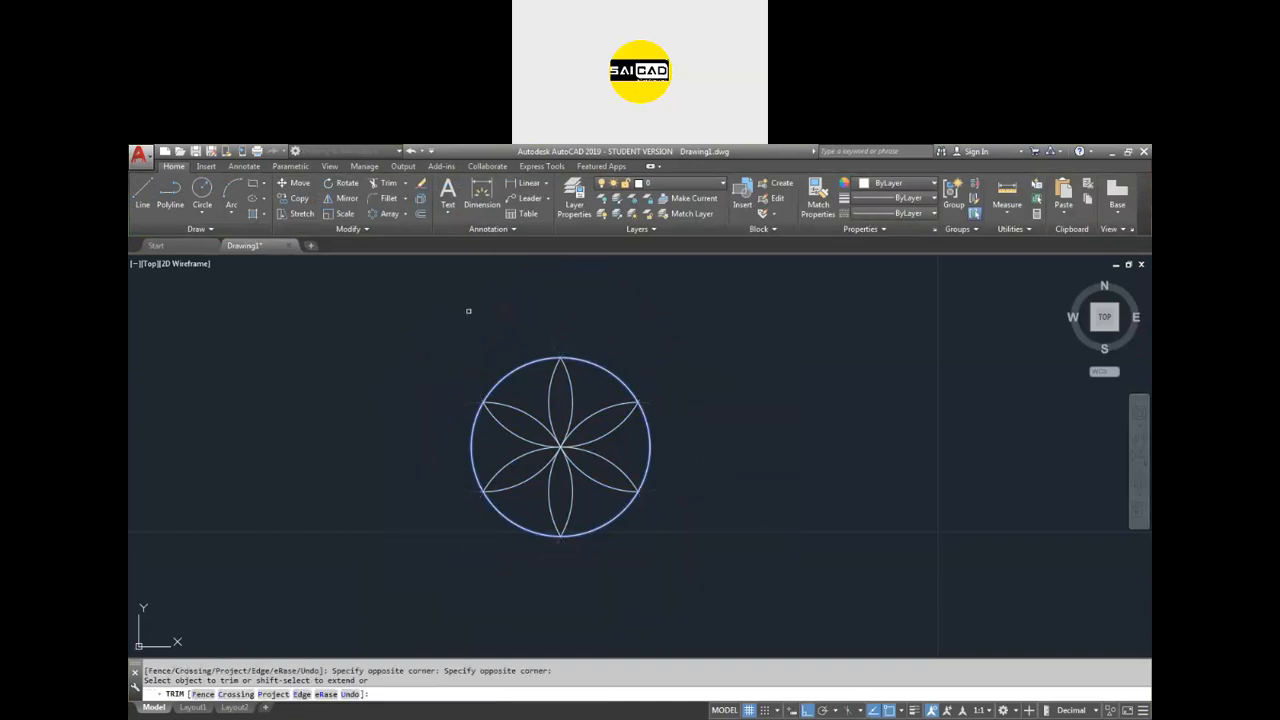
{"action": "scroll", "coordinate": [438, 396], "scroll_direction": "down", "scroll_amount": 1}
{"action": "scroll", "coordinate": [462, 442], "scroll_direction": "up", "scroll_amount": 4}
{"action": "scroll", "coordinate": [523, 449], "scroll_direction": "down", "scroll_amount": 2}
{"action": "key", "text": "Escape"}
{"action": "scroll", "coordinate": [517, 458], "scroll_direction": "up", "scroll_amount": 2}
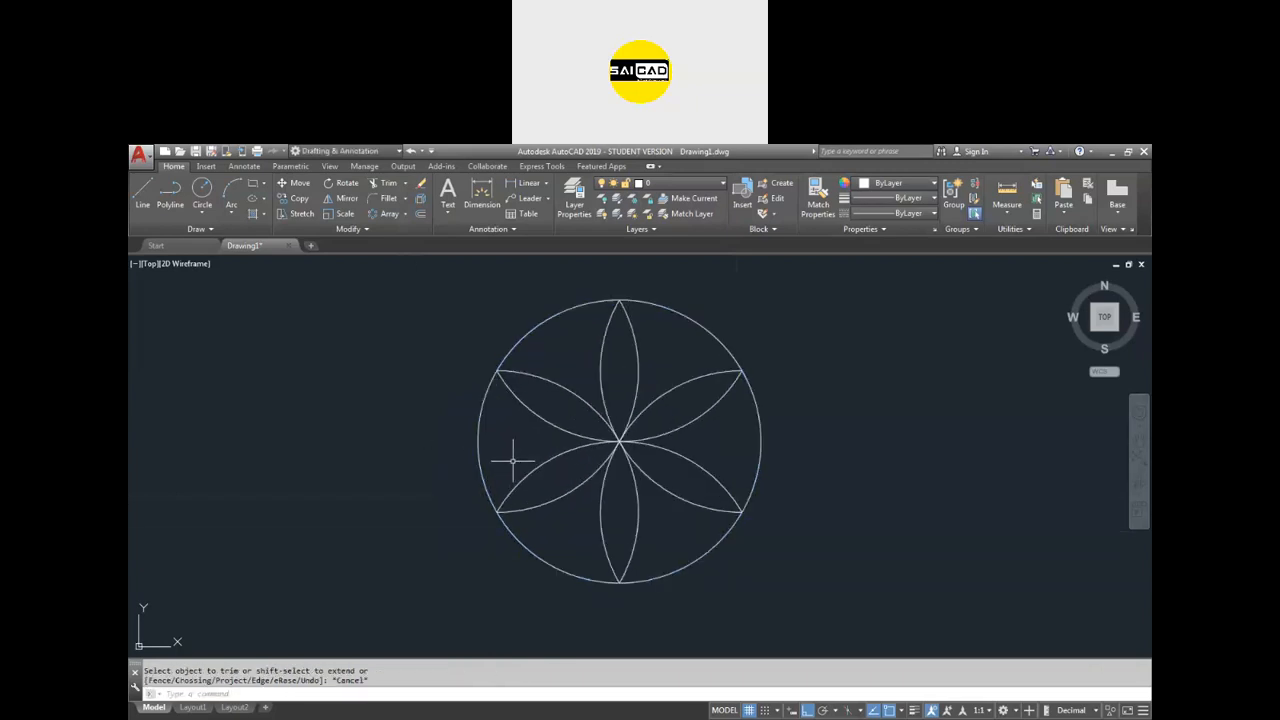
Draw a circle of radius 5 in the empty area to the right of the petal pattern.
{"action": "scroll", "coordinate": [511, 462], "scroll_direction": "down", "scroll_amount": 4}
{"action": "type", "text": "c"}
{"action": "key", "text": "Return"}
{"action": "left_click", "coordinate": [643, 458]}
{"action": "type", "text": "5"}
{"action": "key", "text": "Return"}
{"action": "scroll", "coordinate": [601, 452], "scroll_direction": "up", "scroll_amount": 2}
Draw radius 5 circles centered on the new circle's top quadrant and its upper-right and lower-right intersection points.
{"action": "key", "text": "Return"}
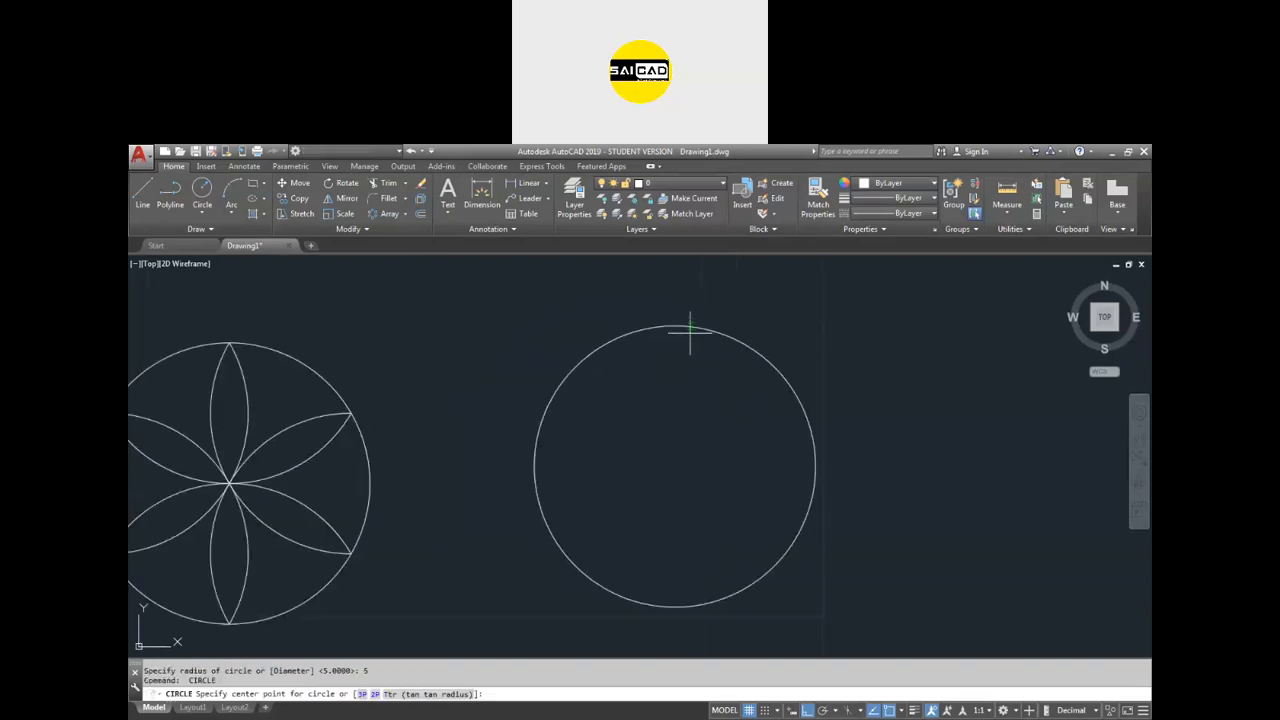
{"action": "left_click", "coordinate": [674, 327]}
{"action": "key", "text": "Return"}
{"action": "key", "text": "Return"}
{"action": "left_click", "coordinate": [796, 396]}
{"action": "key", "text": "Return"}
{"action": "key", "text": "Return"}
{"action": "left_click", "coordinate": [796, 535]}
{"action": "key", "text": "Return"}
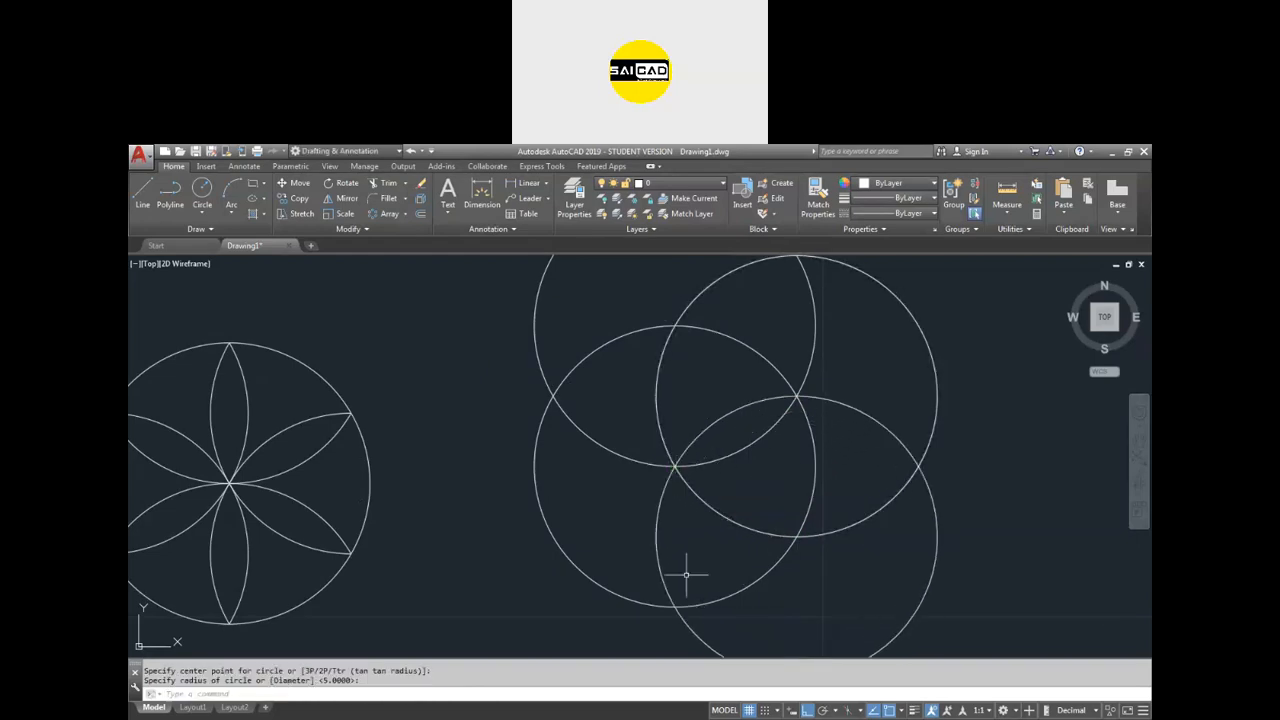
Draw radius 5 circles centered on the central circle's bottom, lower-left and upper-left intersection points.
{"action": "key", "text": "Return"}
{"action": "left_click", "coordinate": [675, 606]}
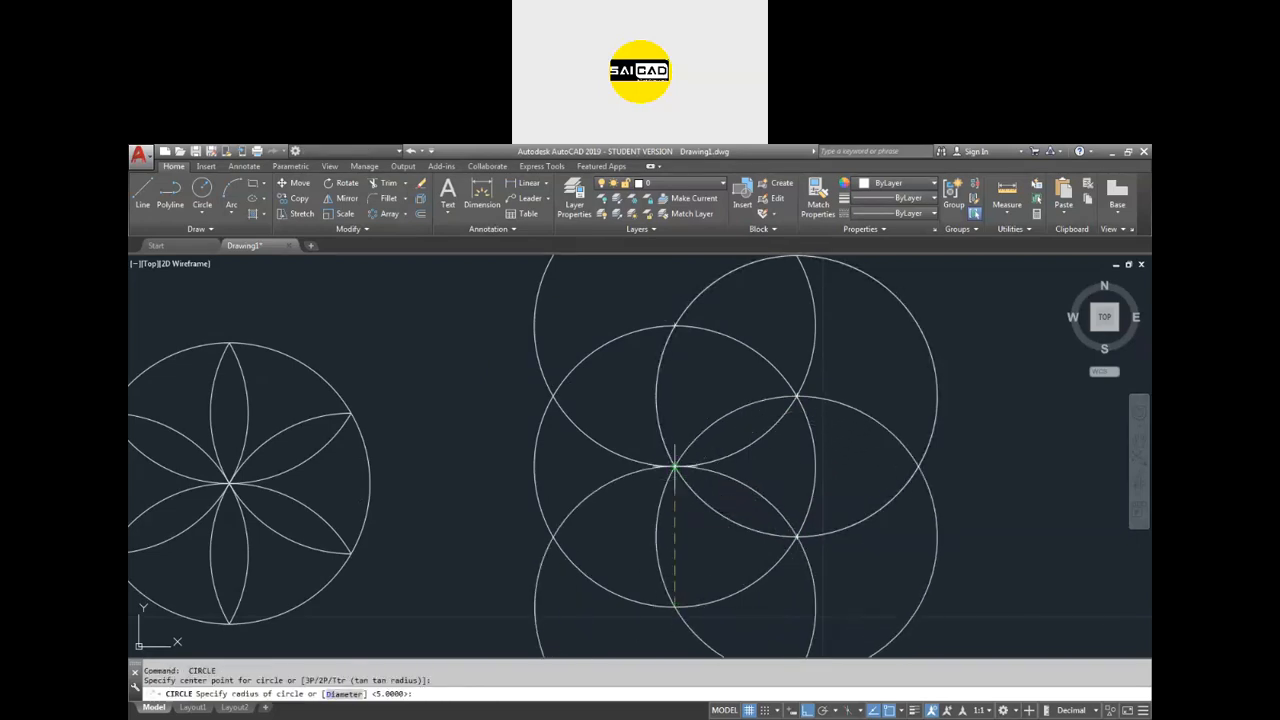
{"action": "key", "text": "Return"}
{"action": "key", "text": "Return"}
{"action": "left_click", "coordinate": [553, 535]}
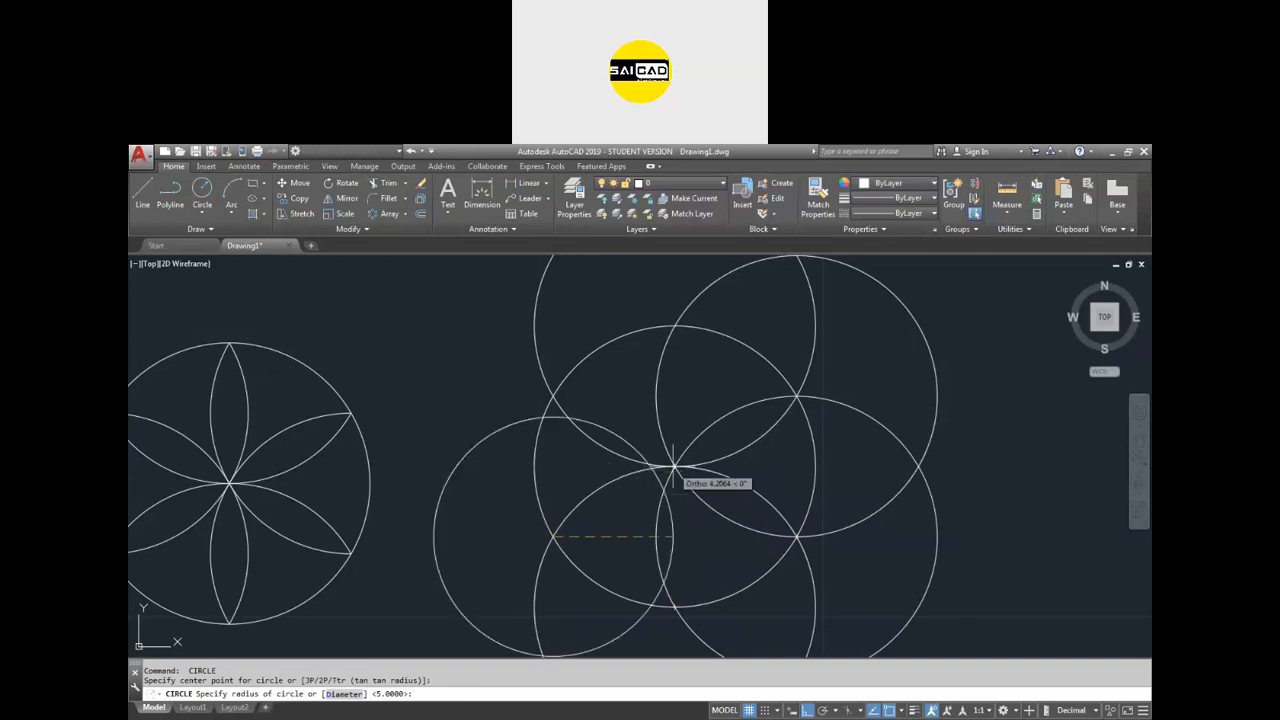
{"action": "key", "text": "Return"}
{"action": "key", "text": "Return"}
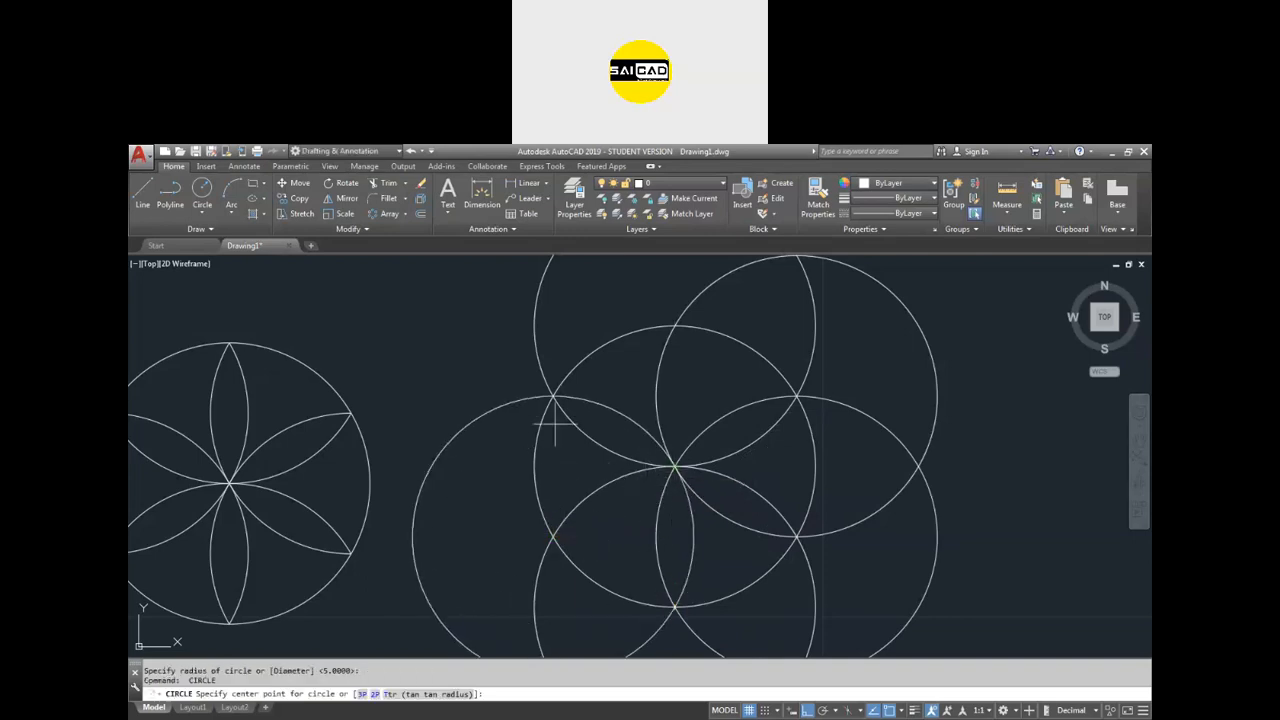
{"action": "left_click", "coordinate": [553, 397]}
{"action": "key", "text": "Return"}
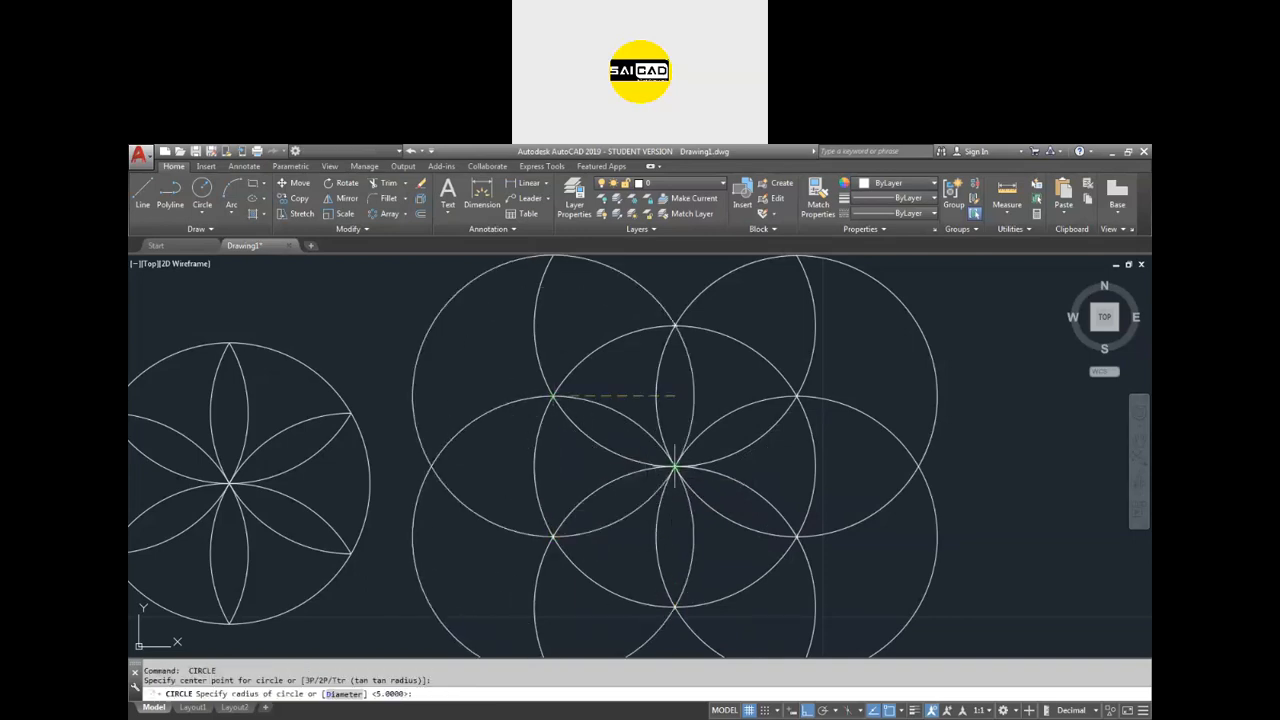
{"action": "key", "text": "Escape"}
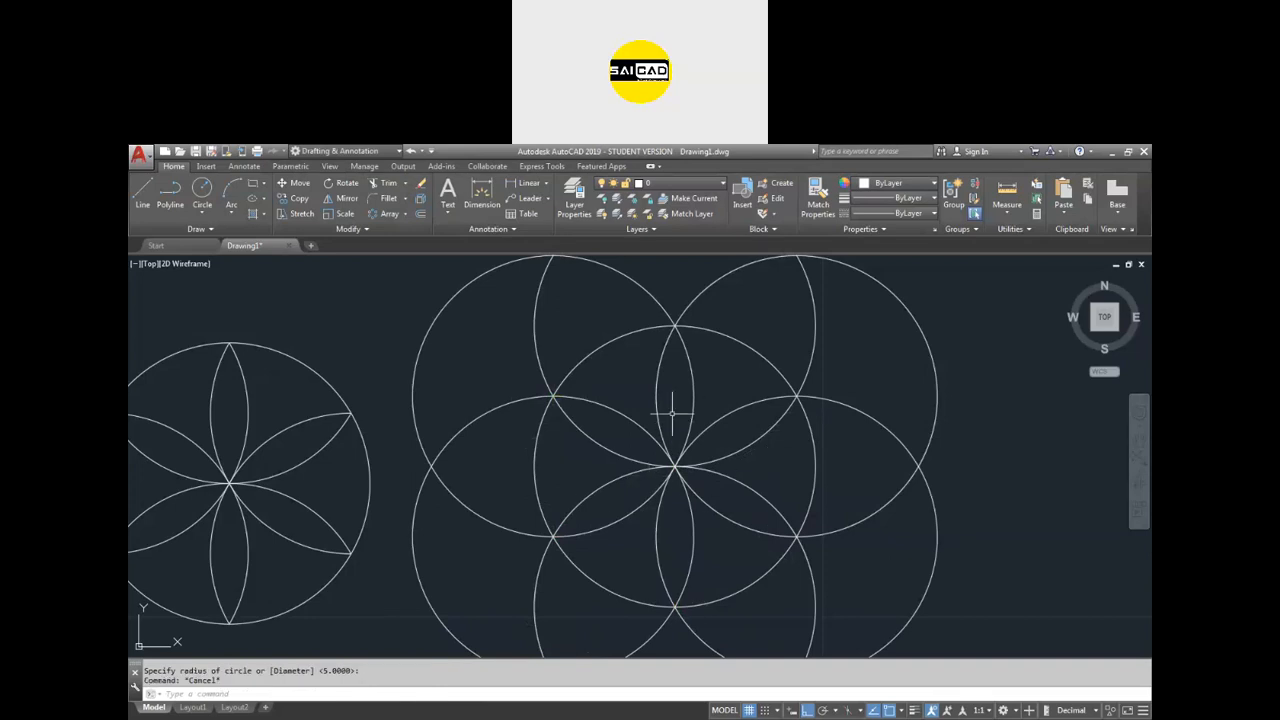
Try to trim the outer arcs of the second circle pattern with all objects as cutting edges.
{"action": "scroll", "coordinate": [668, 432], "scroll_direction": "down", "scroll_amount": 3}
{"action": "type", "text": "tr"}
{"action": "key", "text": "Return"}
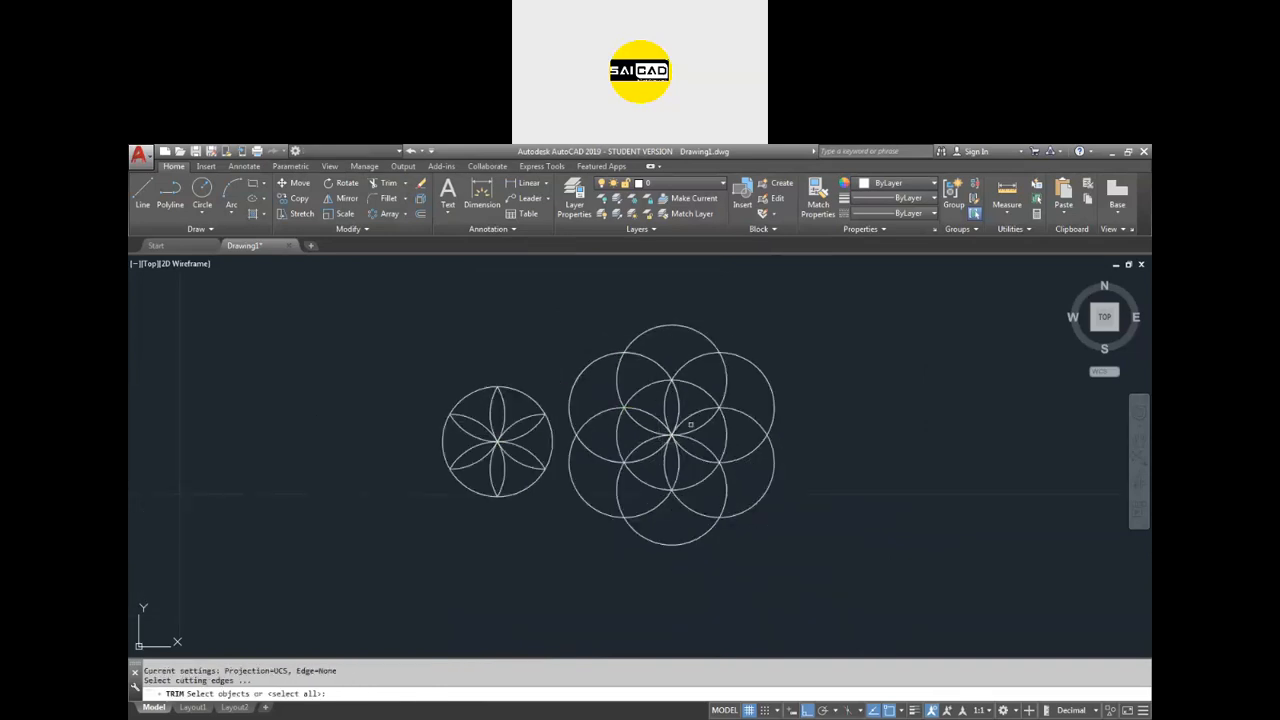
{"action": "key", "text": "Return"}
{"action": "scroll", "coordinate": [729, 409], "scroll_direction": "up", "scroll_amount": 3}
{"action": "left_click", "coordinate": [793, 508]}
{"action": "scroll", "coordinate": [860, 426], "scroll_direction": "down", "scroll_amount": 3}
{"action": "left_click", "coordinate": [866, 438]}
{"action": "left_click", "coordinate": [842, 482]}
{"action": "left_click", "coordinate": [843, 460]}
{"action": "left_click", "coordinate": [785, 574]}
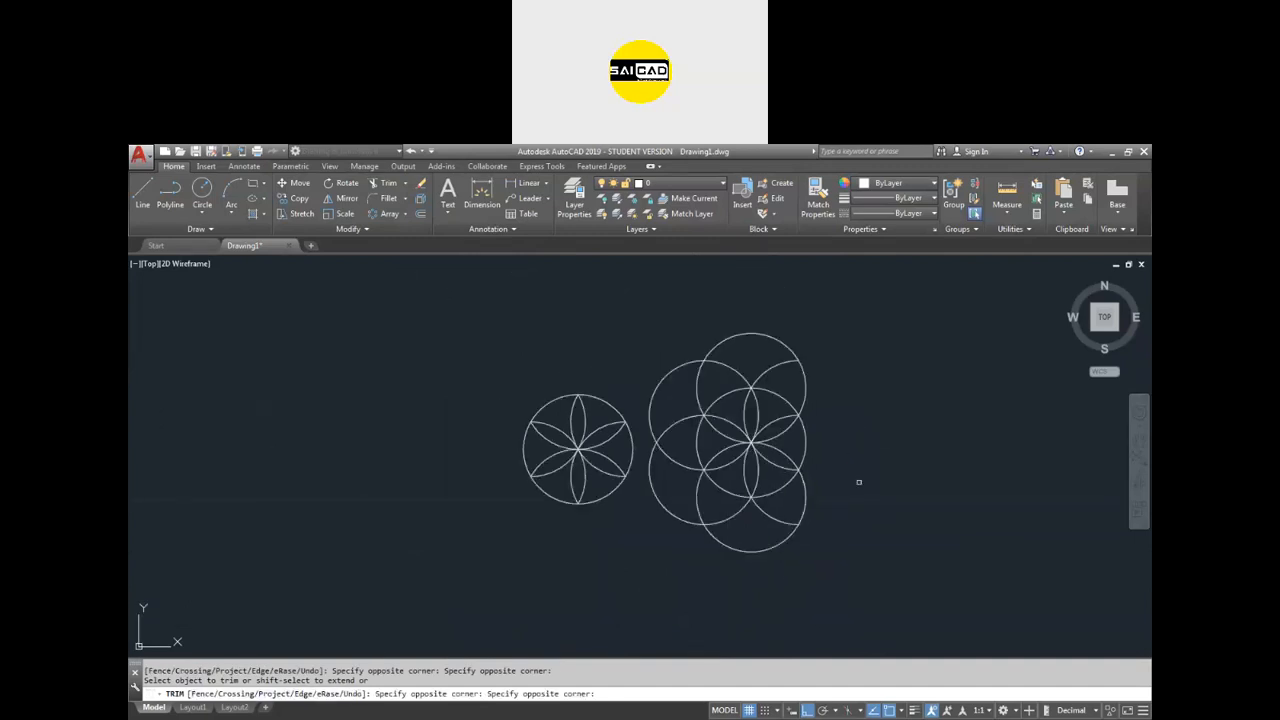
{"action": "left_click", "coordinate": [842, 410]}
{"action": "left_click", "coordinate": [748, 338]}
Undo the trims on the second circle pattern and leave the Trim command.
{"action": "key", "text": "ctrl+z"}
{"action": "key", "text": "ctrl+z"}
{"action": "key", "text": "ctrl+z"}
{"action": "key", "text": "ctrl+z"}
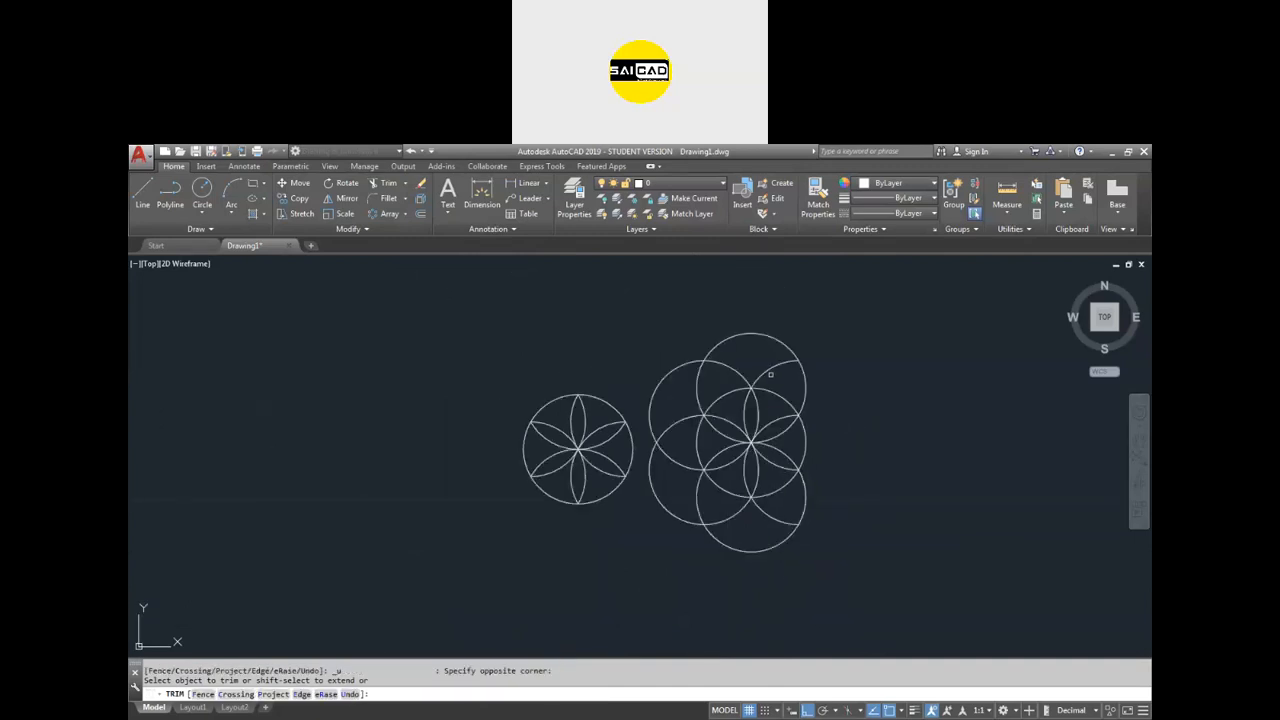
{"action": "key", "text": "Escape"}
{"action": "key", "text": "Escape"}
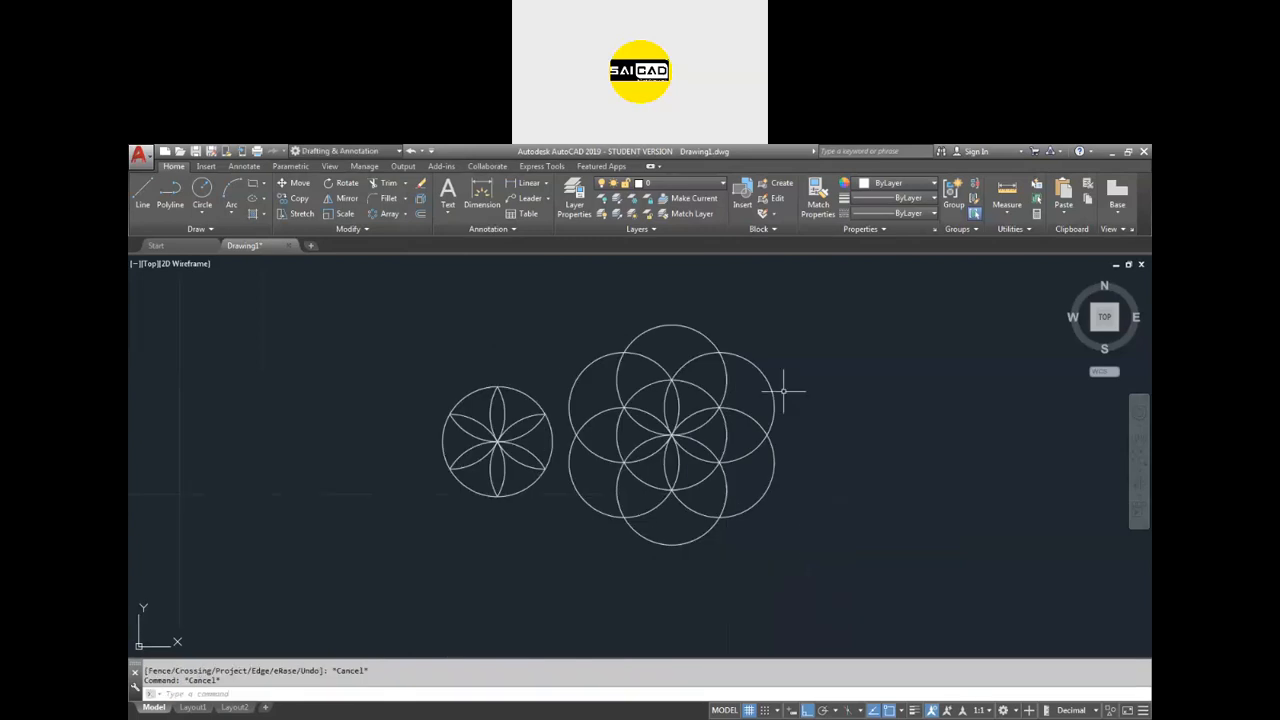
Trim the second pattern's arcs outside its central circle, using only the central circle as the cutting edge.
{"action": "key", "text": "Return"}
{"action": "left_click", "coordinate": [722, 448]}
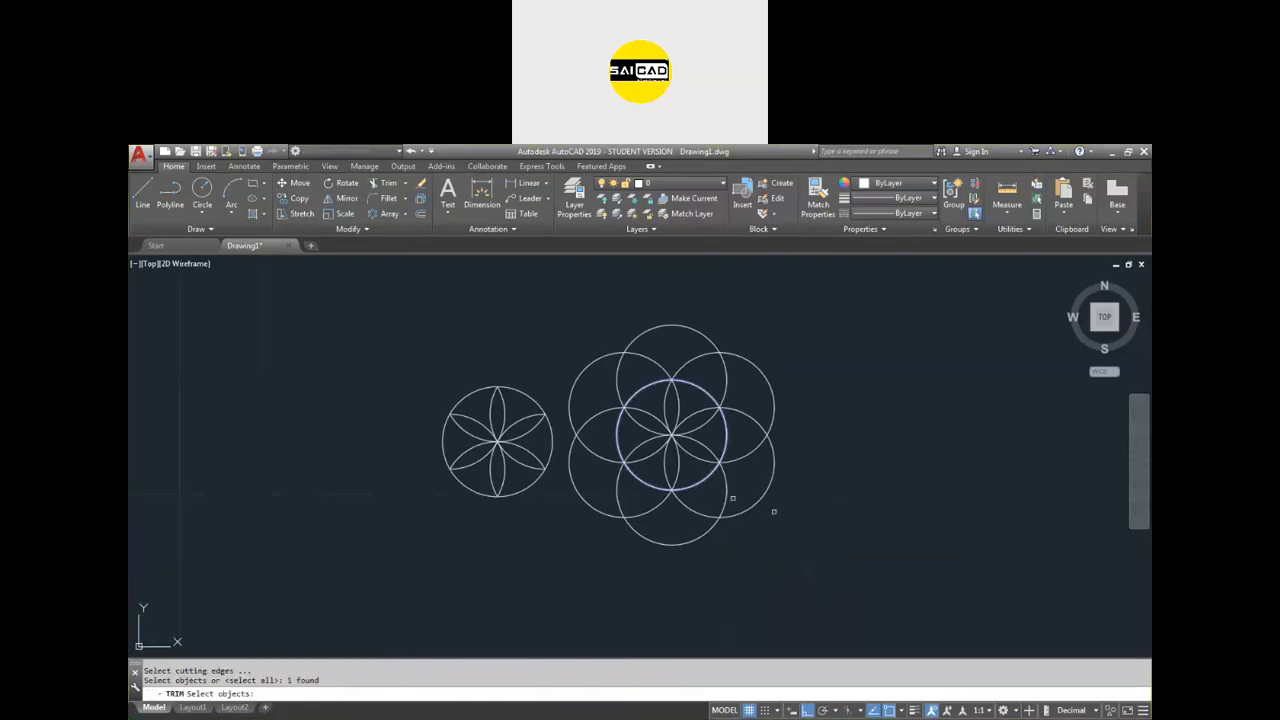
{"action": "key", "text": "Return"}
{"action": "left_click", "coordinate": [800, 384]}
{"action": "left_click", "coordinate": [758, 442]}
{"action": "left_click", "coordinate": [750, 494]}
{"action": "left_click", "coordinate": [677, 535]}
{"action": "left_click", "coordinate": [669, 535]}
{"action": "left_click", "coordinate": [584, 492]}
{"action": "left_click", "coordinate": [574, 363]}
{"action": "left_click", "coordinate": [745, 327]}
{"action": "left_click", "coordinate": [668, 358]}
{"action": "key", "text": "Return"}
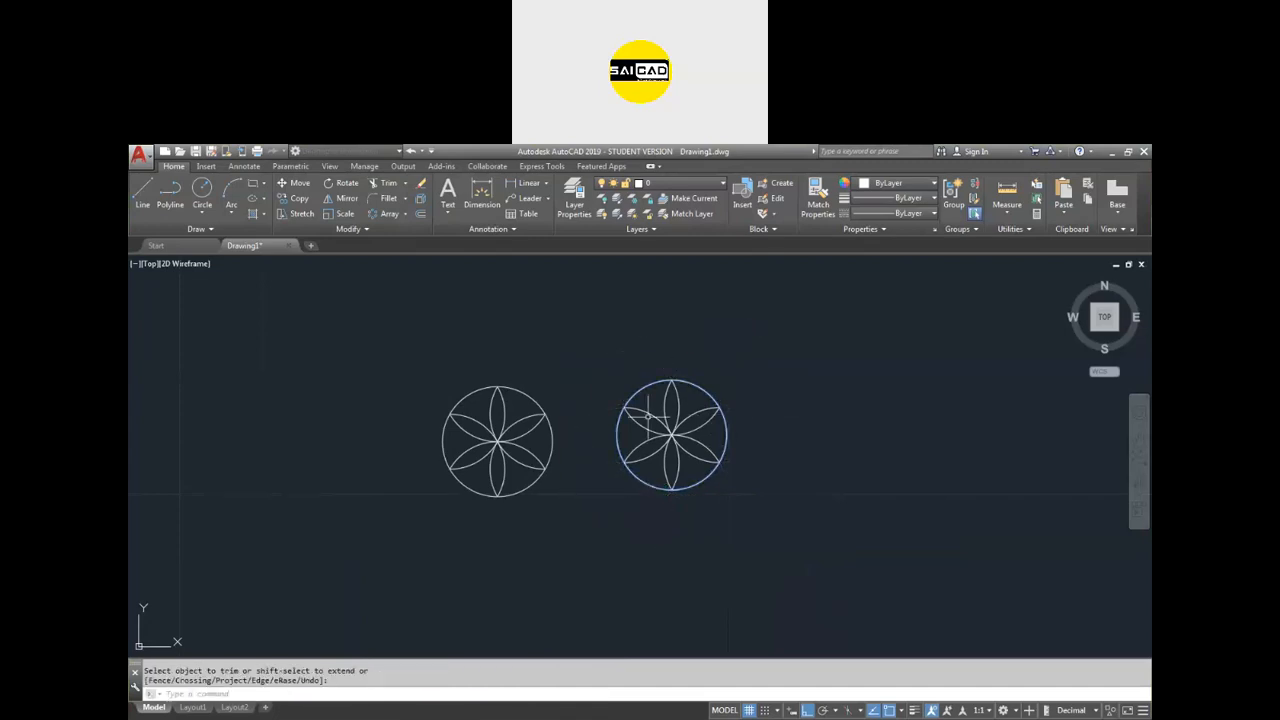
Examine the petal arcs inside the second trimmed circle.
{"action": "scroll", "coordinate": [644, 418], "scroll_direction": "up", "scroll_amount": 2}
{"action": "key", "text": "Escape"}
{"action": "left_click", "coordinate": [719, 403]}
{"action": "left_click", "coordinate": [697, 409]}
{"action": "scroll", "coordinate": [665, 414], "scroll_direction": "up", "scroll_amount": 4}
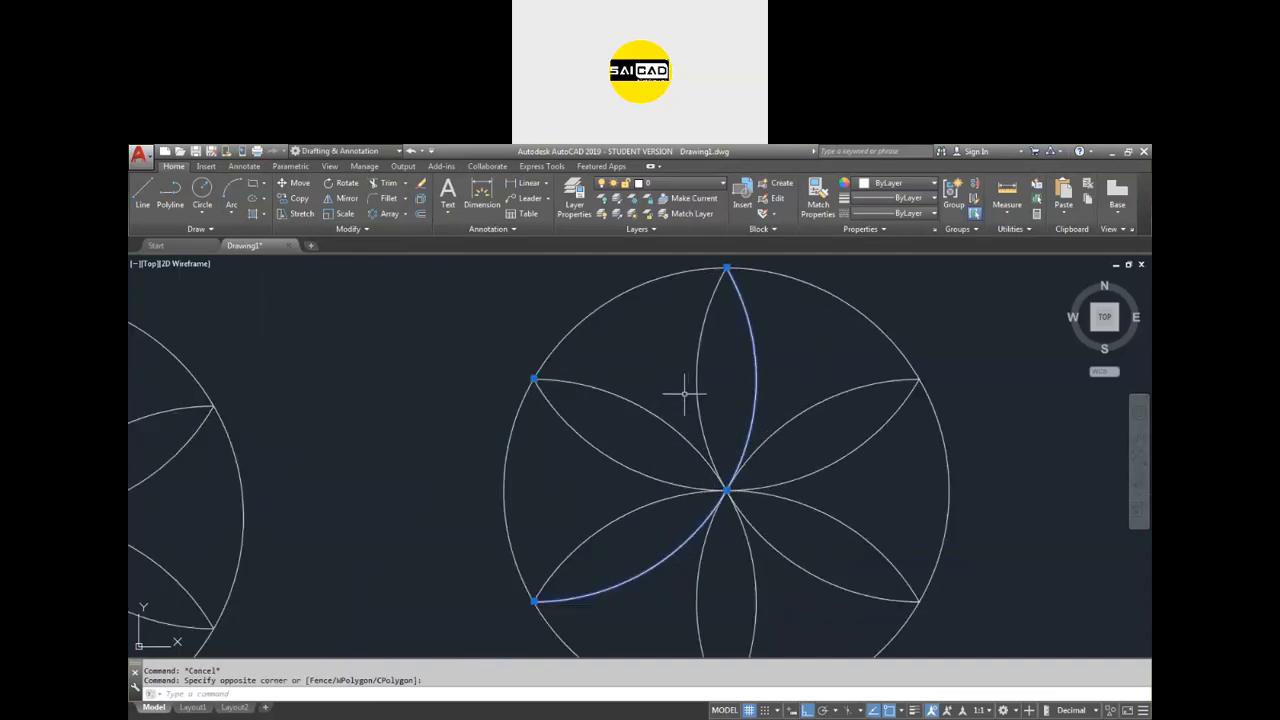
{"action": "key", "text": "Escape"}
{"action": "scroll", "coordinate": [795, 436], "scroll_direction": "down", "scroll_amount": 3}
{"action": "middle_click_drag", "start_coordinate": [868, 450], "coordinate": [480, 449]}
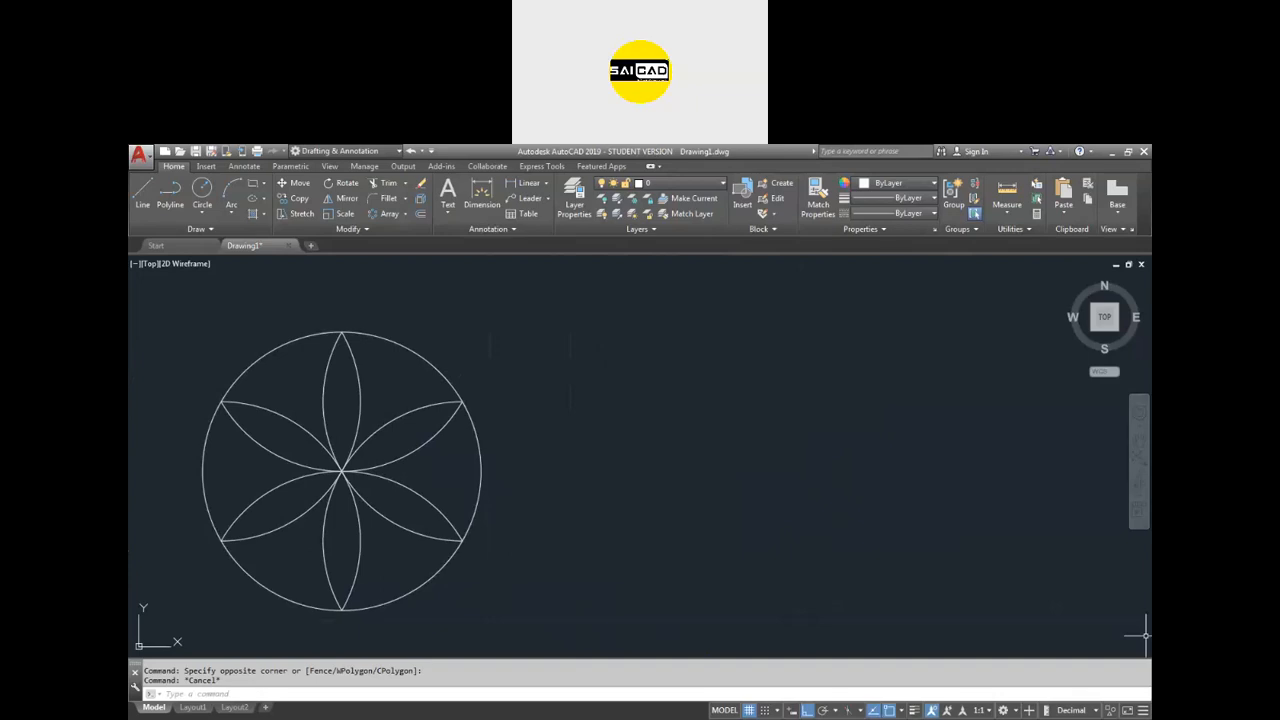
Check drawing 4 in the assignment PDF, then offset the vertical petal's outer arc 0.5 outward in the second AutoCAD pattern.
{"action": "key", "text": "alt+Tab"}
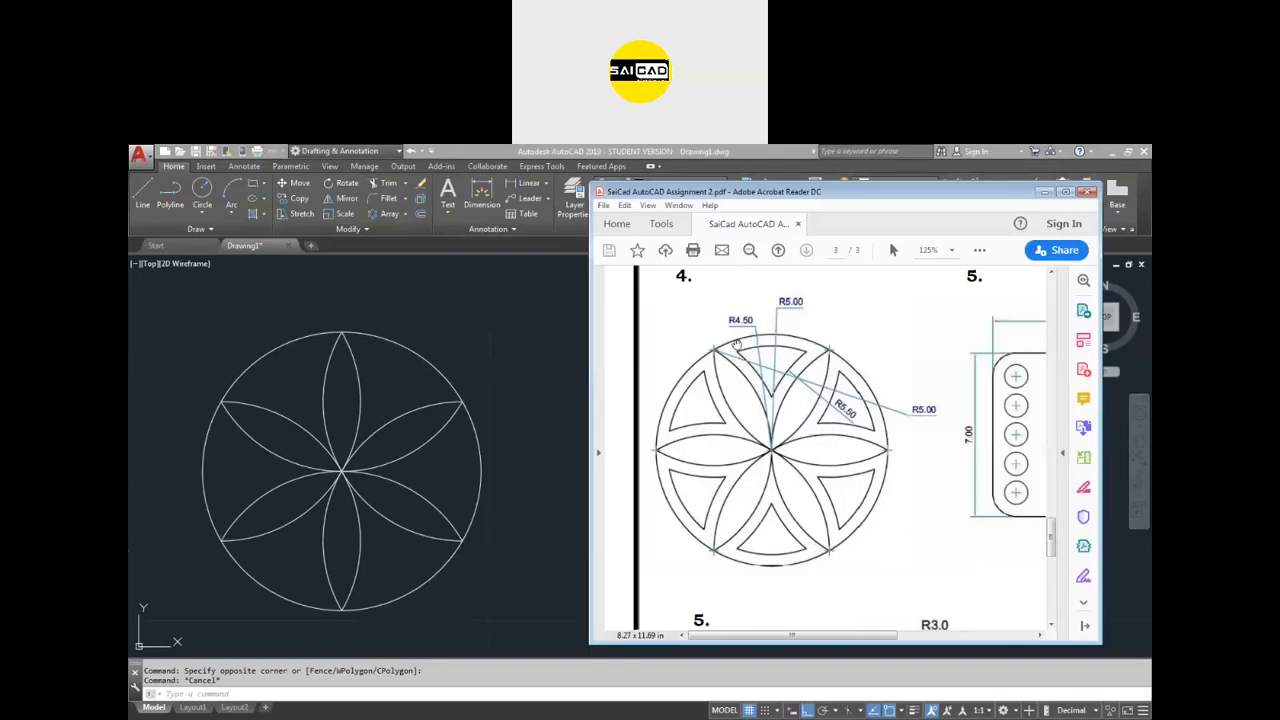
{"action": "key", "text": "alt+Tab"}
{"action": "scroll", "coordinate": [311, 415], "scroll_direction": "up", "scroll_amount": 3}
{"action": "scroll", "coordinate": [541, 433], "scroll_direction": "down", "scroll_amount": 2}
{"action": "scroll", "coordinate": [511, 395], "scroll_direction": "down", "scroll_amount": 1}
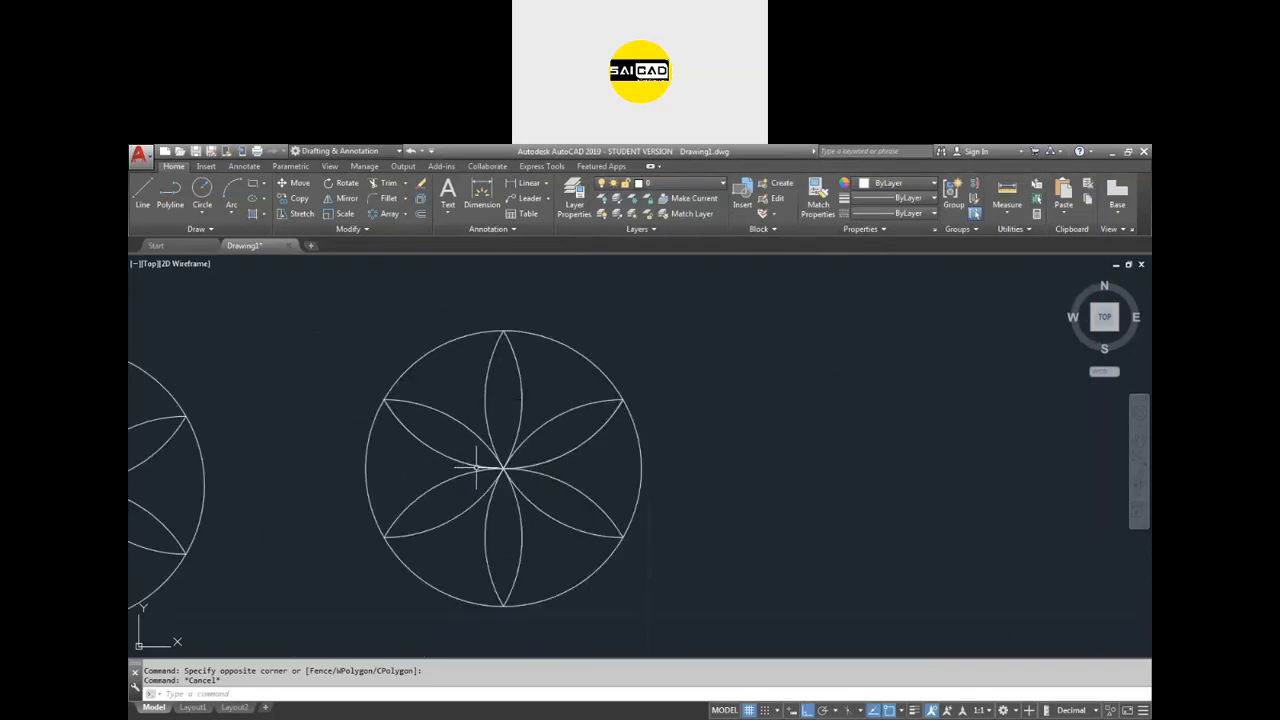
{"action": "key", "text": "Return"}
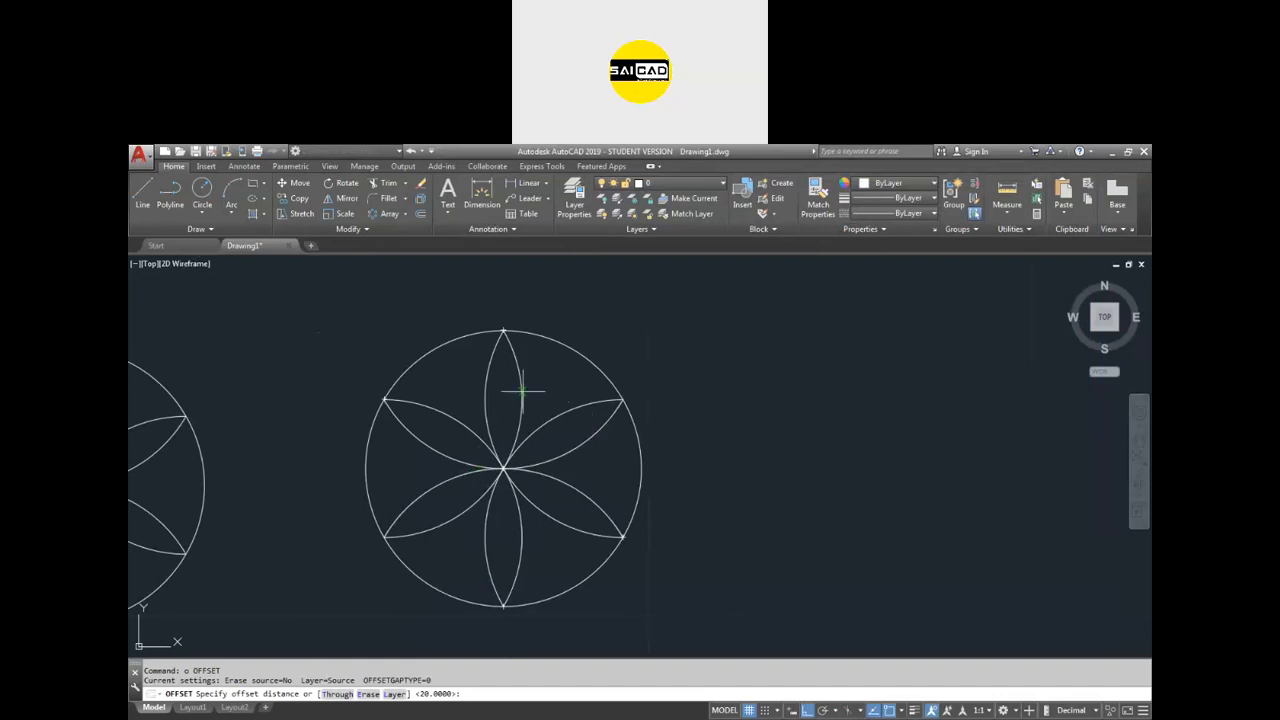
{"action": "type", "text": ".5"}
{"action": "key", "text": "Return"}
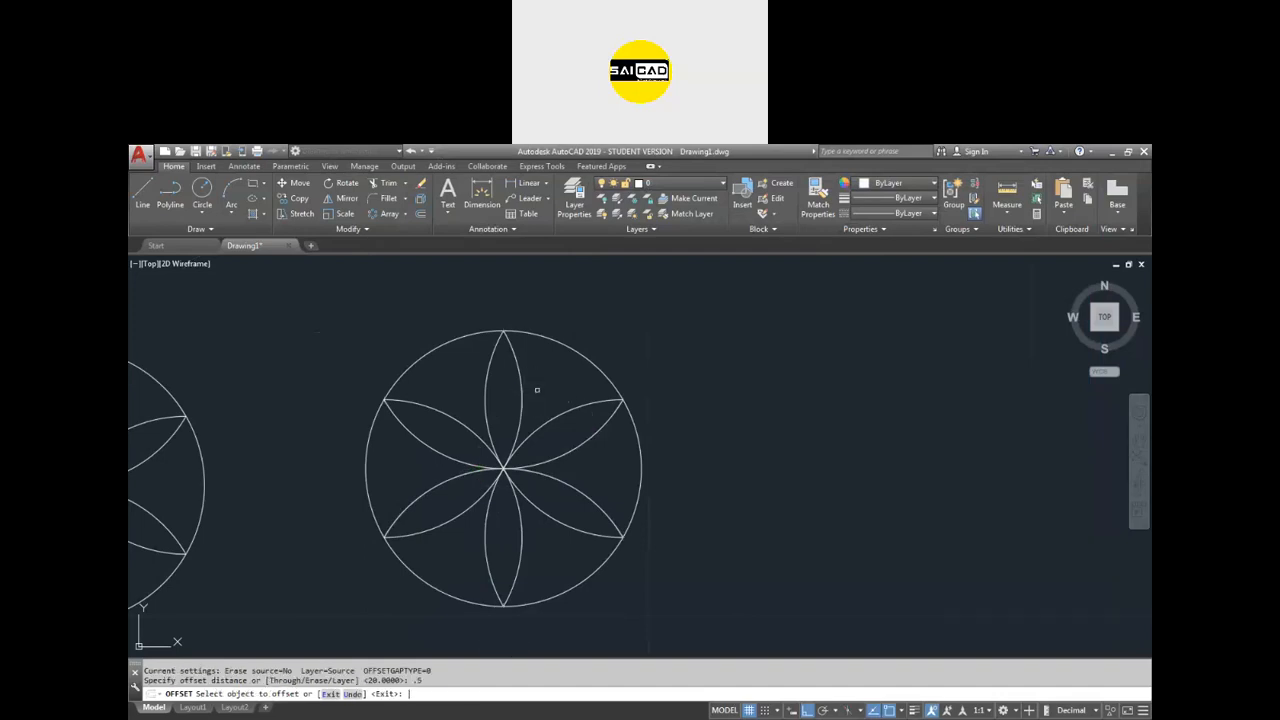
{"action": "left_click", "coordinate": [520, 388]}
{"action": "left_click", "coordinate": [545, 370]}
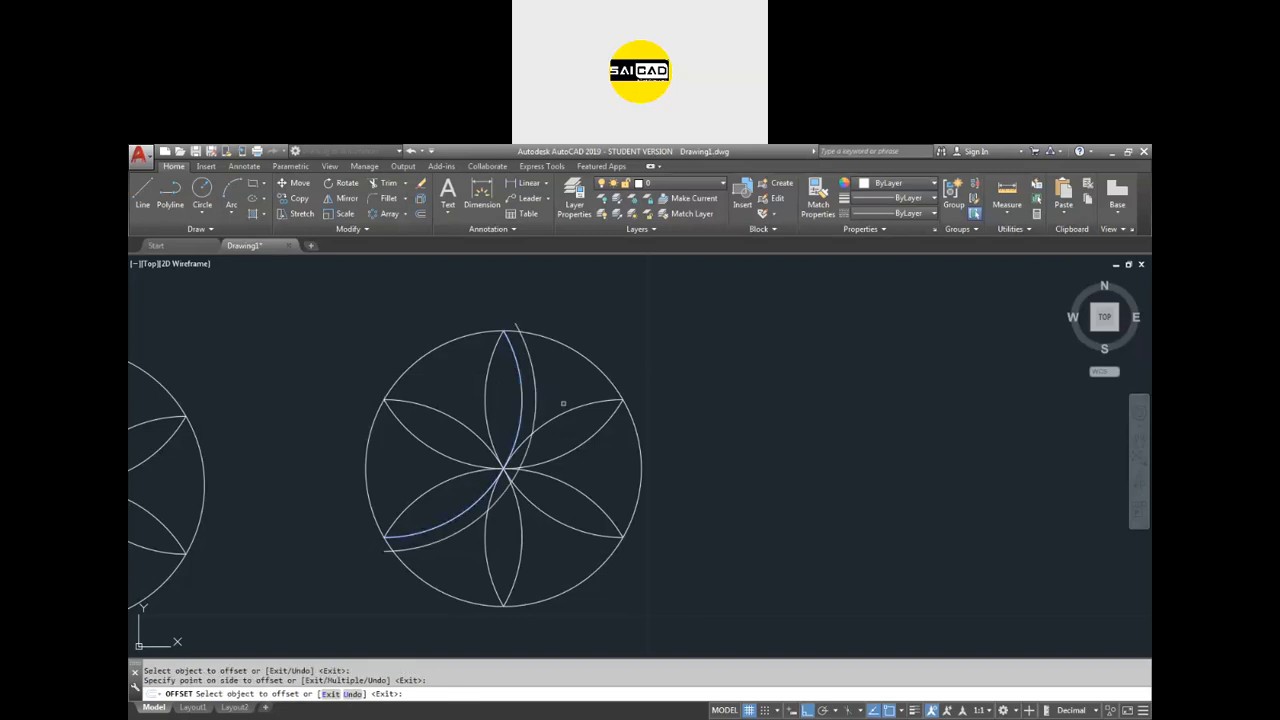
Offset the neighbouring petal's upper arc 0.5 outward and the outer circle 0.5 inward.
{"action": "left_click", "coordinate": [567, 409]}
{"action": "left_click", "coordinate": [561, 381]}
{"action": "left_click", "coordinate": [580, 357]}
{"action": "left_click", "coordinate": [541, 418]}
{"action": "scroll", "coordinate": [501, 529], "scroll_direction": "up", "scroll_amount": 3}
{"action": "key", "text": "Escape"}
{"action": "key", "text": "Escape"}
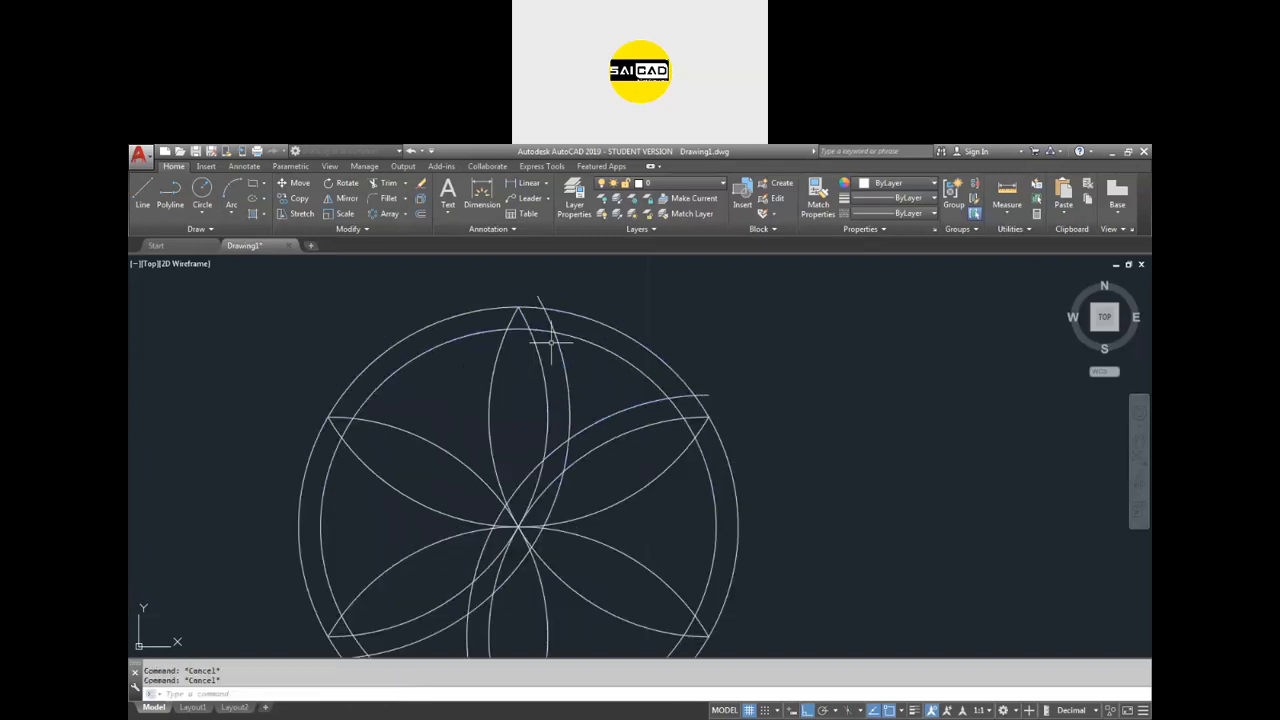
Try to join the first offset arc to the inner circle with a radius 0 fillet.
{"action": "scroll", "coordinate": [549, 334], "scroll_direction": "up", "scroll_amount": 2}
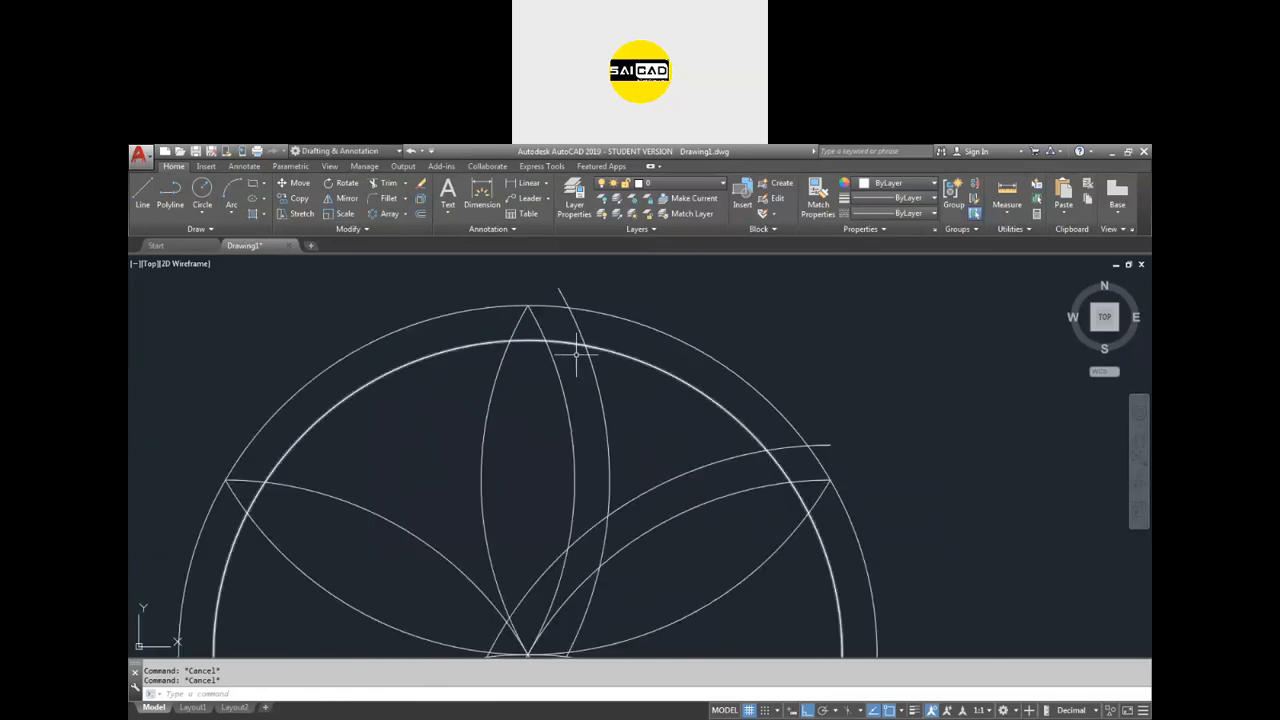
{"action": "type", "text": "f"}
{"action": "key", "text": "Return"}
{"action": "type", "text": "r"}
{"action": "key", "text": "Return"}
{"action": "type", "text": "0"}
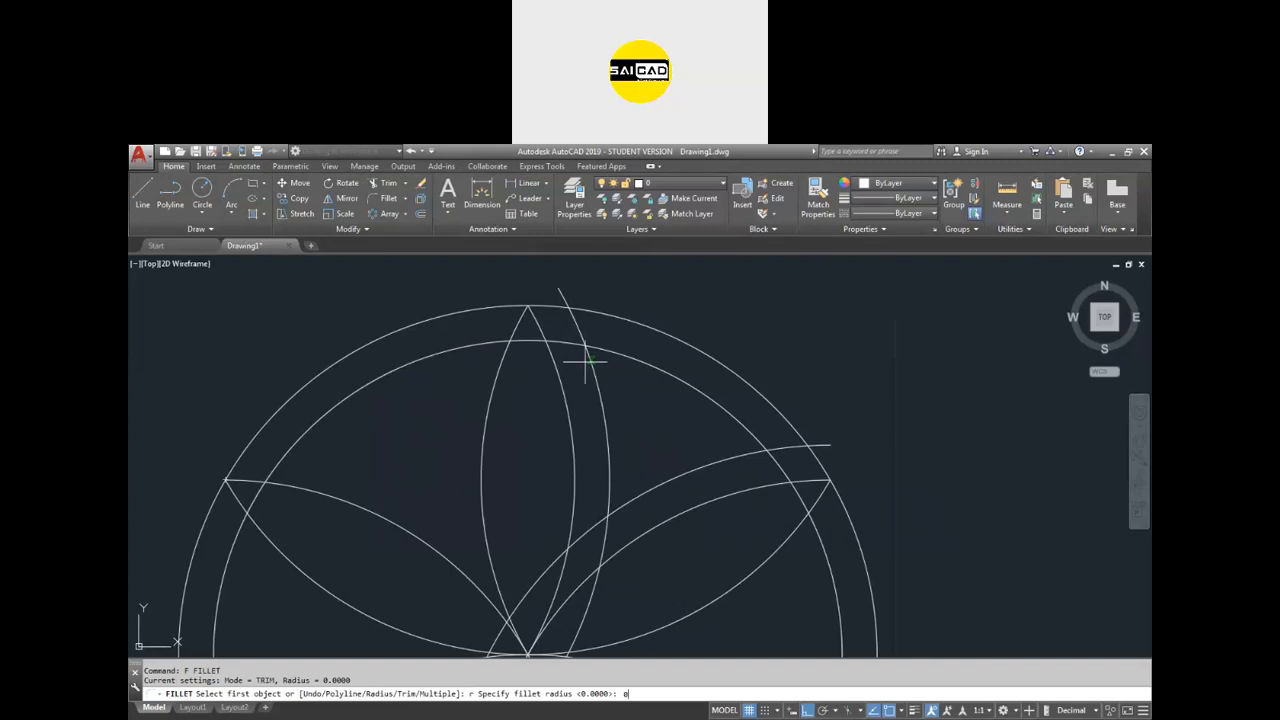
{"action": "key", "text": "Return"}
{"action": "left_click", "coordinate": [589, 367]}
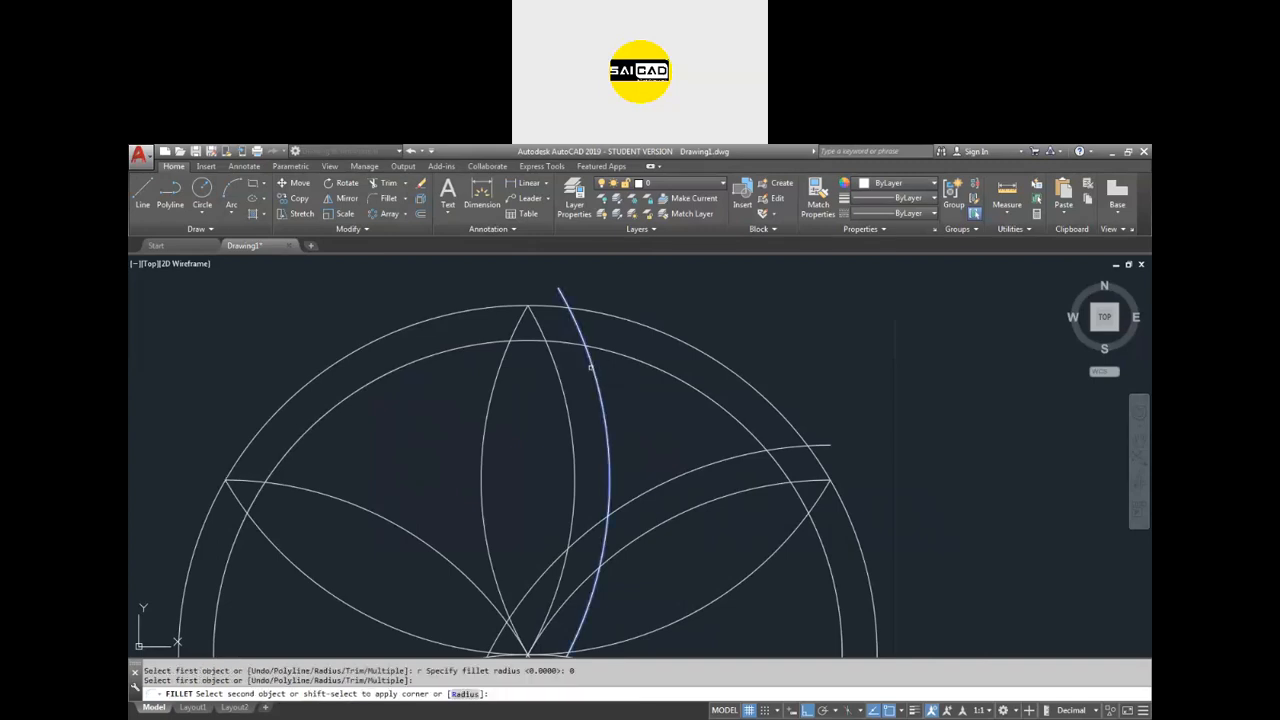
{"action": "left_click", "coordinate": [600, 347]}
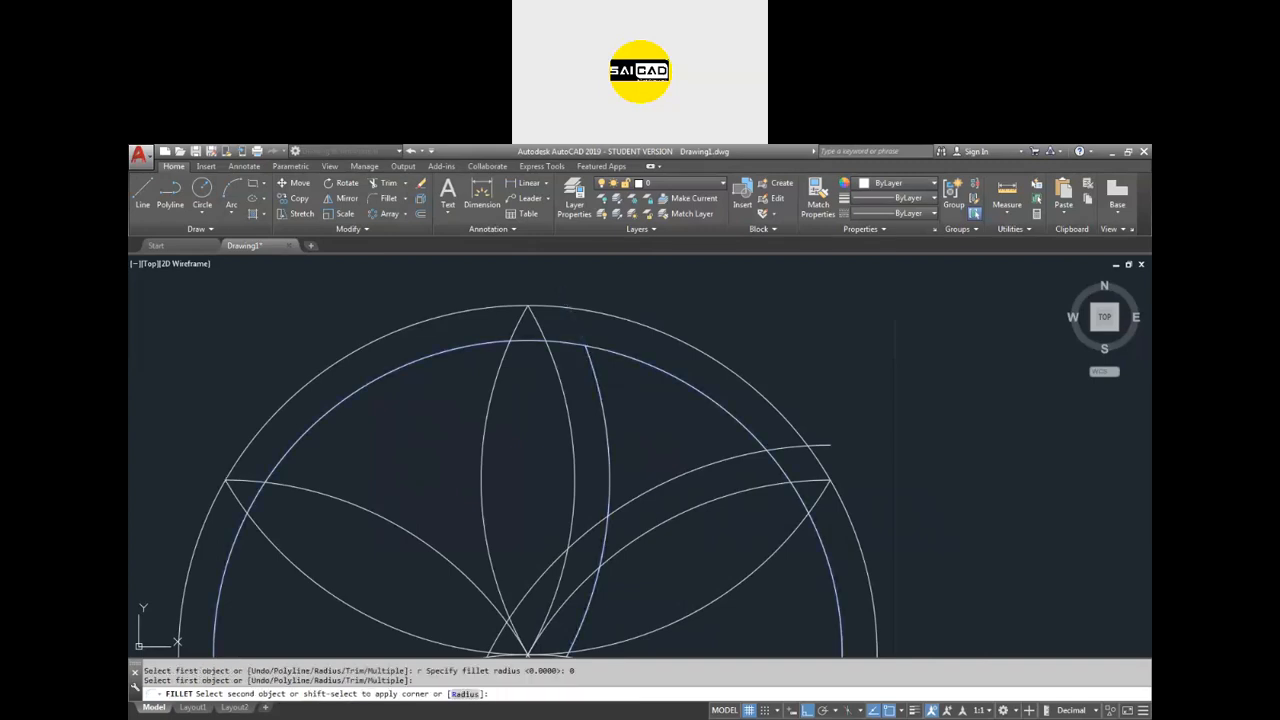
Try to fillet the second offset arc with the inner circle and the two offset arcs with each other at radius 0.
{"action": "left_click", "coordinate": [757, 455]}
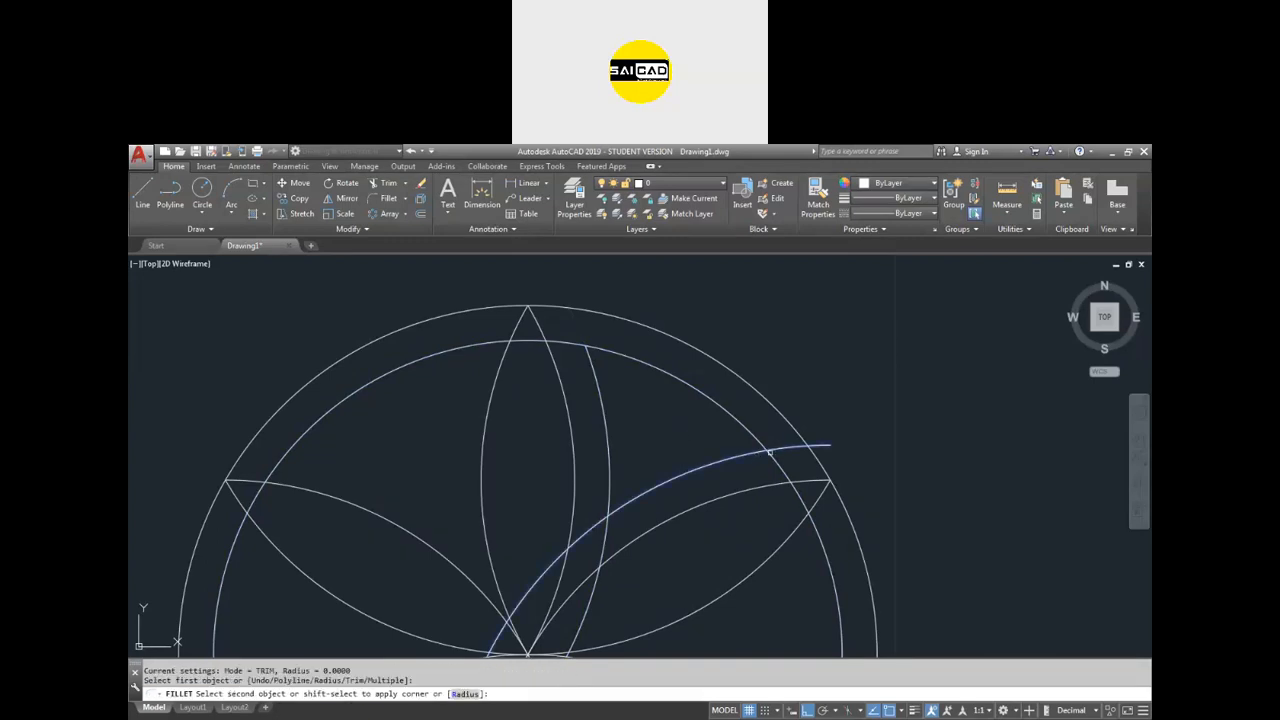
{"action": "left_click", "coordinate": [759, 444]}
{"action": "scroll", "coordinate": [760, 435], "scroll_direction": "down", "scroll_amount": 4}
{"action": "scroll", "coordinate": [684, 450], "scroll_direction": "up", "scroll_amount": 2}
{"action": "key", "text": "Return"}
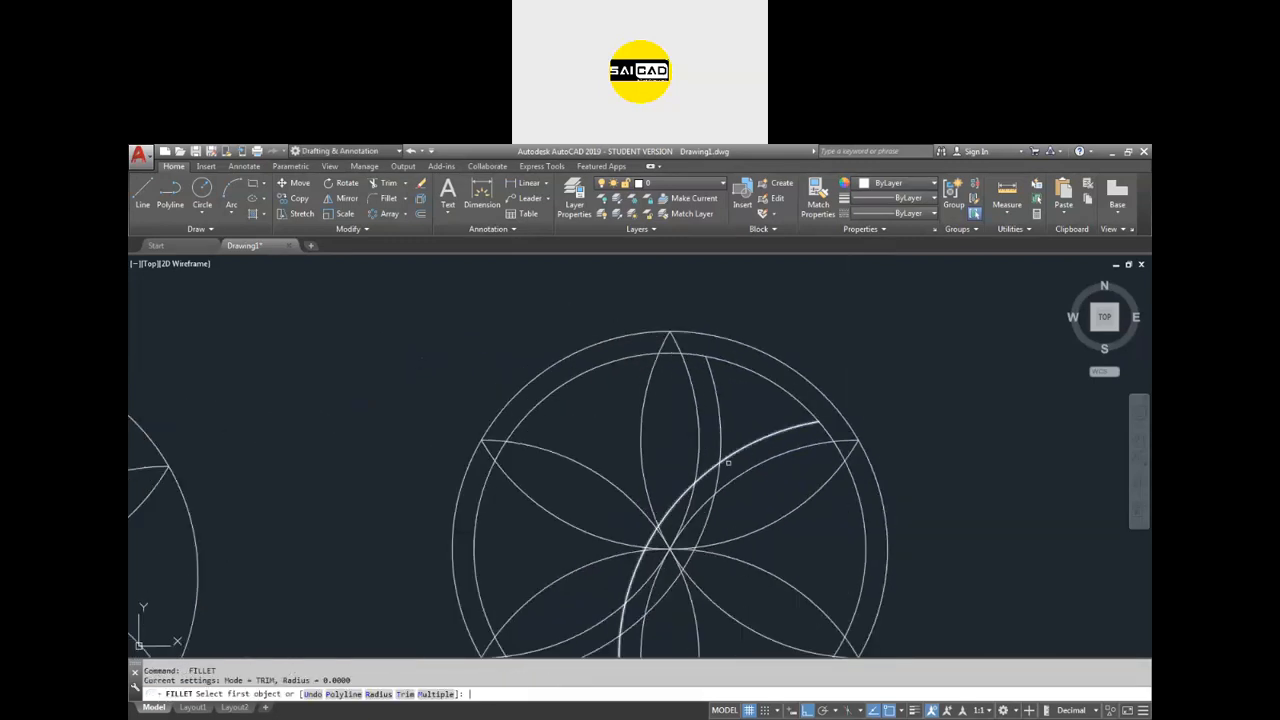
{"action": "left_click", "coordinate": [722, 453]}
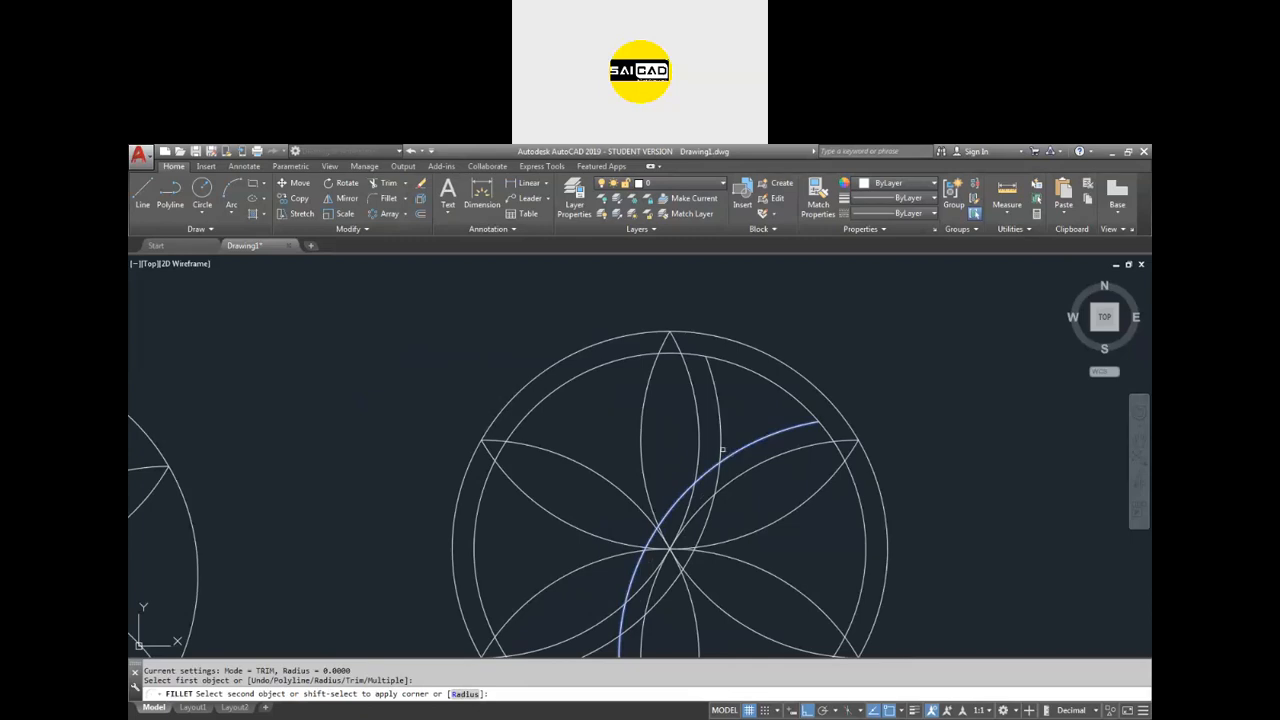
{"action": "left_click", "coordinate": [720, 443]}
{"action": "scroll", "coordinate": [709, 451], "scroll_direction": "up", "scroll_amount": 3}
{"action": "scroll", "coordinate": [594, 563], "scroll_direction": "down", "scroll_amount": 3}
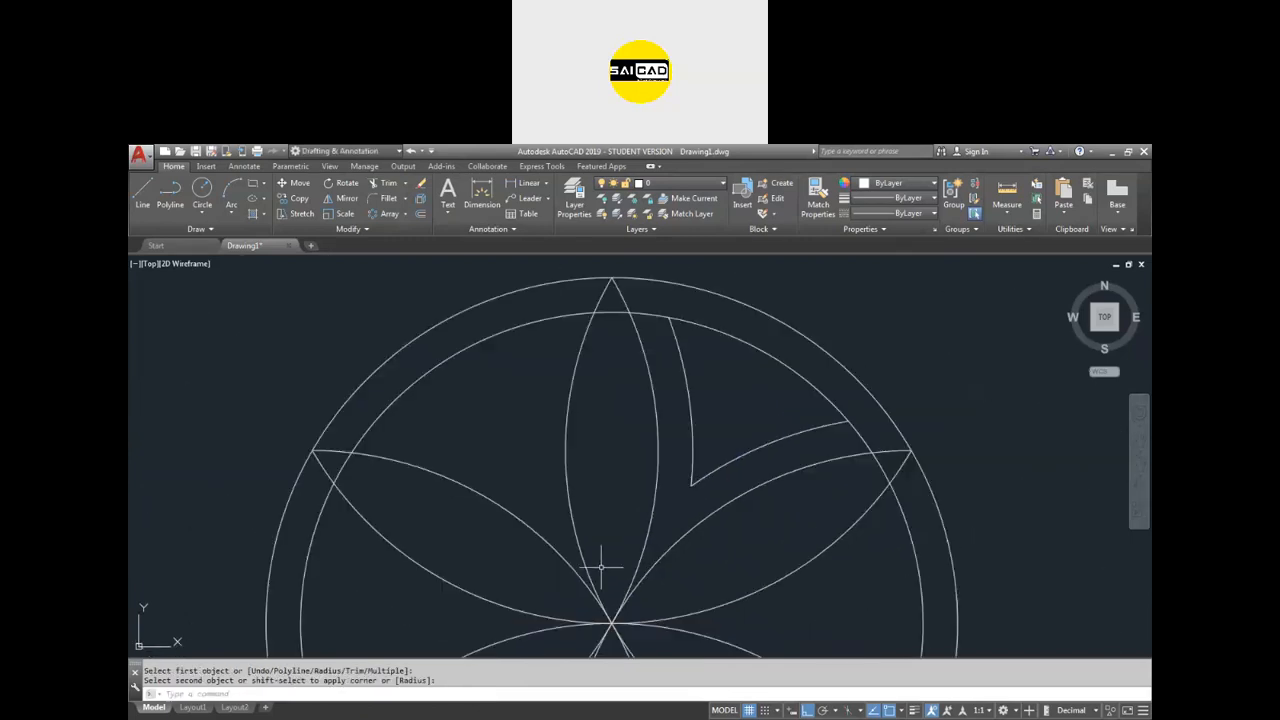
Undo the fillets on the offset arcs.
{"action": "key", "text": "ctrl+z"}
{"action": "key", "text": "ctrl+z"}
{"action": "scroll", "coordinate": [693, 497], "scroll_direction": "up", "scroll_amount": 3}
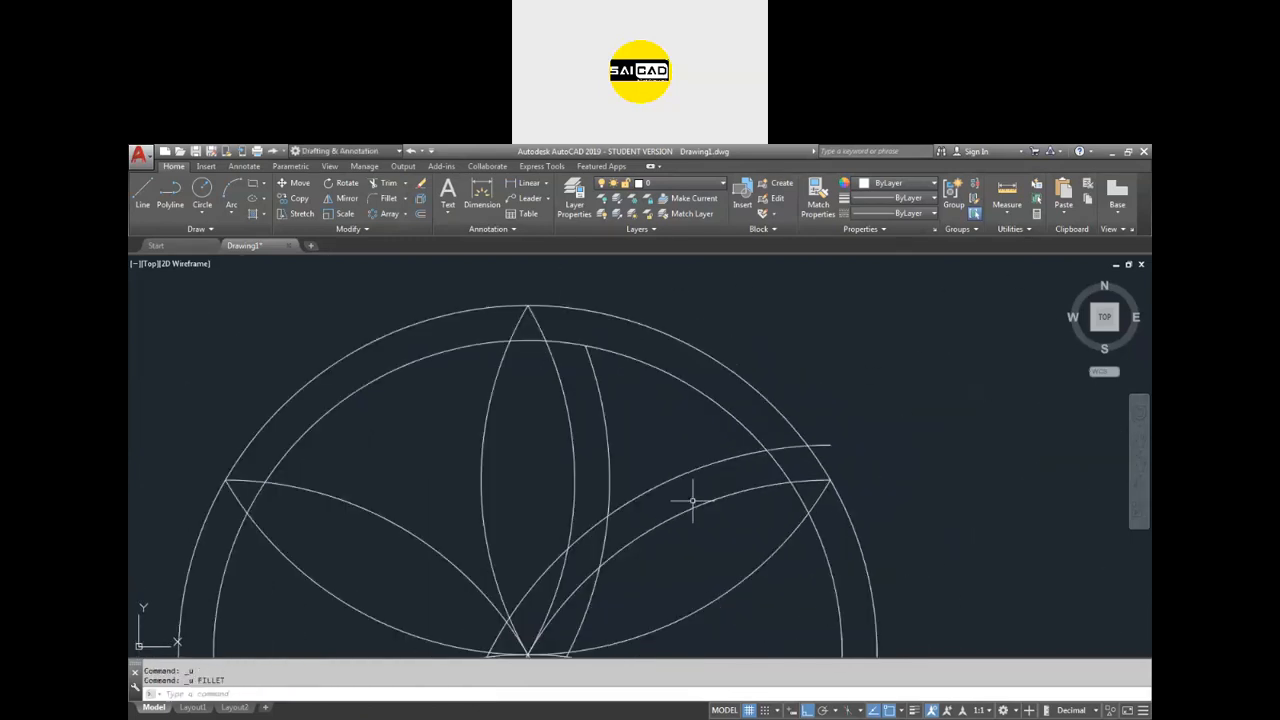
Trim the offset arcs where they cross the outer and inner circles, using all objects as cutting edges.
{"action": "type", "text": "r"}
{"action": "key", "text": "Return"}
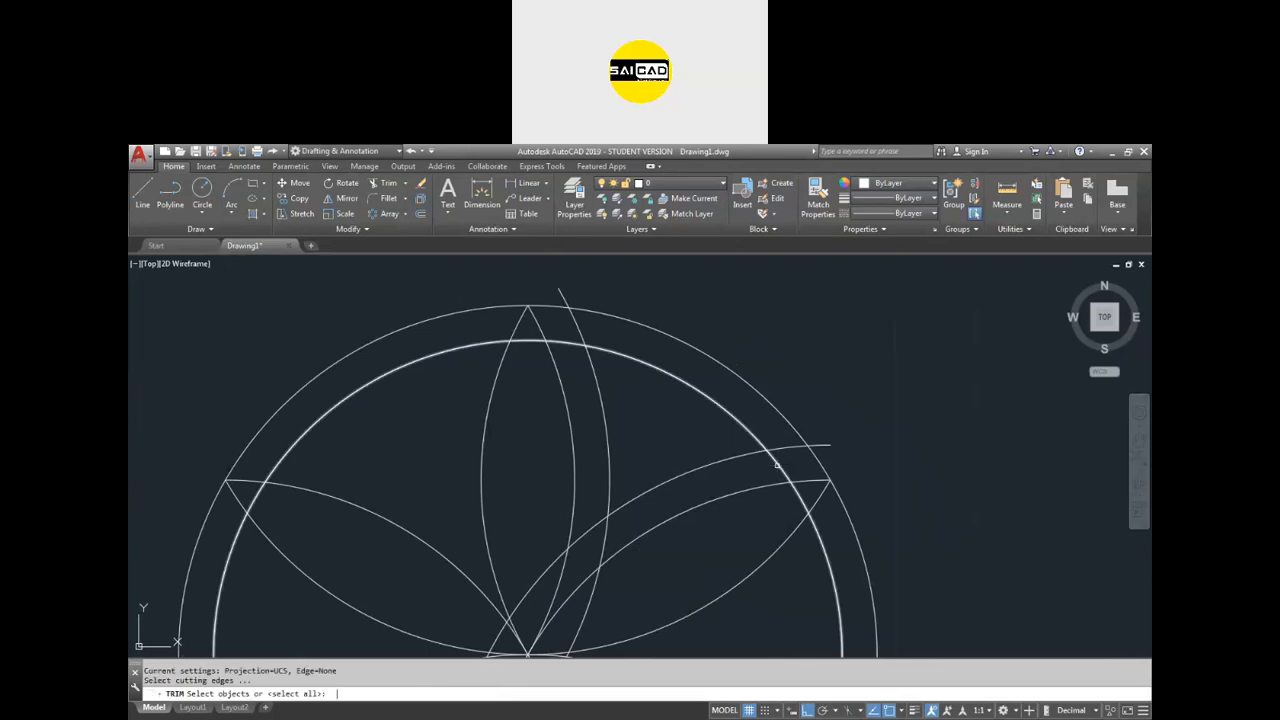
{"action": "left_click", "coordinate": [818, 441]}
{"action": "left_click", "coordinate": [822, 445]}
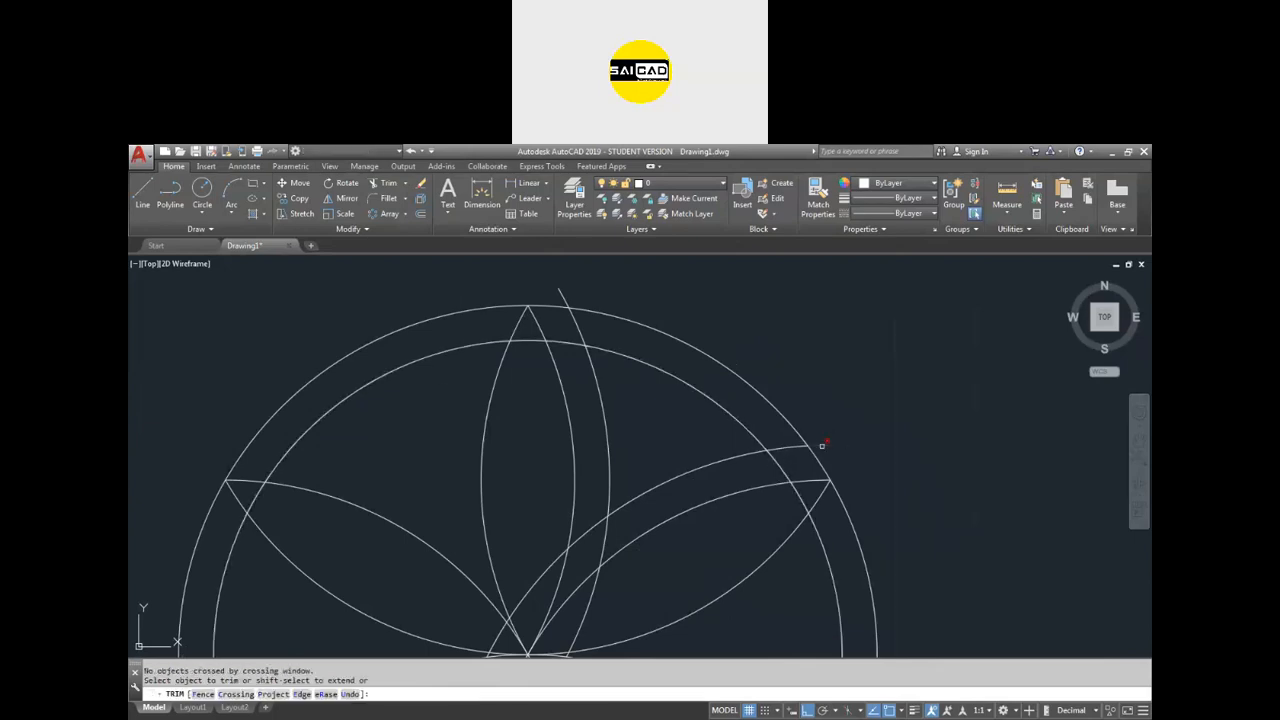
{"action": "scroll", "coordinate": [804, 443], "scroll_direction": "down", "scroll_amount": 6}
{"action": "scroll", "coordinate": [722, 468], "scroll_direction": "up", "scroll_amount": 4}
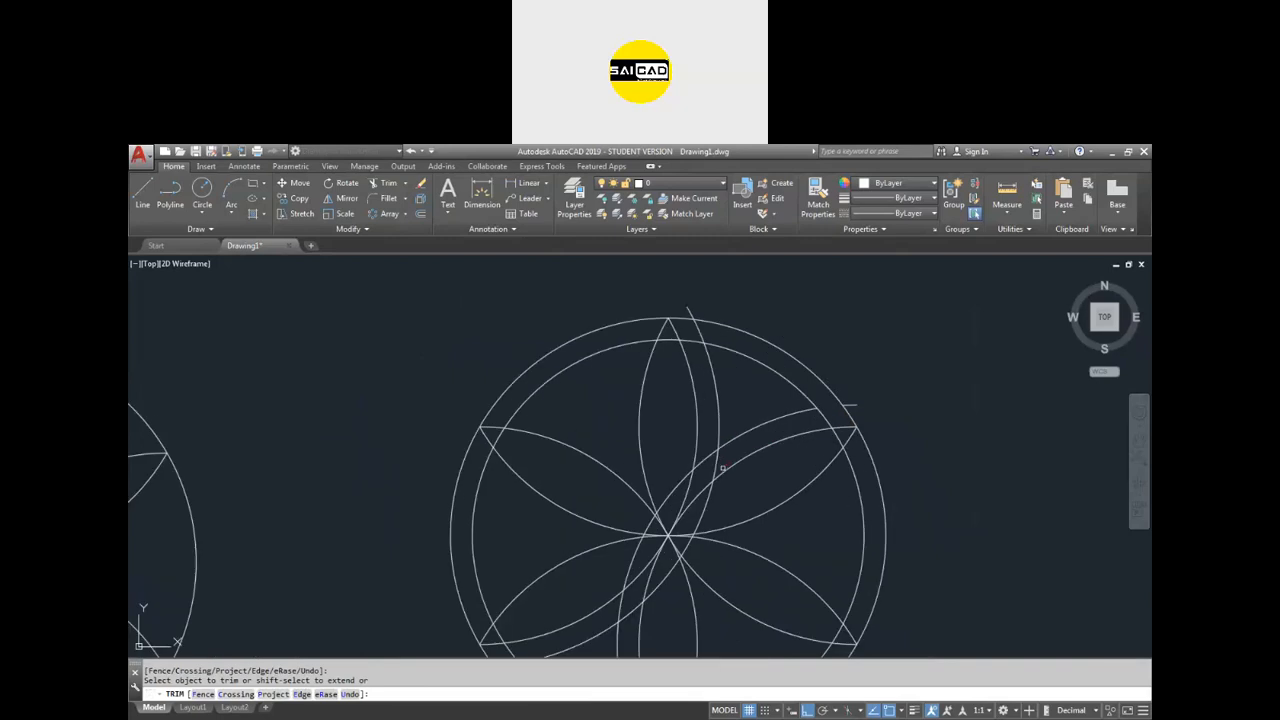
Erase the leftover offset arc pieces outside the outer circle and below the curved triangle's tip.
{"action": "key", "text": "Escape"}
{"action": "left_click", "coordinate": [686, 307]}
{"action": "left_click", "coordinate": [782, 327]}
{"action": "left_click", "coordinate": [898, 425]}
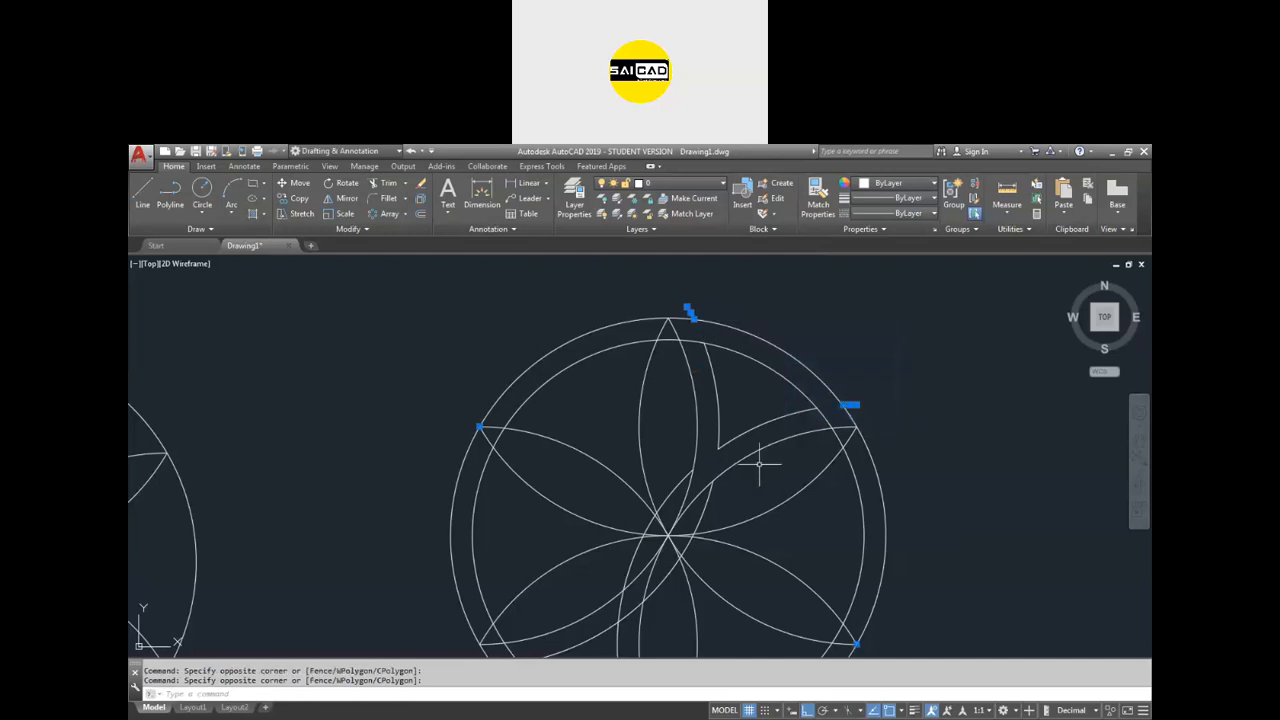
{"action": "key", "text": "Delete"}
{"action": "left_click", "coordinate": [672, 490]}
{"action": "key", "text": "Delete"}
{"action": "scroll", "coordinate": [766, 450], "scroll_direction": "down", "scroll_amount": 3}
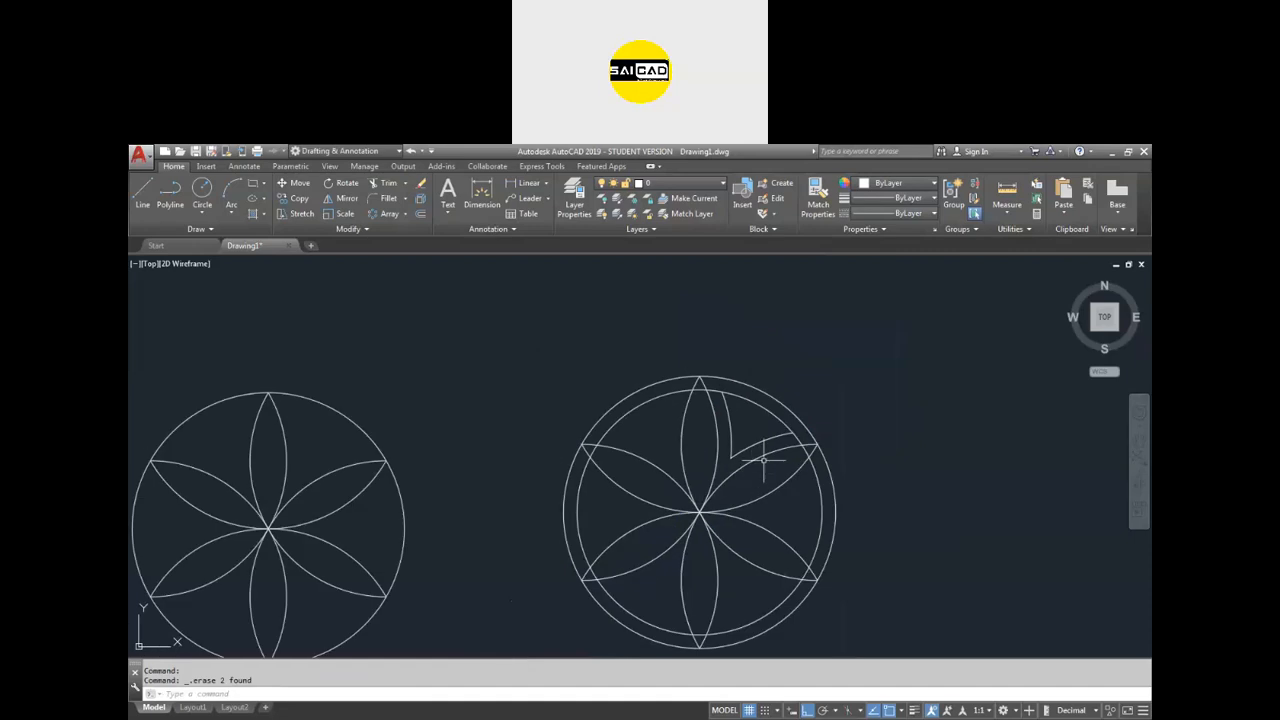
Trim the inner circle at the curved triangle's corners and erase the rest of the circle.
{"action": "scroll", "coordinate": [765, 455], "scroll_direction": "up", "scroll_amount": 3}
{"action": "key", "text": "Return"}
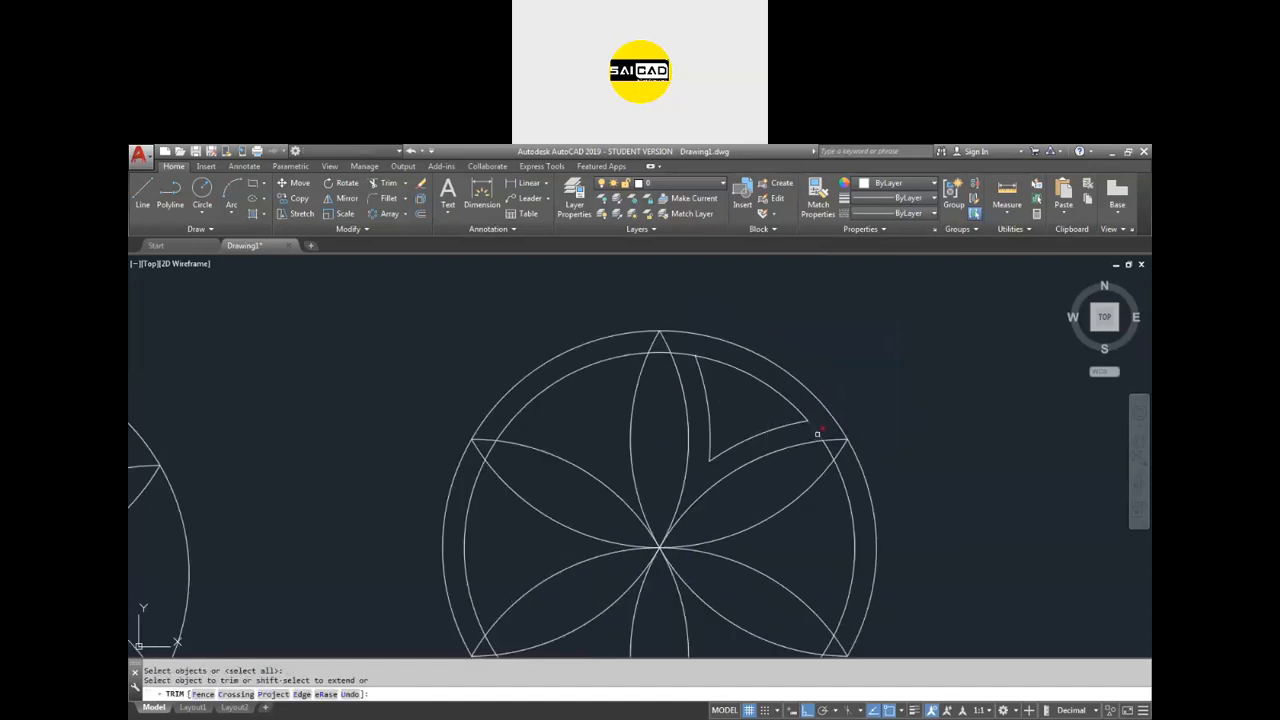
{"action": "key", "text": "Return"}
{"action": "key", "text": "Escape"}
{"action": "left_click", "coordinate": [678, 352]}
{"action": "key", "text": "Delete"}
{"action": "scroll", "coordinate": [757, 380], "scroll_direction": "down", "scroll_amount": 2}
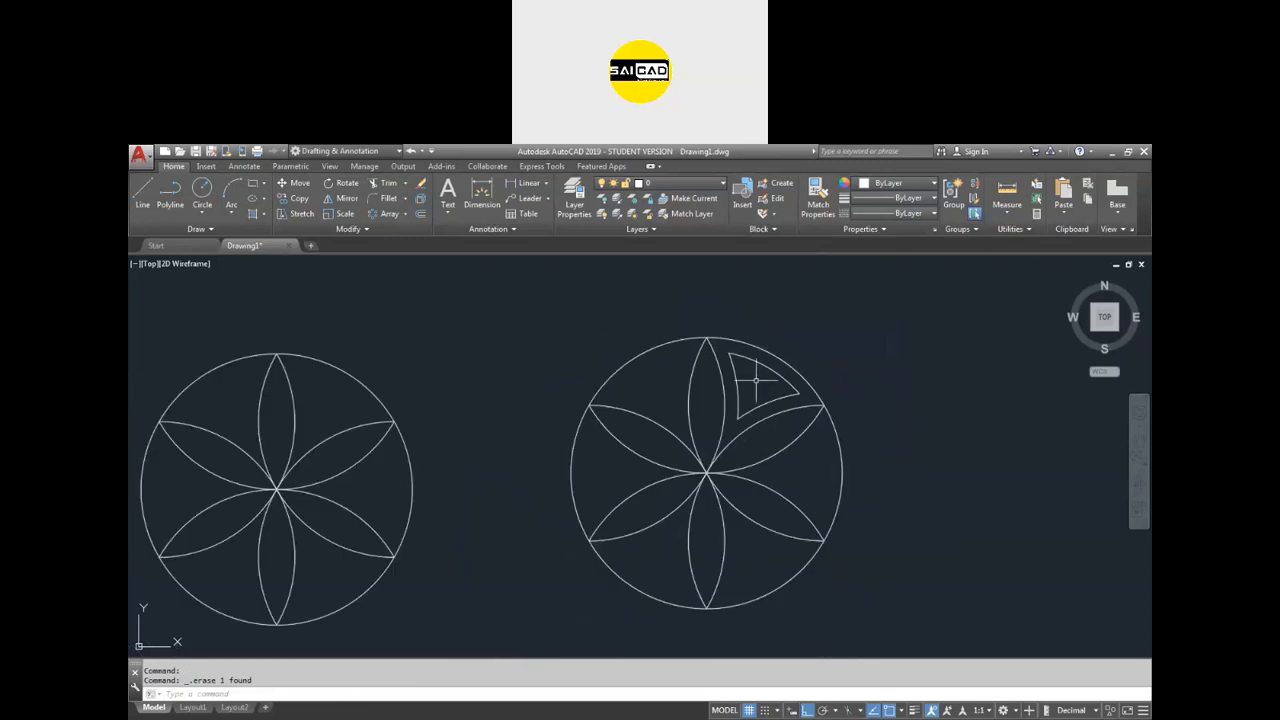
Polar array the curved triangle around the circle's centre as six items.
{"action": "left_click", "coordinate": [707, 287]}
{"action": "left_click", "coordinate": [829, 430]}
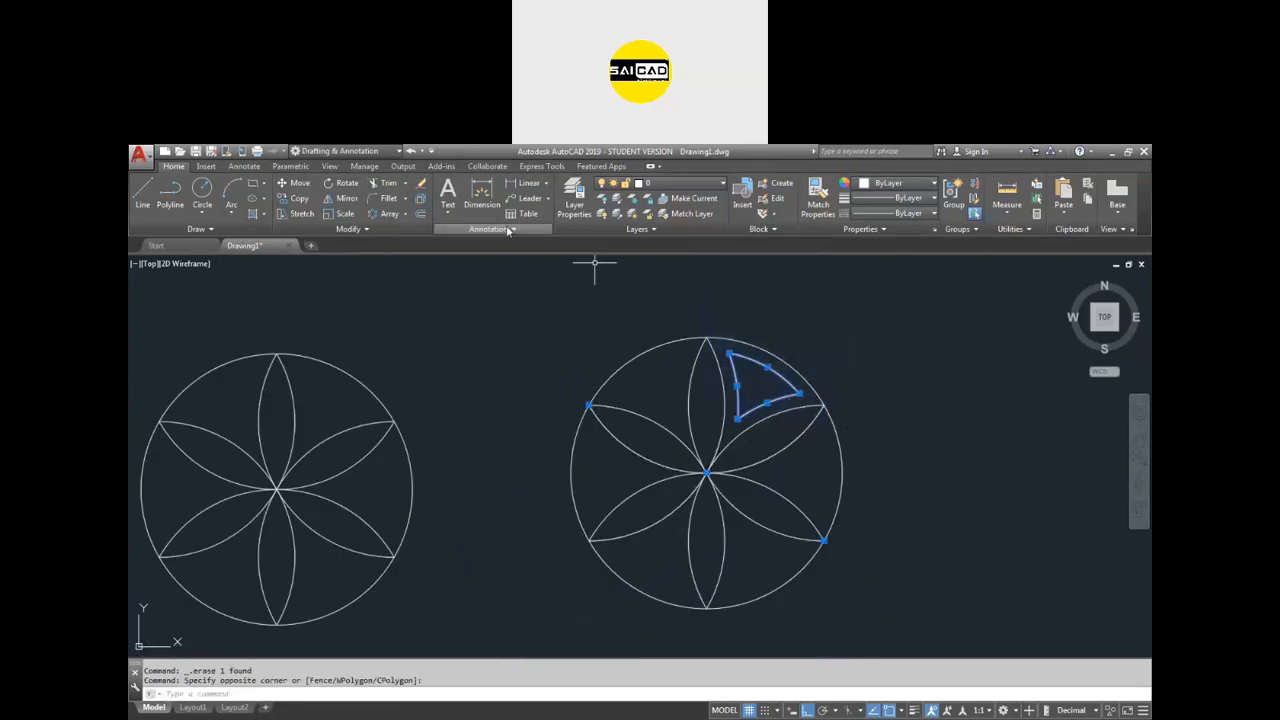
{"action": "left_click", "coordinate": [391, 214]}
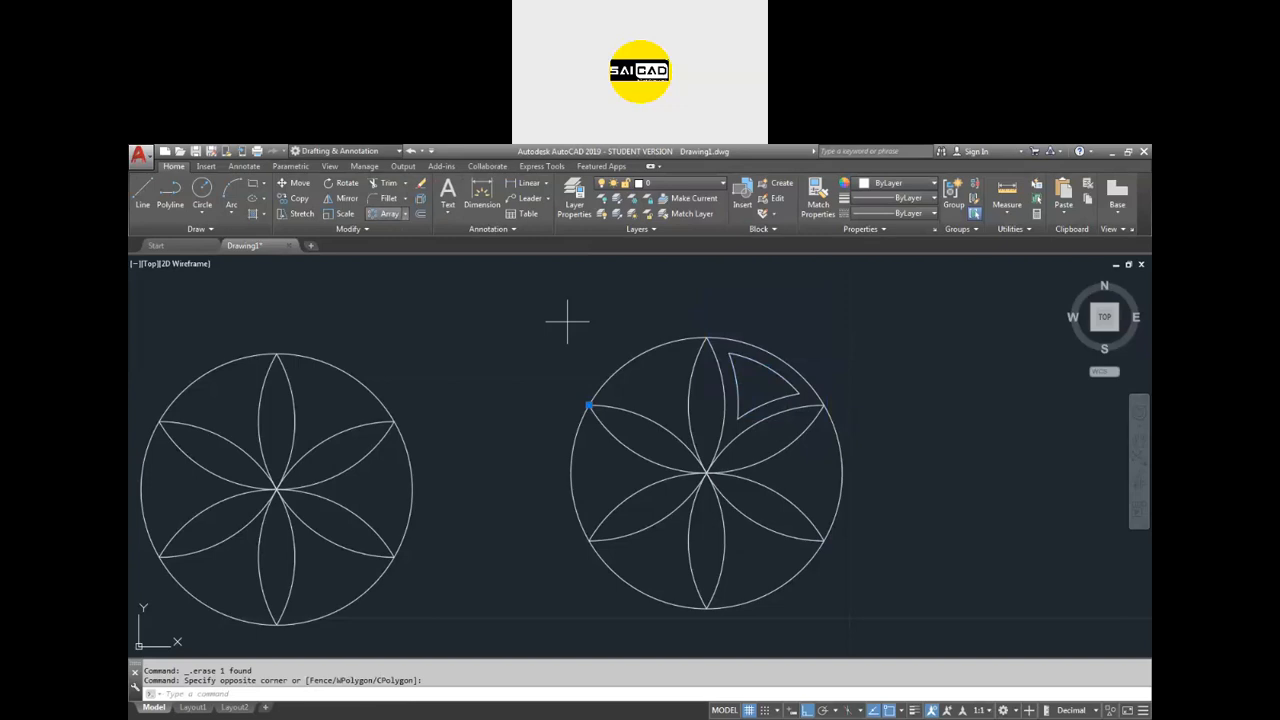
{"action": "left_click", "coordinate": [706, 473]}
{"action": "left_click", "coordinate": [736, 198]}
{"action": "left_click", "coordinate": [448, 193]}
Add a radius dimension to the curved triangle's outer arc.
{"action": "left_click", "coordinate": [482, 193]}
{"action": "scroll", "coordinate": [766, 365], "scroll_direction": "up", "scroll_amount": 2}
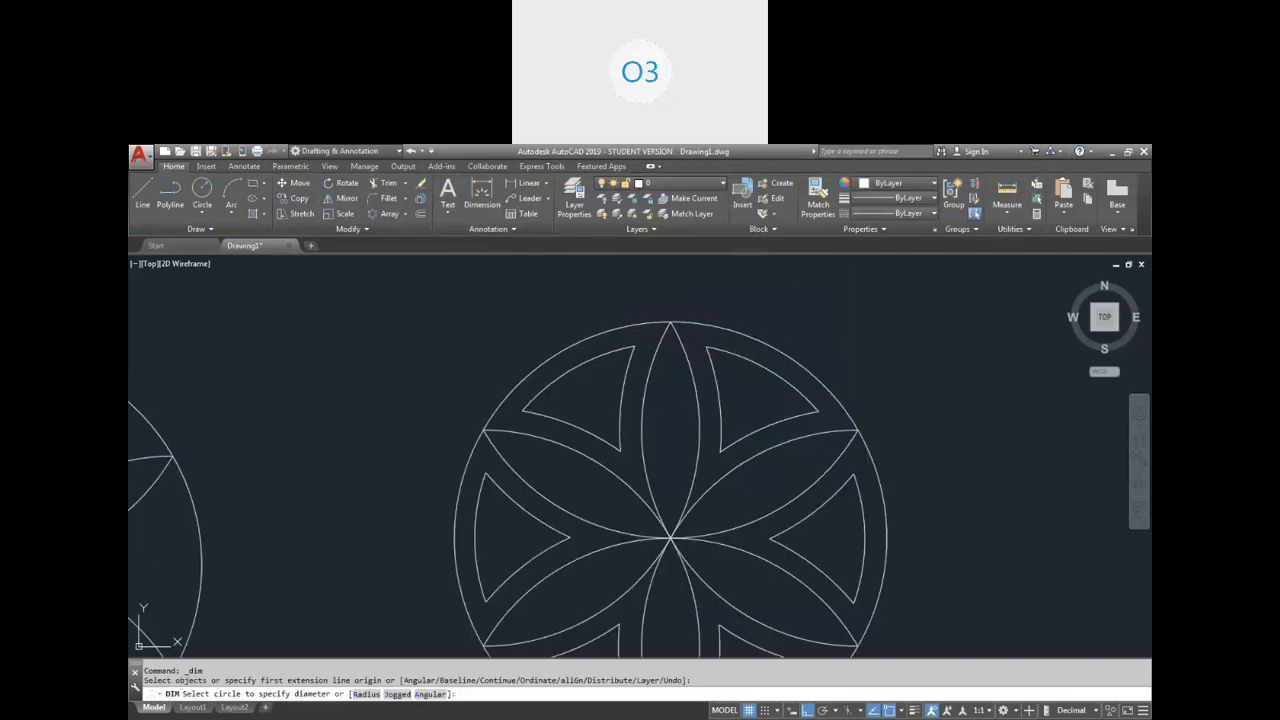
{"action": "left_click", "coordinate": [784, 376]}
{"action": "left_click", "coordinate": [835, 316]}
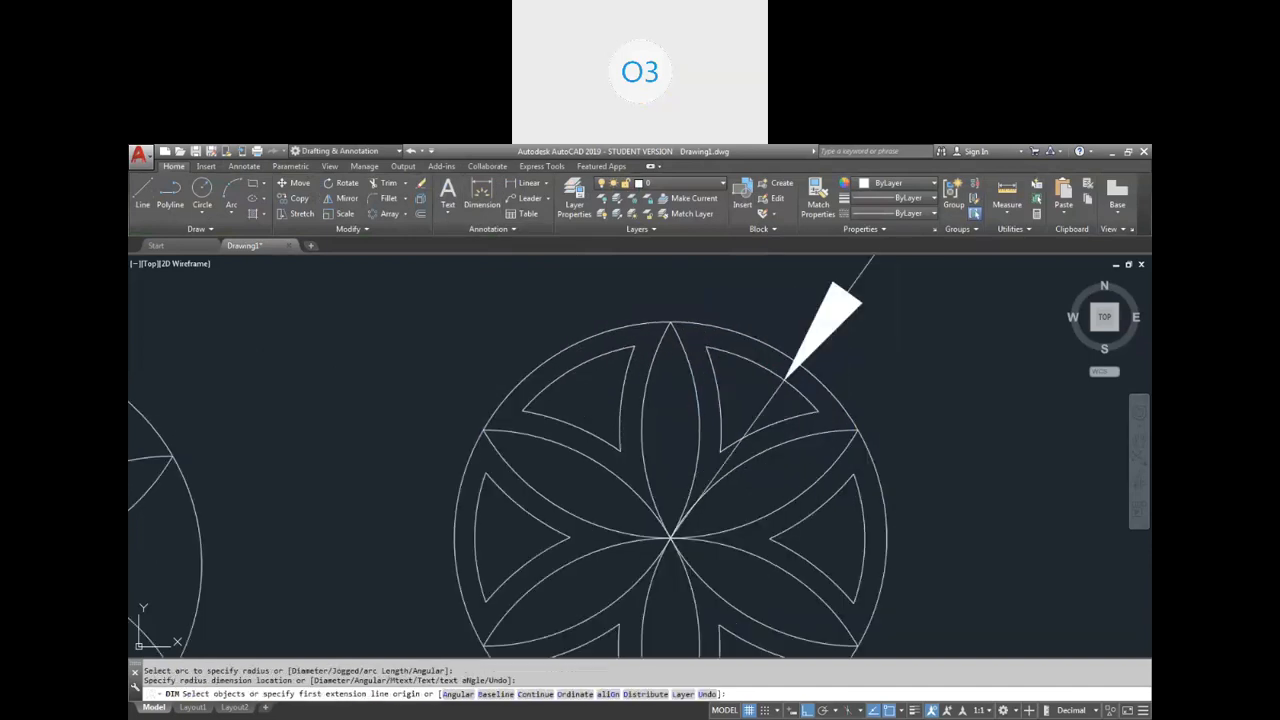
Add a diameter dimension to the pattern's outer circle.
{"action": "scroll", "coordinate": [778, 382], "scroll_direction": "down", "scroll_amount": 4}
{"action": "scroll", "coordinate": [806, 284], "scroll_direction": "up", "scroll_amount": 2}
{"action": "scroll", "coordinate": [784, 516], "scroll_direction": "up", "scroll_amount": 4}
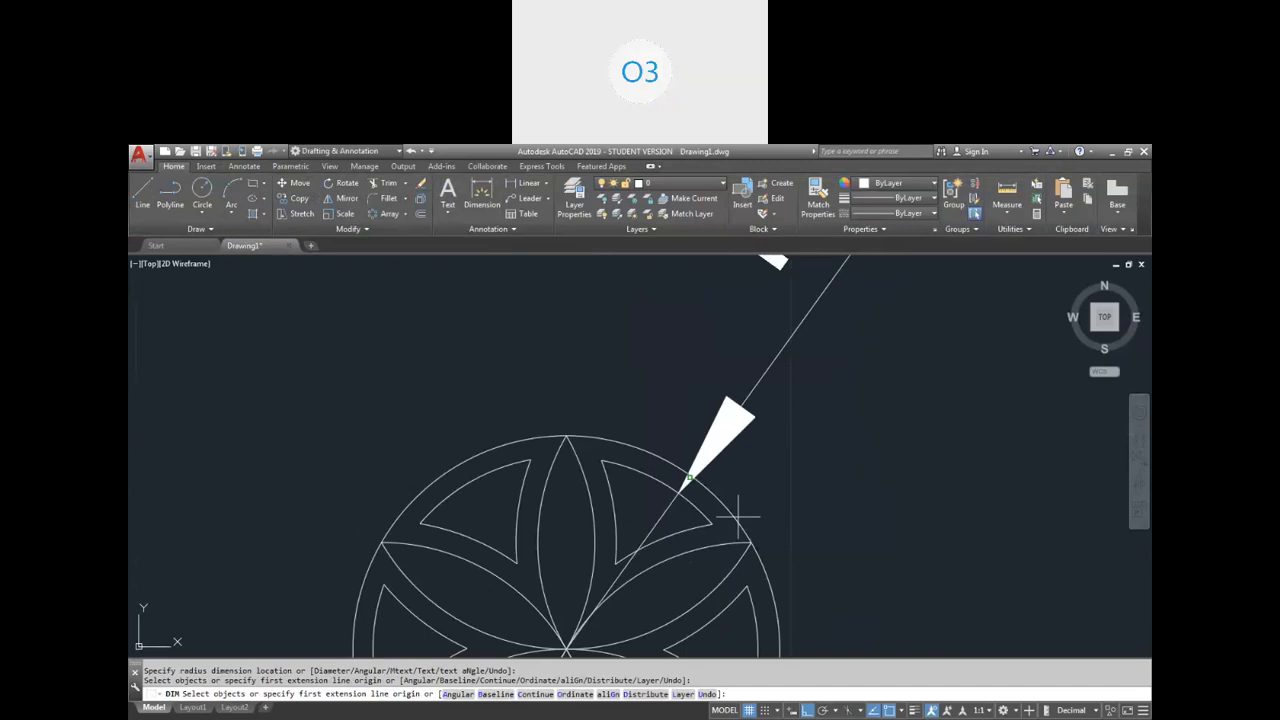
{"action": "left_click", "coordinate": [725, 515]}
{"action": "left_click", "coordinate": [760, 485]}
{"action": "scroll", "coordinate": [700, 510], "scroll_direction": "down", "scroll_amount": 4}
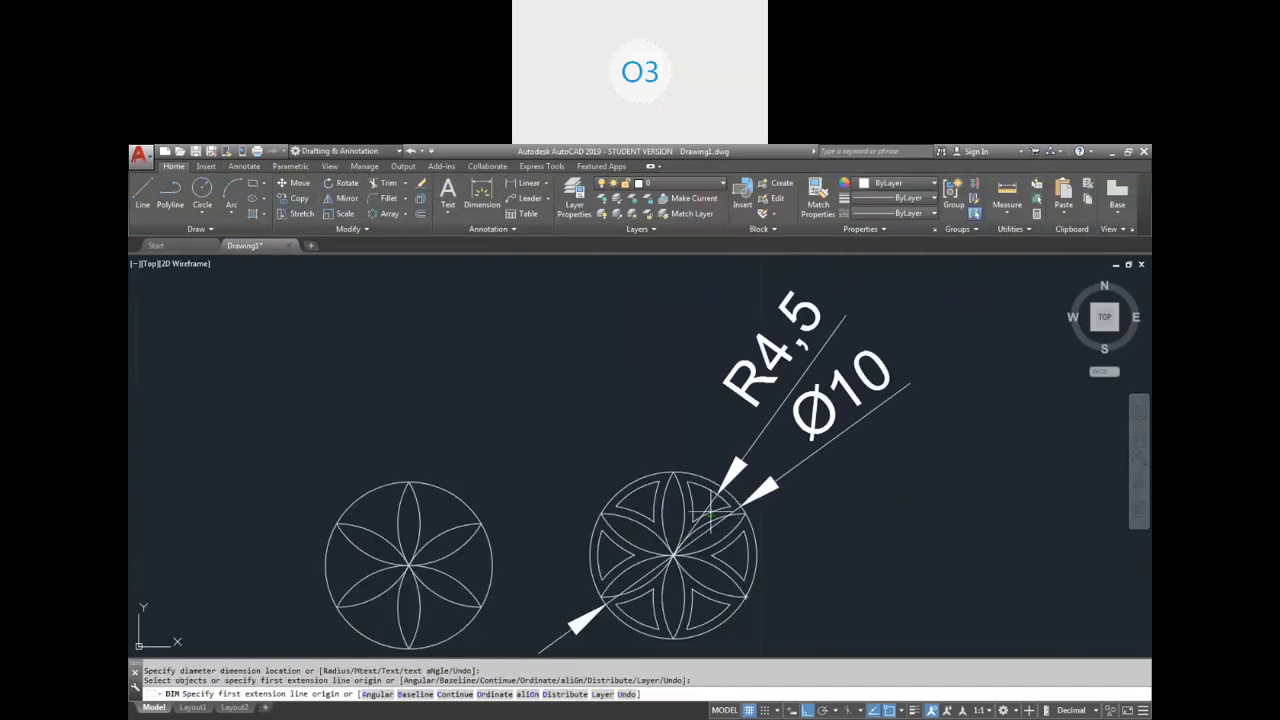
Try to dimension the gap between the curved triangle's side arc and the vertical petal.
{"action": "scroll", "coordinate": [708, 508], "scroll_direction": "up", "scroll_amount": 2}
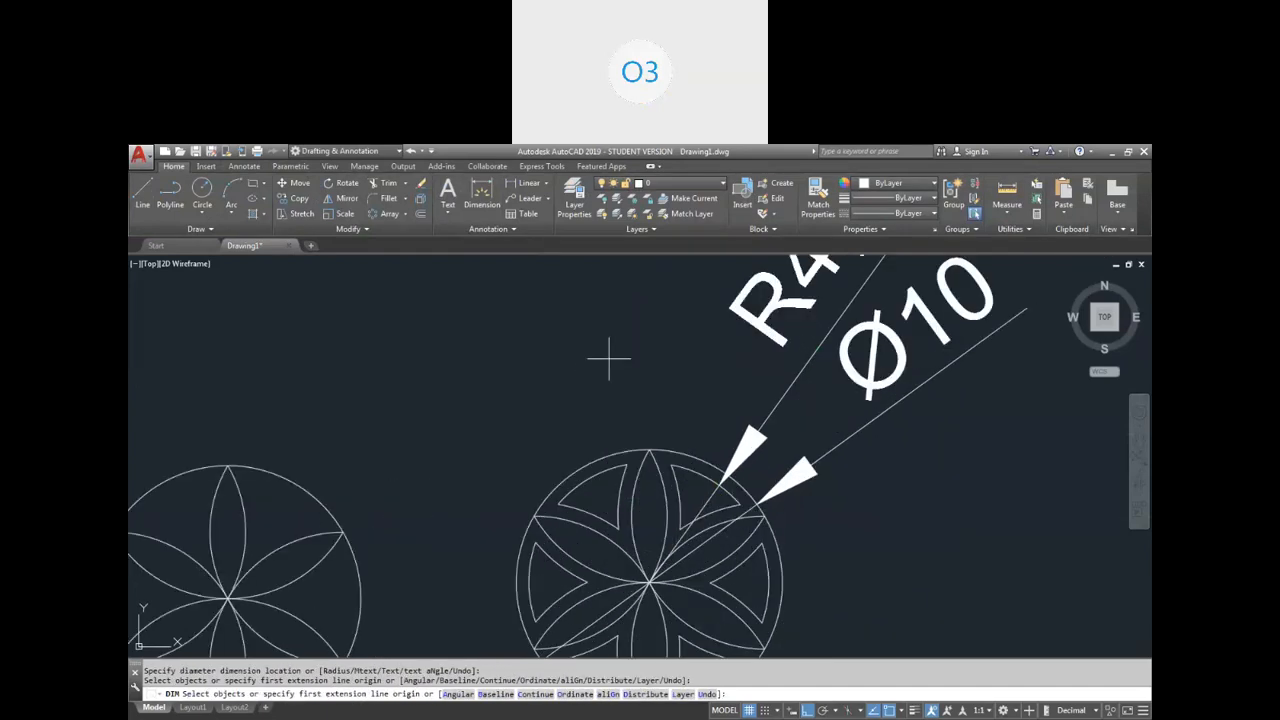
{"action": "key", "text": "Return"}
{"action": "scroll", "coordinate": [675, 475], "scroll_direction": "up", "scroll_amount": 5}
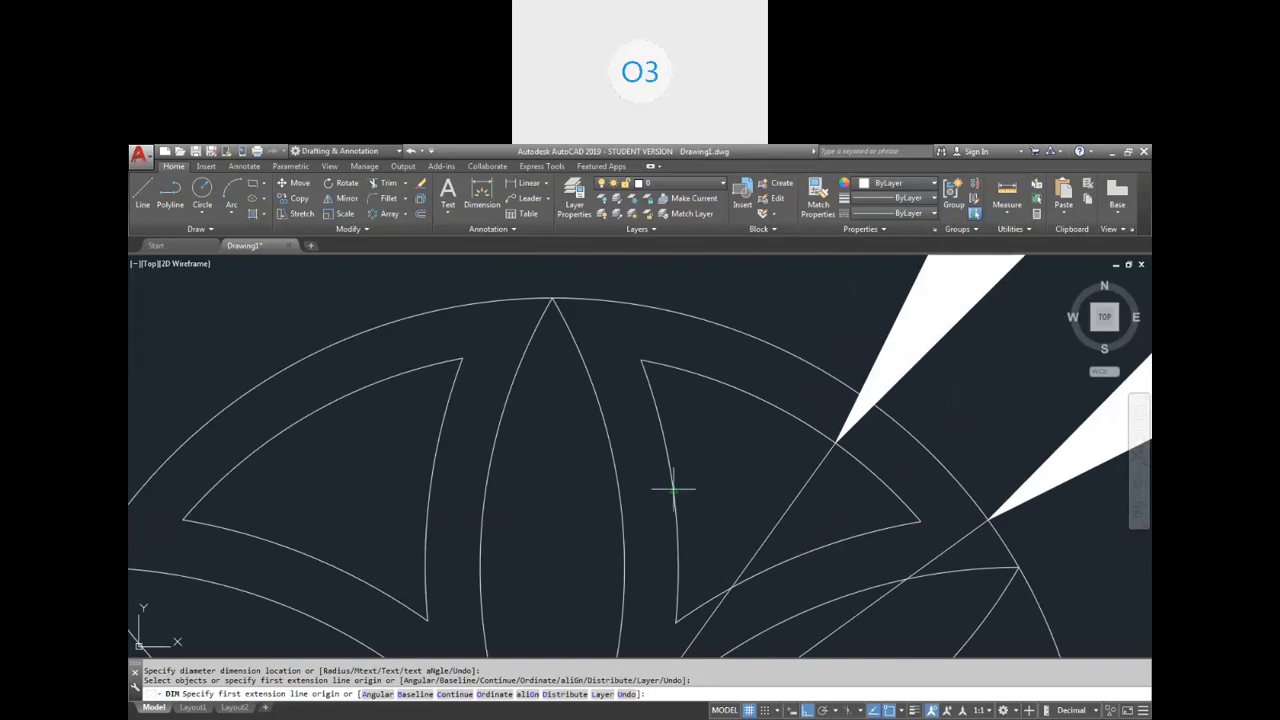
{"action": "left_click", "coordinate": [673, 487]}
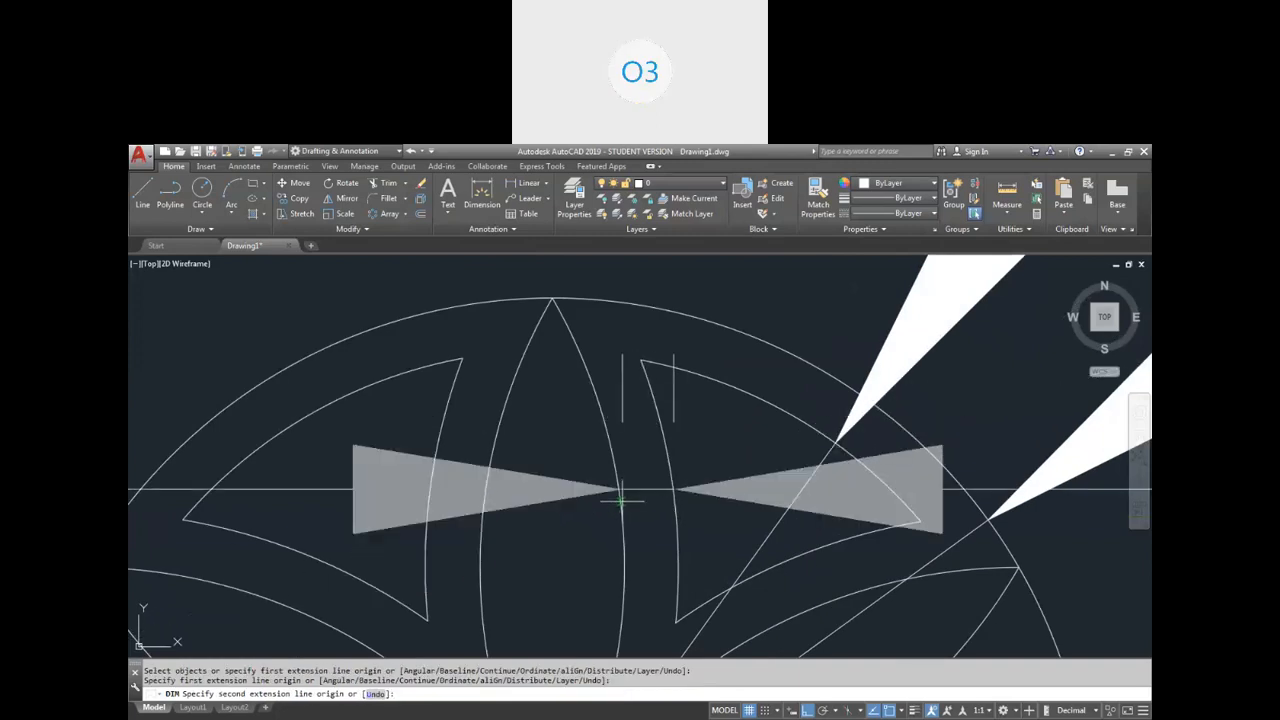
{"action": "left_click", "coordinate": [620, 497]}
{"action": "scroll", "coordinate": [620, 494], "scroll_direction": "down", "scroll_amount": 6}
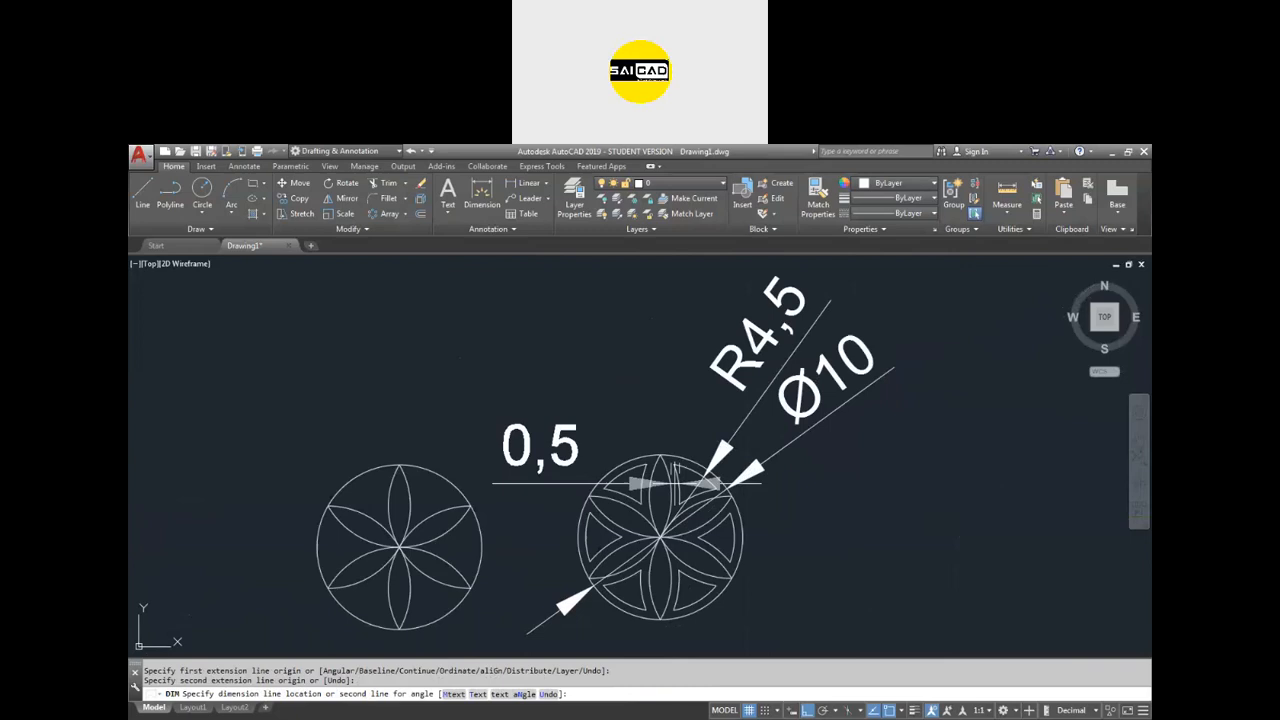
{"action": "scroll", "coordinate": [681, 515], "scroll_direction": "up", "scroll_amount": 6}
{"action": "scroll", "coordinate": [681, 515], "scroll_direction": "down", "scroll_amount": 5}
{"action": "scroll", "coordinate": [660, 500], "scroll_direction": "up", "scroll_amount": 5}
{"action": "scroll", "coordinate": [660, 500], "scroll_direction": "down", "scroll_amount": 5}
{"action": "scroll", "coordinate": [636, 460], "scroll_direction": "up", "scroll_amount": 2}
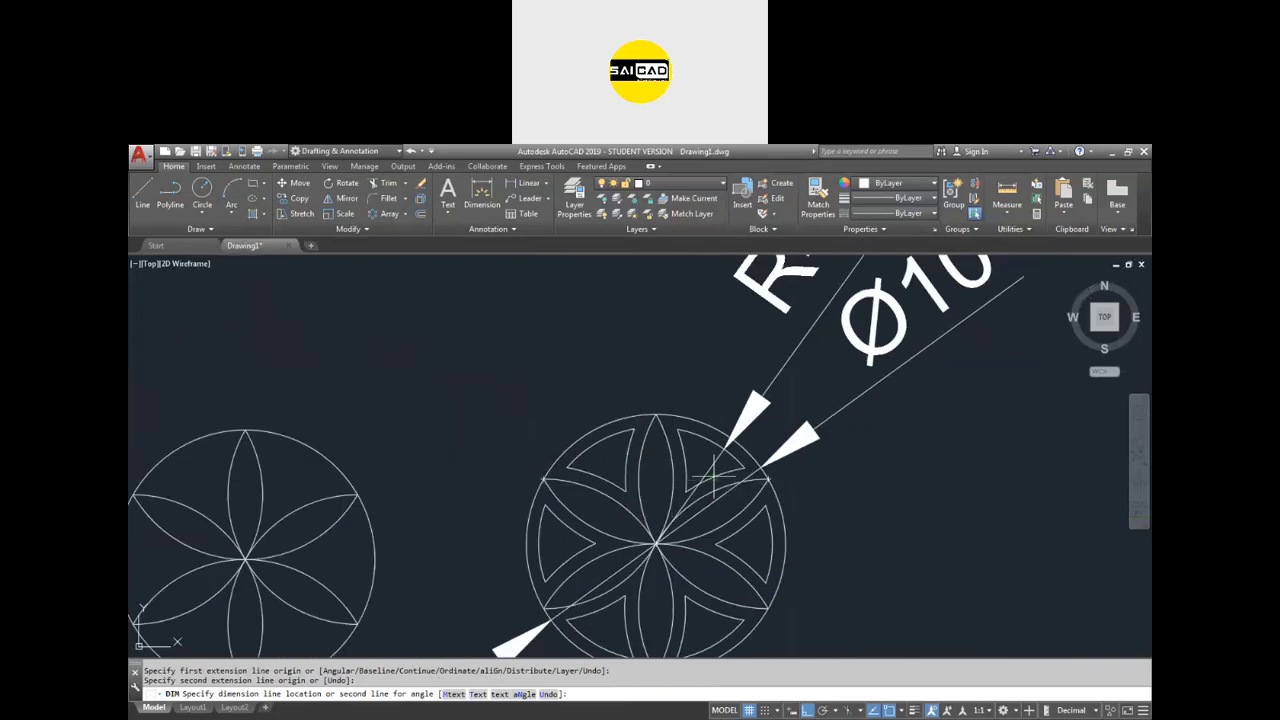
{"action": "key", "text": "Escape"}
{"action": "key", "text": "Escape"}
Set the overall scale of the ISO-25 dimension style to 0.2.
{"action": "type", "text": "d"}
{"action": "key", "text": "Return"}
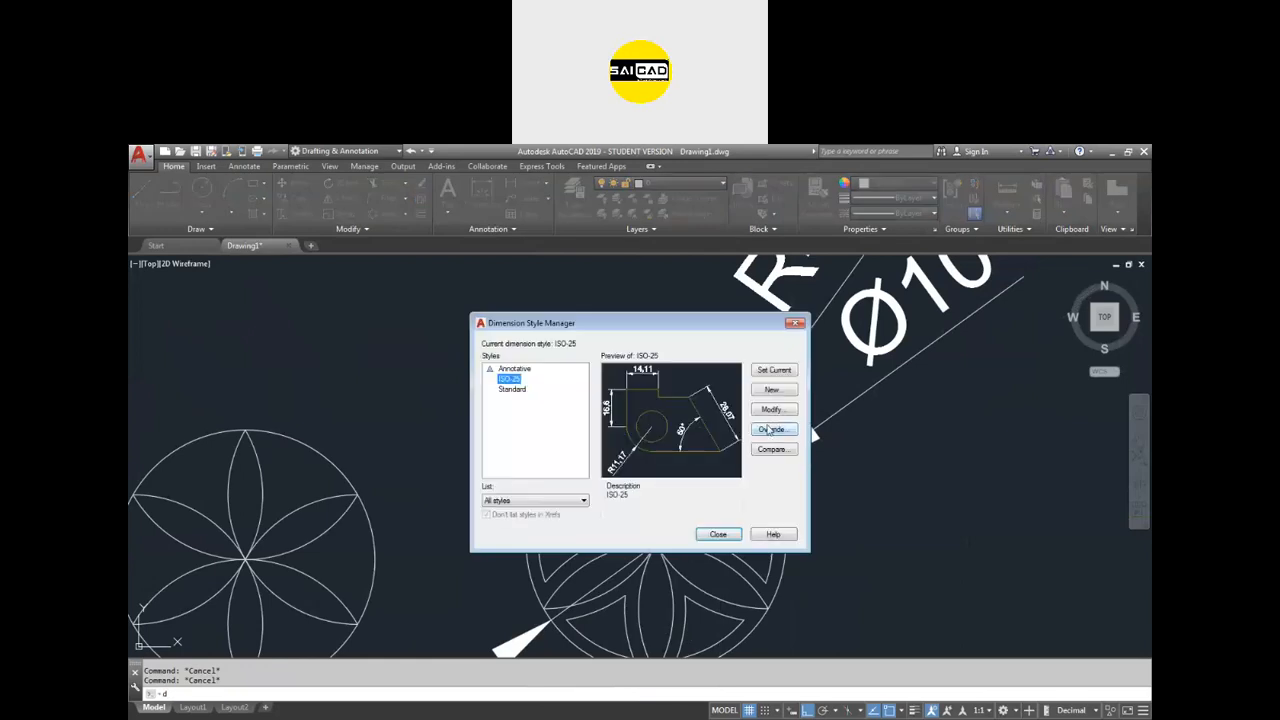
{"action": "left_click", "coordinate": [770, 430]}
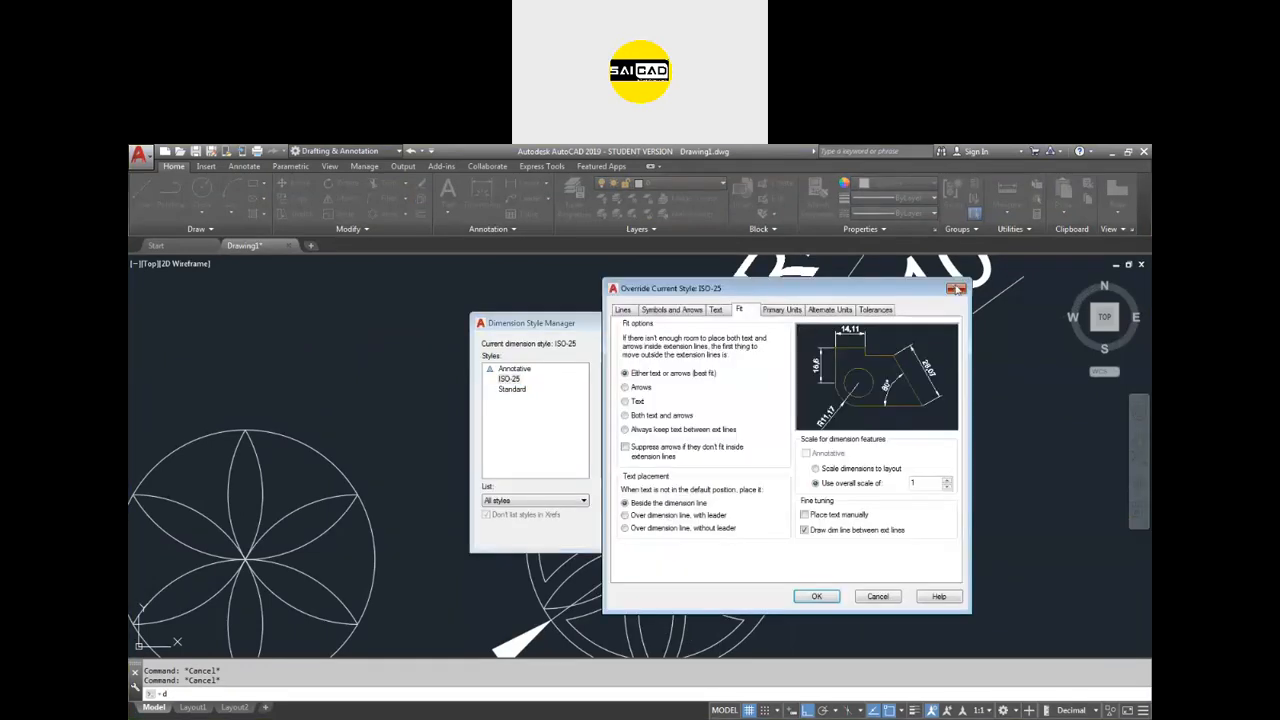
{"action": "left_click", "coordinate": [955, 289]}
{"action": "left_click", "coordinate": [789, 412]}
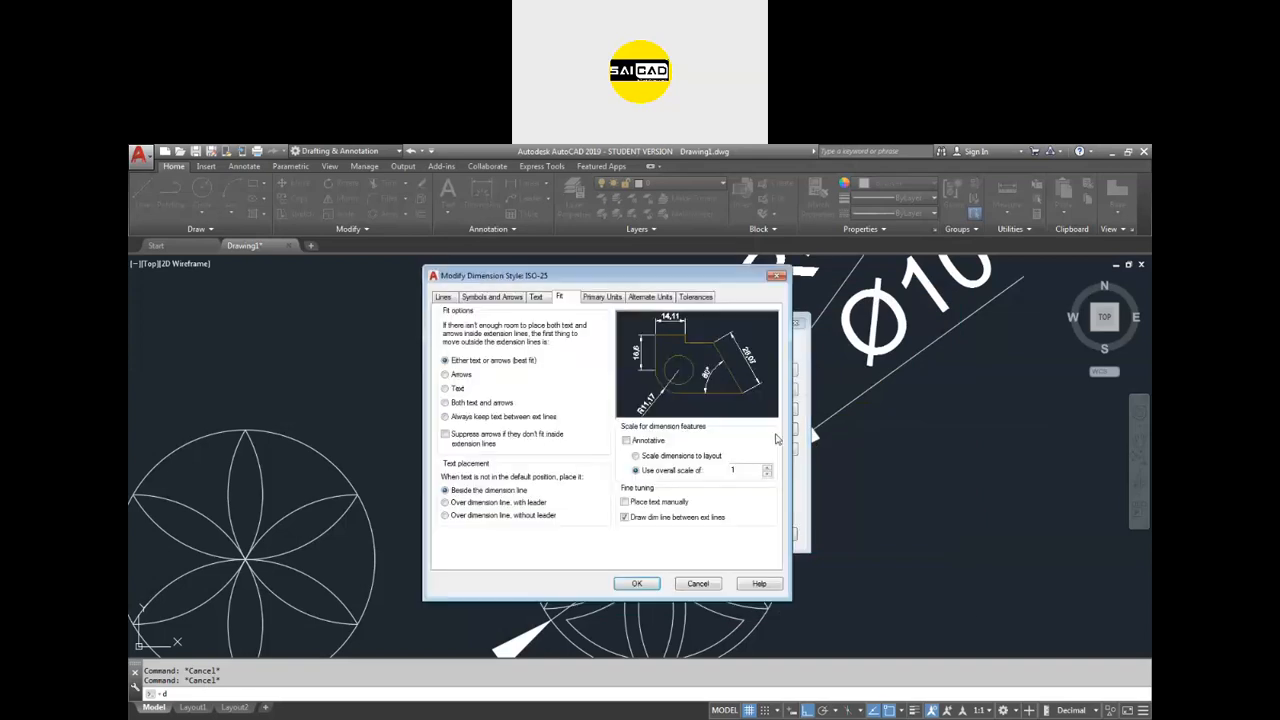
{"action": "type", "text": "2"}
{"action": "left_click", "coordinate": [637, 585]}
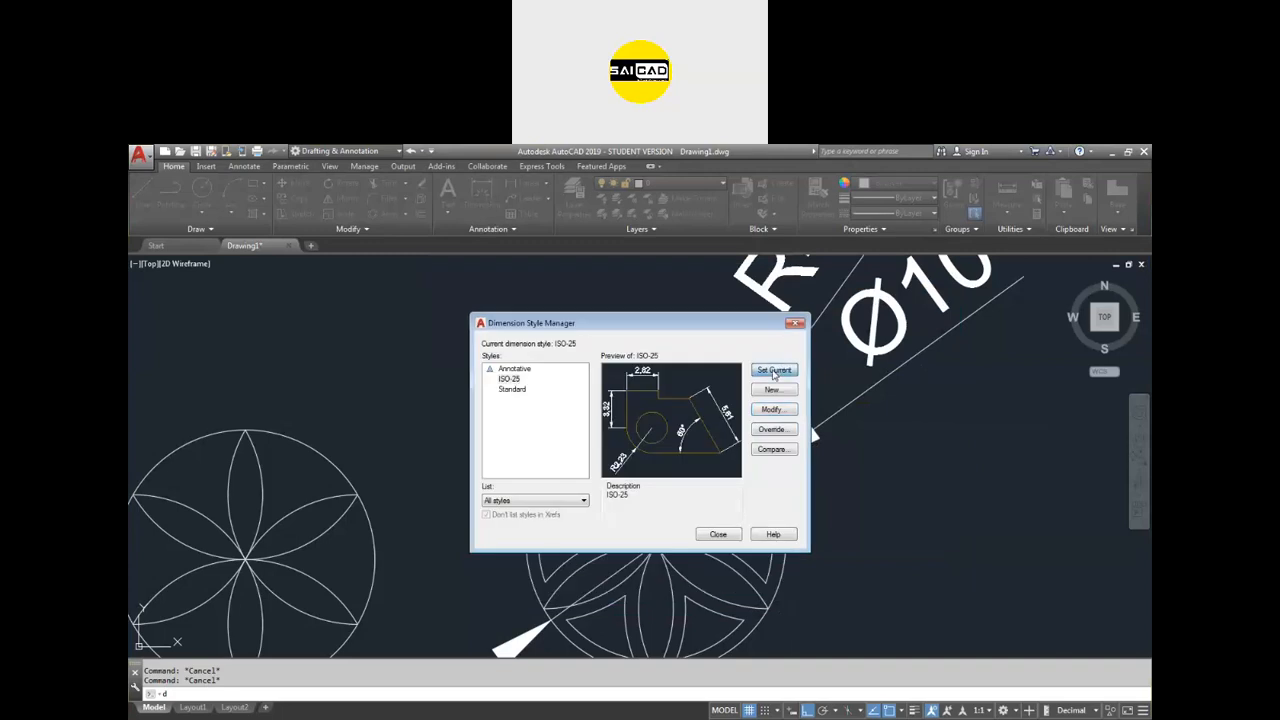
{"action": "left_click", "coordinate": [718, 534]}
{"action": "left_click", "coordinate": [834, 371]}
{"action": "scroll", "coordinate": [723, 473], "scroll_direction": "up", "scroll_amount": 3}
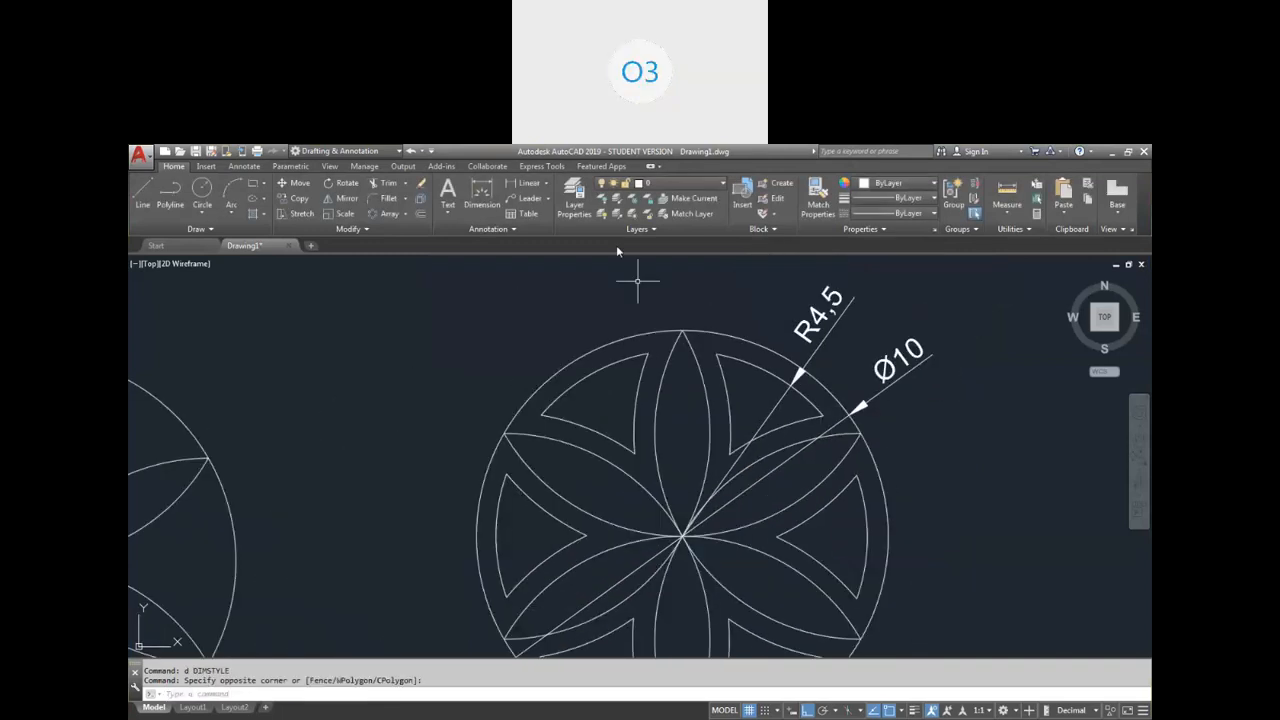
Try to dimension the gap between the upper-left curved triangle's side arc and the vertical petal with ortho off.
{"action": "left_click", "coordinate": [481, 197]}
{"action": "scroll", "coordinate": [715, 437], "scroll_direction": "up", "scroll_amount": 2}
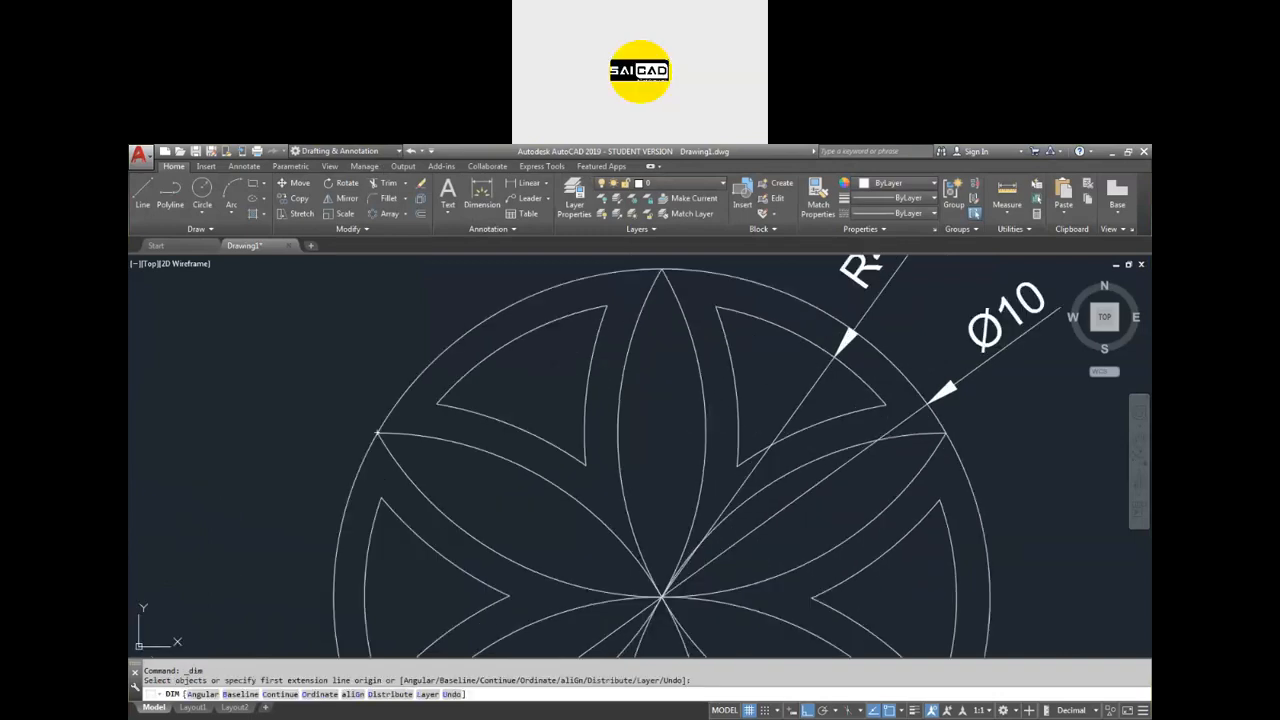
{"action": "left_click", "coordinate": [618, 432]}
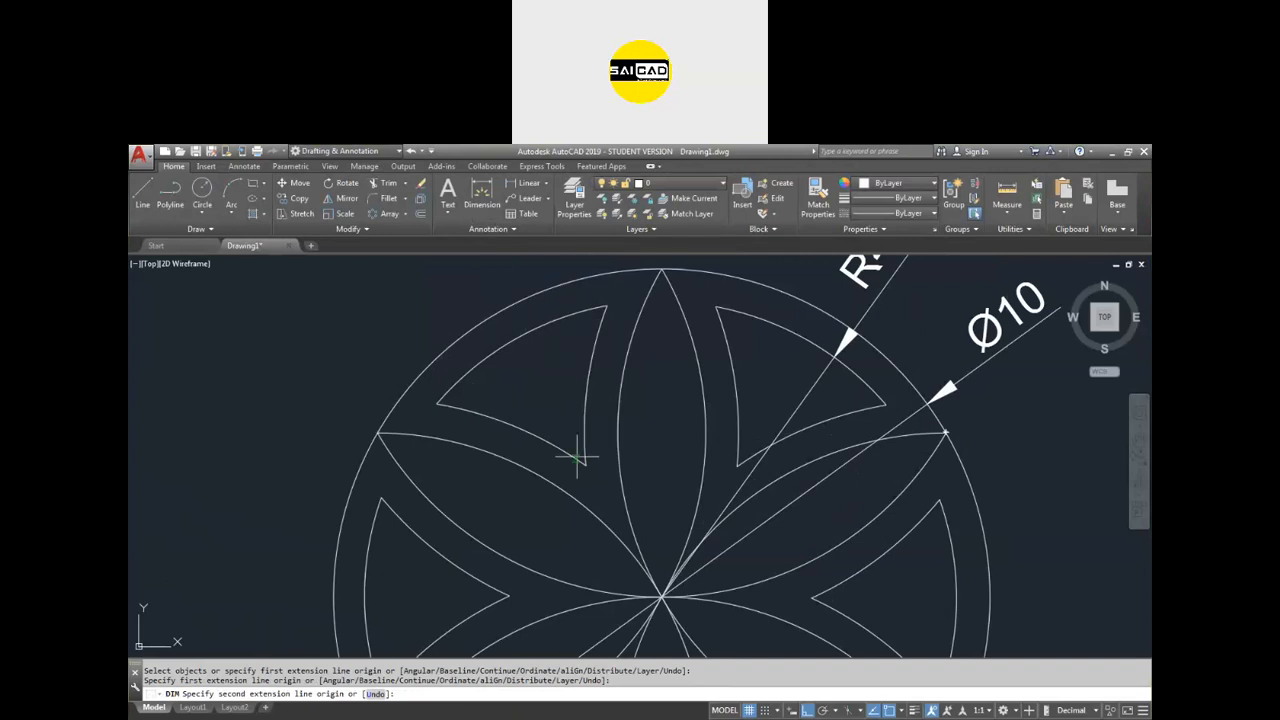
{"action": "scroll", "coordinate": [585, 470], "scroll_direction": "up", "scroll_amount": 8}
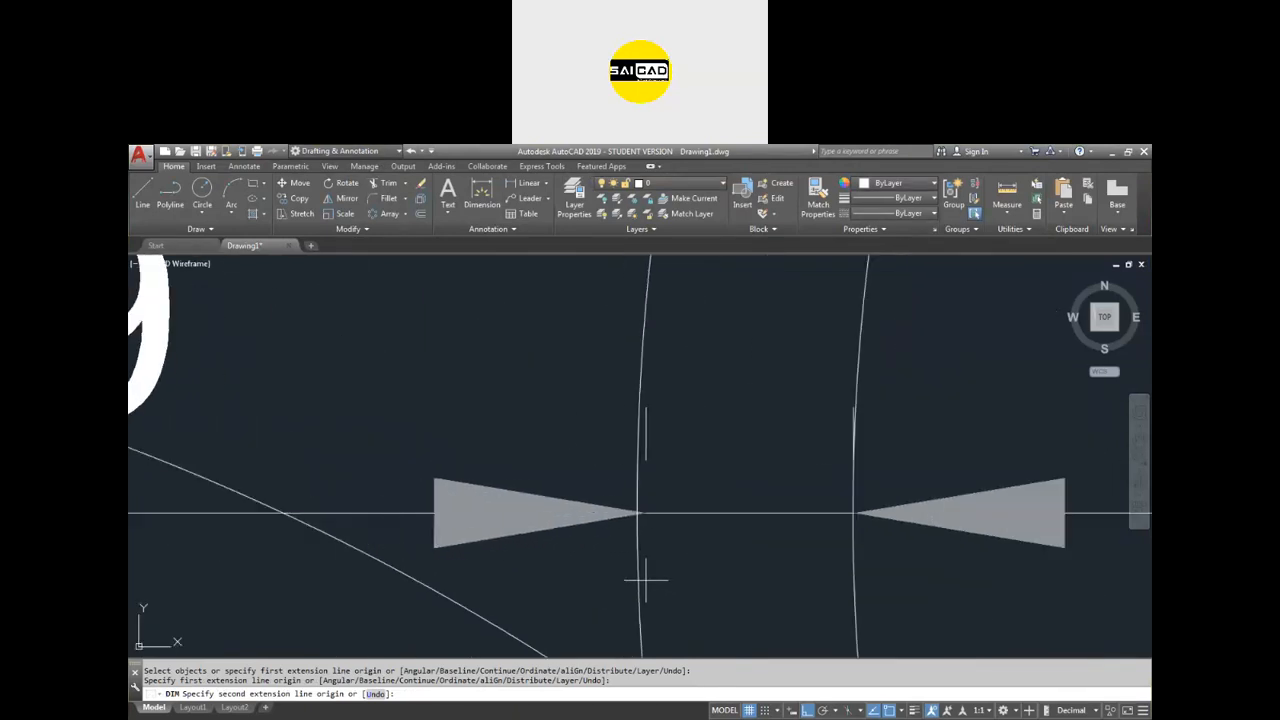
{"action": "key", "text": "F8"}
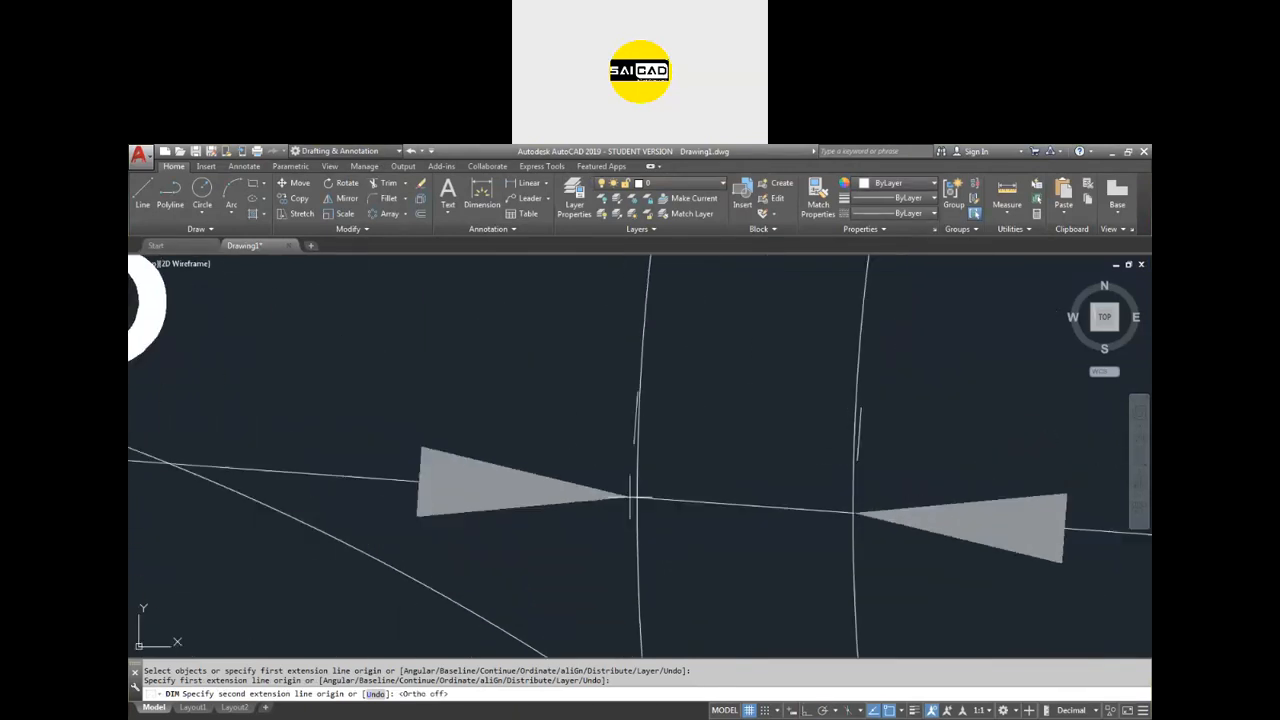
{"action": "scroll", "coordinate": [640, 488], "scroll_direction": "down", "scroll_amount": 2}
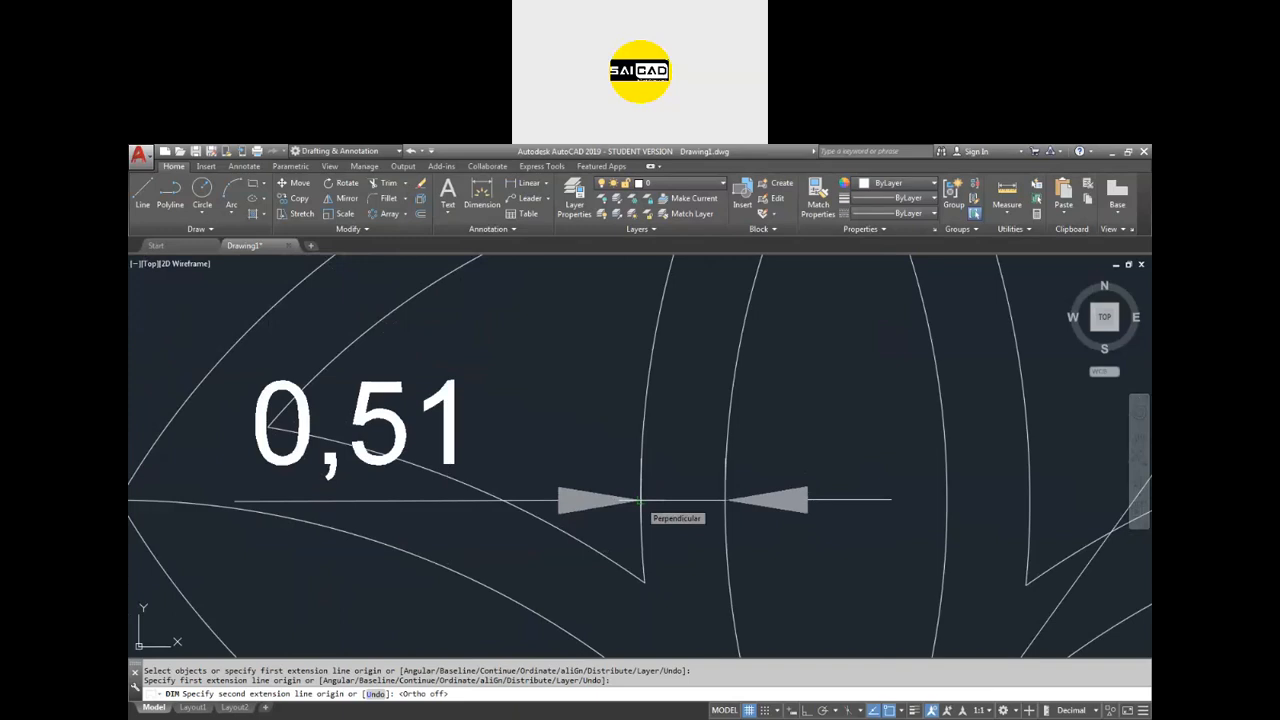
{"action": "left_click", "coordinate": [640, 500]}
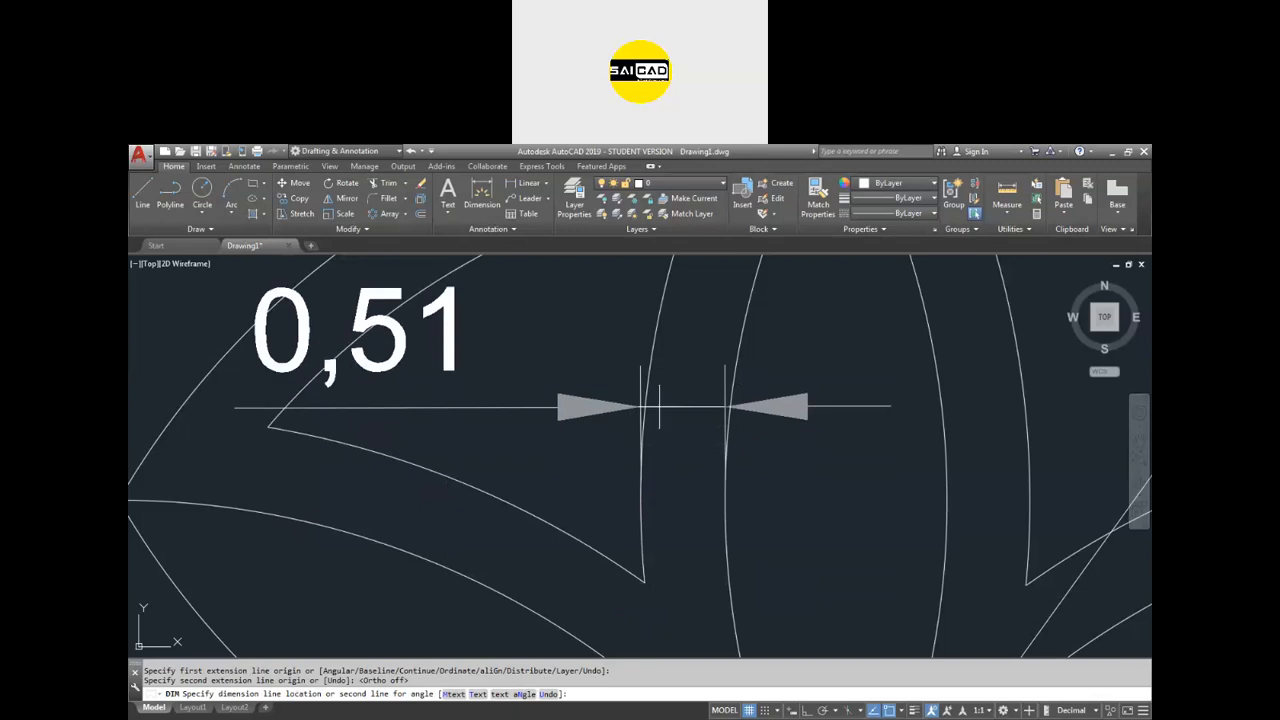
{"action": "scroll", "coordinate": [665, 435], "scroll_direction": "down", "scroll_amount": 4}
{"action": "left_click", "coordinate": [553, 404]}
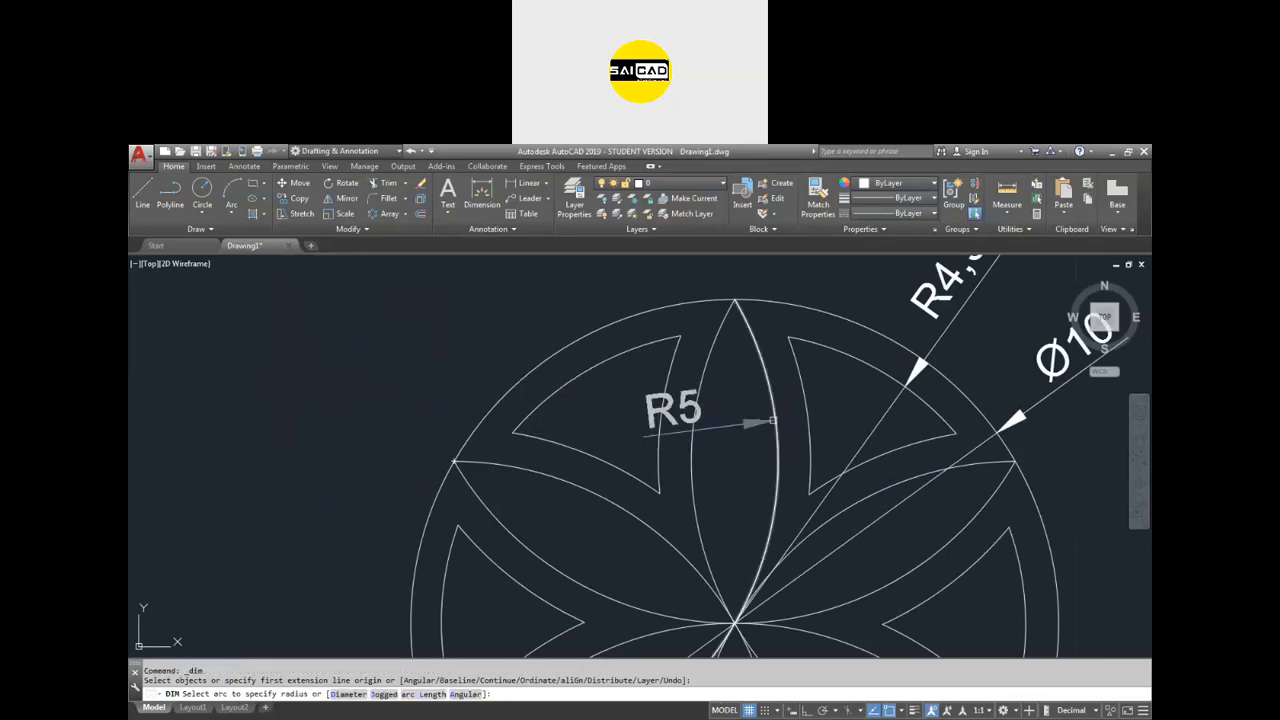
Add radius dimensions to the vertical petal's arc and the adjacent curved triangle's side arc.
{"action": "left_click", "coordinate": [777, 422]}
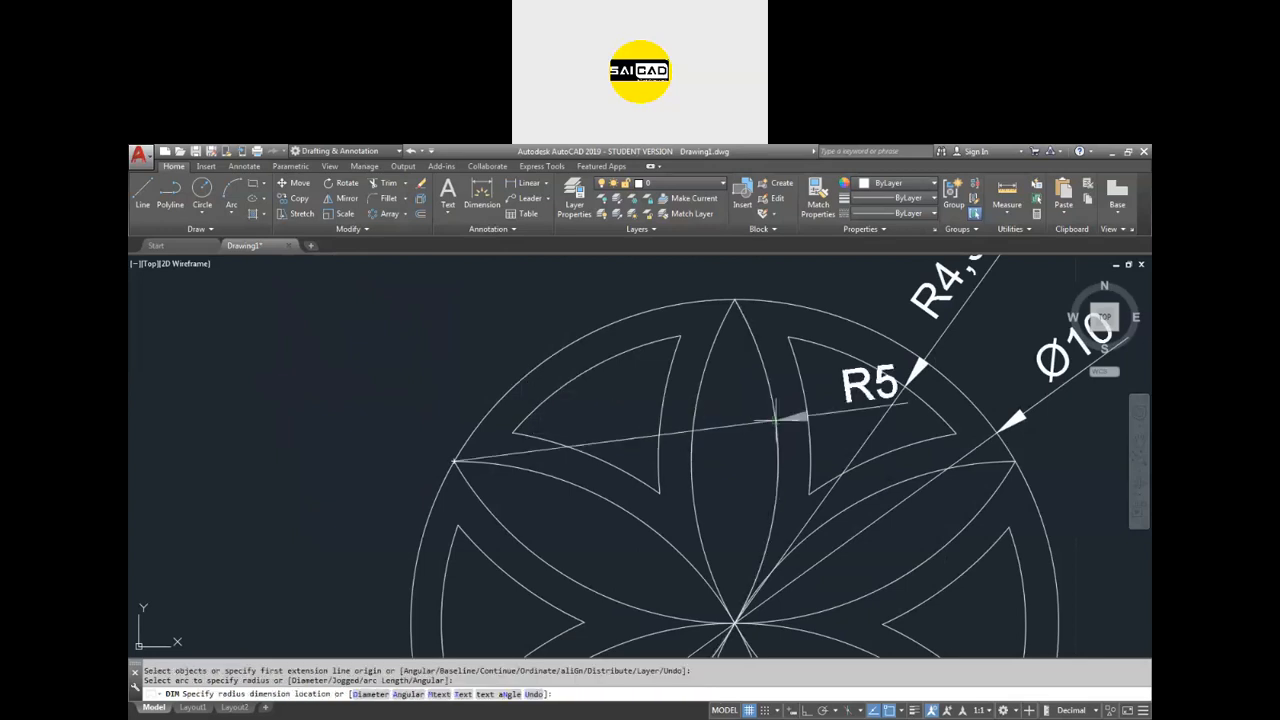
{"action": "left_click", "coordinate": [741, 490]}
{"action": "left_click", "coordinate": [806, 440]}
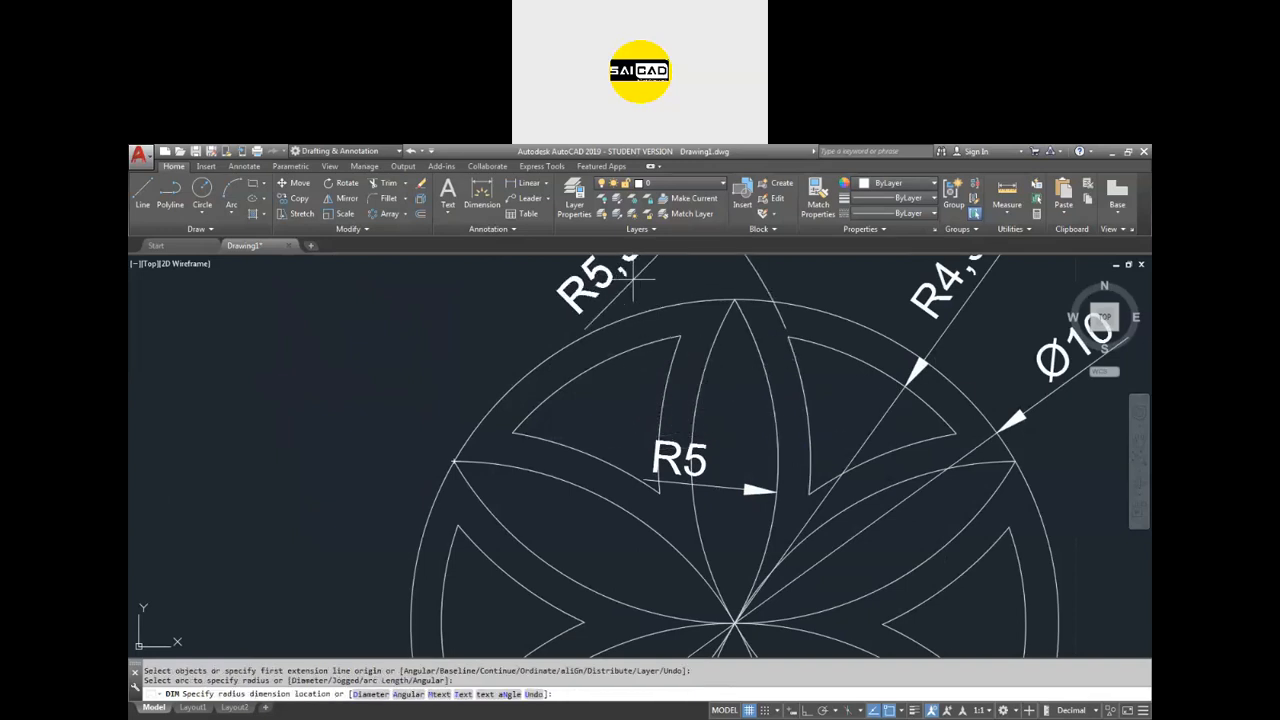
{"action": "scroll", "coordinate": [772, 468], "scroll_direction": "down", "scroll_amount": 4}
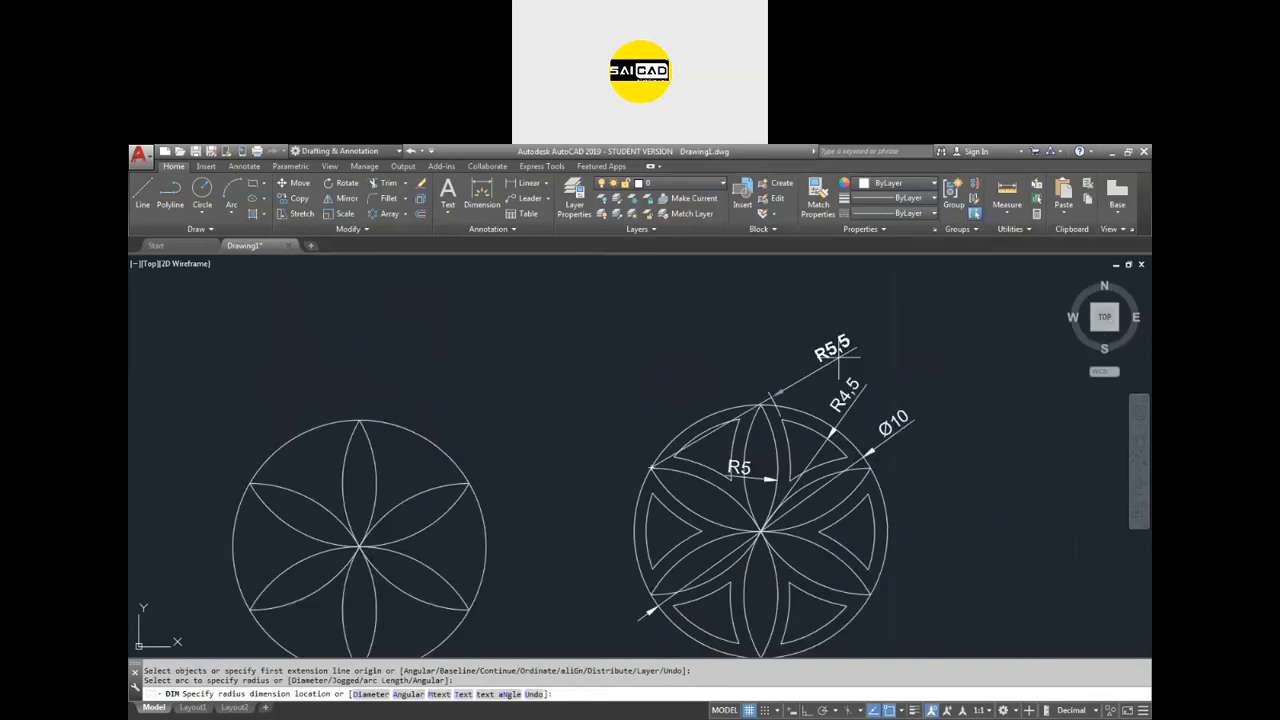
{"action": "left_click", "coordinate": [798, 360]}
{"action": "scroll", "coordinate": [768, 455], "scroll_direction": "up", "scroll_amount": 2}
{"action": "key", "text": "Return"}
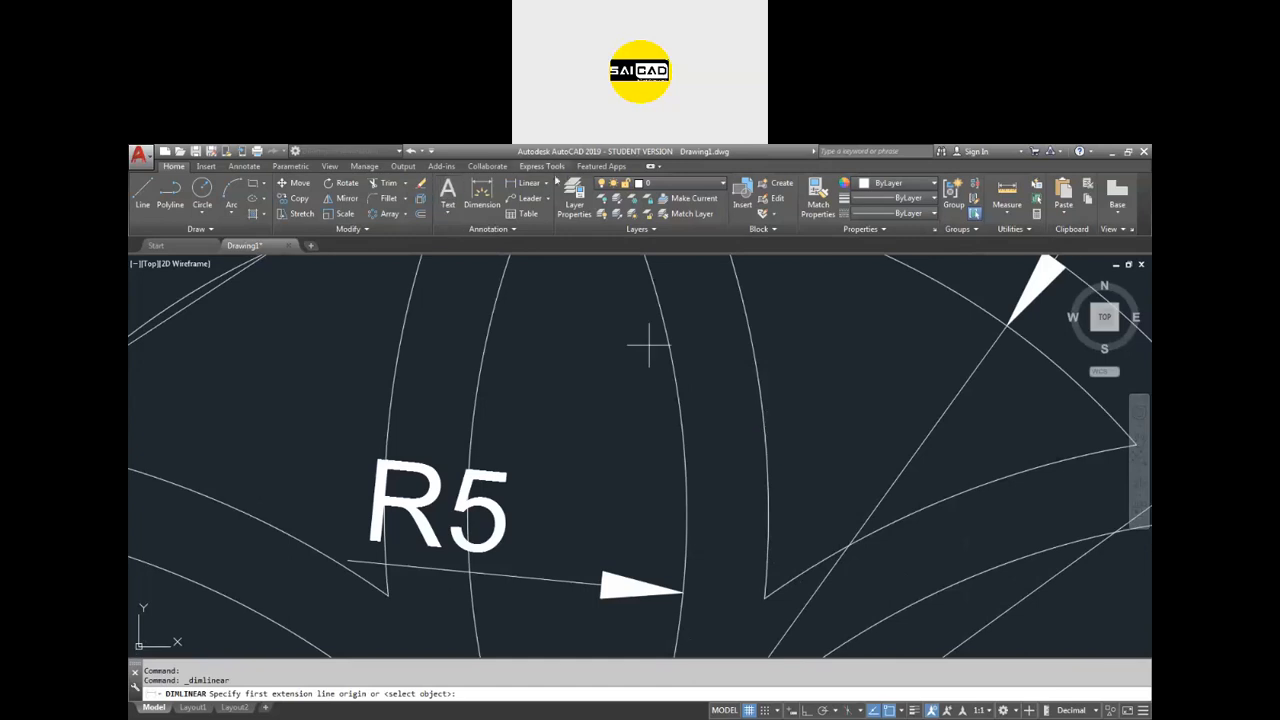
Add an aligned dimension across the gap between the upper-right curved triangle and the vertical petal, and erase the pattern's radius and diameter dimensions.
{"action": "left_click", "coordinate": [545, 183]}
{"action": "left_click", "coordinate": [535, 231]}
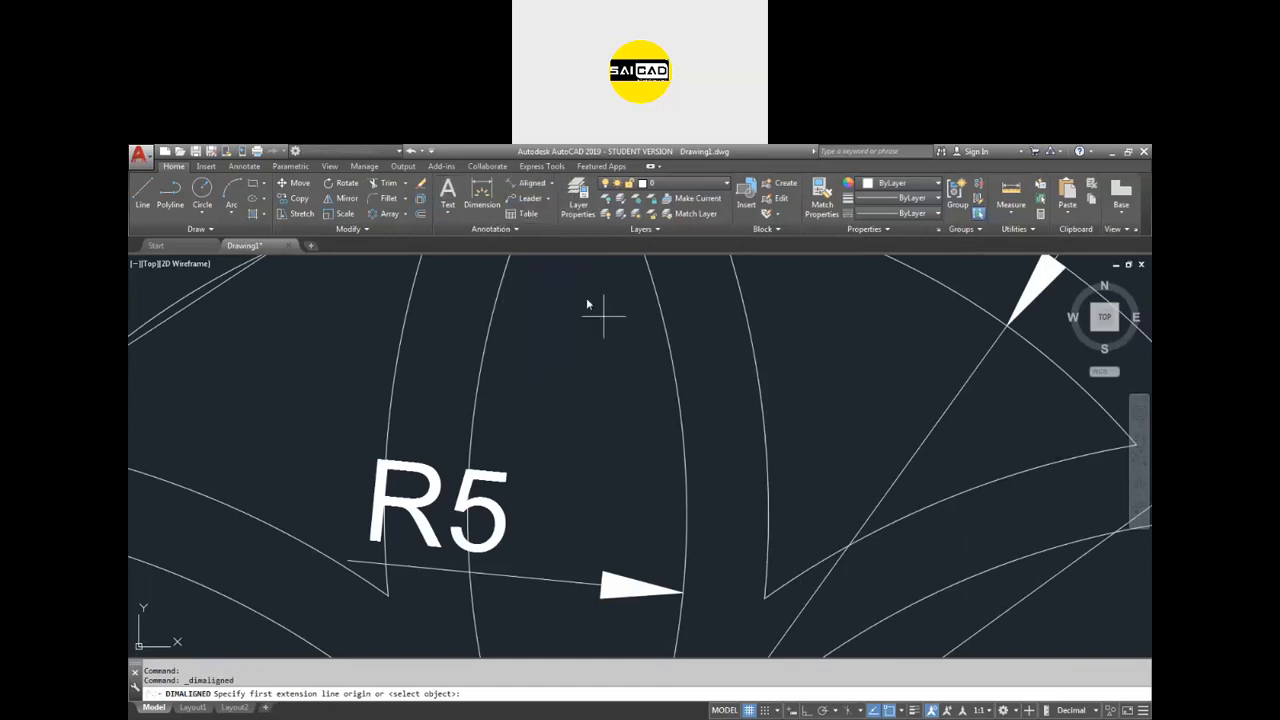
{"action": "left_click", "coordinate": [760, 397]}
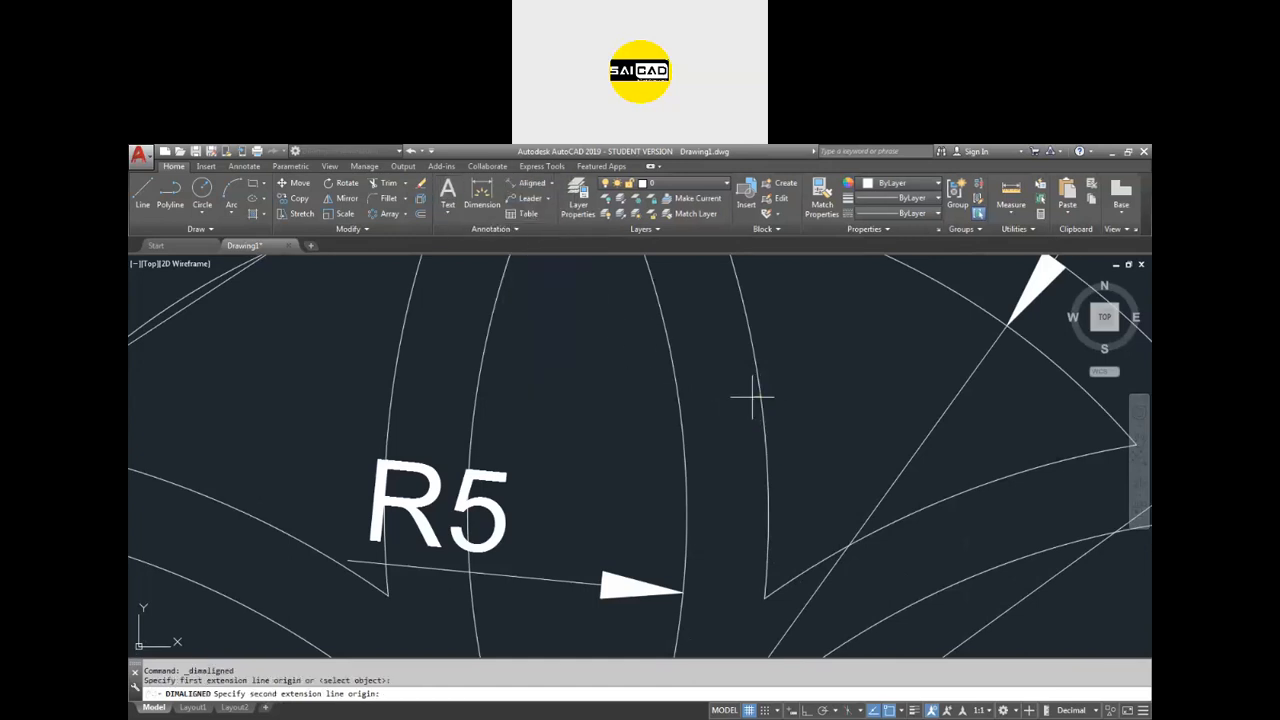
{"action": "left_click", "coordinate": [680, 405]}
{"action": "scroll", "coordinate": [711, 456], "scroll_direction": "down", "scroll_amount": 5}
{"action": "left_click", "coordinate": [692, 288]}
{"action": "scroll", "coordinate": [673, 443], "scroll_direction": "down", "scroll_amount": 5}
{"action": "key", "text": "Escape"}
{"action": "scroll", "coordinate": [673, 443], "scroll_direction": "up", "scroll_amount": 5}
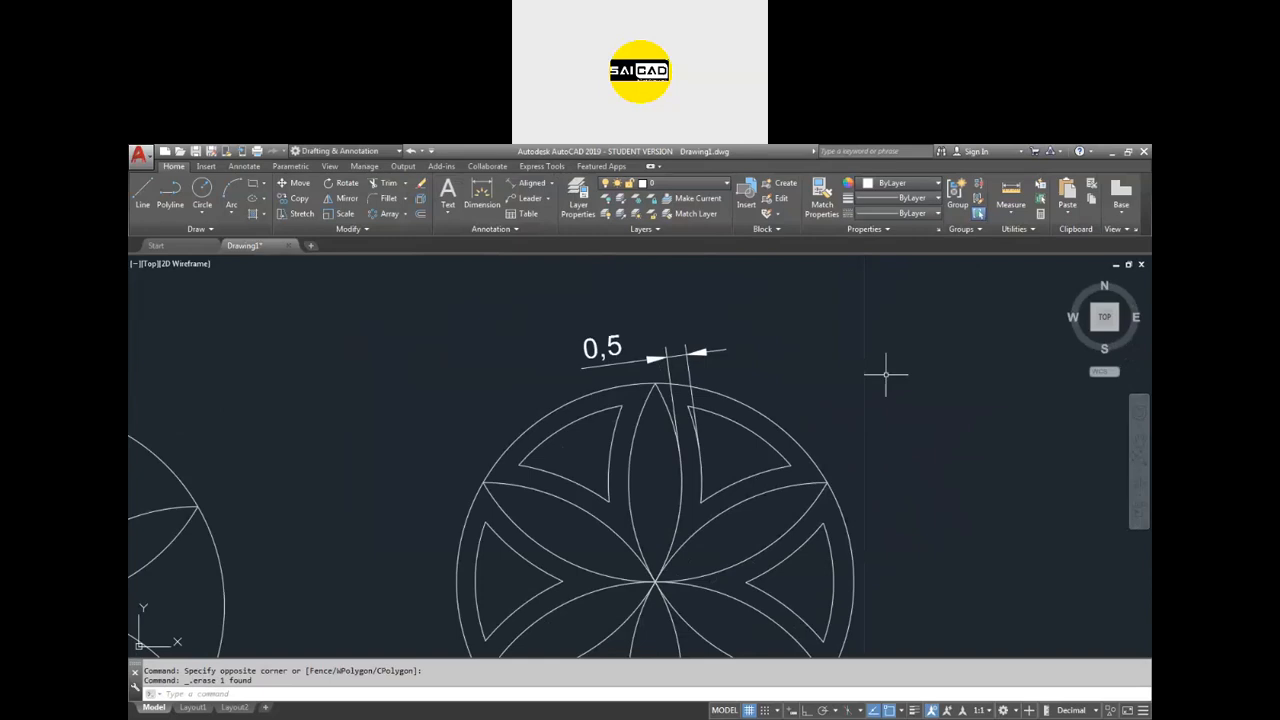
Draw a line tangent to the tops of both outer circles using tangent snap overrides.
{"action": "scroll", "coordinate": [885, 375], "scroll_direction": "down", "scroll_amount": 2}
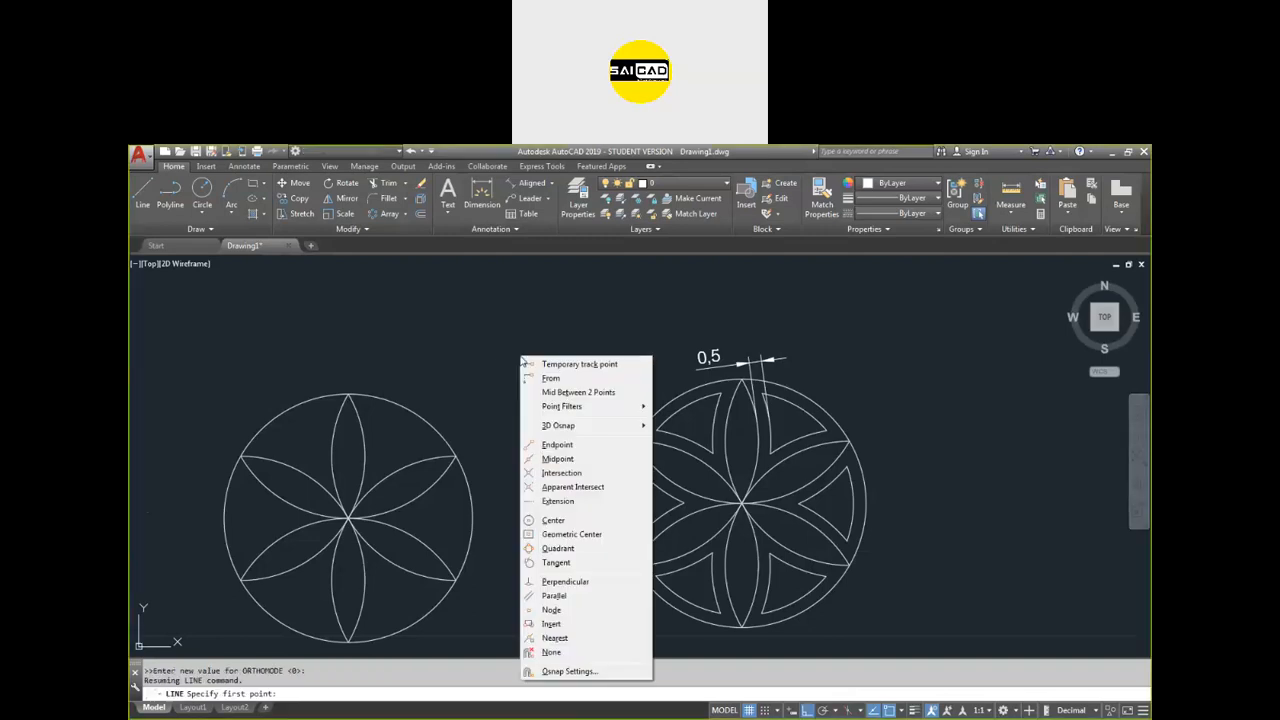
{"action": "left_click", "coordinate": [555, 562]}
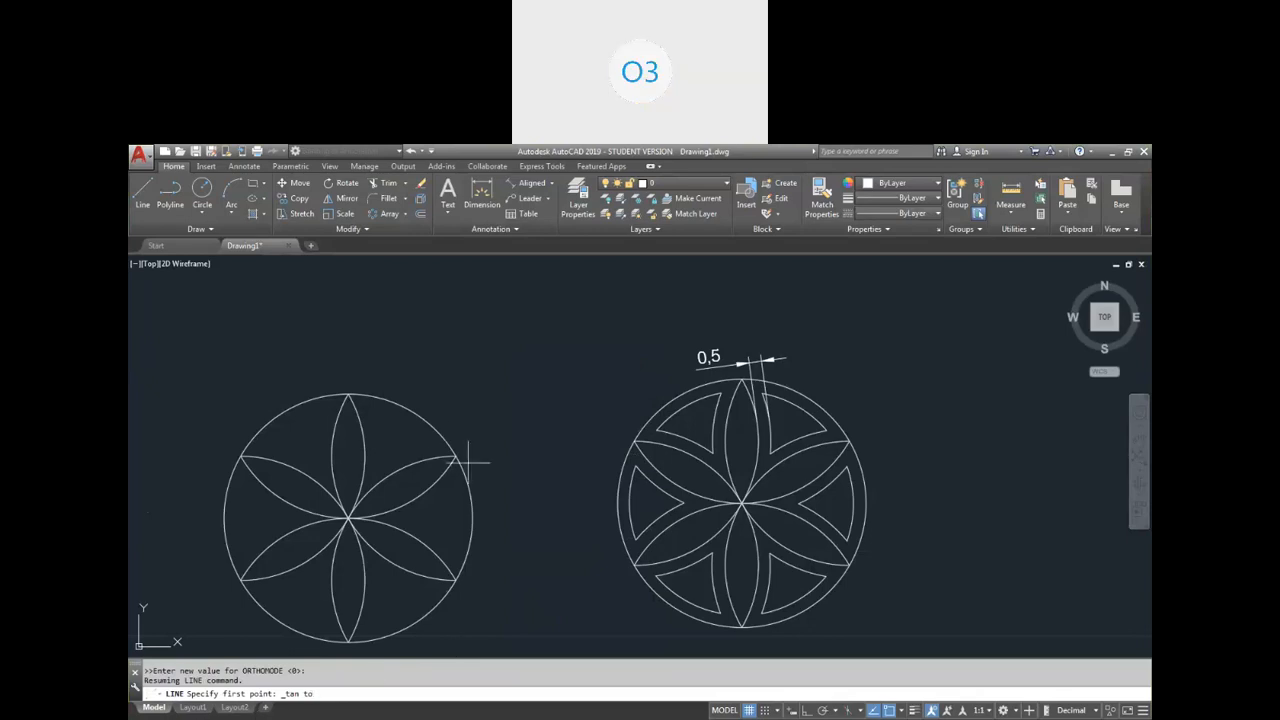
{"action": "left_click", "coordinate": [443, 429]}
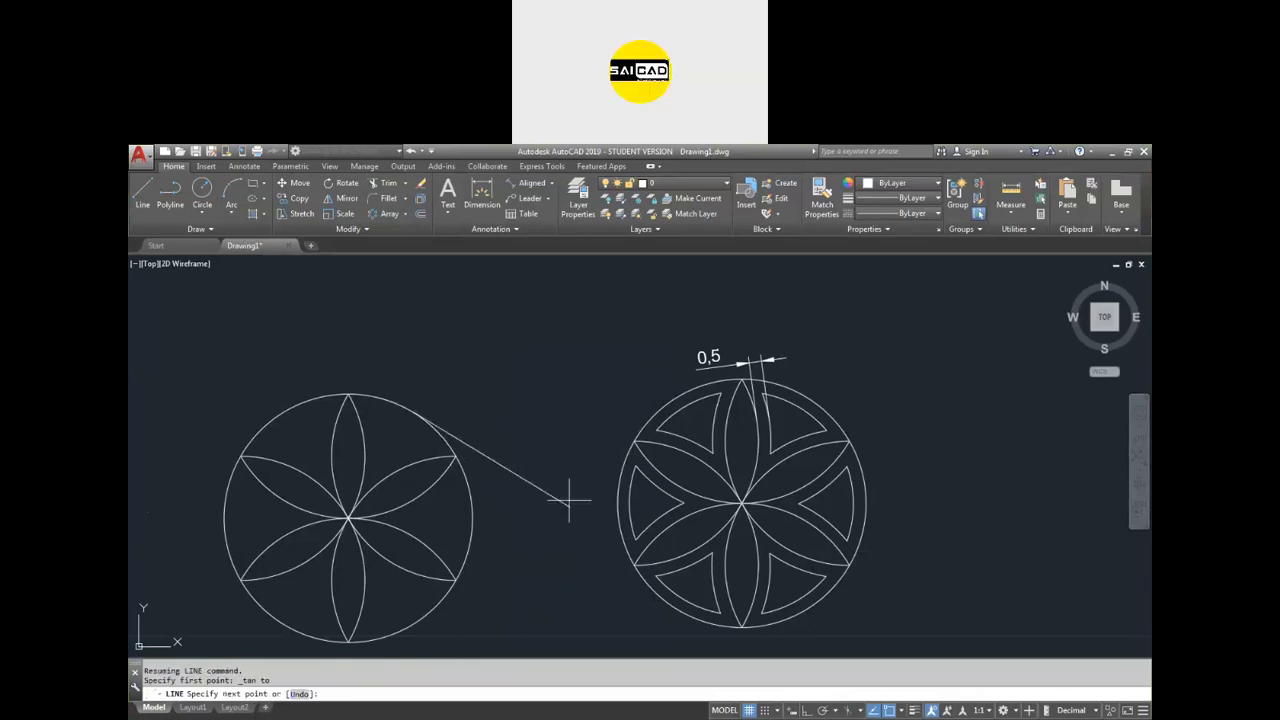
{"action": "right_click", "coordinate": [556, 424], "text": "shift"}
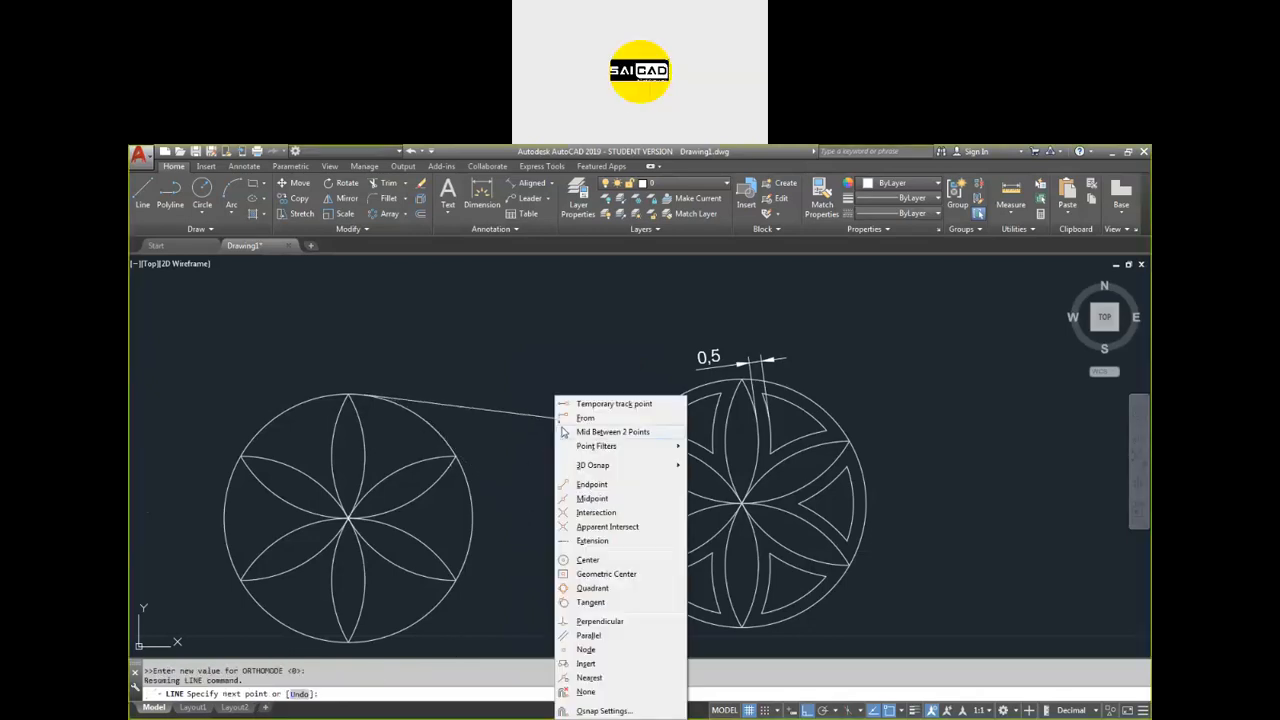
{"action": "left_click", "coordinate": [580, 604]}
{"action": "left_click", "coordinate": [637, 420]}
{"action": "key", "text": "Return"}
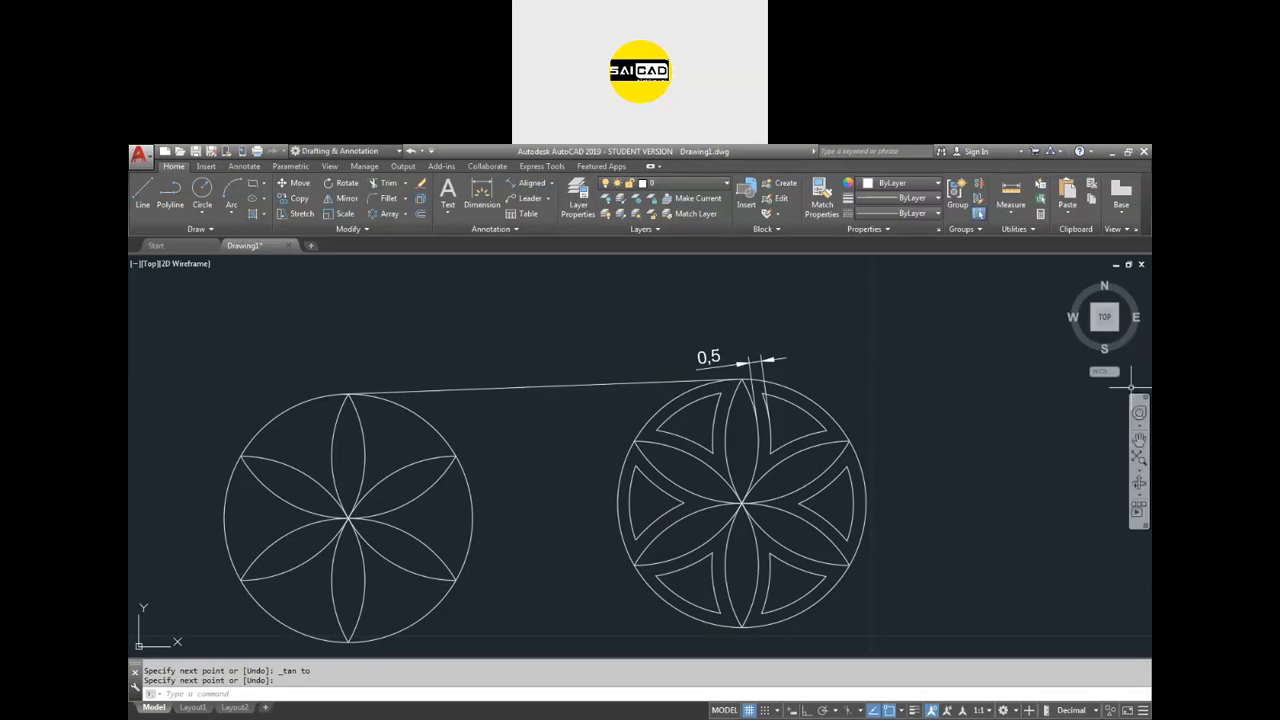
Select all object snap modes in the drafting settings.
{"action": "type", "text": "ds"}
{"action": "key", "text": "Return"}
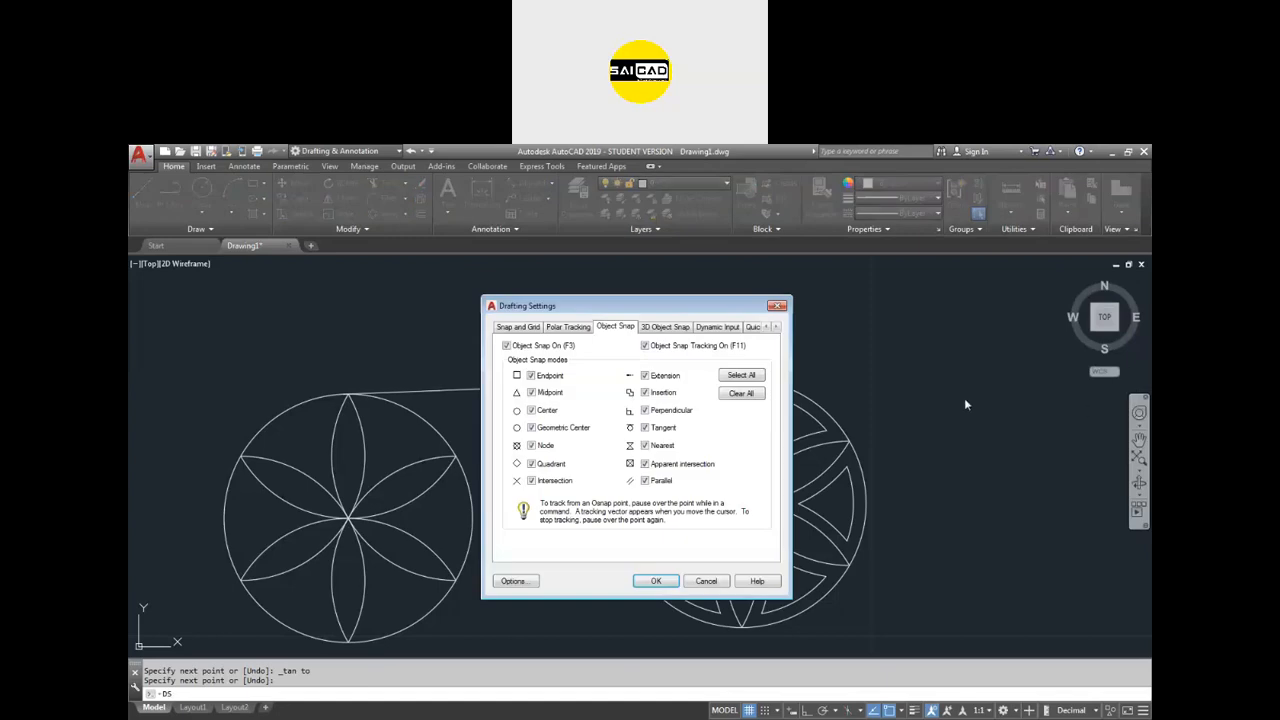
{"action": "left_click", "coordinate": [570, 330]}
{"action": "left_click", "coordinate": [626, 331]}
{"action": "left_click", "coordinate": [735, 377]}
{"action": "left_click", "coordinate": [656, 582]}
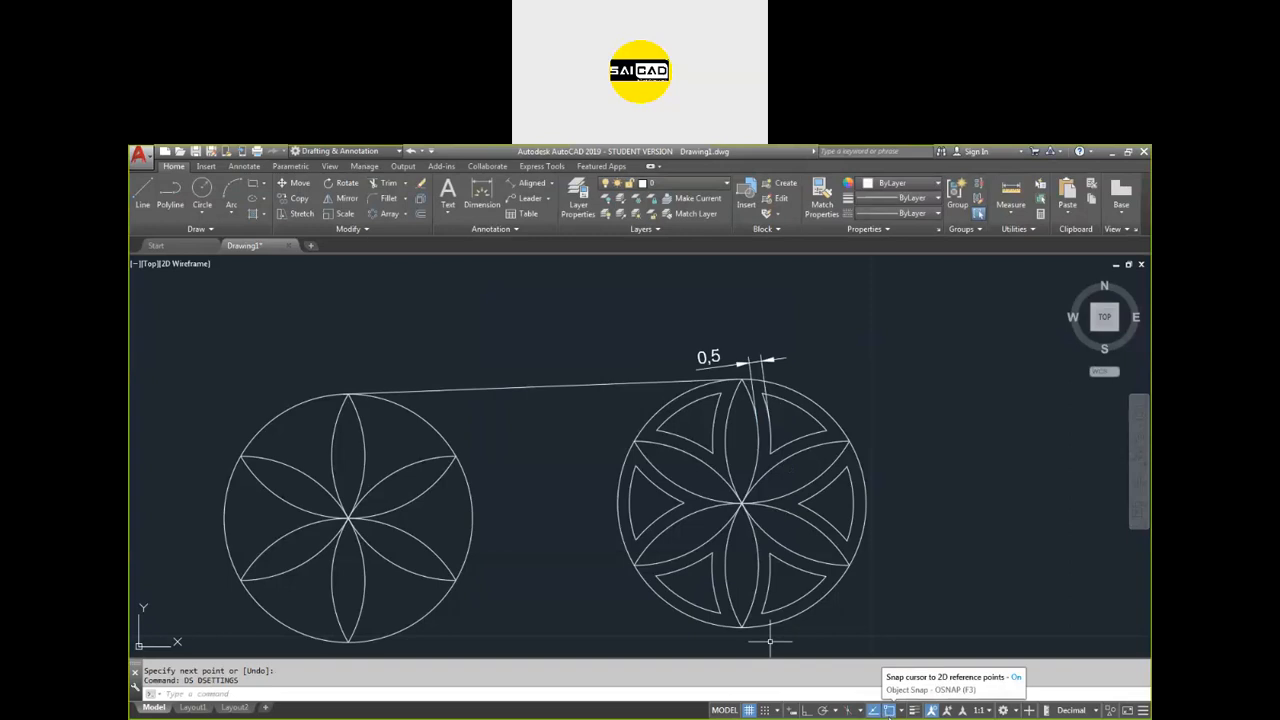
Hide the Snap Mode control from the status bar and restore it.
{"action": "left_click", "coordinate": [1144, 710]}
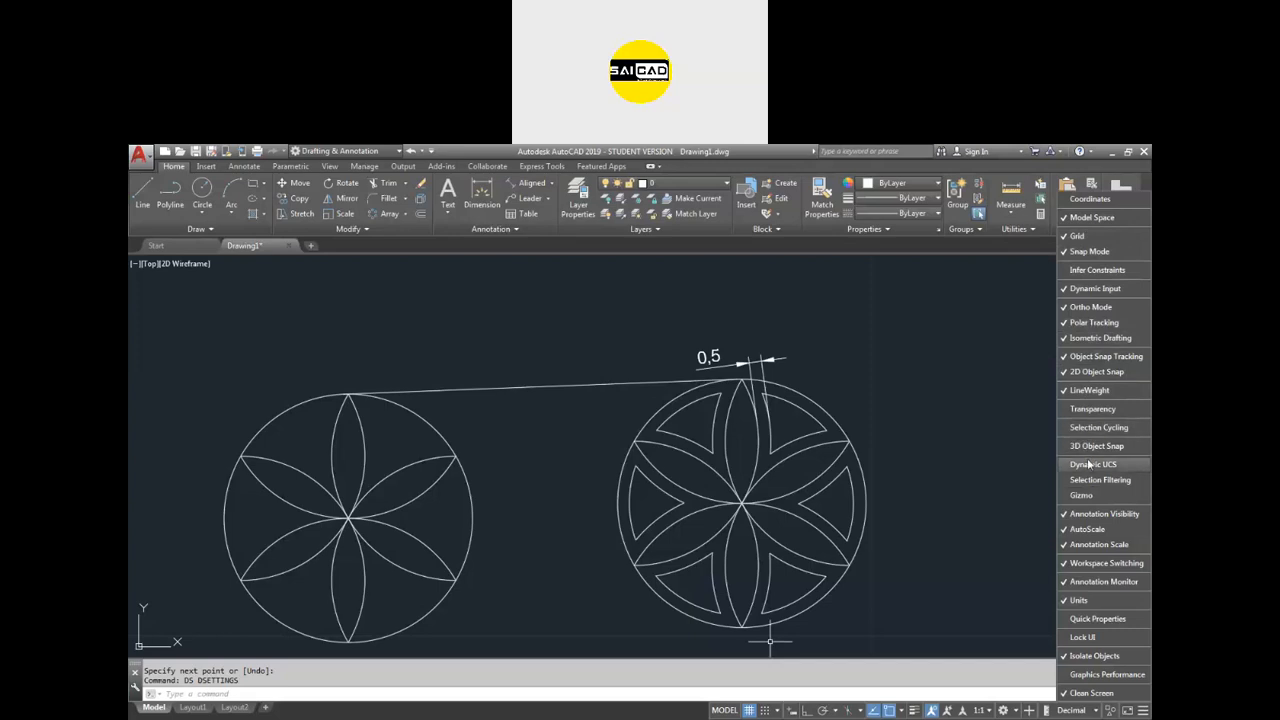
{"action": "left_click", "coordinate": [1077, 256]}
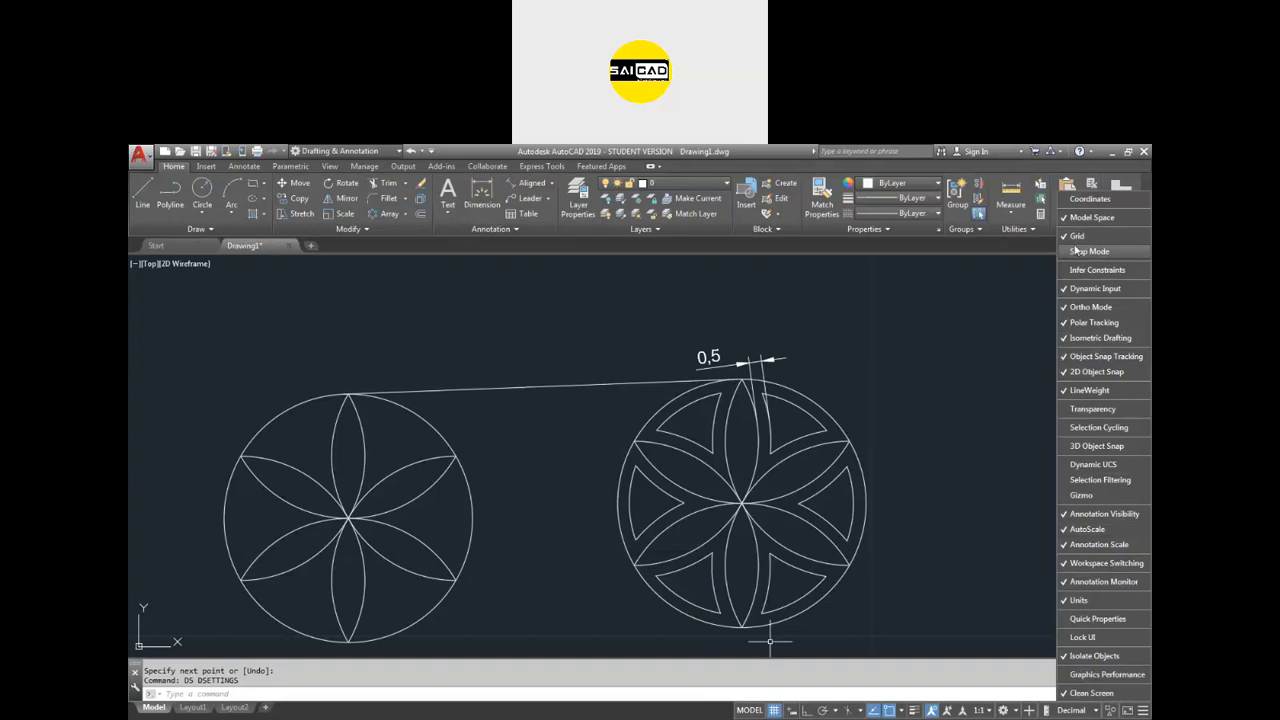
{"action": "left_click", "coordinate": [1077, 251]}
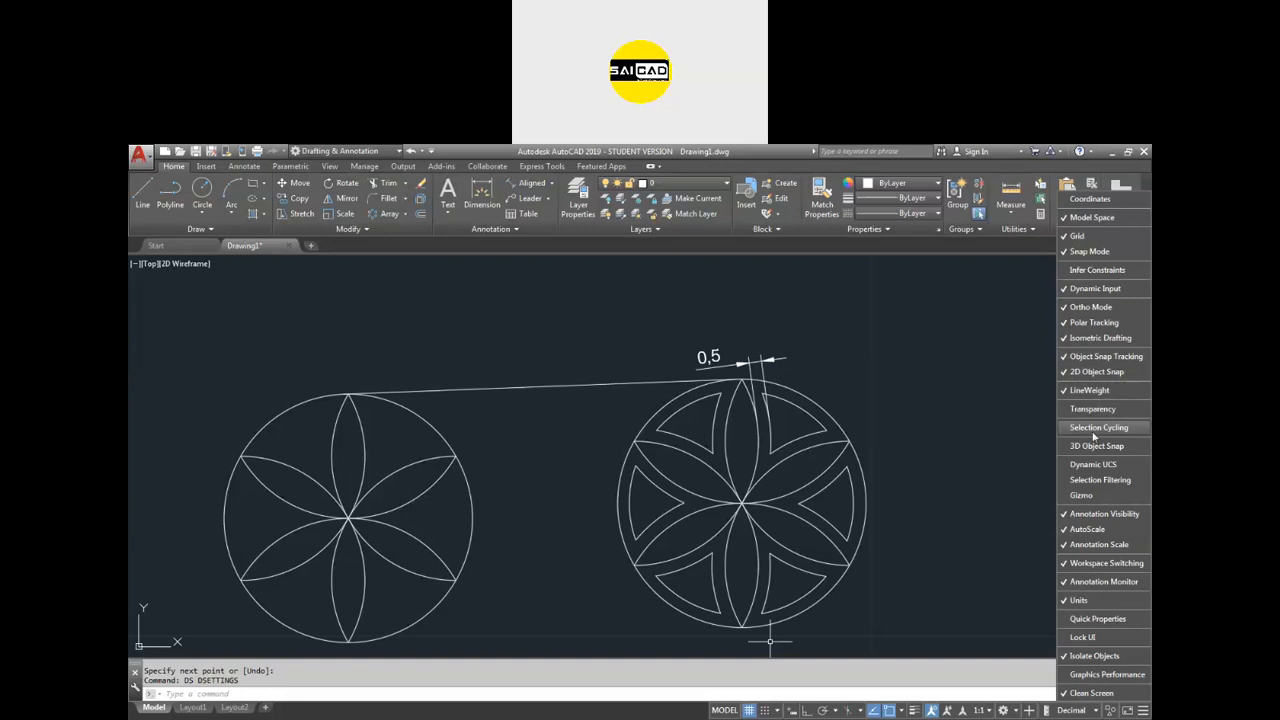
{"action": "left_click", "coordinate": [922, 513]}
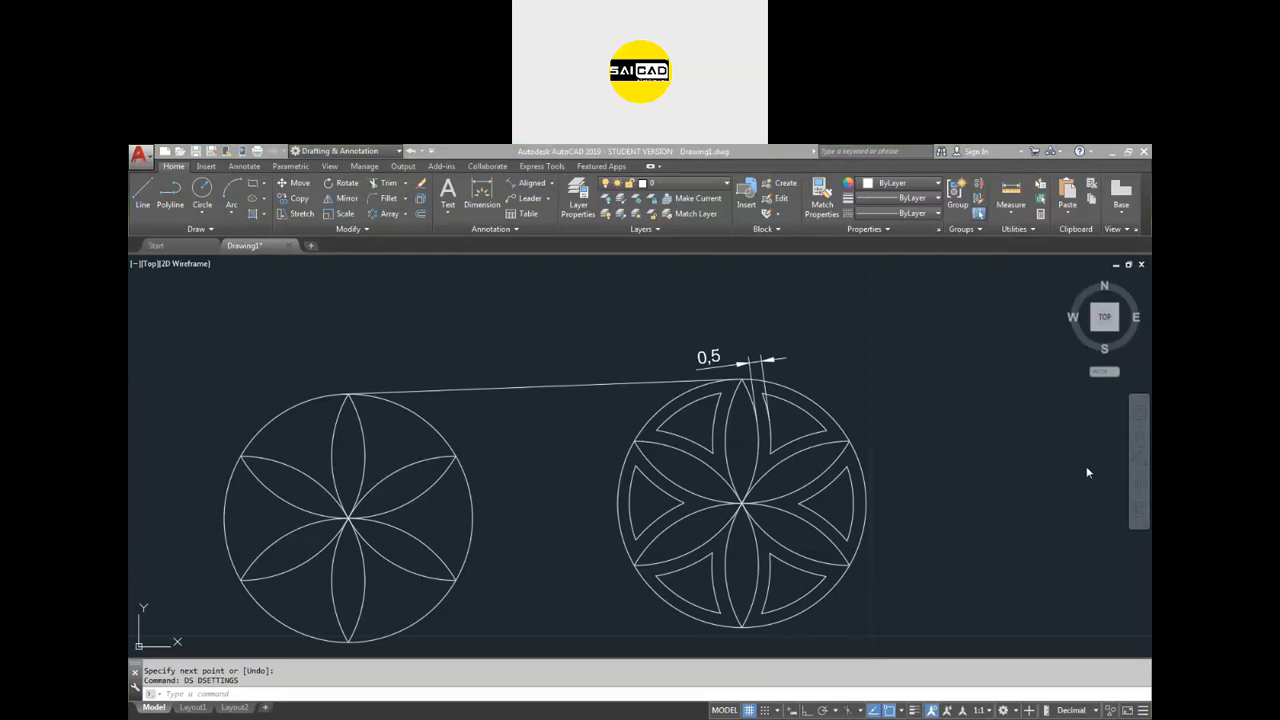
Switch to the assignment PDF in Acrobat Reader and examine the dimensions of the round flange with two lugs and eight holes.
{"action": "key", "text": "alt+Tab"}
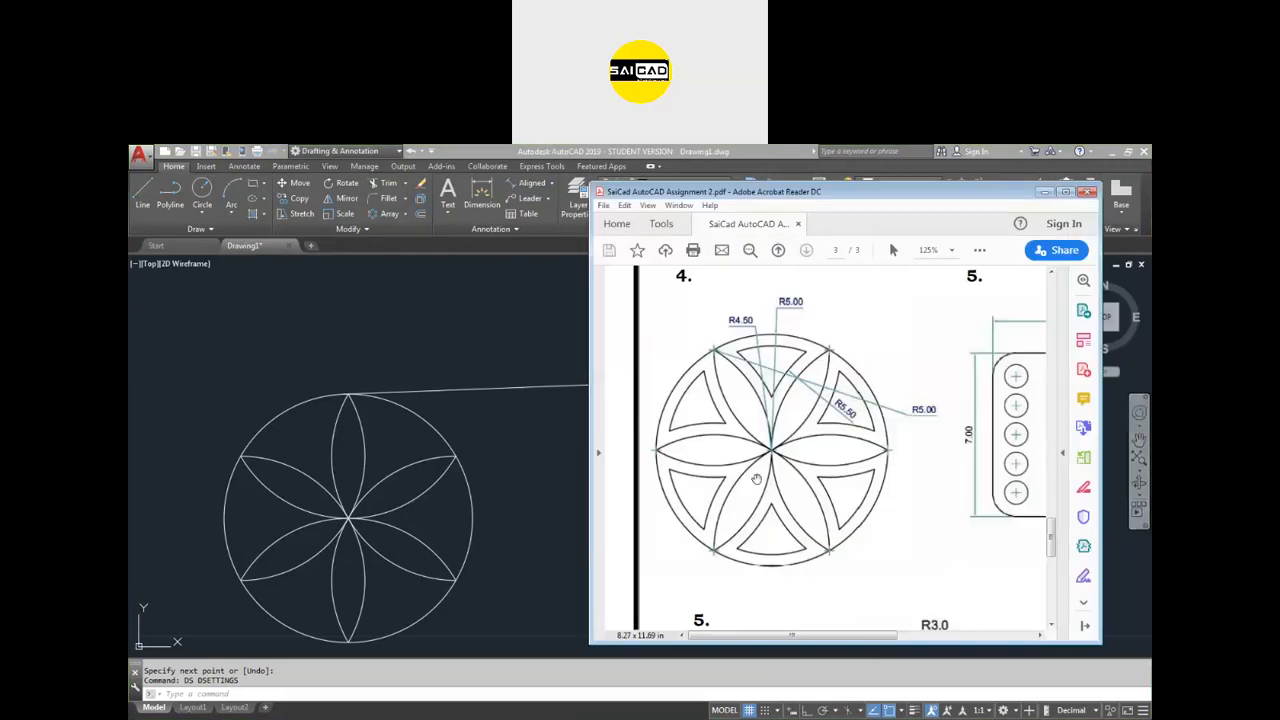
{"action": "scroll", "coordinate": [757, 479], "scroll_direction": "down", "scroll_amount": 6}
{"action": "mouse_move", "coordinate": [922, 332]}
{"action": "left_mouse_down"}
{"action": "mouse_move", "coordinate": [686, 554]}
{"action": "mouse_move", "coordinate": [715, 568]}
{"action": "left_mouse_up"}
{"action": "scroll", "coordinate": [715, 568], "scroll_direction": "down", "scroll_amount": 1}
{"action": "scroll", "coordinate": [740, 575], "scroll_direction": "down", "scroll_amount": 1, "text": "ctrl"}
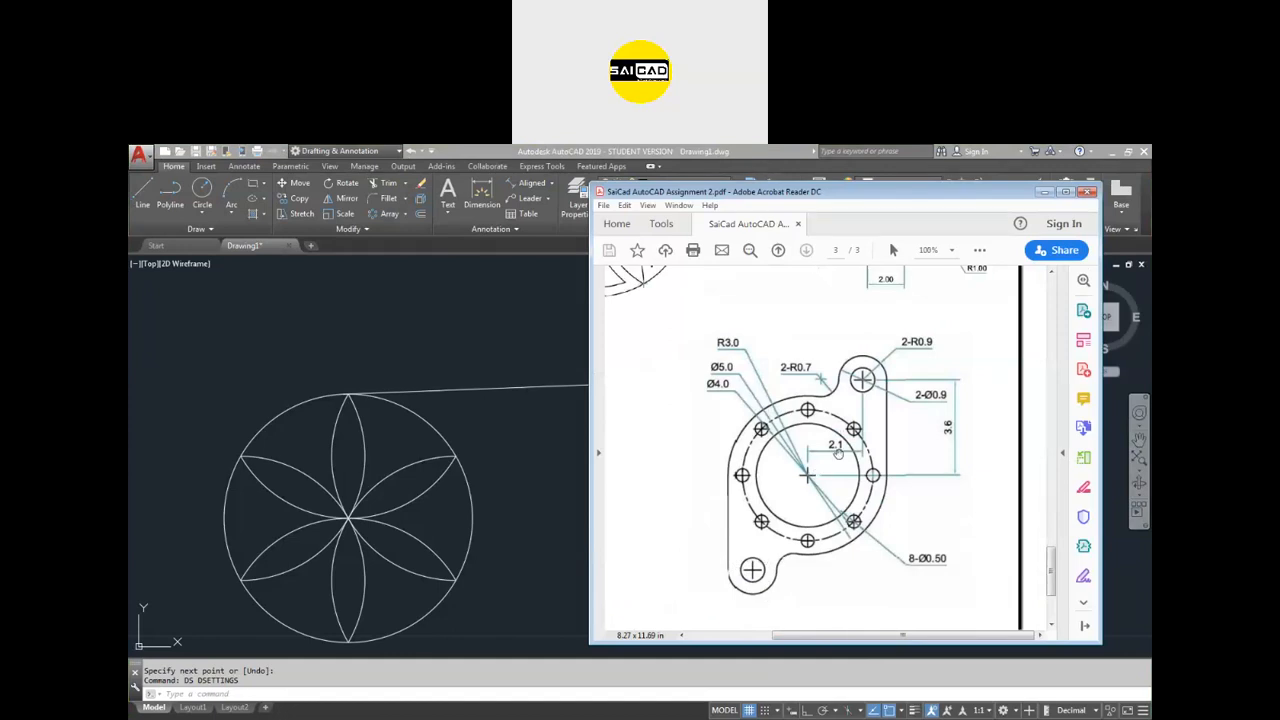
{"action": "scroll", "coordinate": [829, 464], "scroll_direction": "up", "scroll_amount": 2, "text": "ctrl"}
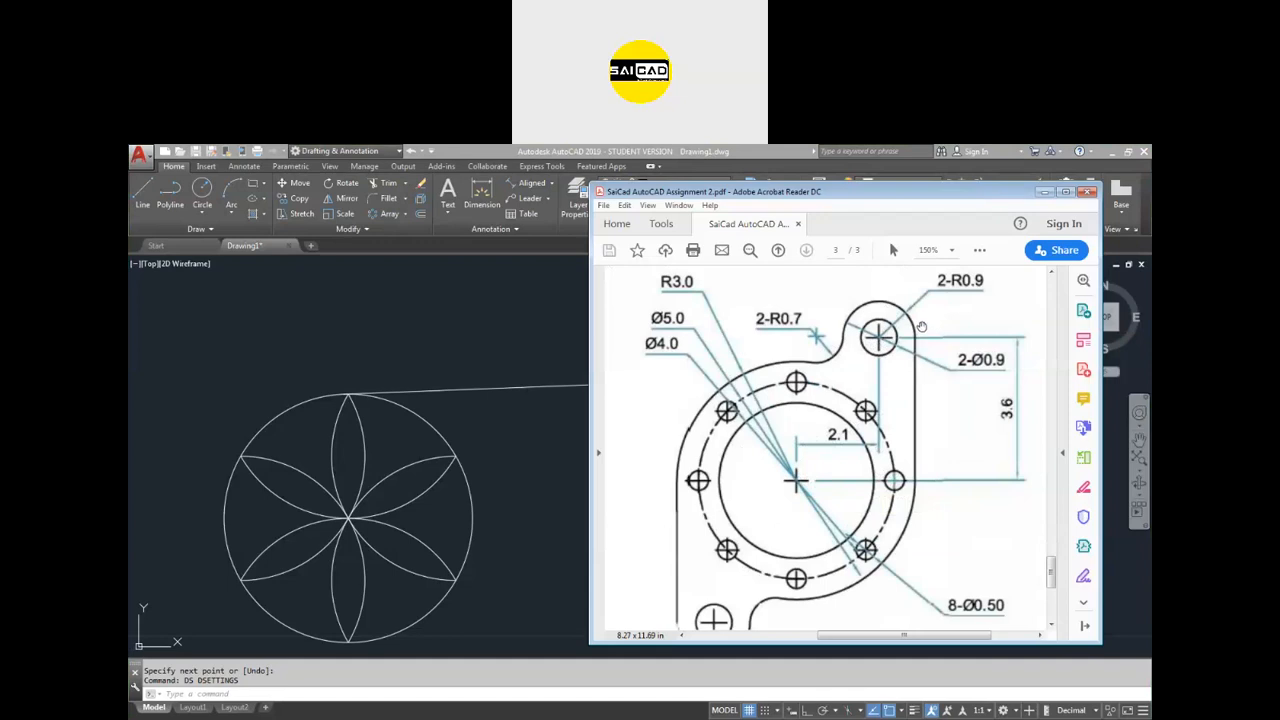
{"action": "scroll", "coordinate": [956, 449], "scroll_direction": "down", "scroll_amount": 1}
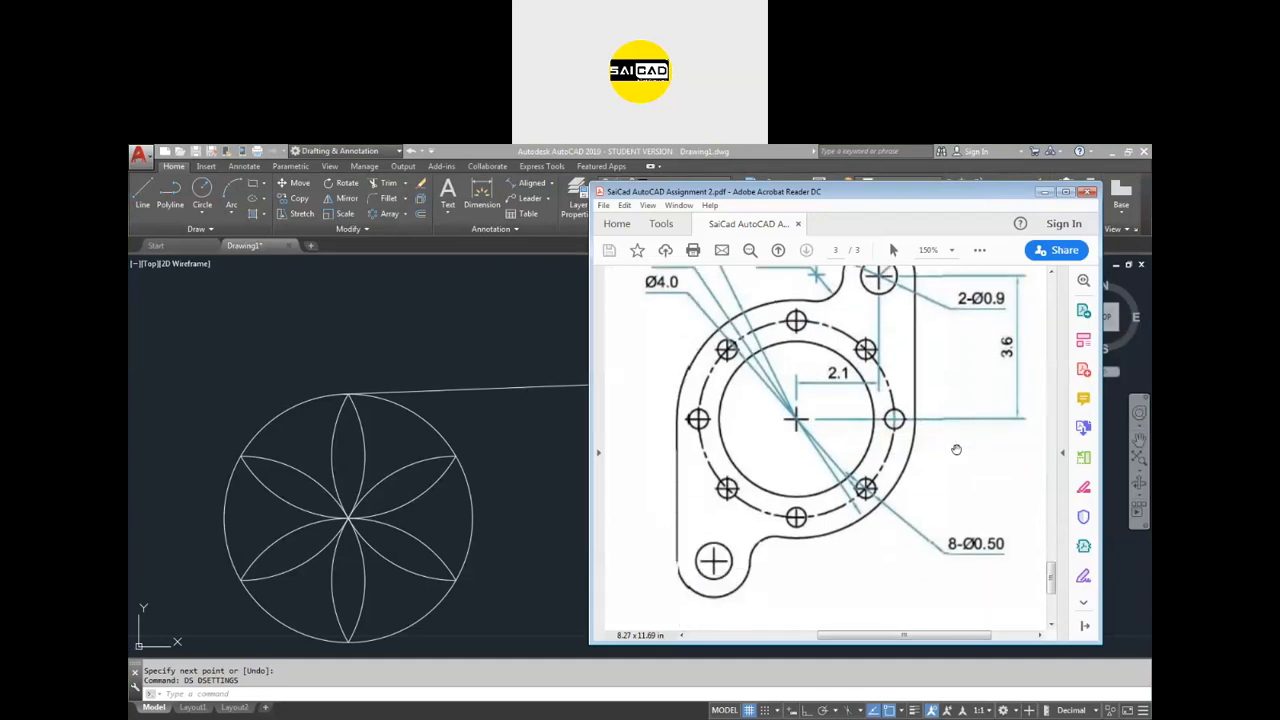
{"action": "scroll", "coordinate": [915, 456], "scroll_direction": "up", "scroll_amount": 1}
{"action": "scroll", "coordinate": [908, 428], "scroll_direction": "down", "scroll_amount": 1, "text": "ctrl"}
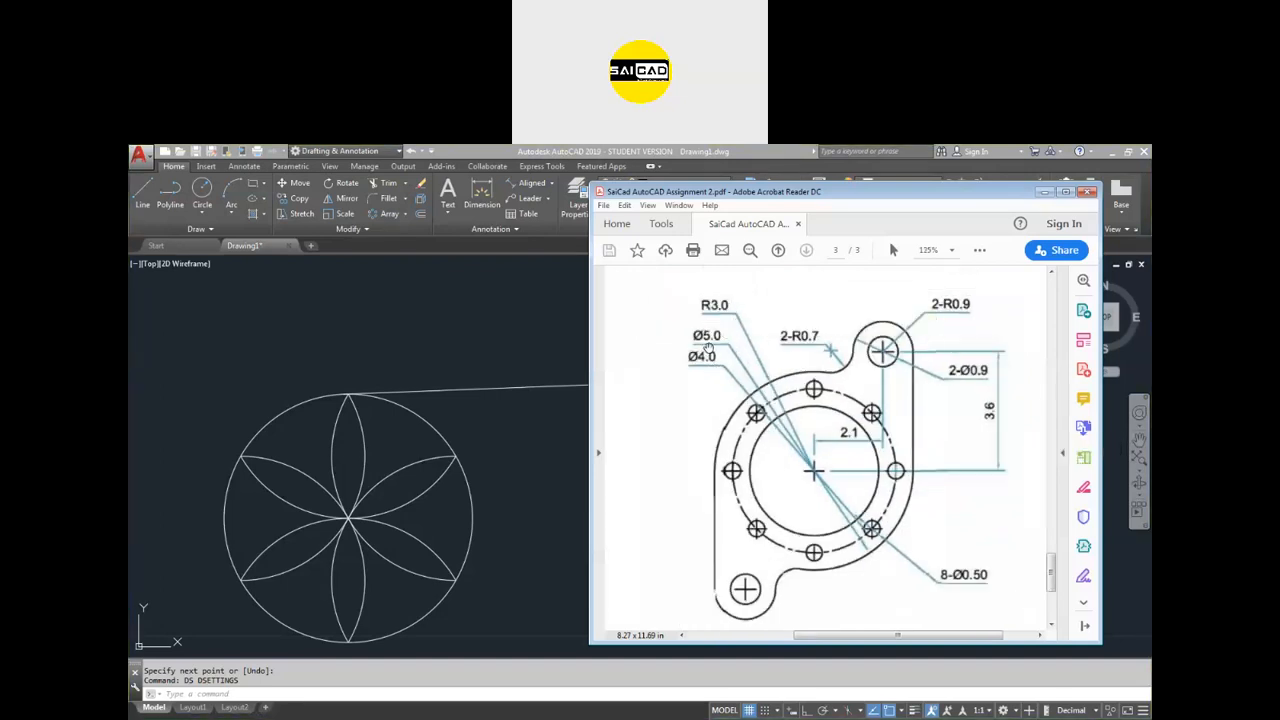
Return to AutoCAD and draw a circle of diameter 5 in the empty area beside the six-petal pattern.
{"action": "left_click", "coordinate": [496, 489]}
{"action": "mouse_move", "coordinate": [627, 489]}
{"action": "middle_mouse_down"}
{"action": "mouse_move", "coordinate": [190, 494]}
{"action": "mouse_move", "coordinate": [594, 489]}
{"action": "middle_mouse_up"}
{"action": "type", "text": "c"}
{"action": "key", "text": "Return"}
{"action": "left_click", "coordinate": [684, 527]}
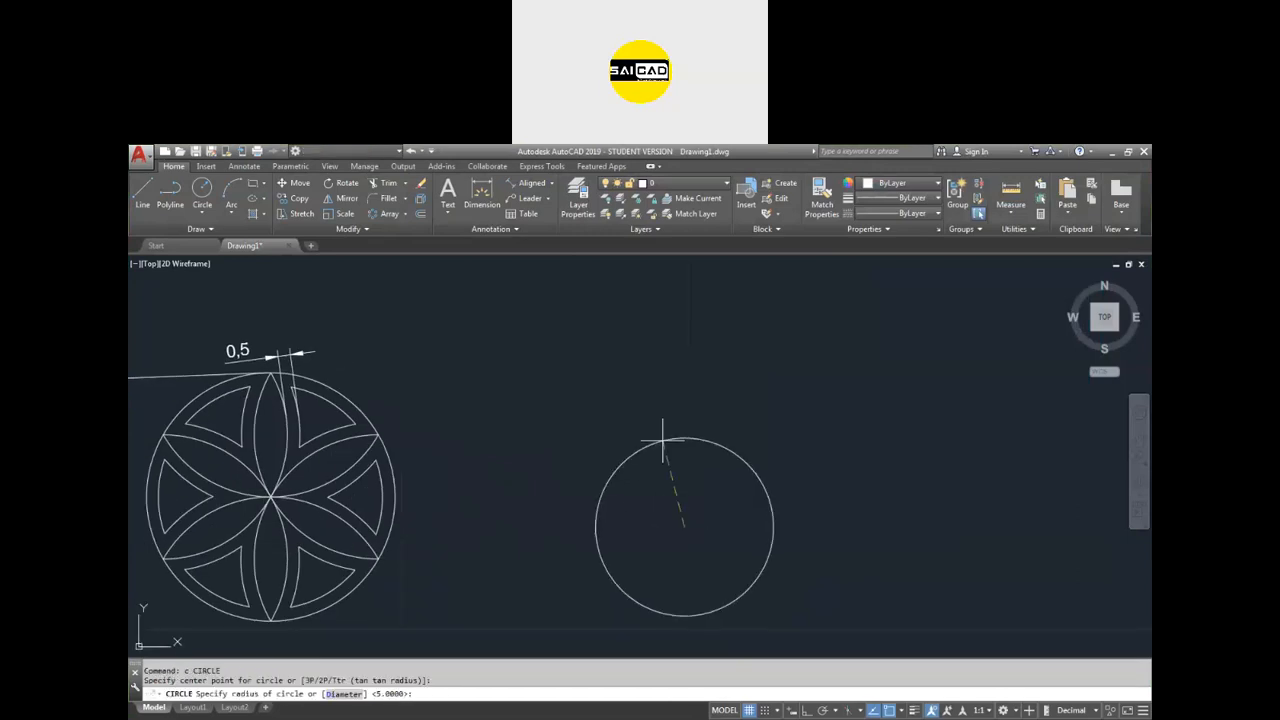
{"action": "type", "text": "d"}
{"action": "key", "text": "Return"}
{"action": "type", "text": "5"}
{"action": "key", "text": "Return"}
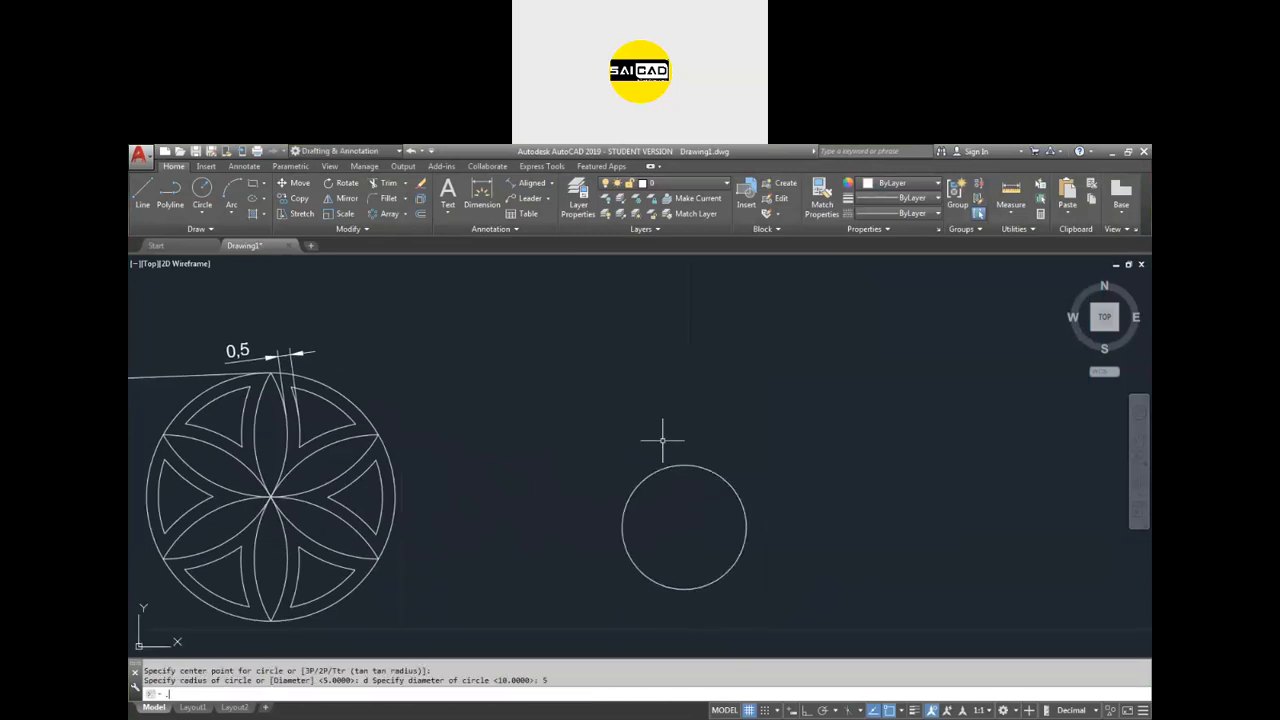
{"action": "key", "text": "Up"}
{"action": "key", "text": "Escape"}
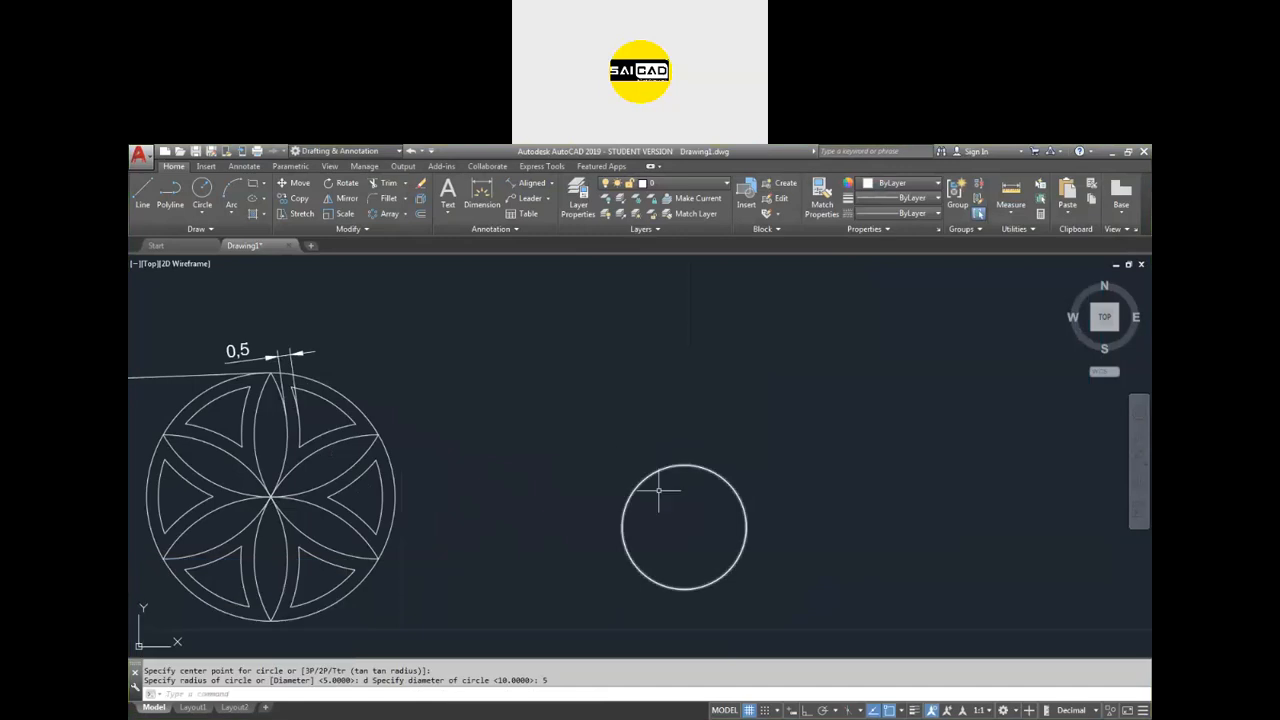
Offset the 5-diameter circle by 1 both inward and outward.
{"action": "scroll", "coordinate": [684, 502], "scroll_direction": "up", "scroll_amount": 2}
{"action": "type", "text": "o"}
{"action": "key", "text": "Return"}
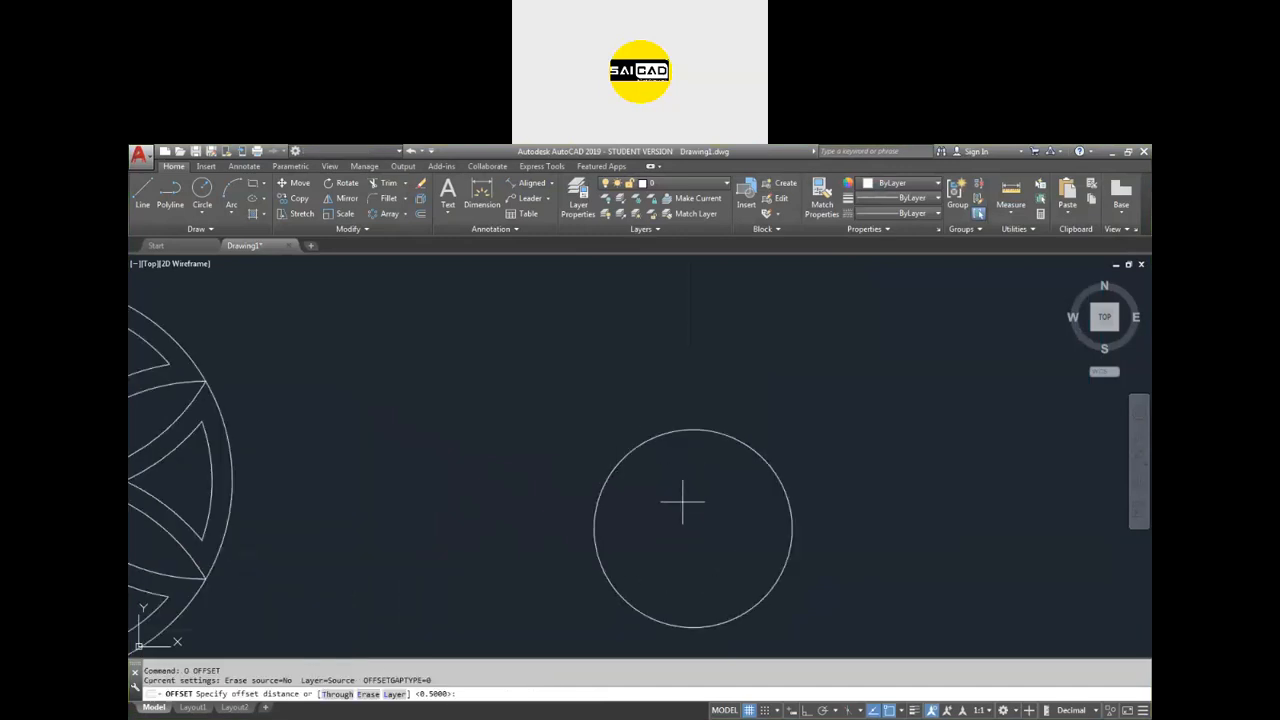
{"action": "key", "text": "Return"}
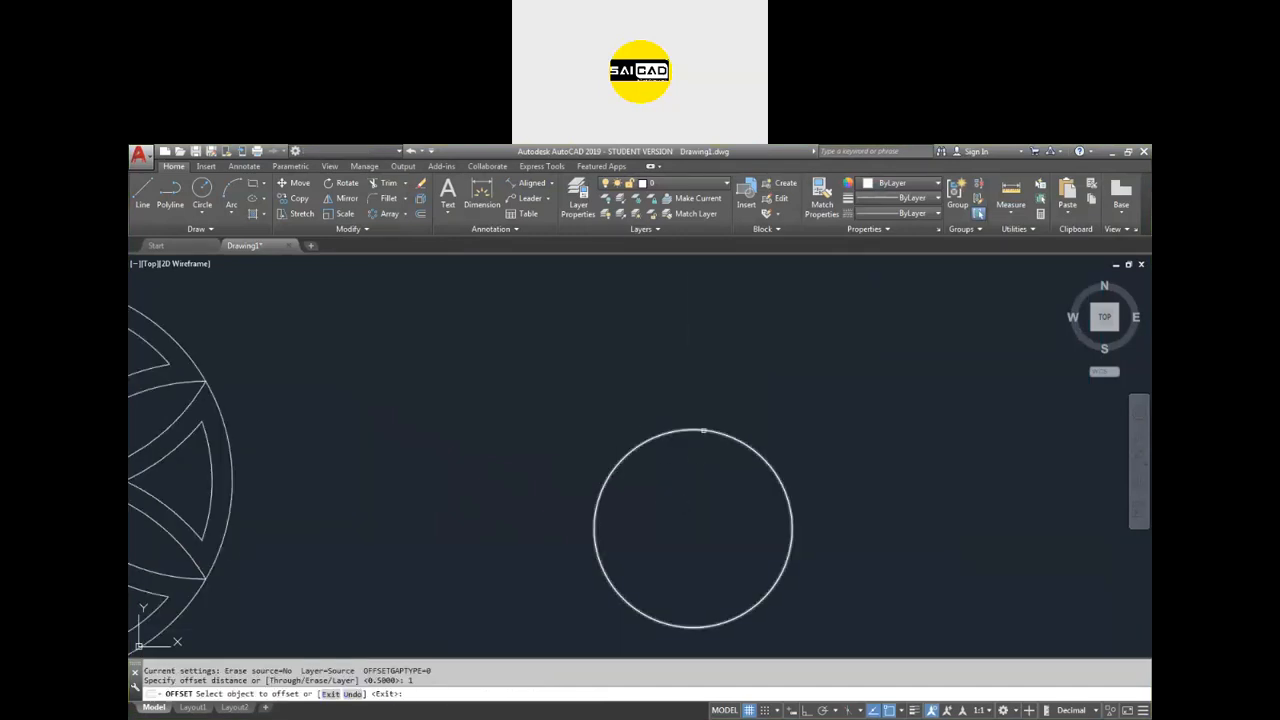
{"action": "left_click", "coordinate": [703, 431]}
{"action": "left_click", "coordinate": [703, 480]}
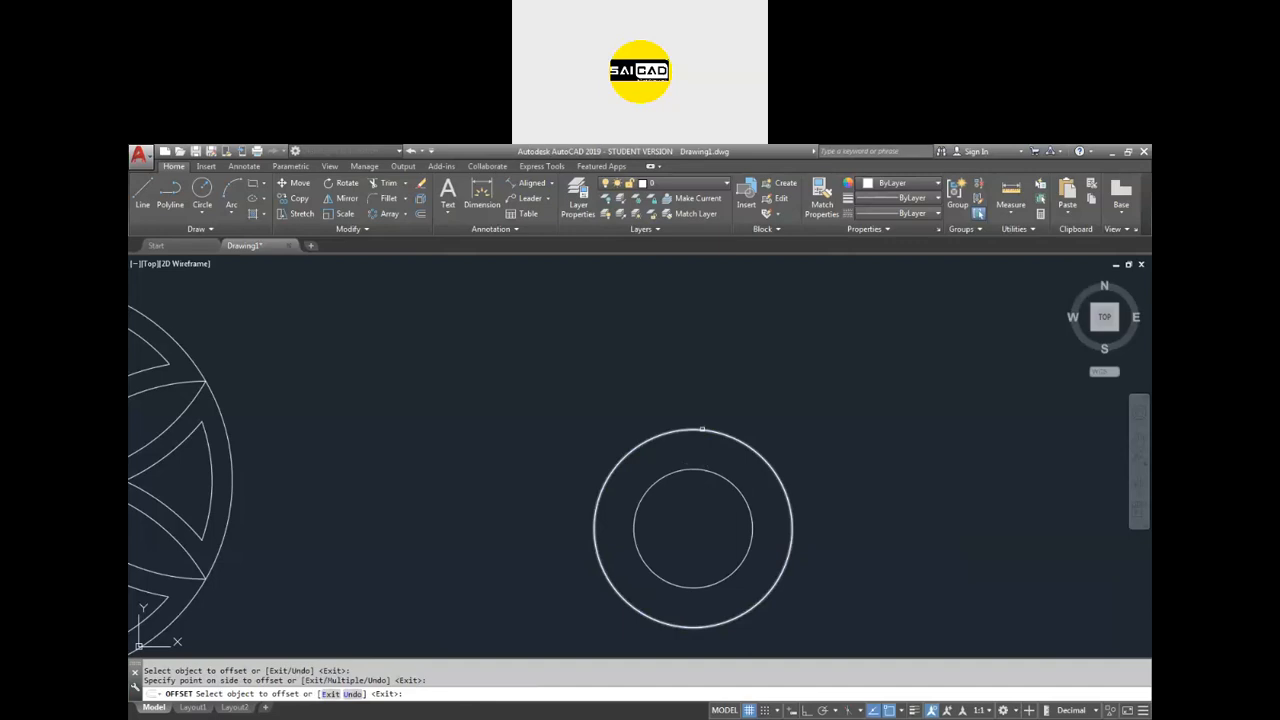
{"action": "left_click", "coordinate": [702, 429]}
Try dimensioning the concentric circles, cancel it, and undo the 1-unit offsets.
{"action": "scroll", "coordinate": [647, 414], "scroll_direction": "down", "scroll_amount": 2}
{"action": "key", "text": "Escape"}
{"action": "key", "text": "Escape"}
{"action": "left_click", "coordinate": [482, 195]}
{"action": "scroll", "coordinate": [720, 420], "scroll_direction": "up", "scroll_amount": 2}
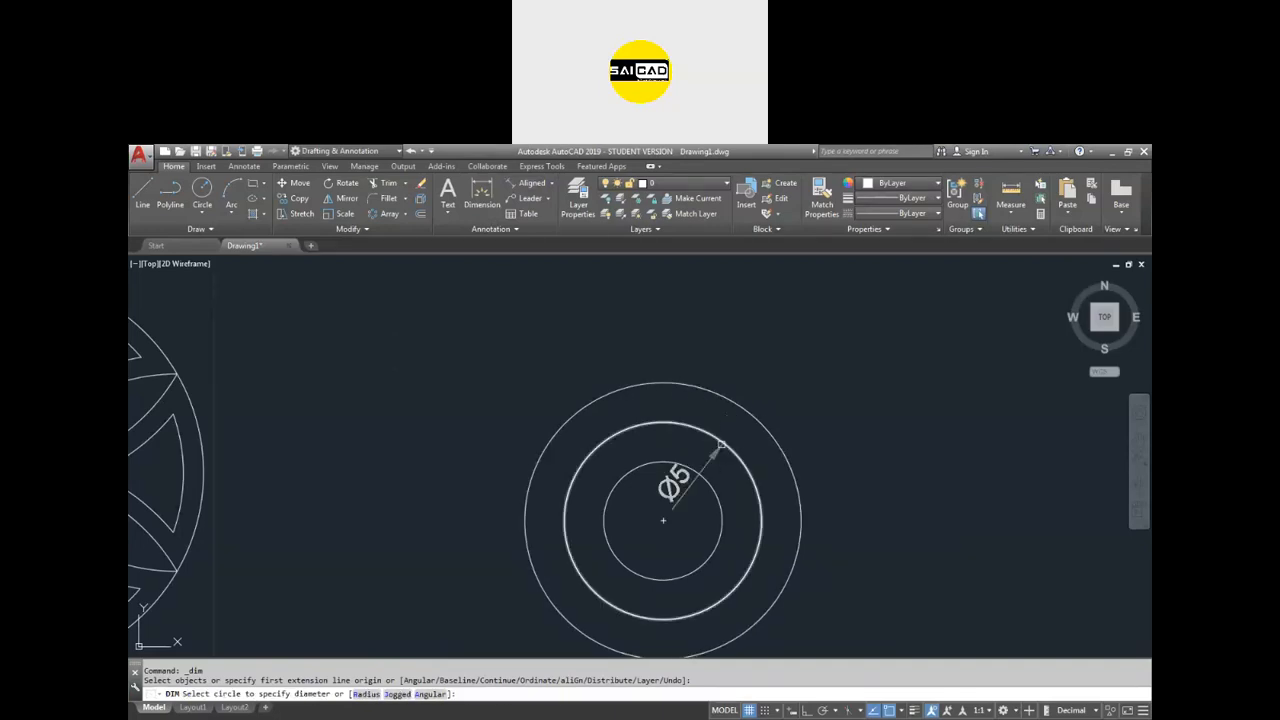
{"action": "key", "text": "Escape"}
{"action": "key", "text": "ctrl+z"}
{"action": "key", "text": "ctrl+z"}
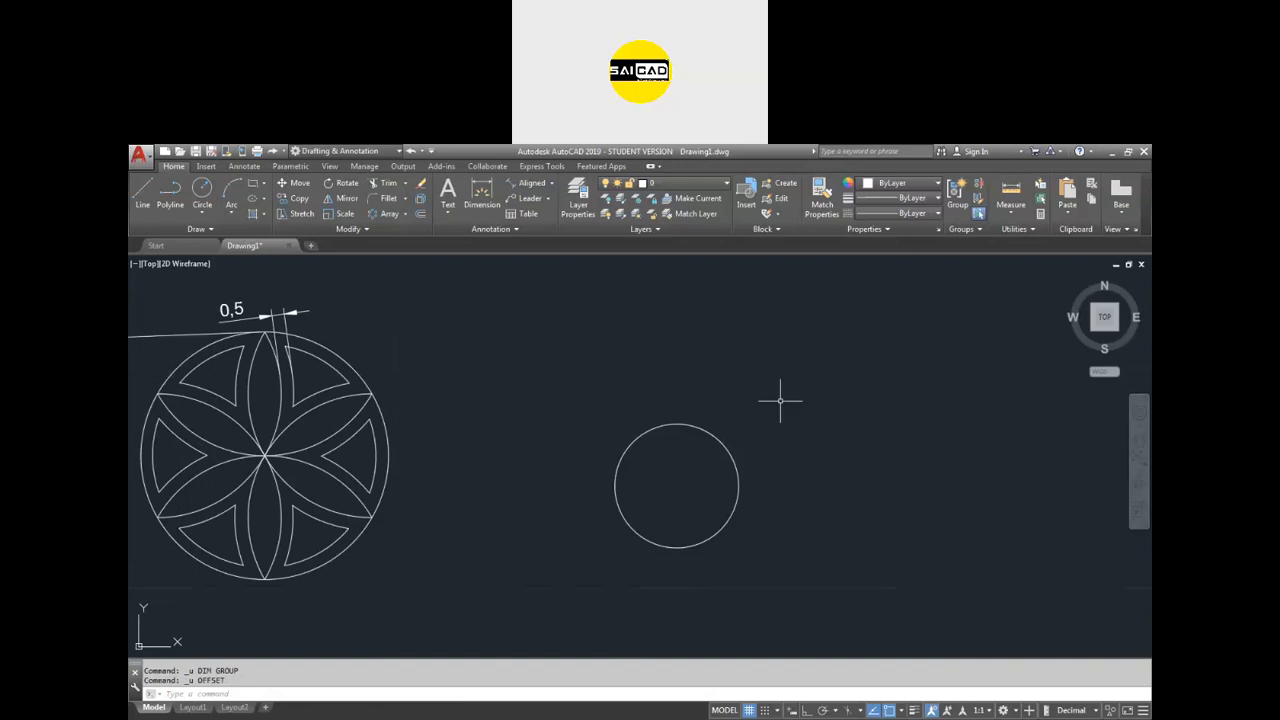
Dimension the diameter of the remaining circle, placing the text outside its upper edge.
{"action": "left_click", "coordinate": [752, 401]}
{"action": "left_click", "coordinate": [686, 492]}
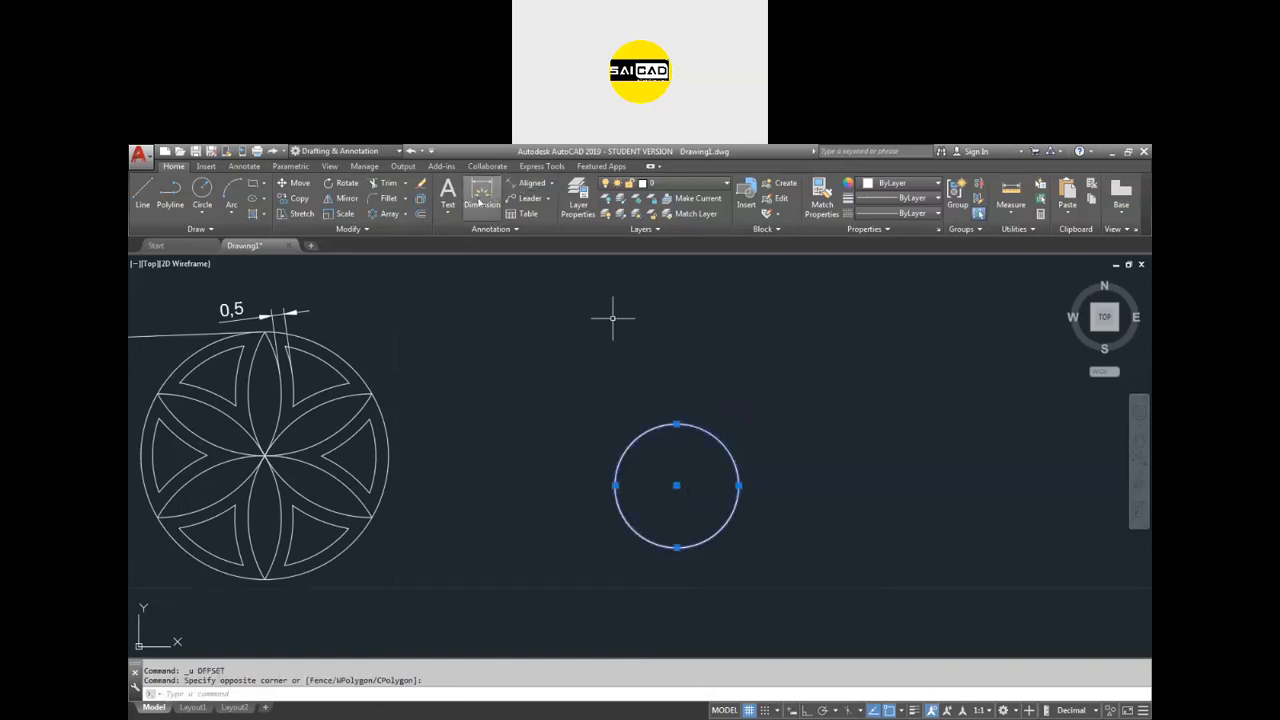
{"action": "left_click", "coordinate": [480, 203]}
{"action": "left_click", "coordinate": [698, 427]}
{"action": "left_click", "coordinate": [736, 400]}
{"action": "scroll", "coordinate": [675, 457], "scroll_direction": "up", "scroll_amount": 2}
{"action": "key", "text": "Return"}
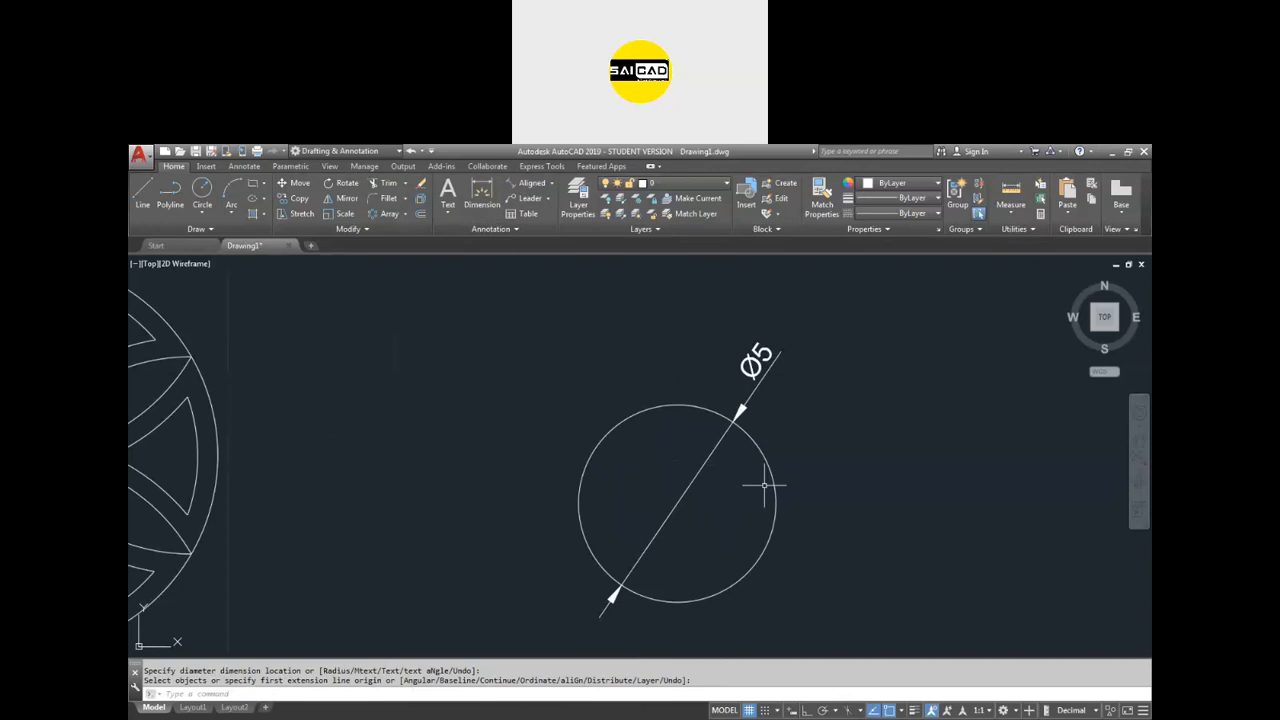
Offset the 5-diameter circle by 0.5 both inward and outward.
{"action": "type", "text": "o"}
{"action": "key", "text": "Return"}
{"action": "type", "text": ".5"}
{"action": "key", "text": "Return"}
{"action": "left_click", "coordinate": [757, 446]}
{"action": "left_click", "coordinate": [748, 460]}
{"action": "left_click", "coordinate": [757, 444]}
{"action": "left_click", "coordinate": [788, 427]}
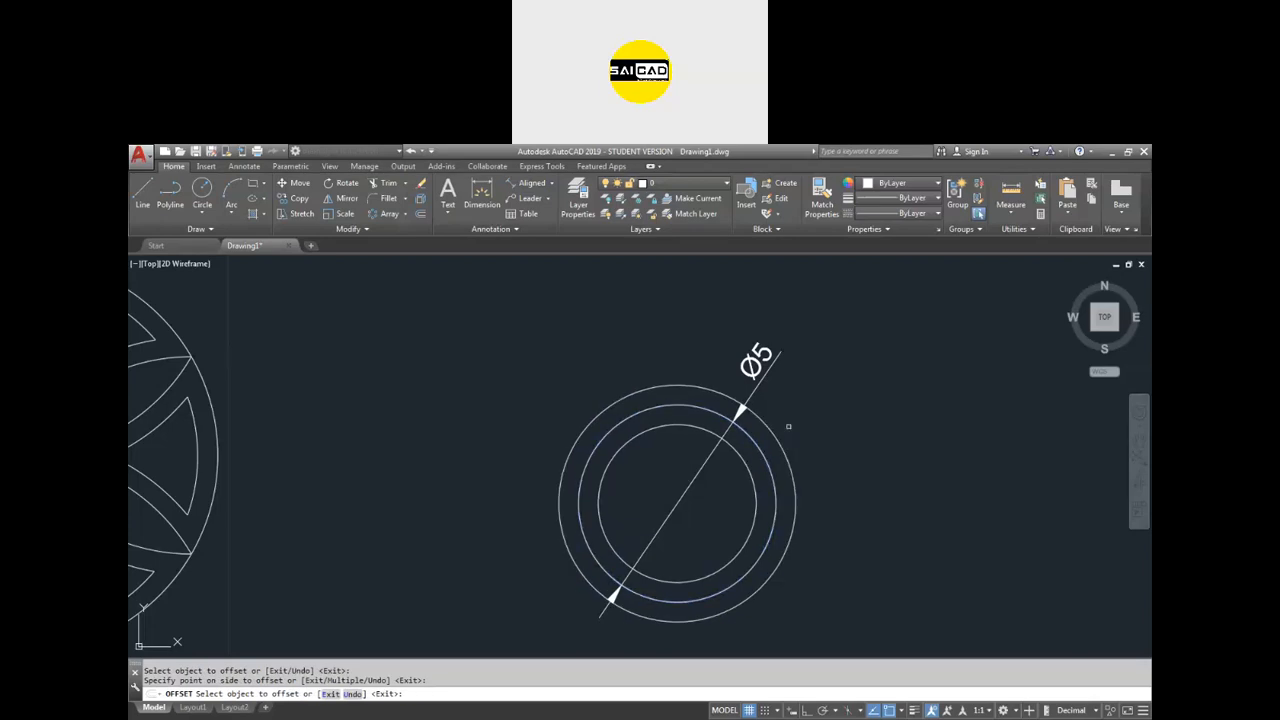
{"action": "key", "text": "Escape"}
Dimension the diameters of the inner and outer offset circles.
{"action": "left_click", "coordinate": [482, 195]}
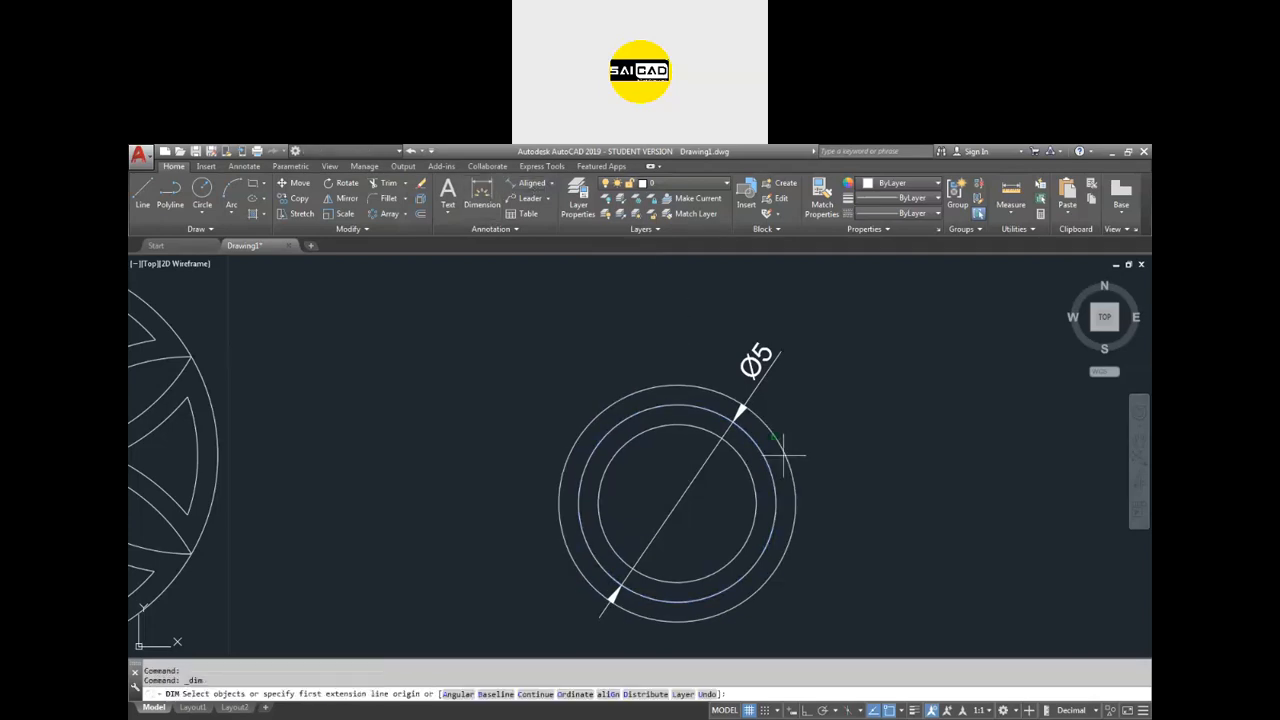
{"action": "left_click", "coordinate": [734, 443]}
{"action": "left_click", "coordinate": [806, 423]}
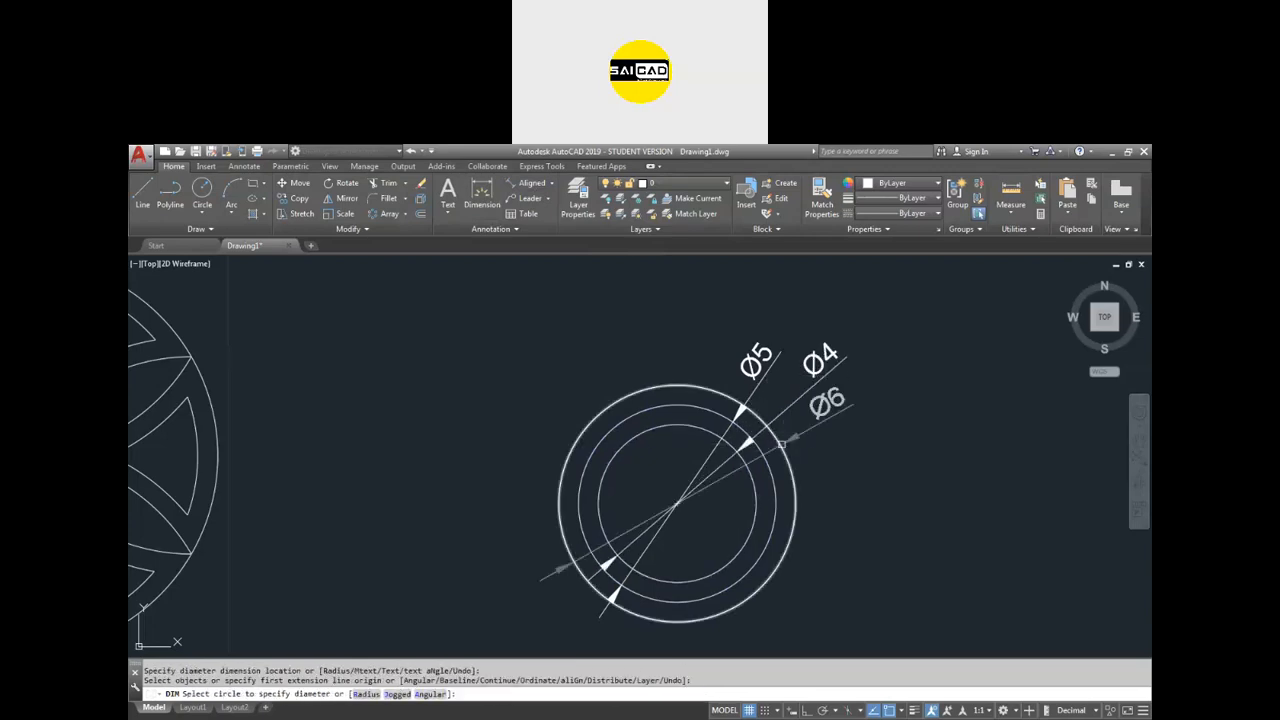
{"action": "left_click", "coordinate": [781, 444]}
{"action": "left_click", "coordinate": [806, 442]}
{"action": "key", "text": "Escape"}
{"action": "scroll", "coordinate": [722, 458], "scroll_direction": "down", "scroll_amount": 2}
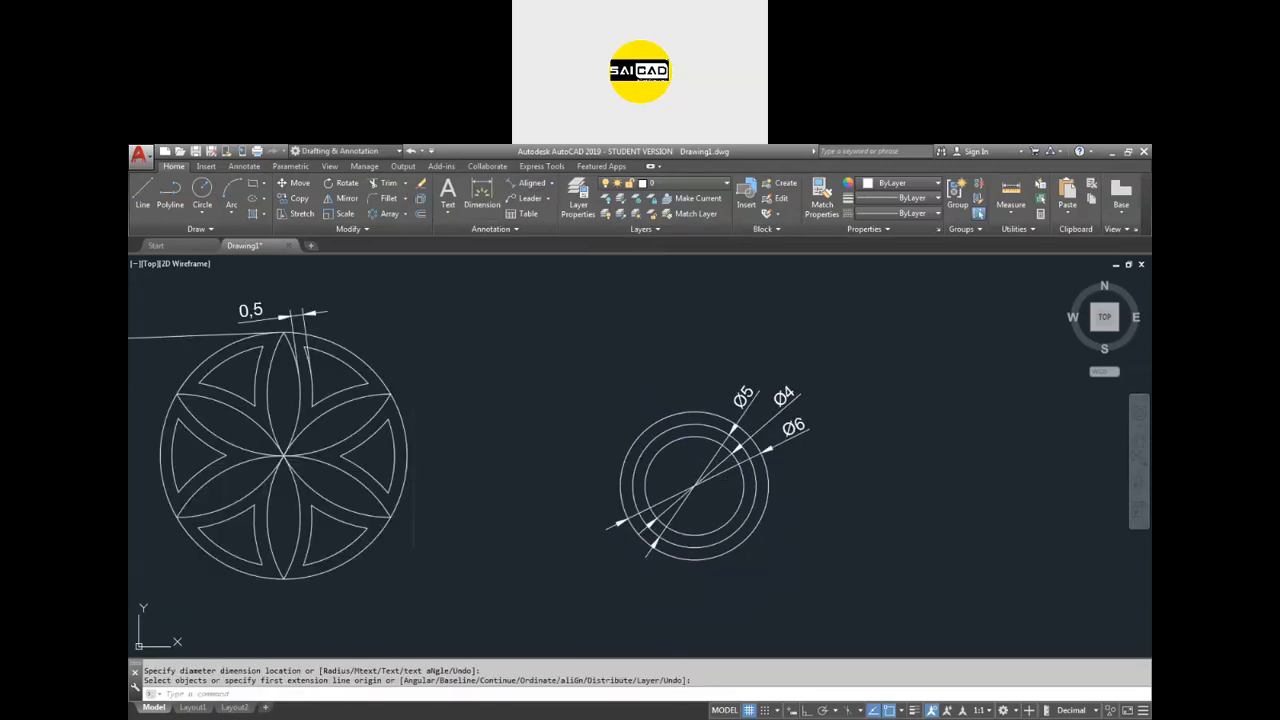
Check the lug in the assignment PDF, return to AutoCAD, and draw a 0.9-radius circle centred 2.1 right and 3.6 above the flange centre.
{"action": "key", "text": "alt+Tab"}
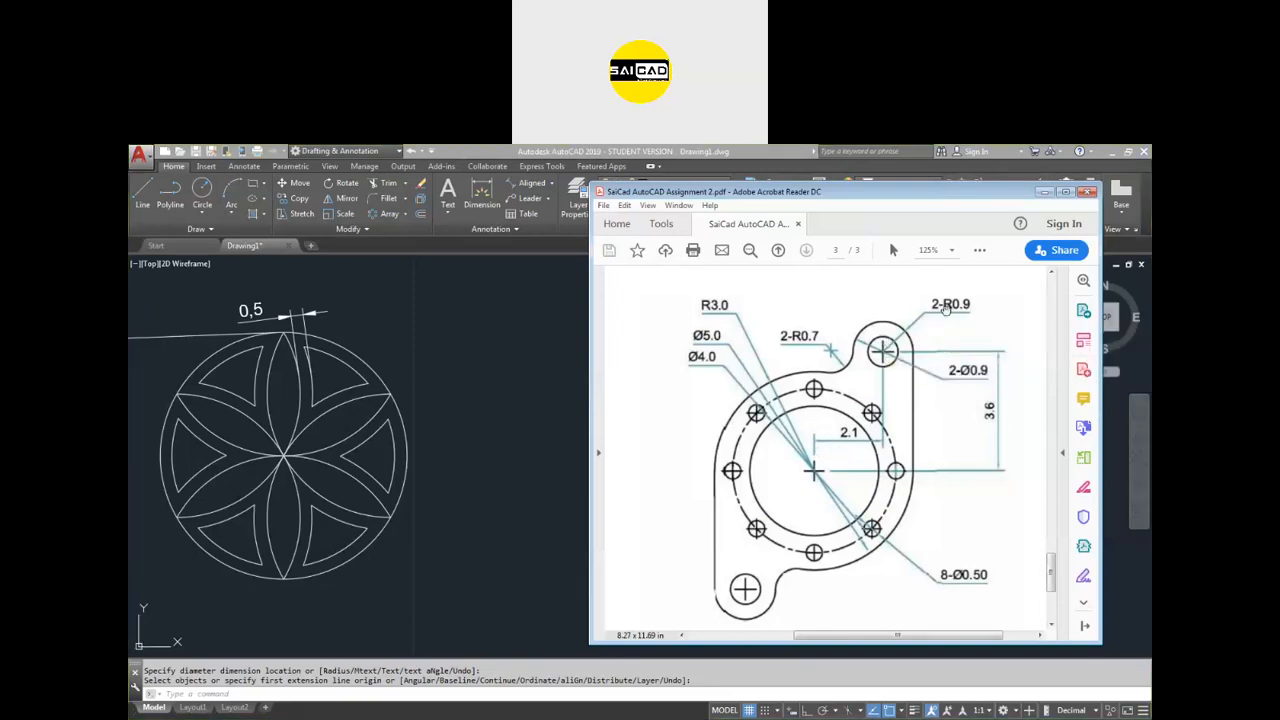
{"action": "left_click", "coordinate": [518, 438]}
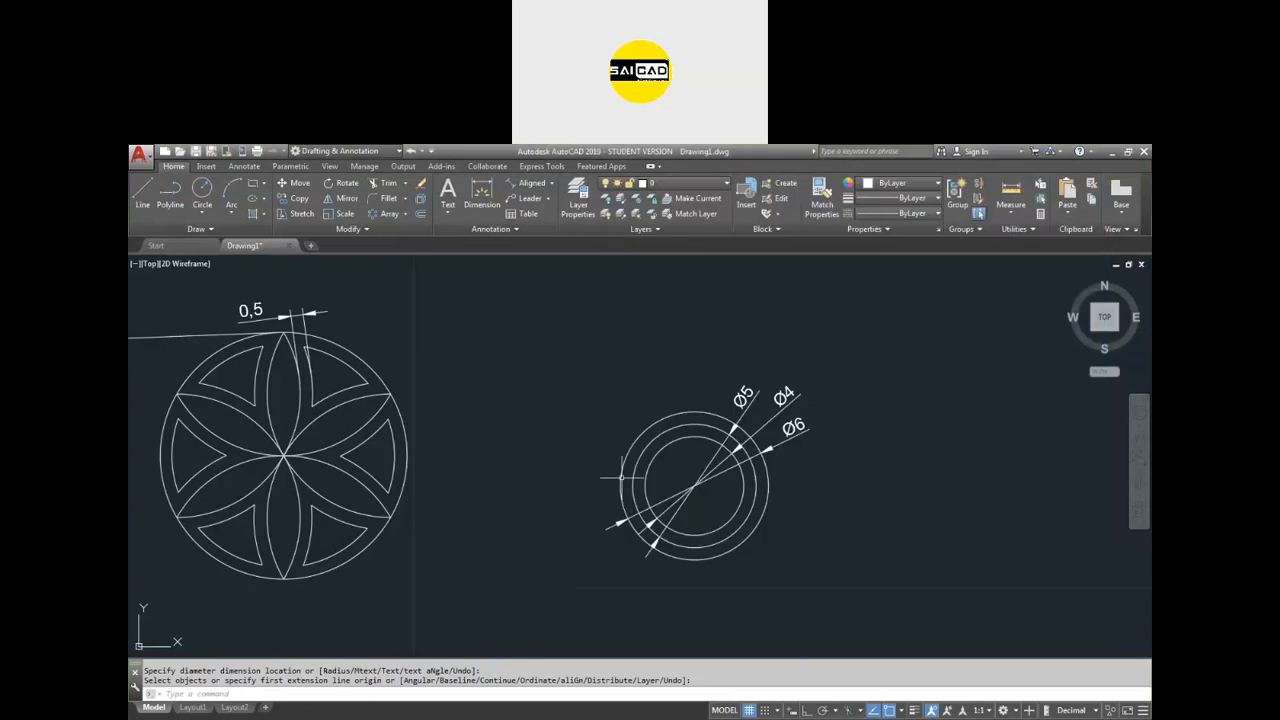
{"action": "type", "text": "c"}
{"action": "key", "text": "Return"}
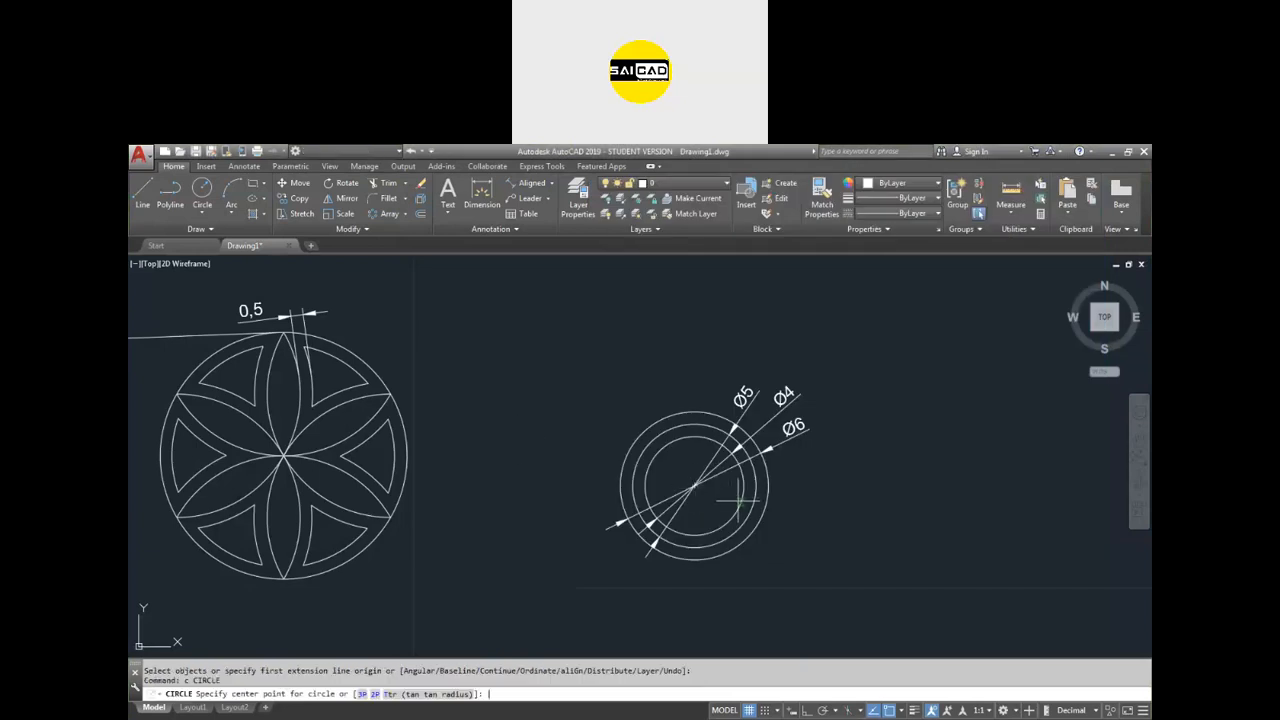
{"action": "type", "text": "tk"}
{"action": "key", "text": "Return"}
{"action": "left_click", "coordinate": [693, 486]}
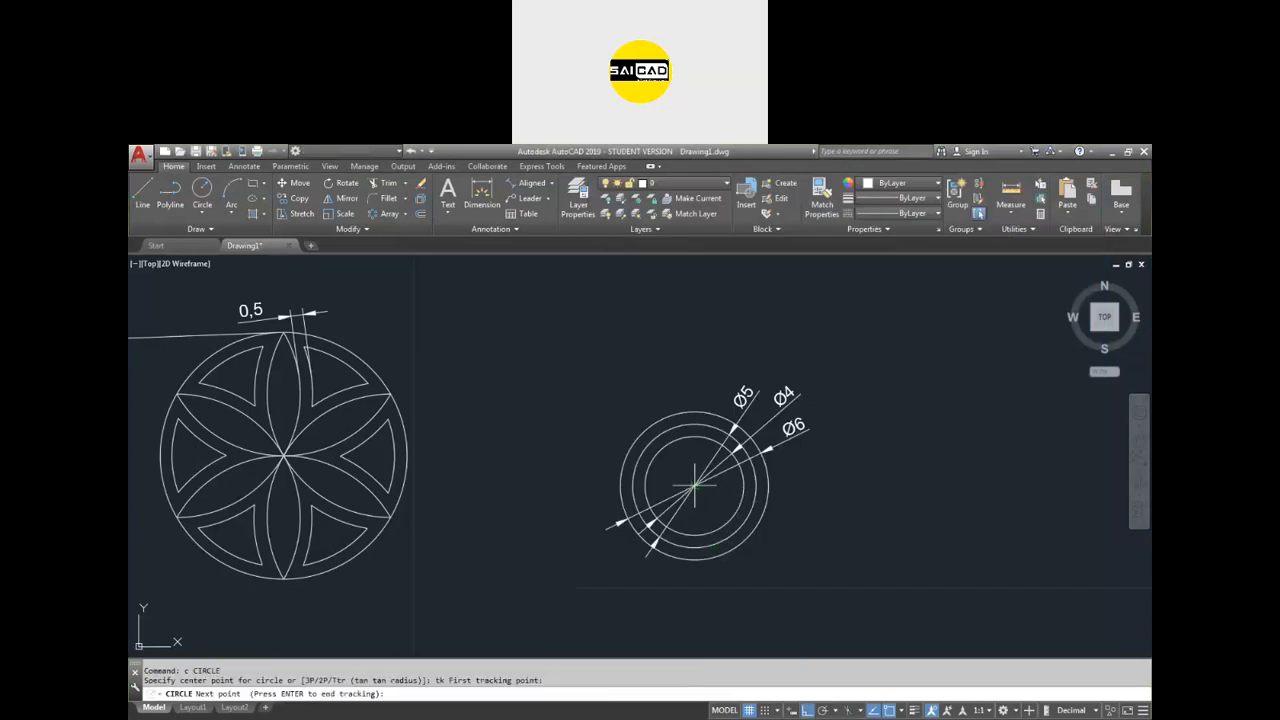
{"action": "type", "text": "2.1"}
{"action": "key", "text": "Return"}
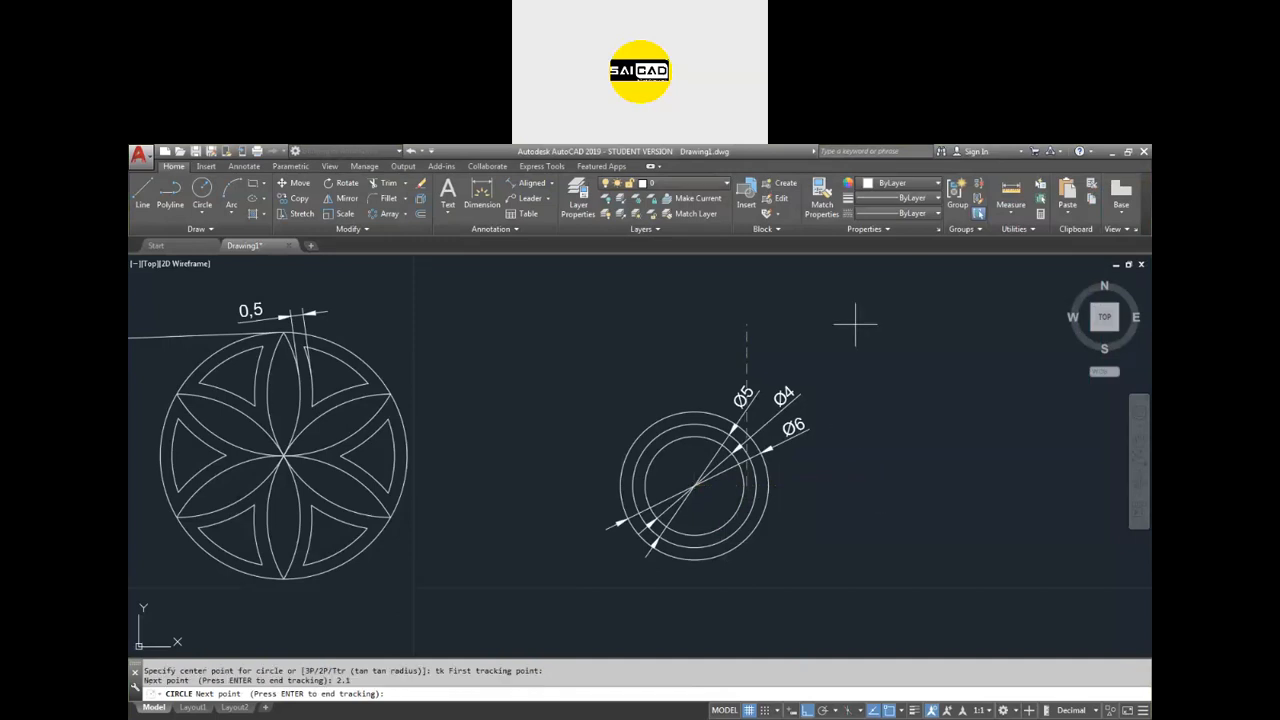
{"action": "type", "text": "3.6"}
{"action": "key", "text": "Return"}
{"action": "key", "text": "Return"}
{"action": "type", "text": ".9"}
{"action": "key", "text": "Return"}
{"action": "key", "text": "Escape"}
Erase the three diameter dimensions from the concentric circles.
{"action": "left_click", "coordinate": [820, 421]}
{"action": "left_click", "coordinate": [773, 389]}
{"action": "left_click", "coordinate": [749, 389]}
{"action": "mouse_move", "coordinate": [790, 403]}
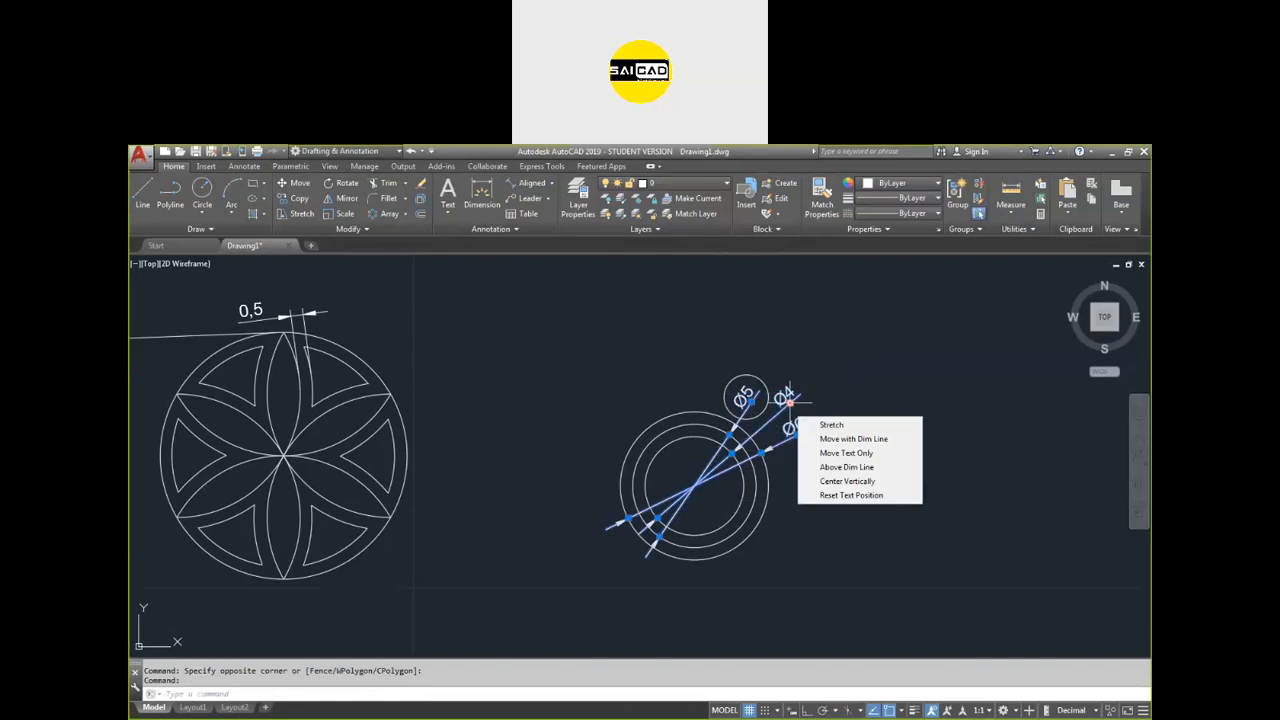
{"action": "key", "text": "Delete"}
Draw a circle of diameter 0.9 concentric with the lug circle.
{"action": "scroll", "coordinate": [767, 408], "scroll_direction": "up", "scroll_amount": 4}
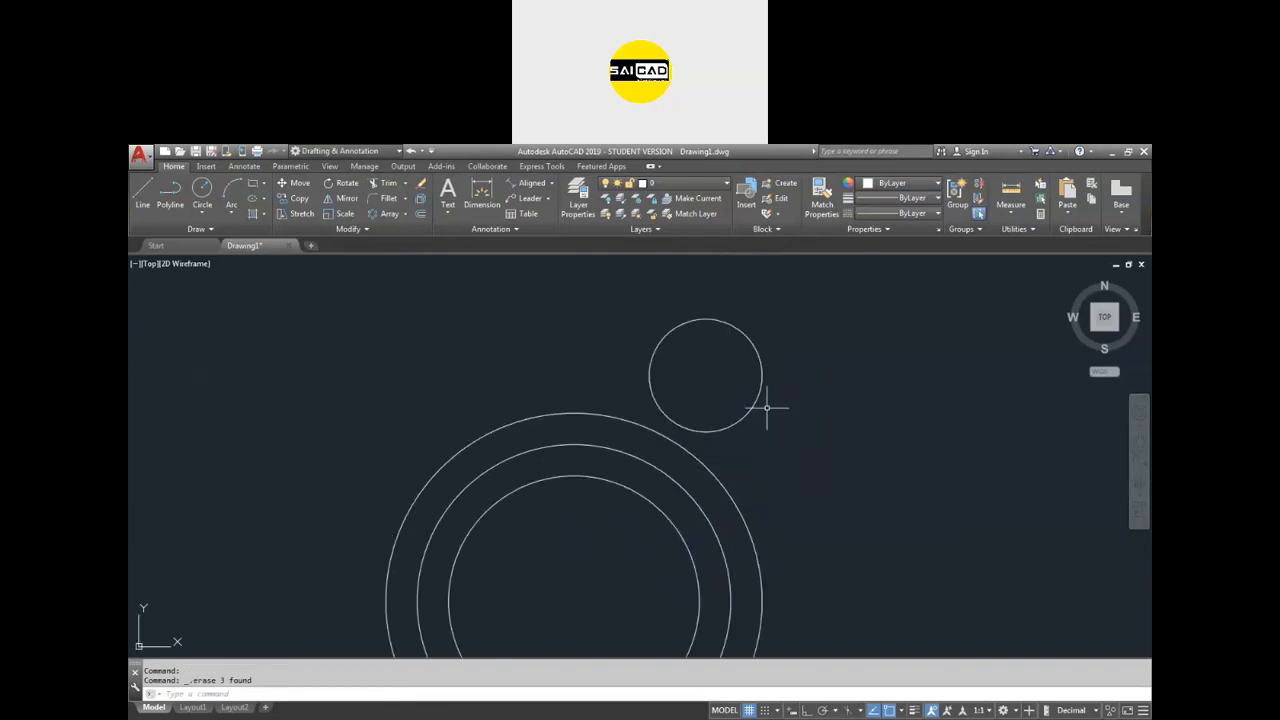
{"action": "type", "text": "c"}
{"action": "key", "text": "Return"}
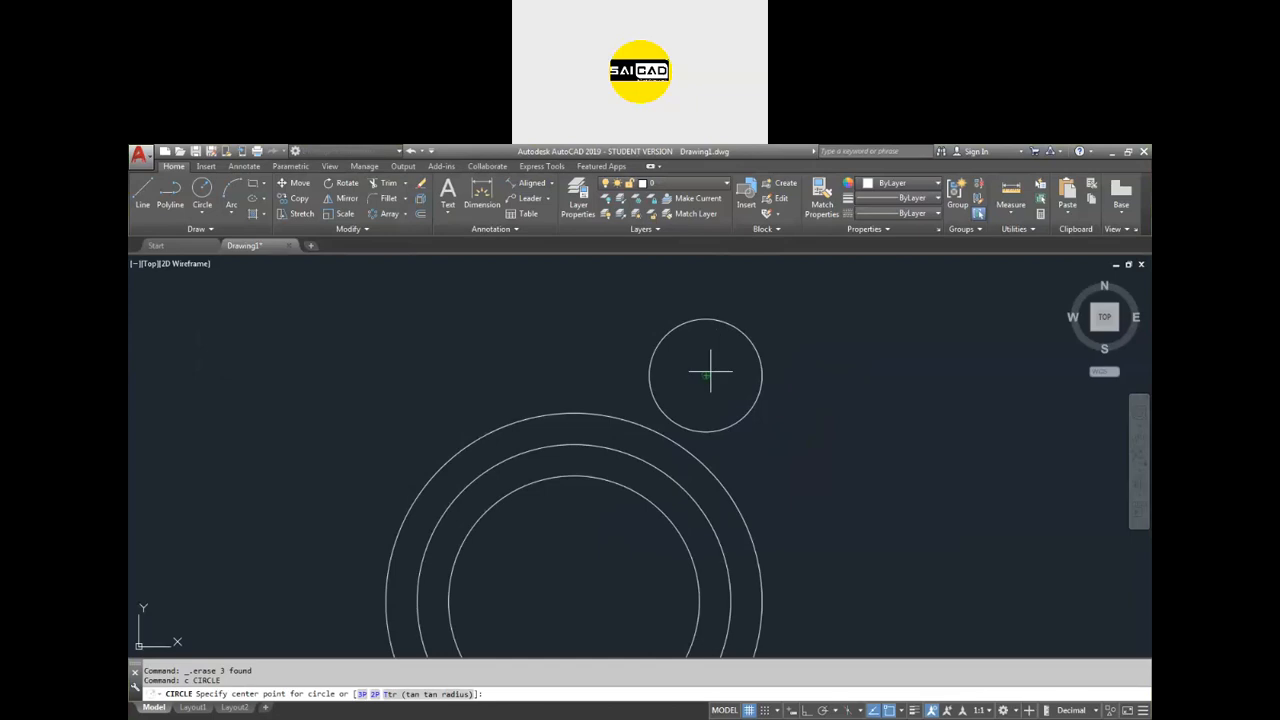
{"action": "left_click", "coordinate": [708, 374]}
{"action": "type", "text": "d"}
{"action": "key", "text": "Return"}
{"action": "type", "text": ".9"}
{"action": "key", "text": "Return"}
{"action": "key", "text": "Escape"}
Draw a vertical line from the lug circle's right quadrant down to the outer flange circle's right quadrant.
{"action": "scroll", "coordinate": [790, 336], "scroll_direction": "down", "scroll_amount": 2}
{"action": "type", "text": "l"}
{"action": "key", "text": "Return"}
{"action": "left_click", "coordinate": [772, 361]}
{"action": "left_click", "coordinate": [771, 497]}
{"action": "key", "text": "Return"}
{"action": "middle_click_drag", "start_coordinate": [770, 425], "coordinate": [792, 401]}
{"action": "left_click", "coordinate": [710, 402]}
{"action": "left_click", "coordinate": [695, 427]}
{"action": "left_click", "coordinate": [747, 341]}
{"action": "left_click", "coordinate": [733, 342]}
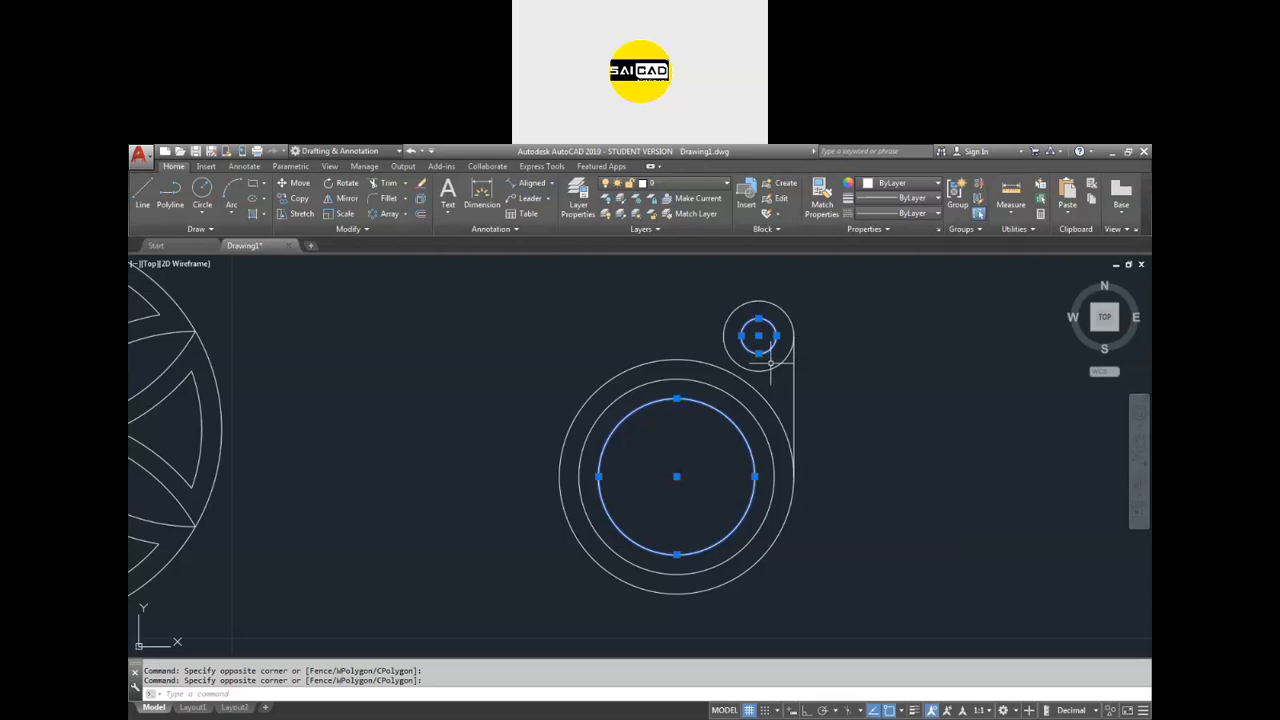
{"action": "key", "text": "Escape"}
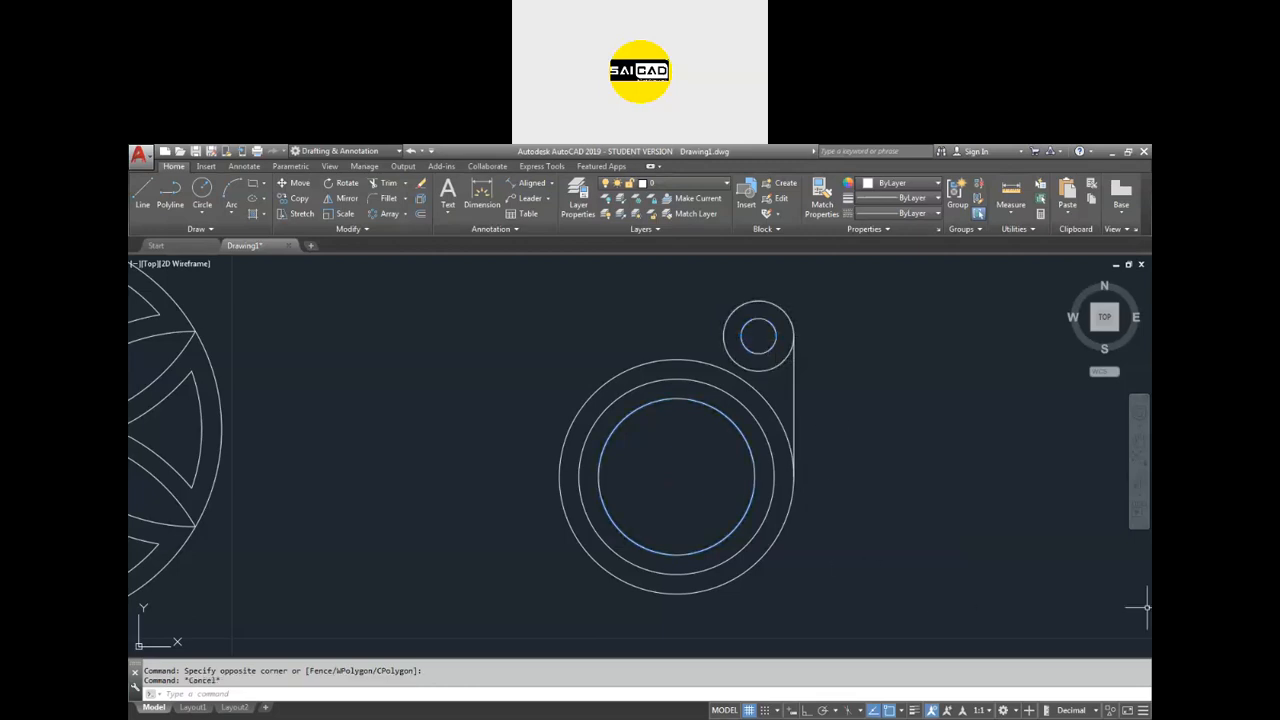
Check the fillet in the assignment PDF, return to AutoCAD, and fillet the outer flange circle and the lug circle with radius 0.7.
{"action": "key", "text": "alt+Tab"}
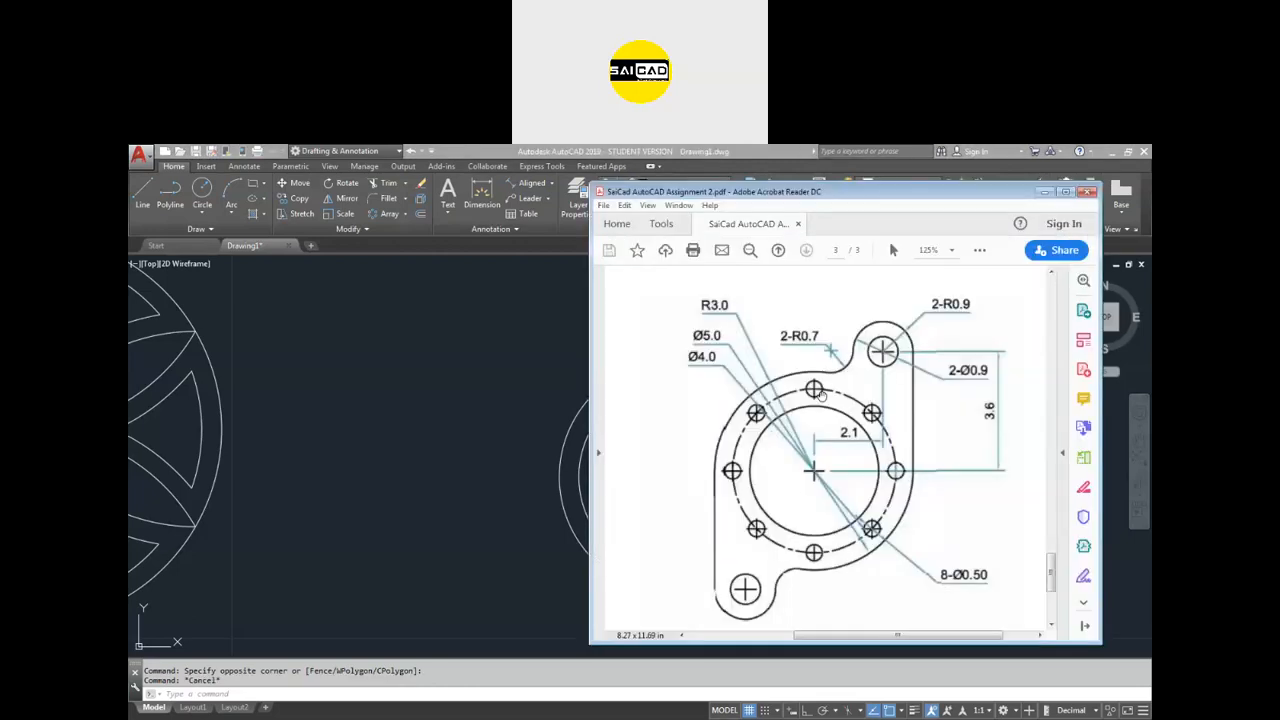
{"action": "left_click", "coordinate": [545, 357]}
{"action": "type", "text": "f"}
{"action": "key", "text": "Return"}
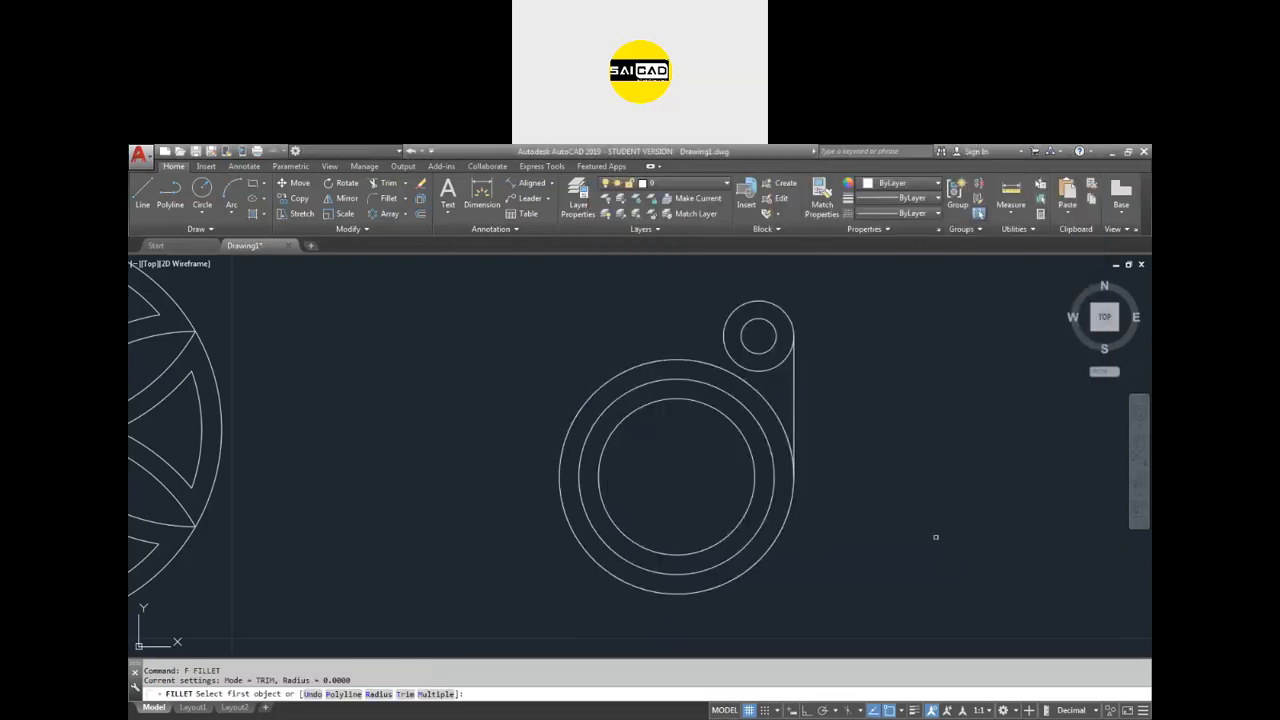
{"action": "type", "text": "r"}
{"action": "key", "text": "Return"}
{"action": "type", "text": "."}
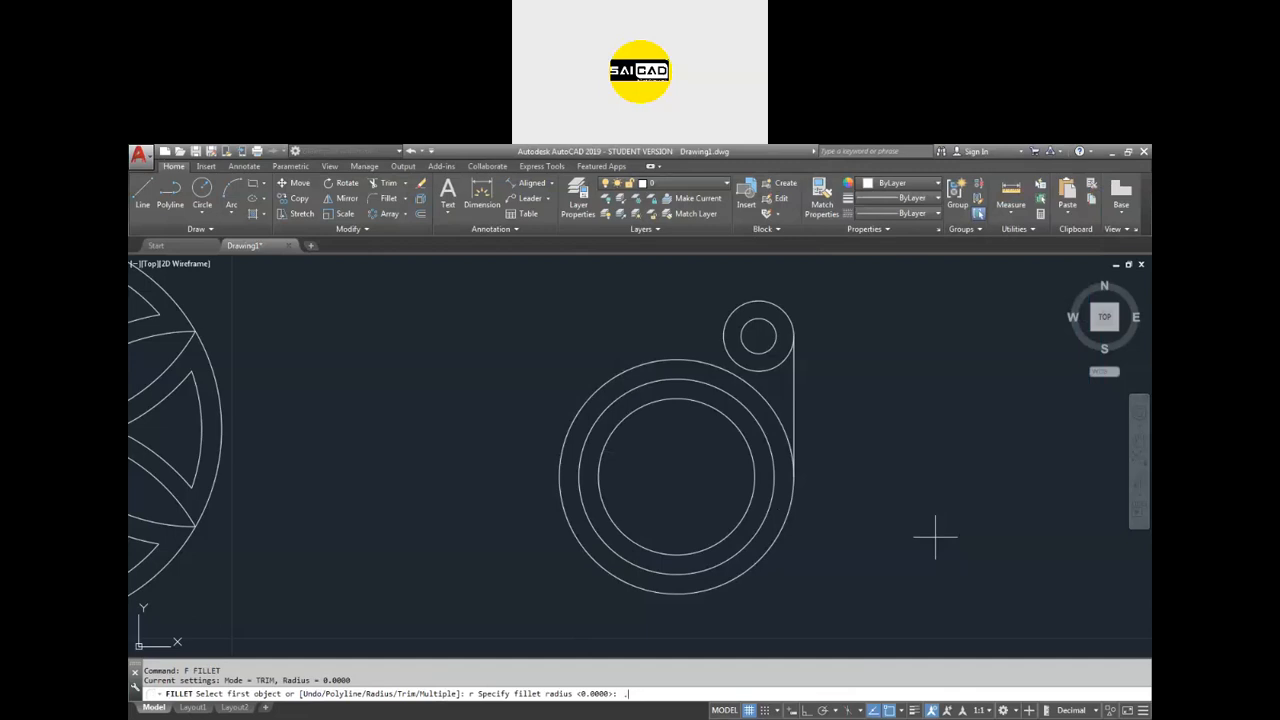
{"action": "type", "text": "7"}
{"action": "key", "text": "Return"}
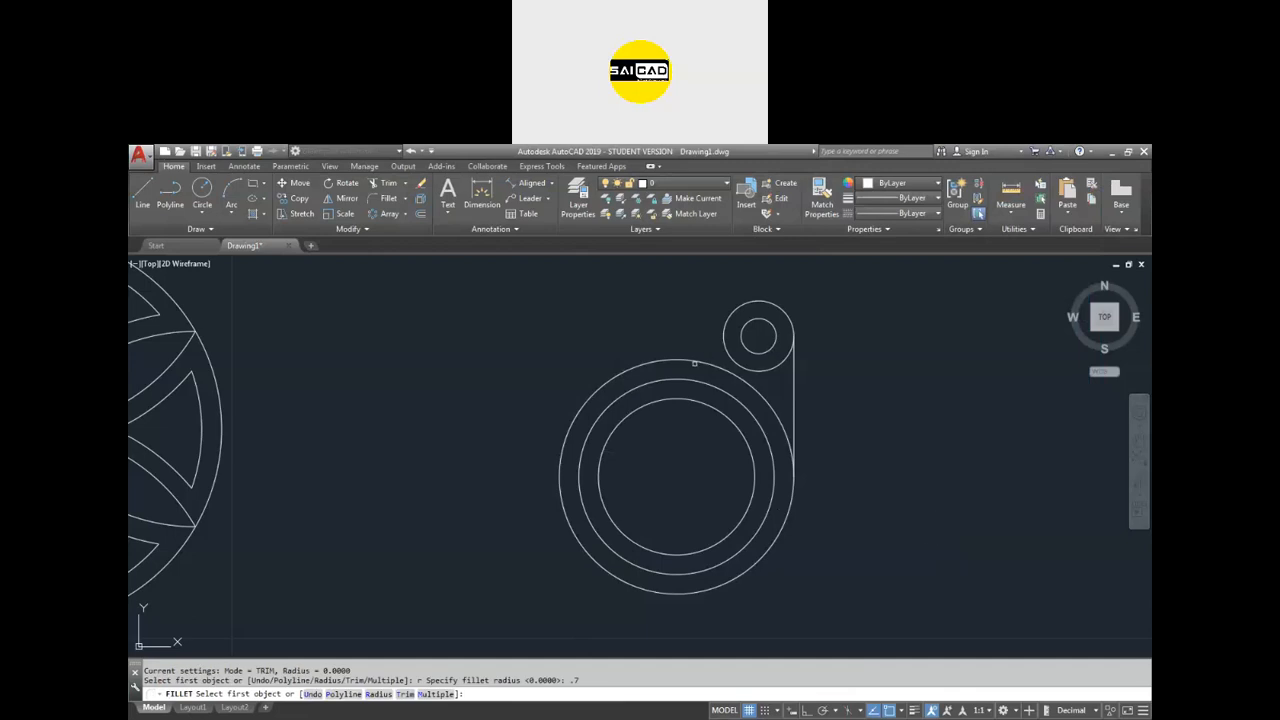
{"action": "left_click", "coordinate": [693, 359]}
{"action": "left_click", "coordinate": [725, 341]}
{"action": "key", "text": "Escape"}
Trim away the arcs of the lug circle and outer flange circle that lie inside the lug outline.
{"action": "type", "text": "tr"}
{"action": "key", "text": "Return"}
{"action": "key", "text": "Return"}
{"action": "left_click", "coordinate": [760, 354]}
{"action": "left_click", "coordinate": [762, 370]}
{"action": "left_click", "coordinate": [756, 386]}
{"action": "left_click", "coordinate": [756, 386]}
{"action": "key", "text": "Escape"}
Rotate a copy of the lug outline, hole, fillet and vertical line 180 degrees about the flange centre.
{"action": "scroll", "coordinate": [846, 428], "scroll_direction": "down", "scroll_amount": 2}
{"action": "left_click", "coordinate": [720, 310]}
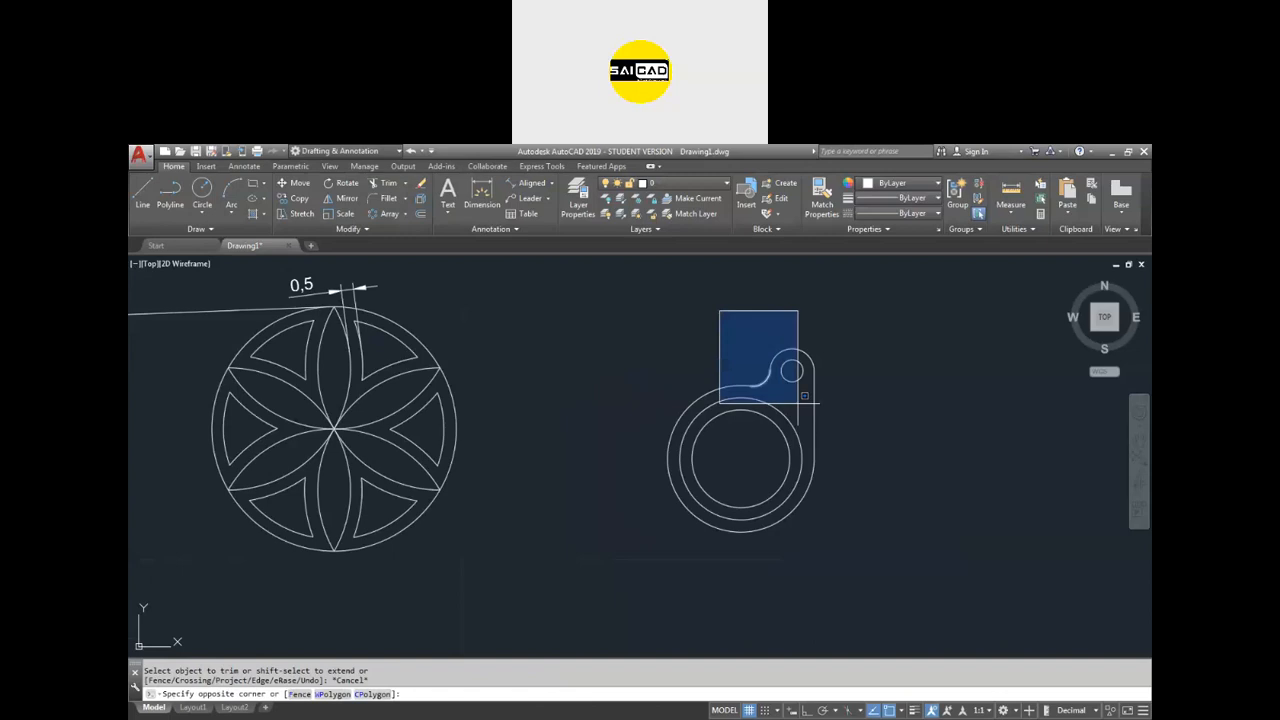
{"action": "left_click", "coordinate": [896, 490]}
{"action": "left_click", "coordinate": [742, 384]}
{"action": "scroll", "coordinate": [790, 390], "scroll_direction": "up", "scroll_amount": 2}
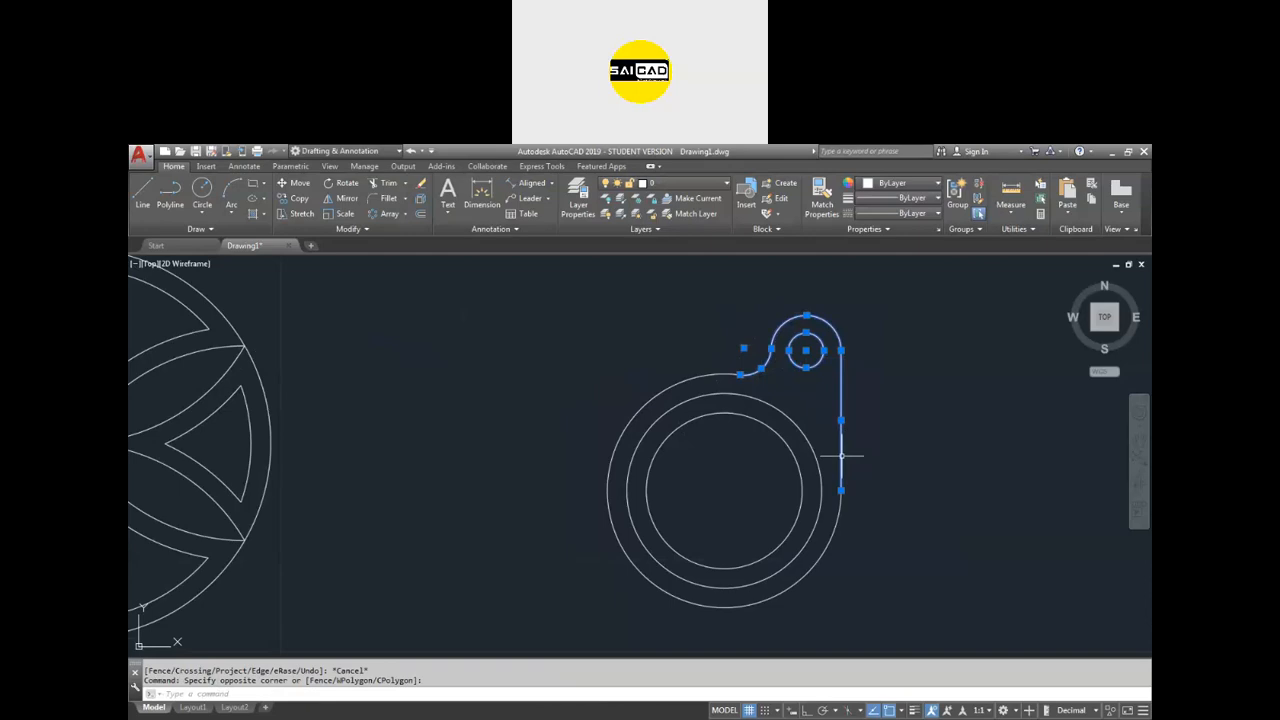
{"action": "type", "text": "ro"}
{"action": "key", "text": "Return"}
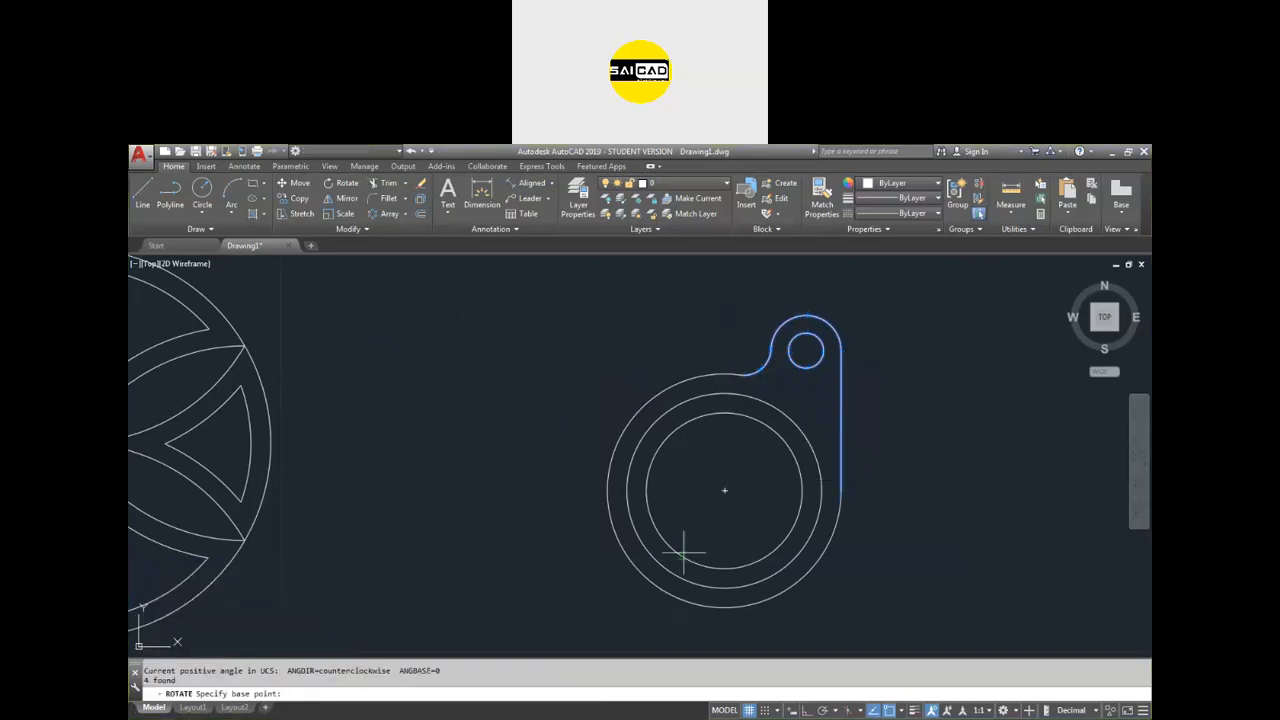
{"action": "left_click", "coordinate": [724, 491]}
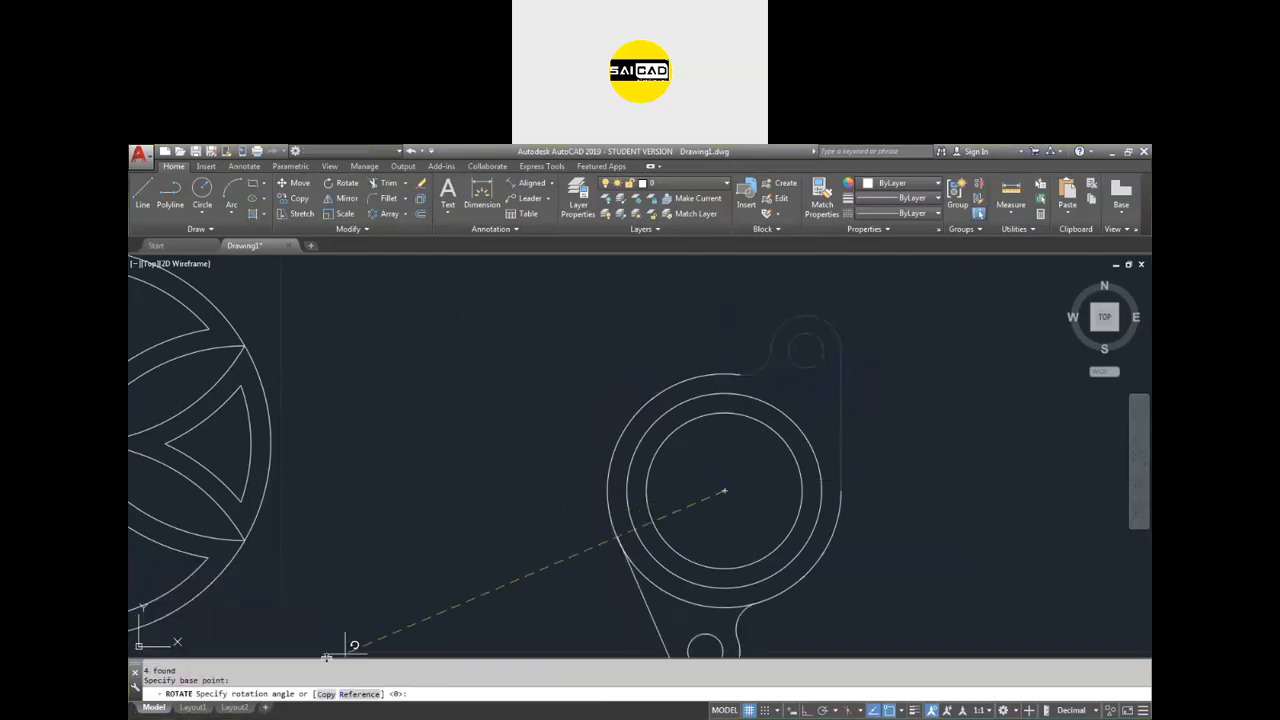
{"action": "left_click", "coordinate": [325, 693]}
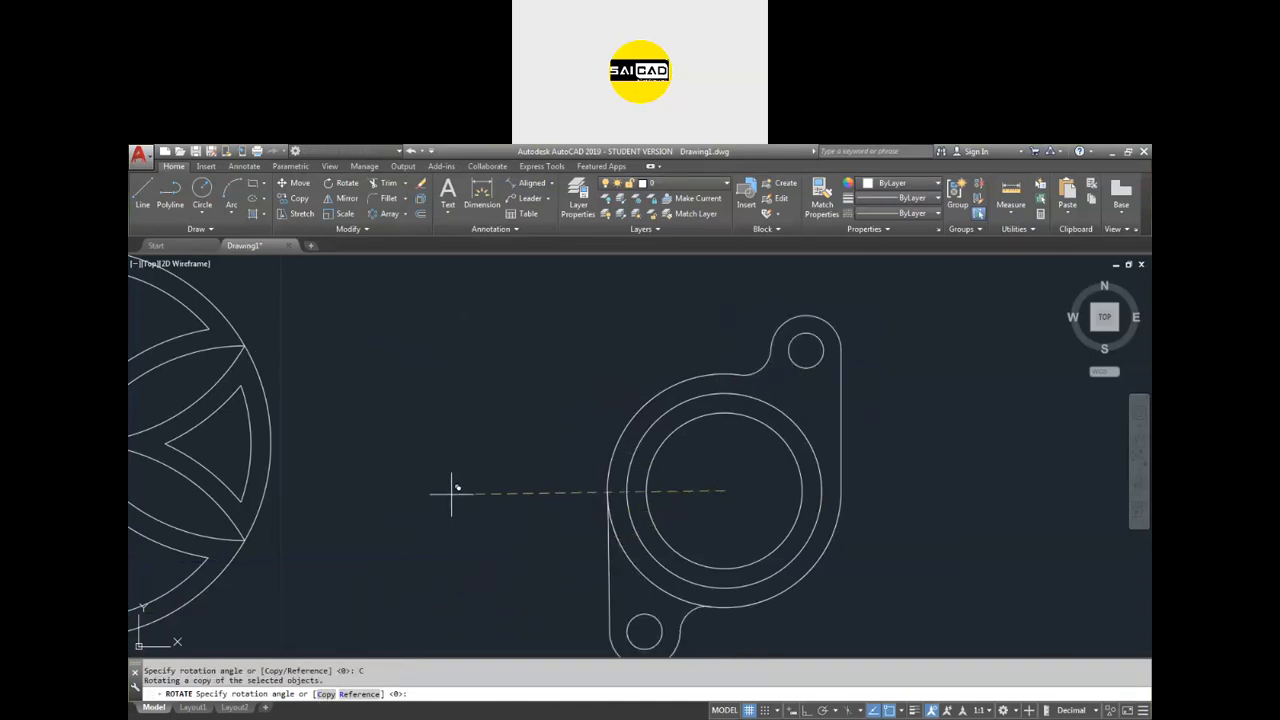
{"action": "type", "text": "180"}
{"action": "key", "text": "Return"}
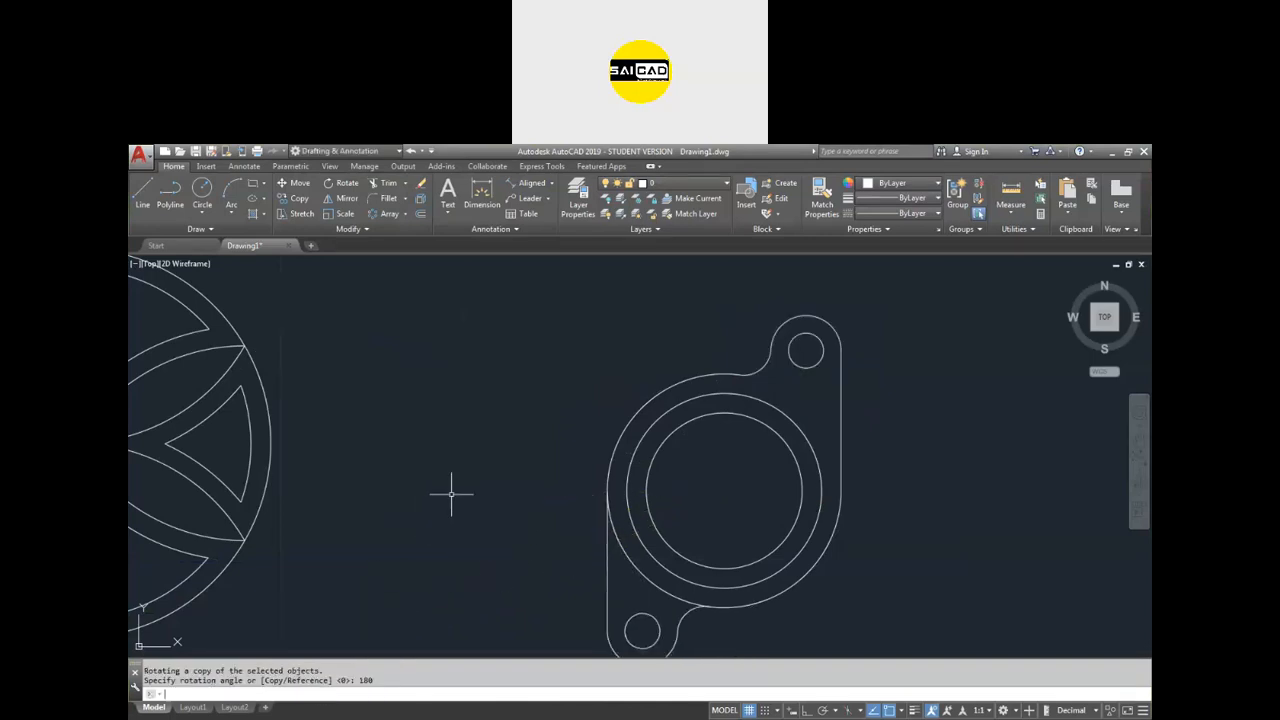
Trim away the outer flange circle's arc inside the copied lower lug.
{"action": "scroll", "coordinate": [683, 406], "scroll_direction": "down", "scroll_amount": 5}
{"action": "scroll", "coordinate": [693, 458], "scroll_direction": "up", "scroll_amount": 3}
{"action": "key", "text": "Escape"}
{"action": "type", "text": "tr"}
{"action": "key", "text": "Return"}
{"action": "key", "text": "Return"}
{"action": "key", "text": "Escape"}
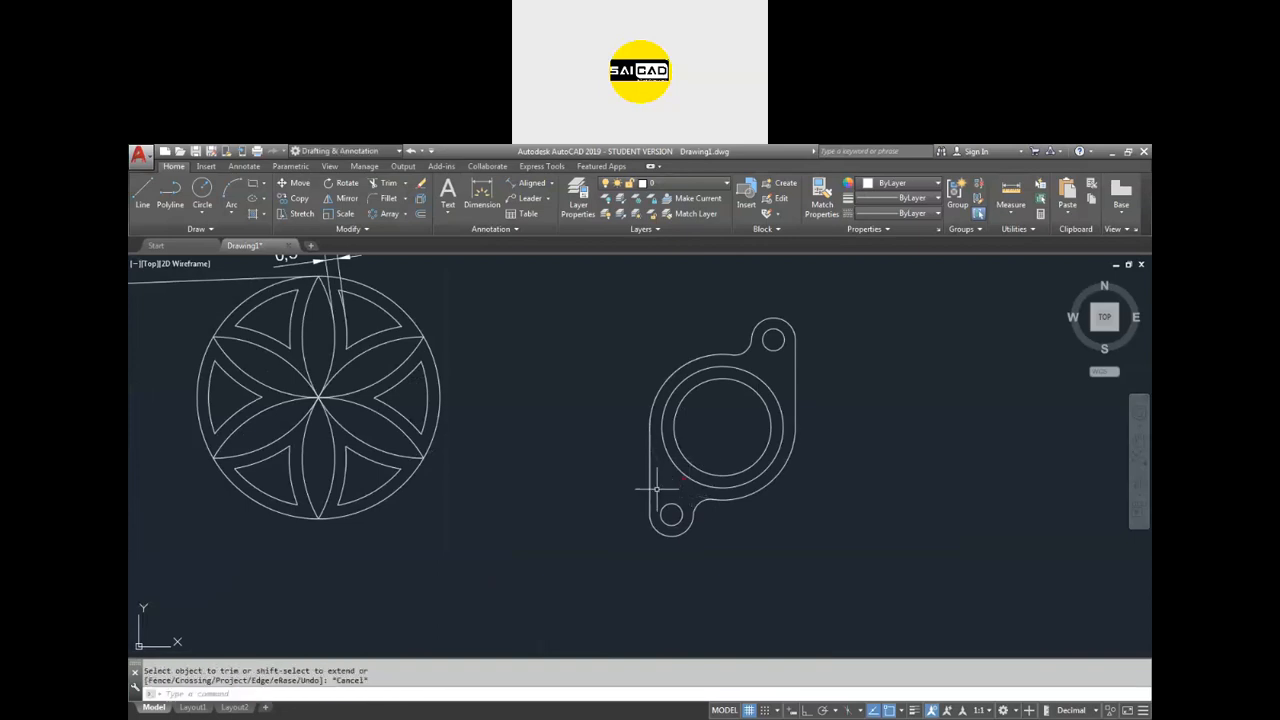
Check the small hole size in the assignment PDF and draw a 0.5 diameter circle at the top quadrant of the middle circle.
{"action": "scroll", "coordinate": [722, 370], "scroll_direction": "up", "scroll_amount": 4}
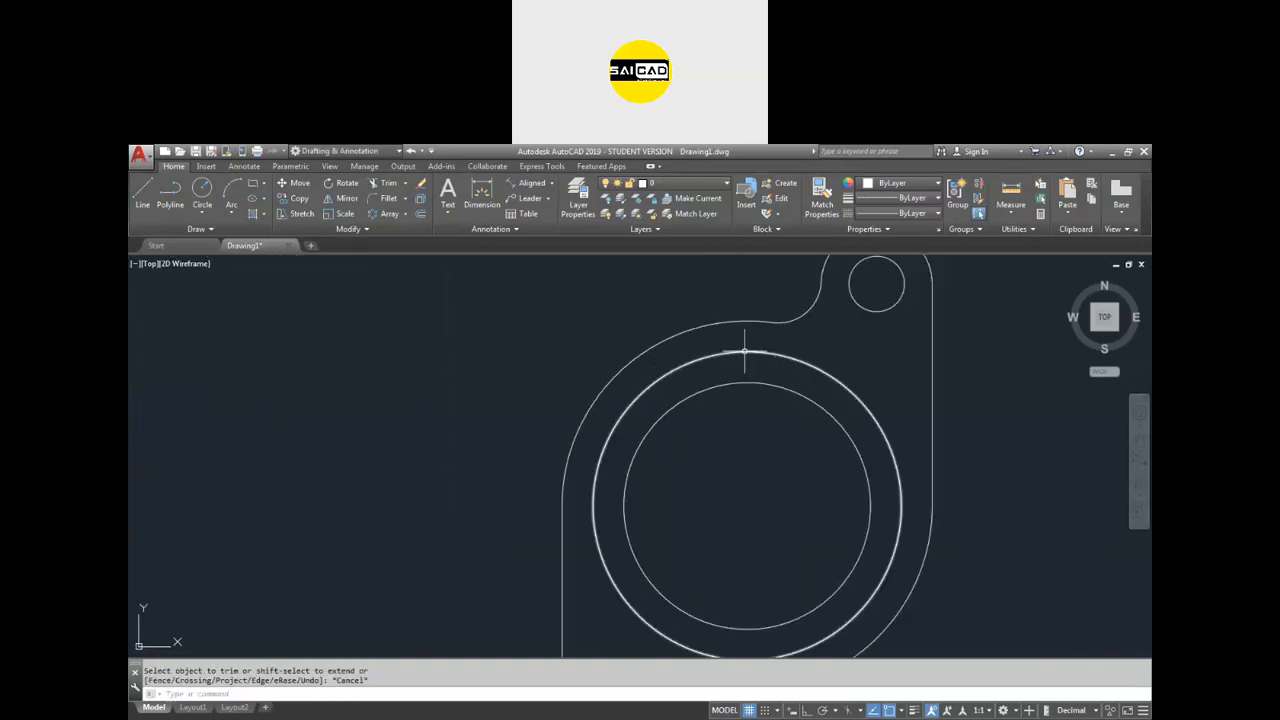
{"action": "type", "text": "c"}
{"action": "key", "text": "Return"}
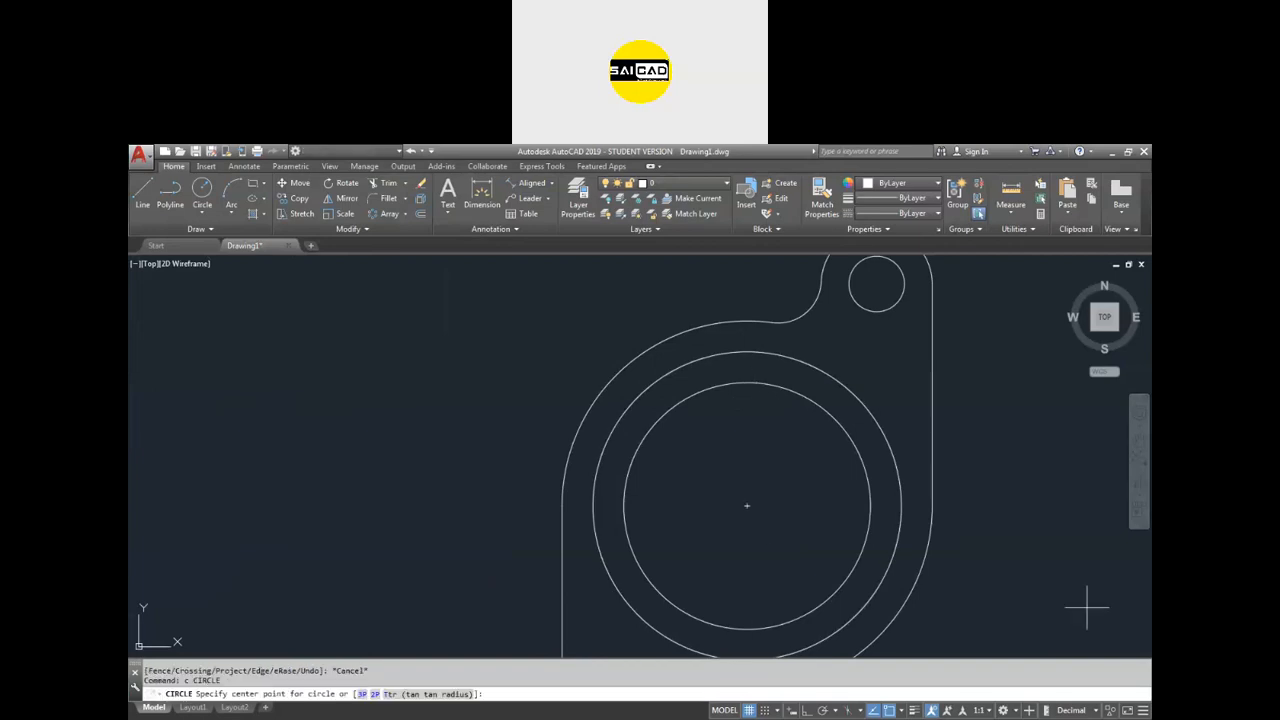
{"action": "key", "text": "alt+Tab"}
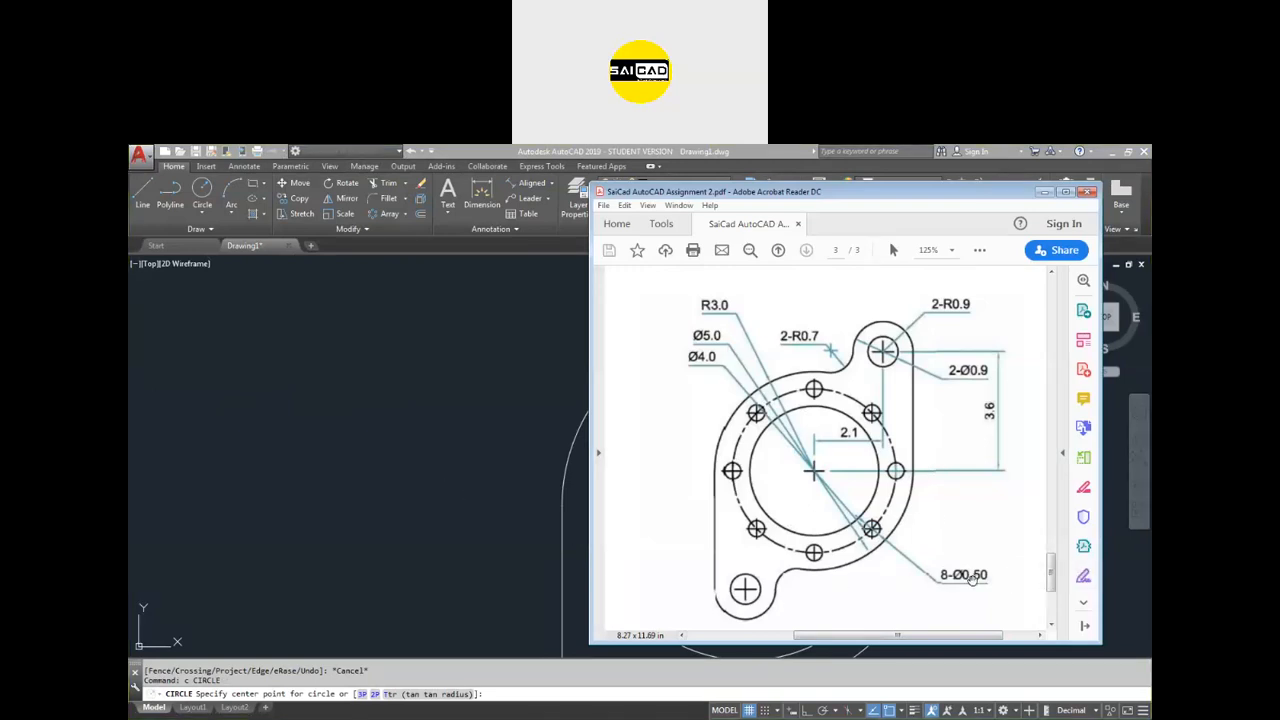
{"action": "left_click", "coordinate": [456, 440]}
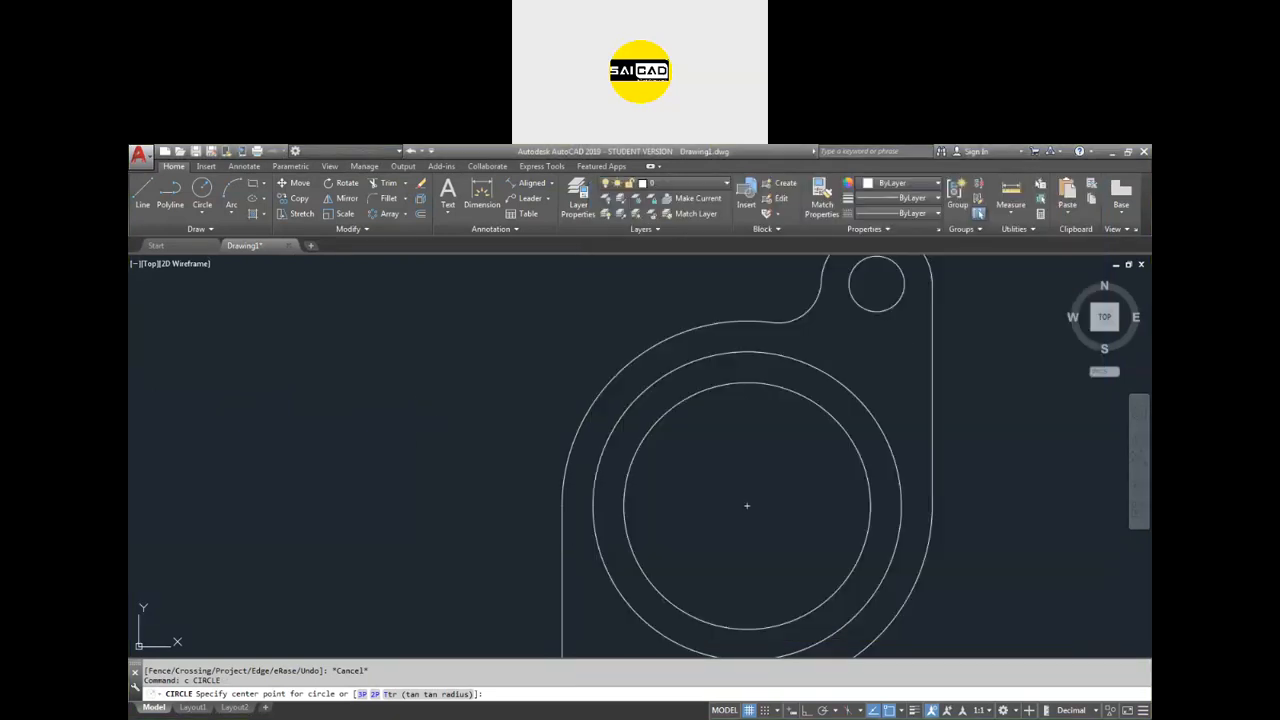
{"action": "left_click", "coordinate": [746, 350]}
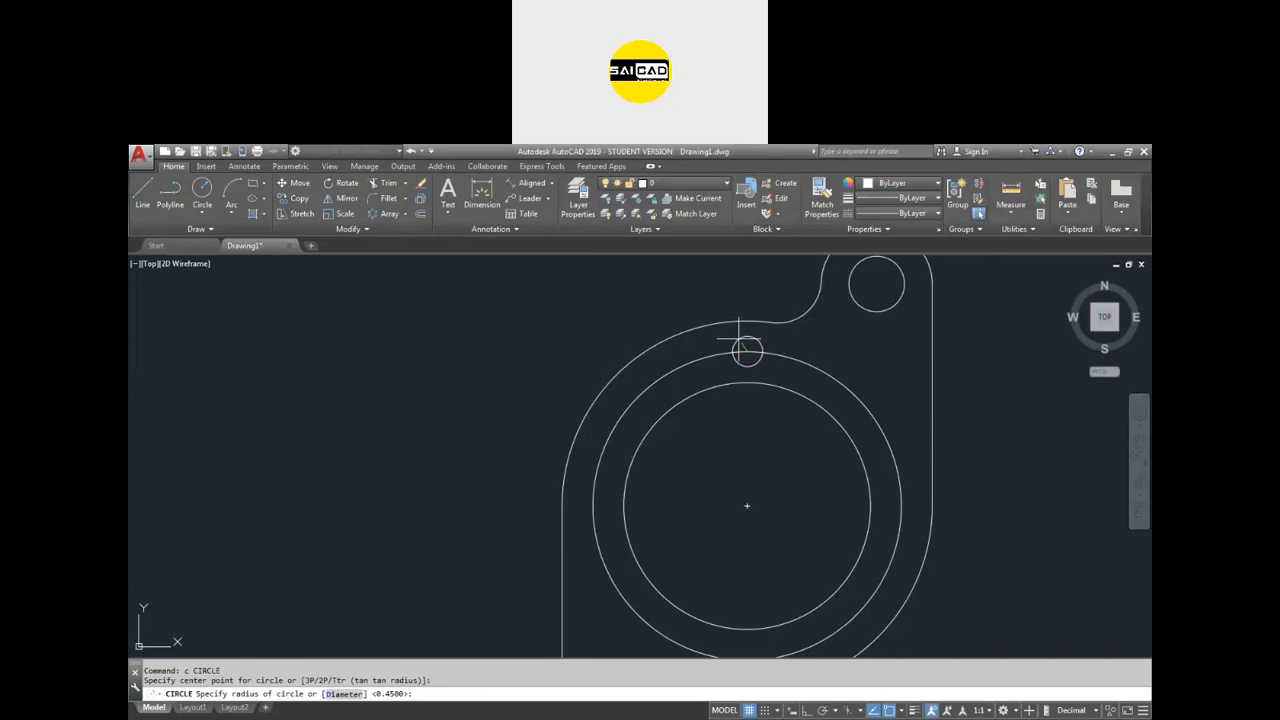
{"action": "type", "text": "d"}
{"action": "key", "text": "Return"}
{"action": "type", "text": ".5"}
{"action": "key", "text": "Return"}
{"action": "key", "text": "Escape"}
Polar array the small circle about the flange centre with 8 items.
{"action": "left_click", "coordinate": [746, 336]}
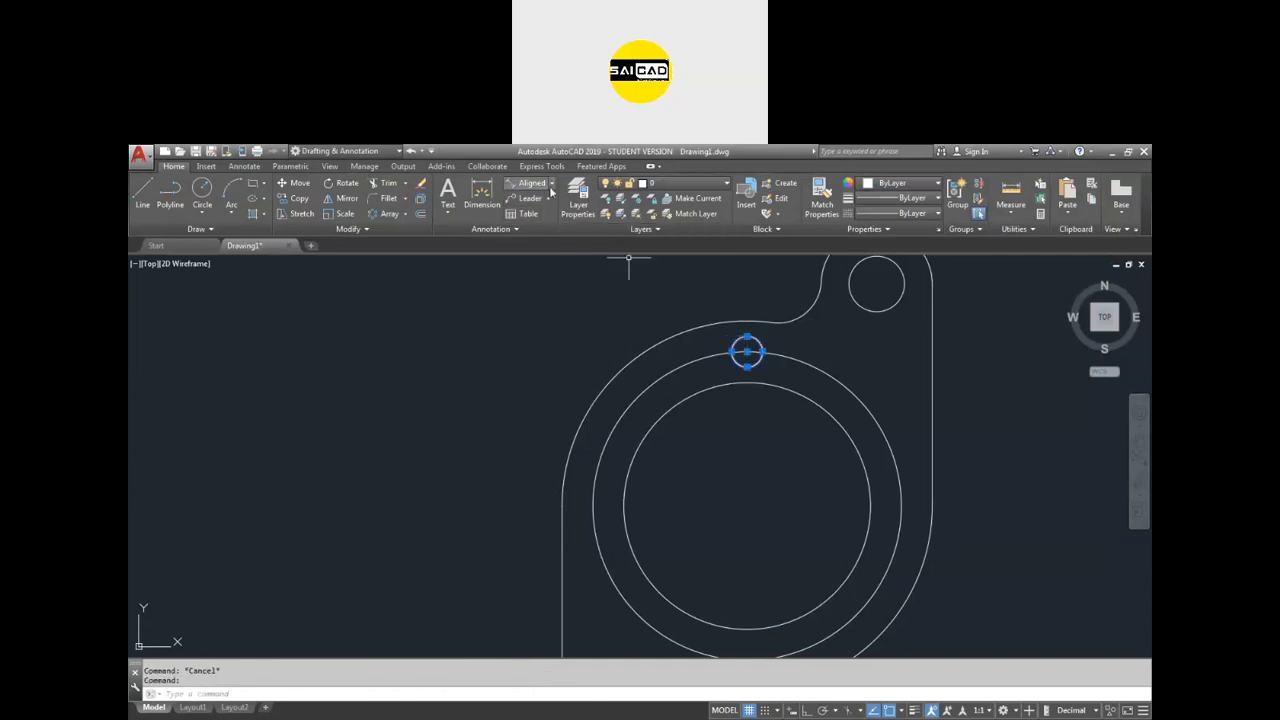
{"action": "left_click", "coordinate": [386, 214]}
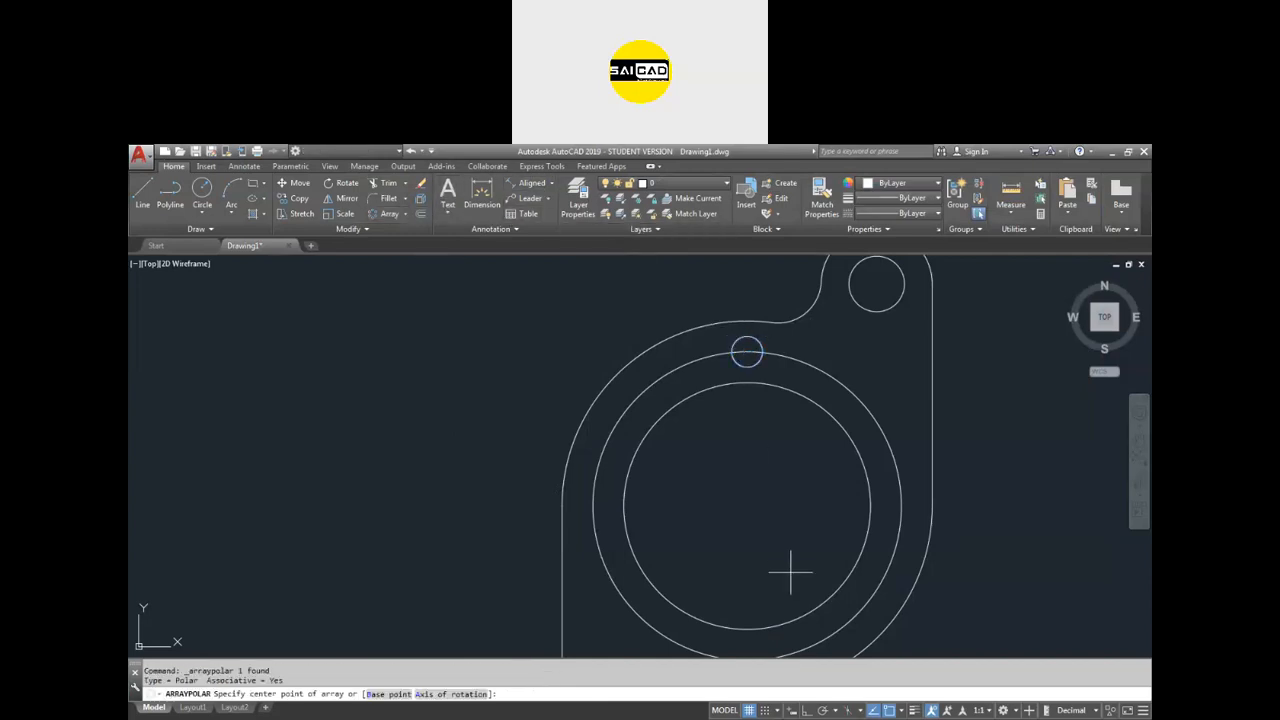
{"action": "left_click", "coordinate": [747, 506]}
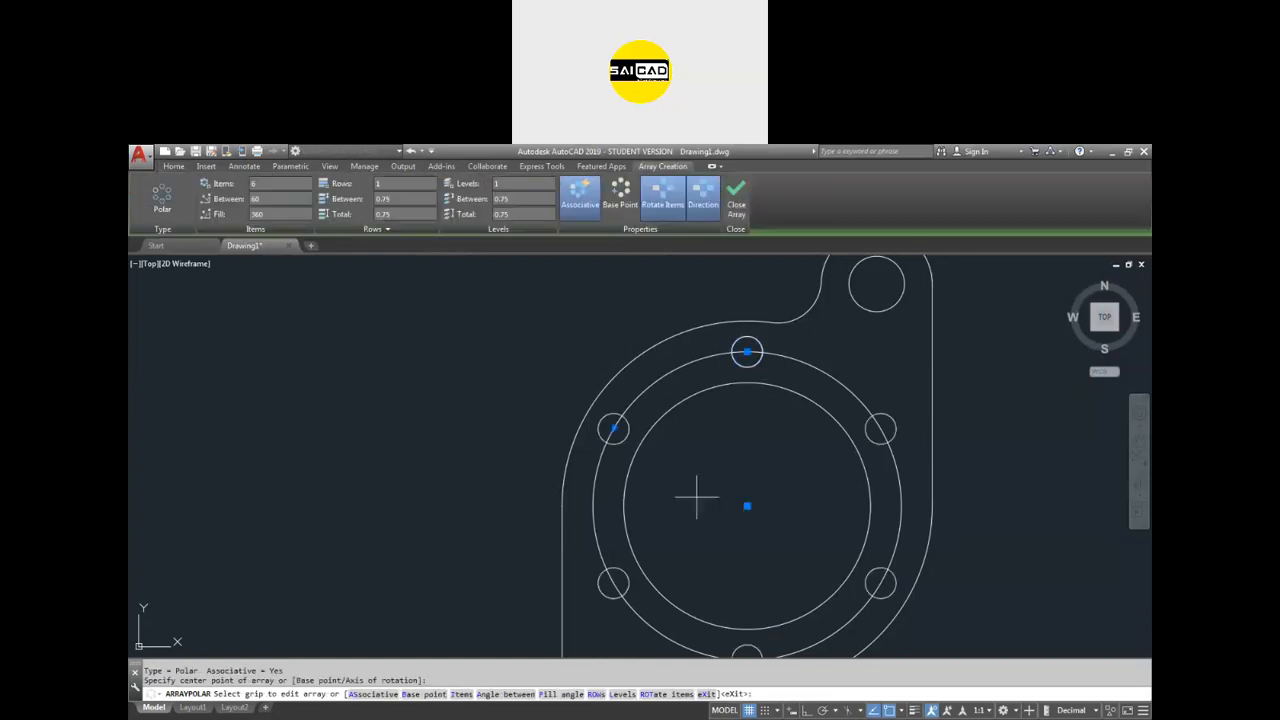
{"action": "left_click", "coordinate": [268, 184]}
{"action": "type", "text": "8"}
{"action": "key", "text": "Return"}
{"action": "left_click", "coordinate": [736, 200]}
{"action": "scroll", "coordinate": [619, 386], "scroll_direction": "down", "scroll_amount": 2}
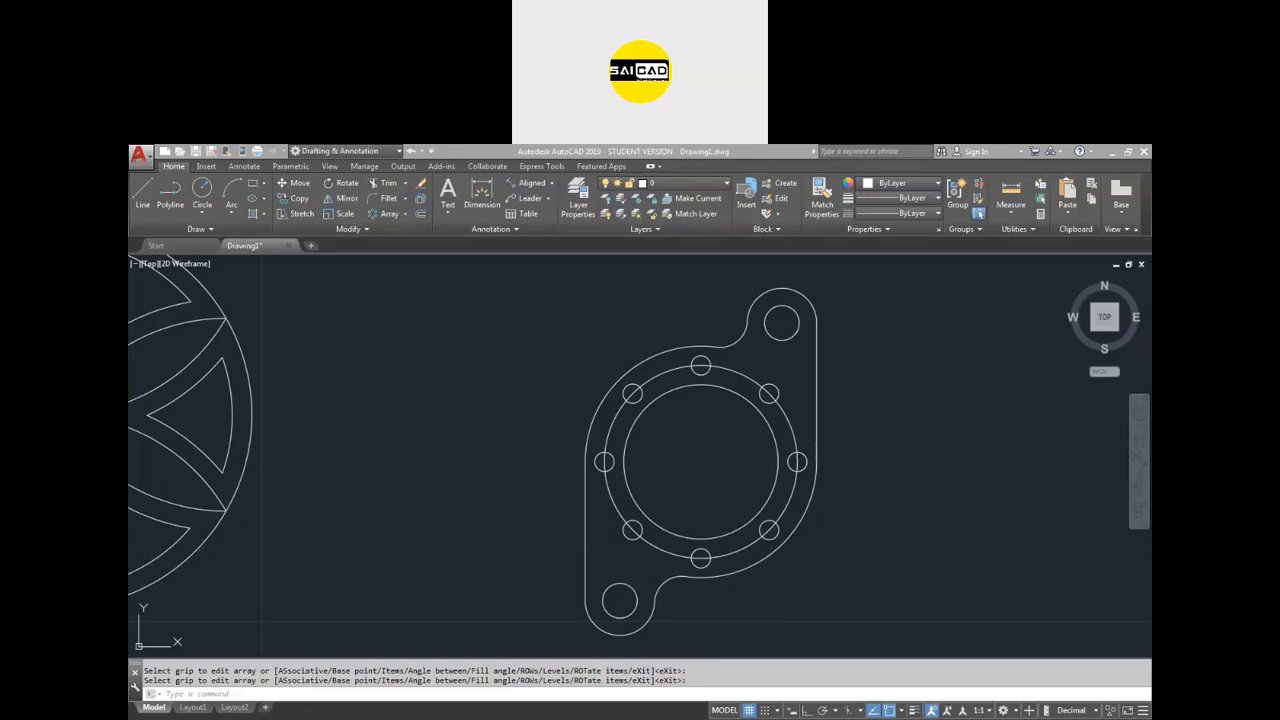
{"action": "scroll", "coordinate": [643, 446], "scroll_direction": "up", "scroll_amount": 3}
{"action": "scroll", "coordinate": [663, 449], "scroll_direction": "down", "scroll_amount": 5}
{"action": "scroll", "coordinate": [703, 466], "scroll_direction": "up", "scroll_amount": 2}
{"action": "scroll", "coordinate": [697, 389], "scroll_direction": "down", "scroll_amount": 2}
{"action": "scroll", "coordinate": [697, 389], "scroll_direction": "up", "scroll_amount": 2}
{"action": "scroll", "coordinate": [590, 350], "scroll_direction": "down", "scroll_amount": 2}
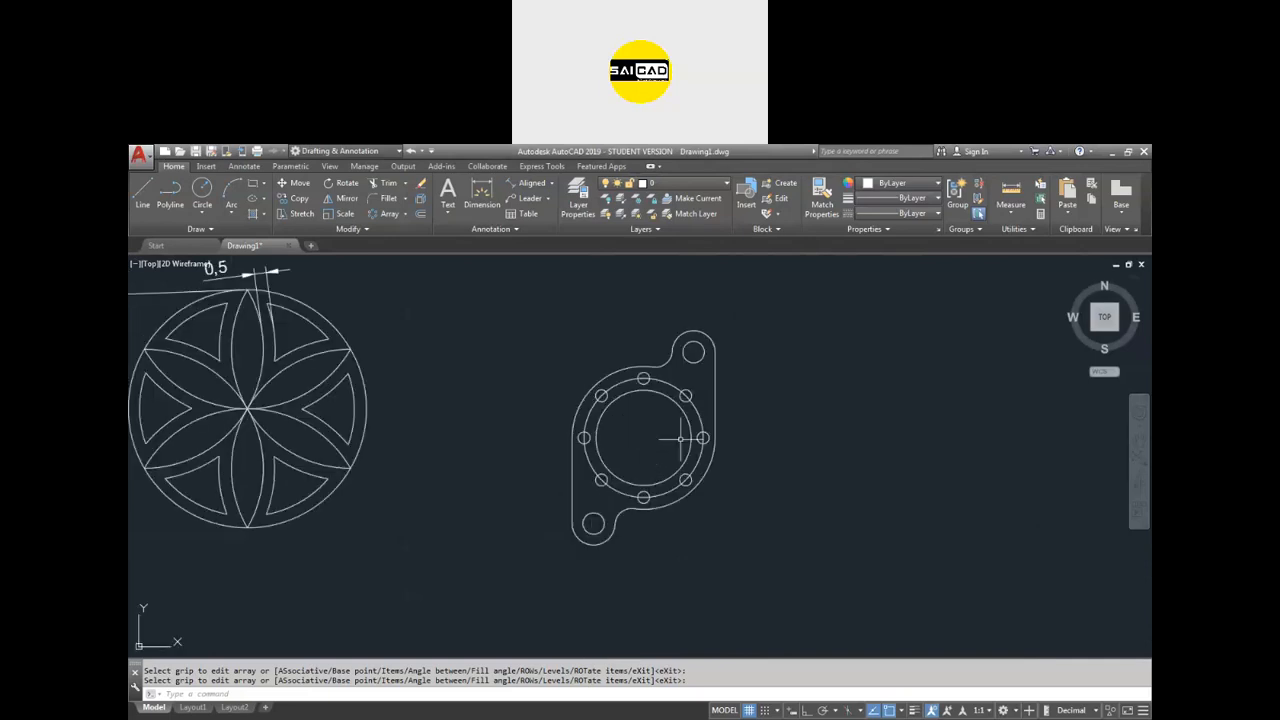
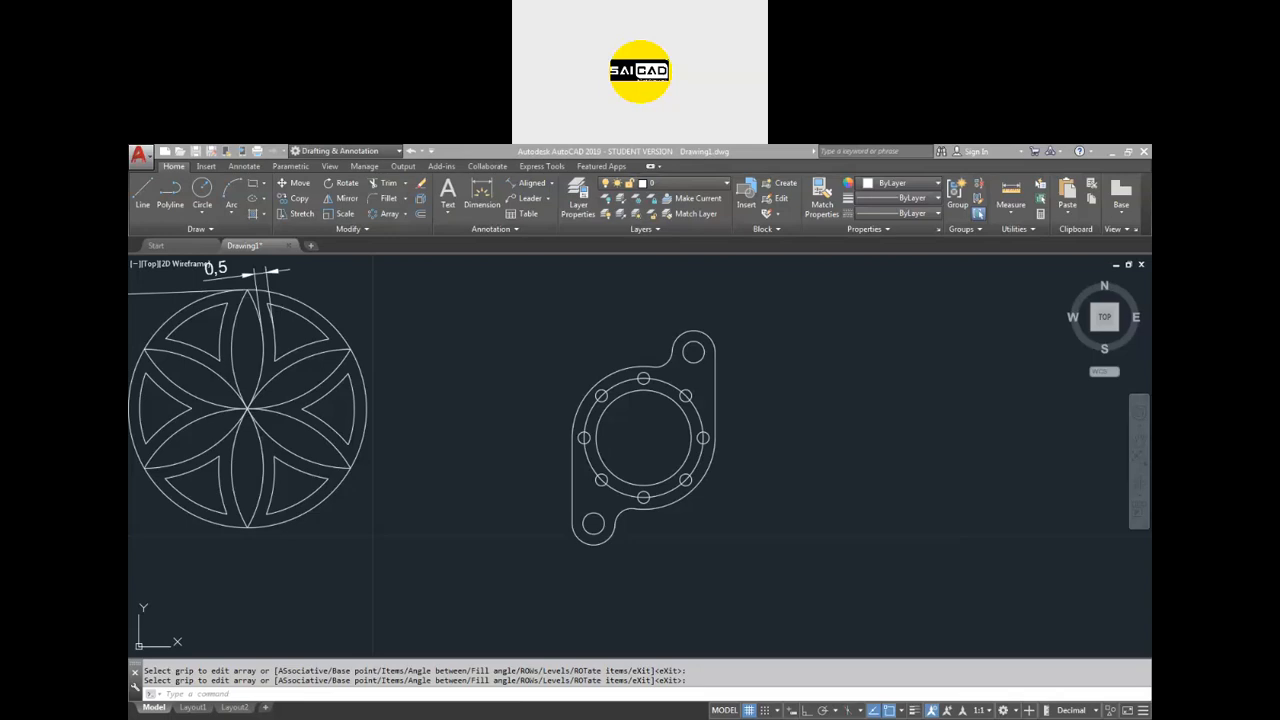
Switch to Acrobat Reader, maximize its window, and open Solidworks_Assignment_7 from the recent files.
{"action": "key", "text": "alt+Tab"}
{"action": "left_click_drag", "start_coordinate": [838, 195], "coordinate": [372, 154]}
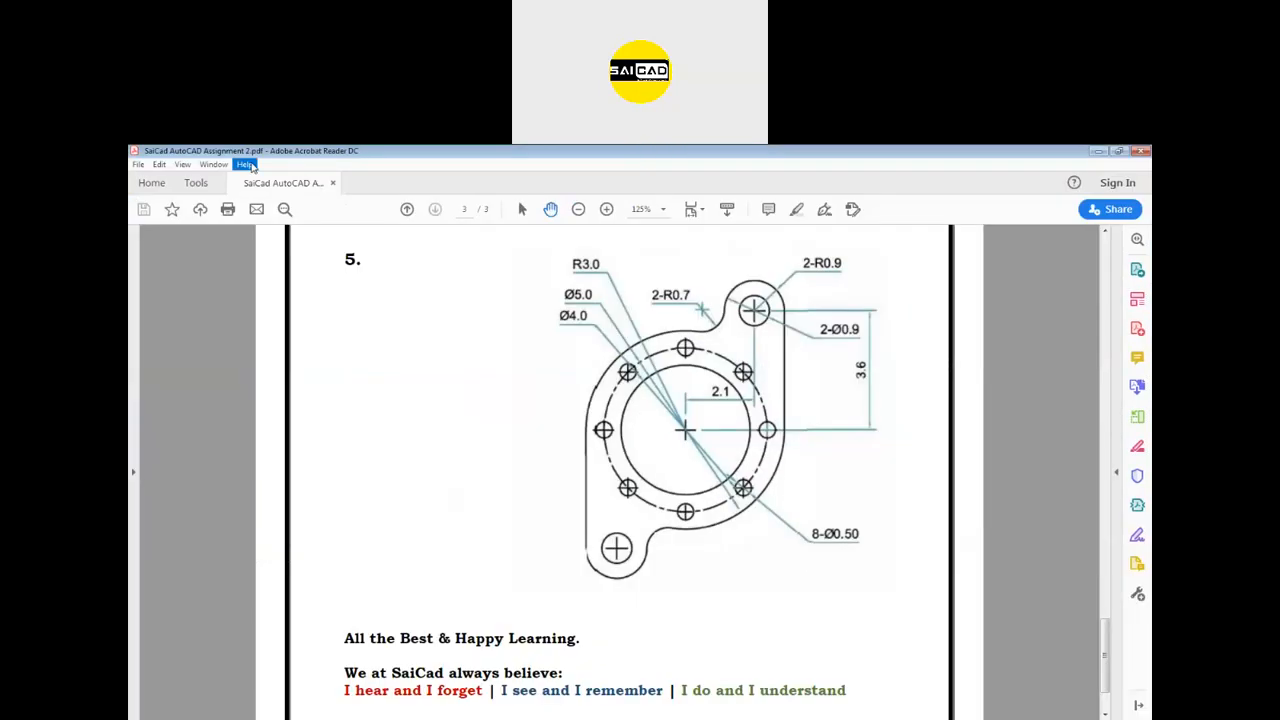
{"action": "left_click", "coordinate": [151, 183]}
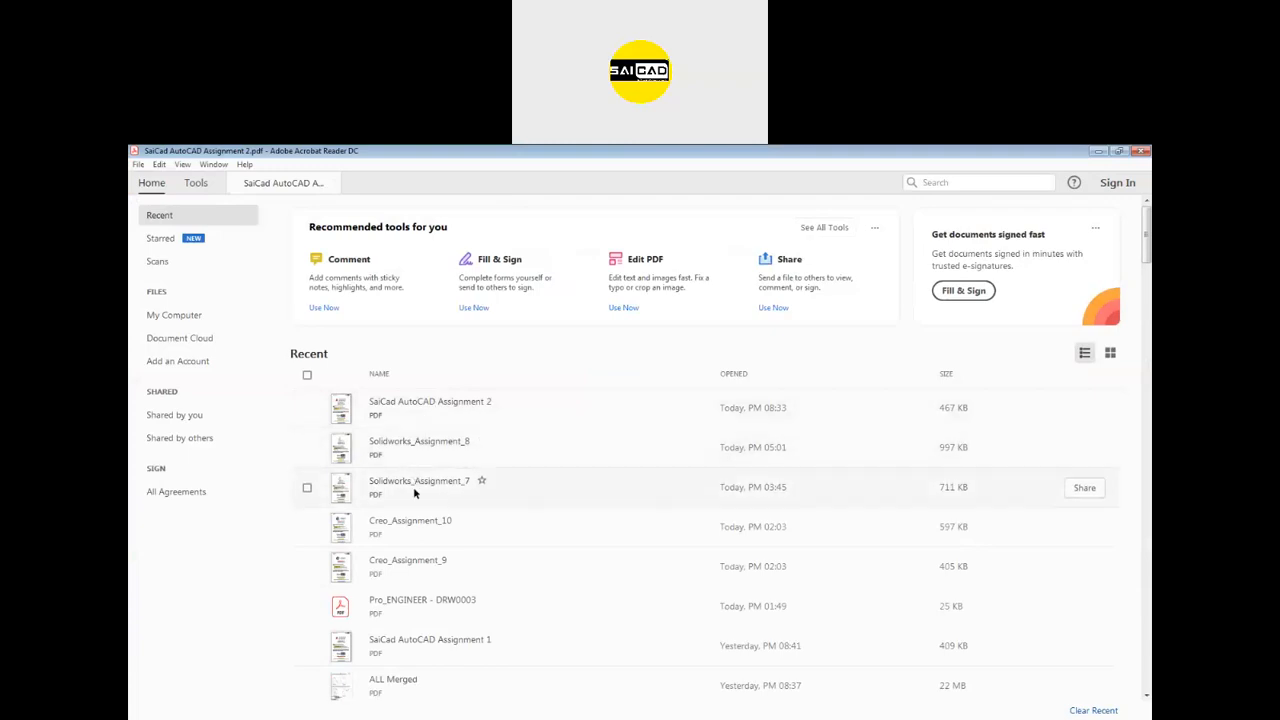
{"action": "scroll", "coordinate": [402, 500], "scroll_direction": "down", "scroll_amount": 1}
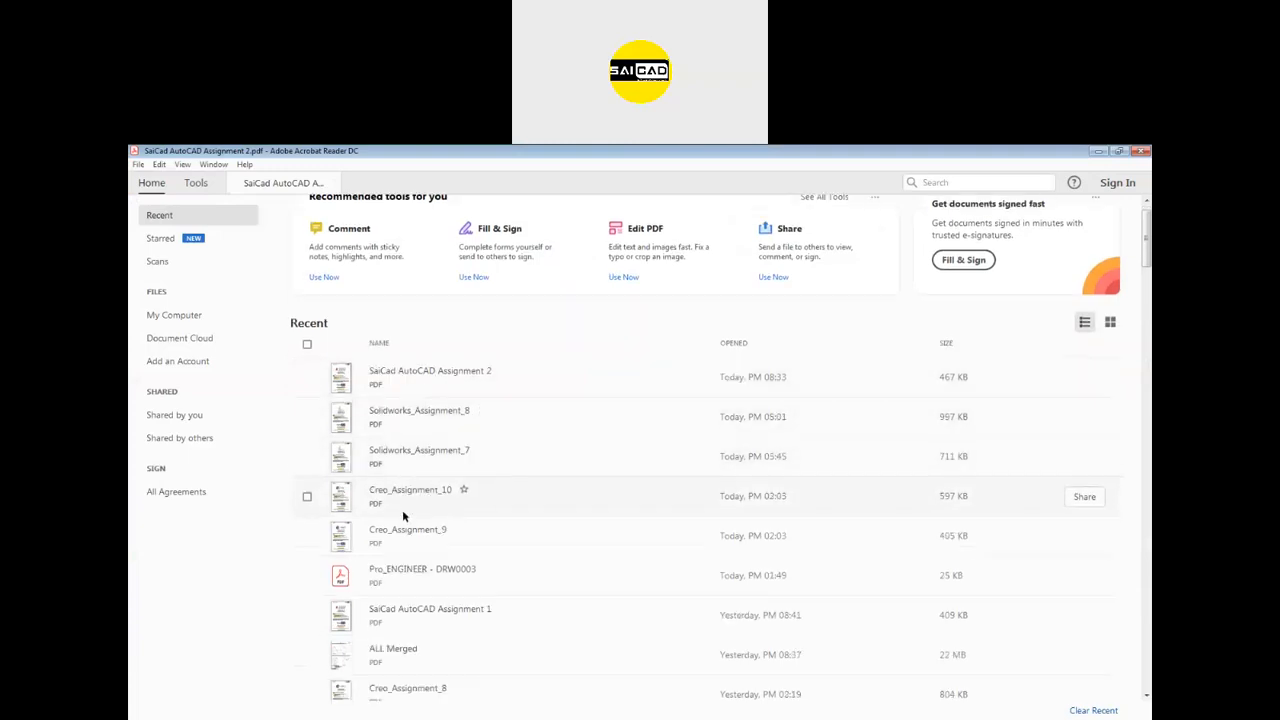
{"action": "left_click", "coordinate": [403, 420]}
{"action": "left_click", "coordinate": [422, 456]}
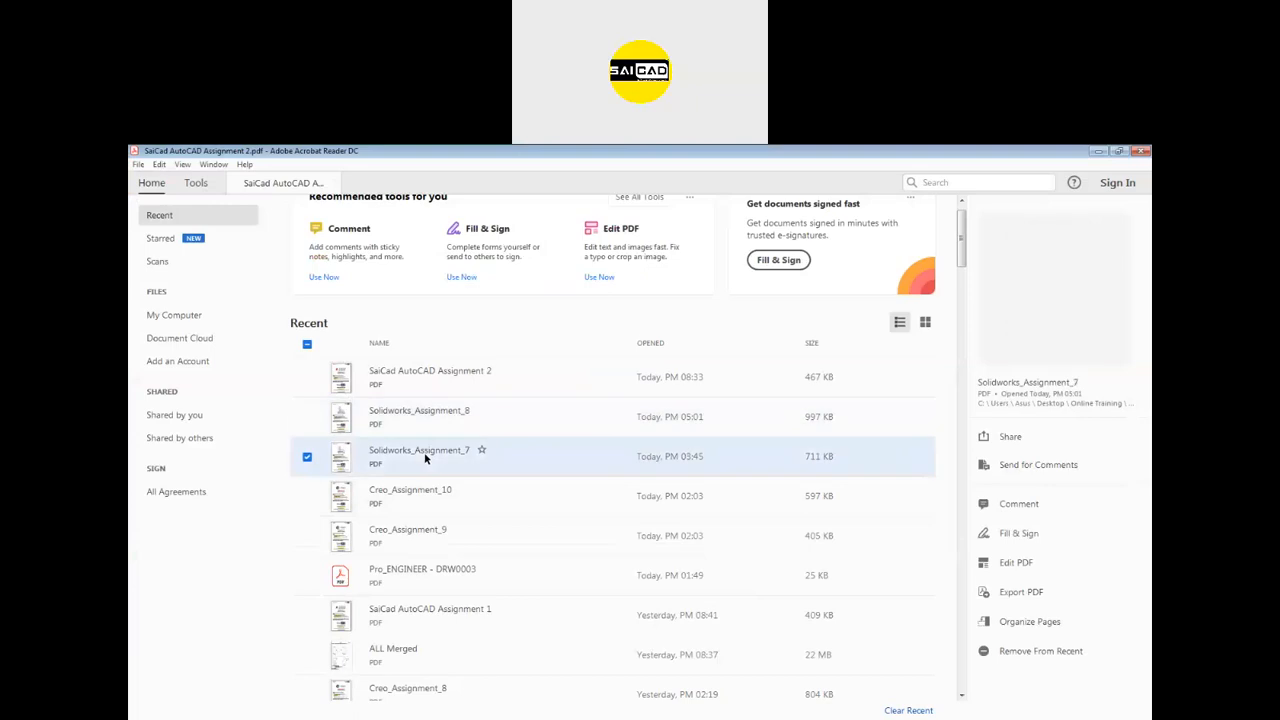
{"action": "double_click", "coordinate": [422, 457]}
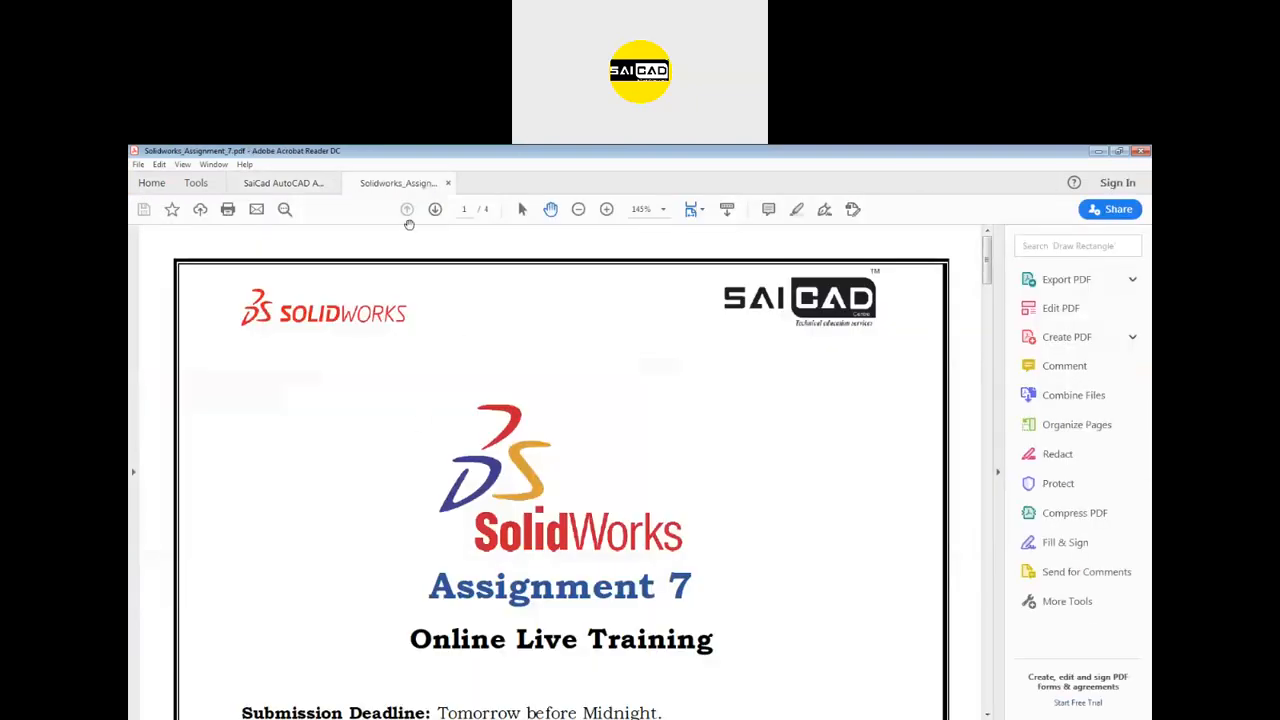
Open Solidworks_Assignment_8 from the recent files and go to the base plate drawing on page 2.
{"action": "left_click", "coordinate": [151, 183]}
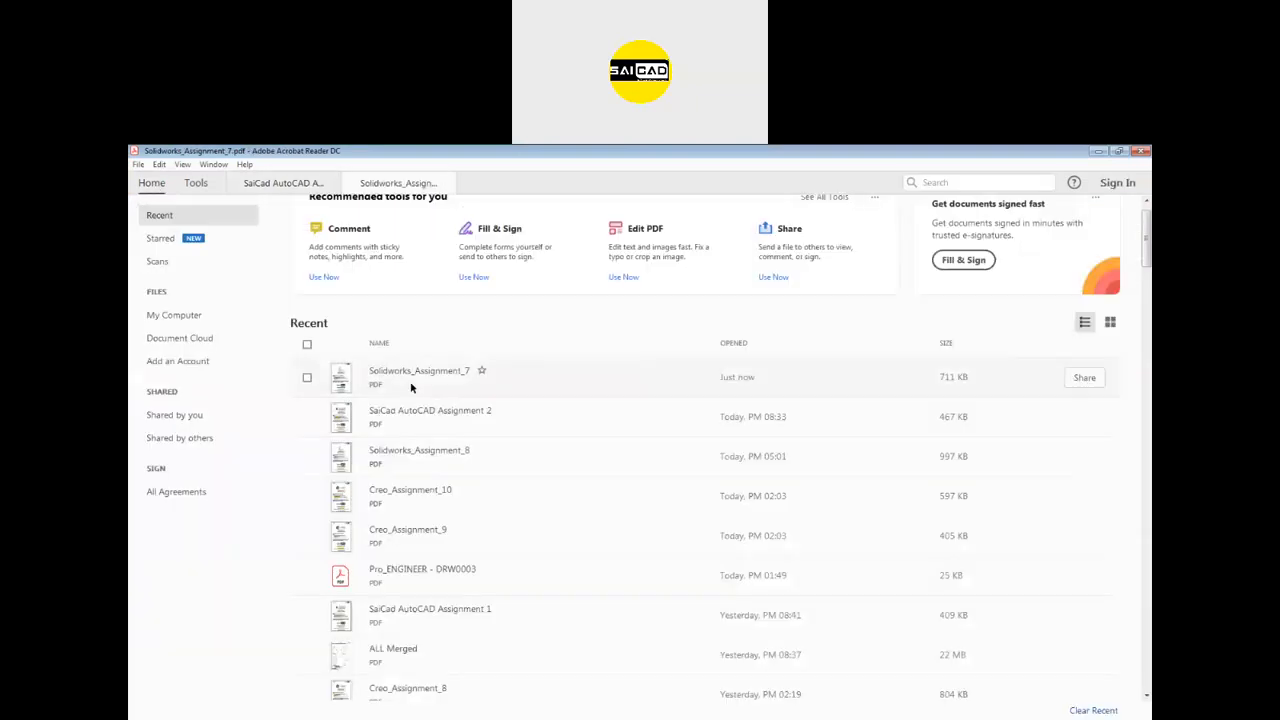
{"action": "double_click", "coordinate": [421, 459]}
{"action": "scroll", "coordinate": [668, 480], "scroll_direction": "down", "scroll_amount": 10}
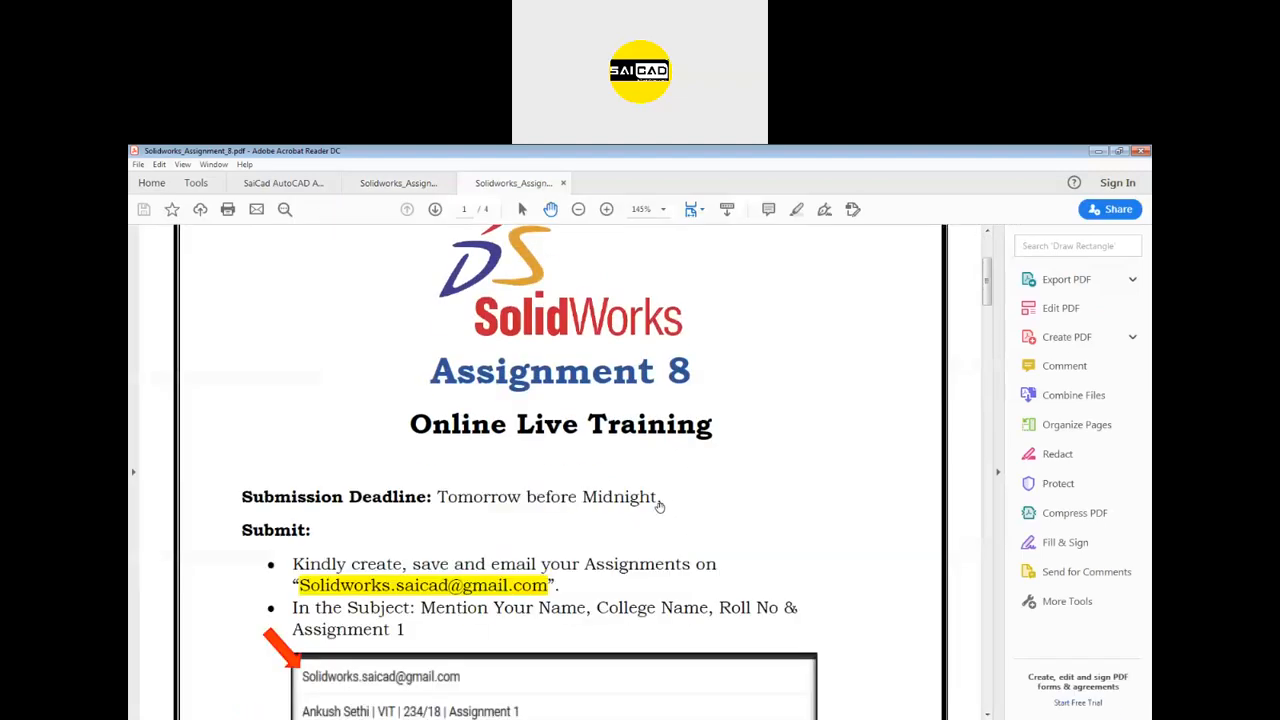
{"action": "scroll", "coordinate": [636, 492], "scroll_direction": "down", "scroll_amount": 15}
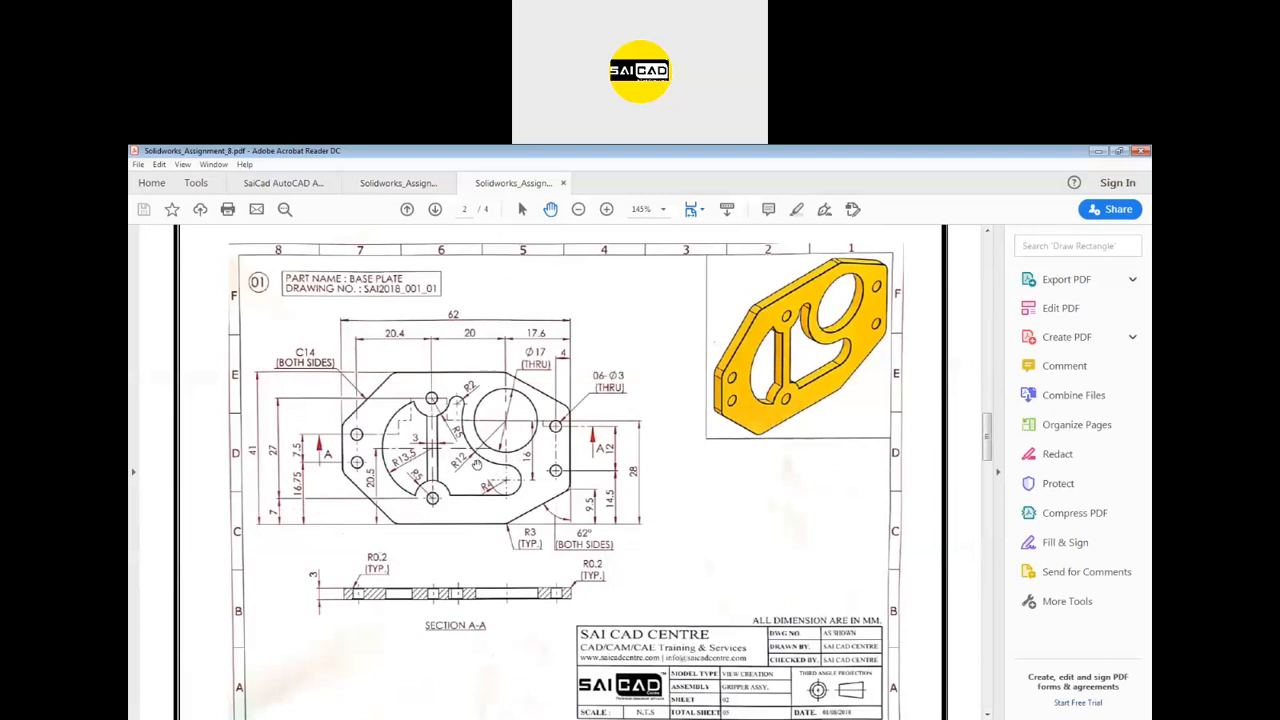
Examine the base plate drawing's dimensions, its chamfer callout, and the radius callouts in Section A-A.
{"action": "scroll", "coordinate": [287, 419], "scroll_direction": "up", "scroll_amount": 5, "text": "ctrl"}
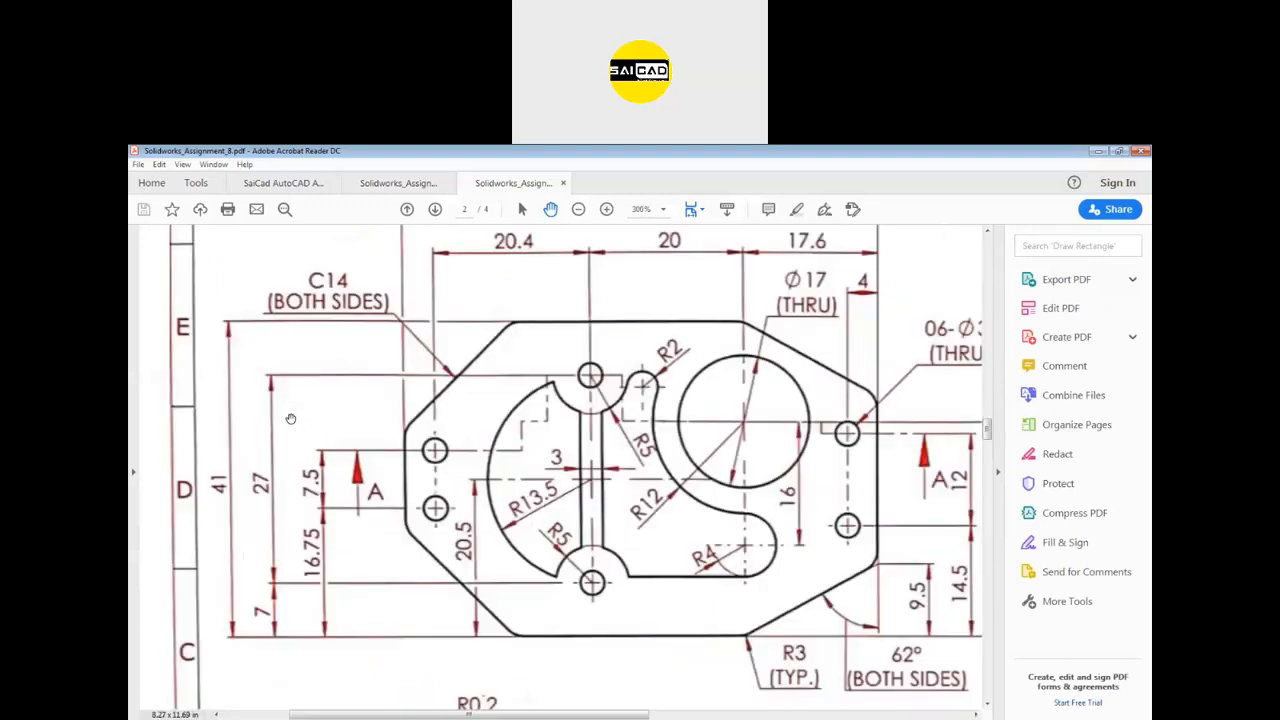
{"action": "scroll", "coordinate": [434, 354], "scroll_direction": "down", "scroll_amount": 6, "text": "ctrl"}
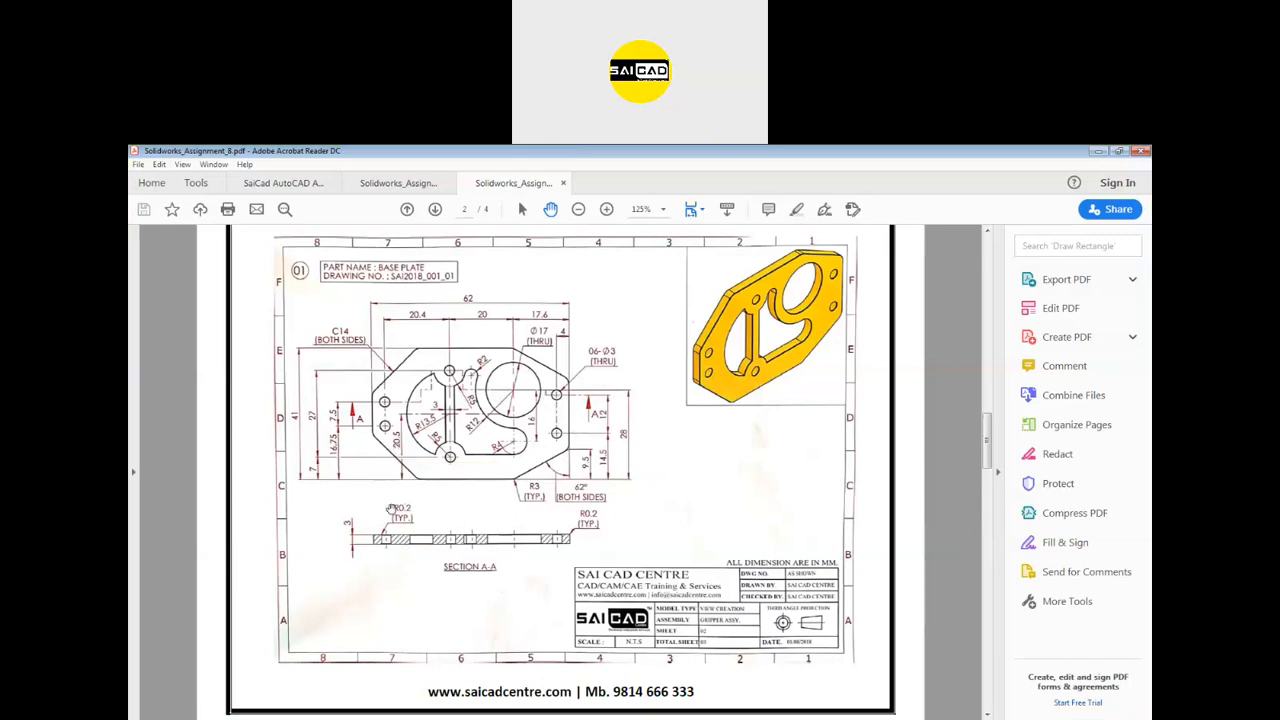
{"action": "scroll", "coordinate": [380, 537], "scroll_direction": "up", "scroll_amount": 2, "text": "ctrl"}
{"action": "scroll", "coordinate": [380, 537], "scroll_direction": "up", "scroll_amount": 6, "text": "ctrl"}
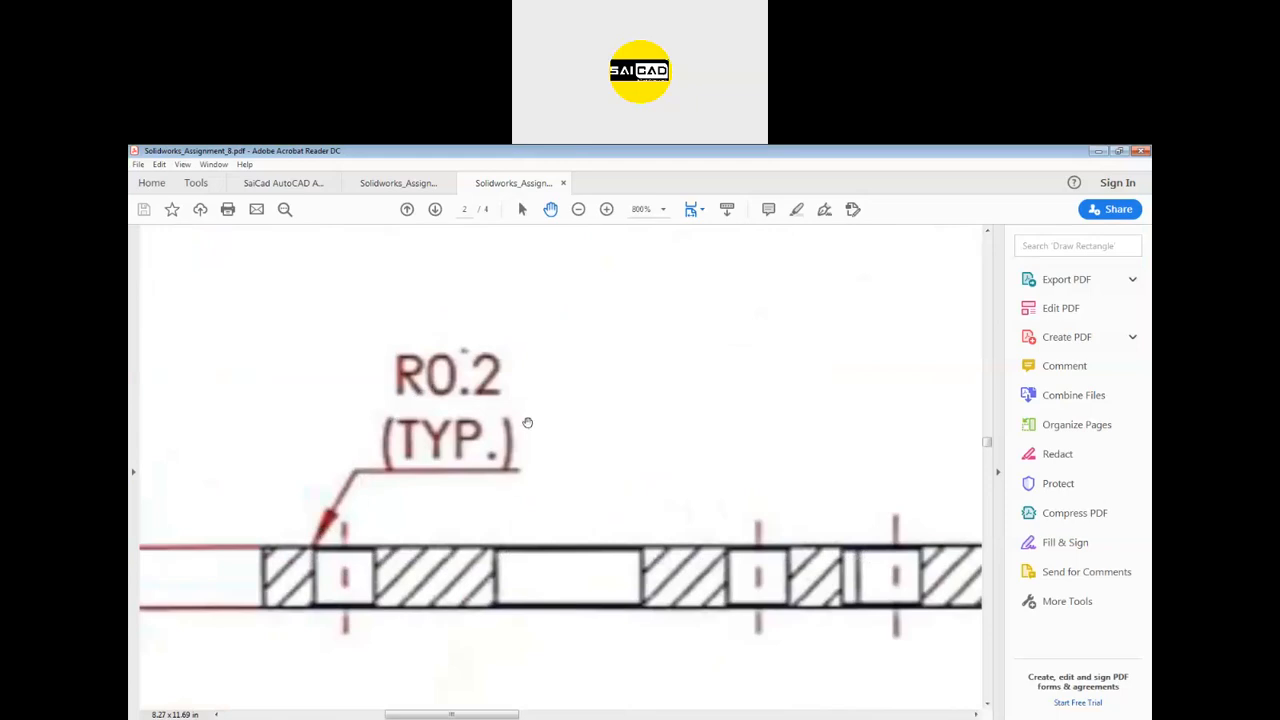
{"action": "scroll", "coordinate": [391, 465], "scroll_direction": "down", "scroll_amount": 2, "text": "ctrl"}
{"action": "scroll", "coordinate": [390, 466], "scroll_direction": "down", "scroll_amount": 1, "text": "ctrl"}
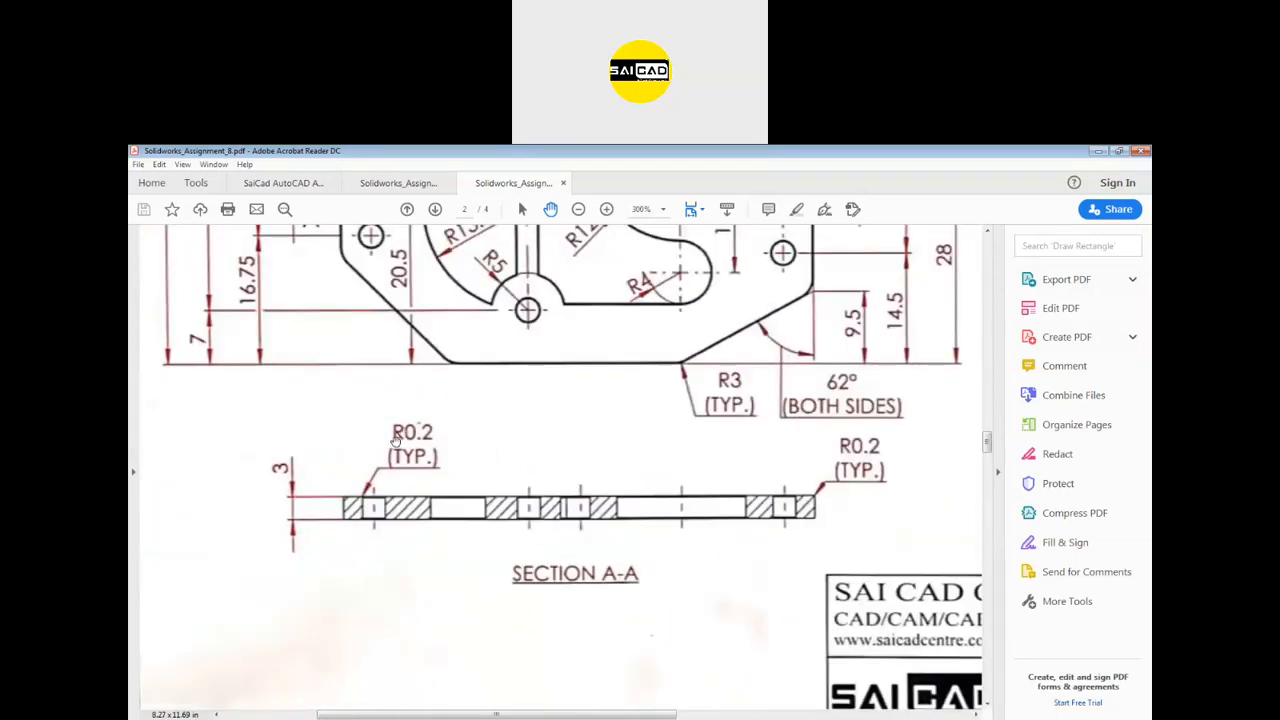
{"action": "scroll", "coordinate": [408, 505], "scroll_direction": "down", "scroll_amount": 2, "text": "ctrl"}
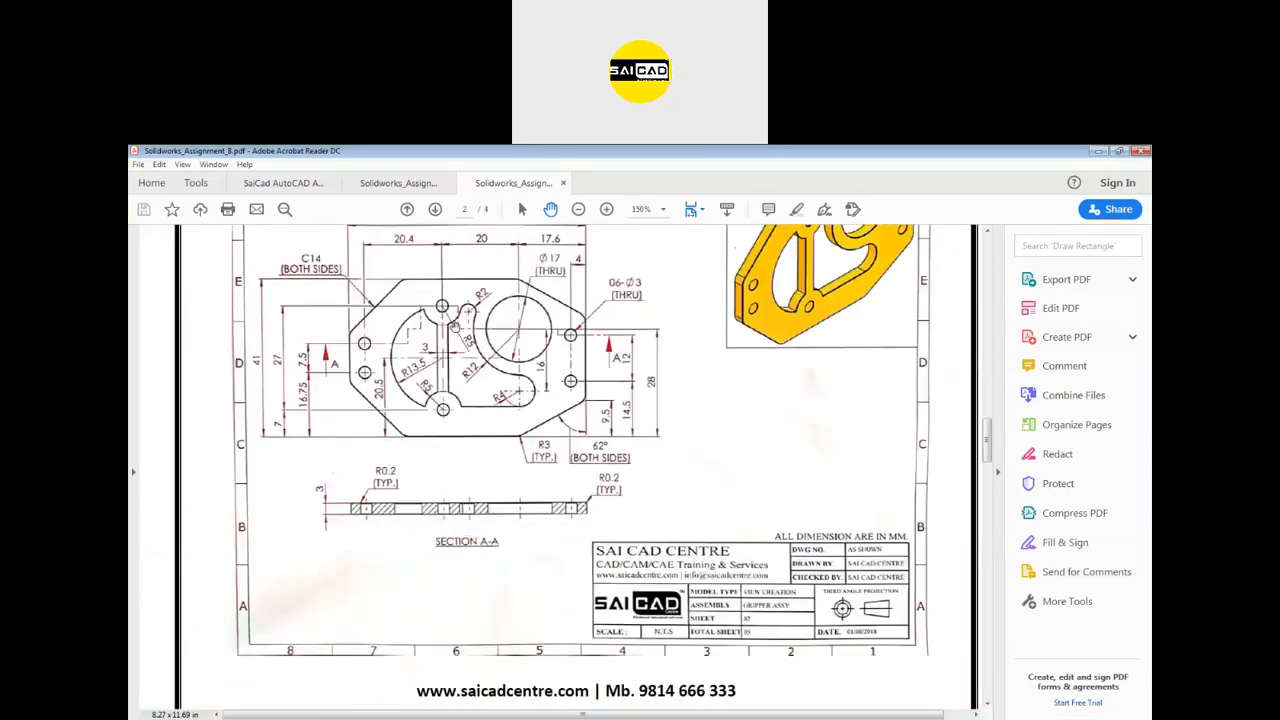
{"action": "scroll", "coordinate": [446, 326], "scroll_direction": "up", "scroll_amount": 1, "text": "ctrl"}
{"action": "scroll", "coordinate": [463, 454], "scroll_direction": "down", "scroll_amount": 1, "text": "ctrl"}
{"action": "scroll", "coordinate": [310, 285], "scroll_direction": "up", "scroll_amount": 3, "text": "ctrl"}
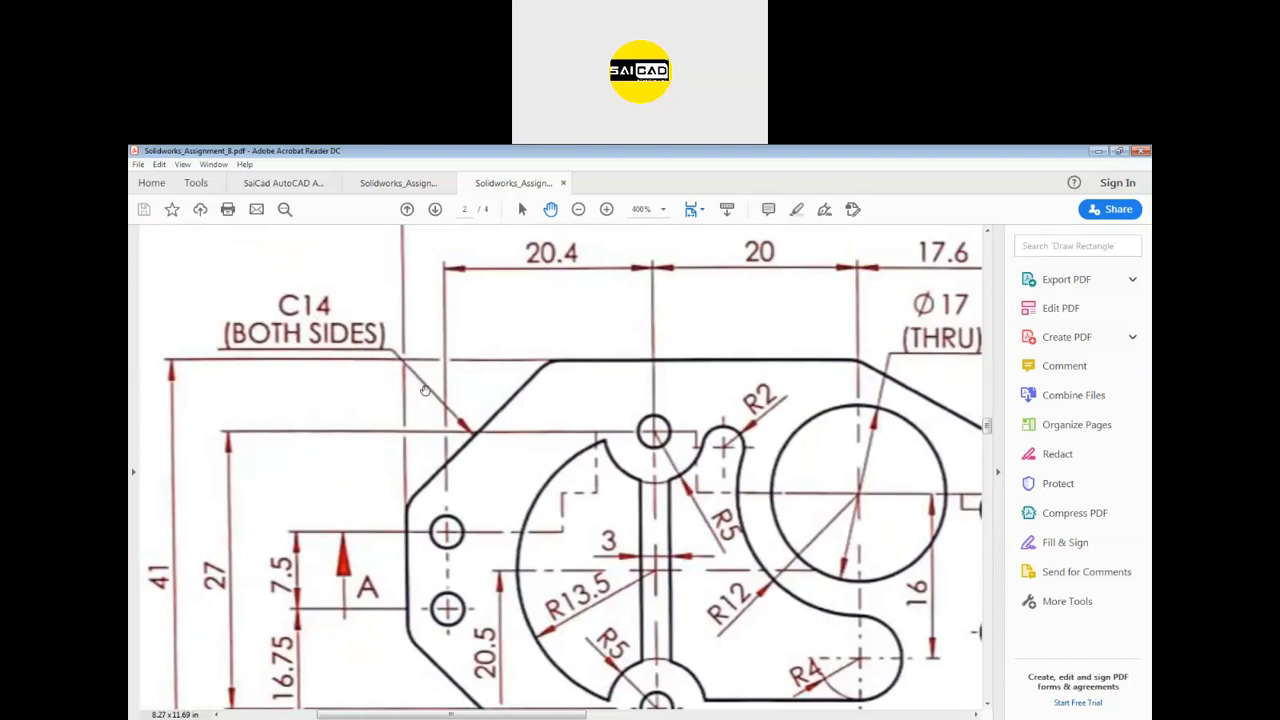
{"action": "scroll", "coordinate": [398, 390], "scroll_direction": "down", "scroll_amount": 2, "text": "ctrl"}
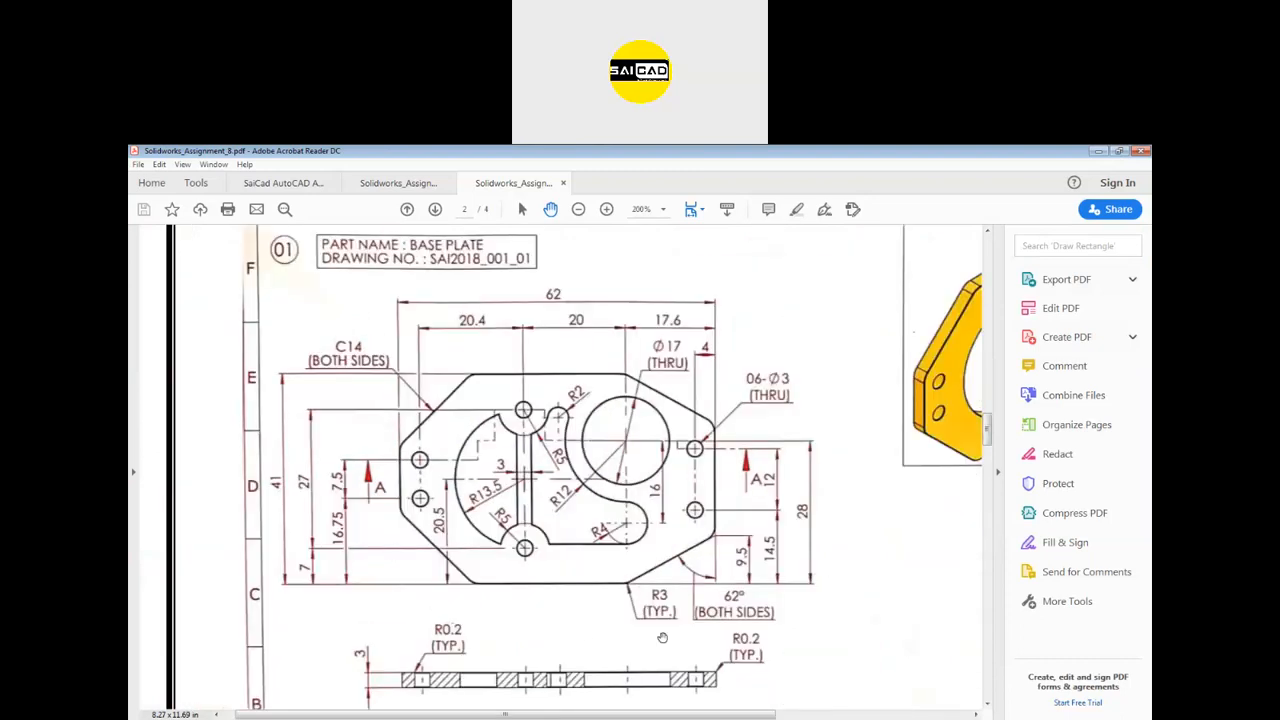
{"action": "scroll", "coordinate": [692, 508], "scroll_direction": "down", "scroll_amount": 1}
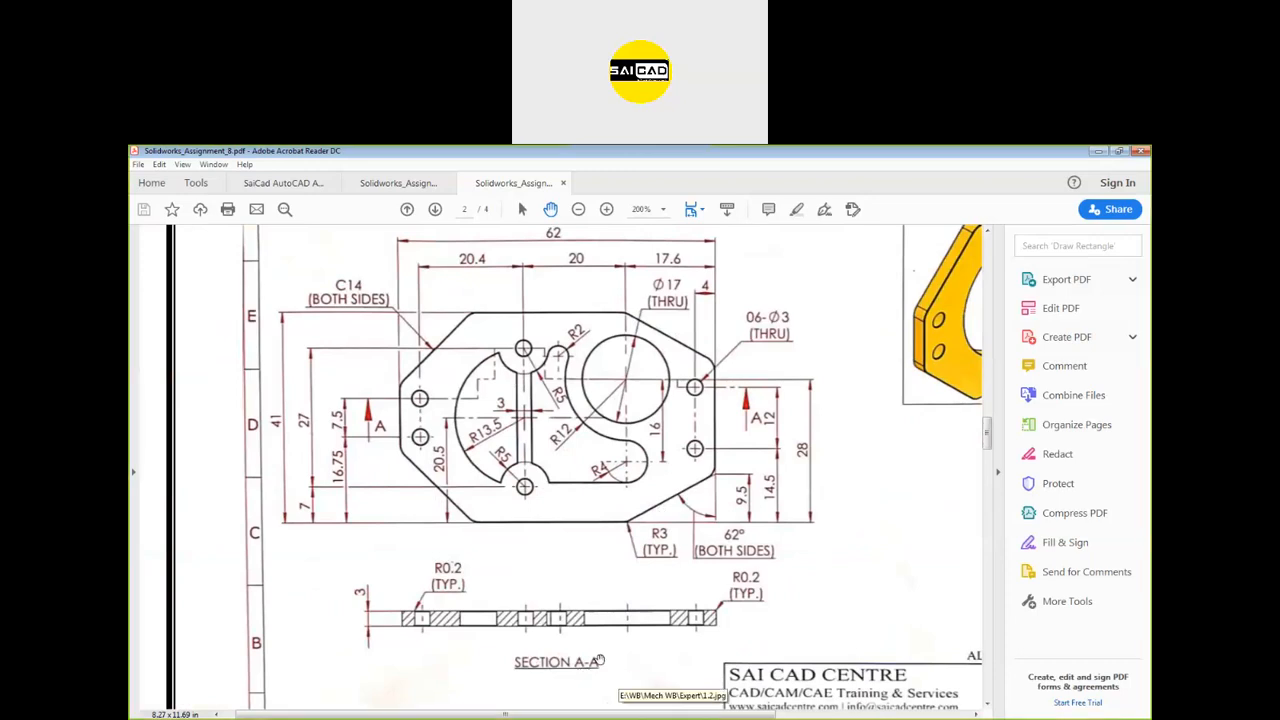
Review the other part drawings and the gripper assembly with its parts list, and return to AutoCAD.
{"action": "scroll", "coordinate": [576, 500], "scroll_direction": "down", "scroll_amount": 3, "text": "ctrl"}
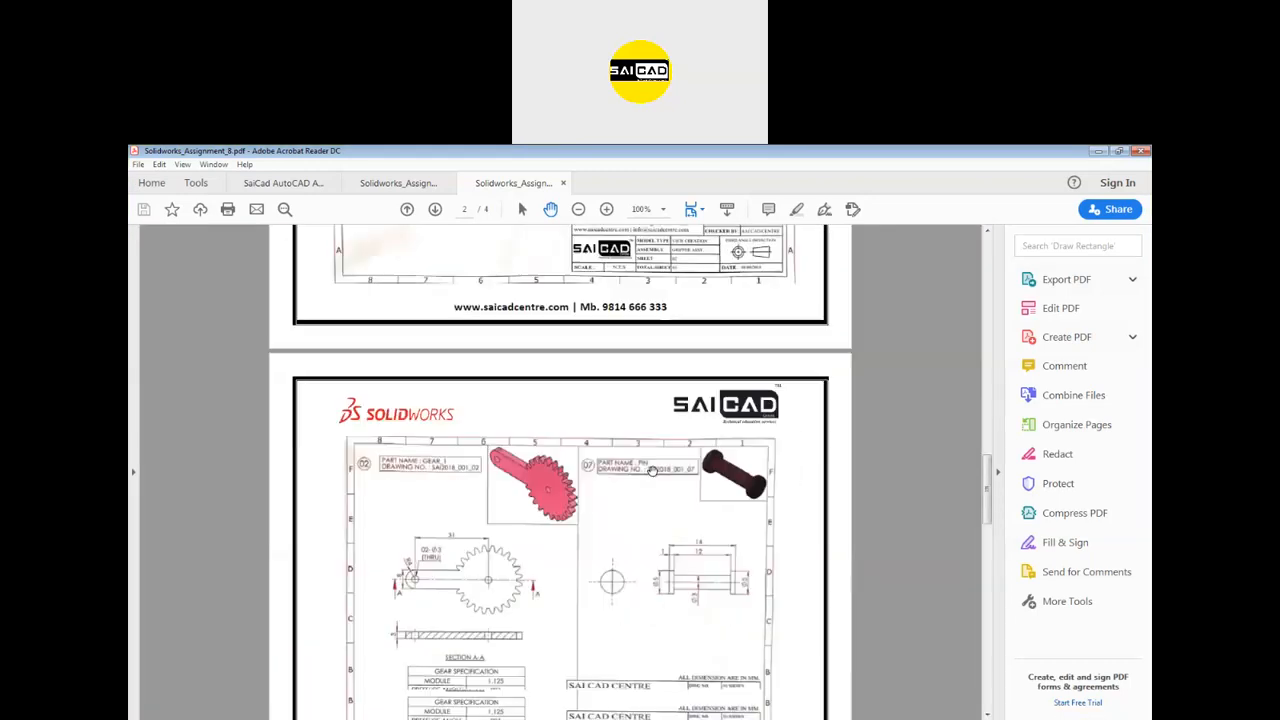
{"action": "scroll", "coordinate": [634, 461], "scroll_direction": "down", "scroll_amount": 5}
{"action": "scroll", "coordinate": [634, 461], "scroll_direction": "down", "scroll_amount": 4}
{"action": "scroll", "coordinate": [625, 480], "scroll_direction": "up", "scroll_amount": 12}
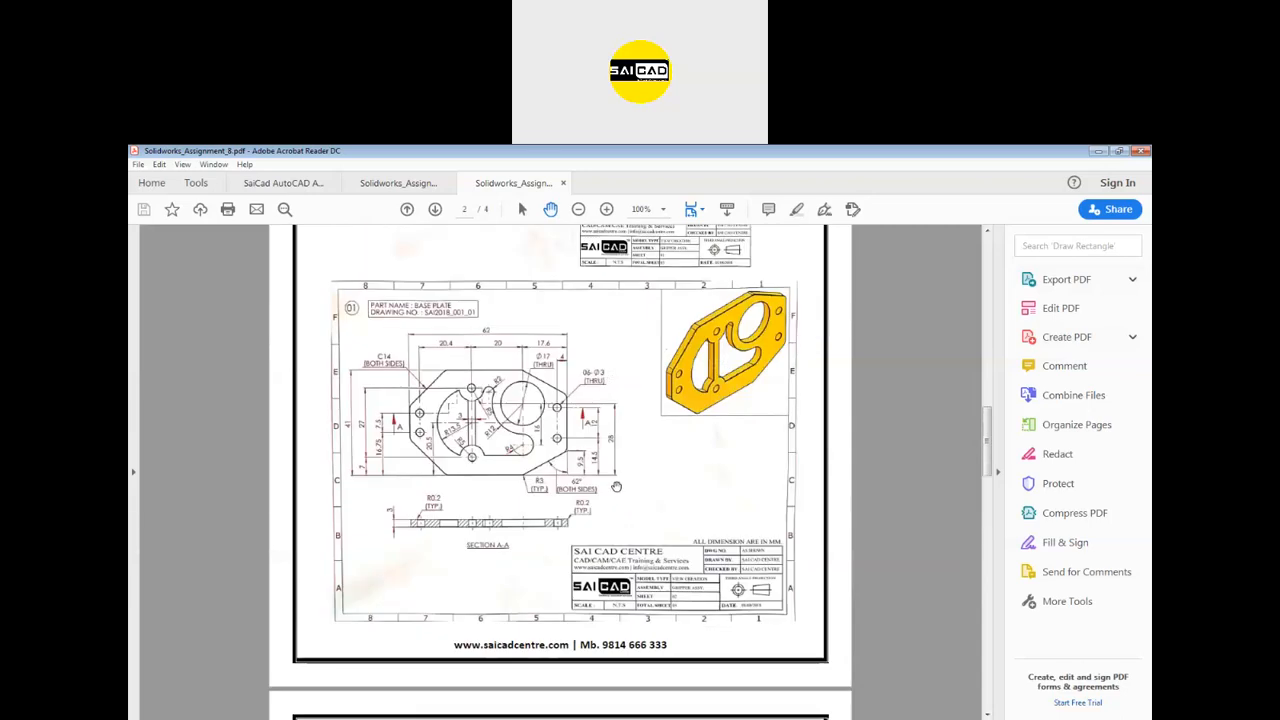
{"action": "scroll", "coordinate": [540, 580], "scroll_direction": "up", "scroll_amount": 2, "text": "ctrl"}
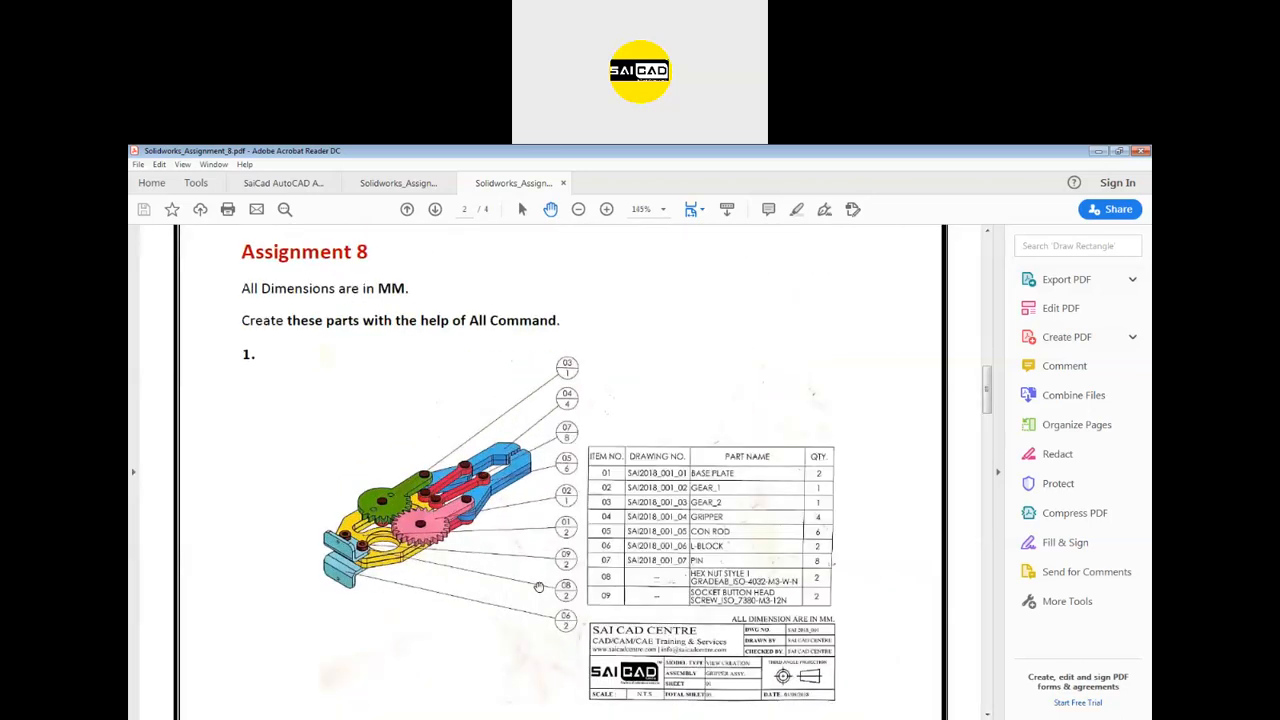
{"action": "scroll", "coordinate": [538, 587], "scroll_direction": "up", "scroll_amount": 2, "text": "ctrl"}
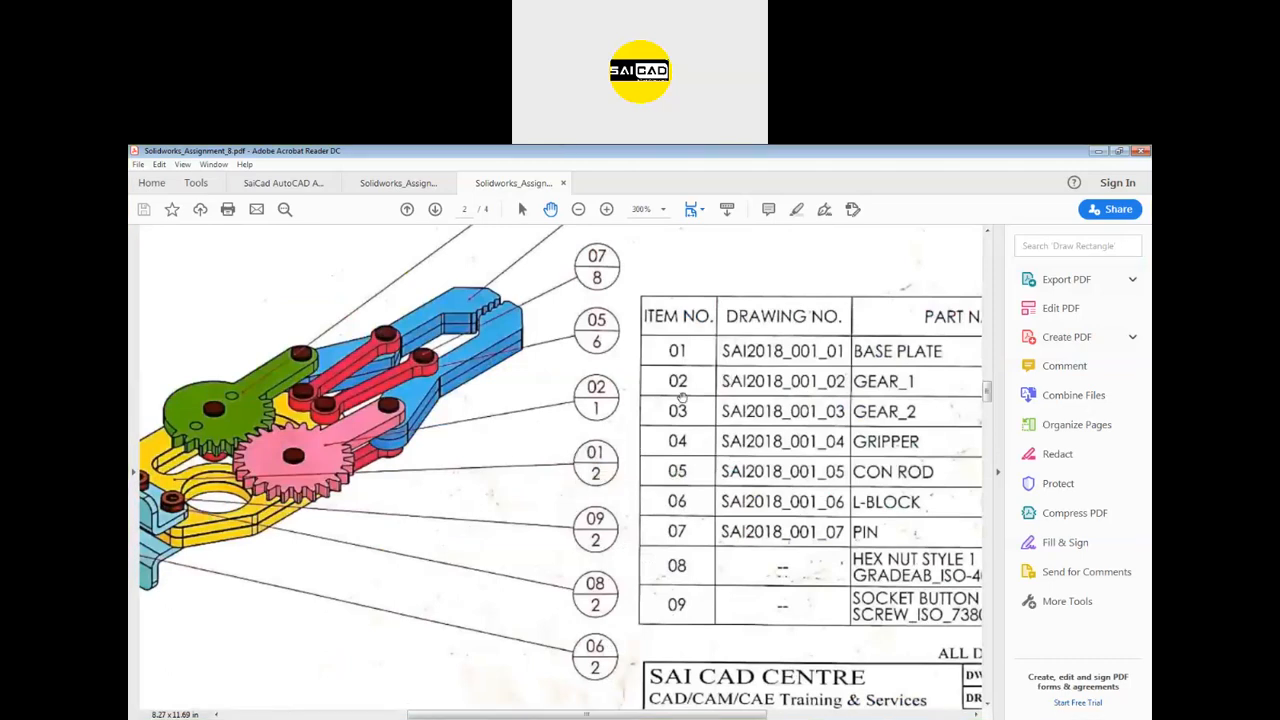
{"action": "scroll", "coordinate": [652, 404], "scroll_direction": "down", "scroll_amount": 3, "text": "ctrl"}
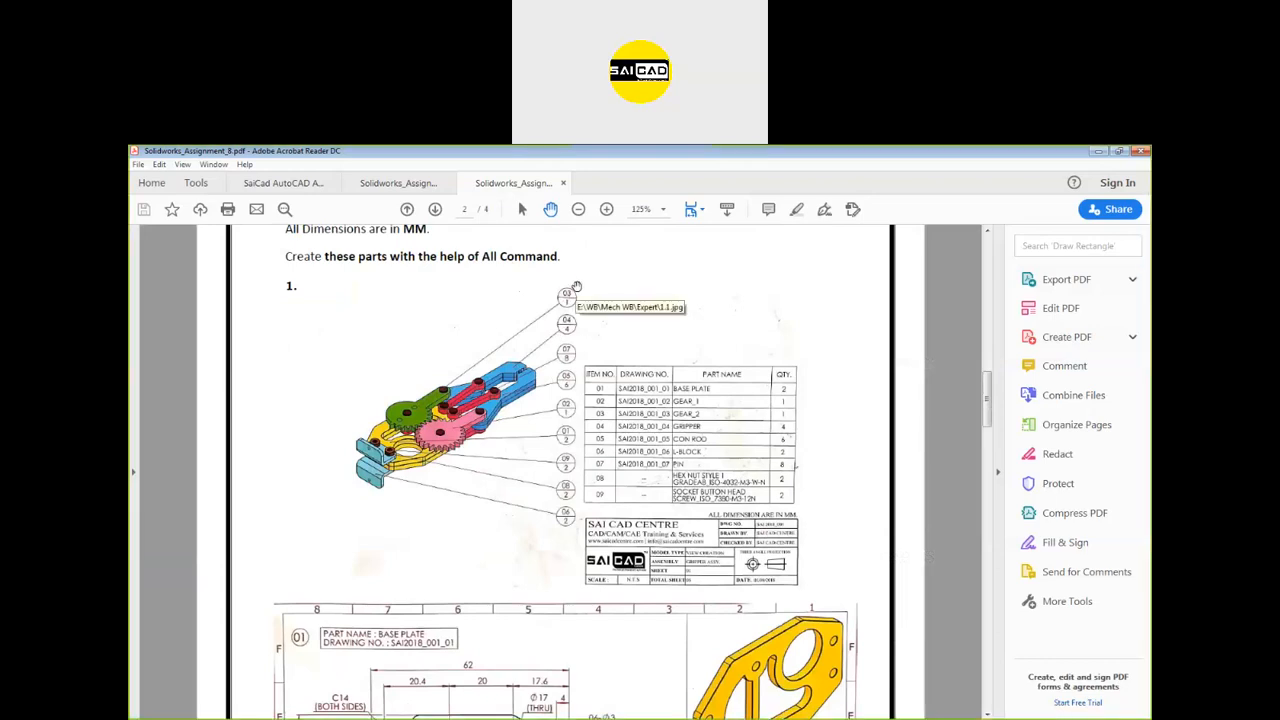
{"action": "scroll", "coordinate": [590, 440], "scroll_direction": "down", "scroll_amount": 4}
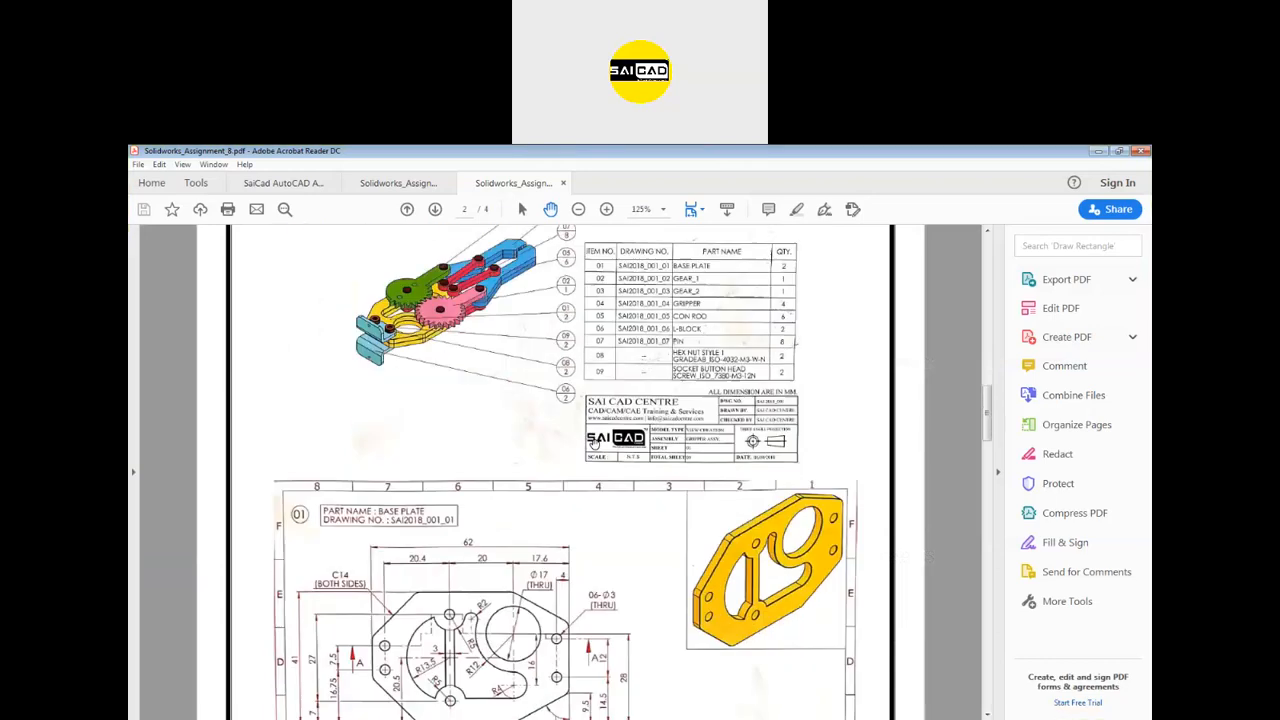
{"action": "scroll", "coordinate": [580, 448], "scroll_direction": "up", "scroll_amount": 2}
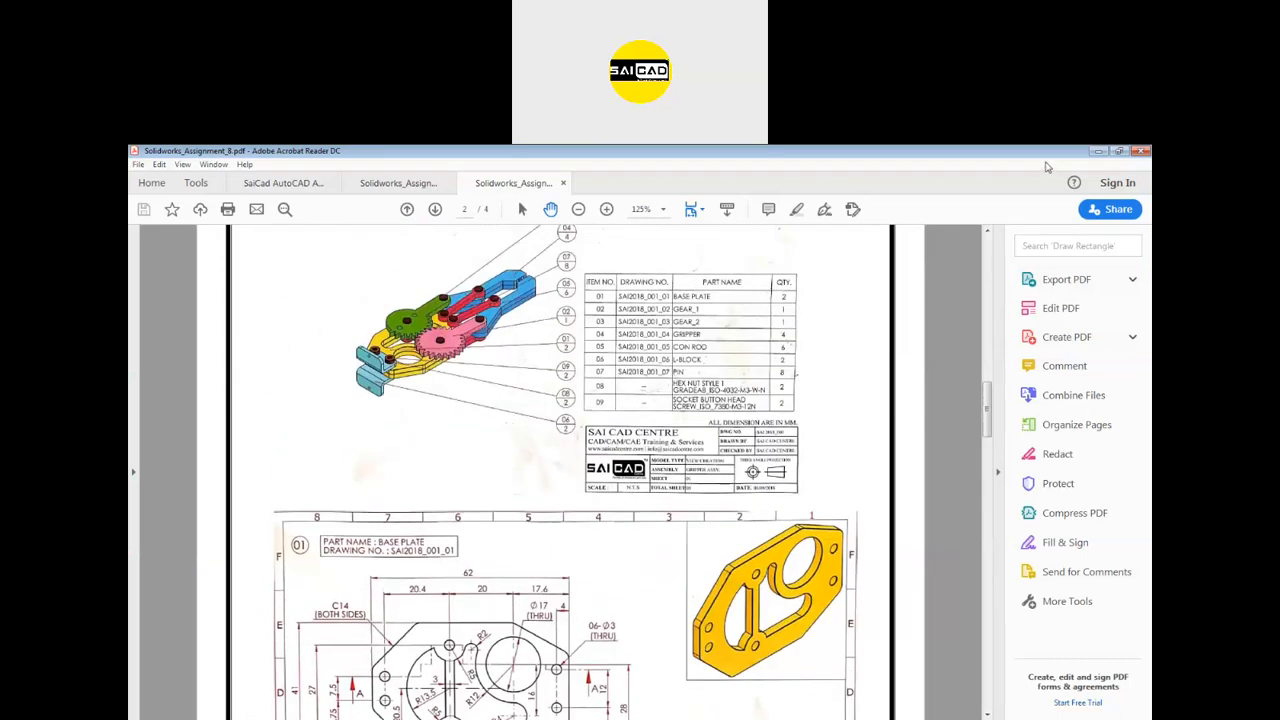
{"action": "left_click", "coordinate": [1100, 151]}
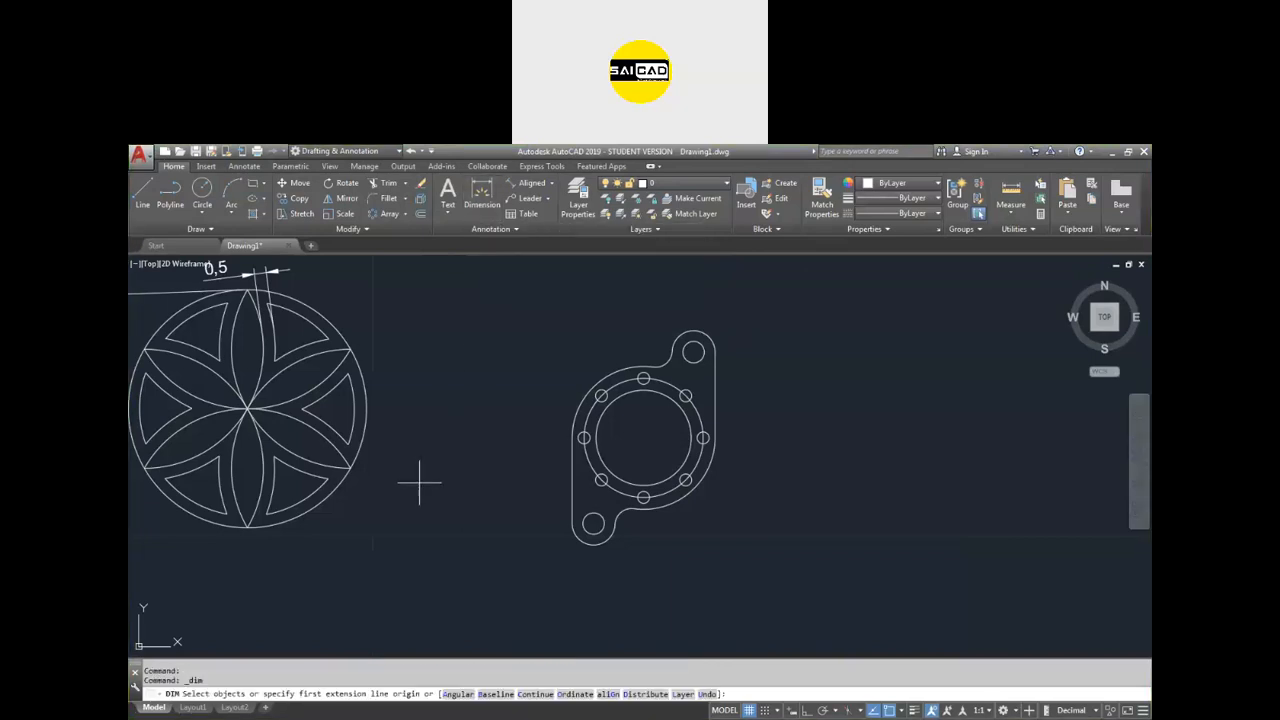
{"action": "scroll", "coordinate": [640, 420], "scroll_direction": "up", "scroll_amount": 2}
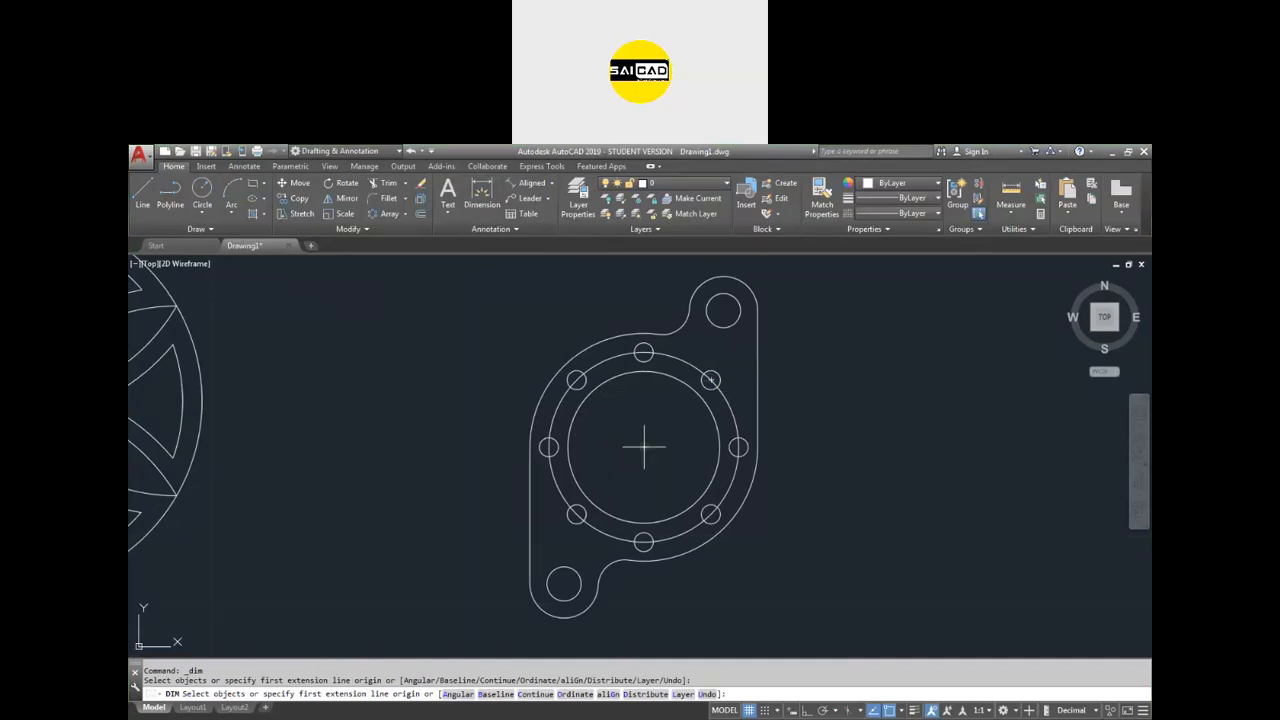
{"action": "left_click", "coordinate": [644, 446]}
{"action": "left_click", "coordinate": [738, 446]}
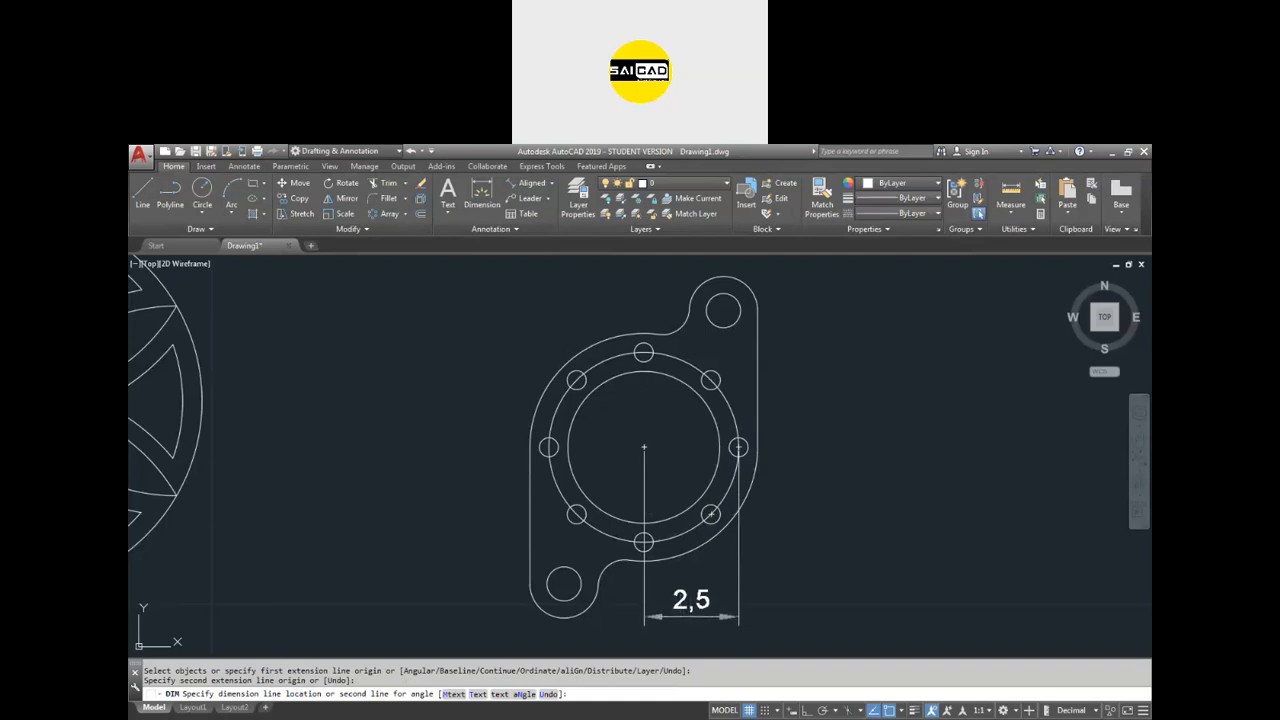
{"action": "key", "text": "Escape"}
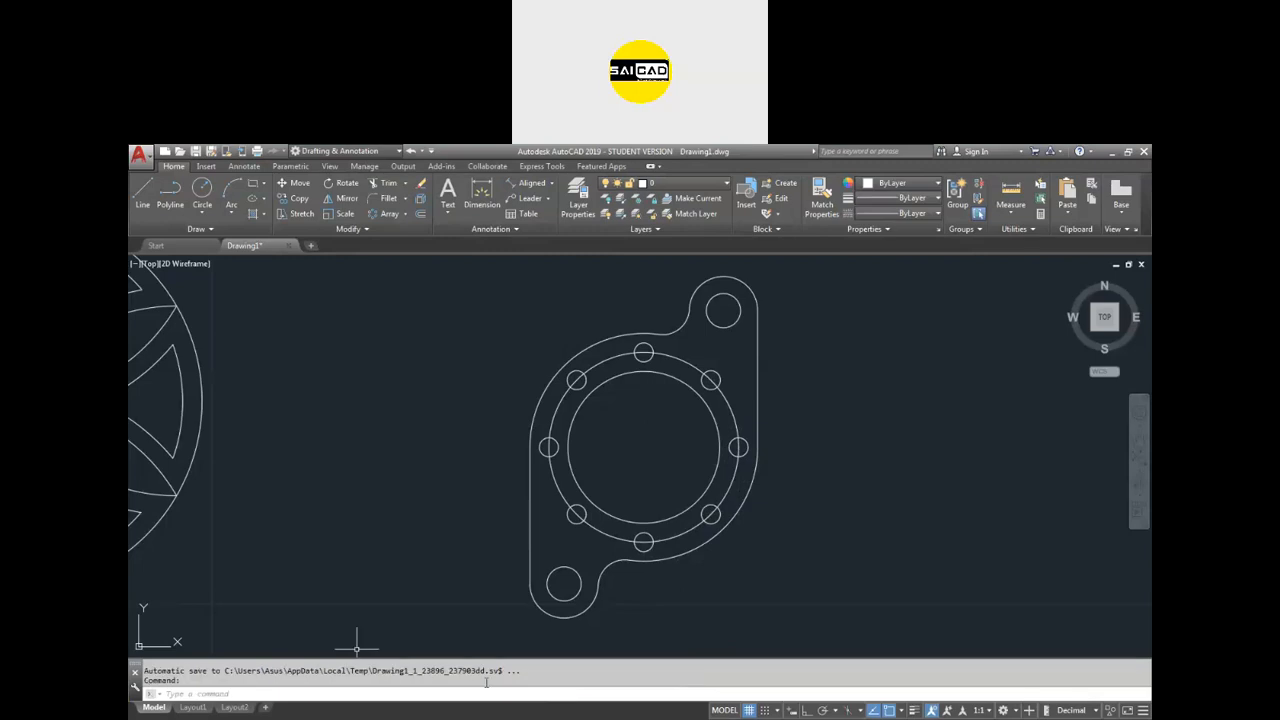
Add a radius dimension to the outer arc of the flange's lower-left lug, placed outside the outline.
{"action": "scroll", "coordinate": [525, 615], "scroll_direction": "up", "scroll_amount": 3}
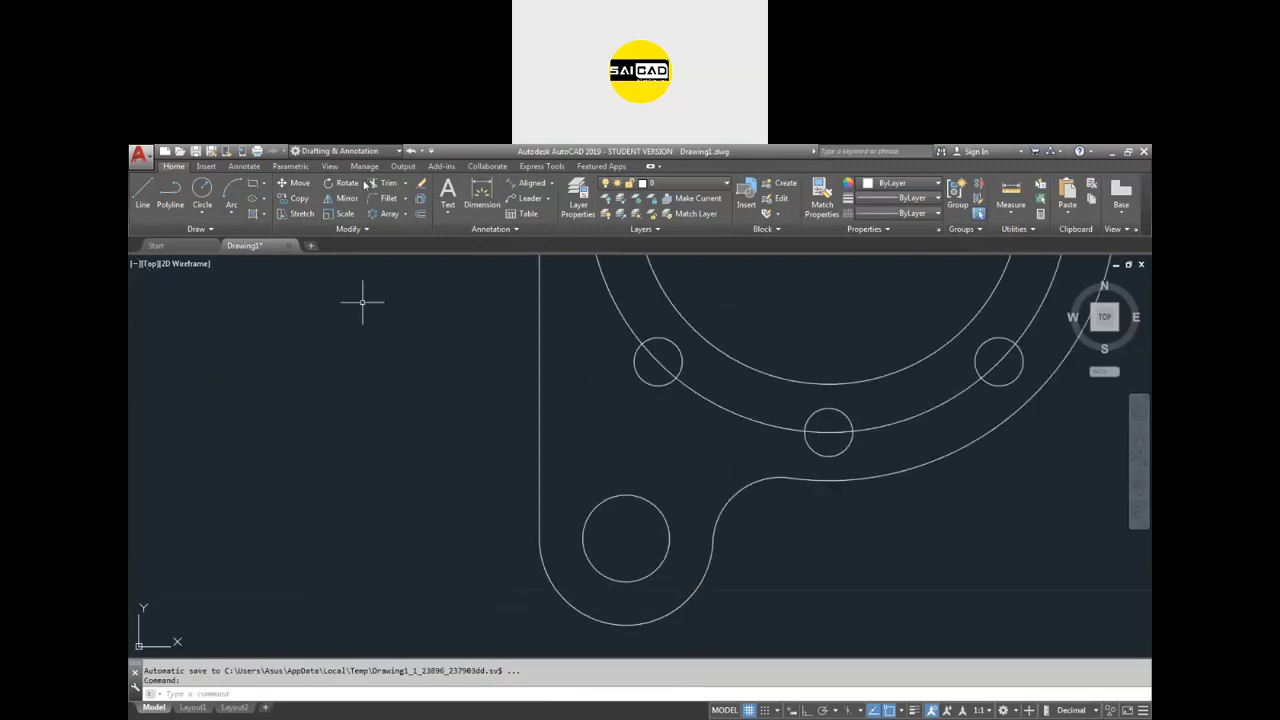
{"action": "left_click", "coordinate": [481, 195]}
{"action": "left_click", "coordinate": [553, 592]}
{"action": "scroll", "coordinate": [476, 585], "scroll_direction": "down", "scroll_amount": 3}
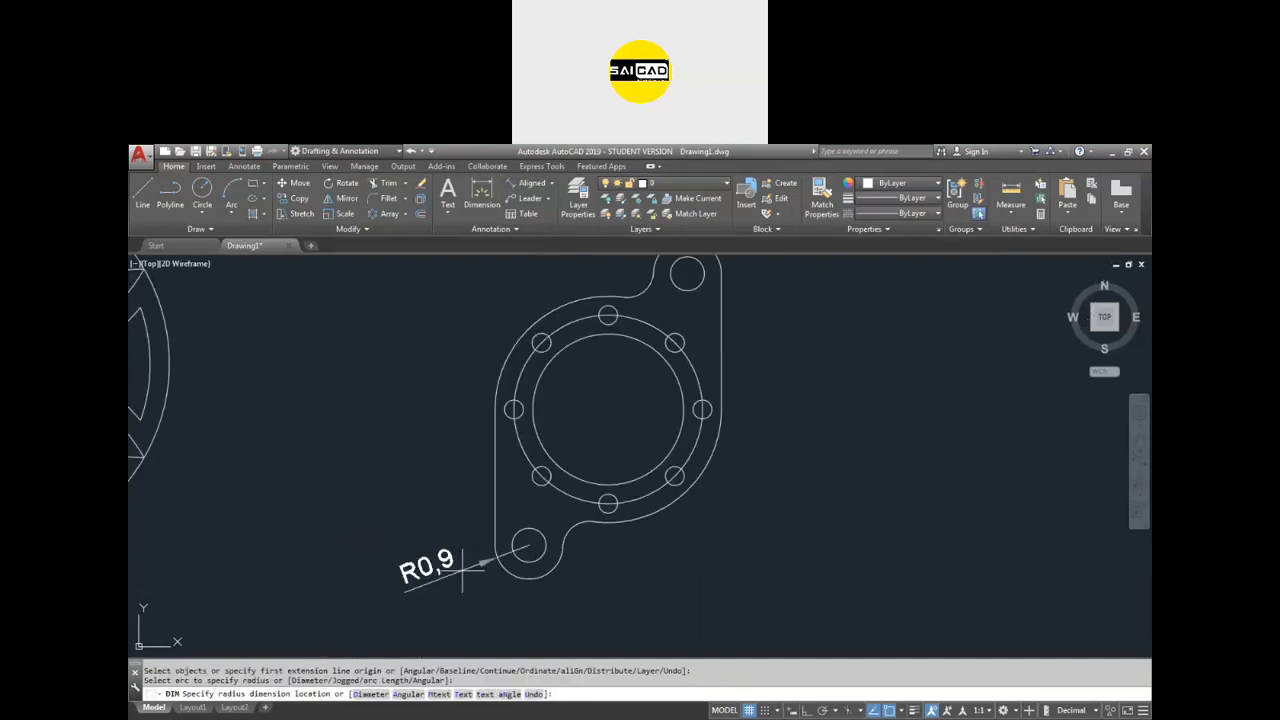
{"action": "left_click", "coordinate": [473, 606]}
Add a diameter dimension to the flange's bolt circle, with its text placed below and right of the outline.
{"action": "scroll", "coordinate": [475, 608], "scroll_direction": "up", "scroll_amount": 3}
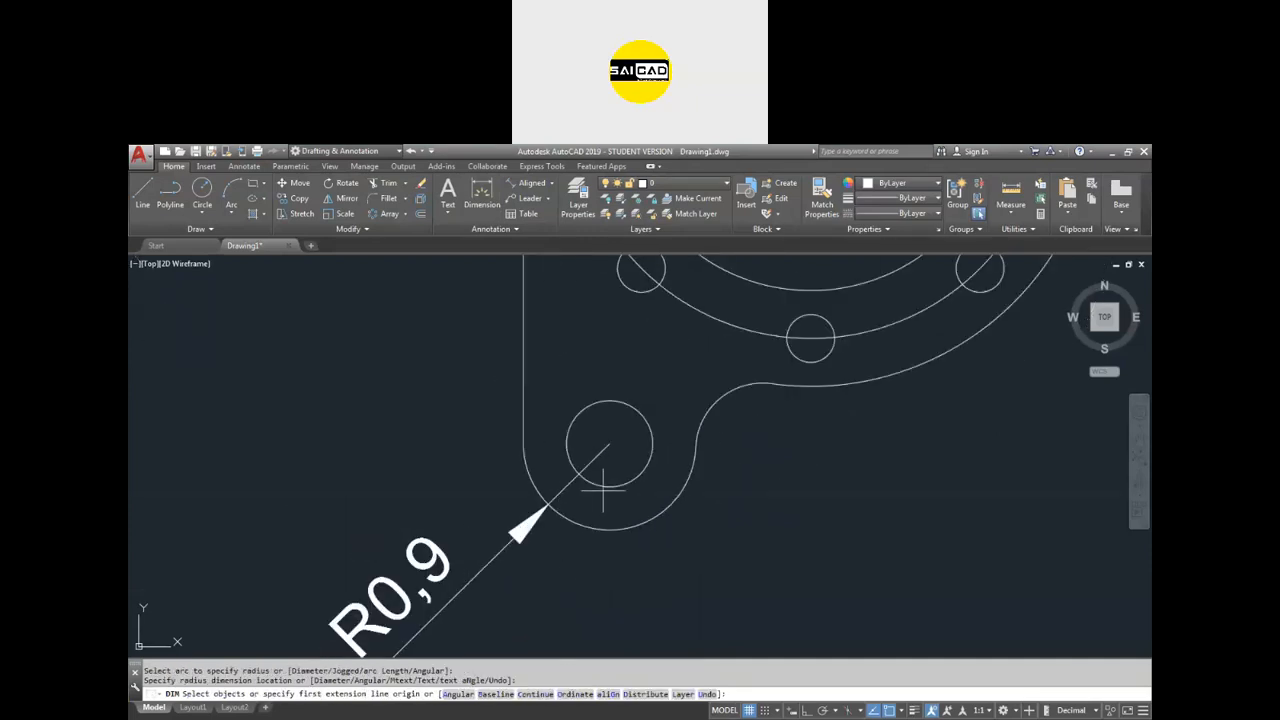
{"action": "scroll", "coordinate": [603, 490], "scroll_direction": "down", "scroll_amount": 2}
{"action": "scroll", "coordinate": [466, 593], "scroll_direction": "down", "scroll_amount": 3}
{"action": "scroll", "coordinate": [565, 590], "scroll_direction": "up", "scroll_amount": 2}
{"action": "left_click", "coordinate": [589, 490]}
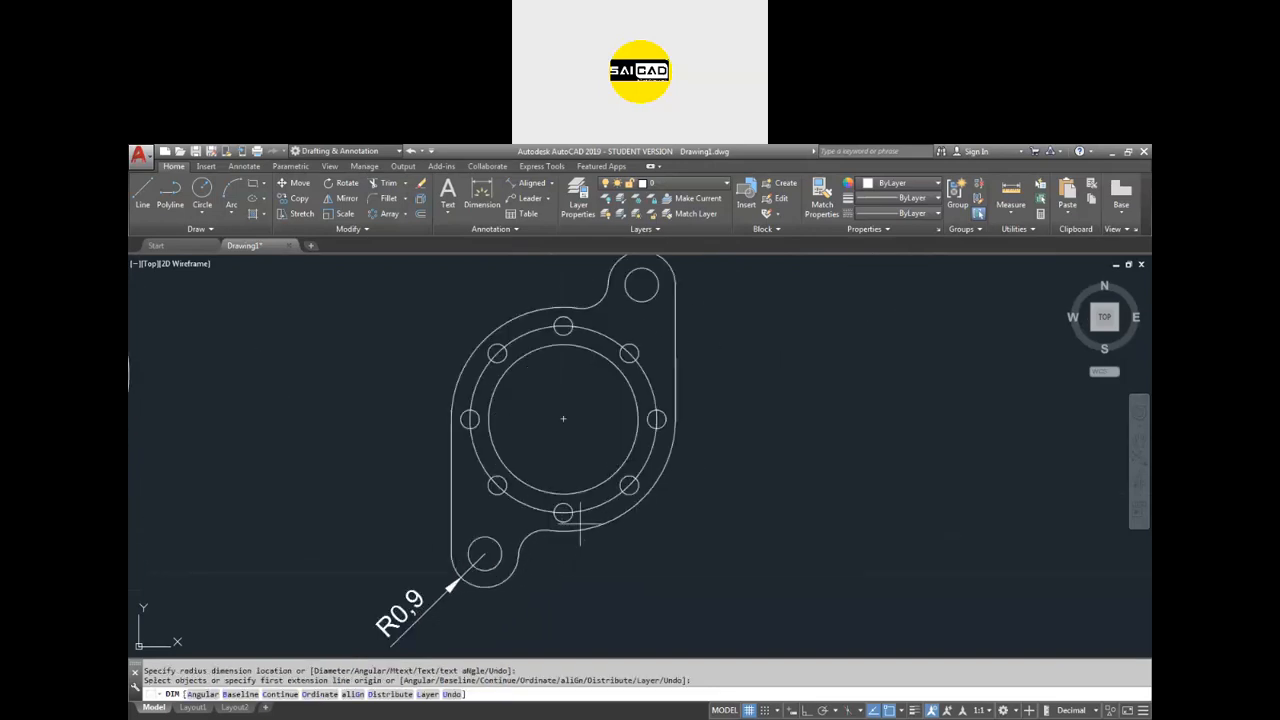
{"action": "left_click", "coordinate": [641, 570]}
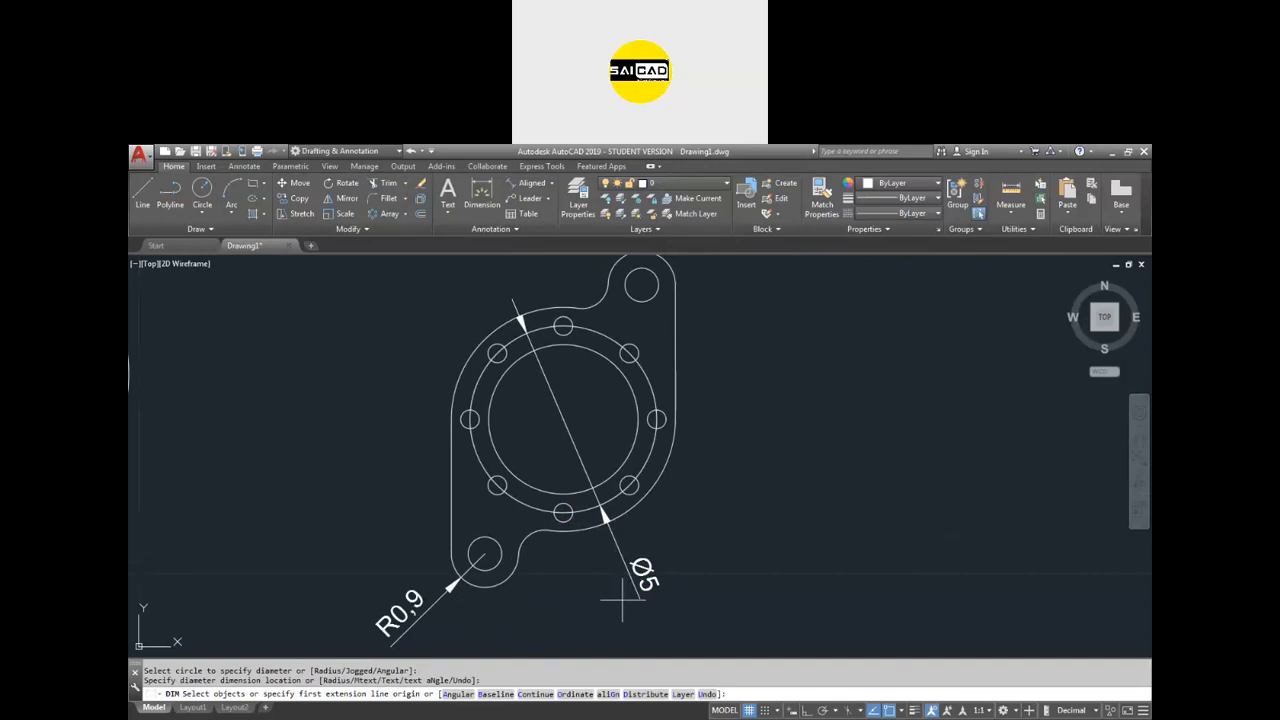
Try an aligned dimension from the flange center to the upper lug hole's center, and delete it.
{"action": "left_click", "coordinate": [563, 418]}
{"action": "left_click", "coordinate": [641, 285]}
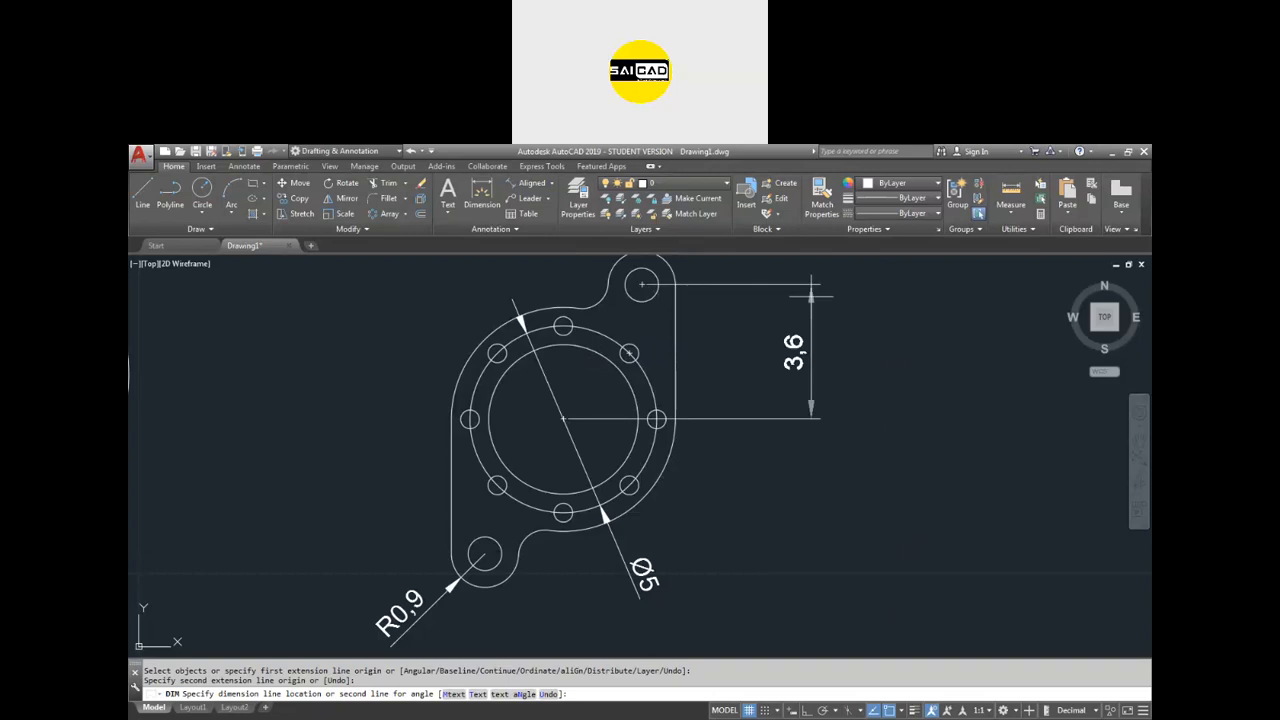
{"action": "scroll", "coordinate": [900, 380], "scroll_direction": "down", "scroll_amount": 2}
{"action": "scroll", "coordinate": [690, 335], "scroll_direction": "up", "scroll_amount": 2}
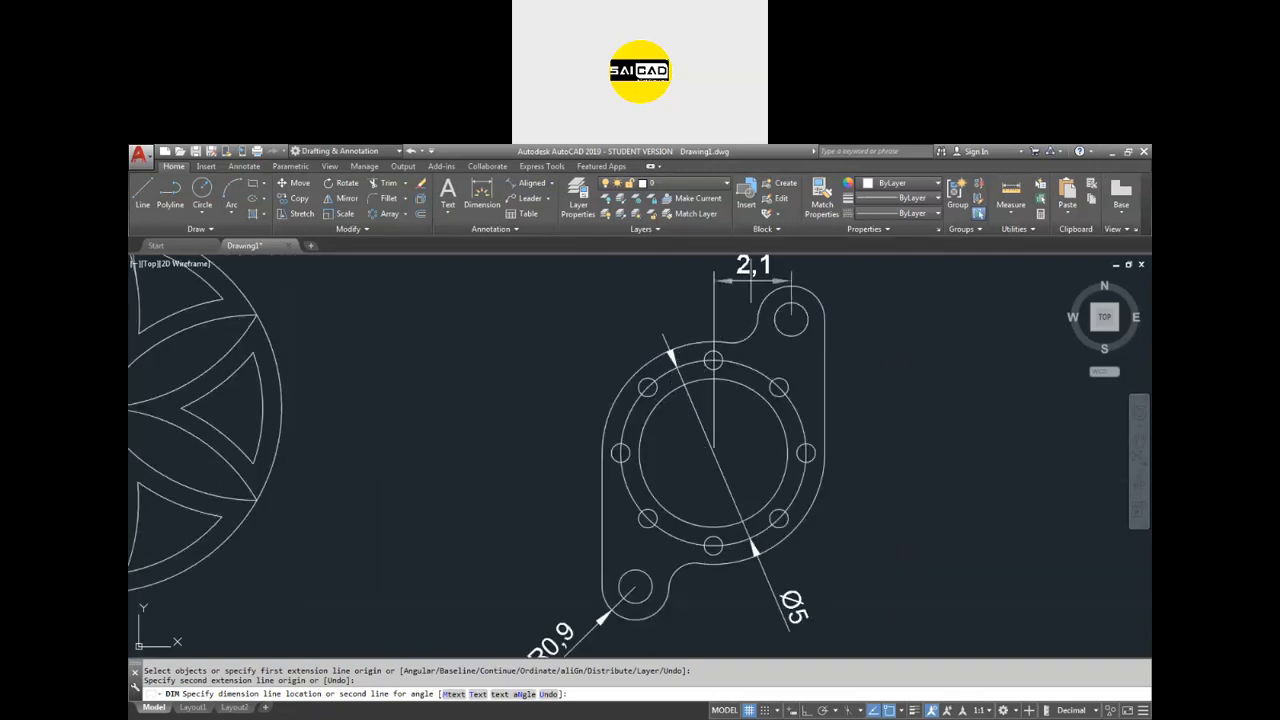
{"action": "scroll", "coordinate": [743, 392], "scroll_direction": "down", "scroll_amount": 2}
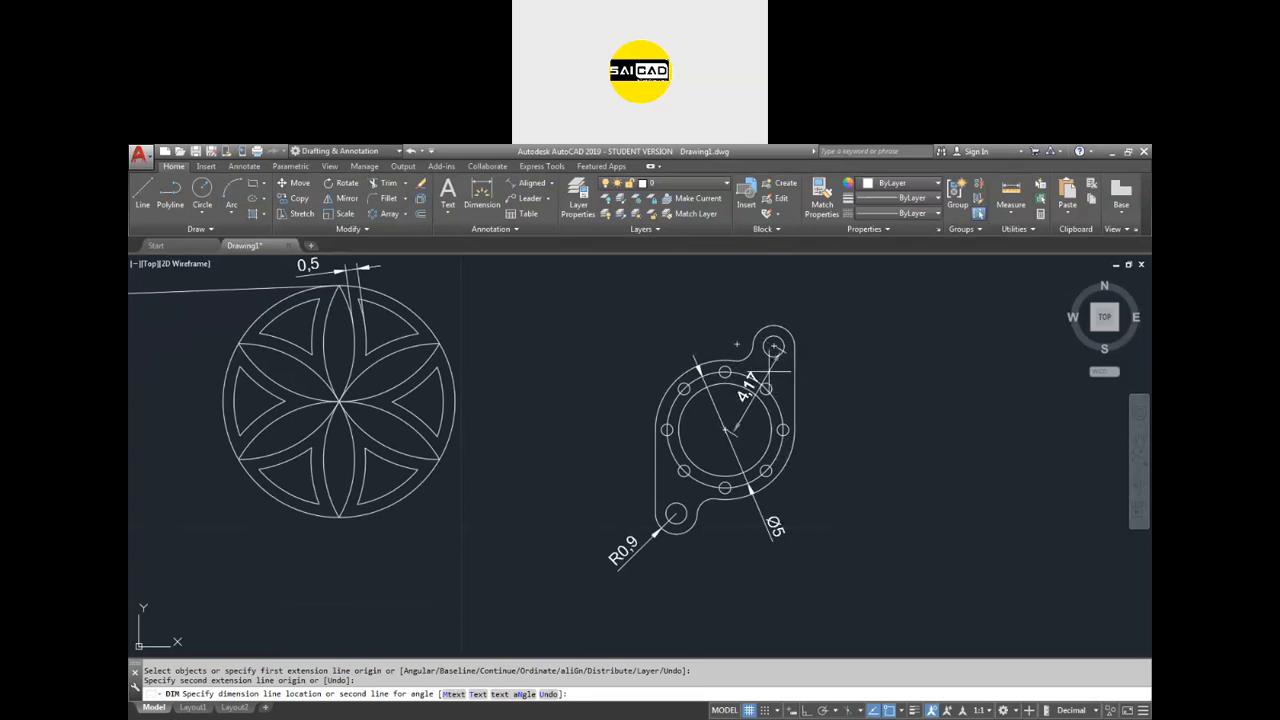
{"action": "left_click", "coordinate": [819, 430]}
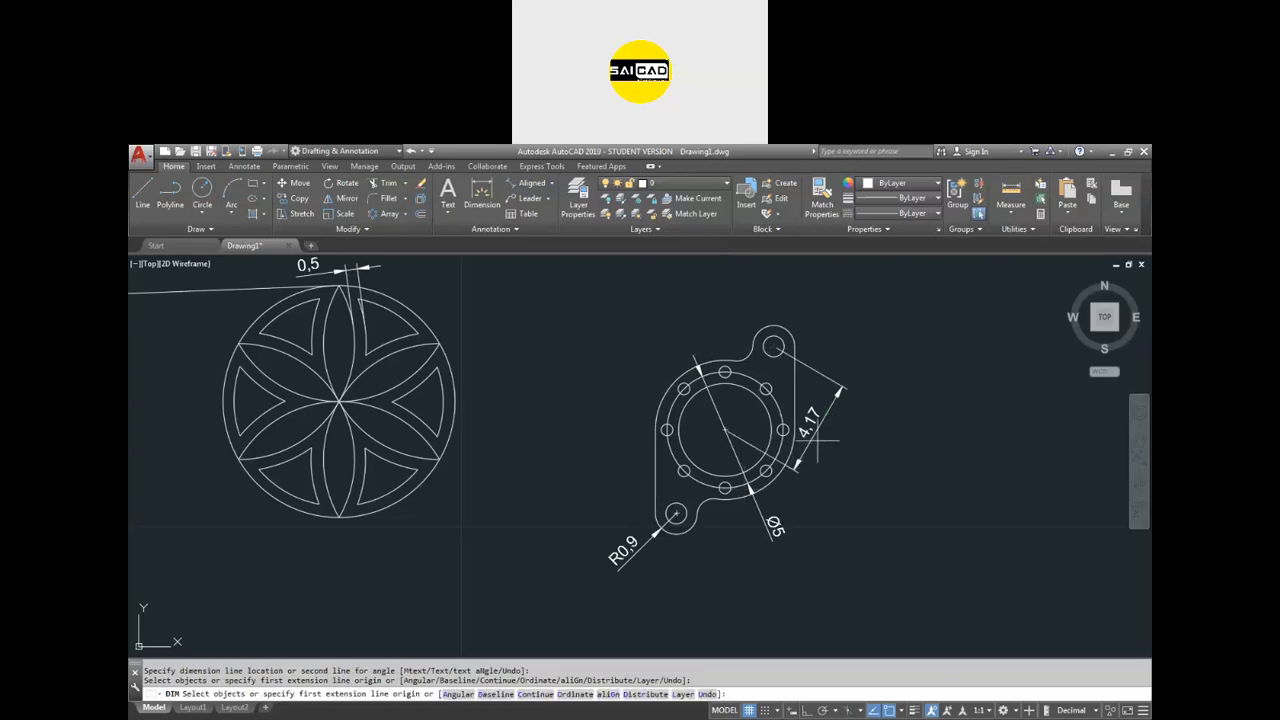
{"action": "key", "text": "Escape"}
{"action": "left_click", "coordinate": [848, 390]}
{"action": "left_click", "coordinate": [814, 428]}
{"action": "key", "text": "Delete"}
{"action": "left_click", "coordinate": [481, 195]}
{"action": "scroll", "coordinate": [785, 385], "scroll_direction": "up", "scroll_amount": 5}
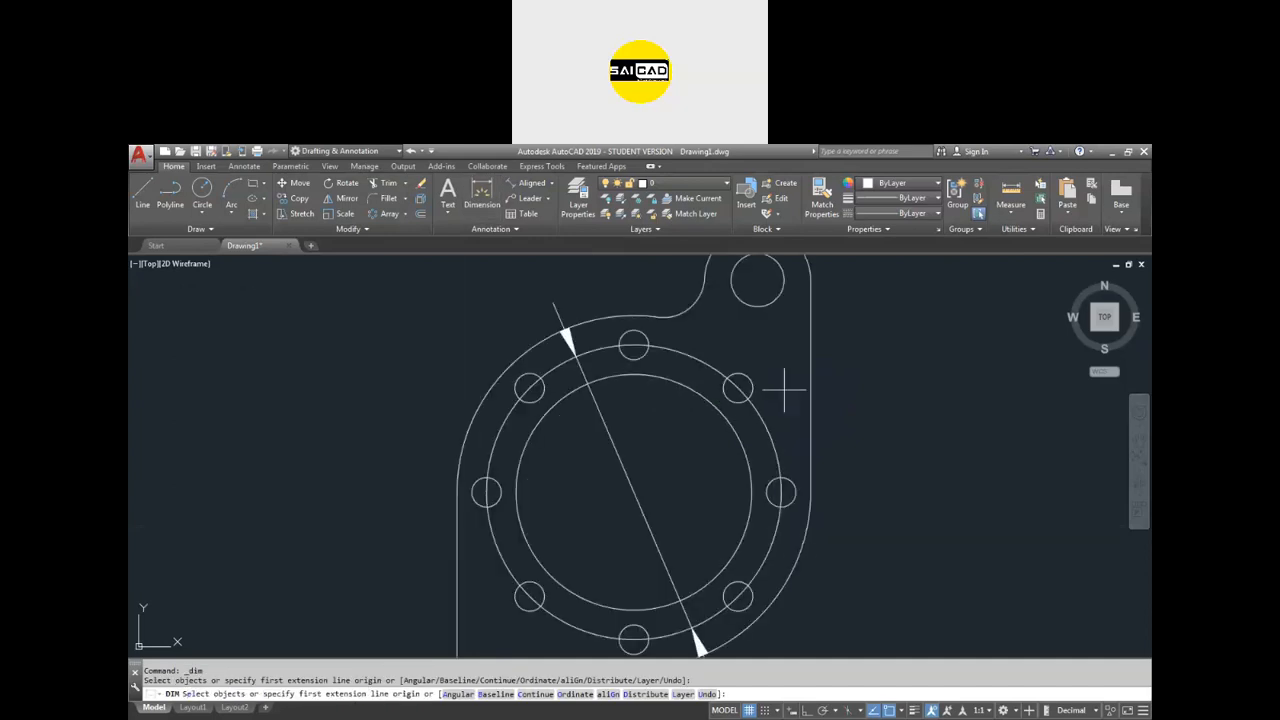
{"action": "scroll", "coordinate": [787, 430], "scroll_direction": "down", "scroll_amount": 2}
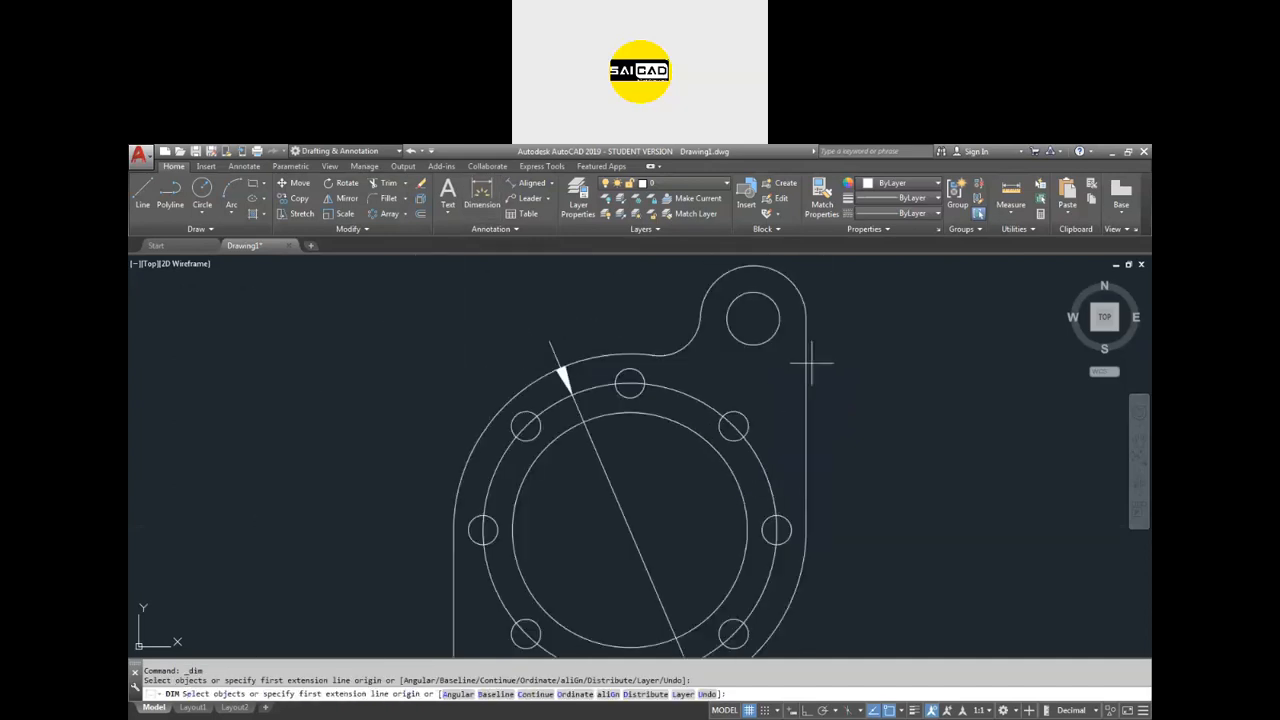
{"action": "left_click", "coordinate": [806, 380]}
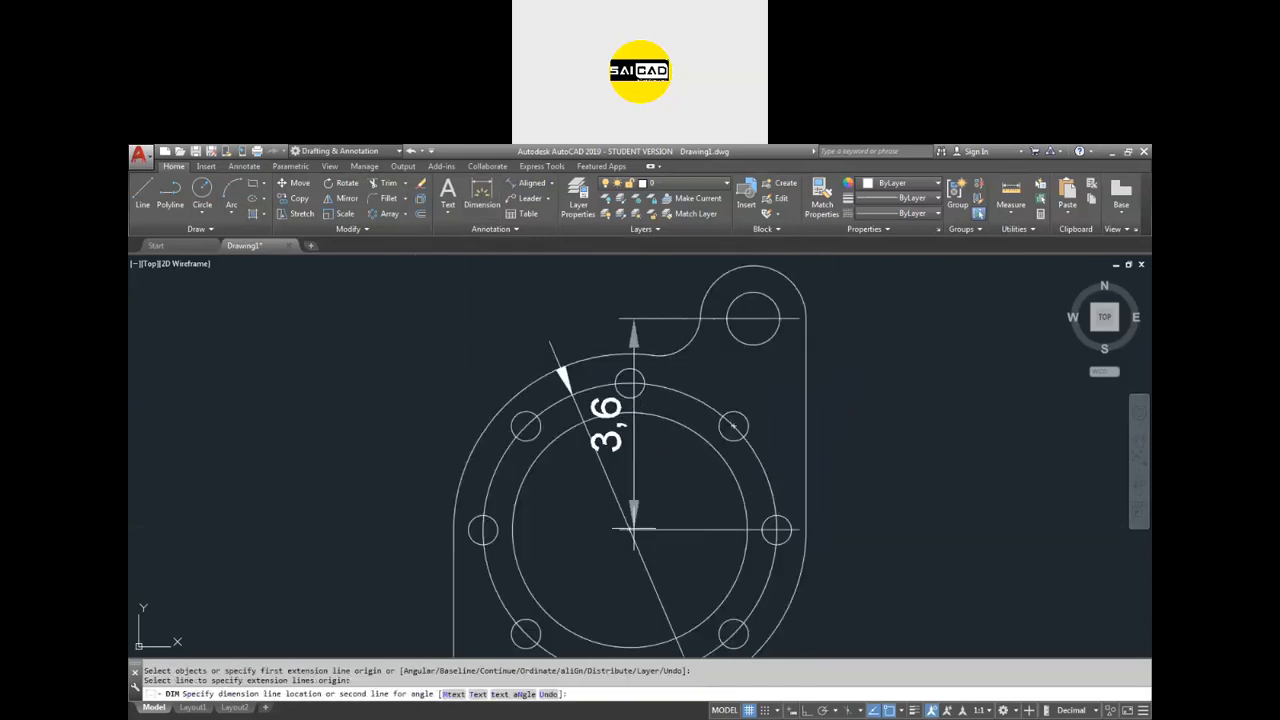
{"action": "key", "text": "Escape"}
Draw a rectangle about 4.93 wide and 4.7 high in the empty area right of the flange.
{"action": "scroll", "coordinate": [620, 470], "scroll_direction": "down", "scroll_amount": 5}
{"action": "scroll", "coordinate": [738, 500], "scroll_direction": "down", "scroll_amount": 4}
{"action": "scroll", "coordinate": [720, 497], "scroll_direction": "up", "scroll_amount": 4}
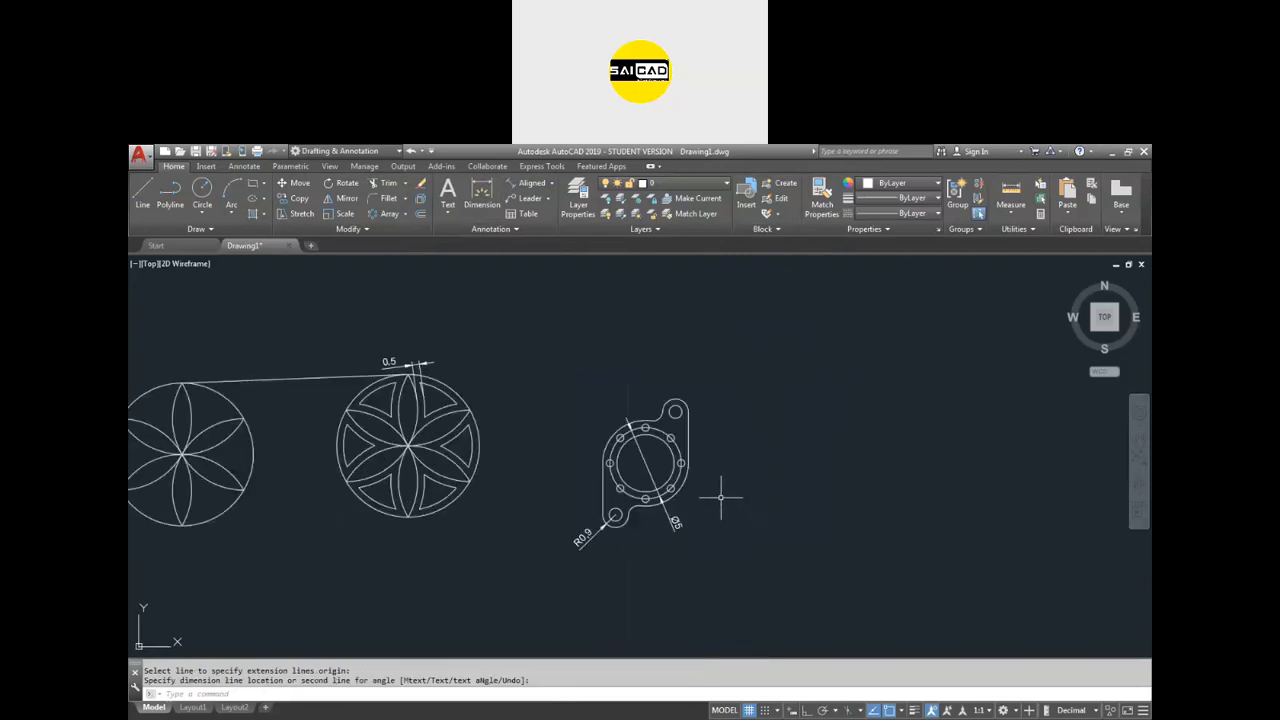
{"action": "type", "text": "rec"}
{"action": "key", "text": "Return"}
{"action": "left_click", "coordinate": [766, 443]}
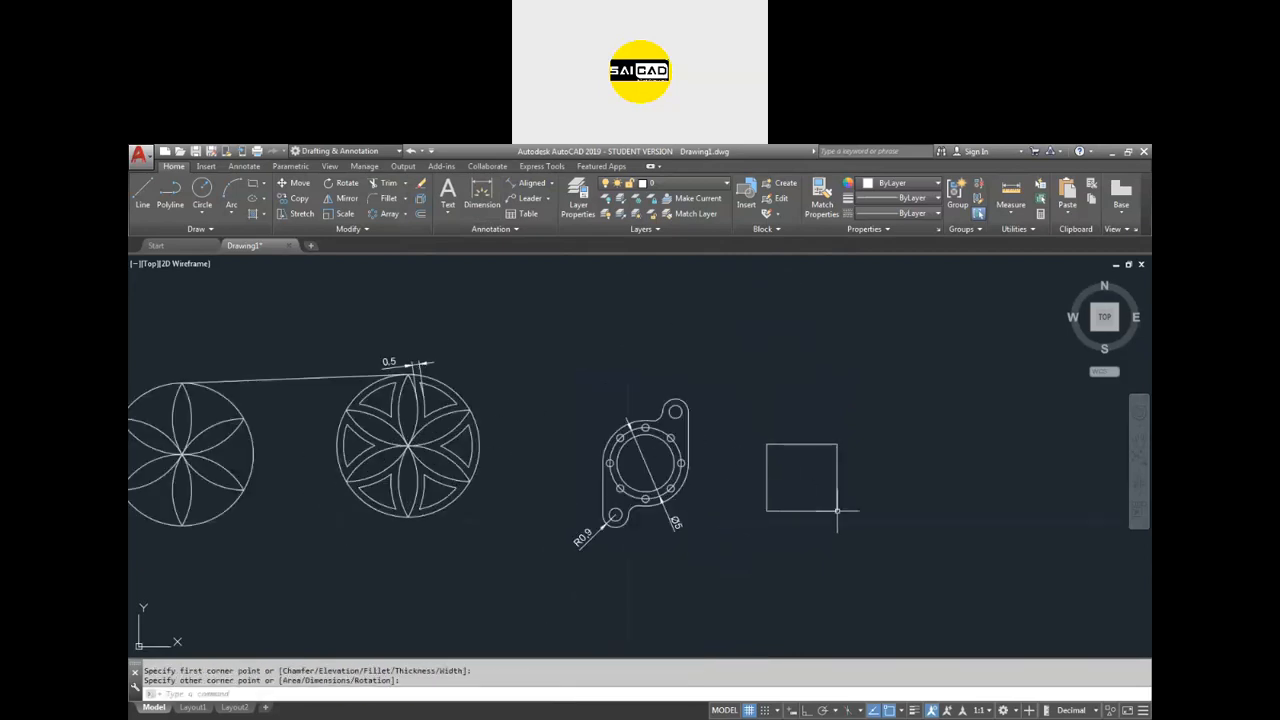
{"action": "left_click", "coordinate": [843, 529]}
Try an angular dimension between the rectangle's right and bottom sides, and delete it.
{"action": "scroll", "coordinate": [850, 520], "scroll_direction": "up", "scroll_amount": 4}
{"action": "type", "text": "dim"}
{"action": "key", "text": "Return"}
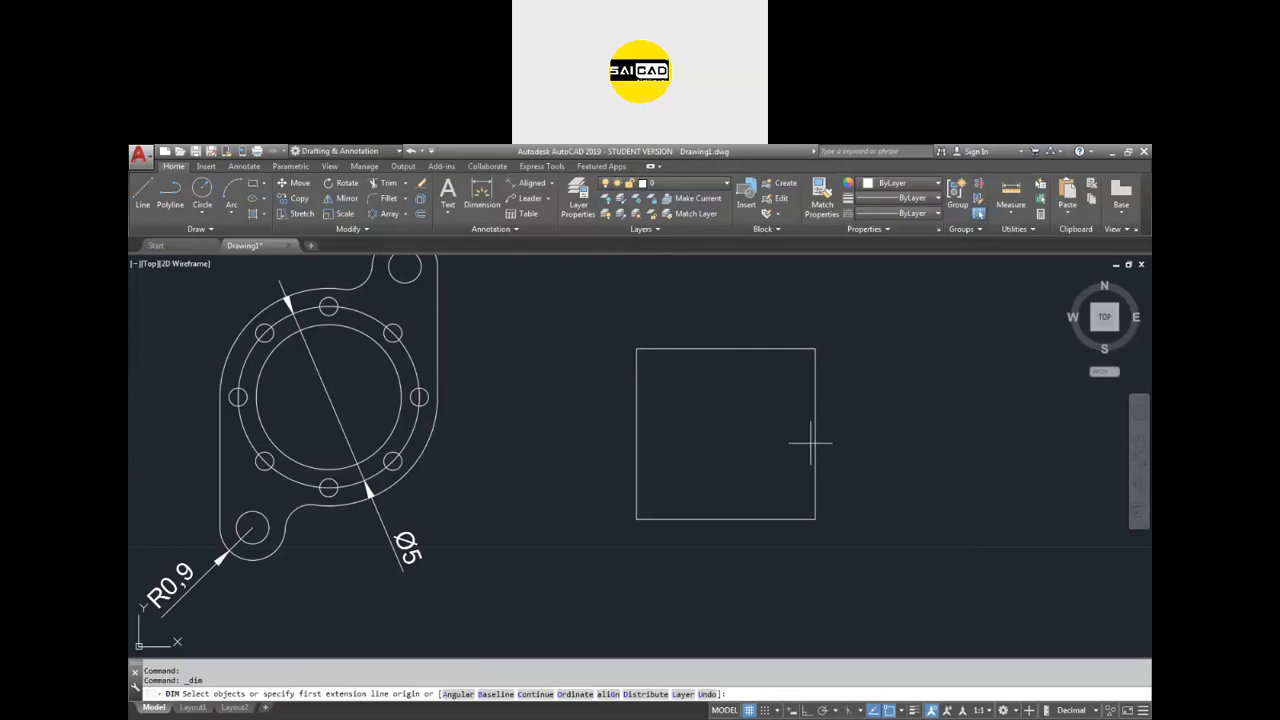
{"action": "left_click", "coordinate": [815, 440]}
{"action": "left_click", "coordinate": [770, 518]}
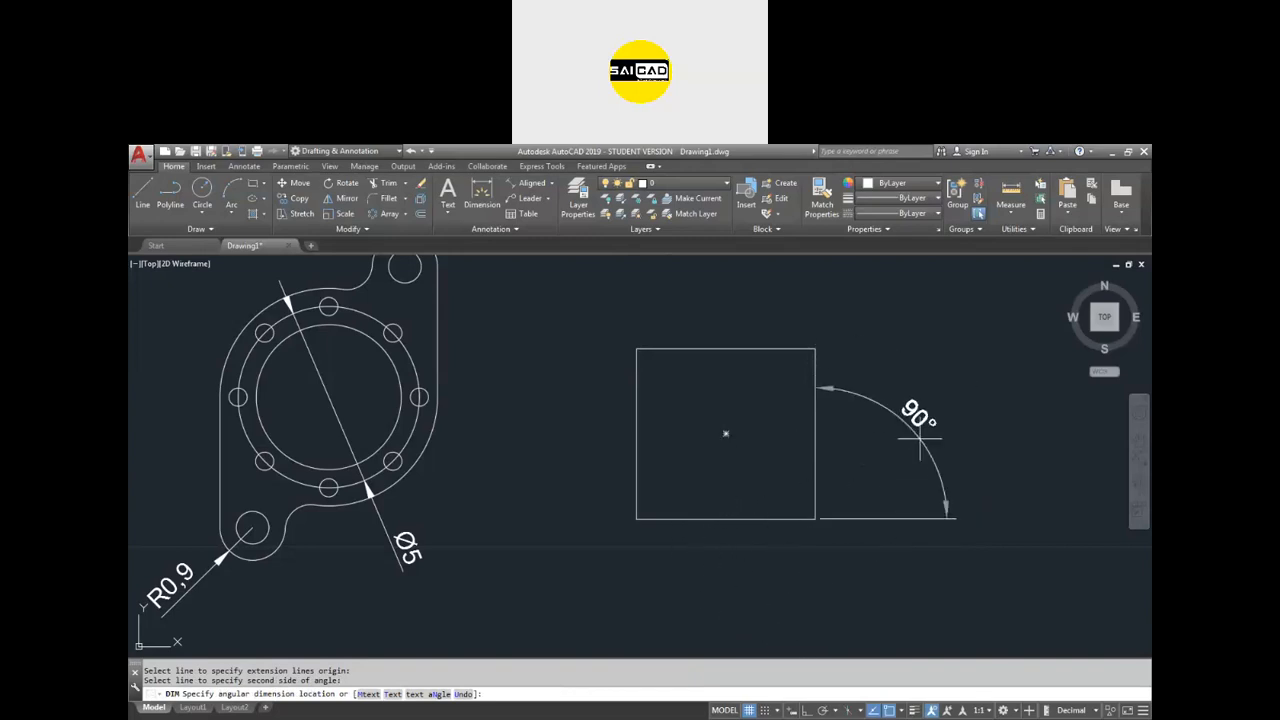
{"action": "left_click", "coordinate": [855, 455]}
{"action": "key", "text": "Escape"}
{"action": "mouse_move", "coordinate": [926, 416]}
{"action": "left_mouse_down"}
{"action": "mouse_move", "coordinate": [822, 528]}
{"action": "mouse_move", "coordinate": [857, 517]}
{"action": "left_mouse_up"}
{"action": "key", "text": "Delete"}
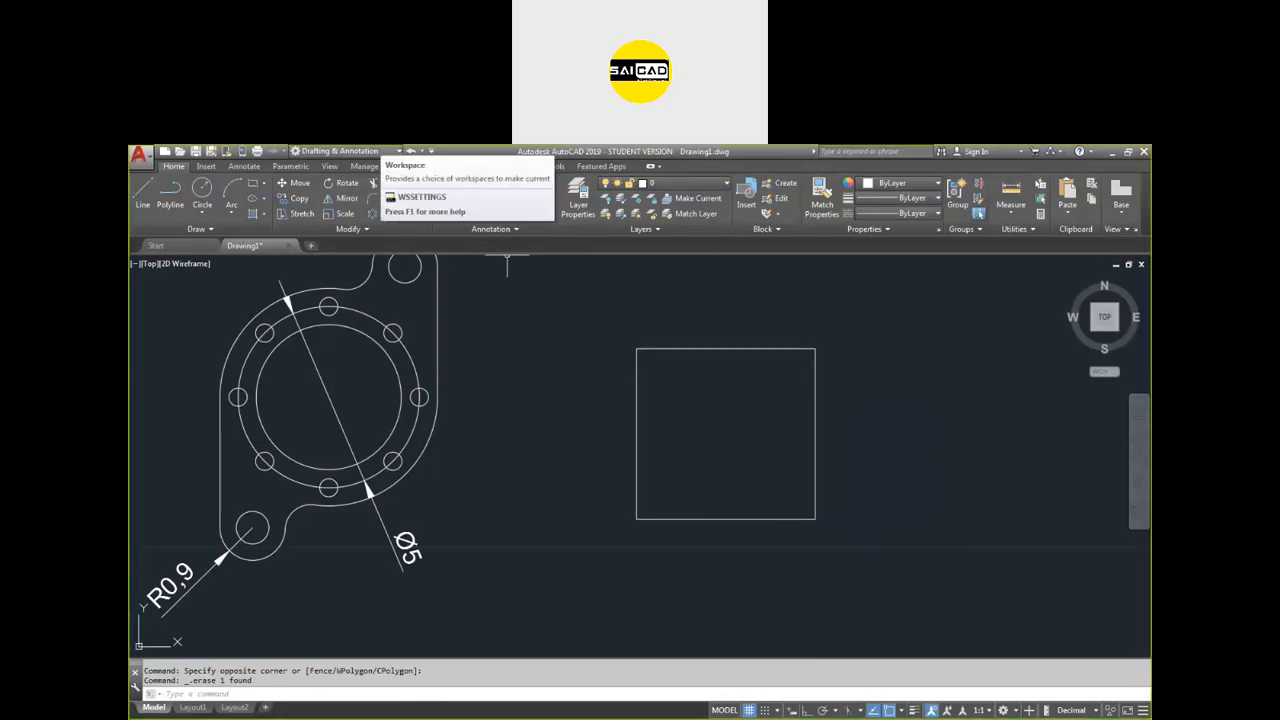
Add a linear dimension between the rectangle's two bottom corners, placed below the rectangle.
{"action": "left_click", "coordinate": [550, 186]}
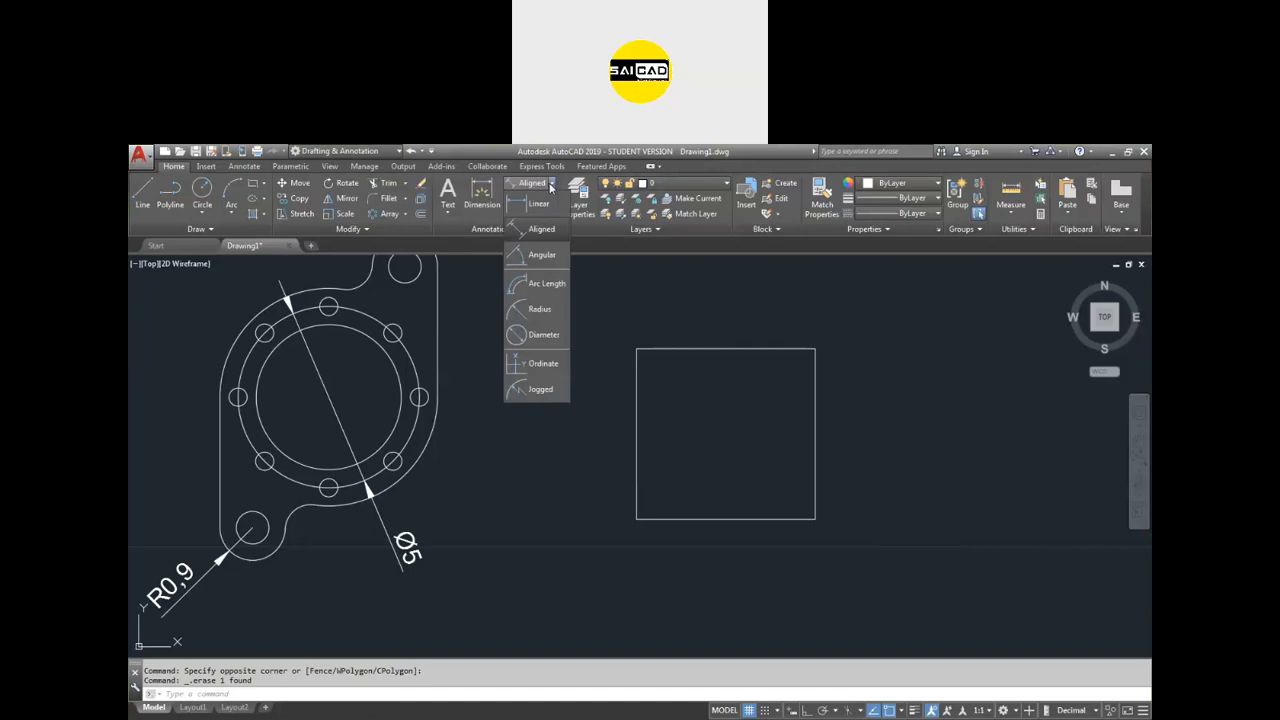
{"action": "left_click", "coordinate": [553, 186]}
{"action": "left_click", "coordinate": [553, 186]}
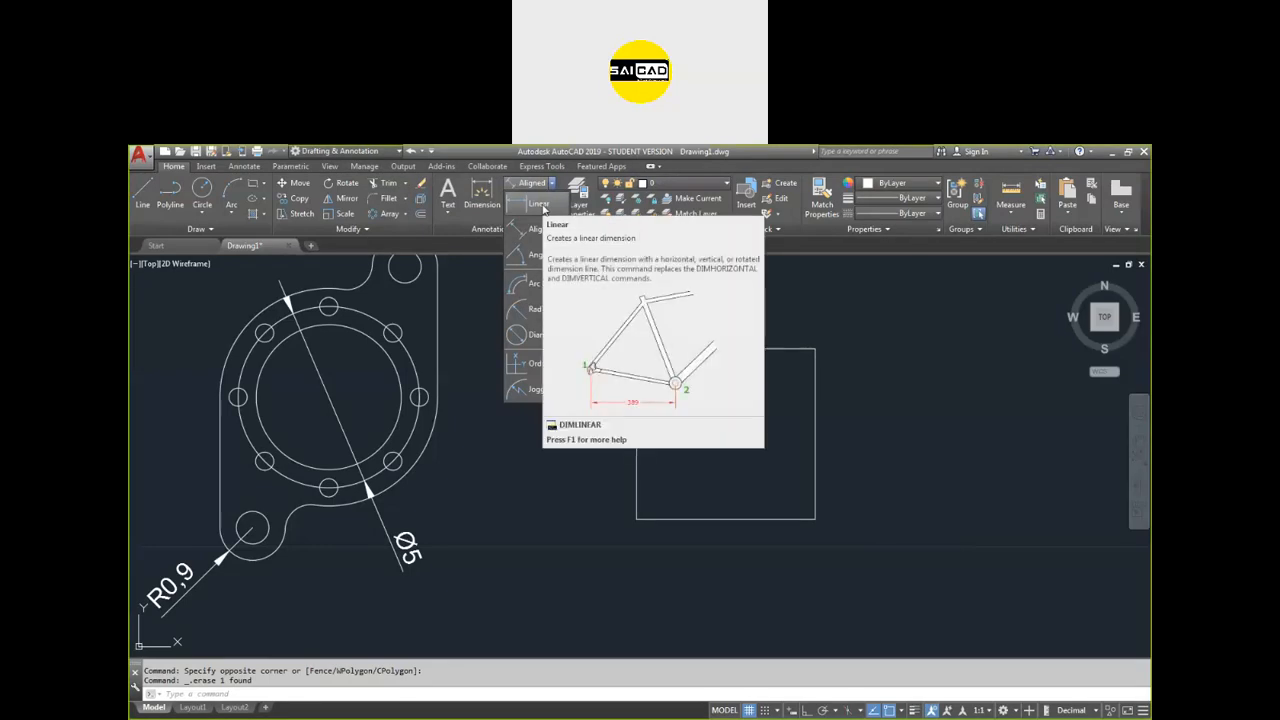
{"action": "left_click", "coordinate": [540, 205]}
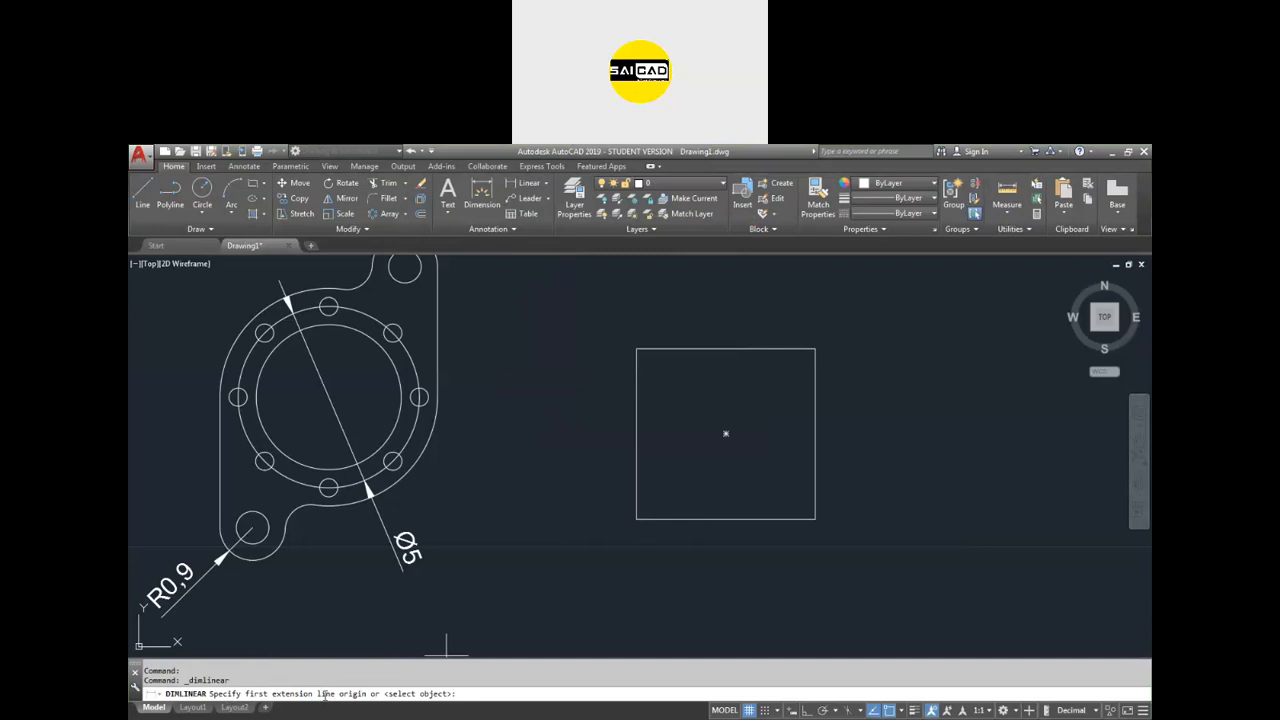
{"action": "left_click", "coordinate": [634, 520]}
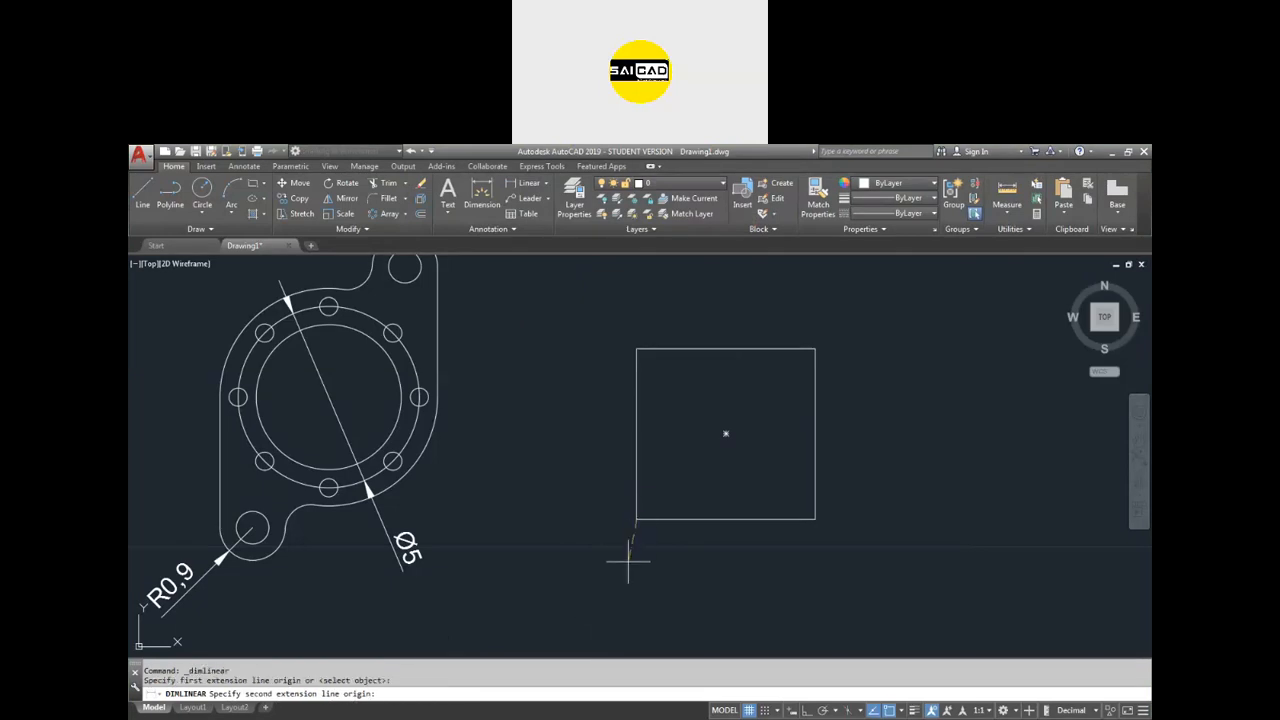
{"action": "left_click", "coordinate": [815, 520]}
{"action": "left_click", "coordinate": [788, 588]}
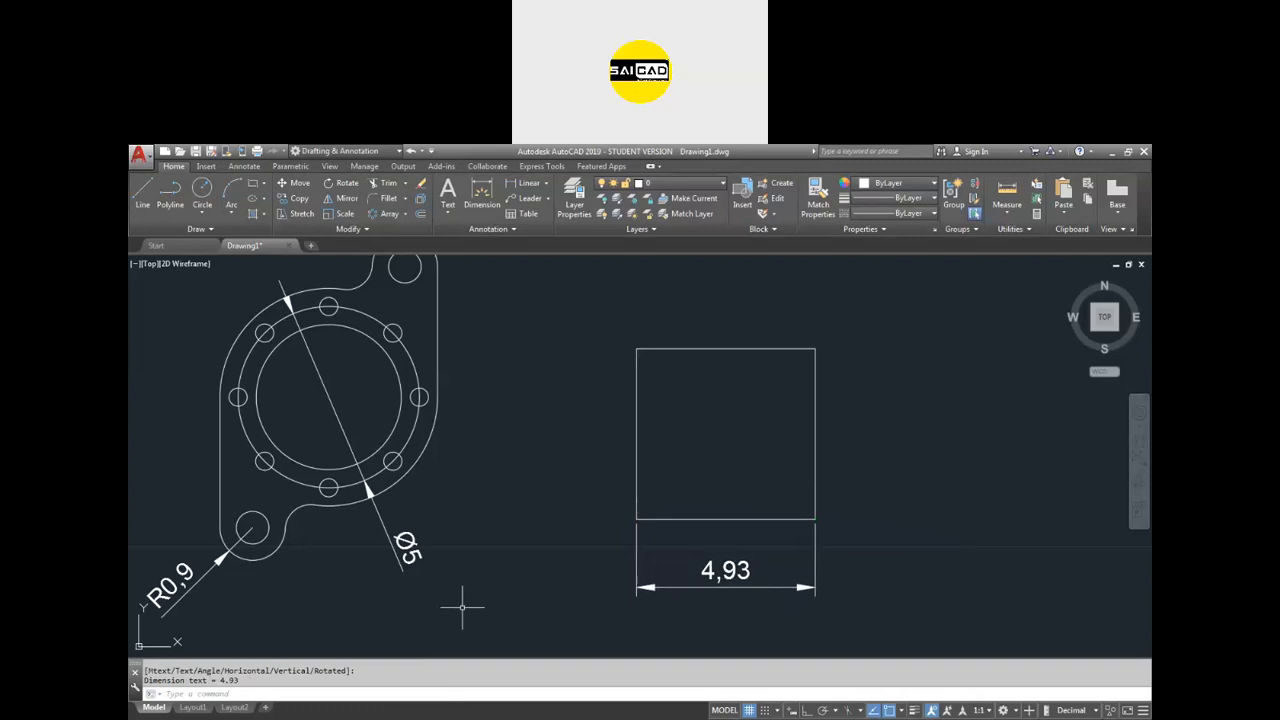
Add a linear dimension to the rectangle's right side using object selection, placed to its right.
{"action": "scroll", "coordinate": [756, 537], "scroll_direction": "up", "scroll_amount": 2}
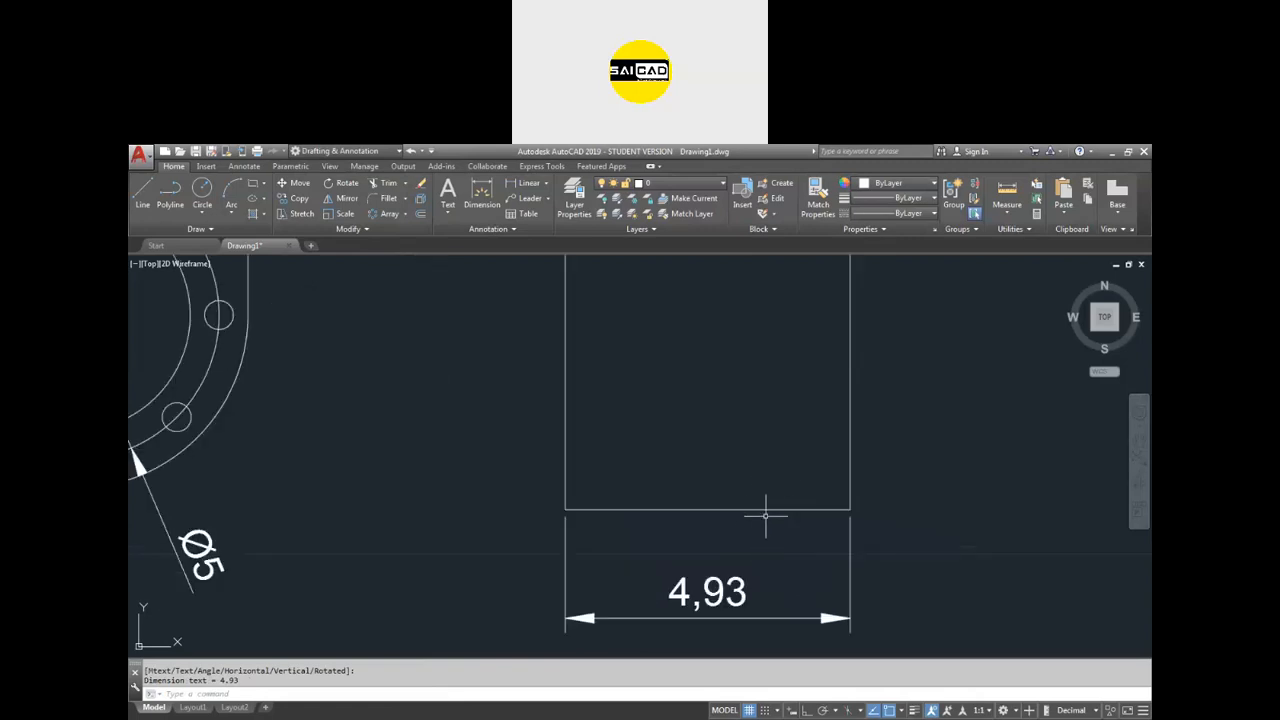
{"action": "scroll", "coordinate": [380, 500], "scroll_direction": "down", "scroll_amount": 2}
{"action": "scroll", "coordinate": [575, 503], "scroll_direction": "up", "scroll_amount": 2}
{"action": "left_click", "coordinate": [481, 195]}
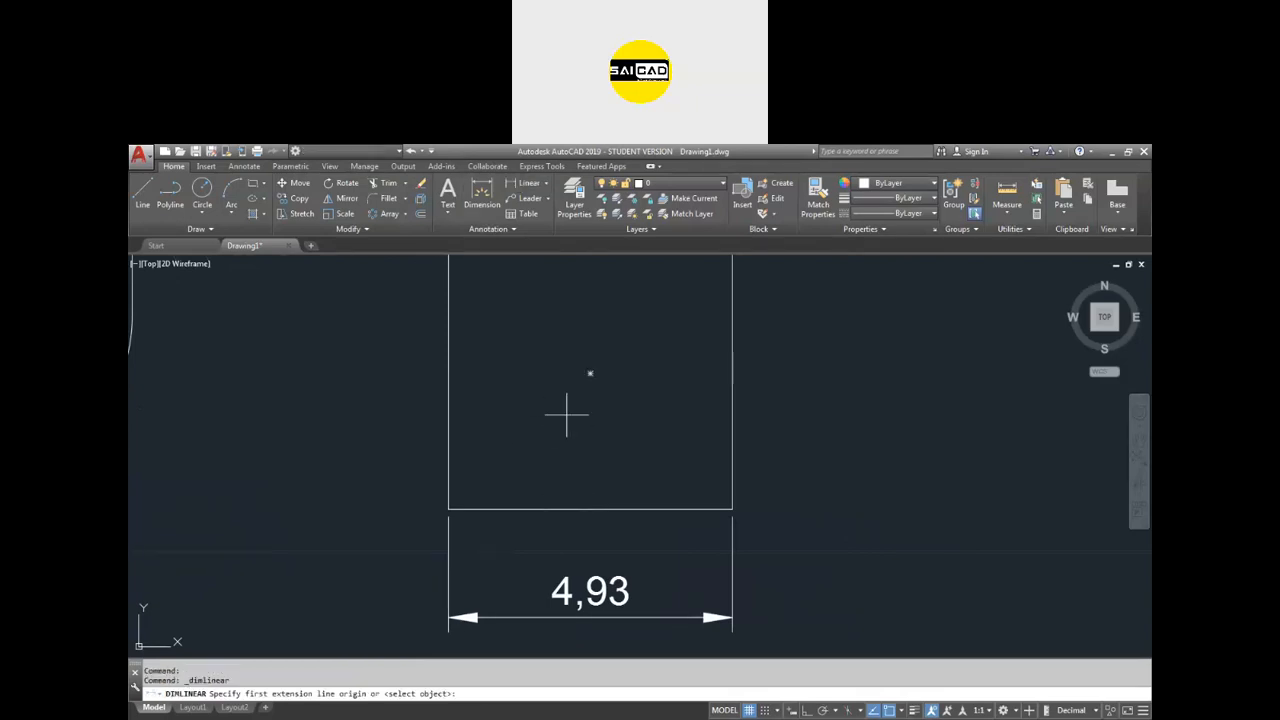
{"action": "key", "text": "Return"}
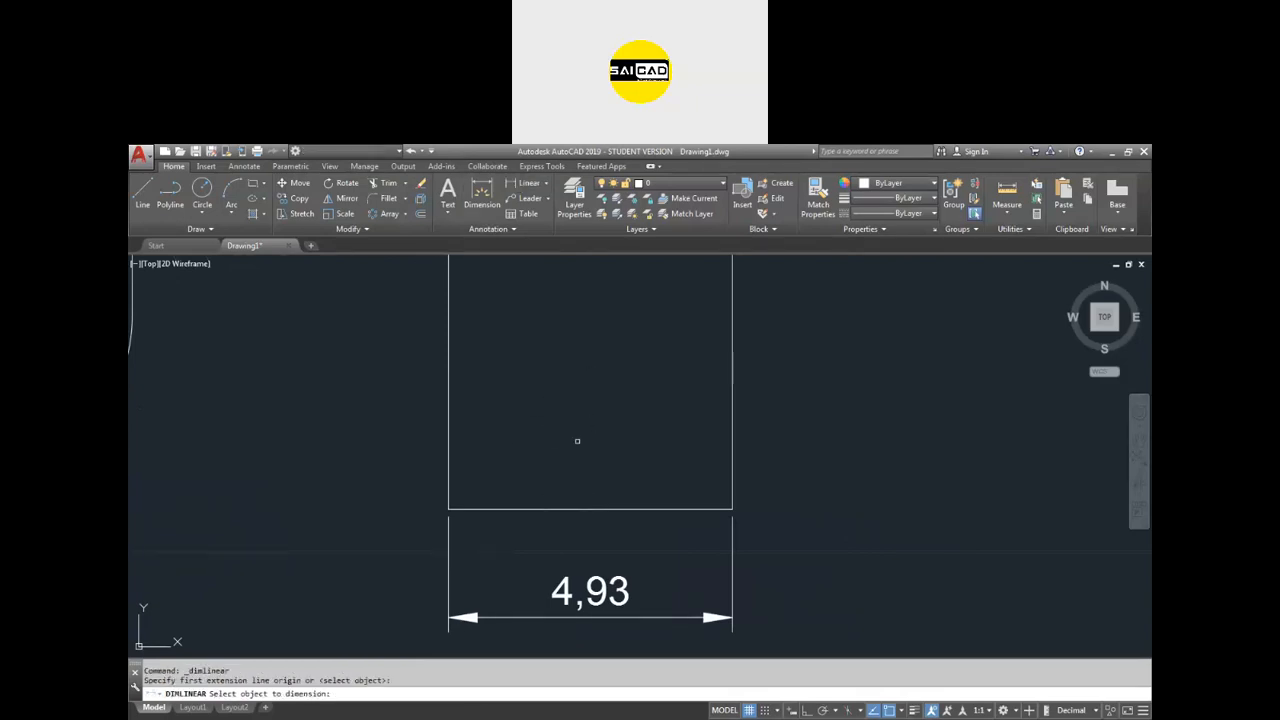
{"action": "left_click", "coordinate": [734, 457]}
{"action": "left_click", "coordinate": [855, 451]}
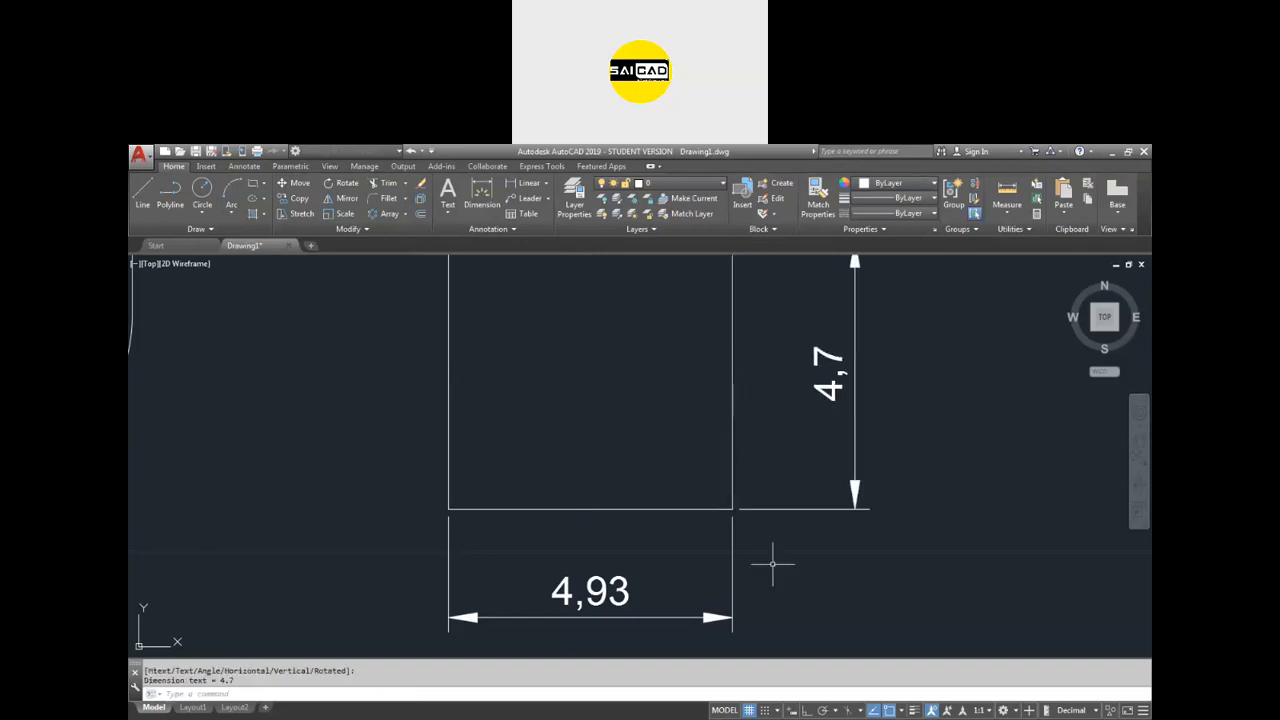
{"action": "scroll", "coordinate": [773, 565], "scroll_direction": "down", "scroll_amount": 4}
{"action": "scroll", "coordinate": [738, 533], "scroll_direction": "up", "scroll_amount": 2}
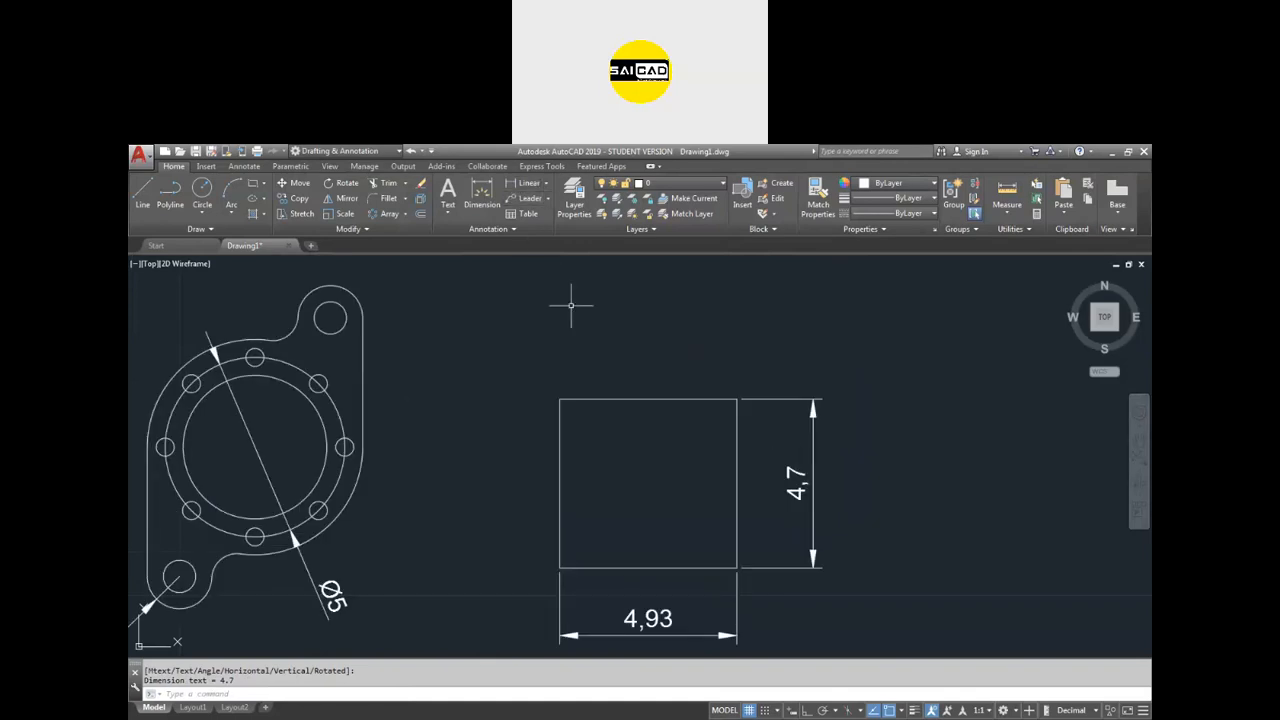
{"action": "key", "text": "Return"}
{"action": "left_click", "coordinate": [524, 193]}
{"action": "key", "text": "Return"}
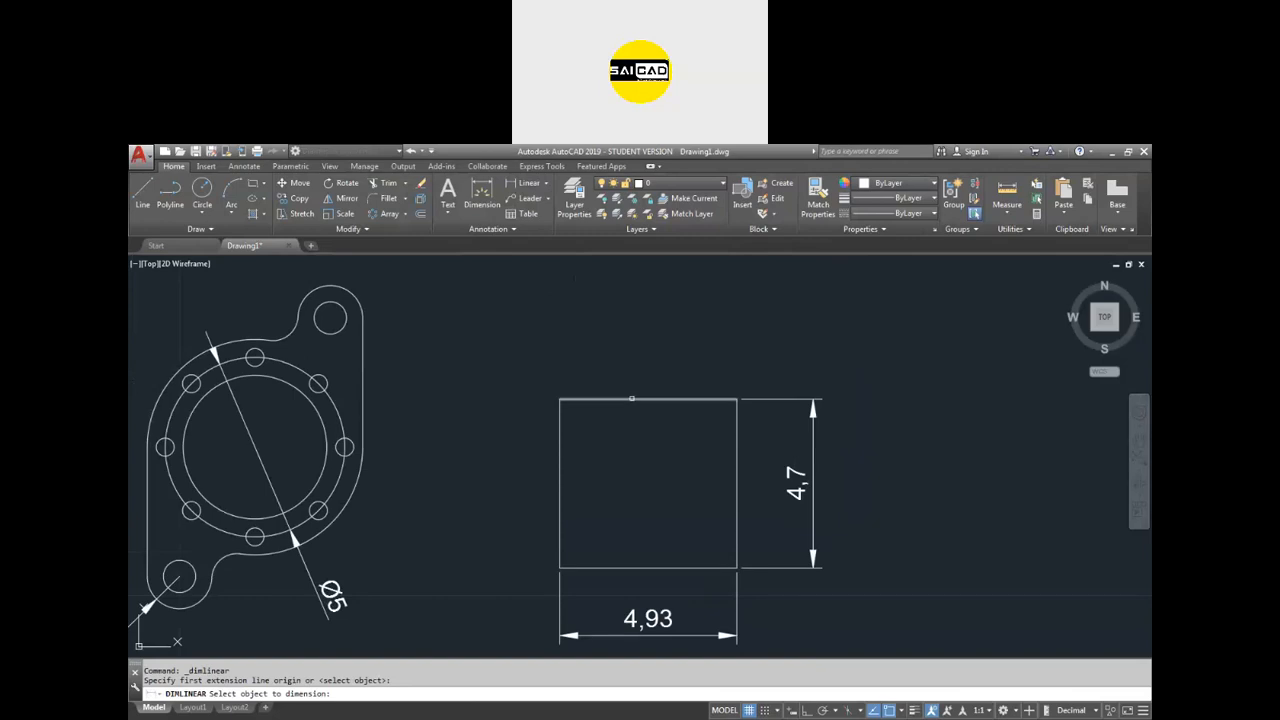
{"action": "left_click", "coordinate": [638, 398]}
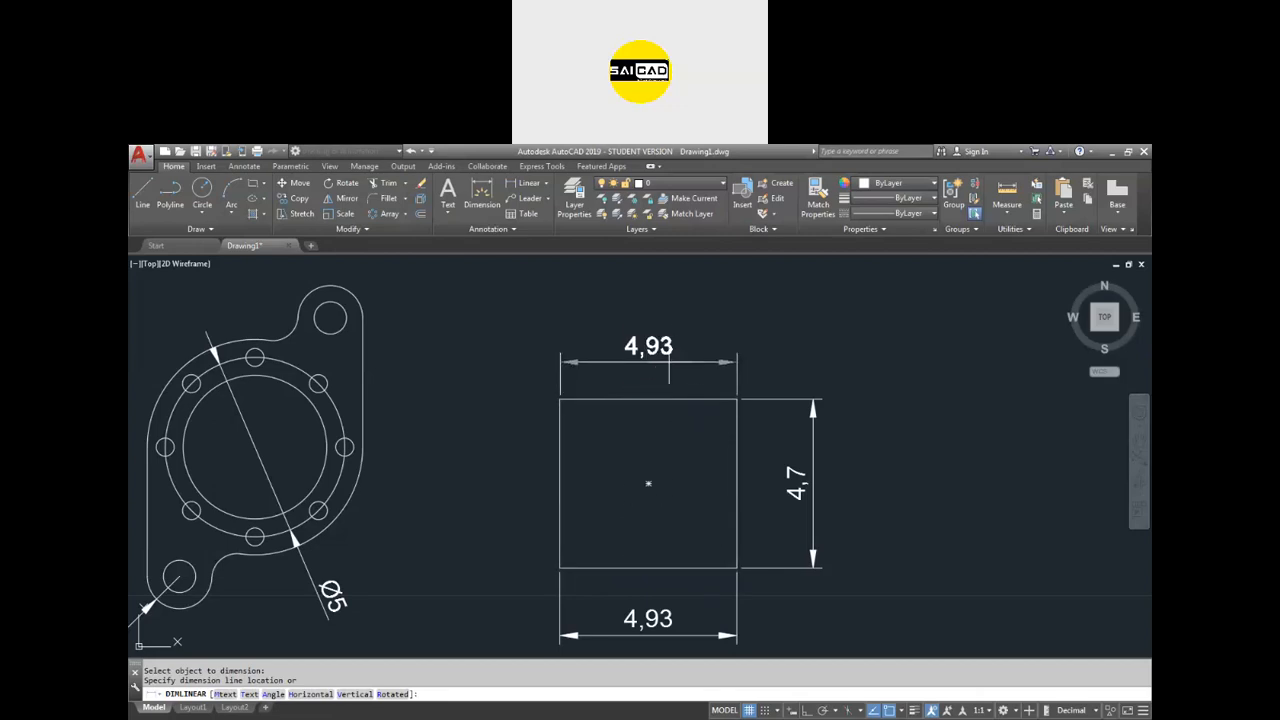
{"action": "key", "text": "Escape"}
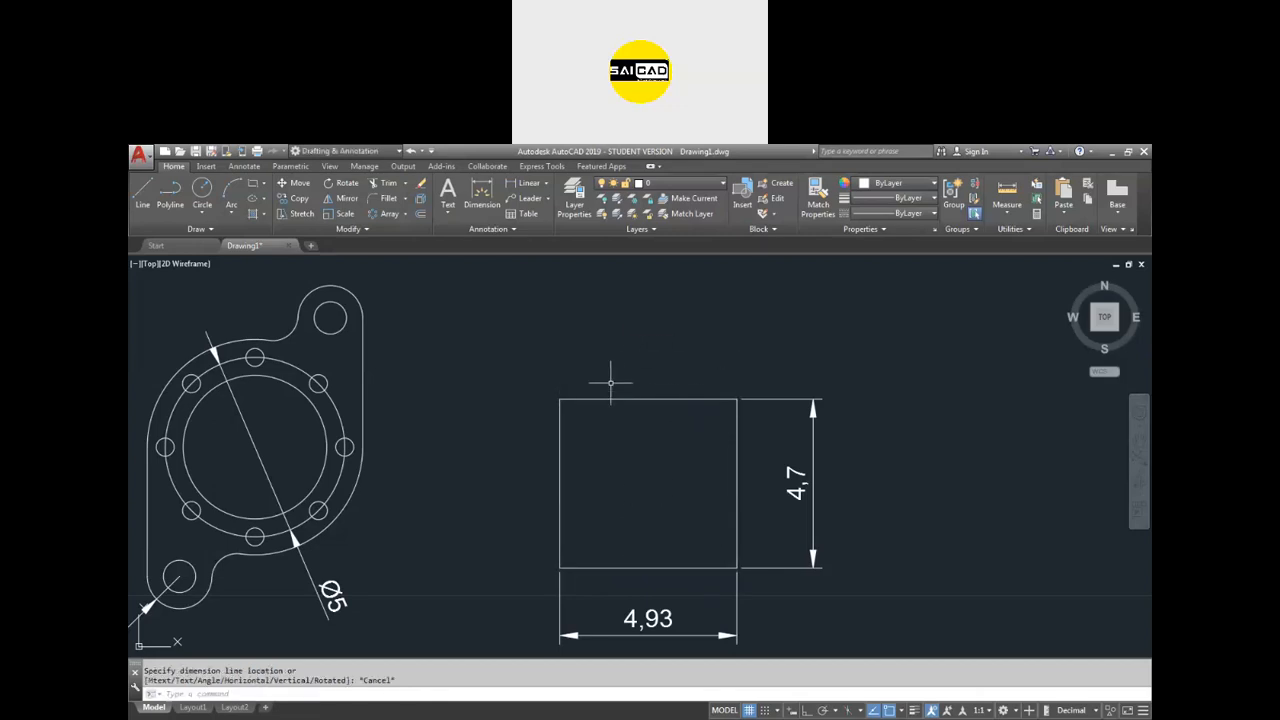
Draw a smaller rectangle straddling the middle of the dimensioned rectangle's left side.
{"action": "scroll", "coordinate": [686, 466], "scroll_direction": "down", "scroll_amount": 2}
{"action": "scroll", "coordinate": [720, 477], "scroll_direction": "up", "scroll_amount": 2}
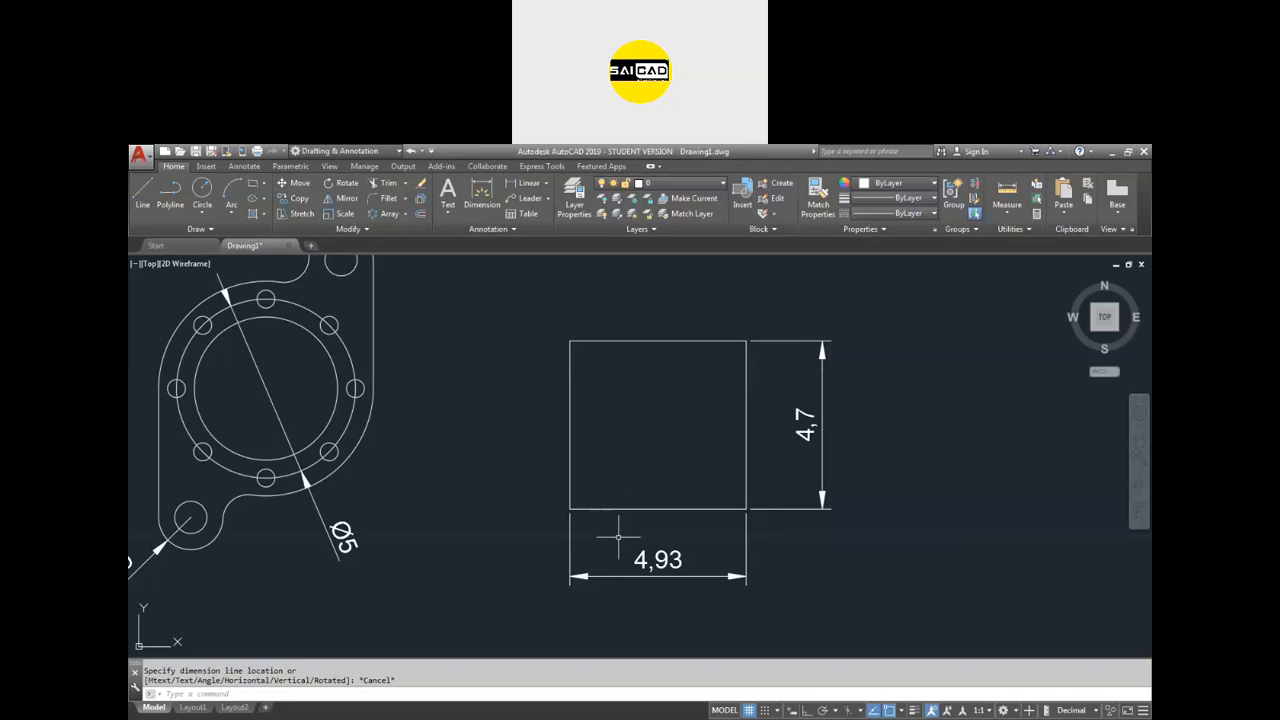
{"action": "scroll", "coordinate": [614, 529], "scroll_direction": "down", "scroll_amount": 2}
{"action": "scroll", "coordinate": [733, 475], "scroll_direction": "up", "scroll_amount": 2}
{"action": "type", "text": "rec"}
{"action": "key", "text": "Return"}
{"action": "left_click", "coordinate": [761, 413]}
{"action": "left_click", "coordinate": [697, 501]}
{"action": "key", "text": "Escape"}
Trim the small rectangle's outer part and the left side between its edges to form an open notch.
{"action": "type", "text": "tr"}
{"action": "key", "text": "Return"}
{"action": "key", "text": "Return"}
{"action": "left_click", "coordinate": [740, 456]}
{"action": "left_click", "coordinate": [652, 480]}
{"action": "left_click", "coordinate": [702, 396]}
{"action": "left_click", "coordinate": [684, 522]}
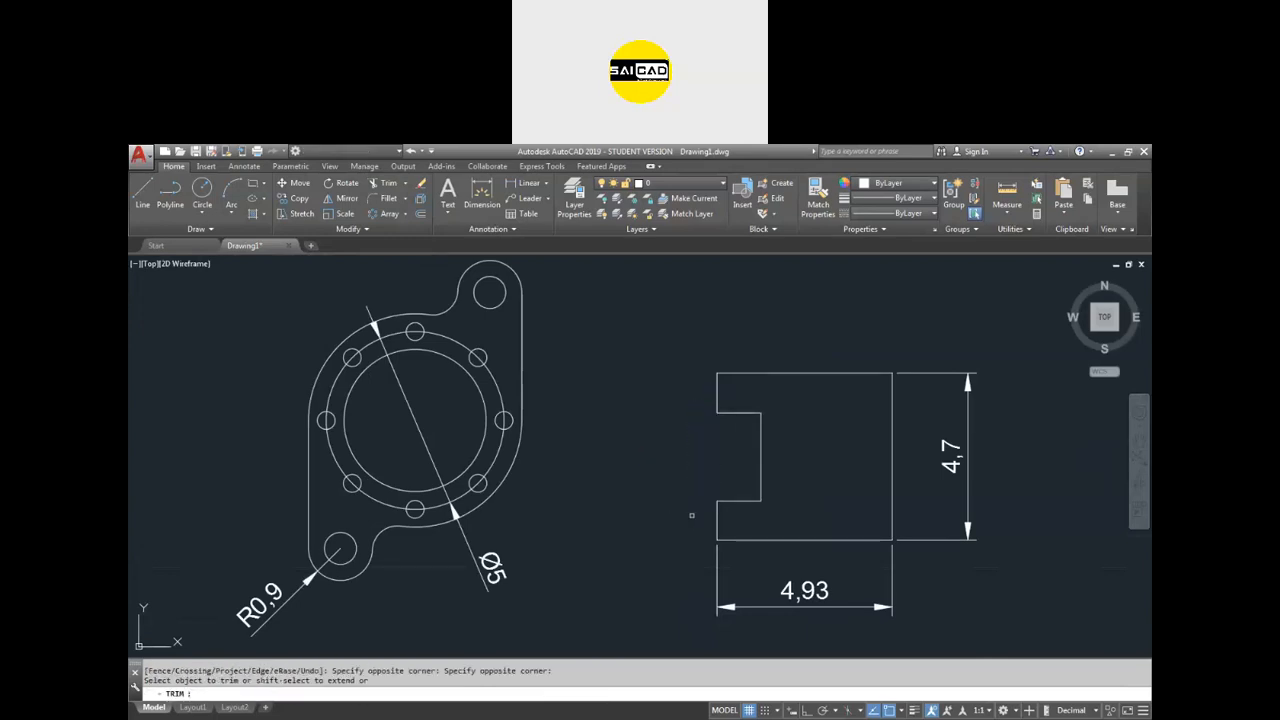
{"action": "key", "text": "Return"}
{"action": "key", "text": "Escape"}
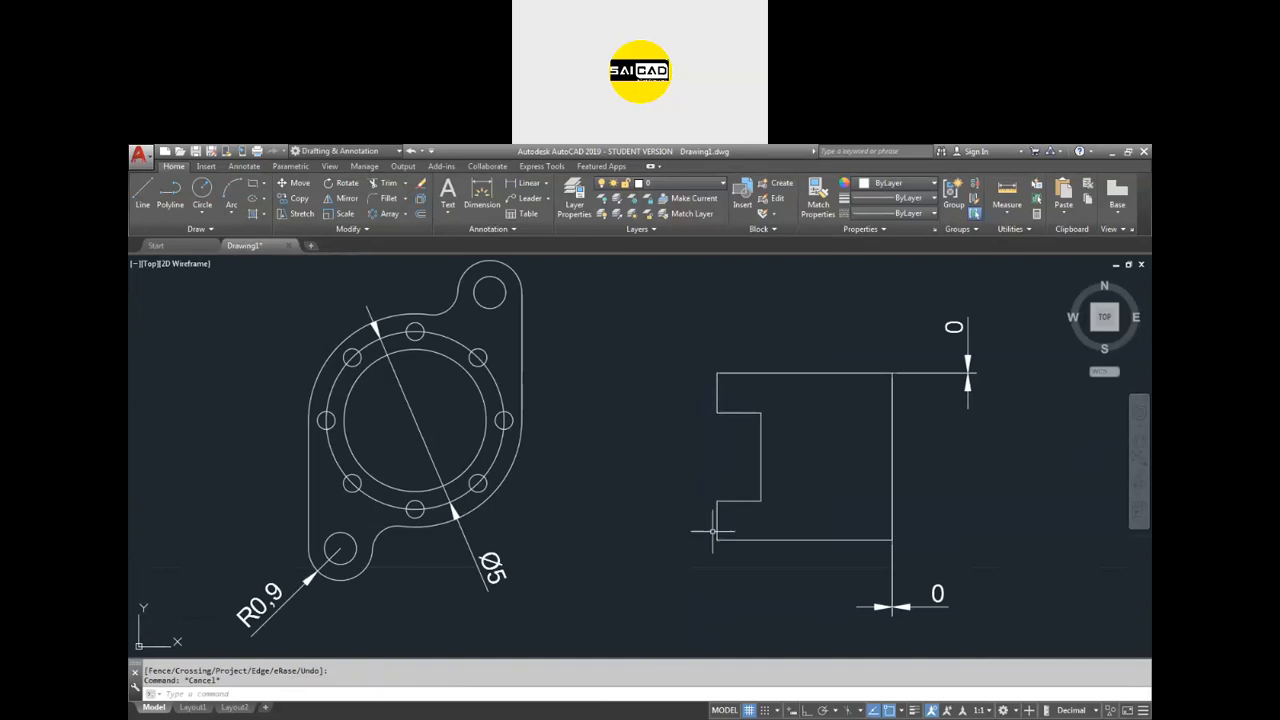
{"action": "key", "text": "Return"}
{"action": "left_click", "coordinate": [719, 397]}
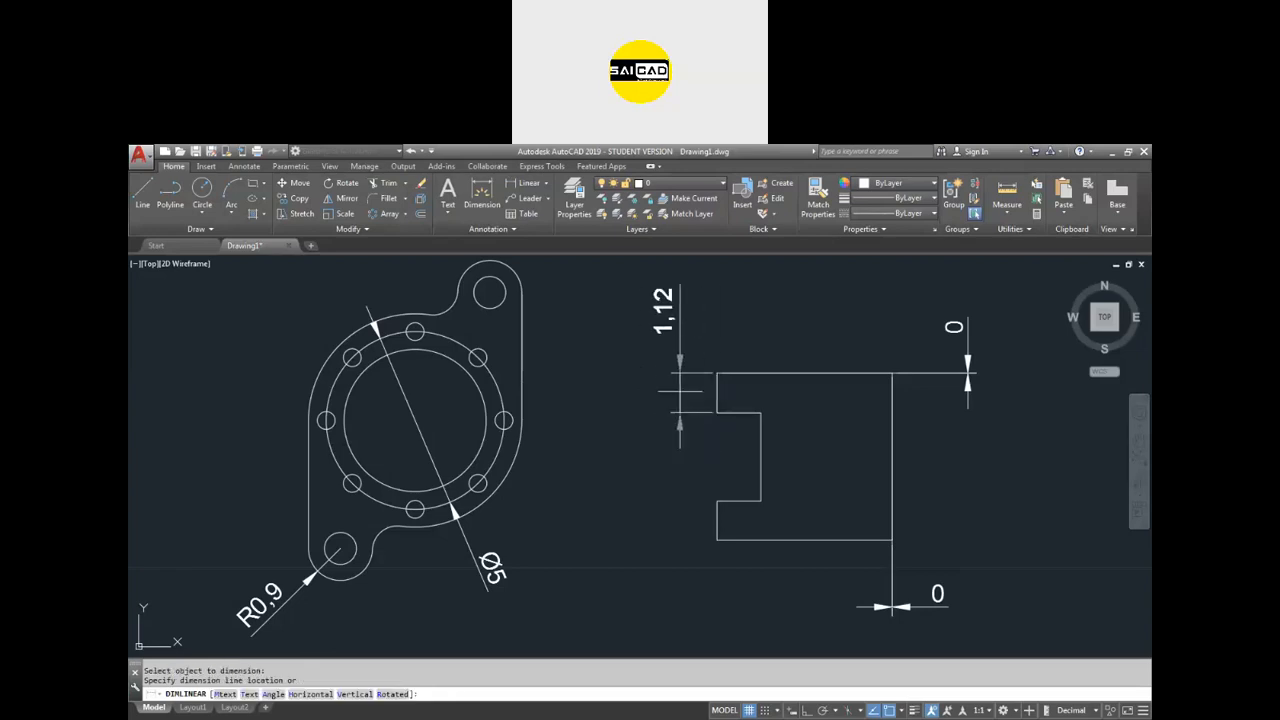
{"action": "key", "text": "Escape"}
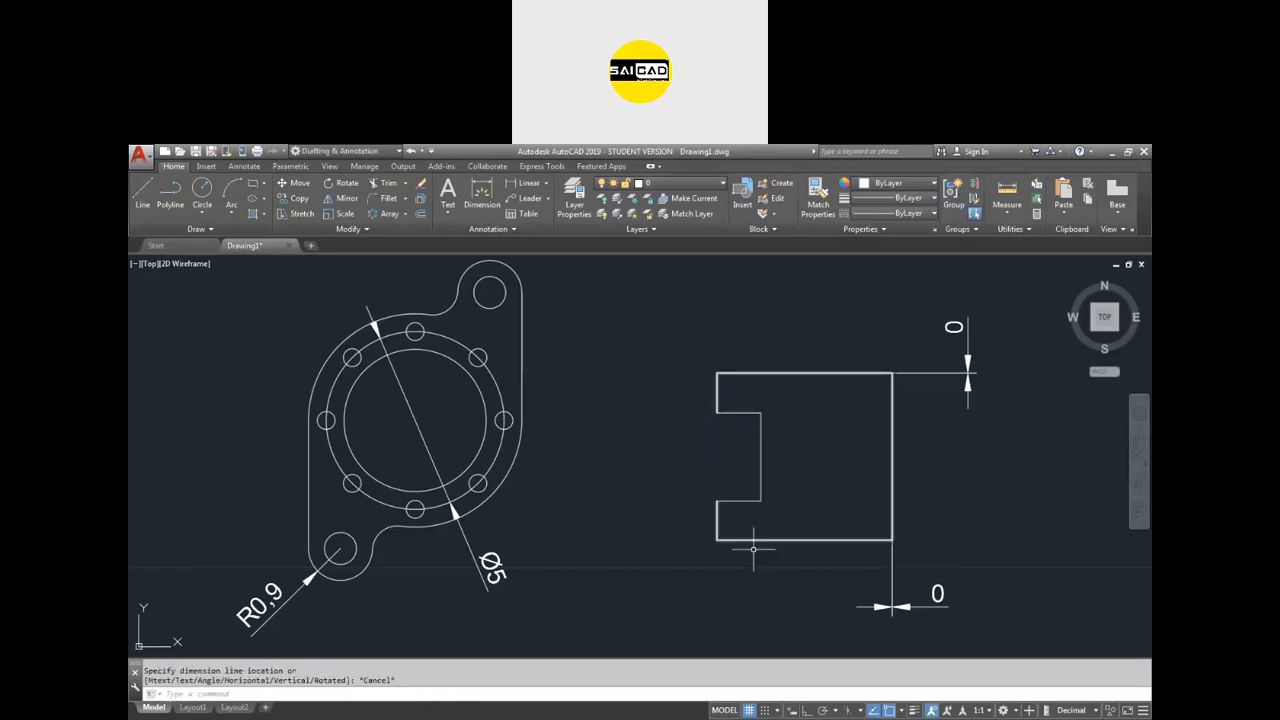
Add a vertical linear dimension between the notched rectangle's upper-left and lower-left corners, placed to its left.
{"action": "key", "text": "Return"}
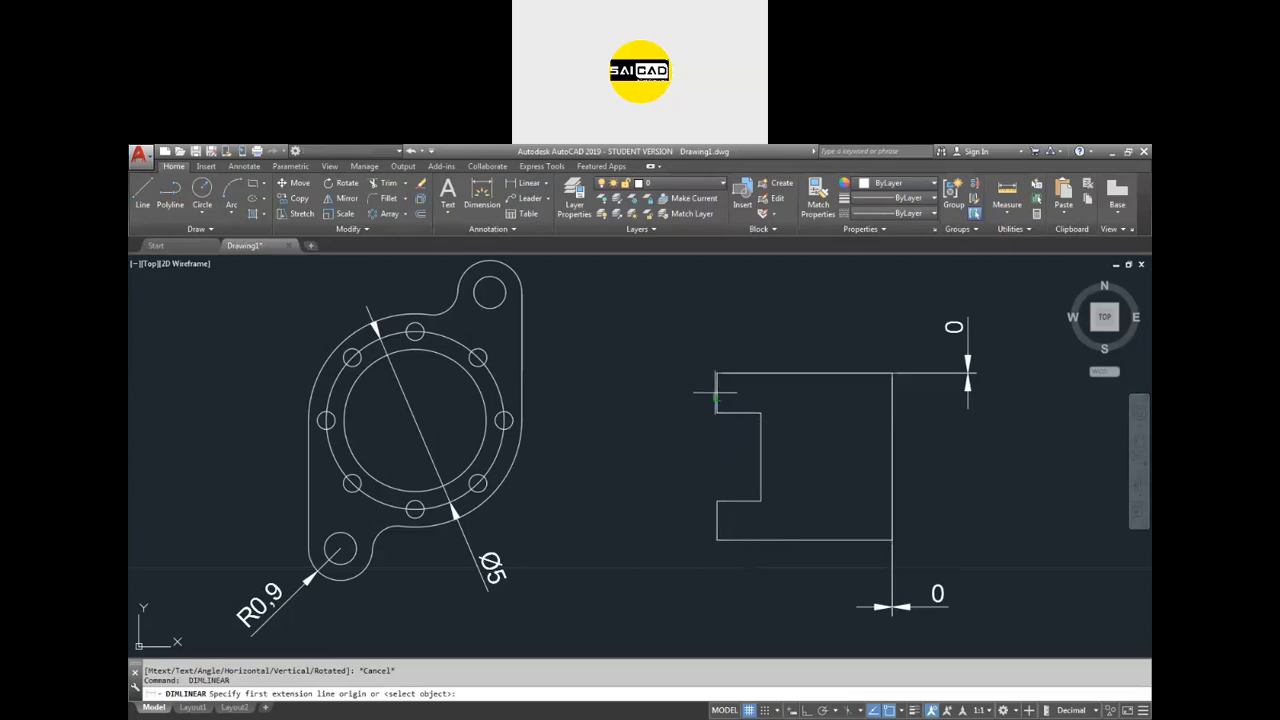
{"action": "left_click", "coordinate": [714, 378]}
{"action": "left_click", "coordinate": [716, 540]}
{"action": "left_click", "coordinate": [656, 515]}
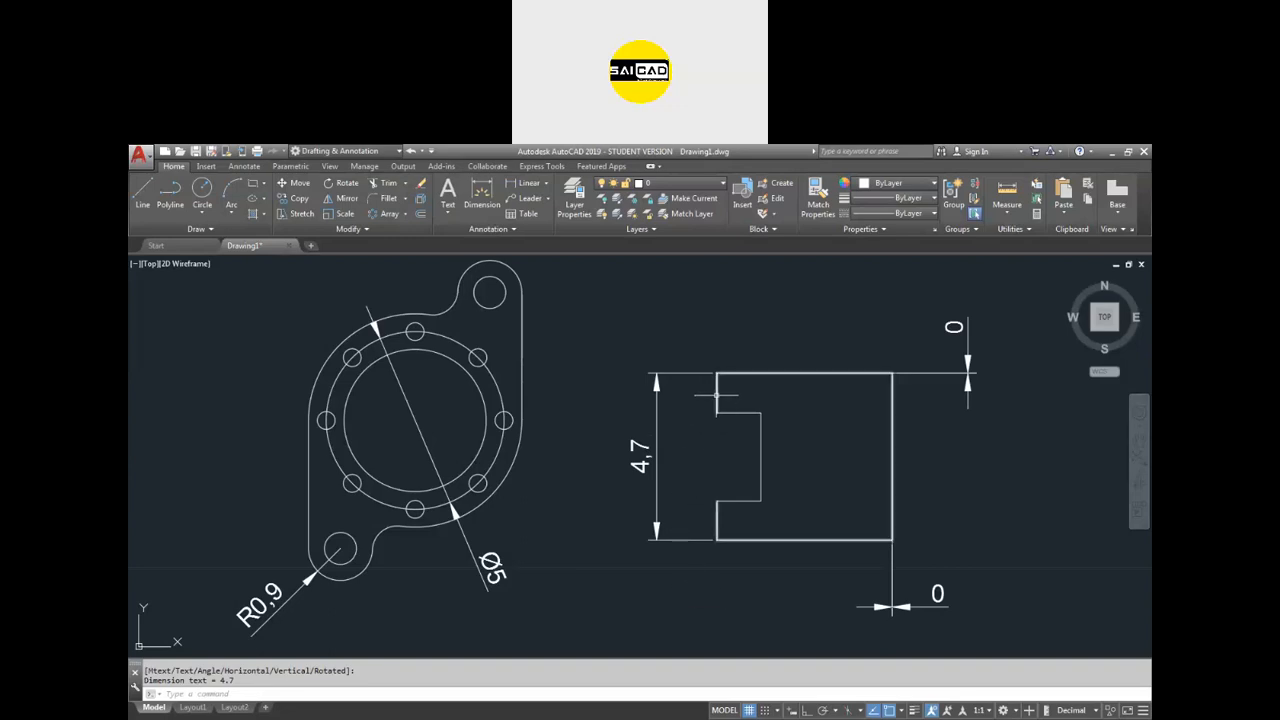
Add a linear dimension to the notch's inner vertical edge using object selection, placed inside the notch.
{"action": "left_click", "coordinate": [523, 188]}
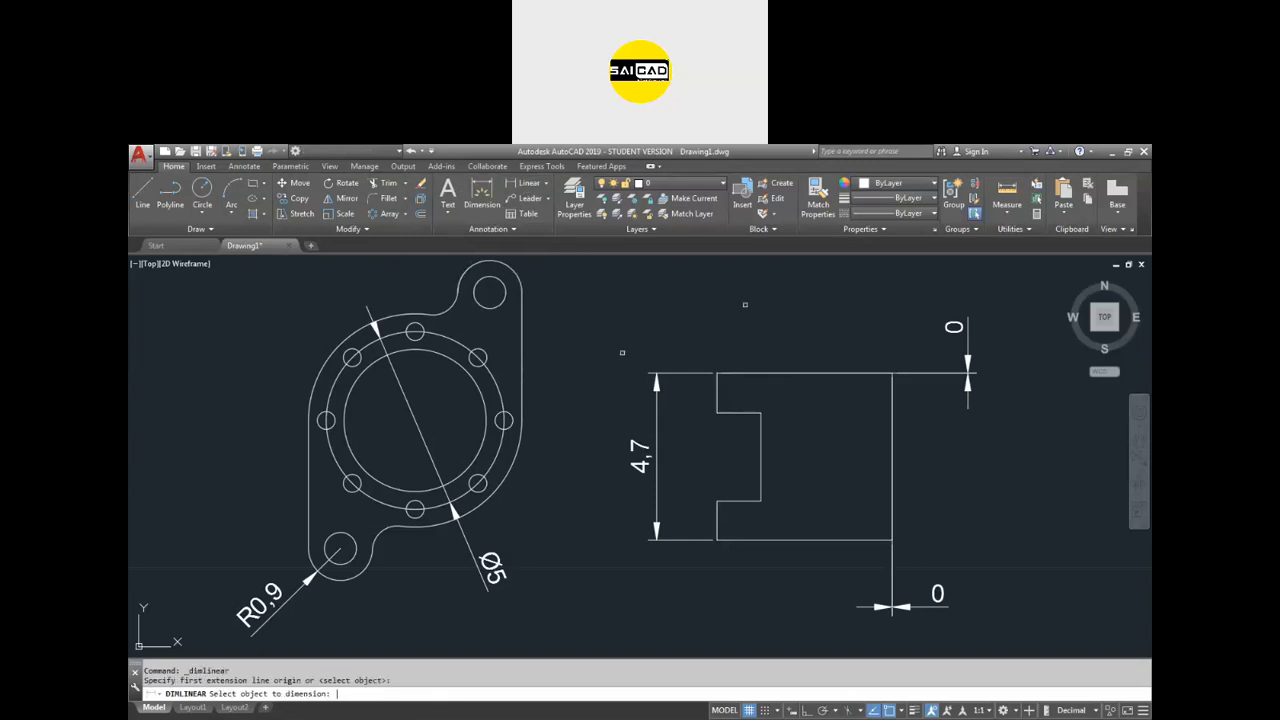
{"action": "left_click", "coordinate": [761, 418]}
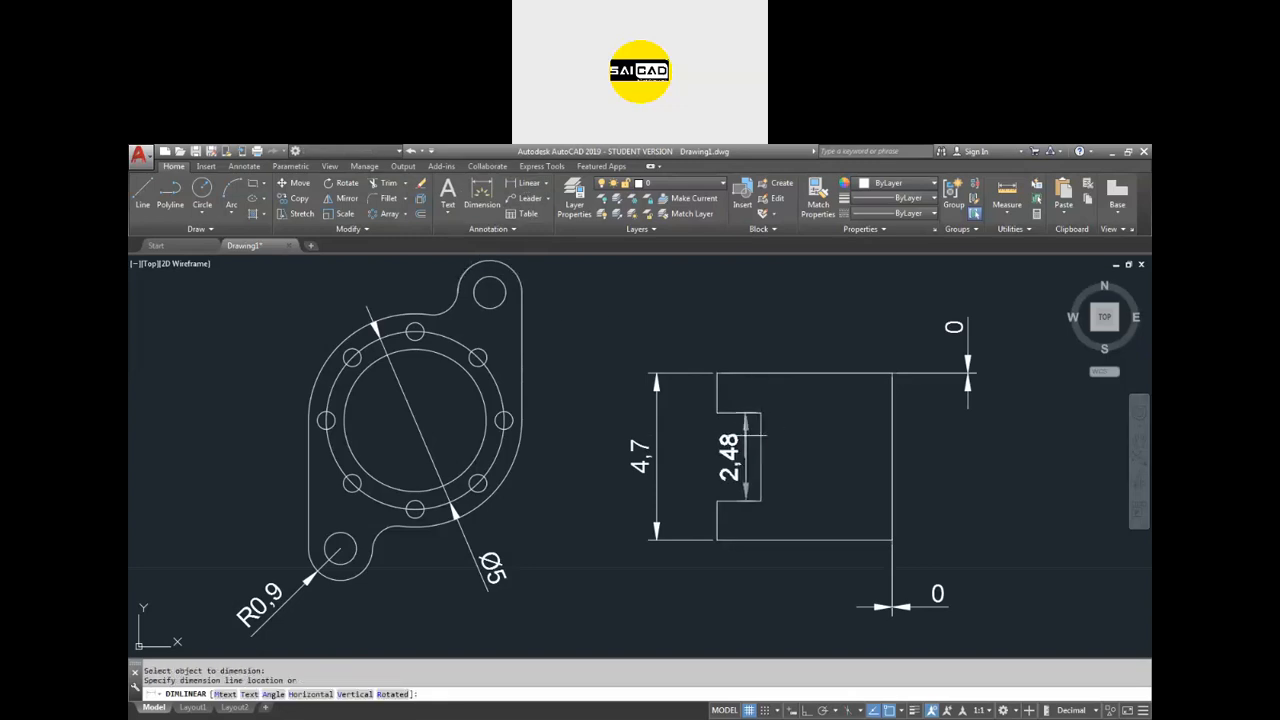
{"action": "left_click", "coordinate": [733, 455]}
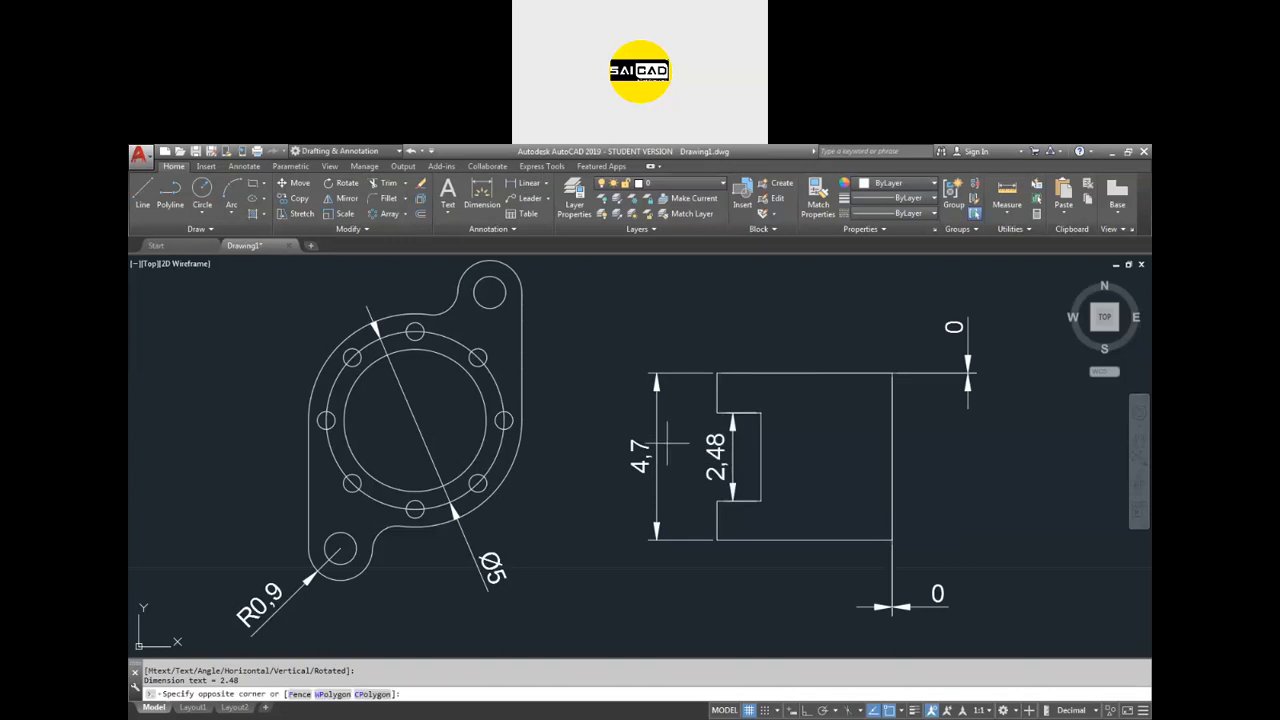
{"action": "left_click", "coordinate": [640, 455]}
{"action": "left_click", "coordinate": [608, 522]}
{"action": "key", "text": "Escape"}
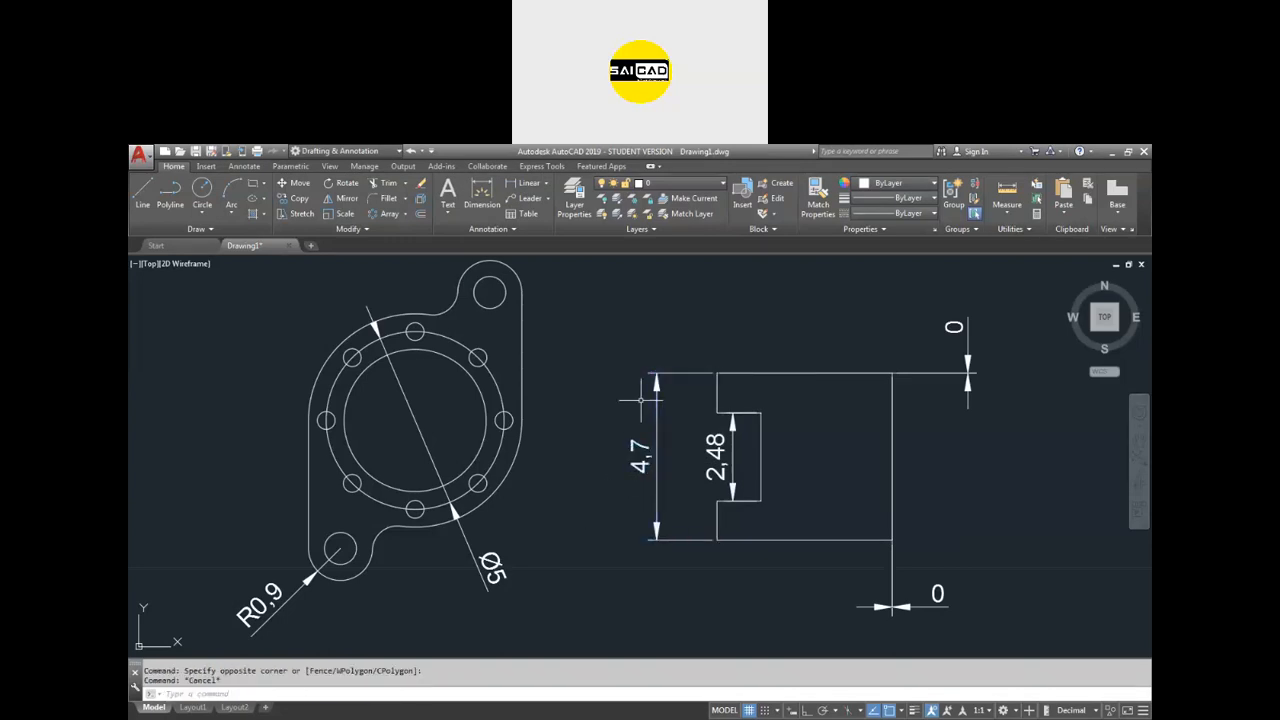
{"action": "scroll", "coordinate": [650, 480], "scroll_direction": "up", "scroll_amount": 4}
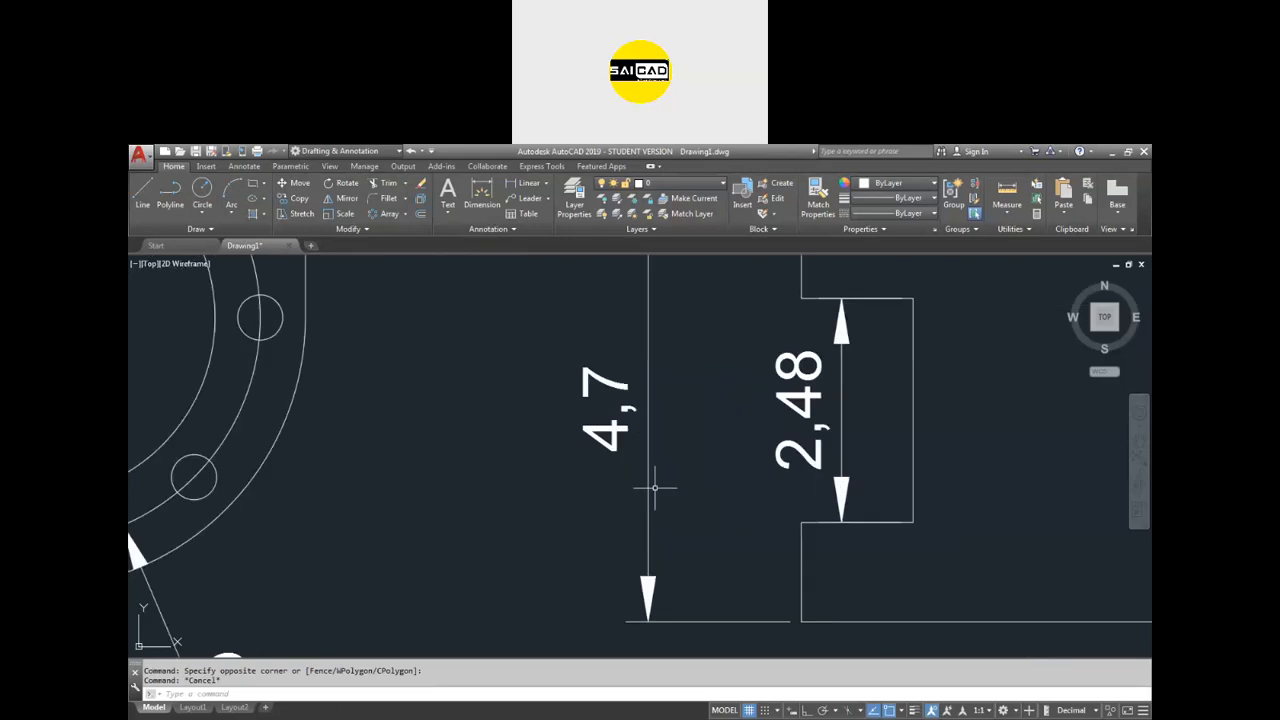
{"action": "scroll", "coordinate": [630, 486], "scroll_direction": "down", "scroll_amount": 1}
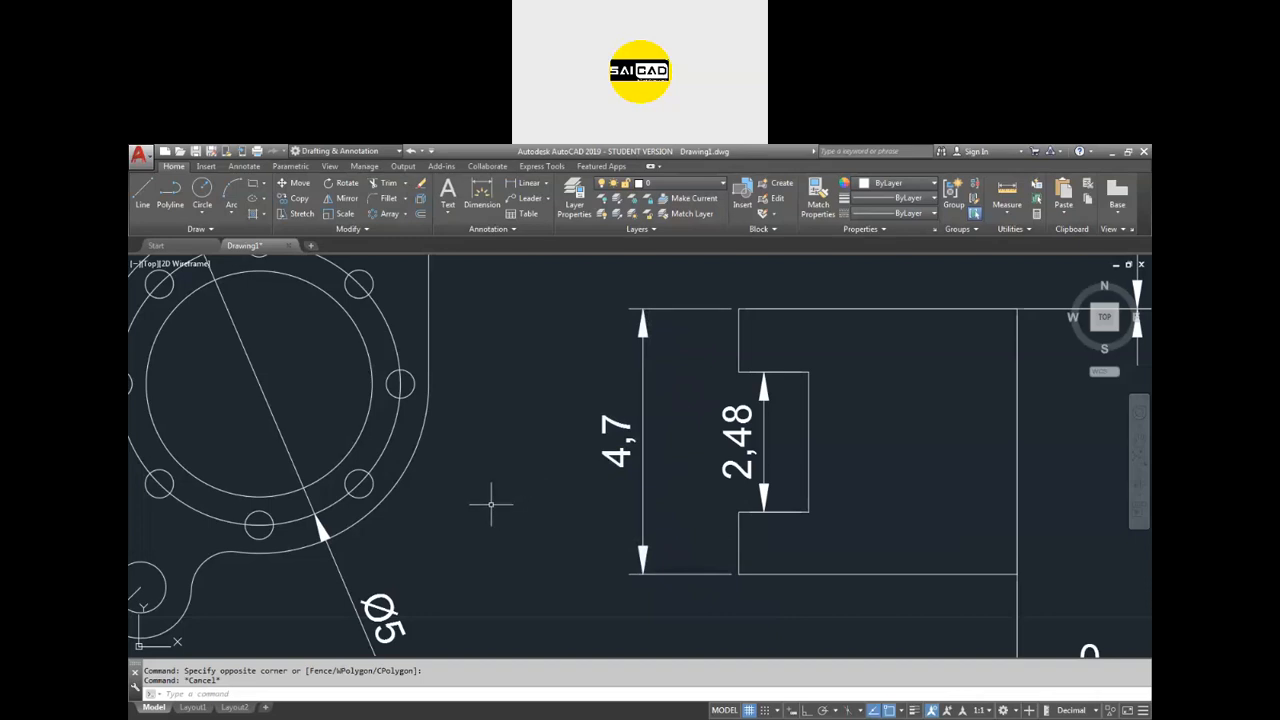
{"action": "scroll", "coordinate": [486, 503], "scroll_direction": "down", "scroll_amount": 4}
{"action": "scroll", "coordinate": [568, 513], "scroll_direction": "up", "scroll_amount": 3}
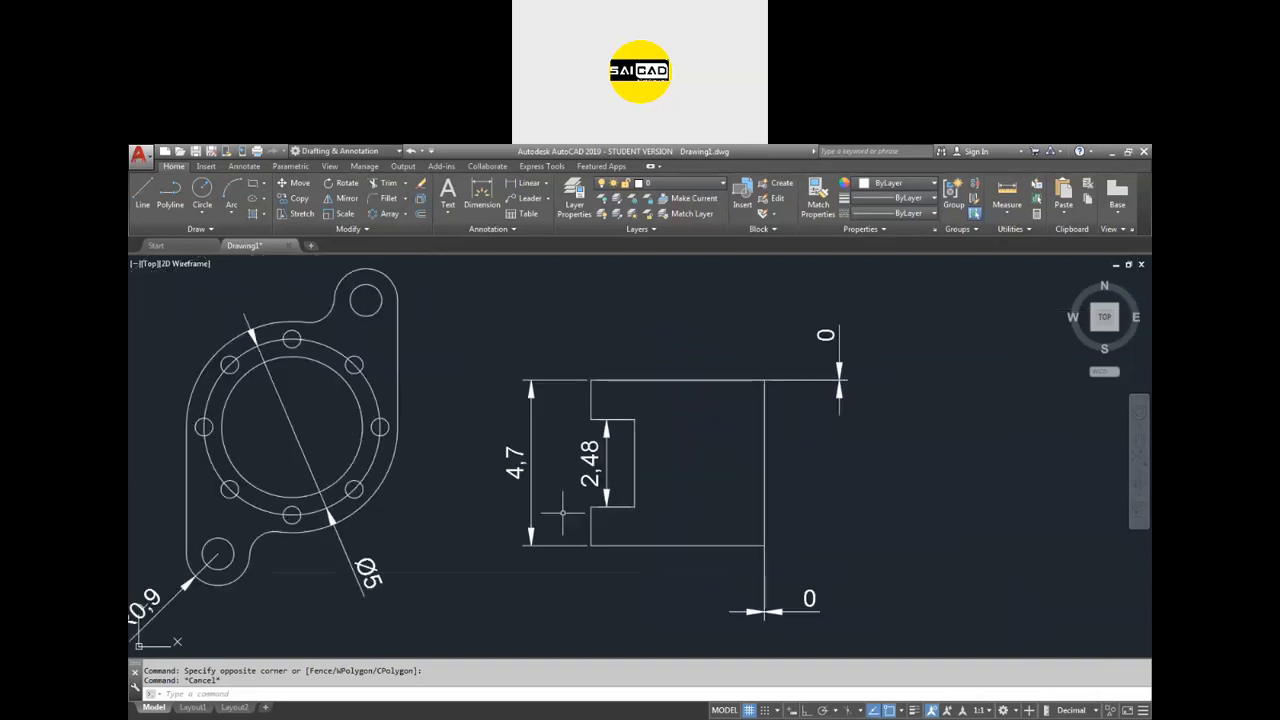
Modify the ISO-25 dimension style, setting the dimension lines' color to Red.
{"action": "type", "text": "D"}
{"action": "key", "text": "Return"}
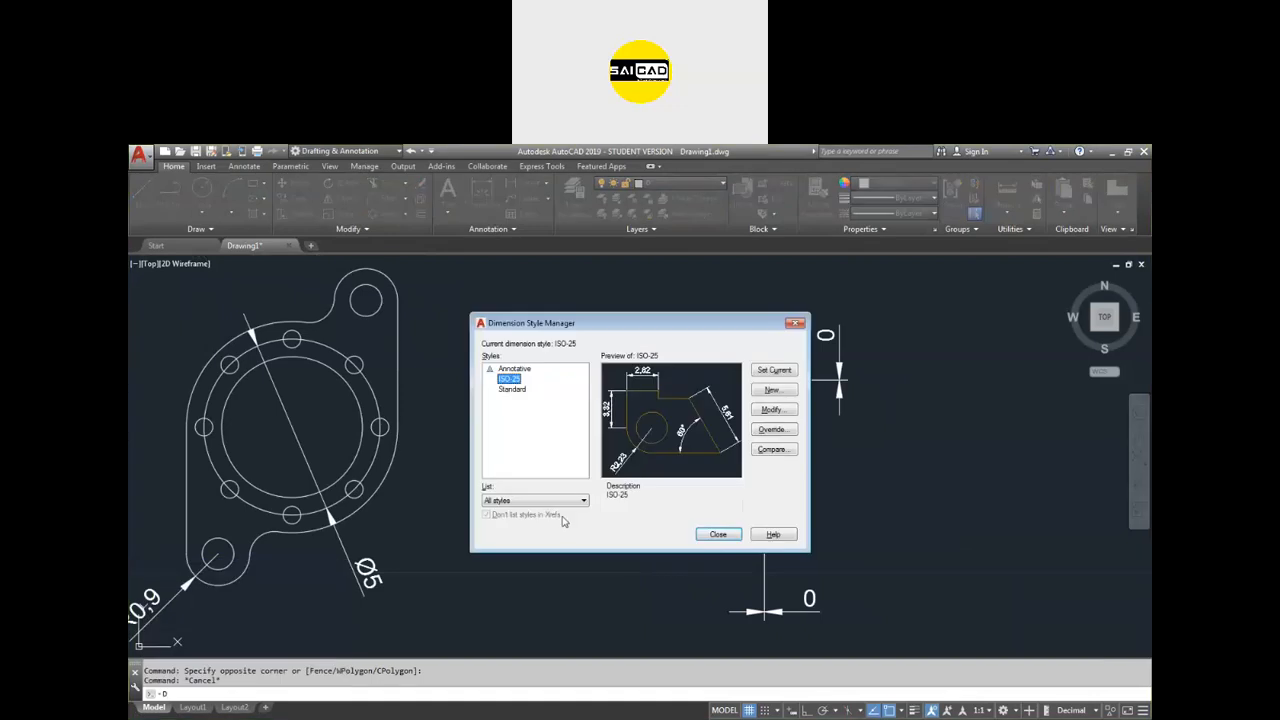
{"action": "left_click", "coordinate": [771, 409]}
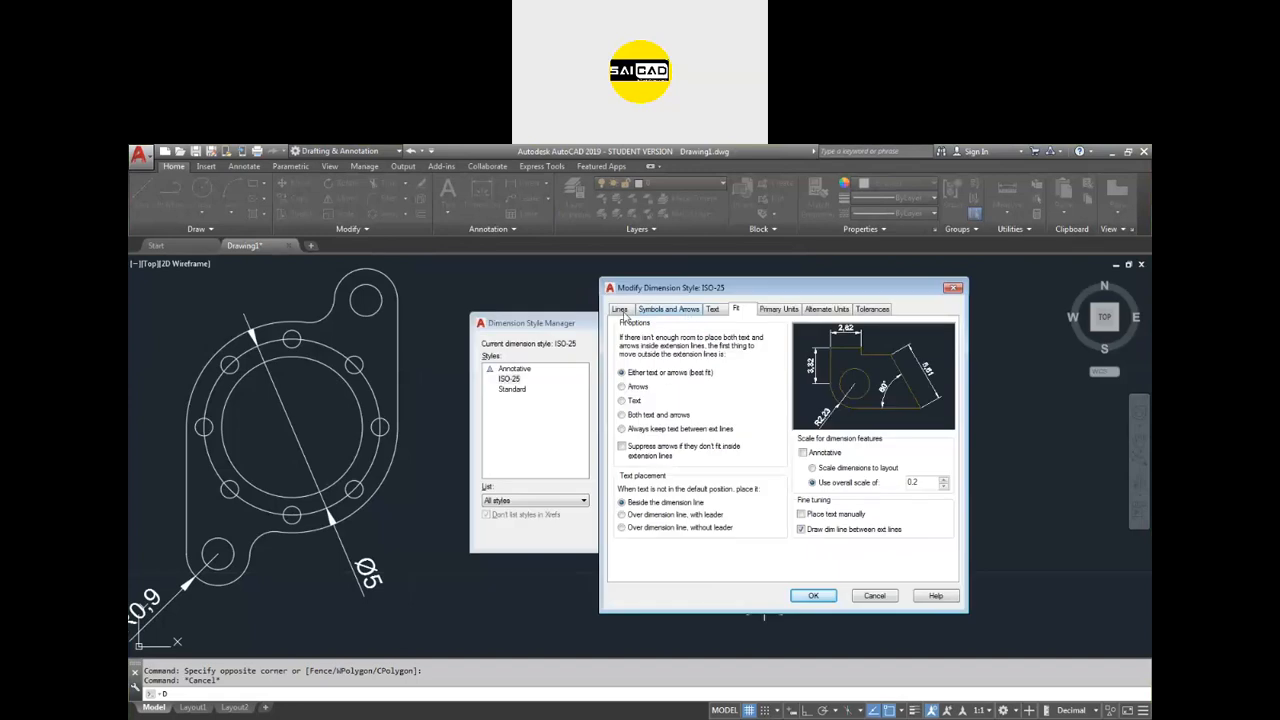
{"action": "left_click", "coordinate": [620, 310]}
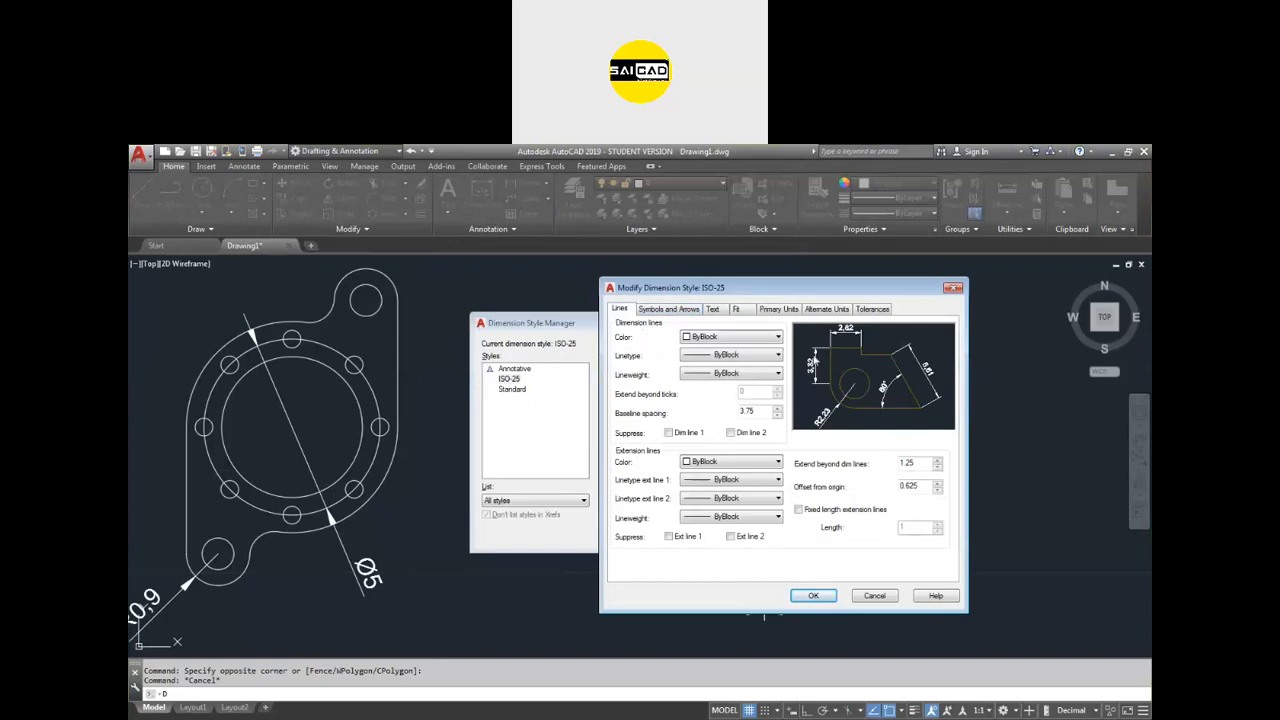
{"action": "left_click", "coordinate": [730, 336]}
{"action": "left_click", "coordinate": [712, 368]}
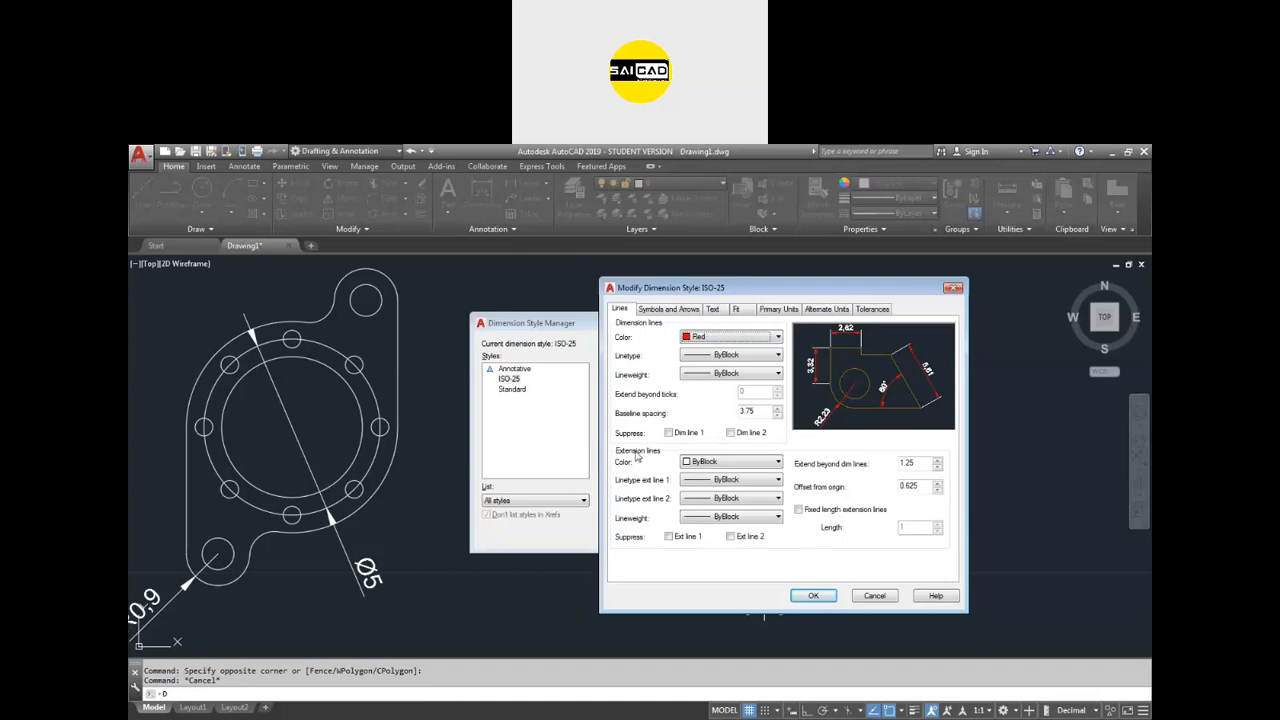
Set the style's extension line color to Yellow and enlarge the dialog for a bigger preview.
{"action": "left_click", "coordinate": [714, 462]}
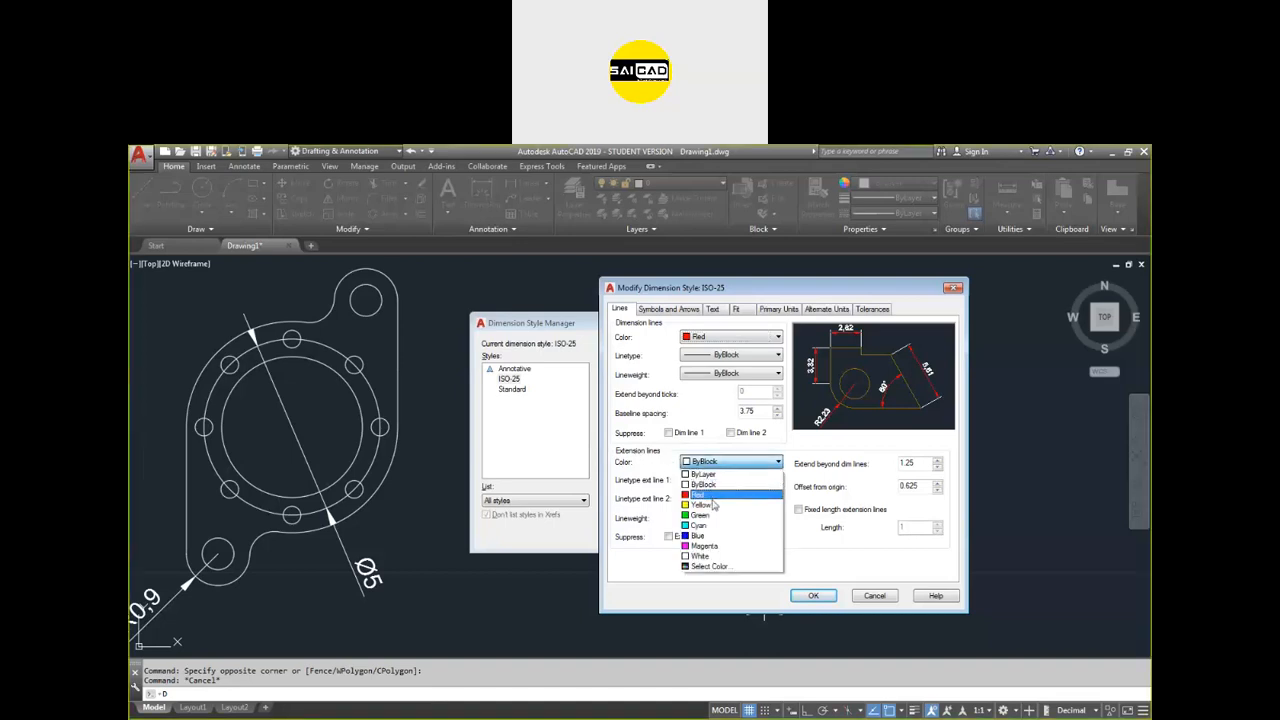
{"action": "left_click", "coordinate": [714, 505]}
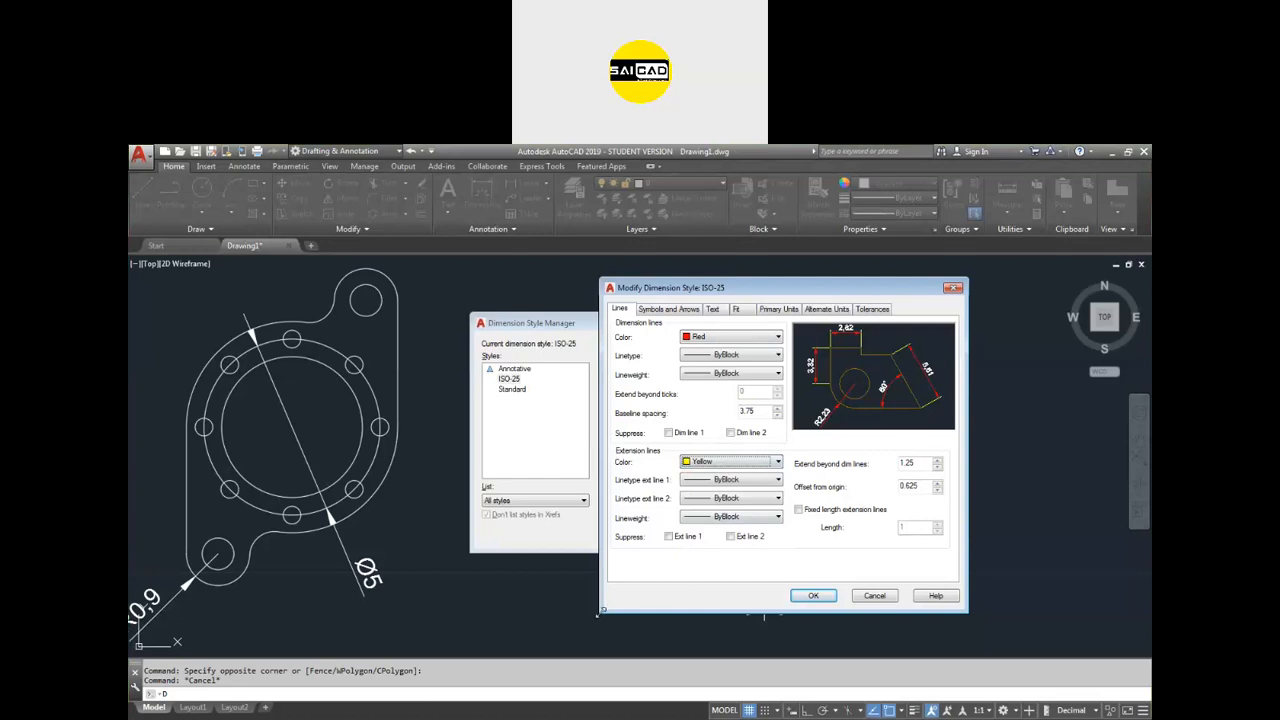
{"action": "left_click_drag", "start_coordinate": [391, 646], "coordinate": [390, 646]}
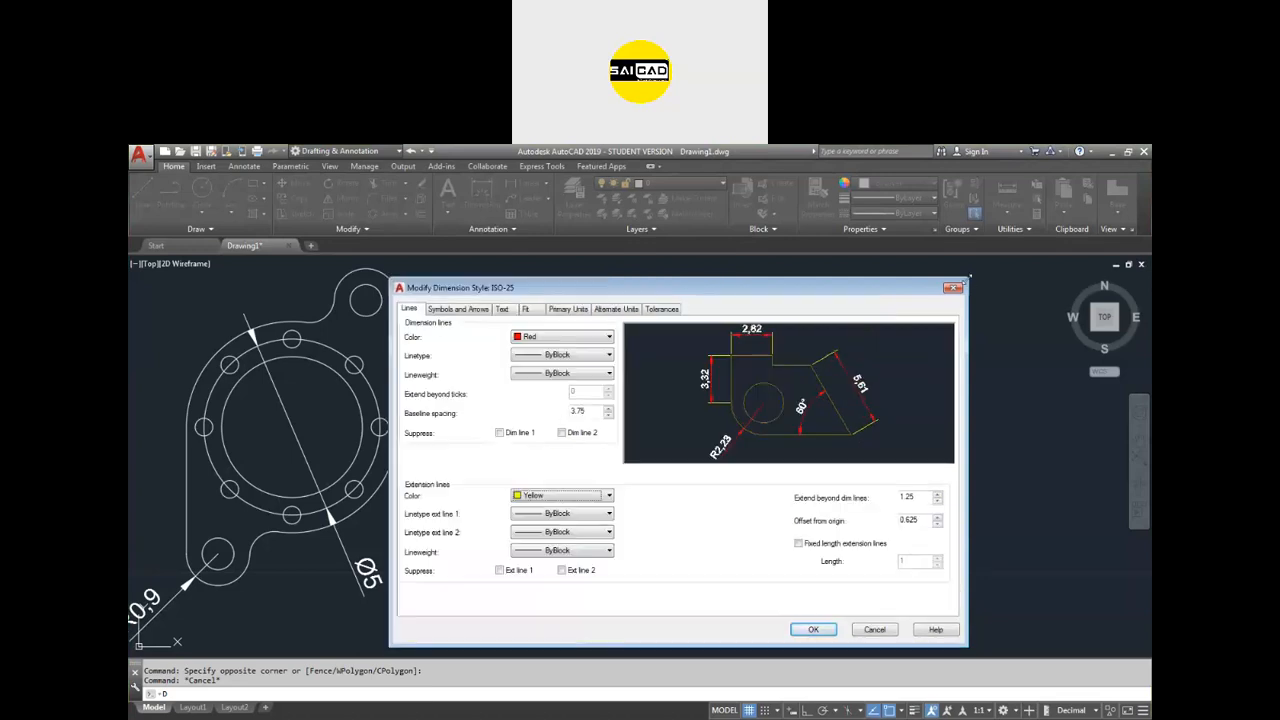
{"action": "left_click_drag", "start_coordinate": [967, 279], "coordinate": [1058, 184]}
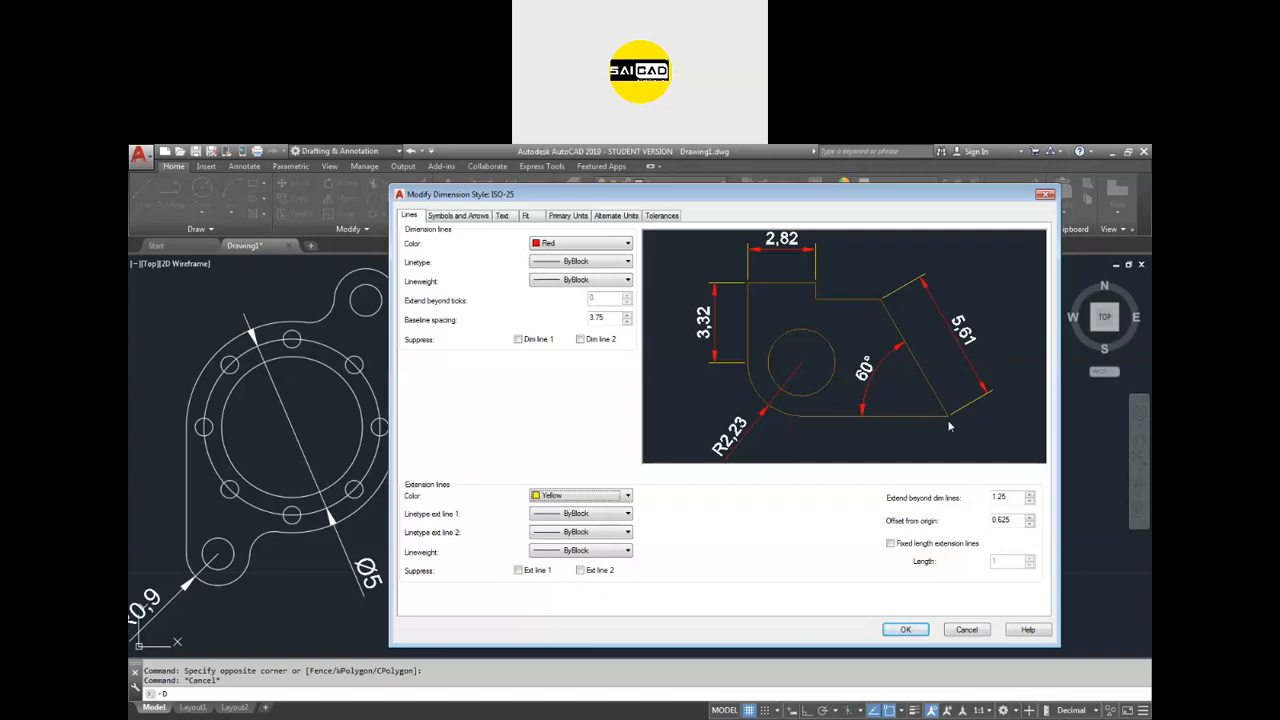
Examine the style's arrowhead types and arrow size setting, keeping the Closed filled arrowheads.
{"action": "left_click", "coordinate": [486, 216]}
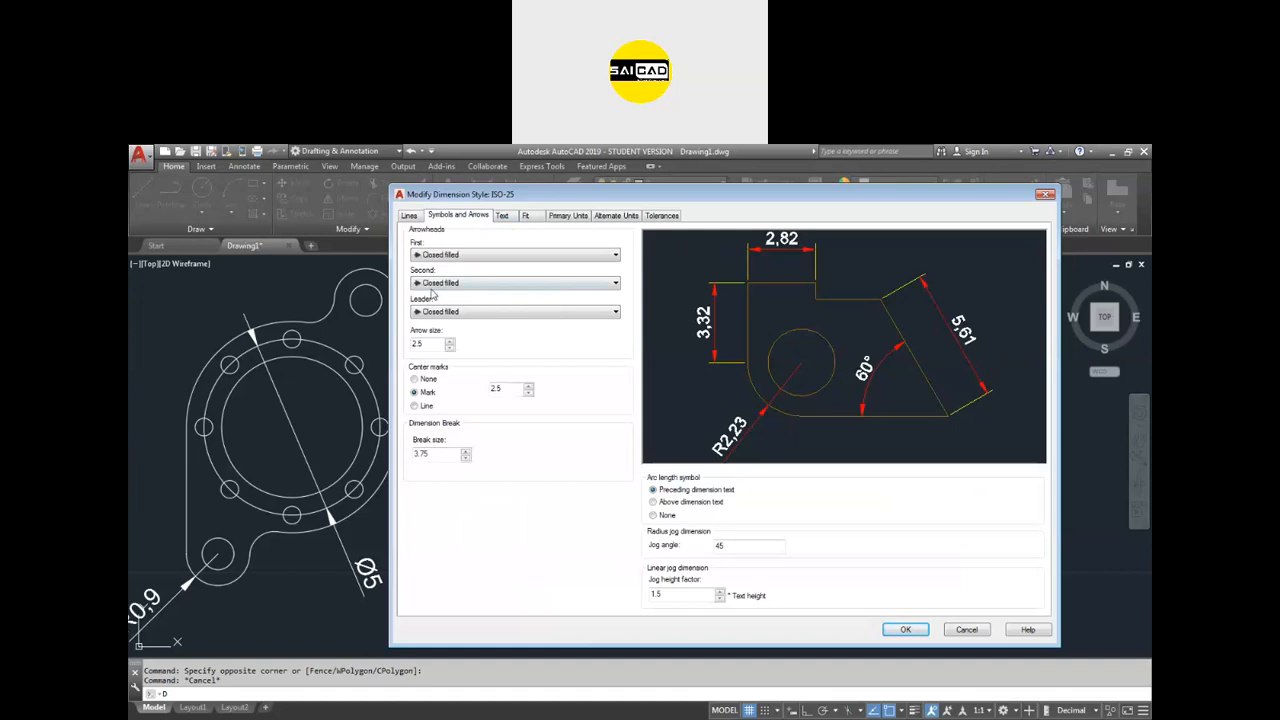
{"action": "left_click", "coordinate": [447, 256]}
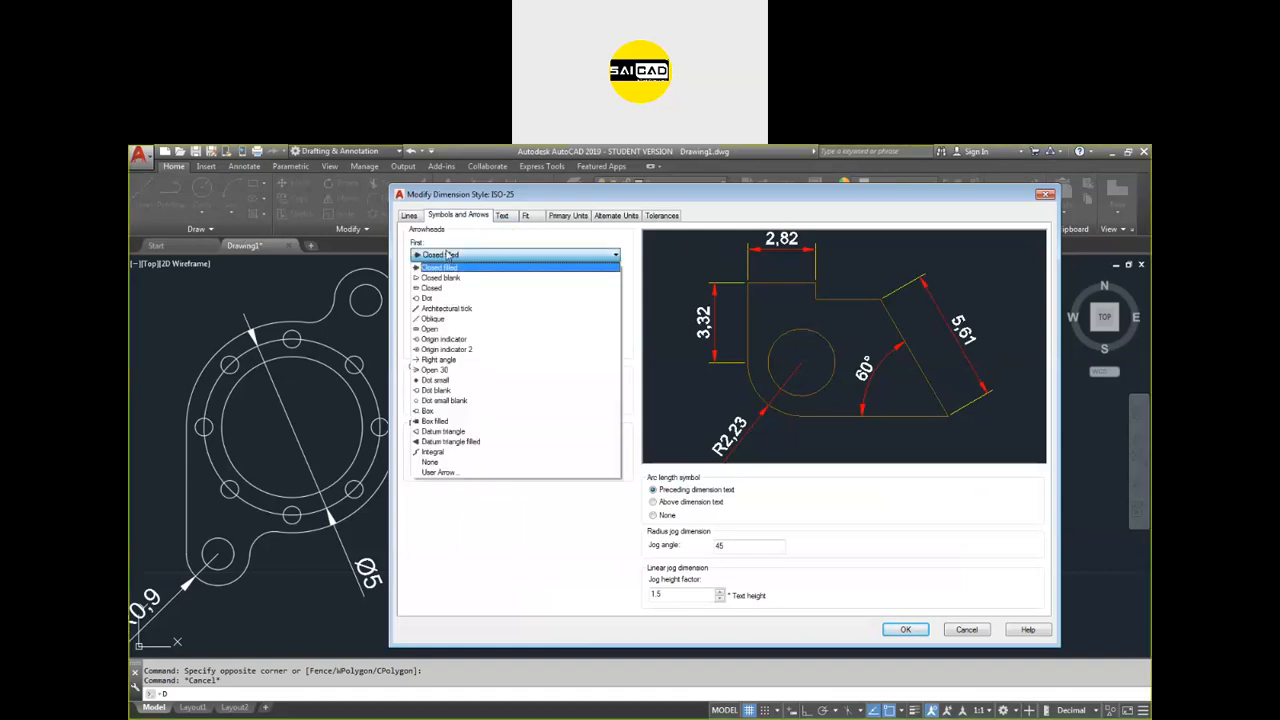
{"action": "left_click", "coordinate": [445, 256]}
{"action": "left_click", "coordinate": [435, 258]}
{"action": "left_click", "coordinate": [435, 258]}
{"action": "left_click", "coordinate": [435, 284]}
{"action": "left_click", "coordinate": [435, 288]}
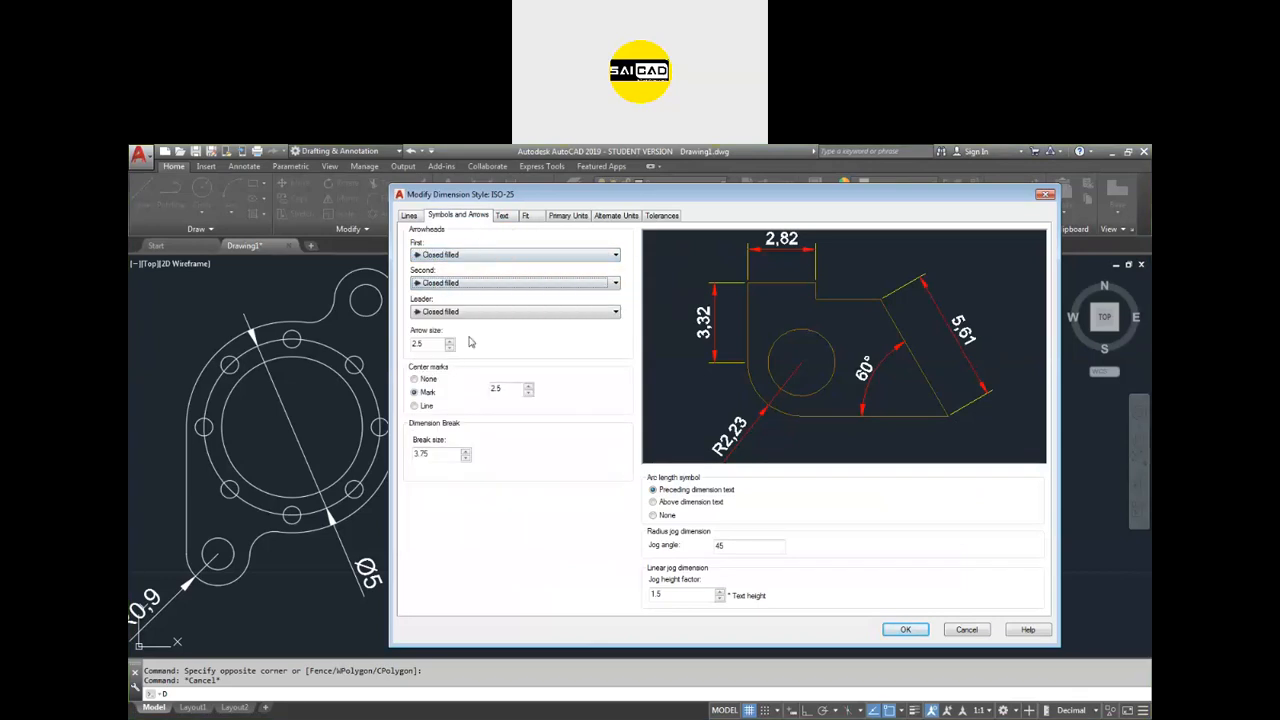
{"action": "left_click_drag", "start_coordinate": [433, 343], "coordinate": [413, 341]}
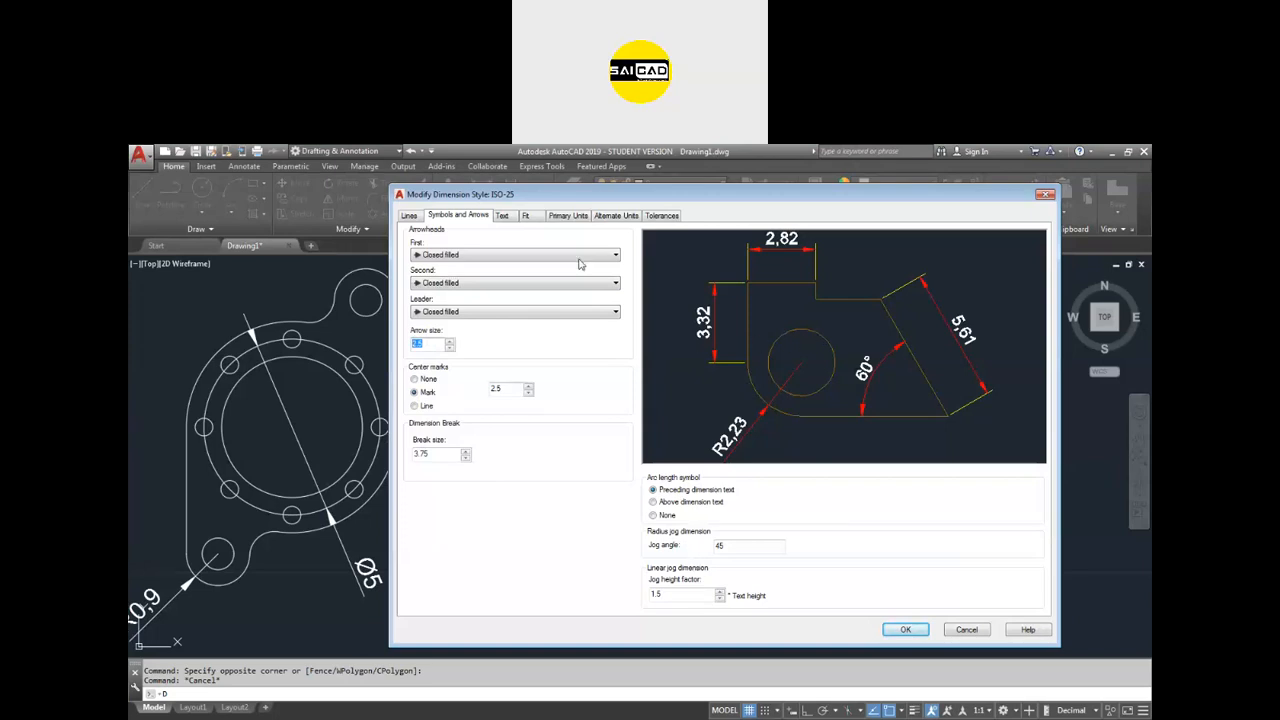
Review the dimension style's text alignment and fit settings.
{"action": "left_click", "coordinate": [505, 217]}
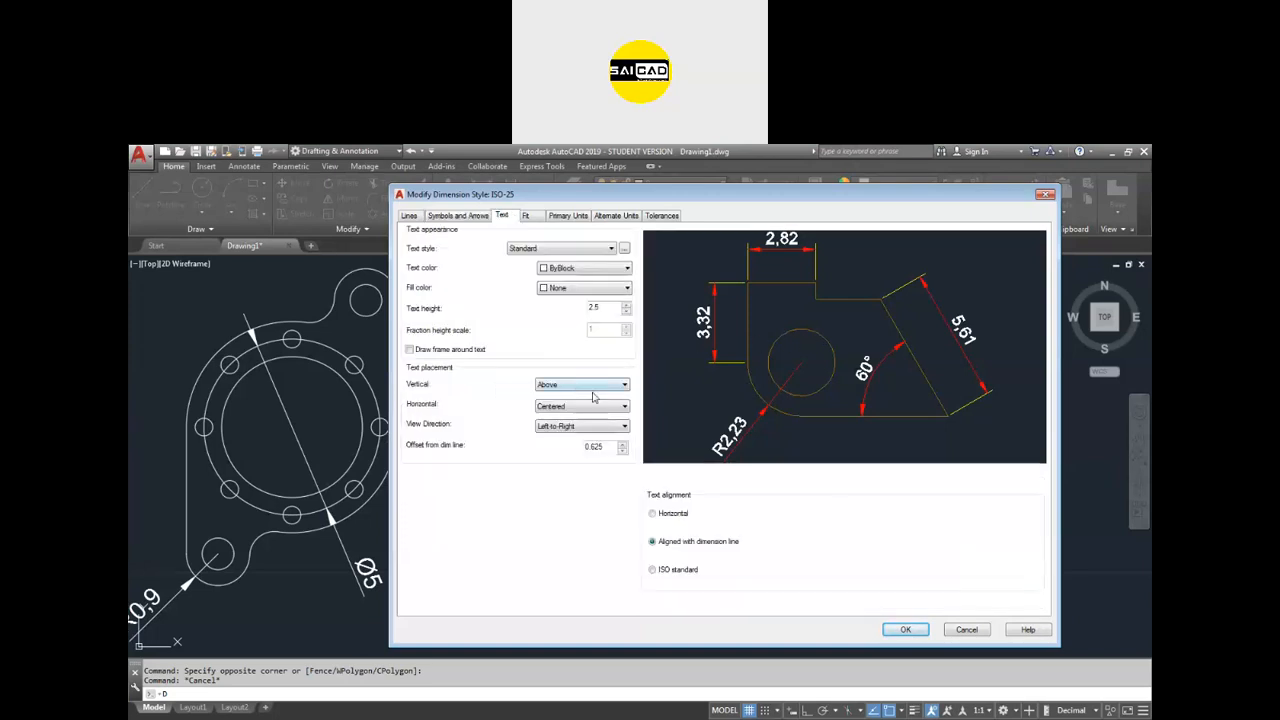
{"action": "left_click", "coordinate": [660, 519]}
{"action": "left_click", "coordinate": [529, 218]}
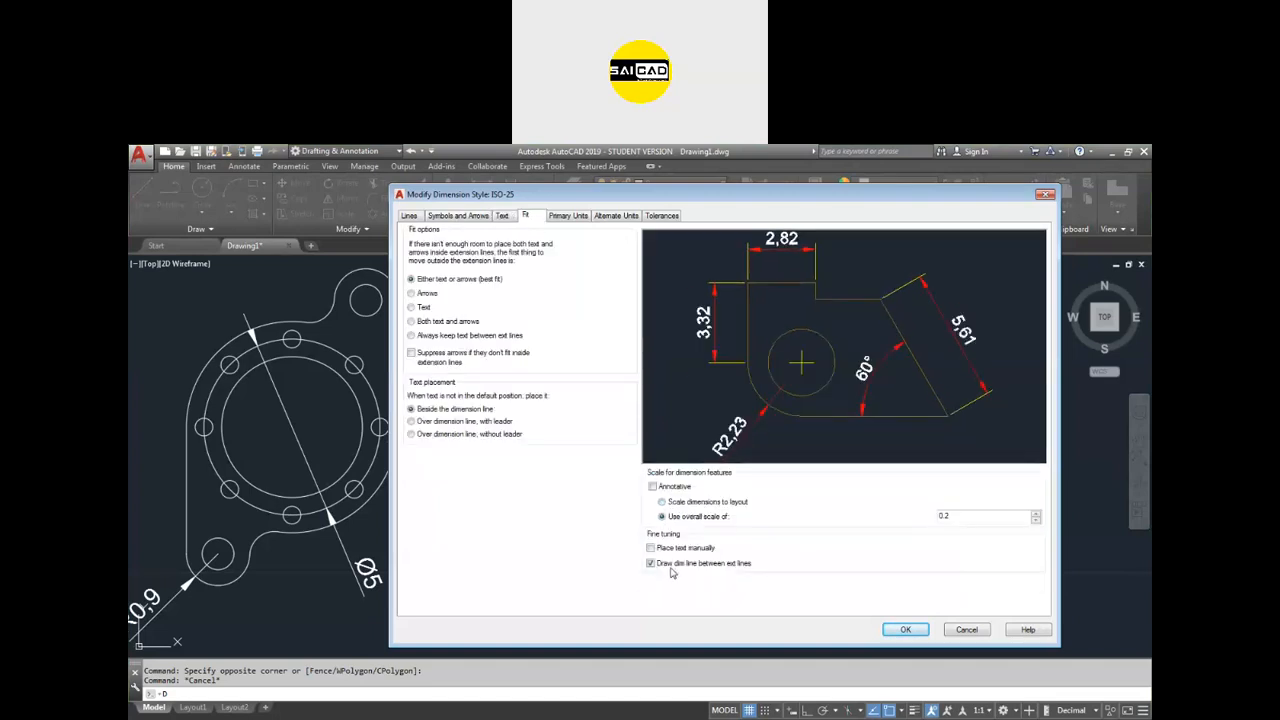
{"action": "left_click", "coordinate": [410, 216]}
Try the None and Mark options for the style's center marks and set them to Line.
{"action": "left_click", "coordinate": [458, 216]}
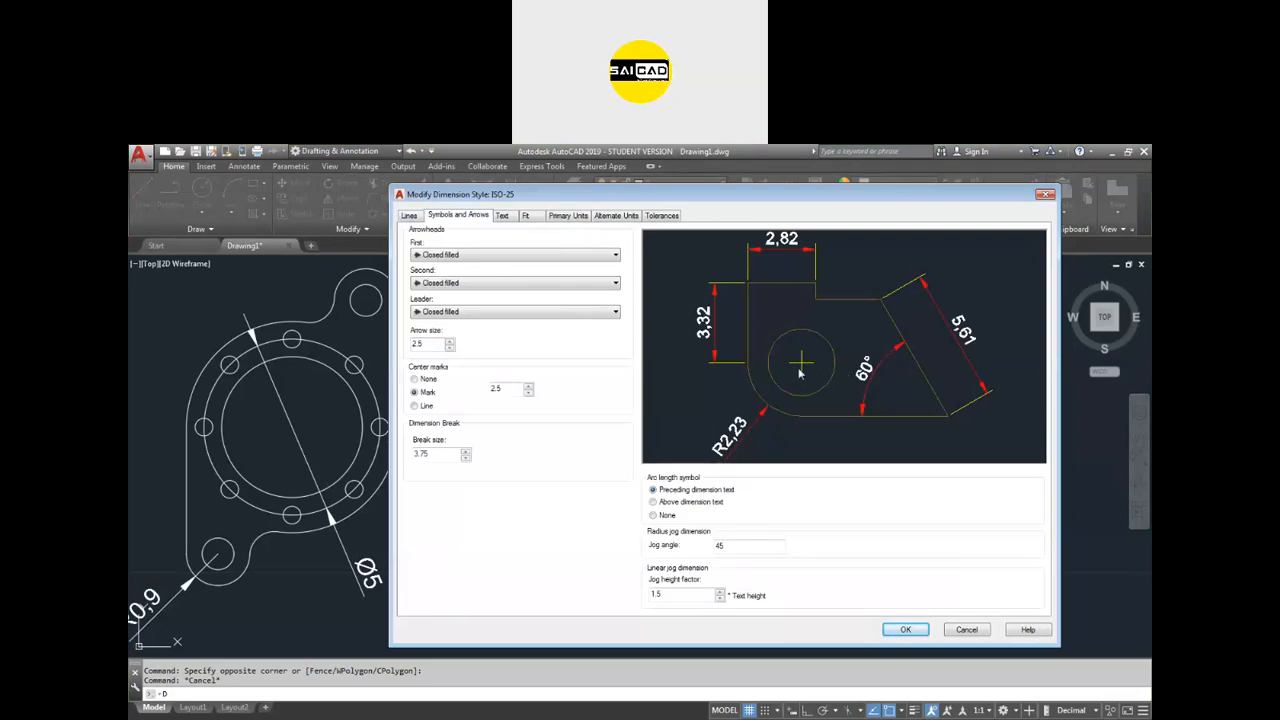
{"action": "left_click", "coordinate": [428, 380]}
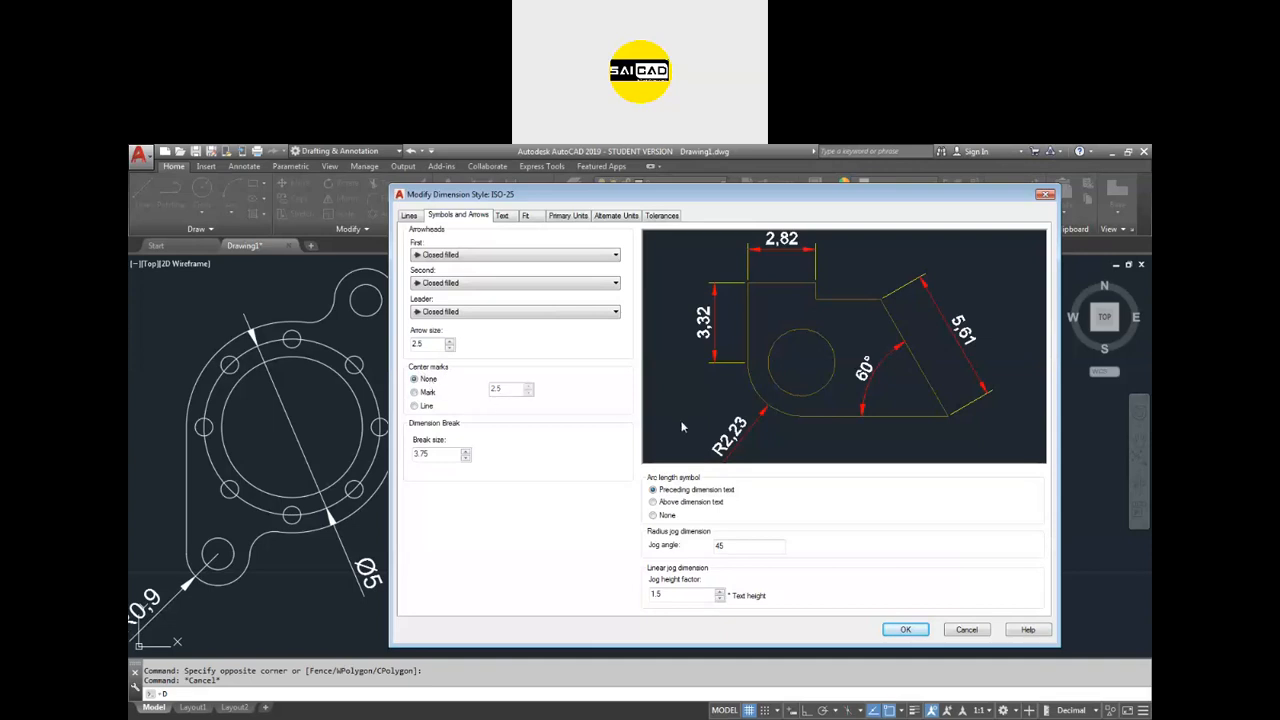
{"action": "left_click", "coordinate": [430, 393]}
{"action": "double_click", "coordinate": [497, 388]}
{"action": "left_click", "coordinate": [418, 406]}
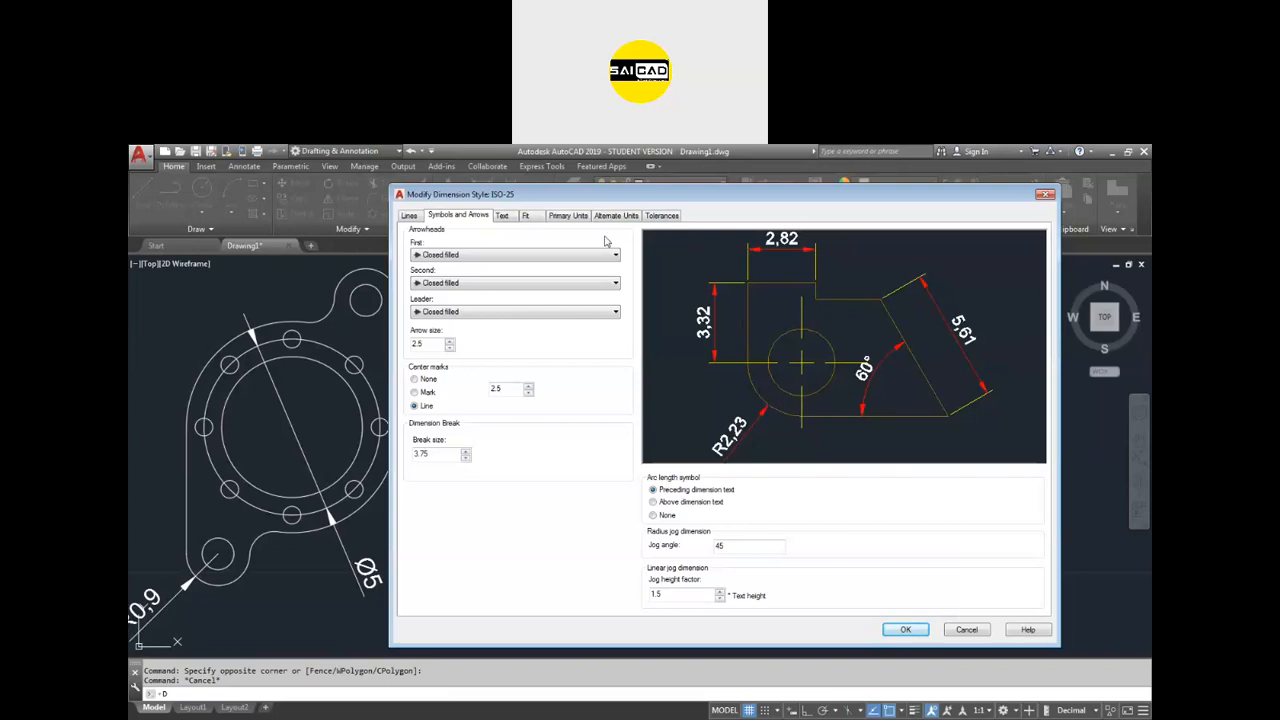
{"action": "left_click", "coordinate": [409, 216]}
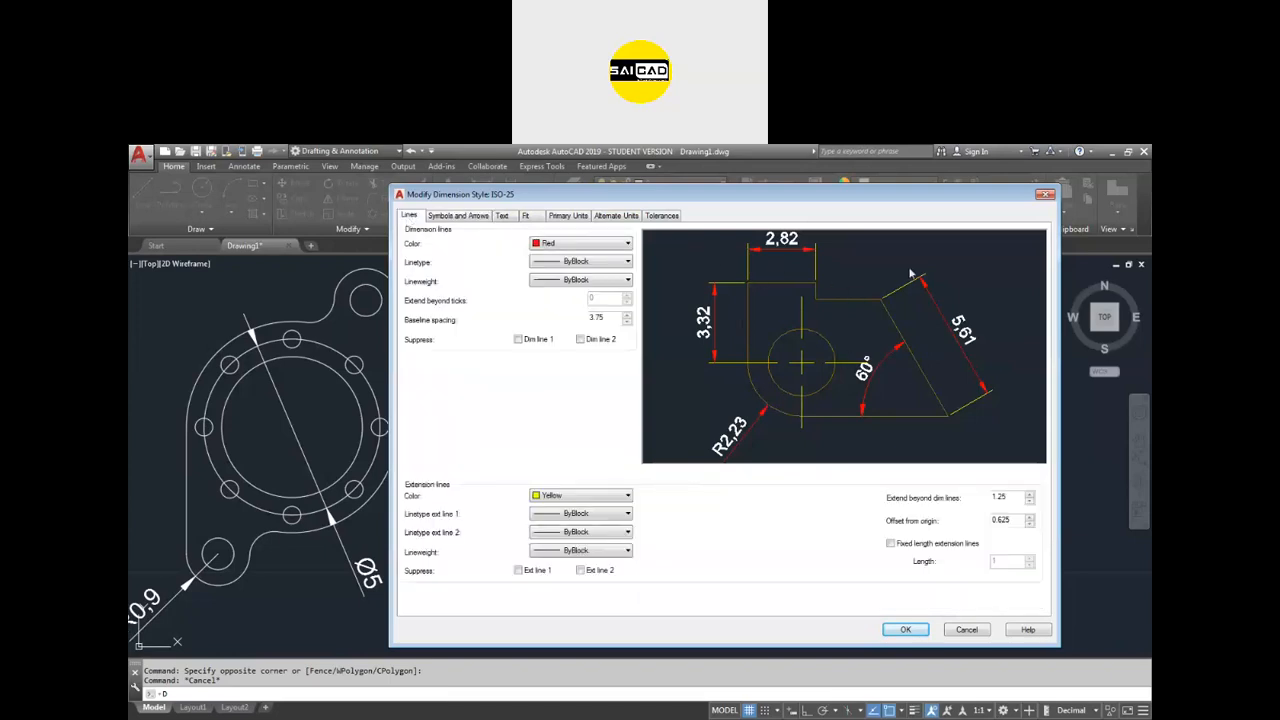
Review the ISO-25 style's symbols, arrows and text settings, including the definition of its Standard text style.
{"action": "left_click", "coordinate": [458, 216]}
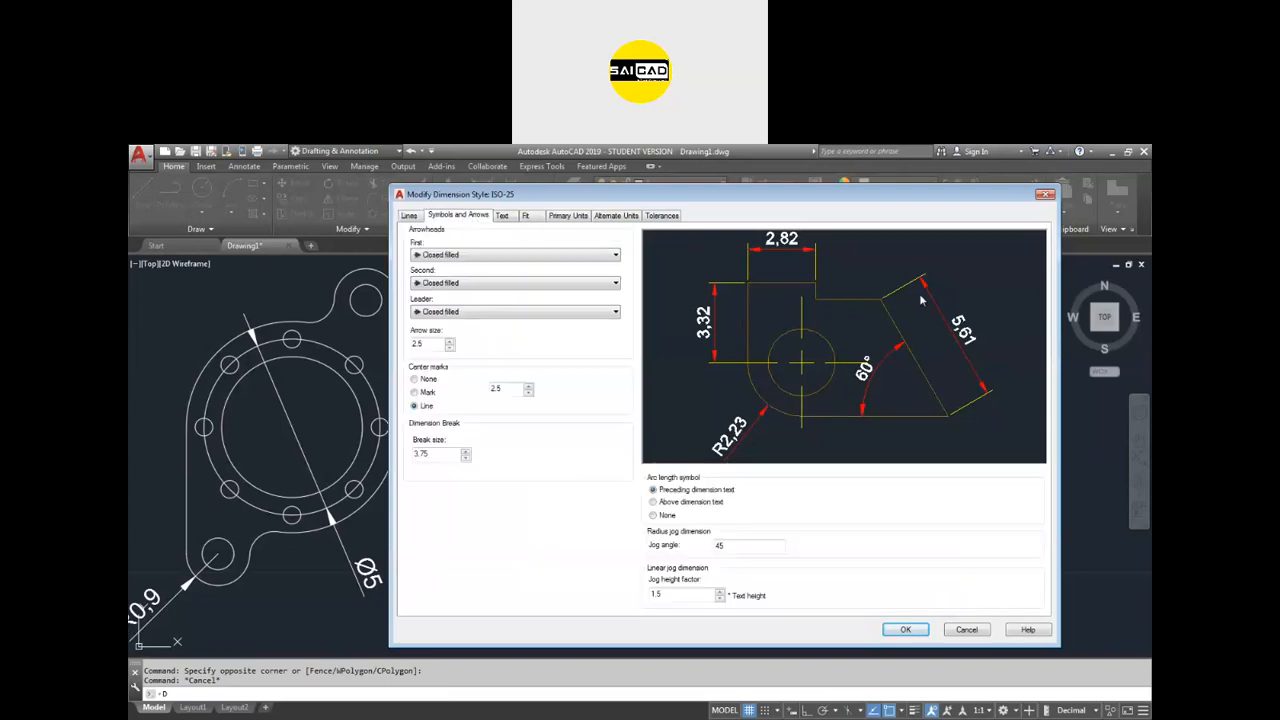
{"action": "left_click", "coordinate": [506, 217]}
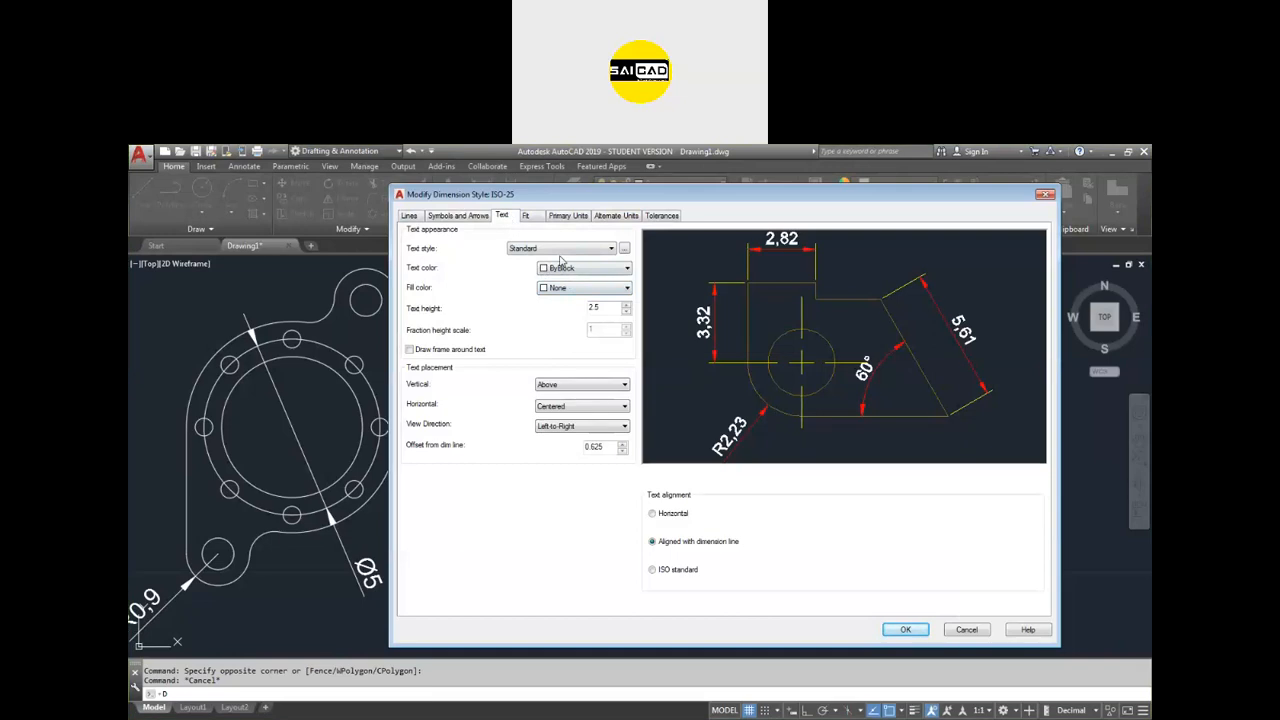
{"action": "left_click", "coordinate": [624, 248]}
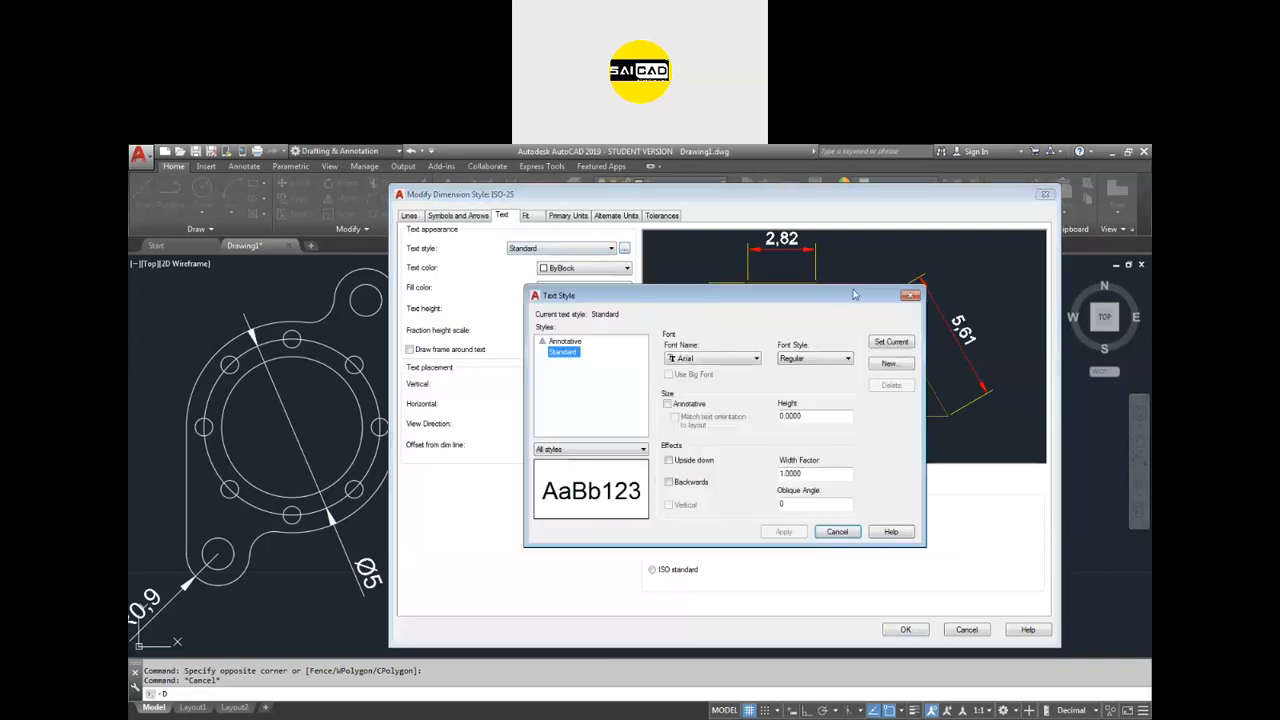
{"action": "left_click", "coordinate": [910, 294]}
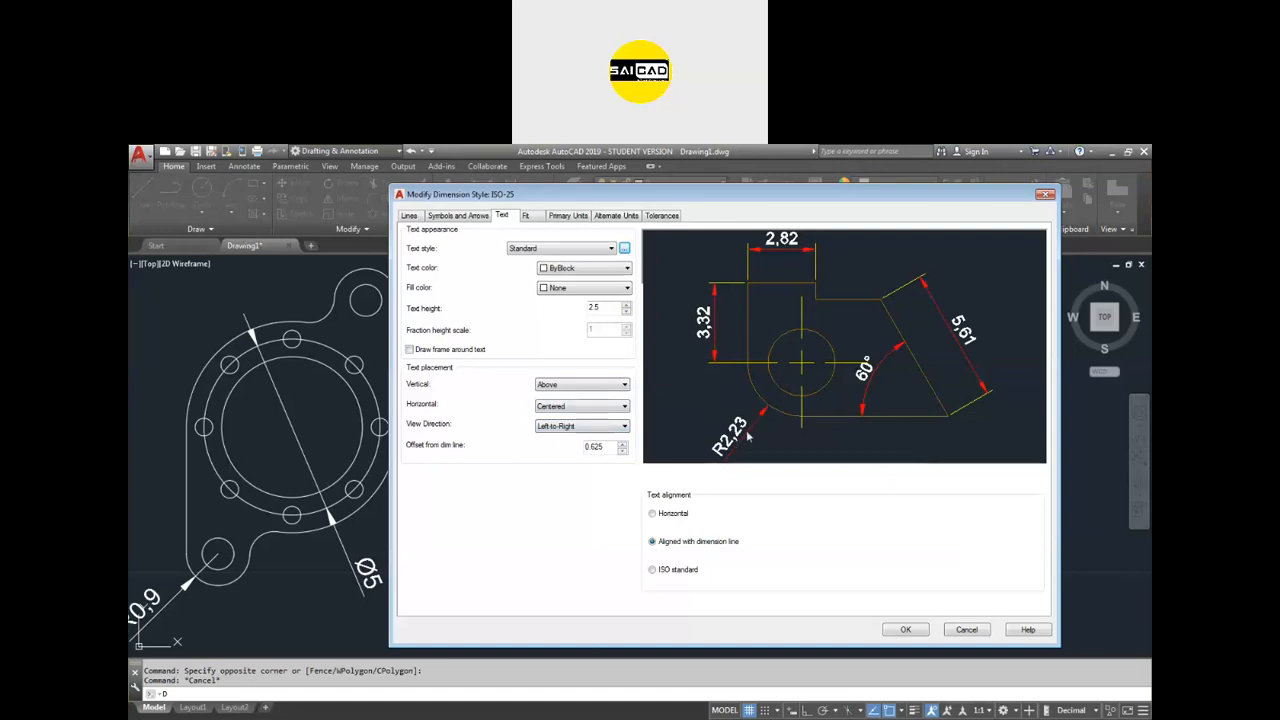
Preview the Horizontal and ISO standard text alignments, and return the alignment to Aligned with dimension line.
{"action": "left_click", "coordinate": [676, 514]}
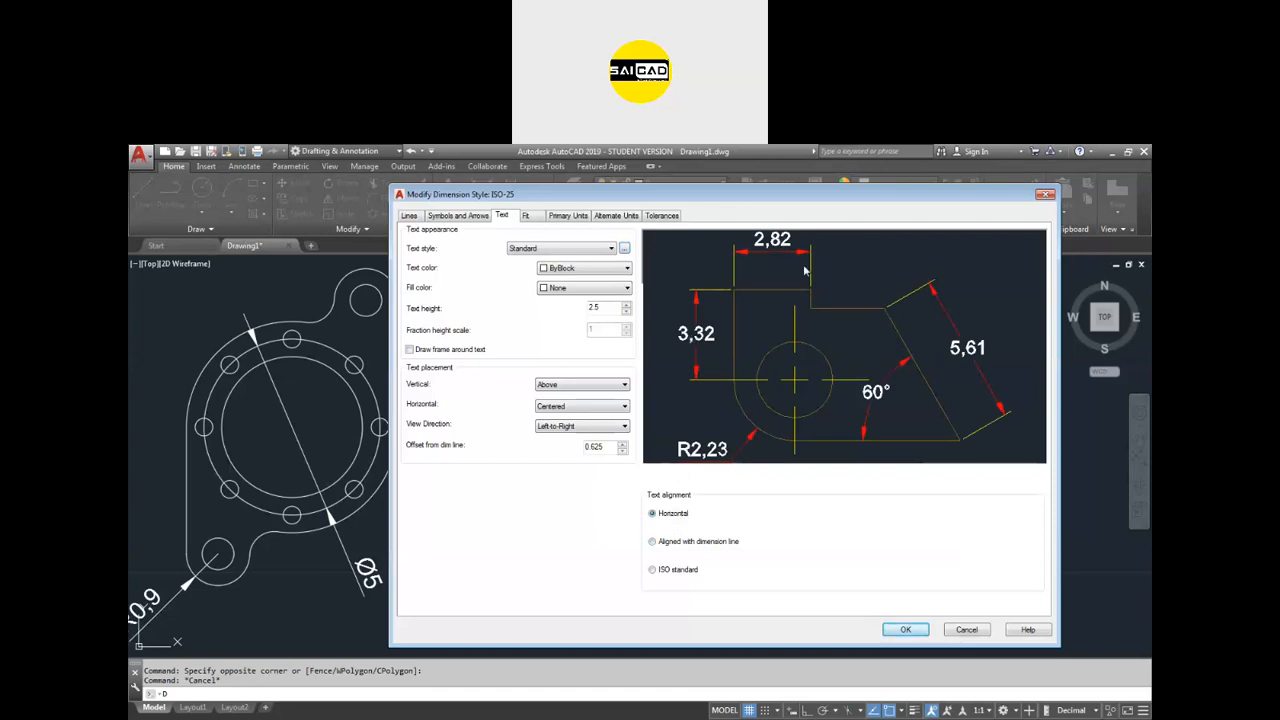
{"action": "left_click", "coordinate": [687, 572]}
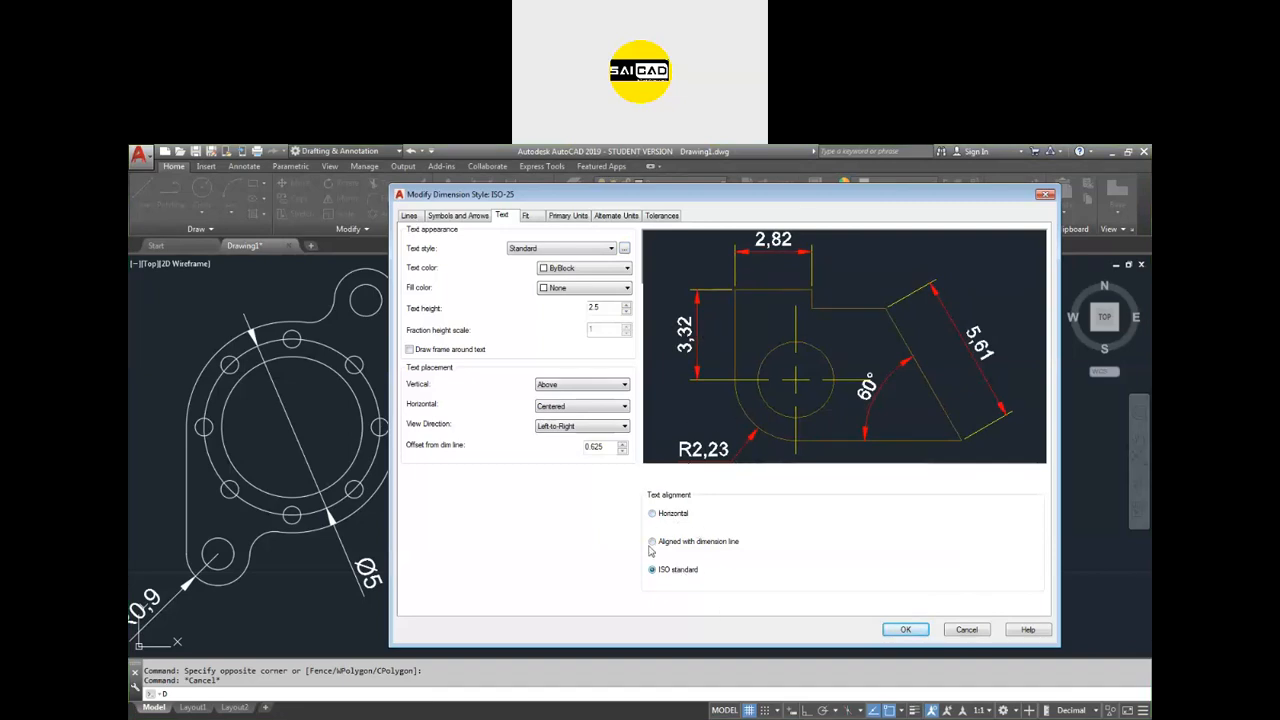
{"action": "left_click", "coordinate": [660, 516]}
{"action": "left_click", "coordinate": [672, 542]}
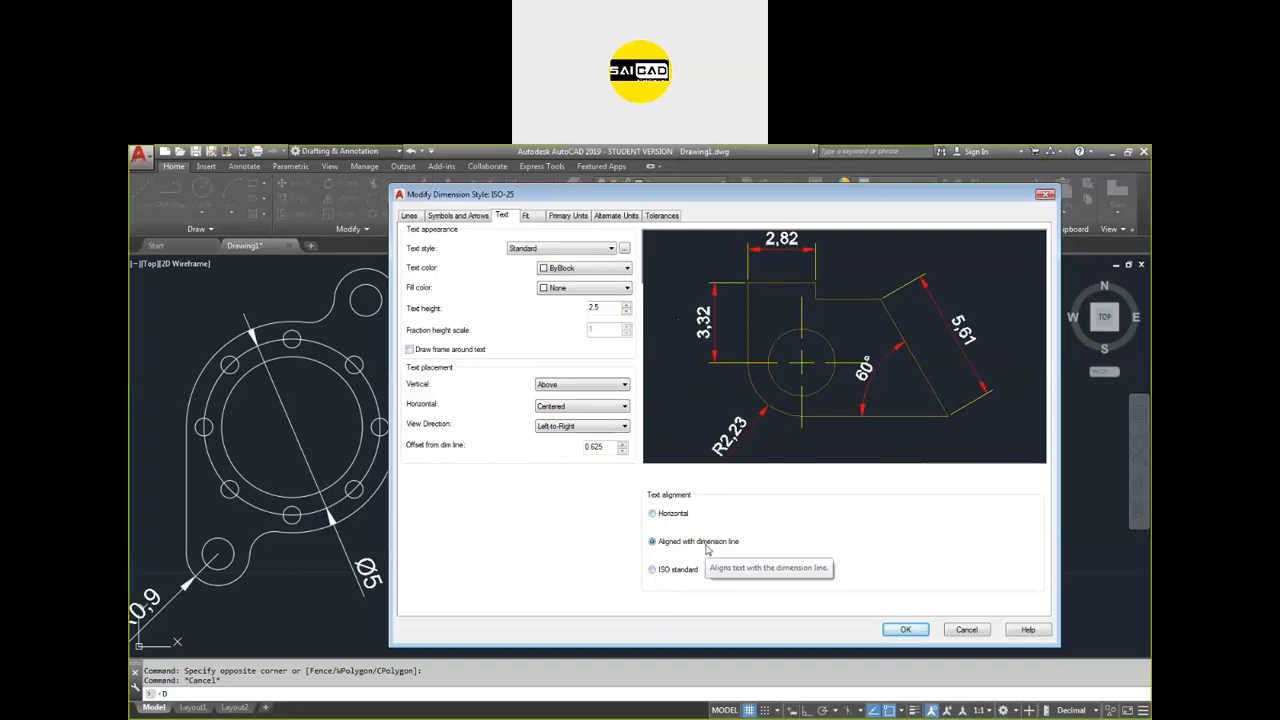
Accept the modified ISO-25 dimension style and make it current.
{"action": "left_click", "coordinate": [905, 629]}
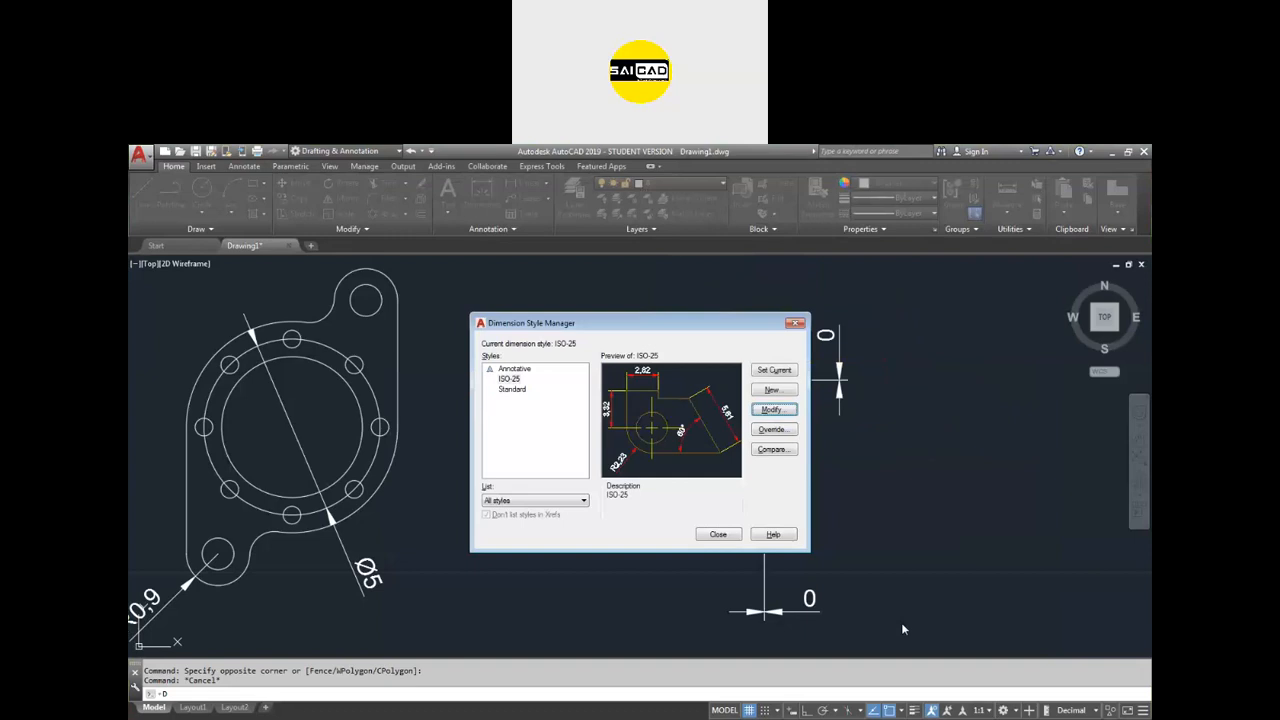
{"action": "left_click", "coordinate": [785, 376]}
{"action": "left_click", "coordinate": [720, 535]}
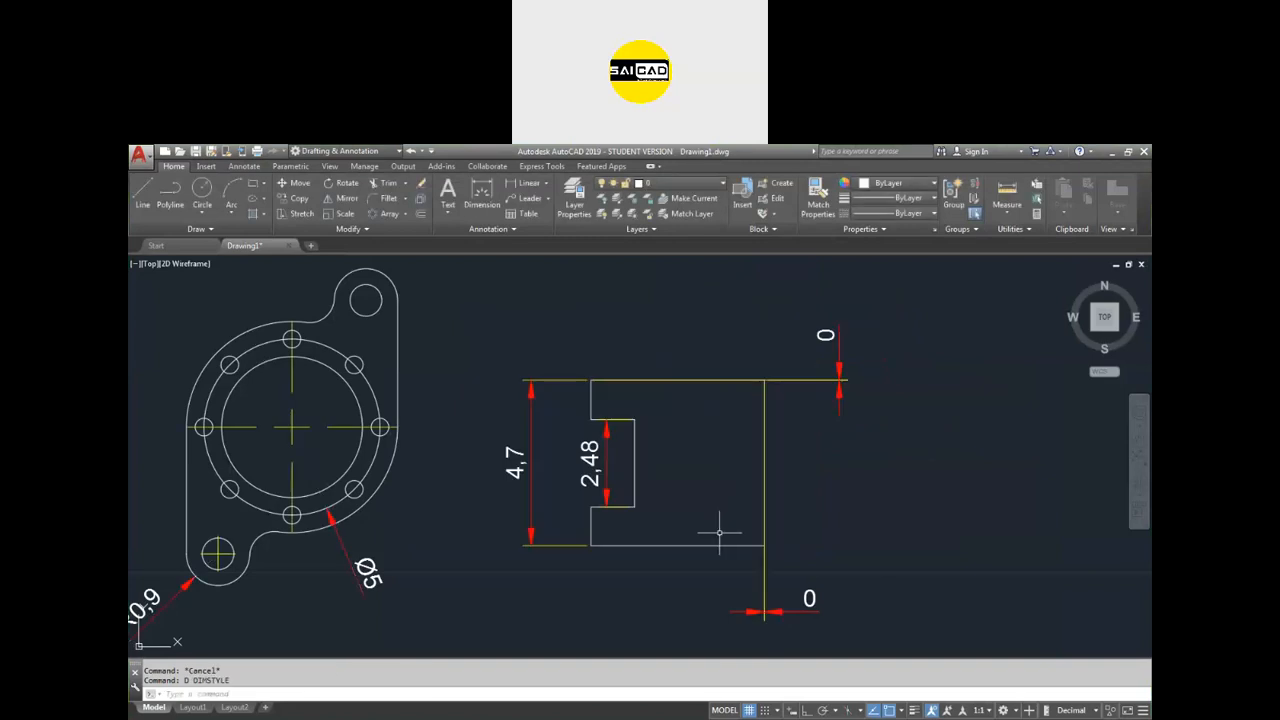
Set the center marks of the ISO-25 dimension style to Mark and apply the change.
{"action": "scroll", "coordinate": [743, 500], "scroll_direction": "down", "scroll_amount": 5}
{"action": "scroll", "coordinate": [664, 459], "scroll_direction": "up", "scroll_amount": 5}
{"action": "scroll", "coordinate": [662, 465], "scroll_direction": "down", "scroll_amount": 2}
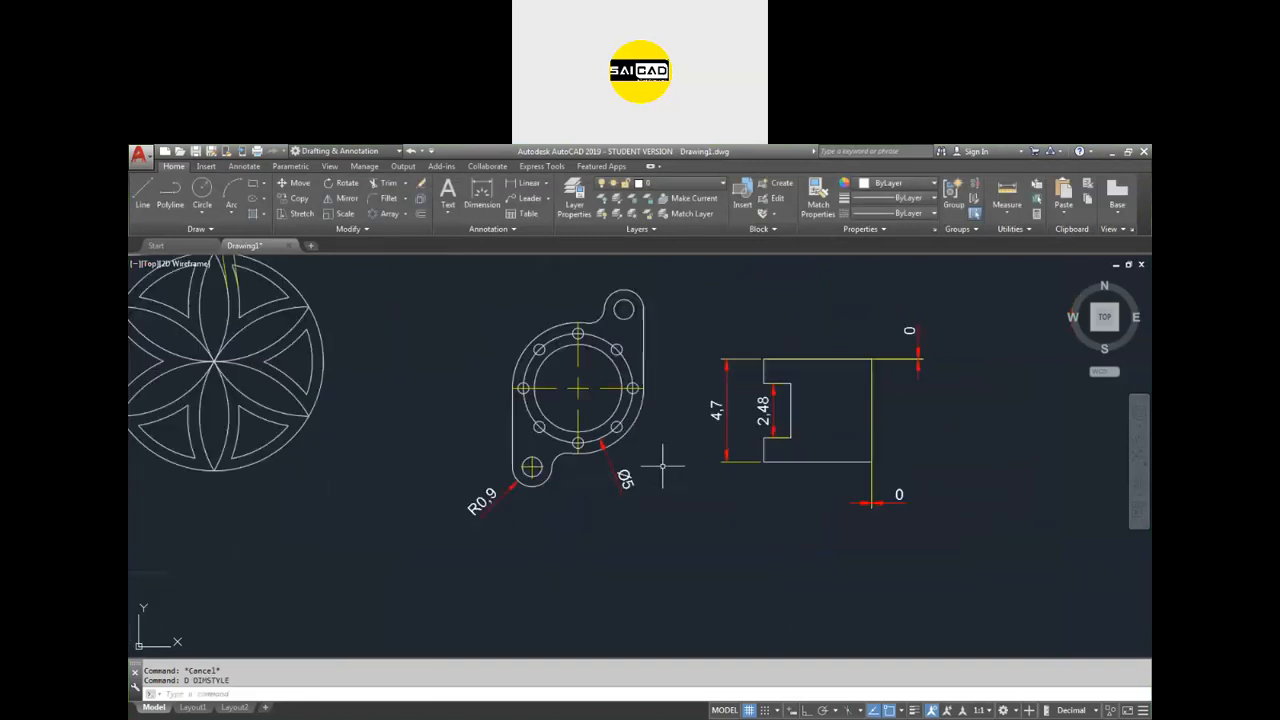
{"action": "scroll", "coordinate": [599, 387], "scroll_direction": "up", "scroll_amount": 3}
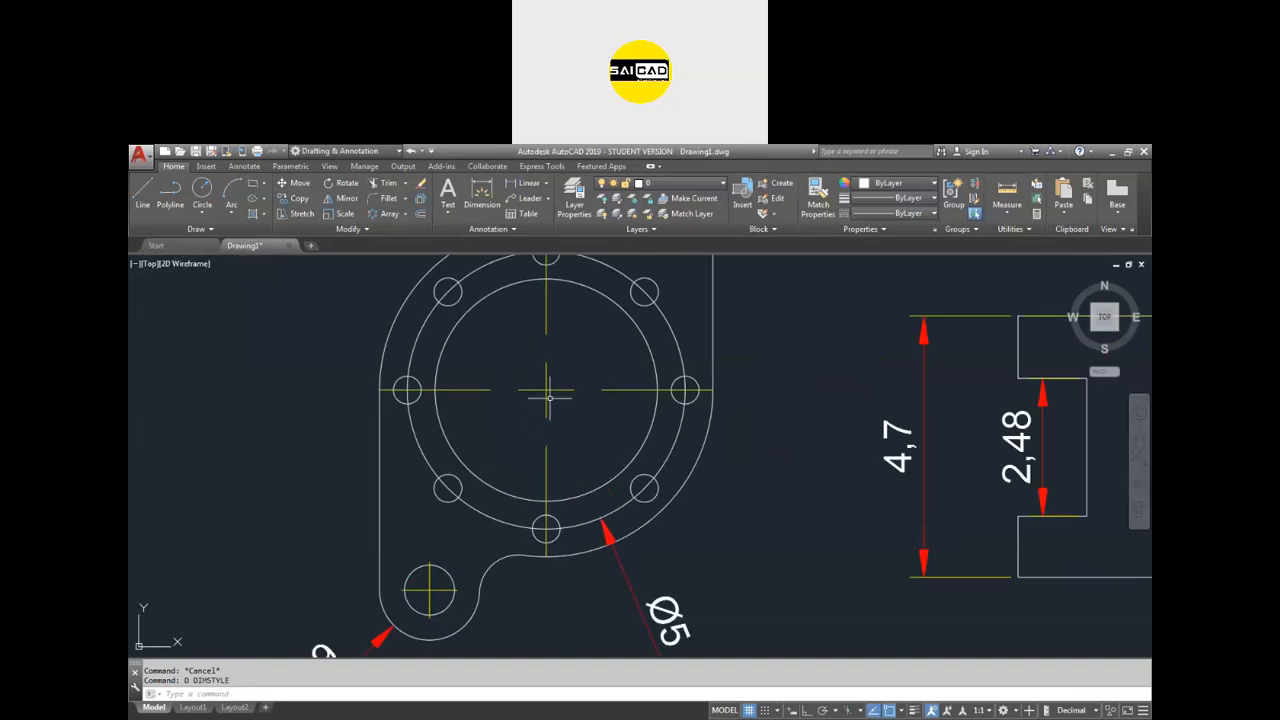
{"action": "type", "text": "d"}
{"action": "key", "text": "Return"}
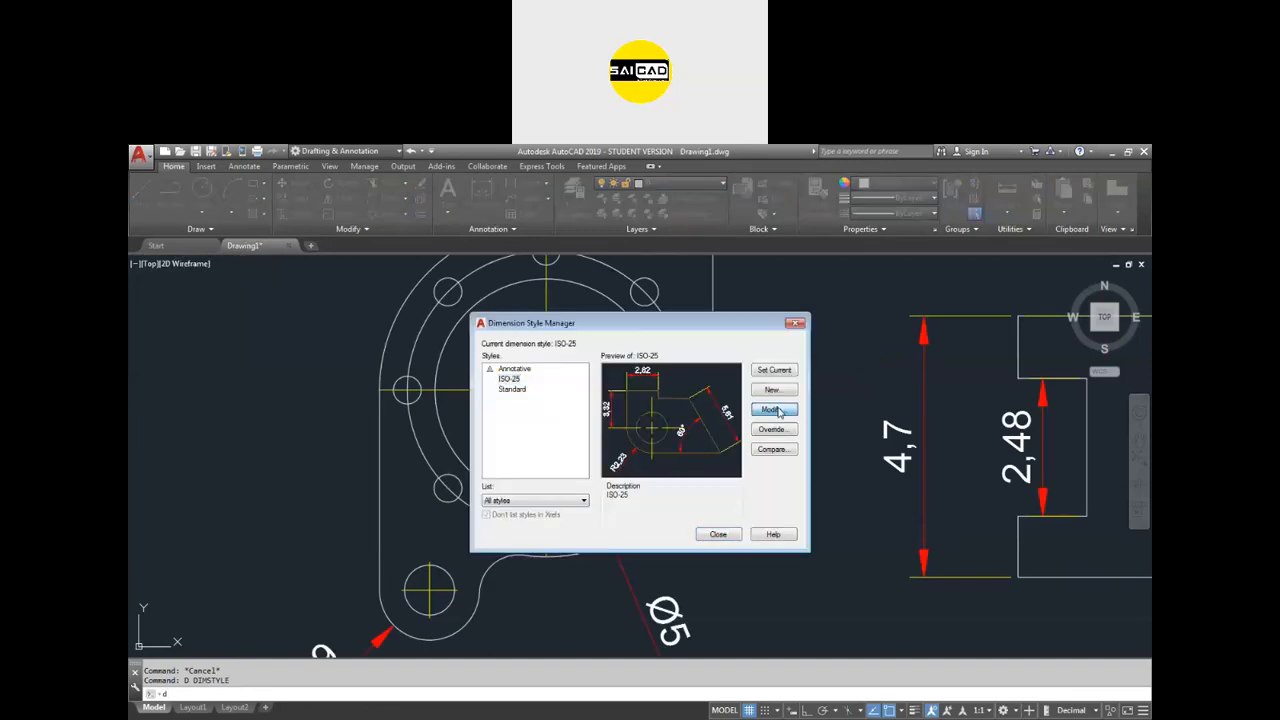
{"action": "left_click", "coordinate": [774, 409]}
{"action": "left_click", "coordinate": [478, 216]}
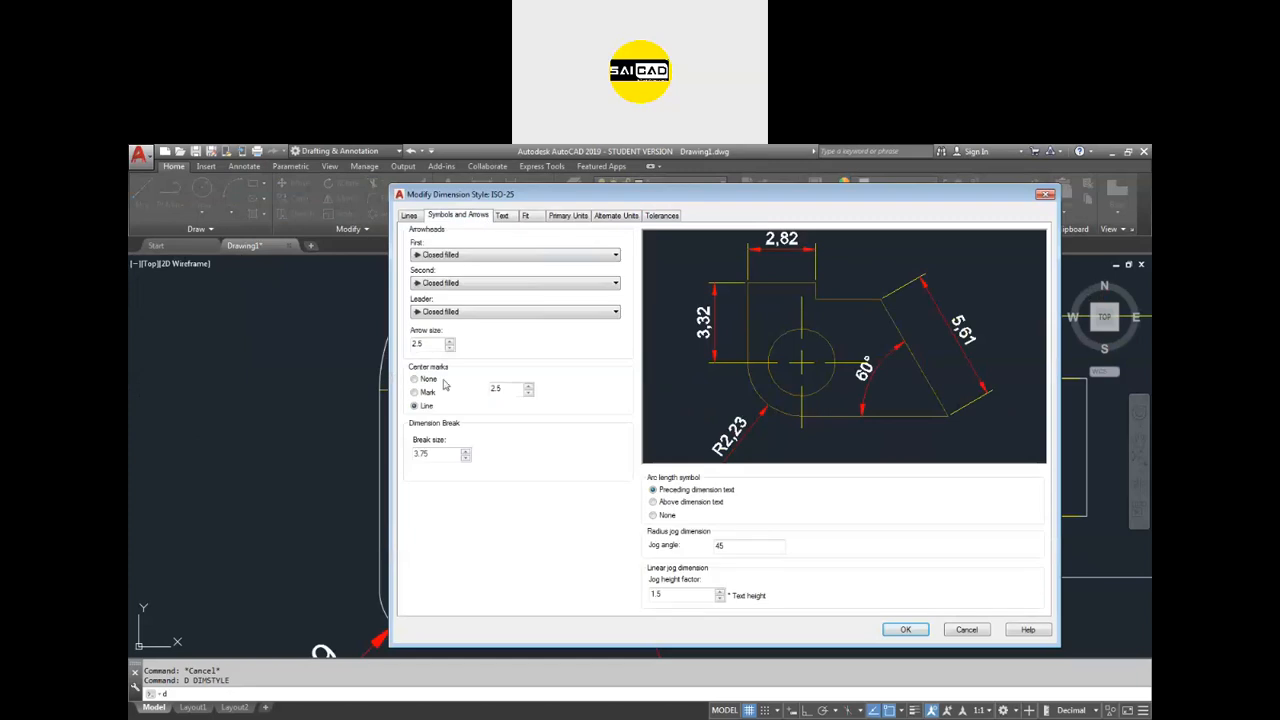
{"action": "left_click", "coordinate": [415, 392]}
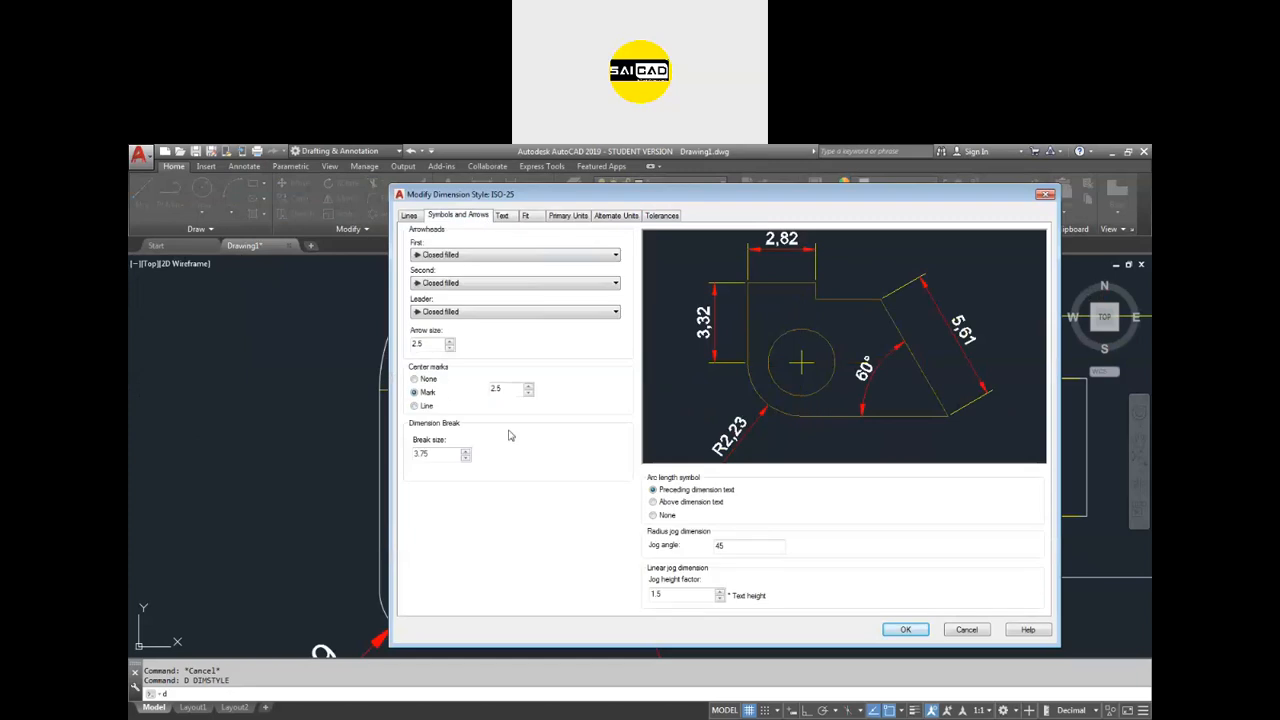
{"action": "left_click", "coordinate": [917, 632]}
{"action": "left_click", "coordinate": [718, 536]}
Delete the two zero-value dimensions attached to the right side of the notched rectangle.
{"action": "scroll", "coordinate": [740, 530], "scroll_direction": "down", "scroll_amount": 5}
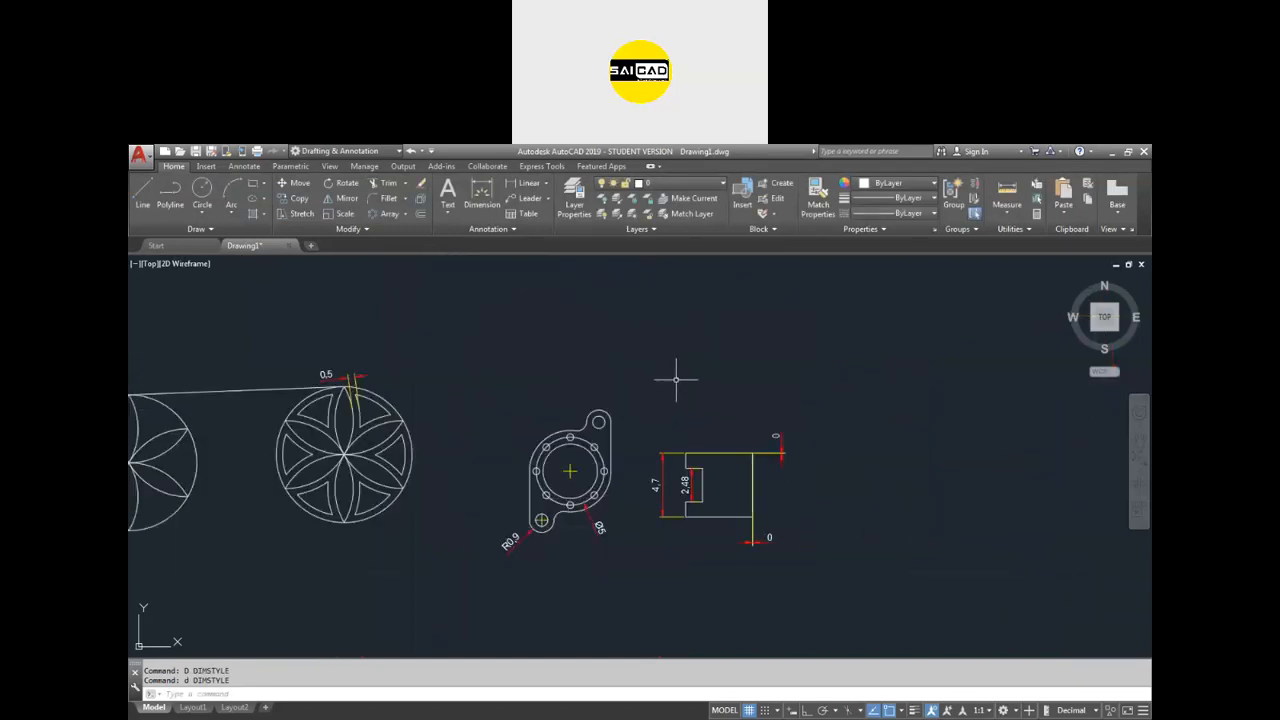
{"action": "scroll", "coordinate": [578, 416], "scroll_direction": "up", "scroll_amount": 2}
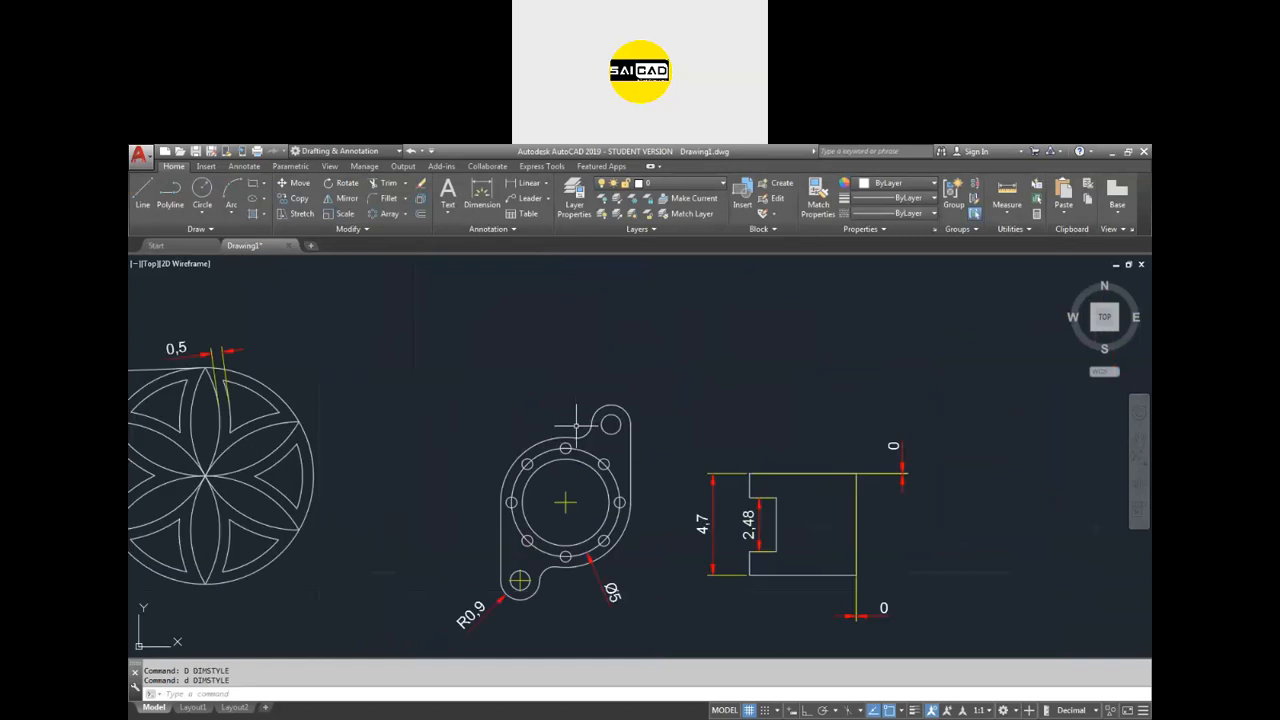
{"action": "scroll", "coordinate": [905, 605], "scroll_direction": "down", "scroll_amount": 3}
{"action": "scroll", "coordinate": [895, 615], "scroll_direction": "up", "scroll_amount": 5}
{"action": "scroll", "coordinate": [542, 562], "scroll_direction": "down", "scroll_amount": 2}
{"action": "left_click", "coordinate": [764, 396]}
{"action": "left_click", "coordinate": [714, 466]}
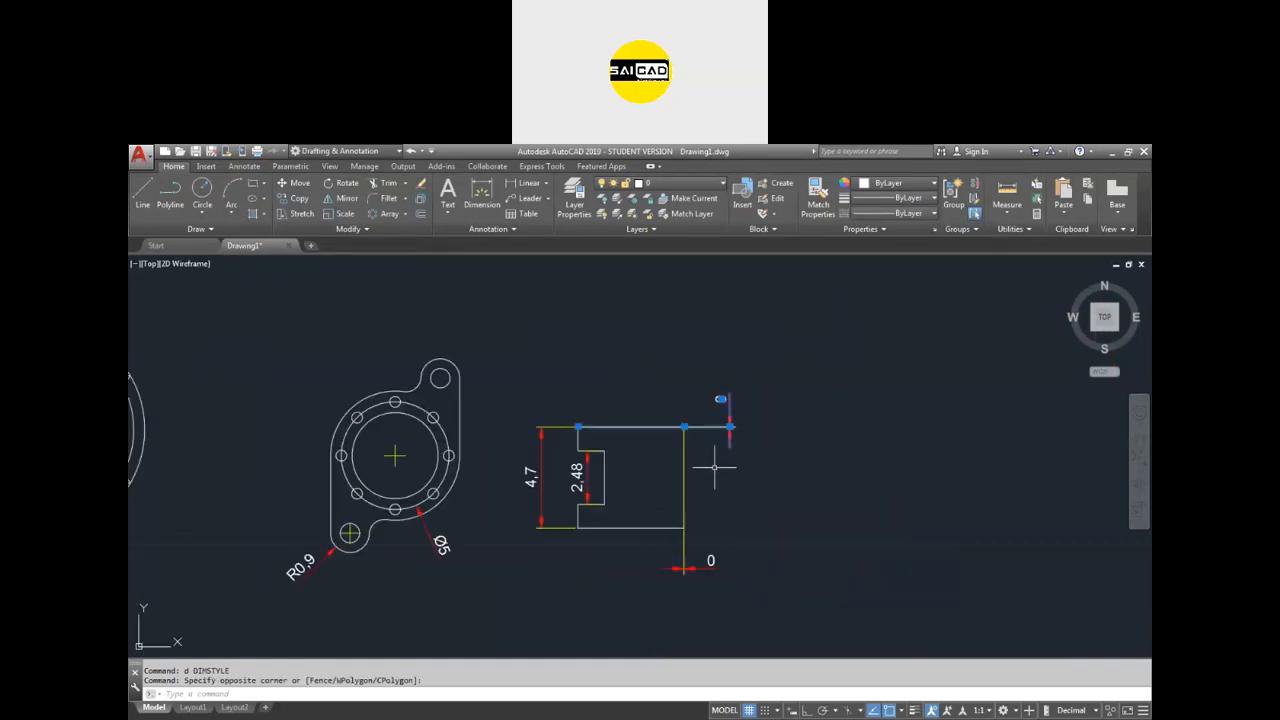
{"action": "key", "text": "Delete"}
{"action": "left_click", "coordinate": [724, 536]}
{"action": "left_click", "coordinate": [690, 585]}
{"action": "key", "text": "Delete"}
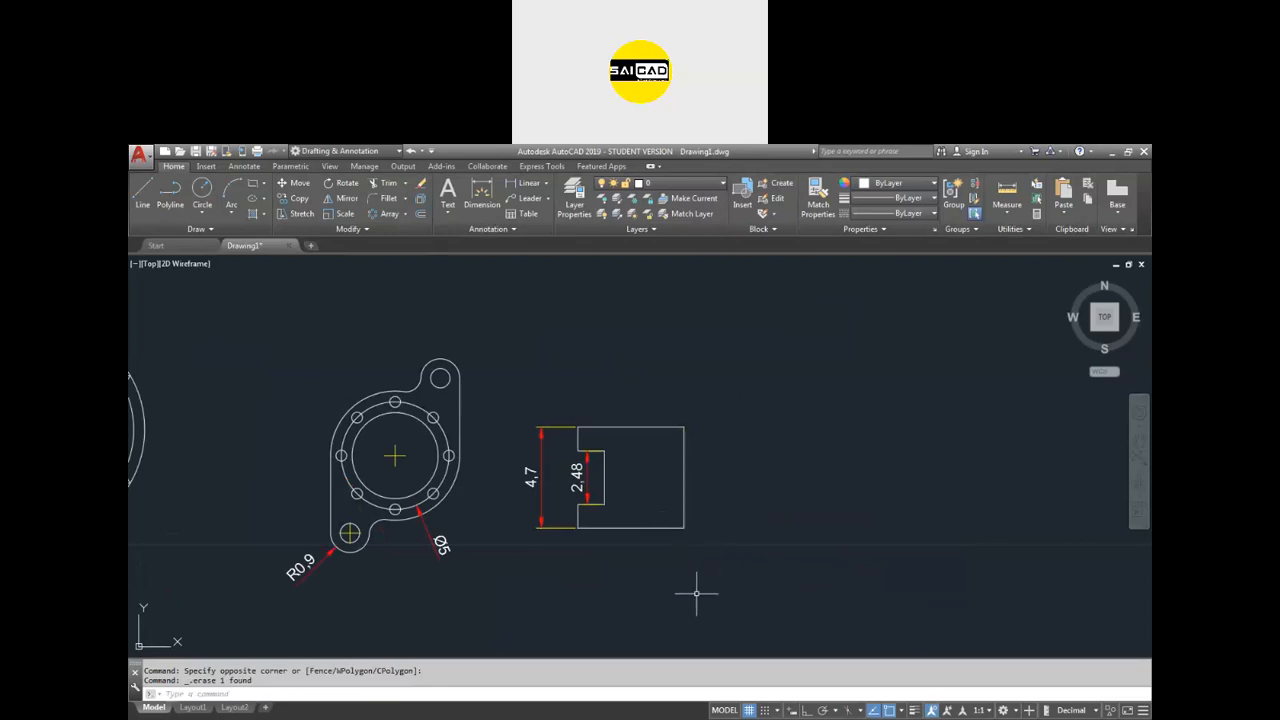
{"action": "left_click", "coordinate": [545, 184]}
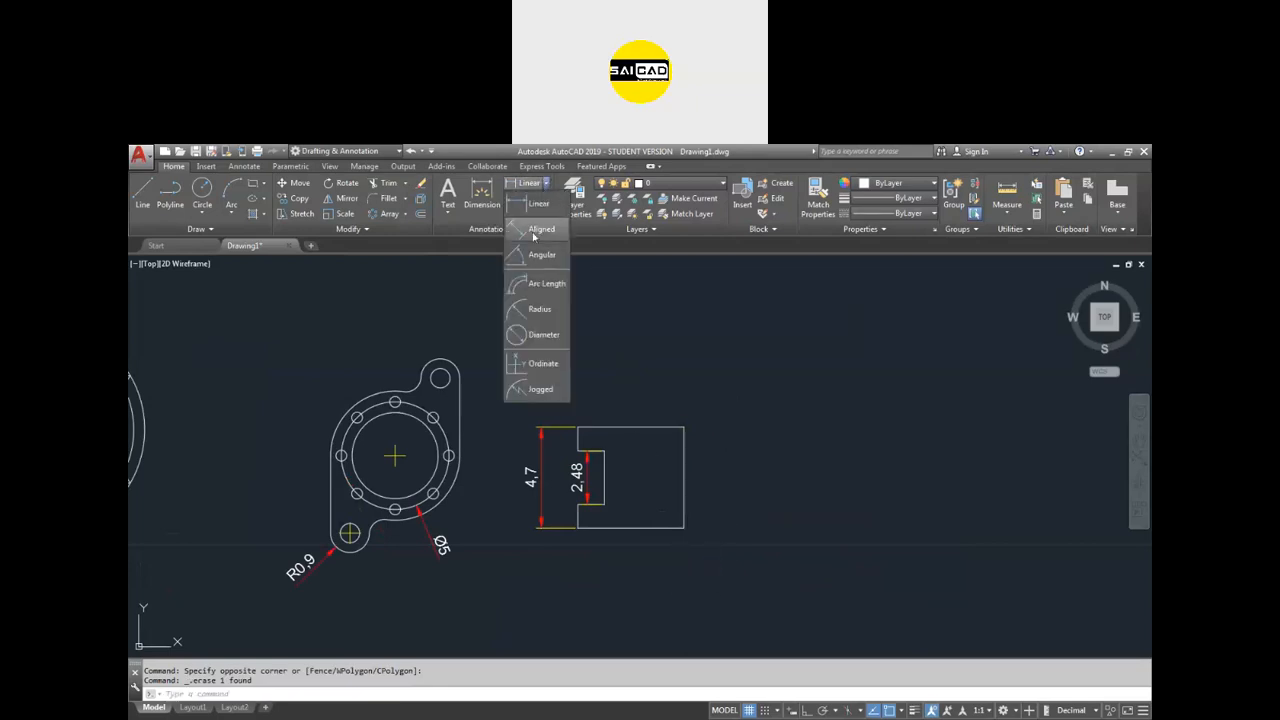
{"action": "left_click", "coordinate": [536, 204]}
{"action": "scroll", "coordinate": [620, 530], "scroll_direction": "up", "scroll_amount": 4}
{"action": "scroll", "coordinate": [614, 511], "scroll_direction": "down", "scroll_amount": 1}
{"action": "left_click", "coordinate": [487, 537]}
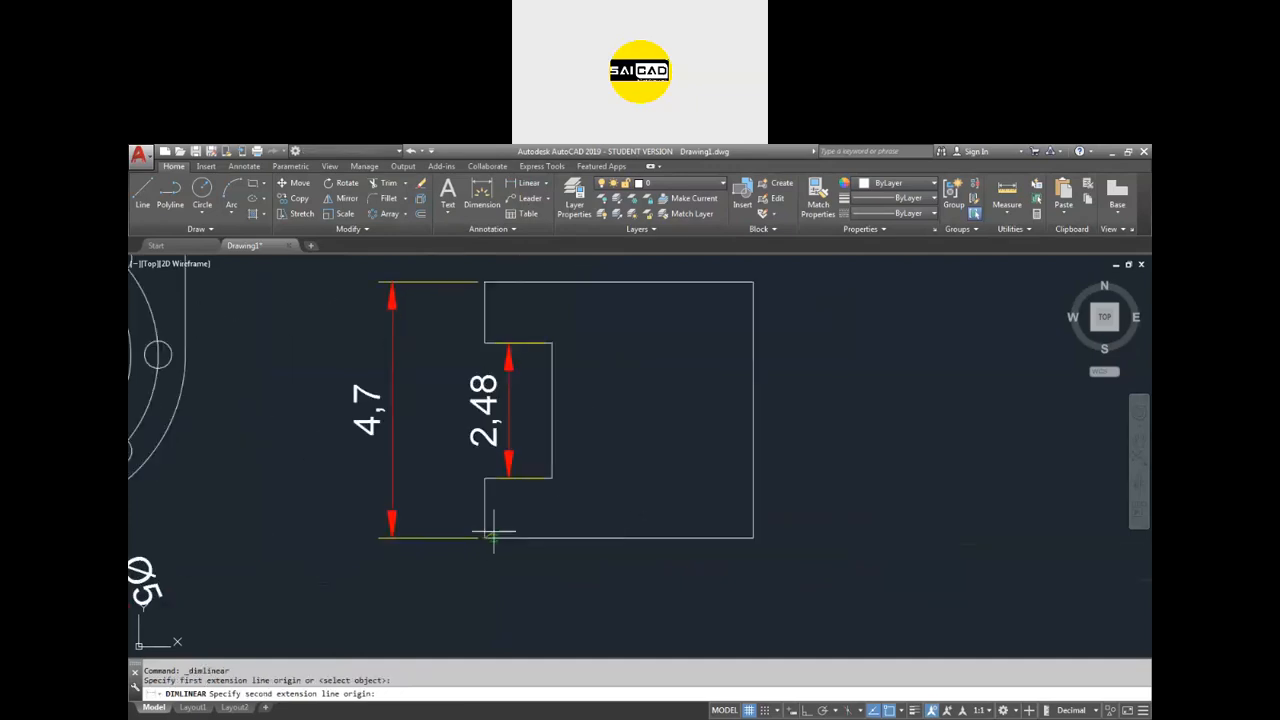
{"action": "left_click", "coordinate": [753, 282]}
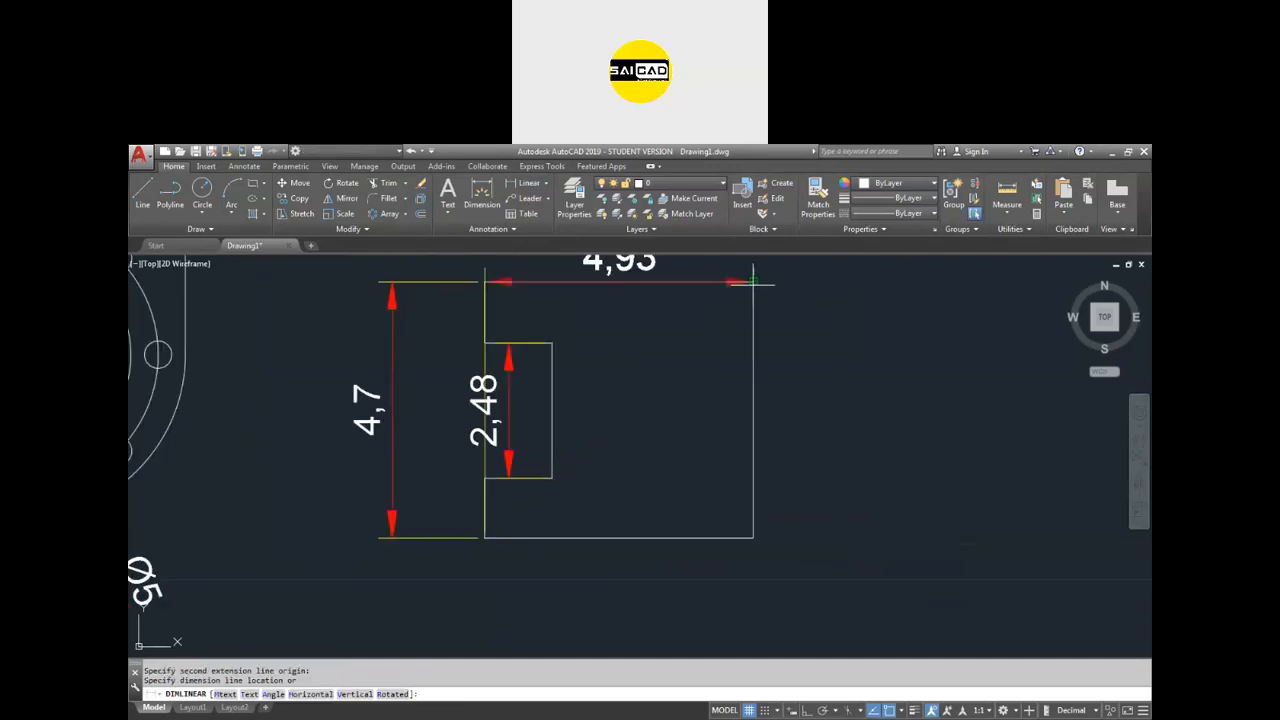
{"action": "scroll", "coordinate": [695, 370], "scroll_direction": "down", "scroll_amount": 4}
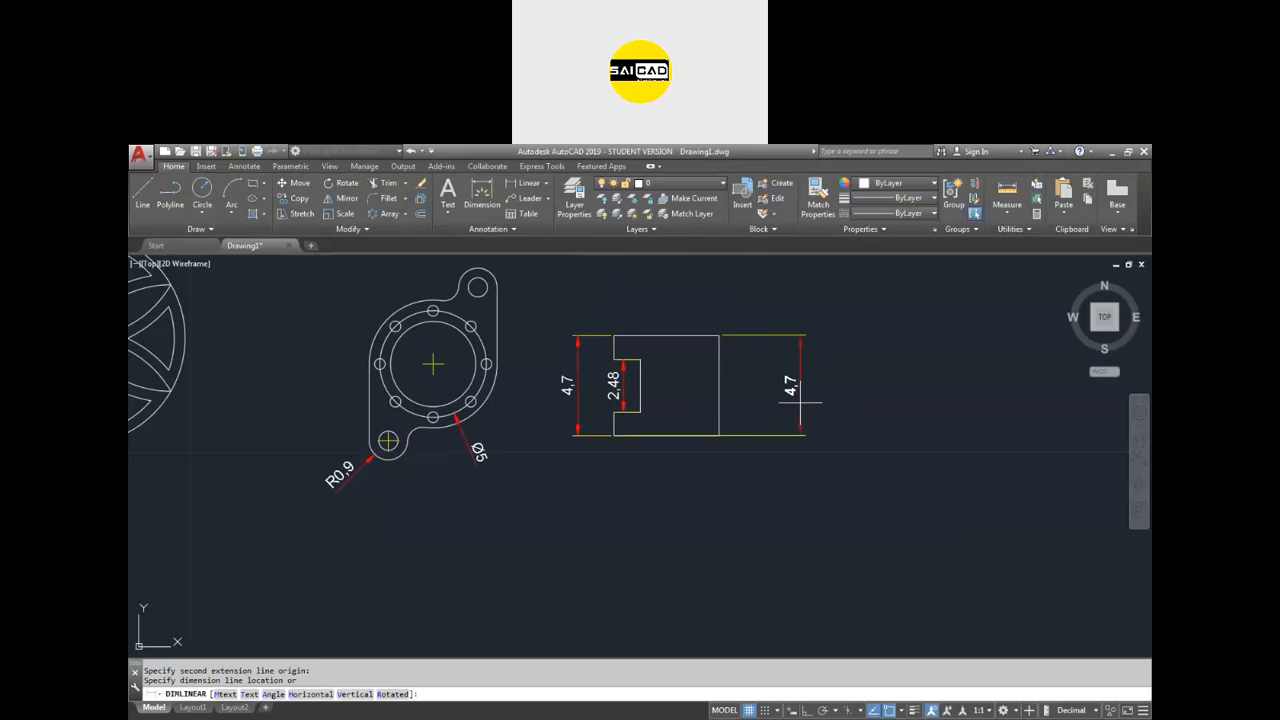
{"action": "key", "text": "Escape"}
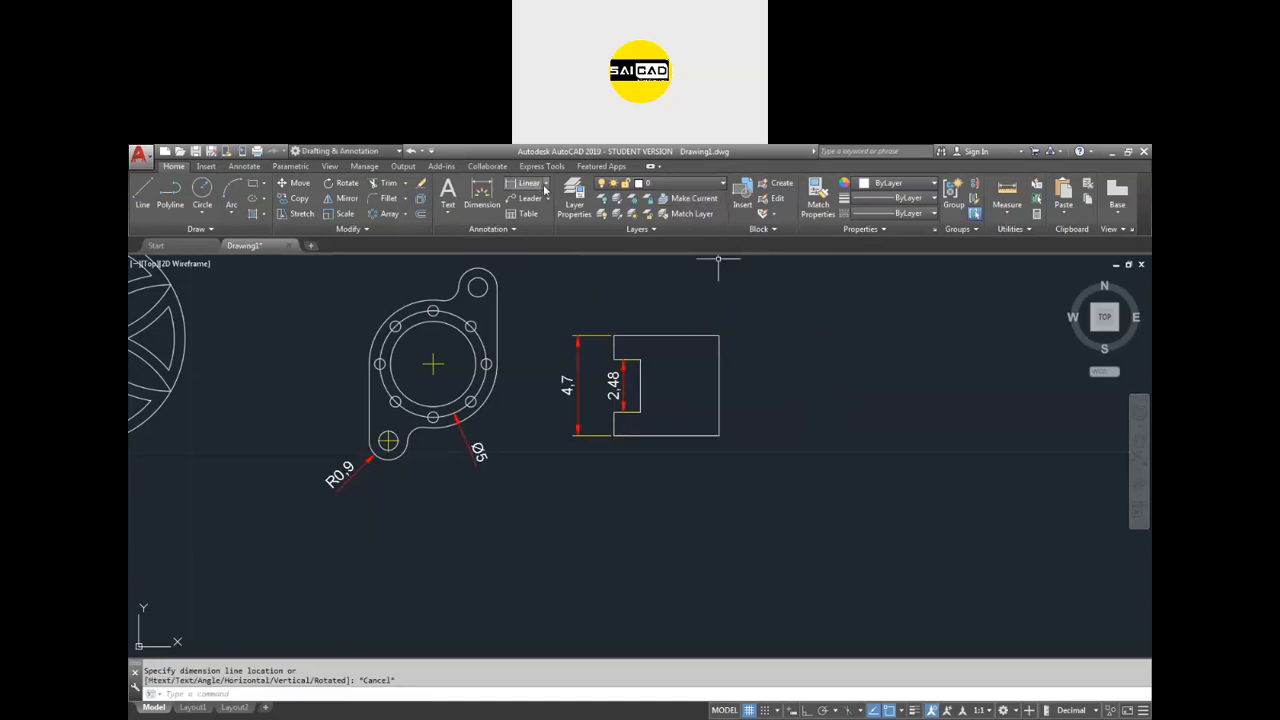
Add an aligned dimension from the notched rectangle's lower-left corner to its upper-right corner, placed below and right of the shape.
{"action": "left_click", "coordinate": [545, 185]}
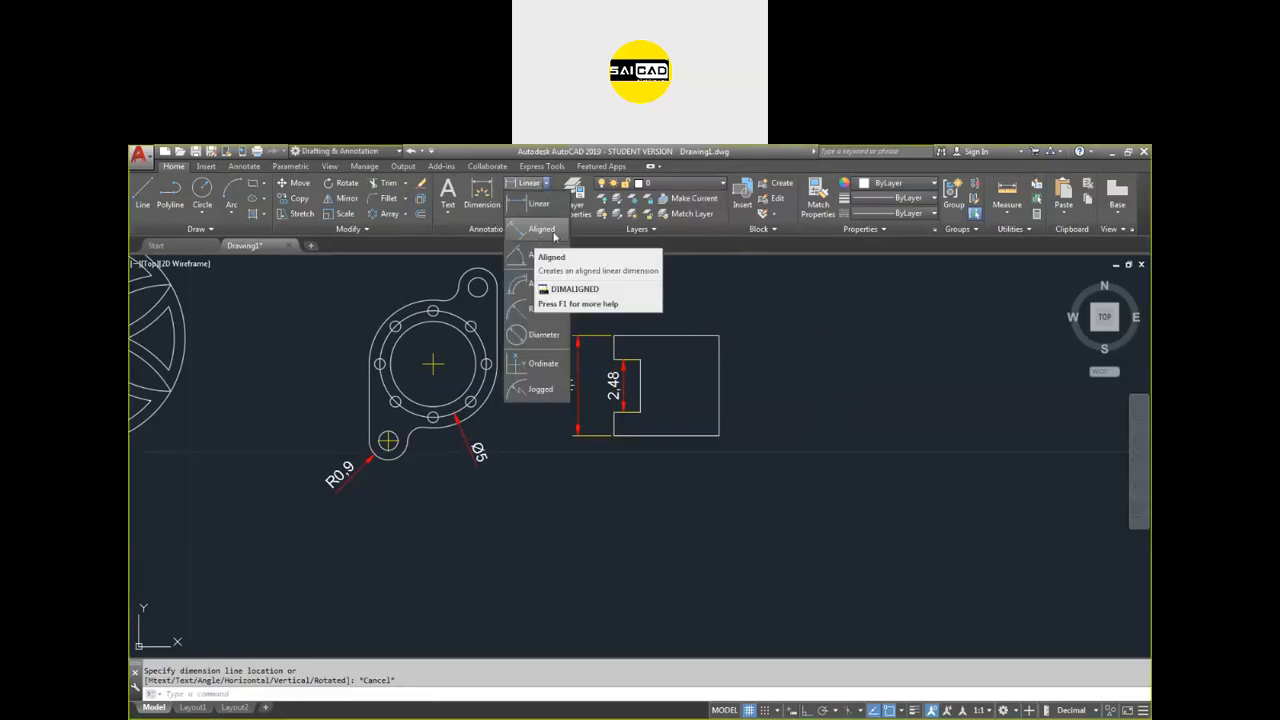
{"action": "left_click", "coordinate": [541, 231]}
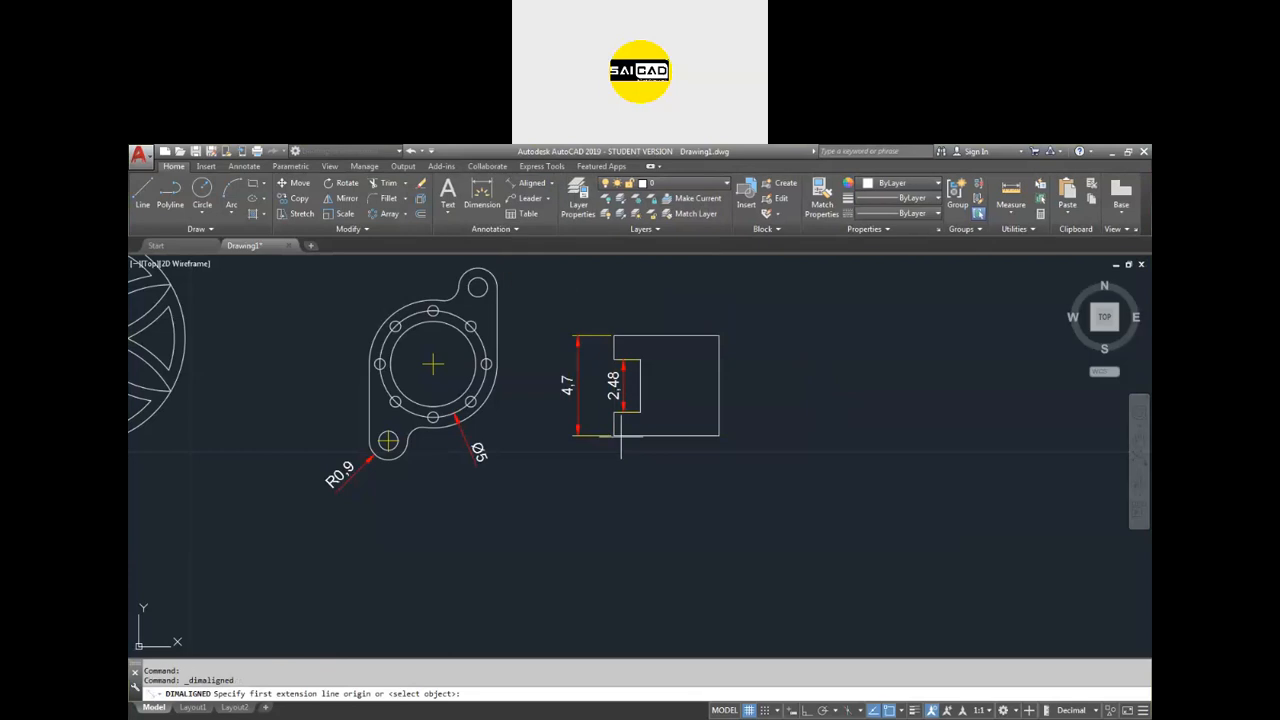
{"action": "left_click", "coordinate": [618, 436]}
{"action": "left_click", "coordinate": [720, 338]}
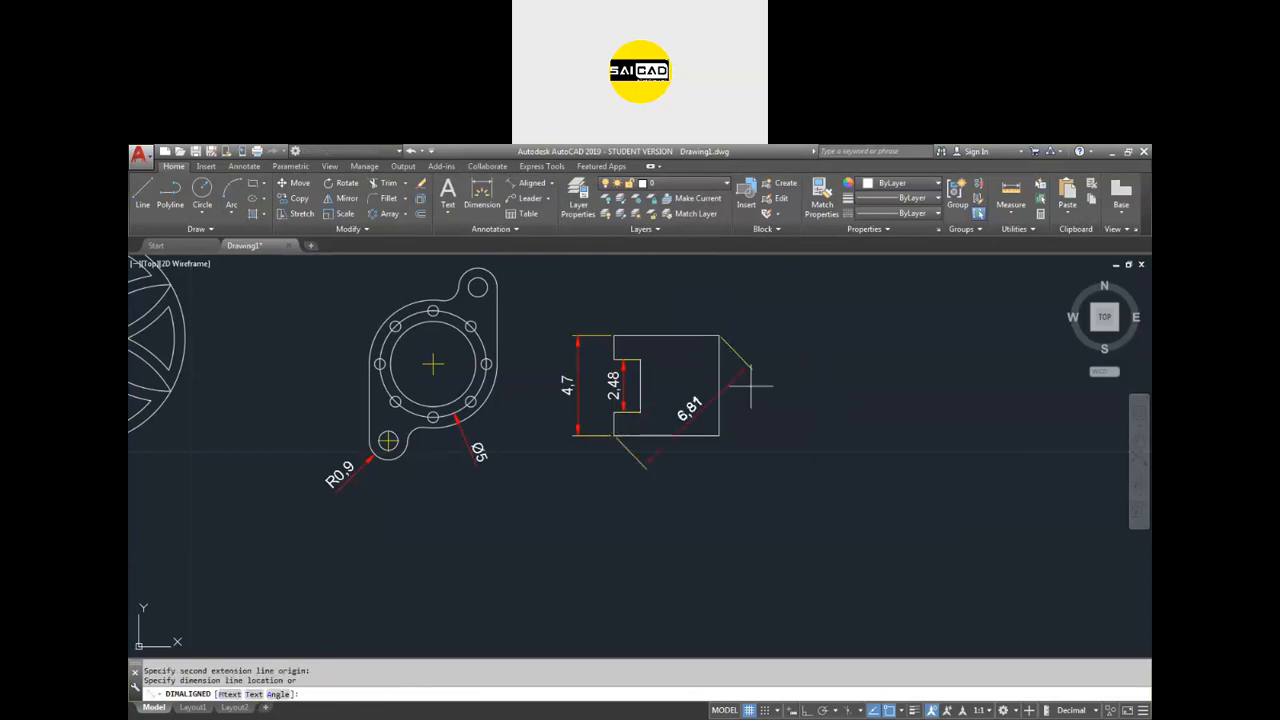
{"action": "left_click", "coordinate": [766, 454]}
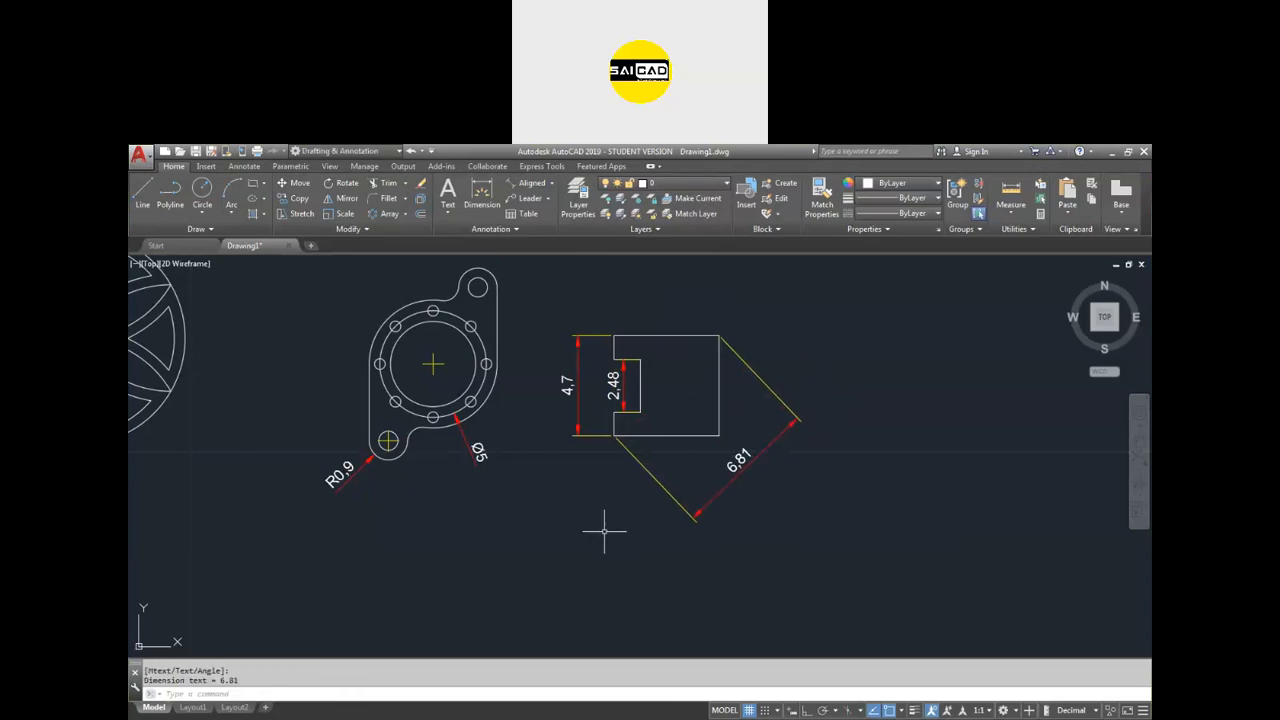
Add an aligned dimension along the notched rectangle's top edge, placed above the shape.
{"action": "scroll", "coordinate": [664, 360], "scroll_direction": "up", "scroll_amount": 4}
{"action": "scroll", "coordinate": [666, 378], "scroll_direction": "down", "scroll_amount": 2}
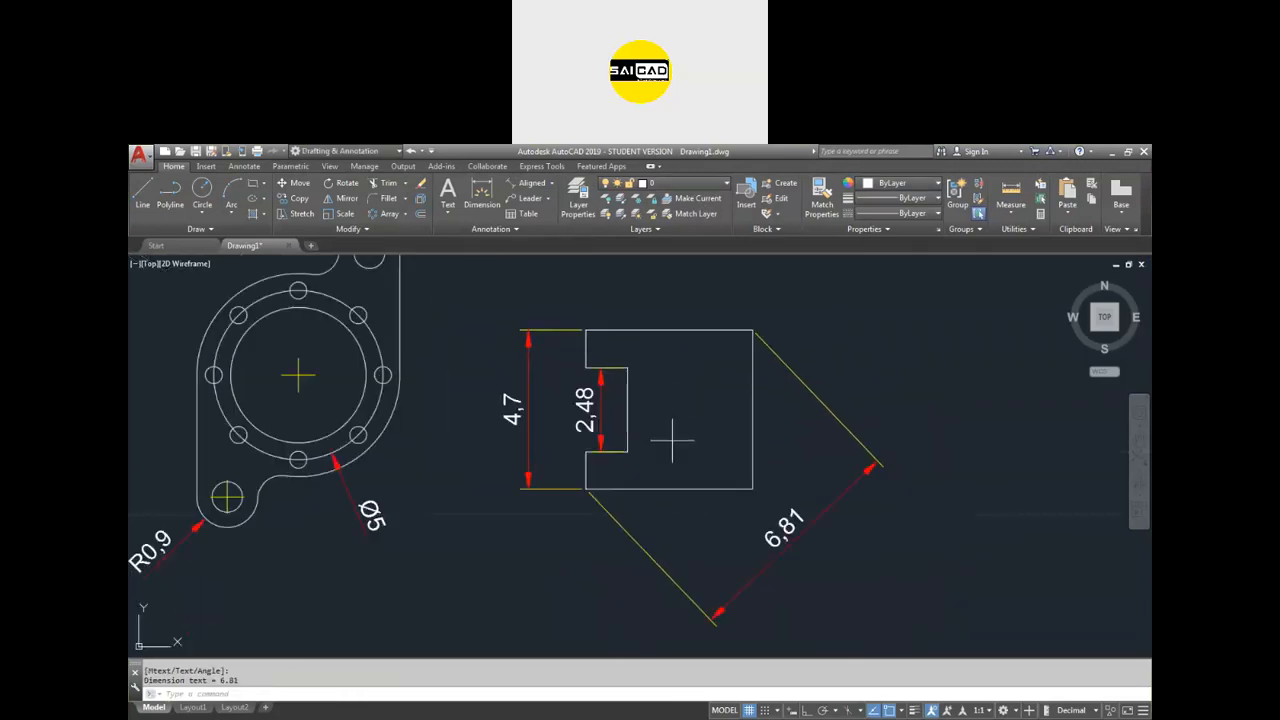
{"action": "key", "text": "Return"}
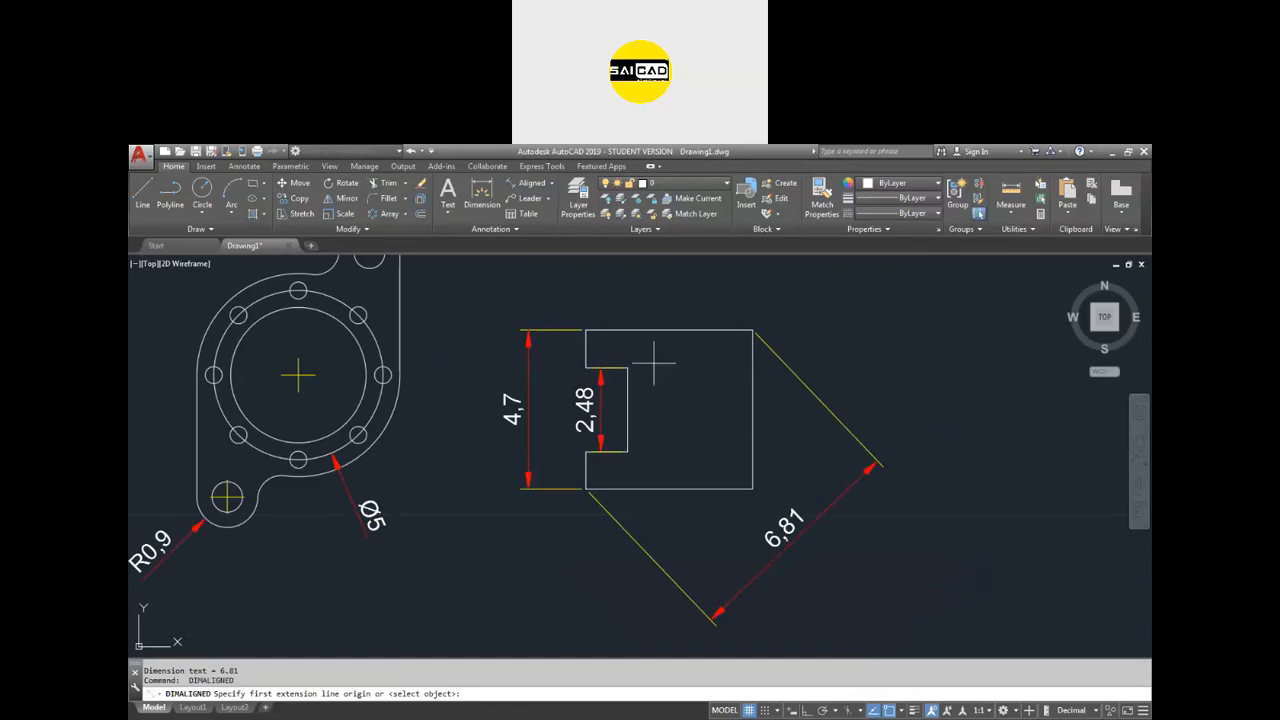
{"action": "left_click", "coordinate": [588, 330]}
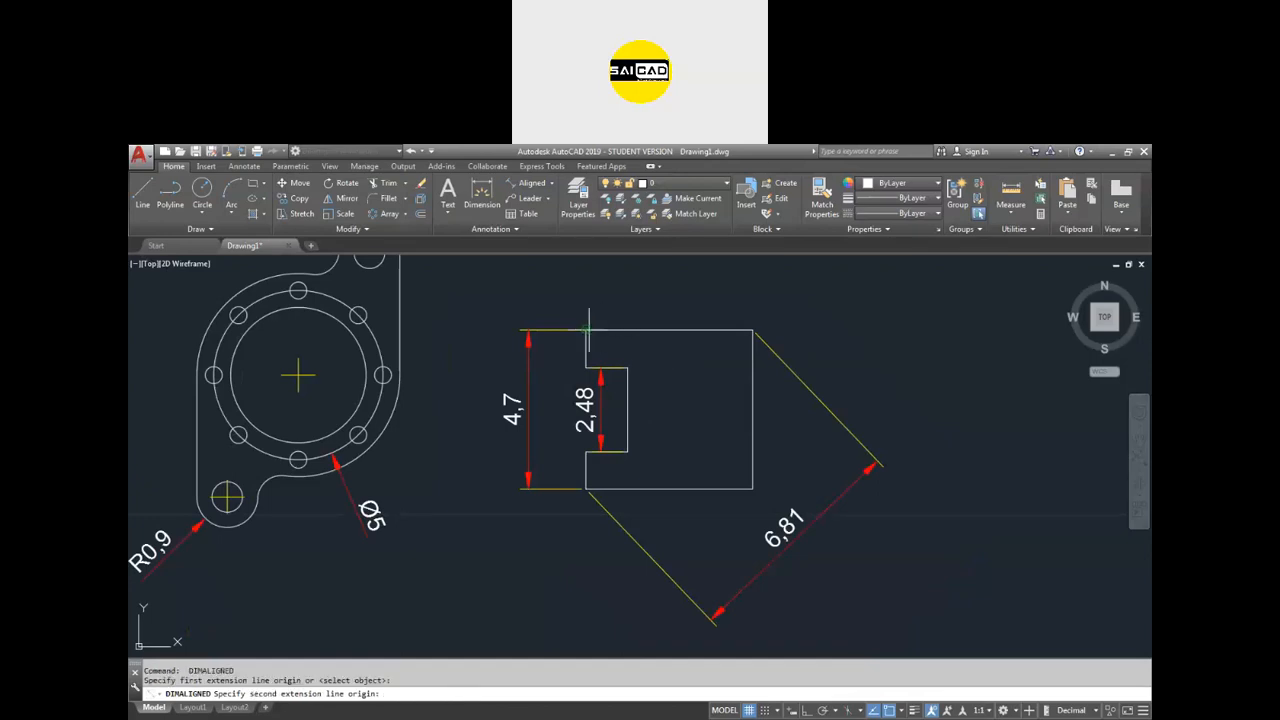
{"action": "left_click", "coordinate": [752, 330]}
{"action": "left_click", "coordinate": [735, 290]}
{"action": "scroll", "coordinate": [719, 350], "scroll_direction": "down", "scroll_amount": 2}
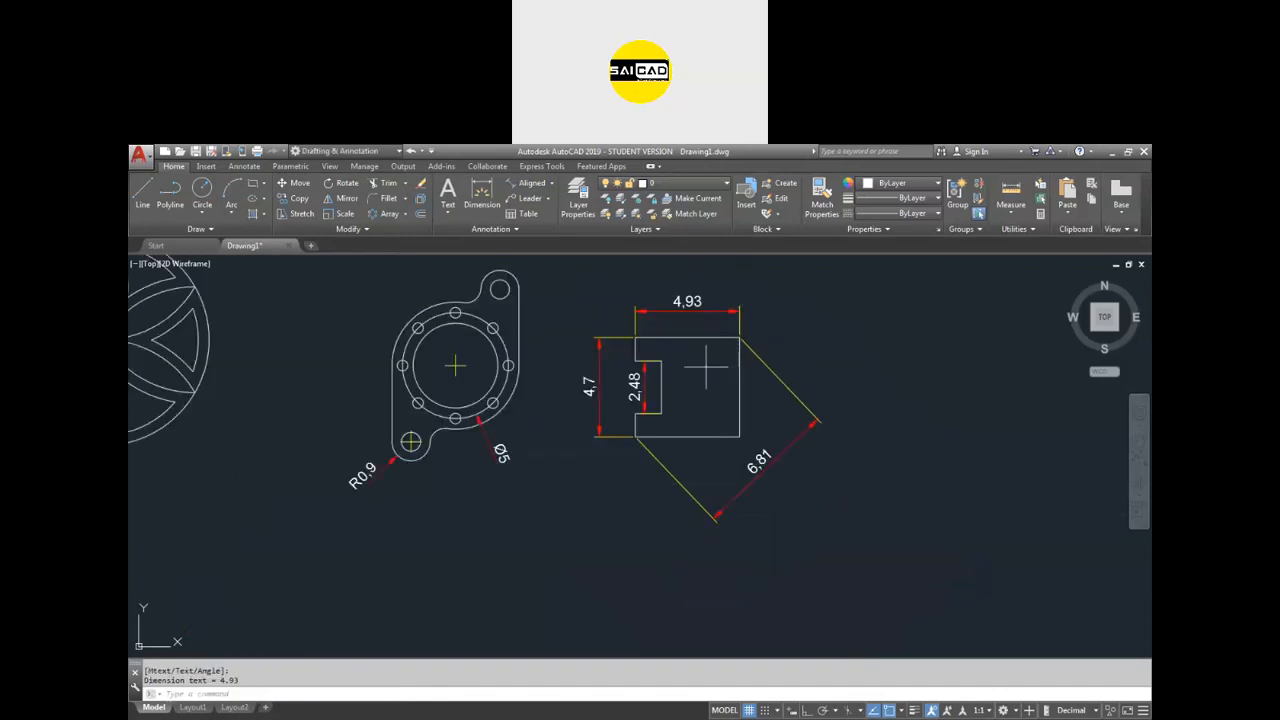
{"action": "key", "text": "Return"}
{"action": "left_click", "coordinate": [635, 437]}
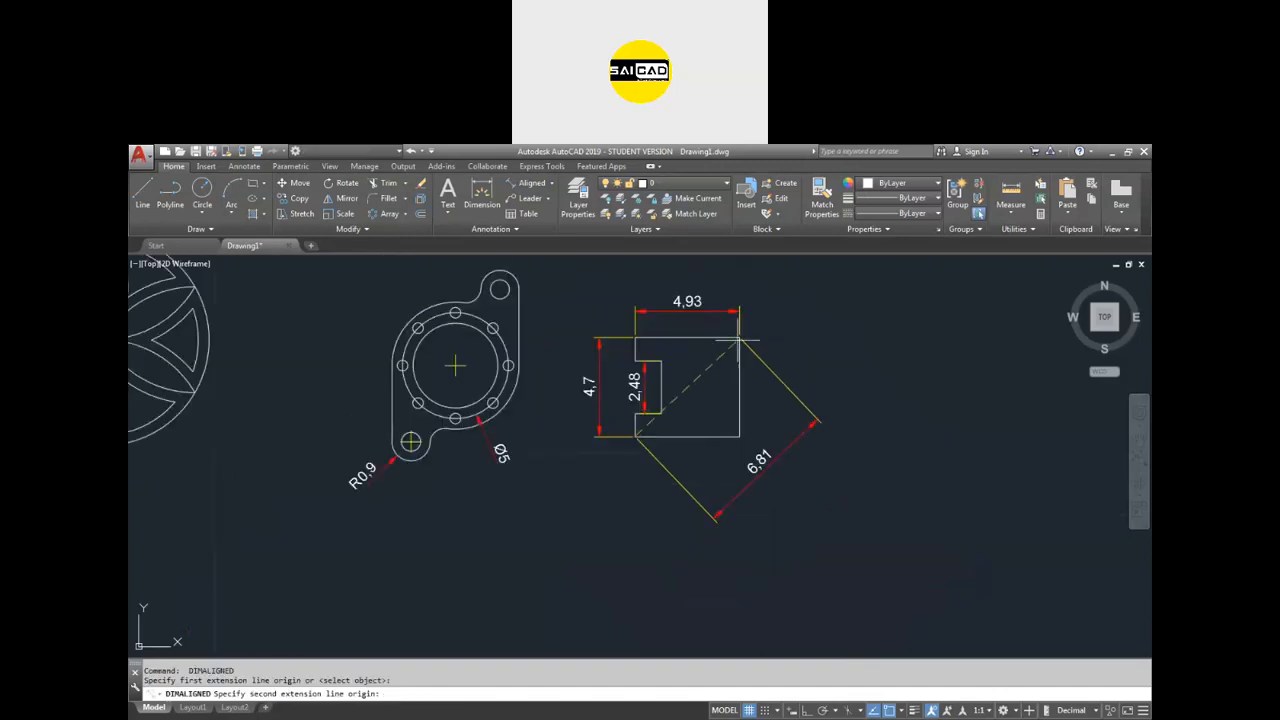
{"action": "left_click", "coordinate": [740, 340]}
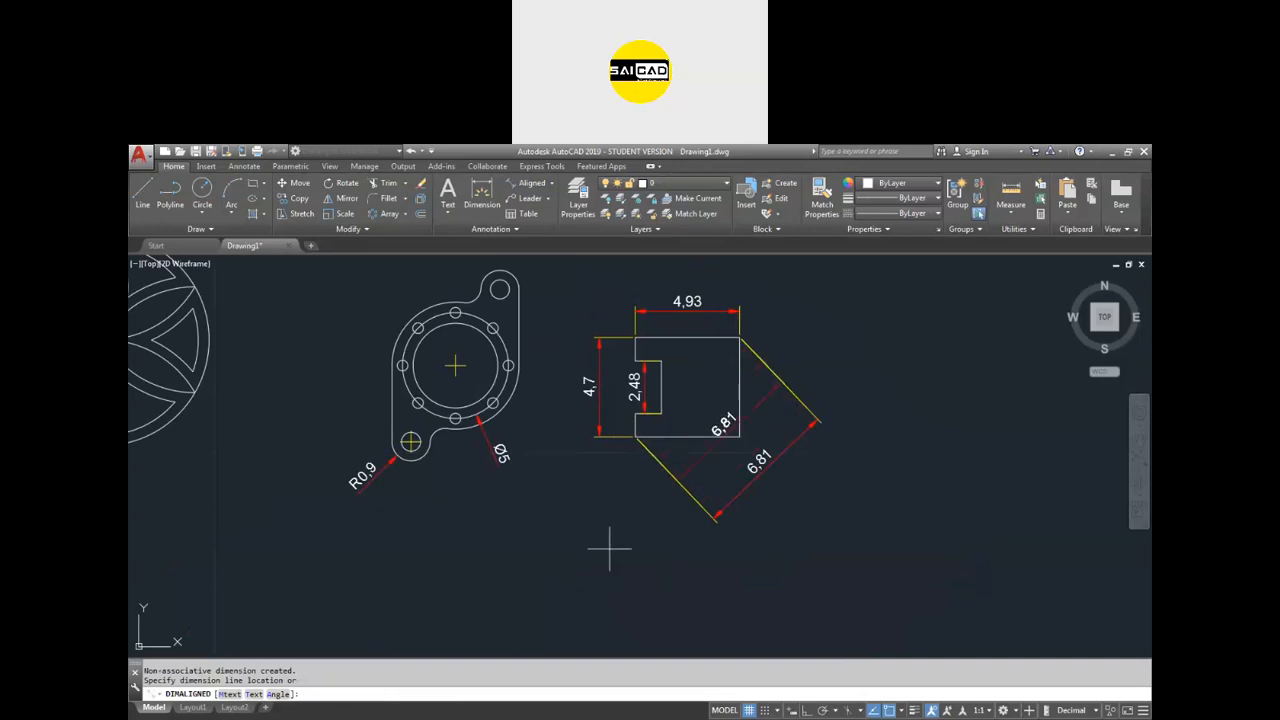
{"action": "key", "text": "Escape"}
Delete the aligned dimension above the notched rectangle's top edge.
{"action": "scroll", "coordinate": [712, 318], "scroll_direction": "up", "scroll_amount": 2}
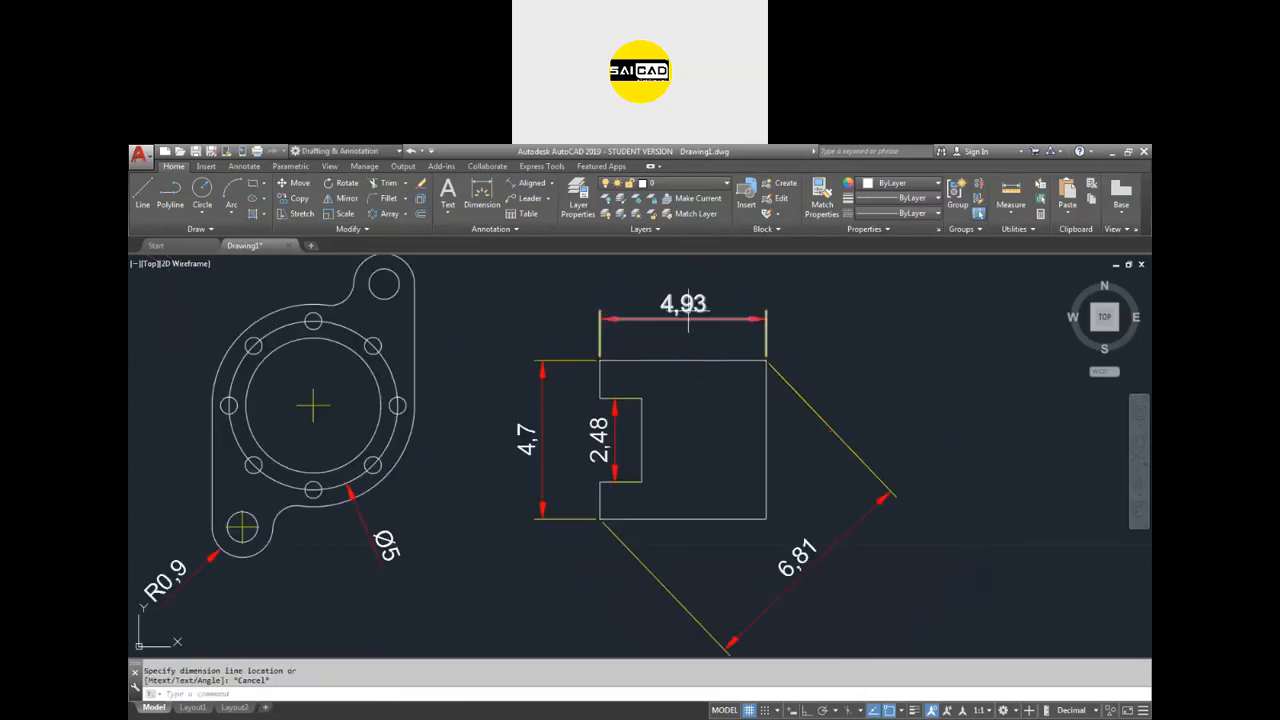
{"action": "left_click", "coordinate": [791, 300]}
{"action": "left_click", "coordinate": [749, 329]}
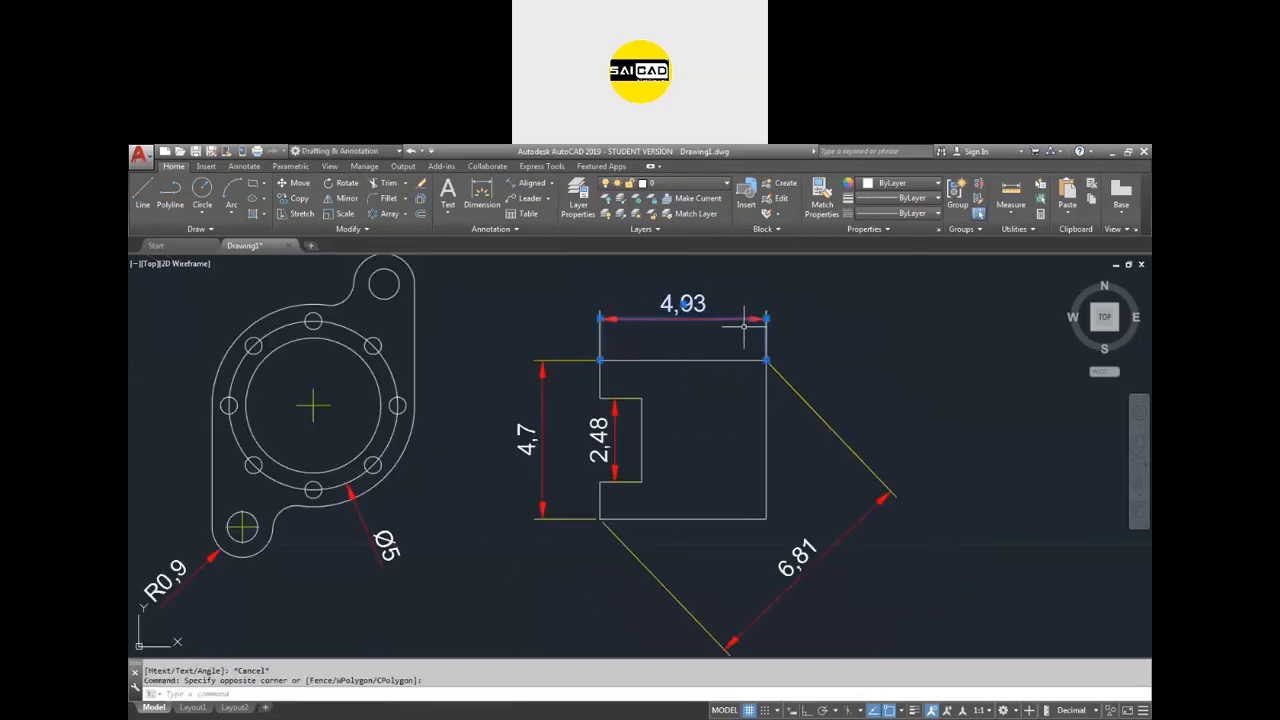
{"action": "key", "text": "Delete"}
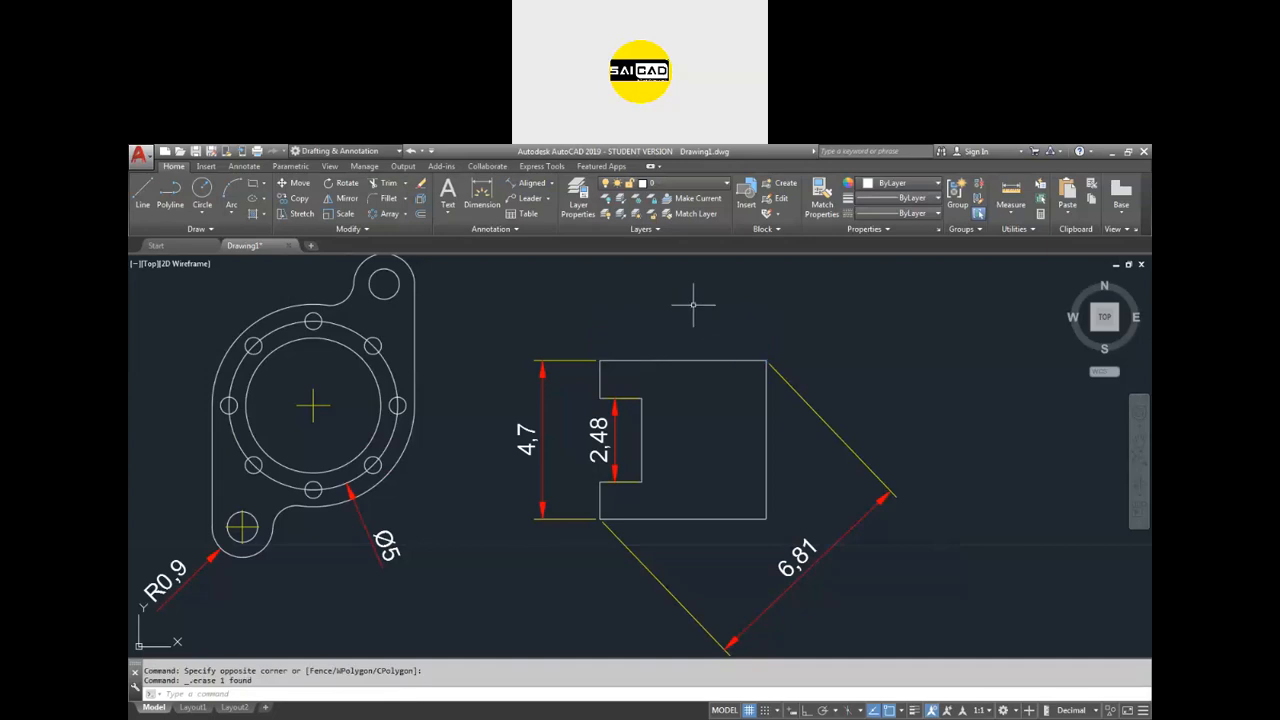
Add an aligned dimension by selecting the notched rectangle's top edge as the object, placing it above the shape.
{"action": "left_click", "coordinate": [528, 183]}
{"action": "key", "text": "Return"}
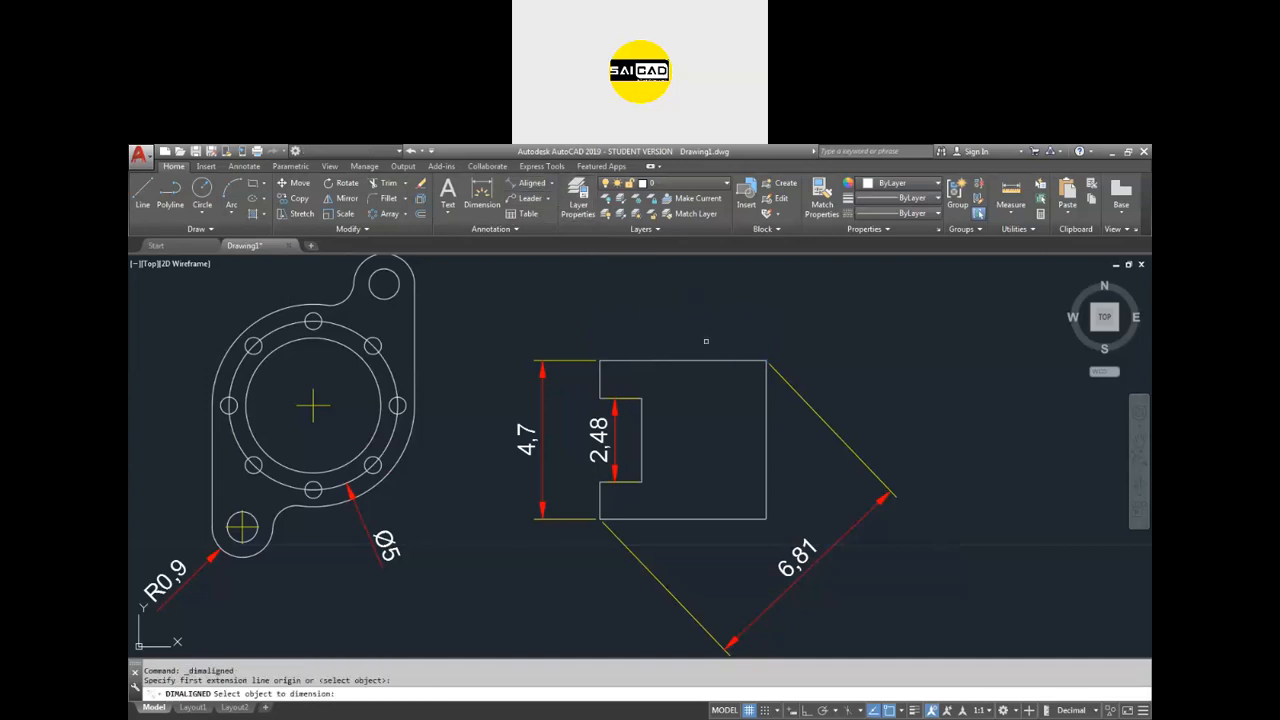
{"action": "left_click", "coordinate": [710, 359]}
{"action": "left_click", "coordinate": [710, 315]}
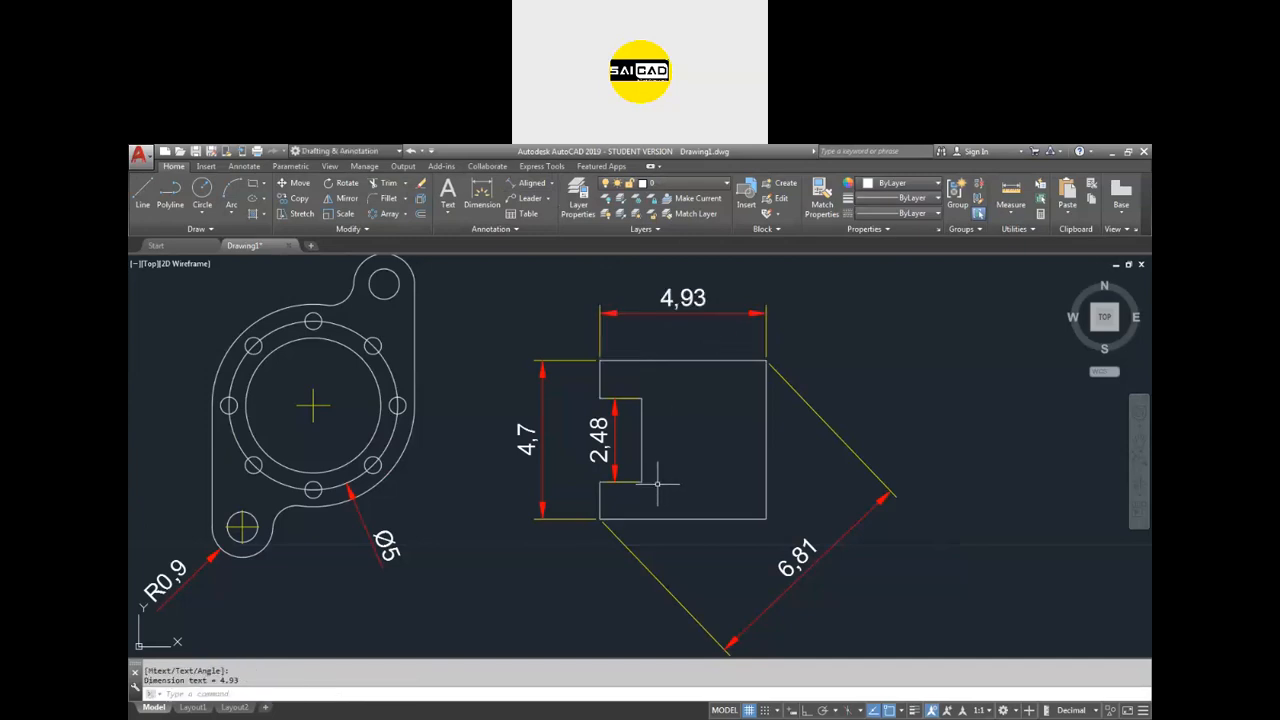
Delete the notched rectangle's top-edge aligned dimension and its diagonal aligned dimension.
{"action": "left_click", "coordinate": [794, 294]}
{"action": "left_click", "coordinate": [705, 329]}
{"action": "left_click", "coordinate": [817, 413]}
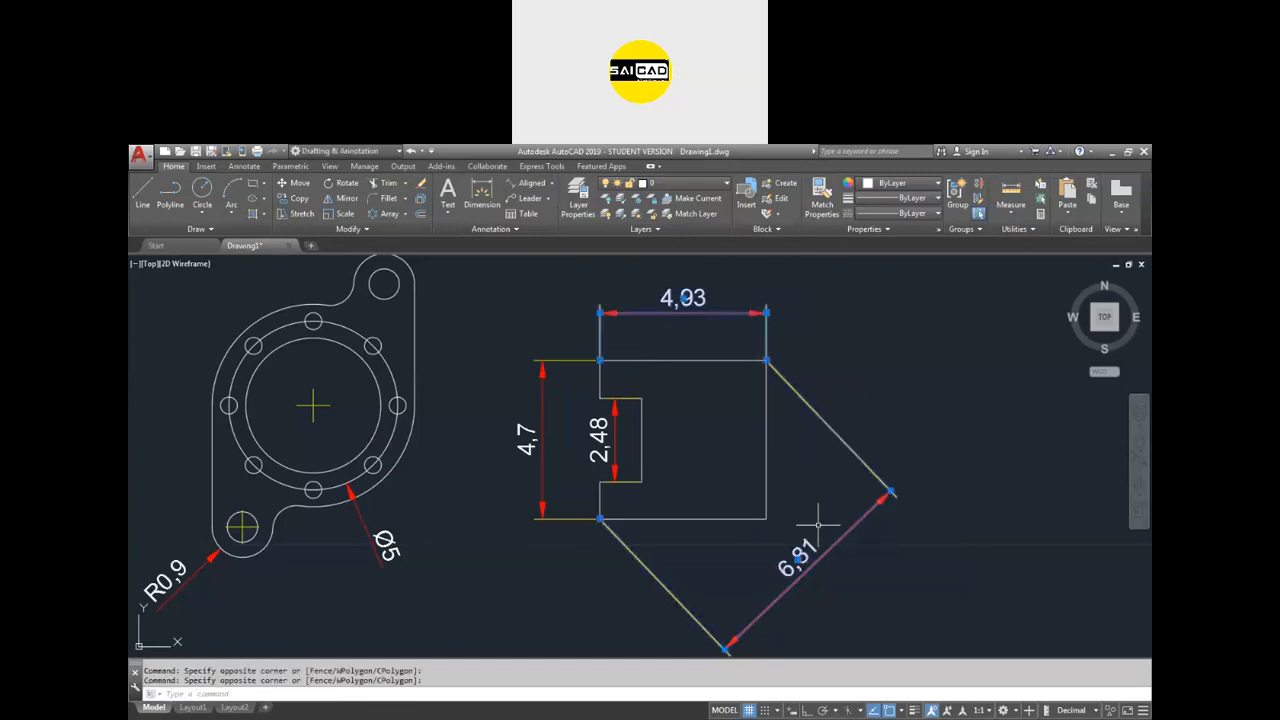
{"action": "key", "text": "Delete"}
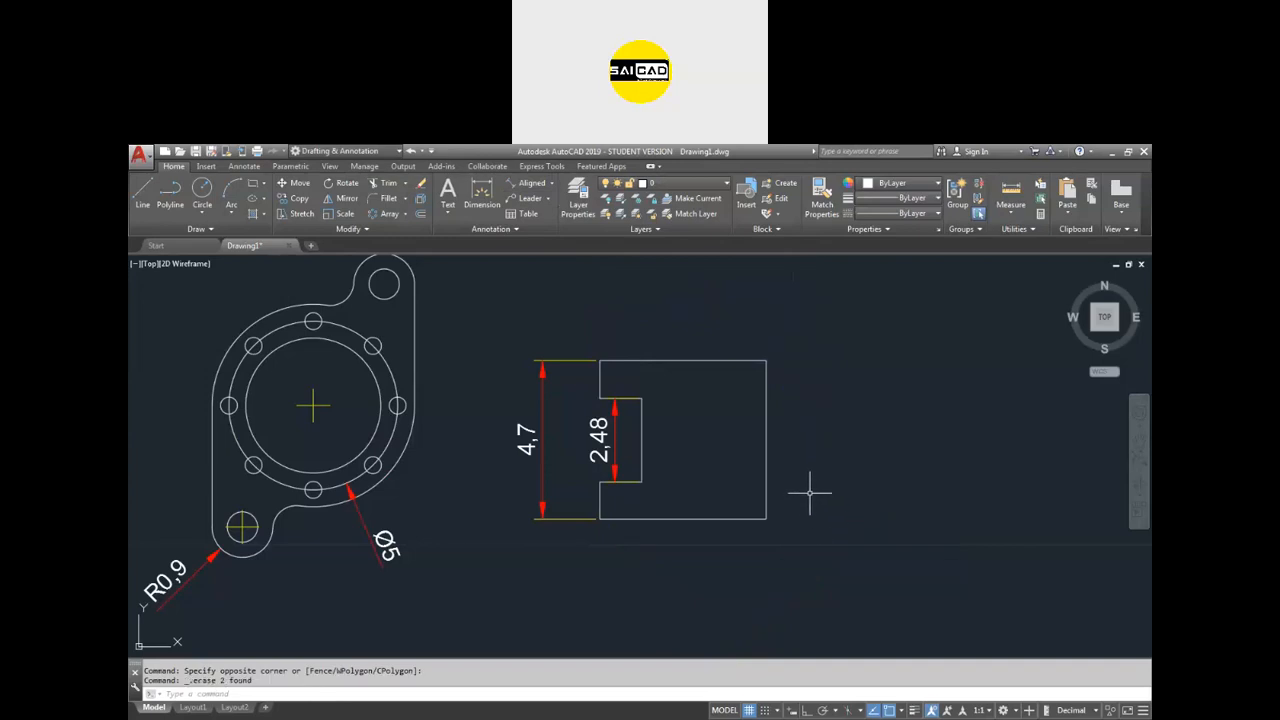
Add an angular dimension between the notched rectangle's top and right edges, placed outside the upper-right corner.
{"action": "left_click", "coordinate": [551, 183]}
{"action": "left_click", "coordinate": [545, 256]}
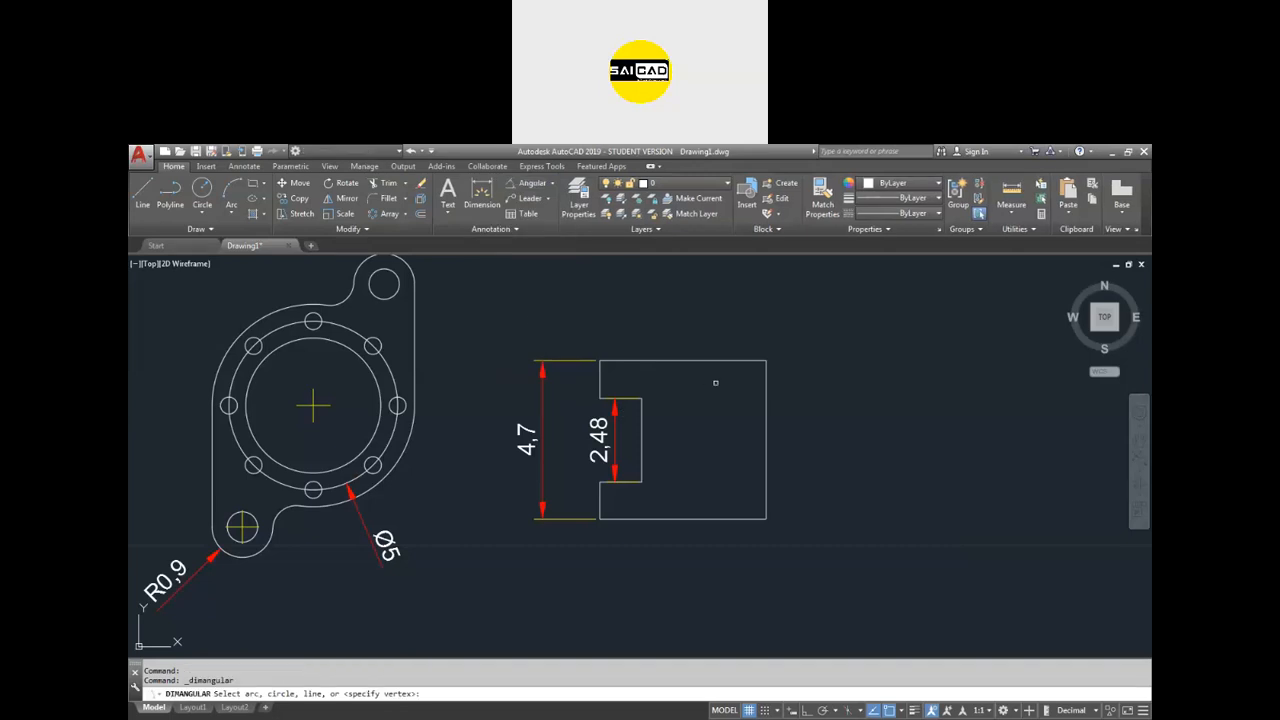
{"action": "left_click", "coordinate": [743, 362]}
{"action": "left_click", "coordinate": [766, 376]}
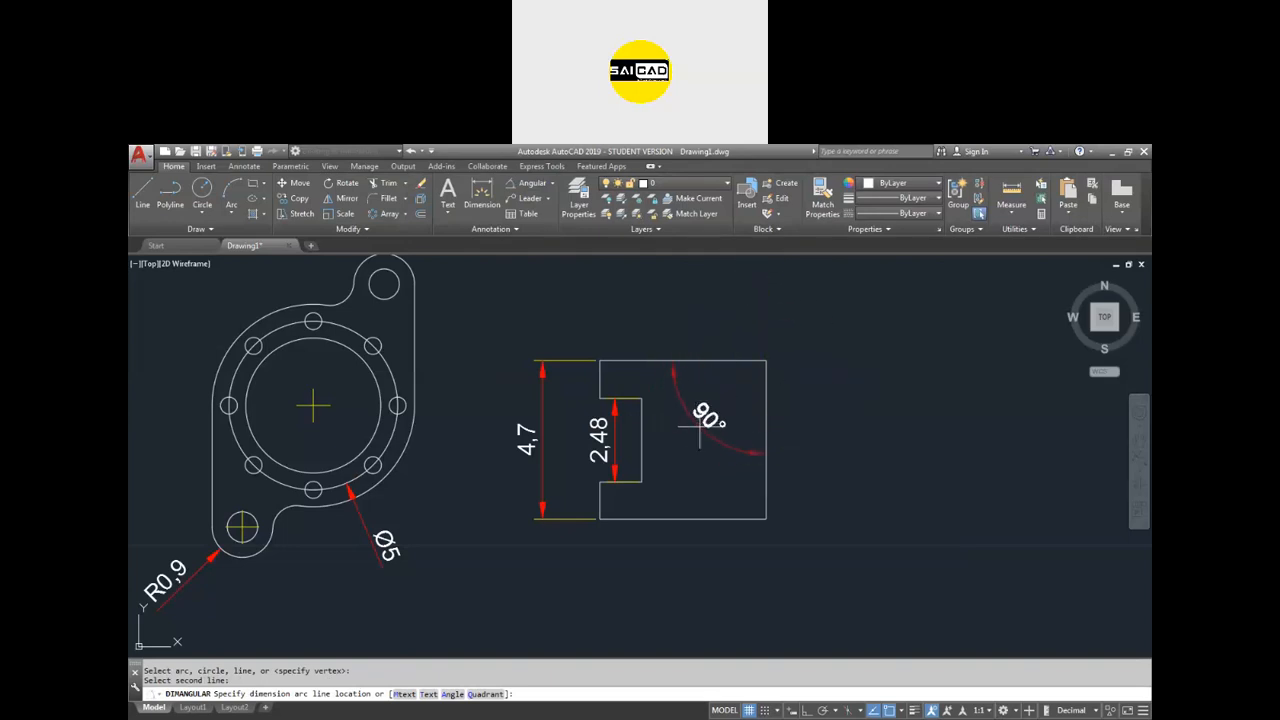
{"action": "left_click", "coordinate": [842, 345]}
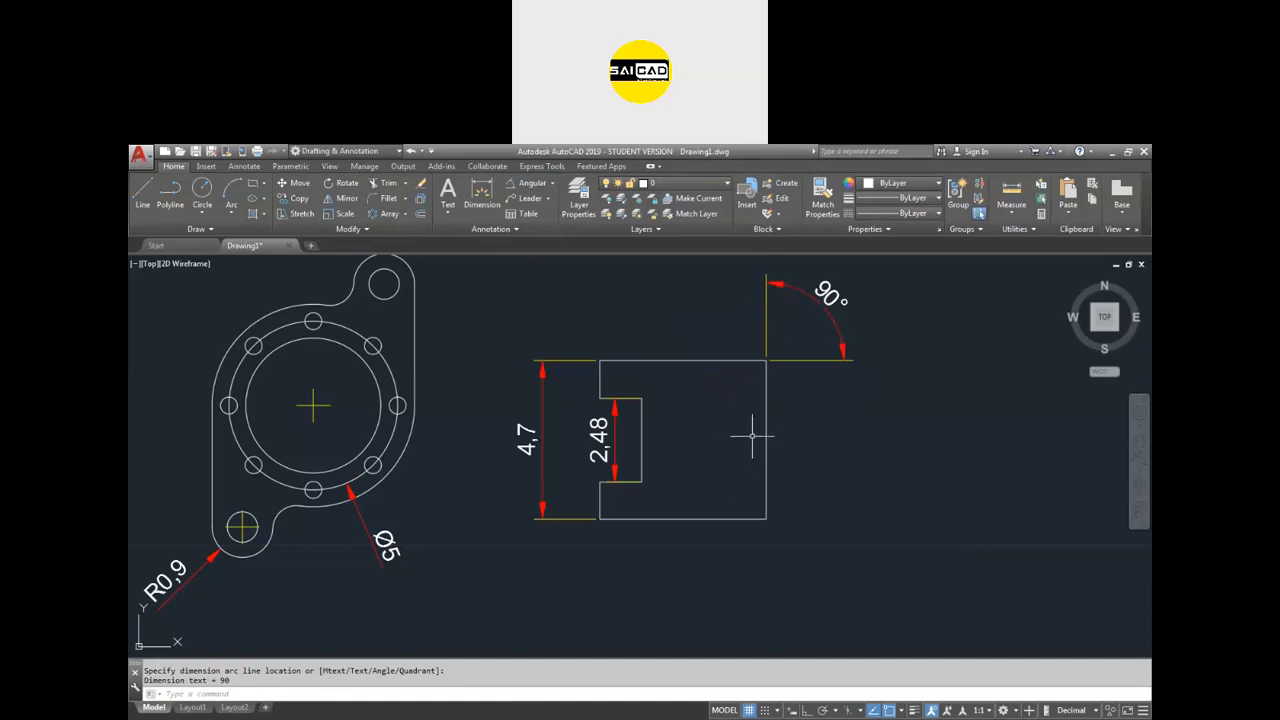
Add a radius dimension to the hole in the flange's upper lug, placed above and right of it.
{"action": "left_click", "coordinate": [551, 184]}
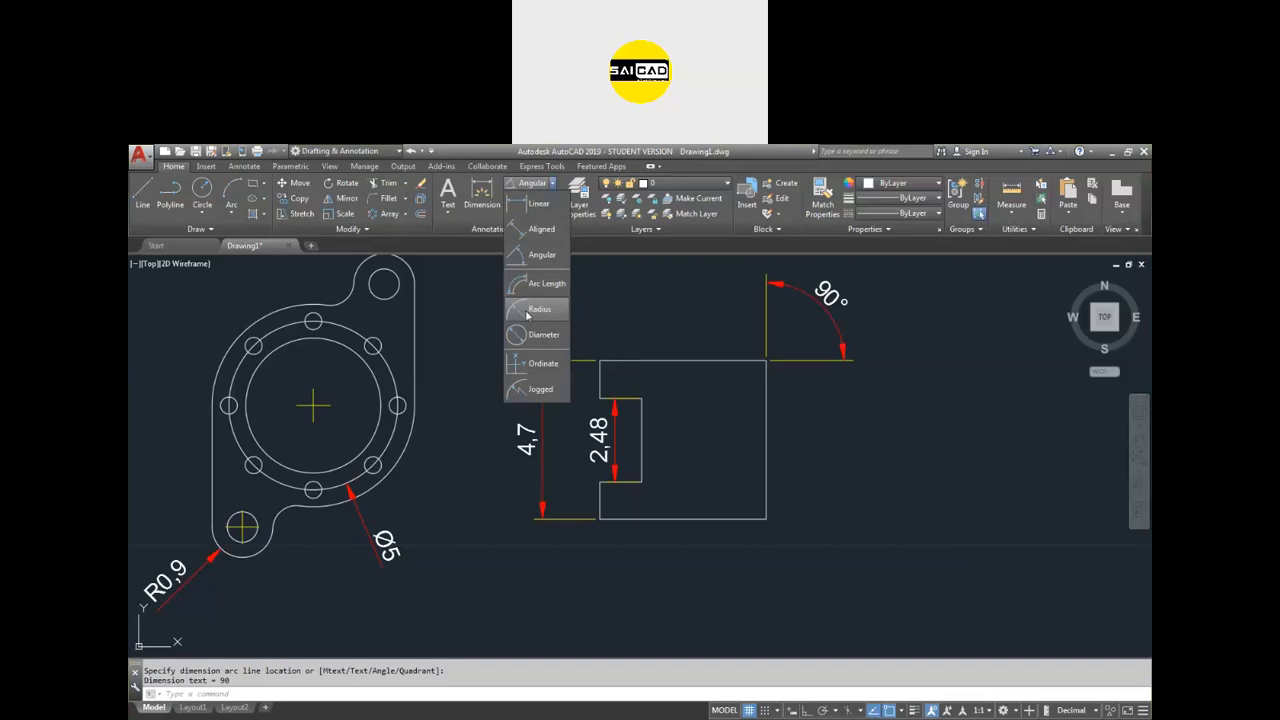
{"action": "left_click", "coordinate": [530, 310]}
{"action": "scroll", "coordinate": [729, 410], "scroll_direction": "down", "scroll_amount": 2}
{"action": "scroll", "coordinate": [460, 301], "scroll_direction": "up", "scroll_amount": 3}
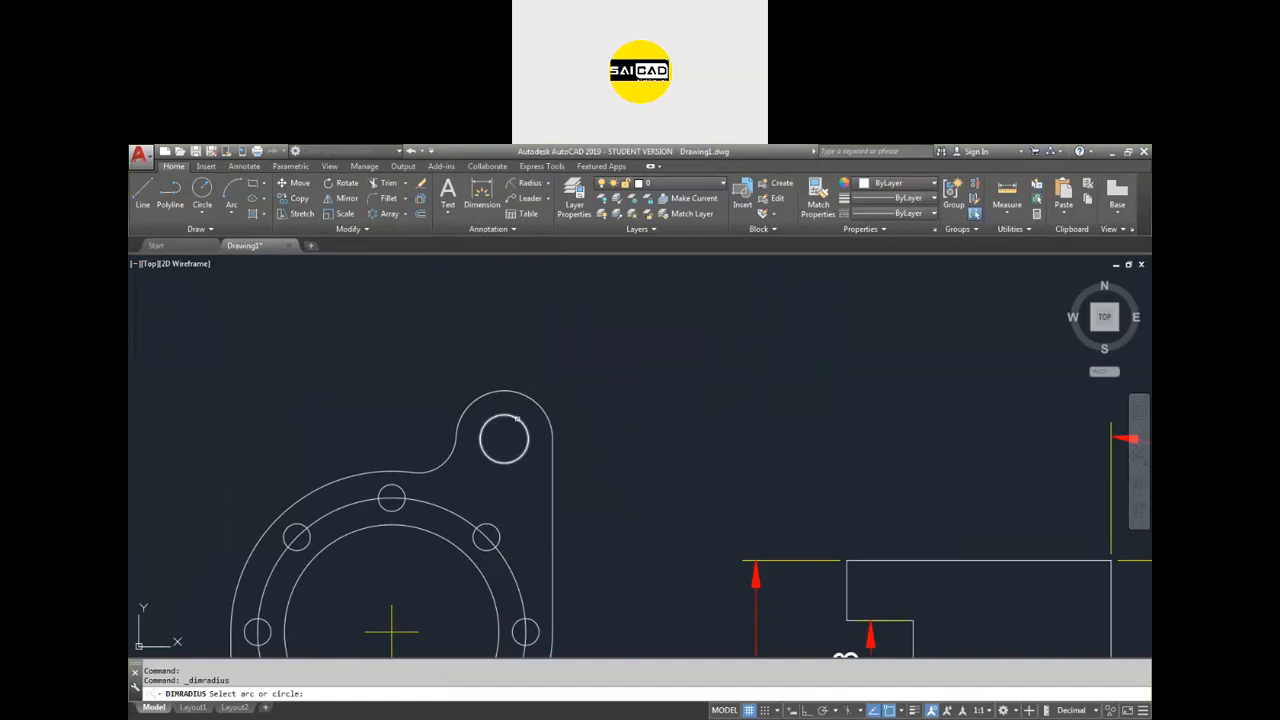
{"action": "left_click", "coordinate": [524, 398]}
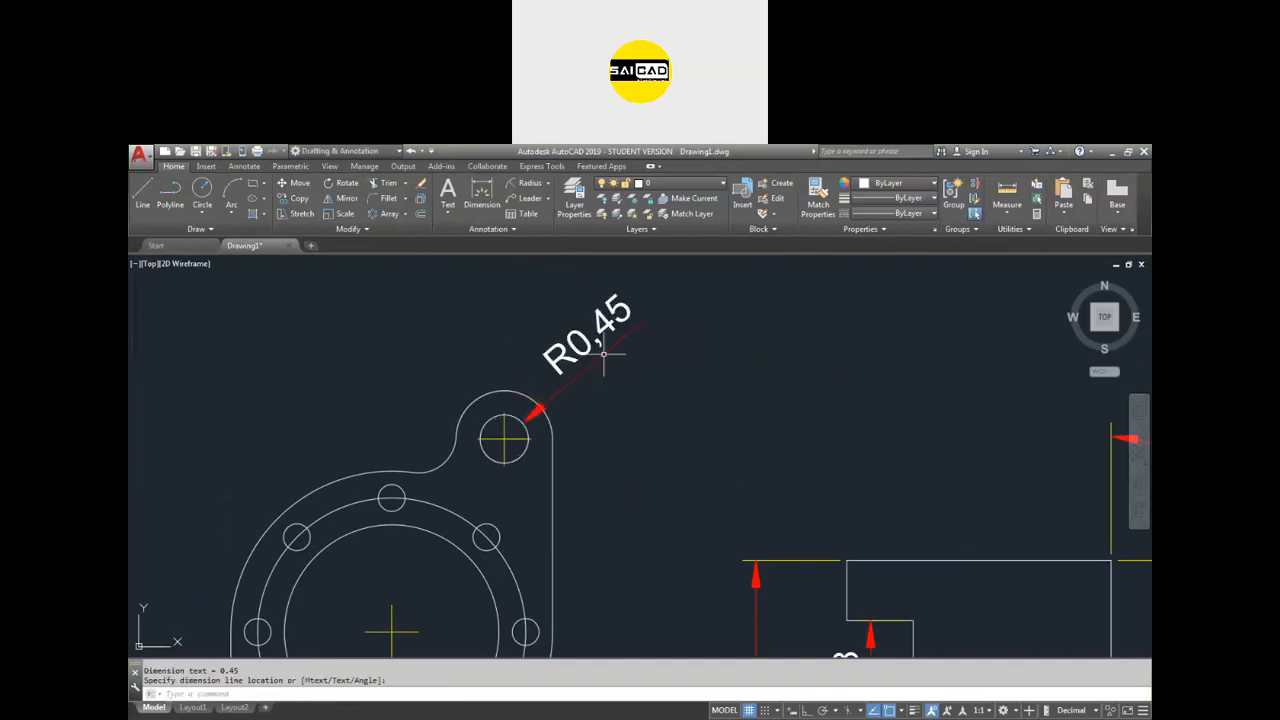
{"action": "left_click", "coordinate": [560, 390]}
Add a radius dimension to the outer arc of the flange's upper lug, placed above and left of it.
{"action": "left_click", "coordinate": [530, 184]}
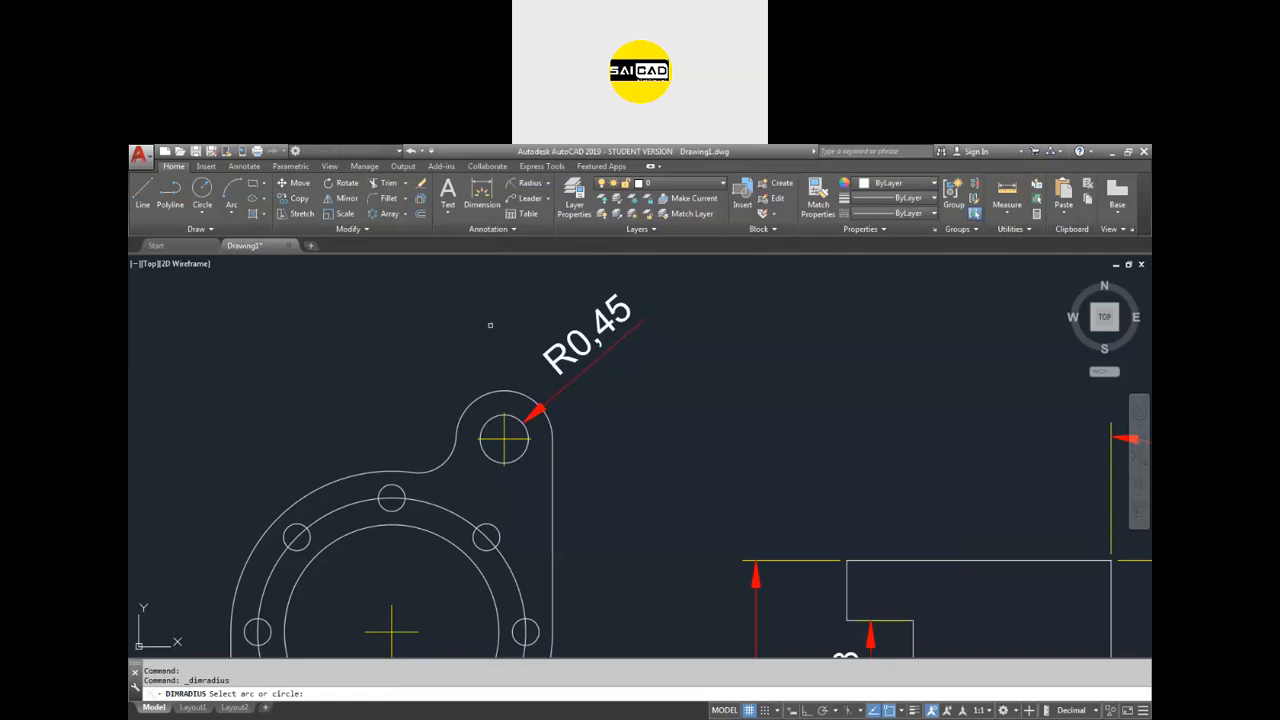
{"action": "left_click", "coordinate": [508, 392]}
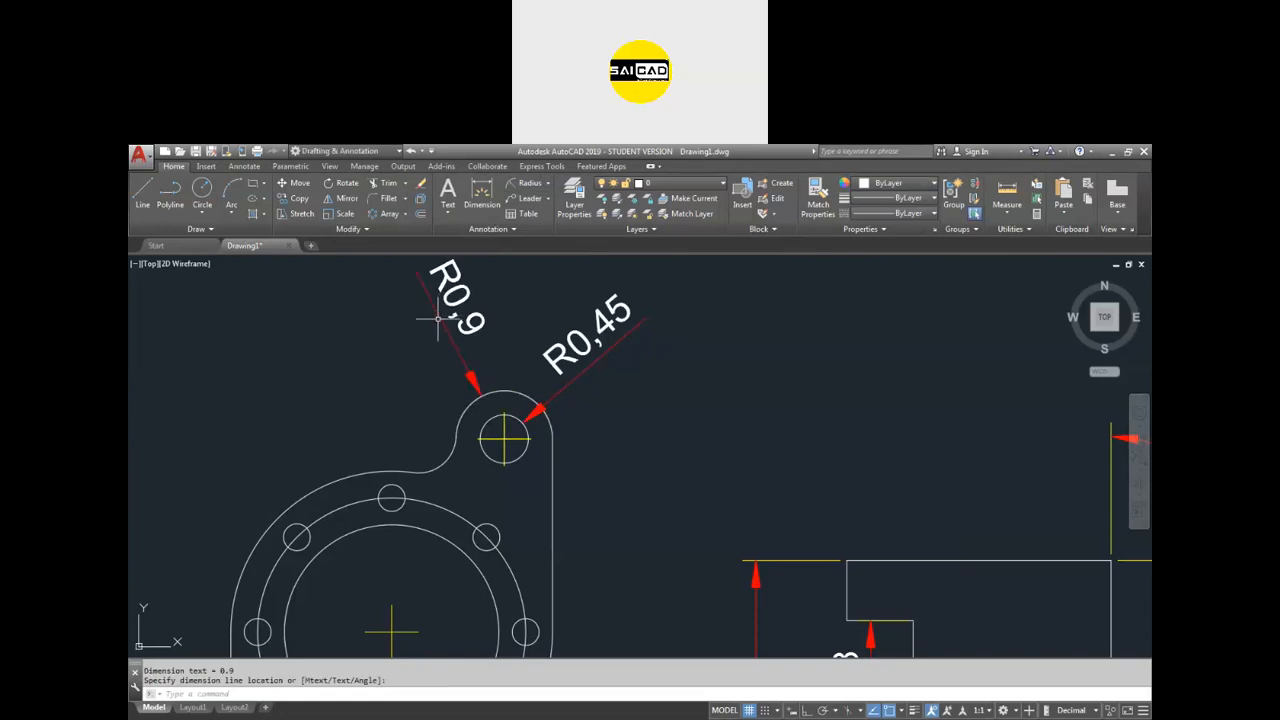
{"action": "scroll", "coordinate": [608, 346], "scroll_direction": "down", "scroll_amount": 2}
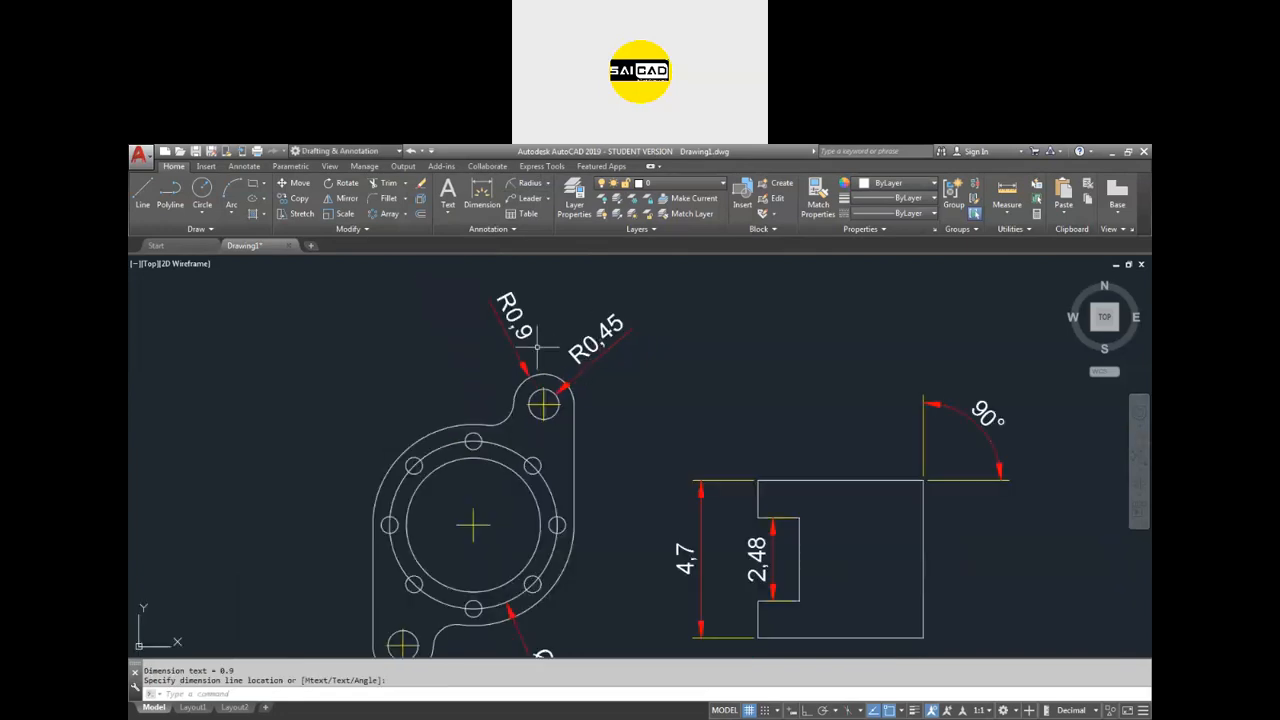
Add a diameter dimension to the outer arc of the flange's upper lug, placed above it.
{"action": "left_click", "coordinate": [547, 184]}
{"action": "left_click", "coordinate": [541, 334]}
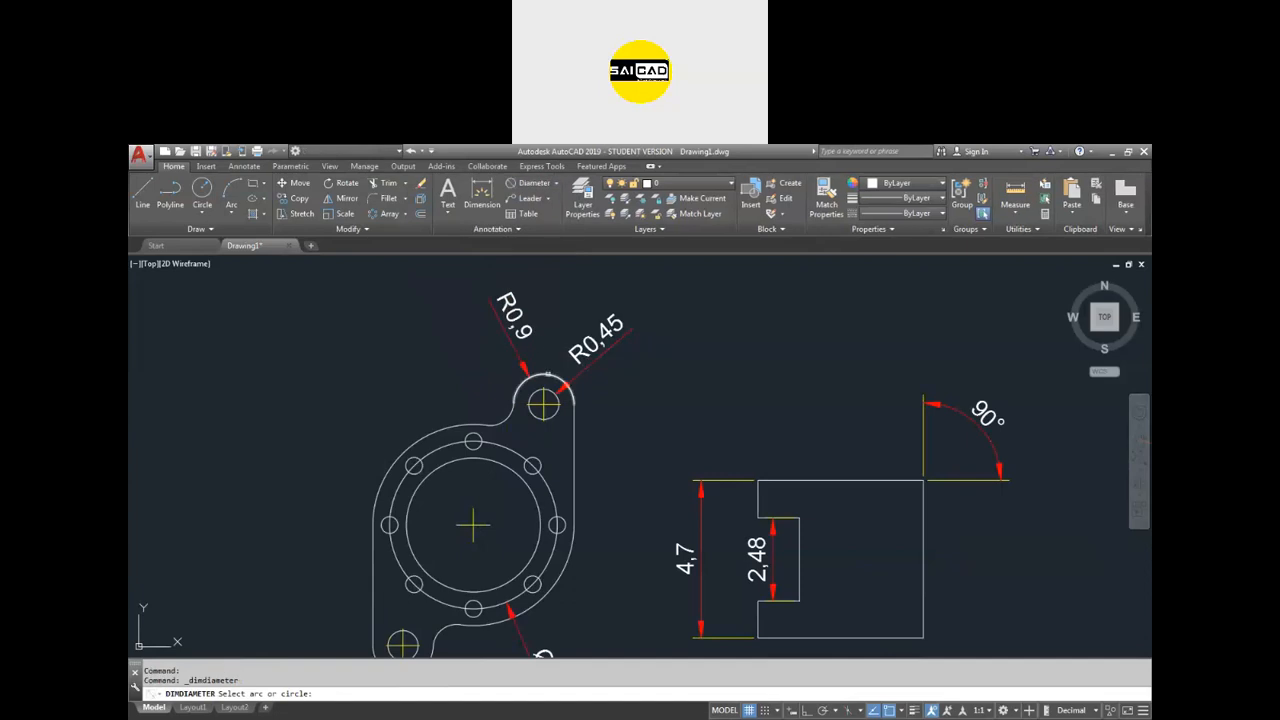
{"action": "left_click", "coordinate": [547, 375]}
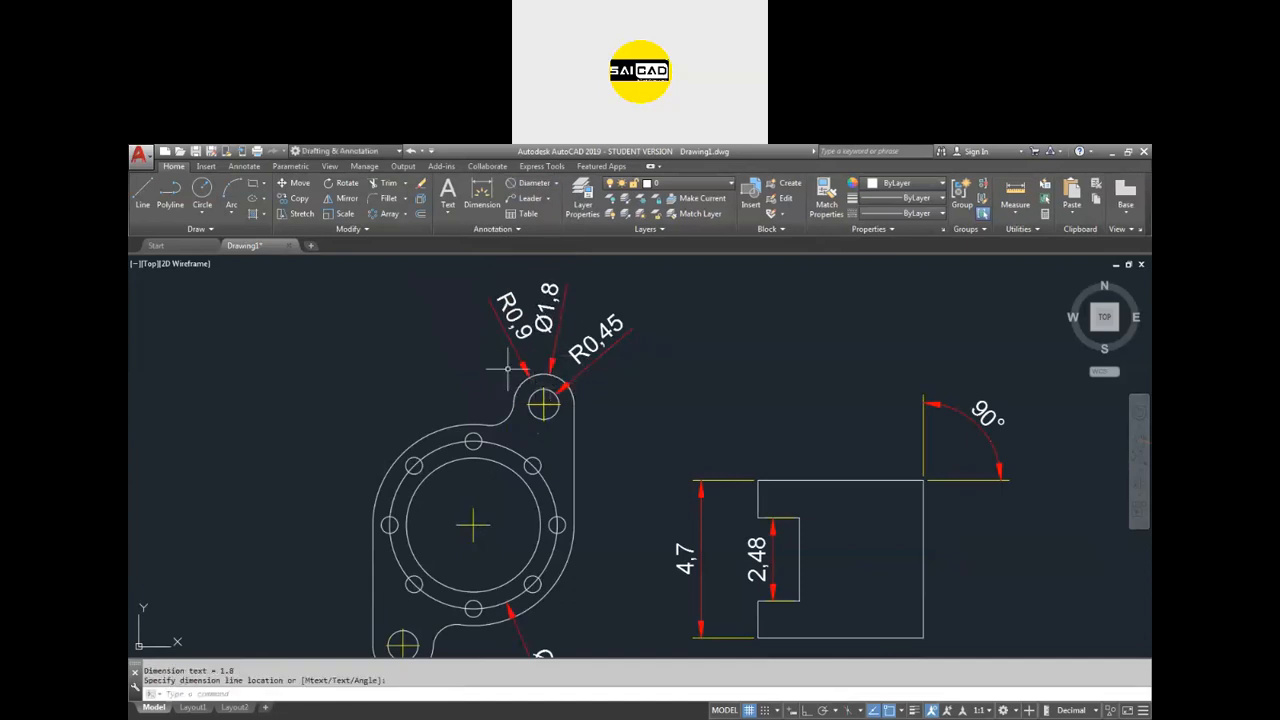
Add a diameter dimension to the hole in the flange's upper lug, placed to the right of the lug.
{"action": "scroll", "coordinate": [533, 389], "scroll_direction": "up", "scroll_amount": 2}
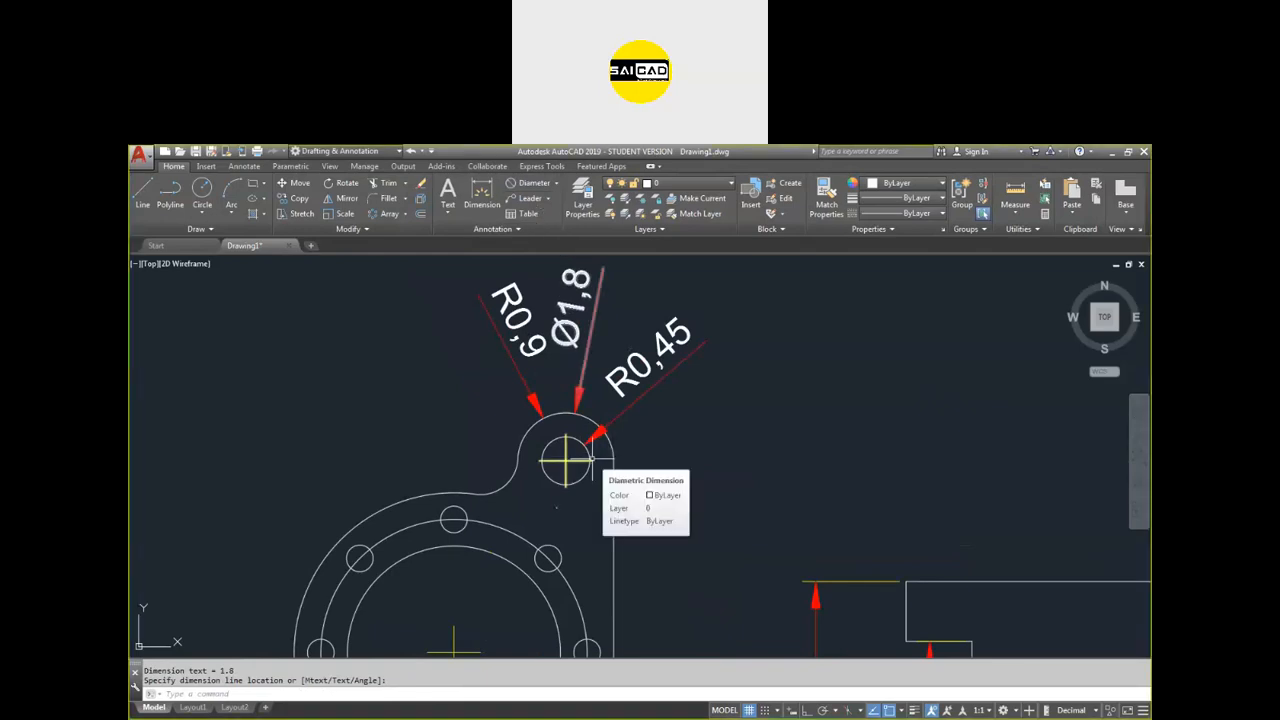
{"action": "left_click", "coordinate": [578, 318]}
{"action": "key", "text": "Return"}
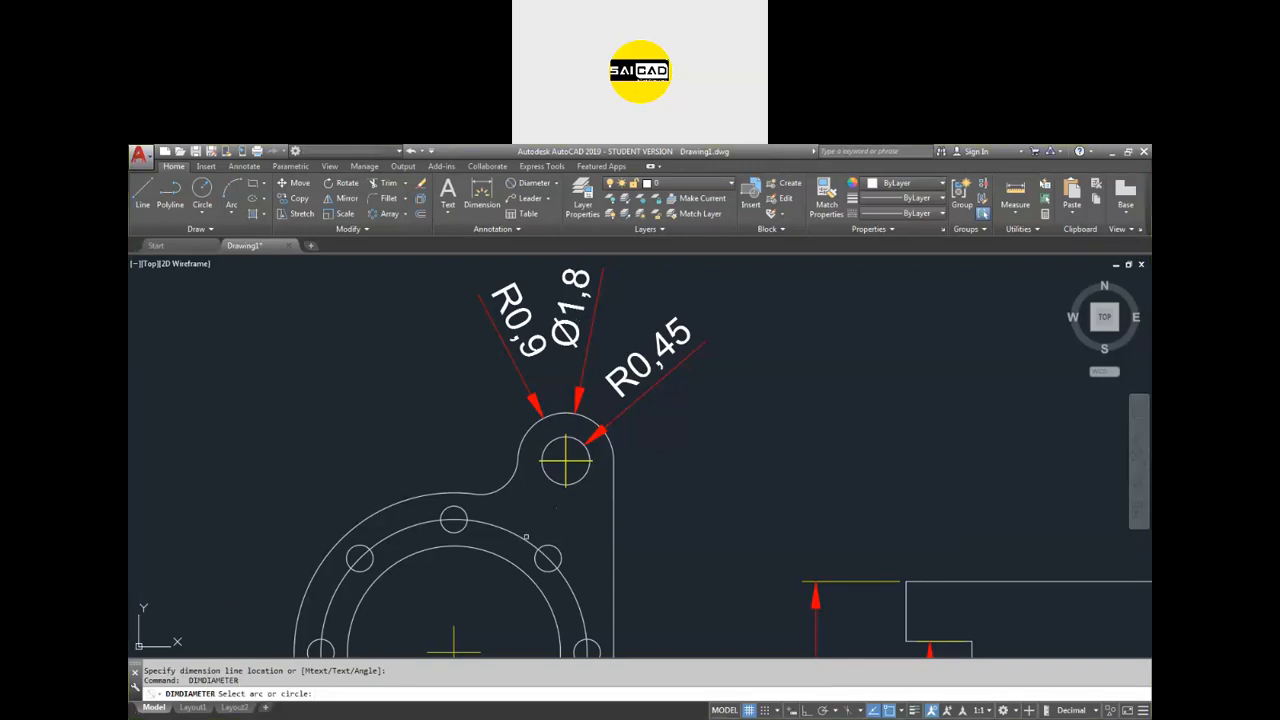
{"action": "left_click", "coordinate": [590, 456]}
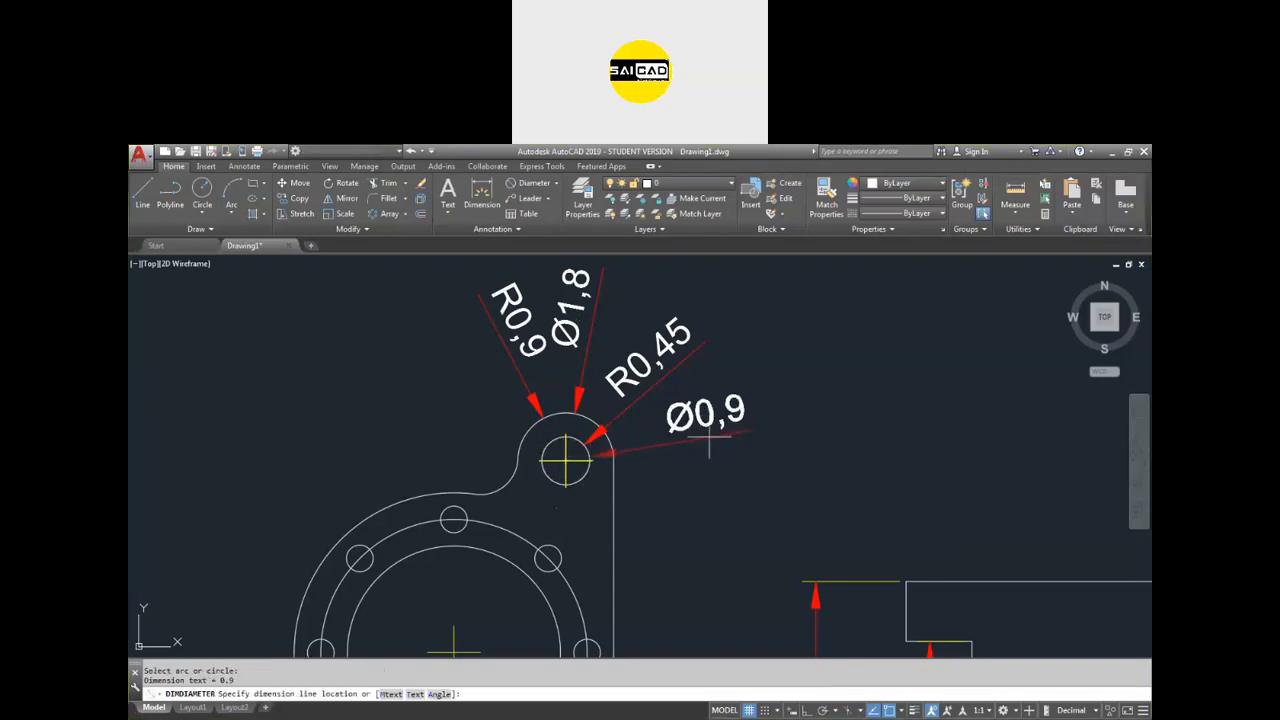
{"action": "left_click", "coordinate": [768, 428]}
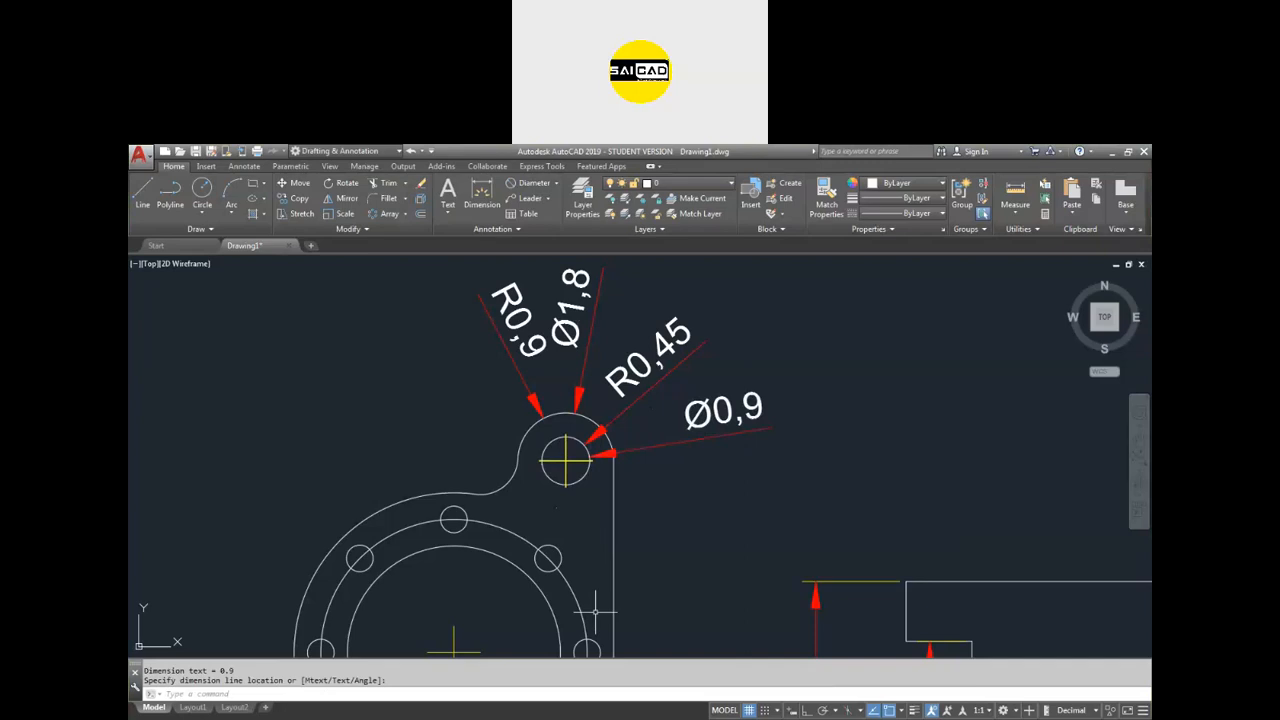
Add a diameter dimension to the topmost small bolt hole of the flange, placed above and left of it.
{"action": "key", "text": "Return"}
{"action": "scroll", "coordinate": [742, 479], "scroll_direction": "down", "scroll_amount": 2}
{"action": "scroll", "coordinate": [668, 486], "scroll_direction": "up", "scroll_amount": 4}
{"action": "left_click", "coordinate": [698, 486]}
{"action": "left_click", "coordinate": [572, 386]}
{"action": "scroll", "coordinate": [700, 461], "scroll_direction": "down", "scroll_amount": 4}
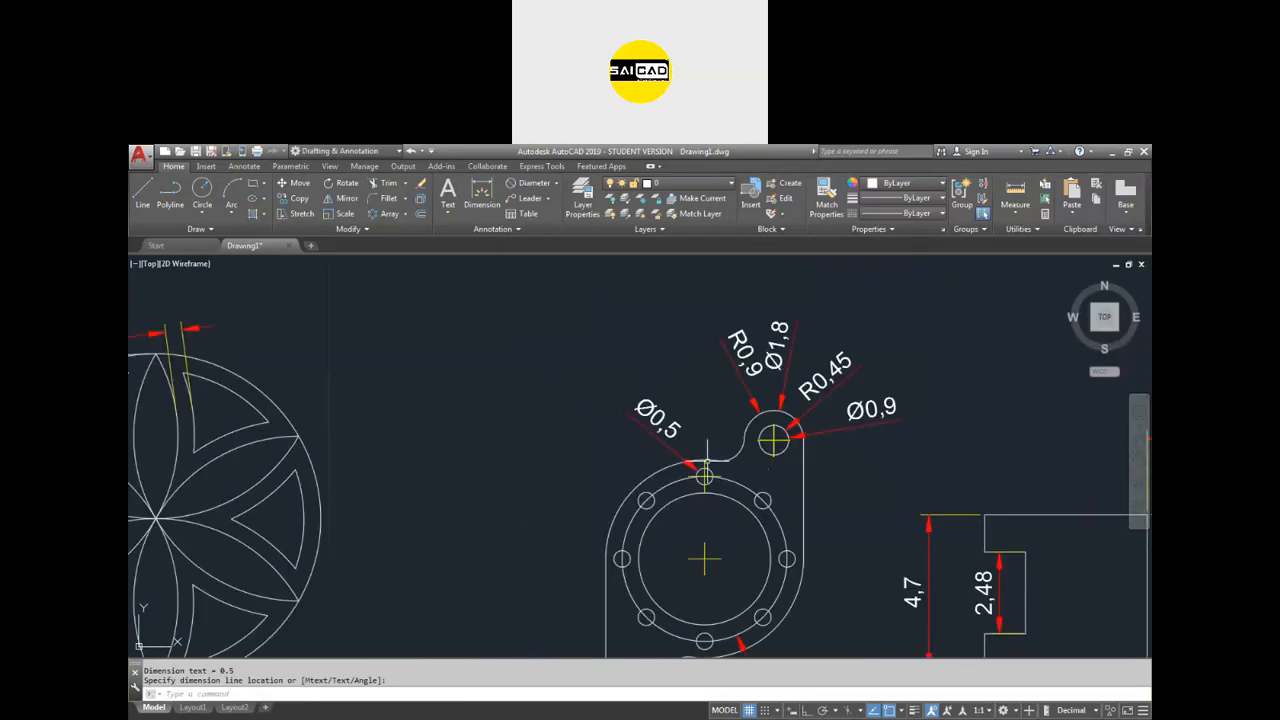
{"action": "key", "text": "Escape"}
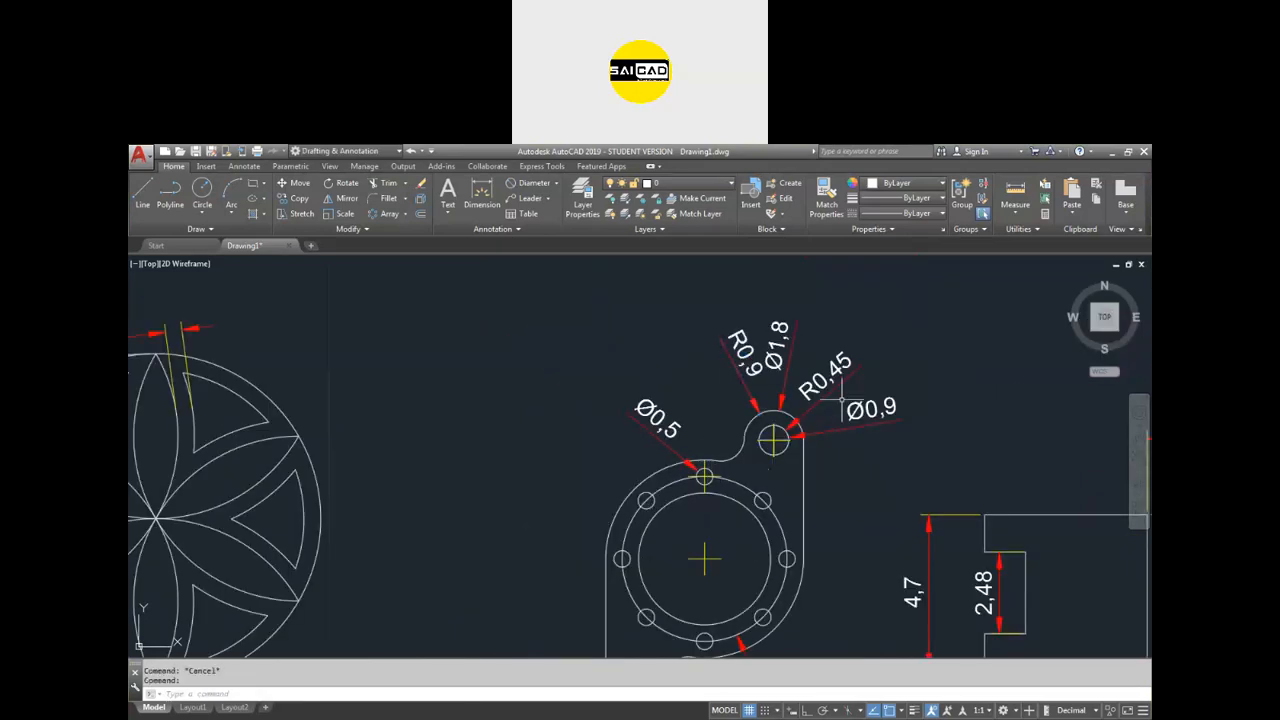
Delete the upper lug's outer-arc diameter dimension and the radius dimension of its hole.
{"action": "left_click", "coordinate": [792, 350]}
{"action": "left_click", "coordinate": [766, 332]}
{"action": "left_click", "coordinate": [817, 365]}
{"action": "key", "text": "Delete"}
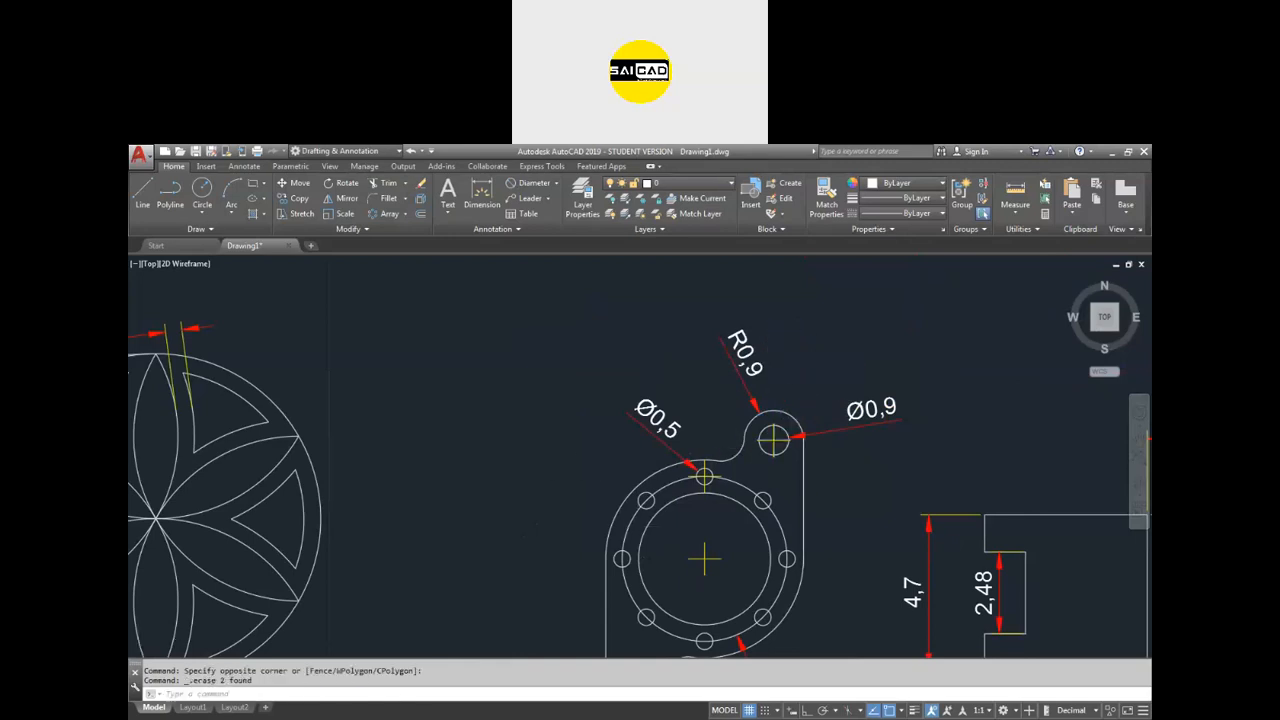
{"action": "scroll", "coordinate": [590, 485], "scroll_direction": "down", "scroll_amount": 1}
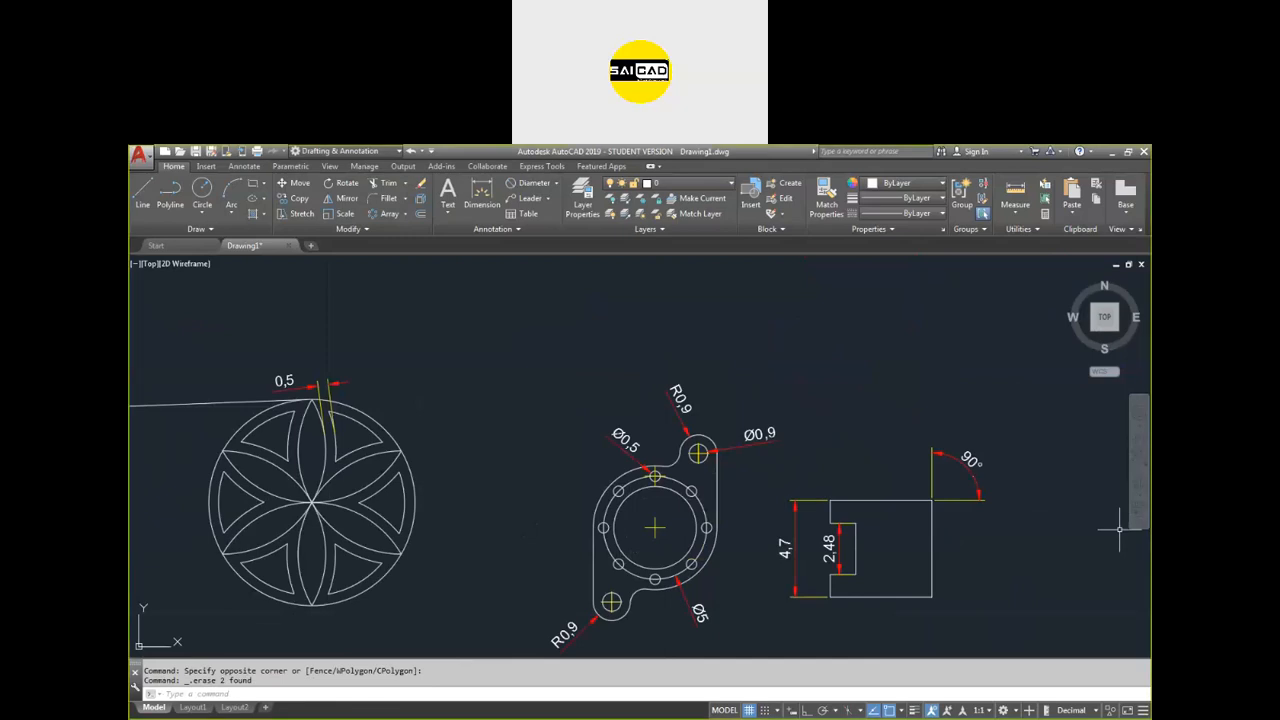
Switch to the assignment PDF in Adobe Acrobat Reader and close the two Solidworks assignment documents.
{"action": "key", "text": "alt+Tab"}
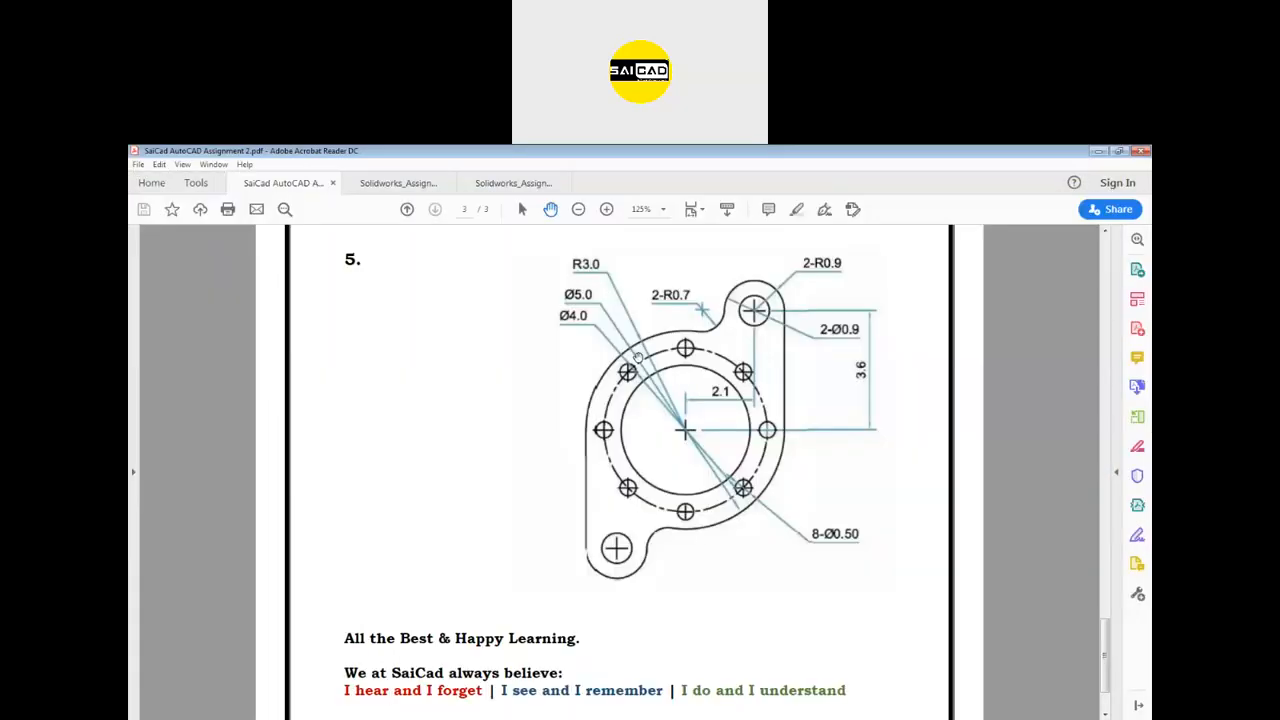
{"action": "left_click", "coordinate": [450, 183]}
{"action": "left_click", "coordinate": [450, 183]}
Examine the 2-R0.9 callout and neighbouring dimensions of figure 5 in the assignment, and return to the AutoCAD drawing.
{"action": "scroll", "coordinate": [805, 292], "scroll_direction": "up", "scroll_amount": 2}
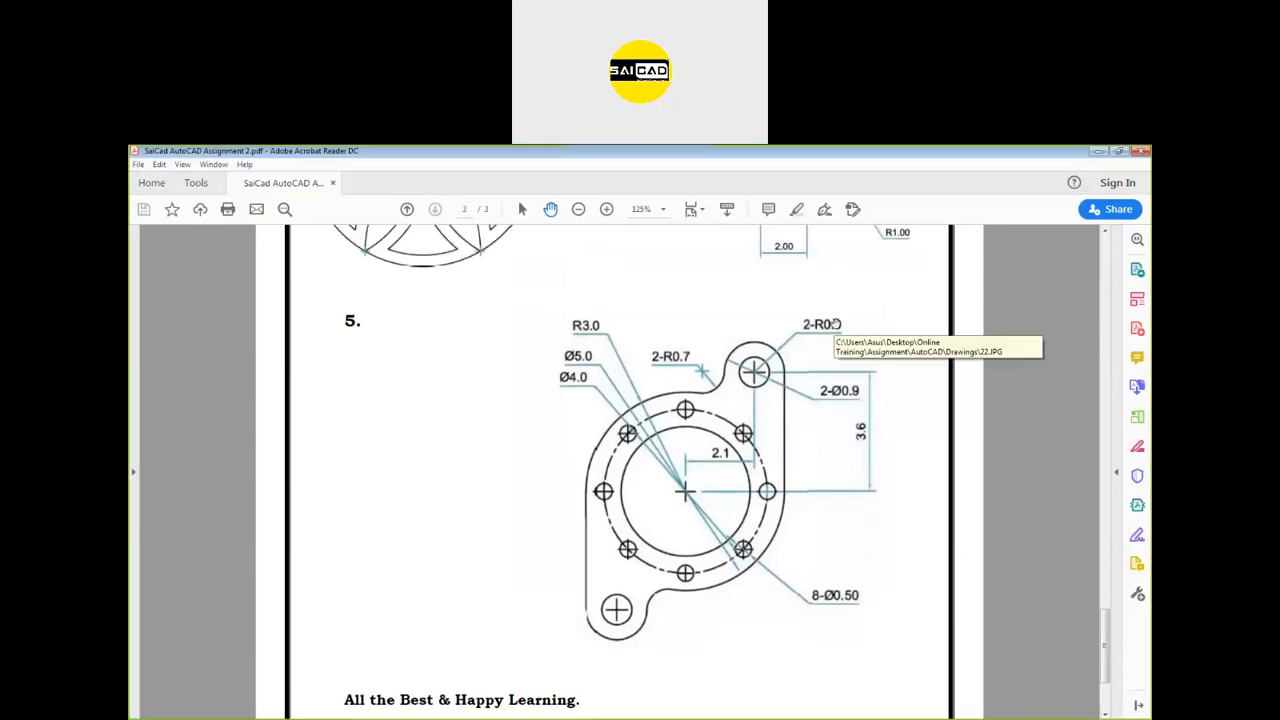
{"action": "scroll", "coordinate": [833, 329], "scroll_direction": "up", "scroll_amount": 1, "text": "ctrl"}
{"action": "scroll", "coordinate": [833, 329], "scroll_direction": "up", "scroll_amount": 2, "text": "ctrl"}
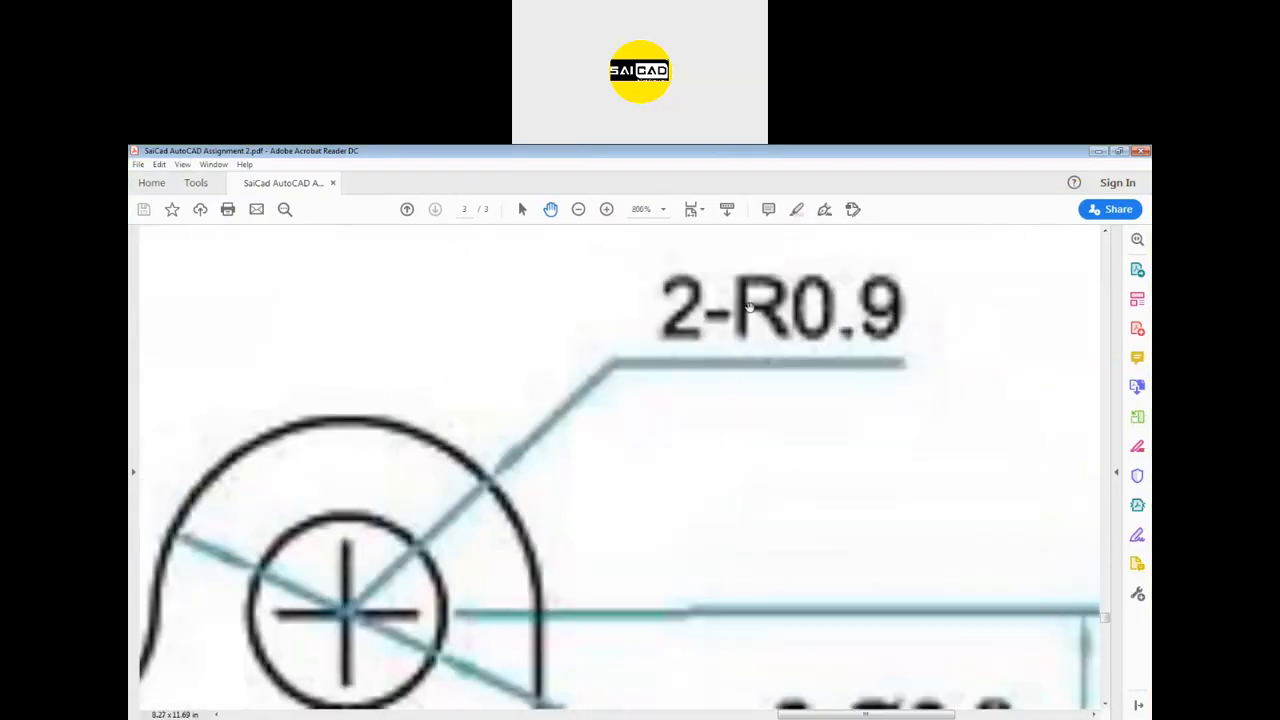
{"action": "scroll", "coordinate": [838, 356], "scroll_direction": "down", "scroll_amount": 3, "text": "ctrl"}
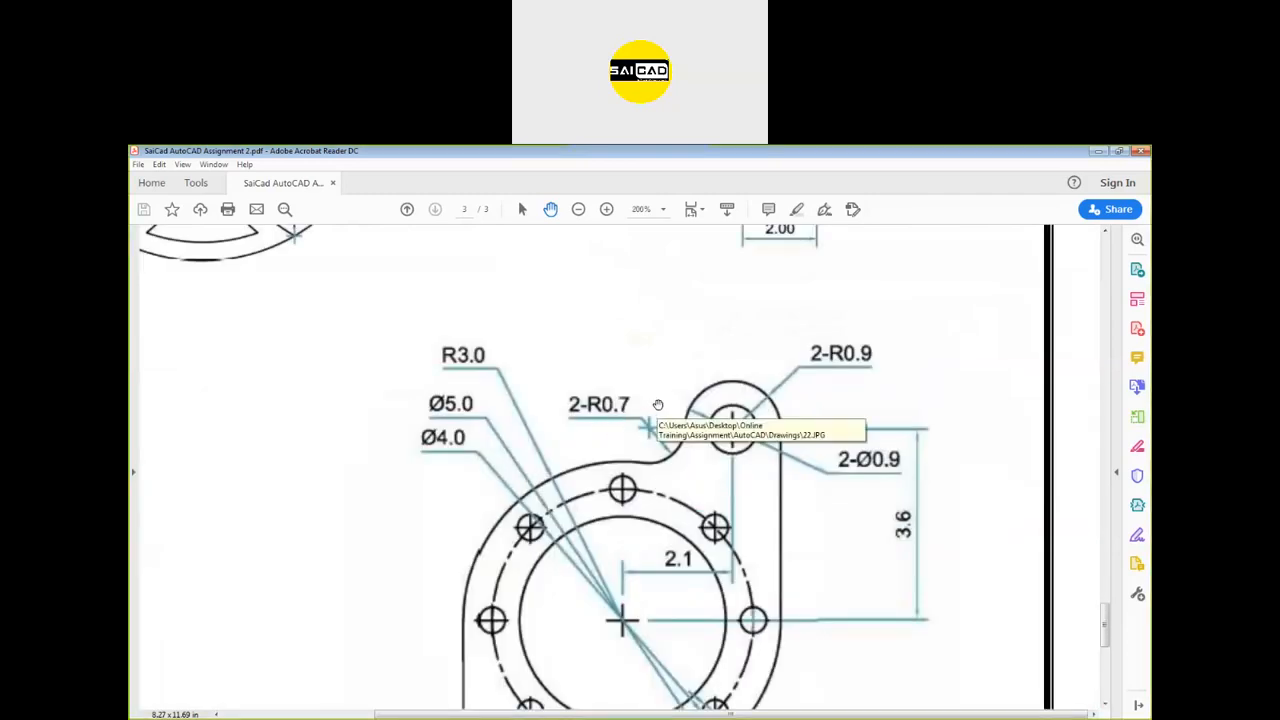
{"action": "left_click", "coordinate": [1098, 152]}
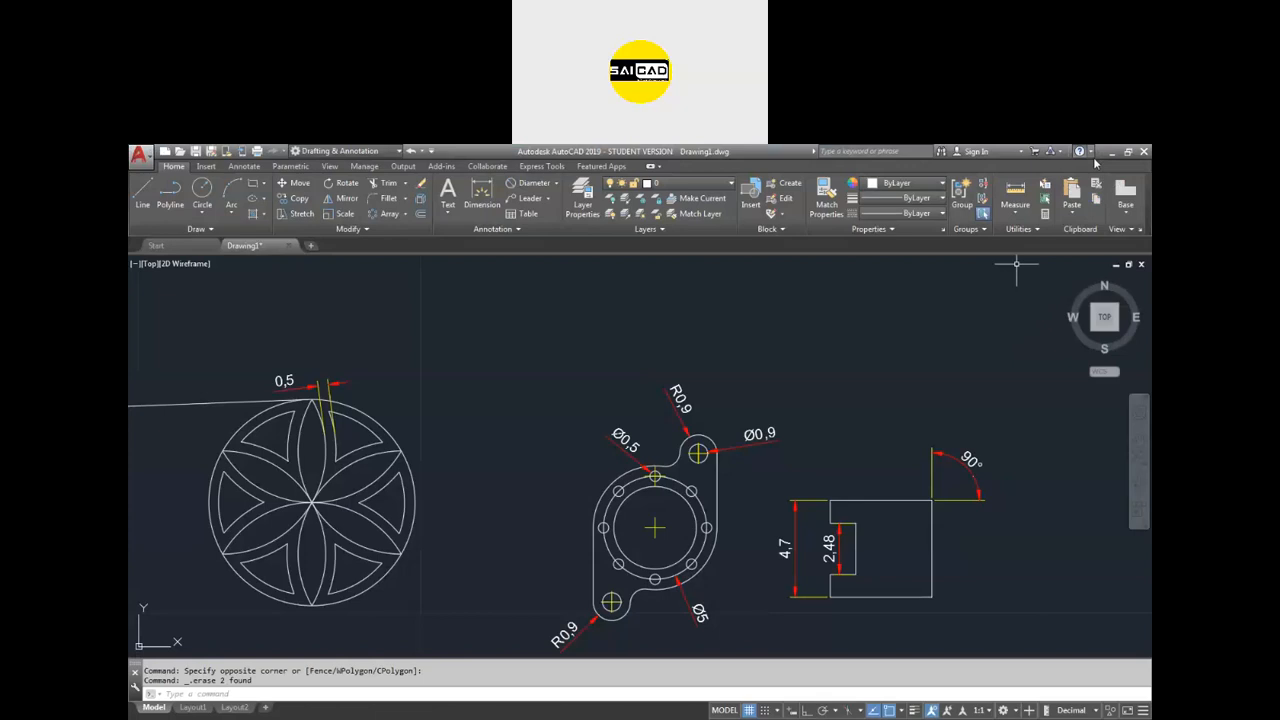
Try to clear the text of the diameter dimension on the upper lug's hole.
{"action": "scroll", "coordinate": [680, 412], "scroll_direction": "up", "scroll_amount": 3}
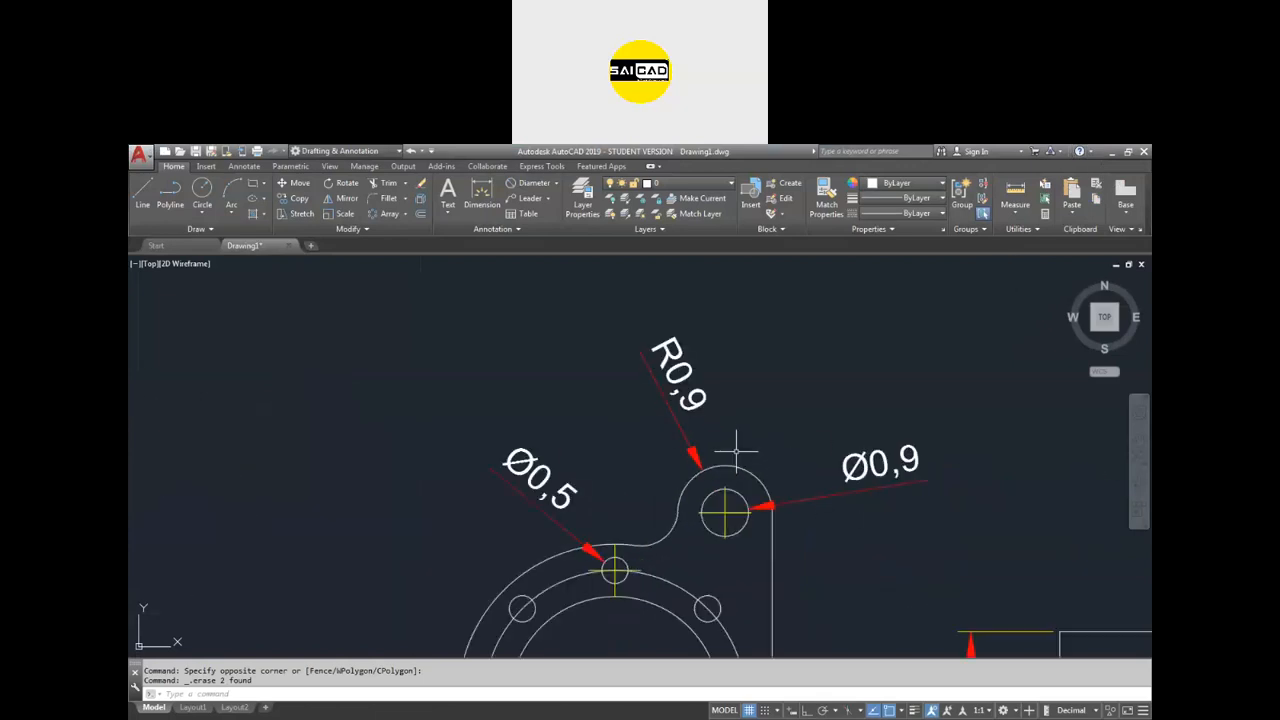
{"action": "scroll", "coordinate": [912, 485], "scroll_direction": "up", "scroll_amount": 2}
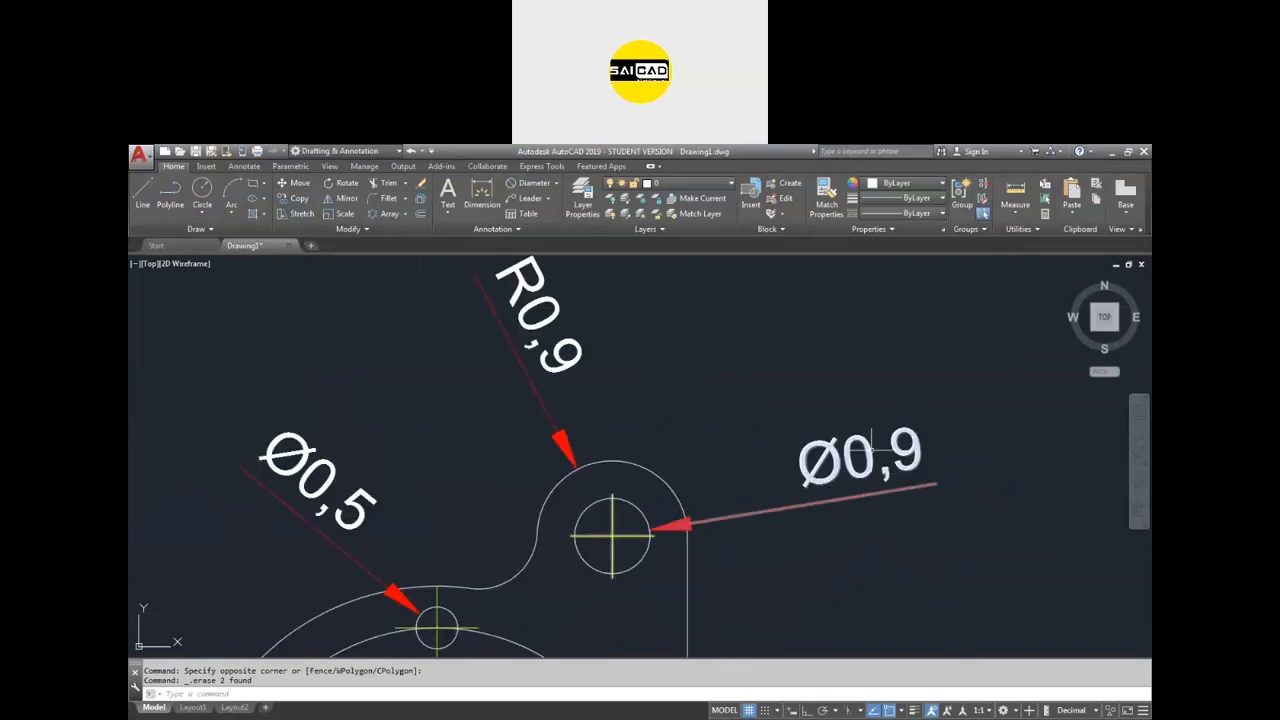
{"action": "left_click", "coordinate": [912, 483]}
{"action": "double_click", "coordinate": [900, 486]}
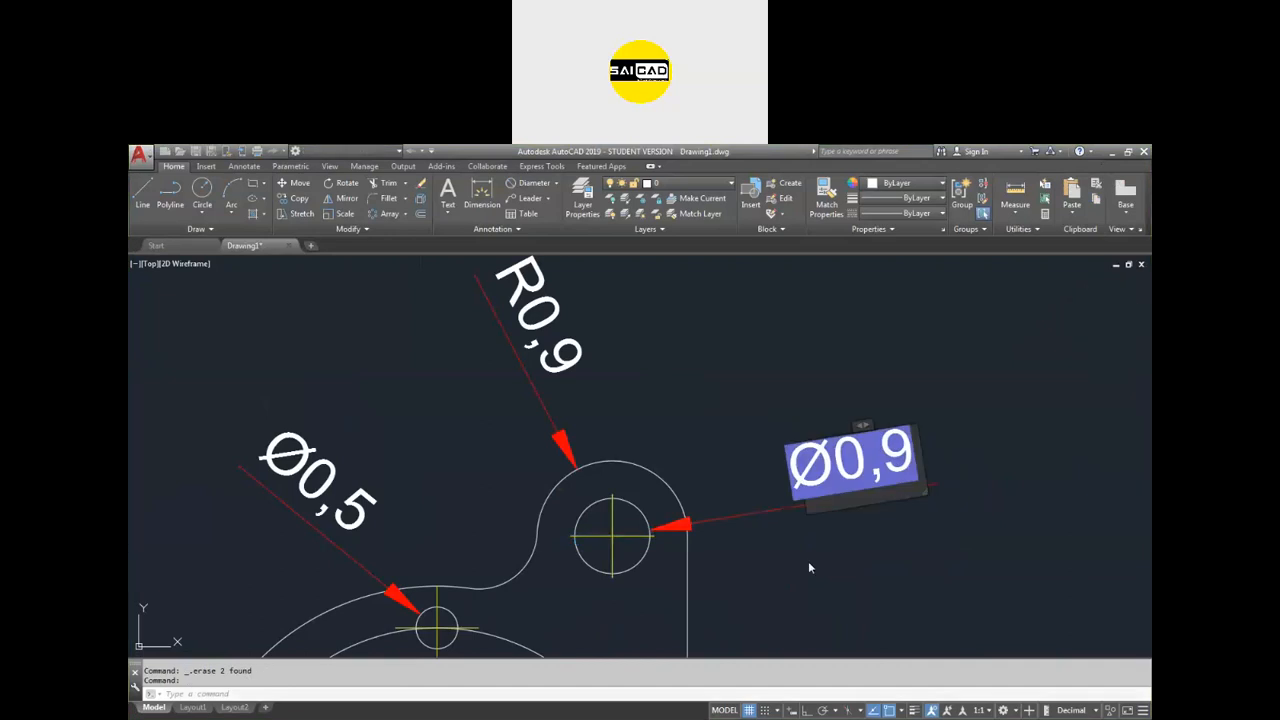
{"action": "key", "text": "Delete"}
{"action": "left_click", "coordinate": [1019, 376]}
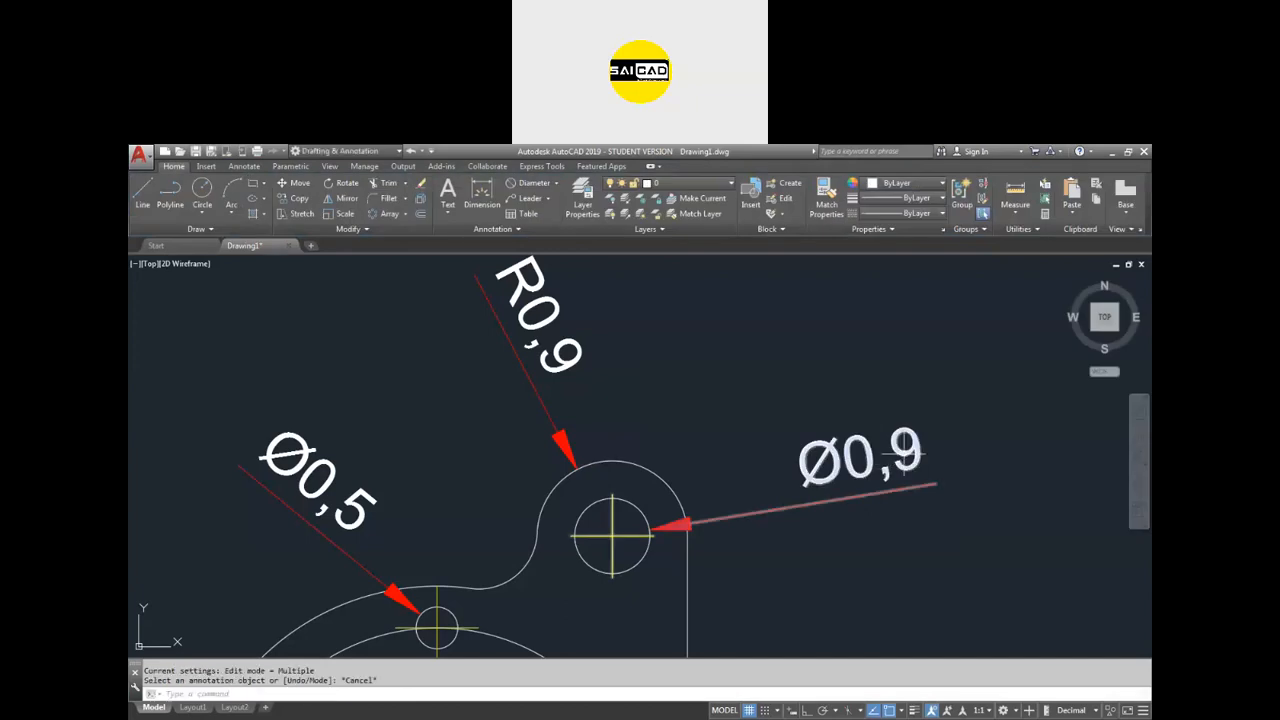
Replace the text of the diameter dimension on the upper lug's hole with R.9.
{"action": "left_click", "coordinate": [858, 458]}
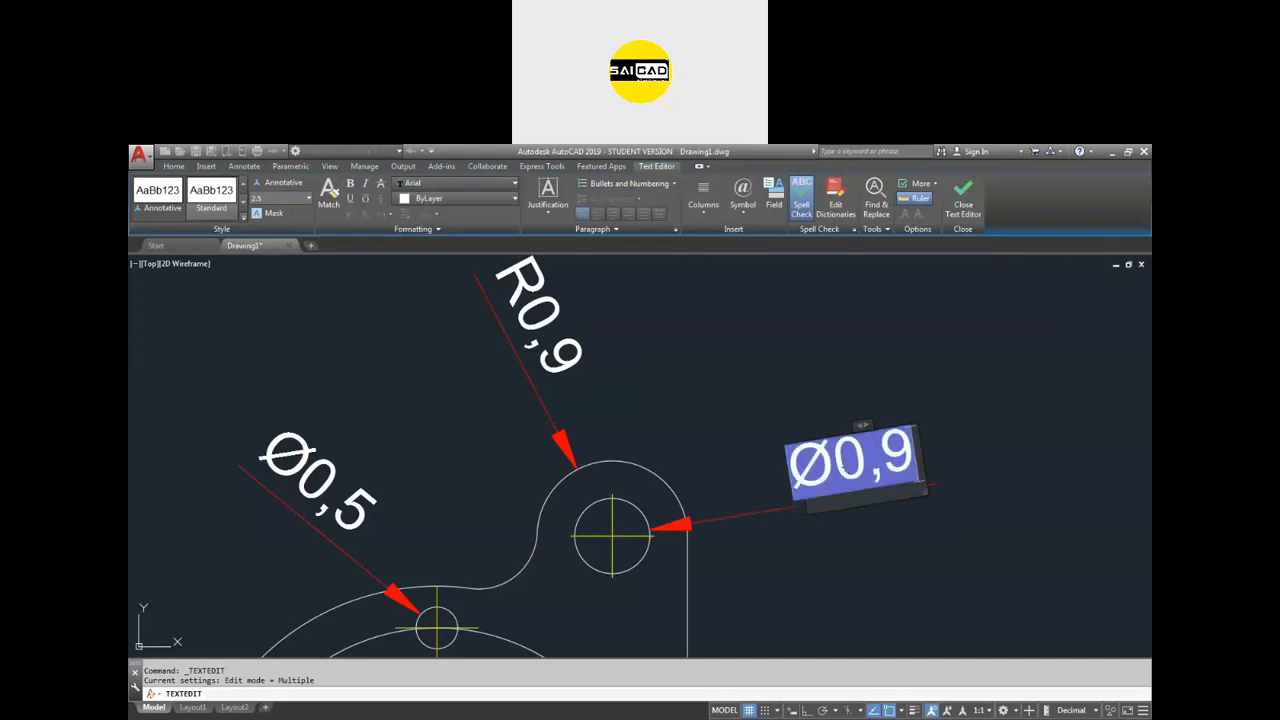
{"action": "key", "text": "Delete"}
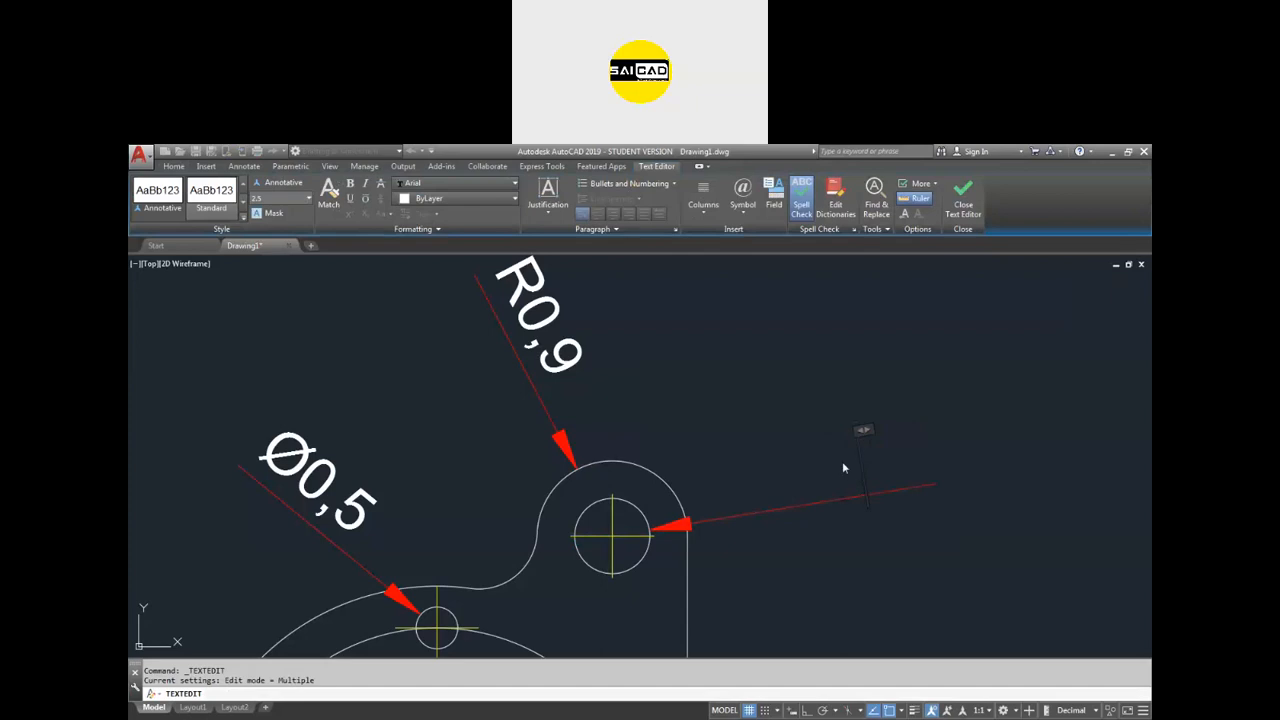
{"action": "type", "text": "R.9"}
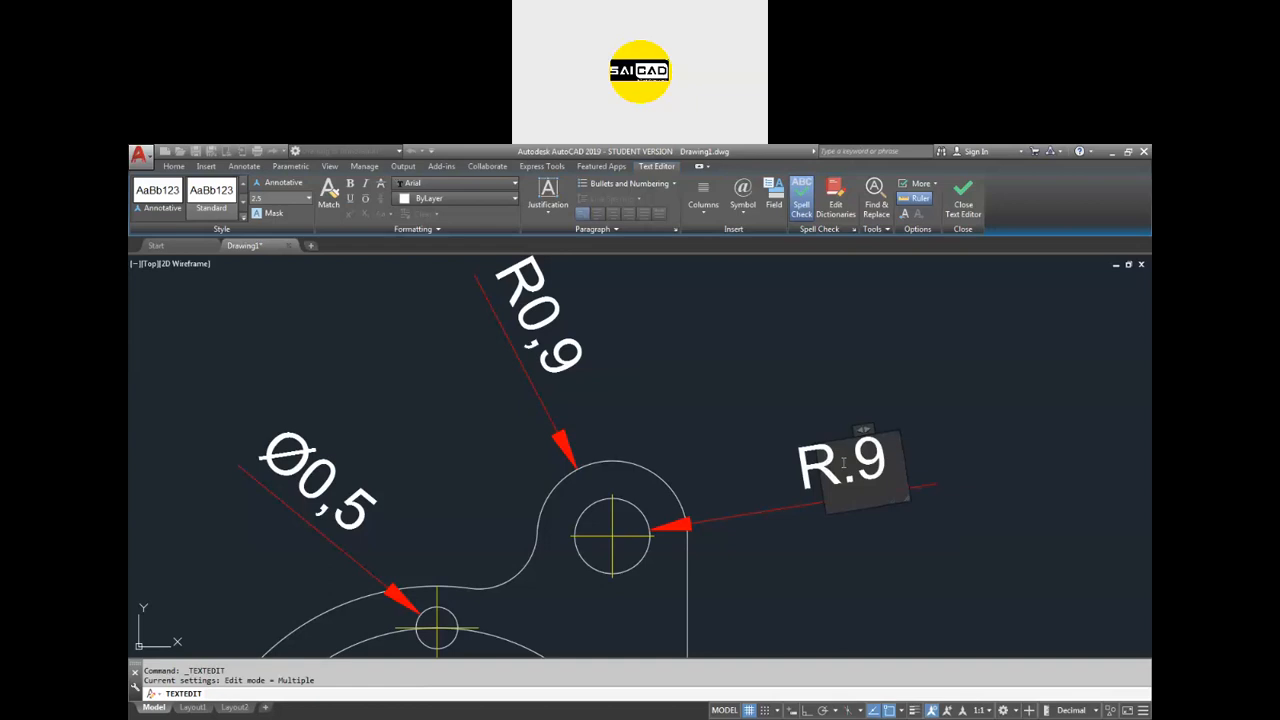
{"action": "left_click", "coordinate": [835, 377]}
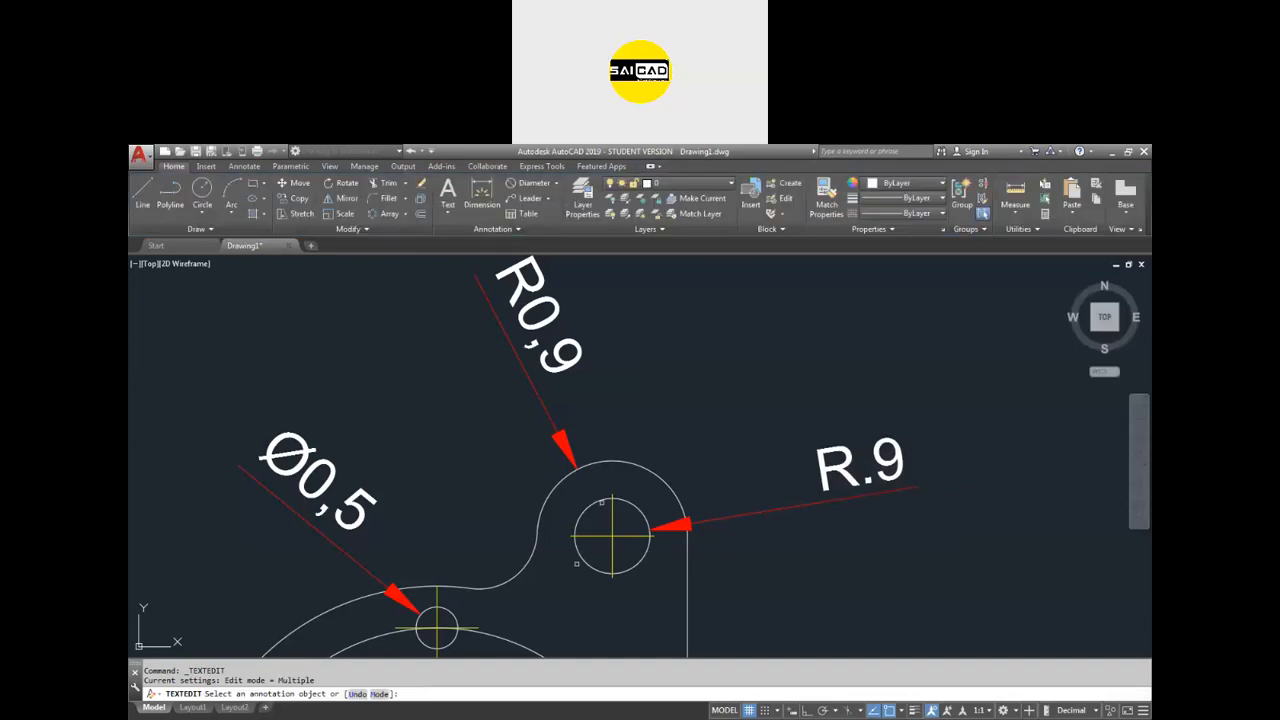
{"action": "key", "text": "Escape"}
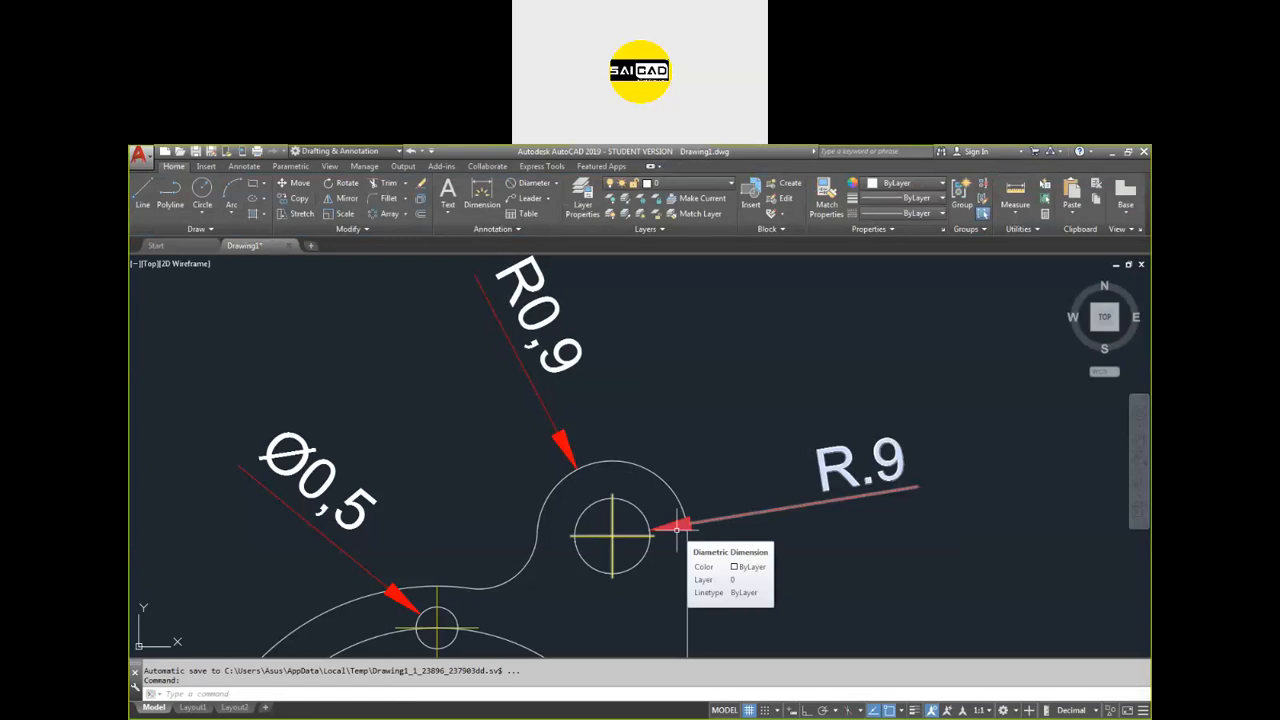
Change the dimension text of the upper lug's hole to 2-Ø0.9, using the inserted diameter symbol.
{"action": "double_click", "coordinate": [820, 477]}
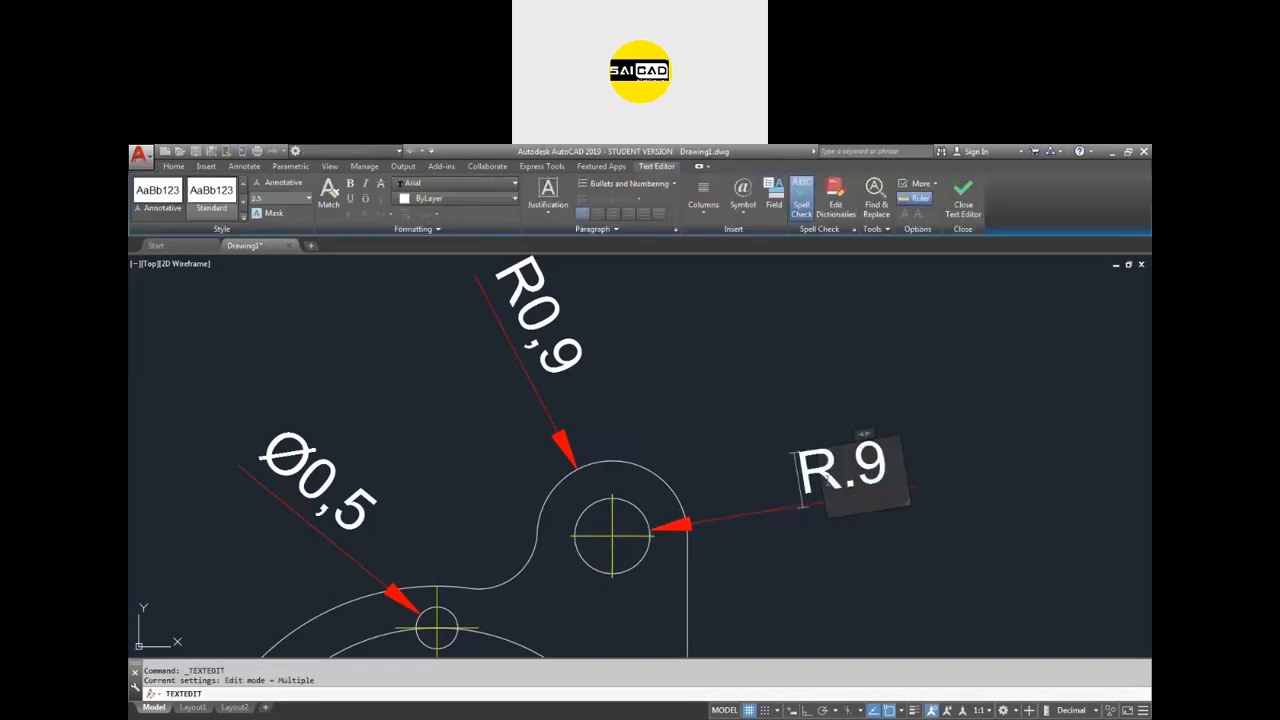
{"action": "key", "text": "Delete"}
{"action": "key", "text": "Delete"}
{"action": "key", "text": "Delete"}
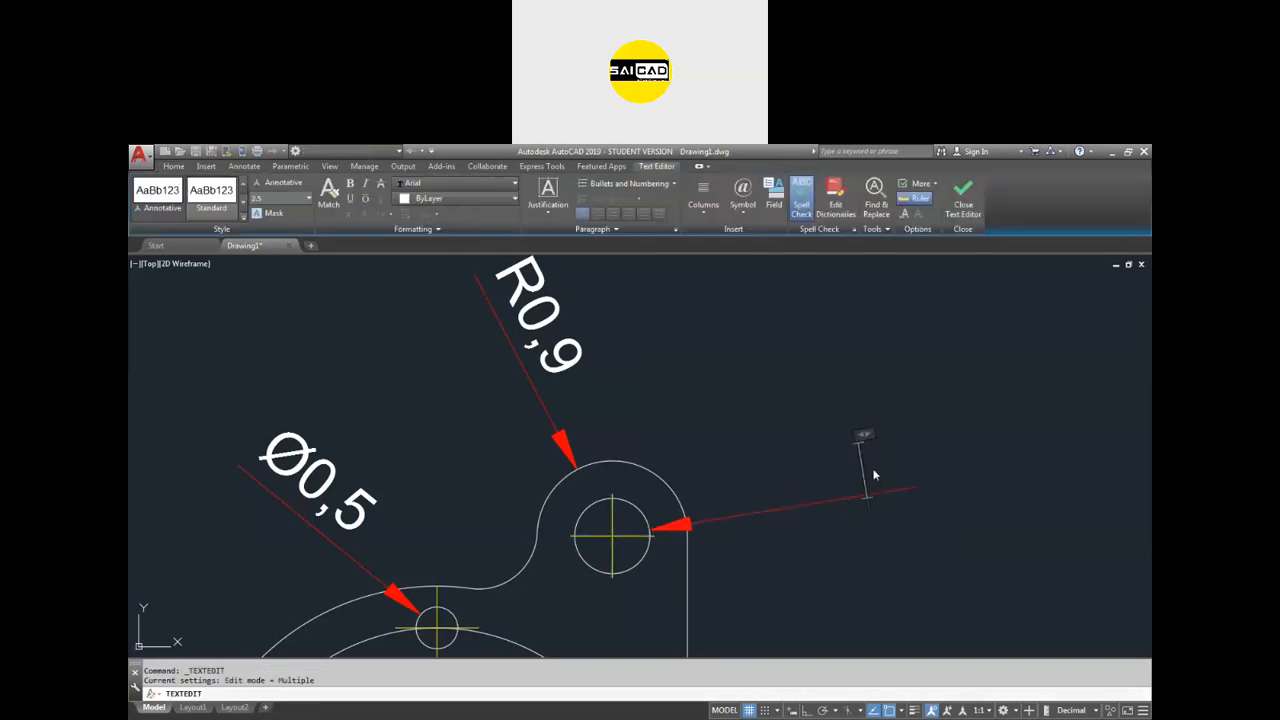
{"action": "type", "text": "2-"}
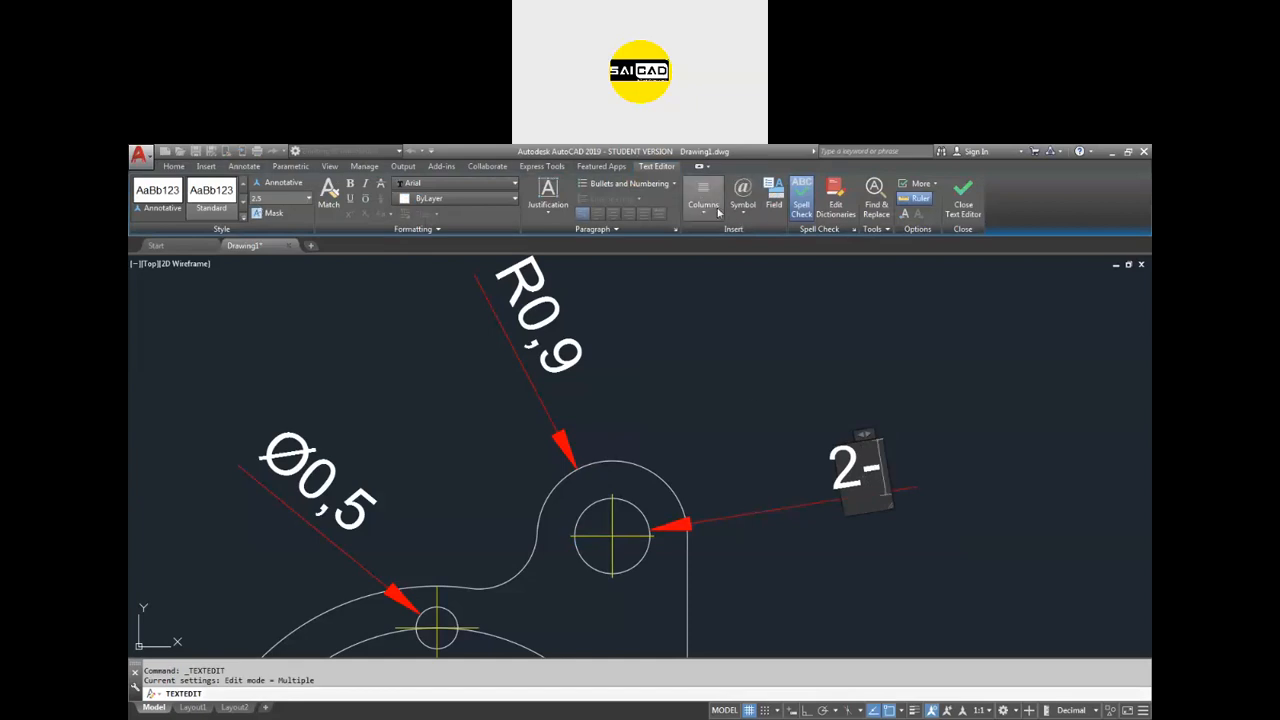
{"action": "left_click", "coordinate": [748, 208]}
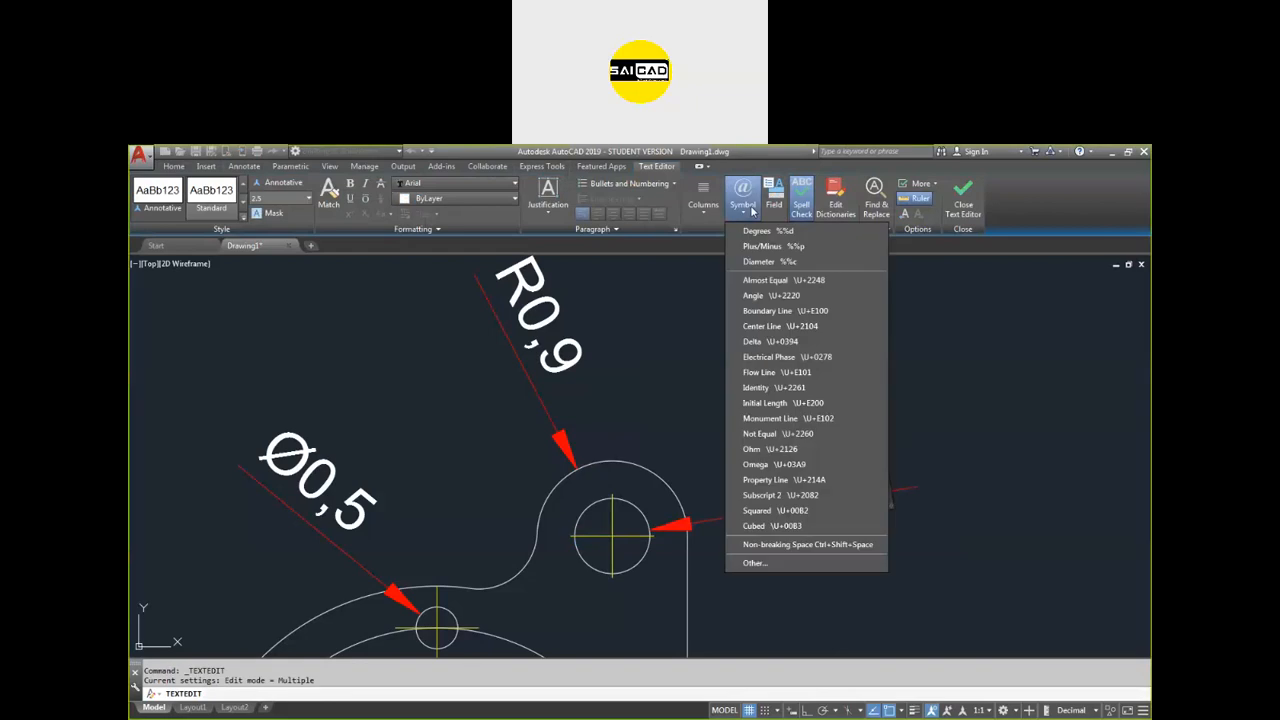
{"action": "left_click", "coordinate": [767, 262]}
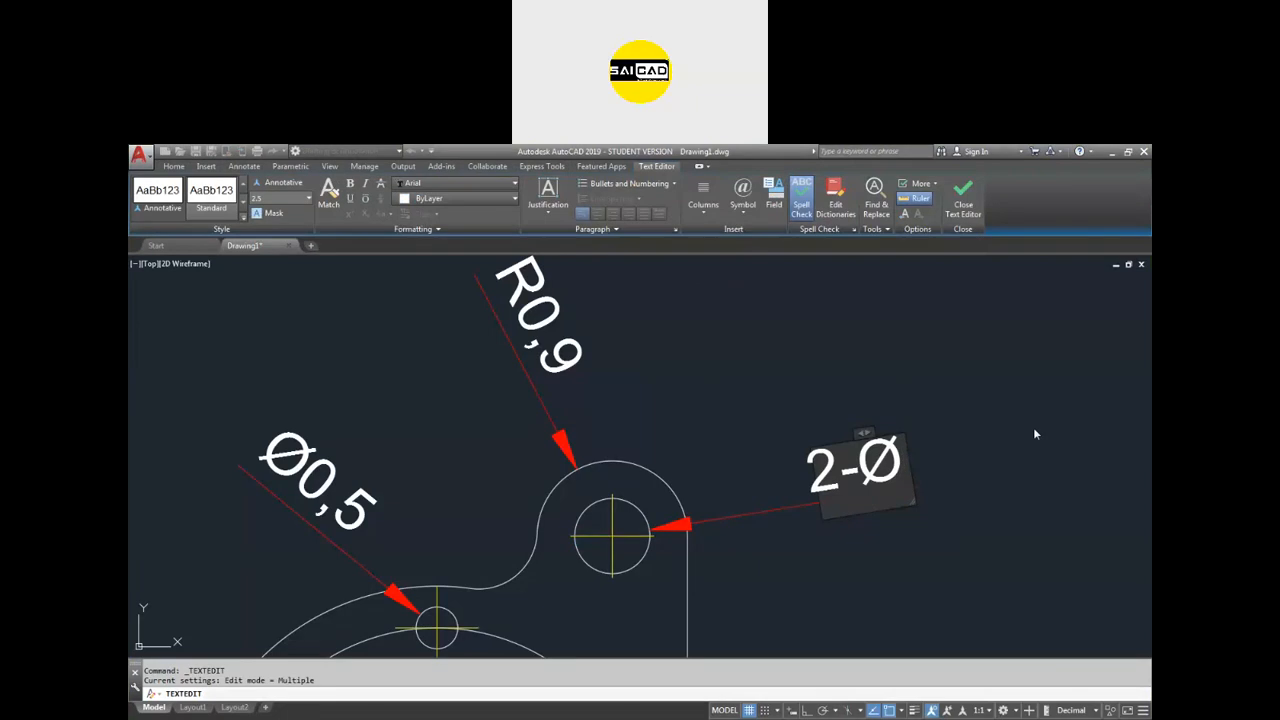
{"action": "type", "text": "0"}
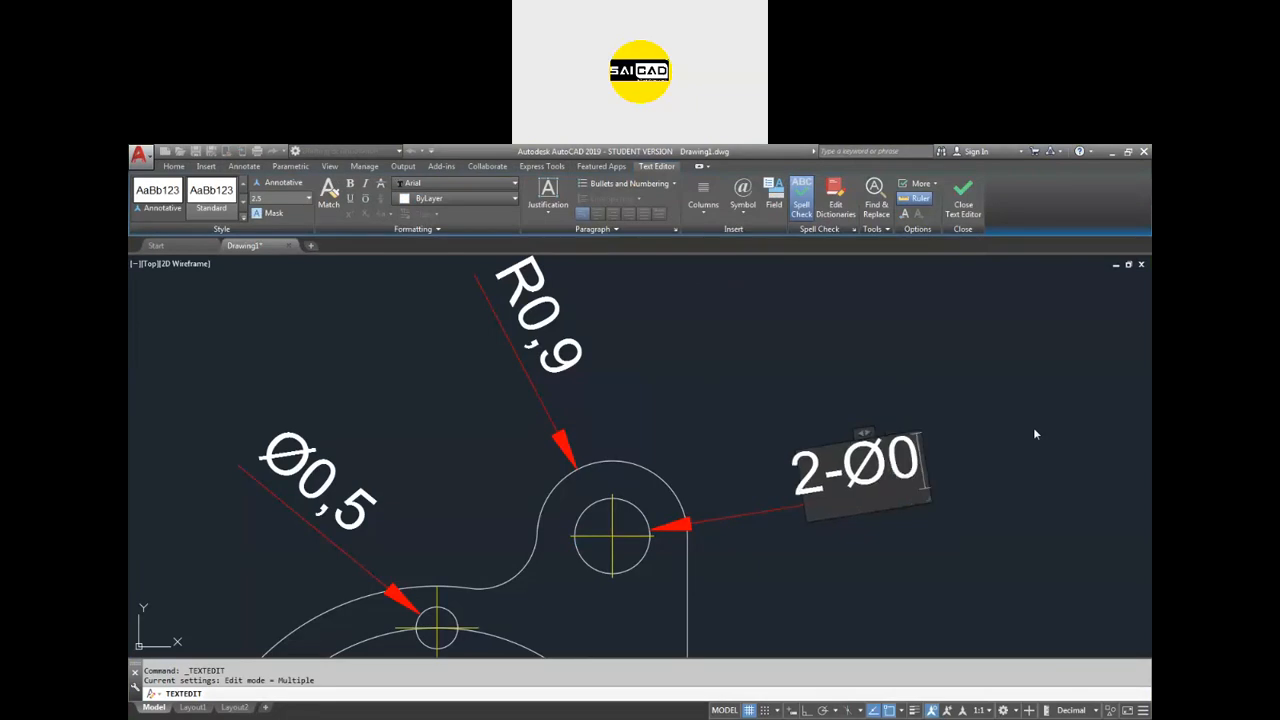
{"action": "type", "text": ".9"}
{"action": "left_click", "coordinate": [1029, 427]}
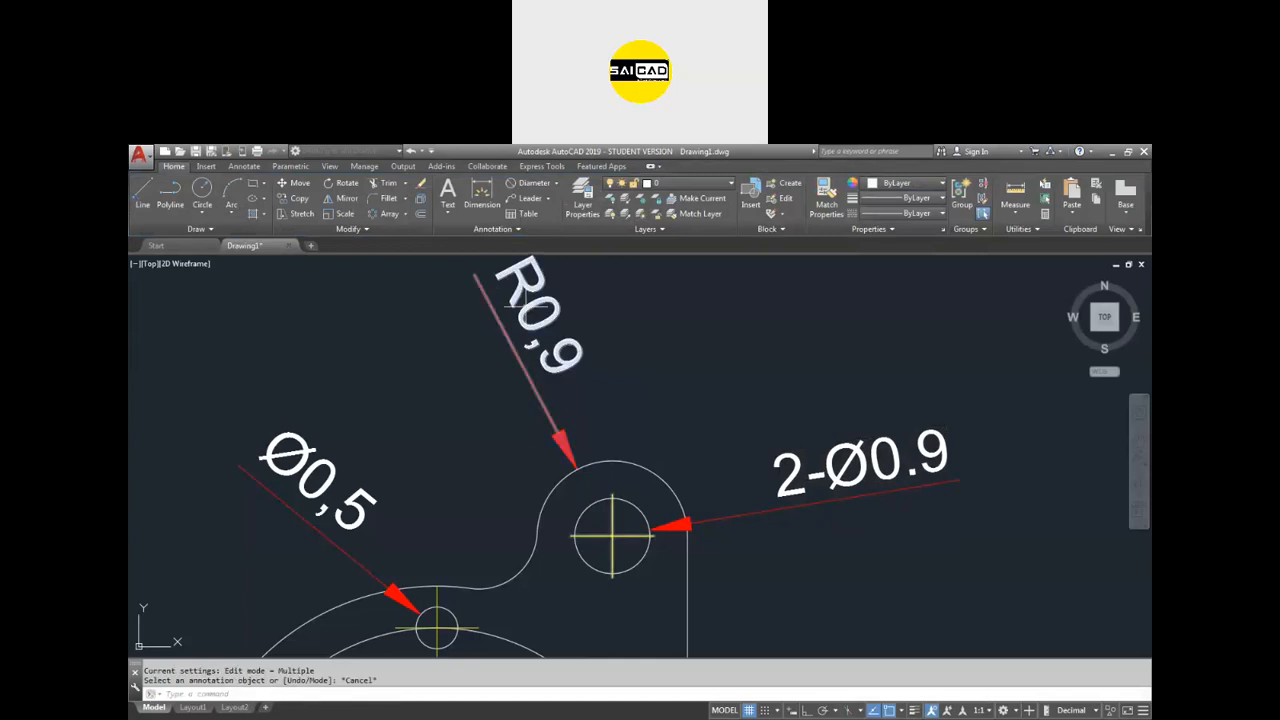
{"action": "key", "text": "Escape"}
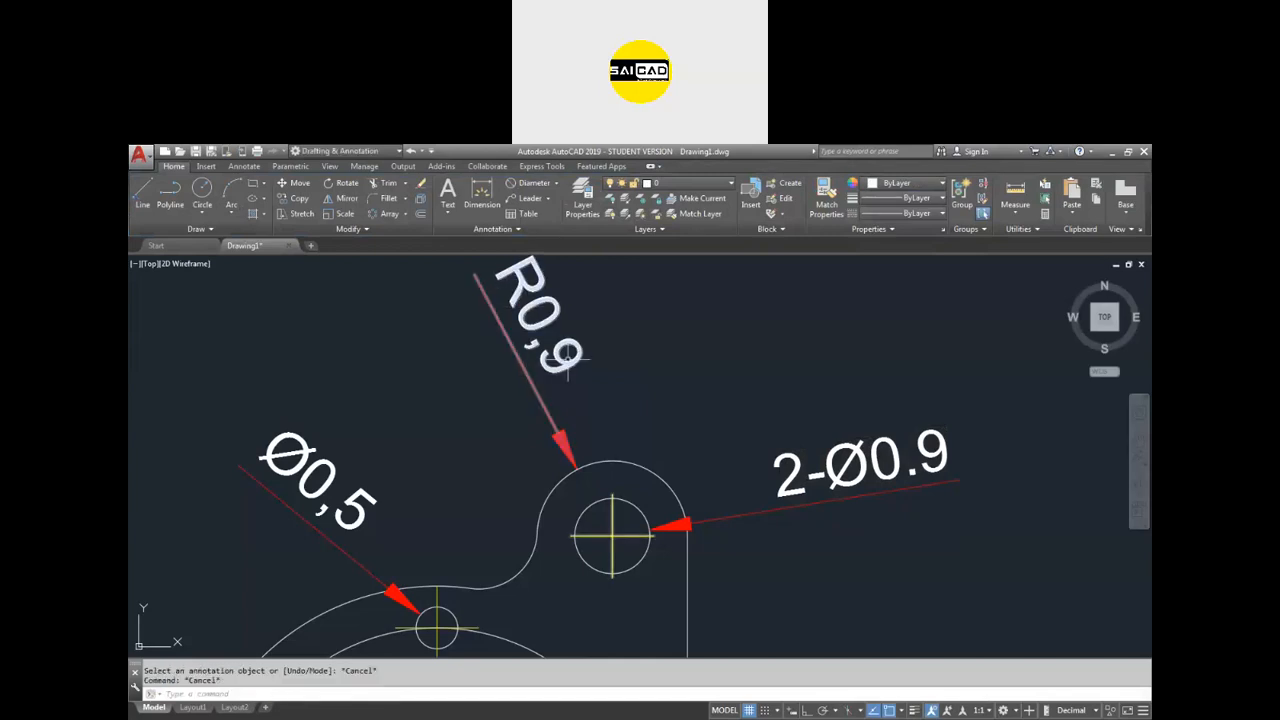
Modify the ISO-25 dimension style so that linear dimensions use a precision of 0.0000.
{"action": "scroll", "coordinate": [541, 380], "scroll_direction": "down", "scroll_amount": 2}
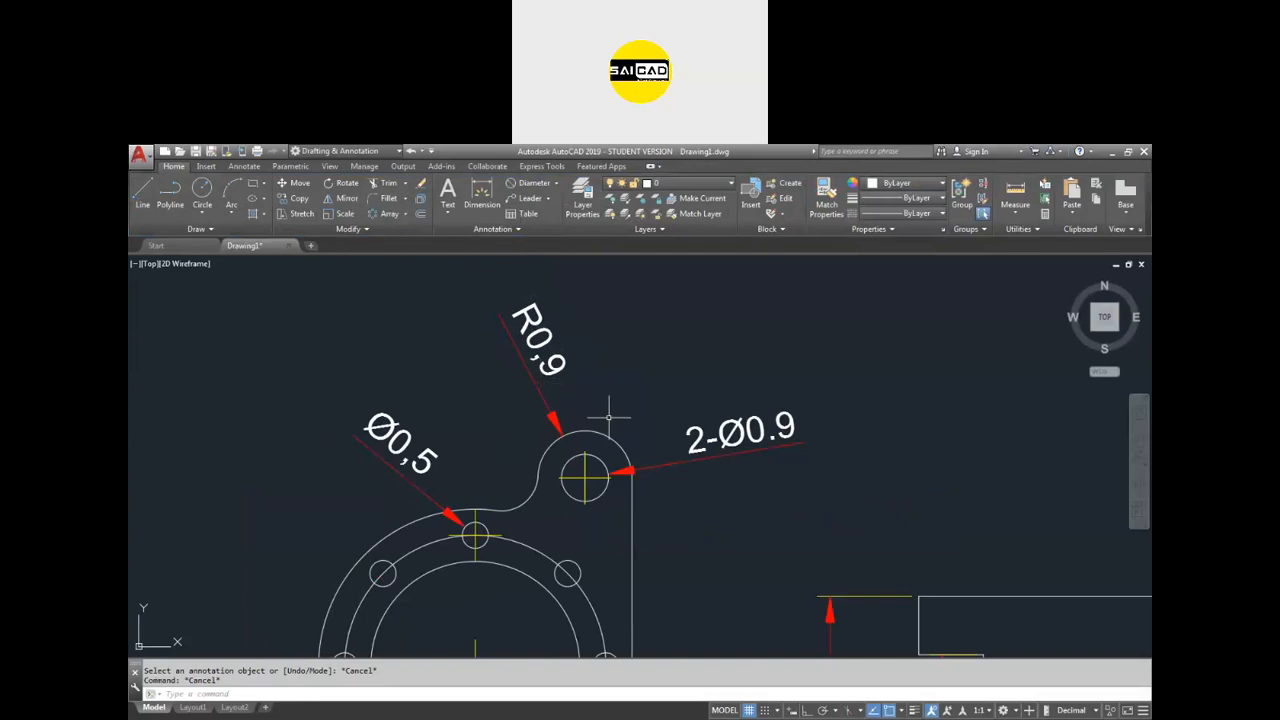
{"action": "scroll", "coordinate": [486, 408], "scroll_direction": "down", "scroll_amount": 2}
{"action": "type", "text": "d"}
{"action": "key", "text": "Return"}
{"action": "left_click", "coordinate": [771, 410]}
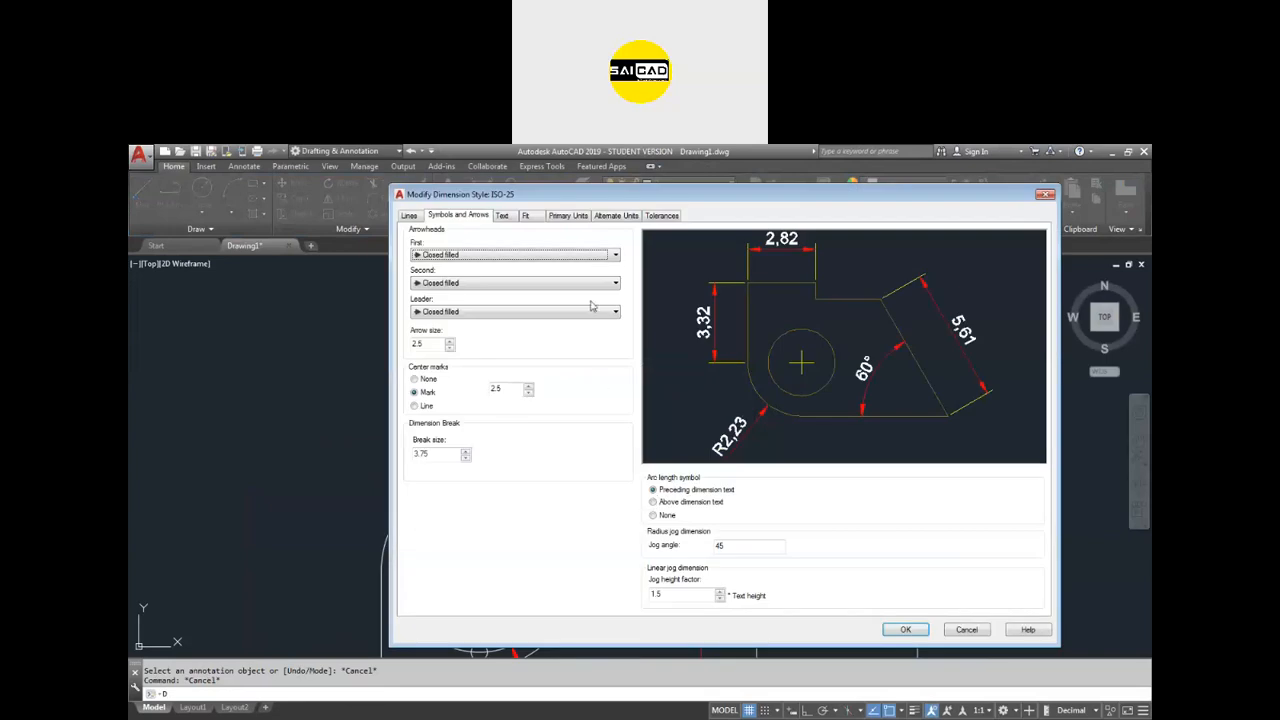
{"action": "left_click", "coordinate": [580, 217]}
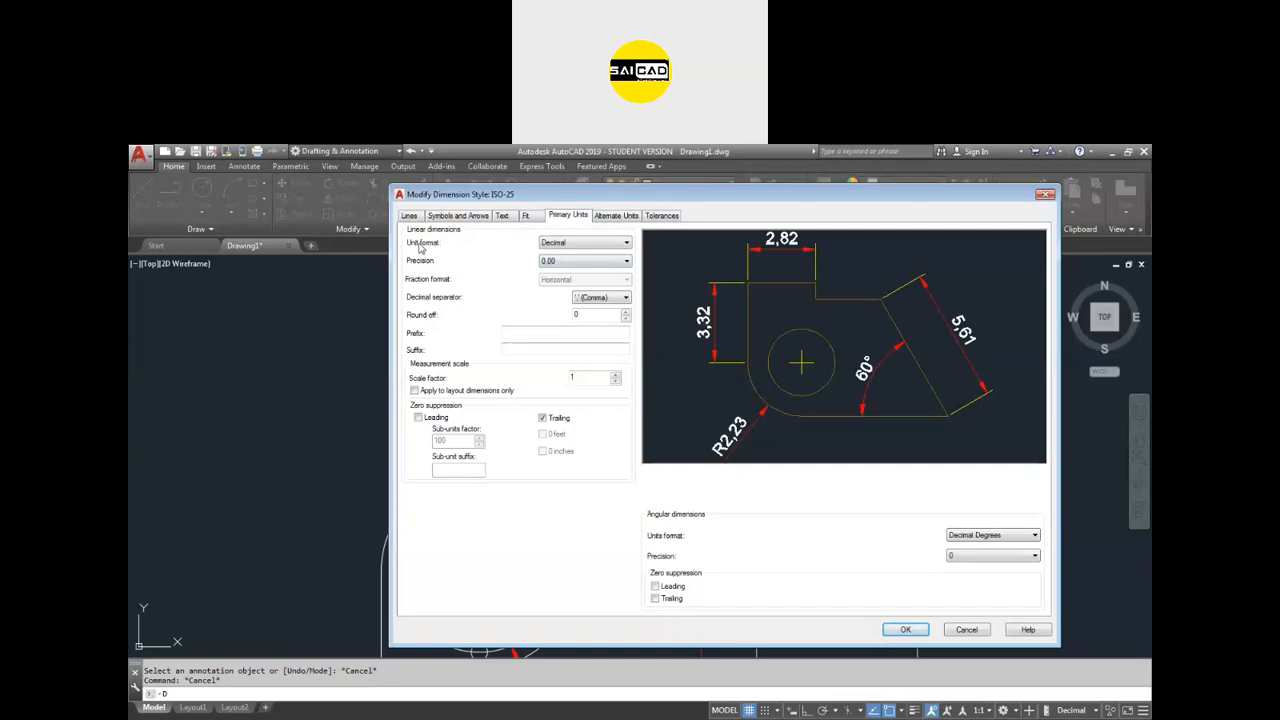
{"action": "left_click", "coordinate": [572, 242]}
{"action": "left_click", "coordinate": [572, 242]}
{"action": "left_click", "coordinate": [569, 262]}
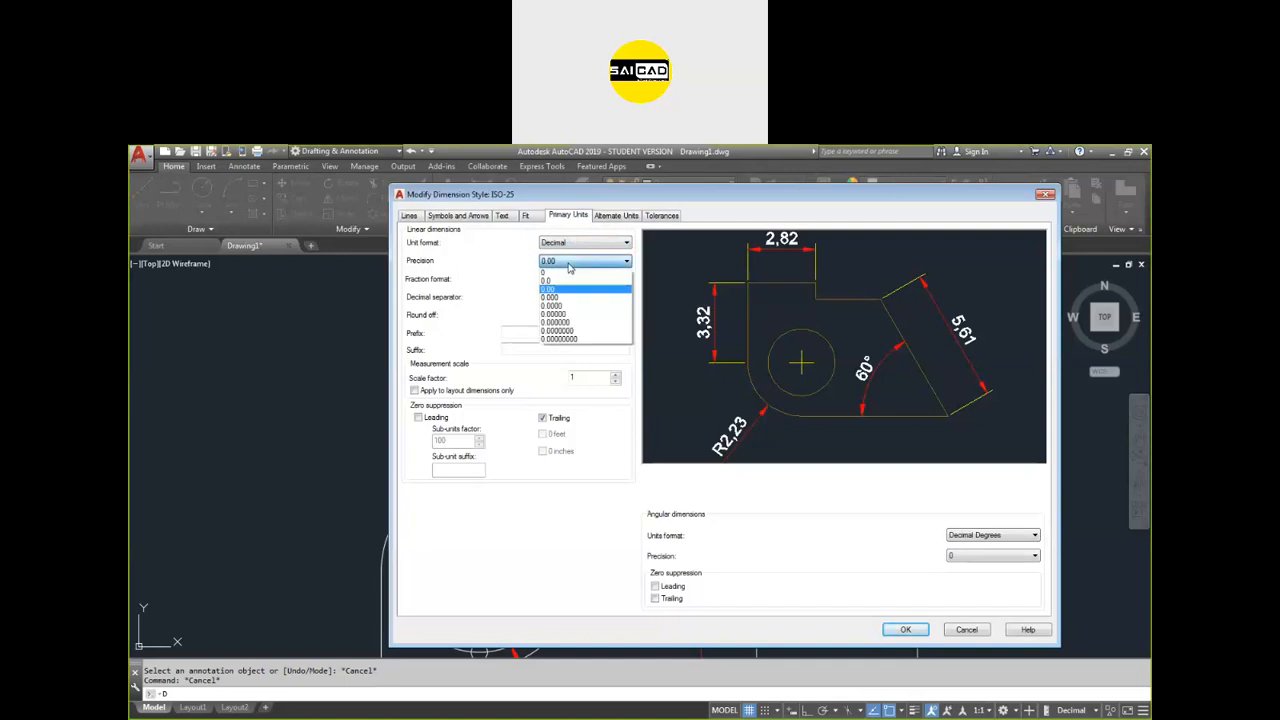
{"action": "left_click", "coordinate": [563, 304]}
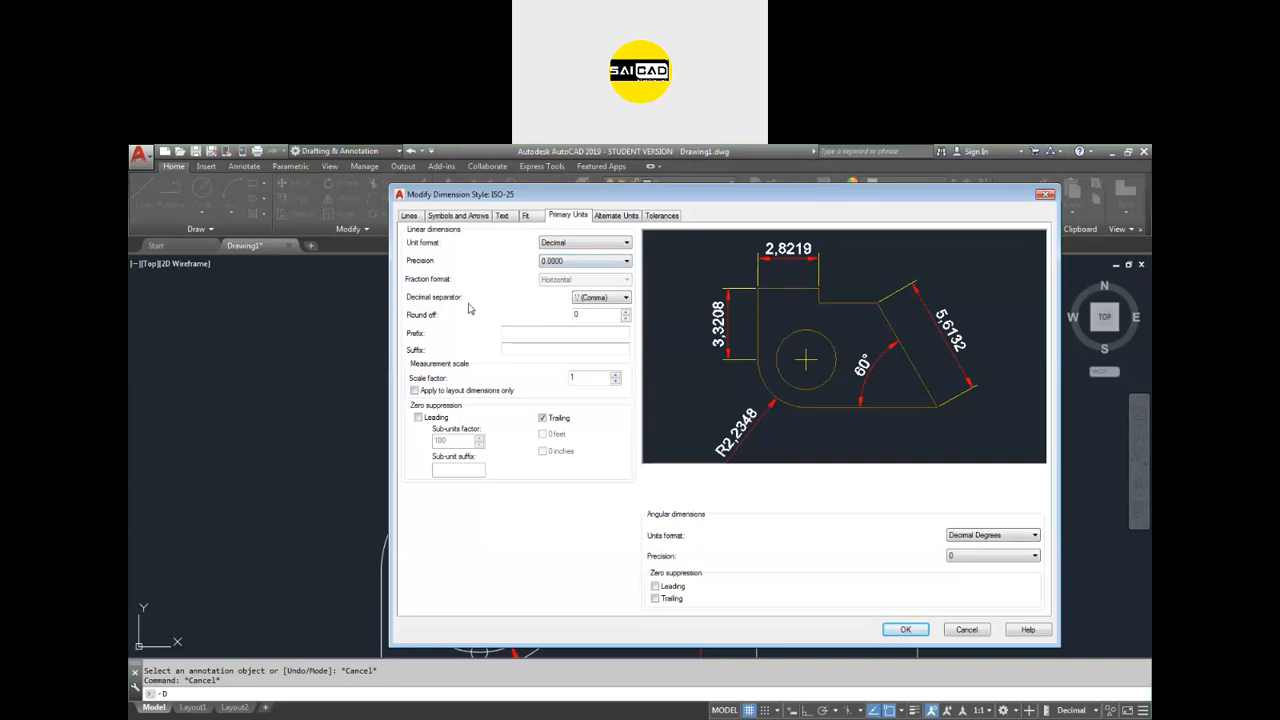
Try the period and space decimal separators, apply the period to ISO-25 and make that style current.
{"action": "left_click", "coordinate": [576, 298]}
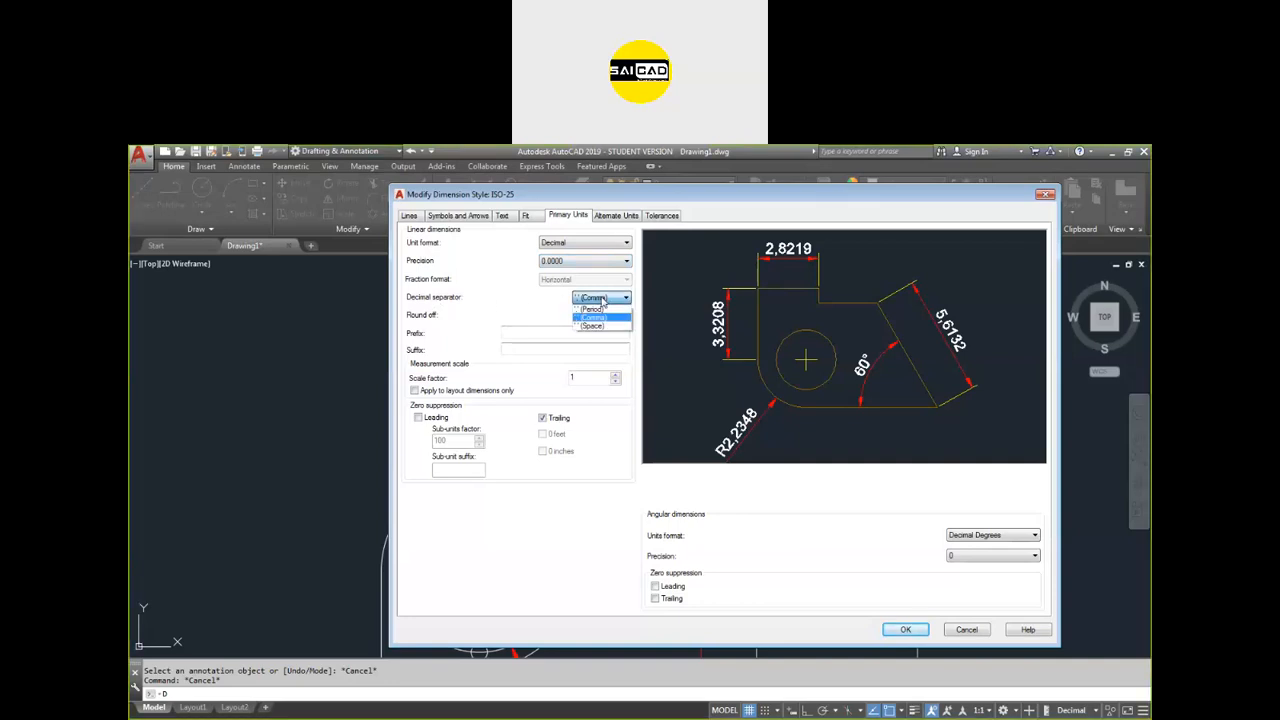
{"action": "left_click", "coordinate": [598, 311]}
{"action": "left_click", "coordinate": [608, 299]}
{"action": "left_click", "coordinate": [603, 327]}
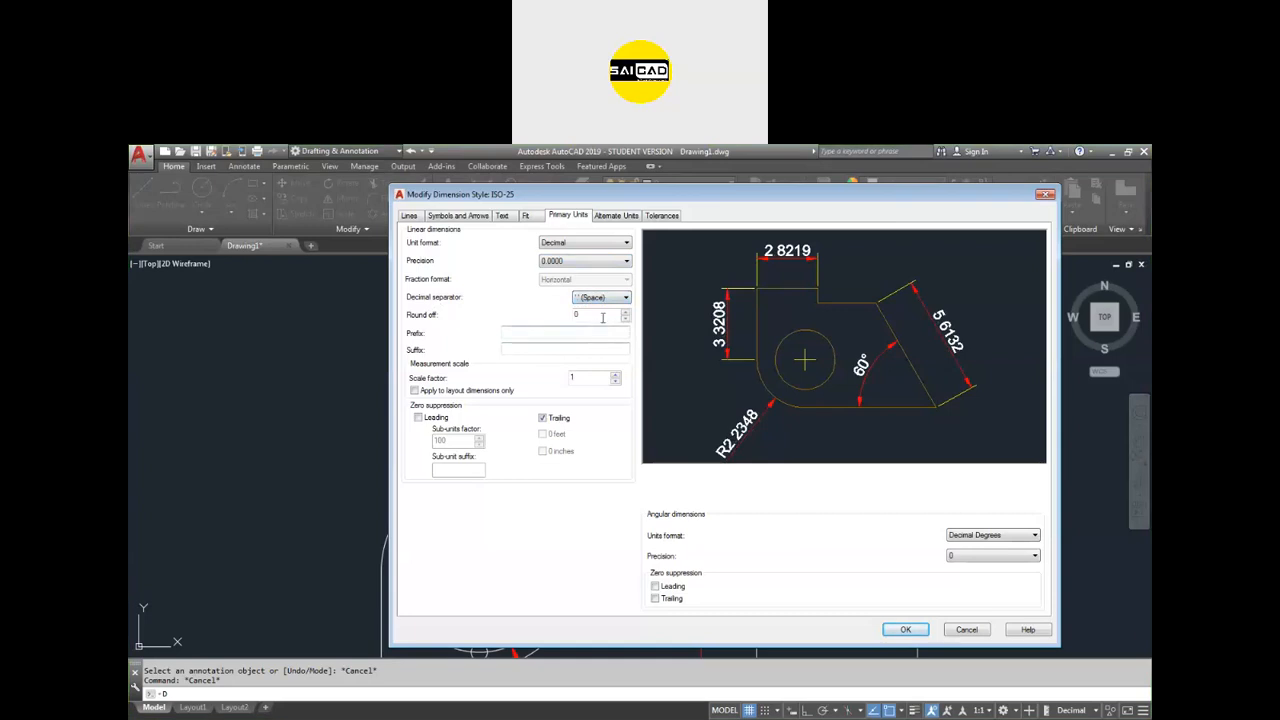
{"action": "left_click", "coordinate": [603, 300]}
{"action": "left_click", "coordinate": [598, 311]}
{"action": "left_click", "coordinate": [888, 631]}
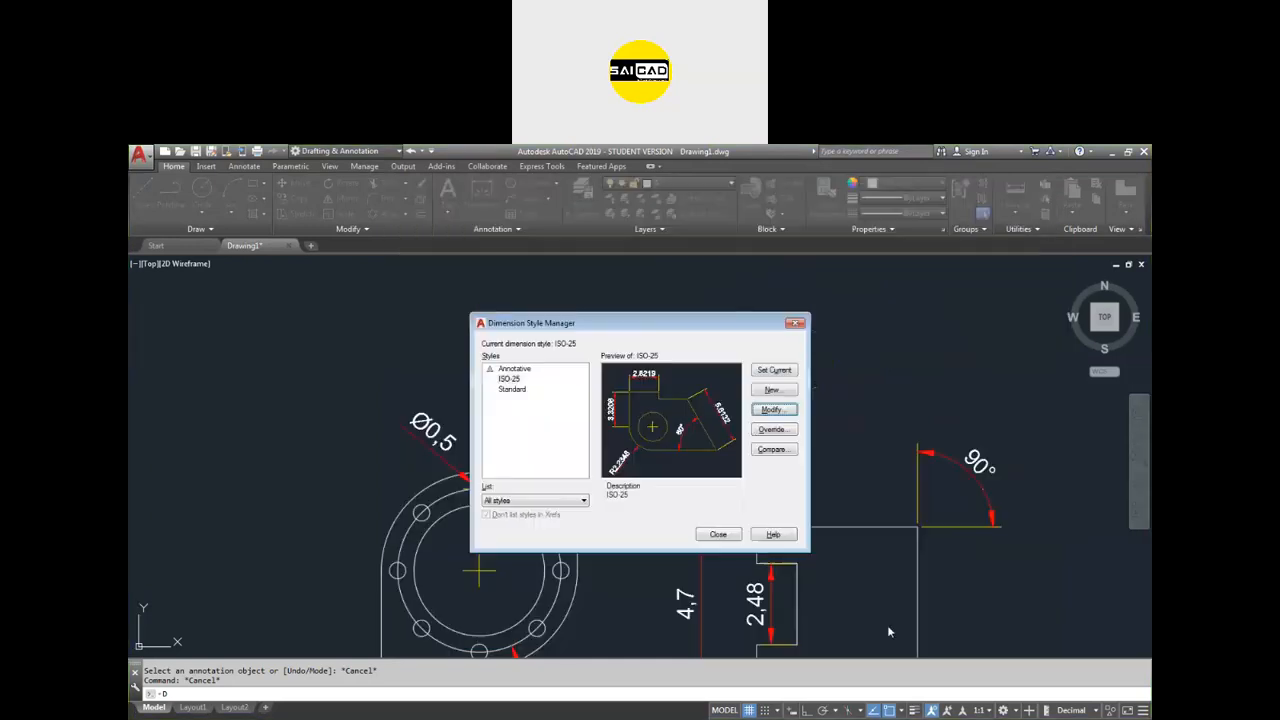
{"action": "left_click", "coordinate": [774, 370]}
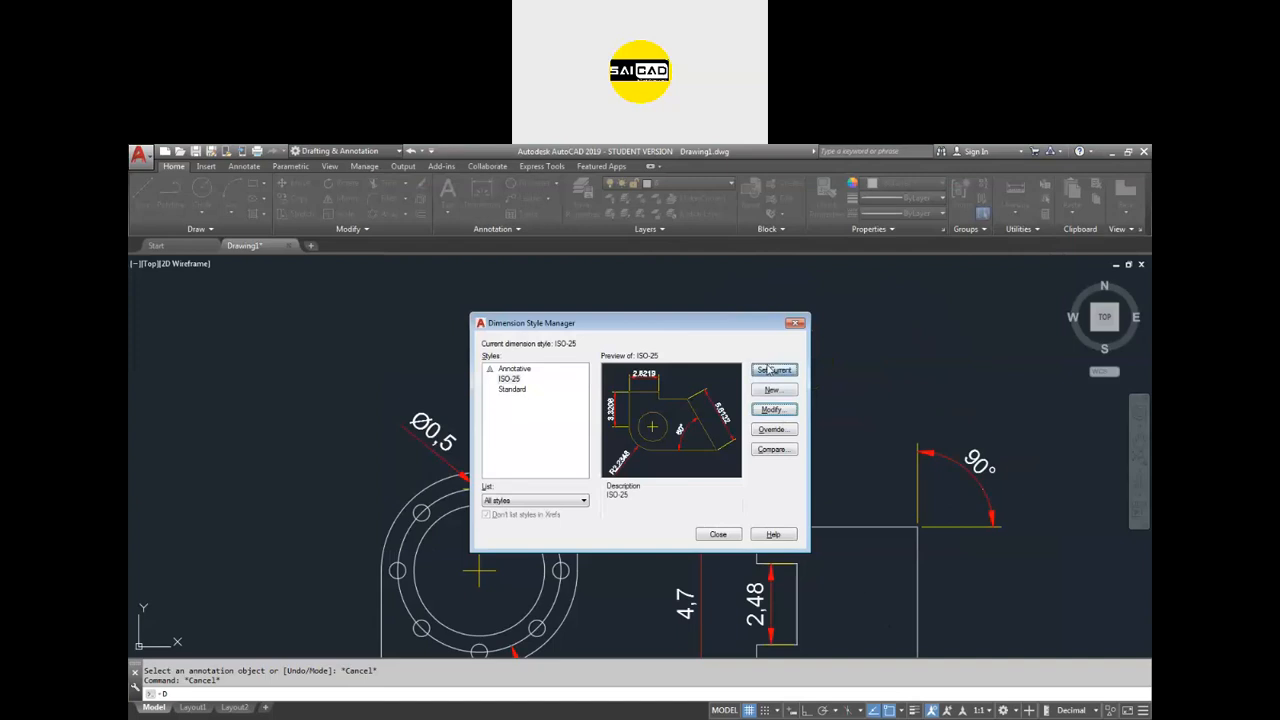
{"action": "left_click", "coordinate": [719, 534]}
Examine the updated decimals and separators of the dimensions on the notched square and the flange.
{"action": "scroll", "coordinate": [740, 570], "scroll_direction": "up", "scroll_amount": 5}
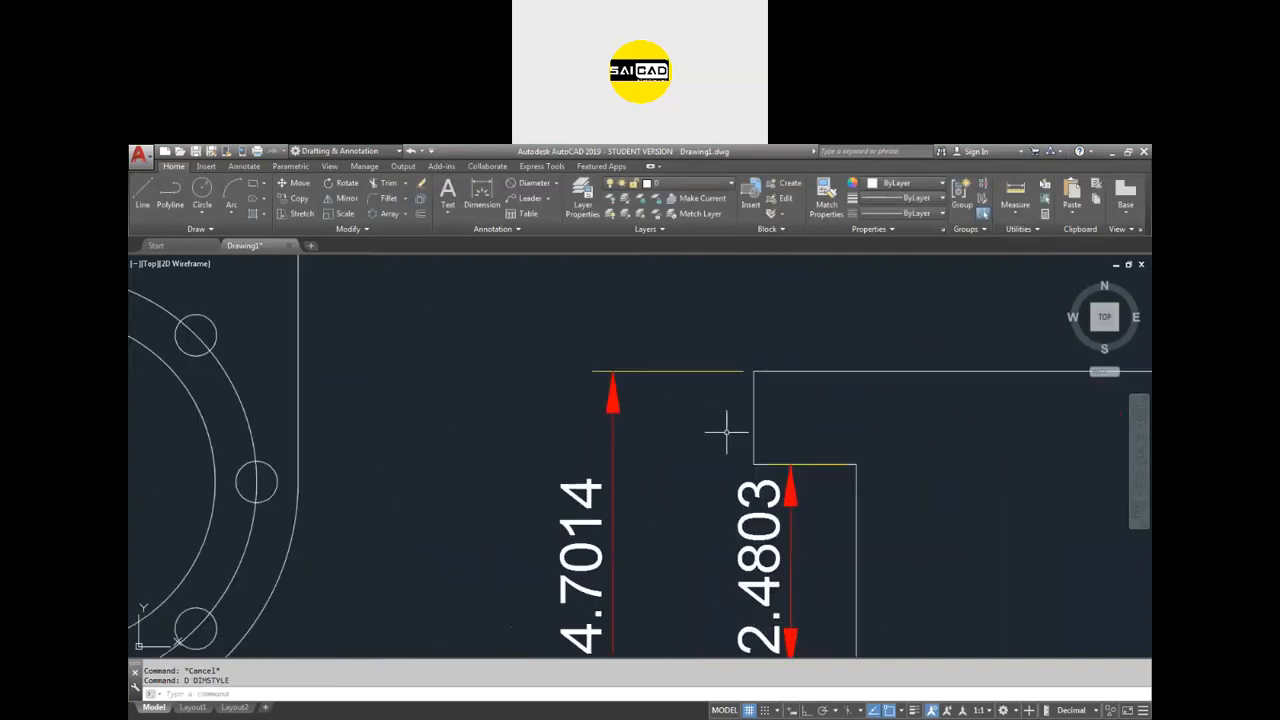
{"action": "scroll", "coordinate": [740, 567], "scroll_direction": "down", "scroll_amount": 3}
{"action": "scroll", "coordinate": [735, 500], "scroll_direction": "down", "scroll_amount": 3}
{"action": "scroll", "coordinate": [705, 405], "scroll_direction": "up", "scroll_amount": 2}
{"action": "scroll", "coordinate": [690, 404], "scroll_direction": "down", "scroll_amount": 2}
{"action": "scroll", "coordinate": [716, 484], "scroll_direction": "up", "scroll_amount": 1}
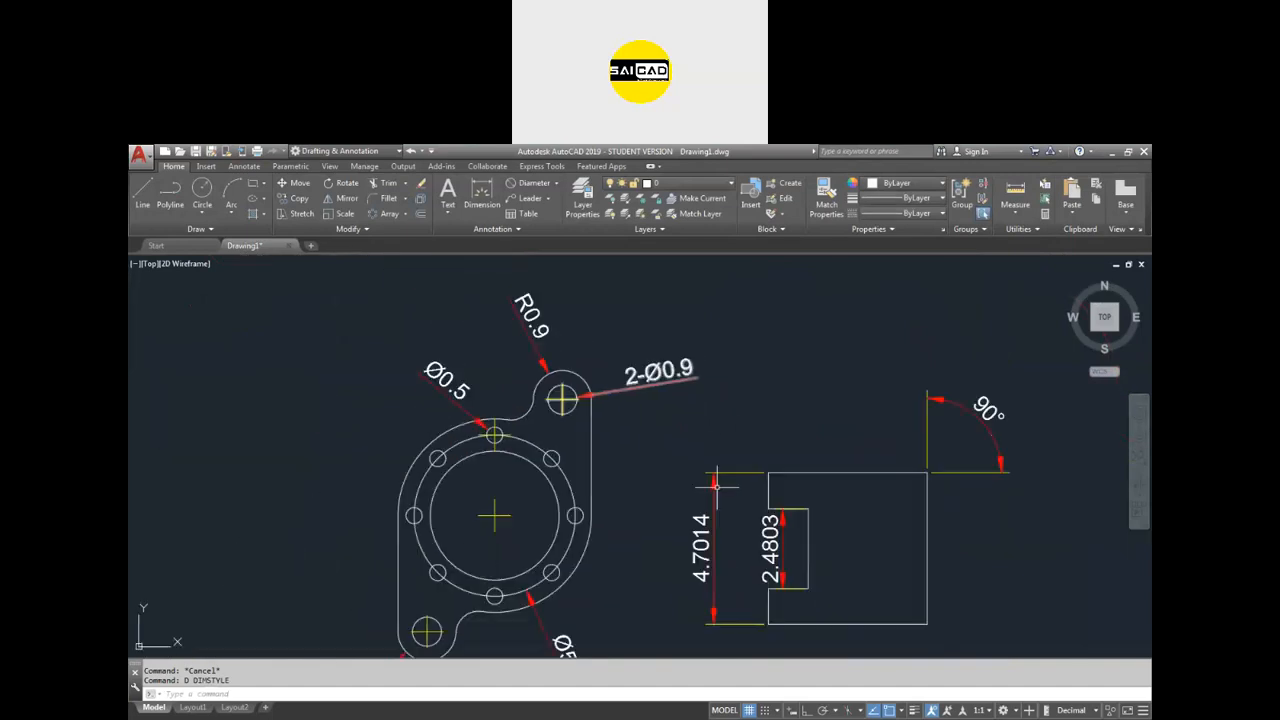
{"action": "scroll", "coordinate": [781, 565], "scroll_direction": "up", "scroll_amount": 2}
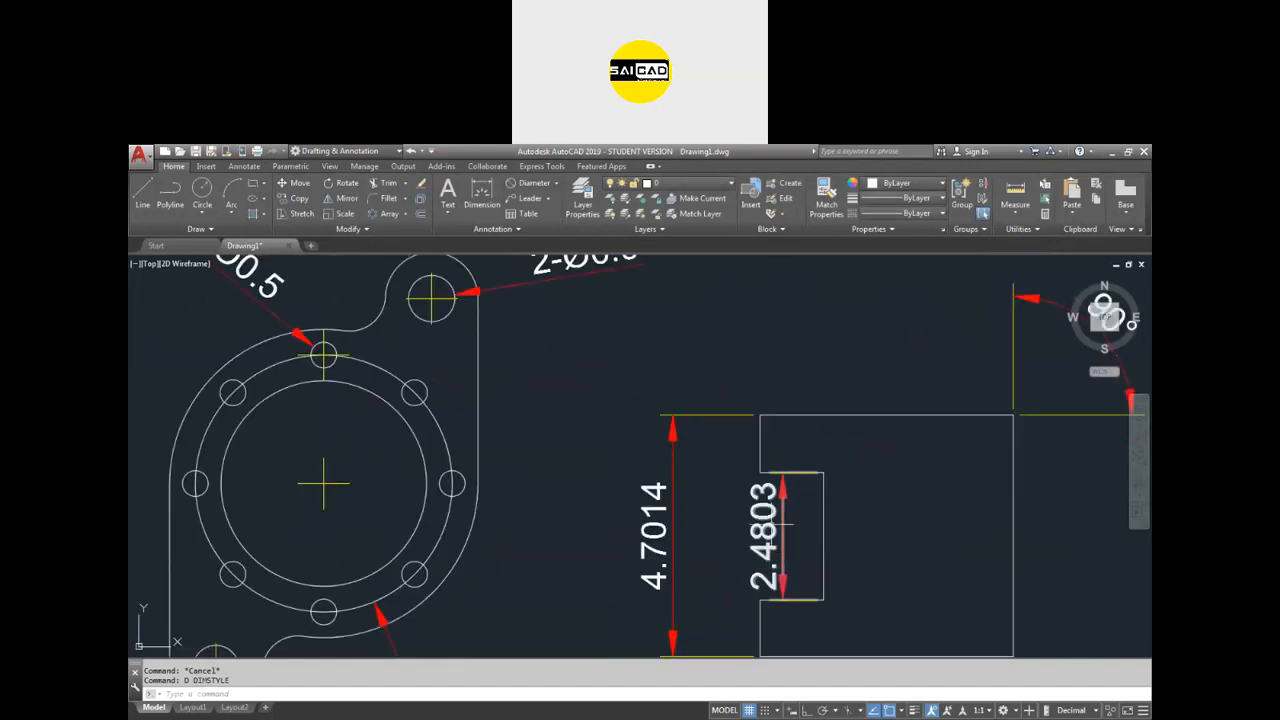
{"action": "scroll", "coordinate": [770, 526], "scroll_direction": "down", "scroll_amount": 1}
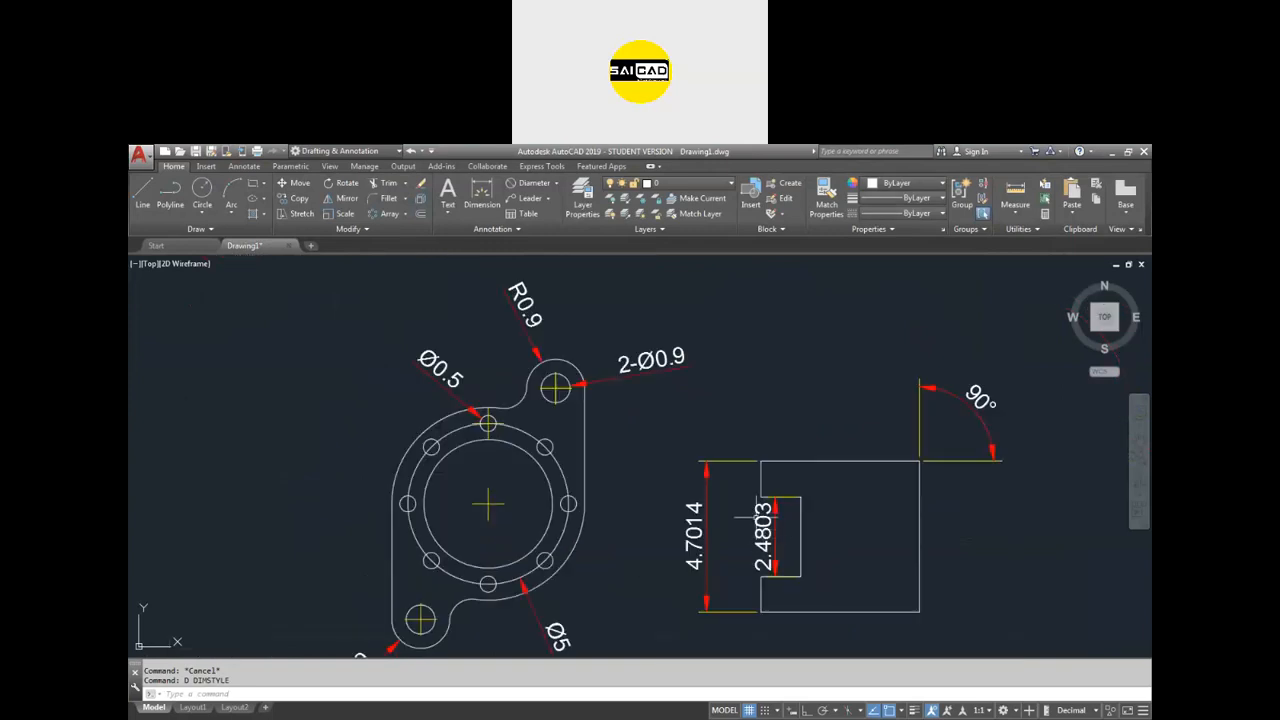
Add the prefix 8- to the diameter dimension of the small bolt hole, making it 8-Ø0.5.
{"action": "scroll", "coordinate": [578, 348], "scroll_direction": "up", "scroll_amount": 1}
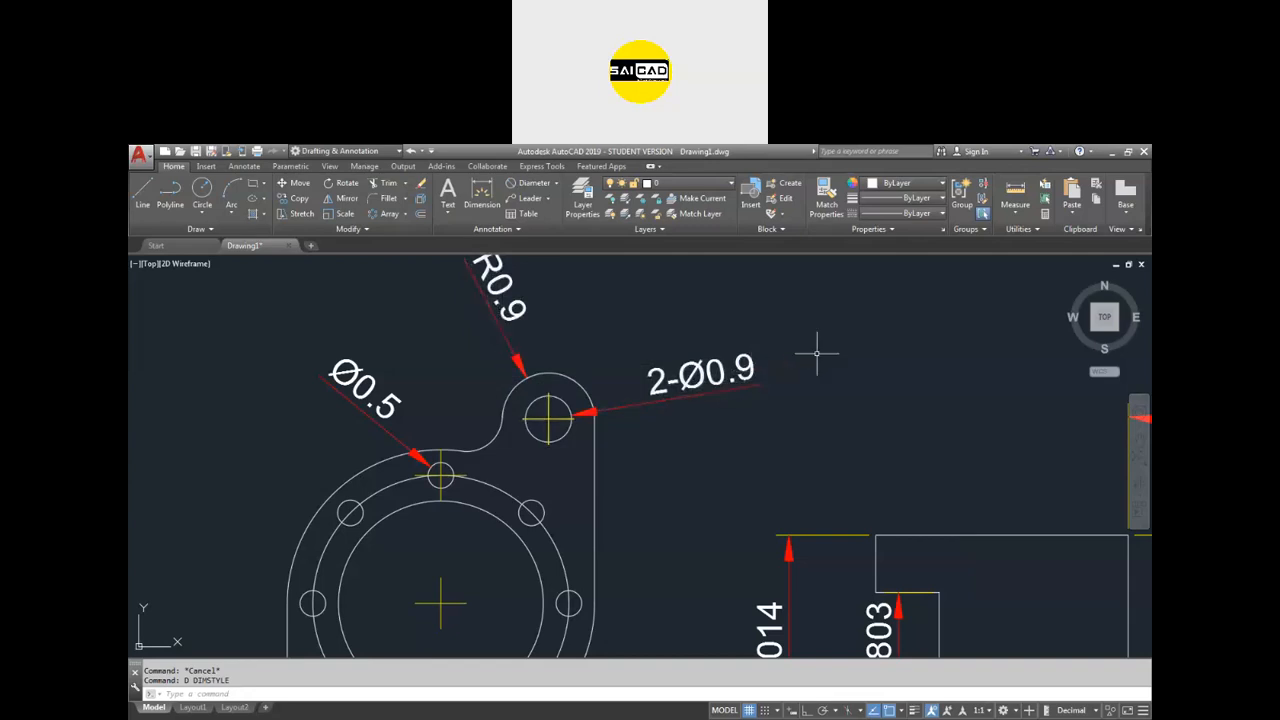
{"action": "left_click", "coordinate": [348, 388]}
{"action": "double_click", "coordinate": [352, 378]}
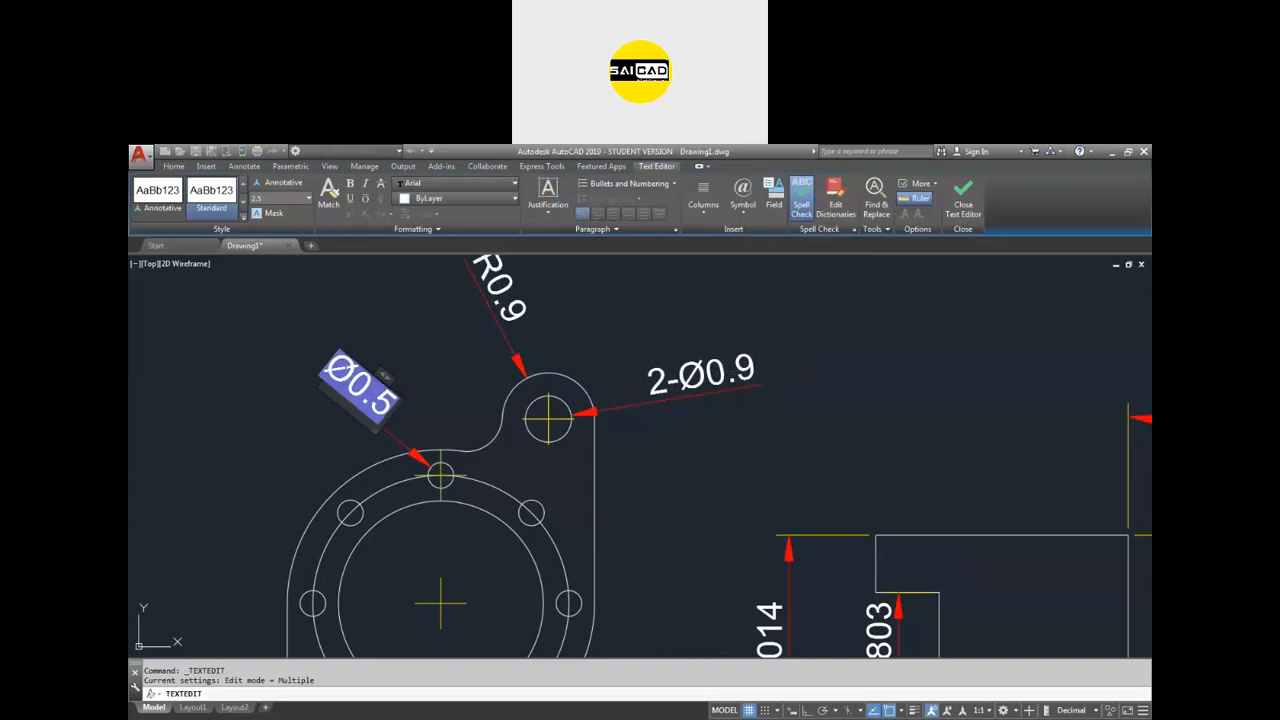
{"action": "type", "text": "2-"}
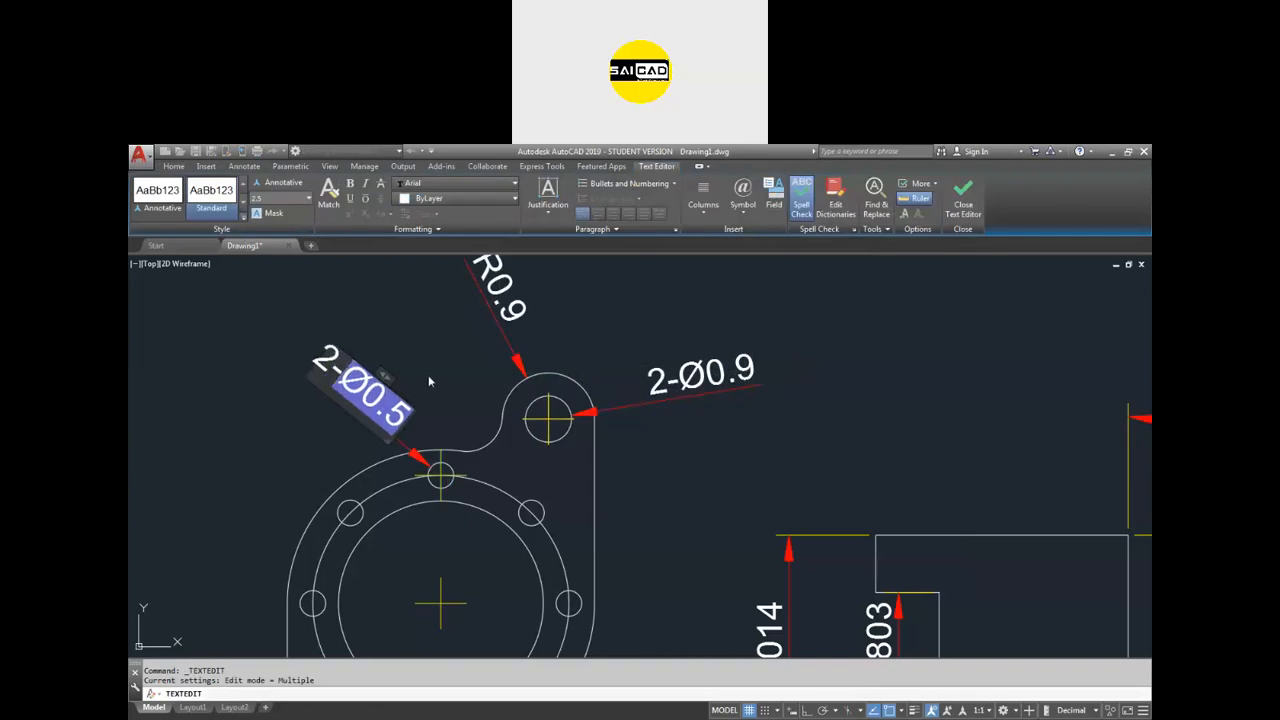
{"action": "key", "text": "Left"}
{"action": "key", "text": "BackSpace"}
{"action": "type", "text": "8"}
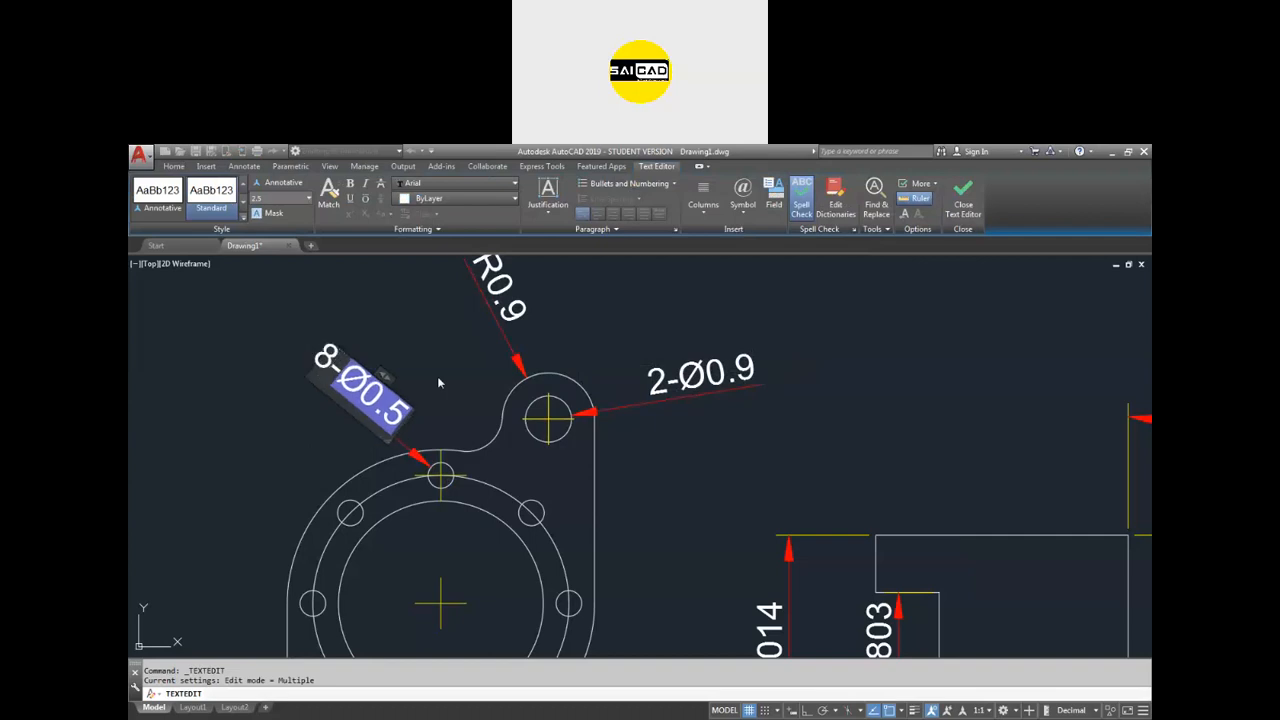
{"action": "left_click", "coordinate": [434, 377]}
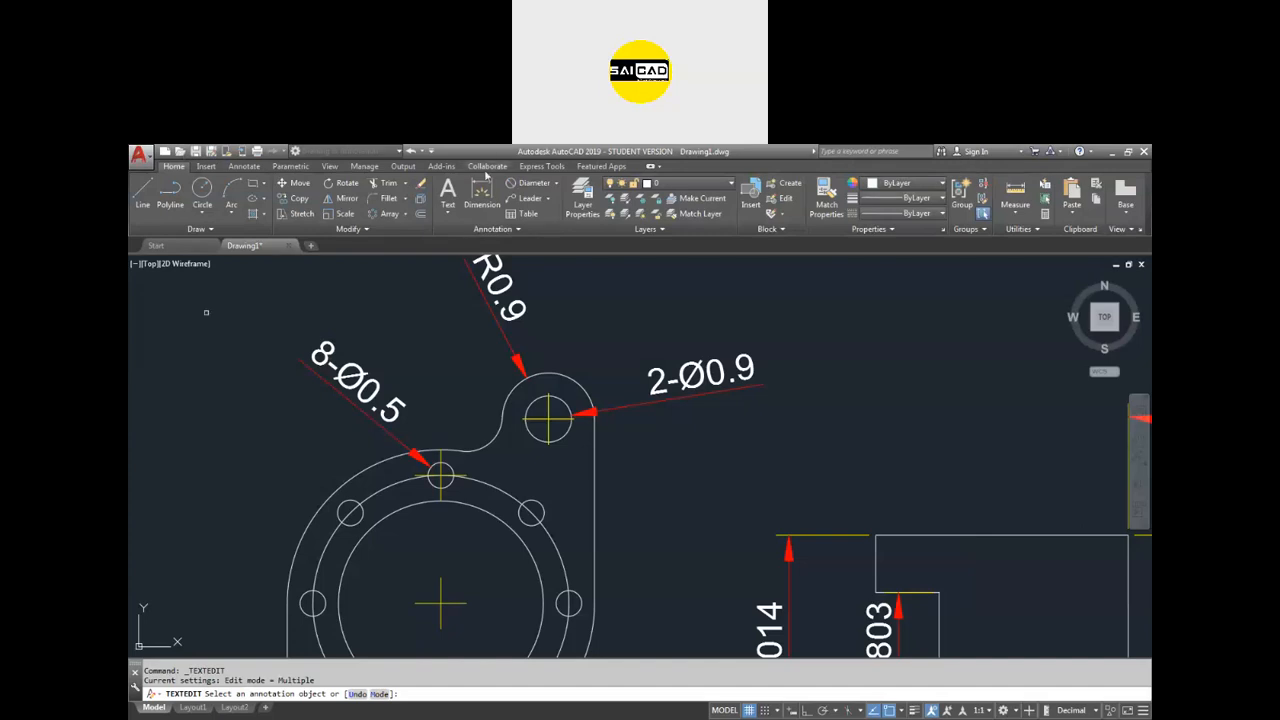
Leave text editing and draw a three-point arc in the empty space above and to the right of the notched square.
{"action": "left_click", "coordinate": [557, 184]}
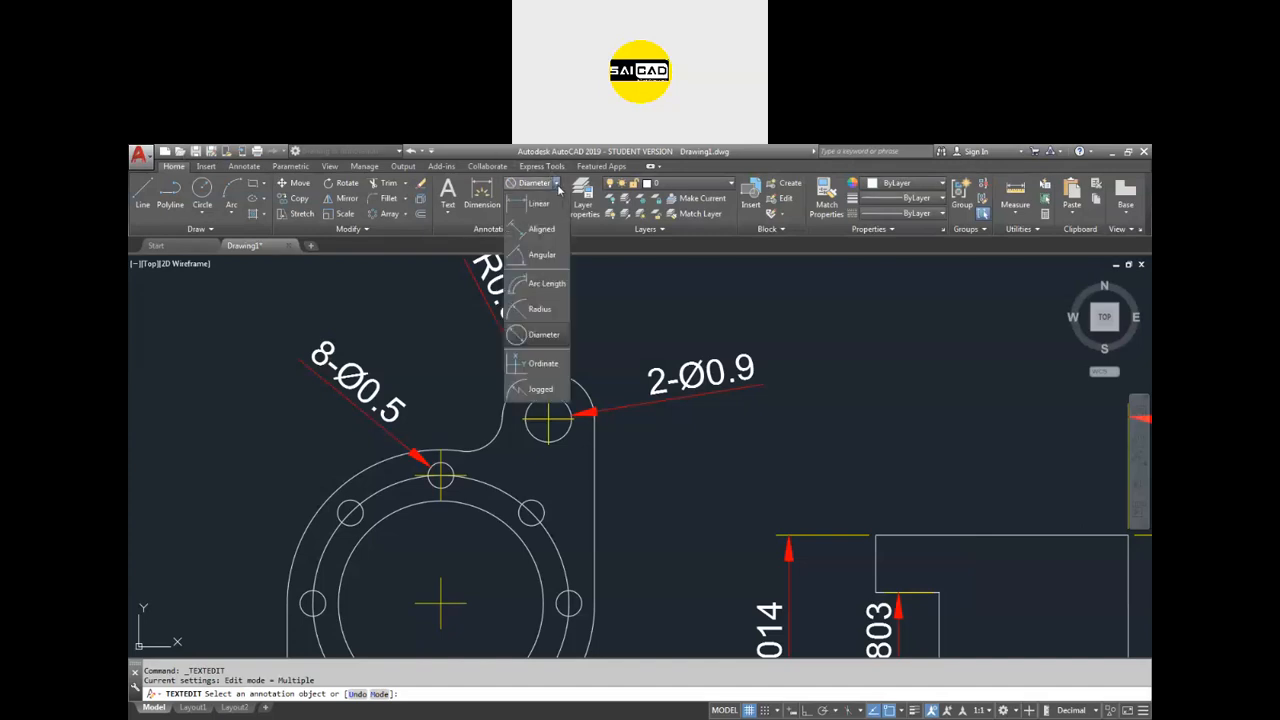
{"action": "left_click", "coordinate": [643, 296]}
{"action": "scroll", "coordinate": [500, 403], "scroll_direction": "down", "scroll_amount": 4}
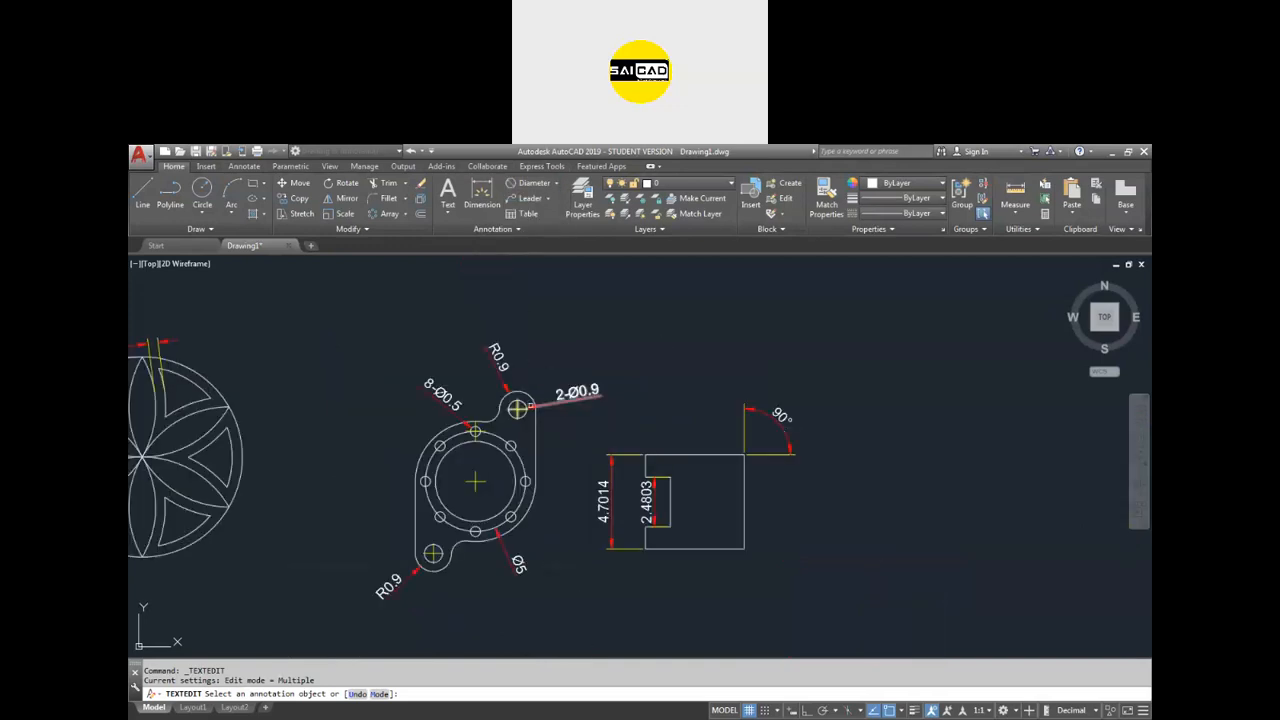
{"action": "key", "text": "Escape"}
{"action": "key", "text": "Escape"}
{"action": "left_click", "coordinate": [229, 188]}
{"action": "left_click", "coordinate": [834, 342]}
{"action": "left_click", "coordinate": [904, 364]}
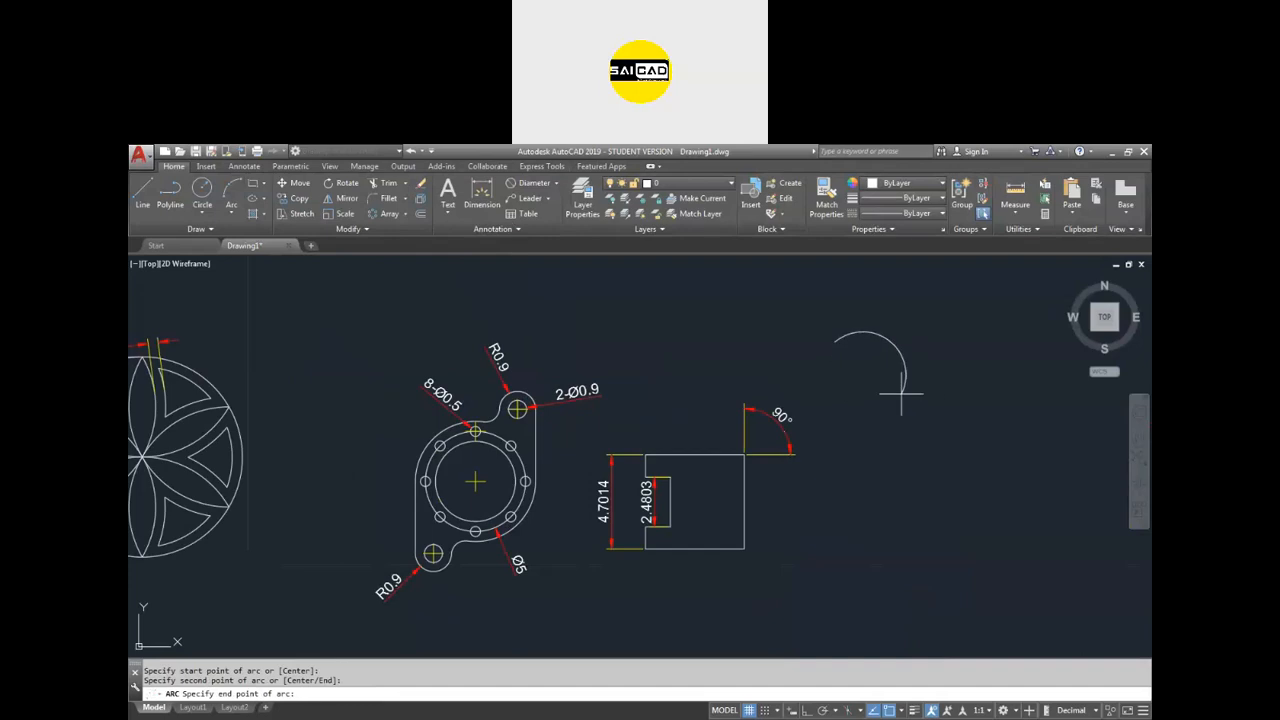
{"action": "scroll", "coordinate": [885, 330], "scroll_direction": "up", "scroll_amount": 2}
{"action": "key", "text": "Escape"}
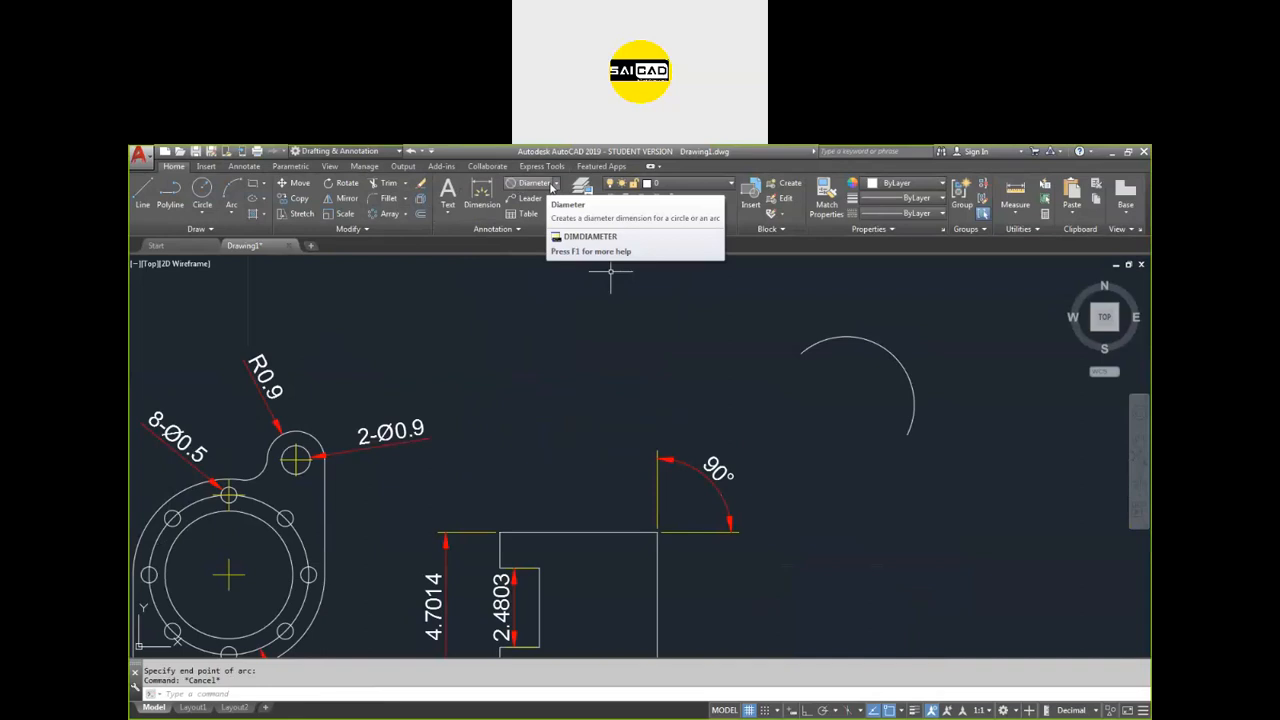
Add a radius dimension to the freestanding arc above the notched square.
{"action": "left_click", "coordinate": [553, 187]}
{"action": "left_click", "coordinate": [530, 310]}
{"action": "left_click", "coordinate": [893, 357]}
{"action": "key", "text": "Escape"}
{"action": "scroll", "coordinate": [900, 340], "scroll_direction": "up", "scroll_amount": 3}
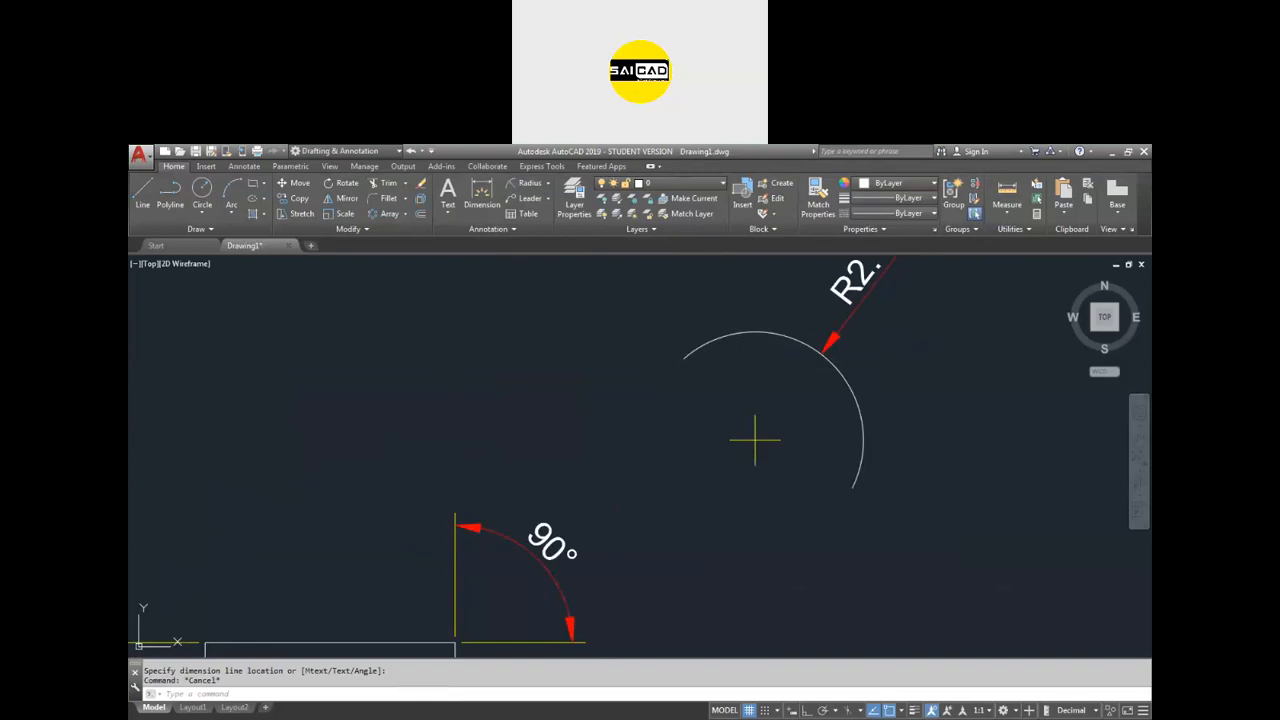
Add an arc length dimension to the freestanding arc, placing its dimension line outside the curve.
{"action": "scroll", "coordinate": [671, 432], "scroll_direction": "down", "scroll_amount": 2}
{"action": "left_click", "coordinate": [548, 187]}
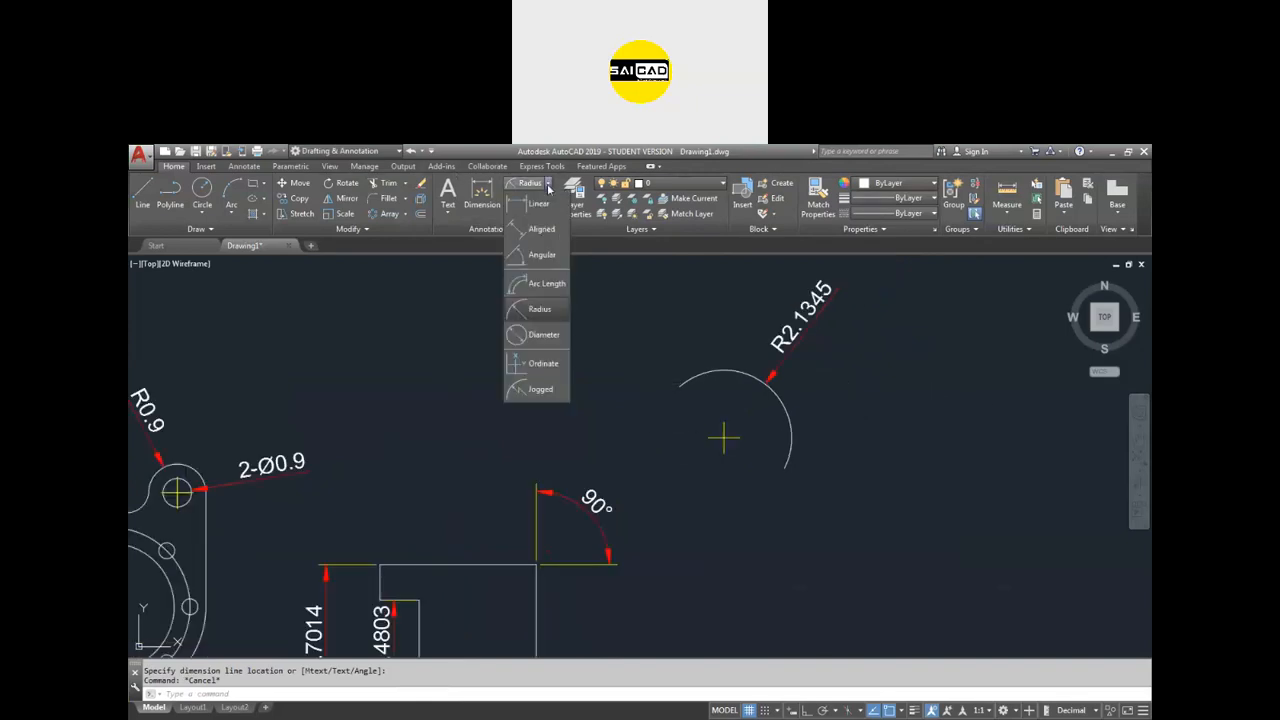
{"action": "left_click", "coordinate": [537, 286]}
{"action": "left_click", "coordinate": [718, 372]}
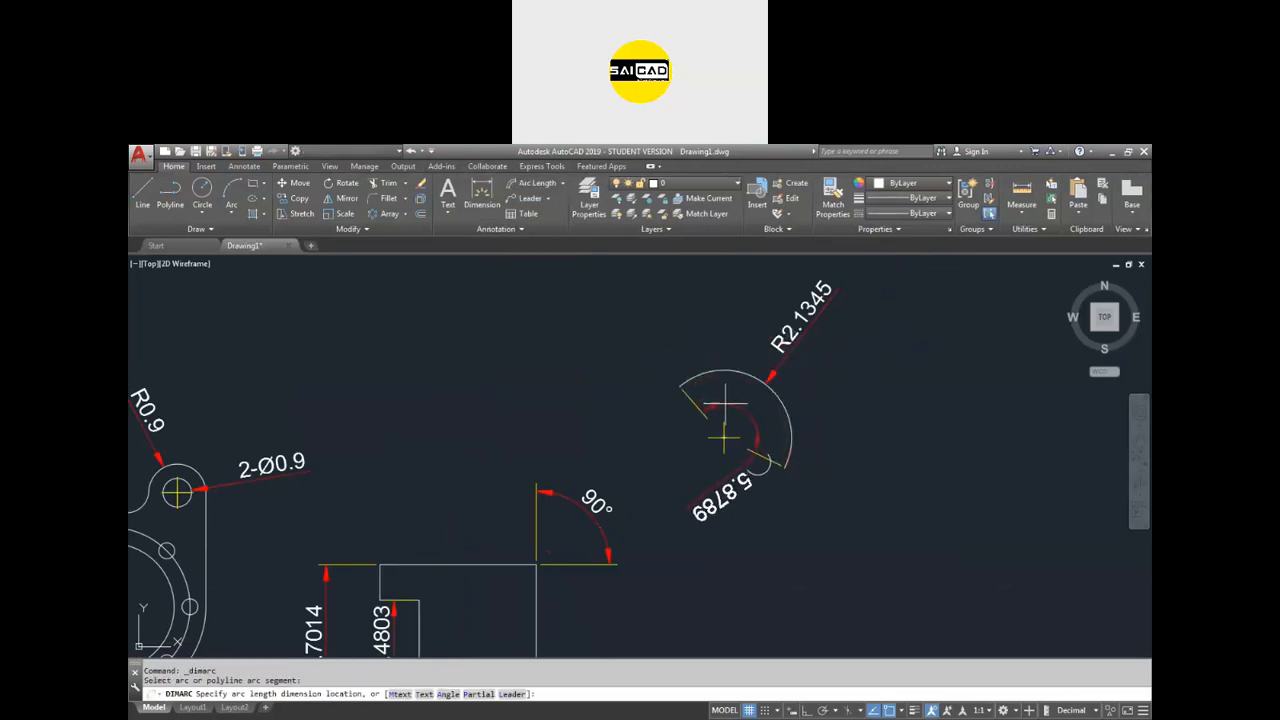
{"action": "left_click", "coordinate": [816, 400]}
Move the arc's radius dimension text out to the right side of the arc, clear of the arc length text.
{"action": "left_click", "coordinate": [806, 306]}
{"action": "left_click", "coordinate": [801, 316]}
{"action": "key", "text": "Escape"}
Examine the arc symbol in front of the arc length text and compare it with the radius dimension.
{"action": "scroll", "coordinate": [798, 336], "scroll_direction": "up", "scroll_amount": 5}
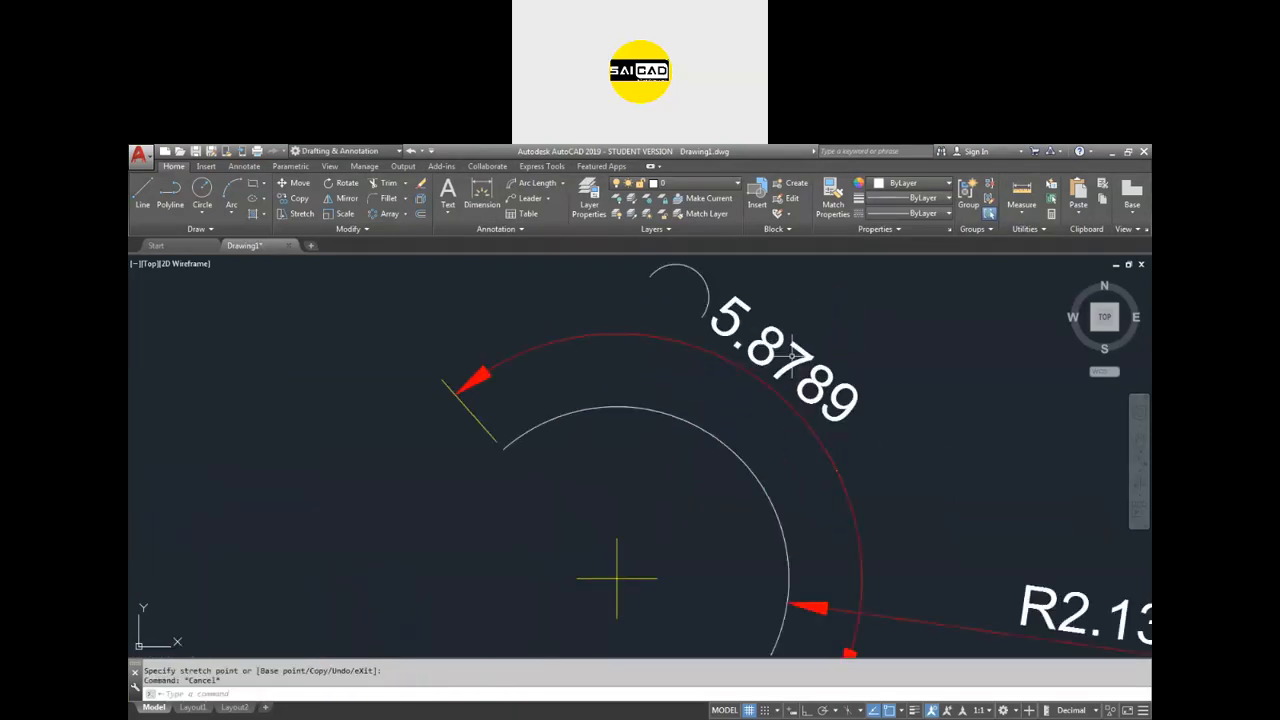
{"action": "scroll", "coordinate": [731, 345], "scroll_direction": "down", "scroll_amount": 2}
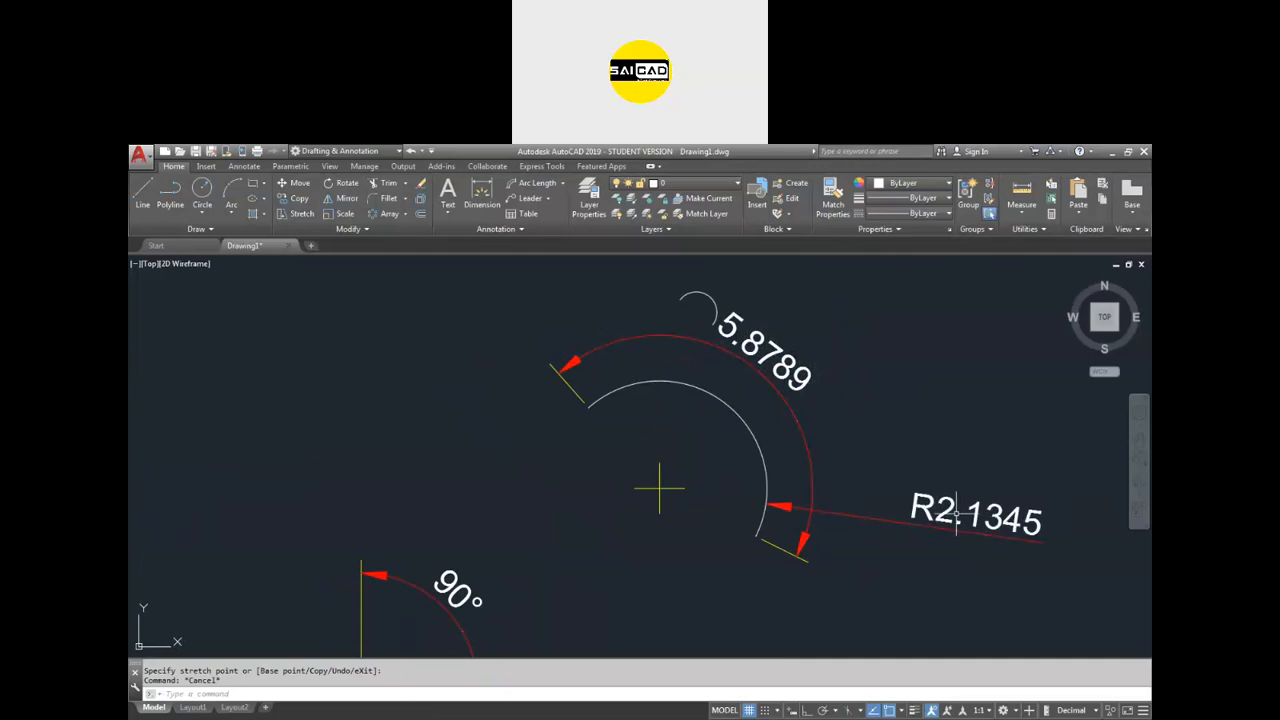
{"action": "scroll", "coordinate": [745, 430], "scroll_direction": "down", "scroll_amount": 5}
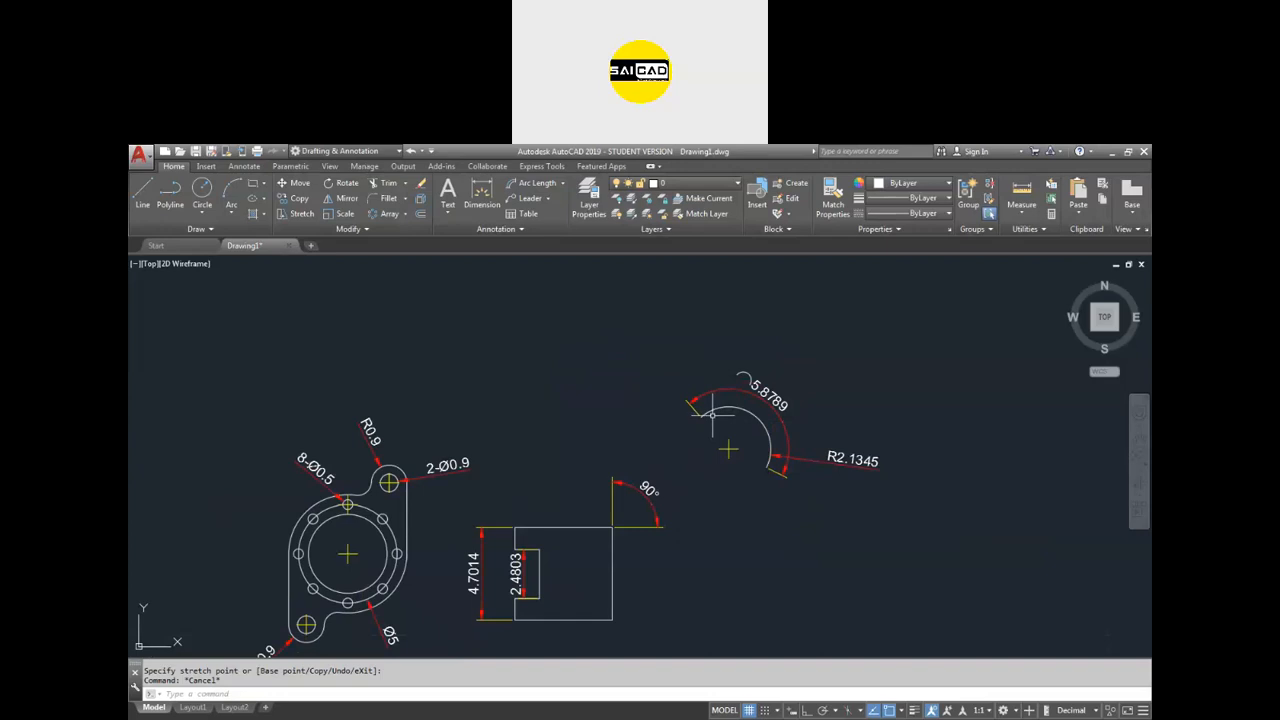
{"action": "scroll", "coordinate": [755, 375], "scroll_direction": "up", "scroll_amount": 5}
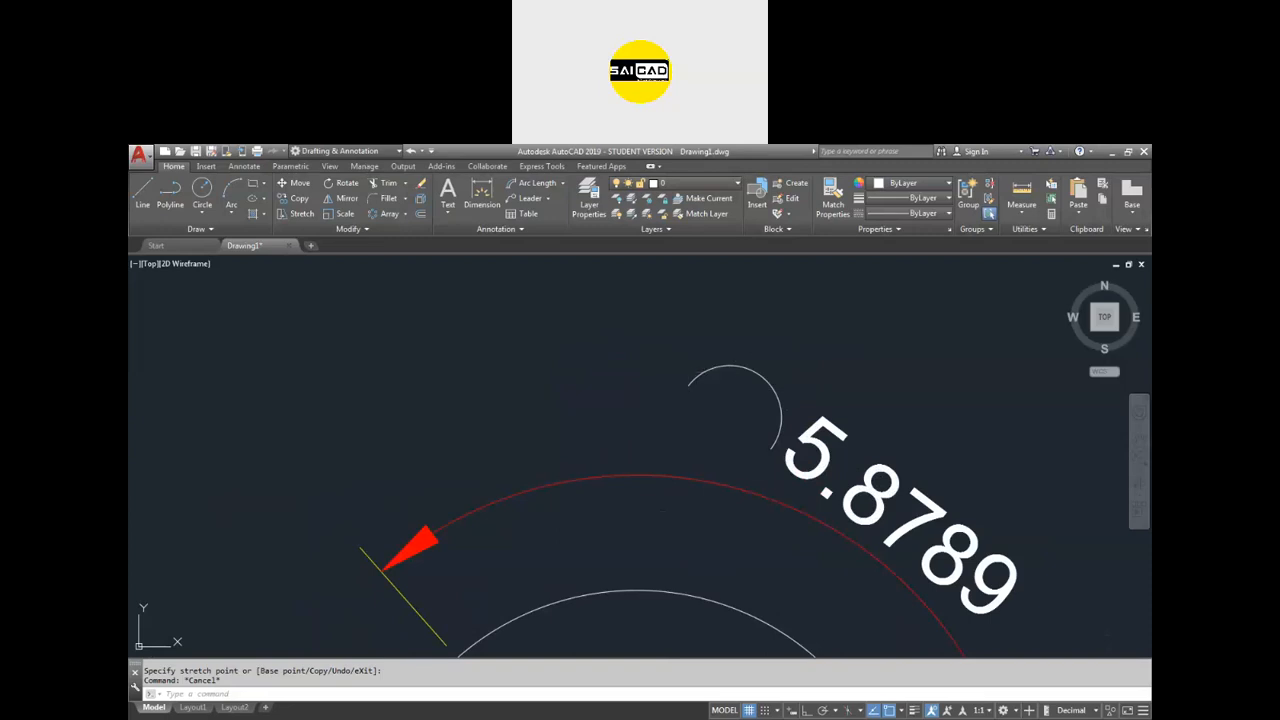
{"action": "scroll", "coordinate": [735, 380], "scroll_direction": "down", "scroll_amount": 3}
{"action": "scroll", "coordinate": [857, 380], "scroll_direction": "down", "scroll_amount": 2}
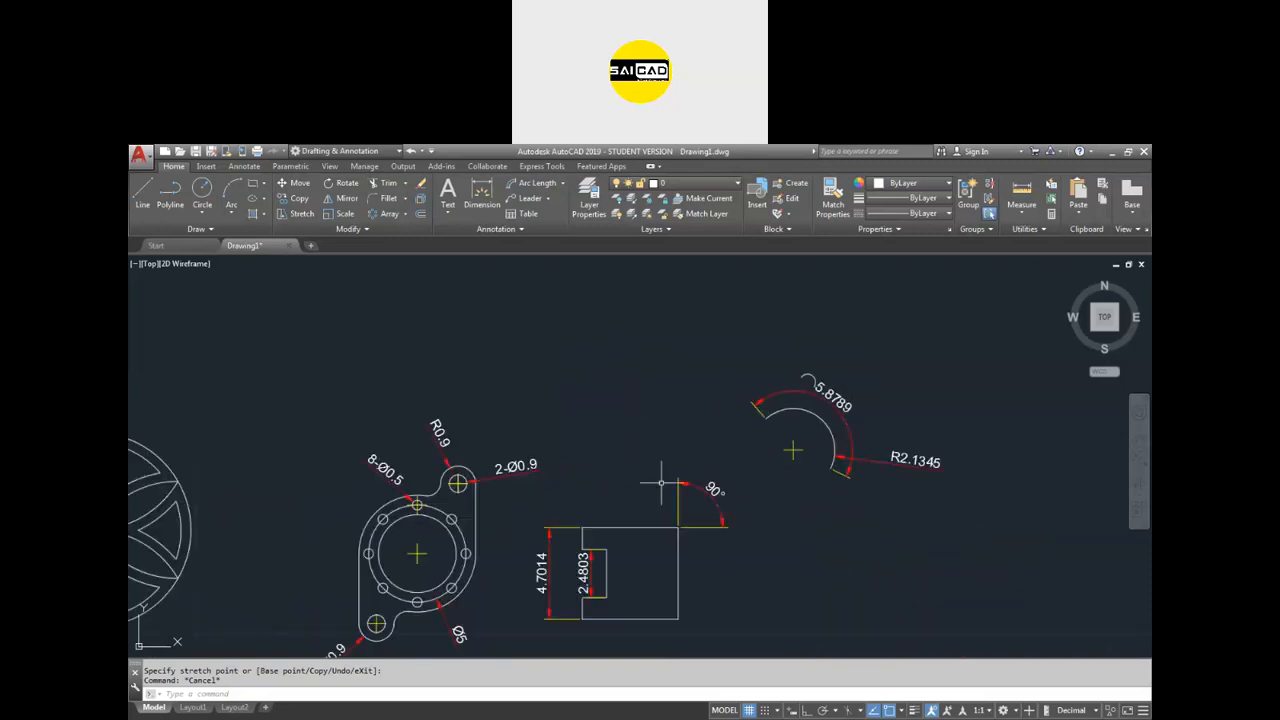
Switch to Windows Photo Viewer, examine the ordinate dimensions in plate drawing 1_3, and close the picture.
{"action": "left_click", "coordinate": [560, 186]}
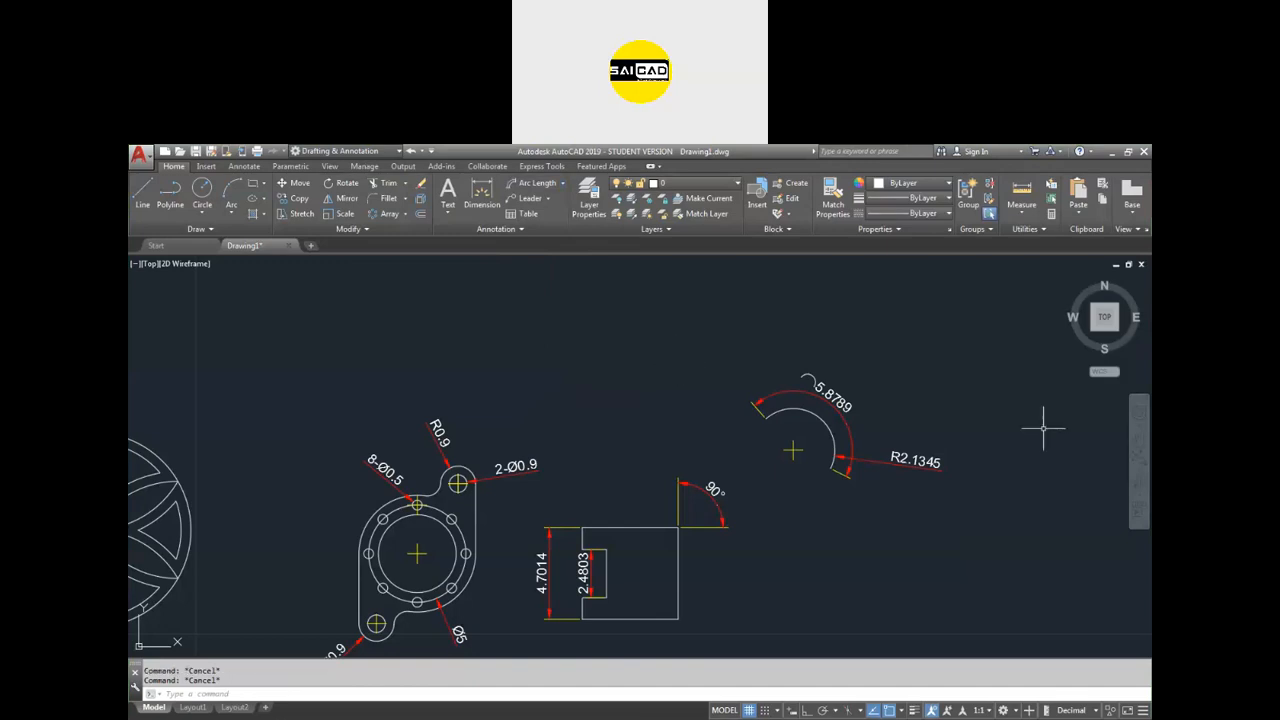
{"action": "key", "text": "alt+Tab"}
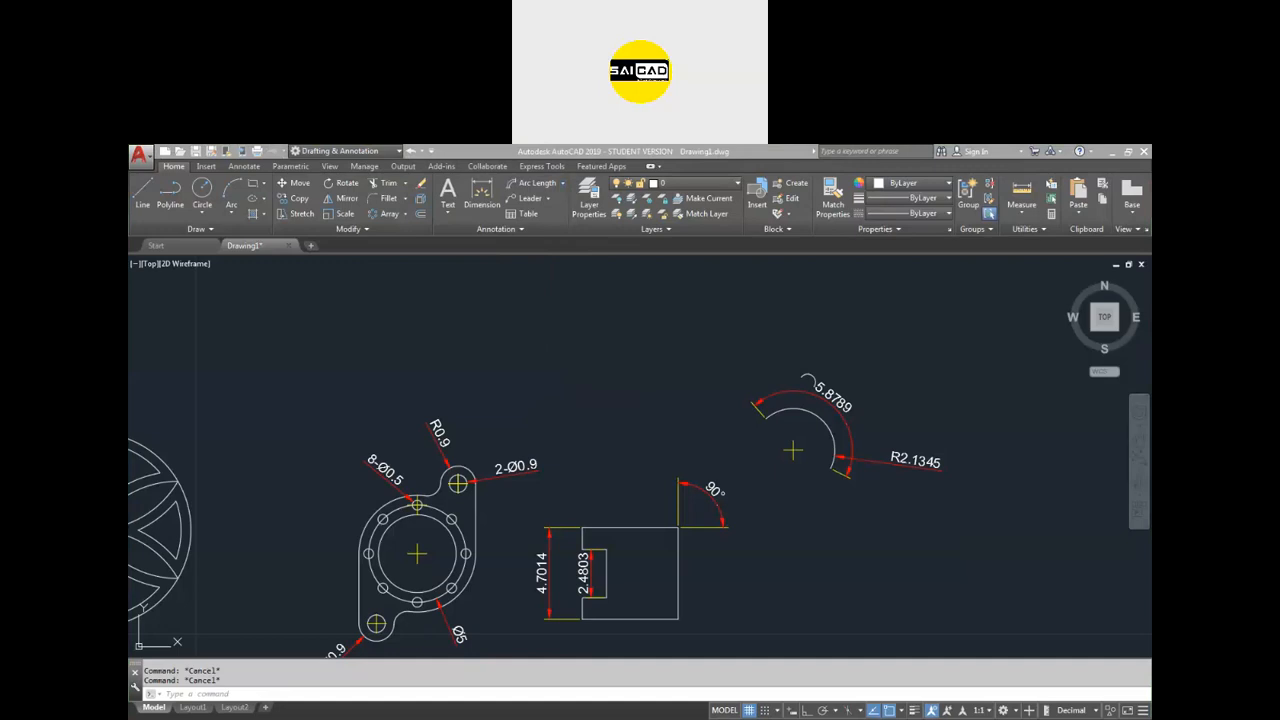
{"action": "key", "text": "alt+Tab"}
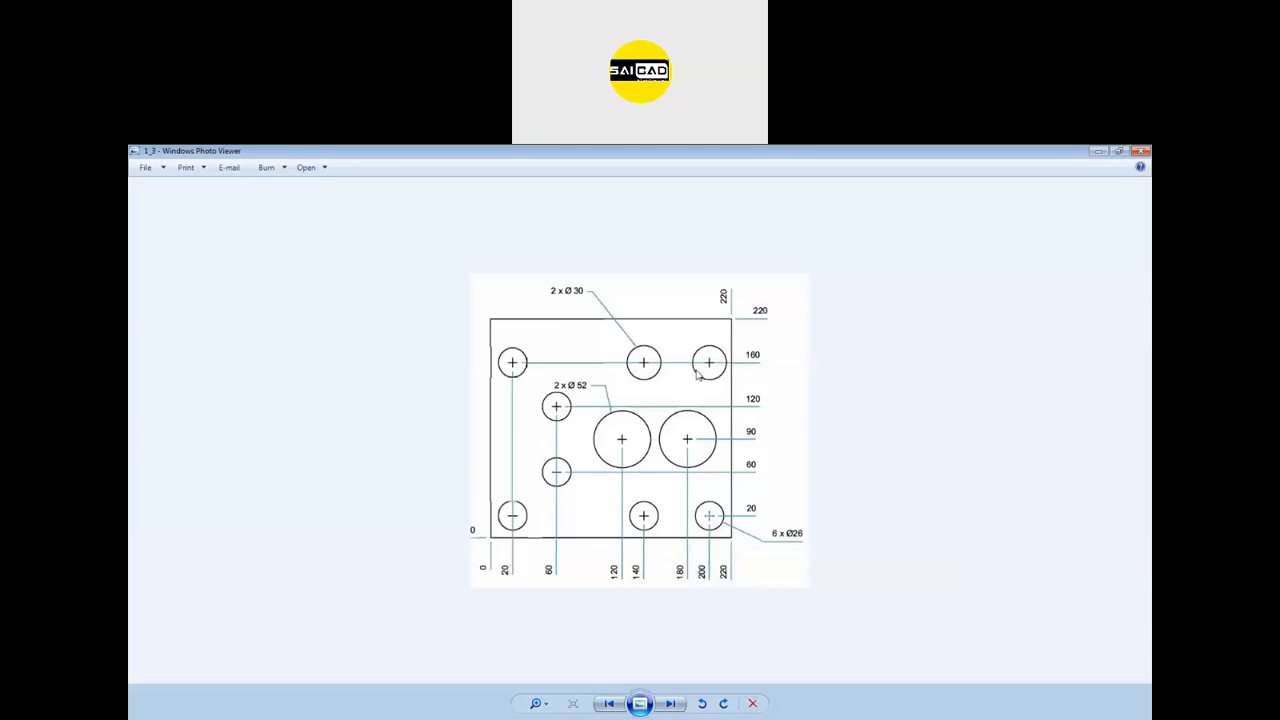
{"action": "left_click", "coordinate": [1143, 152]}
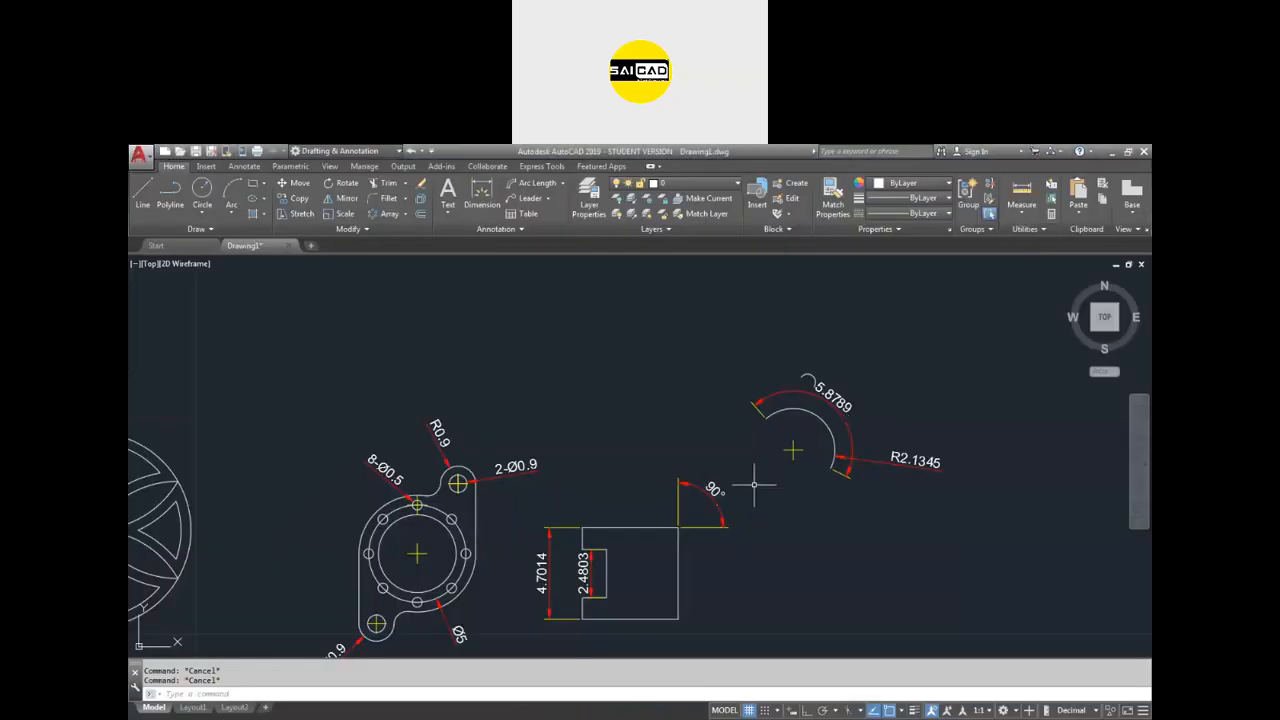
Draw a rectangle at the coordinate origin from corner 0,0 to corner 240,240.
{"action": "scroll", "coordinate": [791, 449], "scroll_direction": "down", "scroll_amount": 6}
{"action": "scroll", "coordinate": [590, 510], "scroll_direction": "down", "scroll_amount": 11}
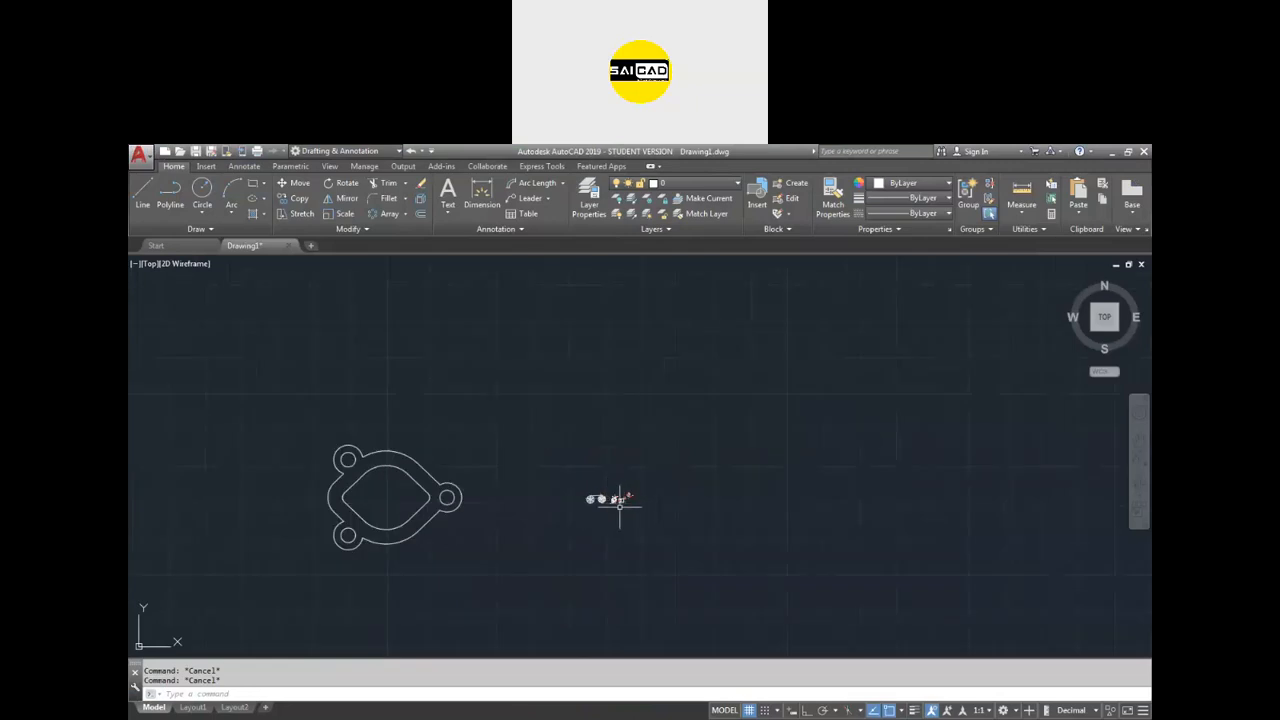
{"action": "scroll", "coordinate": [416, 549], "scroll_direction": "up", "scroll_amount": 7}
{"action": "scroll", "coordinate": [500, 556], "scroll_direction": "up", "scroll_amount": 3}
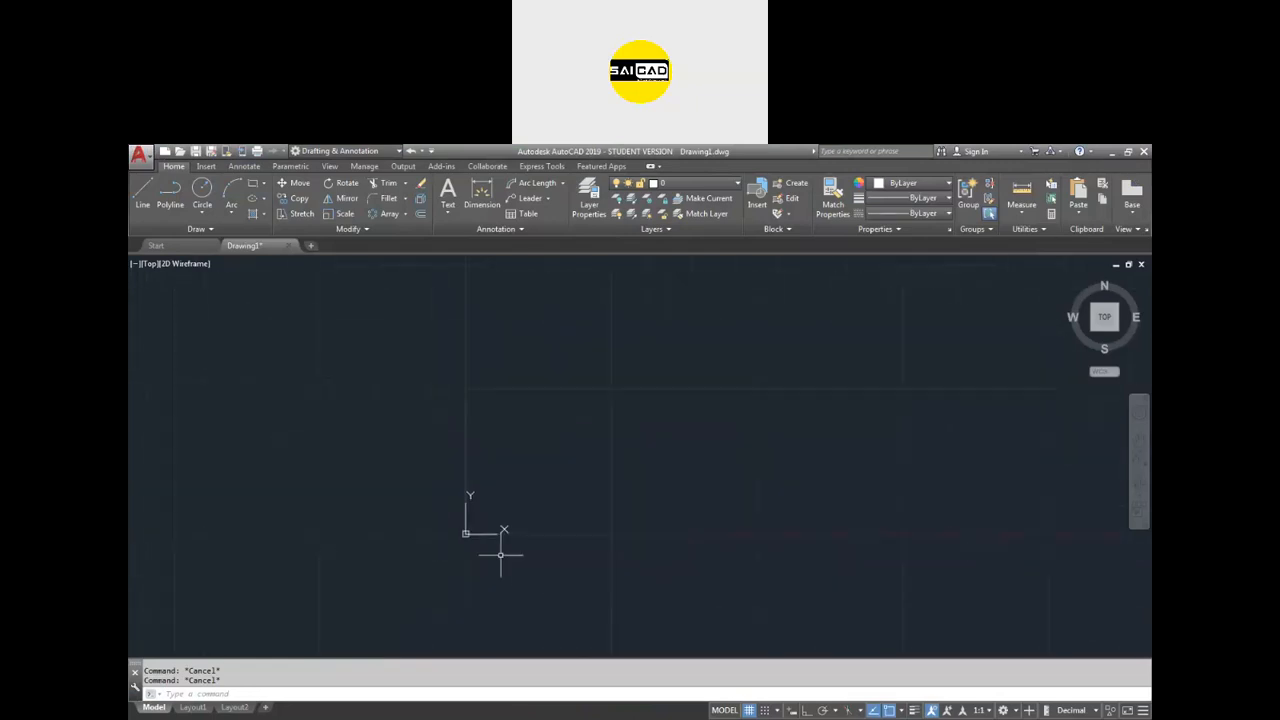
{"action": "scroll", "coordinate": [512, 573], "scroll_direction": "down", "scroll_amount": 5}
{"action": "scroll", "coordinate": [512, 570], "scroll_direction": "up", "scroll_amount": 3}
{"action": "scroll", "coordinate": [515, 571], "scroll_direction": "down", "scroll_amount": 4}
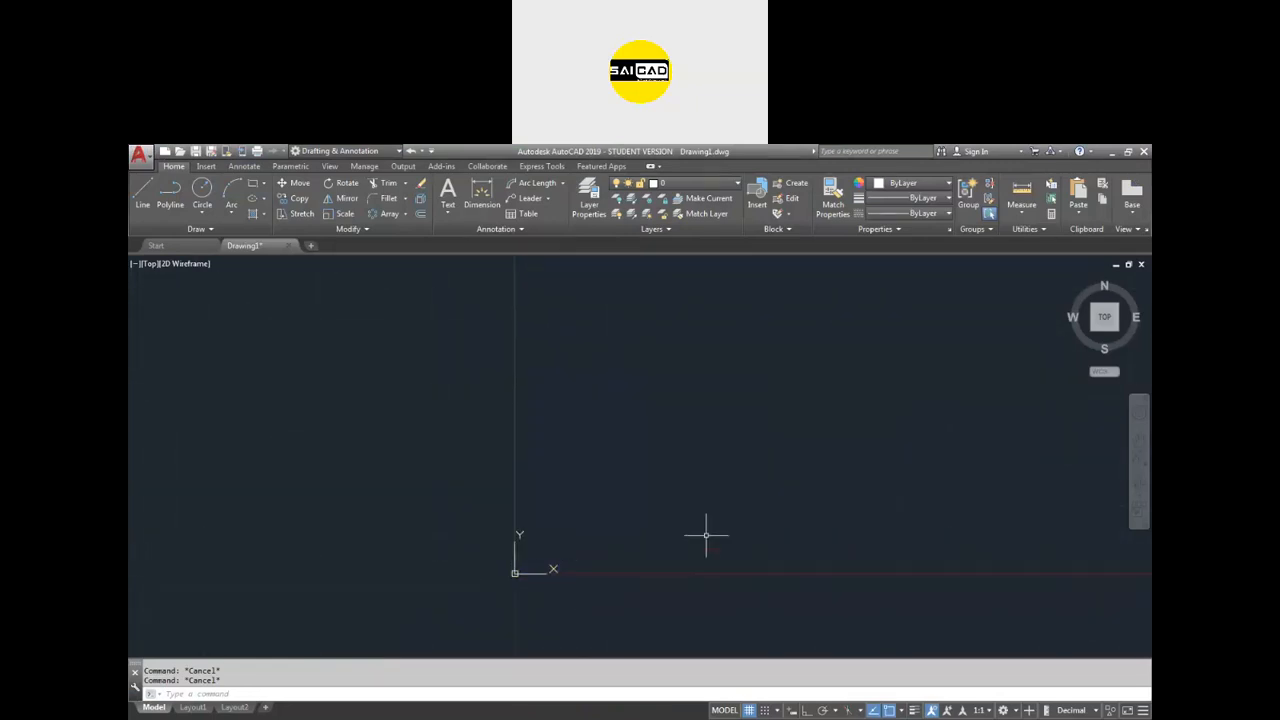
{"action": "key", "text": "Return"}
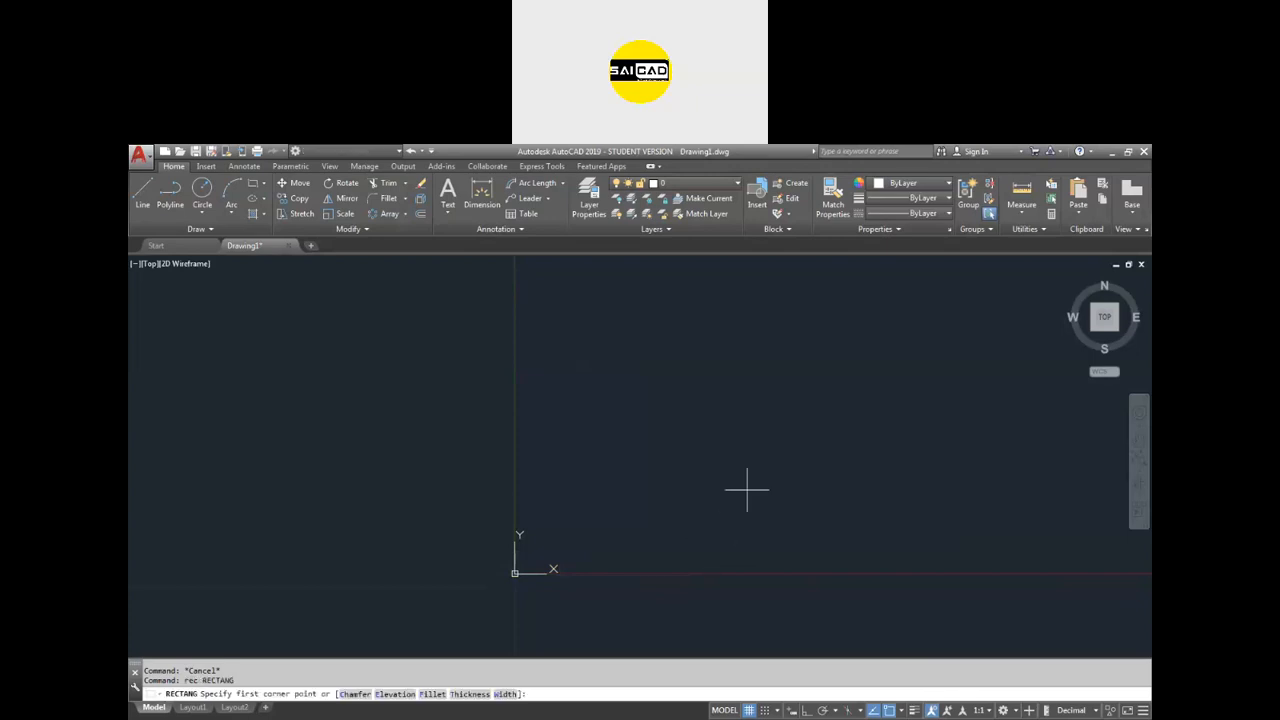
{"action": "type", "text": "0,0"}
{"action": "key", "text": "Return"}
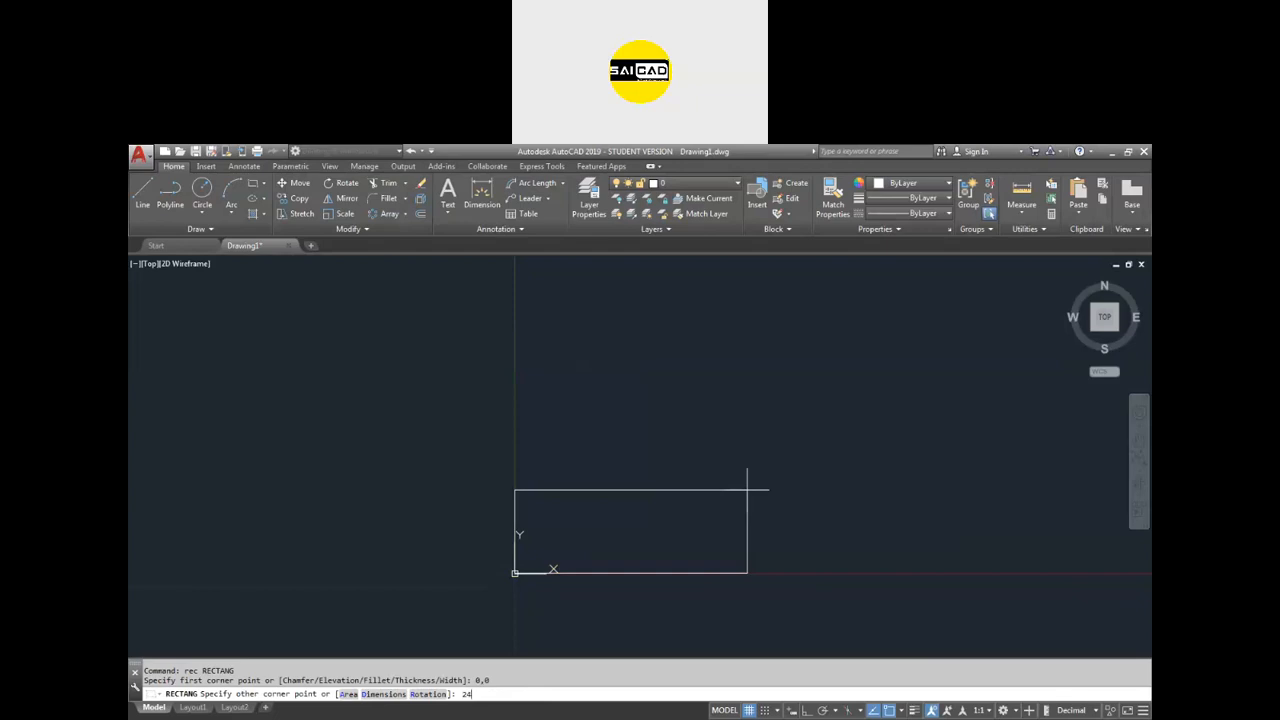
{"action": "type", "text": "240,240"}
{"action": "key", "text": "Return"}
Delete the 240 by 240 rectangle at the origin.
{"action": "left_click", "coordinate": [747, 490]}
{"action": "scroll", "coordinate": [598, 502], "scroll_direction": "down", "scroll_amount": 2}
{"action": "left_click", "coordinate": [598, 518]}
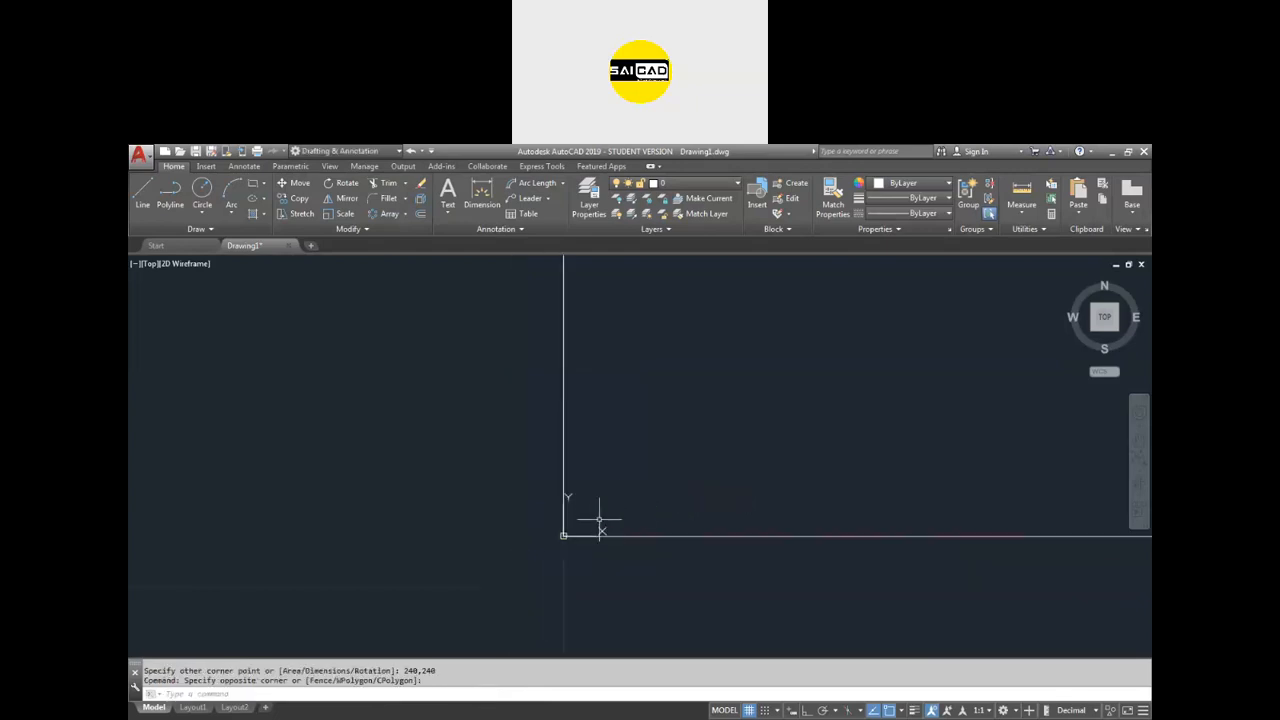
{"action": "scroll", "coordinate": [530, 558], "scroll_direction": "down", "scroll_amount": 2}
{"action": "scroll", "coordinate": [579, 545], "scroll_direction": "down", "scroll_amount": 2}
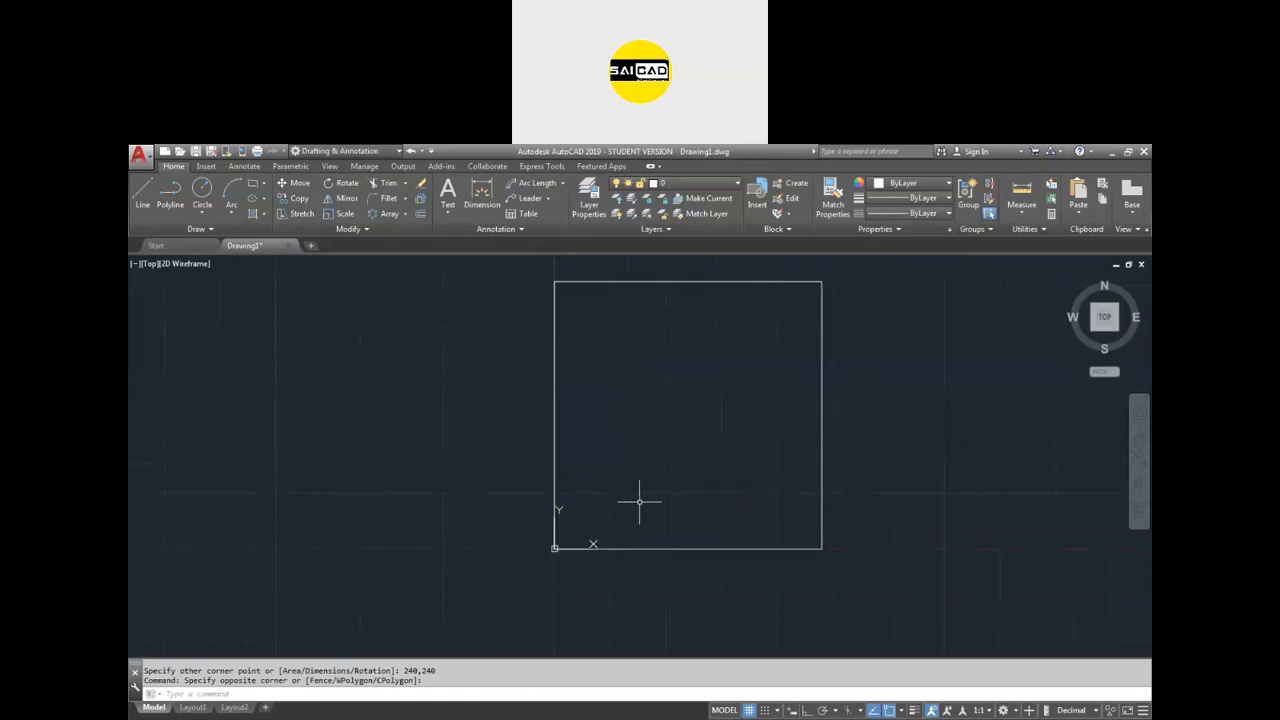
{"action": "scroll", "coordinate": [577, 547], "scroll_direction": "up", "scroll_amount": 2}
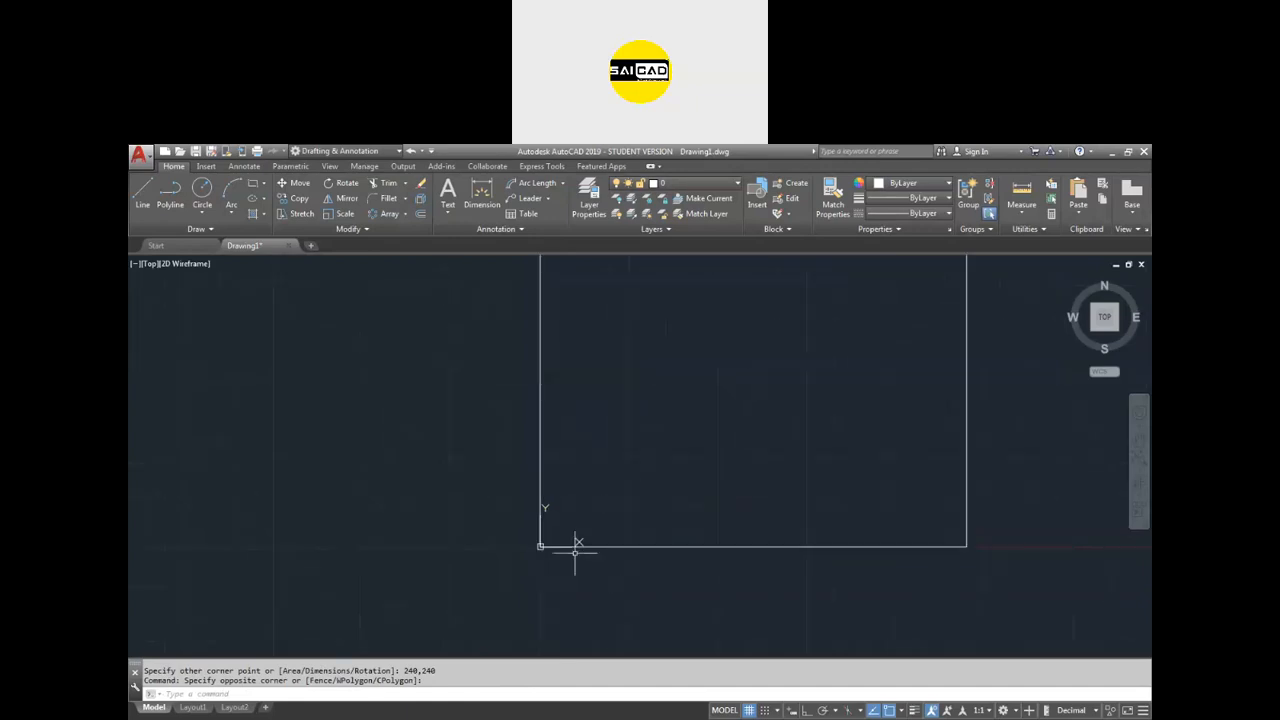
{"action": "left_click", "coordinate": [1071, 443]}
{"action": "left_click", "coordinate": [934, 480]}
{"action": "key", "text": "Delete"}
Draw a rectangle at the coordinate origin from corner 0,0 to corner 20,15.
{"action": "scroll", "coordinate": [567, 558], "scroll_direction": "up", "scroll_amount": 3}
{"action": "key", "text": "Return"}
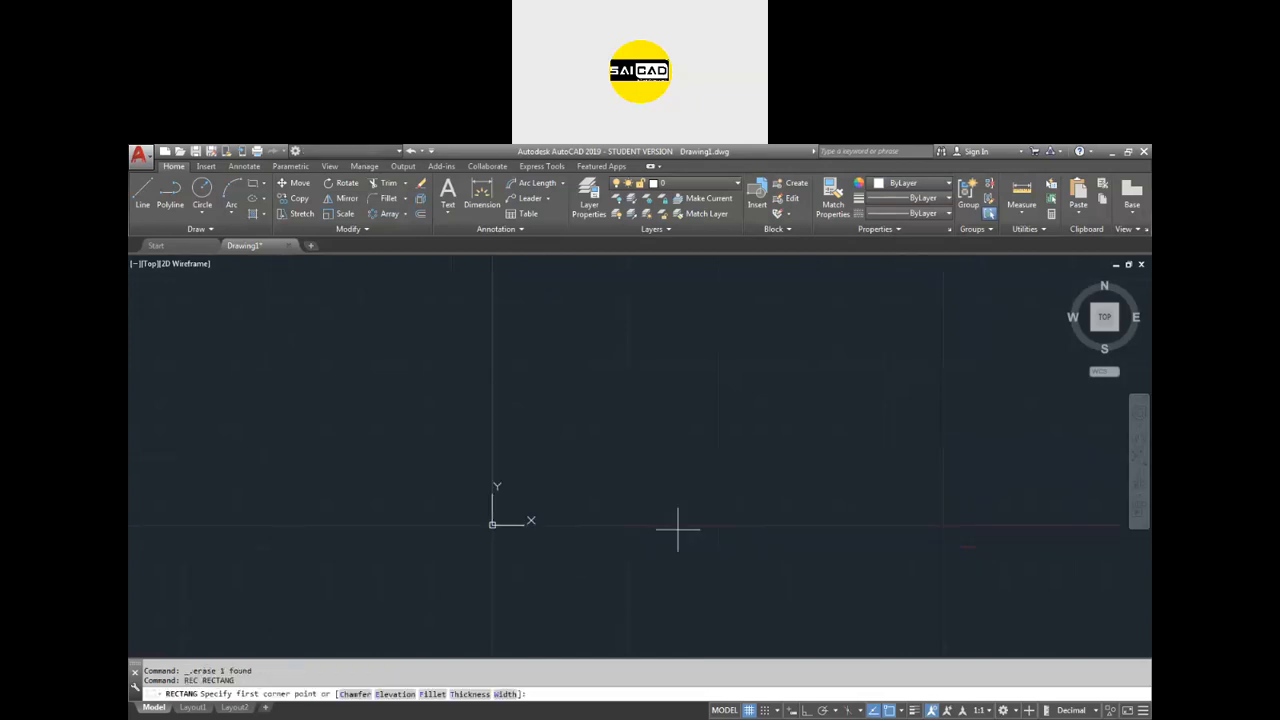
{"action": "key", "text": "Return"}
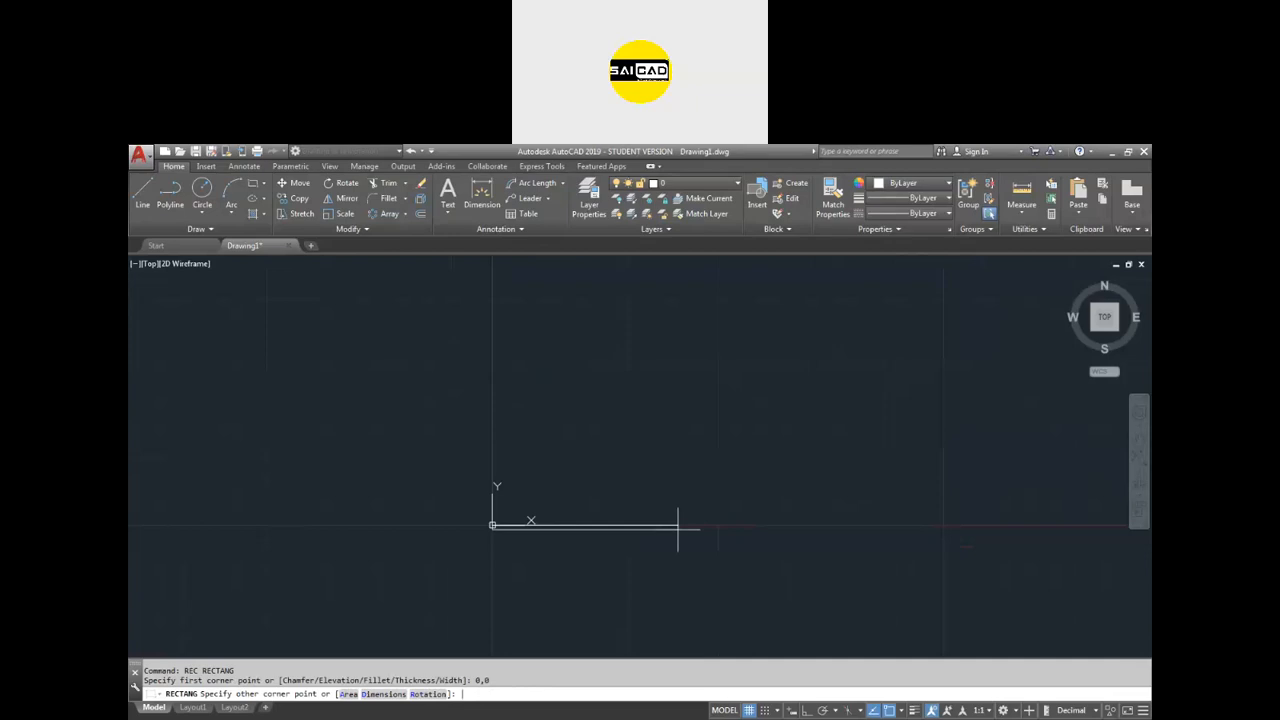
{"action": "type", "text": "15"}
{"action": "key", "text": "Return"}
{"action": "left_click", "coordinate": [663, 518]}
{"action": "scroll", "coordinate": [501, 521], "scroll_direction": "up", "scroll_amount": 2}
{"action": "left_click", "coordinate": [713, 492]}
{"action": "scroll", "coordinate": [556, 497], "scroll_direction": "up", "scroll_amount": 4}
Draw a freehand-sized circle centred on the geometric centre of the 20 by 15 rectangle.
{"action": "type", "text": "c"}
{"action": "key", "text": "Return"}
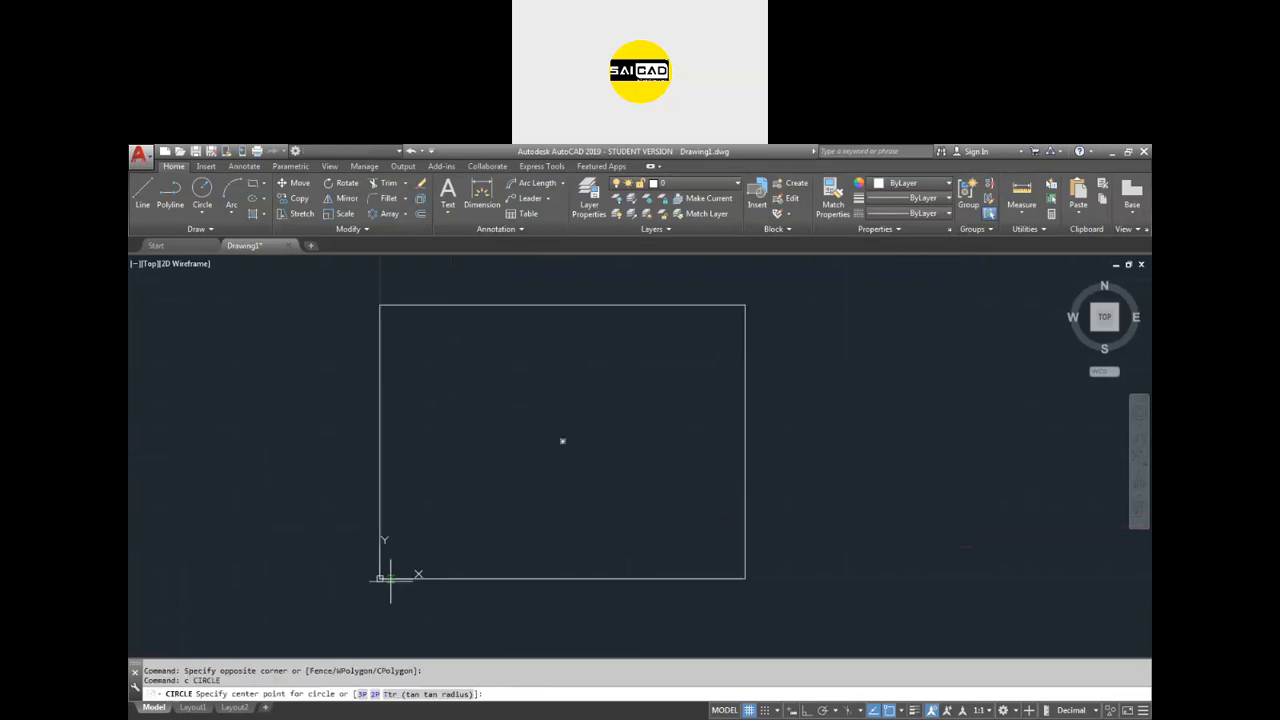
{"action": "left_click", "coordinate": [562, 440]}
{"action": "left_click", "coordinate": [563, 392]}
{"action": "scroll", "coordinate": [851, 434], "scroll_direction": "down", "scroll_amount": 2}
{"action": "scroll", "coordinate": [528, 534], "scroll_direction": "up", "scroll_amount": 2}
{"action": "scroll", "coordinate": [528, 534], "scroll_direction": "down", "scroll_amount": 2}
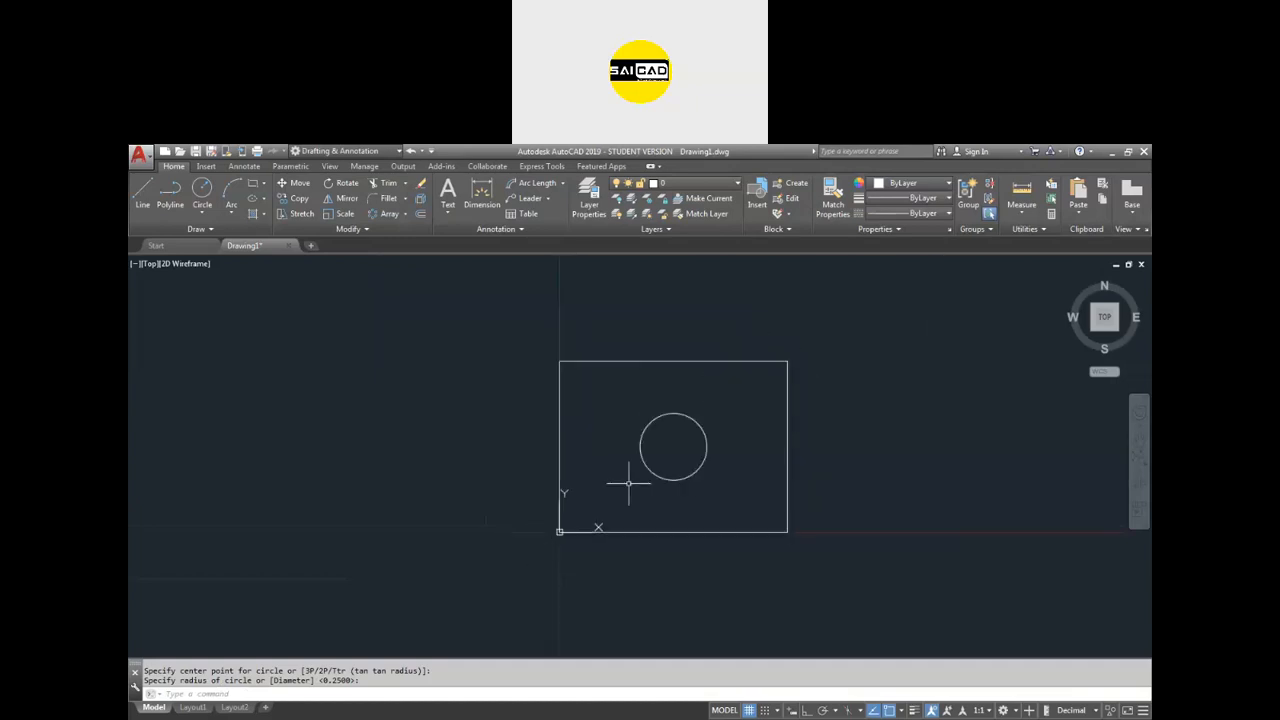
Turn on ortho and place X ordinate dimensions below the rectangle's lower-left and lower-right corners.
{"action": "left_click", "coordinate": [562, 183]}
{"action": "left_click", "coordinate": [545, 364]}
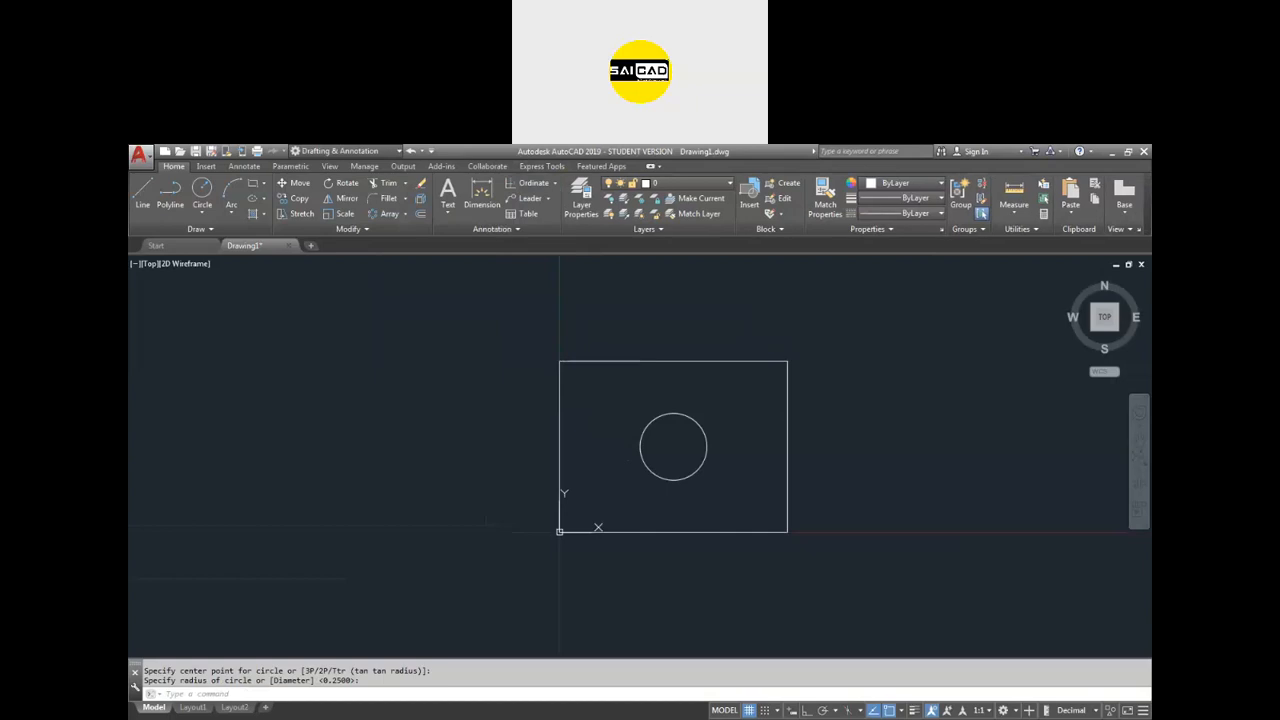
{"action": "left_click", "coordinate": [559, 532]}
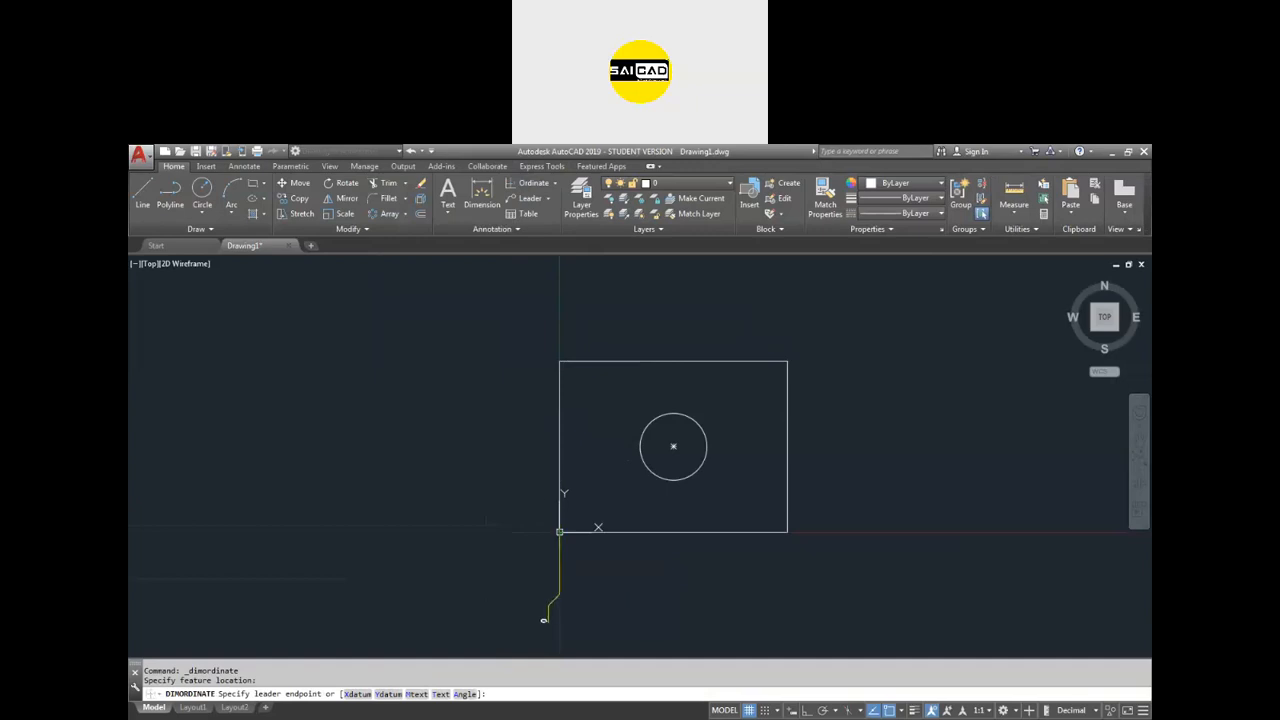
{"action": "key", "text": "F8"}
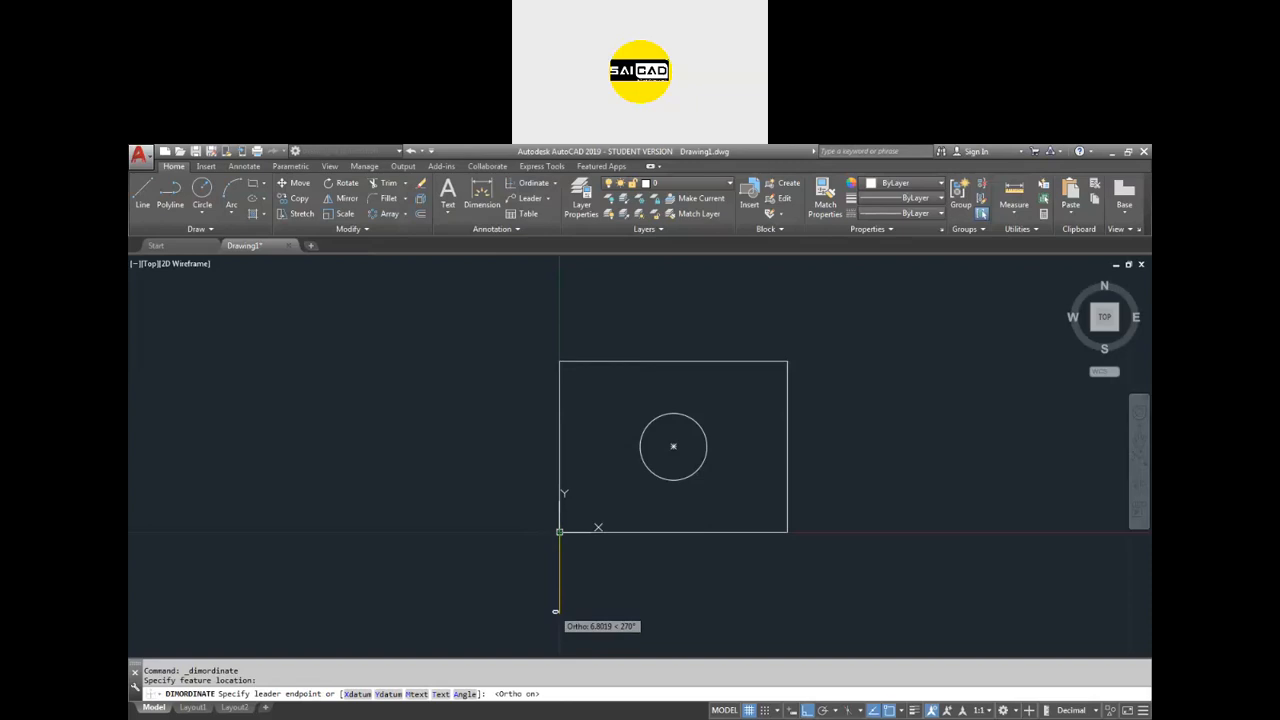
{"action": "left_click", "coordinate": [552, 570]}
{"action": "scroll", "coordinate": [566, 565], "scroll_direction": "up", "scroll_amount": 4}
{"action": "scroll", "coordinate": [578, 525], "scroll_direction": "down", "scroll_amount": 2}
{"action": "key", "text": "Return"}
{"action": "left_click", "coordinate": [945, 506]}
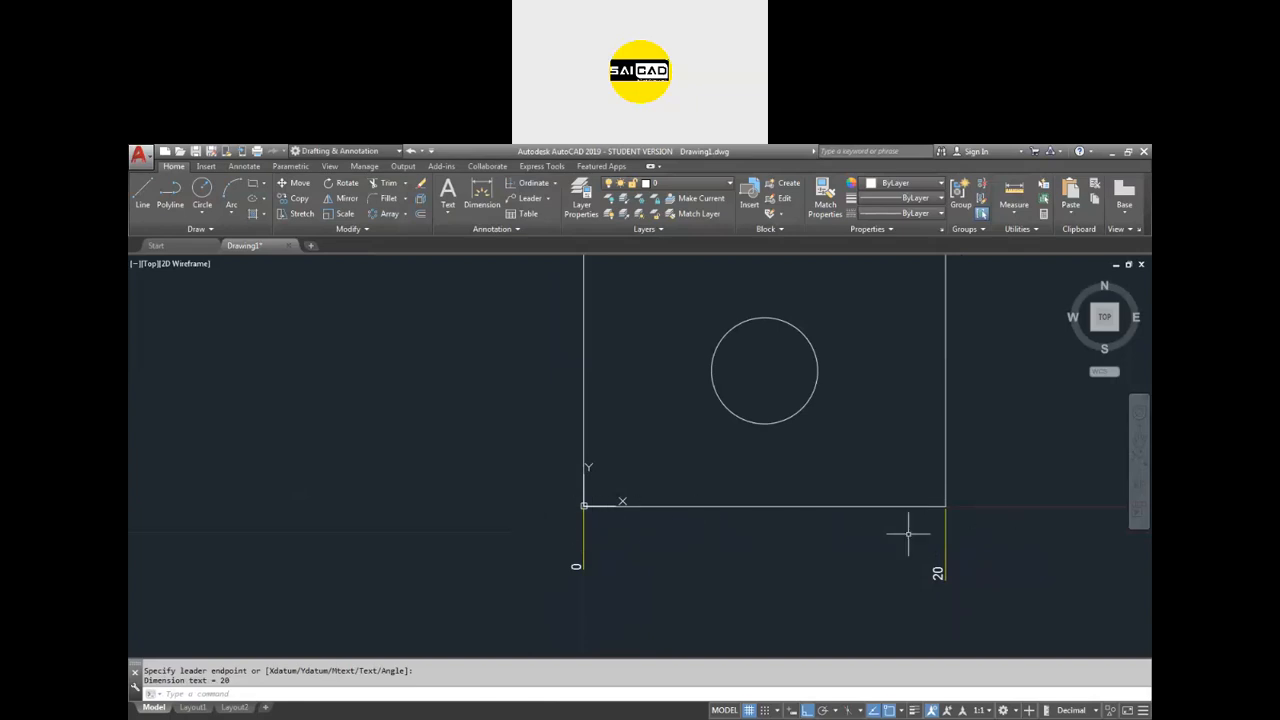
Place a Y ordinate dimension to the left of the rectangle's upper-left corner.
{"action": "key", "text": "Return"}
{"action": "scroll", "coordinate": [724, 530], "scroll_direction": "down", "scroll_amount": 4}
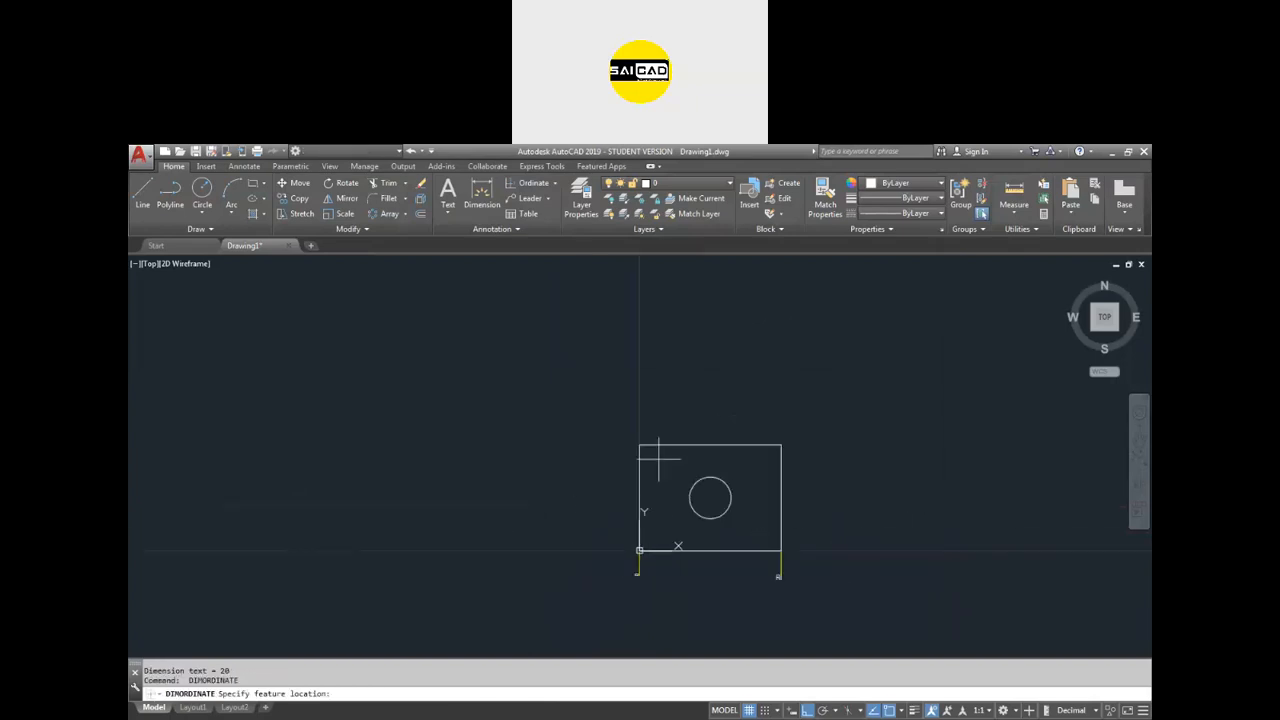
{"action": "left_click", "coordinate": [639, 444]}
{"action": "left_click", "coordinate": [600, 441]}
{"action": "scroll", "coordinate": [646, 445], "scroll_direction": "up", "scroll_amount": 4}
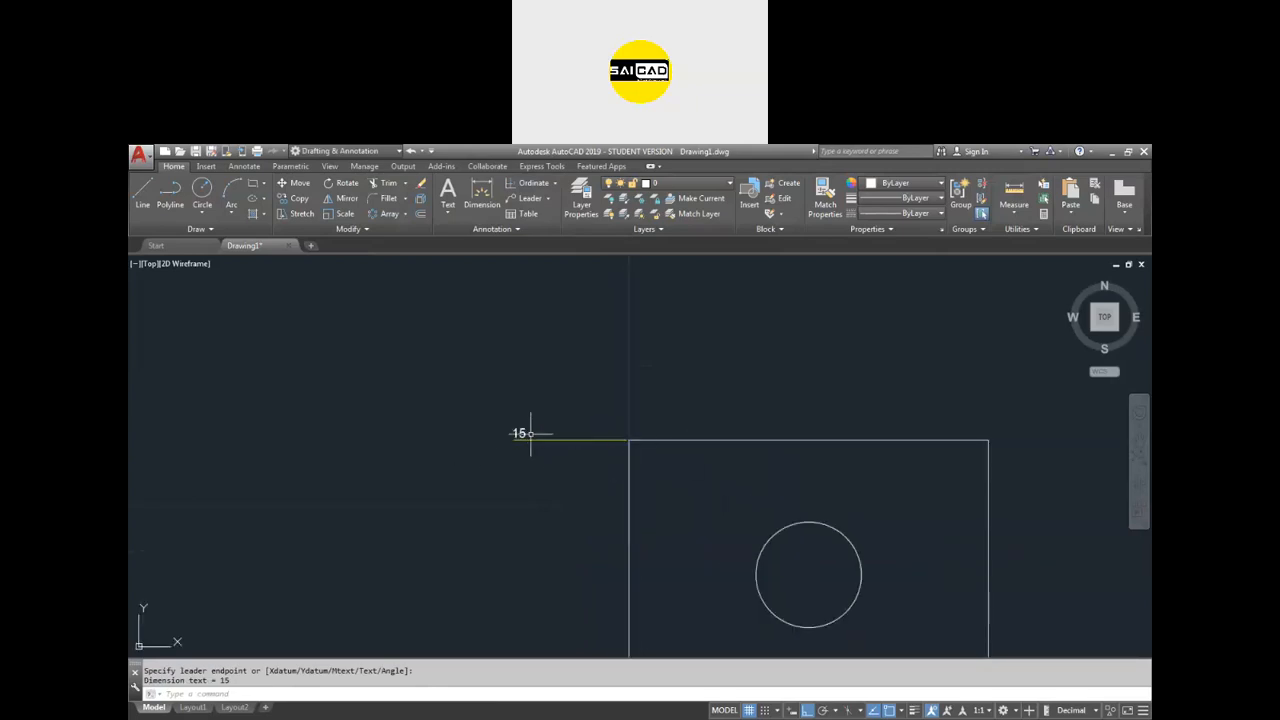
{"action": "scroll", "coordinate": [651, 429], "scroll_direction": "down", "scroll_amount": 2}
{"action": "scroll", "coordinate": [665, 455], "scroll_direction": "up", "scroll_amount": 2}
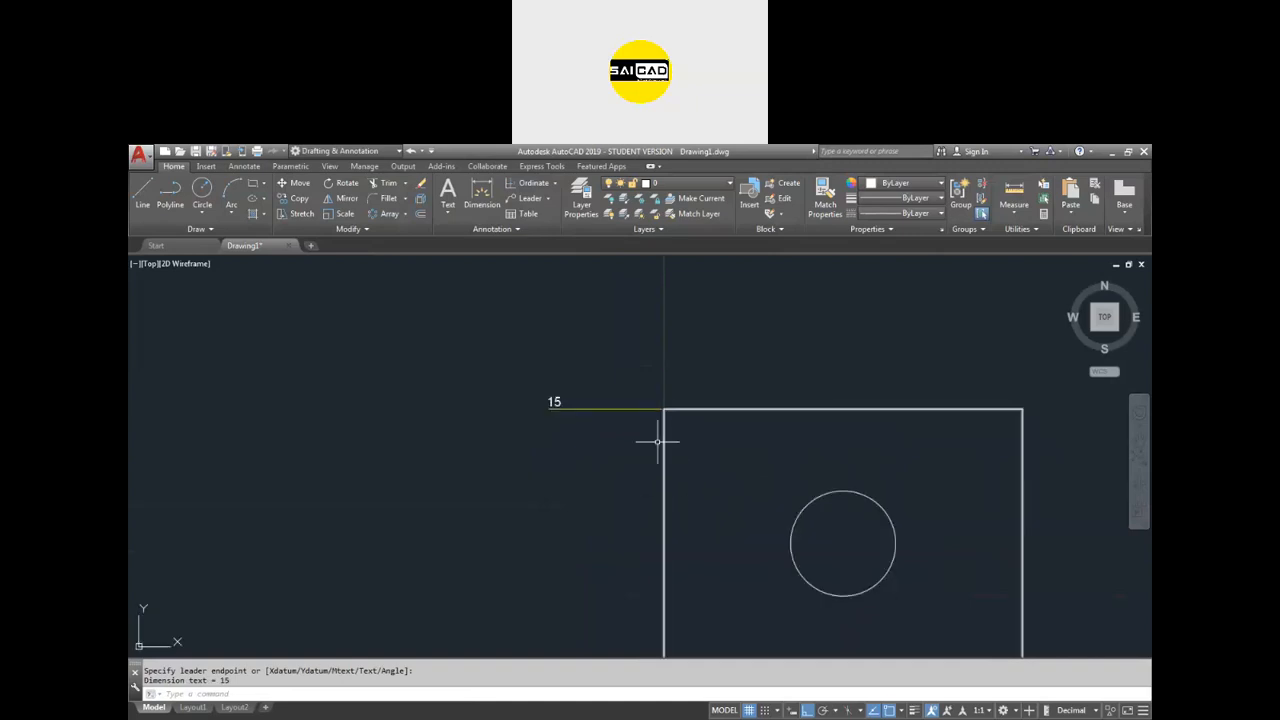
{"action": "scroll", "coordinate": [655, 378], "scroll_direction": "down", "scroll_amount": 2}
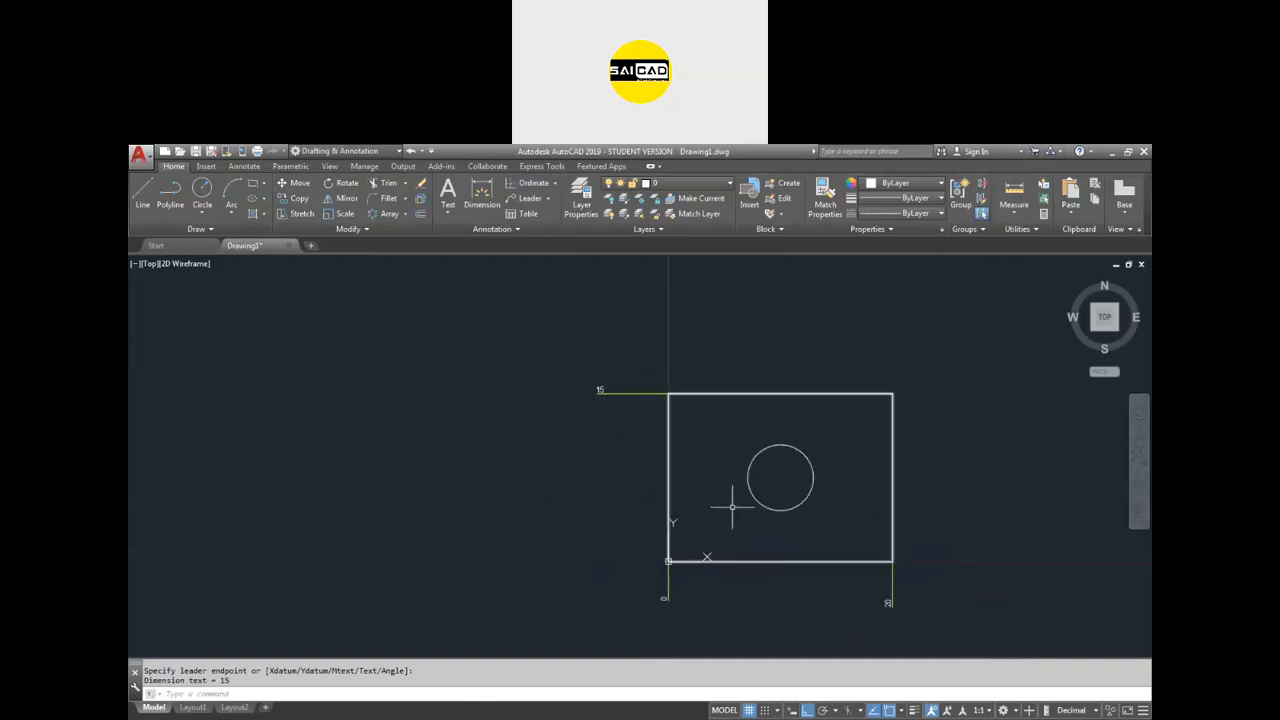
Add ordinate dimensions to the circle's centre, with the Y leader to the right and the X leader below the rectangle.
{"action": "key", "text": "Return"}
{"action": "left_click", "coordinate": [780, 477]}
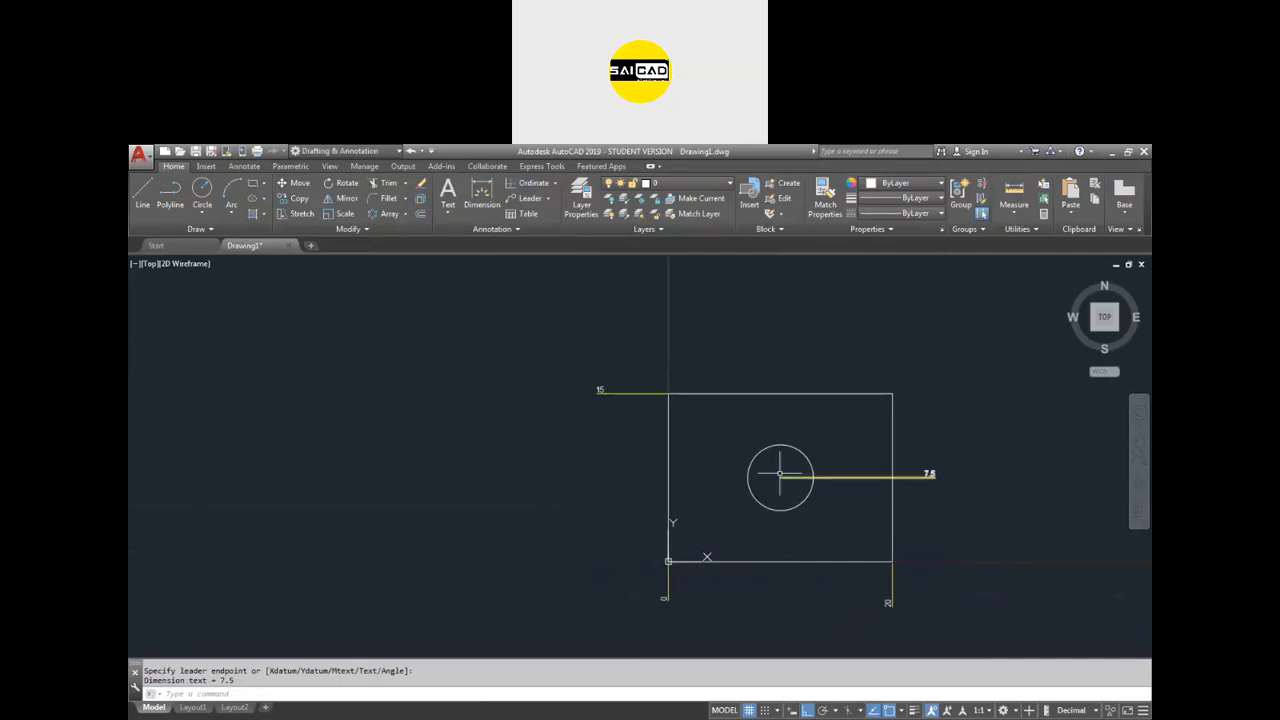
{"action": "left_click", "coordinate": [930, 474]}
{"action": "left_click", "coordinate": [777, 599]}
Place a Y ordinate dimension to the left of the rectangle's lower-left corner and restart the ordinate command.
{"action": "key", "text": "Return"}
{"action": "left_click", "coordinate": [668, 561]}
{"action": "left_click", "coordinate": [618, 566]}
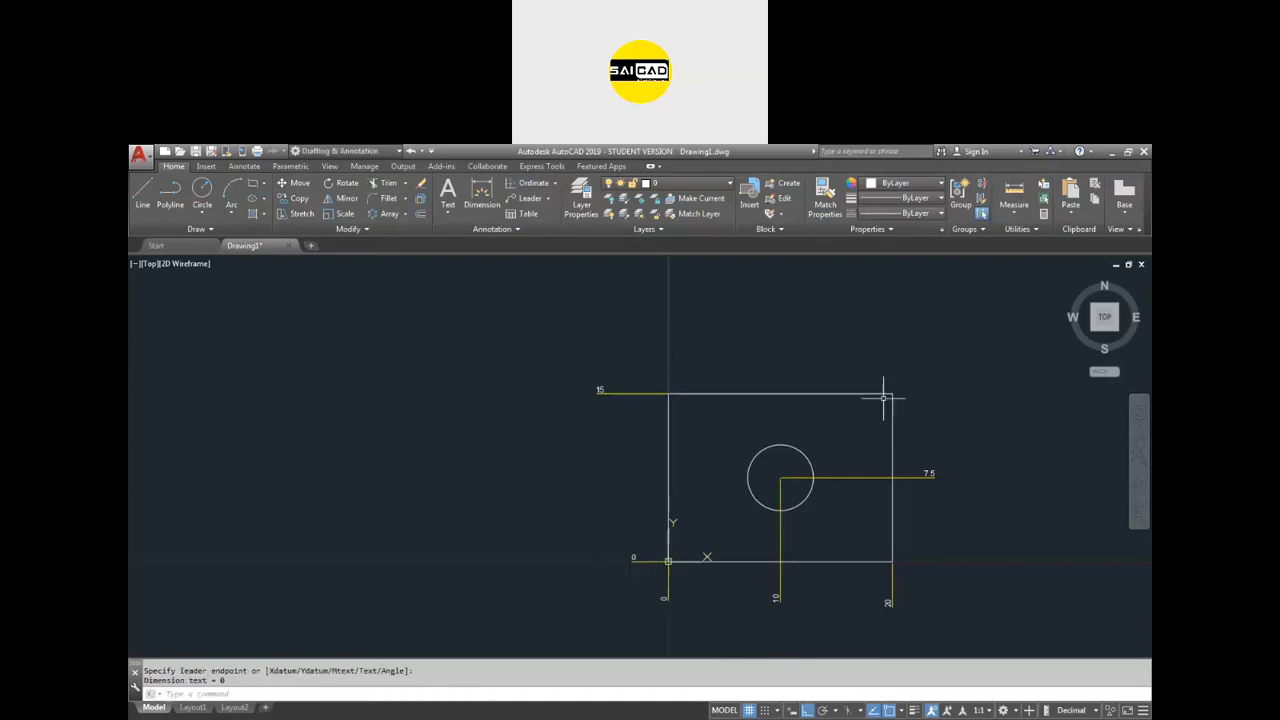
{"action": "key", "text": "Return"}
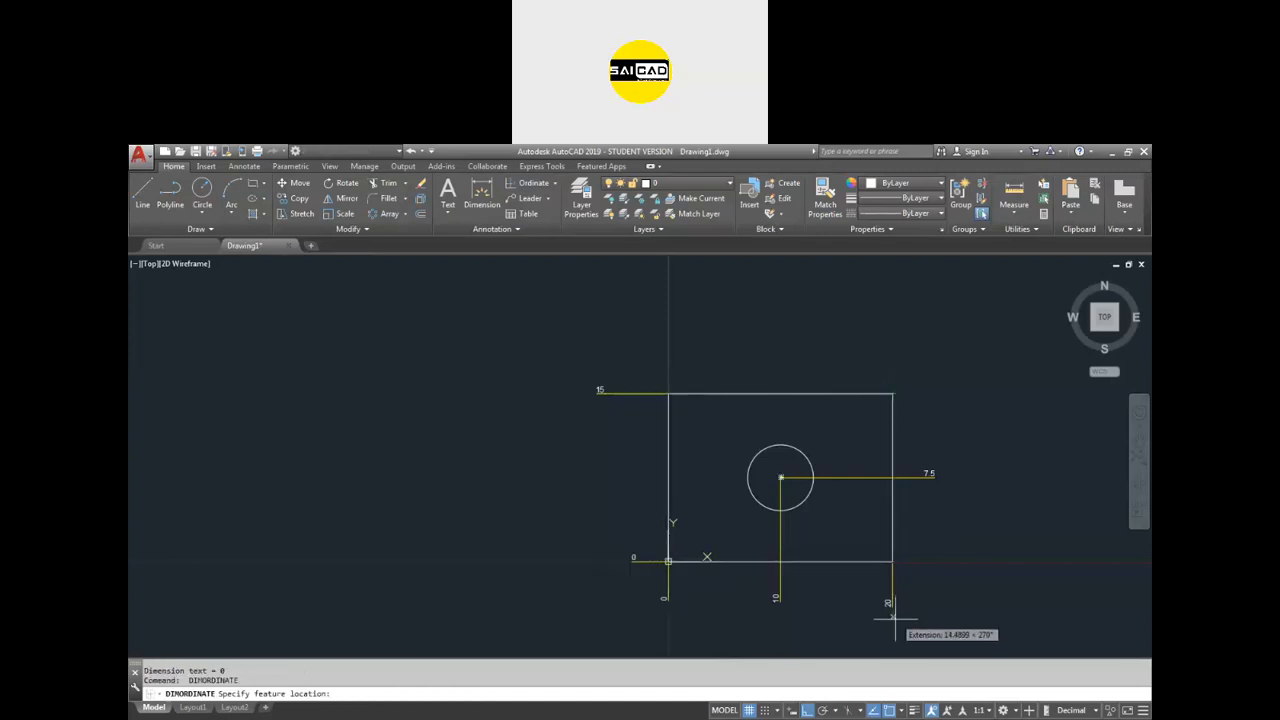
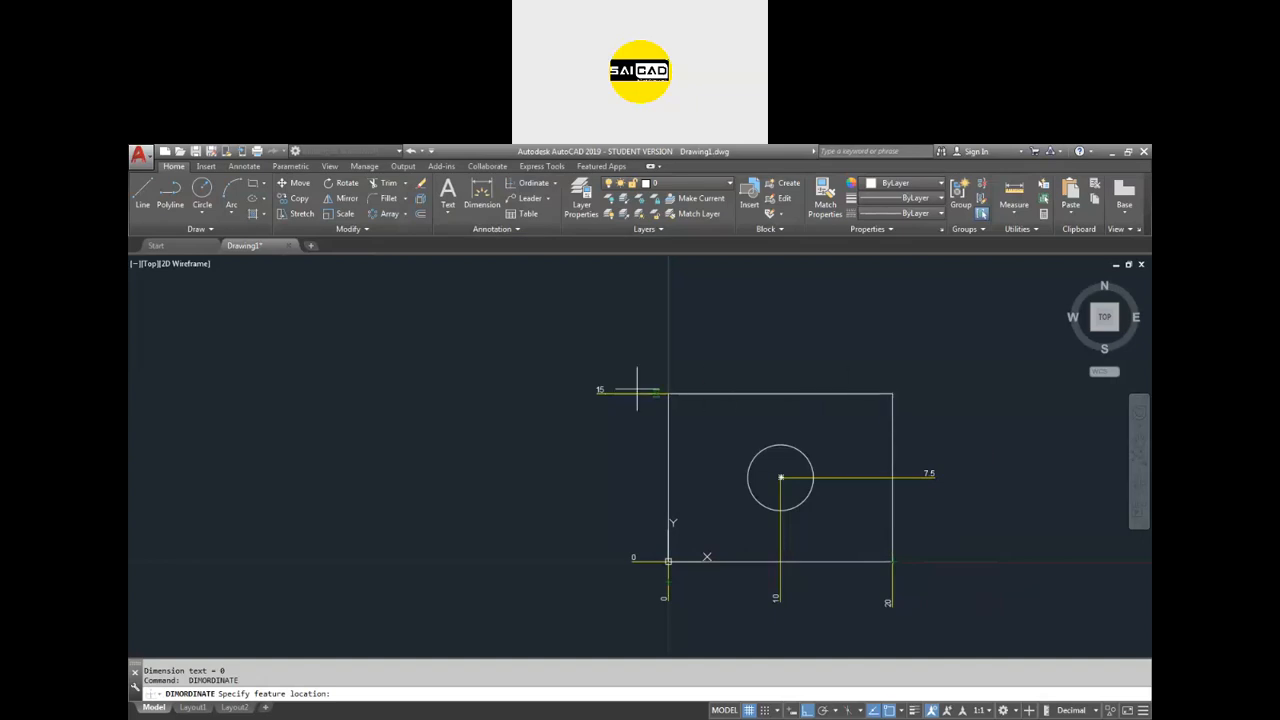
Leave the ordinate command and erase the rectangle, its inner circle and all their ordinate dimensions.
{"action": "scroll", "coordinate": [631, 497], "scroll_direction": "down", "scroll_amount": 2}
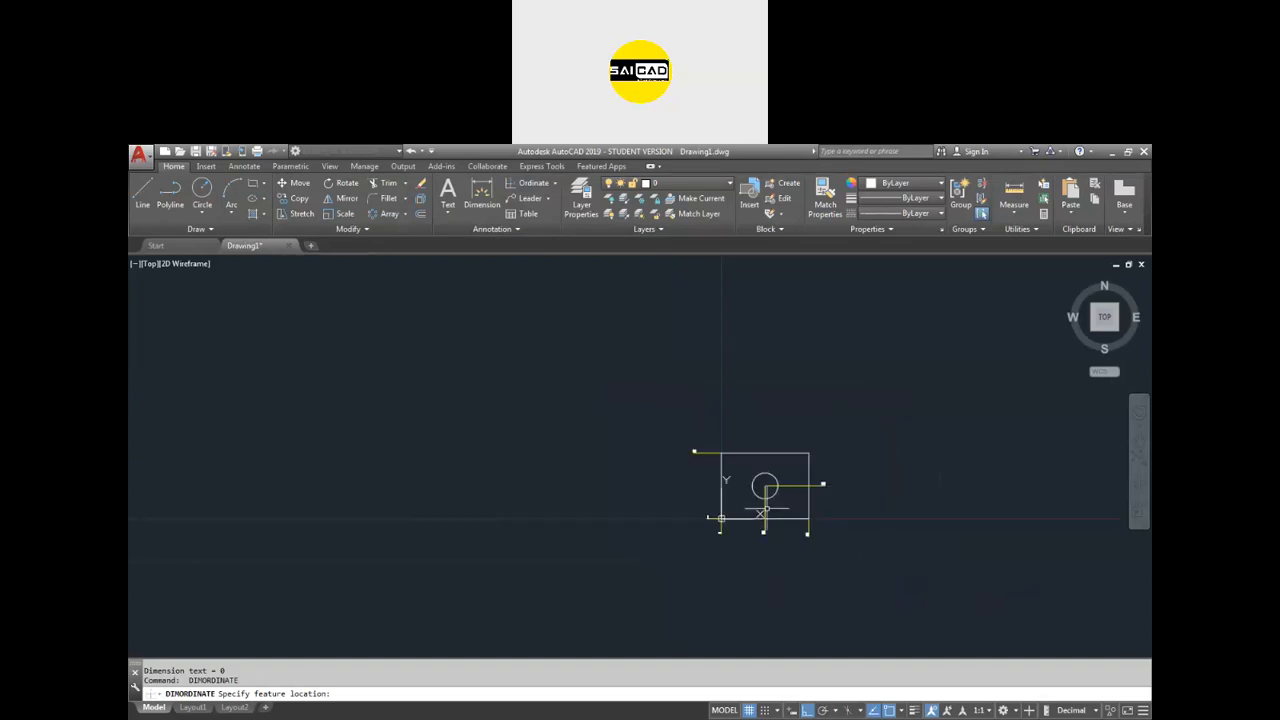
{"action": "key", "text": "Escape"}
{"action": "scroll", "coordinate": [800, 515], "scroll_direction": "up", "scroll_amount": 2}
{"action": "scroll", "coordinate": [686, 429], "scroll_direction": "down", "scroll_amount": 1}
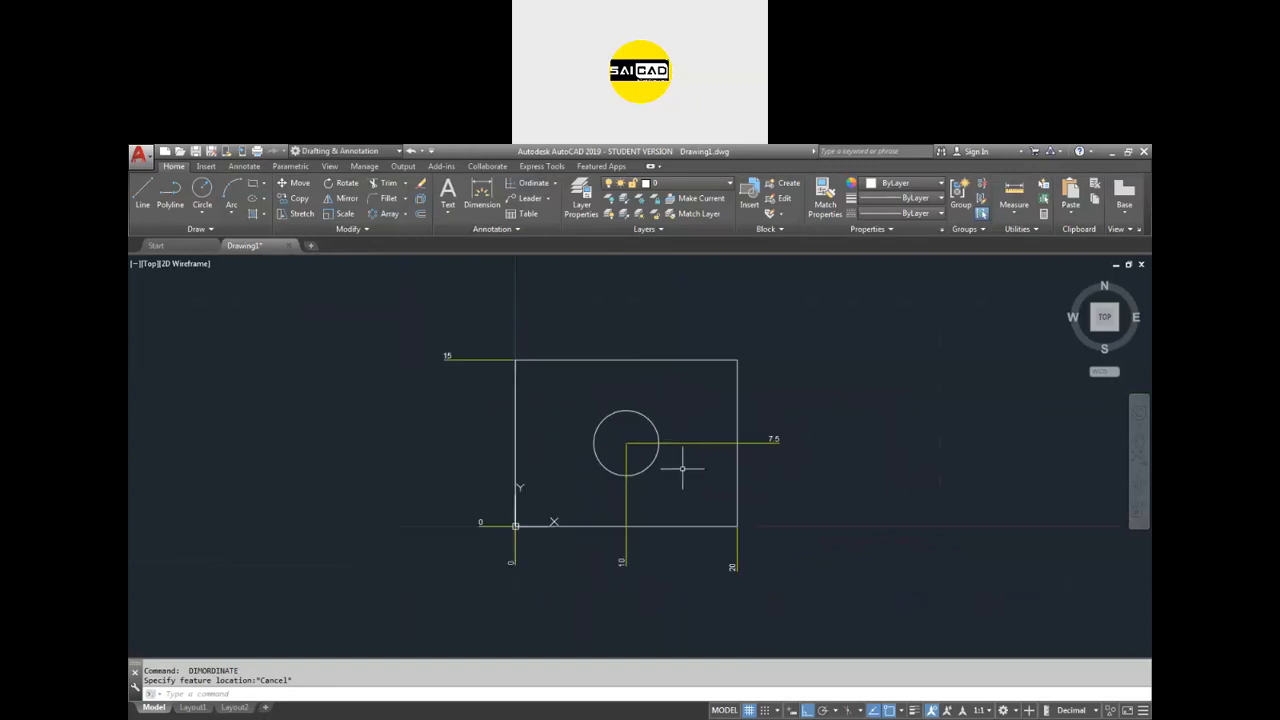
{"action": "scroll", "coordinate": [484, 456], "scroll_direction": "down", "scroll_amount": 3}
{"action": "left_click", "coordinate": [658, 374]}
{"action": "left_click", "coordinate": [406, 520]}
{"action": "key", "text": "Delete"}
Look through the available dimension types and examine the flange outline with its three bolt holes.
{"action": "scroll", "coordinate": [349, 476], "scroll_direction": "down", "scroll_amount": 8}
{"action": "scroll", "coordinate": [402, 439], "scroll_direction": "up", "scroll_amount": 2}
{"action": "scroll", "coordinate": [527, 421], "scroll_direction": "up", "scroll_amount": 6}
{"action": "scroll", "coordinate": [528, 350], "scroll_direction": "down", "scroll_amount": 2}
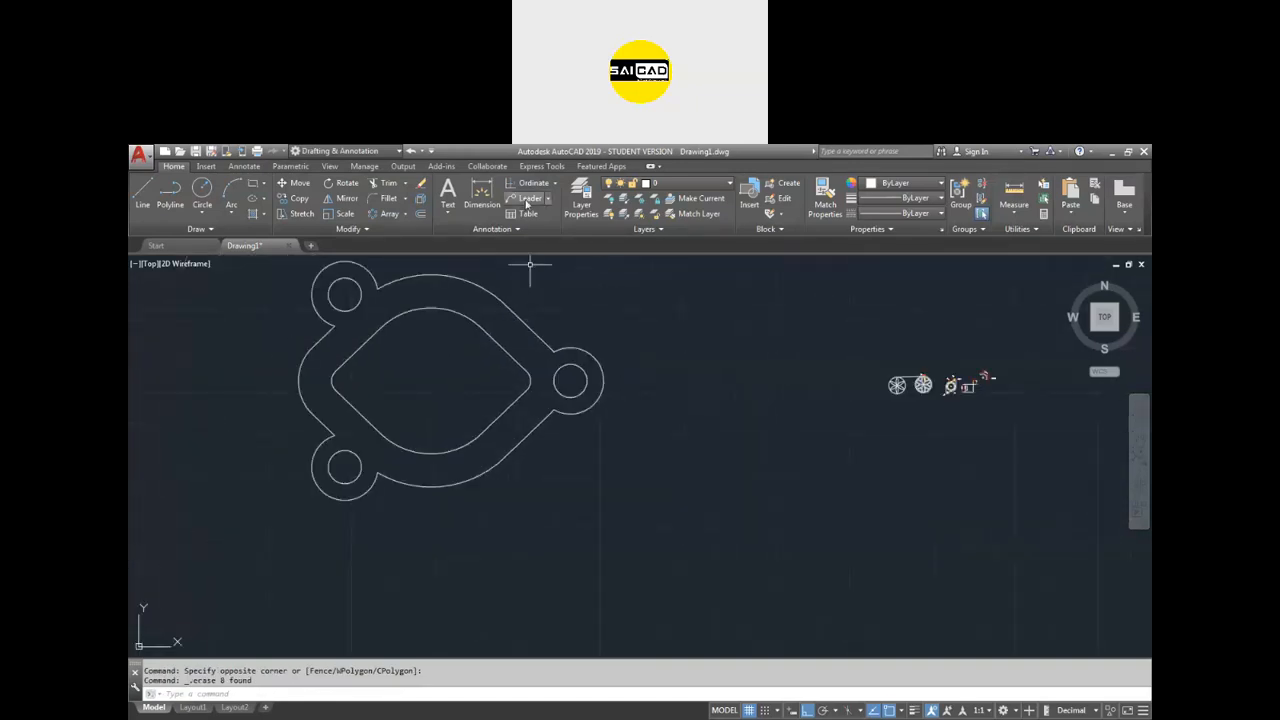
{"action": "left_click", "coordinate": [554, 183]}
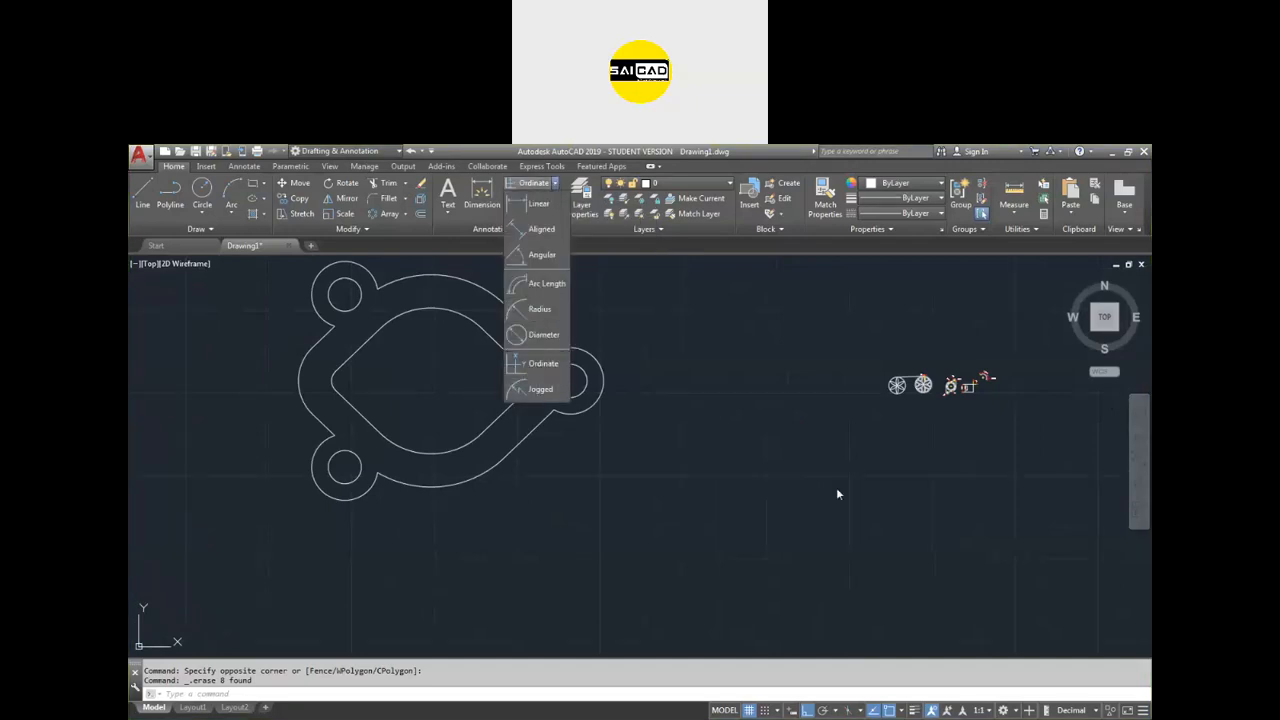
{"action": "key", "text": "Escape"}
{"action": "key", "text": "Escape"}
{"action": "scroll", "coordinate": [765, 455], "scroll_direction": "down", "scroll_amount": 2}
{"action": "scroll", "coordinate": [654, 409], "scroll_direction": "up", "scroll_amount": 4}
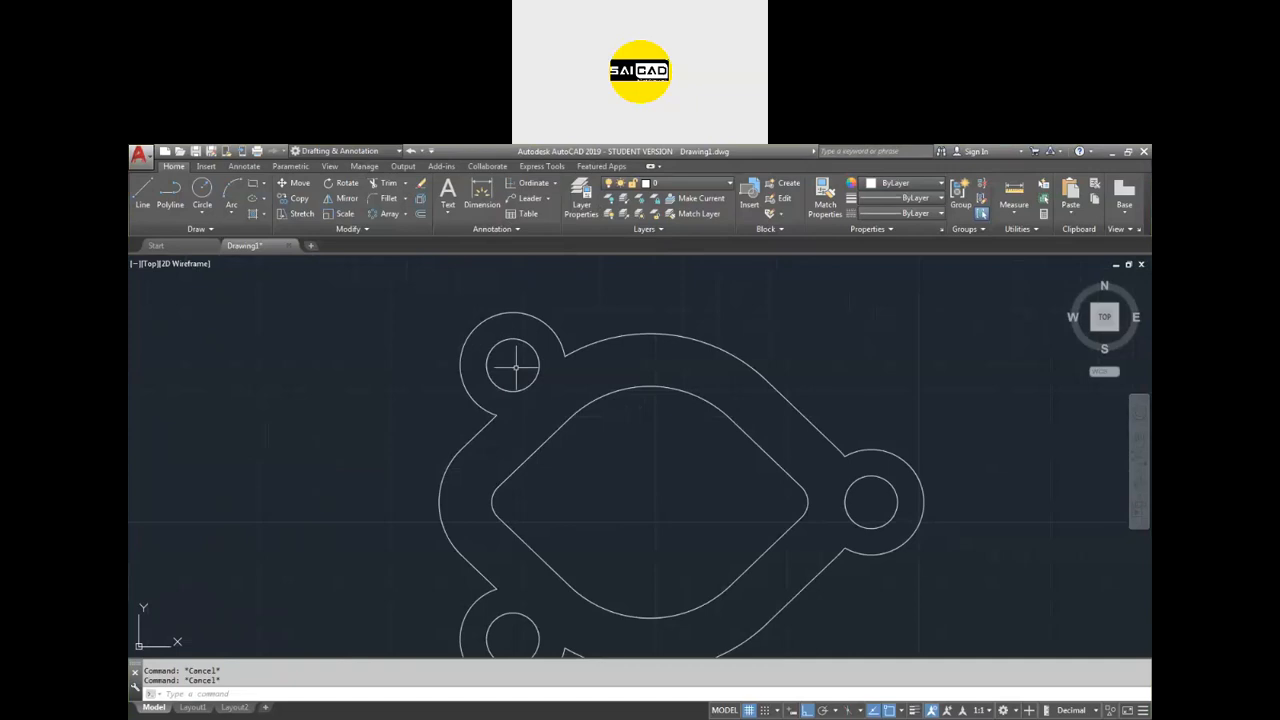
{"action": "scroll", "coordinate": [571, 386], "scroll_direction": "down", "scroll_amount": 2}
{"action": "scroll", "coordinate": [609, 445], "scroll_direction": "up", "scroll_amount": 2}
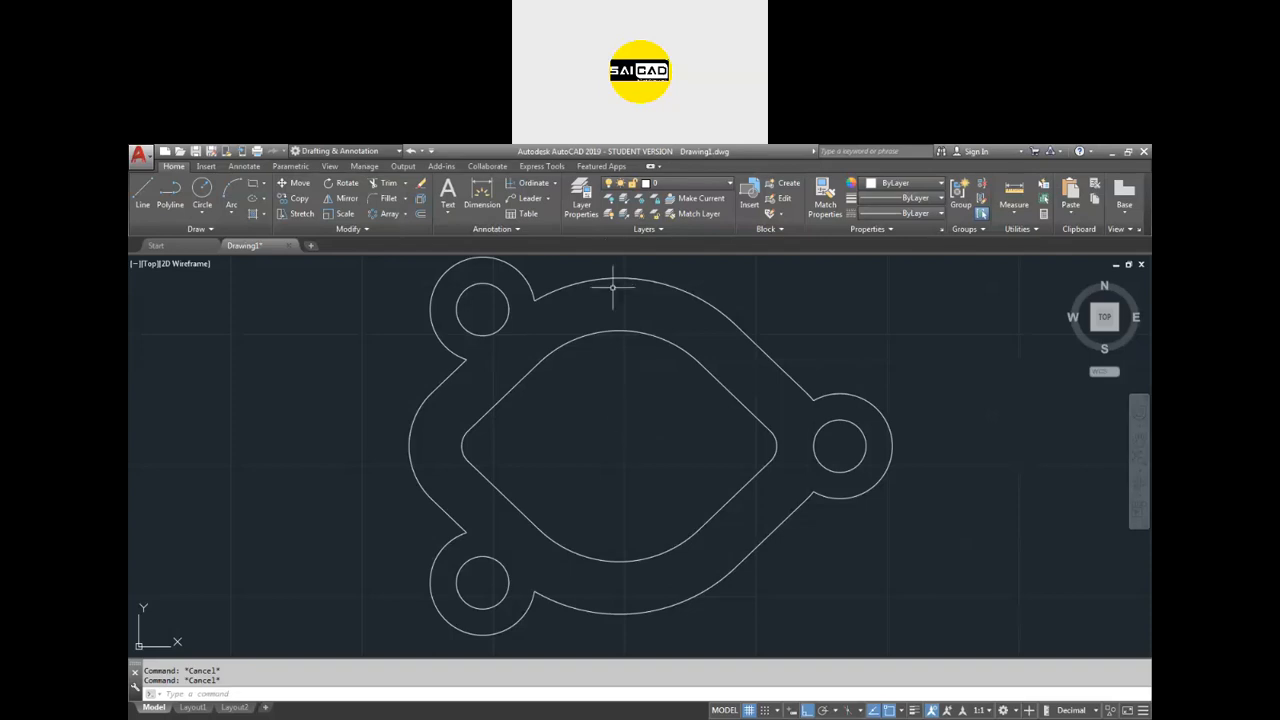
{"action": "scroll", "coordinate": [530, 480], "scroll_direction": "down", "scroll_amount": 2}
{"action": "scroll", "coordinate": [878, 438], "scroll_direction": "down", "scroll_amount": 4}
{"action": "scroll", "coordinate": [459, 457], "scroll_direction": "up", "scroll_amount": 4}
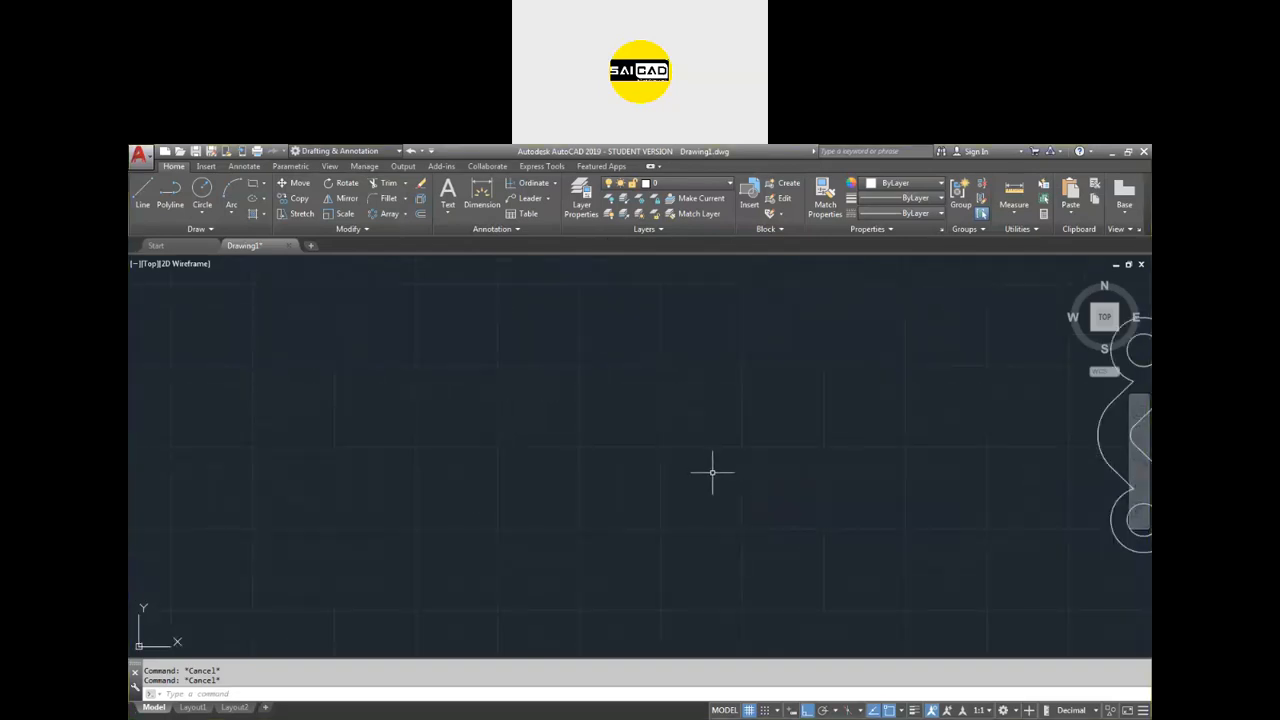
{"action": "type", "text": "c CIRCLE"}
{"action": "key", "text": "Return"}
{"action": "left_click", "coordinate": [634, 492]}
{"action": "left_click", "coordinate": [620, 472]}
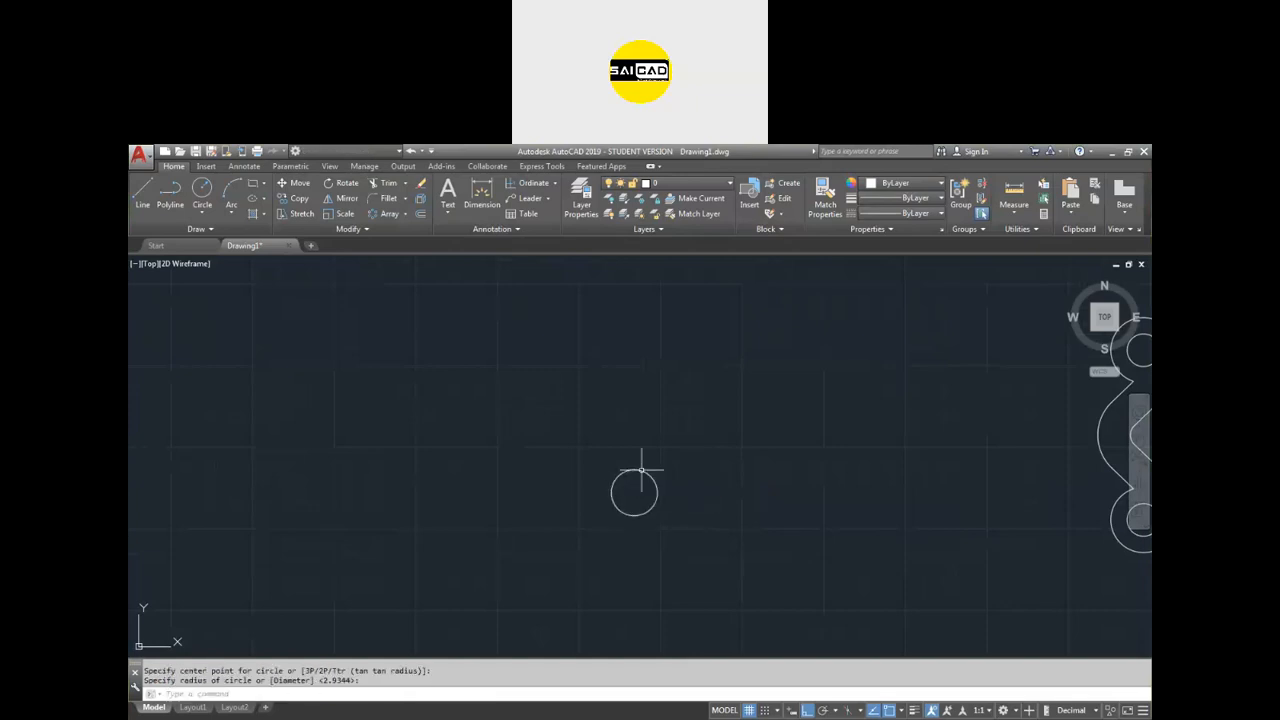
{"action": "left_click", "coordinate": [668, 458]}
{"action": "left_click", "coordinate": [646, 505]}
{"action": "key", "text": "Delete"}
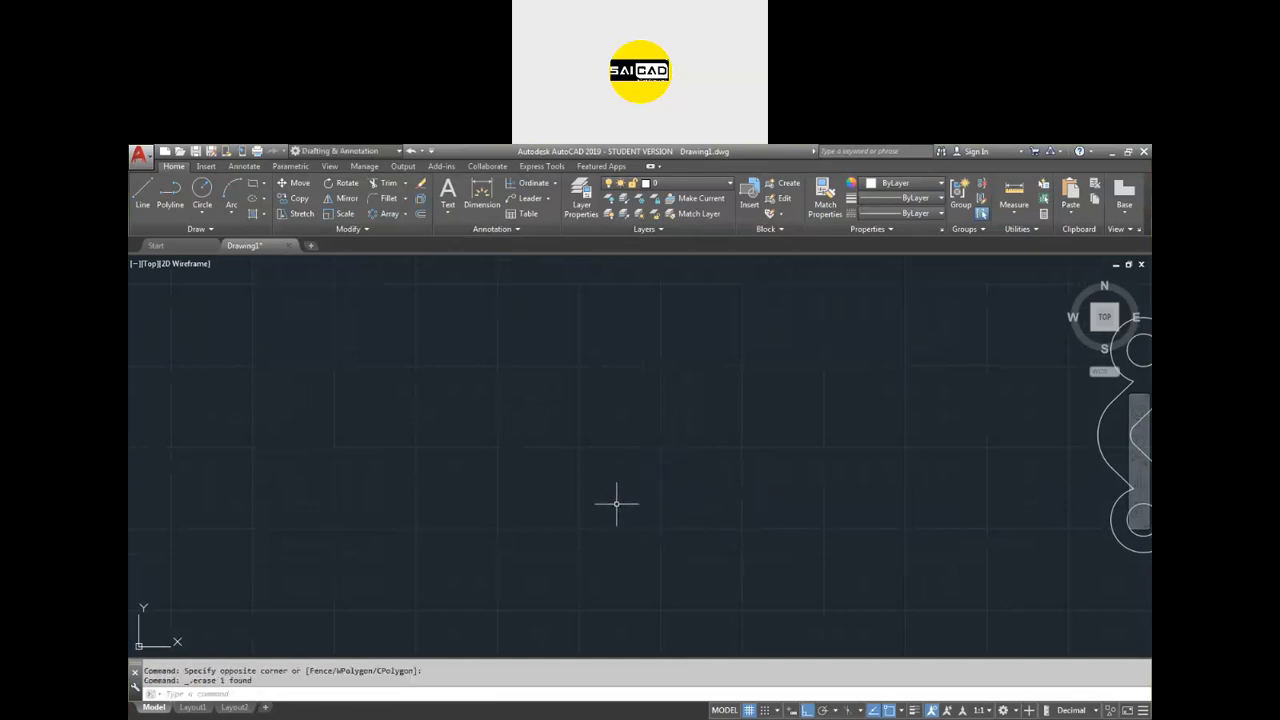
Draw a circle of diameter 30 in the empty area beside the flange and a concentric circle of radius 20.
{"action": "type", "text": "c"}
{"action": "key", "text": "Return"}
{"action": "left_click", "coordinate": [614, 500]}
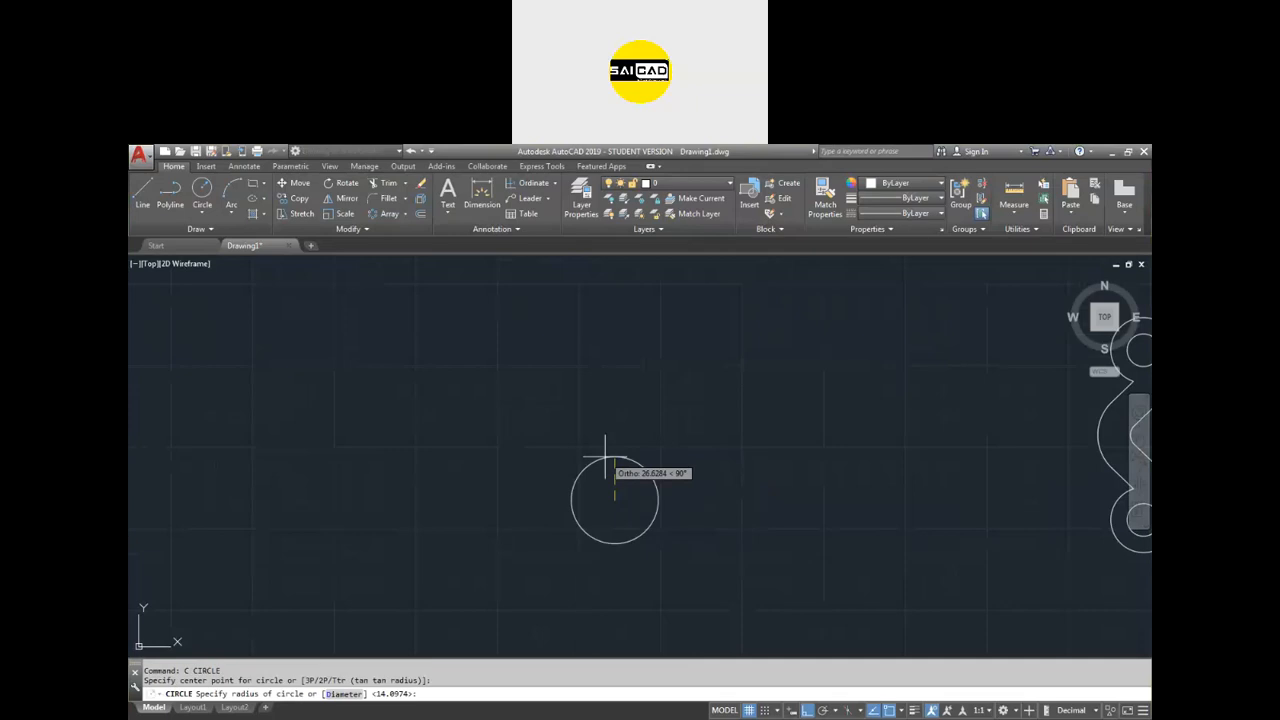
{"action": "type", "text": "d"}
{"action": "key", "text": "Return"}
{"action": "type", "text": "30"}
{"action": "key", "text": "Return"}
{"action": "key", "text": "Return"}
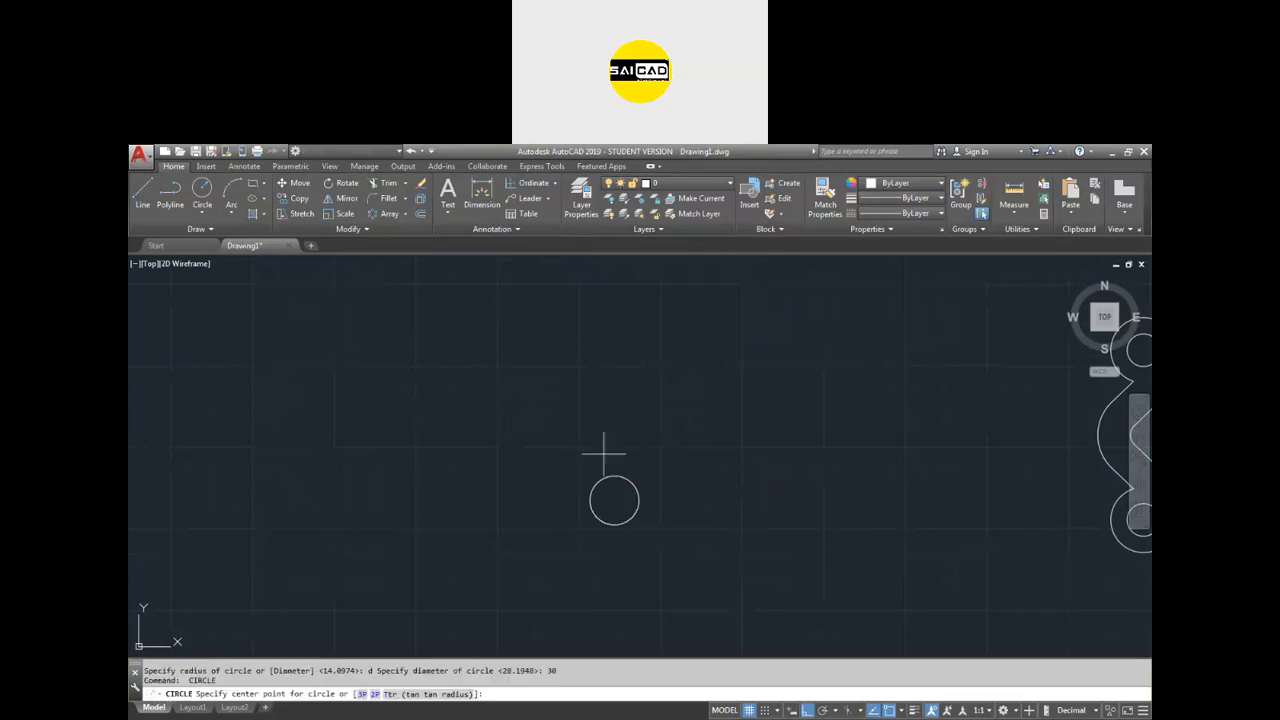
{"action": "left_click", "coordinate": [614, 500]}
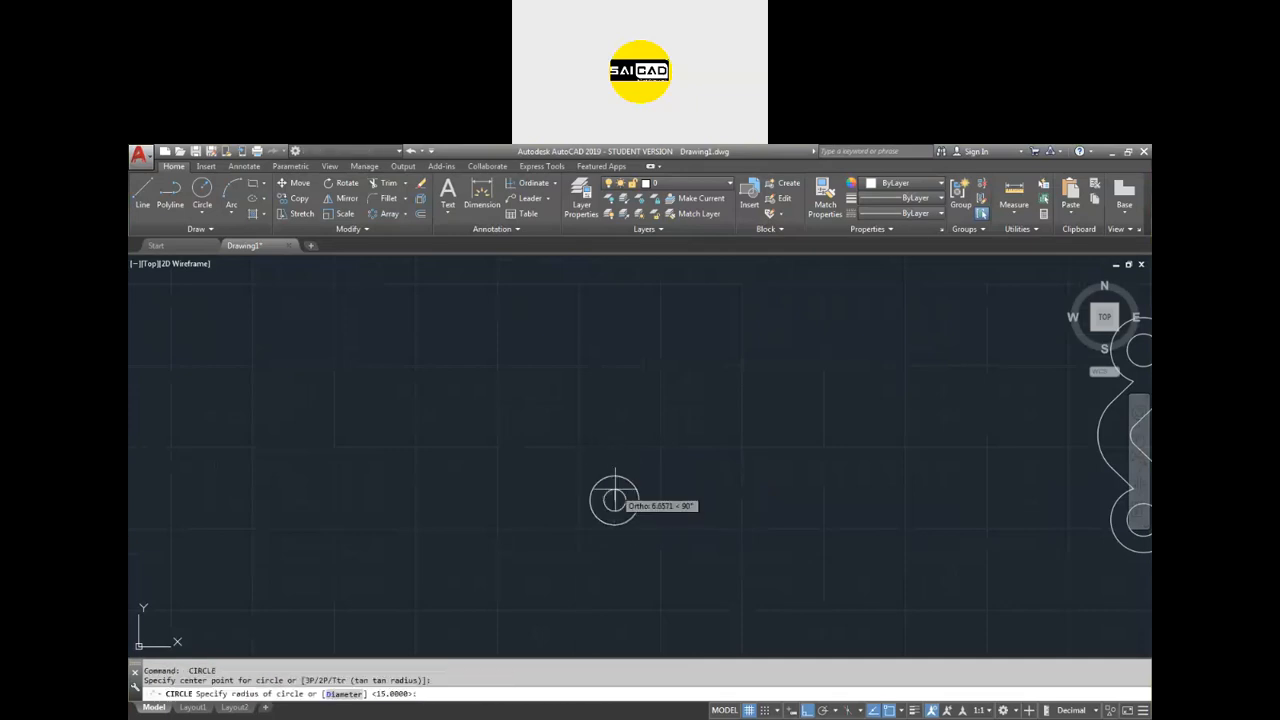
{"action": "type", "text": "20"}
{"action": "key", "text": "Return"}
{"action": "scroll", "coordinate": [654, 485], "scroll_direction": "up", "scroll_amount": 5}
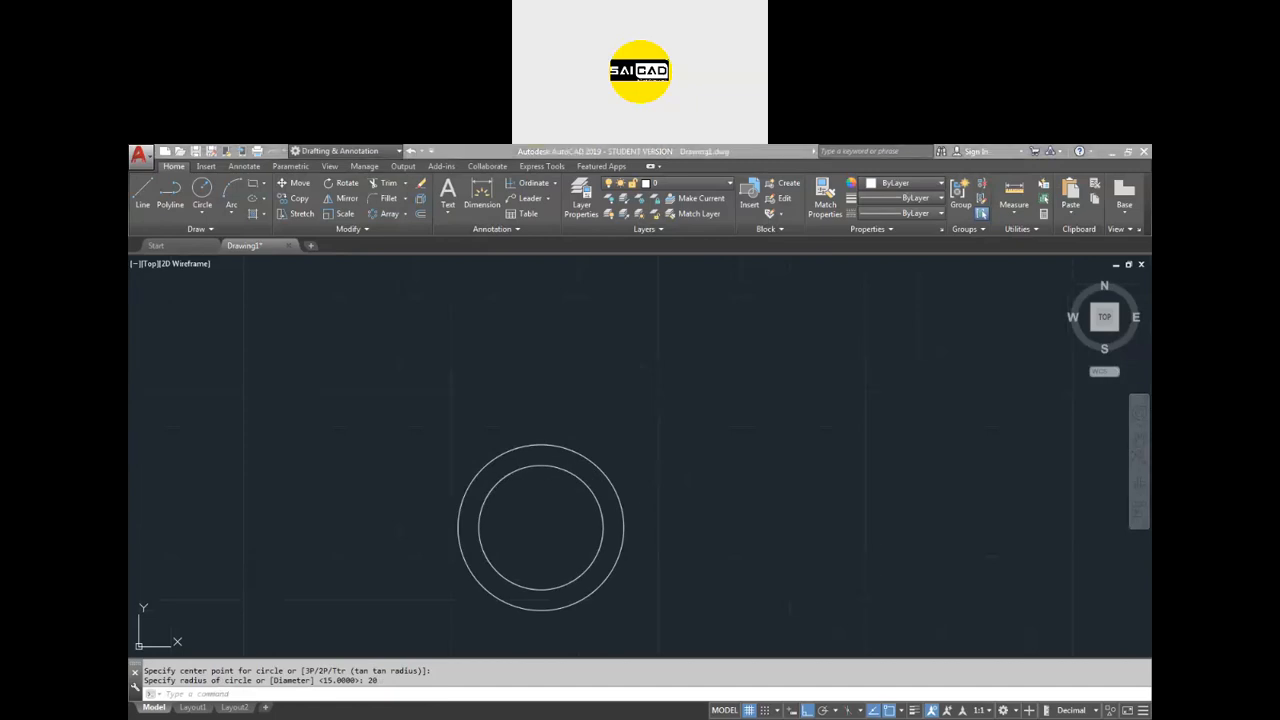
Check the reference drawing in Windows Photo Viewer, close it and erase the two concentric circles.
{"action": "key", "text": "alt+Tab"}
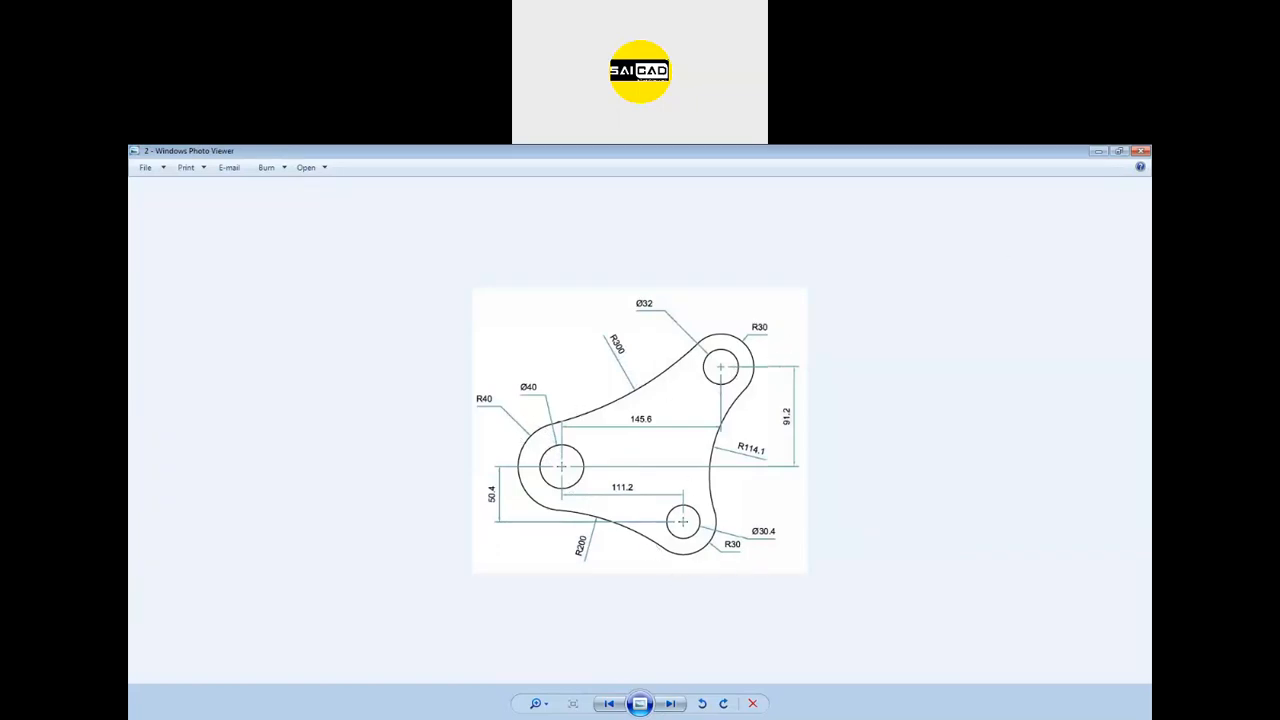
{"action": "left_click", "coordinate": [1139, 152]}
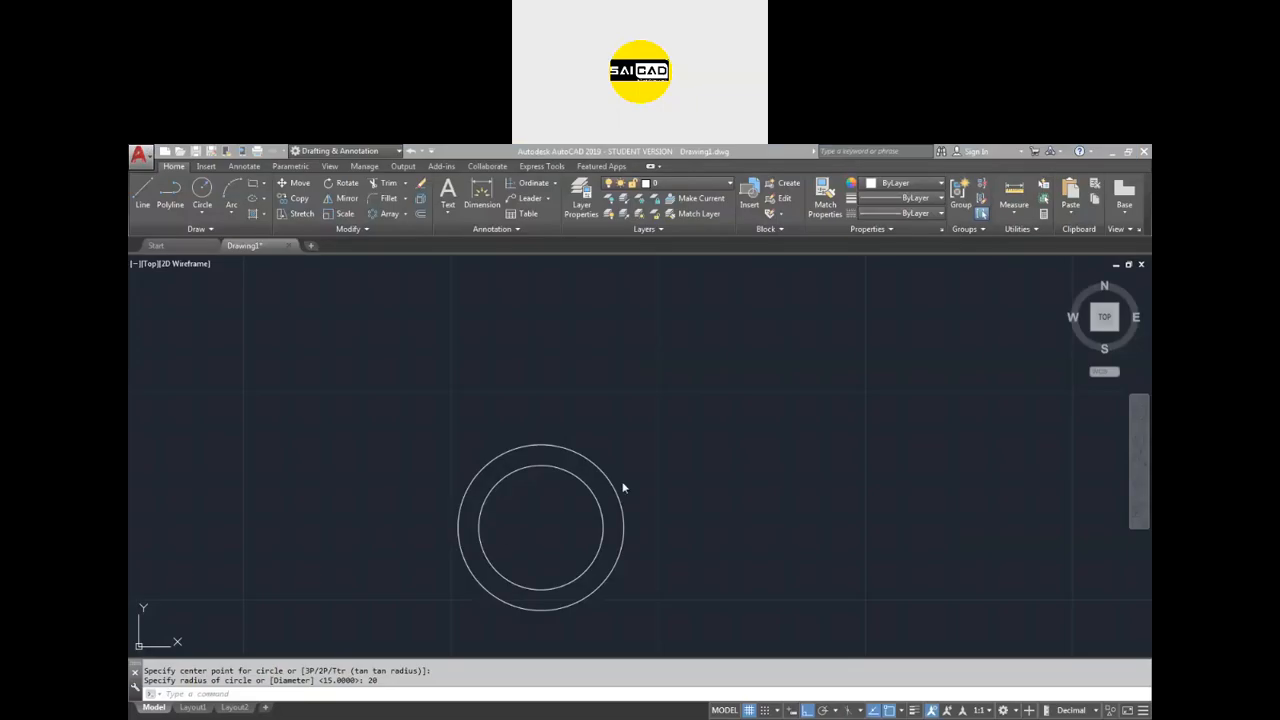
{"action": "left_click", "coordinate": [634, 384]}
{"action": "left_click", "coordinate": [534, 517]}
{"action": "key", "text": "Delete"}
Draw two concentric circles with radii of 40 and 20 in the empty area beside the flange.
{"action": "type", "text": "c"}
{"action": "key", "text": "Return"}
{"action": "left_click", "coordinate": [613, 503]}
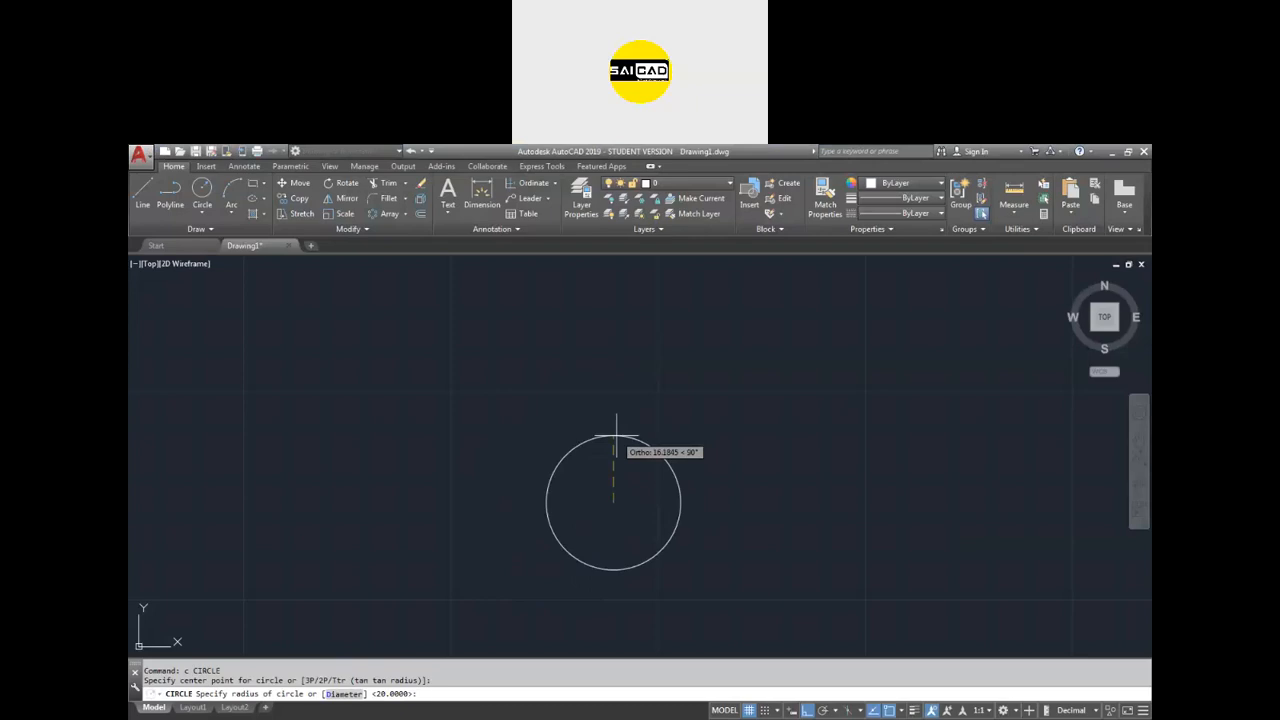
{"action": "type", "text": "40"}
{"action": "key", "text": "Return"}
{"action": "key", "text": "Return"}
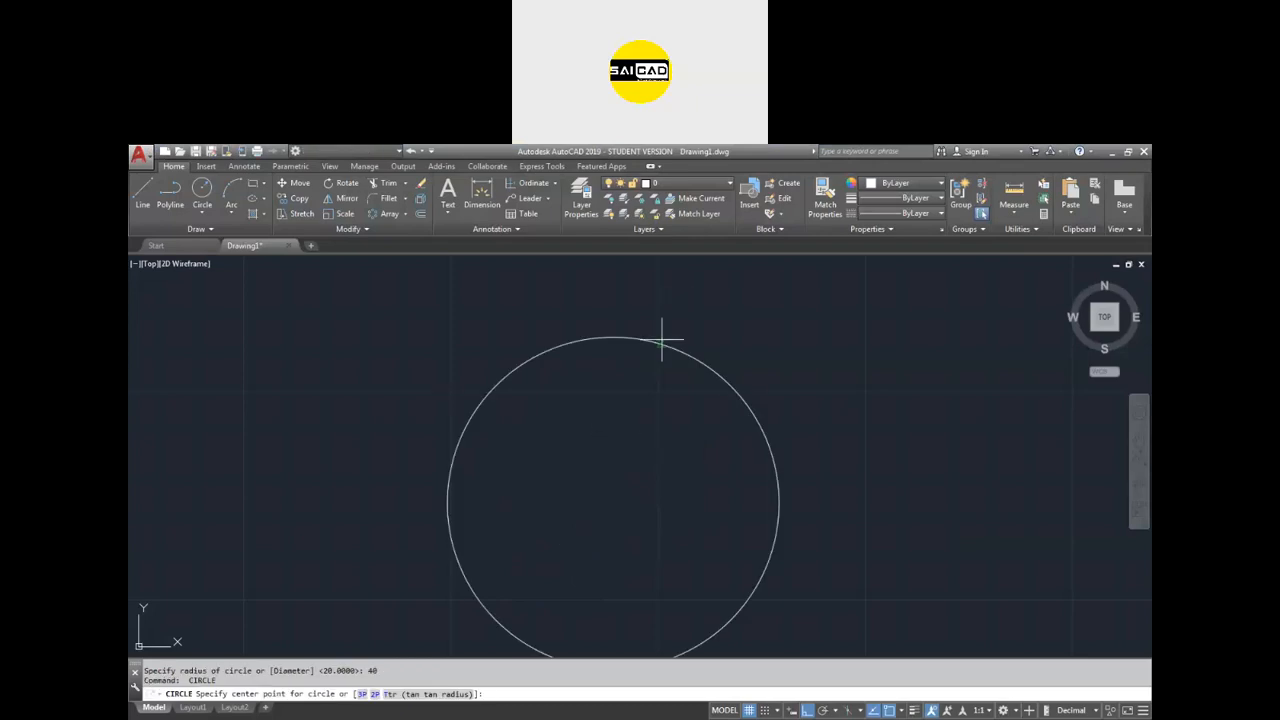
{"action": "left_click", "coordinate": [614, 502]}
{"action": "type", "text": "20"}
{"action": "key", "text": "Return"}
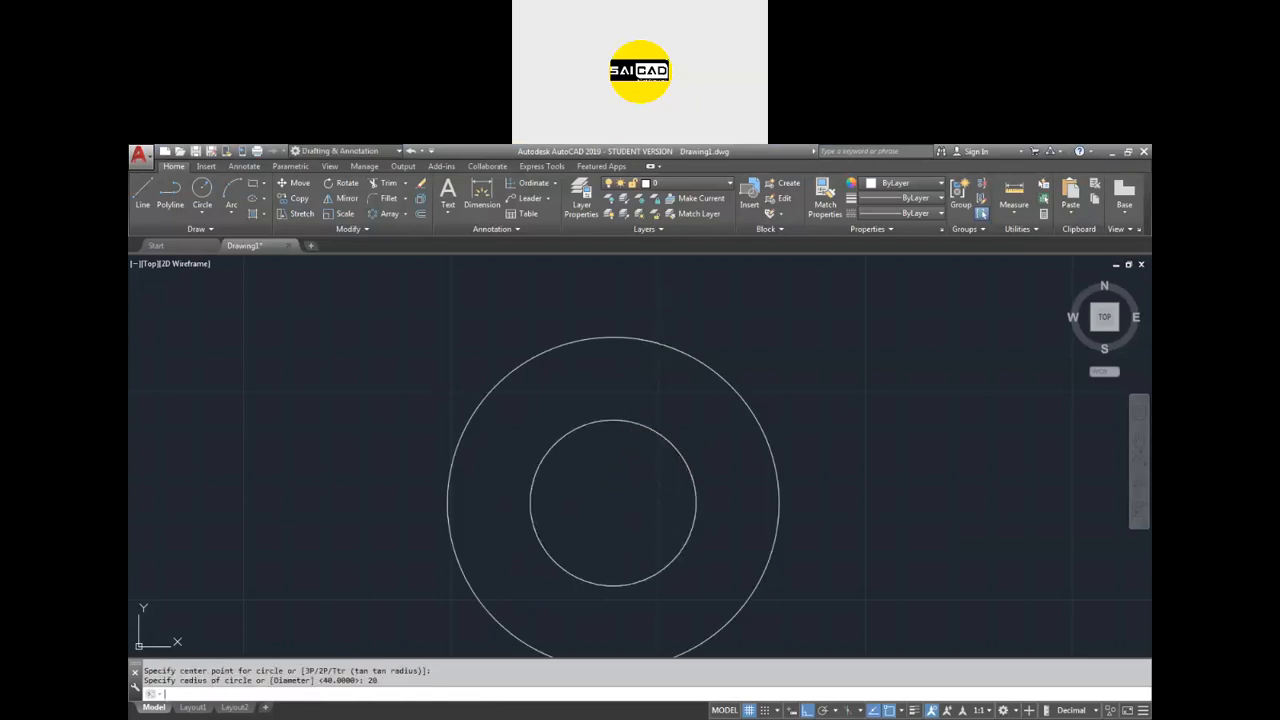
Try to copy the two concentric circles using tracking from their centre with offsets of 100 and 100.
{"action": "scroll", "coordinate": [549, 414], "scroll_direction": "down", "scroll_amount": 2}
{"action": "left_click", "coordinate": [690, 366]}
{"action": "left_click", "coordinate": [570, 492]}
{"action": "type", "text": "co"}
{"action": "key", "text": "Return"}
{"action": "type", "text": "tk"}
{"action": "key", "text": "Return"}
{"action": "left_click", "coordinate": [589, 471]}
{"action": "scroll", "coordinate": [663, 480], "scroll_direction": "down", "scroll_amount": 5}
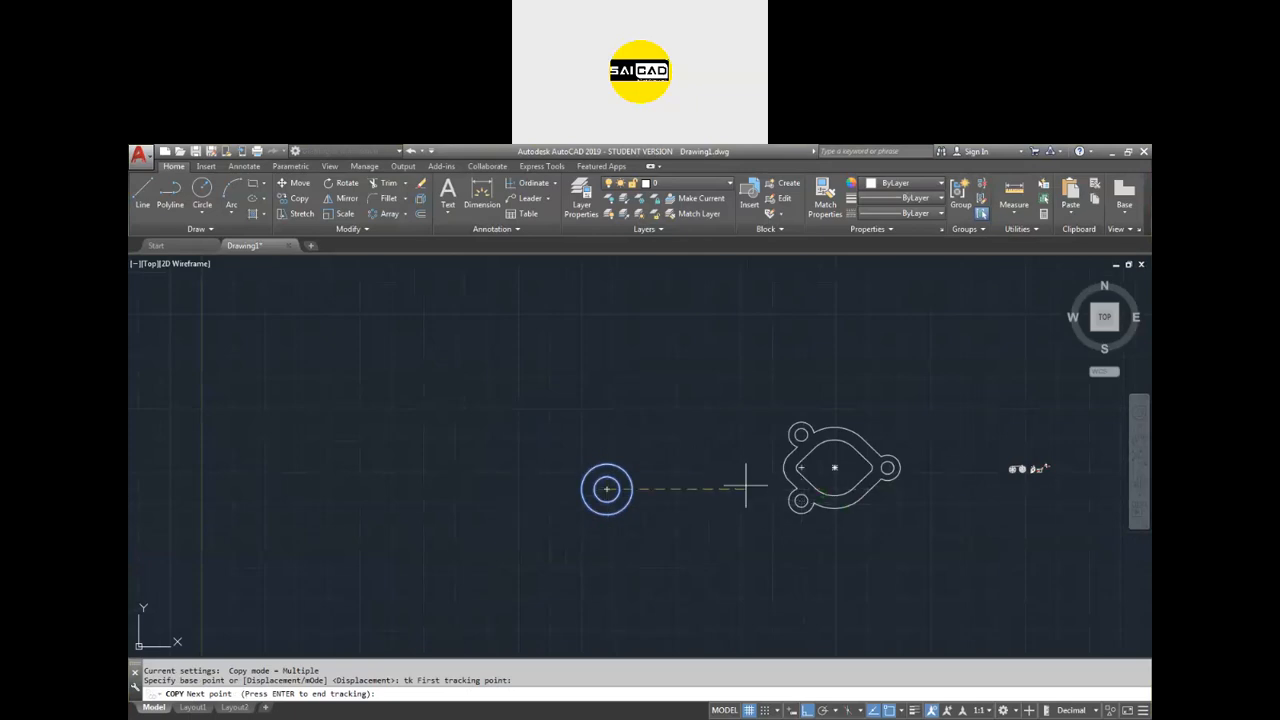
{"action": "type", "text": "100"}
{"action": "key", "text": "Return"}
{"action": "type", "text": "100"}
{"action": "key", "text": "Return"}
{"action": "key", "text": "Return"}
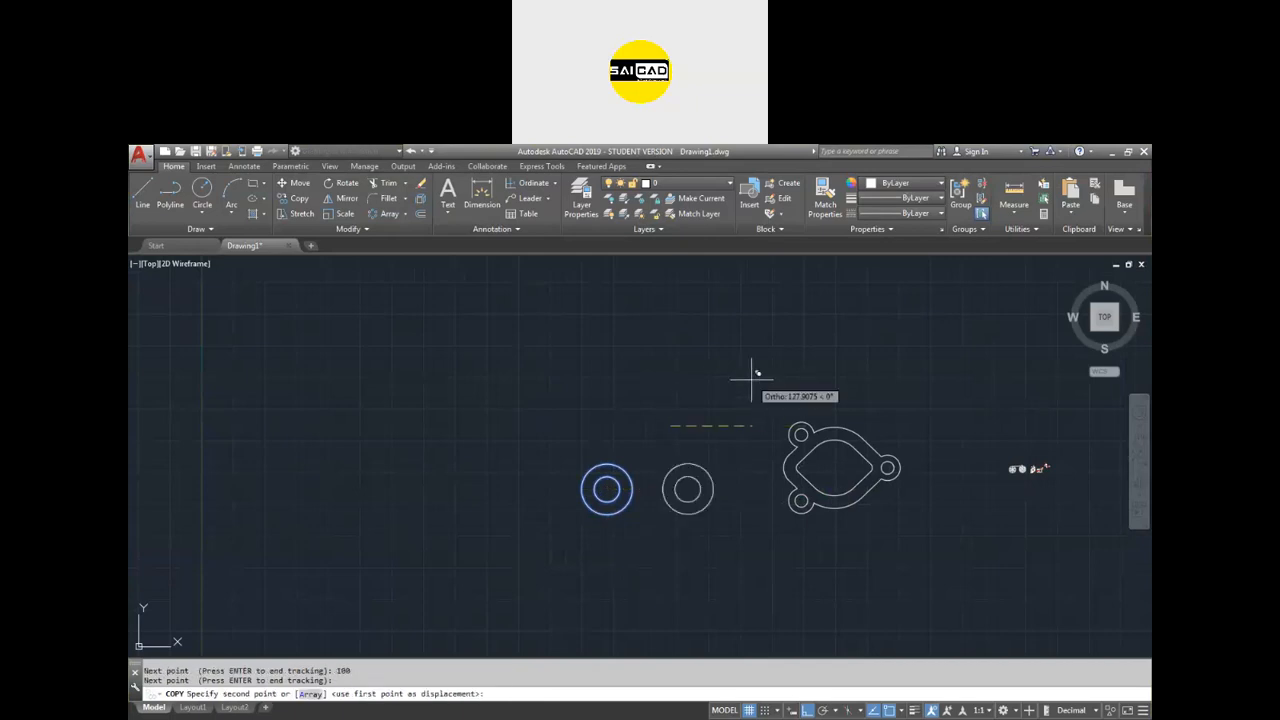
{"action": "key", "text": "Return"}
Copy the two concentric circles by a displacement of 100,100.
{"action": "left_click", "coordinate": [680, 412]}
{"action": "left_click", "coordinate": [592, 518]}
{"action": "scroll", "coordinate": [599, 502], "scroll_direction": "up", "scroll_amount": 4}
{"action": "type", "text": "co"}
{"action": "key", "text": "Return"}
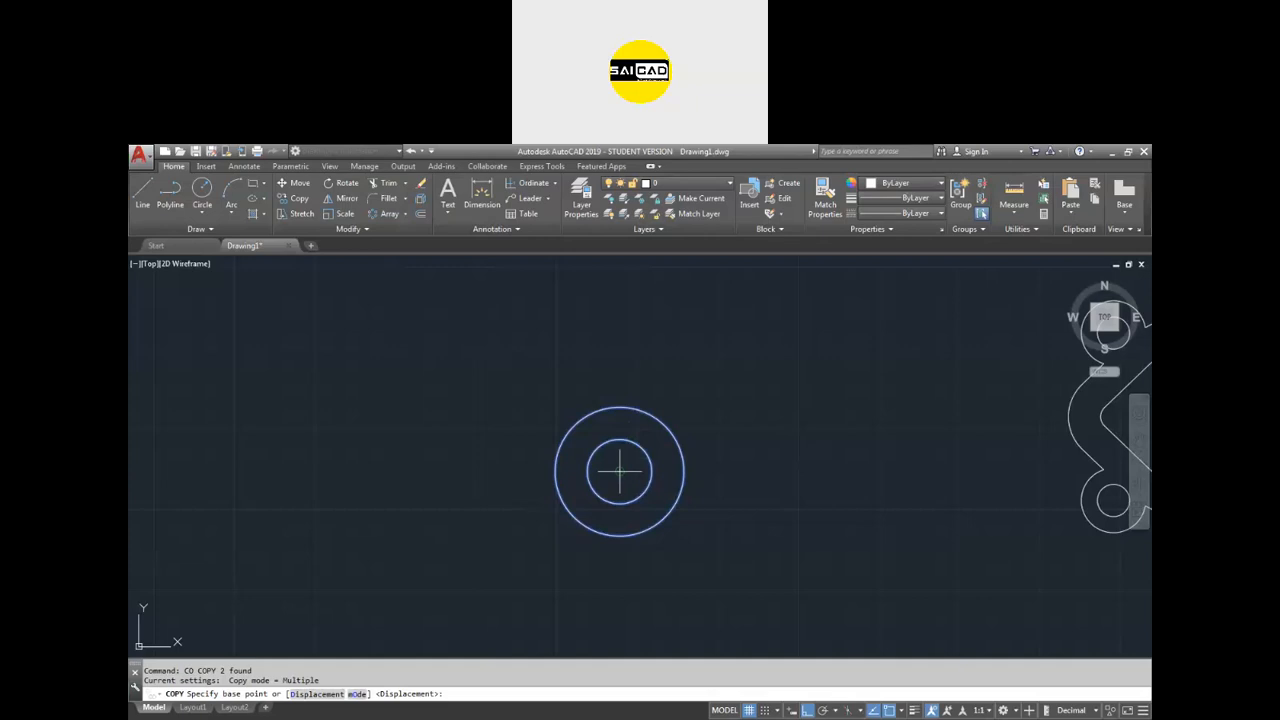
{"action": "left_click", "coordinate": [619, 471]}
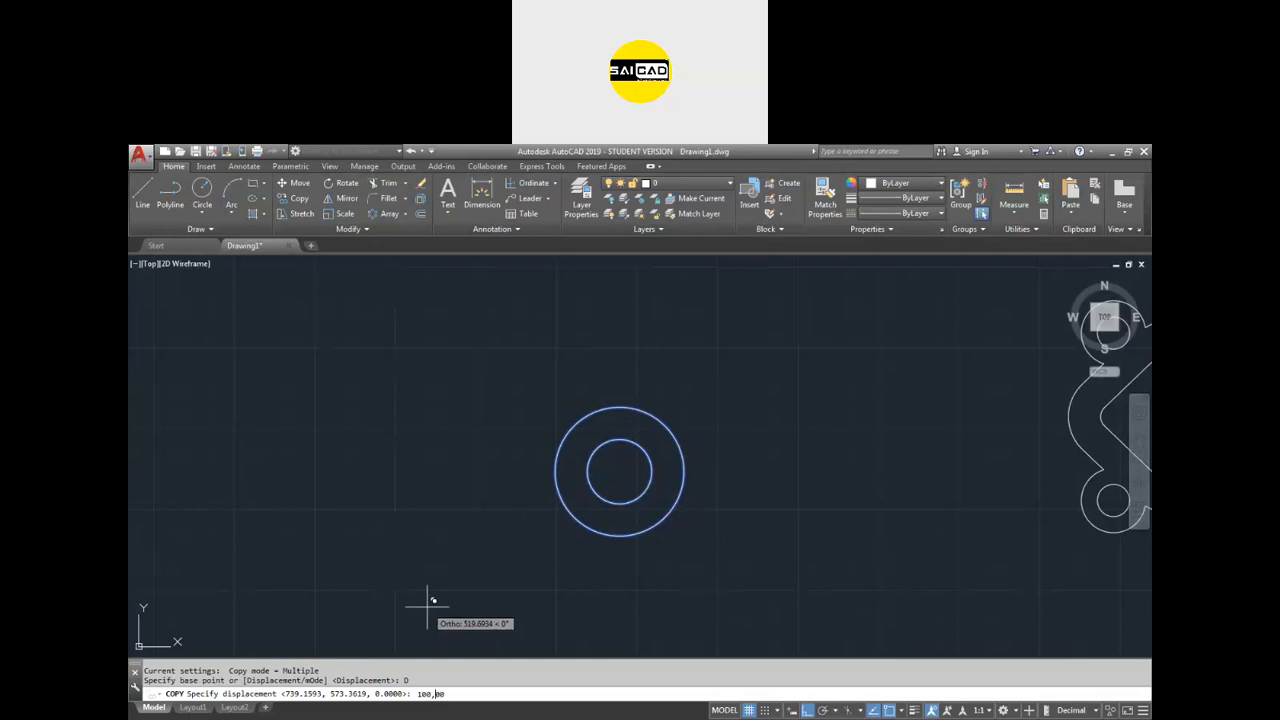
{"action": "key", "text": "Return"}
{"action": "scroll", "coordinate": [690, 397], "scroll_direction": "down", "scroll_amount": 2}
{"action": "scroll", "coordinate": [786, 326], "scroll_direction": "up", "scroll_amount": 2}
{"action": "key", "text": "Escape"}
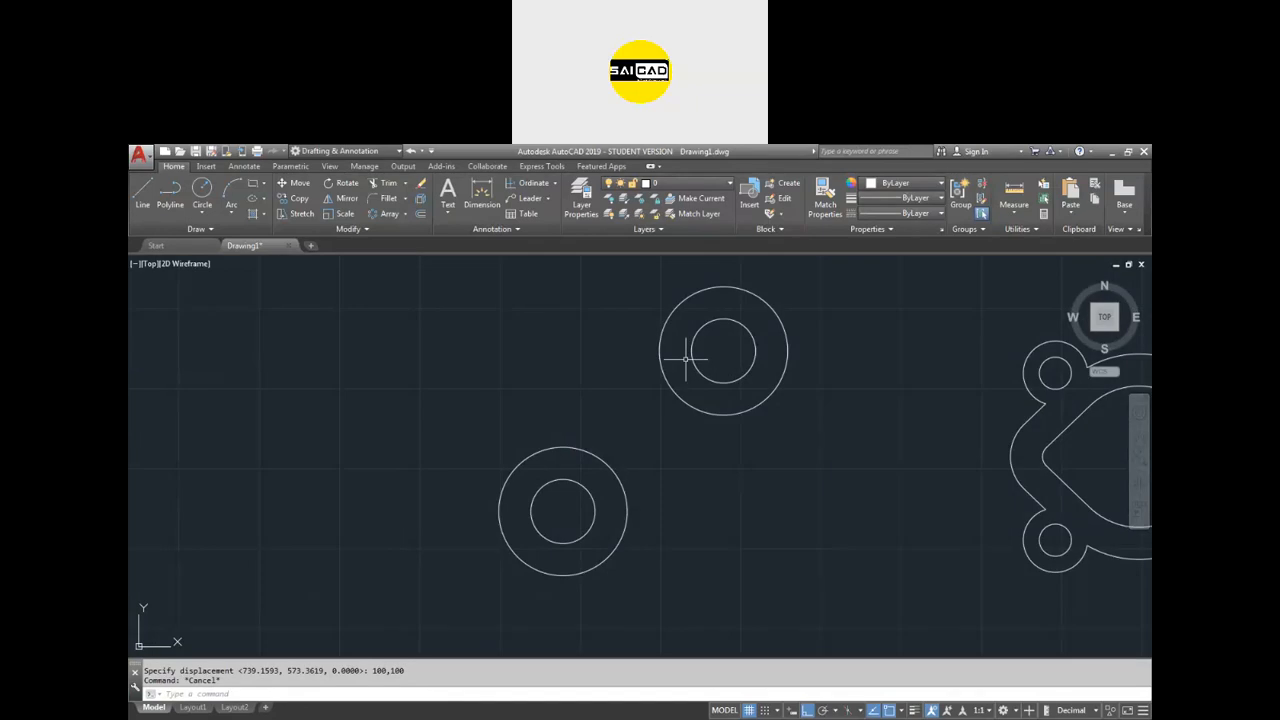
Draw a circle of radius 400 tangent to the upper-left sides of both outer circles.
{"action": "type", "text": "c"}
{"action": "key", "text": "Return"}
{"action": "type", "text": "t"}
{"action": "key", "text": "Return"}
{"action": "left_click", "coordinate": [528, 453]}
{"action": "left_click", "coordinate": [656, 337]}
{"action": "type", "text": "400"}
{"action": "key", "text": "Return"}
{"action": "scroll", "coordinate": [614, 530], "scroll_direction": "down", "scroll_amount": 3}
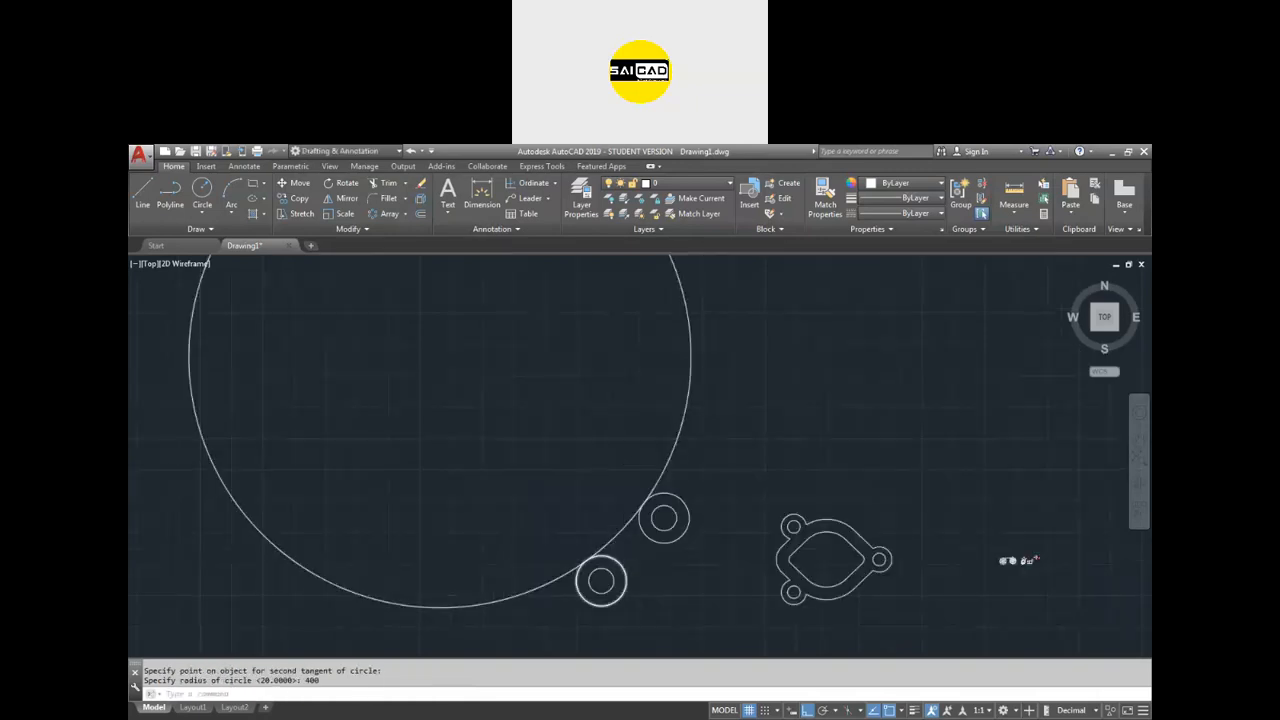
{"action": "scroll", "coordinate": [614, 517], "scroll_direction": "up", "scroll_amount": 3}
{"action": "scroll", "coordinate": [614, 517], "scroll_direction": "down", "scroll_amount": 1}
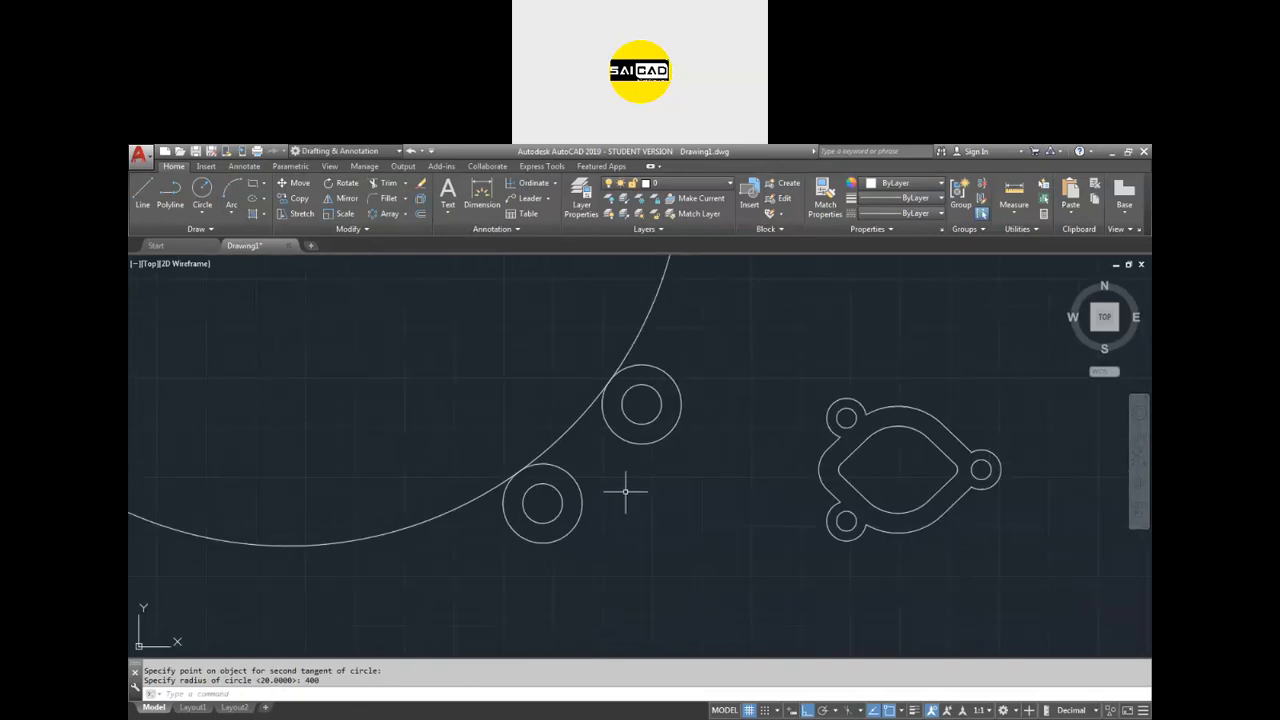
Trim the 400-radius circle to the arc between the two outer circles and delete that arc.
{"action": "type", "text": "tr"}
{"action": "key", "text": "Return"}
{"action": "key", "text": "Return"}
{"action": "left_click", "coordinate": [441, 457]}
{"action": "left_click", "coordinate": [364, 566]}
{"action": "key", "text": "Escape"}
{"action": "left_click", "coordinate": [548, 440]}
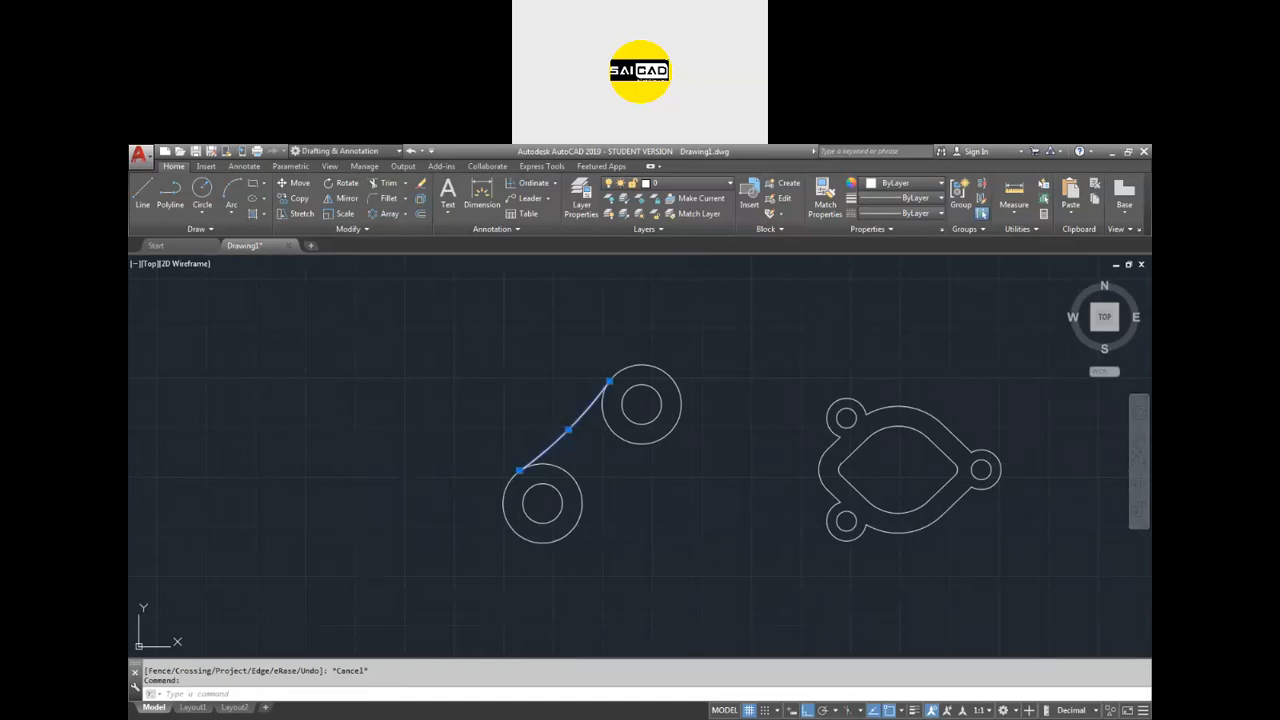
{"action": "left_click", "coordinate": [567, 430]}
{"action": "key", "text": "Escape"}
{"action": "key", "text": "Delete"}
Draw a circle of radius 300 tangent to the upper-left sides of both outer circles.
{"action": "type", "text": "c"}
{"action": "key", "text": "Return"}
{"action": "type", "text": "t"}
{"action": "key", "text": "Return"}
{"action": "left_click", "coordinate": [544, 457]}
{"action": "left_click", "coordinate": [577, 420]}
{"action": "type", "text": "300"}
{"action": "key", "text": "Return"}
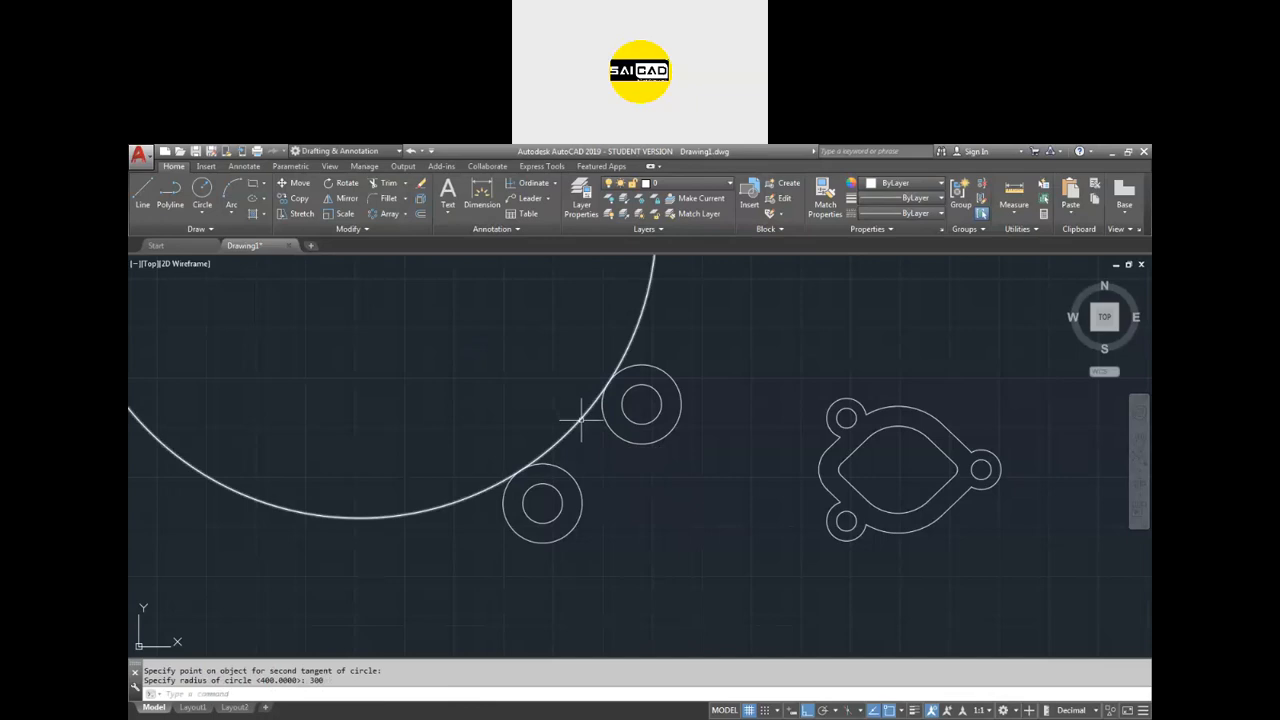
Trim the 300-radius circle so only the connecting arc between the two outer circles is left.
{"action": "type", "text": "tr"}
{"action": "key", "text": "Return"}
{"action": "key", "text": "Return"}
{"action": "left_click", "coordinate": [430, 449]}
{"action": "left_click", "coordinate": [383, 545]}
{"action": "key", "text": "Escape"}
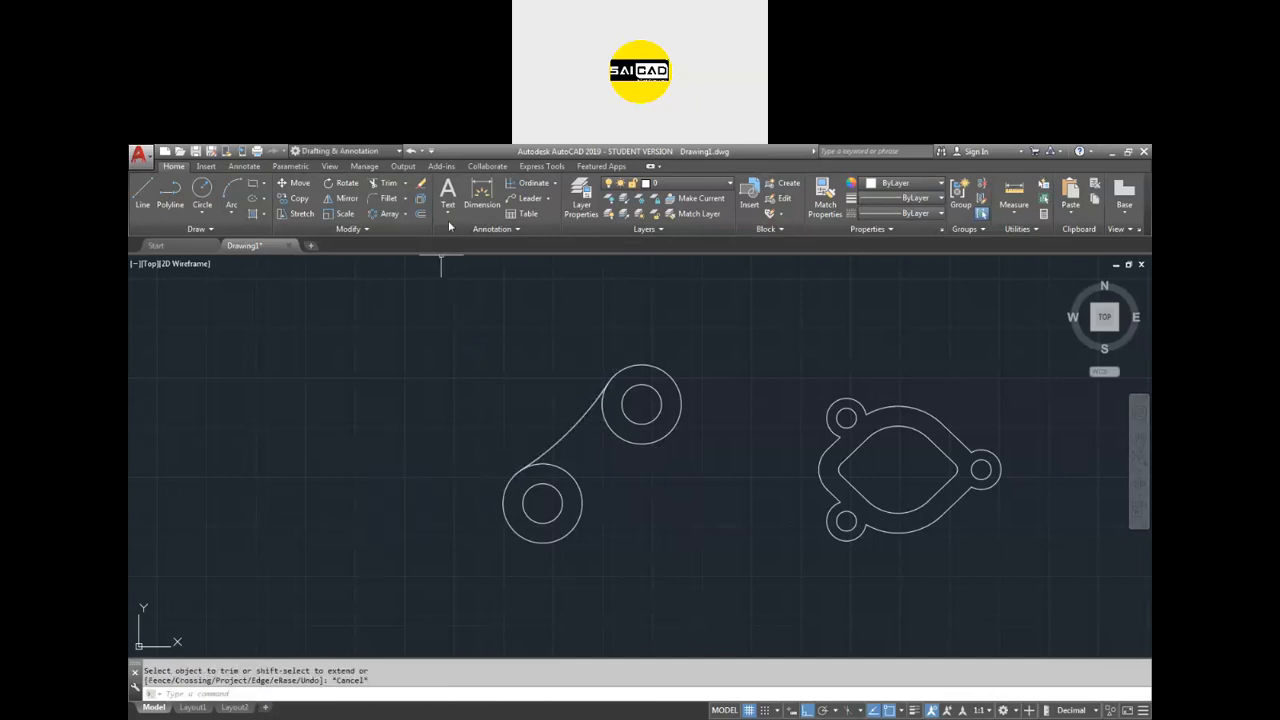
Add a radius dimension to the connecting arc, placed on its lower-right side.
{"action": "left_click", "coordinate": [552, 187]}
{"action": "left_click", "coordinate": [535, 311]}
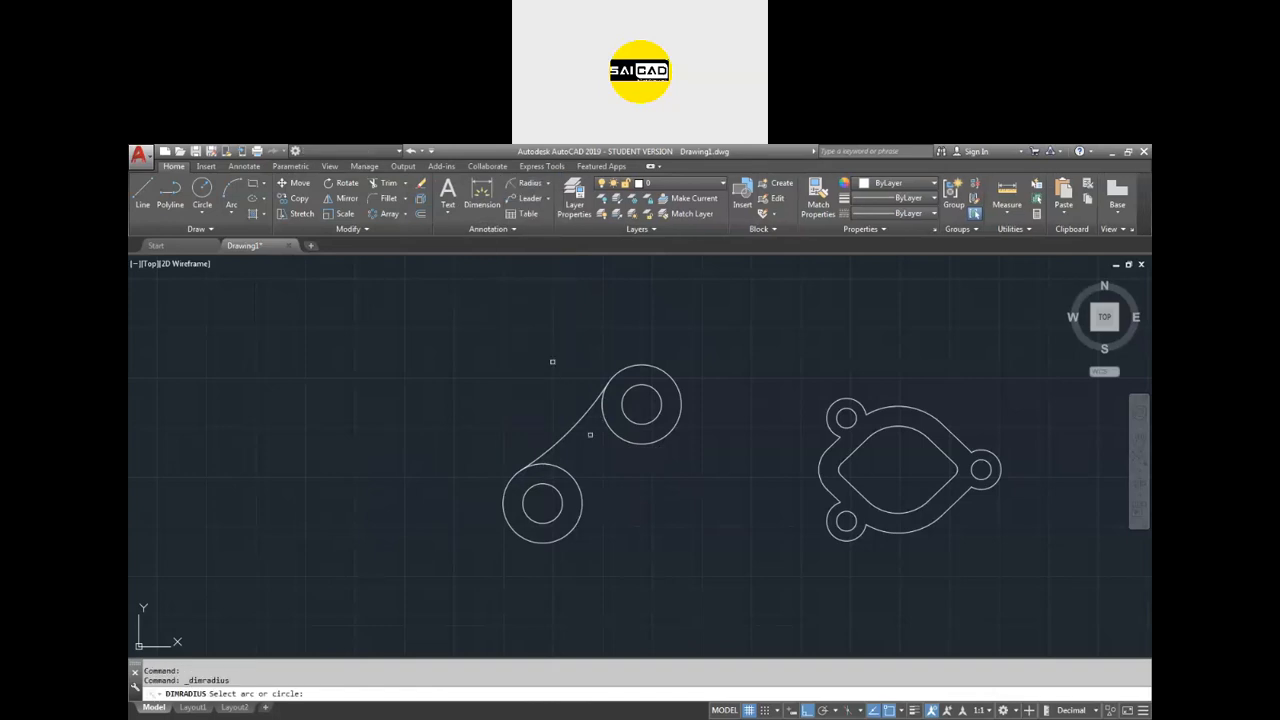
{"action": "left_click", "coordinate": [578, 422]}
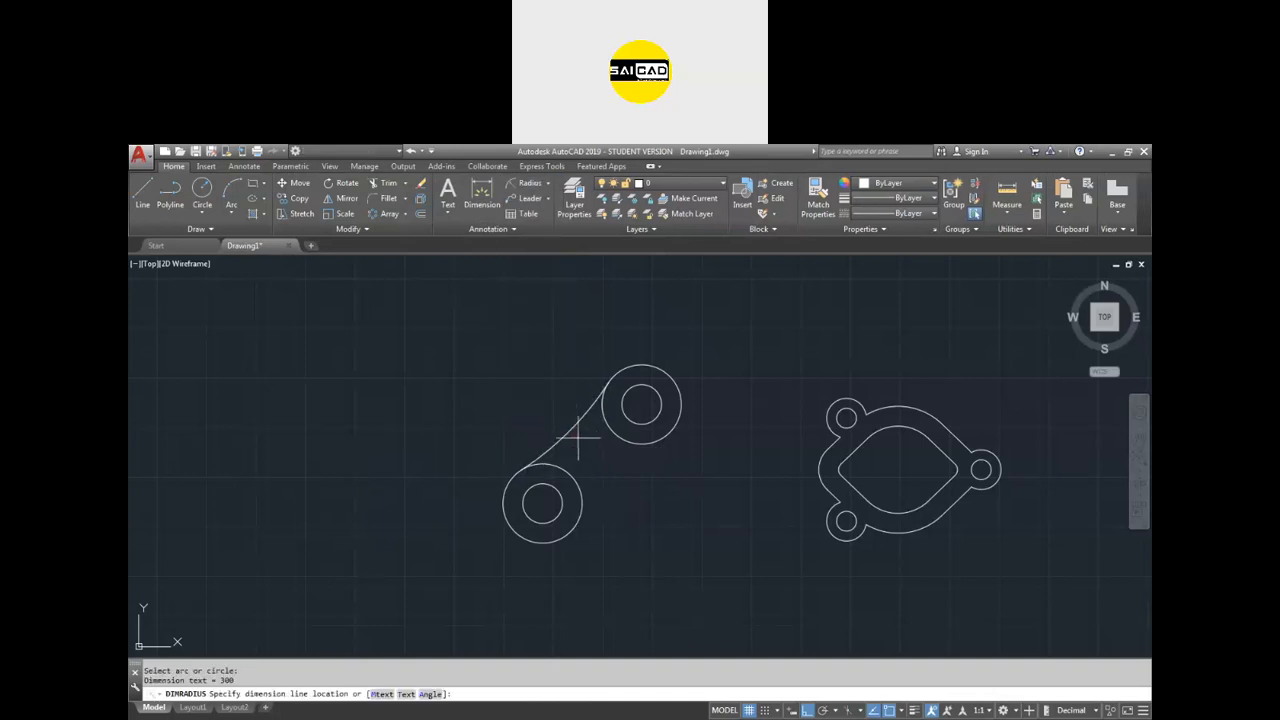
{"action": "scroll", "coordinate": [580, 450], "scroll_direction": "up", "scroll_amount": 5}
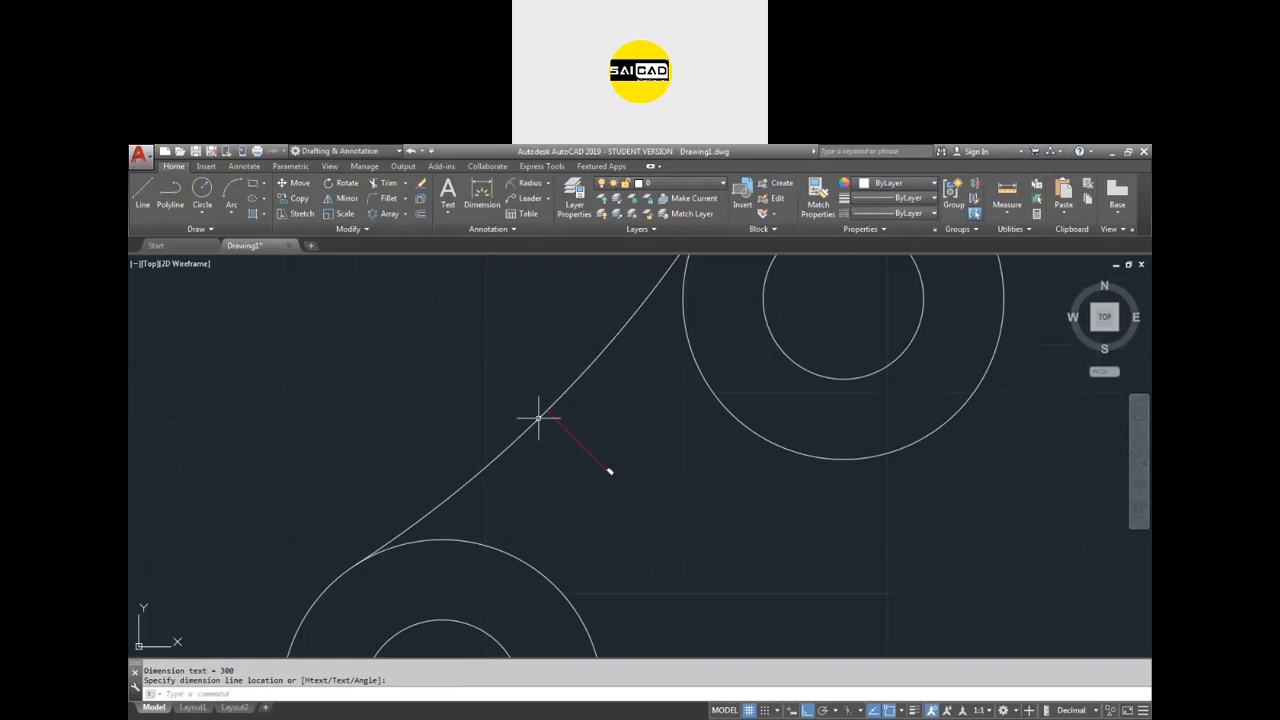
{"action": "scroll", "coordinate": [603, 471], "scroll_direction": "up", "scroll_amount": 2}
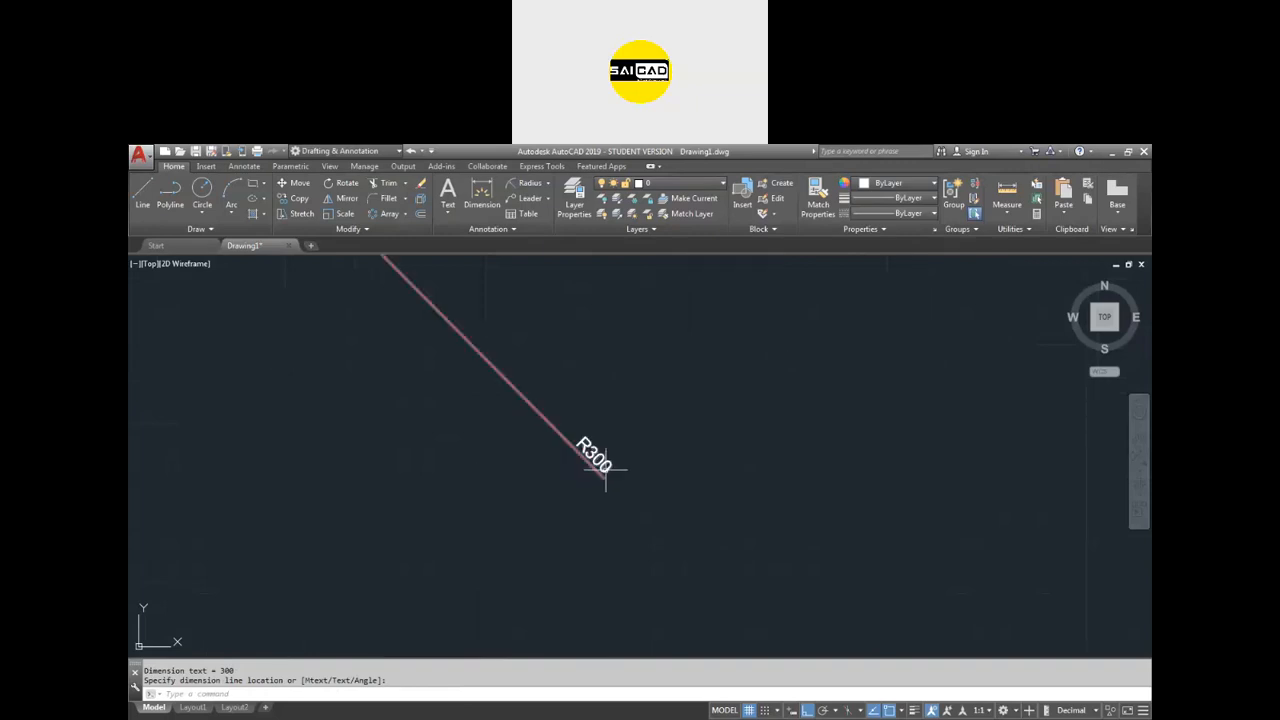
{"action": "scroll", "coordinate": [589, 472], "scroll_direction": "down", "scroll_amount": 4}
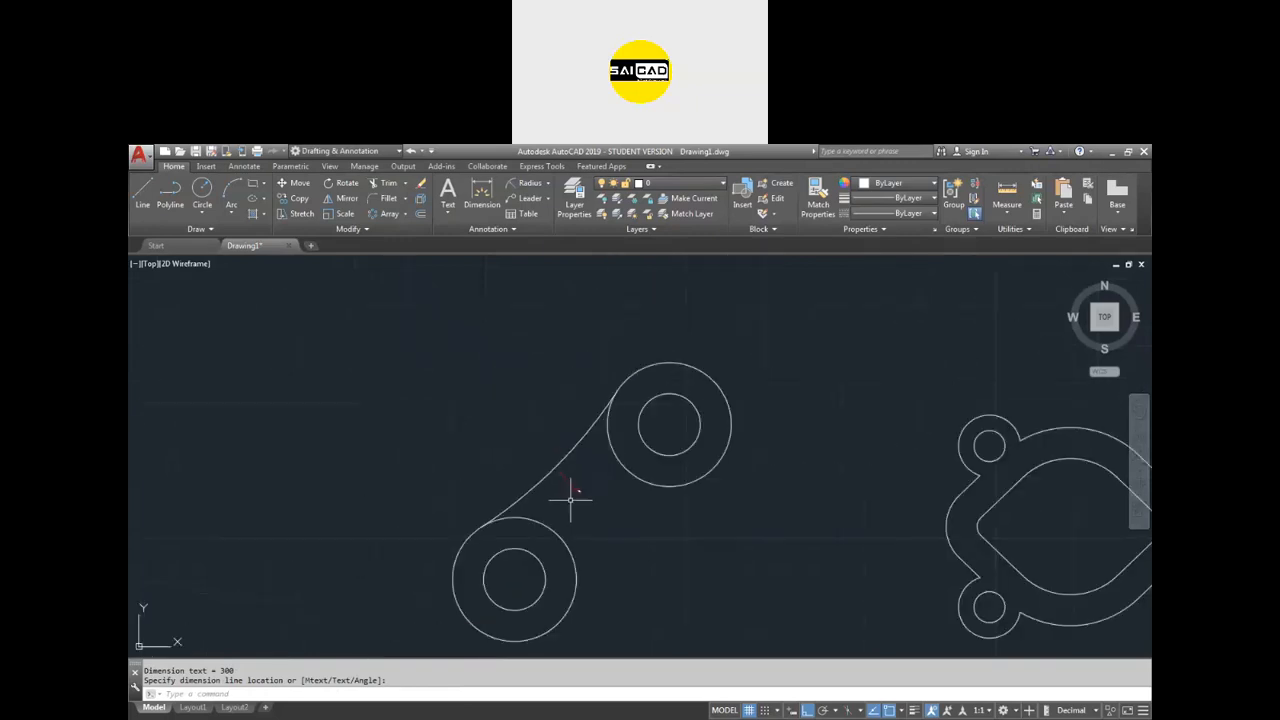
Modify the ISO-25 dimension style so the dimension line is drawn between extension lines.
{"action": "type", "text": "d"}
{"action": "key", "text": "Return"}
{"action": "left_click", "coordinate": [772, 411]}
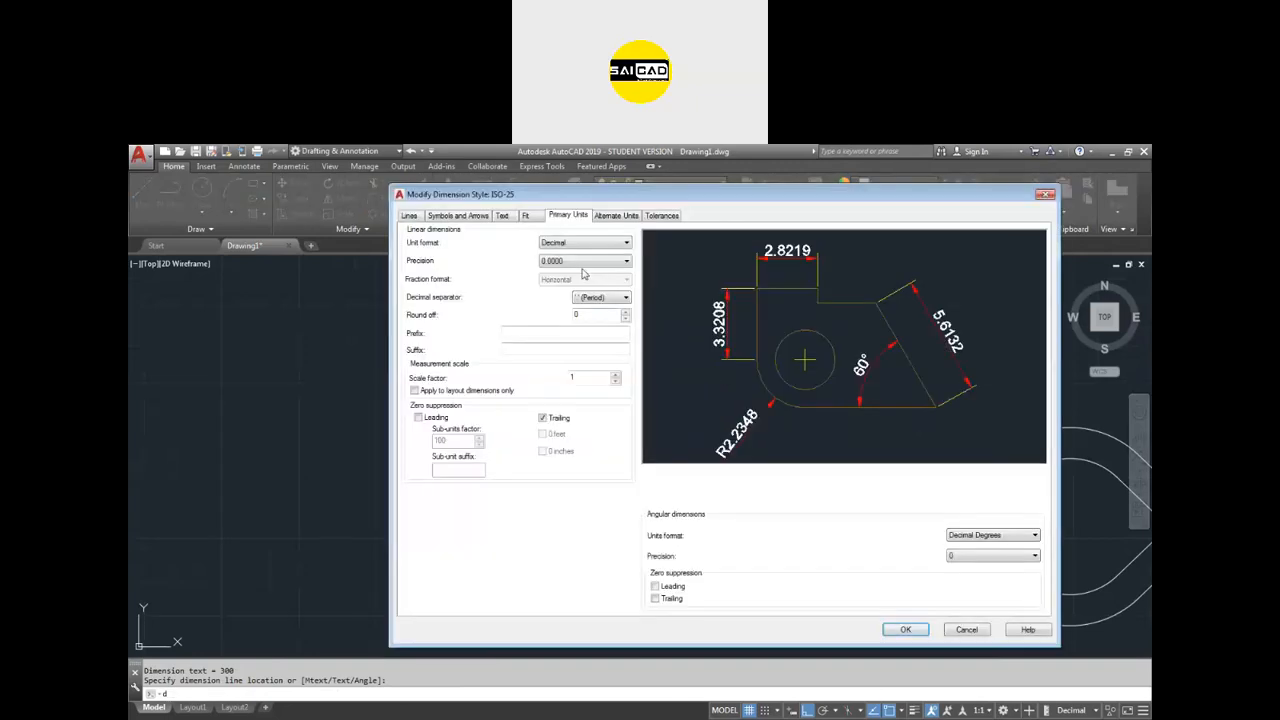
{"action": "left_click", "coordinate": [502, 216]}
{"action": "left_click", "coordinate": [480, 218]}
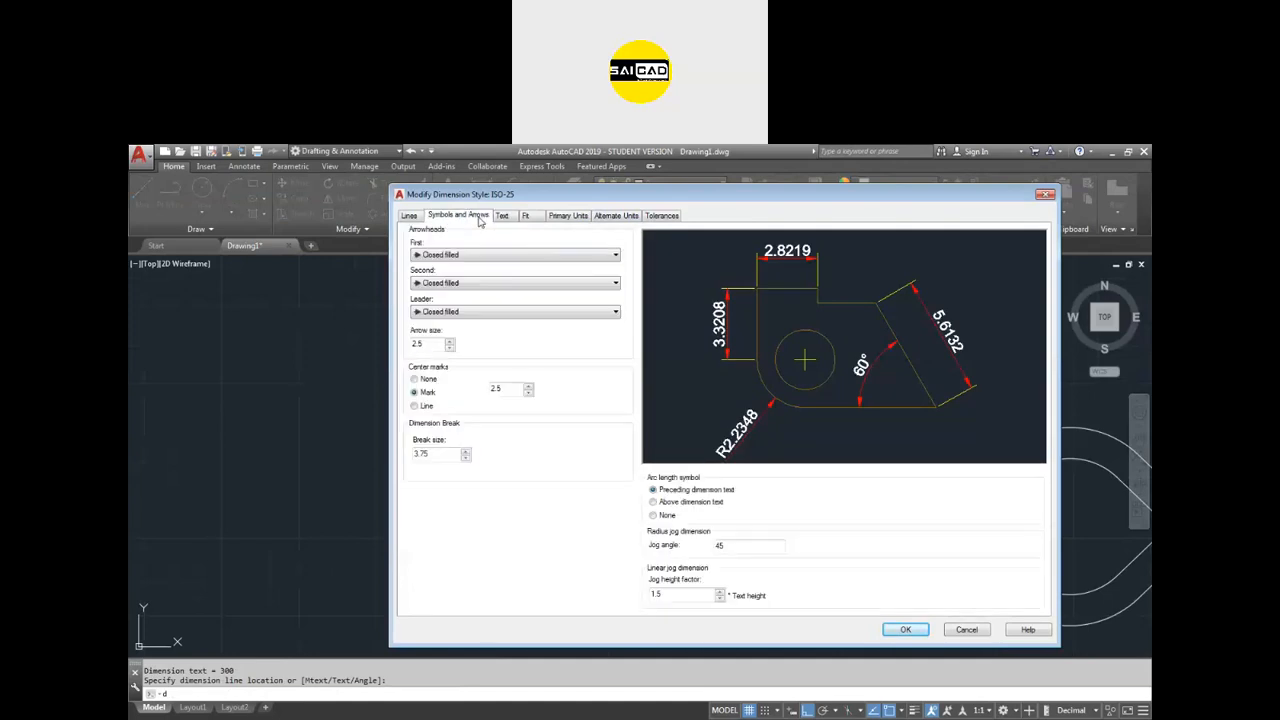
{"action": "left_click", "coordinate": [525, 216]}
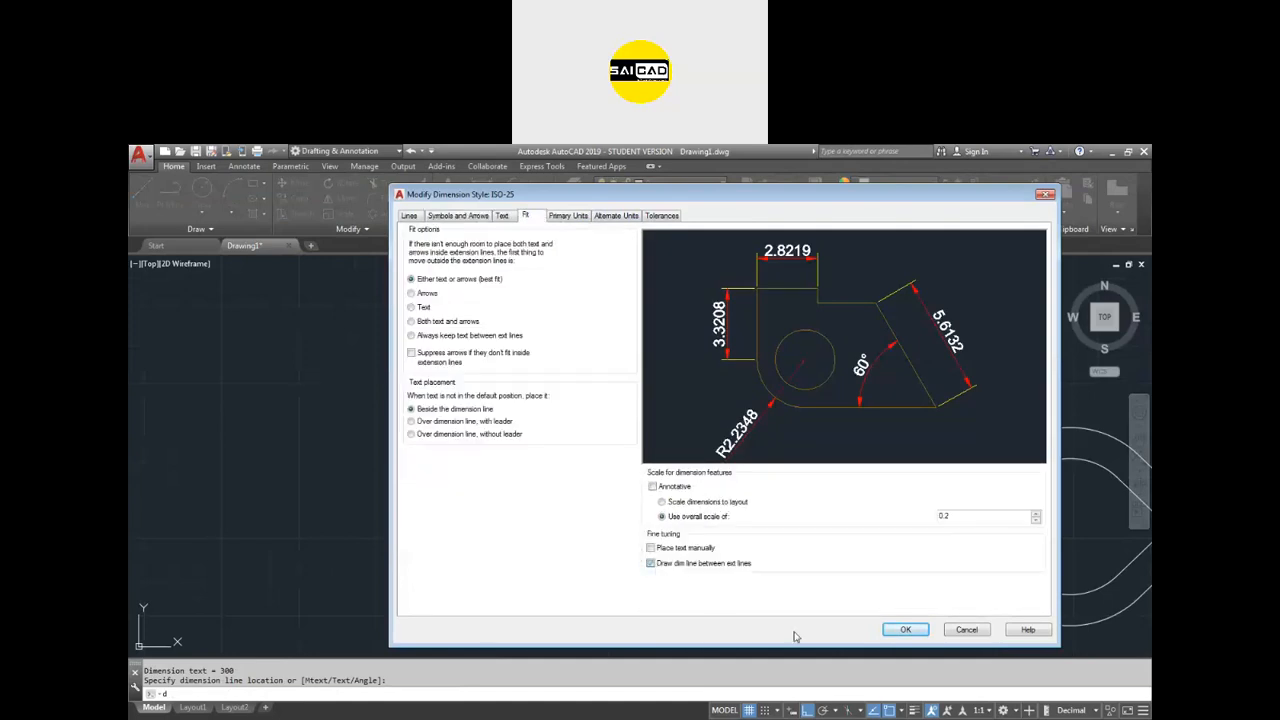
{"action": "left_click", "coordinate": [905, 629]}
{"action": "left_click", "coordinate": [718, 534]}
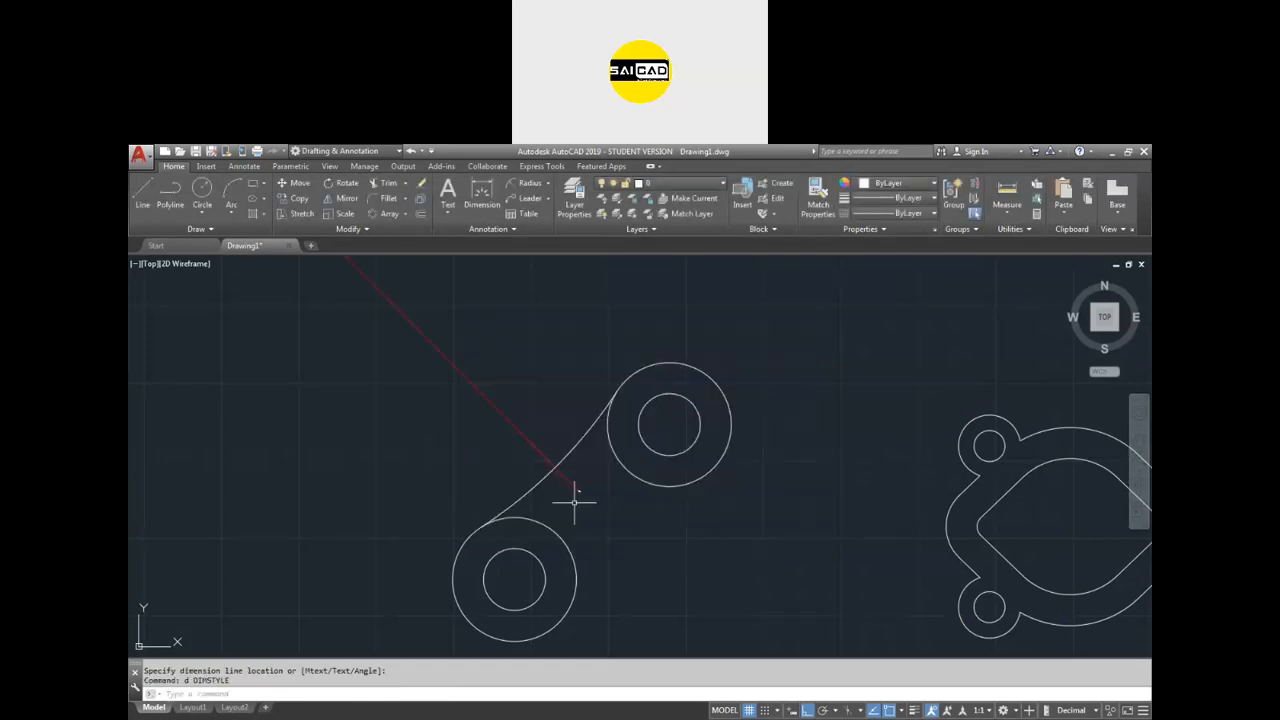
{"action": "left_click", "coordinate": [528, 391]}
{"action": "left_click", "coordinate": [457, 457]}
{"action": "scroll", "coordinate": [623, 526], "scroll_direction": "down", "scroll_amount": 6}
{"action": "key", "text": "Escape"}
Increase the overall scale for dimension features in the ISO-25 dimension style and apply it.
{"action": "scroll", "coordinate": [663, 543], "scroll_direction": "up", "scroll_amount": 2}
{"action": "scroll", "coordinate": [597, 503], "scroll_direction": "up", "scroll_amount": 5}
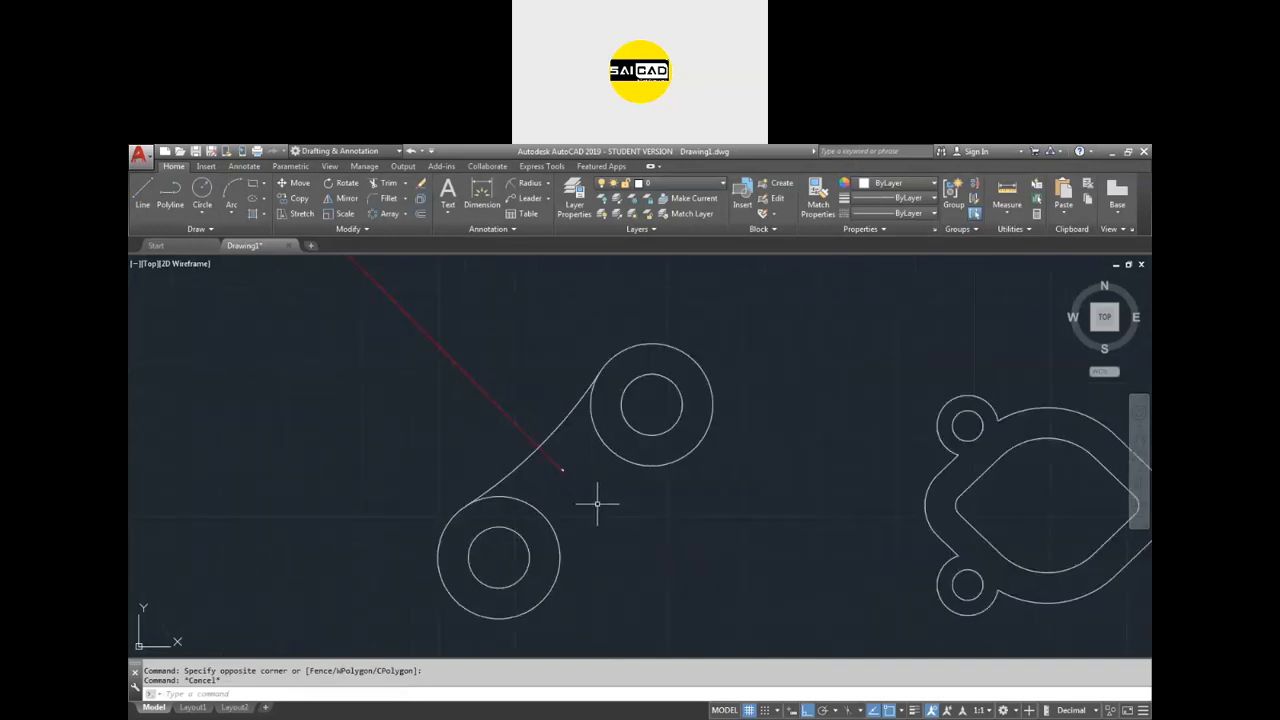
{"action": "type", "text": "d"}
{"action": "key", "text": "Return"}
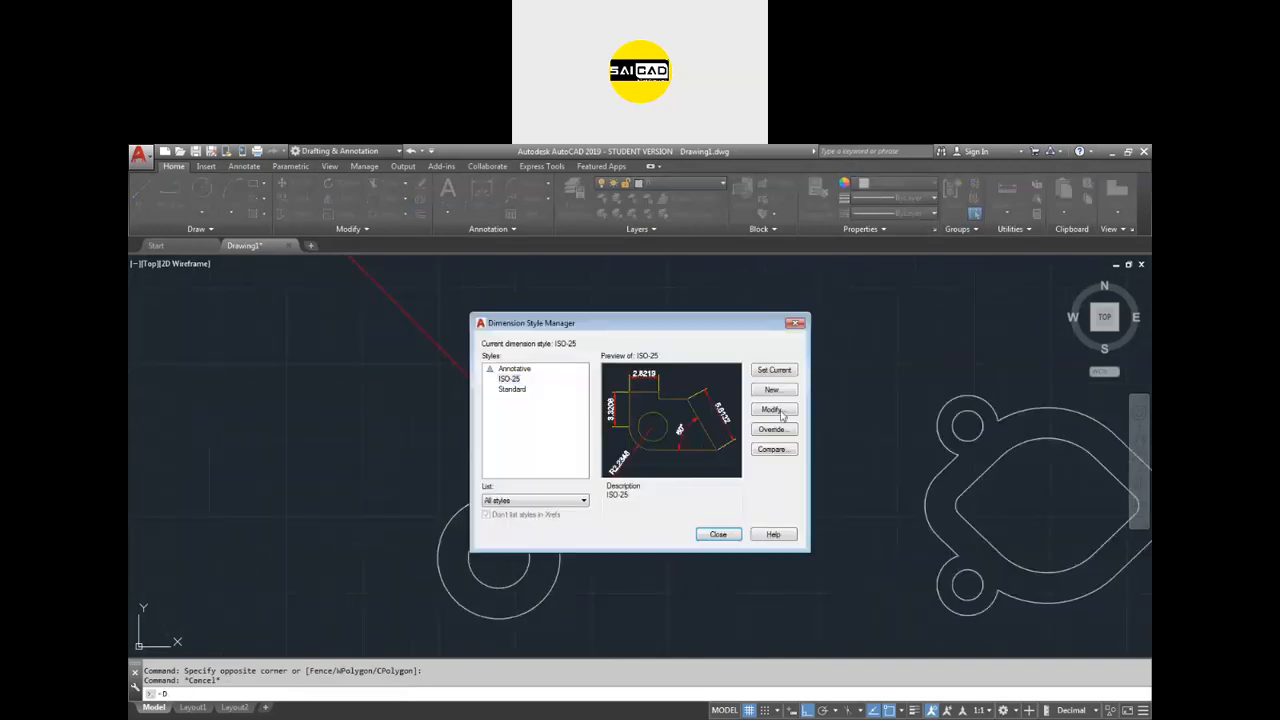
{"action": "left_click", "coordinate": [771, 409]}
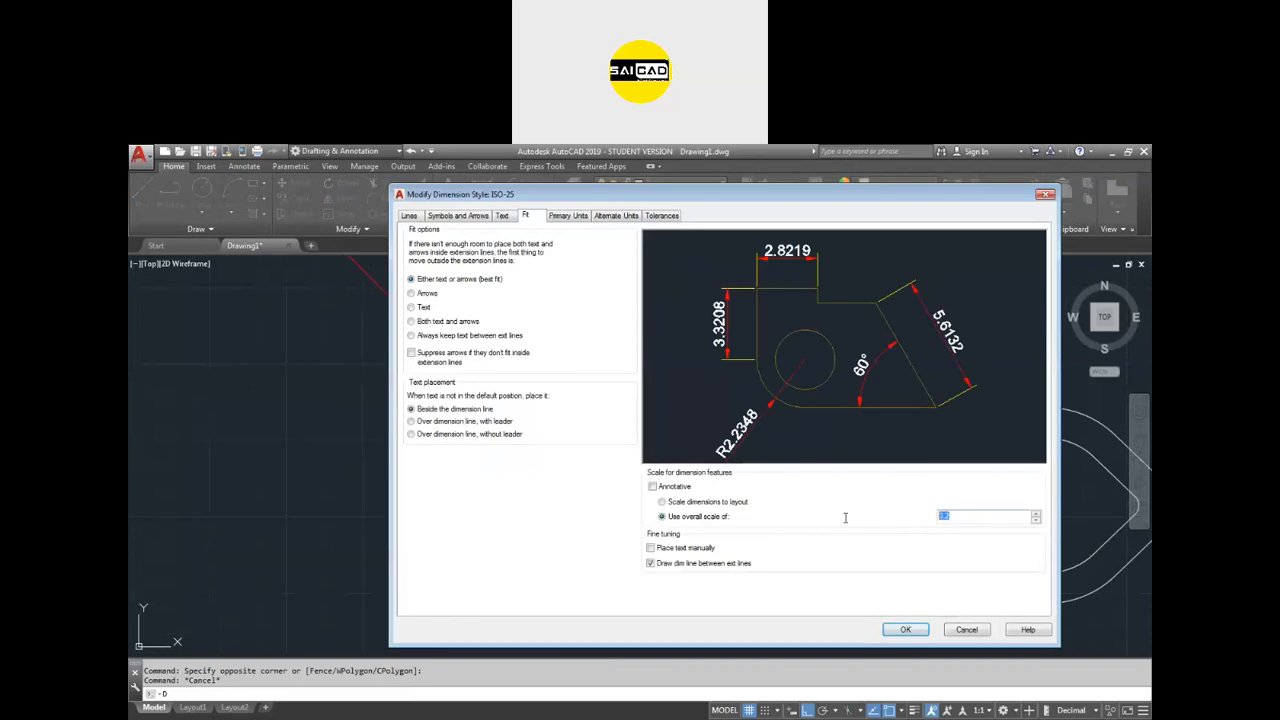
{"action": "type", "text": "5"}
{"action": "left_click", "coordinate": [896, 633]}
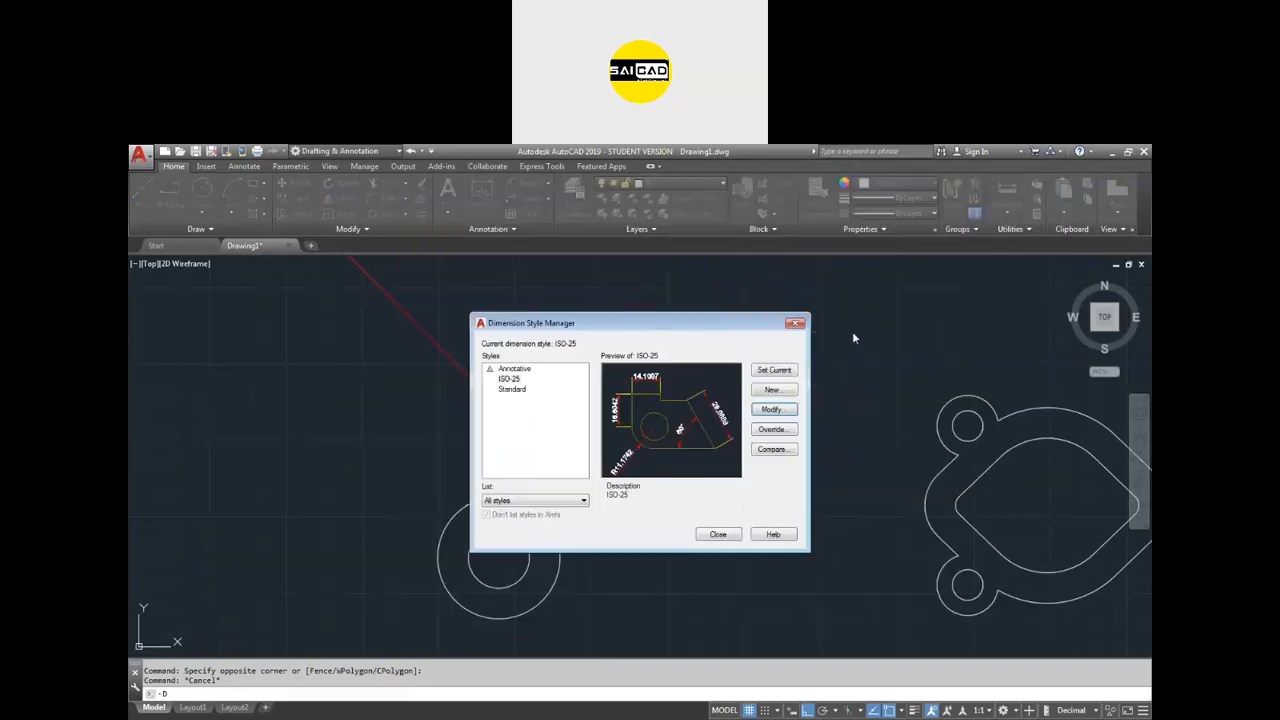
{"action": "left_click", "coordinate": [725, 534]}
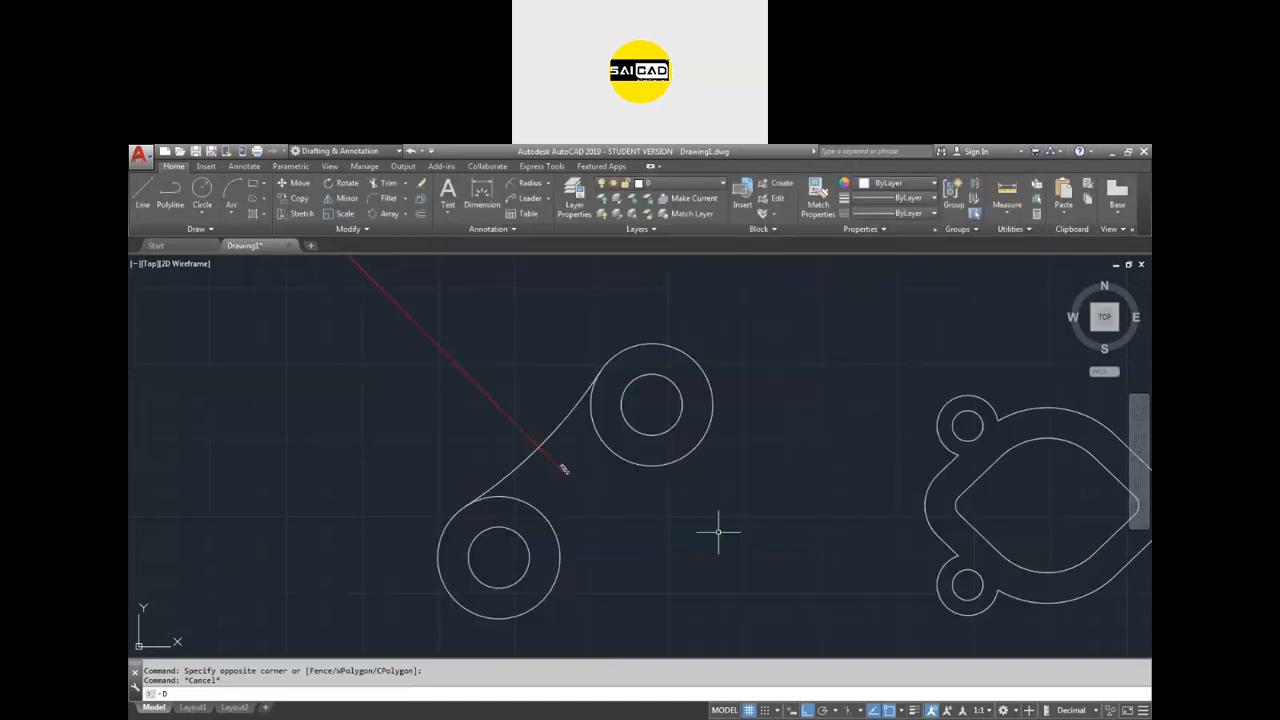
{"action": "scroll", "coordinate": [531, 437], "scroll_direction": "up", "scroll_amount": 1}
{"action": "scroll", "coordinate": [540, 445], "scroll_direction": "down", "scroll_amount": 2}
{"action": "scroll", "coordinate": [600, 465], "scroll_direction": "up", "scroll_amount": 1}
{"action": "scroll", "coordinate": [641, 482], "scroll_direction": "up", "scroll_amount": 2}
{"action": "scroll", "coordinate": [523, 534], "scroll_direction": "down", "scroll_amount": 2}
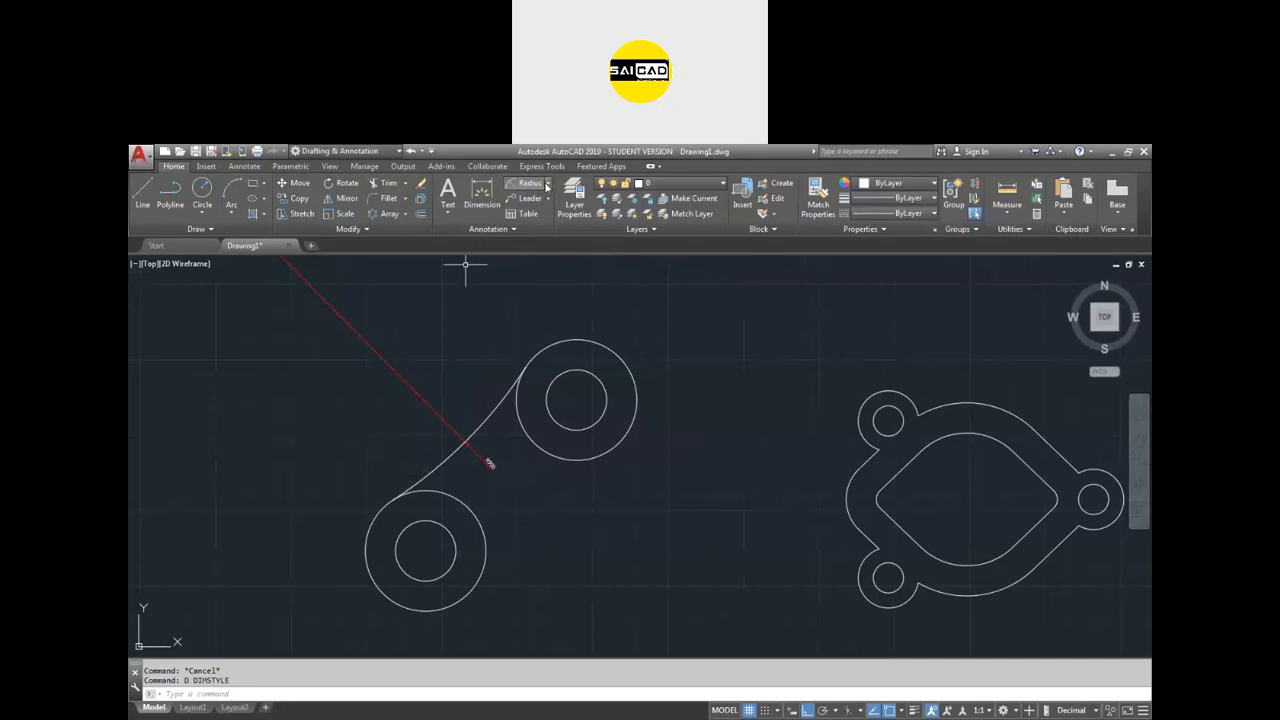
{"action": "left_click", "coordinate": [548, 184]}
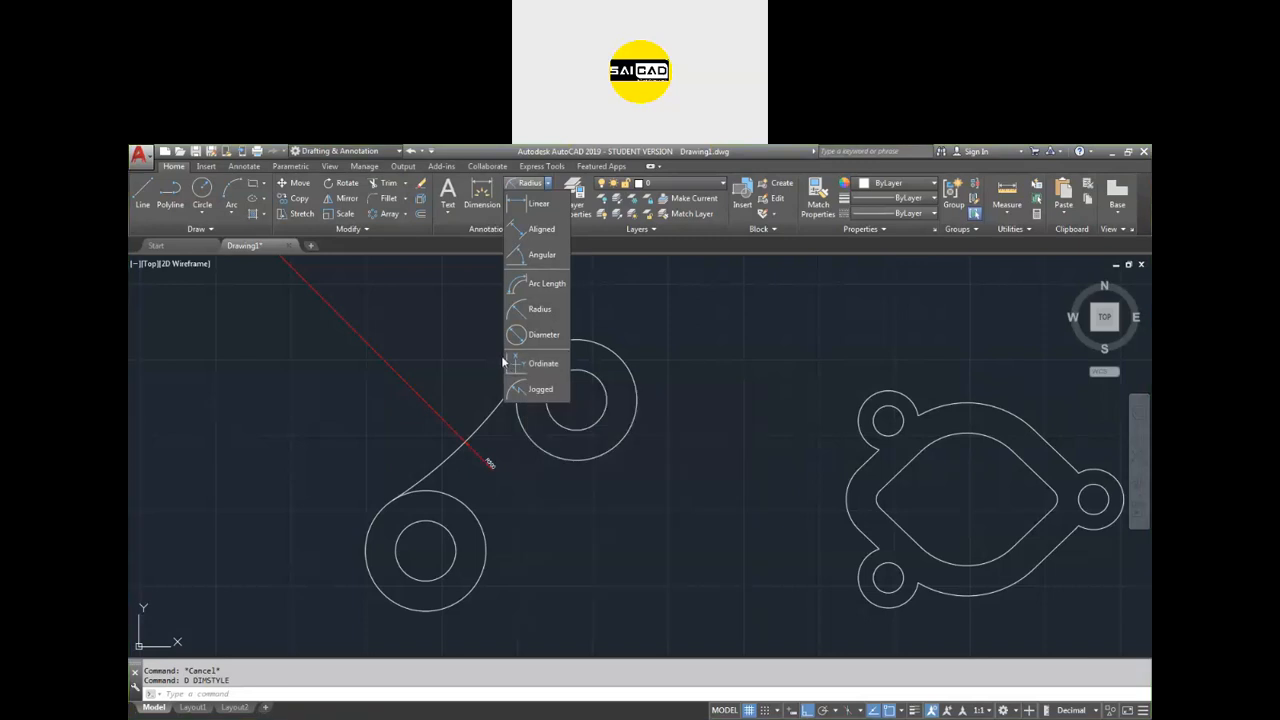
{"action": "left_click", "coordinate": [723, 333]}
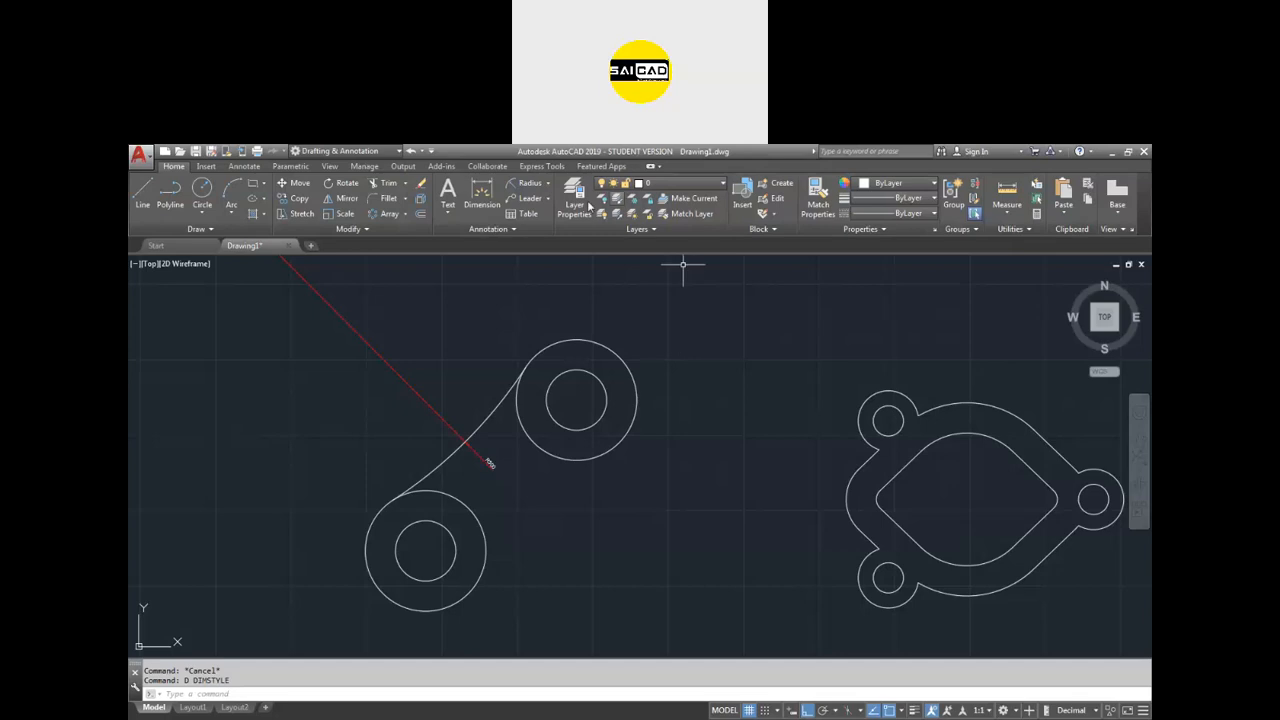
Add a jogged radius dimension to the connecting arc, with the override centre at its upper left and the jog midway along the line.
{"action": "left_click", "coordinate": [548, 183]}
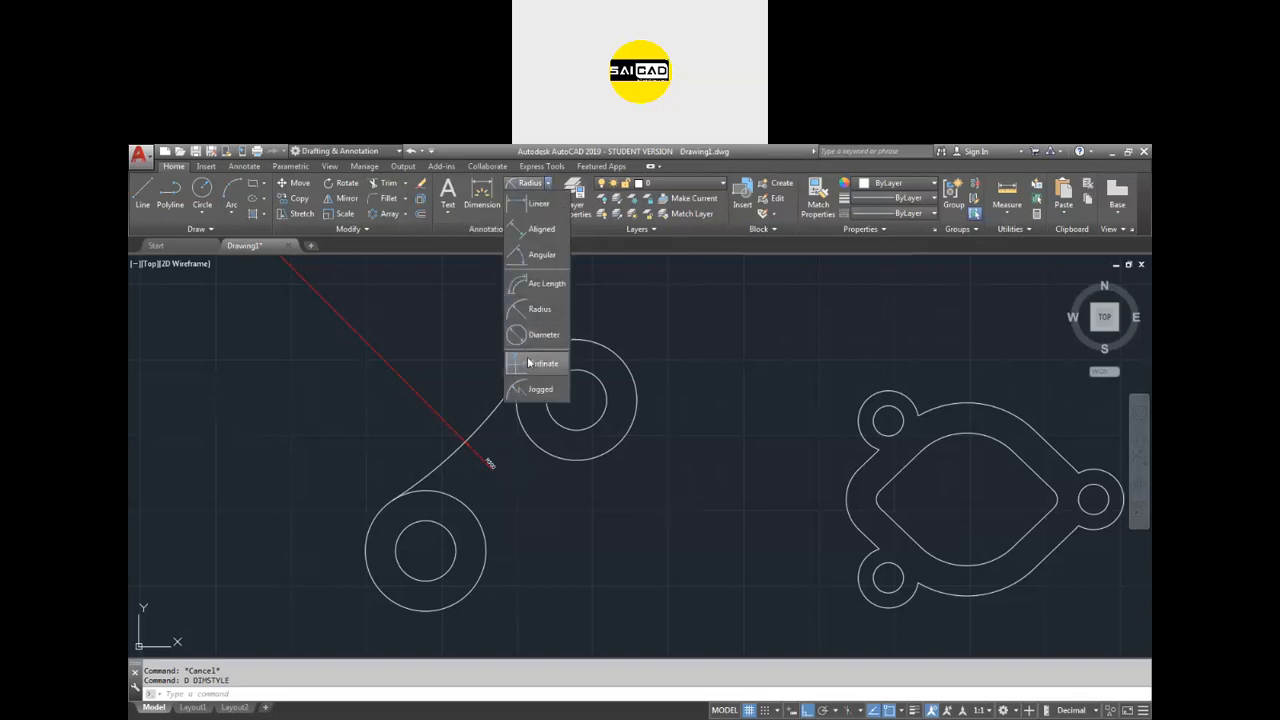
{"action": "left_click", "coordinate": [532, 389]}
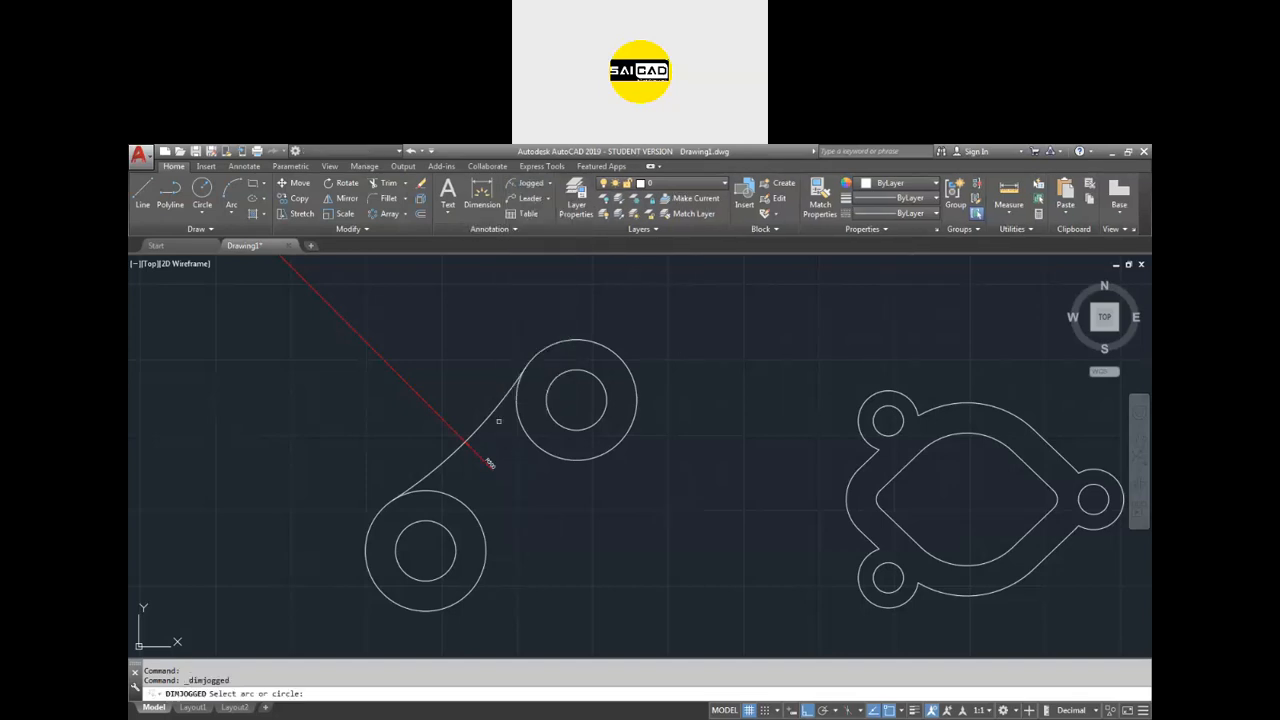
{"action": "left_click", "coordinate": [497, 423]}
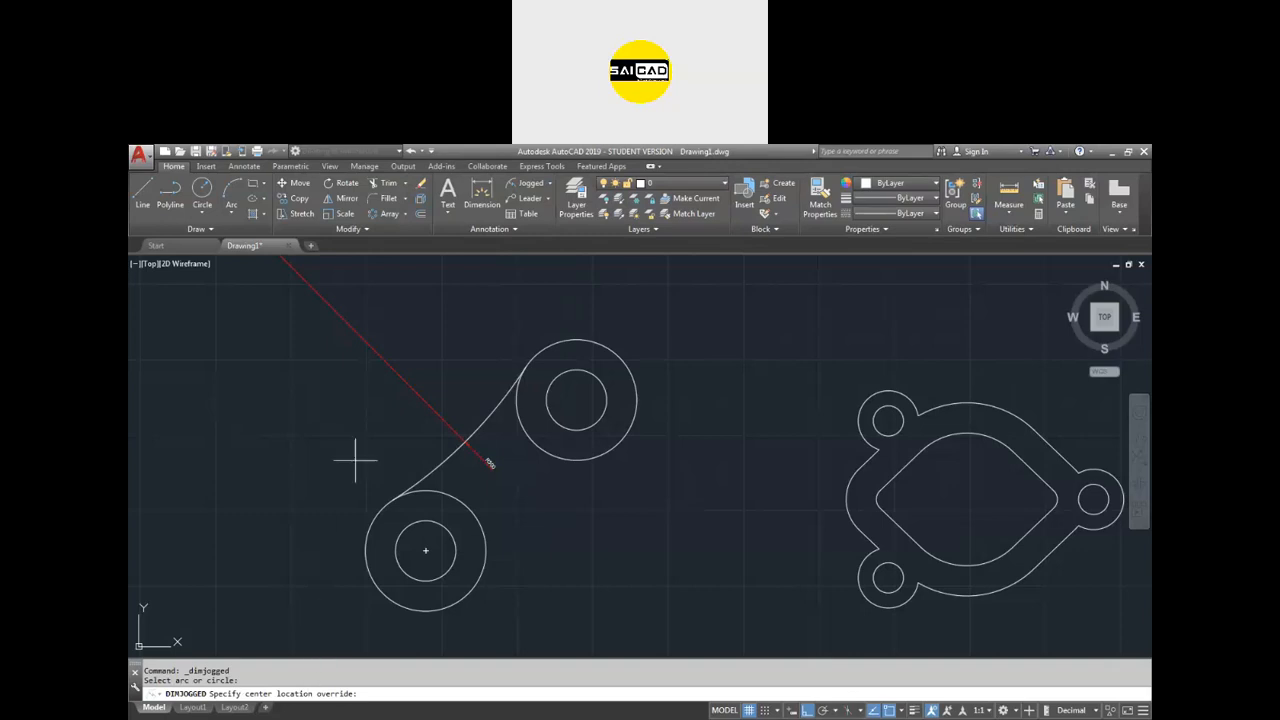
{"action": "left_click", "coordinate": [405, 350]}
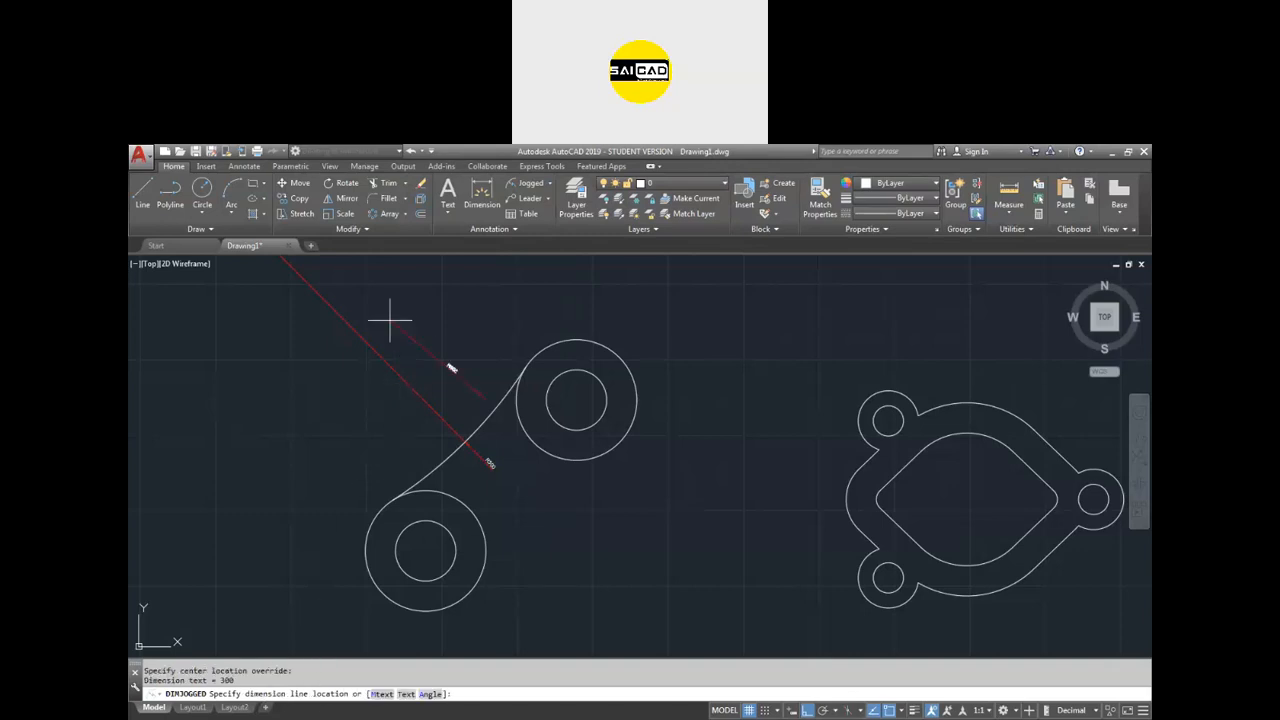
{"action": "scroll", "coordinate": [424, 368], "scroll_direction": "up", "scroll_amount": 5}
{"action": "scroll", "coordinate": [422, 372], "scroll_direction": "down", "scroll_amount": 2}
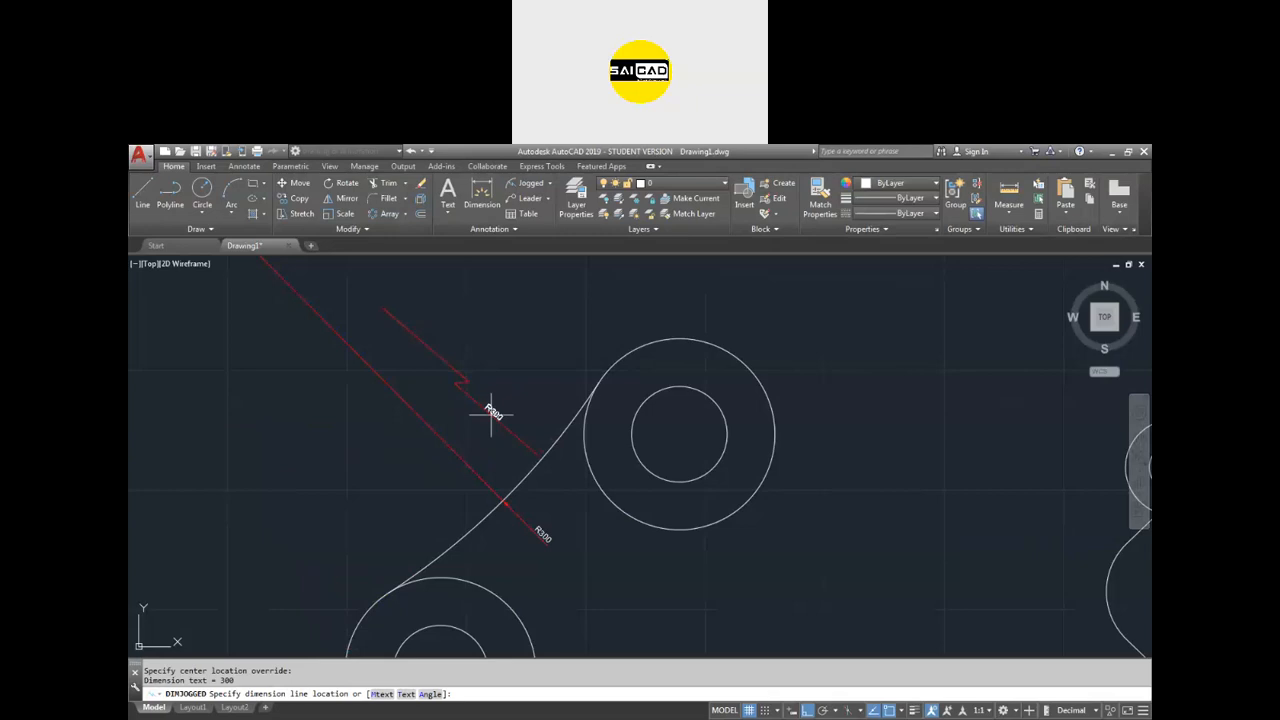
{"action": "left_click", "coordinate": [483, 425]}
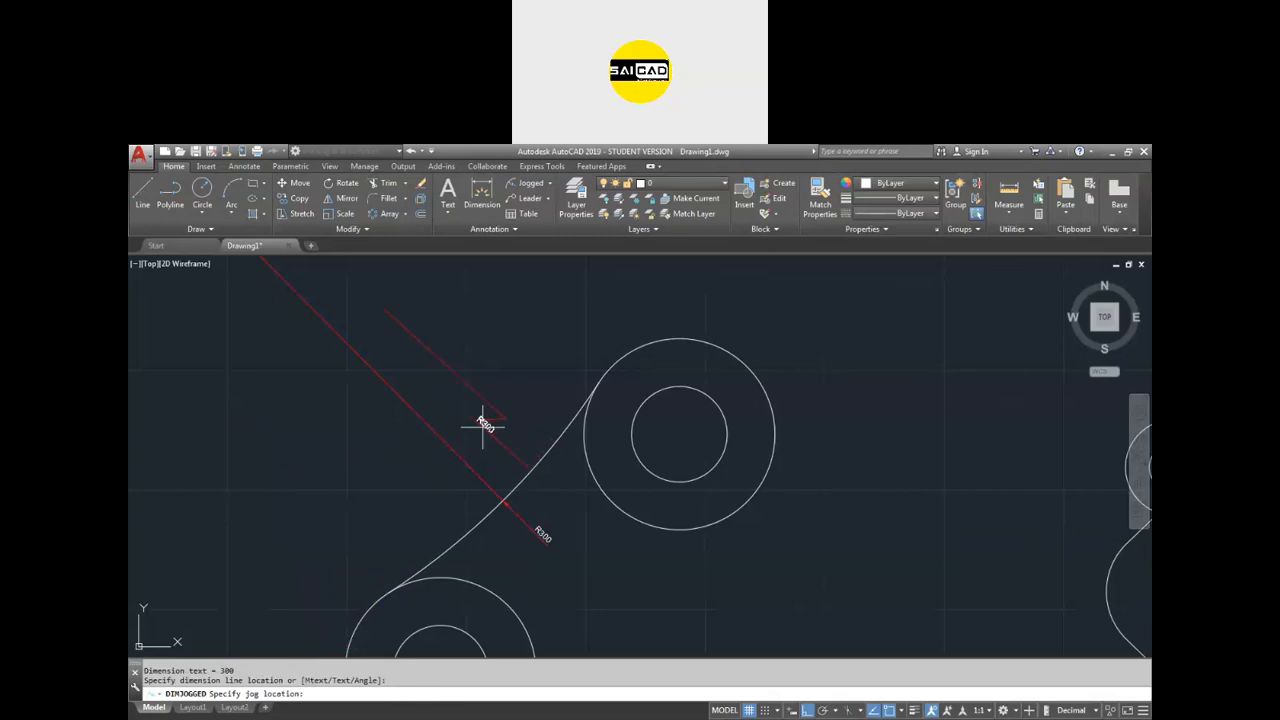
{"action": "left_click", "coordinate": [440, 382]}
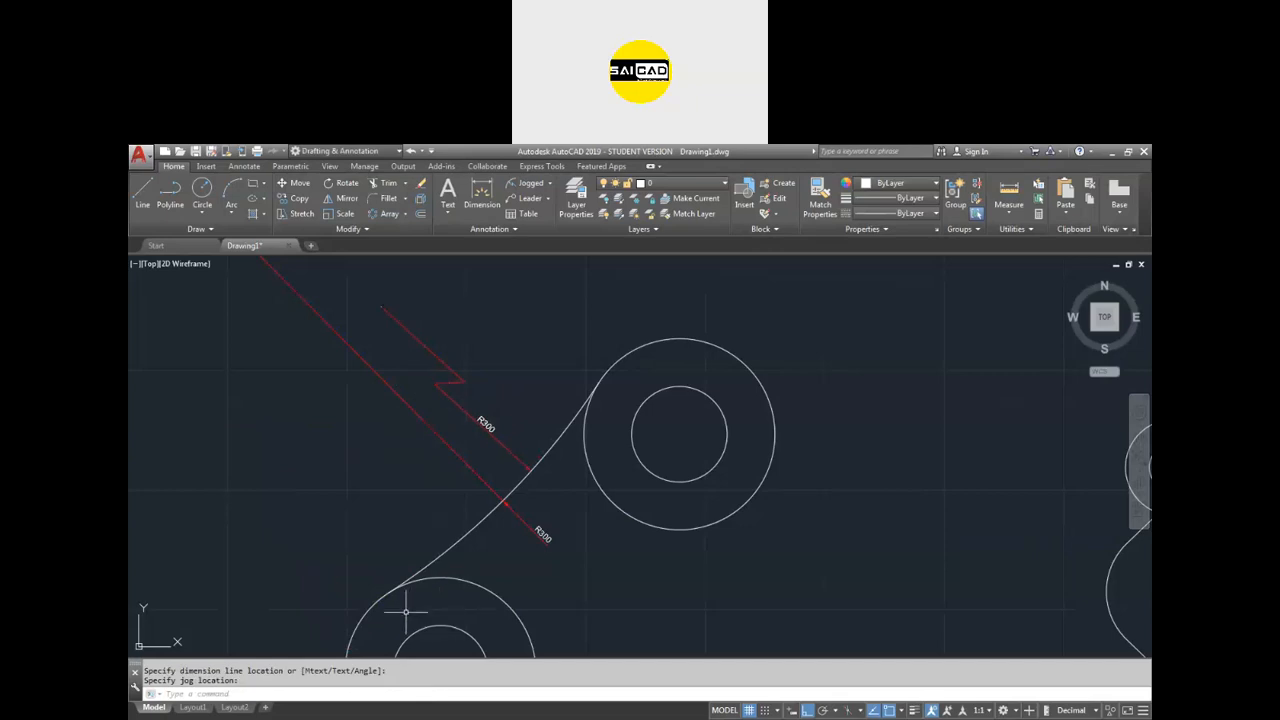
{"action": "key", "text": "Escape"}
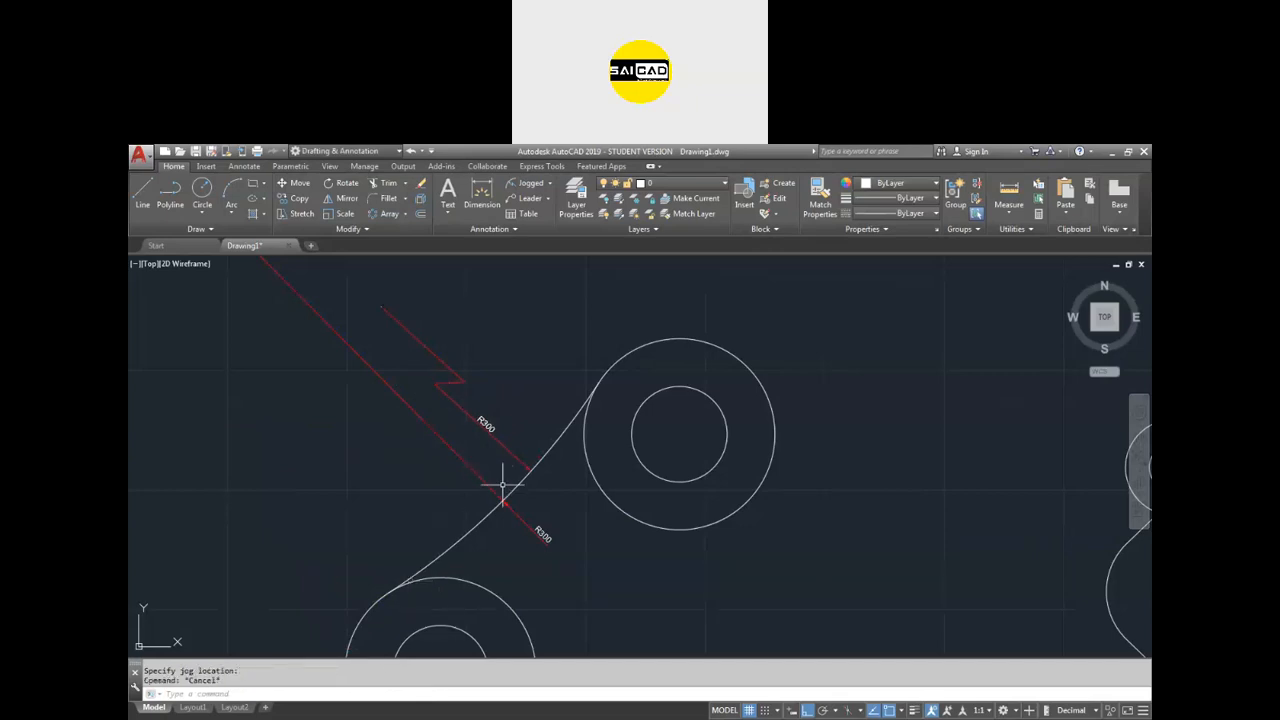
Examine the jogged radius dimension on the connecting arc, especially the zigzag in its dimension line.
{"action": "scroll", "coordinate": [505, 443], "scroll_direction": "up", "scroll_amount": 1}
{"action": "scroll", "coordinate": [573, 581], "scroll_direction": "down", "scroll_amount": 1}
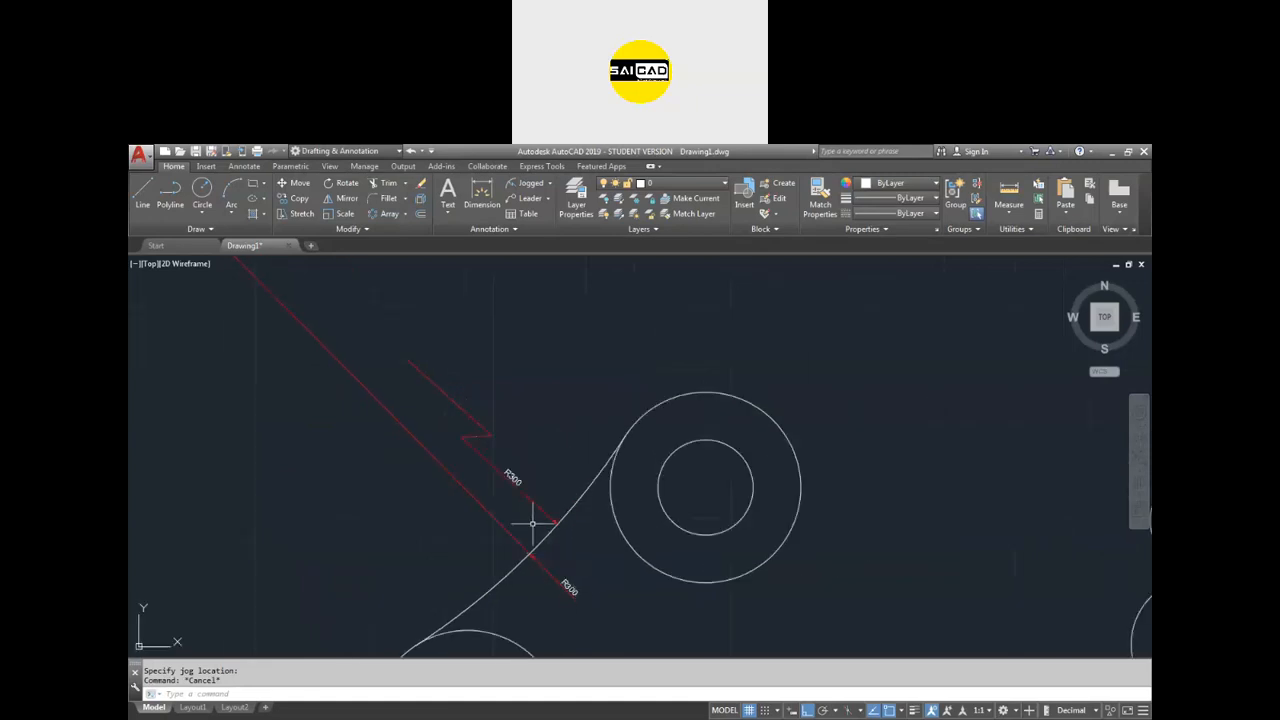
{"action": "scroll", "coordinate": [537, 520], "scroll_direction": "down", "scroll_amount": 4}
{"action": "scroll", "coordinate": [543, 525], "scroll_direction": "up", "scroll_amount": 2}
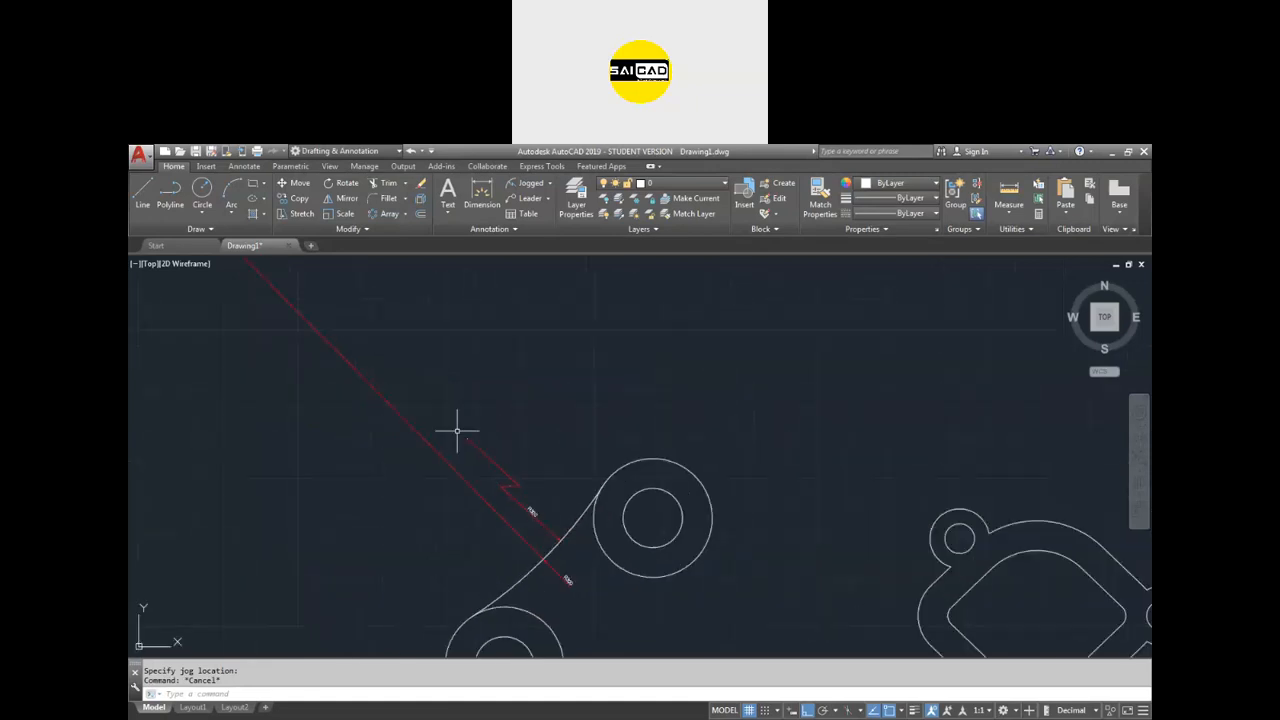
{"action": "scroll", "coordinate": [479, 487], "scroll_direction": "down", "scroll_amount": 1}
{"action": "scroll", "coordinate": [479, 487], "scroll_direction": "up", "scroll_amount": 3}
{"action": "scroll", "coordinate": [523, 509], "scroll_direction": "down", "scroll_amount": 2}
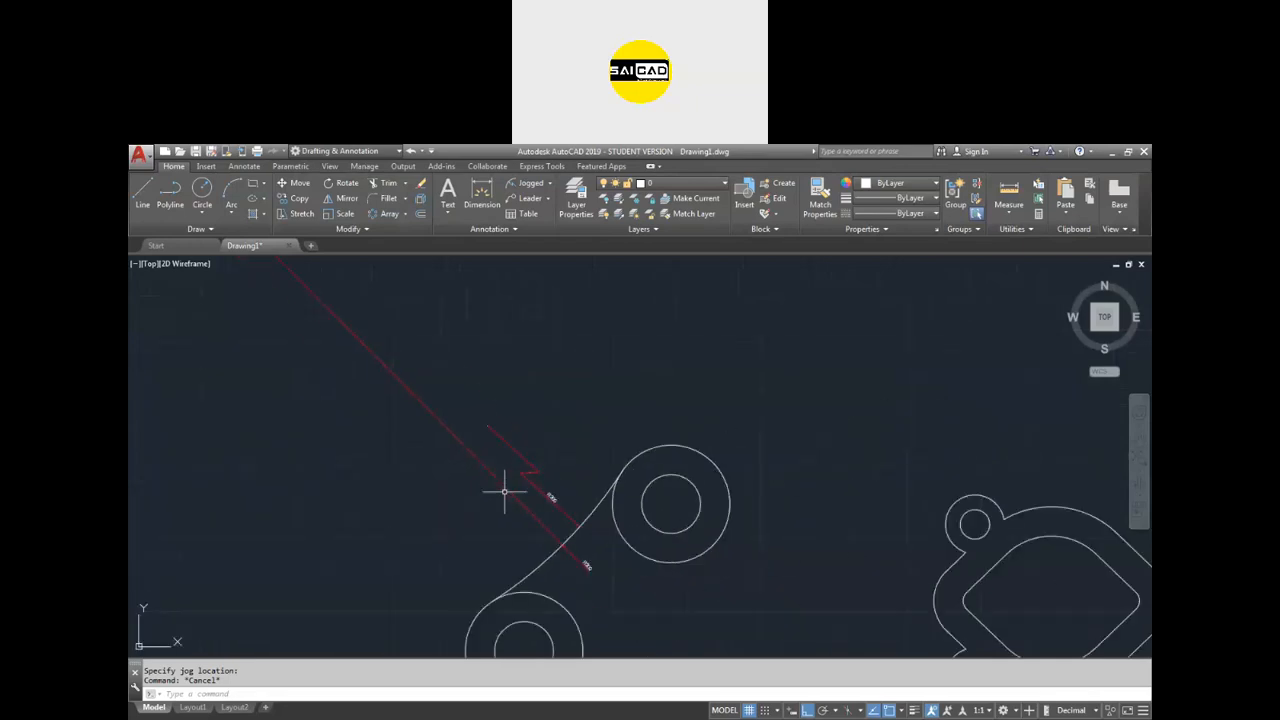
{"action": "scroll", "coordinate": [537, 486], "scroll_direction": "up", "scroll_amount": 3}
{"action": "scroll", "coordinate": [515, 440], "scroll_direction": "up", "scroll_amount": 3}
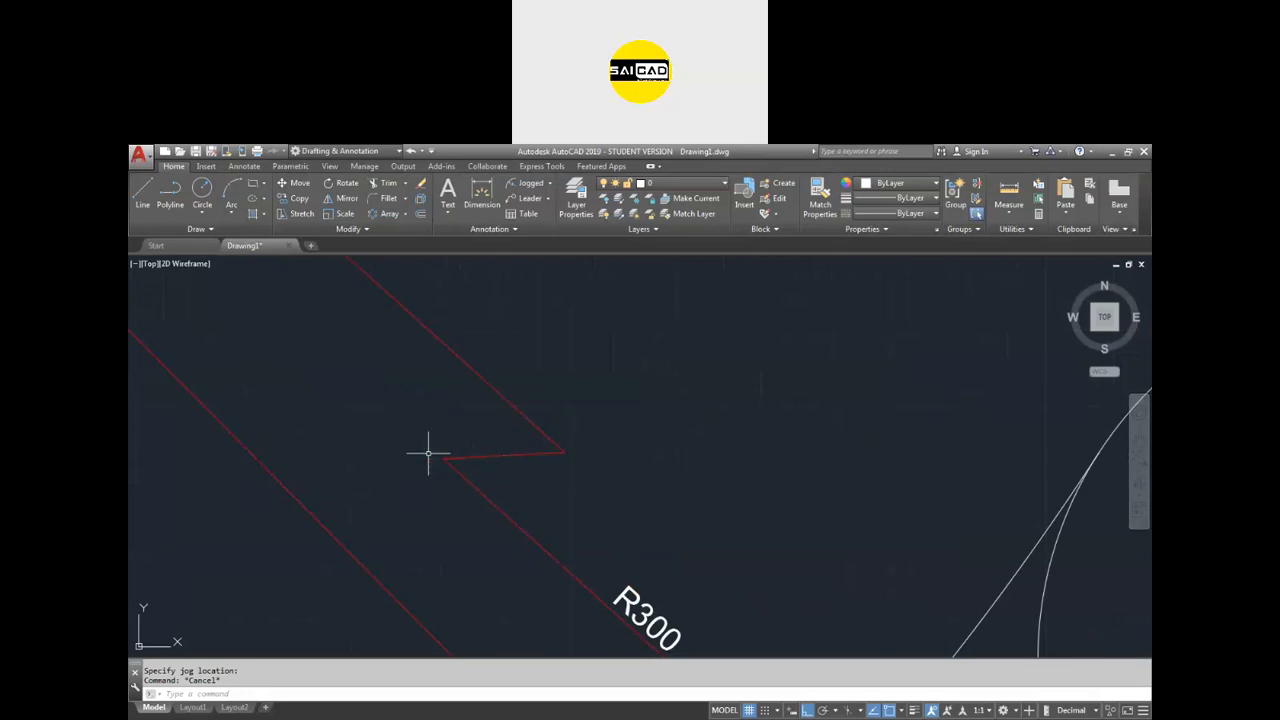
{"action": "scroll", "coordinate": [585, 473], "scroll_direction": "down", "scroll_amount": 2}
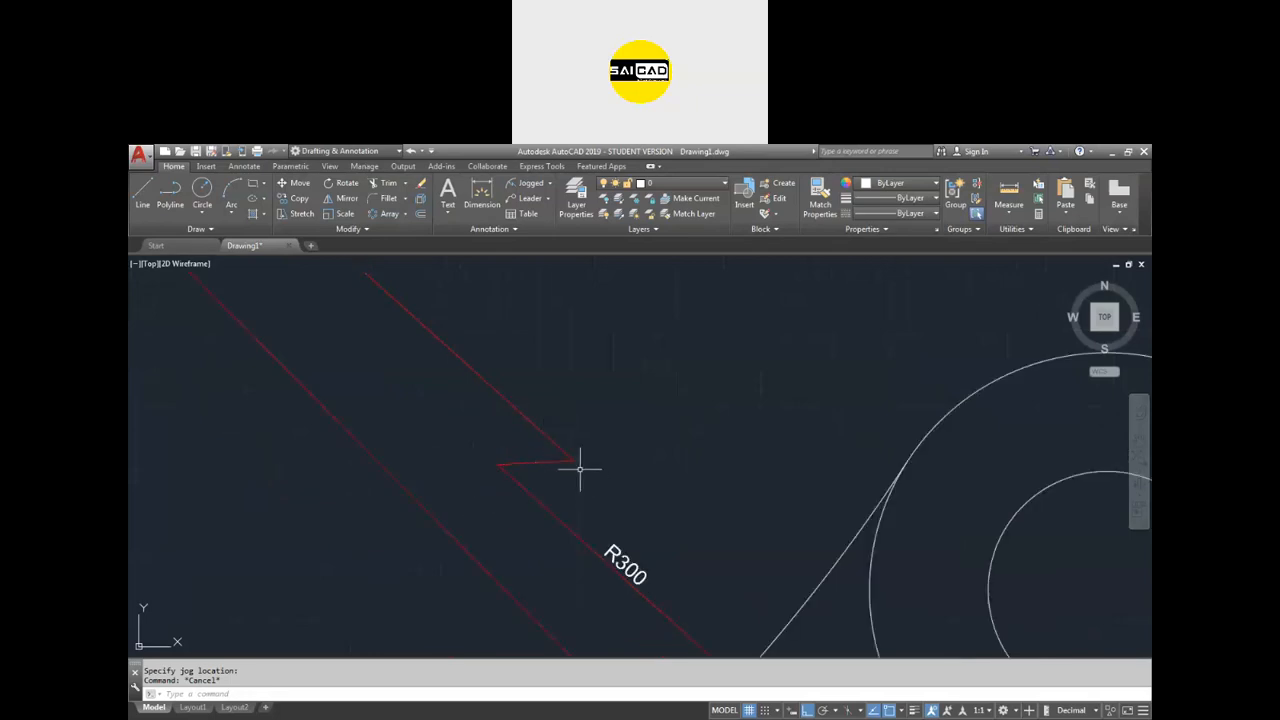
{"action": "scroll", "coordinate": [580, 457], "scroll_direction": "down", "scroll_amount": 2}
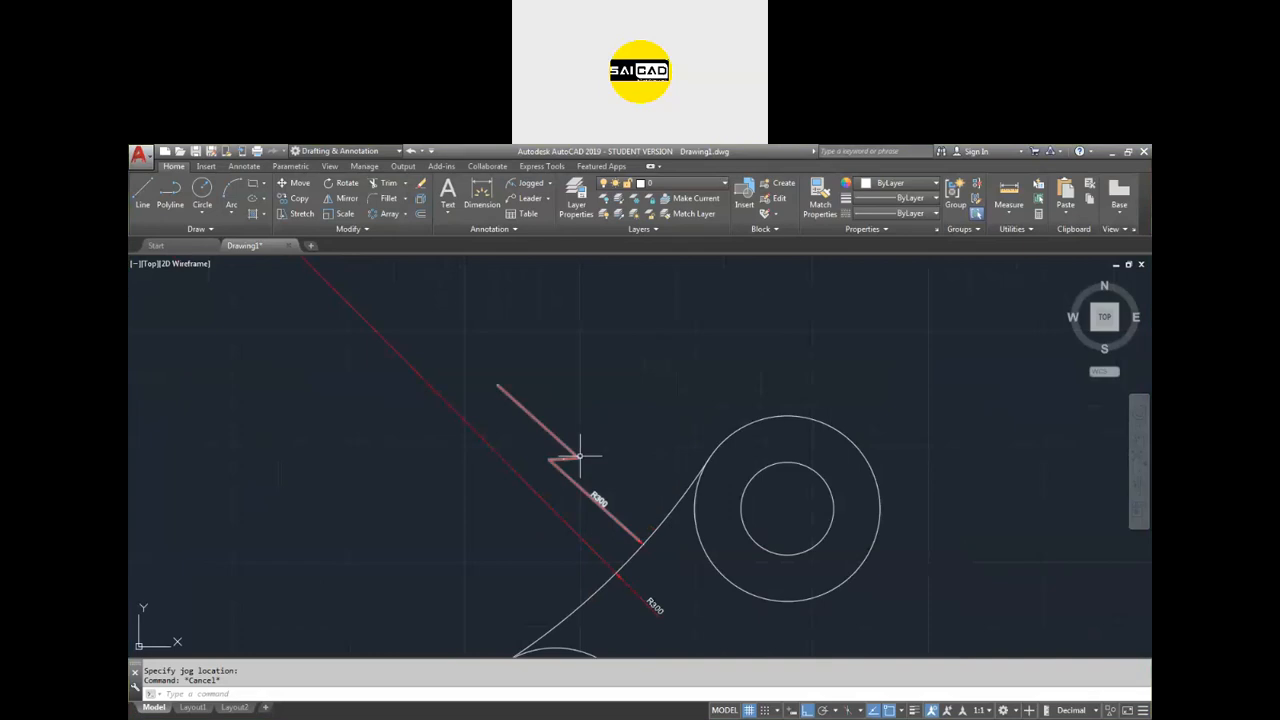
Compare the full-length radius dimension with the jogged one, highlighting each in turn.
{"action": "scroll", "coordinate": [569, 527], "scroll_direction": "down", "scroll_amount": 2}
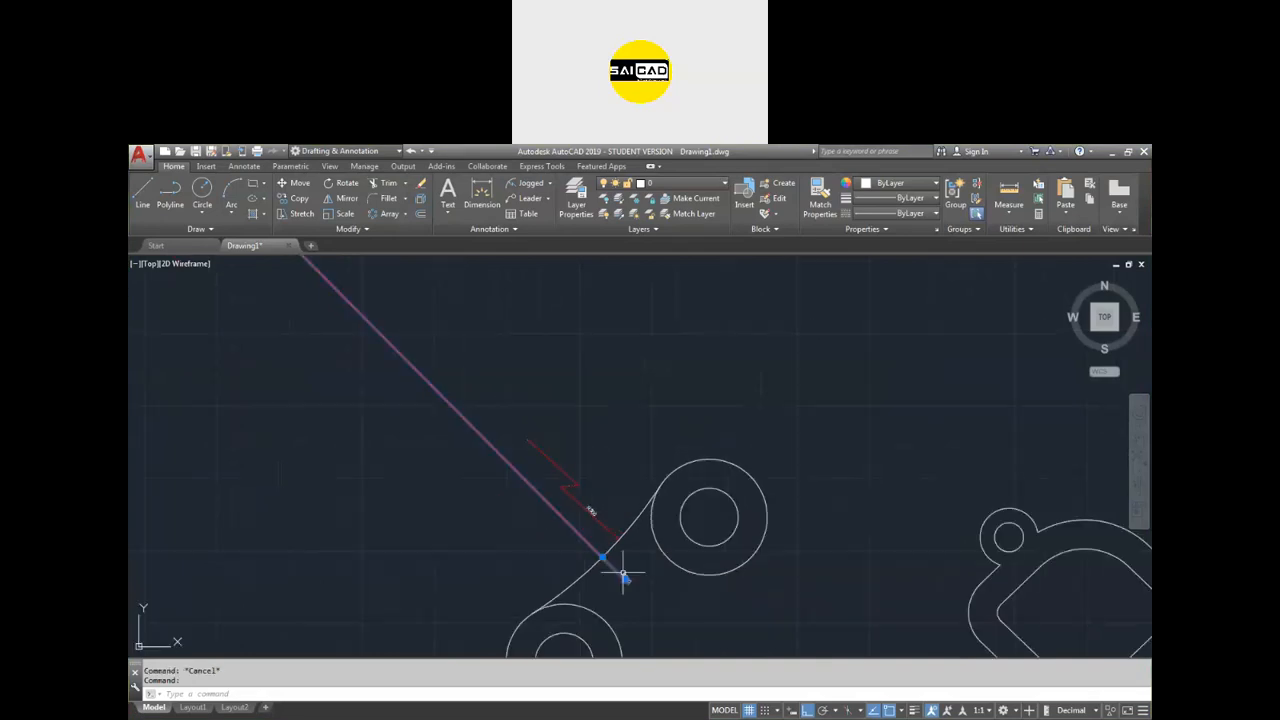
{"action": "scroll", "coordinate": [482, 487], "scroll_direction": "down", "scroll_amount": 3}
{"action": "scroll", "coordinate": [443, 443], "scroll_direction": "up", "scroll_amount": 3}
{"action": "key", "text": "Escape"}
{"action": "scroll", "coordinate": [595, 500], "scroll_direction": "down", "scroll_amount": 2}
{"action": "scroll", "coordinate": [660, 550], "scroll_direction": "up", "scroll_amount": 5}
{"action": "scroll", "coordinate": [700, 534], "scroll_direction": "up", "scroll_amount": 2}
{"action": "left_click", "coordinate": [617, 401]}
{"action": "left_click", "coordinate": [534, 487]}
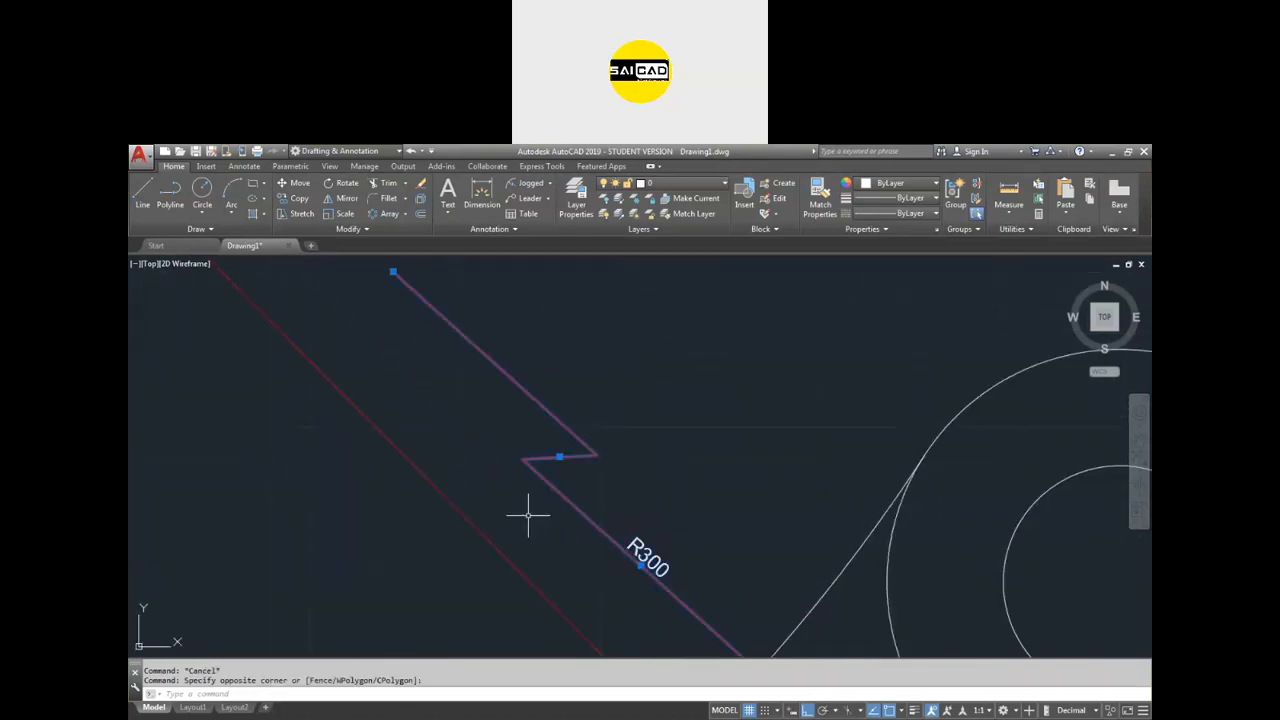
{"action": "key", "text": "Escape"}
{"action": "scroll", "coordinate": [520, 436], "scroll_direction": "down", "scroll_amount": 1}
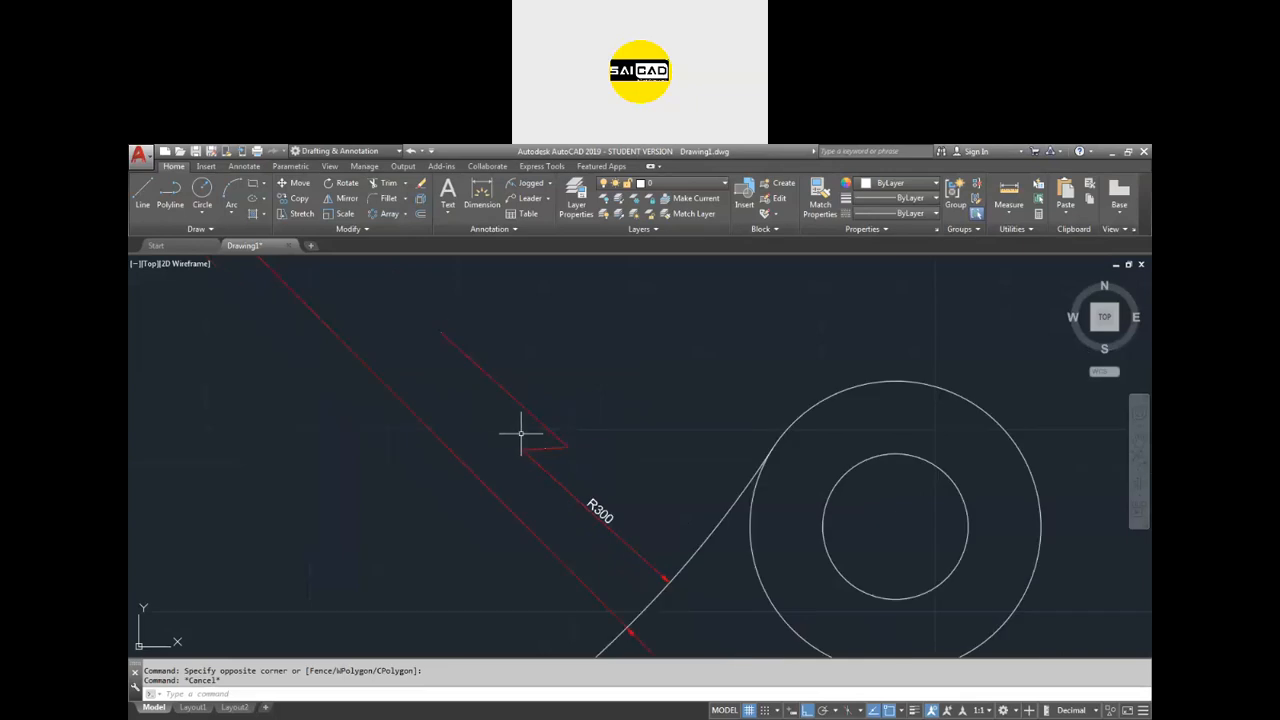
Delete the full-length radius dimension of the connecting arc, keeping only the jogged one.
{"action": "scroll", "coordinate": [518, 442], "scroll_direction": "down", "scroll_amount": 2}
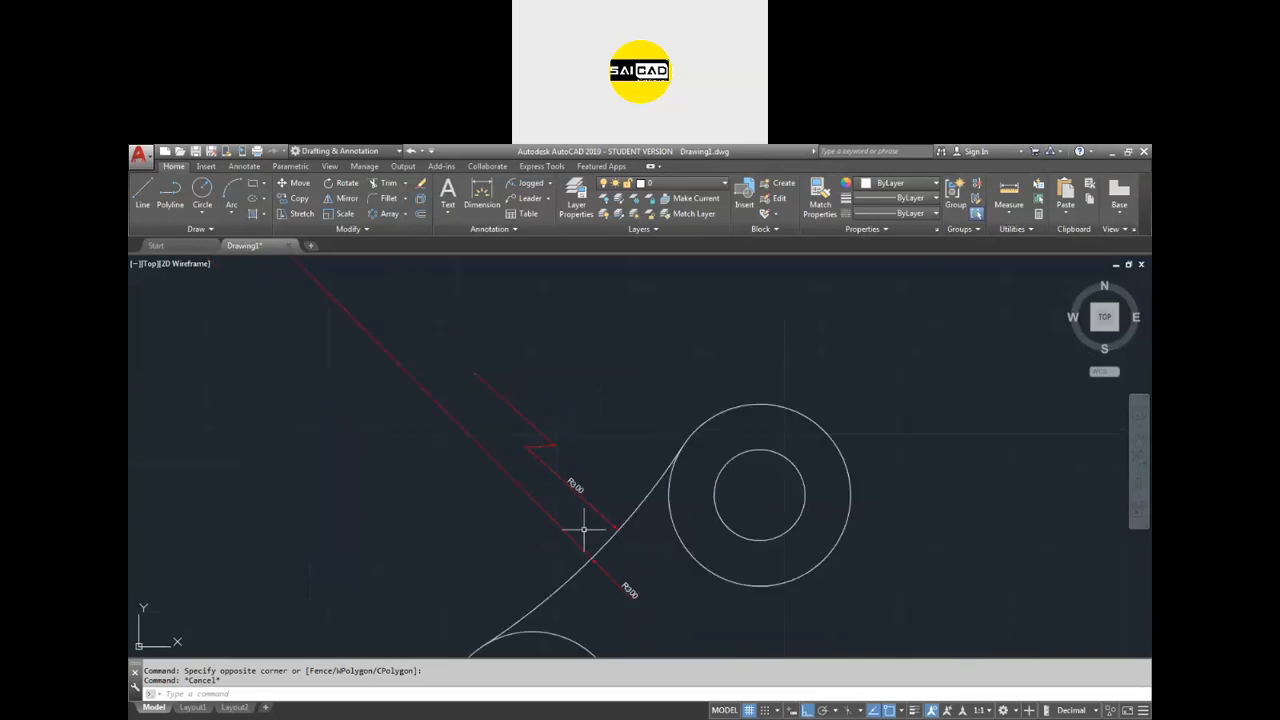
{"action": "left_click", "coordinate": [543, 500]}
{"action": "left_click", "coordinate": [503, 536]}
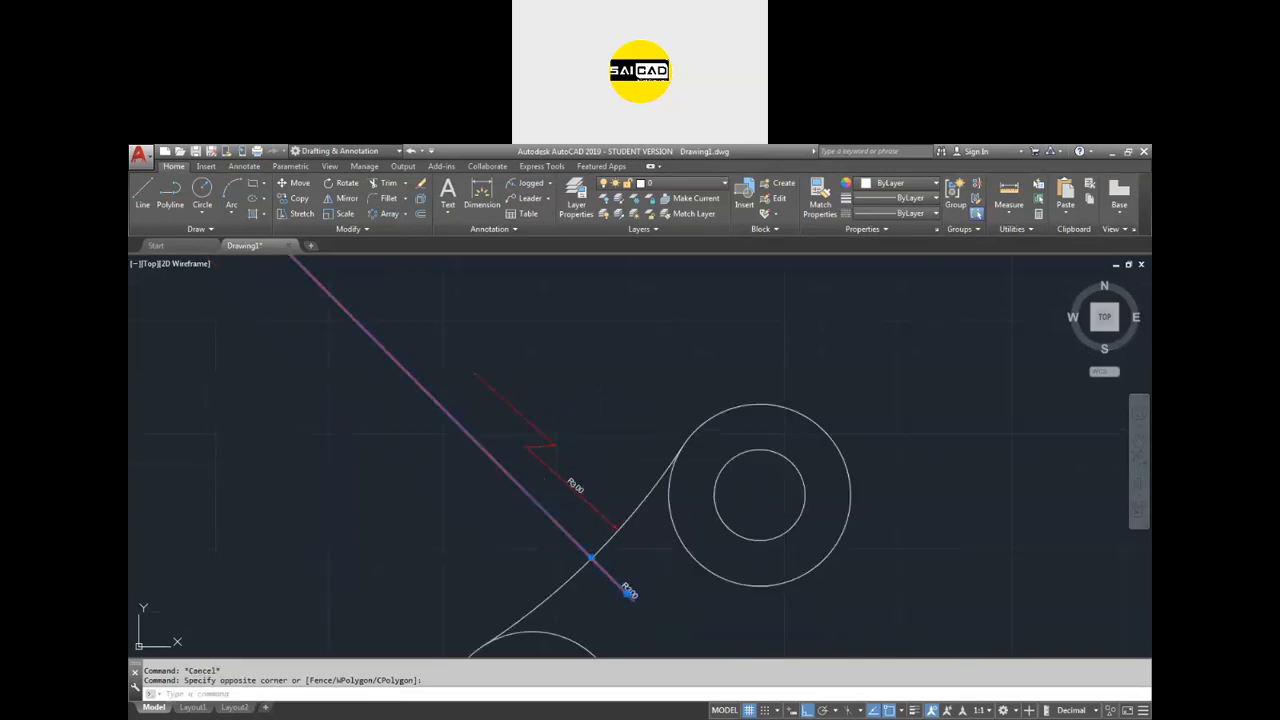
{"action": "key", "text": "Delete"}
{"action": "scroll", "coordinate": [594, 515], "scroll_direction": "up", "scroll_amount": 2}
{"action": "scroll", "coordinate": [545, 425], "scroll_direction": "down", "scroll_amount": 2}
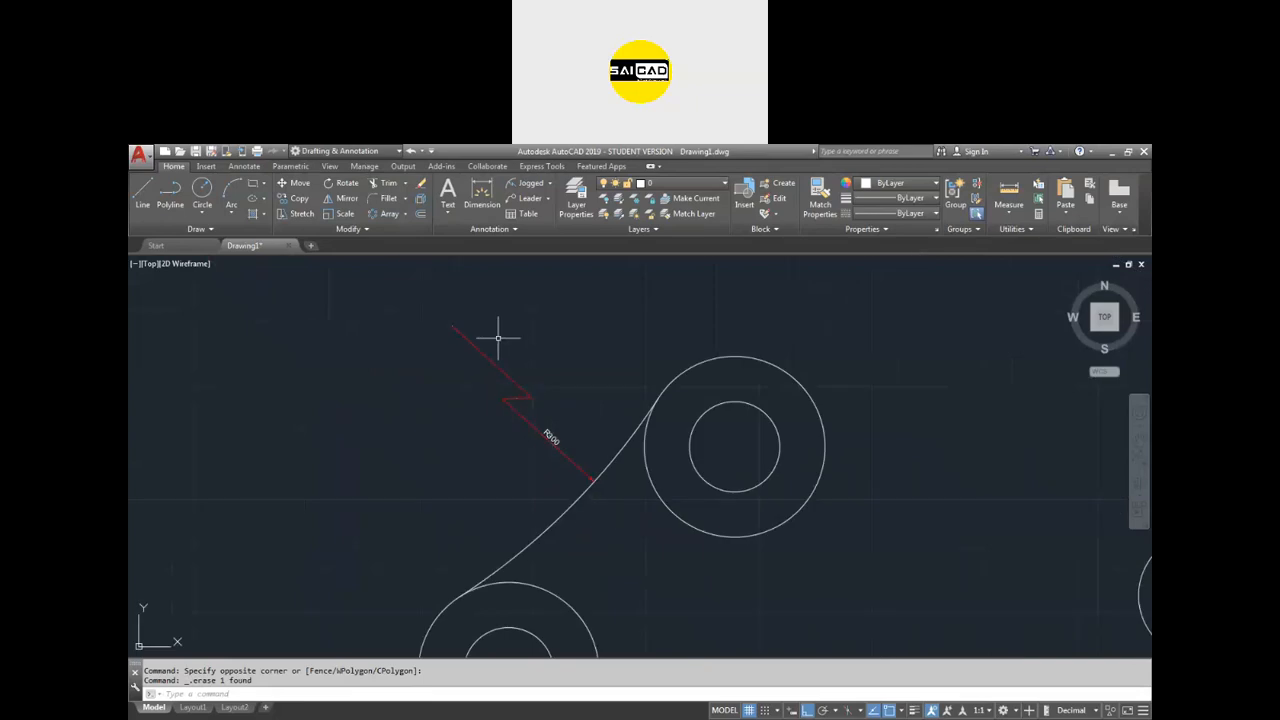
{"action": "scroll", "coordinate": [506, 370], "scroll_direction": "down", "scroll_amount": 3}
{"action": "scroll", "coordinate": [597, 376], "scroll_direction": "up", "scroll_amount": 2}
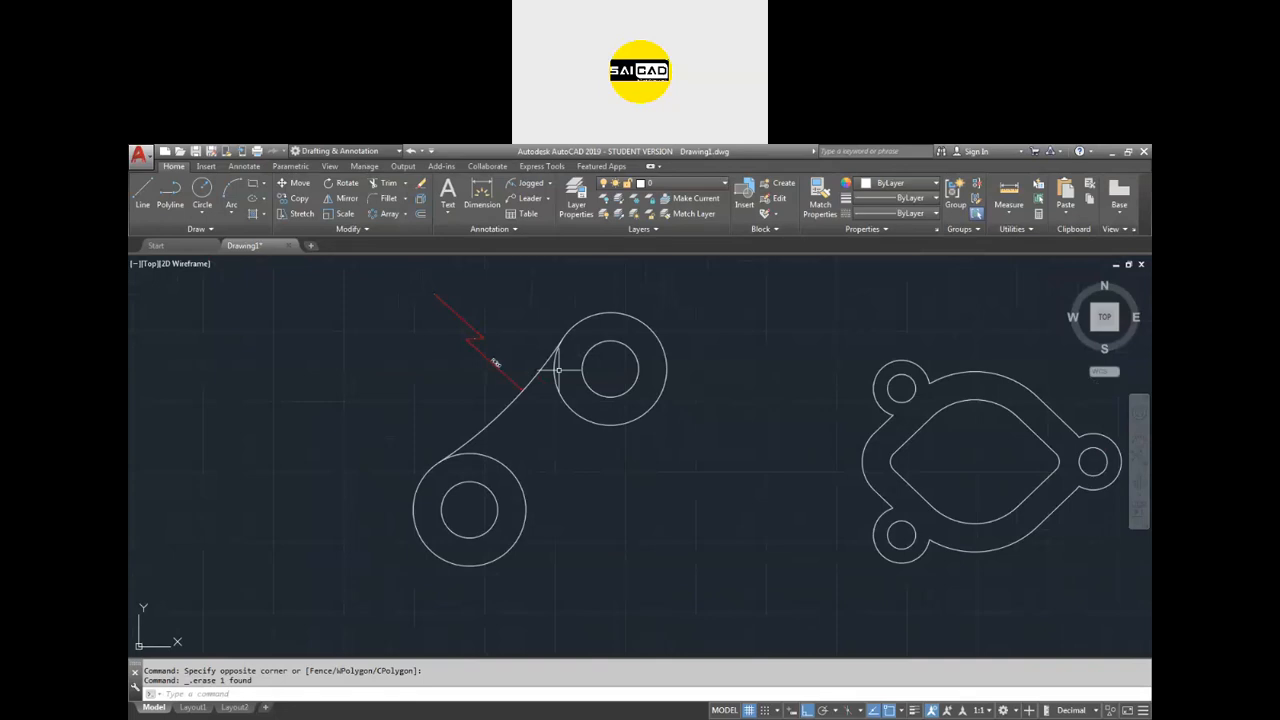
{"action": "scroll", "coordinate": [501, 328], "scroll_direction": "up", "scroll_amount": 2}
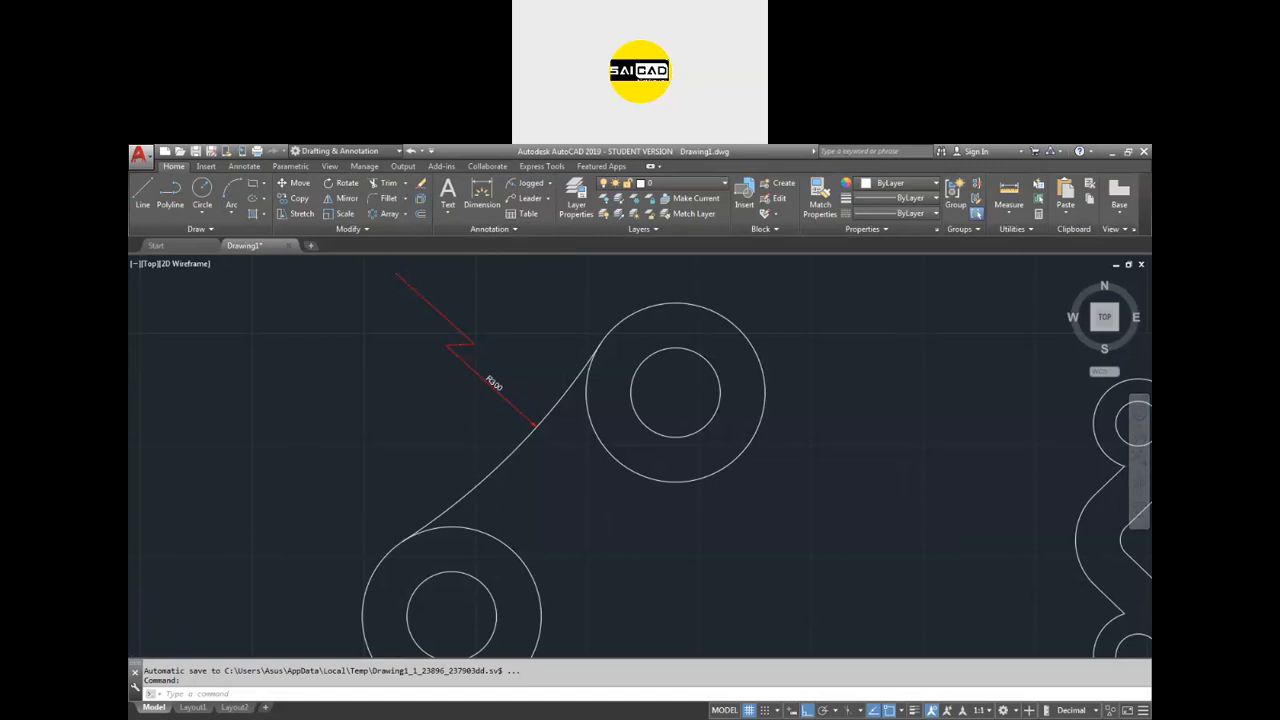
{"action": "scroll", "coordinate": [786, 509], "scroll_direction": "down", "scroll_amount": 5}
{"action": "left_click", "coordinate": [771, 514]}
{"action": "key", "text": "Escape"}
{"action": "key", "text": "Escape"}
{"action": "scroll", "coordinate": [663, 520], "scroll_direction": "up", "scroll_amount": 5}
{"action": "scroll", "coordinate": [662, 520], "scroll_direction": "down", "scroll_amount": 2}
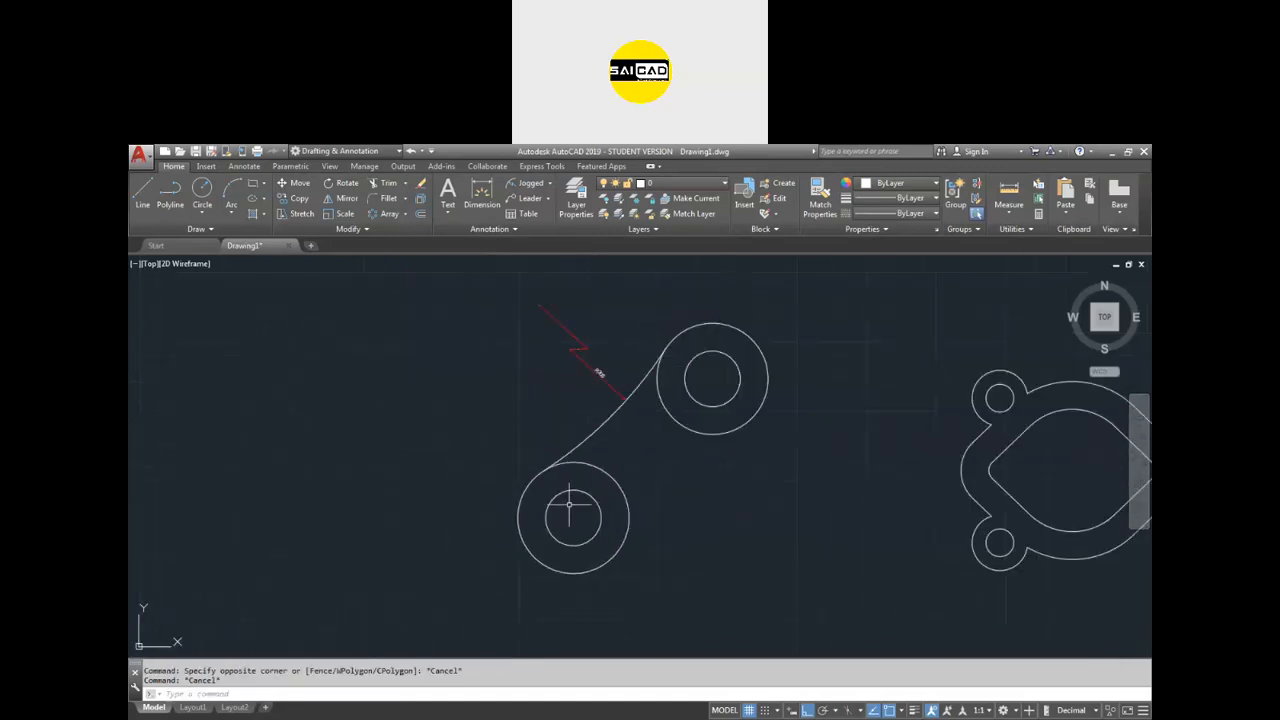
Add an X ordinate dimension to the centre of the lower-left circles, with its leader running straight down.
{"action": "left_click", "coordinate": [546, 185]}
{"action": "left_click", "coordinate": [536, 389]}
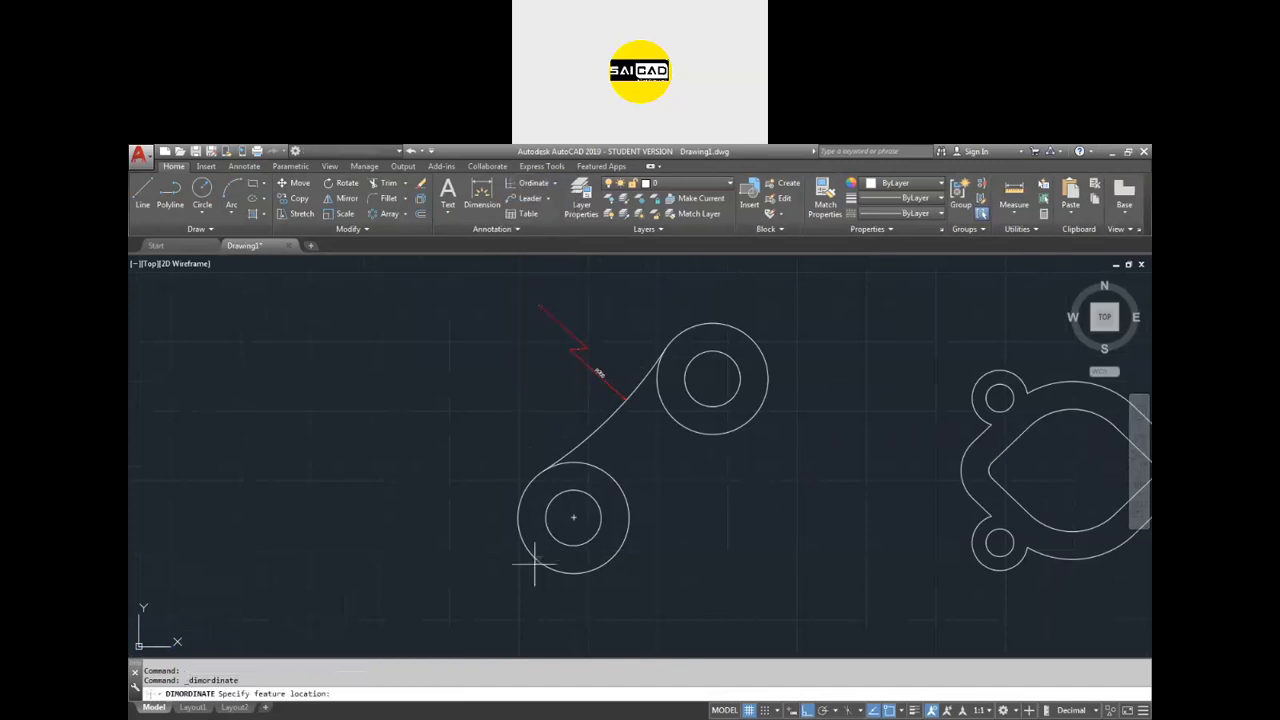
{"action": "left_click", "coordinate": [573, 517]}
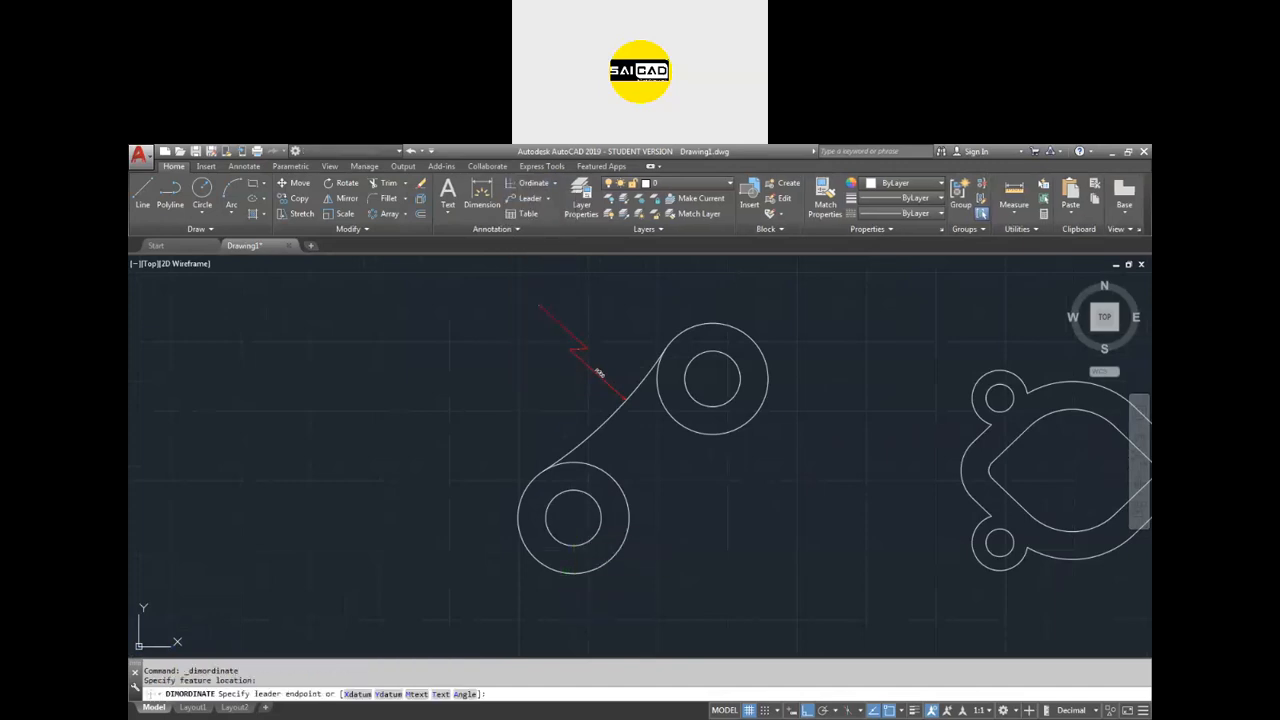
{"action": "scroll", "coordinate": [563, 609], "scroll_direction": "up", "scroll_amount": 4}
{"action": "left_click", "coordinate": [591, 572]}
Examine the ordinate dimension below the lower-left circles, both up close and in the context of the whole shape.
{"action": "scroll", "coordinate": [591, 572], "scroll_direction": "down", "scroll_amount": 1}
{"action": "scroll", "coordinate": [683, 487], "scroll_direction": "down", "scroll_amount": 8}
{"action": "scroll", "coordinate": [675, 487], "scroll_direction": "up", "scroll_amount": 10}
{"action": "scroll", "coordinate": [660, 482], "scroll_direction": "down", "scroll_amount": 3}
{"action": "scroll", "coordinate": [656, 480], "scroll_direction": "up", "scroll_amount": 2}
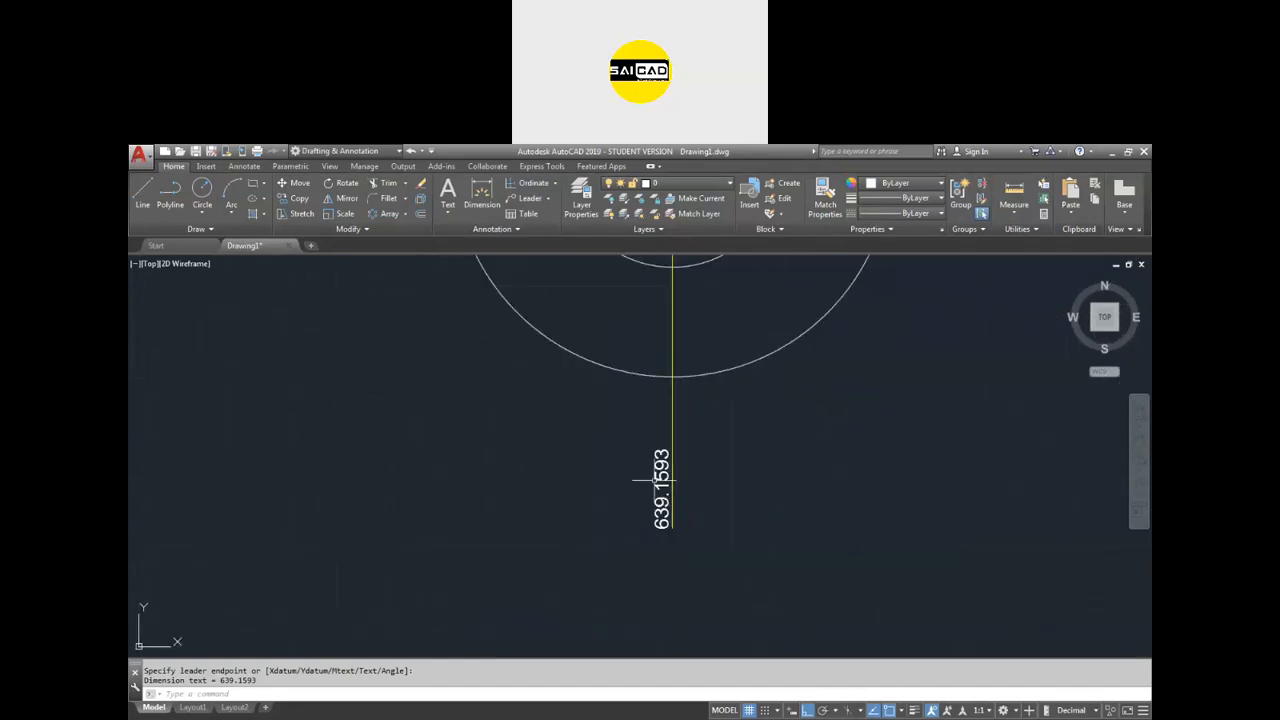
{"action": "scroll", "coordinate": [634, 528], "scroll_direction": "down", "scroll_amount": 2}
{"action": "scroll", "coordinate": [660, 461], "scroll_direction": "down", "scroll_amount": 4}
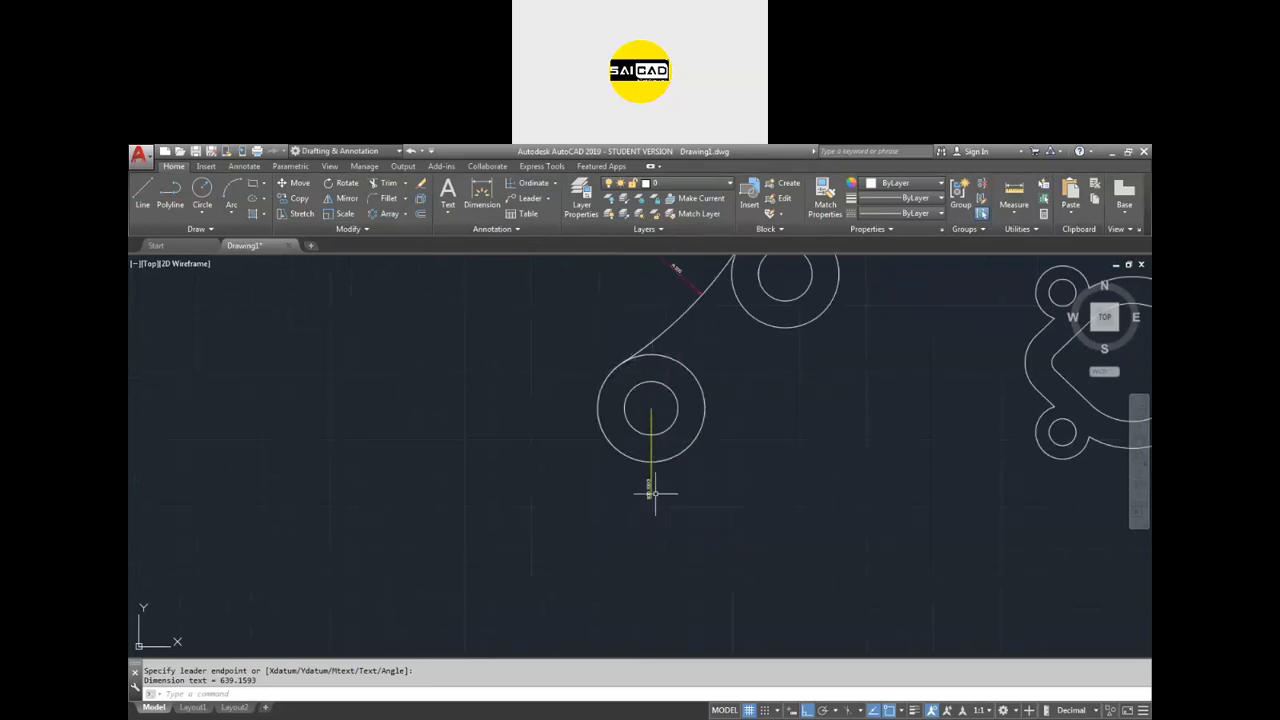
{"action": "scroll", "coordinate": [656, 485], "scroll_direction": "up", "scroll_amount": 4}
{"action": "scroll", "coordinate": [600, 525], "scroll_direction": "down", "scroll_amount": 2}
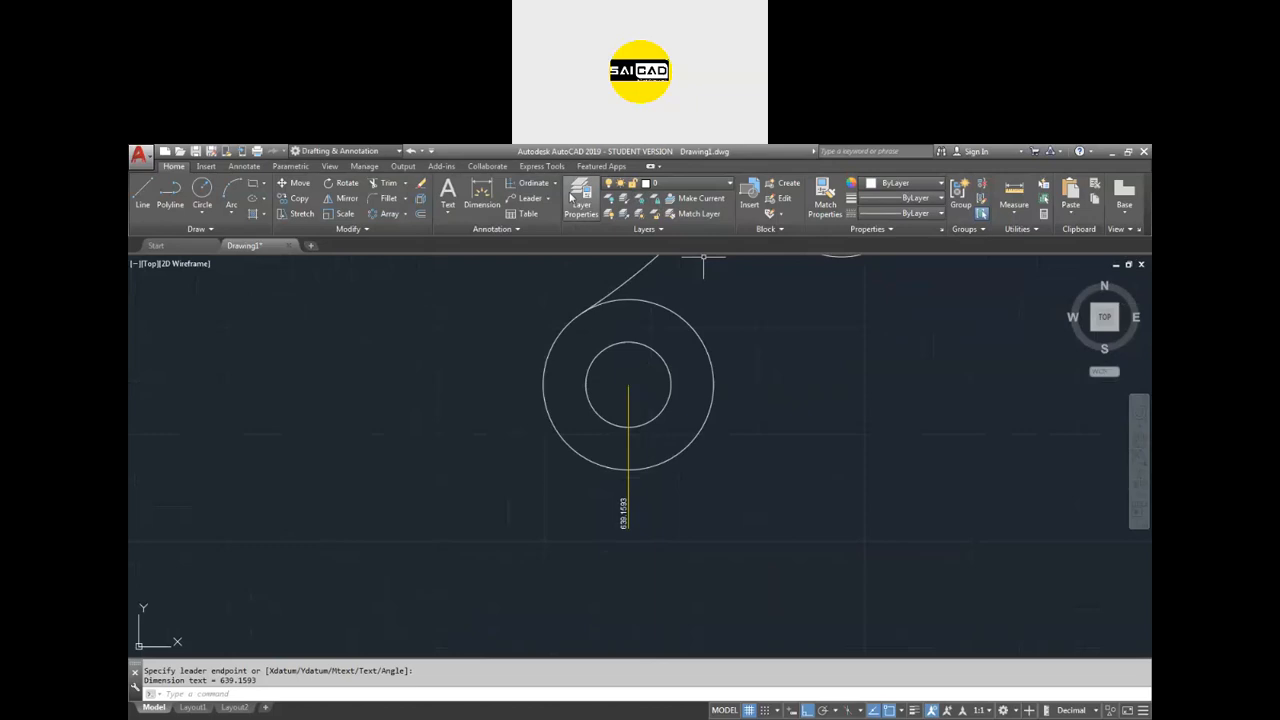
Add a Y ordinate dimension to the same circle centre, with its leader running horizontally to the left.
{"action": "left_click", "coordinate": [528, 184]}
{"action": "left_click", "coordinate": [628, 384]}
{"action": "left_click", "coordinate": [484, 381]}
{"action": "scroll", "coordinate": [481, 378], "scroll_direction": "up", "scroll_amount": 2}
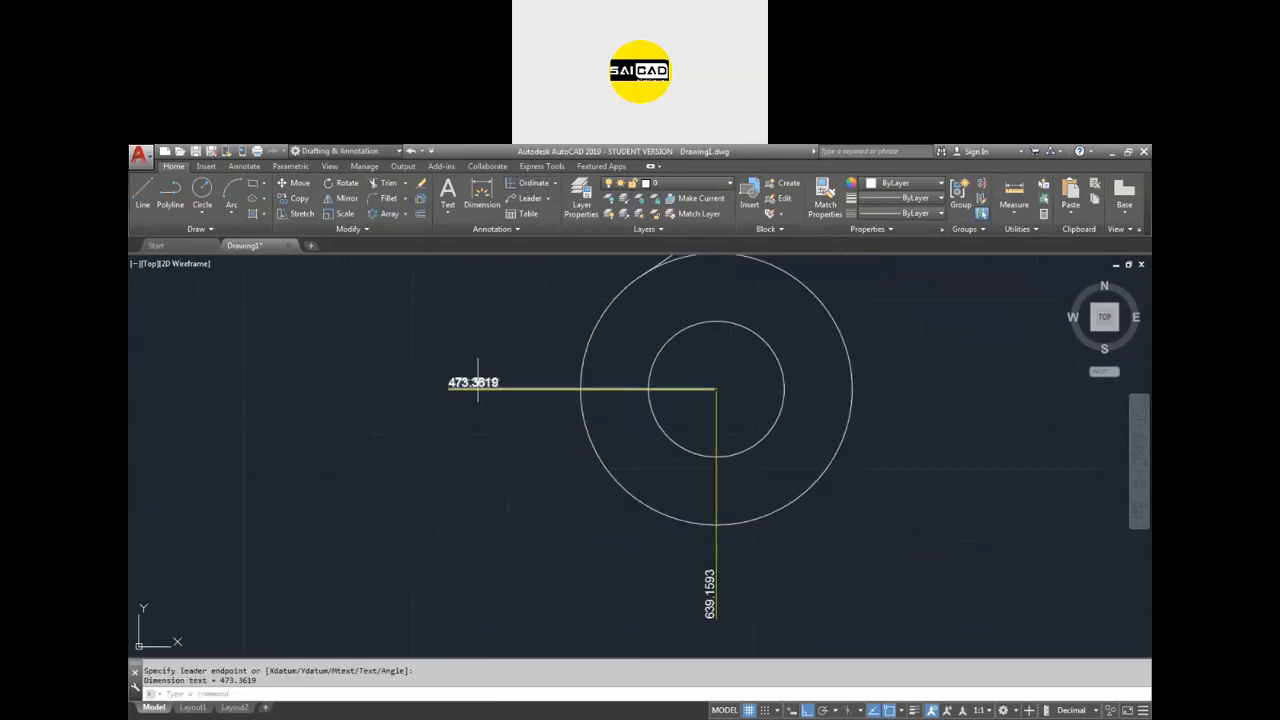
Compare the Y and X ordinate dimensions of the circle centre, highlighting each in turn.
{"action": "left_click", "coordinate": [504, 355]}
{"action": "left_click", "coordinate": [401, 451]}
{"action": "key", "text": "Escape"}
{"action": "left_click", "coordinate": [798, 568]}
{"action": "left_click", "coordinate": [538, 652]}
{"action": "key", "text": "Escape"}
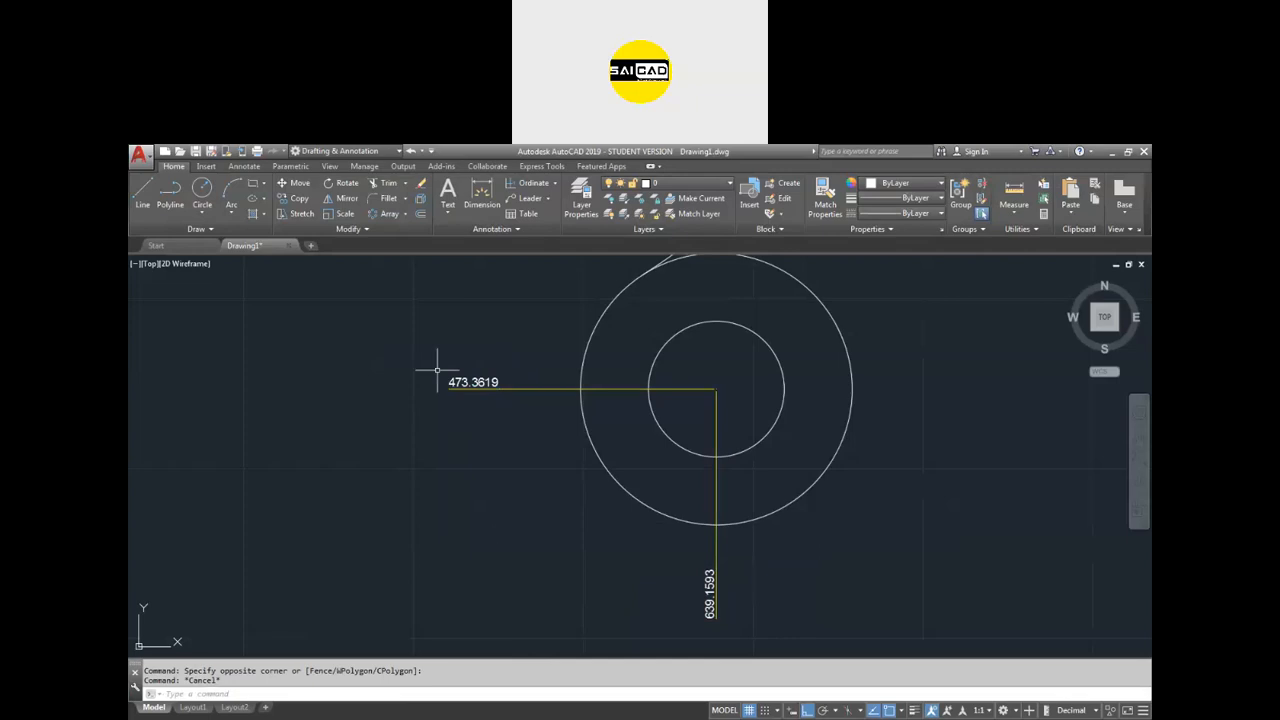
{"action": "scroll", "coordinate": [543, 377], "scroll_direction": "down", "scroll_amount": 2}
{"action": "key", "text": "Escape"}
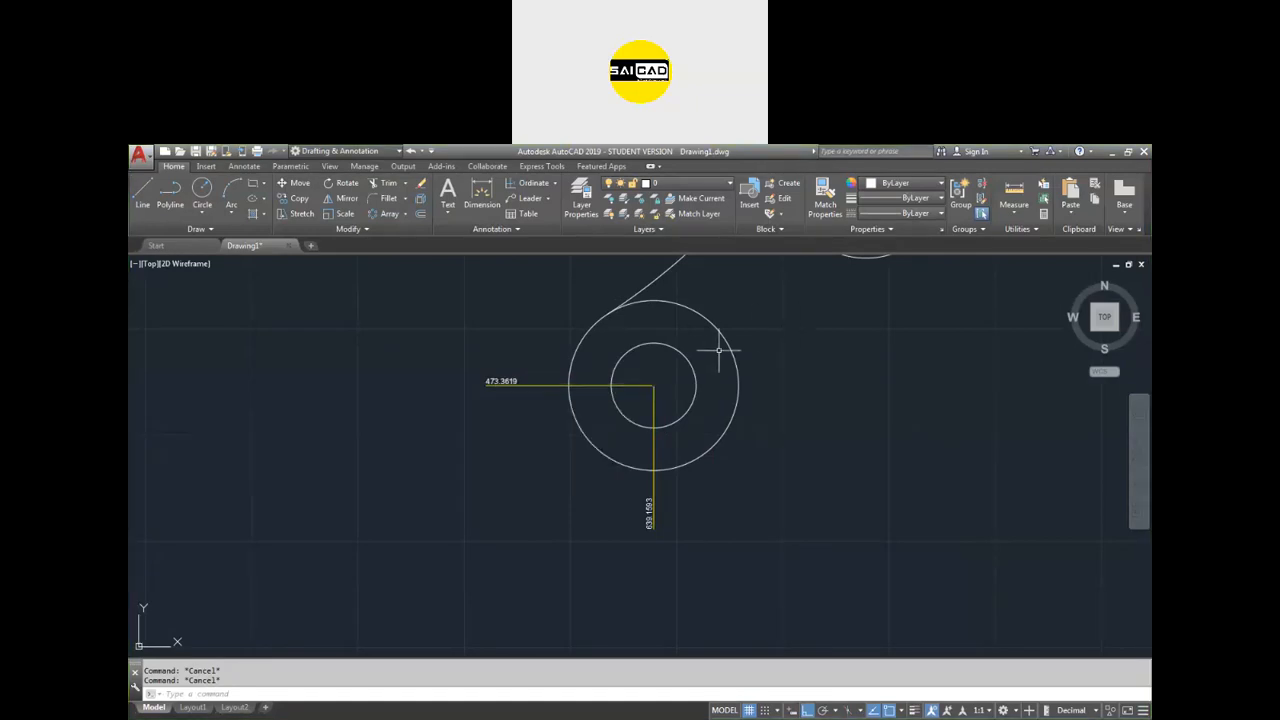
Locate the coordinate origin from which the ordinate dimensions of the circle centre are measured.
{"action": "scroll", "coordinate": [510, 460], "scroll_direction": "down", "scroll_amount": 5}
{"action": "scroll", "coordinate": [486, 435], "scroll_direction": "up", "scroll_amount": 5}
{"action": "scroll", "coordinate": [680, 368], "scroll_direction": "down", "scroll_amount": 5}
{"action": "scroll", "coordinate": [457, 500], "scroll_direction": "down", "scroll_amount": 5}
{"action": "scroll", "coordinate": [430, 554], "scroll_direction": "up", "scroll_amount": 9}
{"action": "scroll", "coordinate": [430, 567], "scroll_direction": "up", "scroll_amount": 3}
{"action": "scroll", "coordinate": [424, 580], "scroll_direction": "down", "scroll_amount": 4}
{"action": "scroll", "coordinate": [417, 591], "scroll_direction": "up", "scroll_amount": 3}
{"action": "scroll", "coordinate": [420, 585], "scroll_direction": "down", "scroll_amount": 4}
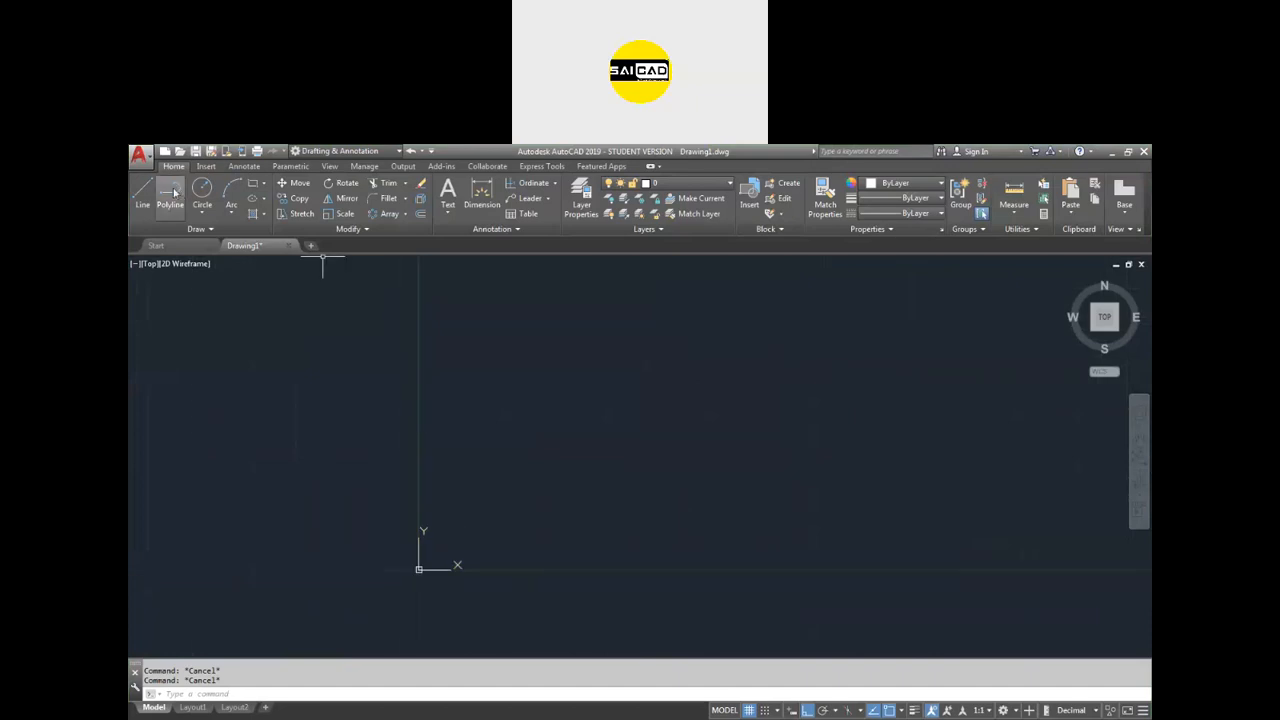
{"action": "left_click", "coordinate": [252, 183]}
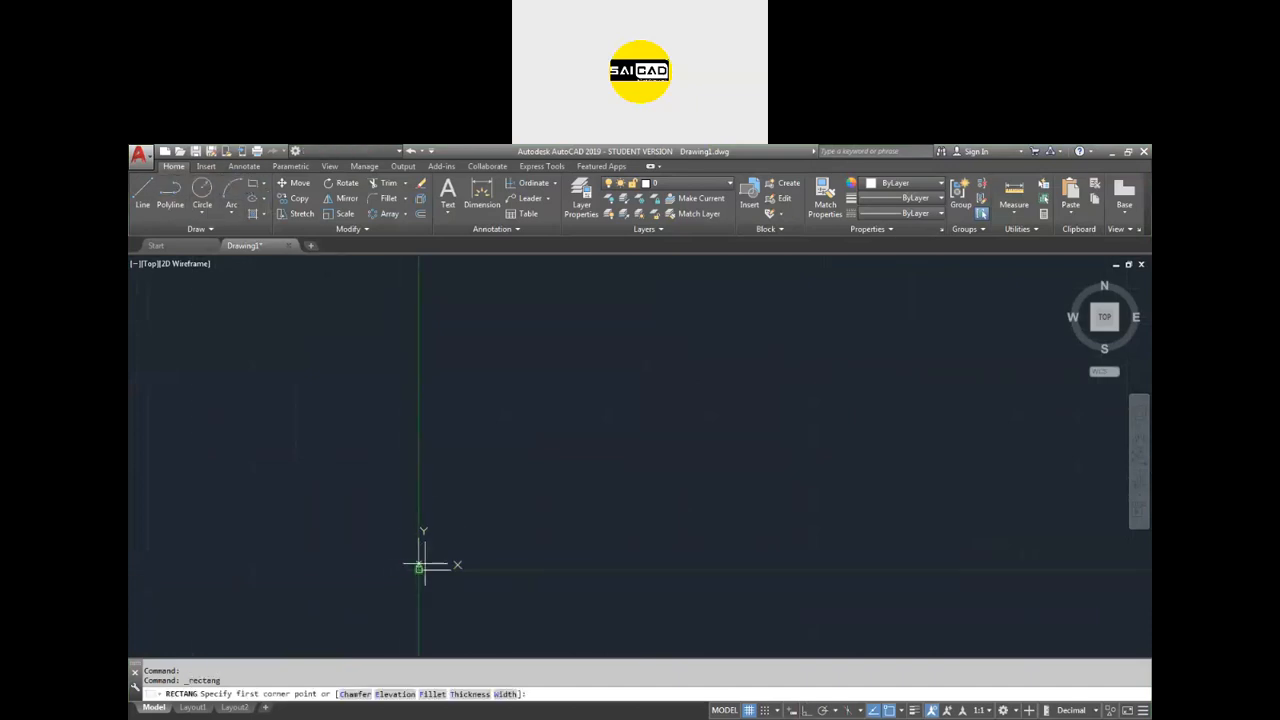
{"action": "scroll", "coordinate": [411, 577], "scroll_direction": "up", "scroll_amount": 3}
{"action": "scroll", "coordinate": [425, 570], "scroll_direction": "up", "scroll_amount": 3}
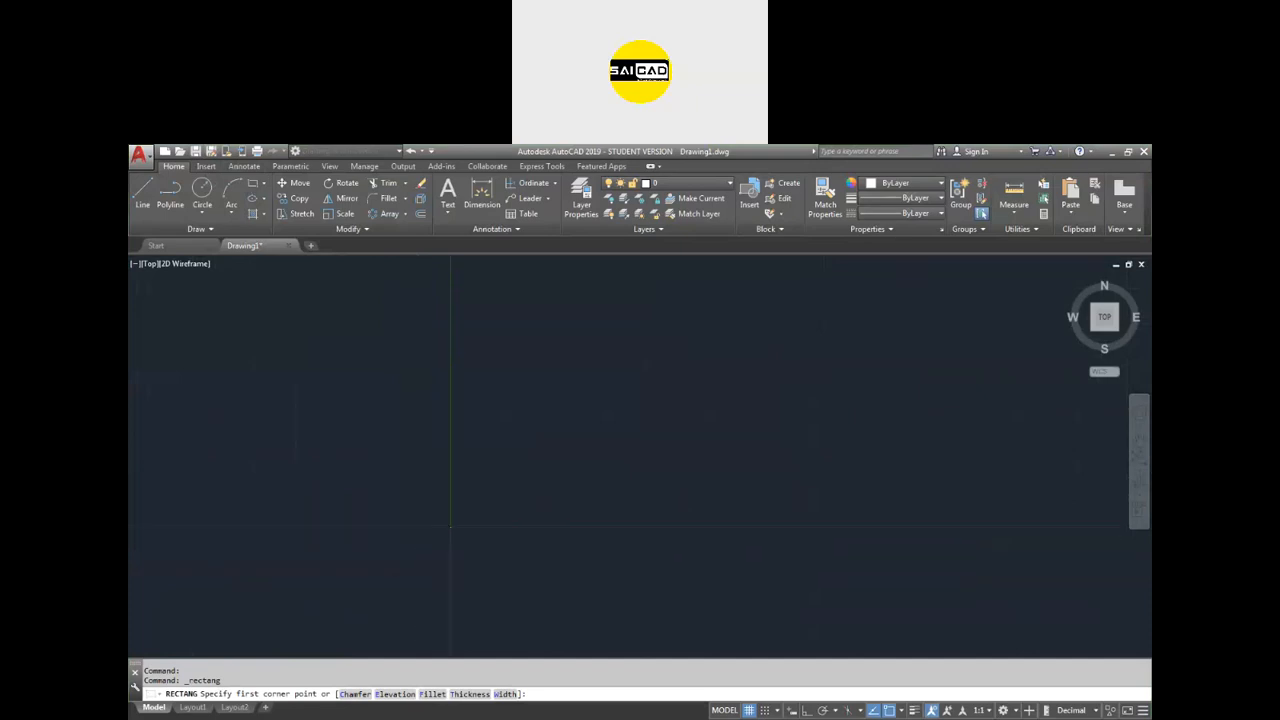
{"action": "left_click", "coordinate": [457, 543]}
{"action": "type", "text": "d"}
{"action": "key", "text": "Return"}
{"action": "type", "text": "20"}
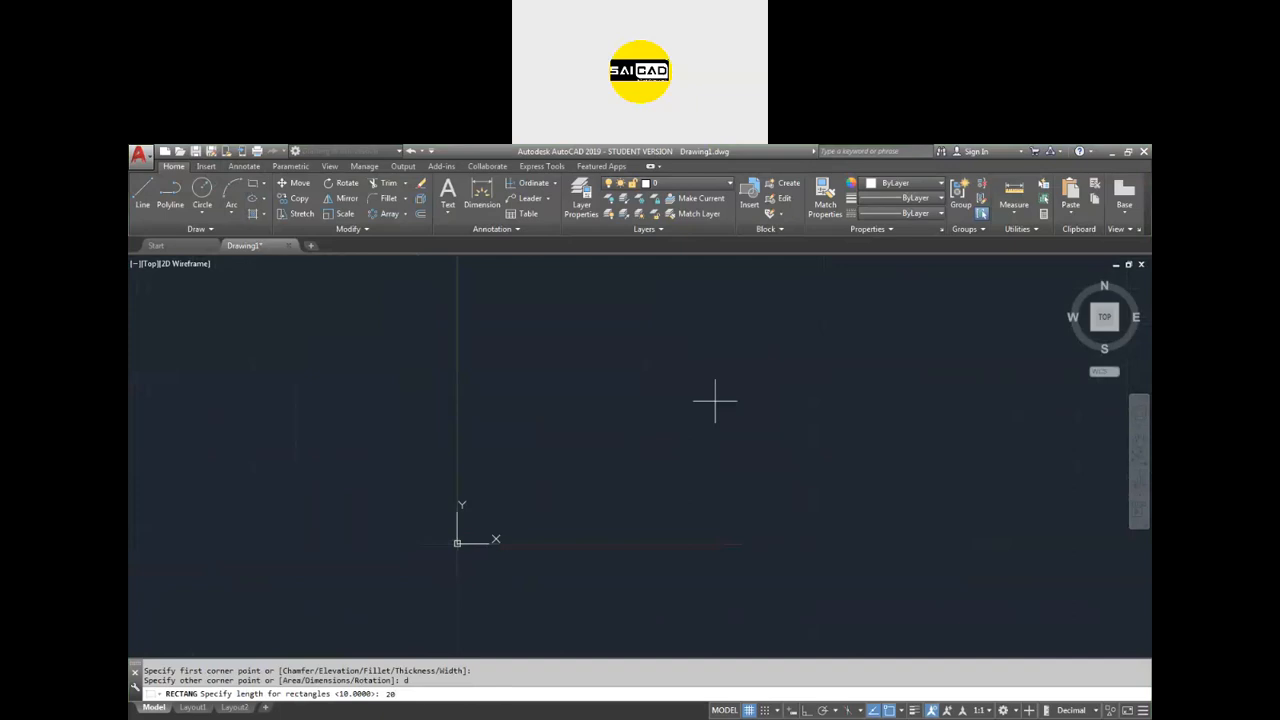
{"action": "type", "text": ",15"}
{"action": "key", "text": "Return"}
{"action": "scroll", "coordinate": [715, 401], "scroll_direction": "down", "scroll_amount": 2}
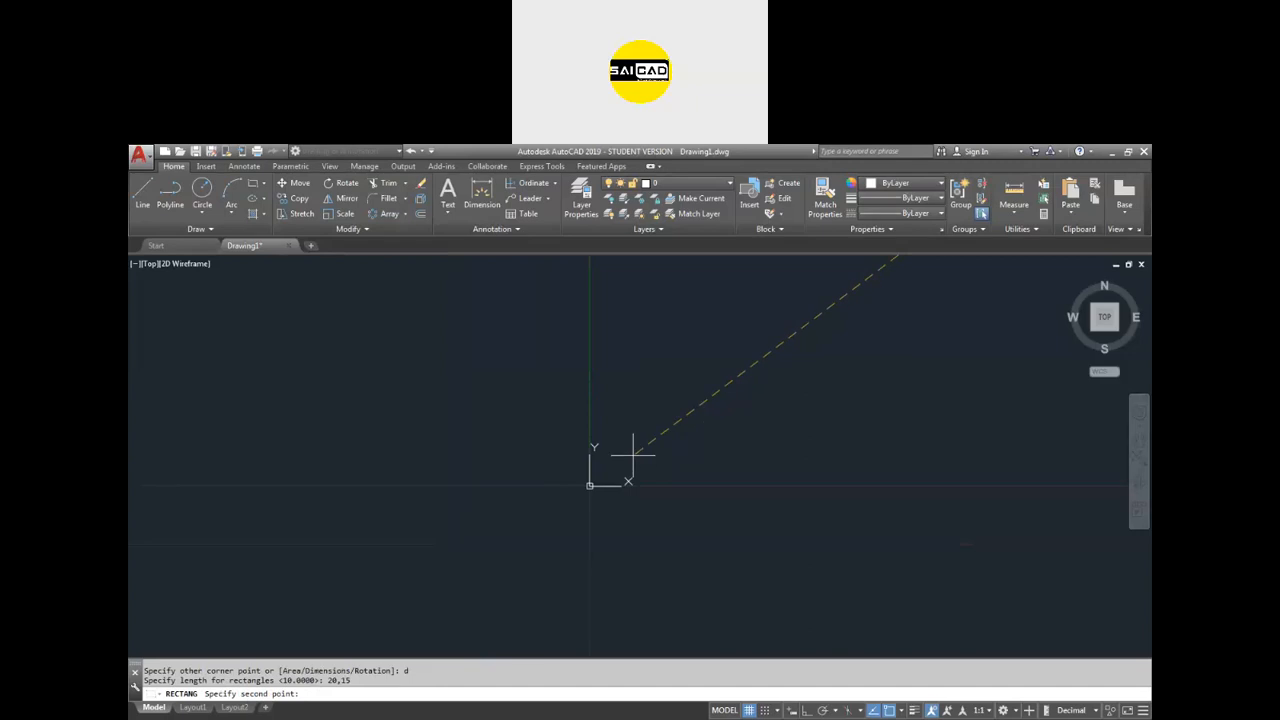
{"action": "type", "text": "0,0"}
{"action": "key", "text": "Return"}
{"action": "scroll", "coordinate": [495, 424], "scroll_direction": "down", "scroll_amount": 4}
{"action": "scroll", "coordinate": [577, 429], "scroll_direction": "down", "scroll_amount": 3}
{"action": "key", "text": "Escape"}
Draw a rectangle with its first corner at 0,0 and its opposite corner at 20,15.
{"action": "scroll", "coordinate": [583, 425], "scroll_direction": "up", "scroll_amount": 3}
{"action": "type", "text": "REC"}
{"action": "key", "text": "Return"}
{"action": "type", "text": "0,0"}
{"action": "key", "text": "Return"}
{"action": "type", "text": "20"}
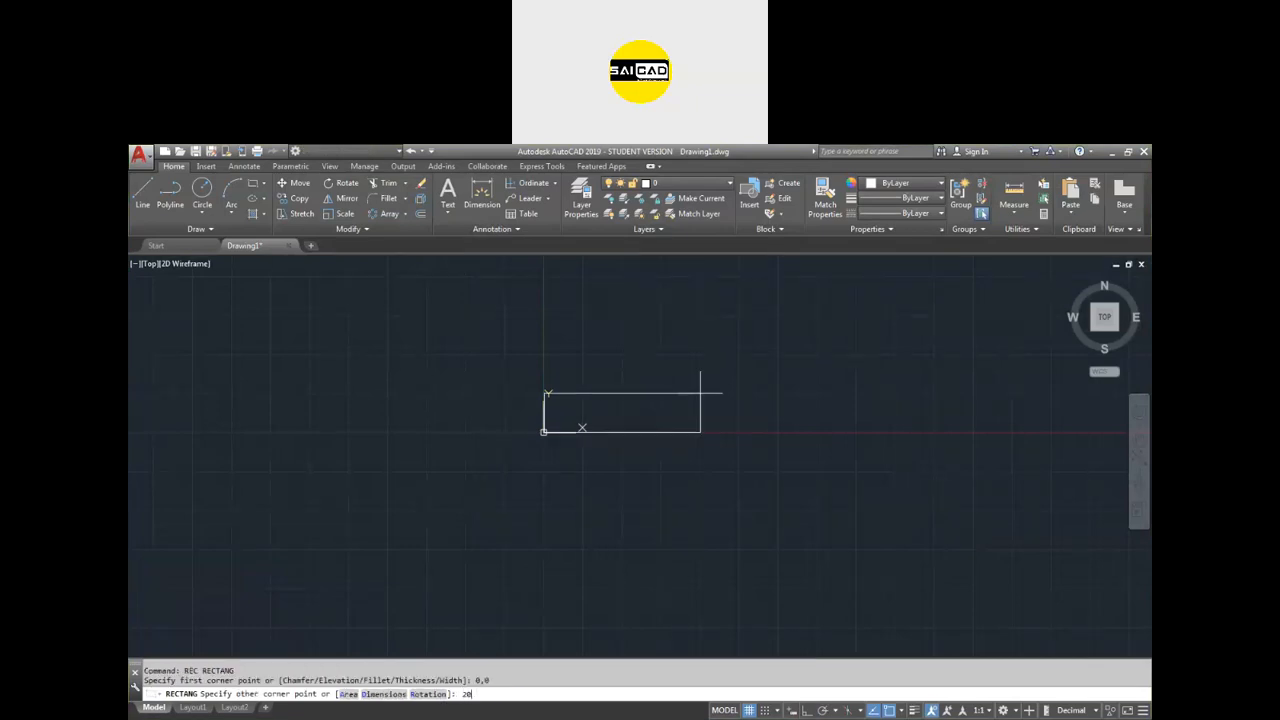
{"action": "type", "text": ",15"}
{"action": "key", "text": "Return"}
{"action": "scroll", "coordinate": [620, 400], "scroll_direction": "up", "scroll_amount": 5}
{"action": "key", "text": "Escape"}
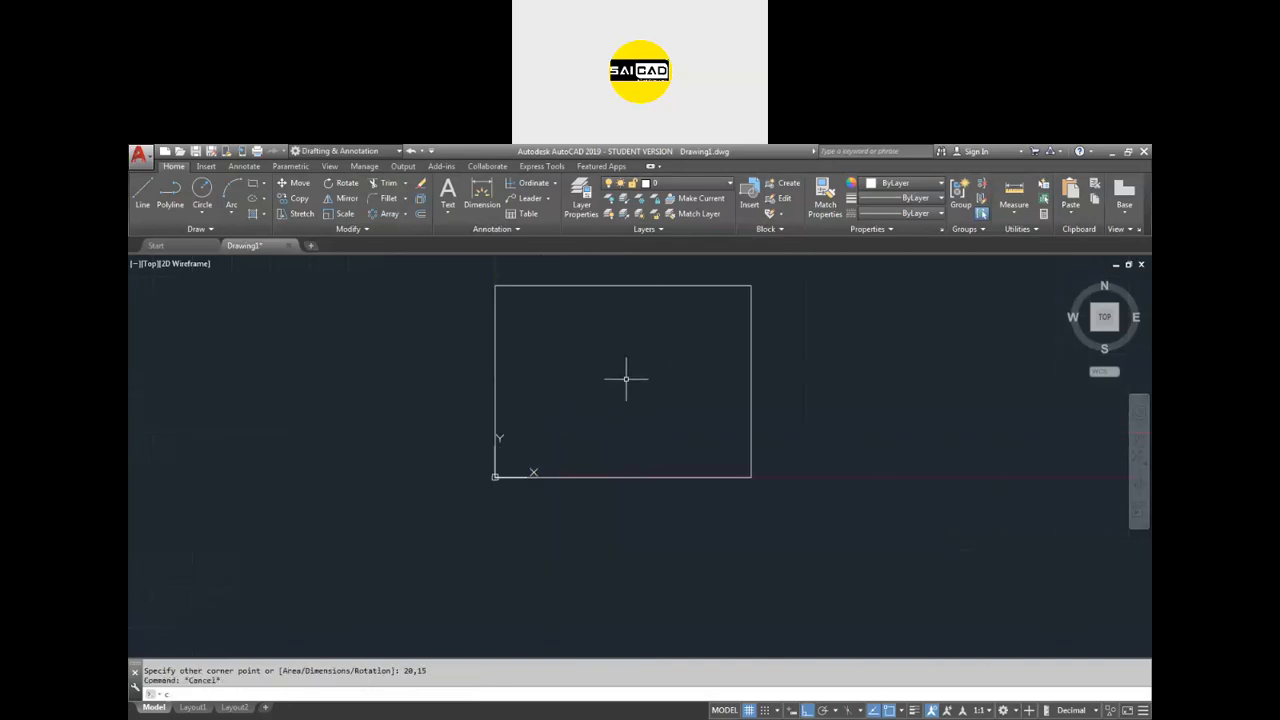
Draw a circle of radius 5 centred on the rectangle's lower-left corner, and shrink it to under half that size.
{"action": "type", "text": "c"}
{"action": "key", "text": "Return"}
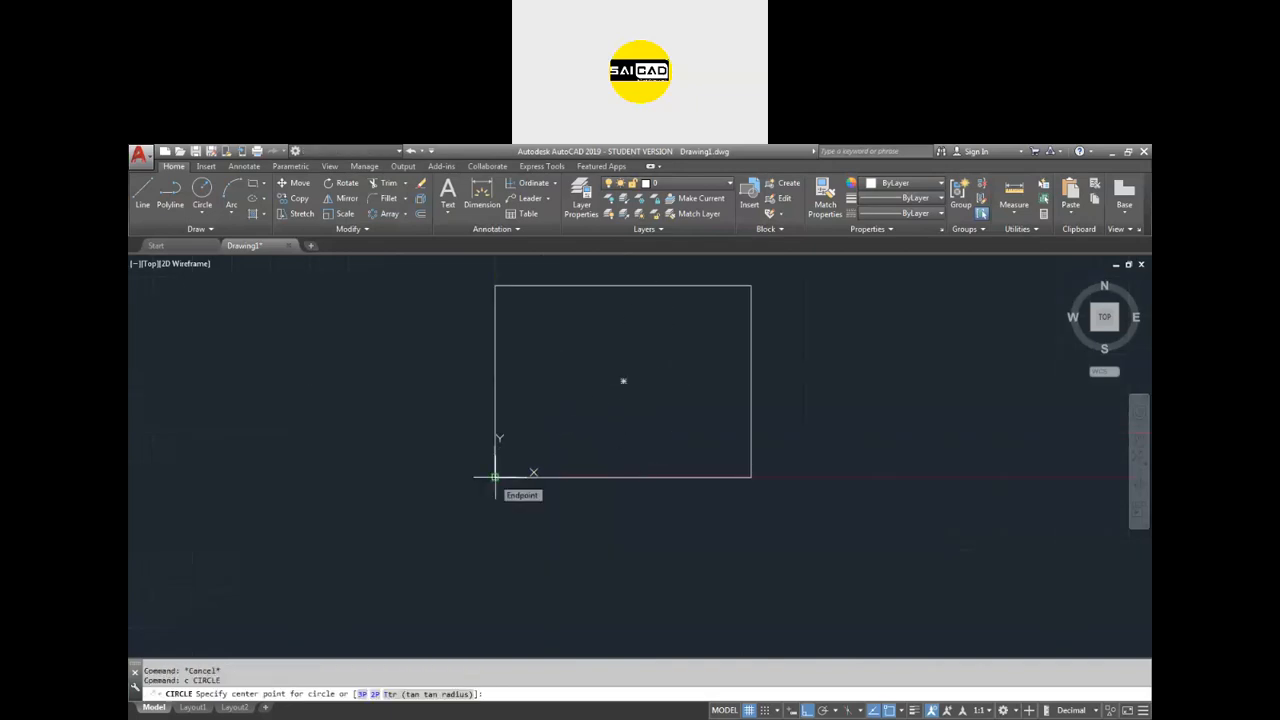
{"action": "left_click", "coordinate": [494, 477]}
{"action": "key", "text": "Return"}
{"action": "left_click", "coordinate": [546, 428]}
{"action": "left_click", "coordinate": [470, 411]}
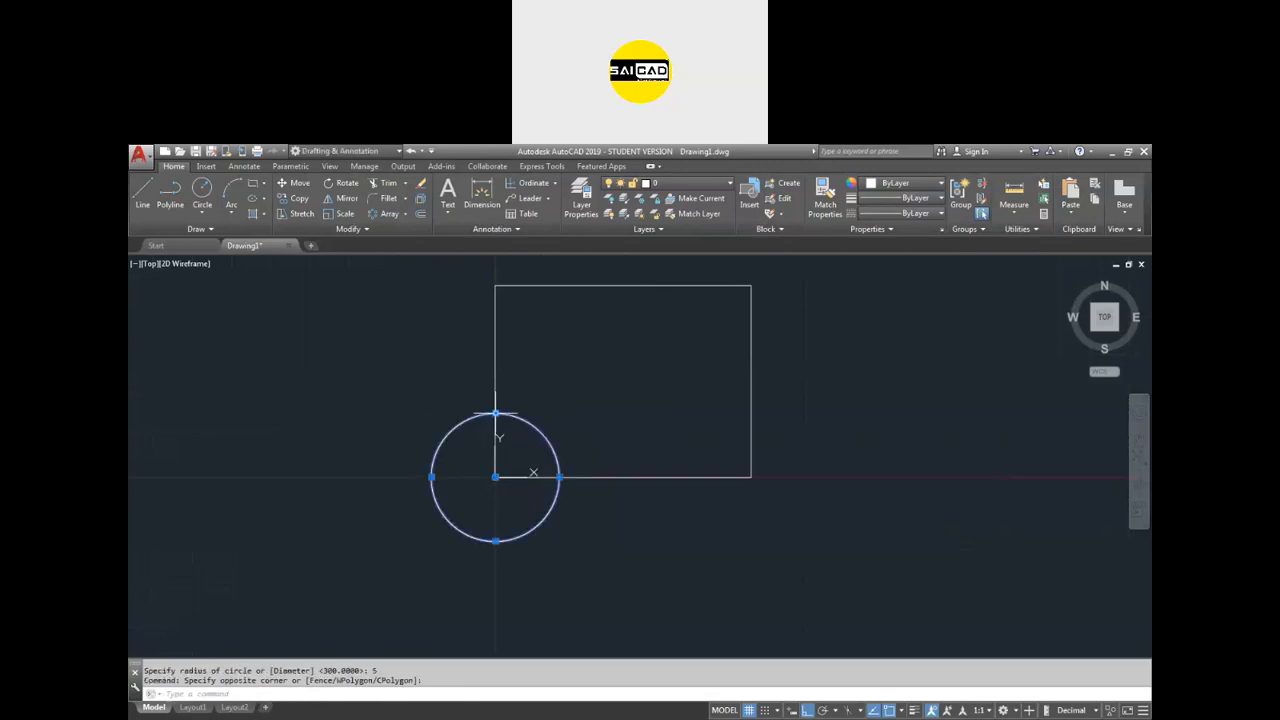
{"action": "left_click", "coordinate": [495, 412]}
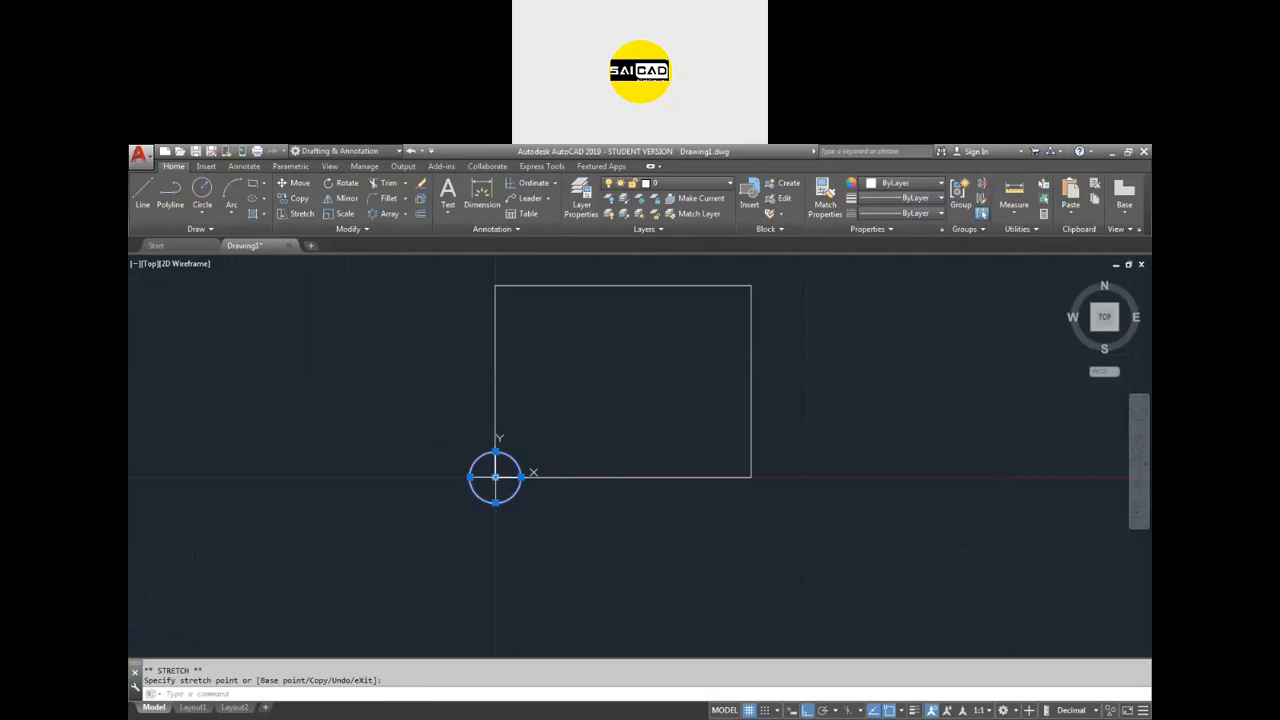
Move the circle's centre 5 units to the right and 5 units up, inside the rectangle.
{"action": "type", "text": "5"}
{"action": "key", "text": "Return"}
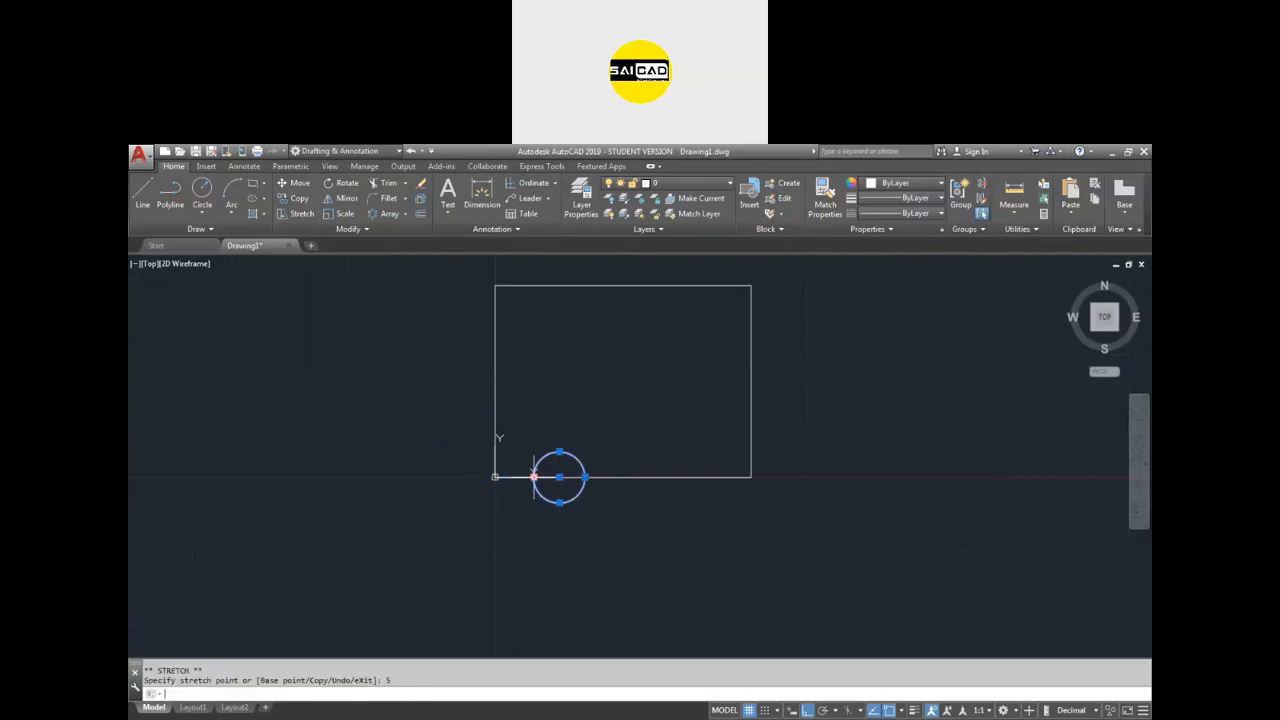
{"action": "left_click", "coordinate": [559, 477]}
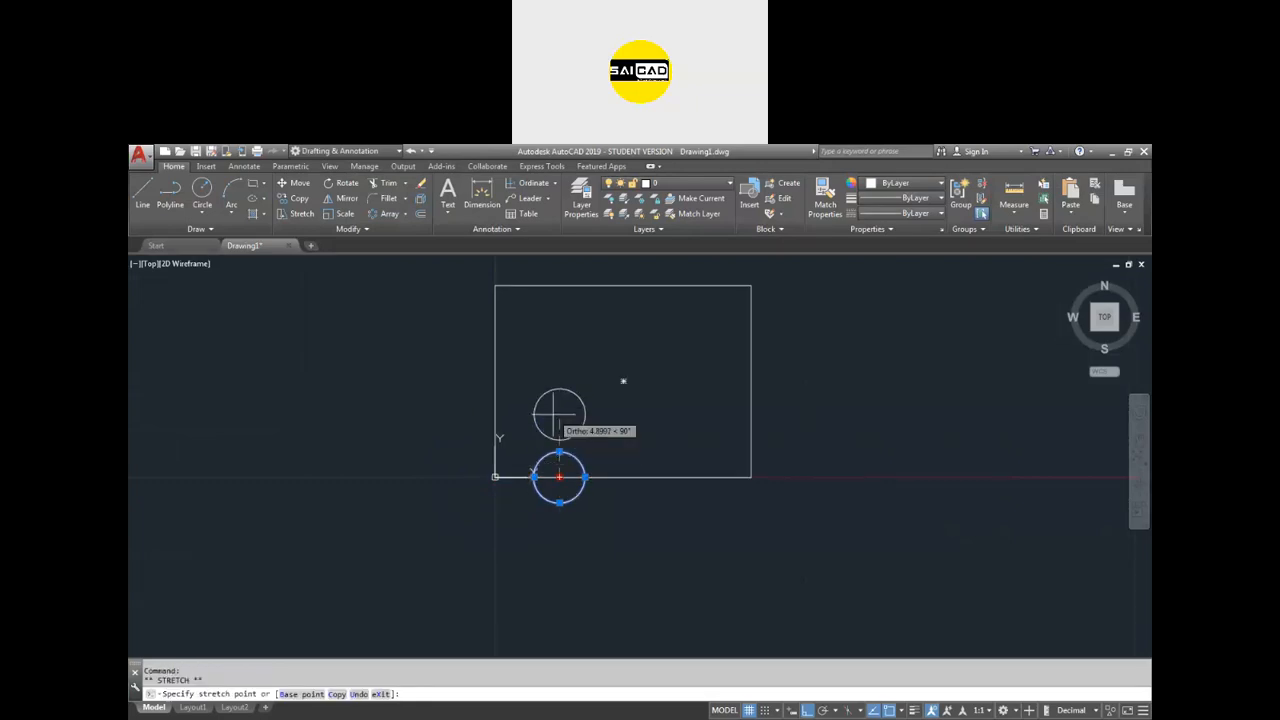
{"action": "type", "text": "5"}
{"action": "key", "text": "Return"}
Copy the circle from its centre 5 units to the right and 7 units straight up.
{"action": "type", "text": "co"}
{"action": "key", "text": "Return"}
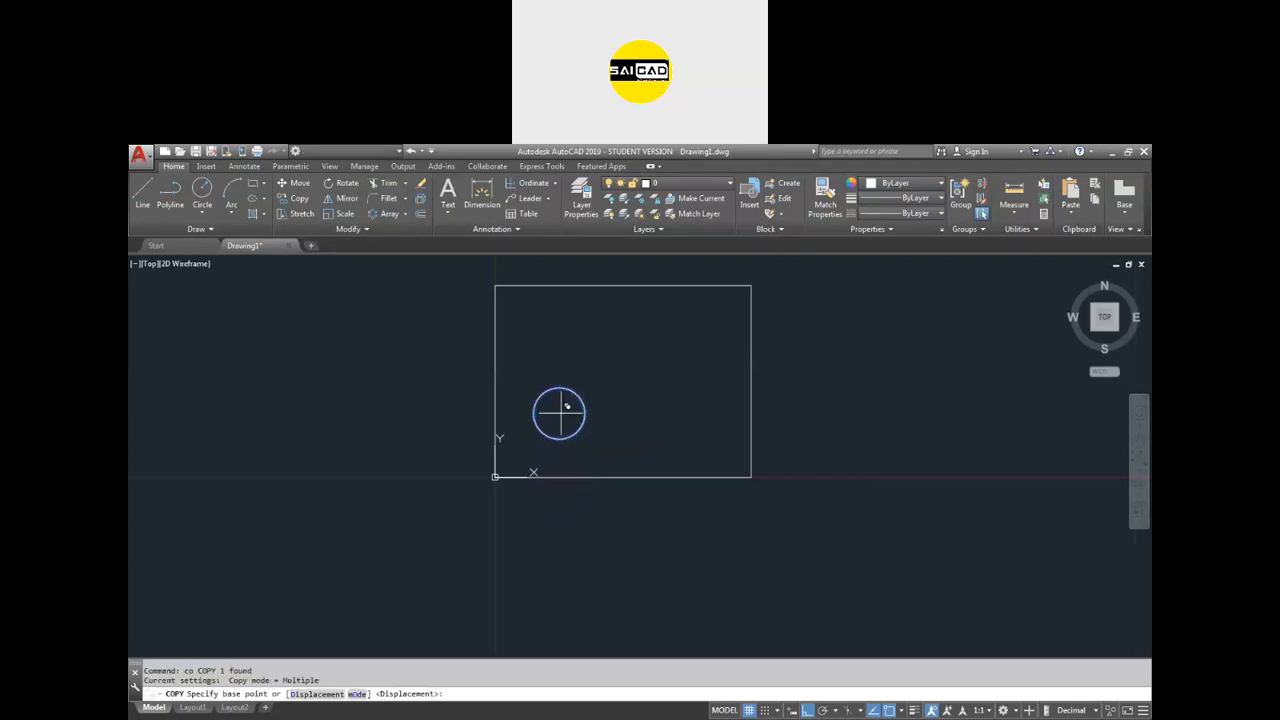
{"action": "left_click", "coordinate": [559, 412]}
{"action": "type", "text": "5"}
{"action": "key", "text": "Return"}
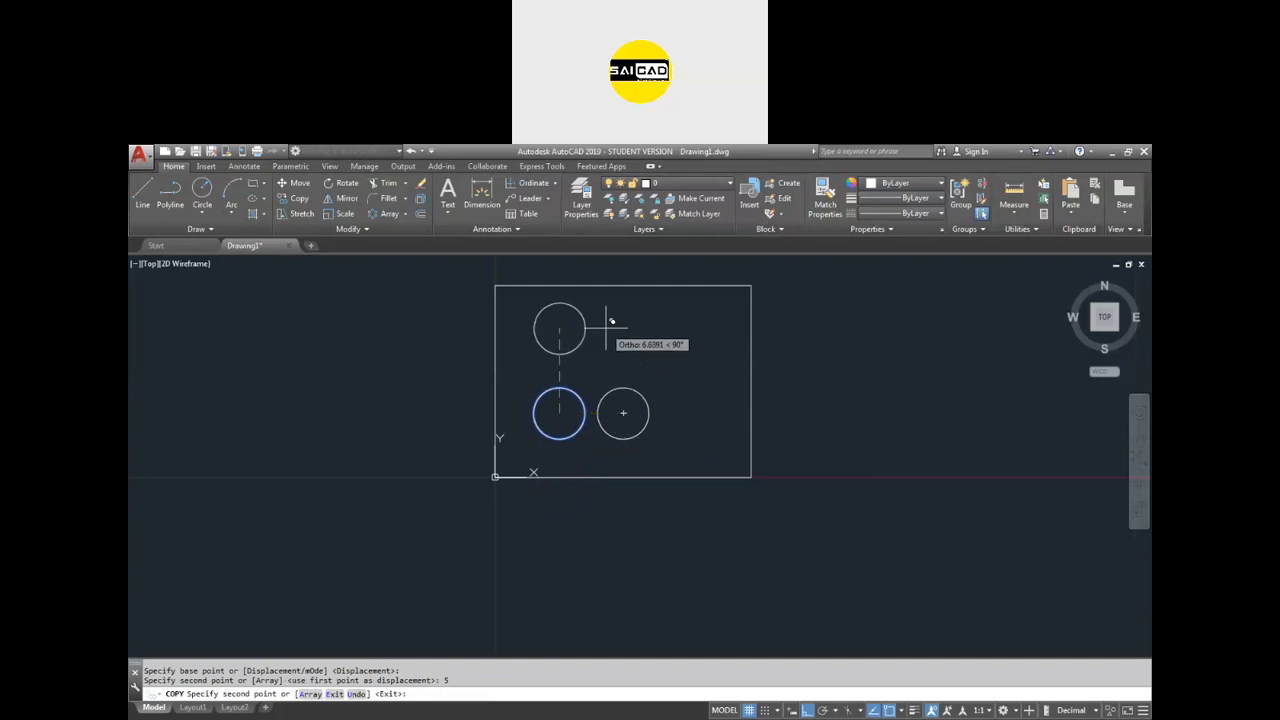
{"action": "type", "text": "7"}
{"action": "key", "text": "Return"}
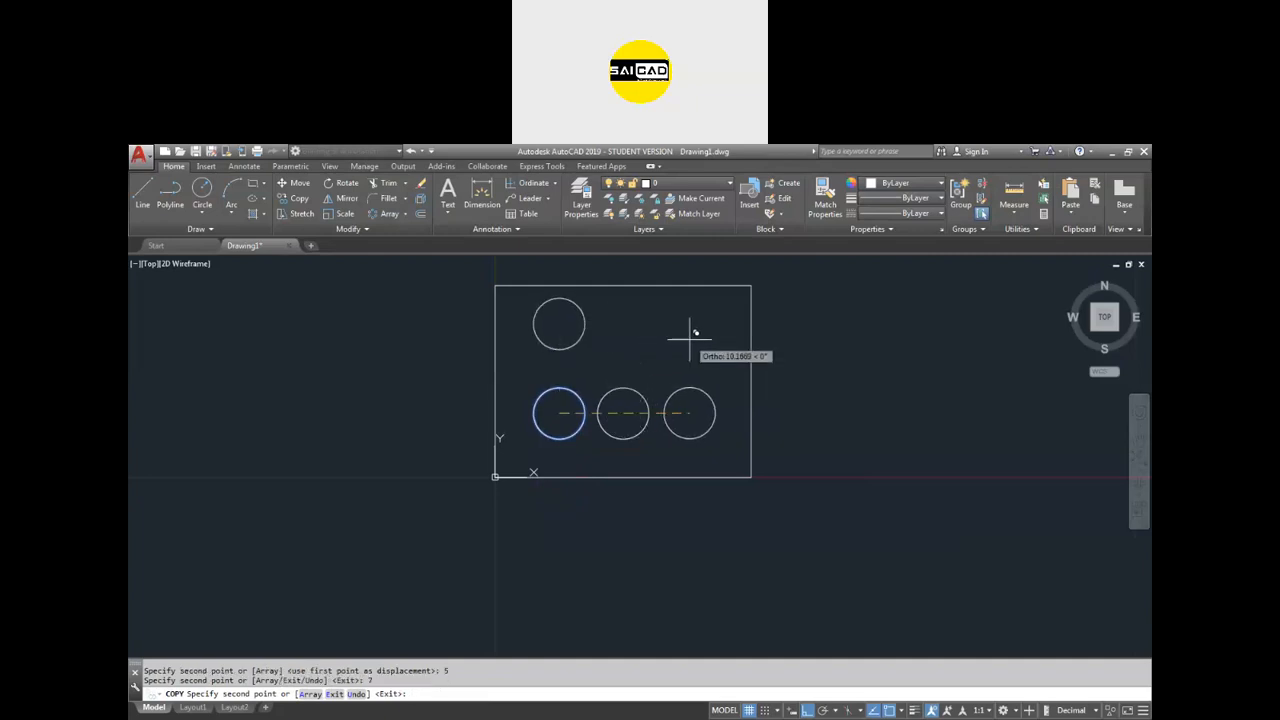
{"action": "key", "text": "Return"}
Copy the lower-right circle 6 units straight up from its centre.
{"action": "key", "text": "Return"}
{"action": "left_click", "coordinate": [655, 382]}
{"action": "left_click", "coordinate": [632, 391]}
{"action": "key", "text": "Return"}
{"action": "left_click", "coordinate": [623, 413]}
{"action": "type", "text": "6"}
{"action": "key", "text": "Return"}
{"action": "key", "text": "Escape"}
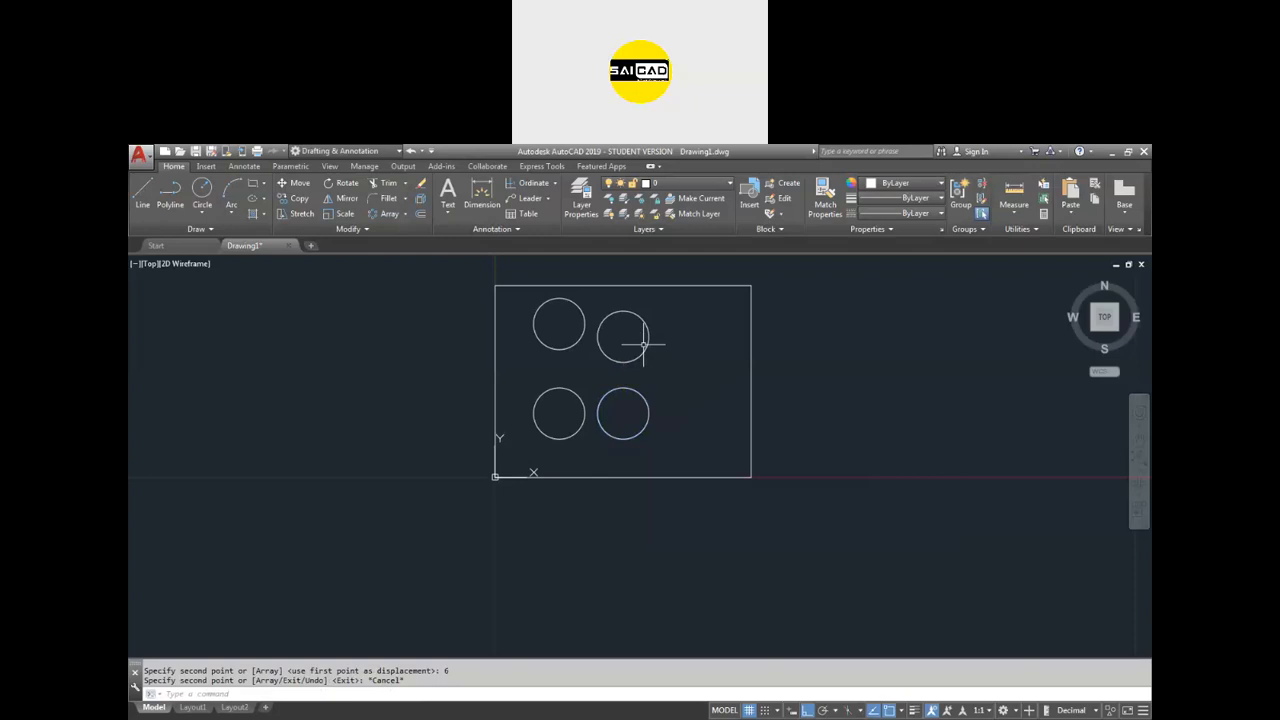
Add X ordinate dimensions to the rectangle's lower-right and lower-left corners, with both leaders running straight down.
{"action": "scroll", "coordinate": [545, 392], "scroll_direction": "down", "scroll_amount": 2}
{"action": "scroll", "coordinate": [545, 392], "scroll_direction": "up", "scroll_amount": 2}
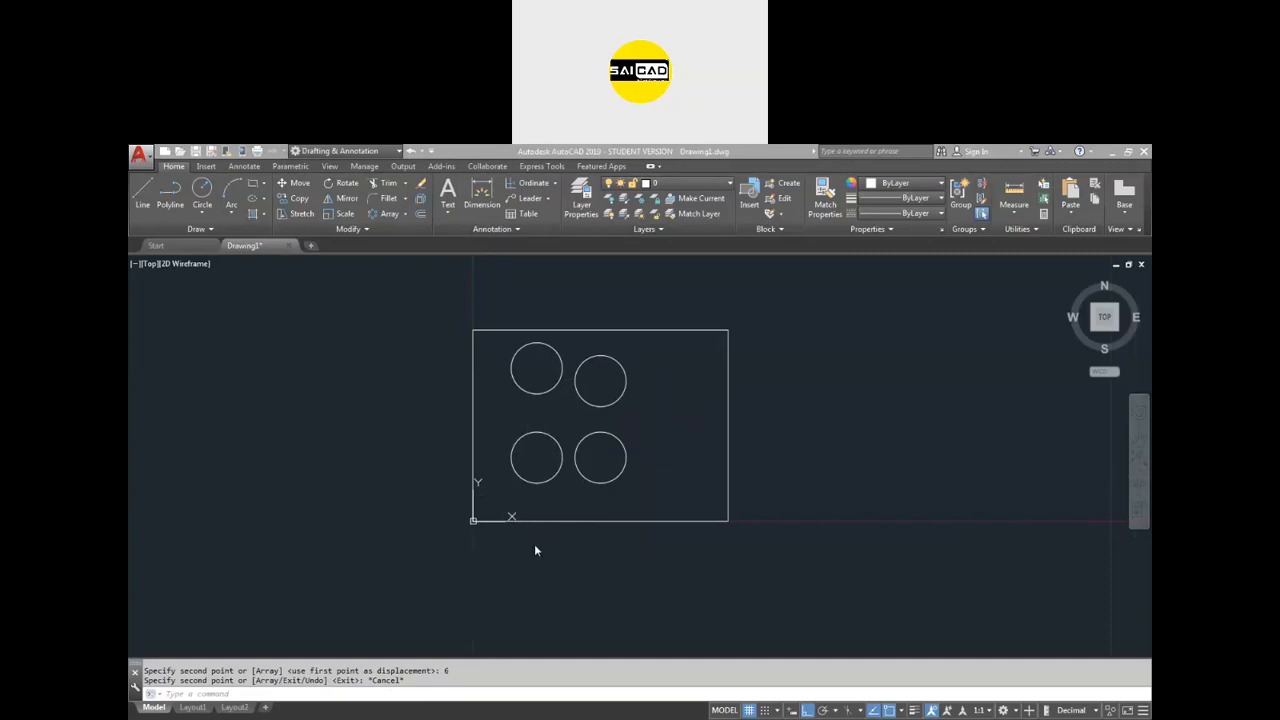
{"action": "left_click", "coordinate": [533, 183]}
{"action": "left_click", "coordinate": [728, 521]}
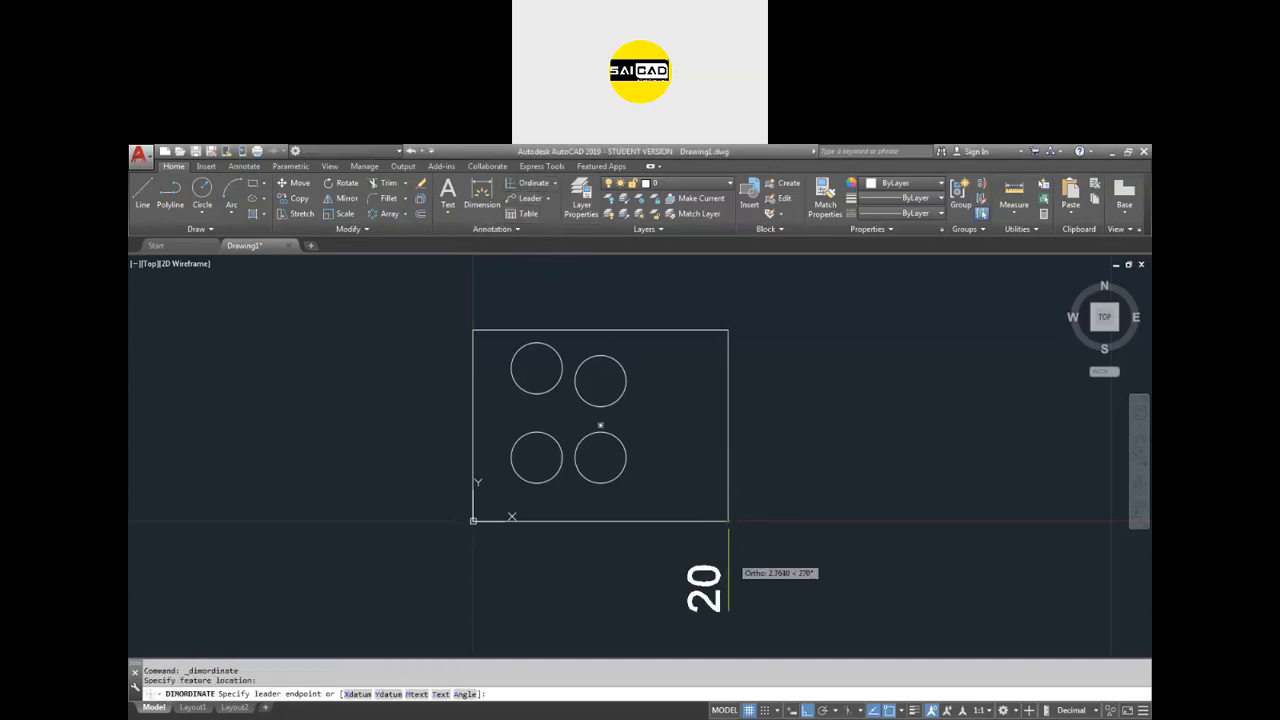
{"action": "left_click", "coordinate": [728, 620]}
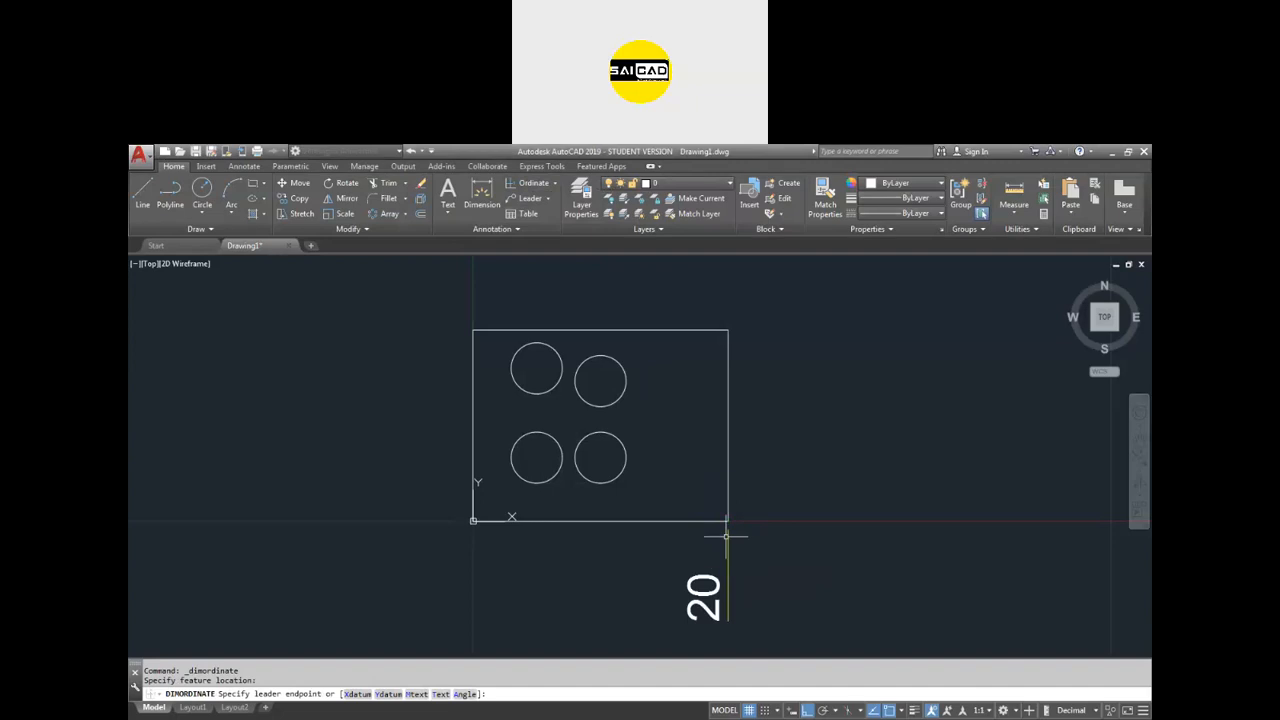
{"action": "key", "text": "Return"}
{"action": "left_click", "coordinate": [473, 521]}
{"action": "left_click", "coordinate": [473, 610]}
Add Y ordinate dimensions to the rectangle's upper-right corner and the upper-right circle's centre, with leaders running to the right.
{"action": "key", "text": "Return"}
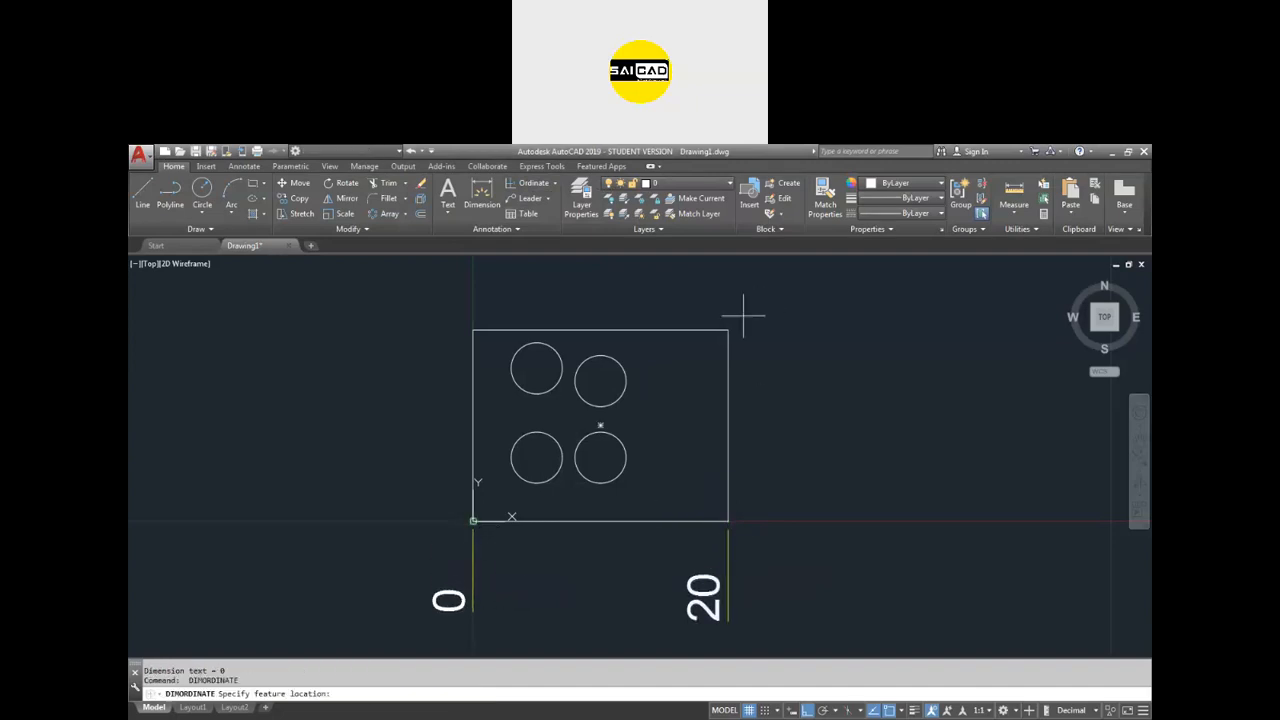
{"action": "left_click", "coordinate": [728, 330]}
{"action": "left_click", "coordinate": [866, 330]}
{"action": "key", "text": "Return"}
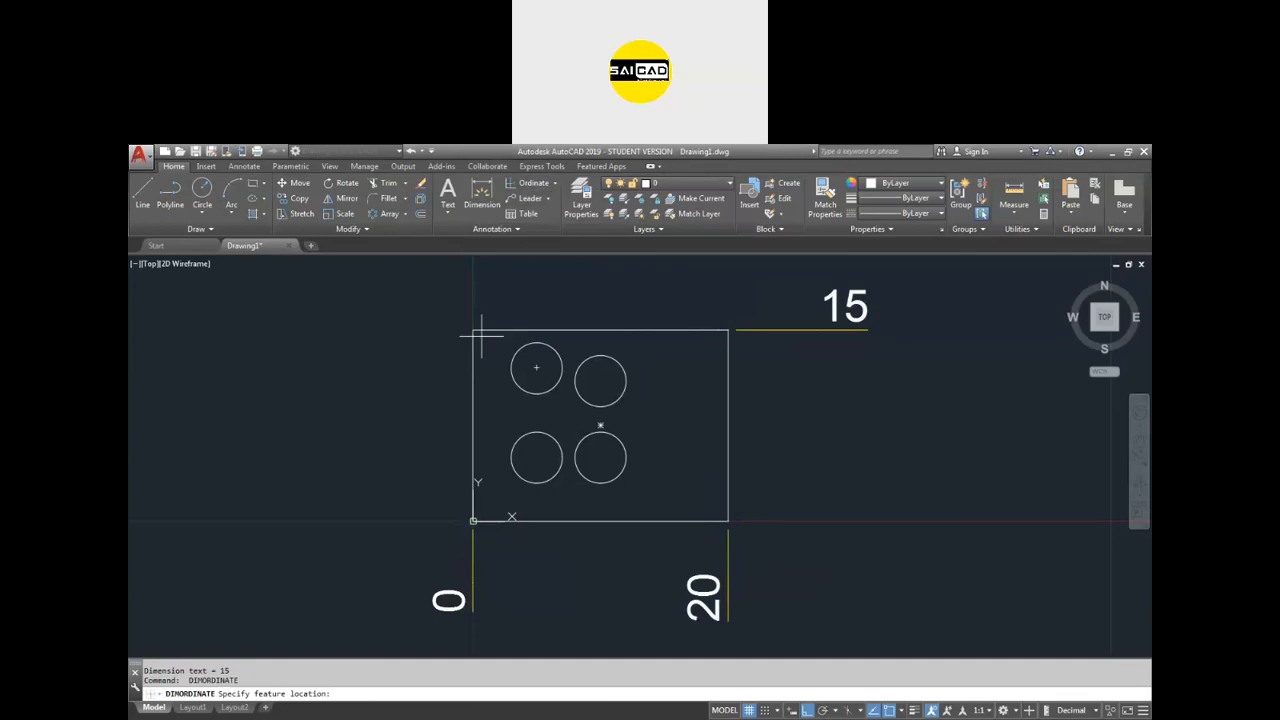
{"action": "left_click", "coordinate": [600, 379]}
{"action": "left_click", "coordinate": [895, 379]}
Highlight the upper-right circle's Y ordinate dimension and examine it against the whole rectangle.
{"action": "left_click", "coordinate": [694, 369]}
{"action": "left_click", "coordinate": [668, 417]}
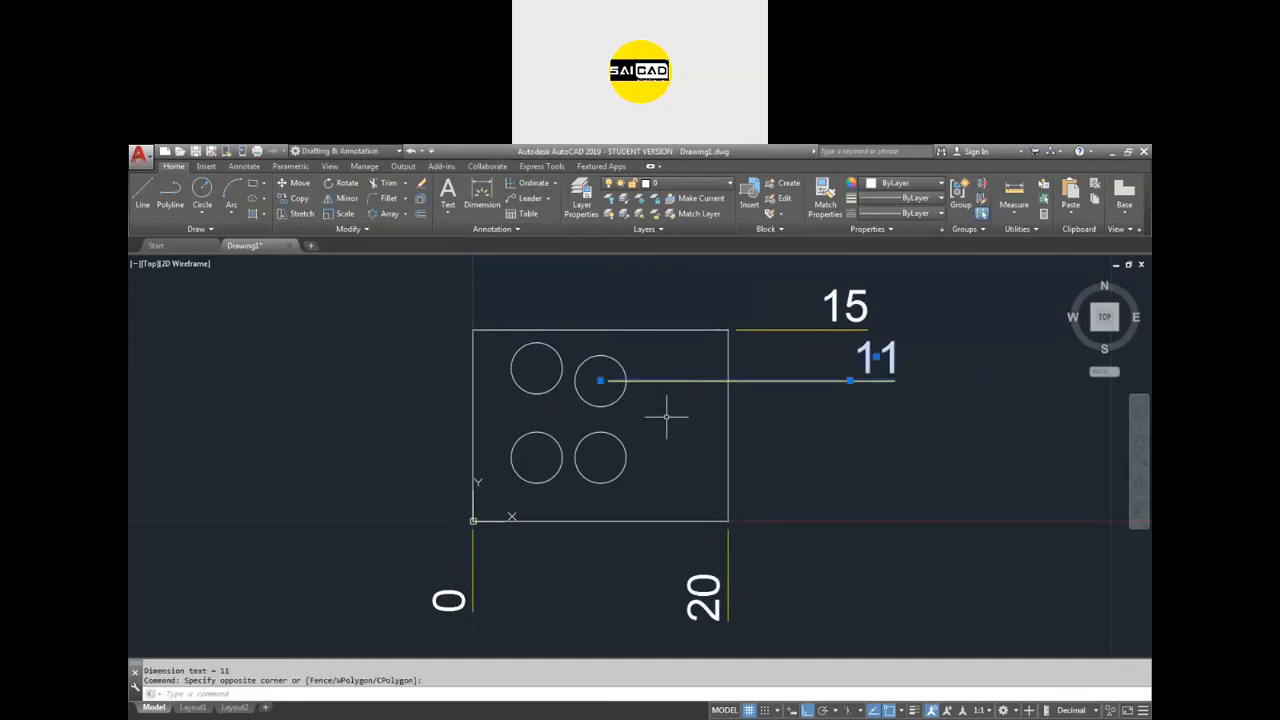
{"action": "scroll", "coordinate": [725, 430], "scroll_direction": "down", "scroll_amount": 5}
{"action": "key", "text": "Escape"}
{"action": "scroll", "coordinate": [773, 417], "scroll_direction": "up", "scroll_amount": 6}
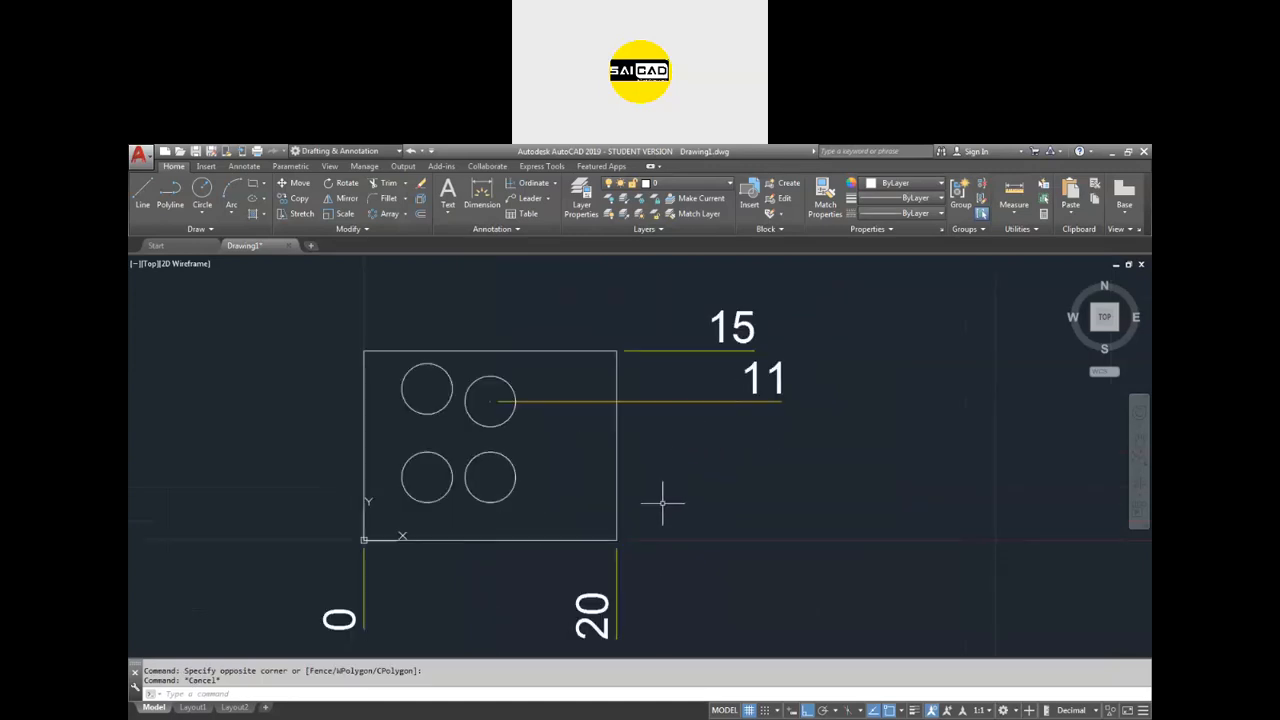
Dimension the vertical distance from the upper-right circle's centre to the rectangle's bottom edge, placing it right of the rectangle.
{"action": "left_click", "coordinate": [481, 200]}
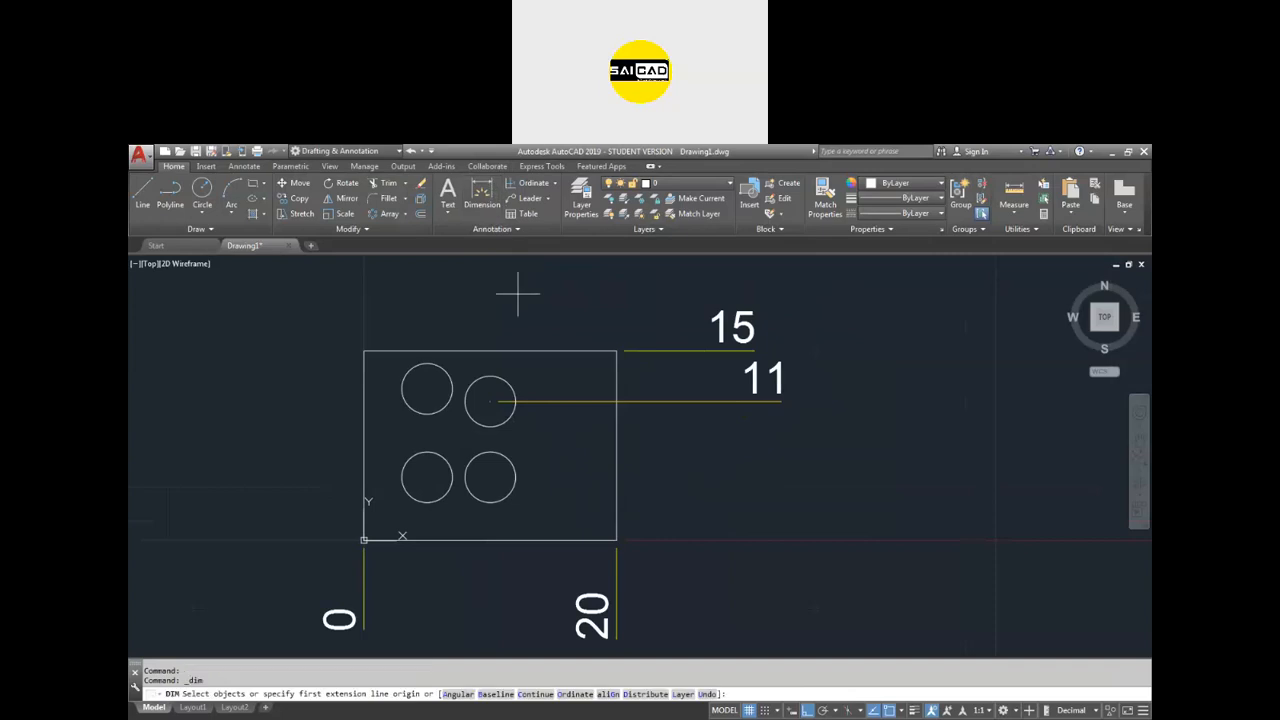
{"action": "left_click", "coordinate": [490, 401]}
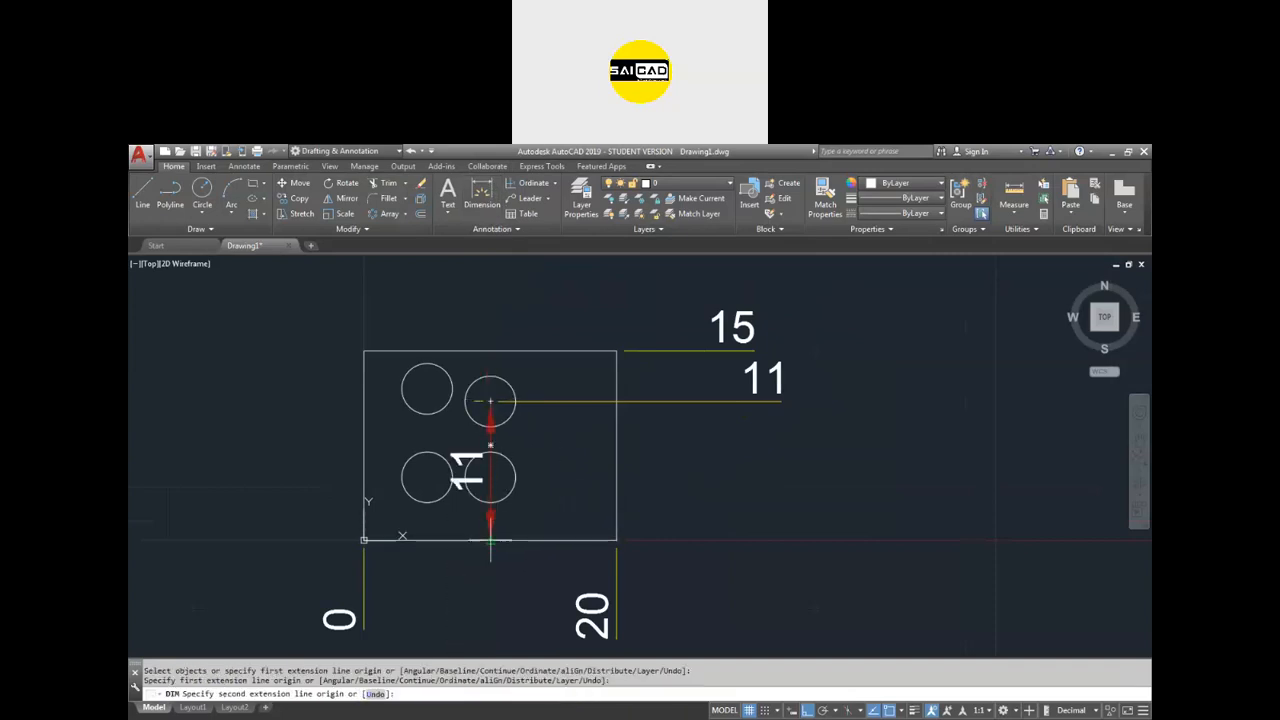
{"action": "left_click", "coordinate": [490, 540]}
{"action": "left_click", "coordinate": [703, 515]}
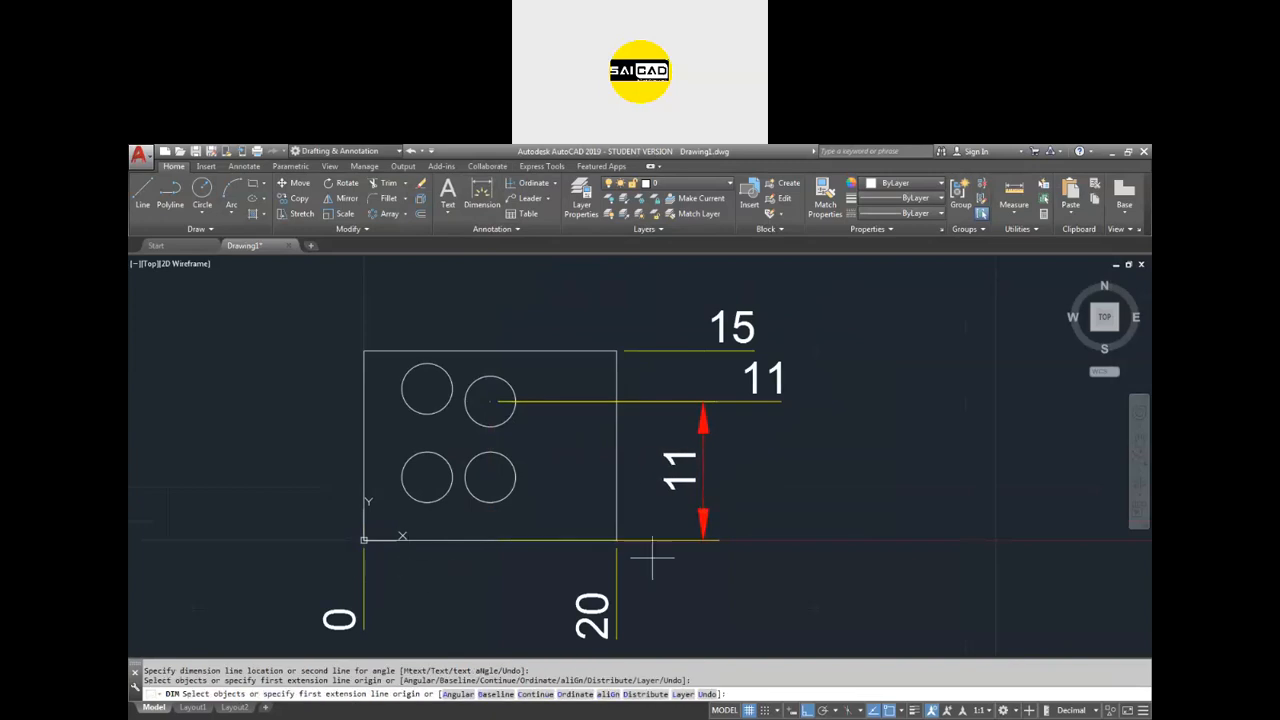
{"action": "key", "text": "Return"}
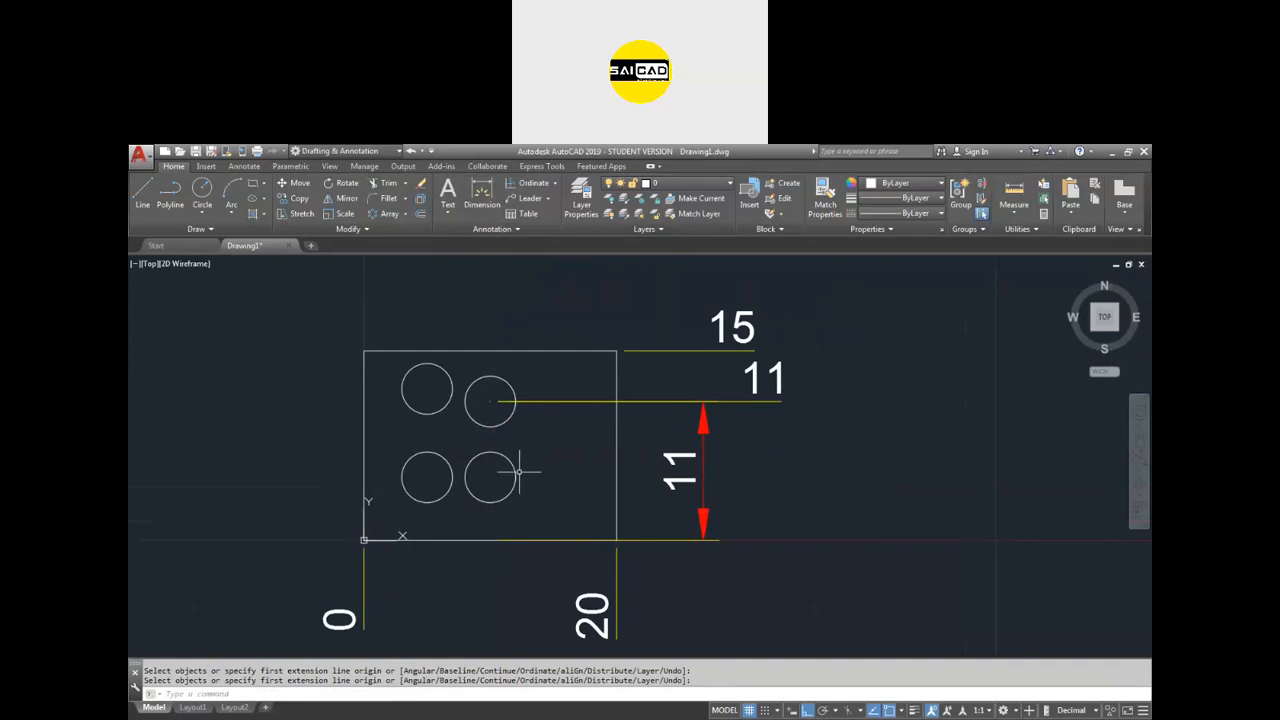
Dimension the vertical distance from the lower-right circle's centre to the rectangle's bottom edge, placing it just right of the rectangle.
{"action": "key", "text": "Return"}
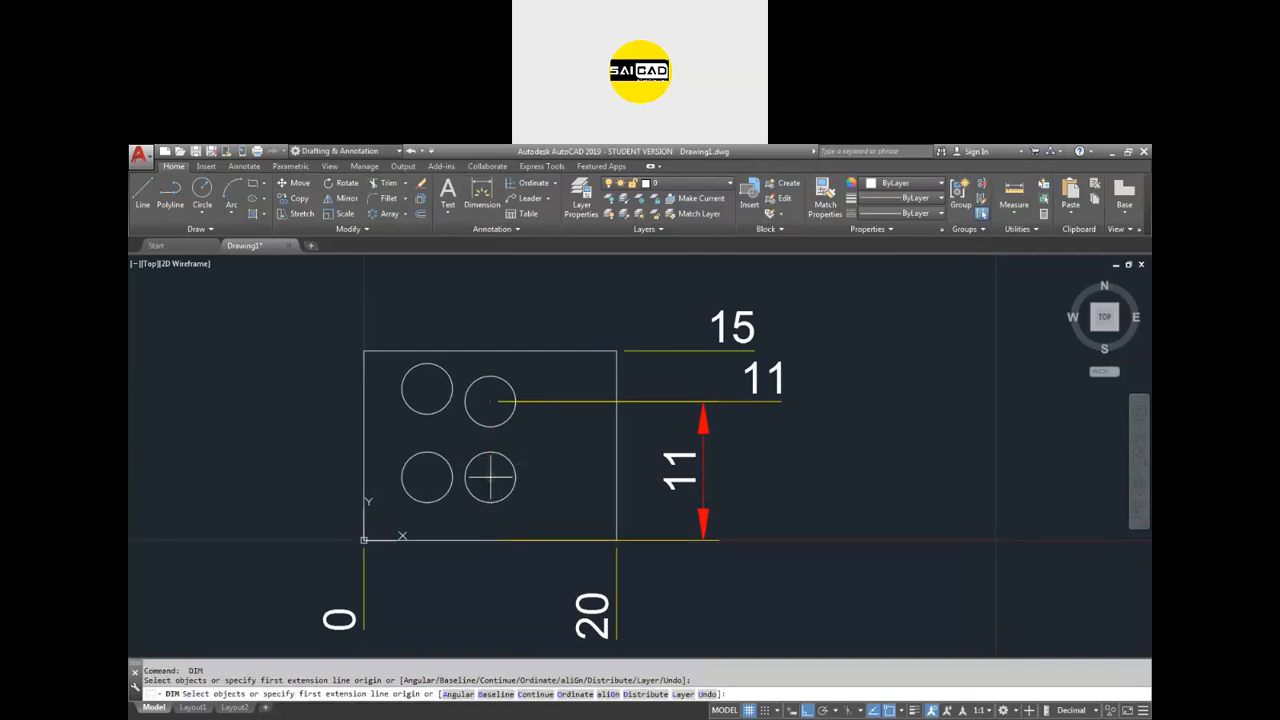
{"action": "left_click", "coordinate": [490, 476]}
{"action": "left_click", "coordinate": [490, 540]}
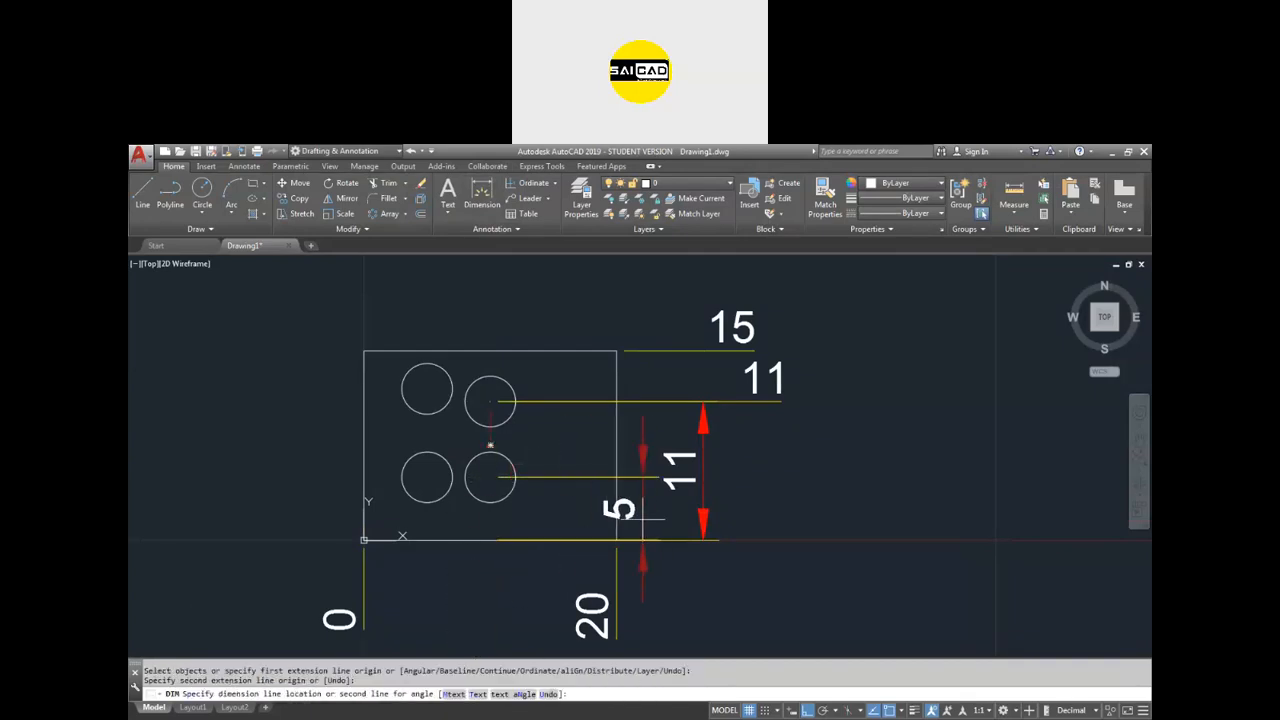
{"action": "left_click", "coordinate": [651, 540]}
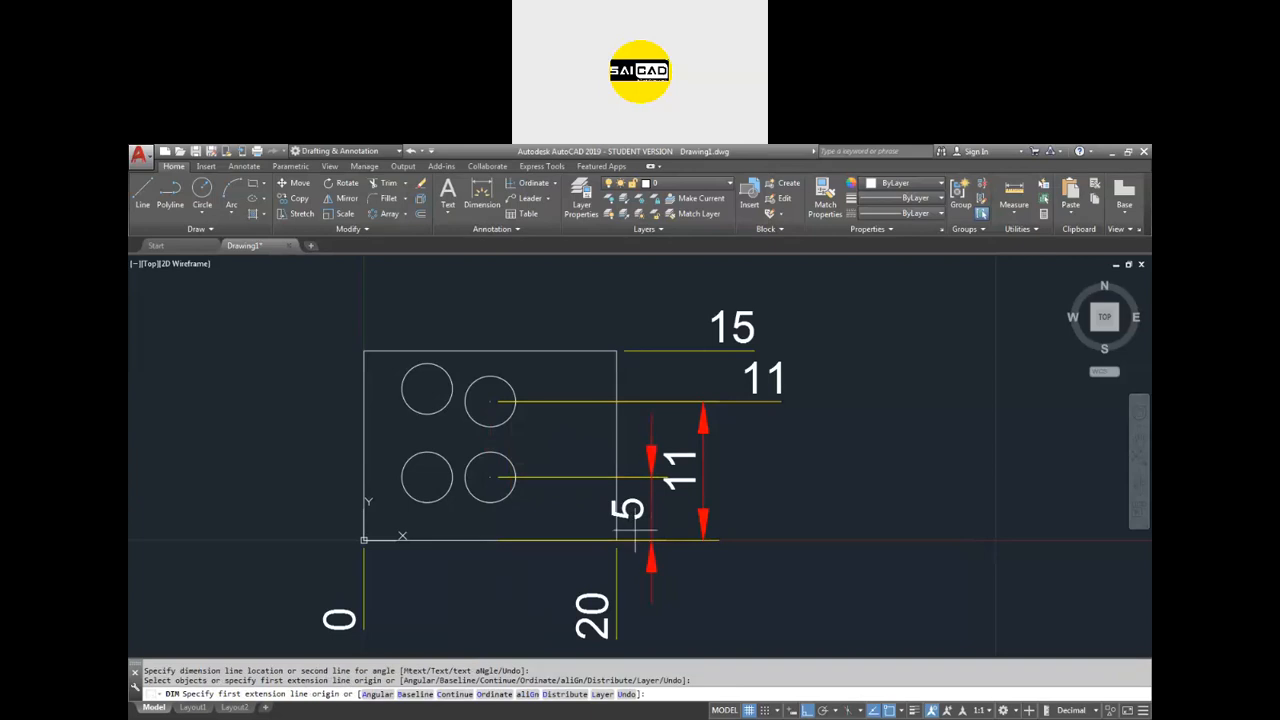
{"action": "key", "text": "Return"}
Dimension the length of the rectangle's right edge, placing it outside the existing dimensions.
{"action": "key", "text": "Return"}
{"action": "left_click", "coordinate": [618, 383]}
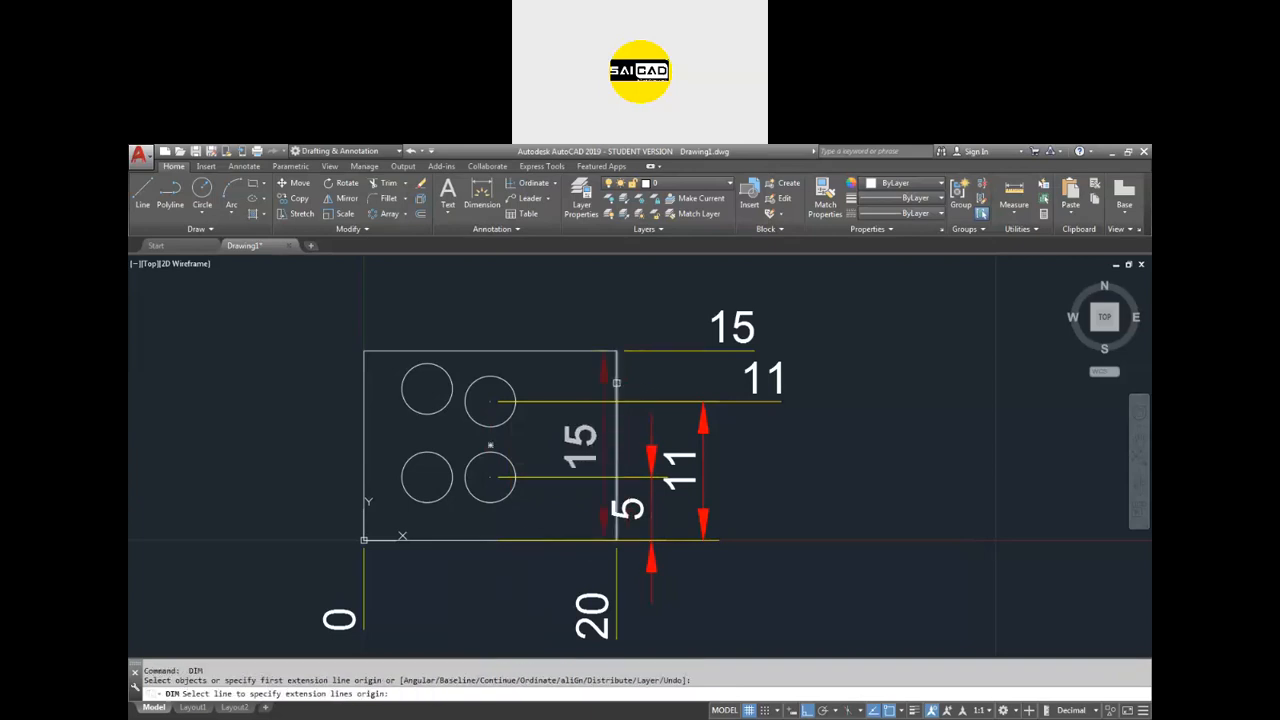
{"action": "left_click", "coordinate": [835, 445]}
{"action": "key", "text": "Return"}
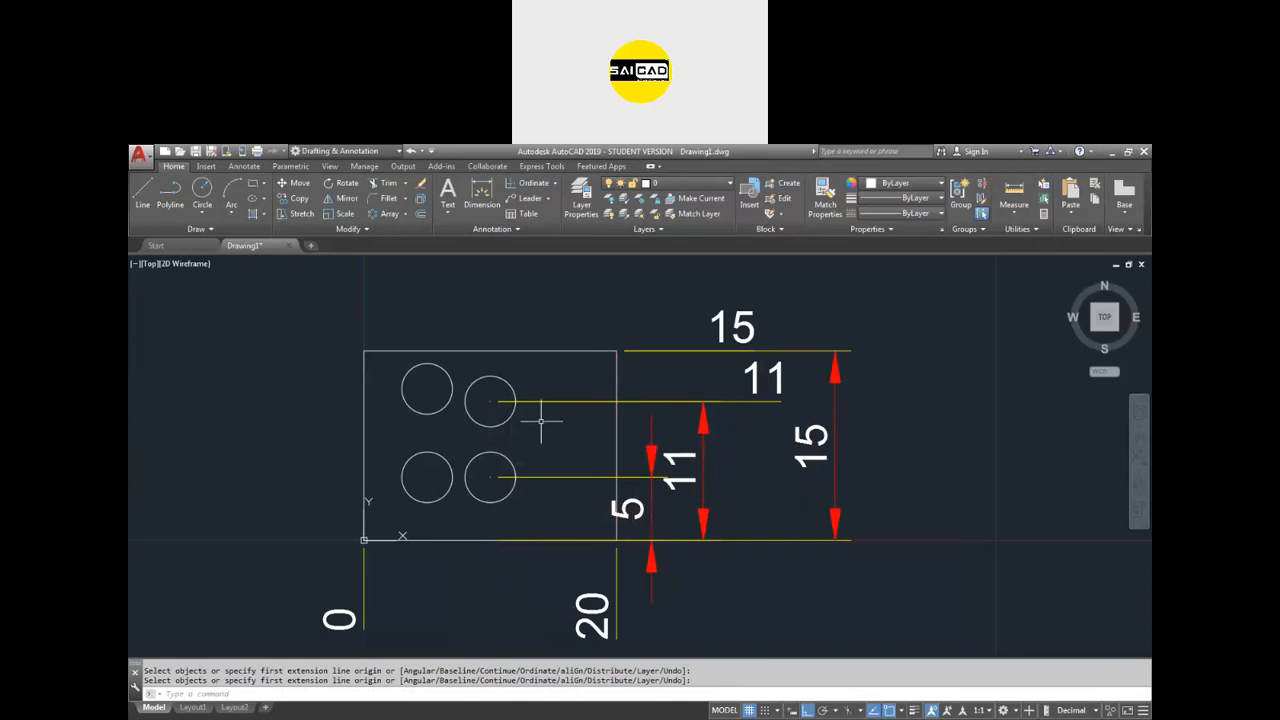
Dimension the vertical distance from the upper-left circle's centre to the rectangle's bottom edge, placing it between the two outermost vertical dimensions.
{"action": "key", "text": "Return"}
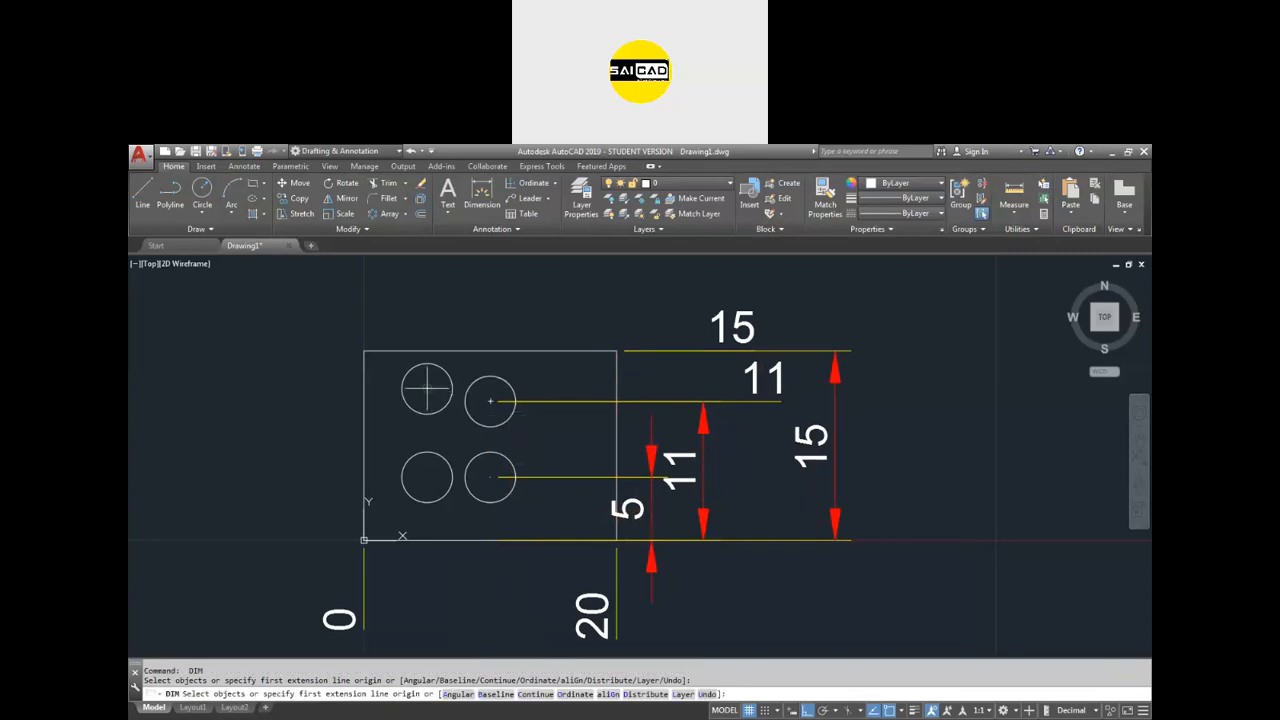
{"action": "left_click", "coordinate": [427, 390]}
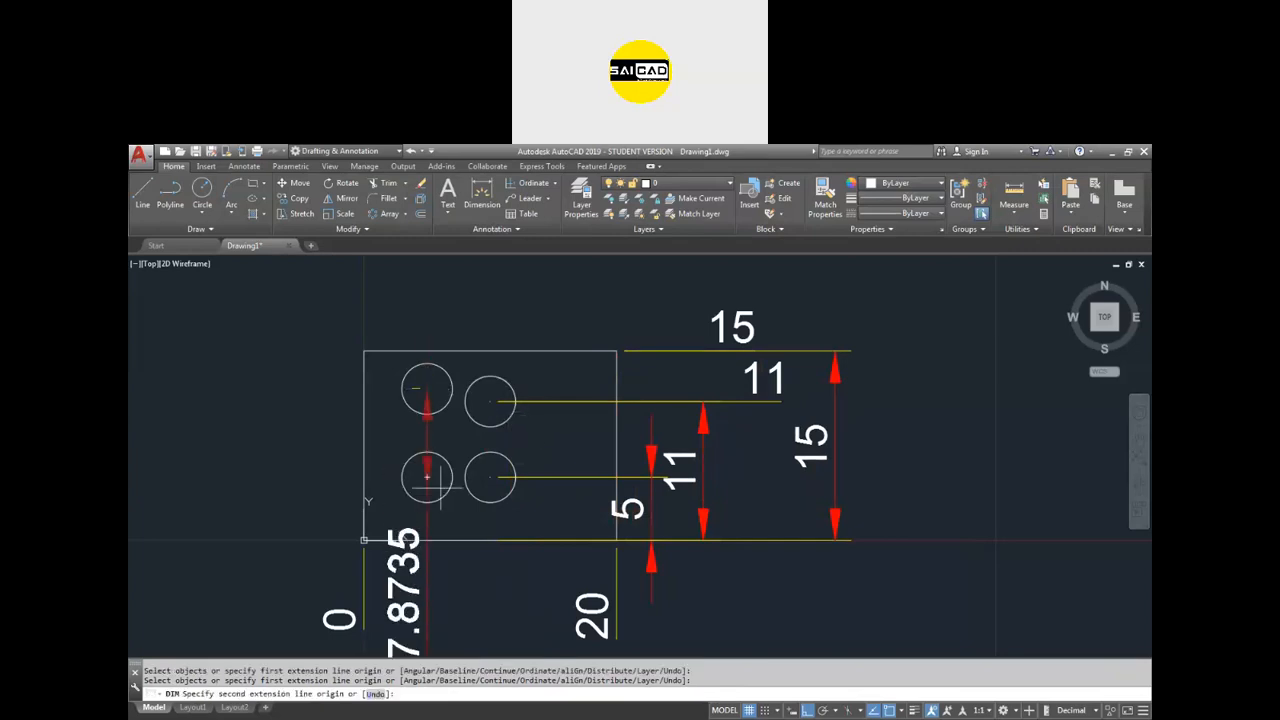
{"action": "left_click", "coordinate": [418, 538]}
{"action": "left_click", "coordinate": [781, 455]}
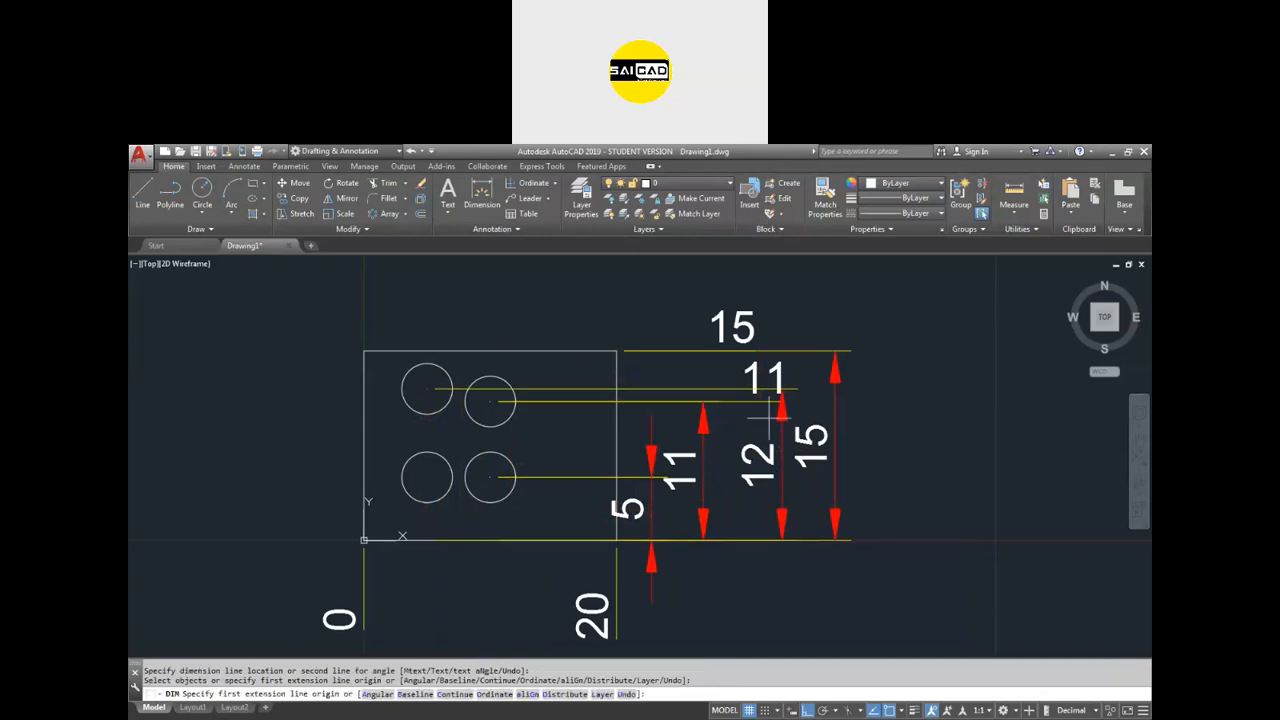
{"action": "scroll", "coordinate": [766, 450], "scroll_direction": "up", "scroll_amount": 4}
{"action": "scroll", "coordinate": [766, 400], "scroll_direction": "down", "scroll_amount": 2}
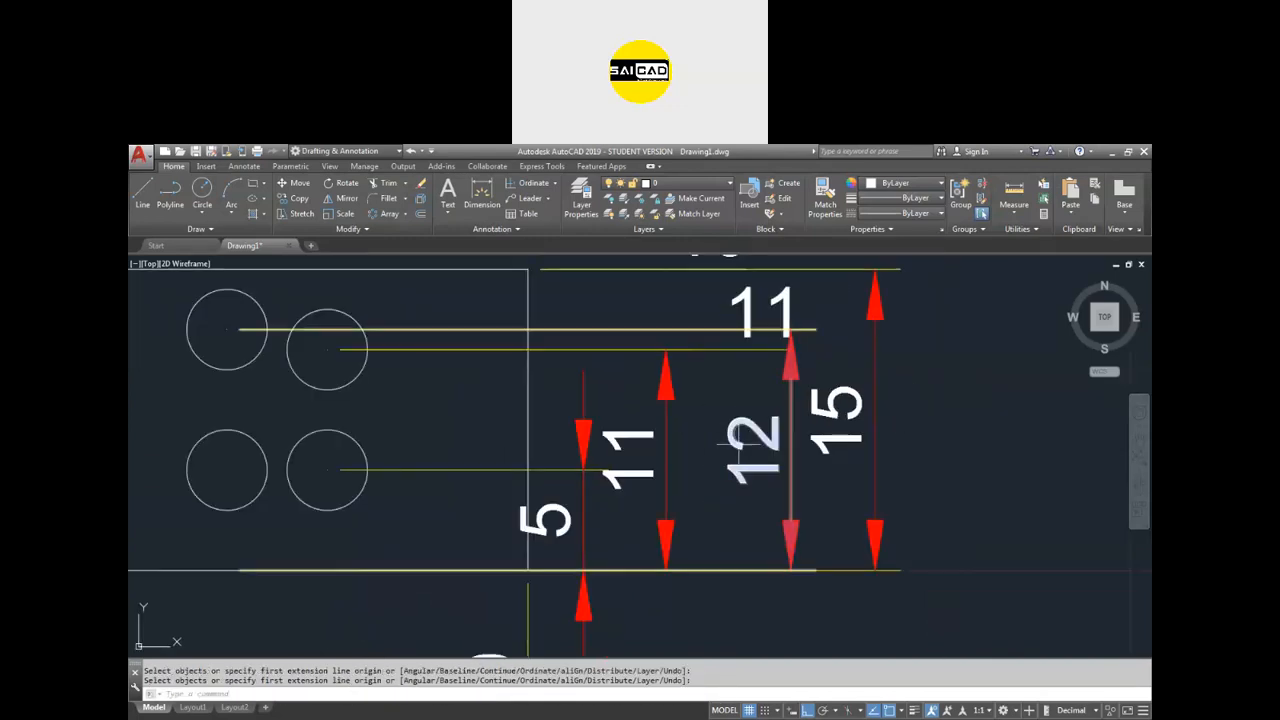
Erase all linear and Y ordinate dimensions to the right of the rectangle.
{"action": "scroll", "coordinate": [680, 450], "scroll_direction": "down", "scroll_amount": 3}
{"action": "left_click", "coordinate": [808, 372]}
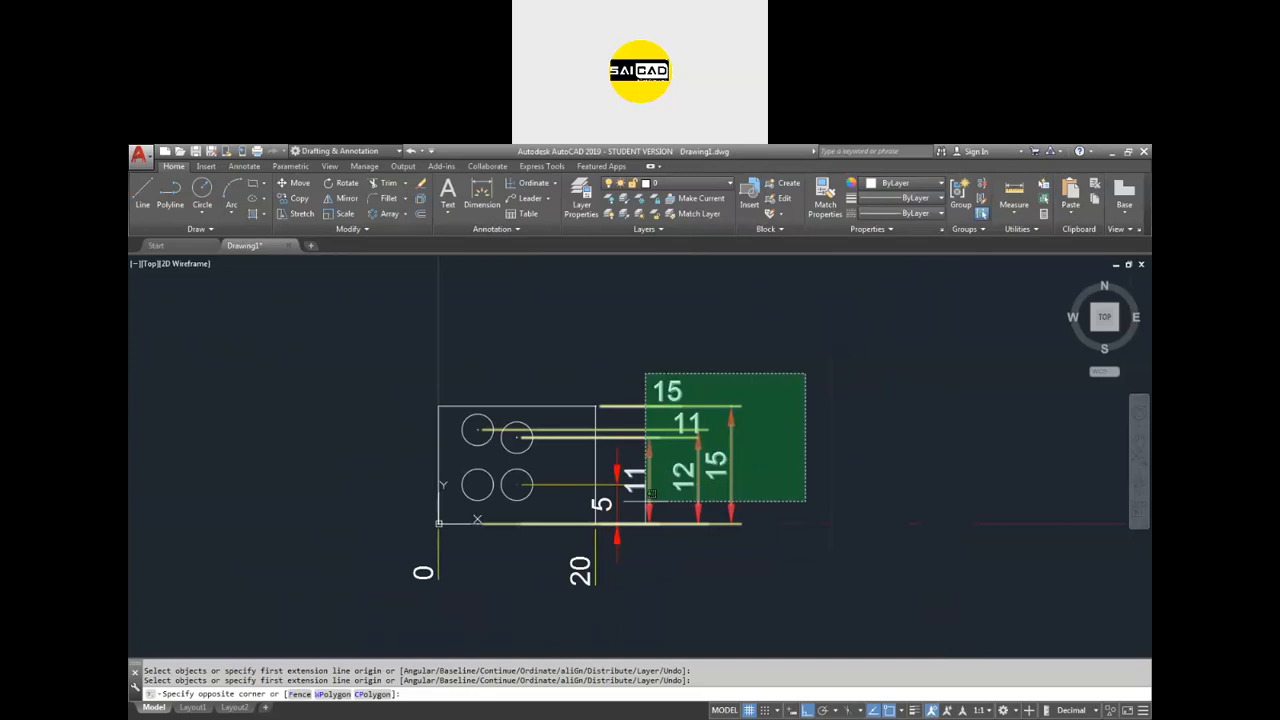
{"action": "left_click", "coordinate": [610, 522]}
{"action": "key", "text": "Delete"}
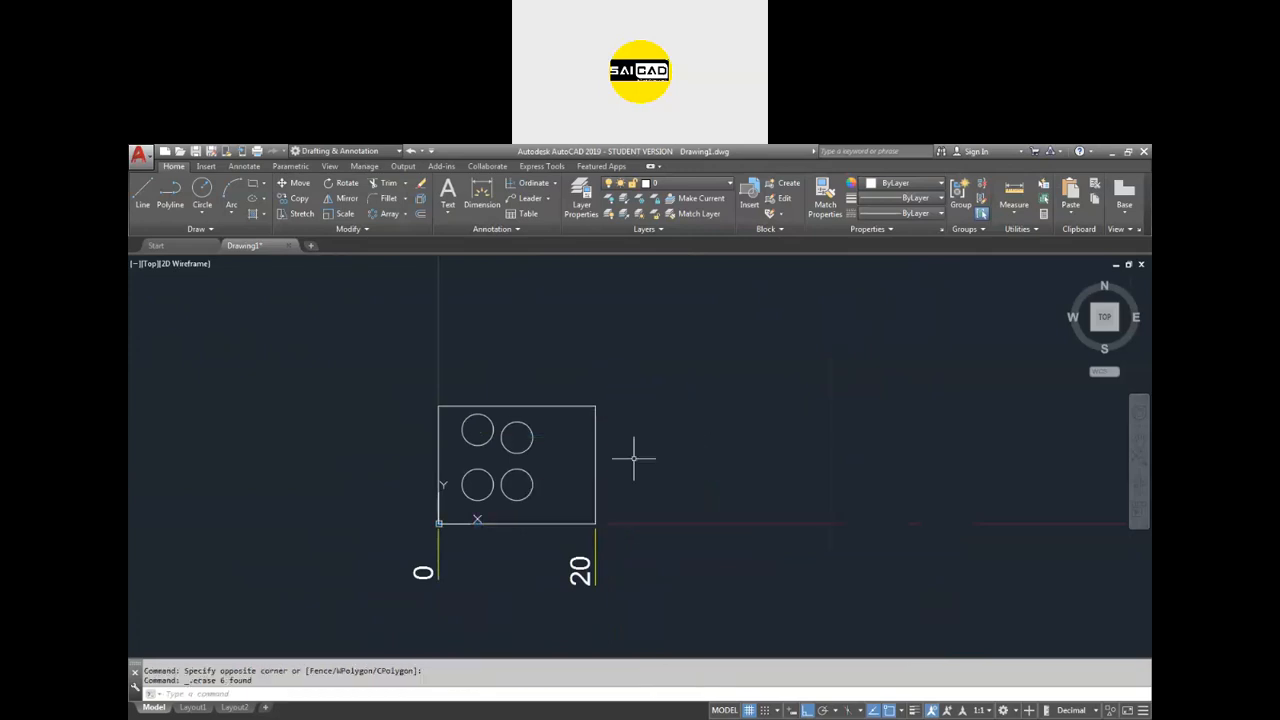
Add Y ordinate dimensions to the centres of the lower-right and upper-right circles, with leaders running to the right.
{"action": "left_click", "coordinate": [520, 183]}
{"action": "scroll", "coordinate": [544, 449], "scroll_direction": "up", "scroll_amount": 2}
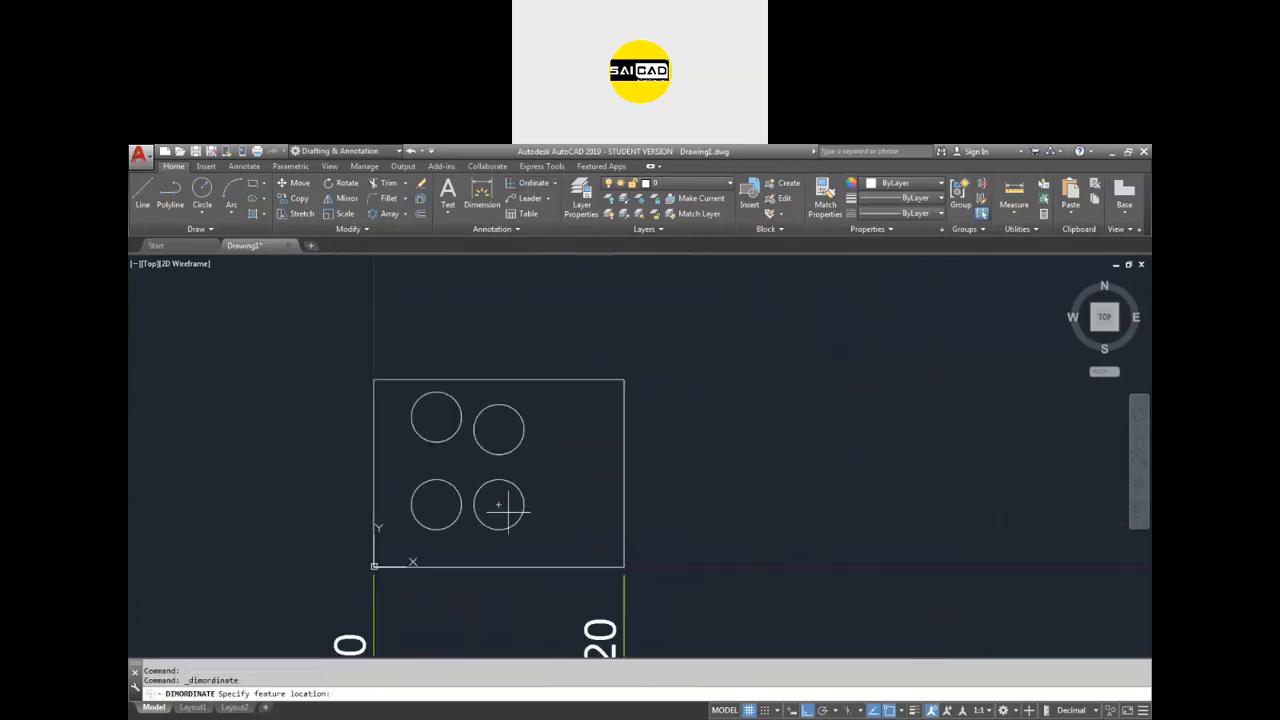
{"action": "left_click", "coordinate": [498, 503]}
{"action": "left_click", "coordinate": [688, 503]}
{"action": "key", "text": "Return"}
{"action": "left_click", "coordinate": [498, 428]}
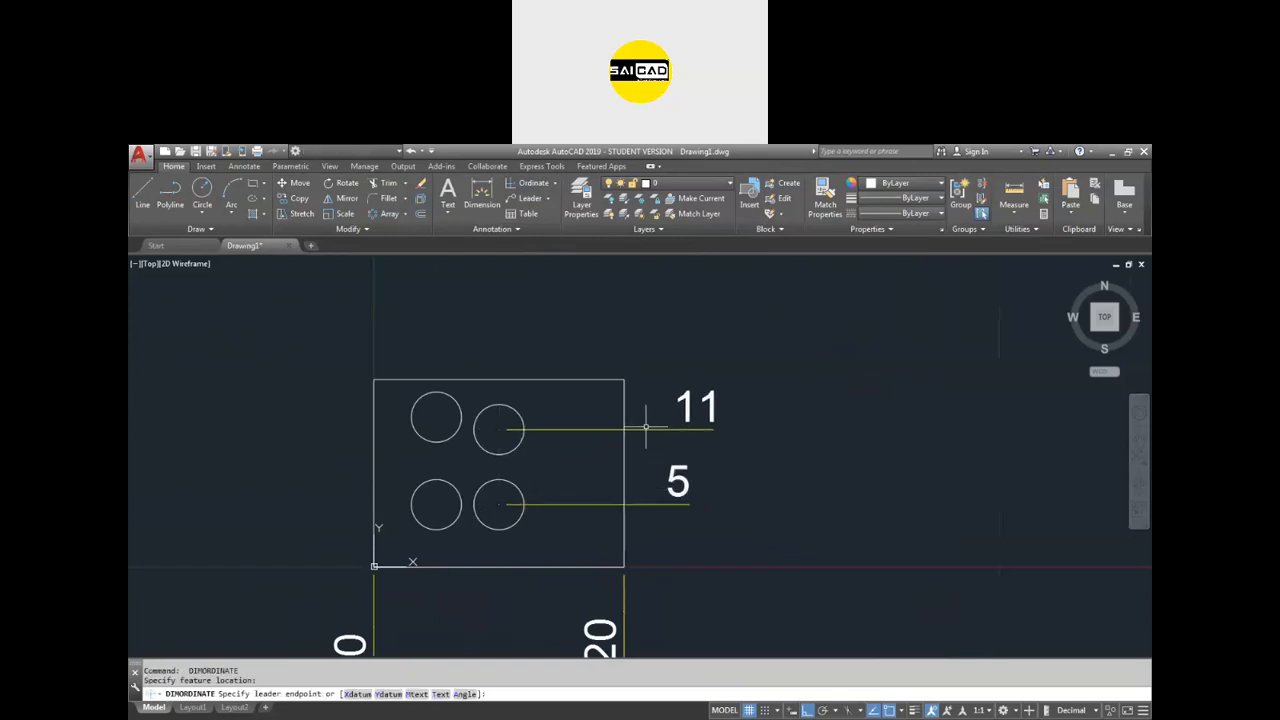
{"action": "left_click", "coordinate": [693, 430]}
Add Y ordinate dimensions to the rectangle's upper-right and lower-right corners, with leaders running to the right.
{"action": "key", "text": "Return"}
{"action": "left_click", "coordinate": [624, 380]}
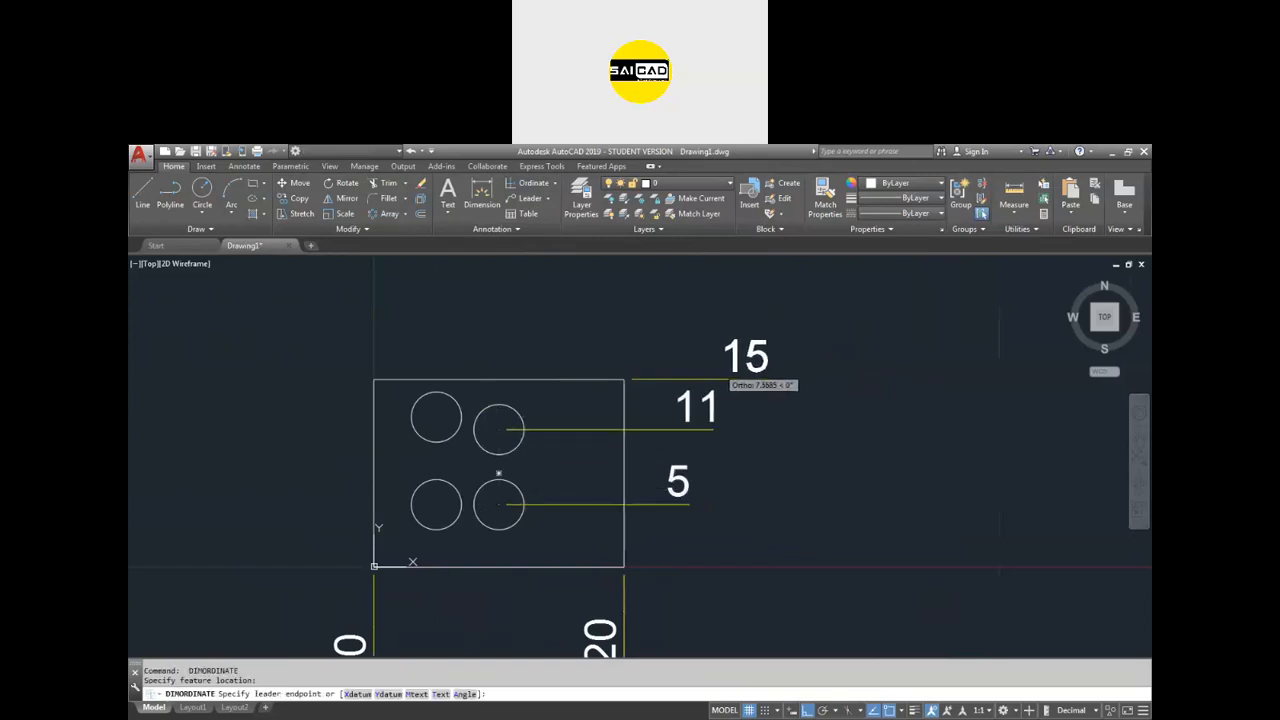
{"action": "left_click", "coordinate": [748, 379]}
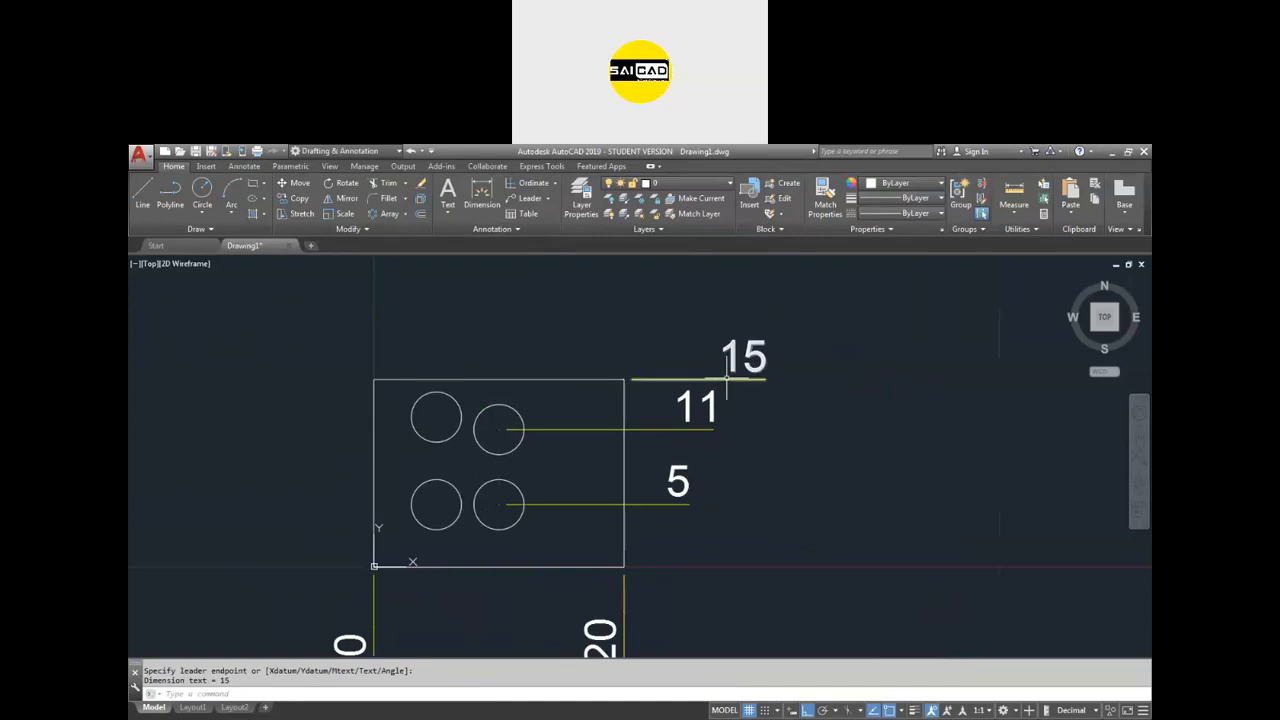
{"action": "scroll", "coordinate": [700, 470], "scroll_direction": "down", "scroll_amount": 4}
{"action": "scroll", "coordinate": [674, 494], "scroll_direction": "up", "scroll_amount": 4}
{"action": "key", "text": "Return"}
{"action": "left_click", "coordinate": [658, 503]}
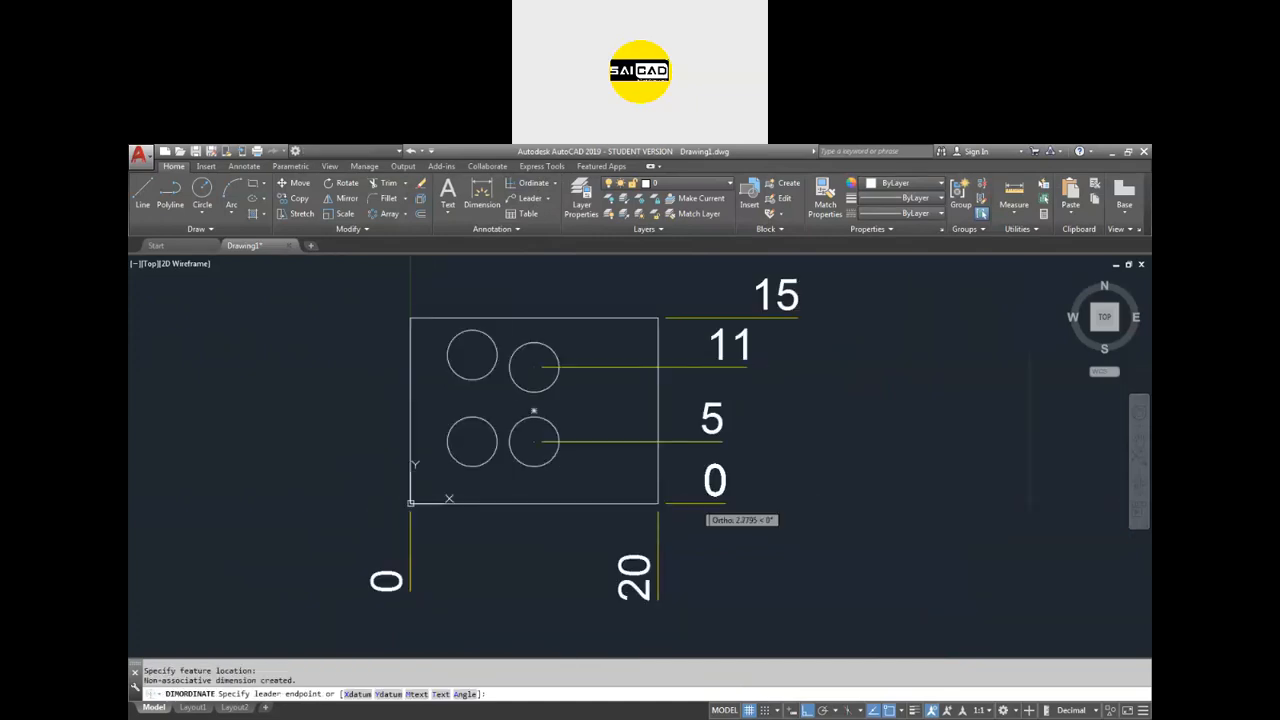
{"action": "left_click", "coordinate": [730, 503]}
{"action": "key", "text": "Escape"}
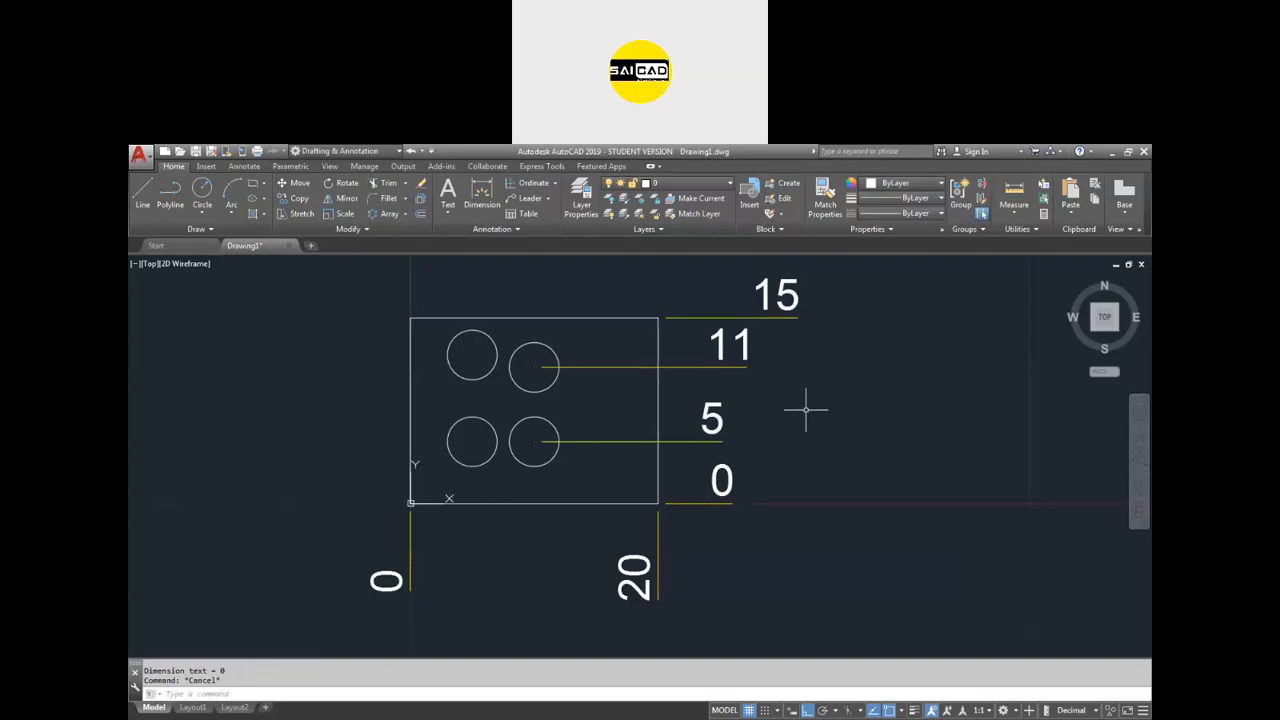
{"action": "key", "text": "Escape"}
Highlight the four Y ordinate dimensions beside the rectangle and examine them together.
{"action": "left_click", "coordinate": [841, 553]}
{"action": "left_click", "coordinate": [750, 313]}
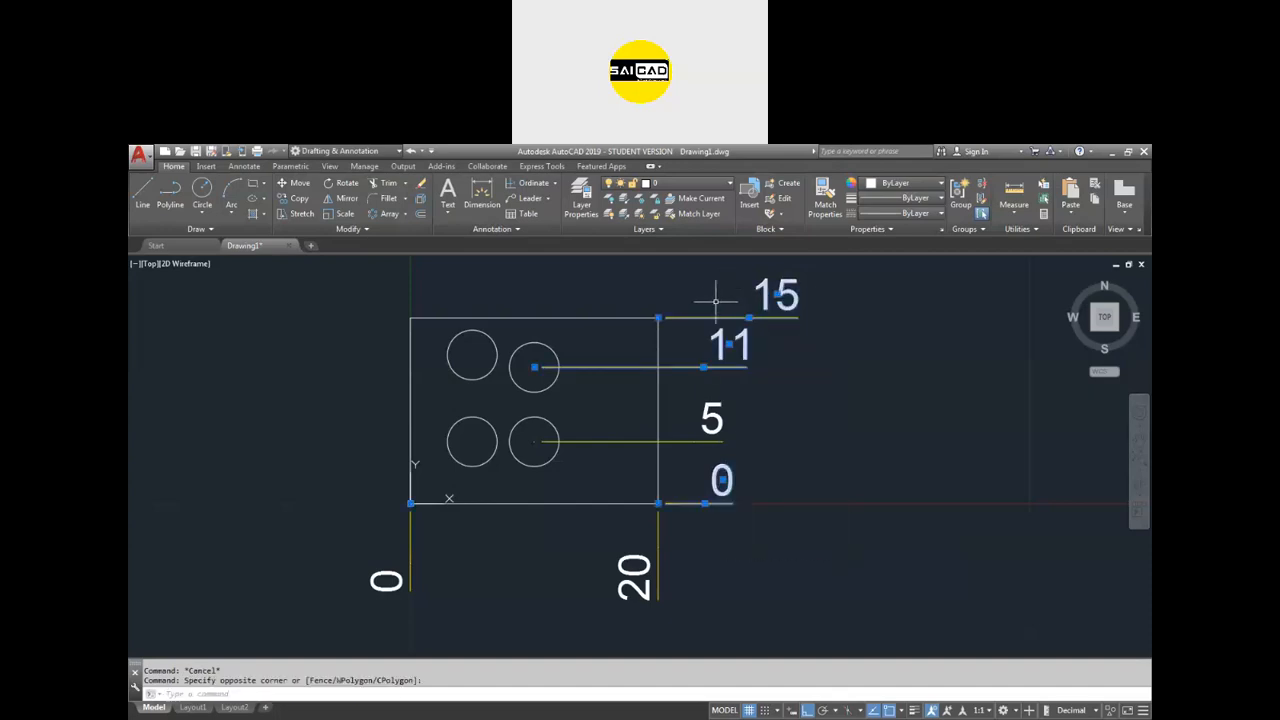
{"action": "left_click", "coordinate": [746, 464]}
{"action": "left_click", "coordinate": [712, 425]}
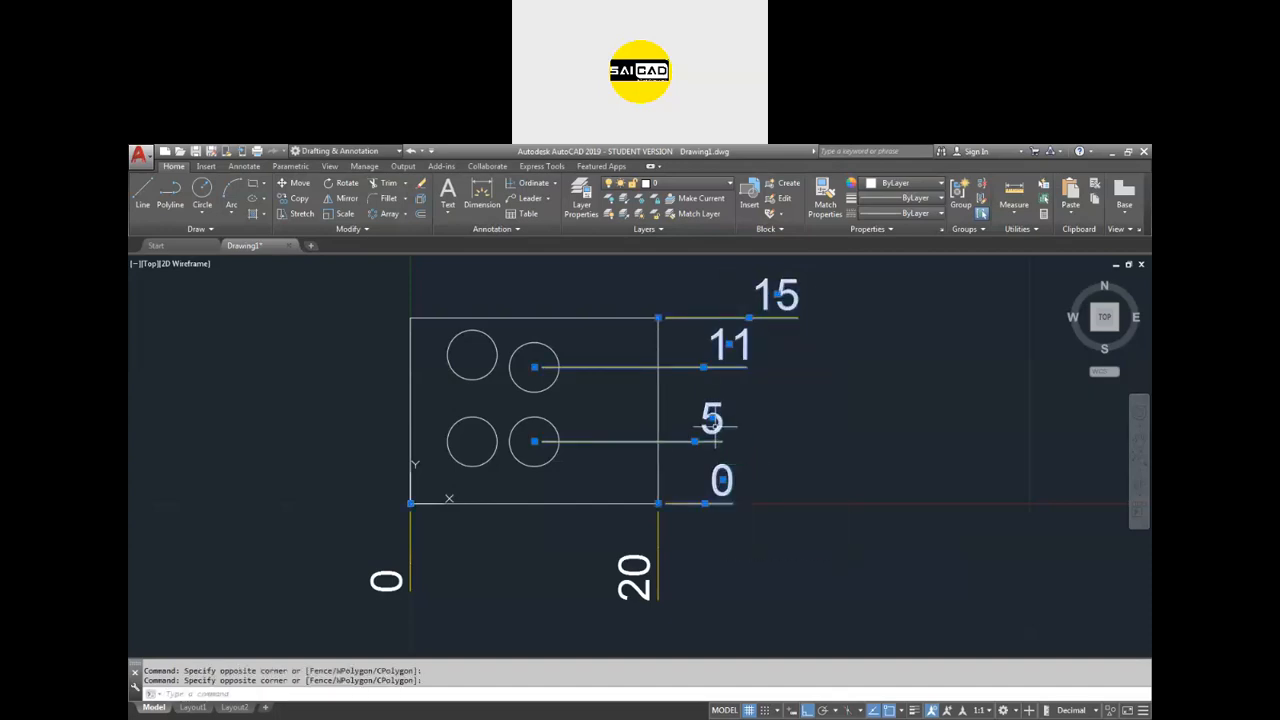
{"action": "key", "text": "Escape"}
{"action": "key", "text": "Escape"}
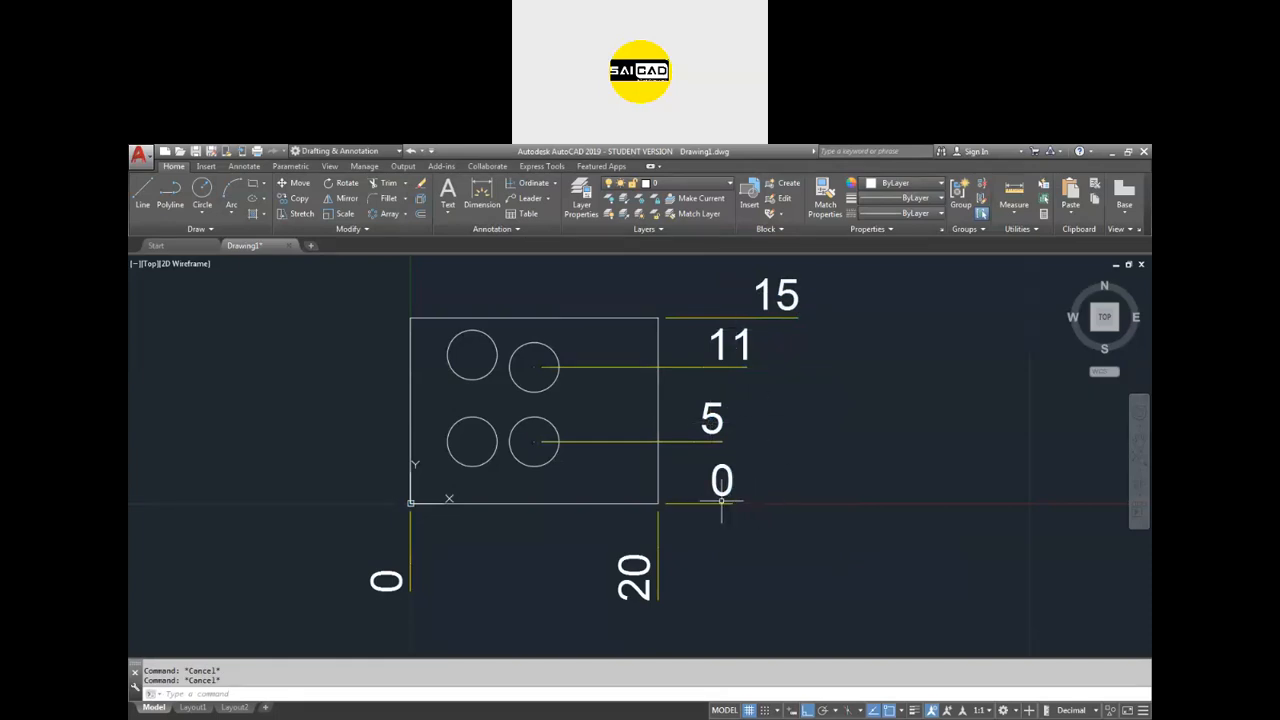
Erase the rectangle, its four circles and all of their ordinate dimensions.
{"action": "scroll", "coordinate": [539, 420], "scroll_direction": "down", "scroll_amount": 11}
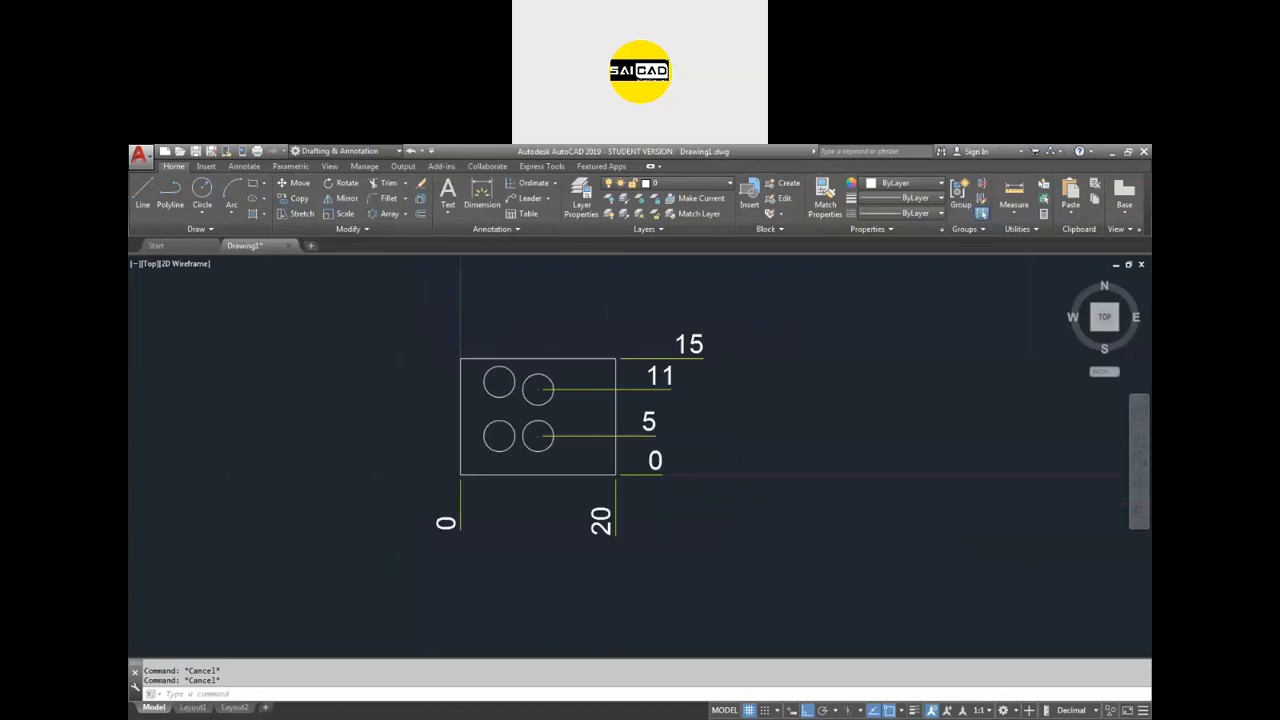
{"action": "left_click", "coordinate": [583, 380]}
{"action": "left_click", "coordinate": [430, 457]}
{"action": "key", "text": "Delete"}
Place a multiline text box below the three-lobed flange outline and set its text height to 5.
{"action": "scroll", "coordinate": [680, 323], "scroll_direction": "up", "scroll_amount": 6}
{"action": "scroll", "coordinate": [638, 405], "scroll_direction": "up", "scroll_amount": 2}
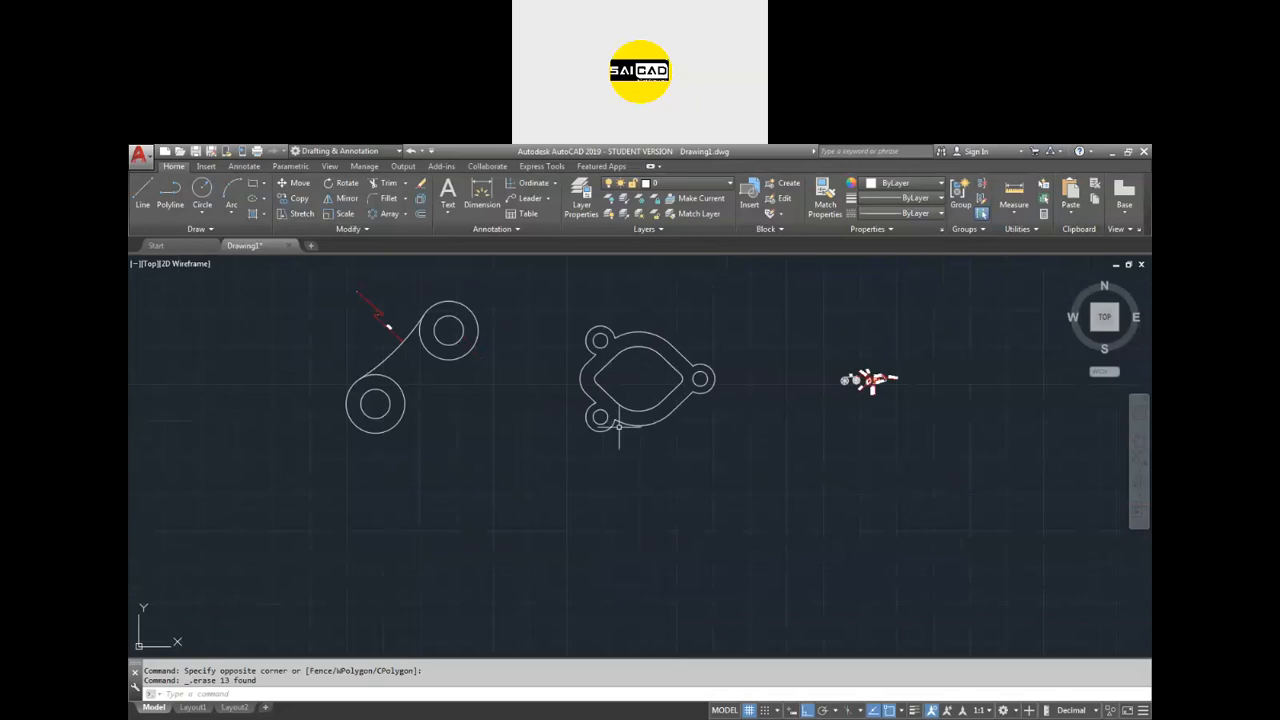
{"action": "middle_click_drag", "start_coordinate": [736, 335], "coordinate": [700, 378]}
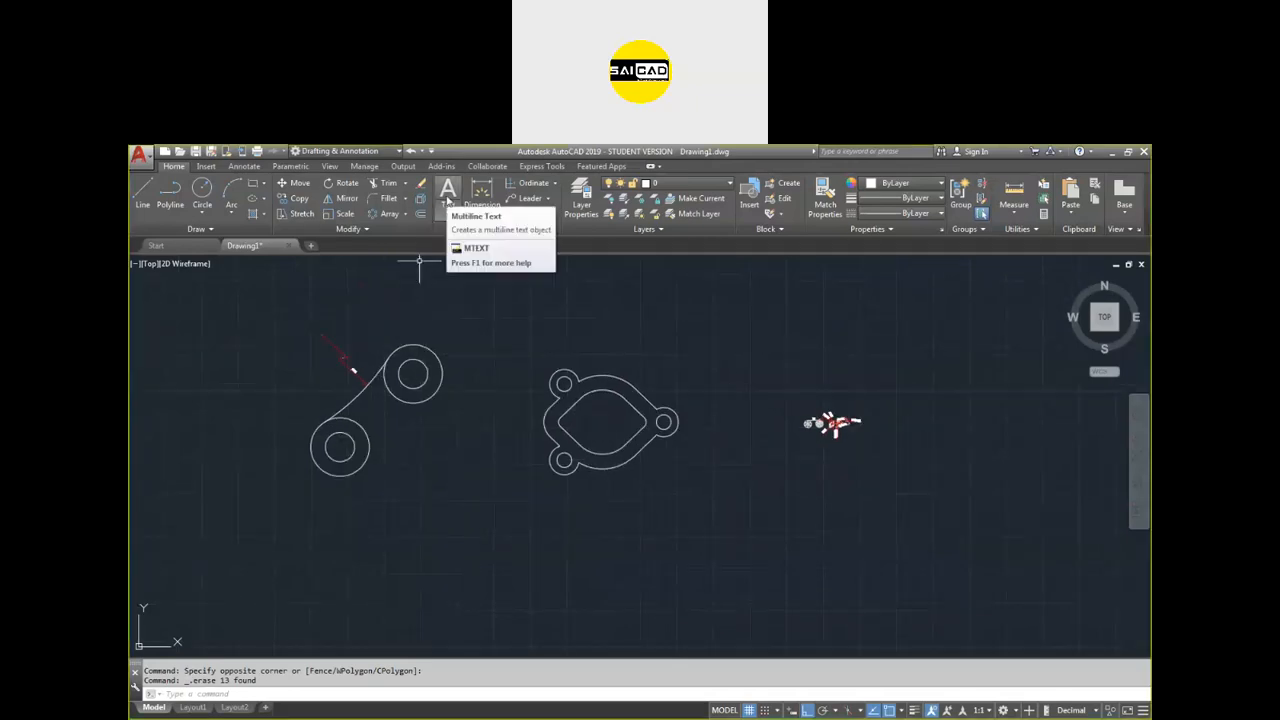
{"action": "scroll", "coordinate": [620, 460], "scroll_direction": "up", "scroll_amount": 4}
{"action": "scroll", "coordinate": [550, 525], "scroll_direction": "down", "scroll_amount": 3}
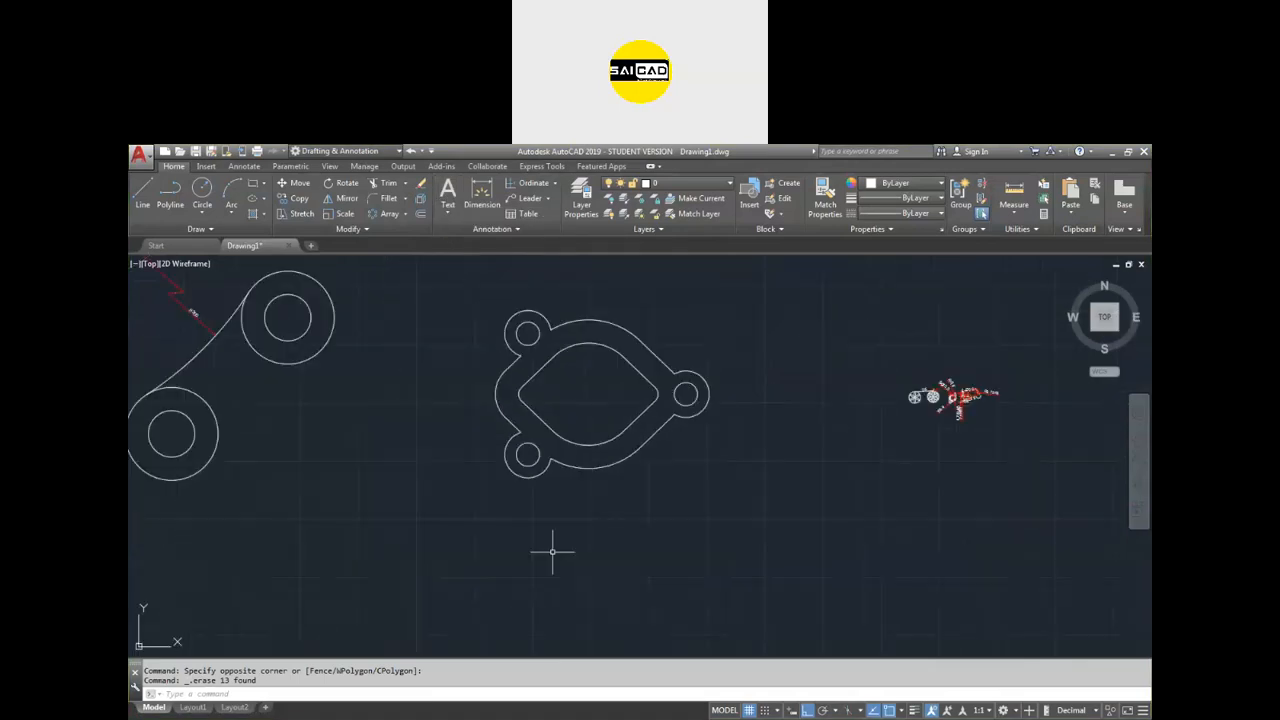
{"action": "scroll", "coordinate": [551, 543], "scroll_direction": "up", "scroll_amount": 1}
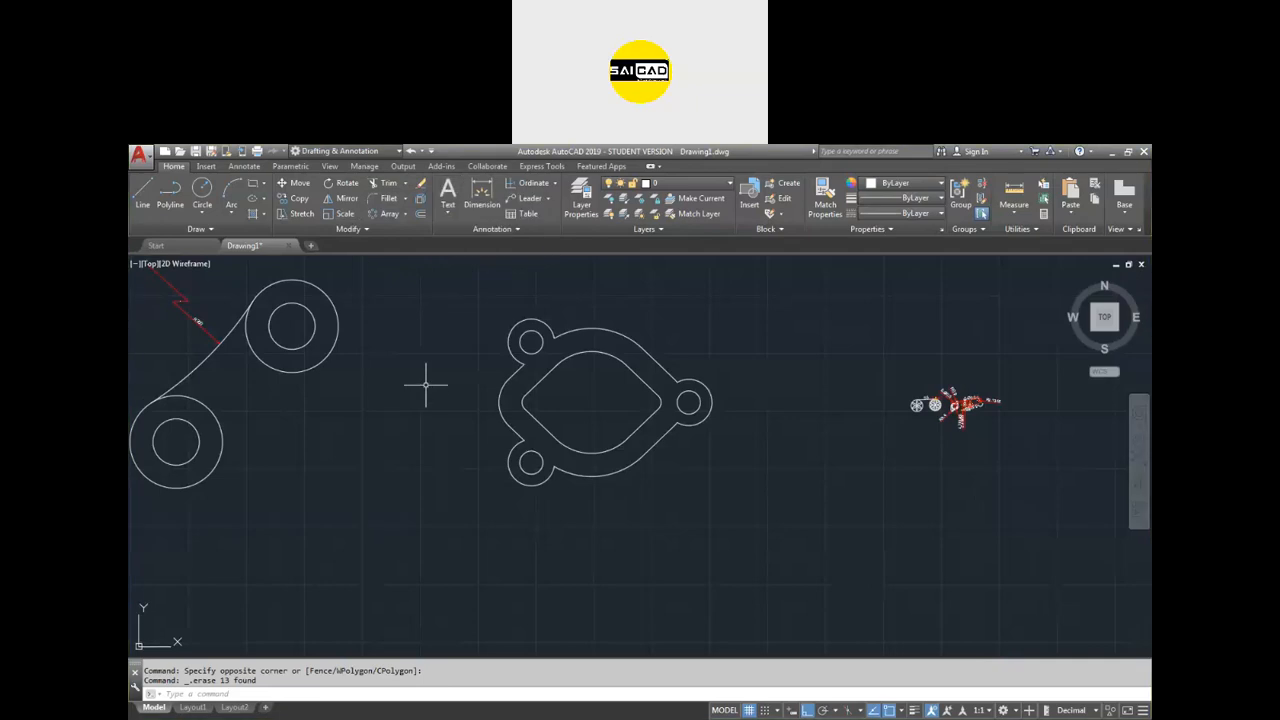
{"action": "type", "text": "t"}
{"action": "key", "text": "Return"}
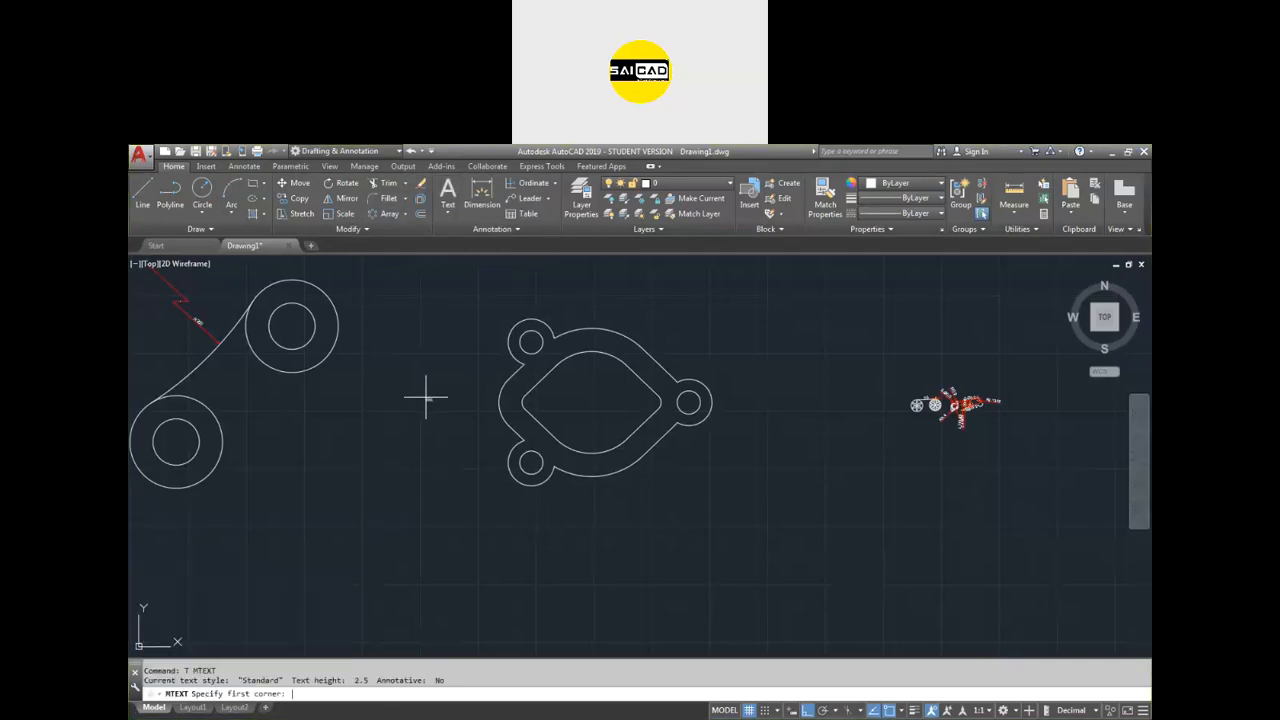
{"action": "left_click", "coordinate": [517, 524]}
{"action": "left_click", "coordinate": [603, 562]}
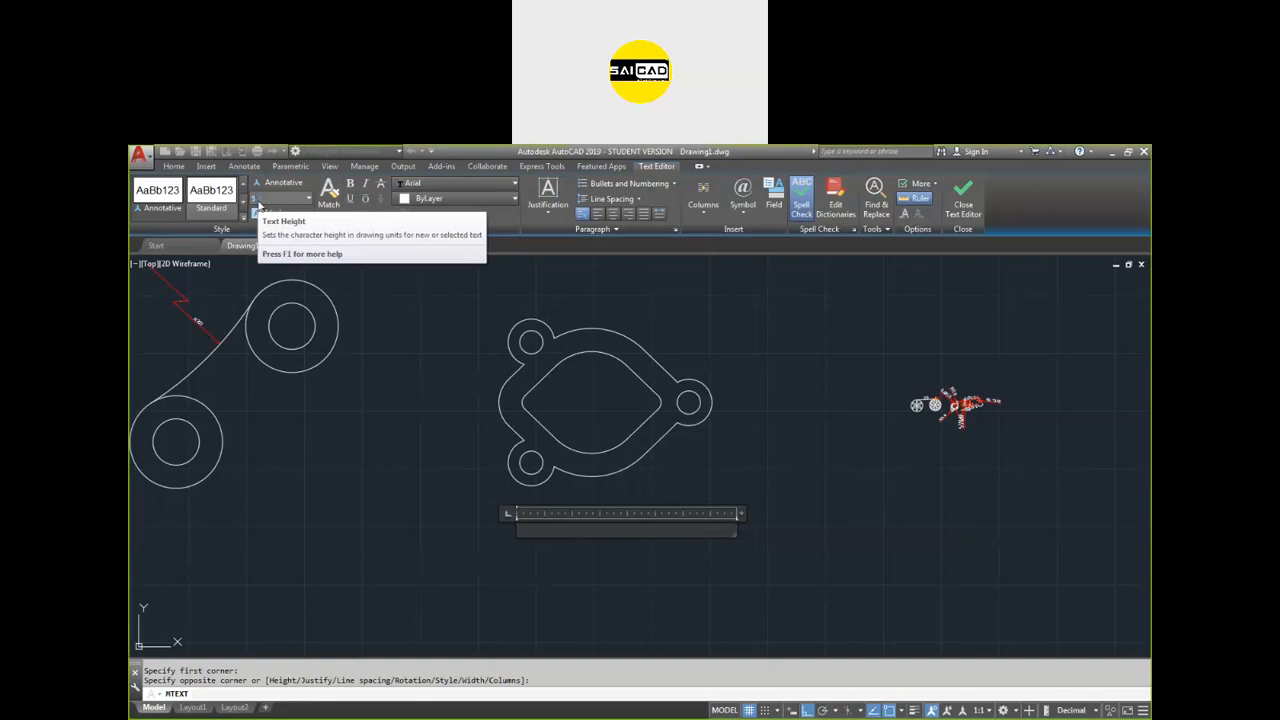
Set the font to Times New Roman and write "Front View" in bold italic.
{"action": "left_click", "coordinate": [426, 183]}
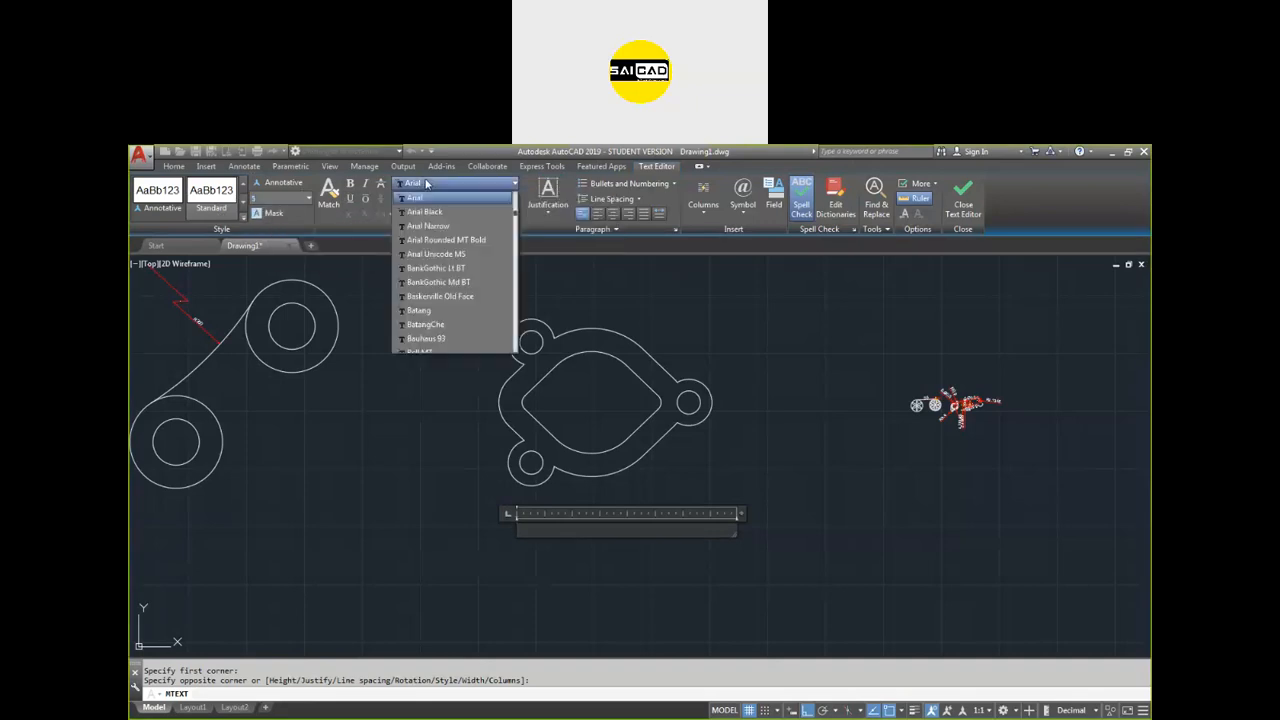
{"action": "scroll", "coordinate": [426, 268], "scroll_direction": "down", "scroll_amount": 15}
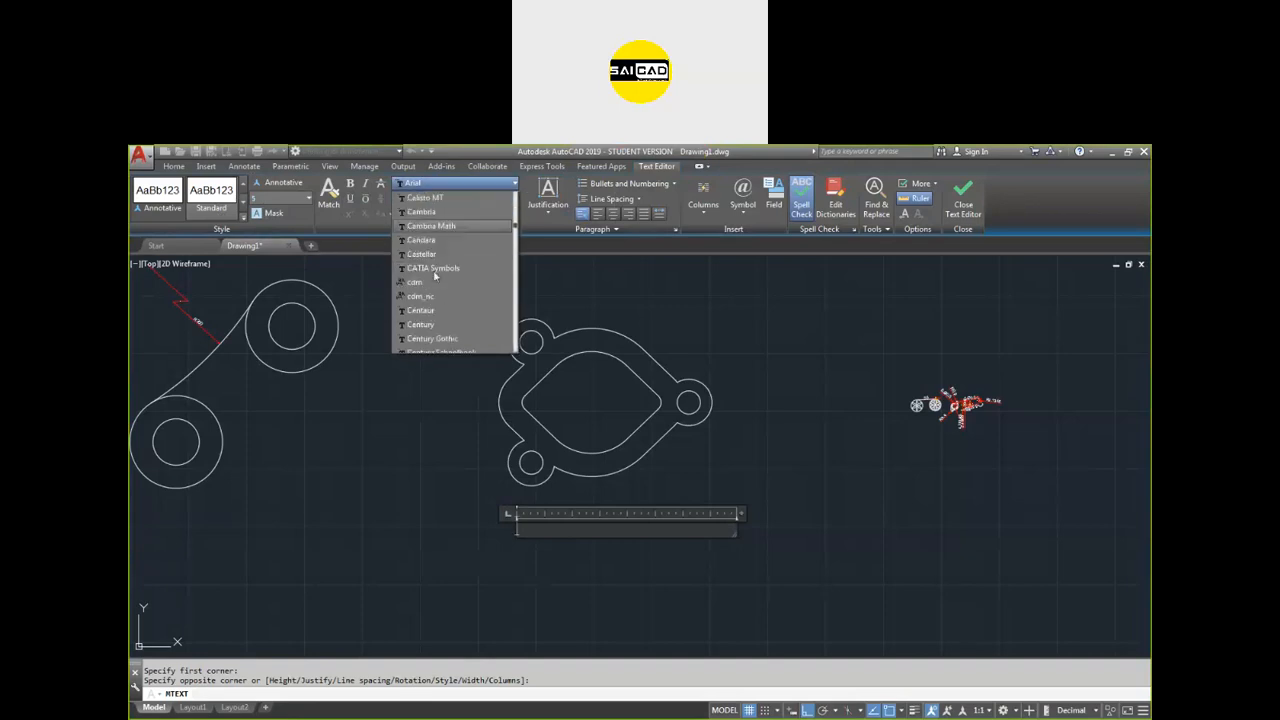
{"action": "key", "text": "t"}
{"action": "scroll", "coordinate": [450, 282], "scroll_direction": "down", "scroll_amount": 2}
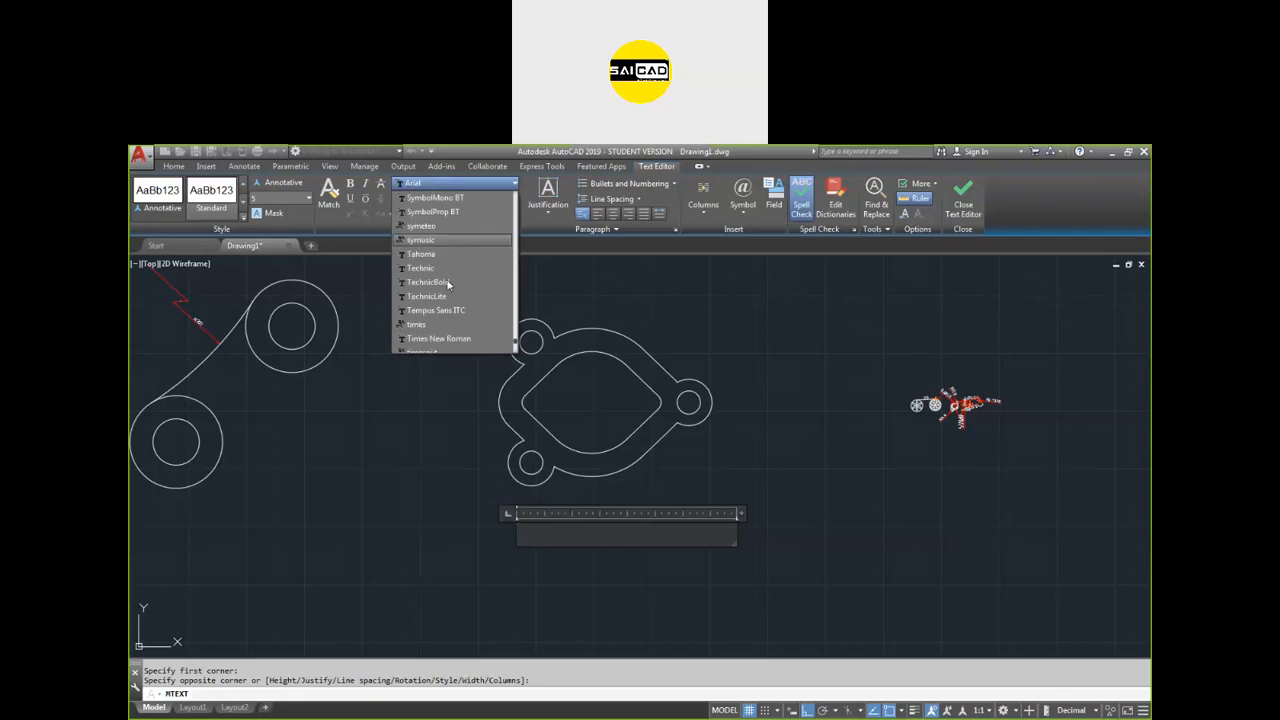
{"action": "scroll", "coordinate": [436, 264], "scroll_direction": "down", "scroll_amount": 2}
{"action": "left_click", "coordinate": [430, 266]}
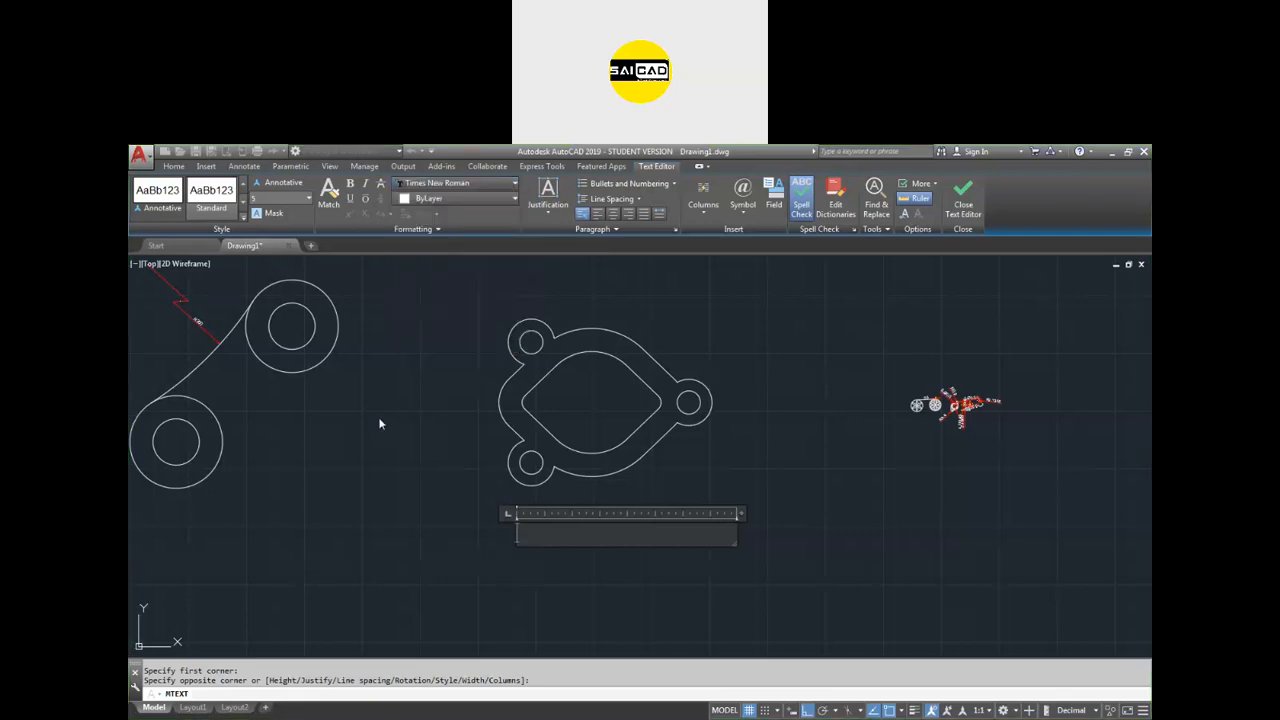
{"action": "key", "text": "ctrl+b"}
{"action": "type", "text": "Front View"}
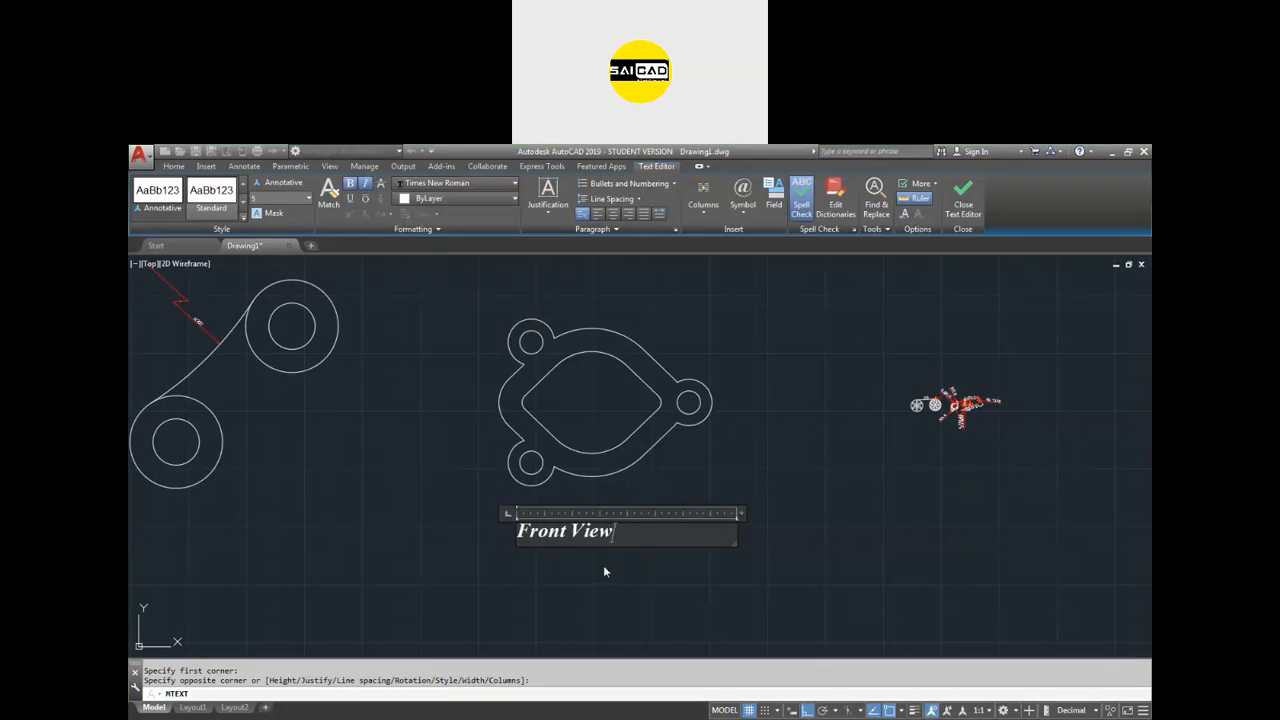
Try the overline format on the words "Front View" and switch it off again.
{"action": "left_click_drag", "start_coordinate": [622, 530], "coordinate": [493, 523]}
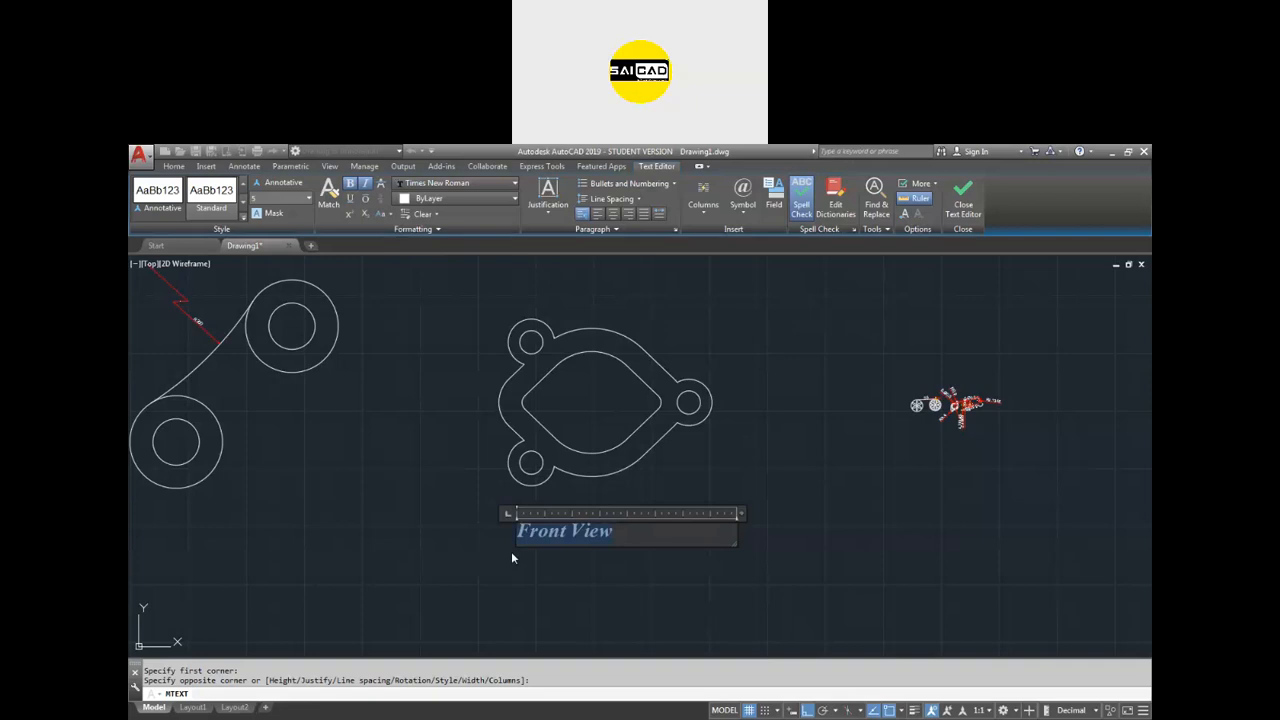
{"action": "left_click", "coordinate": [626, 537]}
{"action": "left_click_drag", "start_coordinate": [626, 532], "coordinate": [466, 539]}
{"action": "left_click", "coordinate": [365, 199]}
{"action": "left_click", "coordinate": [365, 199]}
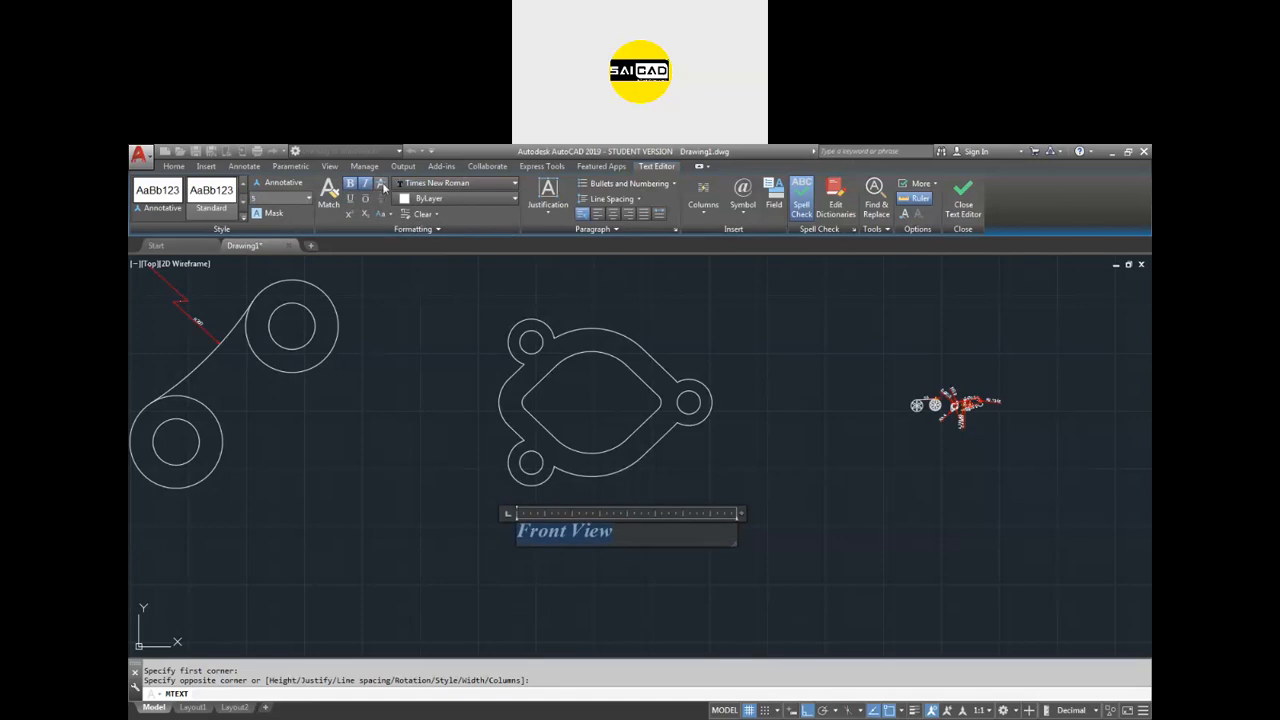
Try the subscript format on characters added after "Front View" and delete the added characters.
{"action": "left_click", "coordinate": [627, 531]}
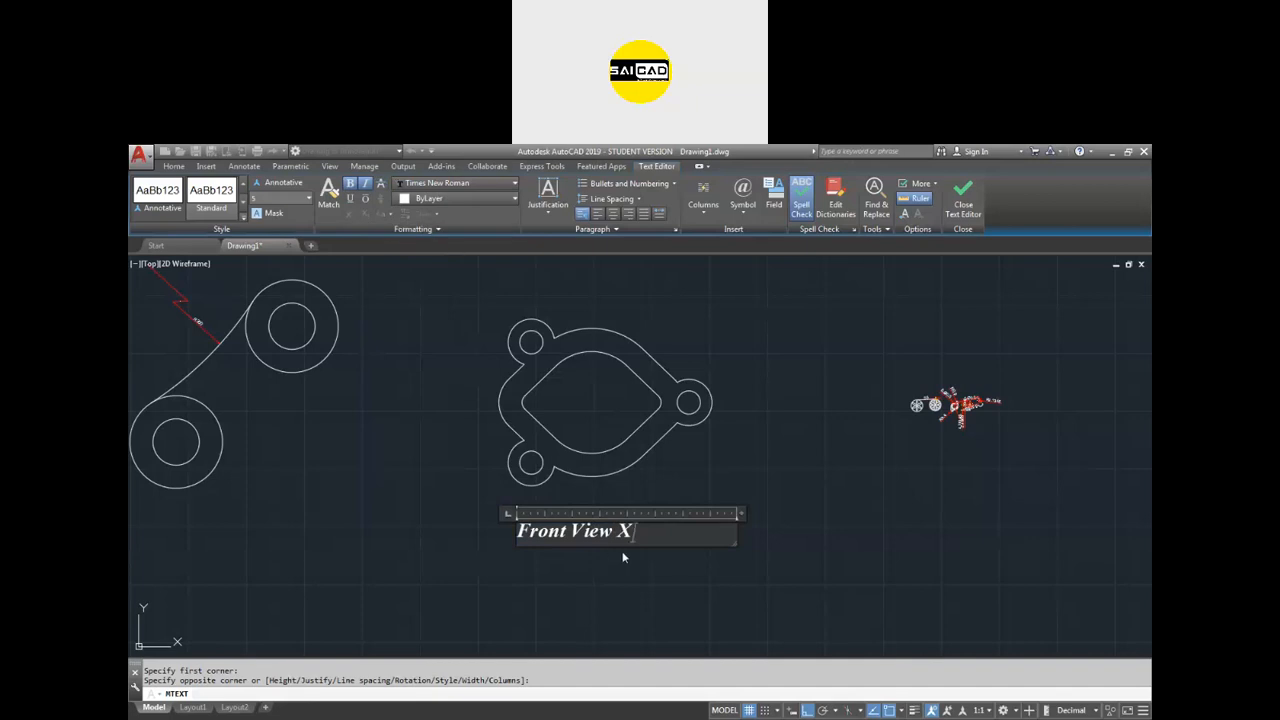
{"action": "left_click_drag", "start_coordinate": [643, 531], "coordinate": [632, 531]}
{"action": "left_click", "coordinate": [675, 537]}
{"action": "left_click_drag", "start_coordinate": [641, 531], "coordinate": [632, 531]}
{"action": "left_click", "coordinate": [365, 216]}
{"action": "key", "text": "BackSpace"}
{"action": "key", "text": "BackSpace"}
Try uppercase and lowercase on the words "Front View" and restore the original capitalization.
{"action": "left_click_drag", "start_coordinate": [619, 531], "coordinate": [509, 528]}
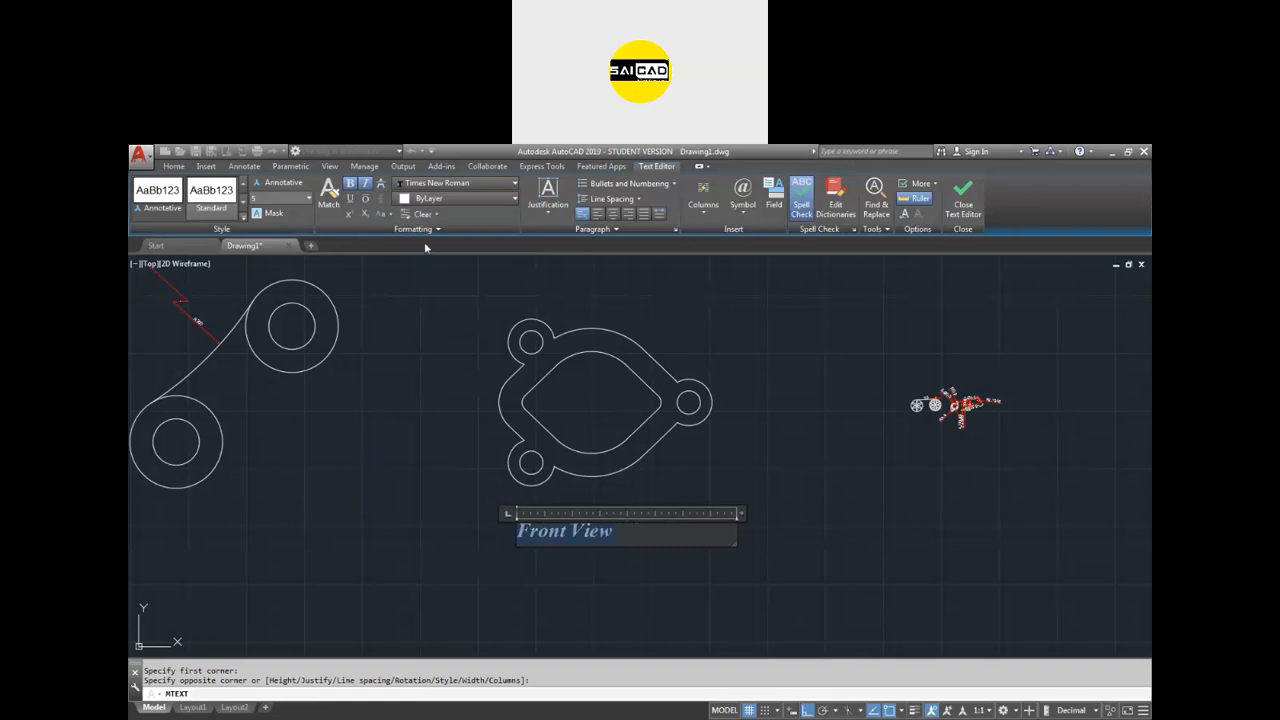
{"action": "left_click", "coordinate": [381, 213]}
{"action": "left_click", "coordinate": [397, 242]}
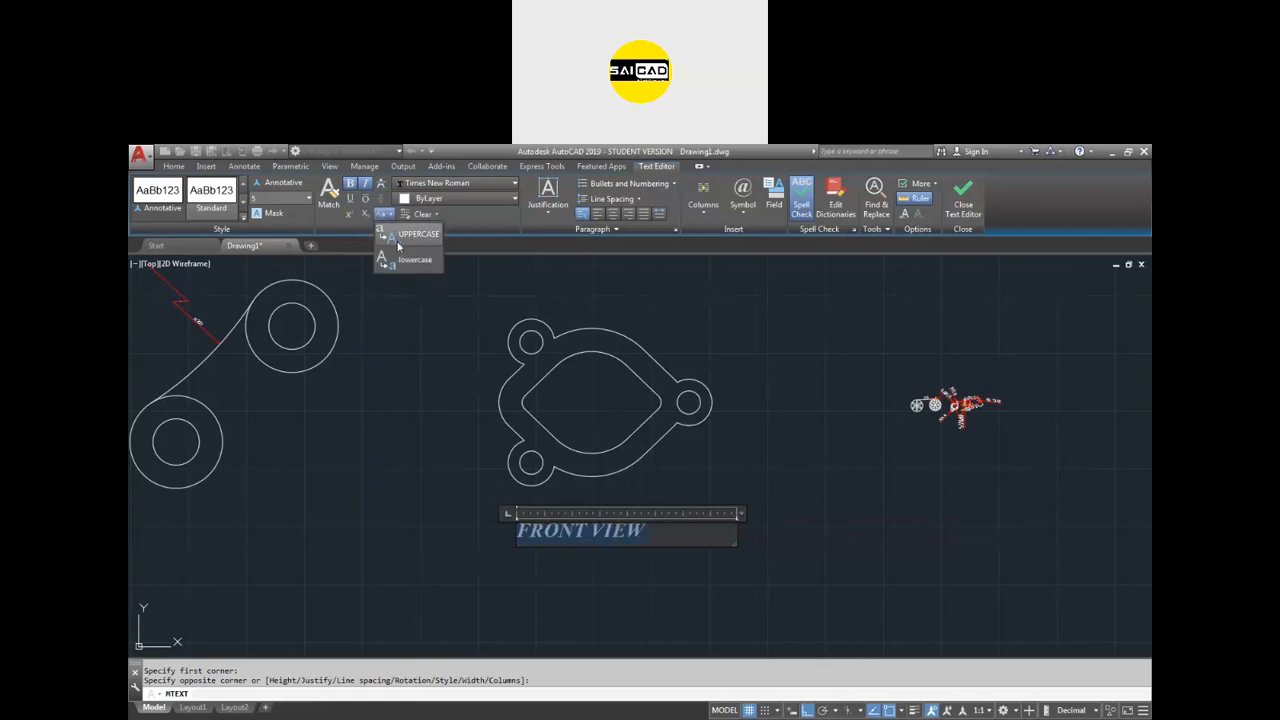
{"action": "left_click", "coordinate": [400, 263]}
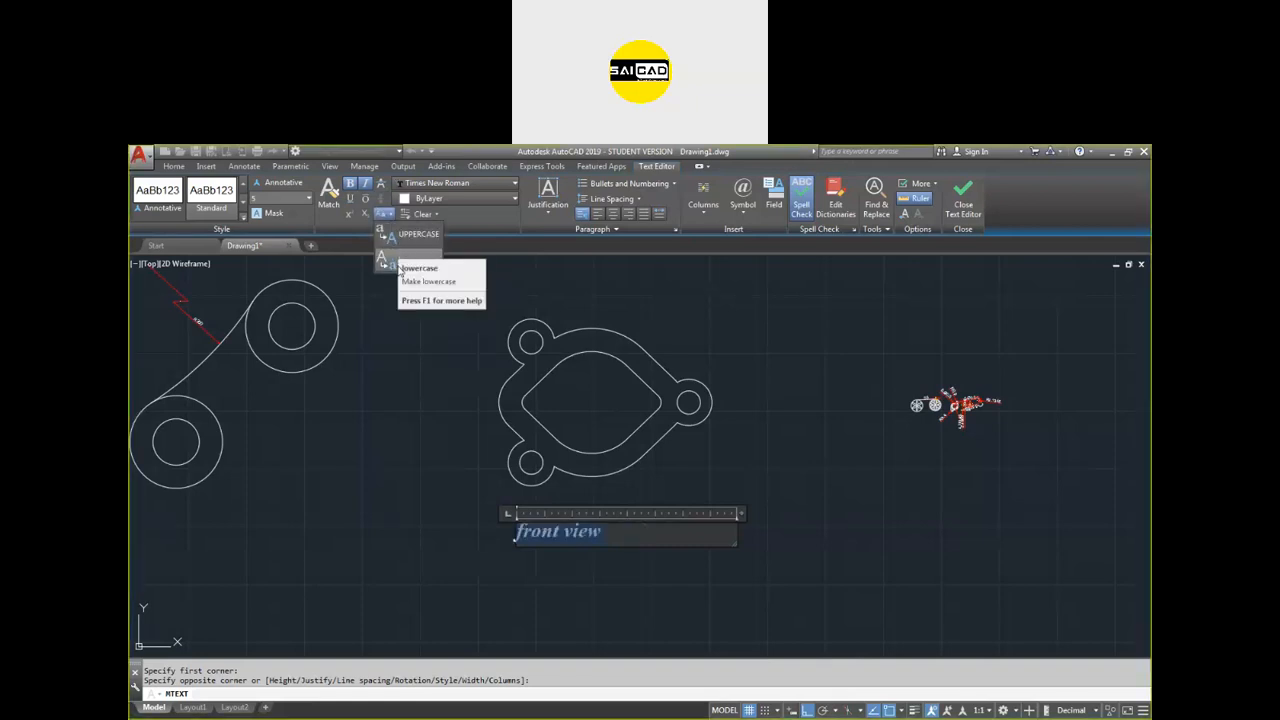
{"action": "left_click", "coordinate": [398, 576]}
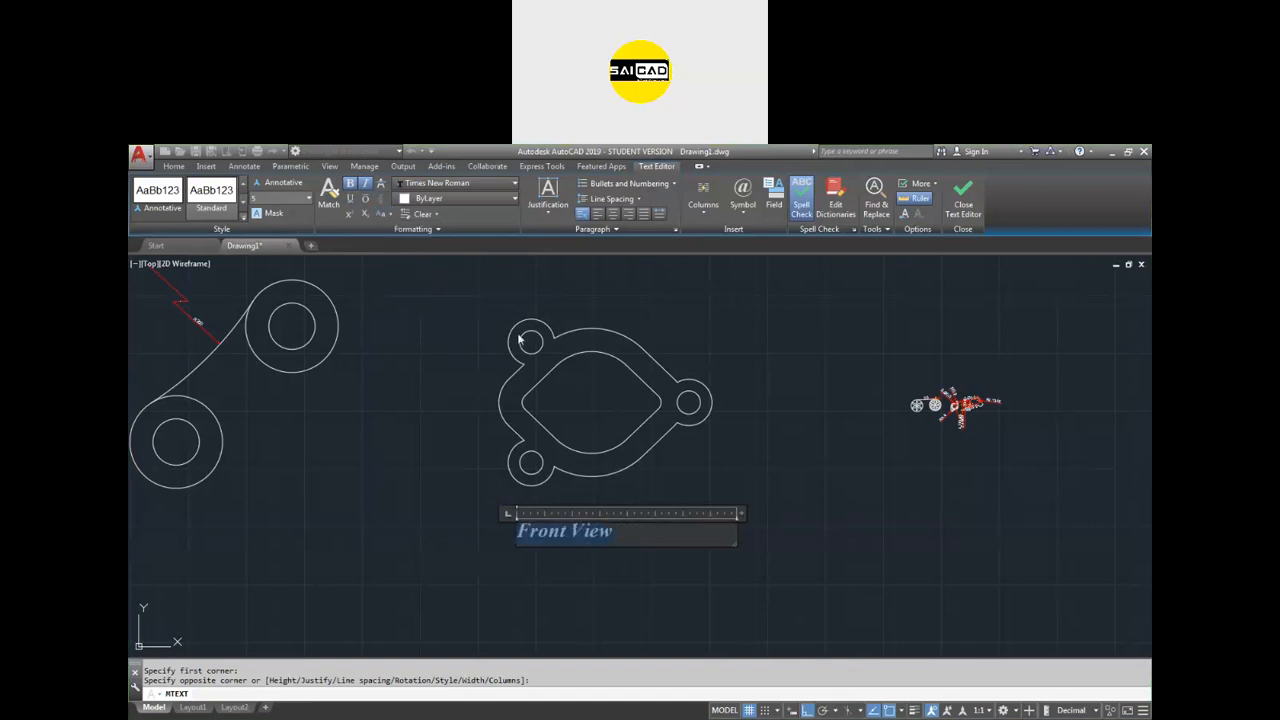
Set the colour of the "Front View" text to Red.
{"action": "left_click", "coordinate": [447, 199]}
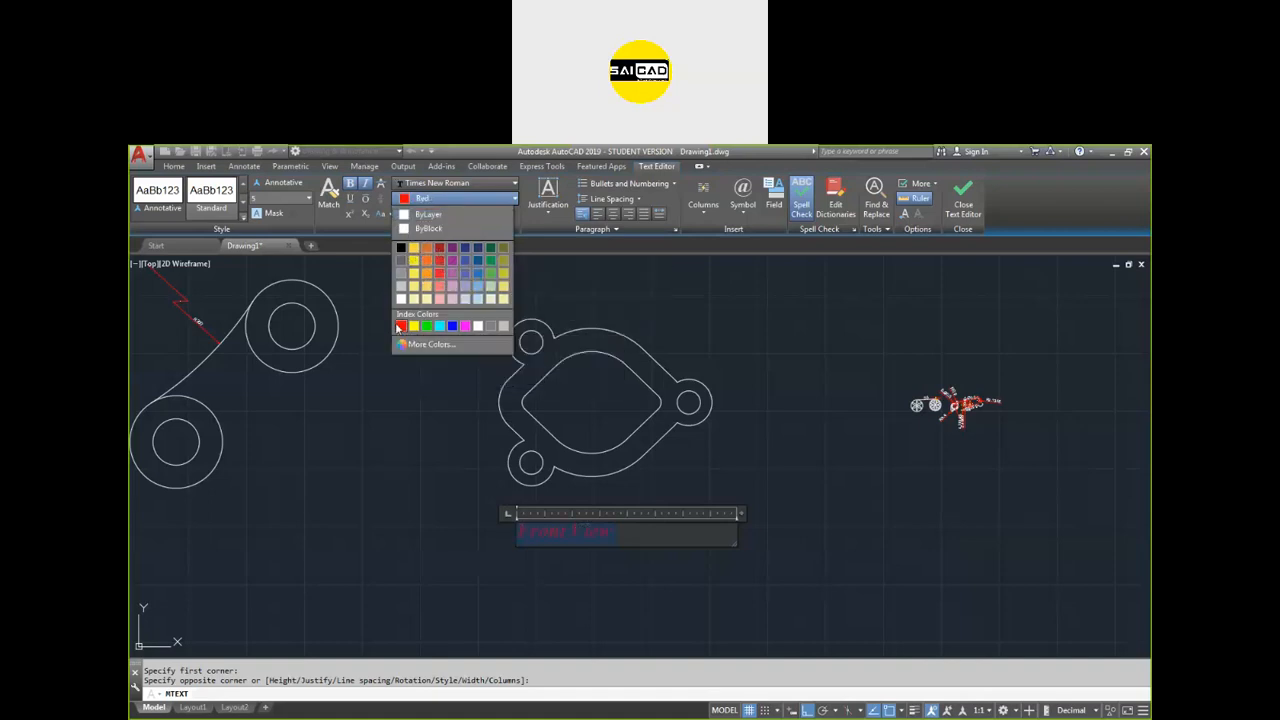
{"action": "left_click", "coordinate": [401, 325]}
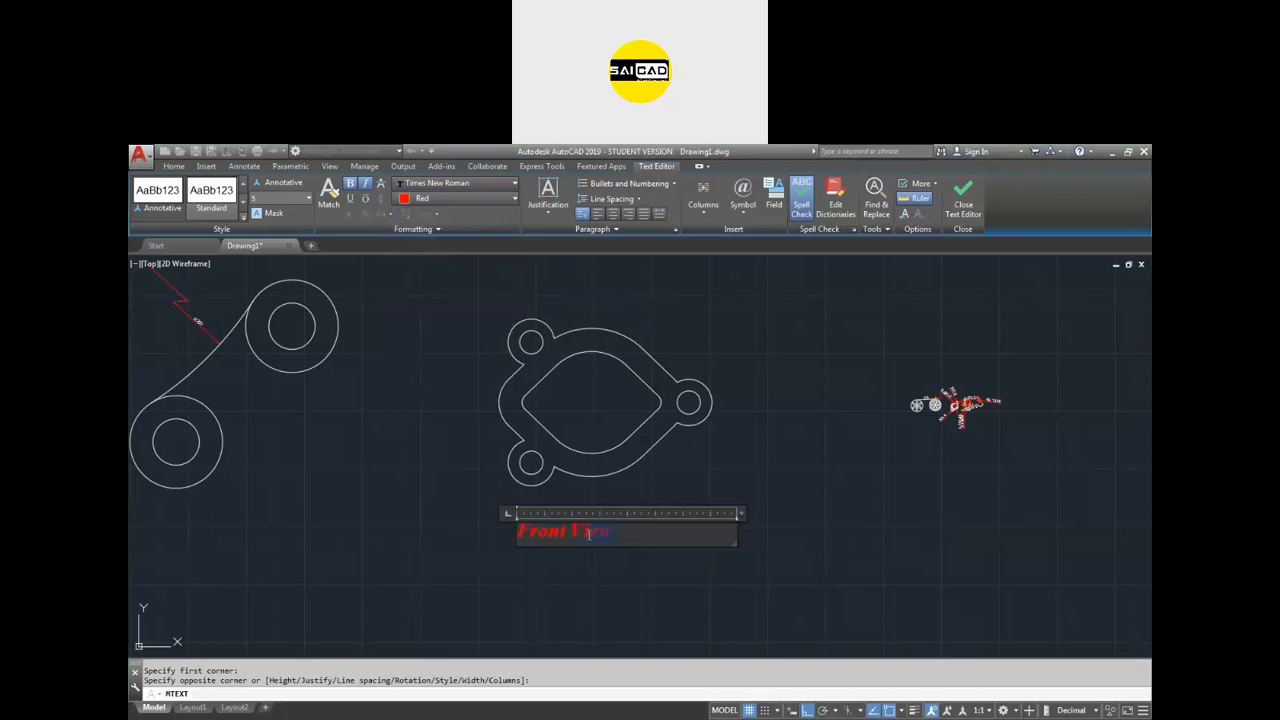
{"action": "left_click", "coordinate": [622, 534]}
Apply a yellow background mask behind the "Front View" text and finish editing it.
{"action": "left_click_drag", "start_coordinate": [625, 534], "coordinate": [352, 568]}
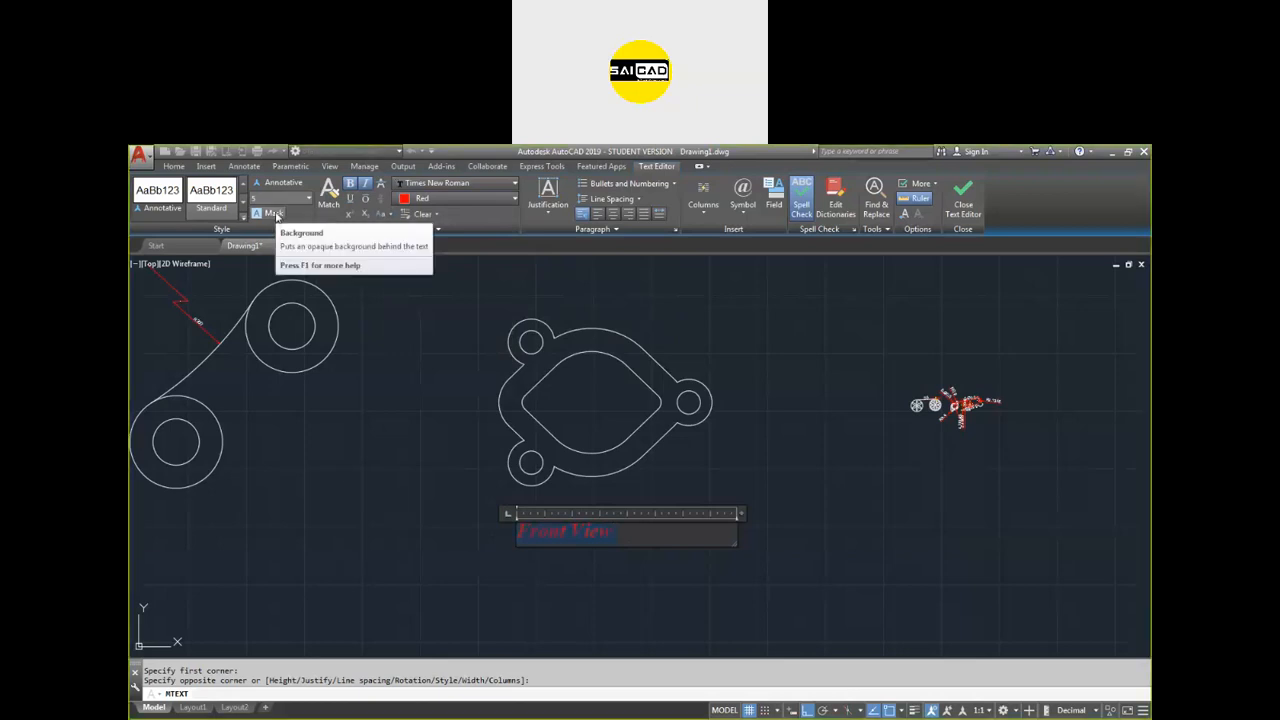
{"action": "left_click", "coordinate": [274, 214]}
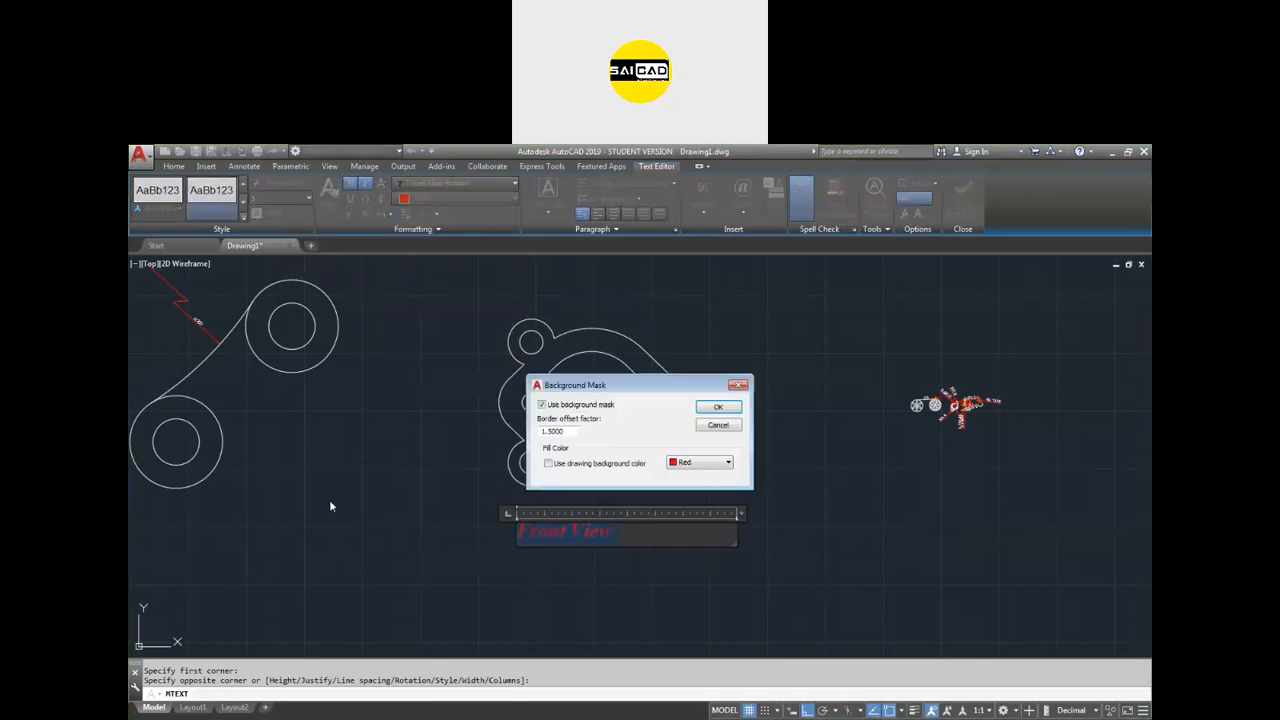
{"action": "left_click", "coordinate": [676, 464]}
{"action": "left_click", "coordinate": [686, 485]}
{"action": "left_click", "coordinate": [718, 407]}
{"action": "left_click", "coordinate": [811, 466]}
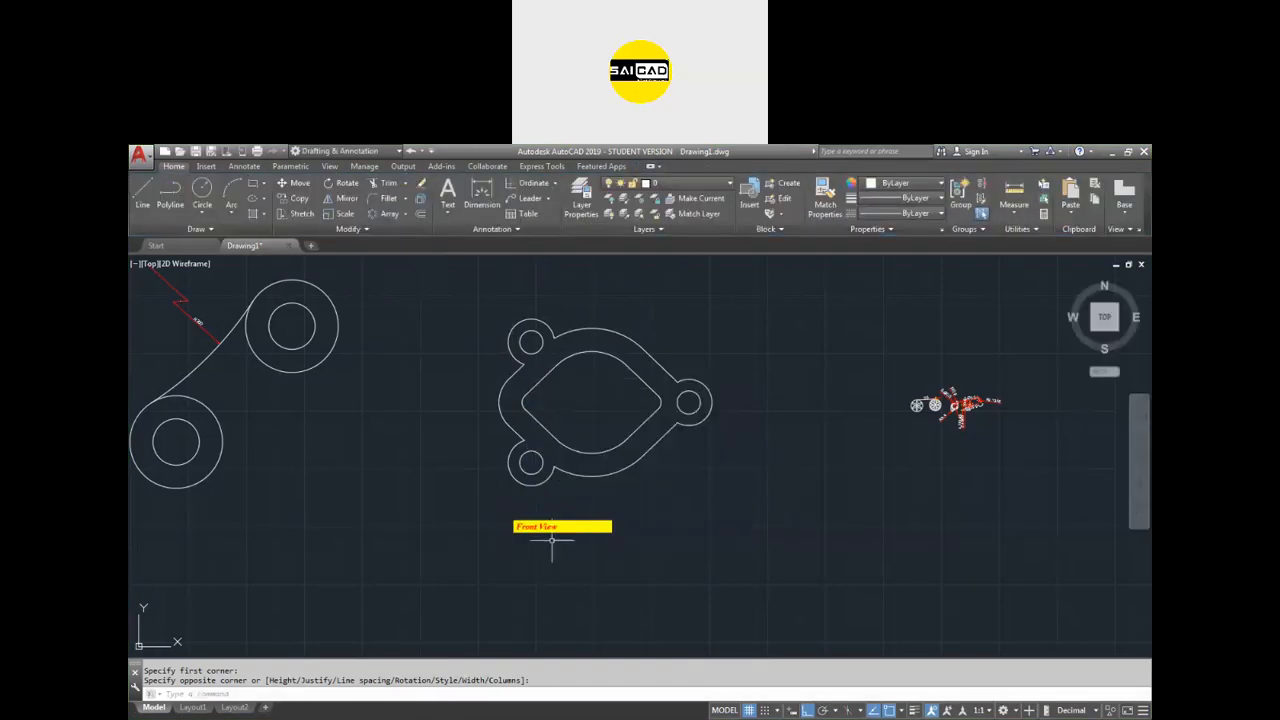
Shrink the width of the yellow-masked text box so it closely fits the words "Front View".
{"action": "scroll", "coordinate": [560, 535], "scroll_direction": "up", "scroll_amount": 4}
{"action": "left_click", "coordinate": [777, 372]}
{"action": "left_click", "coordinate": [623, 490]}
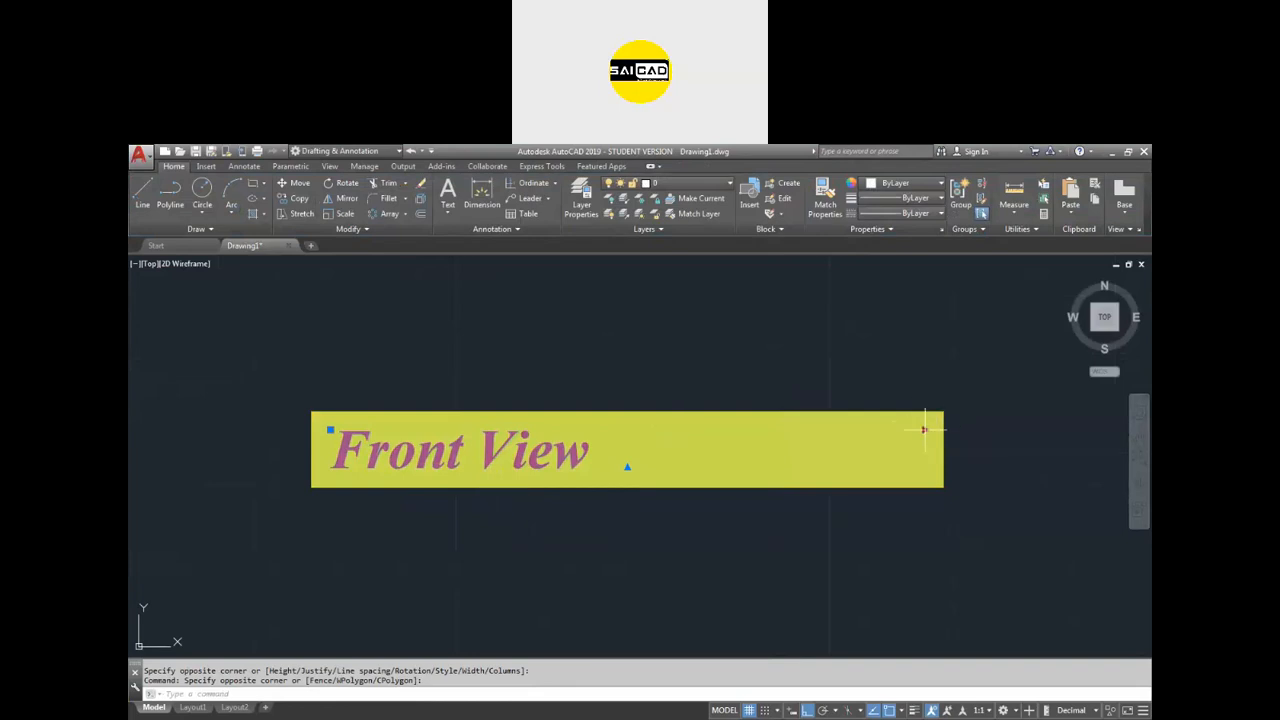
{"action": "left_click", "coordinate": [925, 430]}
{"action": "left_click", "coordinate": [613, 430]}
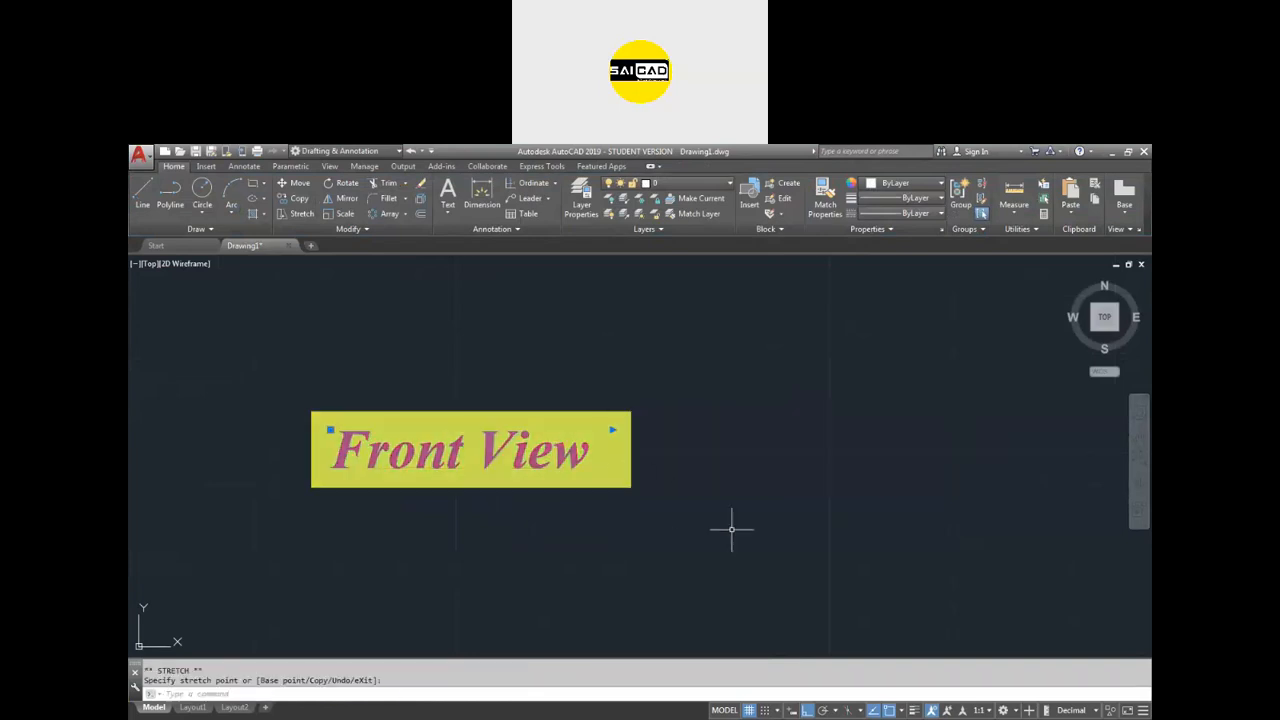
{"action": "key", "text": "Escape"}
Reopen the "Front View" text for editing, append "SAICAD" and widen the text box so everything fits on one line.
{"action": "scroll", "coordinate": [560, 480], "scroll_direction": "down", "scroll_amount": 4}
{"action": "scroll", "coordinate": [480, 478], "scroll_direction": "up", "scroll_amount": 2}
{"action": "left_click", "coordinate": [672, 386]}
{"action": "left_click", "coordinate": [570, 516]}
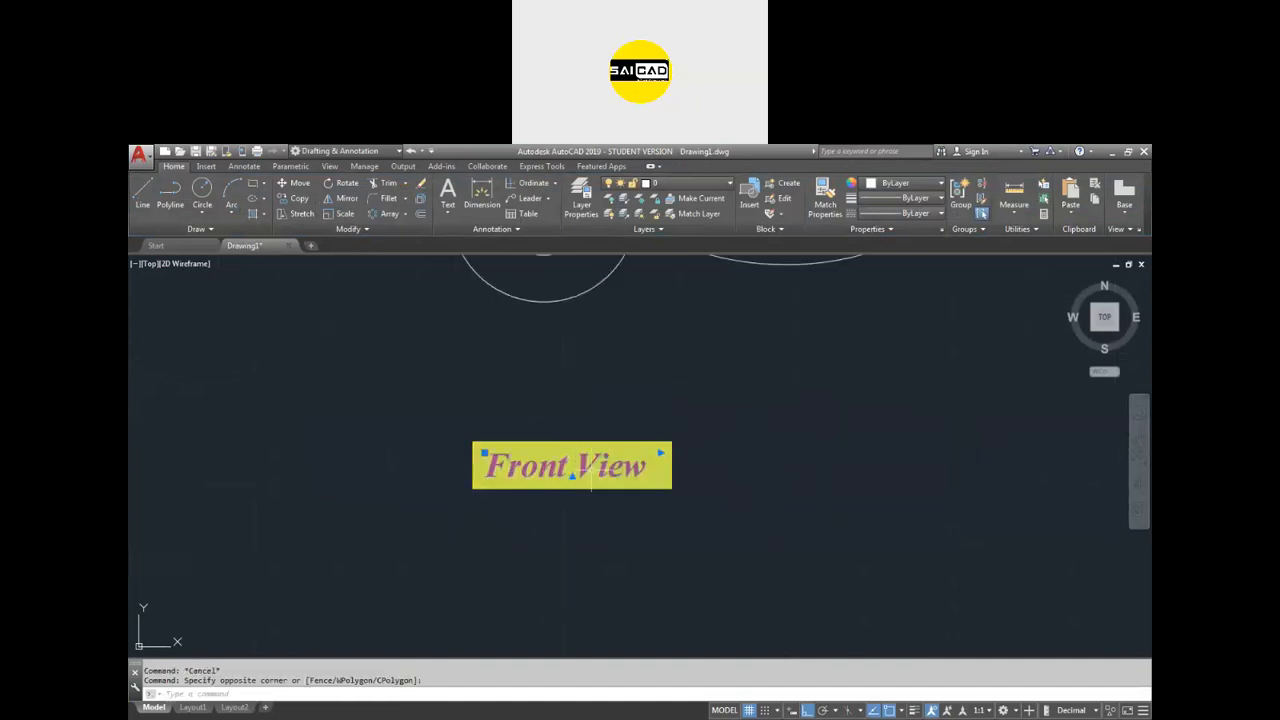
{"action": "double_click", "coordinate": [571, 472]}
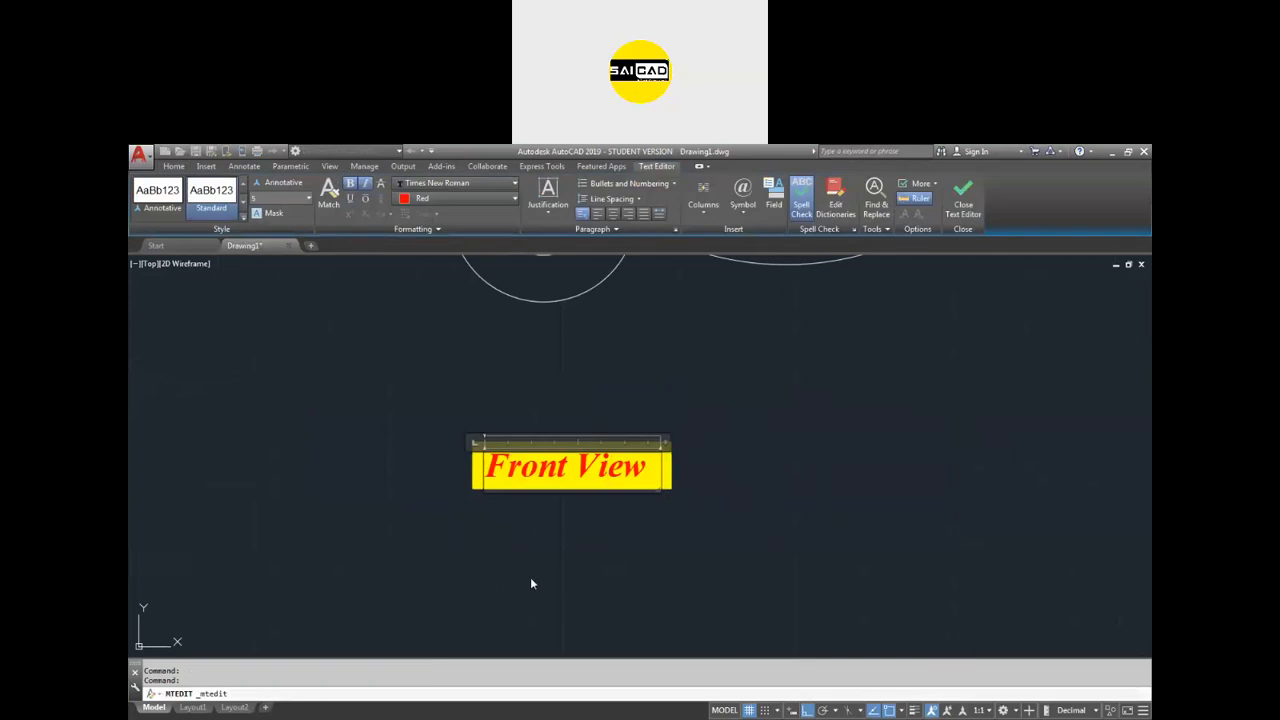
{"action": "left_click_drag", "start_coordinate": [643, 472], "coordinate": [344, 246]}
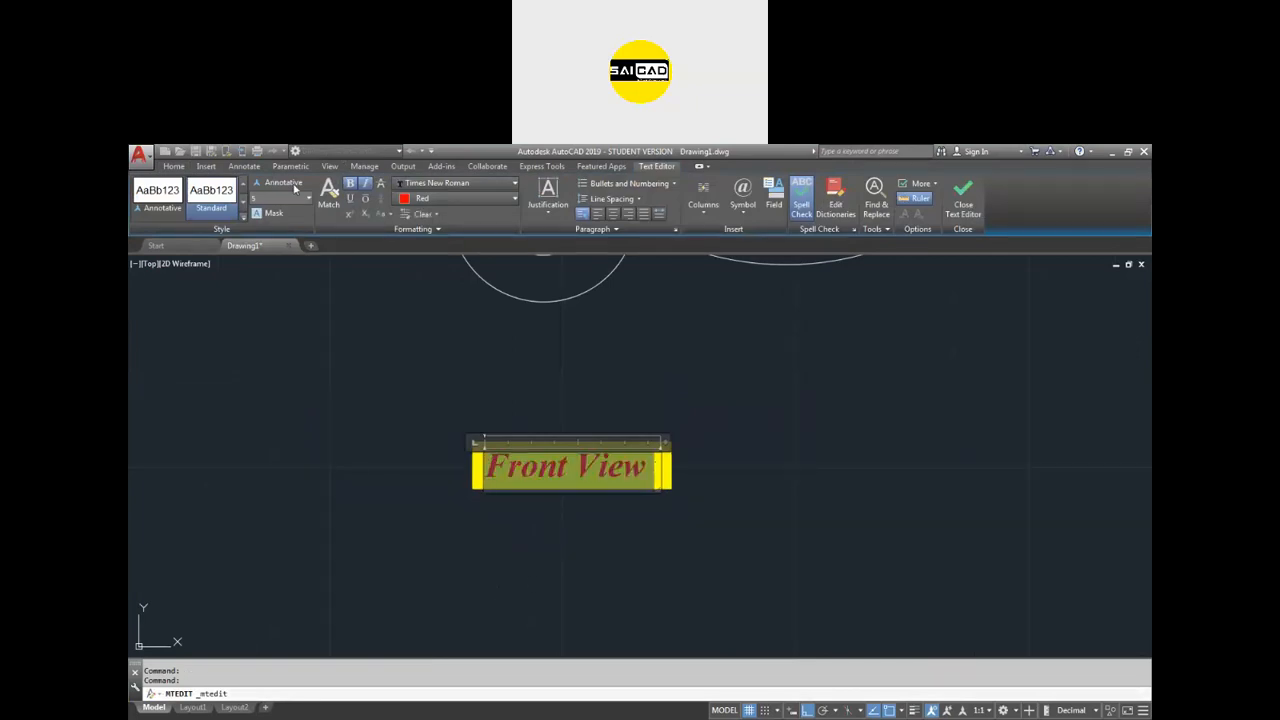
{"action": "left_click", "coordinate": [652, 476]}
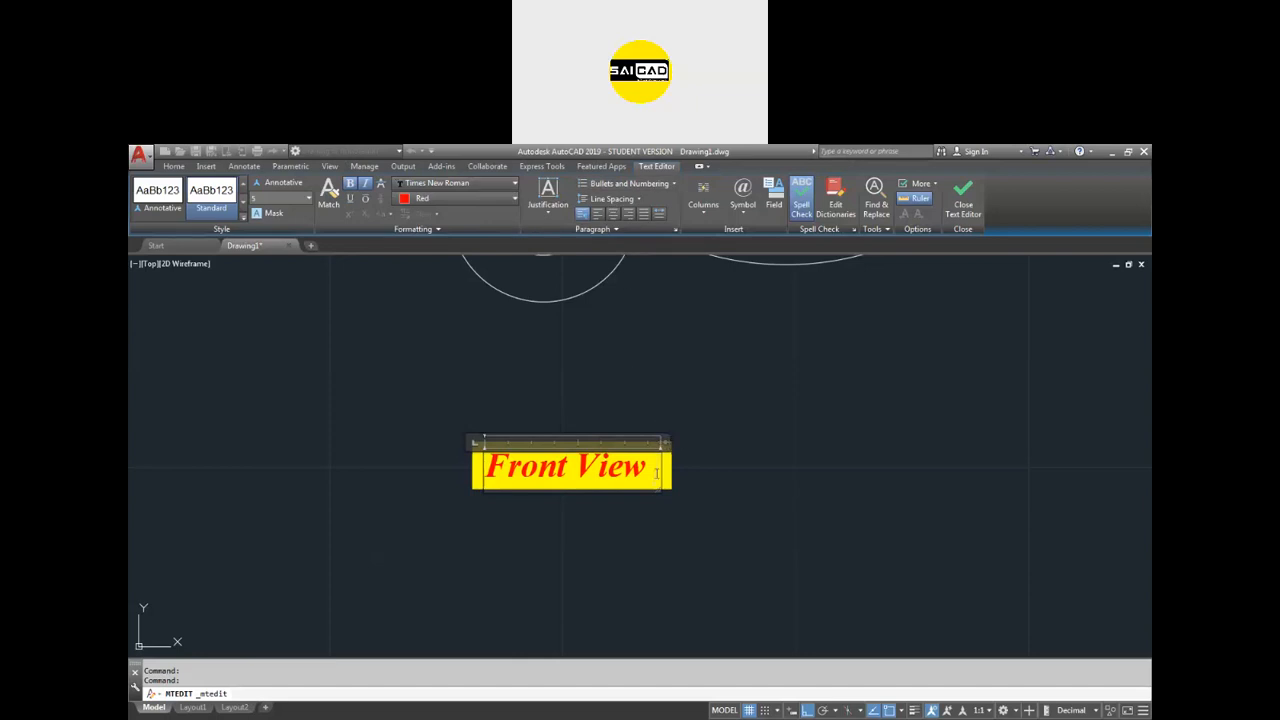
{"action": "key", "text": "Return"}
{"action": "type", "text": "SAICAD"}
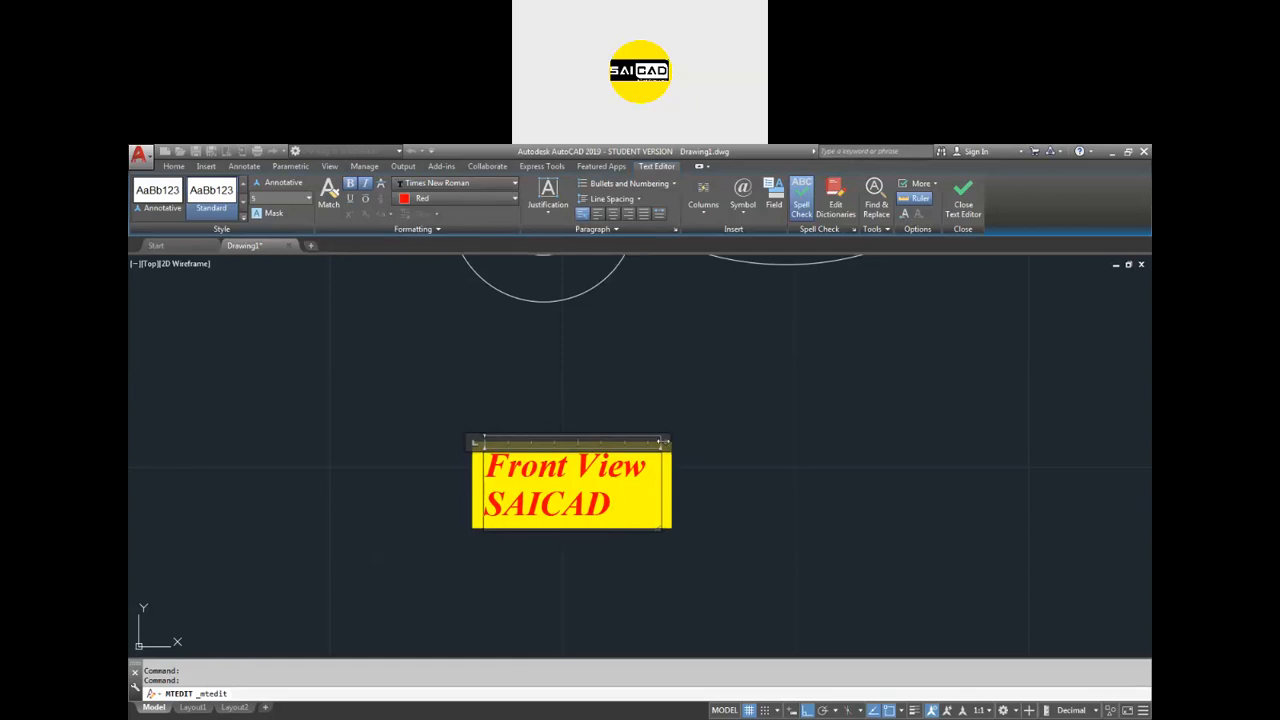
{"action": "left_click_drag", "start_coordinate": [662, 441], "coordinate": [935, 451]}
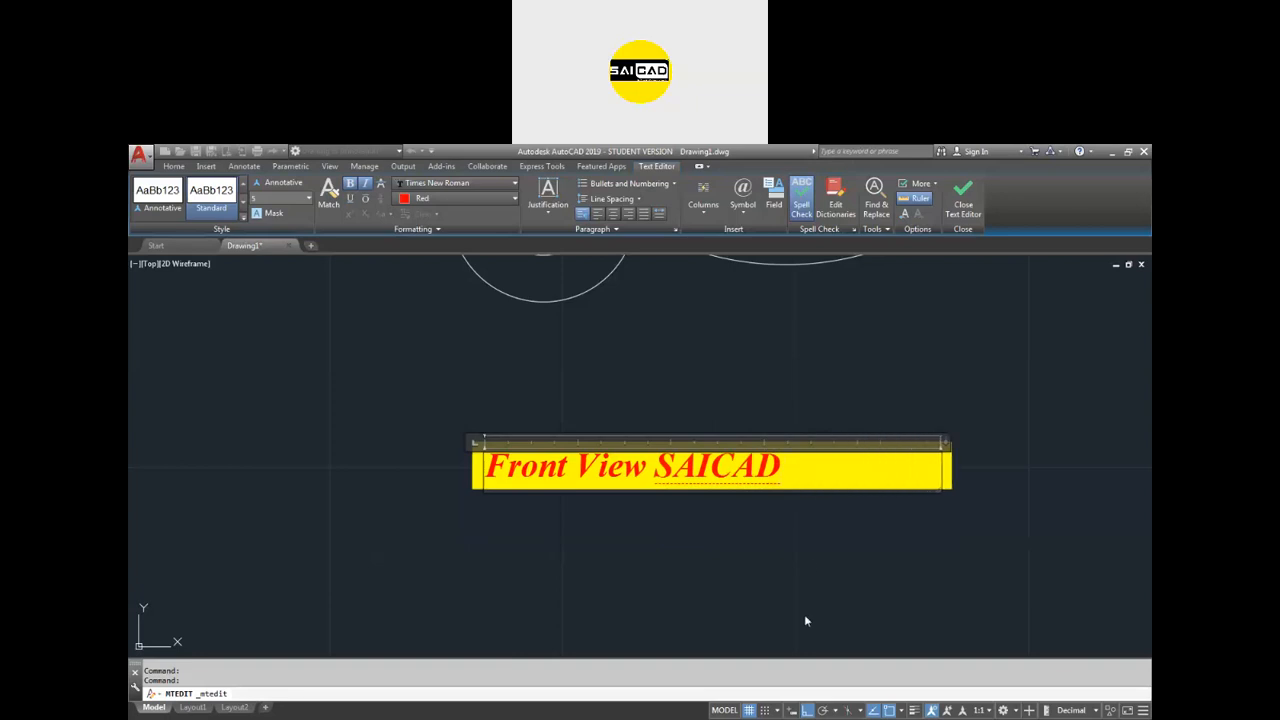
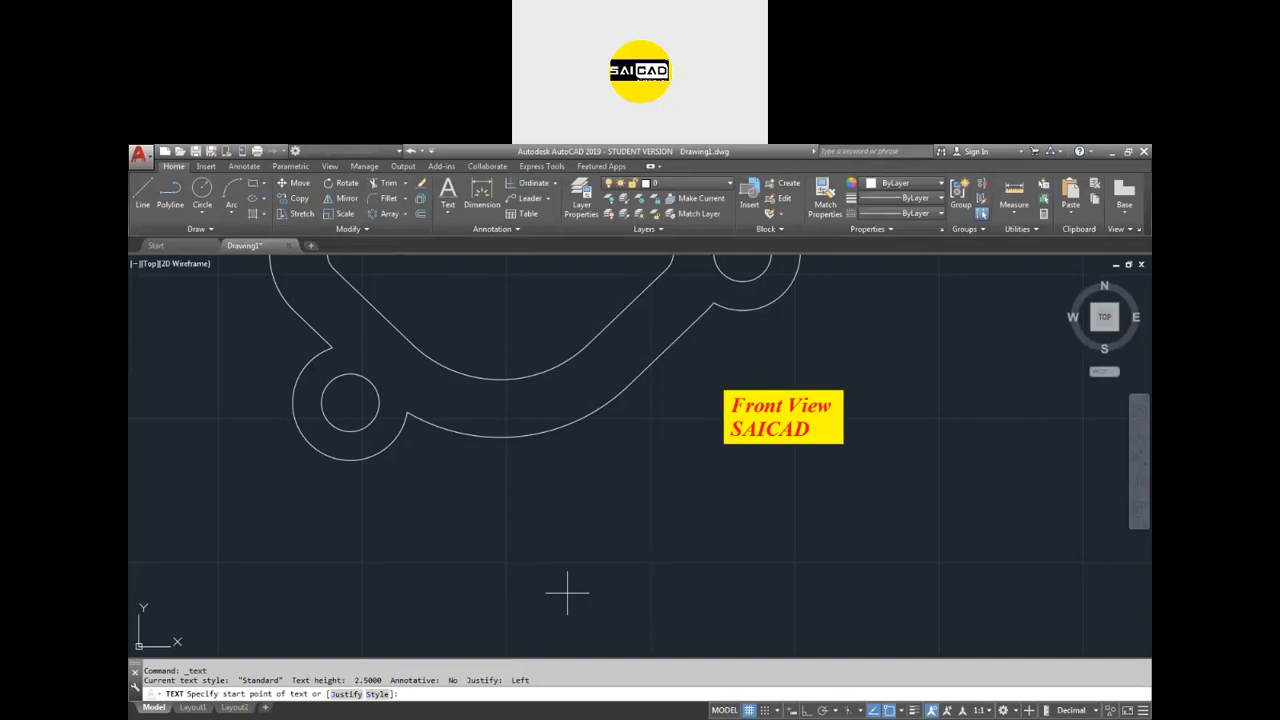
Create single-line text below the flange with height 5 and rotation 0, containing the lines "SAICAD", "Centre" and "ABSGDH".
{"action": "type", "text": "5"}
{"action": "key", "text": "Return"}
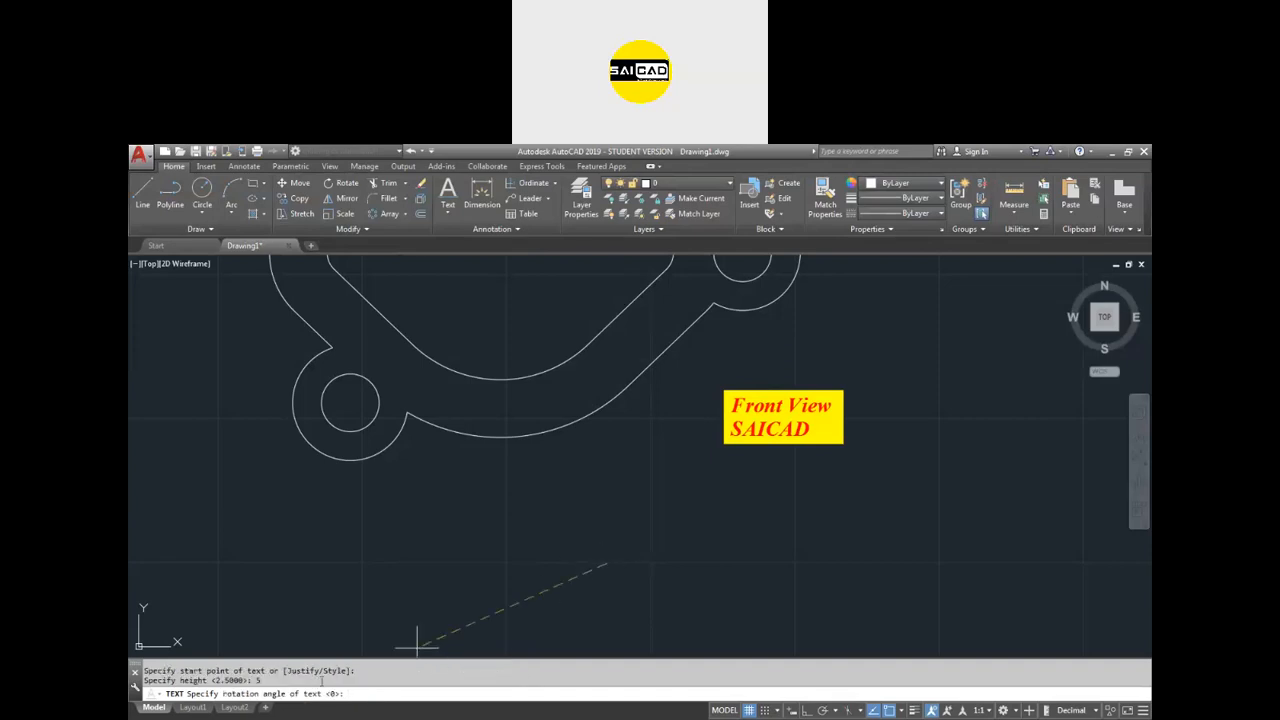
{"action": "key", "text": "Return"}
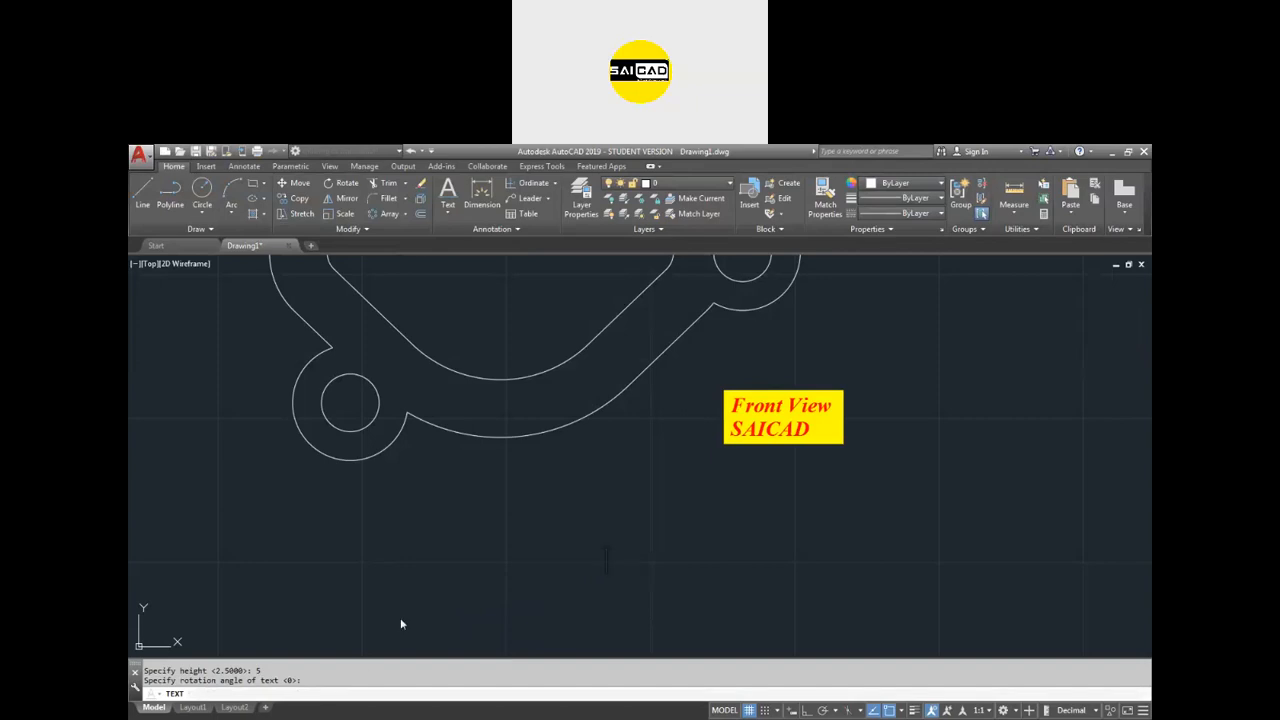
{"action": "type", "text": "SAICAD"}
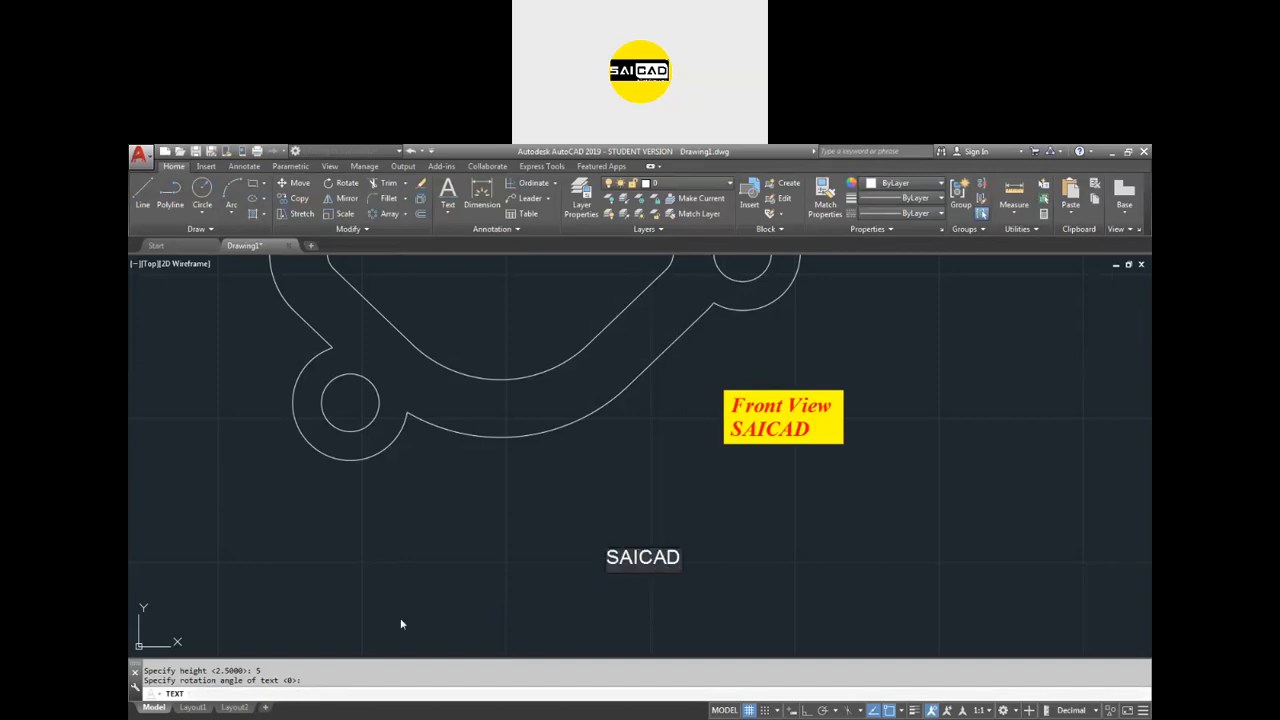
{"action": "key", "text": "Return"}
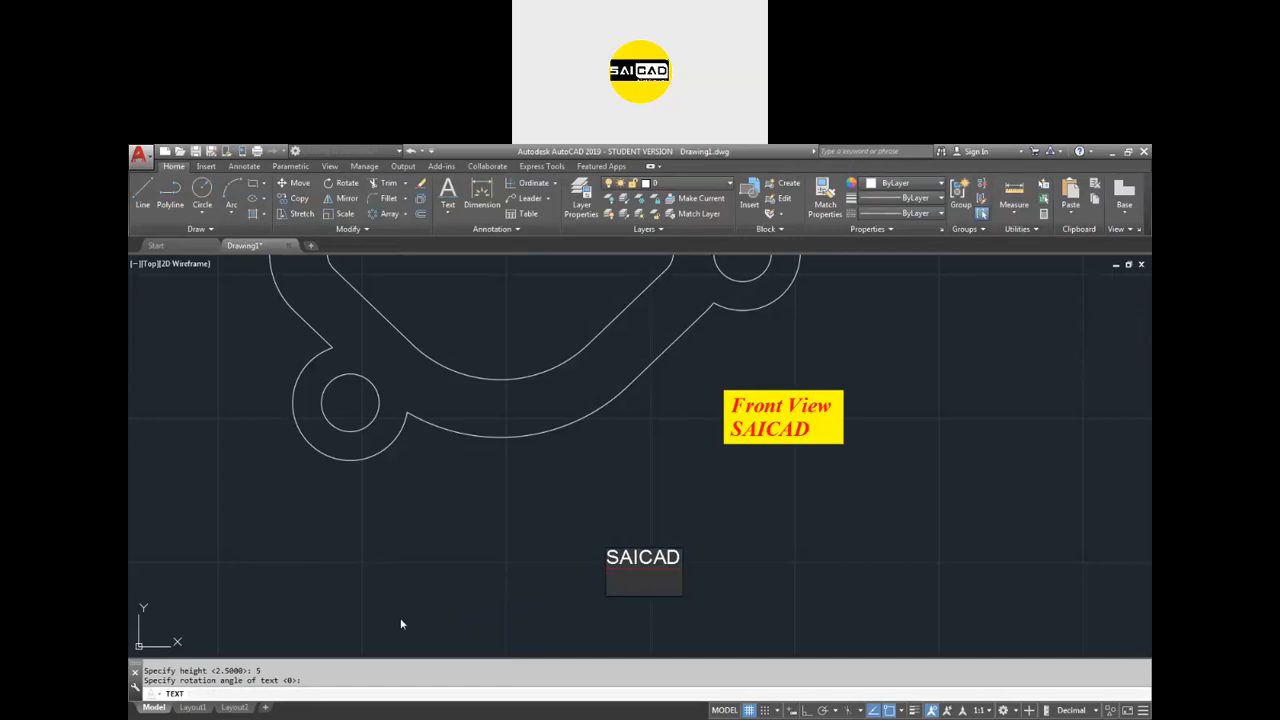
{"action": "type", "text": "Centre"}
{"action": "key", "text": "Return"}
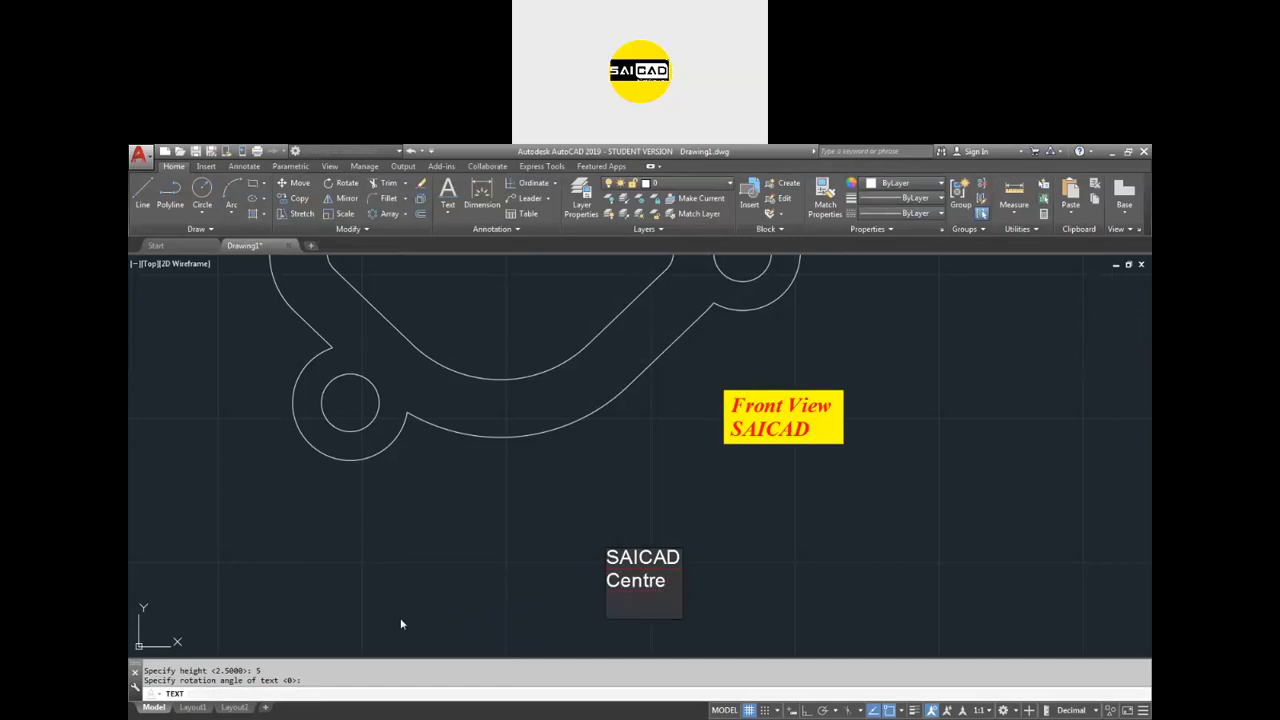
{"action": "type", "text": "ABSGDH"}
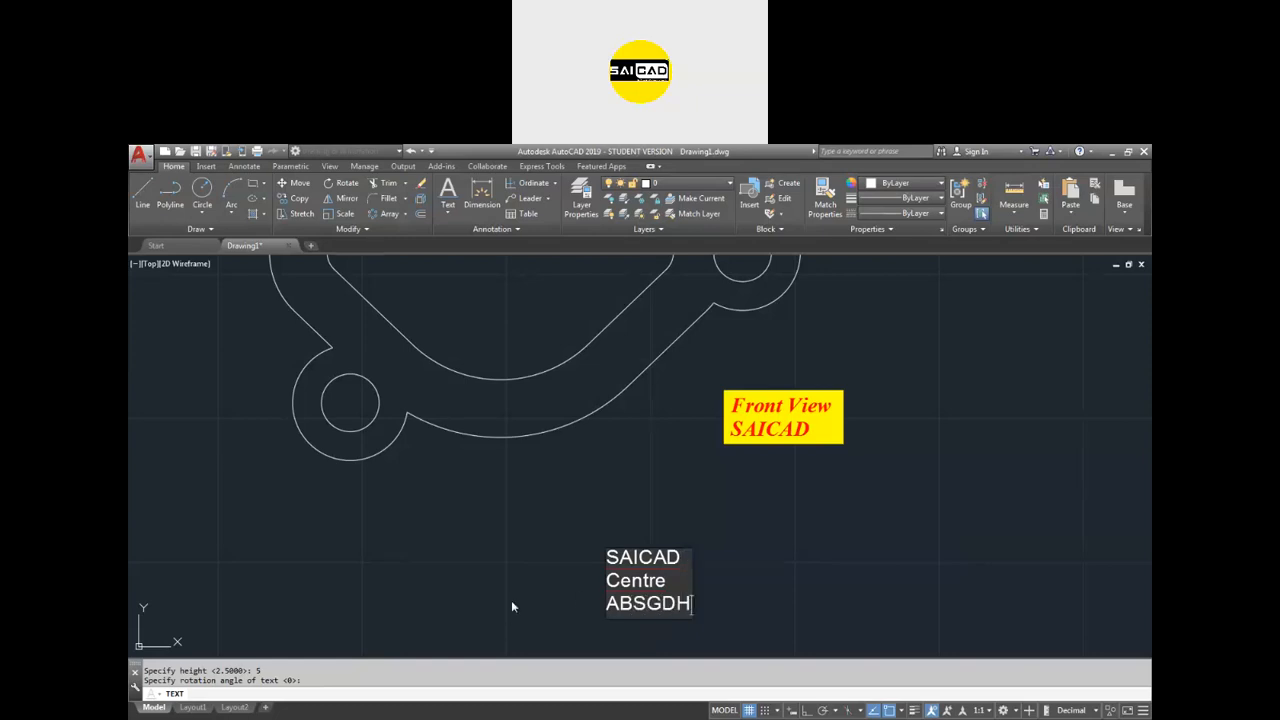
{"action": "left_click", "coordinate": [777, 510]}
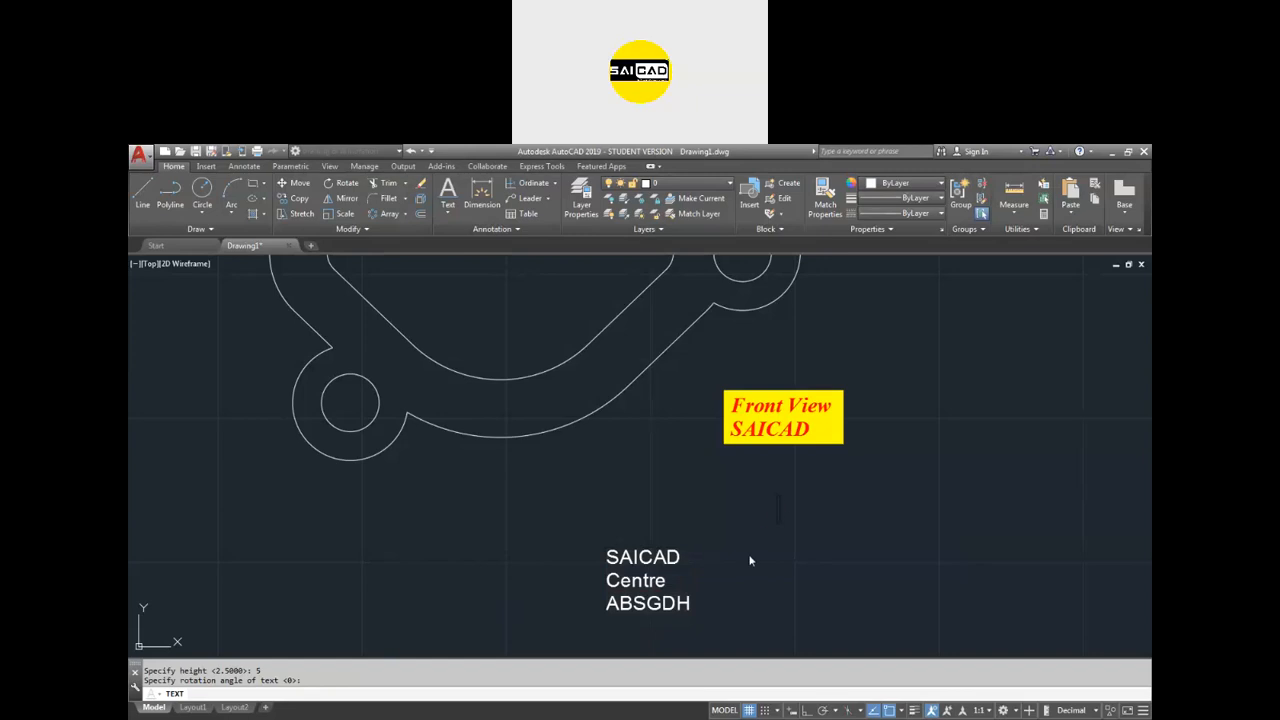
{"action": "key", "text": "Escape"}
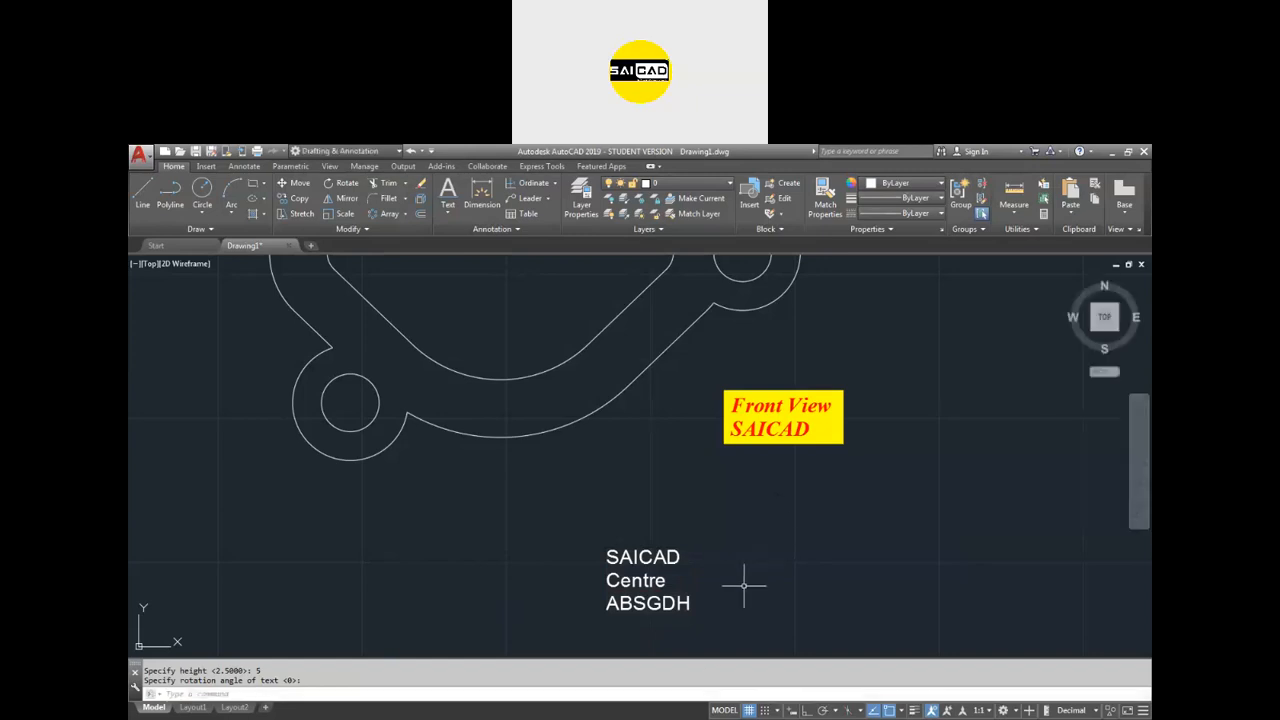
Move the text lines "ABSGDH", "Centre" and "SAICAD" individually to separate positions below the flange.
{"action": "left_click", "coordinate": [679, 606]}
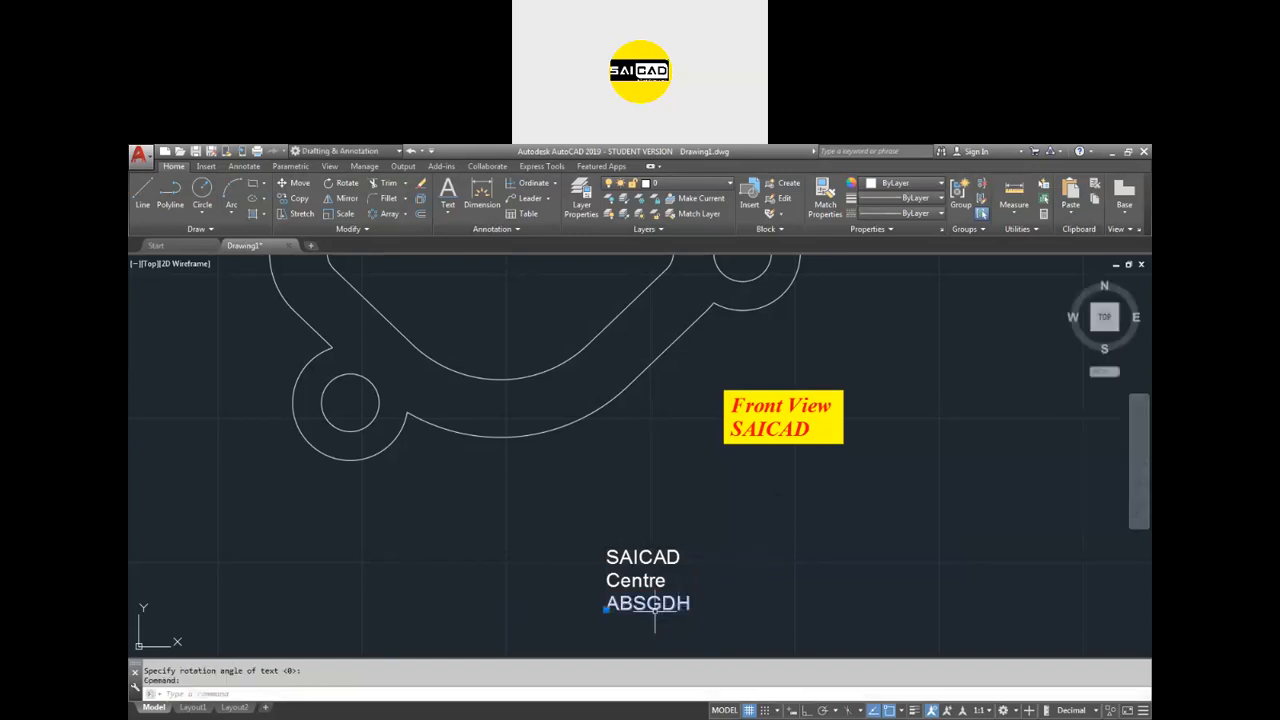
{"action": "left_click", "coordinate": [605, 608]}
{"action": "left_click", "coordinate": [842, 566]}
{"action": "left_click", "coordinate": [652, 580]}
{"action": "left_click", "coordinate": [608, 586]}
{"action": "left_click", "coordinate": [622, 613]}
{"action": "left_click", "coordinate": [618, 562]}
{"action": "left_click", "coordinate": [607, 563]}
{"action": "left_click", "coordinate": [555, 525]}
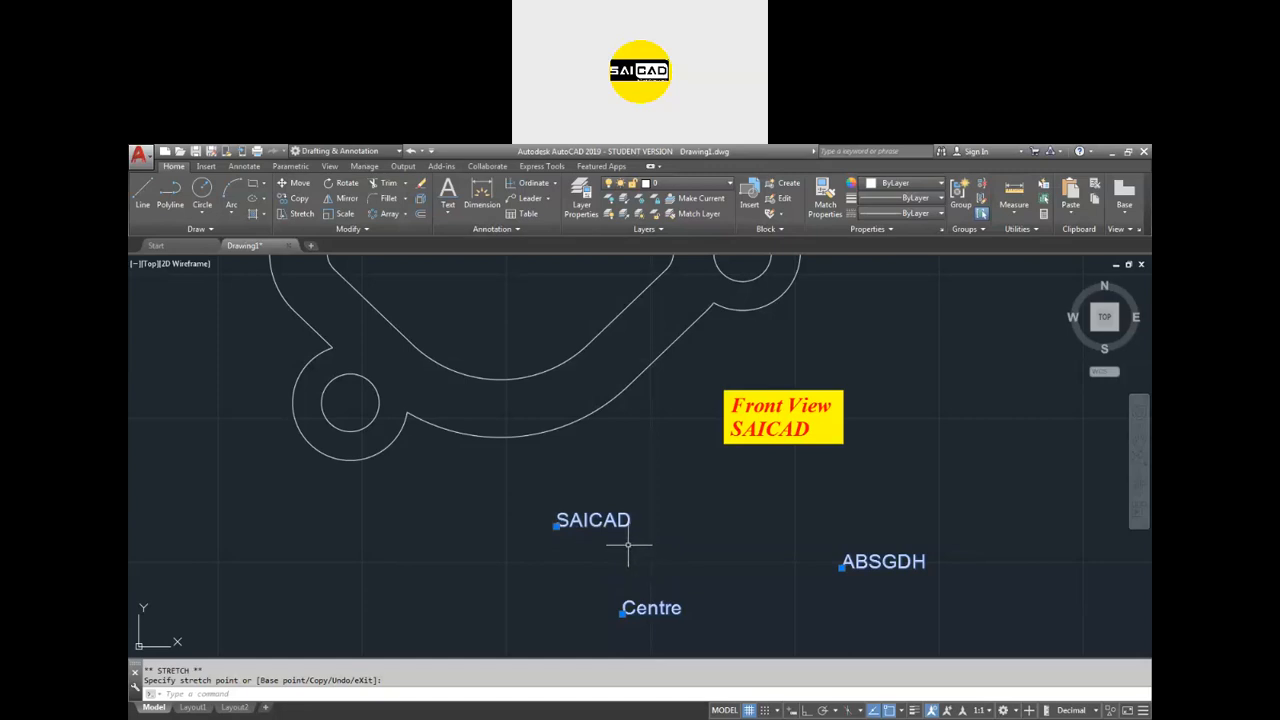
Erase the three selected single-line texts and undo the erase.
{"action": "key", "text": "Delete"}
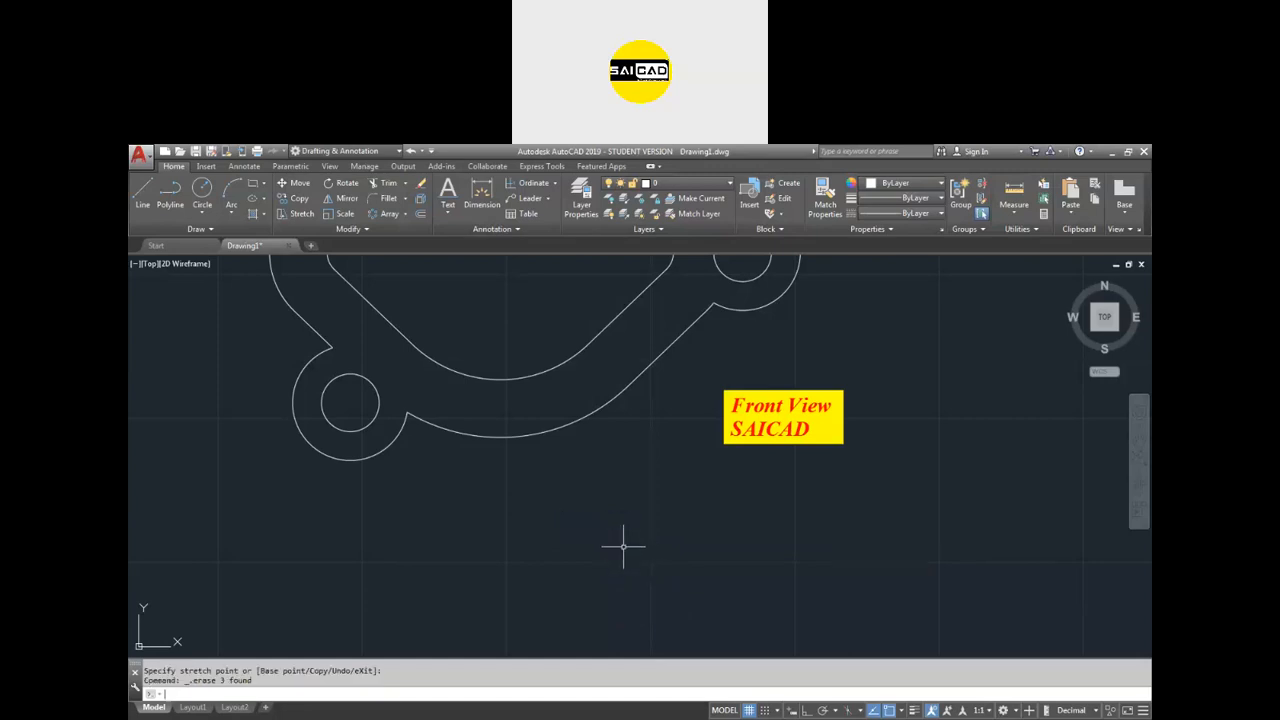
{"action": "key", "text": "ctrl+z"}
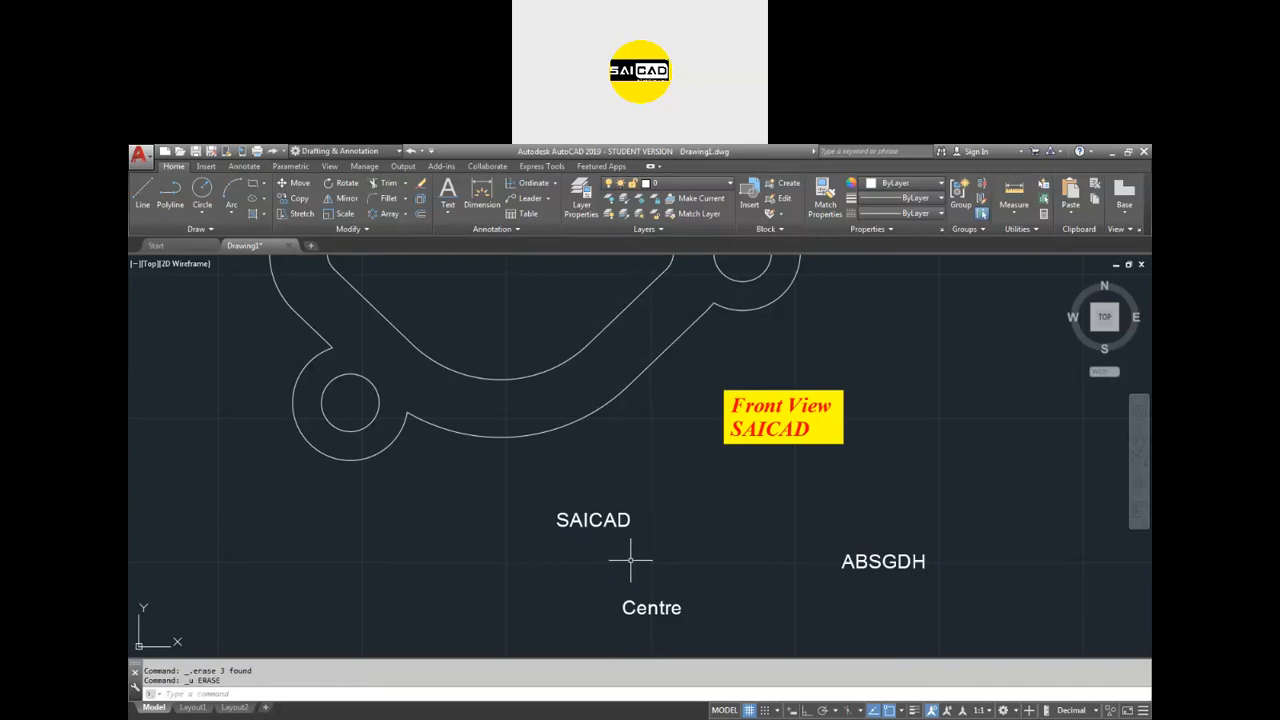
Replace the wording of the single-line text "SAICAD" with "SDFGFFGF" and end text editing.
{"action": "double_click", "coordinate": [592, 520]}
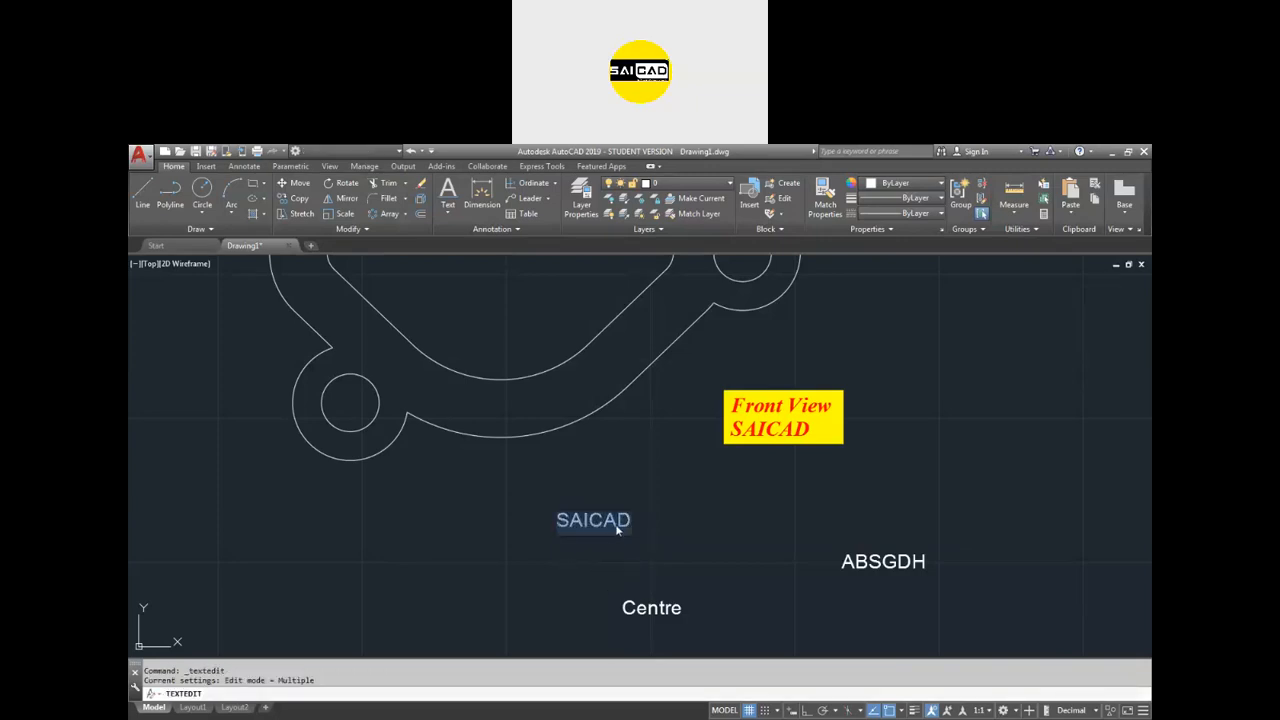
{"action": "key", "text": "Delete"}
{"action": "type", "text": "SDFGFFGF"}
{"action": "key", "text": "Return"}
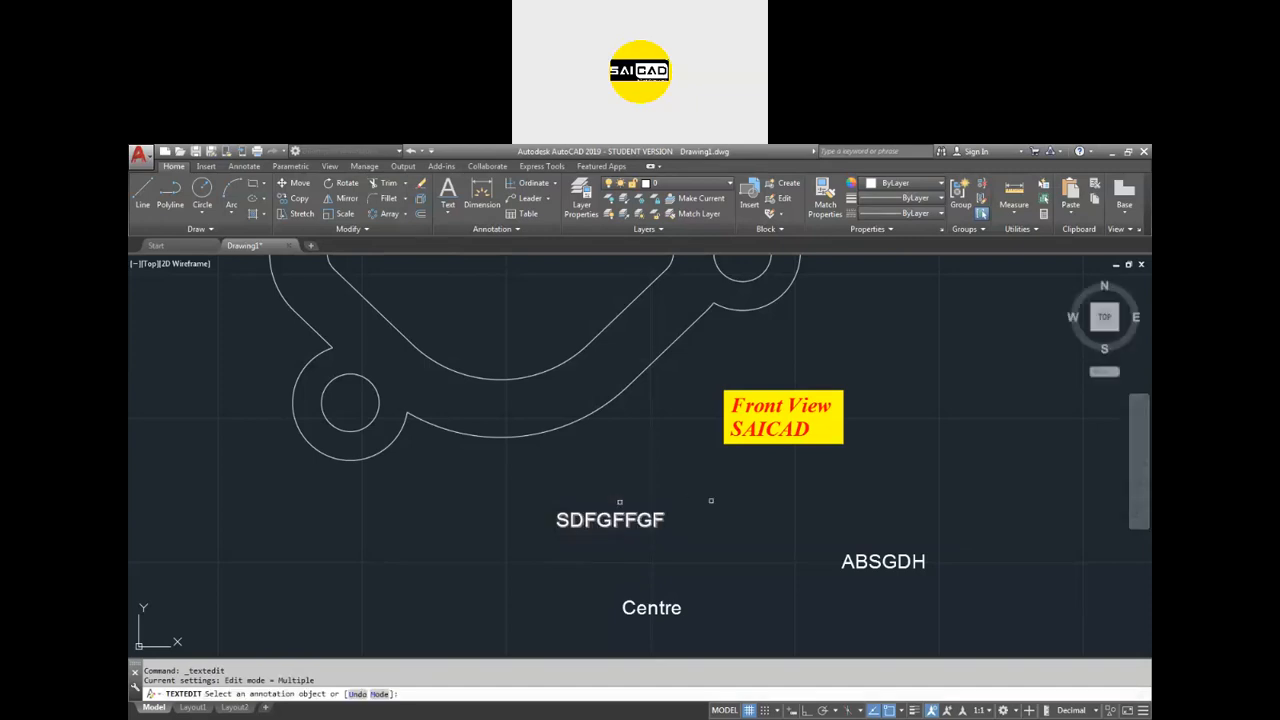
{"action": "key", "text": "Escape"}
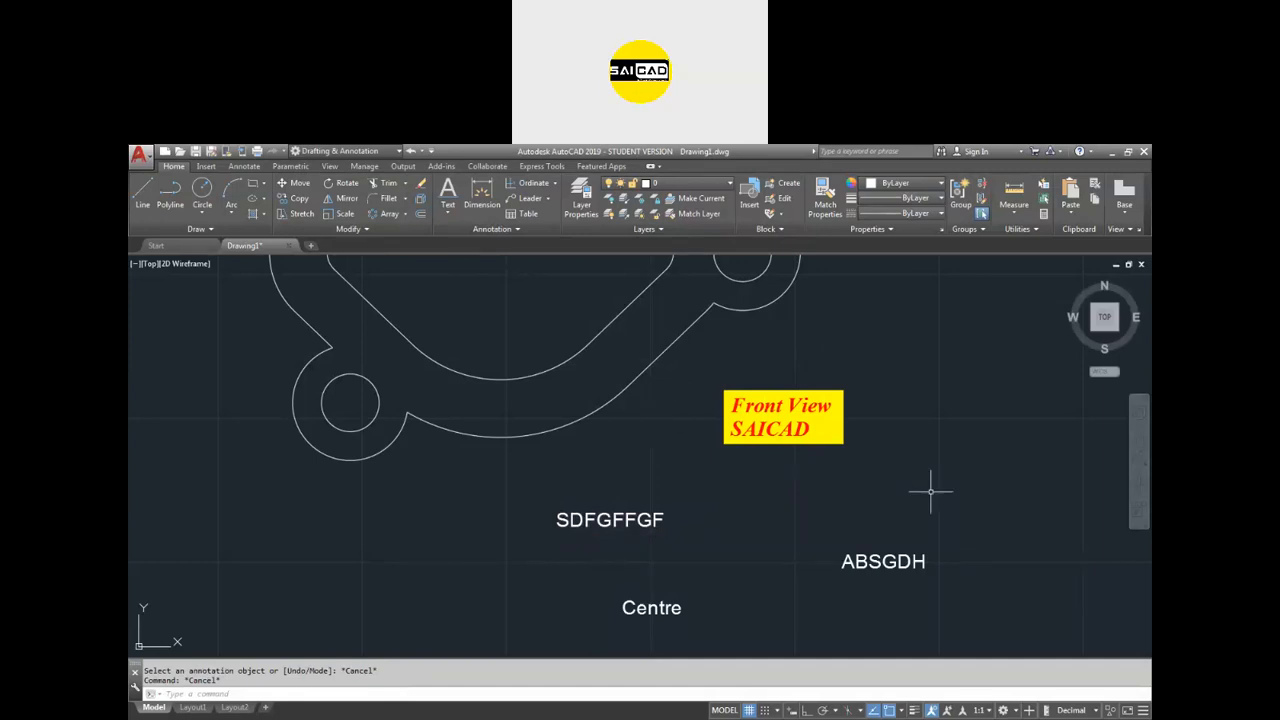
Erase the three single-line texts "SDFGFFGF", "Centre" and "ABSGDH" below the flange.
{"action": "left_click", "coordinate": [1010, 496]}
{"action": "left_click", "coordinate": [516, 646]}
{"action": "key", "text": "Delete"}
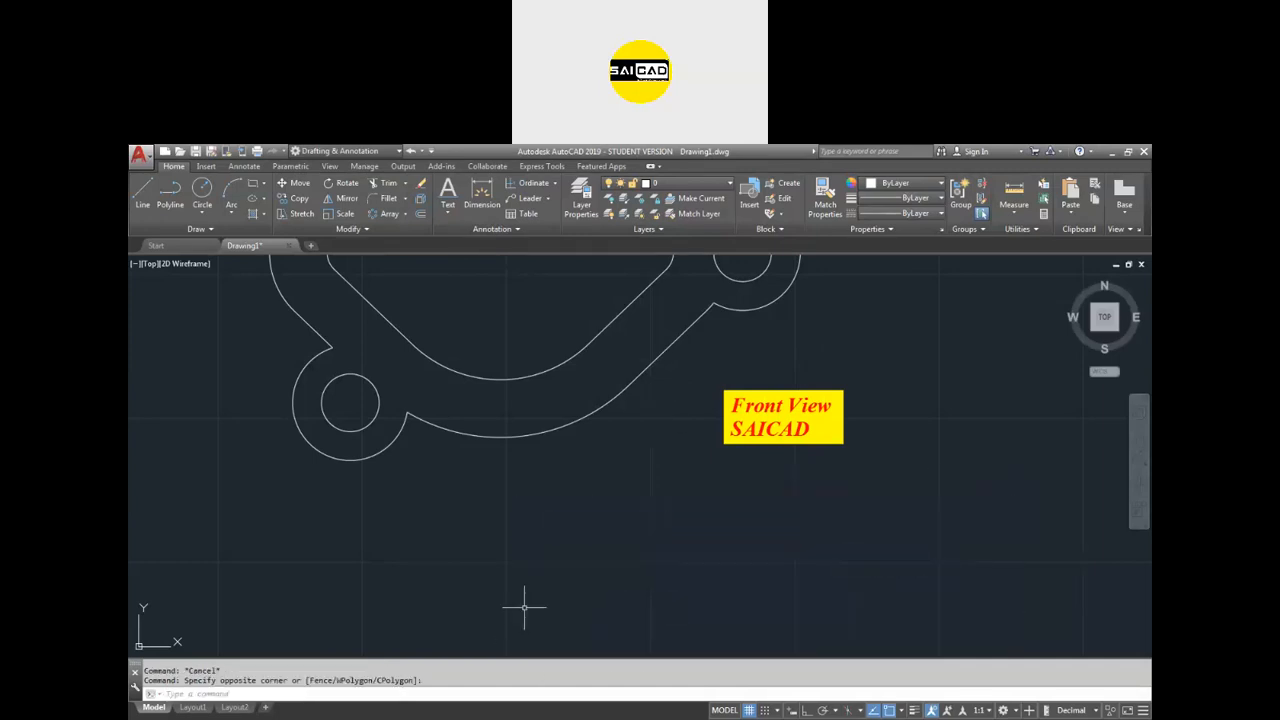
{"action": "left_click", "coordinate": [449, 214]}
{"action": "left_click", "coordinate": [465, 258]}
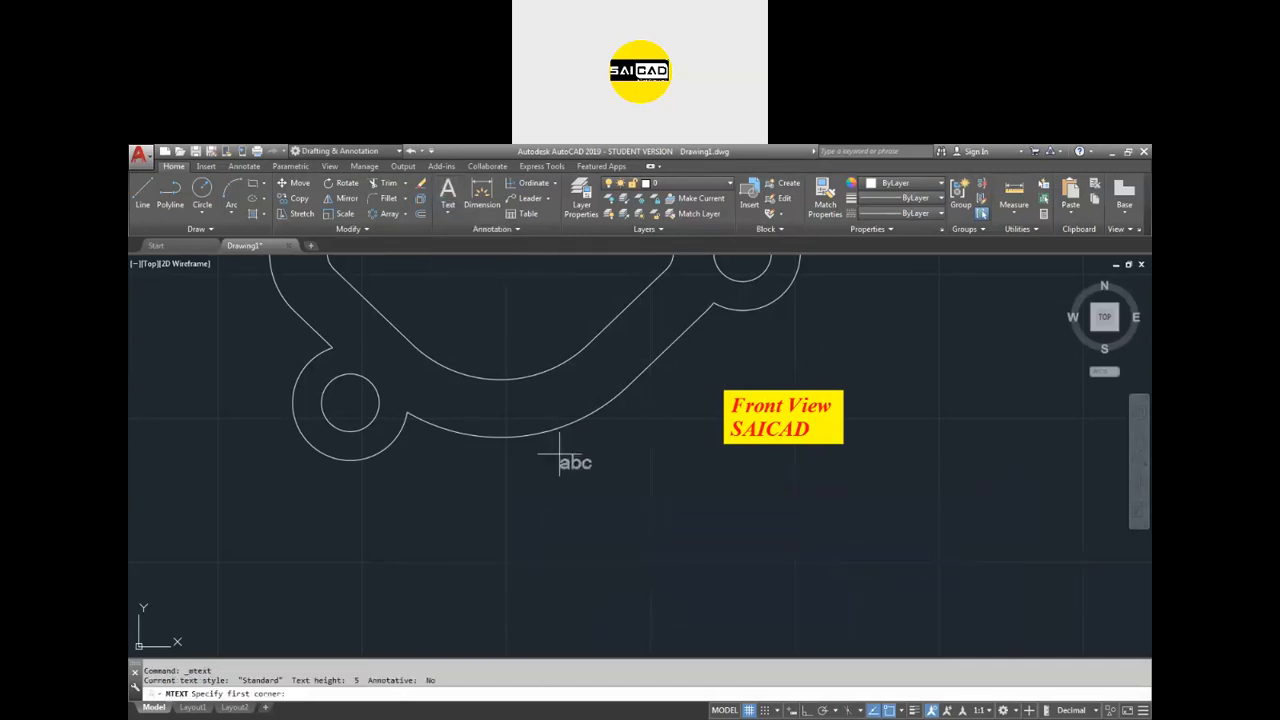
{"action": "left_click", "coordinate": [558, 491]}
{"action": "left_click", "coordinate": [735, 588]}
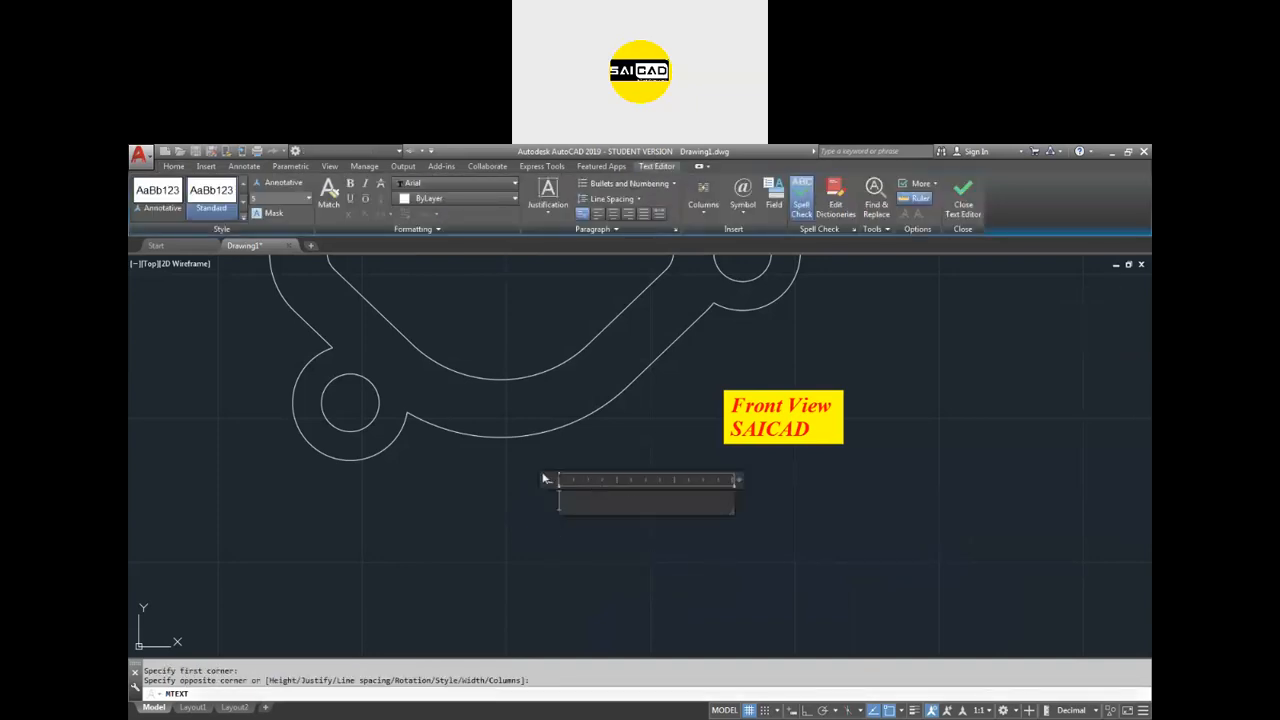
{"action": "left_click", "coordinate": [963, 198]}
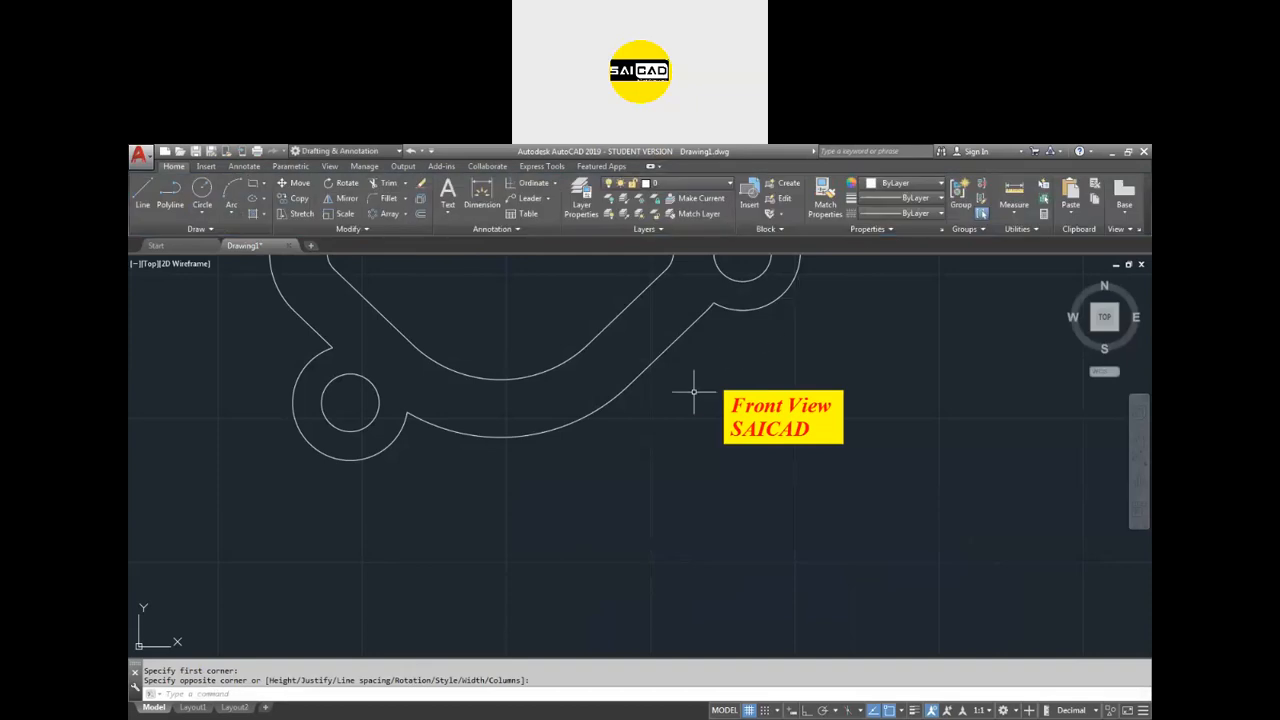
{"action": "type", "text": "t"}
{"action": "key", "text": "Return"}
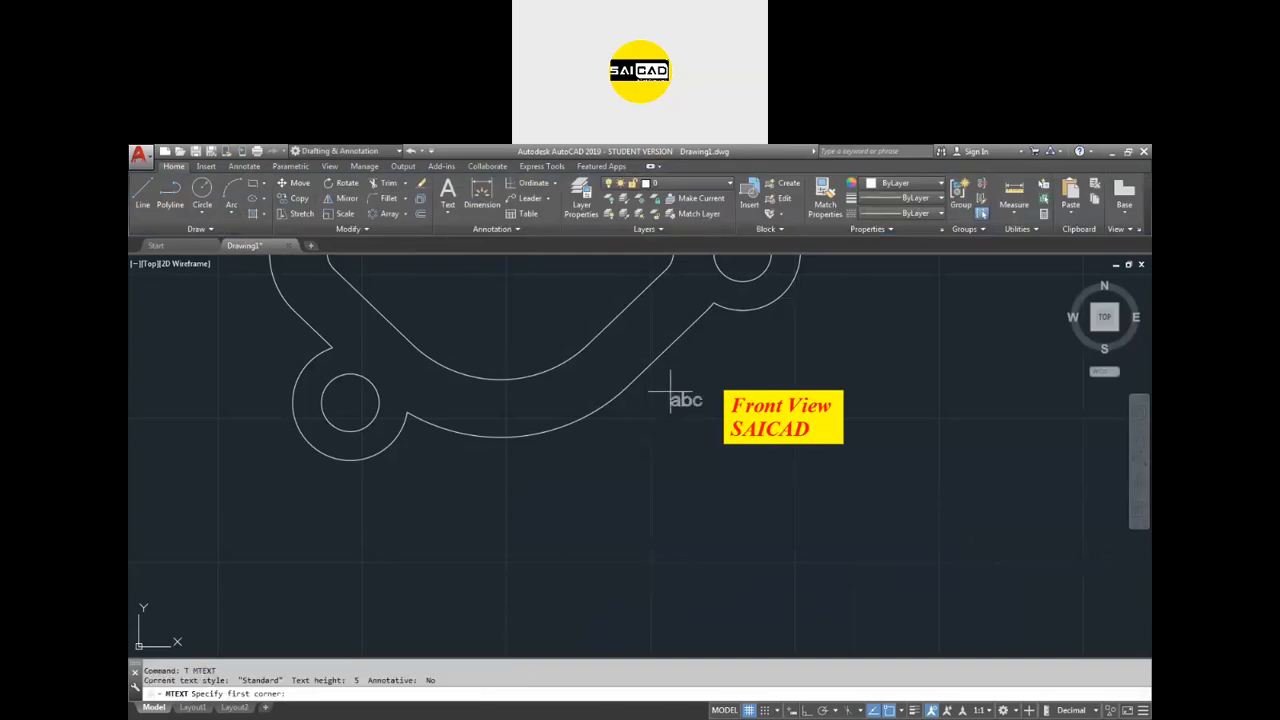
{"action": "key", "text": "Escape"}
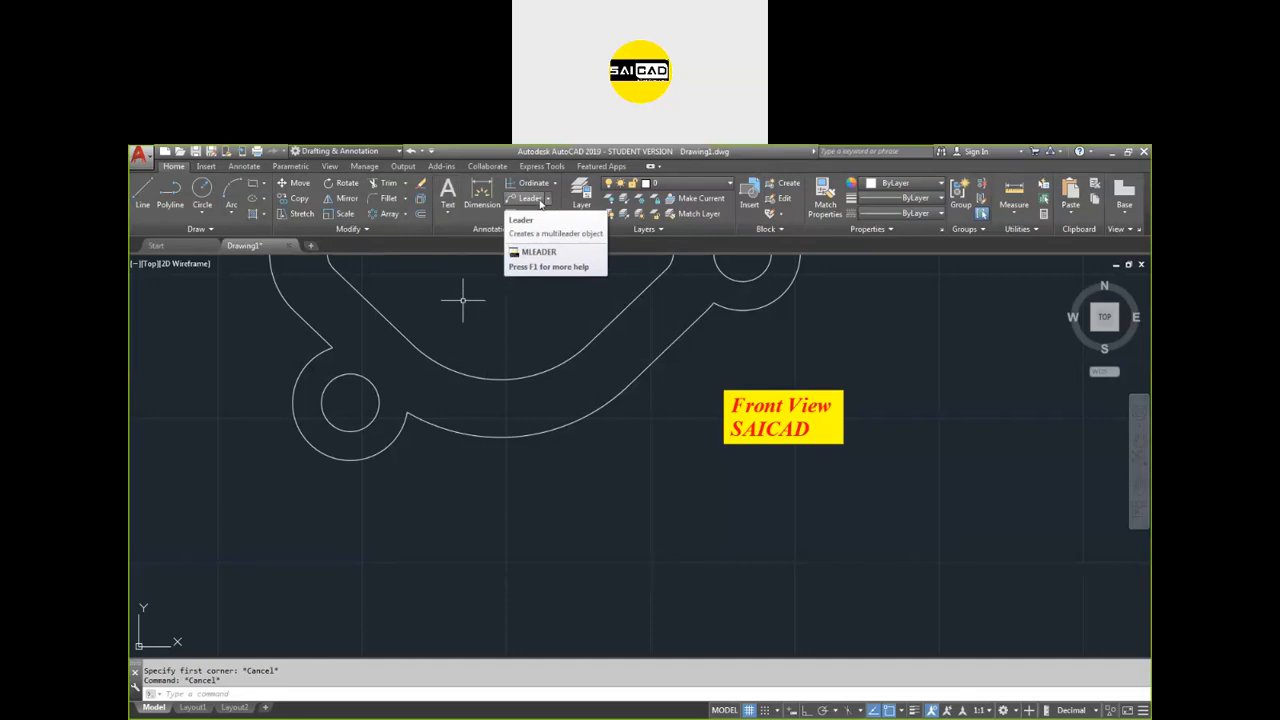
Draw a multileader with its arrowhead on the outer arc of the flange's right lobe and its landing up and to the right.
{"action": "scroll", "coordinate": [747, 530], "scroll_direction": "down", "scroll_amount": 2}
{"action": "scroll", "coordinate": [766, 448], "scroll_direction": "up", "scroll_amount": 4}
{"action": "scroll", "coordinate": [747, 545], "scroll_direction": "down", "scroll_amount": 2}
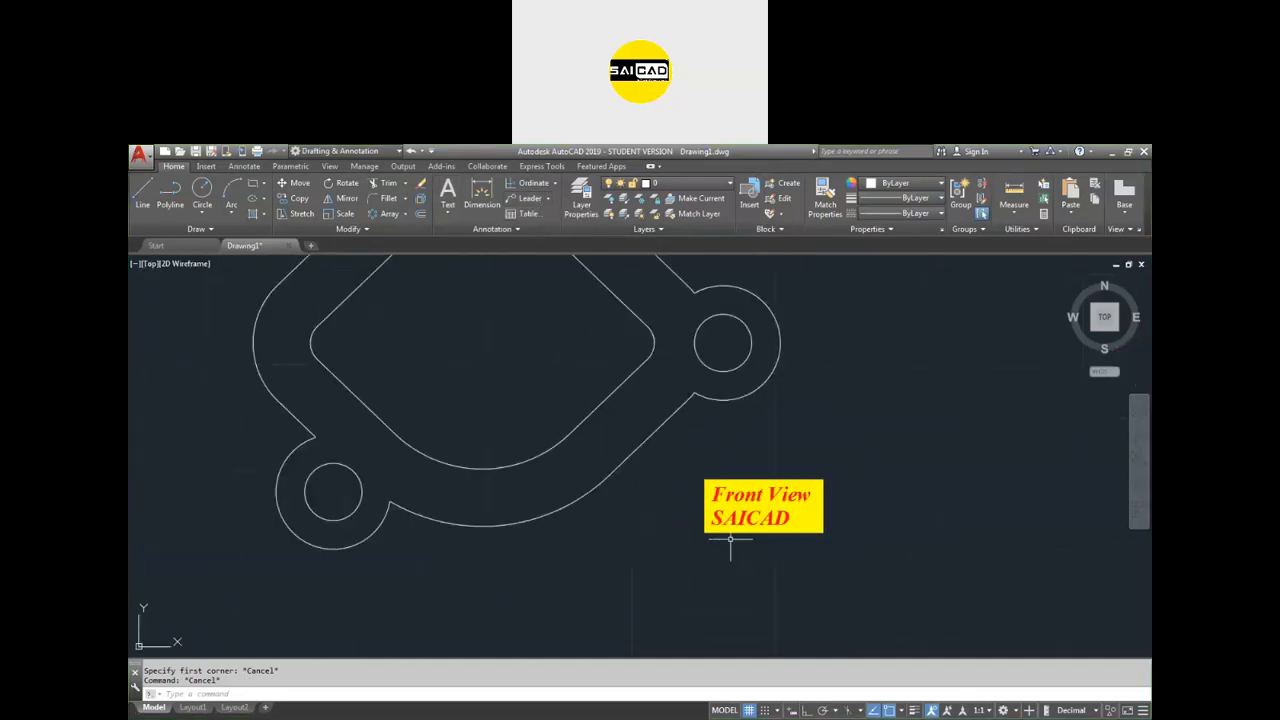
{"action": "scroll", "coordinate": [671, 520], "scroll_direction": "down", "scroll_amount": 3}
{"action": "scroll", "coordinate": [727, 428], "scroll_direction": "up", "scroll_amount": 2}
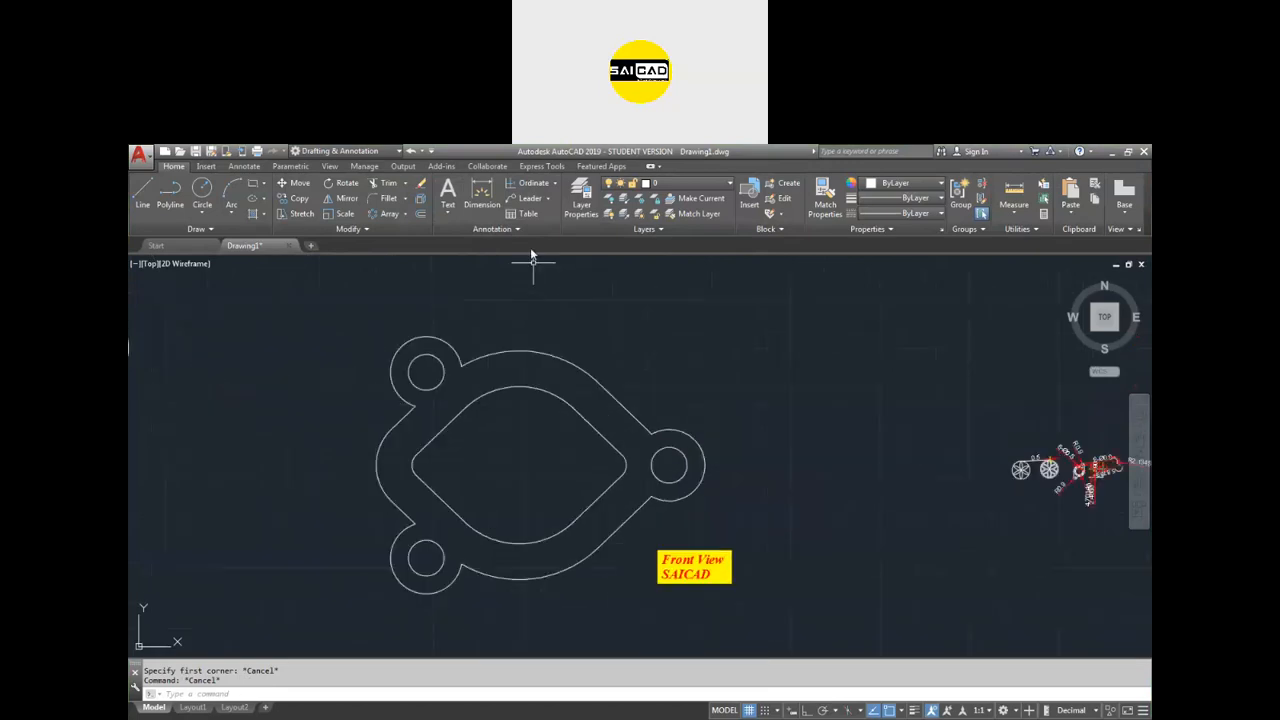
{"action": "left_click", "coordinate": [548, 198]}
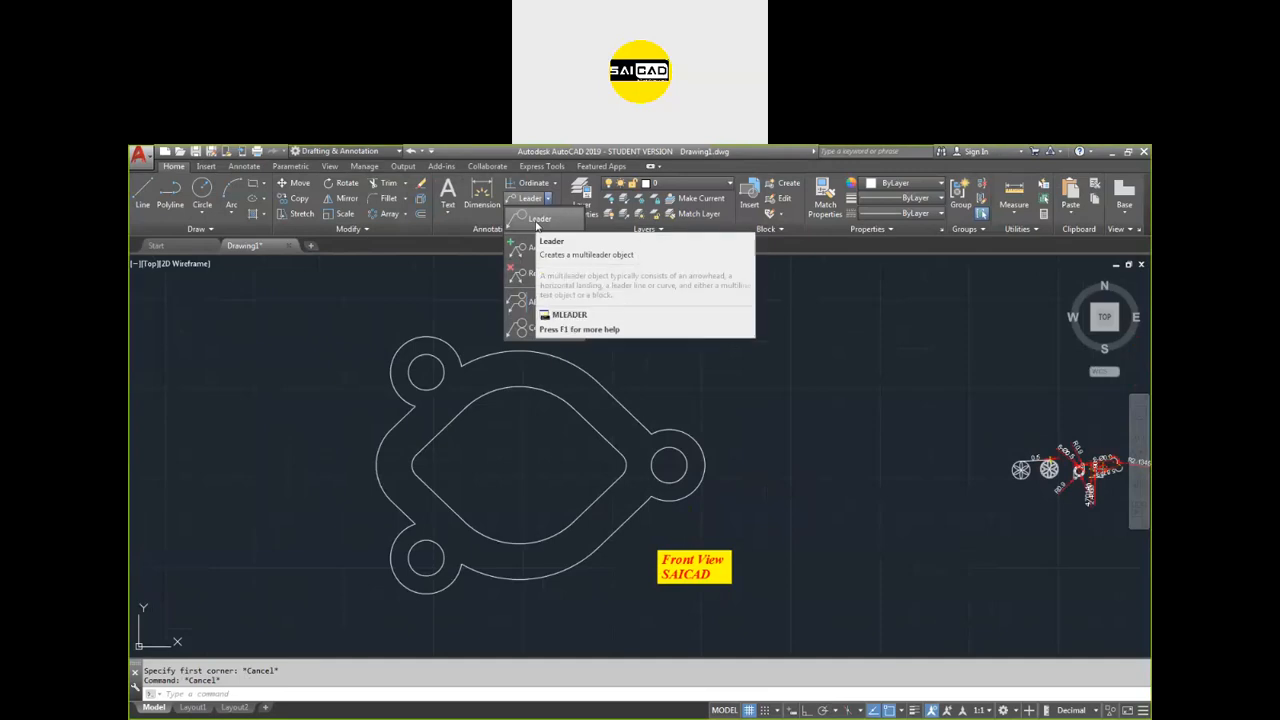
{"action": "left_click", "coordinate": [534, 222]}
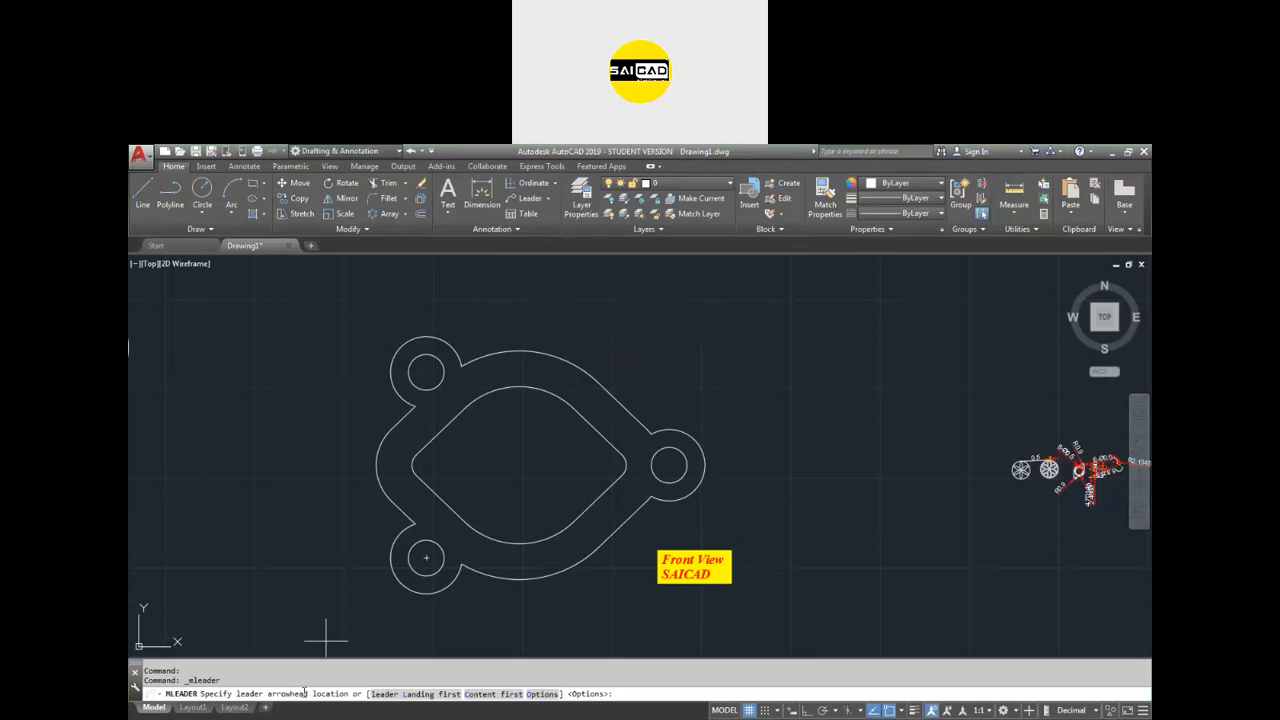
{"action": "scroll", "coordinate": [699, 388], "scroll_direction": "up", "scroll_amount": 4}
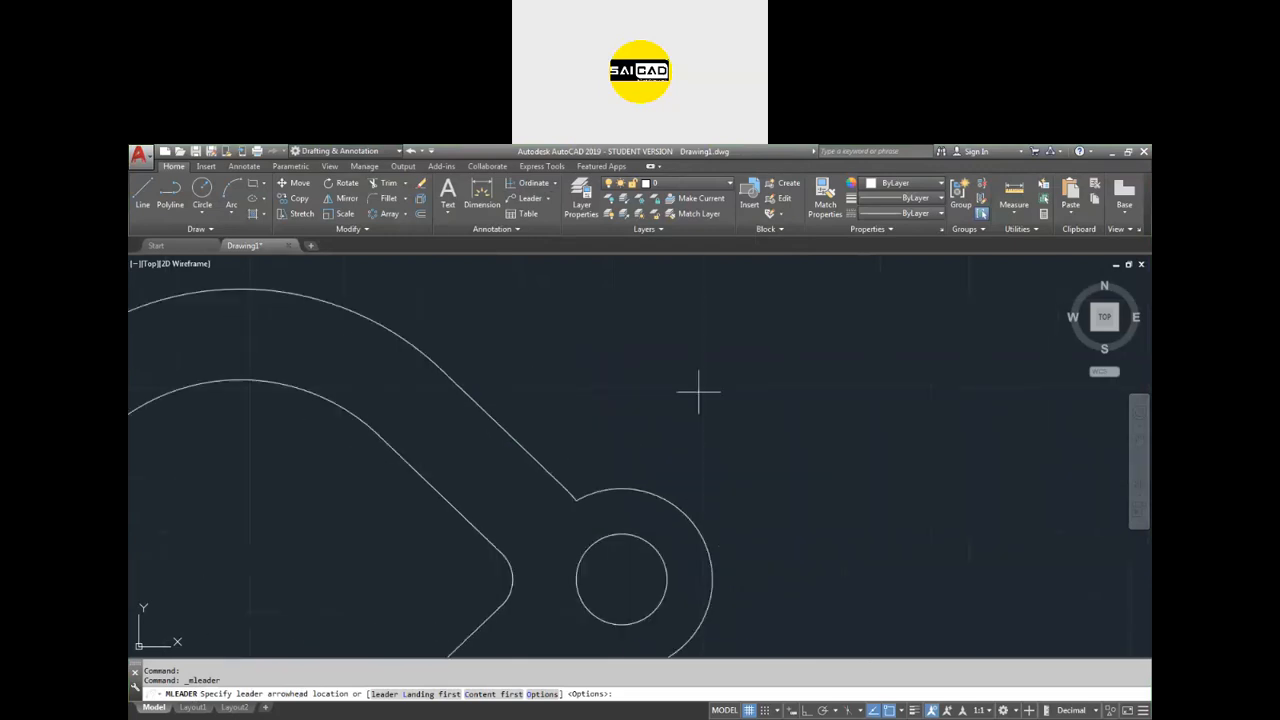
{"action": "left_click", "coordinate": [697, 516]}
{"action": "scroll", "coordinate": [741, 478], "scroll_direction": "down", "scroll_amount": 5}
{"action": "scroll", "coordinate": [714, 510], "scroll_direction": "up", "scroll_amount": 5}
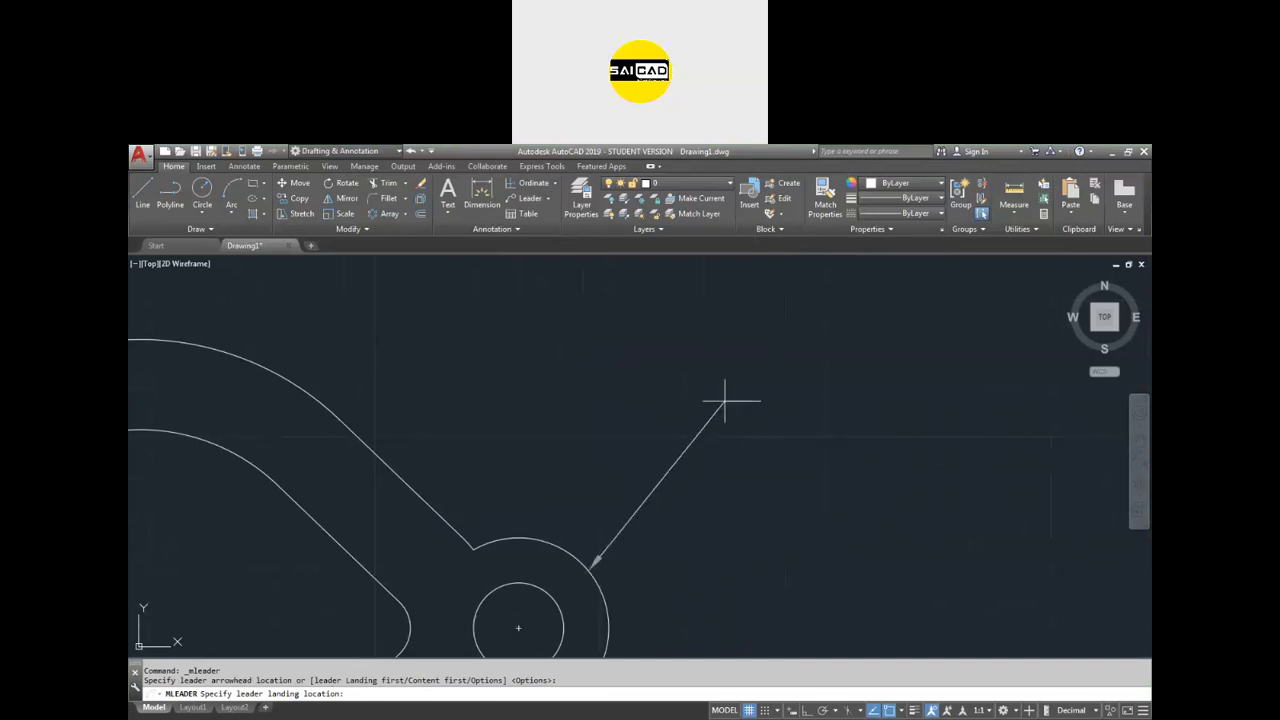
{"action": "left_click", "coordinate": [757, 376]}
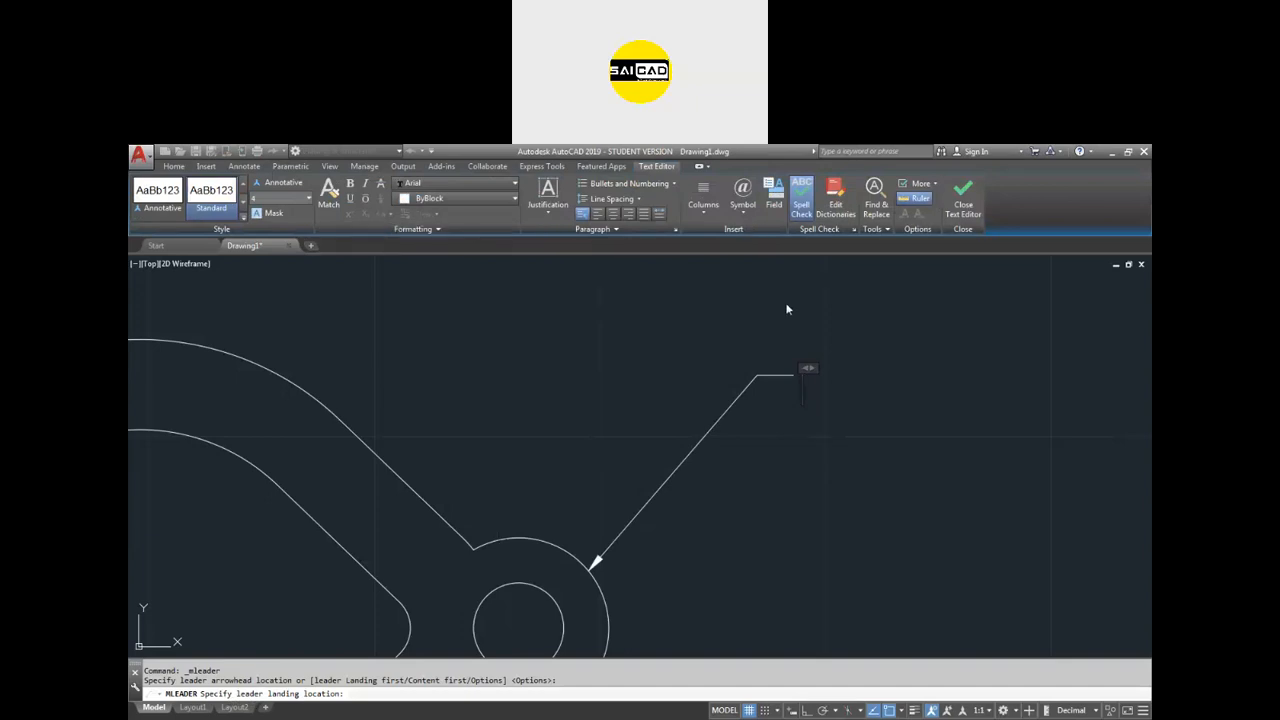
Enter "3 - R20" as the new multileader's text and end text editing.
{"action": "type", "text": "3-R20"}
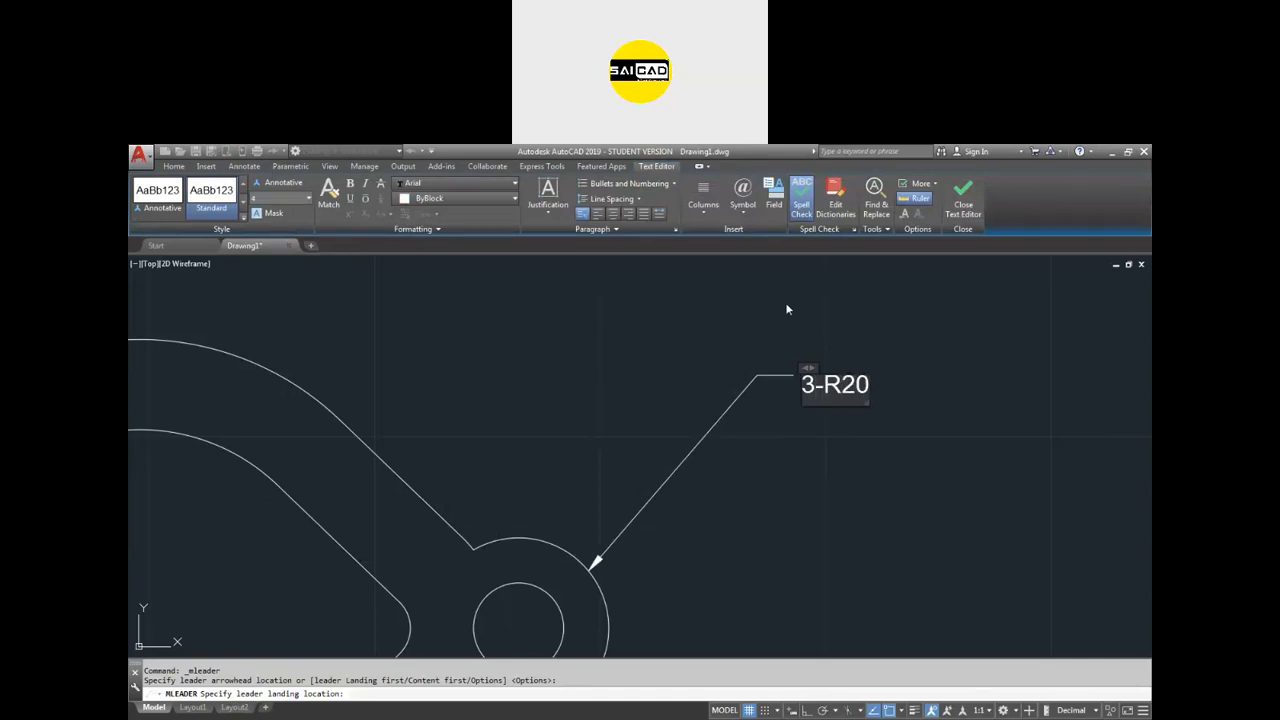
{"action": "key", "text": "Left"}
{"action": "key", "text": "Left"}
{"action": "key", "text": "Left"}
{"action": "key", "text": "Left"}
{"action": "key", "text": "Left"}
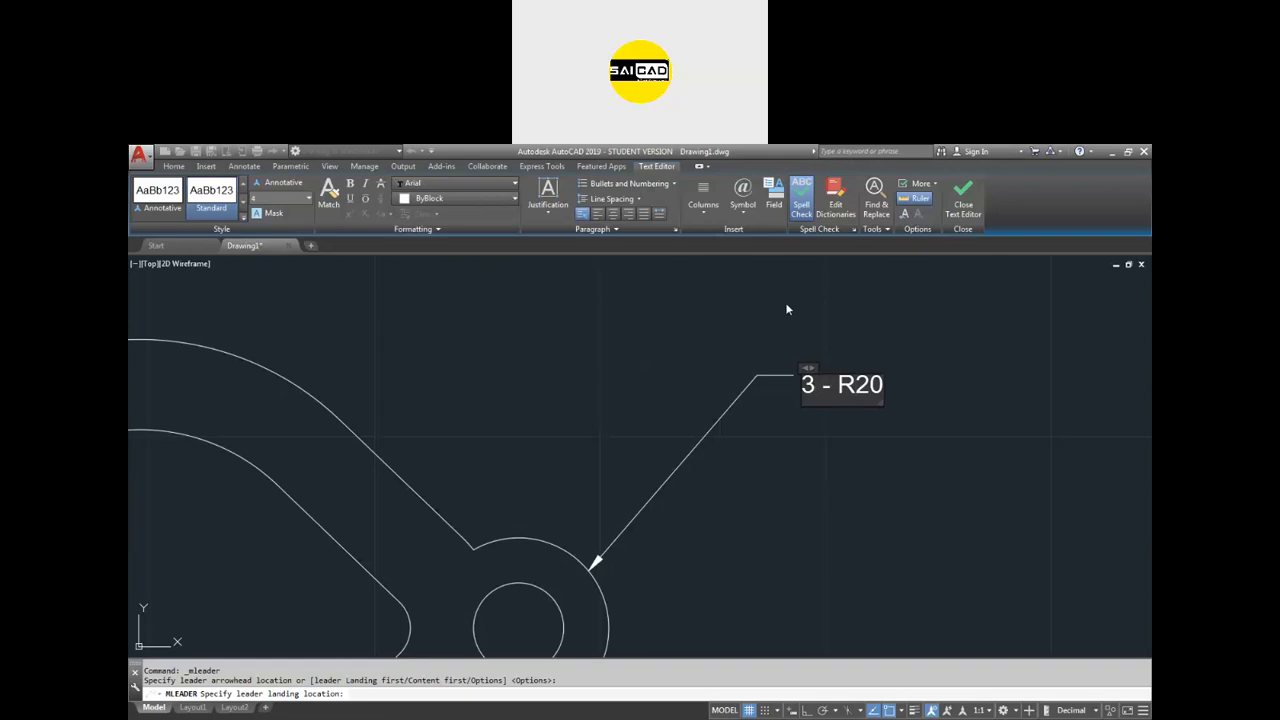
{"action": "left_click", "coordinate": [574, 514]}
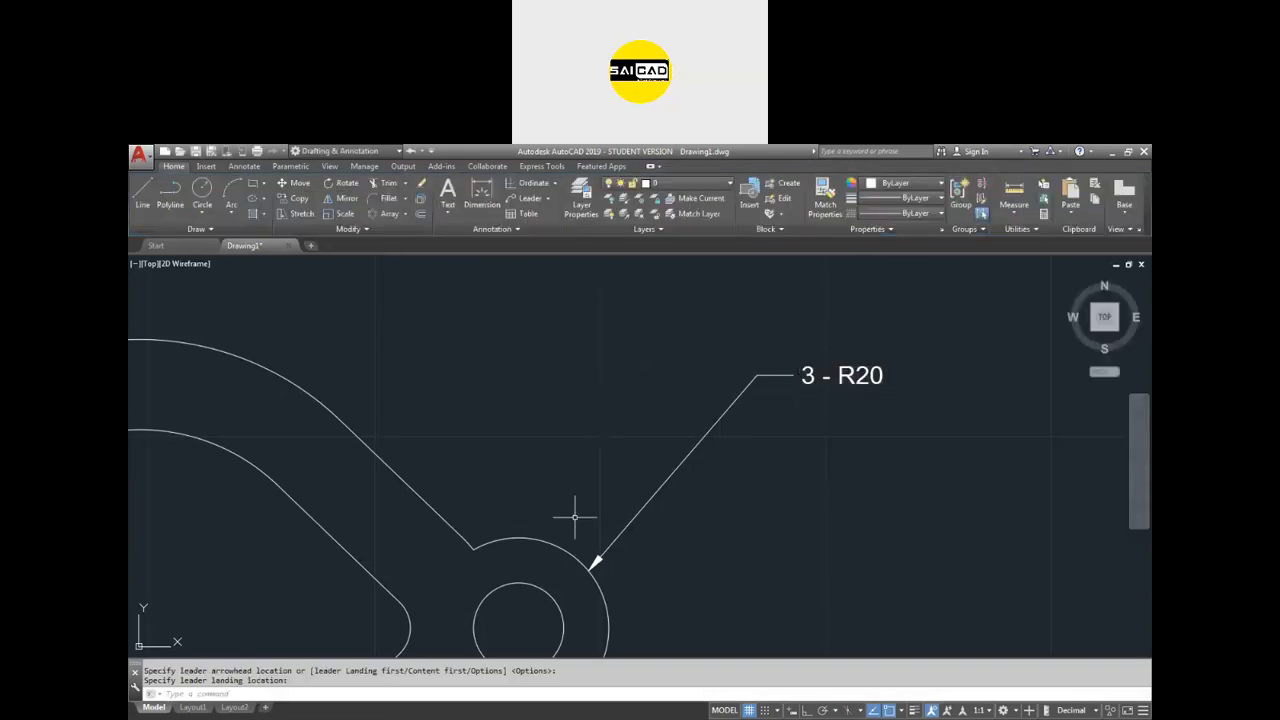
Add a multileader labelled "R44" pointing to the flange's upper outer arc, with its landing up and to the right.
{"action": "left_click", "coordinate": [900, 452]}
{"action": "left_click", "coordinate": [803, 320]}
{"action": "scroll", "coordinate": [611, 367], "scroll_direction": "down", "scroll_amount": 4}
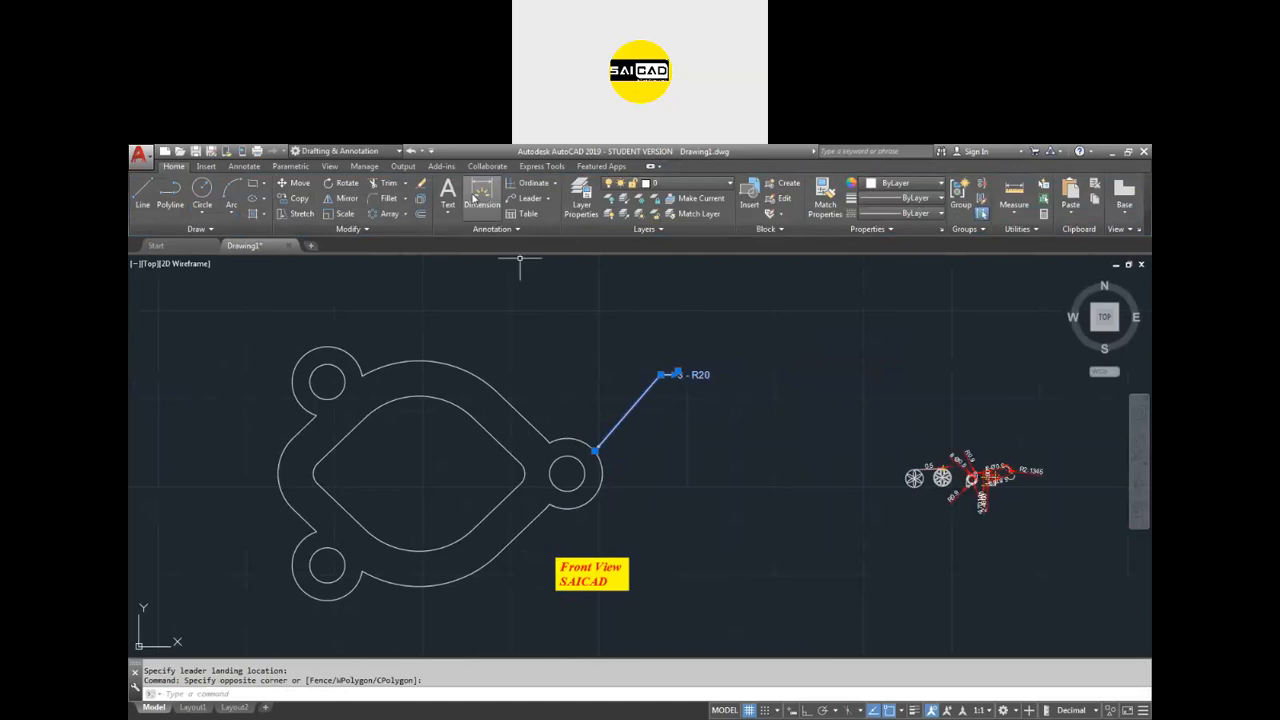
{"action": "left_click", "coordinate": [524, 198]}
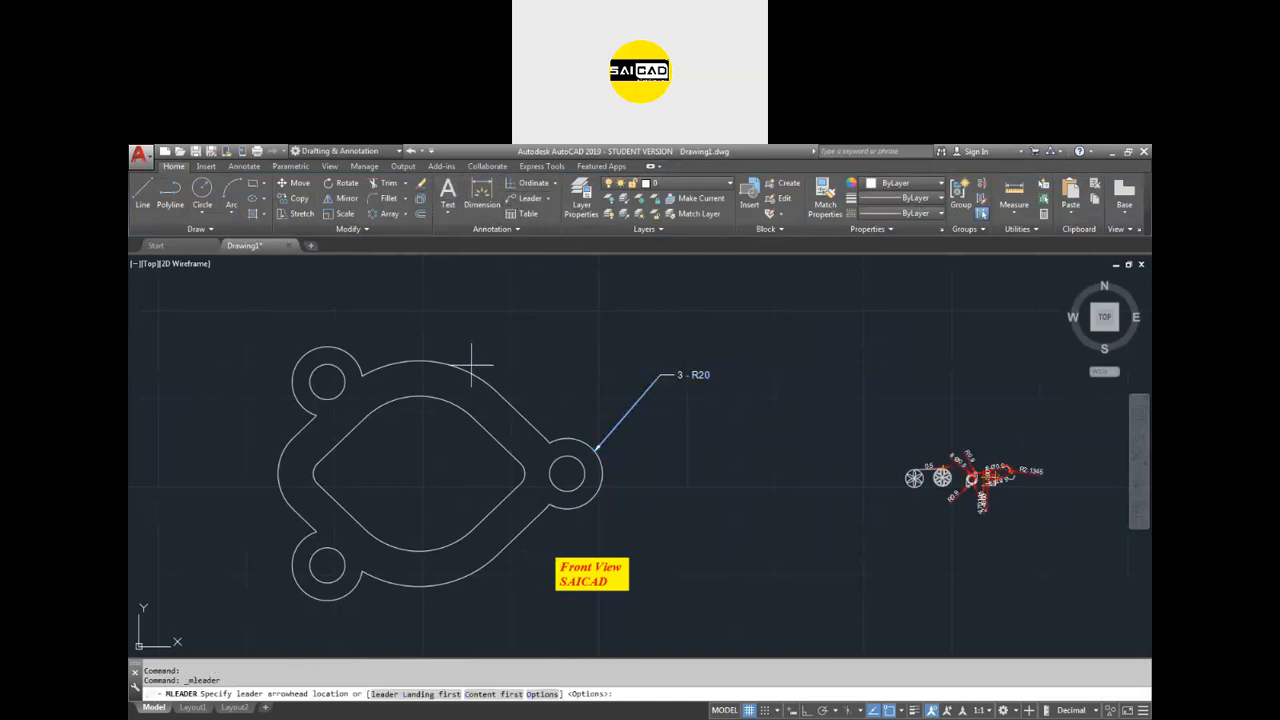
{"action": "left_click", "coordinate": [470, 370]}
{"action": "left_click", "coordinate": [565, 311]}
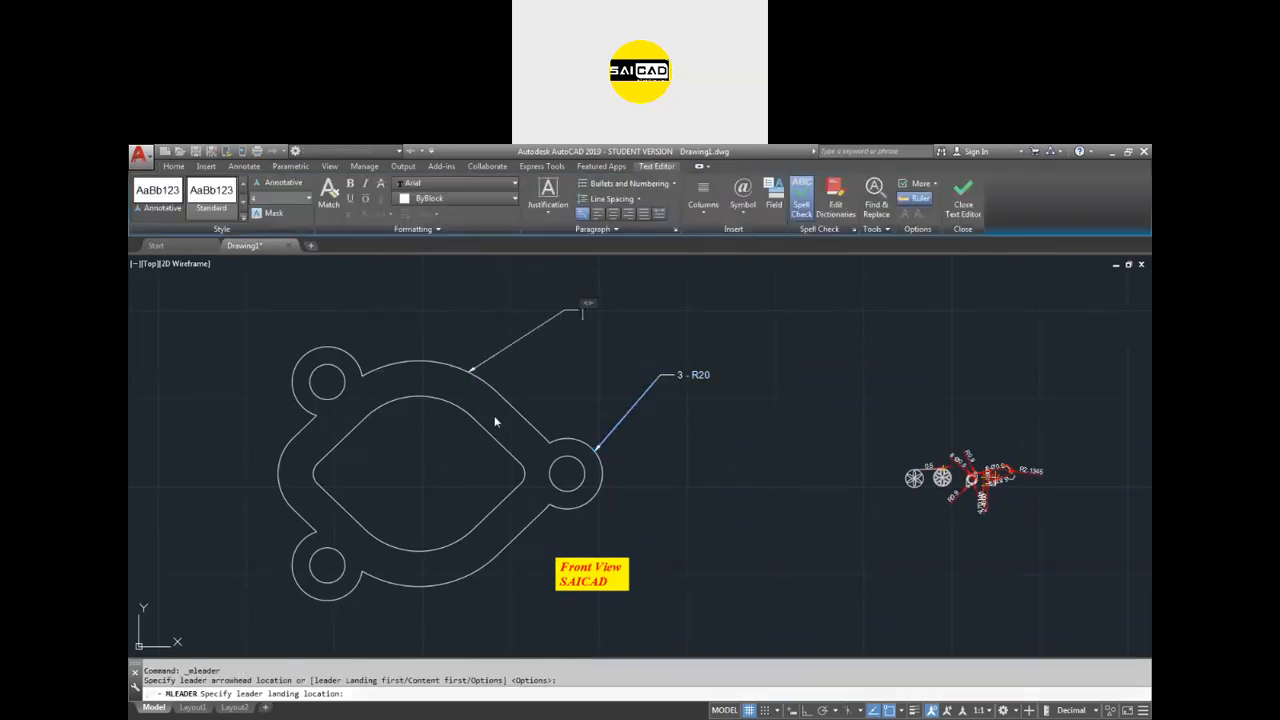
{"action": "type", "text": "R40"}
{"action": "key", "text": "BackSpace"}
{"action": "type", "text": "44"}
{"action": "left_click", "coordinate": [574, 344]}
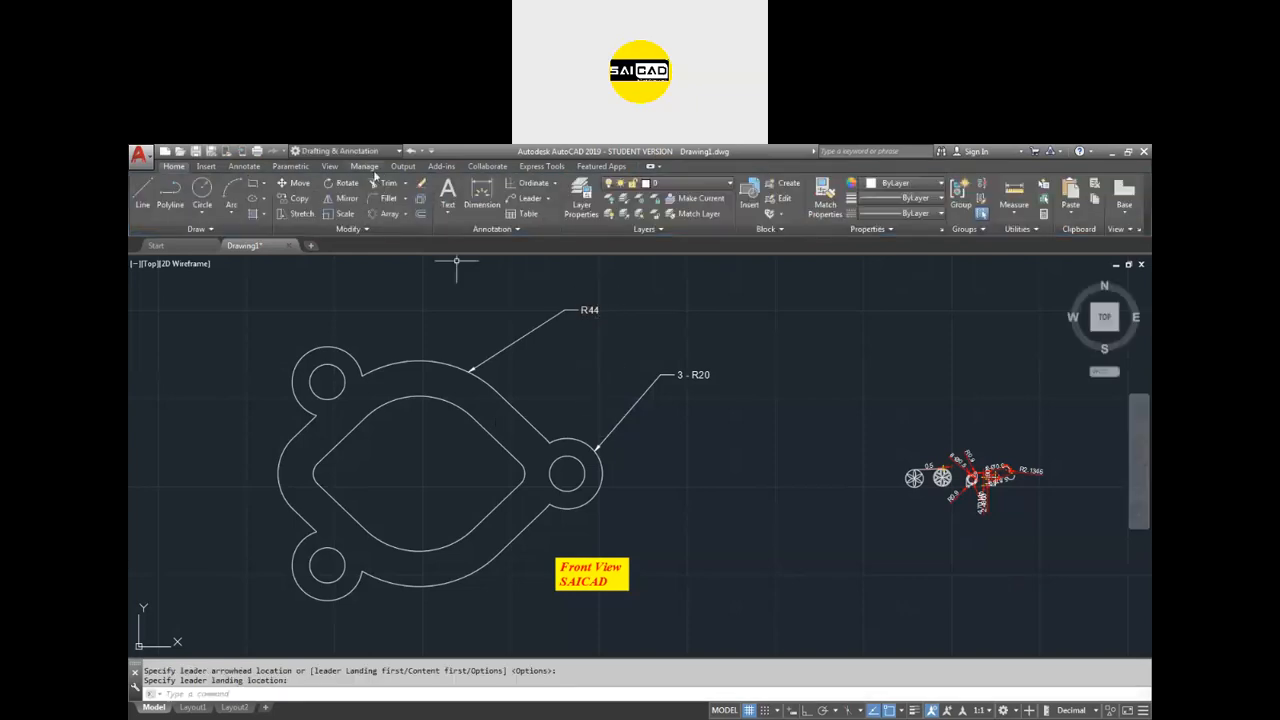
Place a practice multileader with the text "ghfg" in the empty area above the "3 - R20" note, text on its left.
{"action": "left_click", "coordinate": [507, 198]}
{"action": "scroll", "coordinate": [725, 475], "scroll_direction": "down", "scroll_amount": 5}
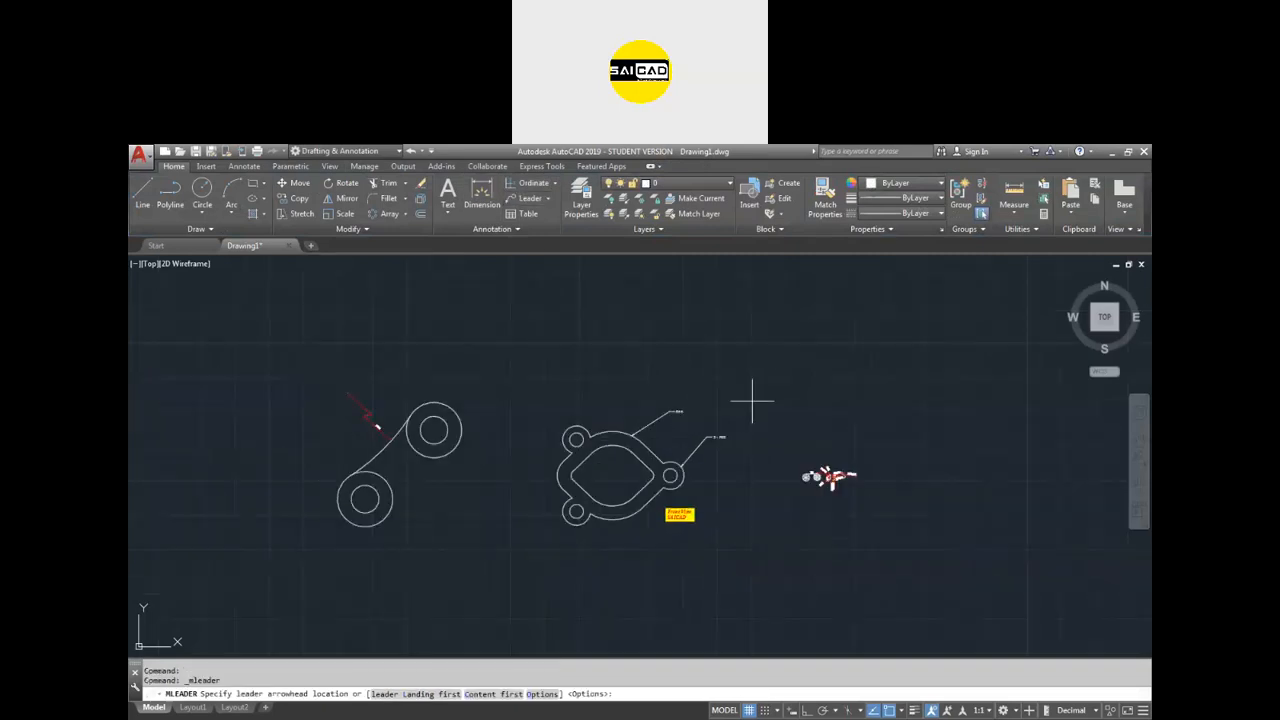
{"action": "scroll", "coordinate": [740, 420], "scroll_direction": "up", "scroll_amount": 5}
{"action": "left_click", "coordinate": [756, 441]}
{"action": "left_click", "coordinate": [717, 386]}
{"action": "type", "text": "ghfg"}
{"action": "left_click", "coordinate": [715, 358]}
Place another practice multileader with the text "fgdgd" above the "ghfg" leader, arrowhead down to the right.
{"action": "left_click", "coordinate": [528, 199]}
{"action": "left_click", "coordinate": [811, 373]}
{"action": "left_click", "coordinate": [670, 318]}
{"action": "type", "text": "fgdgd"}
{"action": "left_click", "coordinate": [591, 420]}
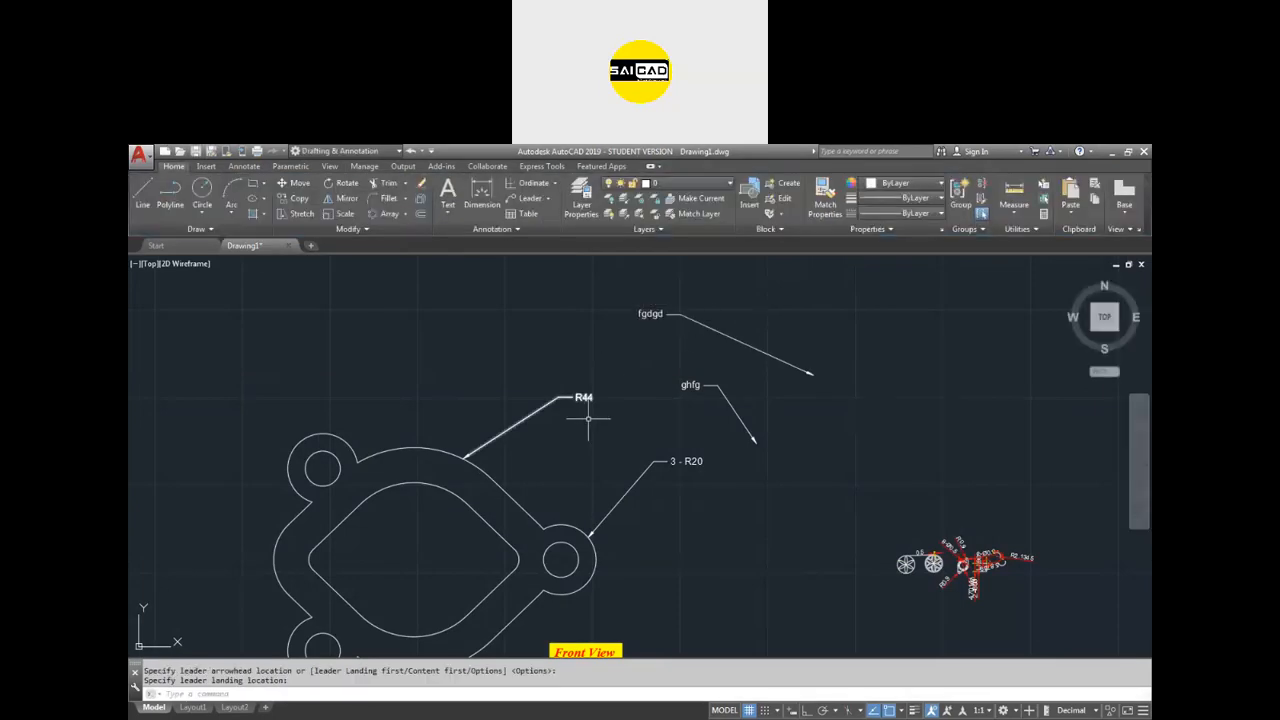
Add ten extra leader arrows to the "3 - R20" multileader, seven from its right end and three from its left, and end the command.
{"action": "scroll", "coordinate": [655, 450], "scroll_direction": "up", "scroll_amount": 2}
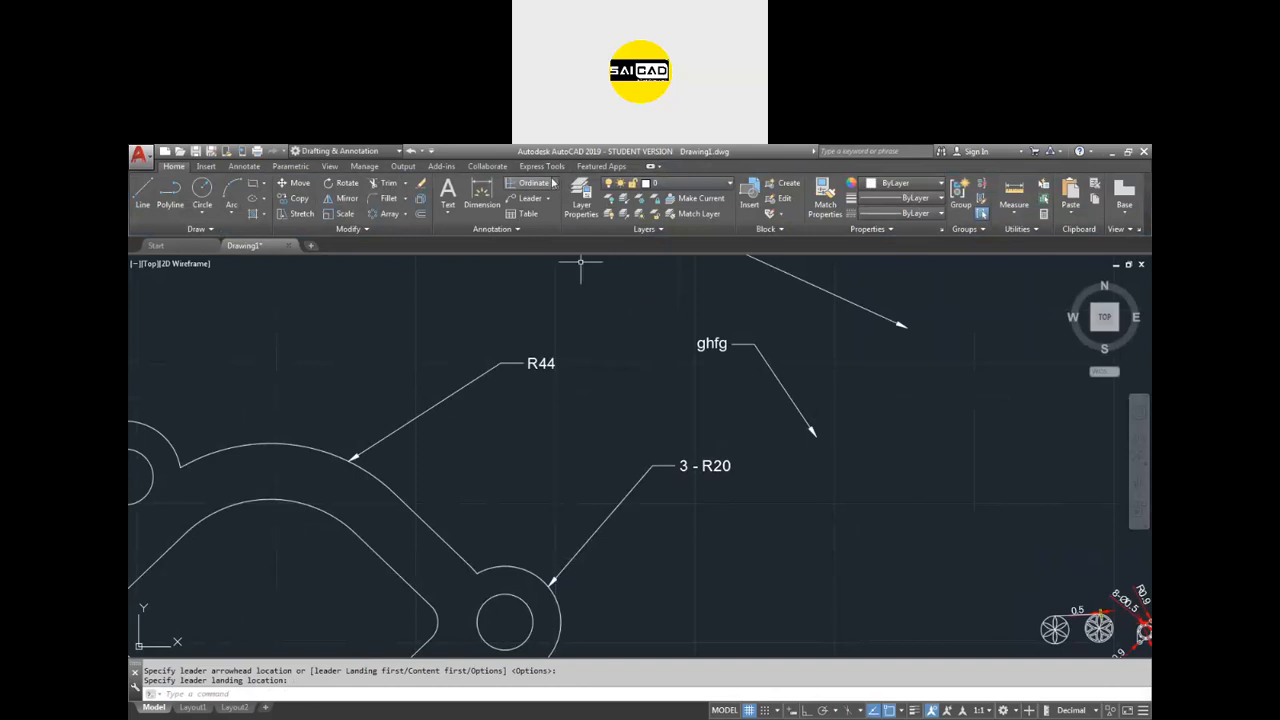
{"action": "left_click", "coordinate": [548, 198]}
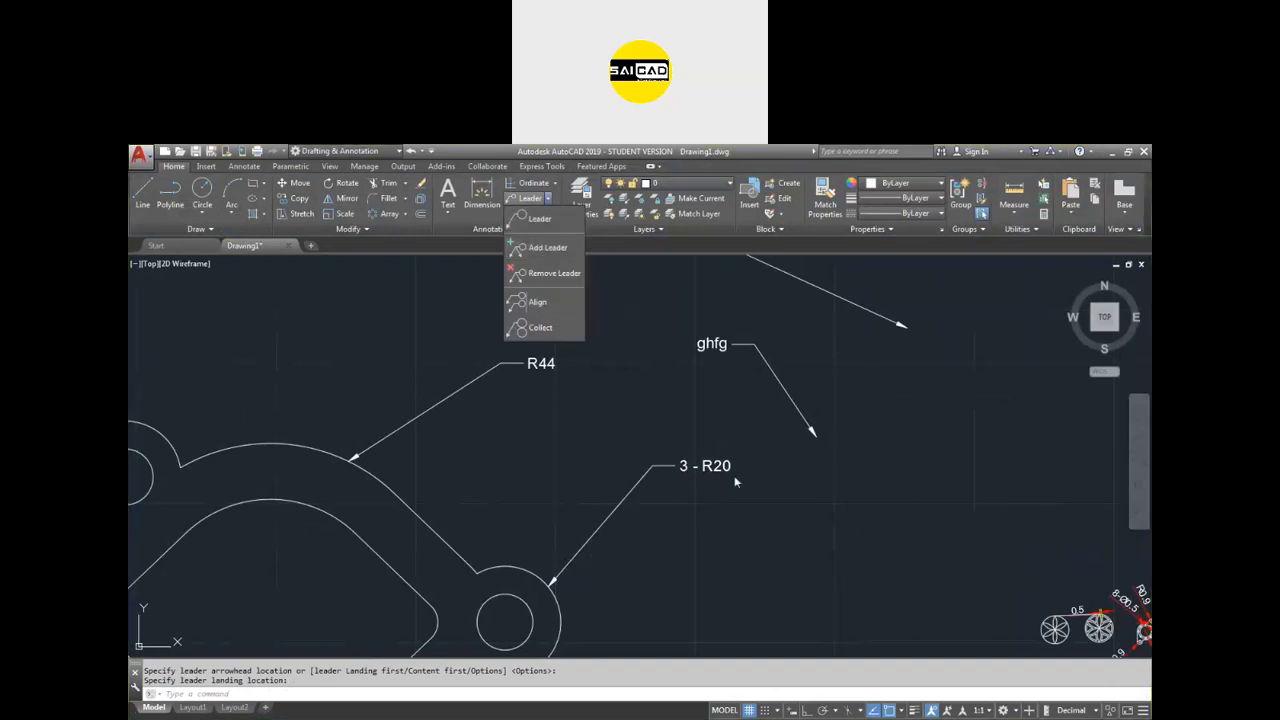
{"action": "left_click", "coordinate": [548, 248]}
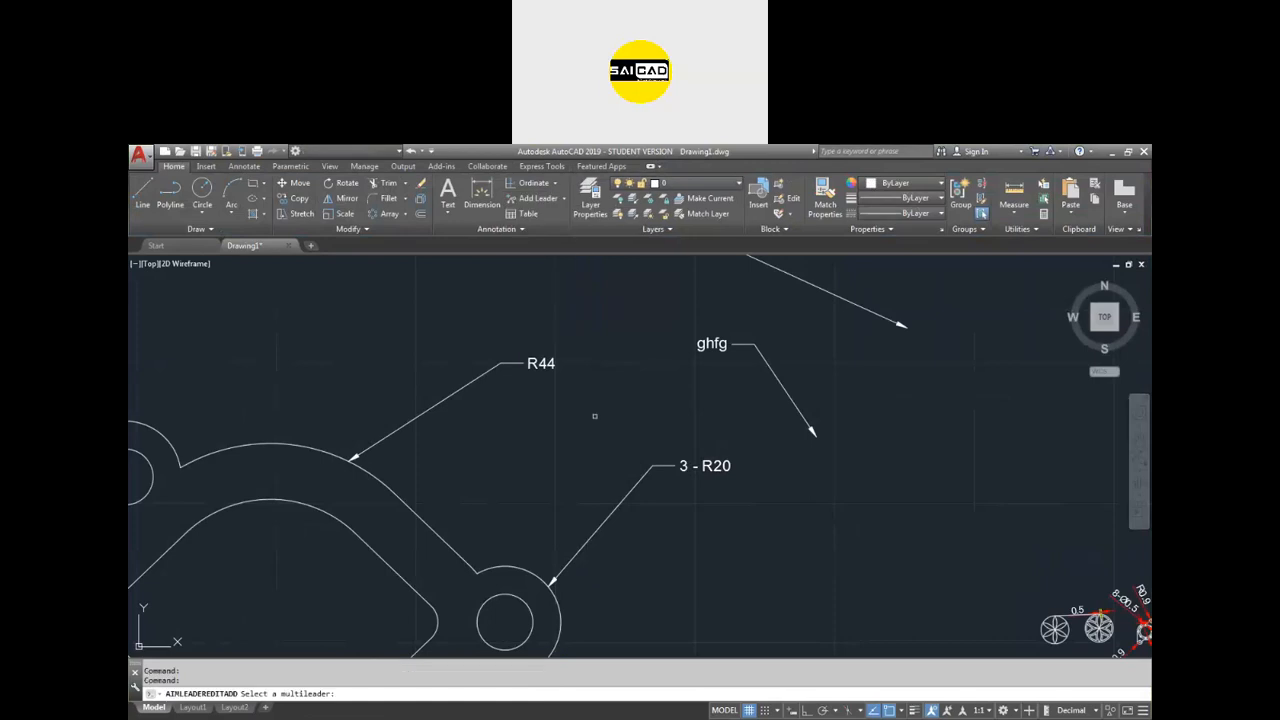
{"action": "left_click", "coordinate": [687, 469]}
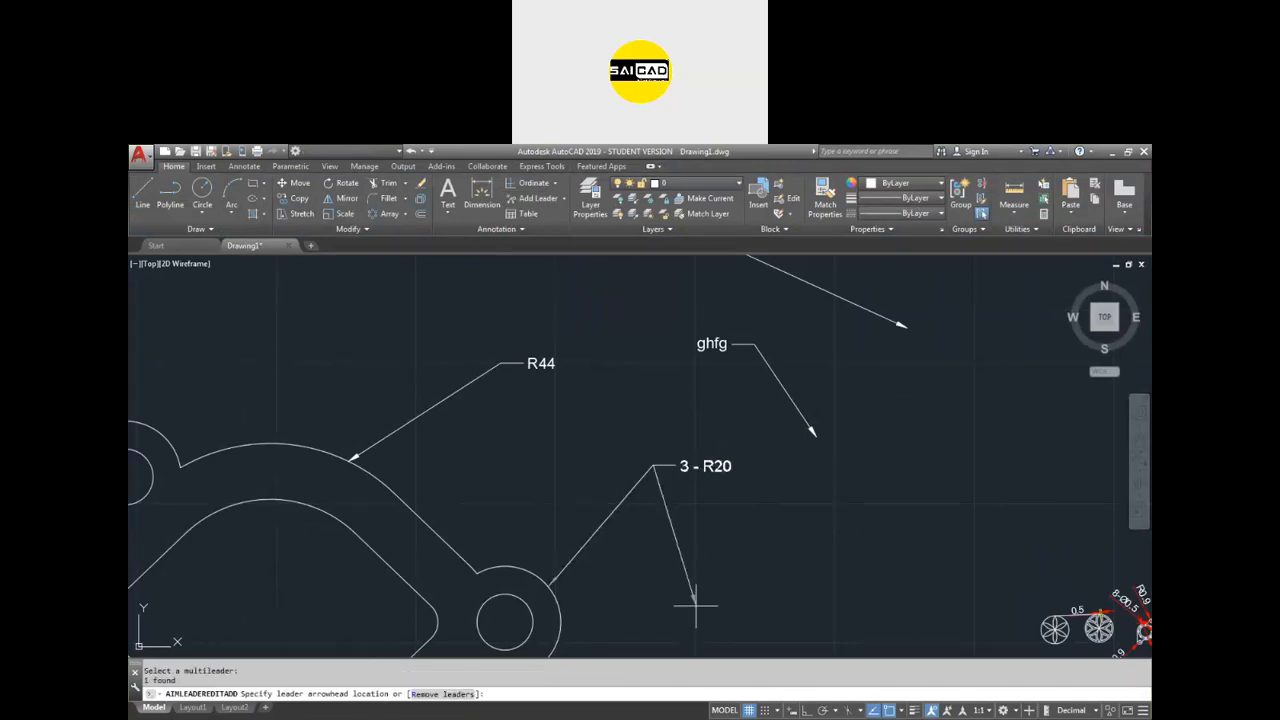
{"action": "left_click", "coordinate": [1042, 617]}
{"action": "left_click", "coordinate": [1043, 519]}
{"action": "left_click", "coordinate": [1030, 453]}
{"action": "left_click", "coordinate": [987, 388]}
{"action": "left_click", "coordinate": [962, 369]}
{"action": "left_click", "coordinate": [903, 327]}
{"action": "left_click", "coordinate": [733, 265]}
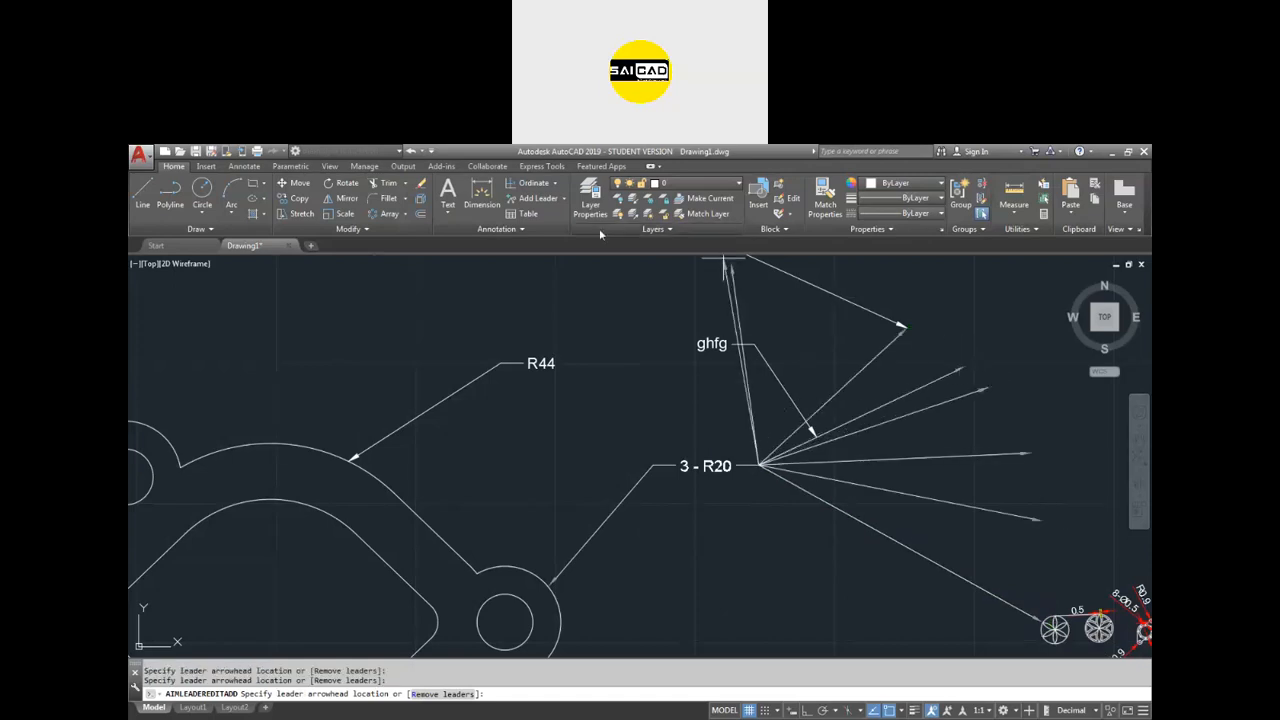
{"action": "left_click", "coordinate": [599, 370]}
{"action": "left_click", "coordinate": [578, 449]}
{"action": "left_click", "coordinate": [562, 485]}
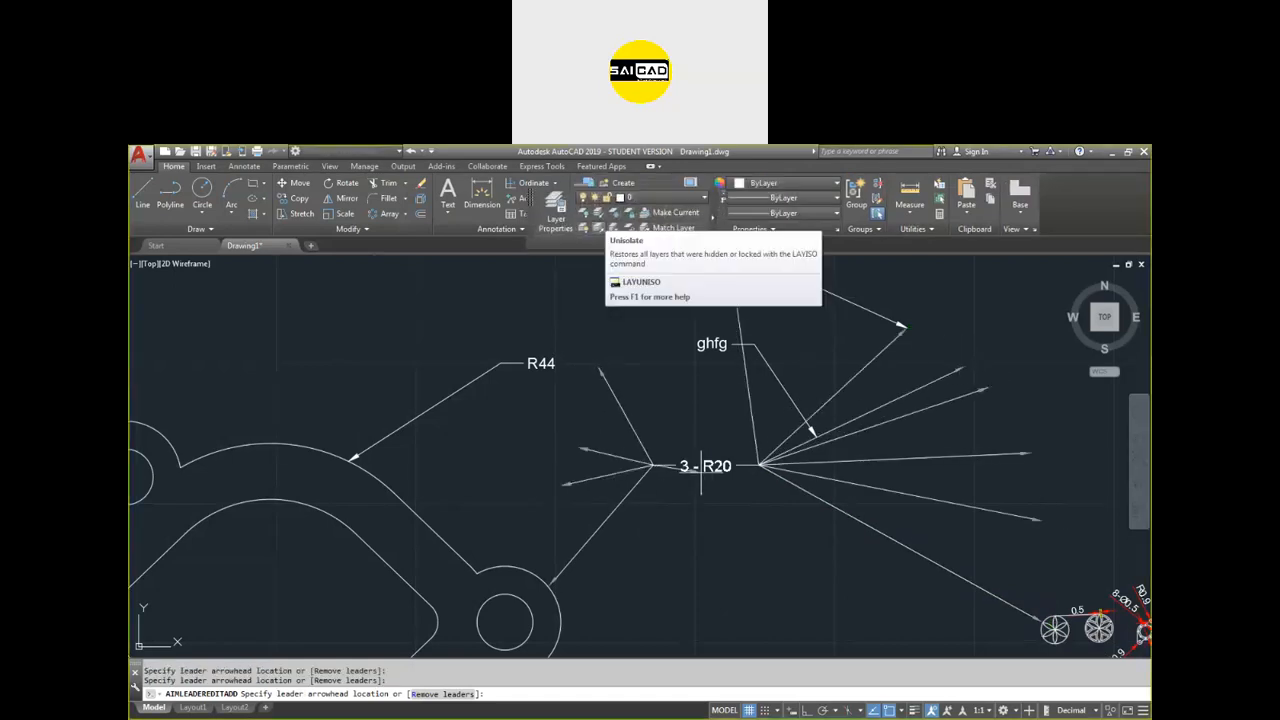
{"action": "key", "text": "Escape"}
{"action": "scroll", "coordinate": [697, 389], "scroll_direction": "down", "scroll_amount": 2}
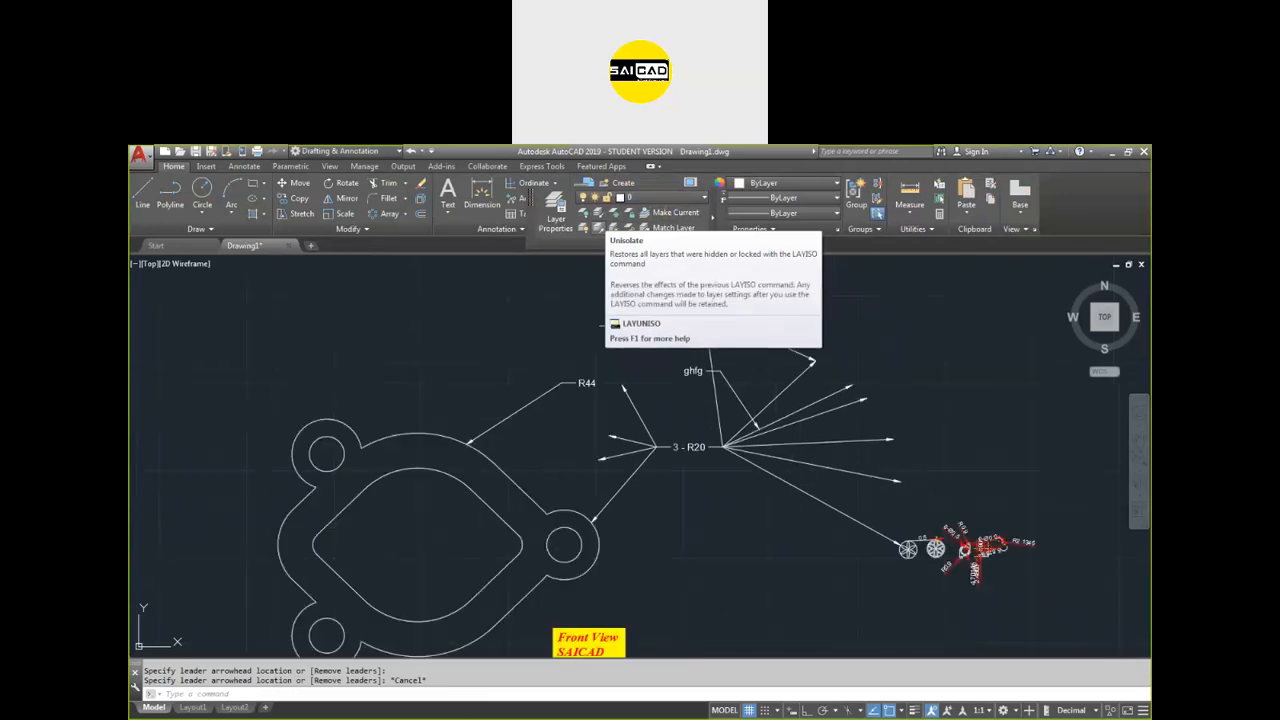
Start Remove Leader on the "3 - R20" multileader.
{"action": "mouse_move", "coordinate": [532, 199]}
{"action": "left_mouse_down"}
{"action": "mouse_move", "coordinate": [529, 281]}
{"action": "mouse_move", "coordinate": [557, 198]}
{"action": "mouse_move", "coordinate": [579, 193]}
{"action": "left_mouse_up"}
{"action": "scroll", "coordinate": [843, 434], "scroll_direction": "up", "scroll_amount": 2}
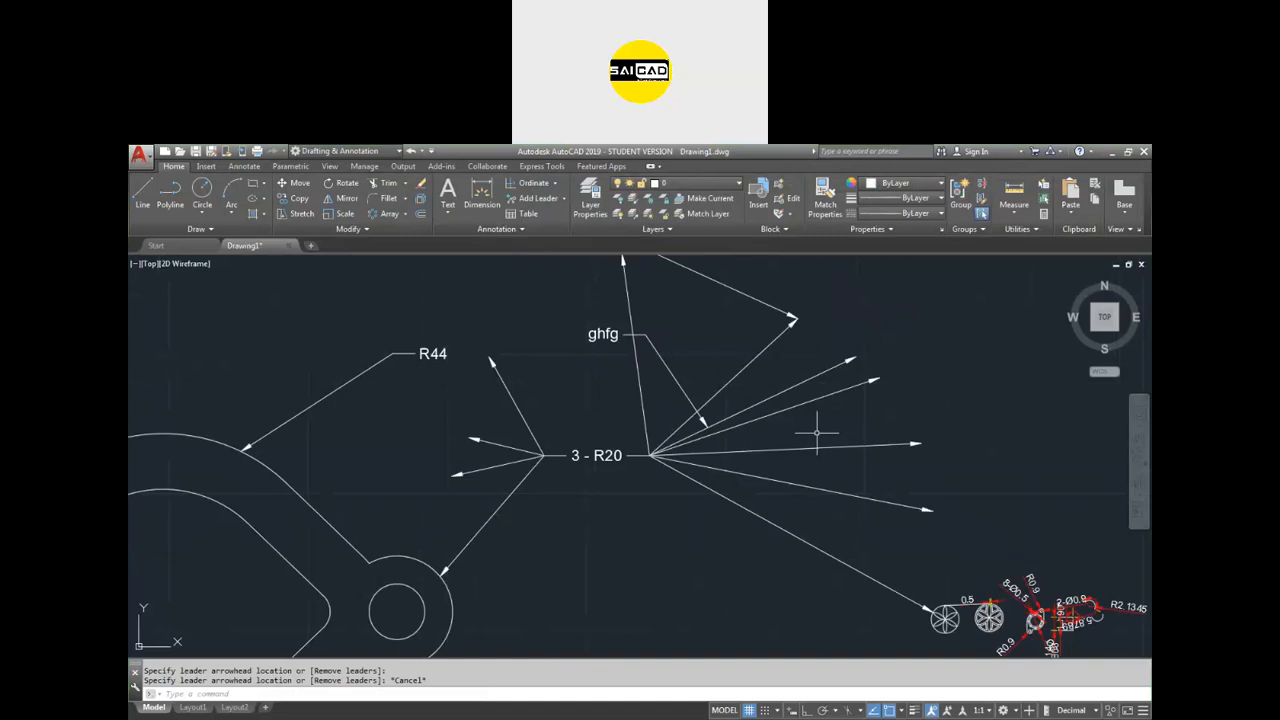
{"action": "scroll", "coordinate": [716, 437], "scroll_direction": "down", "scroll_amount": 2}
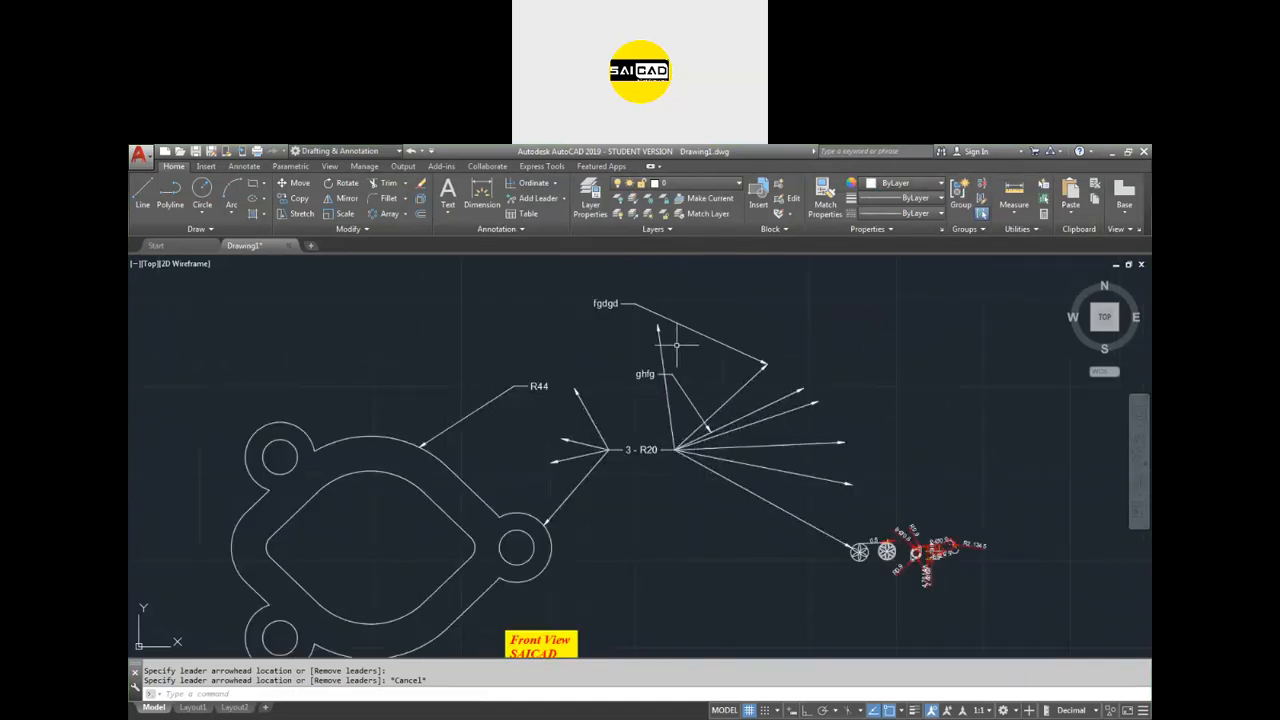
{"action": "left_click", "coordinate": [564, 199]}
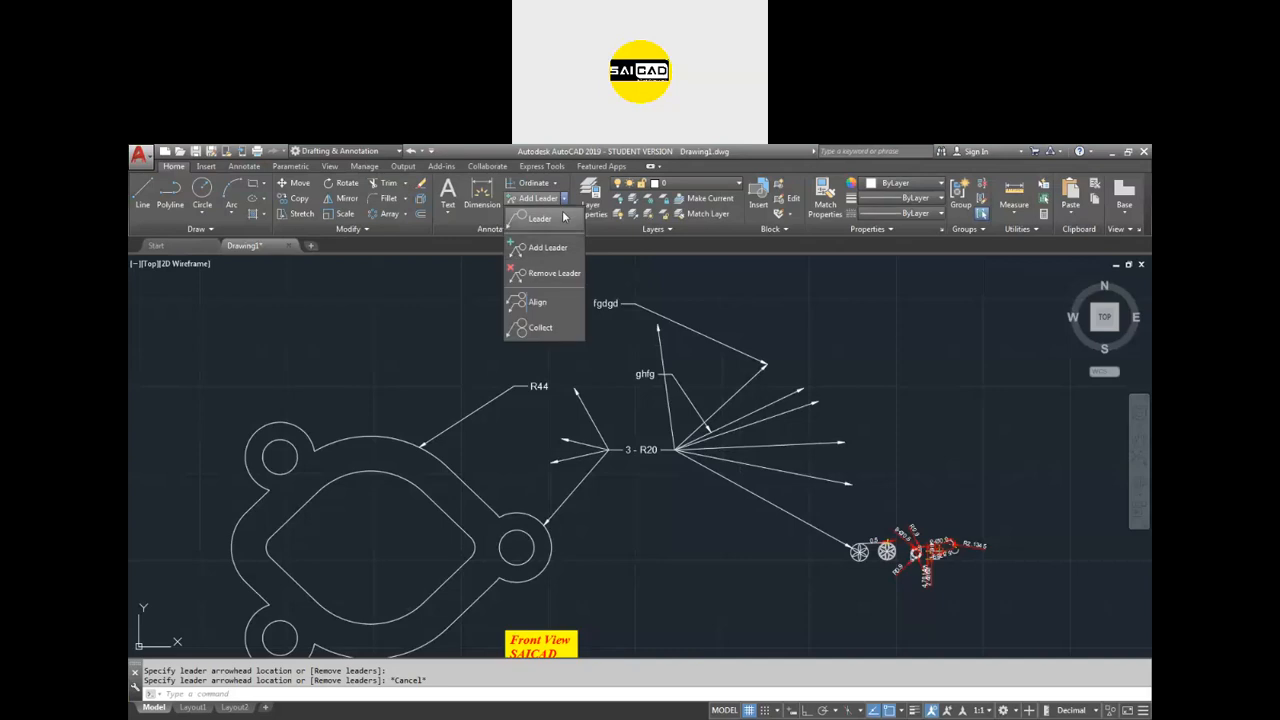
{"action": "left_click", "coordinate": [554, 272]}
{"action": "scroll", "coordinate": [658, 448], "scroll_direction": "up", "scroll_amount": 2}
{"action": "left_click", "coordinate": [648, 450]}
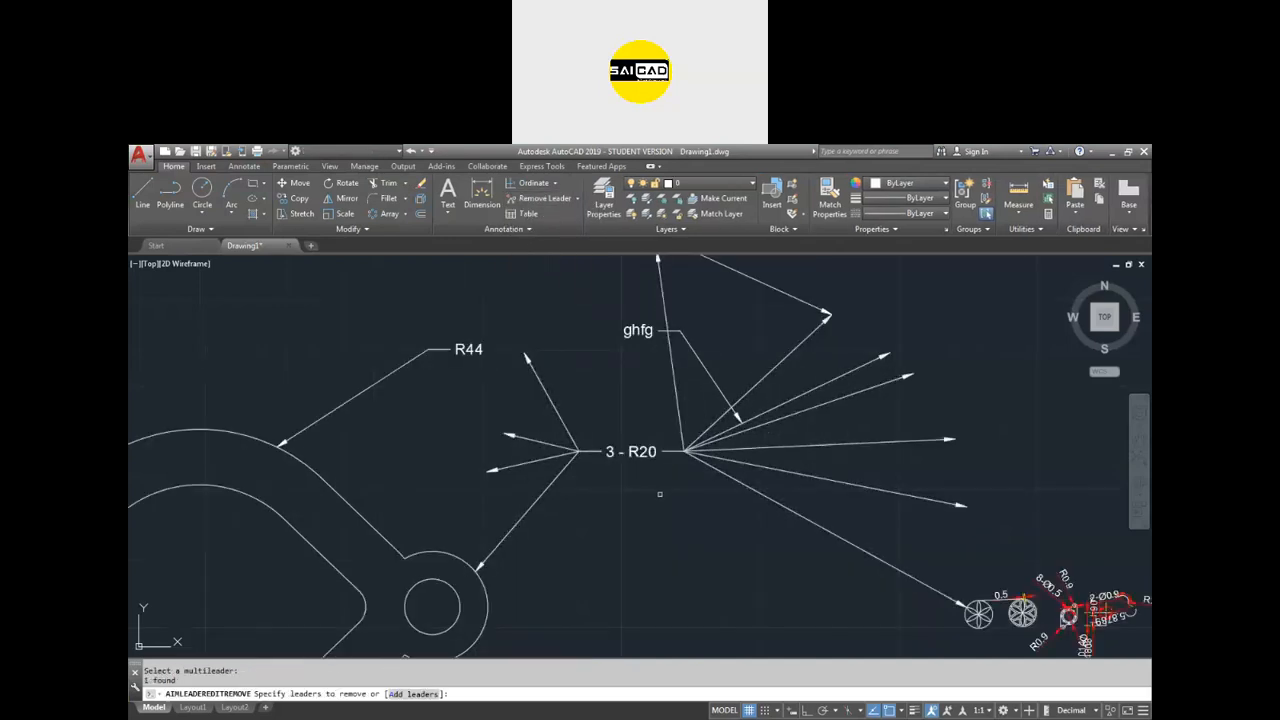
Remove all the extra leader lines except one from the far side of the "3 - R20" multileader, opposite the part.
{"action": "left_click", "coordinate": [704, 464]}
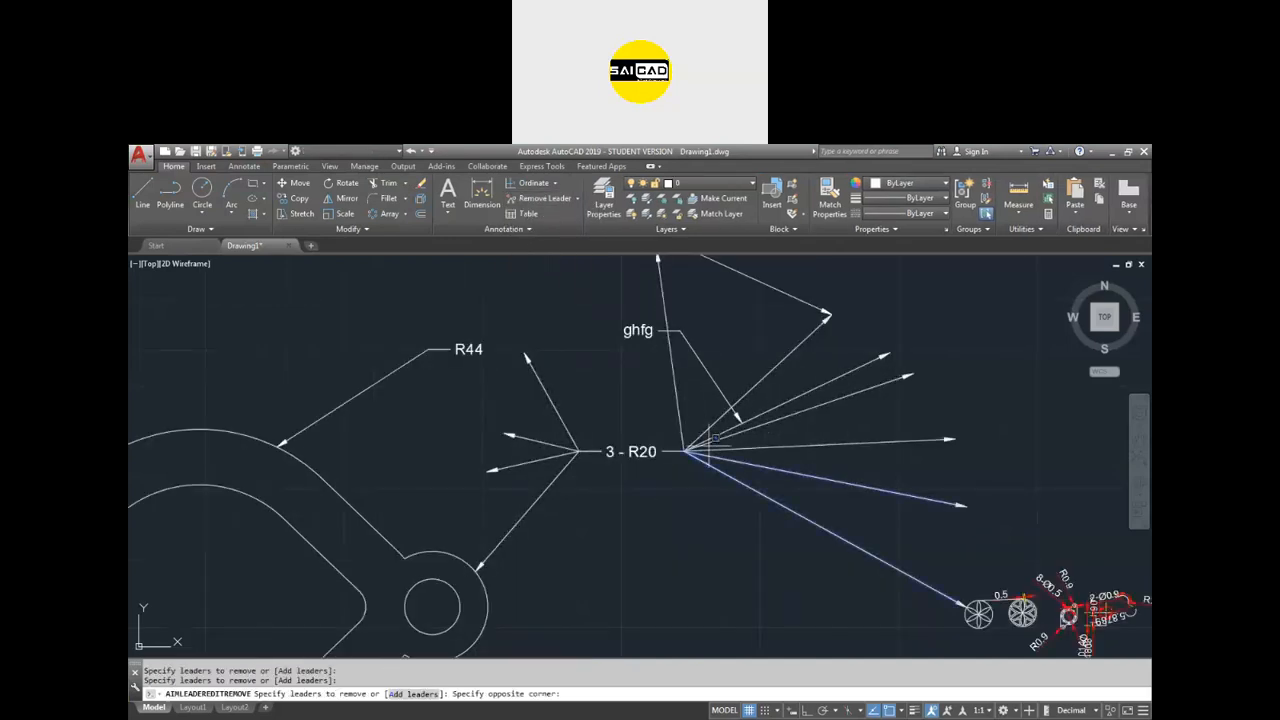
{"action": "left_click", "coordinate": [743, 450]}
{"action": "left_click", "coordinate": [763, 394]}
{"action": "left_click", "coordinate": [662, 366]}
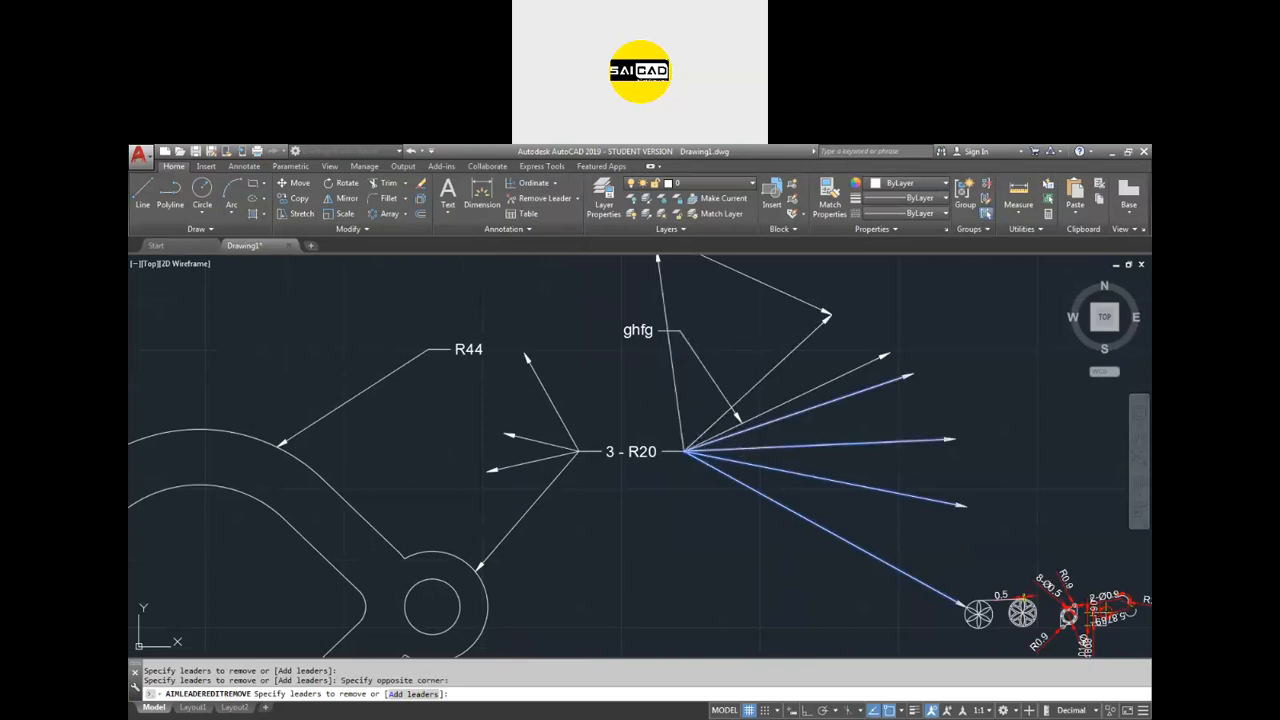
{"action": "left_click", "coordinate": [680, 415]}
{"action": "left_click", "coordinate": [698, 440]}
{"action": "key", "text": "Return"}
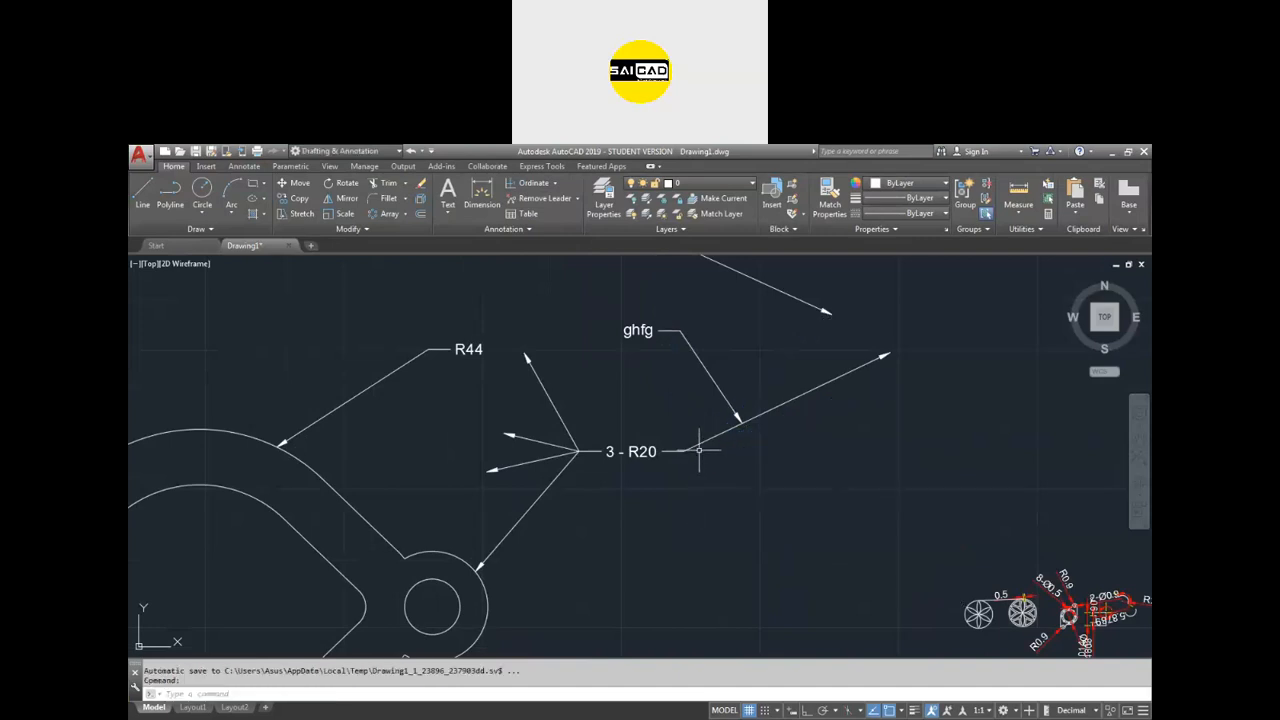
Remove the remaining surplus leaders from the "3 - R20" multileader, keeping only the one pointing to the small outer arc.
{"action": "key", "text": "Return"}
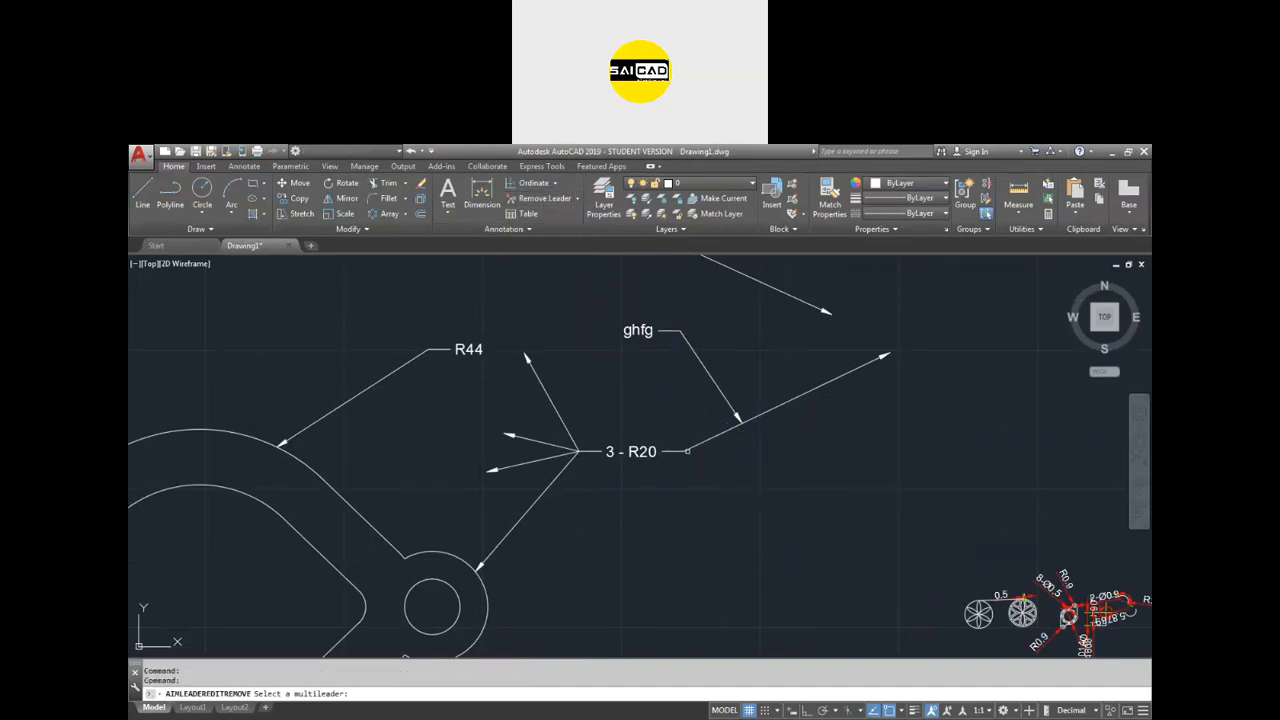
{"action": "left_click", "coordinate": [681, 450]}
{"action": "left_click", "coordinate": [692, 448]}
{"action": "left_click", "coordinate": [564, 425]}
{"action": "left_click", "coordinate": [552, 456]}
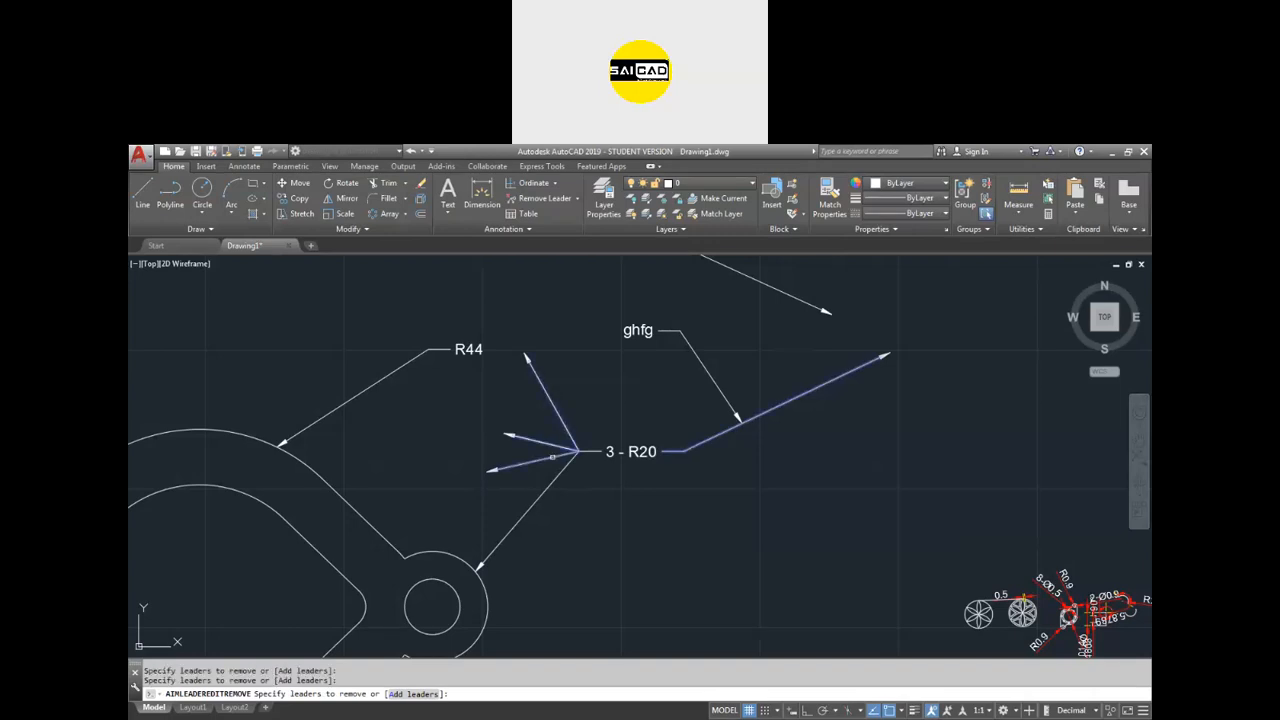
{"action": "key", "text": "Return"}
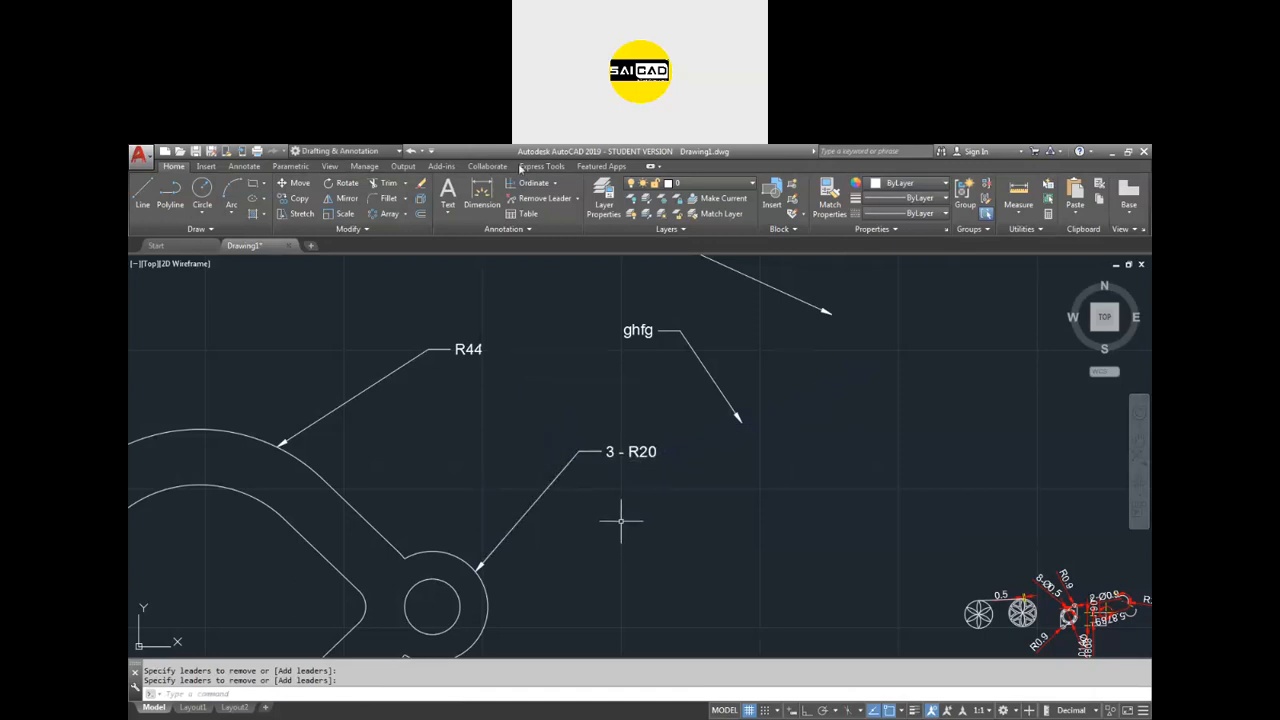
Create a multileader with the text fdfddf in the empty area beside the "3 - R20" leader.
{"action": "left_click", "coordinate": [576, 199]}
{"action": "left_click", "coordinate": [566, 218]}
{"action": "left_click", "coordinate": [771, 507]}
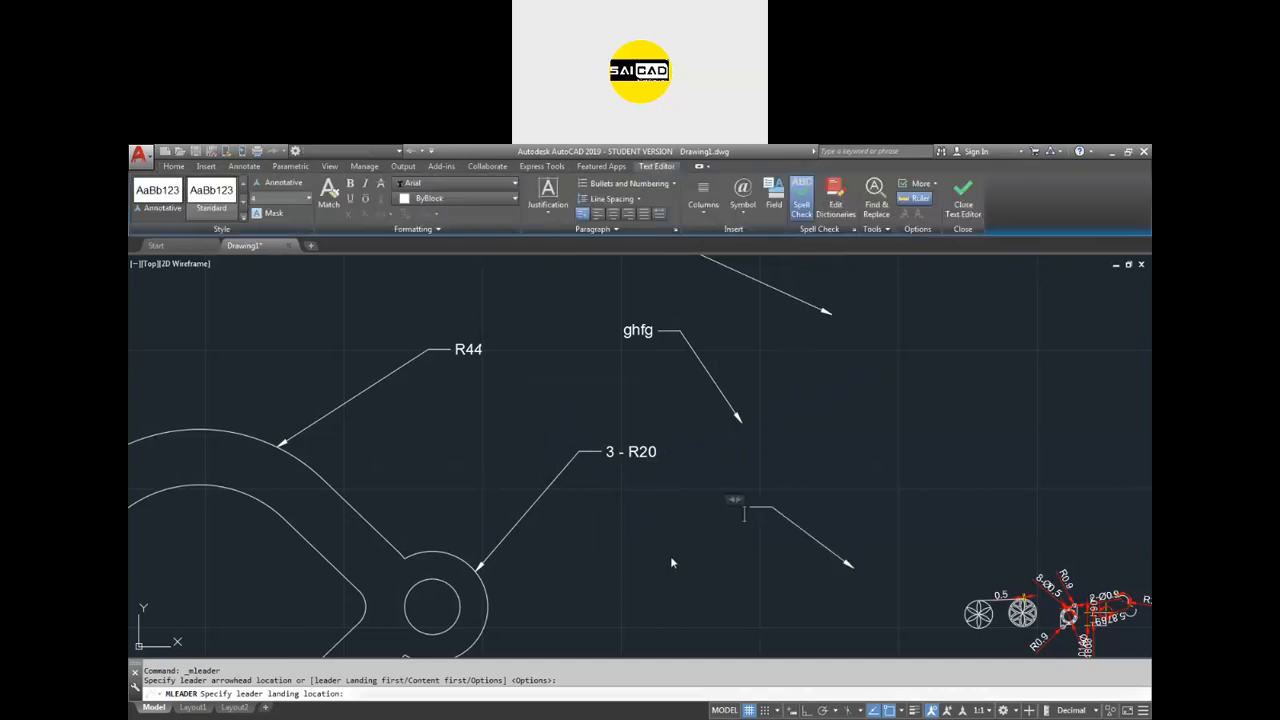
{"action": "type", "text": "fdfddf"}
{"action": "left_click", "coordinate": [700, 562]}
{"action": "left_click", "coordinate": [808, 531]}
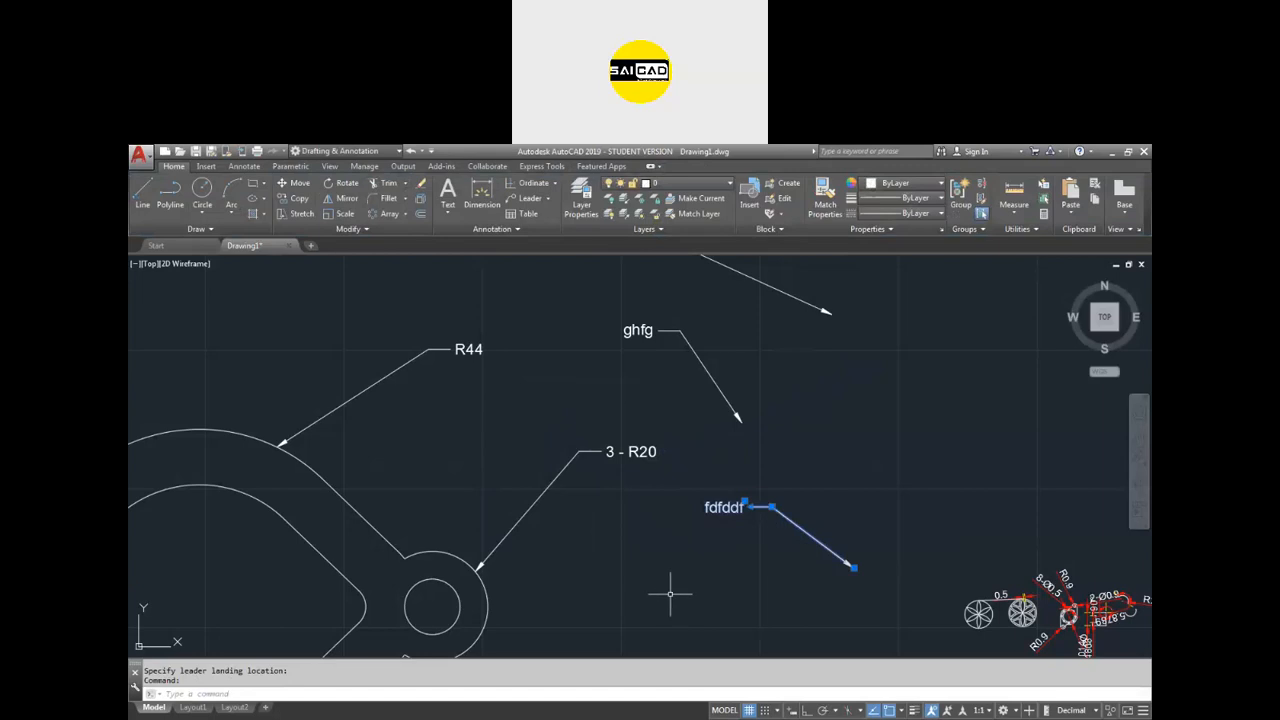
{"action": "key", "text": "Escape"}
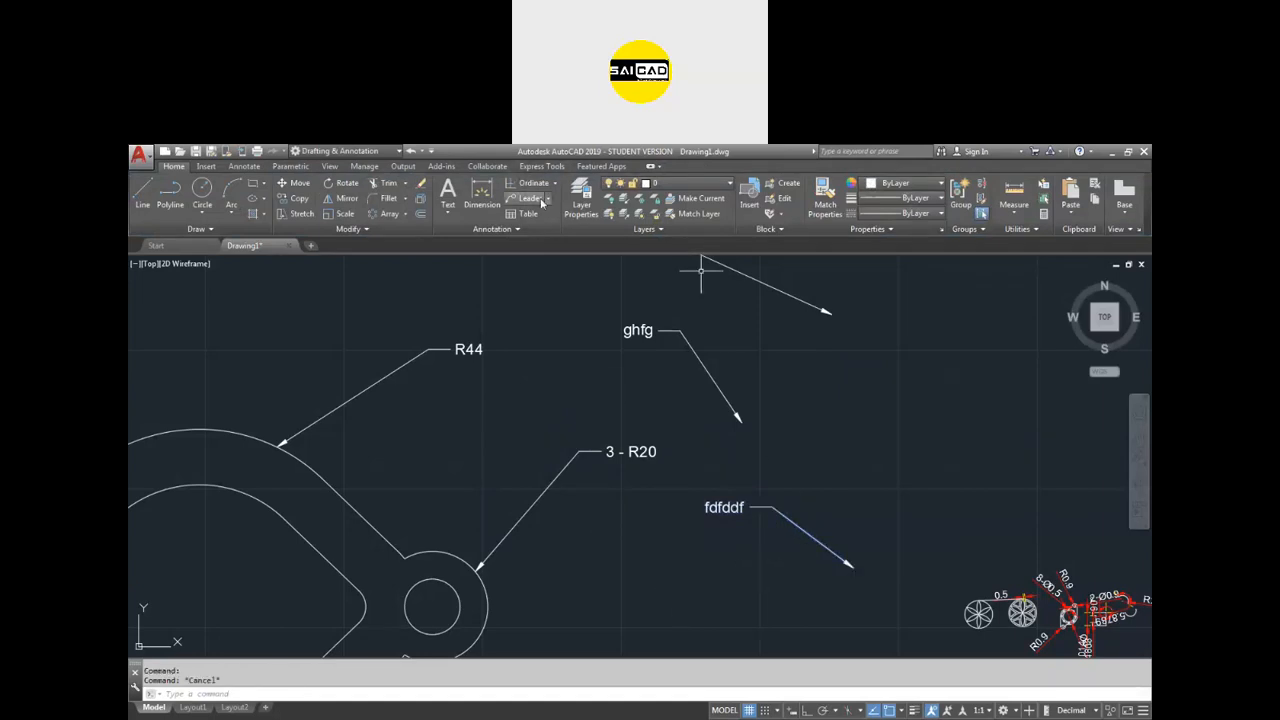
Add two leaders to the "fdfddf" multileader, one on each side of its text.
{"action": "left_click", "coordinate": [548, 198]}
{"action": "left_click", "coordinate": [547, 247]}
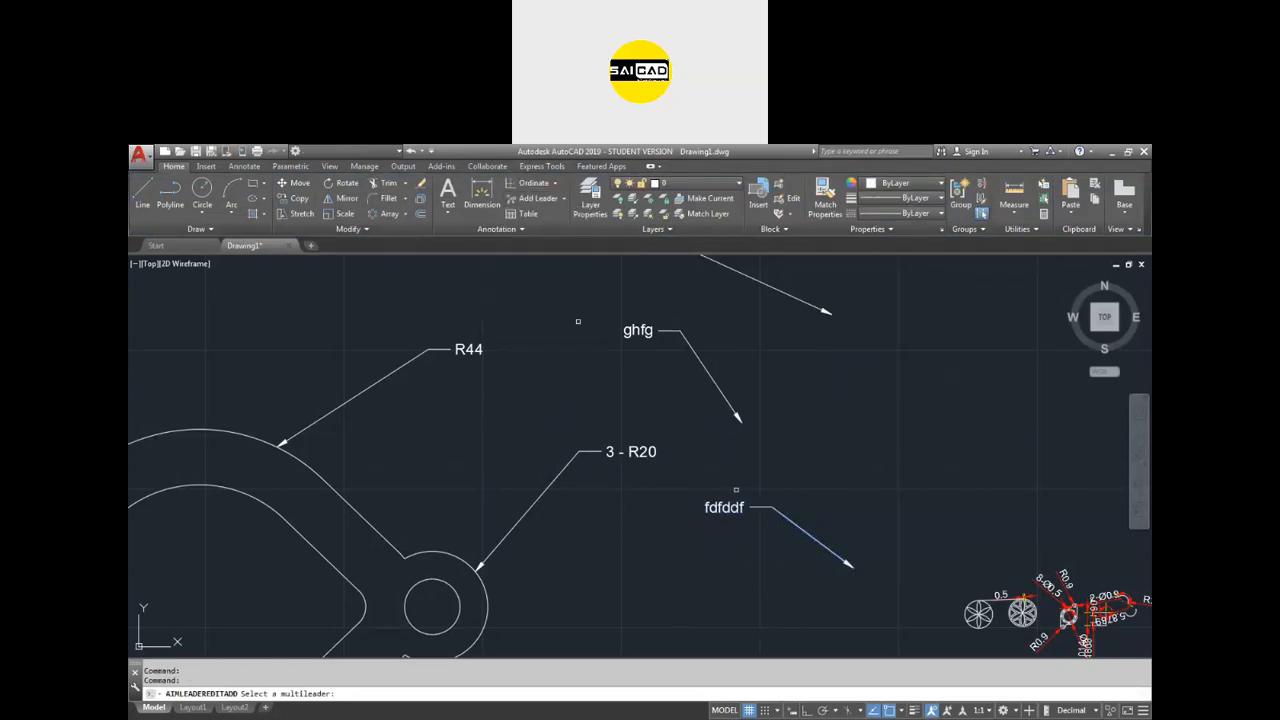
{"action": "left_click", "coordinate": [740, 500]}
{"action": "left_click", "coordinate": [889, 465]}
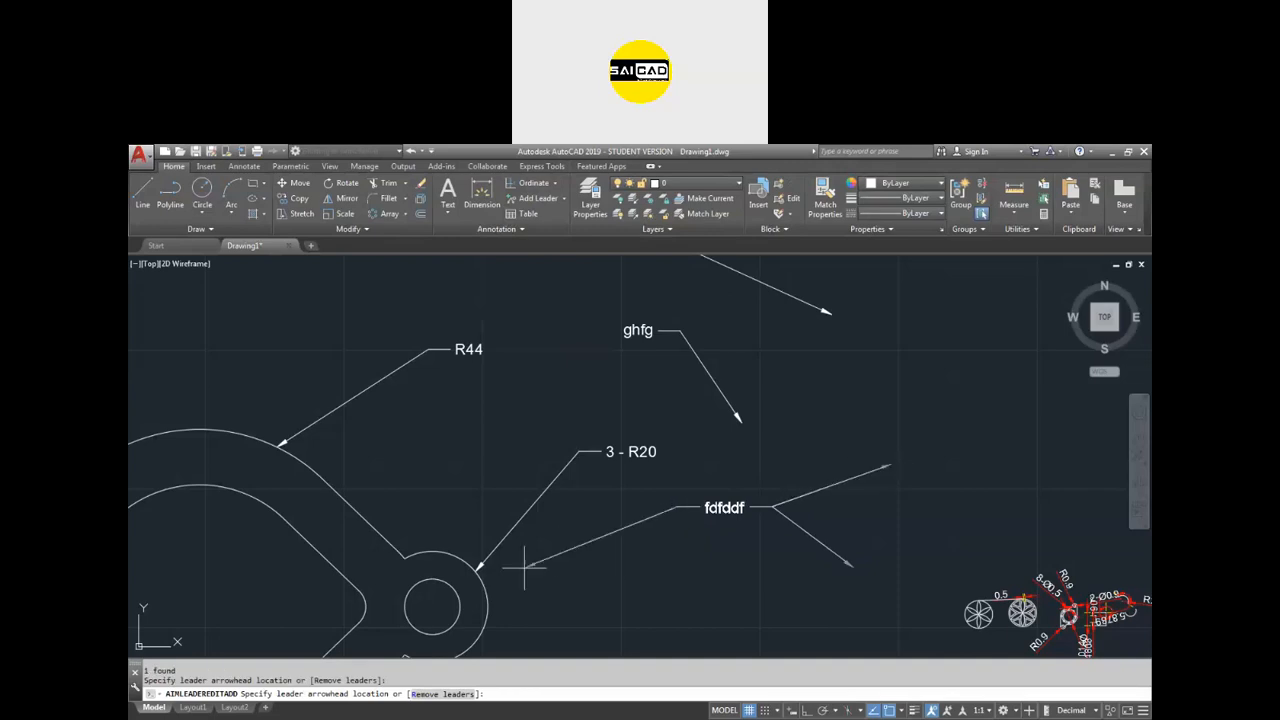
{"action": "left_click", "coordinate": [580, 547]}
{"action": "key", "text": "Escape"}
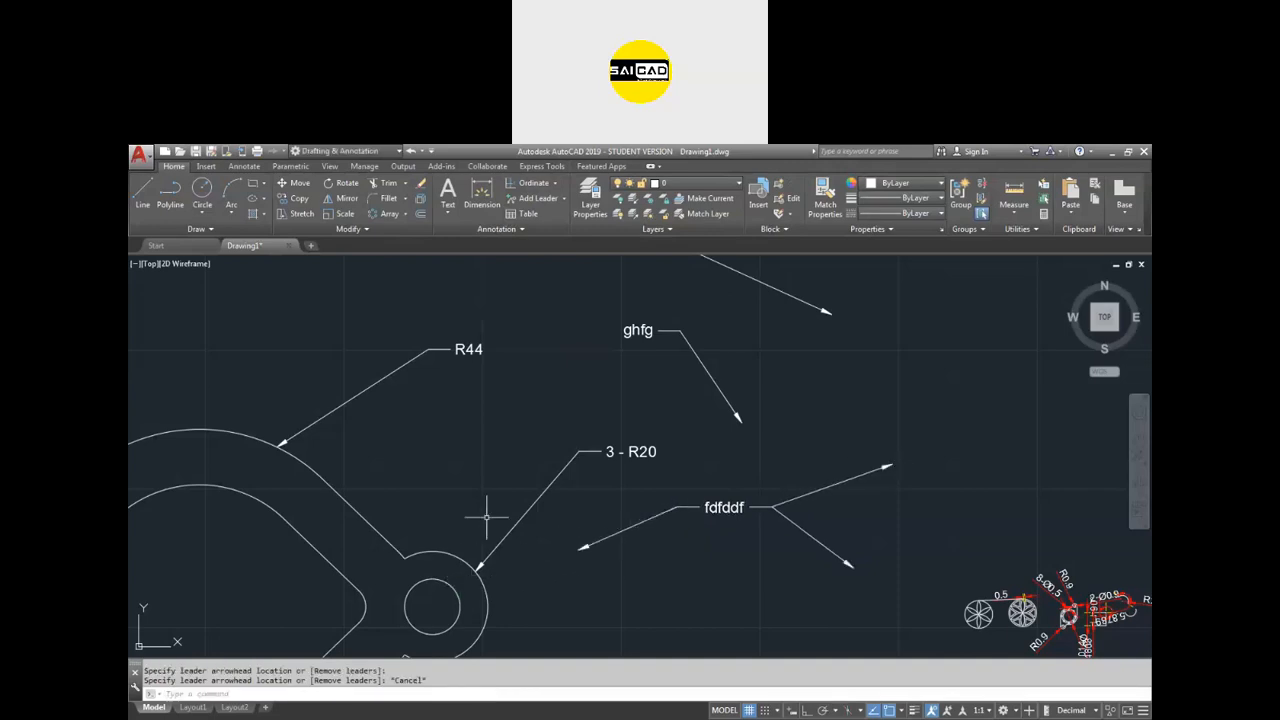
Remove the leader on the part-facing side of the "fdfddf" multileader.
{"action": "left_click", "coordinate": [563, 198]}
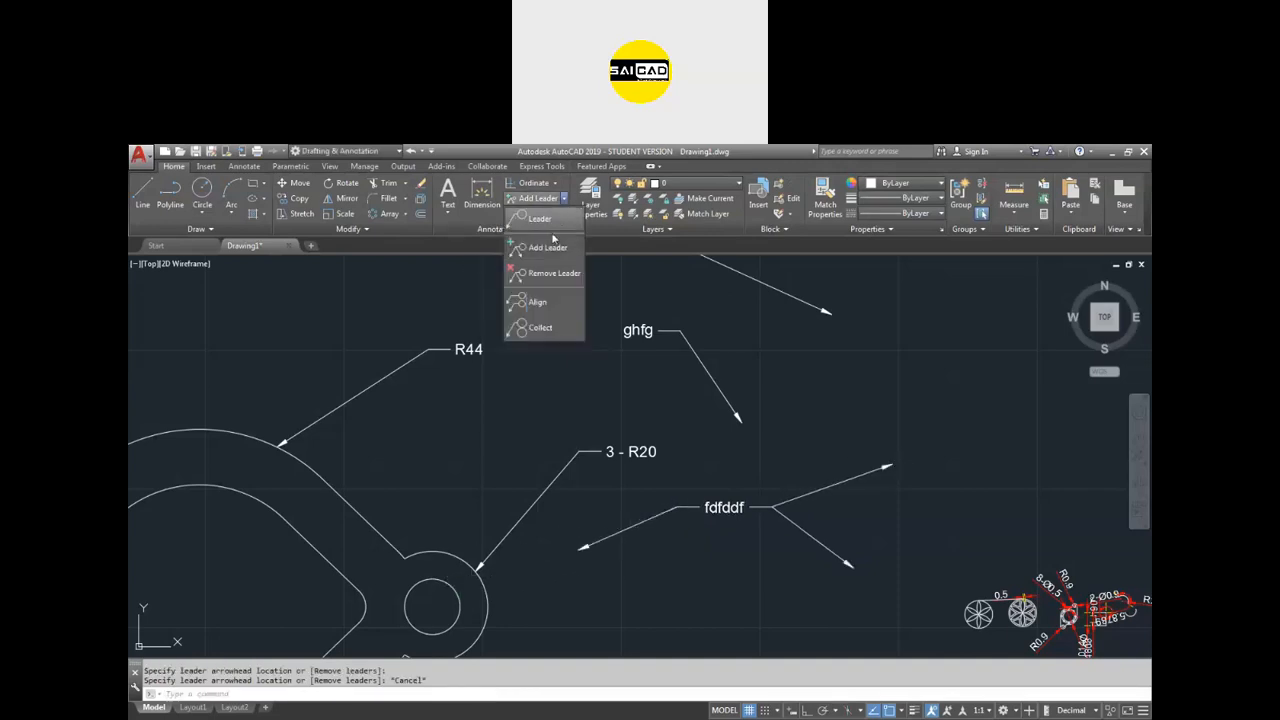
{"action": "left_click", "coordinate": [547, 274]}
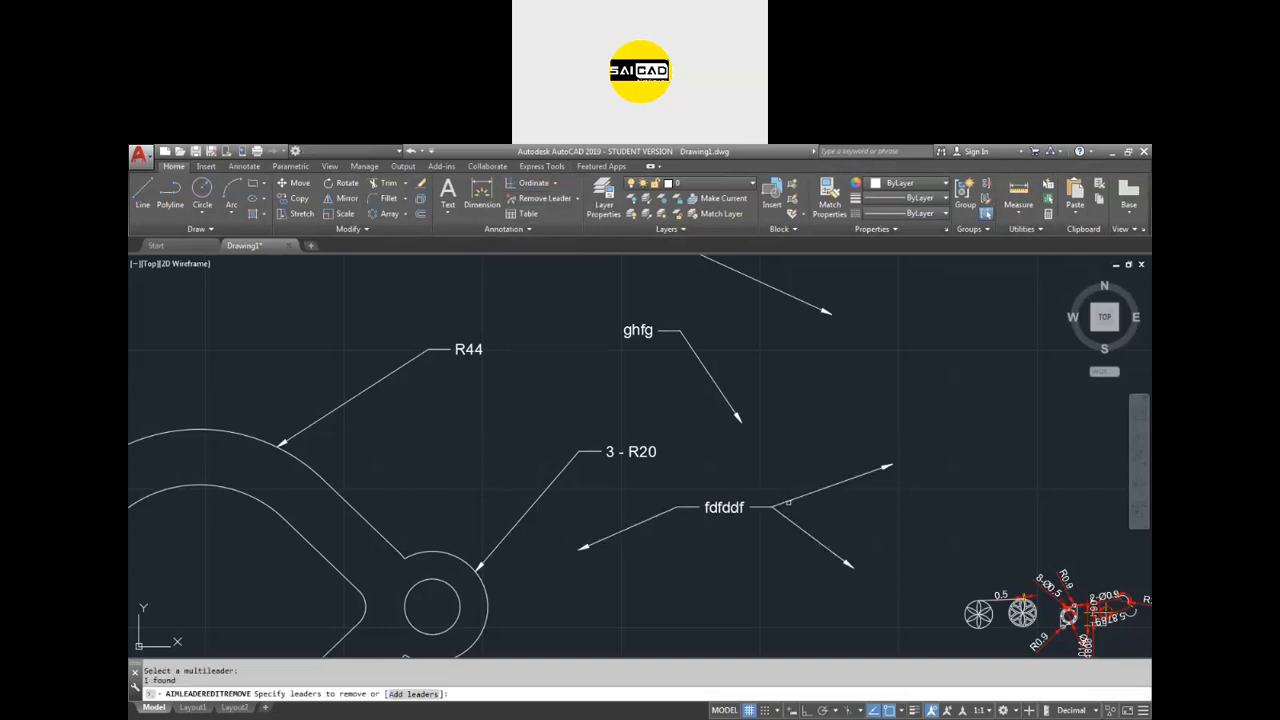
{"action": "left_click", "coordinate": [670, 510]}
{"action": "key", "text": "Return"}
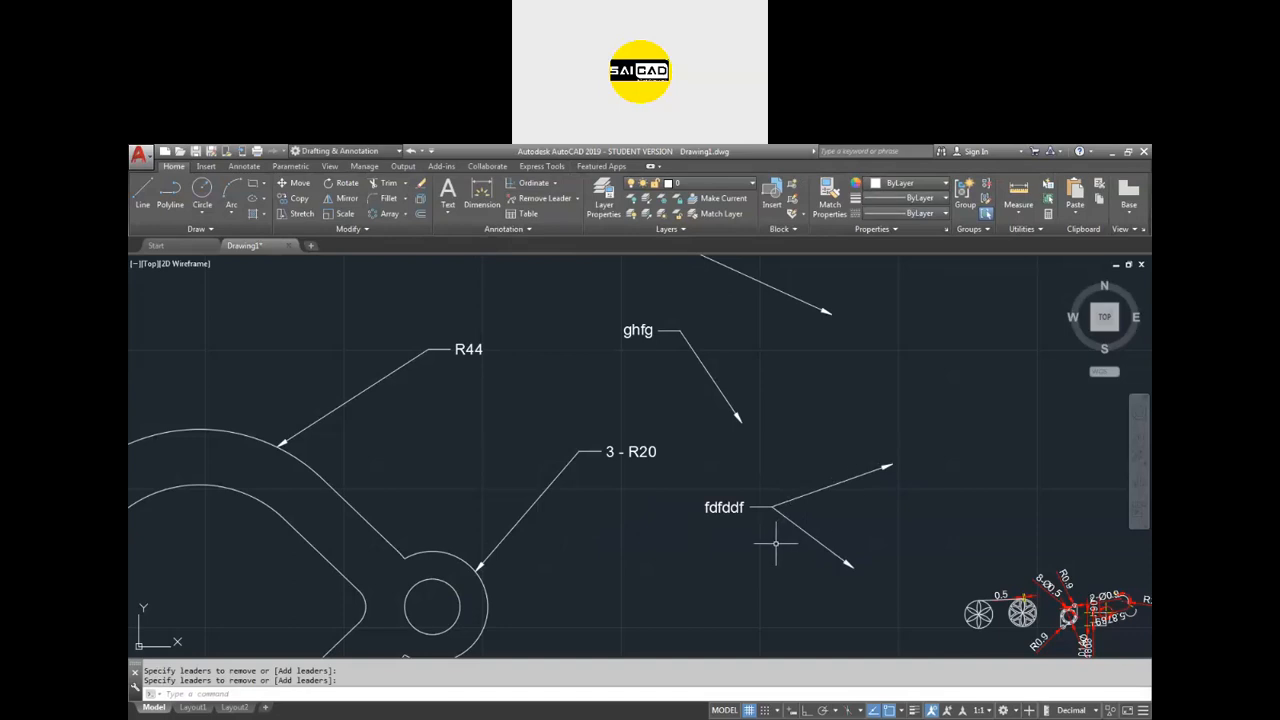
Start aligning multileaders and select the R44, 3 - R20, fgdgd, ghfg and fdfddf leaders together.
{"action": "left_click", "coordinate": [576, 200]}
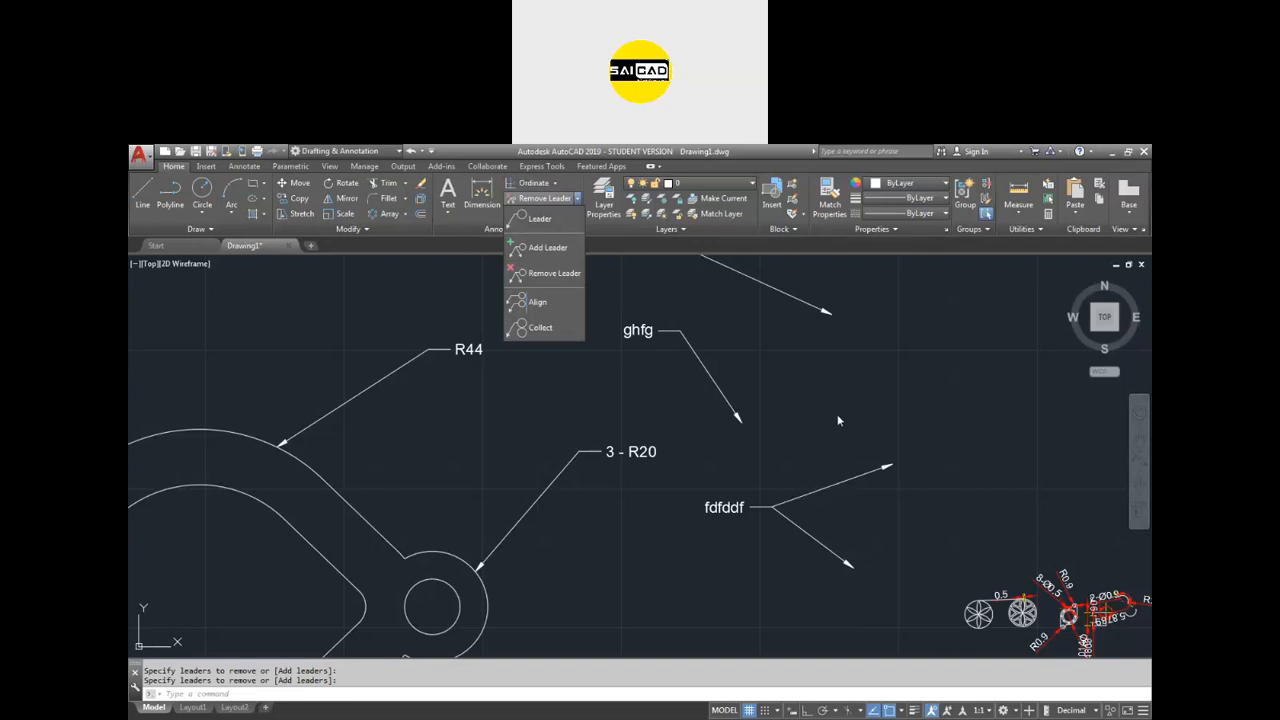
{"action": "scroll", "coordinate": [838, 441], "scroll_direction": "down", "scroll_amount": 2}
{"action": "middle_click_drag", "start_coordinate": [838, 441], "coordinate": [839, 469]}
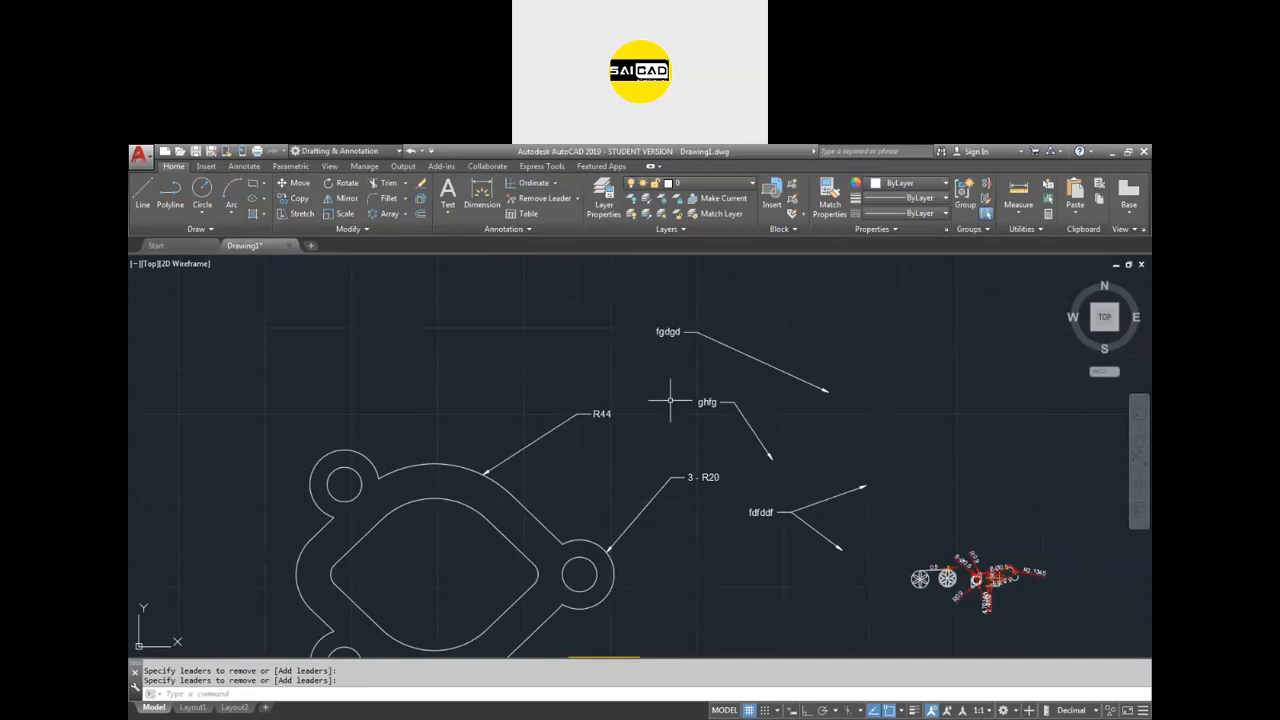
{"action": "left_click", "coordinate": [578, 199]}
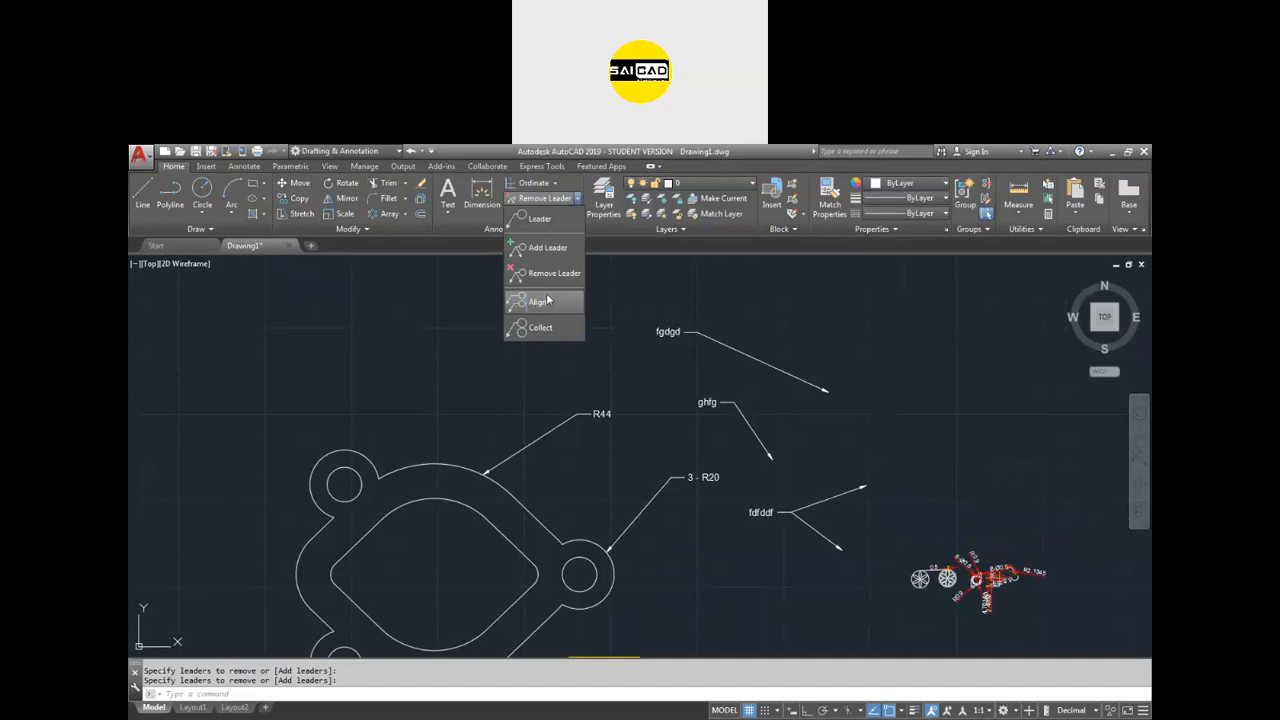
{"action": "left_click", "coordinate": [538, 302]}
{"action": "left_click", "coordinate": [848, 320]}
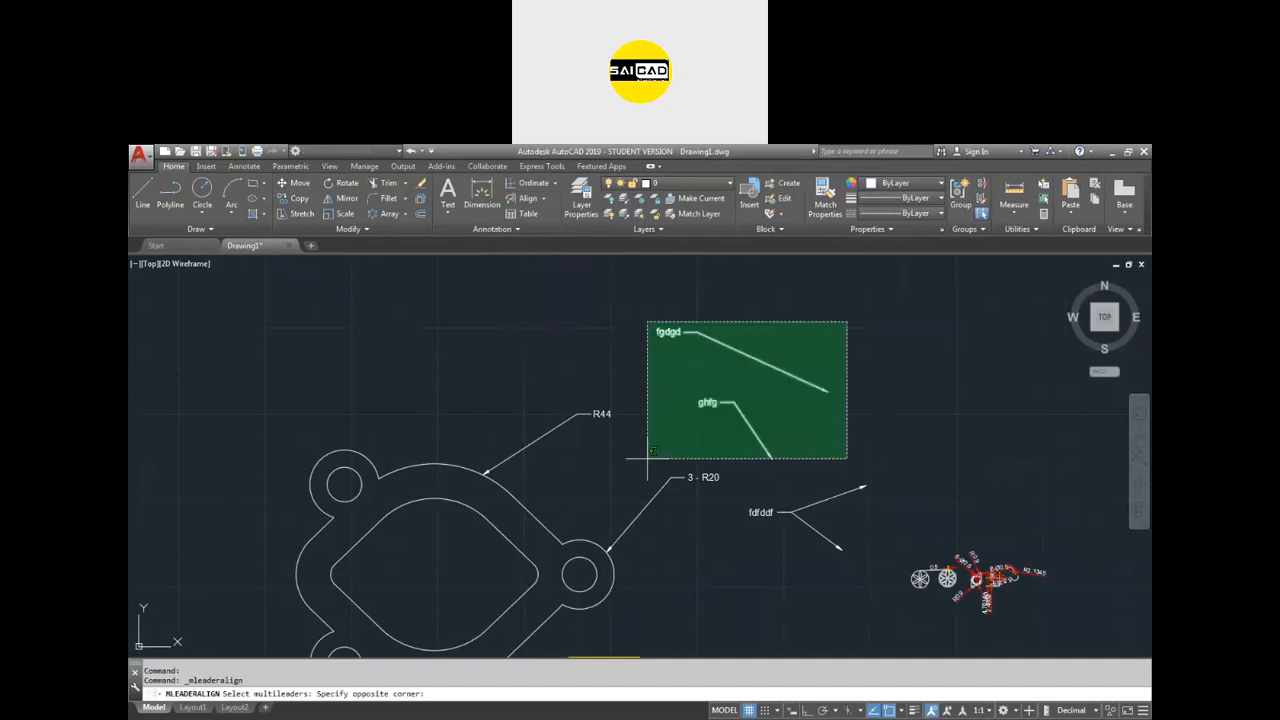
{"action": "left_click", "coordinate": [614, 512]}
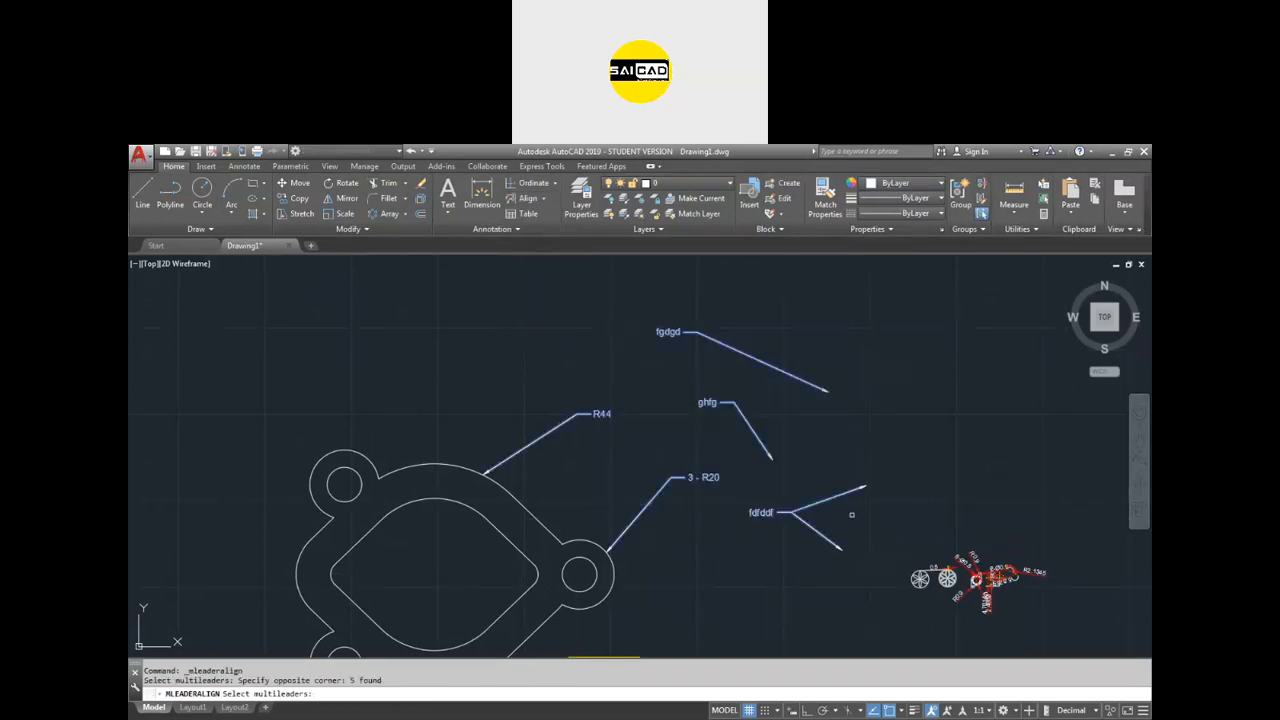
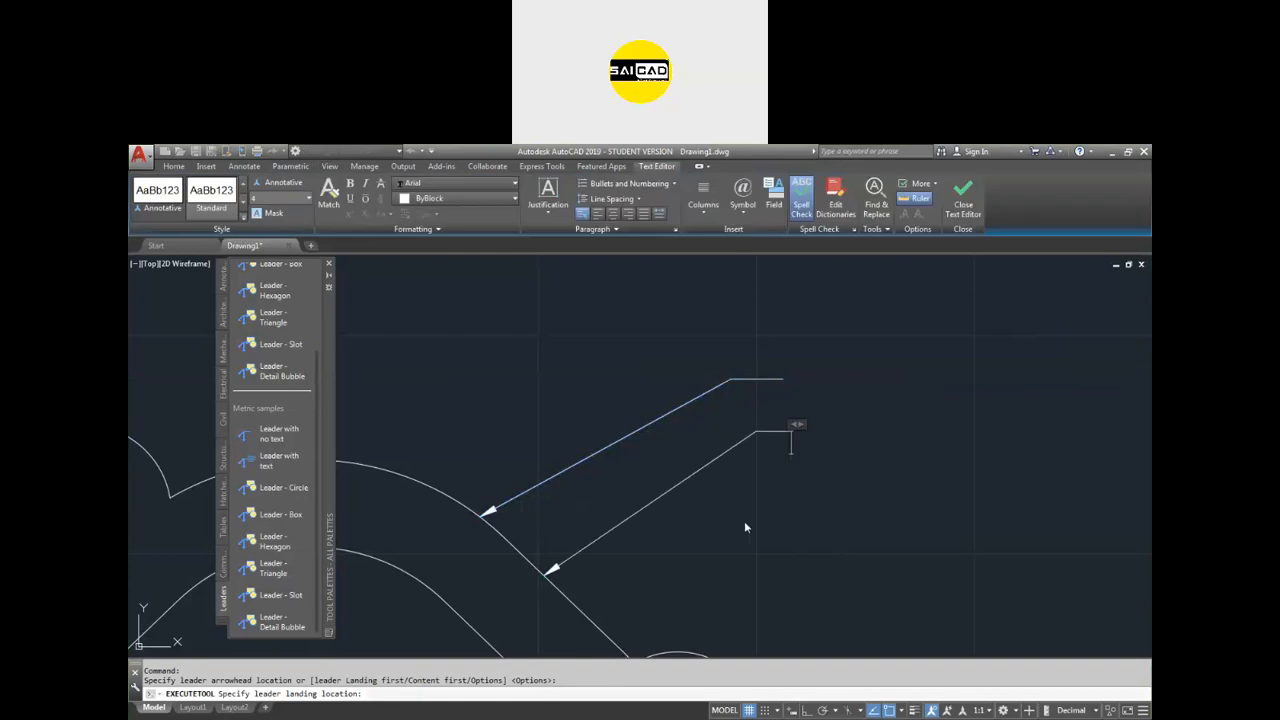
Enter dfsdfsd as the text of the leader placed on the part's outer edge.
{"action": "type", "text": "dfsdfsd"}
{"action": "left_click", "coordinate": [841, 395]}
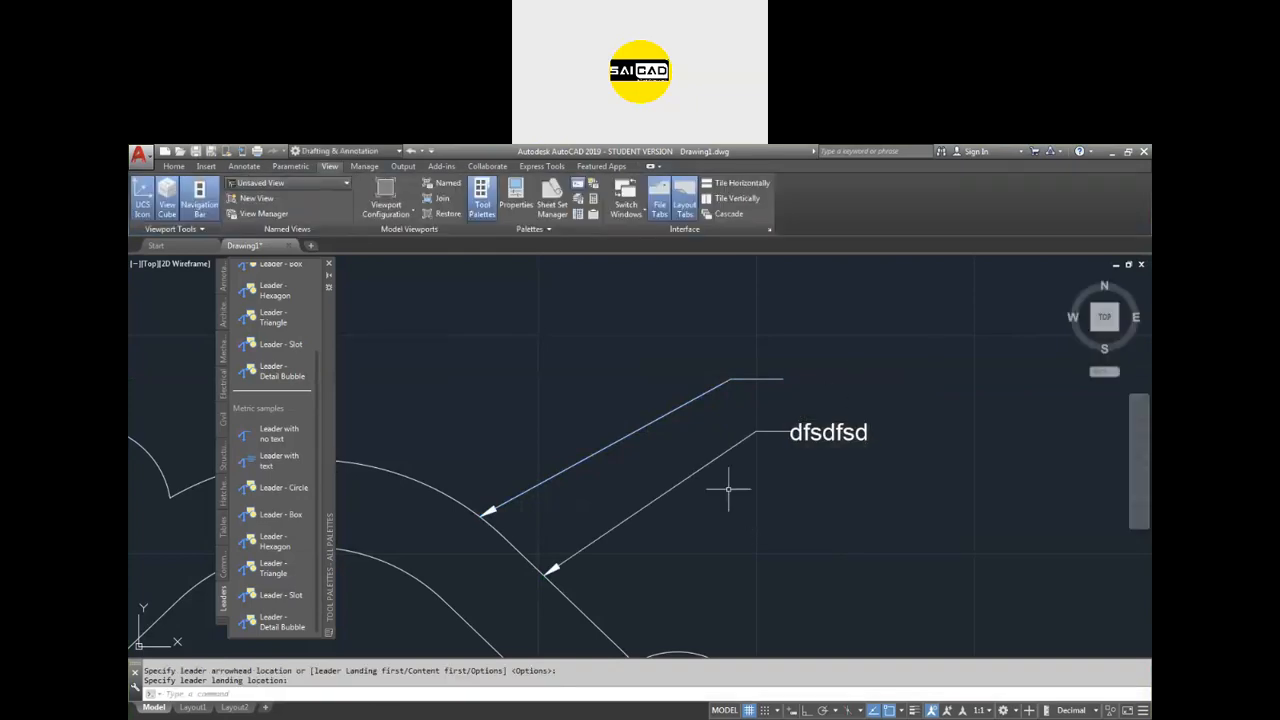
Place a metric Leader - Circle on the part's outer arc with tag number 1.
{"action": "left_click", "coordinate": [283, 488]}
{"action": "left_click", "coordinate": [421, 479]}
{"action": "left_click", "coordinate": [586, 309]}
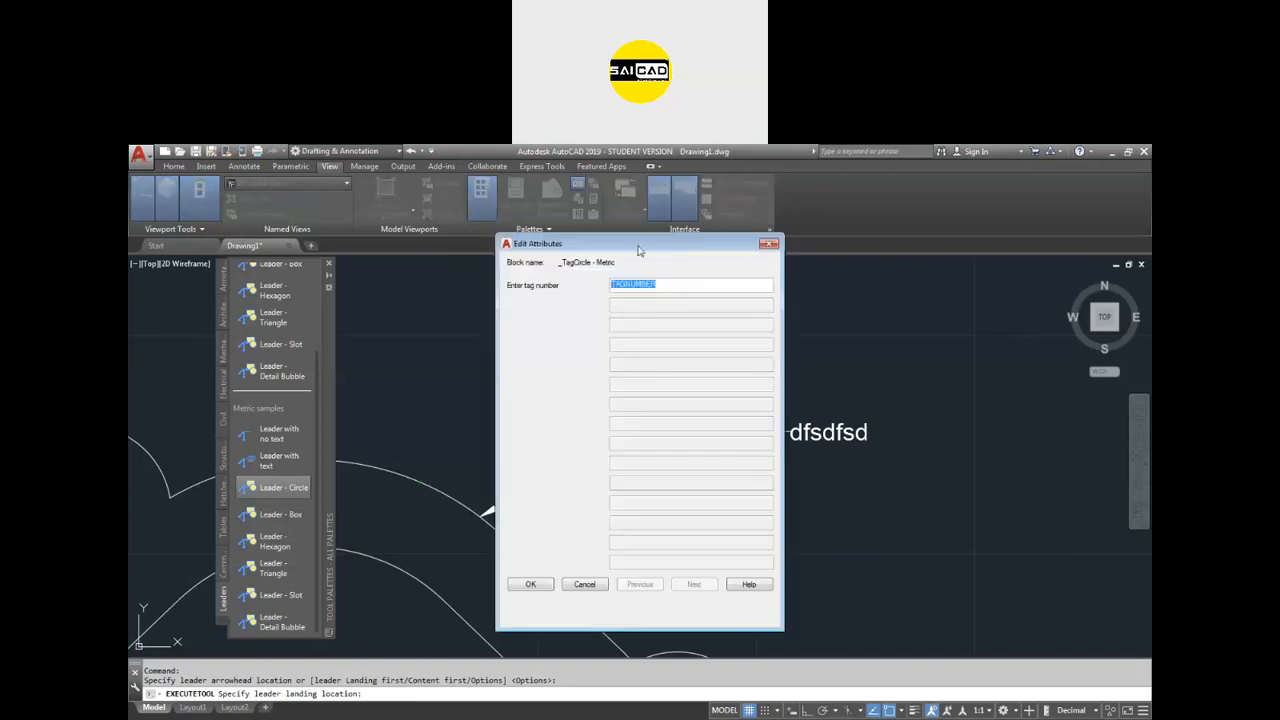
{"action": "mouse_move", "coordinate": [666, 256]}
{"action": "left_mouse_down"}
{"action": "mouse_move", "coordinate": [784, 280]}
{"action": "mouse_move", "coordinate": [700, 284]}
{"action": "mouse_move", "coordinate": [750, 267]}
{"action": "left_mouse_up"}
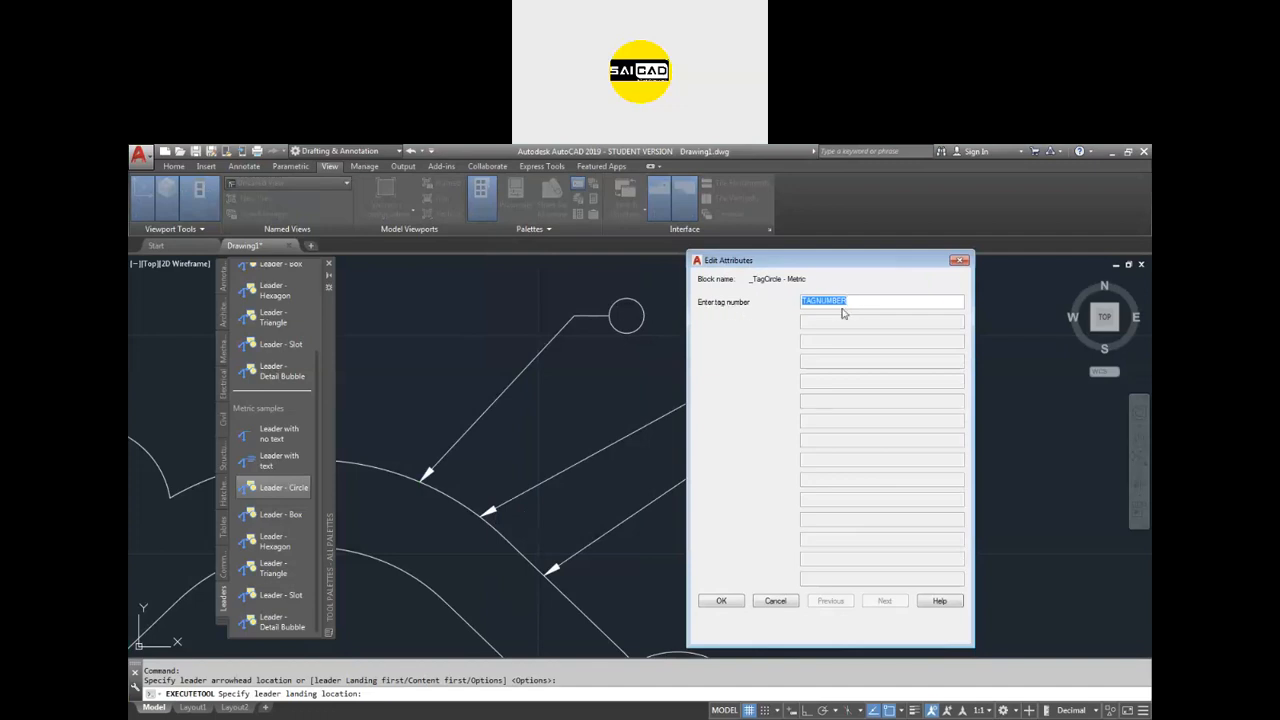
{"action": "type", "text": "1"}
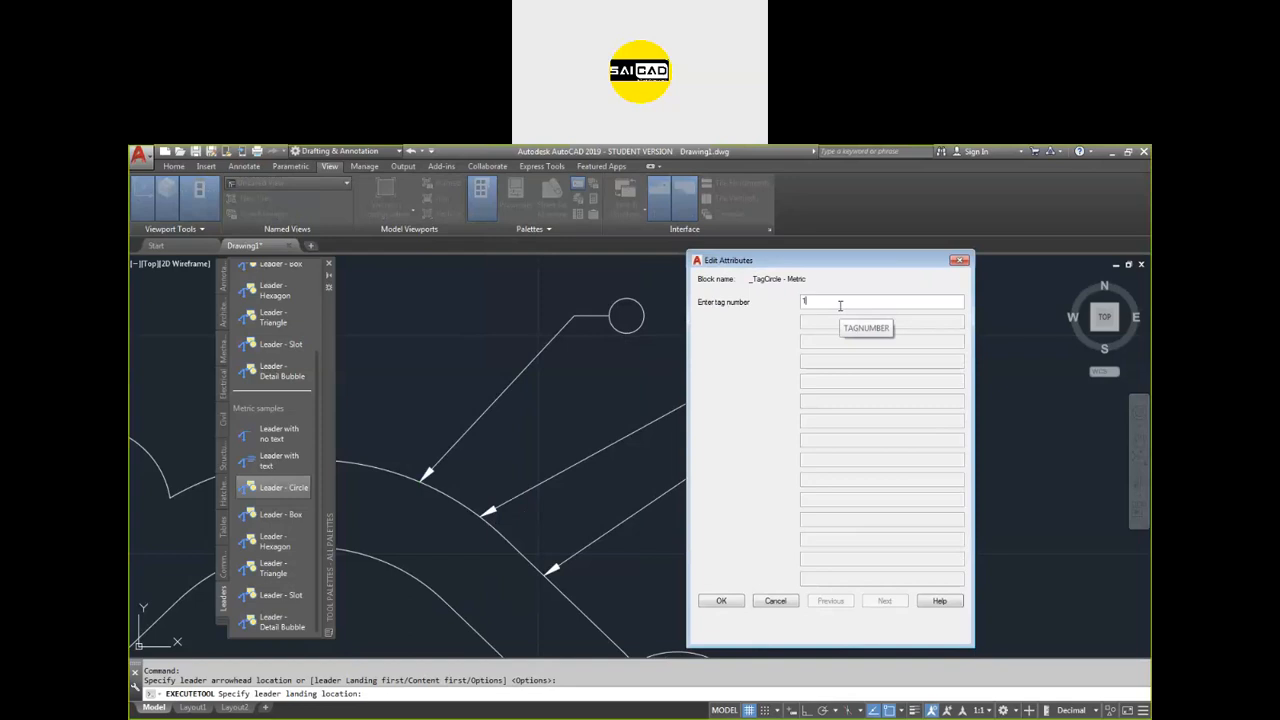
{"action": "left_click", "coordinate": [720, 601]}
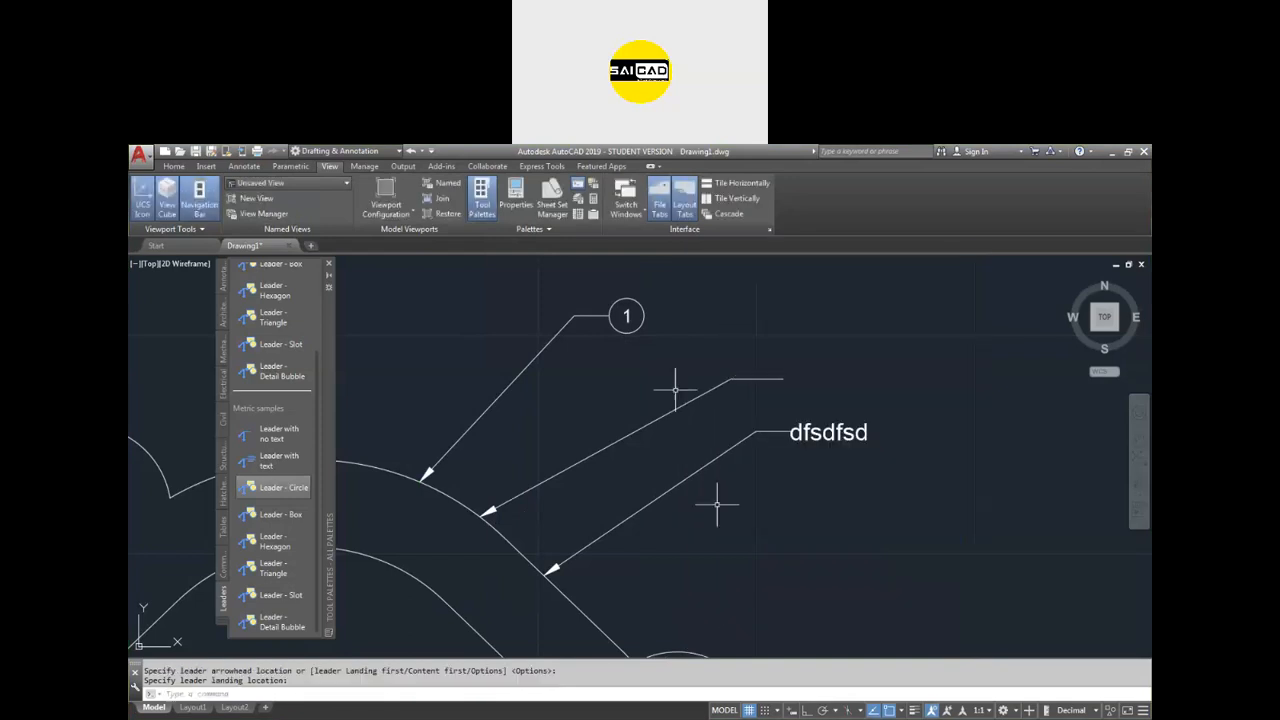
Change the circle leader's tag number to xdvdv.
{"action": "double_click", "coordinate": [627, 316]}
{"action": "type", "text": "xdvdv"}
{"action": "left_click", "coordinate": [721, 600]}
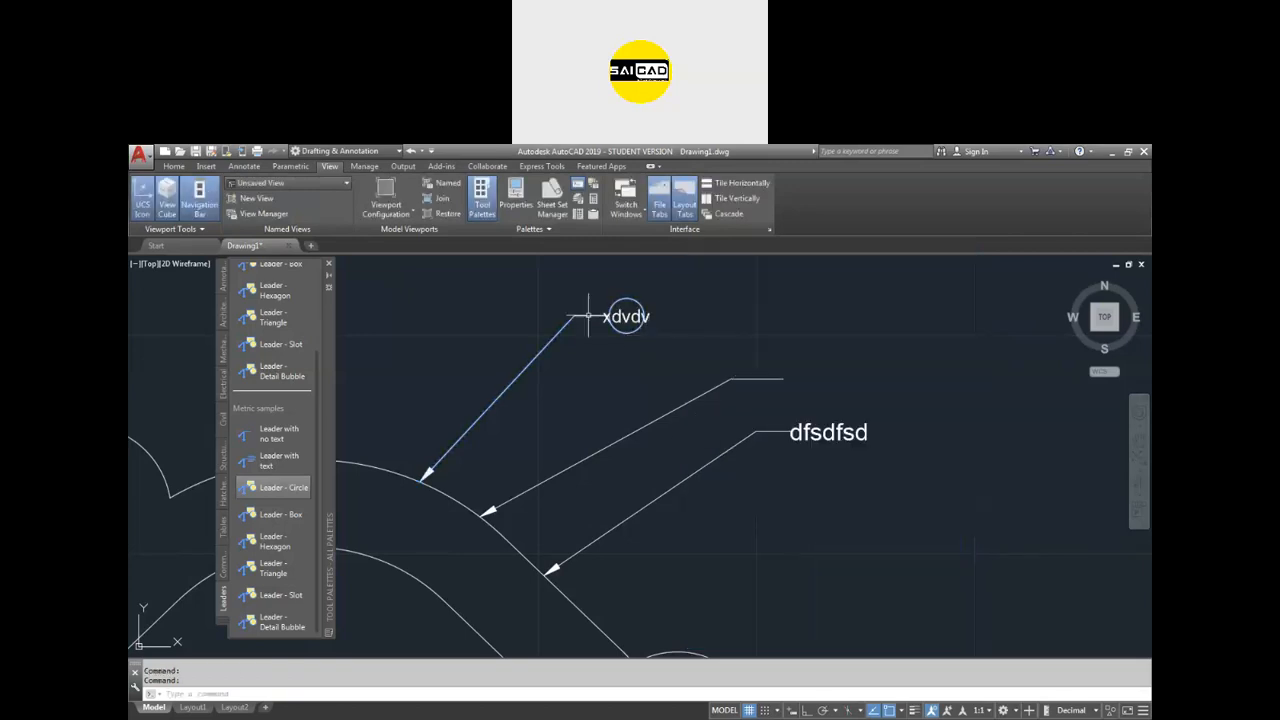
Set the circle leader's tag number back to 1.
{"action": "left_click", "coordinate": [624, 322]}
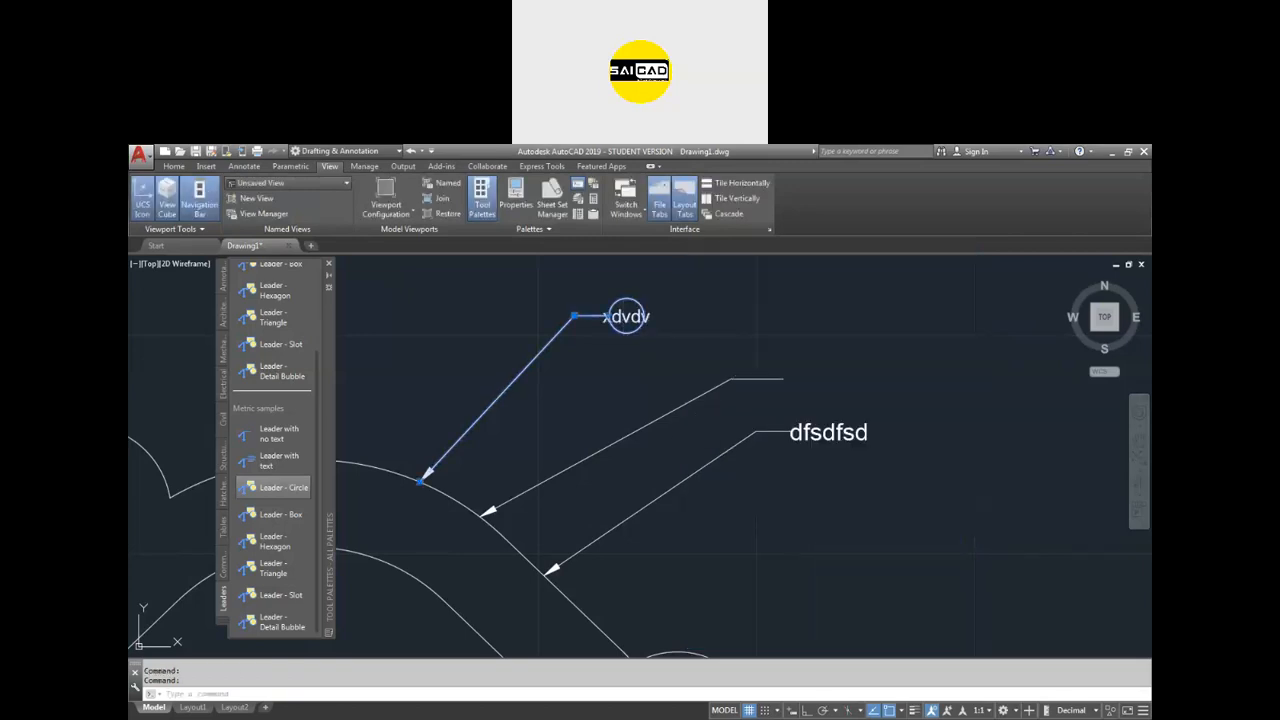
{"action": "double_click", "coordinate": [624, 322]}
{"action": "type", "text": "1"}
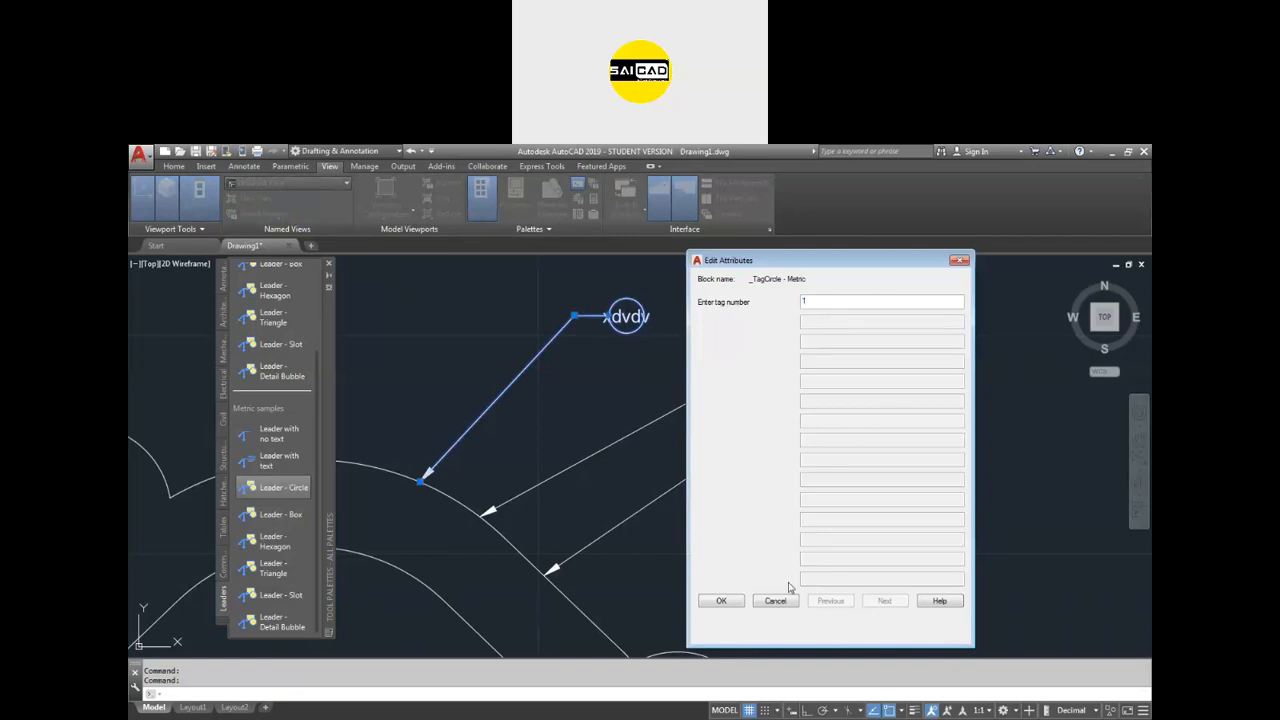
{"action": "left_click", "coordinate": [721, 600]}
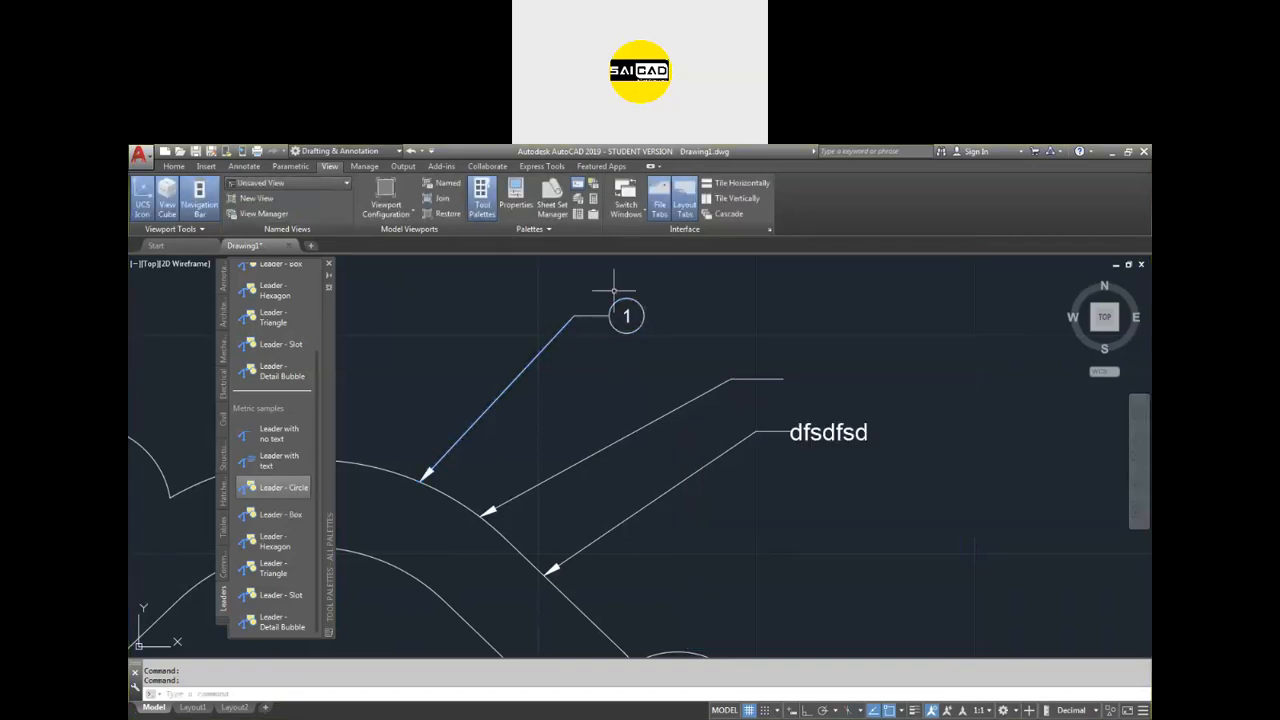
Place a metric Leader - Box on the outer arc between the existing leaders, with tag number 2.
{"action": "left_click", "coordinate": [283, 522]}
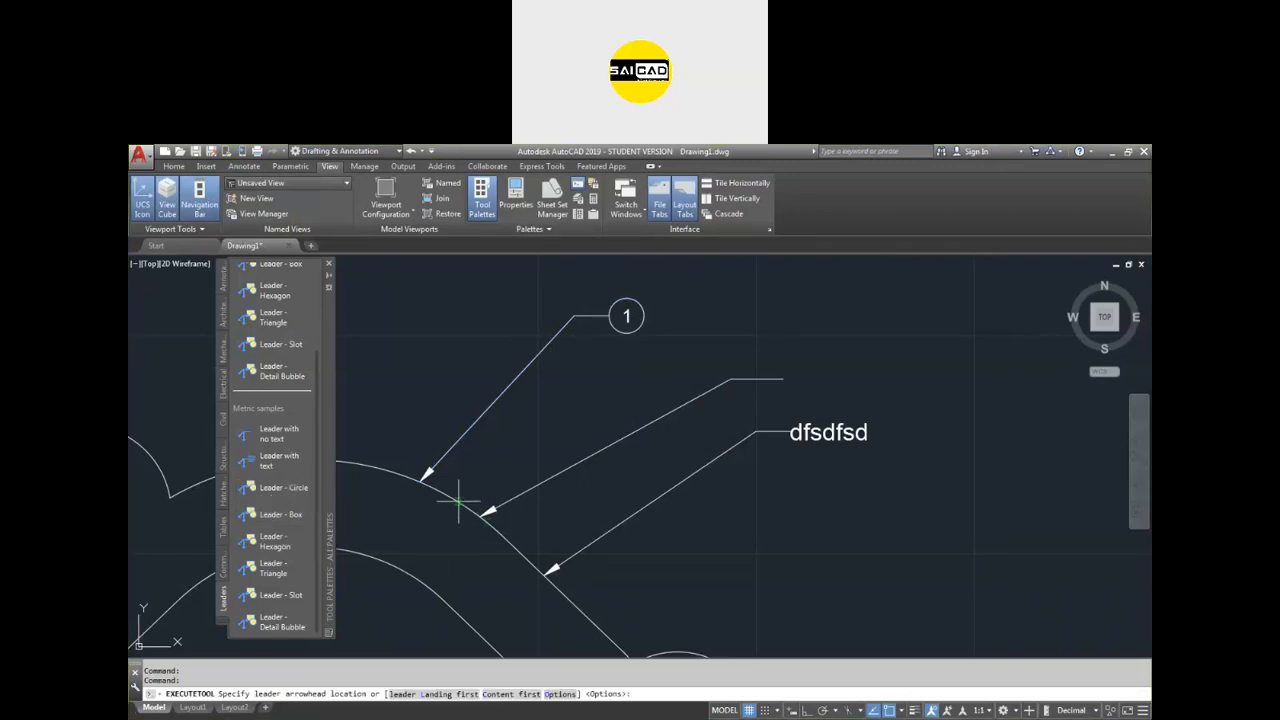
{"action": "left_click", "coordinate": [462, 498]}
{"action": "left_click", "coordinate": [618, 366]}
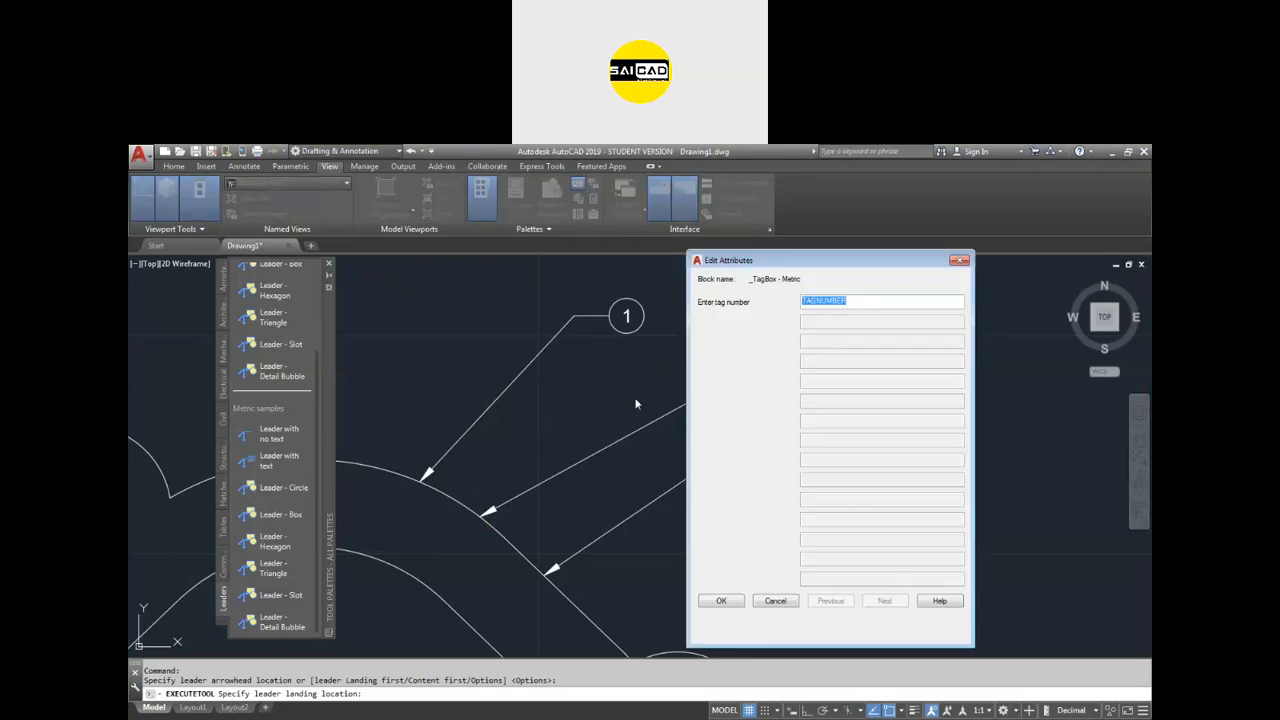
{"action": "type", "text": "2"}
{"action": "left_click", "coordinate": [721, 601]}
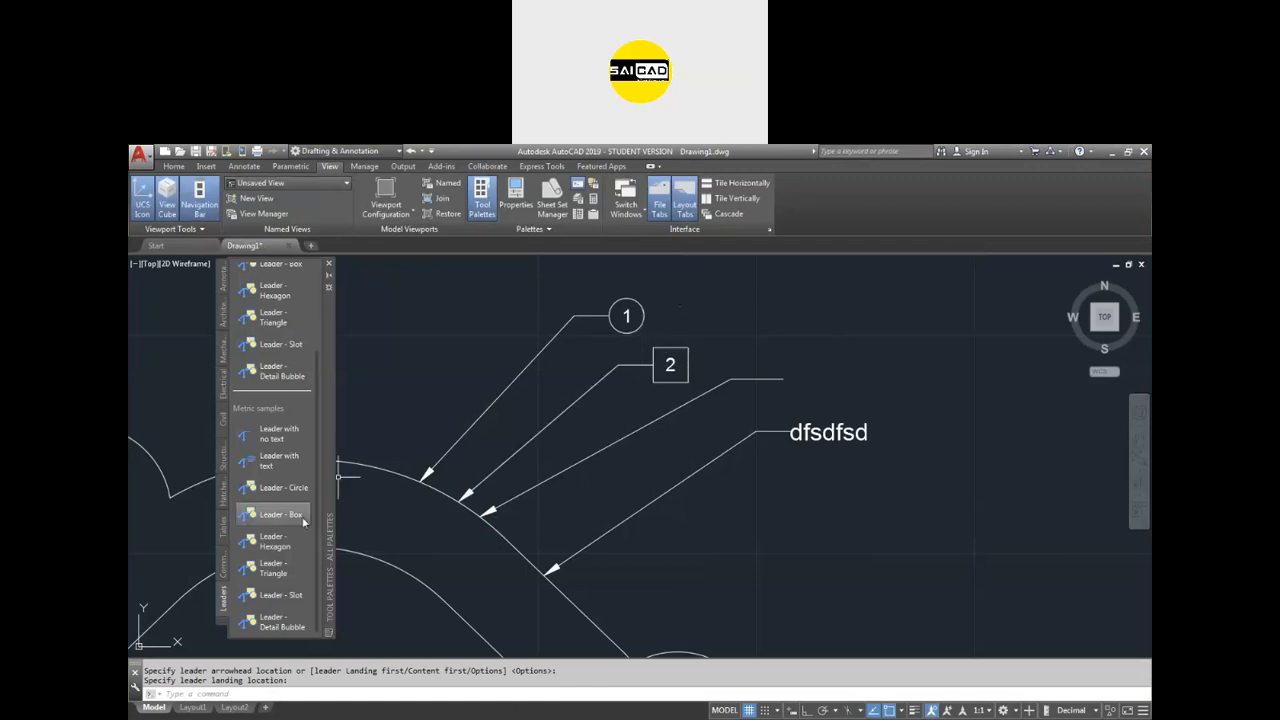
Place a metric Leader - Hexagon on the part's outer arc beside the circle leader, with tag number 4.
{"action": "left_click", "coordinate": [274, 541]}
{"action": "middle_click_drag", "start_coordinate": [325, 373], "coordinate": [415, 409]}
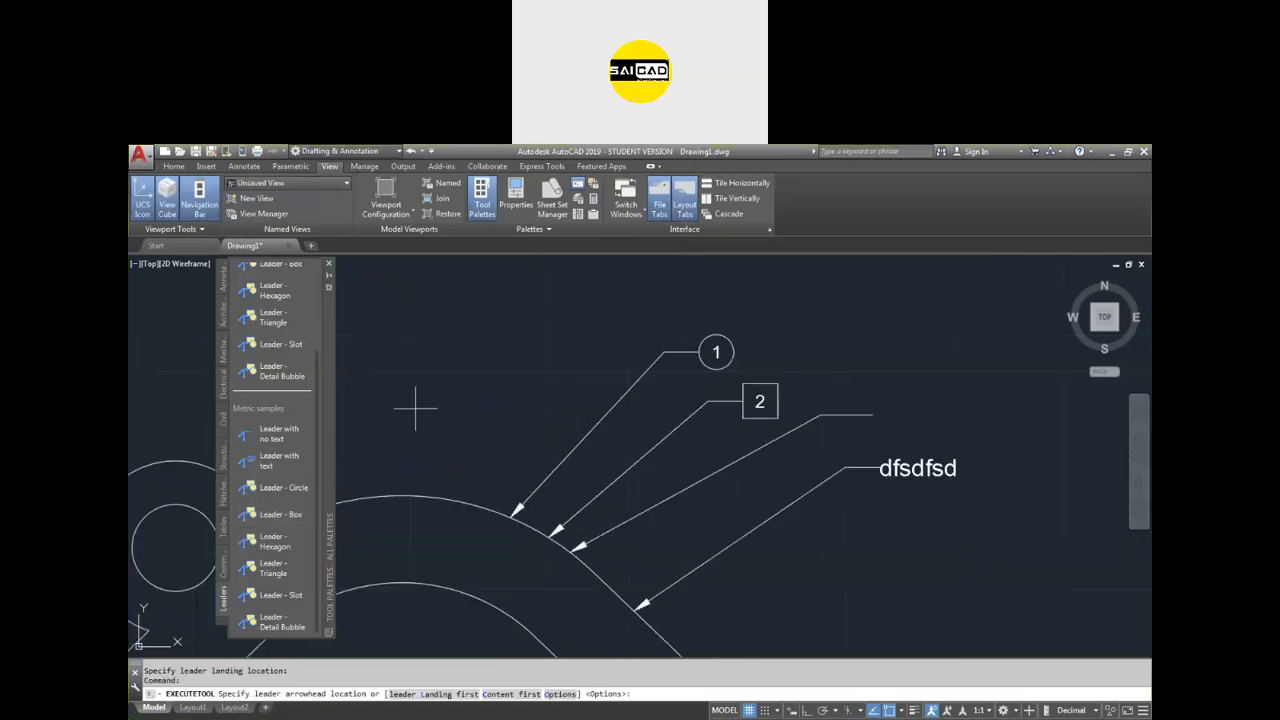
{"action": "left_click", "coordinate": [447, 492]}
{"action": "left_click", "coordinate": [550, 312]}
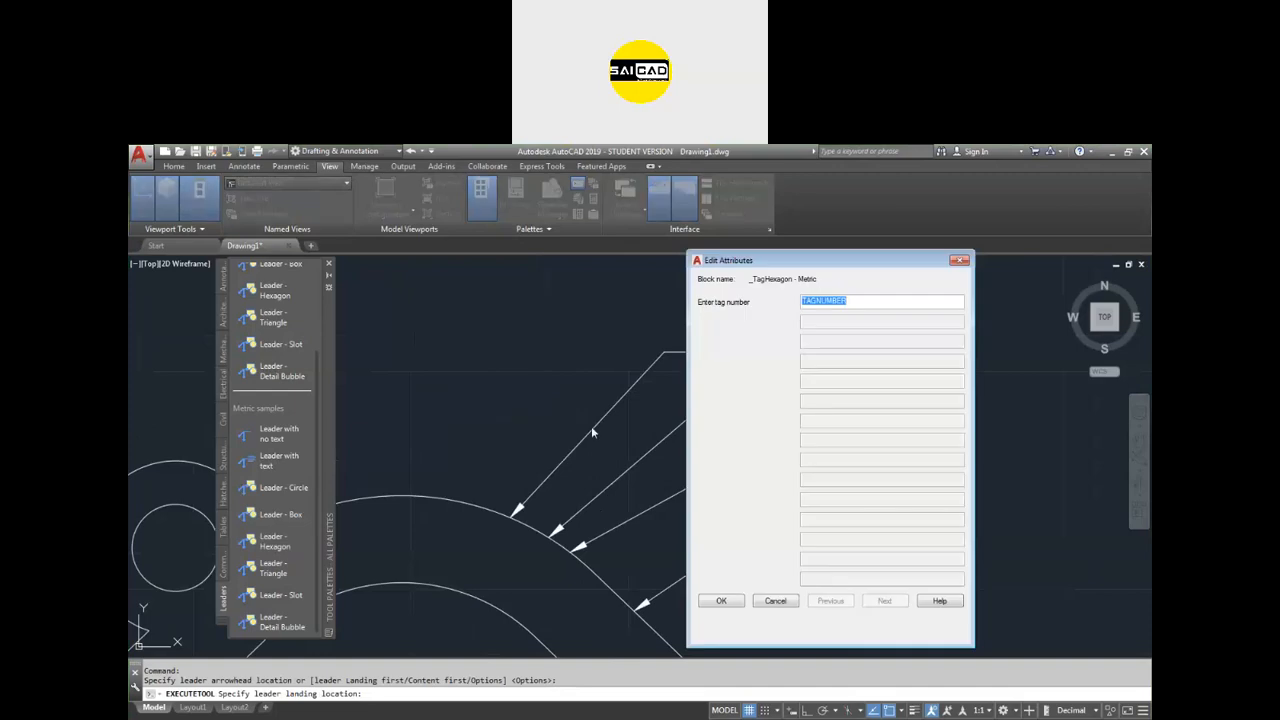
{"action": "type", "text": "4"}
{"action": "left_click", "coordinate": [721, 600]}
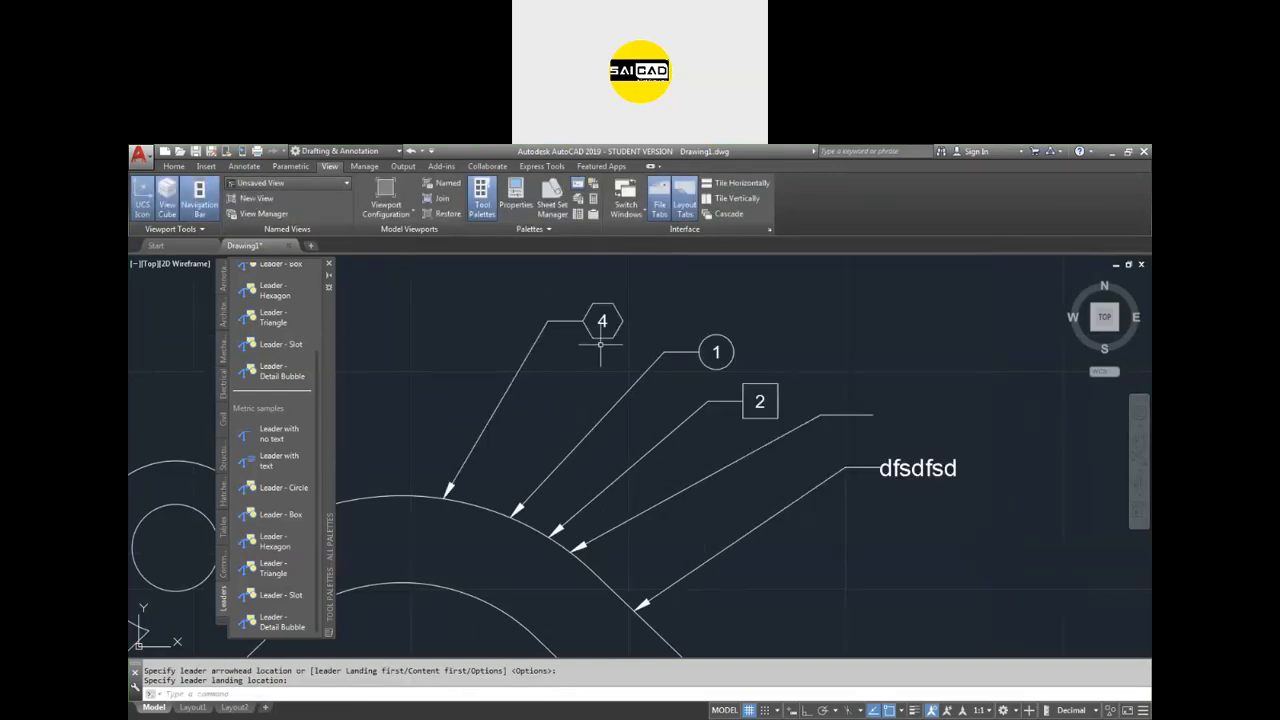
Place a metric Leader - Triangle near the crest of the outer arc, beside the hexagon leader, with tag number 3.
{"action": "left_click", "coordinate": [272, 567]}
{"action": "left_click", "coordinate": [390, 495]}
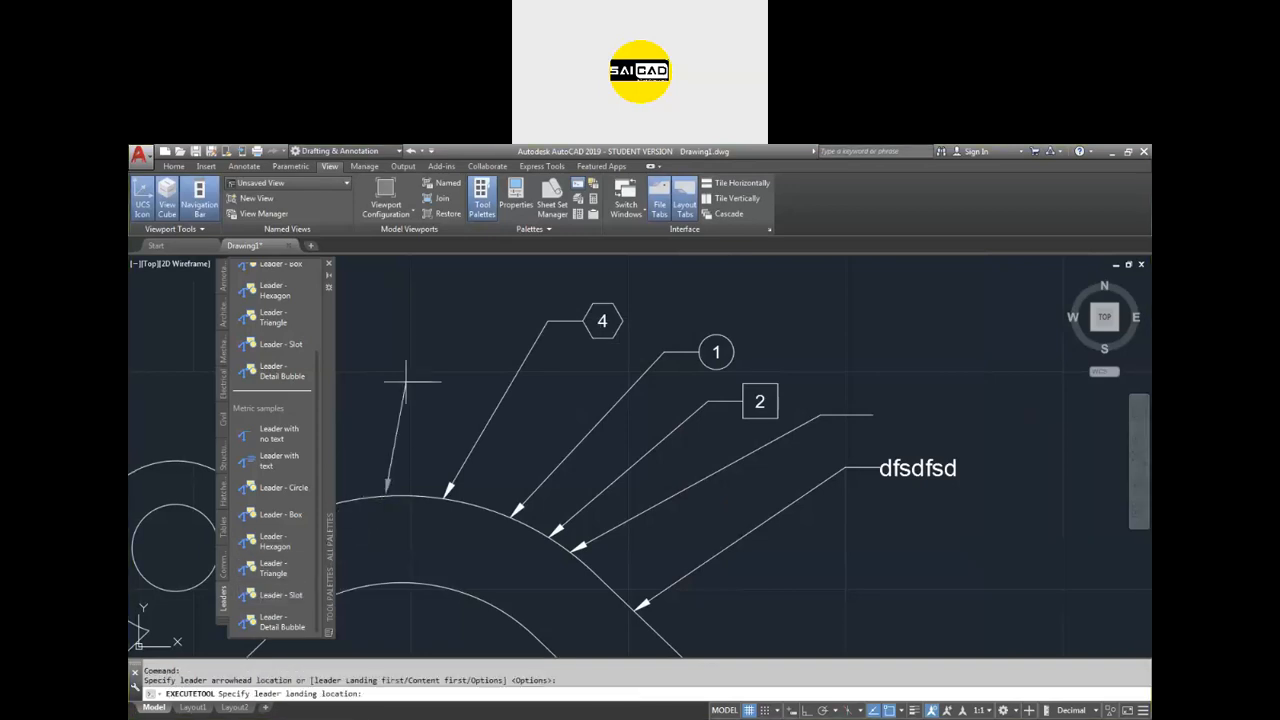
{"action": "left_click", "coordinate": [424, 318]}
{"action": "type", "text": "5"}
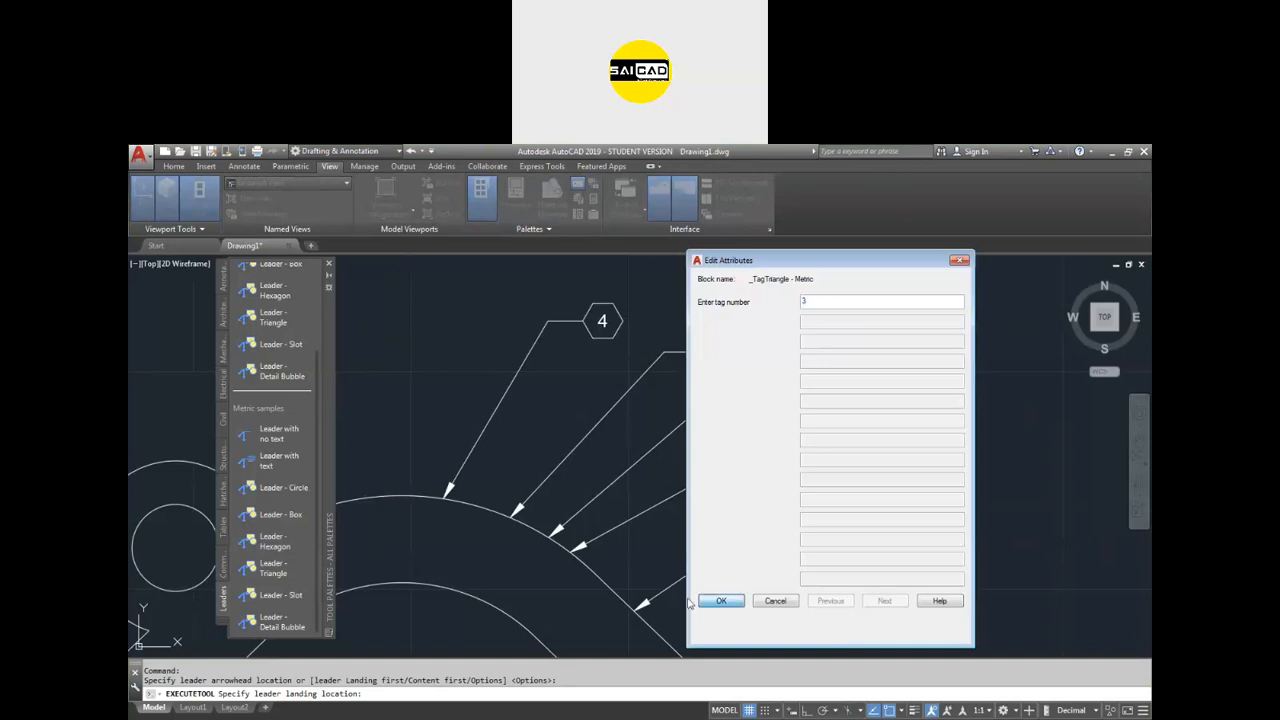
{"action": "left_click", "coordinate": [721, 600]}
{"action": "scroll", "coordinate": [471, 414], "scroll_direction": "up", "scroll_amount": 2}
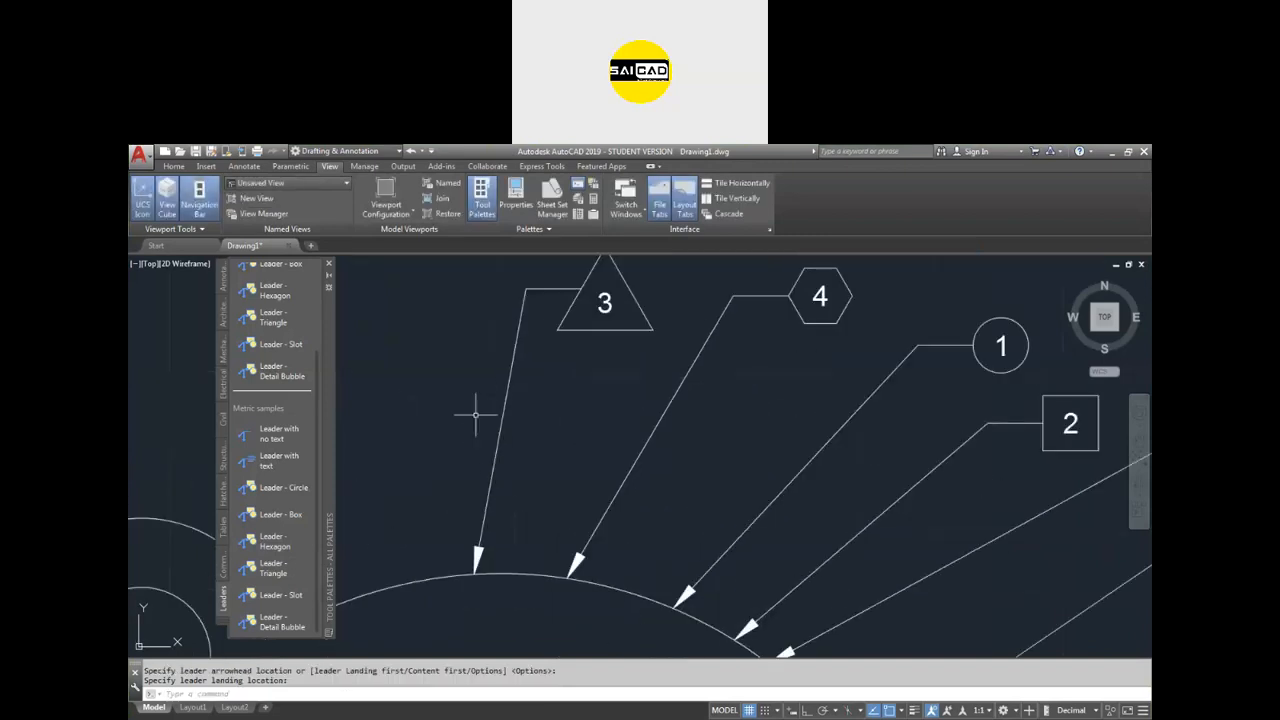
Place a metric Leader - Slot on the part's sloping outer edge below the text leader, with tag ABC.
{"action": "left_click", "coordinate": [288, 597]}
{"action": "scroll", "coordinate": [474, 470], "scroll_direction": "down", "scroll_amount": 2}
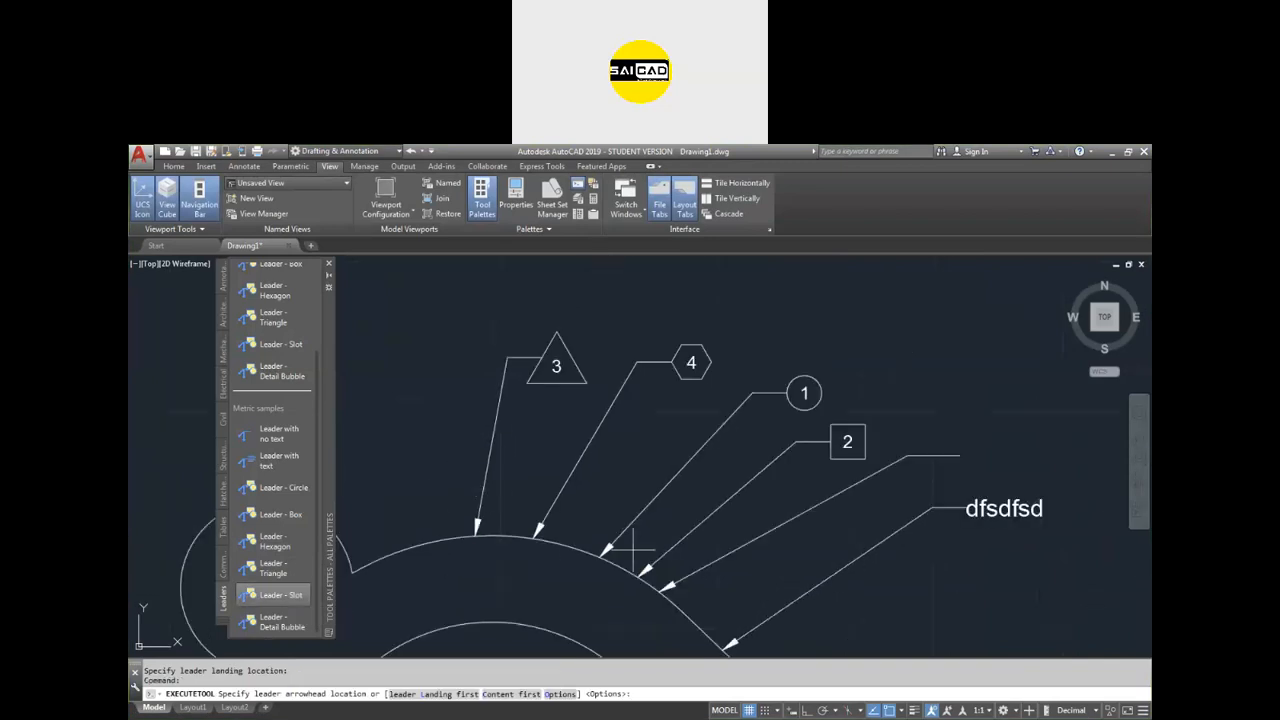
{"action": "scroll", "coordinate": [611, 521], "scroll_direction": "down", "scroll_amount": 2}
{"action": "left_click", "coordinate": [717, 625]}
{"action": "left_click", "coordinate": [790, 467]}
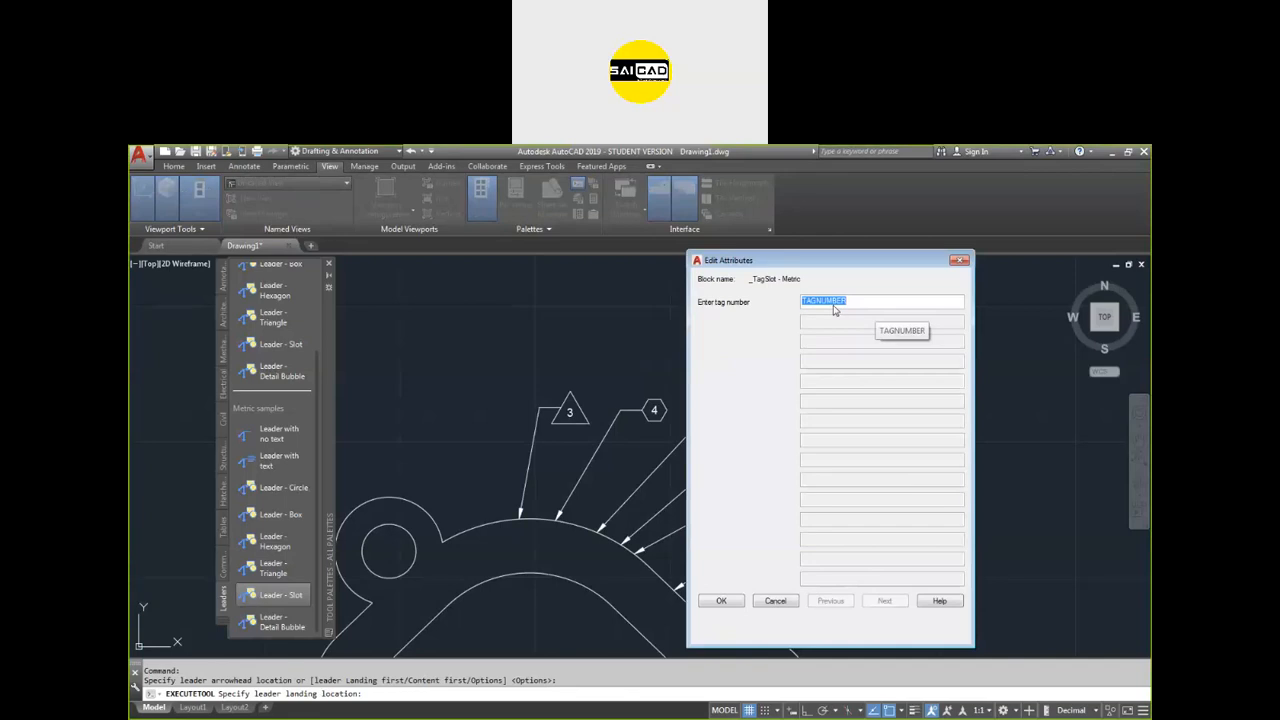
{"action": "type", "text": "ABC"}
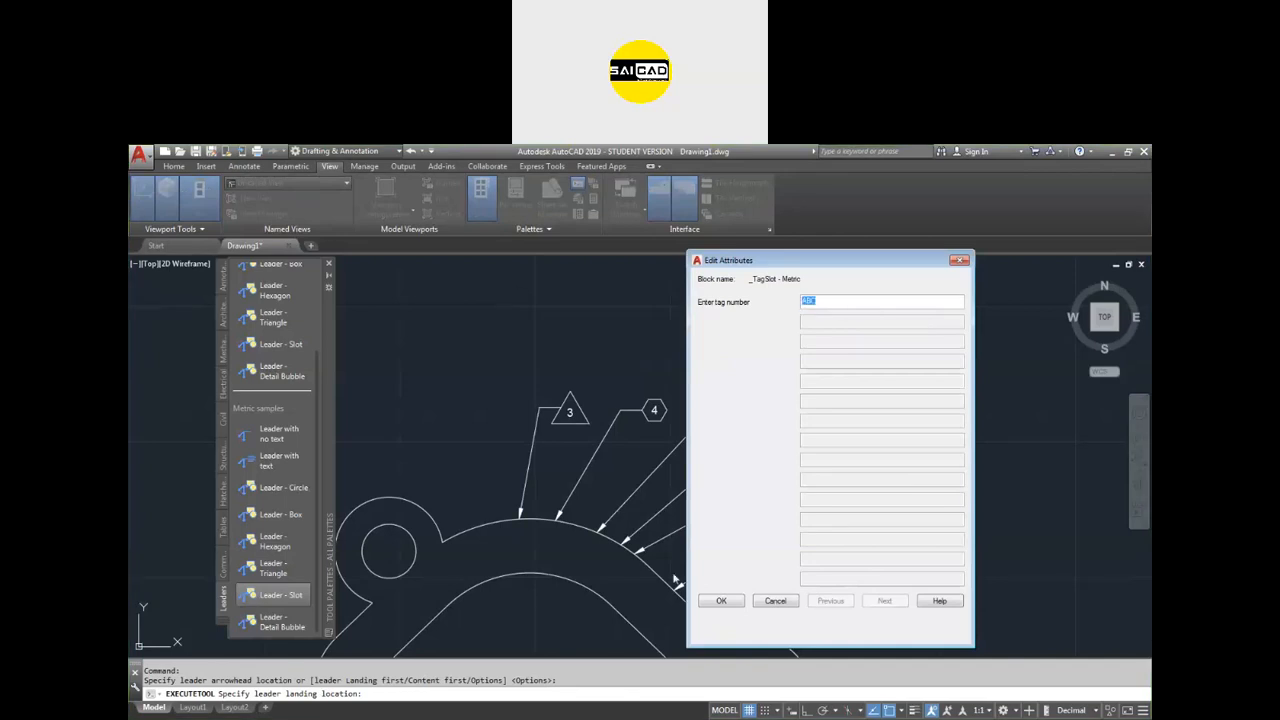
{"action": "left_click", "coordinate": [708, 600]}
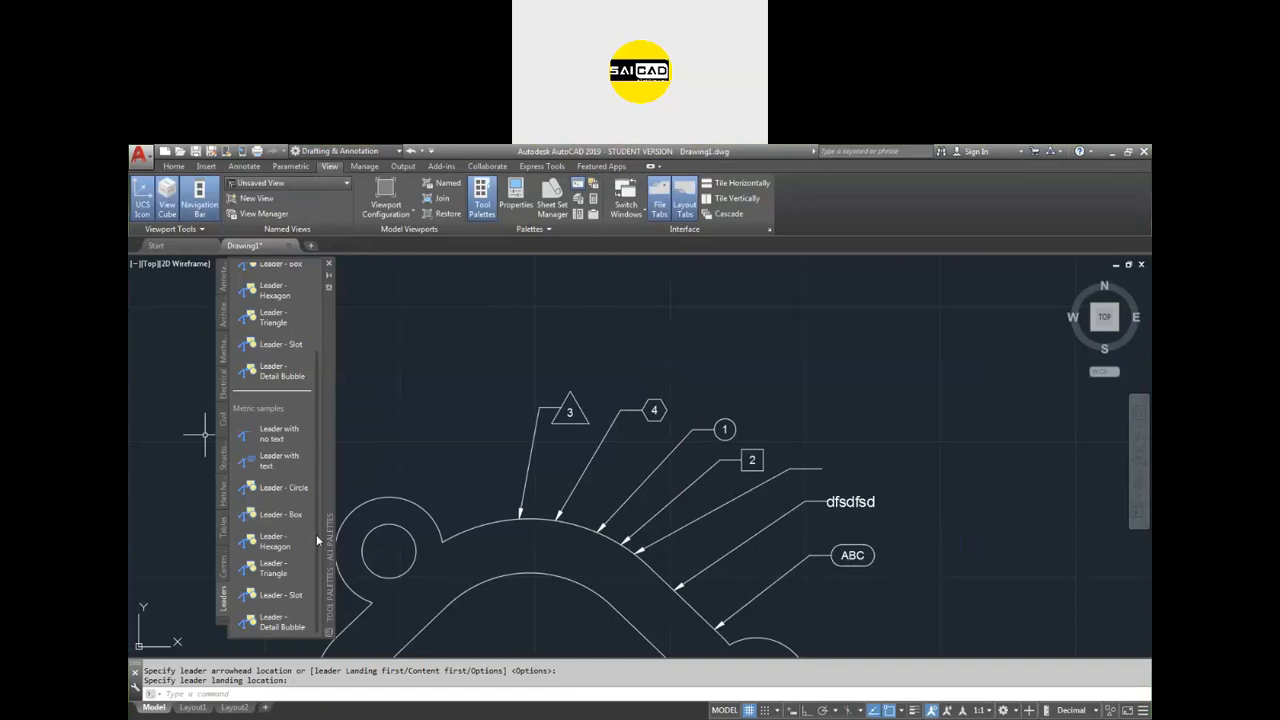
Place a metric Leader - Detail Bubble on the outer arc beside the triangle leader, with view number 32 and sheet number 03.
{"action": "left_click", "coordinate": [302, 615]}
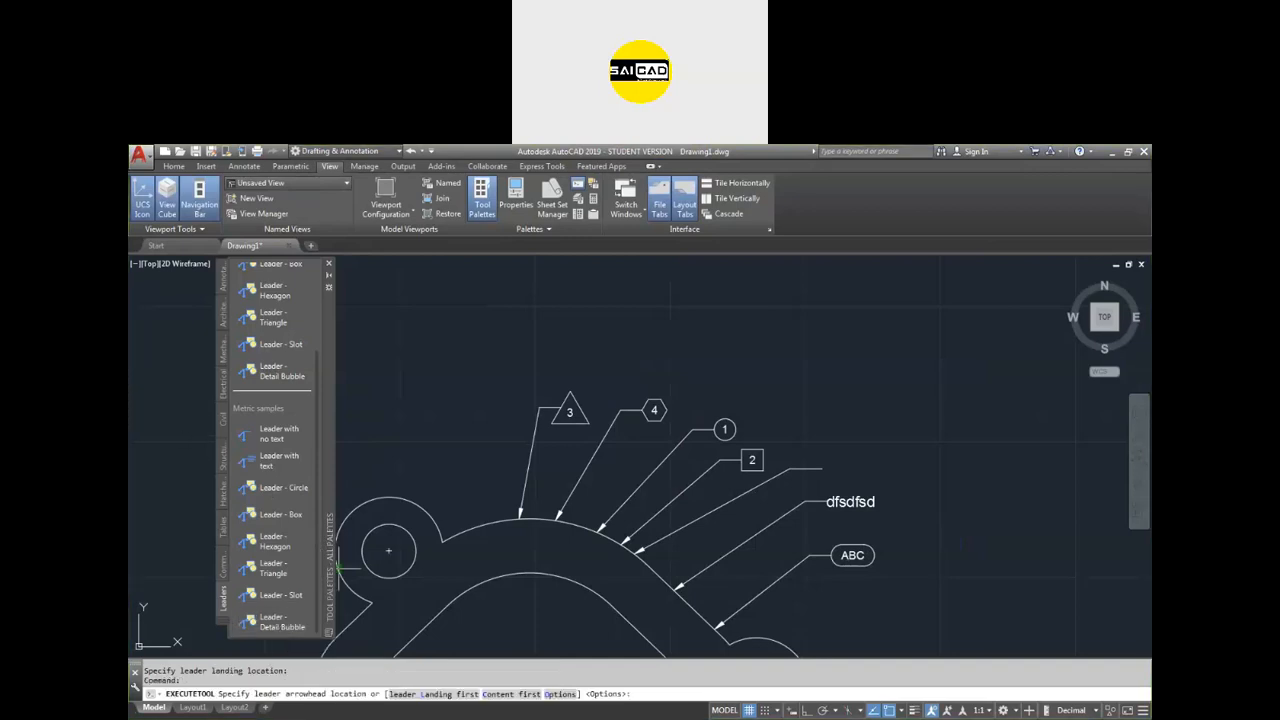
{"action": "left_click", "coordinate": [500, 522]}
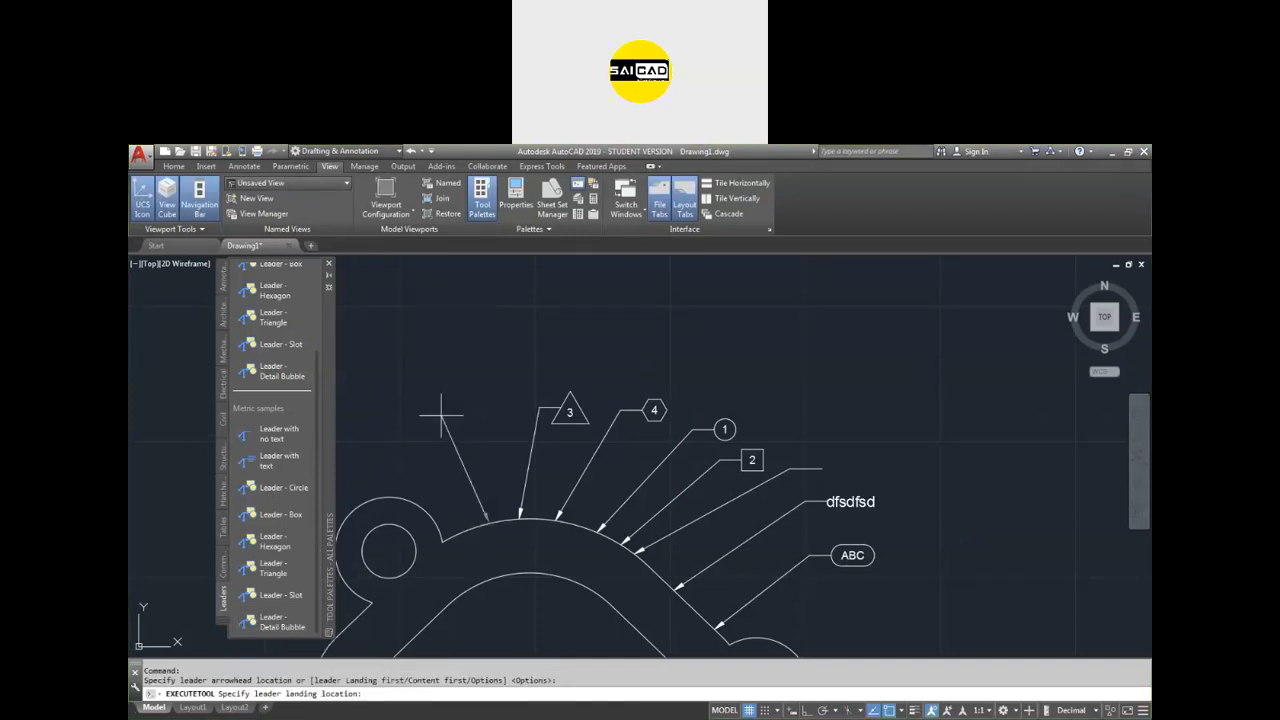
{"action": "left_click", "coordinate": [806, 314]}
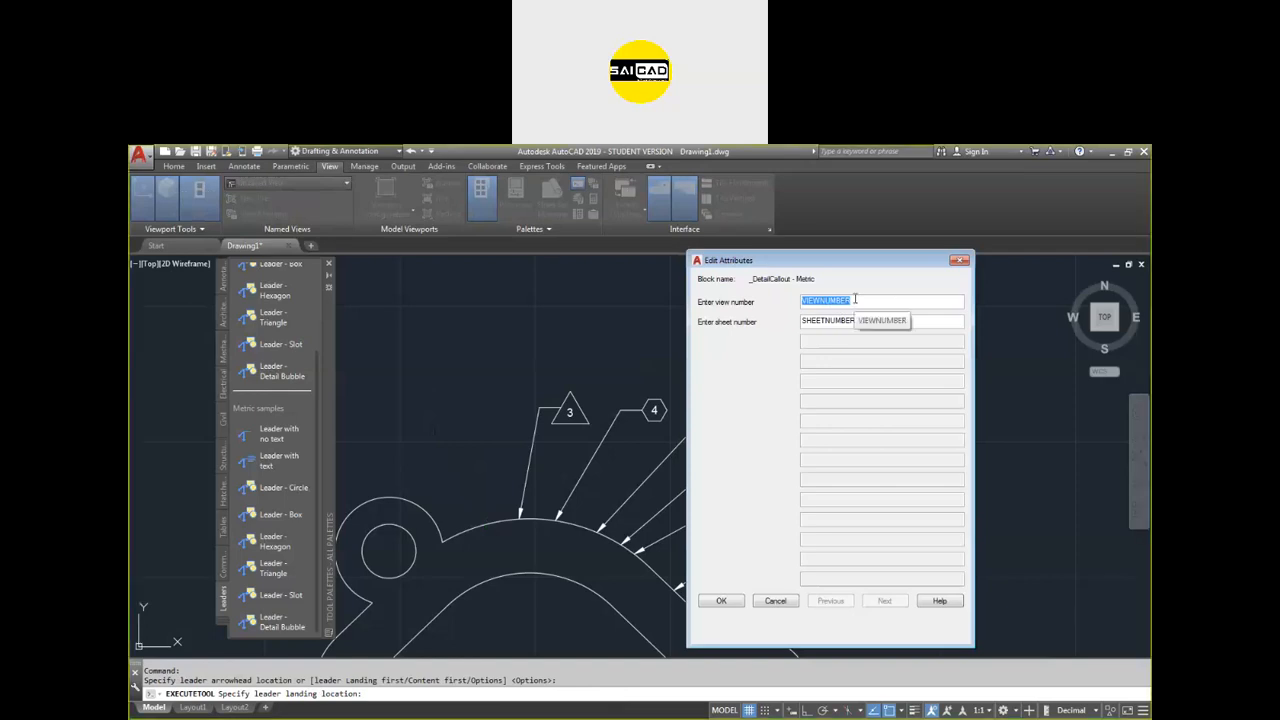
{"action": "type", "text": "32"}
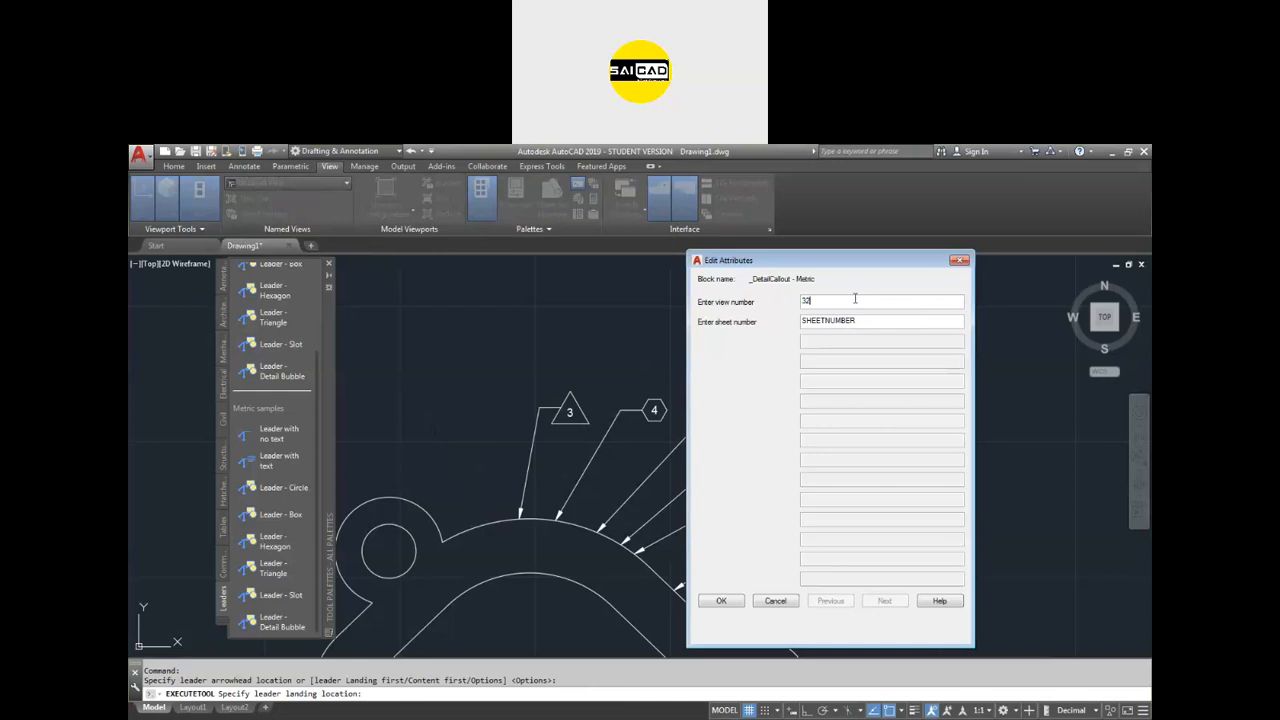
{"action": "key", "text": "Tab"}
{"action": "type", "text": "3"}
{"action": "left_click", "coordinate": [720, 601]}
{"action": "scroll", "coordinate": [392, 414], "scroll_direction": "up", "scroll_amount": 4}
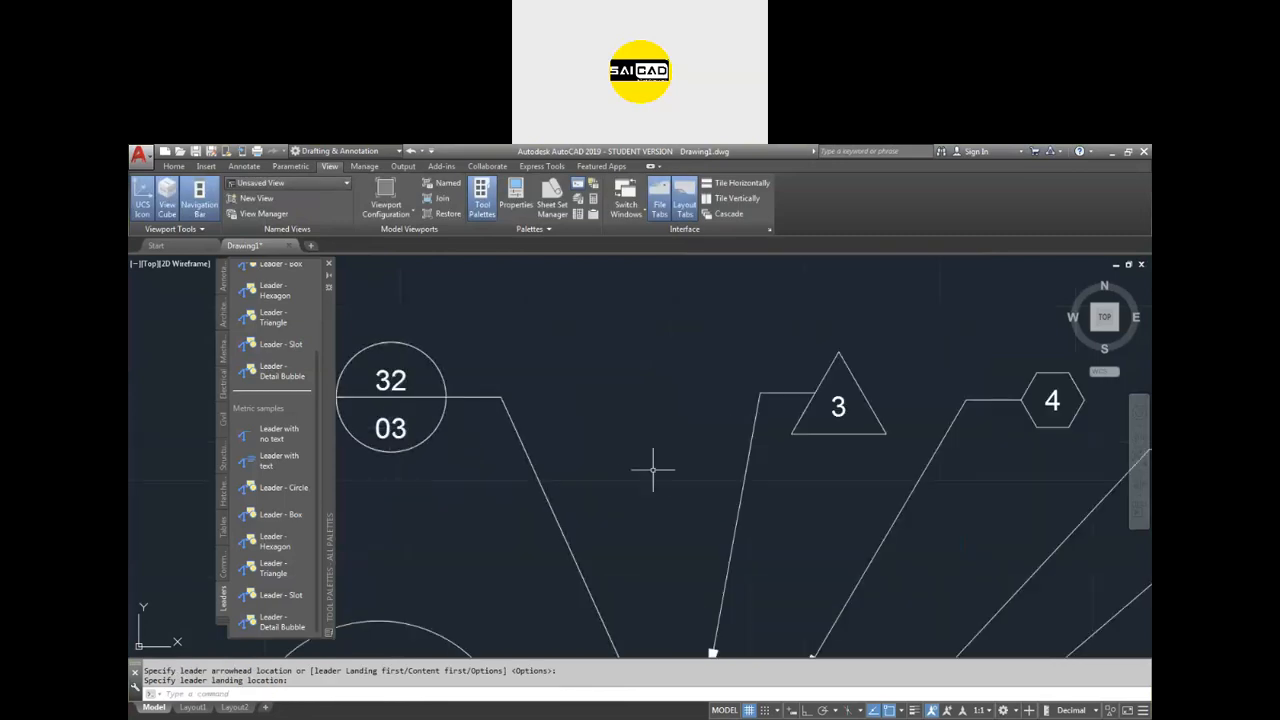
{"action": "scroll", "coordinate": [656, 462], "scroll_direction": "down", "scroll_amount": 4}
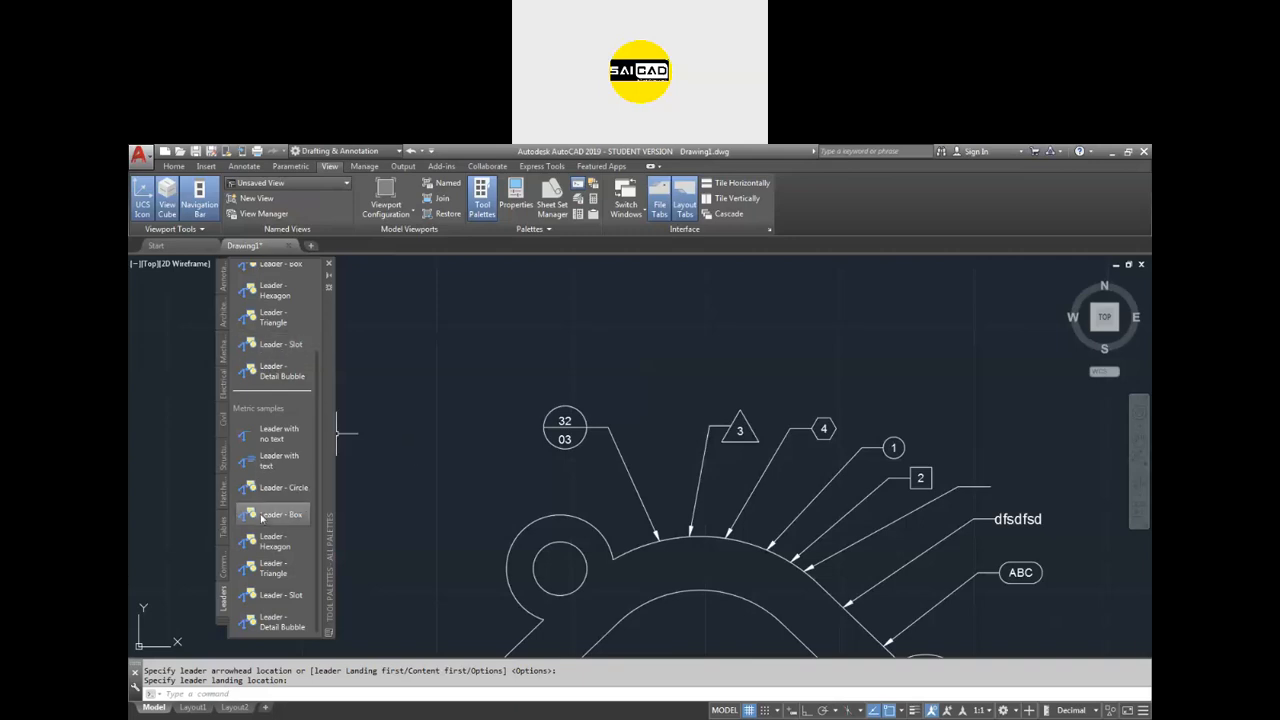
Close the tool palettes, reopen them with the TP command and show the Leaders palette.
{"action": "type", "text": "t"}
{"action": "key", "text": "BackSpace"}
{"action": "left_click", "coordinate": [329, 264]}
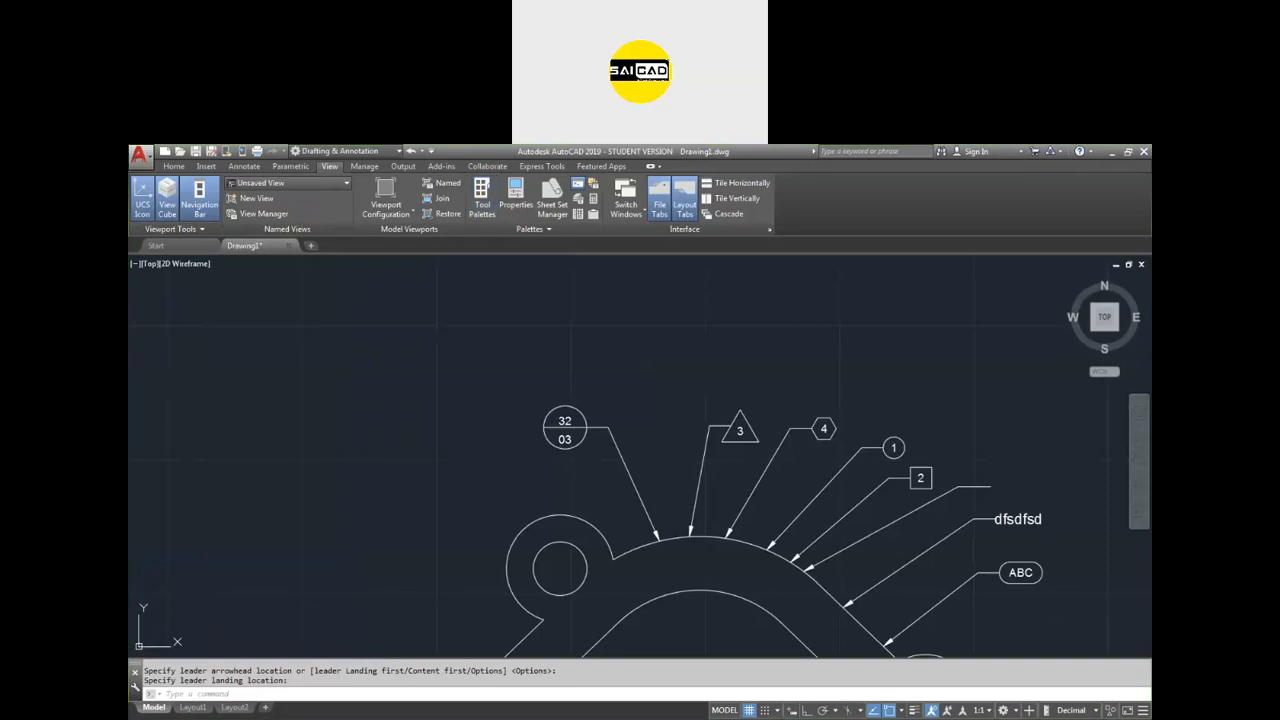
{"action": "type", "text": "tp"}
{"action": "key", "text": "Return"}
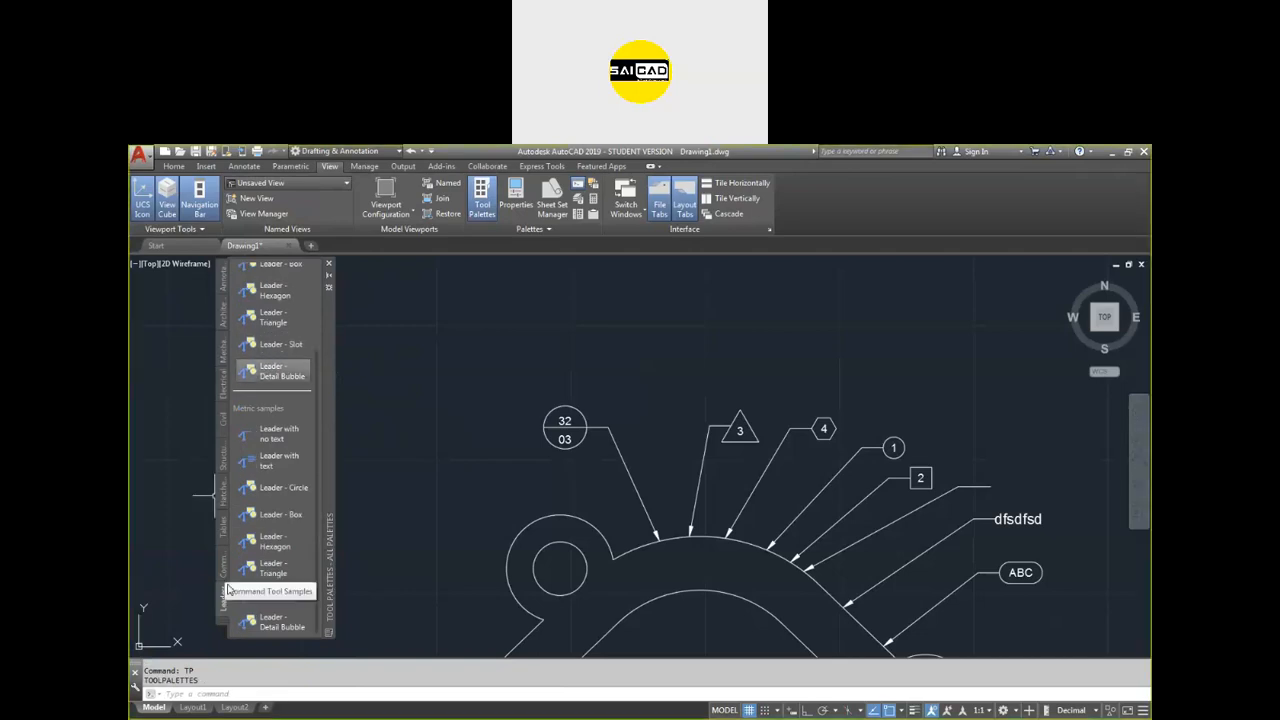
{"action": "left_click", "coordinate": [220, 622]}
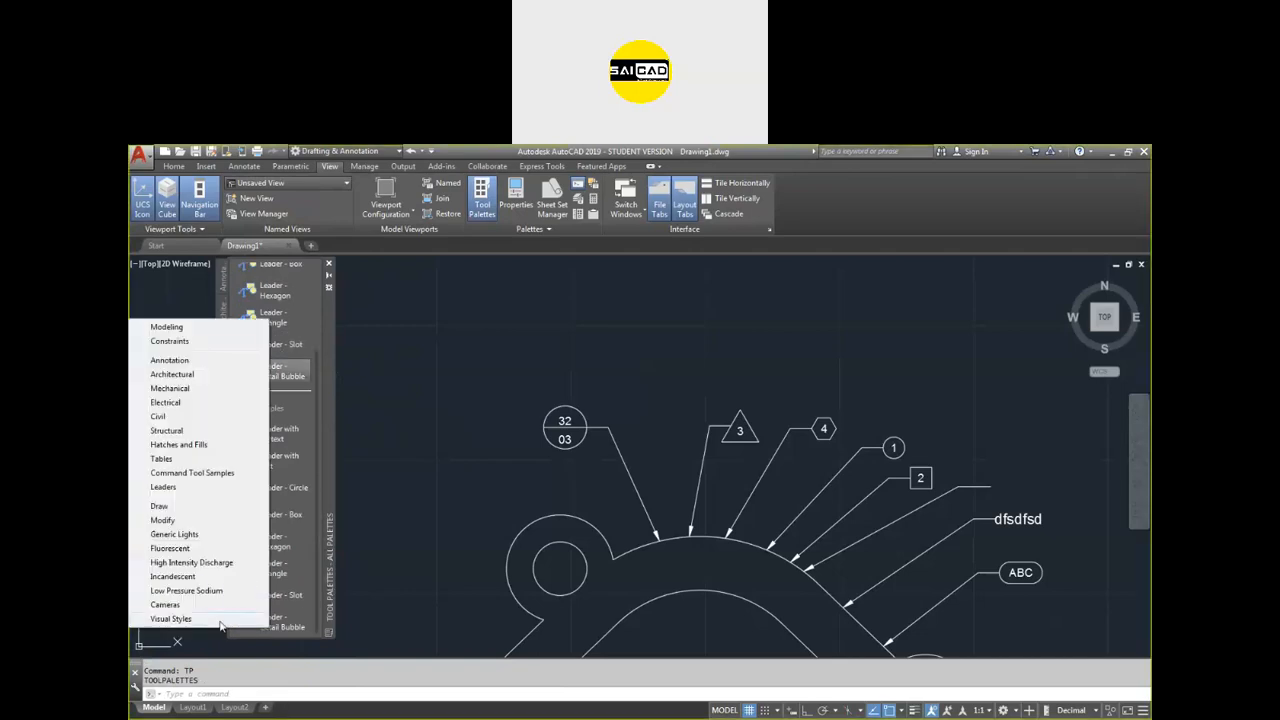
{"action": "left_click", "coordinate": [172, 489]}
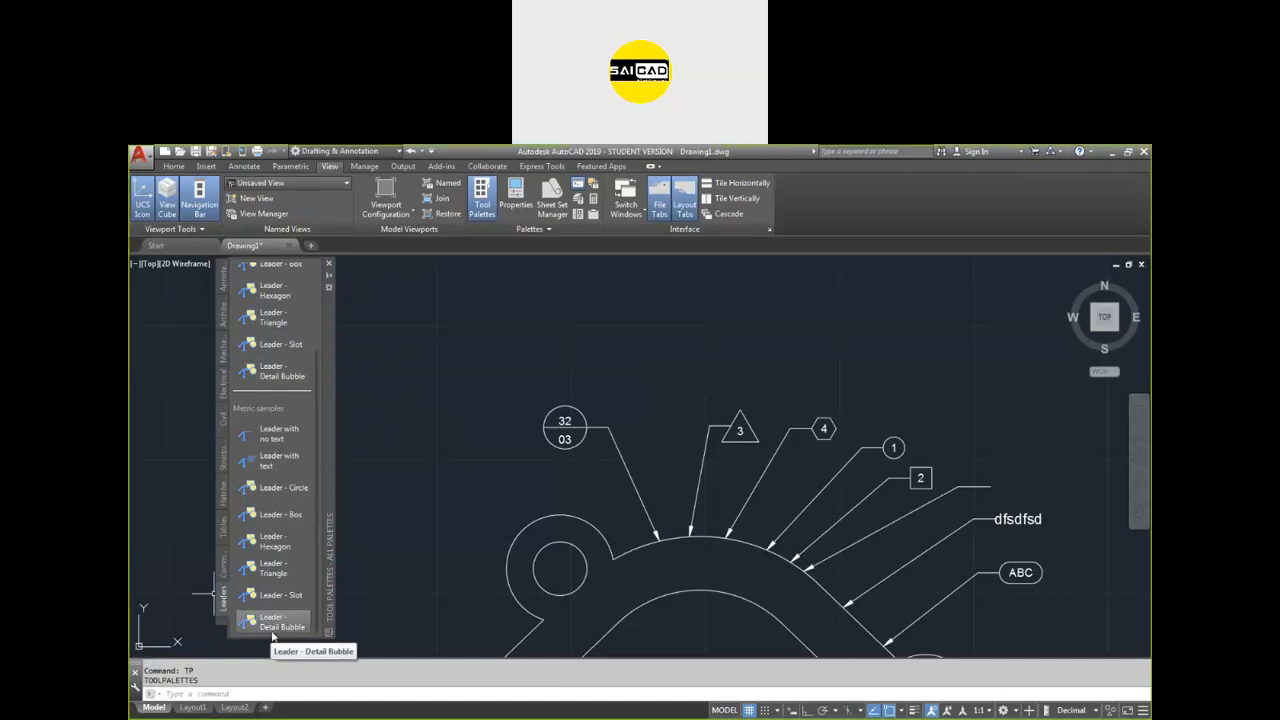
Place a metric Leader with no text in the empty space near the detail bubble, and erase it.
{"action": "left_click", "coordinate": [270, 434]}
{"action": "left_click", "coordinate": [497, 469]}
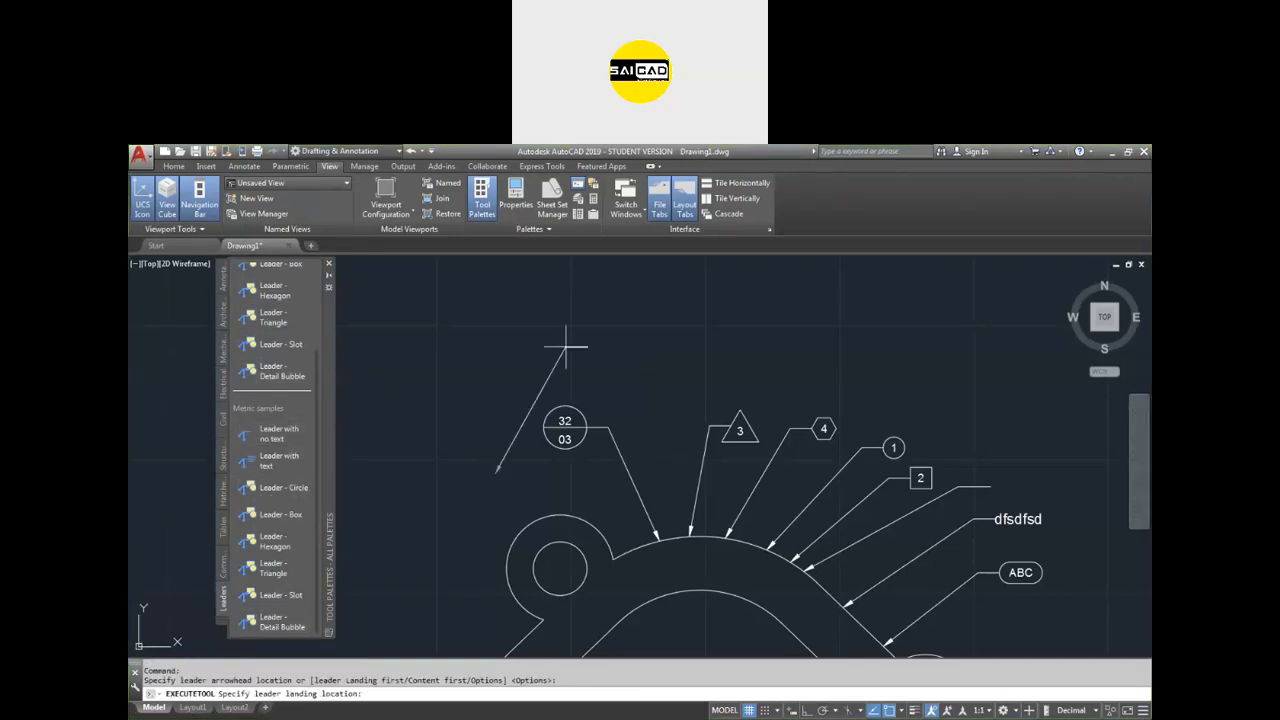
{"action": "left_click", "coordinate": [566, 347]}
{"action": "left_click", "coordinate": [591, 381]}
{"action": "left_click", "coordinate": [493, 347]}
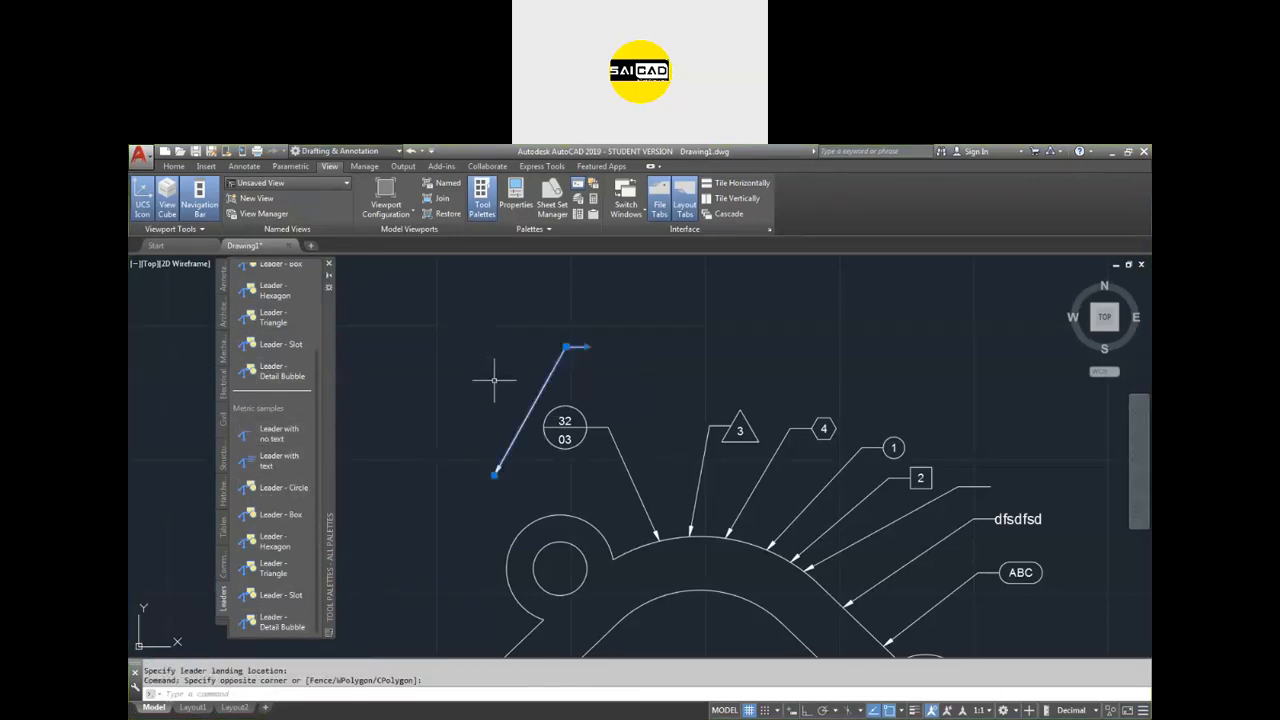
{"action": "key", "text": "Delete"}
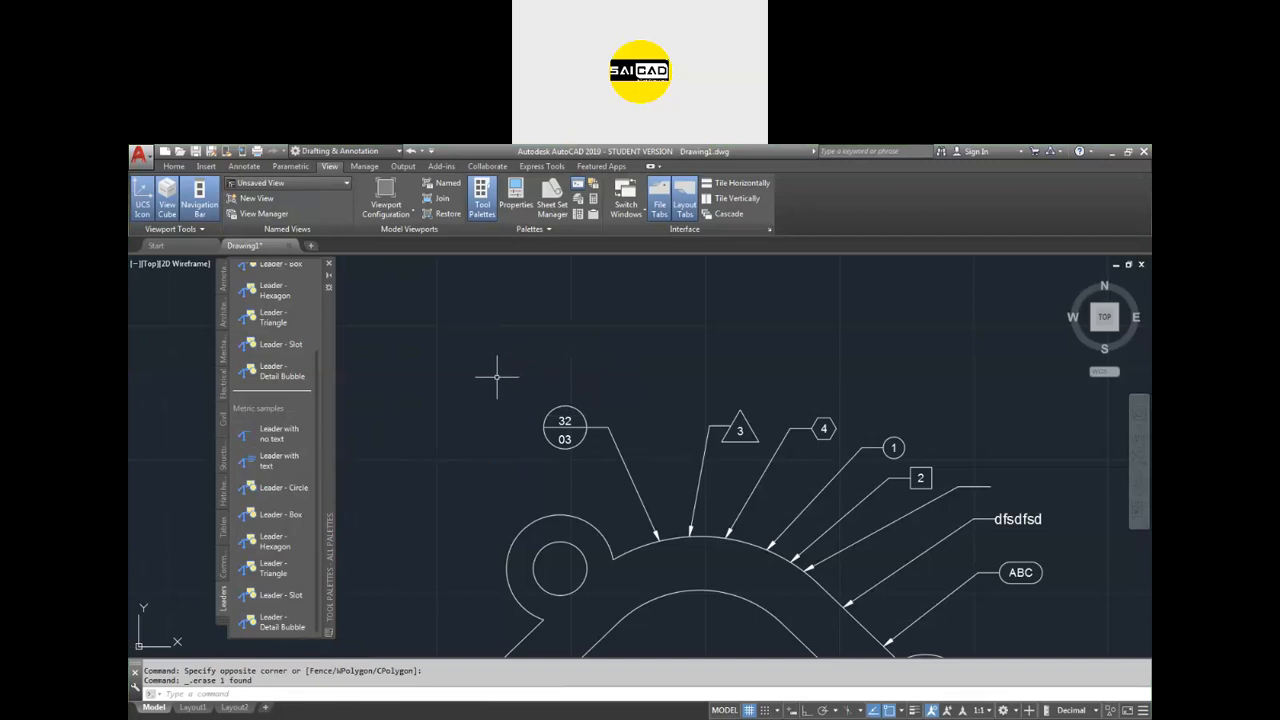
Close the tool palettes and collect all the block-tagged multileaders into one horizontal row on a single leader above the part.
{"action": "left_click", "coordinate": [329, 265]}
{"action": "left_click", "coordinate": [174, 166]}
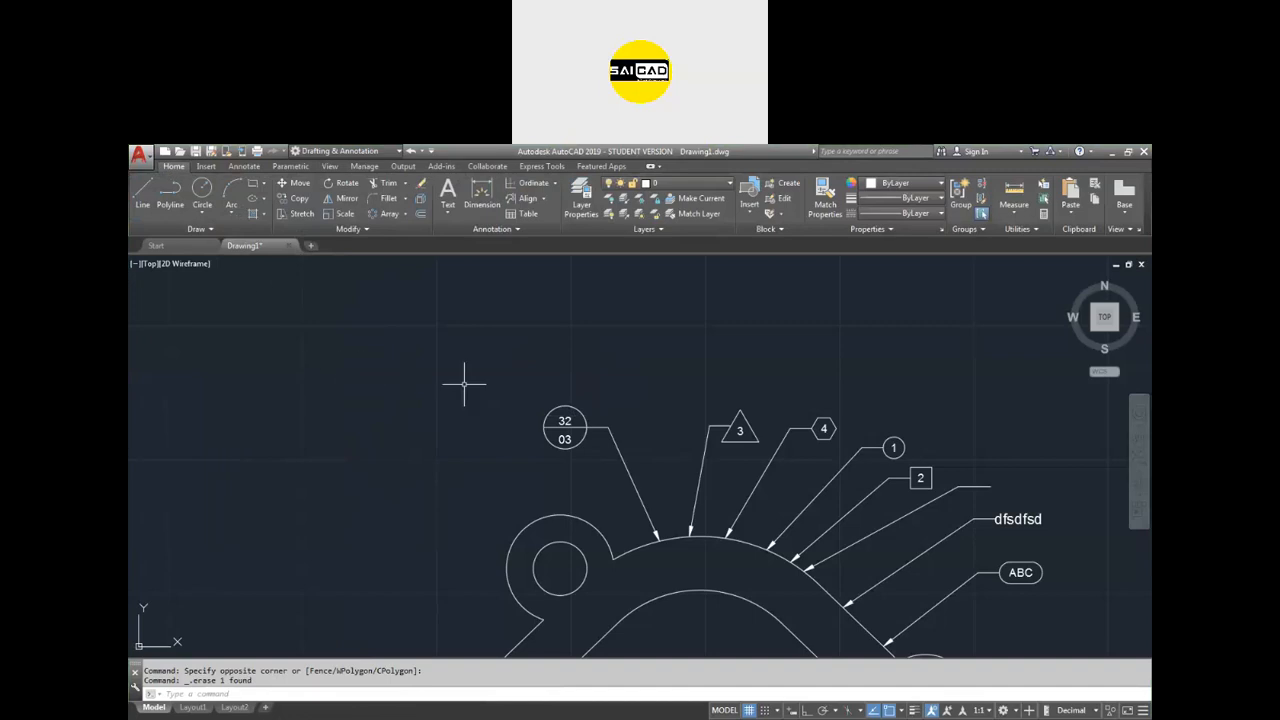
{"action": "scroll", "coordinate": [464, 383], "scroll_direction": "down", "scroll_amount": 3}
{"action": "scroll", "coordinate": [609, 429], "scroll_direction": "up", "scroll_amount": 3}
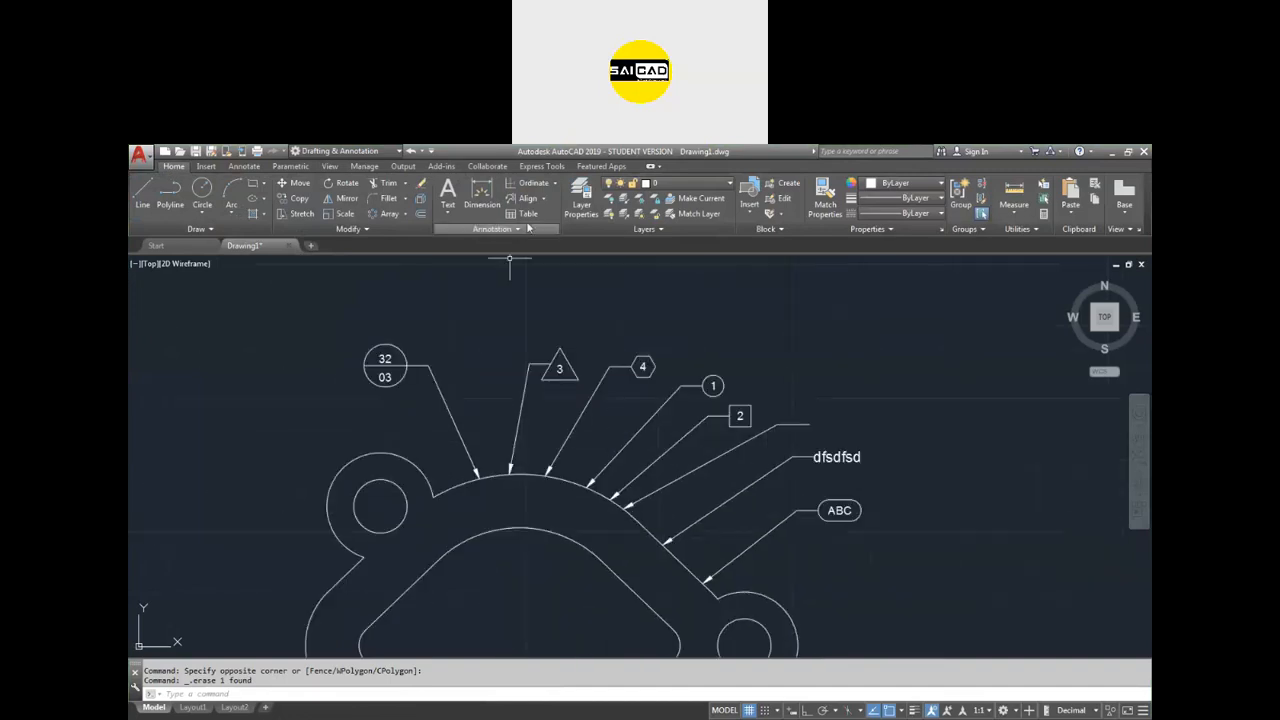
{"action": "left_click", "coordinate": [543, 198]}
{"action": "left_click", "coordinate": [541, 328]}
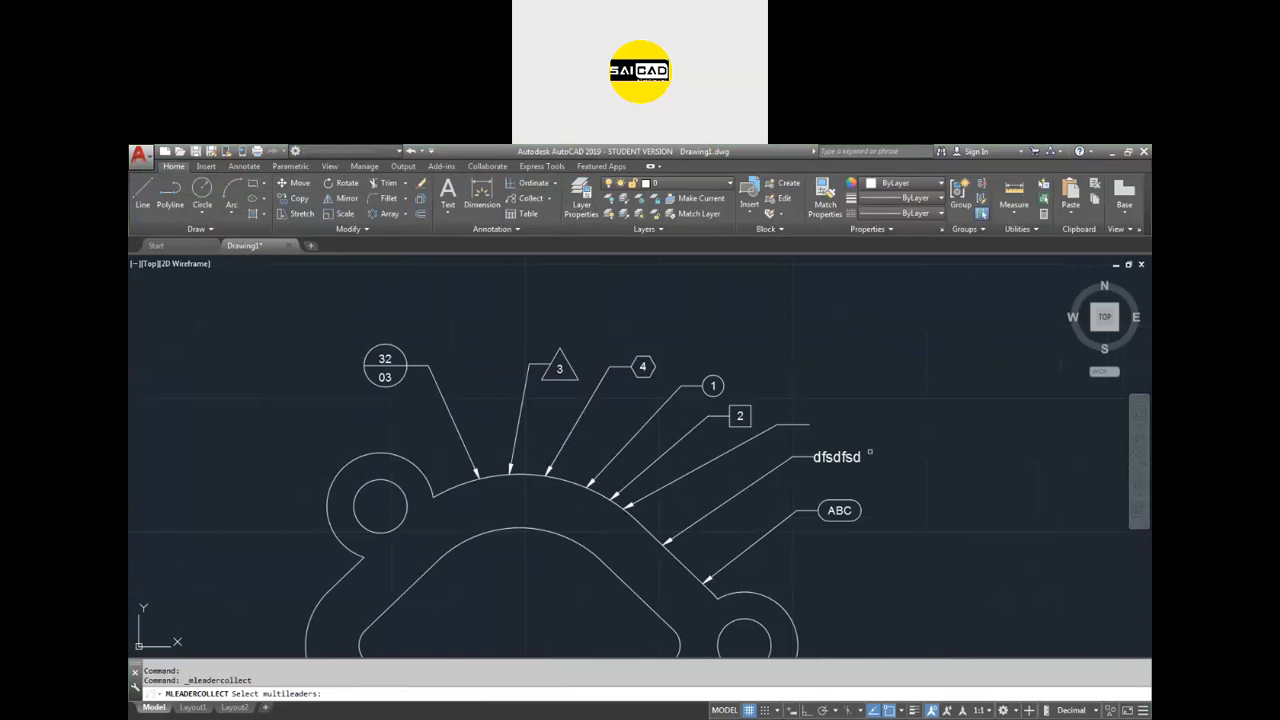
{"action": "left_click", "coordinate": [977, 346]}
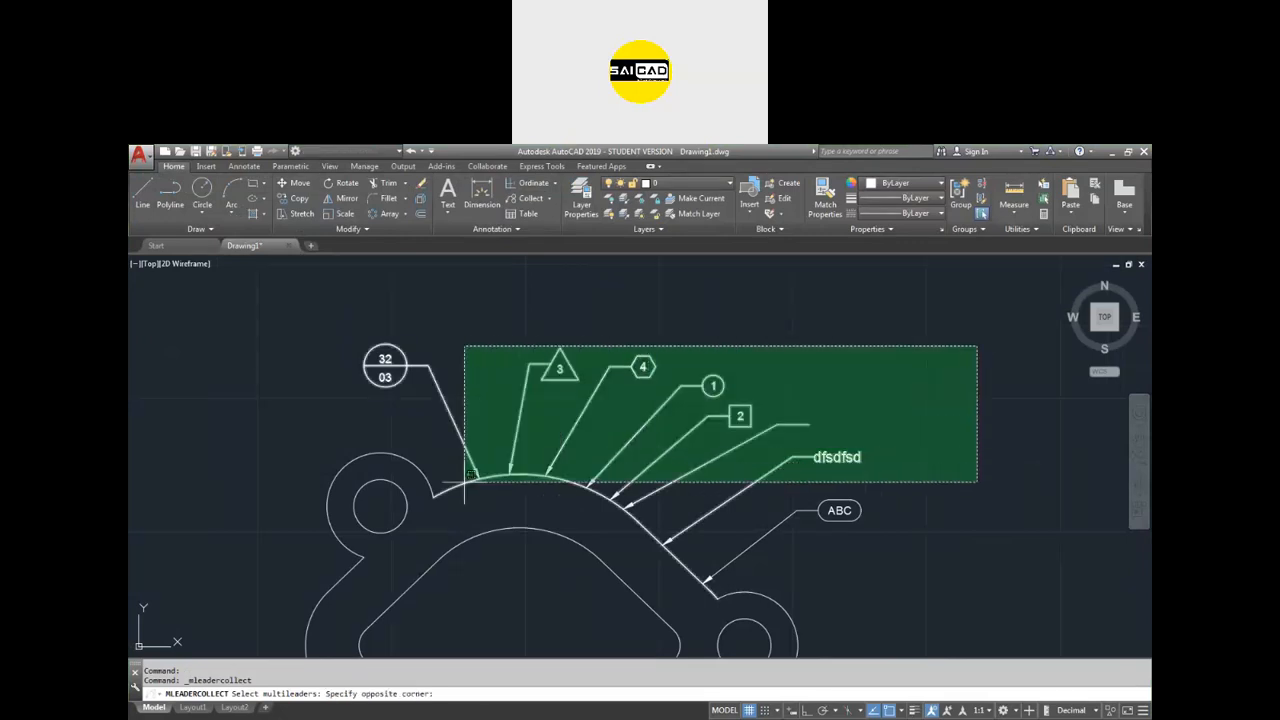
{"action": "left_click", "coordinate": [366, 546]}
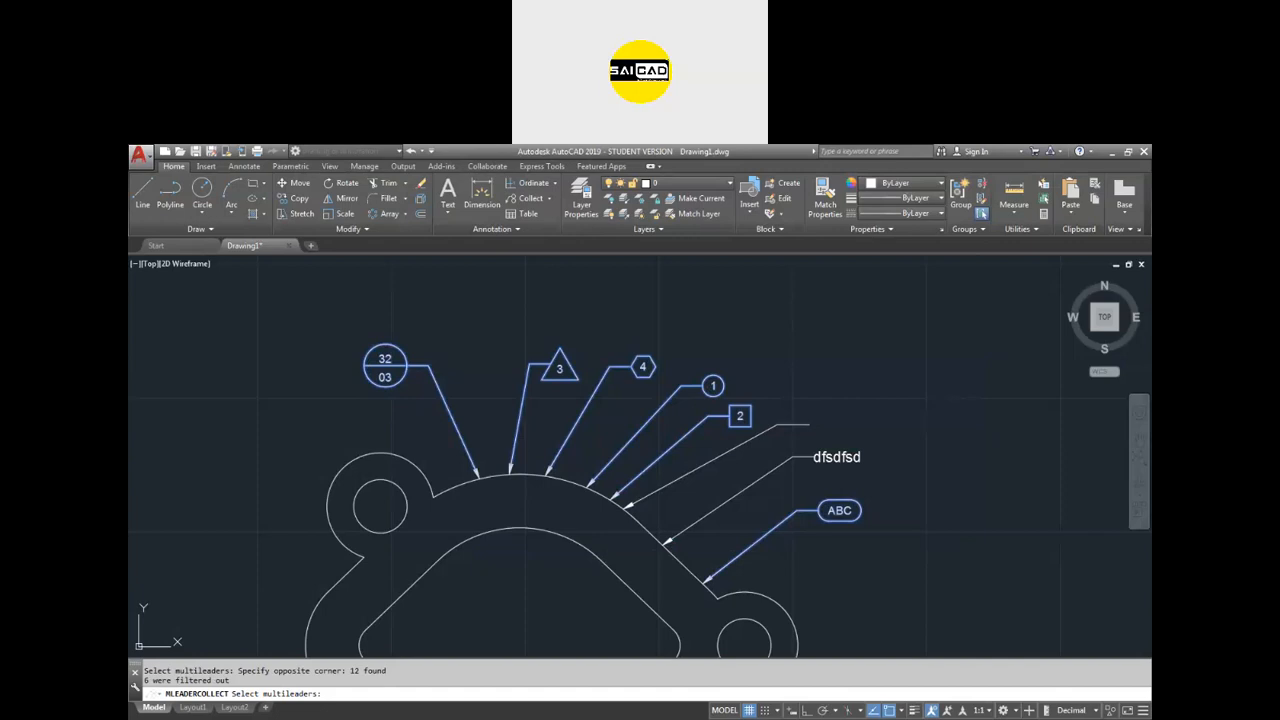
{"action": "key", "text": "Return"}
{"action": "left_click", "coordinate": [780, 328]}
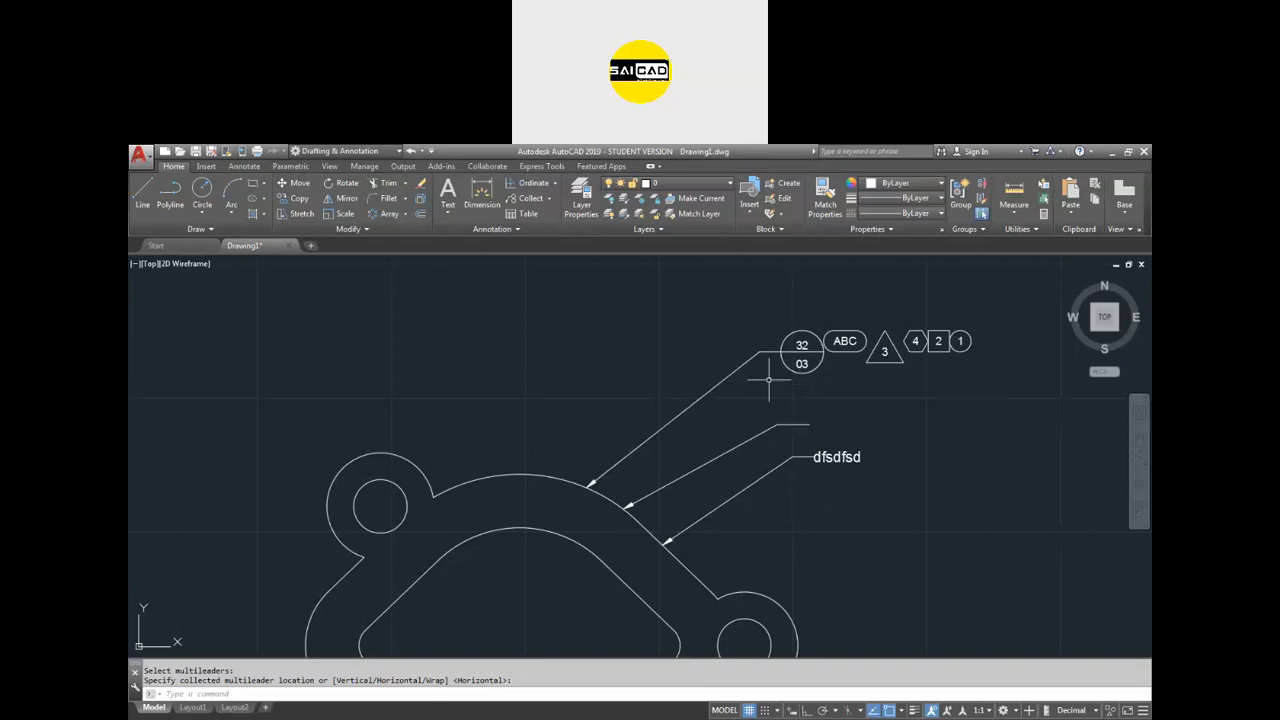
Switch to Adobe Acrobat Reader and examine the balloons and parts list of the gripper assembly in Solidworks_Assignment_8.pdf.
{"action": "left_click", "coordinate": [548, 198]}
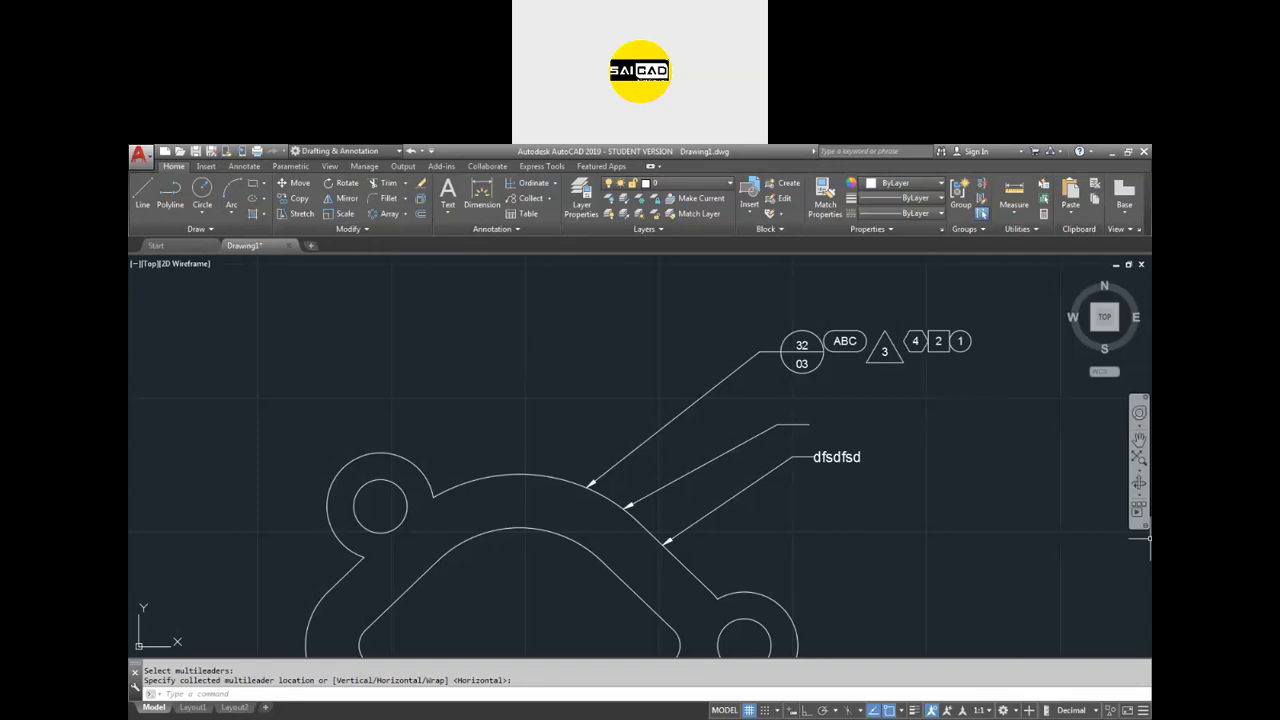
{"action": "key", "text": "alt+Tab"}
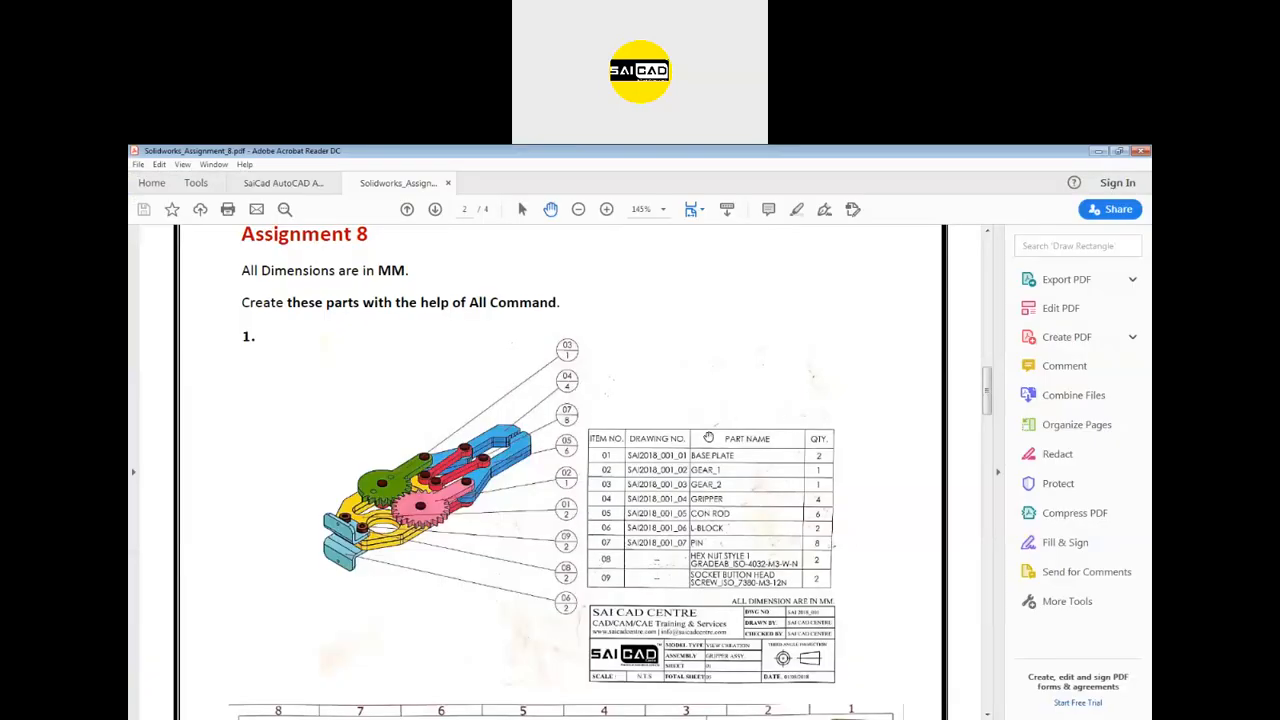
{"action": "left_click_drag", "start_coordinate": [641, 430], "coordinate": [638, 375]}
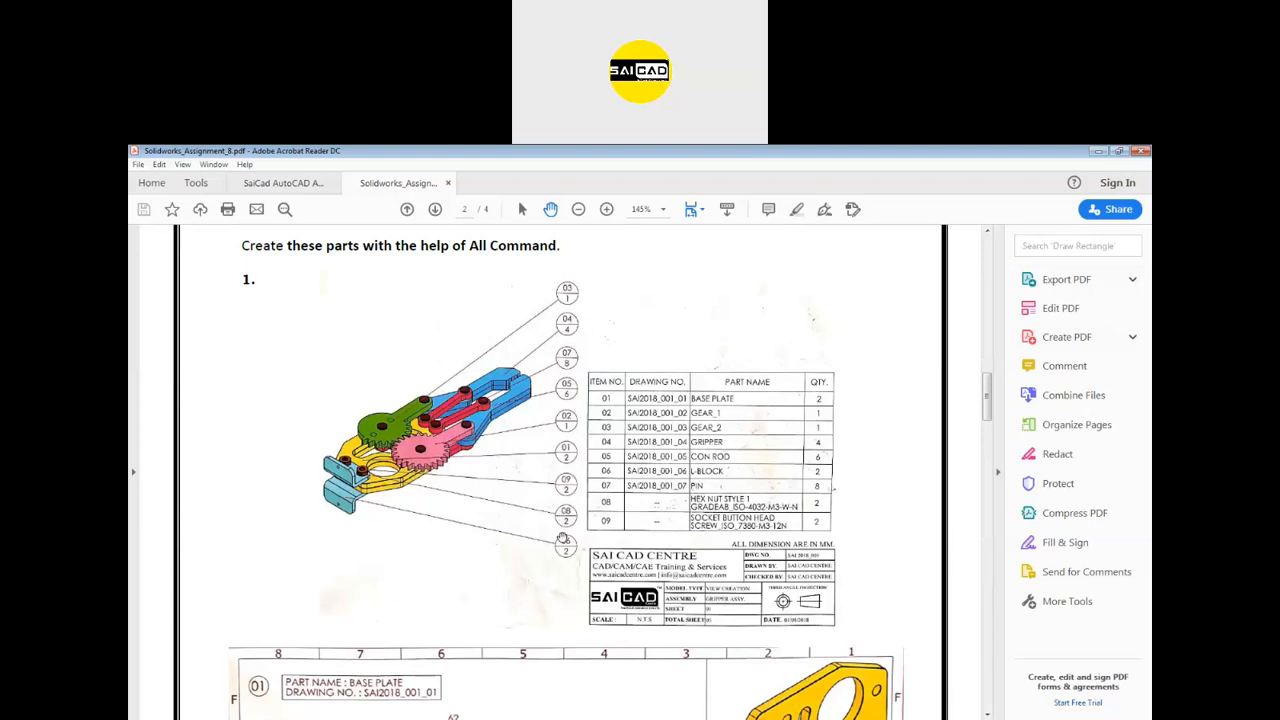
{"action": "scroll", "coordinate": [565, 440], "scroll_direction": "down", "scroll_amount": 1}
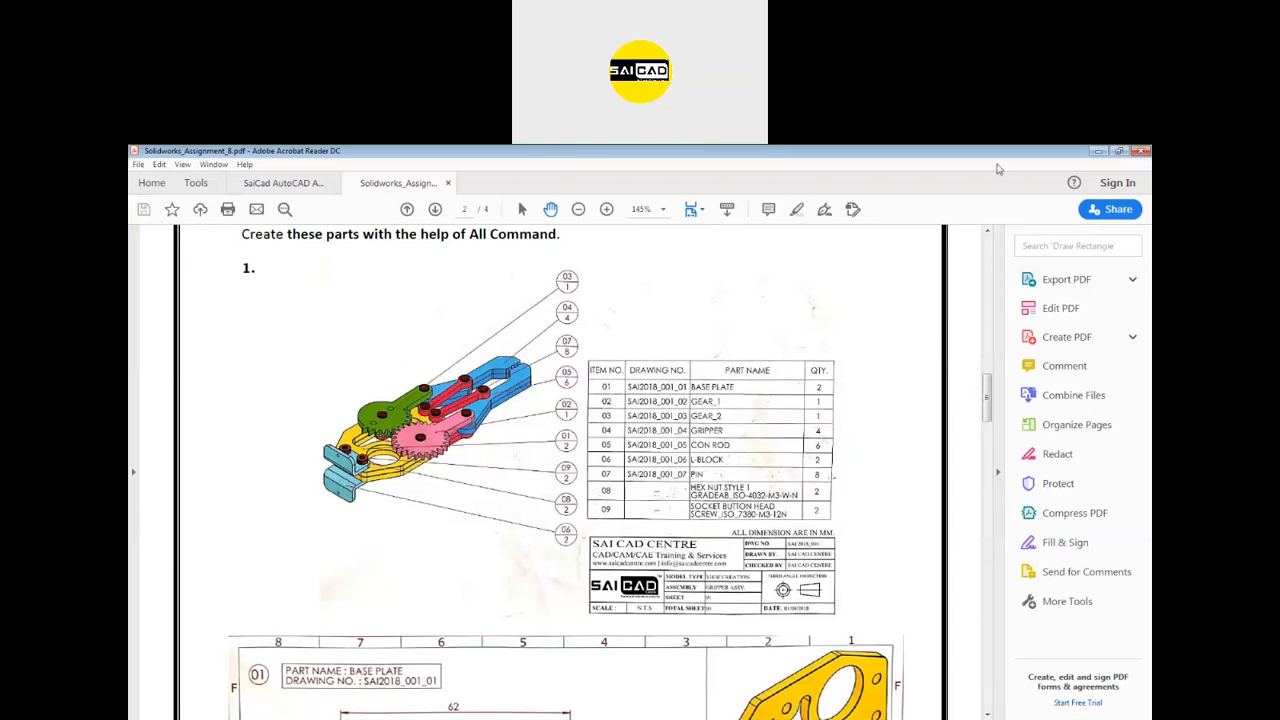
{"action": "left_click", "coordinate": [1098, 151]}
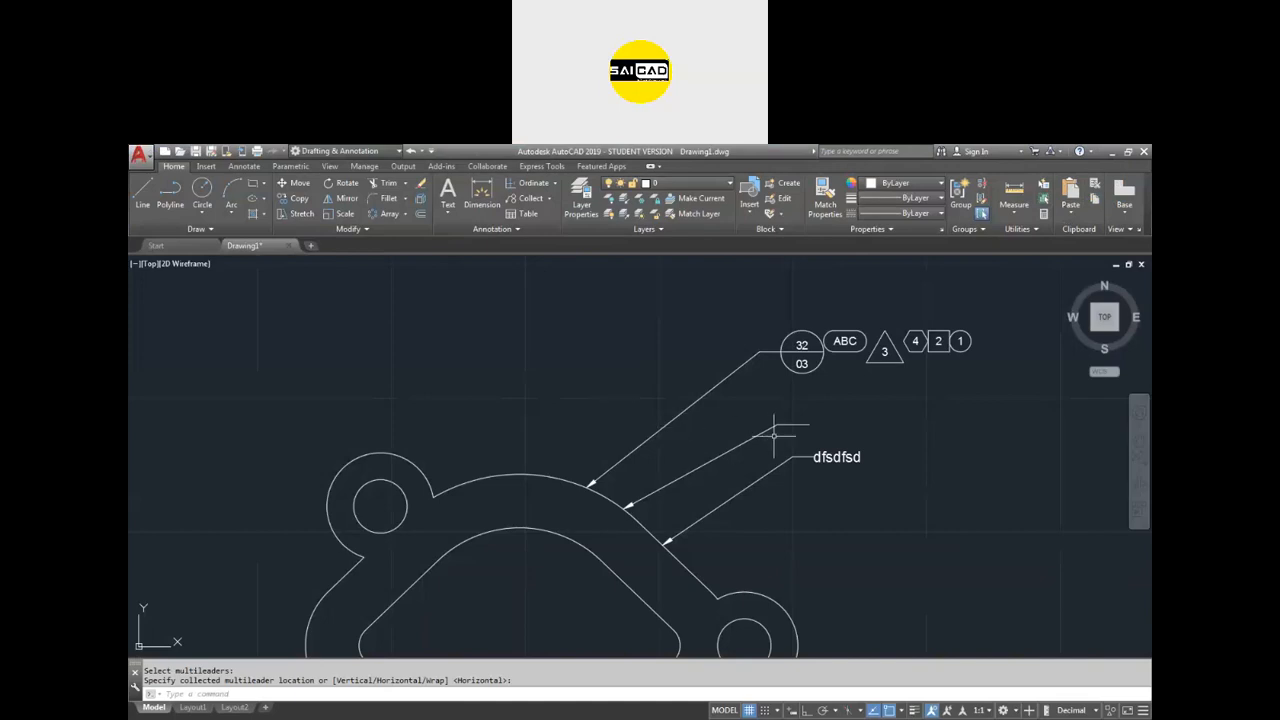
{"action": "left_click", "coordinate": [548, 198]}
{"action": "scroll", "coordinate": [580, 434], "scroll_direction": "down", "scroll_amount": 10}
{"action": "scroll", "coordinate": [660, 460], "scroll_direction": "up", "scroll_amount": 14}
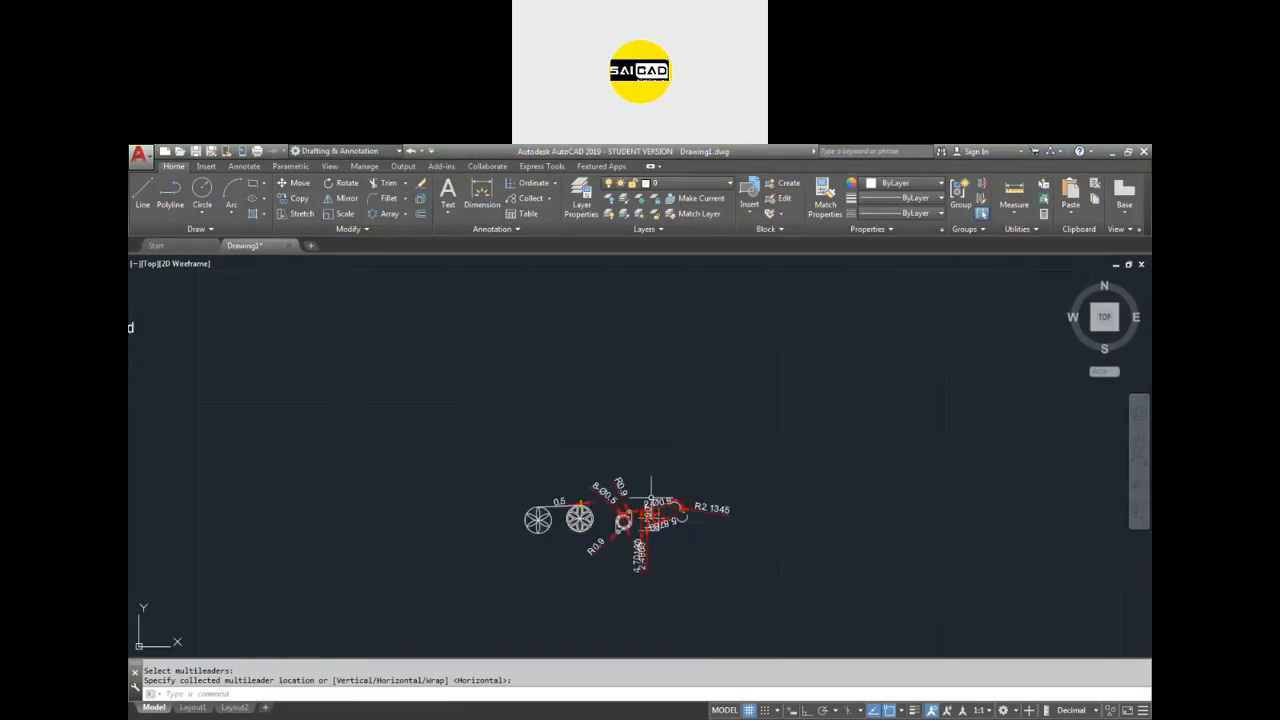
{"action": "scroll", "coordinate": [660, 470], "scroll_direction": "down", "scroll_amount": 8}
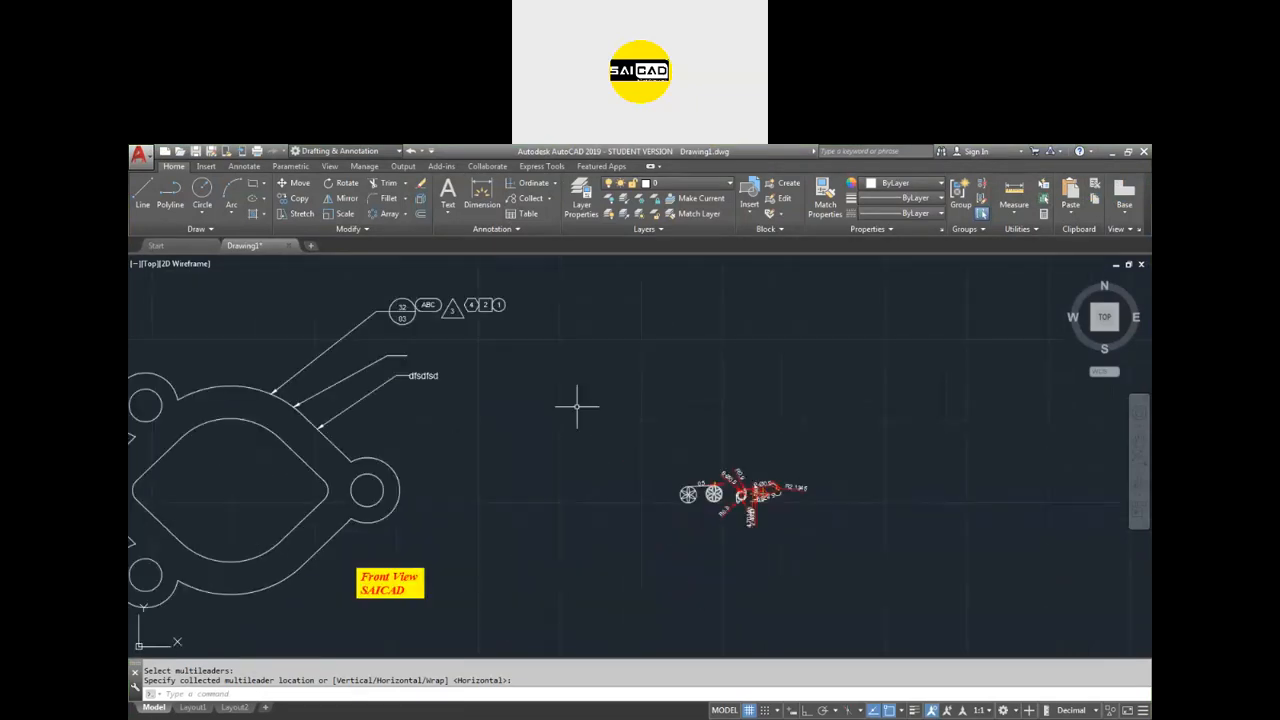
{"action": "scroll", "coordinate": [577, 406], "scroll_direction": "down", "scroll_amount": 5}
{"action": "scroll", "coordinate": [660, 480], "scroll_direction": "up", "scroll_amount": 10}
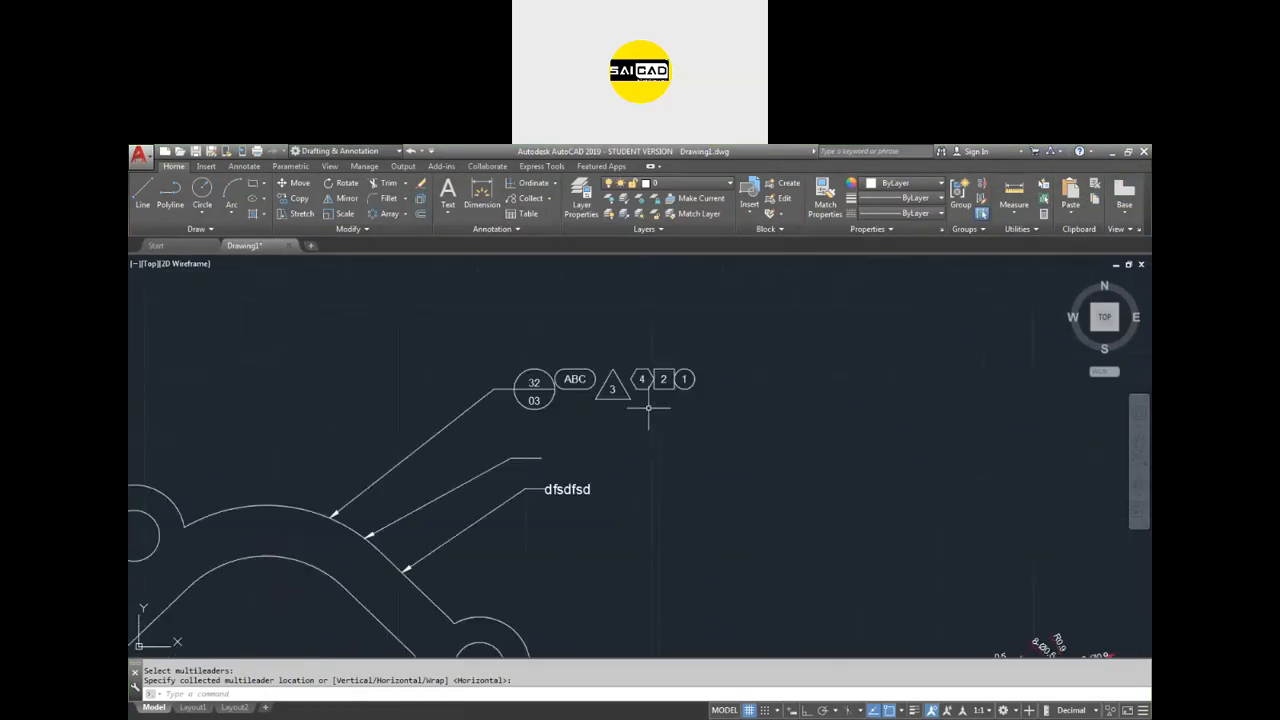
{"action": "left_click", "coordinate": [552, 199]}
{"action": "left_click", "coordinate": [540, 220]}
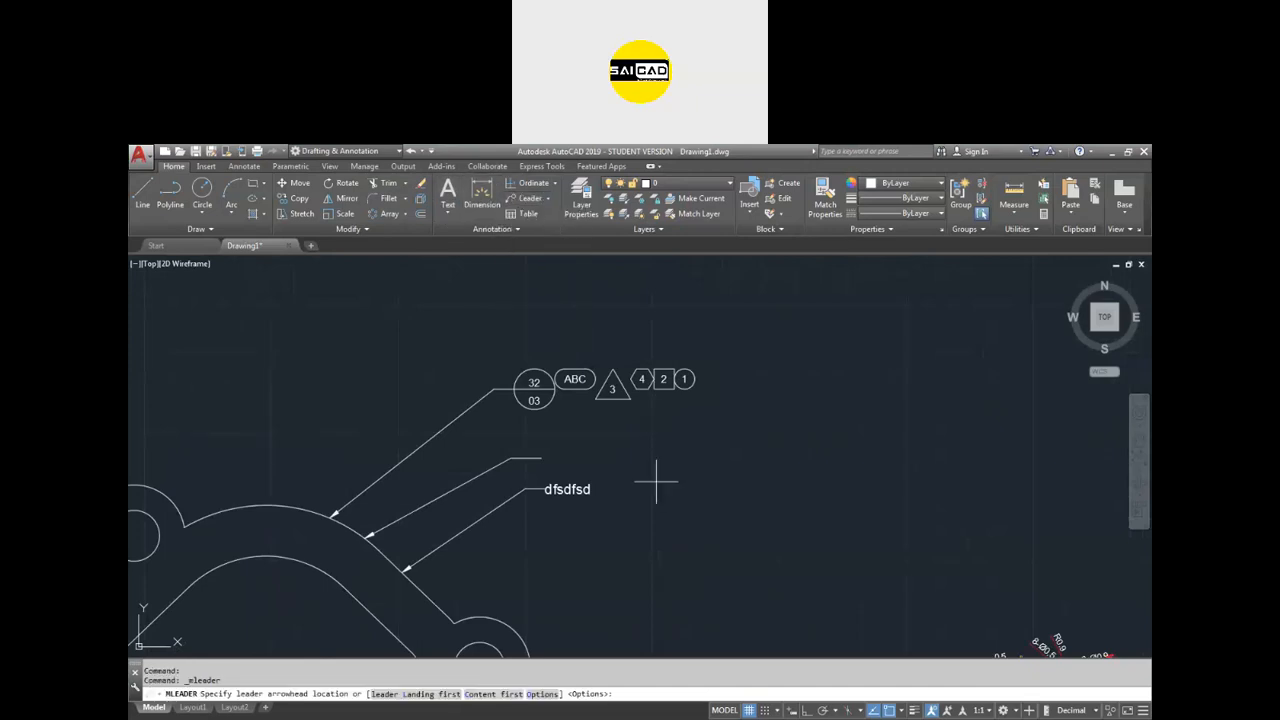
{"action": "left_click", "coordinate": [649, 524]}
{"action": "left_click", "coordinate": [768, 444]}
{"action": "key", "text": "Escape"}
Undo the multileader collection that gathered the block tags into one horizontal row.
{"action": "left_click", "coordinate": [735, 362]}
{"action": "key", "text": "ctrl+z"}
{"action": "key", "text": "ctrl+z"}
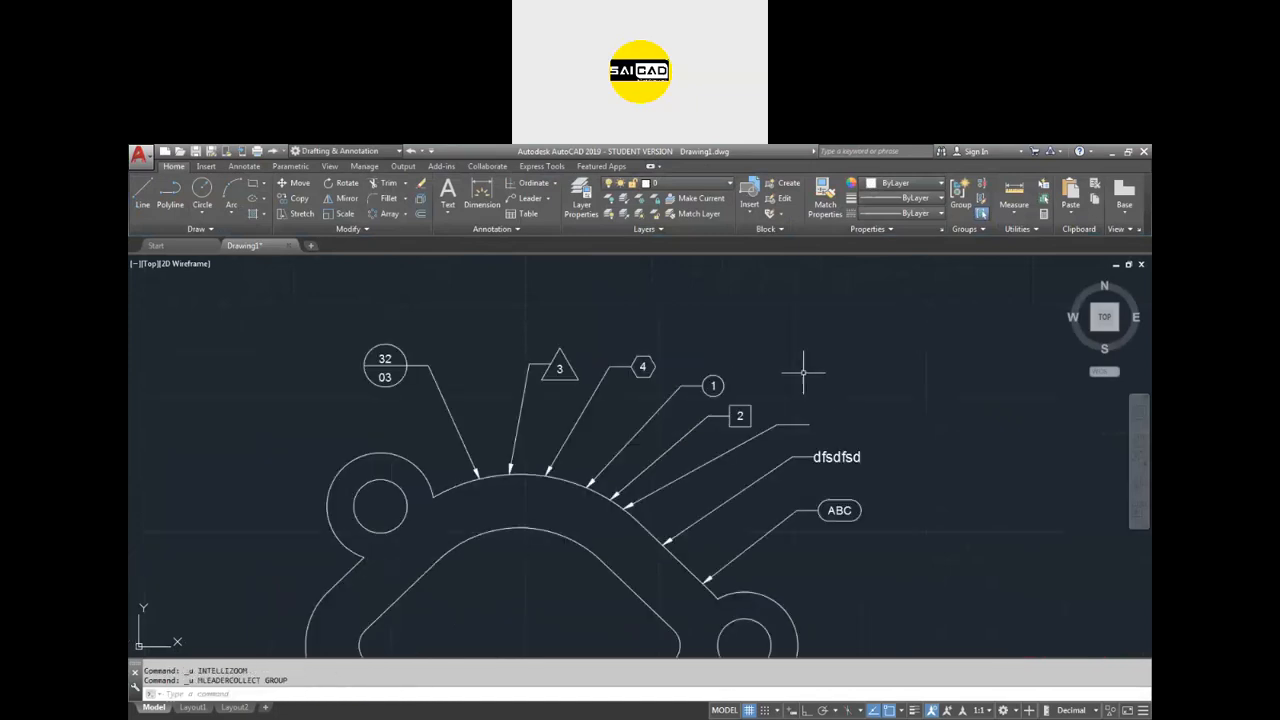
{"action": "scroll", "coordinate": [752, 390], "scroll_direction": "down", "scroll_amount": 3}
{"action": "scroll", "coordinate": [740, 385], "scroll_direction": "up", "scroll_amount": 3}
Align the 3, 4, 1 and 2 tag multileaders horizontally with the 32/03 multileader, using Ortho for the direction.
{"action": "left_click", "coordinate": [833, 327]}
{"action": "left_click", "coordinate": [422, 432]}
{"action": "left_click", "coordinate": [548, 198]}
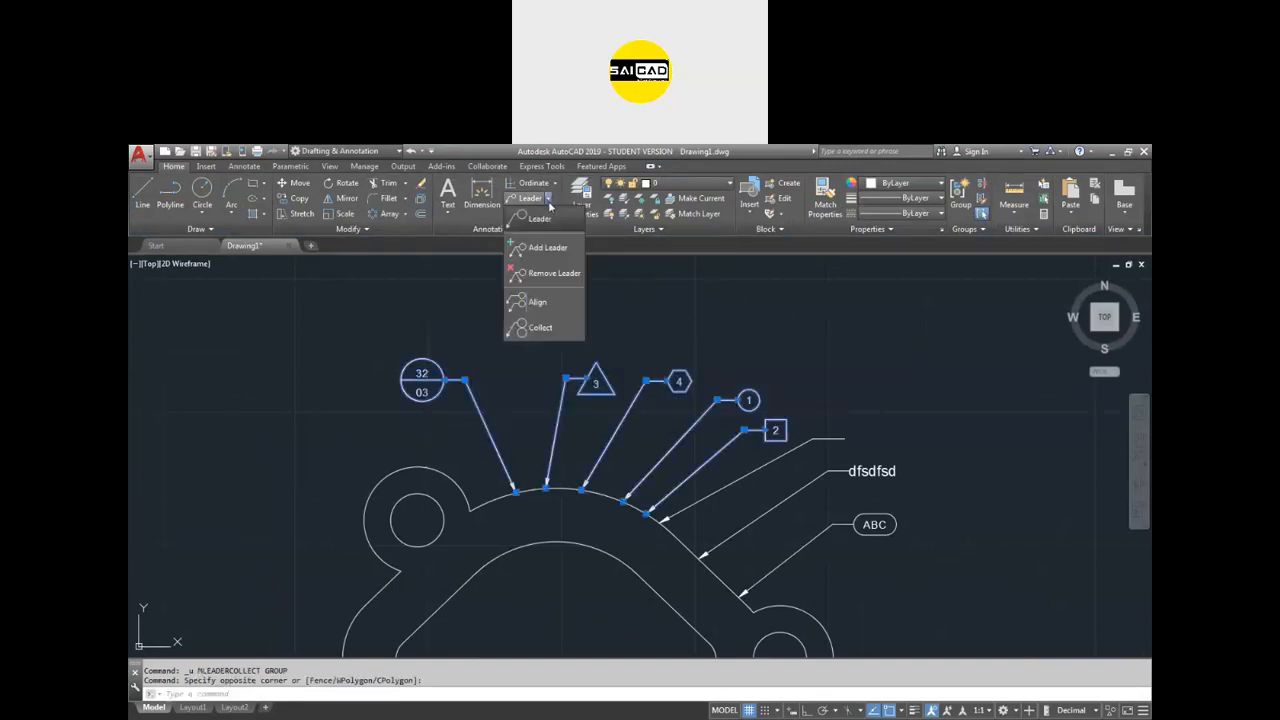
{"action": "left_click", "coordinate": [540, 300]}
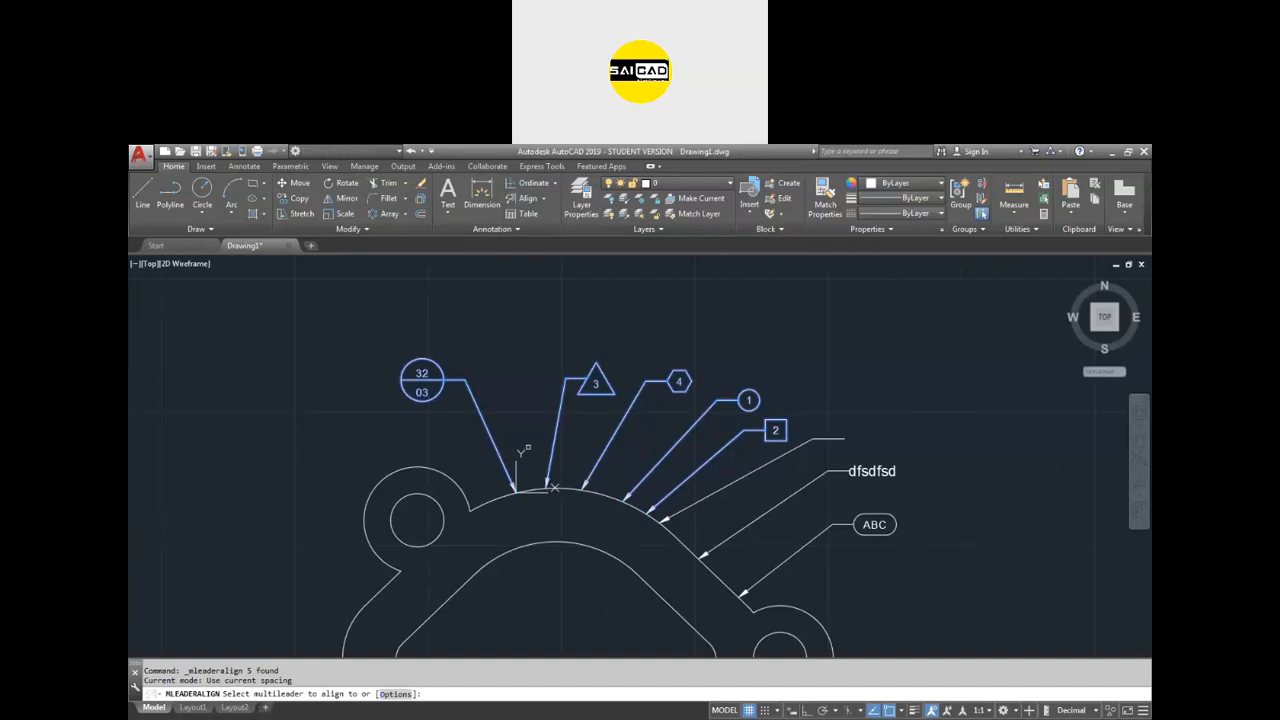
{"action": "left_click", "coordinate": [492, 438]}
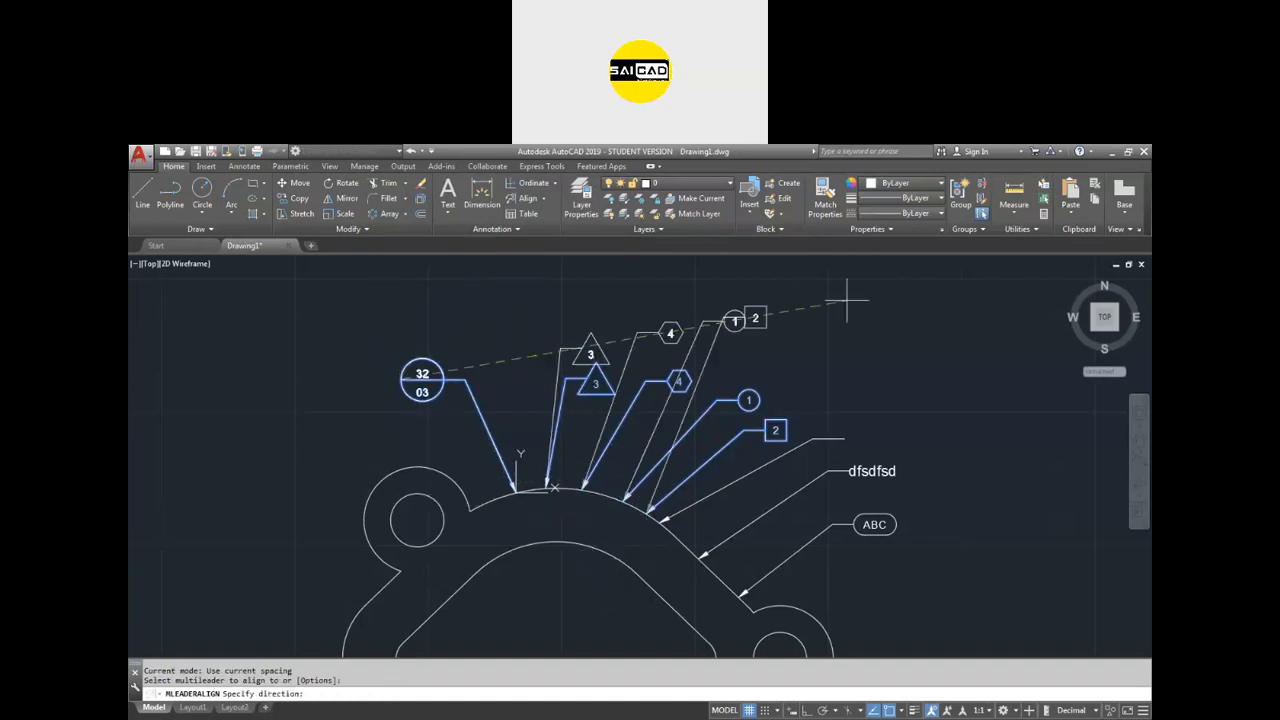
{"action": "key", "text": "F8"}
{"action": "left_click", "coordinate": [866, 350]}
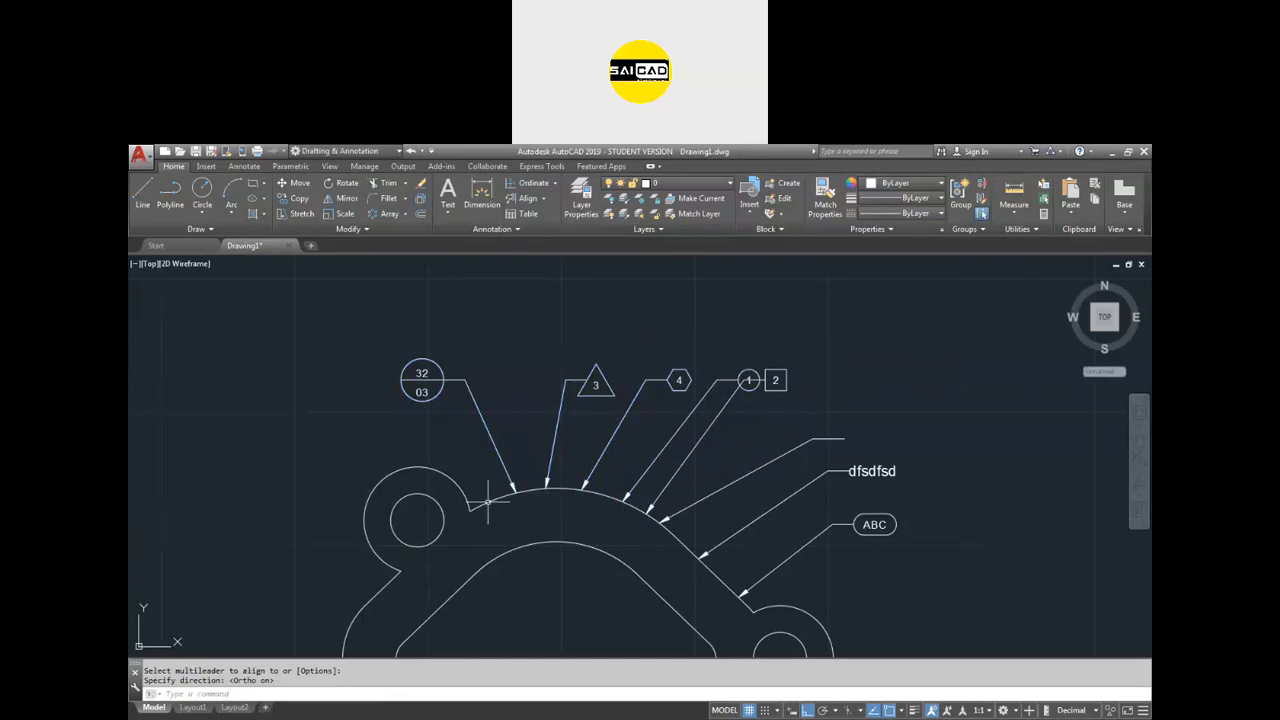
{"action": "key", "text": "Escape"}
Draw a horizontal guide line above the row of aligned multileaders, spanning from the 32/03 tag past the 2 tag.
{"action": "scroll", "coordinate": [748, 405], "scroll_direction": "up", "scroll_amount": 2}
{"action": "left_click", "coordinate": [759, 408]}
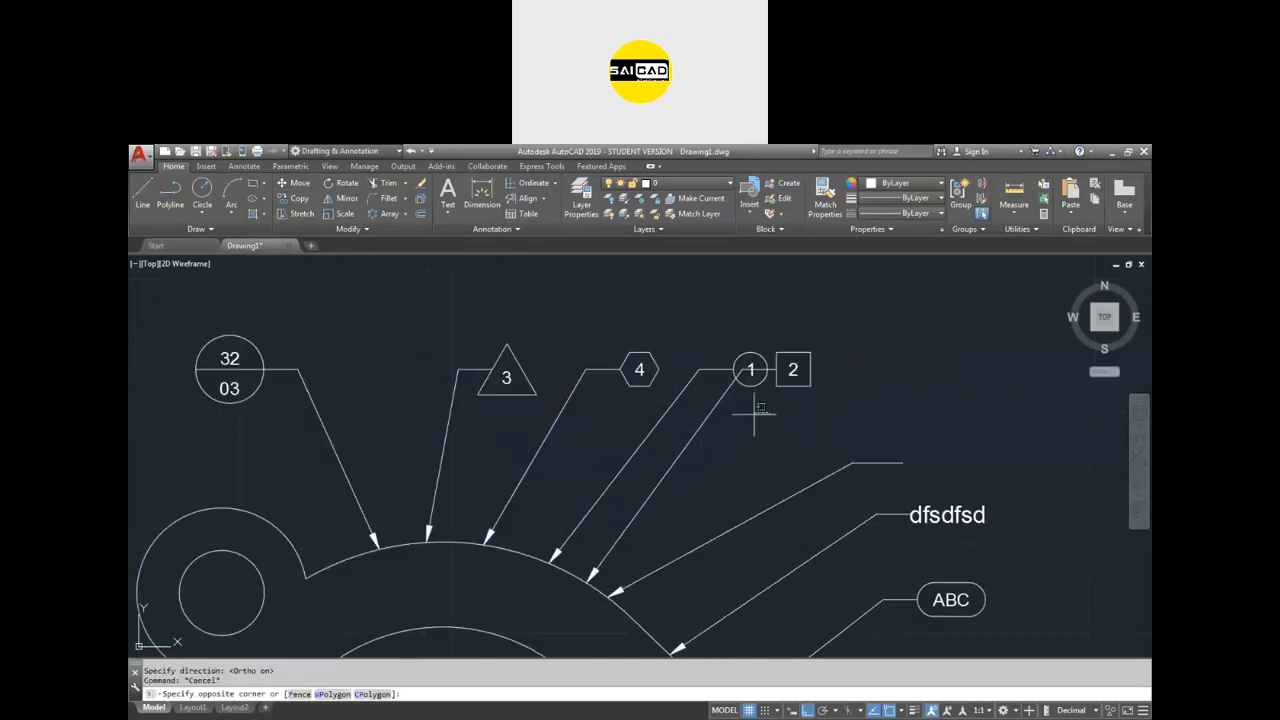
{"action": "left_click", "coordinate": [694, 457]}
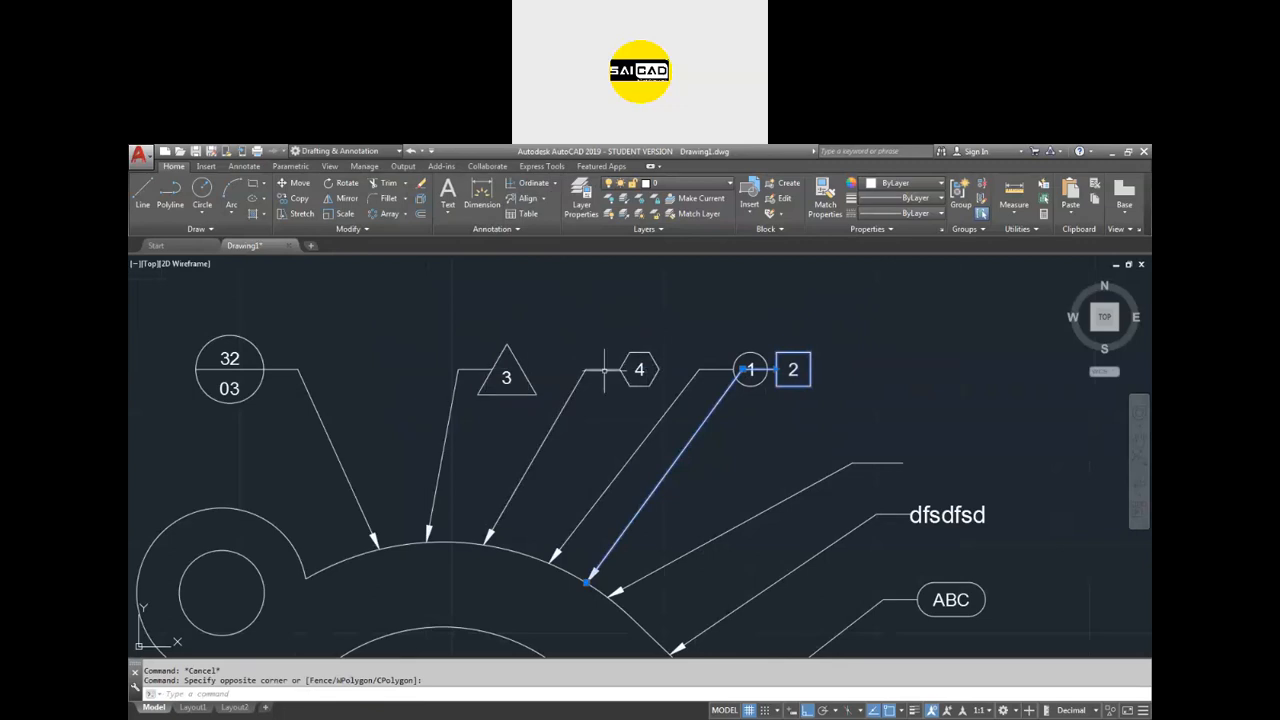
{"action": "type", "text": "l"}
{"action": "key", "text": "Return"}
{"action": "left_click", "coordinate": [260, 302]}
{"action": "left_click", "coordinate": [875, 302]}
{"action": "key", "text": "Escape"}
{"action": "key", "text": "Escape"}
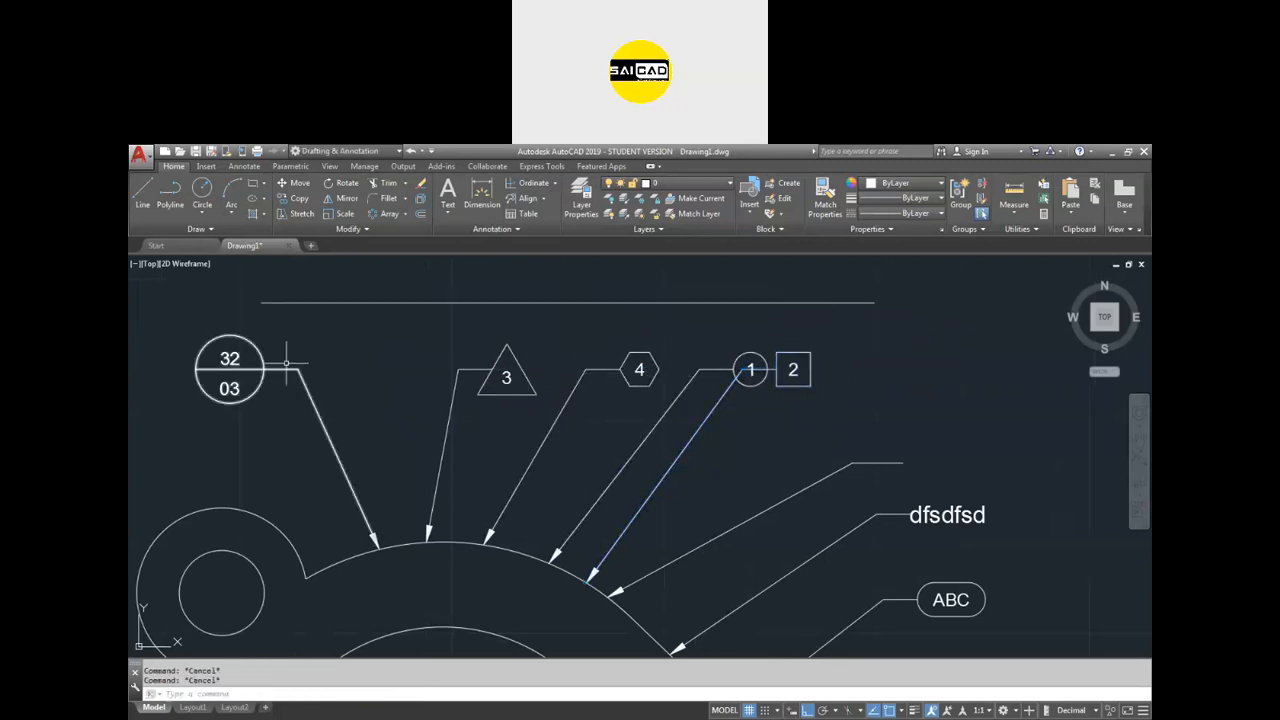
Stretch the 32/03 multileader straight up so its landing lies on the horizontal guide line.
{"action": "left_click", "coordinate": [282, 370]}
{"action": "left_click", "coordinate": [264, 369]}
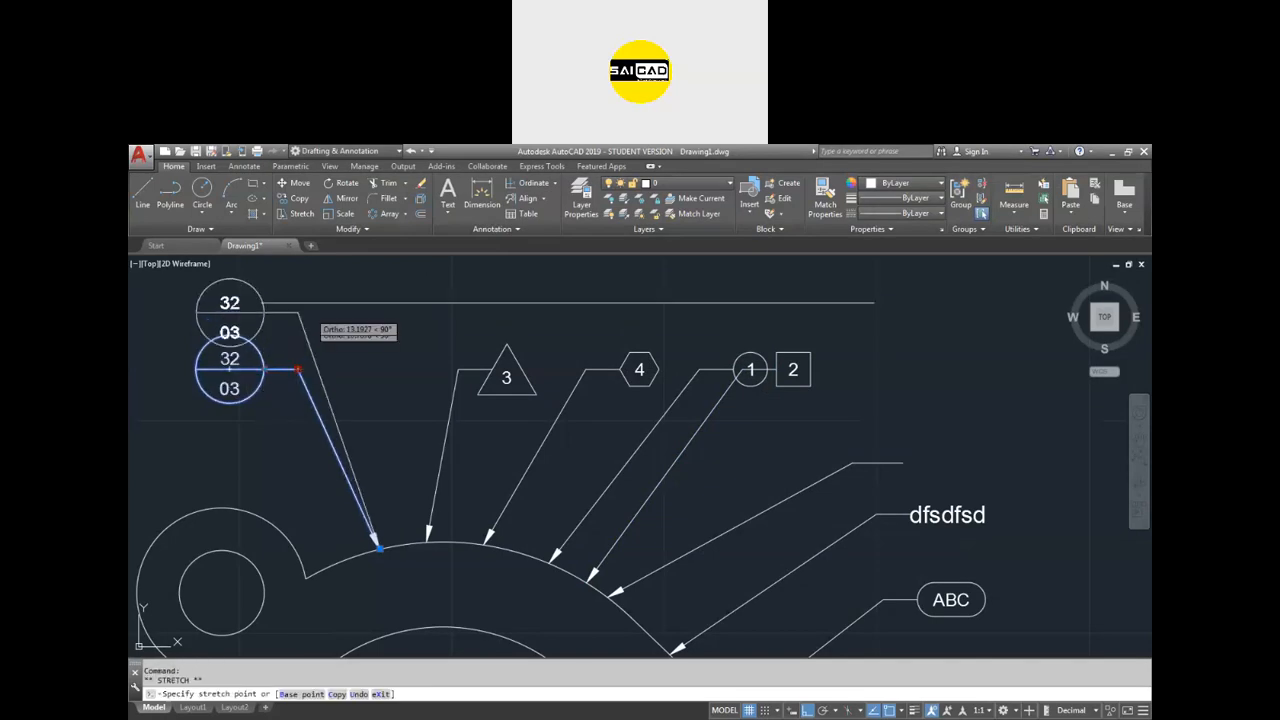
{"action": "left_click", "coordinate": [298, 302]}
{"action": "key", "text": "Escape"}
{"action": "key", "text": "Escape"}
{"action": "left_click", "coordinate": [397, 376]}
{"action": "left_click", "coordinate": [355, 388]}
{"action": "key", "text": "Escape"}
Align the 3, 4, 1 and 2 tag multileaders to the raised 32/03 multileader along the guide line.
{"action": "left_click", "coordinate": [521, 198]}
{"action": "left_click", "coordinate": [346, 425]}
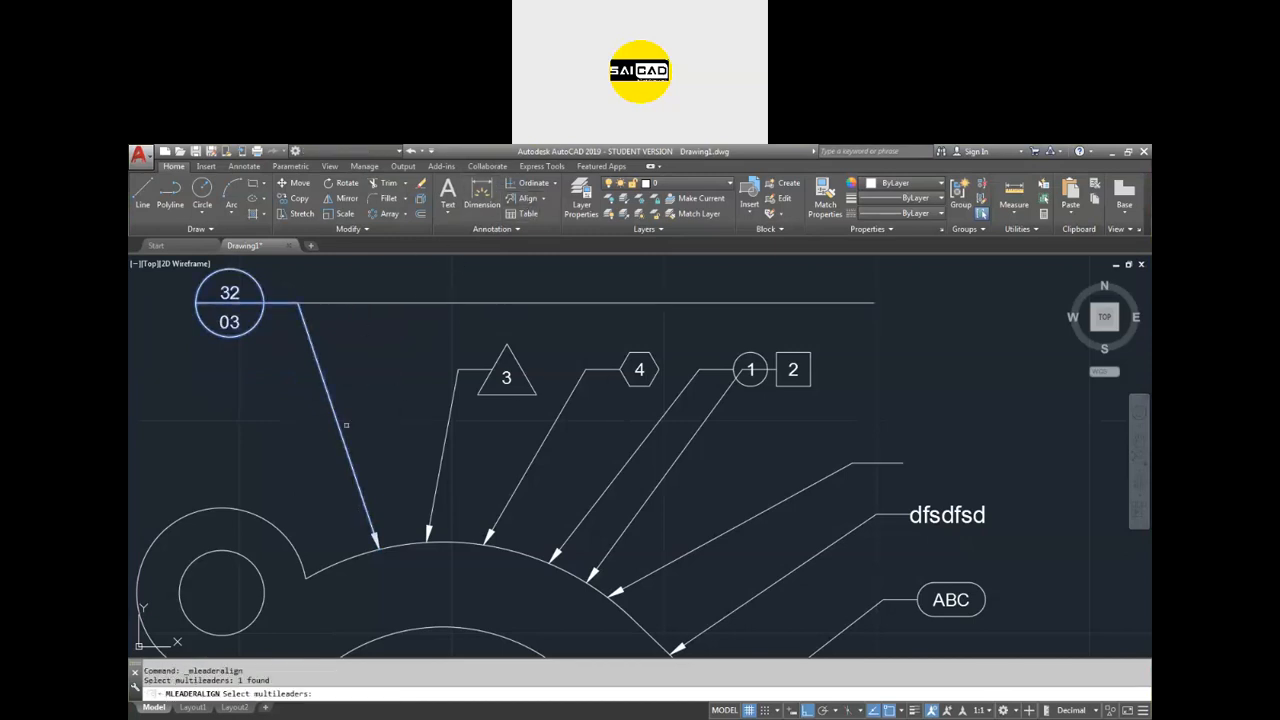
{"action": "left_click", "coordinate": [884, 345]}
{"action": "left_click", "coordinate": [438, 428]}
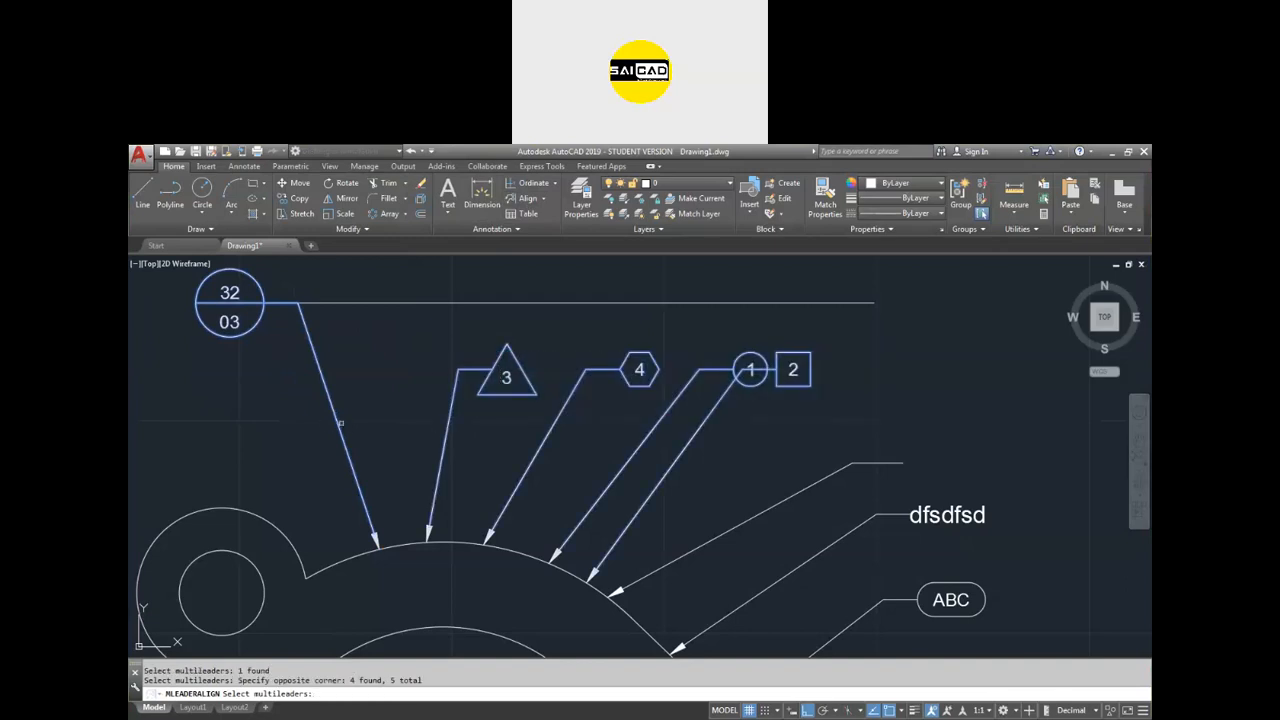
{"action": "key", "text": "Return"}
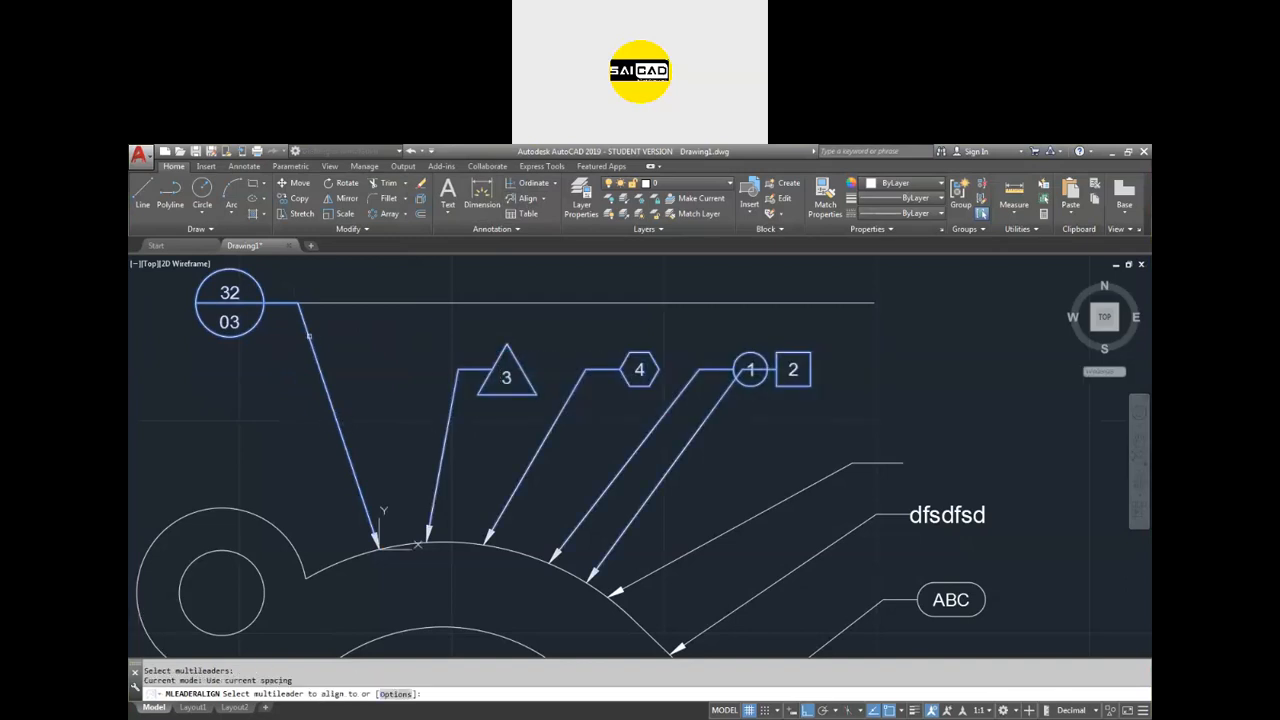
{"action": "left_click", "coordinate": [308, 335]}
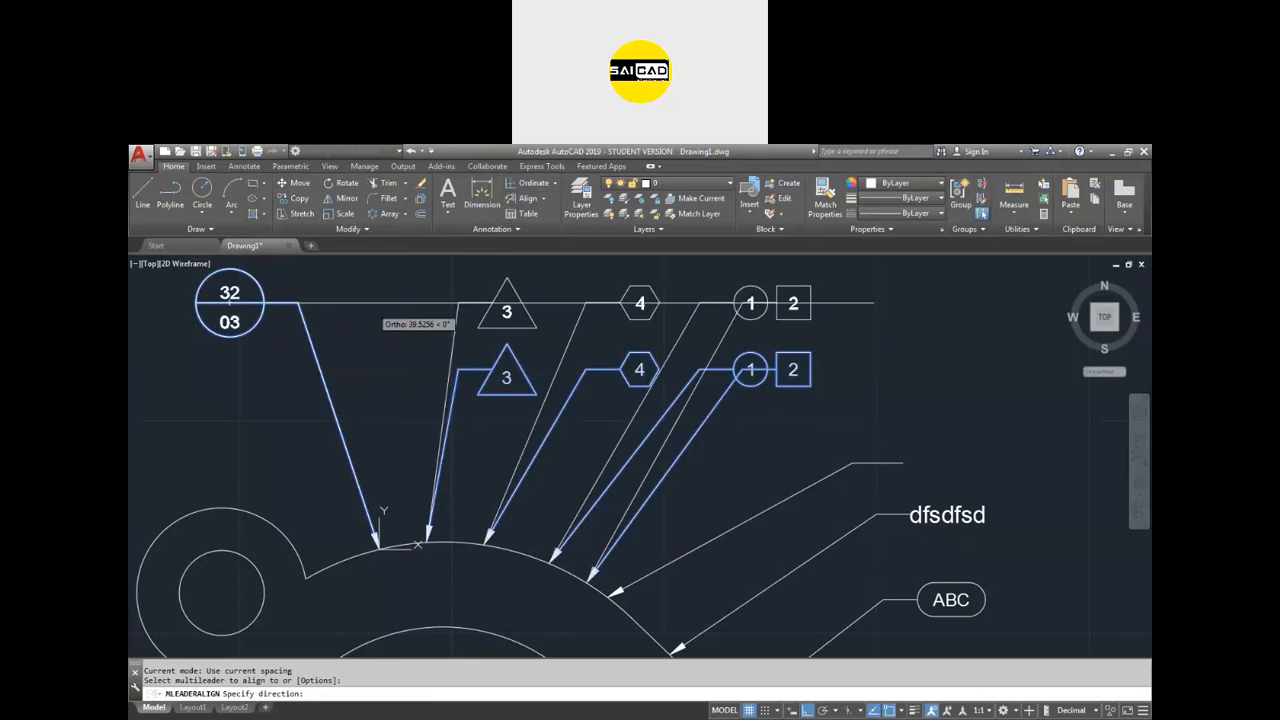
{"action": "left_click", "coordinate": [926, 302]}
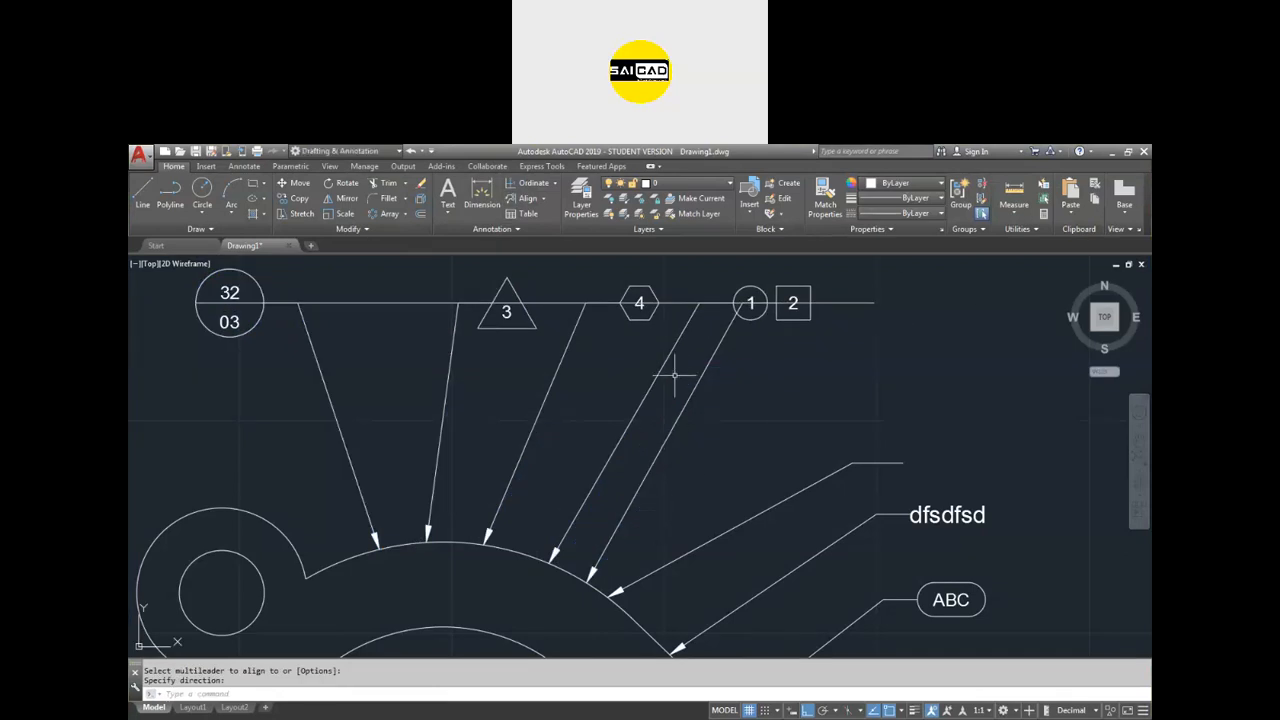
Shift the 3, 4 and 1 tag multileaders along the guide line towards the 32/03 tag to space the row evenly.
{"action": "left_click", "coordinate": [450, 354]}
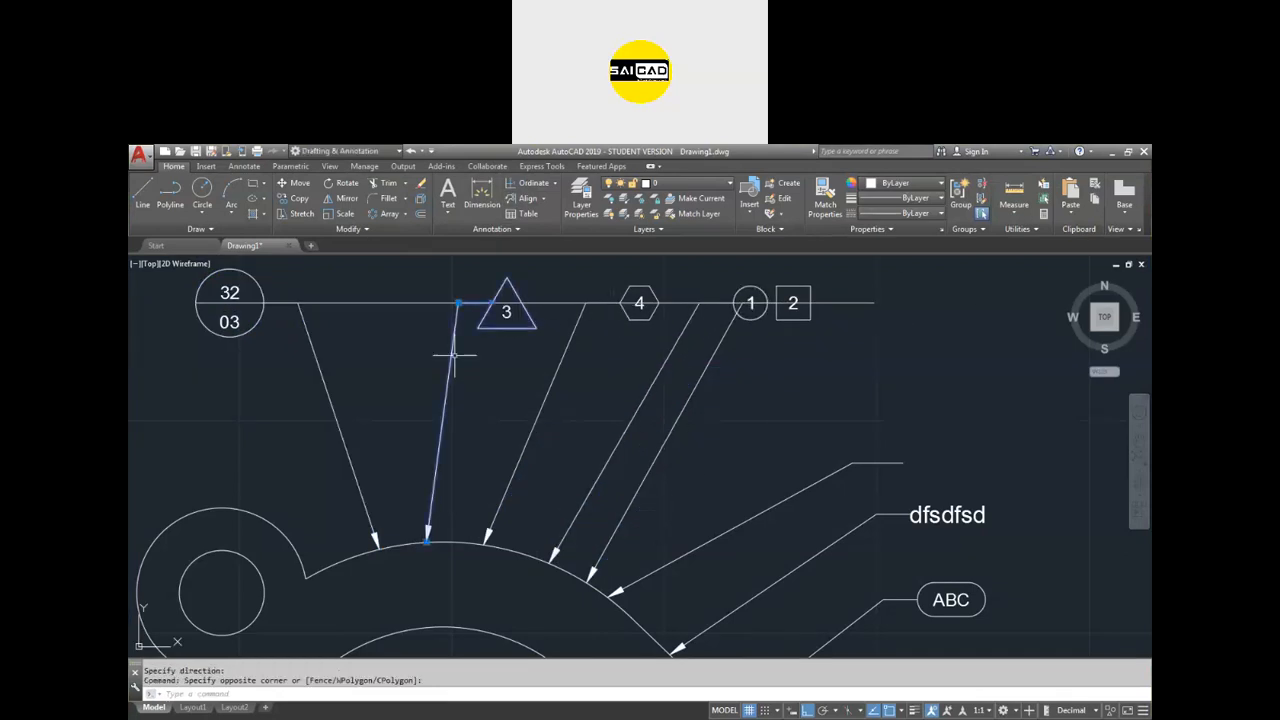
{"action": "left_click", "coordinate": [485, 303]}
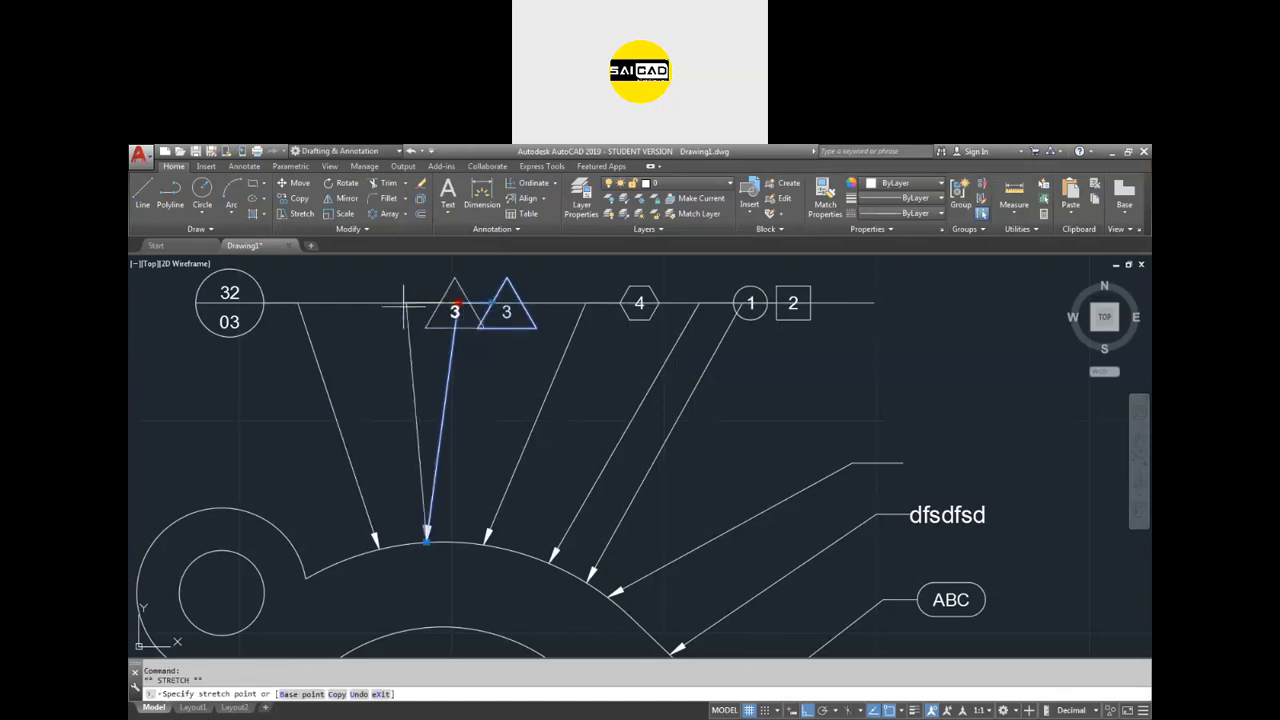
{"action": "left_click", "coordinate": [426, 303]}
{"action": "left_click", "coordinate": [588, 303]}
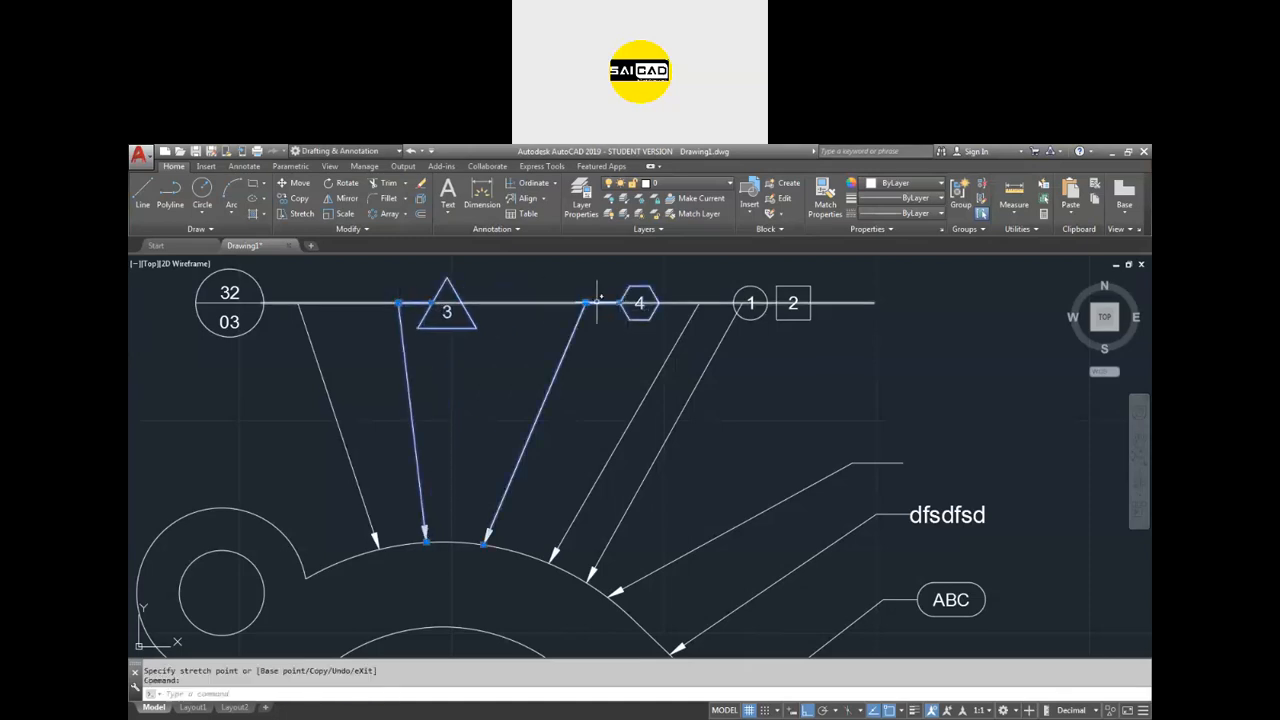
{"action": "left_click", "coordinate": [586, 303]}
{"action": "left_click", "coordinate": [516, 303]}
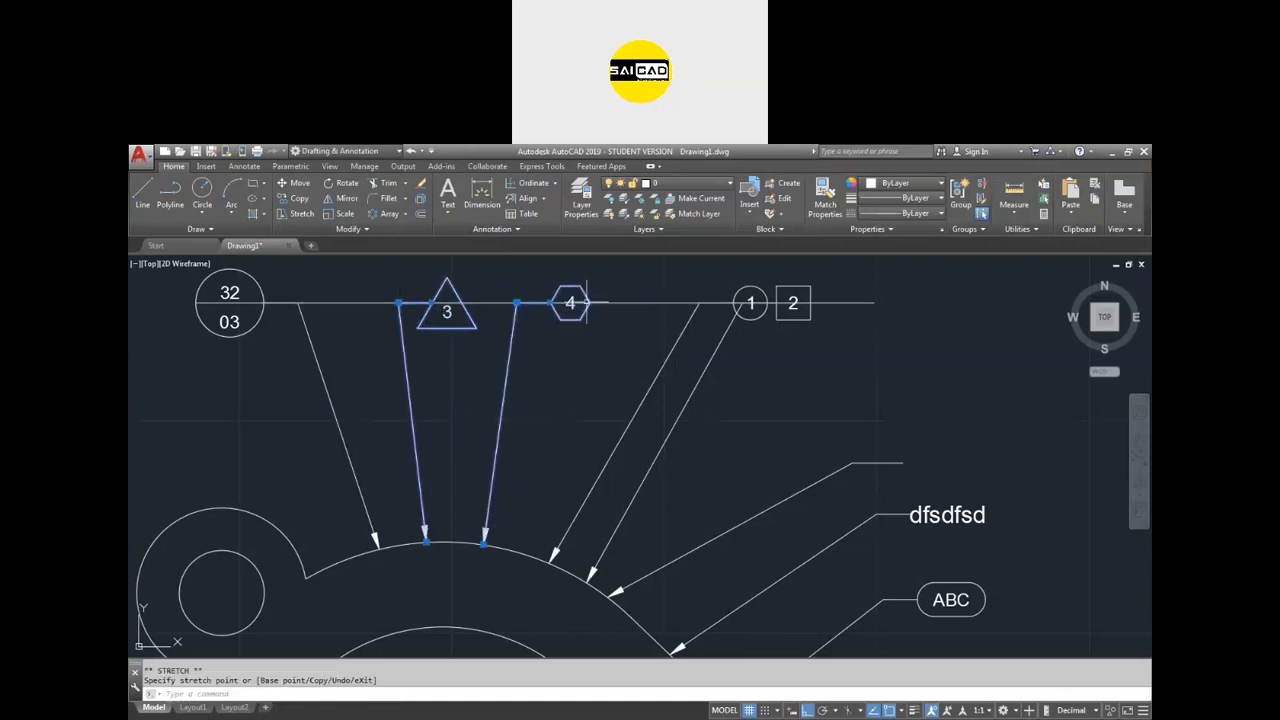
{"action": "left_click", "coordinate": [694, 312]}
{"action": "left_click", "coordinate": [693, 303]}
{"action": "left_click", "coordinate": [640, 305]}
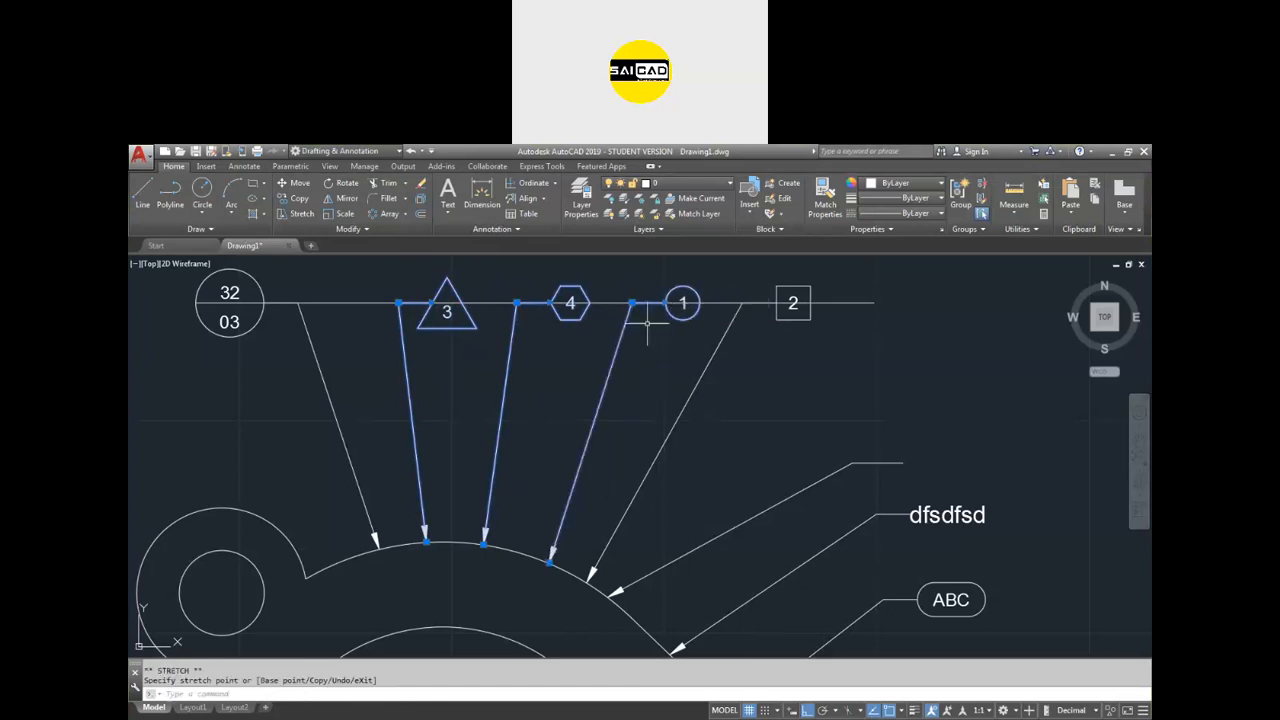
Erase the horizontal guide line behind the row of tags.
{"action": "key", "text": "Escape"}
{"action": "left_click", "coordinate": [874, 276]}
{"action": "left_click", "coordinate": [832, 322]}
{"action": "key", "text": "Delete"}
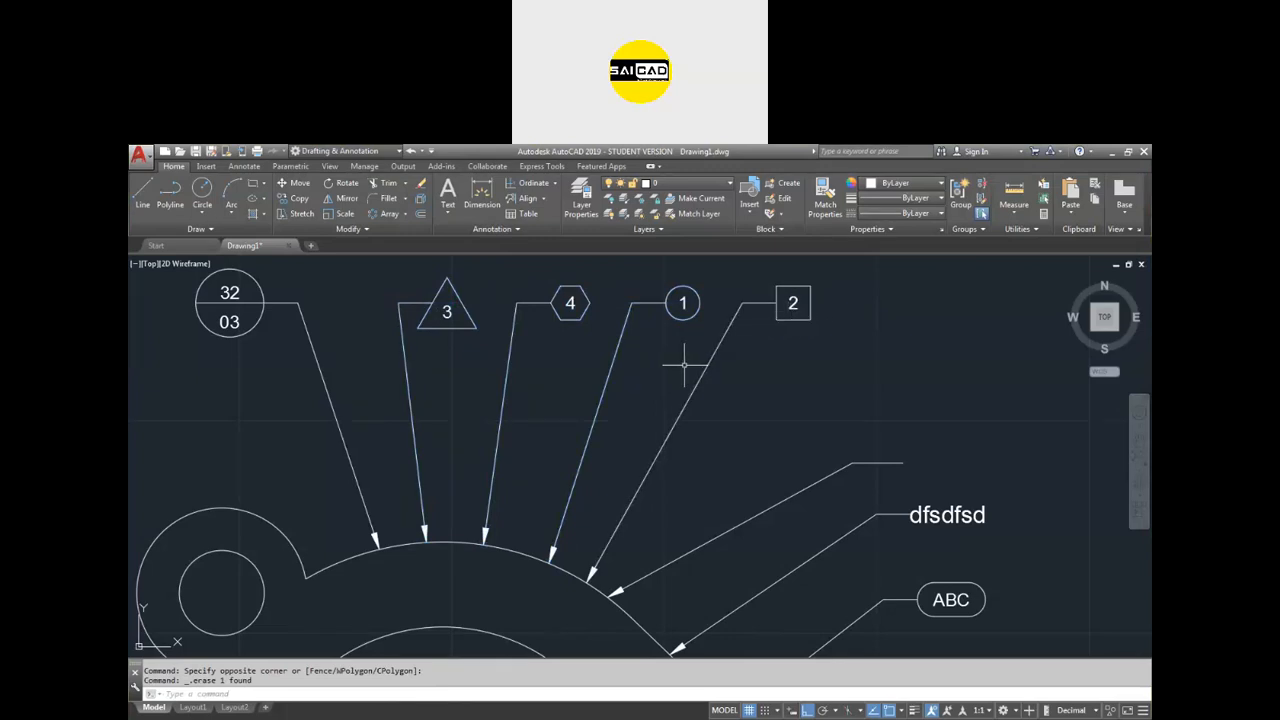
Erase all the parts, leaders and dimensions, including the small circles near the origin, to empty the drawing.
{"action": "scroll", "coordinate": [576, 380], "scroll_direction": "down", "scroll_amount": 8}
{"action": "scroll", "coordinate": [786, 400], "scroll_direction": "up", "scroll_amount": 3}
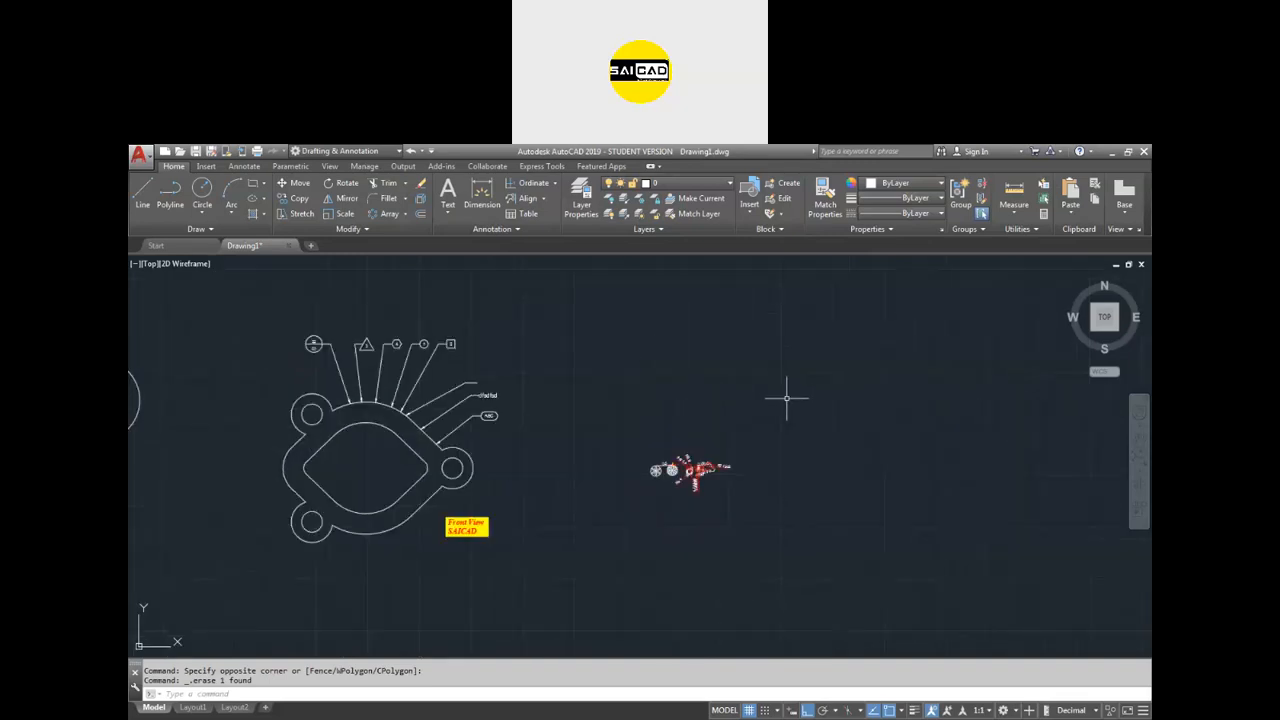
{"action": "scroll", "coordinate": [723, 449], "scroll_direction": "down", "scroll_amount": 2}
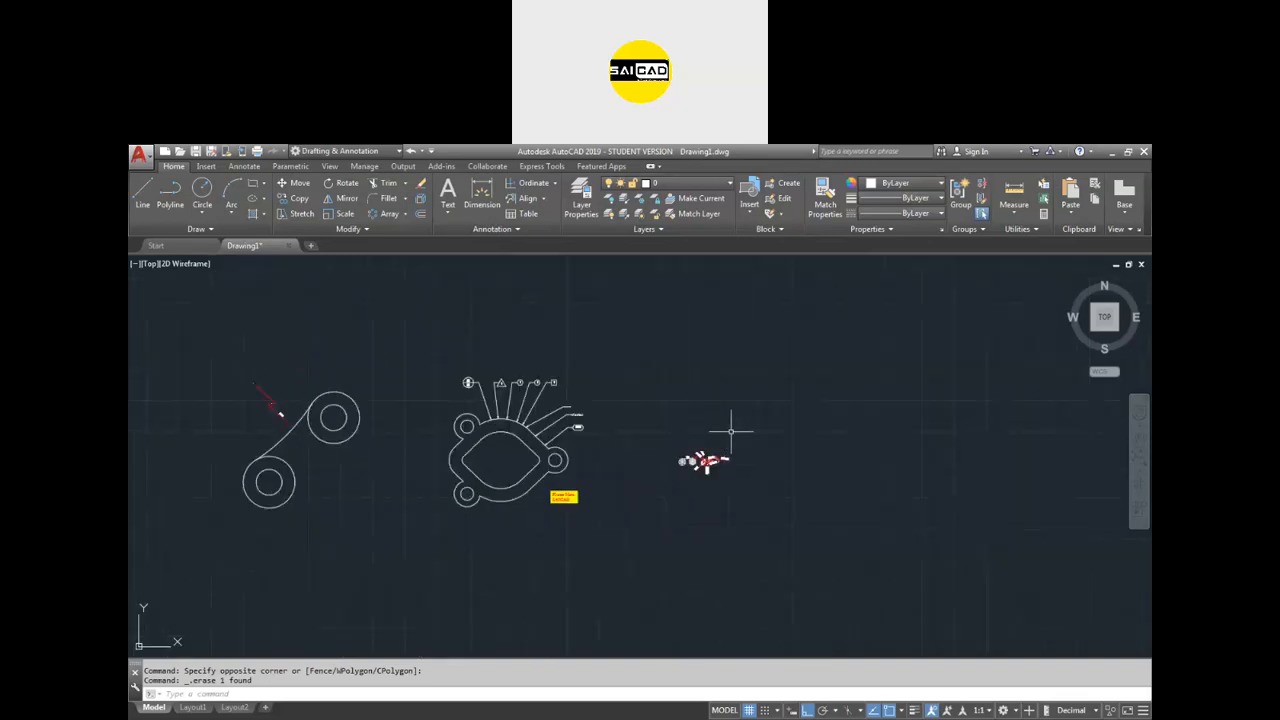
{"action": "left_click", "coordinate": [780, 376]}
{"action": "left_click", "coordinate": [215, 548]}
{"action": "key", "text": "Return"}
{"action": "scroll", "coordinate": [360, 537], "scroll_direction": "down", "scroll_amount": 5}
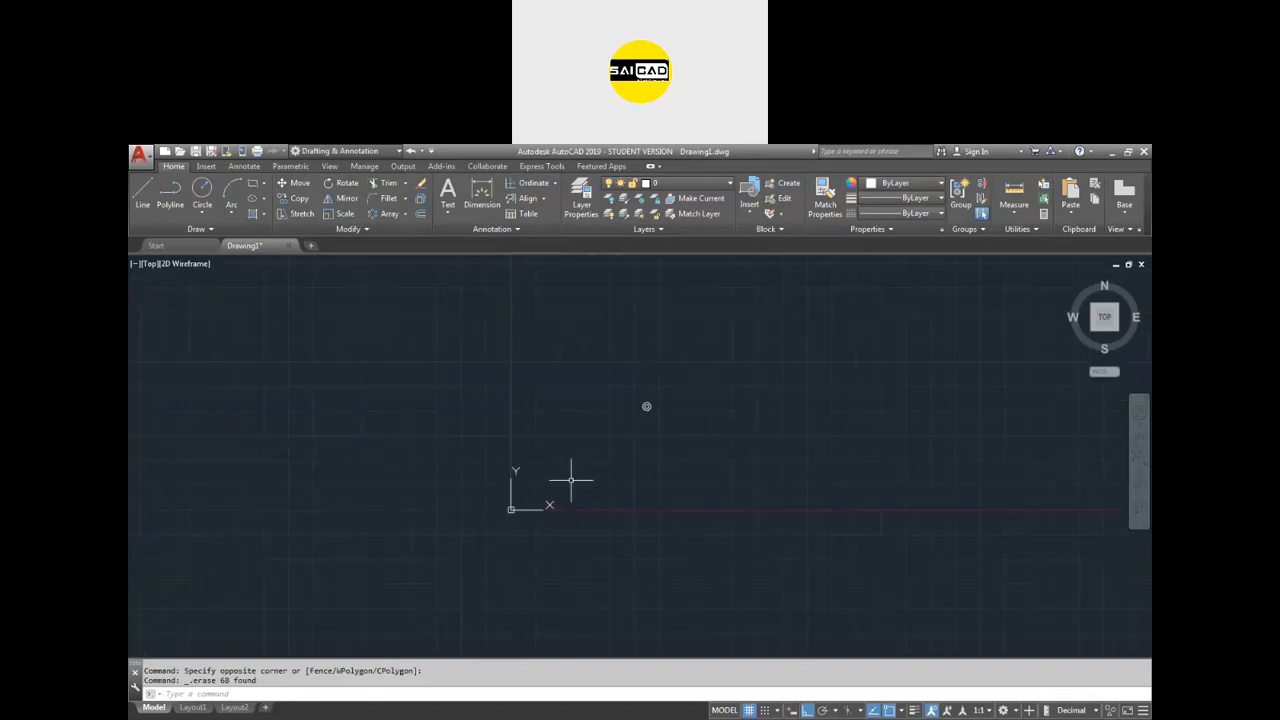
{"action": "left_click", "coordinate": [690, 382]}
{"action": "left_click", "coordinate": [423, 573]}
{"action": "key", "text": "Delete"}
Start a new table in the Standard style near the origin and review its preview, column and row settings.
{"action": "scroll", "coordinate": [530, 499], "scroll_direction": "up", "scroll_amount": 6}
{"action": "scroll", "coordinate": [467, 540], "scroll_direction": "up", "scroll_amount": 4}
{"action": "mouse_move", "coordinate": [467, 487]}
{"action": "middle_mouse_down"}
{"action": "mouse_move", "coordinate": [271, 600]}
{"action": "mouse_move", "coordinate": [459, 487]}
{"action": "middle_mouse_up"}
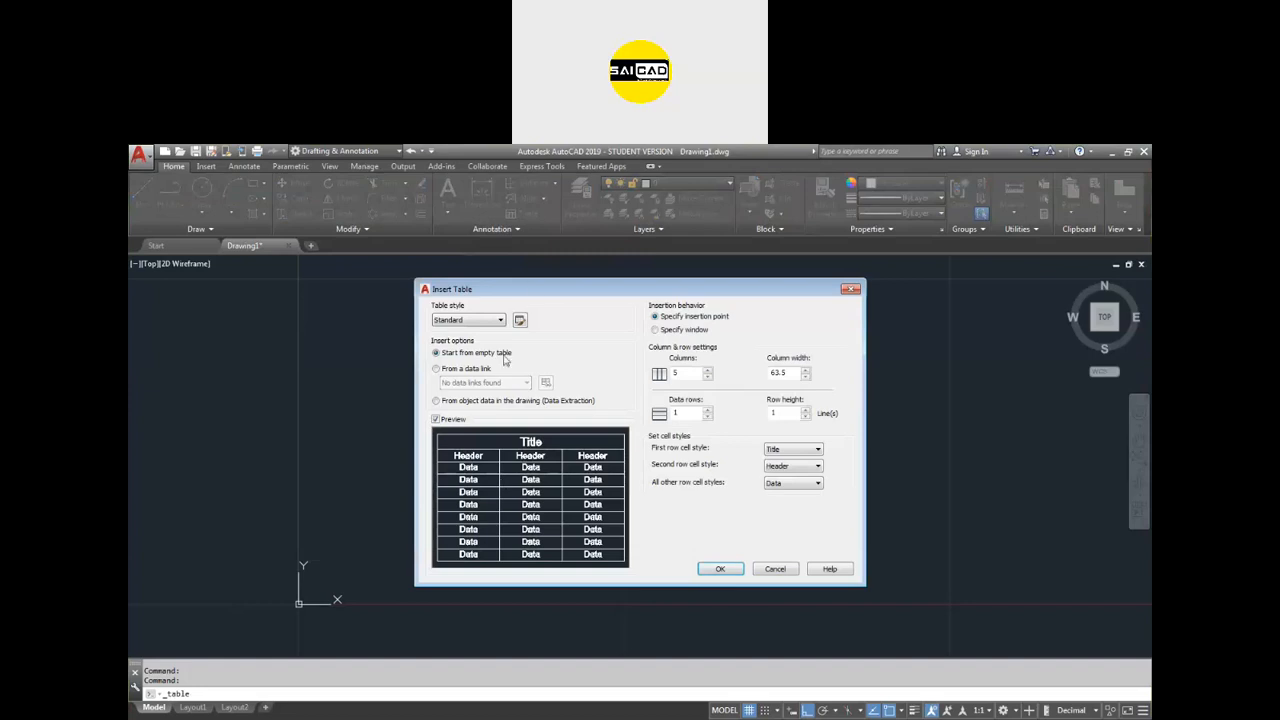
{"action": "left_click_drag", "start_coordinate": [529, 290], "coordinate": [432, 297]}
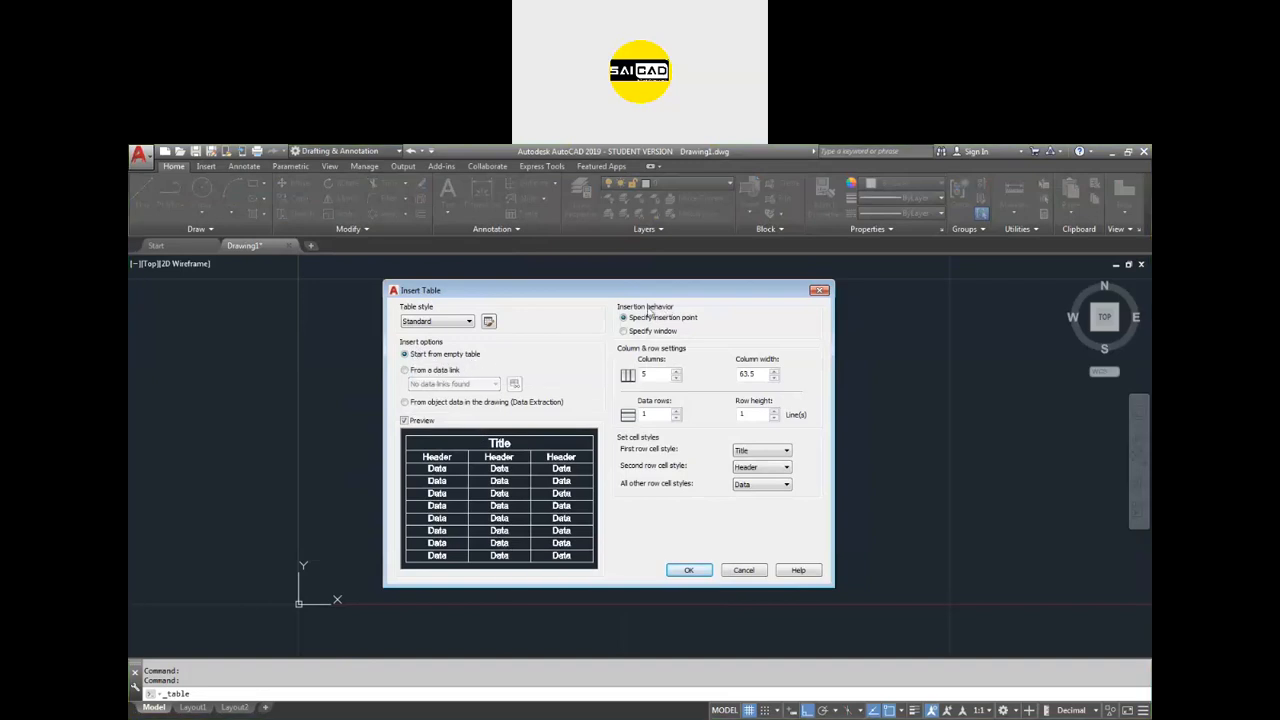
{"action": "left_click", "coordinate": [416, 421]}
{"action": "left_click", "coordinate": [416, 421]}
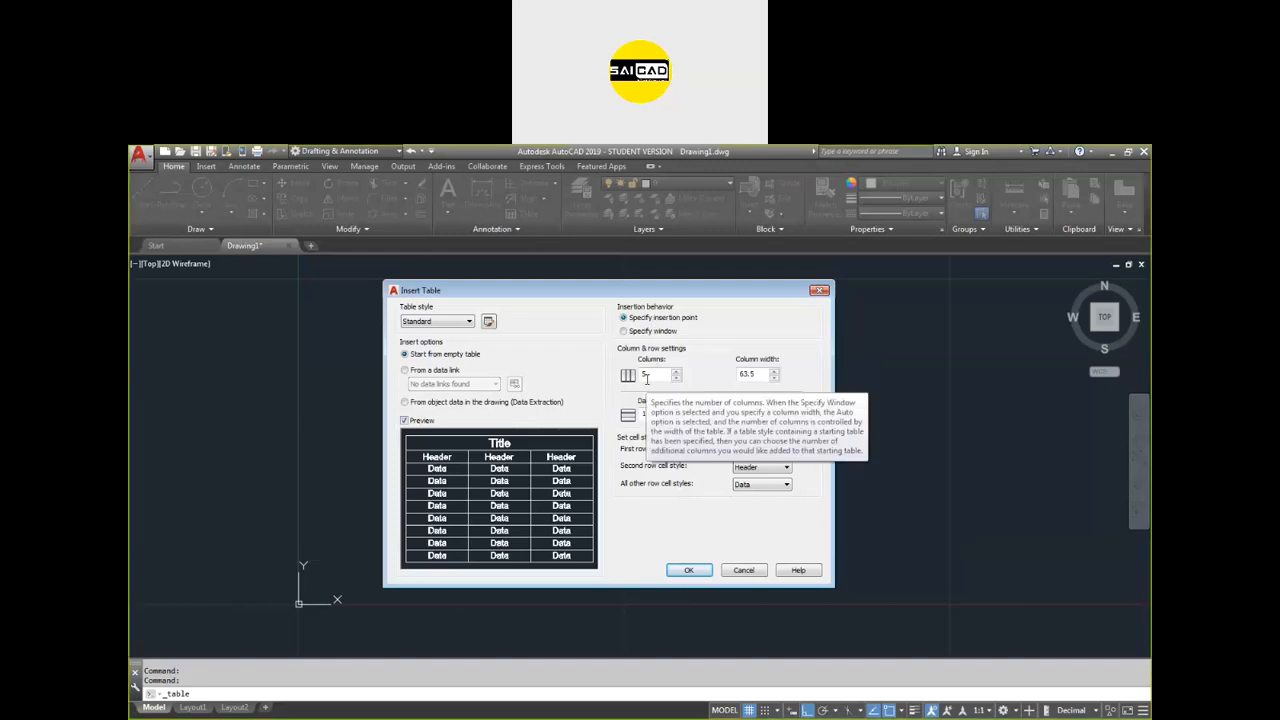
{"action": "left_click_drag", "start_coordinate": [648, 377], "coordinate": [629, 378]}
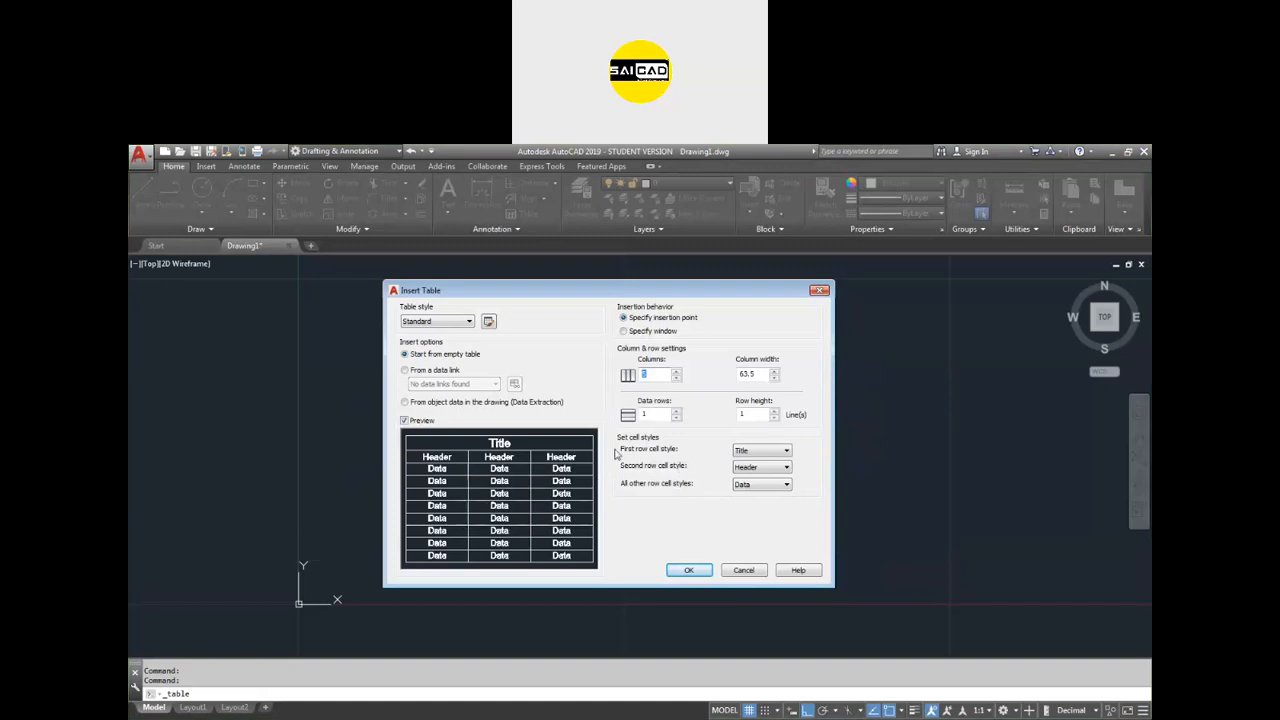
{"action": "left_click_drag", "start_coordinate": [655, 416], "coordinate": [611, 421]}
{"action": "left_click", "coordinate": [757, 376]}
{"action": "key", "text": "Tab"}
Try the Specify window insertion behavior with set columns and data rows, and return to Specify insertion point.
{"action": "left_click", "coordinate": [641, 333]}
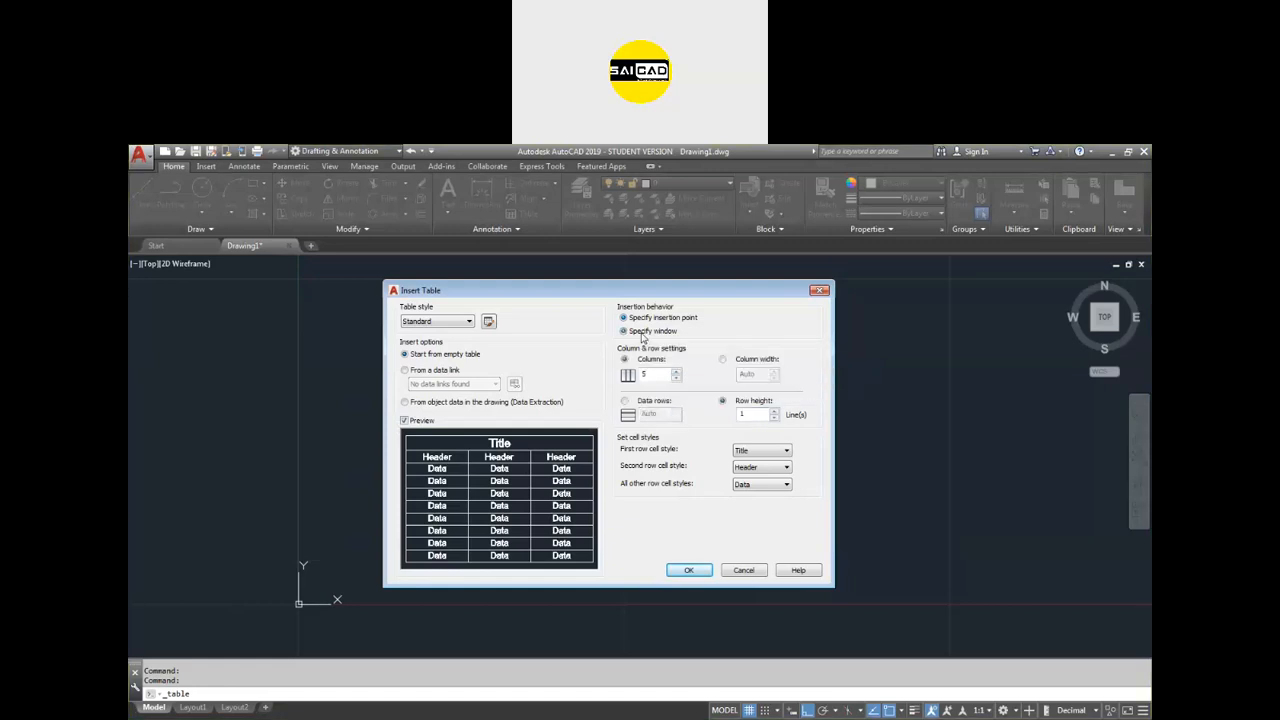
{"action": "double_click", "coordinate": [650, 375]}
{"action": "left_click", "coordinate": [625, 401]}
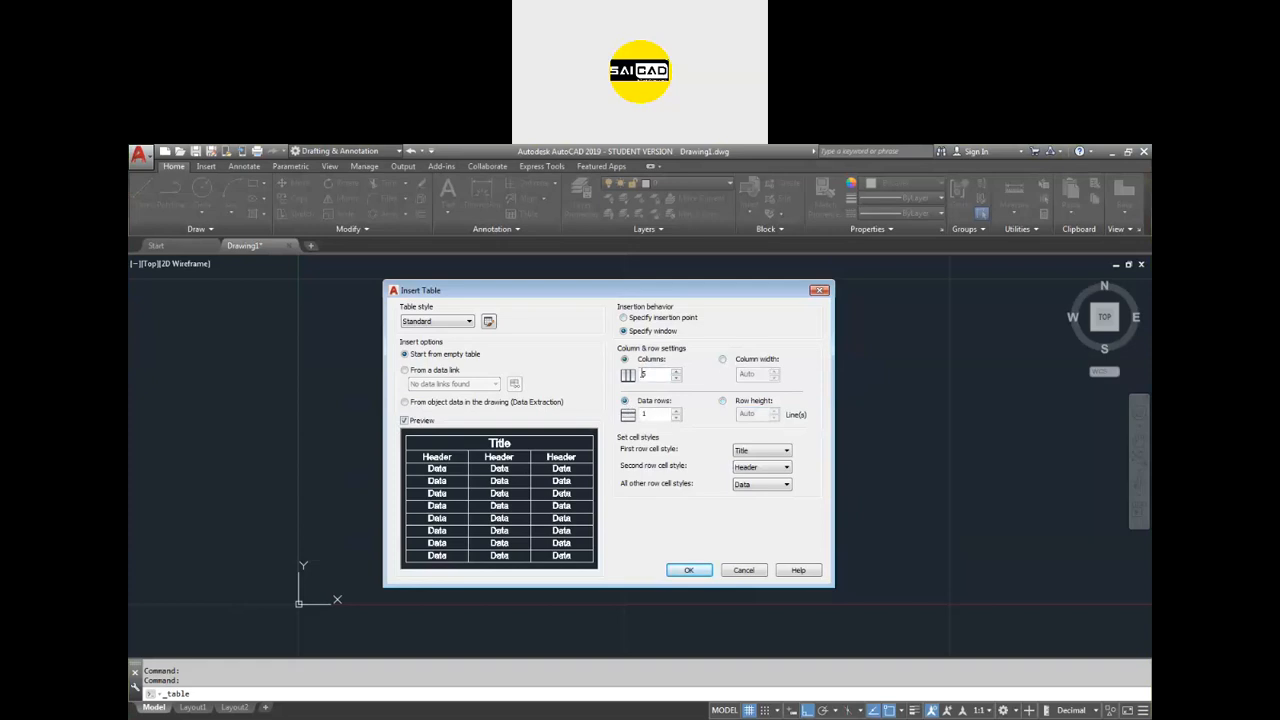
{"action": "double_click", "coordinate": [663, 413]}
{"action": "left_click", "coordinate": [634, 318]}
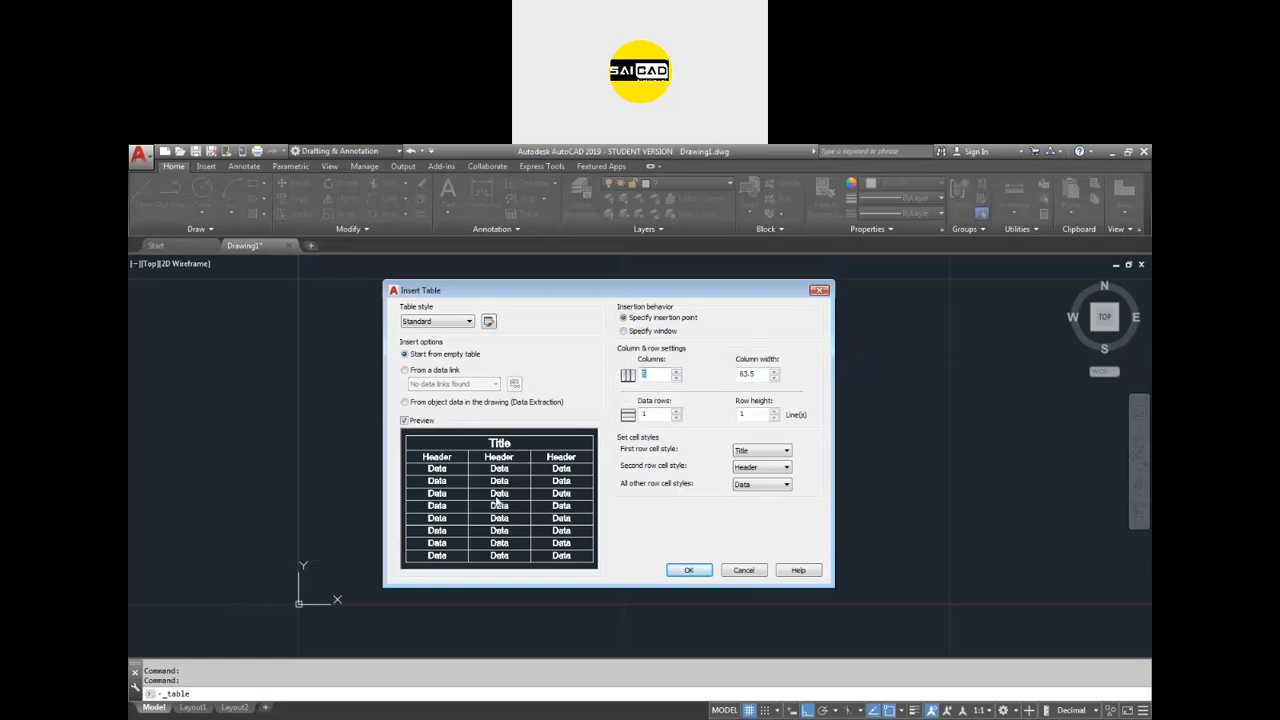
Insert a table by insertion point with 5 columns, 15 data rows and row height 2, leaving its cells empty.
{"action": "double_click", "coordinate": [641, 414]}
{"action": "left_click", "coordinate": [756, 413]}
{"action": "type", "text": "2"}
{"action": "key", "text": "Return"}
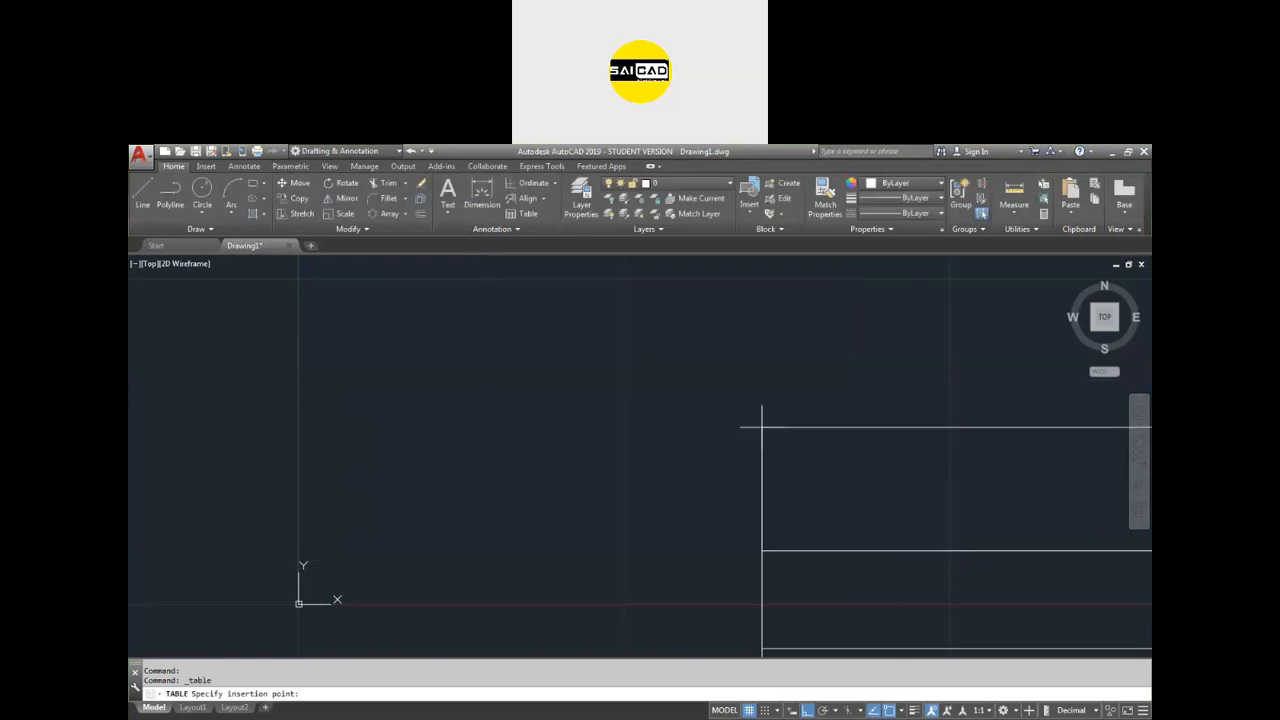
{"action": "scroll", "coordinate": [378, 400], "scroll_direction": "down", "scroll_amount": 3}
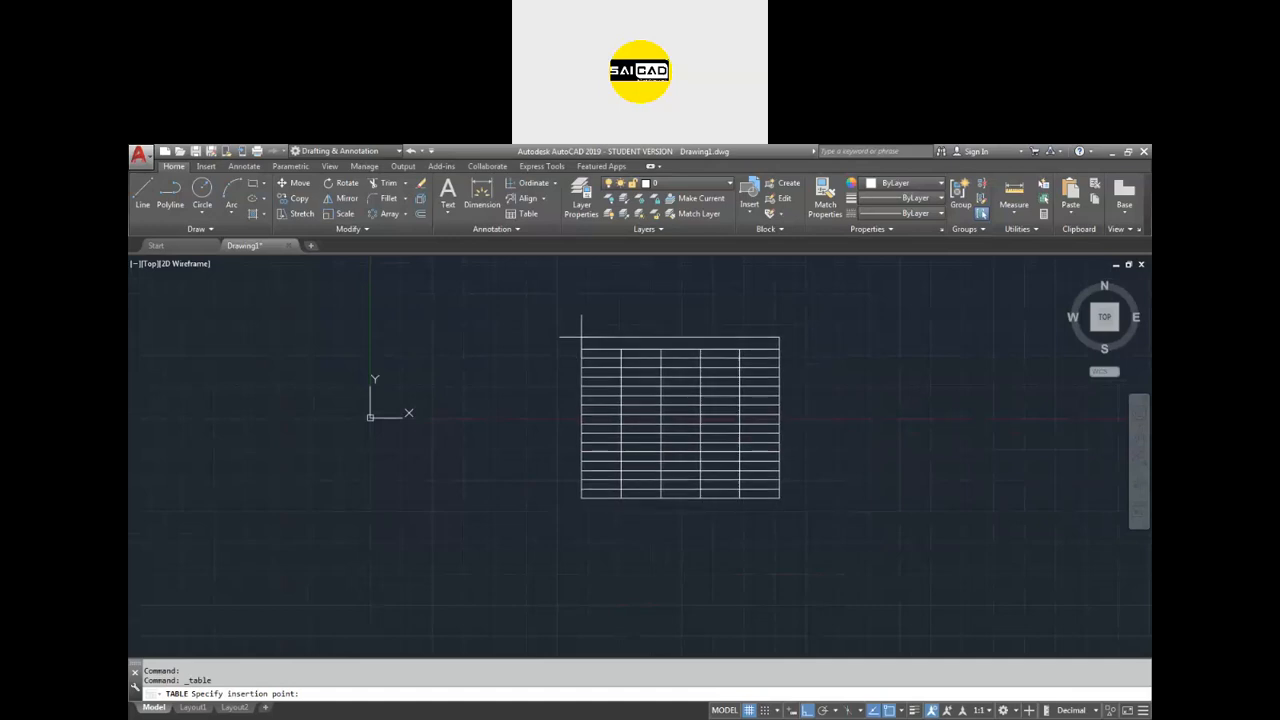
{"action": "left_click", "coordinate": [583, 414]}
{"action": "scroll", "coordinate": [693, 562], "scroll_direction": "up", "scroll_amount": 5}
{"action": "scroll", "coordinate": [691, 557], "scroll_direction": "down", "scroll_amount": 3}
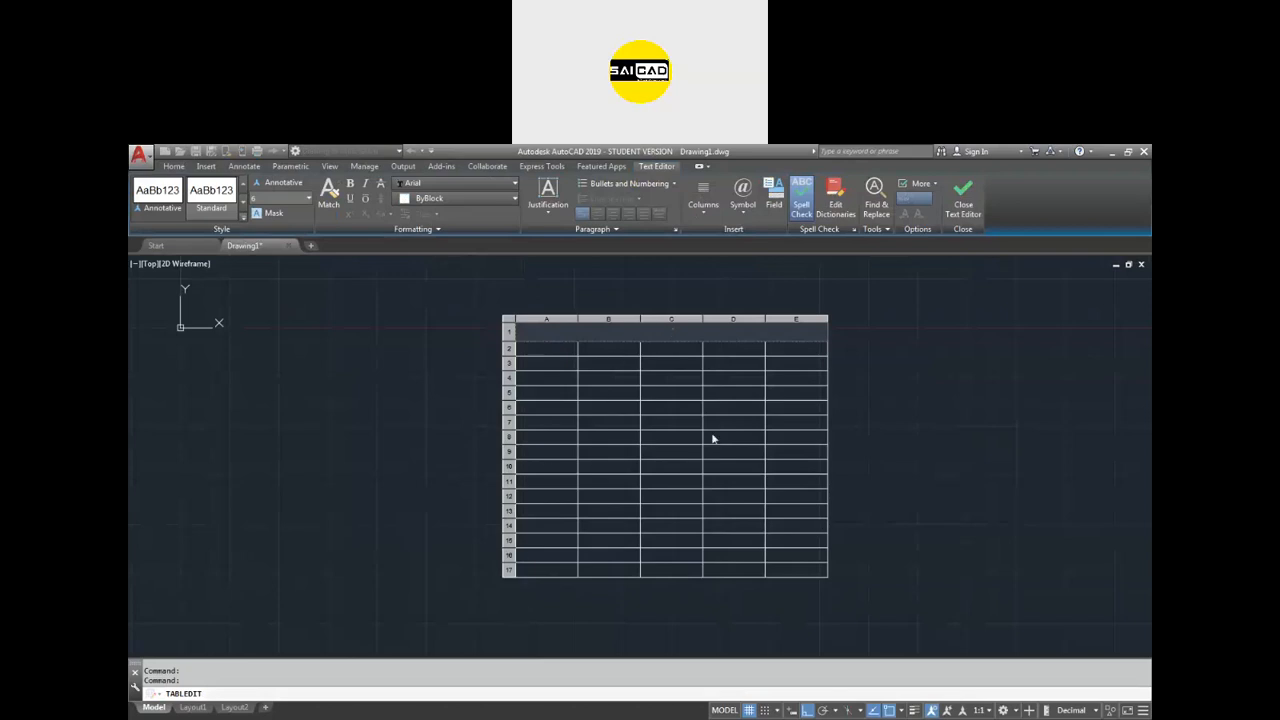
{"action": "left_click", "coordinate": [963, 196]}
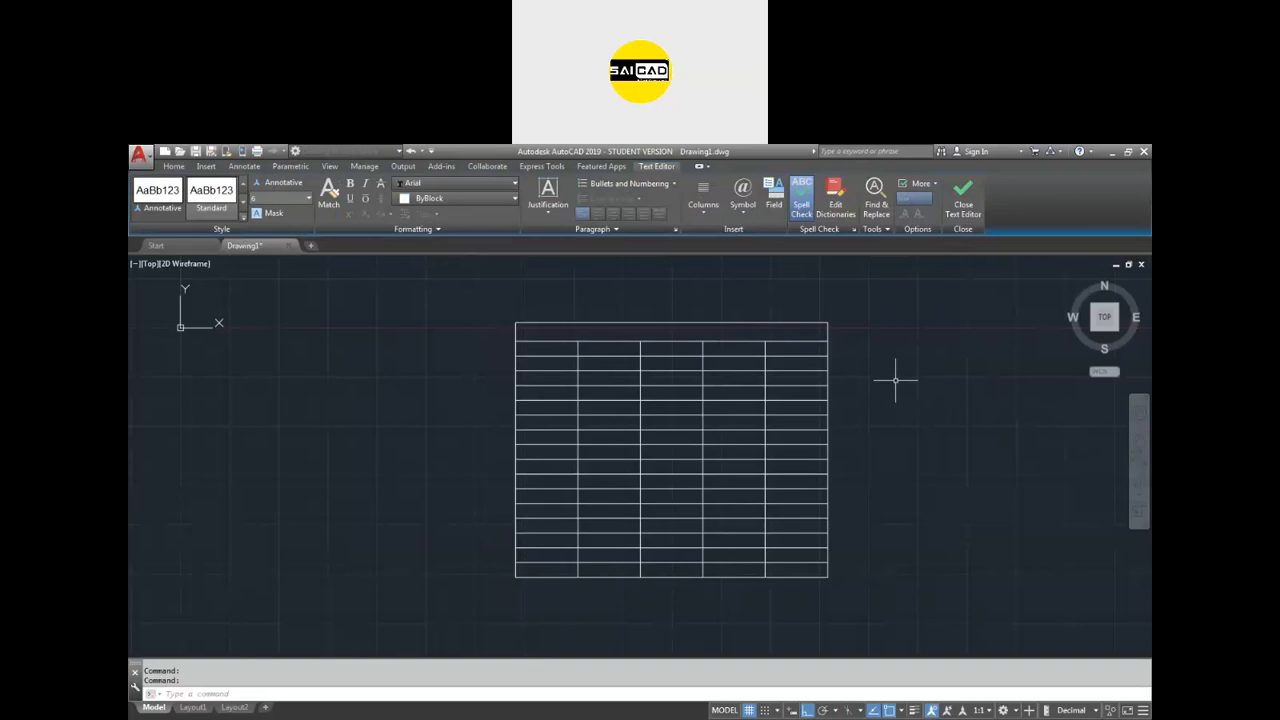
{"action": "left_click", "coordinate": [931, 413]}
{"action": "left_click", "coordinate": [681, 649]}
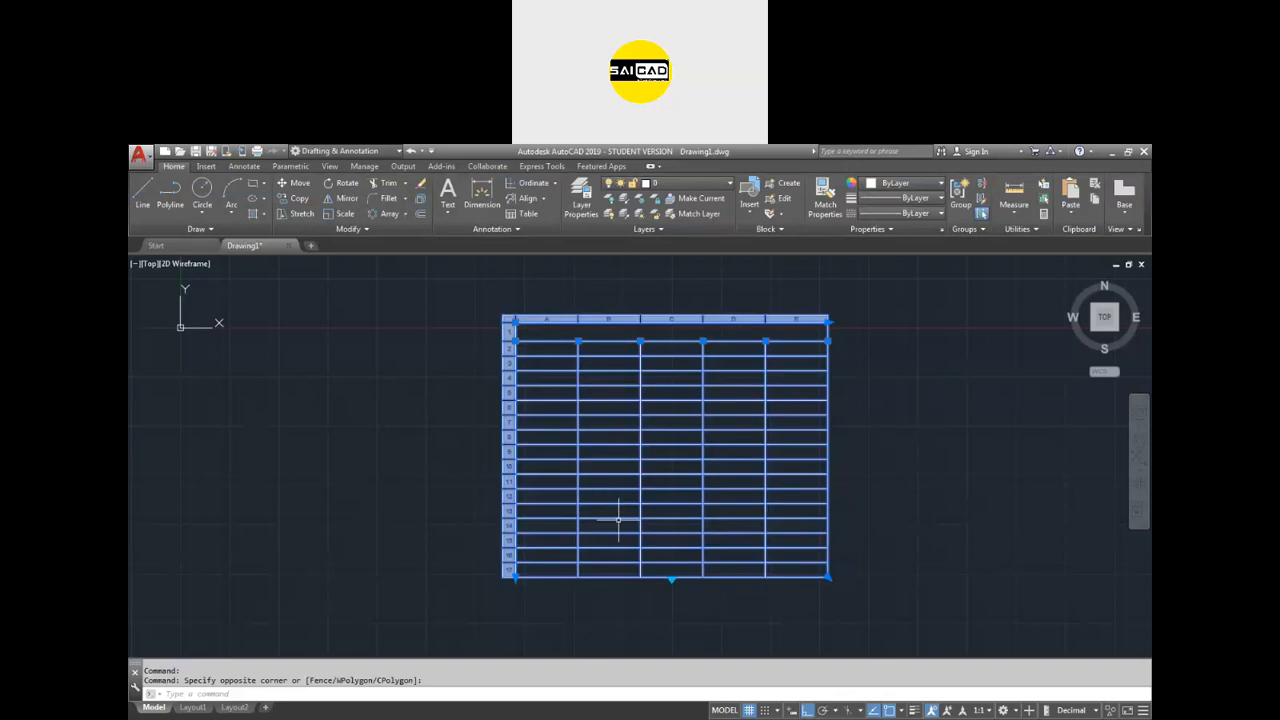
{"action": "key", "text": "Escape"}
{"action": "key", "text": "Escape"}
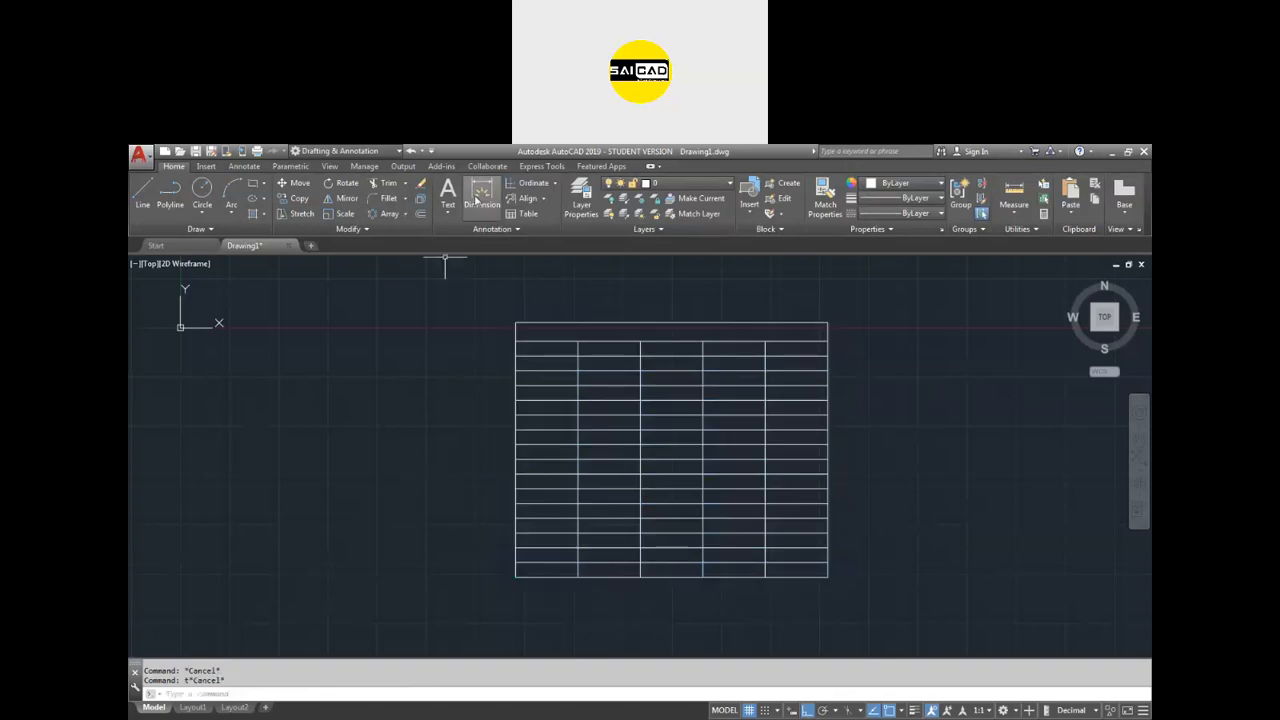
Set up a second table in the Standard style with the Specify window behavior, 5 columns and 15 data rows.
{"action": "left_click", "coordinate": [520, 214]}
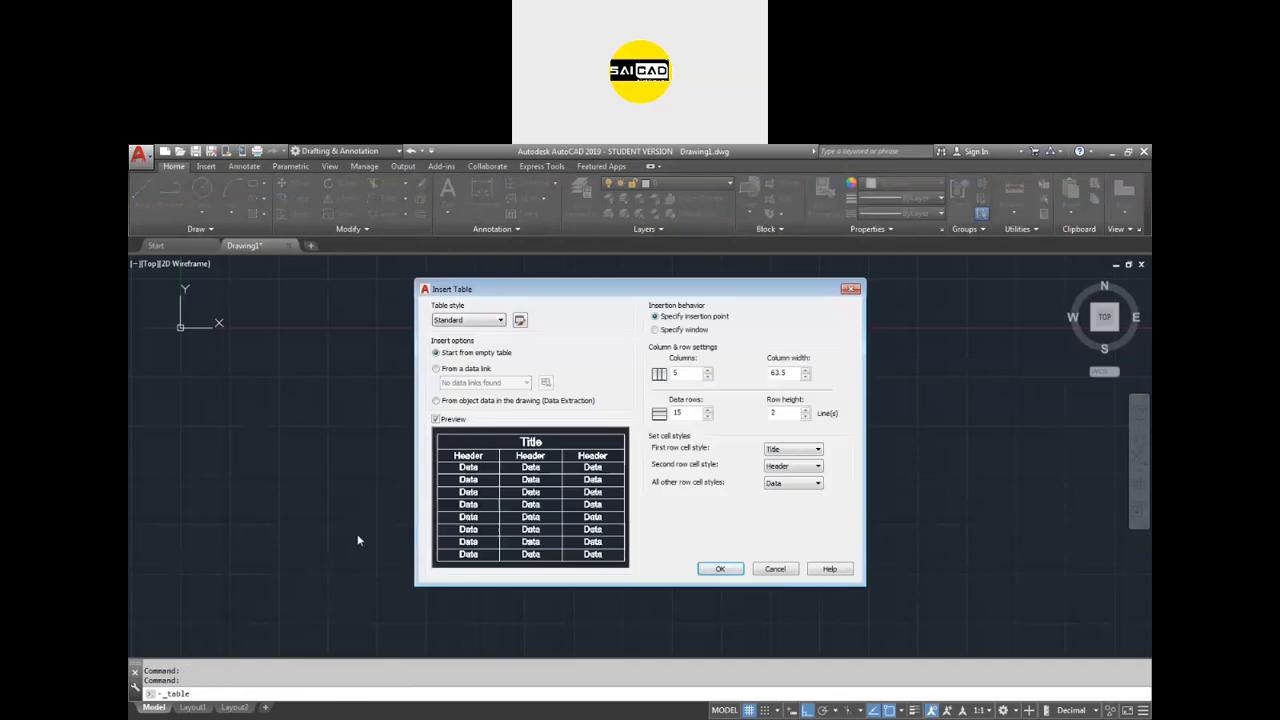
{"action": "left_click", "coordinate": [656, 330]}
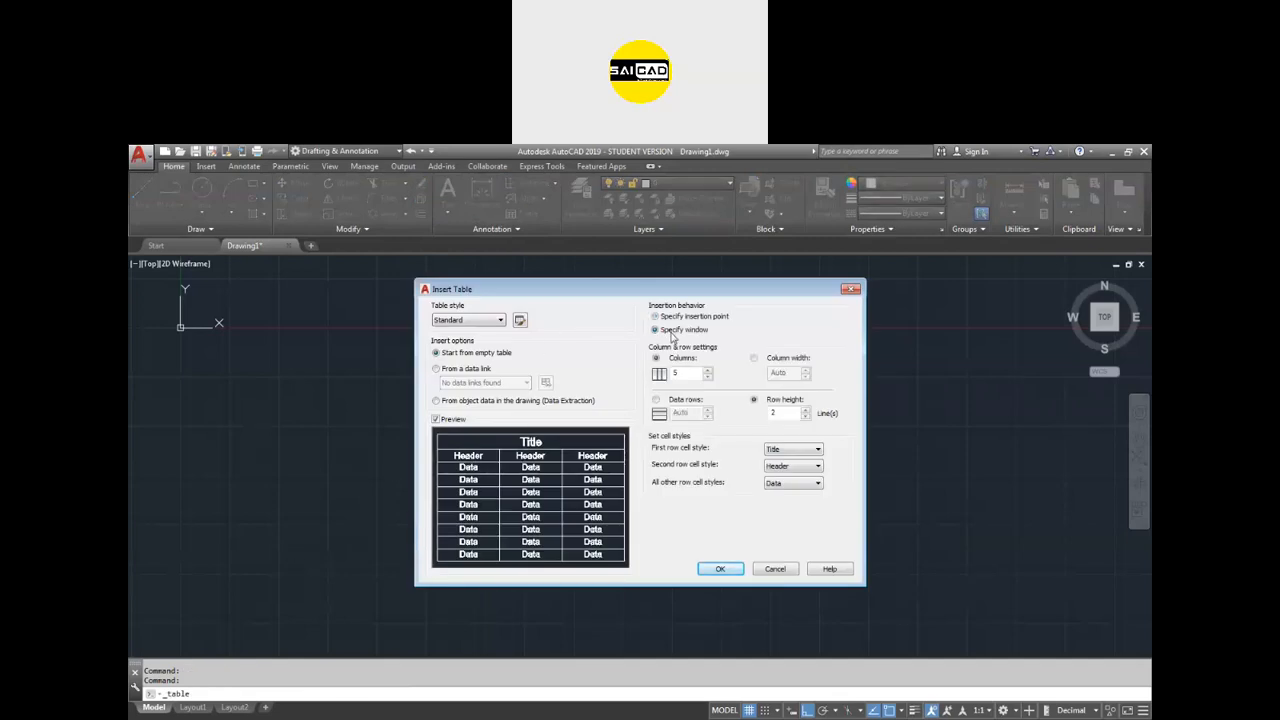
{"action": "left_click", "coordinate": [656, 400]}
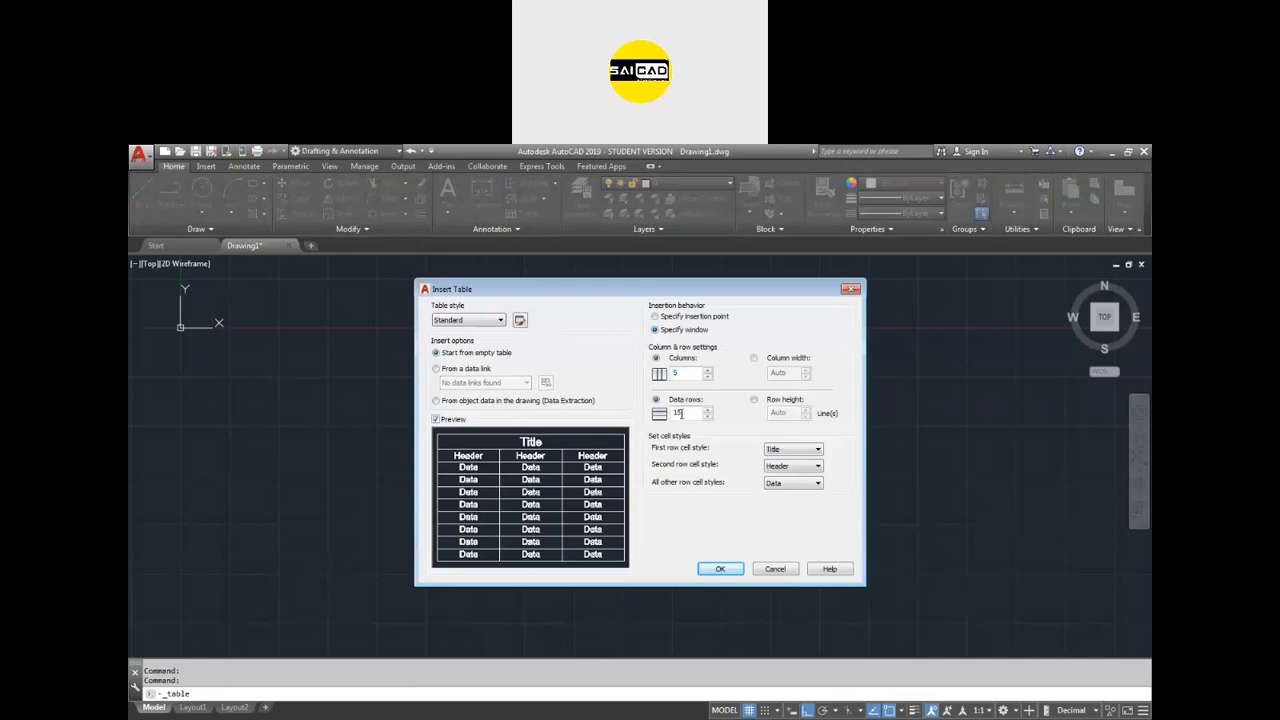
{"action": "left_click", "coordinate": [720, 569]}
Place the second table beside the first with a window noticeably larger than the first table, leaving its cells empty.
{"action": "scroll", "coordinate": [686, 514], "scroll_direction": "down", "scroll_amount": 2}
{"action": "scroll", "coordinate": [680, 490], "scroll_direction": "up", "scroll_amount": 2}
{"action": "left_click", "coordinate": [657, 421]}
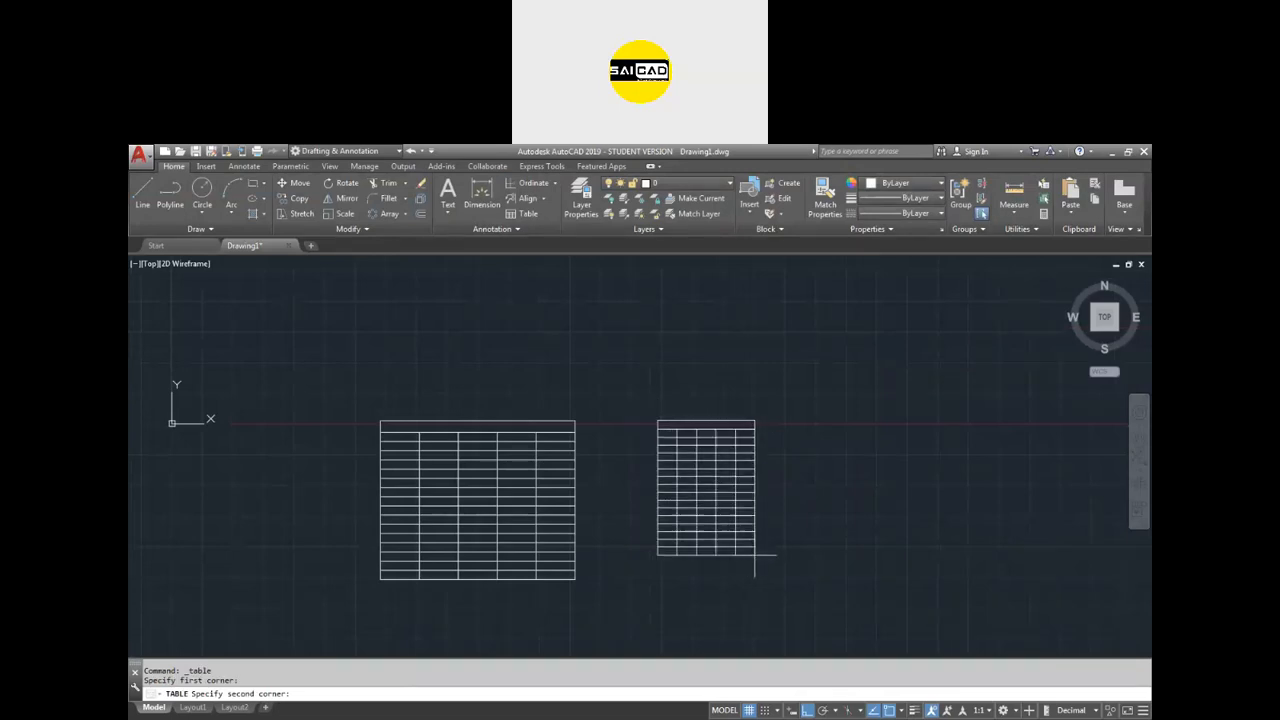
{"action": "scroll", "coordinate": [722, 460], "scroll_direction": "down", "scroll_amount": 3}
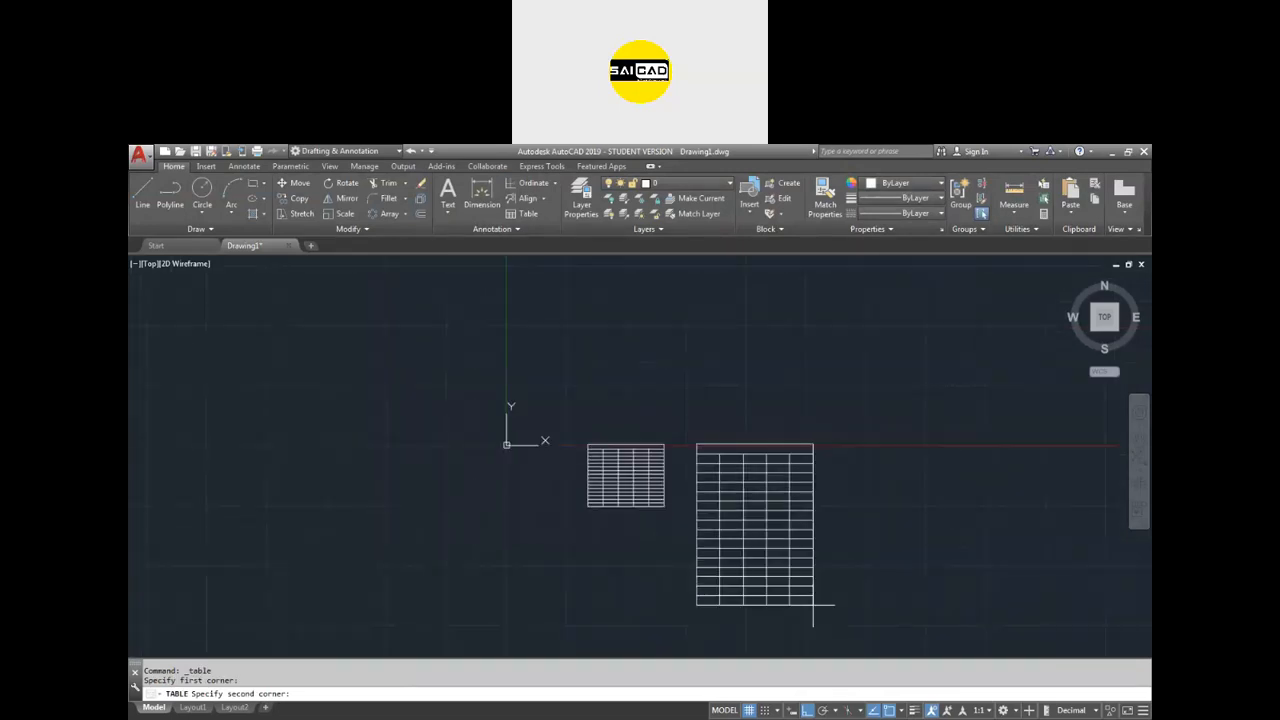
{"action": "left_click", "coordinate": [830, 517]}
{"action": "scroll", "coordinate": [833, 518], "scroll_direction": "up", "scroll_amount": 4}
{"action": "scroll", "coordinate": [826, 515], "scroll_direction": "up", "scroll_amount": 4}
{"action": "scroll", "coordinate": [823, 514], "scroll_direction": "down", "scroll_amount": 4}
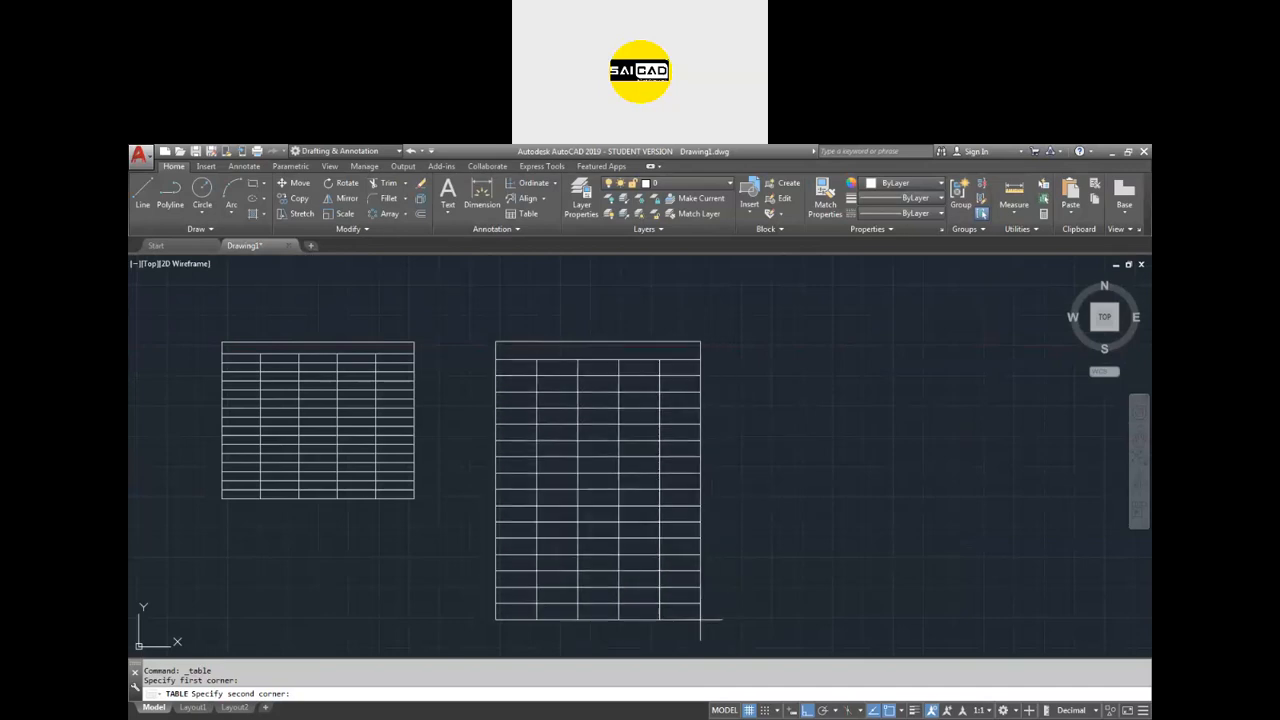
{"action": "left_click", "coordinate": [793, 590]}
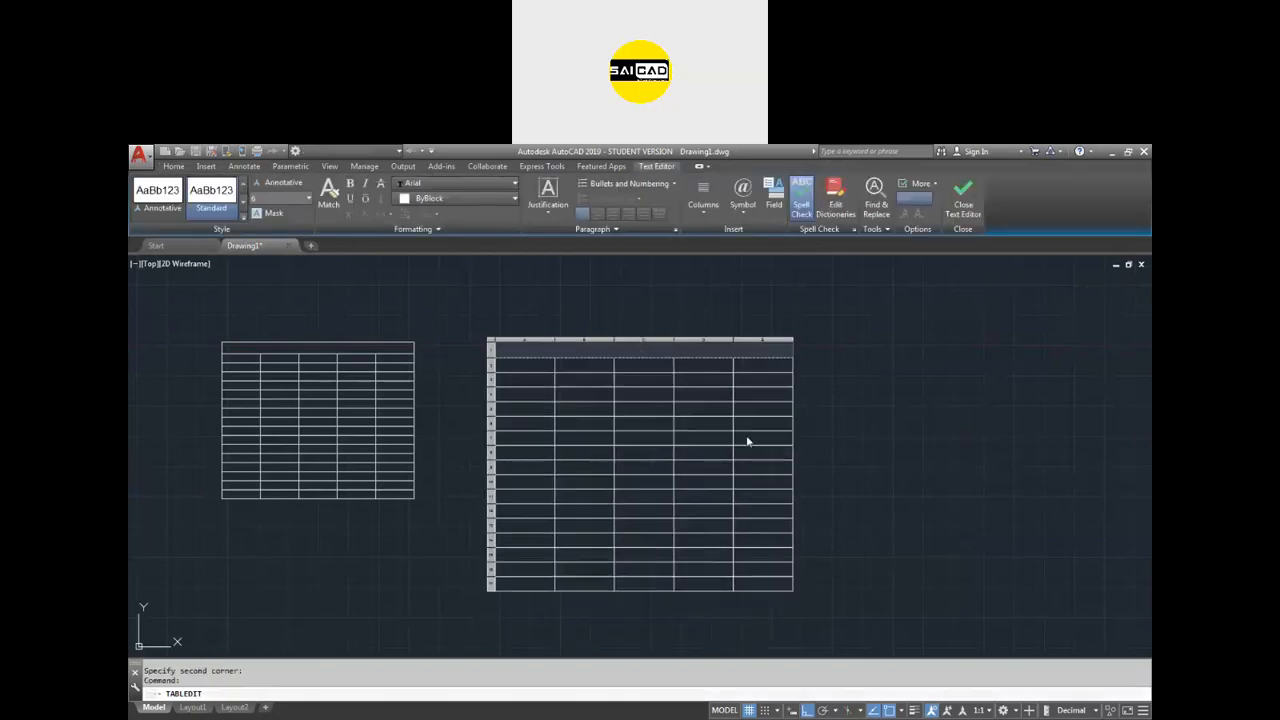
{"action": "left_click", "coordinate": [958, 260]}
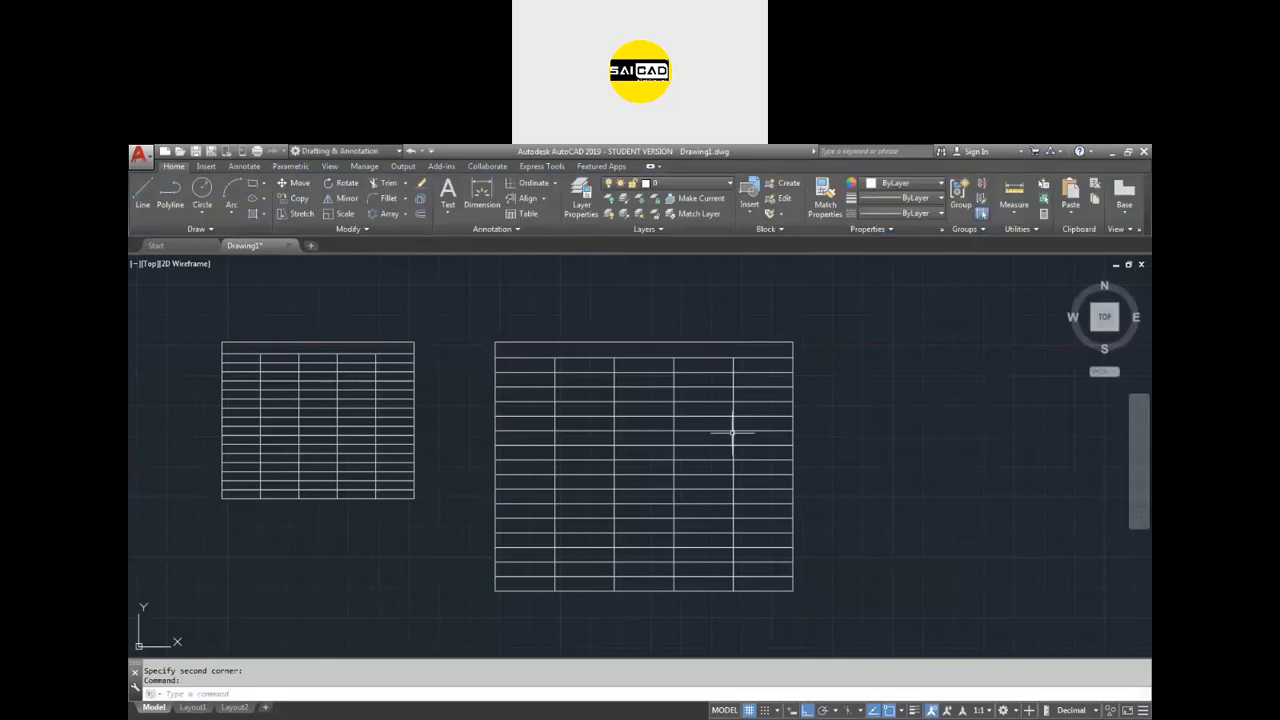
{"action": "scroll", "coordinate": [791, 365], "scroll_direction": "down", "scroll_amount": 2}
{"action": "scroll", "coordinate": [617, 409], "scroll_direction": "up", "scroll_amount": 2}
{"action": "left_click", "coordinate": [934, 369]}
{"action": "left_click", "coordinate": [836, 453]}
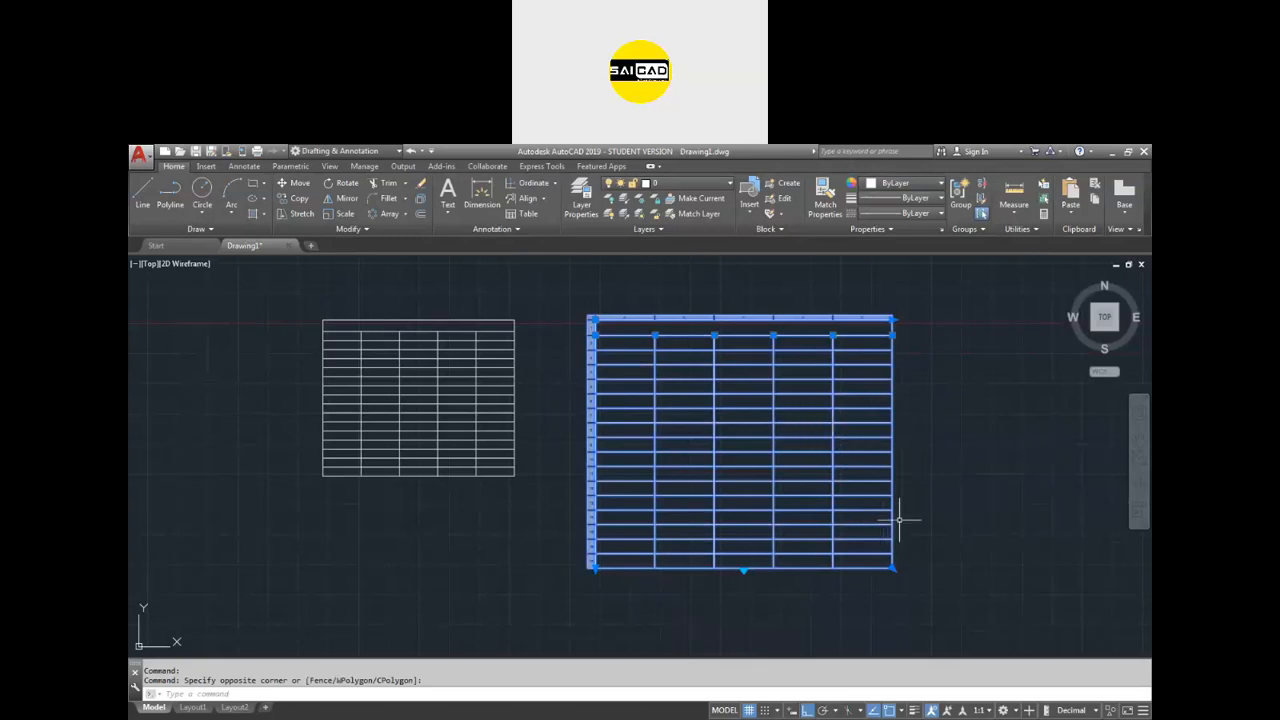
{"action": "key", "text": "Escape"}
{"action": "key", "text": "Escape"}
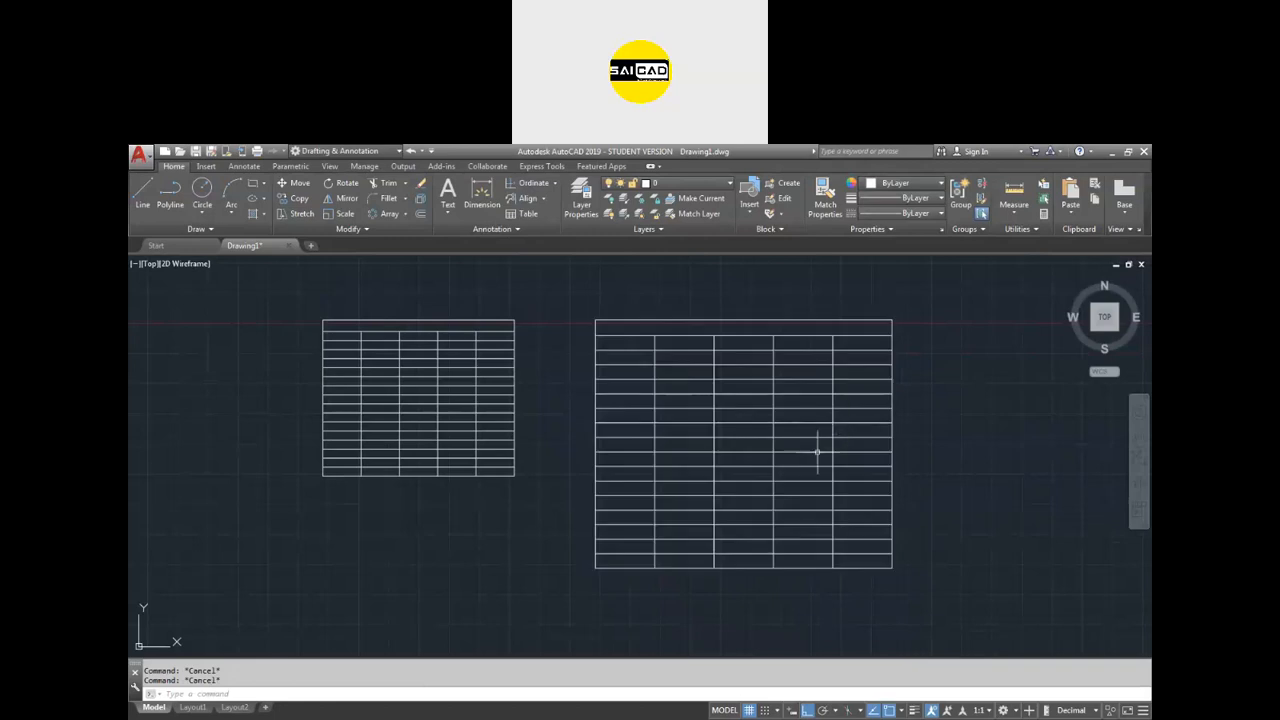
Turn Ortho off and uniformly stretch the larger table's width and height from its lower right corner.
{"action": "left_click", "coordinate": [1007, 410]}
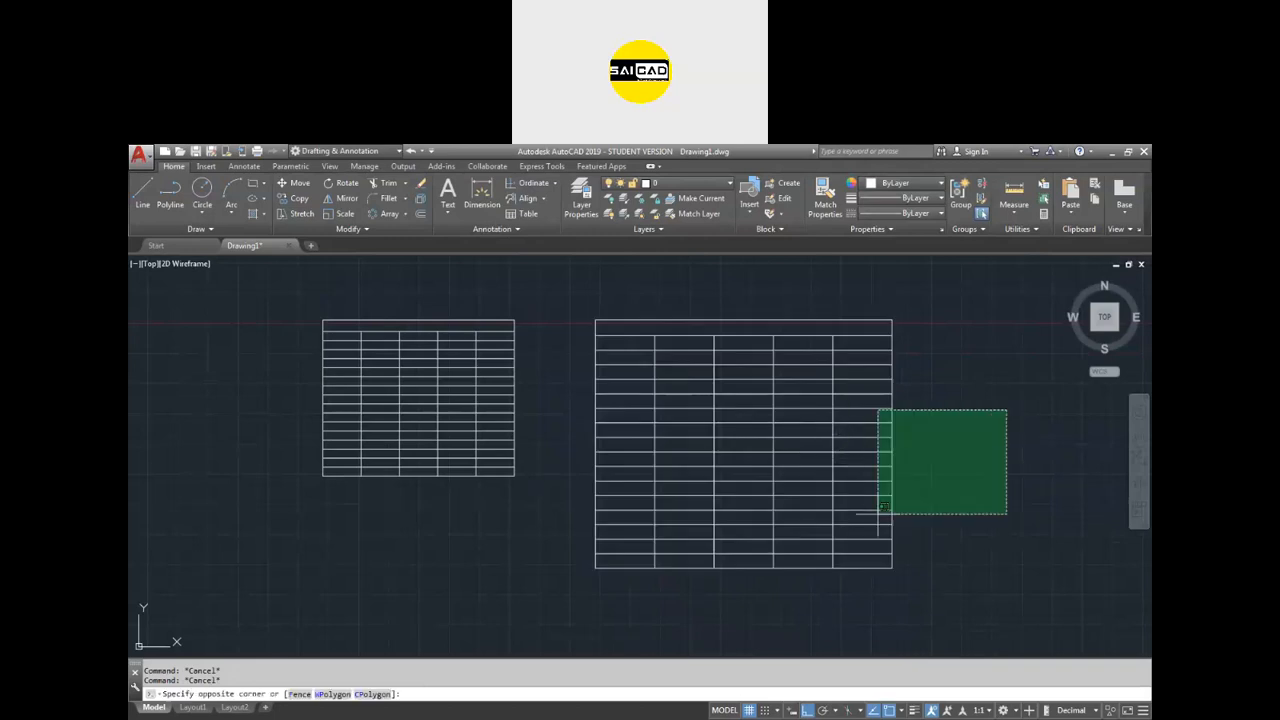
{"action": "left_click", "coordinate": [815, 602]}
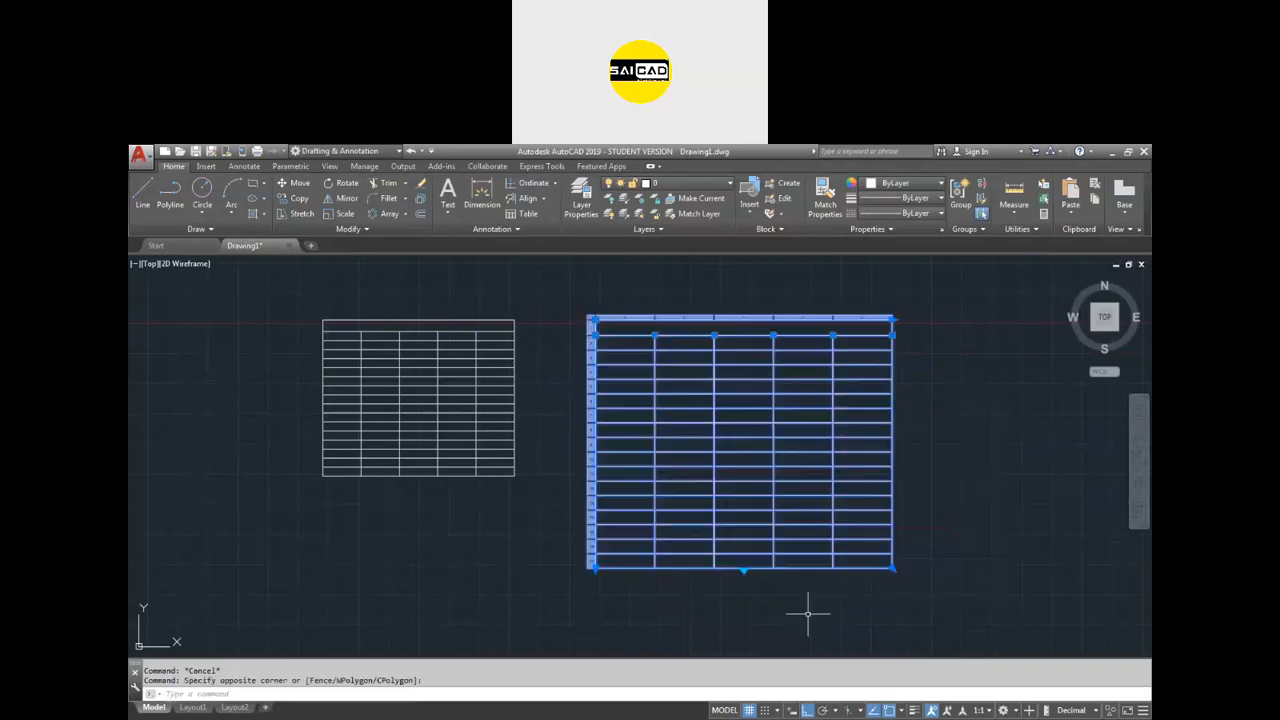
{"action": "left_click", "coordinate": [892, 568]}
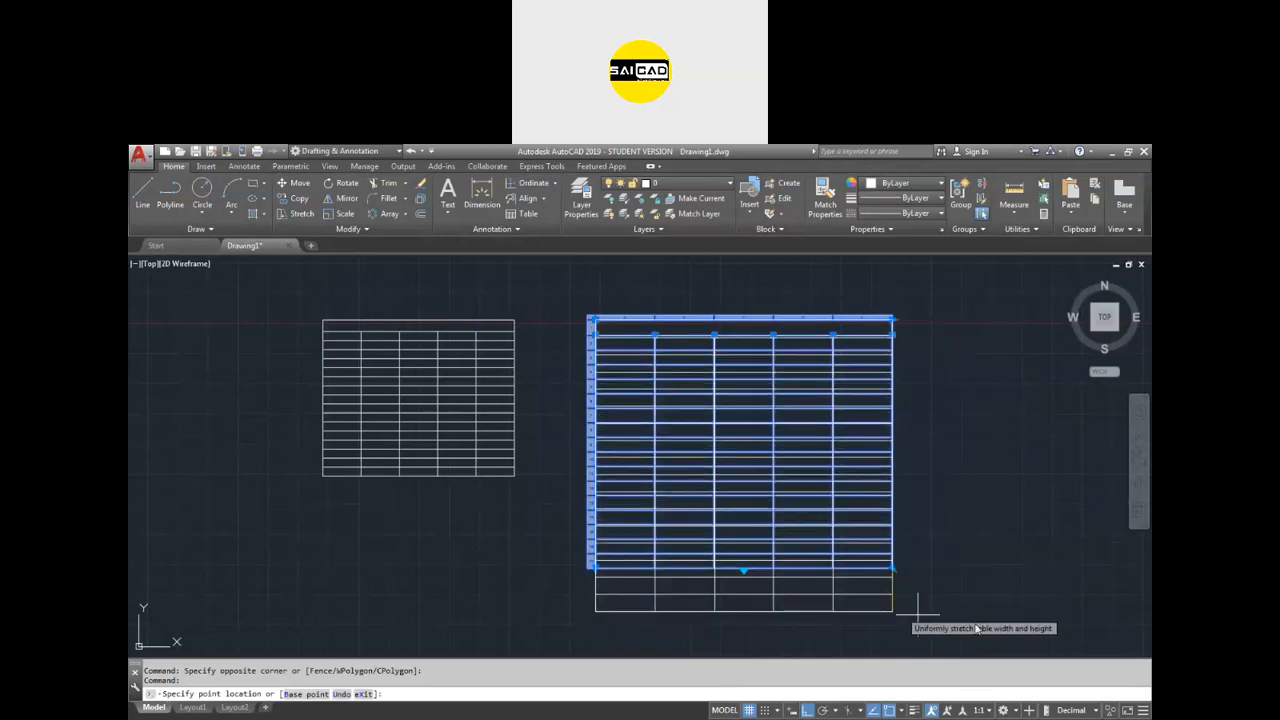
{"action": "key", "text": "F8"}
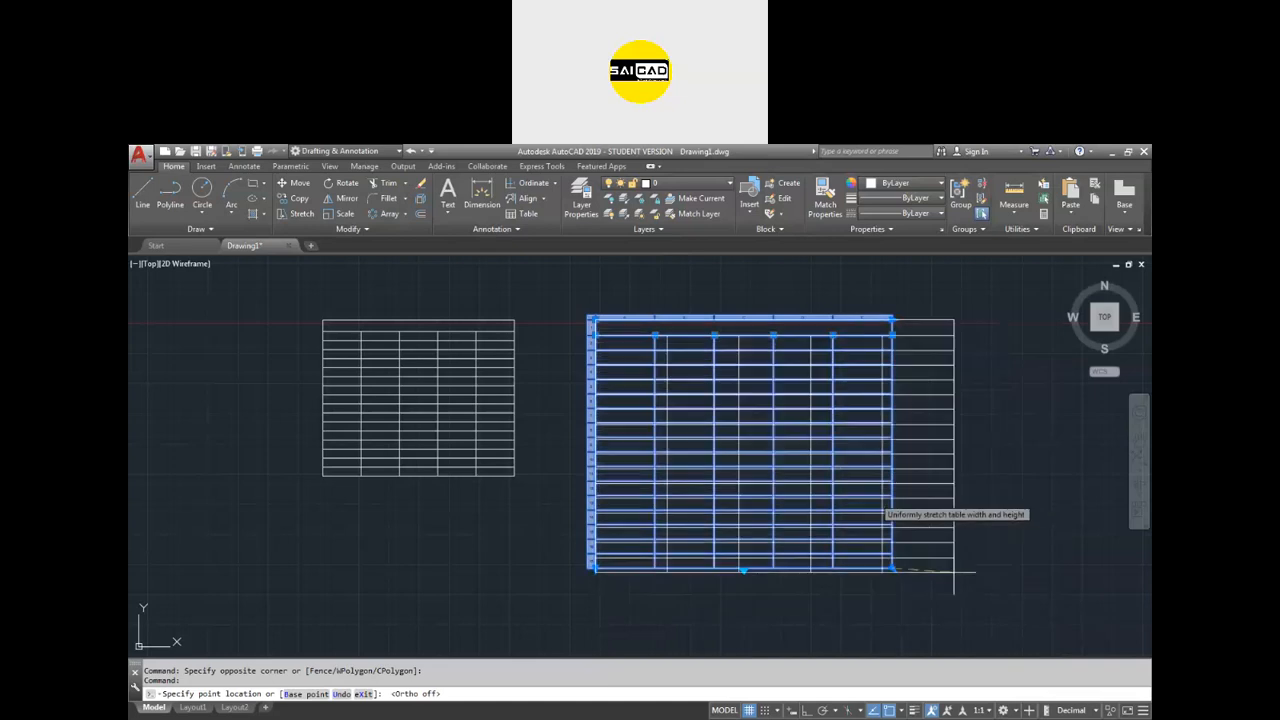
{"action": "left_click", "coordinate": [945, 631]}
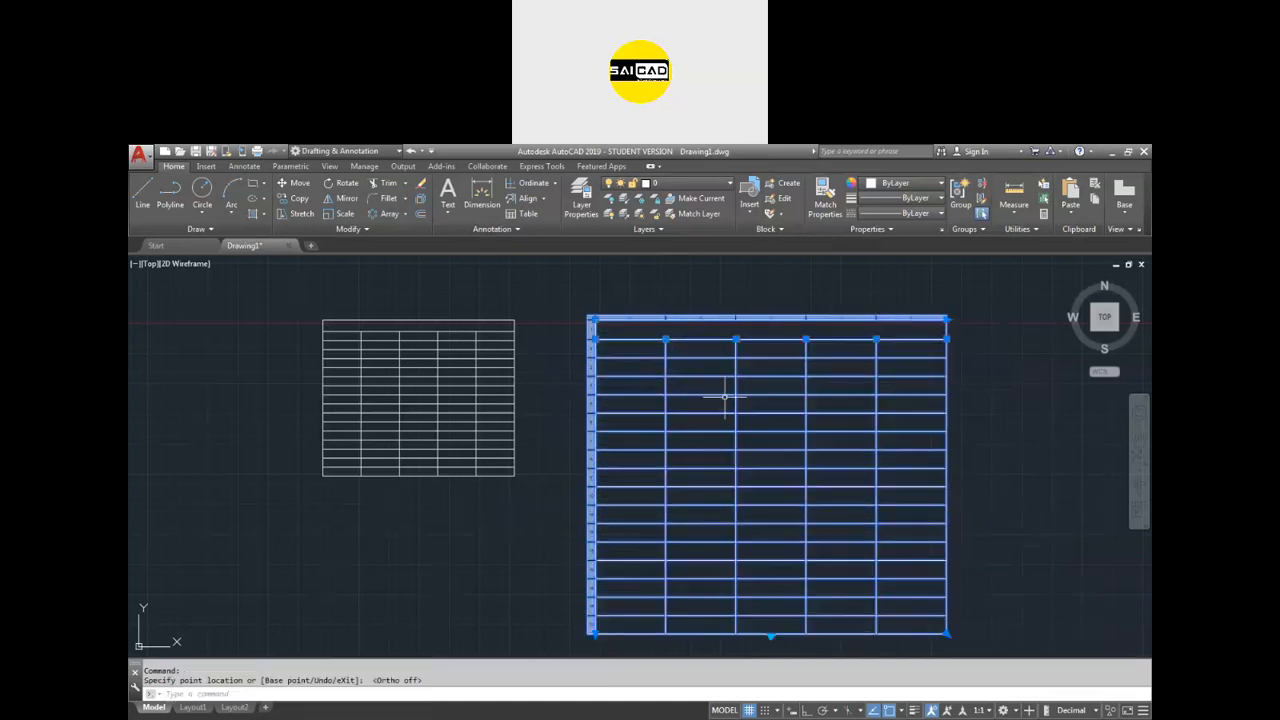
Adjust the larger table's column widths by moving the first two column dividers left and widening the last column.
{"action": "left_click", "coordinate": [665, 340]}
{"action": "left_click", "coordinate": [638, 339]}
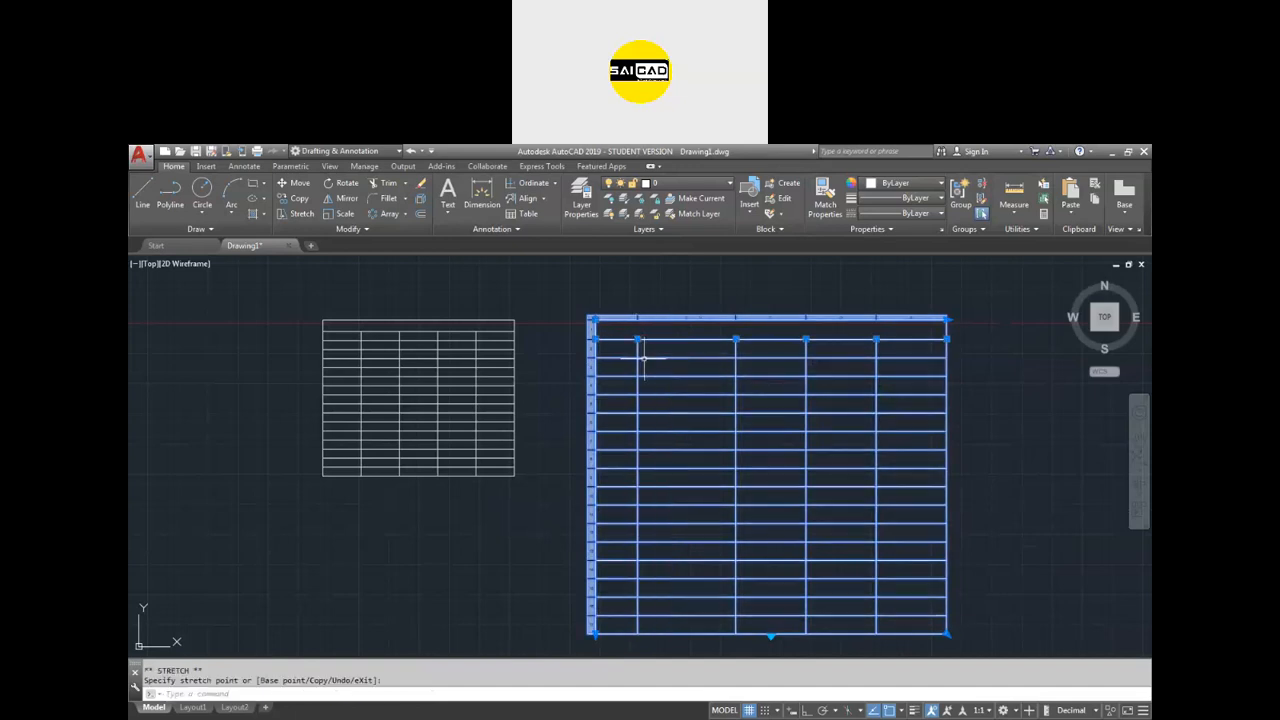
{"action": "left_click", "coordinate": [736, 339]}
{"action": "left_click", "coordinate": [720, 340]}
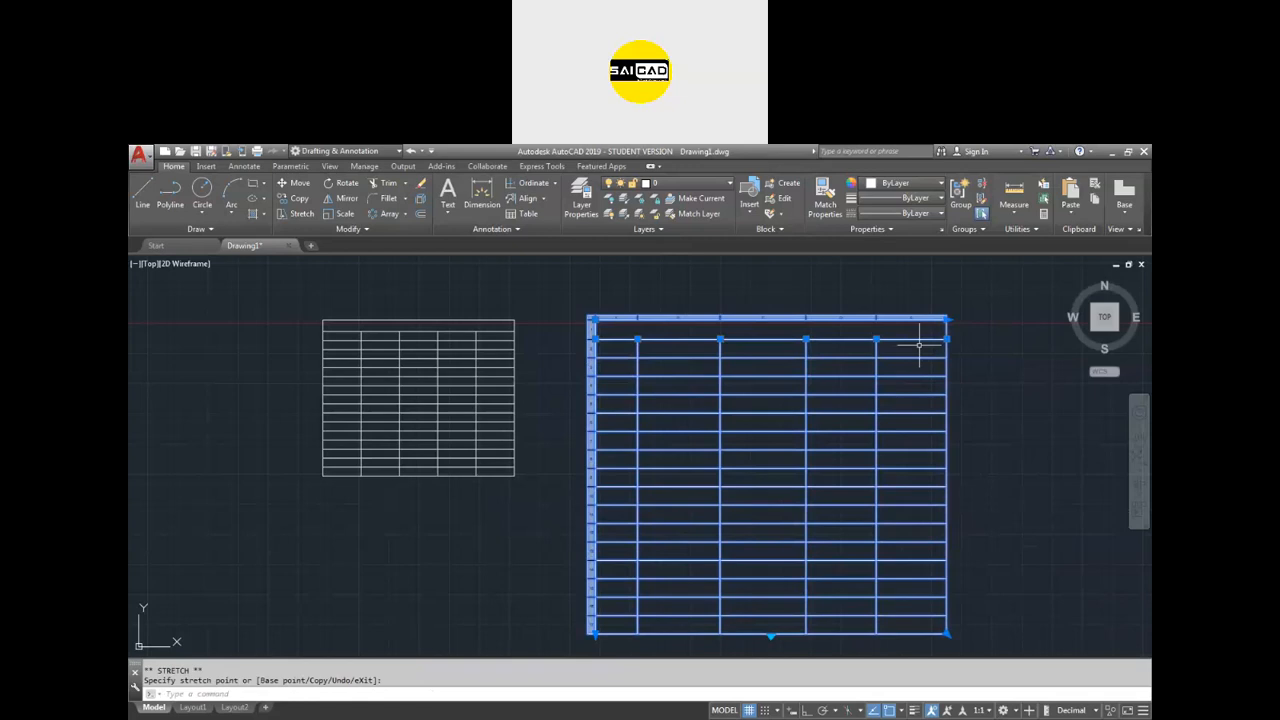
{"action": "left_click", "coordinate": [946, 340]}
{"action": "left_click", "coordinate": [1007, 340]}
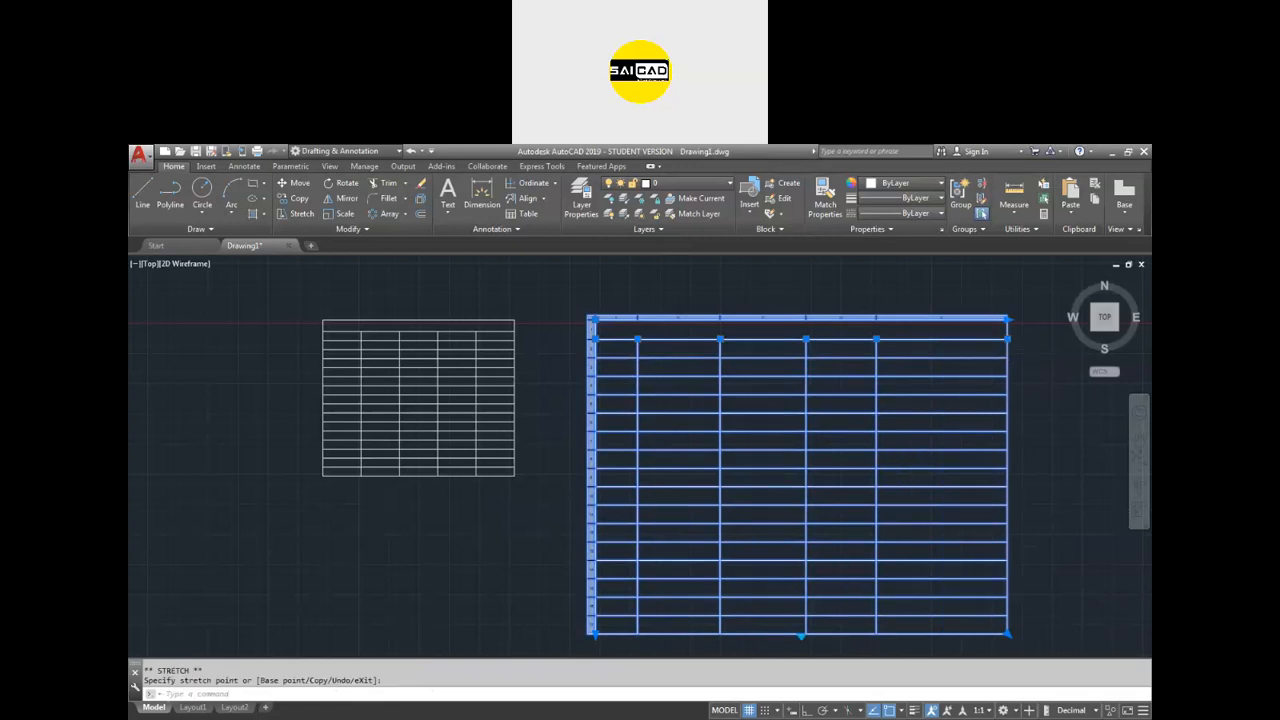
Try selecting single cells and multi-cell ranges in the larger table to examine the cell editing options.
{"action": "scroll", "coordinate": [665, 370], "scroll_direction": "down", "scroll_amount": 1}
{"action": "scroll", "coordinate": [707, 408], "scroll_direction": "up", "scroll_amount": 1}
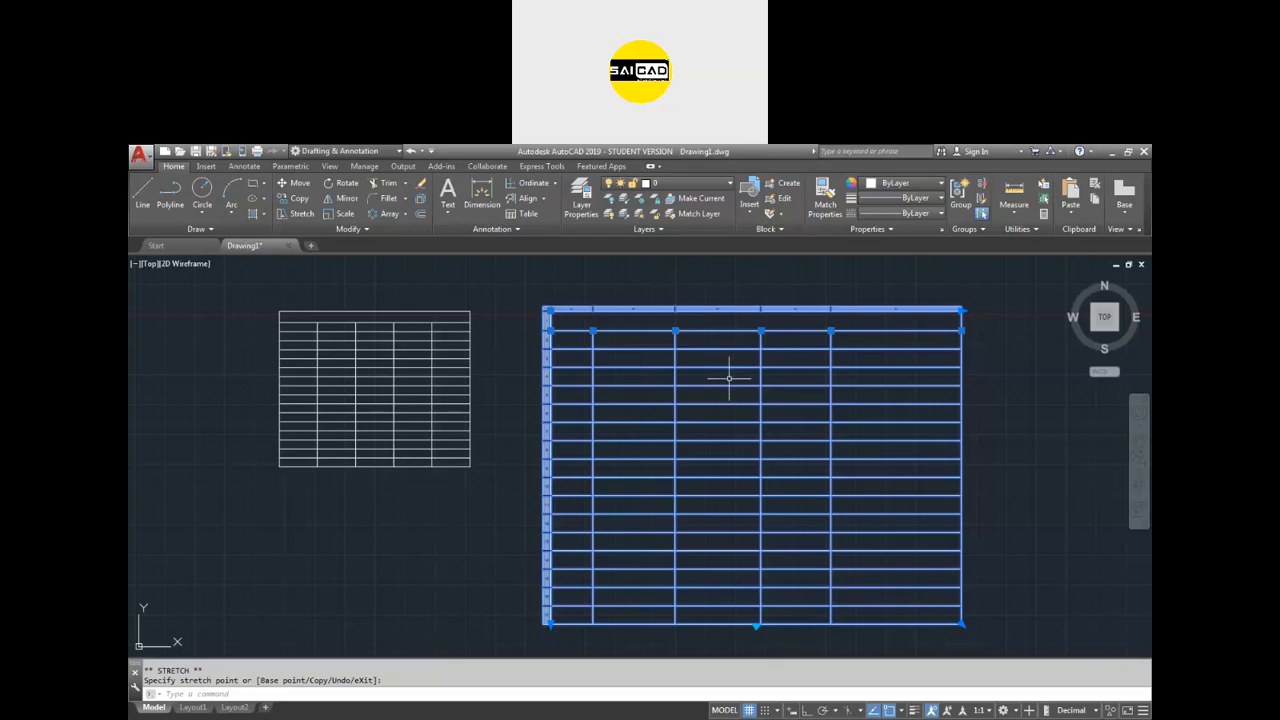
{"action": "left_click_drag", "start_coordinate": [782, 392], "coordinate": [738, 398]}
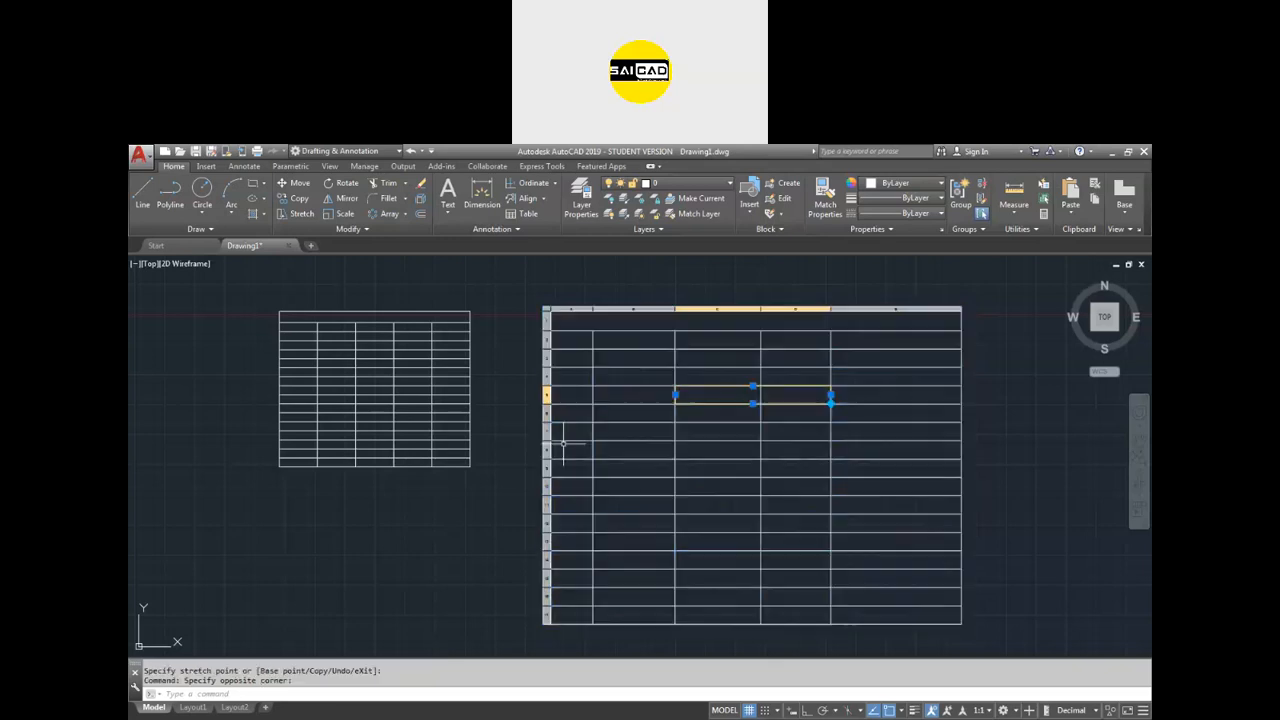
{"action": "key", "text": "Escape"}
{"action": "left_click", "coordinate": [1005, 421]}
{"action": "left_click", "coordinate": [938, 498]}
{"action": "left_click", "coordinate": [795, 431]}
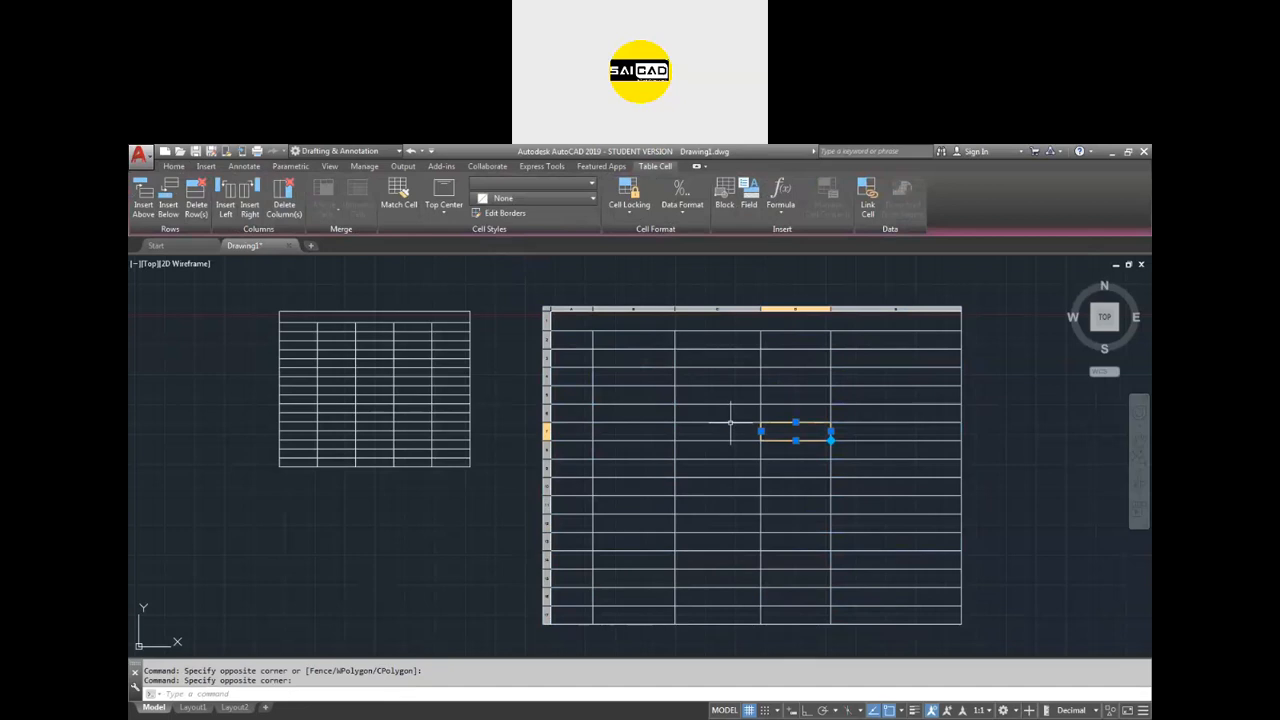
{"action": "left_click_drag", "start_coordinate": [834, 388], "coordinate": [624, 534]}
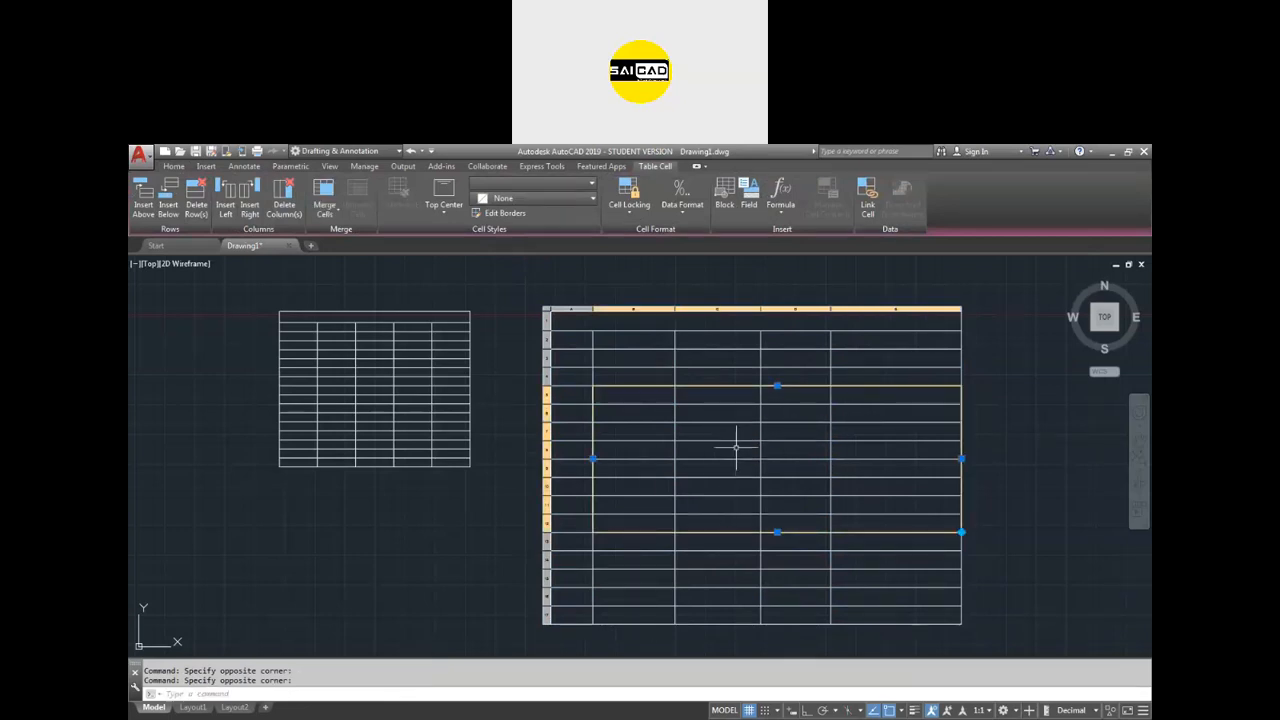
{"action": "left_click", "coordinate": [717, 412]}
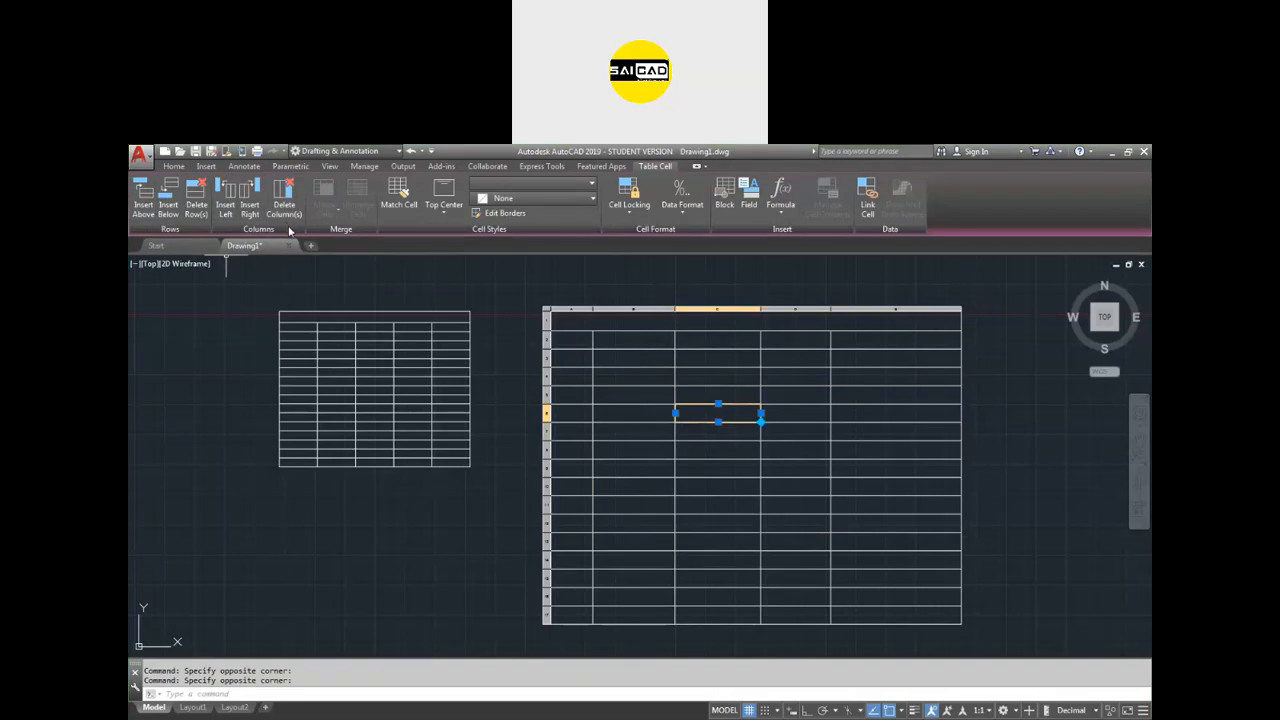
Merge all the cells in rows 6 and 7 of the larger table's third and fourth columns into one cell.
{"action": "scroll", "coordinate": [718, 405], "scroll_direction": "up", "scroll_amount": 4}
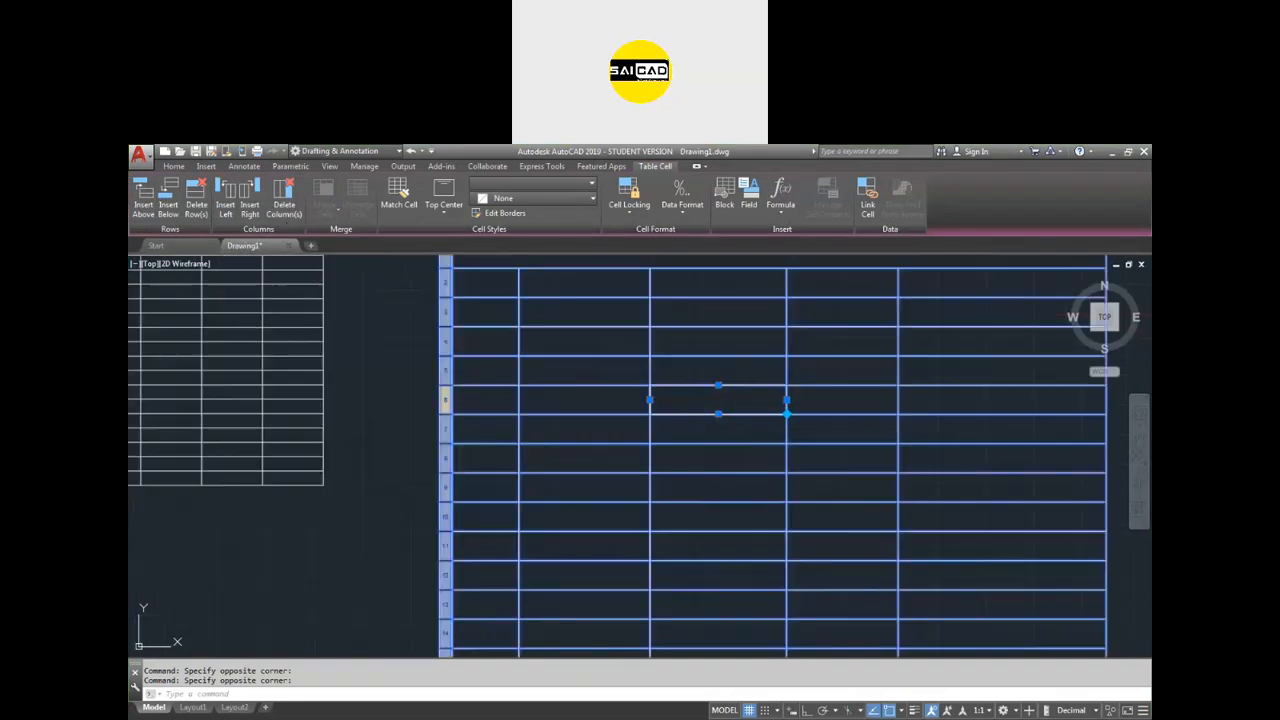
{"action": "left_click_drag", "start_coordinate": [903, 366], "coordinate": [671, 438]}
{"action": "scroll", "coordinate": [525, 440], "scroll_direction": "down", "scroll_amount": 2}
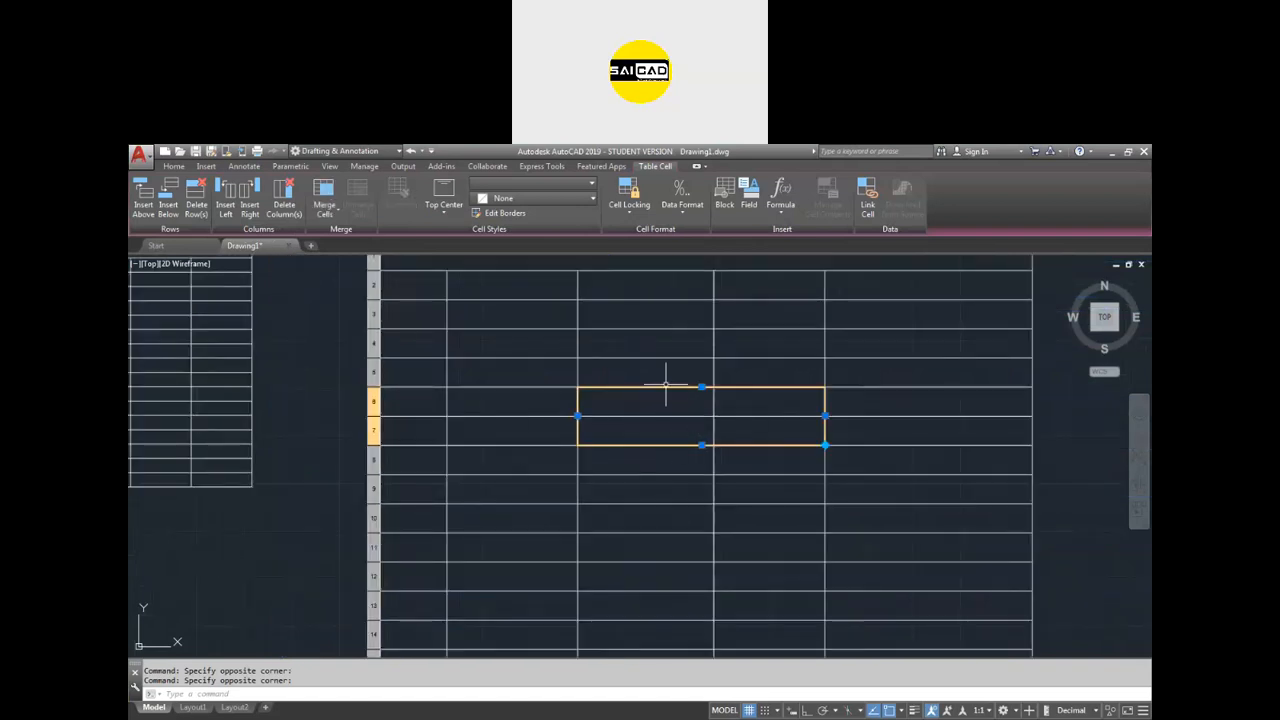
{"action": "left_click", "coordinate": [323, 203]}
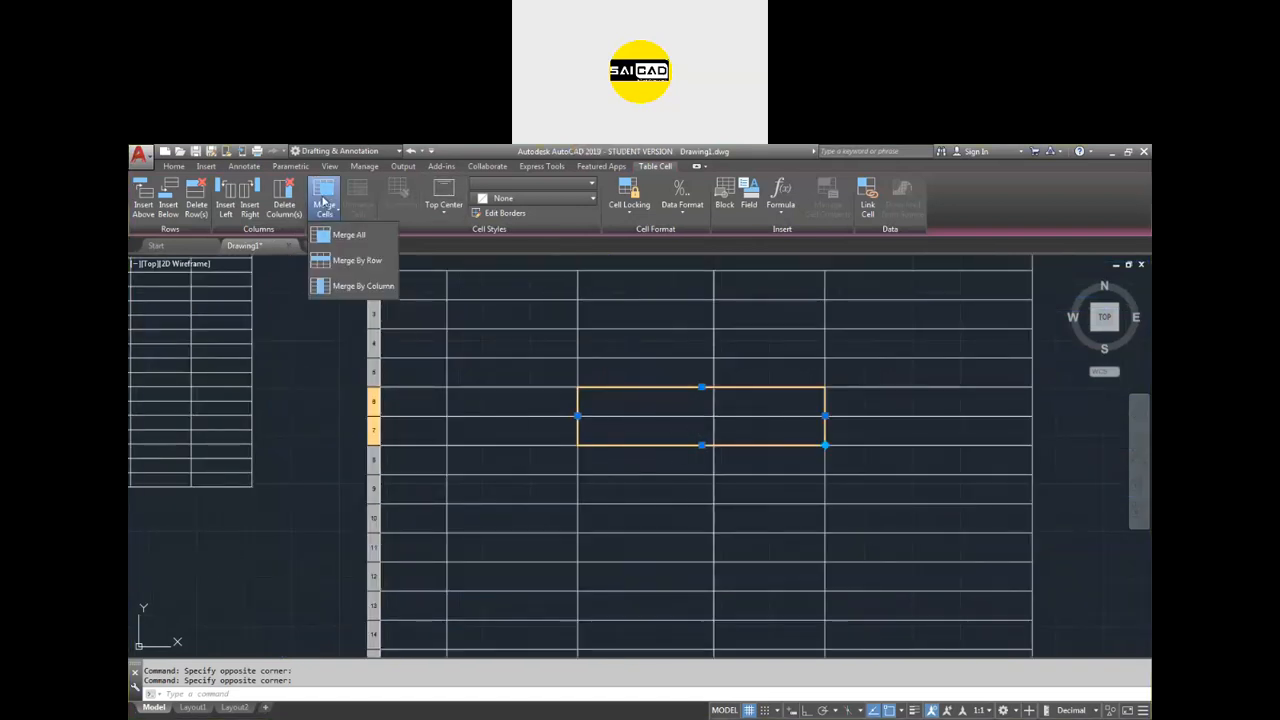
{"action": "left_click", "coordinate": [340, 235]}
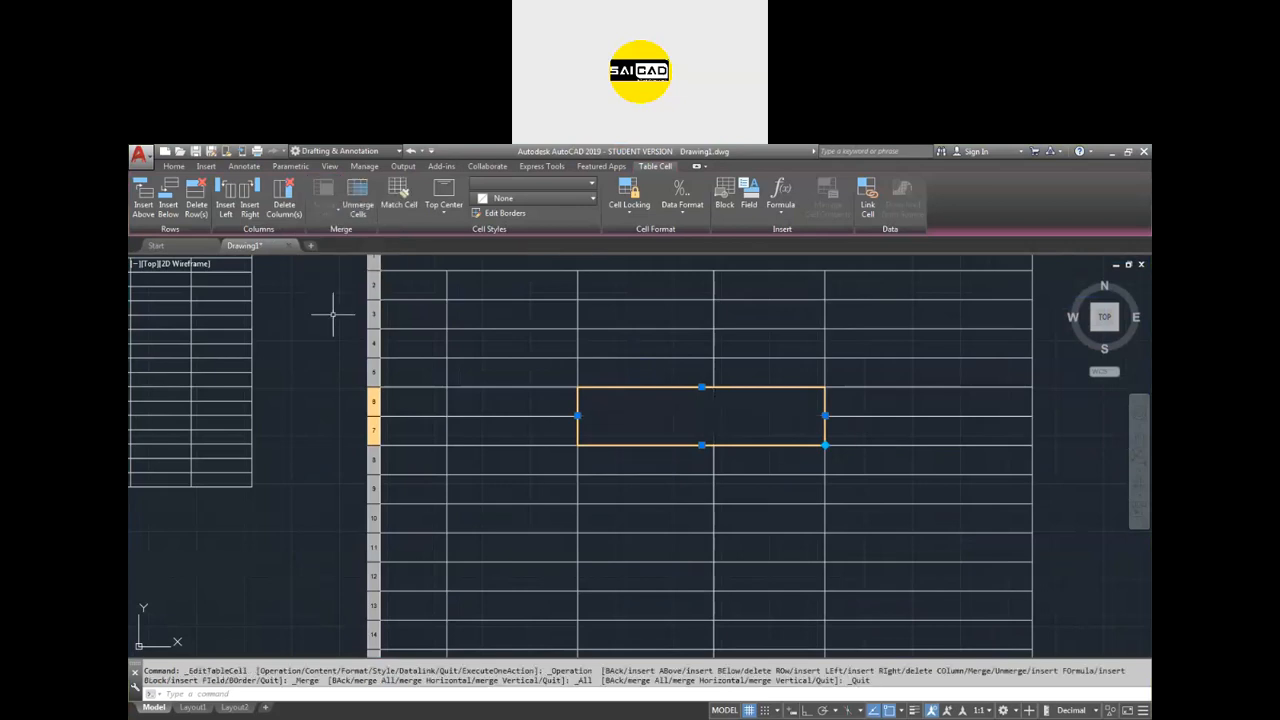
Unmerge the merged cell in rows 6 and 7 of the larger table.
{"action": "left_click", "coordinate": [738, 484]}
{"action": "left_click", "coordinate": [706, 432]}
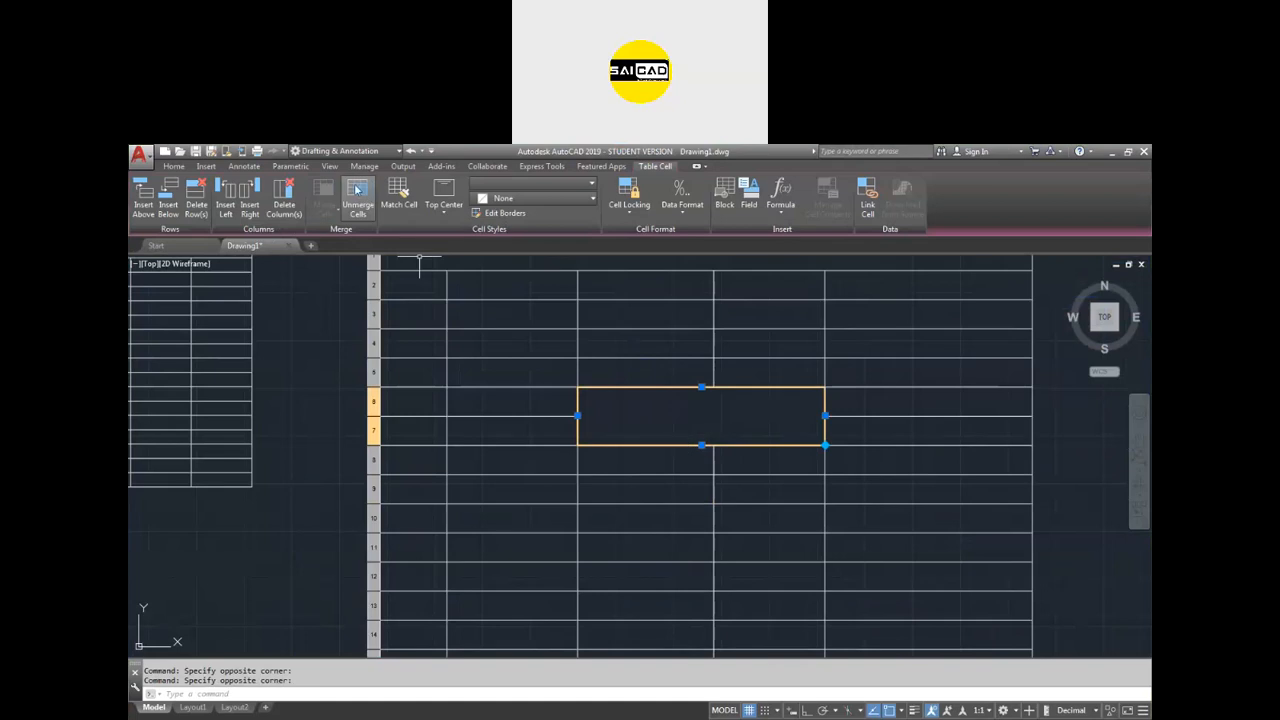
{"action": "left_click", "coordinate": [355, 205]}
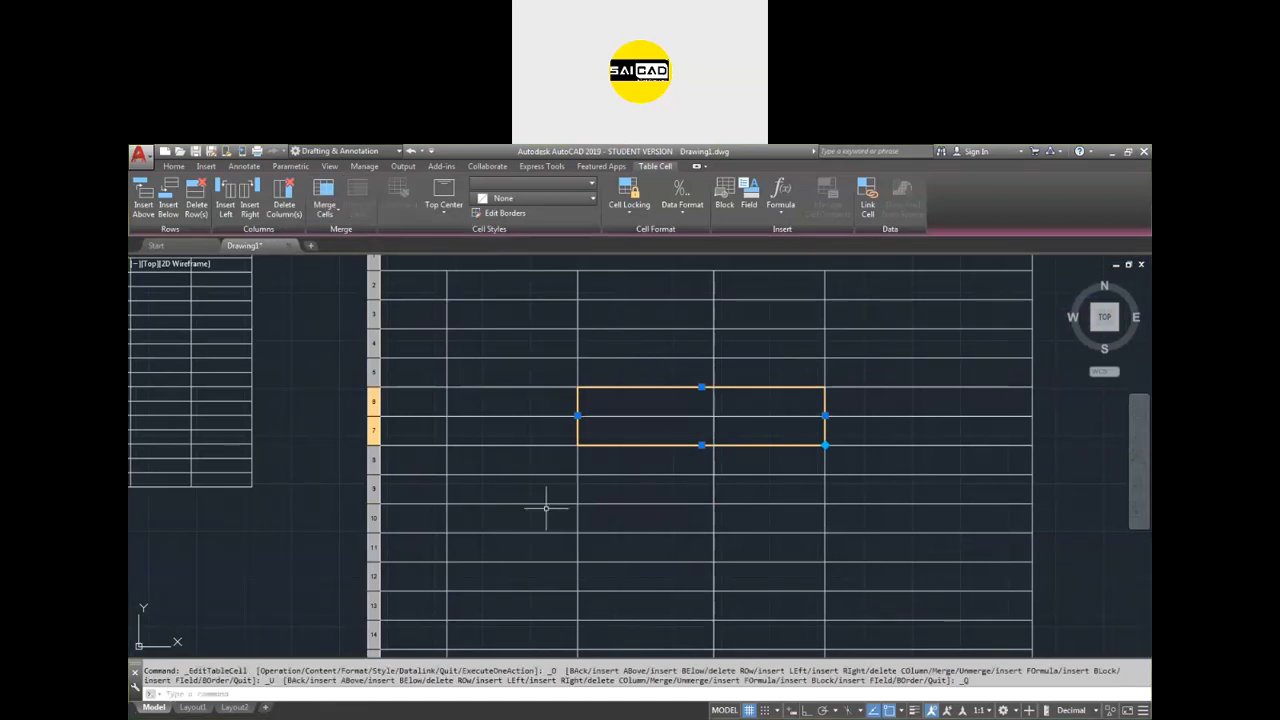
Merge the cells in rows 6 to 13 of the larger table's columns B to E by row and unmerge them again.
{"action": "left_click_drag", "start_coordinate": [890, 398], "coordinate": [556, 608]}
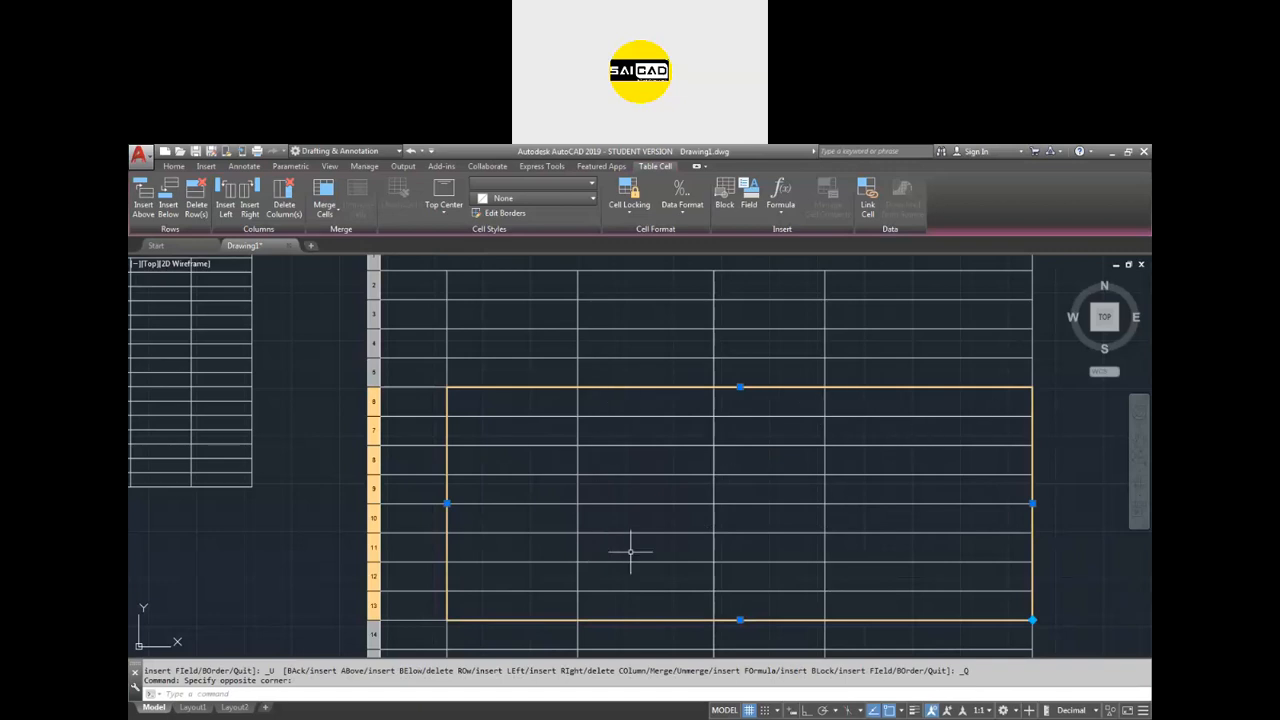
{"action": "left_click", "coordinate": [325, 212]}
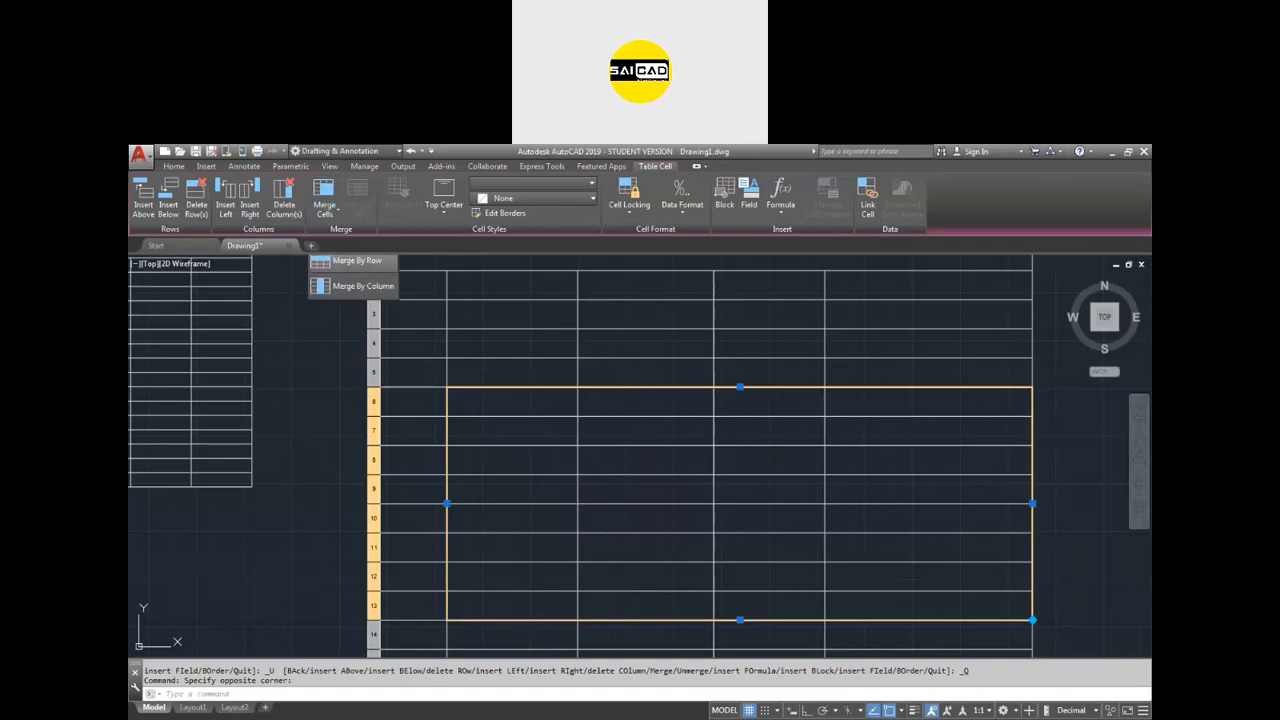
{"action": "left_click", "coordinate": [340, 260]}
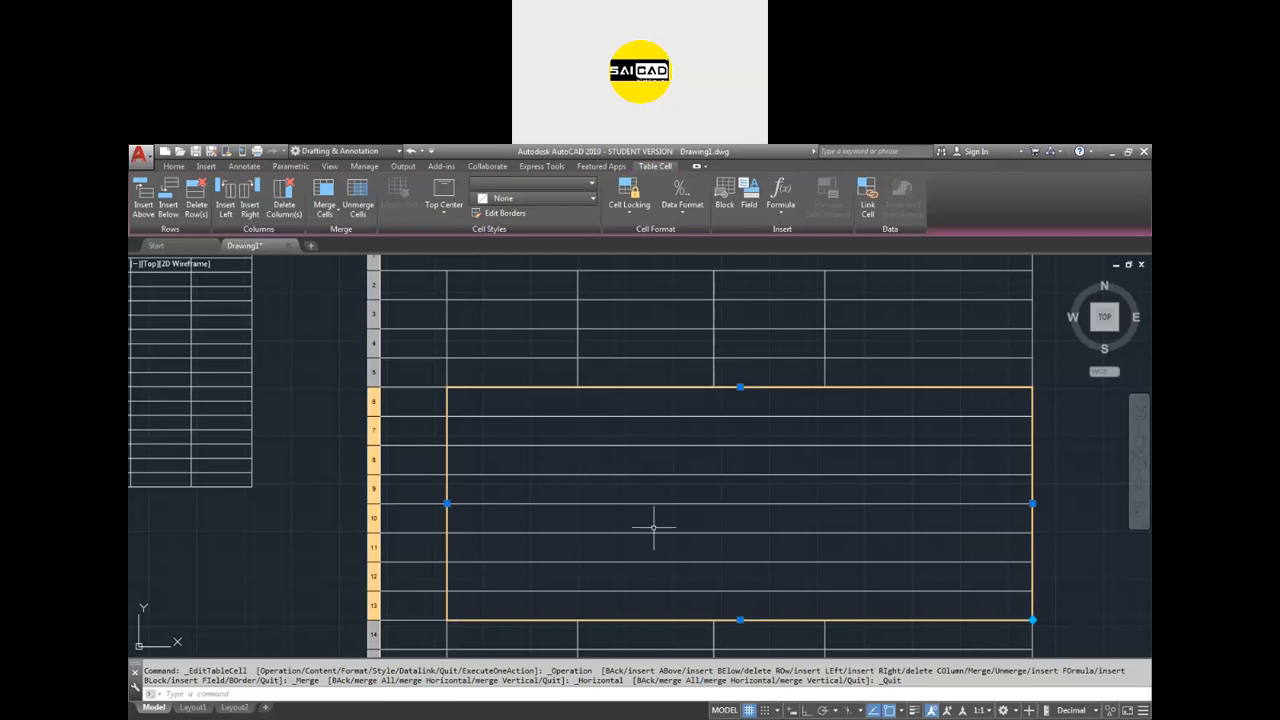
{"action": "left_click", "coordinate": [344, 210]}
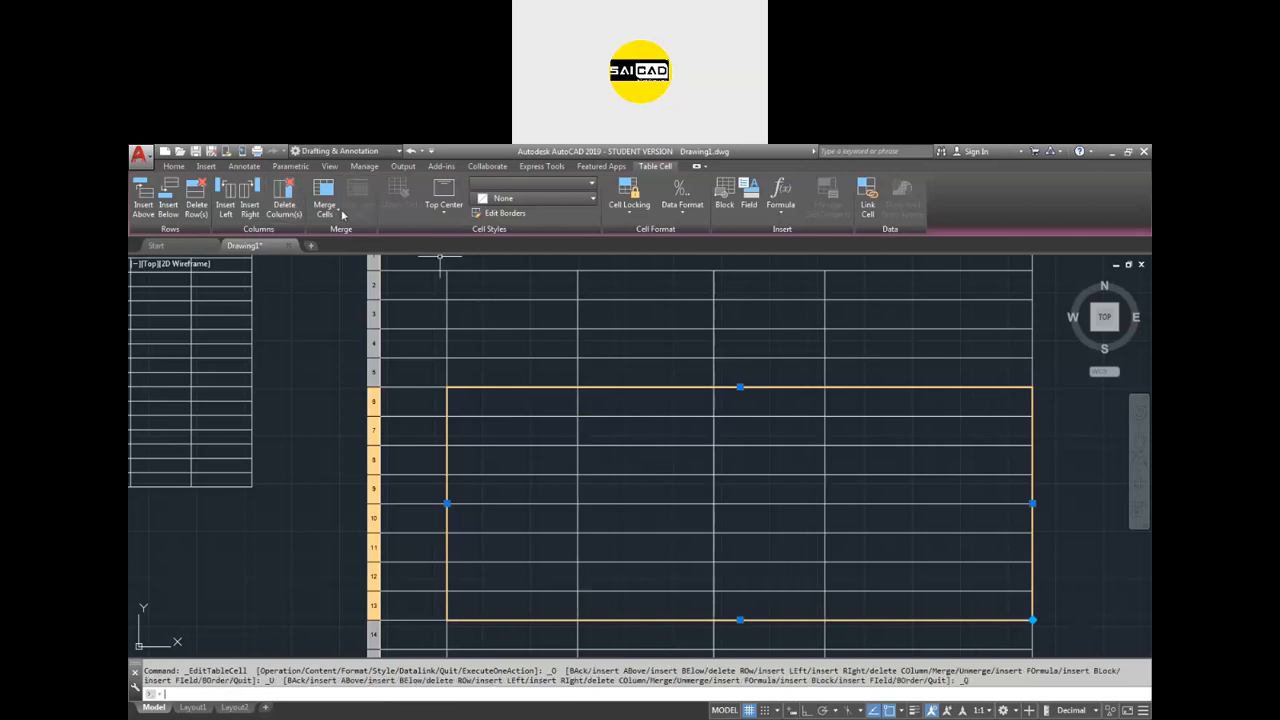
Merge the same block in rows 6 to 13, columns B to E, by column and unmerge it again.
{"action": "left_click", "coordinate": [326, 206]}
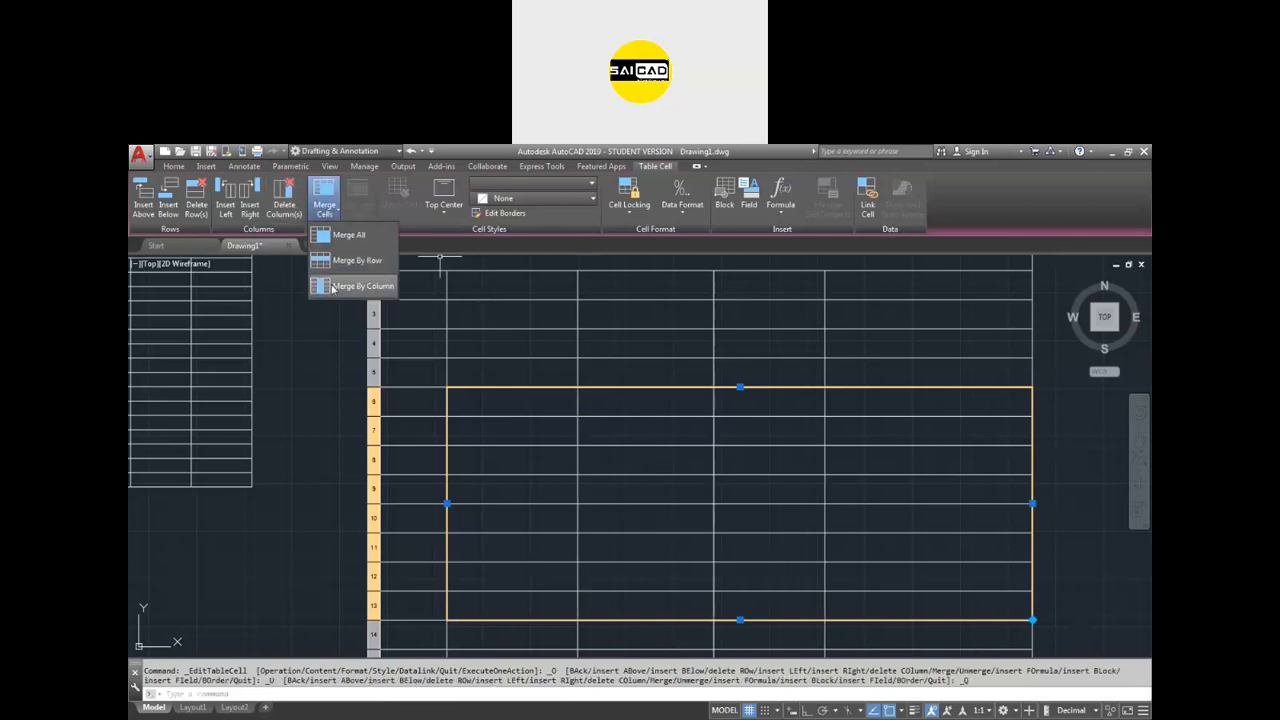
{"action": "left_click", "coordinate": [350, 286]}
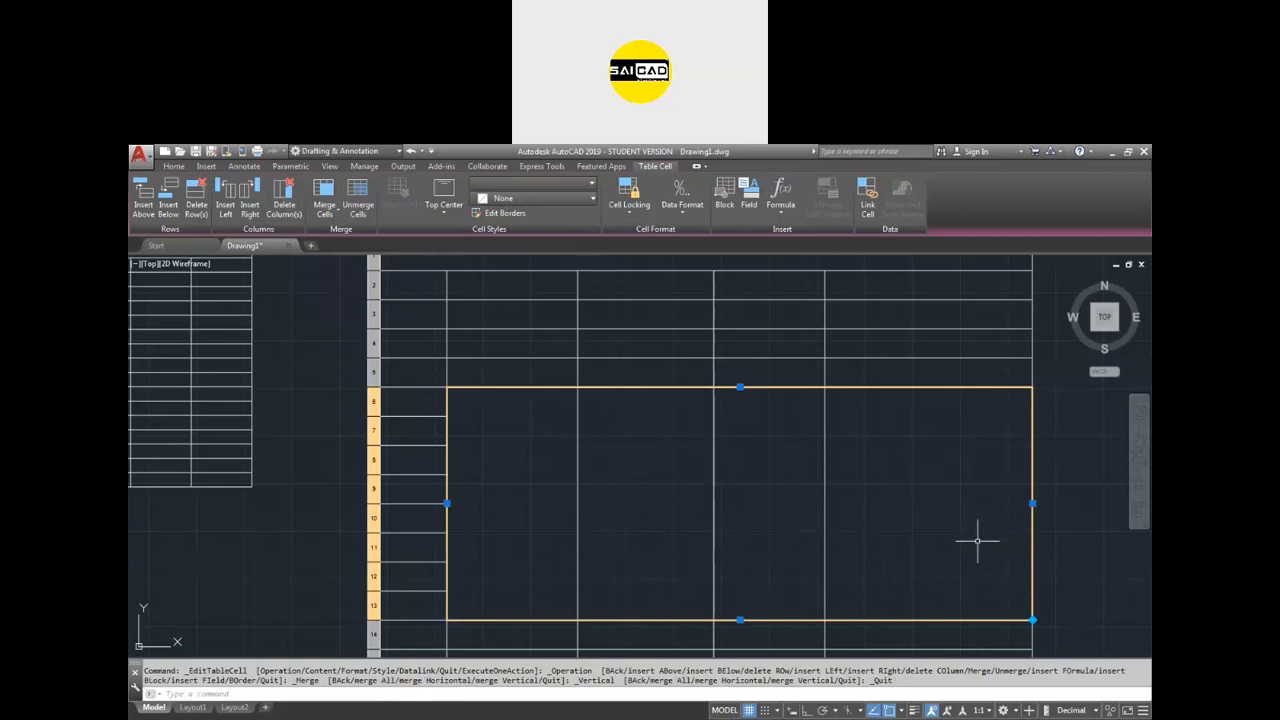
{"action": "left_click", "coordinate": [355, 206]}
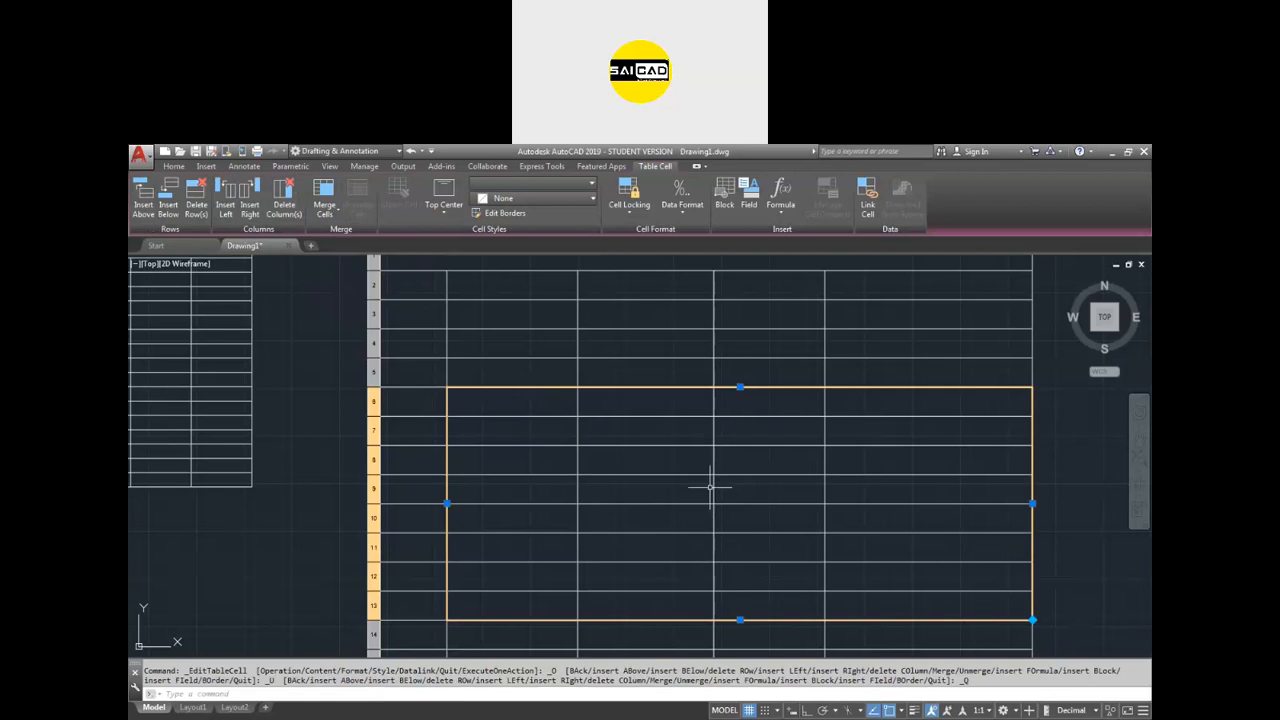
{"action": "scroll", "coordinate": [698, 486], "scroll_direction": "down", "scroll_amount": 2}
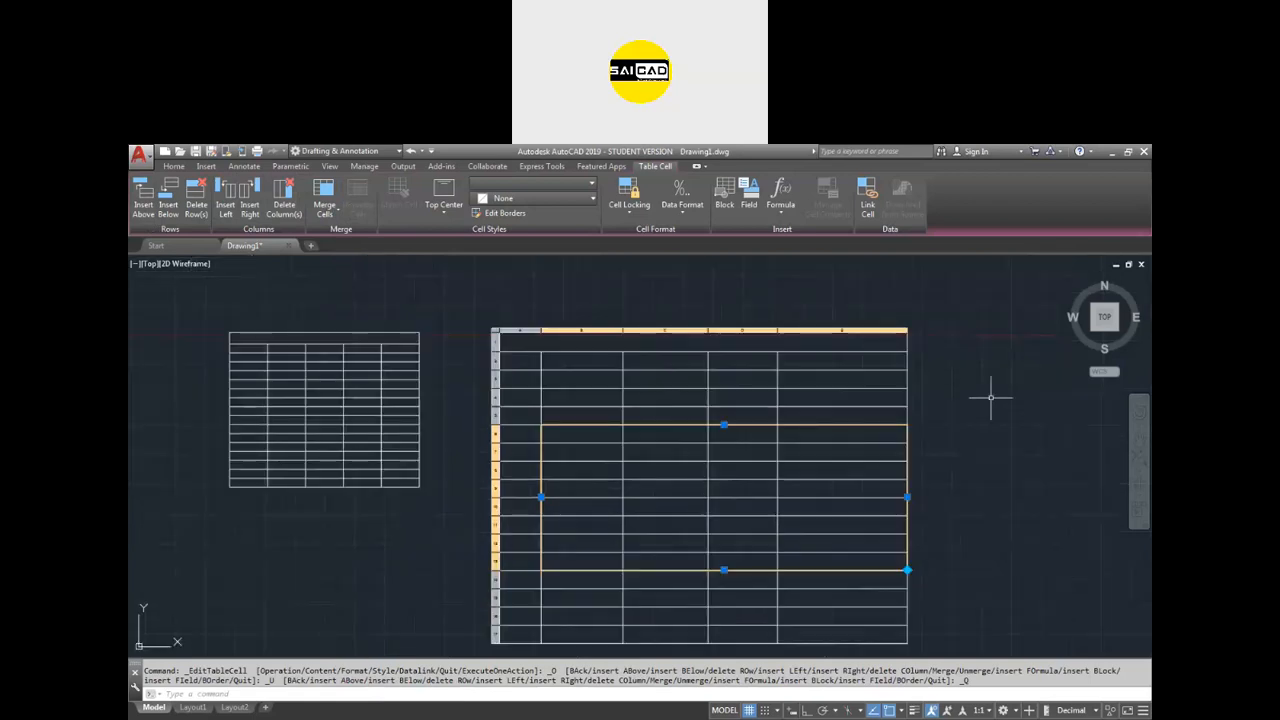
{"action": "left_click", "coordinate": [995, 357]}
{"action": "left_click", "coordinate": [868, 451]}
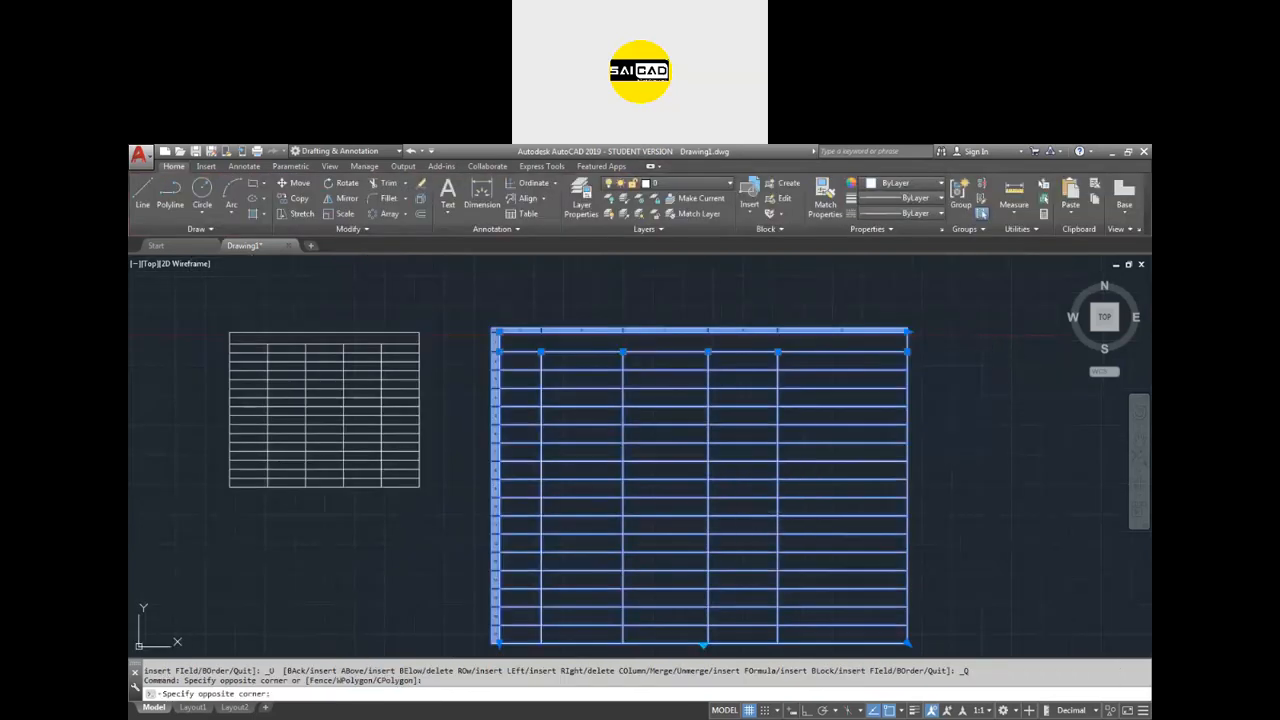
{"action": "left_click", "coordinate": [742, 469]}
{"action": "scroll", "coordinate": [700, 520], "scroll_direction": "up", "scroll_amount": 4}
{"action": "scroll", "coordinate": [600, 380], "scroll_direction": "down", "scroll_amount": 2}
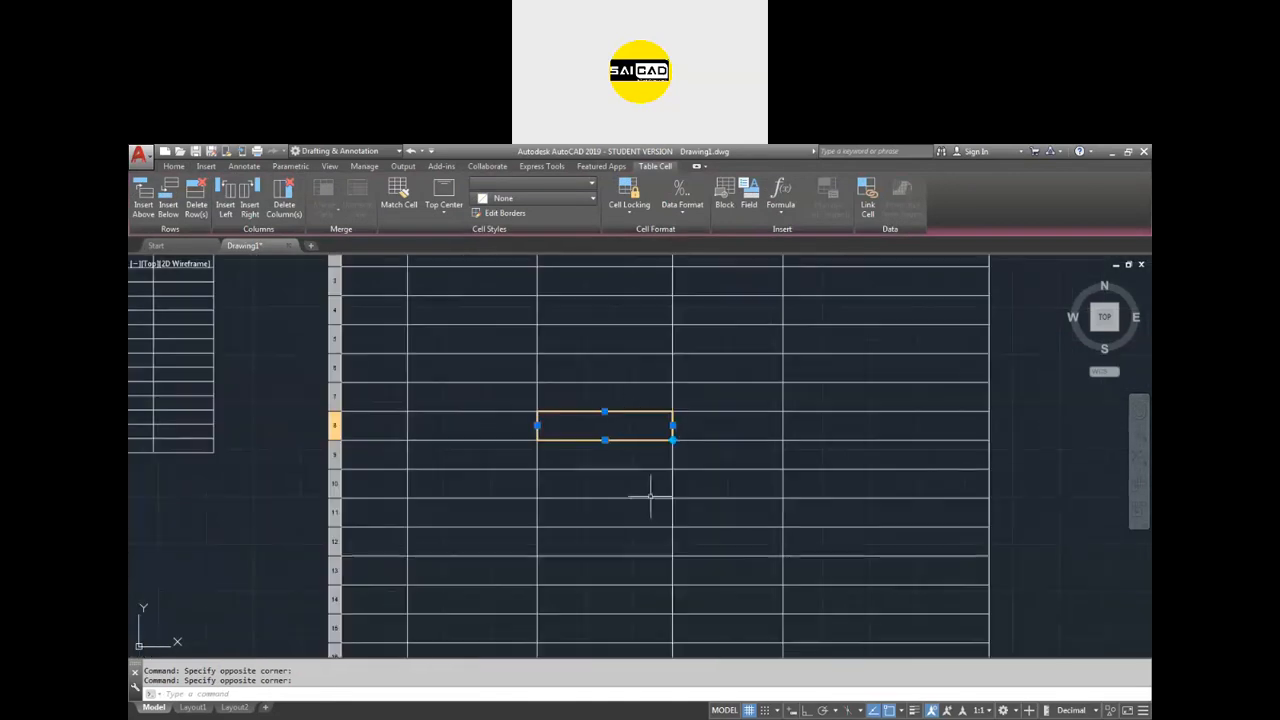
{"action": "scroll", "coordinate": [620, 408], "scroll_direction": "down", "scroll_amount": 2}
{"action": "scroll", "coordinate": [600, 400], "scroll_direction": "up", "scroll_amount": 3}
Enter the title SAICAD at text height 10 in row 1 of the larger table.
{"action": "left_click", "coordinate": [600, 414]}
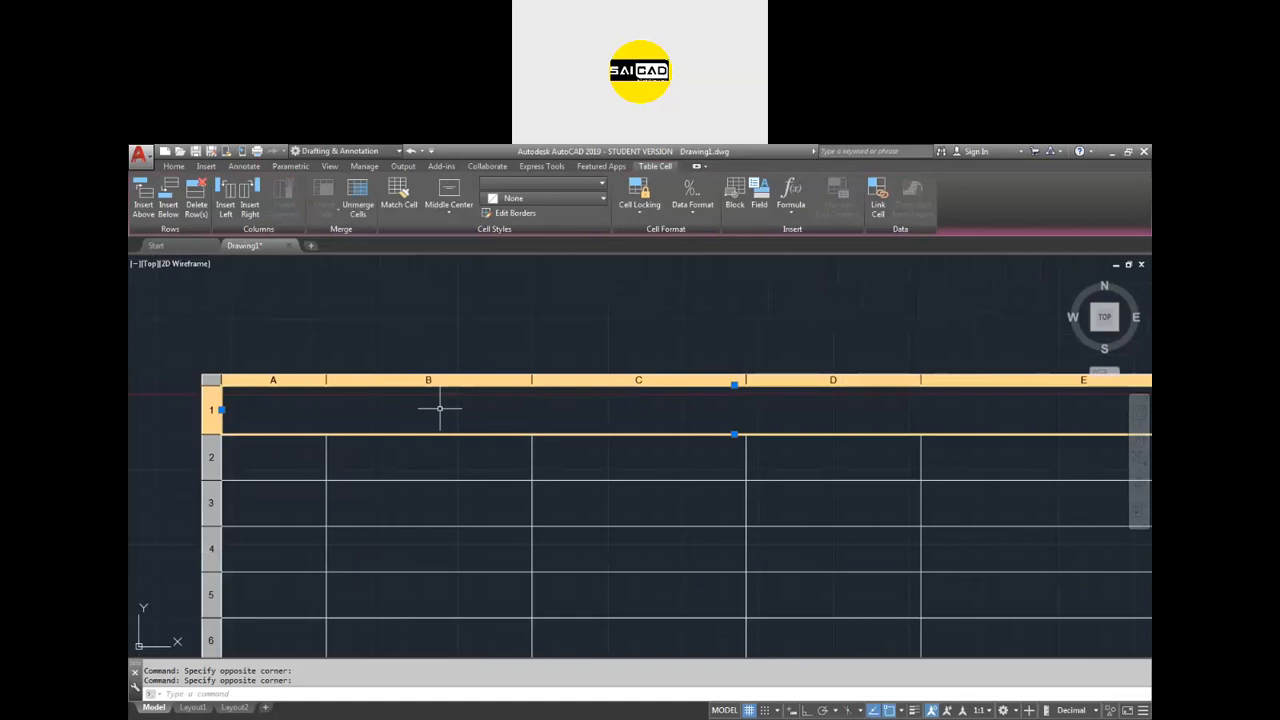
{"action": "type", "text": "Dsd"}
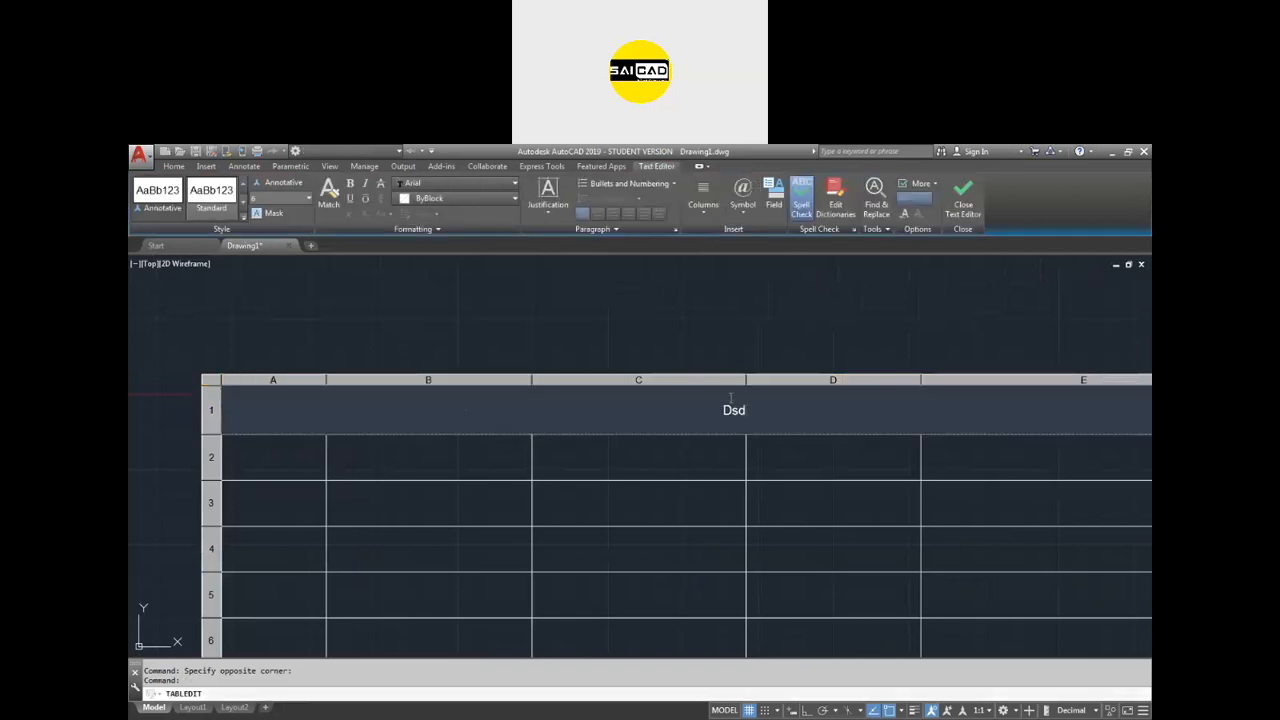
{"action": "left_click_drag", "start_coordinate": [752, 414], "coordinate": [507, 421]}
{"action": "type", "text": "SAICAD"}
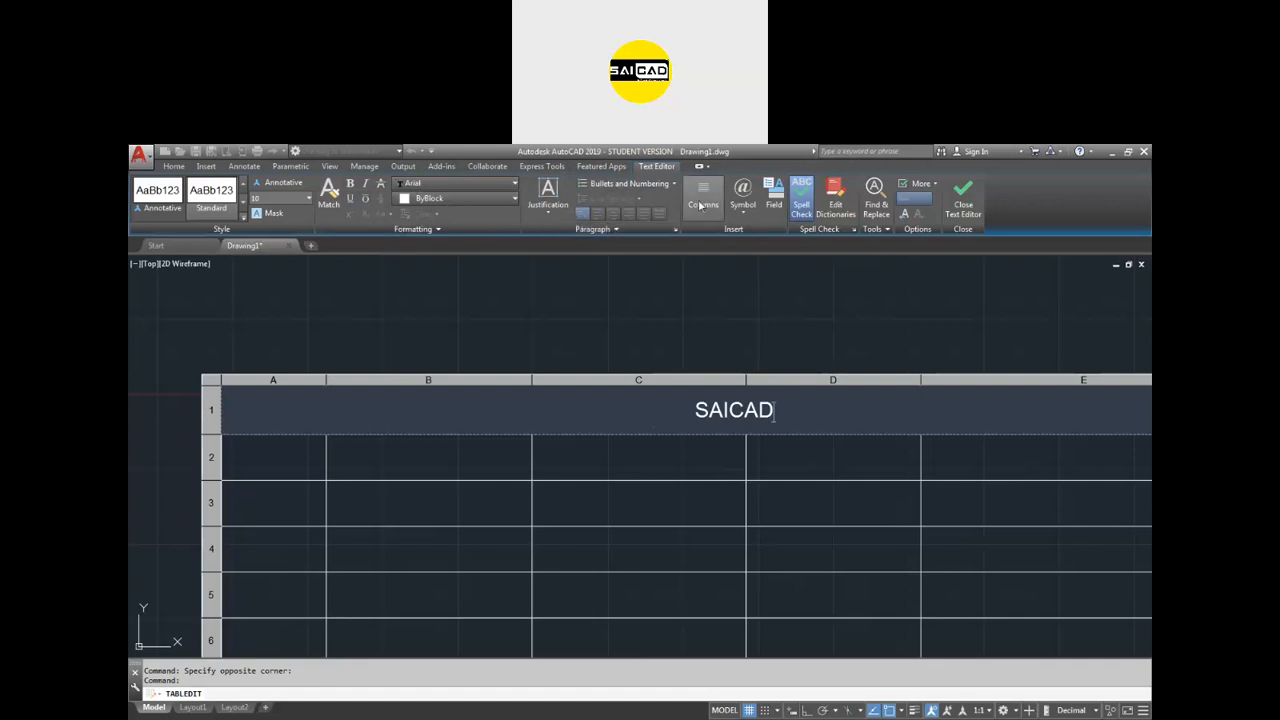
Set the colour of the SAICAD title text to red.
{"action": "left_click", "coordinate": [748, 210]}
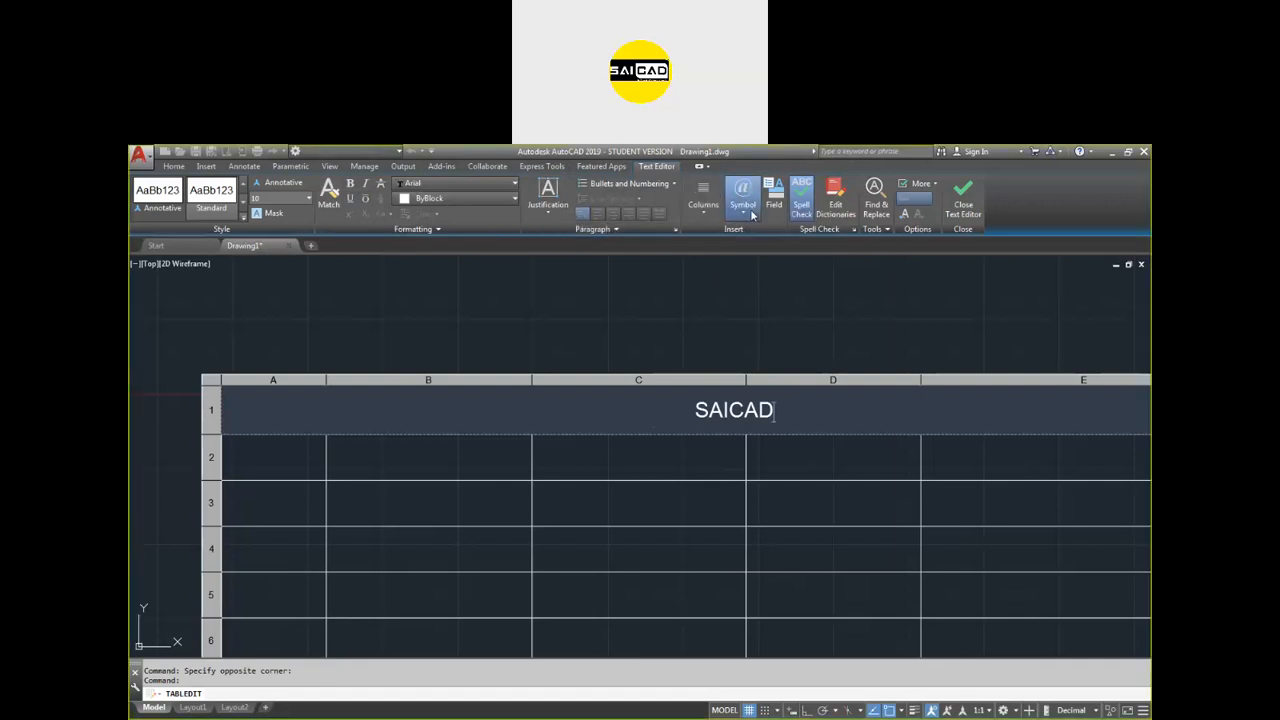
{"action": "left_click", "coordinate": [746, 213]}
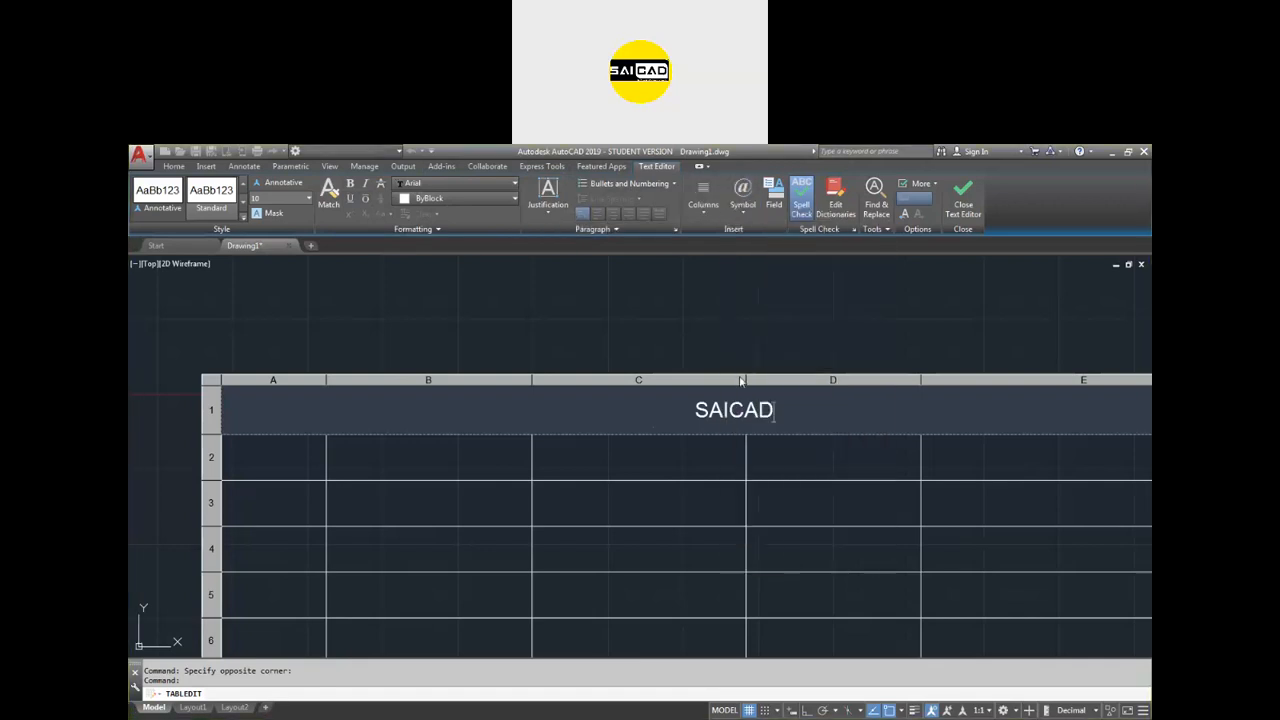
{"action": "left_click", "coordinate": [465, 199]}
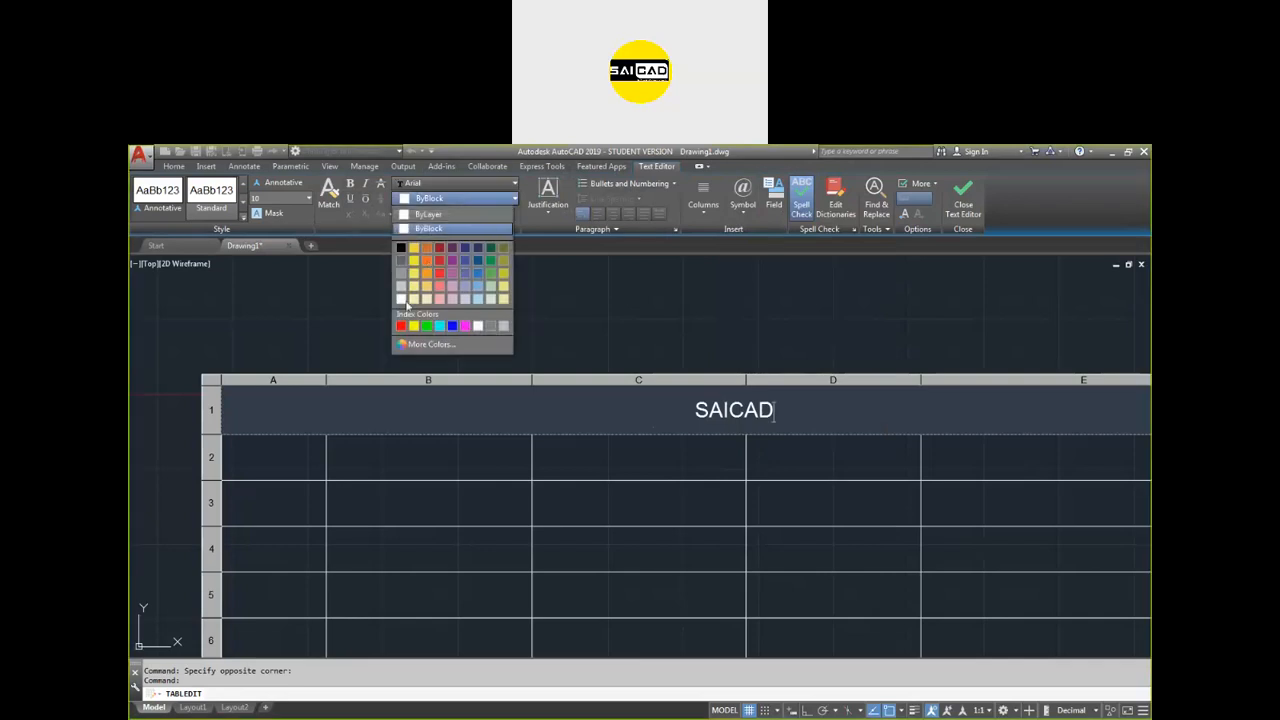
{"action": "left_click", "coordinate": [401, 326]}
{"action": "left_click_drag", "start_coordinate": [809, 422], "coordinate": [515, 300]}
{"action": "left_click", "coordinate": [462, 199]}
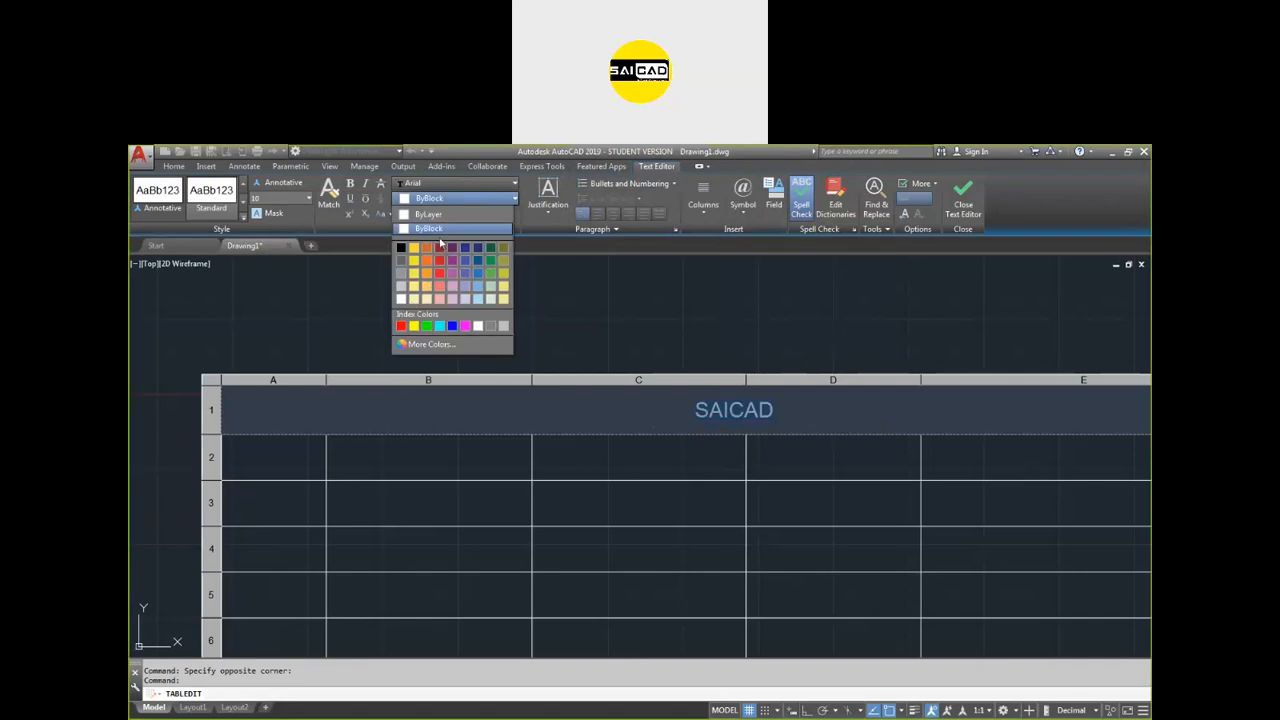
{"action": "left_click", "coordinate": [401, 326]}
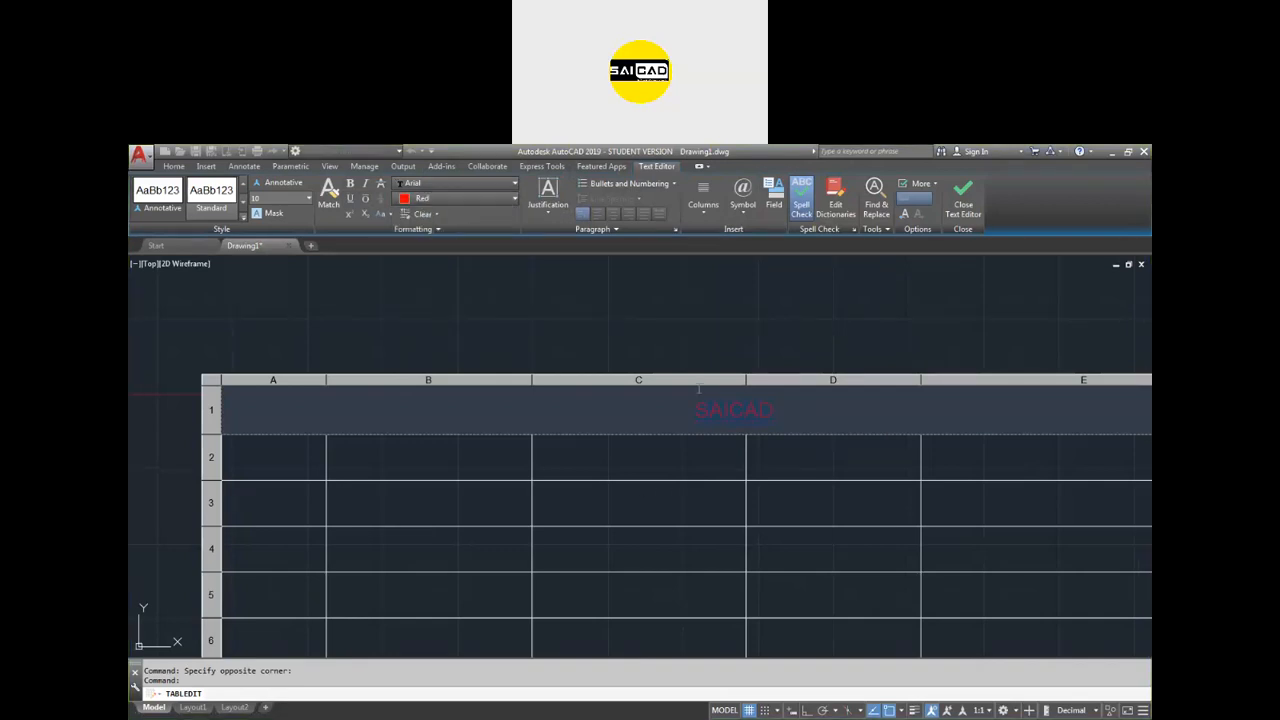
Apply a yellow background mask to the title text and close the text editor.
{"action": "left_click", "coordinate": [272, 213]}
{"action": "left_click", "coordinate": [716, 408]}
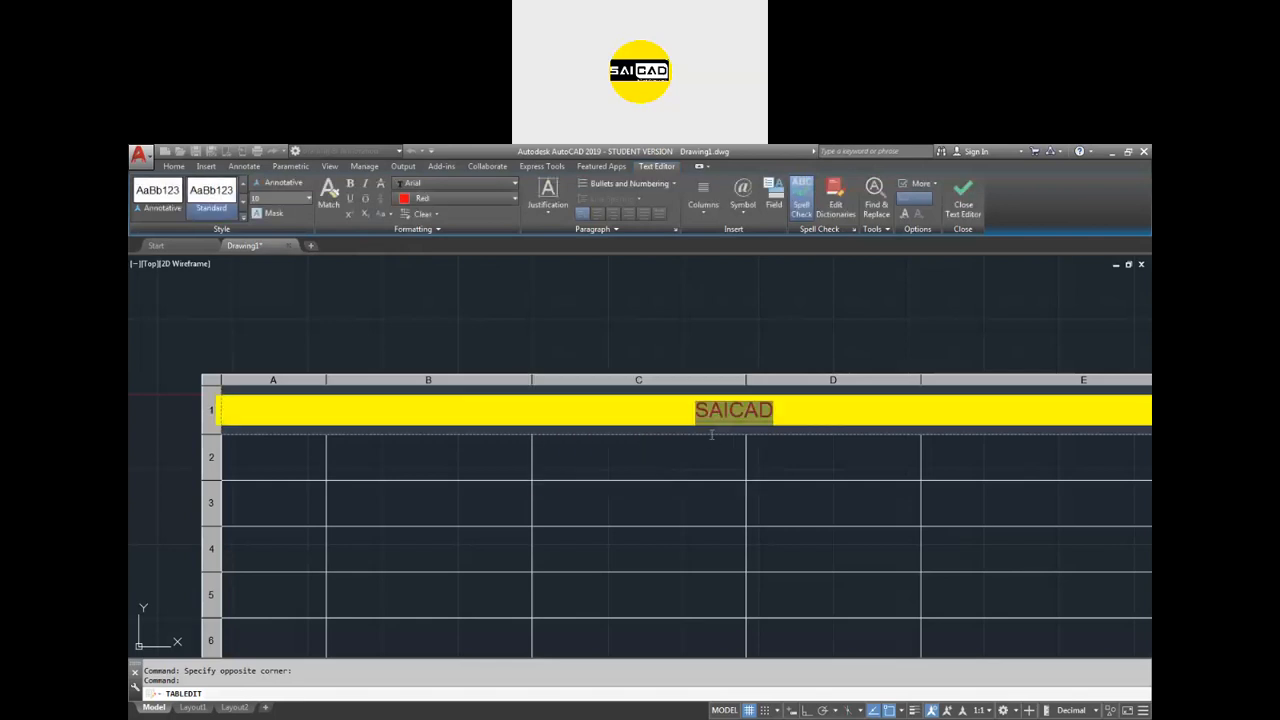
{"action": "left_click", "coordinate": [963, 196]}
{"action": "scroll", "coordinate": [749, 449], "scroll_direction": "down", "scroll_amount": 3}
{"action": "scroll", "coordinate": [760, 400], "scroll_direction": "up", "scroll_amount": 3}
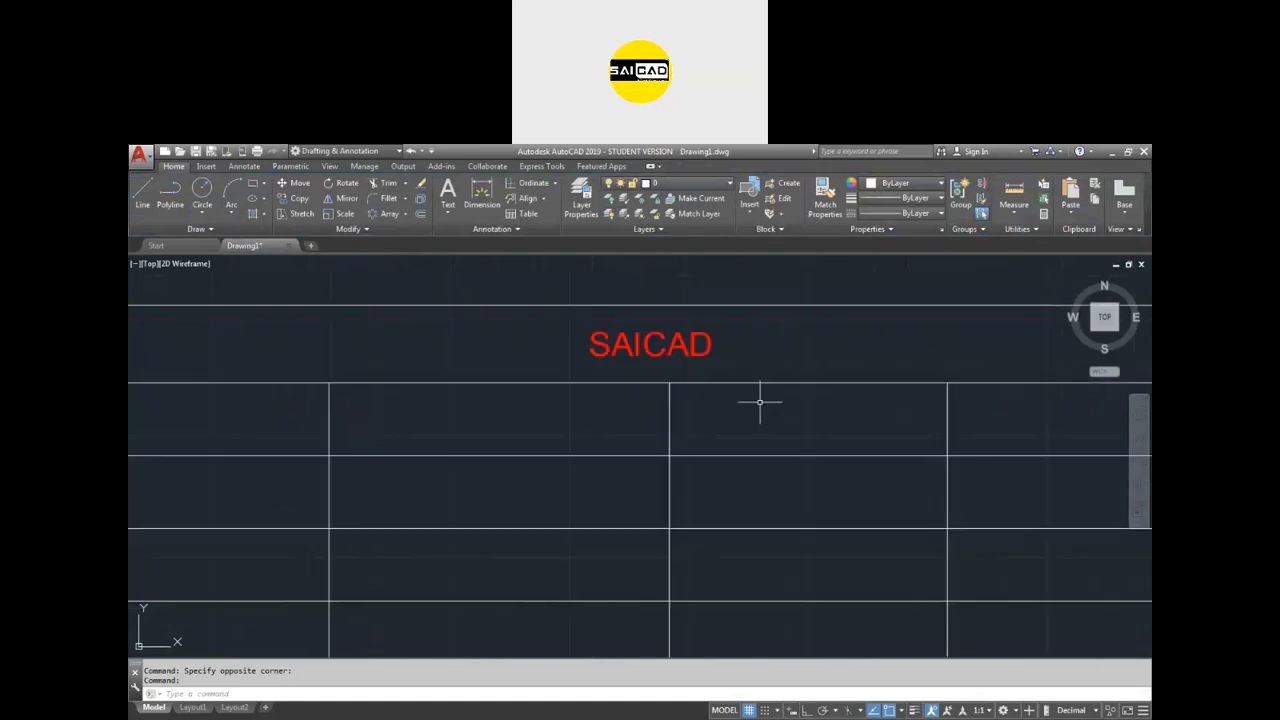
Try twice more to apply the yellow background mask to the SAICAD title, using a border offset factor of 1.5.
{"action": "scroll", "coordinate": [669, 343], "scroll_direction": "up", "scroll_amount": 2}
{"action": "left_click", "coordinate": [669, 343]}
{"action": "double_click", "coordinate": [694, 343]}
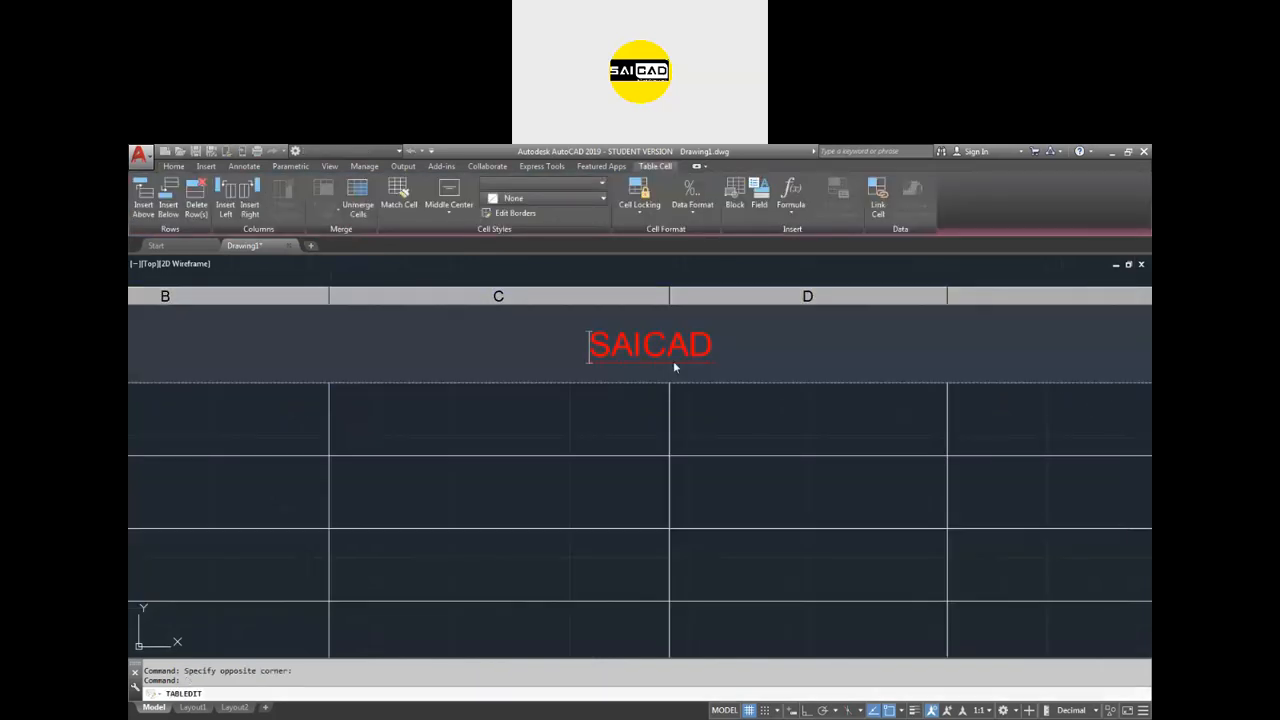
{"action": "left_click", "coordinate": [266, 213]}
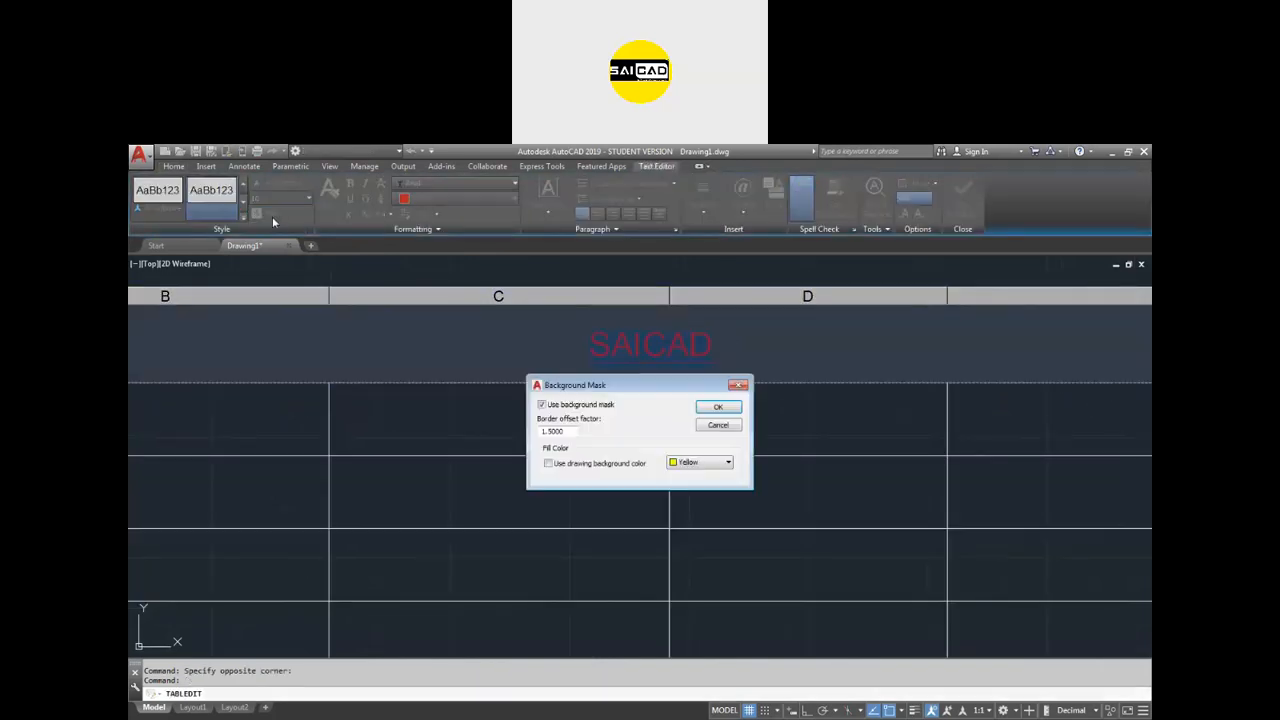
{"action": "left_click", "coordinate": [719, 408]}
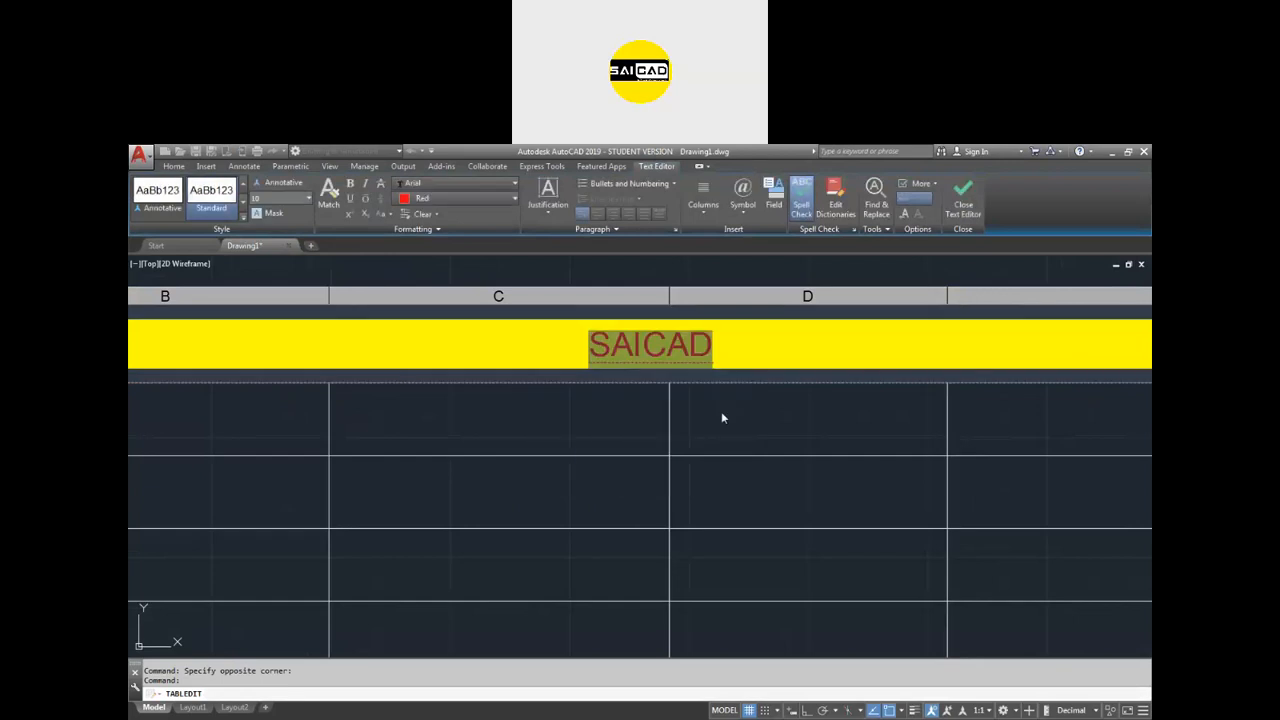
{"action": "left_click", "coordinate": [744, 417]}
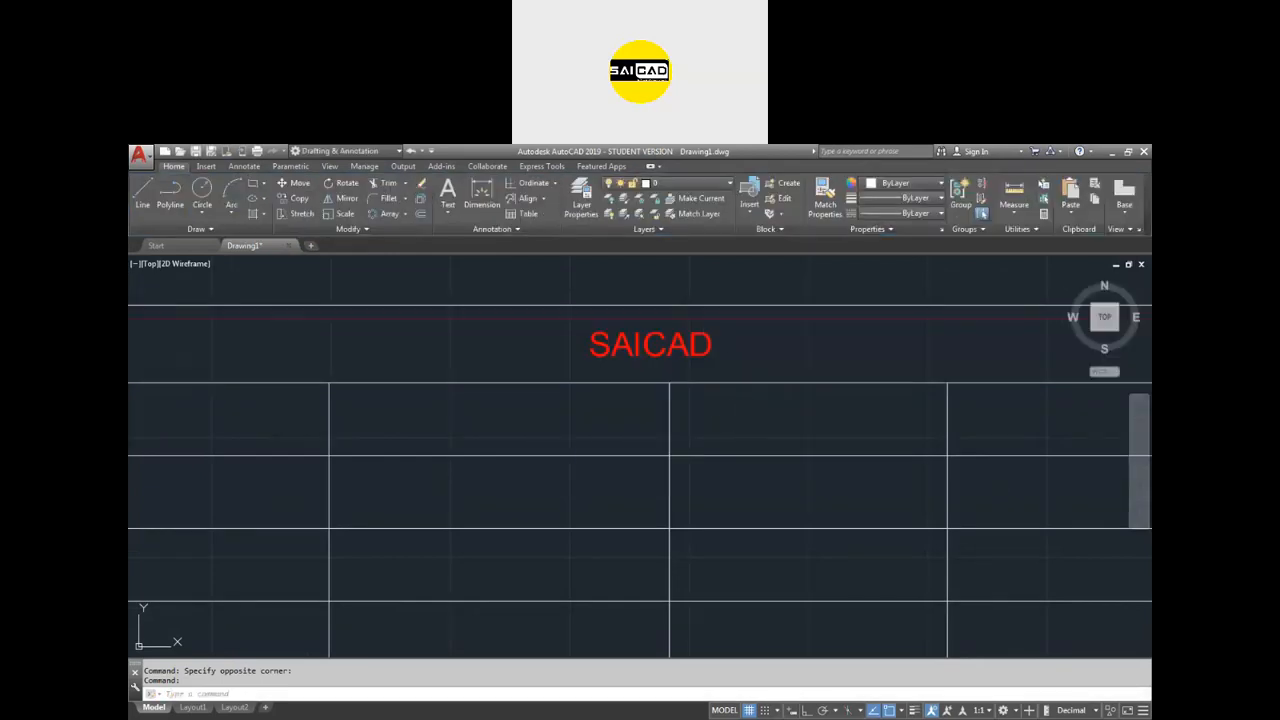
{"action": "double_click", "coordinate": [723, 347]}
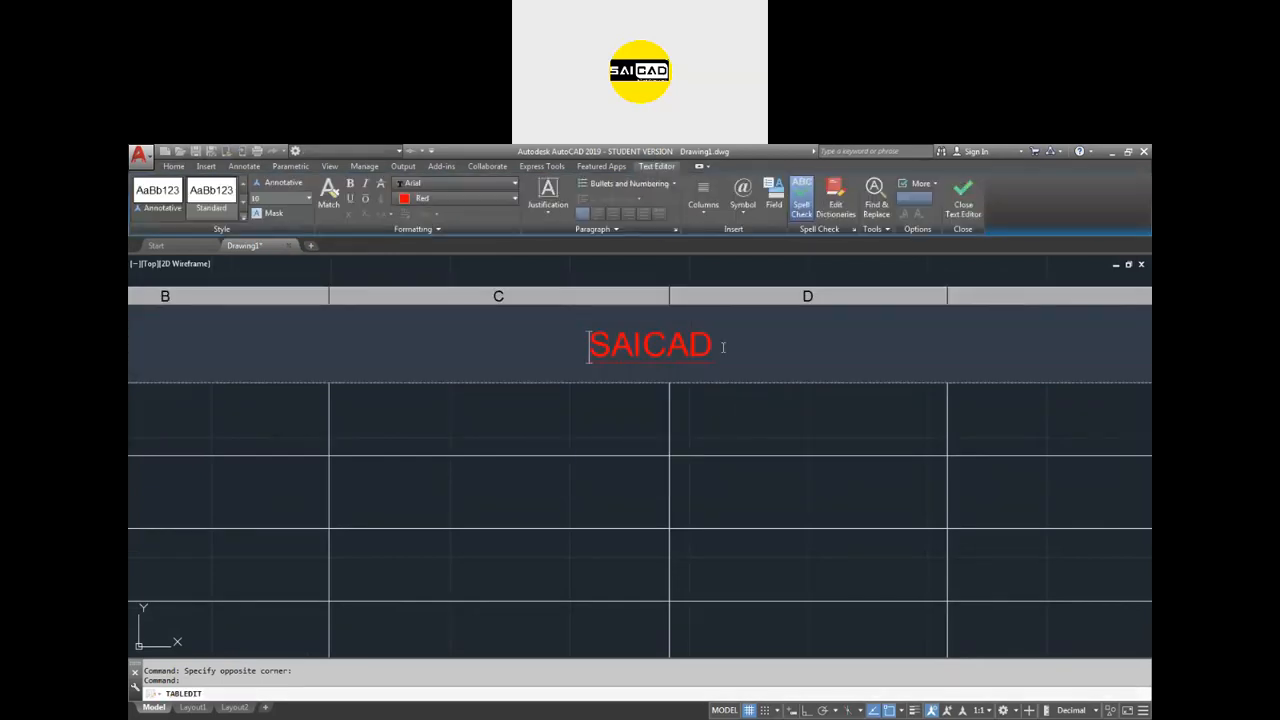
{"action": "left_click", "coordinate": [265, 213]}
{"action": "left_click", "coordinate": [712, 408]}
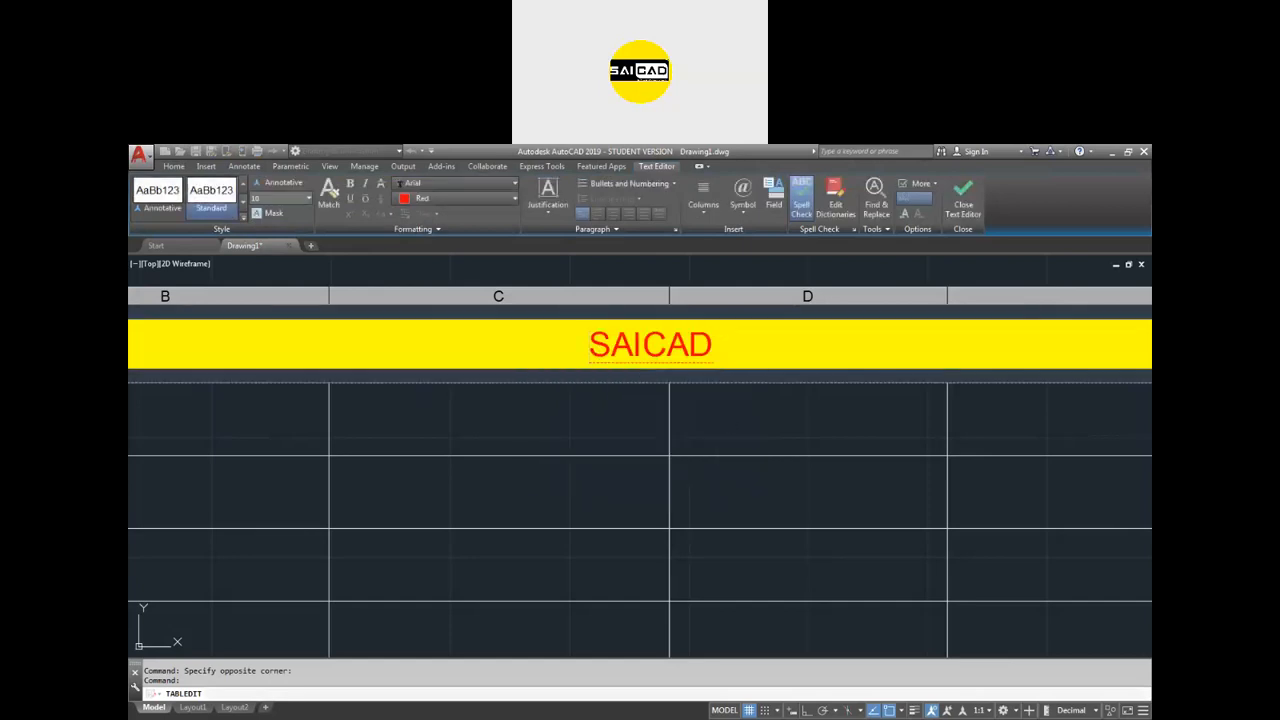
{"action": "left_click", "coordinate": [730, 427]}
{"action": "scroll", "coordinate": [726, 417], "scroll_direction": "down", "scroll_amount": 3}
{"action": "scroll", "coordinate": [708, 458], "scroll_direction": "up", "scroll_amount": 2}
Apply a yellow background mask in cell D4 of the larger table and enter the text asdsdasdsa.
{"action": "left_click", "coordinate": [725, 382]}
{"action": "scroll", "coordinate": [722, 380], "scroll_direction": "up", "scroll_amount": 2}
{"action": "scroll", "coordinate": [714, 409], "scroll_direction": "down", "scroll_amount": 2}
{"action": "double_click", "coordinate": [714, 417]}
{"action": "left_click", "coordinate": [270, 213]}
{"action": "left_click", "coordinate": [718, 407]}
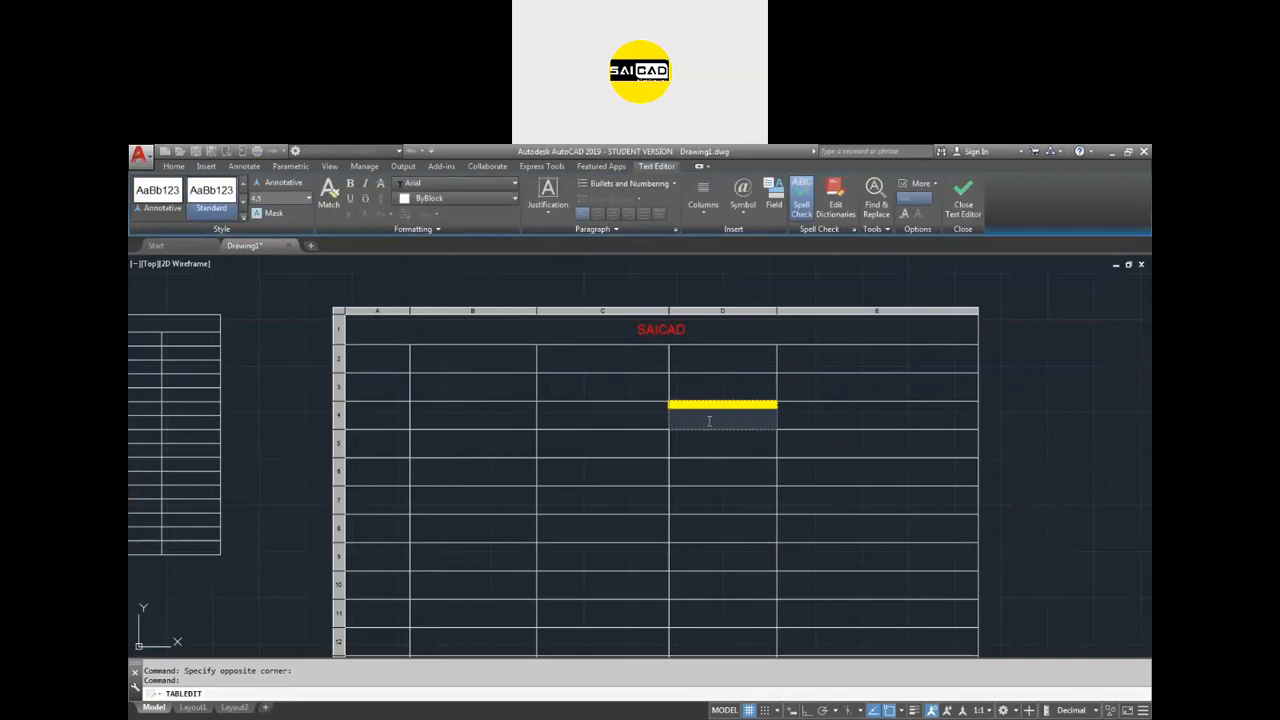
{"action": "scroll", "coordinate": [733, 424], "scroll_direction": "up", "scroll_amount": 6}
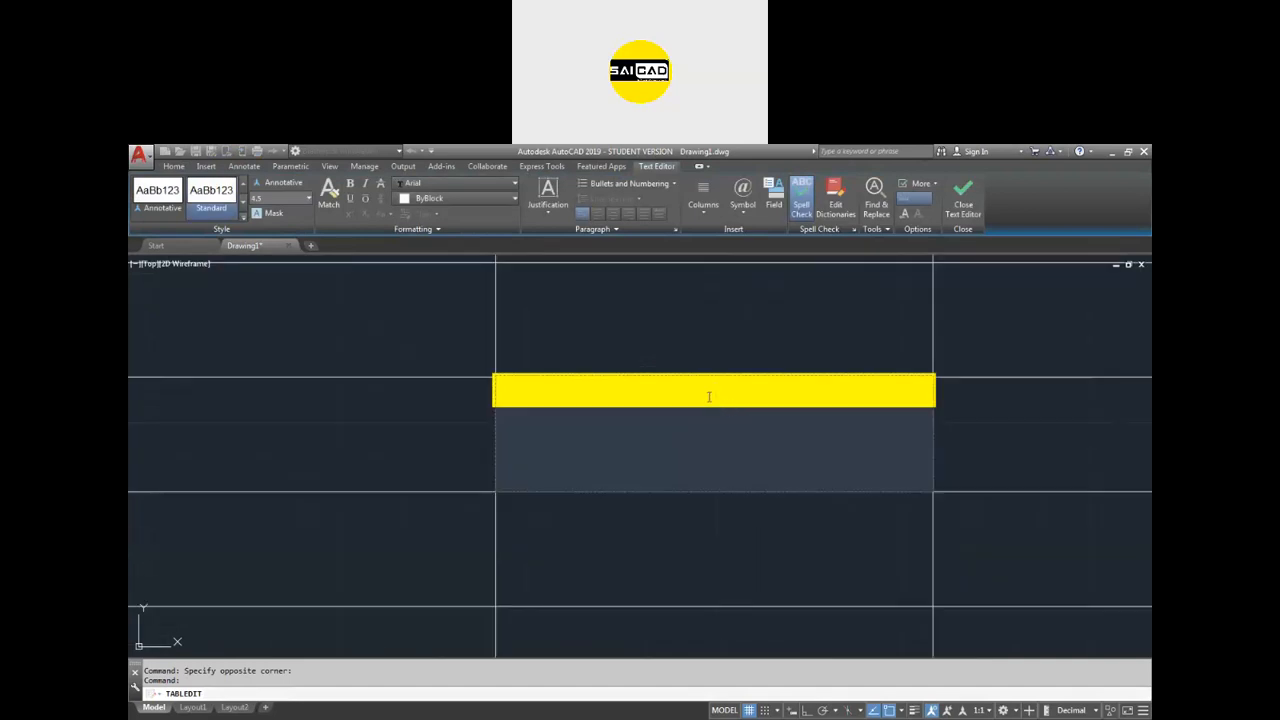
{"action": "type", "text": "asdsdasdsa"}
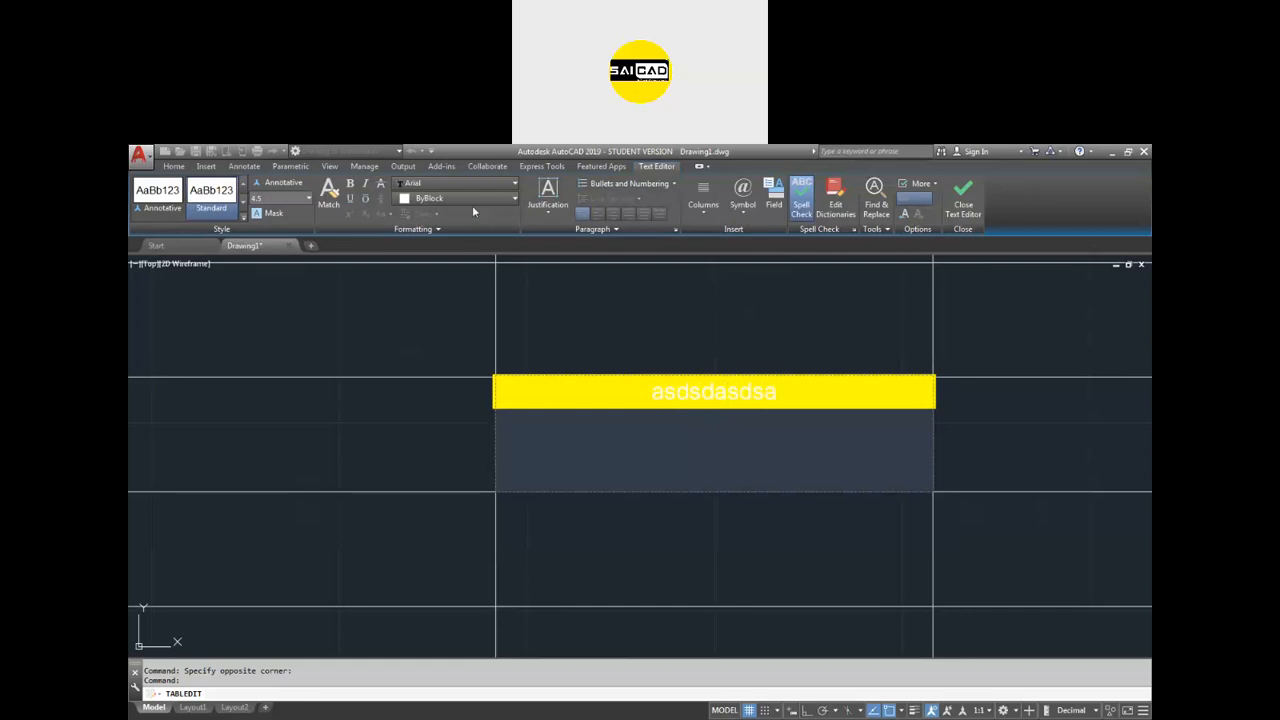
Set the colour of the text in cell D4 to red and finish editing the cell.
{"action": "left_click", "coordinate": [474, 203]}
{"action": "left_click", "coordinate": [403, 327]}
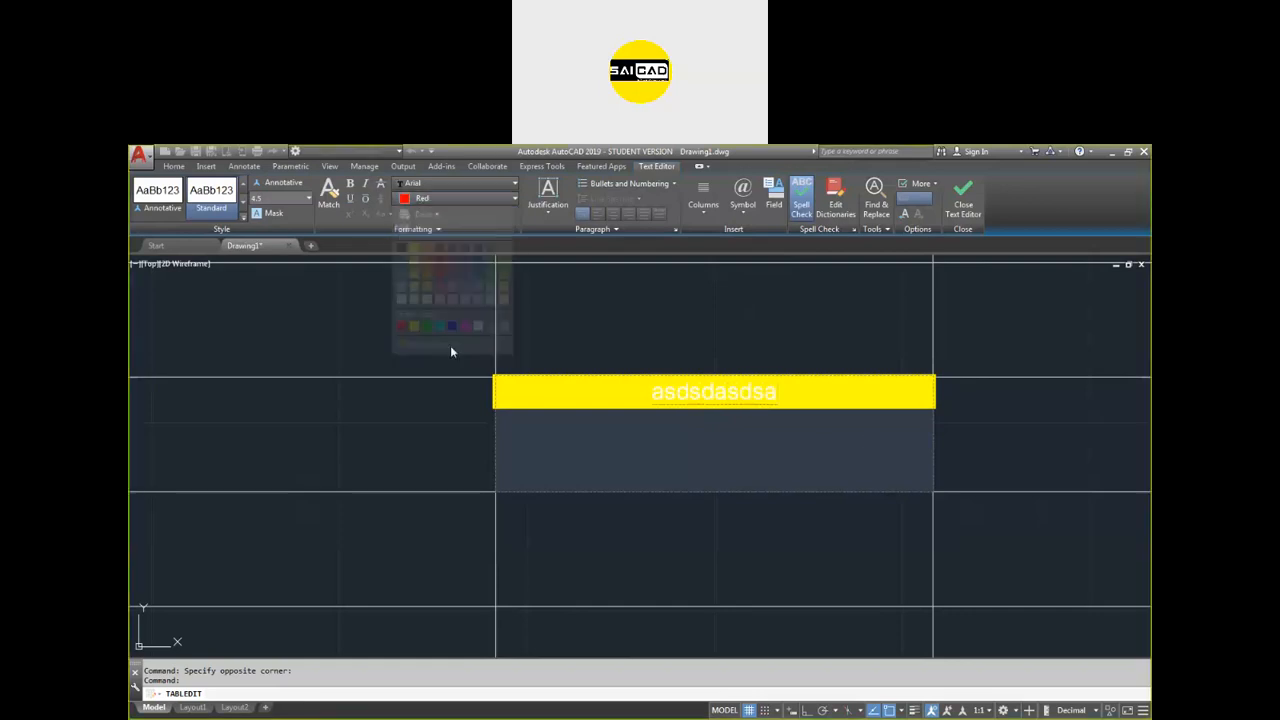
{"action": "left_click_drag", "start_coordinate": [781, 393], "coordinate": [521, 394]}
{"action": "left_click", "coordinate": [455, 199]}
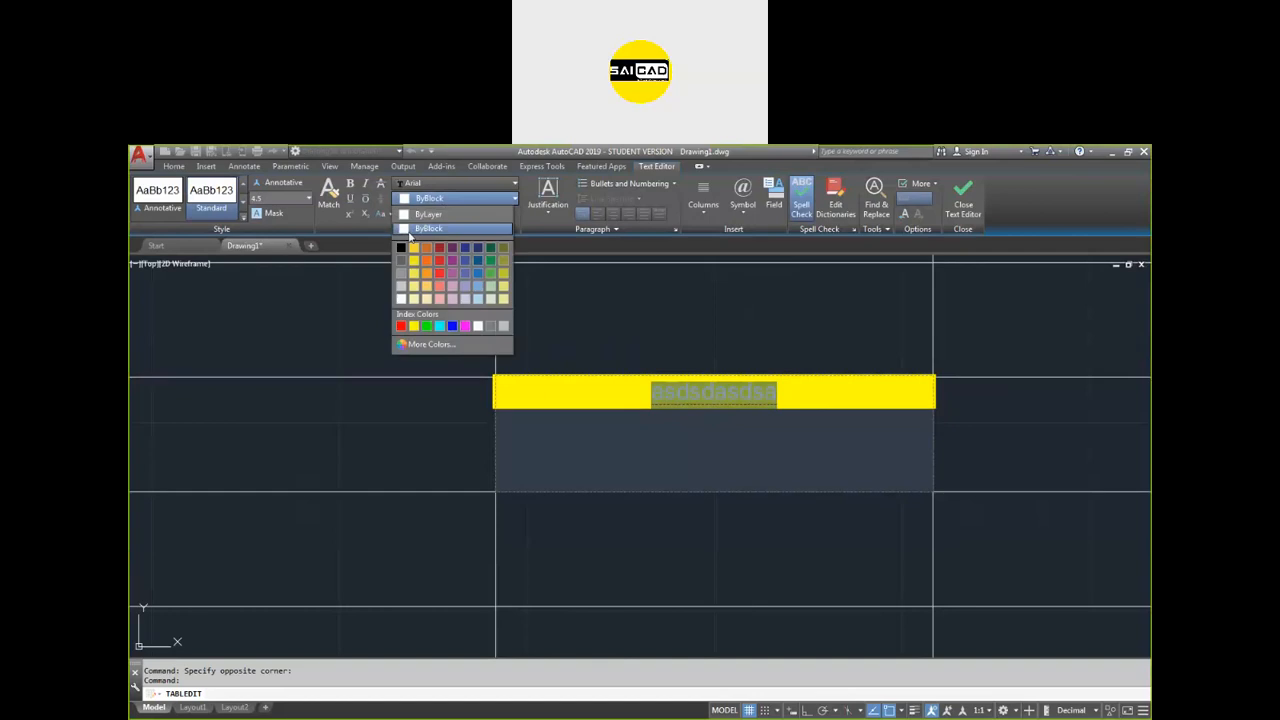
{"action": "left_click", "coordinate": [402, 326]}
{"action": "left_click", "coordinate": [783, 450]}
{"action": "scroll", "coordinate": [695, 424], "scroll_direction": "down", "scroll_amount": 5}
{"action": "scroll", "coordinate": [688, 428], "scroll_direction": "down", "scroll_amount": 2}
Apply a yellow background mask in cell D5 of the larger table, trying a border offset factor of 0 before accepting 1.
{"action": "left_click", "coordinate": [751, 432]}
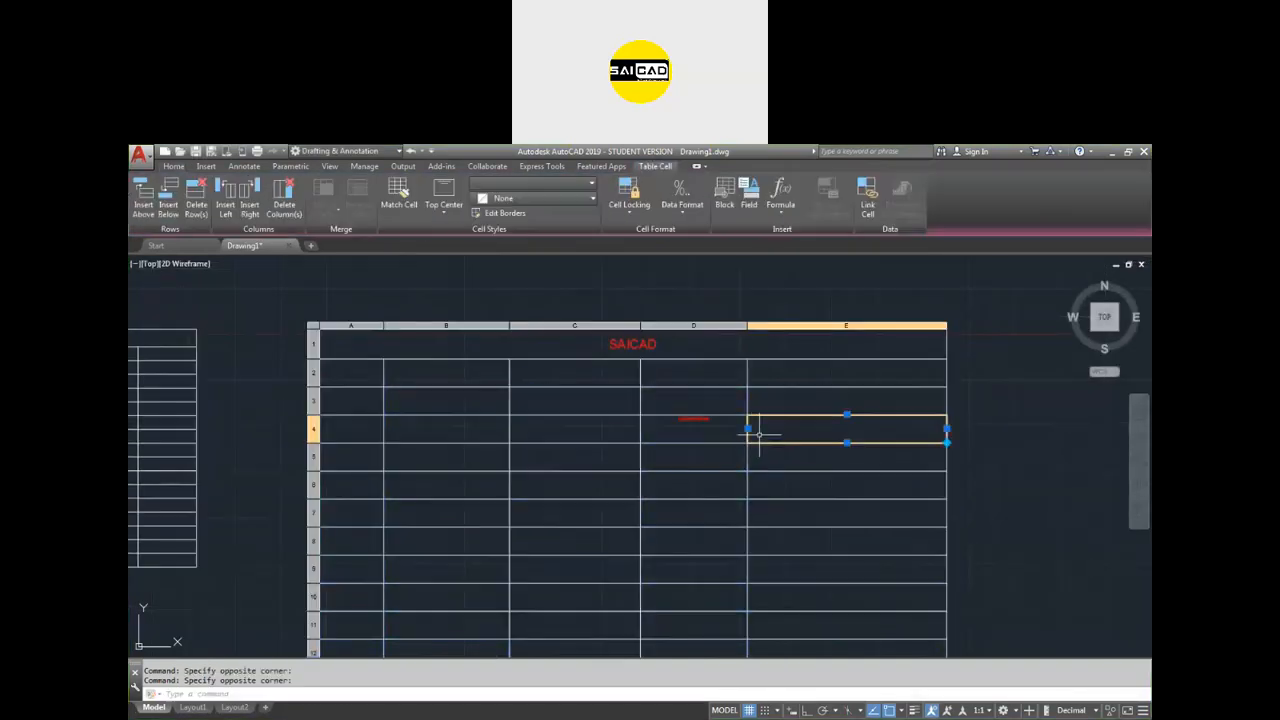
{"action": "left_click", "coordinate": [680, 452]}
{"action": "double_click", "coordinate": [681, 462]}
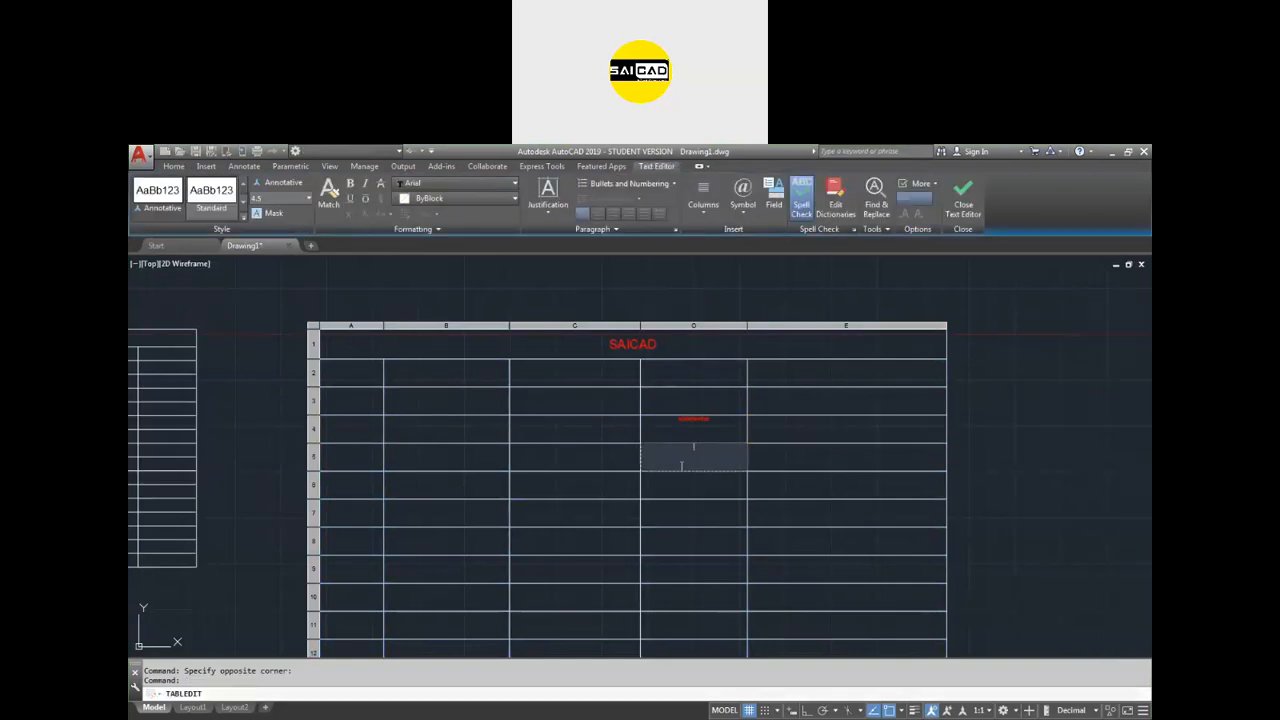
{"action": "scroll", "coordinate": [729, 504], "scroll_direction": "up", "scroll_amount": 5}
{"action": "scroll", "coordinate": [718, 516], "scroll_direction": "down", "scroll_amount": 3}
{"action": "scroll", "coordinate": [616, 448], "scroll_direction": "down", "scroll_amount": 3}
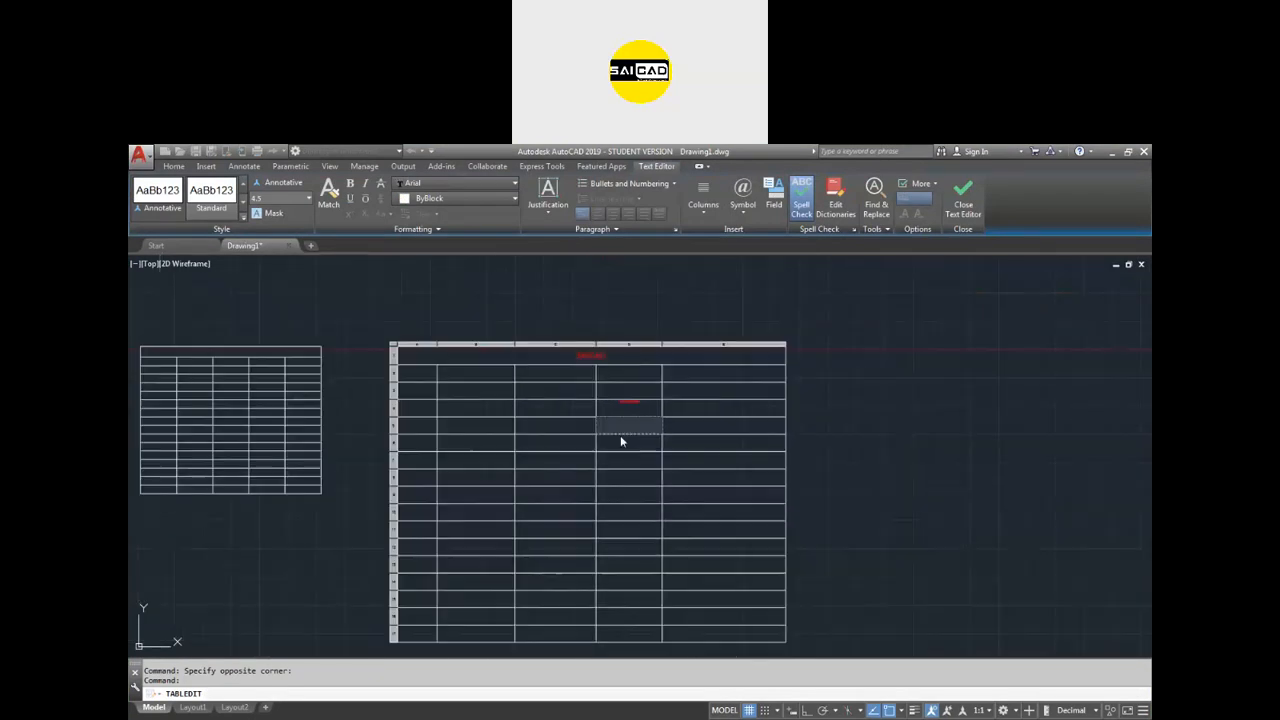
{"action": "scroll", "coordinate": [620, 441], "scroll_direction": "up", "scroll_amount": 3}
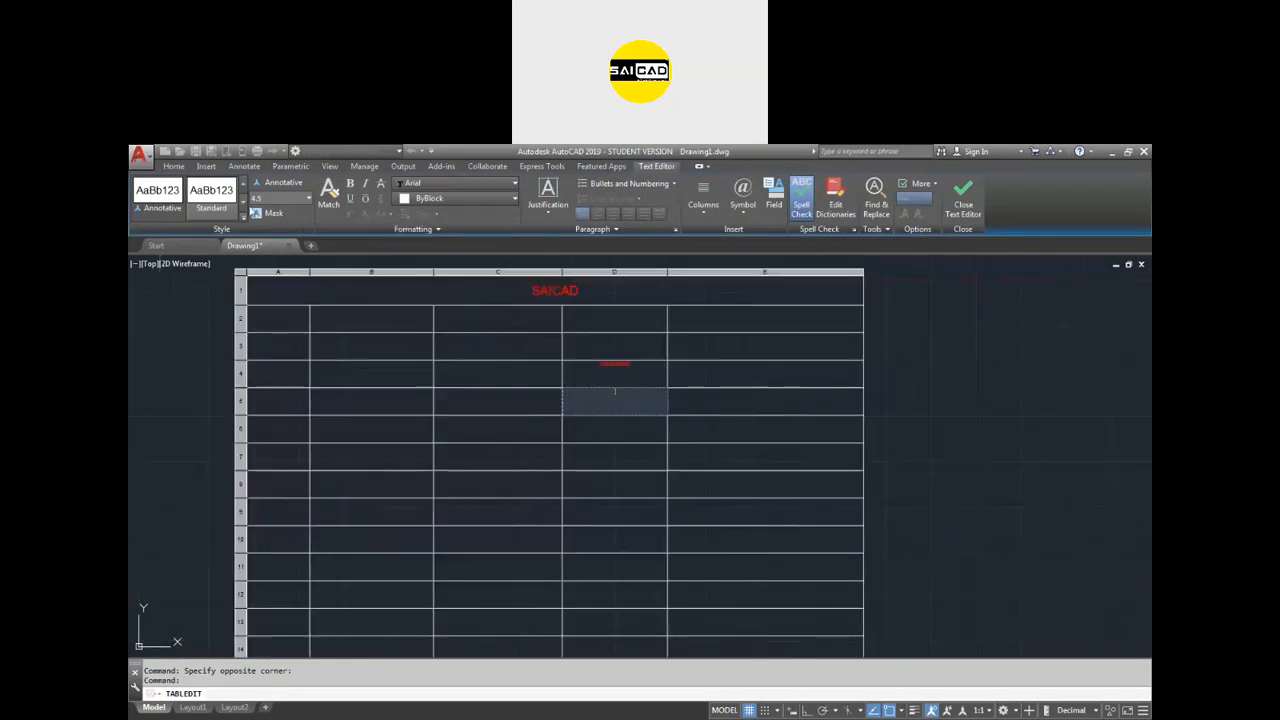
{"action": "left_click", "coordinate": [257, 214]}
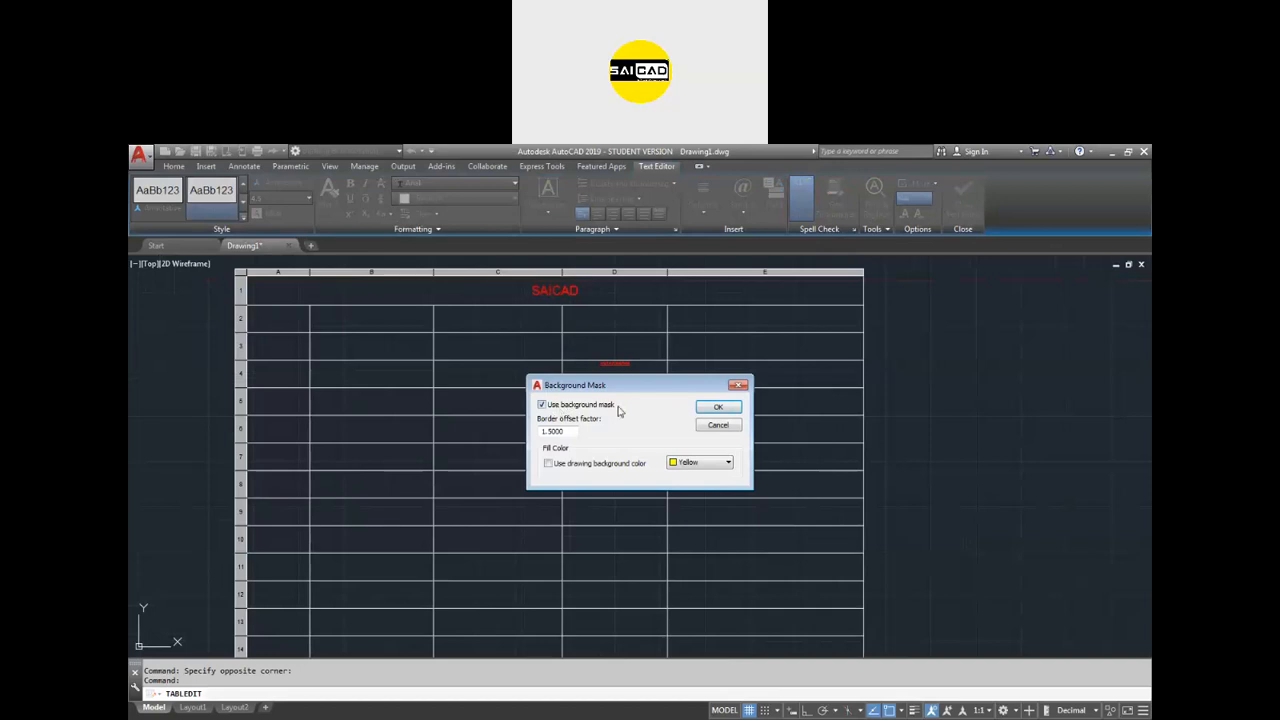
{"action": "double_click", "coordinate": [571, 430]}
{"action": "type", "text": "0"}
{"action": "key", "text": "Return"}
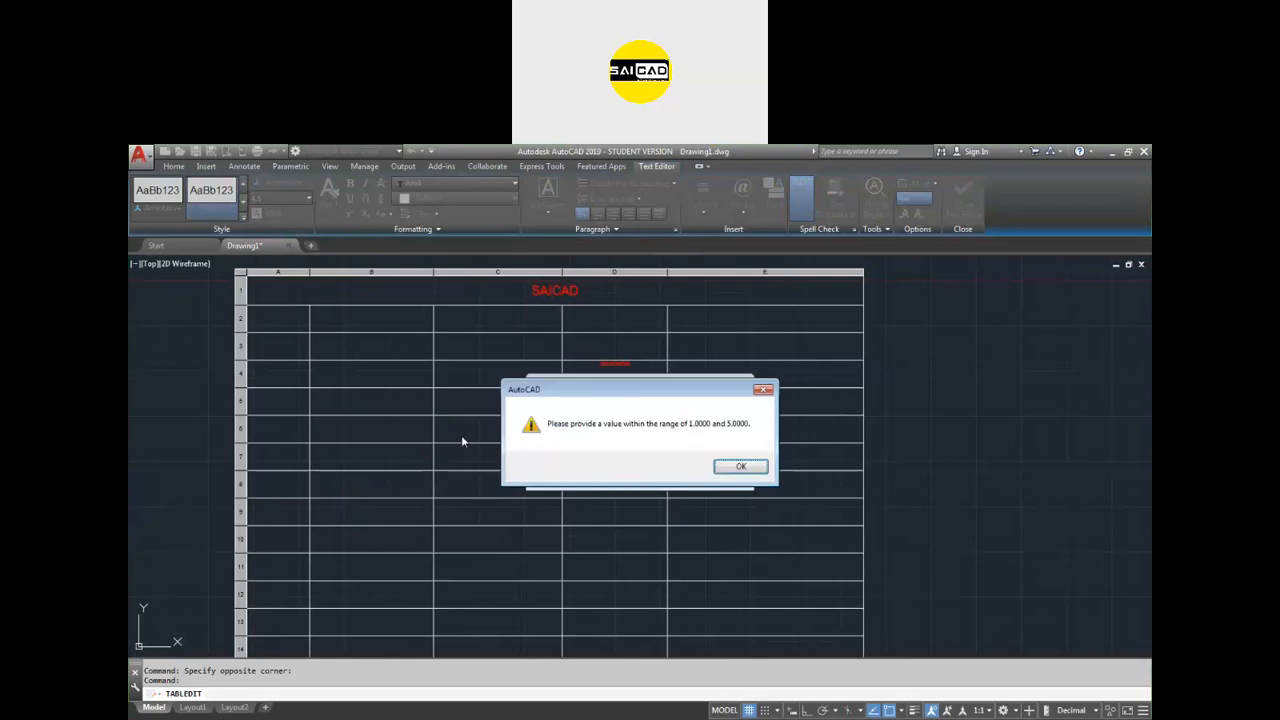
{"action": "left_click", "coordinate": [738, 467]}
{"action": "key", "text": "Return"}
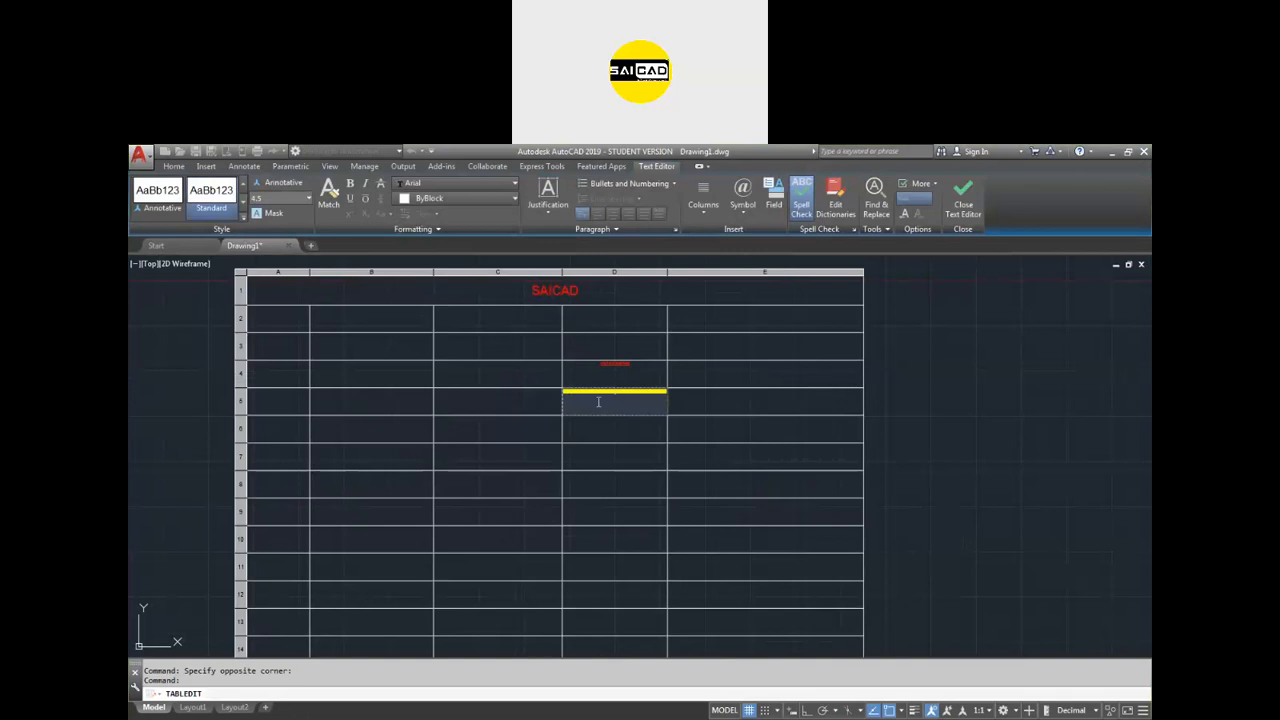
Set the border offset factor of the background mask in cell D5 to 2.
{"action": "scroll", "coordinate": [608, 400], "scroll_direction": "up", "scroll_amount": 5}
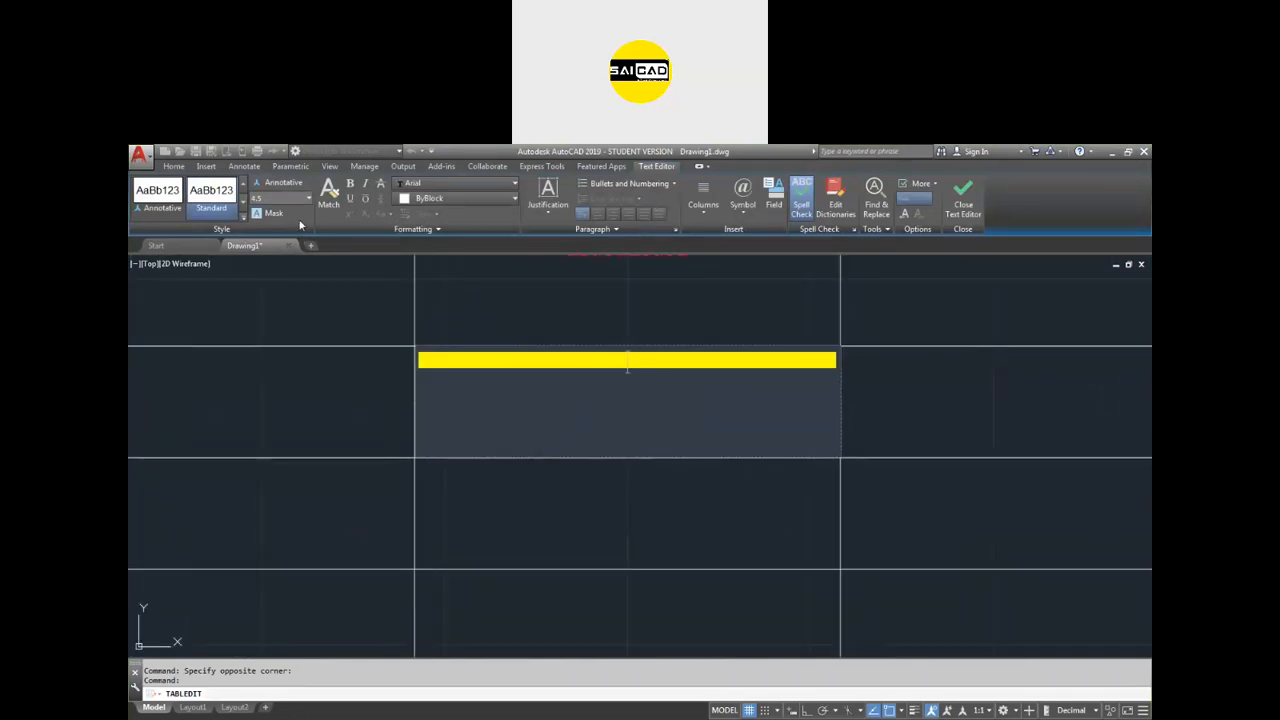
{"action": "left_click", "coordinate": [255, 209]}
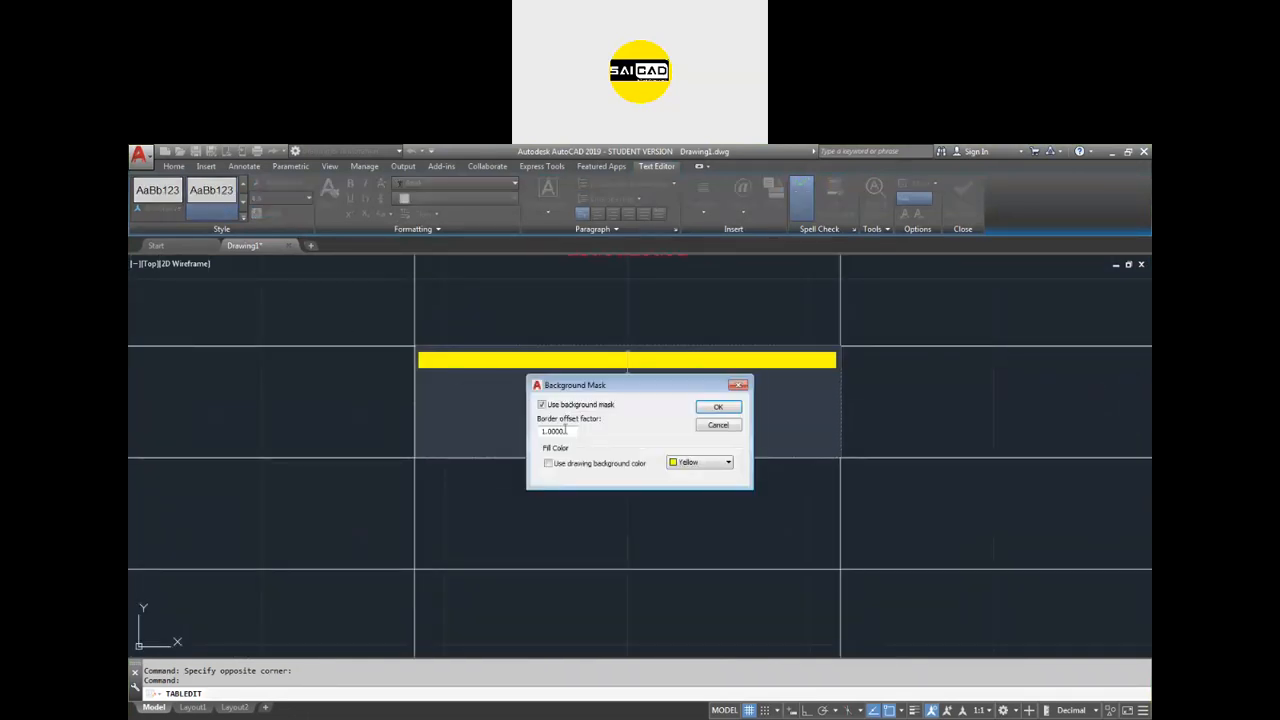
{"action": "key", "text": "Return"}
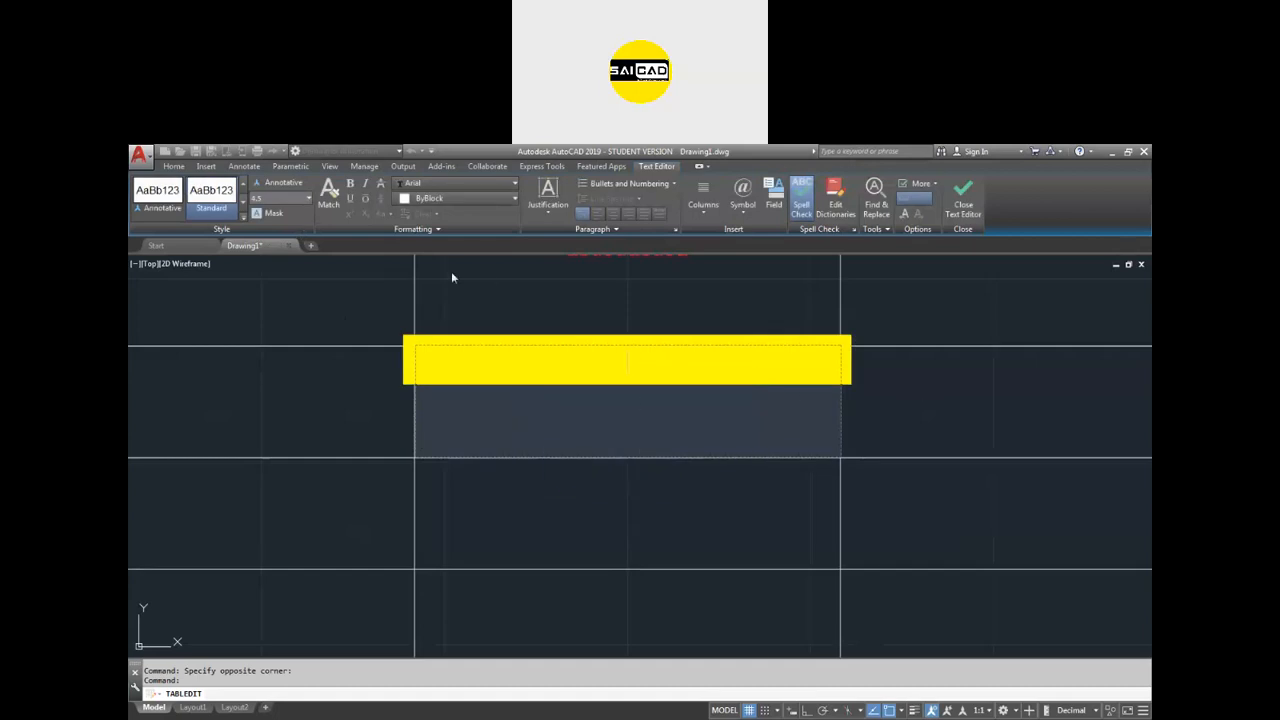
Enter the text dssdfsdf in cell D5 and set its colour to black (0,0,0).
{"action": "type", "text": "dssdfsdf"}
{"action": "left_click_drag", "start_coordinate": [711, 390], "coordinate": [493, 376]}
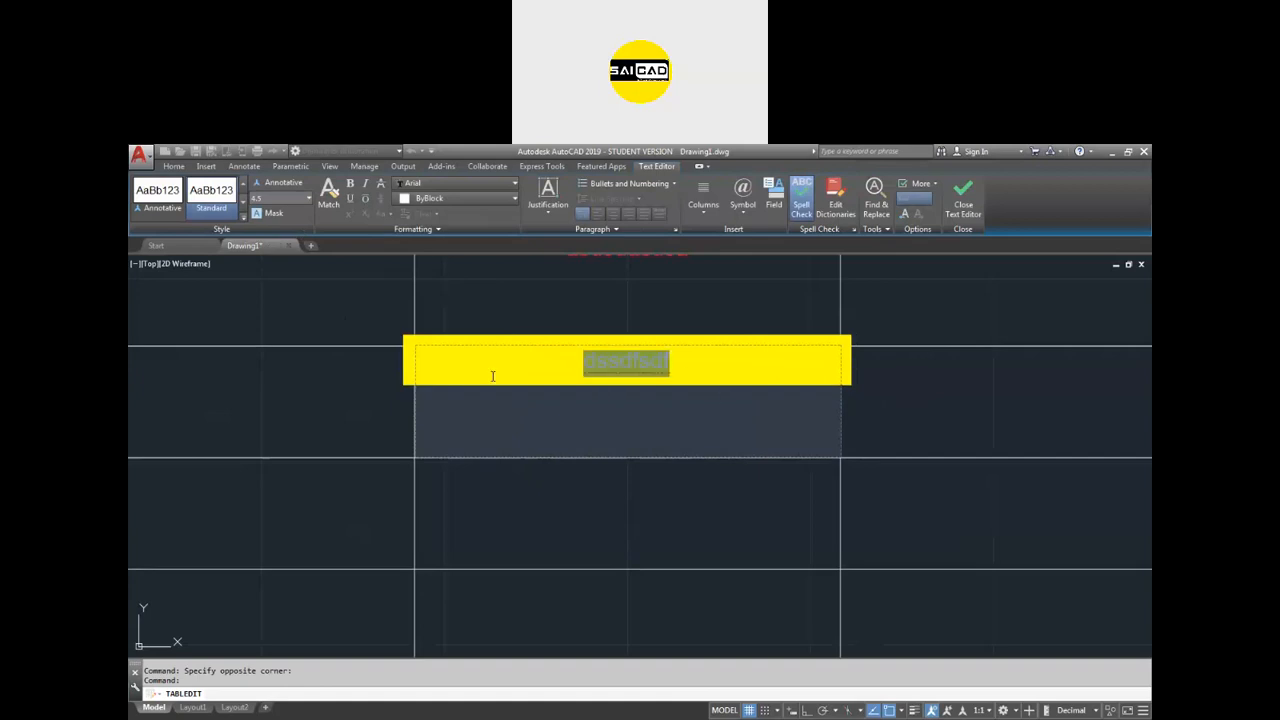
{"action": "left_click", "coordinate": [450, 199]}
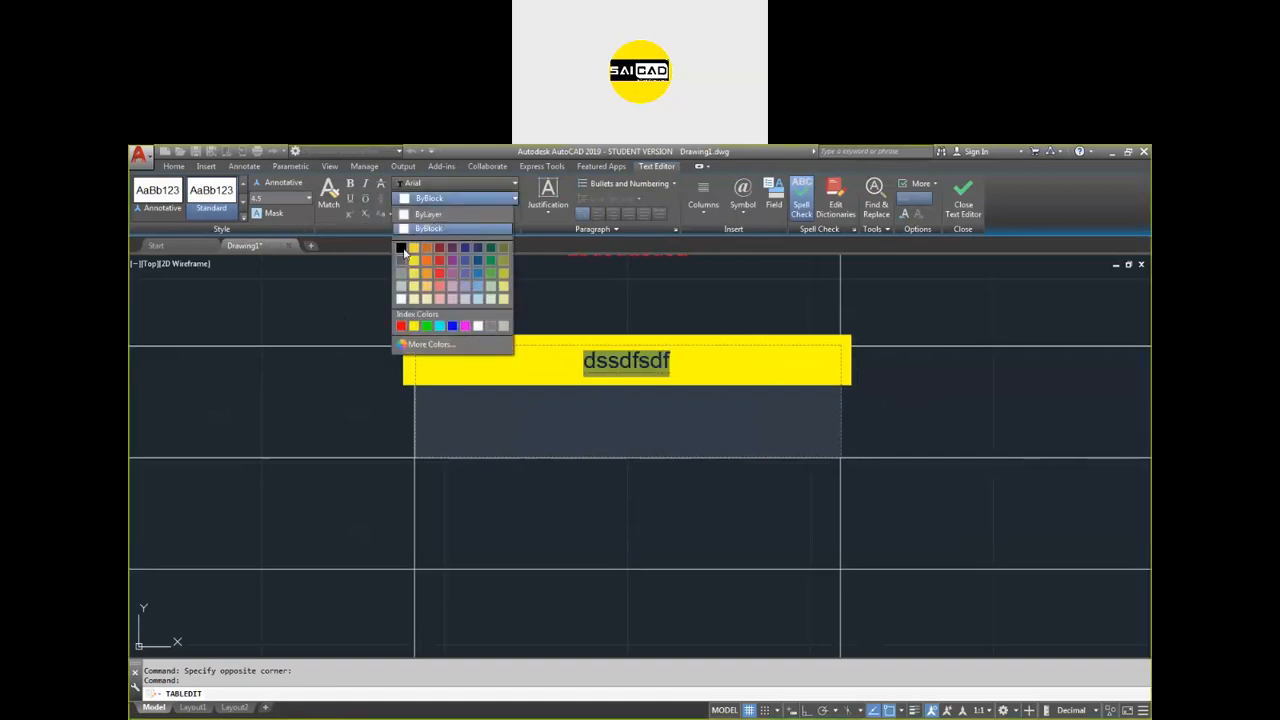
{"action": "left_click", "coordinate": [401, 248]}
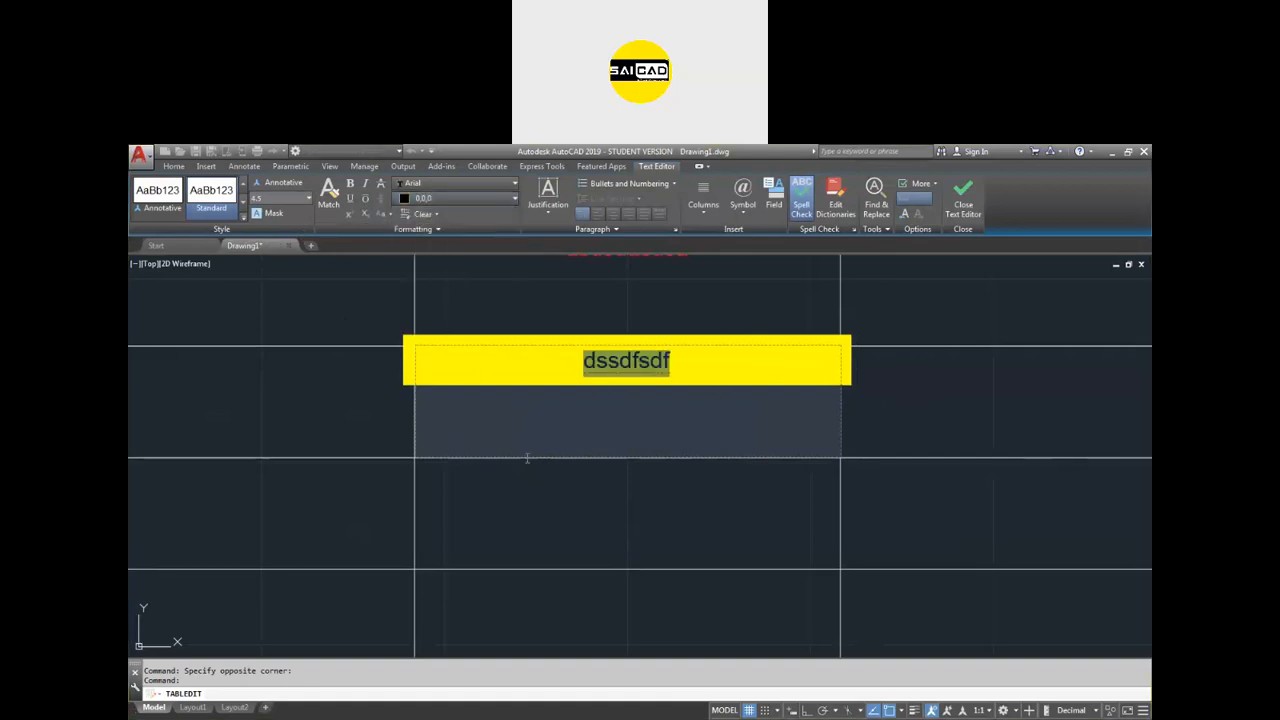
Justify the text in cell D5 to Middle Center and finish editing the cell.
{"action": "left_click", "coordinate": [552, 200]}
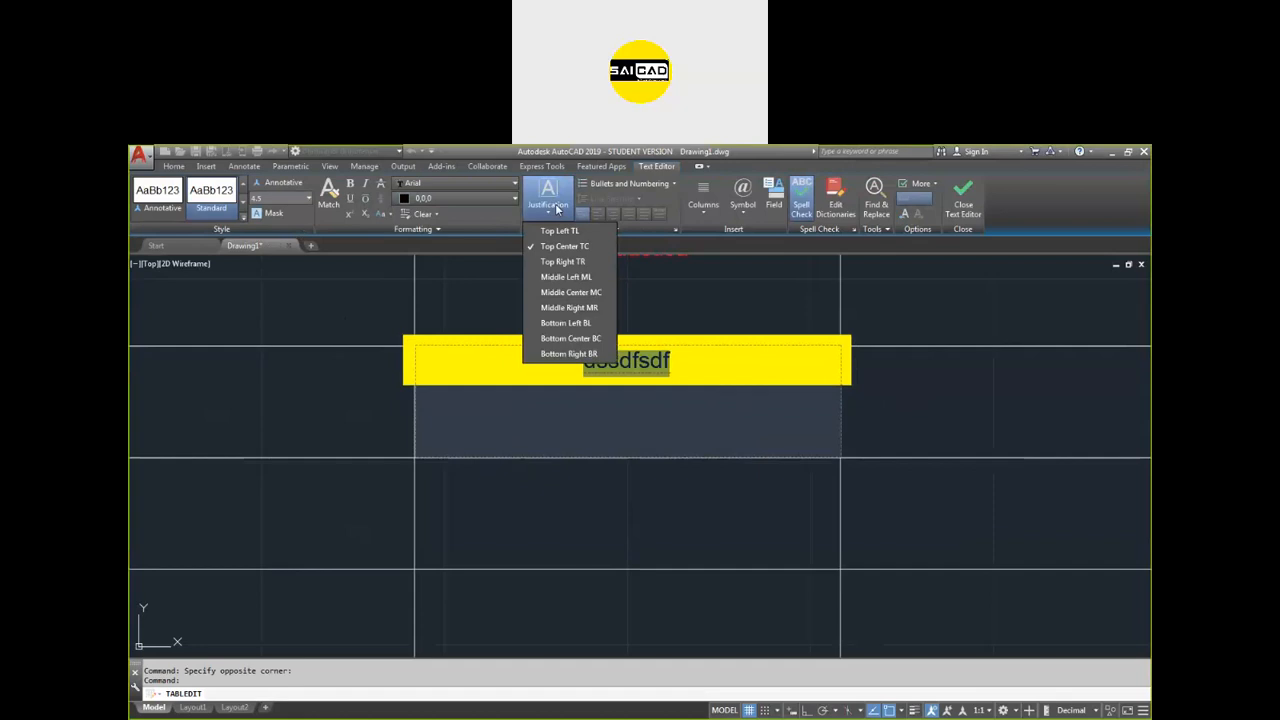
{"action": "left_click", "coordinate": [567, 294]}
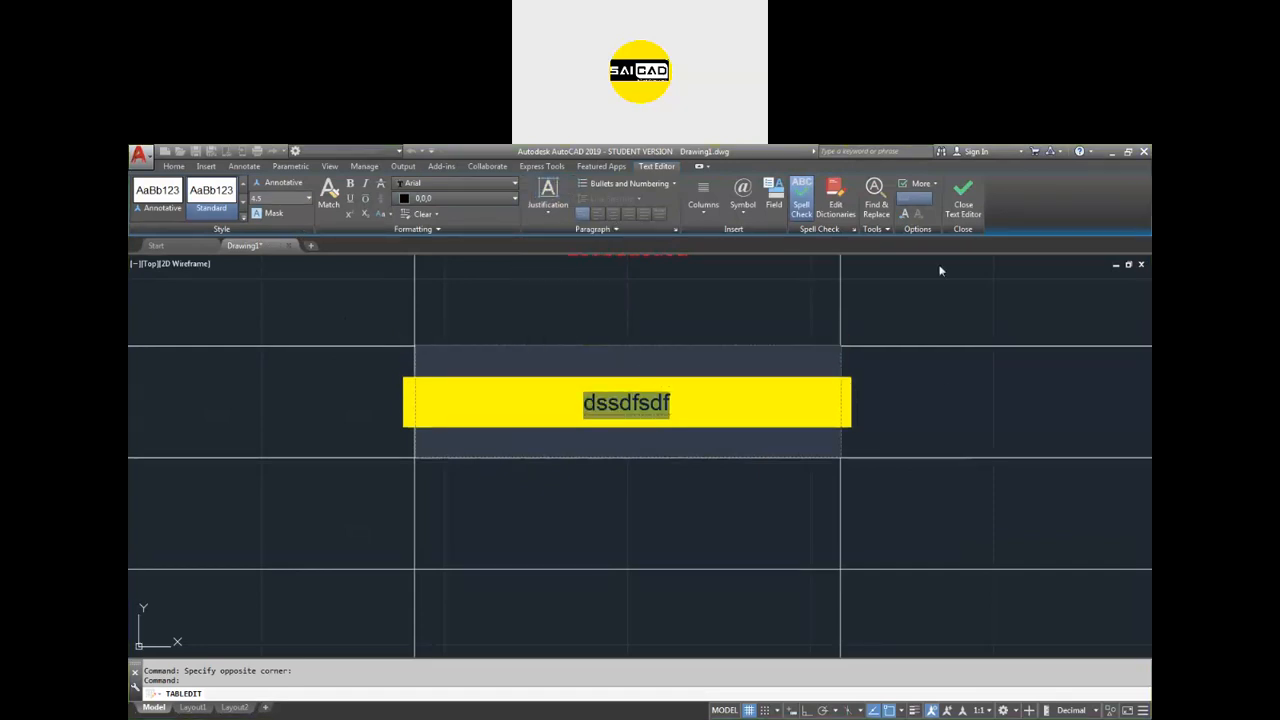
{"action": "left_click", "coordinate": [963, 200]}
{"action": "left_click", "coordinate": [663, 380]}
{"action": "left_click", "coordinate": [520, 500]}
{"action": "left_click", "coordinate": [516, 394]}
{"action": "scroll", "coordinate": [779, 389], "scroll_direction": "down", "scroll_amount": 4}
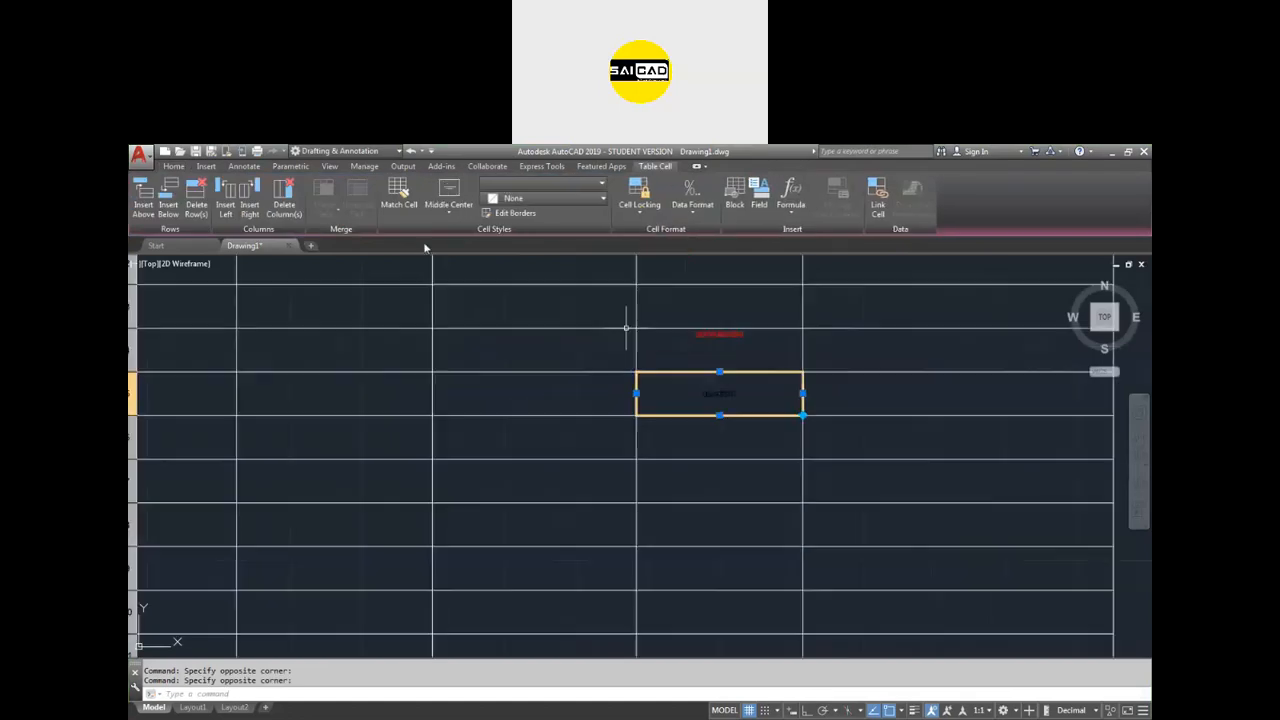
Review the object colour choices and the background mask settings for cell D5, keeping them as they are, and leave the cell.
{"action": "left_click", "coordinate": [174, 166]}
{"action": "left_click", "coordinate": [900, 183]}
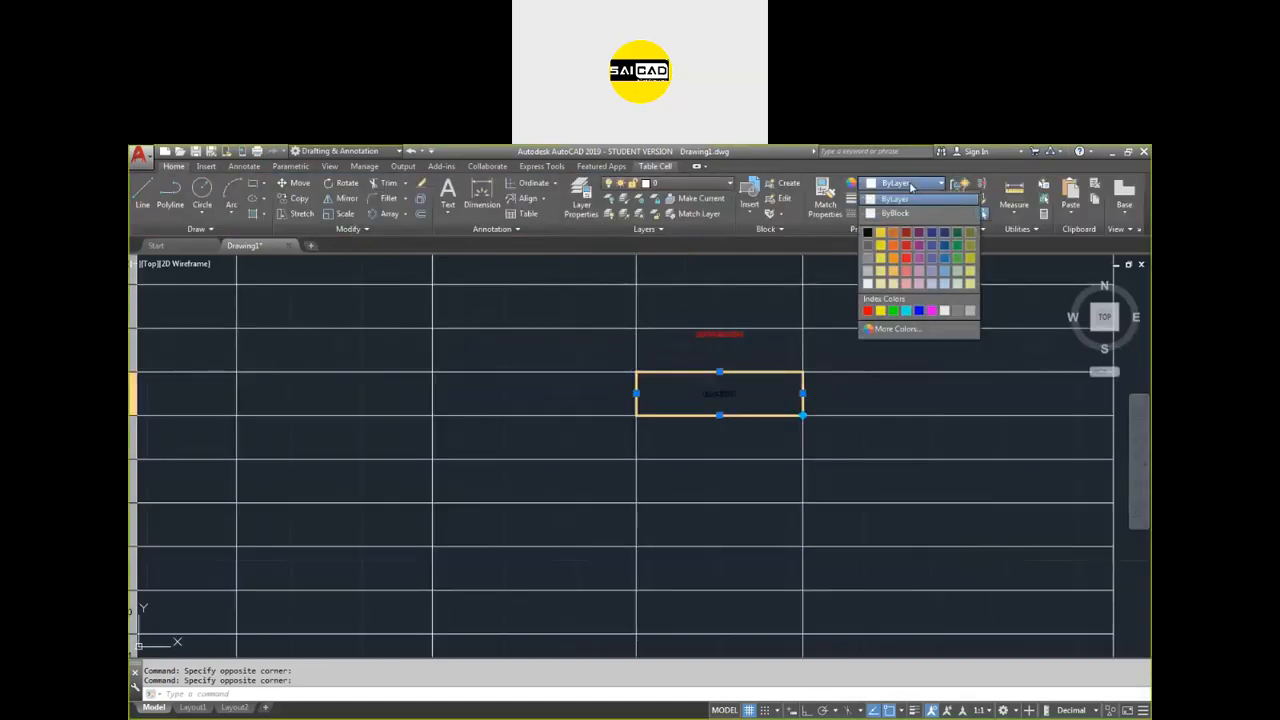
{"action": "double_click", "coordinate": [743, 391]}
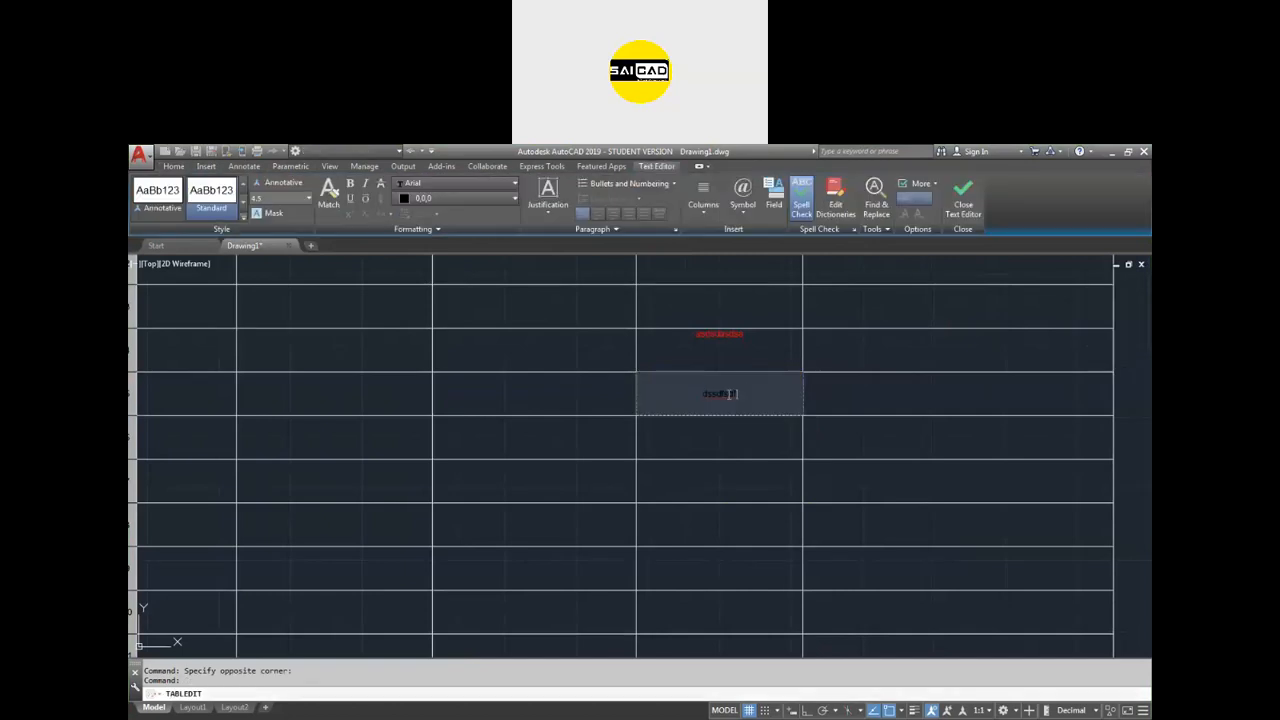
{"action": "left_click", "coordinate": [268, 214]}
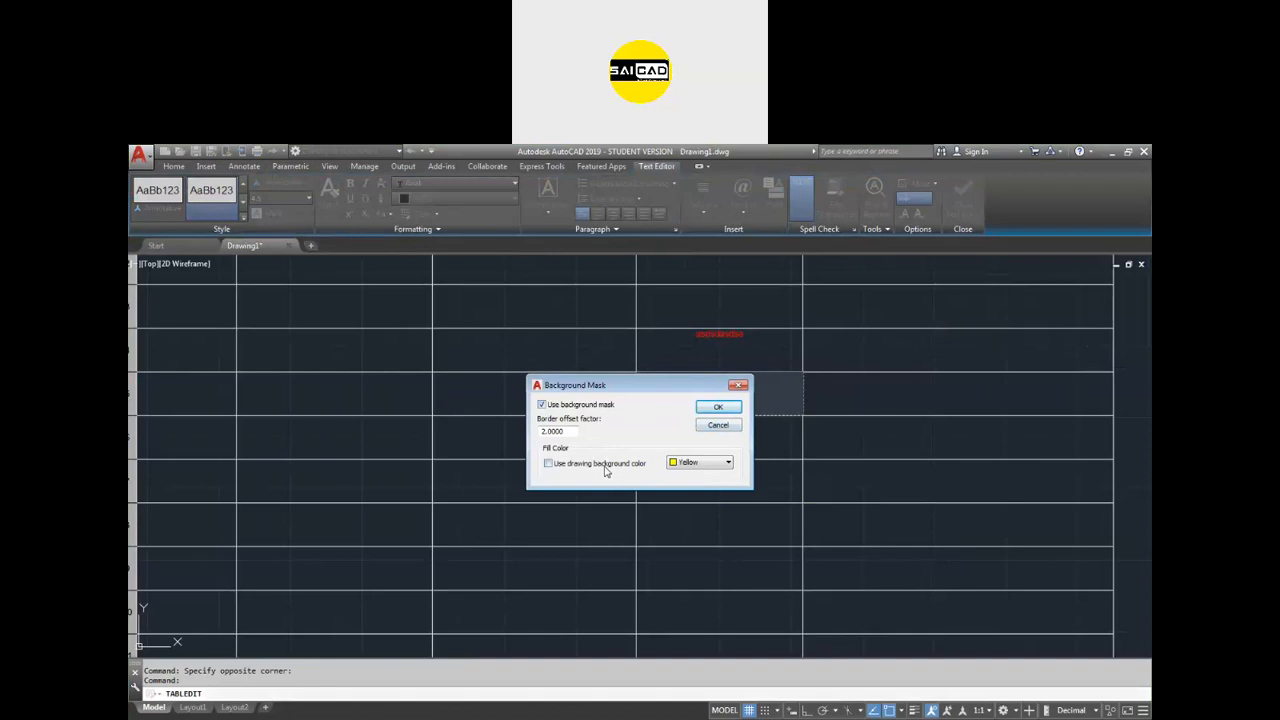
{"action": "left_click", "coordinate": [736, 409]}
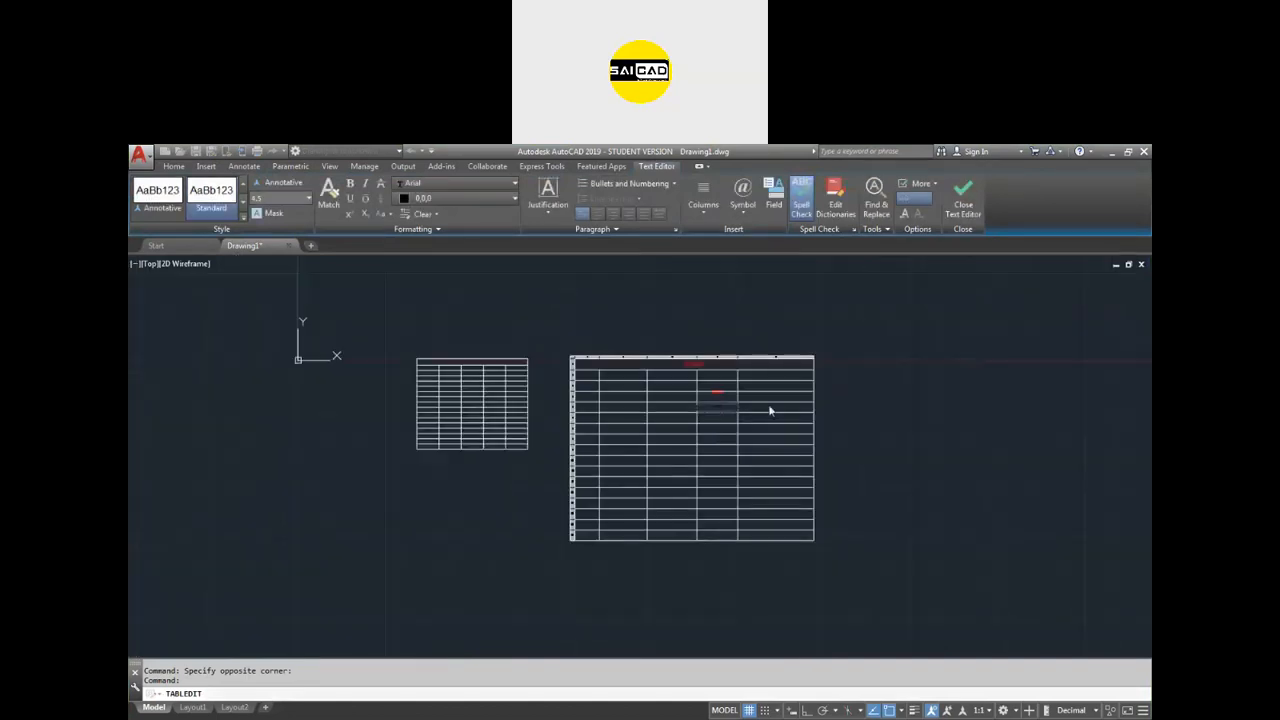
{"action": "left_click", "coordinate": [760, 411]}
{"action": "scroll", "coordinate": [786, 354], "scroll_direction": "down", "scroll_amount": 8}
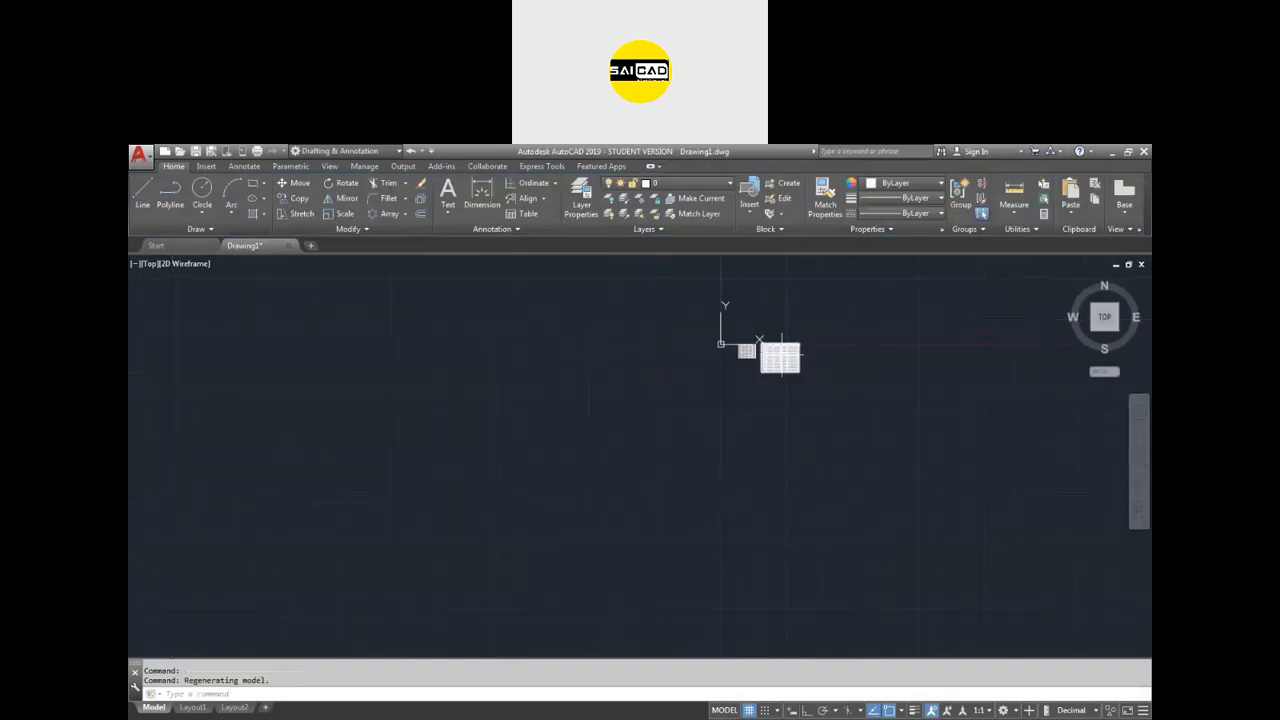
Apply a red background mask with a border offset factor of 2 in cell D6 of the smaller table.
{"action": "left_click", "coordinate": [776, 354]}
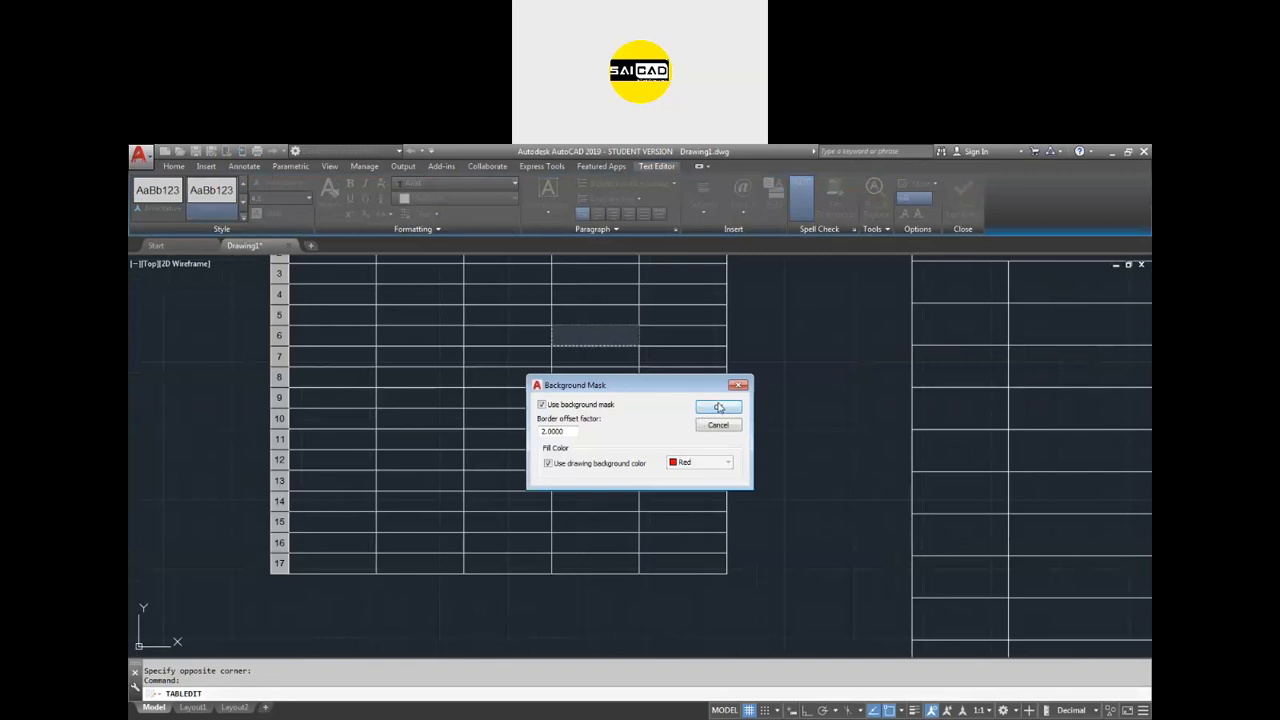
{"action": "left_click", "coordinate": [718, 409]}
{"action": "scroll", "coordinate": [620, 350], "scroll_direction": "up", "scroll_amount": 5}
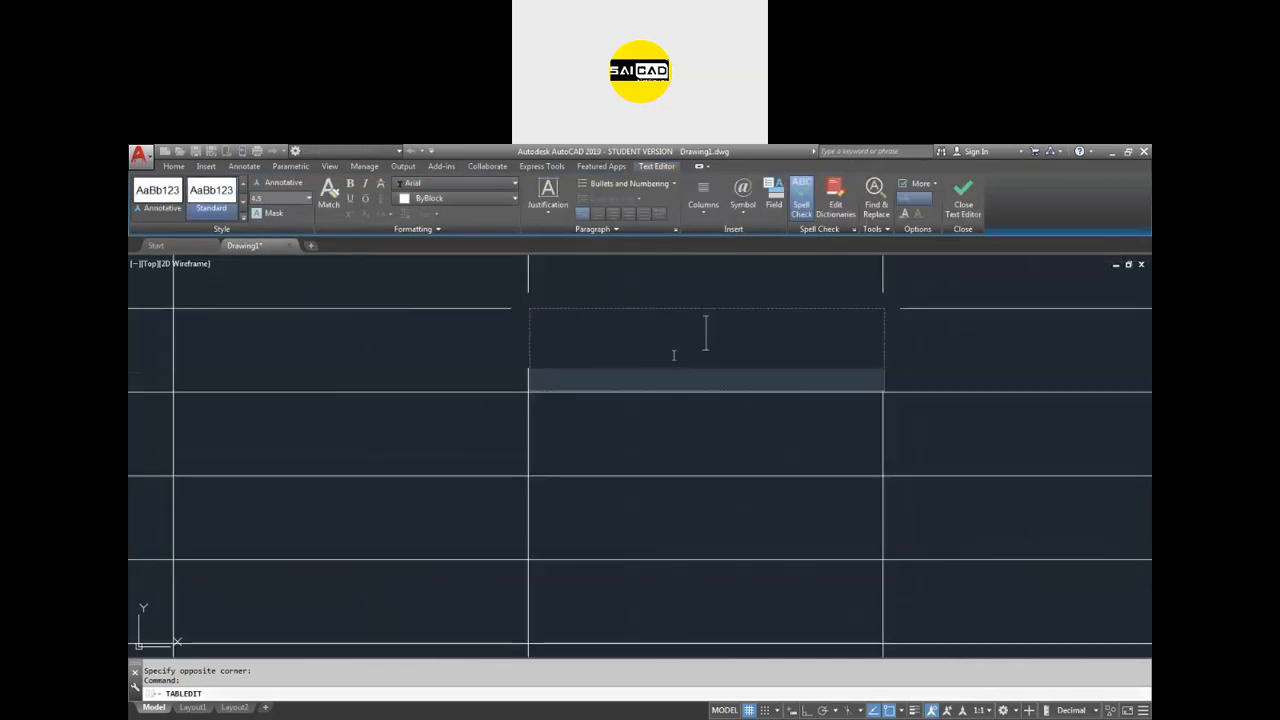
{"action": "left_click", "coordinate": [276, 215]}
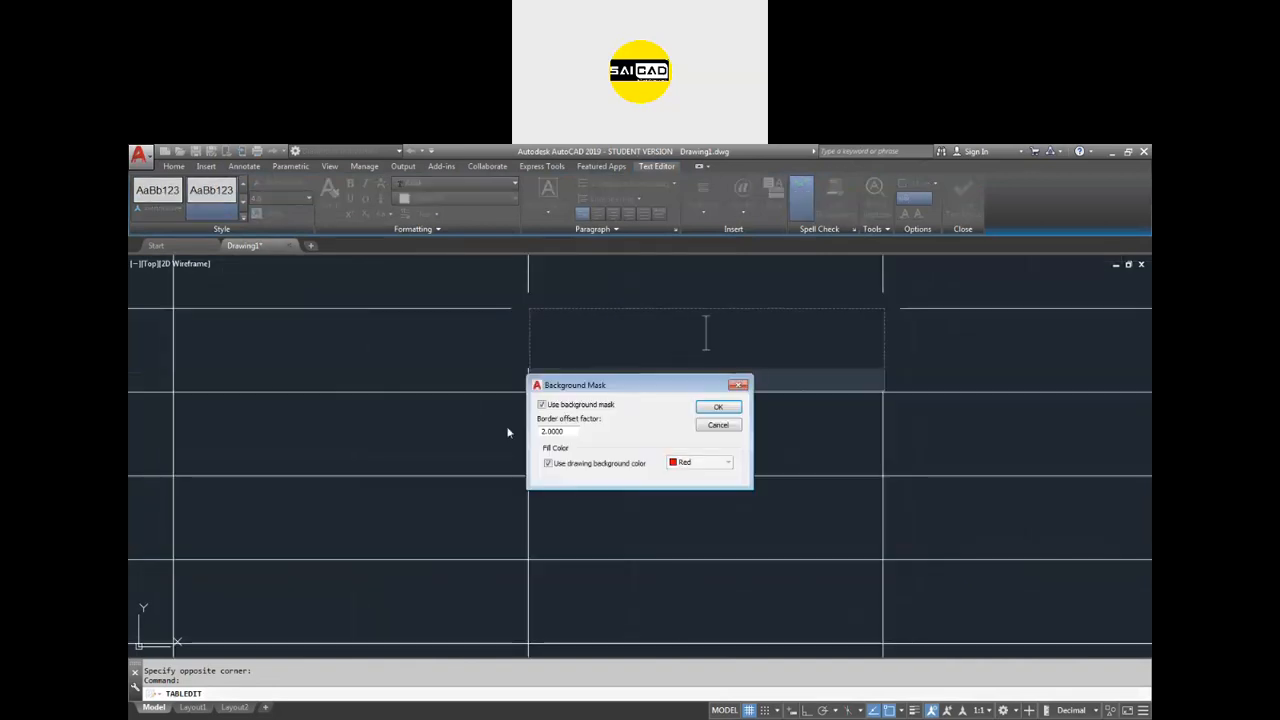
{"action": "left_click", "coordinate": [548, 463]}
{"action": "left_click", "coordinate": [707, 463]}
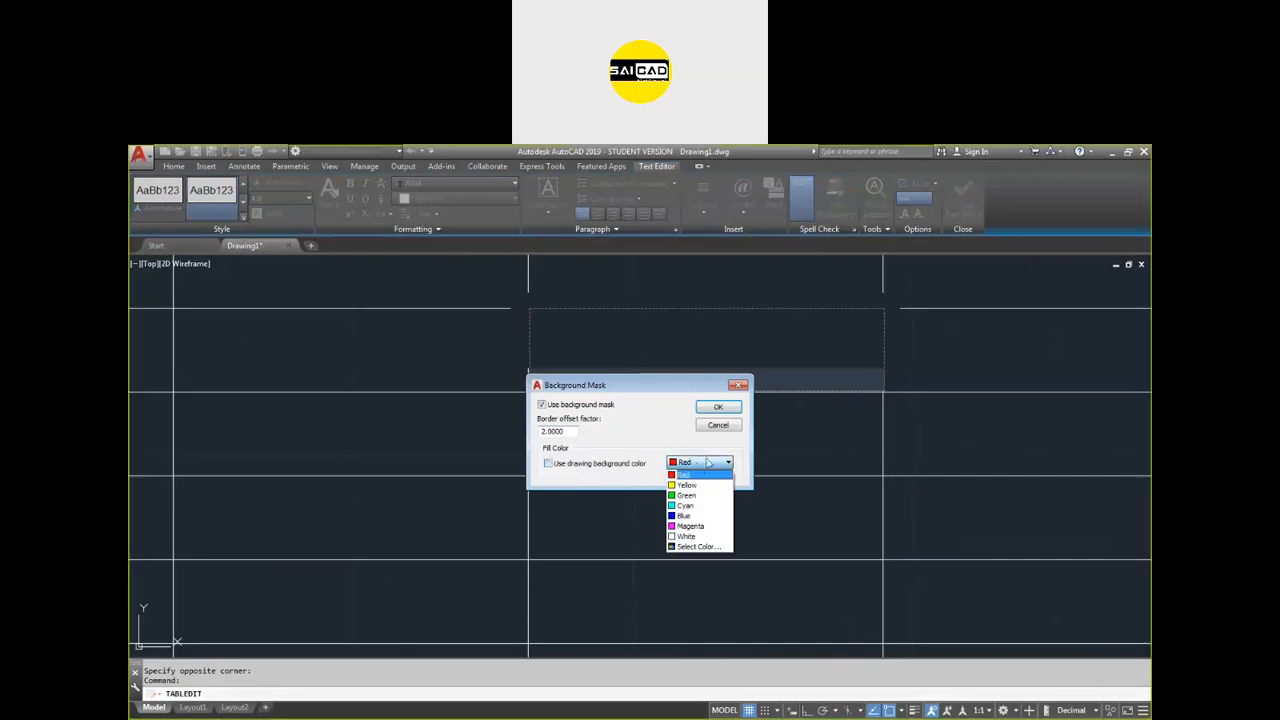
{"action": "left_click", "coordinate": [690, 474]}
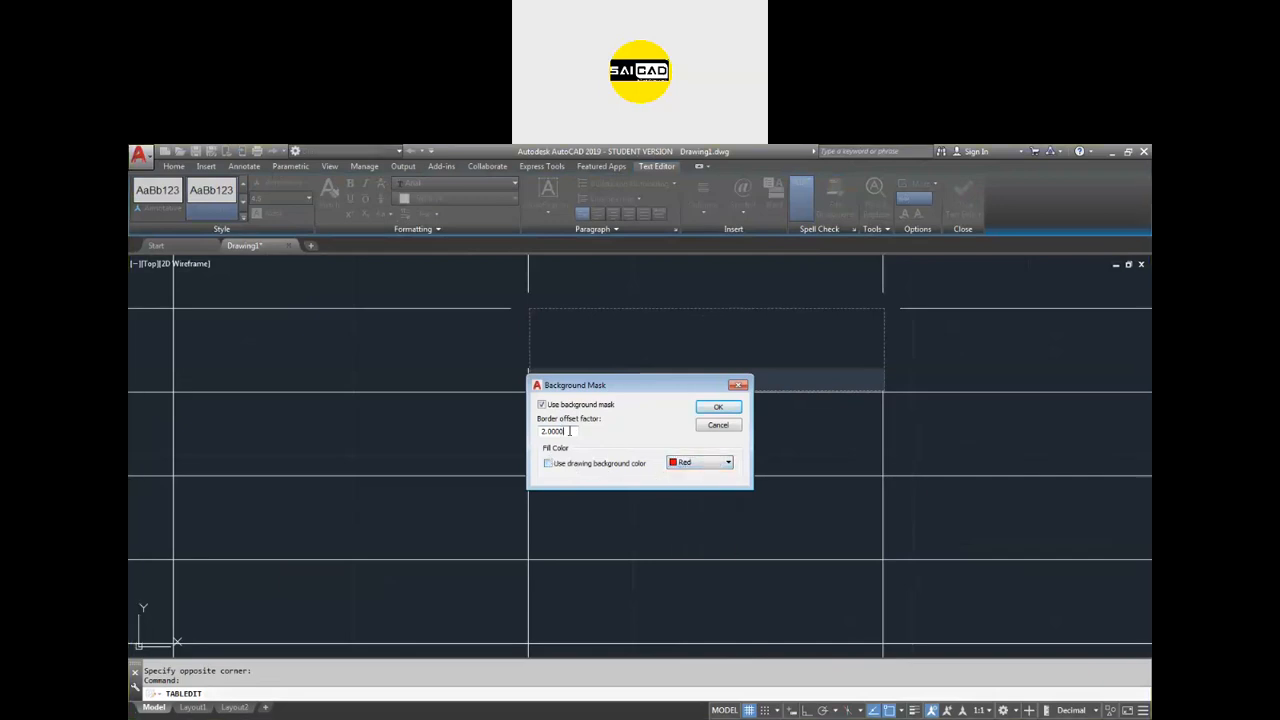
{"action": "left_click", "coordinate": [718, 407]}
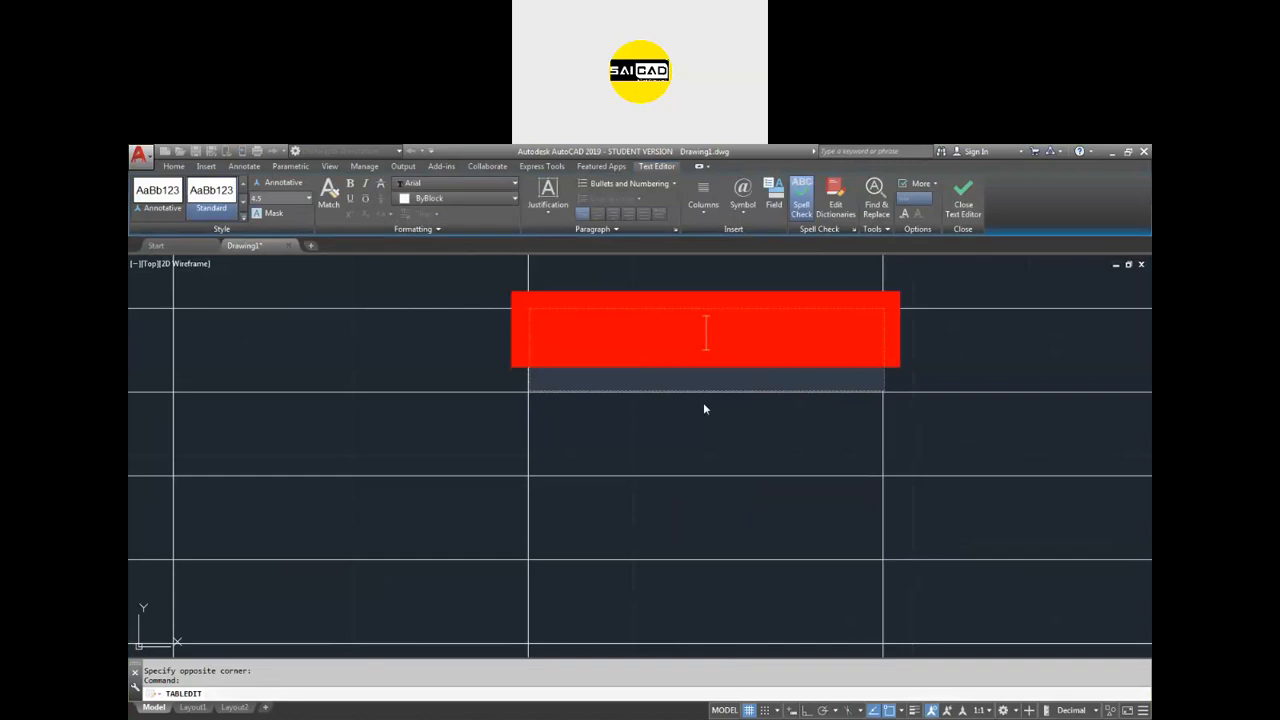
Enter the text AdsSDDS in cell D6 of the smaller table, keep its ByBlock colour, and close the text editor.
{"action": "type", "text": "AdsS"}
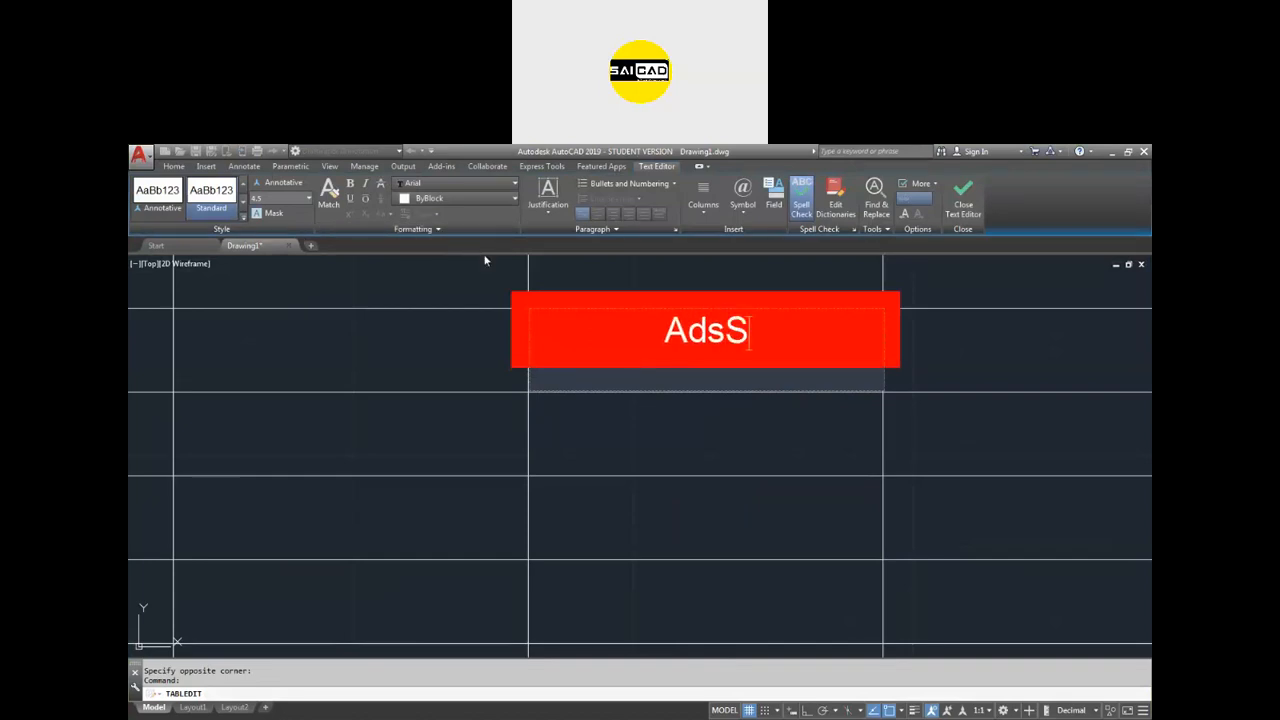
{"action": "type", "text": "DDS"}
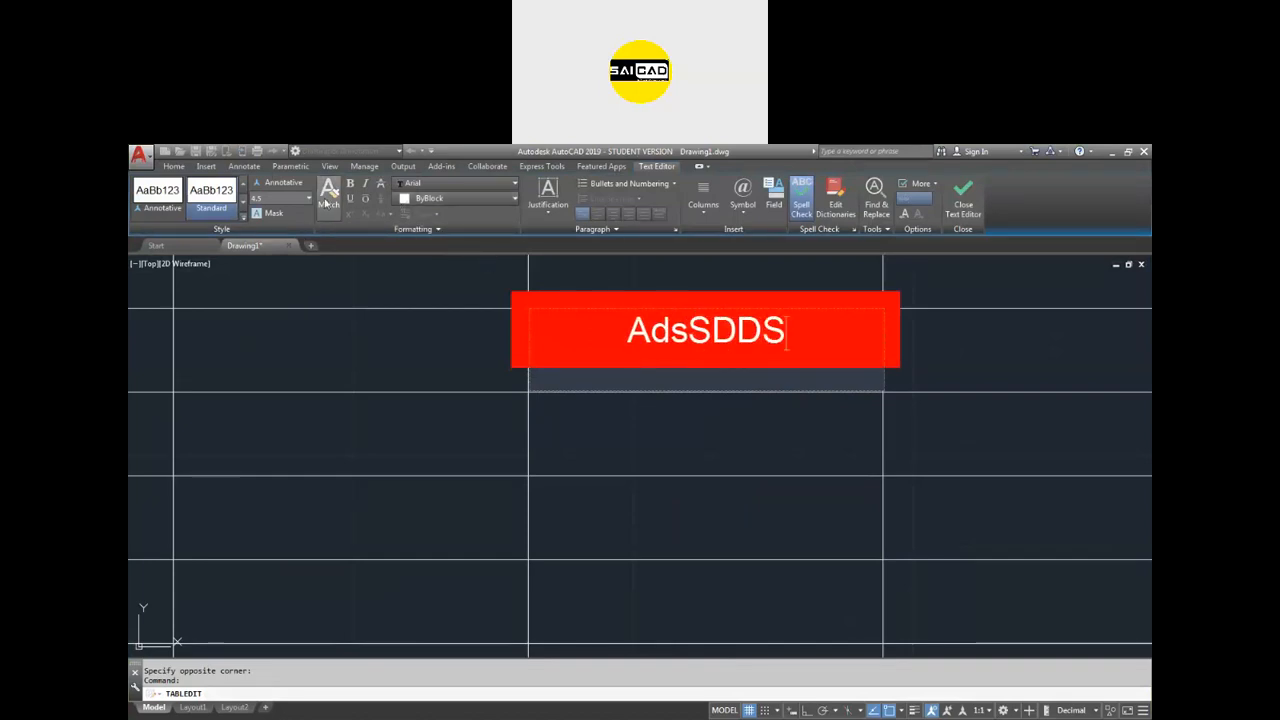
{"action": "left_click", "coordinate": [419, 182]}
{"action": "left_click", "coordinate": [419, 182]}
{"action": "left_click", "coordinate": [430, 198]}
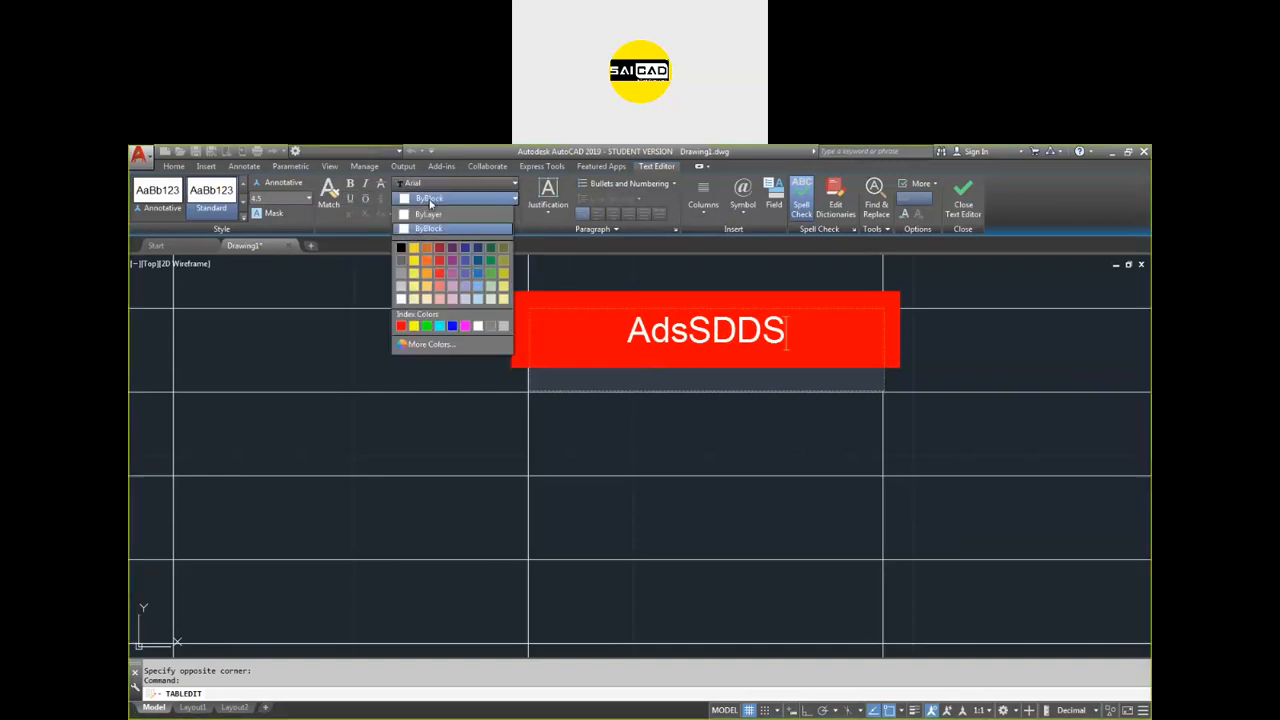
{"action": "left_click", "coordinate": [485, 197]}
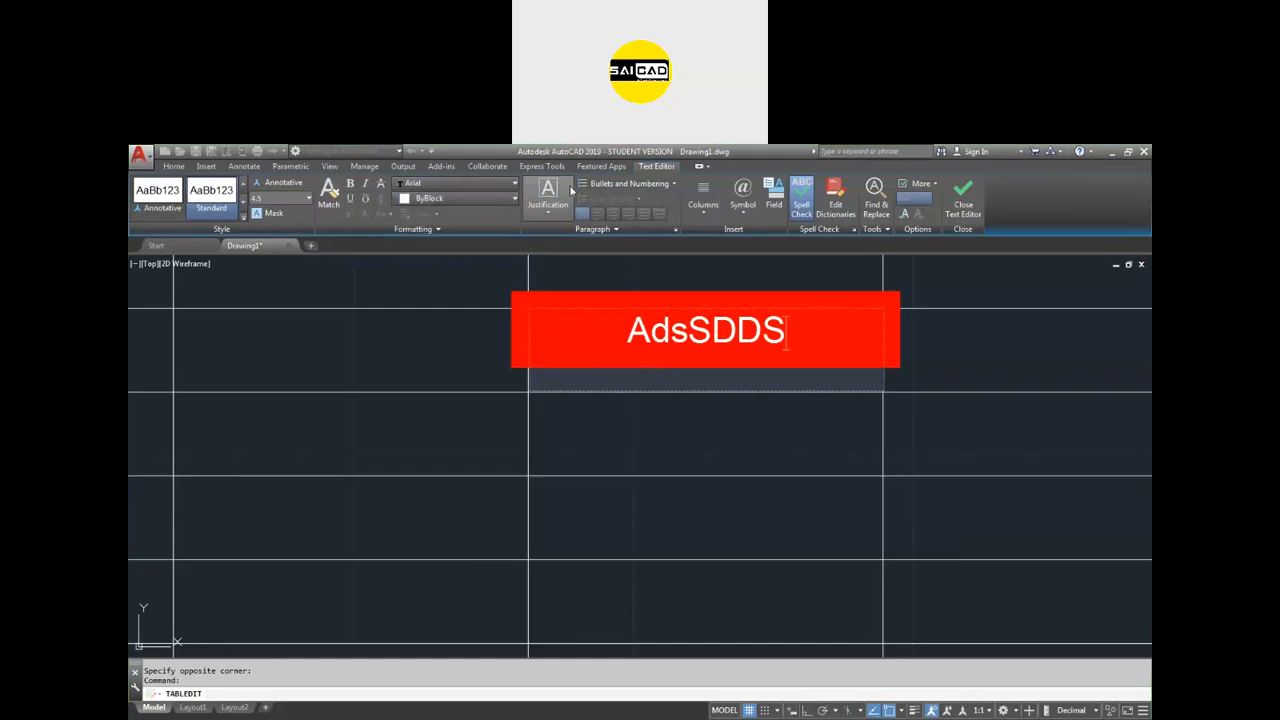
{"action": "left_click", "coordinate": [963, 195]}
{"action": "scroll", "coordinate": [560, 407], "scroll_direction": "down", "scroll_amount": 6}
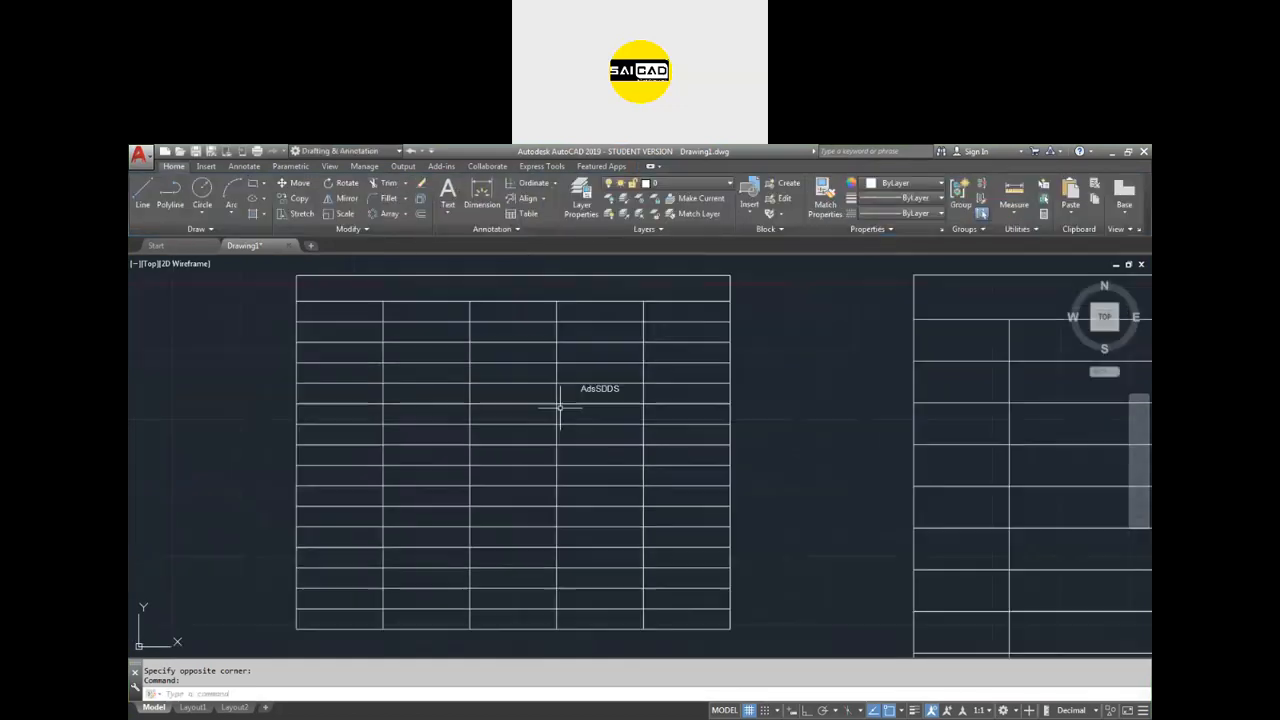
{"action": "key", "text": "Escape"}
{"action": "left_click", "coordinate": [598, 373]}
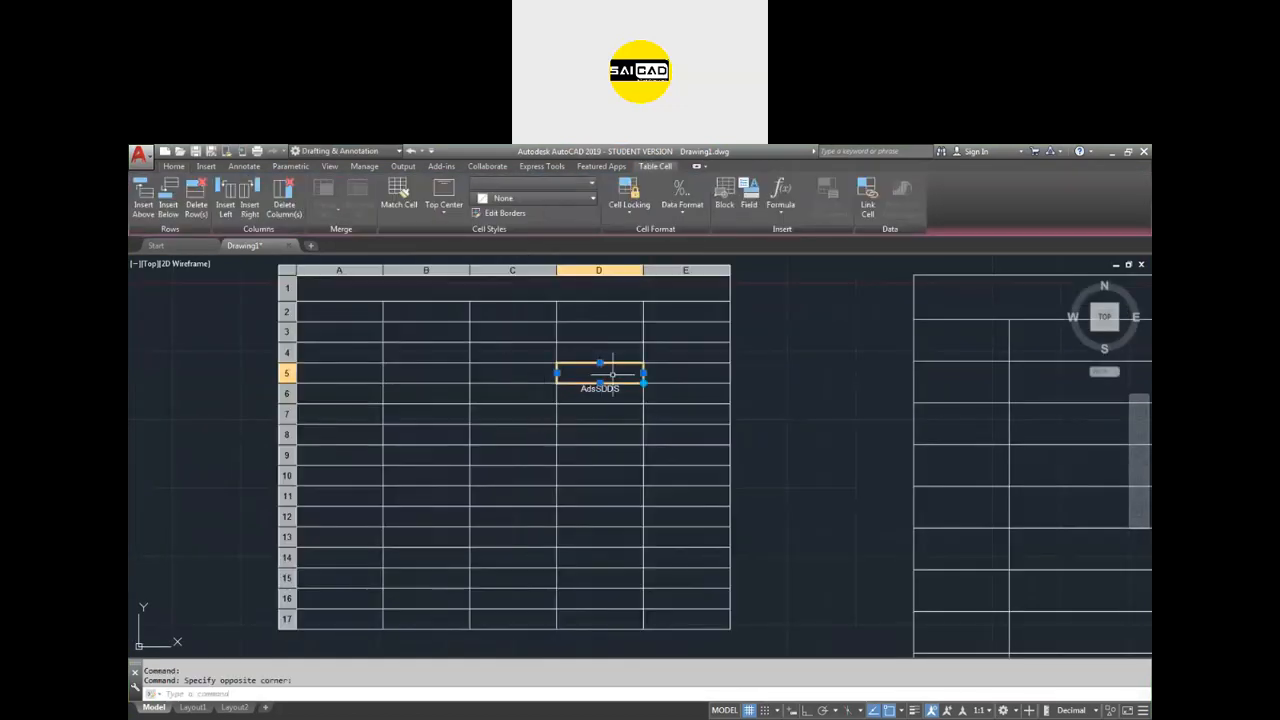
{"action": "left_click", "coordinate": [492, 408]}
{"action": "scroll", "coordinate": [449, 400], "scroll_direction": "up", "scroll_amount": 6}
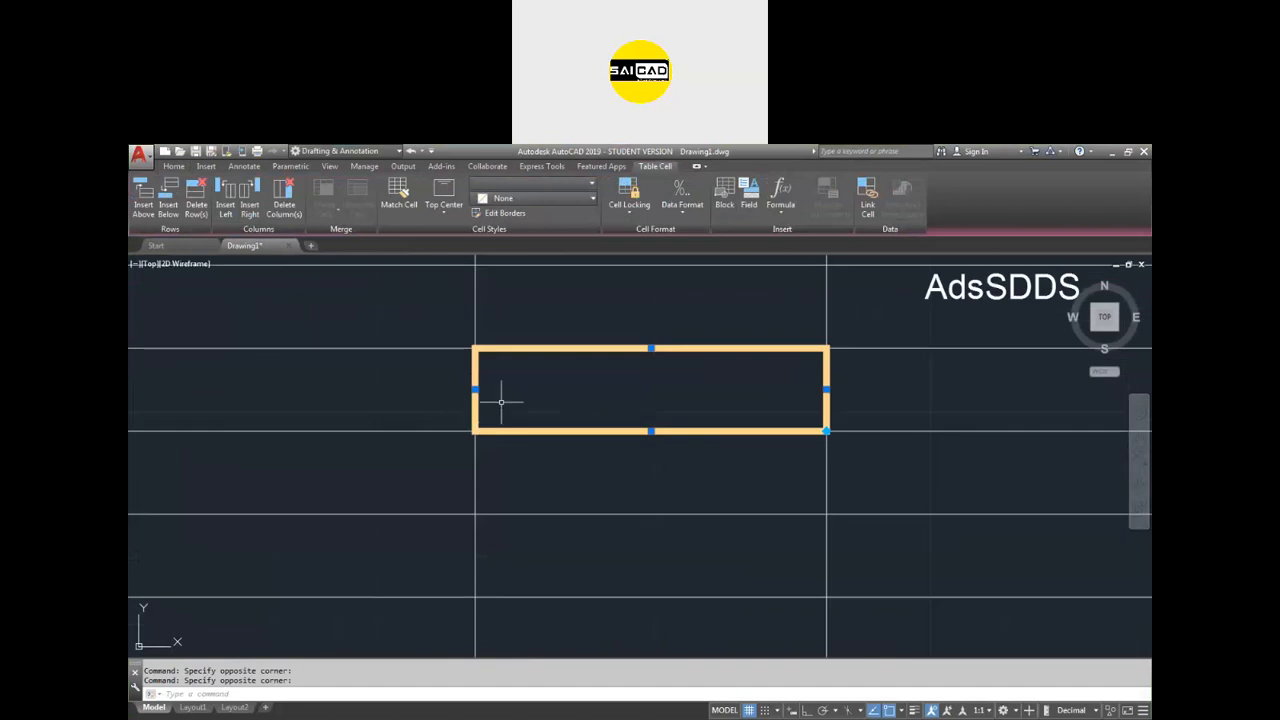
{"action": "scroll", "coordinate": [500, 400], "scroll_direction": "down", "scroll_amount": 8}
{"action": "scroll", "coordinate": [484, 405], "scroll_direction": "down", "scroll_amount": 4}
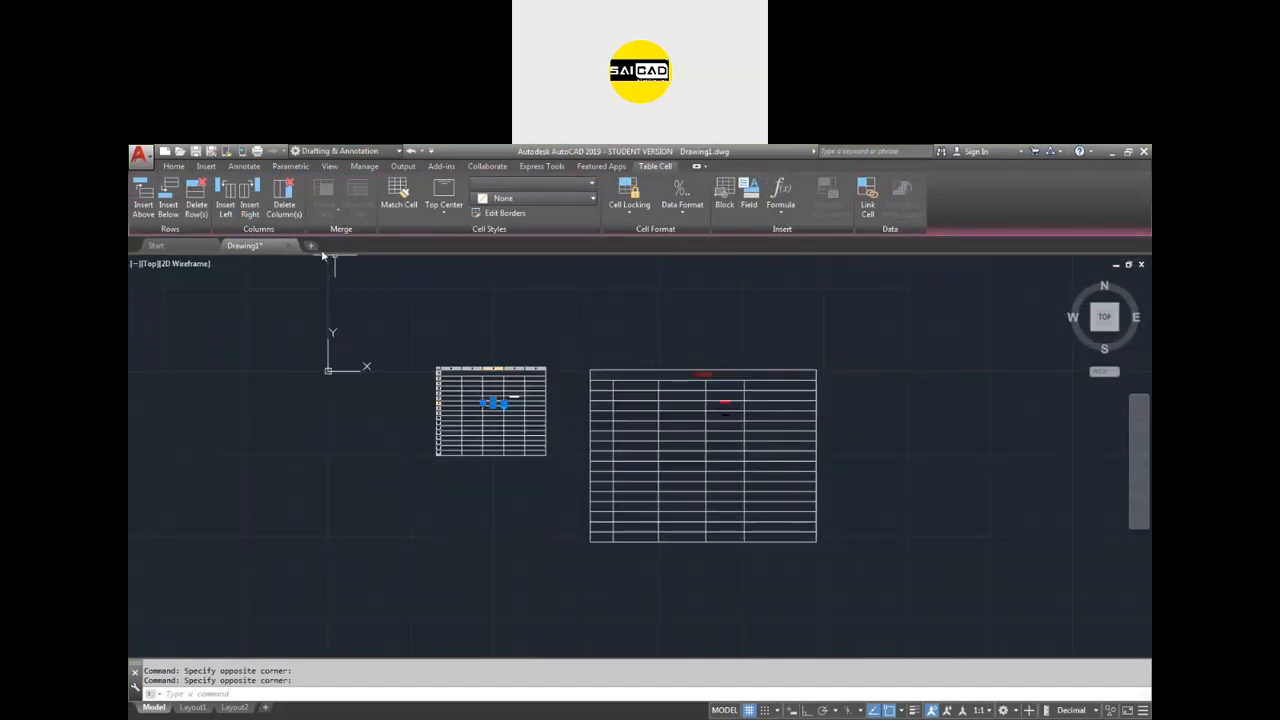
Start a new drawing, discard Drawing1's changes, and insert a Standard table with 5 columns and 15 data rows by window.
{"action": "left_click", "coordinate": [310, 246]}
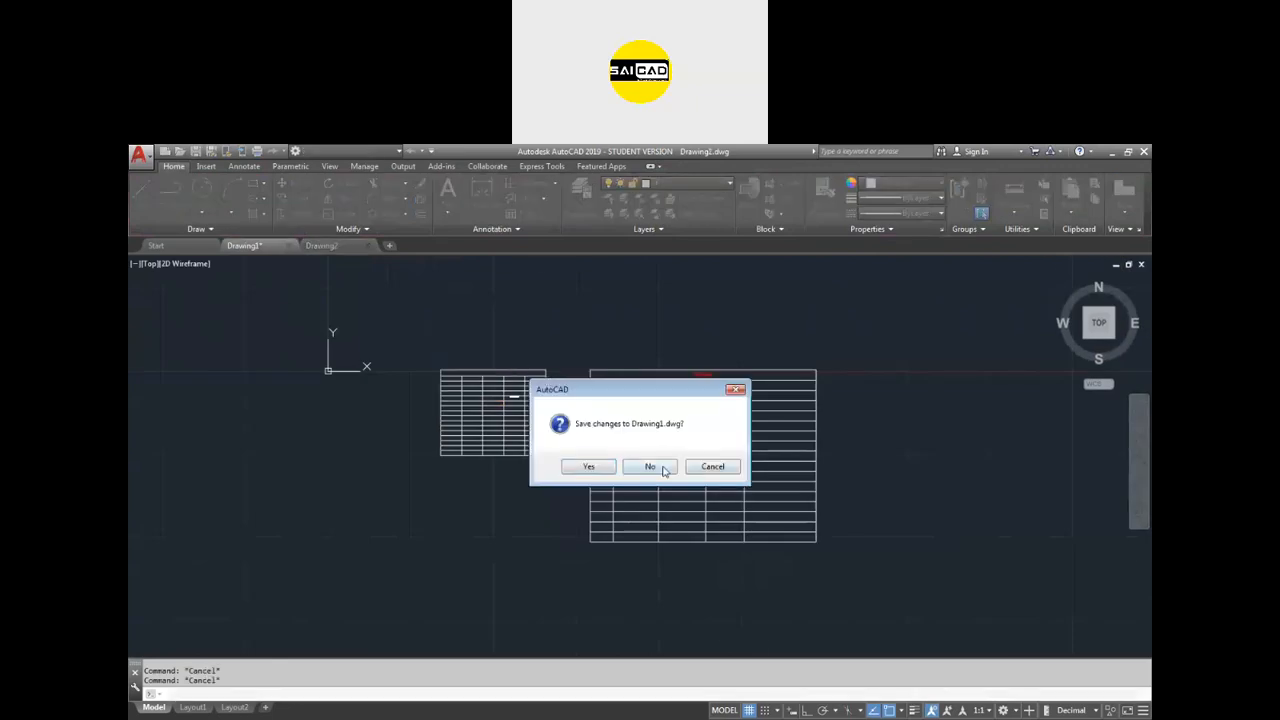
{"action": "left_click", "coordinate": [630, 467]}
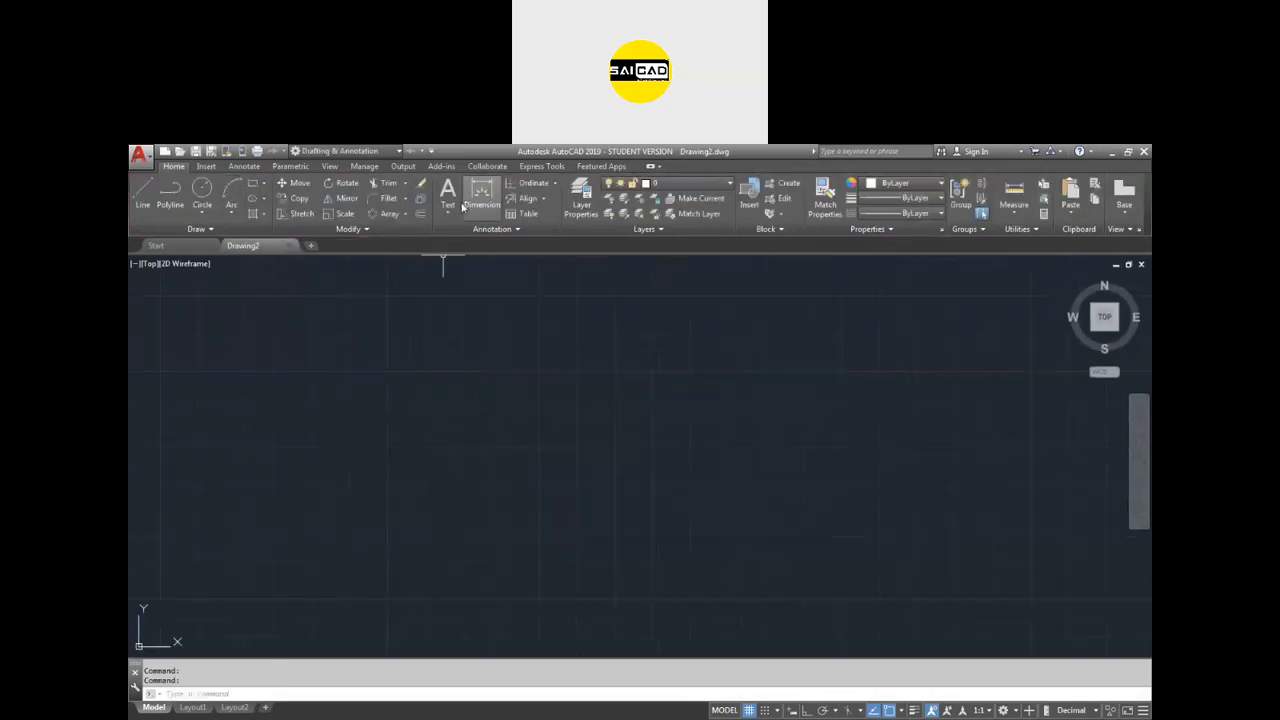
{"action": "left_click", "coordinate": [524, 213]}
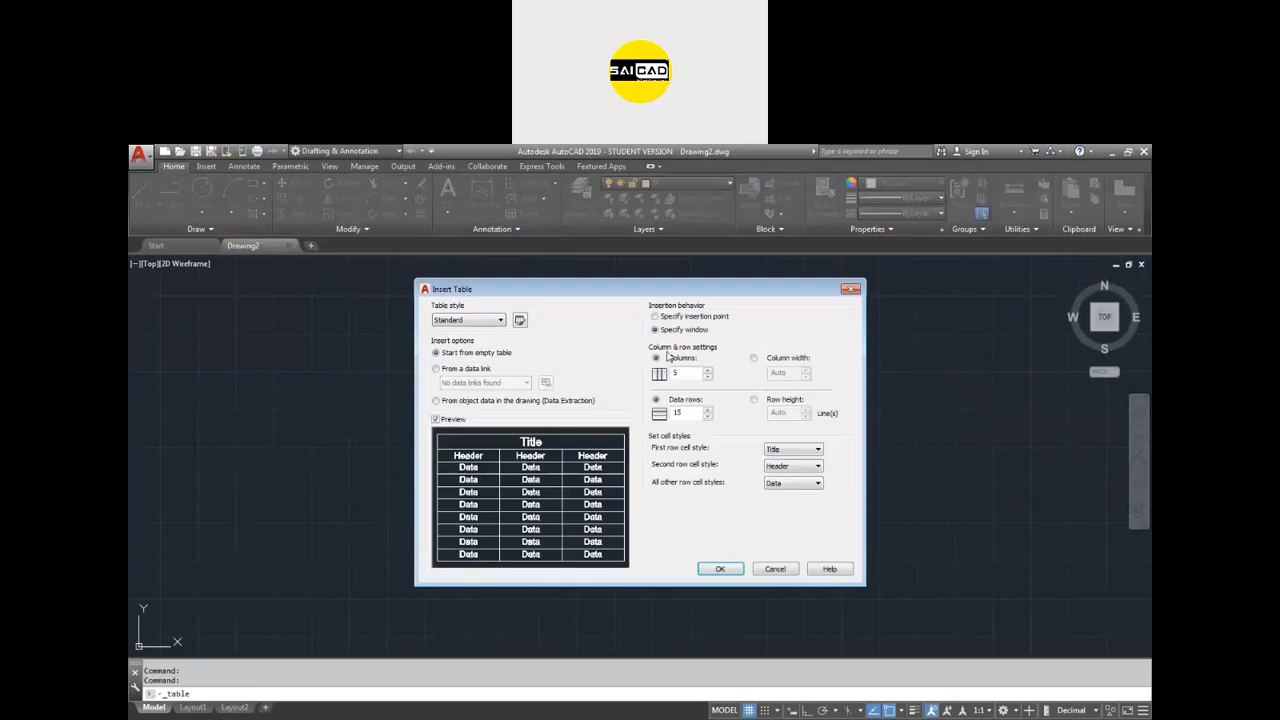
{"action": "left_click", "coordinate": [720, 568]}
{"action": "left_click", "coordinate": [508, 380]}
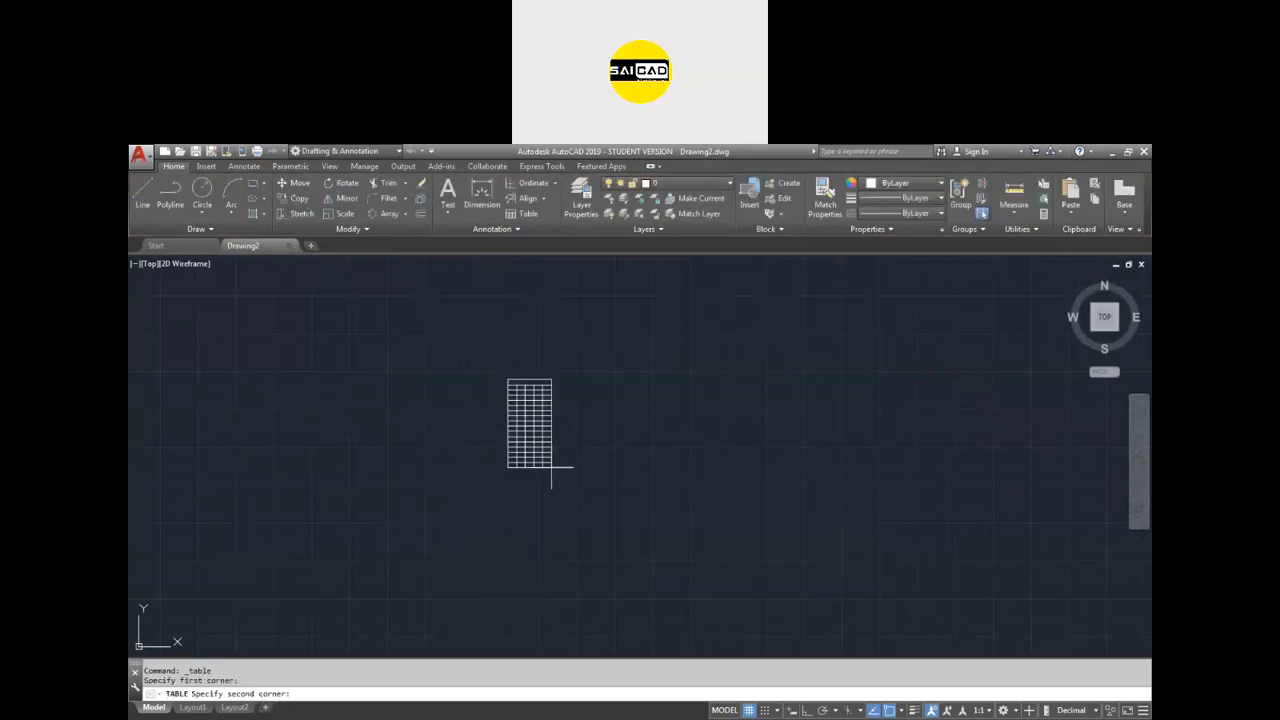
{"action": "left_click", "coordinate": [614, 510]}
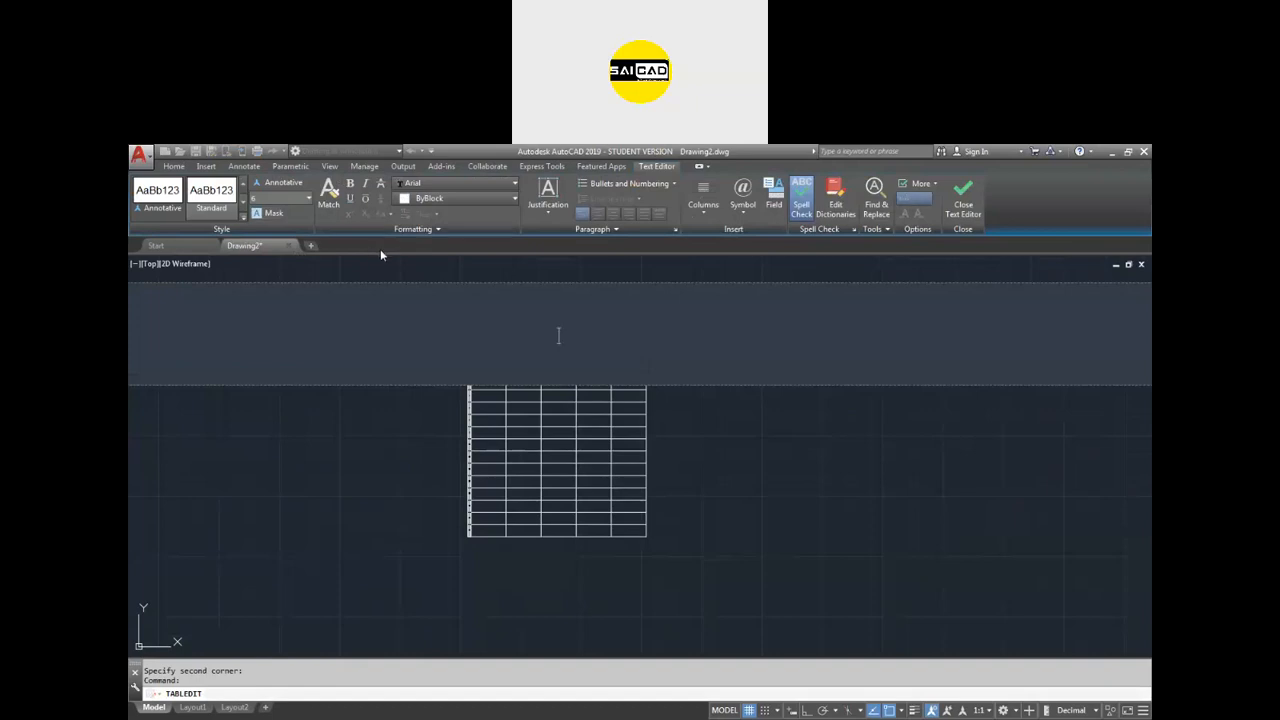
Enter MNMANKSKN in the title cell of the new table and colour the text red.
{"action": "type", "text": "MNMANKSKN"}
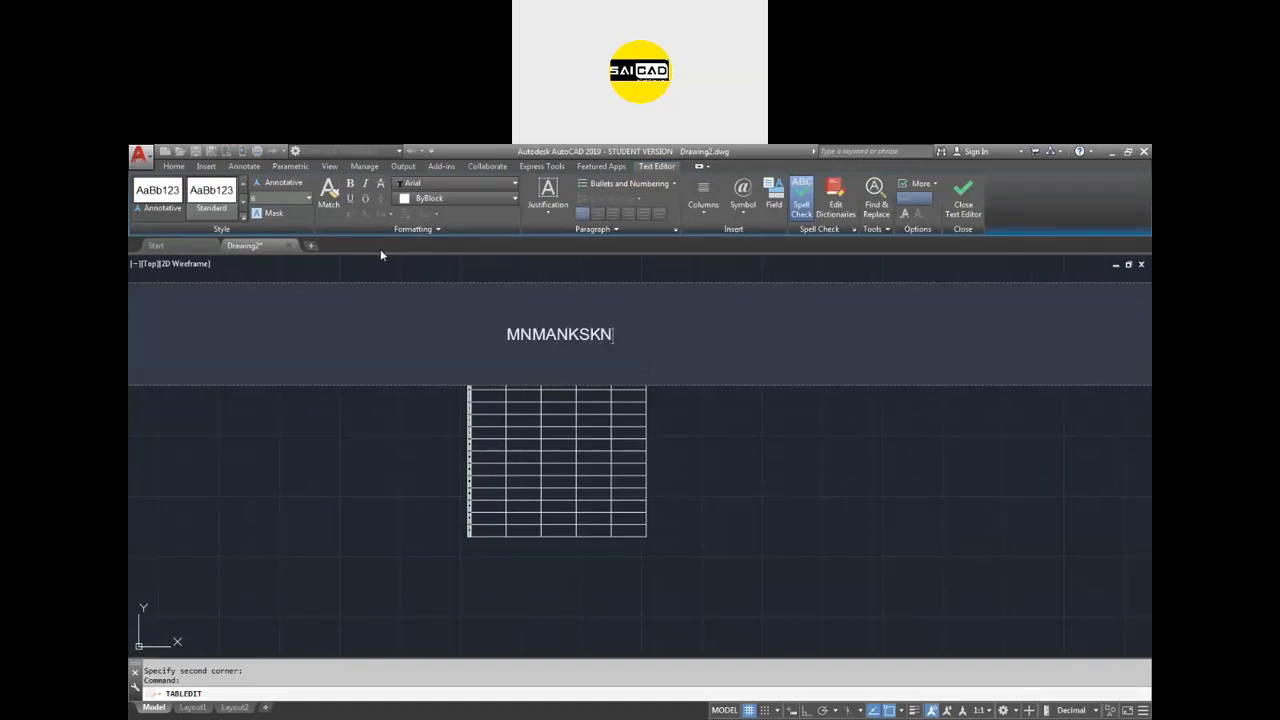
{"action": "key", "text": "ctrl+a"}
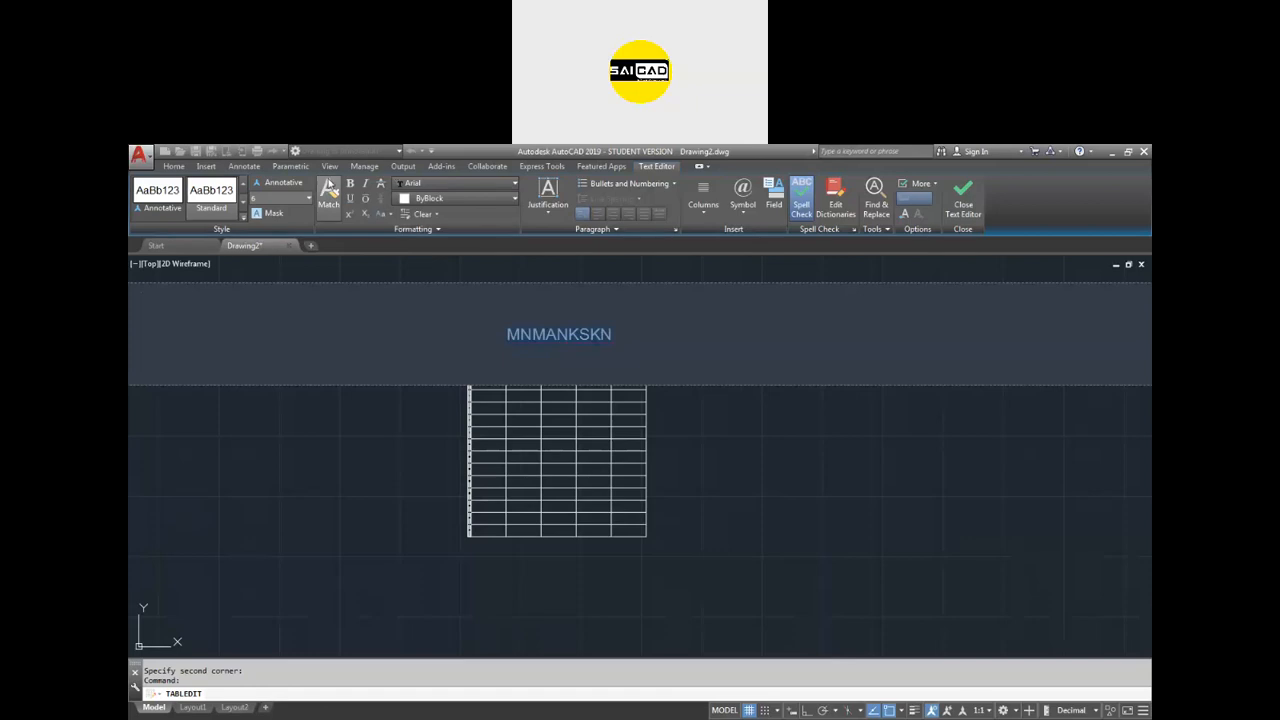
{"action": "left_click", "coordinate": [458, 198]}
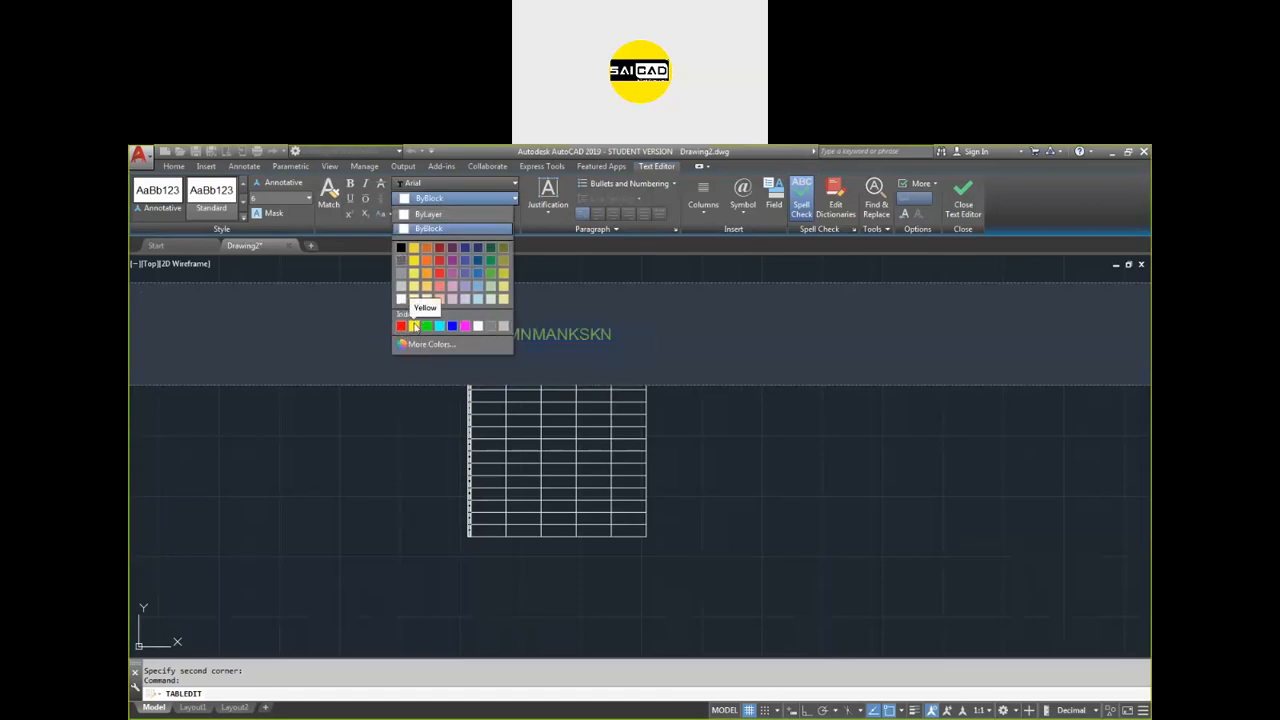
{"action": "left_click", "coordinate": [401, 326]}
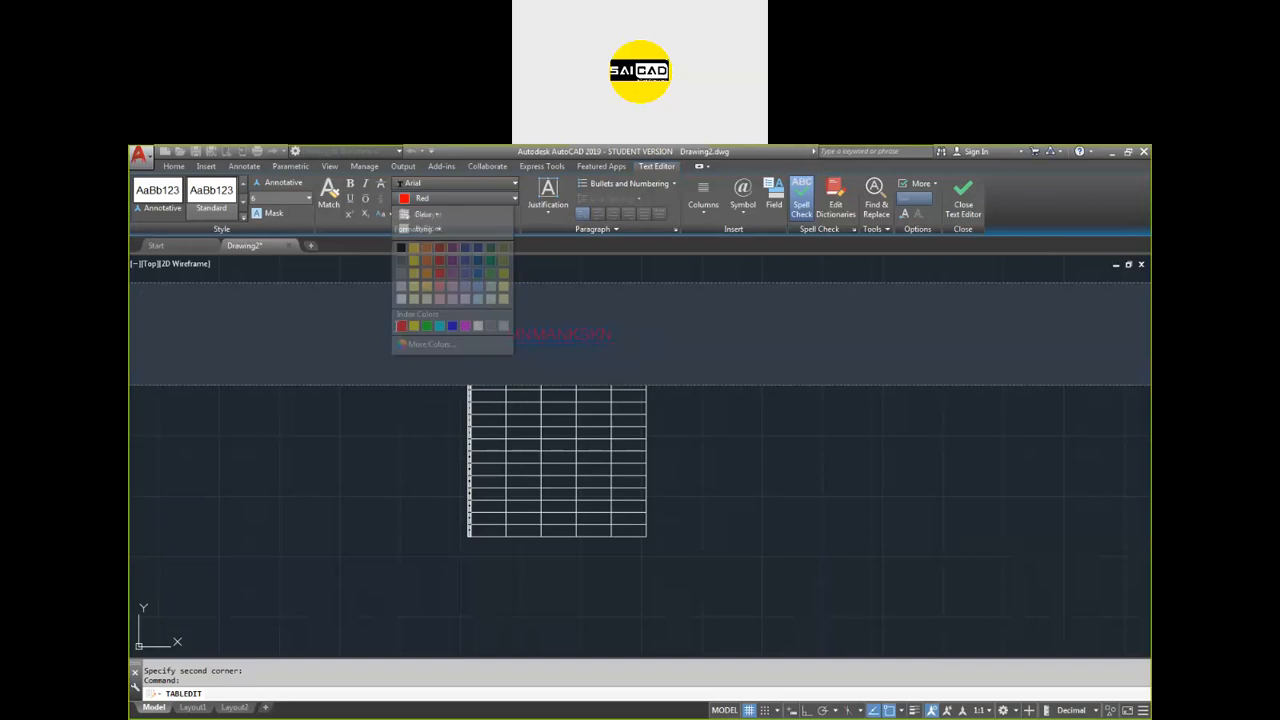
Apply a yellow background mask with a border offset factor of 2 to the title text and finish editing the cell.
{"action": "left_click", "coordinate": [268, 213]}
{"action": "left_click", "coordinate": [700, 462]}
{"action": "left_click", "coordinate": [686, 485]}
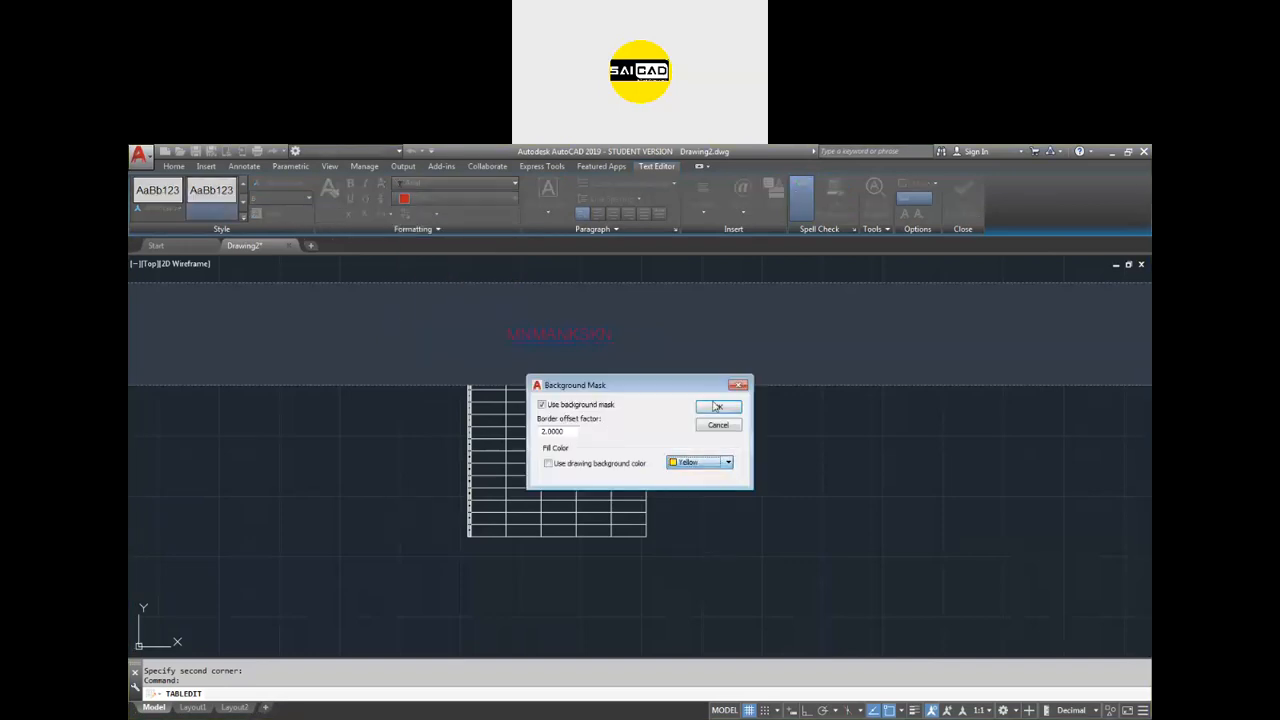
{"action": "left_click", "coordinate": [717, 408]}
{"action": "left_click", "coordinate": [718, 436]}
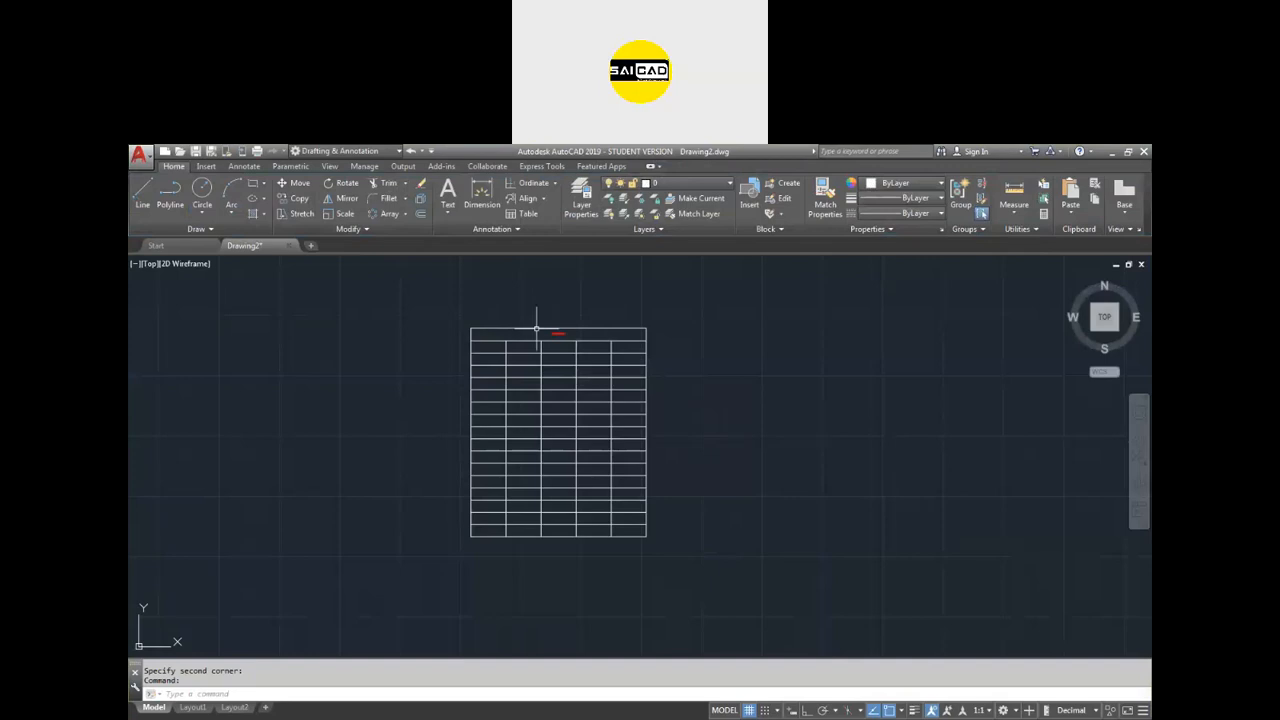
Remove all character and paragraph formatting from the title text MNMANKSKN and leave the cell.
{"action": "scroll", "coordinate": [557, 334], "scroll_direction": "up", "scroll_amount": 6}
{"action": "left_click", "coordinate": [629, 352]}
{"action": "double_click", "coordinate": [629, 352]}
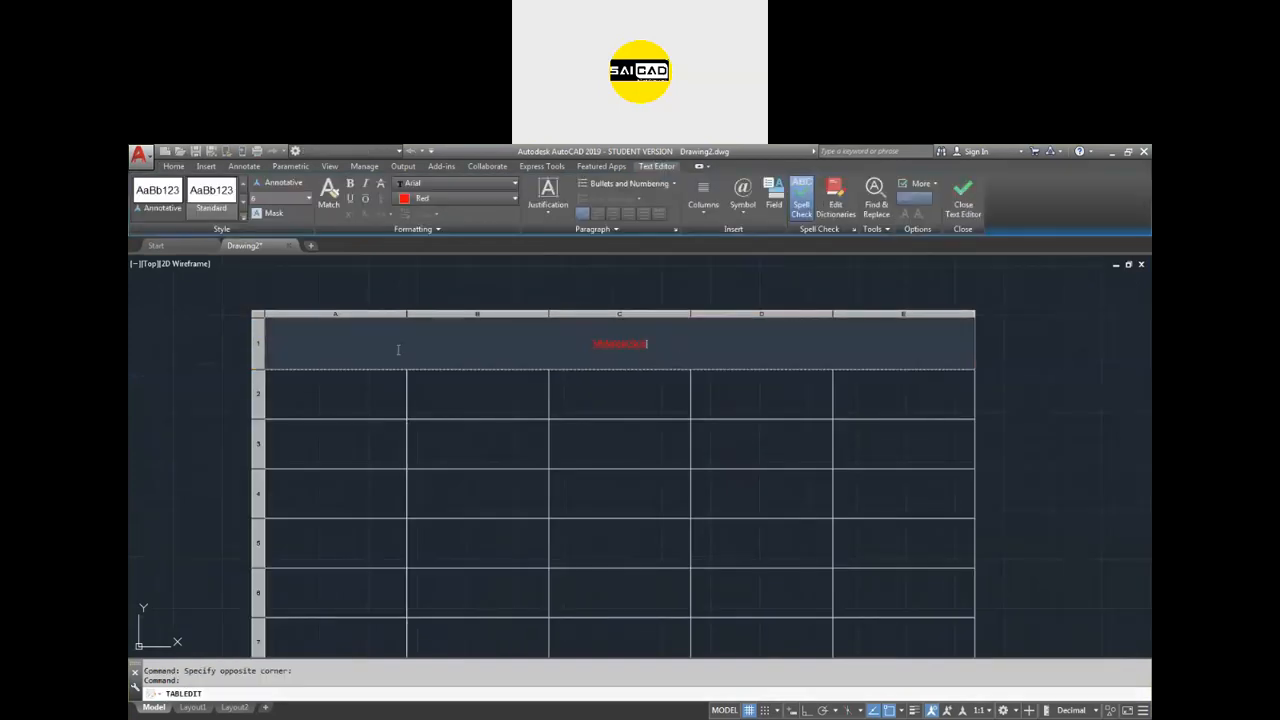
{"action": "key", "text": "ctrl+a"}
{"action": "left_click", "coordinate": [423, 214]}
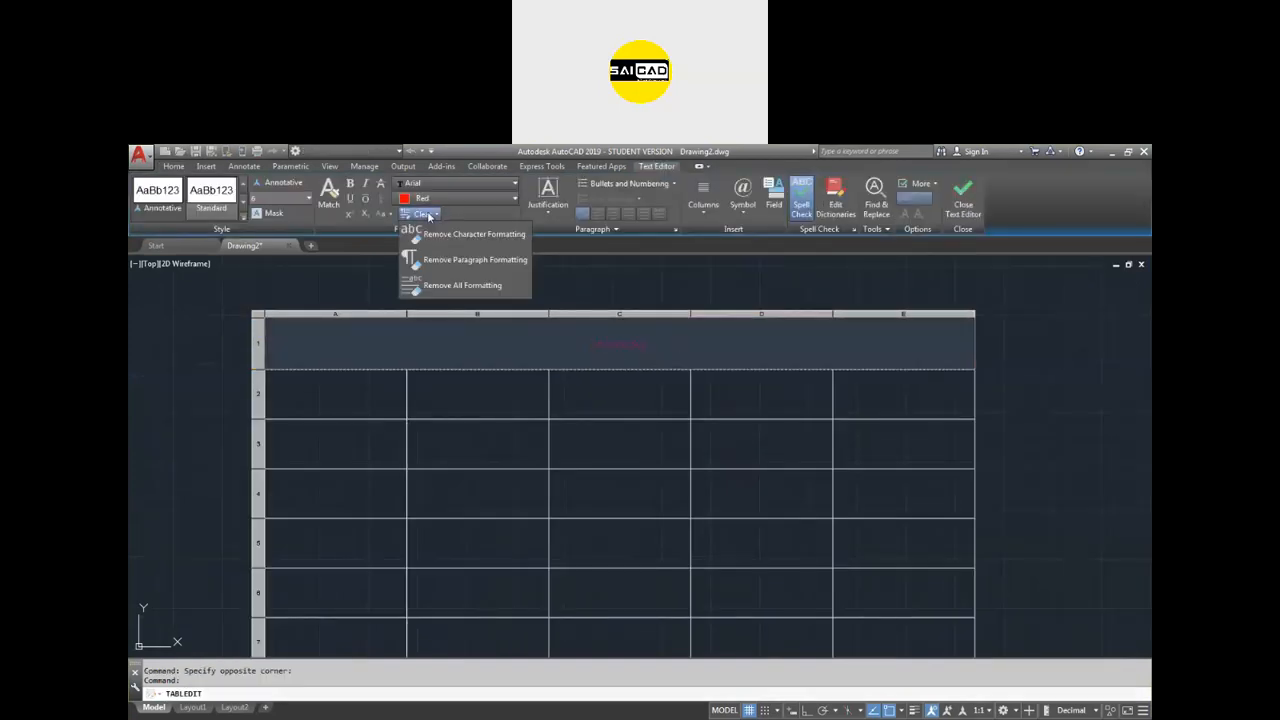
{"action": "left_click", "coordinate": [468, 283]}
{"action": "left_click", "coordinate": [423, 214]}
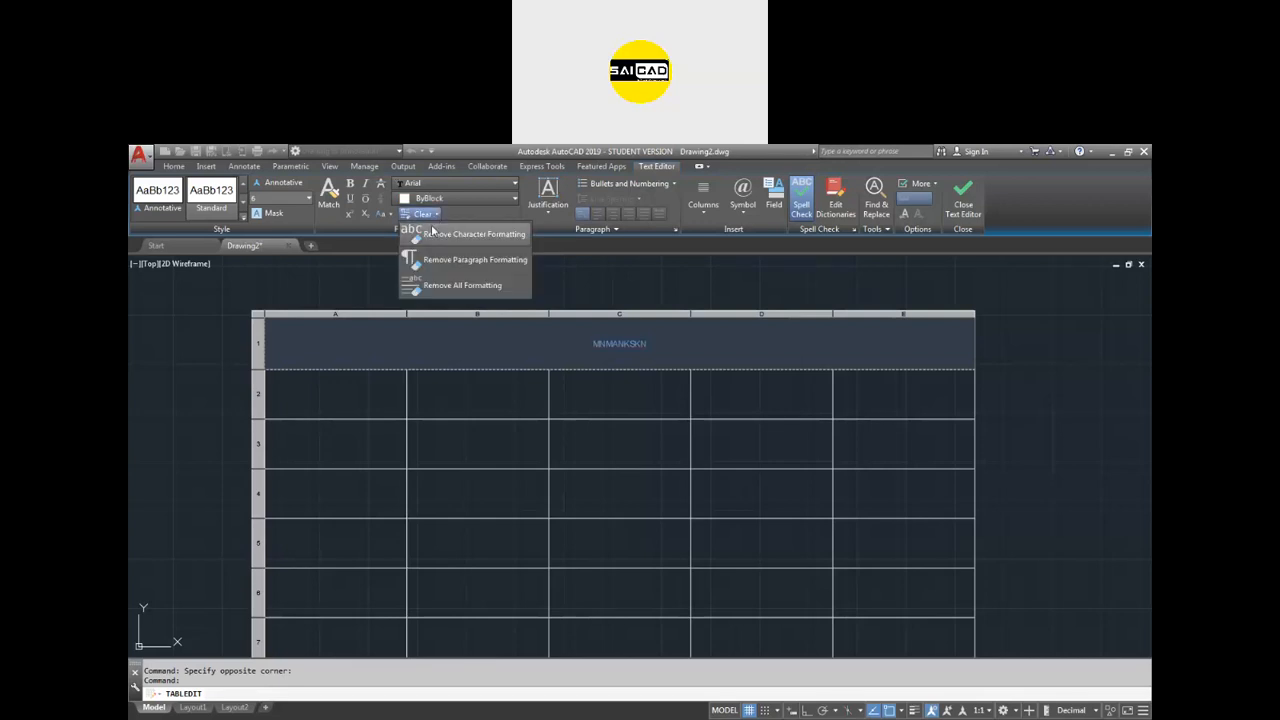
{"action": "left_click", "coordinate": [435, 243]}
{"action": "left_click", "coordinate": [423, 214]}
{"action": "left_click", "coordinate": [437, 286]}
{"action": "left_click", "coordinate": [627, 401]}
{"action": "double_click", "coordinate": [627, 401]}
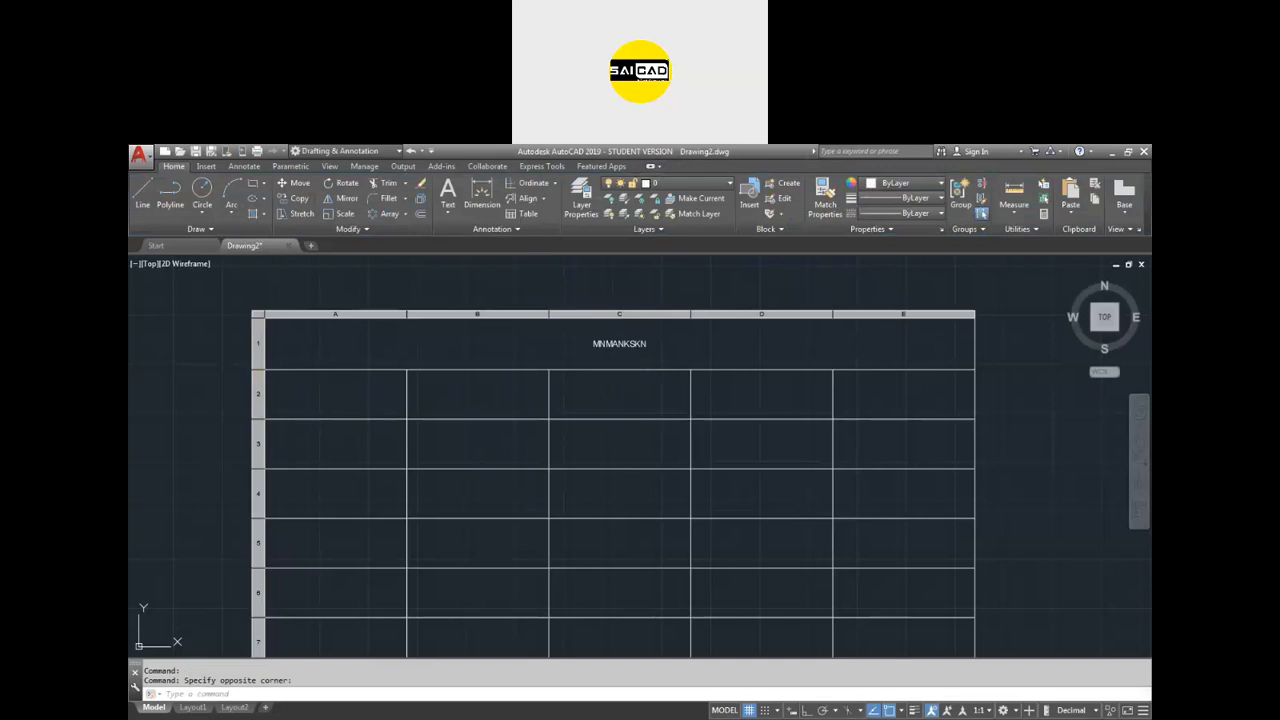
Enter a sample first name in cell C4 with text height 10 and Middle Center justification.
{"action": "left_click", "coordinate": [591, 507]}
{"action": "double_click", "coordinate": [590, 508]}
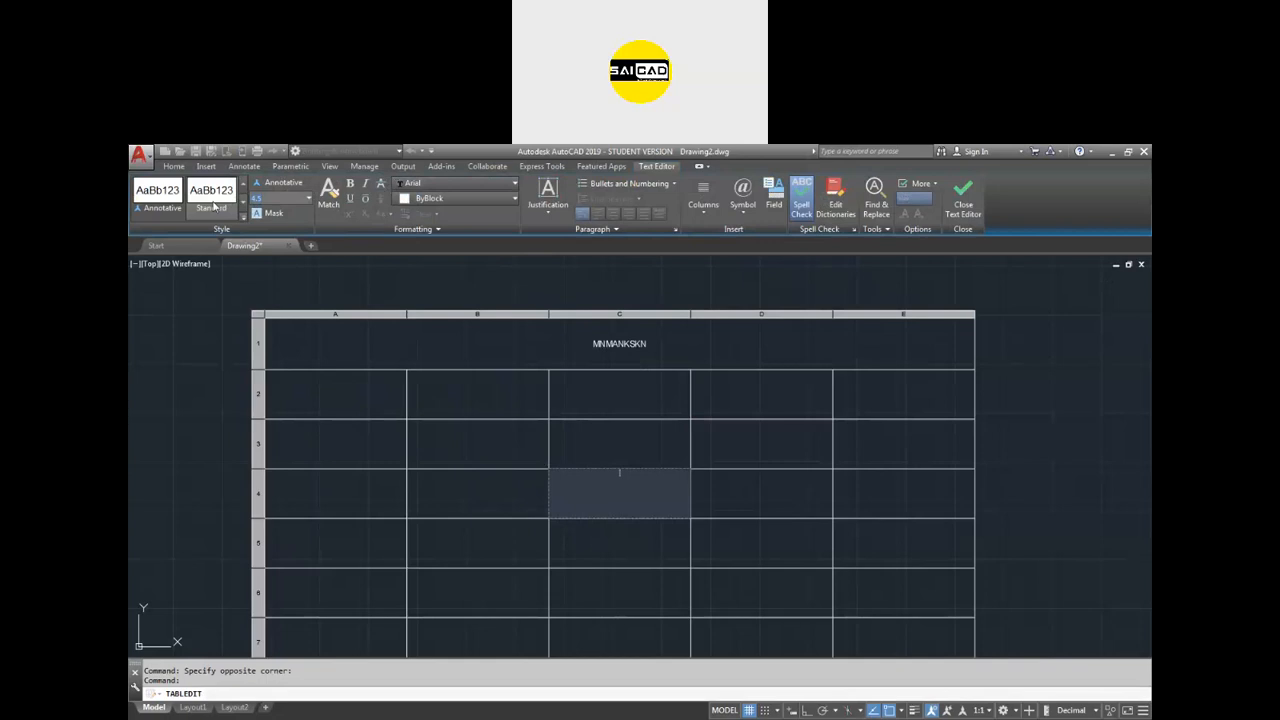
{"action": "type", "text": "3"}
{"action": "left_click", "coordinate": [568, 205]}
{"action": "left_click", "coordinate": [560, 291]}
{"action": "type", "text": "AJAY"}
Give the name in cell C4 a yellow background mask with border offset factor 2 and red text, and finish editing.
{"action": "key", "text": "ctrl+a"}
{"action": "left_click", "coordinate": [268, 214]}
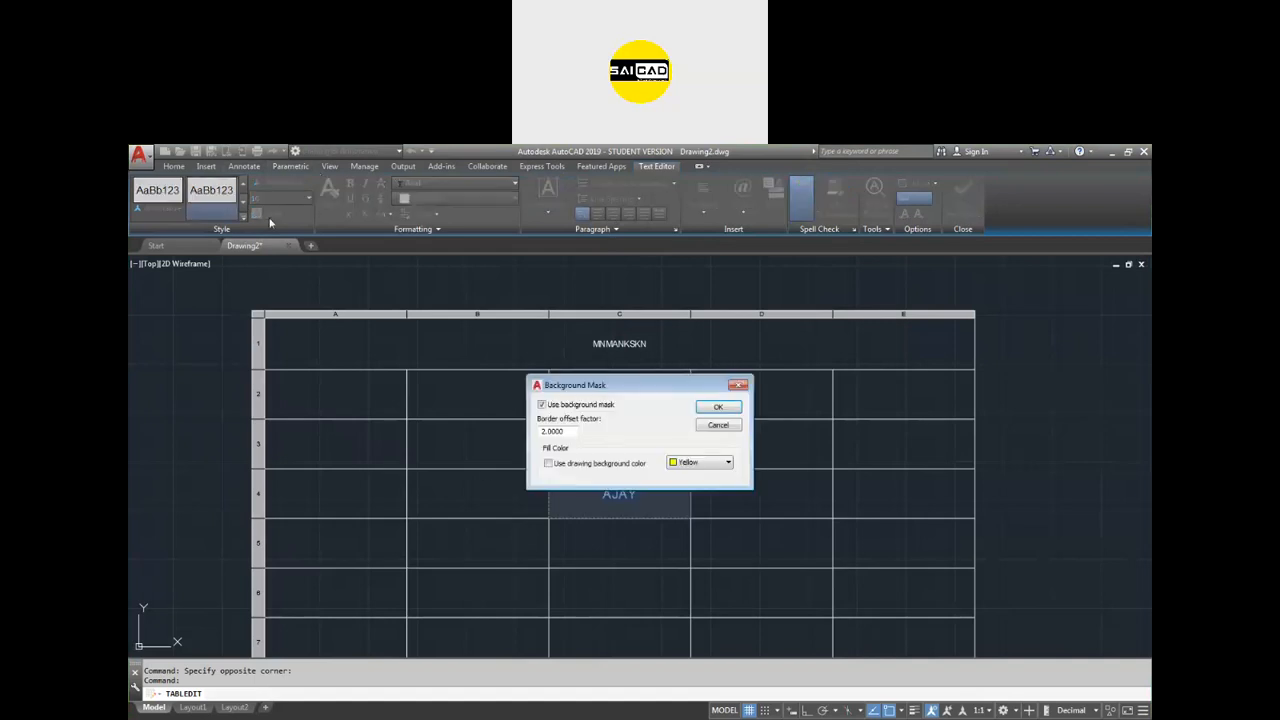
{"action": "left_click", "coordinate": [718, 407]}
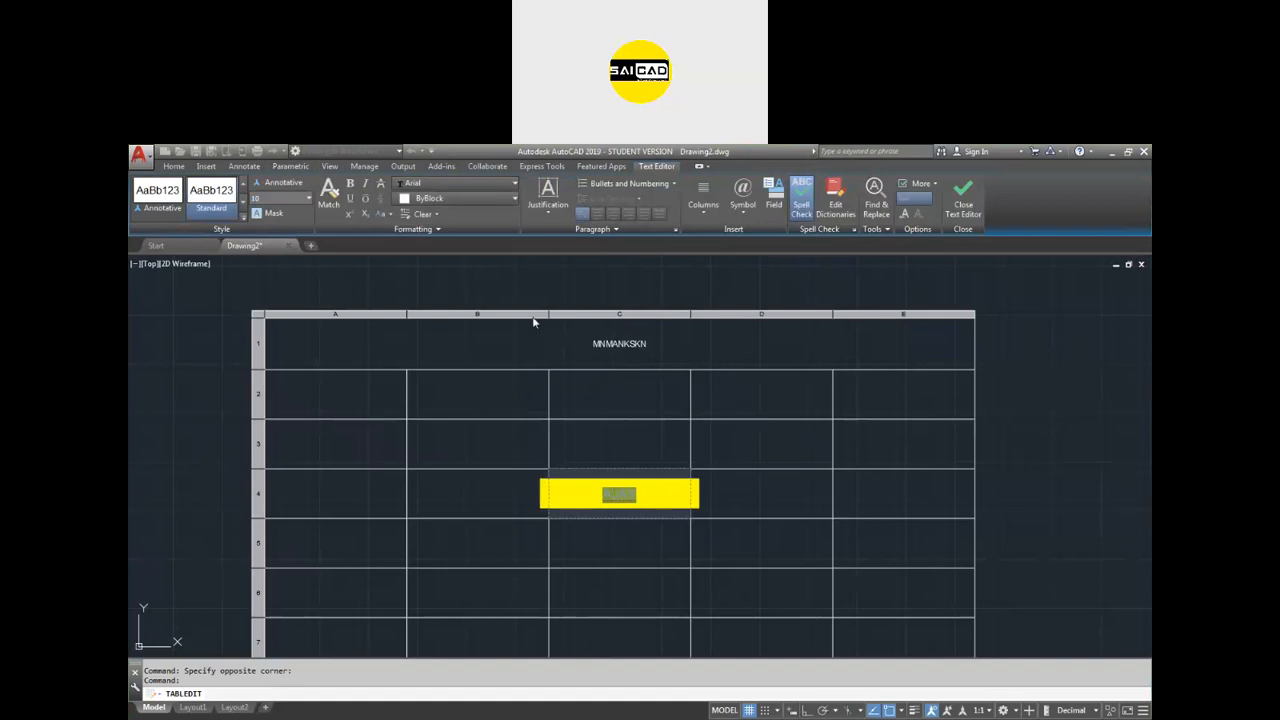
{"action": "left_click", "coordinate": [428, 199]}
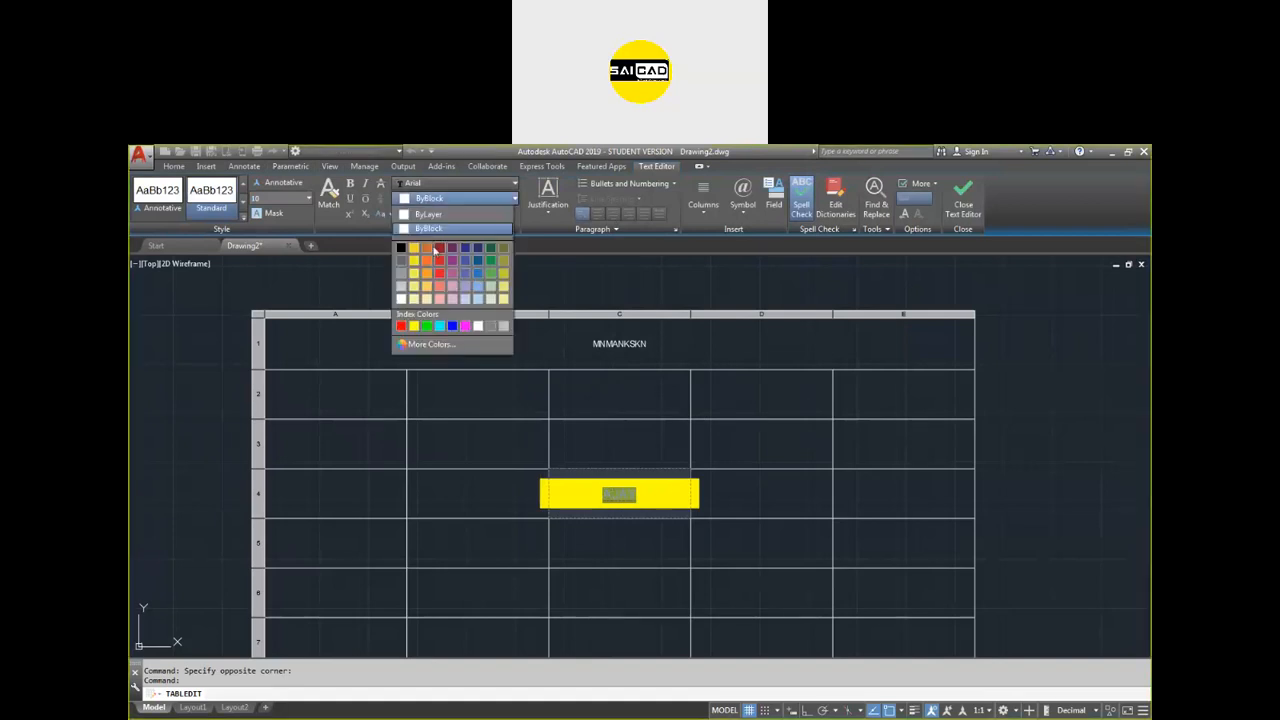
{"action": "left_click", "coordinate": [401, 326]}
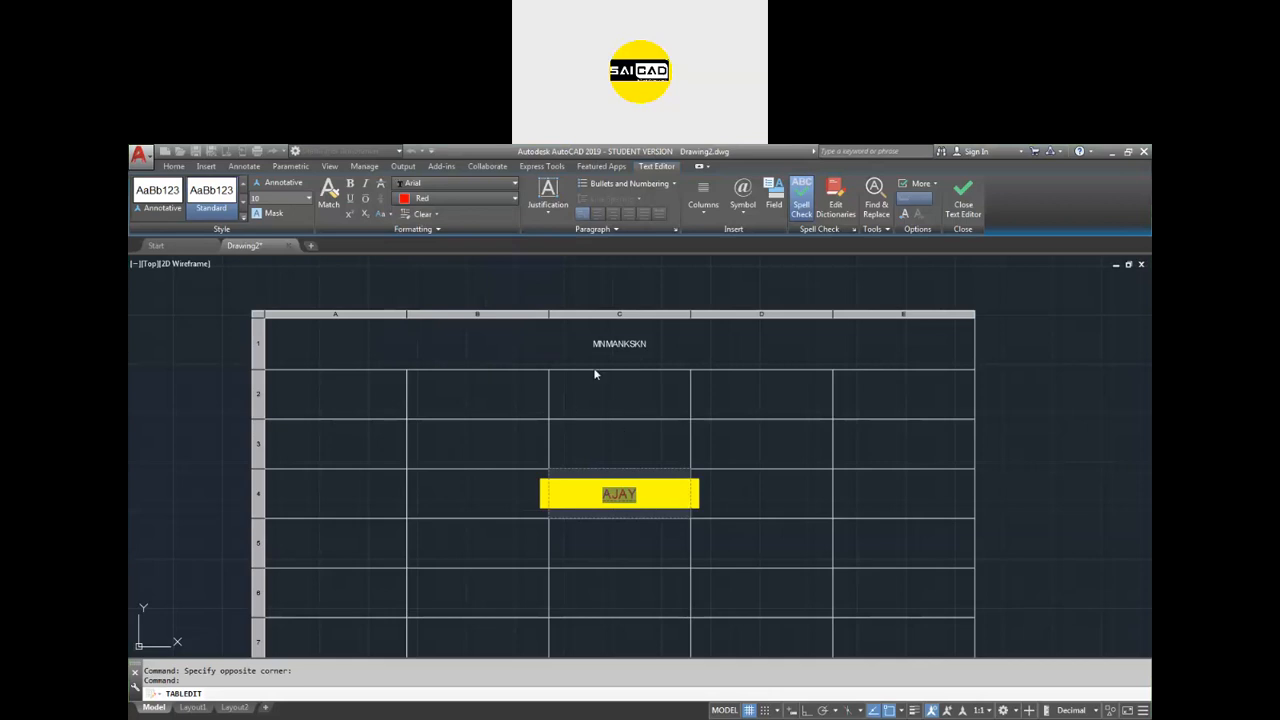
{"action": "key", "text": "Tab"}
{"action": "key", "text": "Escape"}
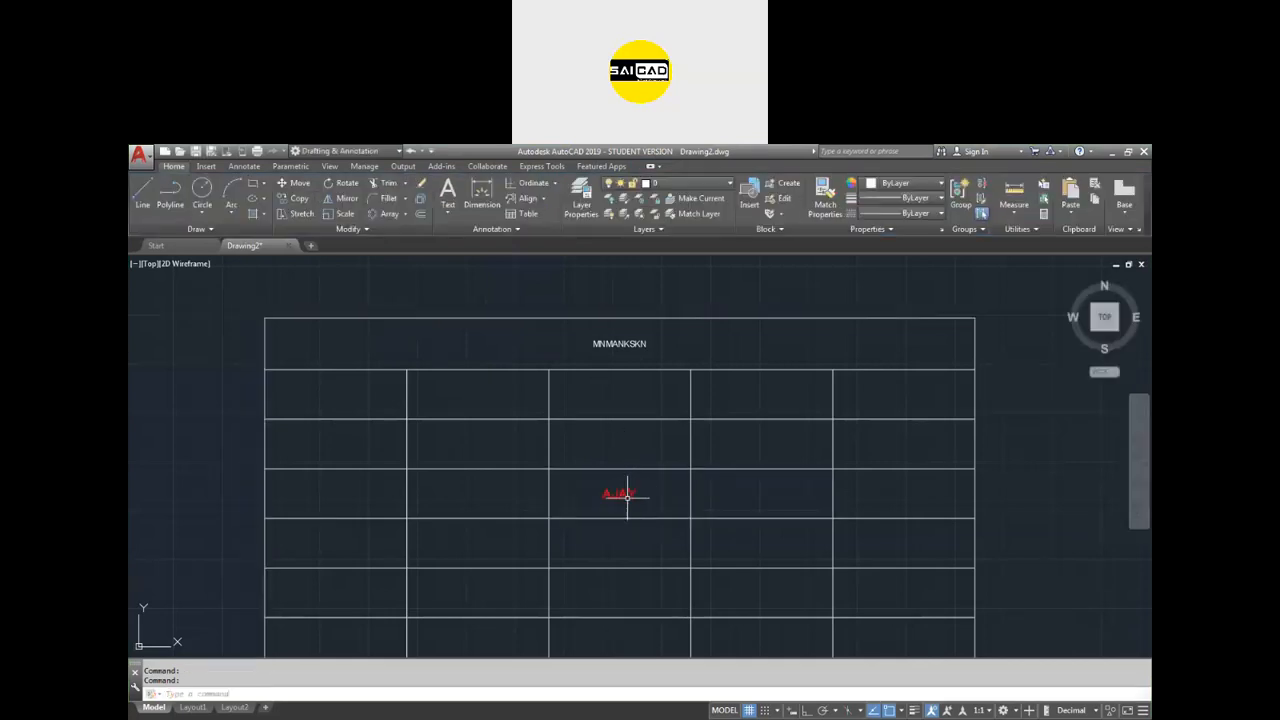
Review the cell locking and data format options for cell C4 without changing them.
{"action": "left_click", "coordinate": [609, 494]}
{"action": "left_click", "coordinate": [649, 212]}
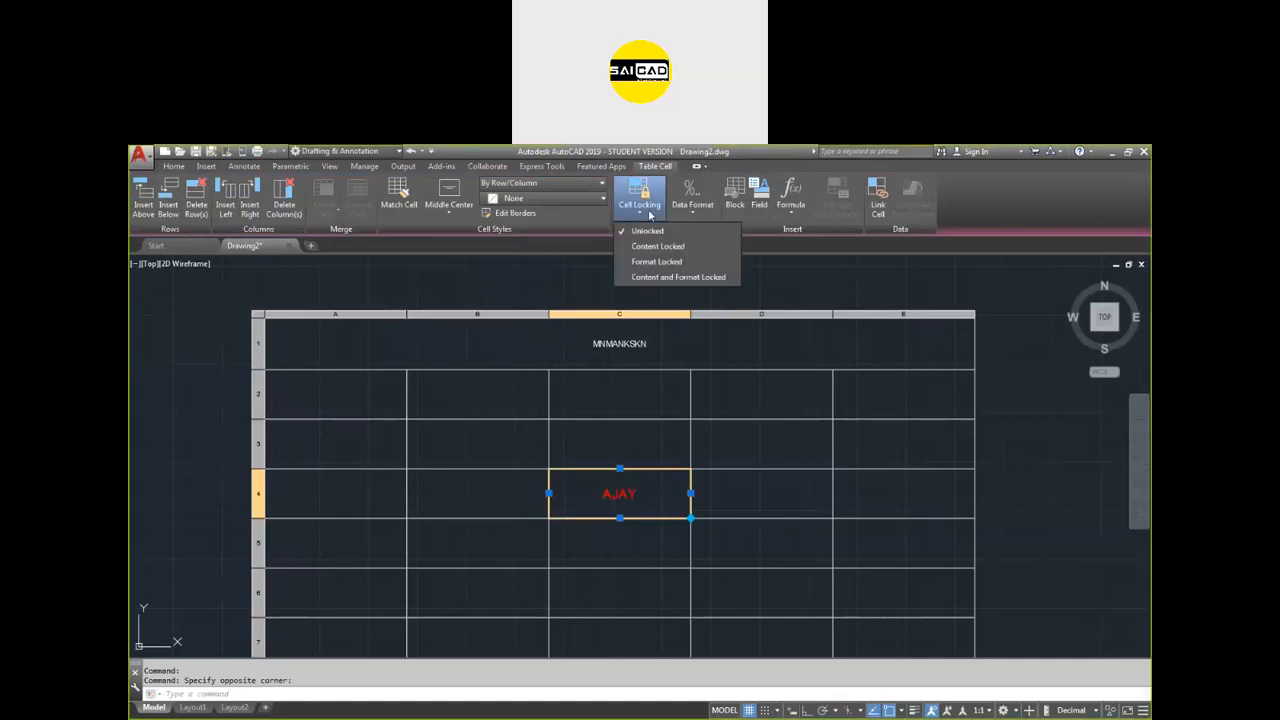
{"action": "left_click", "coordinate": [680, 205]}
{"action": "left_click", "coordinate": [653, 208]}
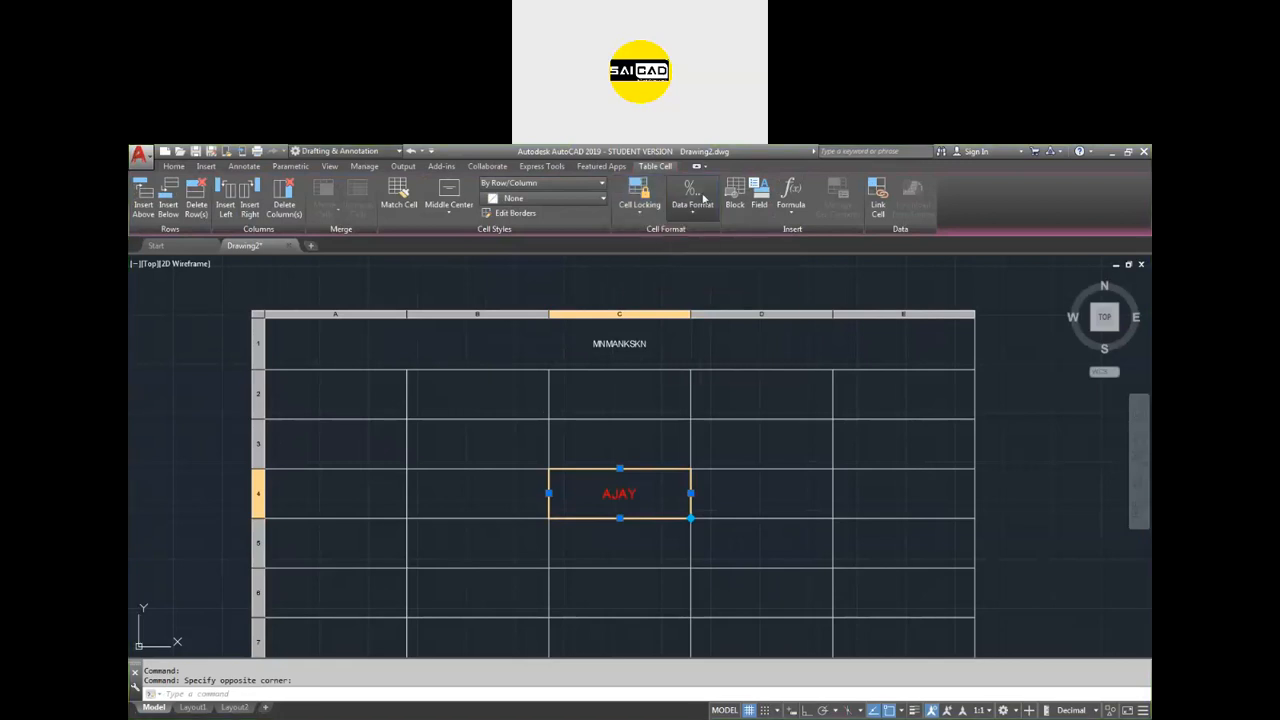
{"action": "left_click", "coordinate": [692, 198]}
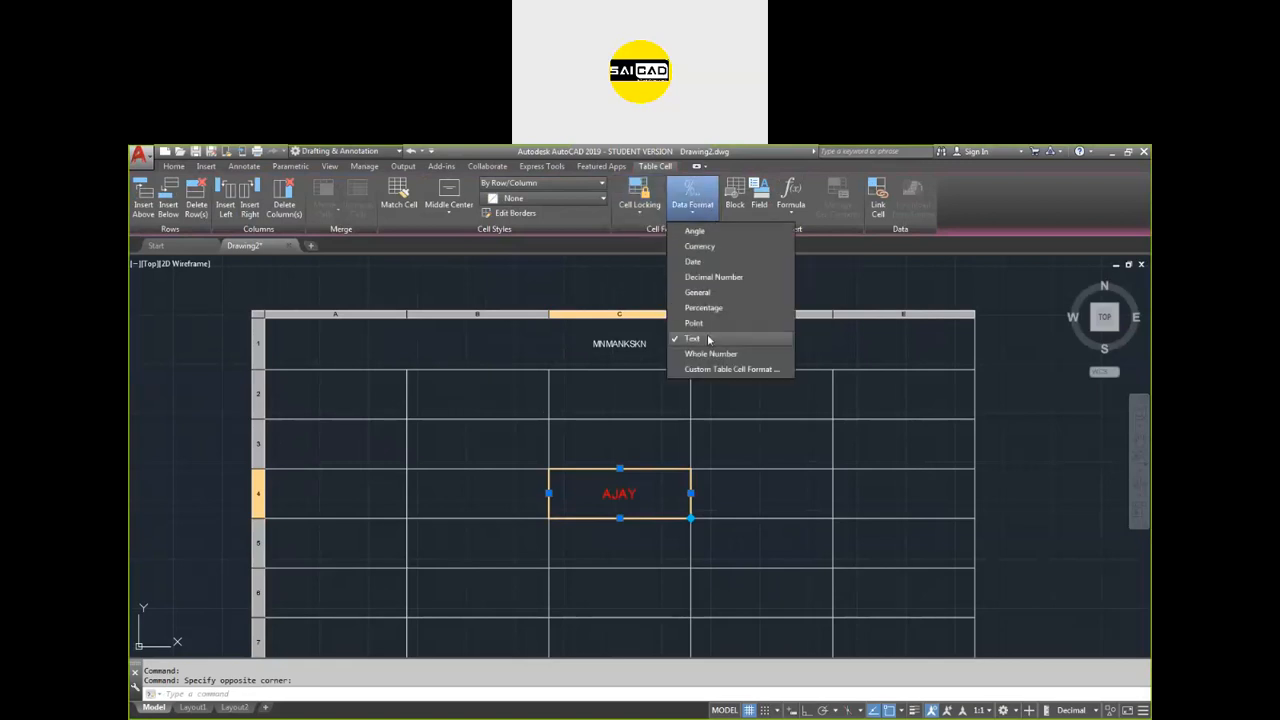
{"action": "left_click", "coordinate": [853, 264]}
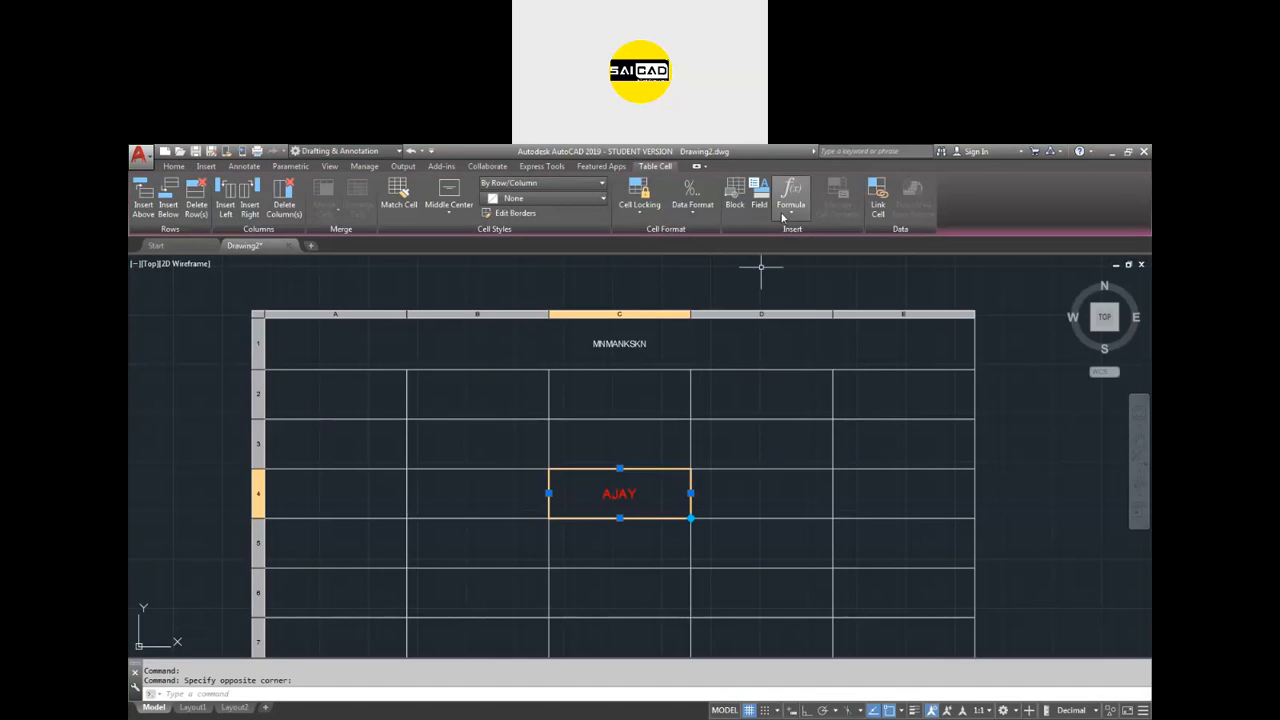
Reopen the text in cell C4 to examine its background mask display, closing the editor without changes.
{"action": "left_click", "coordinate": [525, 495]}
{"action": "left_click", "coordinate": [657, 497]}
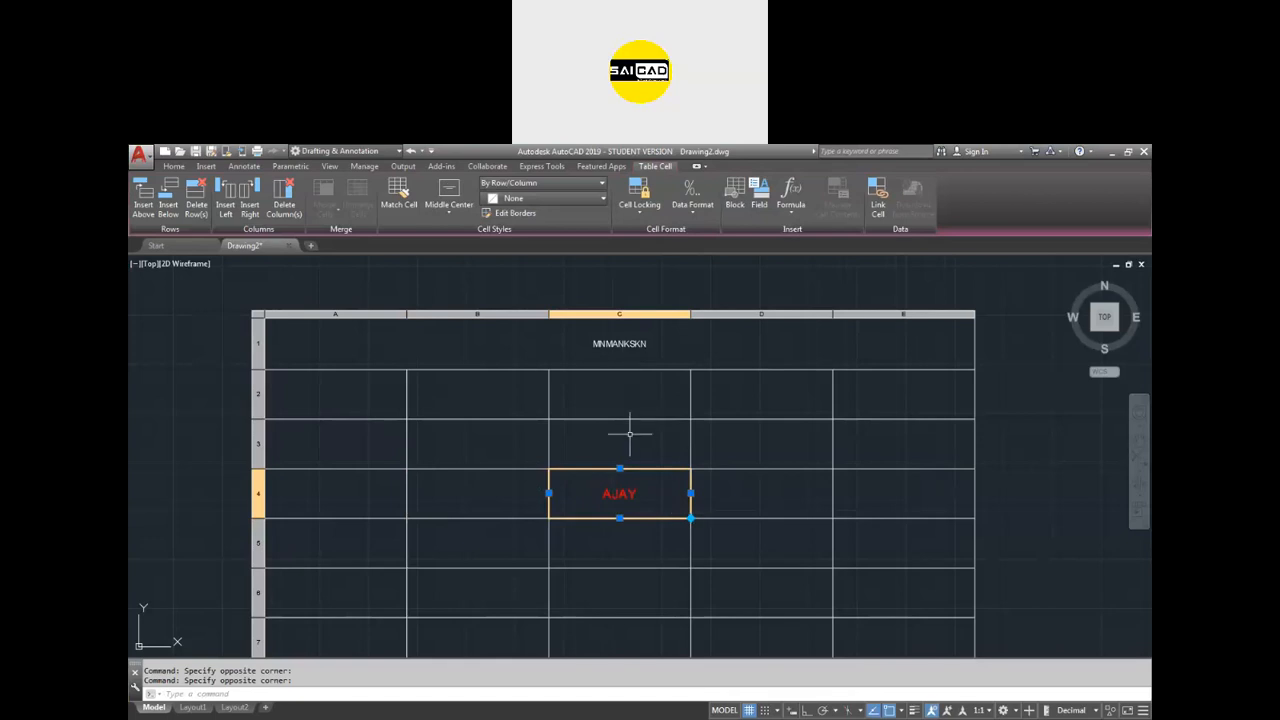
{"action": "double_click", "coordinate": [664, 509]}
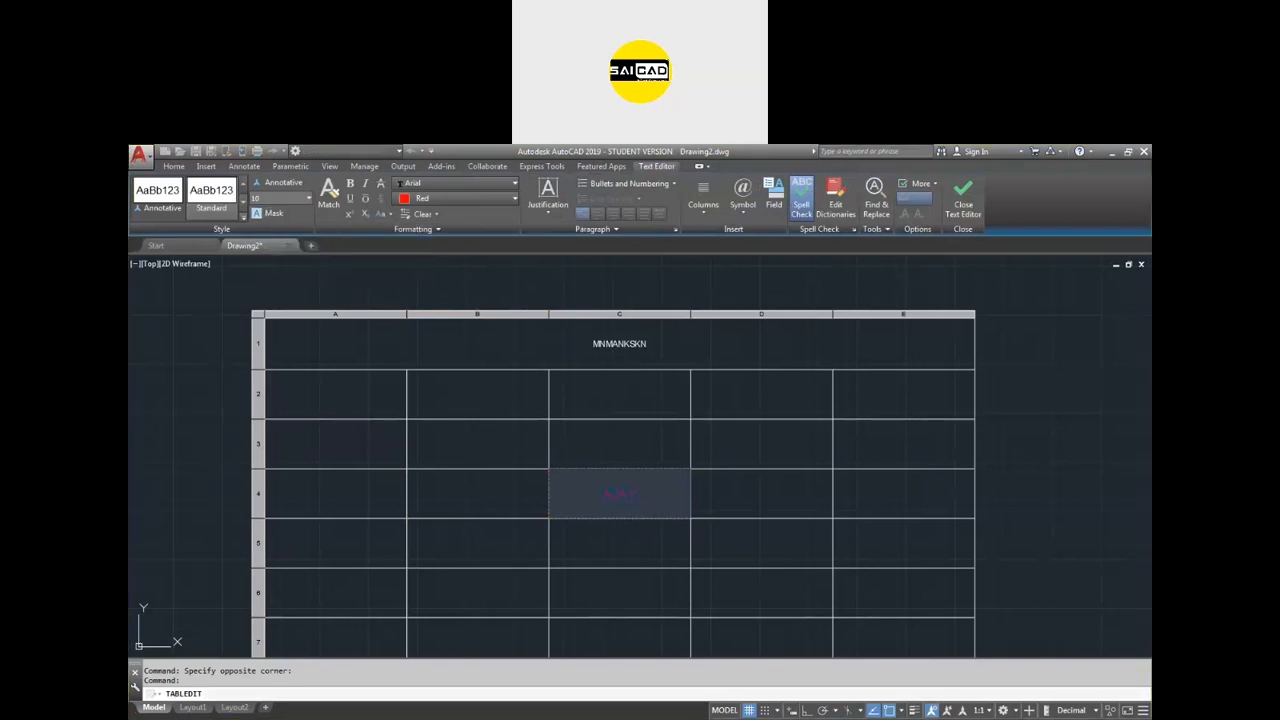
{"action": "left_click", "coordinate": [771, 371]}
{"action": "scroll", "coordinate": [577, 492], "scroll_direction": "down", "scroll_amount": 6}
{"action": "scroll", "coordinate": [571, 430], "scroll_direction": "up", "scroll_amount": 8}
{"action": "scroll", "coordinate": [611, 423], "scroll_direction": "down", "scroll_amount": 3}
{"action": "double_click", "coordinate": [611, 423]}
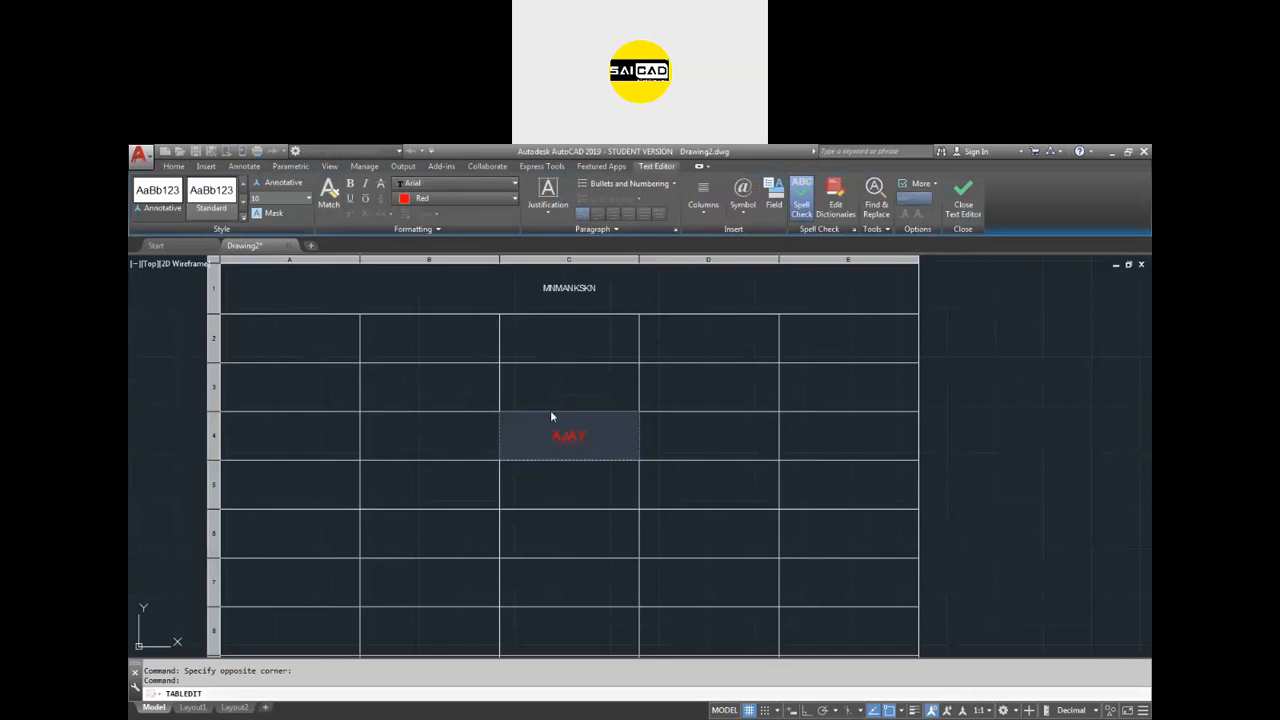
{"action": "key", "text": "Escape"}
{"action": "key", "text": "Escape"}
Create a multiline text box beside the table and give it a yellow background mask.
{"action": "scroll", "coordinate": [590, 440], "scroll_direction": "down", "scroll_amount": 3}
{"action": "type", "text": "t"}
{"action": "key", "text": "Return"}
{"action": "left_click", "coordinate": [787, 432]}
{"action": "left_click", "coordinate": [977, 526]}
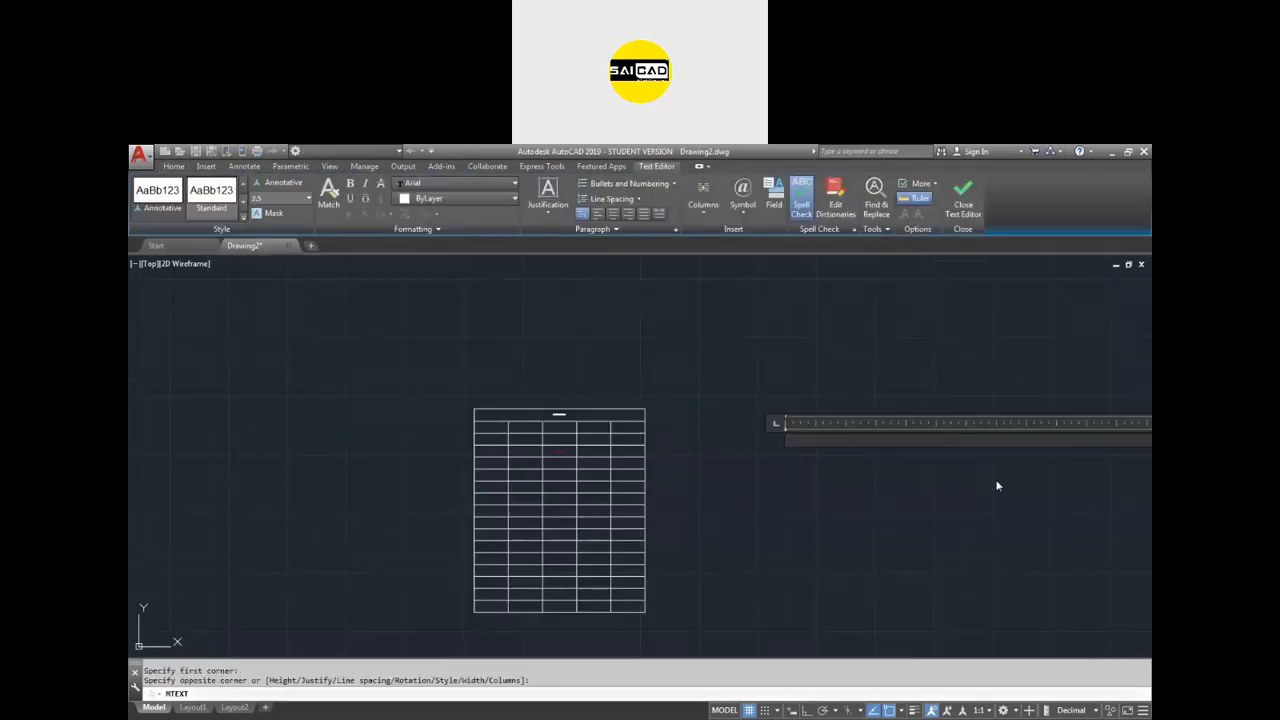
{"action": "left_click", "coordinate": [262, 214]}
{"action": "left_click", "coordinate": [708, 408]}
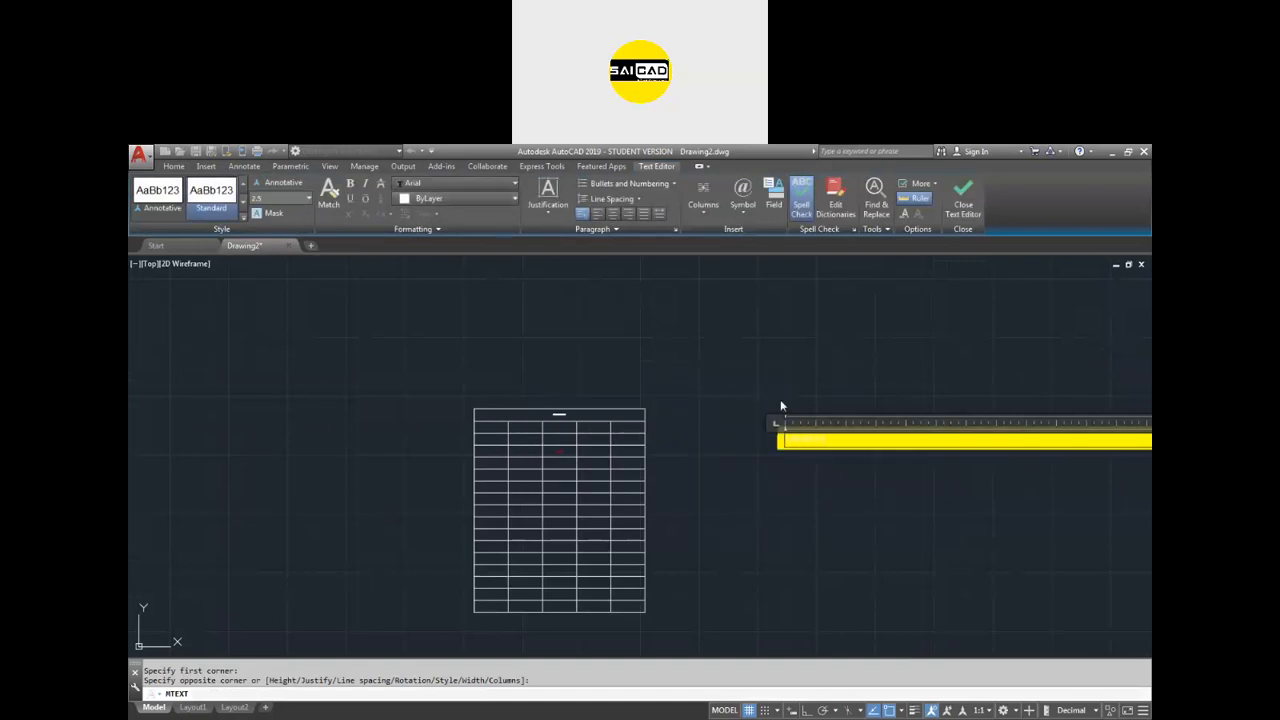
Colour all of the multiline text red and close the text editor.
{"action": "key", "text": "ctrl+a"}
{"action": "left_click", "coordinate": [455, 198]}
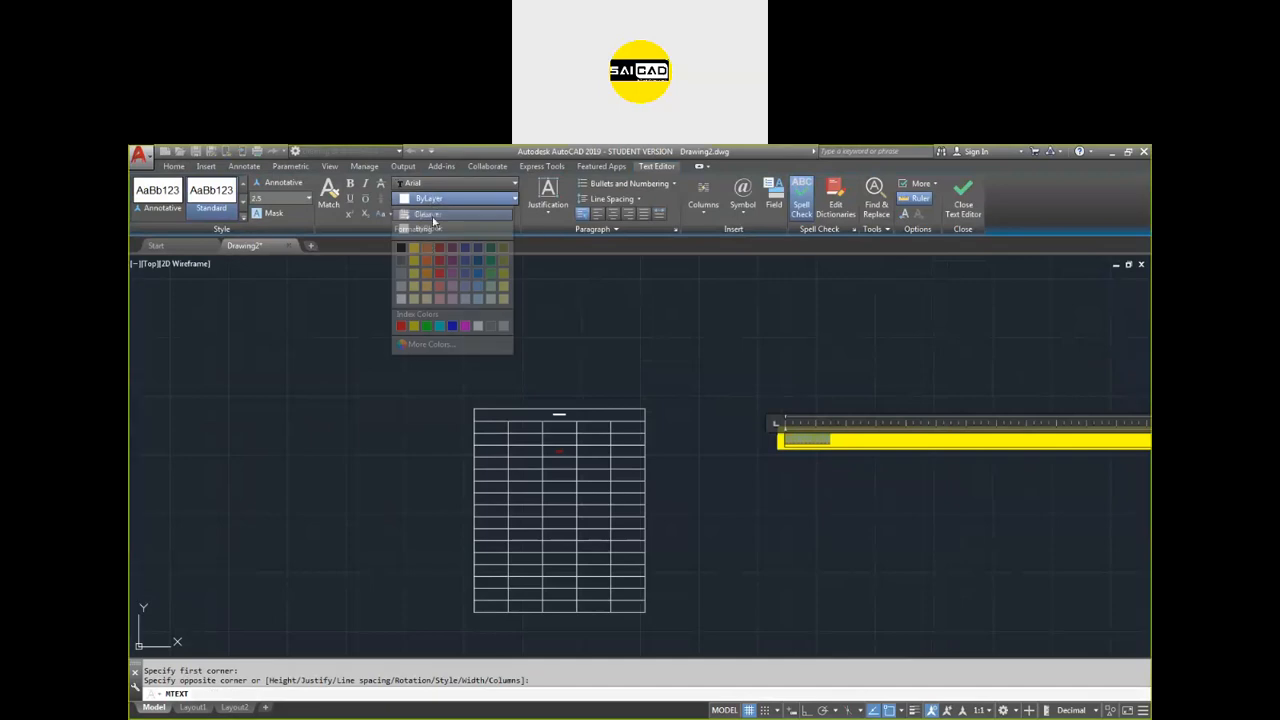
{"action": "left_click", "coordinate": [402, 325]}
{"action": "left_click", "coordinate": [962, 204]}
Shrink the width of the multiline text box so its yellow mask fits closely around the text, and compare it with cell C4.
{"action": "left_click", "coordinate": [840, 371]}
{"action": "scroll", "coordinate": [793, 438], "scroll_direction": "up", "scroll_amount": 2}
{"action": "left_click", "coordinate": [802, 432]}
{"action": "scroll", "coordinate": [802, 432], "scroll_direction": "down", "scroll_amount": 4}
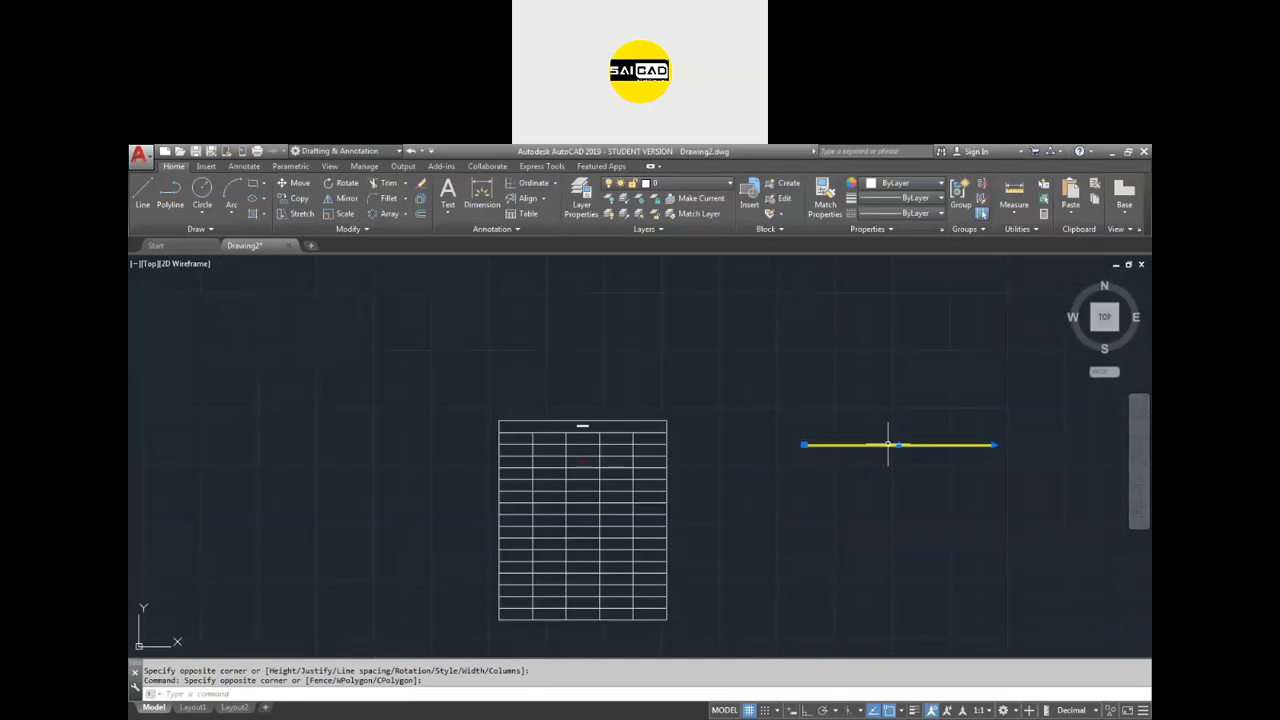
{"action": "left_click", "coordinate": [806, 444]}
{"action": "scroll", "coordinate": [810, 444], "scroll_direction": "up", "scroll_amount": 5}
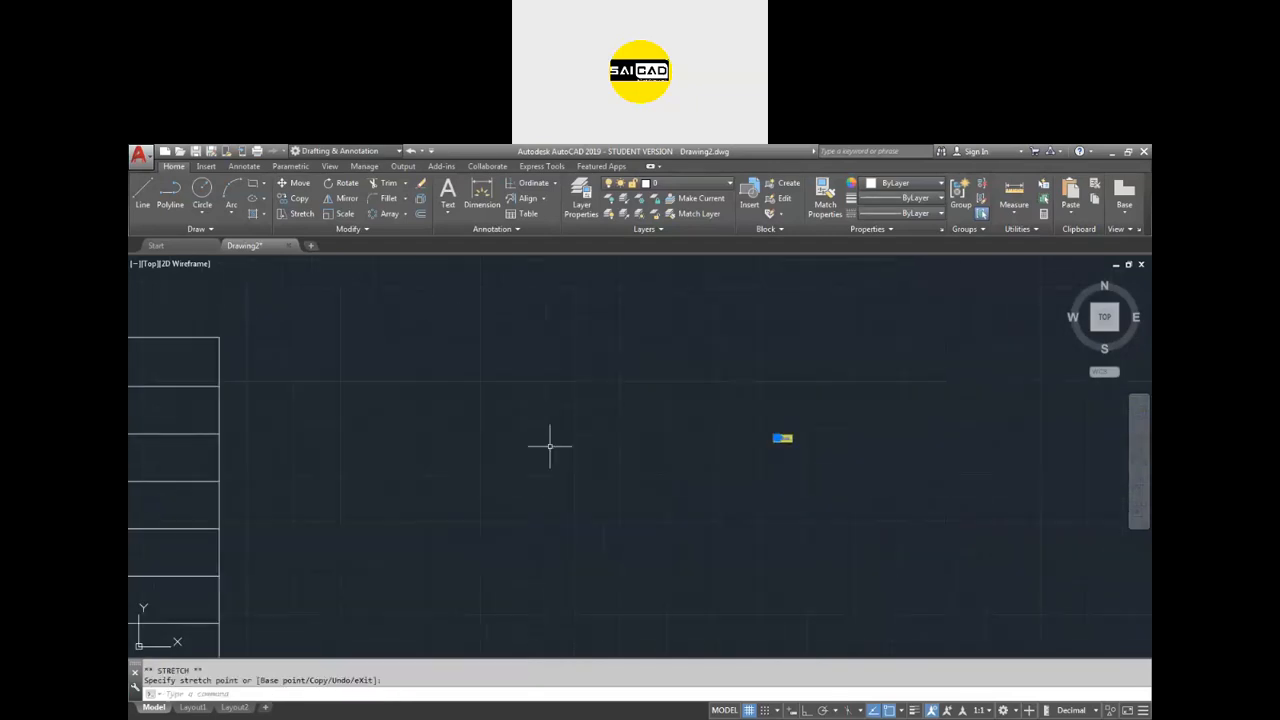
{"action": "scroll", "coordinate": [523, 454], "scroll_direction": "down", "scroll_amount": 2}
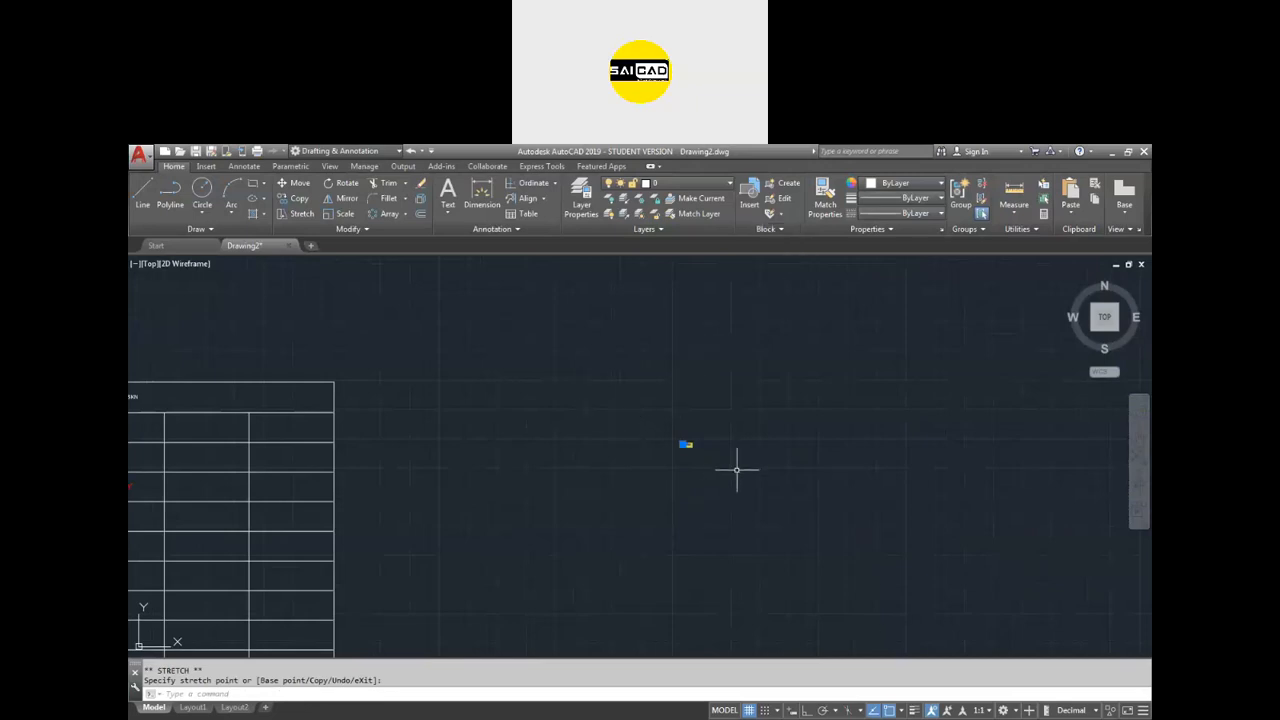
{"action": "scroll", "coordinate": [640, 447], "scroll_direction": "down", "scroll_amount": 4}
{"action": "scroll", "coordinate": [465, 470], "scroll_direction": "up", "scroll_amount": 4}
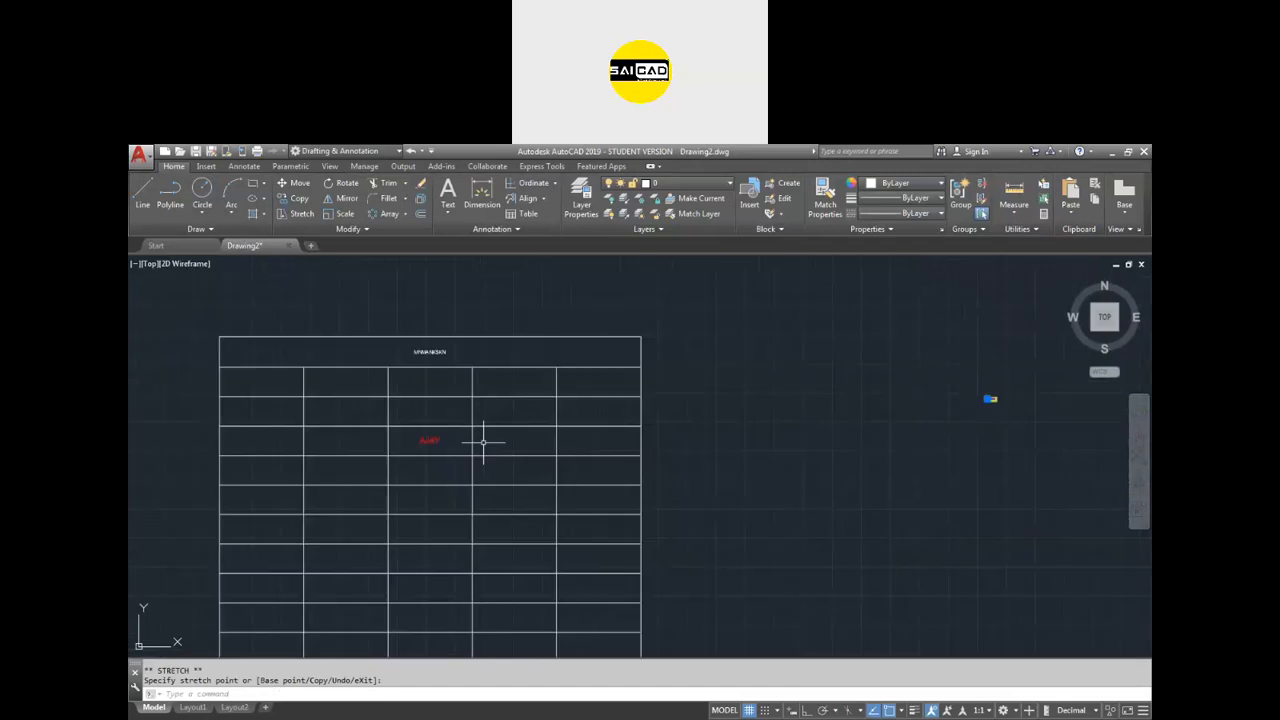
Enter the heading S.No in cell A2 of the table.
{"action": "scroll", "coordinate": [483, 441], "scroll_direction": "down", "scroll_amount": 4}
{"action": "scroll", "coordinate": [506, 421], "scroll_direction": "up", "scroll_amount": 6}
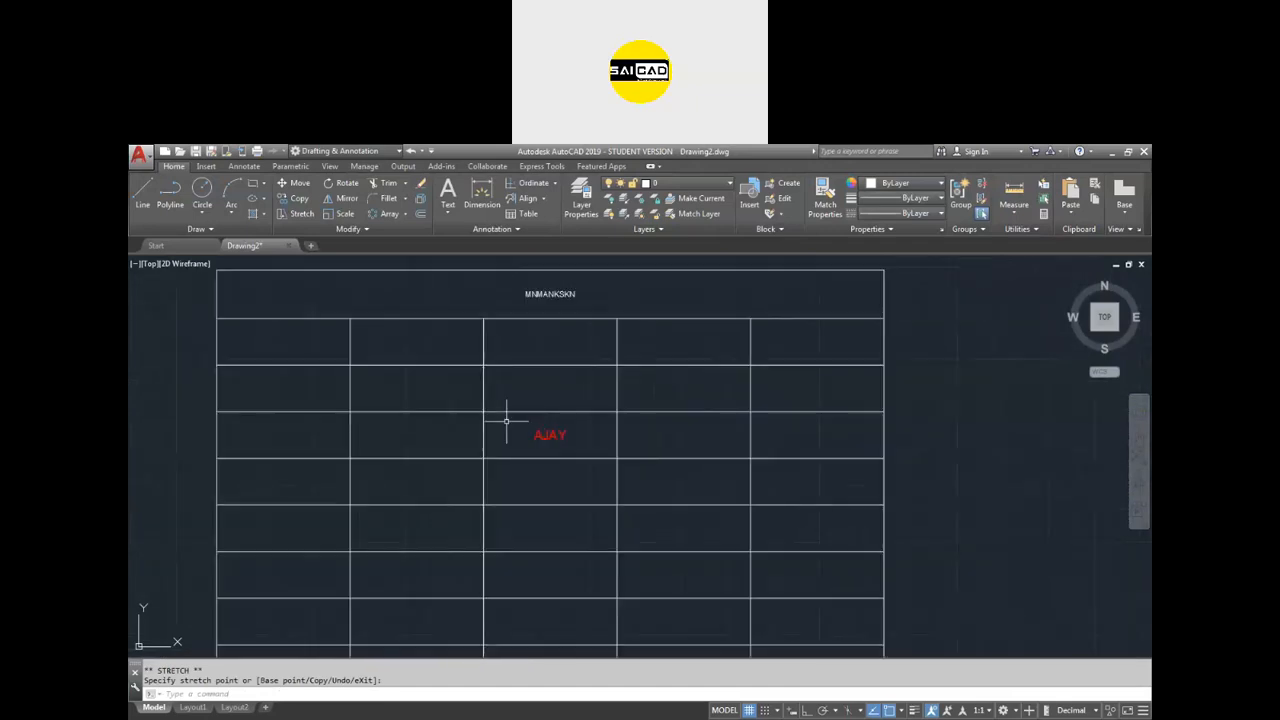
{"action": "scroll", "coordinate": [507, 435], "scroll_direction": "down", "scroll_amount": 5}
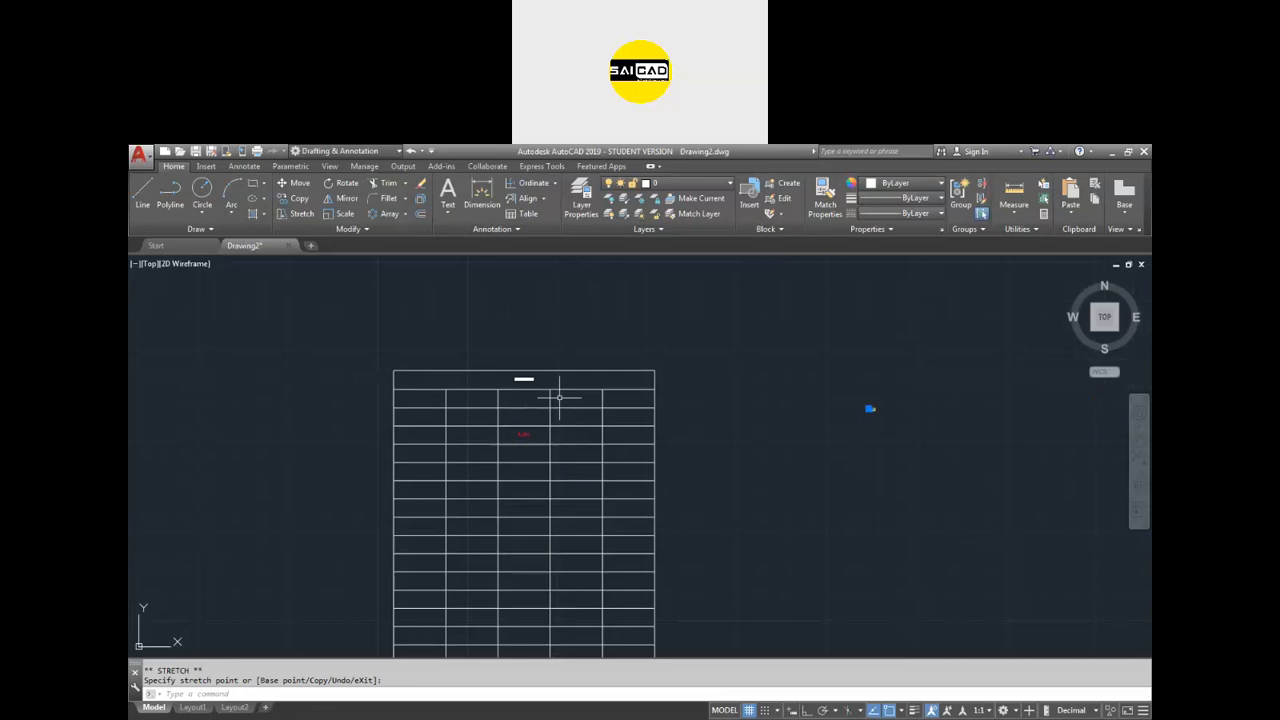
{"action": "left_click", "coordinate": [588, 353]}
{"action": "left_click", "coordinate": [444, 465]}
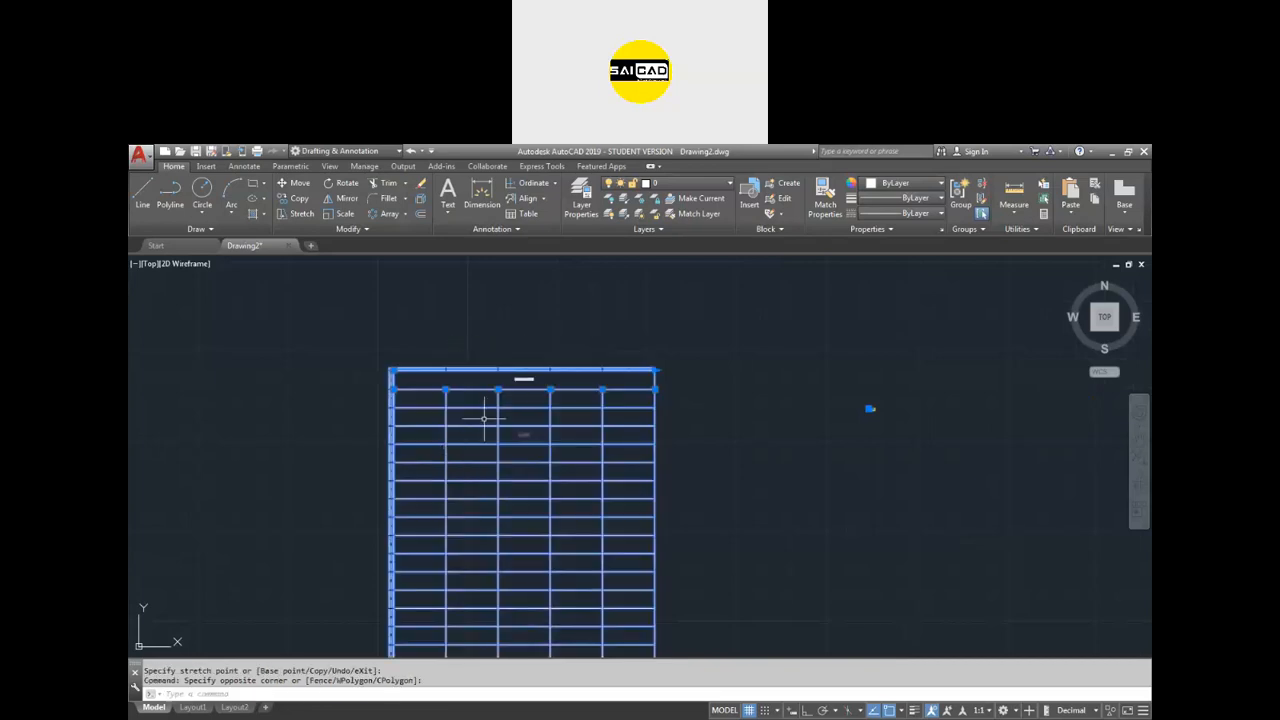
{"action": "scroll", "coordinate": [424, 391], "scroll_direction": "up", "scroll_amount": 5}
{"action": "left_click", "coordinate": [419, 399]}
{"action": "double_click", "coordinate": [419, 399]}
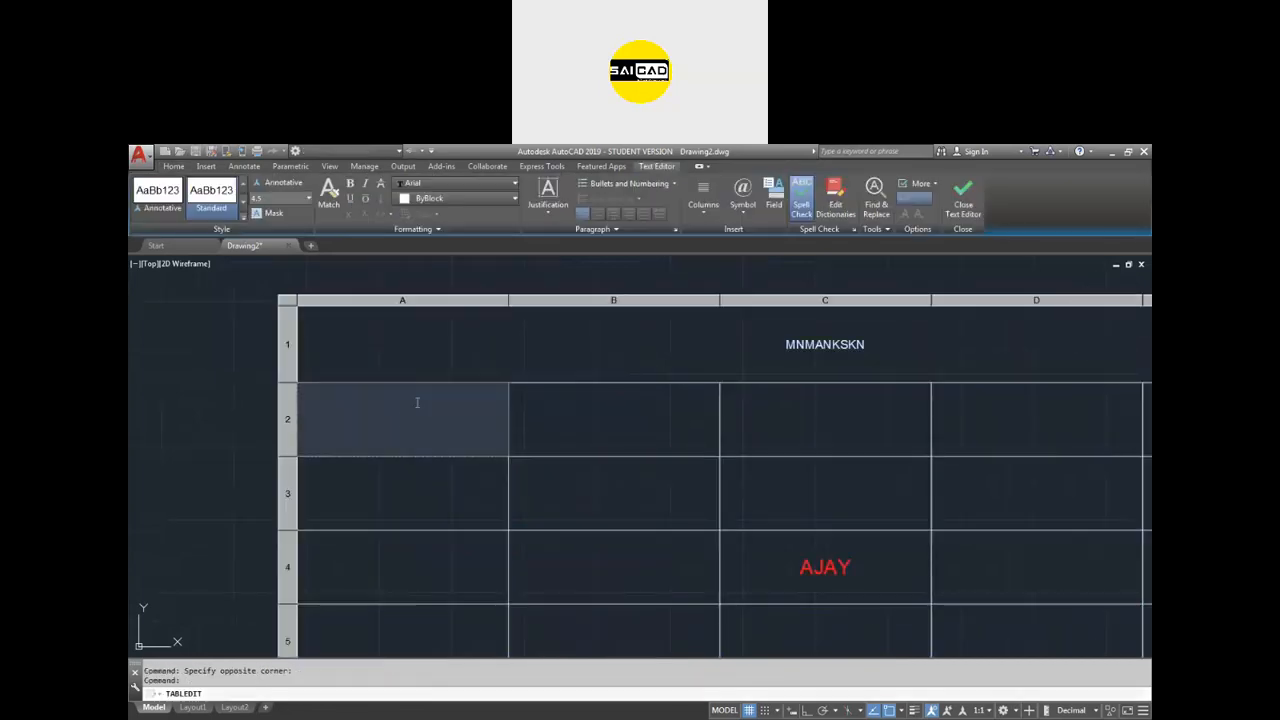
{"action": "type", "text": "S.No"}
{"action": "key", "text": "Tab"}
Enter the headings Name in cell B2 and Discription in cell C2.
{"action": "type", "text": "Namwe"}
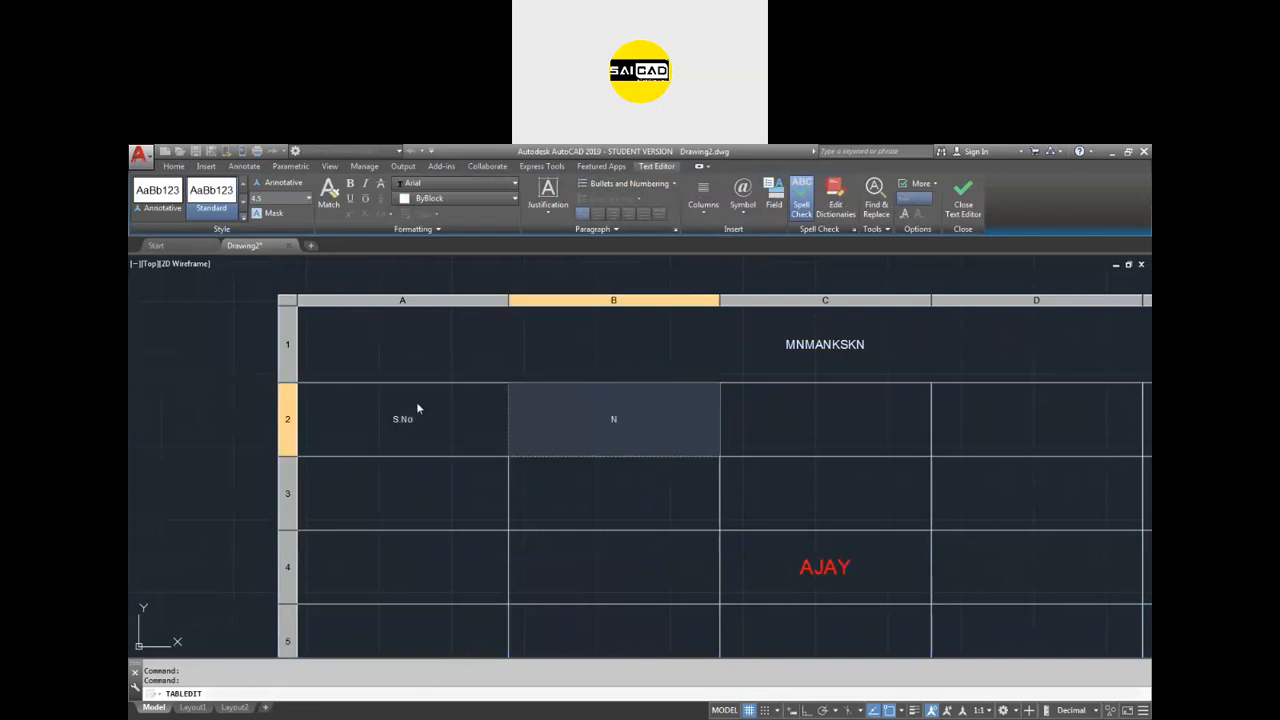
{"action": "key", "text": "BackSpace"}
{"action": "key", "text": "BackSpace"}
{"action": "type", "text": "e"}
{"action": "key", "text": "Tab"}
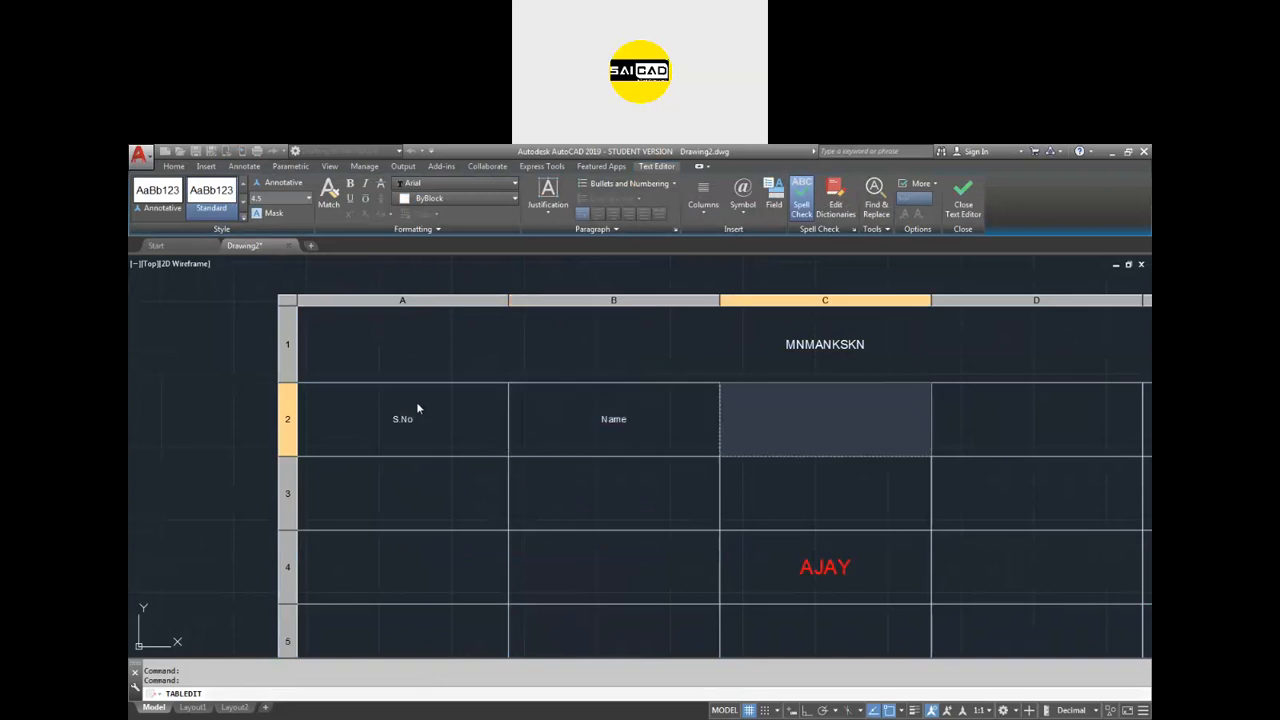
{"action": "type", "text": "Discription"}
{"action": "key", "text": "Return"}
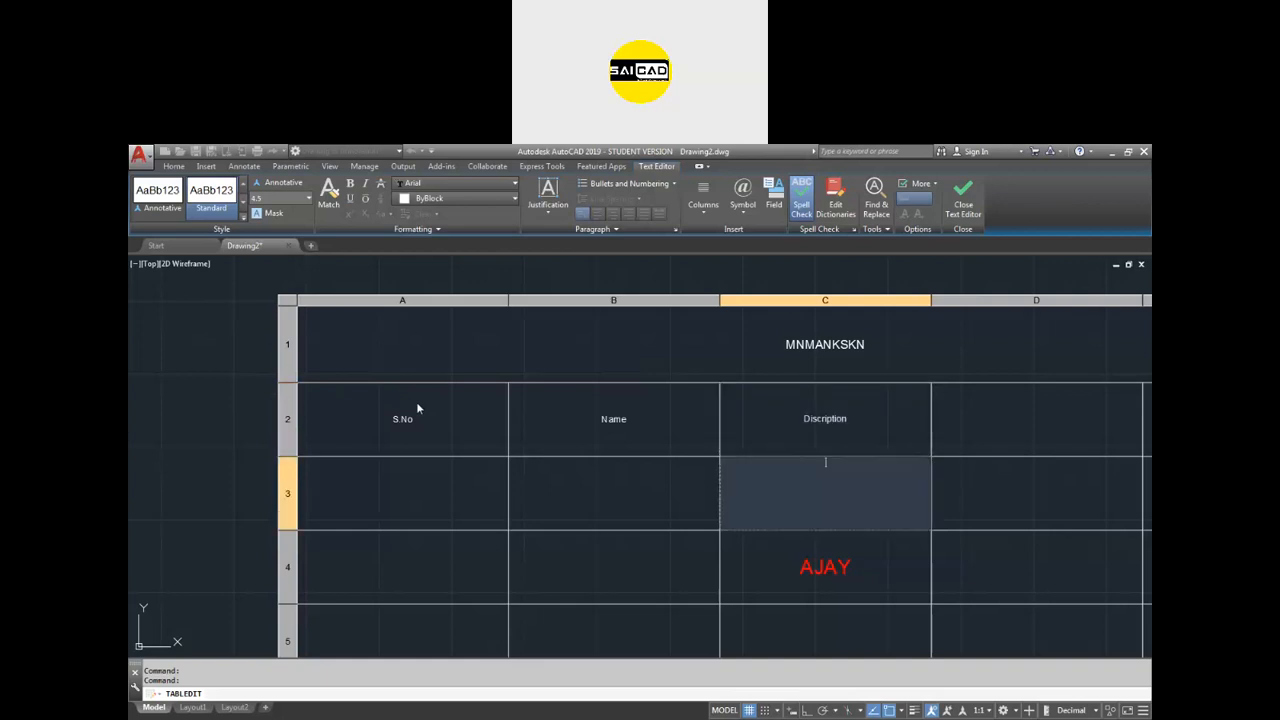
Enter the serial number 1 in cell A3 under the S.No heading.
{"action": "left_click", "coordinate": [457, 481]}
{"action": "left_click", "coordinate": [400, 507]}
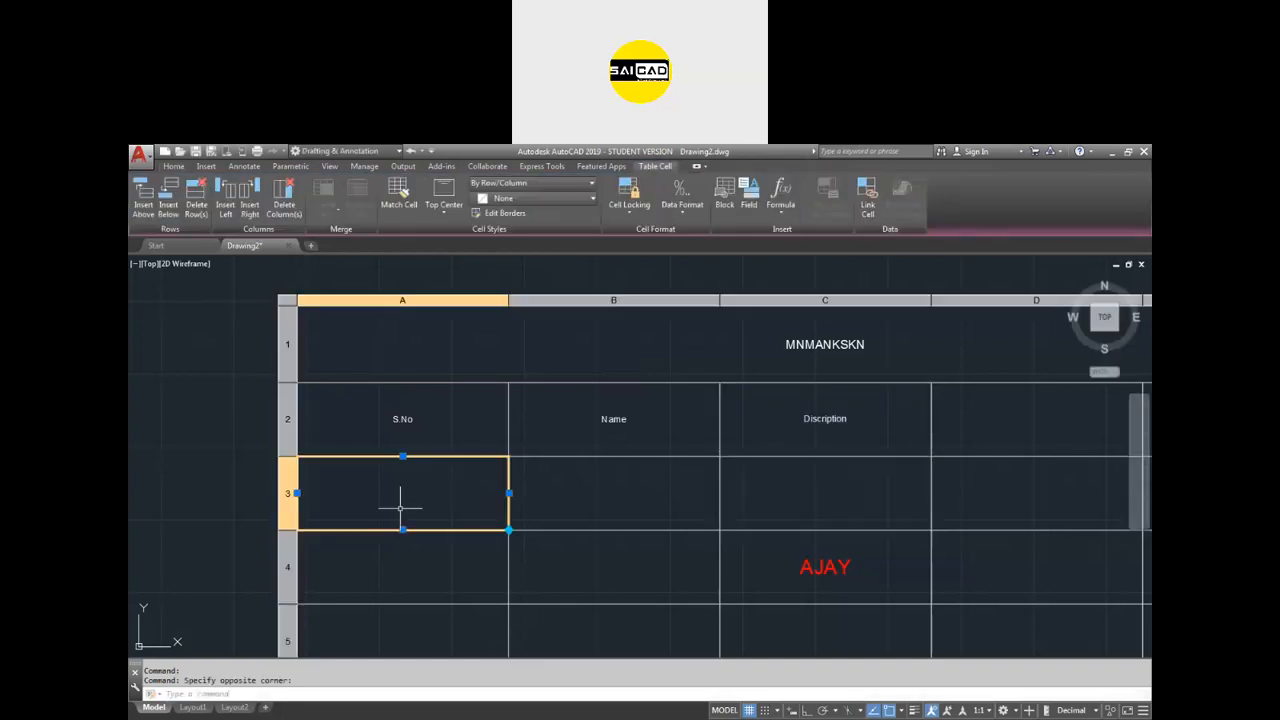
{"action": "double_click", "coordinate": [400, 507]}
{"action": "type", "text": "1"}
{"action": "key", "text": "Return"}
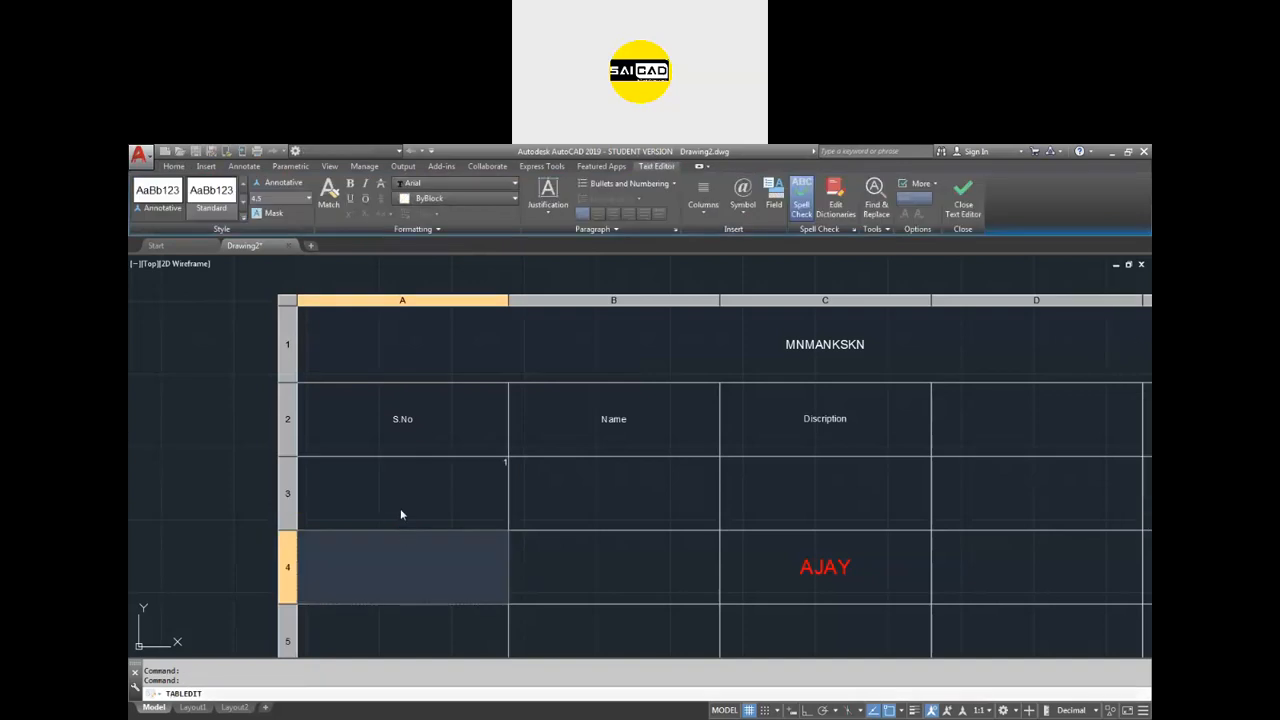
AutoFill the serial number from cell A3 down column A to row 9.
{"action": "left_click", "coordinate": [442, 494]}
{"action": "left_click", "coordinate": [450, 492]}
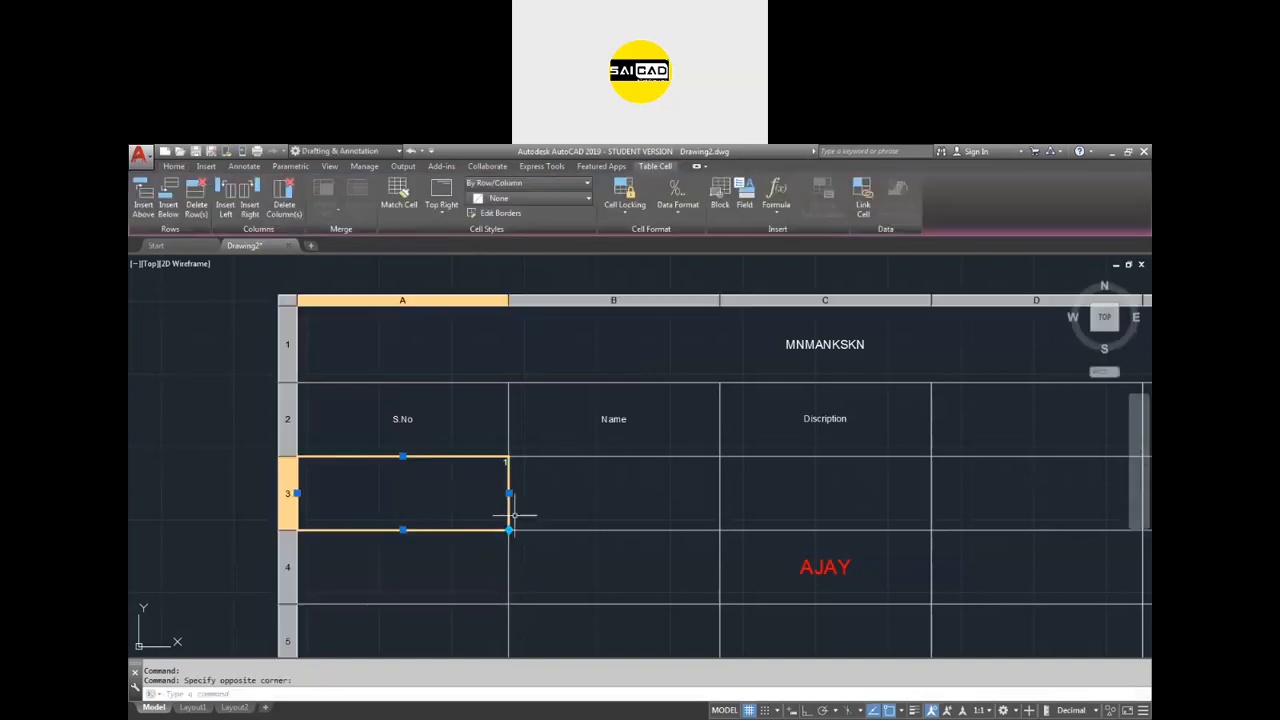
{"action": "scroll", "coordinate": [513, 515], "scroll_direction": "down", "scroll_amount": 4}
{"action": "left_click", "coordinate": [522, 477]}
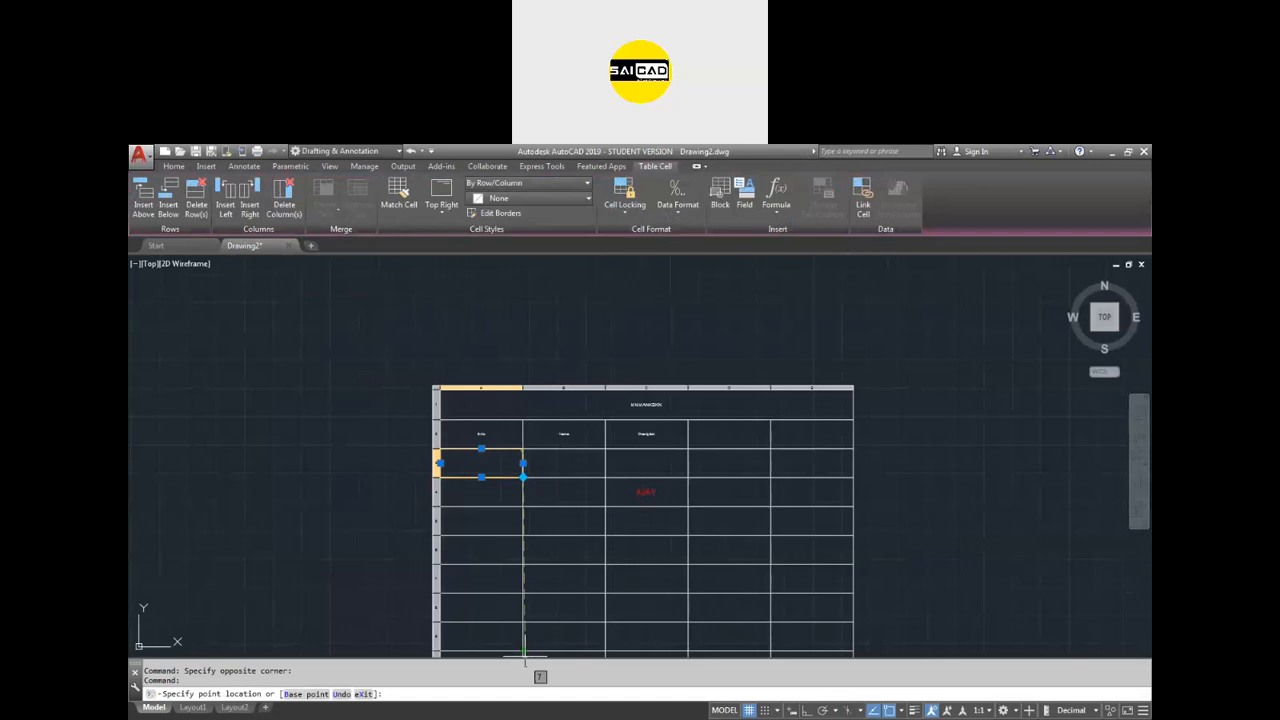
{"action": "left_click", "coordinate": [522, 655]}
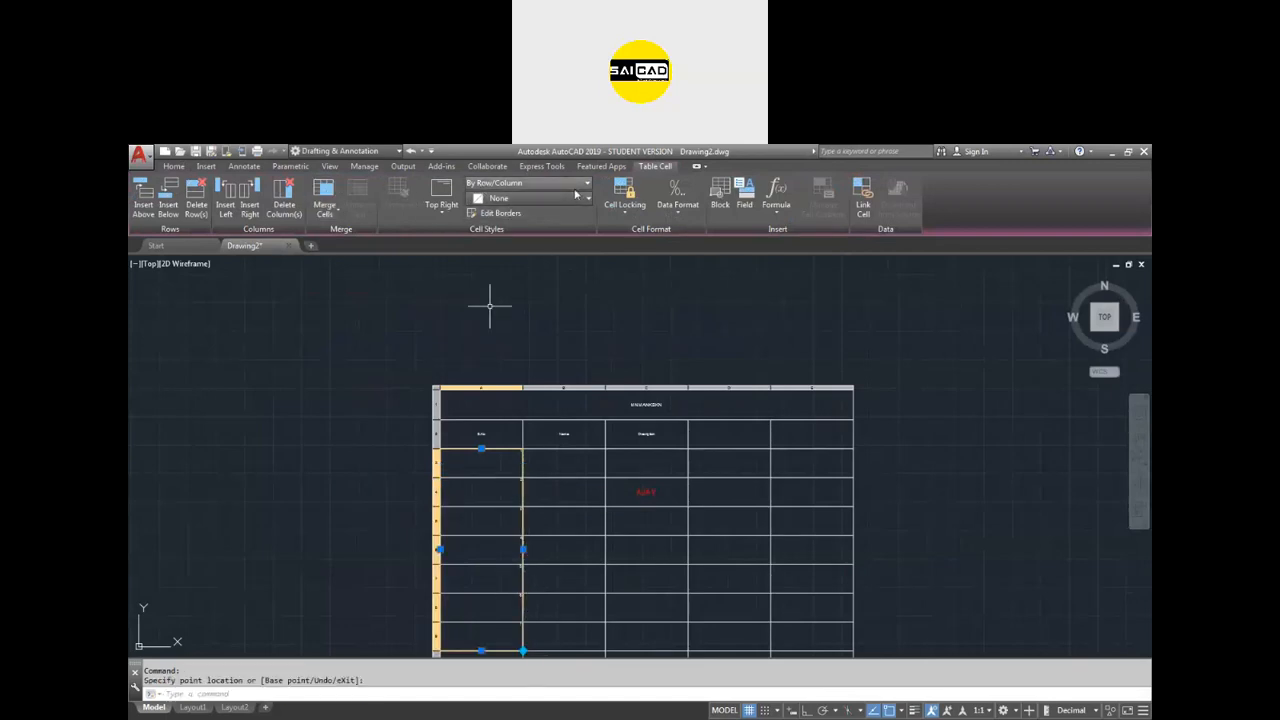
Align the serial numbers in cells A3 to A9 to Middle Center and deselect the table.
{"action": "left_click", "coordinate": [439, 214]}
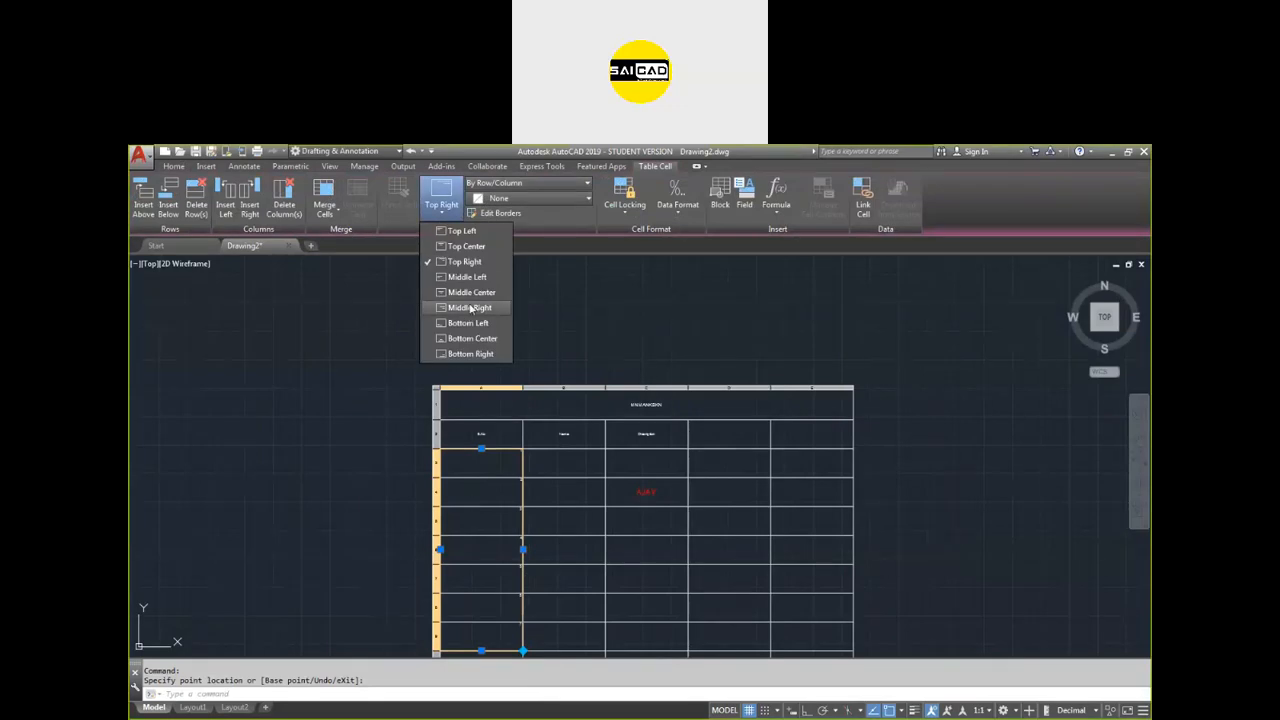
{"action": "left_click", "coordinate": [471, 292]}
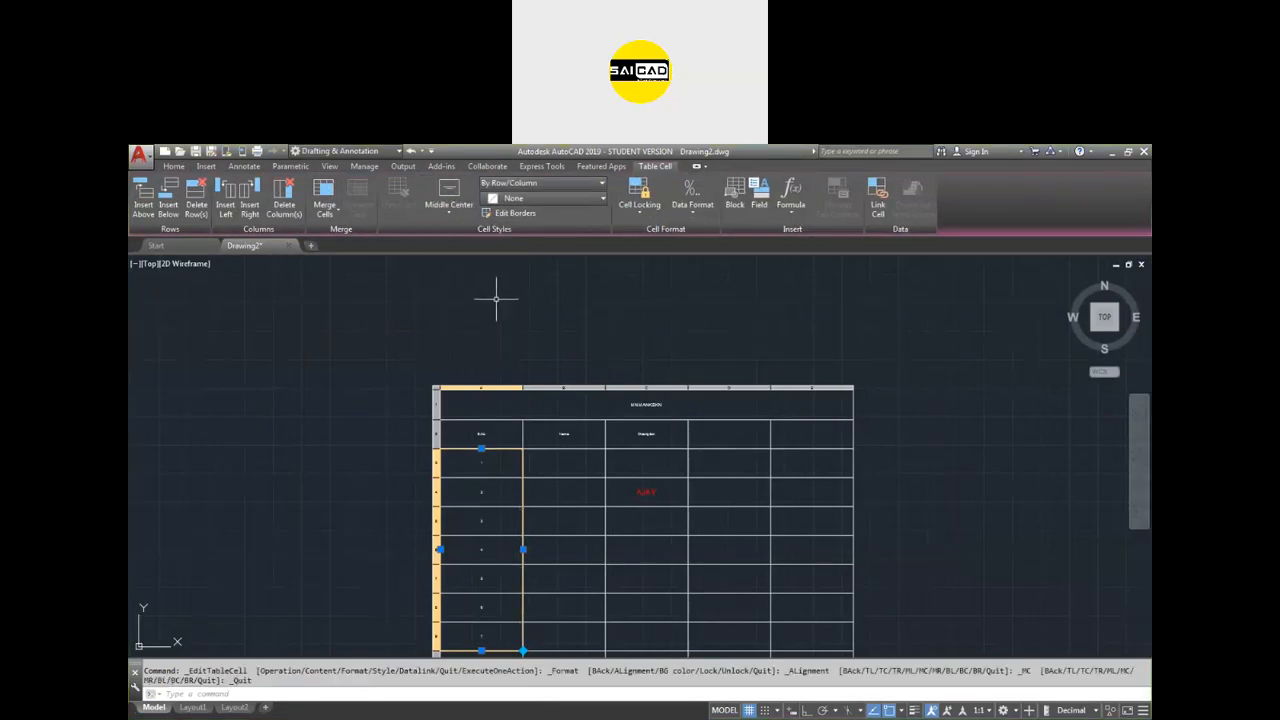
{"action": "scroll", "coordinate": [500, 517], "scroll_direction": "up", "scroll_amount": 4}
{"action": "scroll", "coordinate": [500, 517], "scroll_direction": "down", "scroll_amount": 2}
{"action": "scroll", "coordinate": [471, 620], "scroll_direction": "up", "scroll_amount": 4}
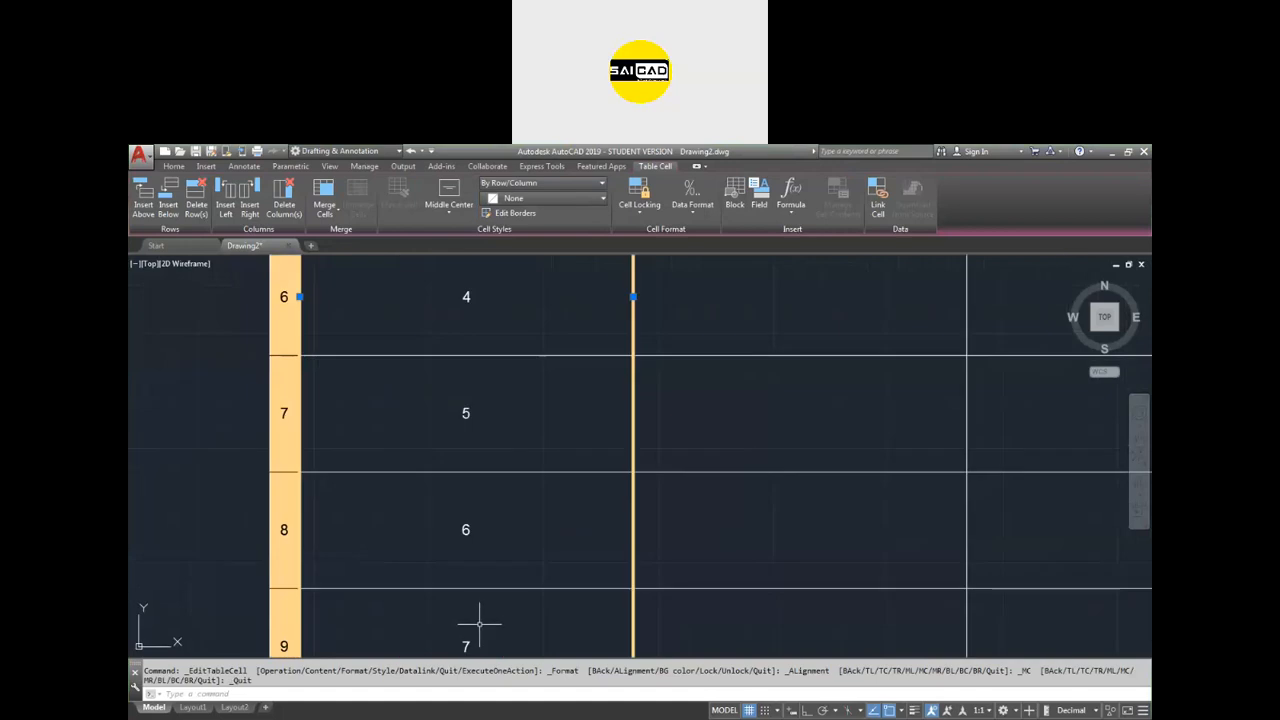
{"action": "scroll", "coordinate": [471, 600], "scroll_direction": "down", "scroll_amount": 6}
{"action": "key", "text": "Escape"}
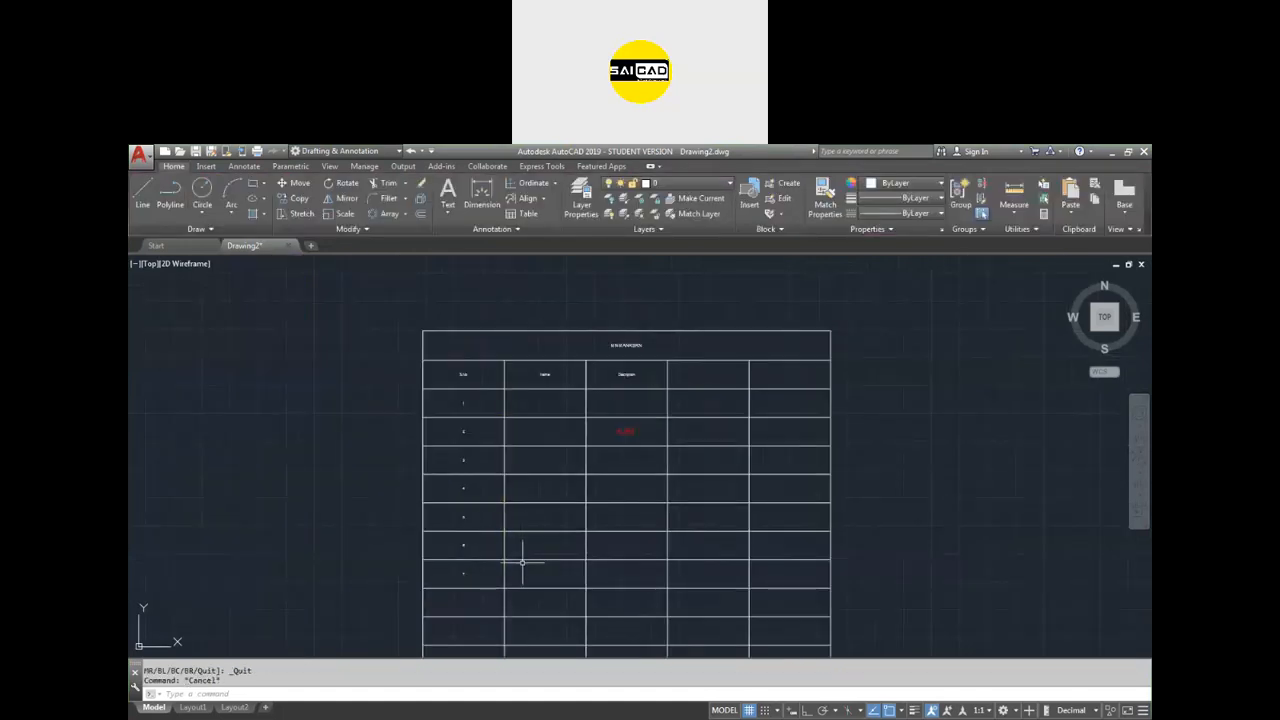
Delete the masked multiline text beside the table.
{"action": "scroll", "coordinate": [390, 501], "scroll_direction": "down", "scroll_amount": 4}
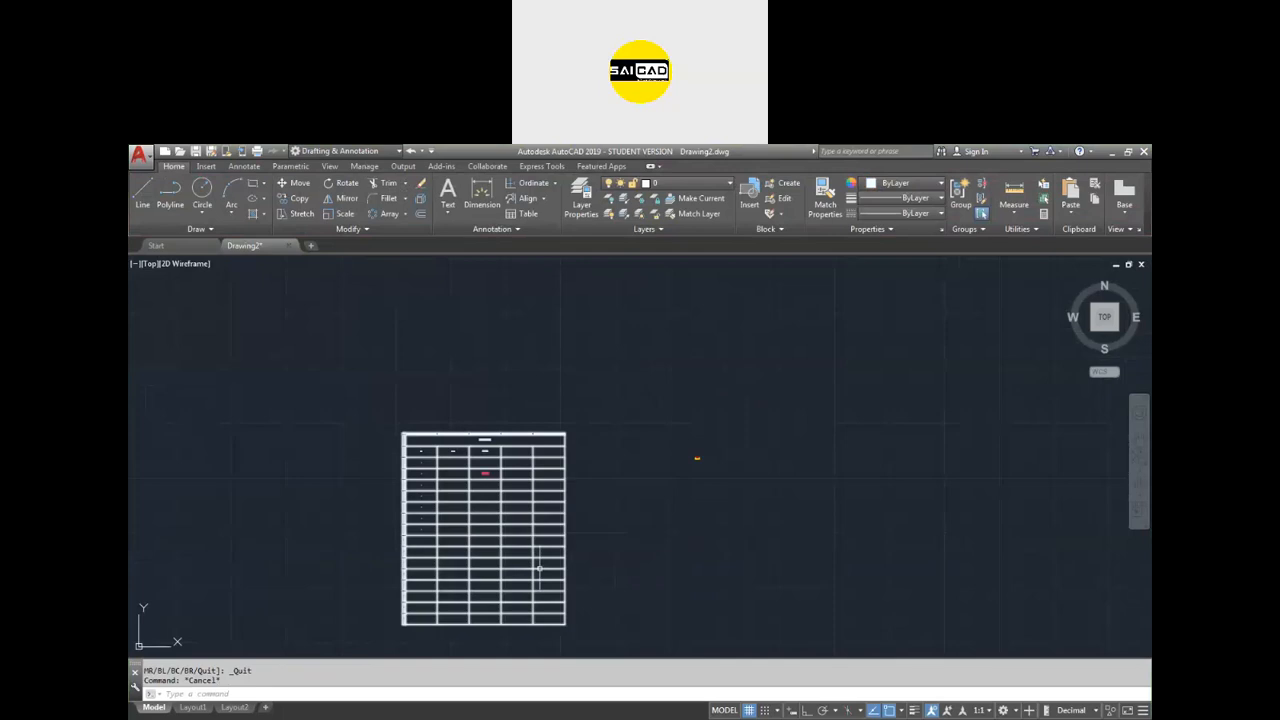
{"action": "scroll", "coordinate": [603, 606], "scroll_direction": "up", "scroll_amount": 2}
{"action": "scroll", "coordinate": [594, 487], "scroll_direction": "down", "scroll_amount": 2}
{"action": "left_click", "coordinate": [705, 420]}
{"action": "left_click", "coordinate": [674, 411]}
{"action": "key", "text": "Delete"}
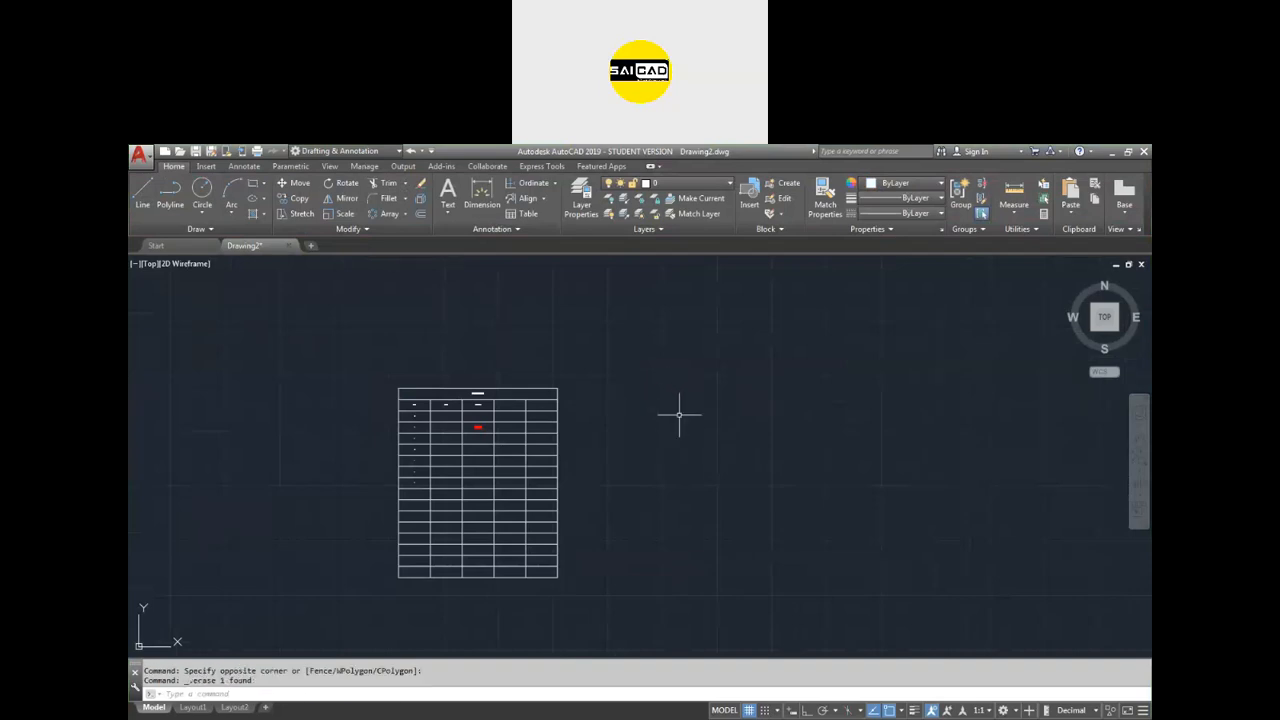
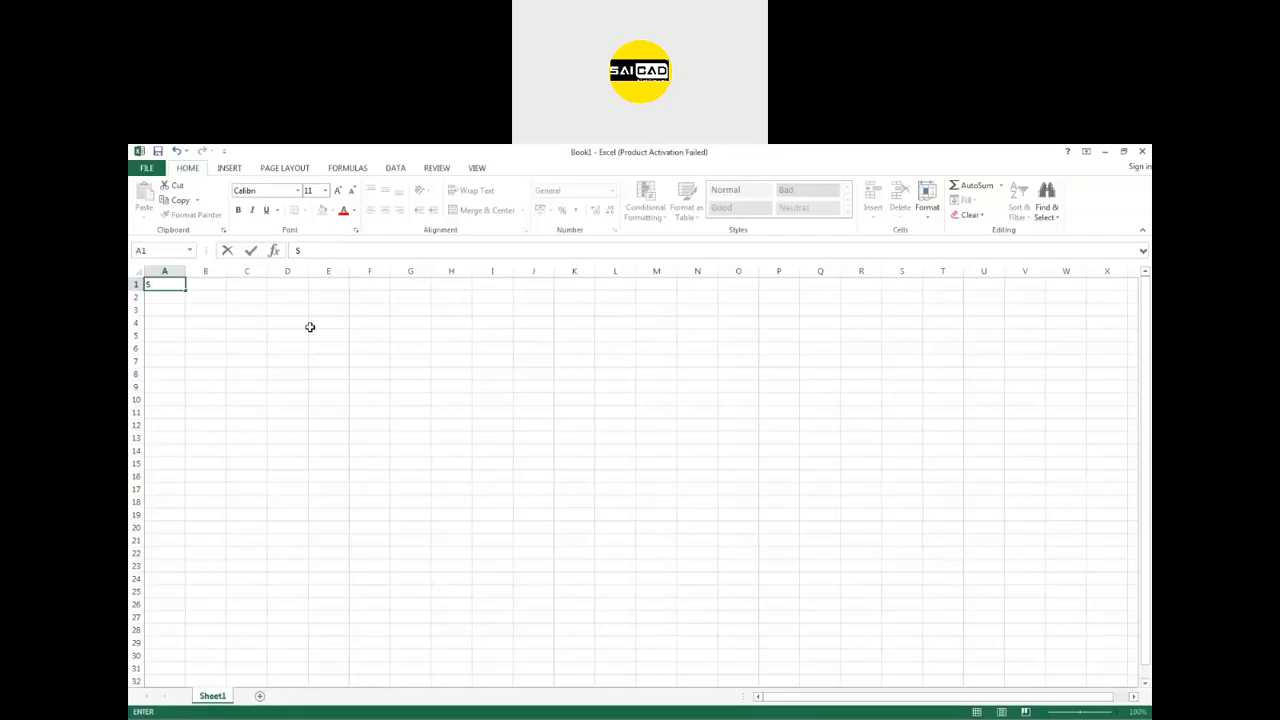
In the Excel sheet, complete row 1 with the headings S.No., Name Course and College in cells A1 to C1.
{"action": "type", "text": ".No."}
{"action": "key", "text": "Tab"}
{"action": "type", "text": "NA"}
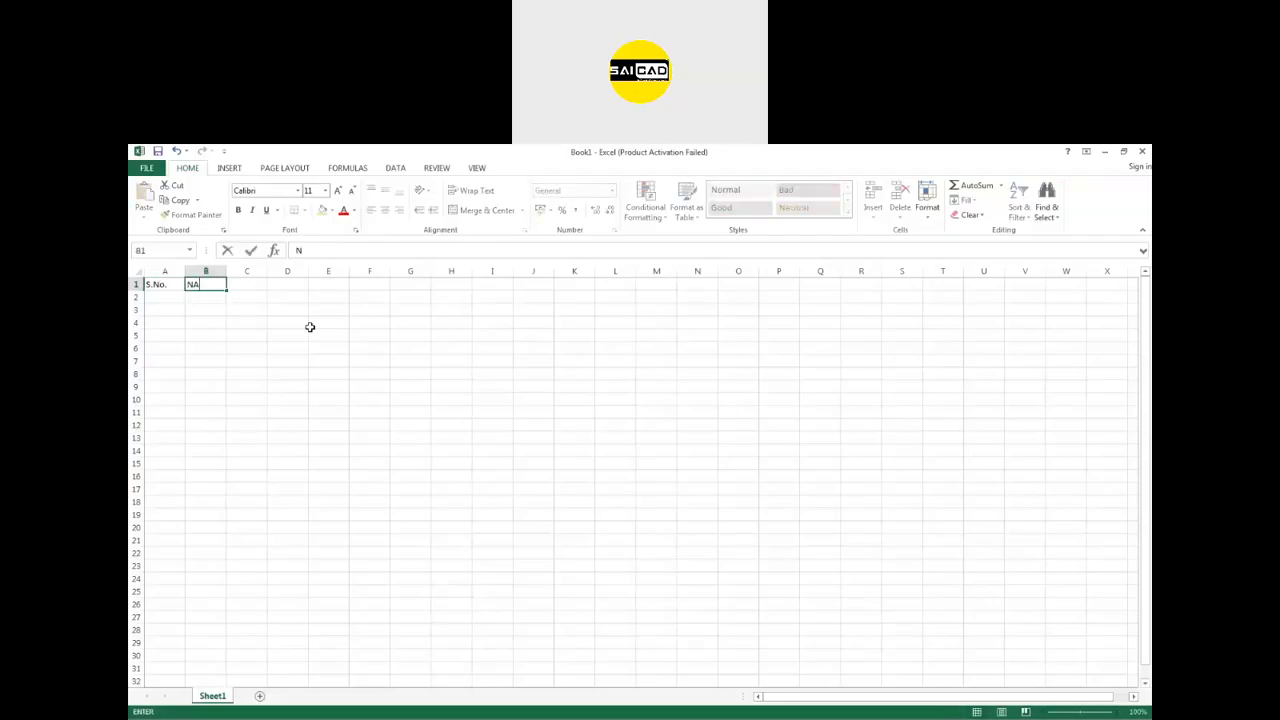
{"action": "type", "text": "me Course"}
{"action": "key", "text": "Tab"}
{"action": "type", "text": "College"}
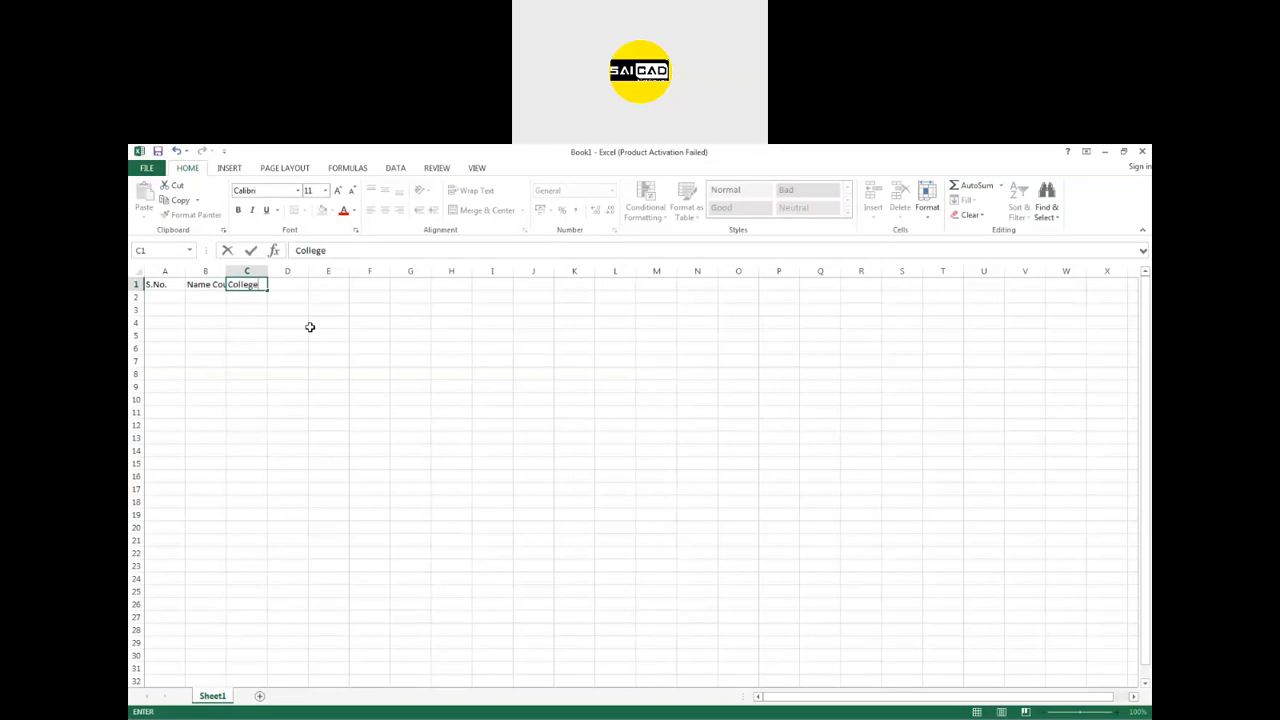
{"action": "key", "text": "Return"}
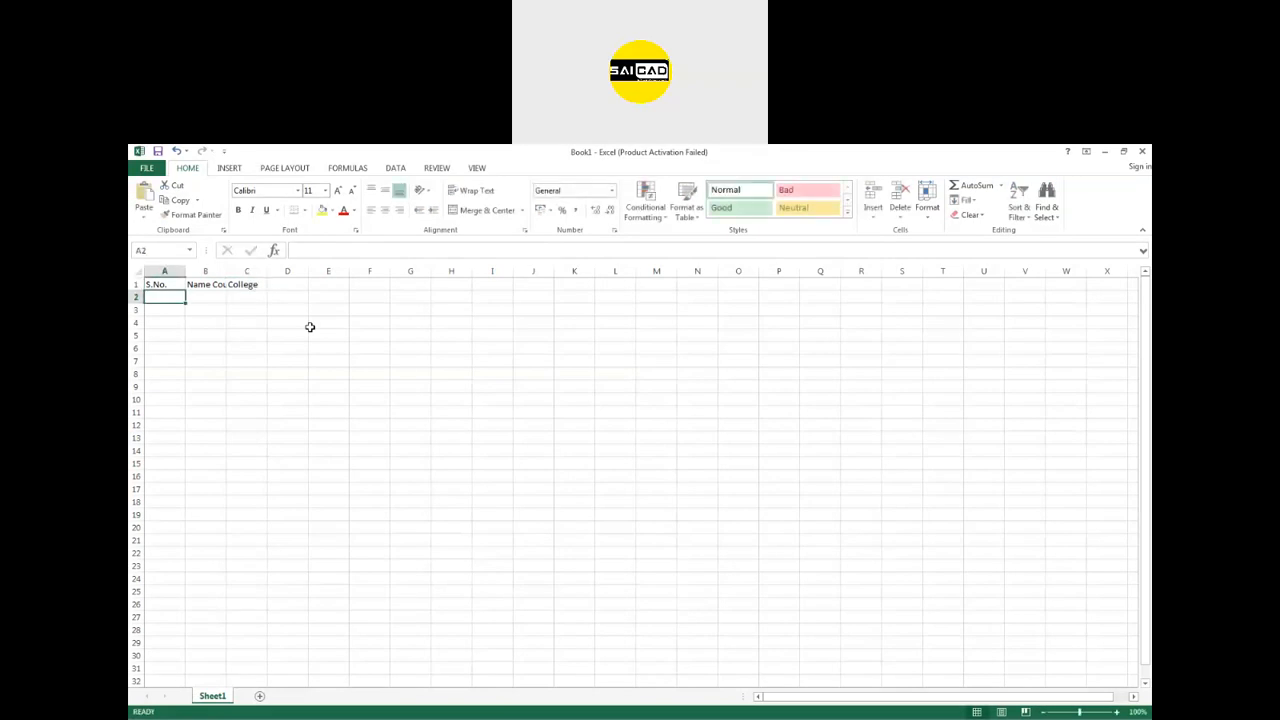
Enter serial number 1 in cell A2 and the three people's first names in cells B2 to B4.
{"action": "type", "text": "1"}
{"action": "key", "text": "Return"}
{"action": "key", "text": "Up"}
{"action": "key", "text": "Right"}
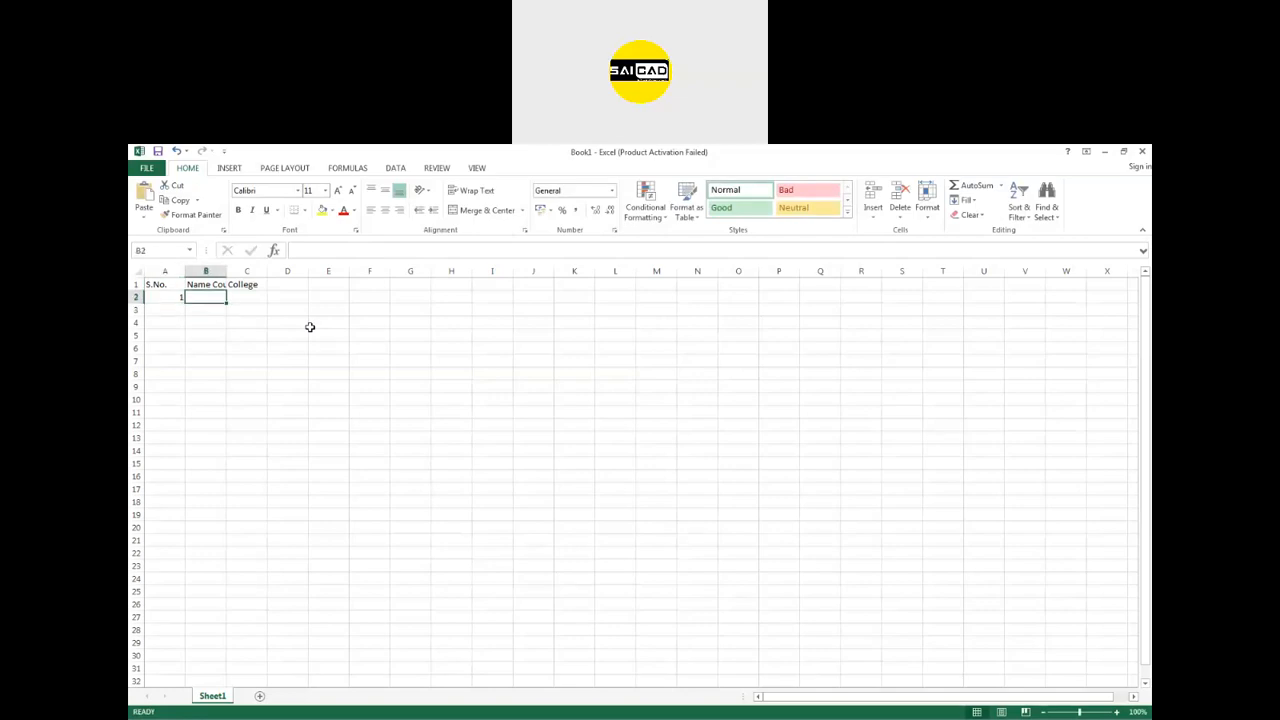
{"action": "type", "text": "Ajay"}
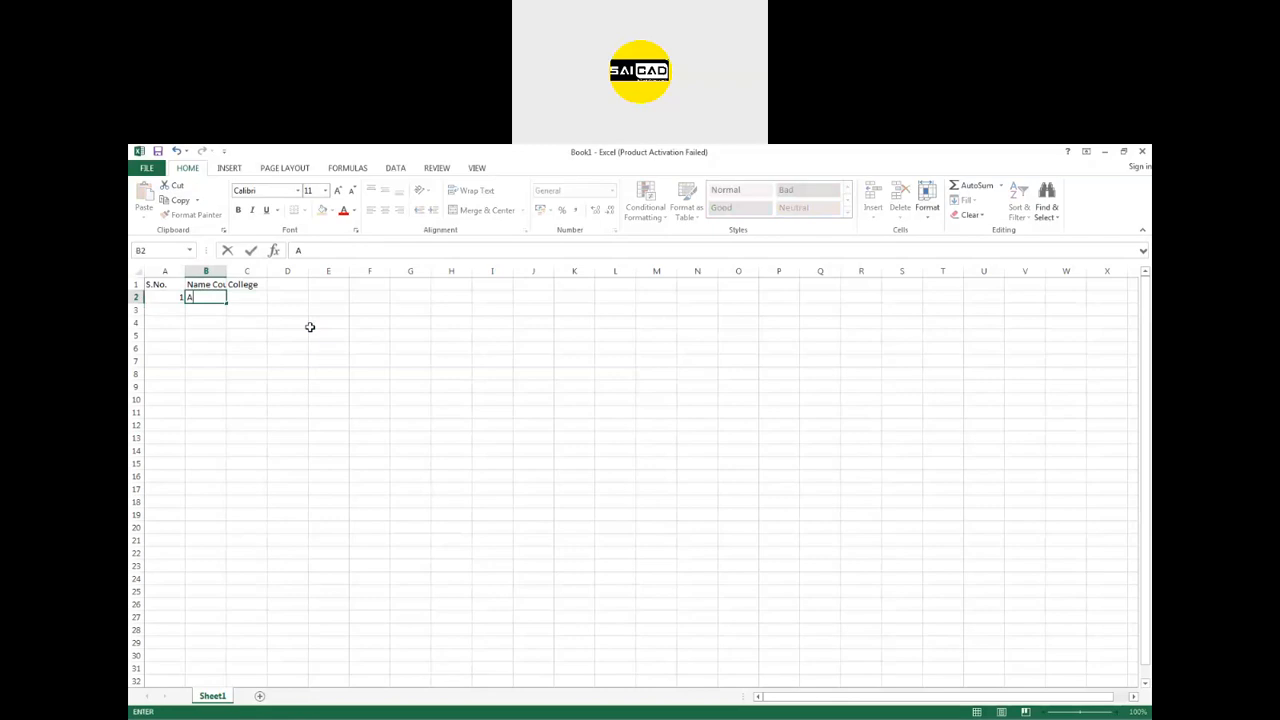
{"action": "key", "text": "Return"}
{"action": "type", "text": "Vikas"}
{"action": "key", "text": "Return"}
{"action": "type", "text": "Rav"}
{"action": "key", "text": "Tab"}
Enter the colleges Nit, IIT and Amity in cells C2 to C4.
{"action": "key", "text": "Up"}
{"action": "key", "text": "Up"}
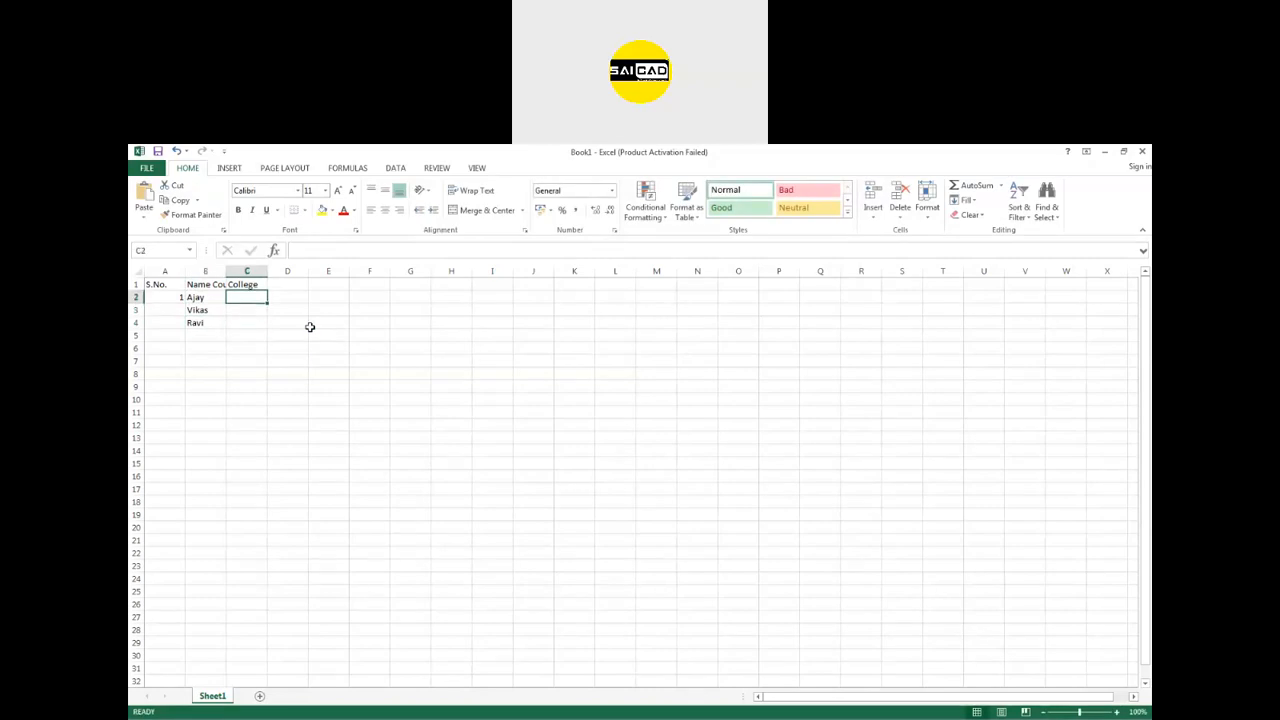
{"action": "type", "text": "Nit"}
{"action": "key", "text": "Return"}
{"action": "type", "text": "IIT"}
{"action": "key", "text": "Return"}
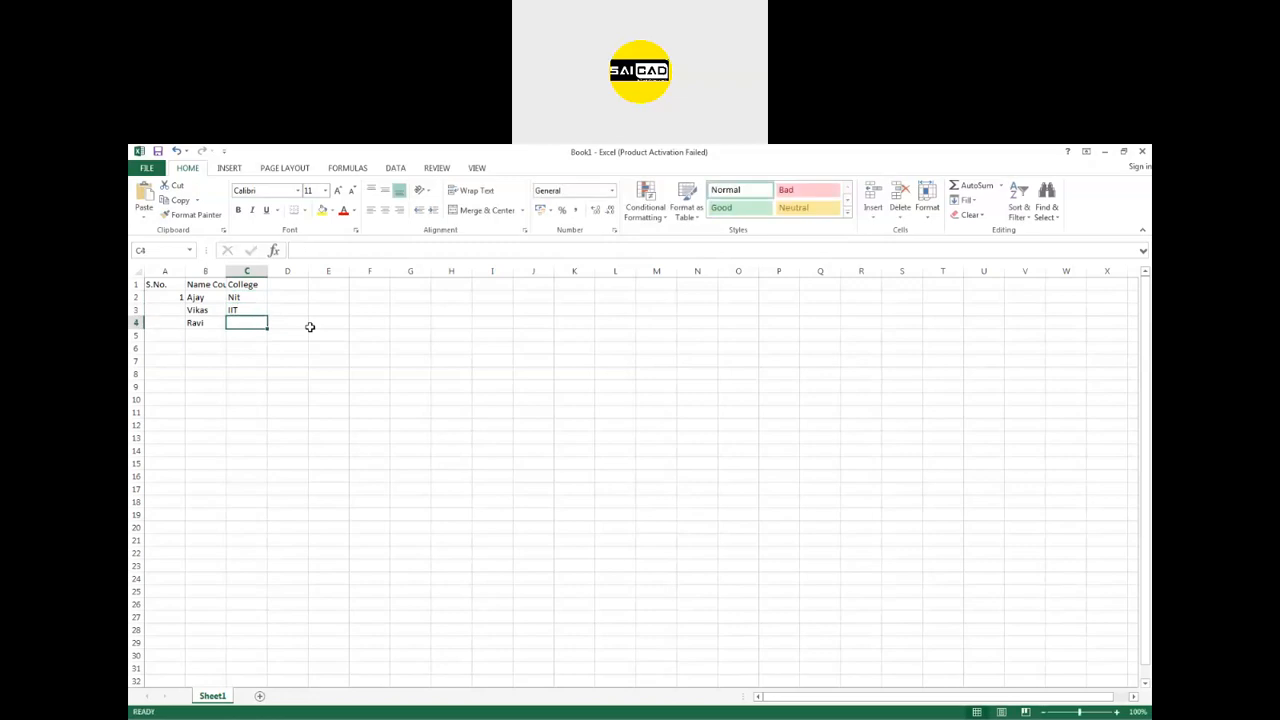
{"action": "type", "text": "Amity"}
{"action": "key", "text": "Return"}
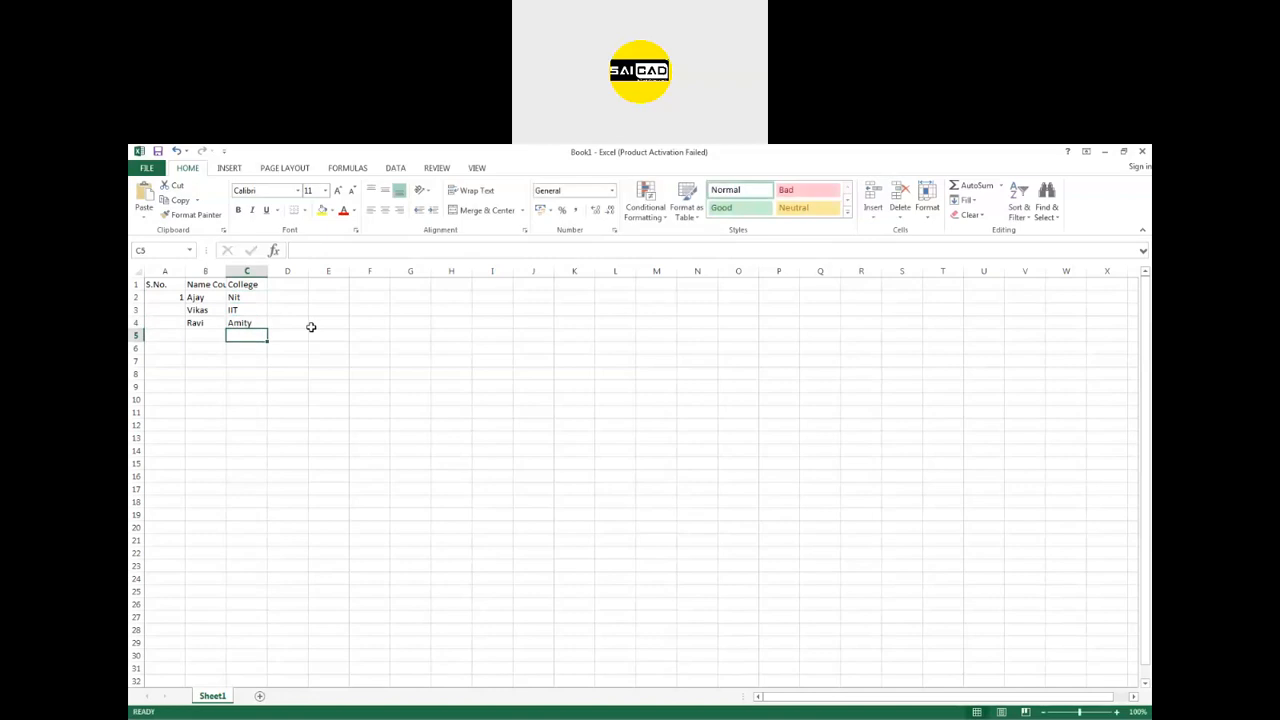
Widen columns B and C, and move the word Course out of heading B1 into cell D1.
{"action": "left_click_drag", "start_coordinate": [226, 272], "coordinate": [331, 272]}
{"action": "left_click", "coordinate": [220, 283]}
{"action": "left_click", "coordinate": [338, 250]}
{"action": "double_click", "coordinate": [338, 250]}
{"action": "key", "text": "ctrl+c"}
{"action": "key", "text": "BackSpace"}
{"action": "left_click", "coordinate": [353, 272]}
{"action": "left_click", "coordinate": [352, 285]}
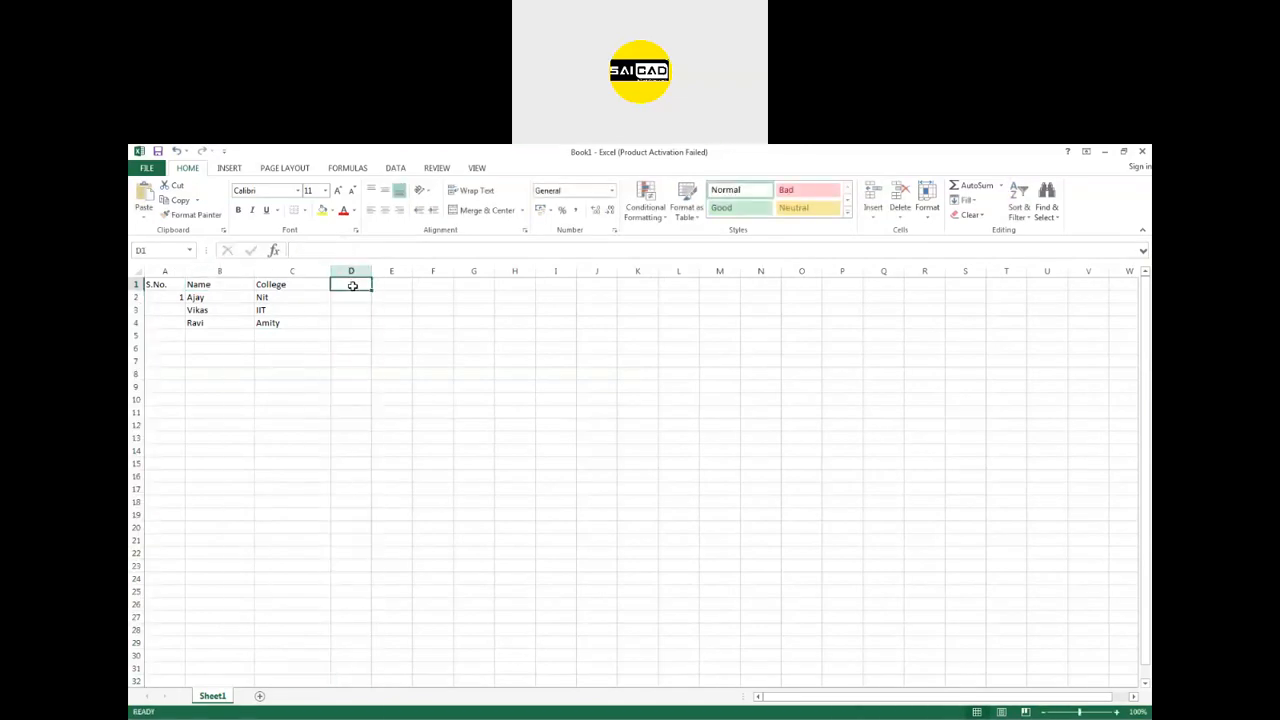
{"action": "key", "text": "ctrl+v"}
{"action": "key", "text": "Return"}
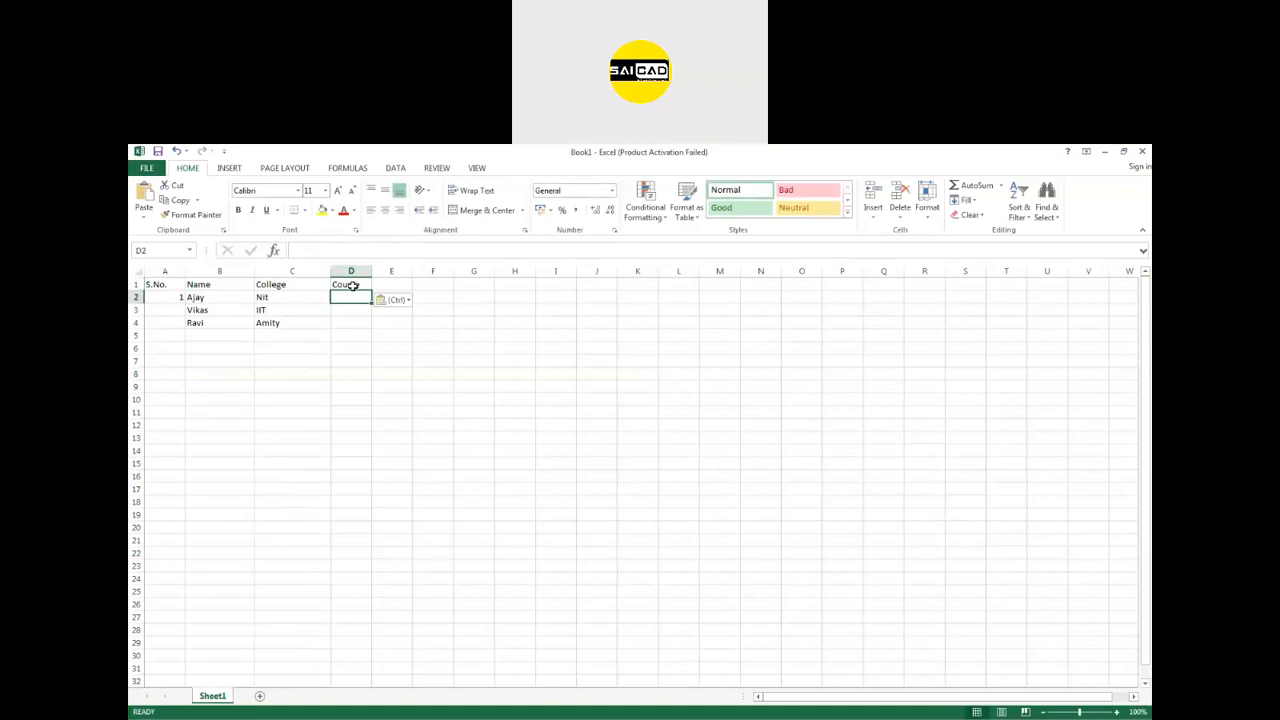
Enter the courses ME, CE and AR in cells D2 to D4.
{"action": "type", "text": "ME"}
{"action": "key", "text": "Return"}
{"action": "type", "text": "CE"}
{"action": "key", "text": "Return"}
{"action": "type", "text": "A"}
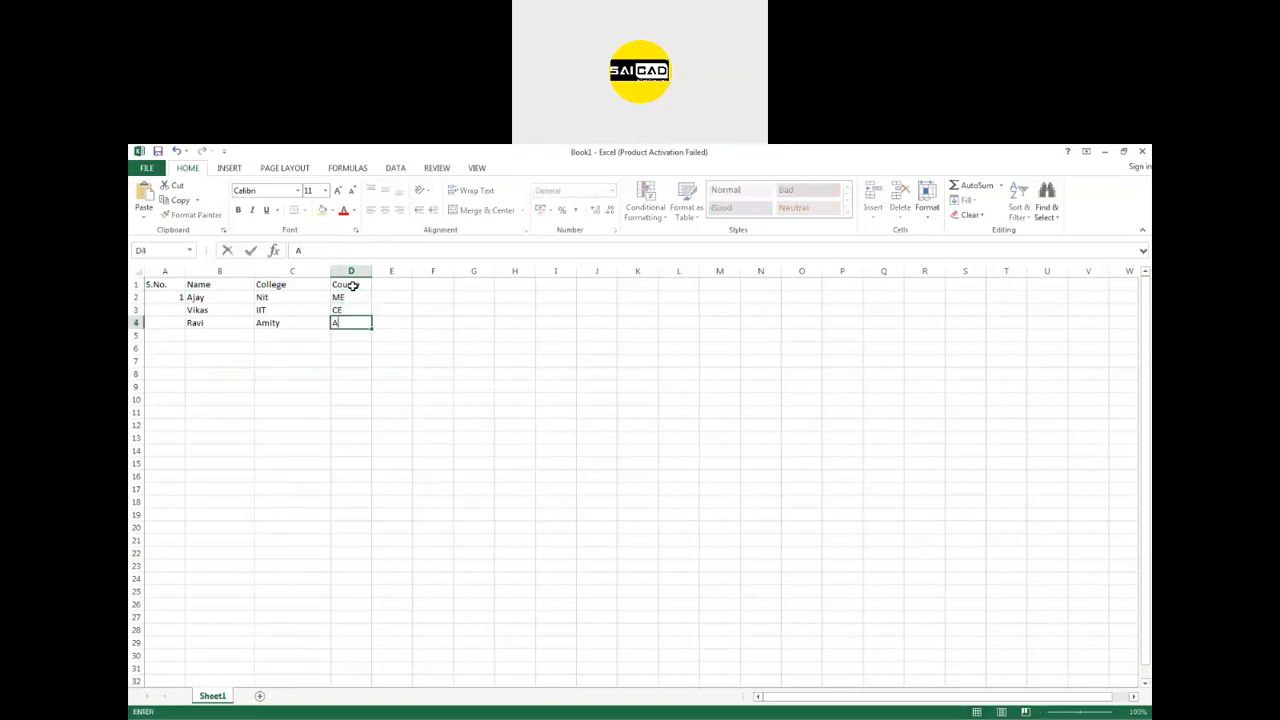
{"action": "type", "text": "R"}
{"action": "key", "text": "Return"}
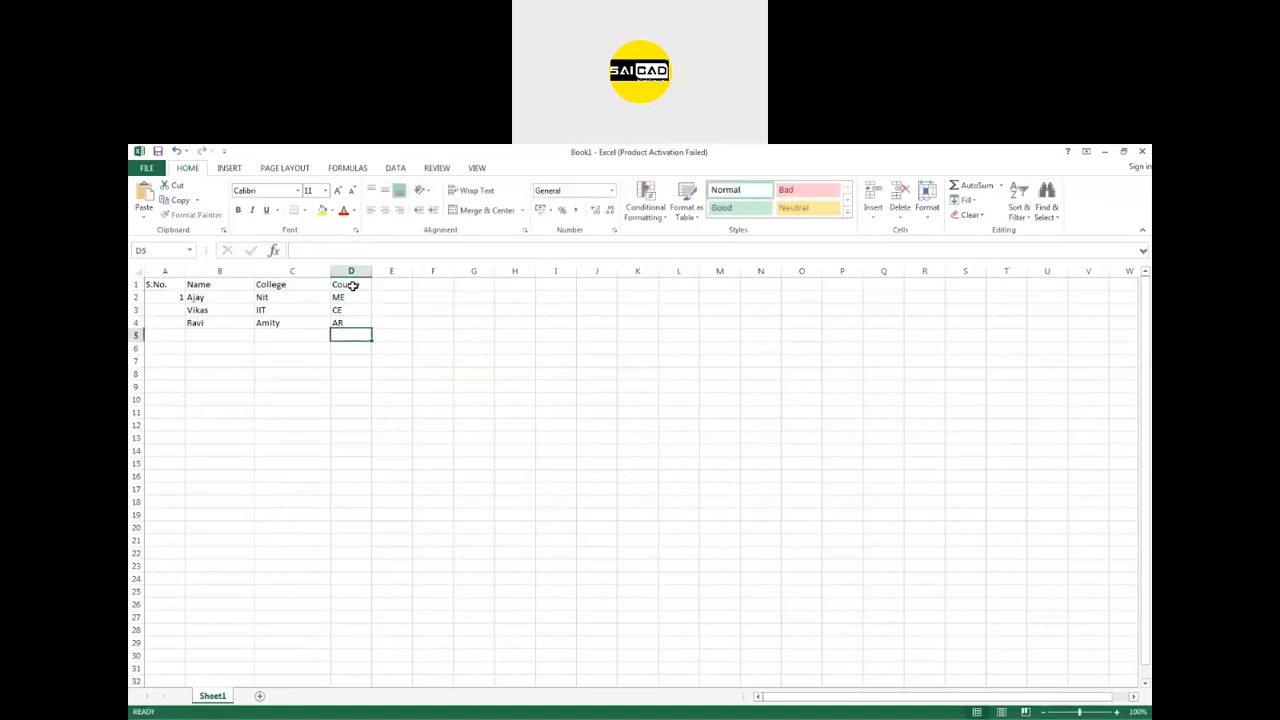
Fill the serial number in A2 down to A4 as a series.
{"action": "left_click", "coordinate": [162, 297]}
{"action": "left_click_drag", "start_coordinate": [184, 303], "coordinate": [186, 327]}
{"action": "left_click", "coordinate": [197, 337]}
{"action": "left_click", "coordinate": [222, 367]}
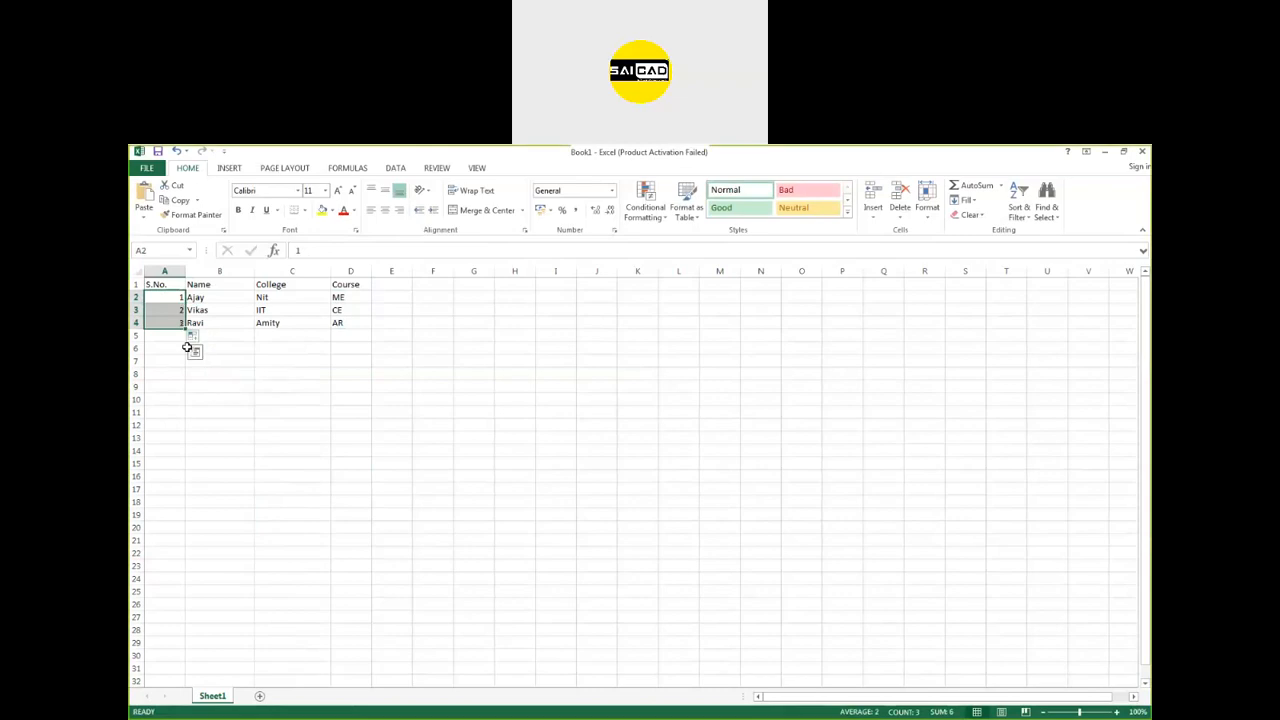
Centre the data in A1:D4 horizontally and vertically, and apply All Borders to it.
{"action": "key", "text": "ctrl+a"}
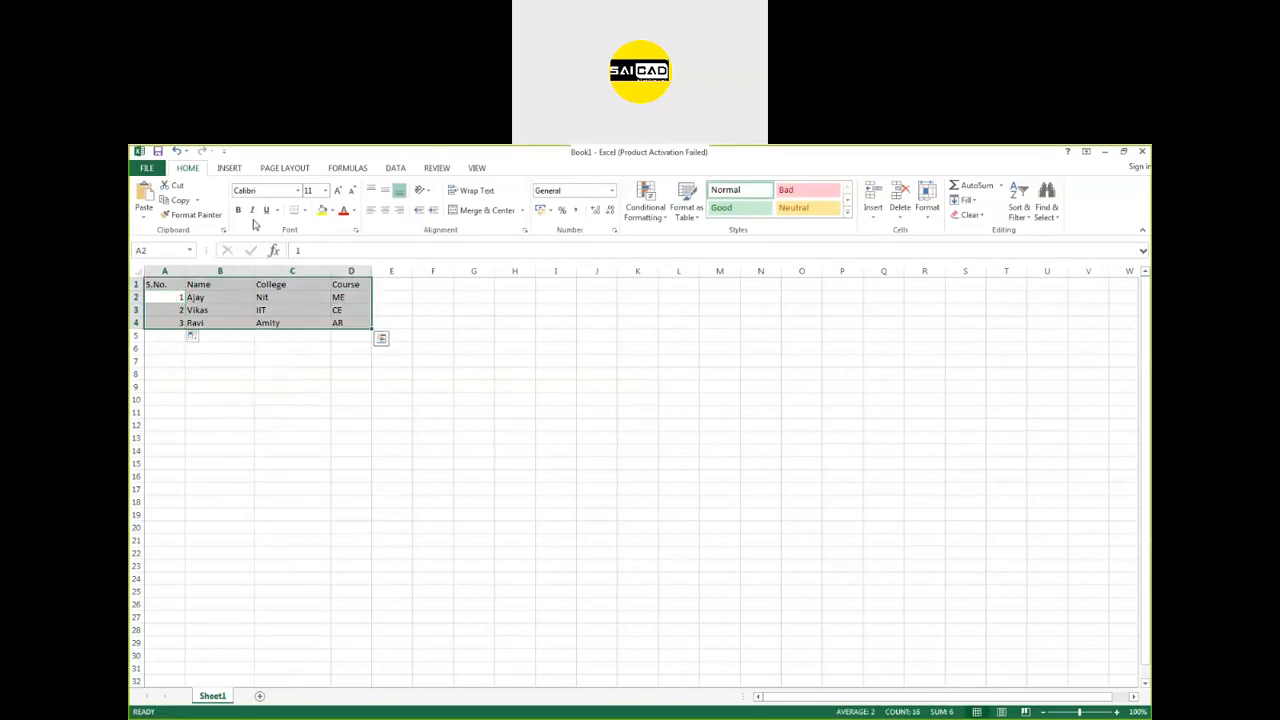
{"action": "left_click", "coordinate": [385, 210]}
{"action": "left_click", "coordinate": [385, 190]}
{"action": "left_click", "coordinate": [304, 210]}
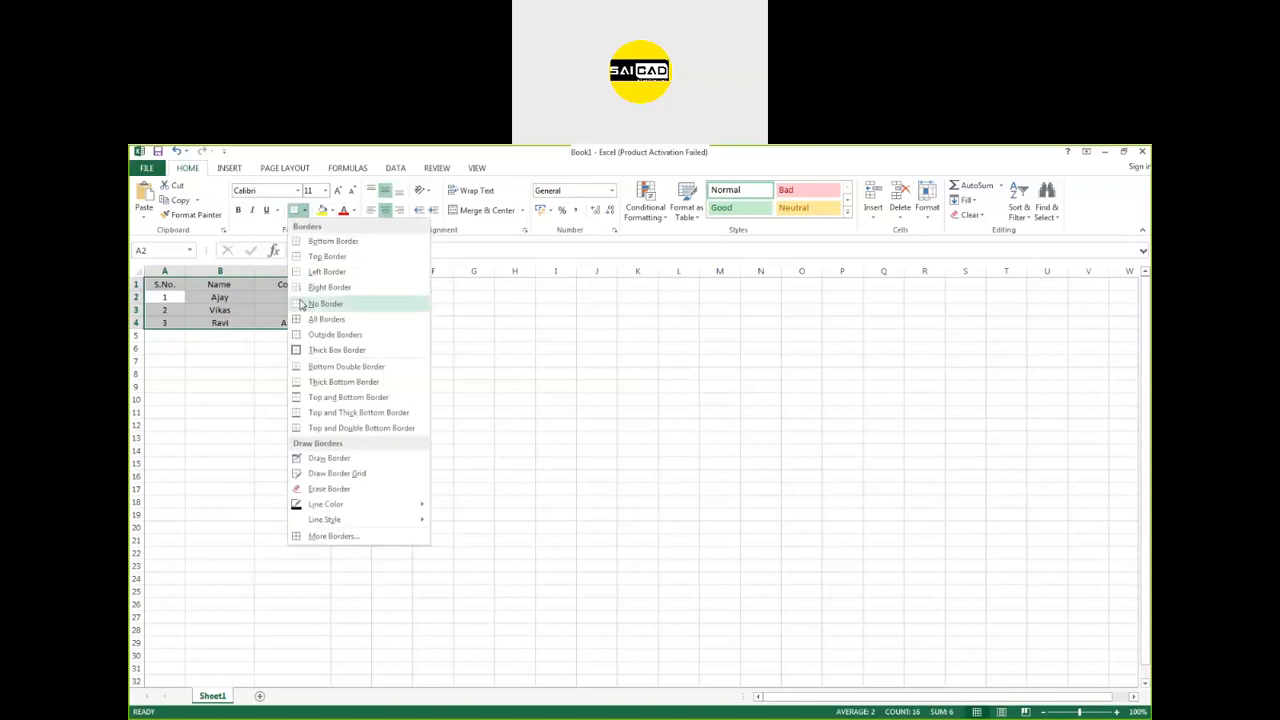
{"action": "left_click", "coordinate": [322, 319]}
{"action": "left_click", "coordinate": [276, 372]}
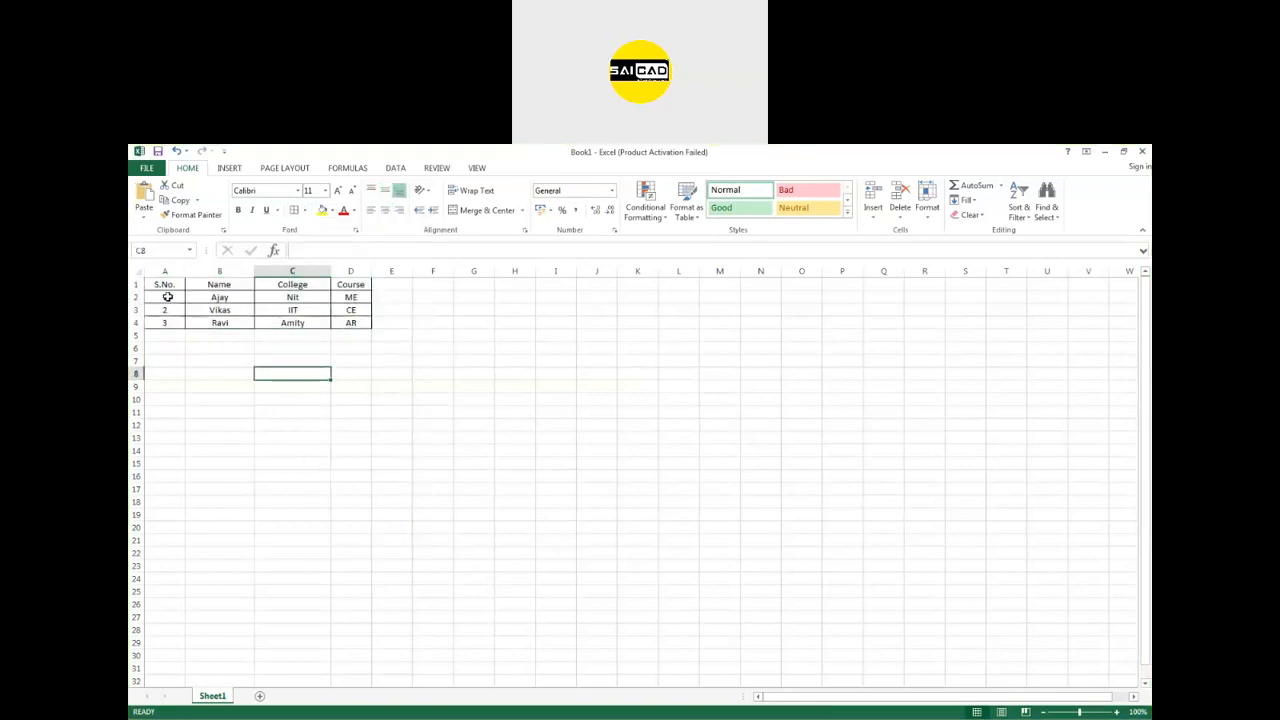
Save the workbook as Book1 in Excel Workbook format on the Desktop and close Excel.
{"action": "left_click", "coordinate": [352, 325]}
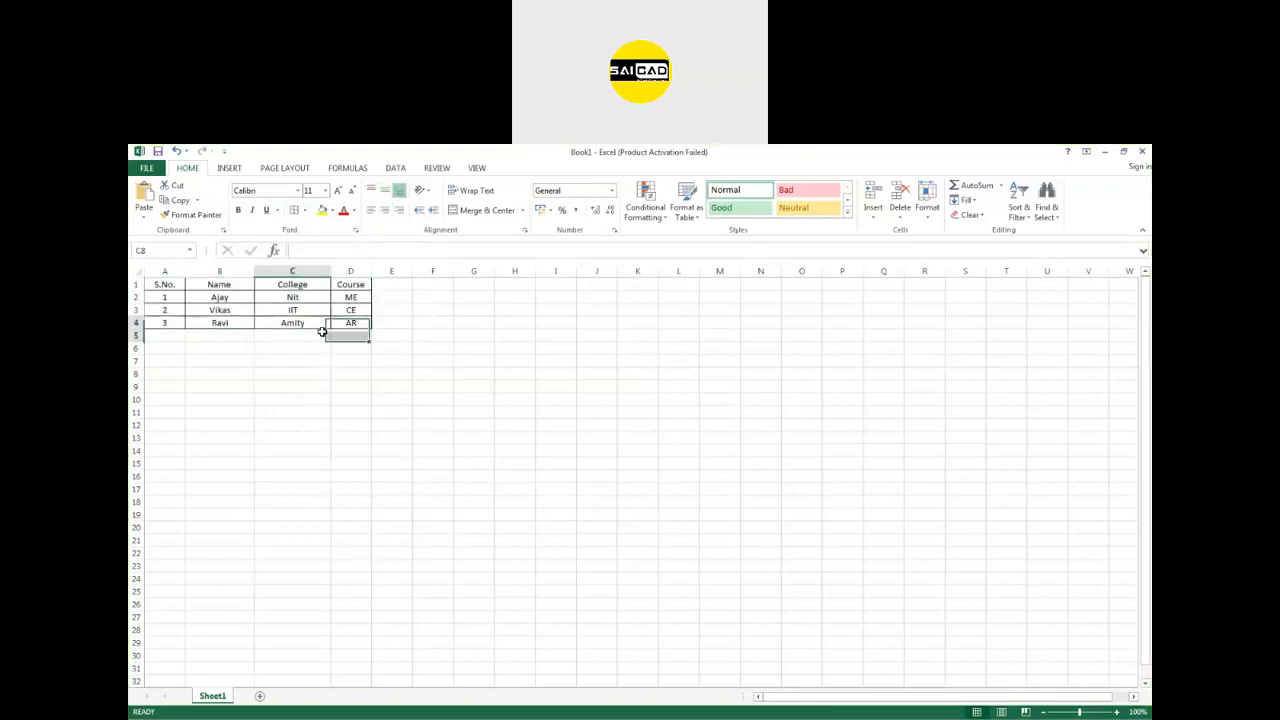
{"action": "left_click", "coordinate": [239, 347]}
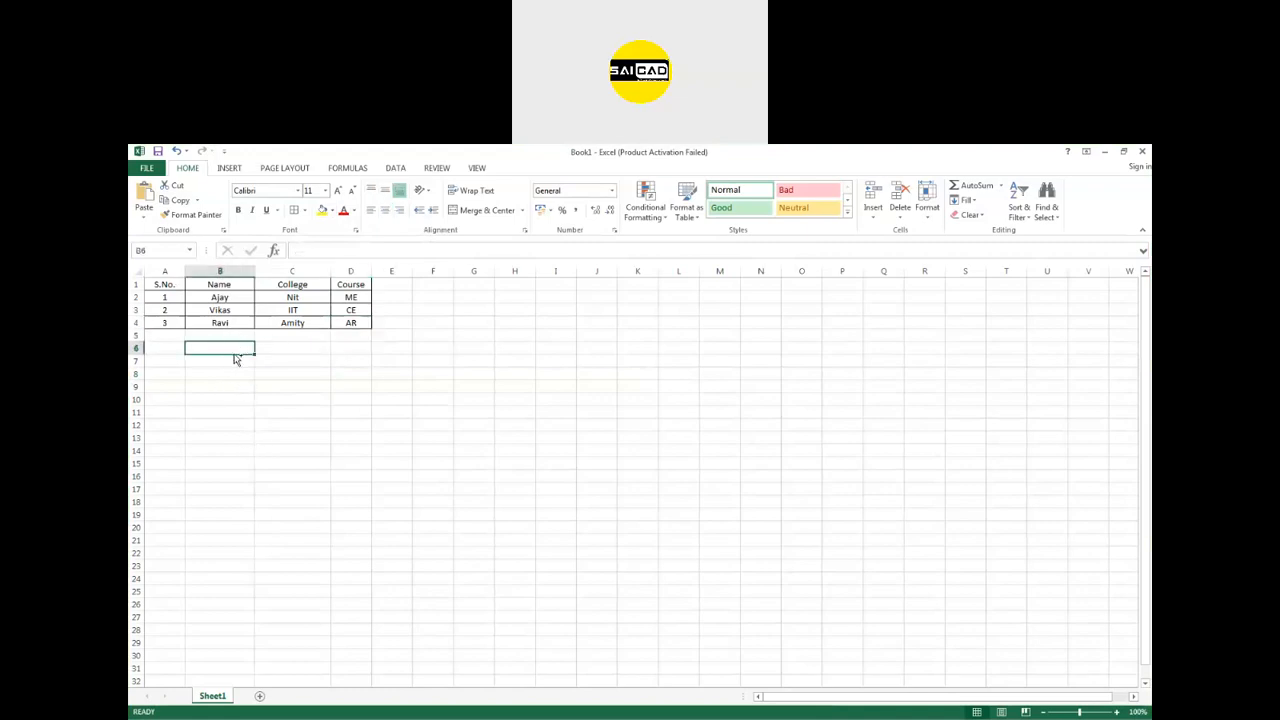
{"action": "key", "text": "ctrl+s"}
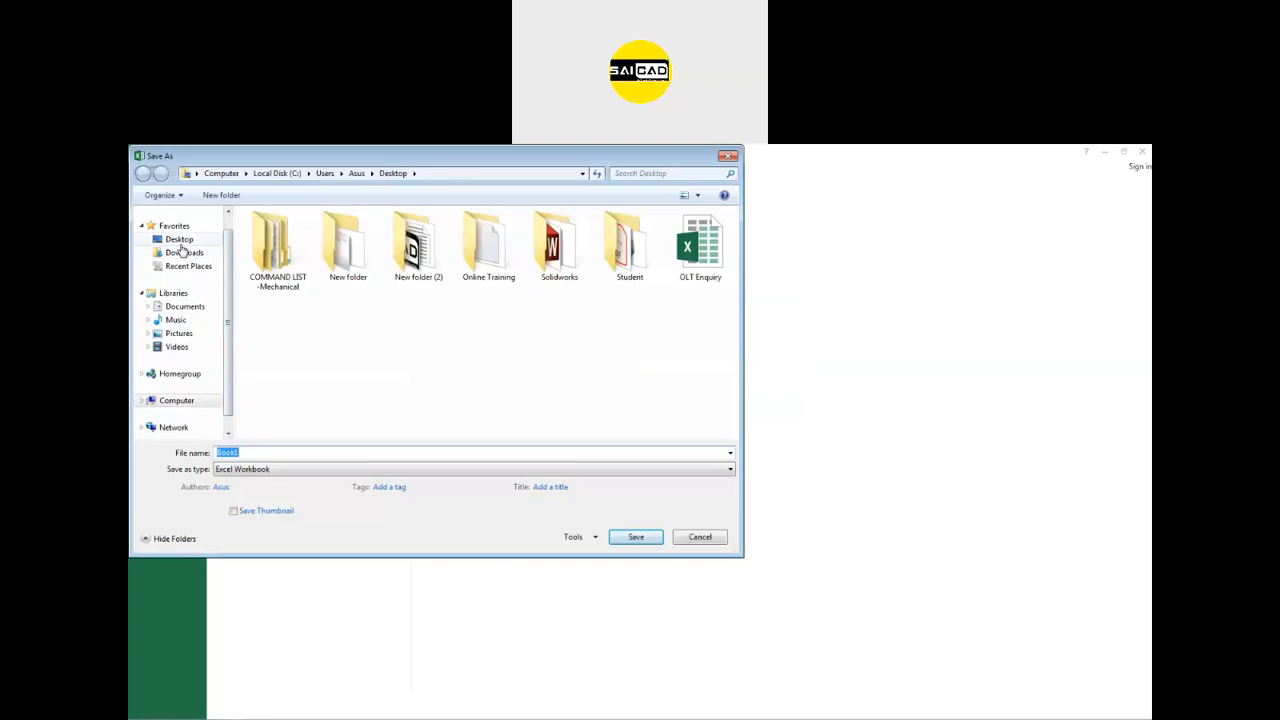
{"action": "left_click", "coordinate": [630, 540]}
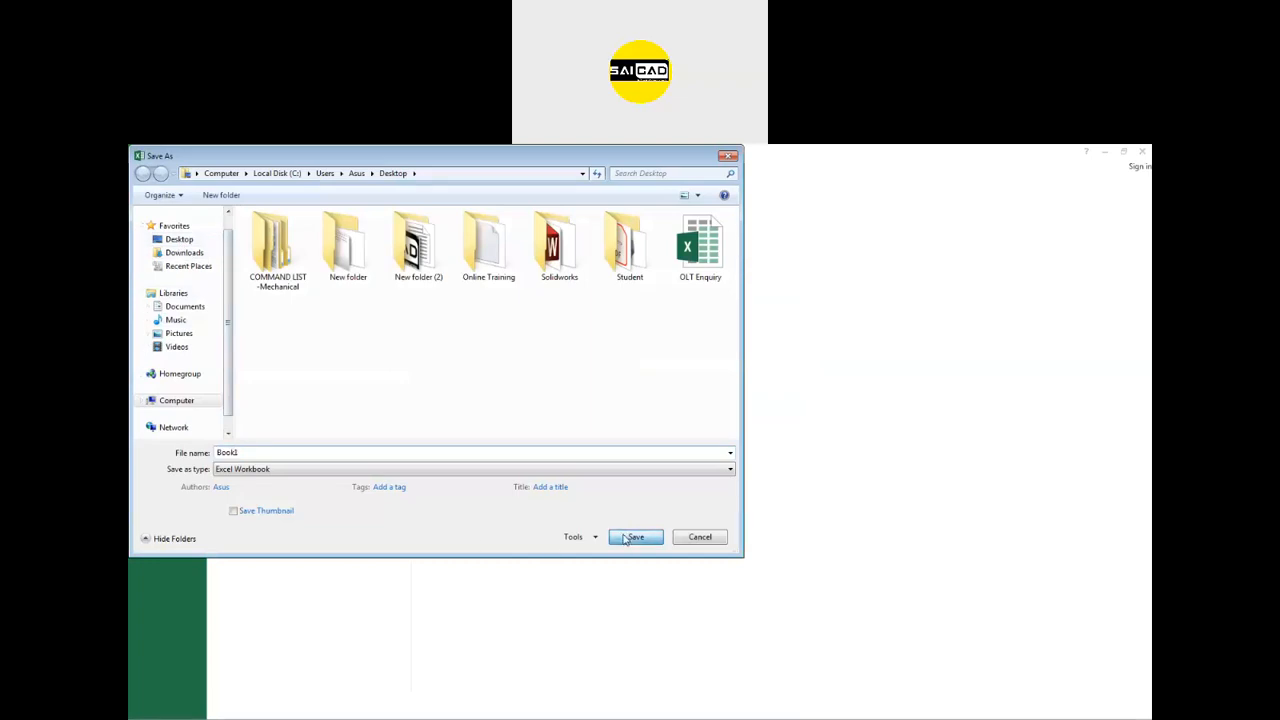
{"action": "left_click", "coordinate": [1141, 152]}
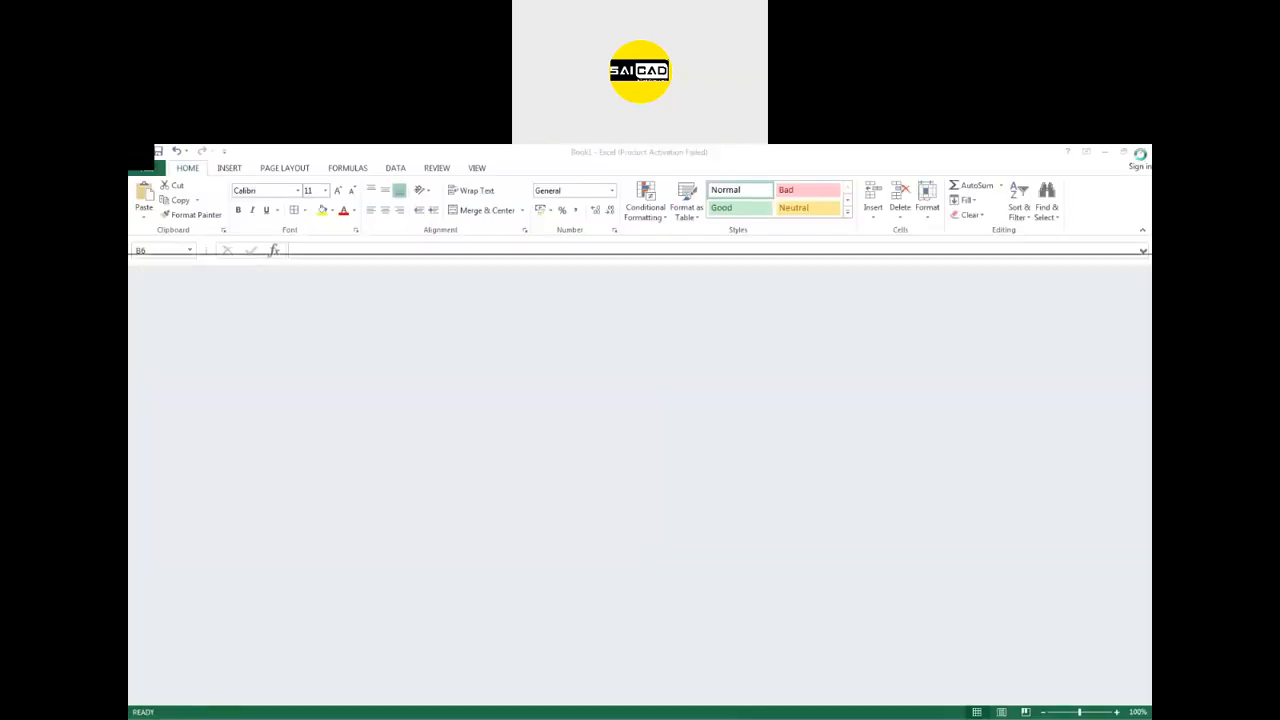
Switch to AutoCAD and erase the existing large table from the drawing.
{"action": "left_click", "coordinate": [871, 360]}
{"action": "left_click", "coordinate": [553, 460]}
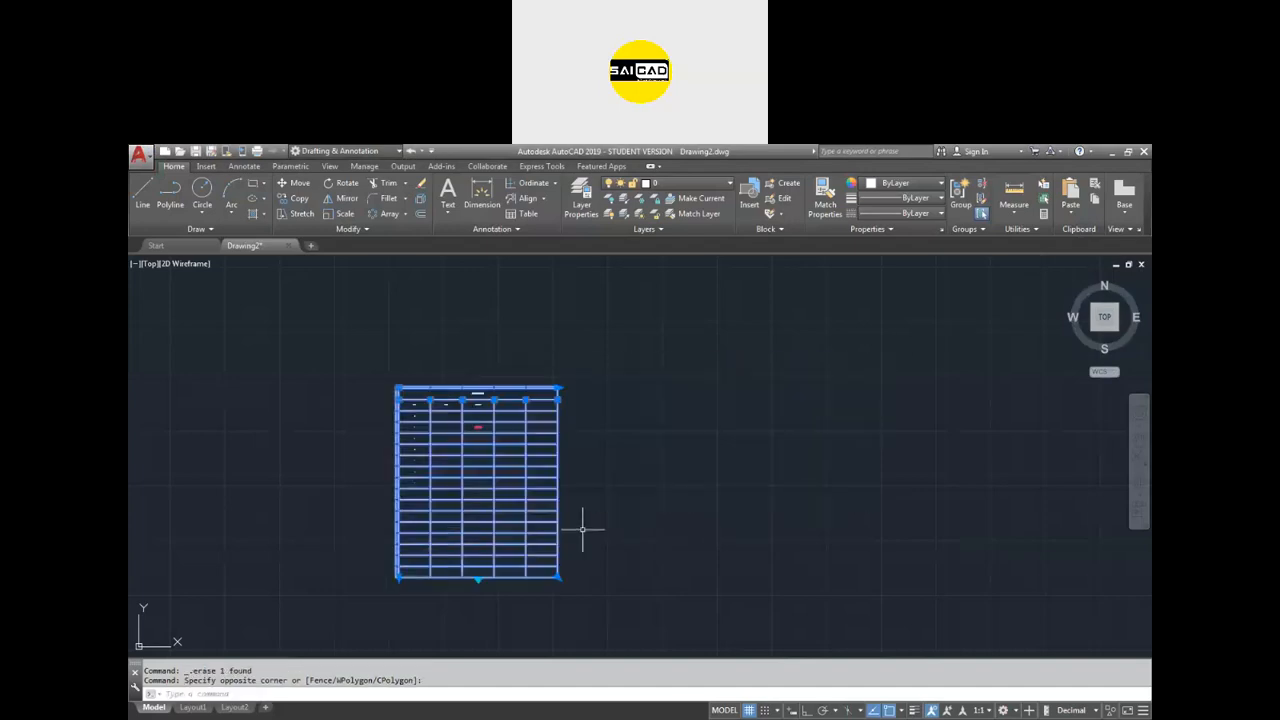
{"action": "key", "text": "Delete"}
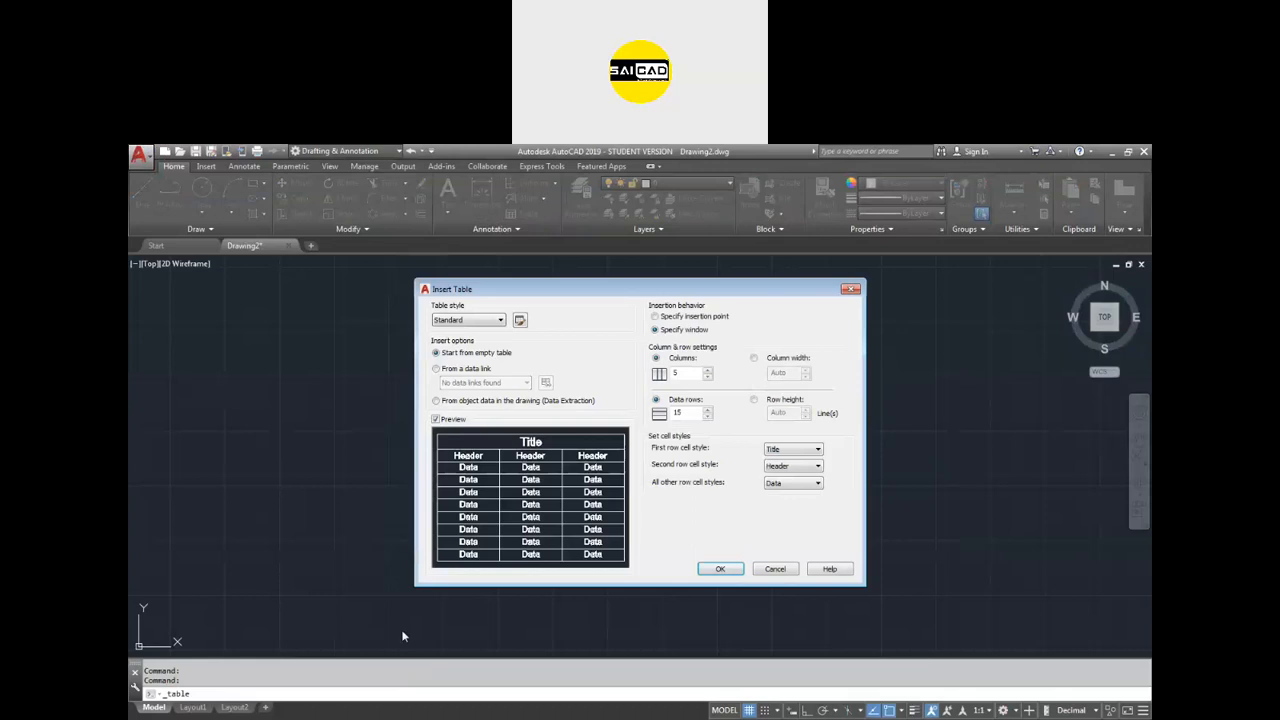
Begin inserting a table from a data link, creating a new Excel data link named Sheet 1.
{"action": "left_click_drag", "start_coordinate": [465, 296], "coordinate": [382, 300]}
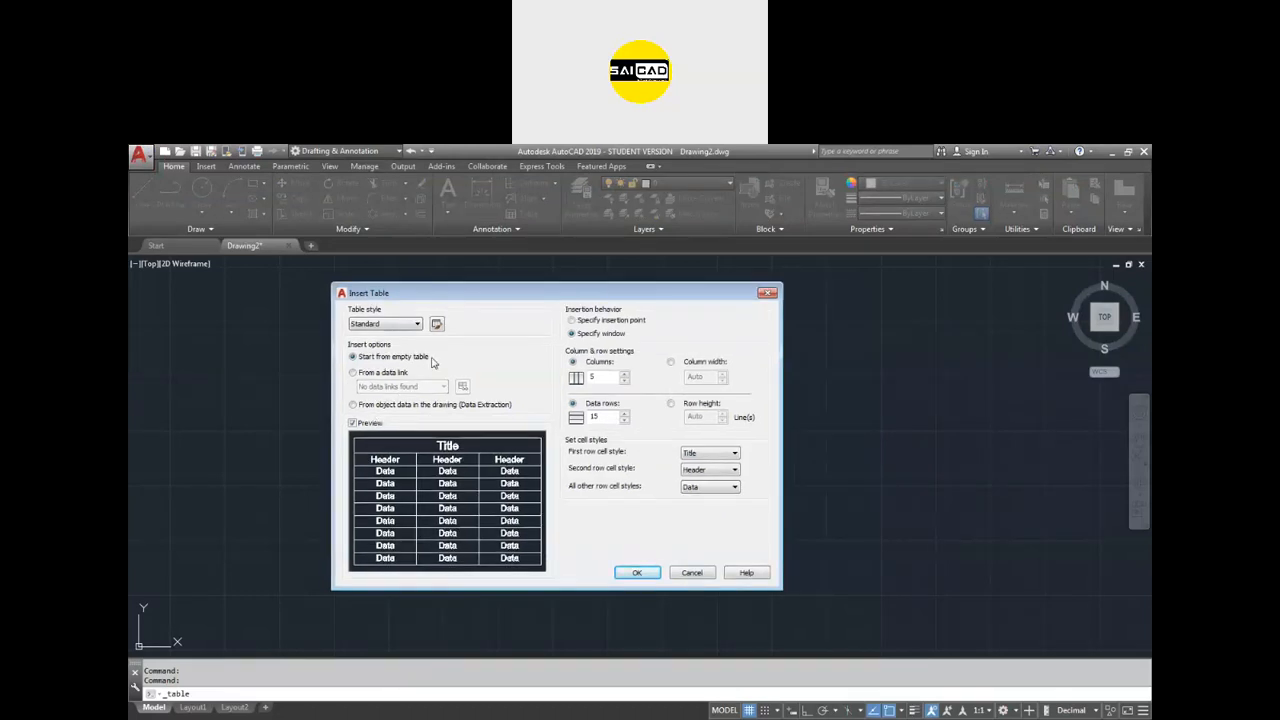
{"action": "left_click", "coordinate": [391, 373]}
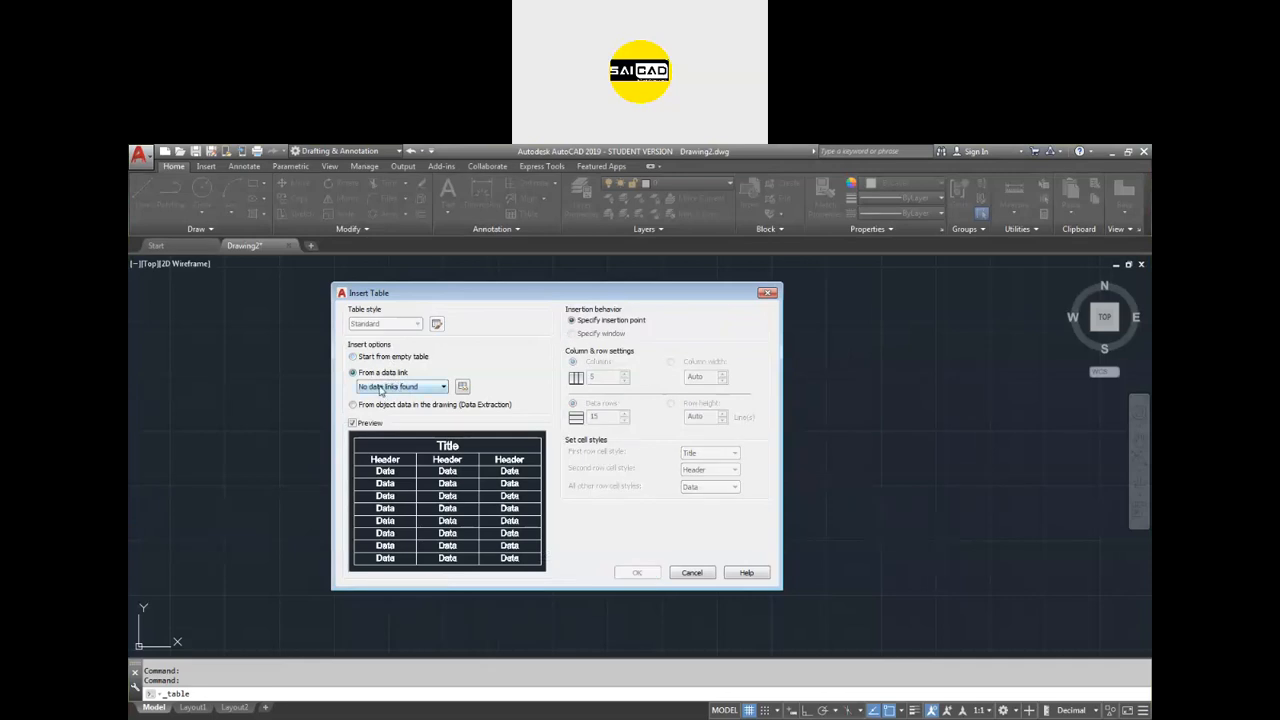
{"action": "left_click", "coordinate": [416, 388]}
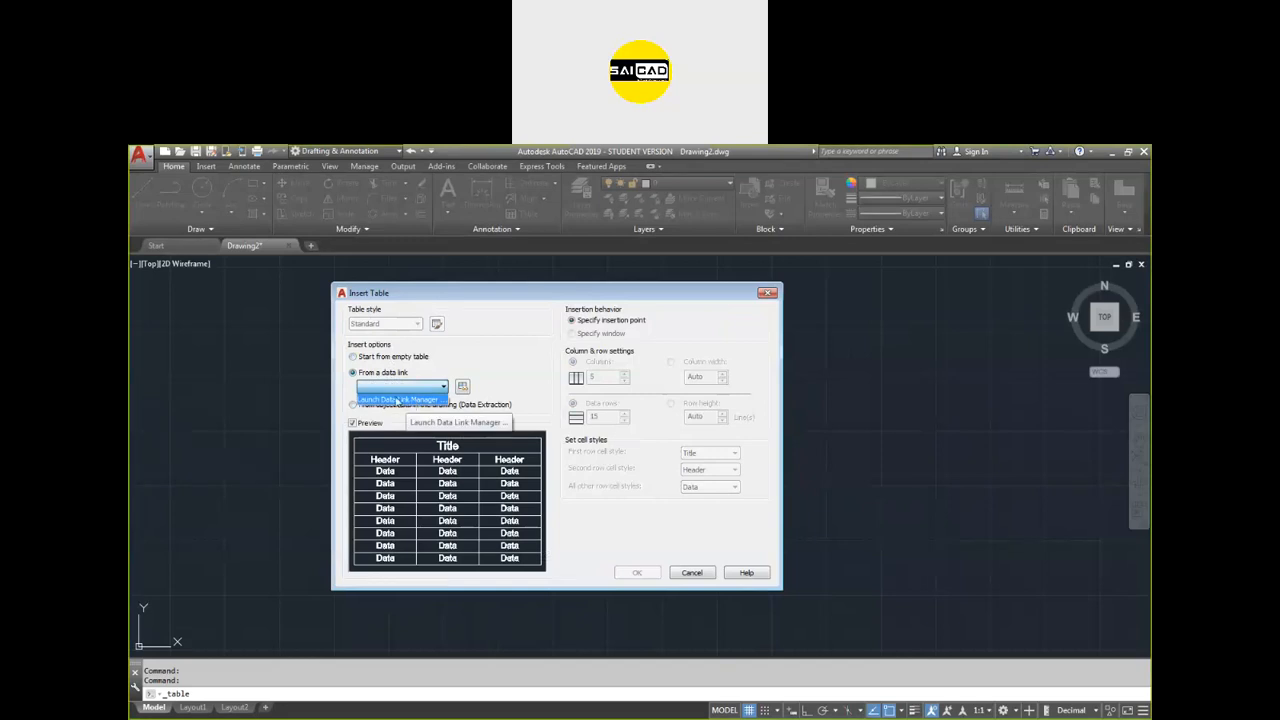
{"action": "left_click", "coordinate": [516, 380]}
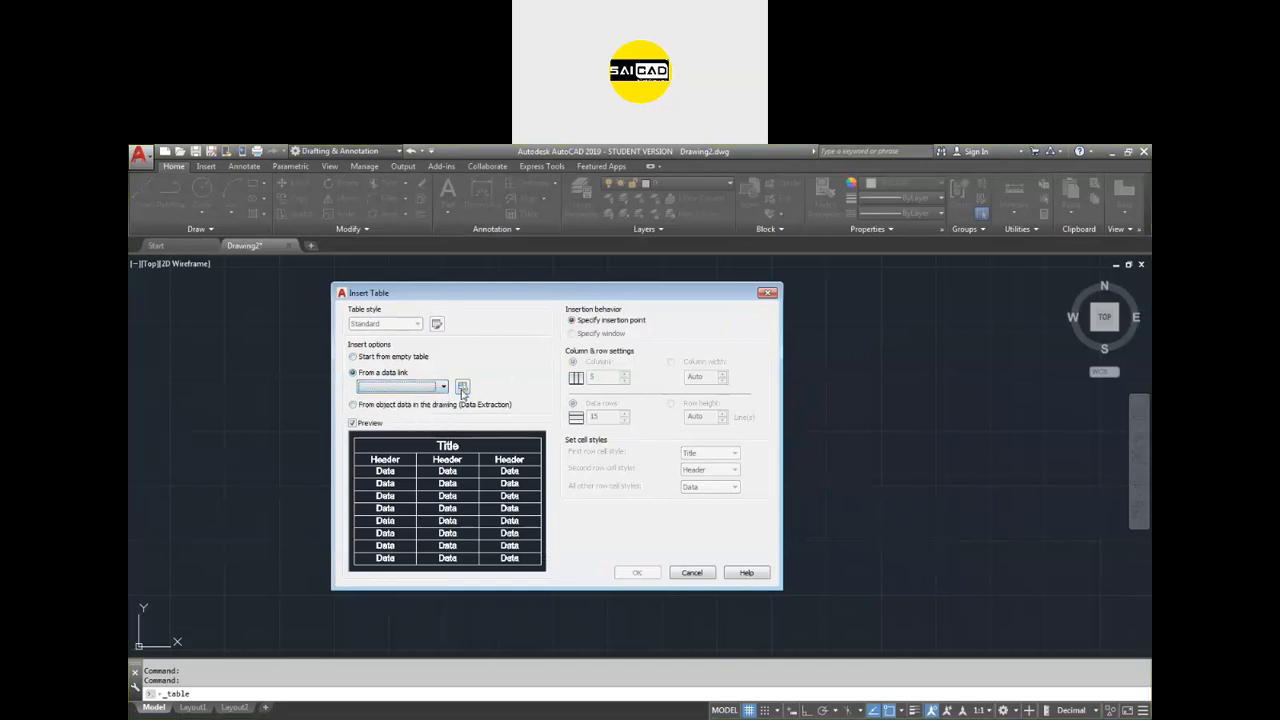
{"action": "left_click", "coordinate": [462, 387]}
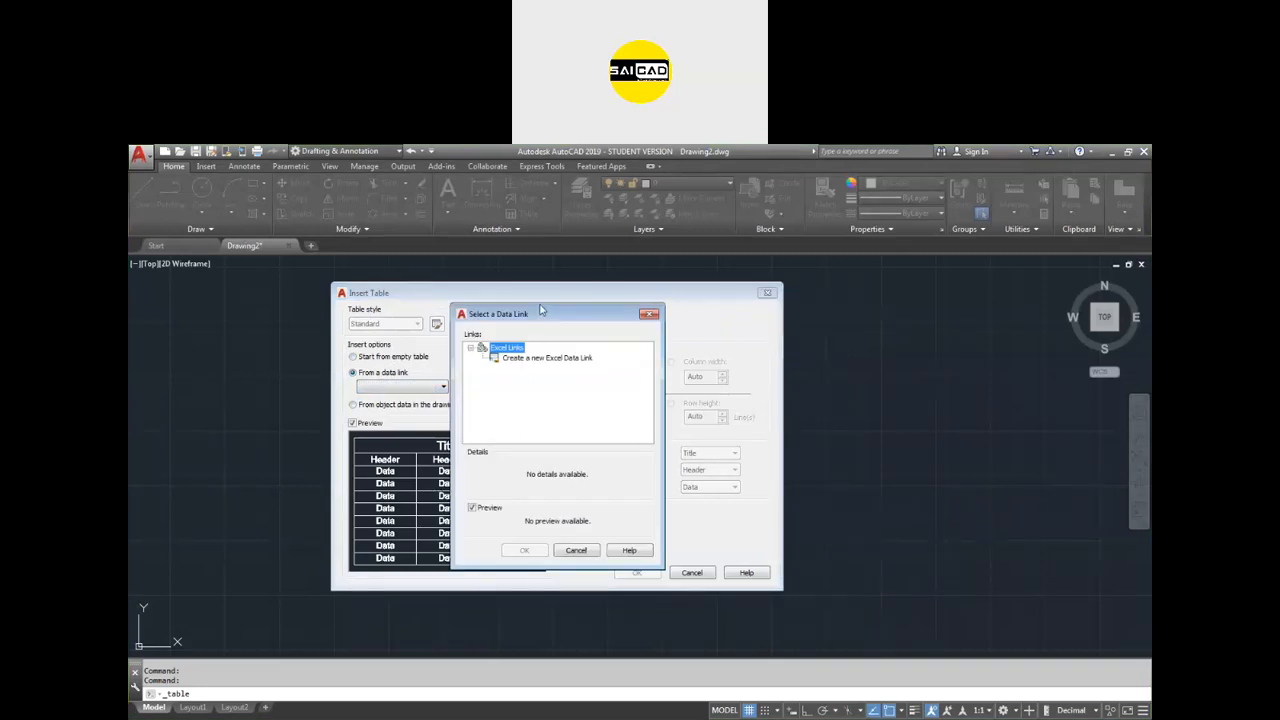
{"action": "left_click_drag", "start_coordinate": [540, 310], "coordinate": [552, 302]}
{"action": "left_click", "coordinate": [548, 351]}
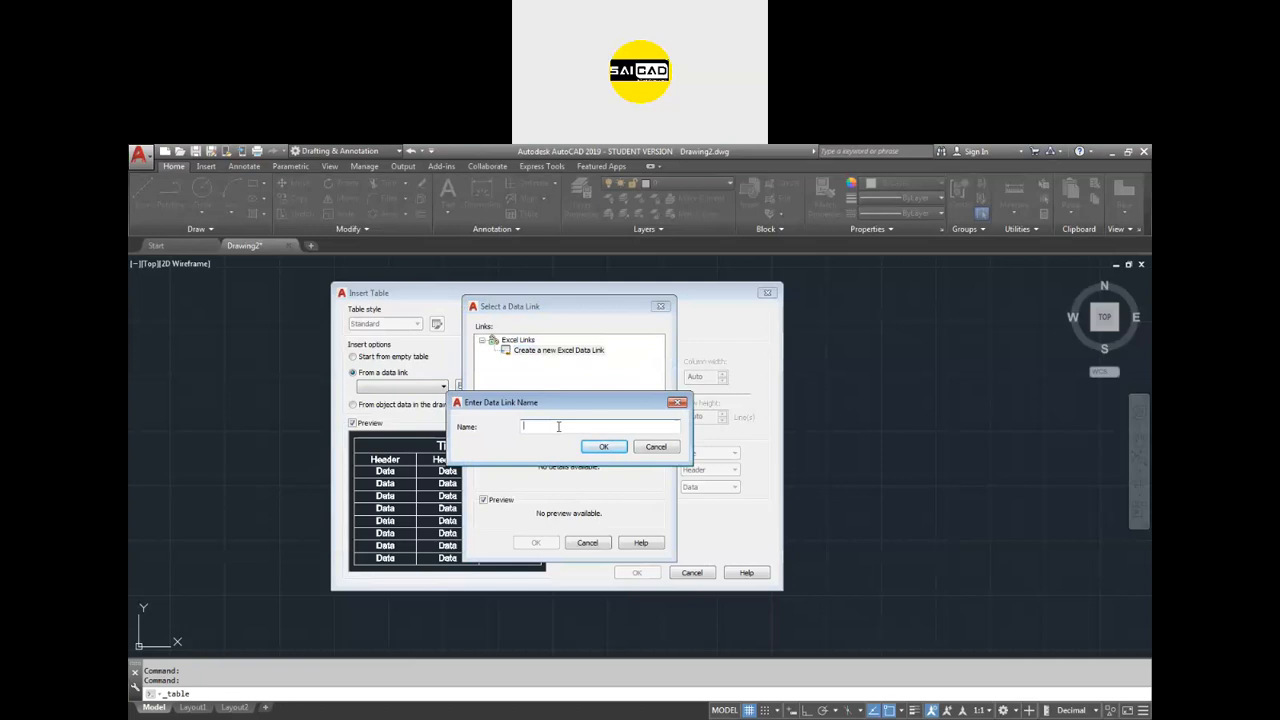
{"action": "type", "text": "Sheet 1"}
{"action": "left_click", "coordinate": [585, 446]}
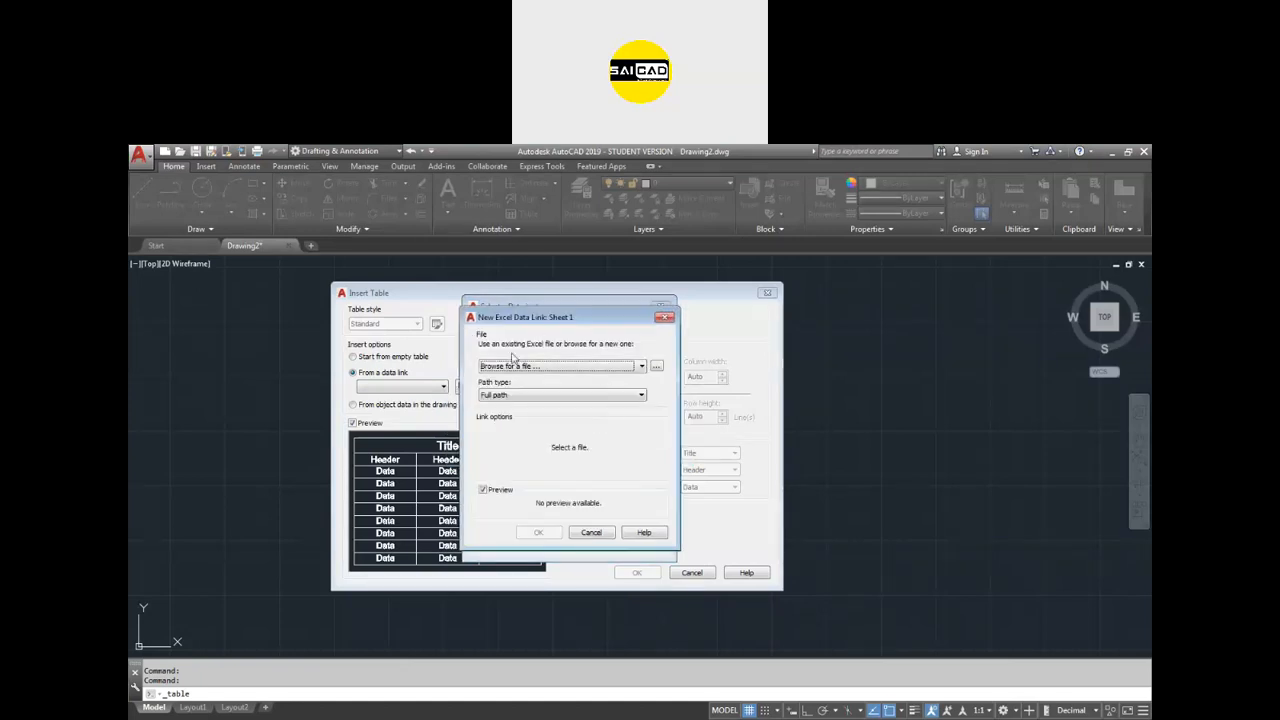
Link the data link to the entire Sheet1 of Book1.xlsx on the Desktop and choose it as the table's source.
{"action": "left_click_drag", "start_coordinate": [531, 318], "coordinate": [479, 327]}
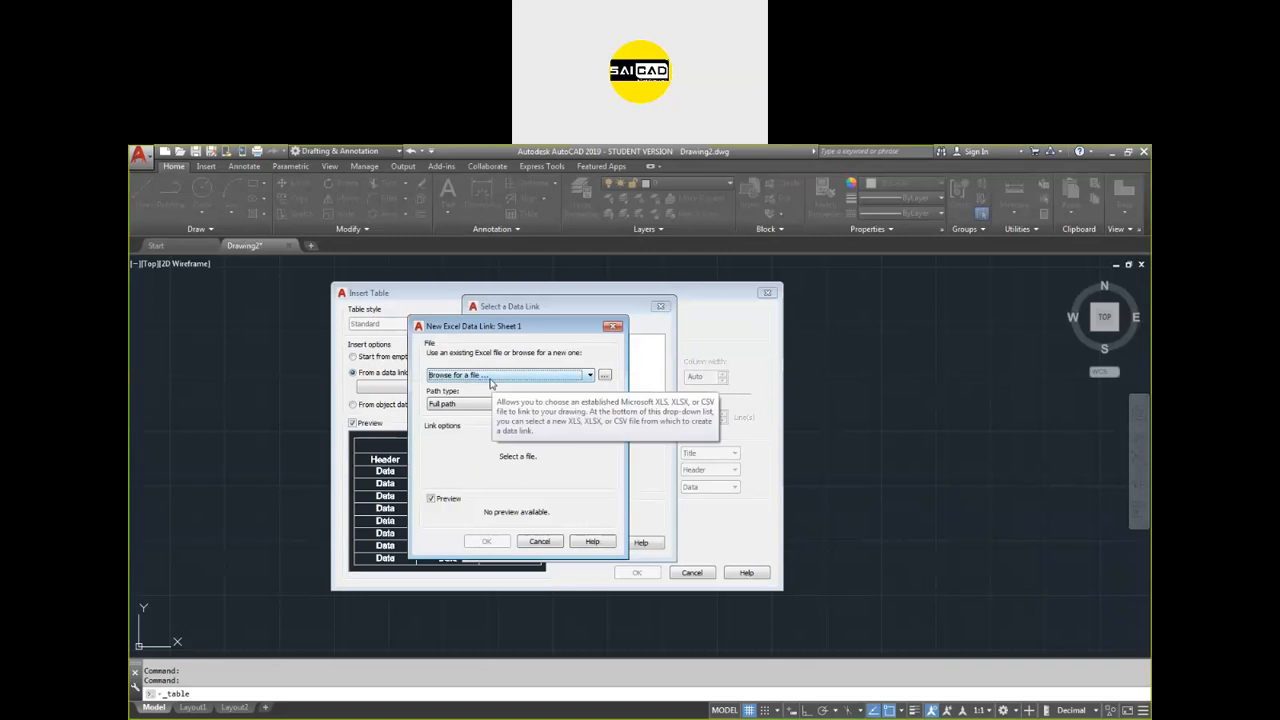
{"action": "left_click", "coordinate": [604, 374]}
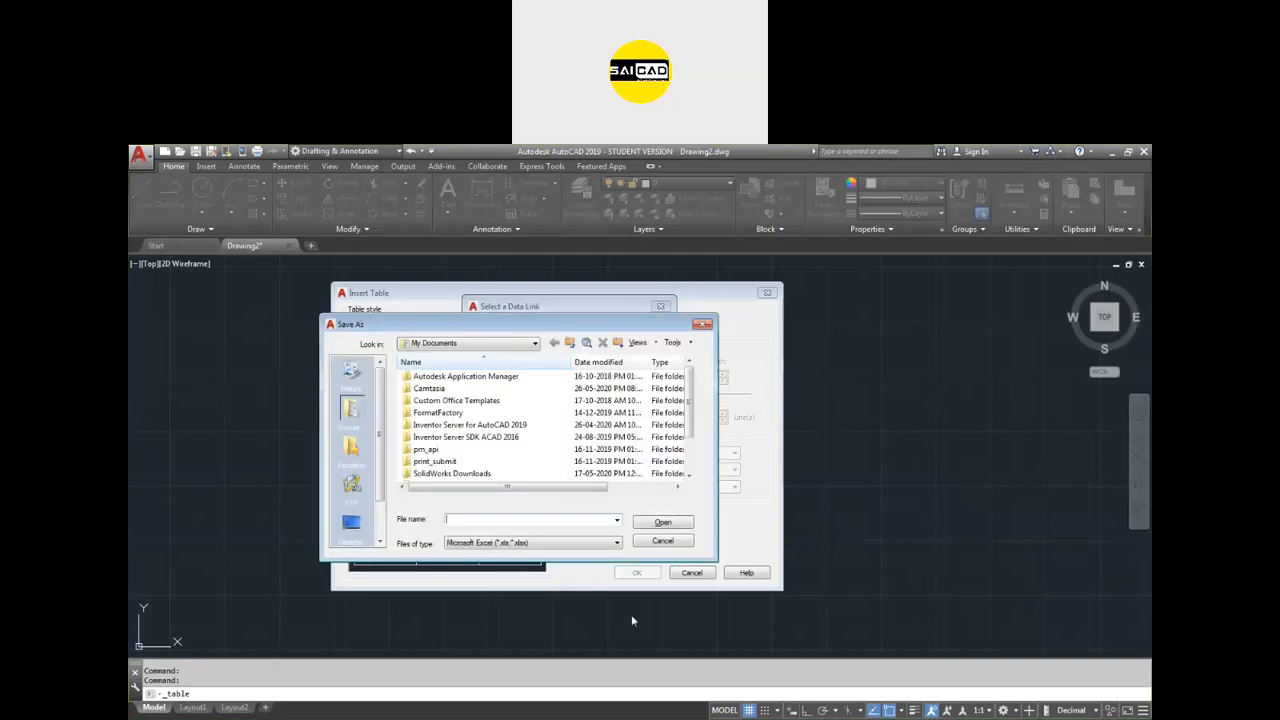
{"action": "left_click", "coordinate": [360, 527]}
{"action": "left_click", "coordinate": [460, 441]}
{"action": "scroll", "coordinate": [459, 445], "scroll_direction": "down", "scroll_amount": 2}
{"action": "double_click", "coordinate": [424, 450]}
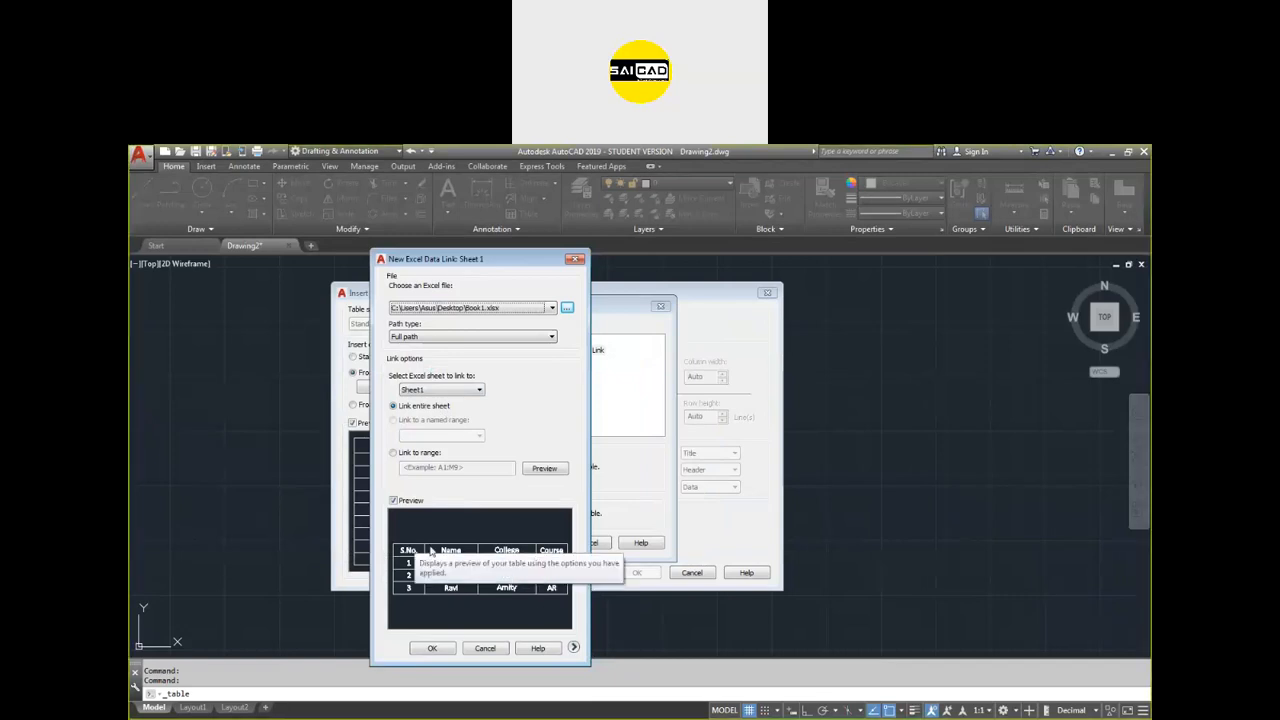
{"action": "left_click", "coordinate": [433, 649]}
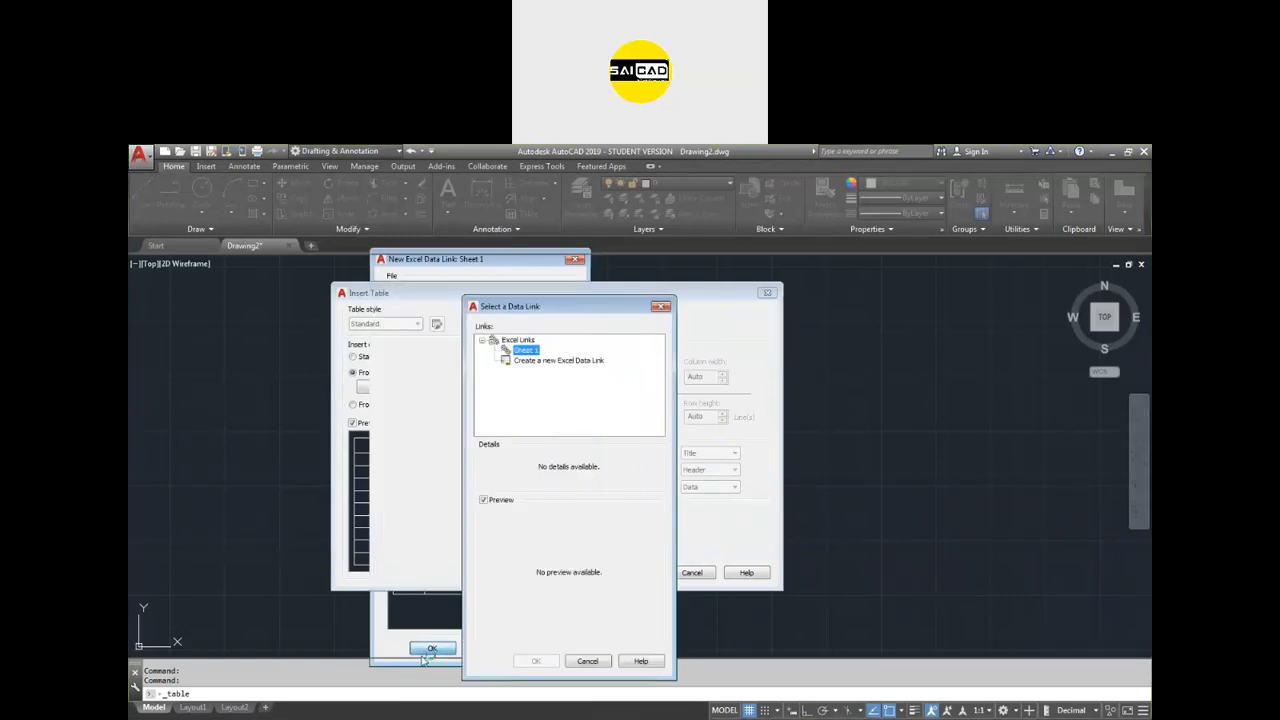
{"action": "left_click", "coordinate": [538, 662]}
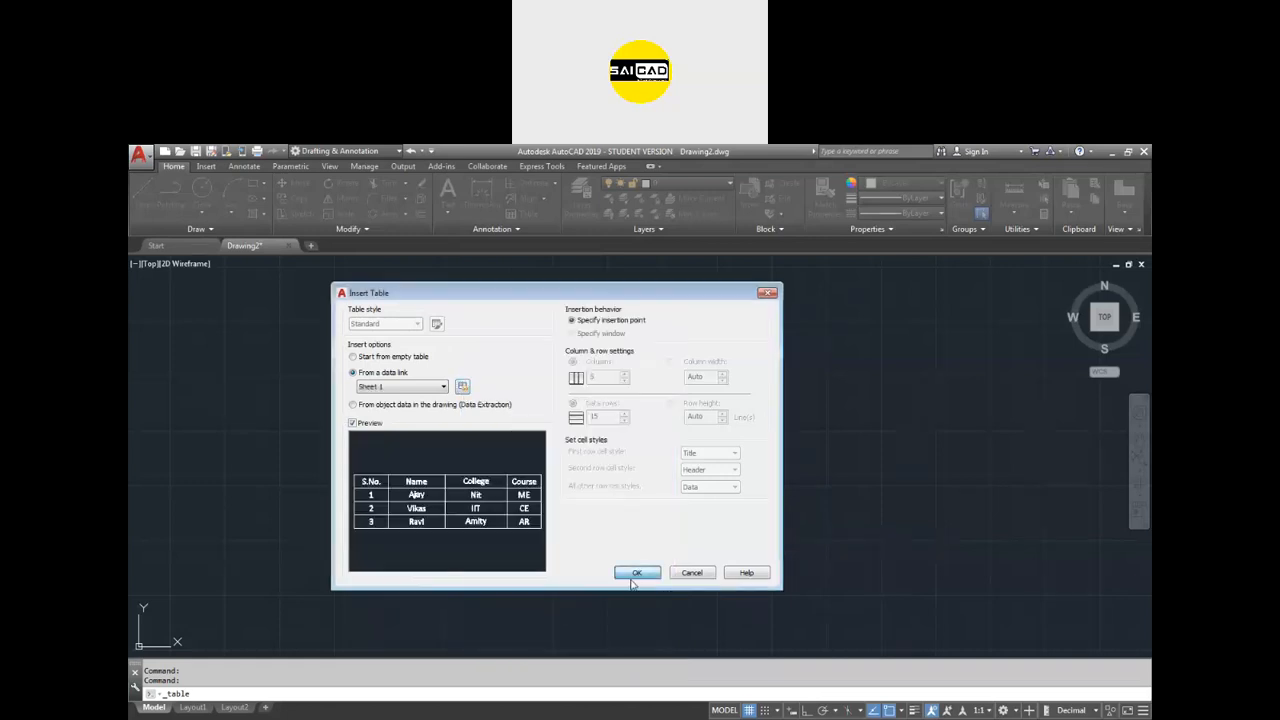
Place the linked table in the empty drawing area and select it for inspection.
{"action": "left_click", "coordinate": [637, 572]}
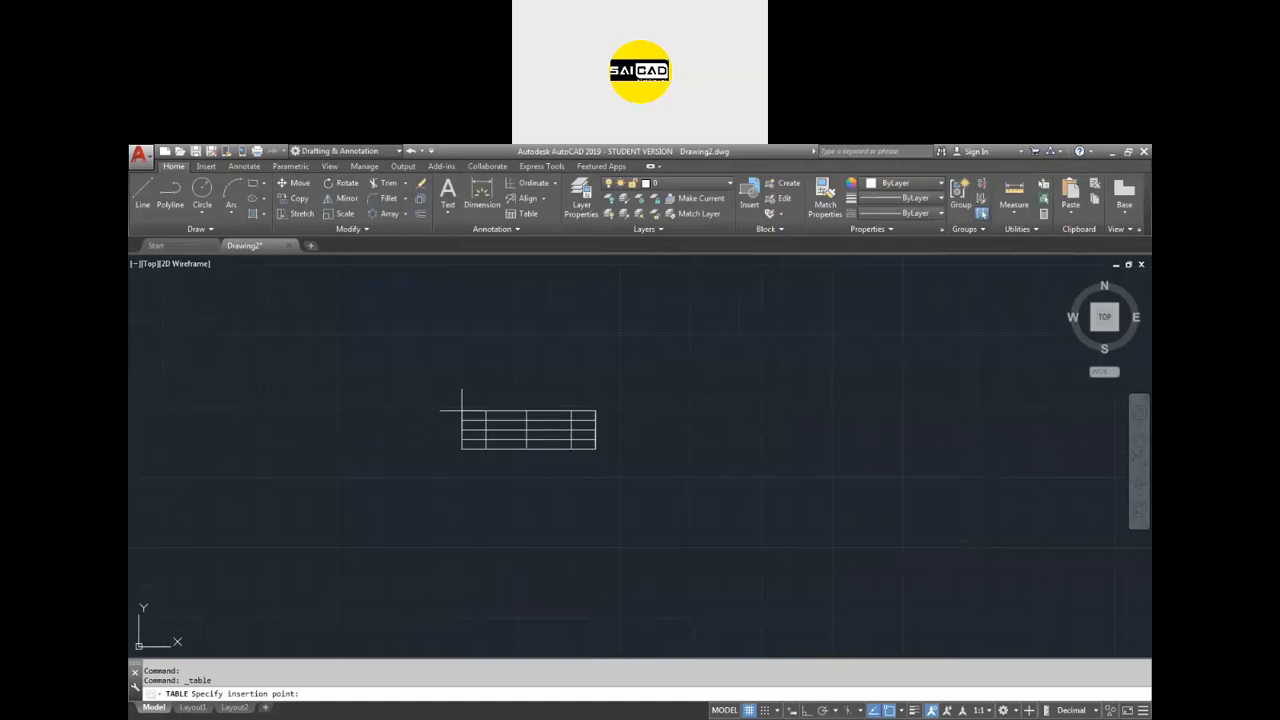
{"action": "left_click", "coordinate": [421, 331]}
{"action": "scroll", "coordinate": [460, 345], "scroll_direction": "up", "scroll_amount": 5}
{"action": "left_click", "coordinate": [1026, 356]}
{"action": "left_click", "coordinate": [631, 563]}
{"action": "scroll", "coordinate": [549, 571], "scroll_direction": "down", "scroll_amount": 3}
{"action": "scroll", "coordinate": [540, 546], "scroll_direction": "up", "scroll_amount": 2}
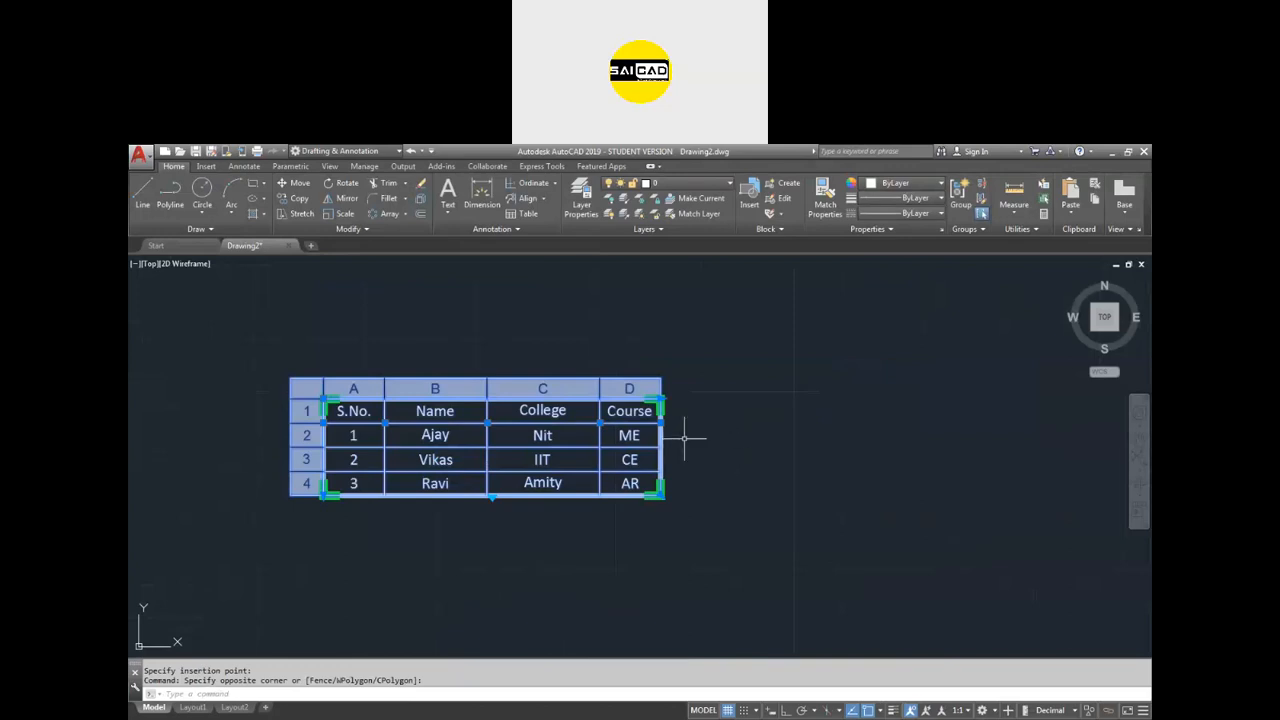
Insert a new row below row 4 of the linked table.
{"action": "left_click", "coordinate": [630, 435]}
{"action": "left_click", "coordinate": [548, 436]}
{"action": "left_click", "coordinate": [364, 455]}
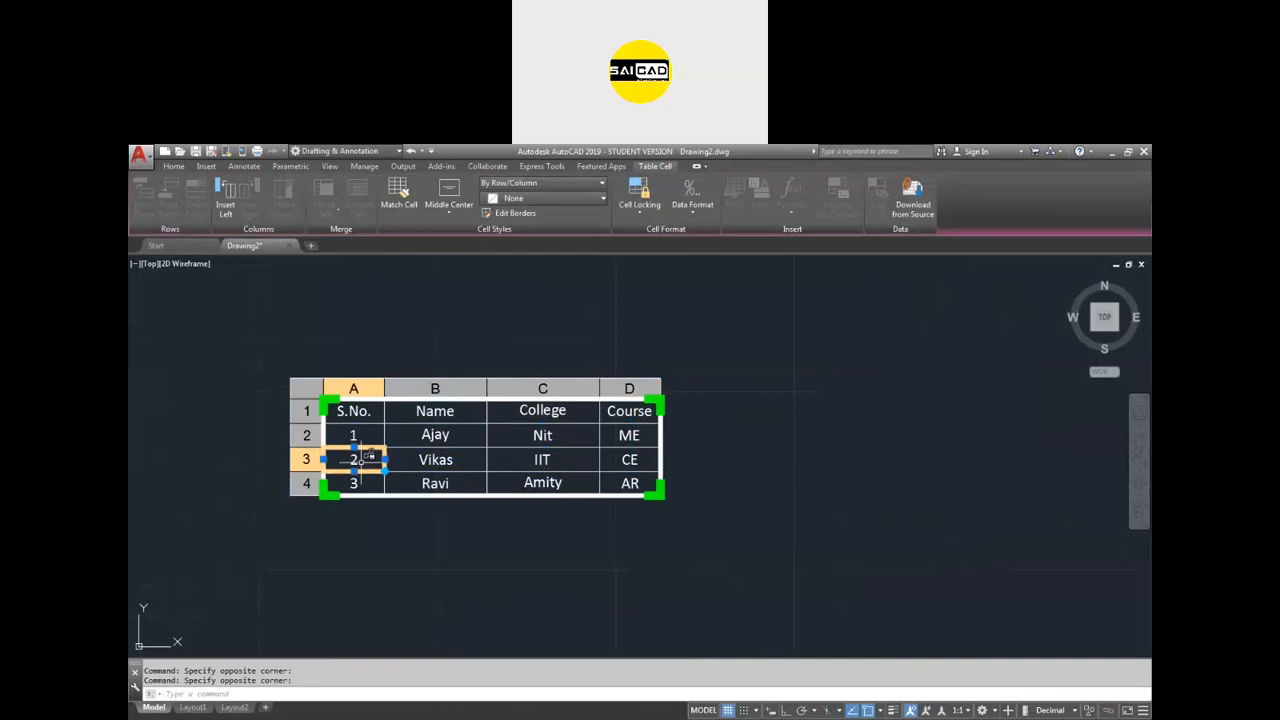
{"action": "left_click", "coordinate": [342, 483]}
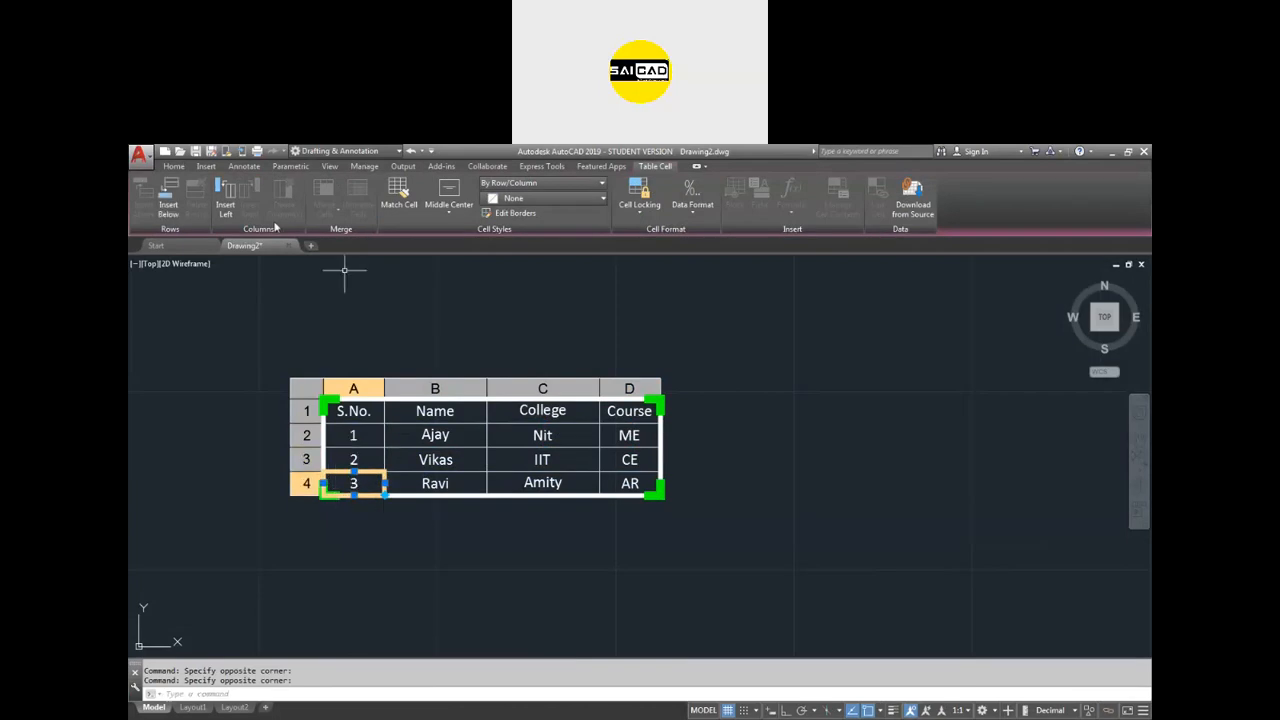
{"action": "left_click", "coordinate": [168, 206]}
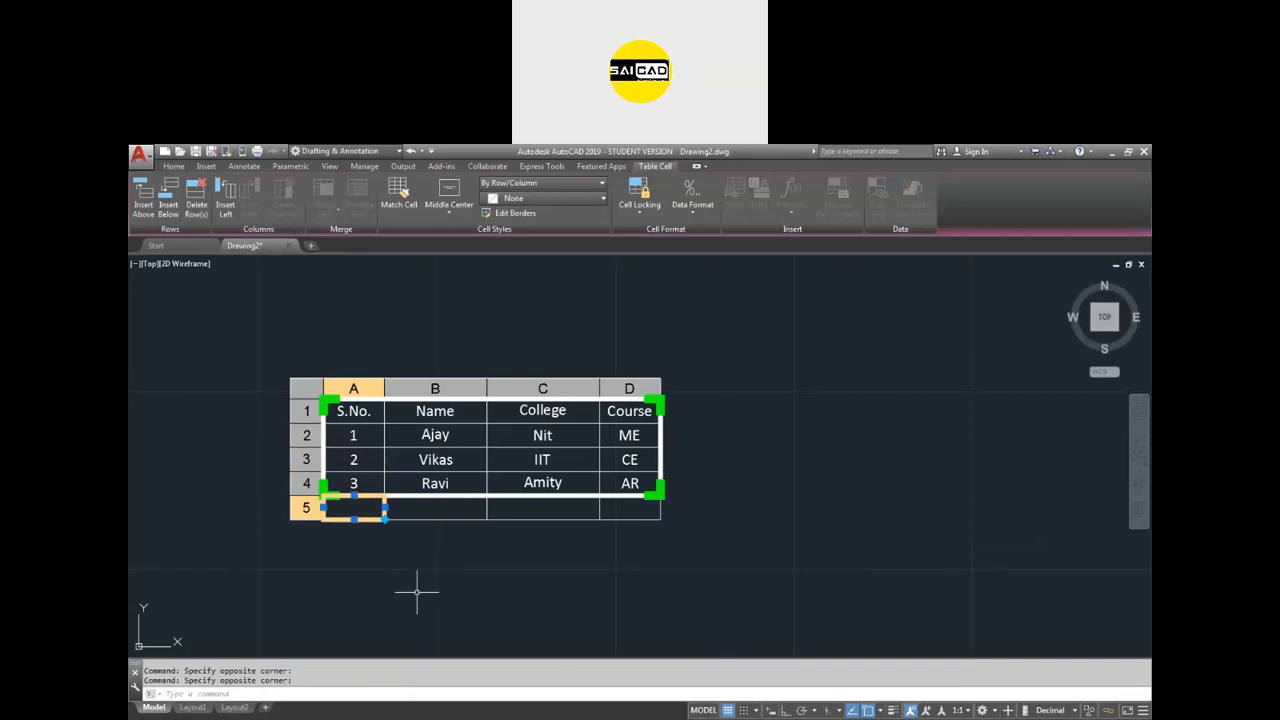
Unlock all cells of the table, from A1 to D5, so their content and format can be edited.
{"action": "double_click", "coordinate": [347, 505]}
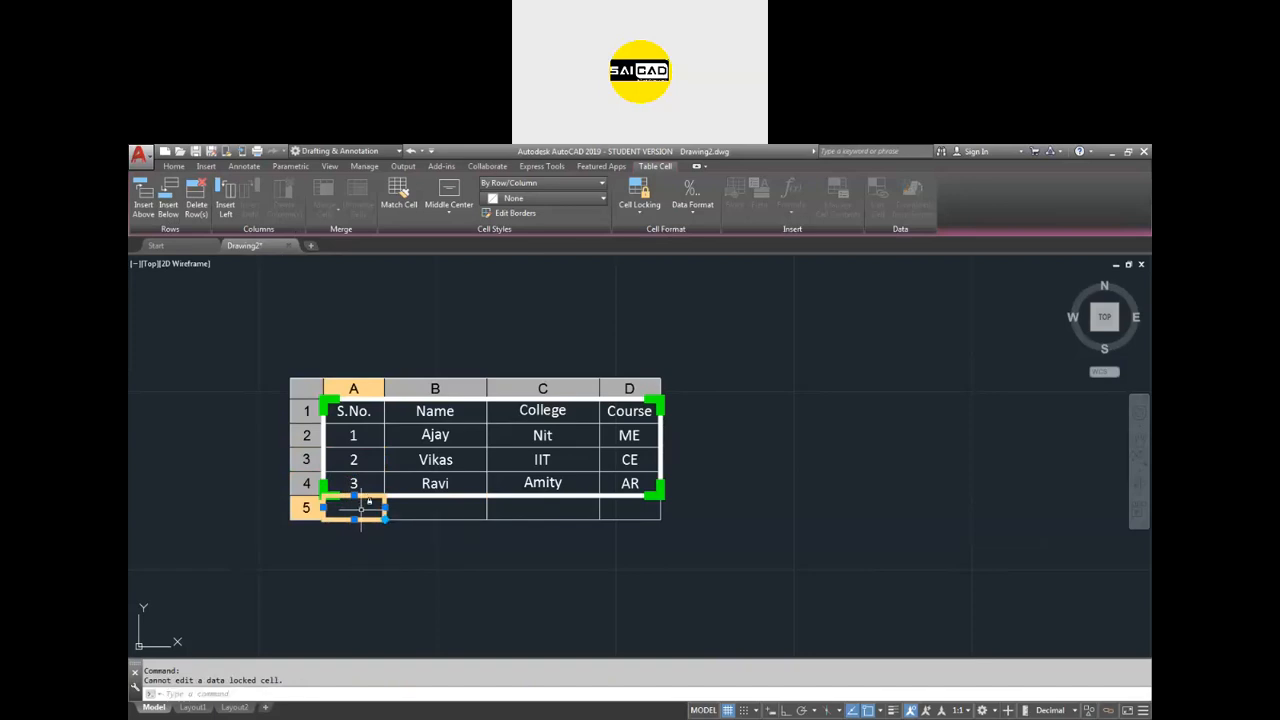
{"action": "mouse_move", "coordinate": [361, 510]}
{"action": "left_click", "coordinate": [631, 505]}
{"action": "left_click", "coordinate": [330, 401]}
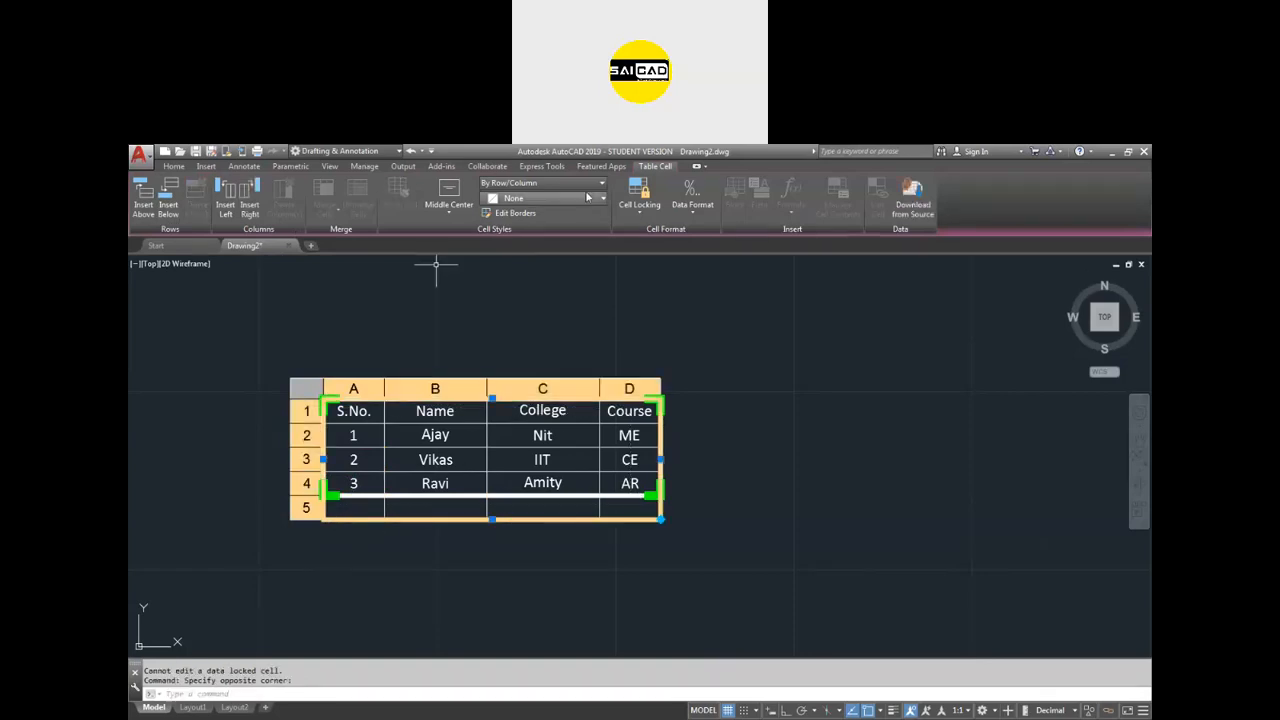
{"action": "left_click", "coordinate": [632, 213]}
{"action": "left_click", "coordinate": [643, 235]}
{"action": "left_click", "coordinate": [645, 208]}
{"action": "left_click", "coordinate": [648, 232]}
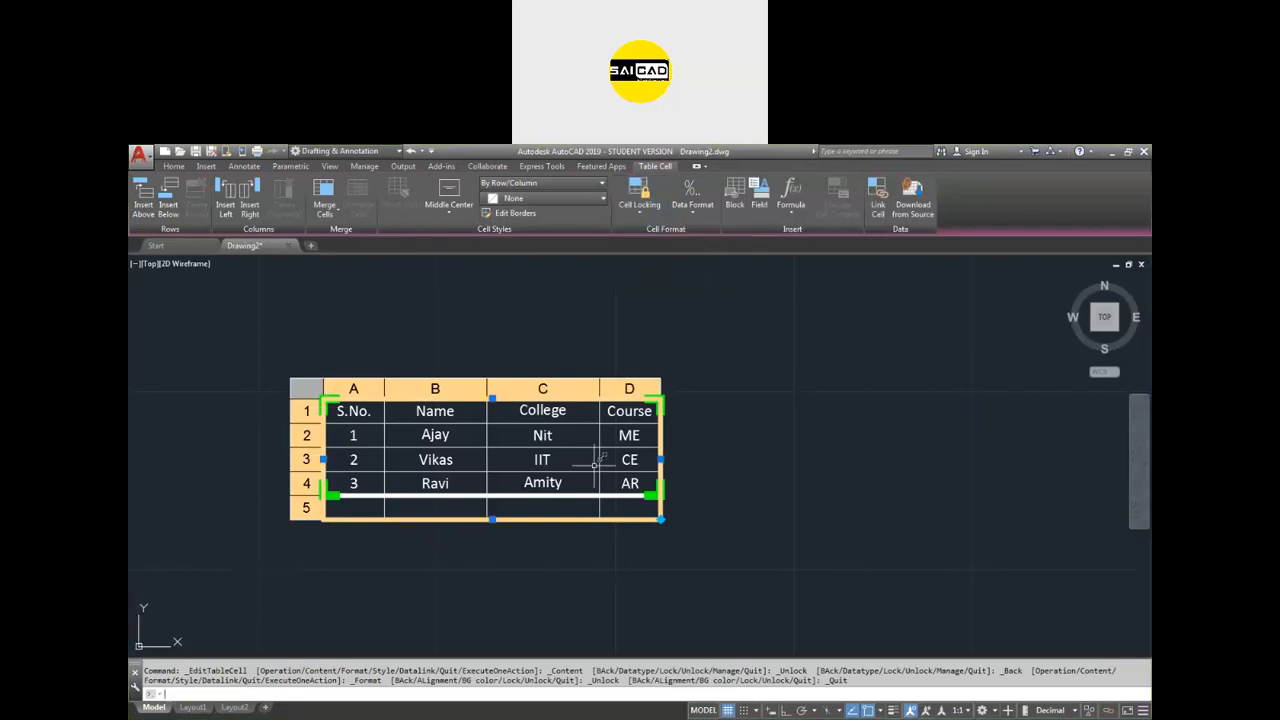
Fill row 5 with serial number 4, the student's name, college IIM and course MGT.
{"action": "left_click", "coordinate": [541, 509]}
{"action": "left_click", "coordinate": [368, 505]}
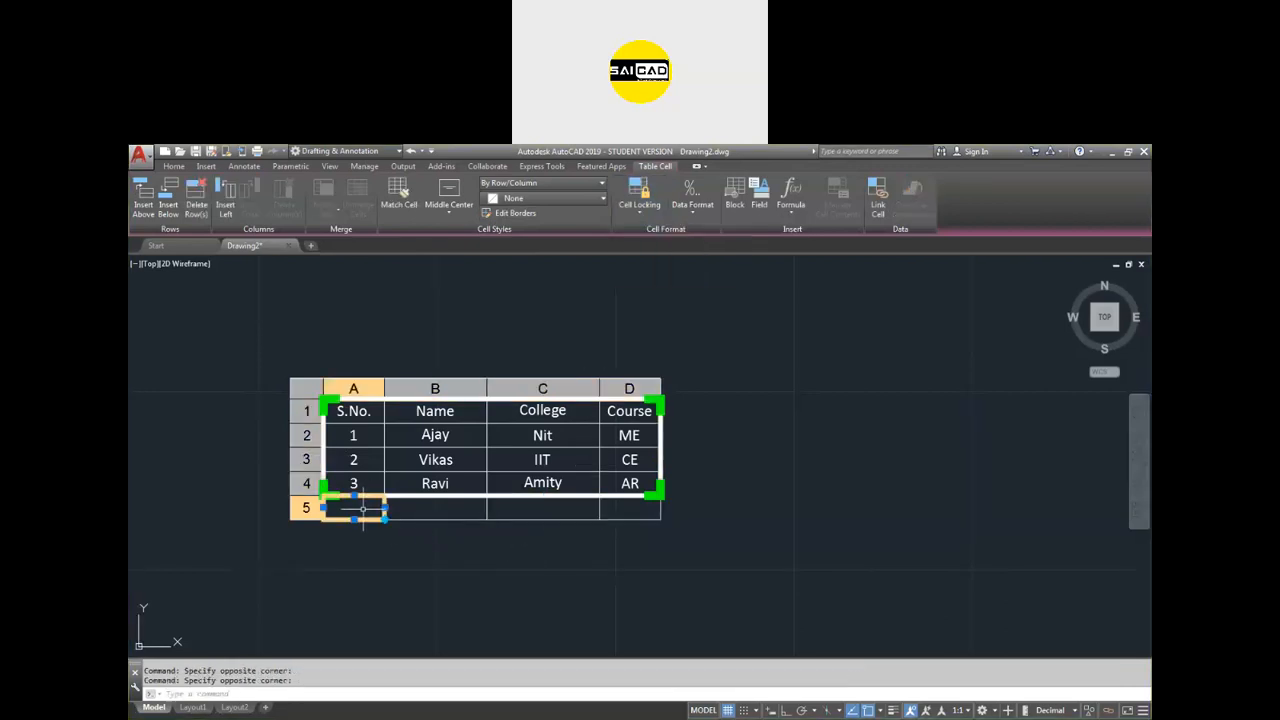
{"action": "type", "text": "4"}
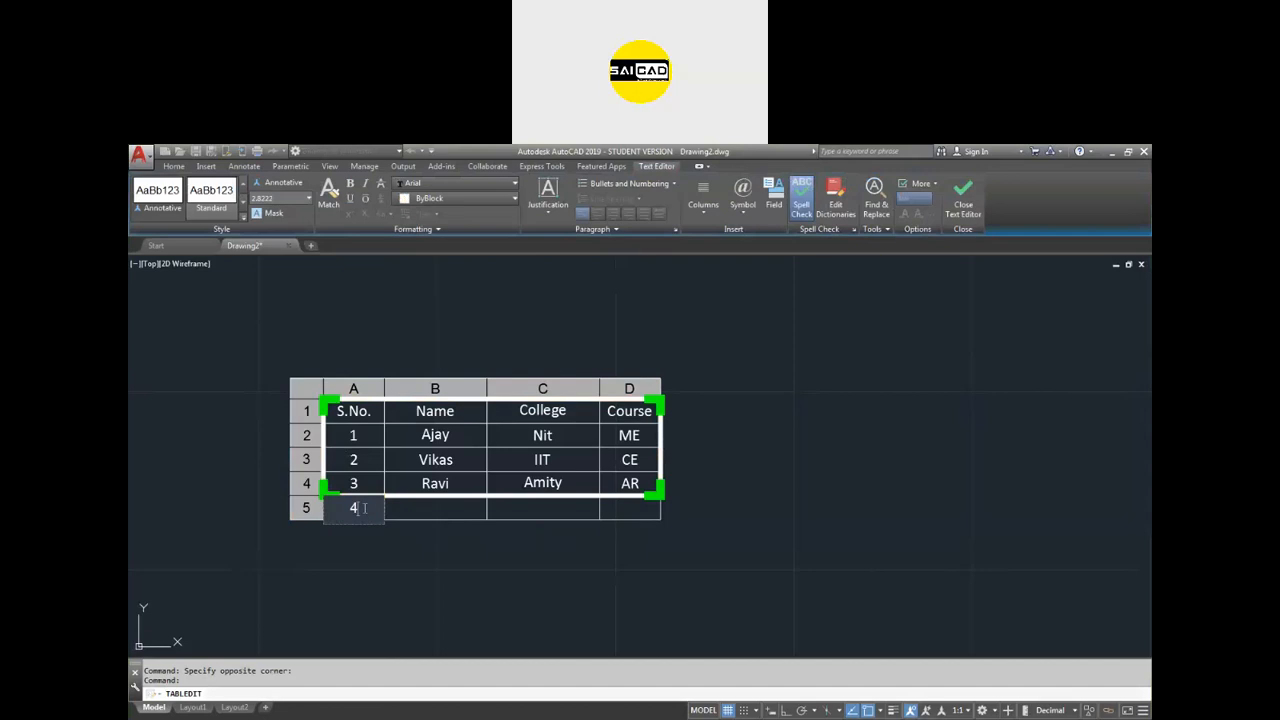
{"action": "key", "text": "Tab"}
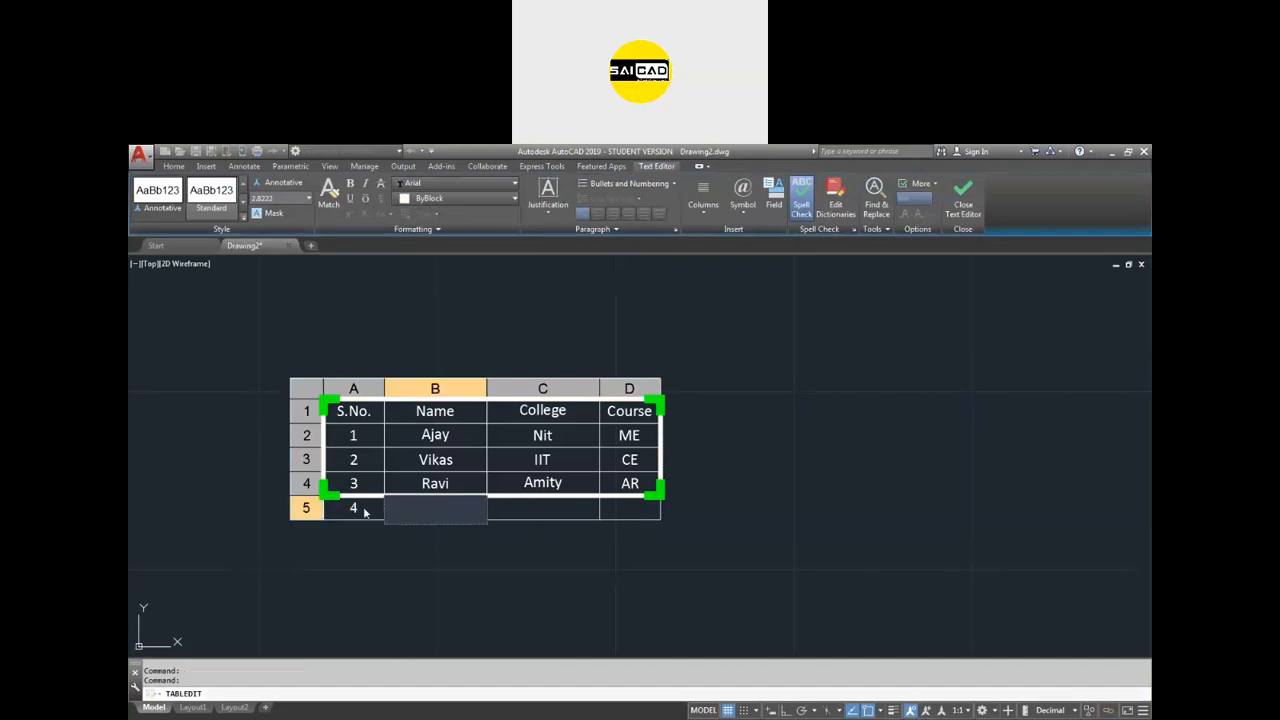
{"action": "type", "text": "Raman"}
{"action": "key", "text": "Tab"}
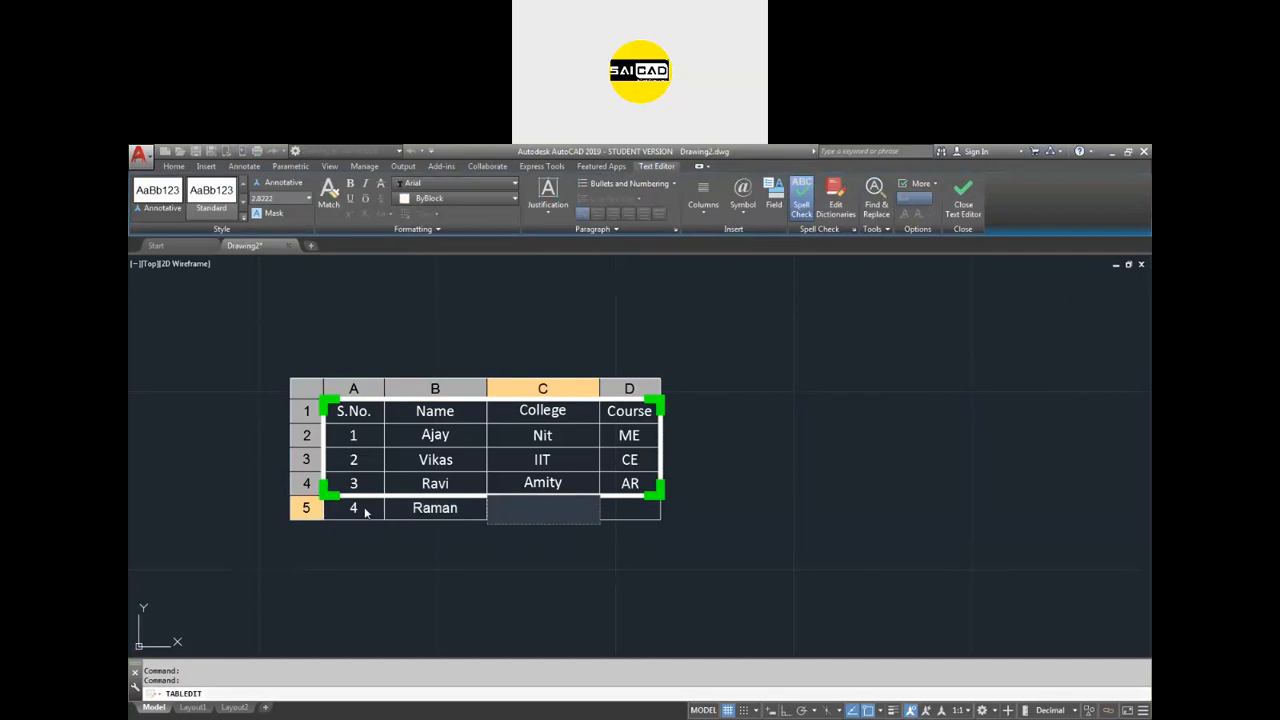
{"action": "type", "text": "IIM"}
{"action": "key", "text": "Tab"}
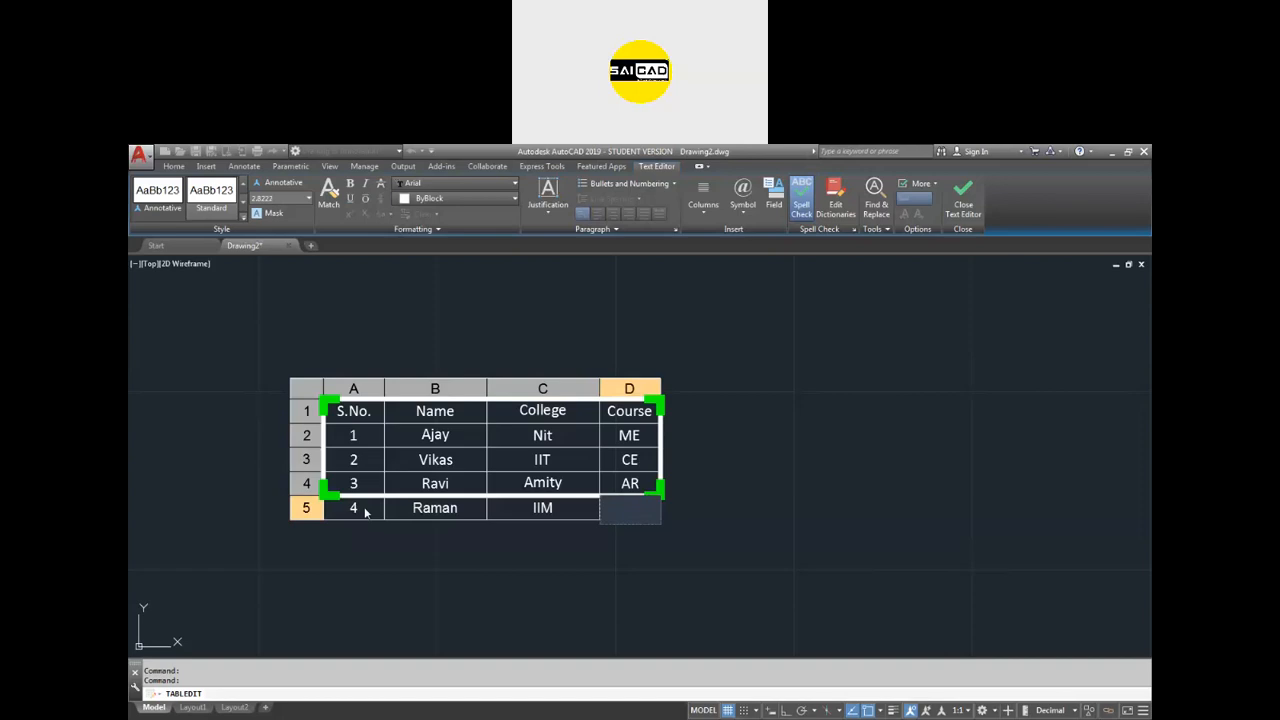
{"action": "type", "text": "MGT"}
{"action": "key", "text": "Return"}
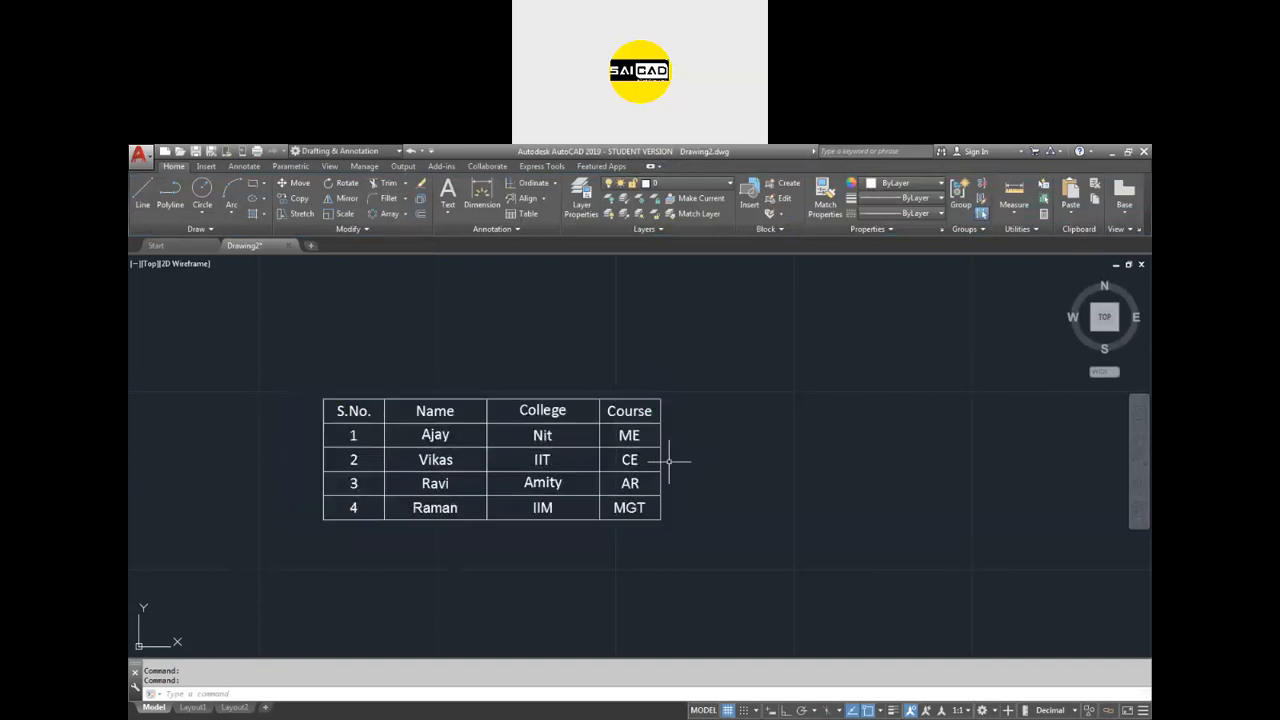
Try to upload the linked table with its added row 5 to the Excel source file.
{"action": "left_click", "coordinate": [658, 366]}
{"action": "left_click", "coordinate": [538, 446]}
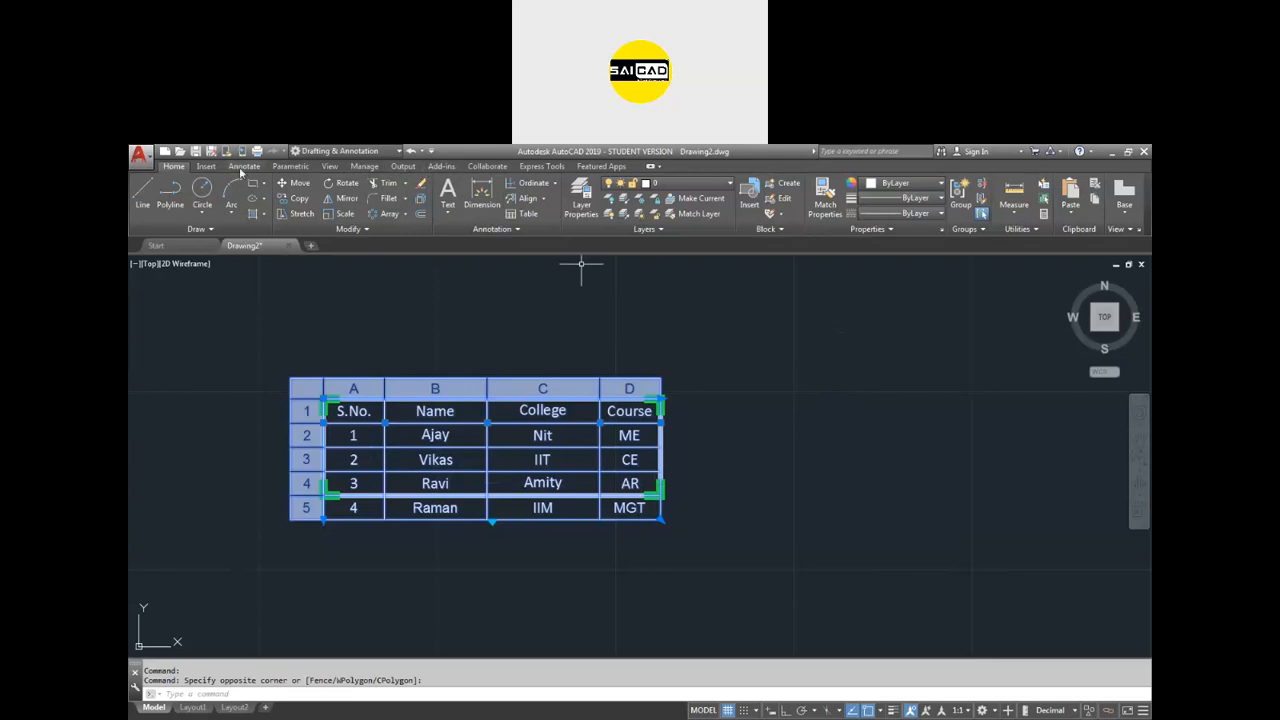
{"action": "left_click", "coordinate": [206, 167]}
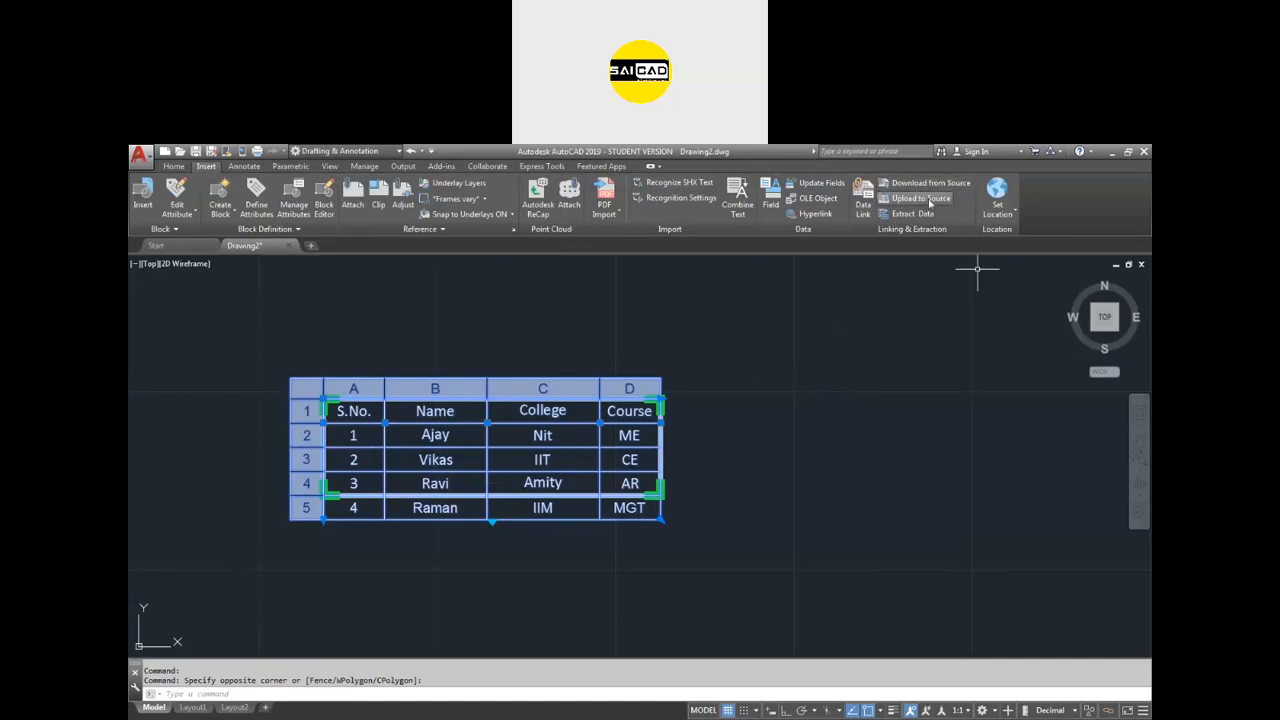
{"action": "left_click", "coordinate": [912, 199]}
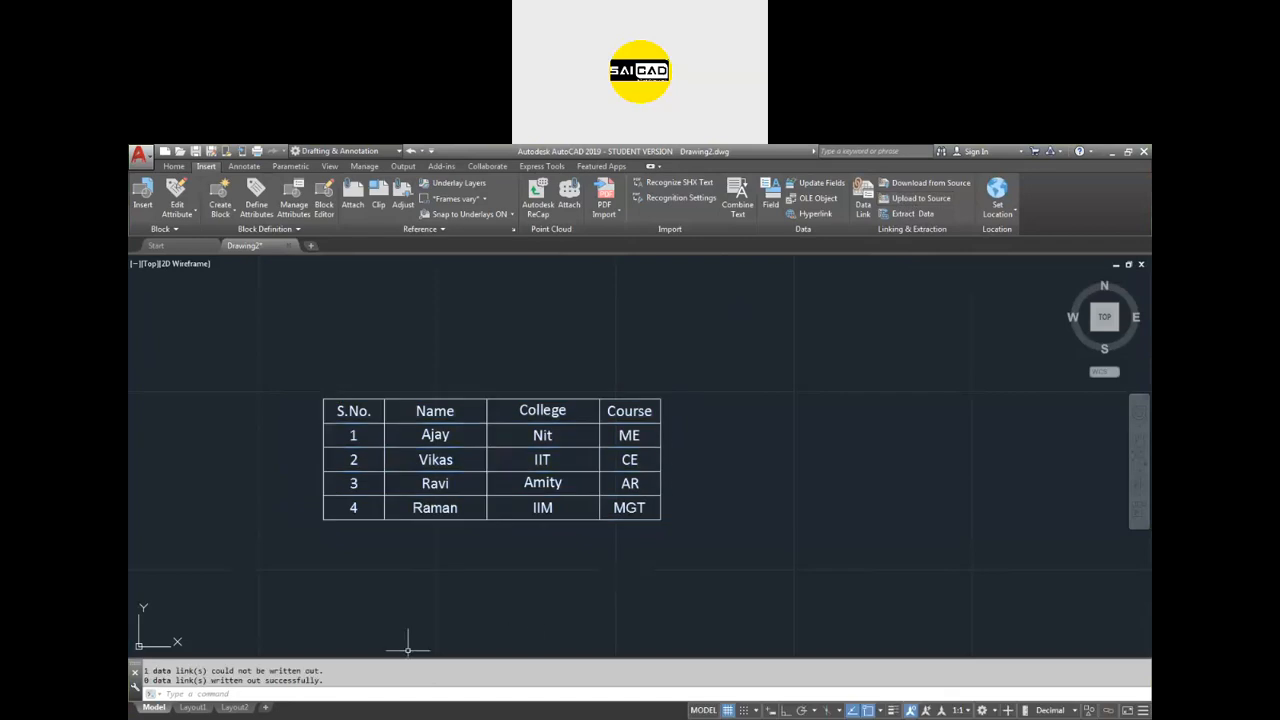
{"action": "left_click_drag", "start_coordinate": [153, 671], "coordinate": [328, 673]}
{"action": "left_click", "coordinate": [340, 674]}
{"action": "left_click_drag", "start_coordinate": [190, 674], "coordinate": [322, 680]}
{"action": "left_click", "coordinate": [459, 573]}
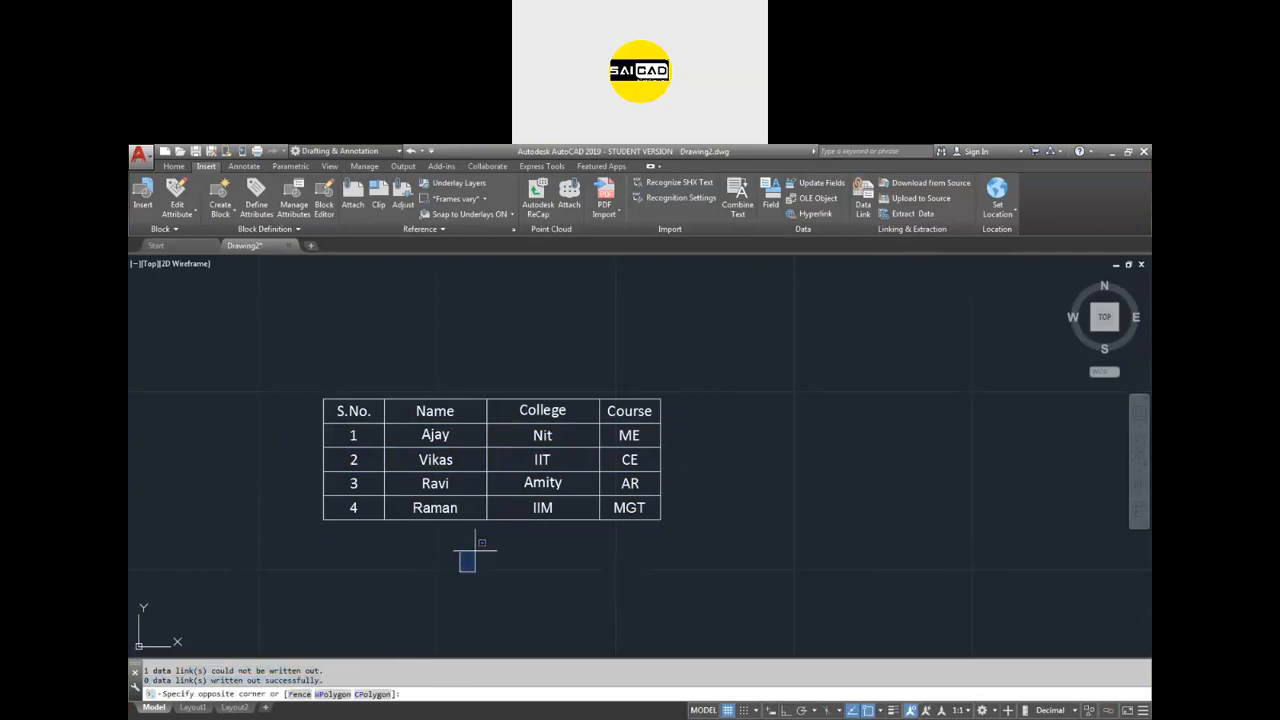
{"action": "left_click", "coordinate": [585, 511]}
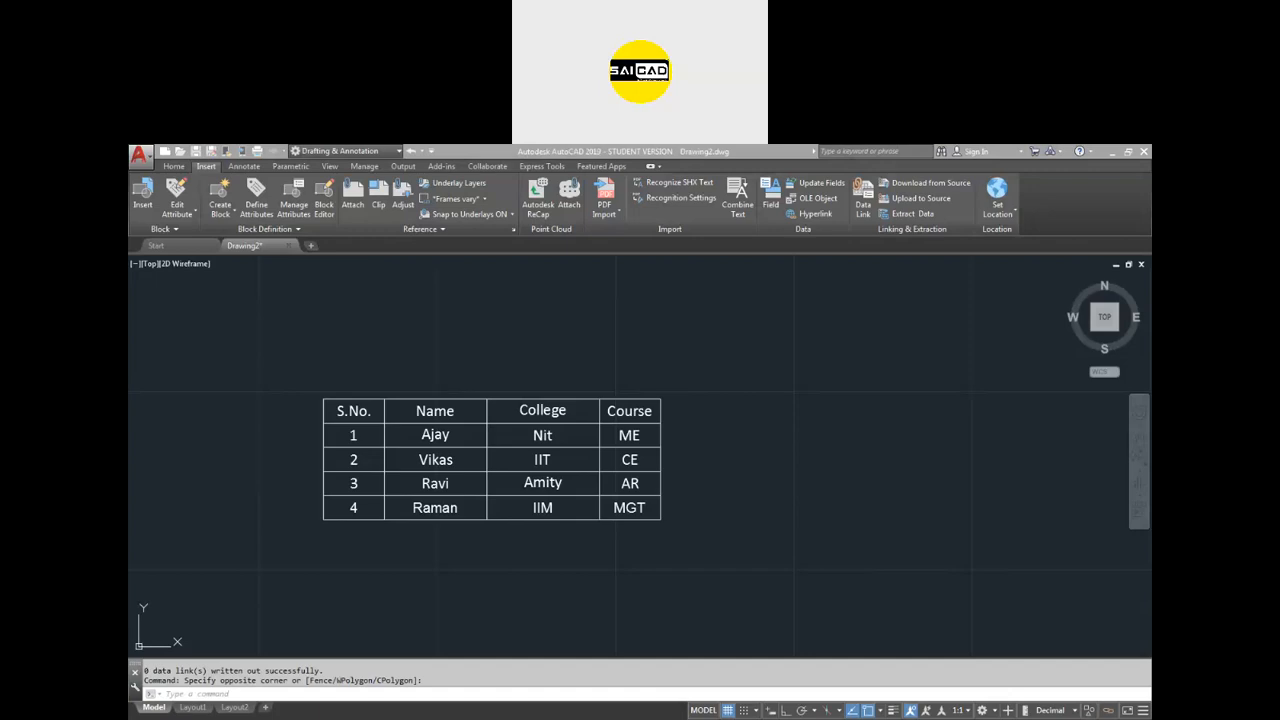
Switch to the Excel workbook, change the college in cell C4 to DU, and close the workbook.
{"action": "key", "text": "alt+Tab"}
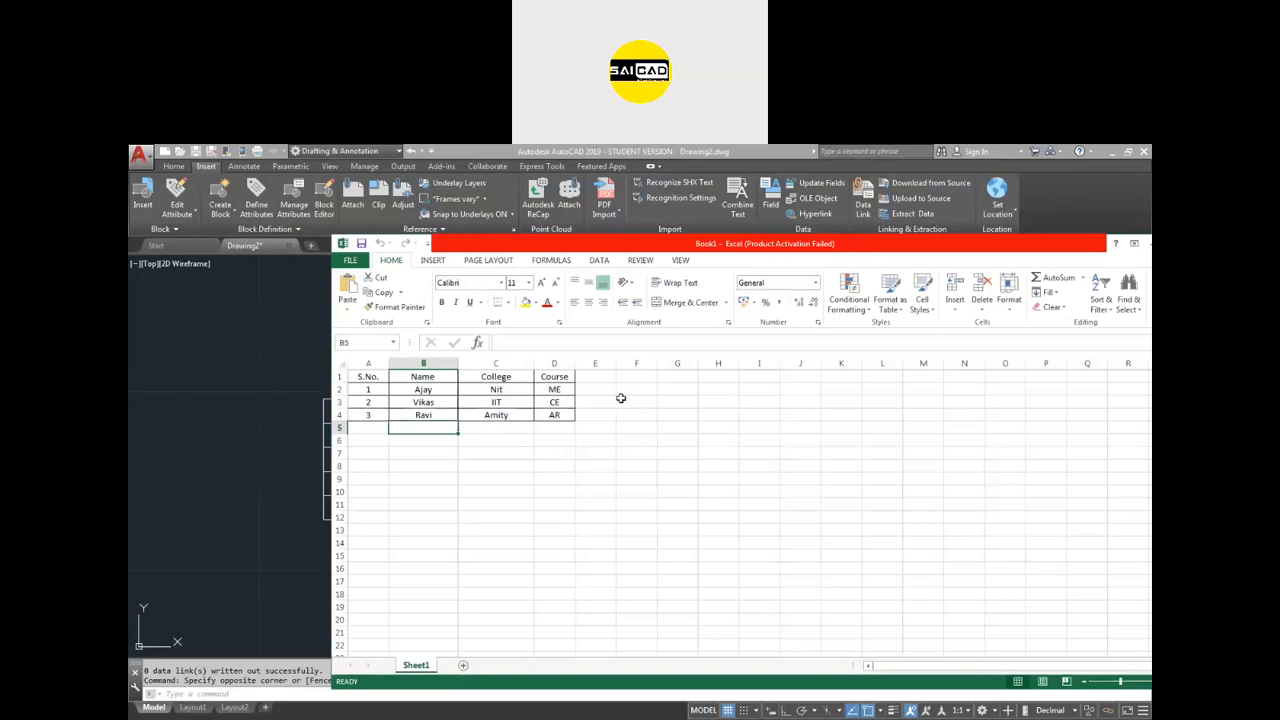
{"action": "left_click", "coordinate": [492, 416]}
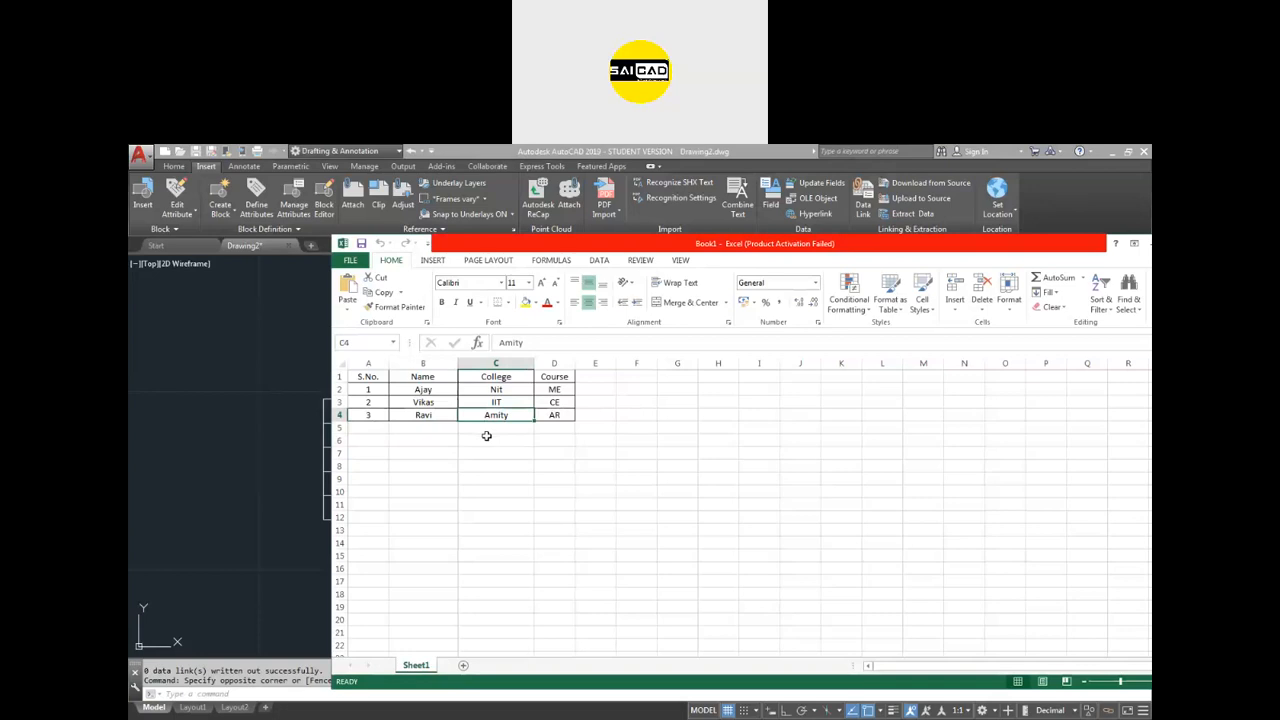
{"action": "type", "text": "DU"}
{"action": "left_click", "coordinate": [543, 454]}
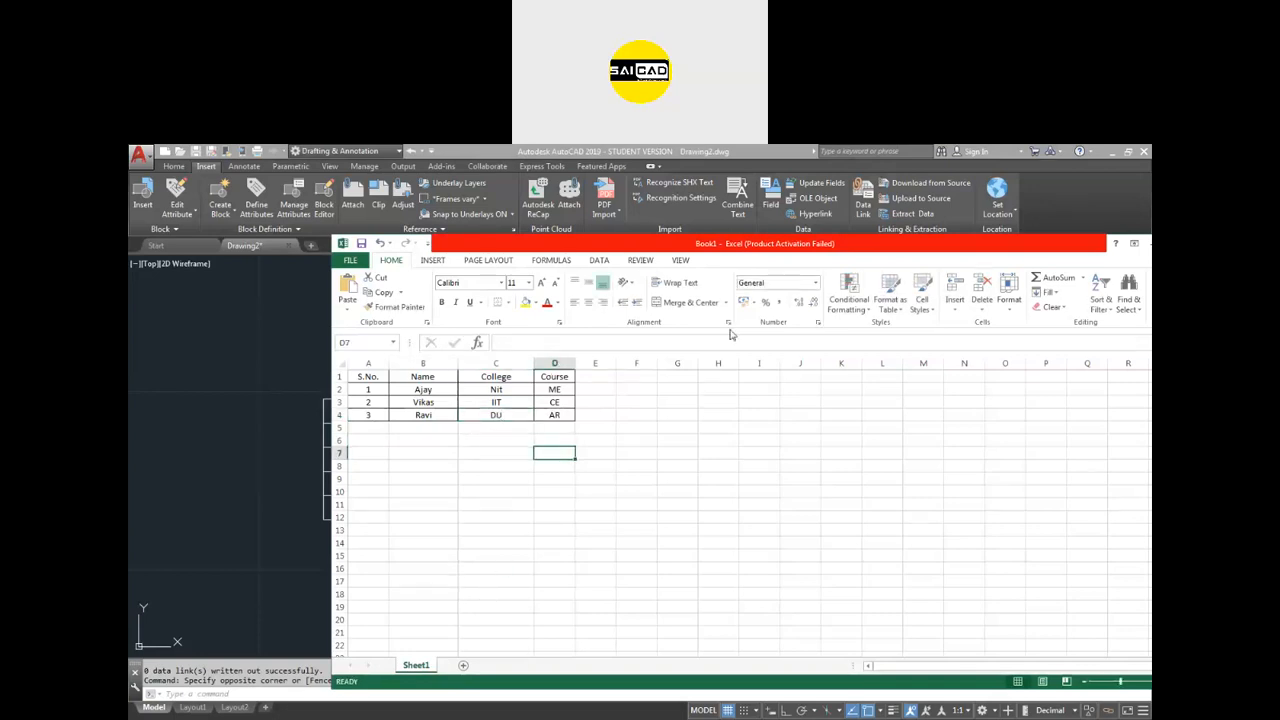
{"action": "left_click_drag", "start_coordinate": [1002, 246], "coordinate": [904, 242]}
{"action": "left_click", "coordinate": [1091, 242]}
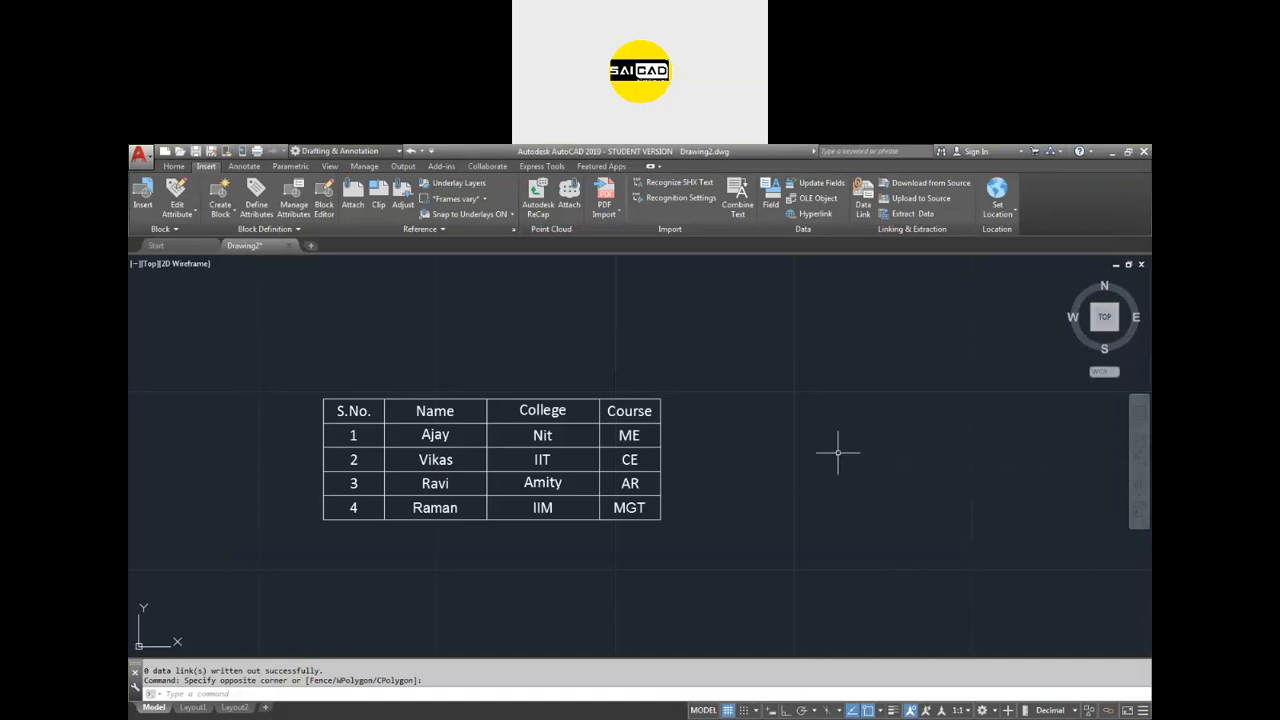
Update the linked table in AutoCAD from its Excel source and check College cell C4.
{"action": "scroll", "coordinate": [820, 445], "scroll_direction": "down", "scroll_amount": 4}
{"action": "scroll", "coordinate": [774, 460], "scroll_direction": "up", "scroll_amount": 4}
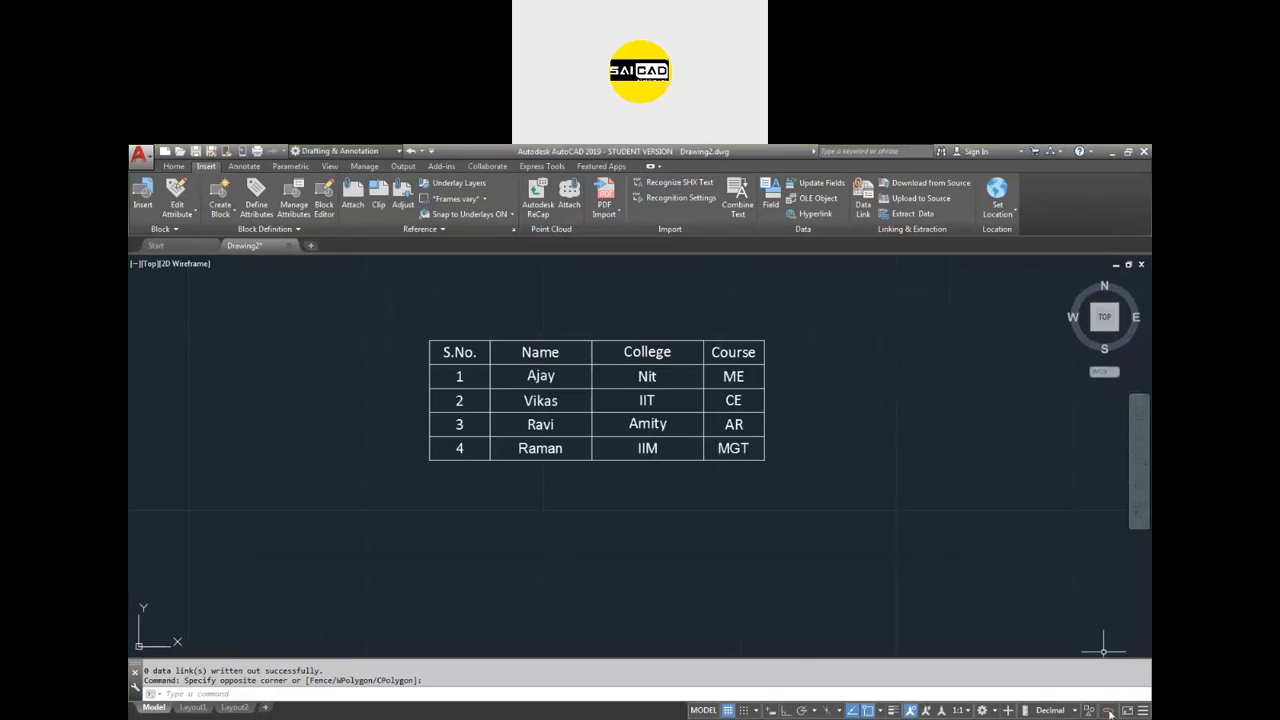
{"action": "left_click", "coordinate": [941, 187]}
{"action": "left_click", "coordinate": [817, 320]}
{"action": "left_click", "coordinate": [562, 515]}
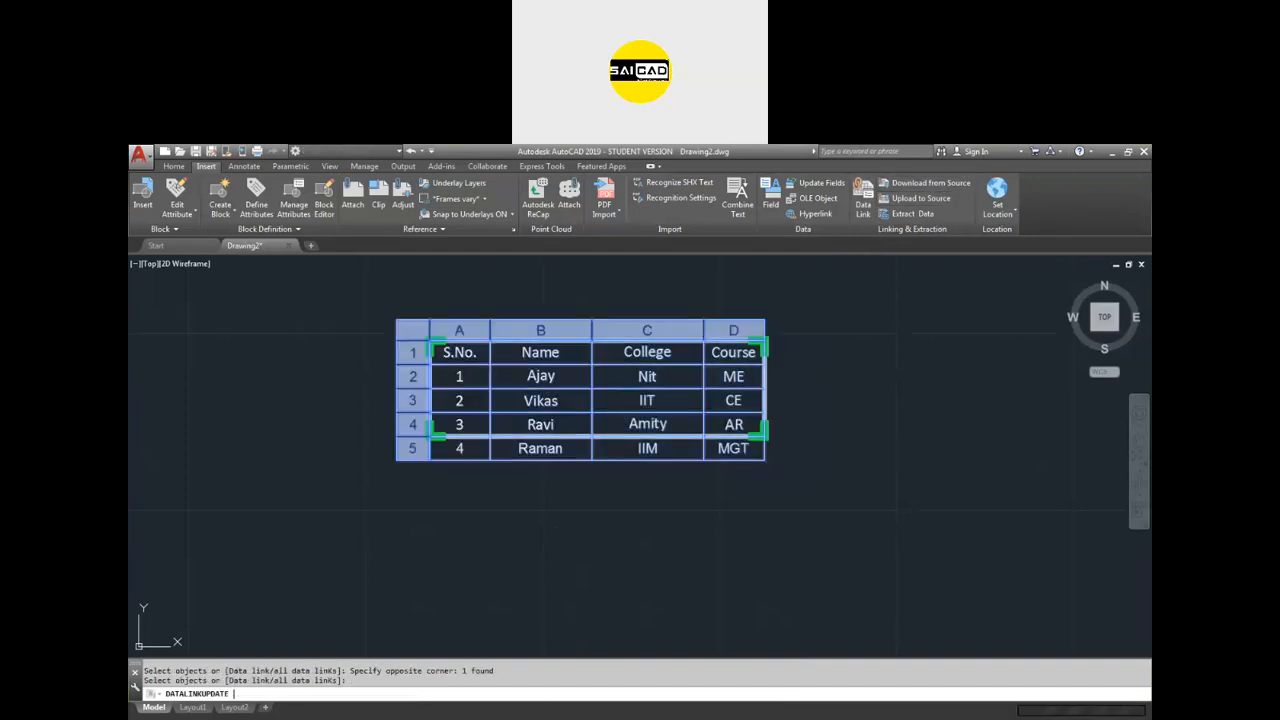
{"action": "key", "text": "Return"}
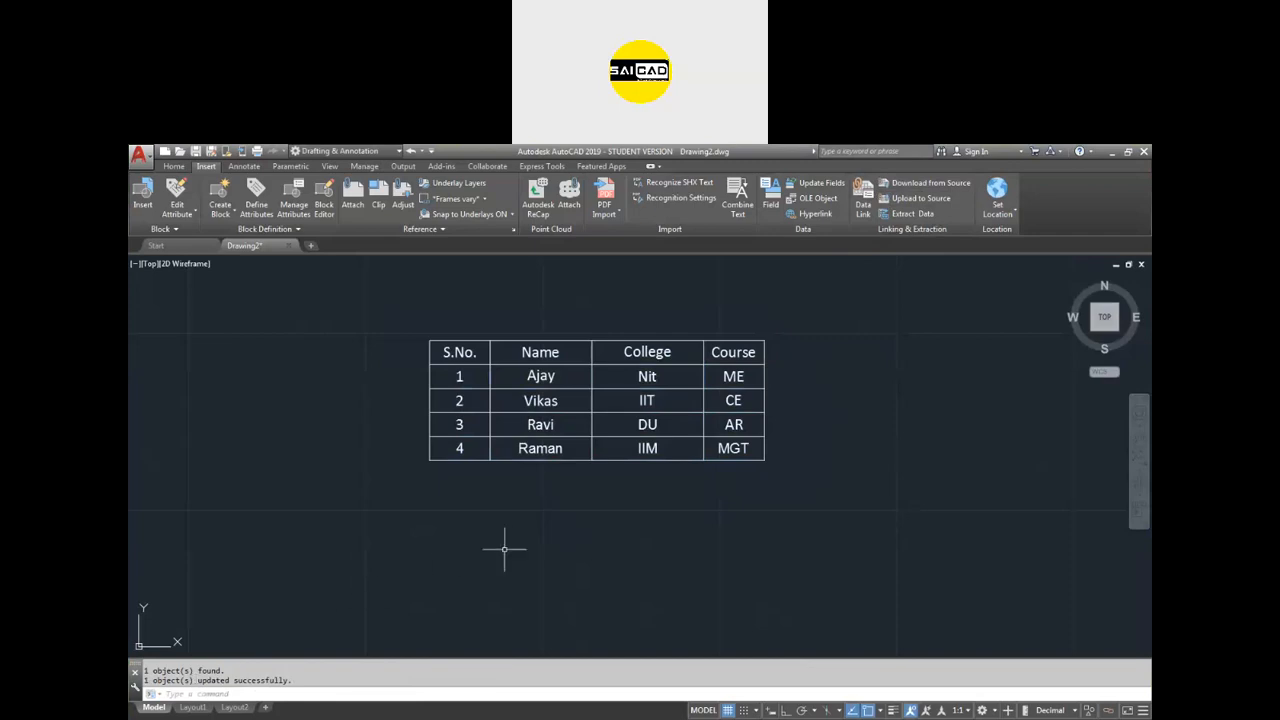
{"action": "left_click", "coordinate": [638, 425]}
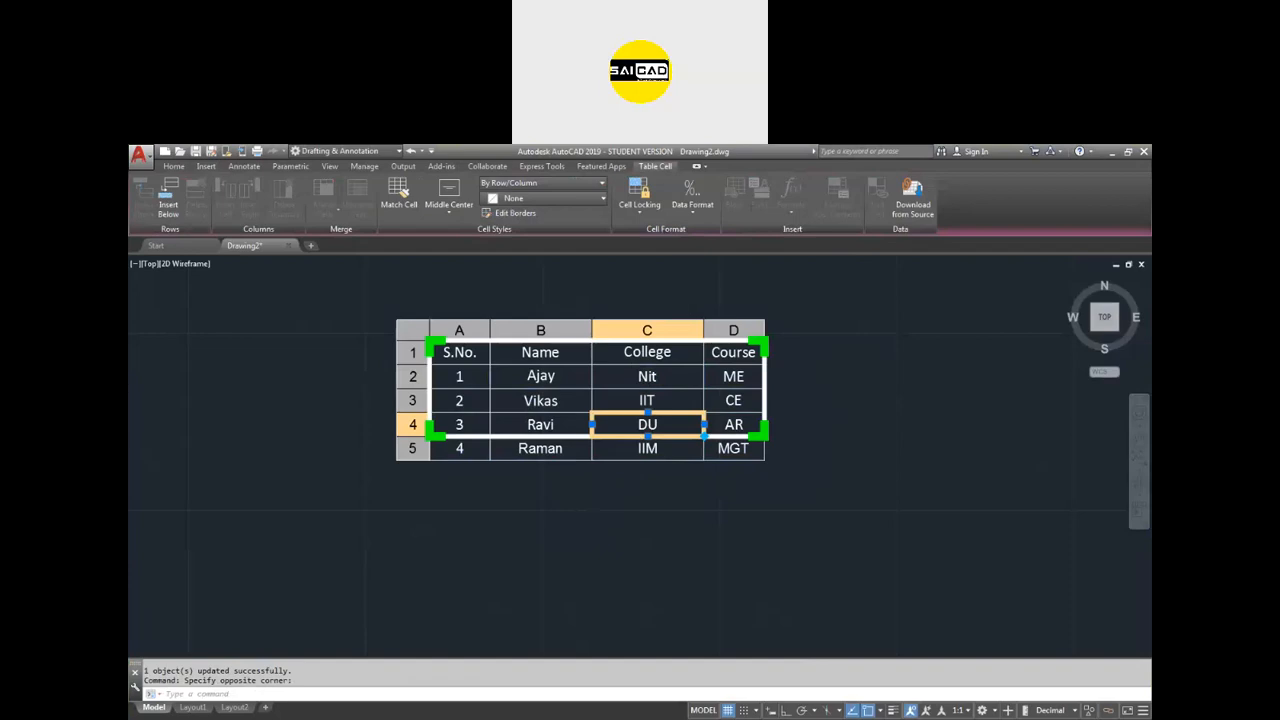
{"action": "scroll", "coordinate": [697, 300], "scroll_direction": "up", "scroll_amount": 2}
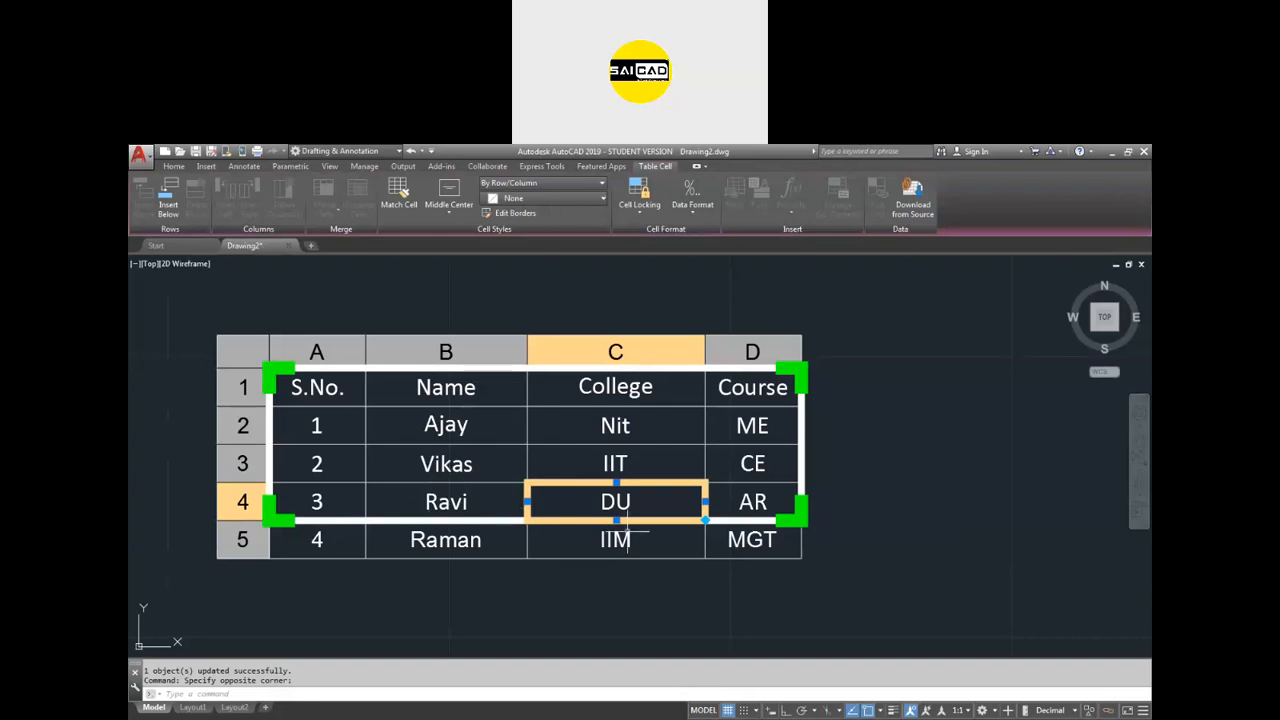
Clear the contents of row 5 and delete that row from the linked table.
{"action": "left_click", "coordinate": [750, 490]}
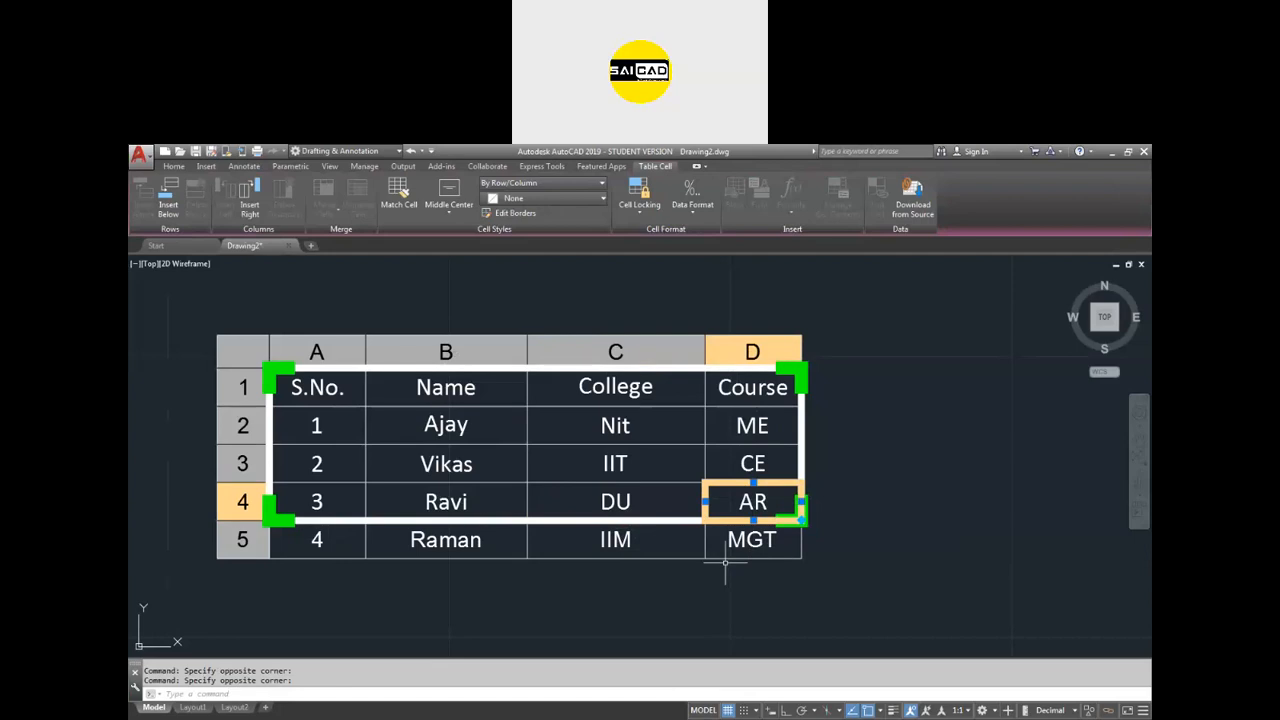
{"action": "left_click_drag", "start_coordinate": [745, 540], "coordinate": [300, 540]}
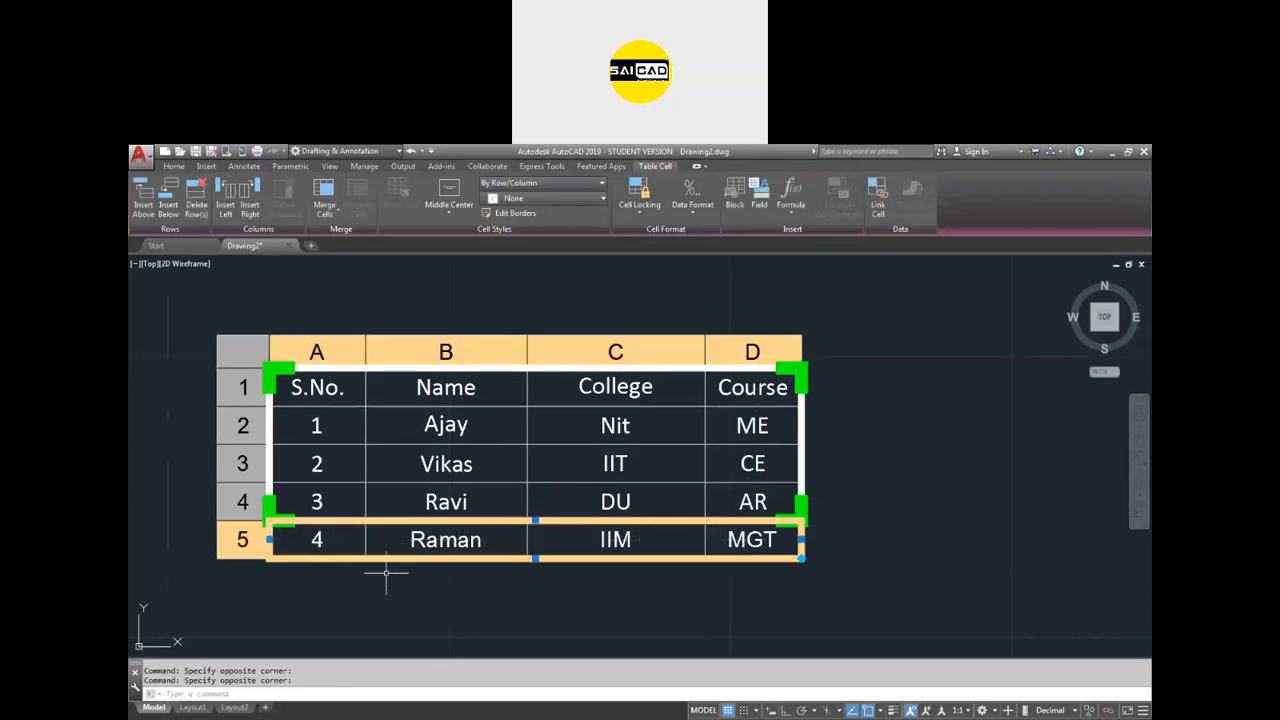
{"action": "key", "text": "Delete"}
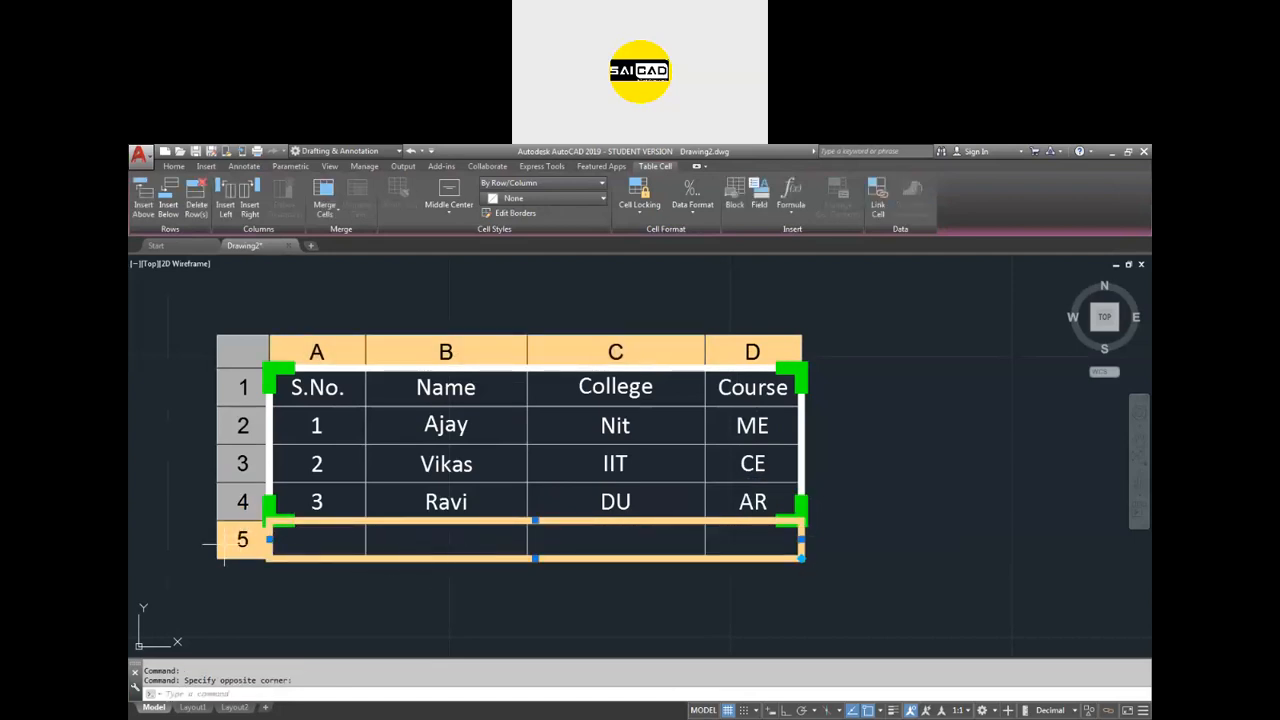
{"action": "left_click", "coordinate": [190, 210]}
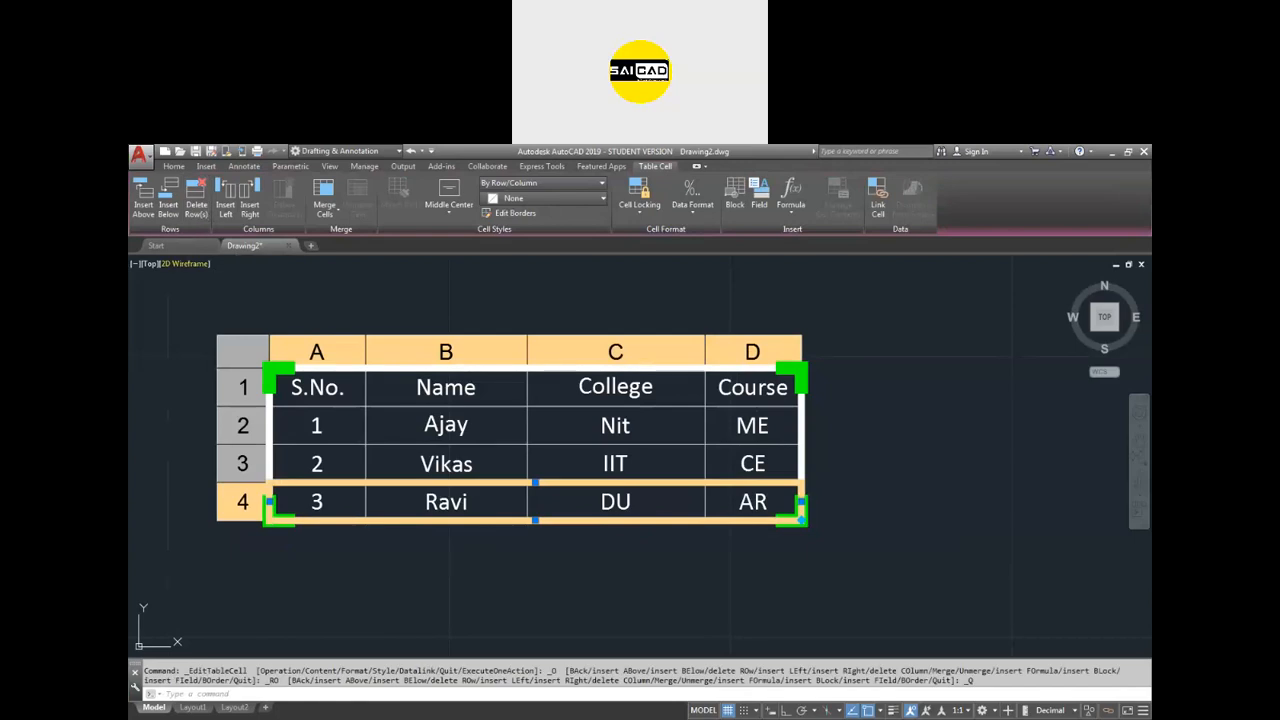
{"action": "left_click", "coordinate": [385, 502]}
{"action": "left_click_drag", "start_coordinate": [290, 472], "coordinate": [732, 444]}
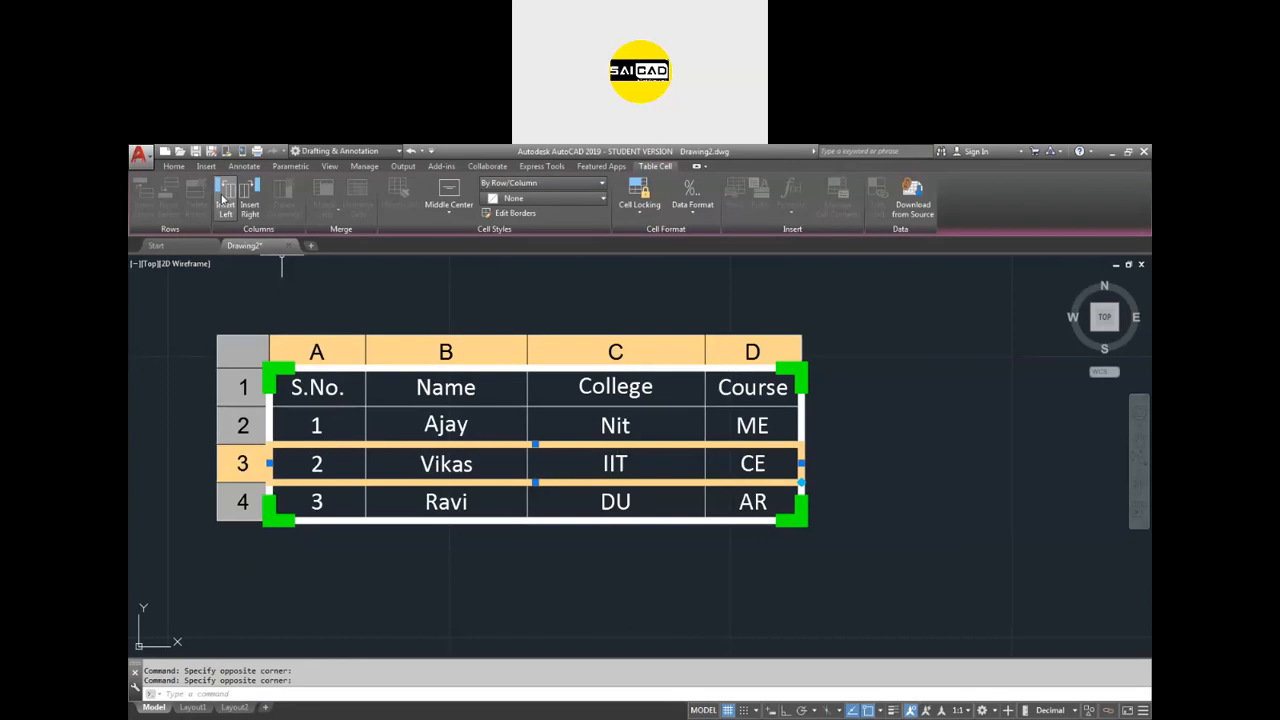
{"action": "left_click", "coordinate": [476, 427]}
{"action": "left_click", "coordinate": [395, 463]}
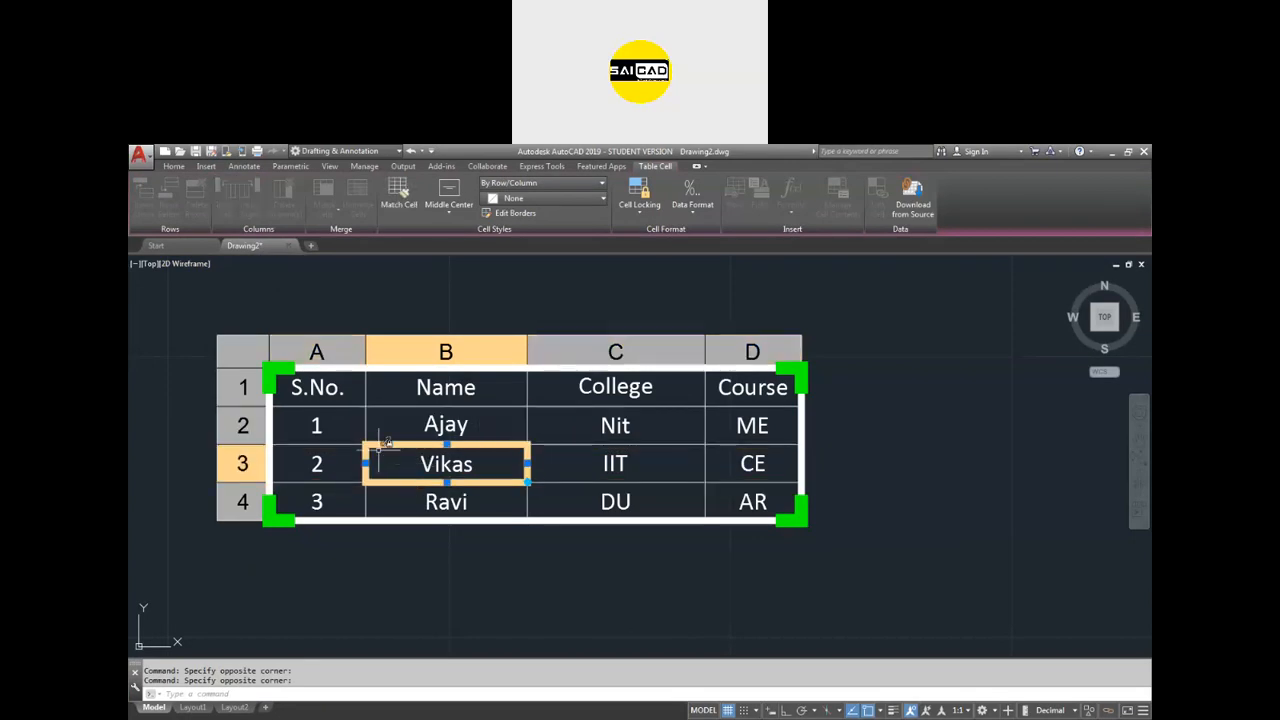
{"action": "left_click", "coordinate": [327, 455]}
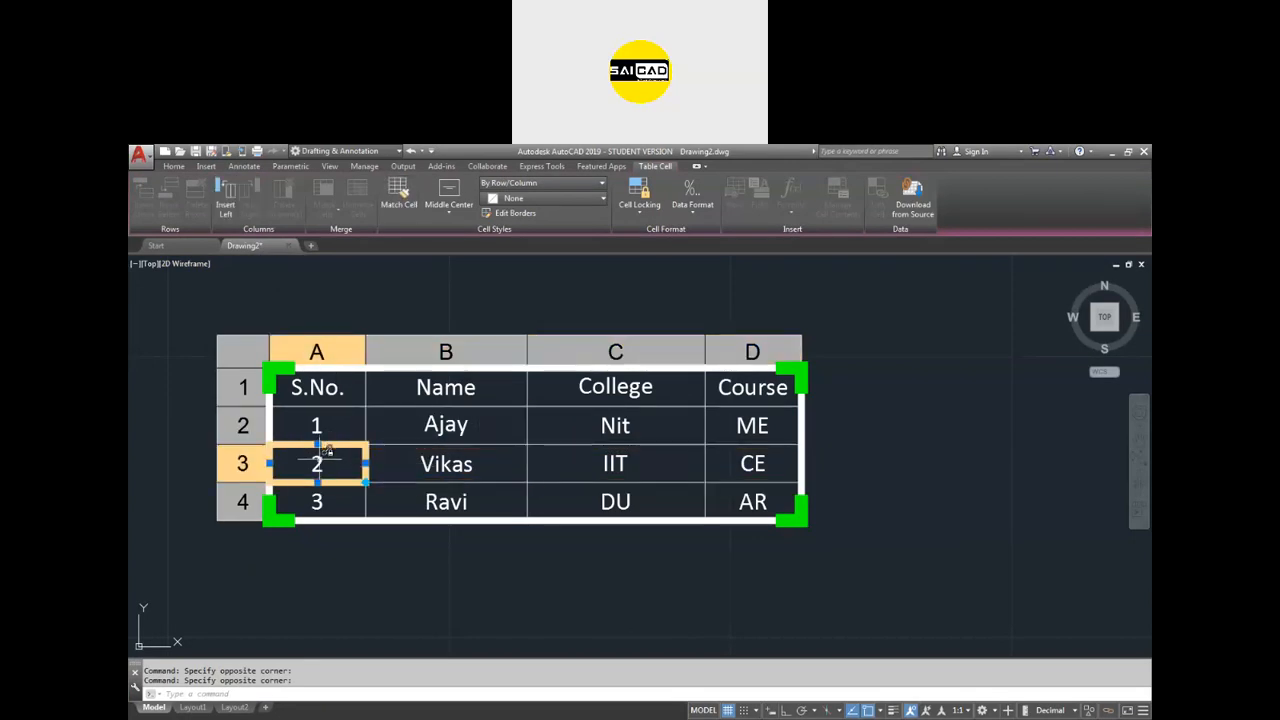
{"action": "left_click", "coordinate": [497, 446]}
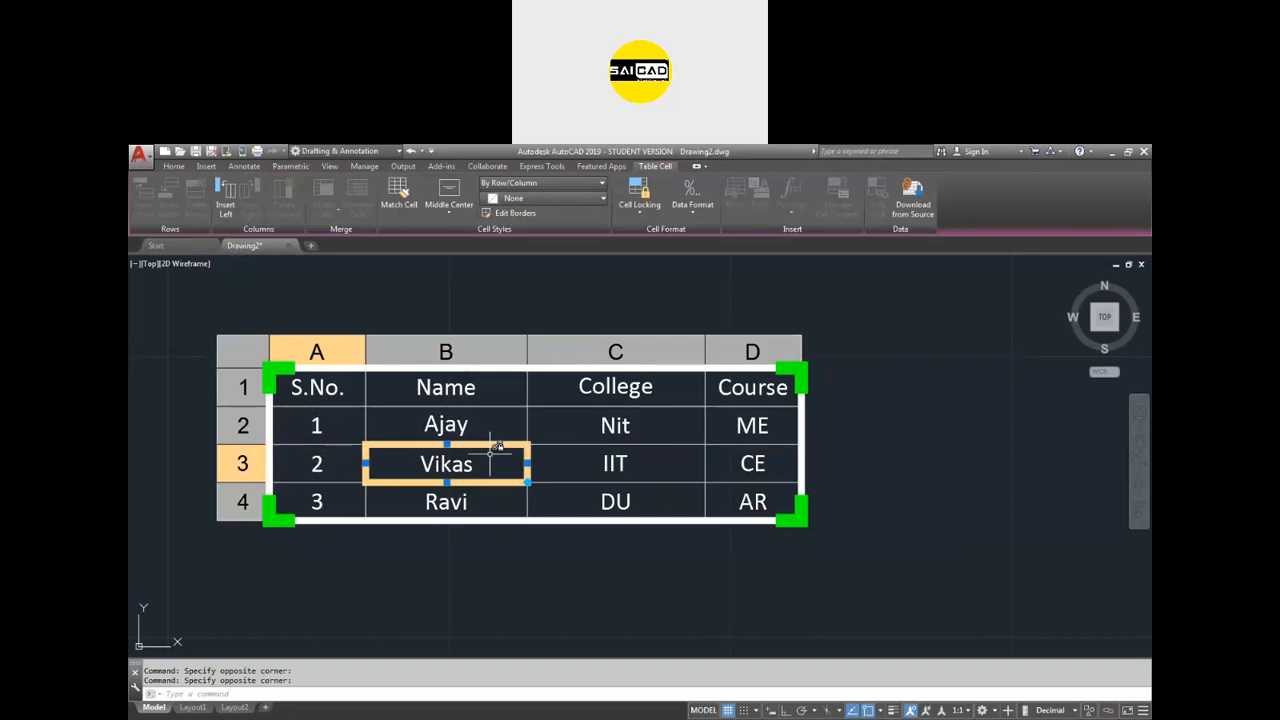
Unlock College cell C3 of the linked table and change its text to IIT Kanpur.
{"action": "left_click", "coordinate": [592, 468]}
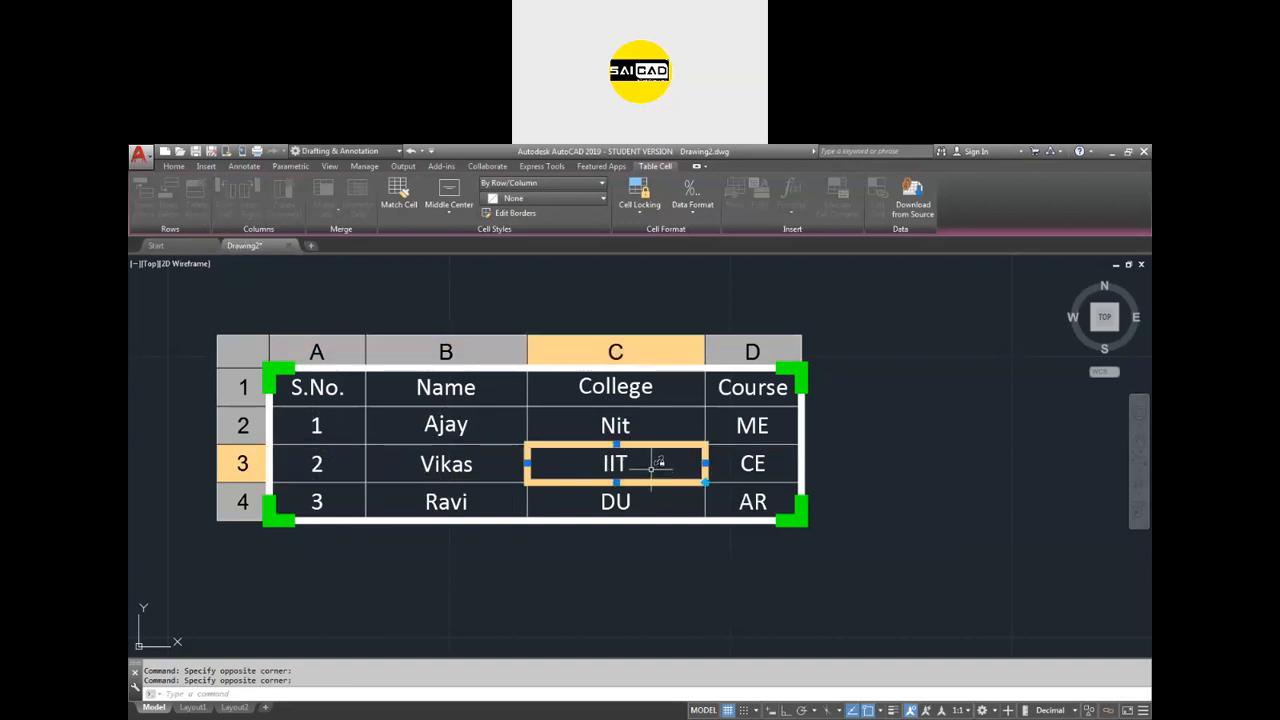
{"action": "left_click", "coordinate": [639, 210]}
{"action": "left_click", "coordinate": [647, 230]}
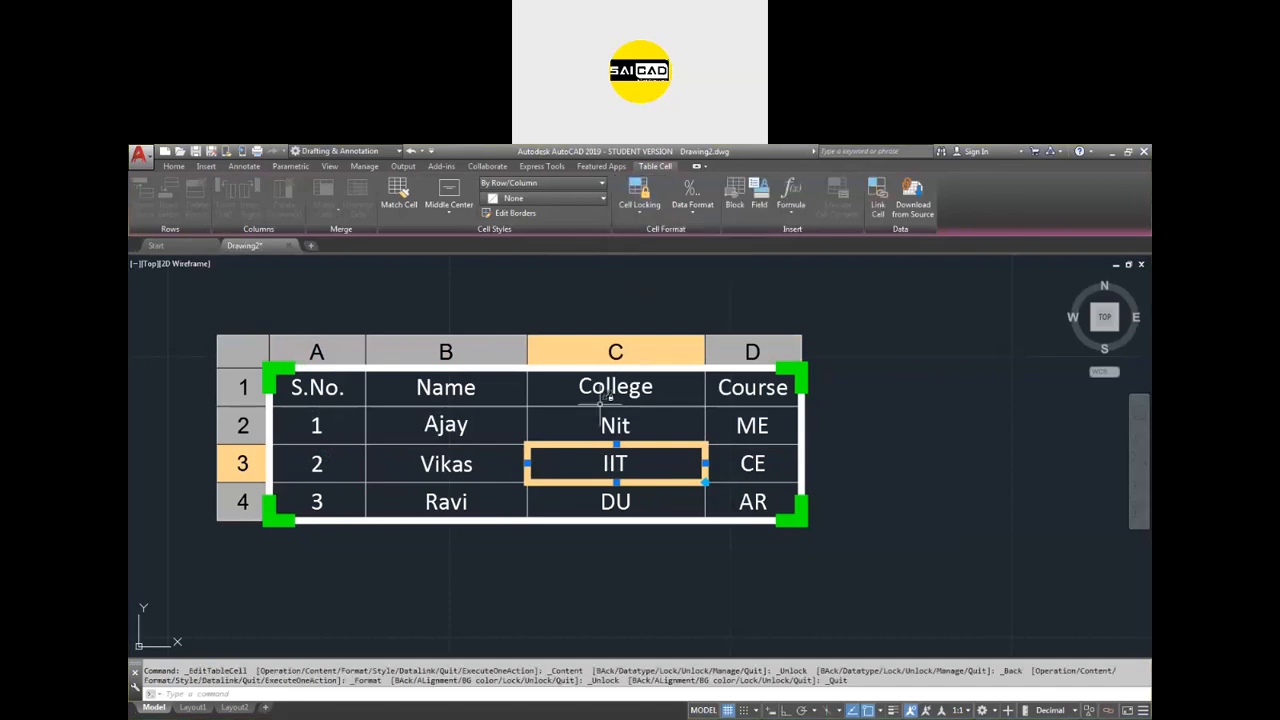
{"action": "double_click", "coordinate": [662, 466]}
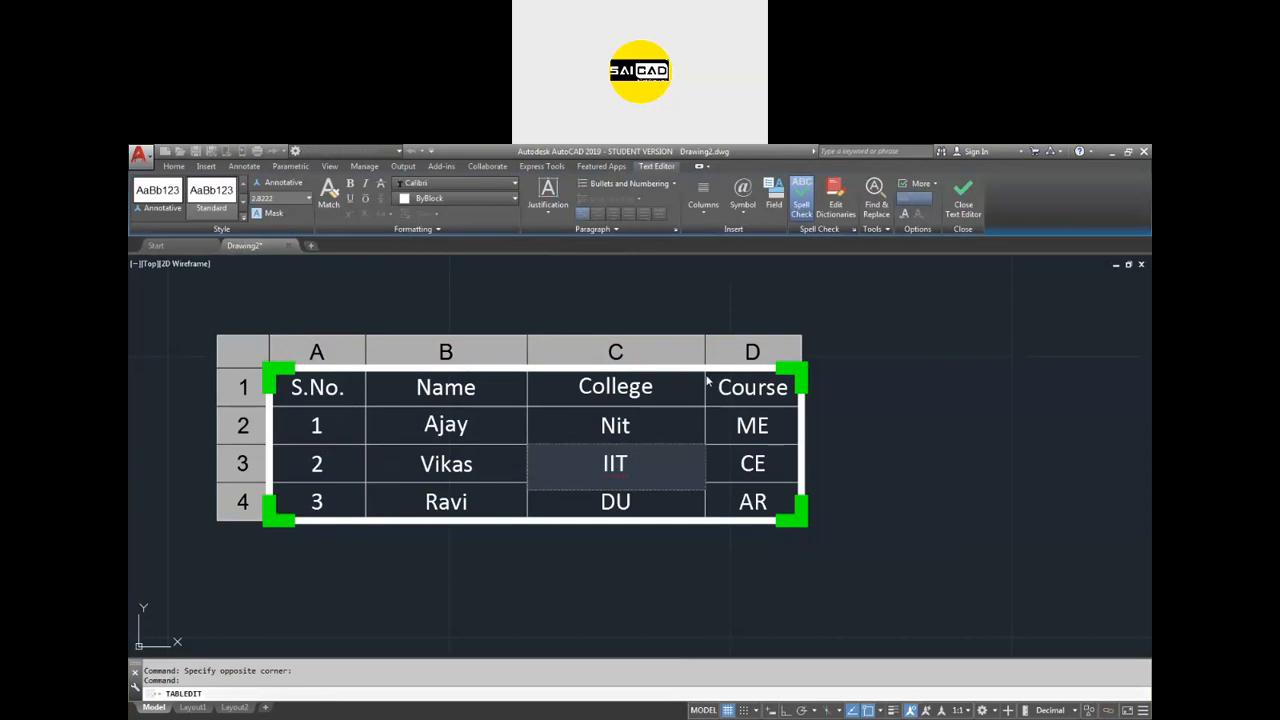
{"action": "type", "text": "Kanpur"}
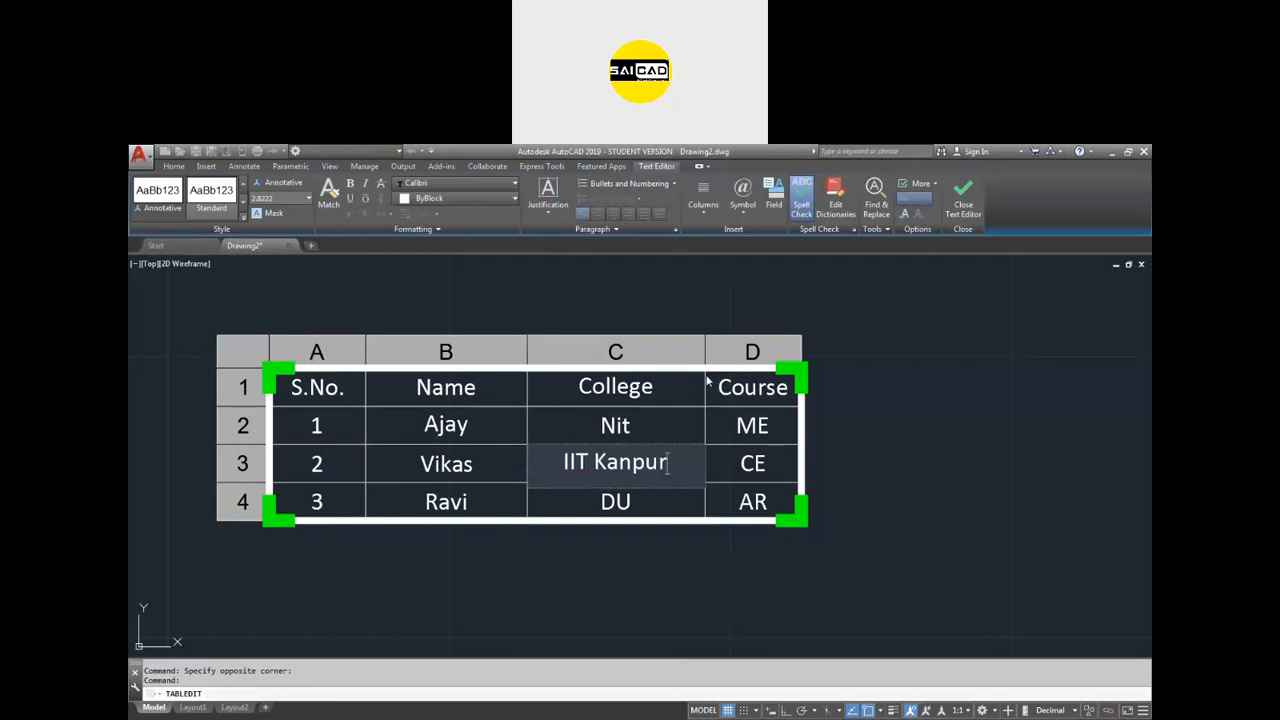
{"action": "left_click", "coordinate": [750, 562]}
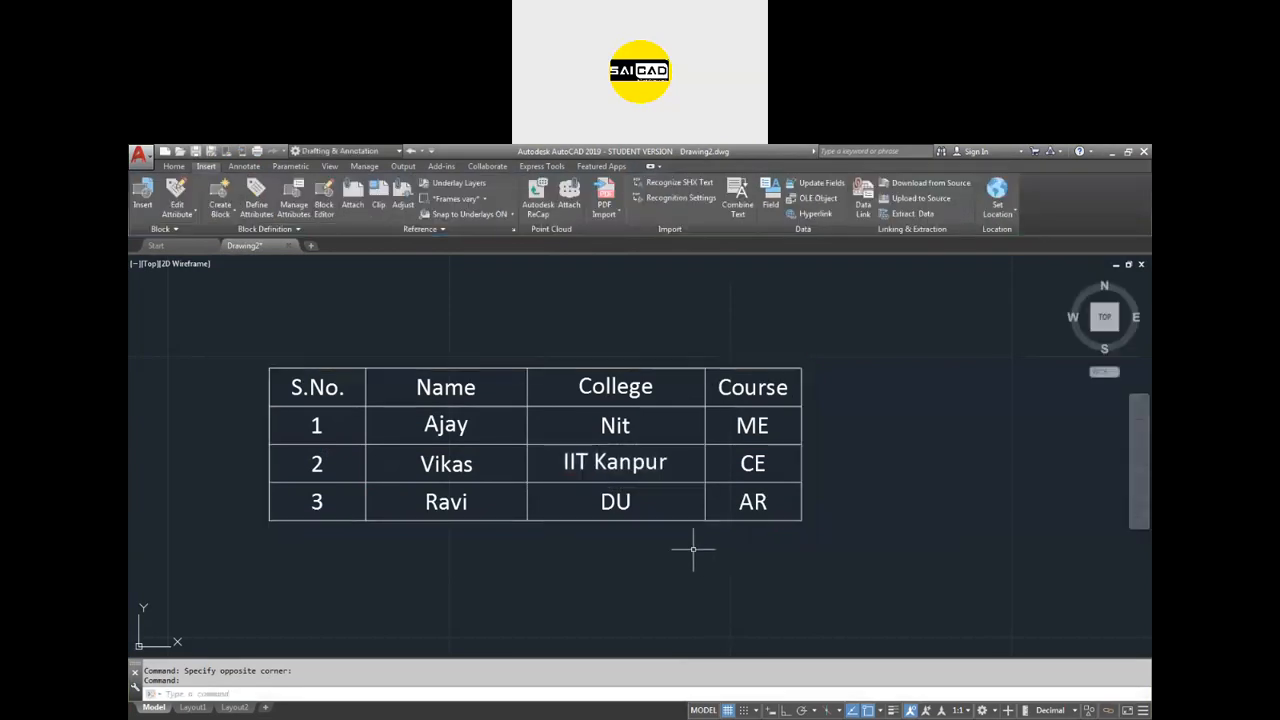
Upload the linked table's changes to the Excel source file.
{"action": "left_click", "coordinate": [917, 199]}
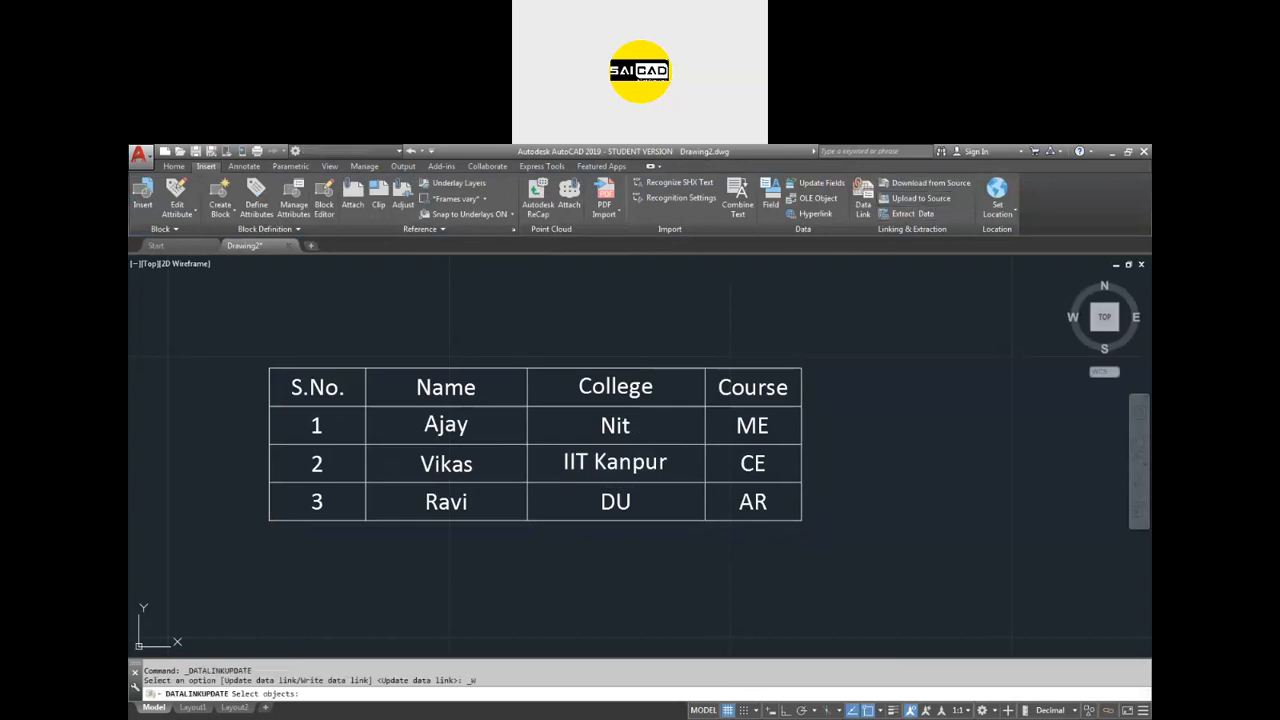
{"action": "left_click", "coordinate": [879, 331]}
{"action": "left_click", "coordinate": [537, 543]}
{"action": "key", "text": "Return"}
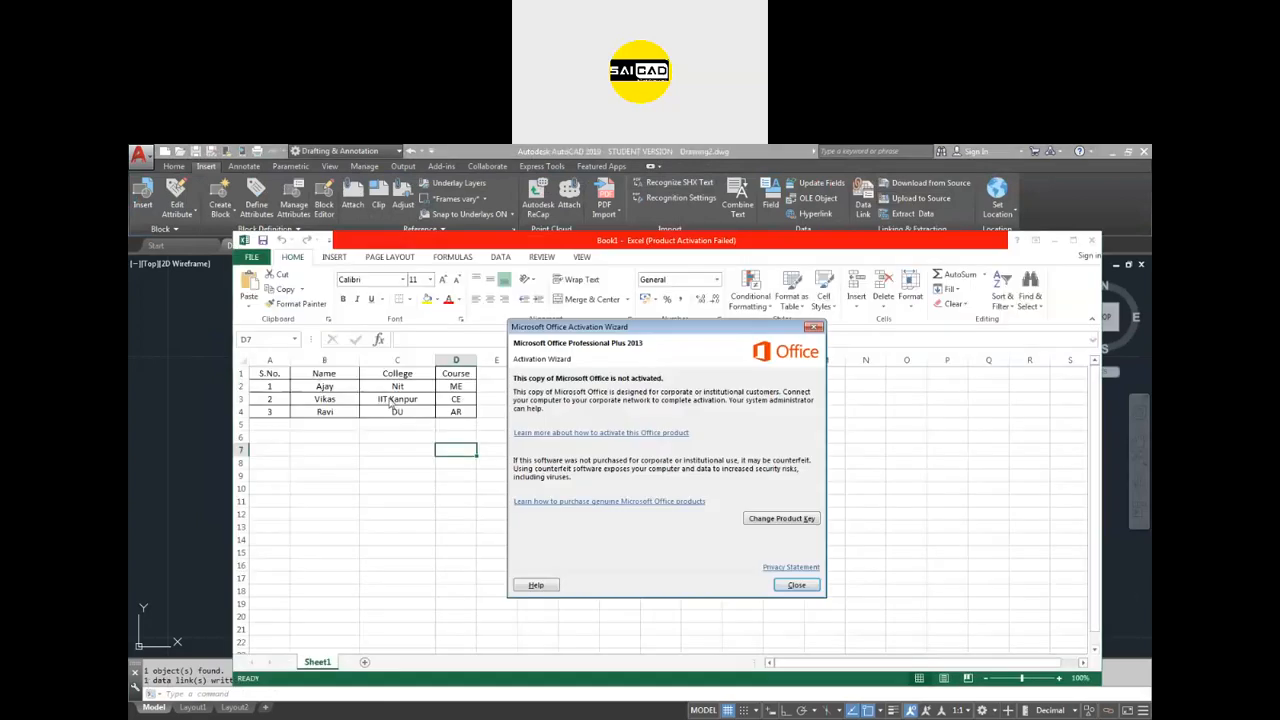
In the Excel workbook, dismiss the activation notice, change cell C3 to IIT Mumbai, and close the workbook.
{"action": "left_click", "coordinate": [795, 584]}
{"action": "left_click", "coordinate": [393, 401]}
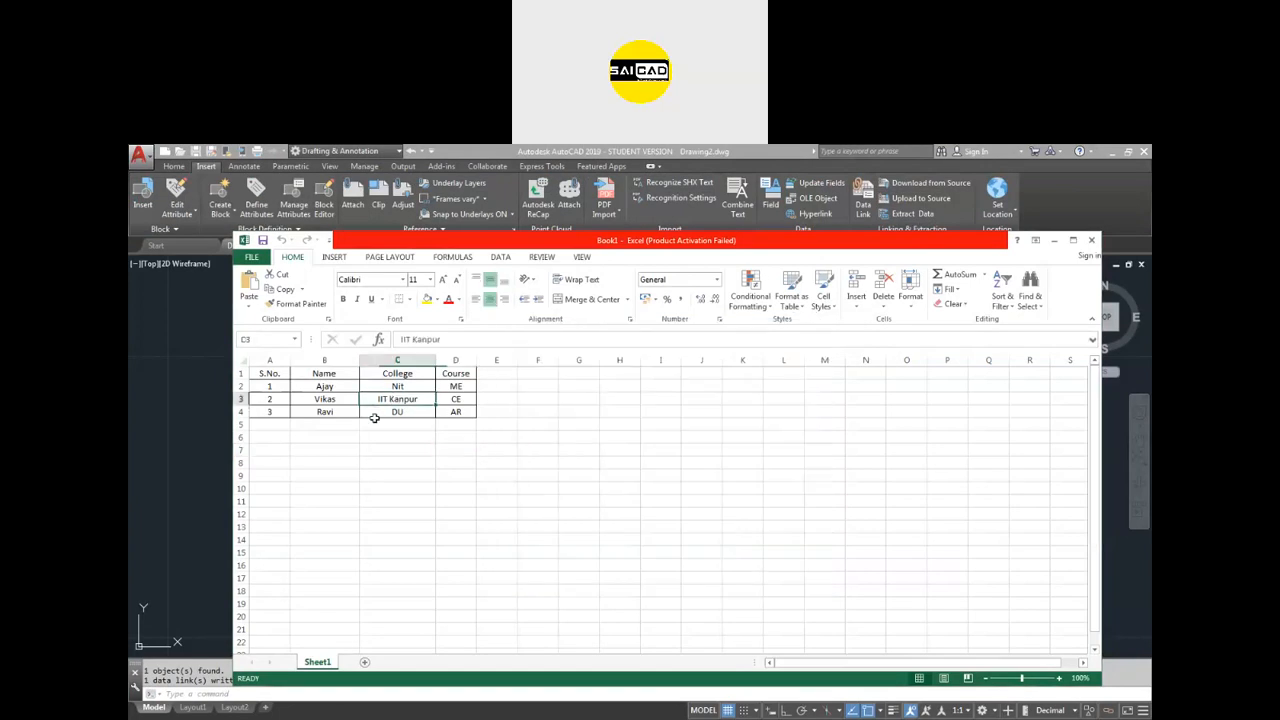
{"action": "double_click", "coordinate": [410, 399]}
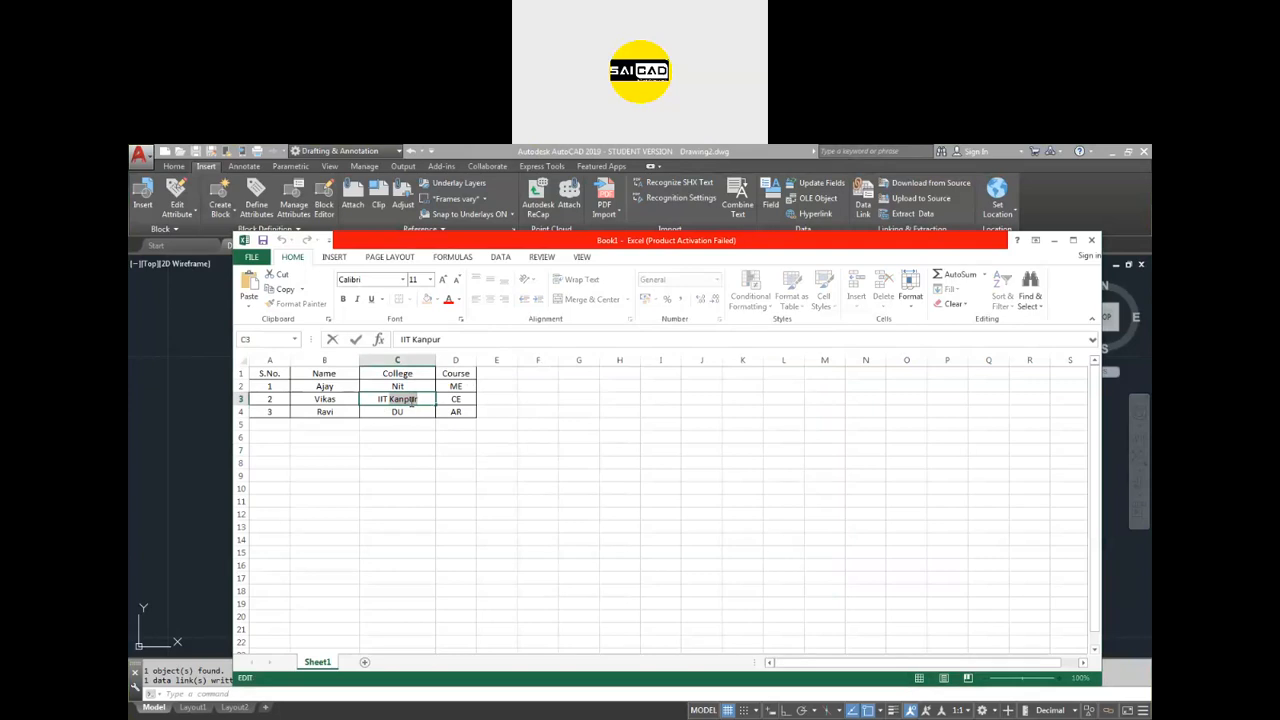
{"action": "type", "text": "Mumbai"}
{"action": "key", "text": "Return"}
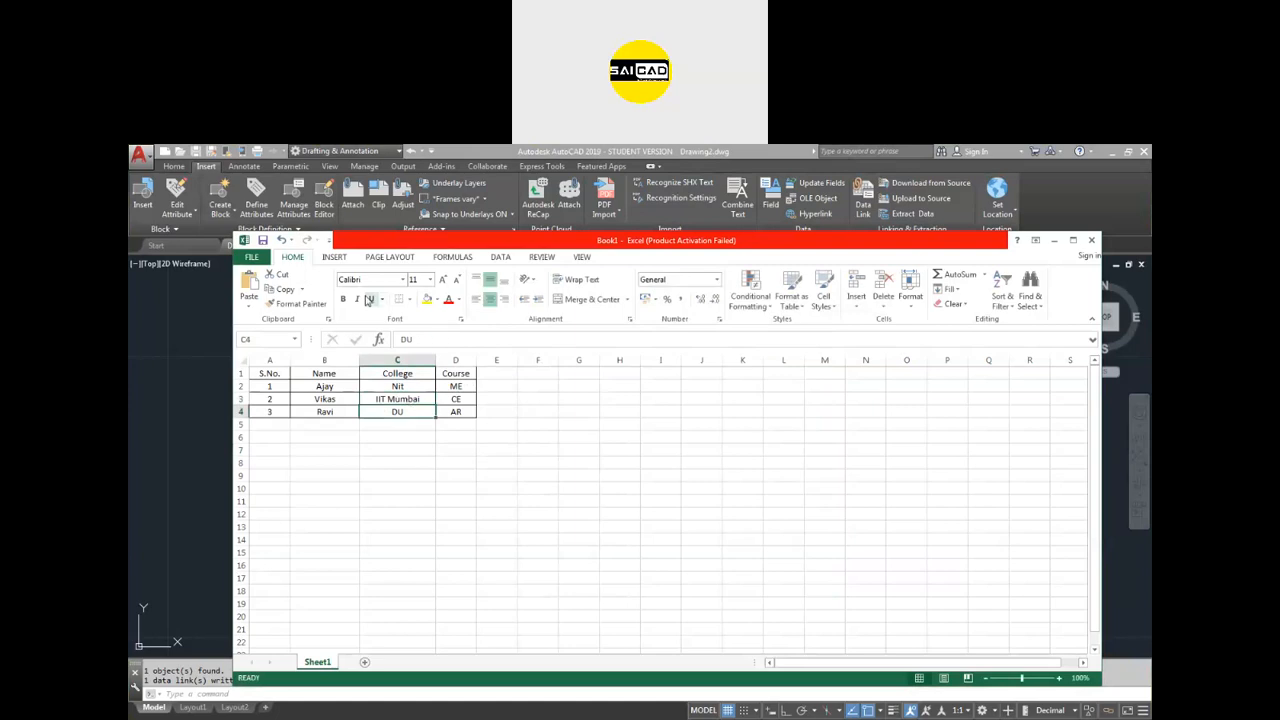
{"action": "left_click", "coordinate": [1091, 240]}
Download the edited Excel data into the linked table in the AutoCAD drawing.
{"action": "scroll", "coordinate": [822, 497], "scroll_direction": "down", "scroll_amount": 5}
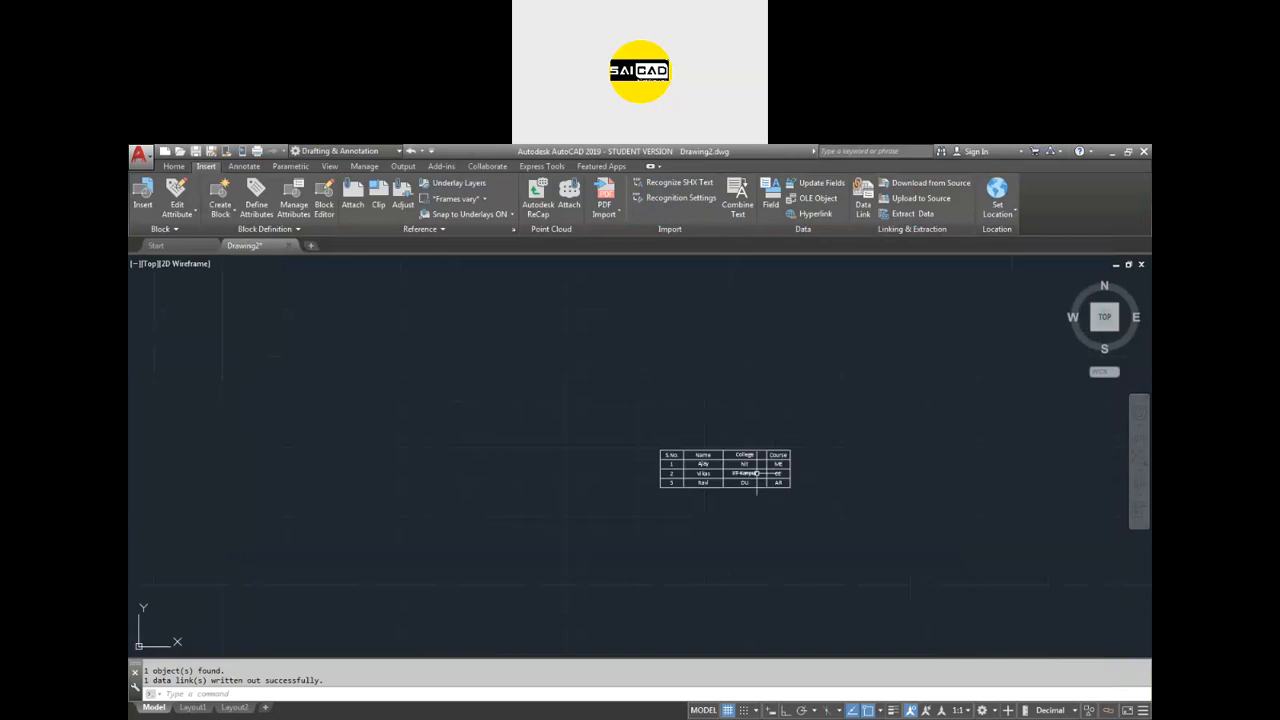
{"action": "scroll", "coordinate": [740, 475], "scroll_direction": "up", "scroll_amount": 5}
{"action": "scroll", "coordinate": [630, 483], "scroll_direction": "down", "scroll_amount": 3}
{"action": "scroll", "coordinate": [772, 487], "scroll_direction": "up", "scroll_amount": 4}
{"action": "scroll", "coordinate": [841, 468], "scroll_direction": "down", "scroll_amount": 2}
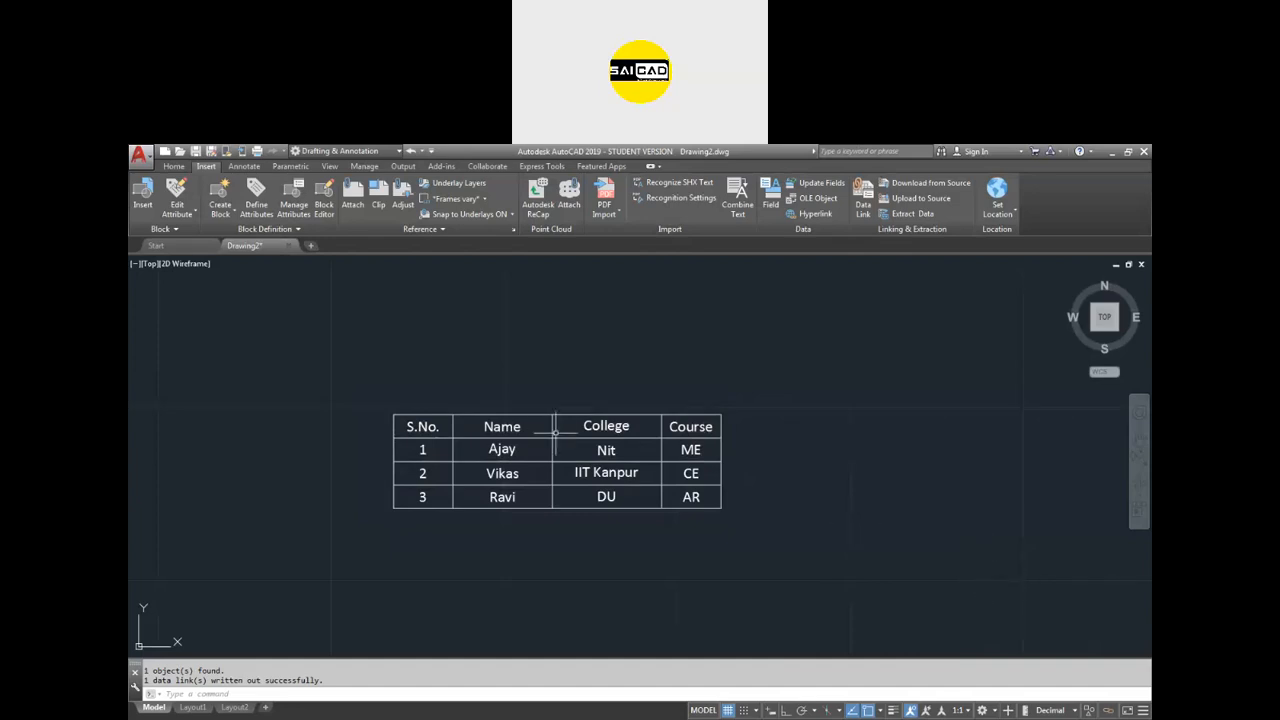
{"action": "left_click", "coordinate": [918, 190]}
{"action": "left_click", "coordinate": [816, 349]}
{"action": "left_click", "coordinate": [232, 574]}
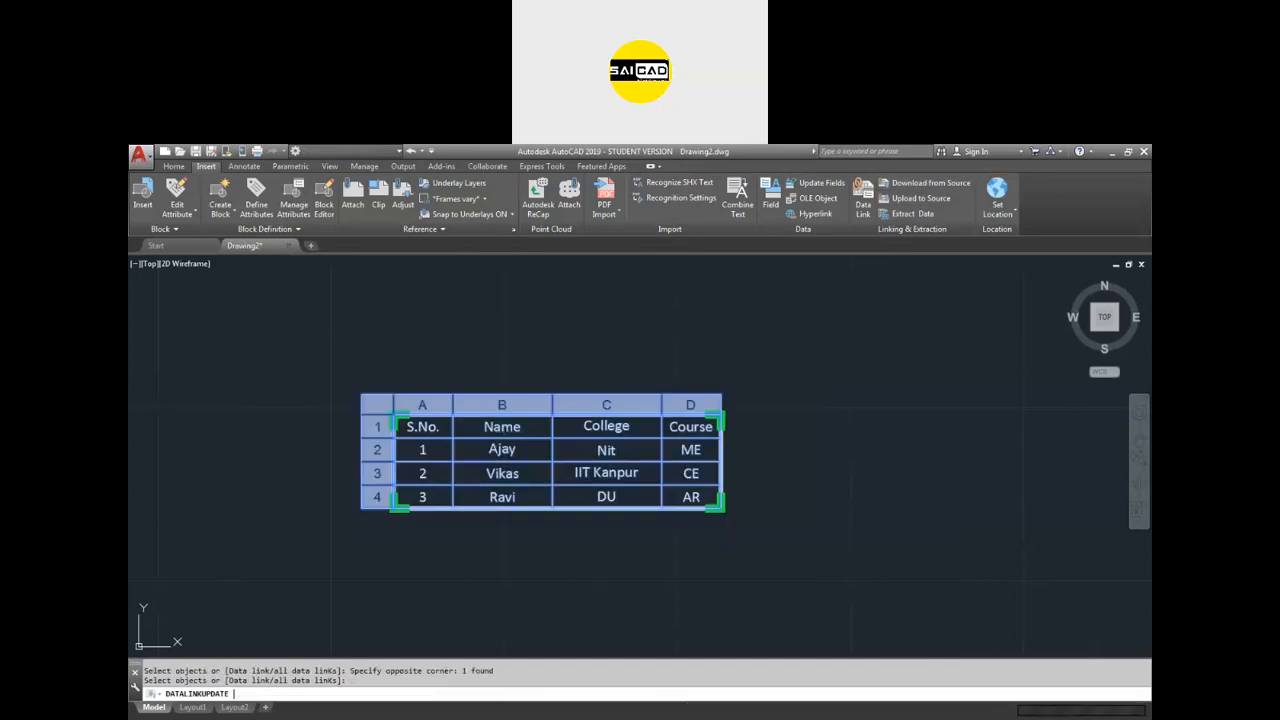
{"action": "key", "text": "Return"}
{"action": "scroll", "coordinate": [600, 460], "scroll_direction": "up", "scroll_amount": 1}
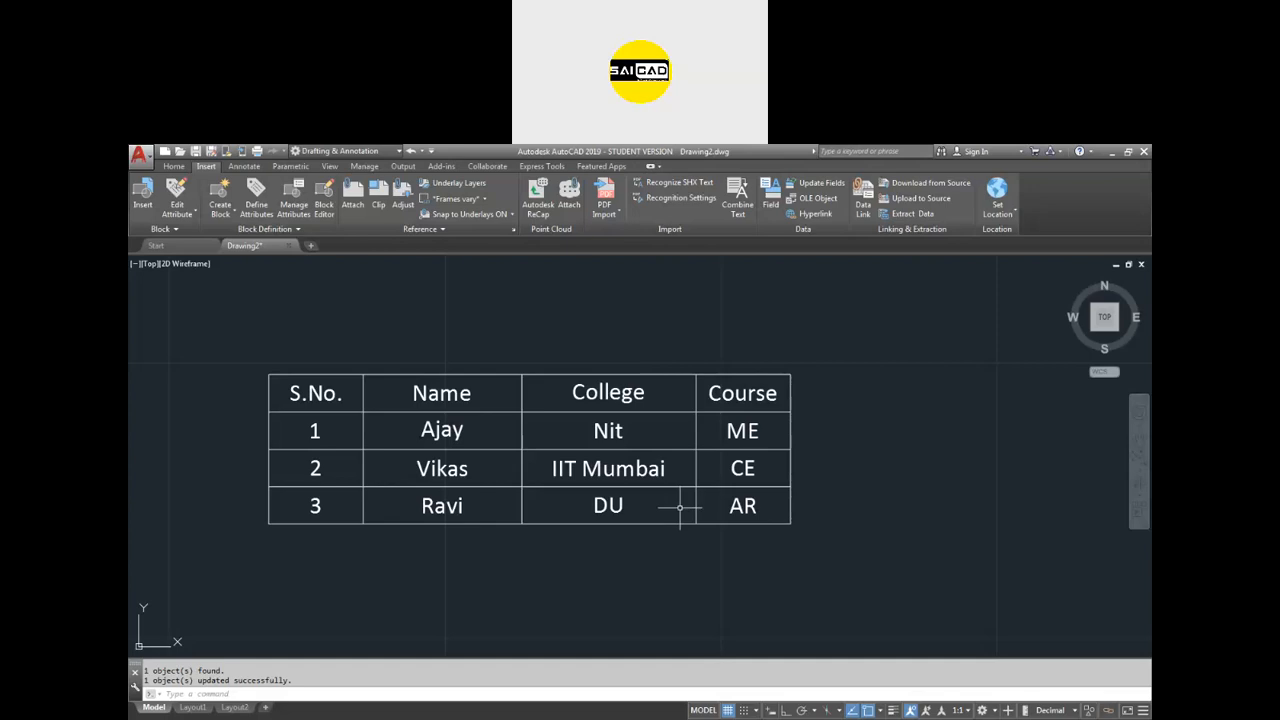
Select the entire linked table in the drawing.
{"action": "left_click", "coordinate": [174, 166]}
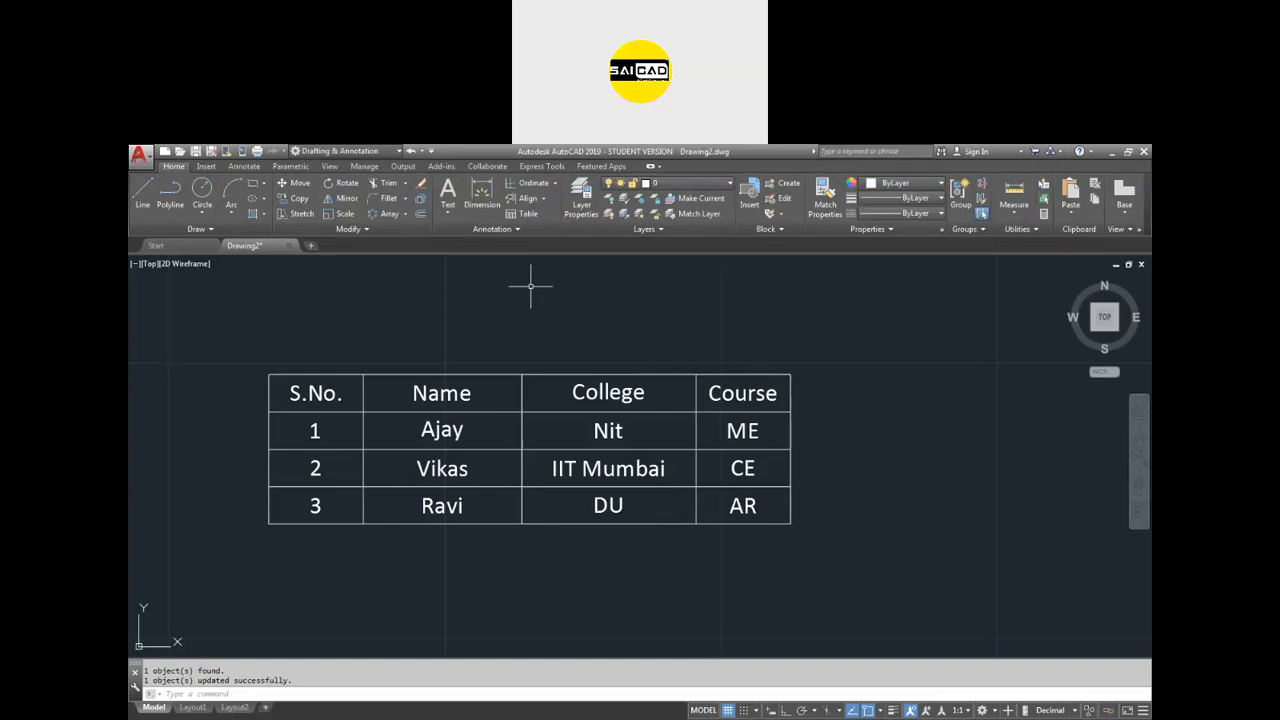
{"action": "left_click", "coordinate": [903, 352]}
{"action": "left_click", "coordinate": [354, 560]}
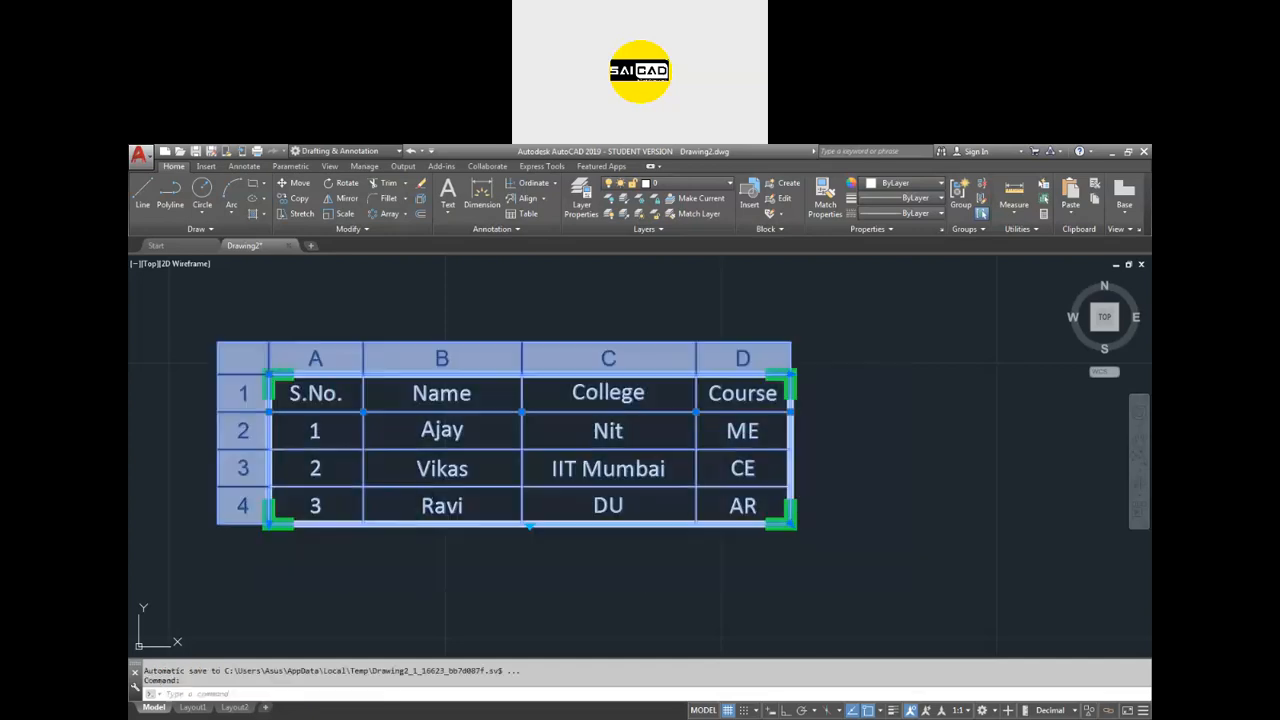
{"action": "scroll", "coordinate": [438, 493], "scroll_direction": "down", "scroll_amount": 2}
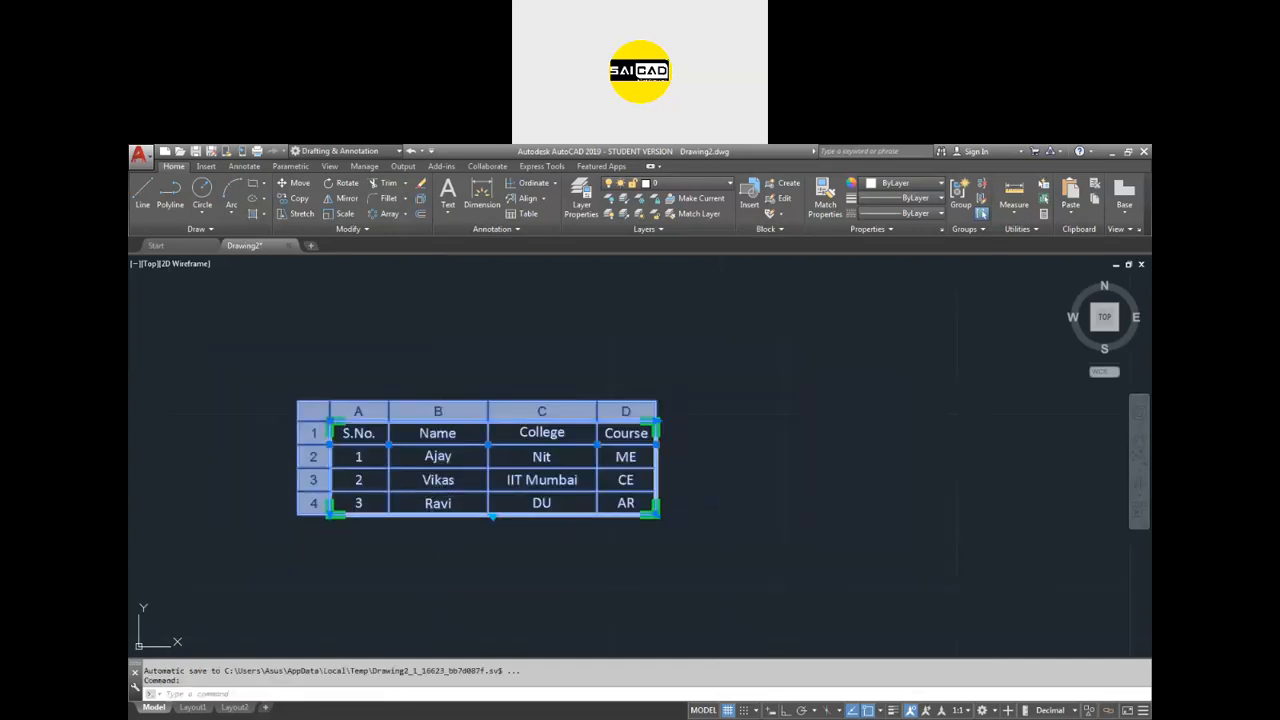
Erase the student details table from the drawing.
{"action": "key", "text": "Delete"}
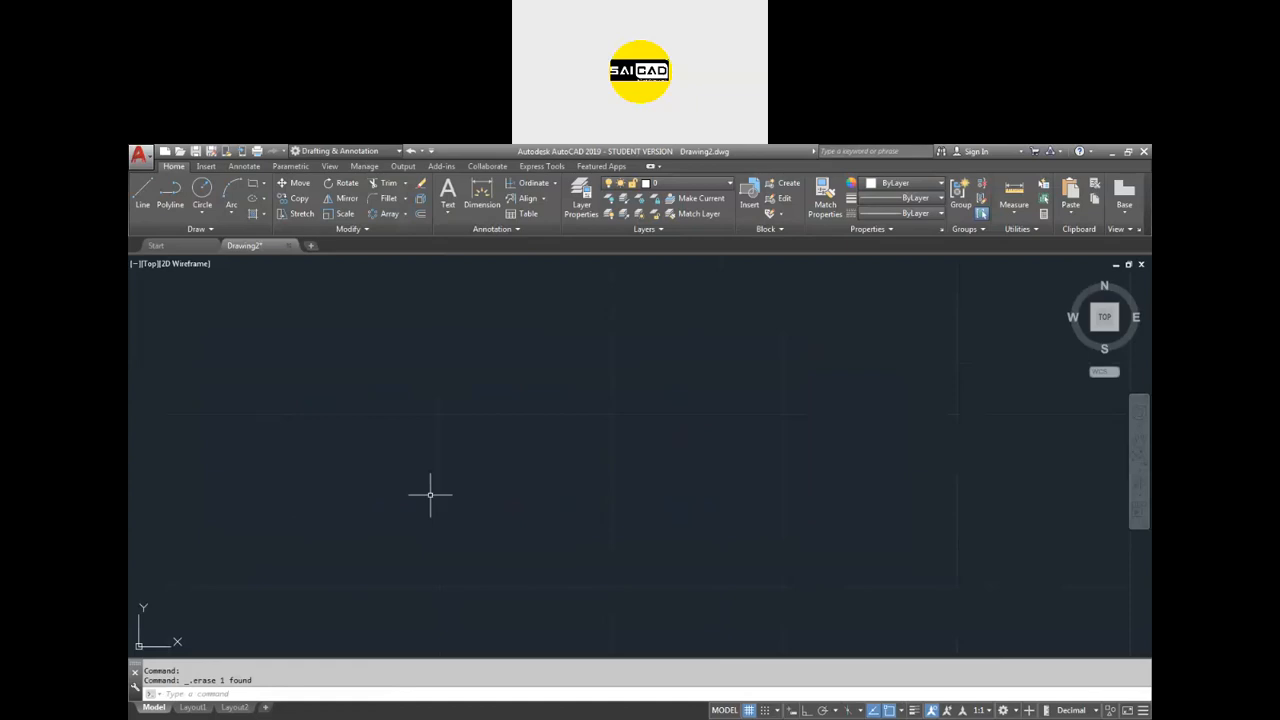
{"action": "left_click", "coordinate": [190, 247]}
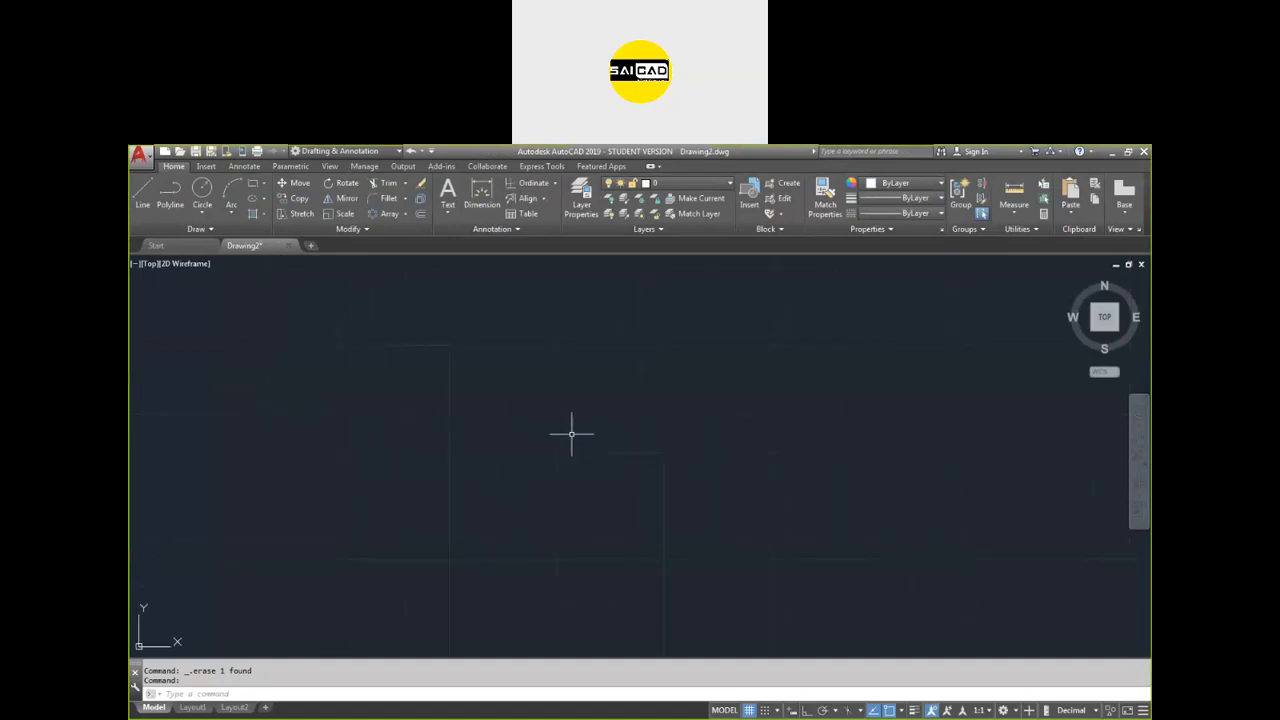
{"action": "key", "text": "ctrl+a"}
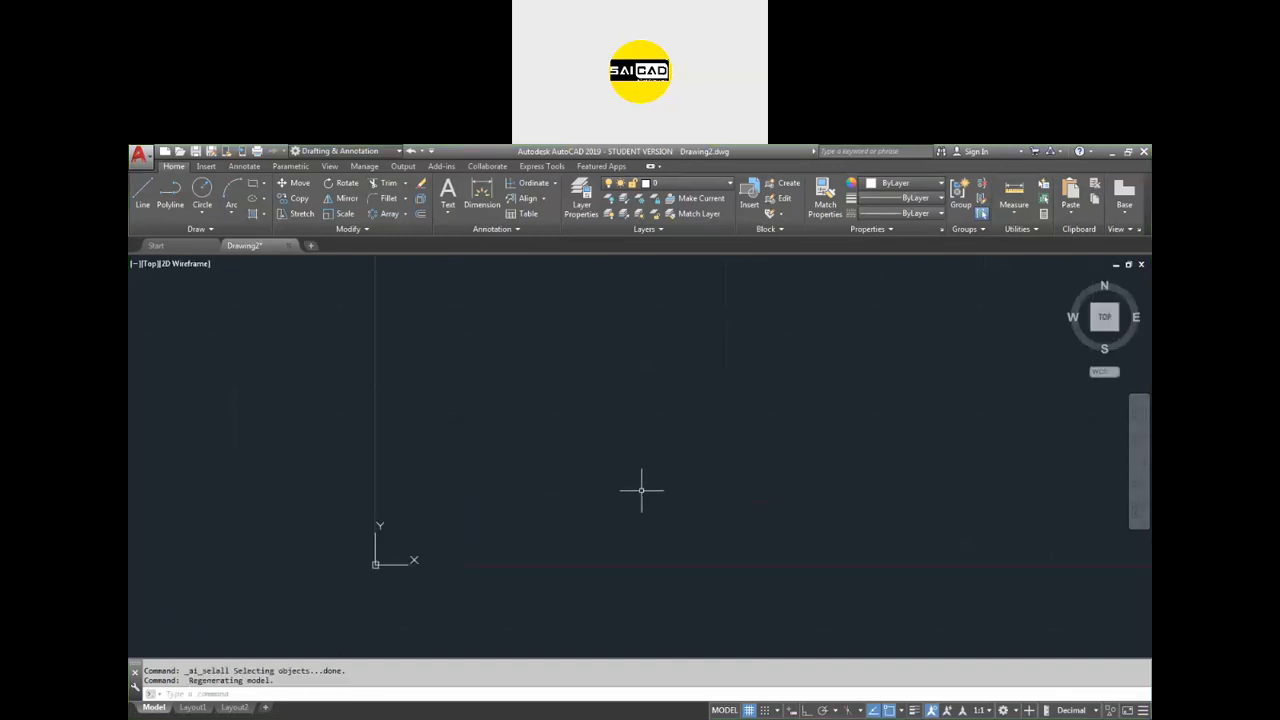
Draw a circle with a radius of 5 and show it in the top view.
{"action": "type", "text": "c"}
{"action": "key", "text": "Return"}
{"action": "left_click", "coordinate": [710, 441]}
{"action": "type", "text": "5"}
{"action": "key", "text": "Return"}
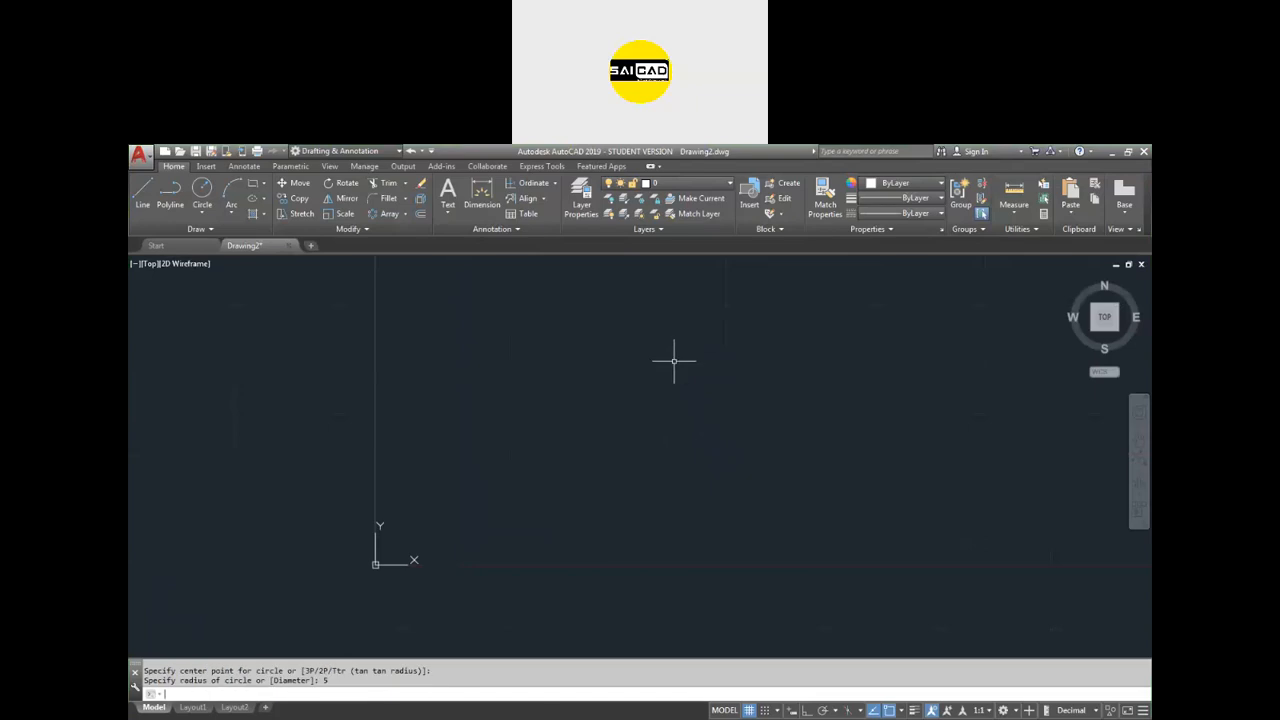
{"action": "left_click", "coordinate": [1105, 322]}
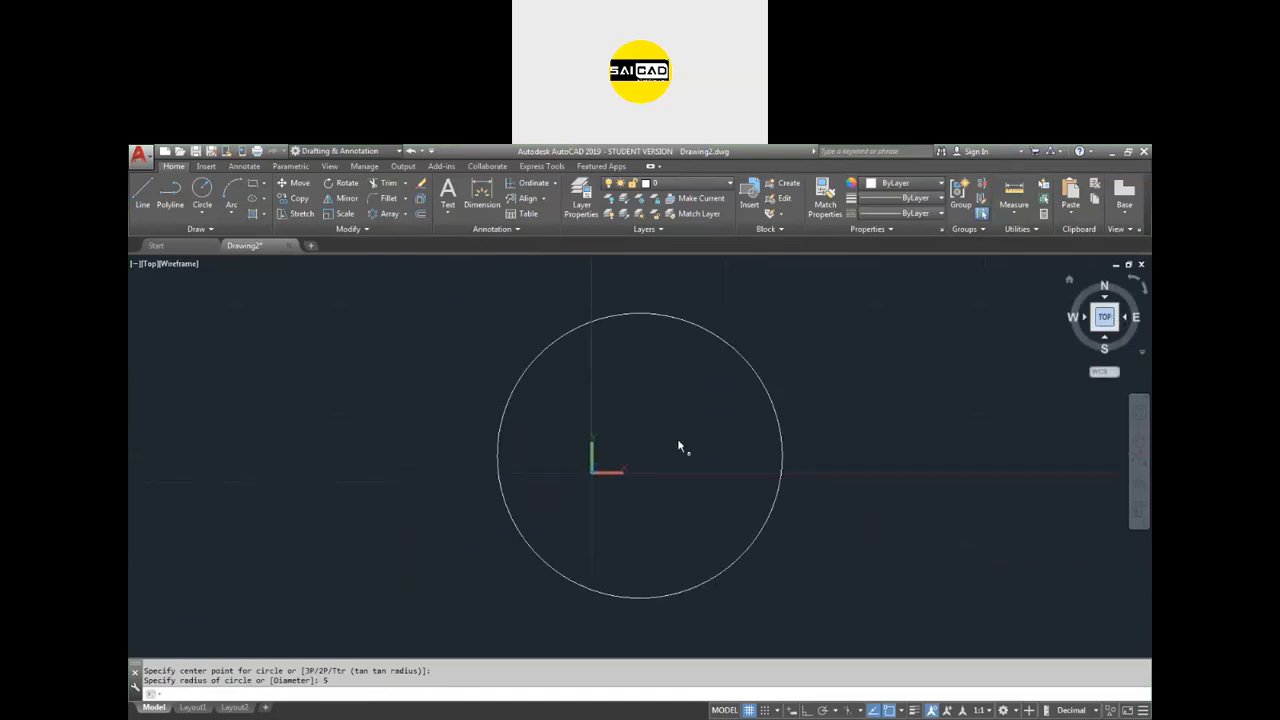
Move the circle by its centre grip to an empty area on the positive X side of the origin.
{"action": "left_click", "coordinate": [842, 368]}
{"action": "left_click", "coordinate": [722, 455]}
{"action": "left_click", "coordinate": [640, 456]}
{"action": "left_click", "coordinate": [940, 396]}
{"action": "scroll", "coordinate": [775, 424], "scroll_direction": "down", "scroll_amount": 3}
{"action": "middle_click_drag", "start_coordinate": [900, 390], "coordinate": [753, 456]}
{"action": "scroll", "coordinate": [736, 475], "scroll_direction": "up", "scroll_amount": 4}
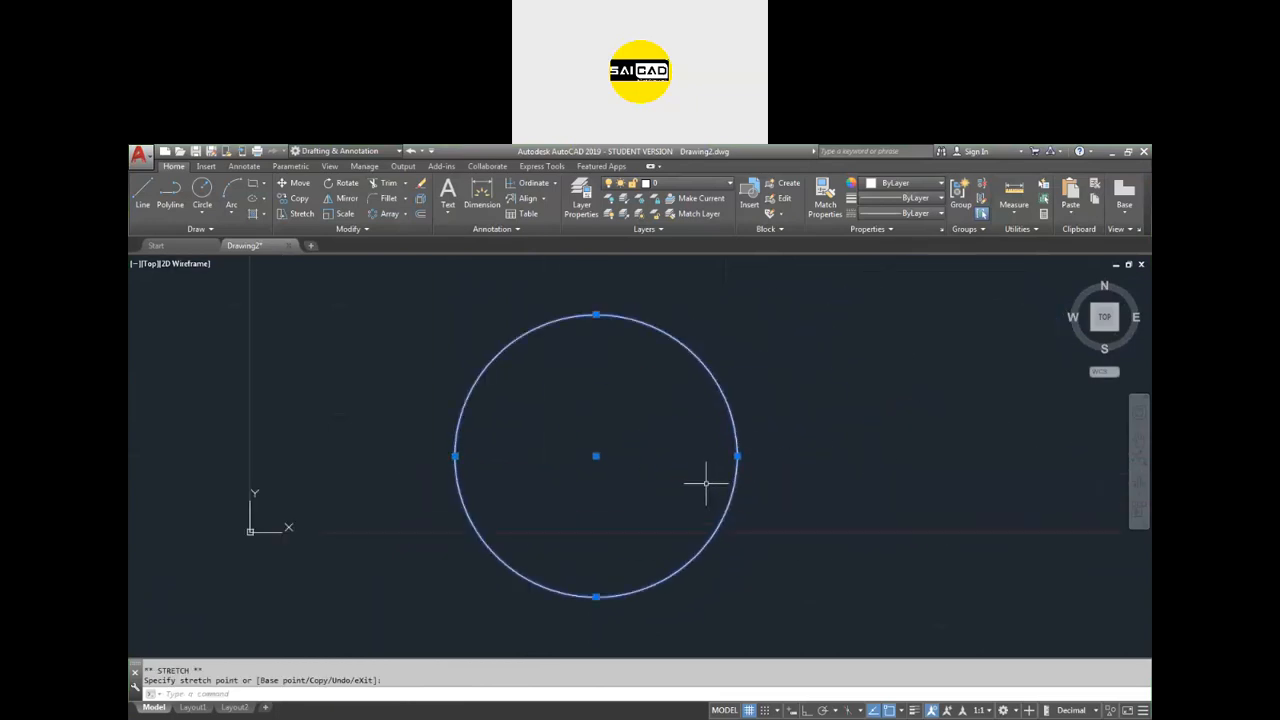
Draw a second circle centred on the first circle's top quadrant, with its radius reaching the first circle's centre.
{"action": "key", "text": "Escape"}
{"action": "type", "text": "c"}
{"action": "key", "text": "Return"}
{"action": "left_click", "coordinate": [595, 316]}
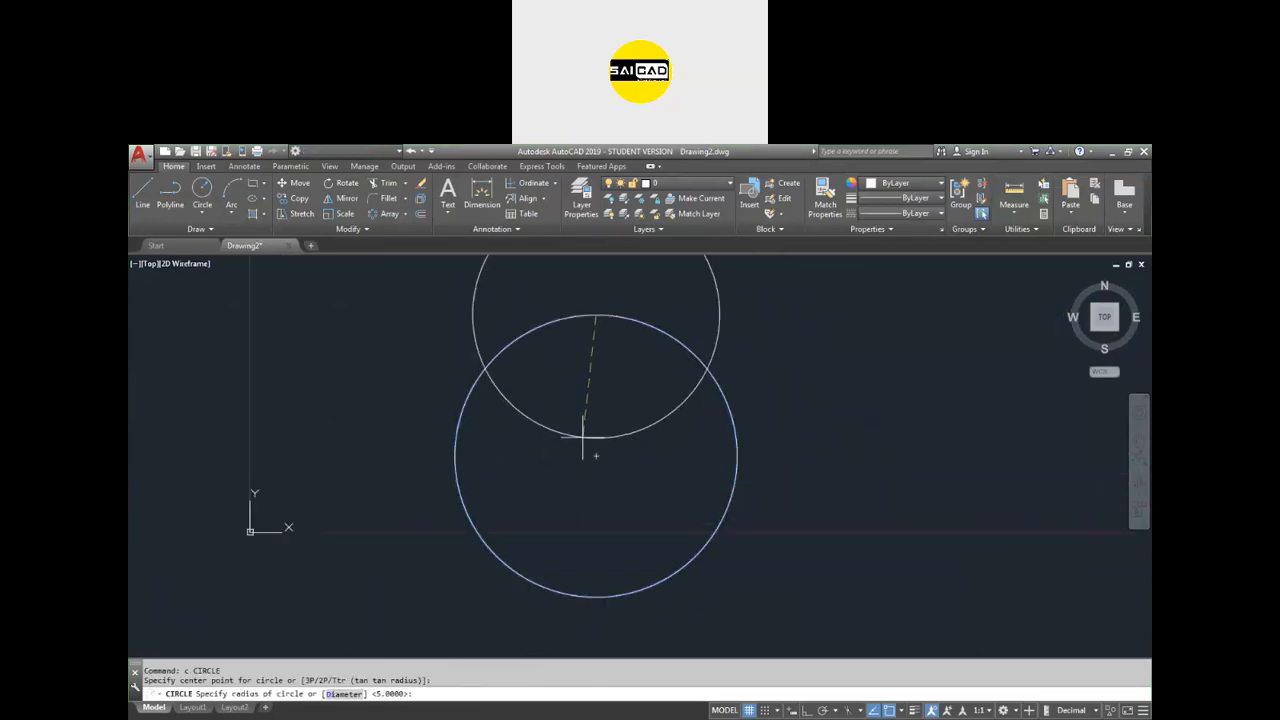
{"action": "left_click", "coordinate": [595, 456]}
{"action": "key", "text": "Escape"}
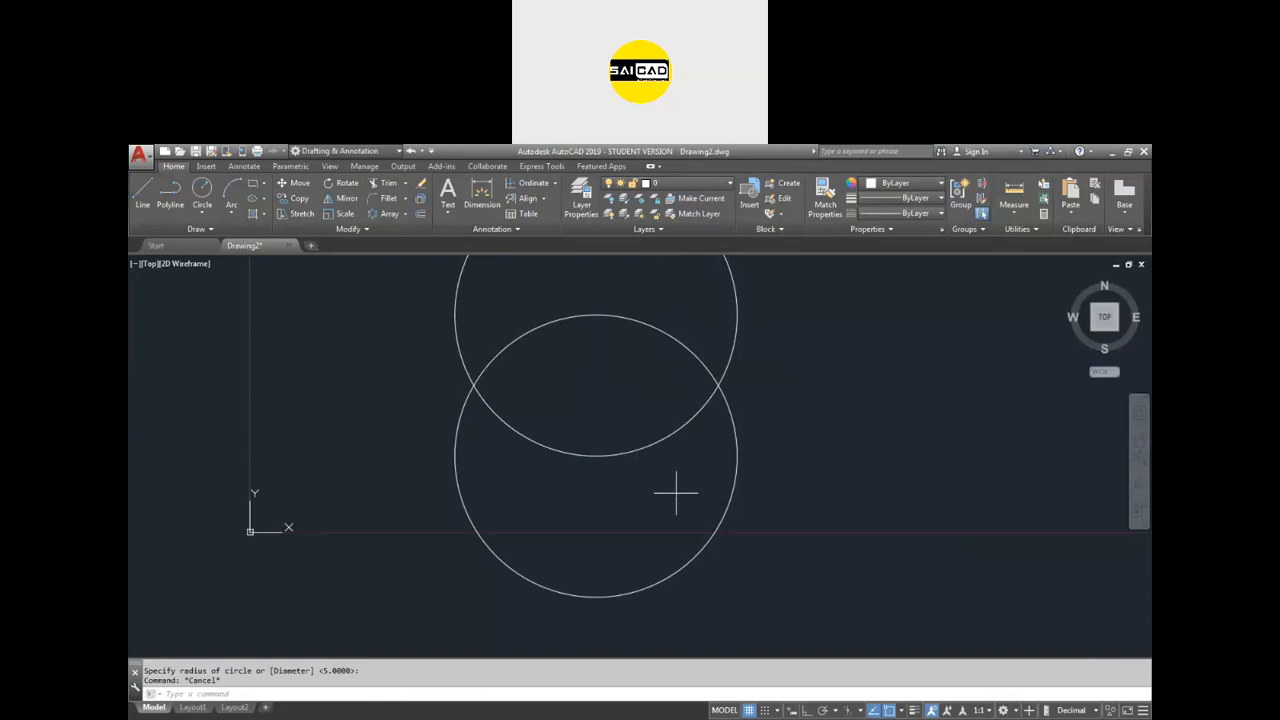
Create a polar array of the upper circle with 6 items around the first circle's centre.
{"action": "left_click", "coordinate": [625, 452]}
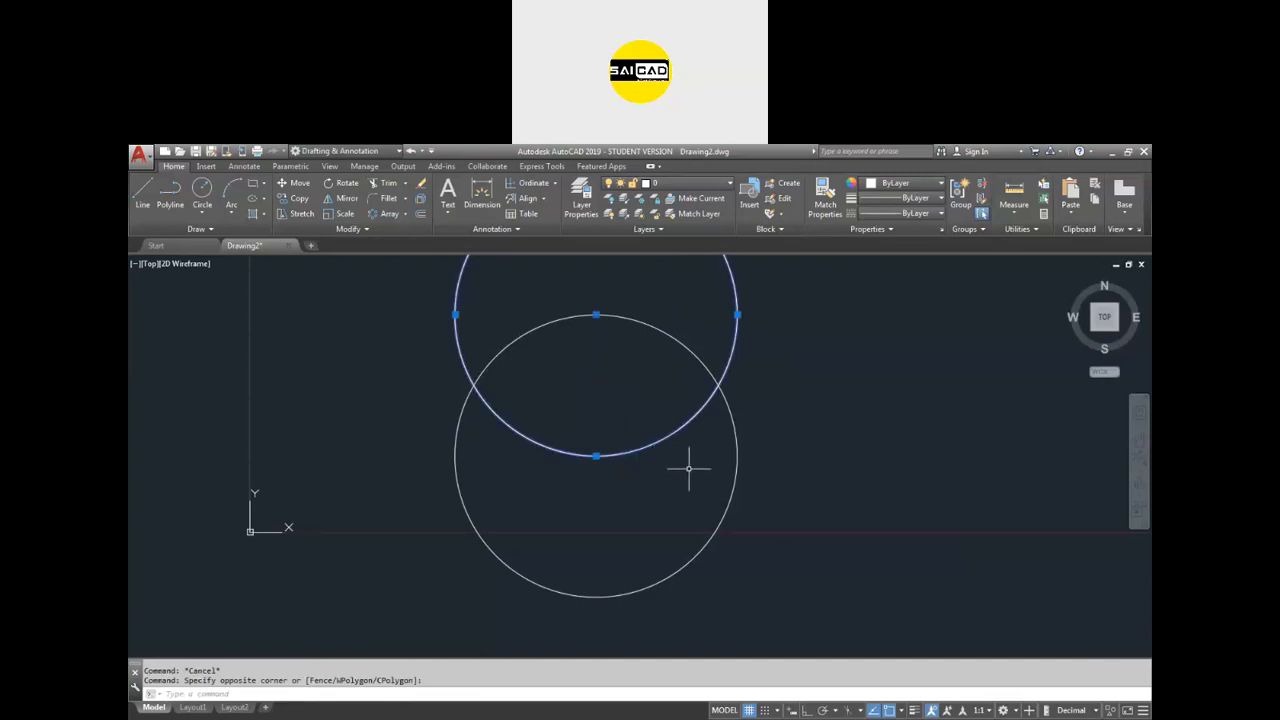
{"action": "type", "text": "ar"}
{"action": "key", "text": "Return"}
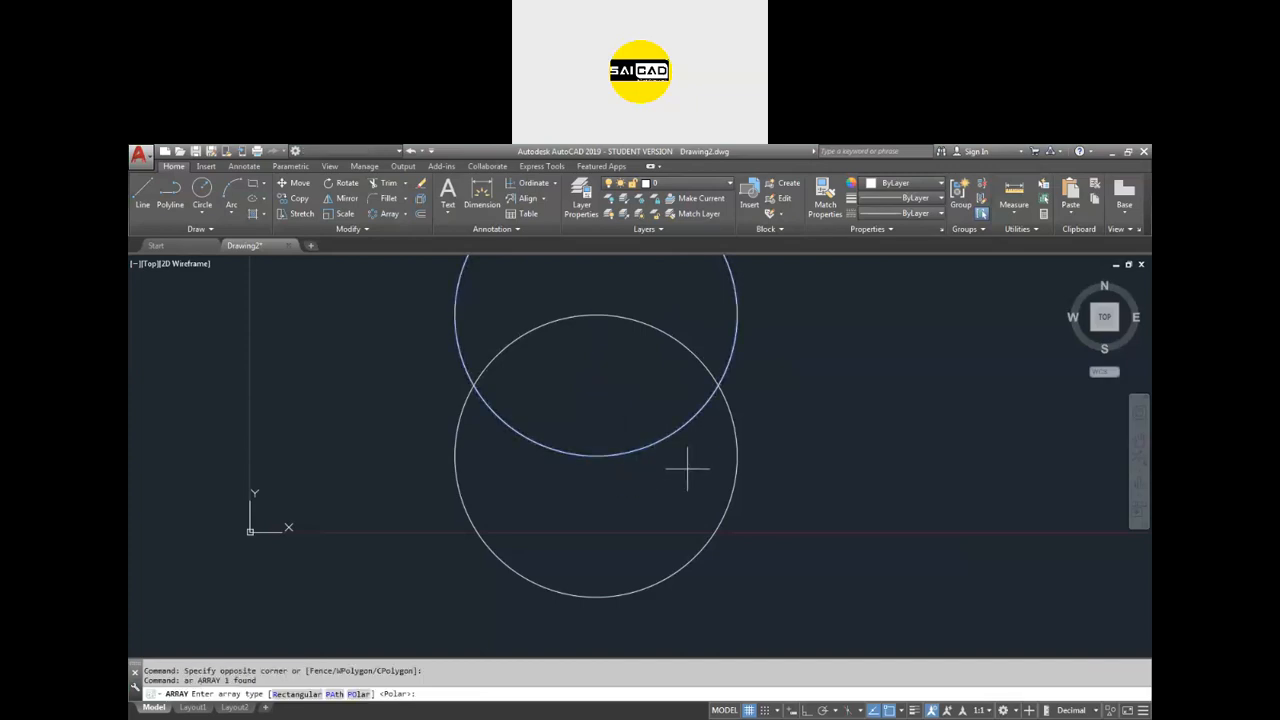
{"action": "key", "text": "Return"}
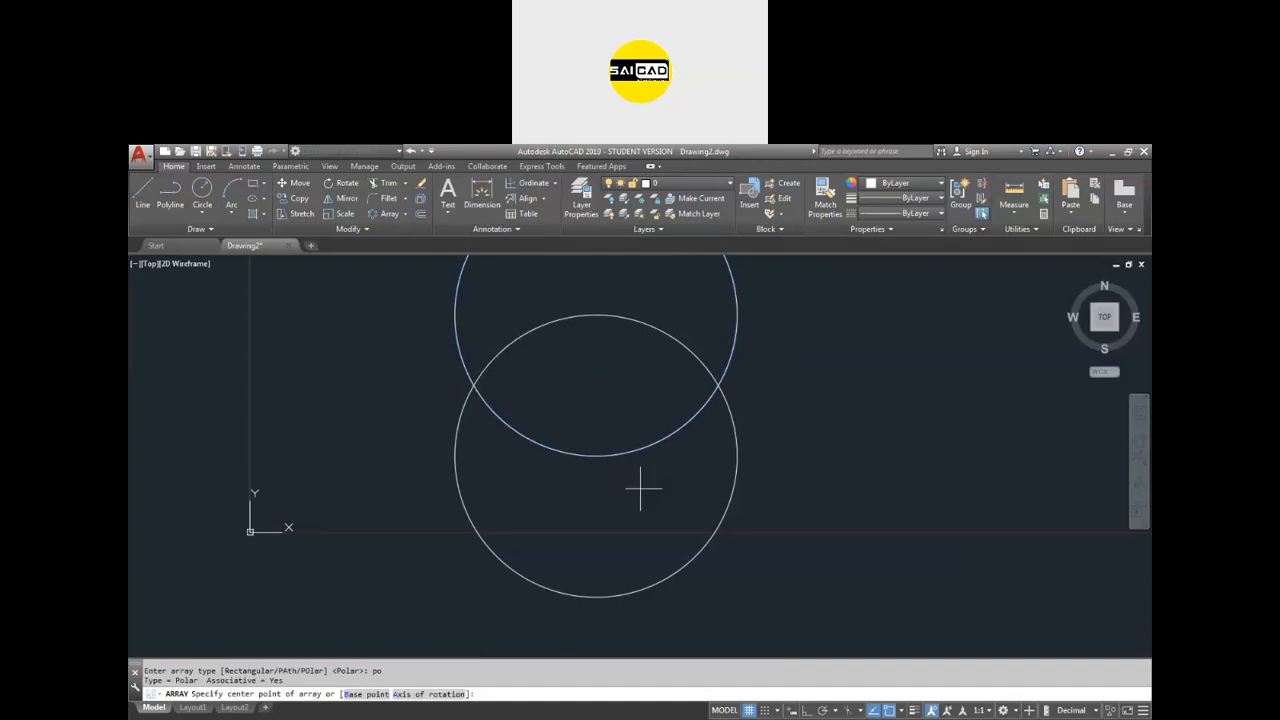
{"action": "left_click", "coordinate": [596, 457]}
{"action": "key", "text": "Return"}
{"action": "type", "text": "tr"}
{"action": "key", "text": "Return"}
{"action": "scroll", "coordinate": [797, 438], "scroll_direction": "down", "scroll_amount": 2}
{"action": "key", "text": "Escape"}
Explode the polar array of circles into separate circles.
{"action": "left_click", "coordinate": [888, 445]}
{"action": "left_click", "coordinate": [816, 506]}
{"action": "type", "text": "x"}
{"action": "key", "text": "Return"}
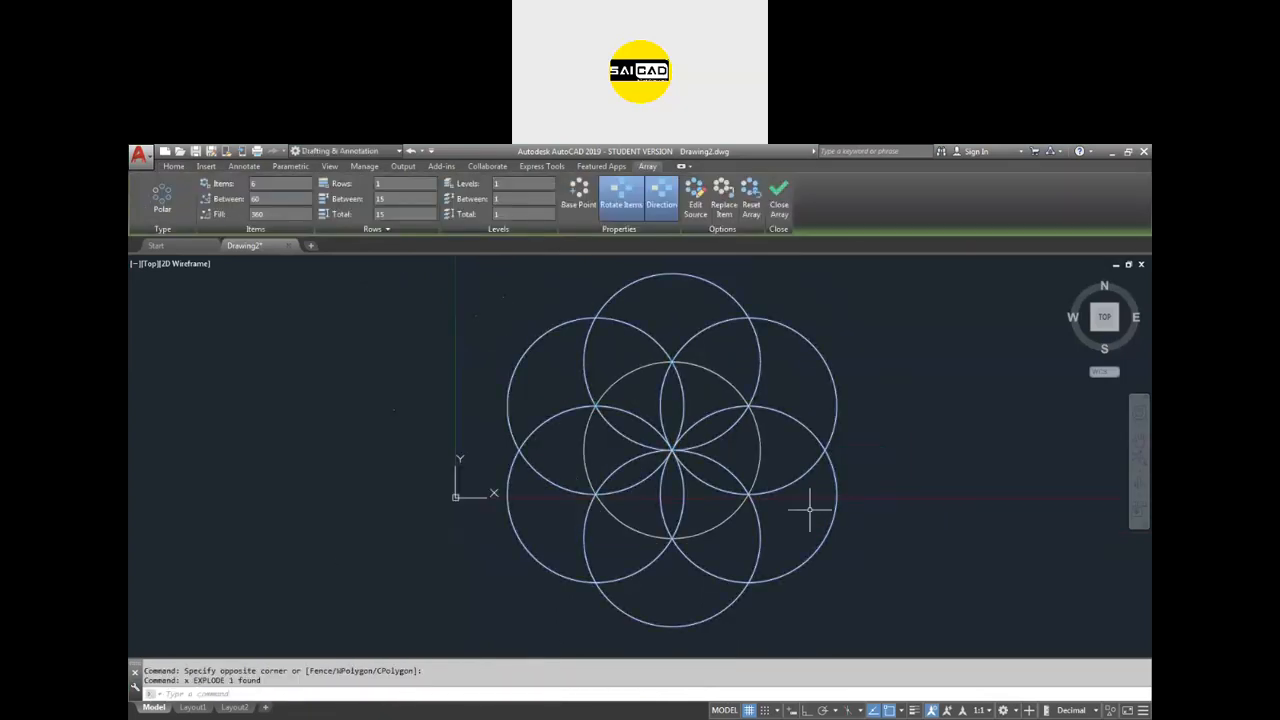
Trim away all arcs lying outside the central circle, leaving a six-petal flower inside it.
{"action": "type", "text": "tr"}
{"action": "key", "text": "Return"}
{"action": "key", "text": "Return"}
{"action": "left_click", "coordinate": [882, 416]}
{"action": "left_click", "coordinate": [809, 495]}
{"action": "left_click", "coordinate": [766, 561]}
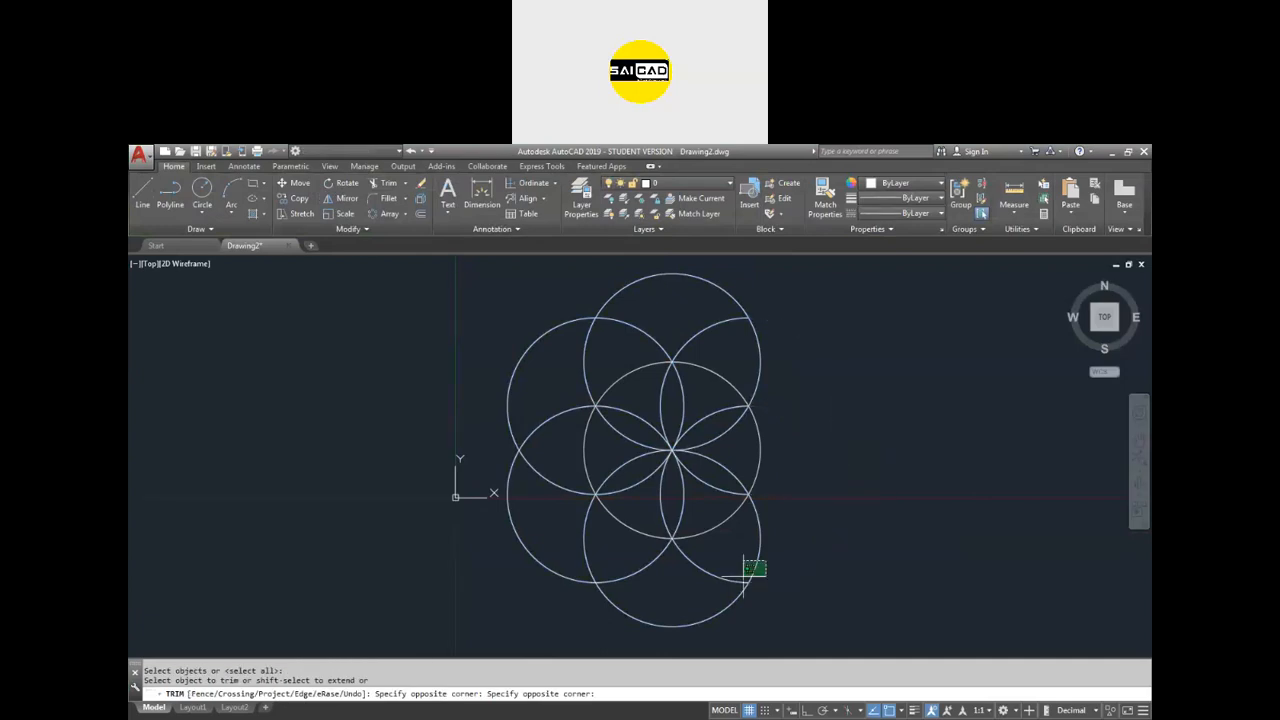
{"action": "left_click", "coordinate": [536, 572]}
{"action": "left_click", "coordinate": [551, 534]}
{"action": "left_click", "coordinate": [503, 336]}
{"action": "left_click", "coordinate": [797, 306]}
{"action": "left_click", "coordinate": [575, 384]}
{"action": "key", "text": "Escape"}
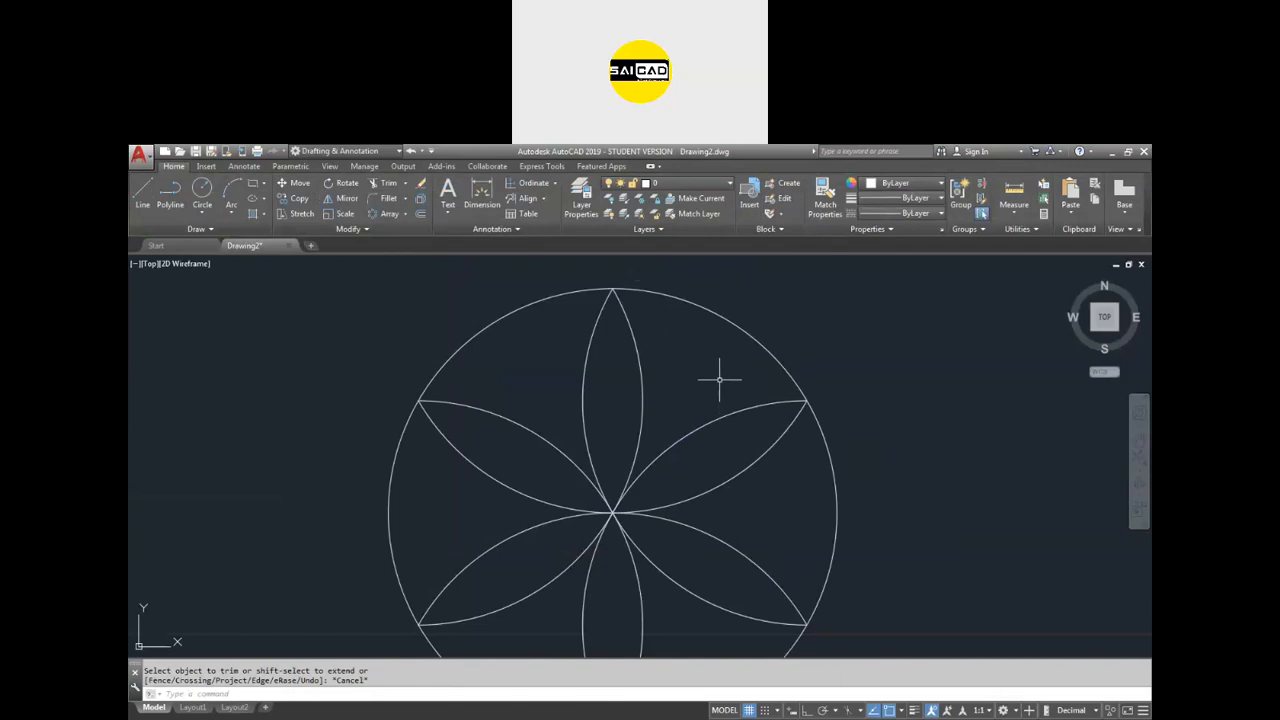
Offset the right-hand arc of the top petal outward by 0.5.
{"action": "left_click", "coordinate": [642, 401]}
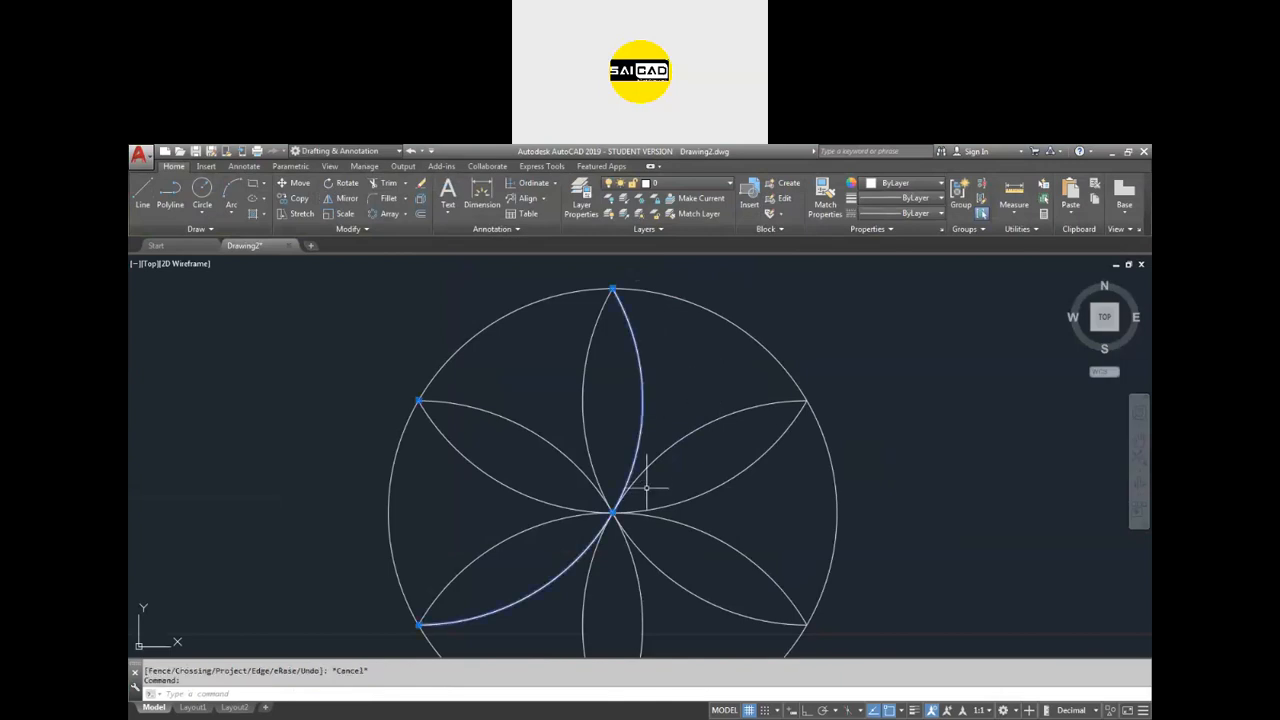
{"action": "type", "text": "o"}
{"action": "key", "text": "Return"}
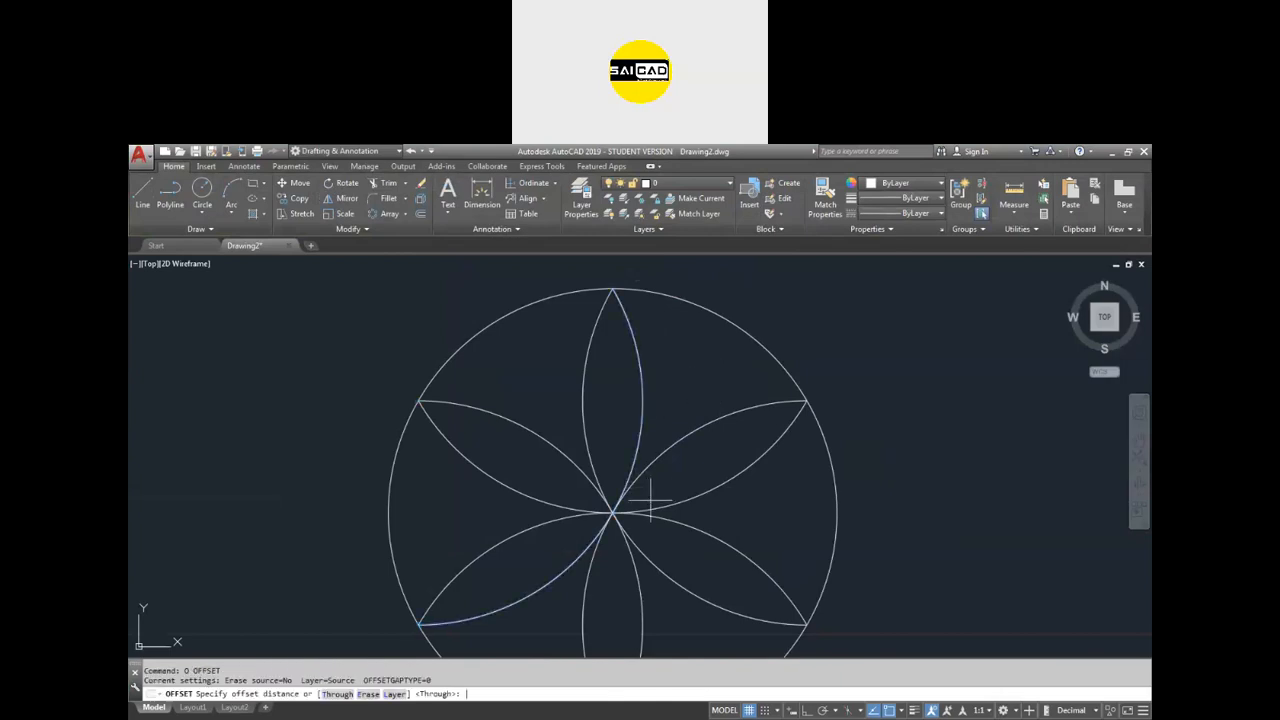
{"action": "type", "text": ".5"}
{"action": "key", "text": "Return"}
{"action": "left_click", "coordinate": [662, 484]}
{"action": "left_click", "coordinate": [700, 458]}
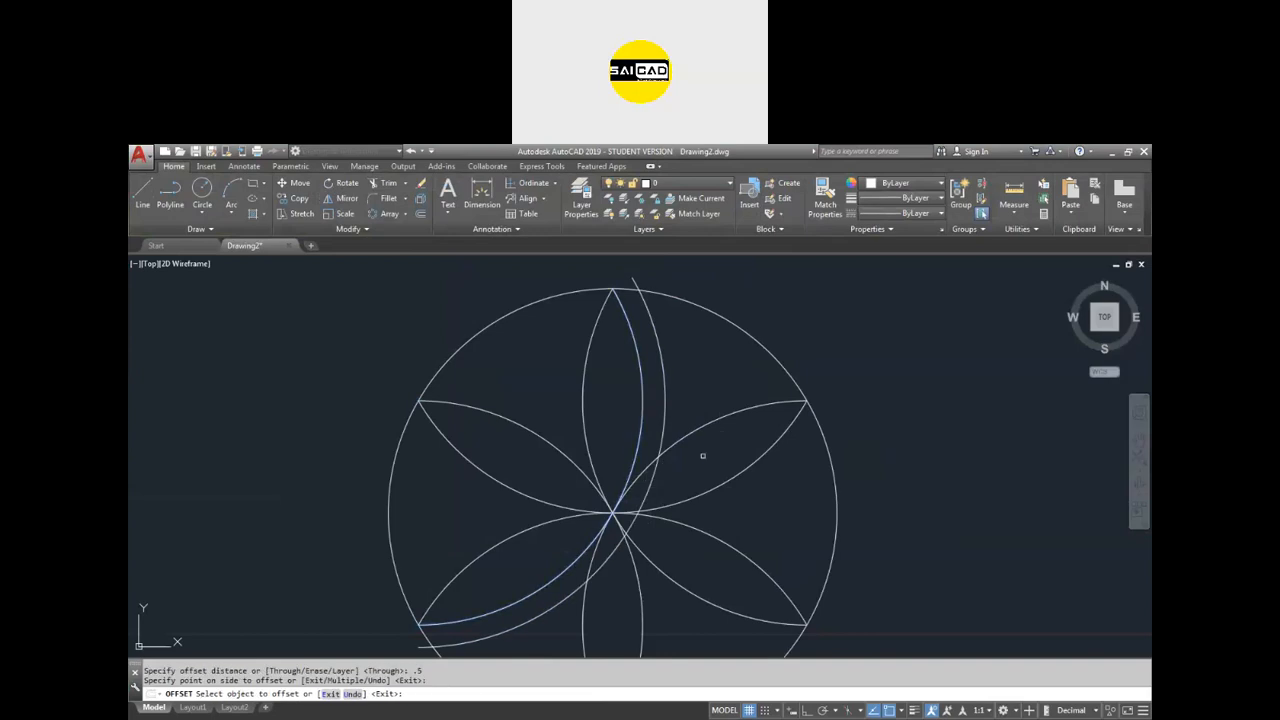
Offset the upper-right petal's upper arc outward and the outer circle inward by the same 0.5 distance.
{"action": "left_click", "coordinate": [717, 426]}
{"action": "left_click", "coordinate": [693, 388]}
{"action": "left_click", "coordinate": [737, 323]}
{"action": "left_click", "coordinate": [700, 355]}
{"action": "key", "text": "Escape"}
Trim the offset curves where they cross to form a closed curved triangle between the top and upper-right petals.
{"action": "key", "text": "Return"}
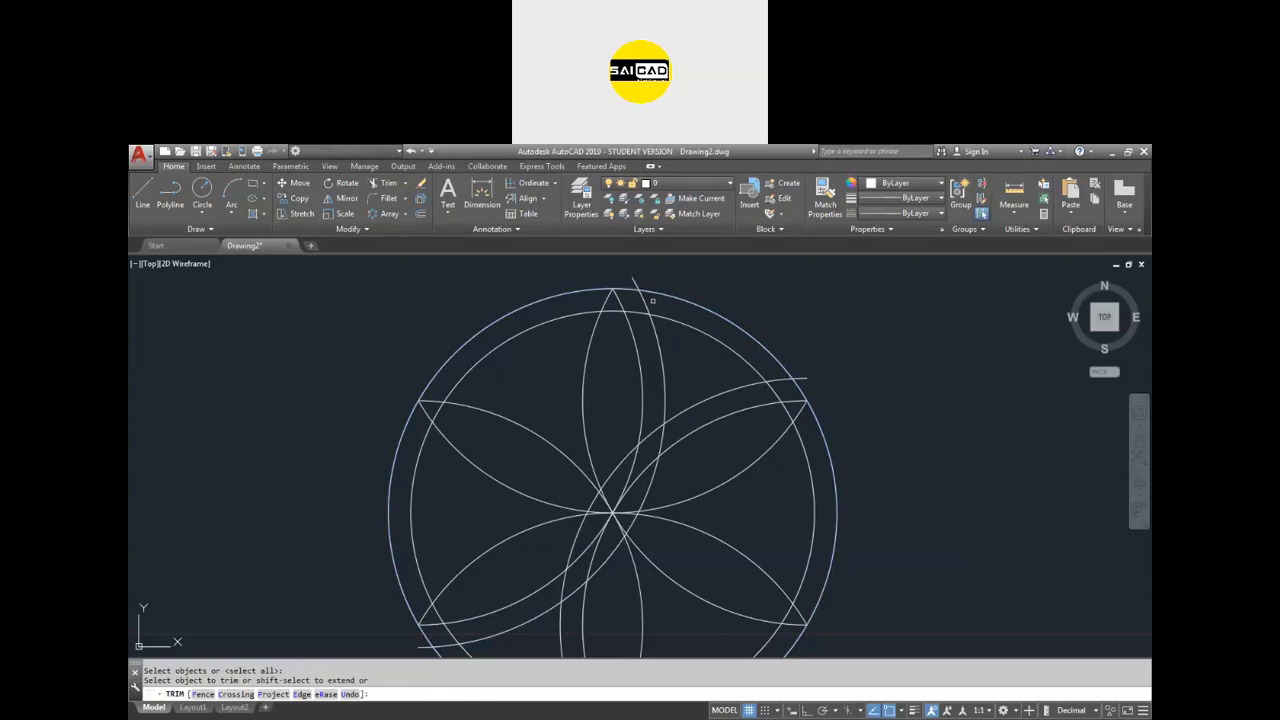
{"action": "scroll", "coordinate": [620, 281], "scroll_direction": "up", "scroll_amount": 4}
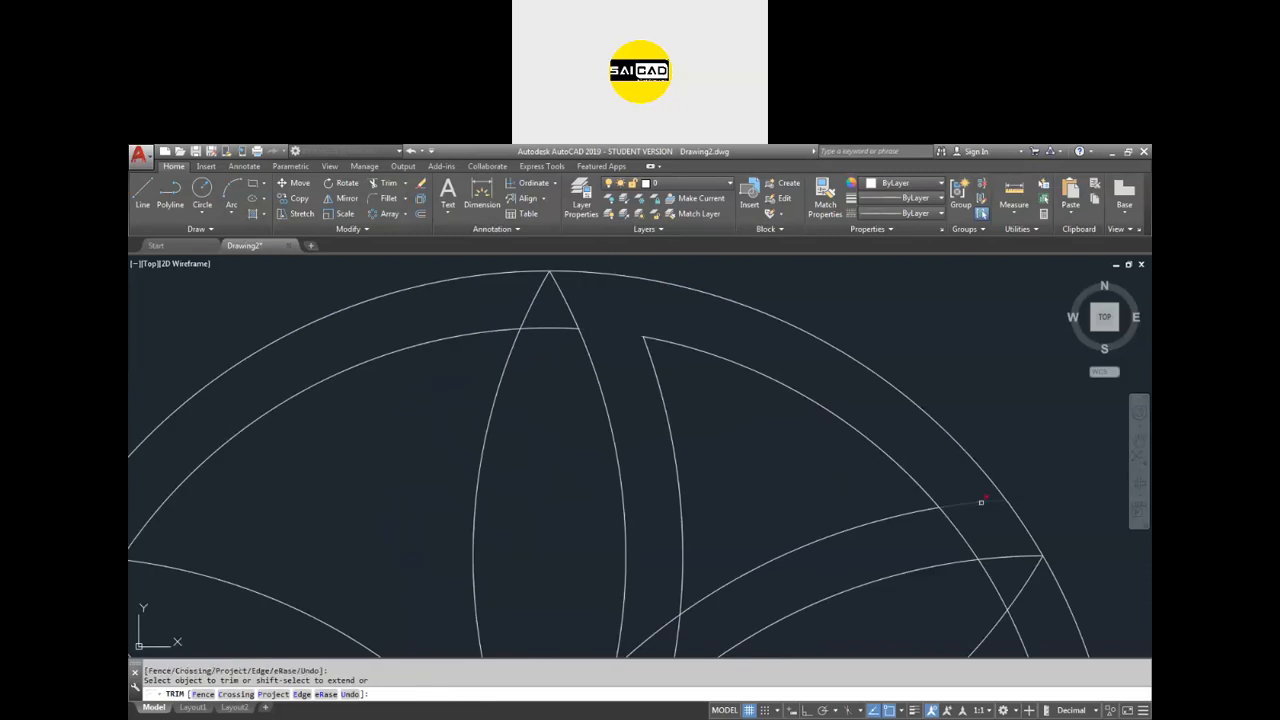
{"action": "scroll", "coordinate": [828, 527], "scroll_direction": "down", "scroll_amount": 2}
{"action": "scroll", "coordinate": [746, 602], "scroll_direction": "up", "scroll_amount": 2}
{"action": "left_click", "coordinate": [731, 600]}
{"action": "left_click", "coordinate": [691, 589]}
{"action": "scroll", "coordinate": [755, 519], "scroll_direction": "down", "scroll_amount": 2}
{"action": "scroll", "coordinate": [755, 520], "scroll_direction": "down", "scroll_amount": 2}
{"action": "key", "text": "Escape"}
Delete the leftover offset arcs and the rest of the offset inner circle outside the curved triangle.
{"action": "left_click", "coordinate": [728, 609]}
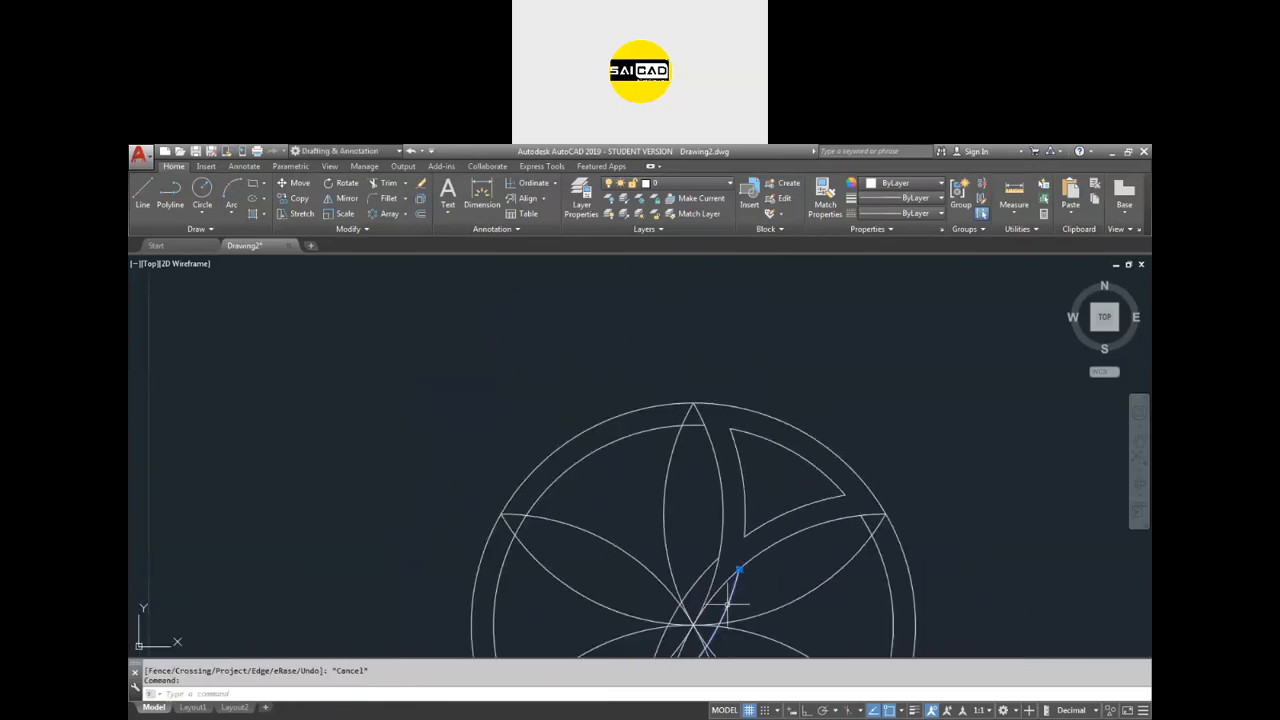
{"action": "left_click", "coordinate": [701, 578]}
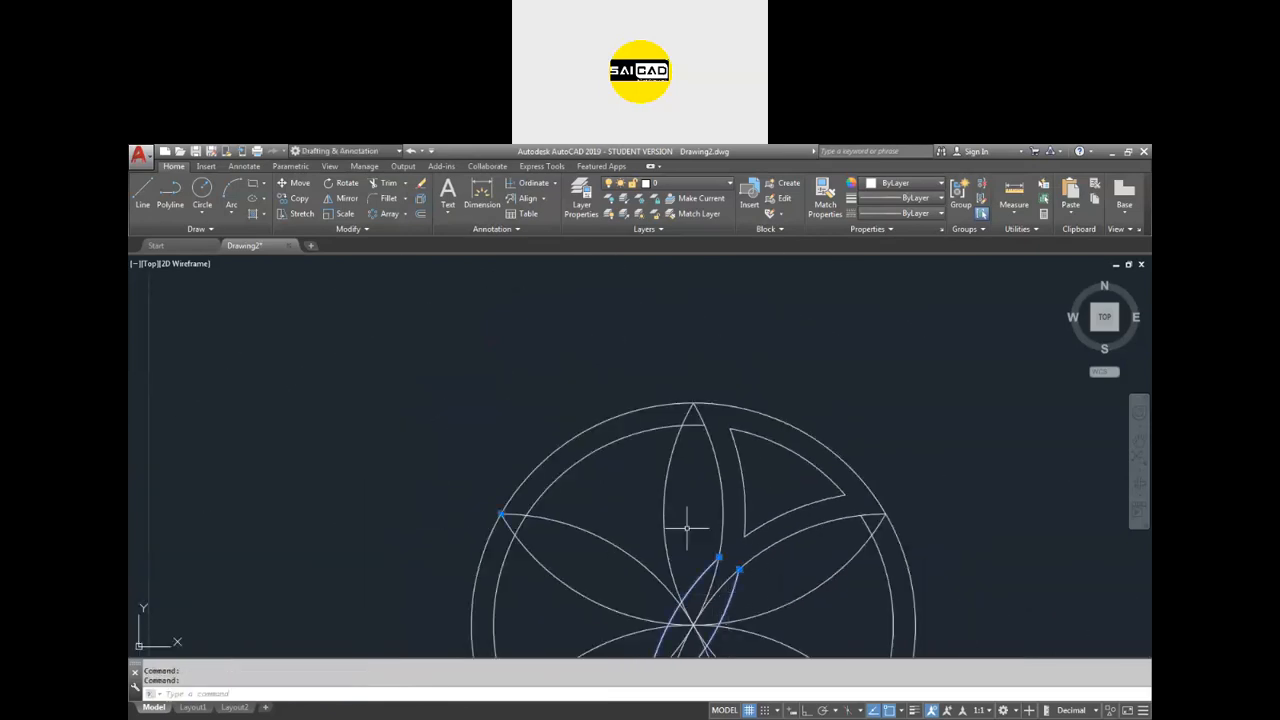
{"action": "left_click", "coordinate": [624, 438]}
{"action": "left_click", "coordinate": [594, 443]}
{"action": "key", "text": "Delete"}
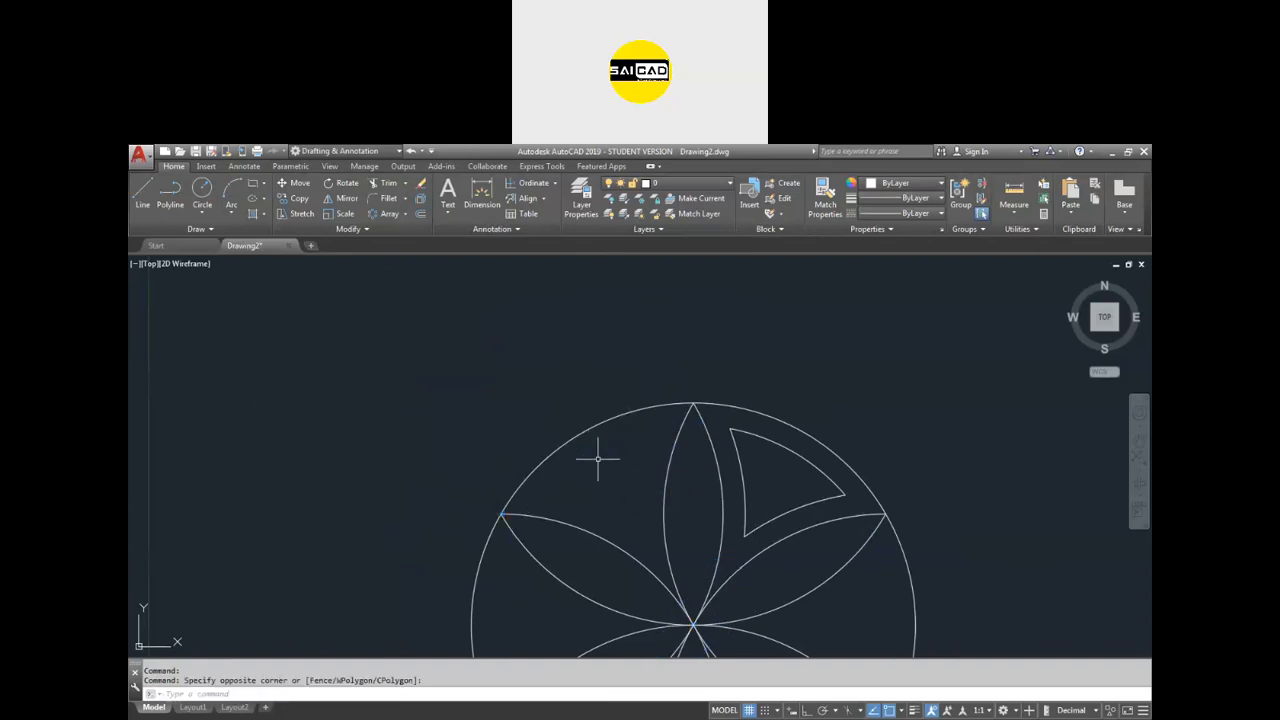
Create a polar array of the curved triangle with 6 items around the flower's centre.
{"action": "left_click", "coordinate": [729, 375]}
{"action": "left_click", "coordinate": [868, 524]}
{"action": "type", "text": "ar"}
{"action": "key", "text": "Return"}
{"action": "type", "text": "po"}
{"action": "key", "text": "Return"}
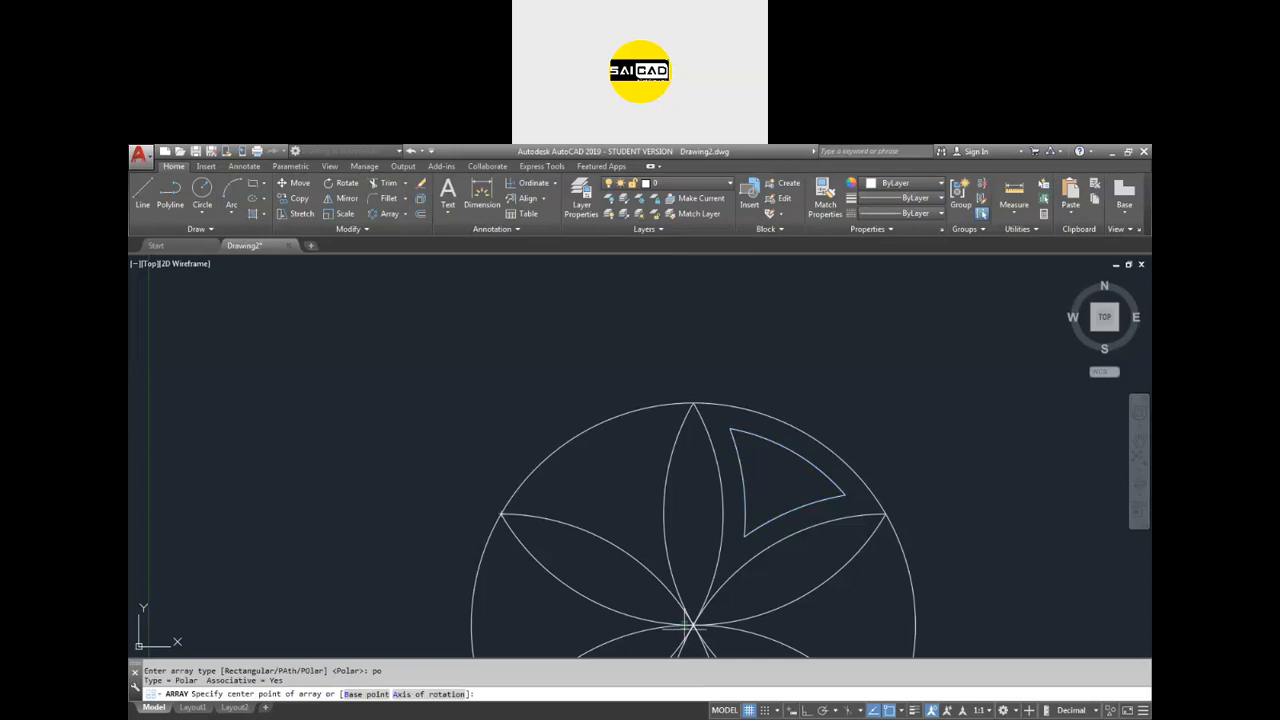
{"action": "left_click", "coordinate": [692, 625]}
{"action": "key", "text": "Return"}
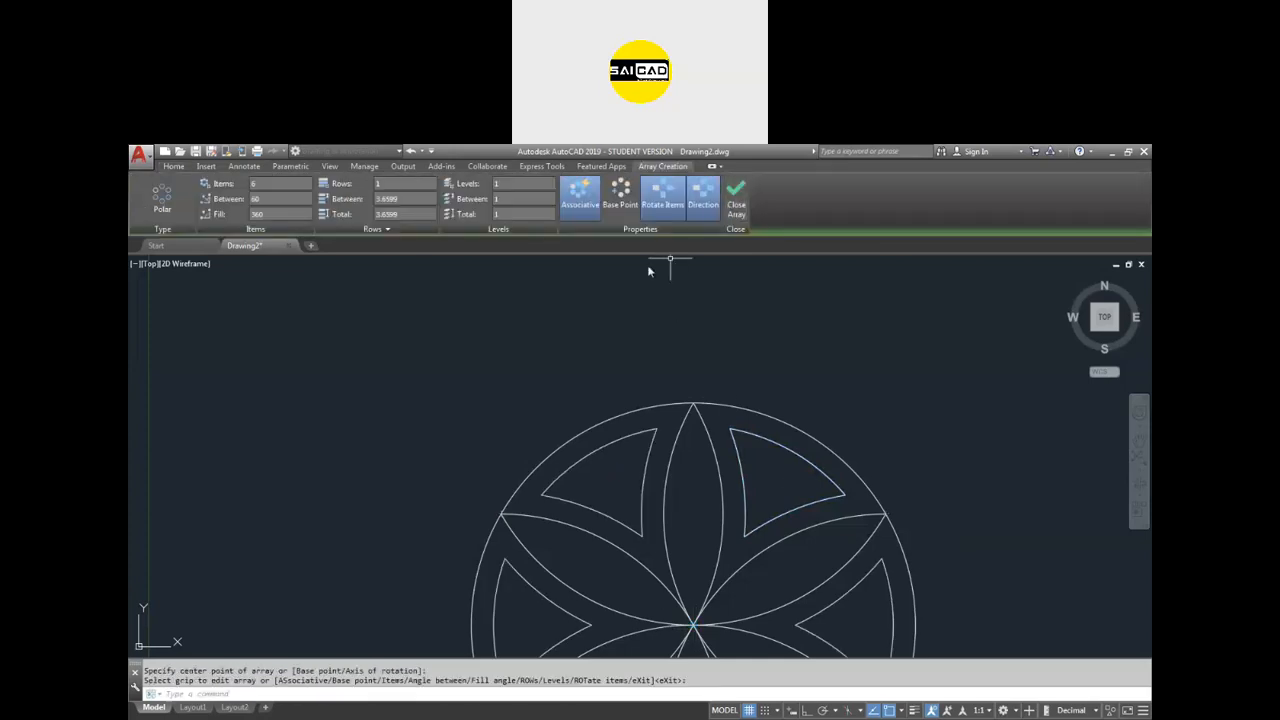
{"action": "scroll", "coordinate": [615, 340], "scroll_direction": "down", "scroll_amount": 4}
{"action": "key", "text": "Escape"}
{"action": "scroll", "coordinate": [620, 355], "scroll_direction": "up", "scroll_amount": 5}
{"action": "scroll", "coordinate": [660, 345], "scroll_direction": "down", "scroll_amount": 3}
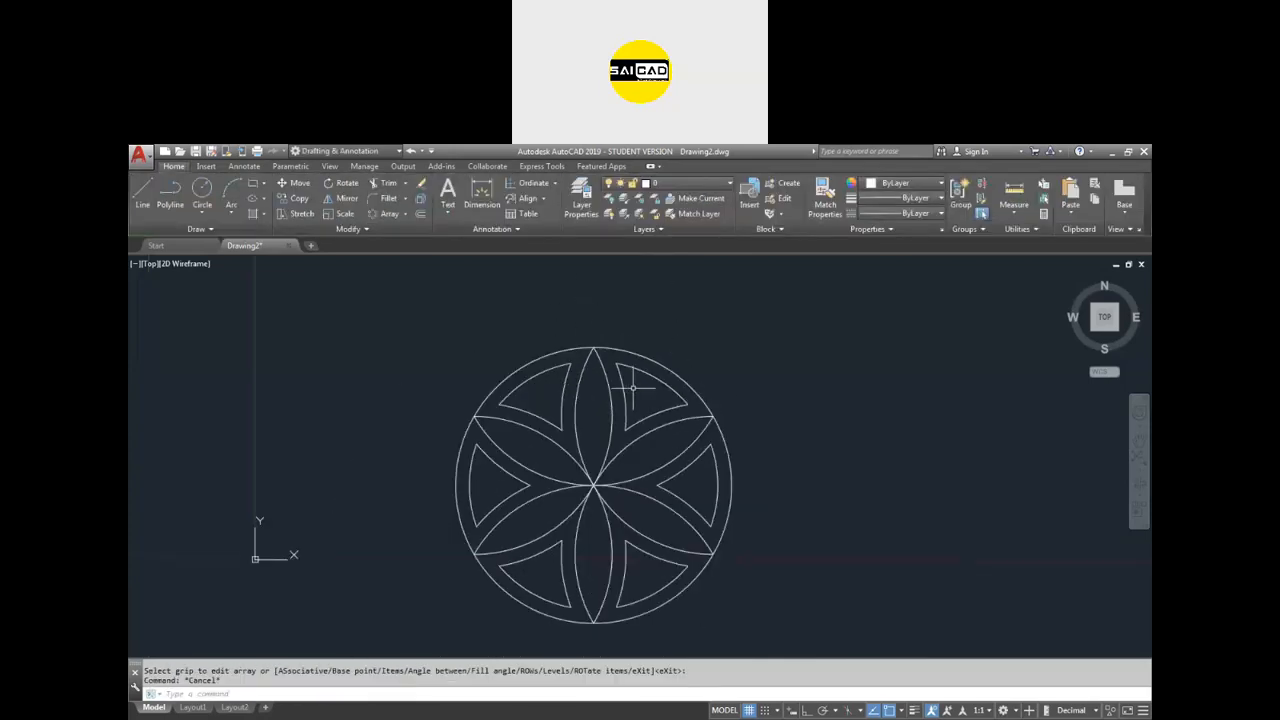
Explode the polar array of curved triangles.
{"action": "left_click", "coordinate": [627, 381]}
{"action": "type", "text": "x"}
{"action": "key", "text": "Return"}
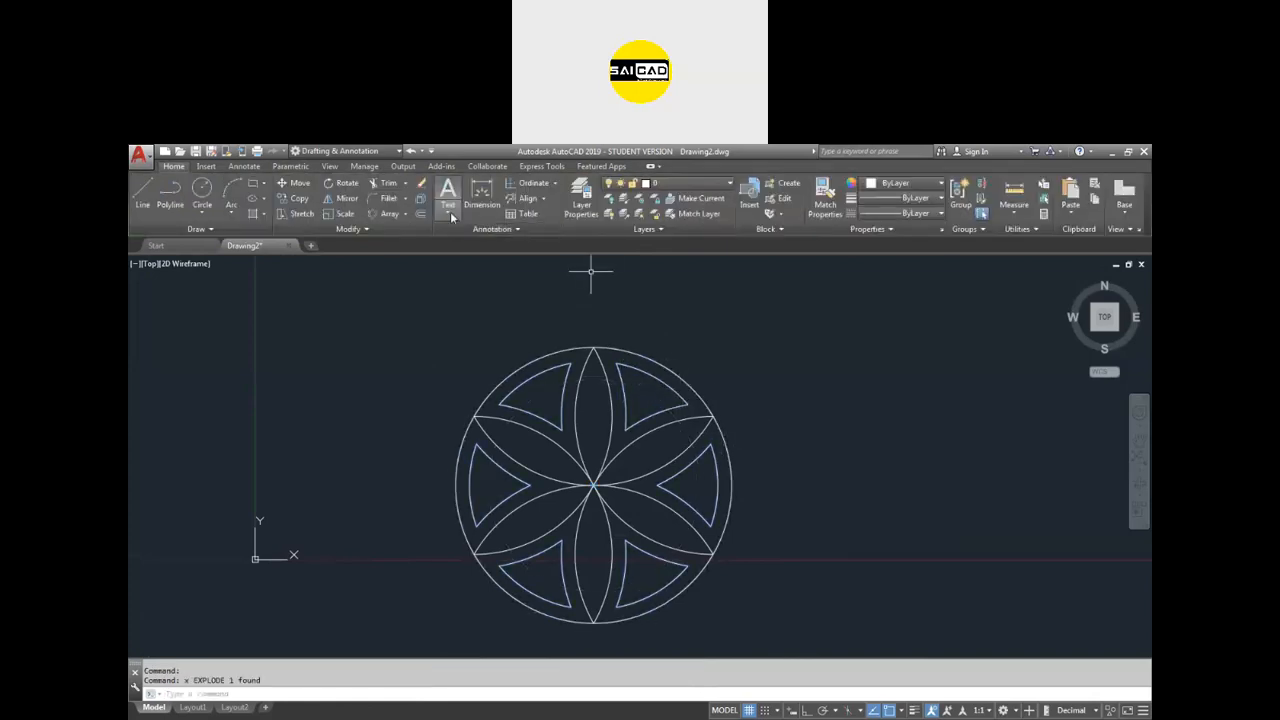
Add a diameter dimension to the outer circle, placed toward its upper right.
{"action": "left_click", "coordinate": [481, 192]}
{"action": "scroll", "coordinate": [689, 354], "scroll_direction": "up", "scroll_amount": 3}
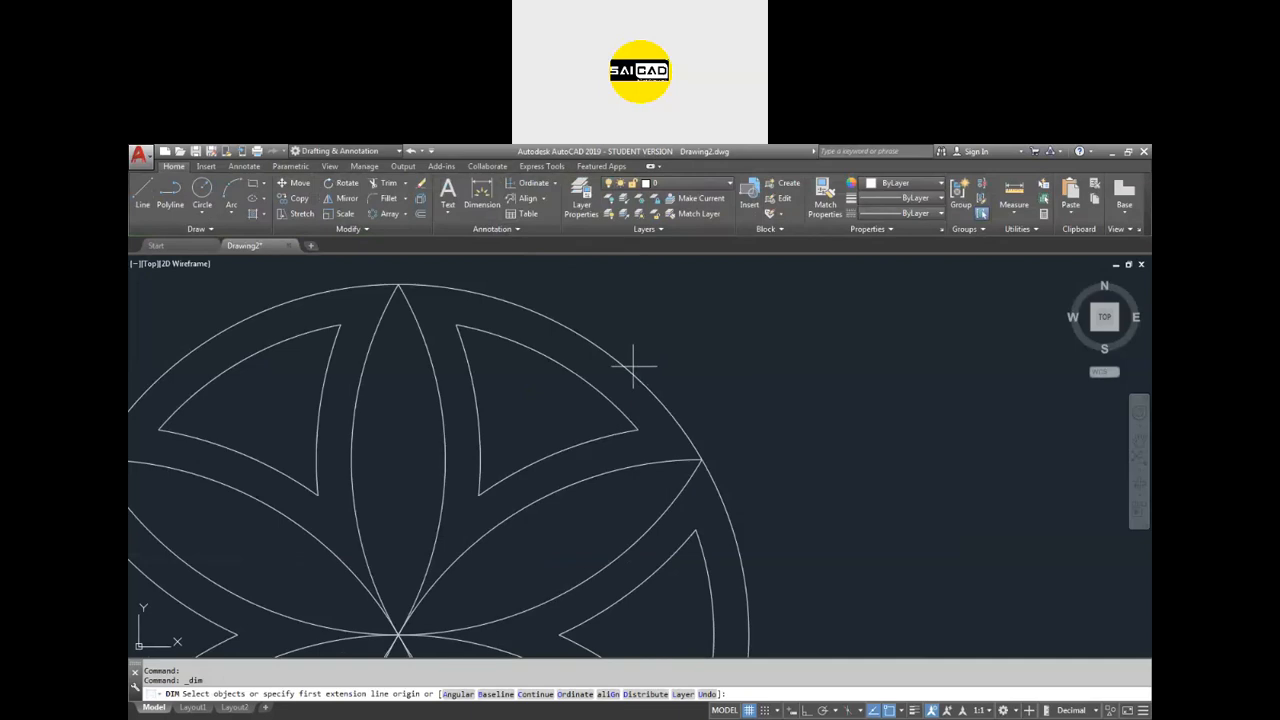
{"action": "left_click", "coordinate": [628, 367]}
{"action": "scroll", "coordinate": [663, 372], "scroll_direction": "down", "scroll_amount": 4}
{"action": "left_click", "coordinate": [700, 373]}
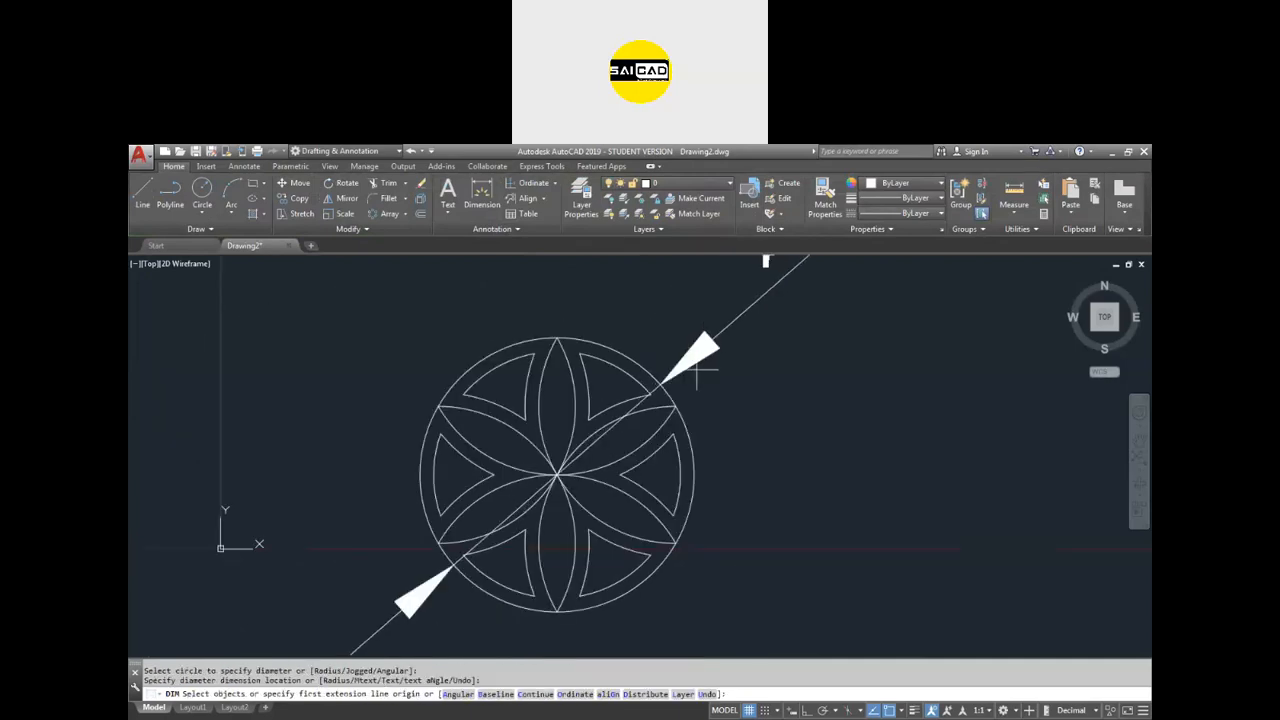
{"action": "type", "text": "d"}
{"action": "key", "text": "Return"}
{"action": "key", "text": "Escape"}
{"action": "key", "text": "Escape"}
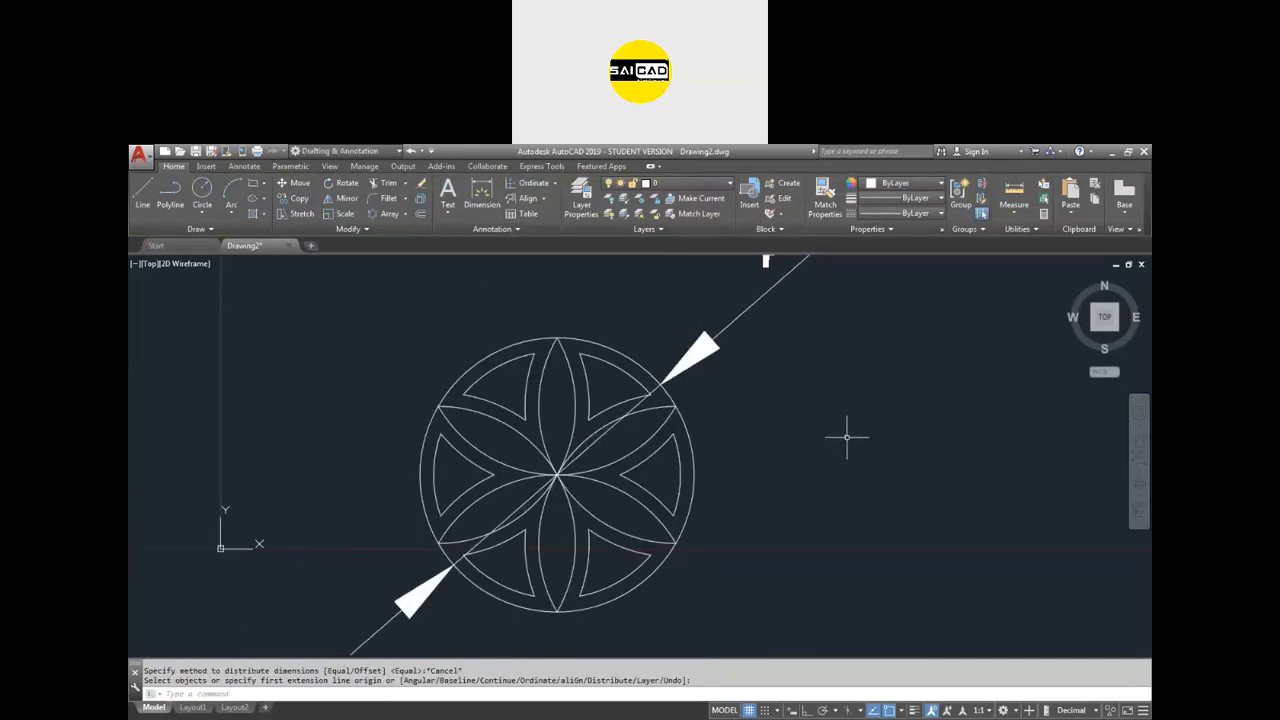
{"action": "key", "text": "Return"}
{"action": "type", "text": "d"}
{"action": "key", "text": "Return"}
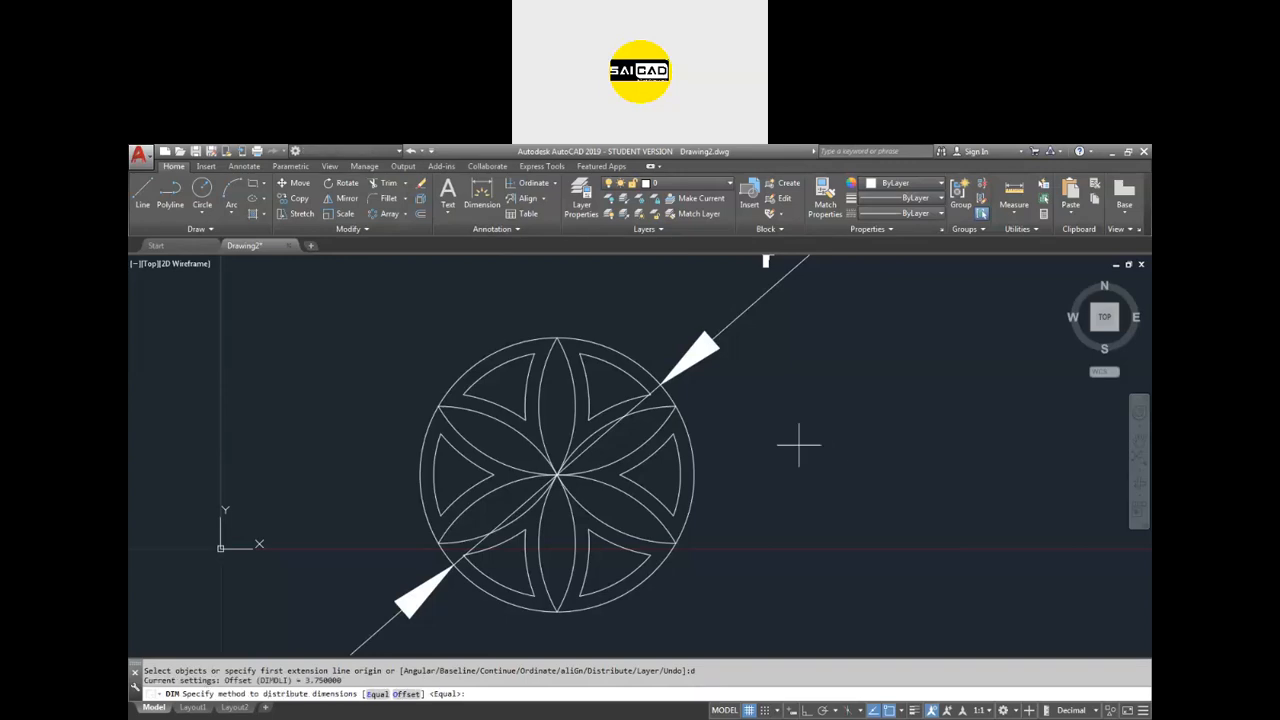
{"action": "key", "text": "Escape"}
Modify the ISO-25 dimension style to use an overall scale of 0.1.
{"action": "type", "text": "d"}
{"action": "key", "text": "Return"}
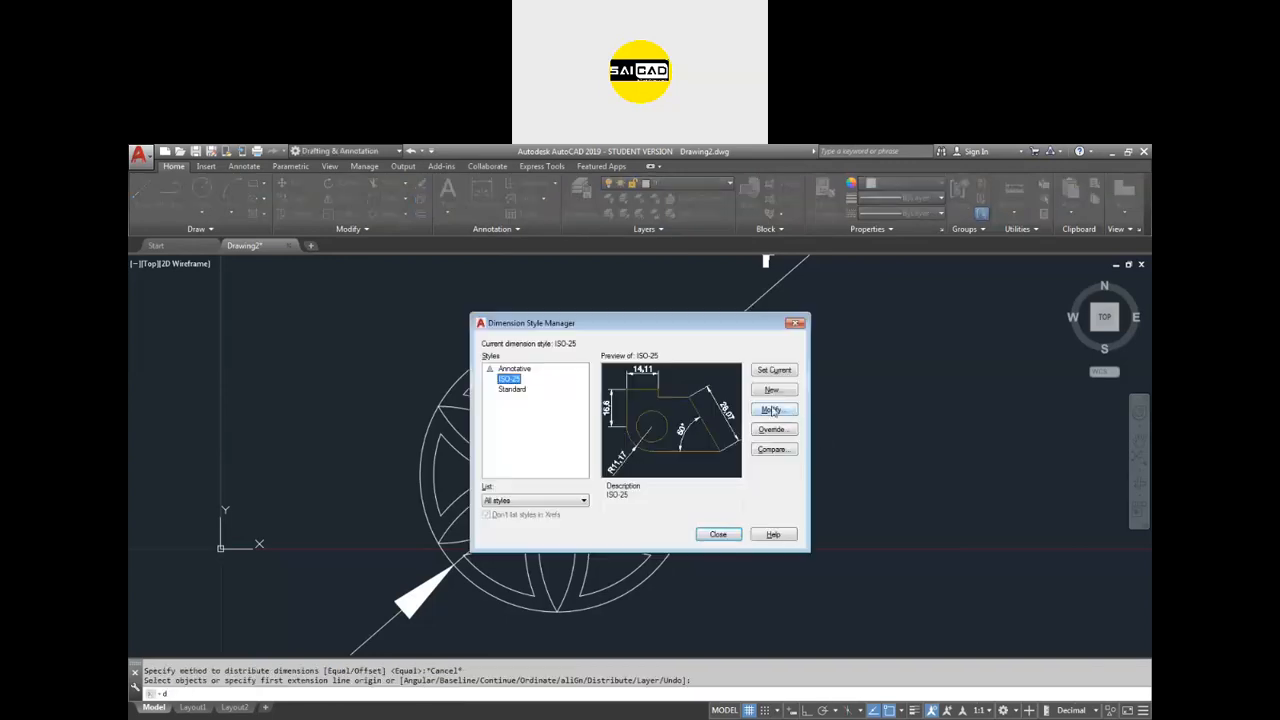
{"action": "left_click", "coordinate": [773, 409]}
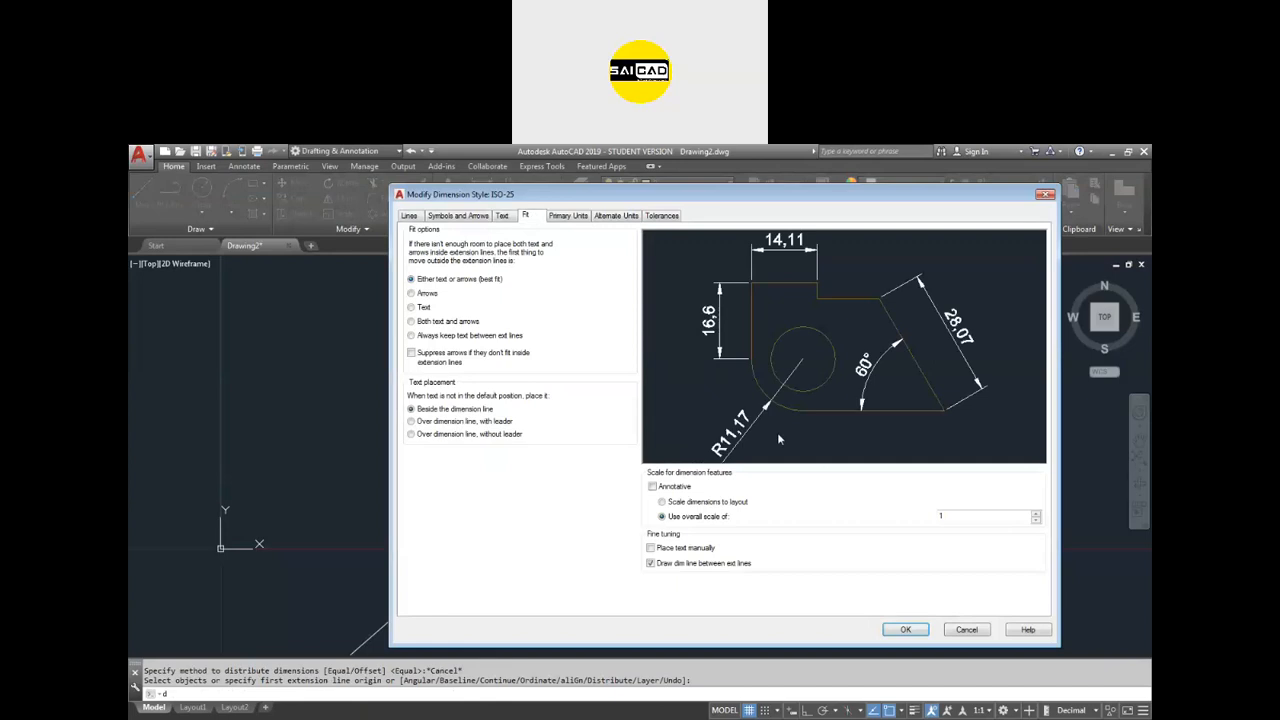
{"action": "double_click", "coordinate": [948, 516]}
{"action": "type", "text": "0.1"}
{"action": "left_click", "coordinate": [918, 629]}
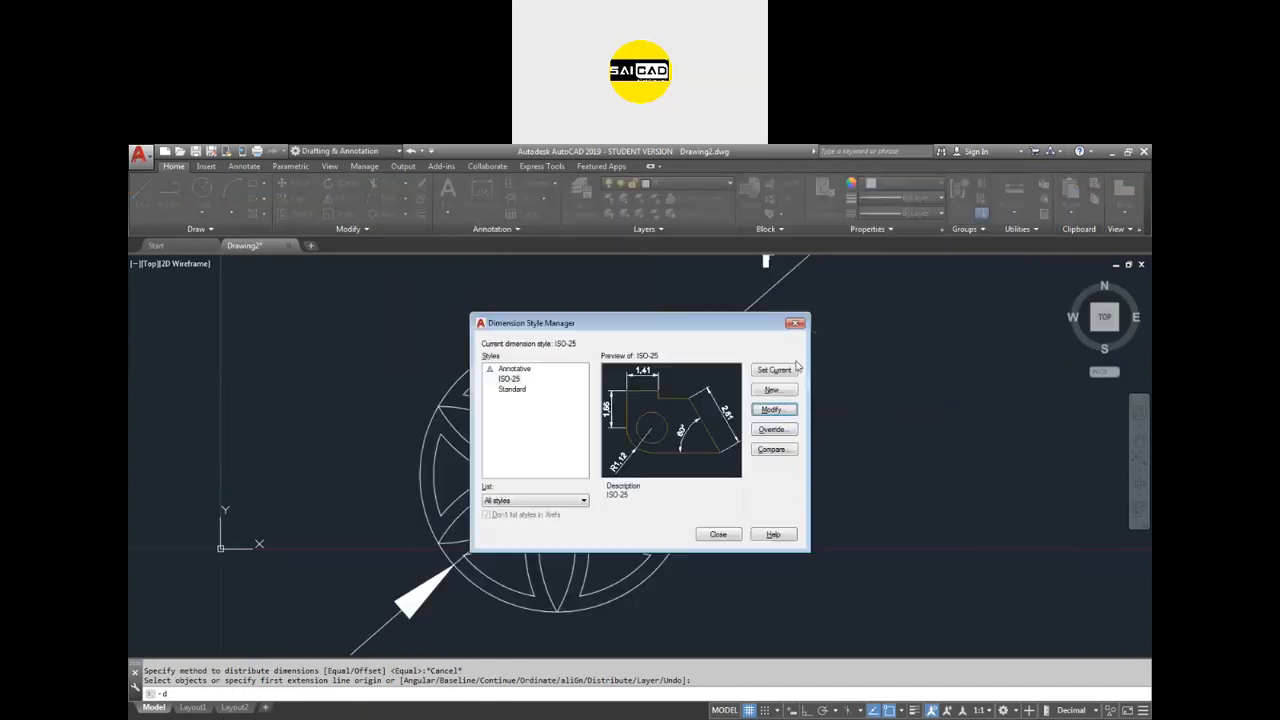
{"action": "left_click", "coordinate": [720, 538]}
Move the diameter dimension's text grip closer to the outer circle's upper-right edge.
{"action": "left_click", "coordinate": [745, 349]}
{"action": "left_click", "coordinate": [706, 333]}
{"action": "scroll", "coordinate": [742, 448], "scroll_direction": "down", "scroll_amount": 4}
{"action": "left_click", "coordinate": [779, 361]}
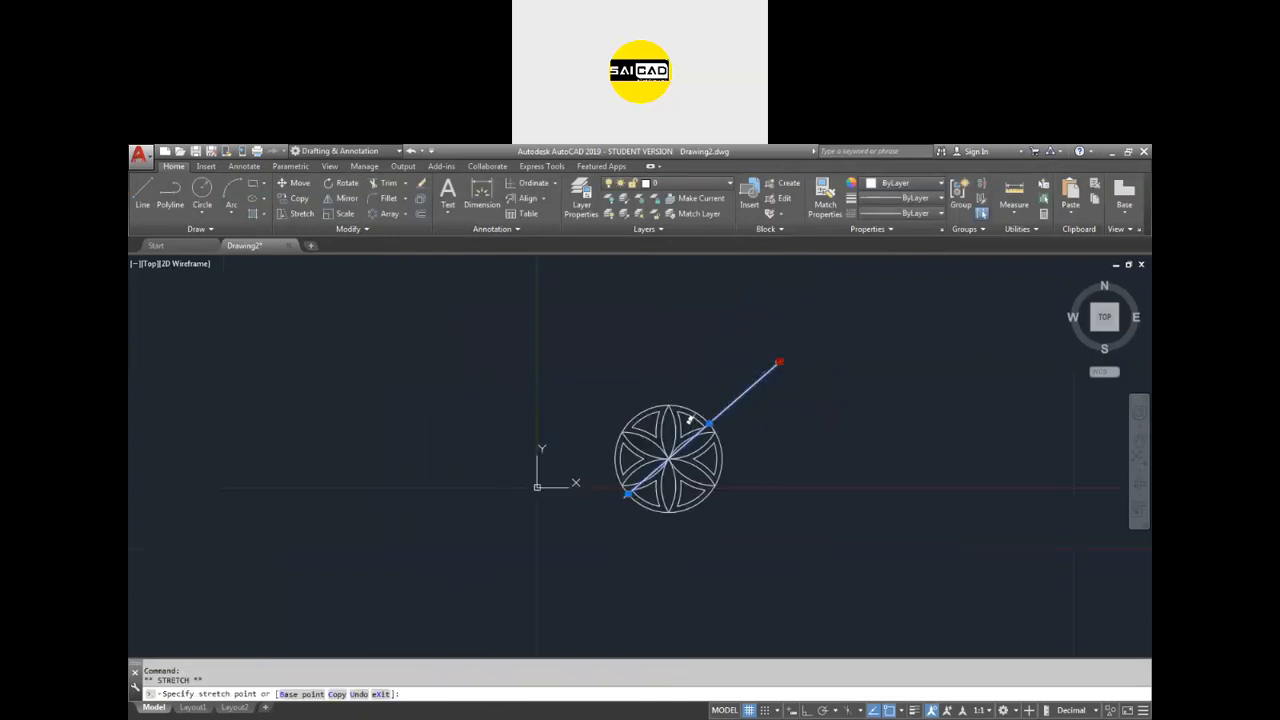
{"action": "scroll", "coordinate": [782, 365], "scroll_direction": "up", "scroll_amount": 5}
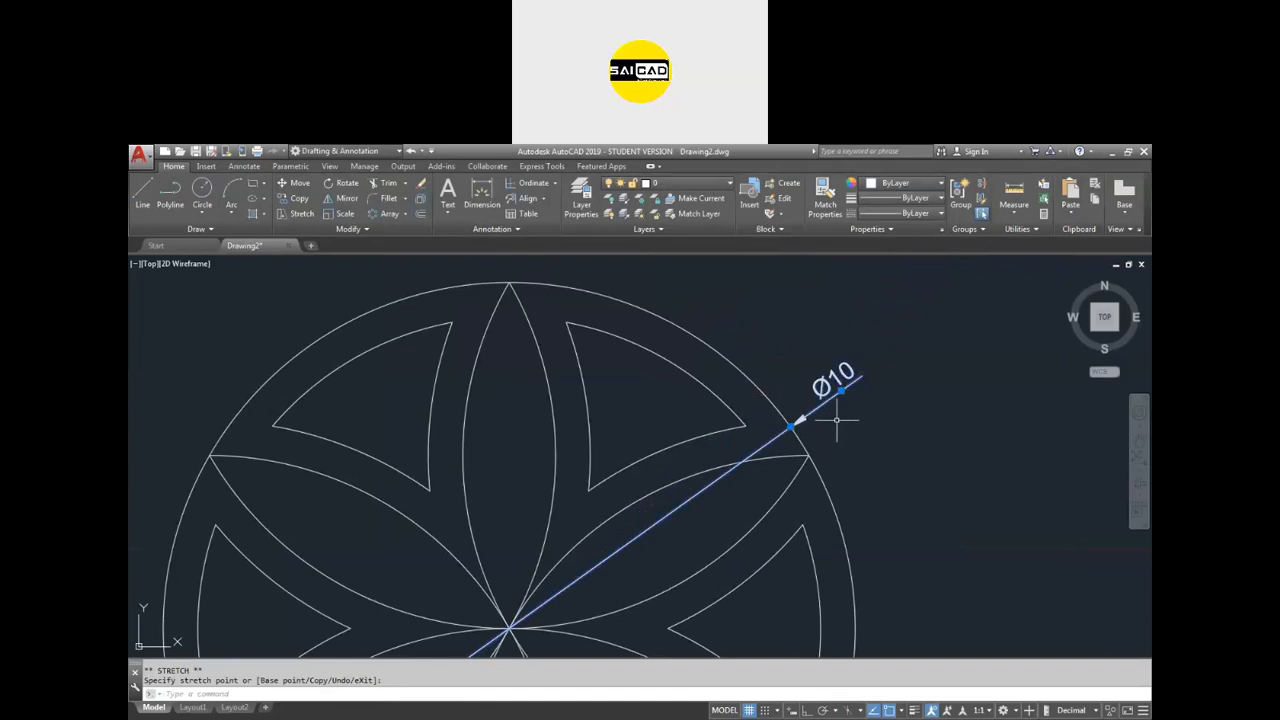
Replace the outer circle's diameter dimension with a radius dimension placed outside the circle at its upper right.
{"action": "key", "text": "Delete"}
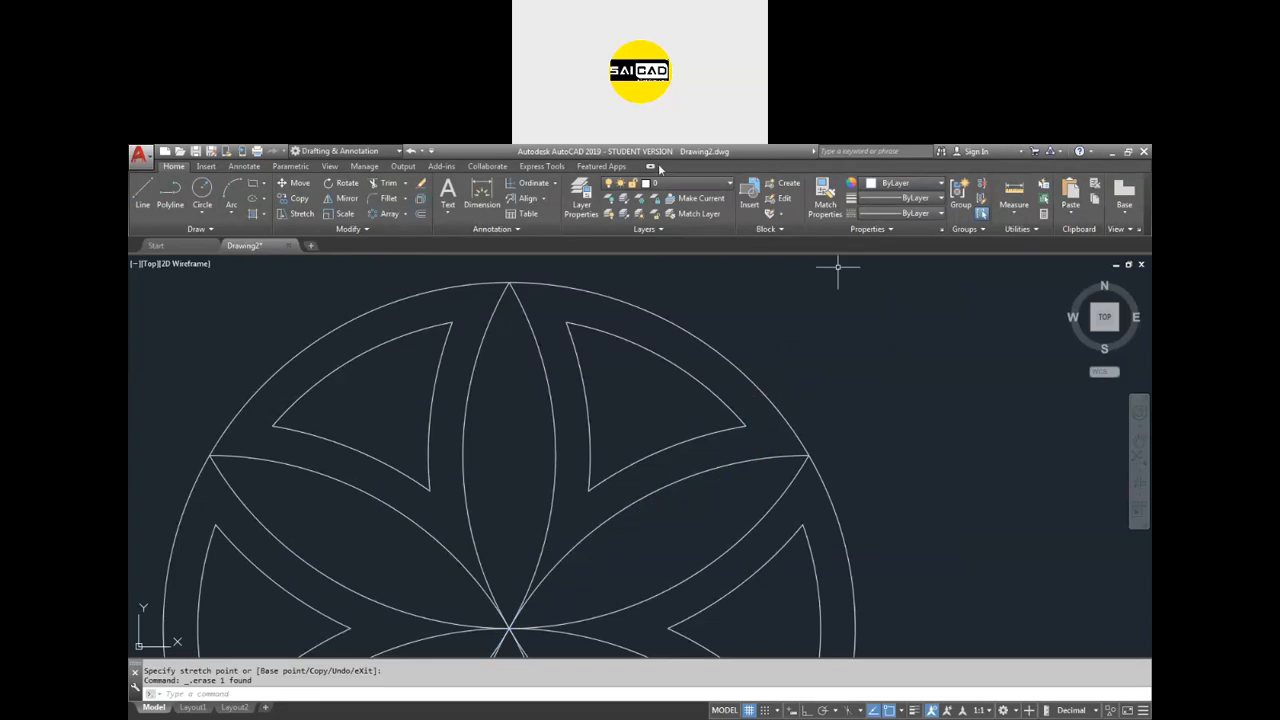
{"action": "left_click", "coordinate": [555, 183]}
{"action": "left_click", "coordinate": [532, 308]}
{"action": "left_click", "coordinate": [711, 337]}
{"action": "left_click", "coordinate": [878, 352]}
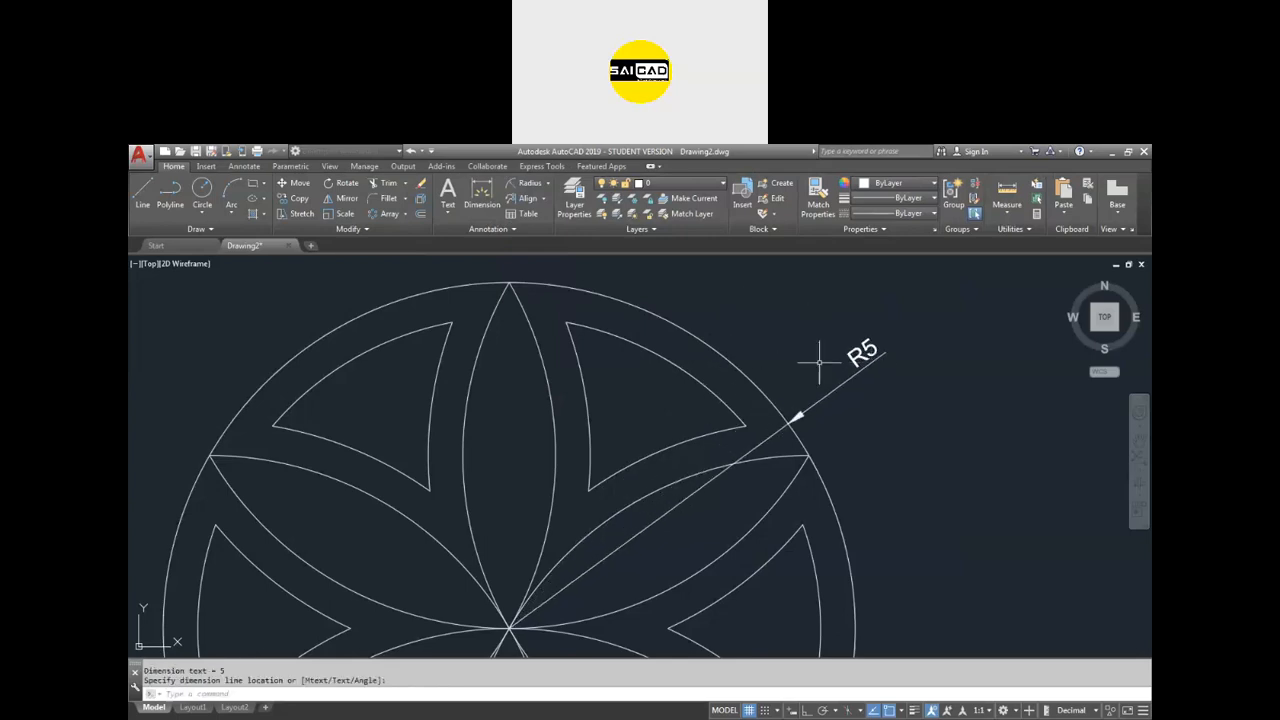
Add radius dimensions to the upper-right curved triangle's outer arc and the top petal's right arc, with the text outside the circle.
{"action": "key", "text": "Return"}
{"action": "left_click", "coordinate": [710, 374]}
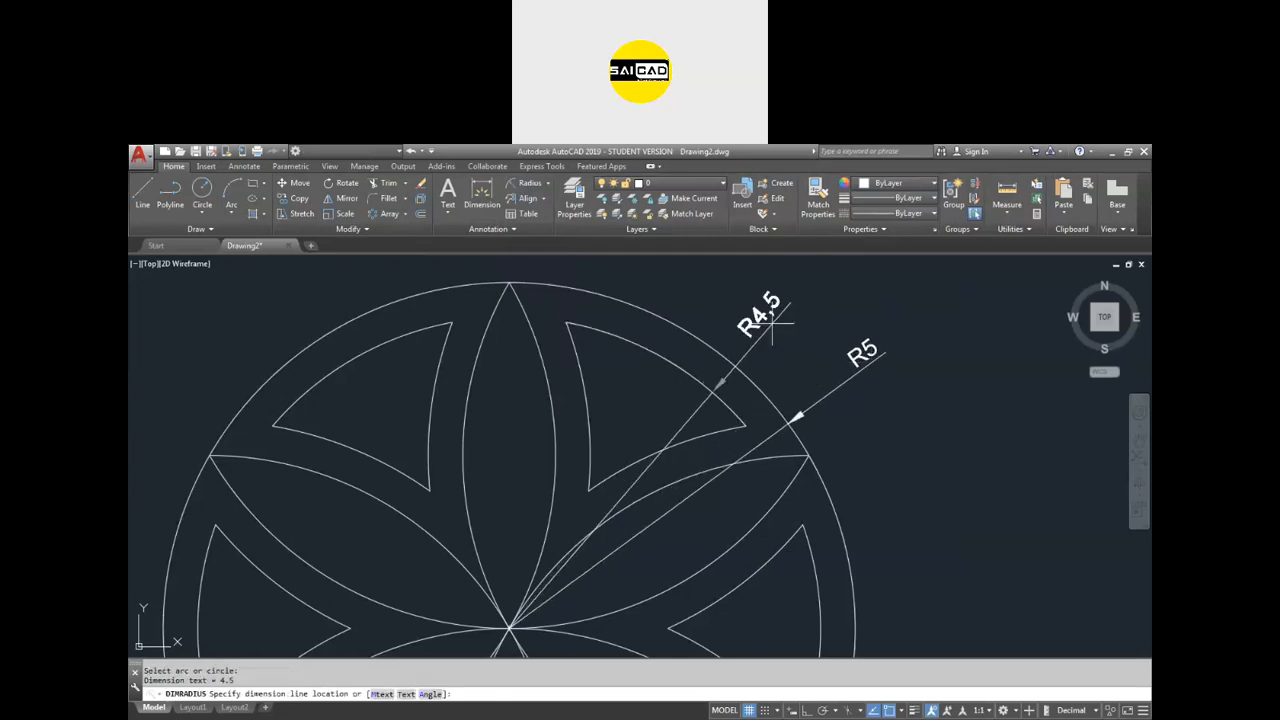
{"action": "left_click", "coordinate": [770, 328]}
{"action": "key", "text": "Return"}
{"action": "left_click", "coordinate": [549, 380]}
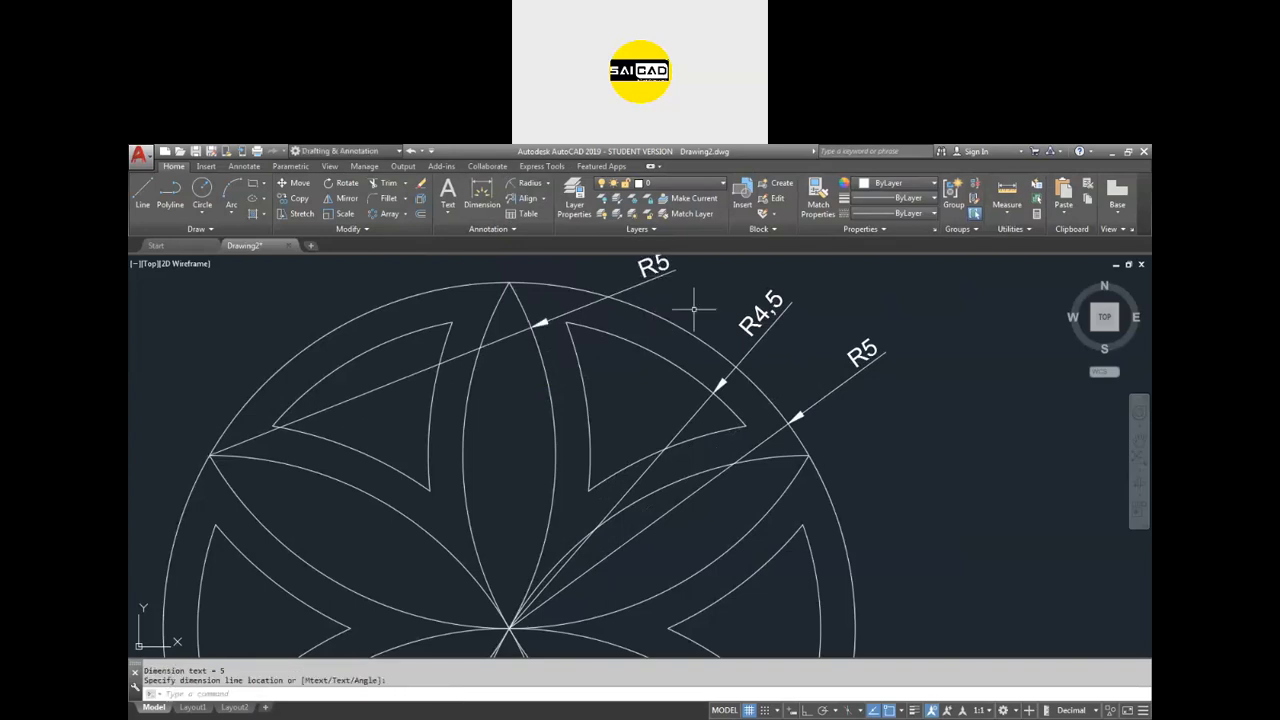
{"action": "scroll", "coordinate": [755, 285], "scroll_direction": "down", "scroll_amount": 2}
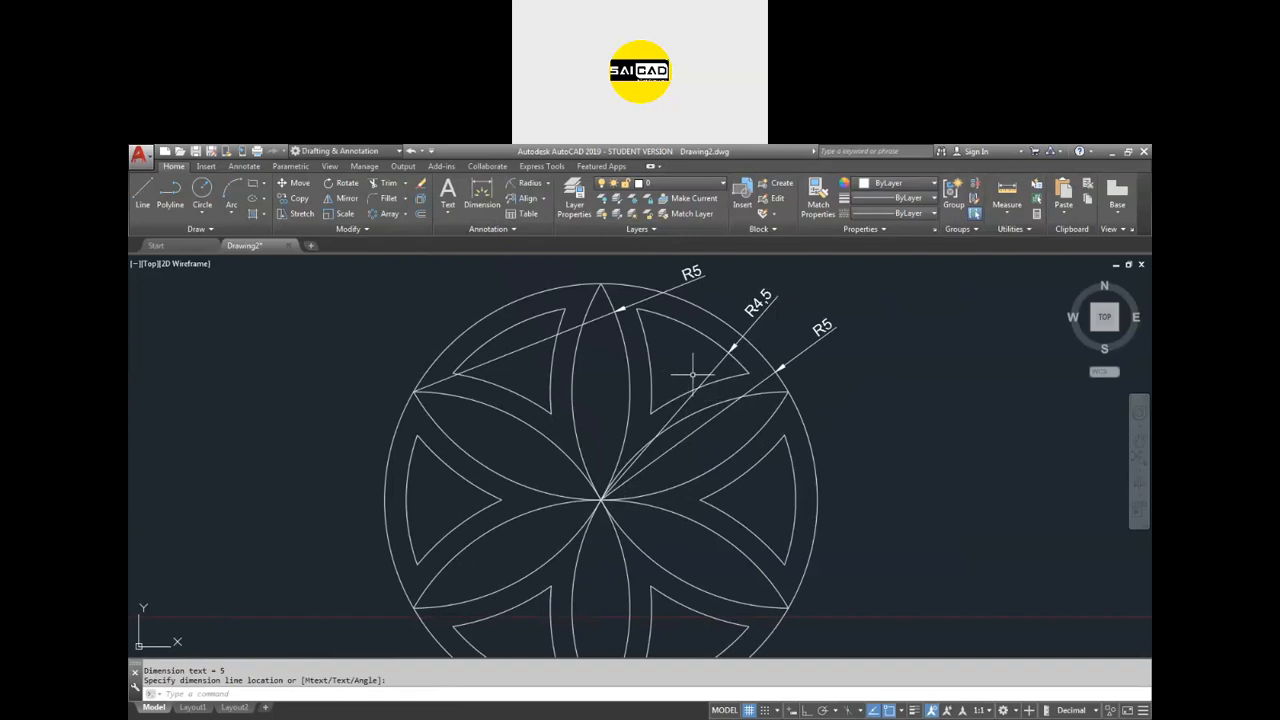
{"action": "key", "text": "Escape"}
Modify the ISO-25 dimension style so that no dimension line is drawn between extension lines.
{"action": "scroll", "coordinate": [637, 318], "scroll_direction": "up", "scroll_amount": 2}
{"action": "type", "text": "d"}
{"action": "key", "text": "Return"}
{"action": "left_click", "coordinate": [771, 409]}
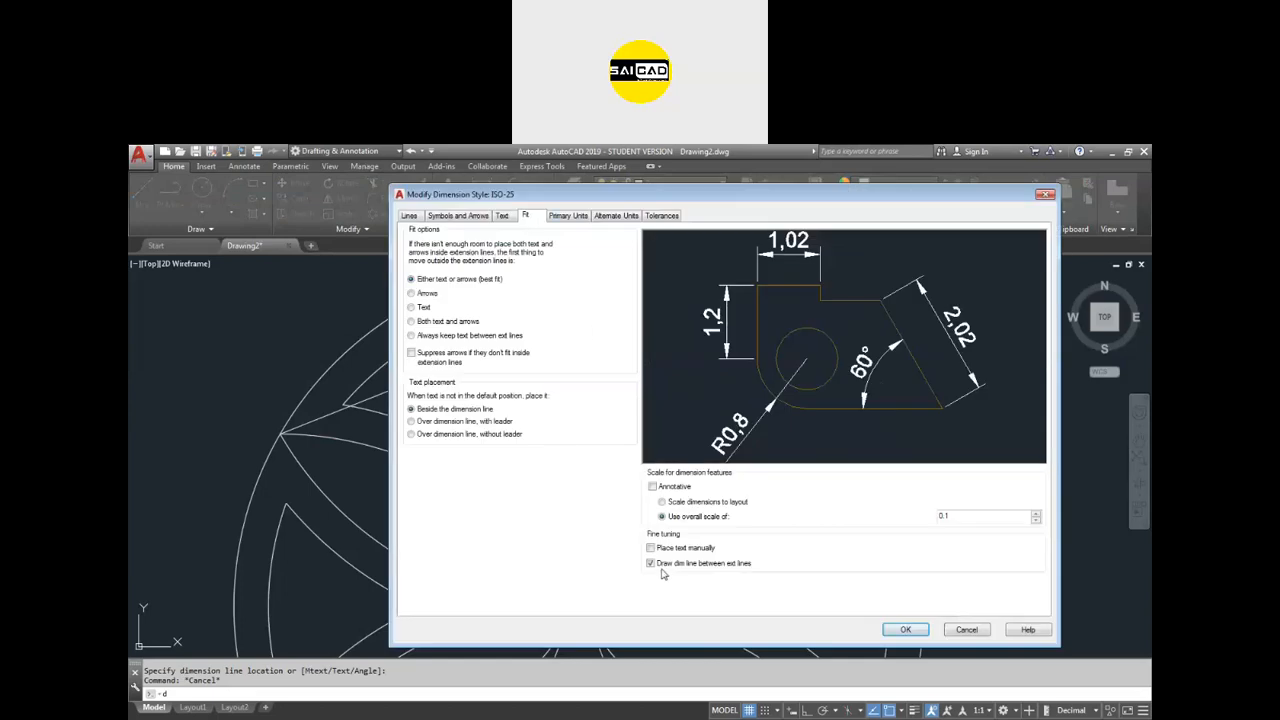
{"action": "left_click", "coordinate": [677, 564]}
{"action": "key", "text": "Return"}
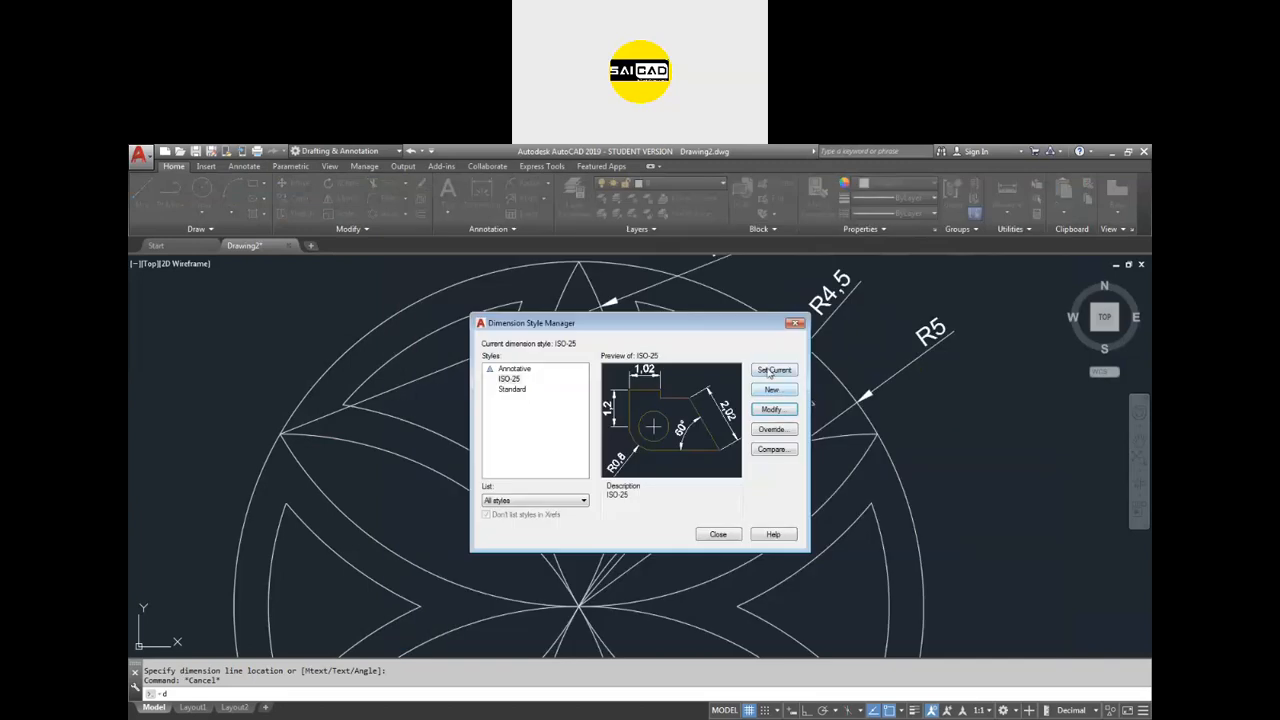
{"action": "left_click", "coordinate": [723, 532]}
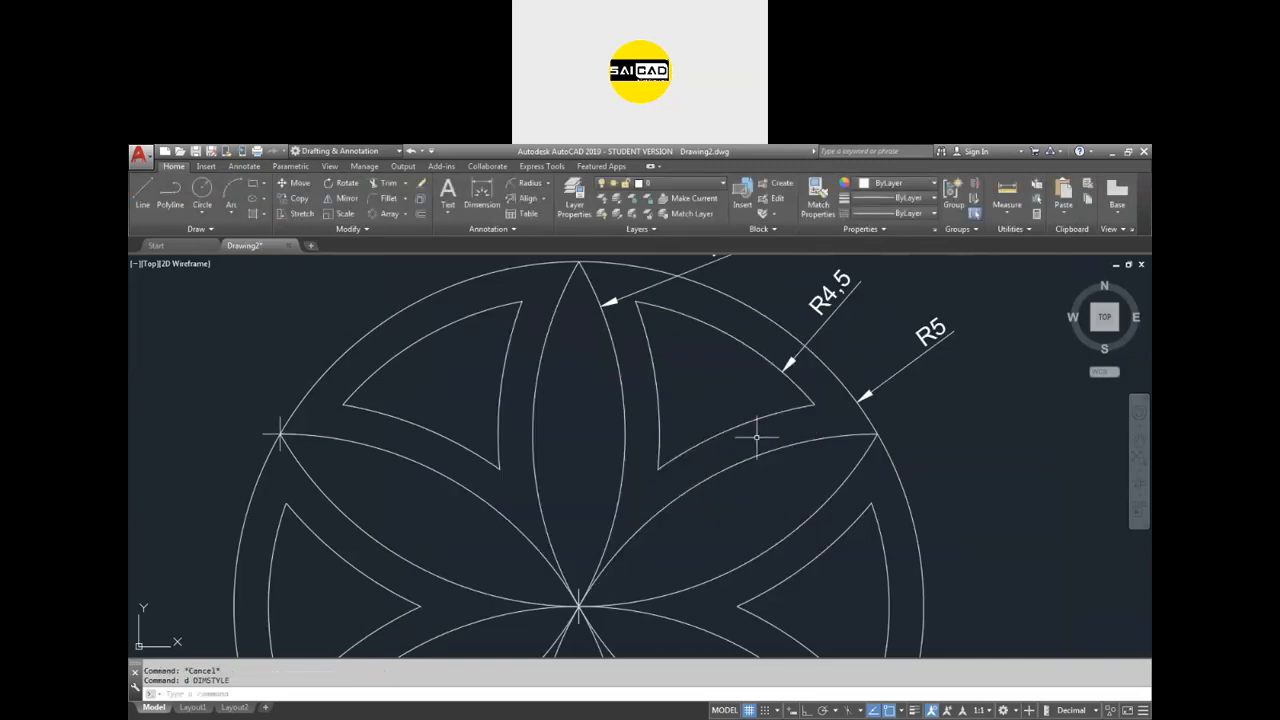
{"action": "scroll", "coordinate": [749, 371], "scroll_direction": "down", "scroll_amount": 3}
{"action": "scroll", "coordinate": [751, 423], "scroll_direction": "up", "scroll_amount": 3}
{"action": "scroll", "coordinate": [706, 423], "scroll_direction": "down", "scroll_amount": 1}
{"action": "scroll", "coordinate": [460, 449], "scroll_direction": "down", "scroll_amount": 1}
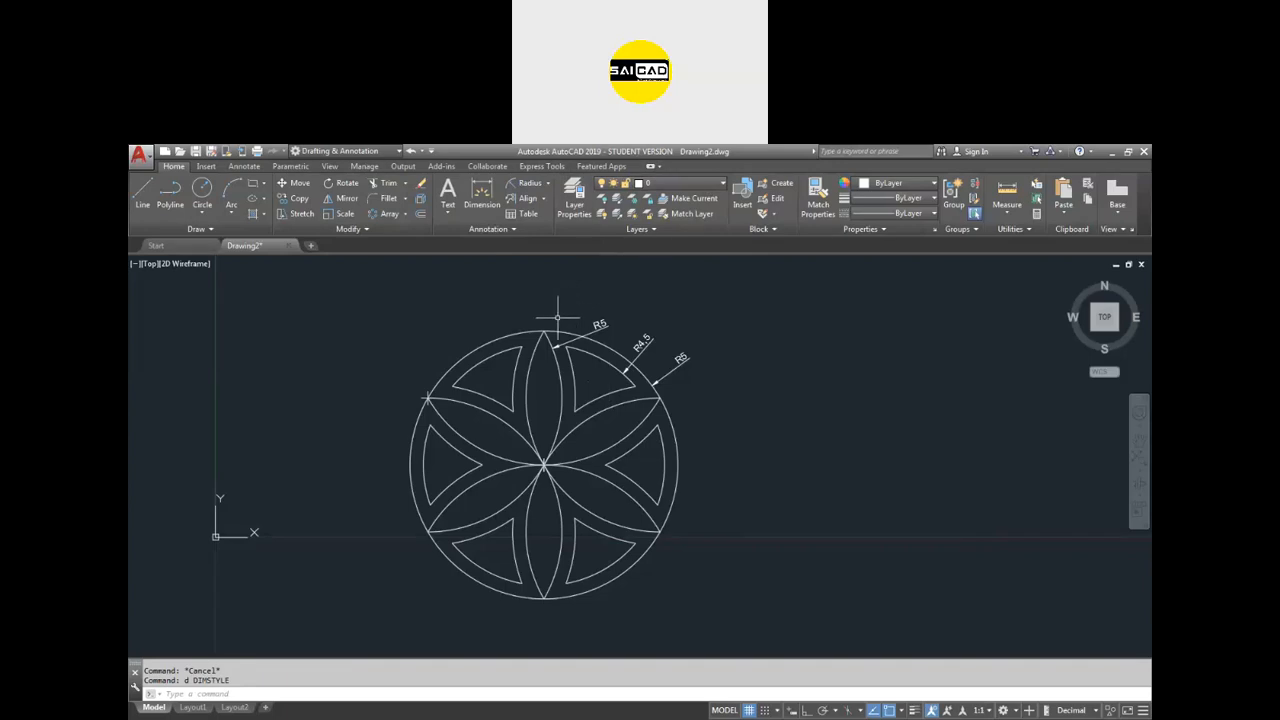
{"action": "left_click", "coordinate": [670, 186]}
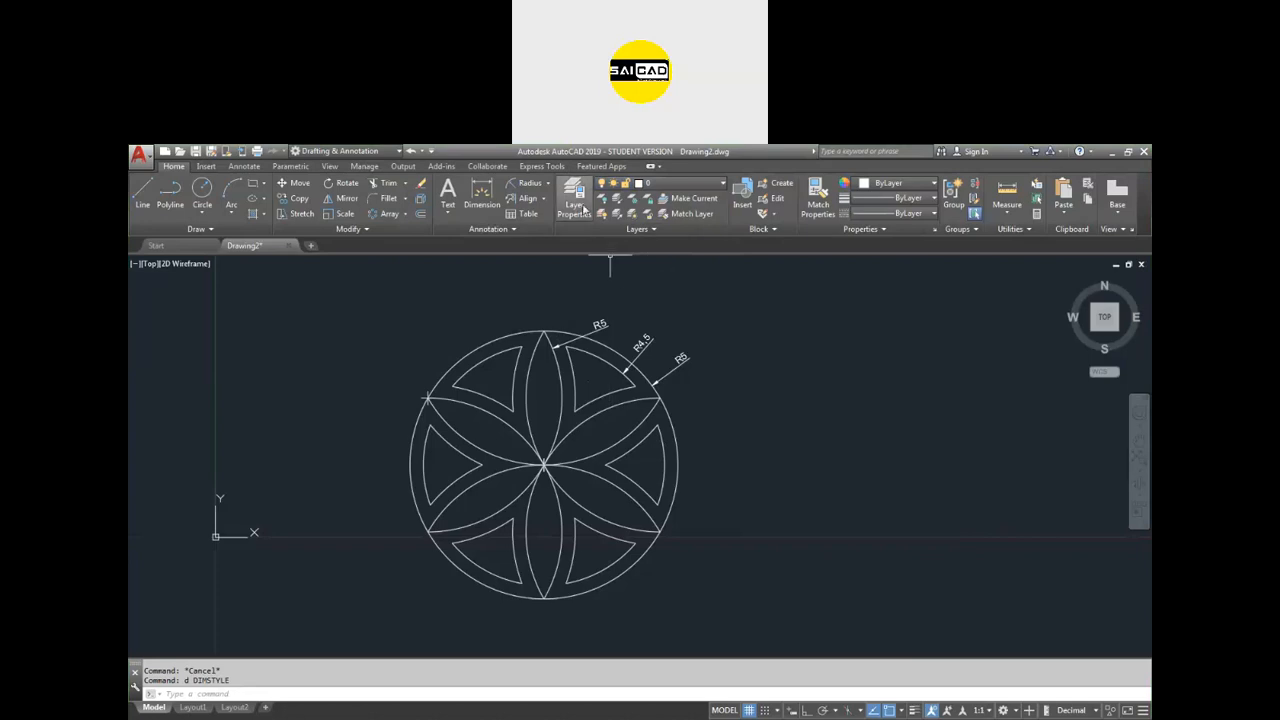
Create two new layers named Geom and Dimension.
{"action": "left_click", "coordinate": [584, 202]}
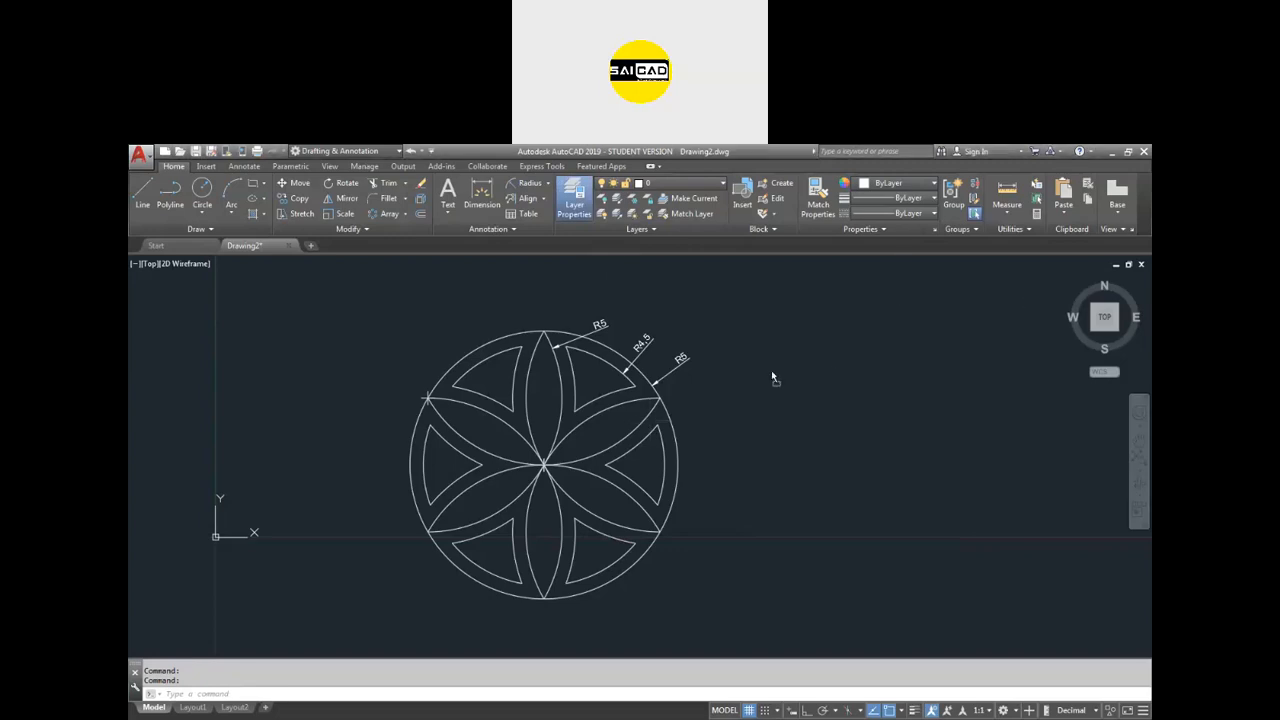
{"action": "left_click_drag", "start_coordinate": [1148, 297], "coordinate": [602, 407]}
{"action": "scroll", "coordinate": [377, 447], "scroll_direction": "down", "scroll_amount": 4}
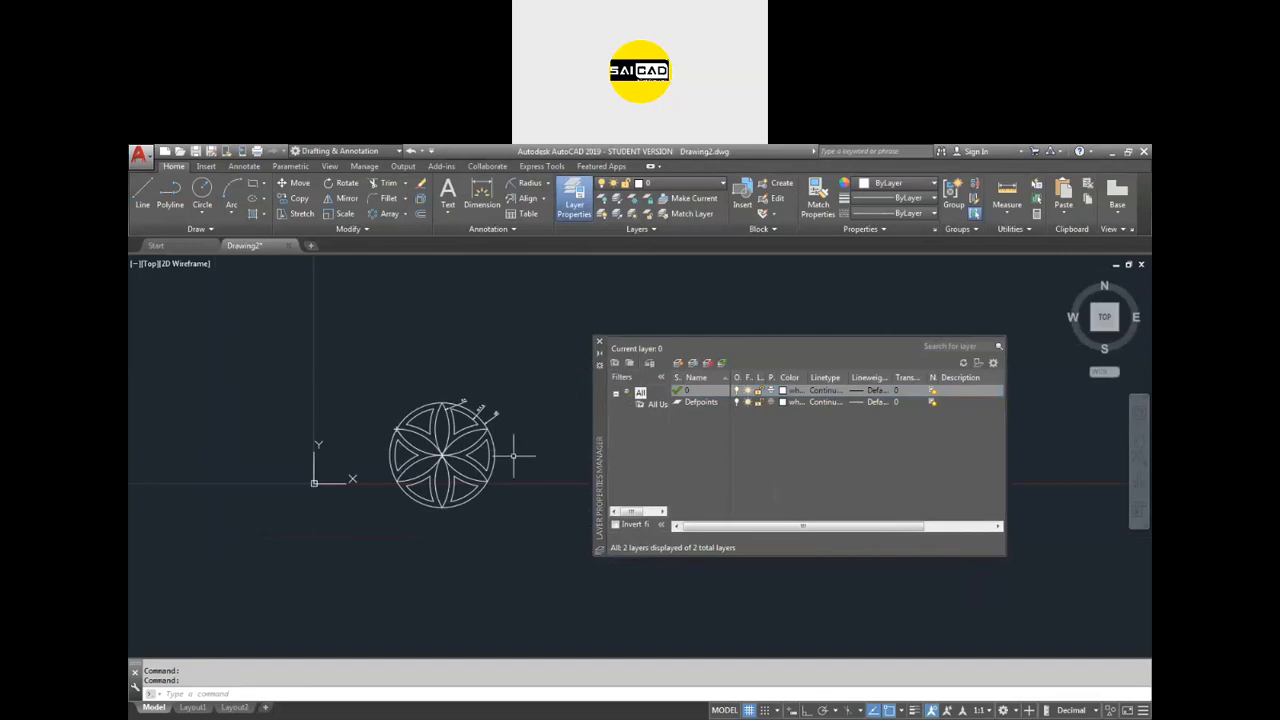
{"action": "right_click", "coordinate": [797, 422]}
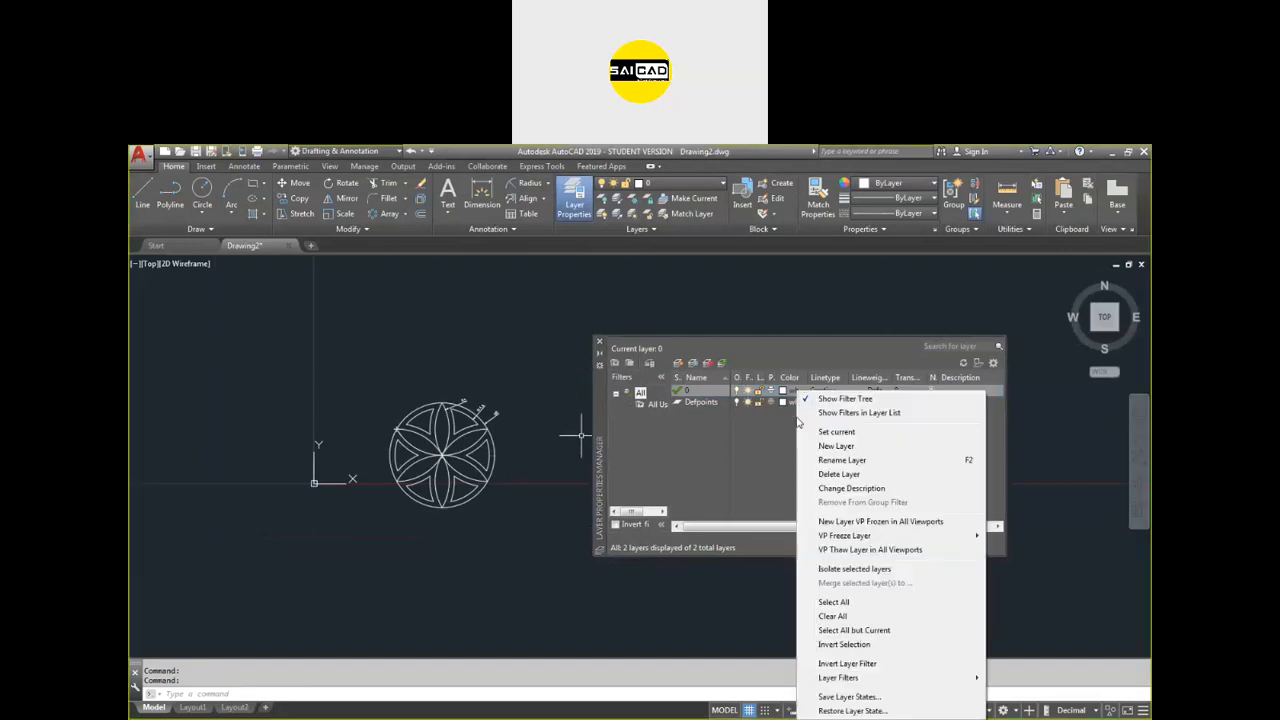
{"action": "left_click", "coordinate": [745, 439]}
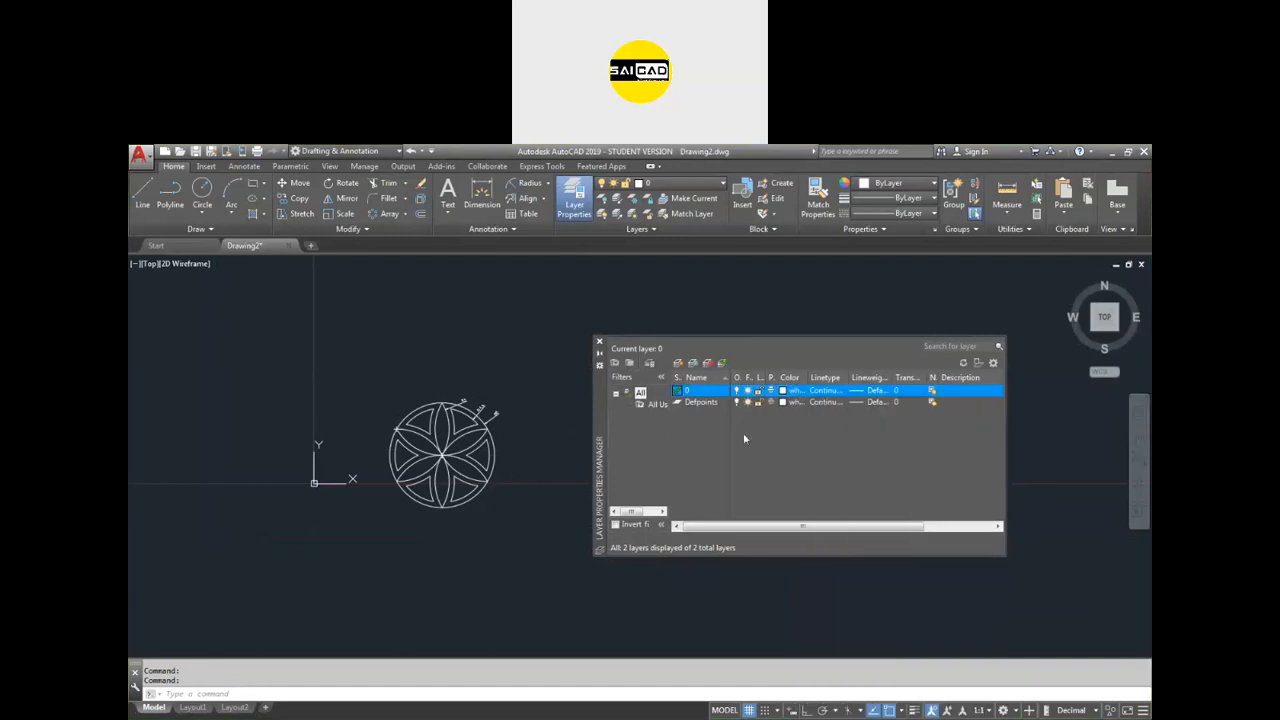
{"action": "left_click", "coordinate": [679, 364]}
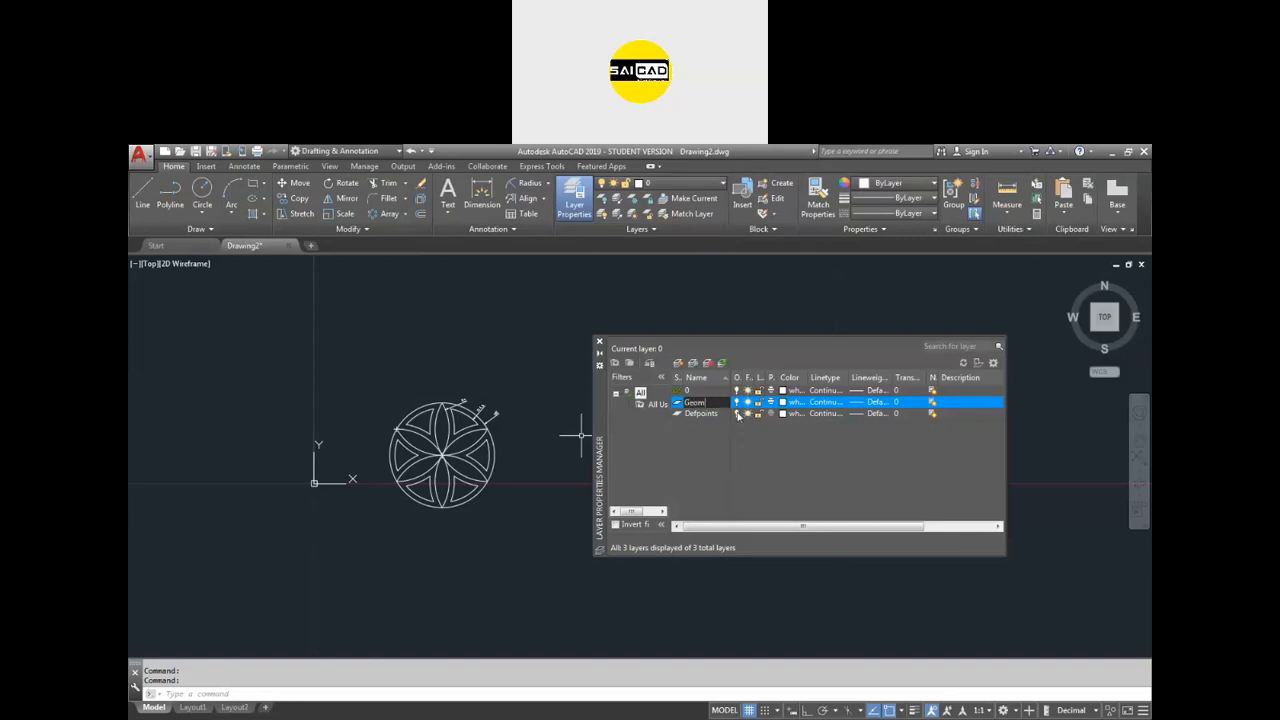
{"action": "key", "text": "Return"}
{"action": "key", "text": "alt+n"}
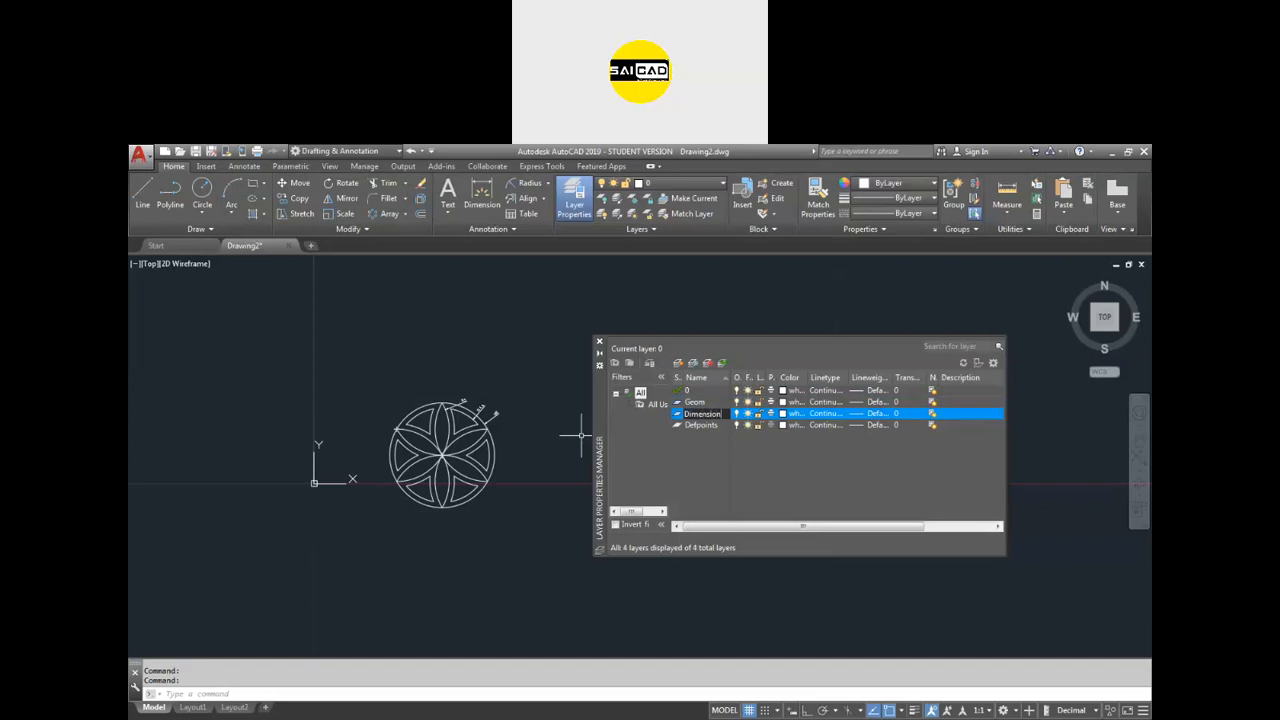
{"action": "key", "text": "Return"}
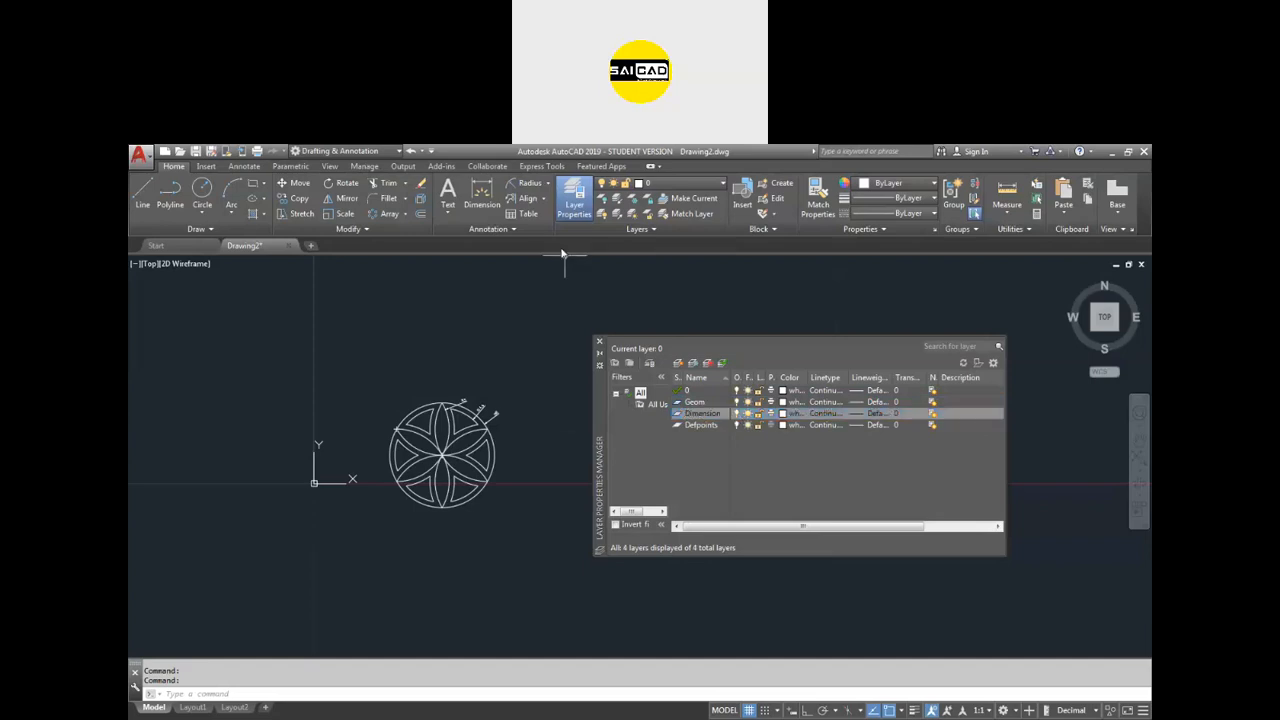
Set the Geom layer's color to green.
{"action": "left_click", "coordinate": [782, 402]}
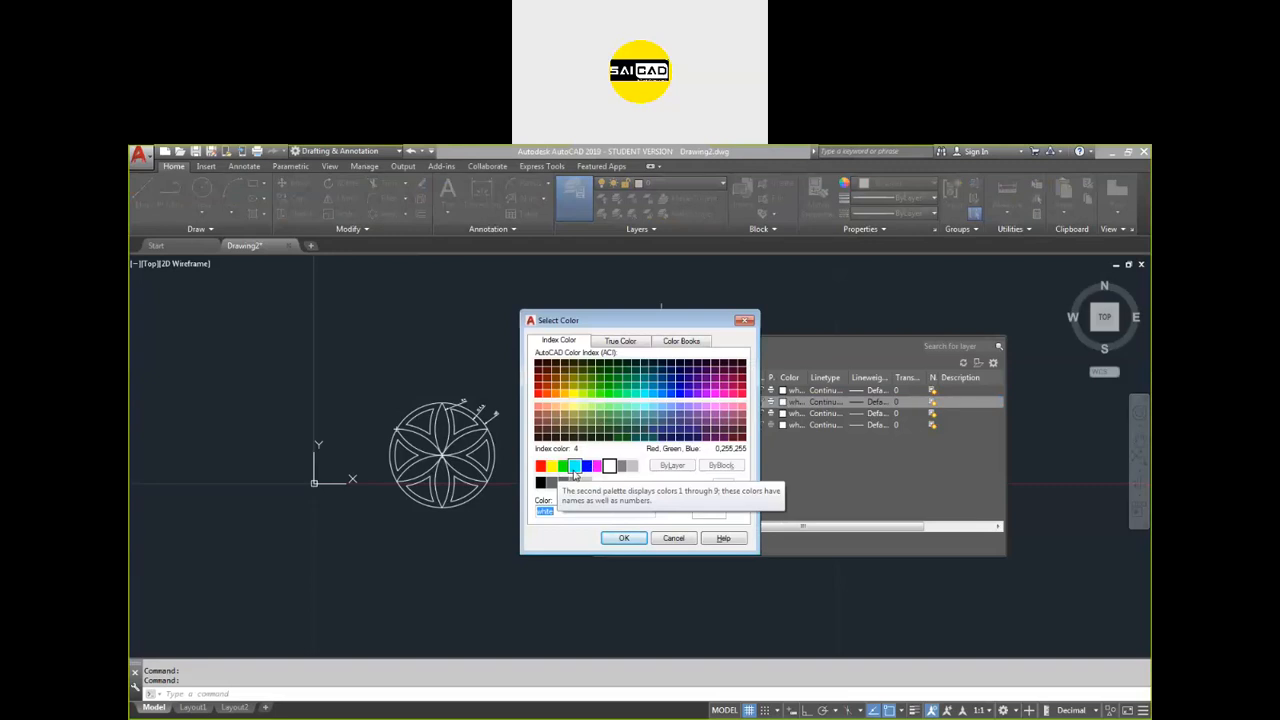
{"action": "left_click", "coordinate": [540, 466]}
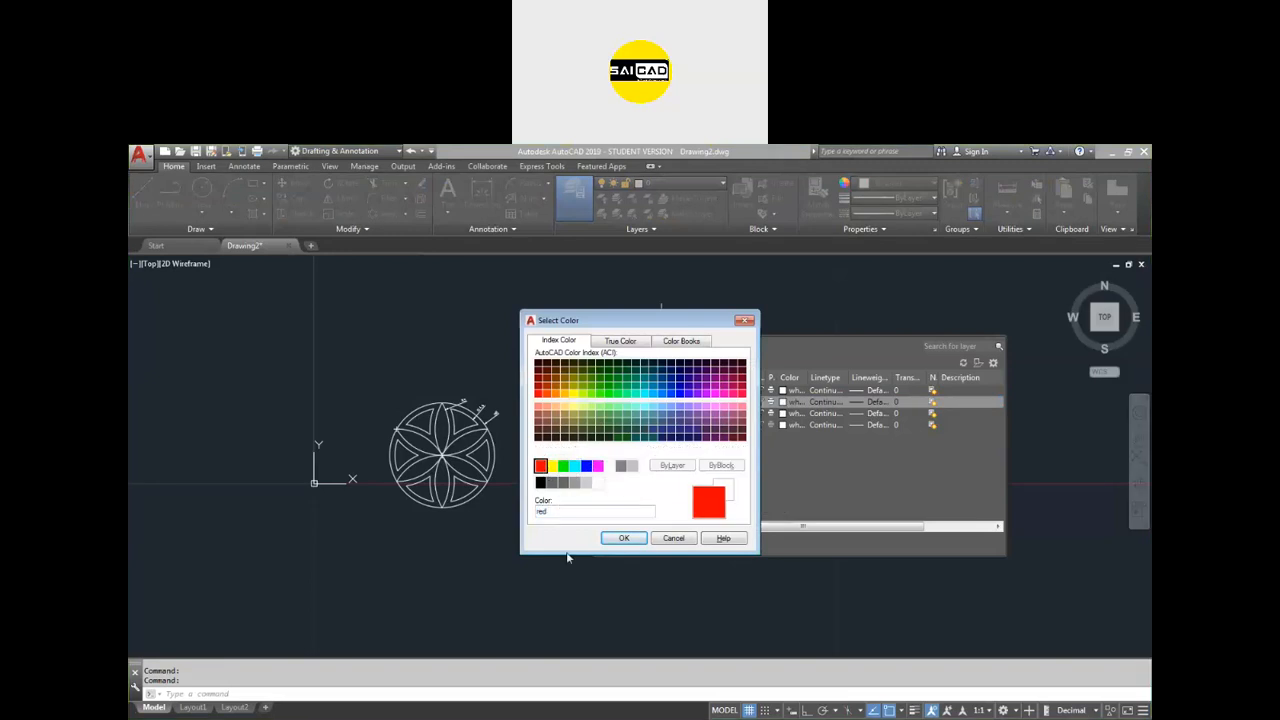
{"action": "left_click", "coordinate": [563, 466]}
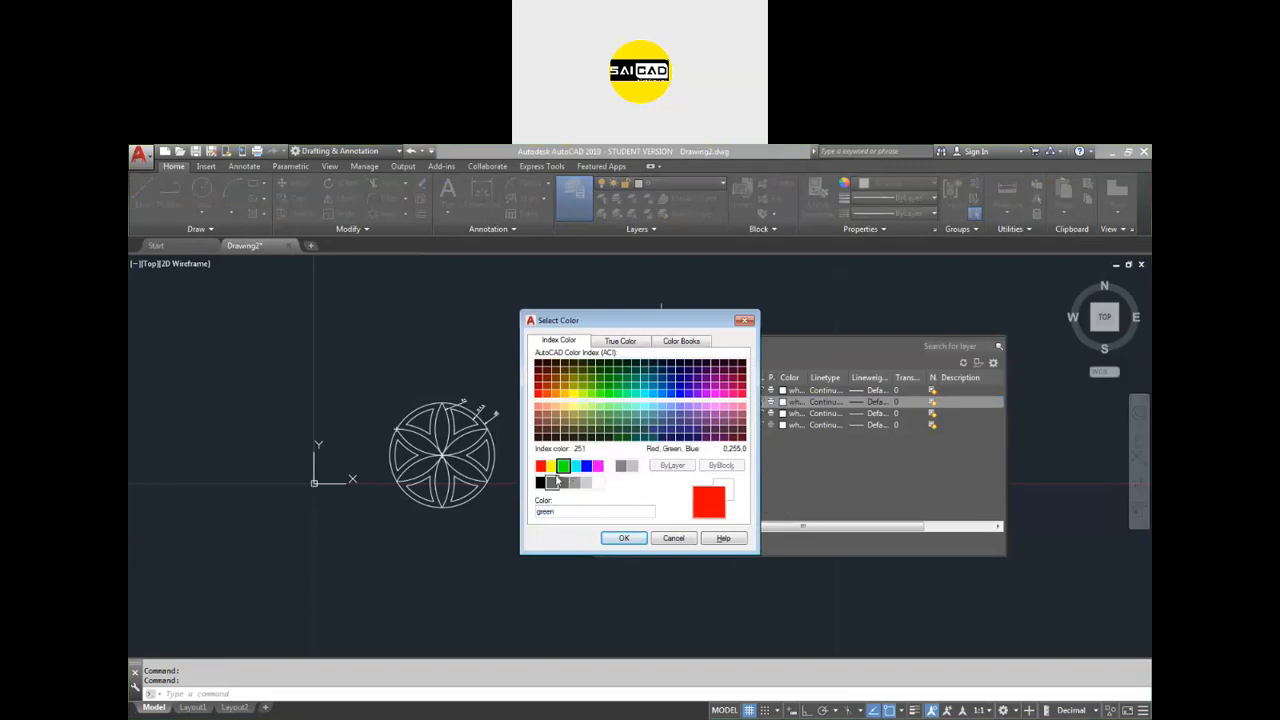
{"action": "left_click", "coordinate": [624, 539]}
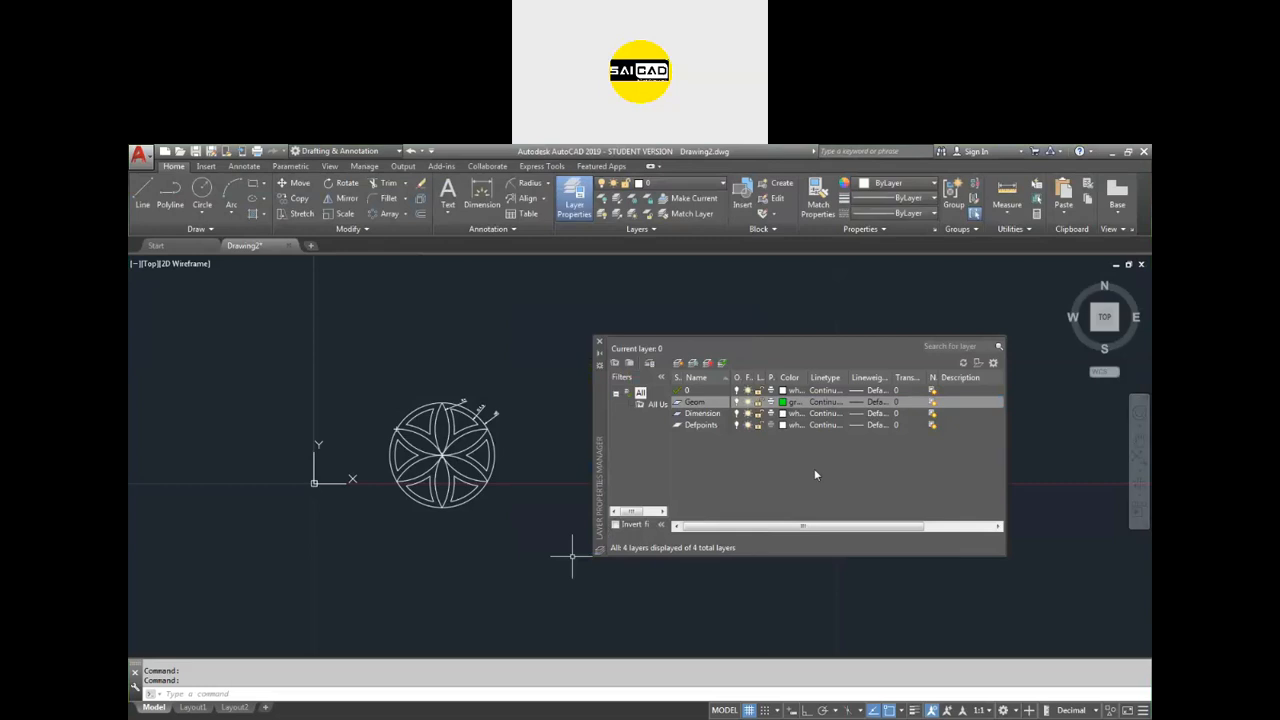
Set the Dimension layer's color to red and close the layer manager.
{"action": "left_click", "coordinate": [782, 413]}
{"action": "left_click", "coordinate": [540, 466]}
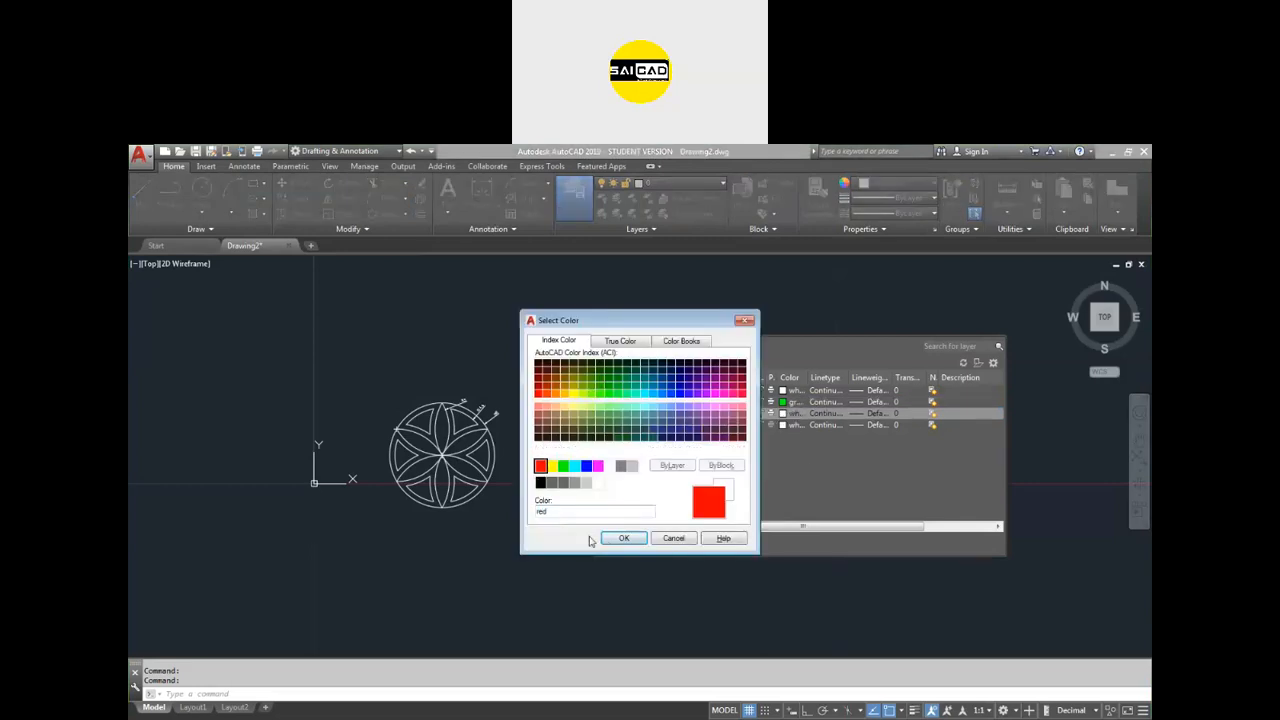
{"action": "left_click", "coordinate": [601, 541]}
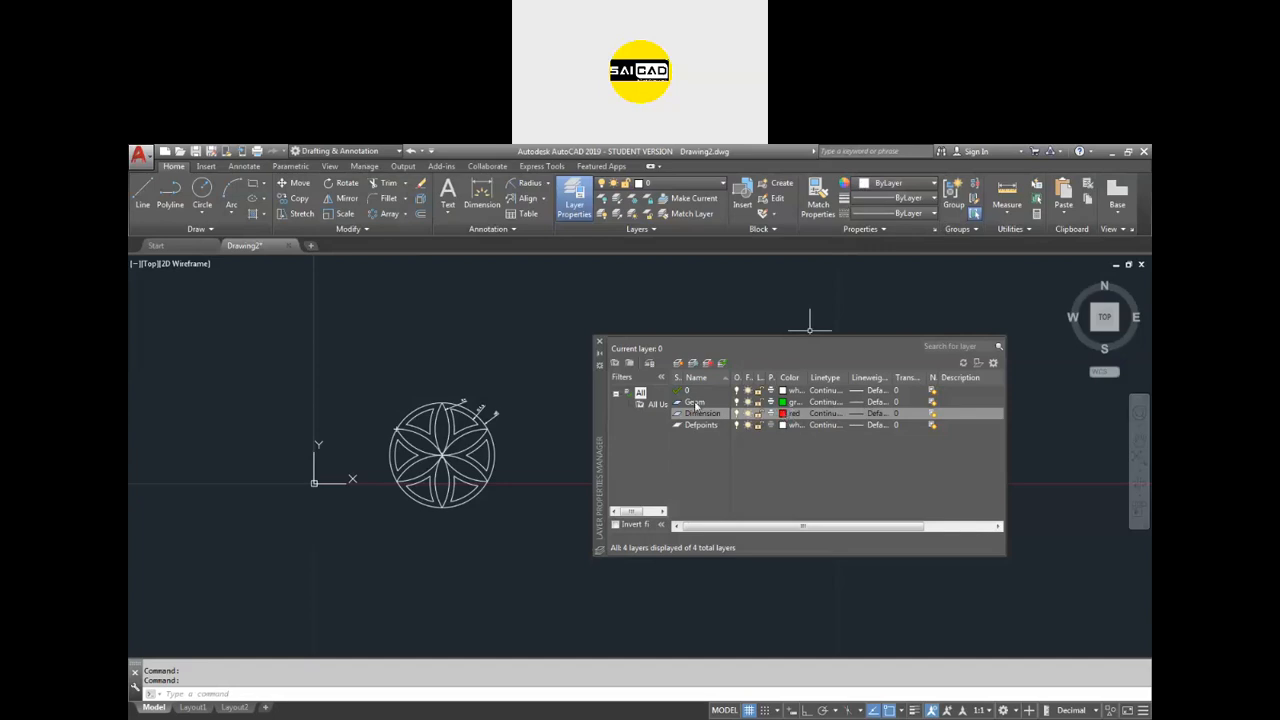
{"action": "left_click", "coordinate": [599, 342]}
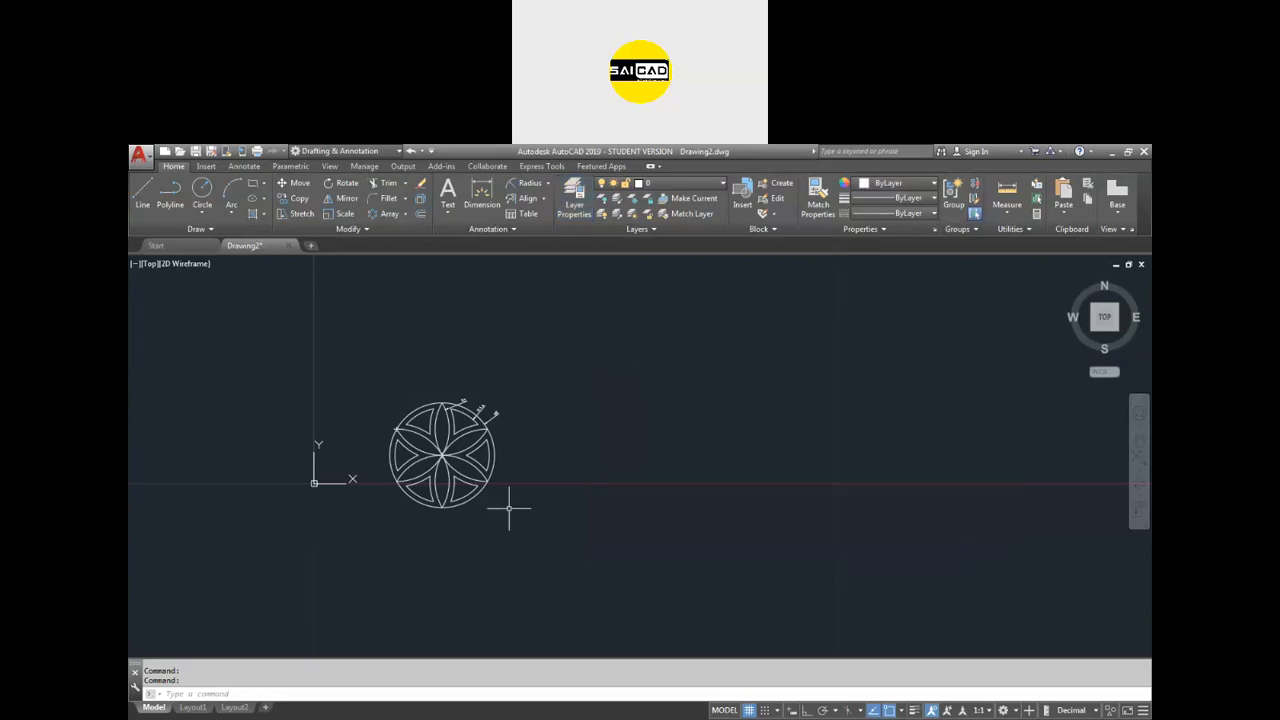
{"action": "left_click", "coordinate": [685, 188]}
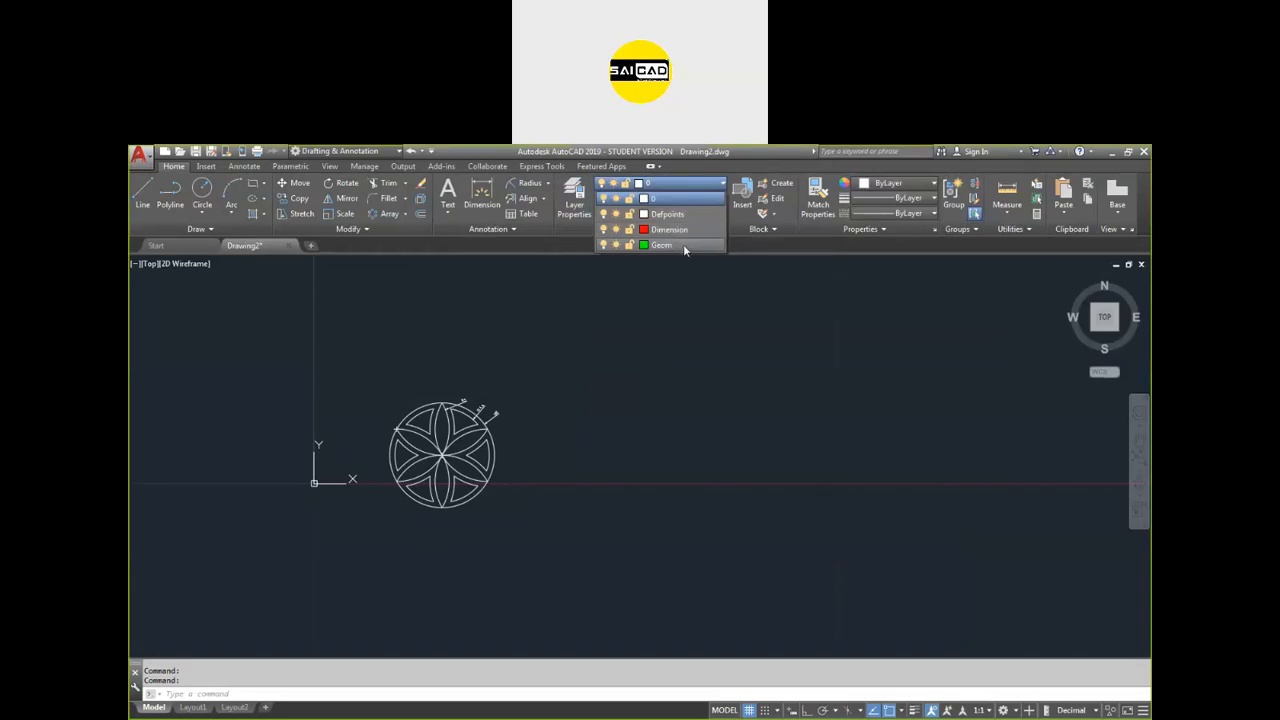
{"action": "left_click", "coordinate": [580, 409]}
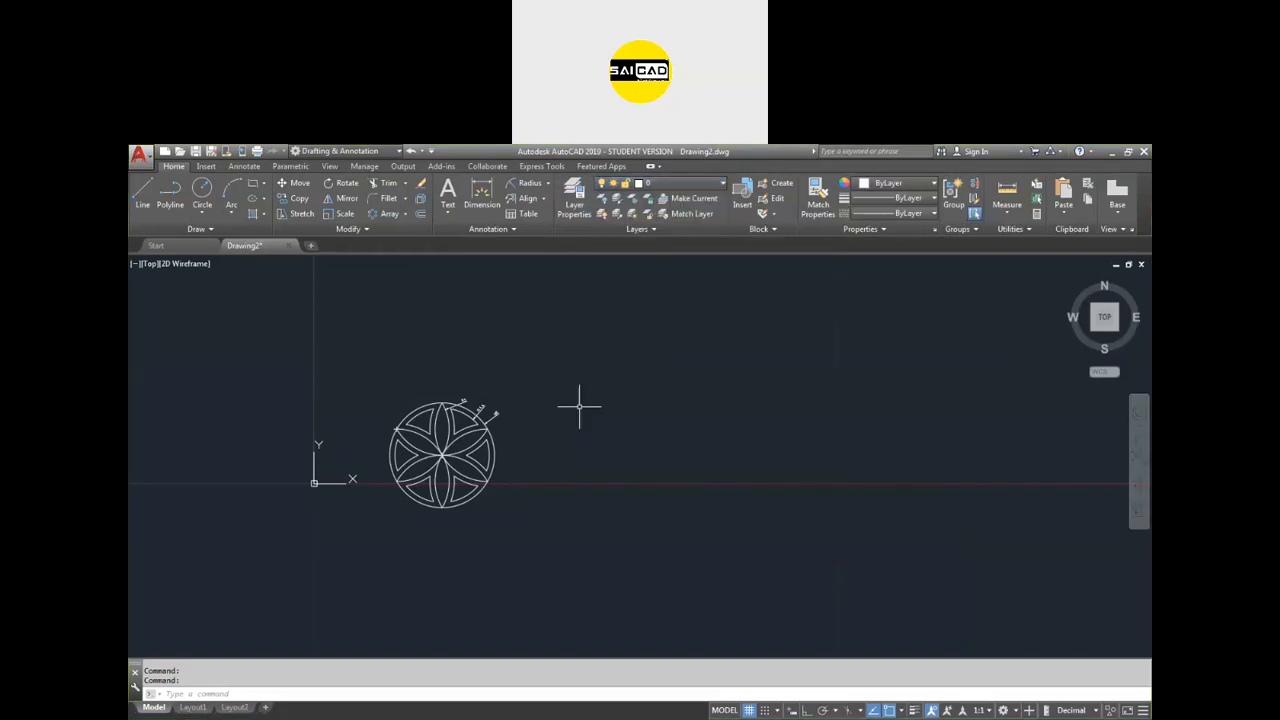
{"action": "left_click", "coordinate": [517, 343]}
{"action": "left_click", "coordinate": [392, 447]}
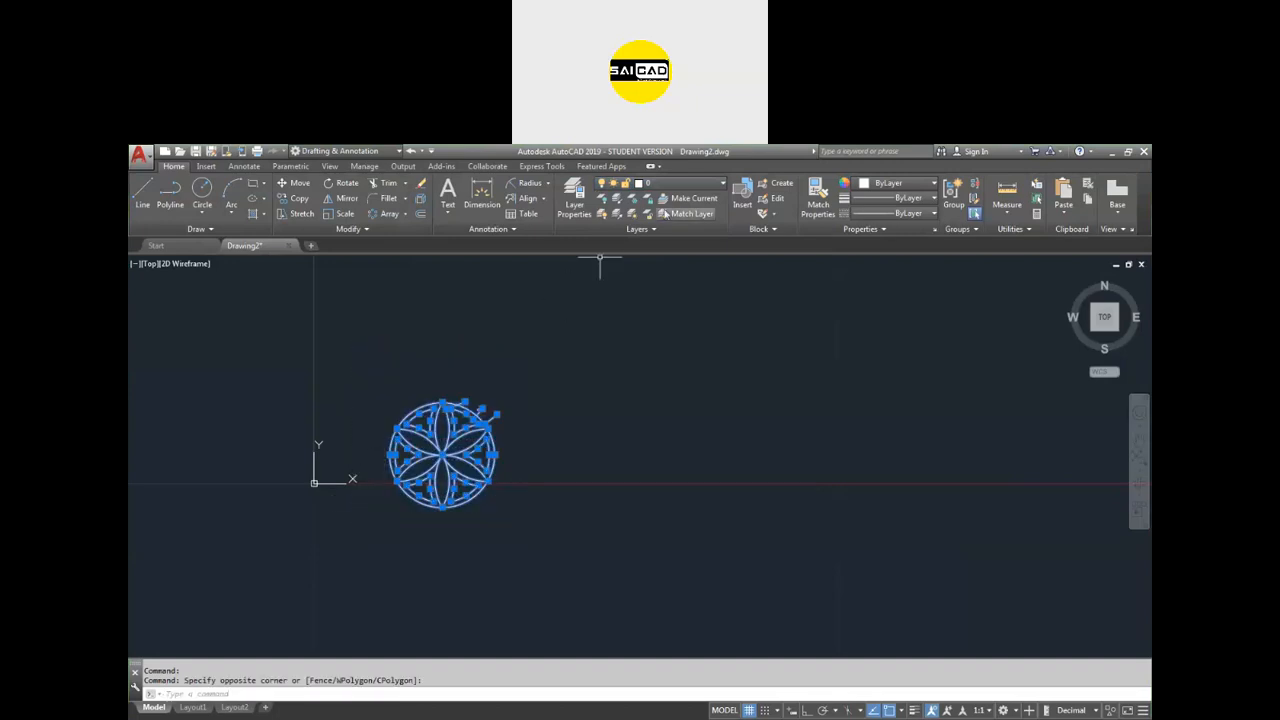
{"action": "key", "text": "Escape"}
{"action": "key", "text": "Escape"}
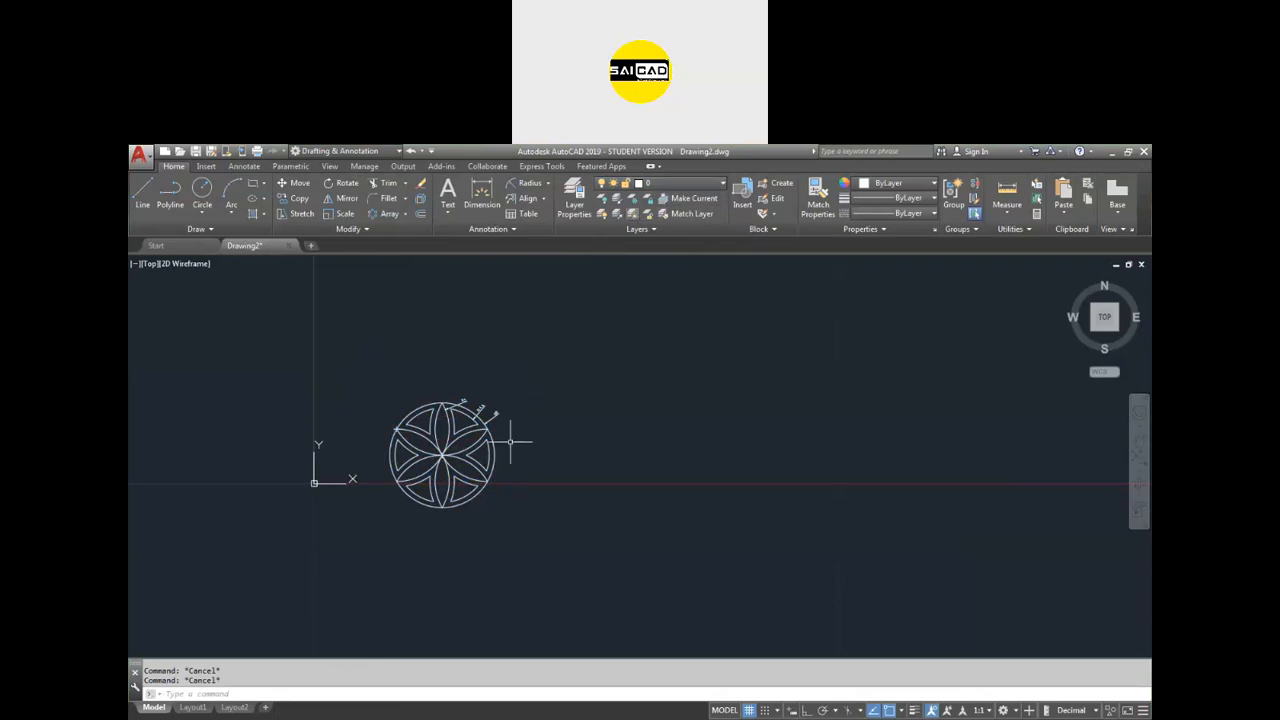
Make the Dimension layer current and add a radius dimension to the upper-left curved triangle's outer arc, placed outside the circle.
{"action": "left_click", "coordinate": [680, 183]}
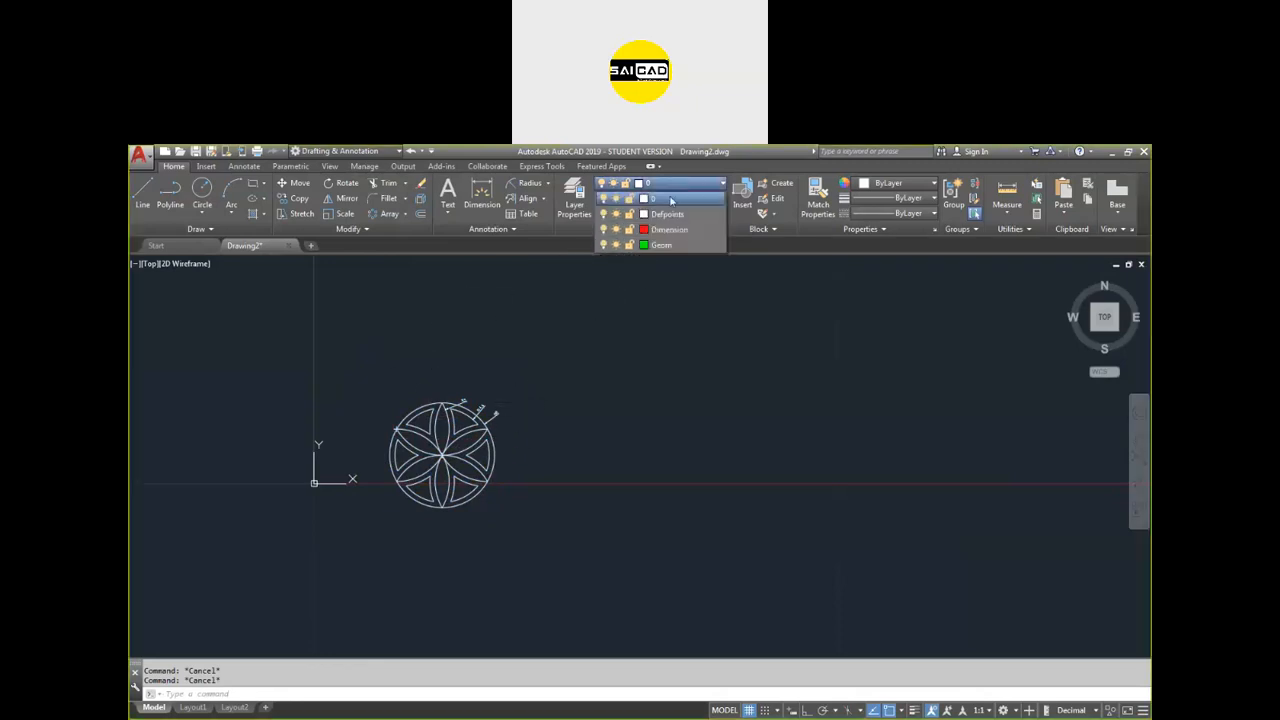
{"action": "left_click", "coordinate": [680, 229]}
{"action": "scroll", "coordinate": [372, 454], "scroll_direction": "up", "scroll_amount": 3}
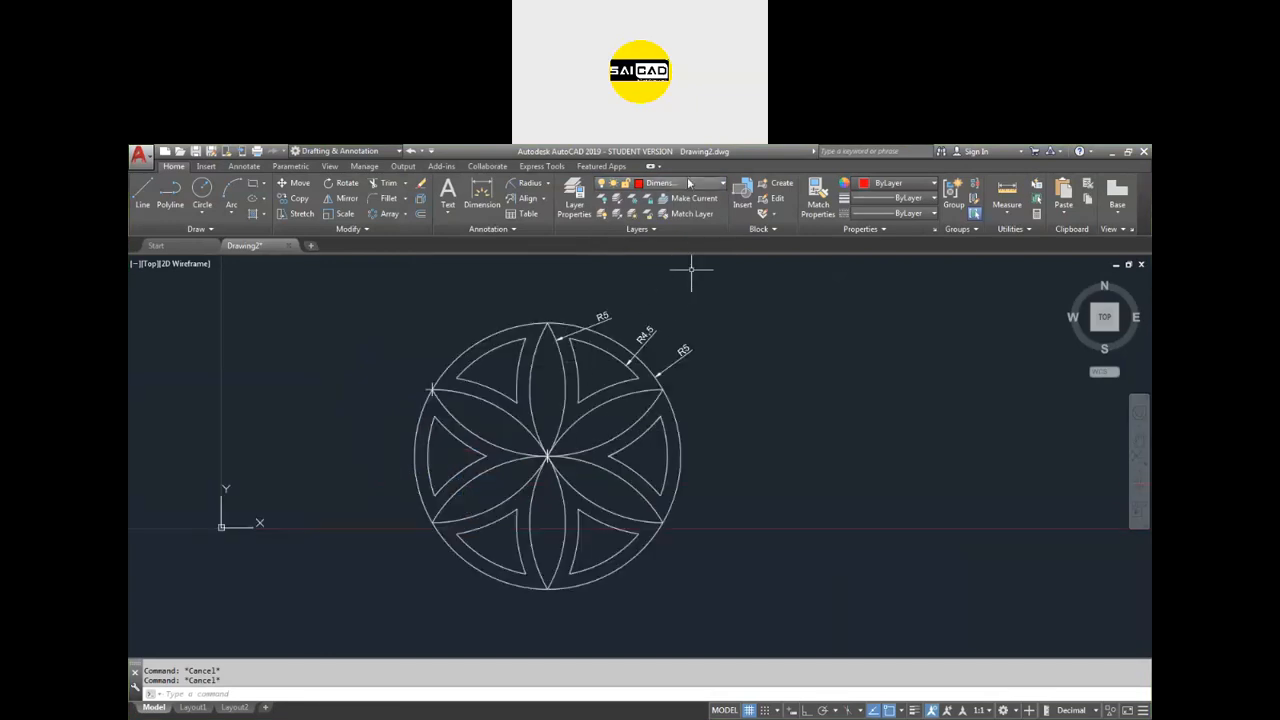
{"action": "left_click", "coordinate": [480, 197]}
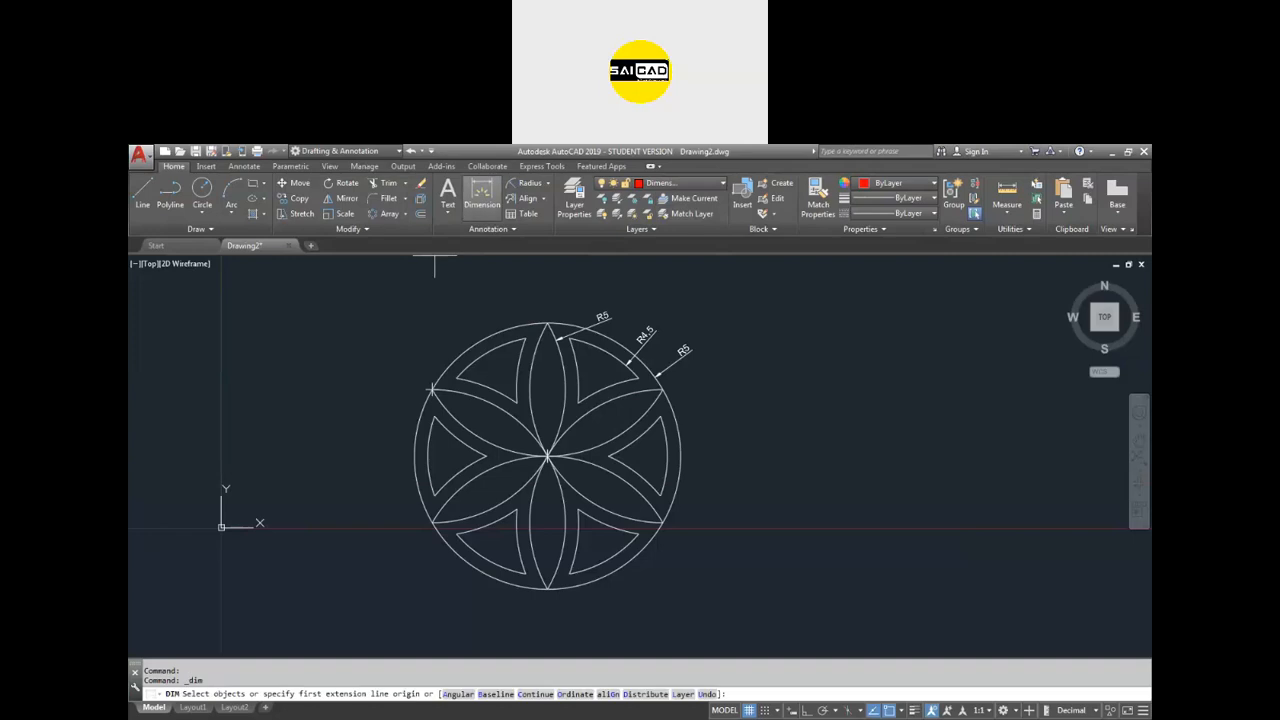
{"action": "scroll", "coordinate": [455, 372], "scroll_direction": "up", "scroll_amount": 4}
{"action": "scroll", "coordinate": [477, 352], "scroll_direction": "down", "scroll_amount": 3}
{"action": "left_click", "coordinate": [506, 358]}
{"action": "left_click", "coordinate": [430, 310]}
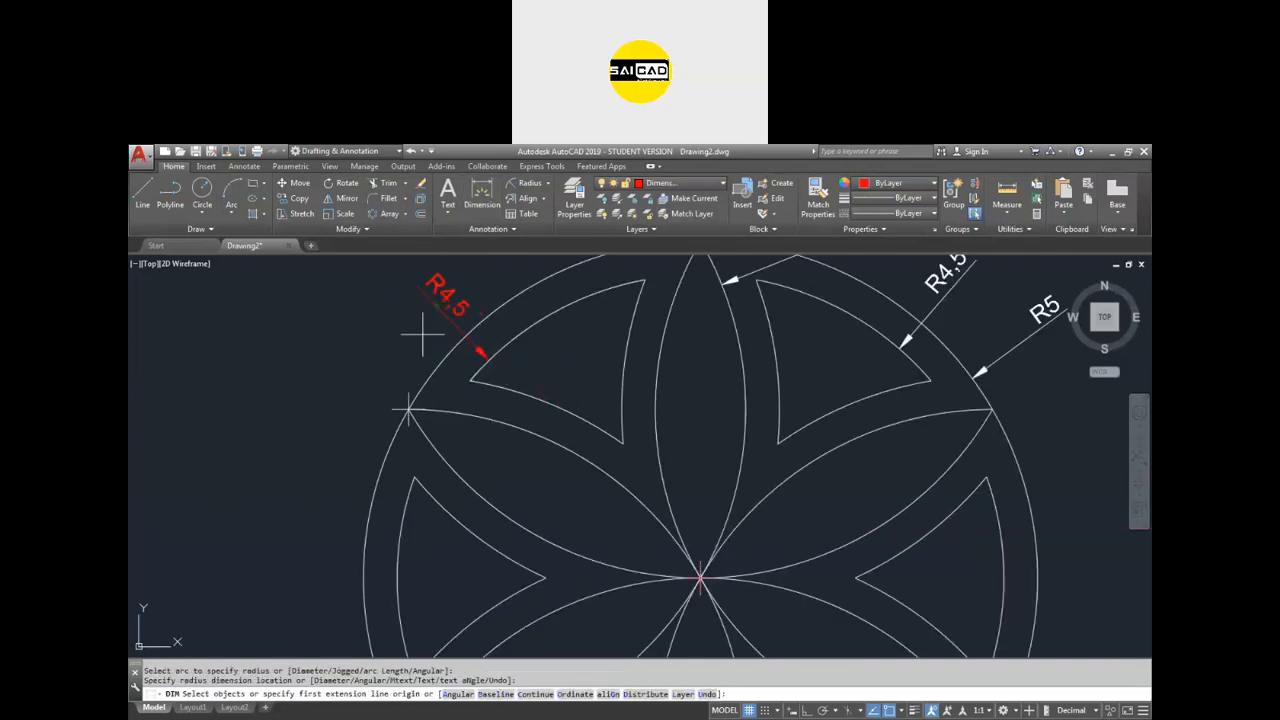
{"action": "scroll", "coordinate": [424, 352], "scroll_direction": "down", "scroll_amount": 3}
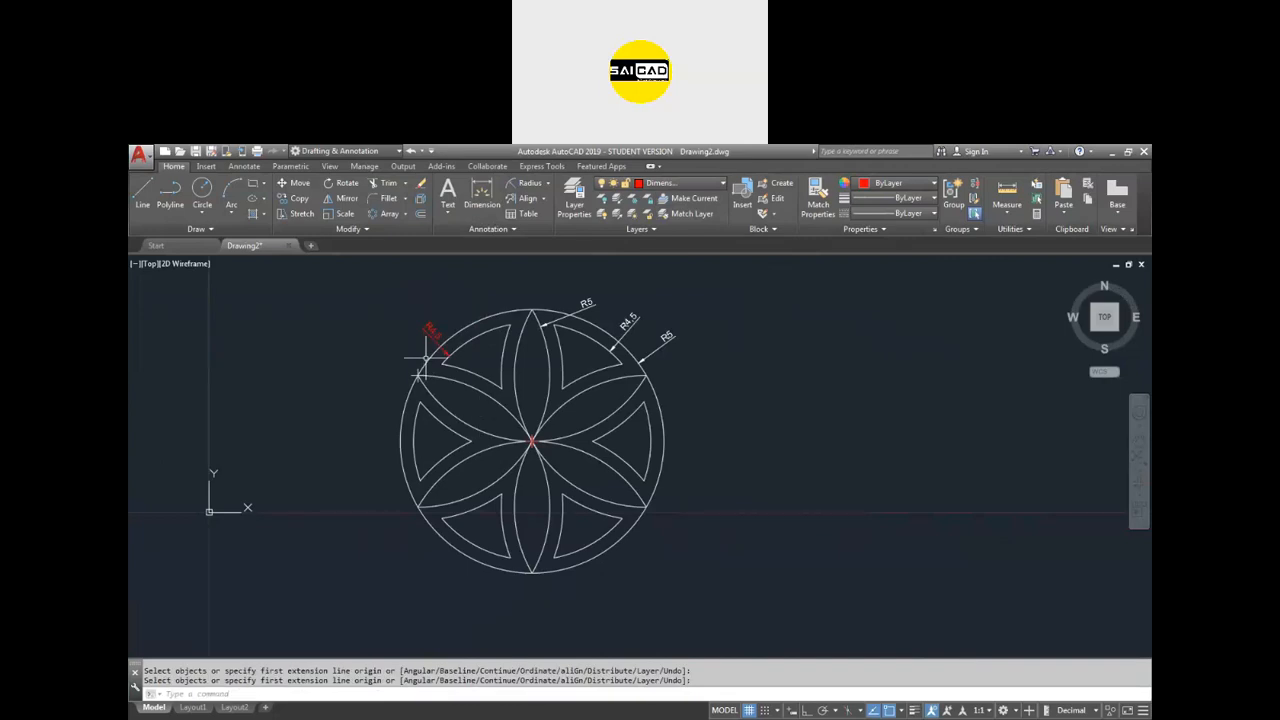
{"action": "scroll", "coordinate": [428, 337], "scroll_direction": "up", "scroll_amount": 2}
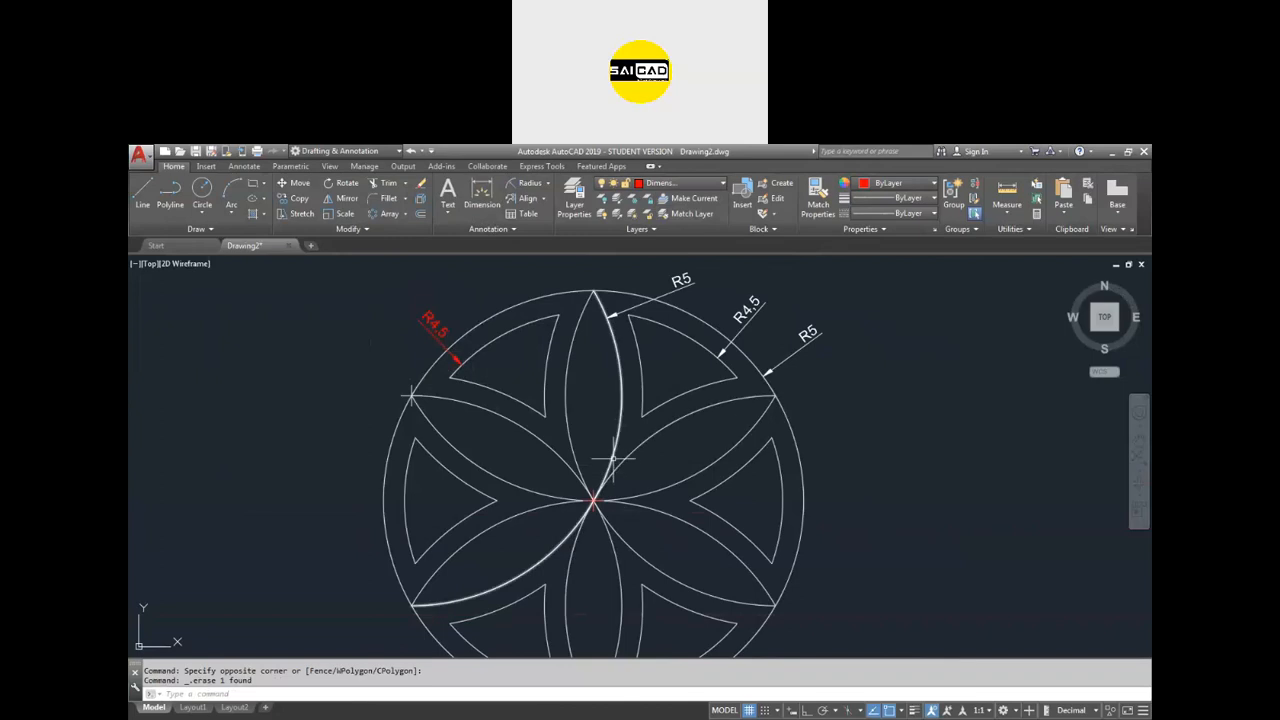
{"action": "key", "text": "Escape"}
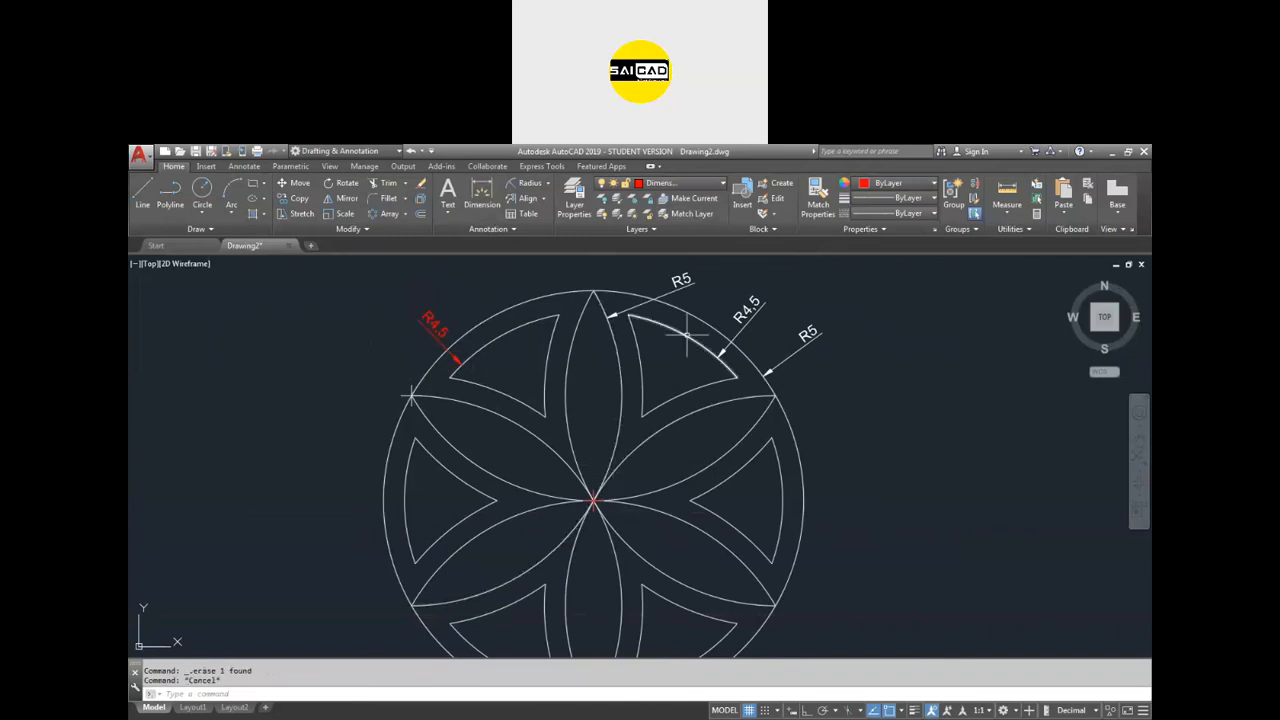
Delete the red radius dimension on the upper-left curved triangle's outer arc.
{"action": "left_click", "coordinate": [446, 312]}
{"action": "left_click", "coordinate": [397, 335]}
{"action": "key", "text": "Delete"}
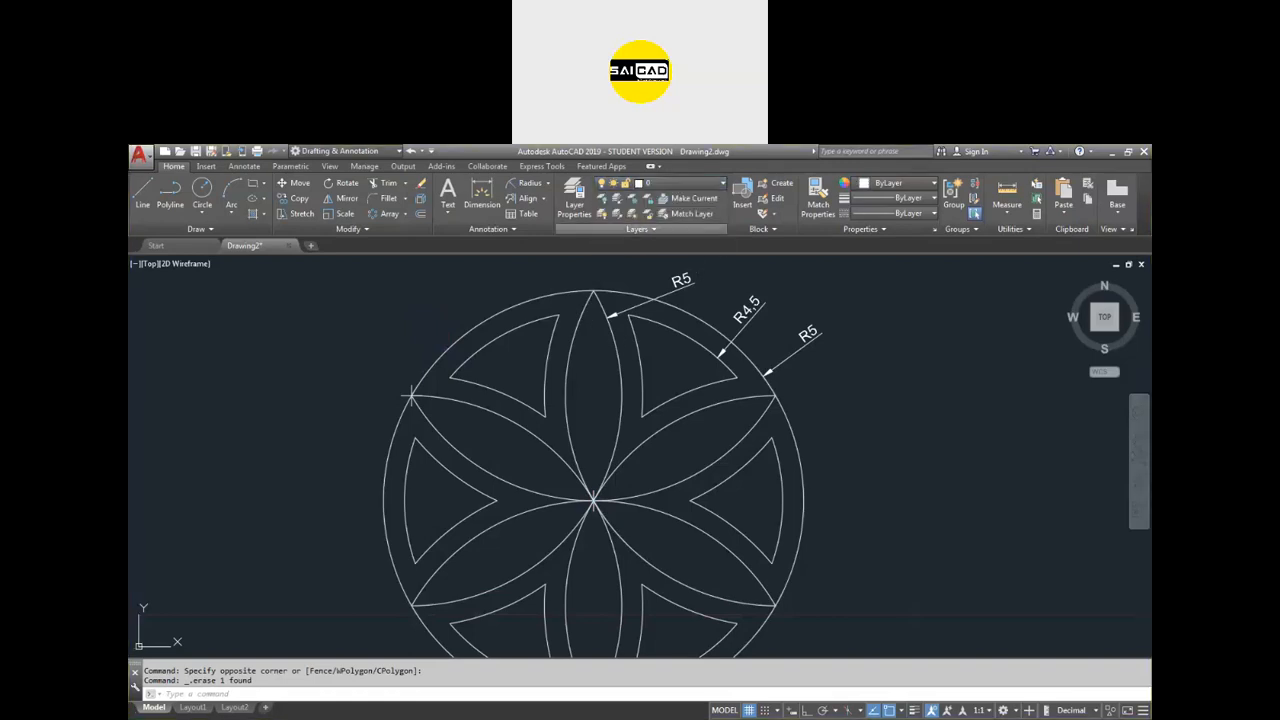
Assign the outer circle's R5 dimension to the Dimension layer.
{"action": "scroll", "coordinate": [583, 378], "scroll_direction": "down", "scroll_amount": 5}
{"action": "scroll", "coordinate": [648, 370], "scroll_direction": "up", "scroll_amount": 5}
{"action": "left_click", "coordinate": [777, 354]}
{"action": "left_click", "coordinate": [748, 363]}
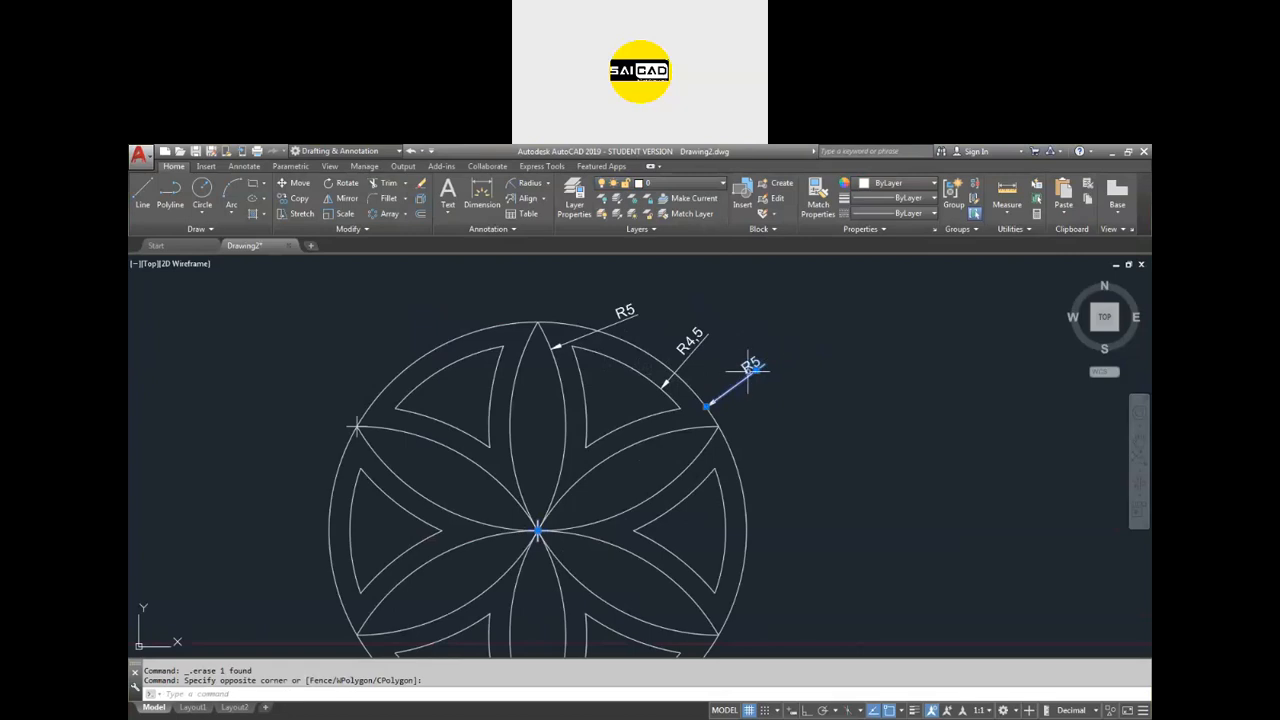
{"action": "left_click", "coordinate": [713, 186]}
{"action": "left_click", "coordinate": [669, 229]}
{"action": "key", "text": "Escape"}
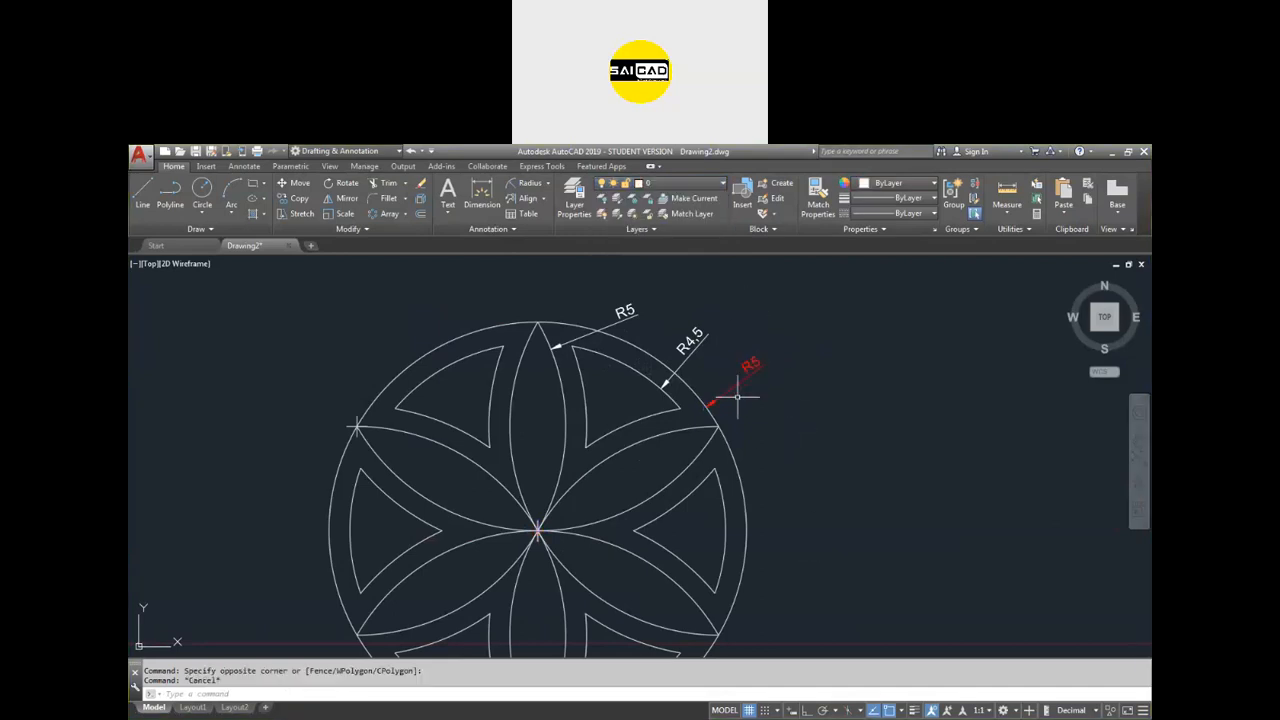
Assign the outer circle to the Geom layer.
{"action": "left_click", "coordinate": [737, 462]}
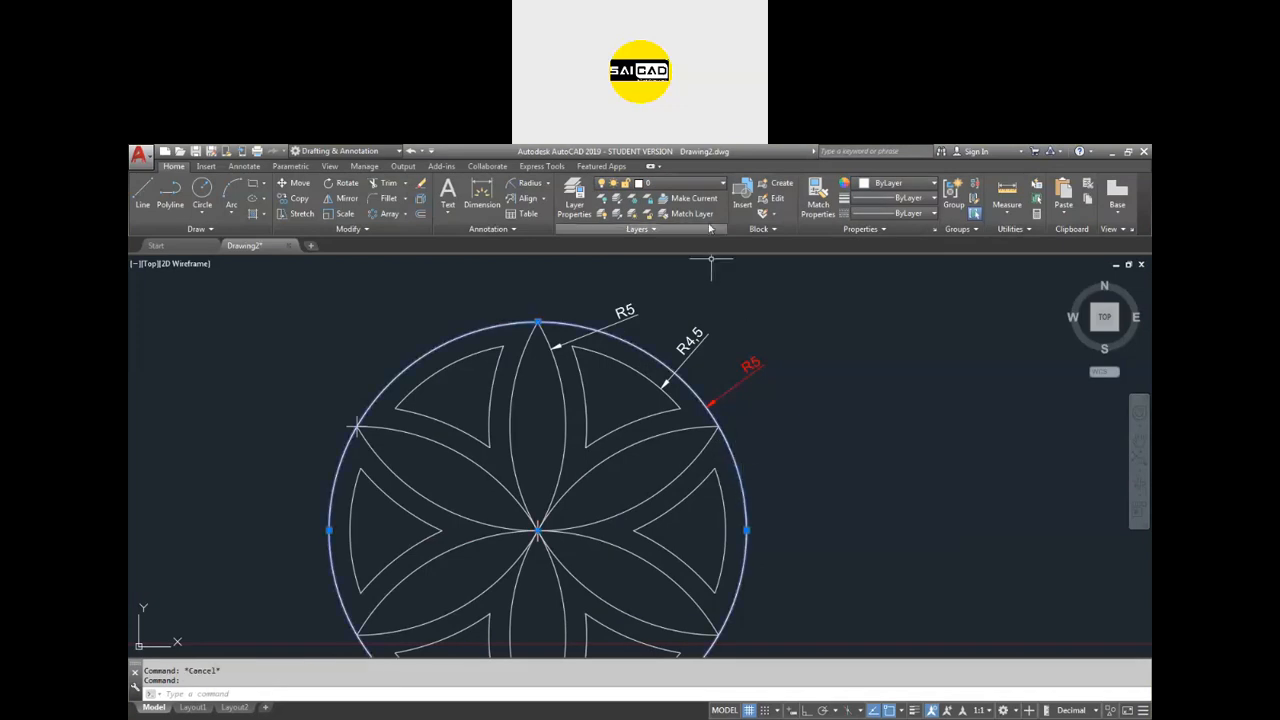
{"action": "left_click", "coordinate": [707, 188]}
{"action": "left_click", "coordinate": [700, 248]}
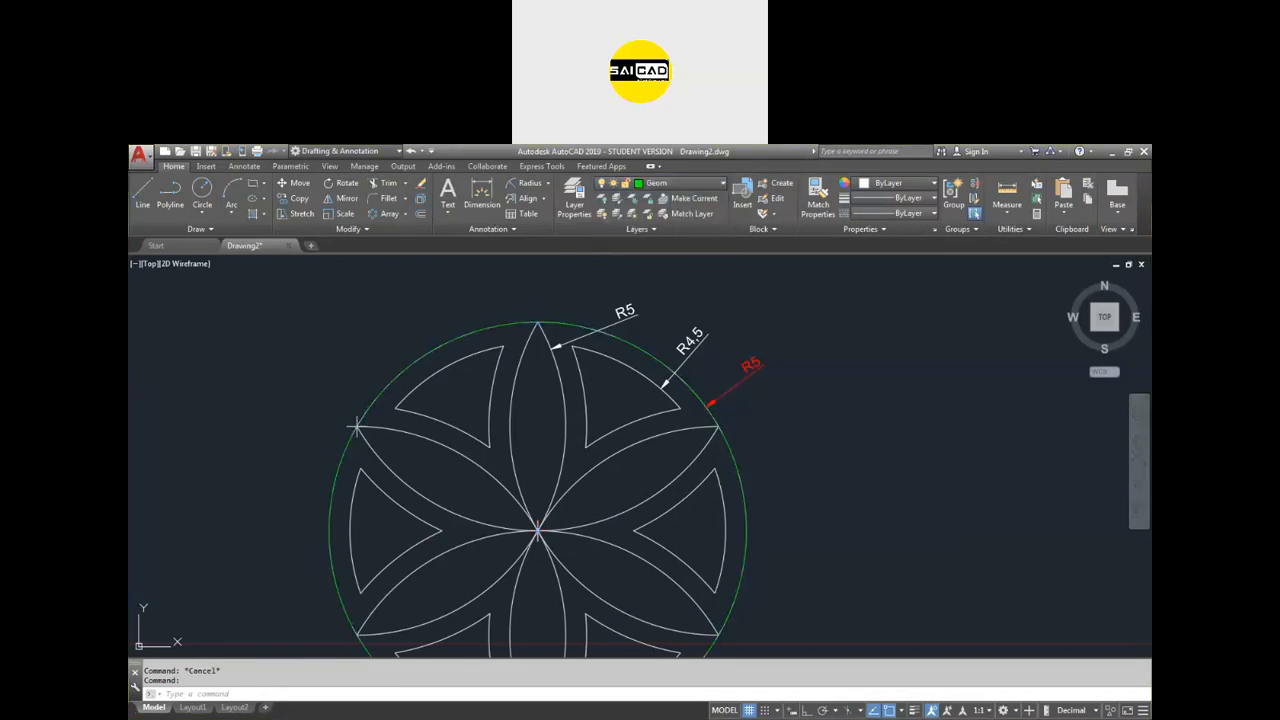
{"action": "key", "text": "Escape"}
{"action": "middle_click_drag", "start_coordinate": [711, 389], "coordinate": [766, 363]}
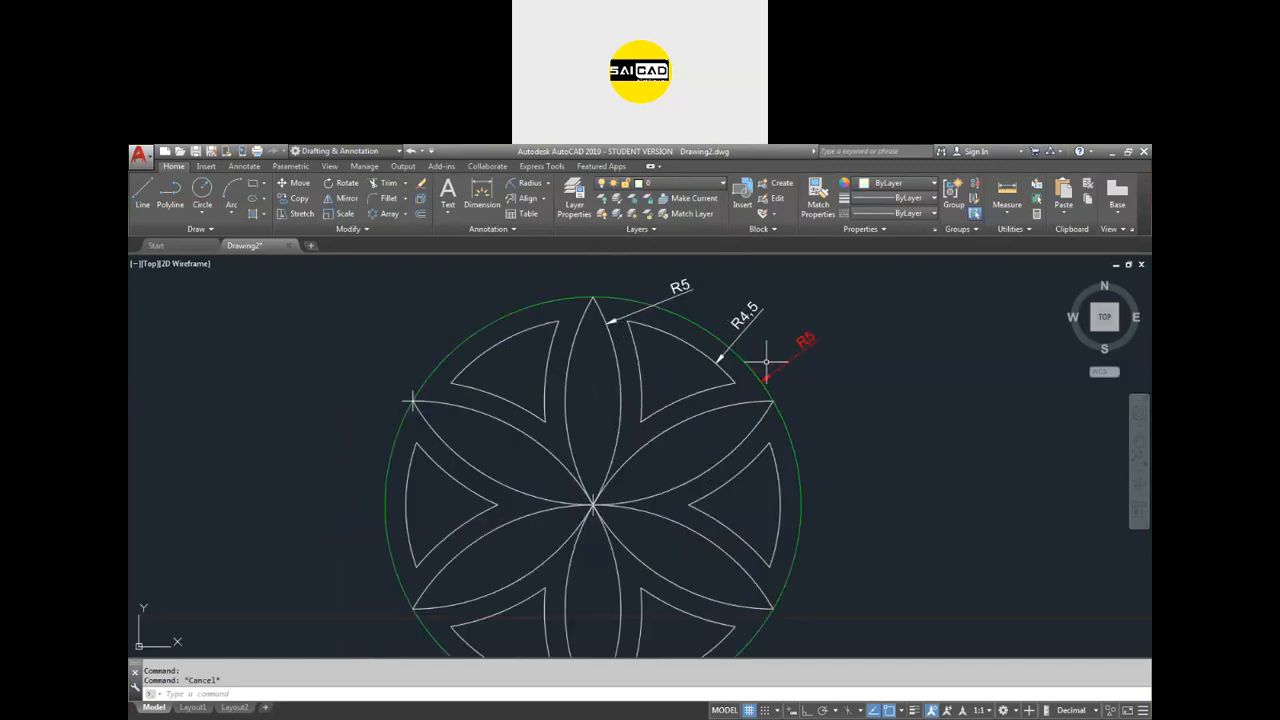
Assign the circle, petals and all six curved triangles, together with the outer R5 dimension, to the Geom layer, keeping the R4,5 dimension out of the selection.
{"action": "left_click", "coordinate": [907, 487]}
{"action": "left_click", "coordinate": [265, 625]}
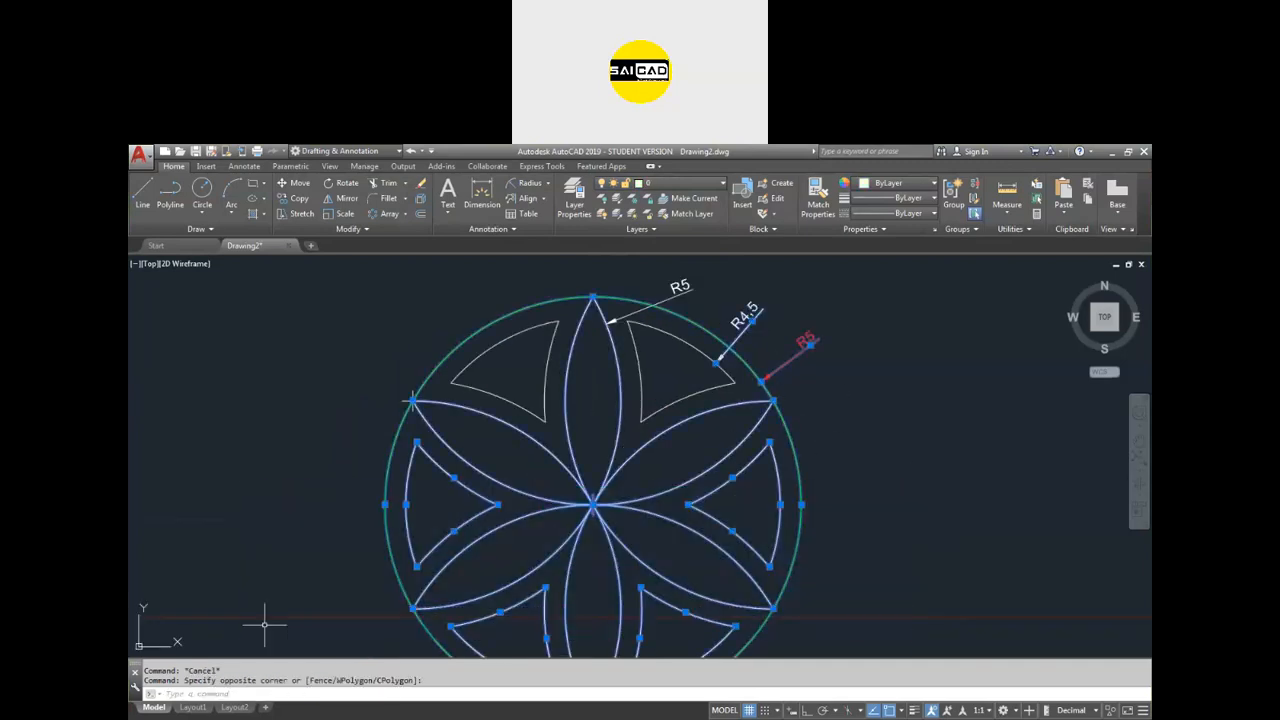
{"action": "left_click", "coordinate": [558, 375]}
{"action": "left_click", "coordinate": [480, 423]}
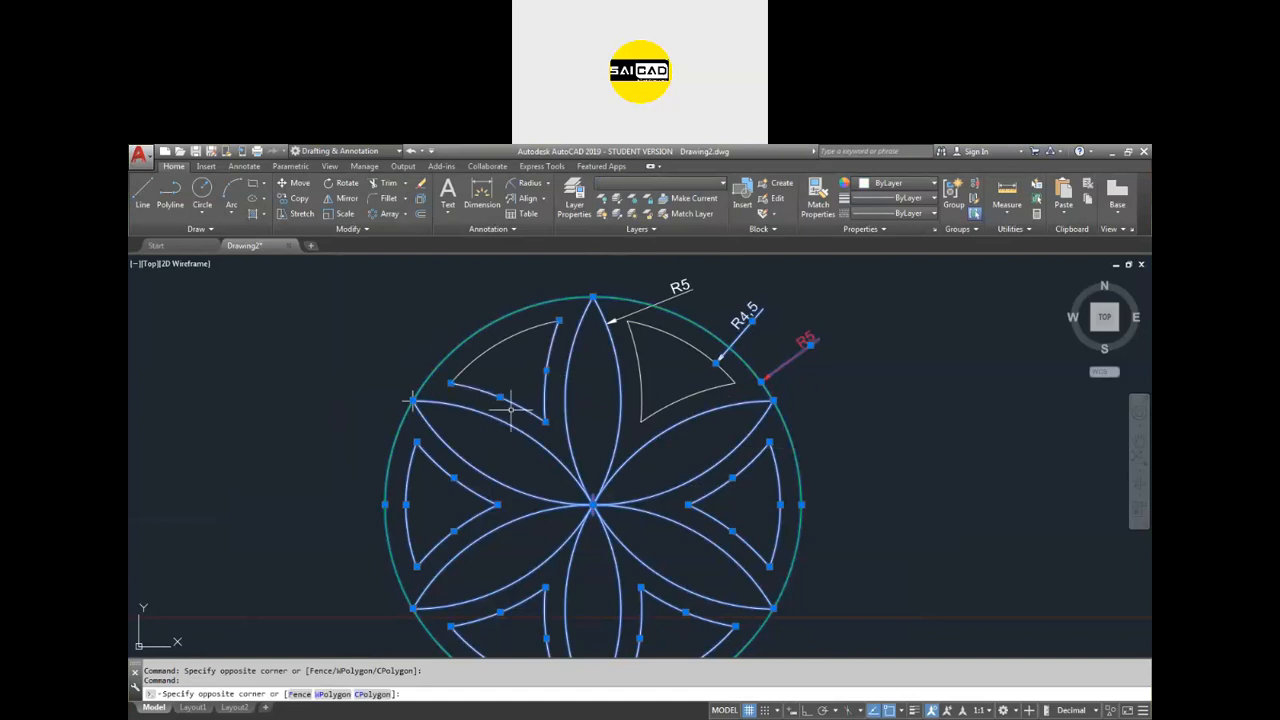
{"action": "left_click", "coordinate": [648, 380]}
{"action": "left_click", "coordinate": [588, 423]}
{"action": "left_click", "coordinate": [374, 300]}
{"action": "left_click", "coordinate": [812, 588]}
{"action": "scroll", "coordinate": [675, 512], "scroll_direction": "down", "scroll_amount": 4}
{"action": "scroll", "coordinate": [685, 535], "scroll_direction": "up", "scroll_amount": 2}
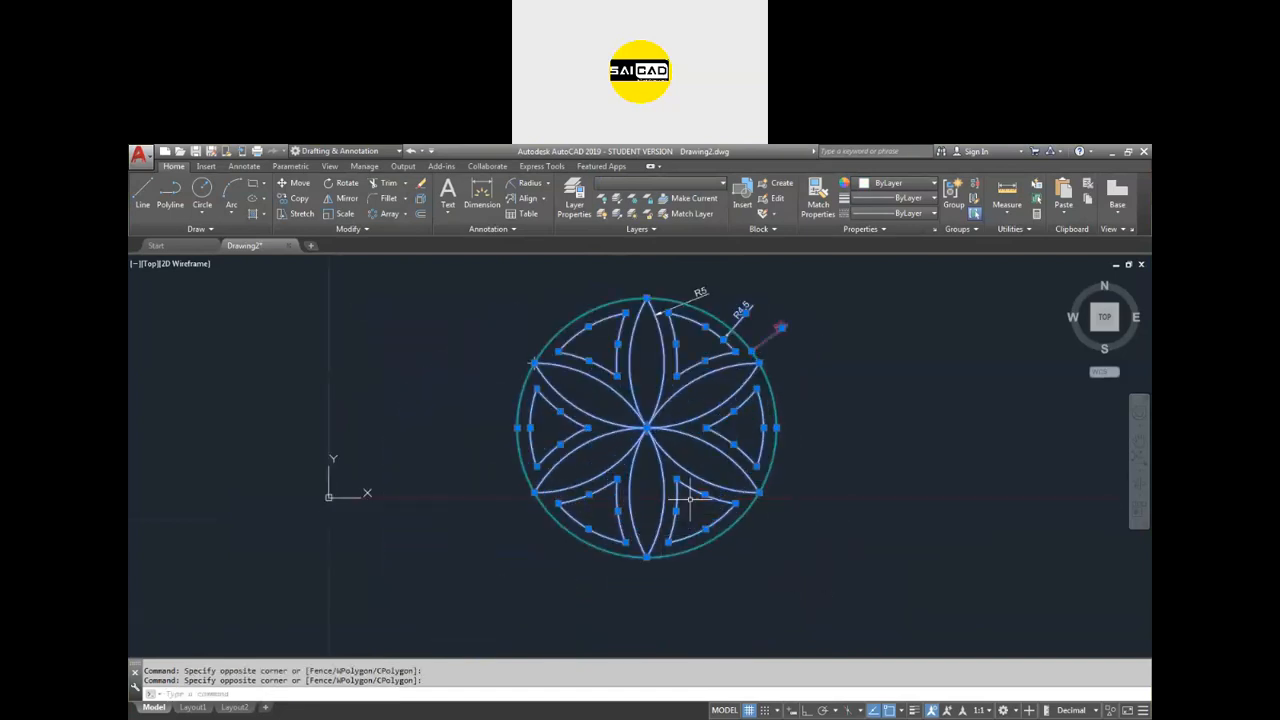
{"action": "scroll", "coordinate": [740, 295], "scroll_direction": "up", "scroll_amount": 4}
{"action": "scroll", "coordinate": [755, 312], "scroll_direction": "up", "scroll_amount": 4}
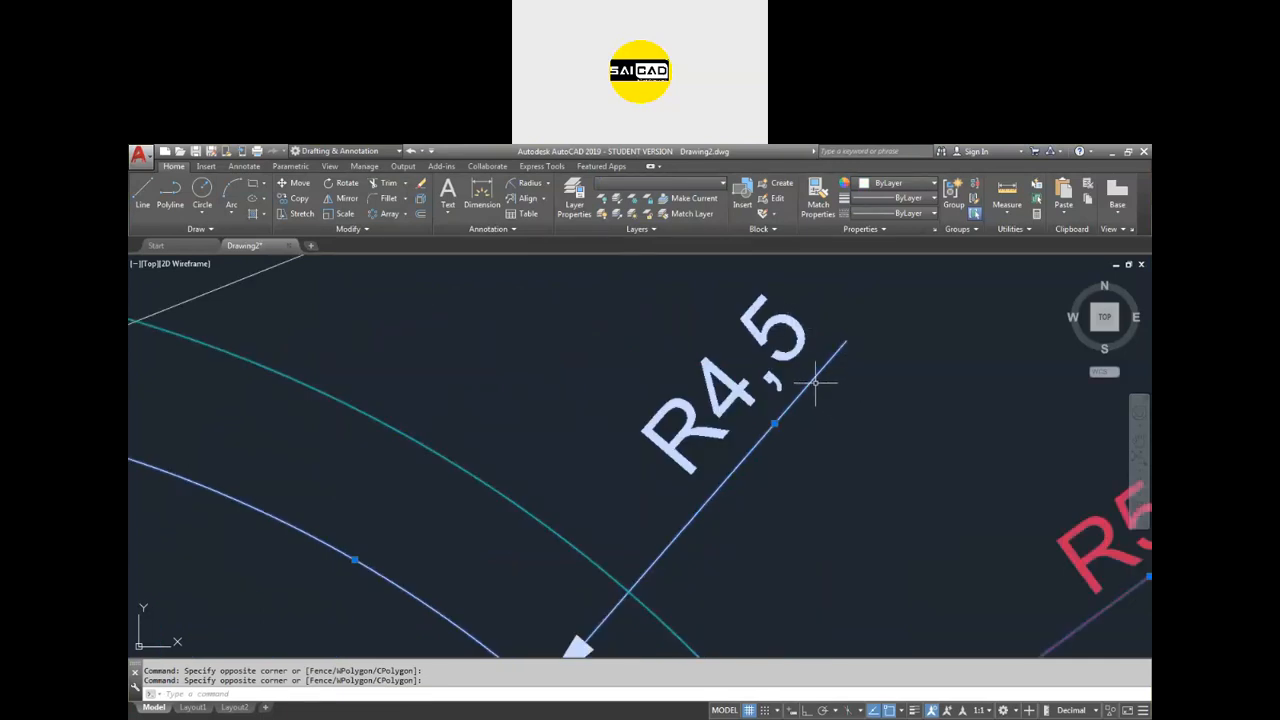
{"action": "scroll", "coordinate": [800, 370], "scroll_direction": "down", "scroll_amount": 5}
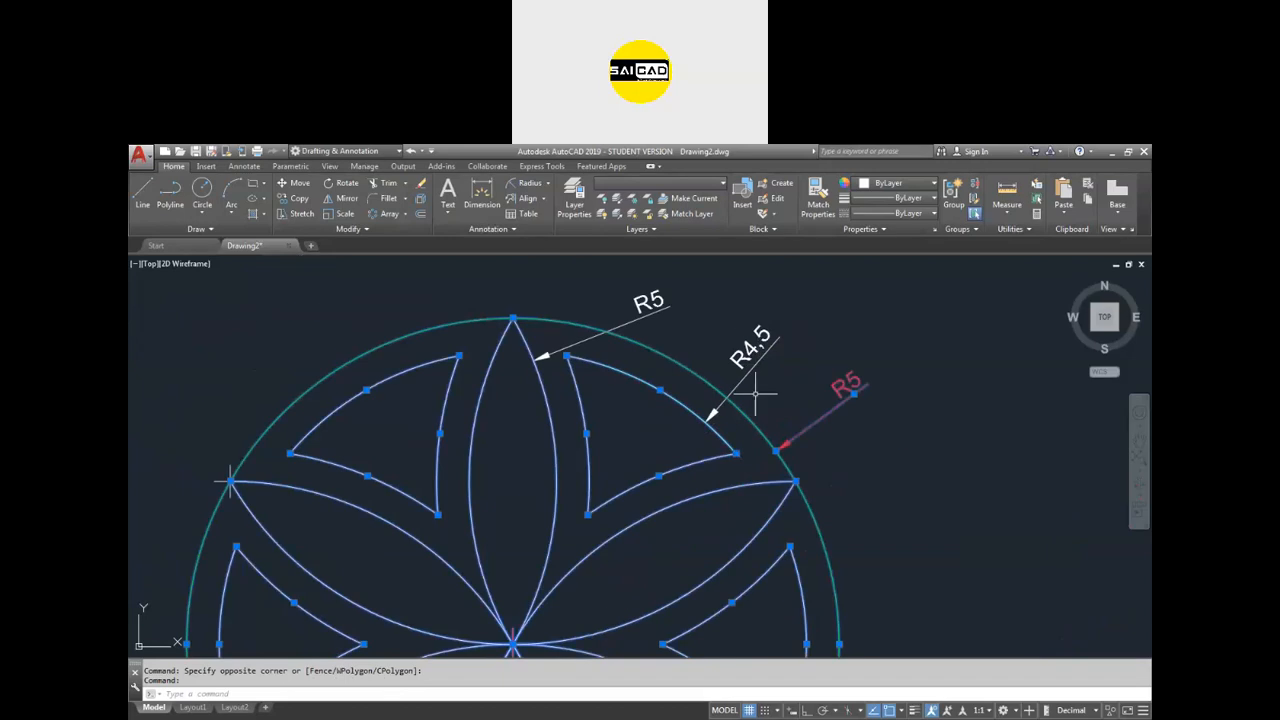
{"action": "scroll", "coordinate": [731, 336], "scroll_direction": "down", "scroll_amount": 2}
{"action": "middle_click_drag", "start_coordinate": [696, 530], "coordinate": [707, 452]}
{"action": "left_click", "coordinate": [660, 183]}
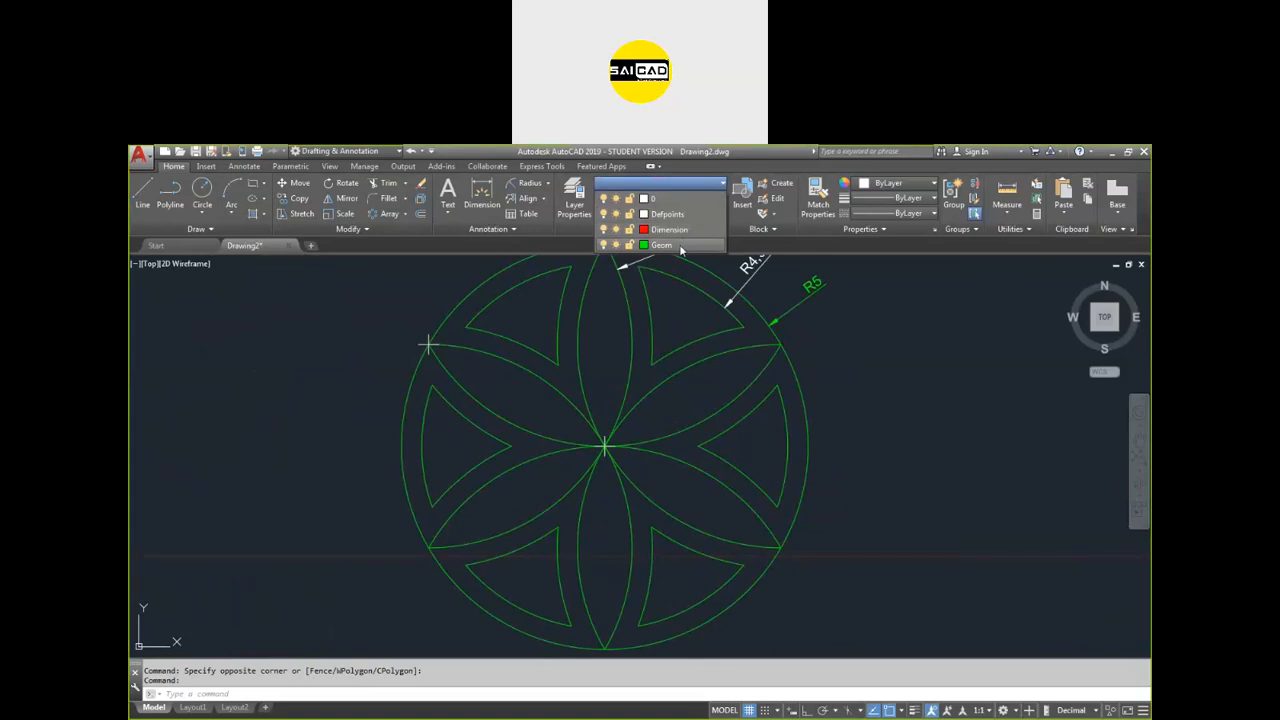
{"action": "left_click", "coordinate": [680, 246]}
{"action": "key", "text": "Escape"}
Assign the petal's R5 dimension and the curved triangle's R4,5 dimension to the Dimension layer.
{"action": "scroll", "coordinate": [622, 312], "scroll_direction": "up", "scroll_amount": 3}
{"action": "left_click", "coordinate": [622, 311]}
{"action": "left_click", "coordinate": [588, 321]}
{"action": "left_click", "coordinate": [747, 313]}
{"action": "left_click", "coordinate": [687, 365]}
{"action": "left_click", "coordinate": [695, 184]}
{"action": "left_click", "coordinate": [690, 226]}
{"action": "key", "text": "Escape"}
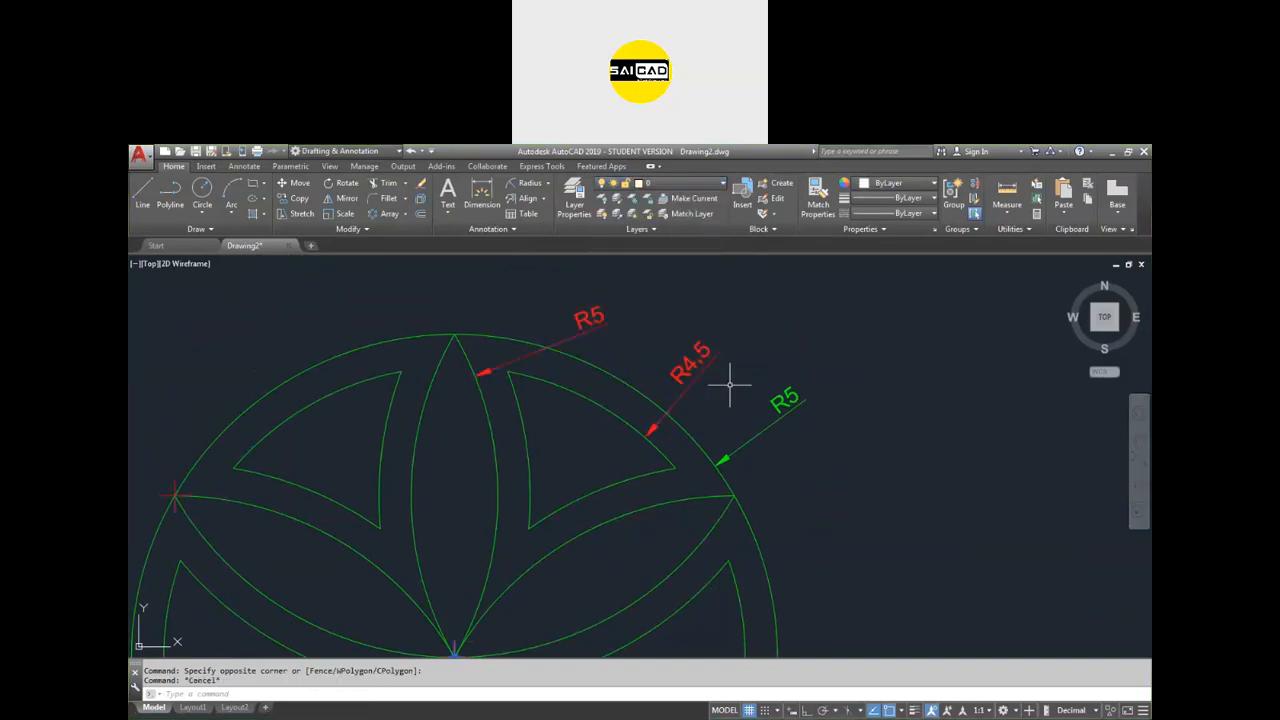
Review the drawing's layers and their colors in the layer manager, close it, and check the layer list.
{"action": "scroll", "coordinate": [552, 414], "scroll_direction": "down", "scroll_amount": 2}
{"action": "scroll", "coordinate": [549, 509], "scroll_direction": "down", "scroll_amount": 2}
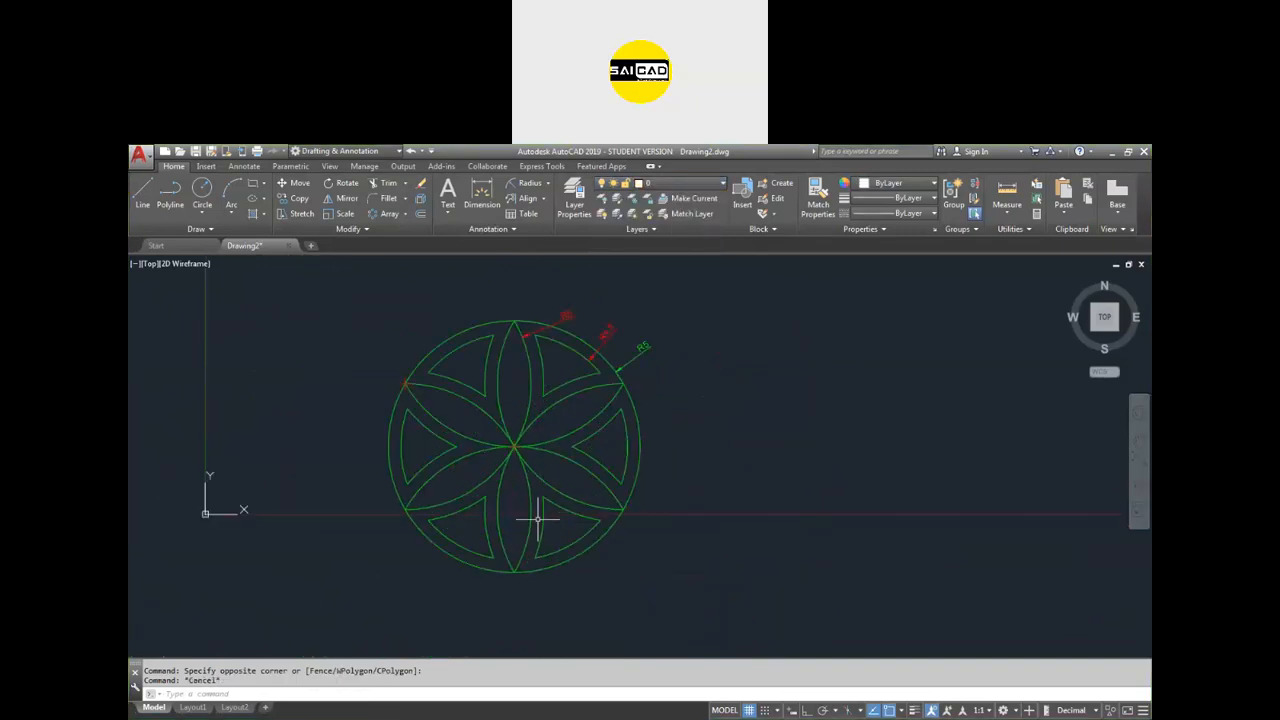
{"action": "scroll", "coordinate": [632, 376], "scroll_direction": "up", "scroll_amount": 2}
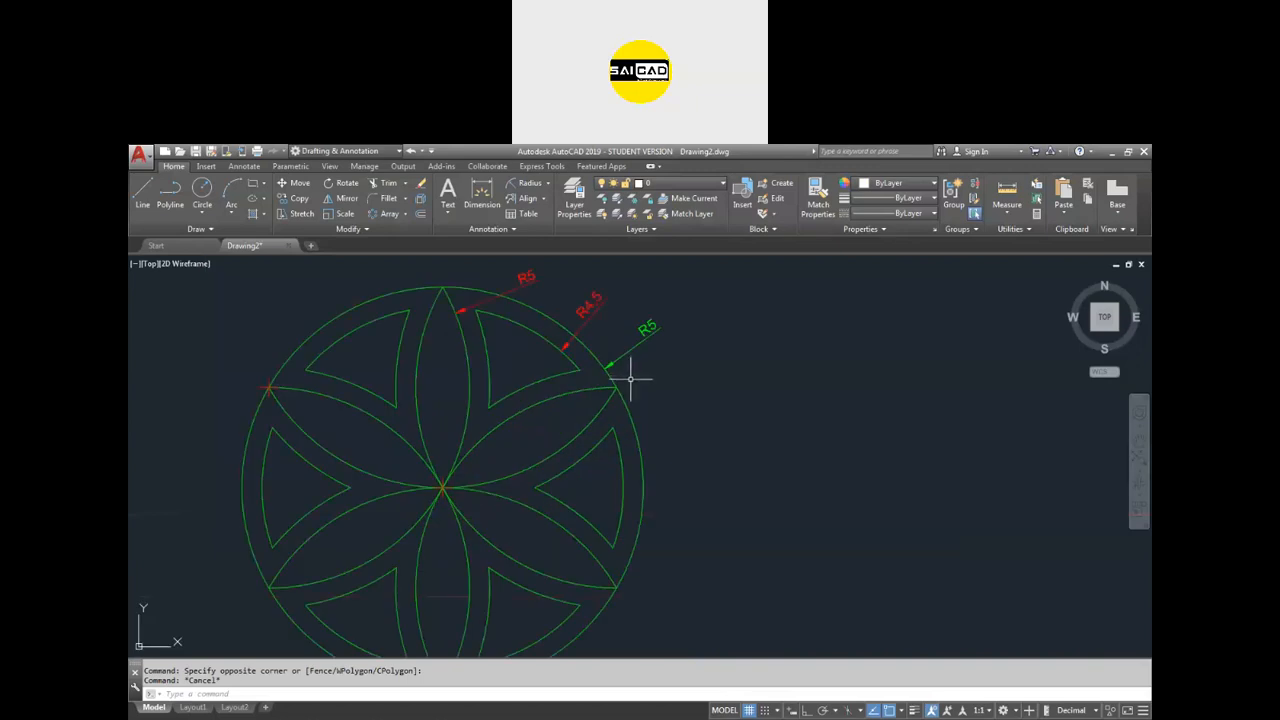
{"action": "scroll", "coordinate": [629, 383], "scroll_direction": "down", "scroll_amount": 2}
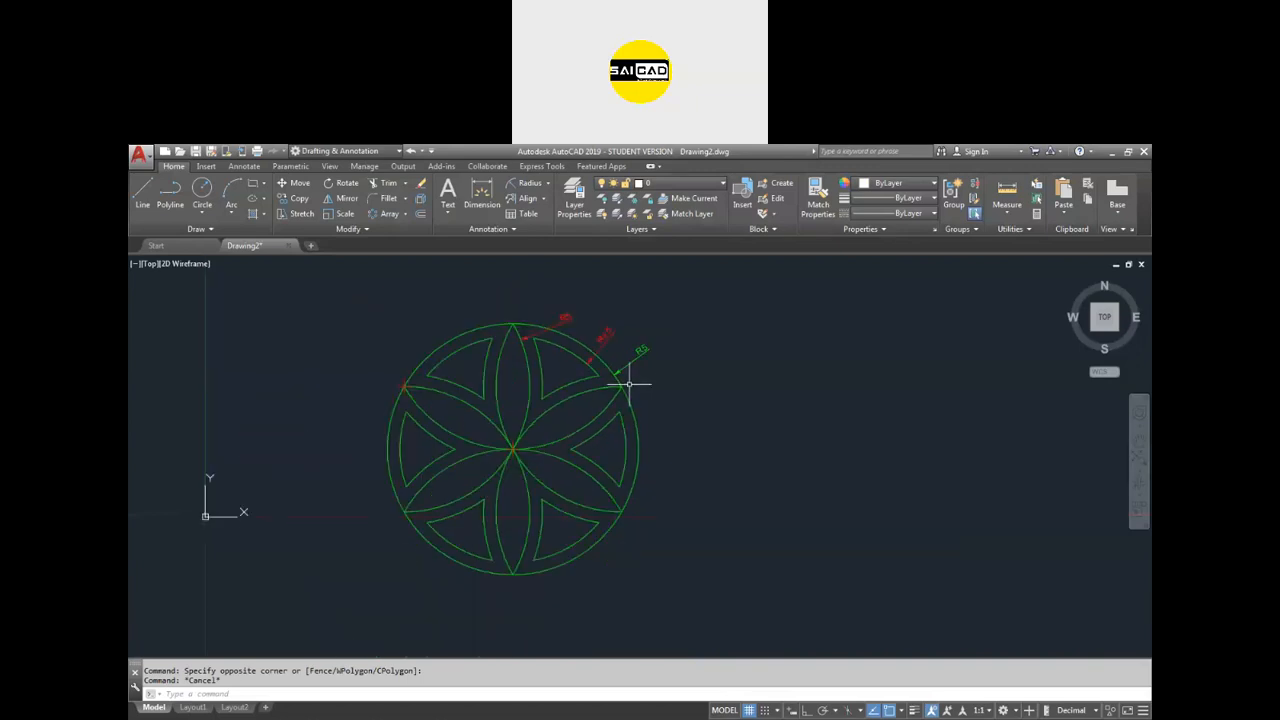
{"action": "left_click", "coordinate": [575, 204]}
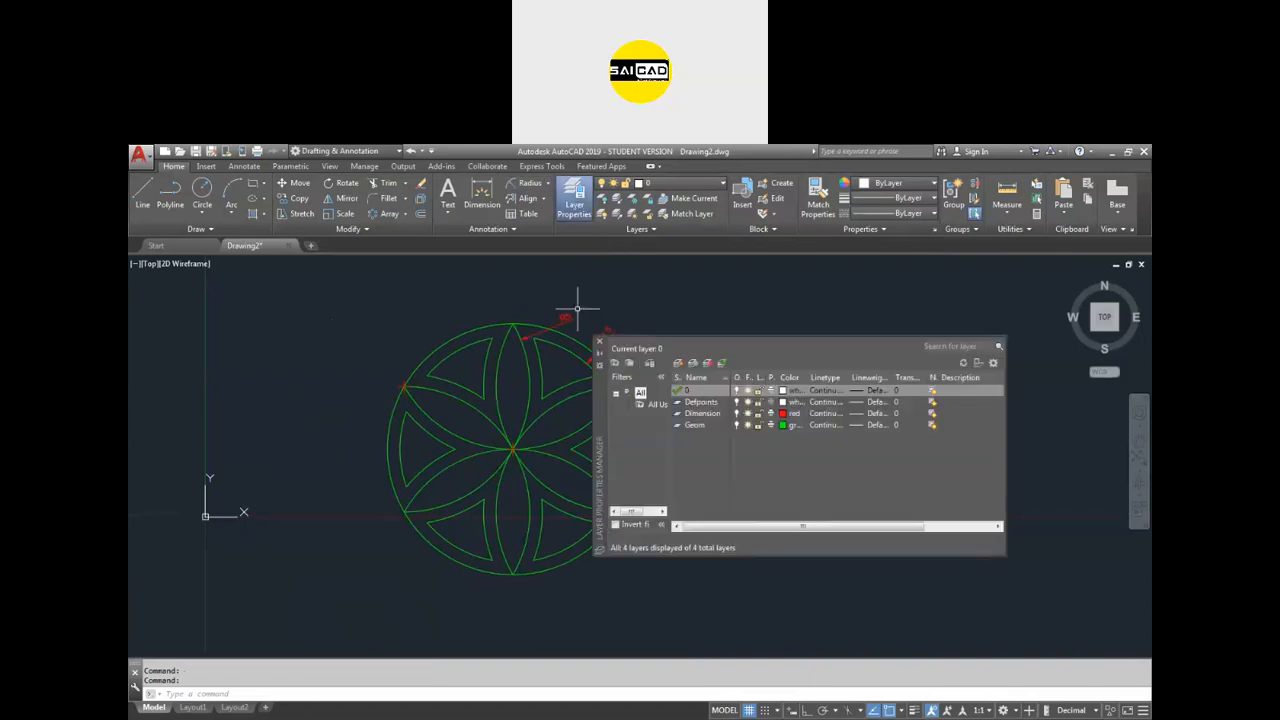
{"action": "right_click", "coordinate": [769, 487]}
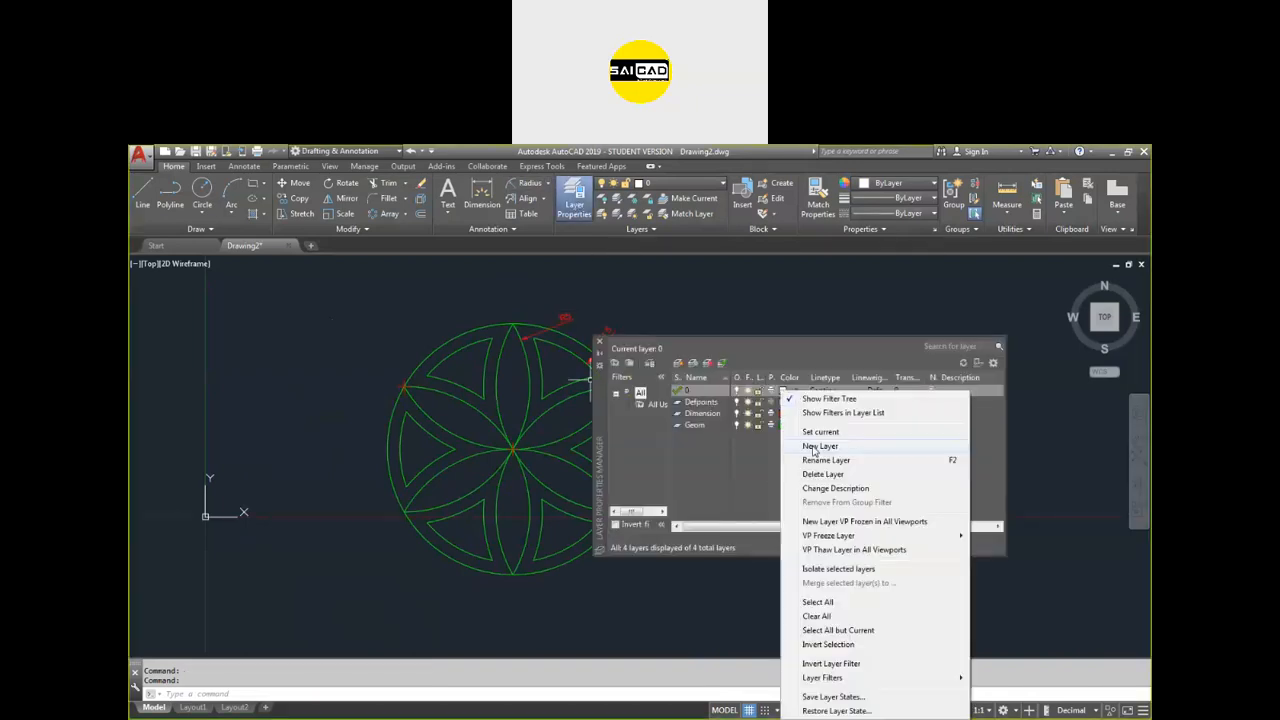
{"action": "left_click", "coordinate": [751, 474]}
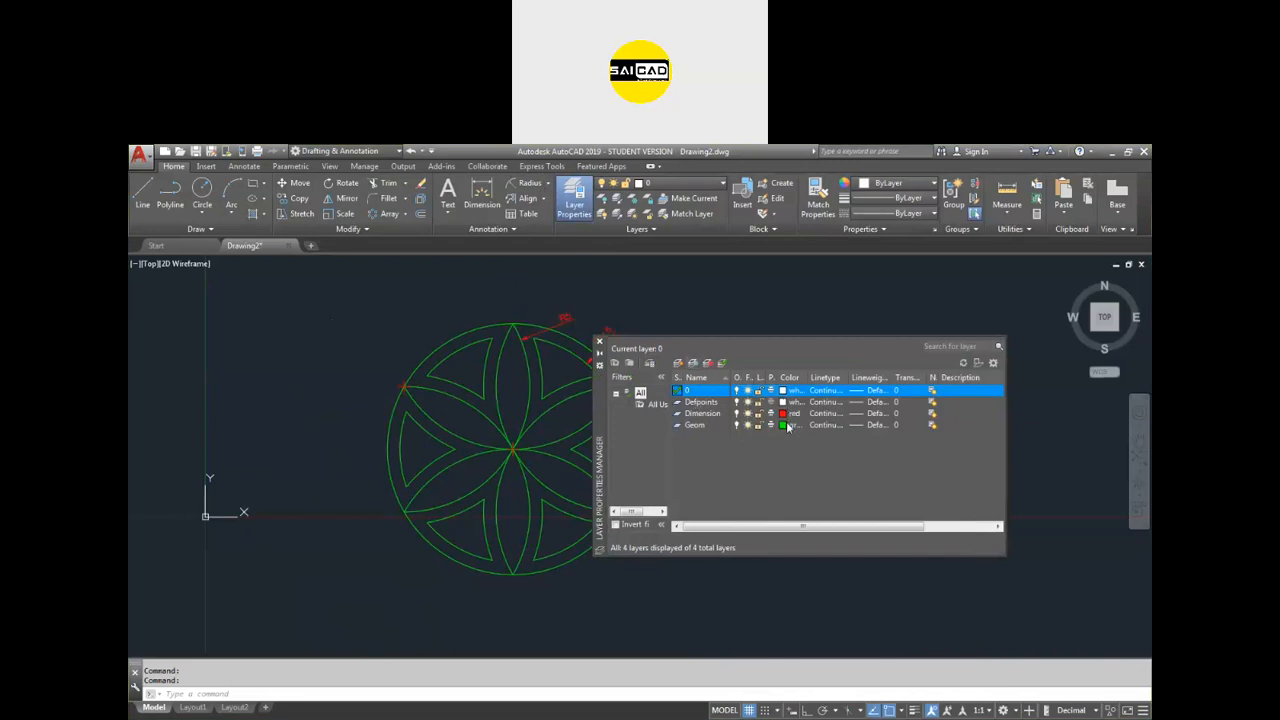
{"action": "left_click", "coordinate": [599, 341]}
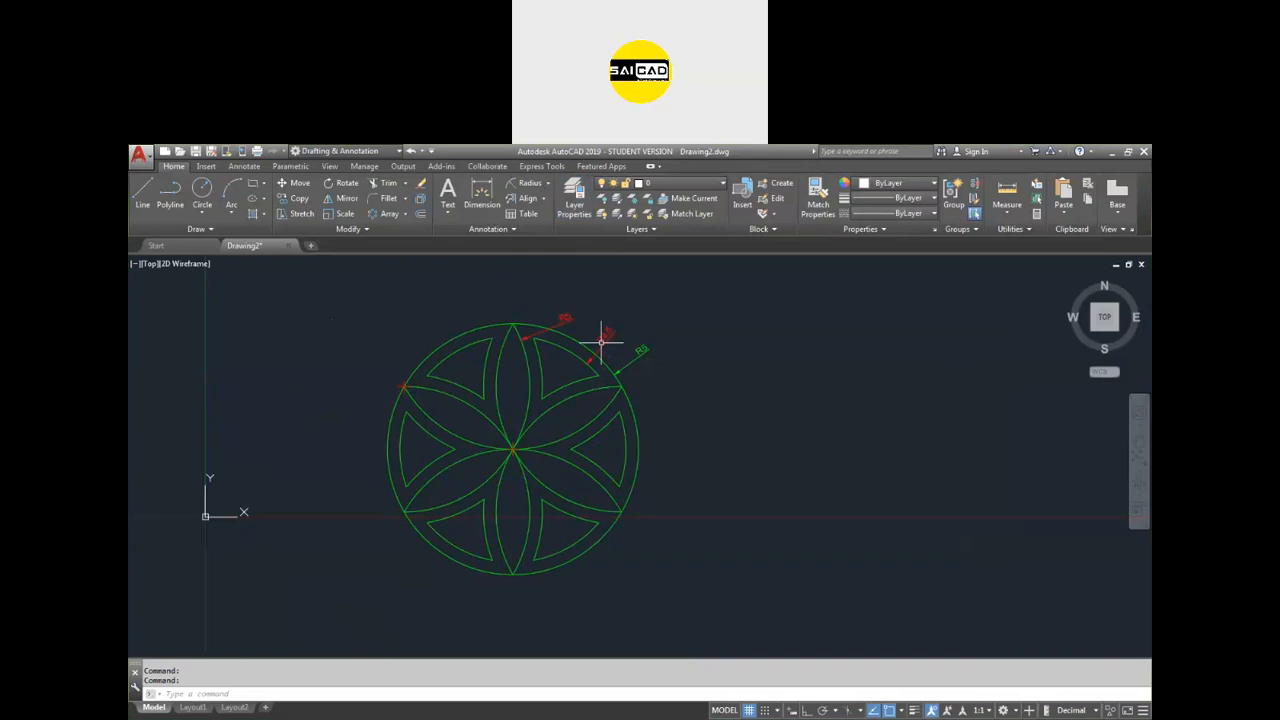
{"action": "left_click", "coordinate": [703, 188]}
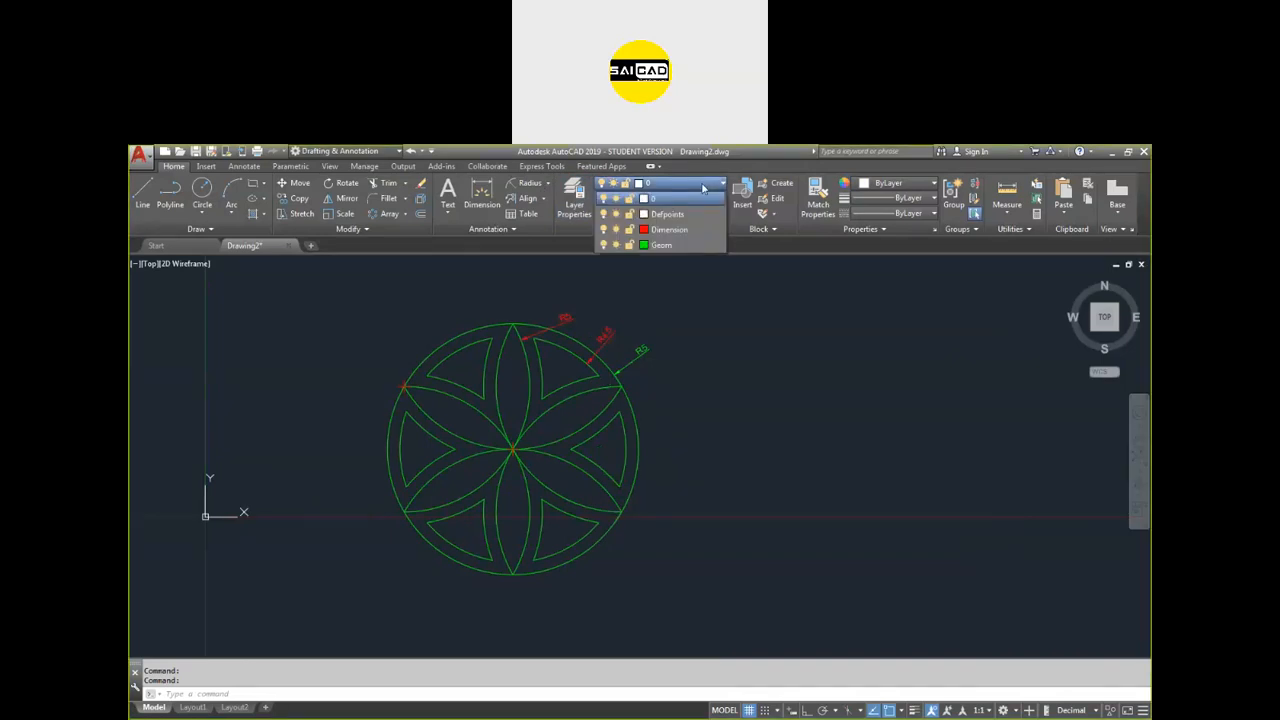
{"action": "left_click", "coordinate": [703, 188]}
Move the green R5 dimension of the outer circle from Geom to the Dimension layer.
{"action": "left_click", "coordinate": [661, 366]}
{"action": "left_click", "coordinate": [646, 352]}
{"action": "left_click", "coordinate": [703, 188]}
{"action": "left_click", "coordinate": [692, 232]}
{"action": "key", "text": "Escape"}
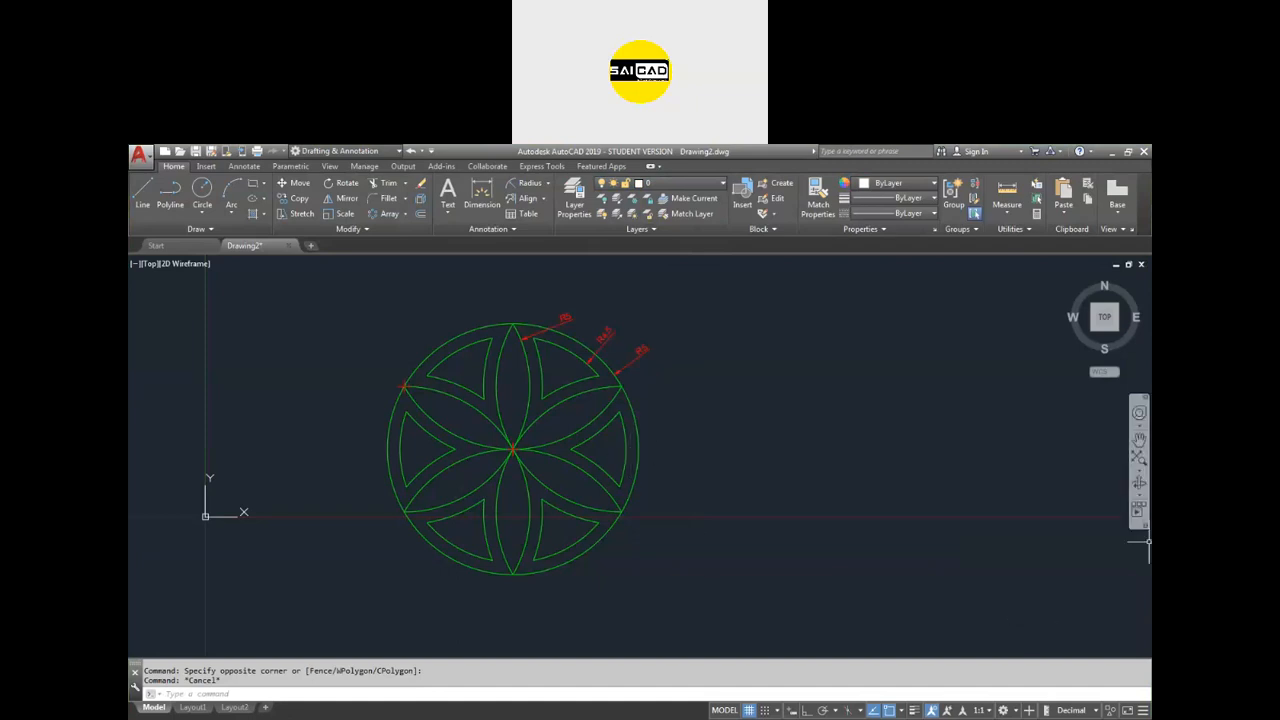
Open the recent Assembly Sample drawing as read-only, accepting the student version notice.
{"action": "left_click", "coordinate": [160, 245]}
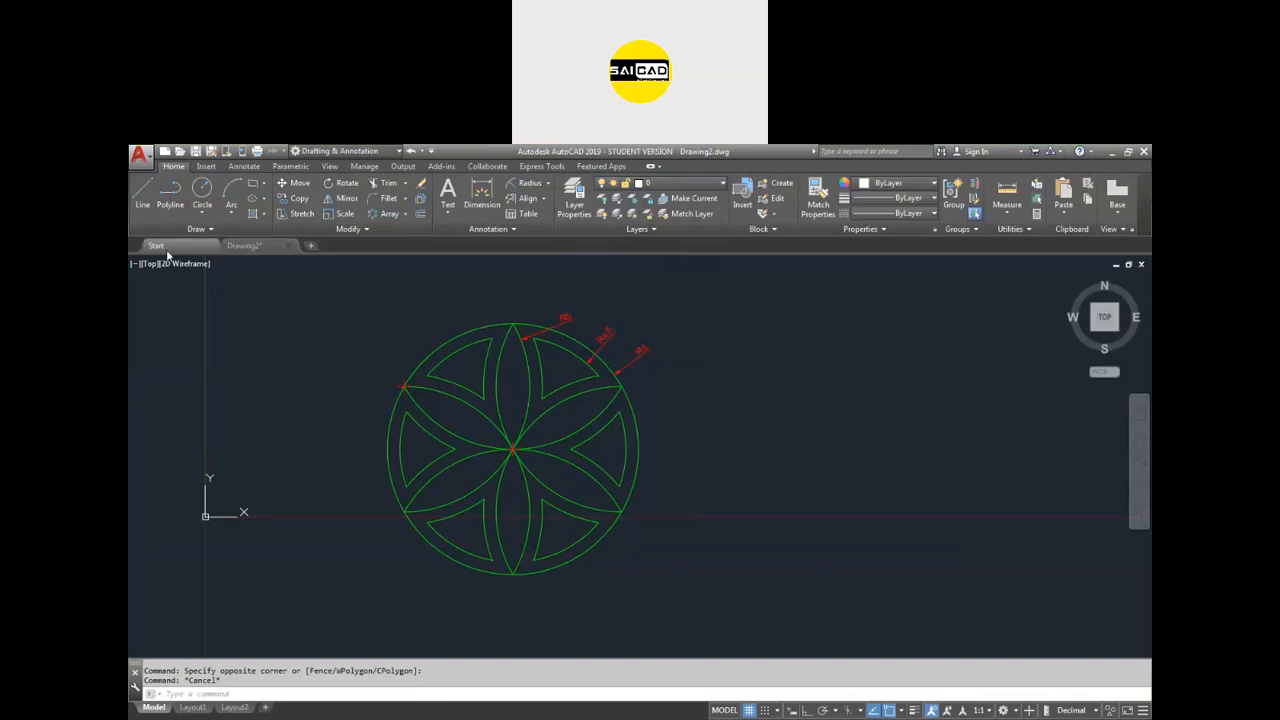
{"action": "left_click", "coordinate": [565, 577]}
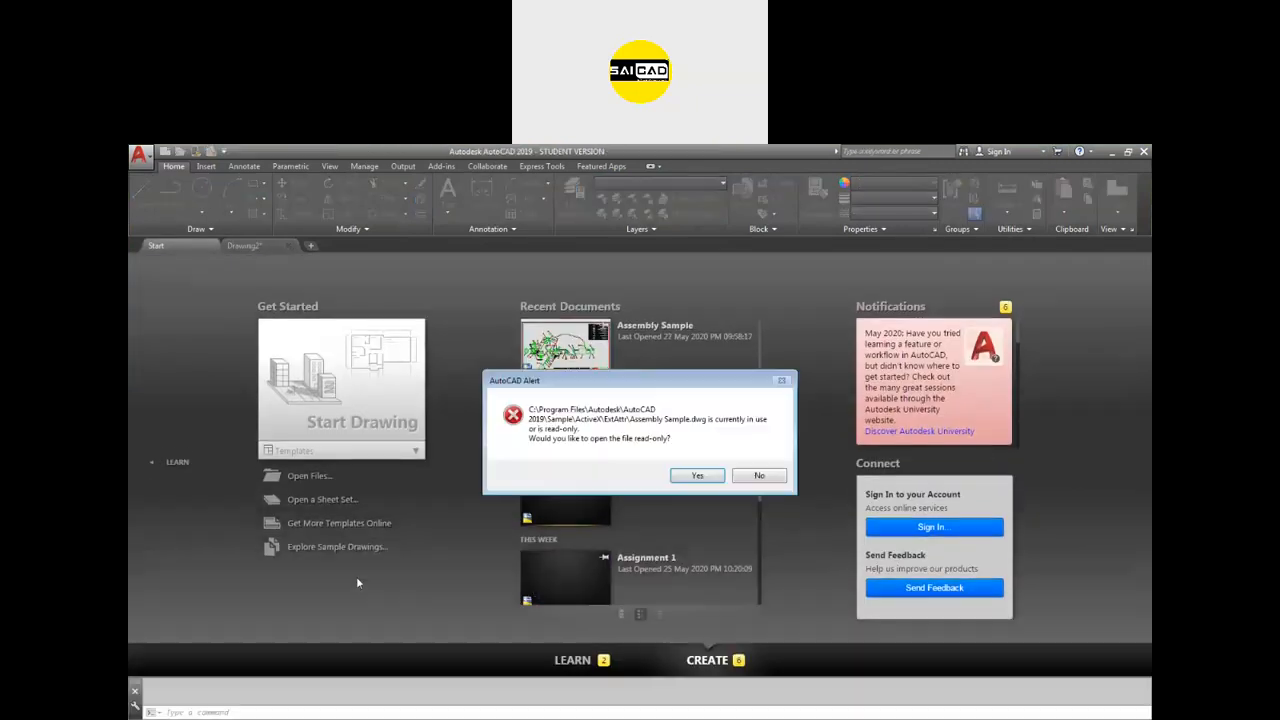
{"action": "left_click", "coordinate": [694, 477]}
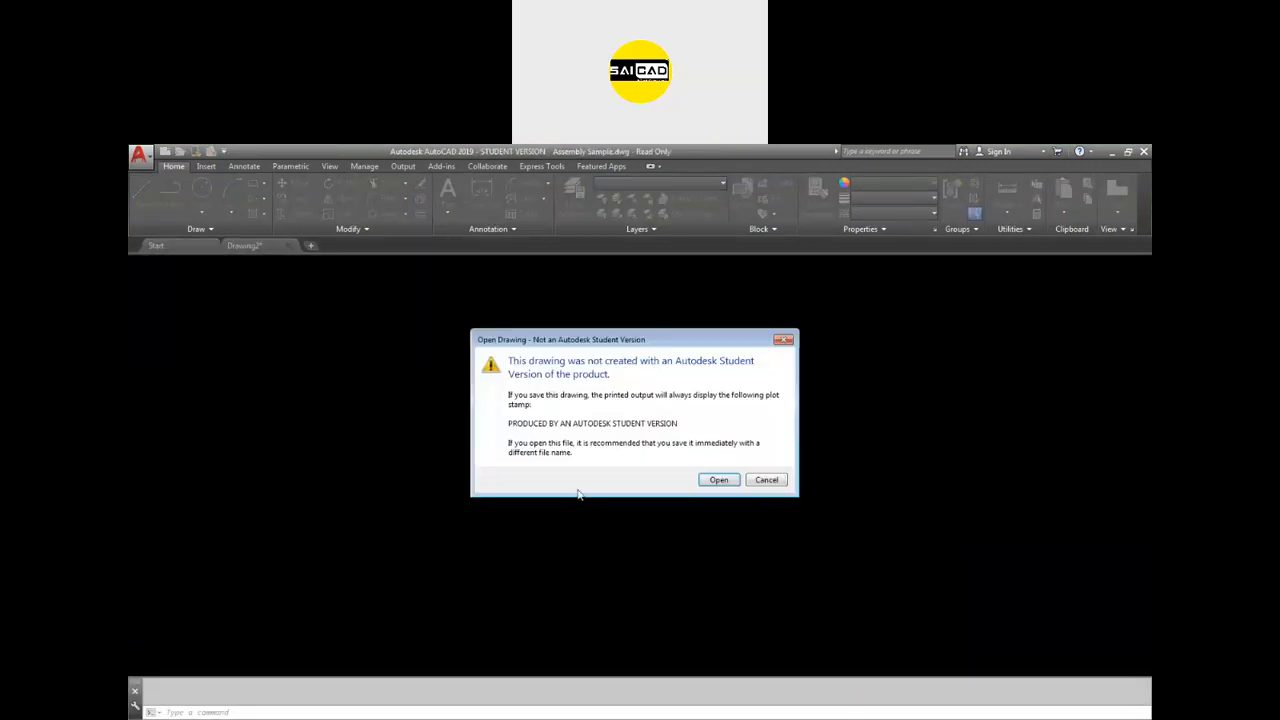
{"action": "left_click", "coordinate": [705, 486]}
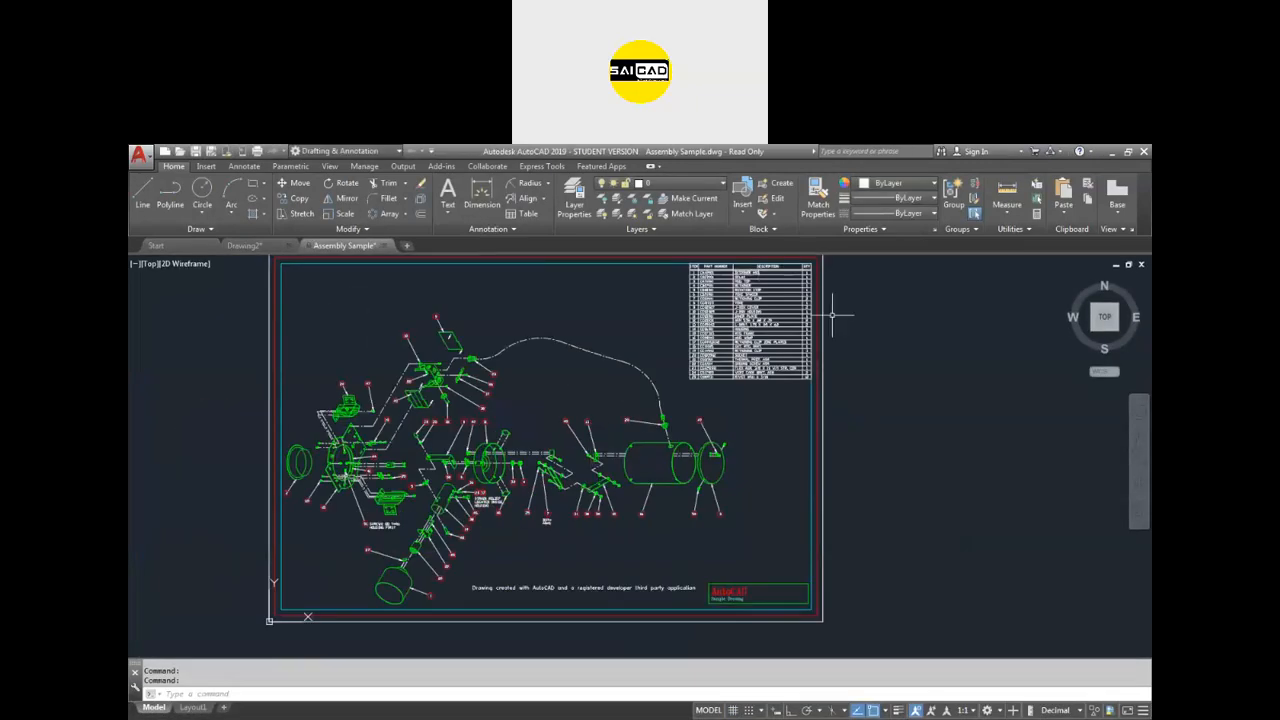
Examine the exploded assembly, its numbered balloons and the parts table, noting how the drawing uses color.
{"action": "scroll", "coordinate": [740, 290], "scroll_direction": "up", "scroll_amount": 6}
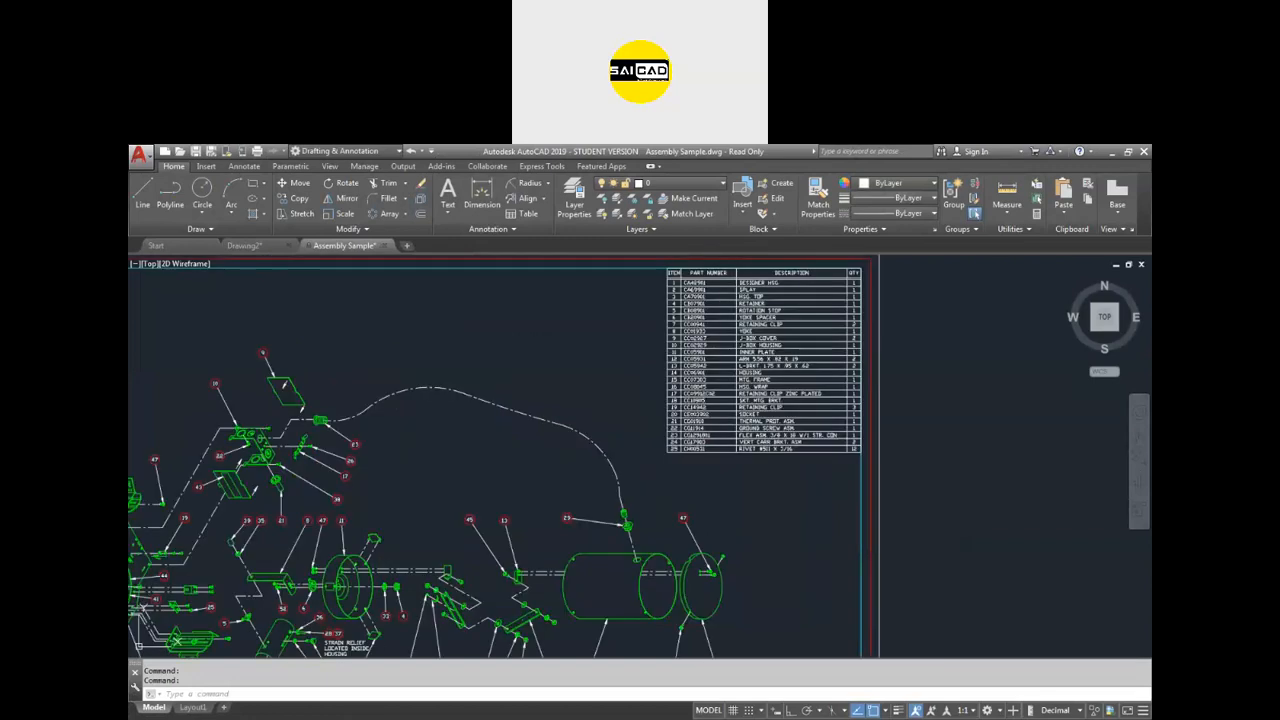
{"action": "scroll", "coordinate": [830, 305], "scroll_direction": "down", "scroll_amount": 6}
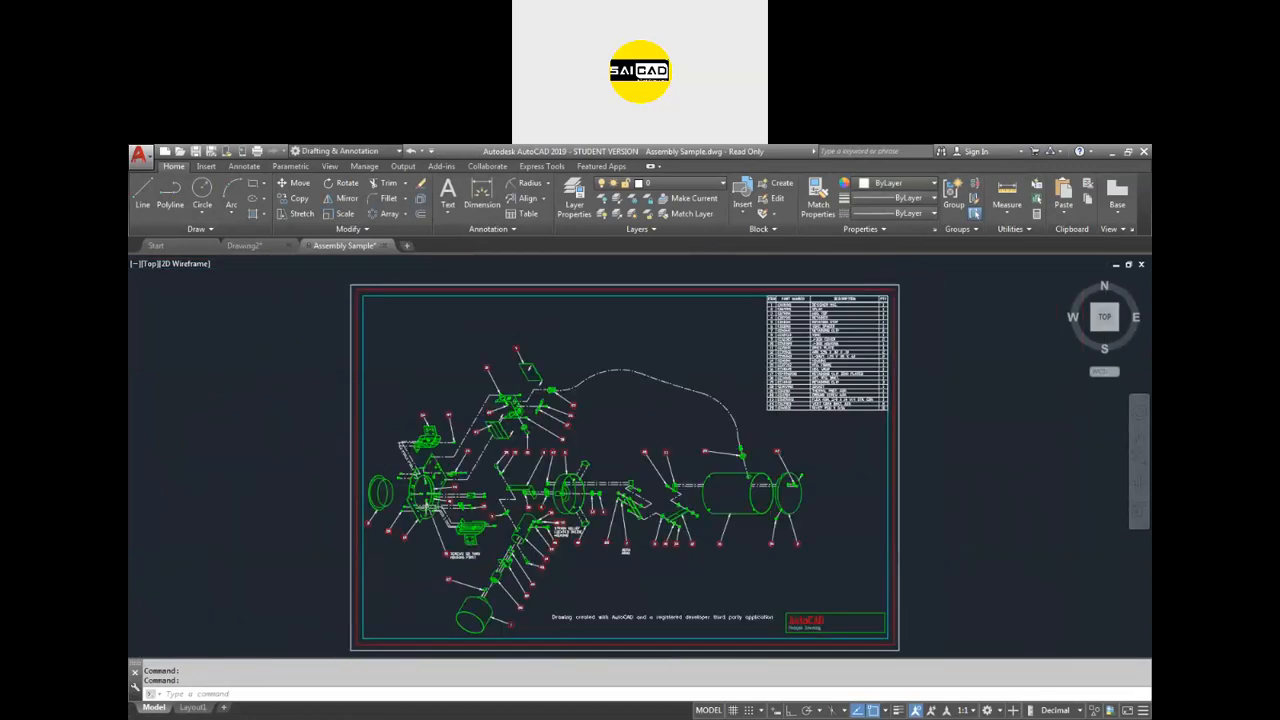
{"action": "scroll", "coordinate": [866, 471], "scroll_direction": "up", "scroll_amount": 5}
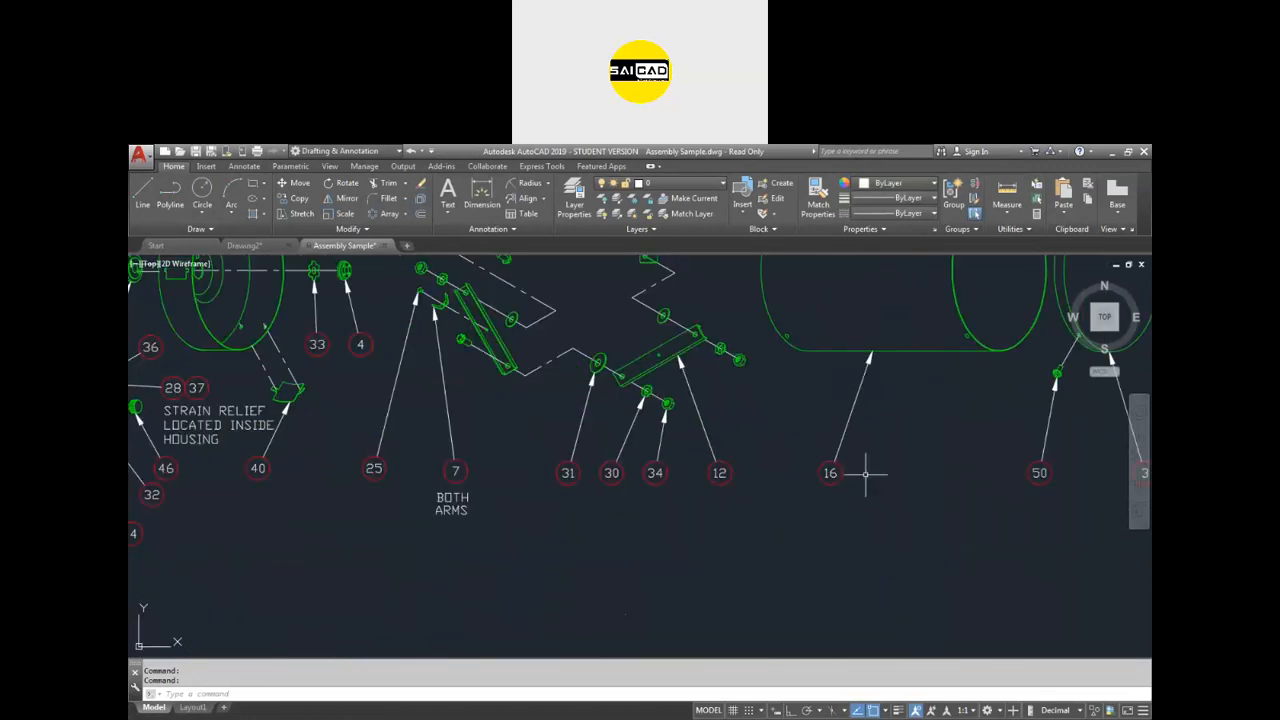
{"action": "scroll", "coordinate": [541, 537], "scroll_direction": "down", "scroll_amount": 4}
{"action": "scroll", "coordinate": [530, 410], "scroll_direction": "up", "scroll_amount": 3}
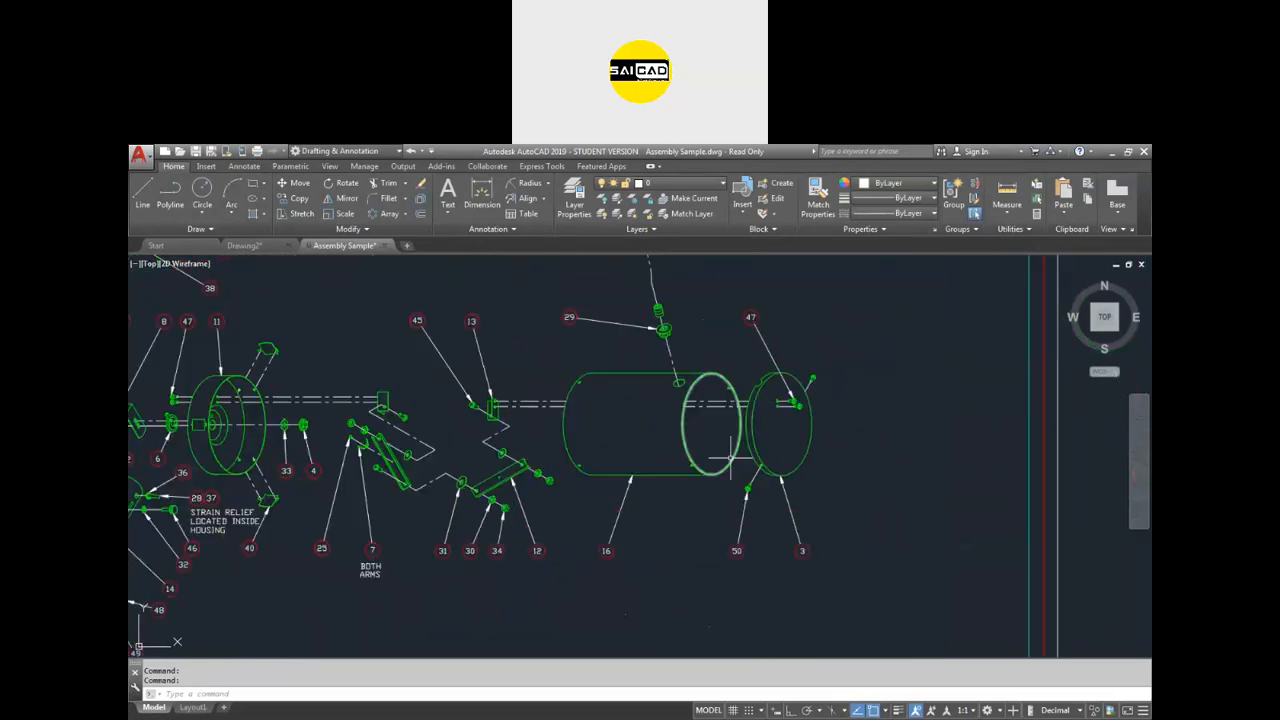
{"action": "scroll", "coordinate": [690, 380], "scroll_direction": "up", "scroll_amount": 2}
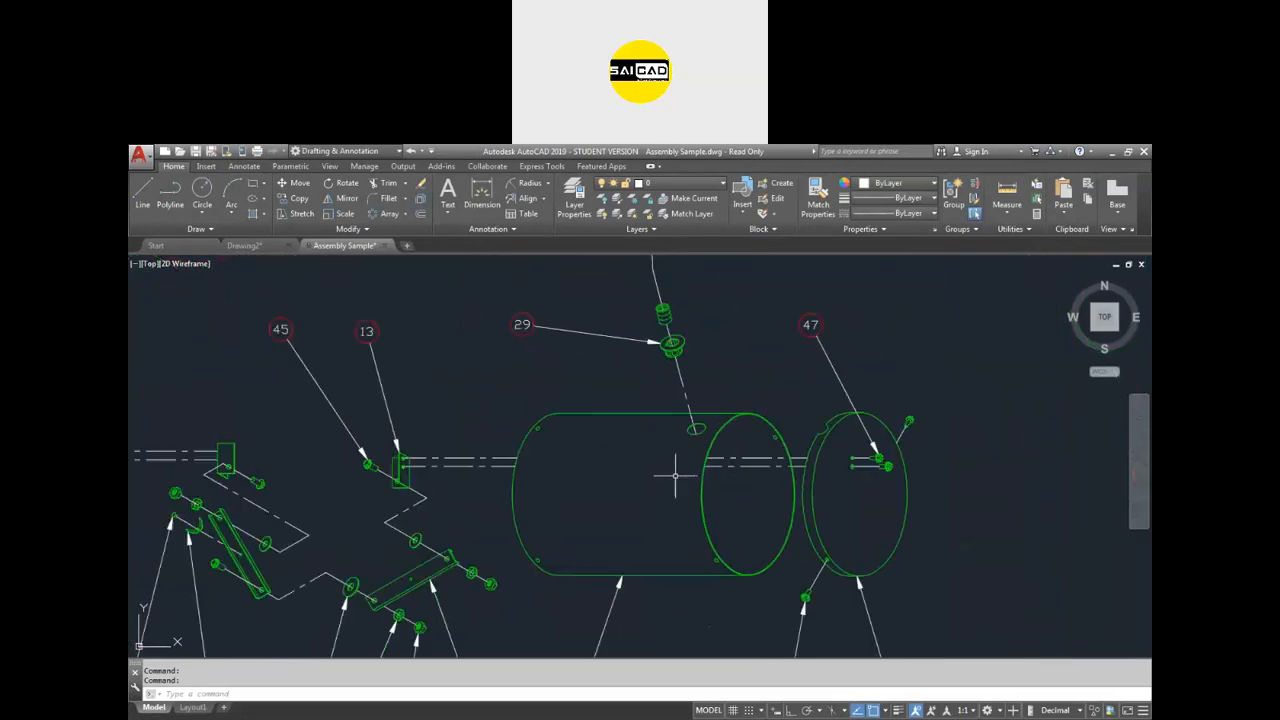
{"action": "scroll", "coordinate": [660, 385], "scroll_direction": "down", "scroll_amount": 3}
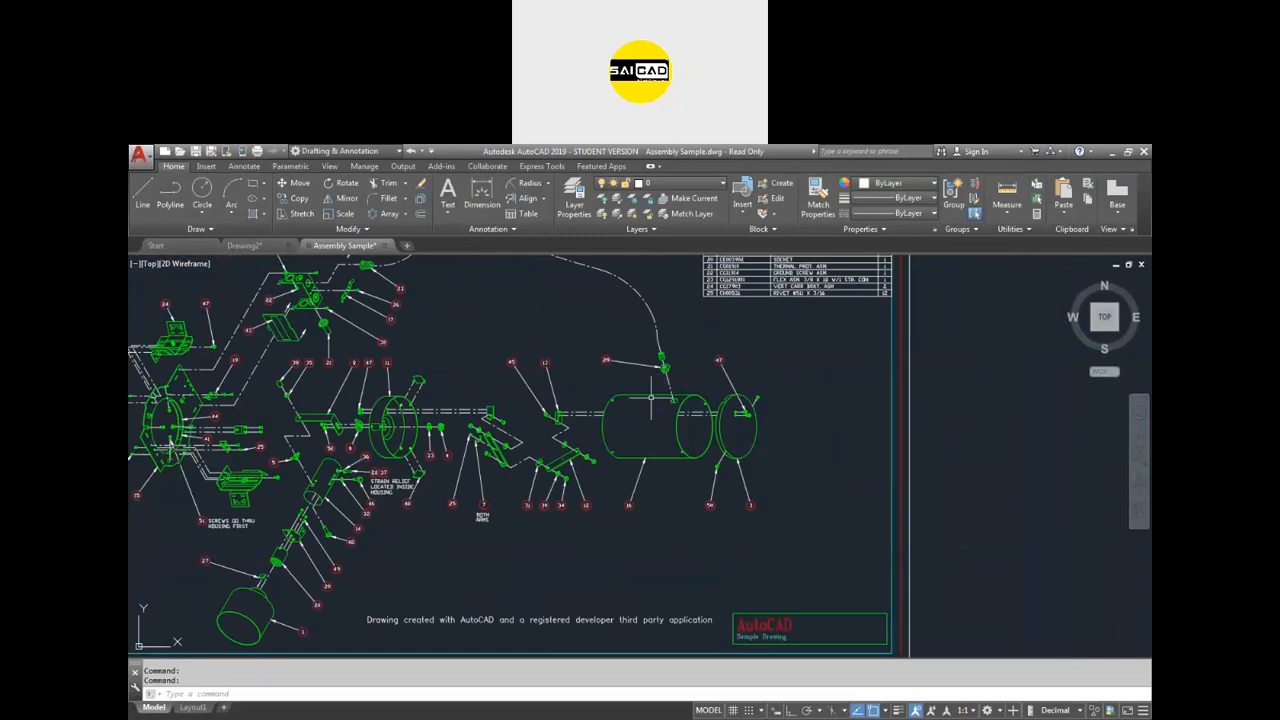
{"action": "scroll", "coordinate": [575, 464], "scroll_direction": "down", "scroll_amount": 2}
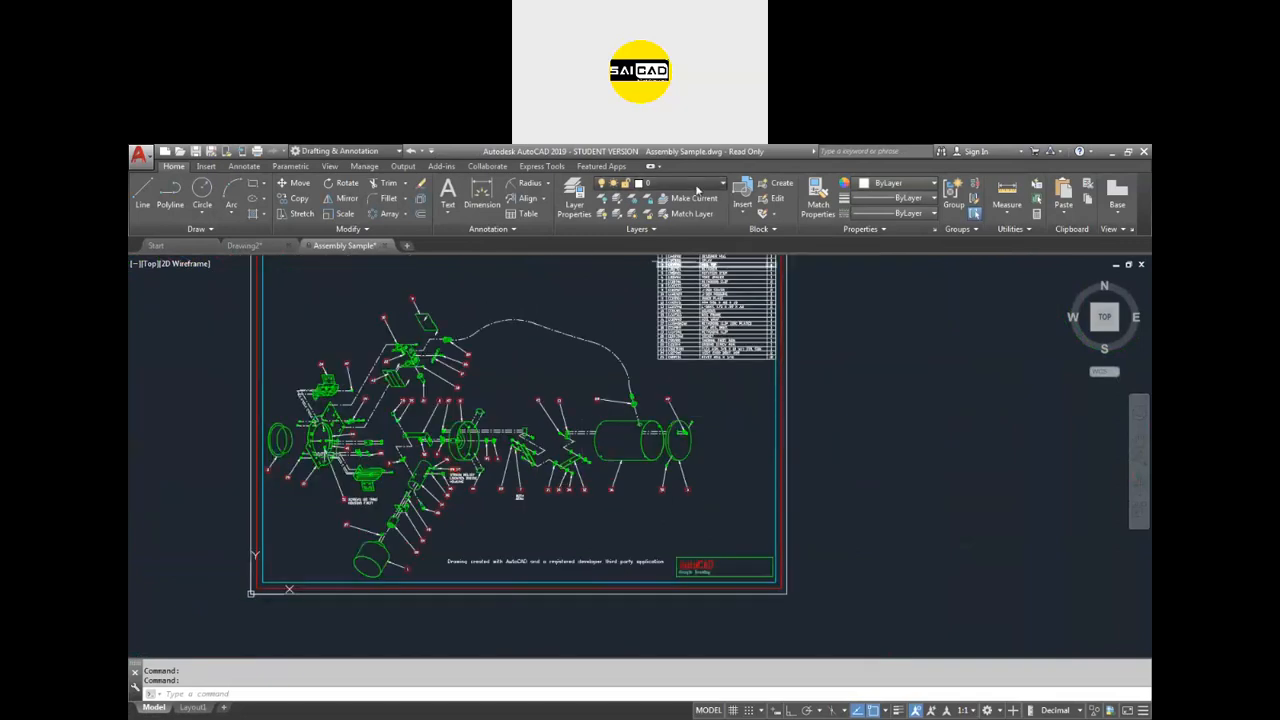
Check the assembly drawing's layer list and open the layer manager to view its layer settings.
{"action": "left_click", "coordinate": [680, 184]}
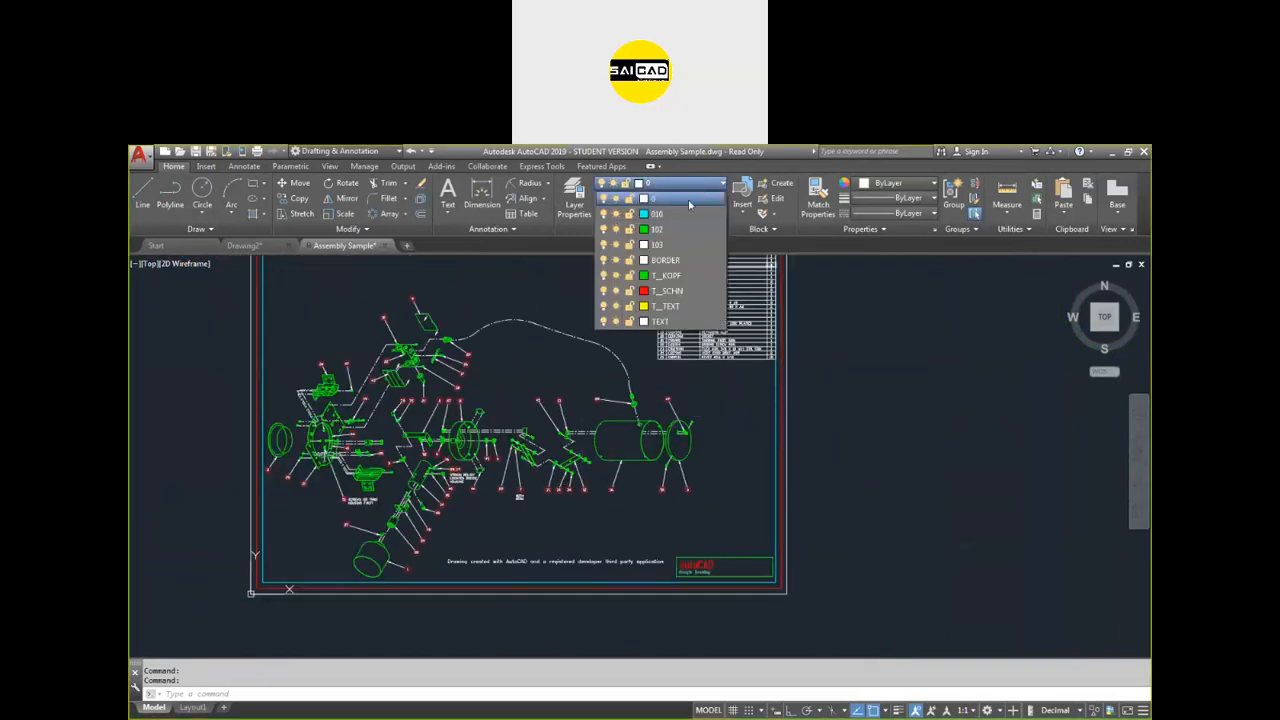
{"action": "left_click", "coordinate": [901, 428]}
{"action": "scroll", "coordinate": [655, 405], "scroll_direction": "down", "scroll_amount": 2}
{"action": "left_click", "coordinate": [577, 203]}
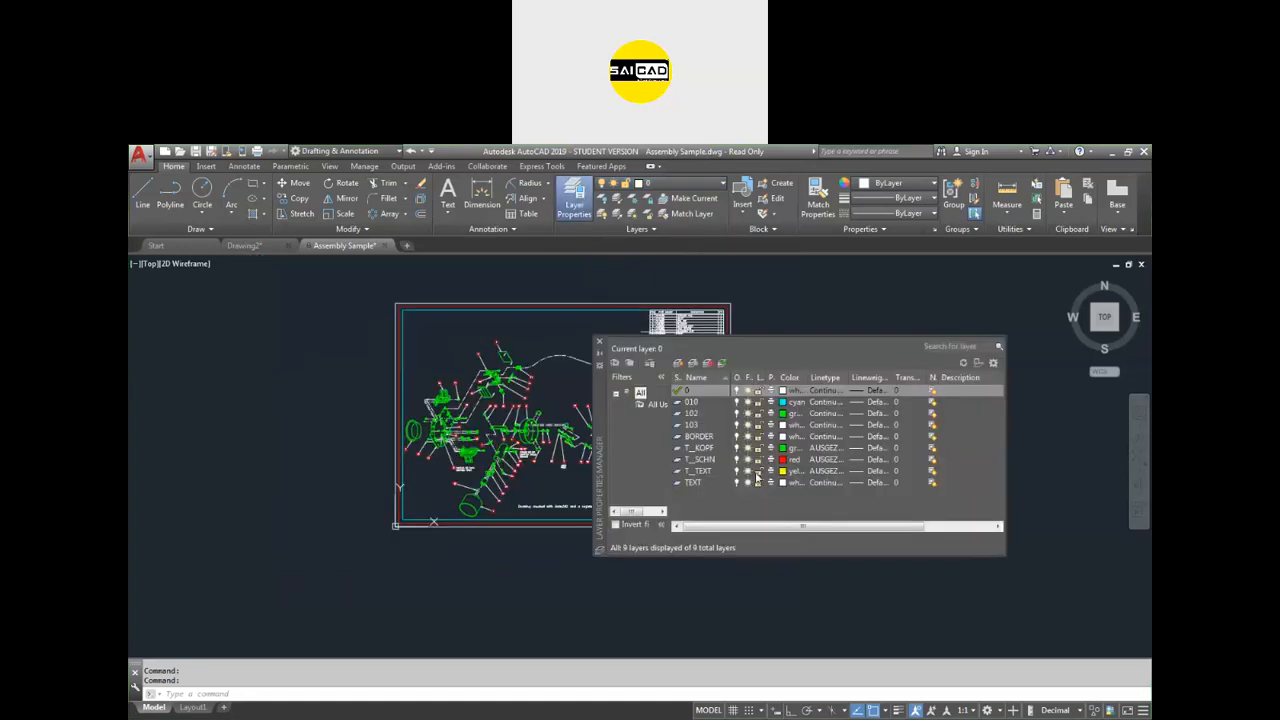
Close the layer manager to uncover the assembly drawing.
{"action": "right_click", "coordinate": [765, 499]}
{"action": "left_click", "coordinate": [731, 266]}
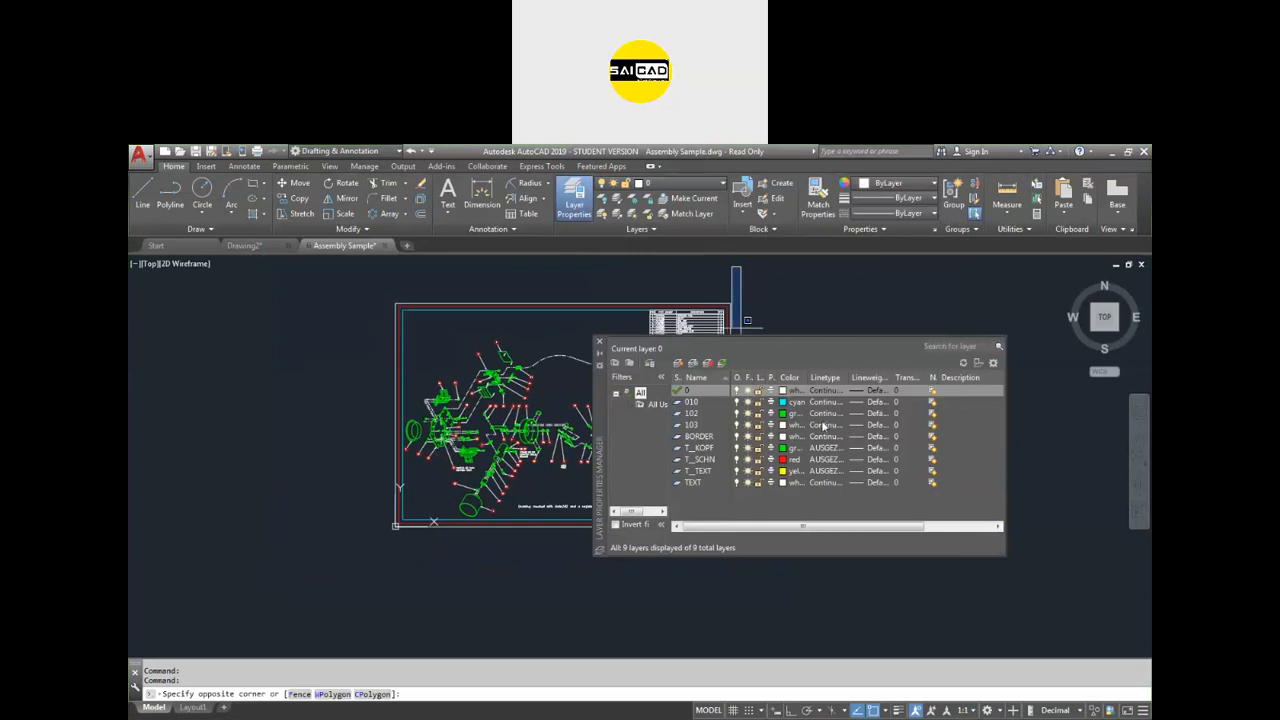
{"action": "left_click", "coordinate": [600, 342]}
{"action": "left_click", "coordinate": [806, 310]}
Check which layer the end ellipse of the large cylinder belongs to, and clear the selection.
{"action": "scroll", "coordinate": [693, 398], "scroll_direction": "up", "scroll_amount": 2}
{"action": "scroll", "coordinate": [692, 398], "scroll_direction": "up", "scroll_amount": 1}
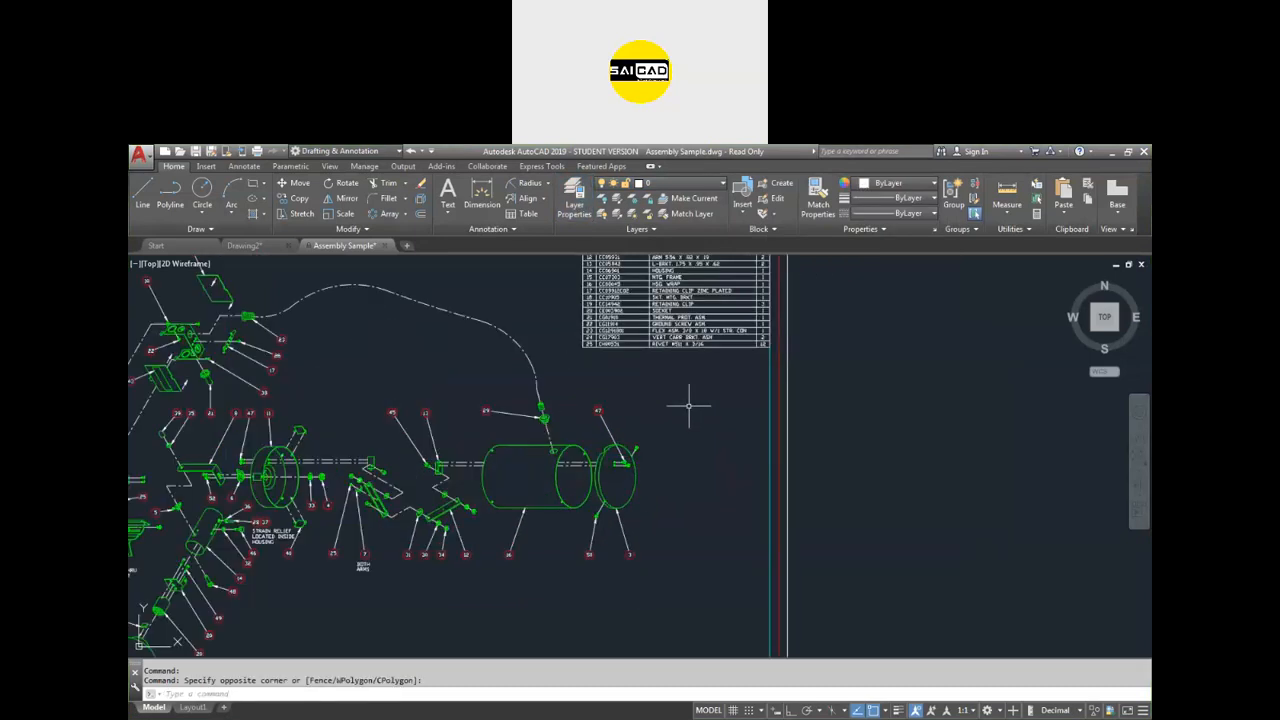
{"action": "middle_click_drag", "start_coordinate": [663, 487], "coordinate": [687, 485]}
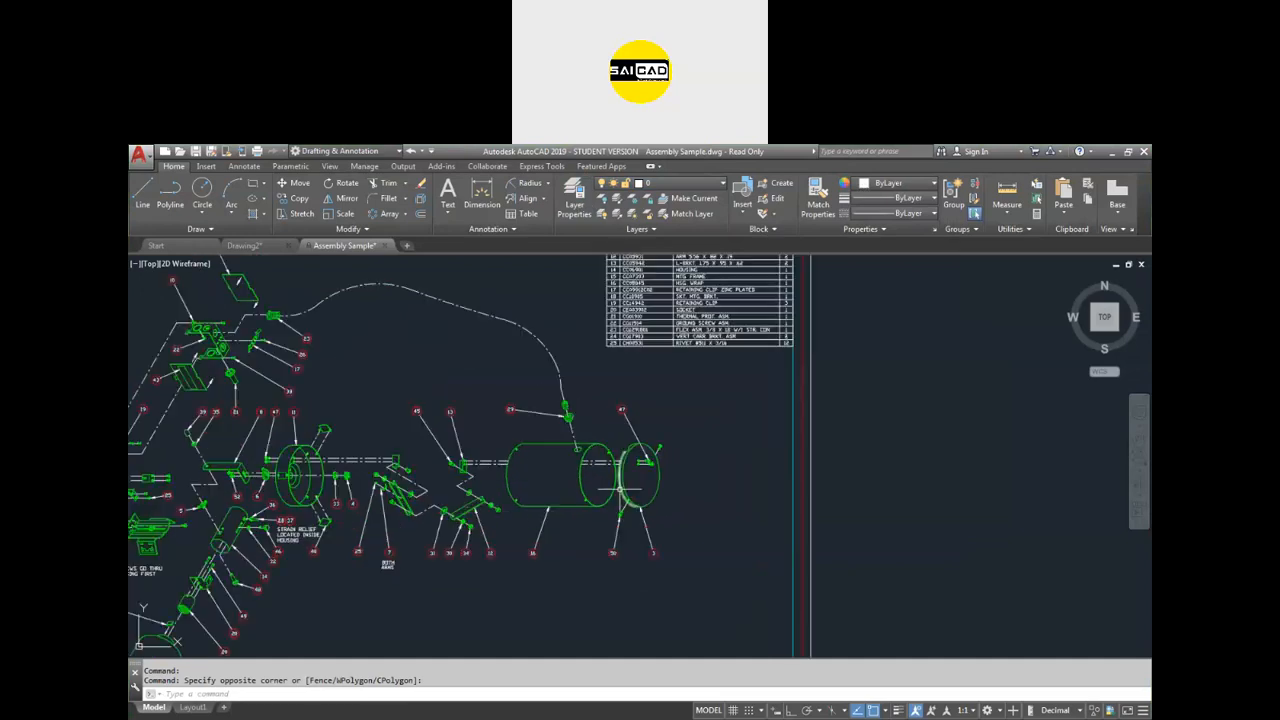
{"action": "left_click", "coordinate": [580, 468]}
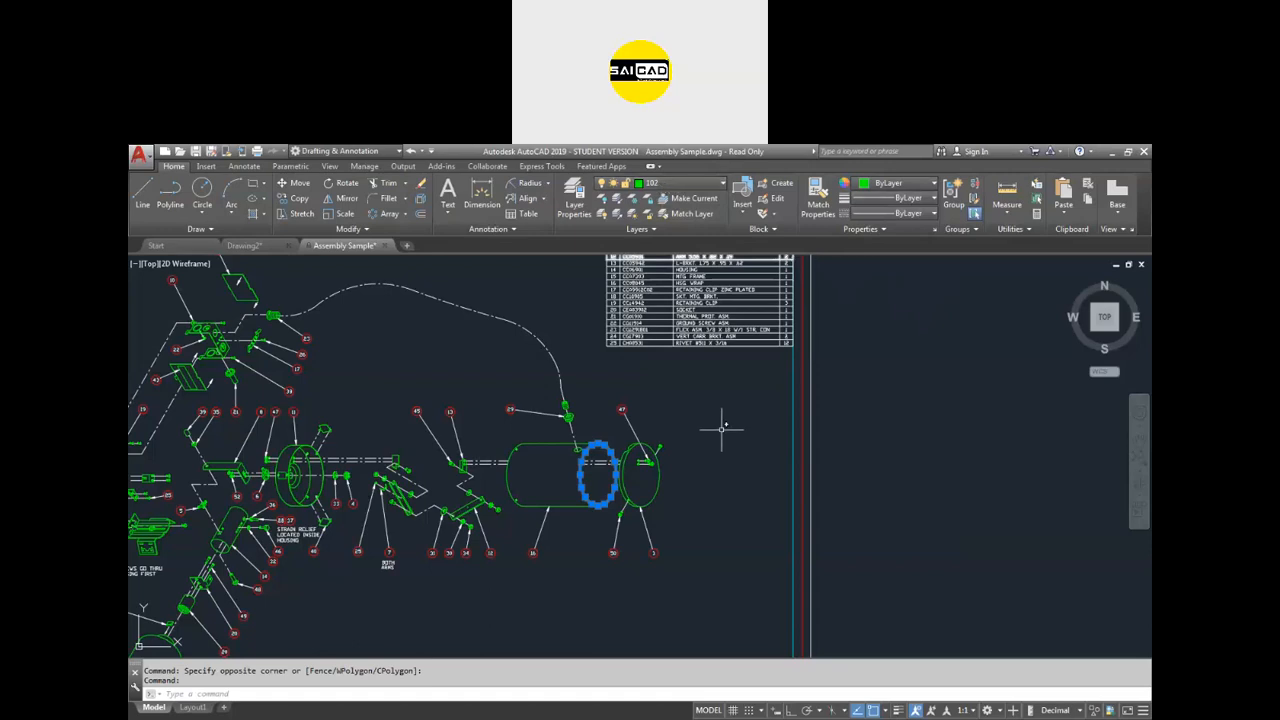
{"action": "key", "text": "Escape"}
{"action": "key", "text": "Escape"}
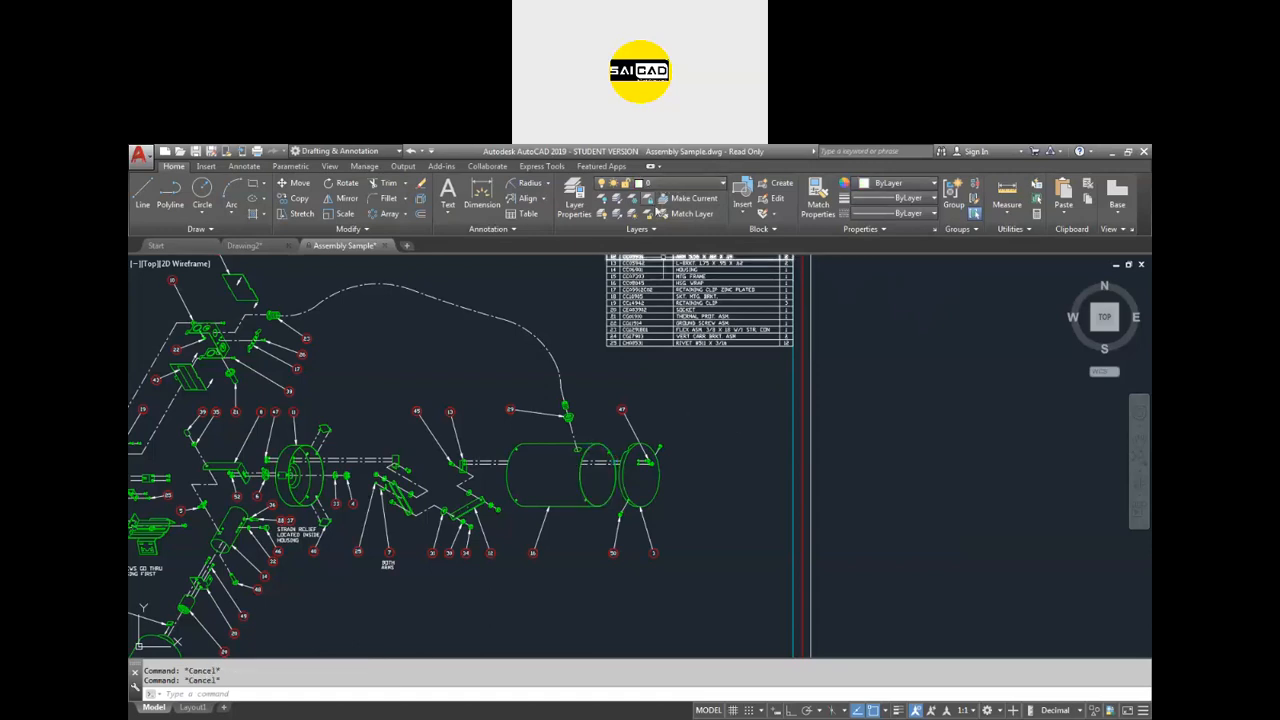
Turn off layer 102 to hide the green part geometry, and view the remaining sheet.
{"action": "left_click", "coordinate": [662, 184]}
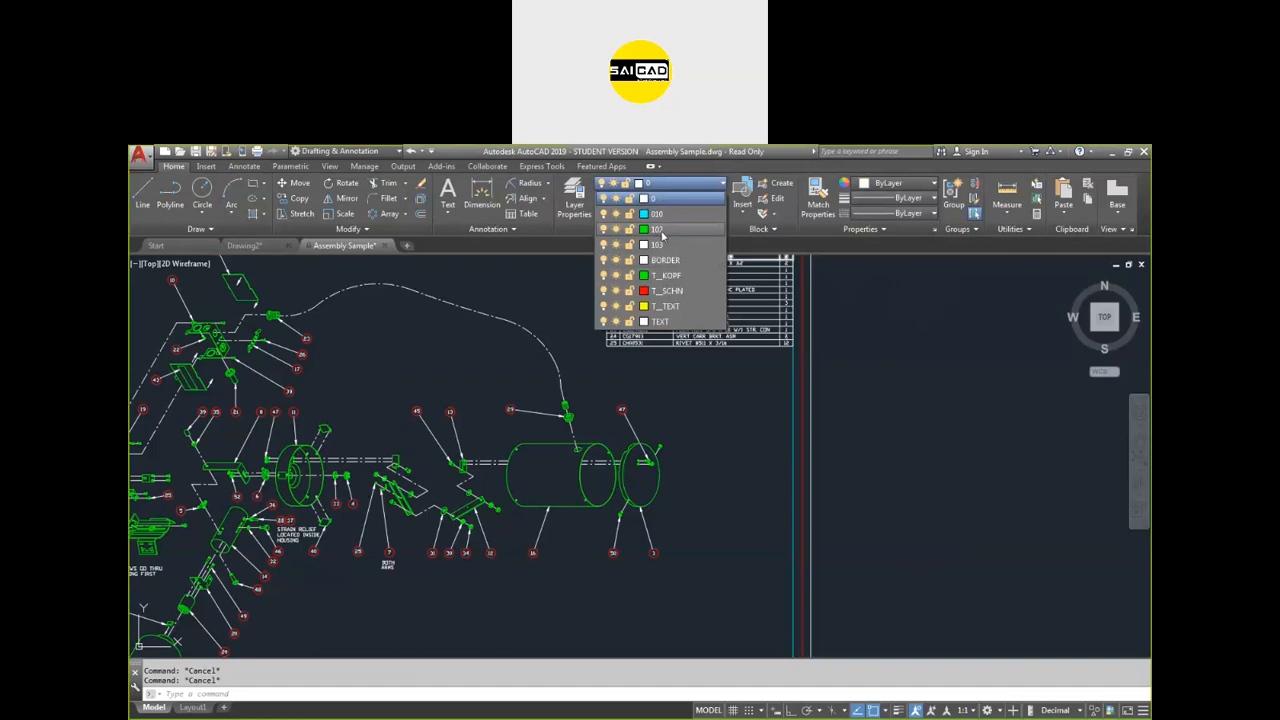
{"action": "left_click", "coordinate": [603, 230]}
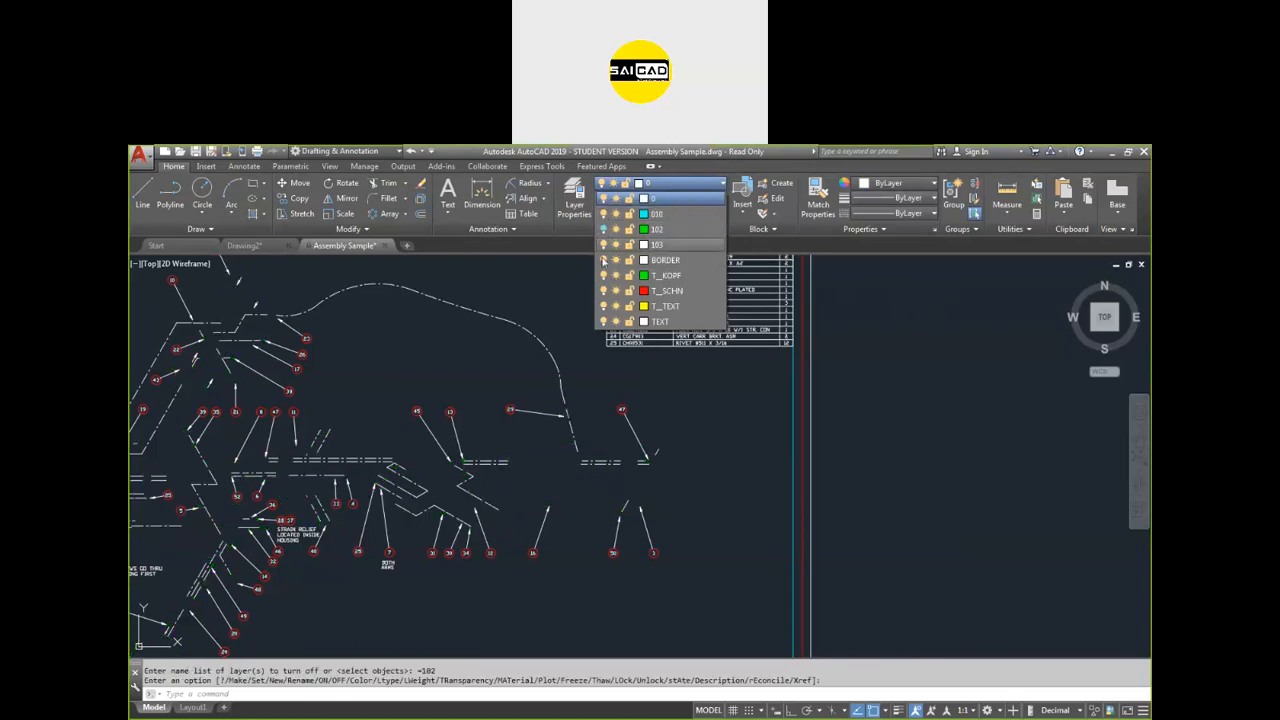
{"action": "left_click", "coordinate": [698, 402]}
{"action": "left_click", "coordinate": [725, 423]}
{"action": "scroll", "coordinate": [725, 423], "scroll_direction": "down", "scroll_amount": 4}
{"action": "scroll", "coordinate": [720, 437], "scroll_direction": "up", "scroll_amount": 2}
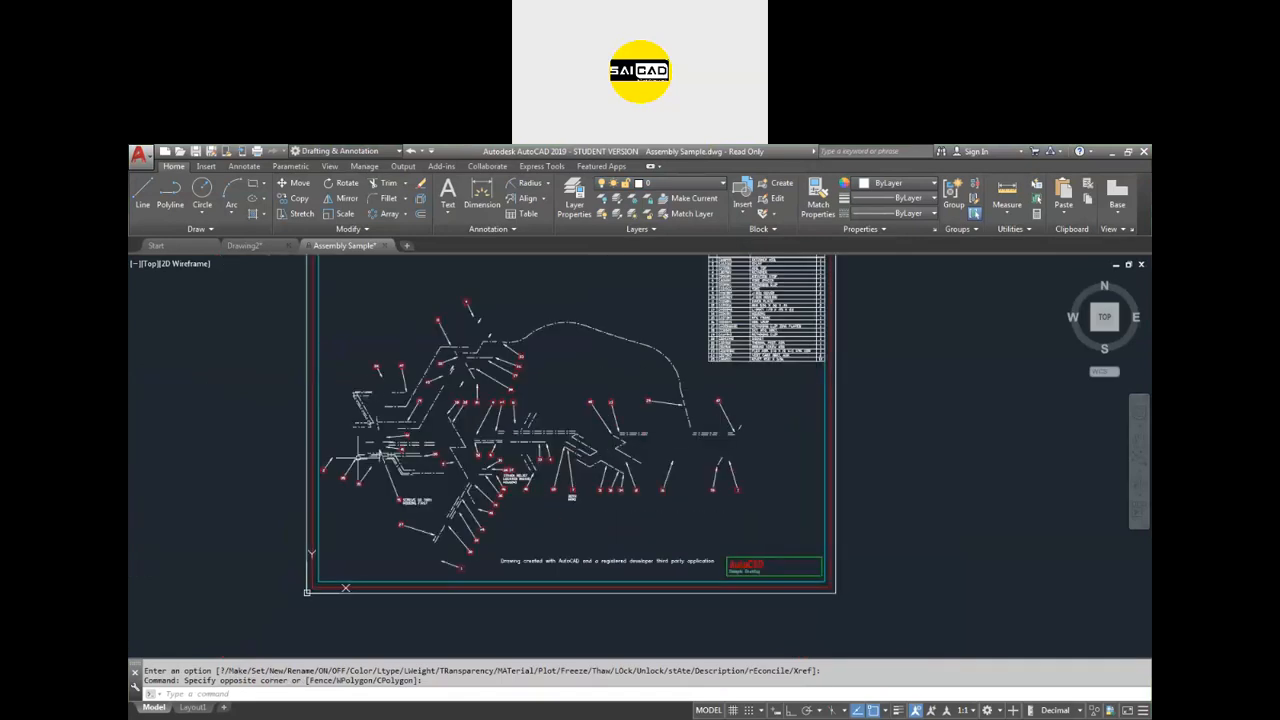
Turn layer 102 back on.
{"action": "left_click", "coordinate": [680, 183]}
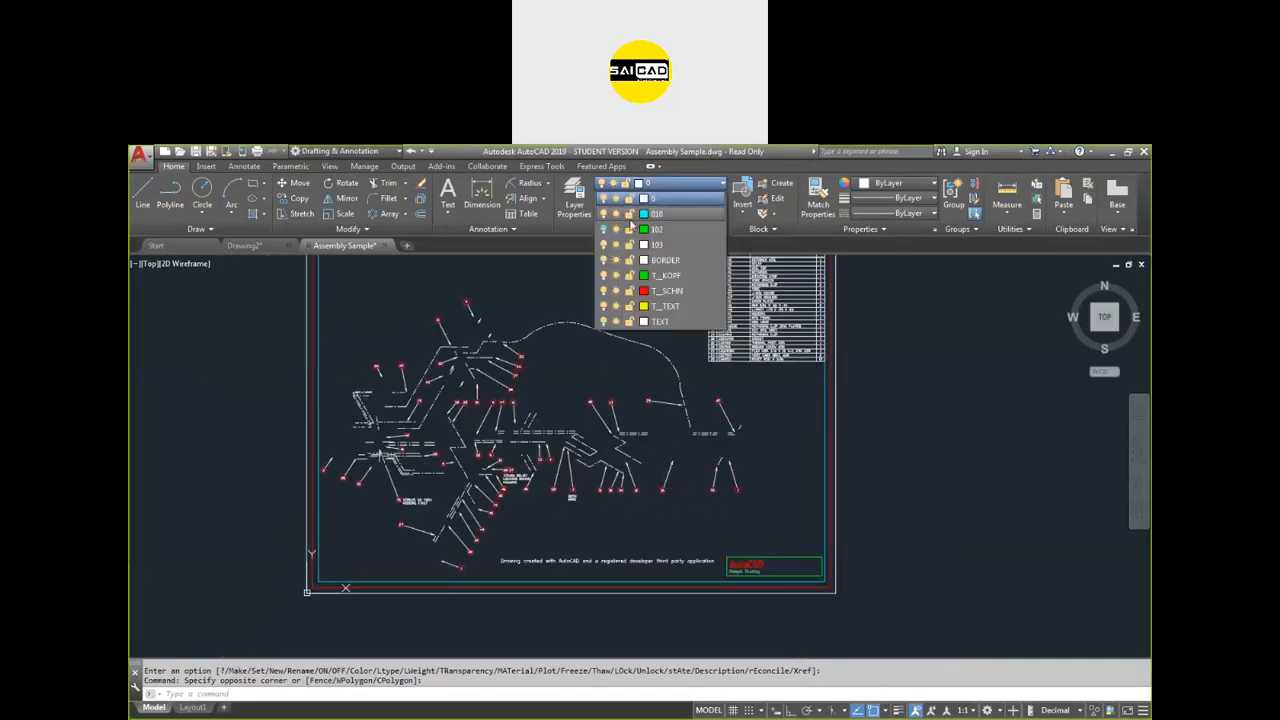
{"action": "left_click", "coordinate": [603, 229]}
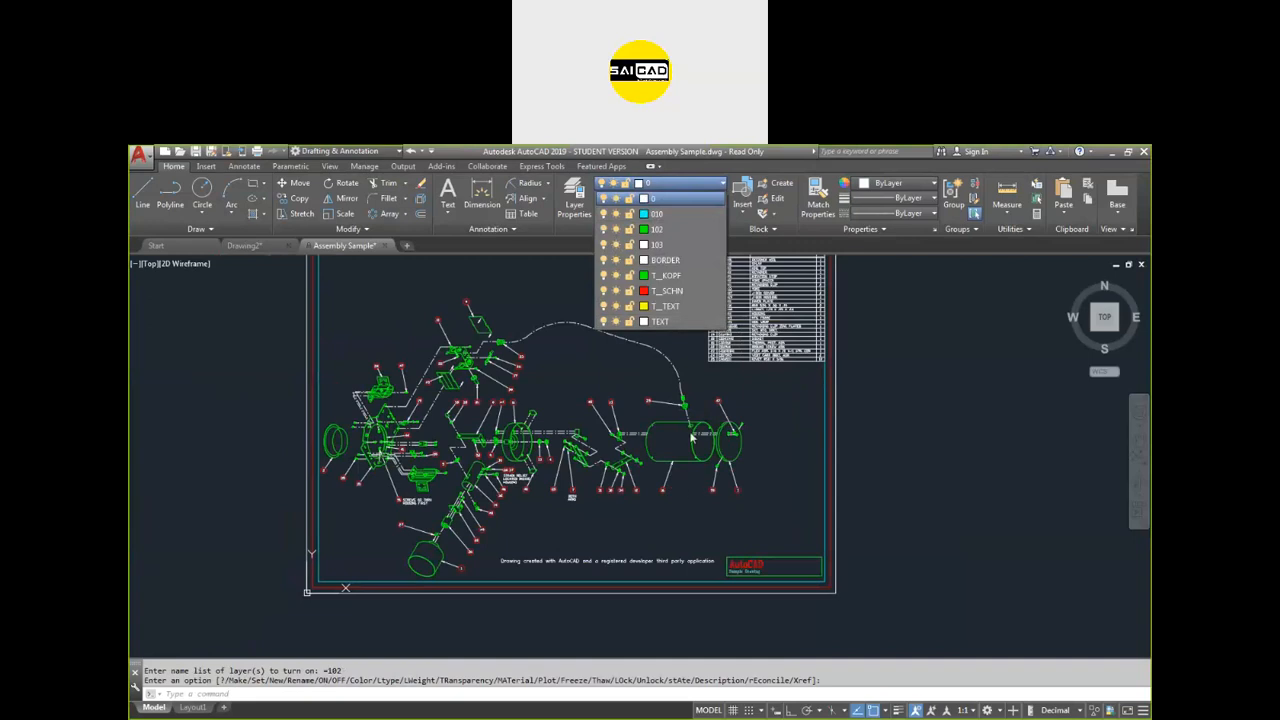
{"action": "key", "text": "Escape"}
Check the layer and color of the balloon numbered 3 below the cylinder's end cap, and clear the selection.
{"action": "scroll", "coordinate": [742, 492], "scroll_direction": "up", "scroll_amount": 2}
{"action": "scroll", "coordinate": [726, 490], "scroll_direction": "up", "scroll_amount": 4}
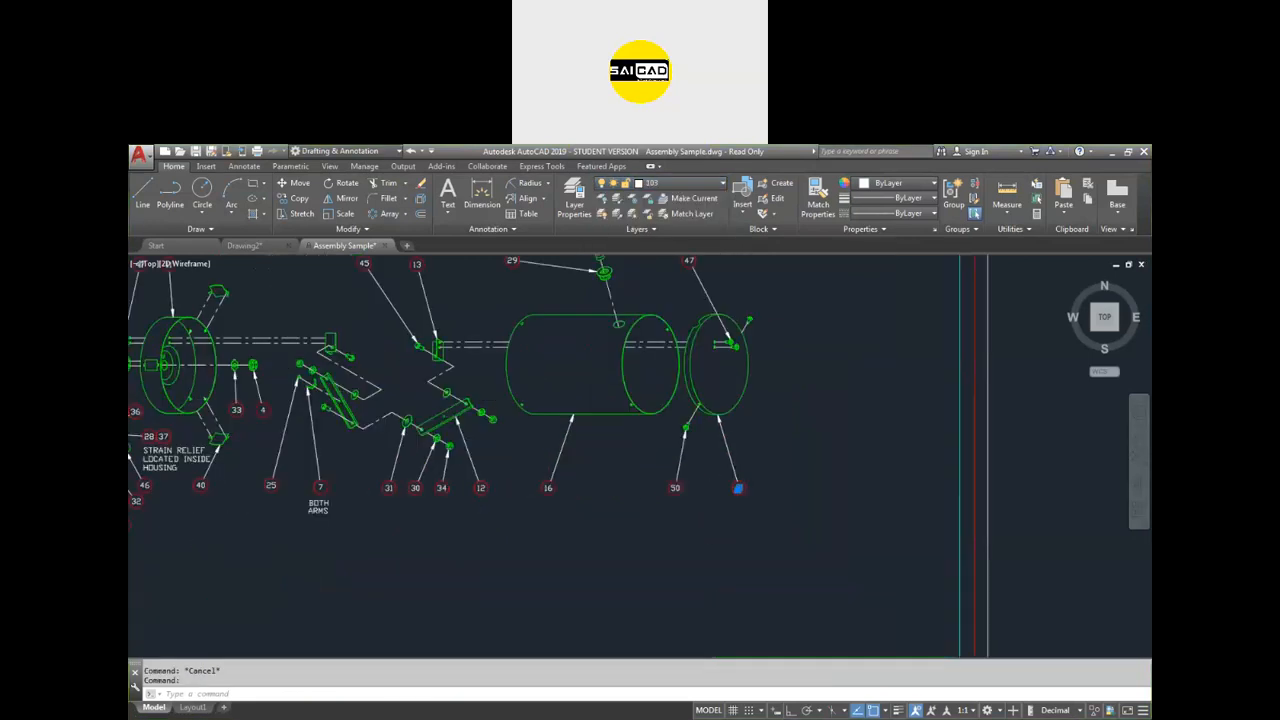
{"action": "left_click", "coordinate": [747, 485]}
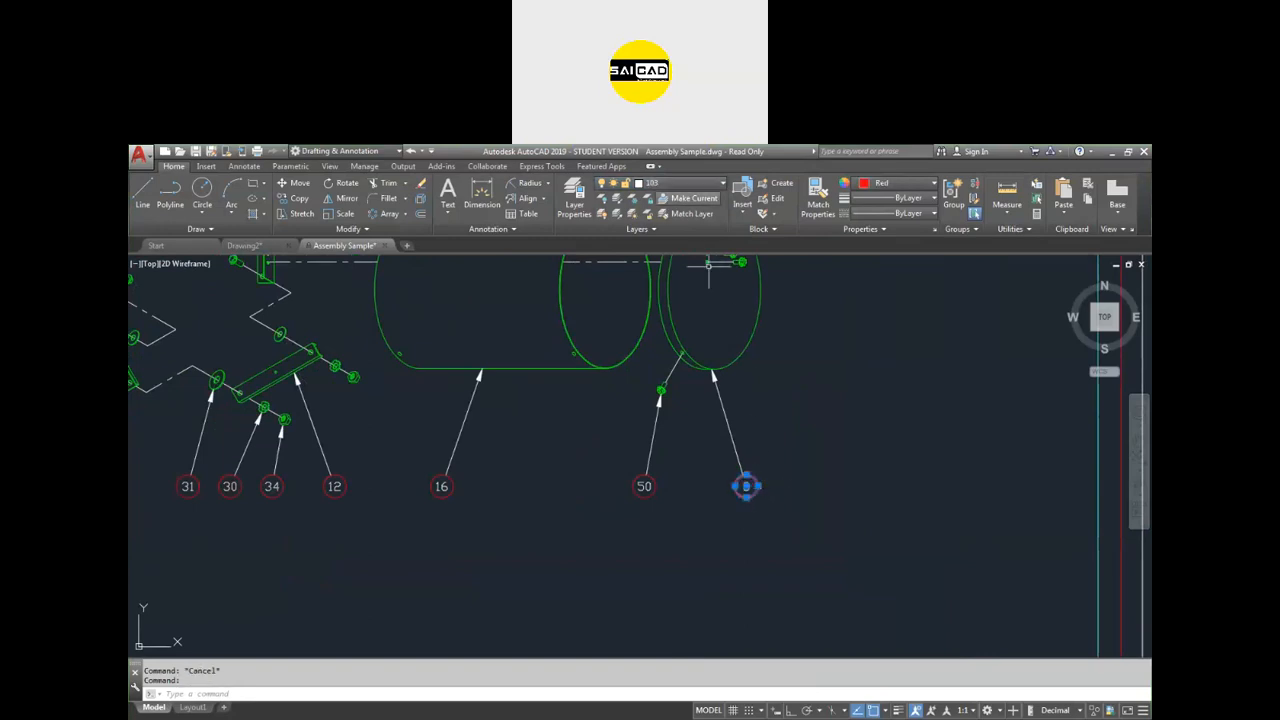
{"action": "left_click_drag", "start_coordinate": [820, 454], "coordinate": [590, 522]}
{"action": "key", "text": "Escape"}
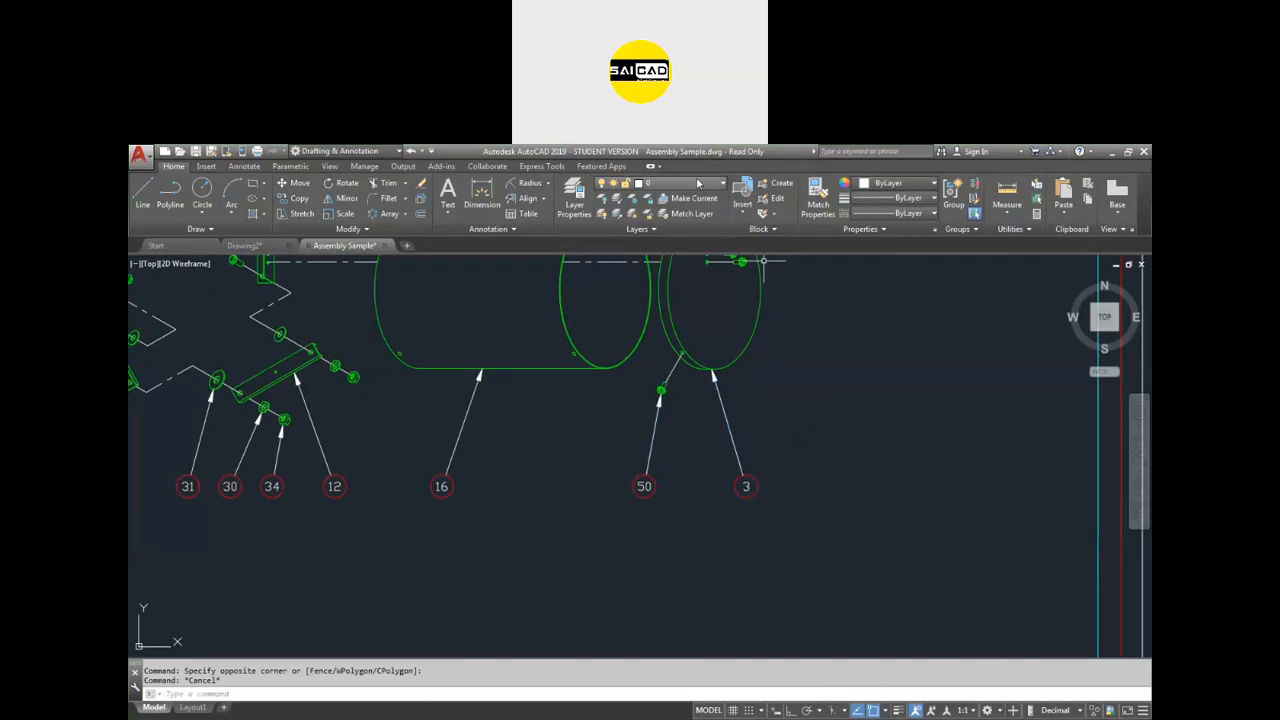
Turn off layer 103 to hide the balloons, leaders and center lines, and inspect the remaining parts.
{"action": "left_click", "coordinate": [688, 183]}
{"action": "left_click", "coordinate": [603, 244]}
{"action": "left_click", "coordinate": [770, 466]}
{"action": "scroll", "coordinate": [690, 493], "scroll_direction": "down", "scroll_amount": 6}
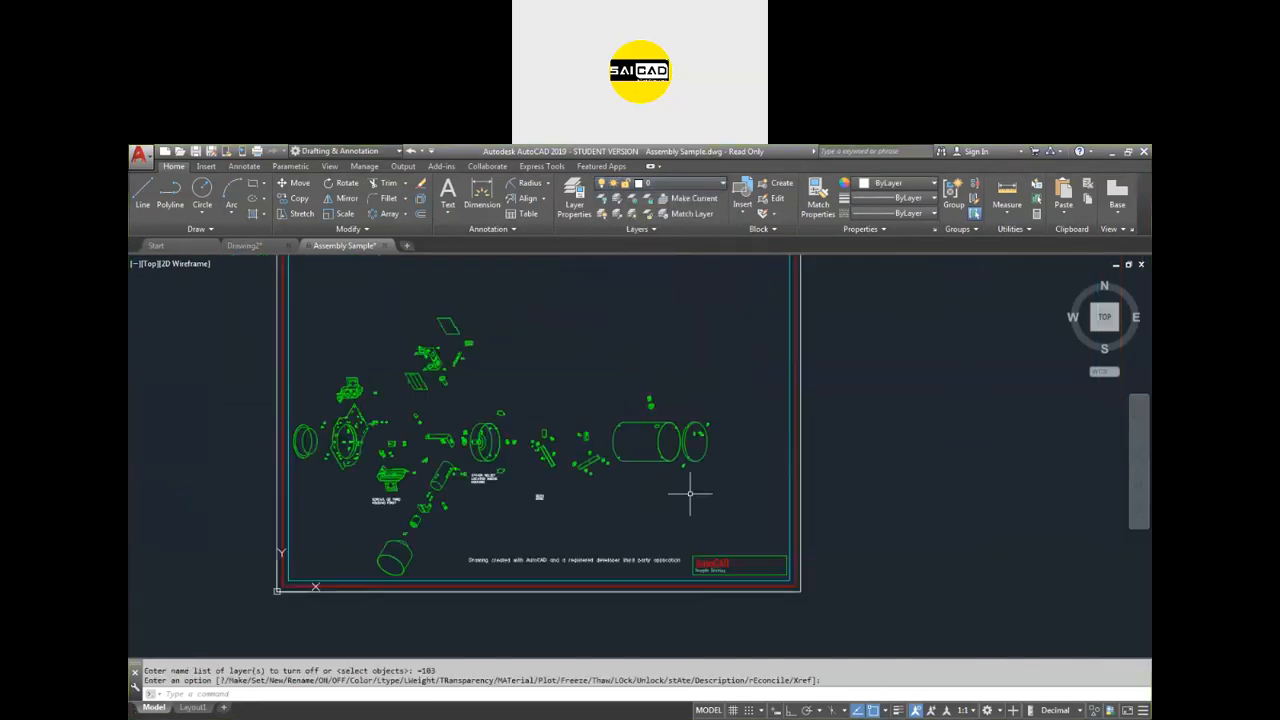
{"action": "scroll", "coordinate": [492, 516], "scroll_direction": "up", "scroll_amount": 4}
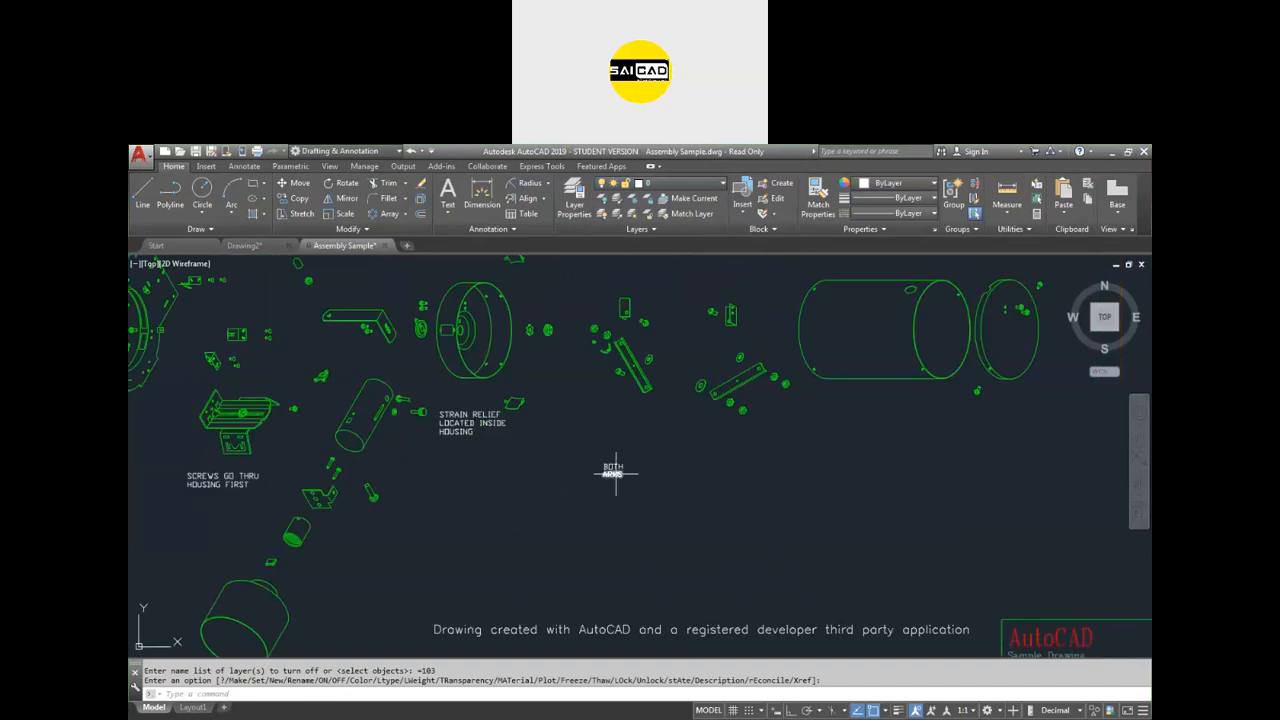
Turn off the TEXT layer to hide the notes beside the parts.
{"action": "left_click", "coordinate": [685, 190]}
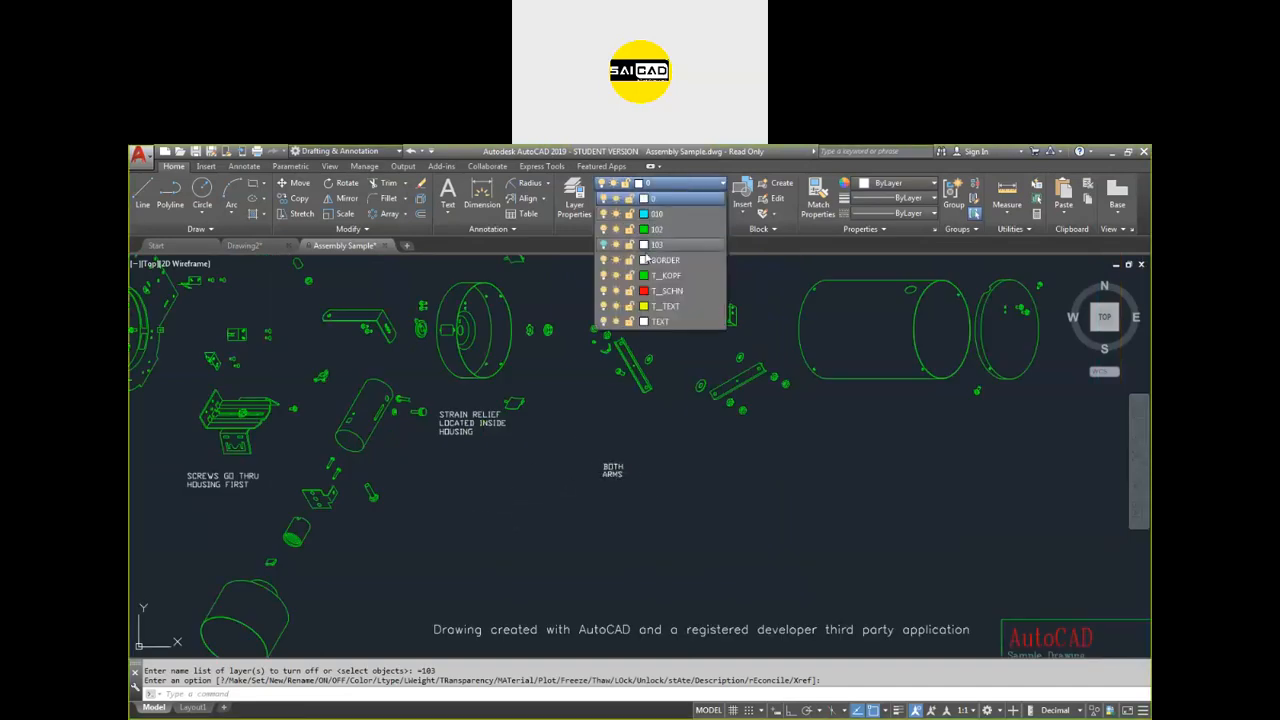
{"action": "left_click", "coordinate": [604, 321]}
{"action": "scroll", "coordinate": [596, 455], "scroll_direction": "down", "scroll_amount": 3}
{"action": "scroll", "coordinate": [615, 478], "scroll_direction": "down", "scroll_amount": 2}
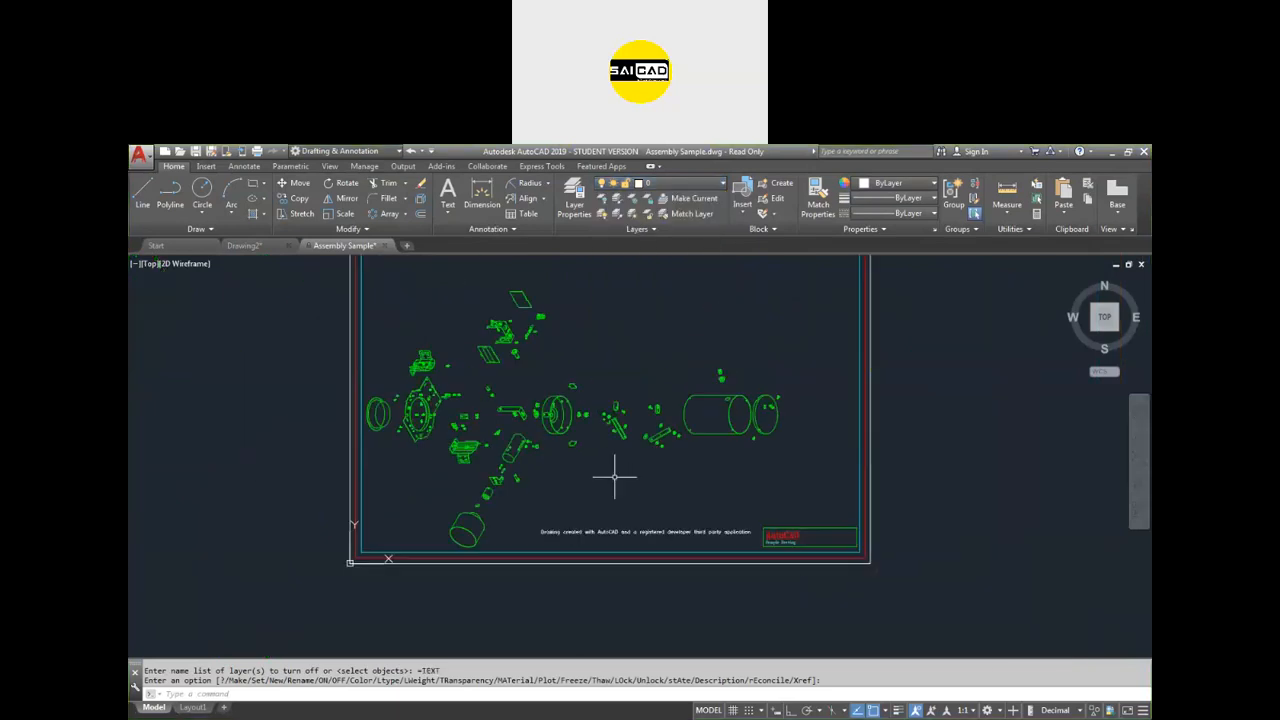
Review the layer list, select the visible green parts with a crossing window, and clear the selection.
{"action": "left_click", "coordinate": [670, 183]}
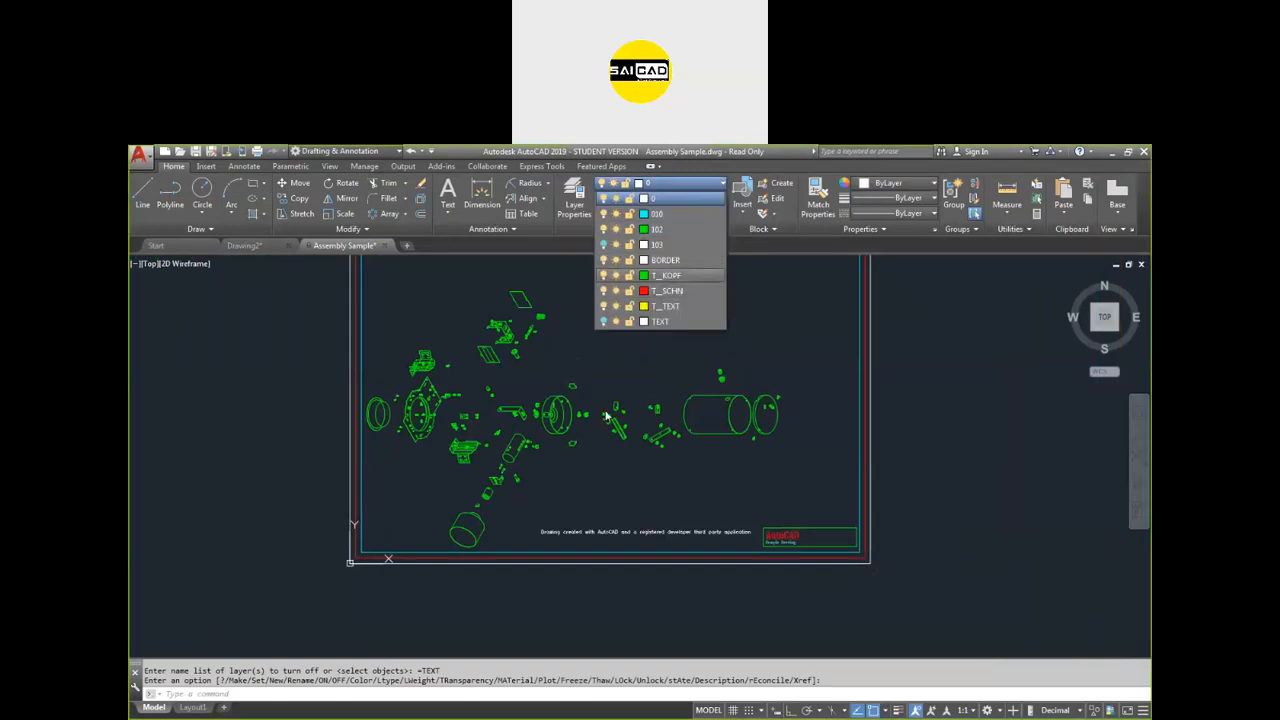
{"action": "left_click", "coordinate": [812, 361]}
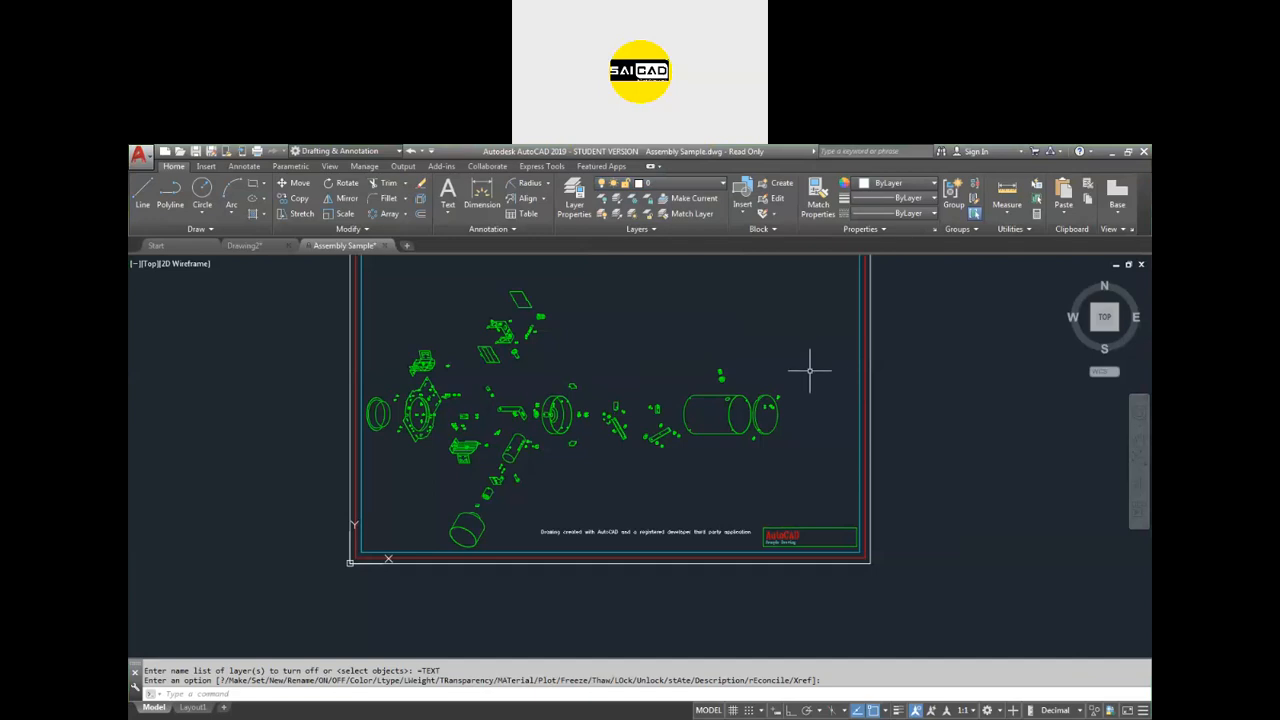
{"action": "middle_click_drag", "start_coordinate": [741, 312], "coordinate": [737, 331]}
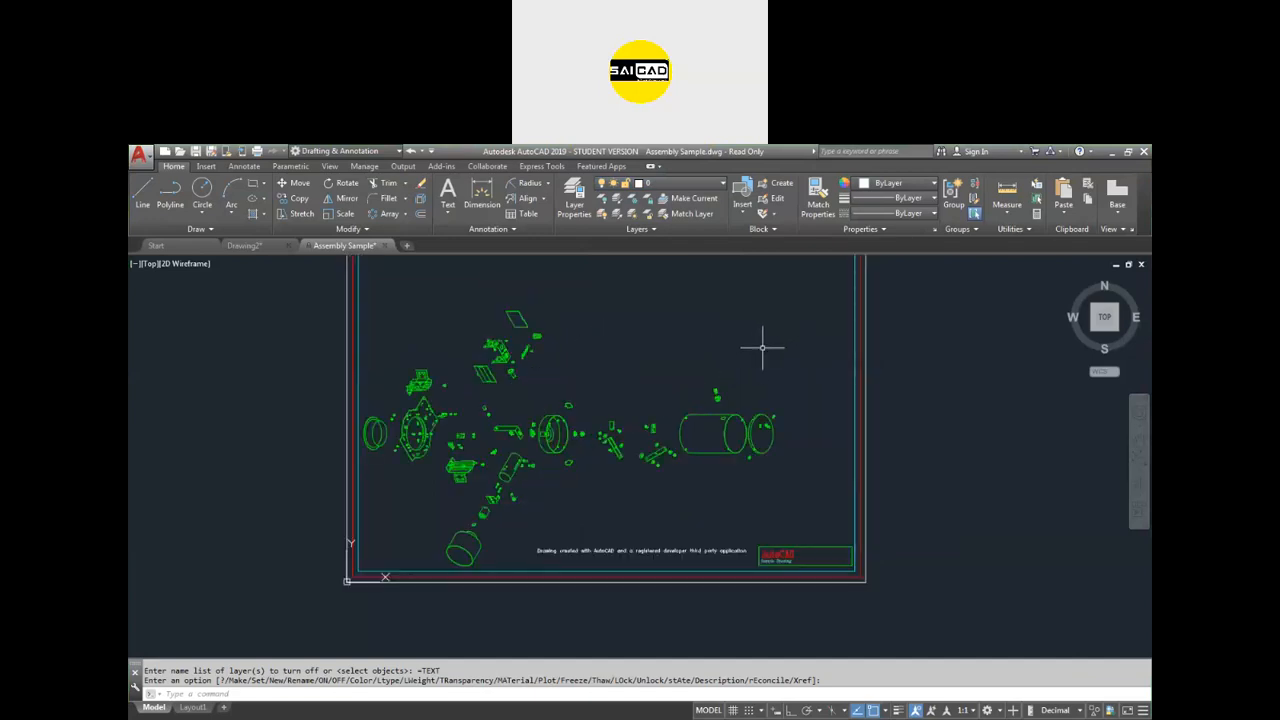
{"action": "left_click", "coordinate": [778, 306]}
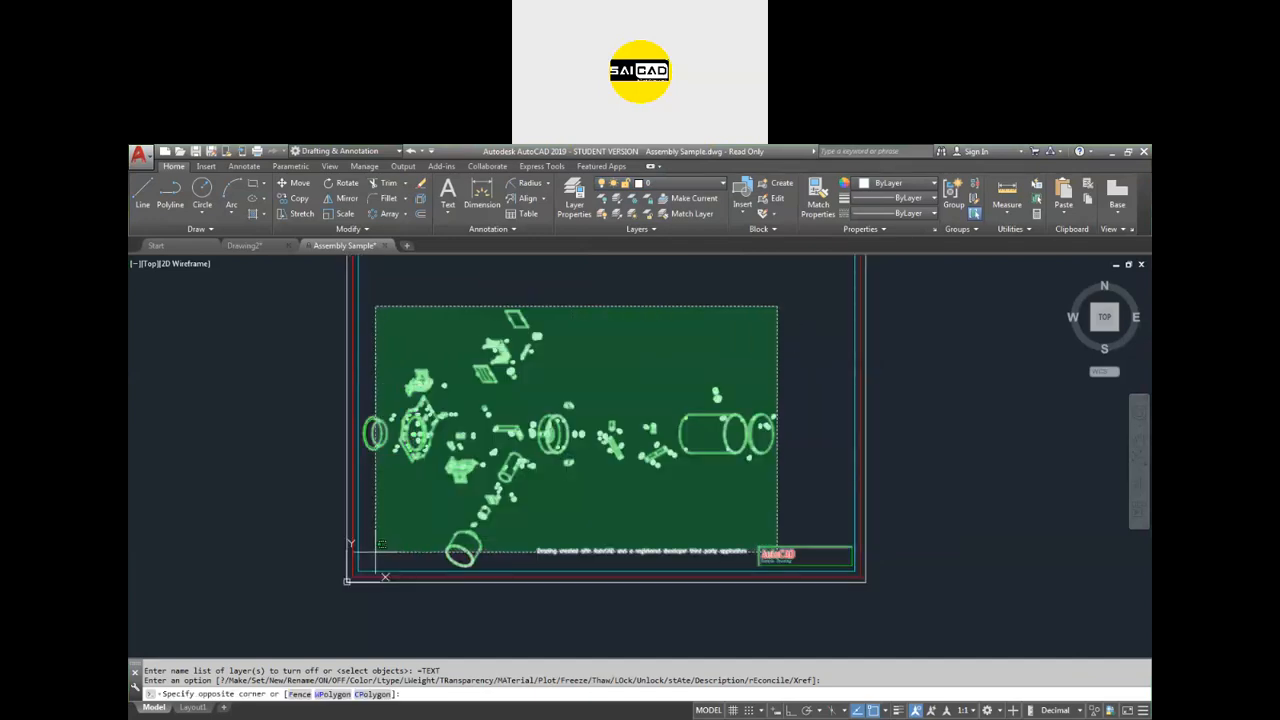
{"action": "left_click", "coordinate": [371, 522]}
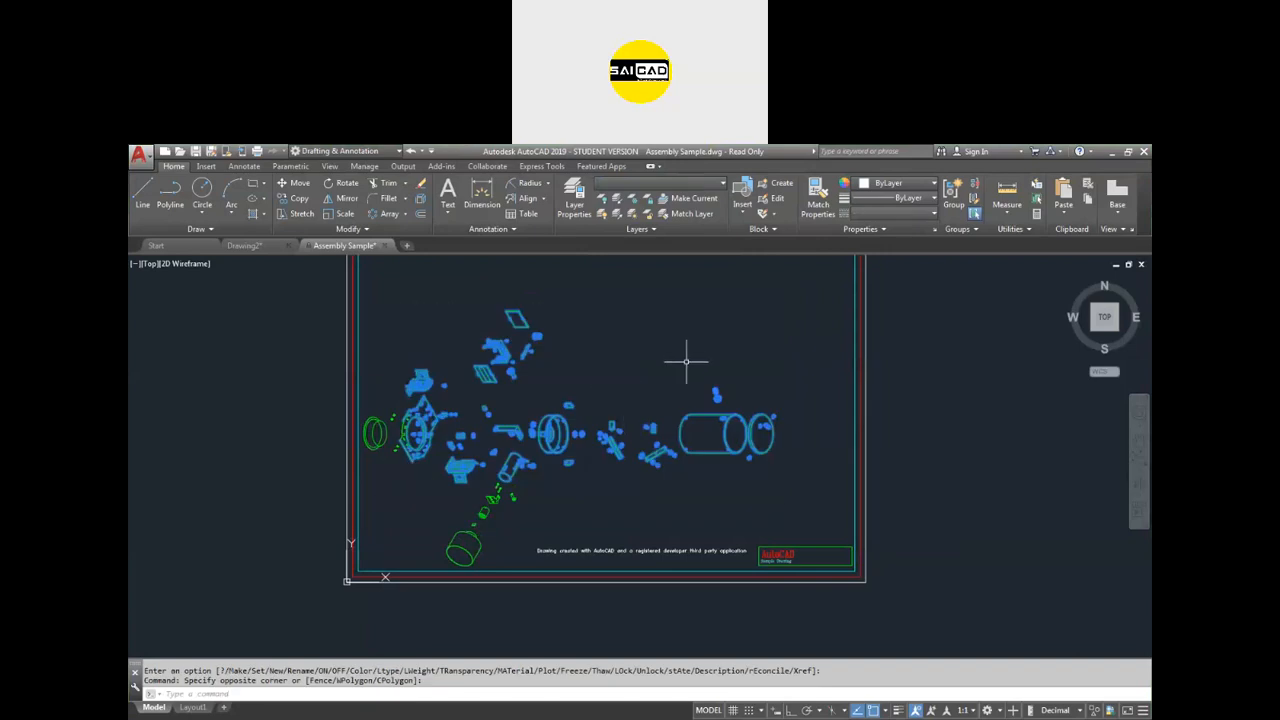
{"action": "key", "text": "Escape"}
{"action": "key", "text": "Escape"}
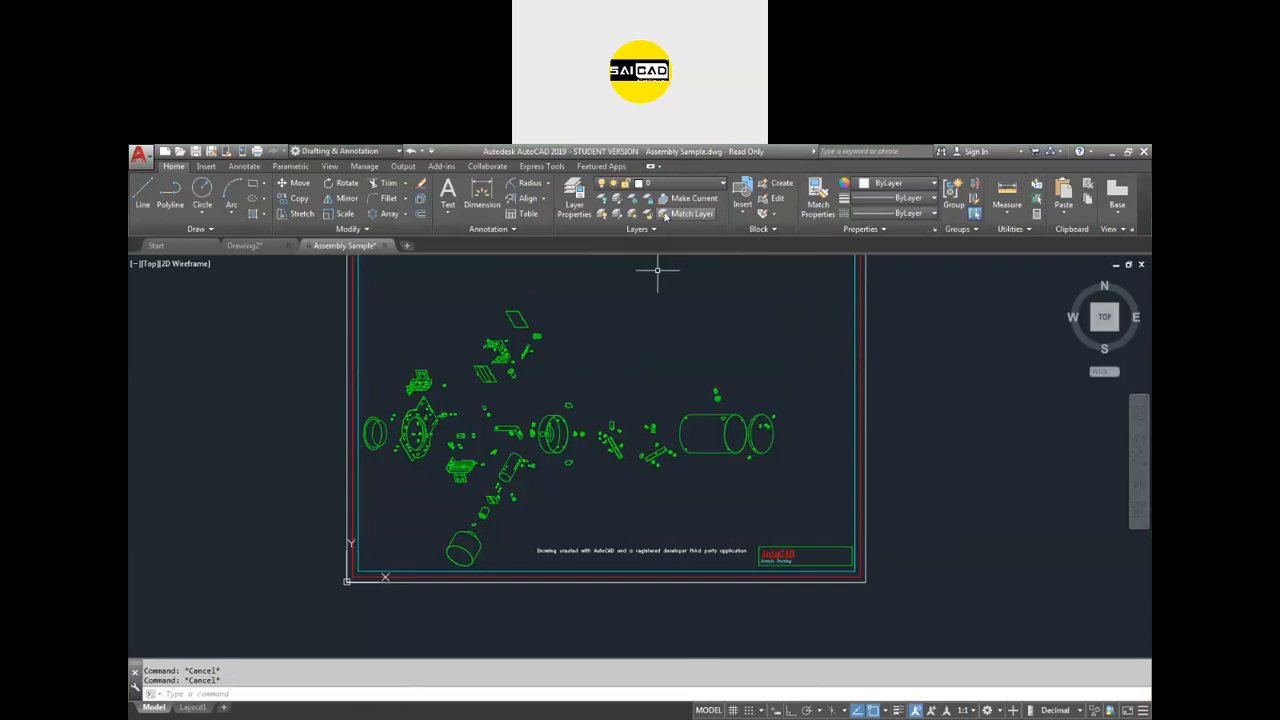
Turn the TEXT and 103 layers back on.
{"action": "left_click", "coordinate": [680, 187]}
{"action": "left_click", "coordinate": [603, 321]}
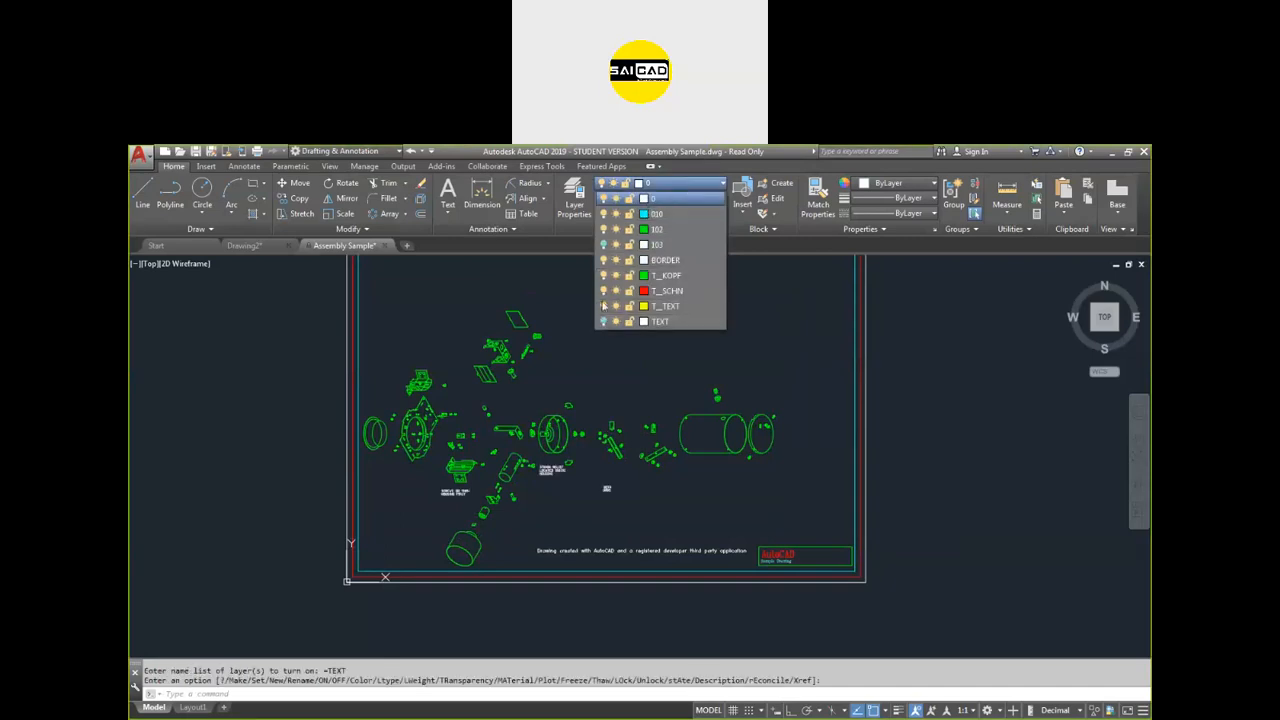
{"action": "left_click", "coordinate": [603, 245]}
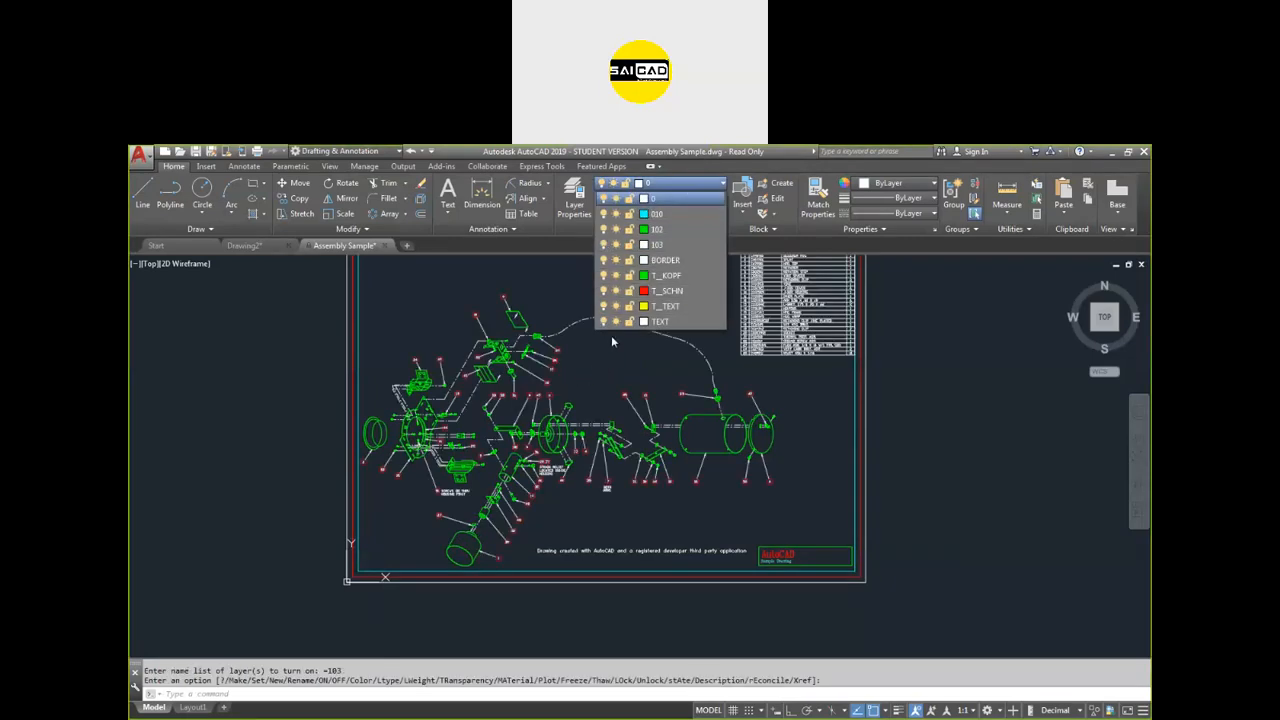
{"action": "left_click", "coordinate": [608, 352]}
{"action": "scroll", "coordinate": [633, 422], "scroll_direction": "up", "scroll_amount": 4}
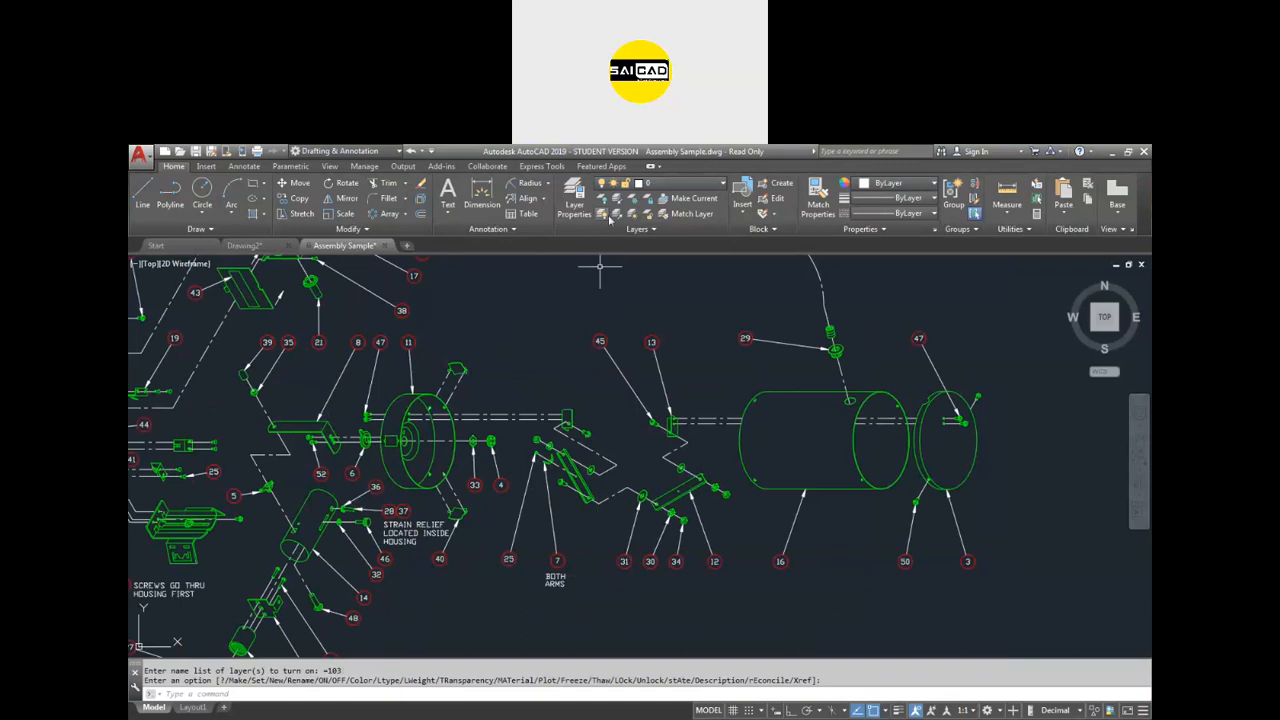
Freeze layer 102, view the whole sheet without the green parts, and thaw the layer again.
{"action": "left_click", "coordinate": [658, 186]}
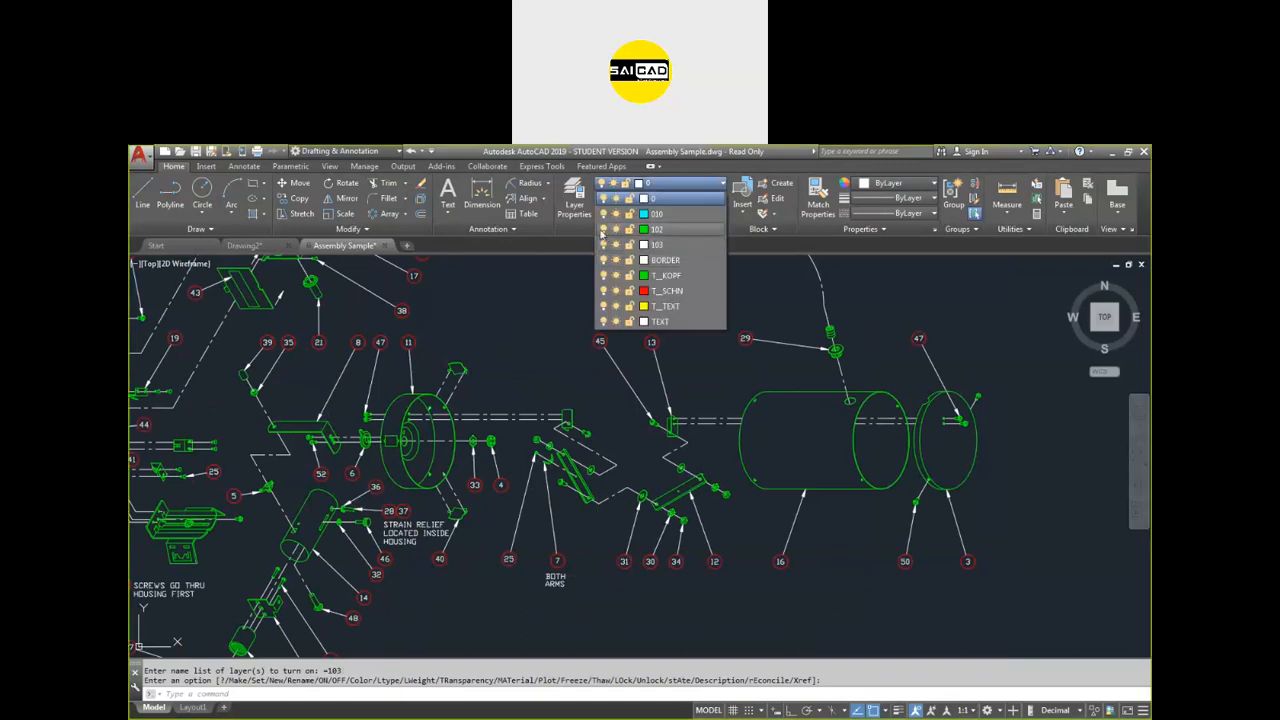
{"action": "left_click", "coordinate": [615, 229]}
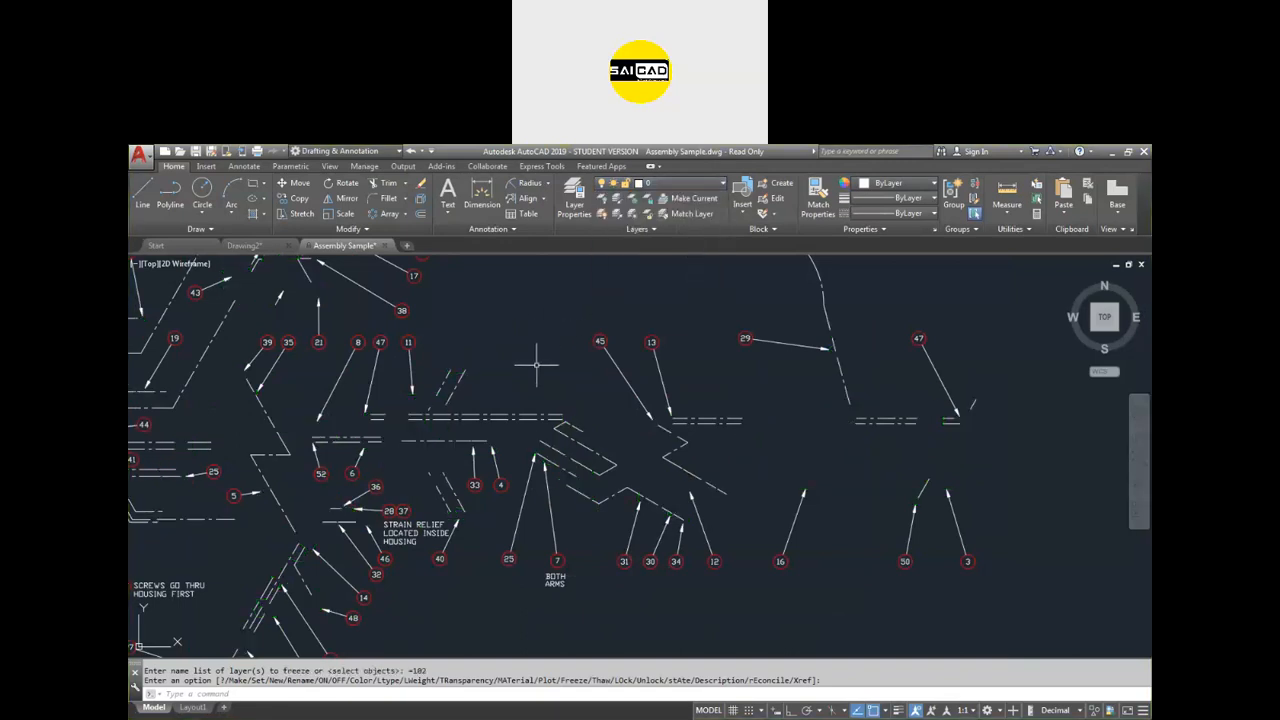
{"action": "scroll", "coordinate": [534, 375], "scroll_direction": "down", "scroll_amount": 2}
{"action": "scroll", "coordinate": [592, 460], "scroll_direction": "down", "scroll_amount": 2}
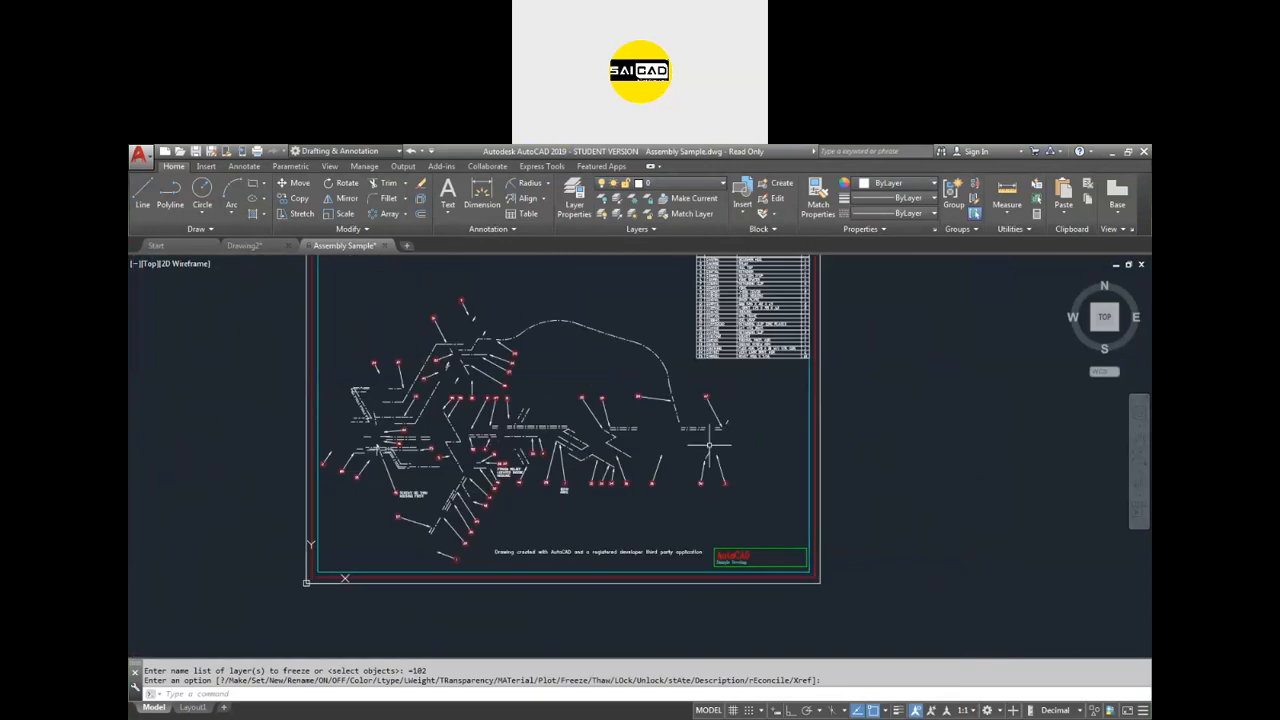
{"action": "left_click", "coordinate": [668, 182]}
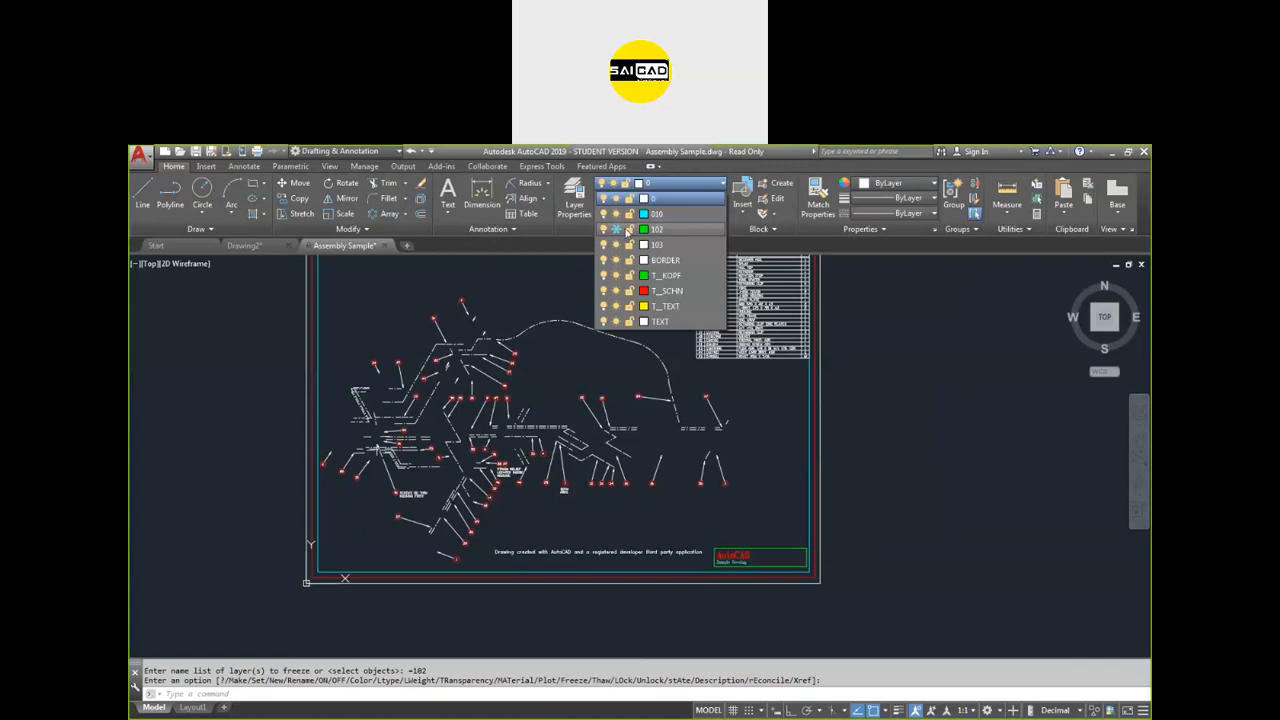
{"action": "left_click", "coordinate": [618, 230]}
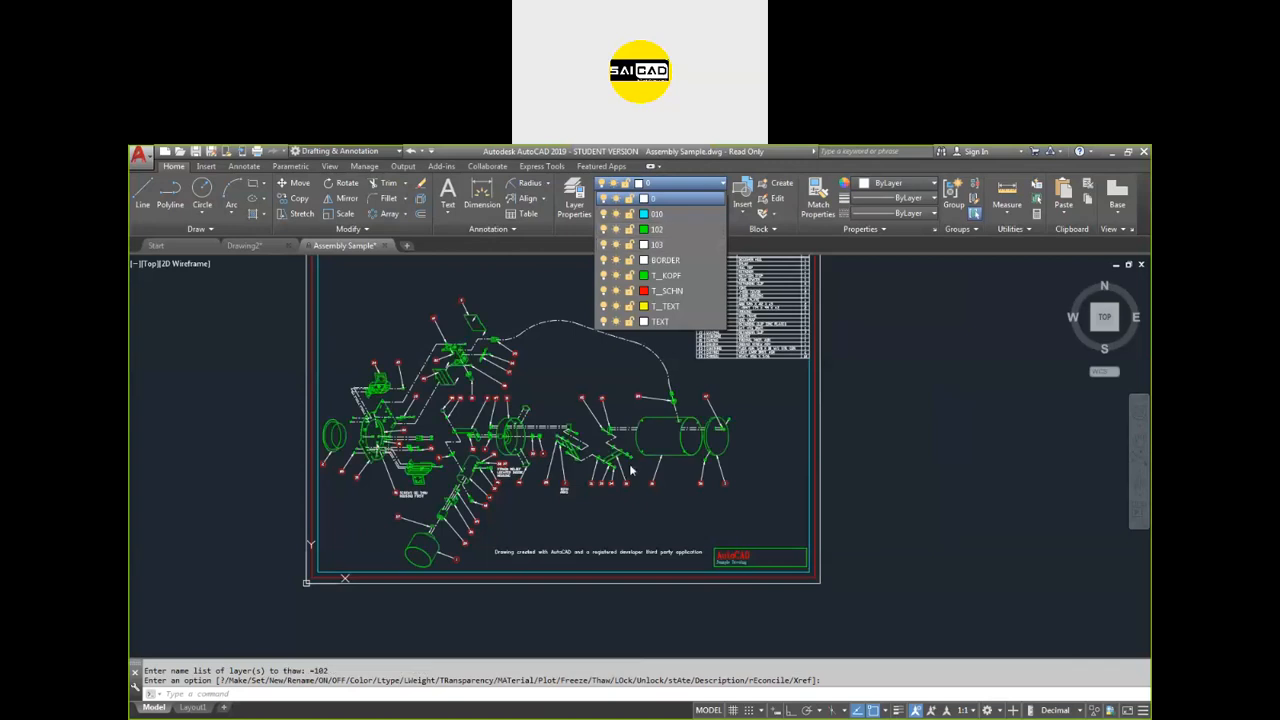
Turn off layer 102 and close the layer list.
{"action": "left_click", "coordinate": [668, 180]}
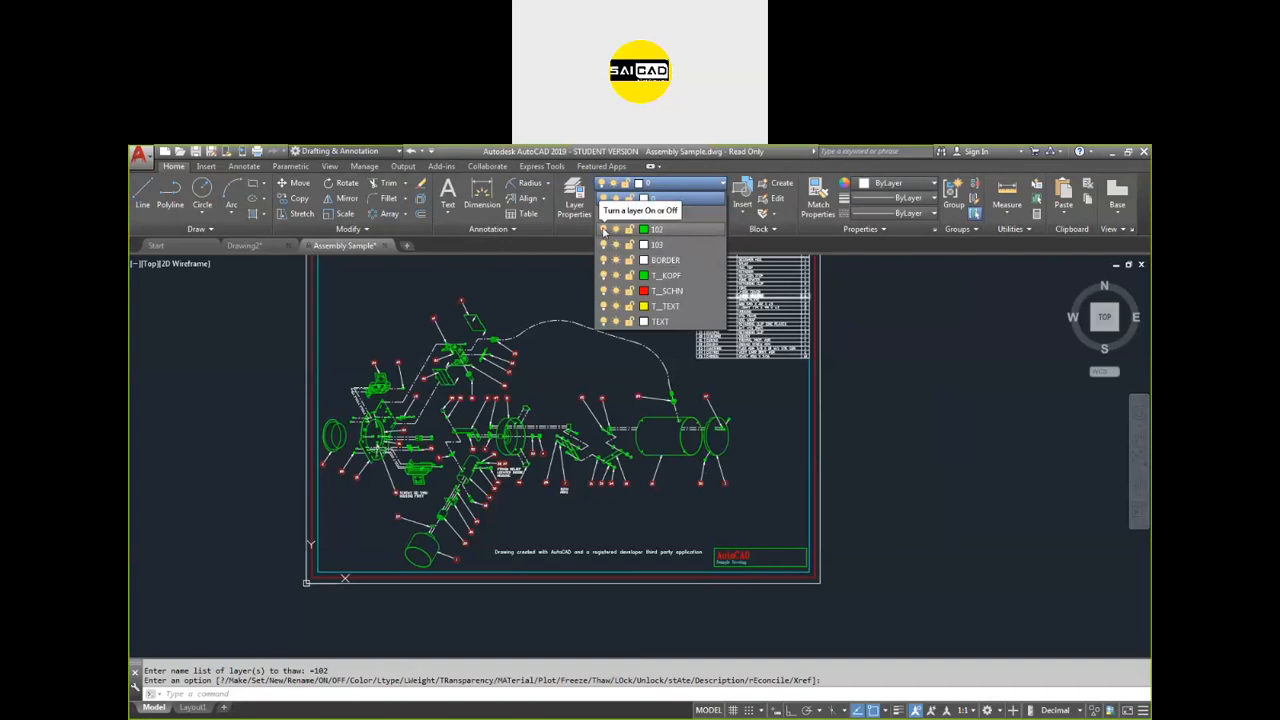
{"action": "left_click", "coordinate": [603, 229]}
{"action": "key", "text": "Escape"}
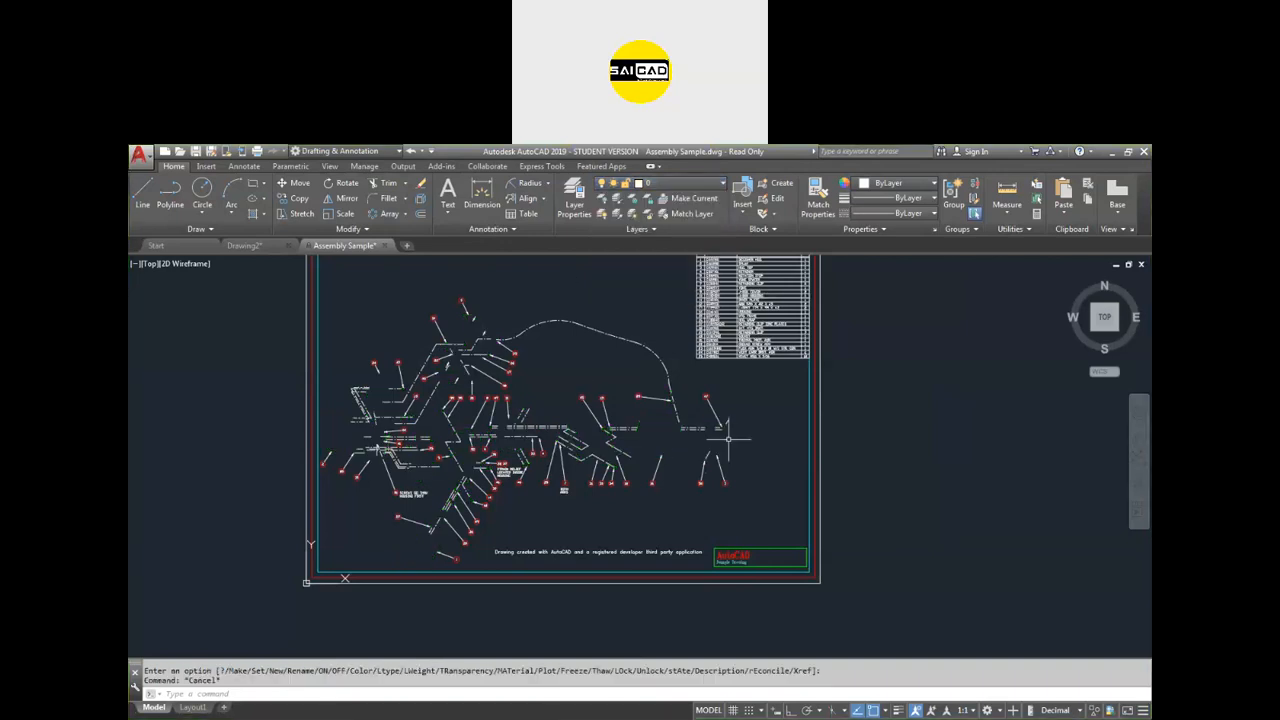
Select the whole sheet with a crossing window, clear it, and erase all selectable objects while layer 102 is off.
{"action": "scroll", "coordinate": [720, 432], "scroll_direction": "down", "scroll_amount": 2}
{"action": "left_click", "coordinate": [856, 285]}
{"action": "left_click", "coordinate": [388, 578]}
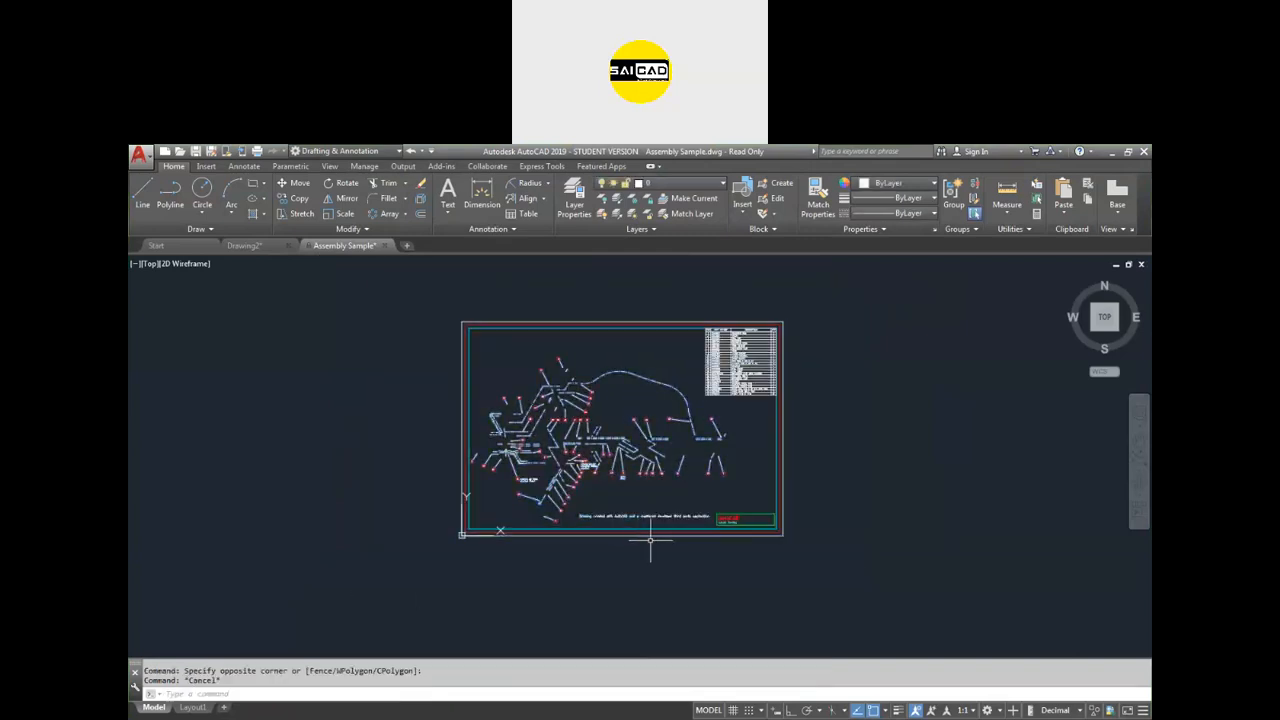
{"action": "key", "text": "ctrl+a"}
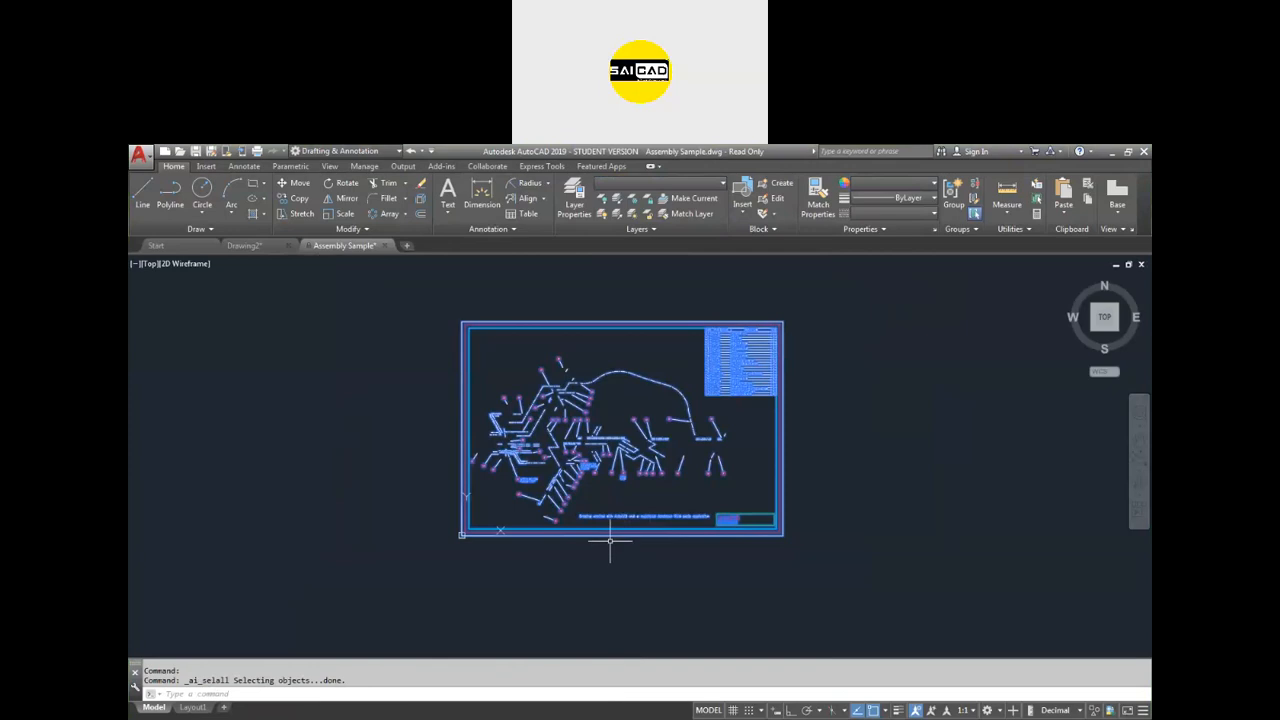
{"action": "key", "text": "Delete"}
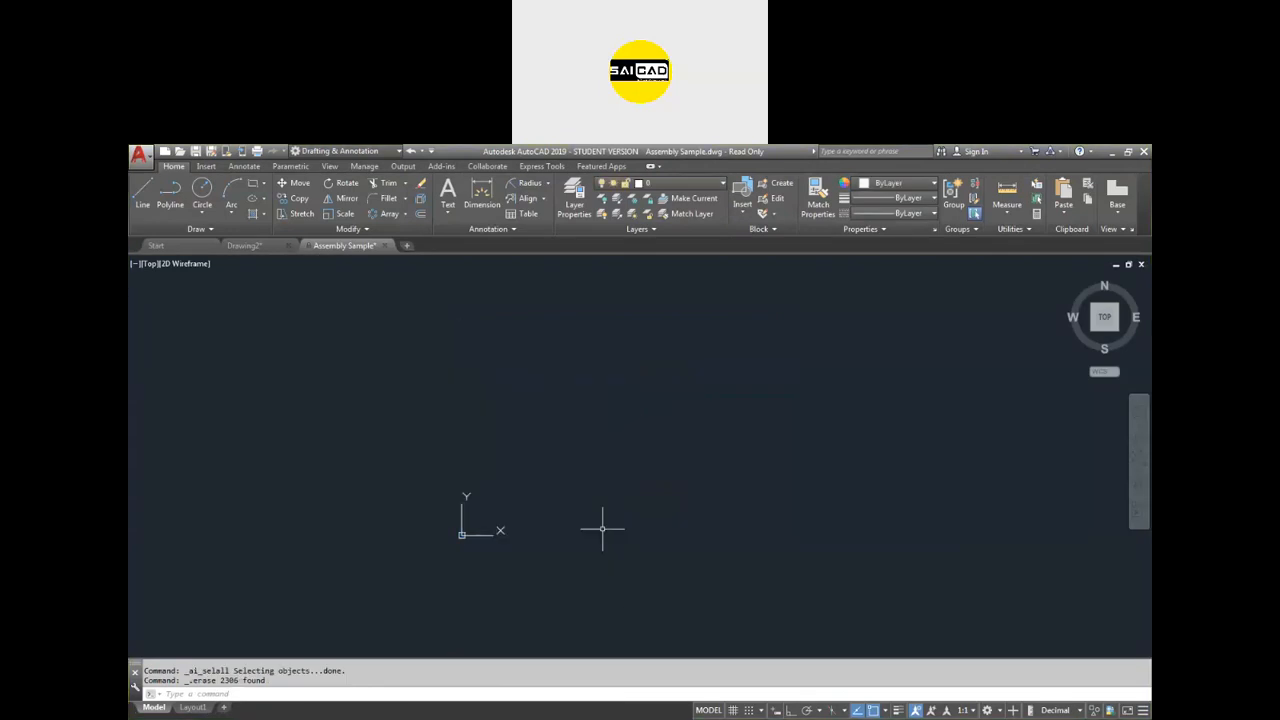
Turn layer 102 on to check its parts, and undo both this layer change and the erasing.
{"action": "left_click", "coordinate": [660, 184]}
{"action": "left_click", "coordinate": [603, 230]}
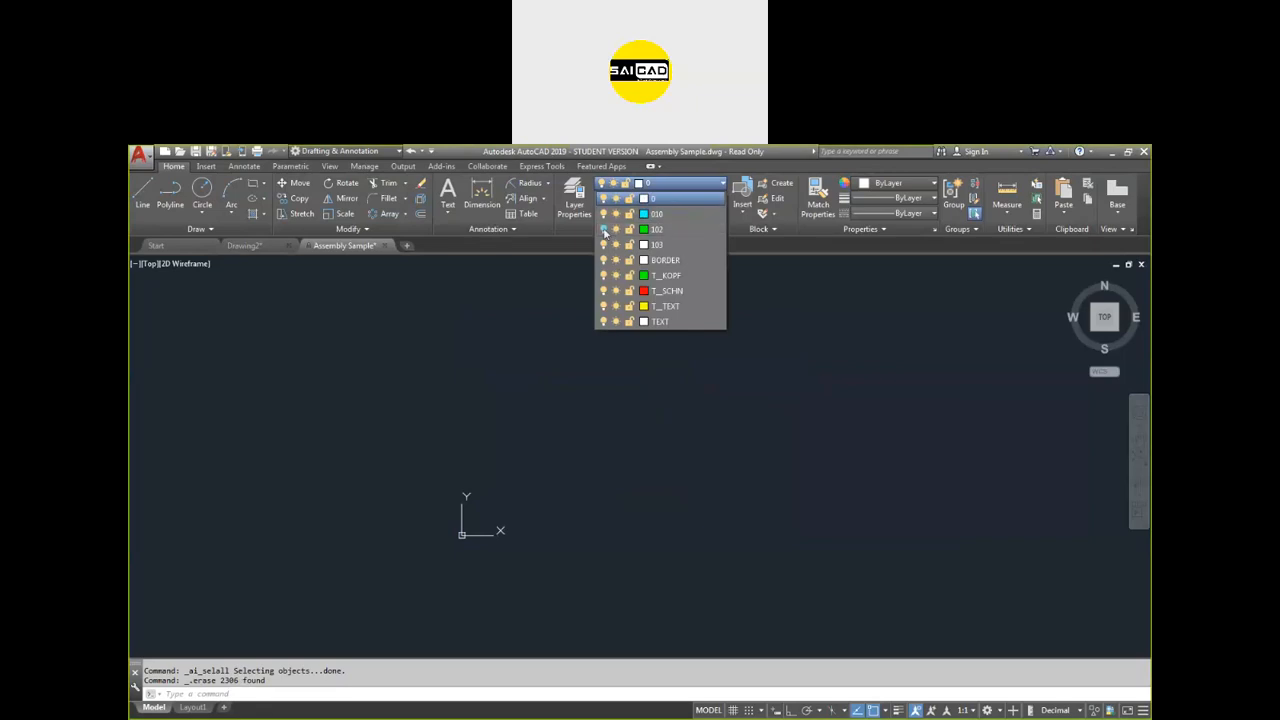
{"action": "left_click", "coordinate": [621, 403]}
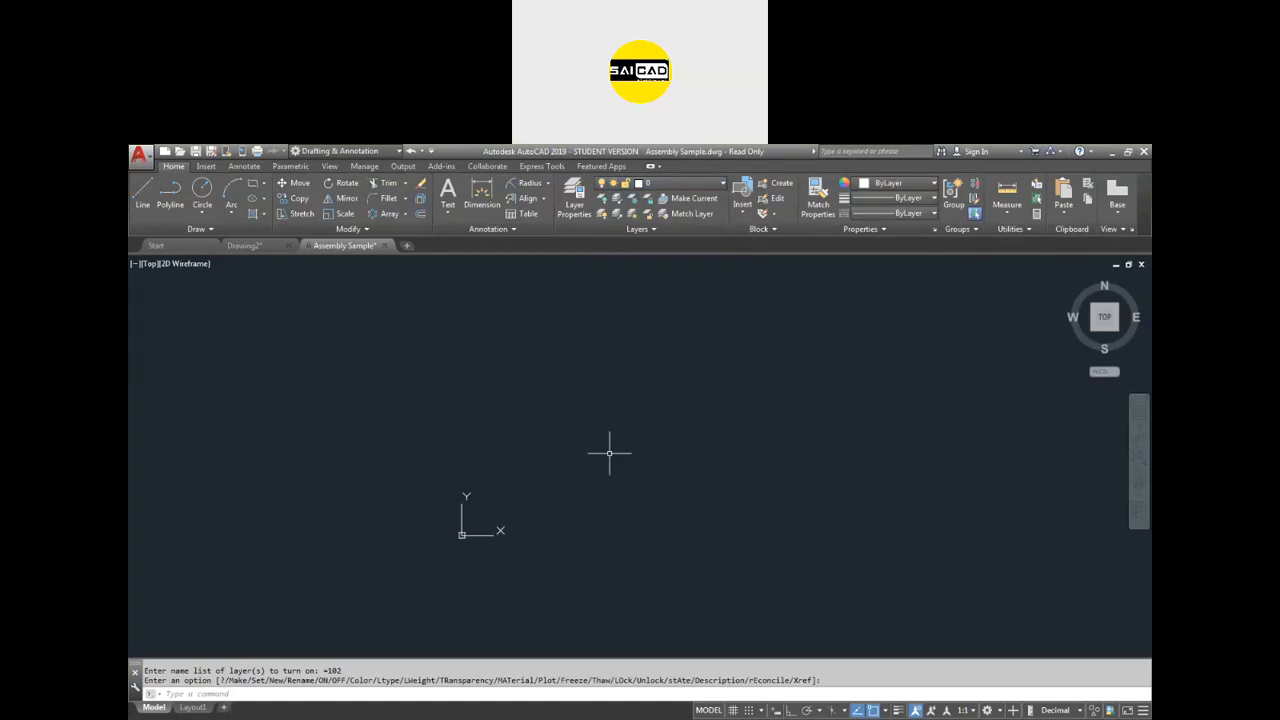
{"action": "key", "text": "ctrl+z"}
{"action": "key", "text": "ctrl+z"}
{"action": "key", "text": "ctrl+z"}
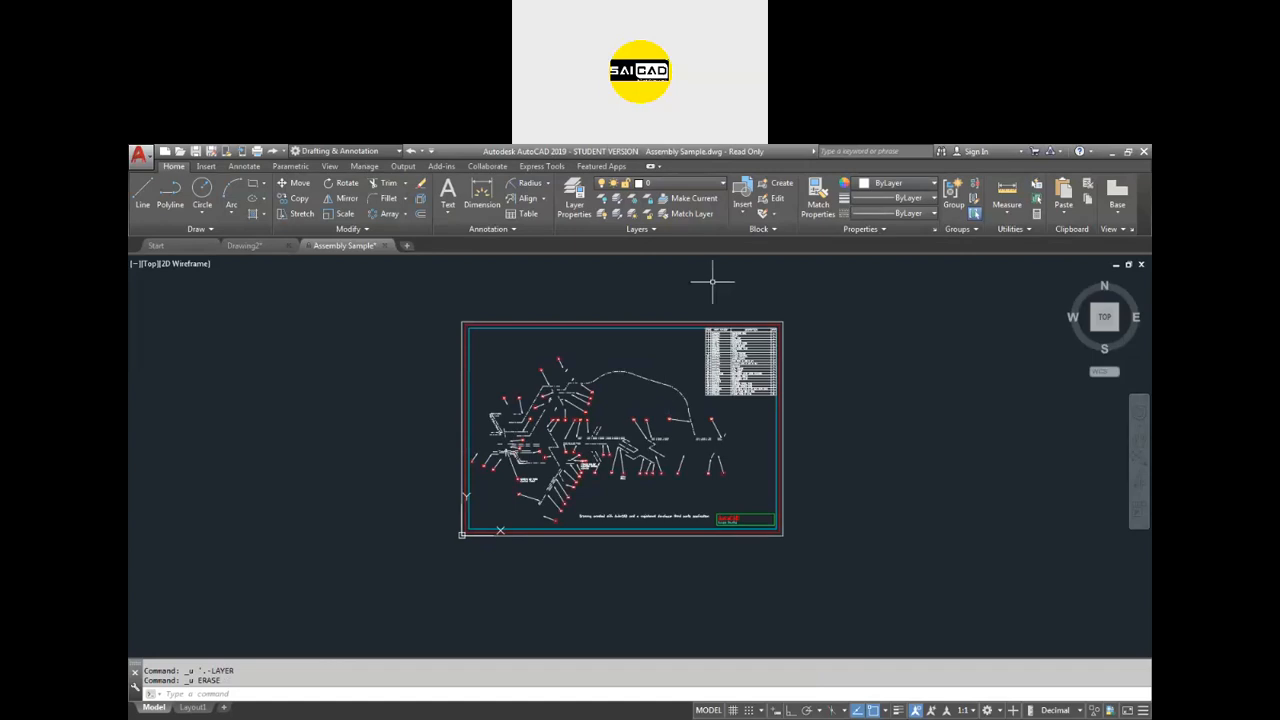
Turn layer 102 on and freeze it instead.
{"action": "left_click", "coordinate": [640, 183]}
{"action": "left_click", "coordinate": [603, 231]}
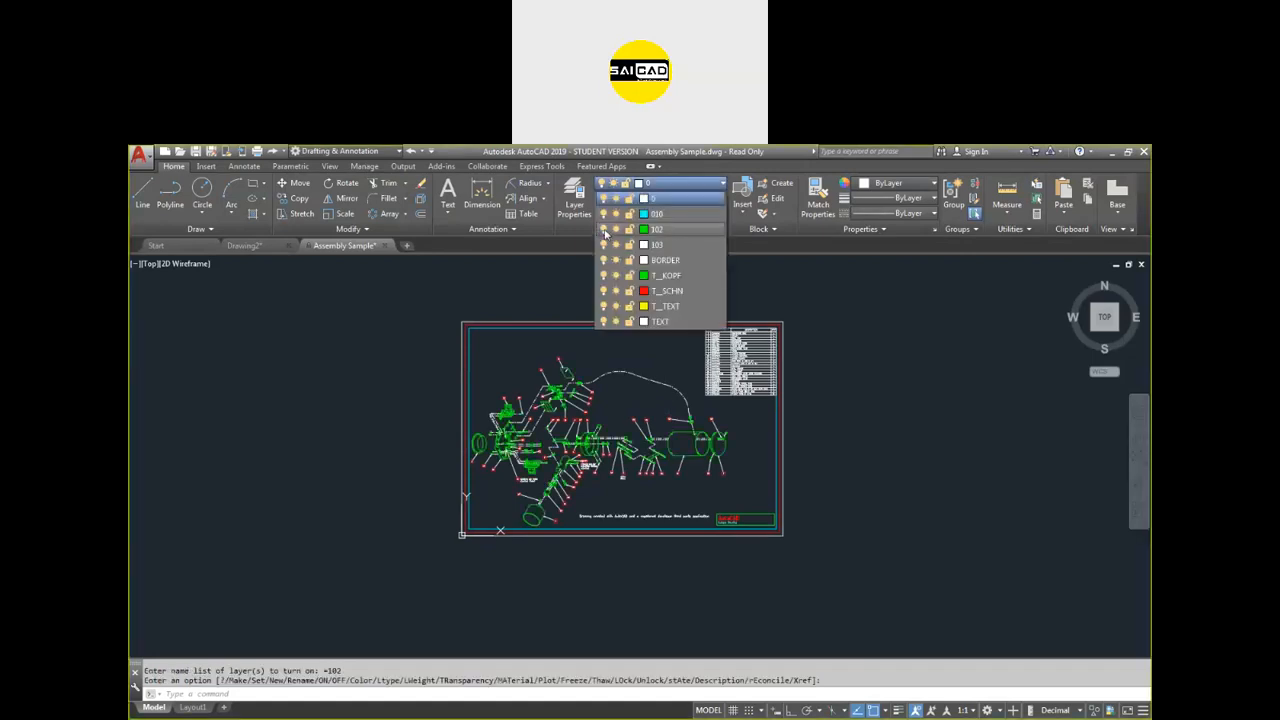
{"action": "left_click", "coordinate": [616, 230]}
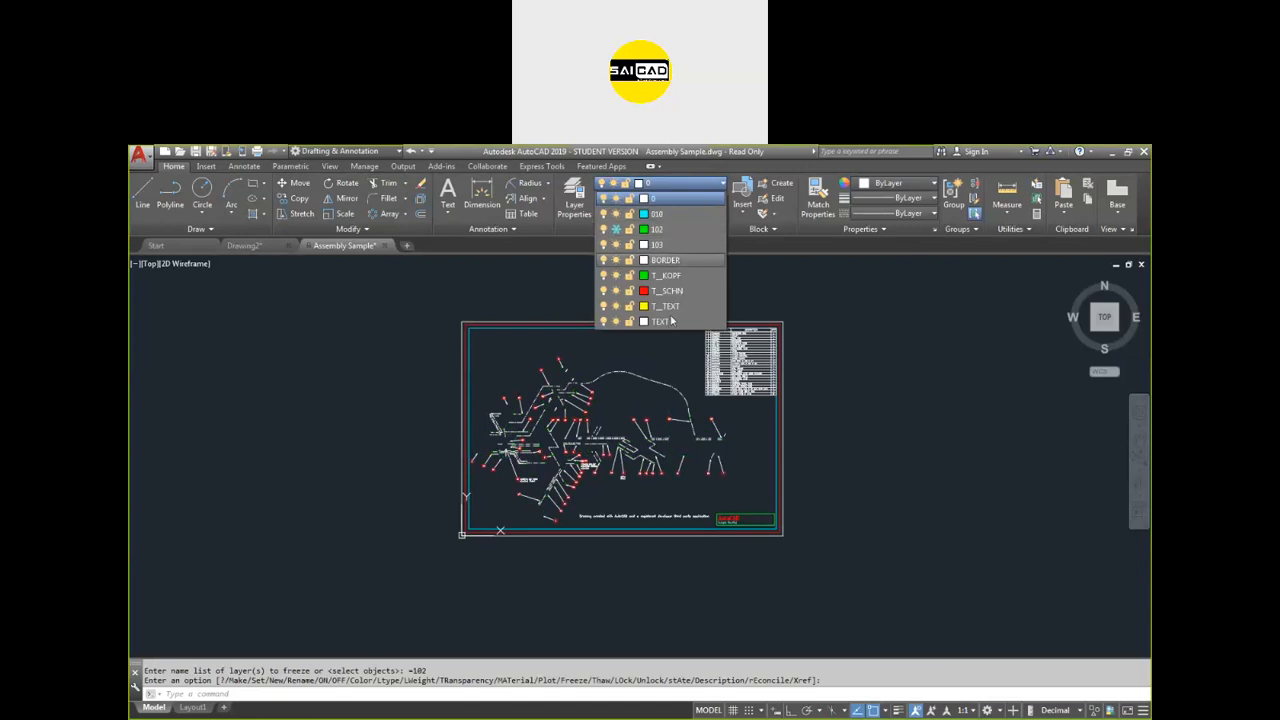
{"action": "key", "text": "Escape"}
{"action": "scroll", "coordinate": [716, 430], "scroll_direction": "up", "scroll_amount": 3}
{"action": "scroll", "coordinate": [716, 430], "scroll_direction": "down", "scroll_amount": 1}
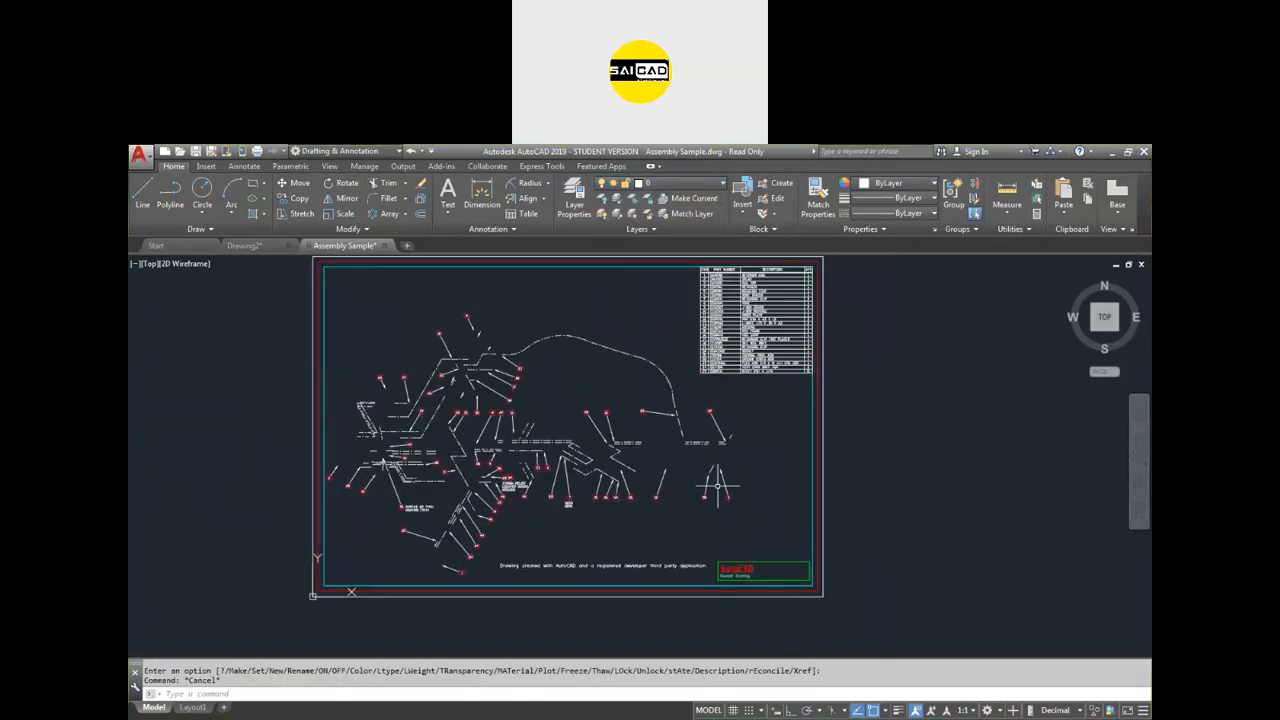
Select all objects on the sheet and erase them while layer 102 is frozen.
{"action": "key", "text": "ctrl+a"}
{"action": "scroll", "coordinate": [716, 487], "scroll_direction": "down", "scroll_amount": 2}
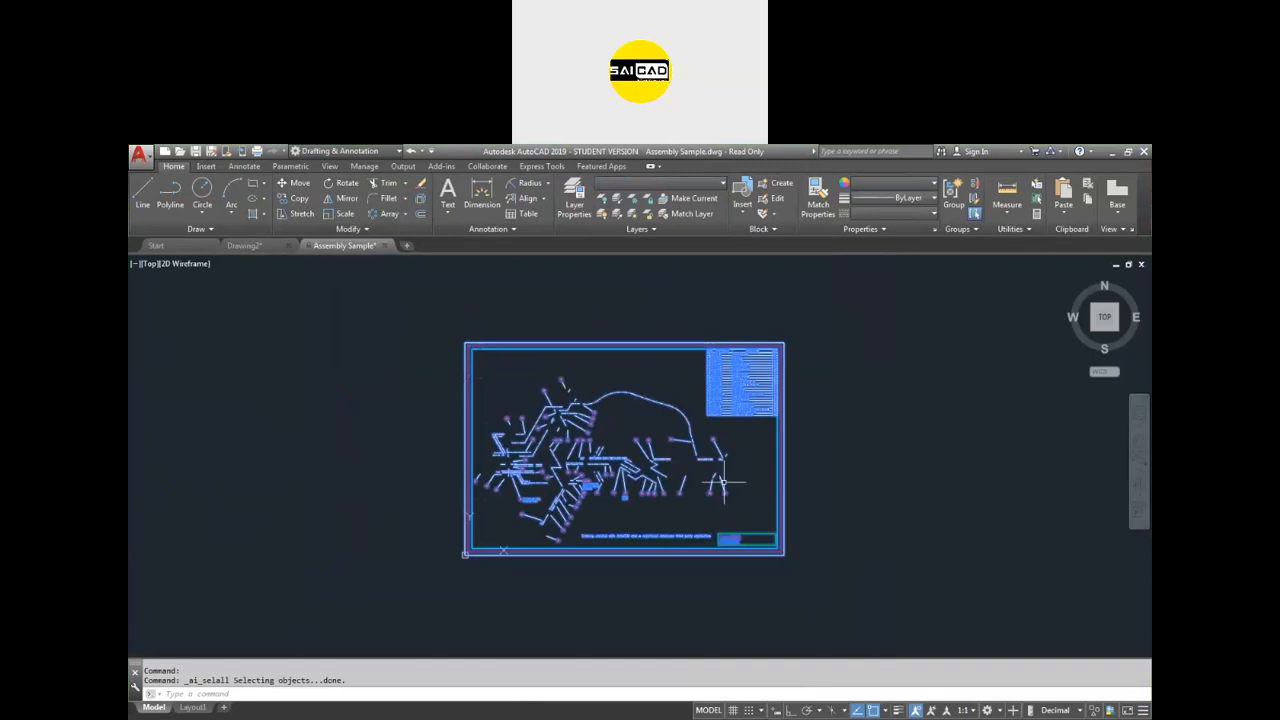
{"action": "key", "text": "Delete"}
Thaw layer 102 to check its green parts after the erasing.
{"action": "left_click", "coordinate": [655, 183]}
{"action": "left_click", "coordinate": [616, 230]}
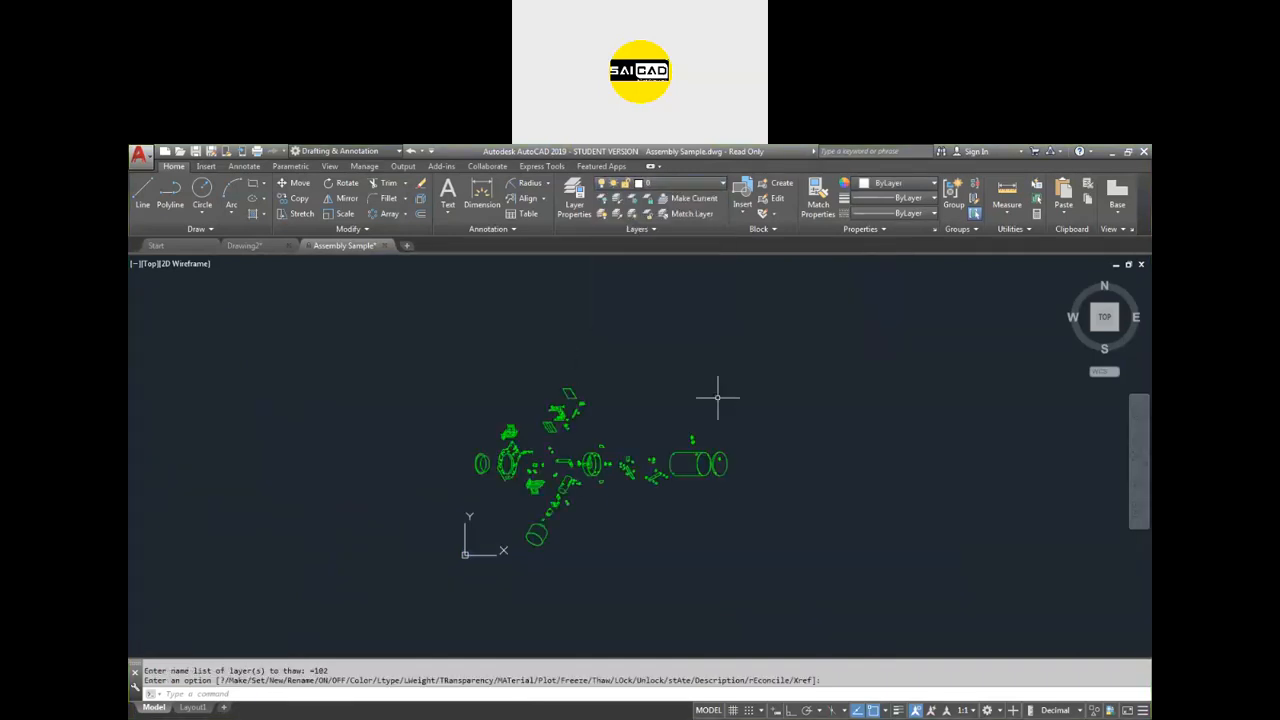
{"action": "scroll", "coordinate": [715, 450], "scroll_direction": "up", "scroll_amount": 4}
{"action": "scroll", "coordinate": [735, 396], "scroll_direction": "down", "scroll_amount": 2}
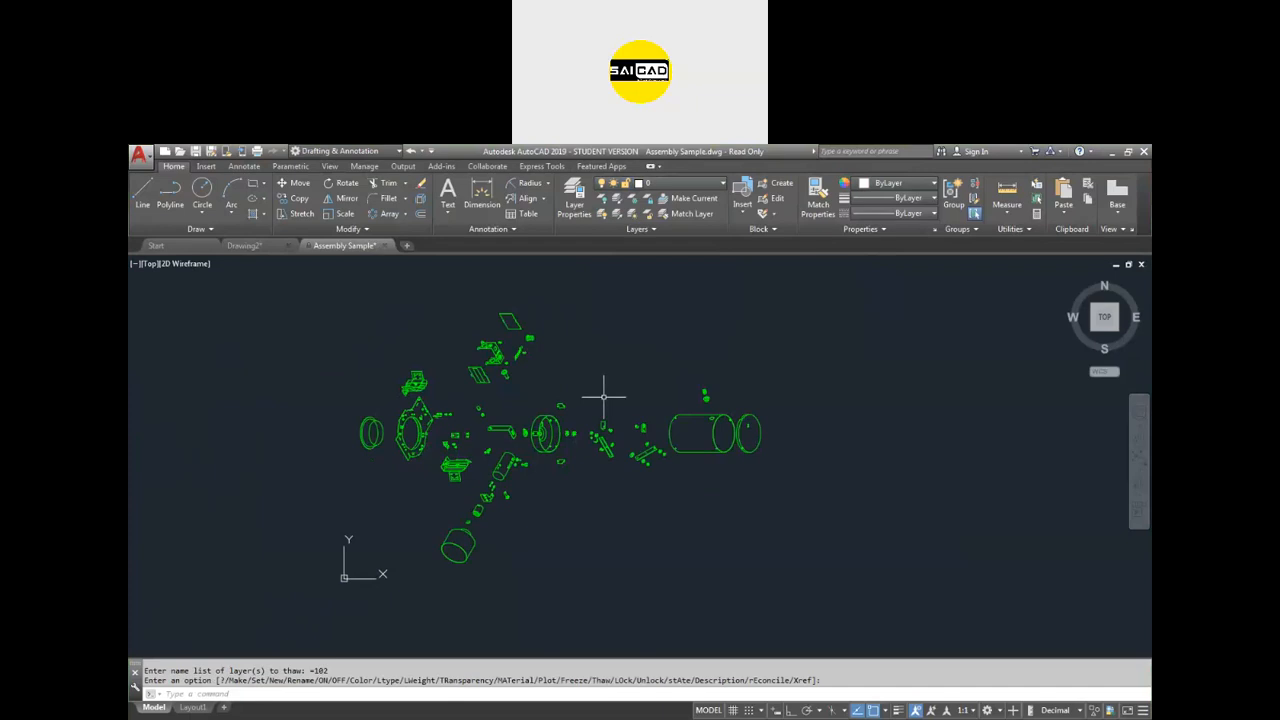
Select the green parts with a crossing window, clear the selection, and check layer 102 in the layer list.
{"action": "left_click", "coordinate": [770, 298]}
{"action": "left_click", "coordinate": [326, 563]}
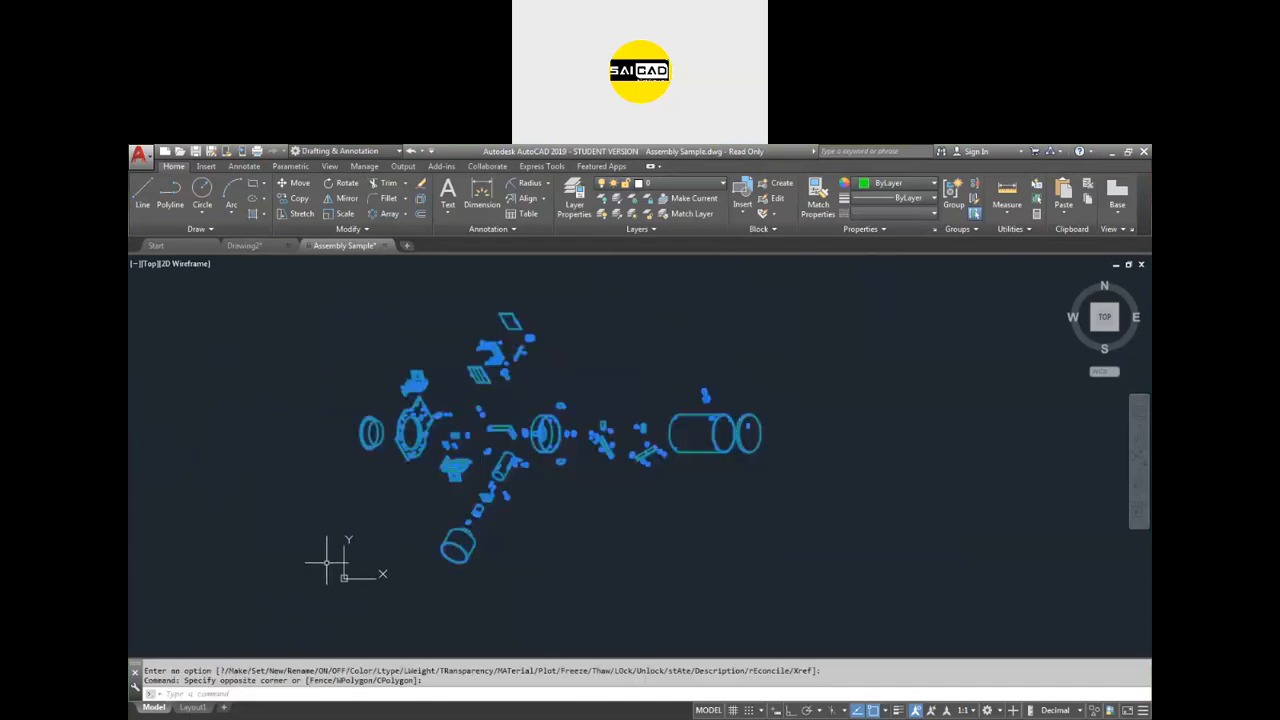
{"action": "key", "text": "Escape"}
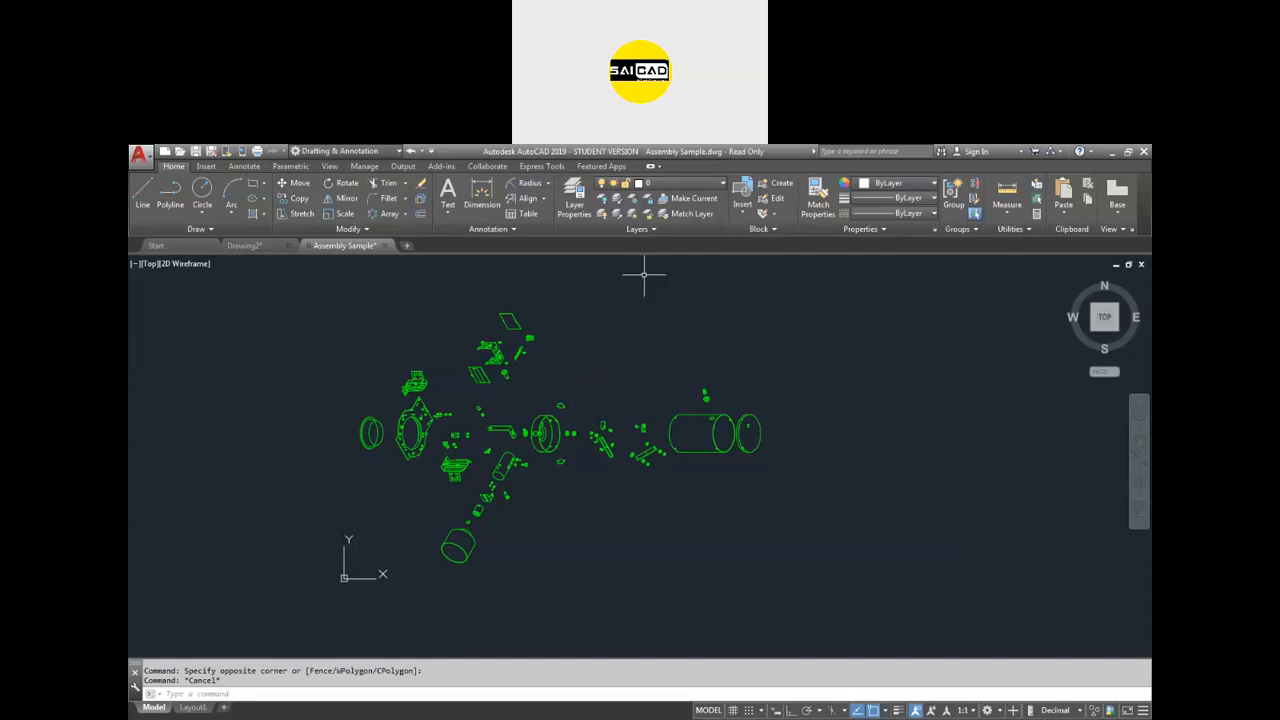
{"action": "left_click", "coordinate": [665, 184]}
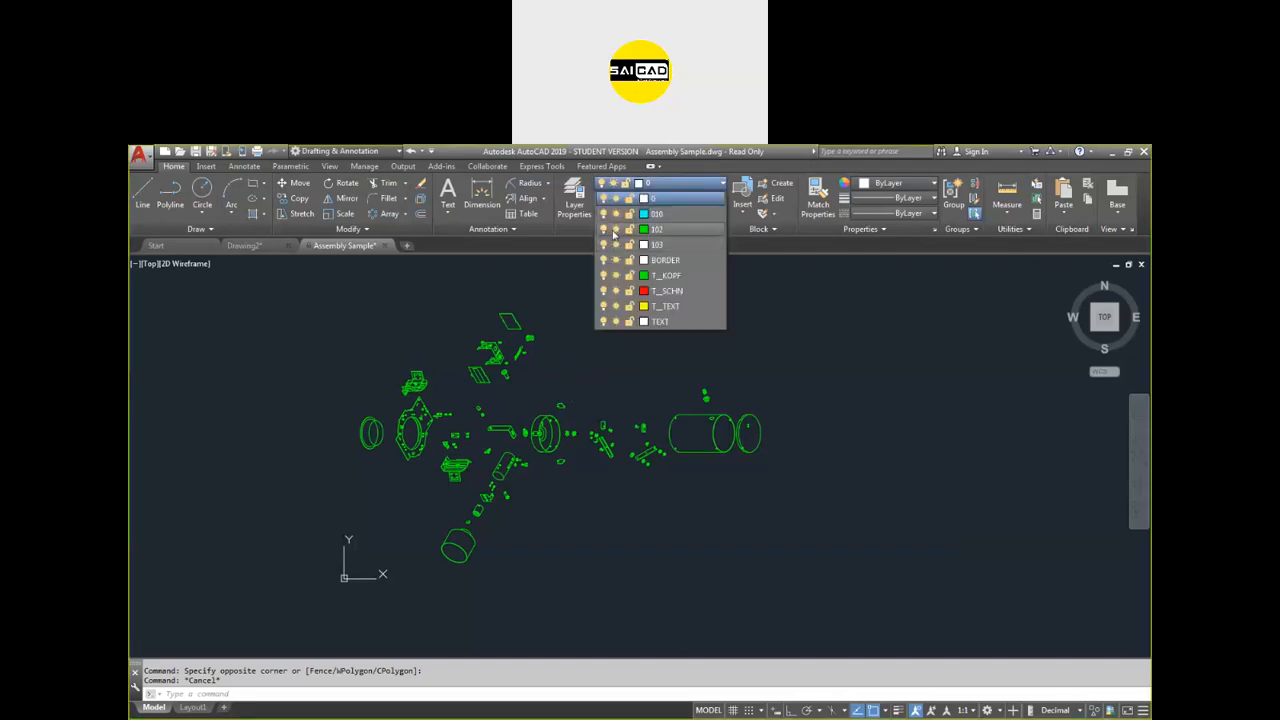
{"action": "left_click", "coordinate": [880, 357]}
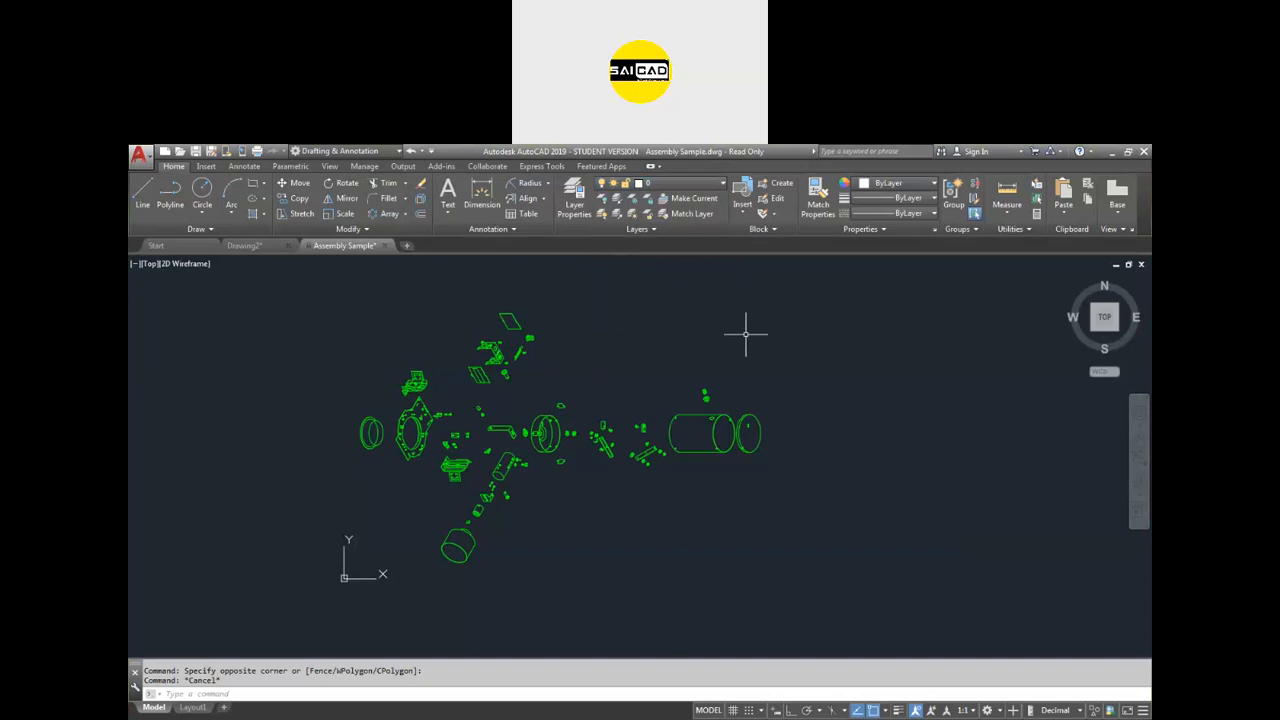
Undo the erasing and the recent layer changes to restore the full sheet, and thaw layer 102.
{"action": "key", "text": "ctrl+z"}
{"action": "key", "text": "ctrl+z"}
{"action": "key", "text": "ctrl+z"}
{"action": "key", "text": "ctrl+z"}
{"action": "key", "text": "ctrl+z"}
{"action": "key", "text": "ctrl+z"}
{"action": "key", "text": "ctrl+z"}
{"action": "key", "text": "ctrl+z"}
{"action": "key", "text": "ctrl+z"}
{"action": "left_click", "coordinate": [722, 184]}
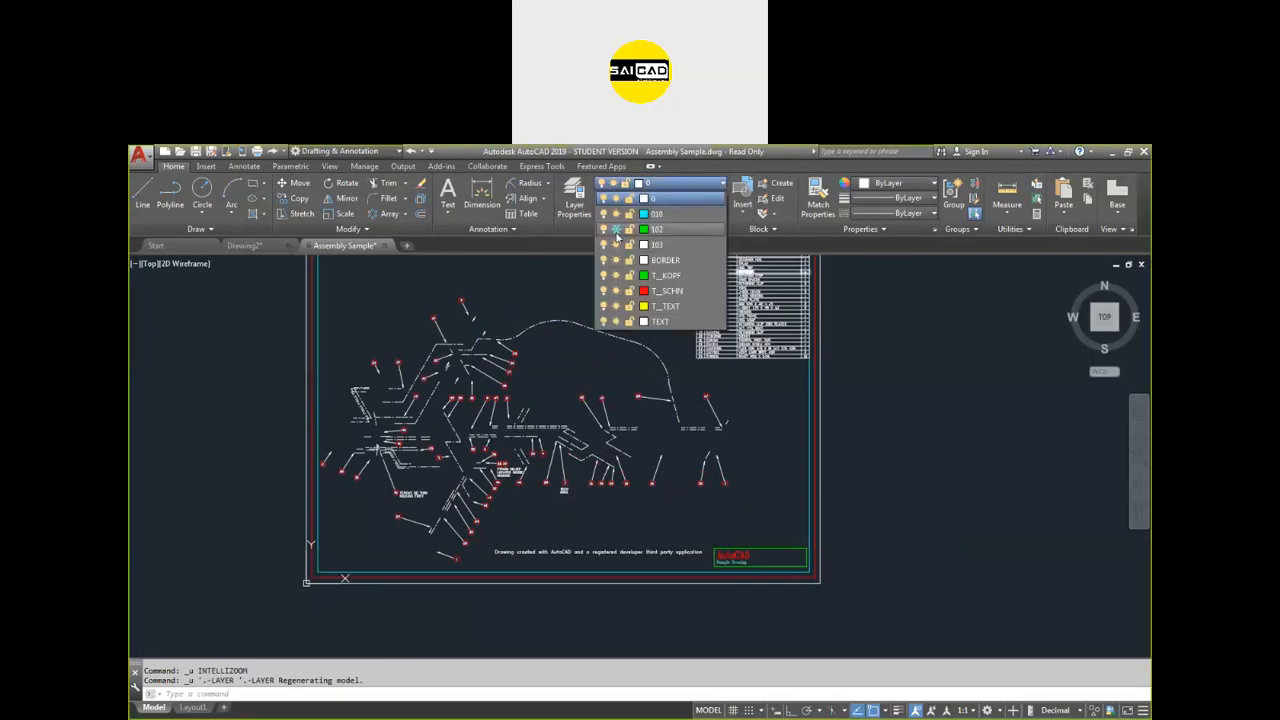
{"action": "left_click", "coordinate": [616, 230]}
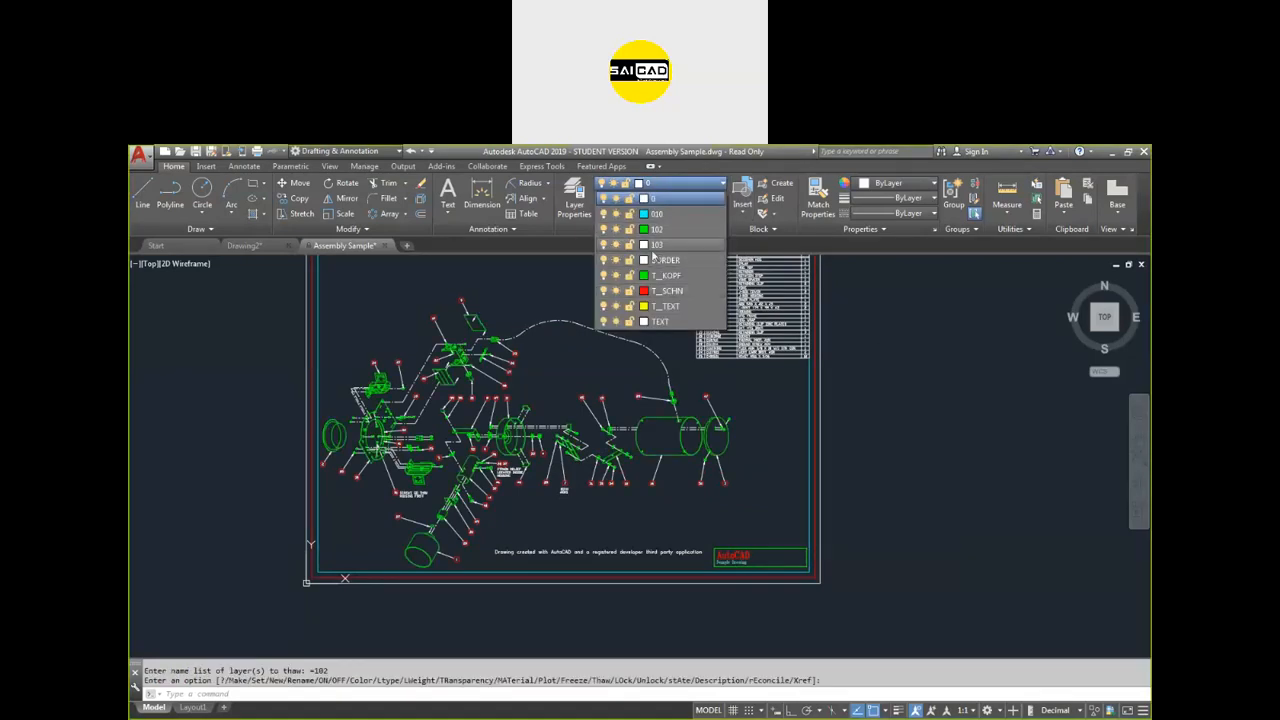
Lock layer 102, select the whole sheet with a crossing window, and clear the selection.
{"action": "left_click", "coordinate": [680, 183]}
{"action": "left_click", "coordinate": [680, 183]}
{"action": "left_click", "coordinate": [630, 232]}
{"action": "scroll", "coordinate": [716, 487], "scroll_direction": "down", "scroll_amount": 2}
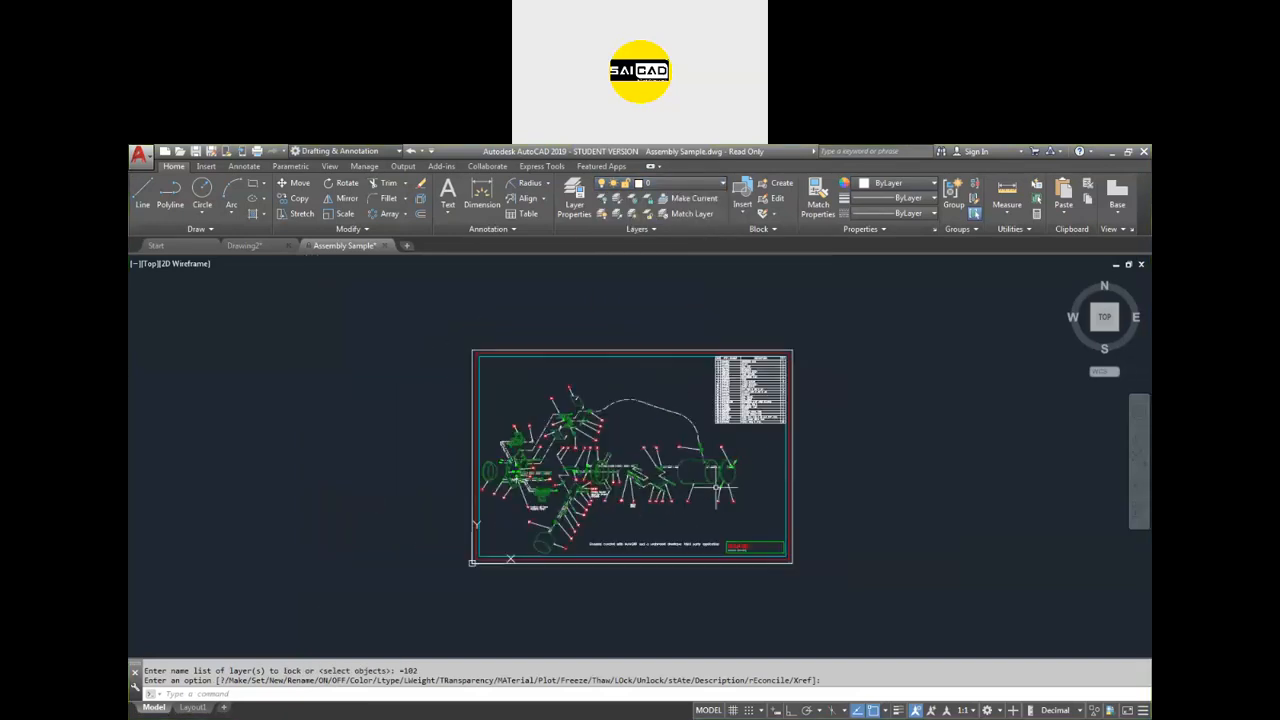
{"action": "left_click", "coordinate": [910, 325]}
{"action": "left_click", "coordinate": [396, 606]}
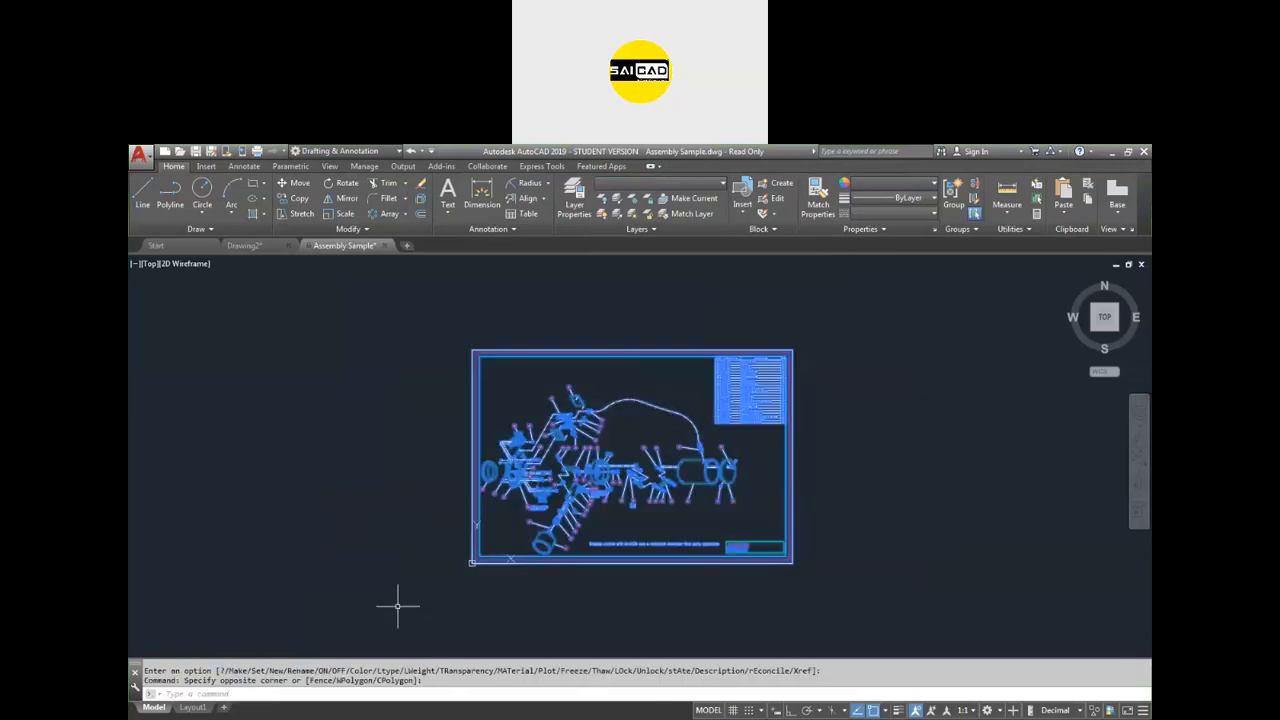
{"action": "key", "text": "Escape"}
Select all objects and erase them while layer 102 is locked, and inspect the green parts.
{"action": "key", "text": "ctrl+a"}
{"action": "key", "text": "Delete"}
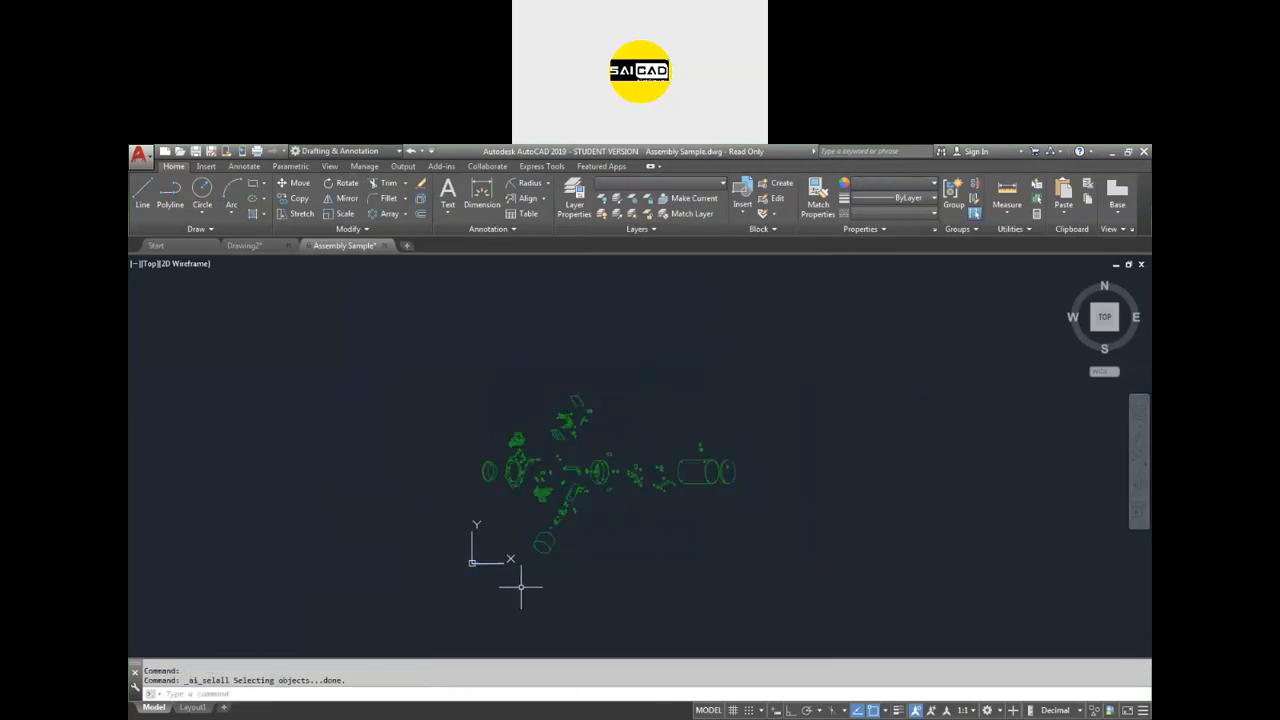
{"action": "scroll", "coordinate": [594, 514], "scroll_direction": "up", "scroll_amount": 4}
{"action": "scroll", "coordinate": [503, 420], "scroll_direction": "down", "scroll_amount": 2}
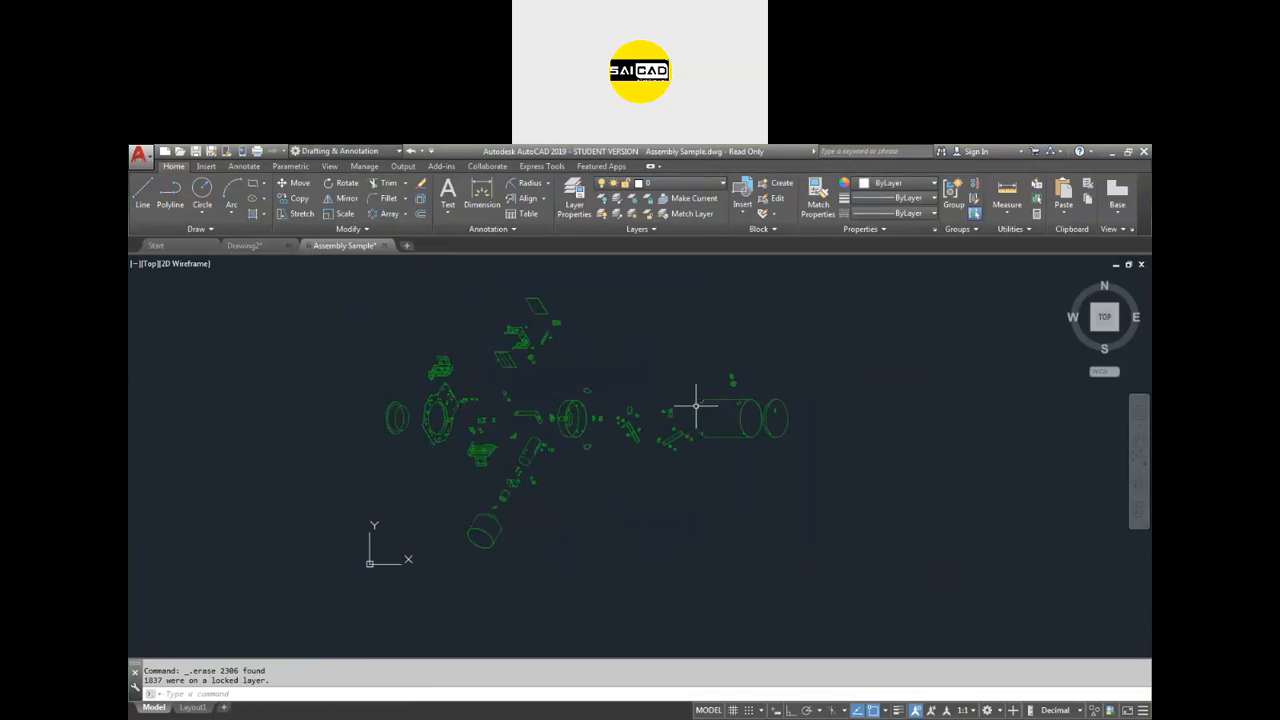
Undo the erasing to restore the objects on the unlocked layers.
{"action": "left_click", "coordinate": [680, 184]}
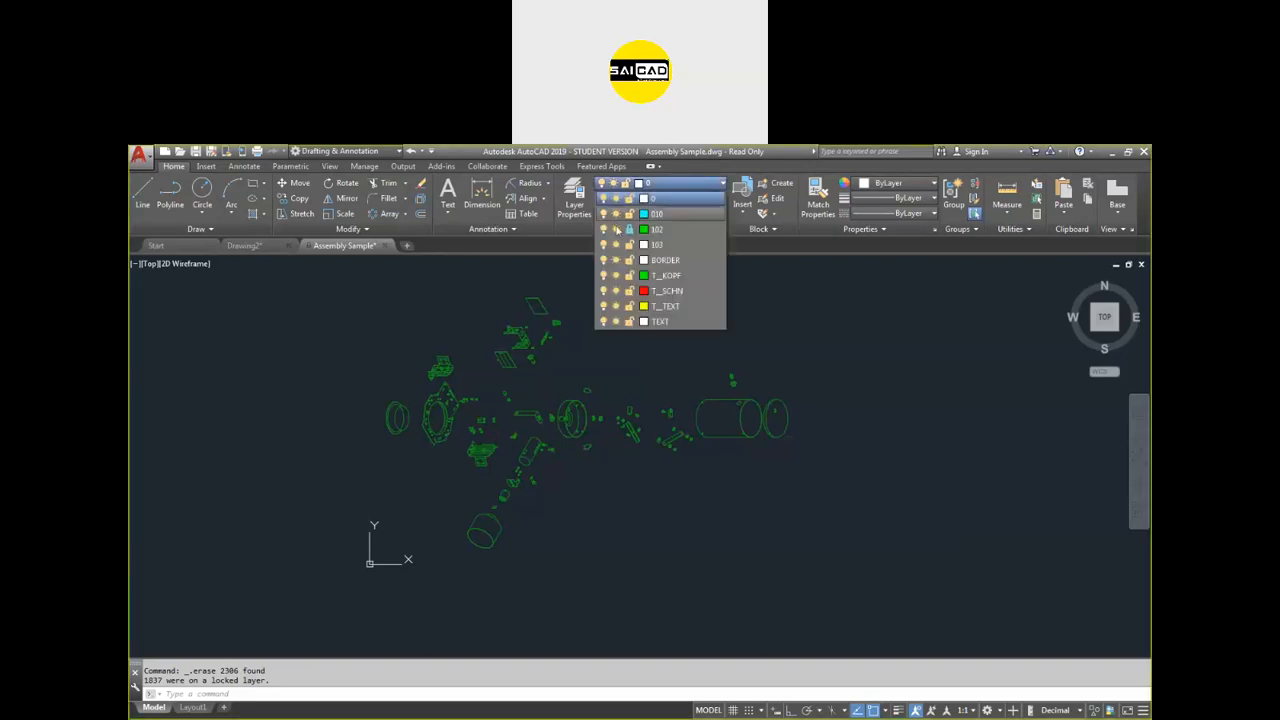
{"action": "left_click", "coordinate": [630, 231]}
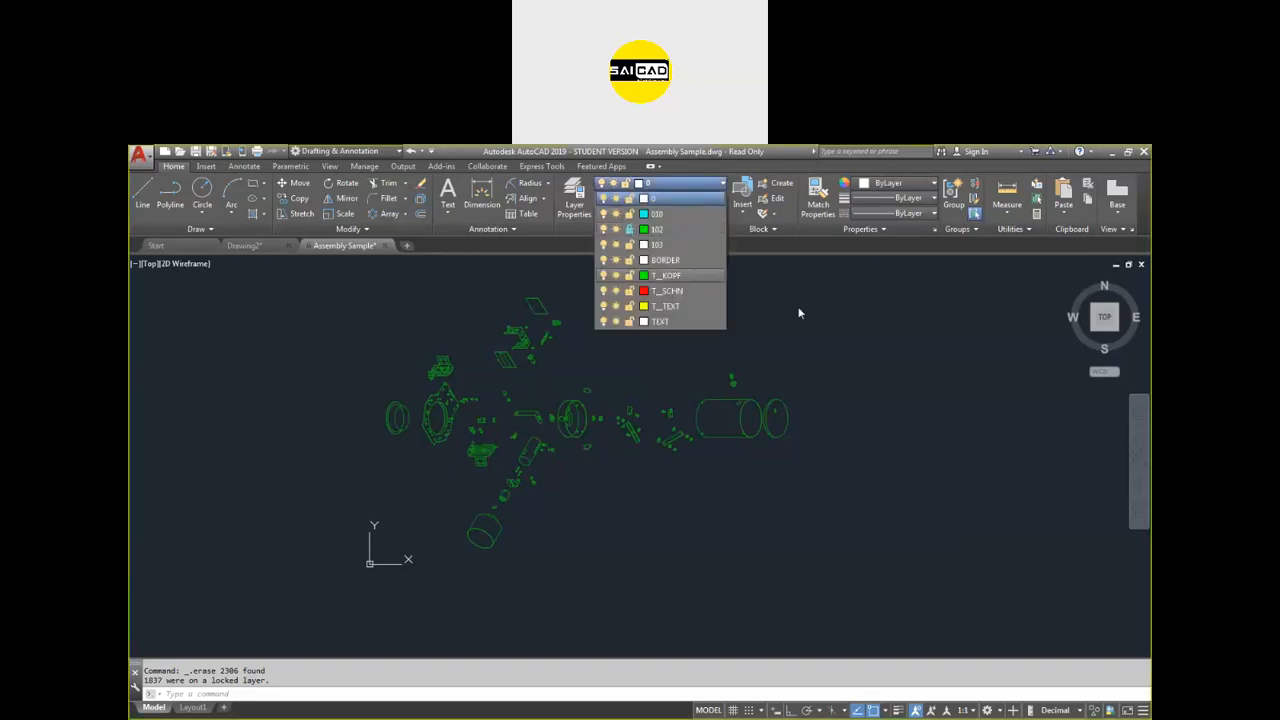
{"action": "key", "text": "ctrl+z"}
{"action": "key", "text": "ctrl+z"}
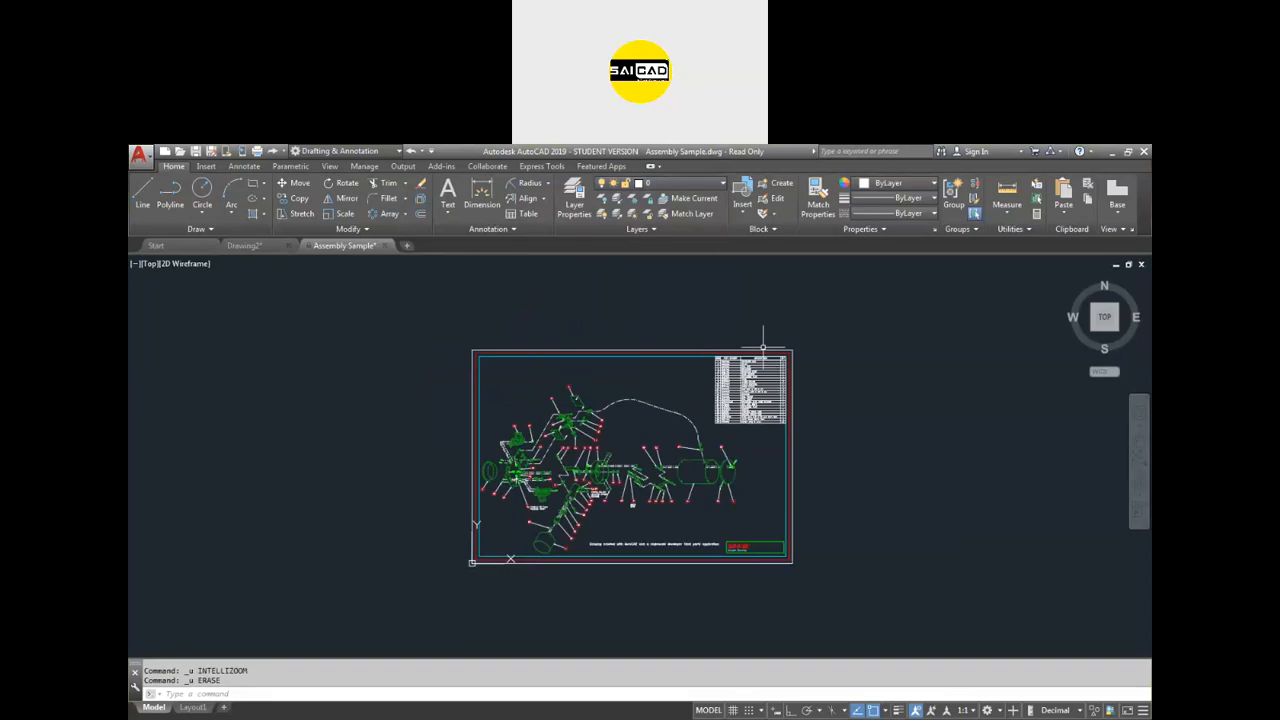
Unlock layer 102 and close the layer list.
{"action": "scroll", "coordinate": [690, 495], "scroll_direction": "up", "scroll_amount": 3}
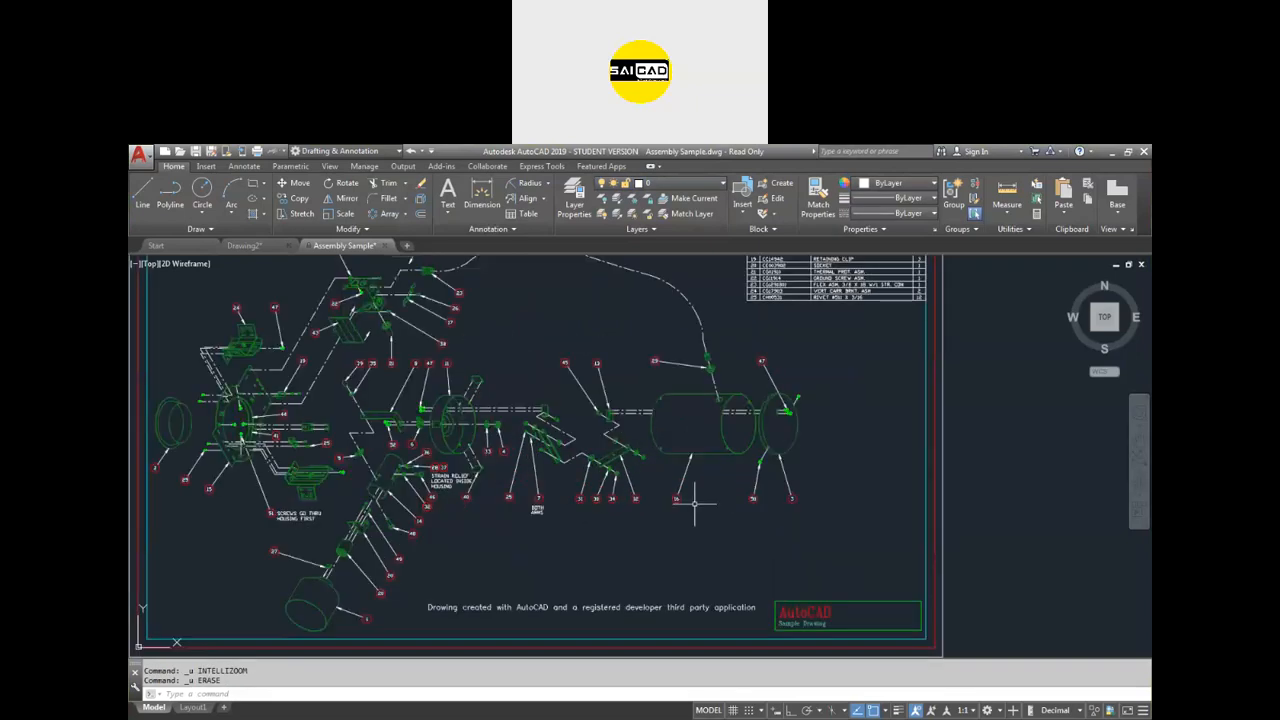
{"action": "scroll", "coordinate": [671, 286], "scroll_direction": "down", "scroll_amount": 1}
{"action": "left_click", "coordinate": [672, 188]}
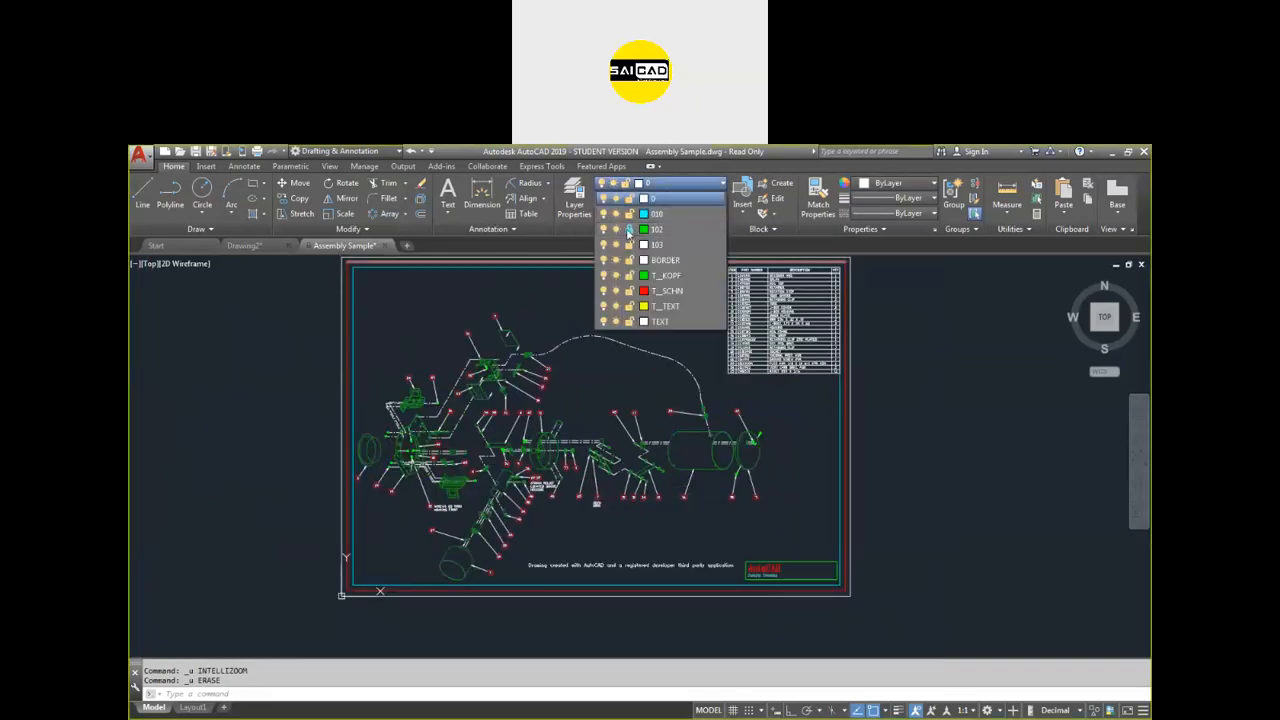
{"action": "left_click", "coordinate": [630, 231]}
{"action": "key", "text": "Escape"}
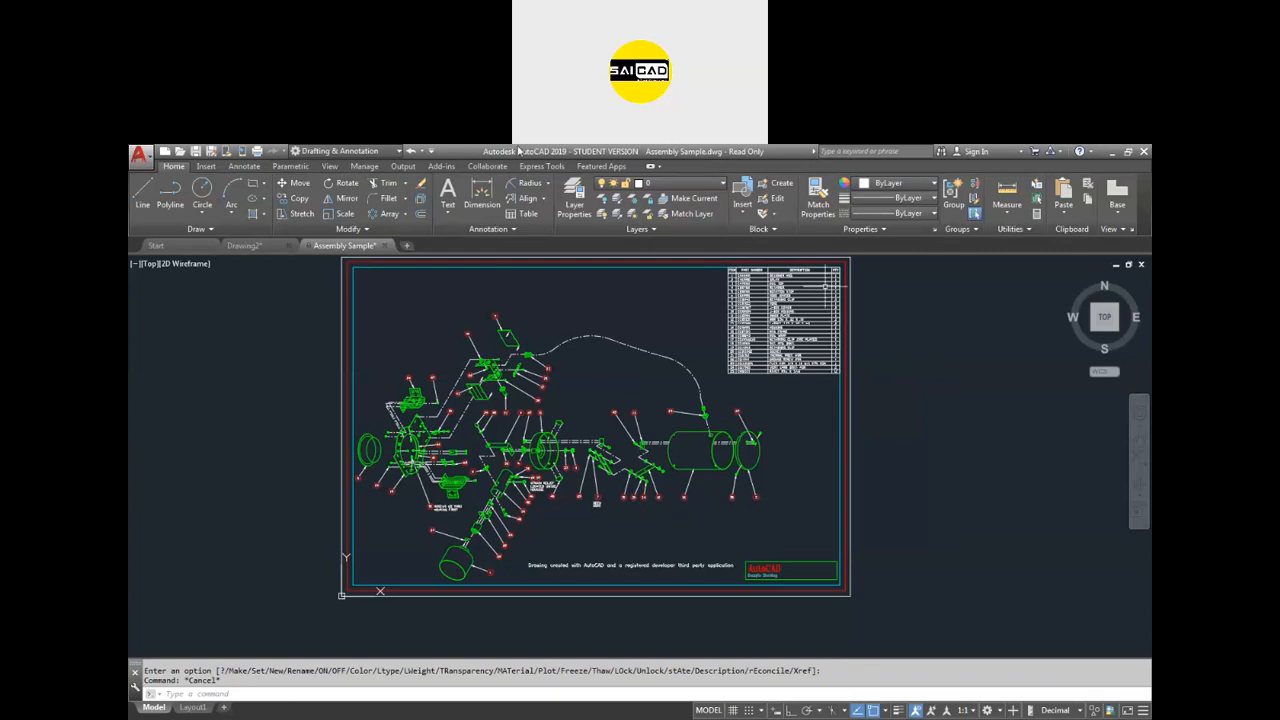
Review the on/off, freeze and lock settings of the drawing's layers in the layer list.
{"action": "scroll", "coordinate": [481, 466], "scroll_direction": "up", "scroll_amount": 2}
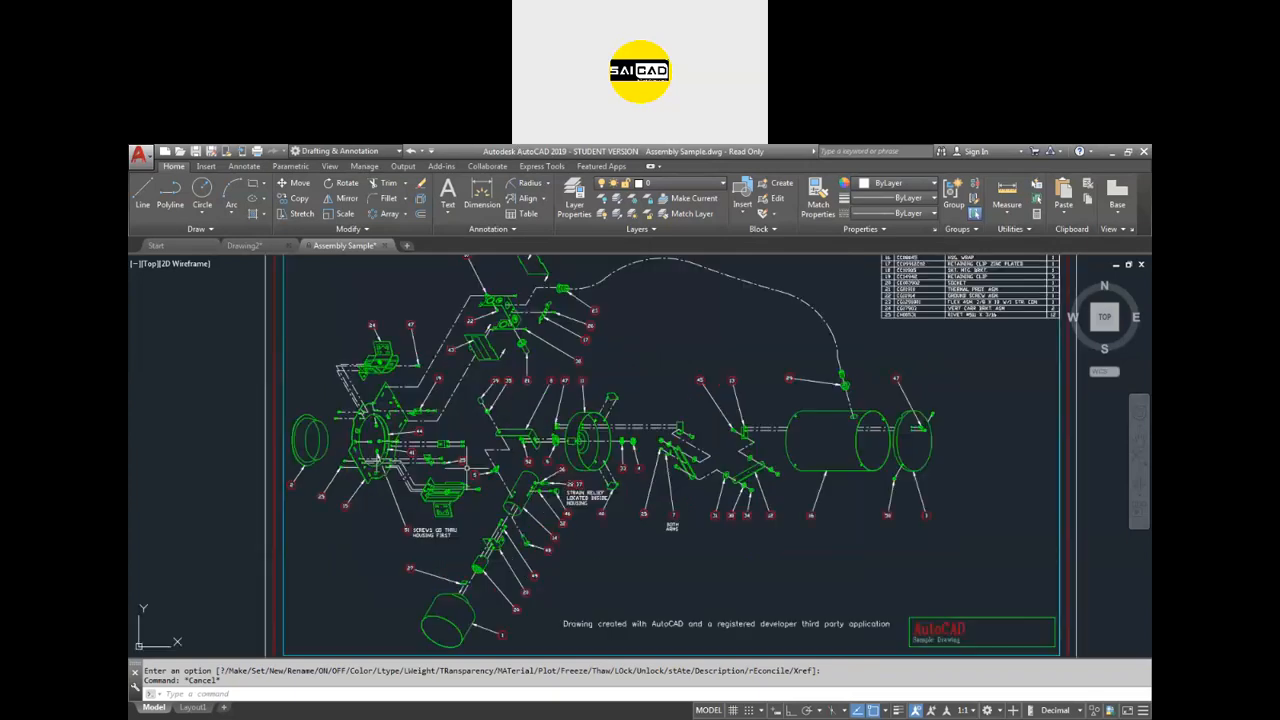
{"action": "left_click", "coordinate": [655, 184]}
{"action": "left_click", "coordinate": [685, 184]}
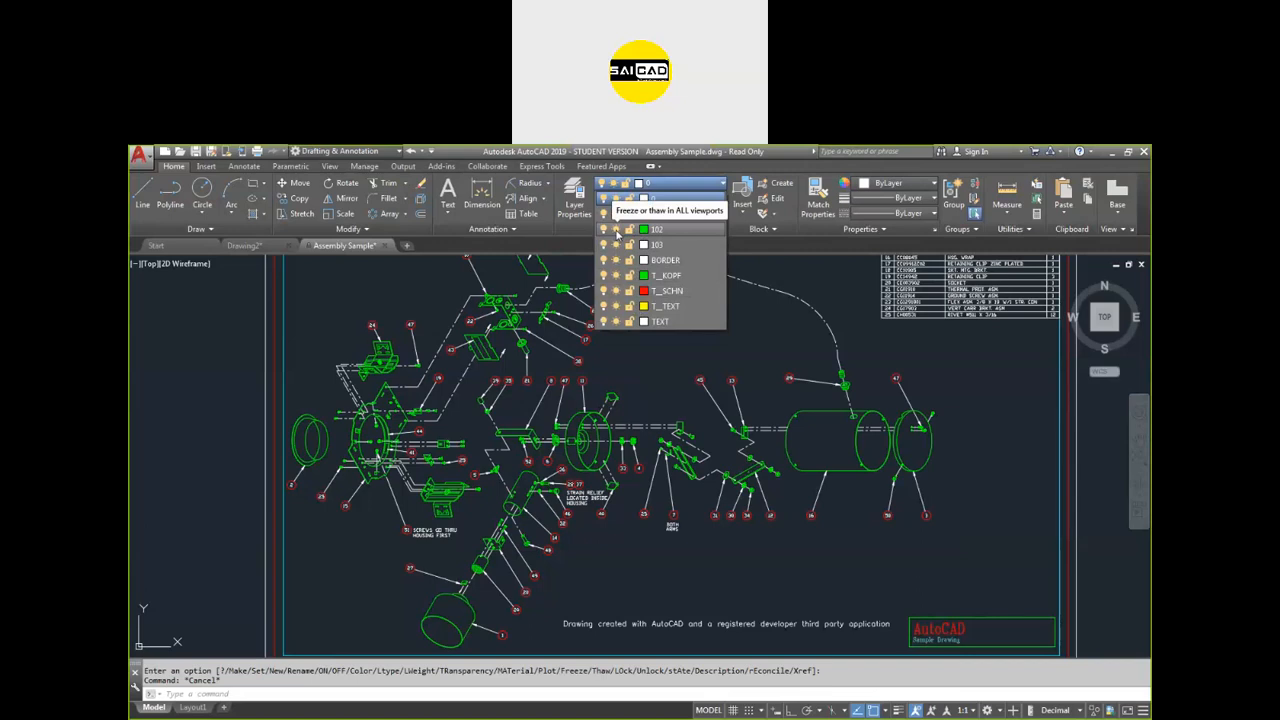
{"action": "left_click", "coordinate": [838, 455]}
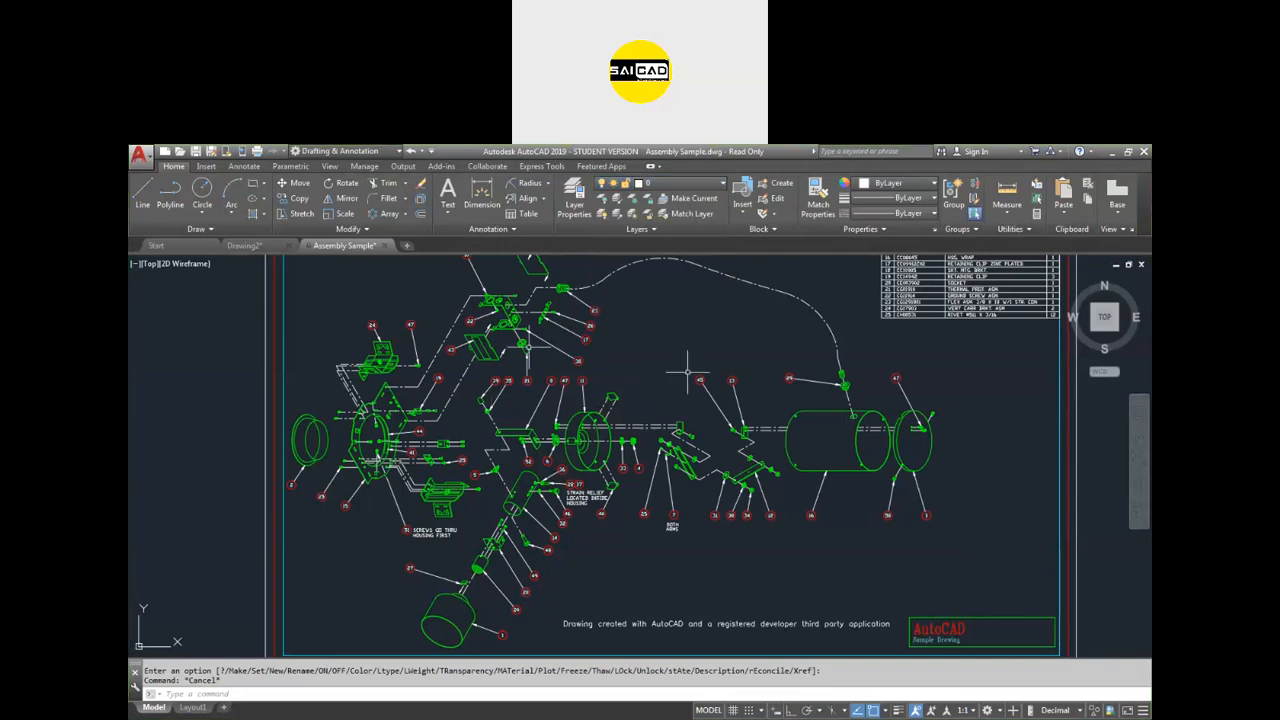
{"action": "left_click", "coordinate": [660, 183]}
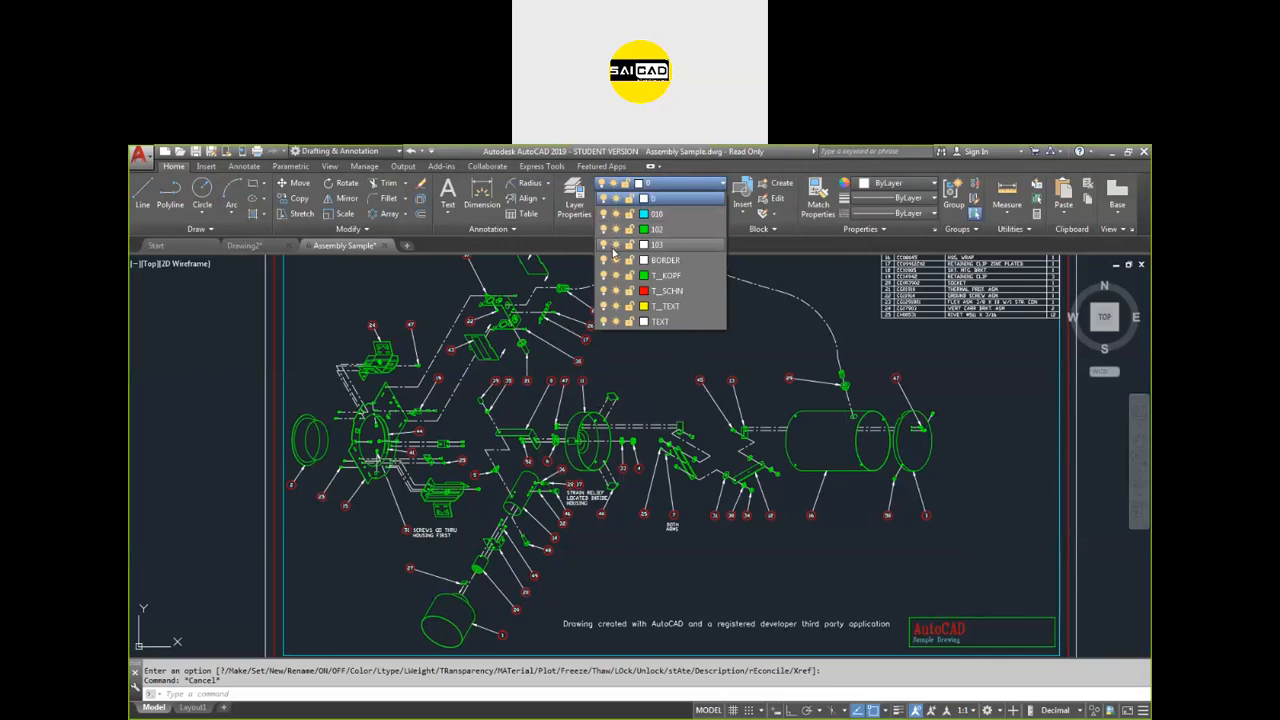
{"action": "left_click", "coordinate": [643, 322]}
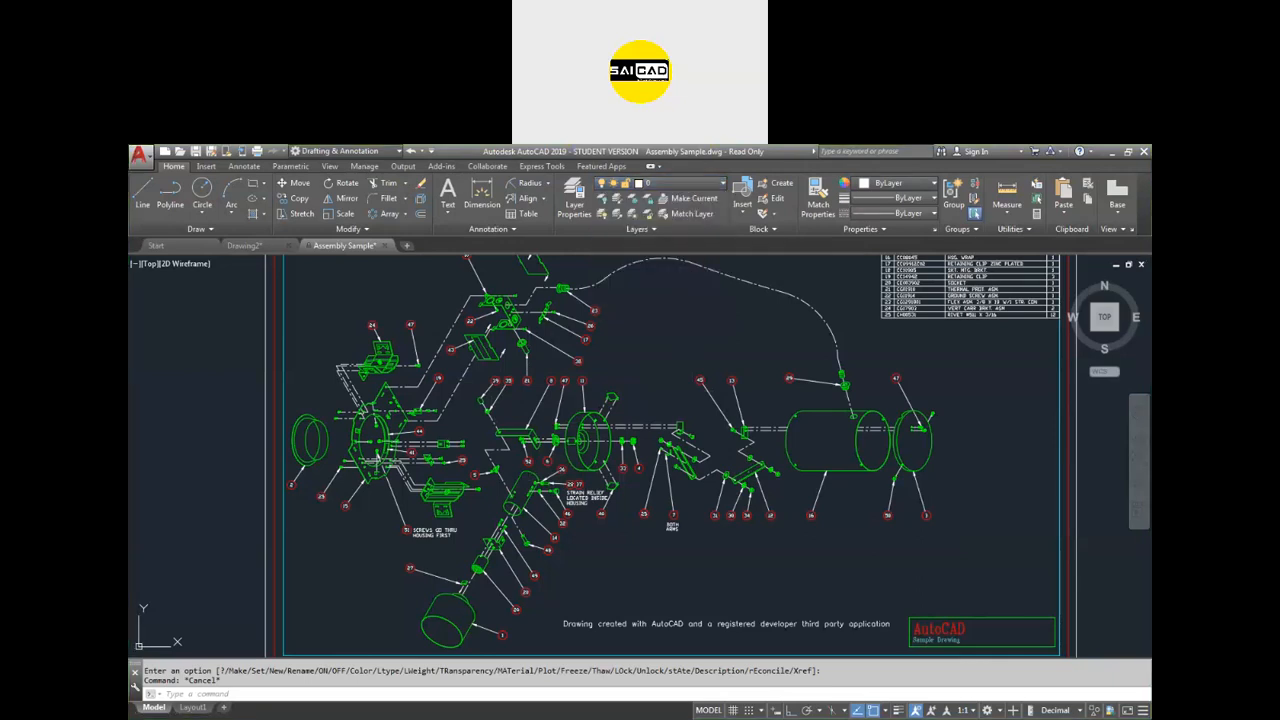
Select the ellipse at the large cylinder's open end to check its layer, and clear the selection.
{"action": "scroll", "coordinate": [666, 350], "scroll_direction": "down", "scroll_amount": 2}
{"action": "scroll", "coordinate": [789, 385], "scroll_direction": "up", "scroll_amount": 2}
{"action": "scroll", "coordinate": [770, 398], "scroll_direction": "up", "scroll_amount": 4}
{"action": "left_click", "coordinate": [768, 390]}
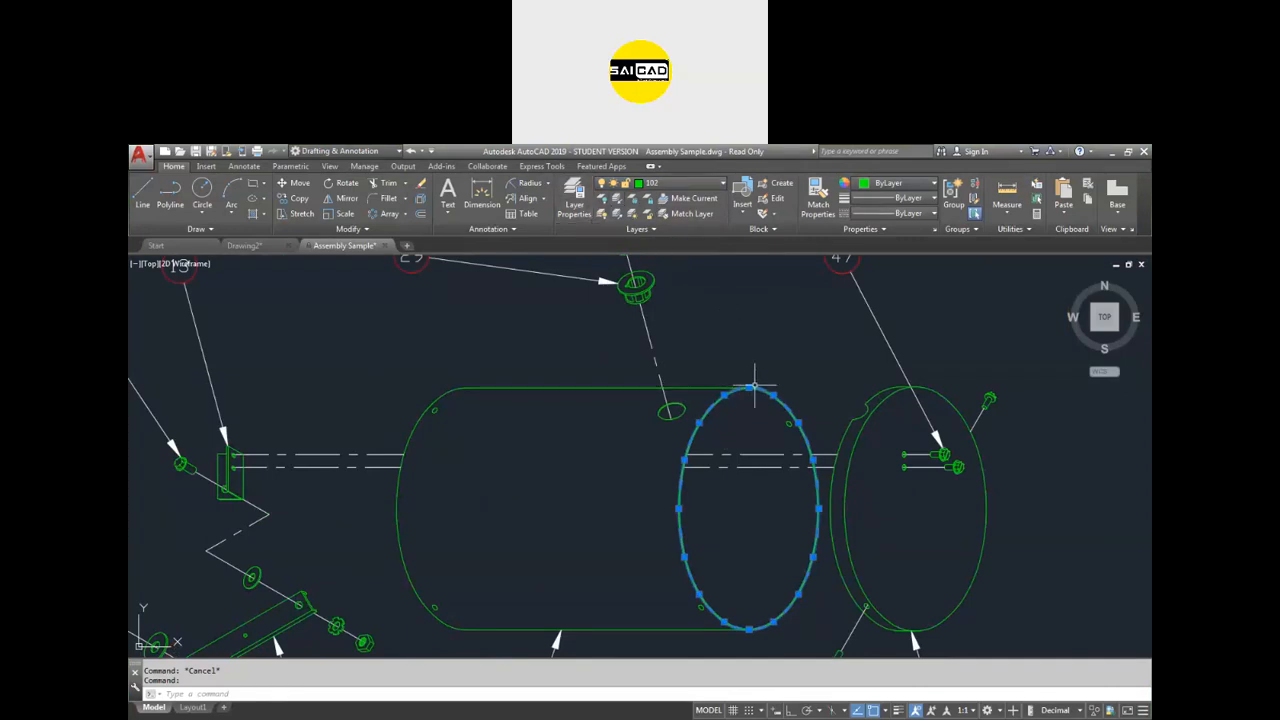
{"action": "key", "text": "Escape"}
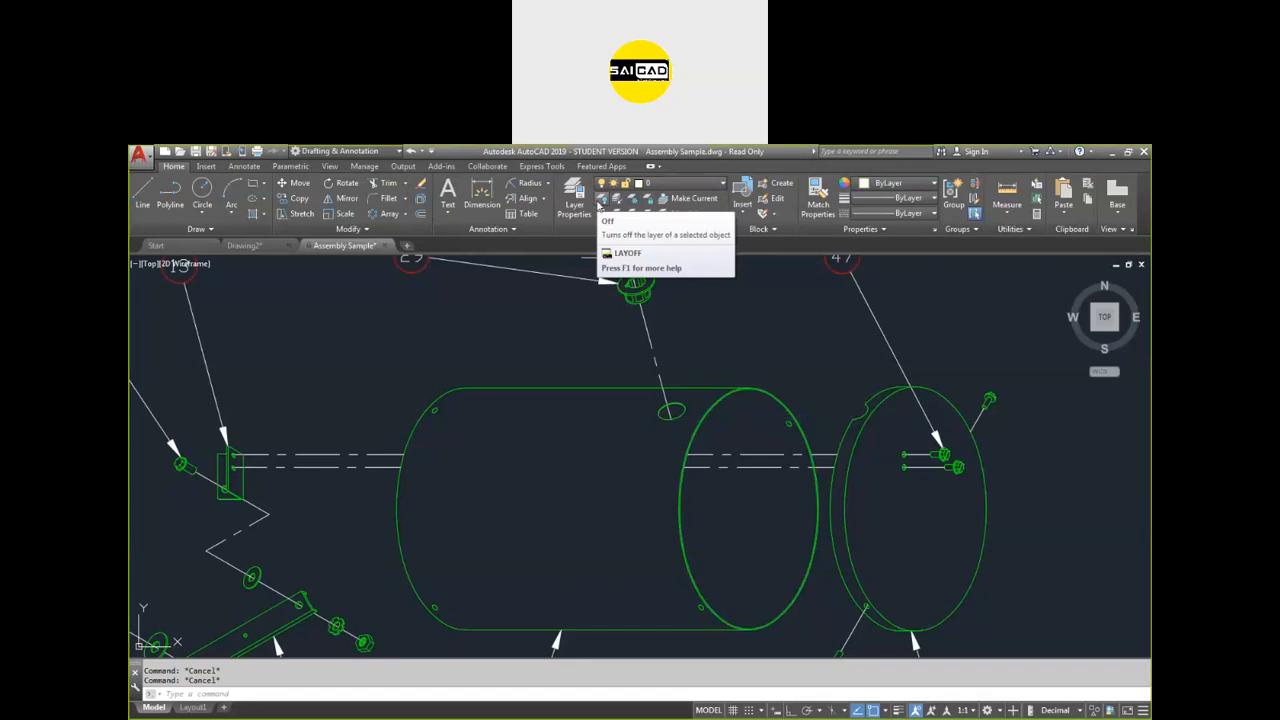
Turn off the layer of the large cylinder's open-end ellipse by picking it, and turn all layers back on.
{"action": "left_click", "coordinate": [601, 201]}
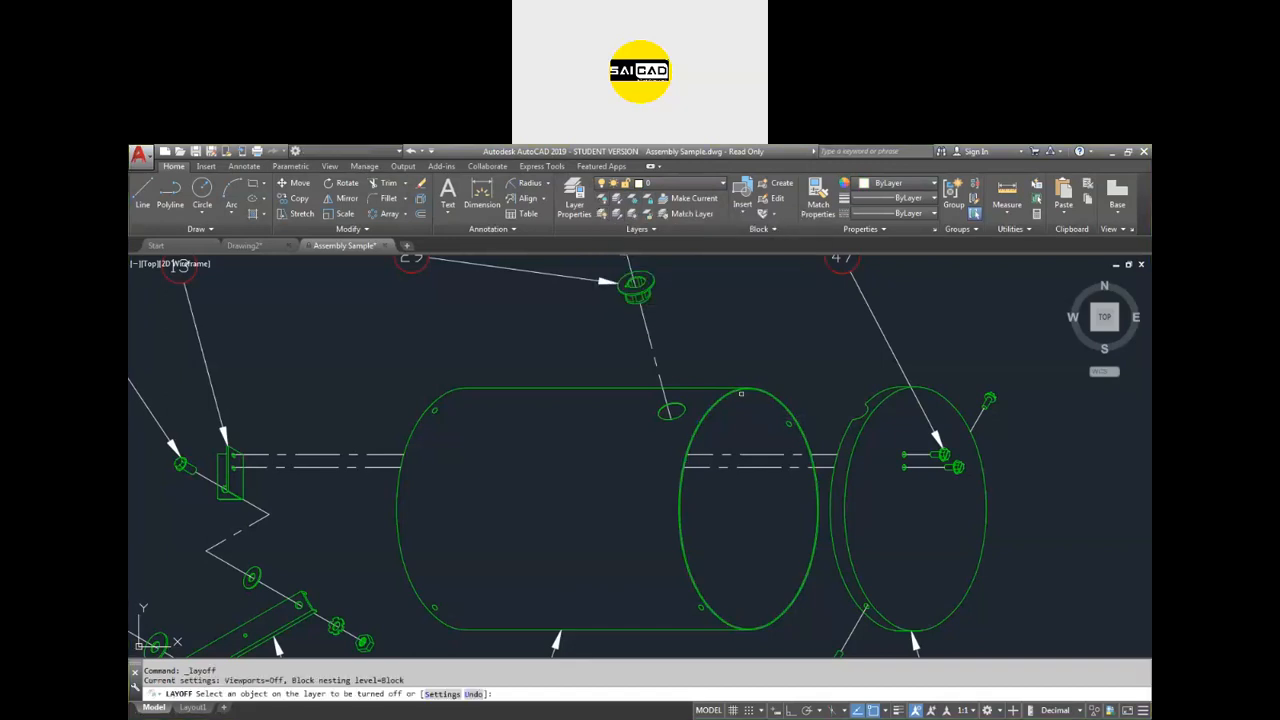
{"action": "left_click", "coordinate": [746, 391]}
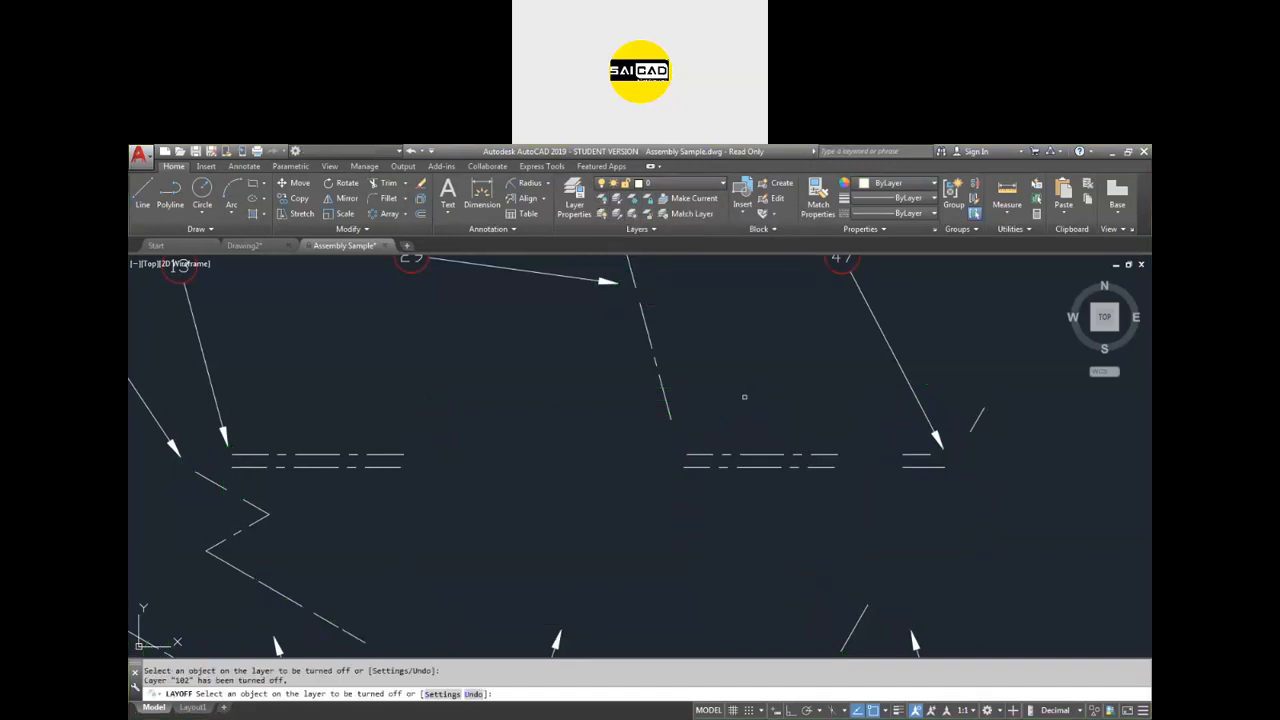
{"action": "left_click", "coordinate": [602, 215]}
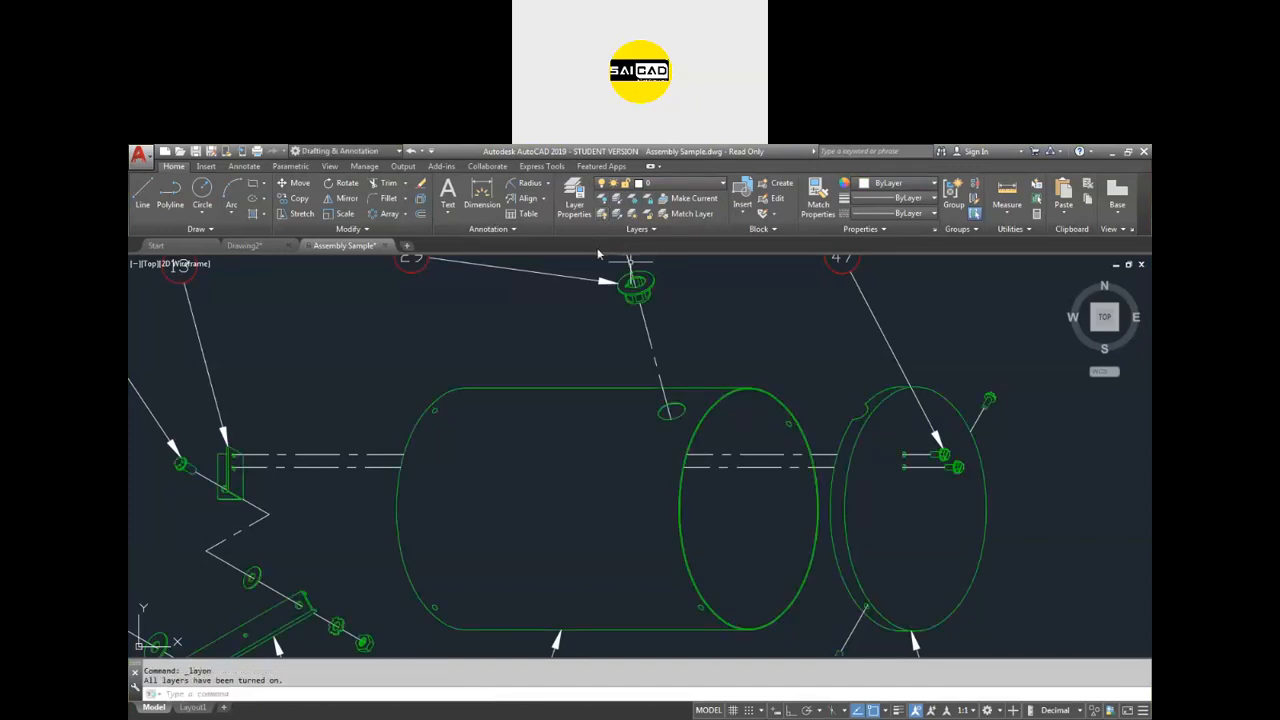
Freeze the layer of the large cylinder's open-end ellipse by picking it, and thaw all layers.
{"action": "left_click", "coordinate": [632, 199]}
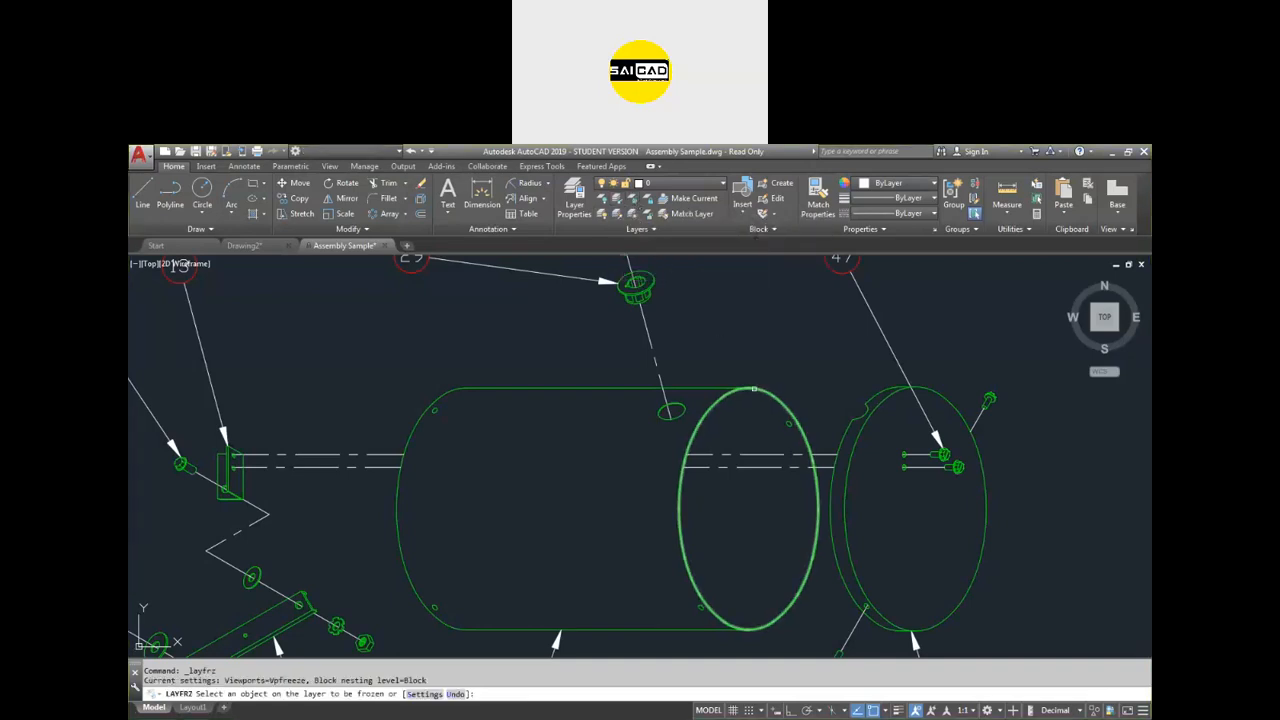
{"action": "left_click", "coordinate": [754, 388]}
{"action": "scroll", "coordinate": [712, 421], "scroll_direction": "down", "scroll_amount": 5}
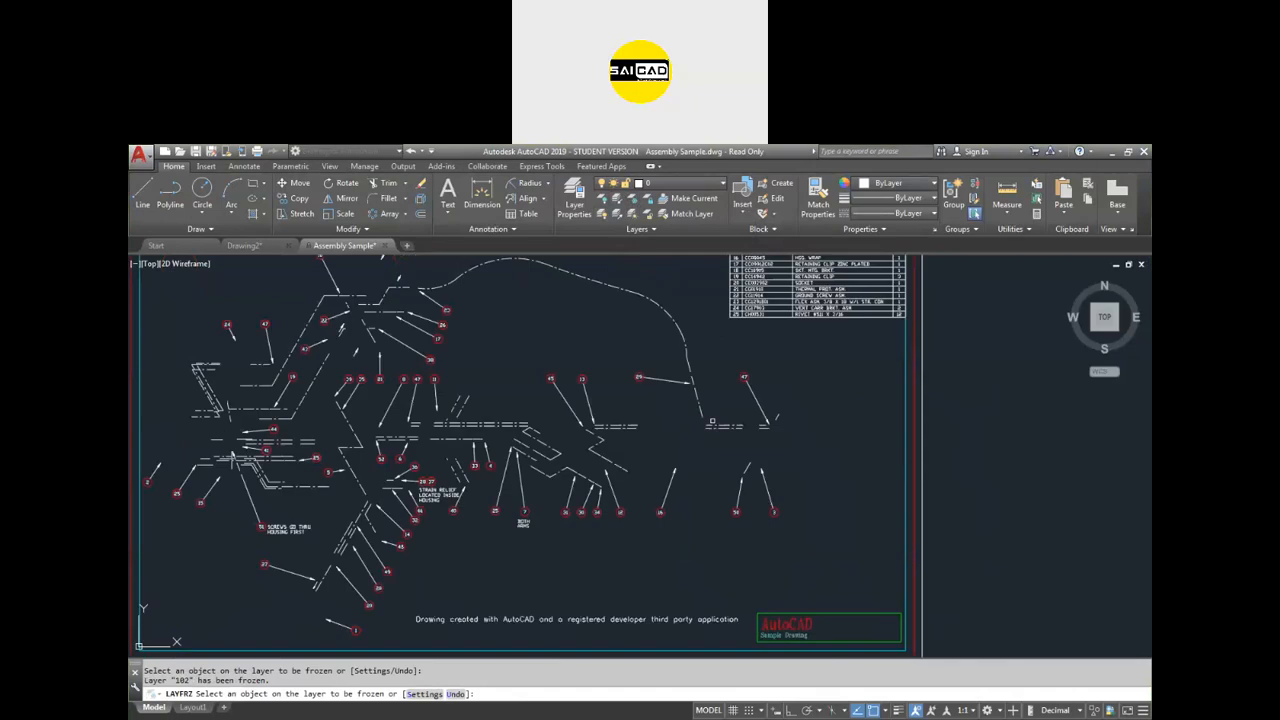
{"action": "left_click", "coordinate": [634, 198]}
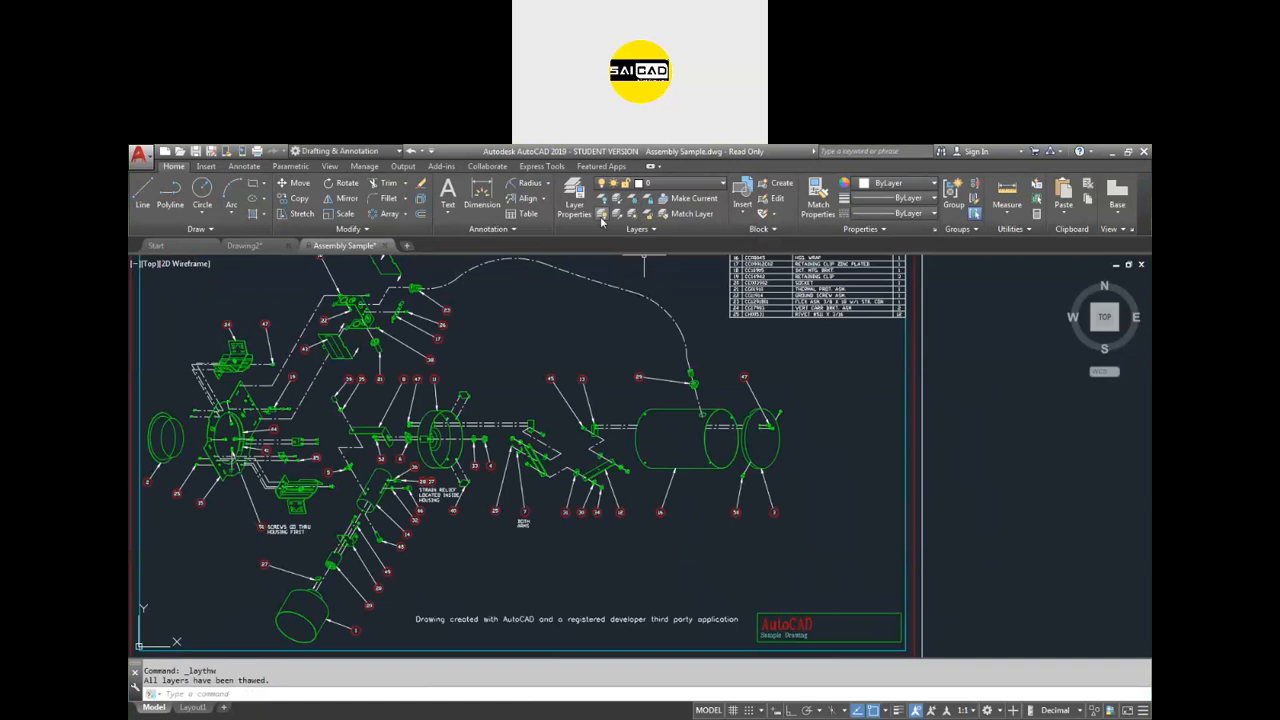
Lock layer 102 by picking the large cylinder, and unlock it by picking an object on that layer.
{"action": "left_click", "coordinate": [647, 203]}
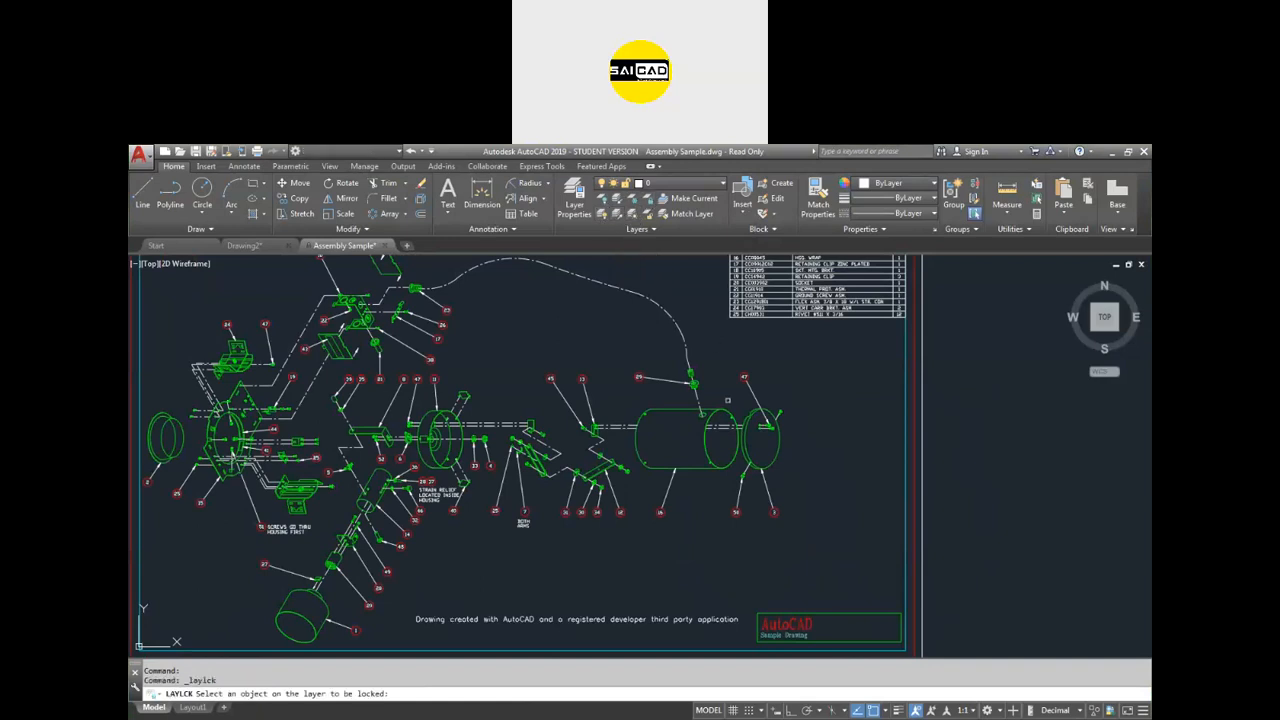
{"action": "left_click", "coordinate": [722, 432]}
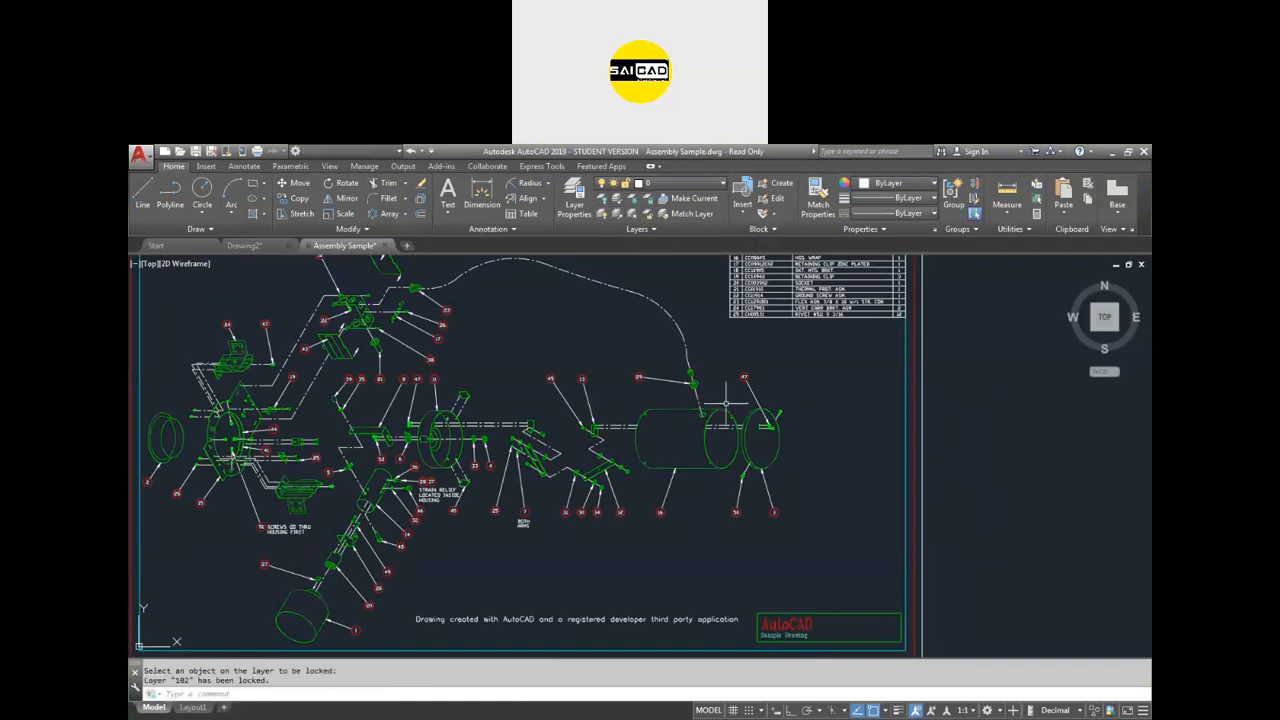
{"action": "left_click", "coordinate": [648, 213]}
{"action": "scroll", "coordinate": [704, 410], "scroll_direction": "up", "scroll_amount": 2}
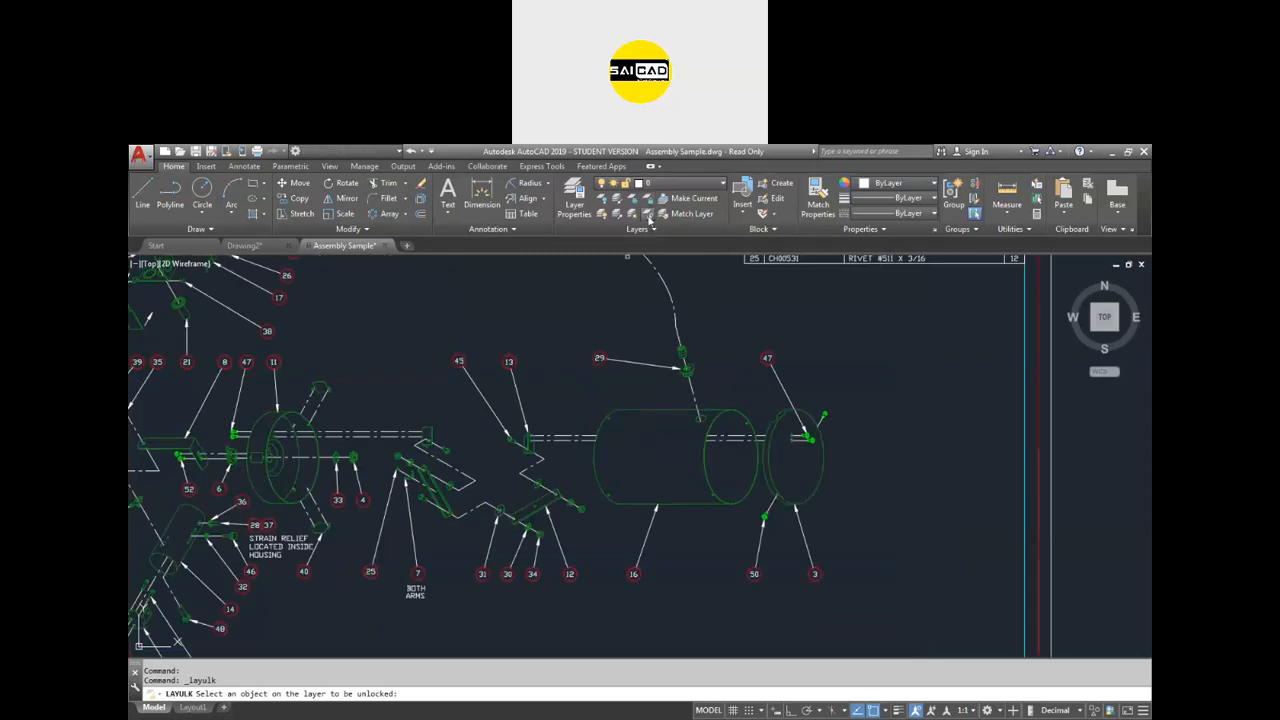
{"action": "left_click", "coordinate": [753, 405]}
{"action": "key", "text": "Escape"}
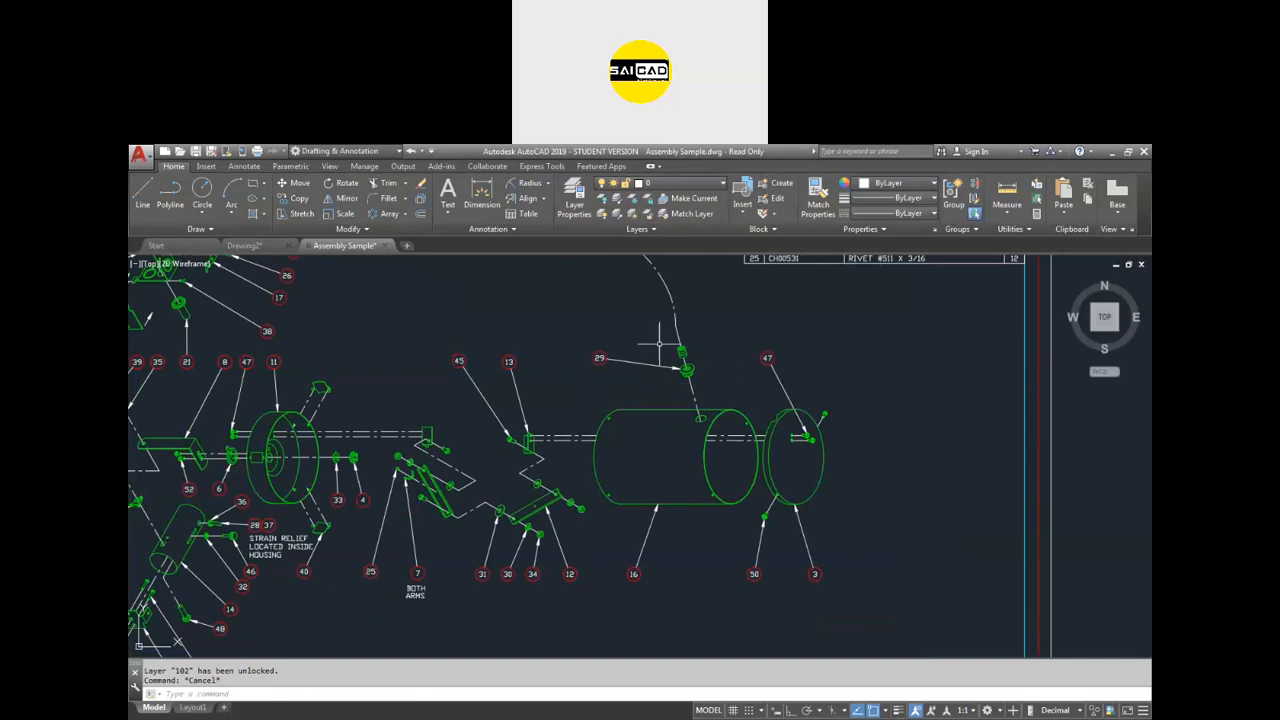
Select the large cylinder's upper edge line to check its layer, and clear the selection.
{"action": "scroll", "coordinate": [720, 405], "scroll_direction": "down", "scroll_amount": 2}
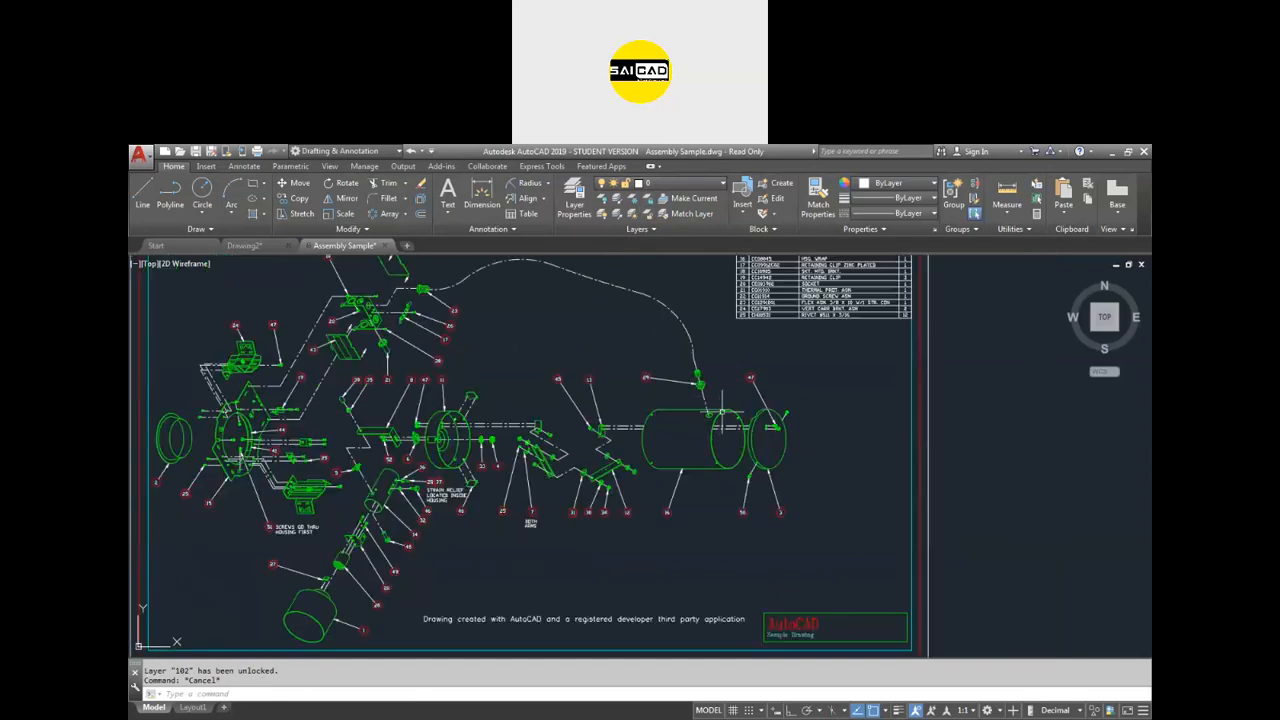
{"action": "left_click", "coordinate": [710, 410]}
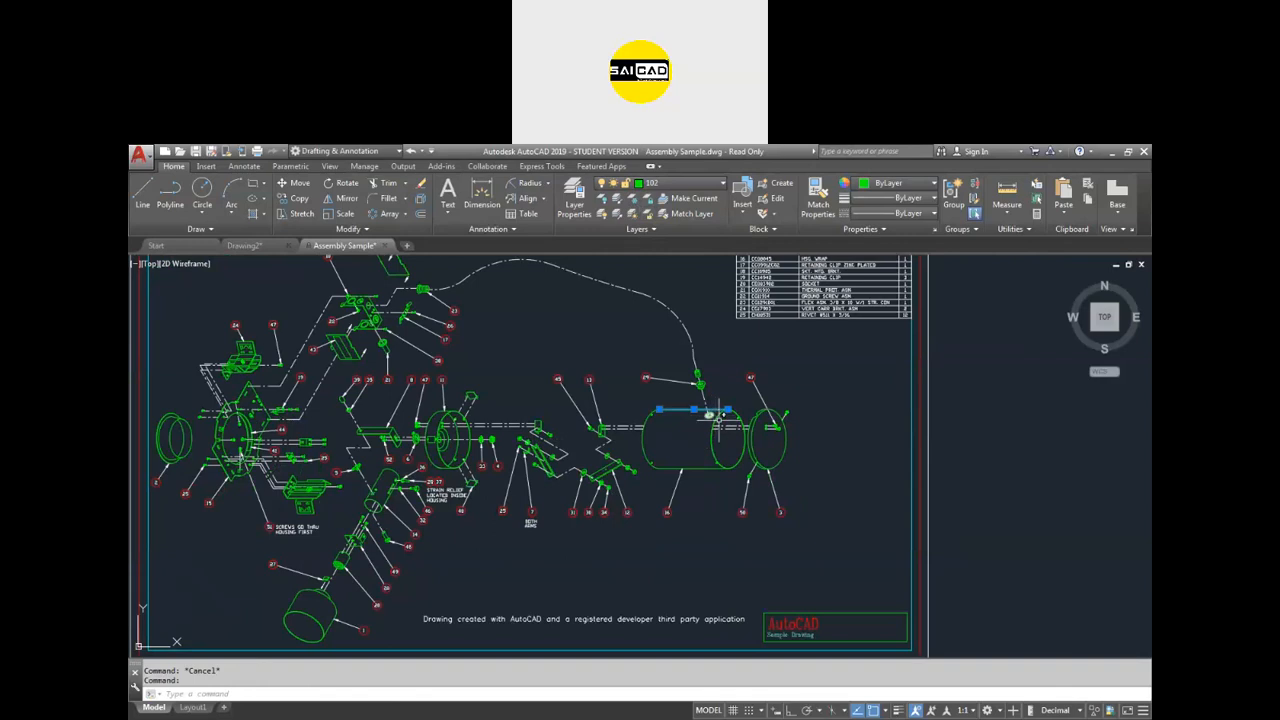
{"action": "scroll", "coordinate": [720, 400], "scroll_direction": "up", "scroll_amount": 4}
{"action": "key", "text": "Escape"}
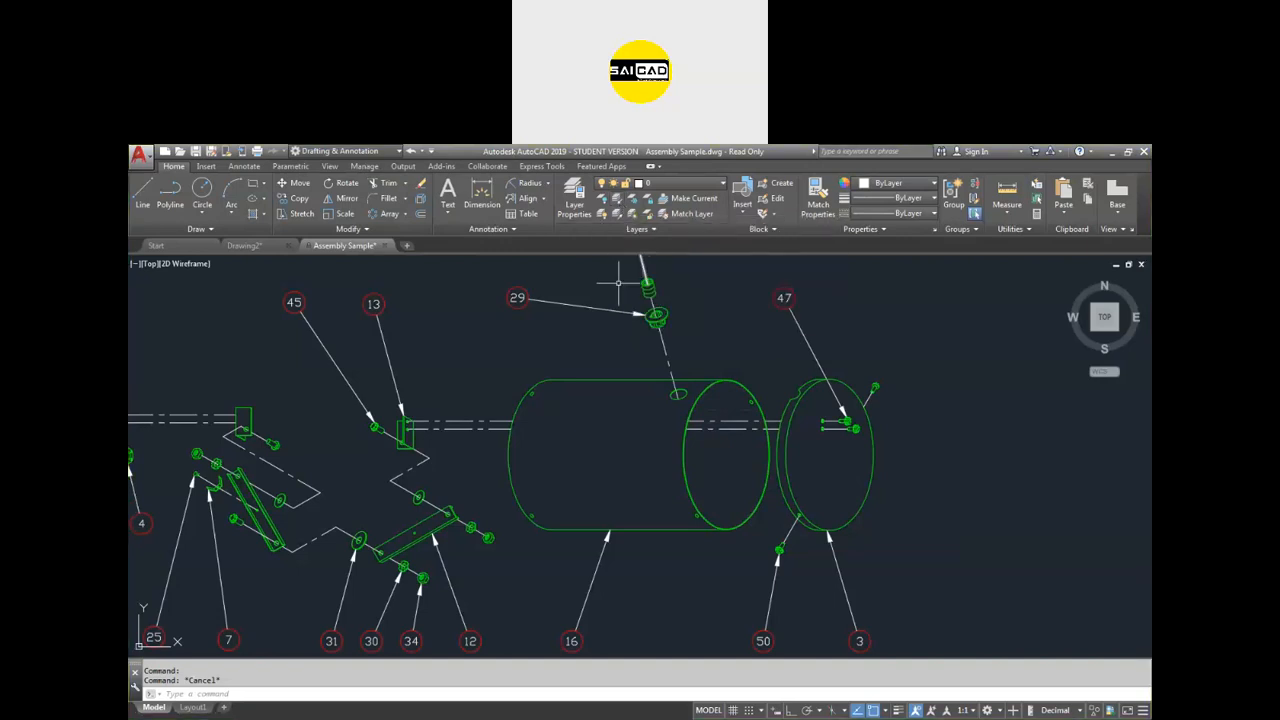
{"action": "mouse_move", "coordinate": [679, 388]}
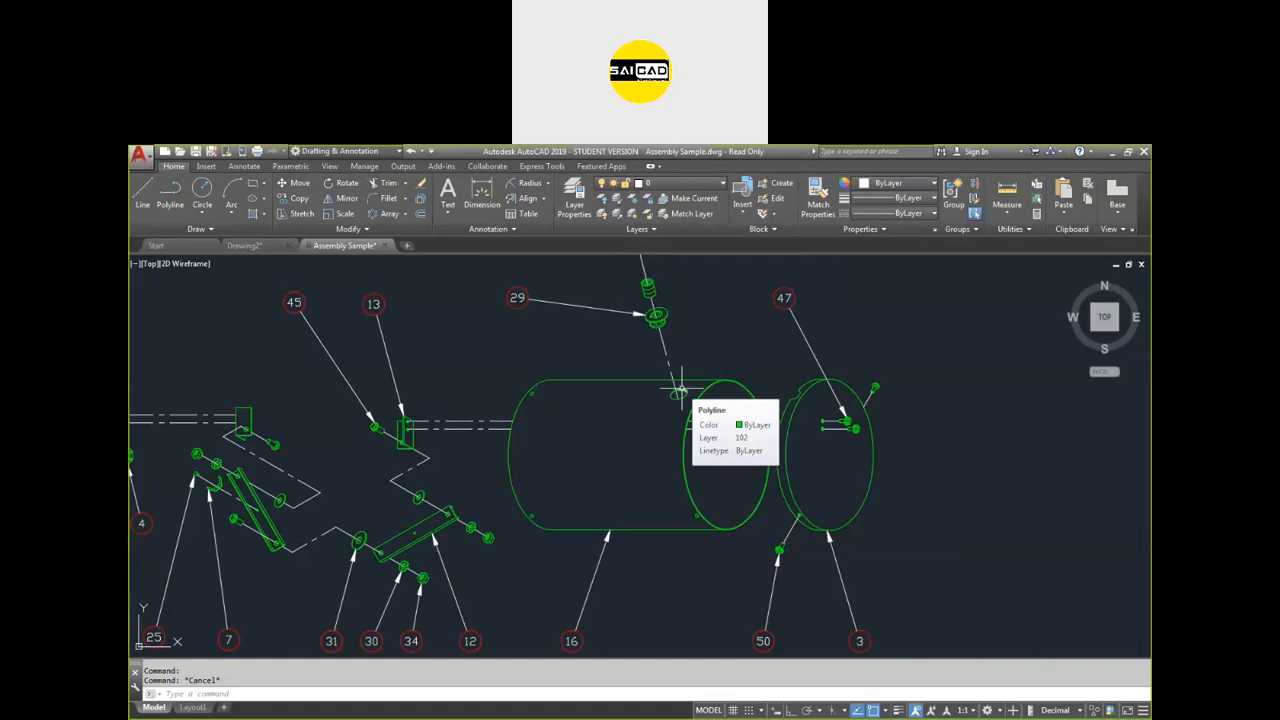
Isolate layer 102 by picking the large cylinder's open-end ellipse, and check the layer states in the layer list.
{"action": "left_click", "coordinate": [619, 202]}
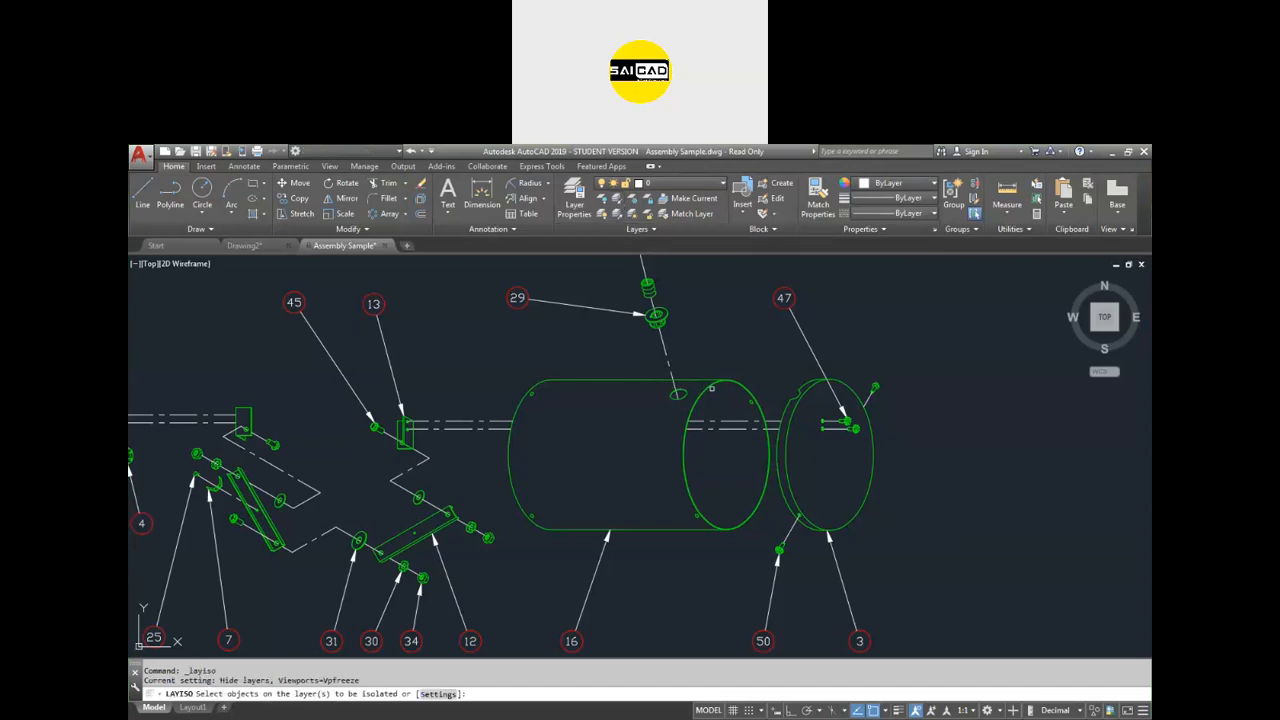
{"action": "left_click", "coordinate": [708, 385]}
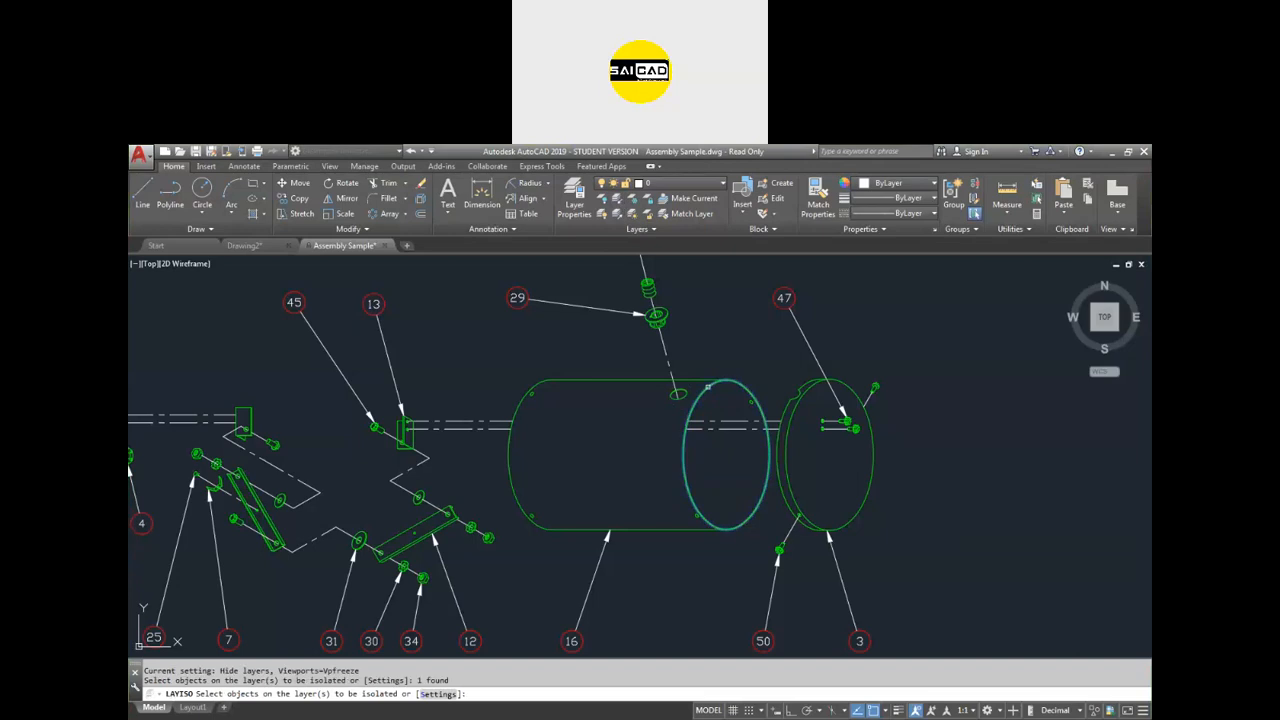
{"action": "key", "text": "Return"}
{"action": "scroll", "coordinate": [701, 432], "scroll_direction": "down", "scroll_amount": 5}
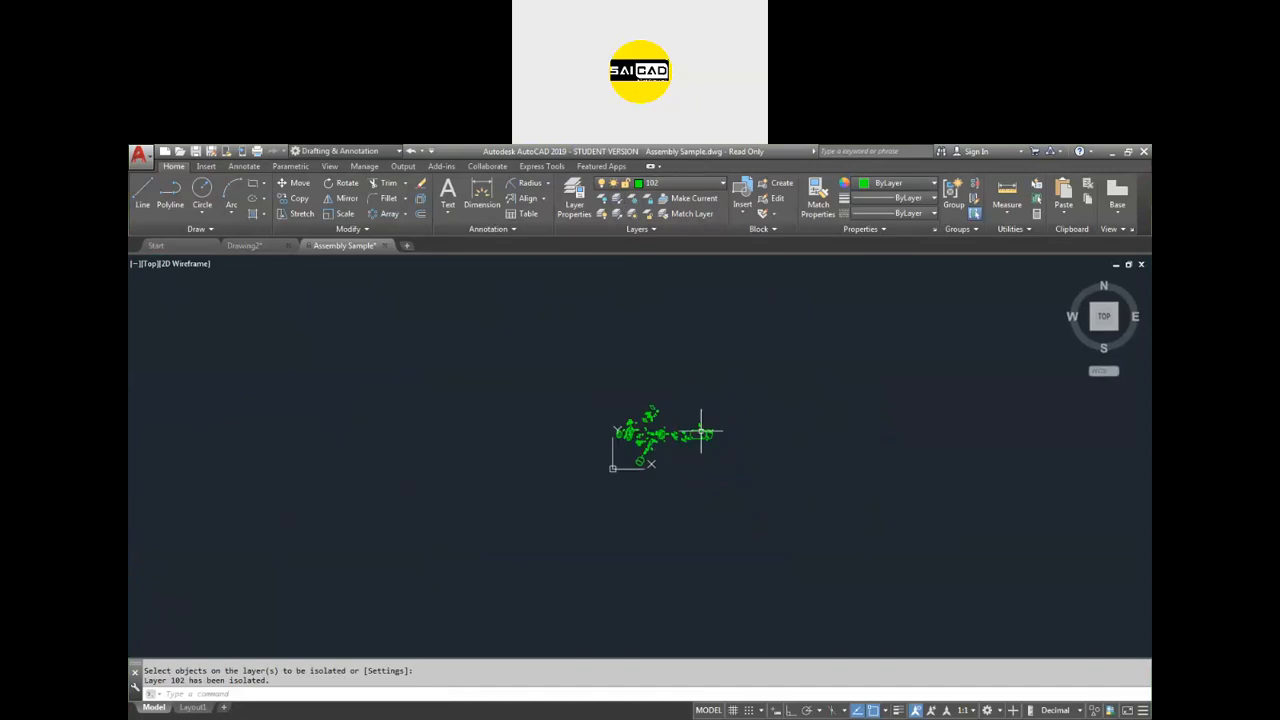
{"action": "left_click", "coordinate": [692, 191]}
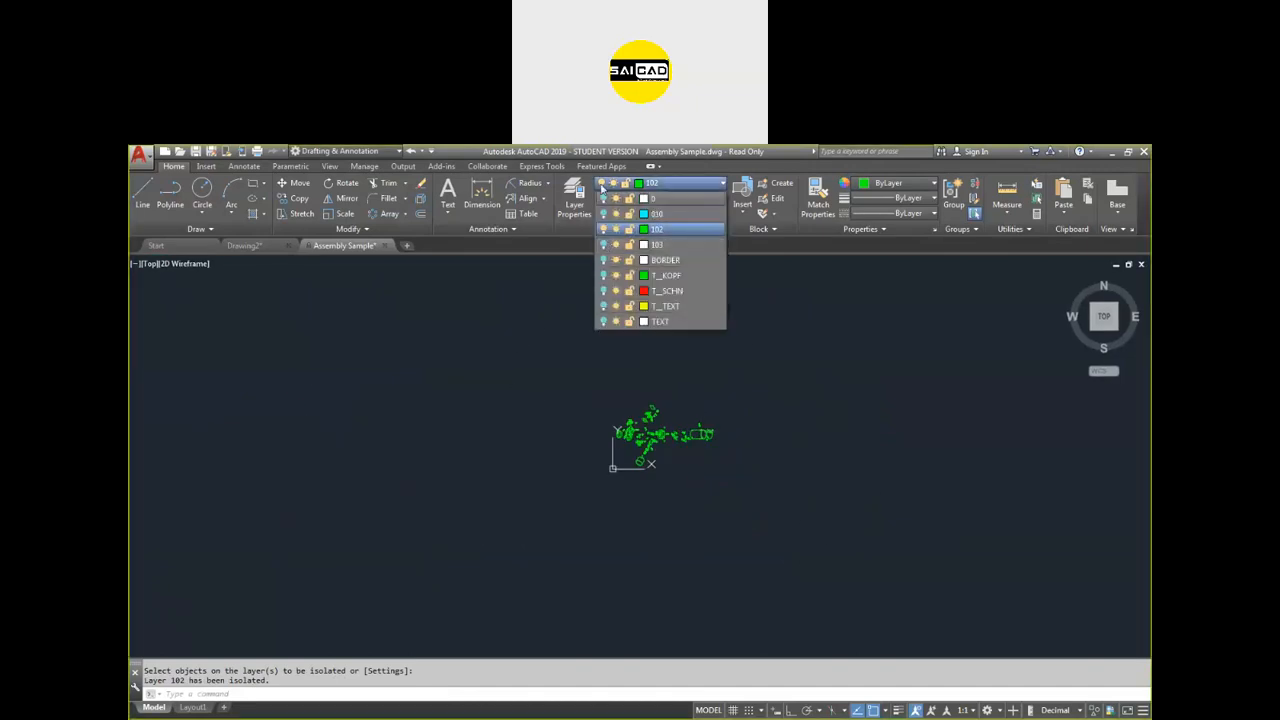
{"action": "left_click", "coordinate": [645, 384]}
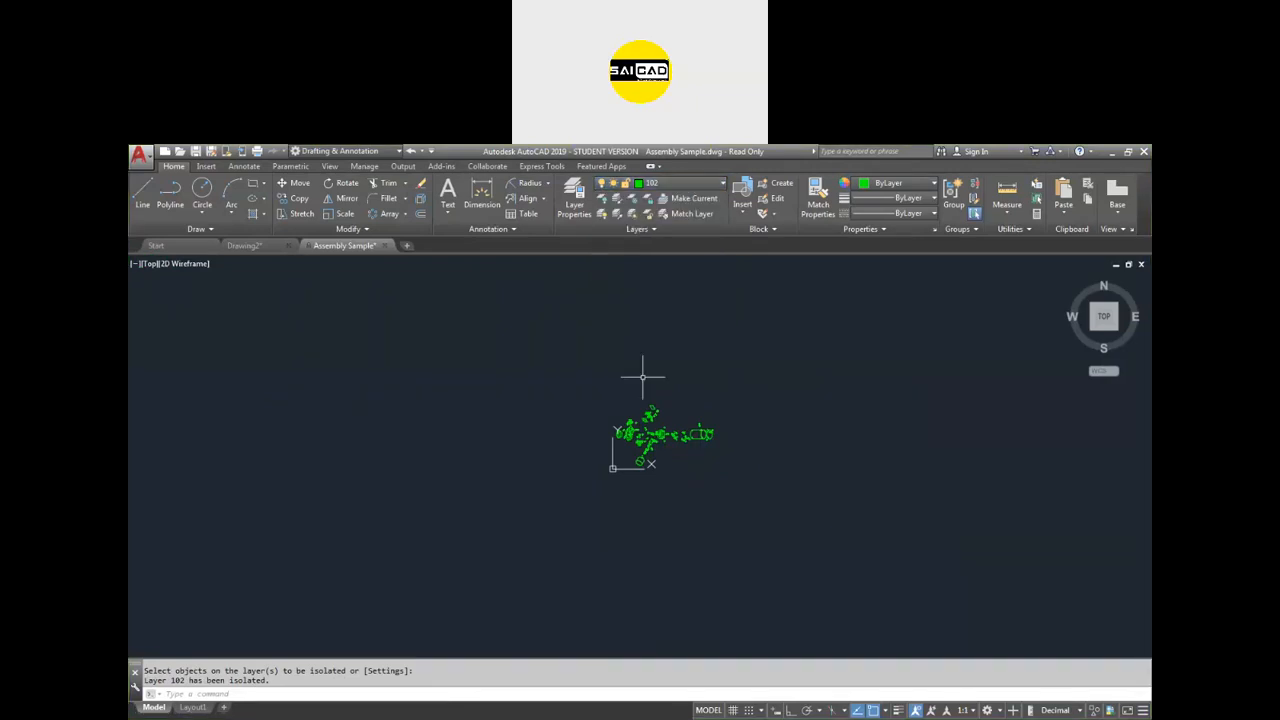
Unisolate the layers to restore those hidden by the layer isolation.
{"action": "scroll", "coordinate": [671, 378], "scroll_direction": "up", "scroll_amount": 2}
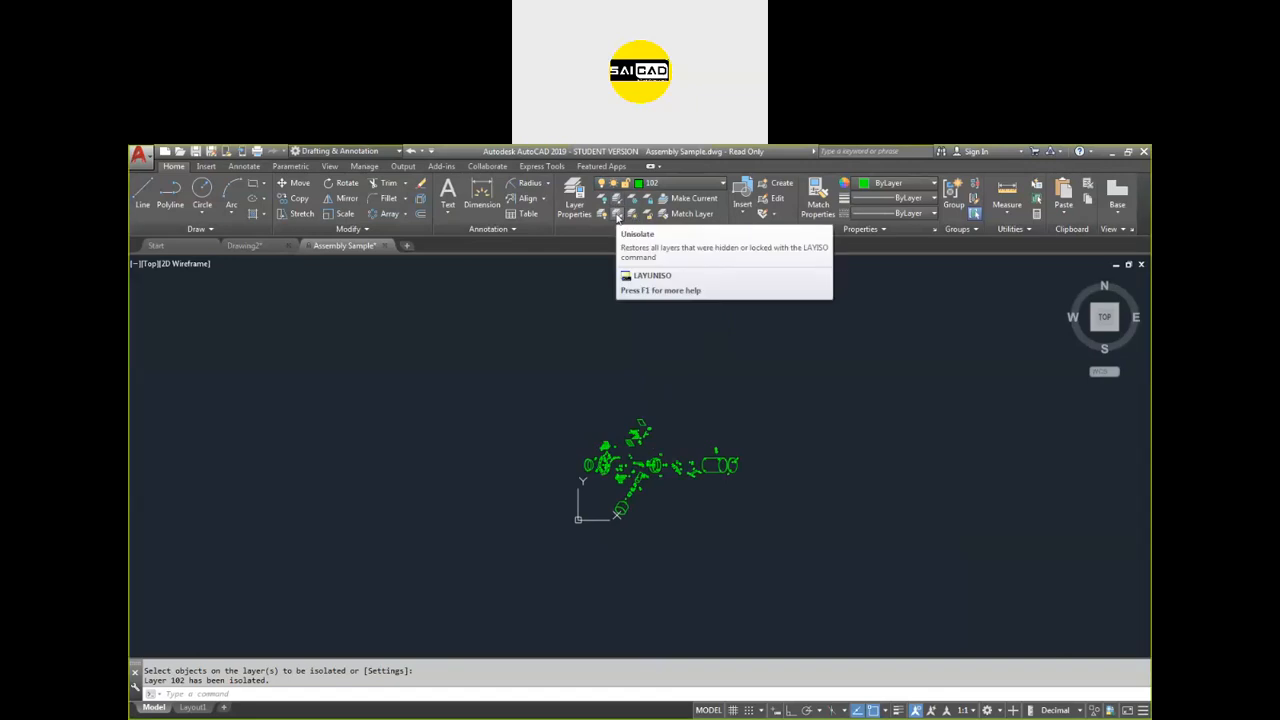
{"action": "left_click", "coordinate": [617, 217]}
{"action": "scroll", "coordinate": [728, 498], "scroll_direction": "up", "scroll_amount": 4}
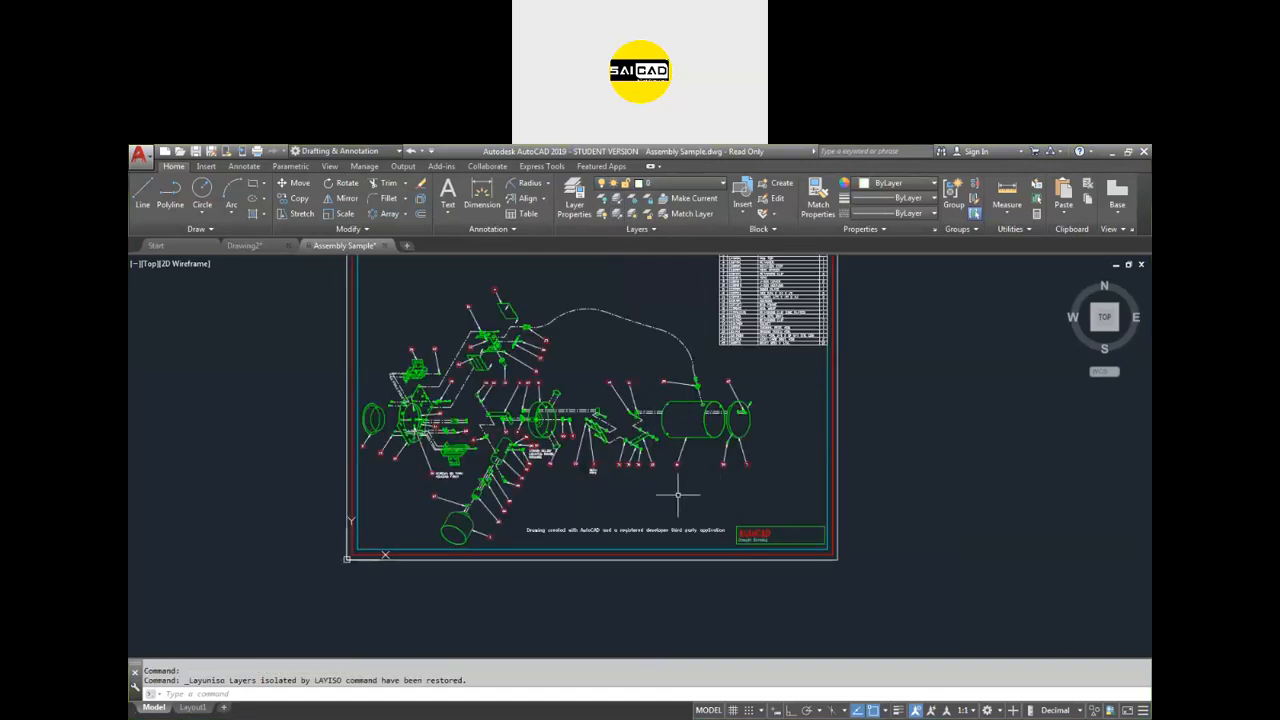
{"action": "mouse_move", "coordinate": [362, 446]}
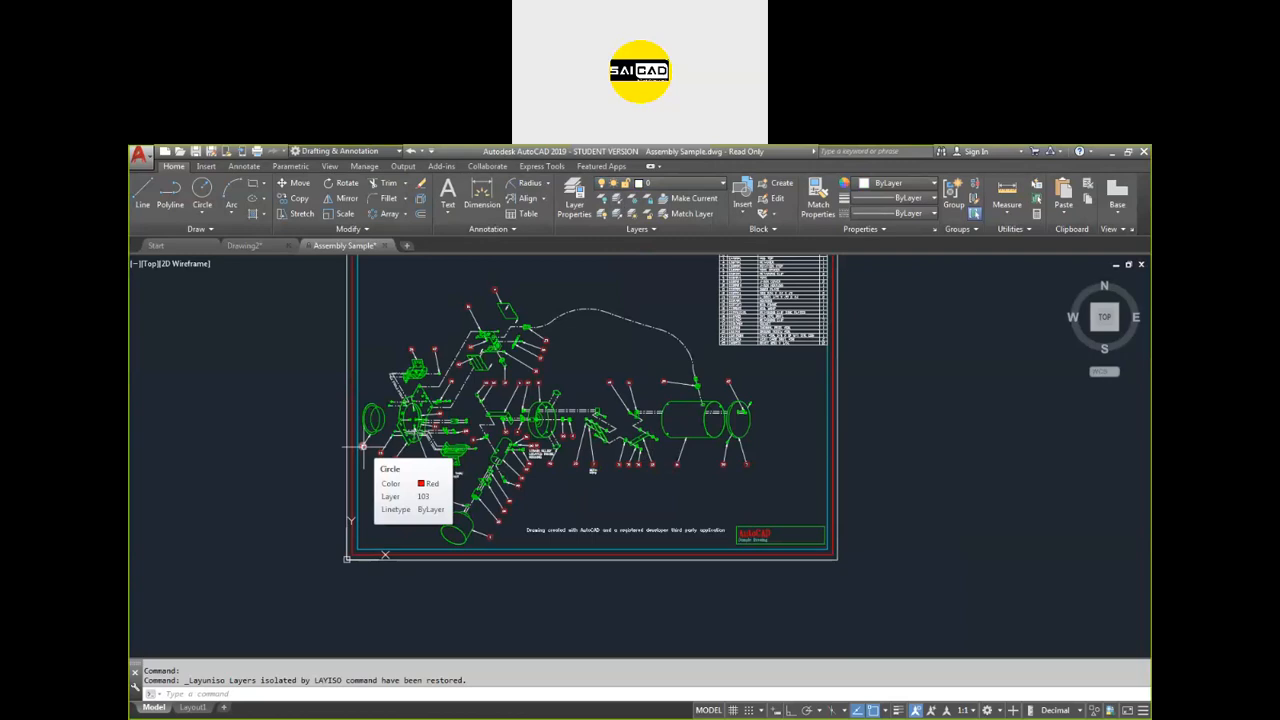
{"action": "scroll", "coordinate": [370, 530], "scroll_direction": "down", "scroll_amount": 4}
{"action": "scroll", "coordinate": [495, 527], "scroll_direction": "up", "scroll_amount": 4}
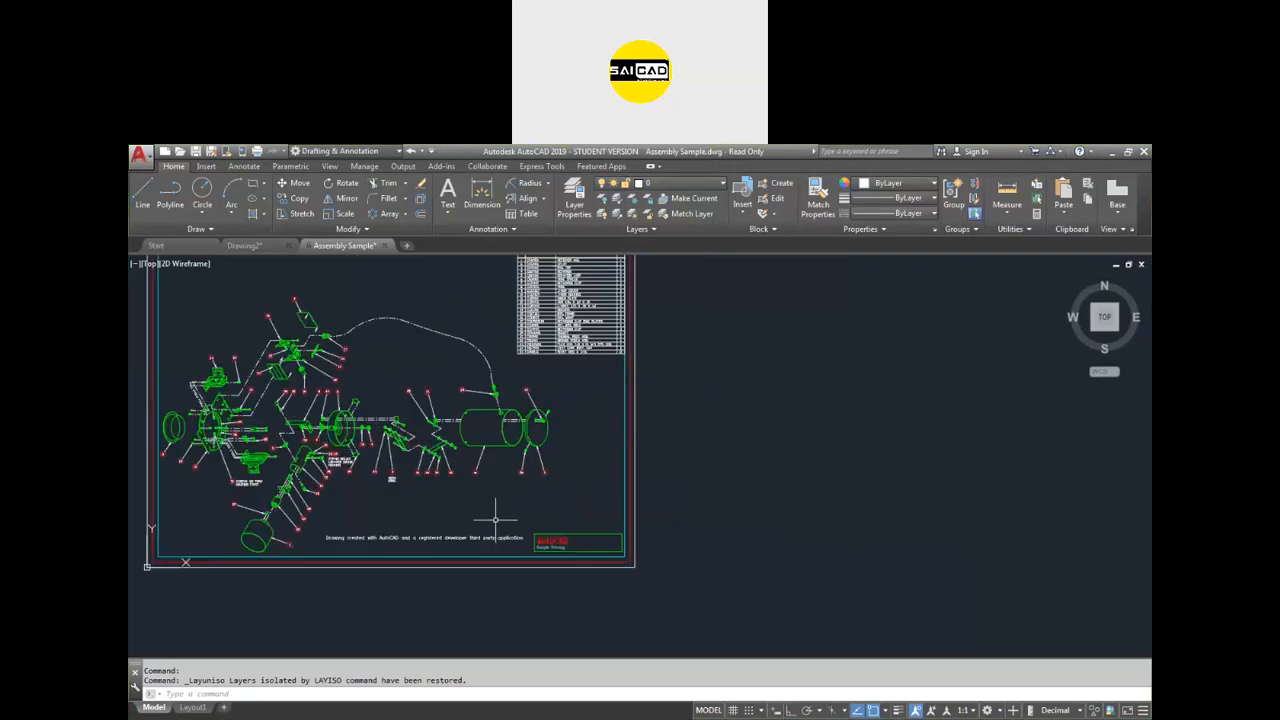
{"action": "scroll", "coordinate": [495, 527], "scroll_direction": "down", "scroll_amount": 2}
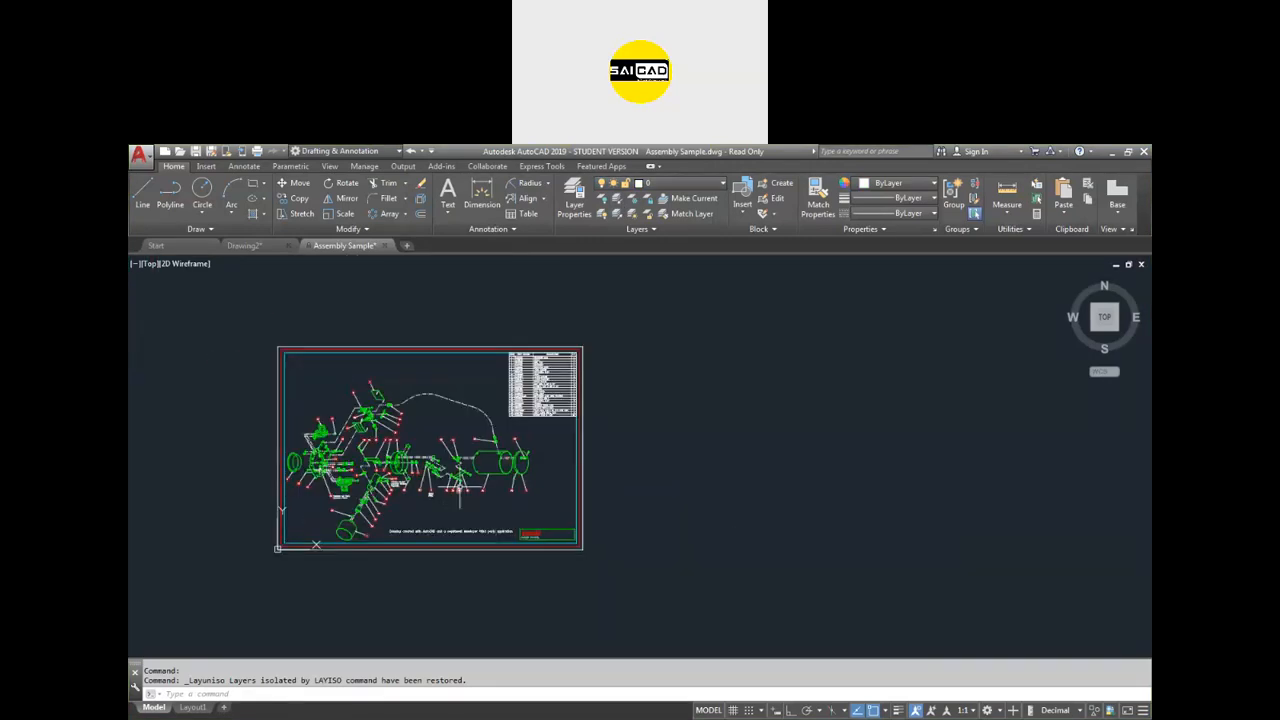
{"action": "mouse_move", "coordinate": [455, 490]}
{"action": "scroll", "coordinate": [318, 474], "scroll_direction": "up", "scroll_amount": 1}
{"action": "mouse_move", "coordinate": [733, 496]}
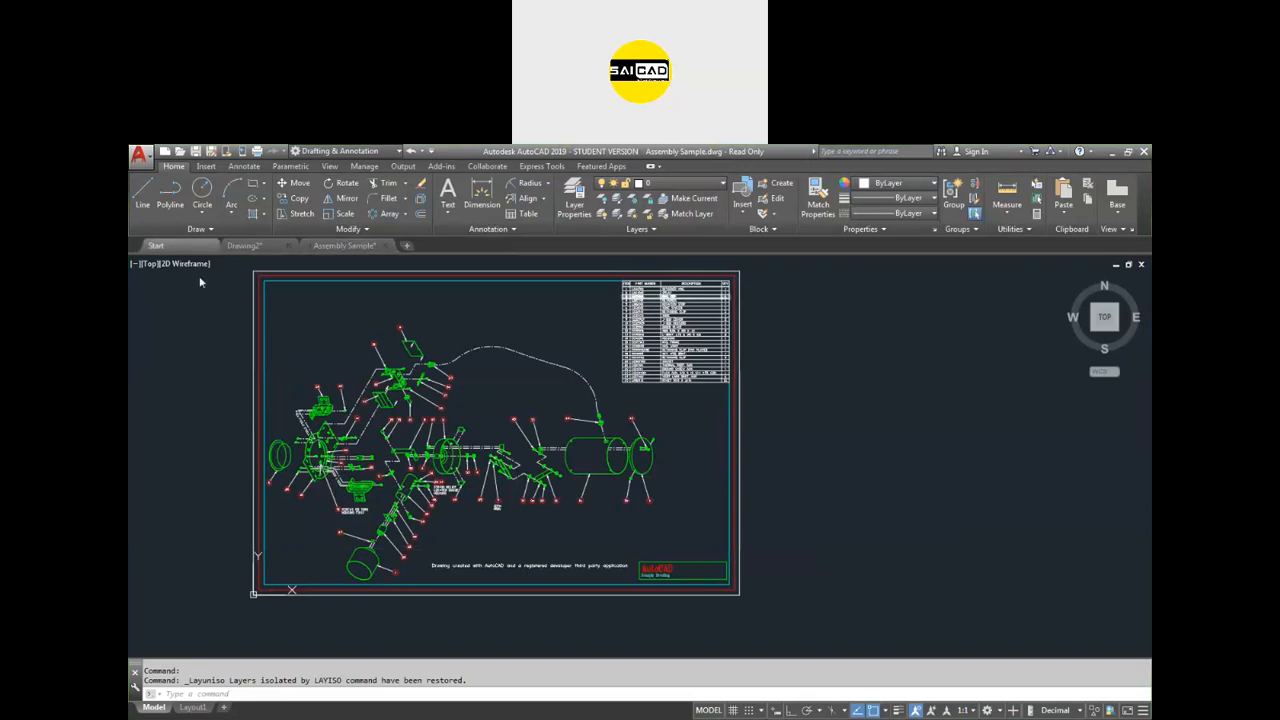
Open the recent drawing Floor Plan Sample.dwg as read-only.
{"action": "left_click", "coordinate": [156, 245]}
{"action": "scroll", "coordinate": [640, 500], "scroll_direction": "down", "scroll_amount": 1}
{"action": "left_click", "coordinate": [660, 505]}
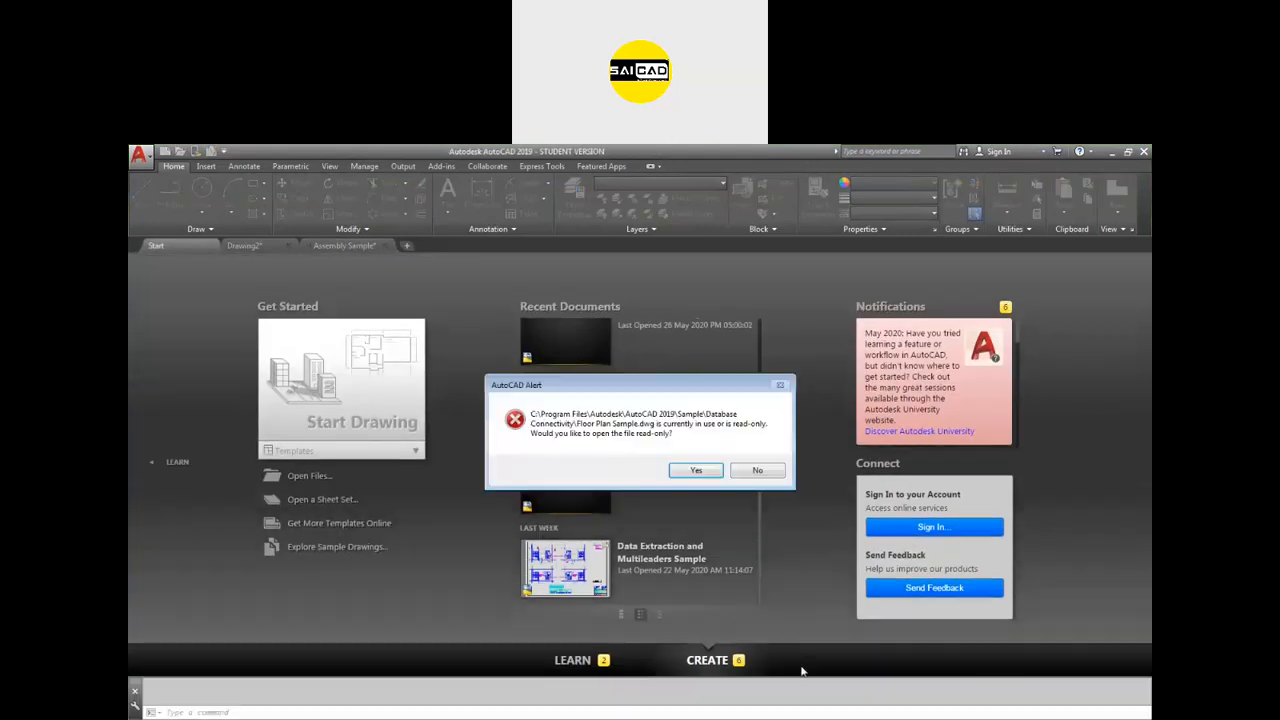
{"action": "left_click", "coordinate": [710, 472]}
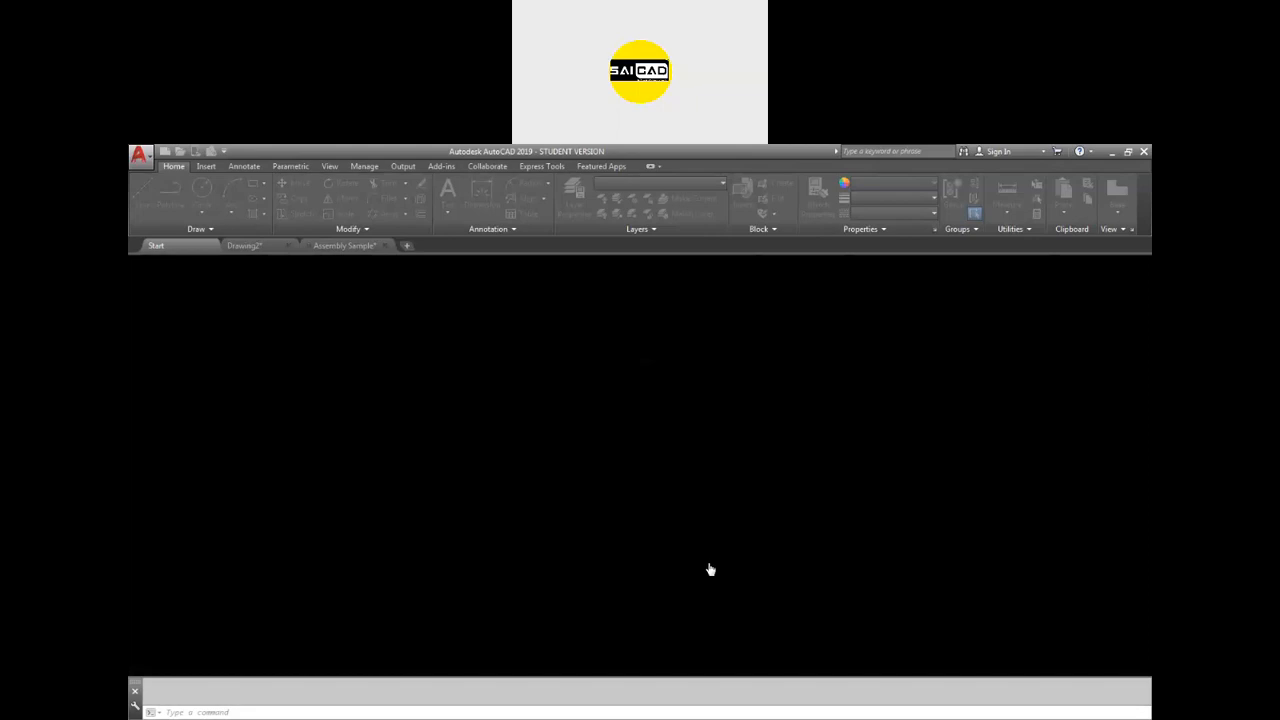
{"action": "left_click", "coordinate": [719, 482]}
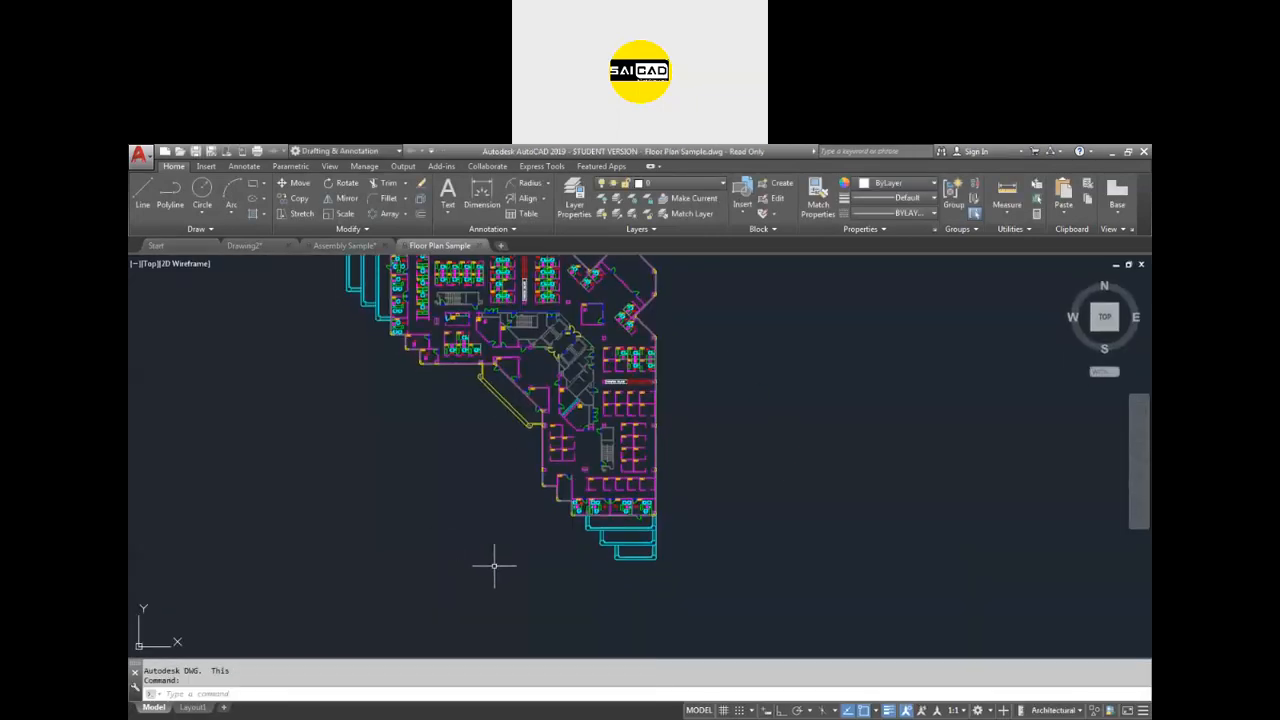
Examine the rooms and furniture of the offices along the lower end of the floor plan.
{"action": "scroll", "coordinate": [651, 540], "scroll_direction": "up", "scroll_amount": 3}
{"action": "scroll", "coordinate": [651, 492], "scroll_direction": "up", "scroll_amount": 3}
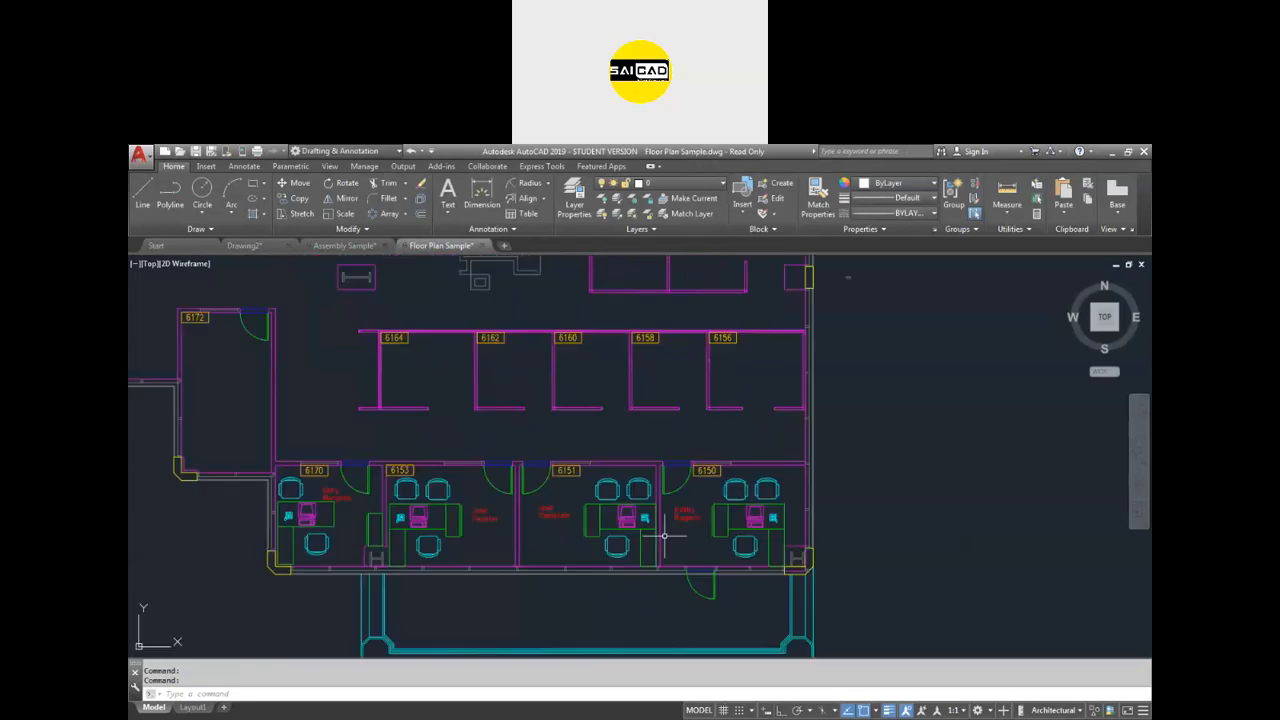
{"action": "scroll", "coordinate": [741, 555], "scroll_direction": "up", "scroll_amount": 3}
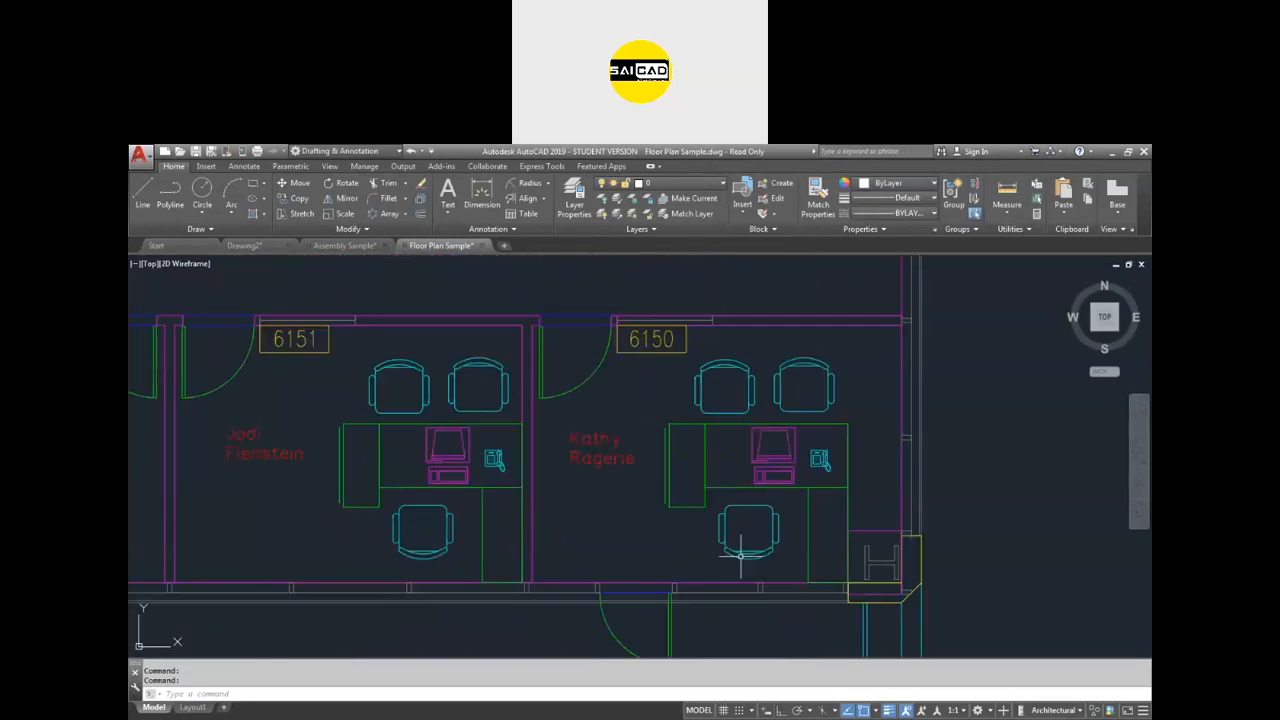
{"action": "scroll", "coordinate": [884, 492], "scroll_direction": "down", "scroll_amount": 3}
{"action": "scroll", "coordinate": [744, 475], "scroll_direction": "up", "scroll_amount": 5}
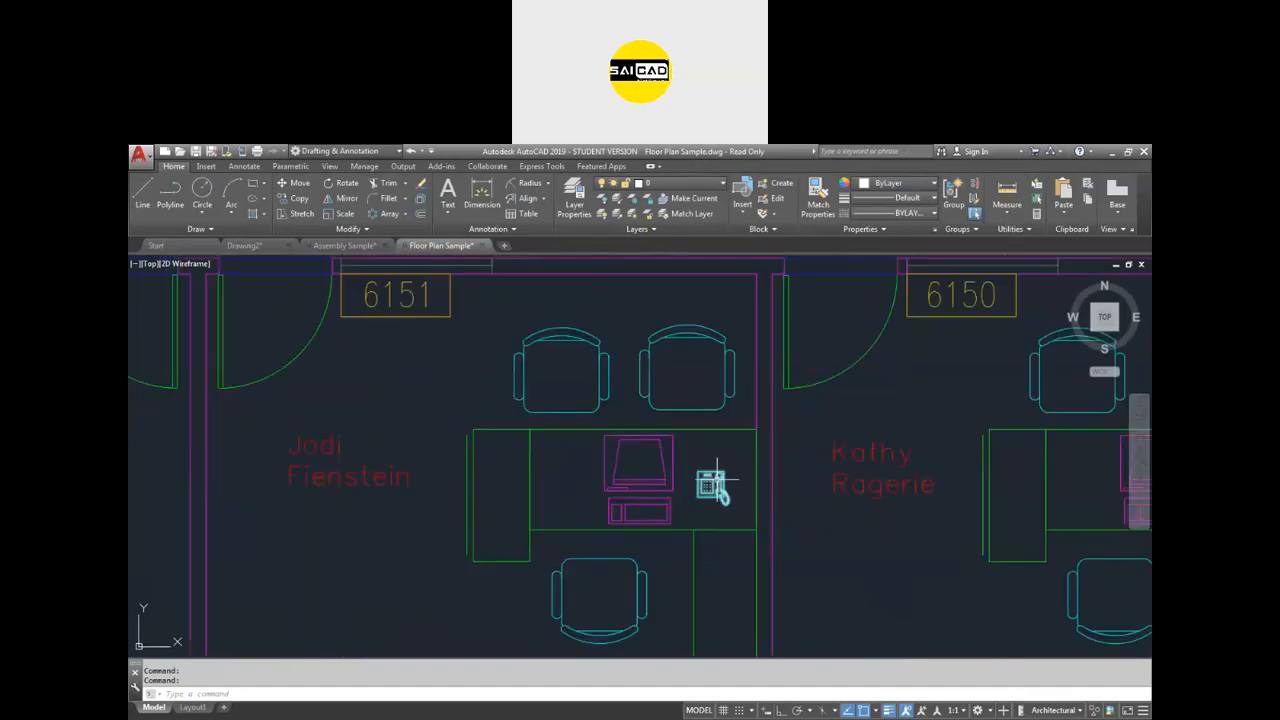
{"action": "scroll", "coordinate": [777, 489], "scroll_direction": "down", "scroll_amount": 2}
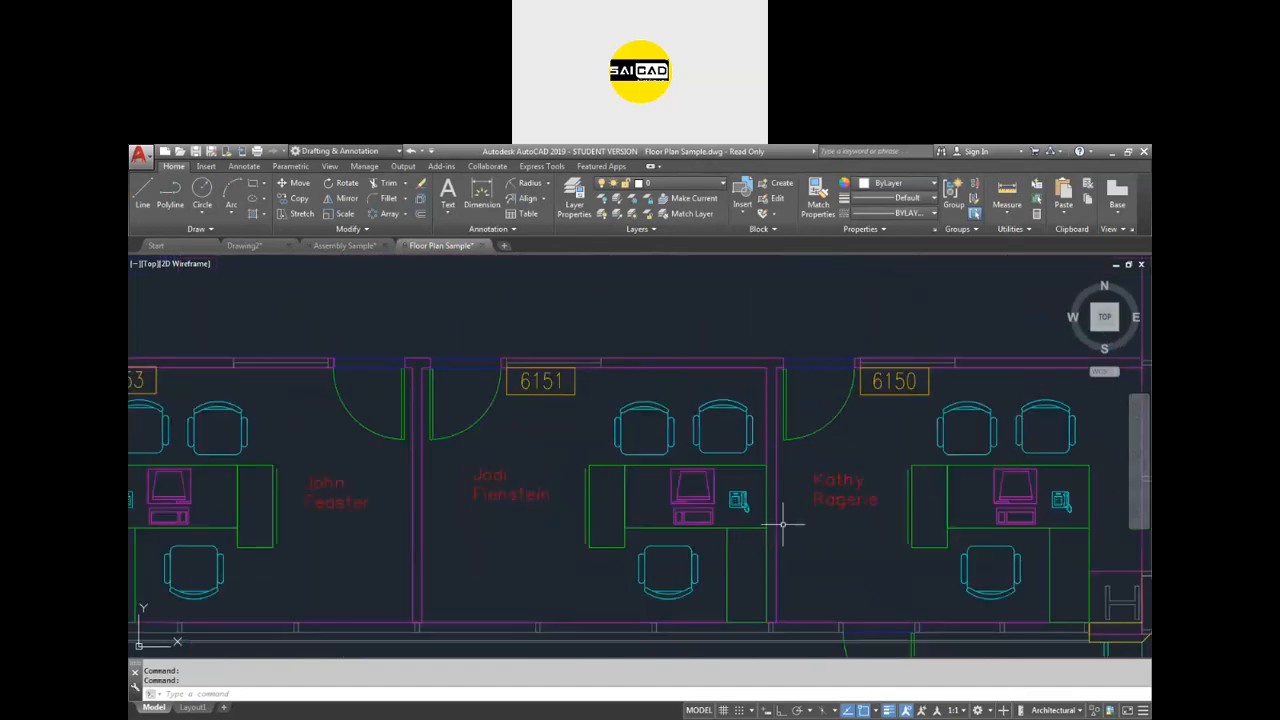
{"action": "scroll", "coordinate": [700, 545], "scroll_direction": "down", "scroll_amount": 4}
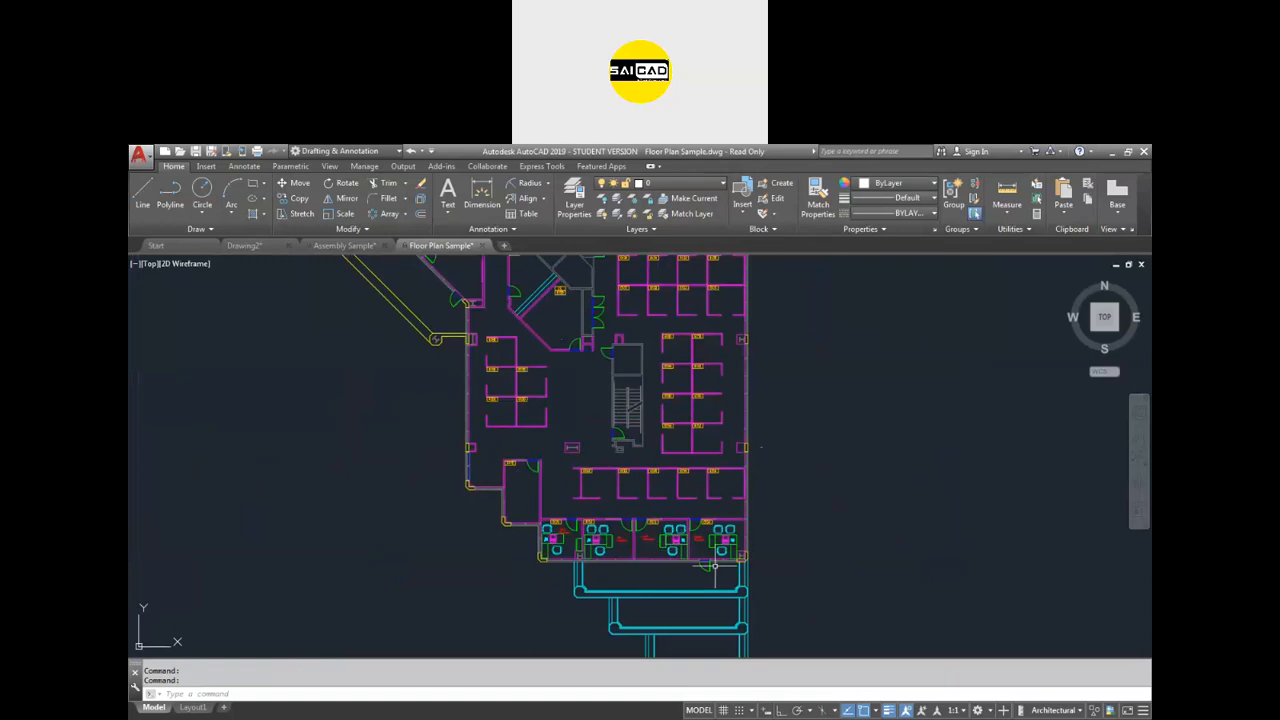
Select one of the two visitor chairs above the desk in room 6150 to check its layer.
{"action": "scroll", "coordinate": [700, 560], "scroll_direction": "up", "scroll_amount": 4}
{"action": "scroll", "coordinate": [733, 420], "scroll_direction": "up", "scroll_amount": 4}
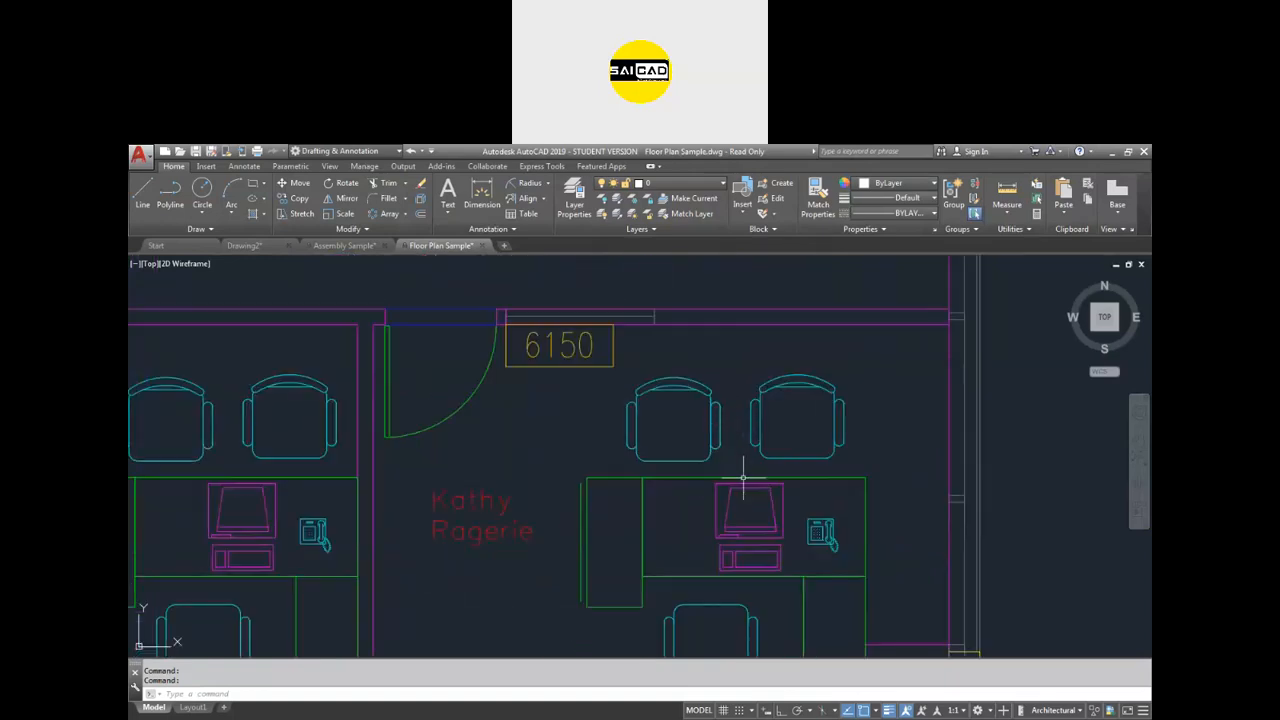
{"action": "left_click", "coordinate": [724, 404]}
{"action": "left_click", "coordinate": [660, 507]}
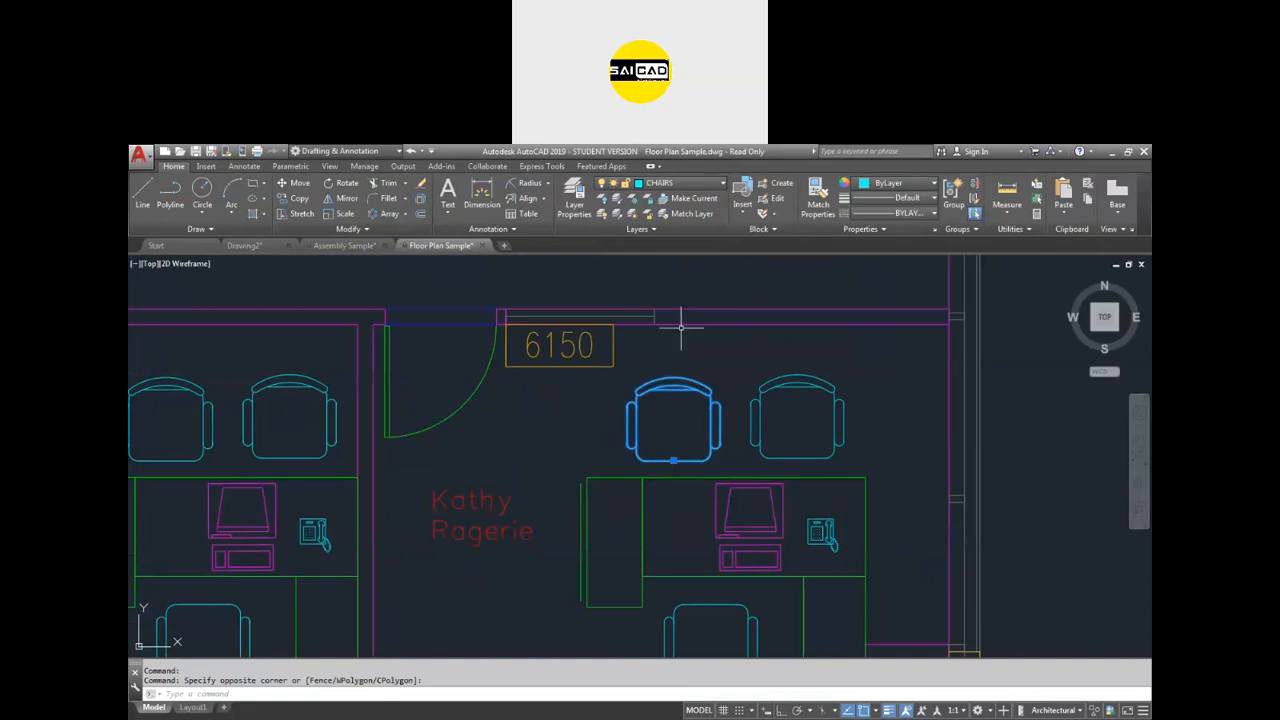
Isolate the selected chair's CHAIRS layer to review the chairs across the plan, and unisolate the layers again.
{"action": "left_click", "coordinate": [617, 199]}
{"action": "scroll", "coordinate": [723, 512], "scroll_direction": "down", "scroll_amount": 8}
{"action": "scroll", "coordinate": [727, 518], "scroll_direction": "up", "scroll_amount": 2}
{"action": "scroll", "coordinate": [703, 349], "scroll_direction": "up", "scroll_amount": 5}
{"action": "scroll", "coordinate": [720, 371], "scroll_direction": "down", "scroll_amount": 4}
{"action": "scroll", "coordinate": [727, 587], "scroll_direction": "up", "scroll_amount": 6}
{"action": "scroll", "coordinate": [712, 575], "scroll_direction": "down", "scroll_amount": 4}
{"action": "left_click", "coordinate": [619, 214]}
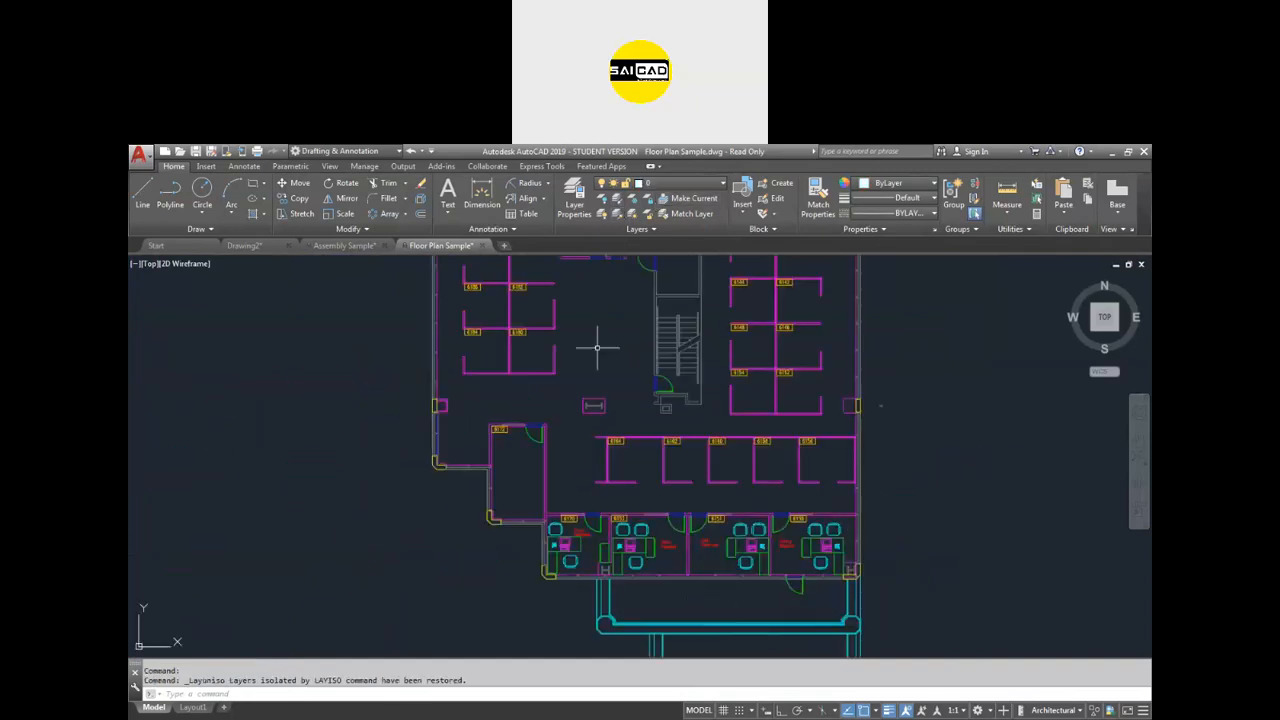
Select the telephone on the desk in room 6150 to check its layer.
{"action": "scroll", "coordinate": [823, 541], "scroll_direction": "up", "scroll_amount": 5}
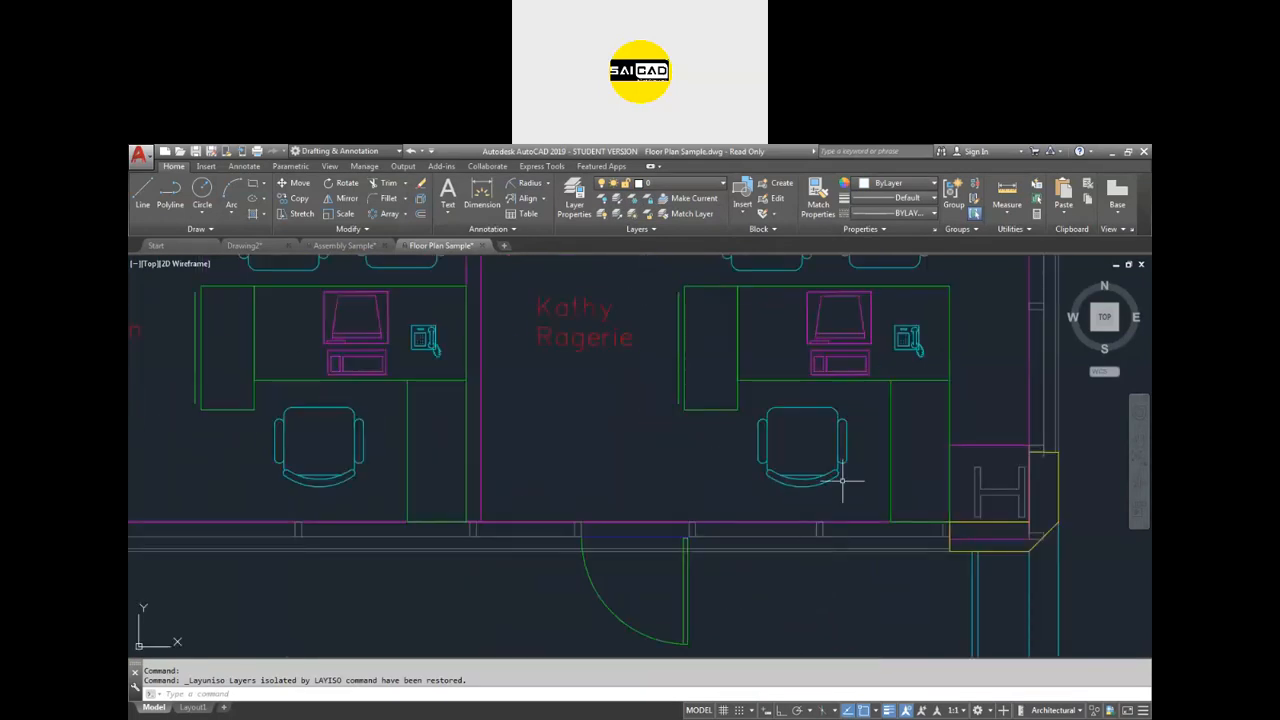
{"action": "scroll", "coordinate": [734, 515], "scroll_direction": "down", "scroll_amount": 4}
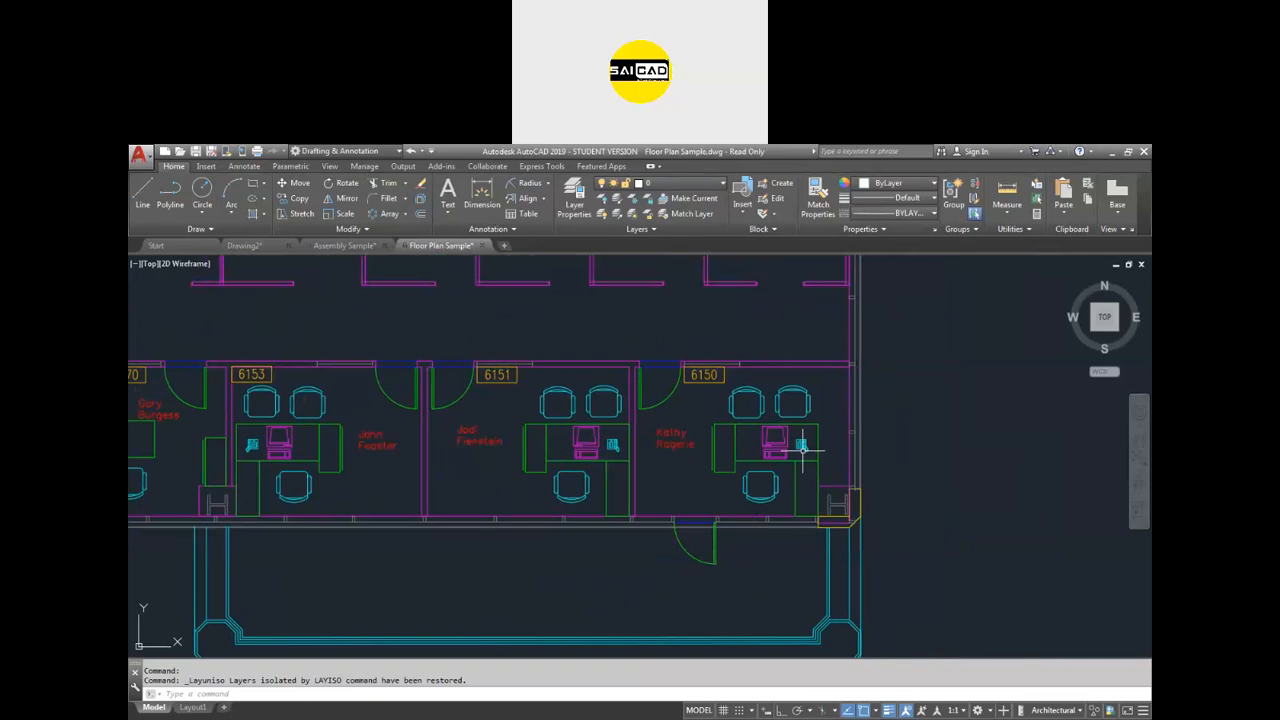
{"action": "scroll", "coordinate": [800, 432], "scroll_direction": "up", "scroll_amount": 5}
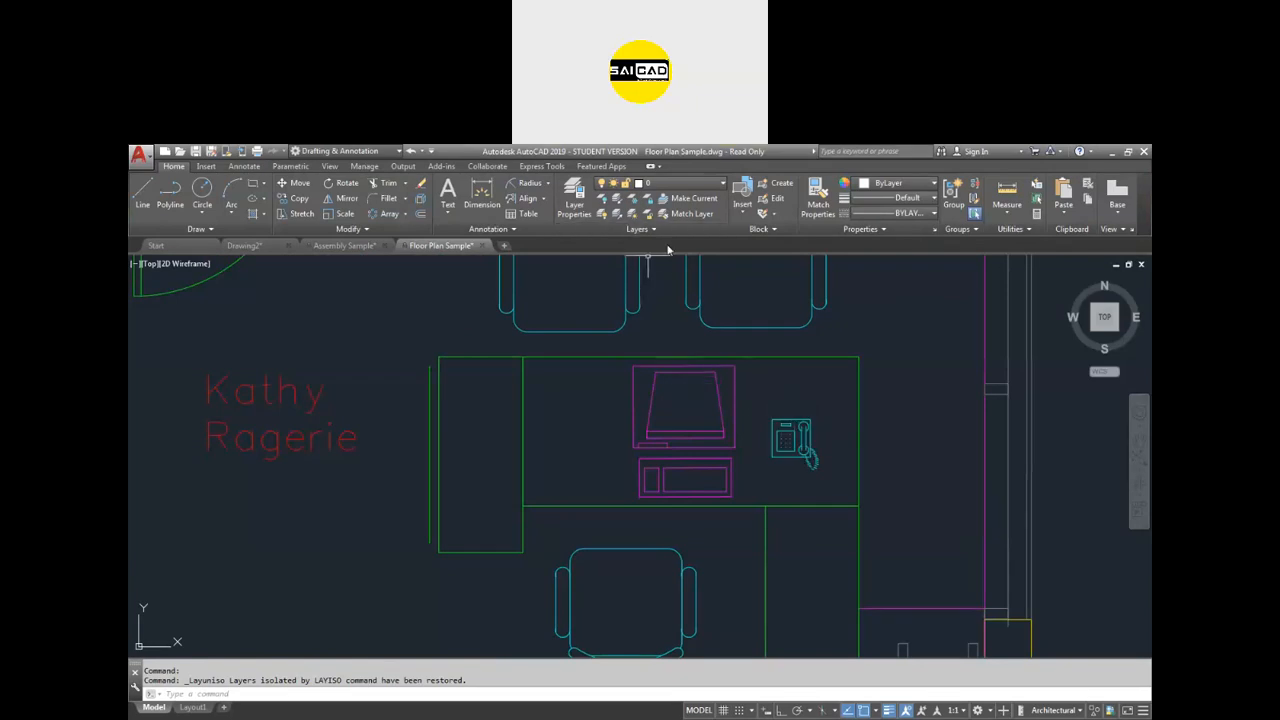
{"action": "left_click", "coordinate": [810, 415]}
{"action": "left_click", "coordinate": [768, 436]}
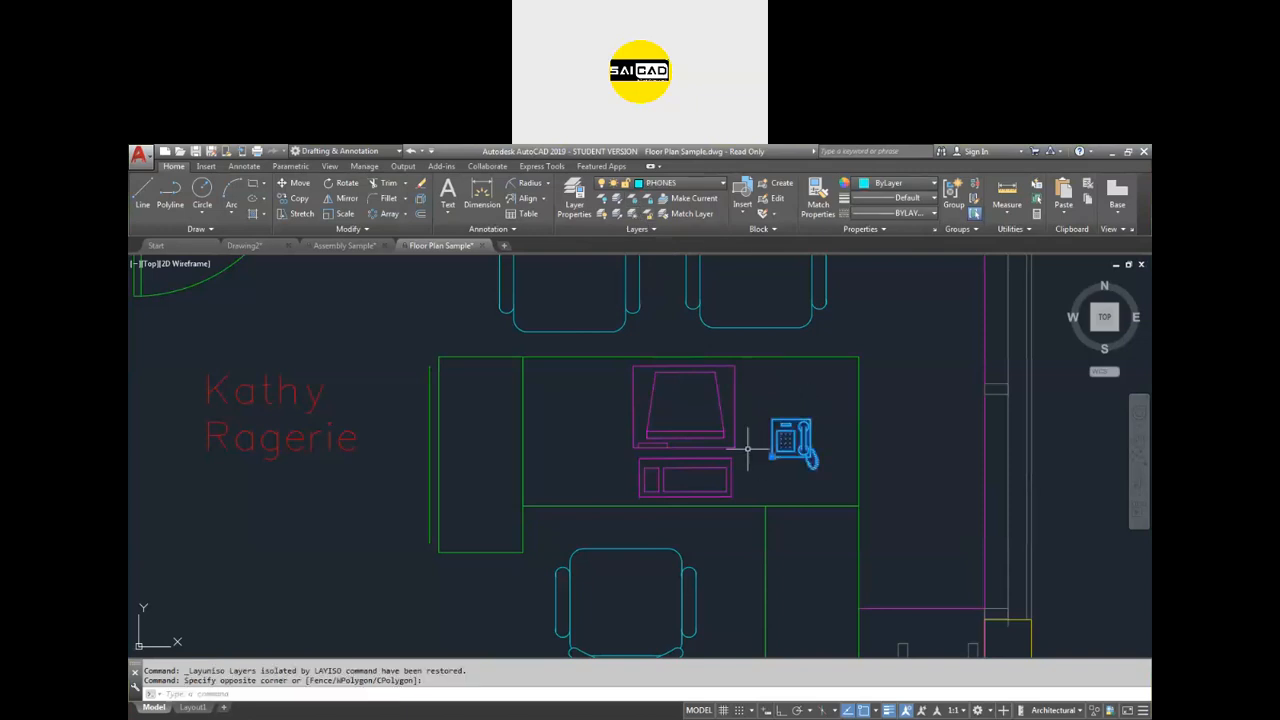
Try to turn off the telephone's layer with the layer Off tool by picking the telephone in room 6150.
{"action": "left_click", "coordinate": [603, 199]}
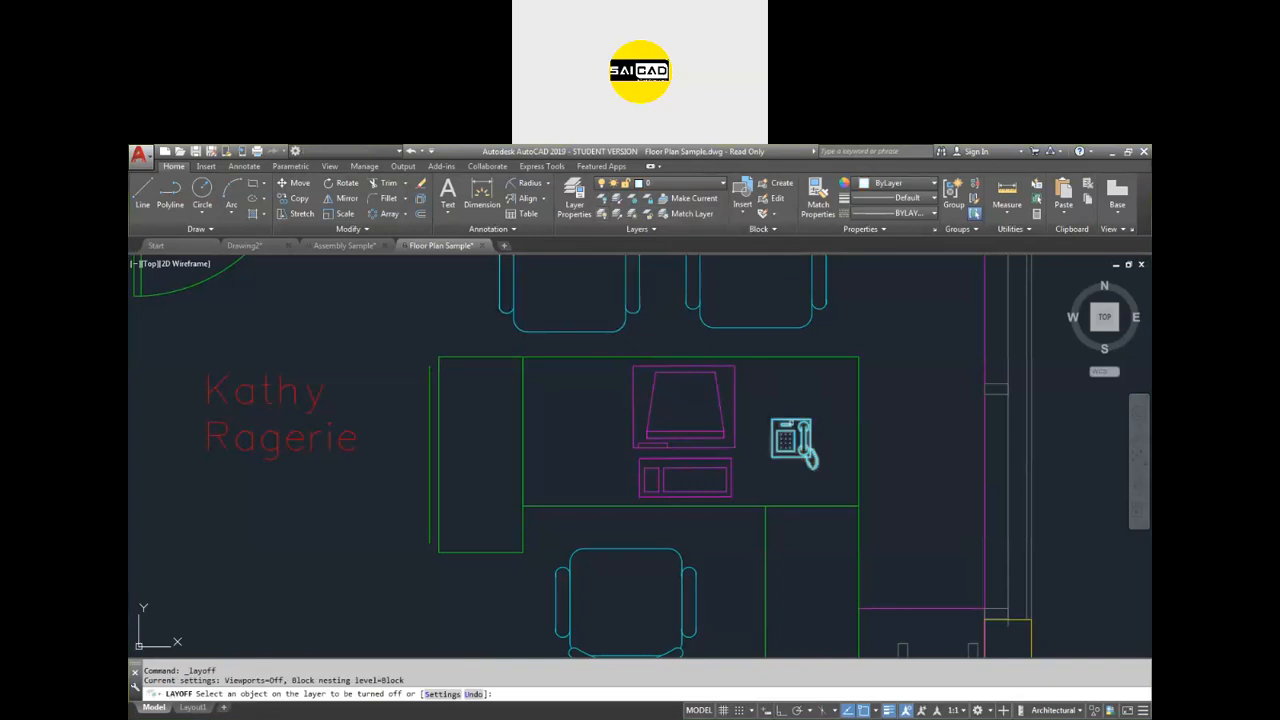
{"action": "left_click", "coordinate": [787, 438]}
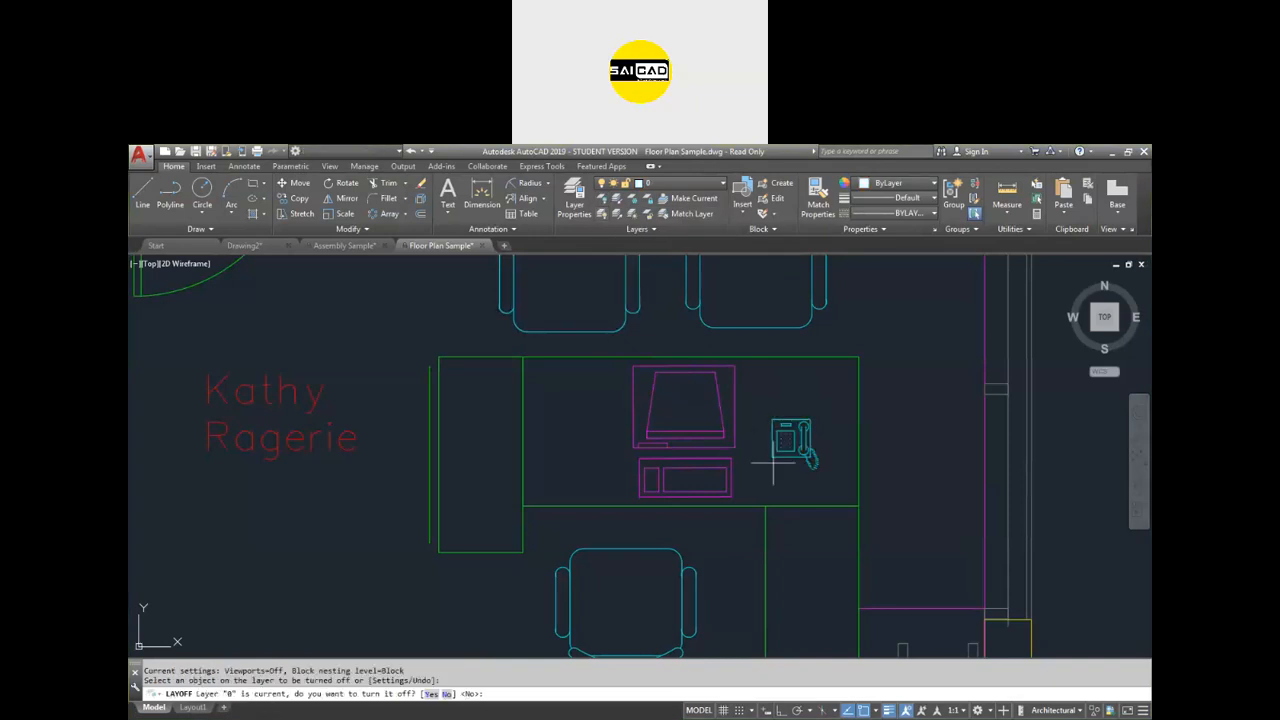
{"action": "key", "text": "Return"}
{"action": "left_click", "coordinate": [775, 456]}
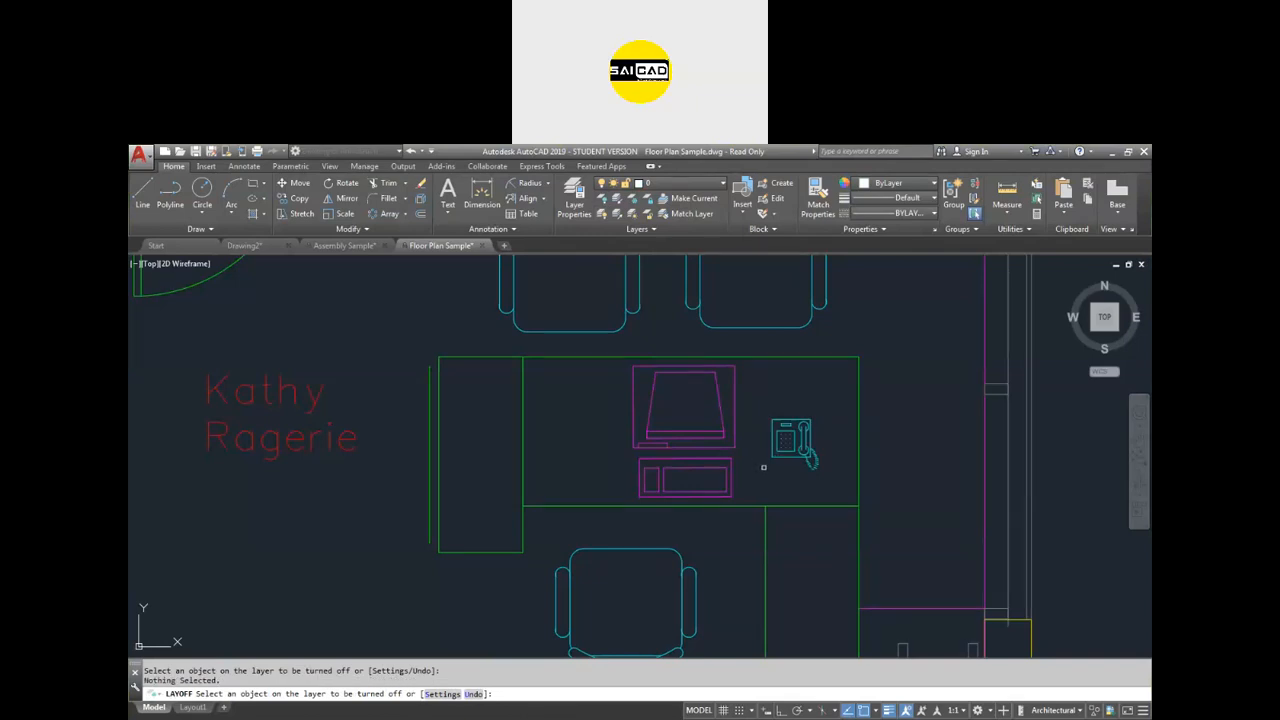
{"action": "key", "text": "Escape"}
{"action": "key", "text": "Escape"}
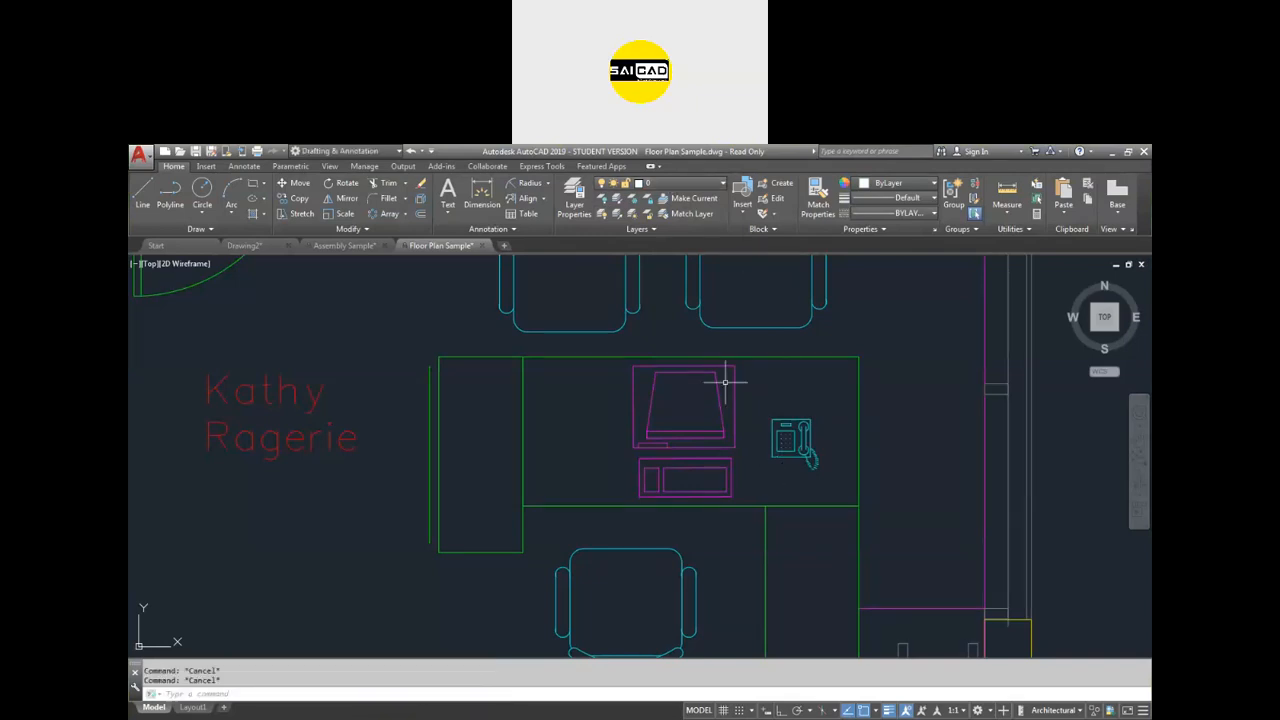
Recheck the layer of the telephone in room 6150 and turn off the PHONES layer.
{"action": "left_click", "coordinate": [810, 415]}
{"action": "left_click", "coordinate": [716, 276]}
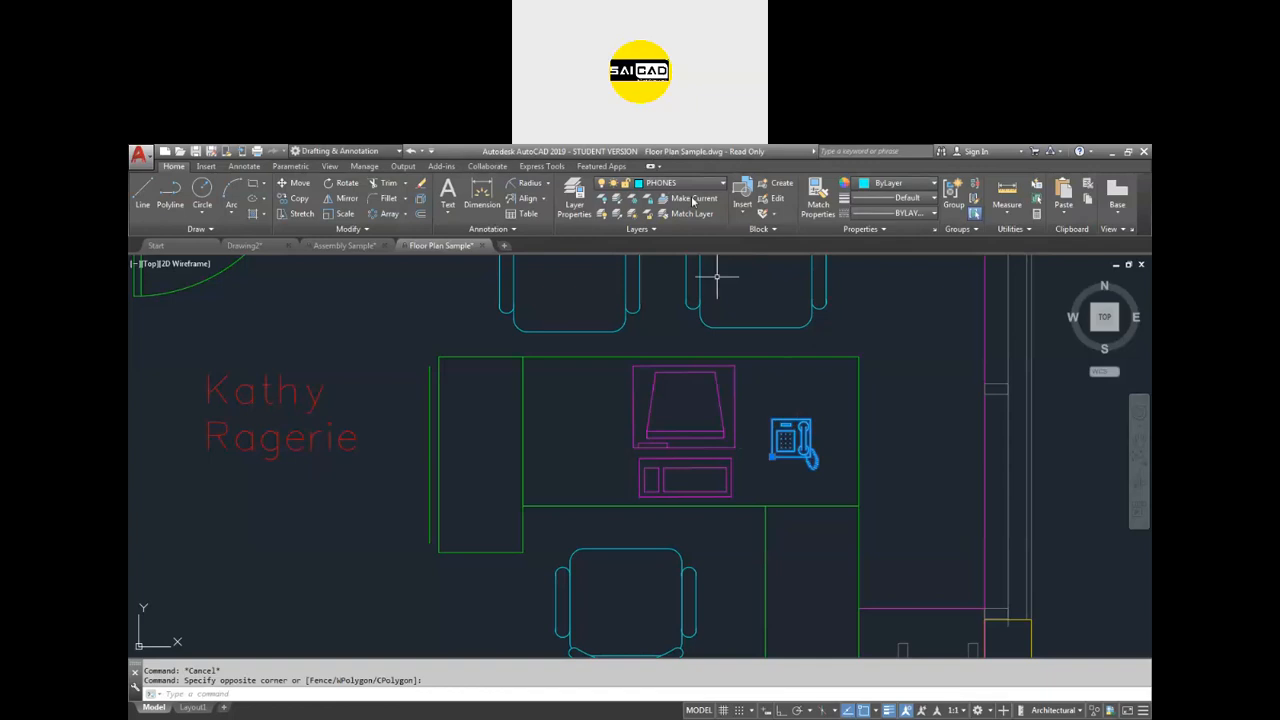
{"action": "key", "text": "Escape"}
{"action": "scroll", "coordinate": [790, 443], "scroll_direction": "down", "scroll_amount": 4}
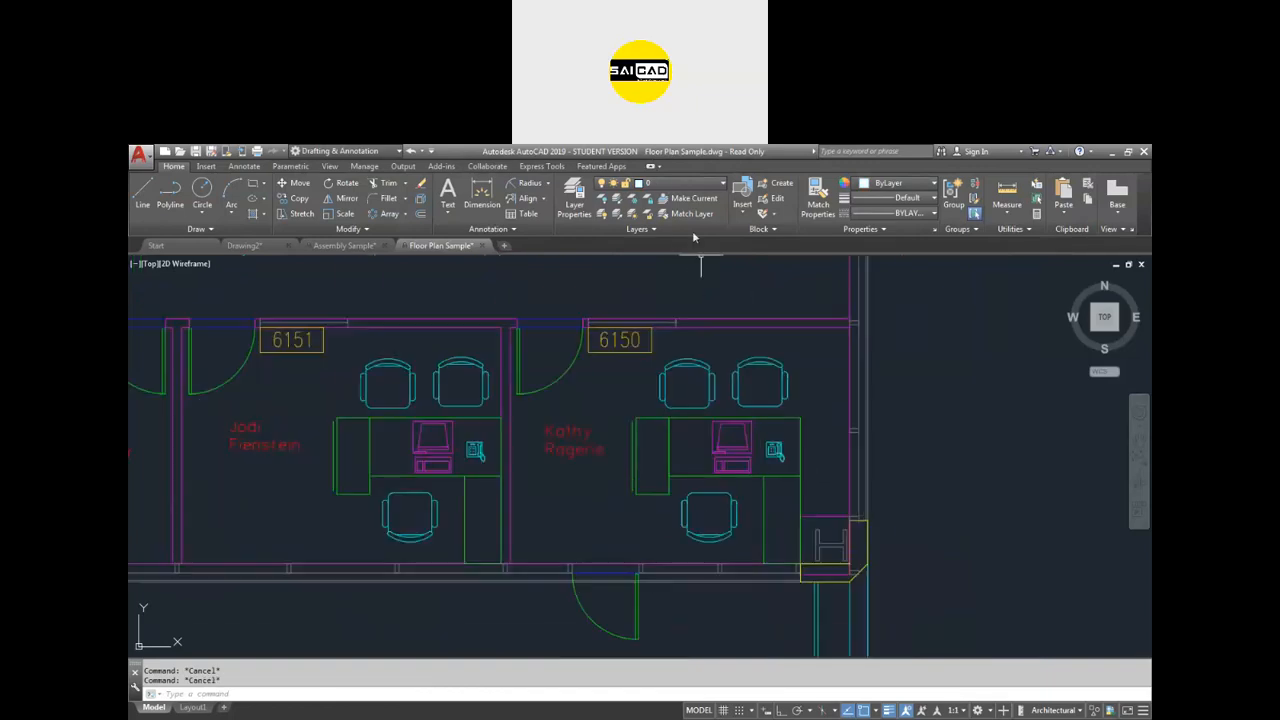
{"action": "left_click", "coordinate": [686, 186]}
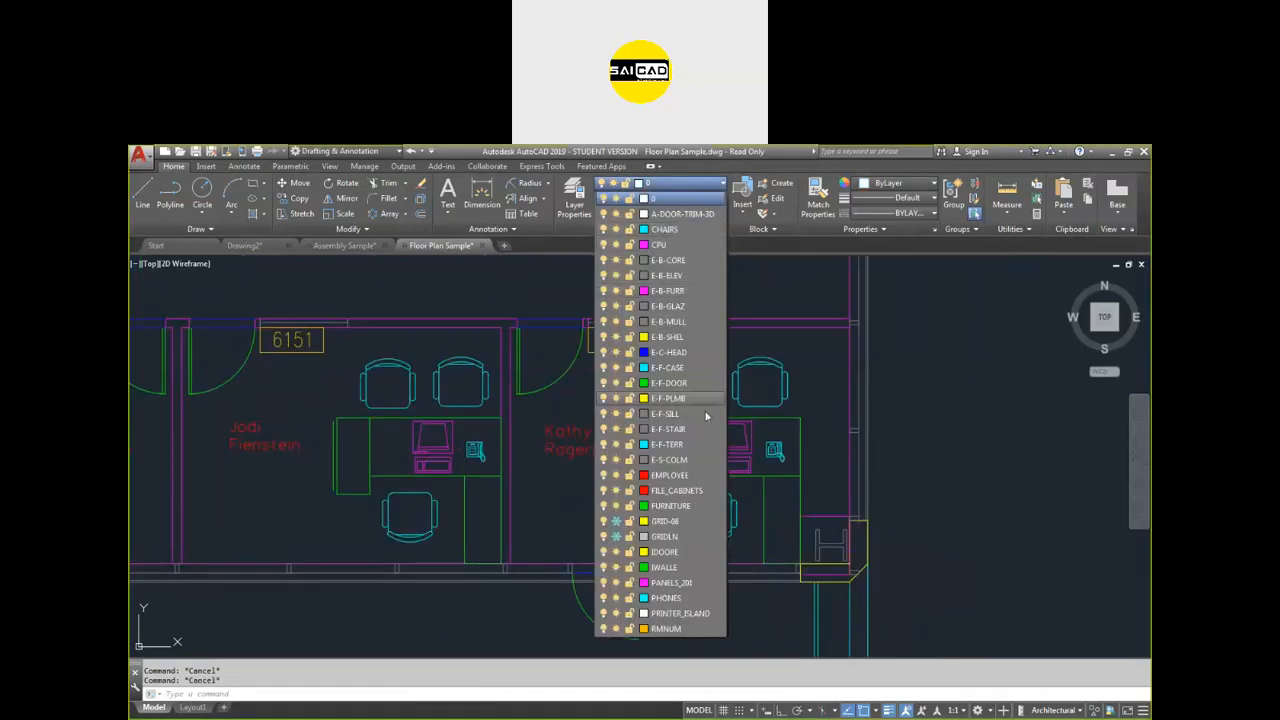
{"action": "left_click", "coordinate": [603, 598]}
{"action": "scroll", "coordinate": [822, 466], "scroll_direction": "down", "scroll_amount": 4}
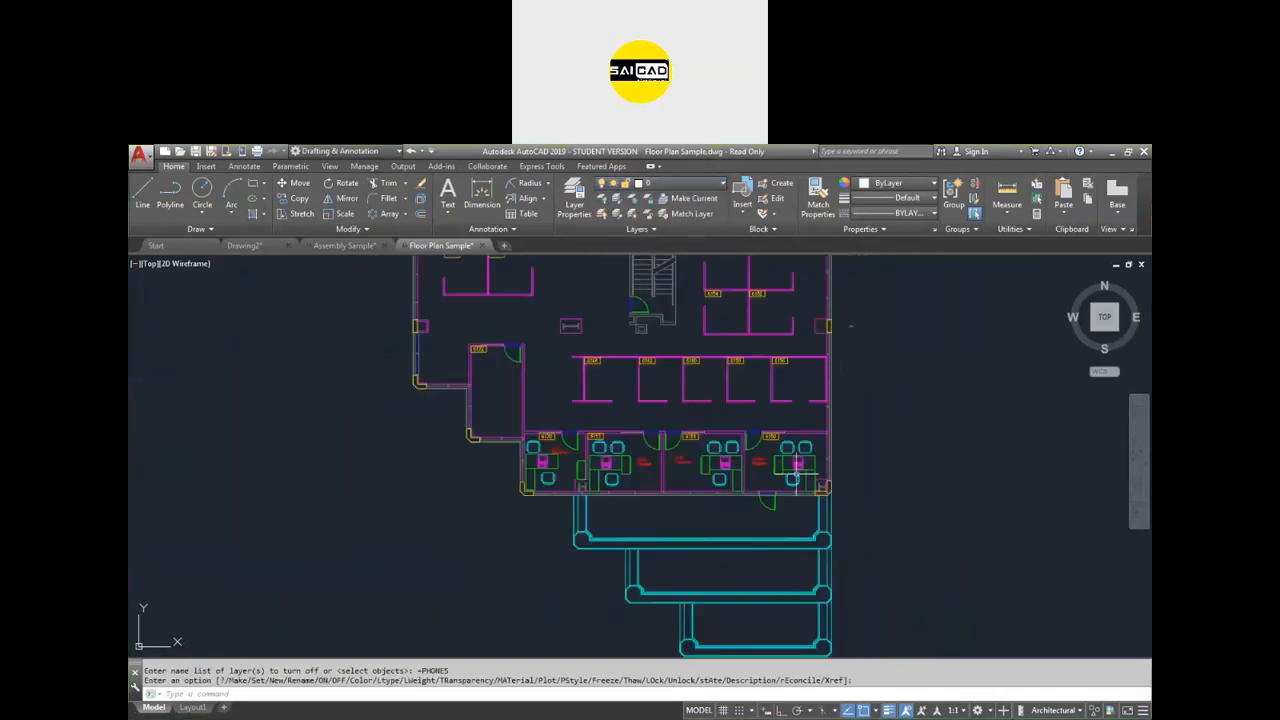
{"action": "scroll", "coordinate": [797, 471], "scroll_direction": "up", "scroll_amount": 5}
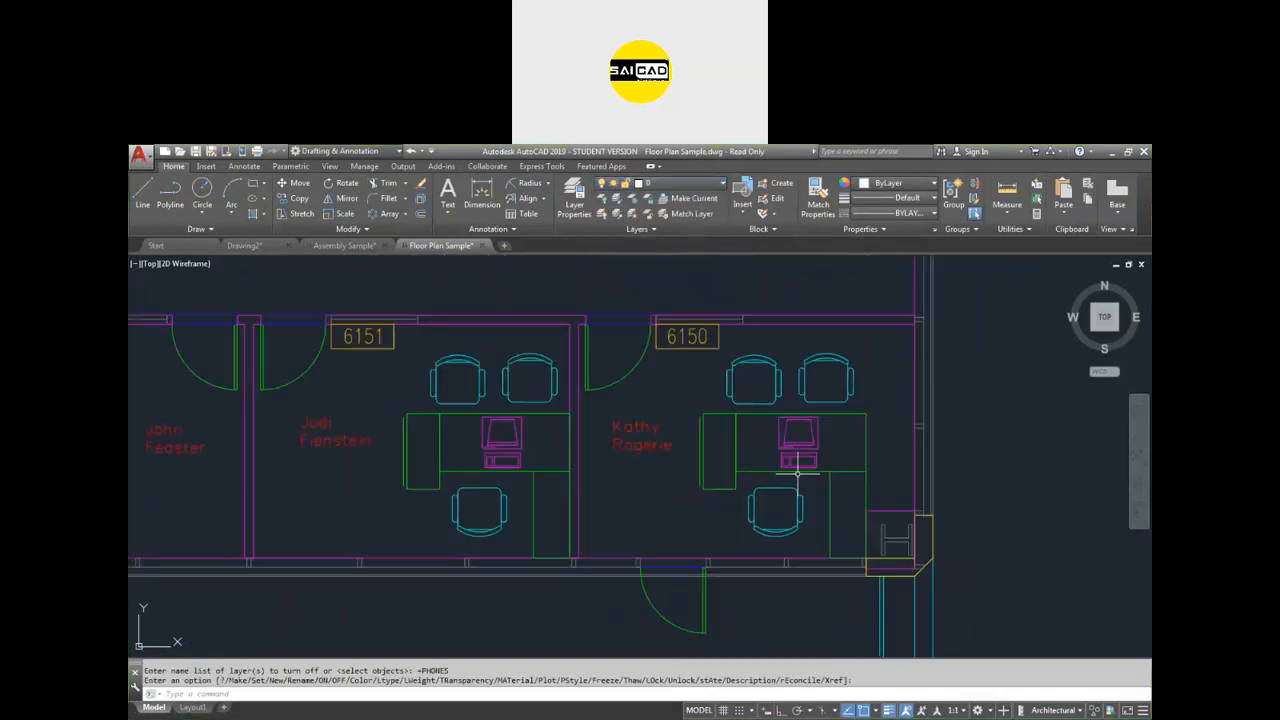
Freeze the CPU layer to hide the computers on the office desks.
{"action": "left_click", "coordinate": [708, 186]}
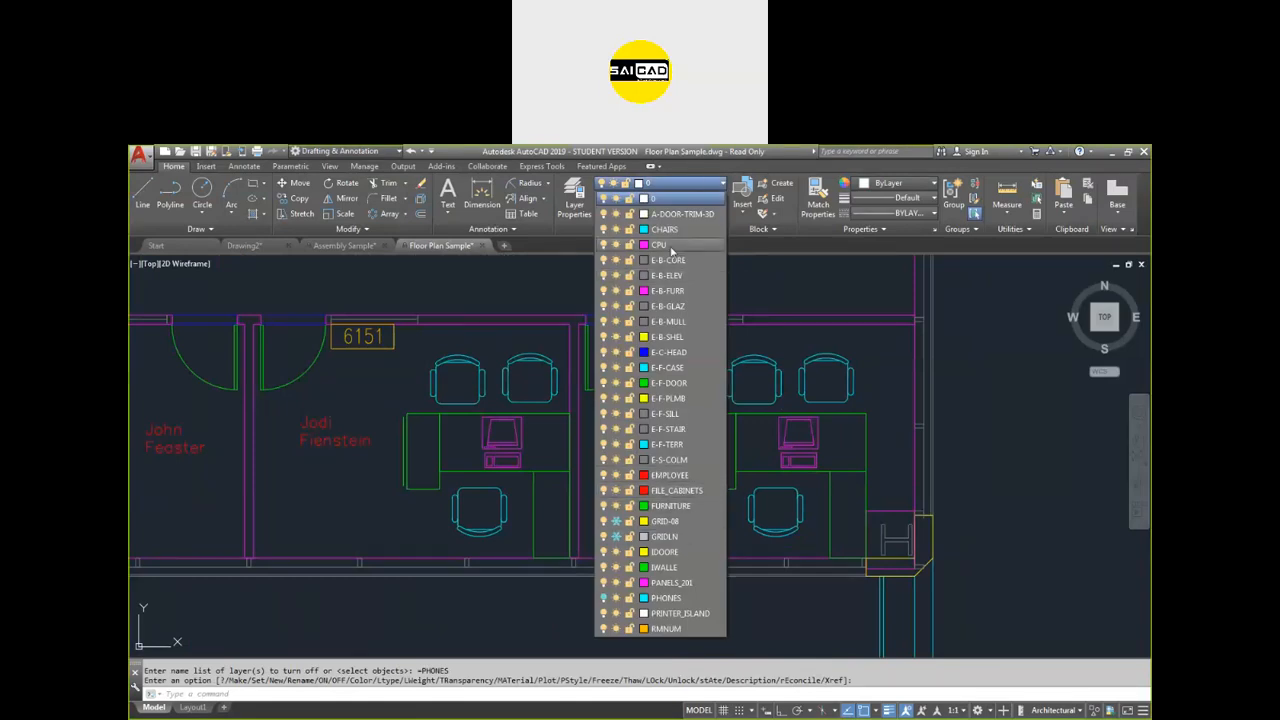
{"action": "left_click", "coordinate": [616, 245]}
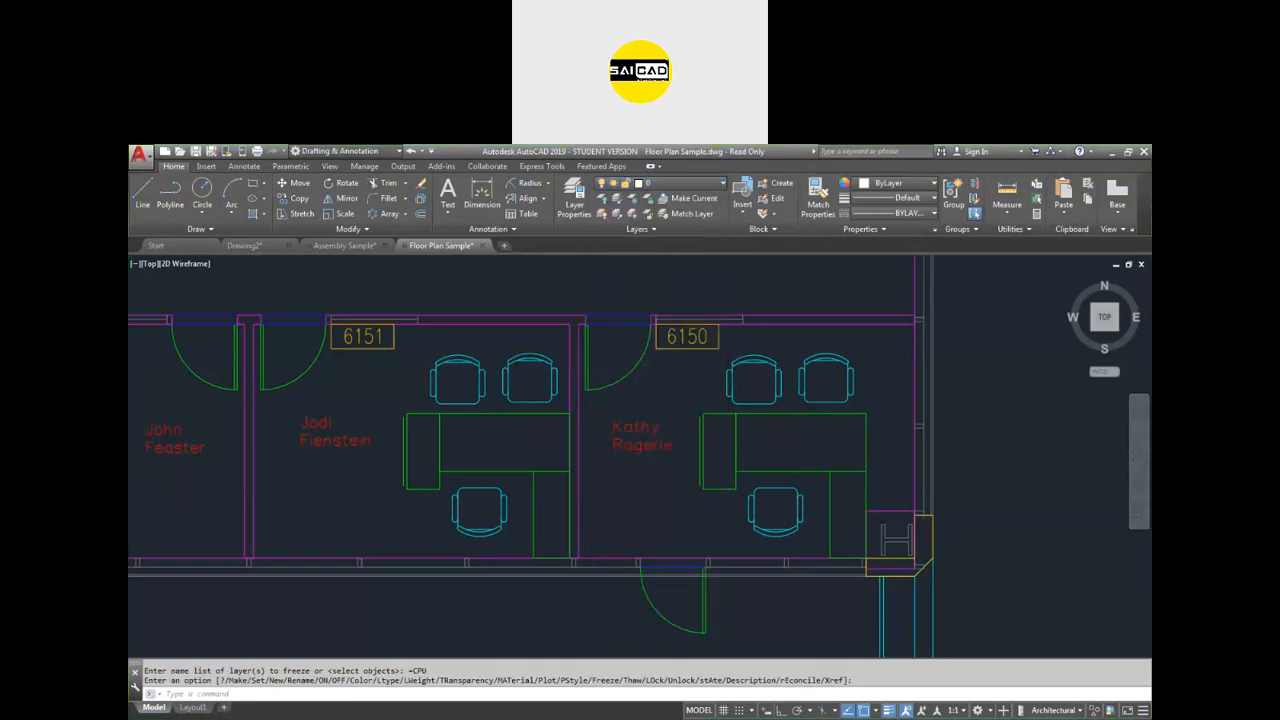
{"action": "scroll", "coordinate": [800, 445], "scroll_direction": "down", "scroll_amount": 3}
{"action": "scroll", "coordinate": [770, 450], "scroll_direction": "down", "scroll_amount": 2}
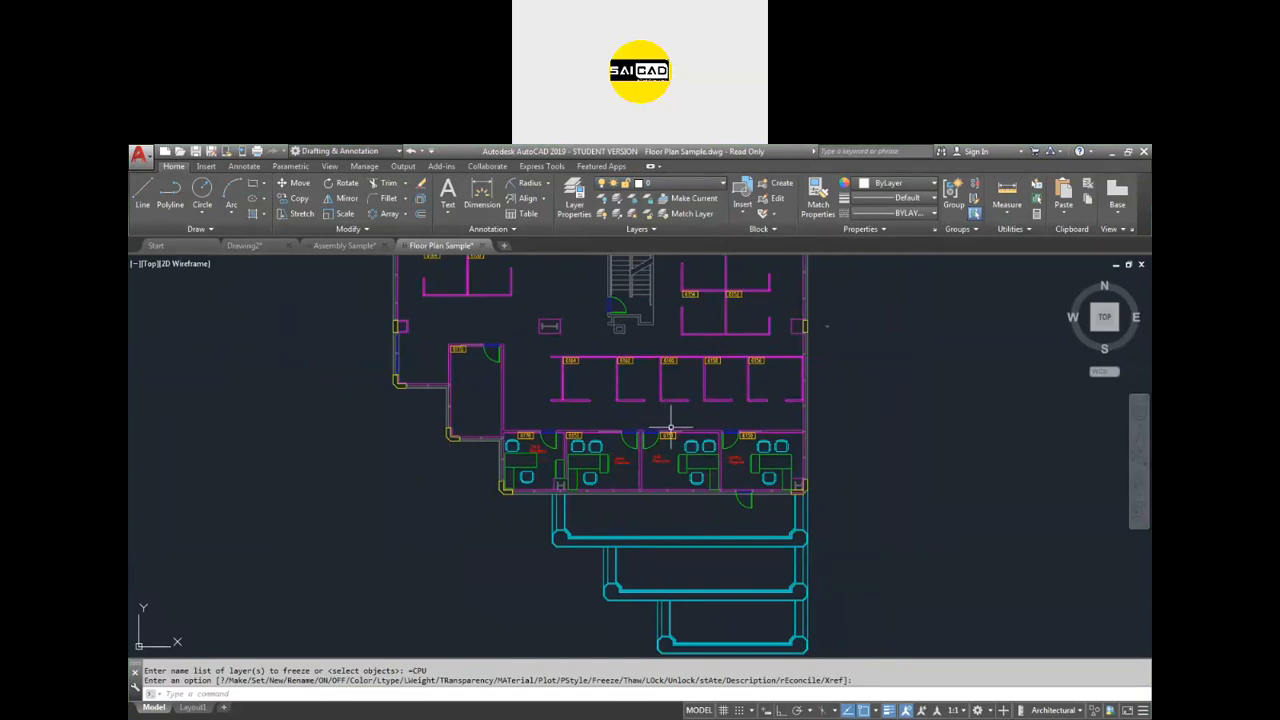
Examine the offices and cubicles across the whole floor plan to review the effect of the hidden layers.
{"action": "mouse_move", "coordinate": [670, 427]}
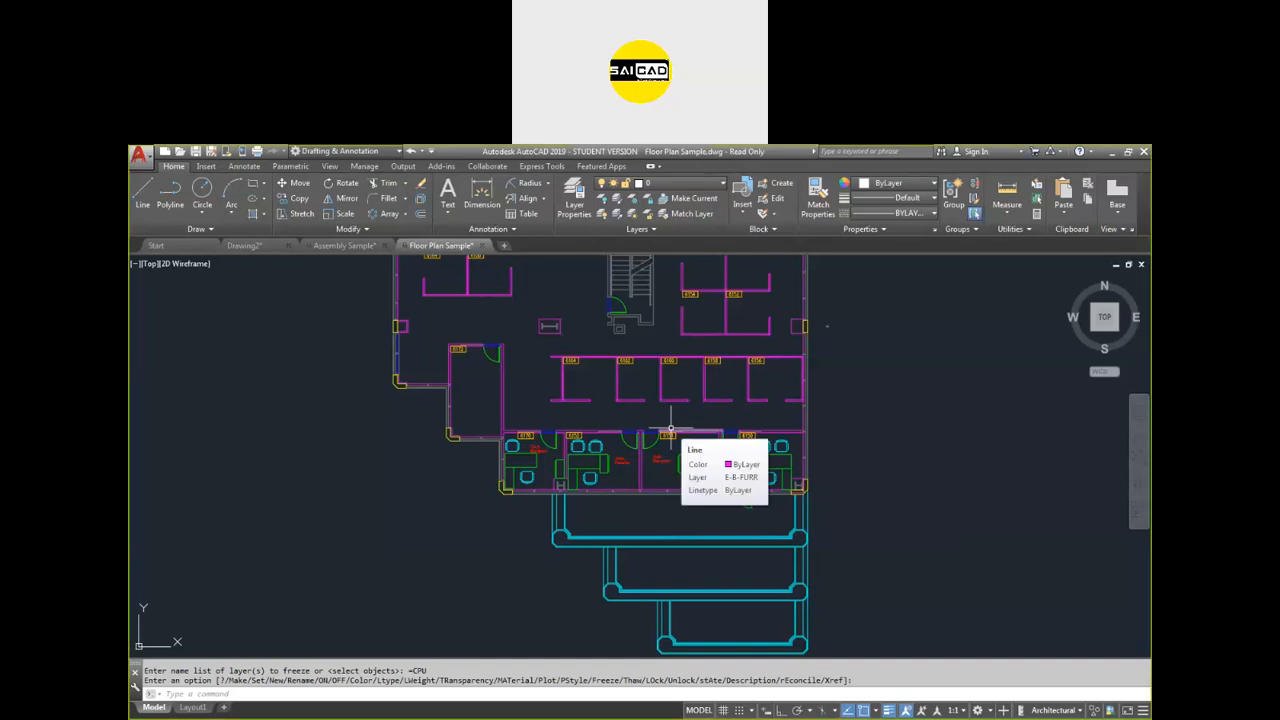
{"action": "scroll", "coordinate": [620, 451], "scroll_direction": "up", "scroll_amount": 6}
{"action": "scroll", "coordinate": [586, 465], "scroll_direction": "down", "scroll_amount": 6}
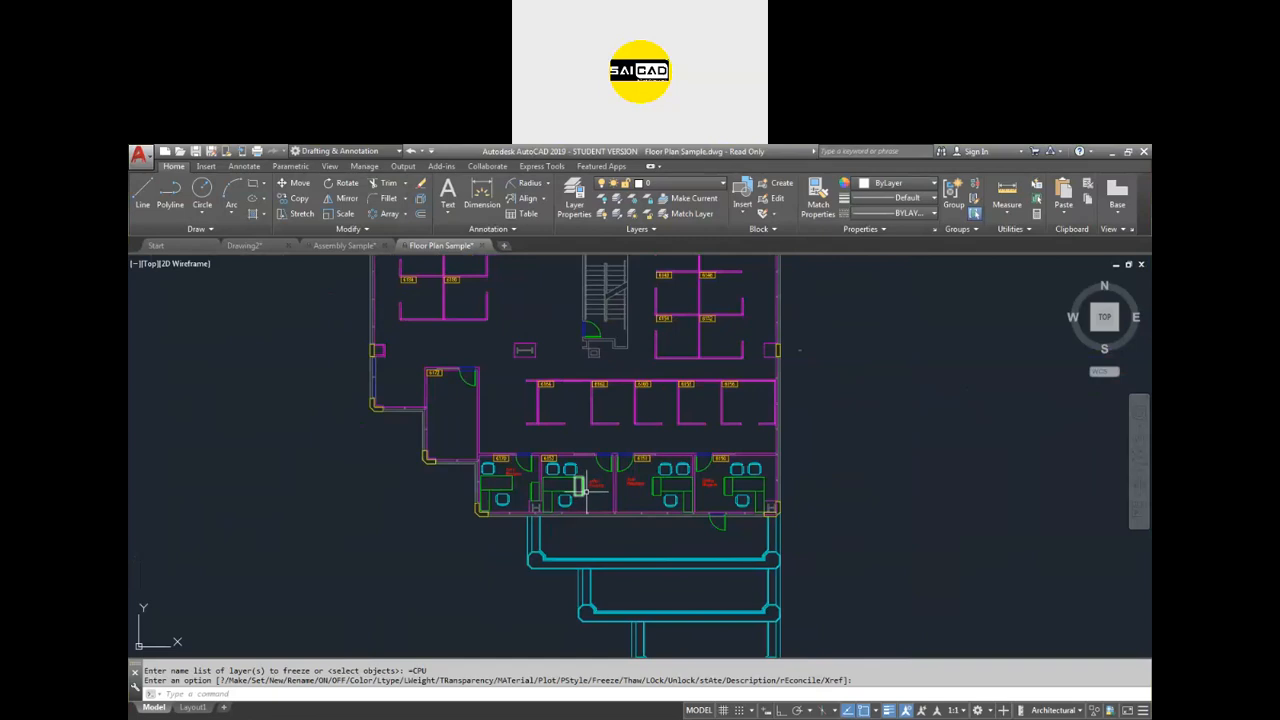
{"action": "scroll", "coordinate": [587, 490], "scroll_direction": "down", "scroll_amount": 3}
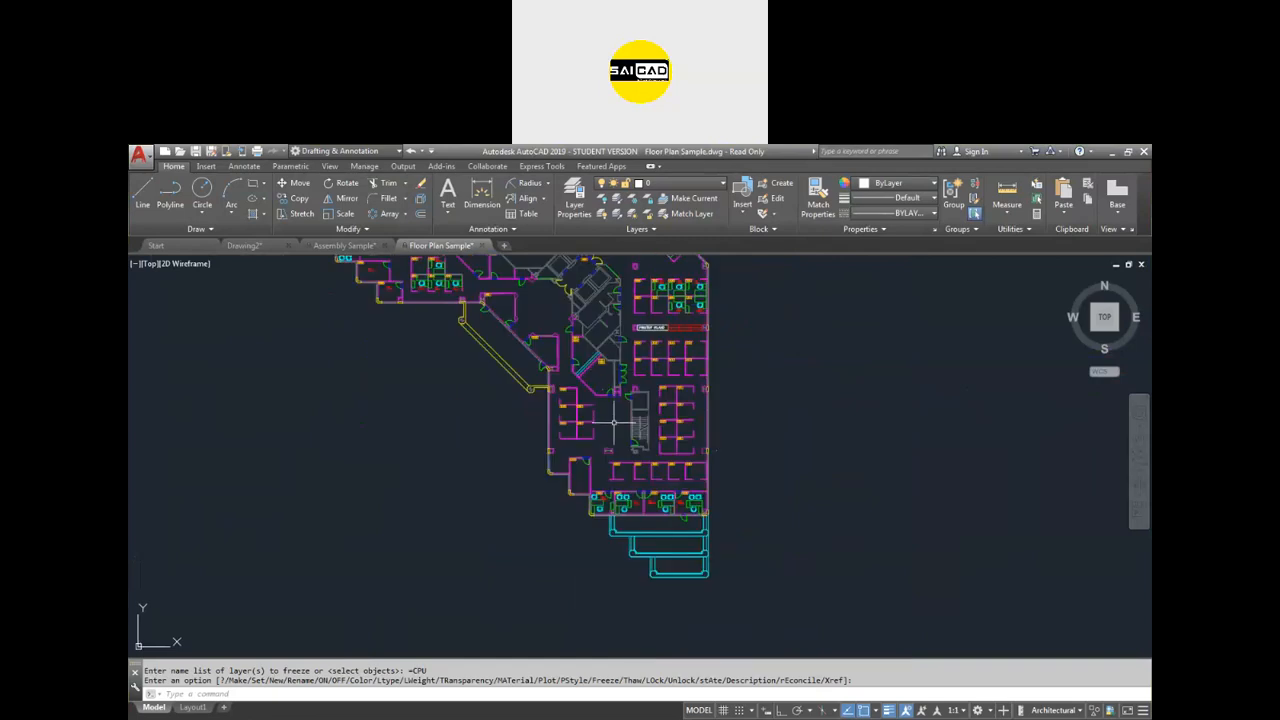
{"action": "scroll", "coordinate": [614, 423], "scroll_direction": "down", "scroll_amount": 3}
{"action": "scroll", "coordinate": [590, 372], "scroll_direction": "up", "scroll_amount": 4}
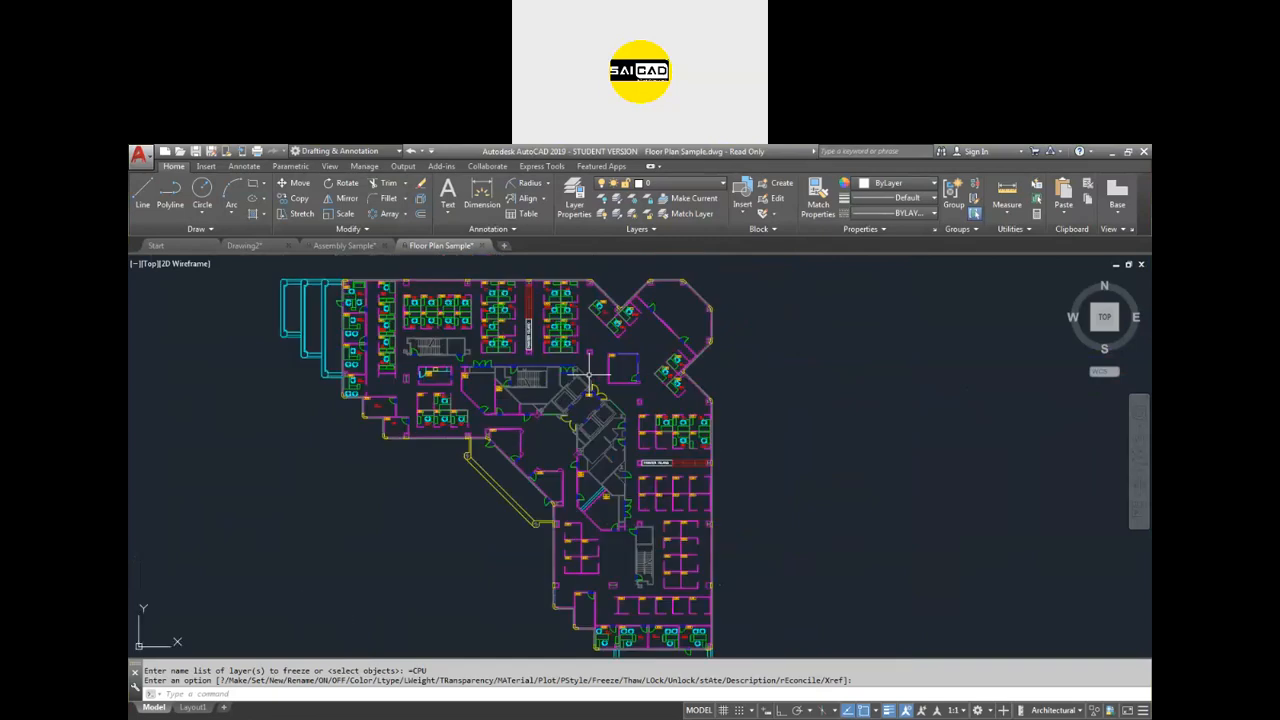
{"action": "scroll", "coordinate": [366, 293], "scroll_direction": "up", "scroll_amount": 4}
{"action": "scroll", "coordinate": [628, 423], "scroll_direction": "down", "scroll_amount": 6}
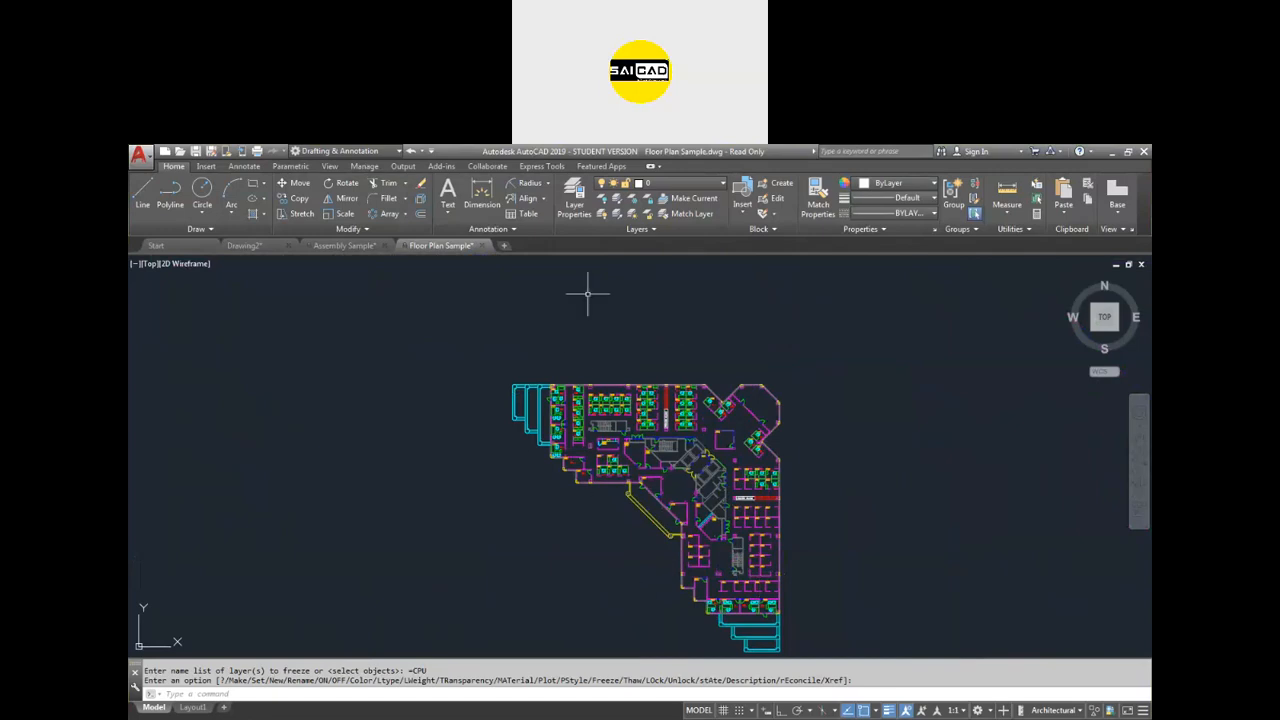
Isolate the PANELS_201 layer using a cubicle partition near room 6105 and review the panels across the floor plan.
{"action": "scroll", "coordinate": [757, 447], "scroll_direction": "up", "scroll_amount": 5}
{"action": "scroll", "coordinate": [745, 430], "scroll_direction": "up", "scroll_amount": 3}
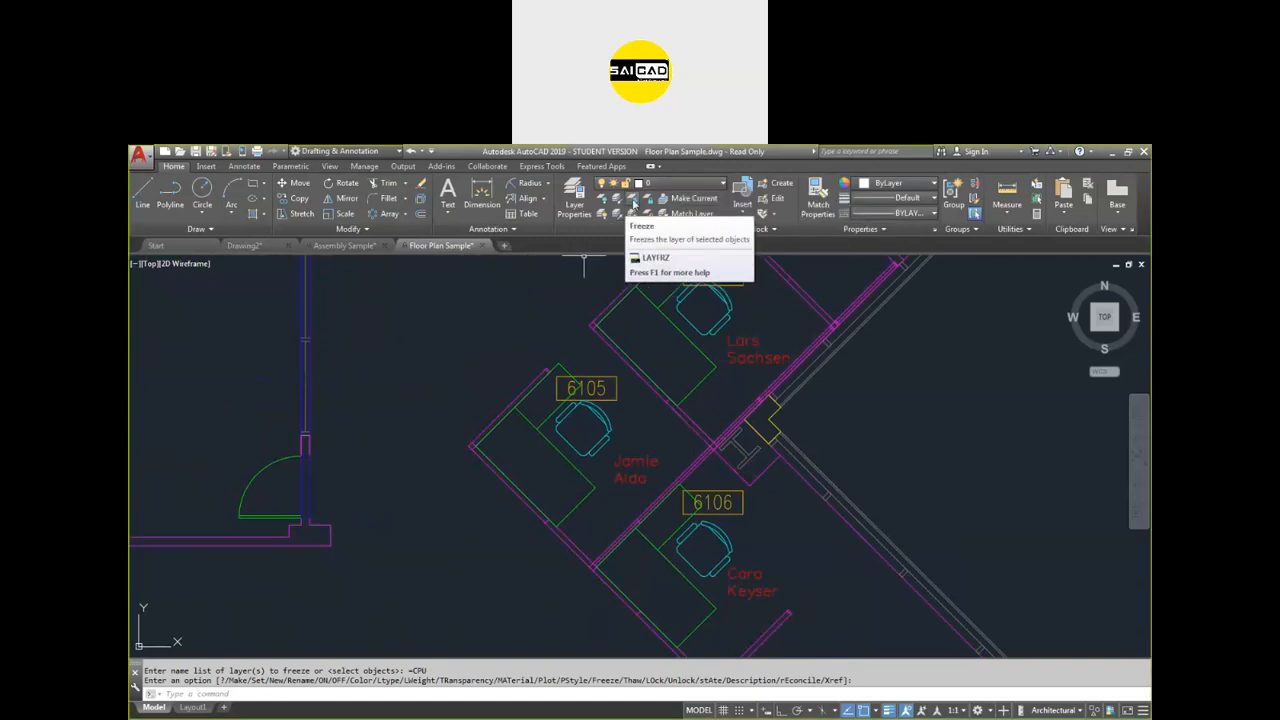
{"action": "left_click", "coordinate": [617, 198]}
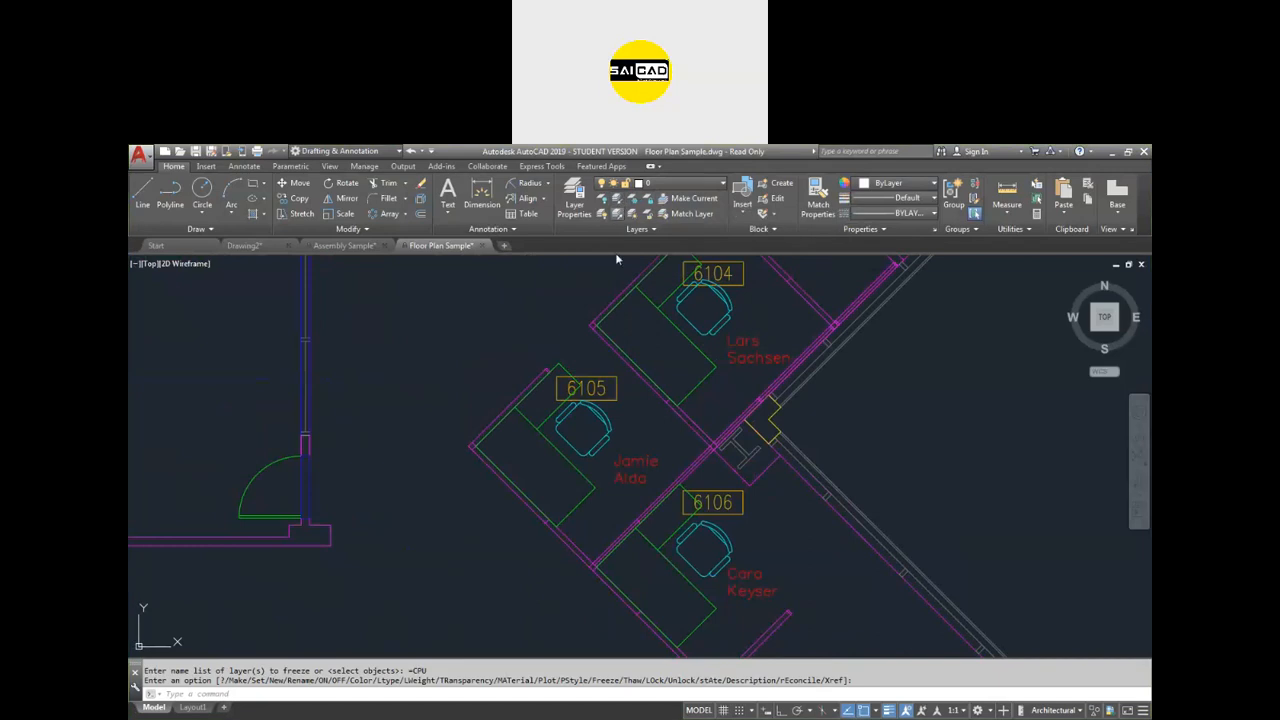
{"action": "left_click", "coordinate": [700, 414]}
{"action": "key", "text": "Return"}
{"action": "scroll", "coordinate": [617, 425], "scroll_direction": "down", "scroll_amount": 3}
{"action": "scroll", "coordinate": [617, 425], "scroll_direction": "down", "scroll_amount": 3}
{"action": "scroll", "coordinate": [506, 399], "scroll_direction": "up", "scroll_amount": 3}
{"action": "scroll", "coordinate": [810, 405], "scroll_direction": "down", "scroll_amount": 2}
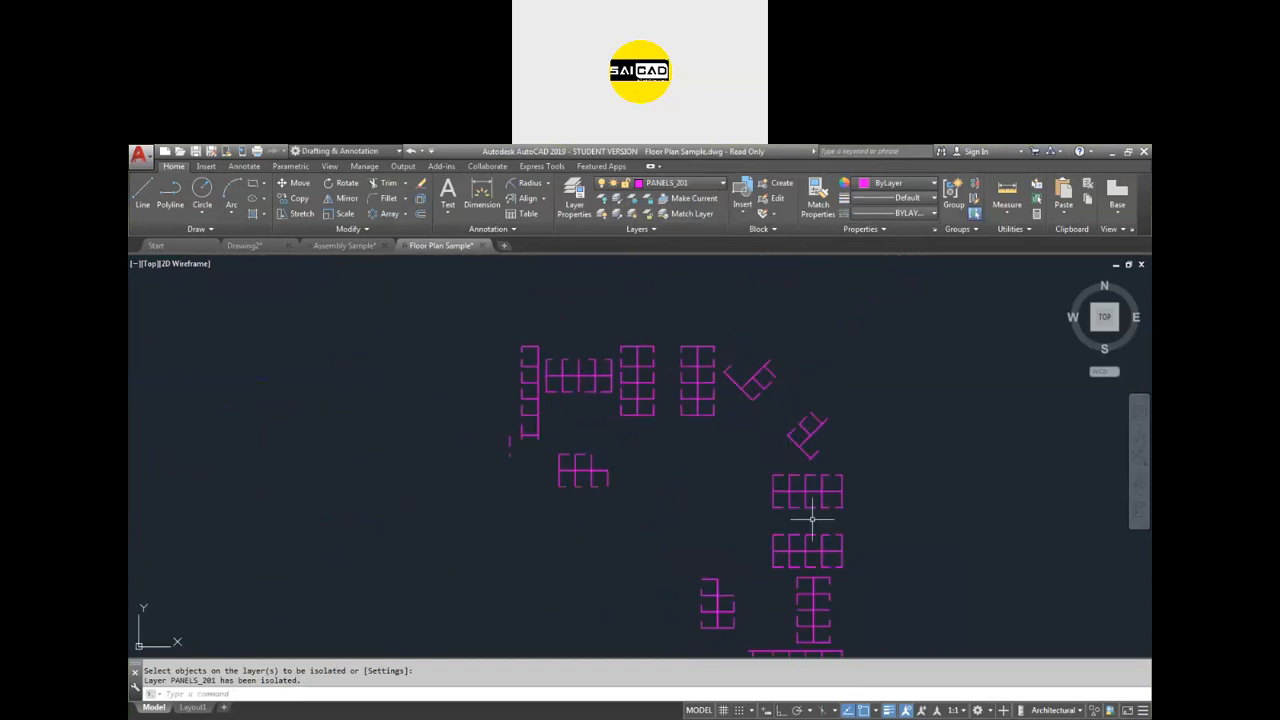
{"action": "scroll", "coordinate": [790, 362], "scroll_direction": "down", "scroll_amount": 2}
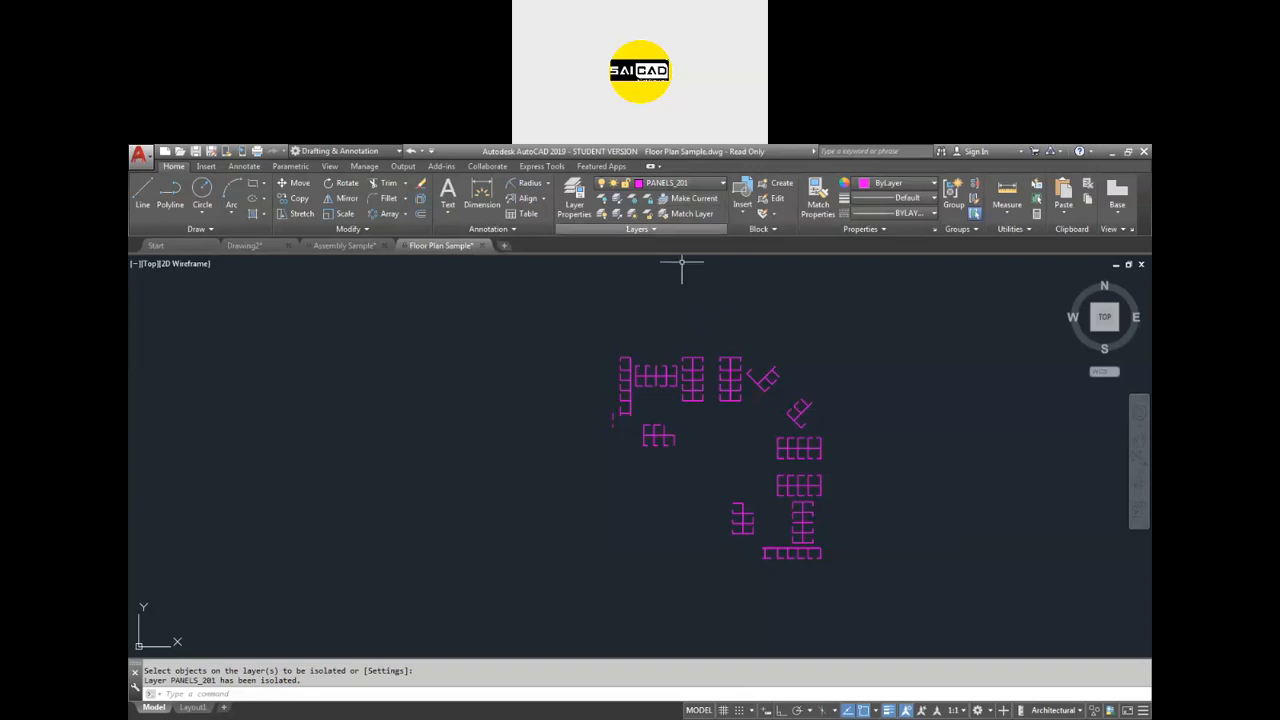
Select all the isolated cubicle panels and close Floor Plan Sample.dwg without saving the changes.
{"action": "left_click", "coordinate": [526, 322]}
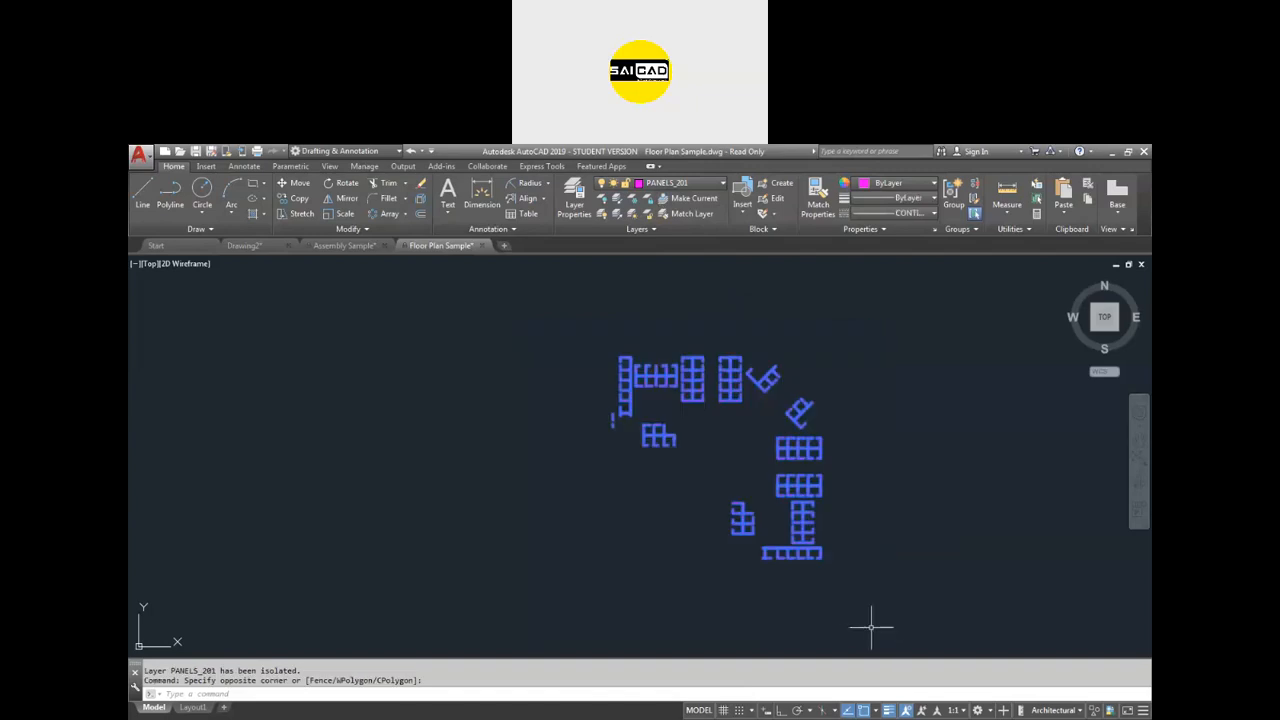
{"action": "left_click", "coordinate": [481, 247]}
{"action": "left_click", "coordinate": [677, 464]}
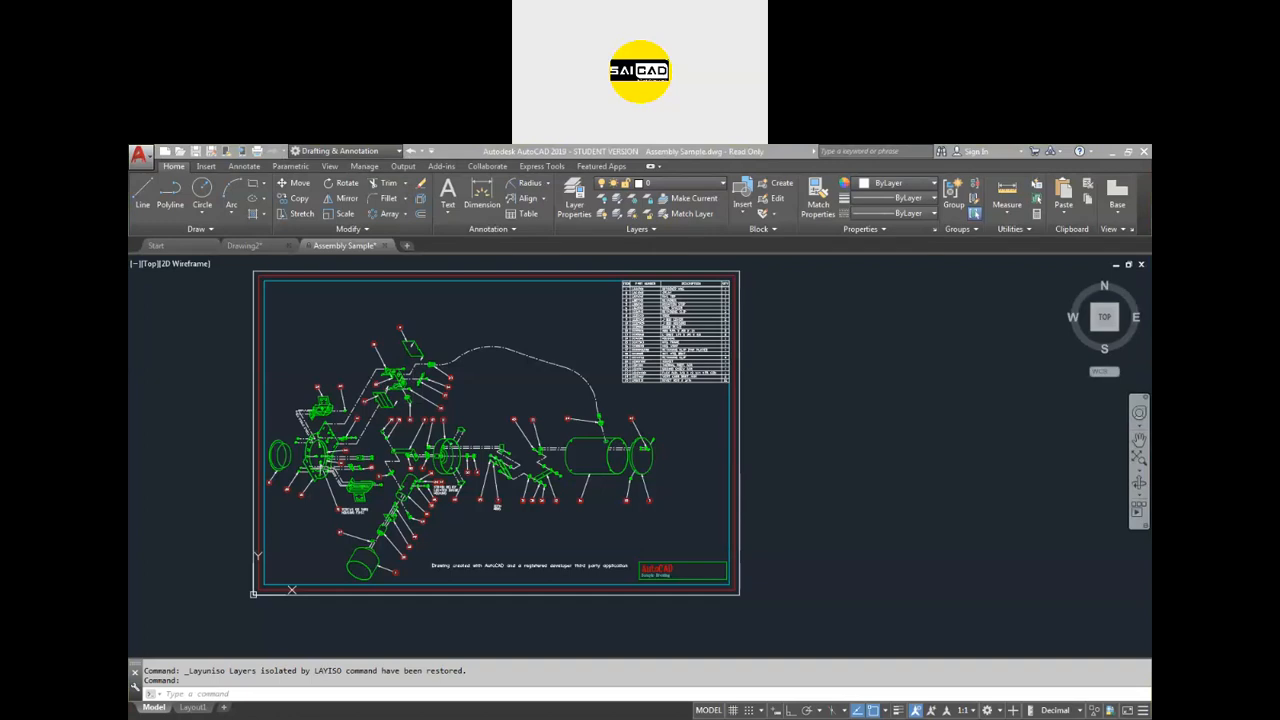
Switch to Adobe Acrobat Reader and examine exercise 1 in SaiCad AutoCAD Assignment 3.pdf.
{"action": "key", "text": "alt+Tab"}
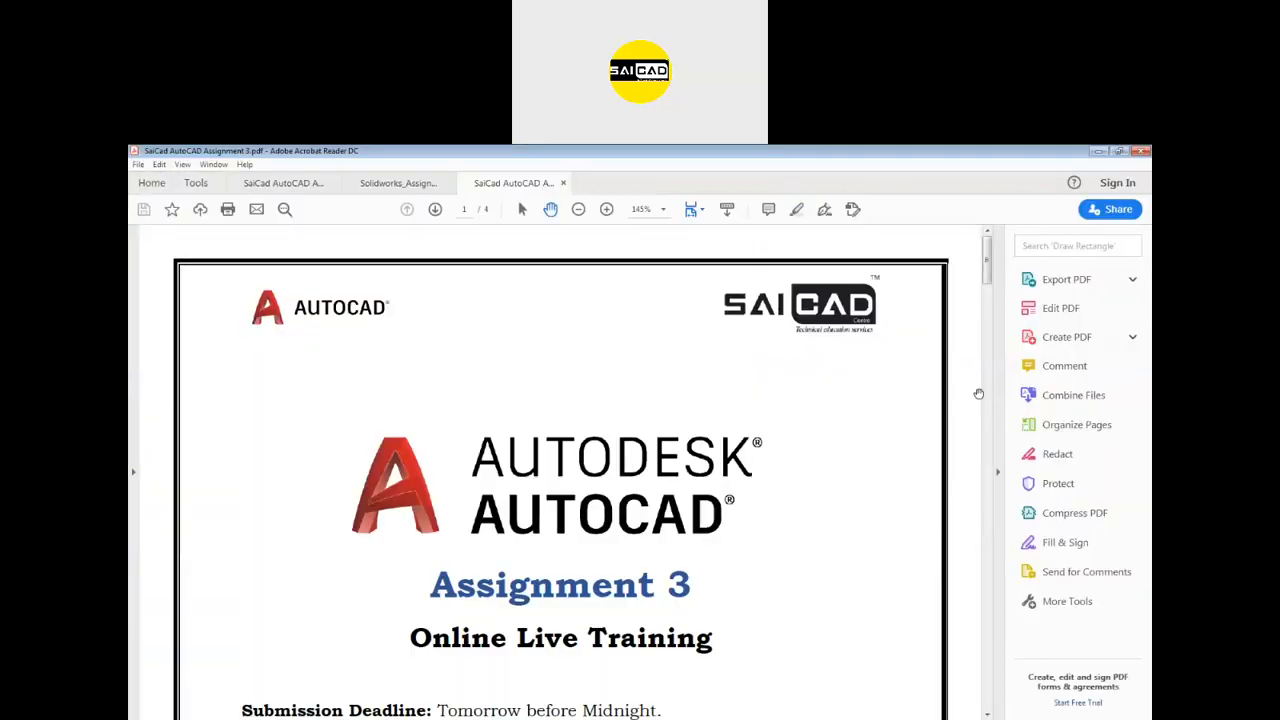
{"action": "scroll", "coordinate": [632, 484], "scroll_direction": "down", "scroll_amount": 5}
{"action": "scroll", "coordinate": [632, 484], "scroll_direction": "down", "scroll_amount": 10}
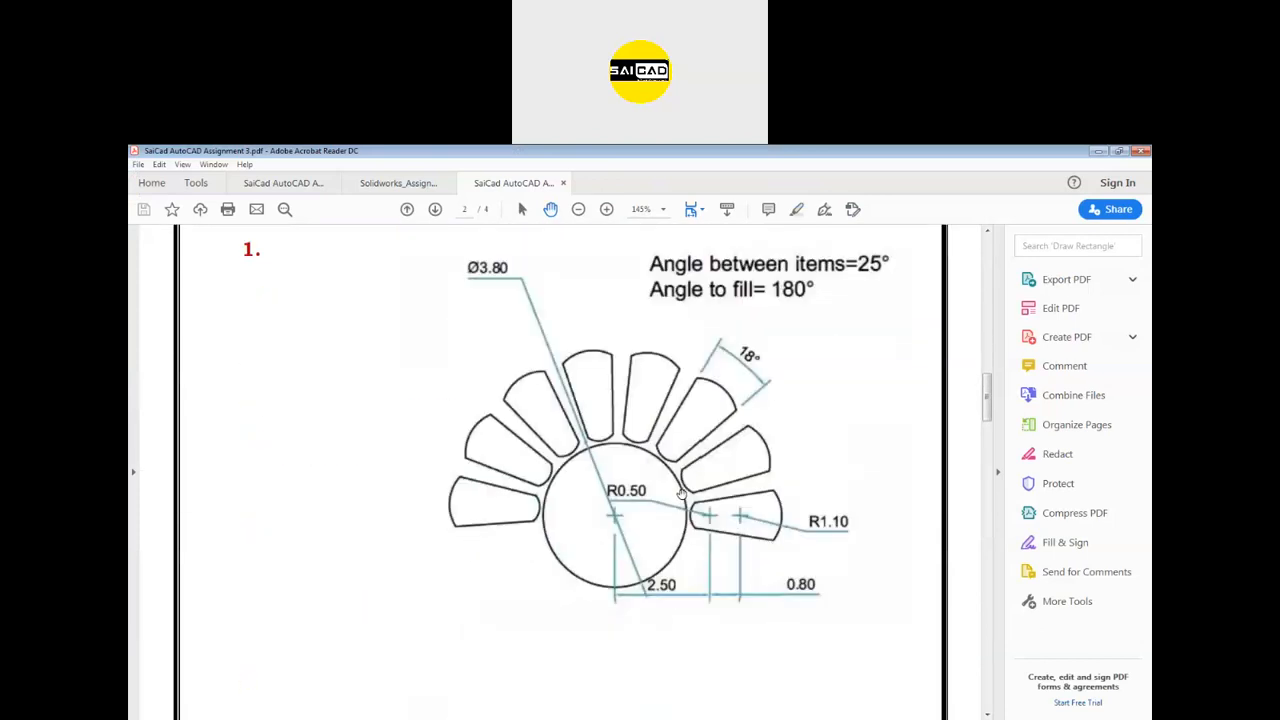
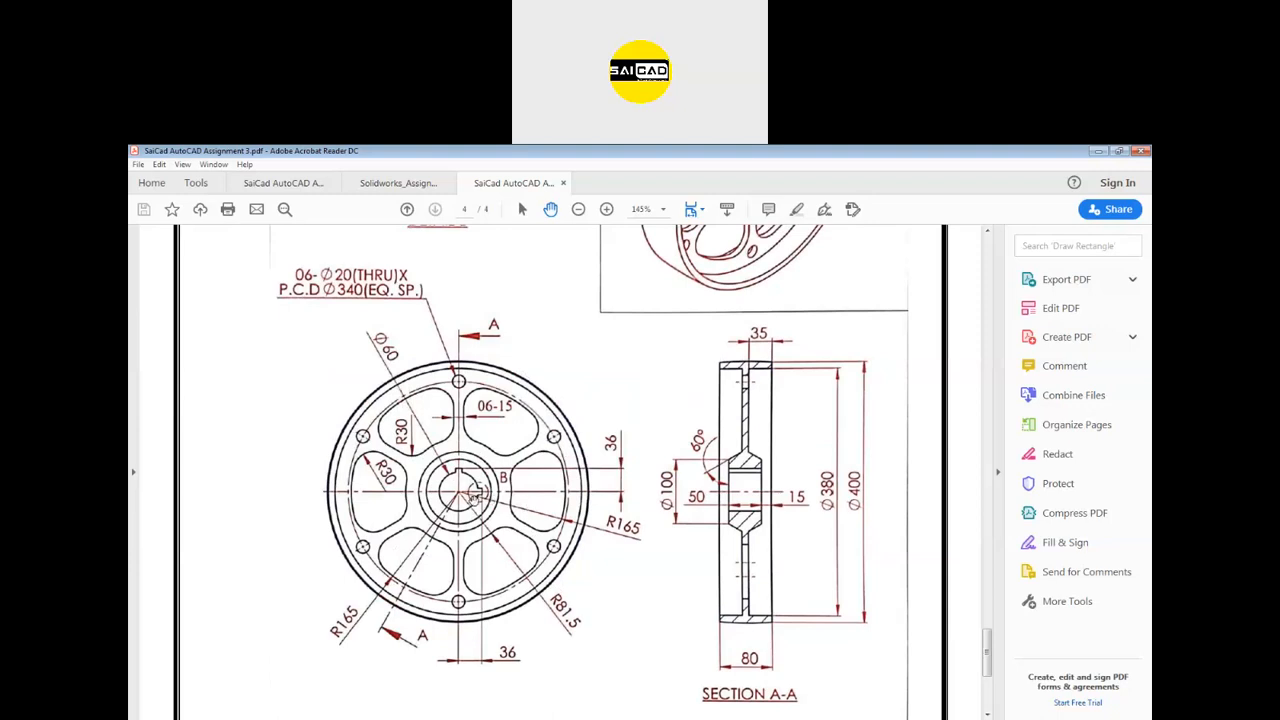
Examine the wheel drawing with Detail B and Section A-A on page 4, and return to the bill of materials in exercise 4.
{"action": "scroll", "coordinate": [480, 495], "scroll_direction": "up", "scroll_amount": 4}
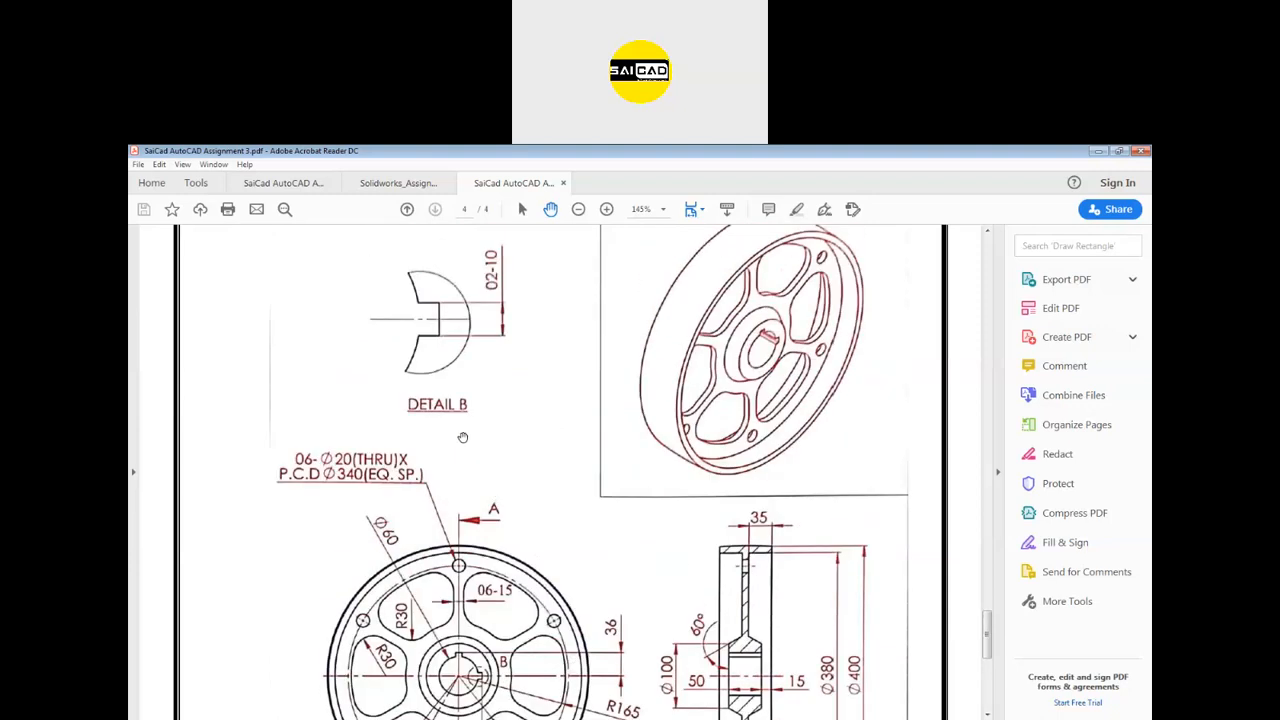
{"action": "scroll", "coordinate": [505, 360], "scroll_direction": "down", "scroll_amount": 3}
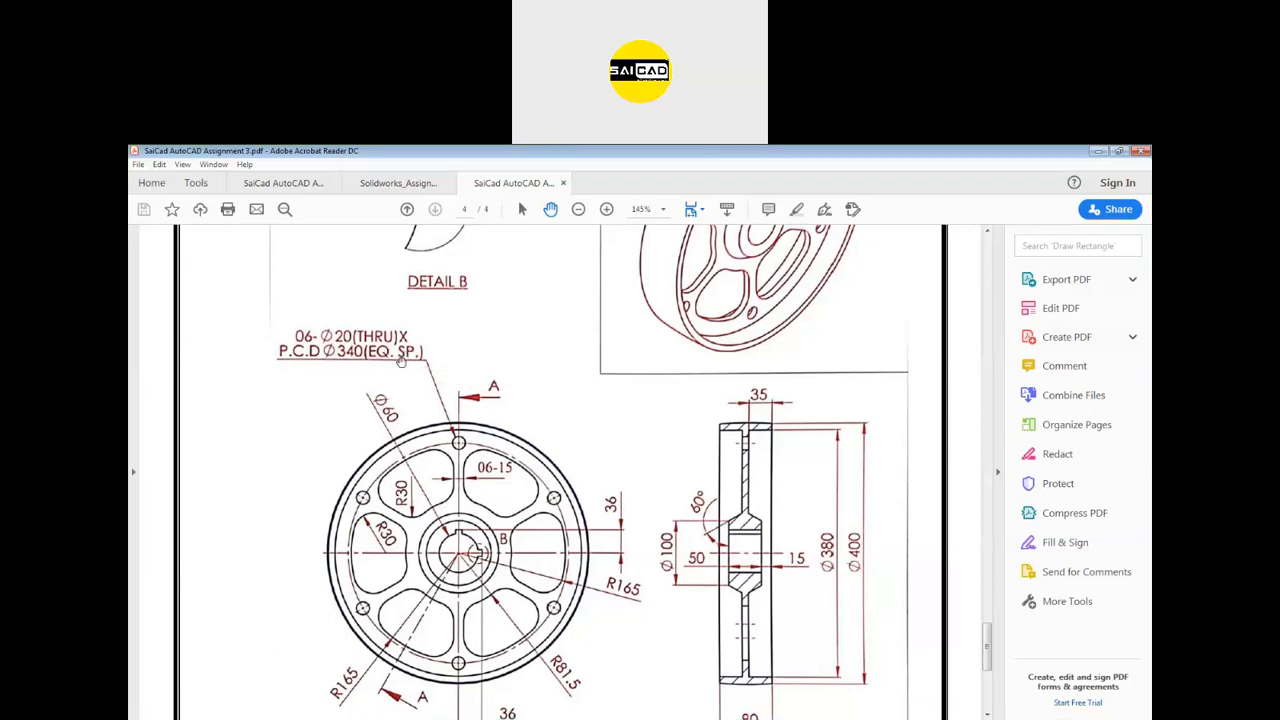
{"action": "scroll", "coordinate": [419, 414], "scroll_direction": "down", "scroll_amount": 5}
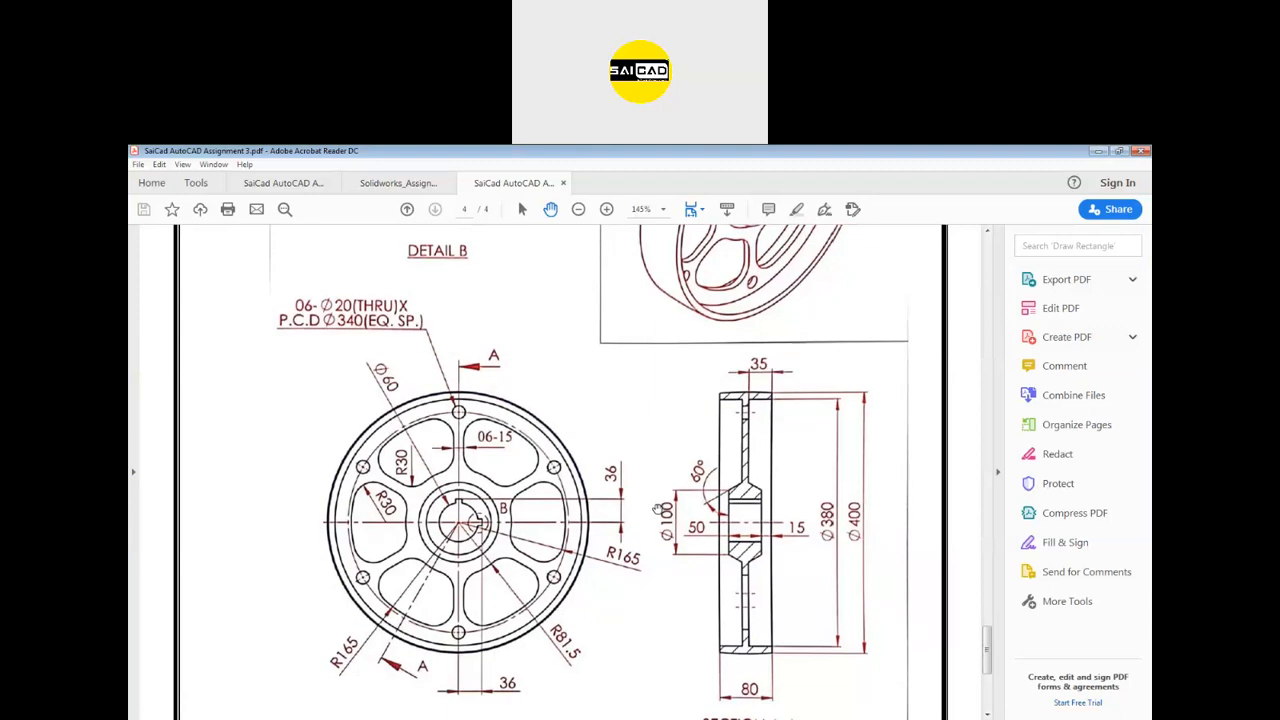
{"action": "scroll", "coordinate": [646, 506], "scroll_direction": "up", "scroll_amount": 4}
{"action": "scroll", "coordinate": [674, 538], "scroll_direction": "up", "scroll_amount": 20}
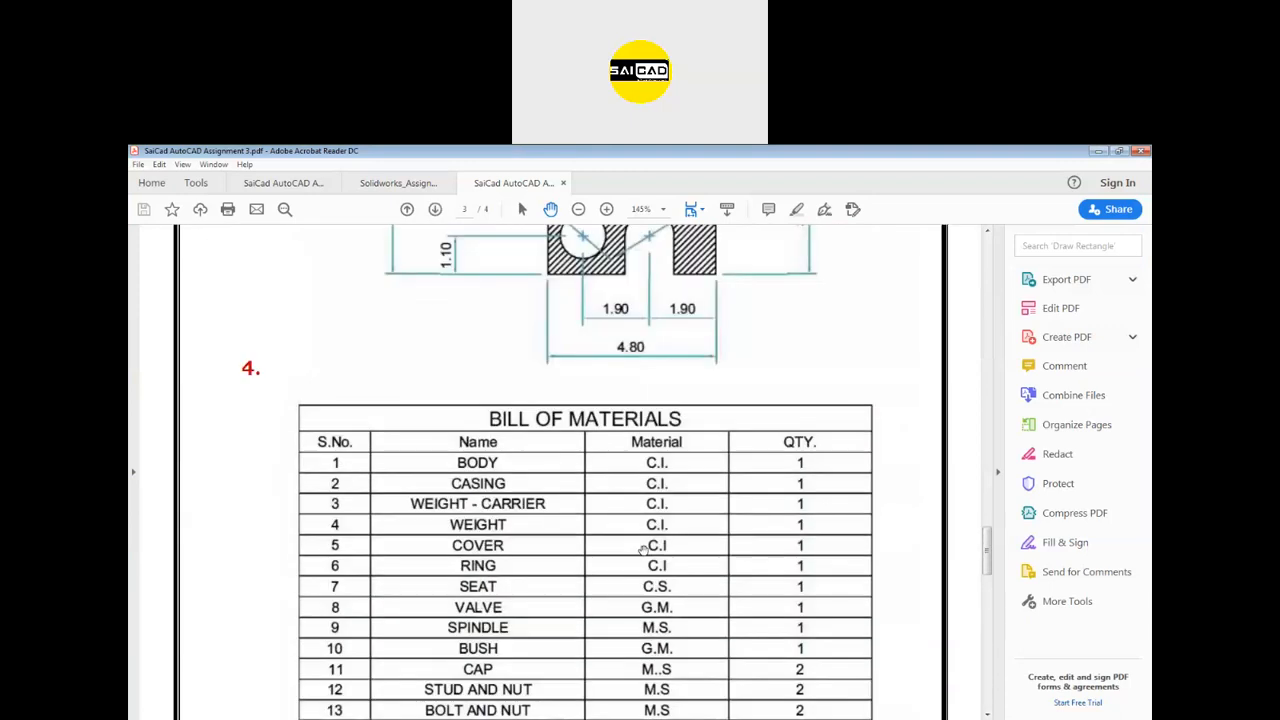
Leave the exercise PDF and return to the flower drawing in AutoCAD's Drawing2.
{"action": "scroll", "coordinate": [642, 549], "scroll_direction": "up", "scroll_amount": 5}
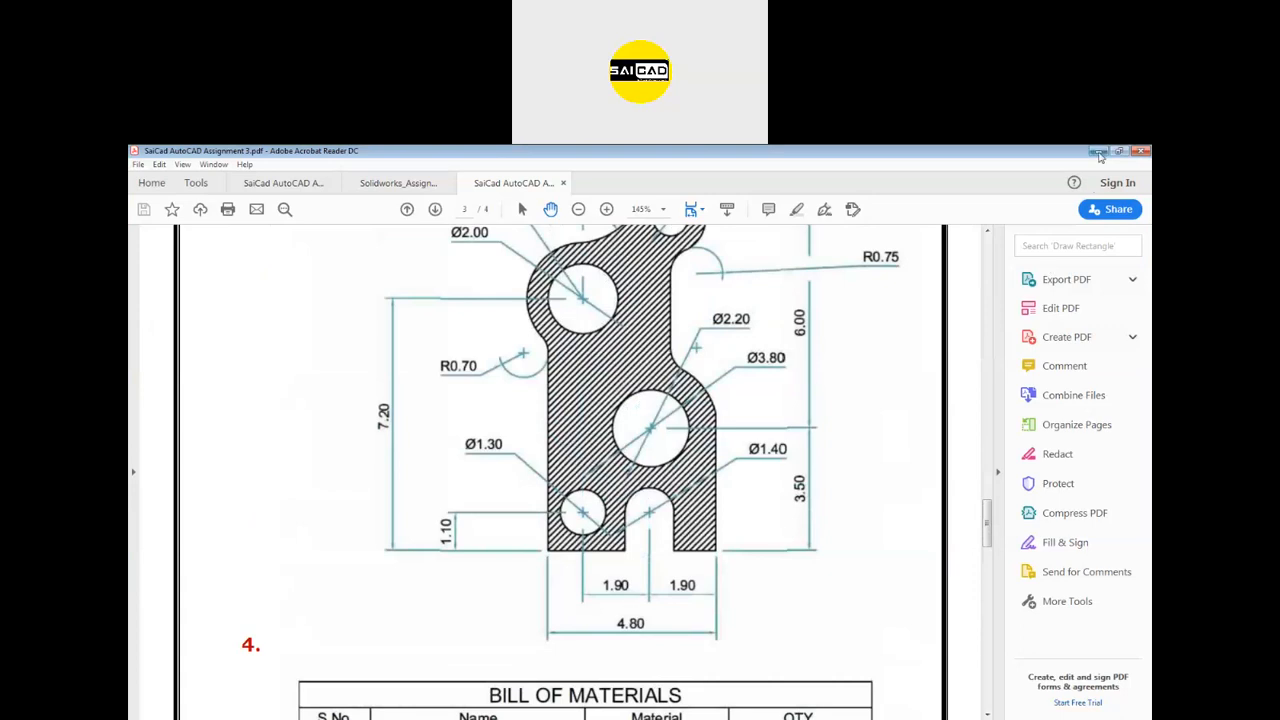
{"action": "left_click", "coordinate": [1098, 151]}
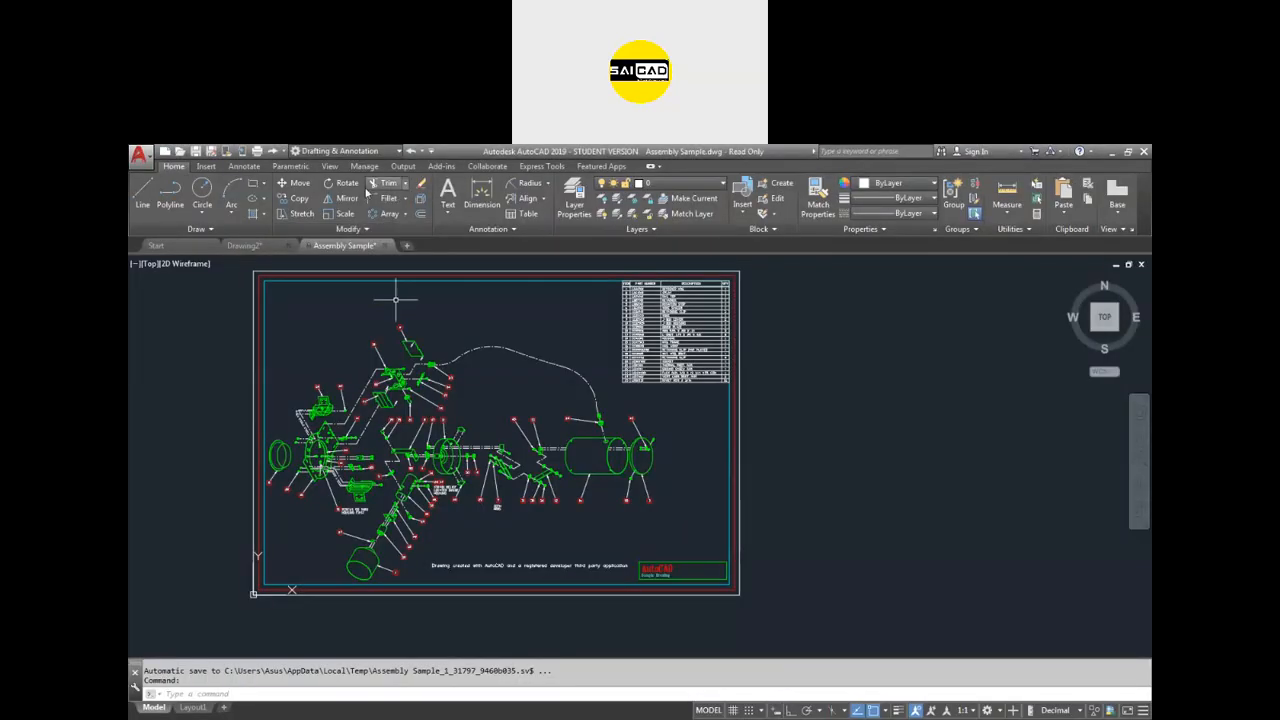
{"action": "left_click", "coordinate": [244, 245]}
{"action": "scroll", "coordinate": [525, 465], "scroll_direction": "up", "scroll_amount": 3}
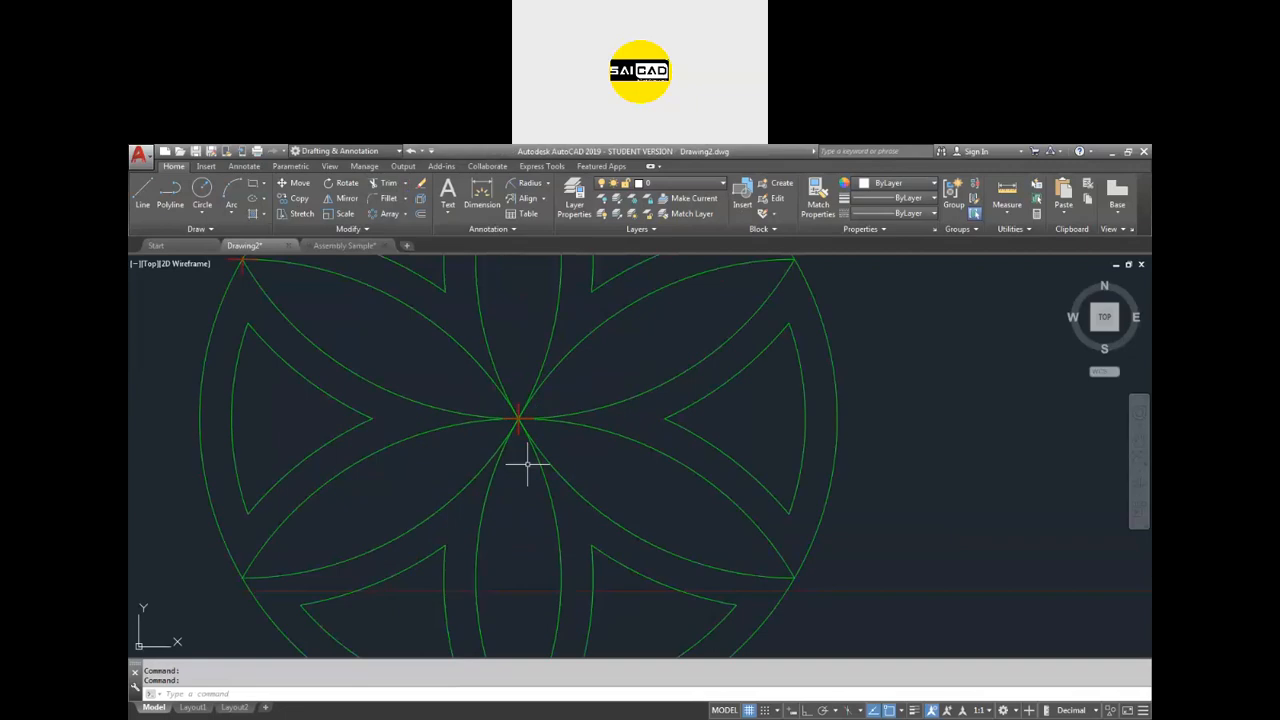
{"action": "scroll", "coordinate": [590, 380], "scroll_direction": "down", "scroll_amount": 2}
{"action": "scroll", "coordinate": [540, 590], "scroll_direction": "up", "scroll_amount": 2}
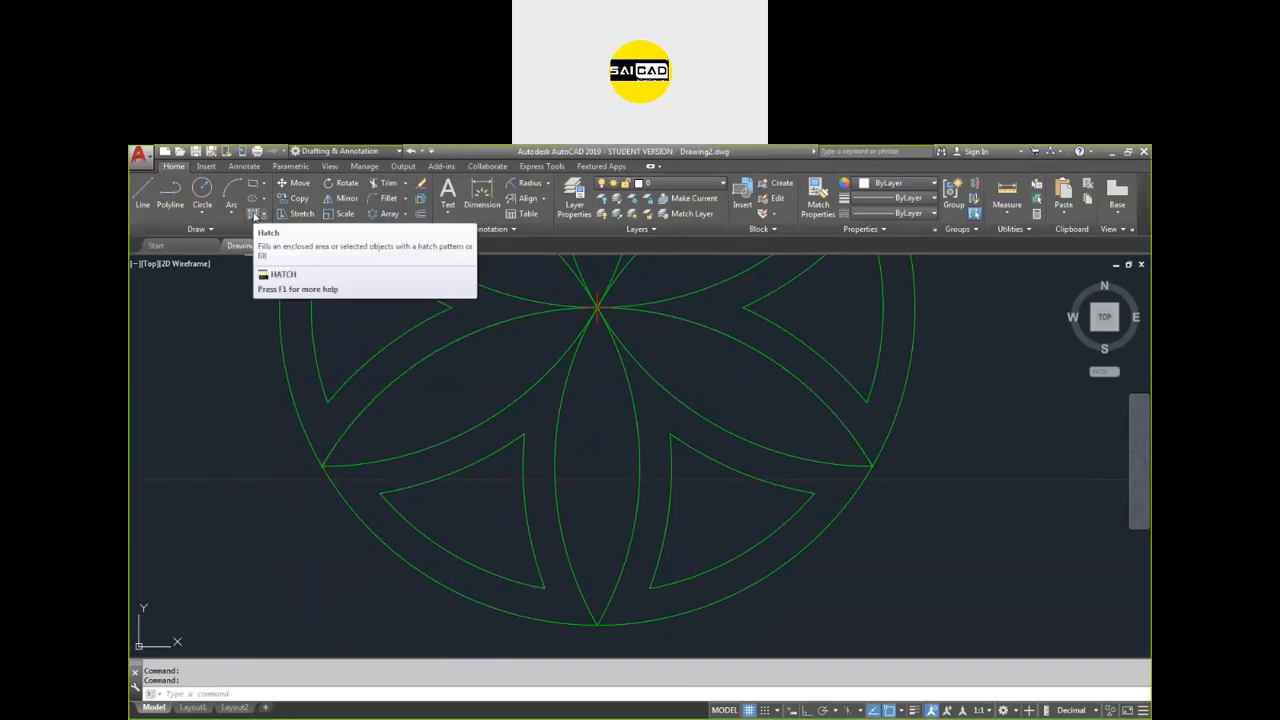
Hatch the flower's lower-left curved triangle with a Solid fill in Red.
{"action": "key", "text": "Return"}
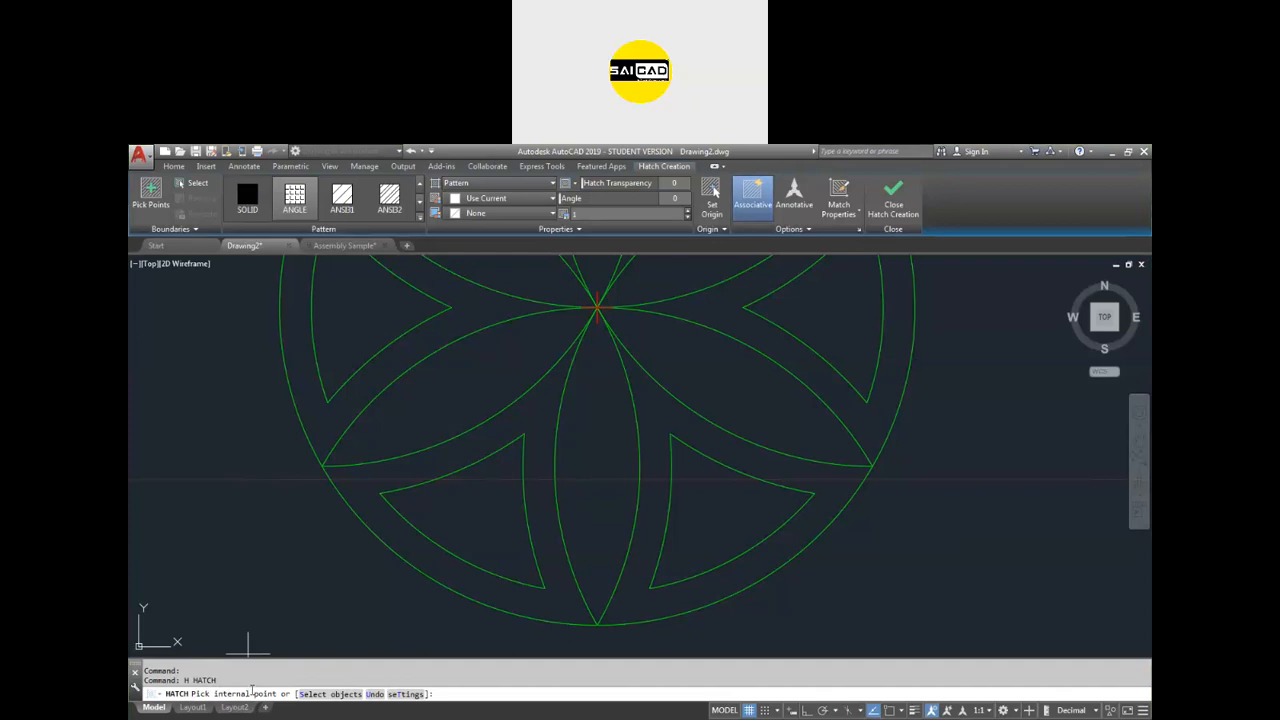
{"action": "left_click", "coordinate": [458, 518]}
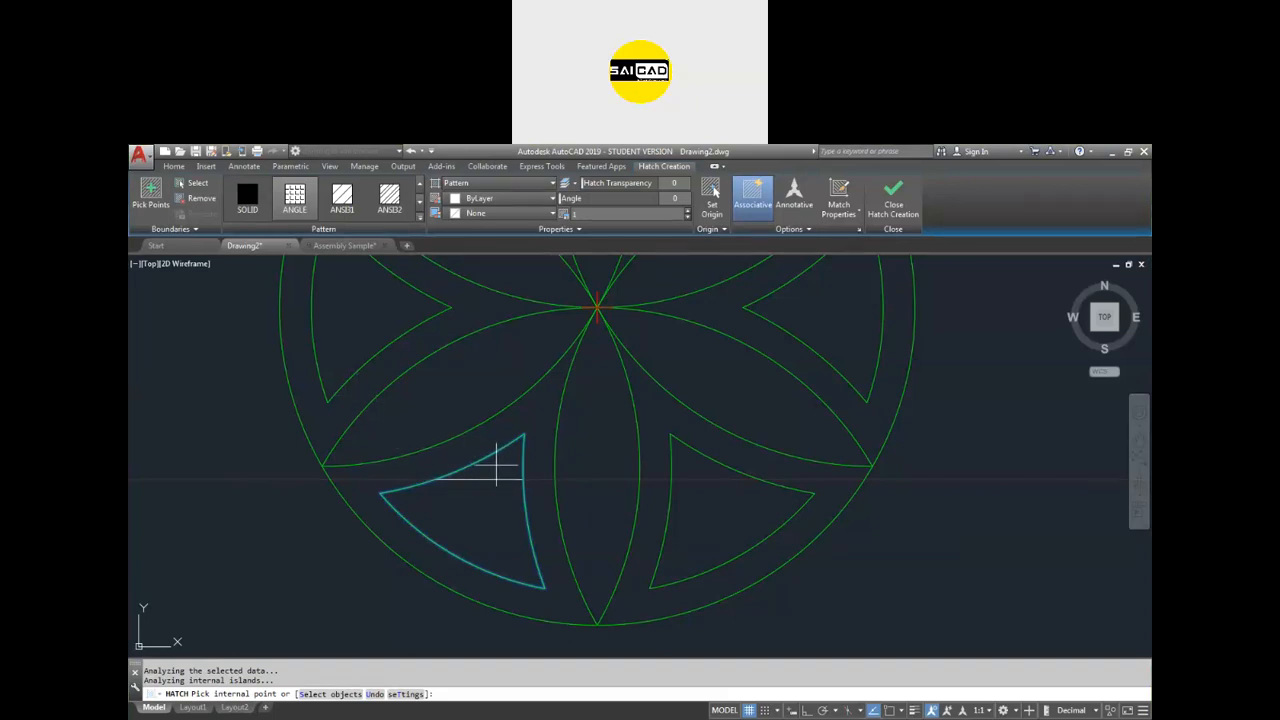
{"action": "left_click", "coordinate": [485, 183]}
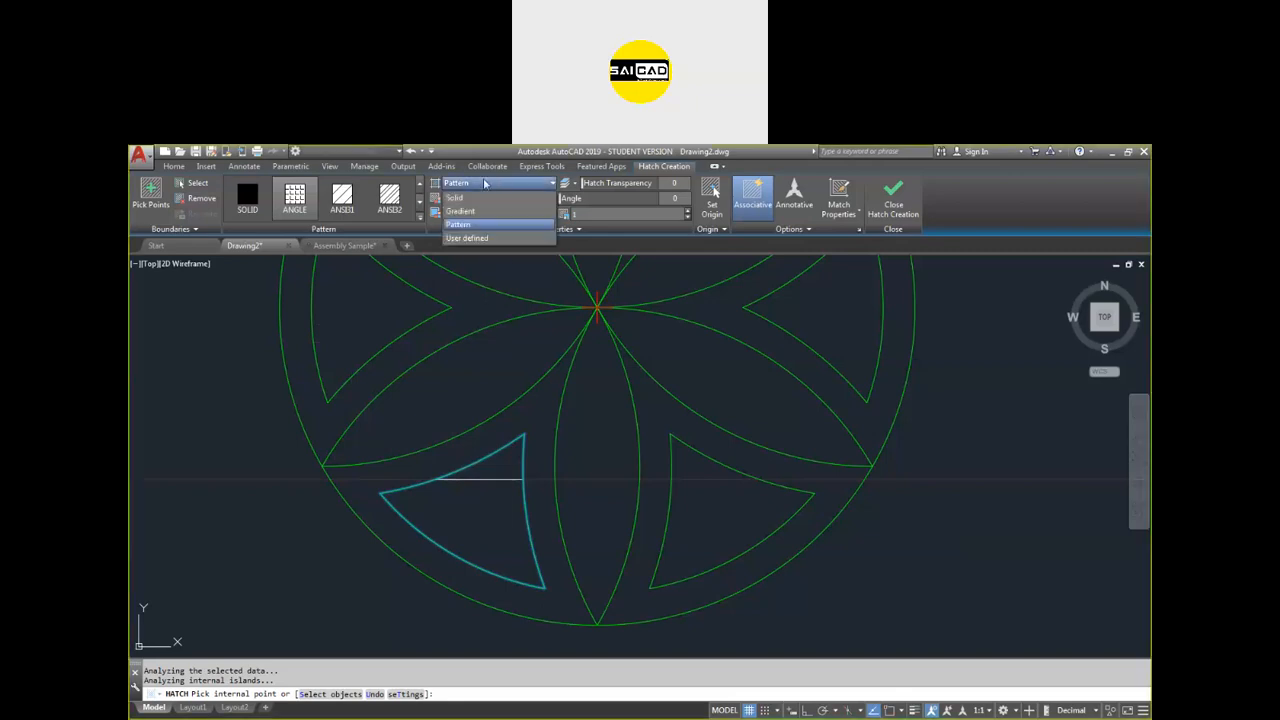
{"action": "left_click", "coordinate": [455, 197]}
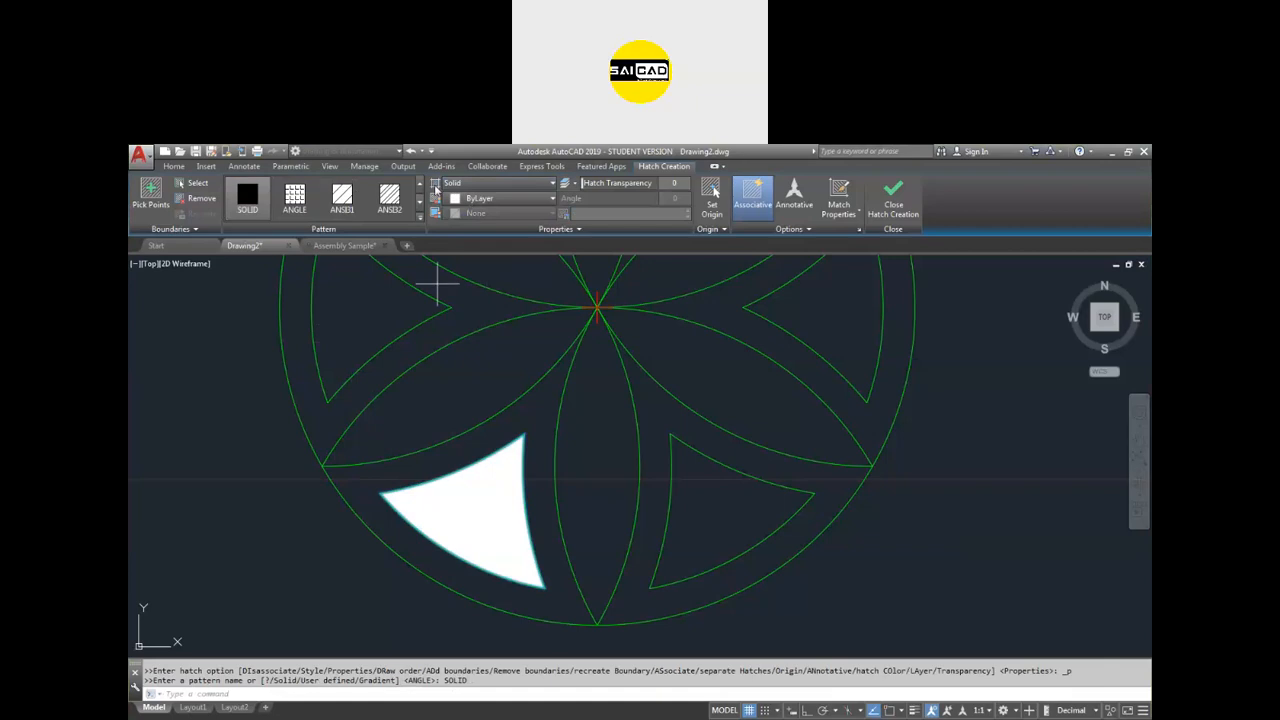
{"action": "left_click", "coordinate": [497, 199]}
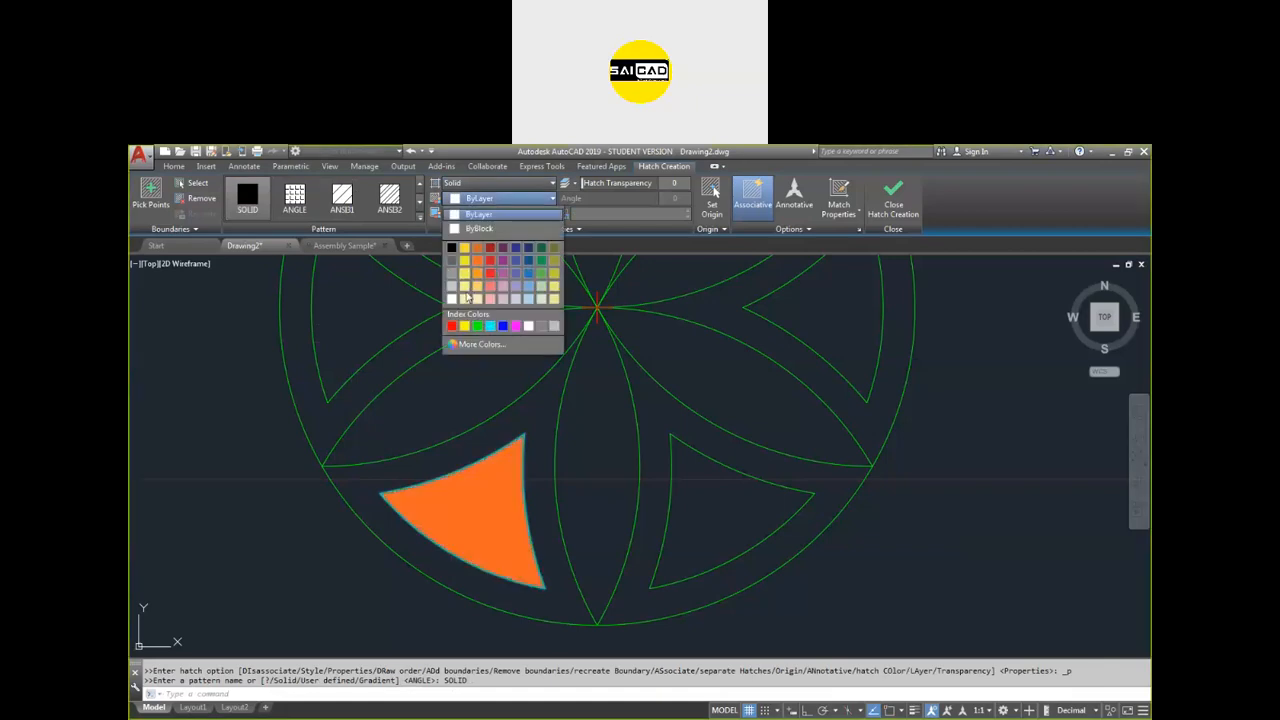
{"action": "left_click", "coordinate": [451, 326]}
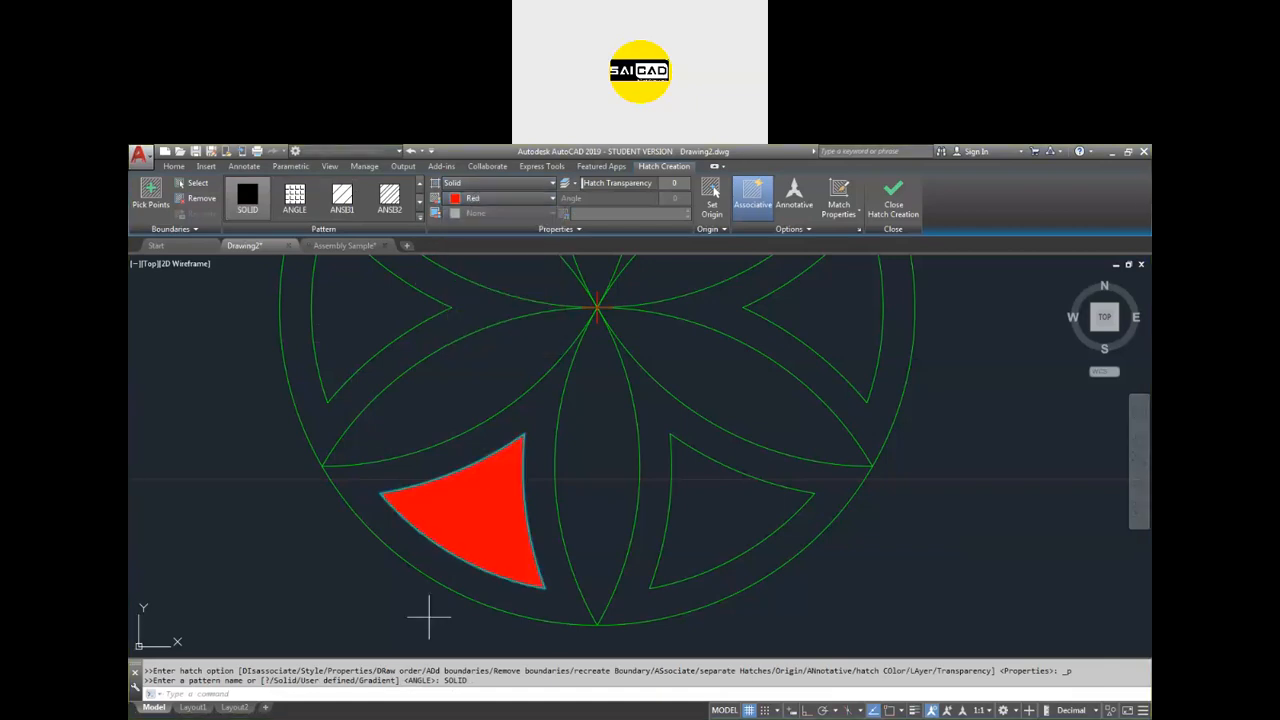
Extend the red hatch to the lower-right, right and left curved triangles and the two upper bands surrounding the inner triangles.
{"action": "left_click", "coordinate": [713, 537]}
{"action": "left_click", "coordinate": [814, 343]}
{"action": "scroll", "coordinate": [681, 560], "scroll_direction": "down", "scroll_amount": 2}
{"action": "left_click", "coordinate": [467, 409]}
{"action": "left_click", "coordinate": [551, 286]}
{"action": "left_click", "coordinate": [675, 270]}
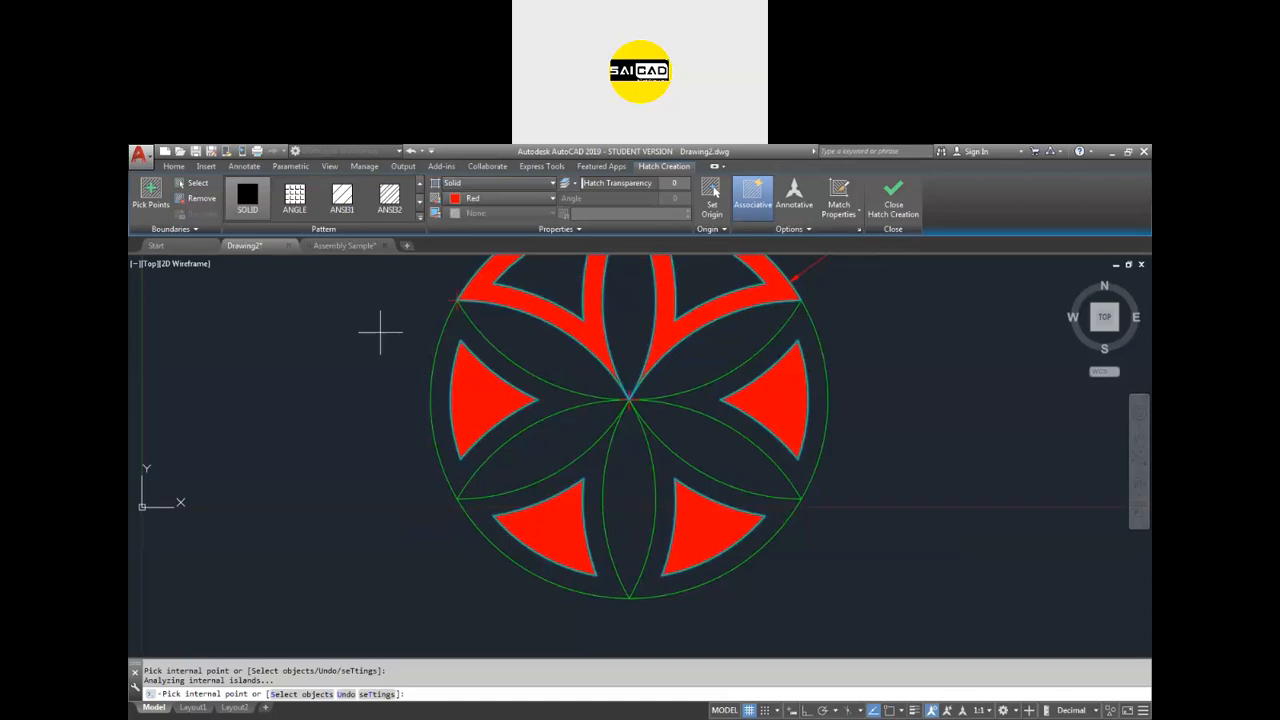
{"action": "scroll", "coordinate": [400, 473], "scroll_direction": "down", "scroll_amount": 4}
{"action": "scroll", "coordinate": [523, 424], "scroll_direction": "up", "scroll_amount": 6}
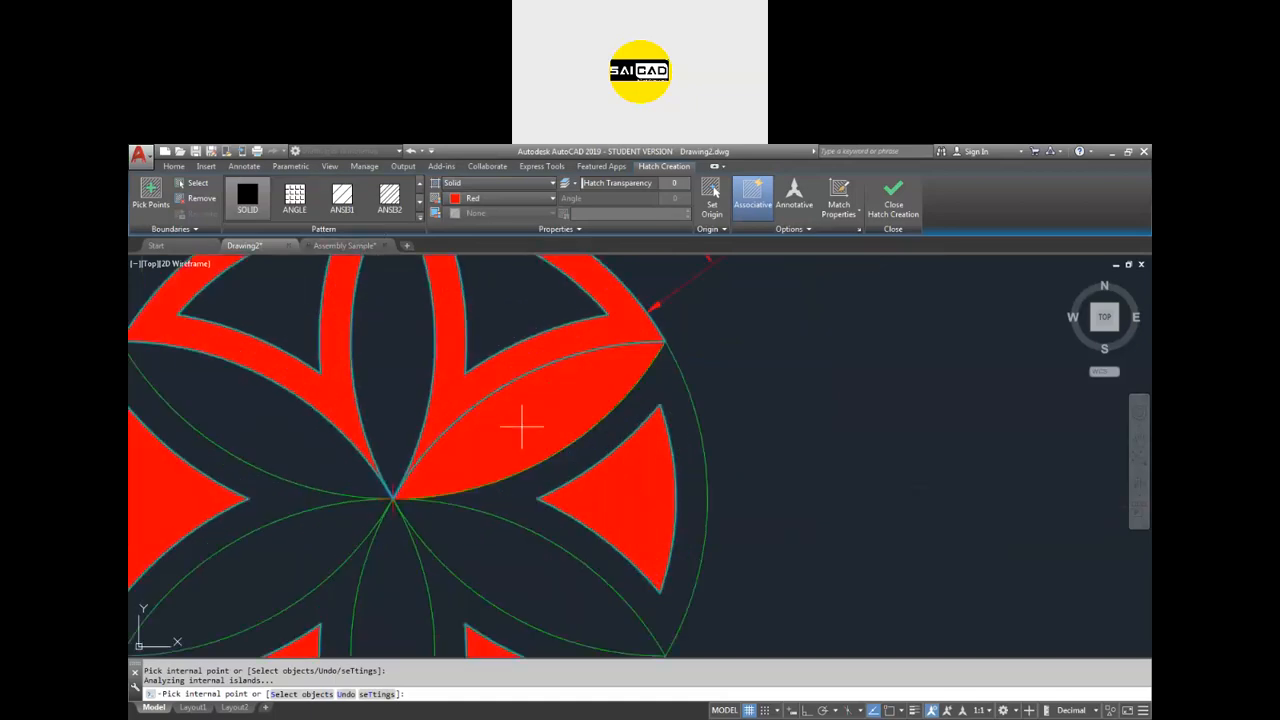
{"action": "scroll", "coordinate": [681, 381], "scroll_direction": "down", "scroll_amount": 2}
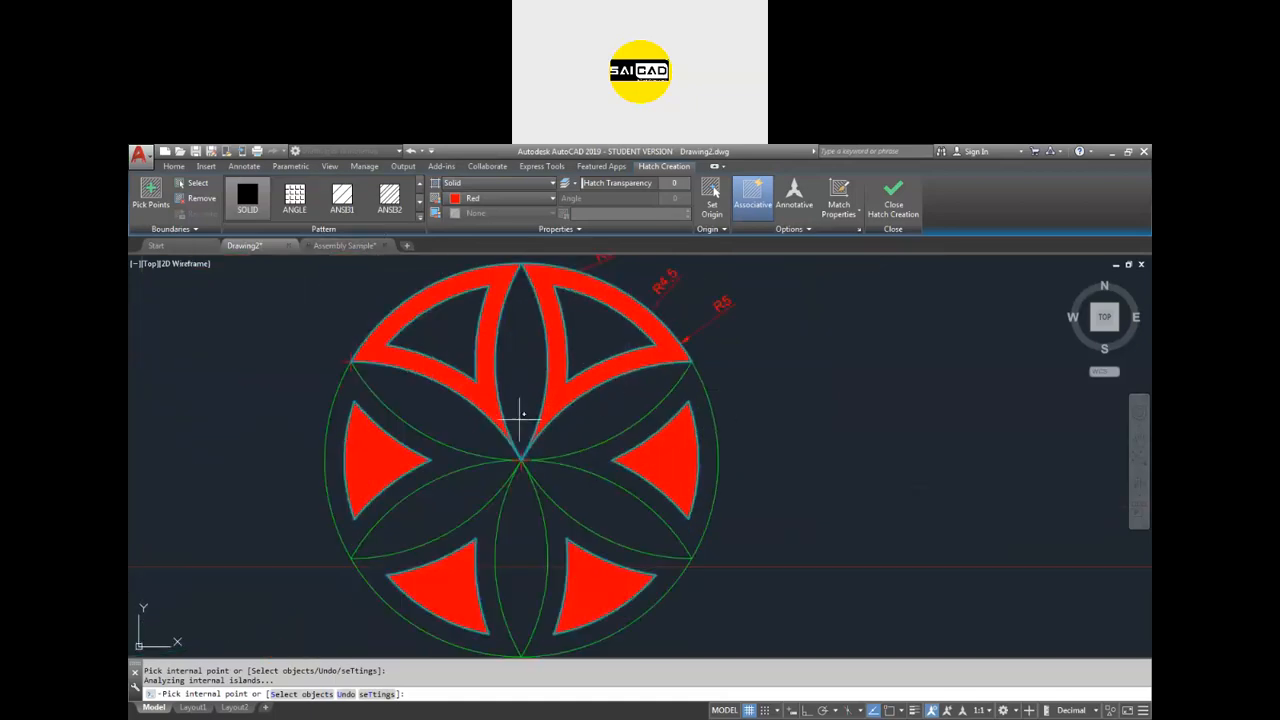
Change the hatch type to Gradient and browse the available gradient patterns.
{"action": "left_click", "coordinate": [247, 210]}
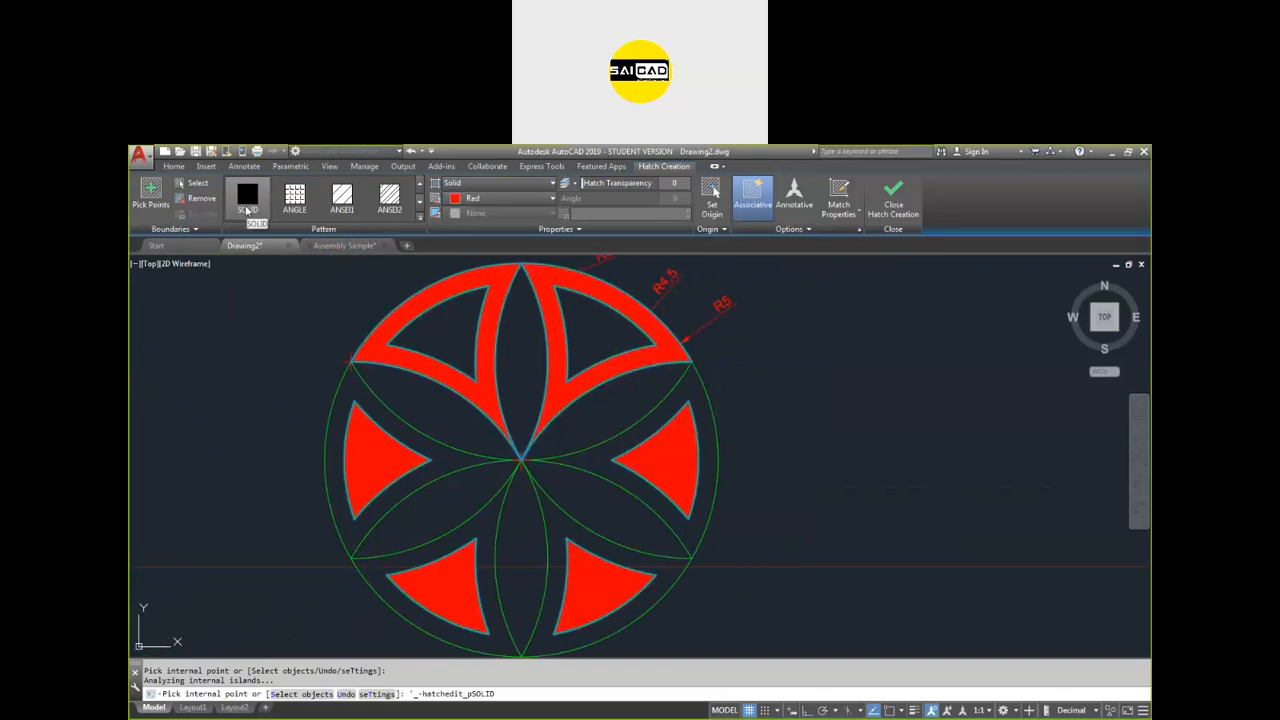
{"action": "left_click", "coordinate": [471, 186]}
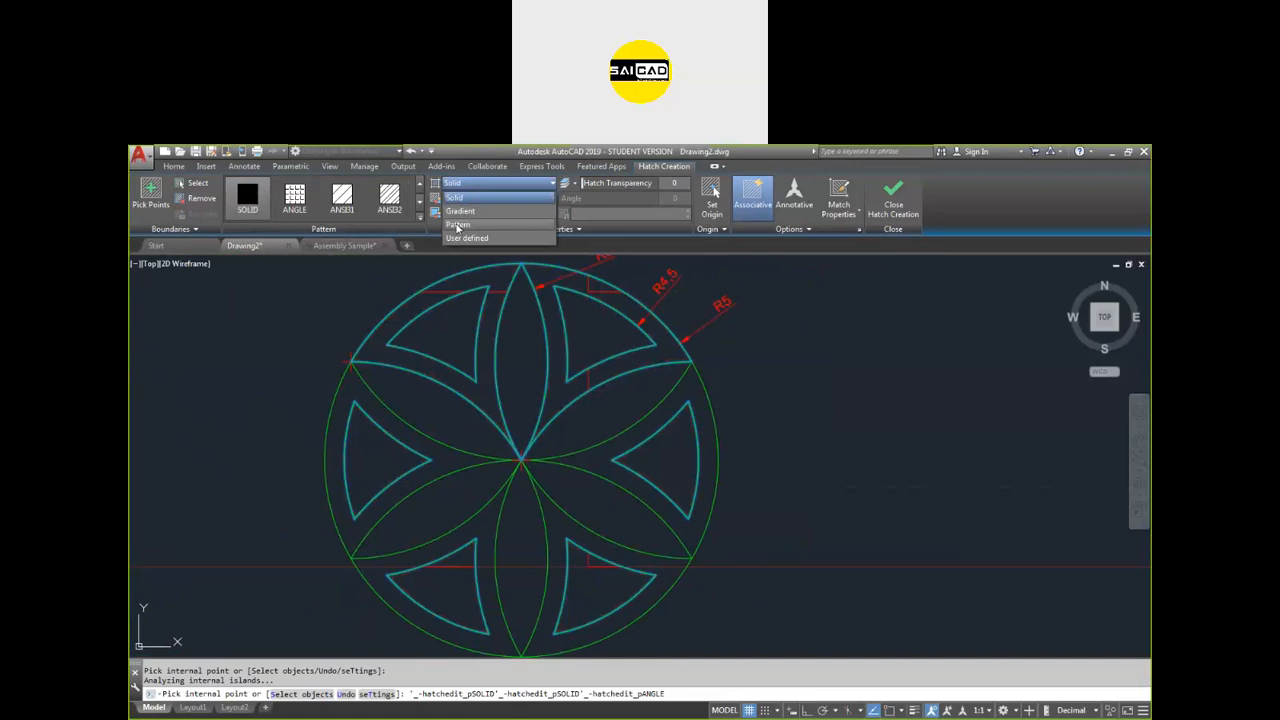
{"action": "left_click", "coordinate": [460, 211]}
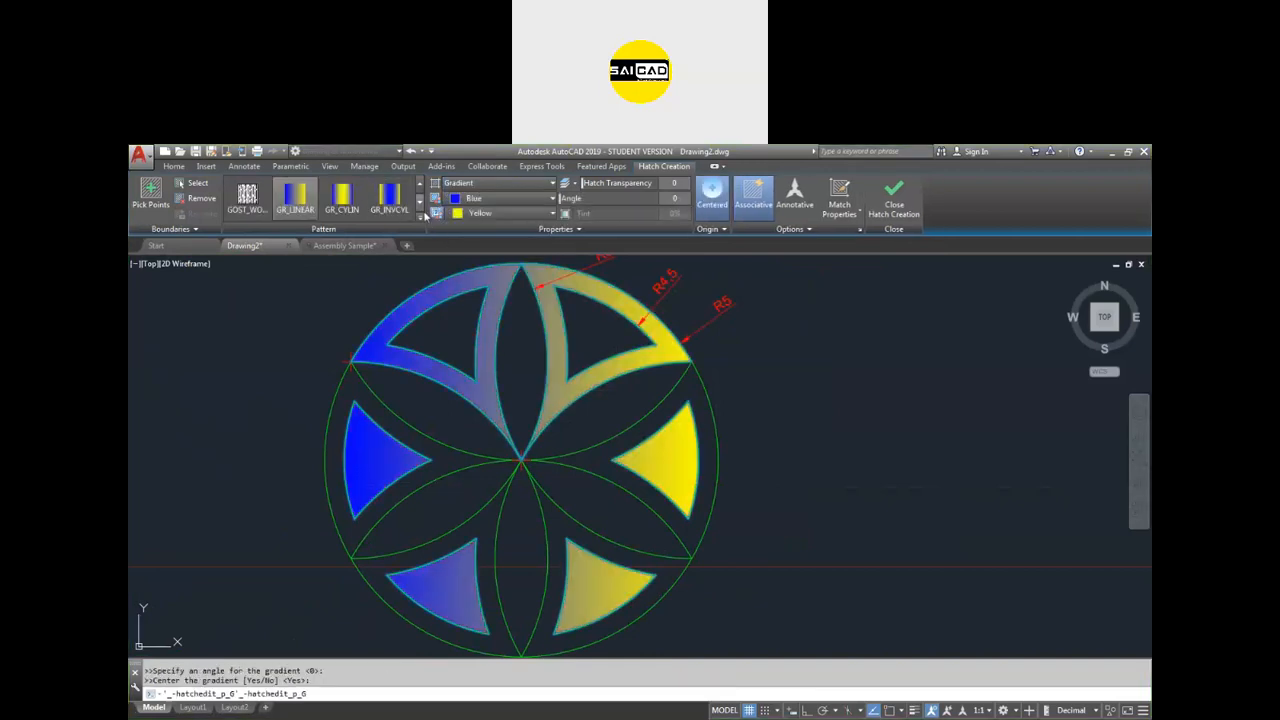
{"action": "left_click", "coordinate": [420, 216]}
{"action": "scroll", "coordinate": [423, 270], "scroll_direction": "up", "scroll_amount": 3}
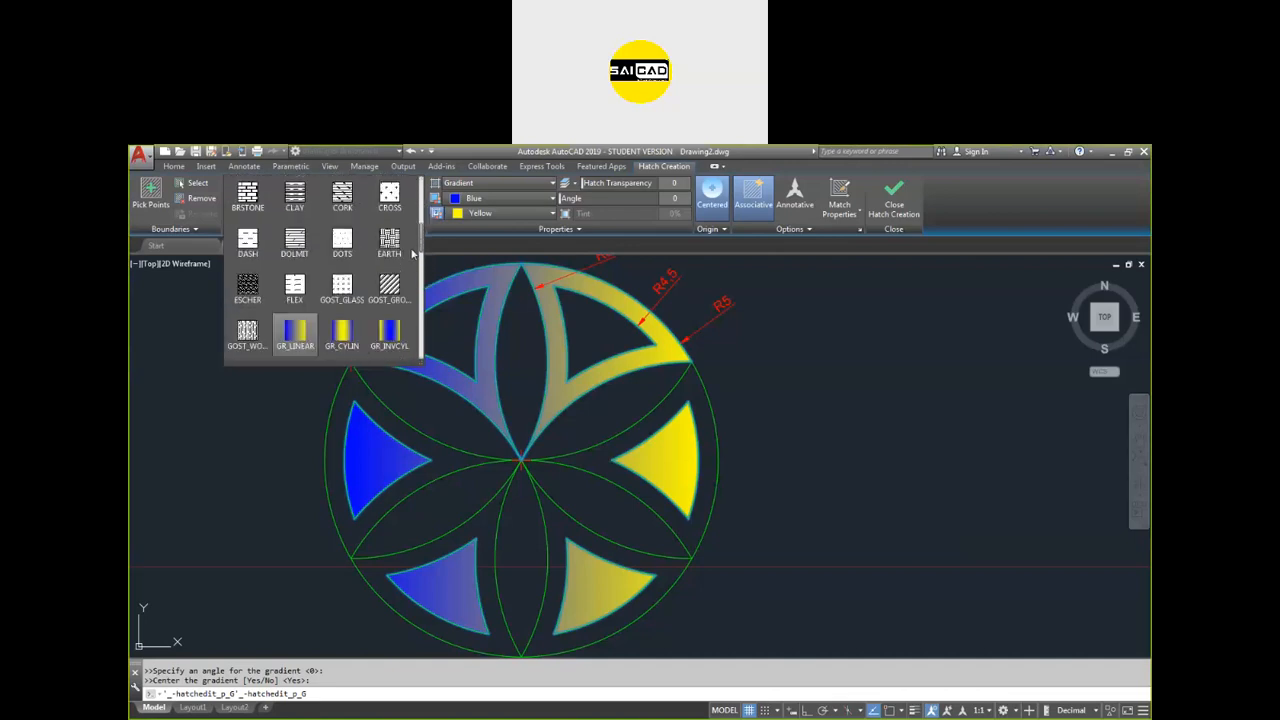
{"action": "scroll", "coordinate": [411, 258], "scroll_direction": "down", "scroll_amount": 2}
{"action": "scroll", "coordinate": [410, 262], "scroll_direction": "up", "scroll_amount": 2}
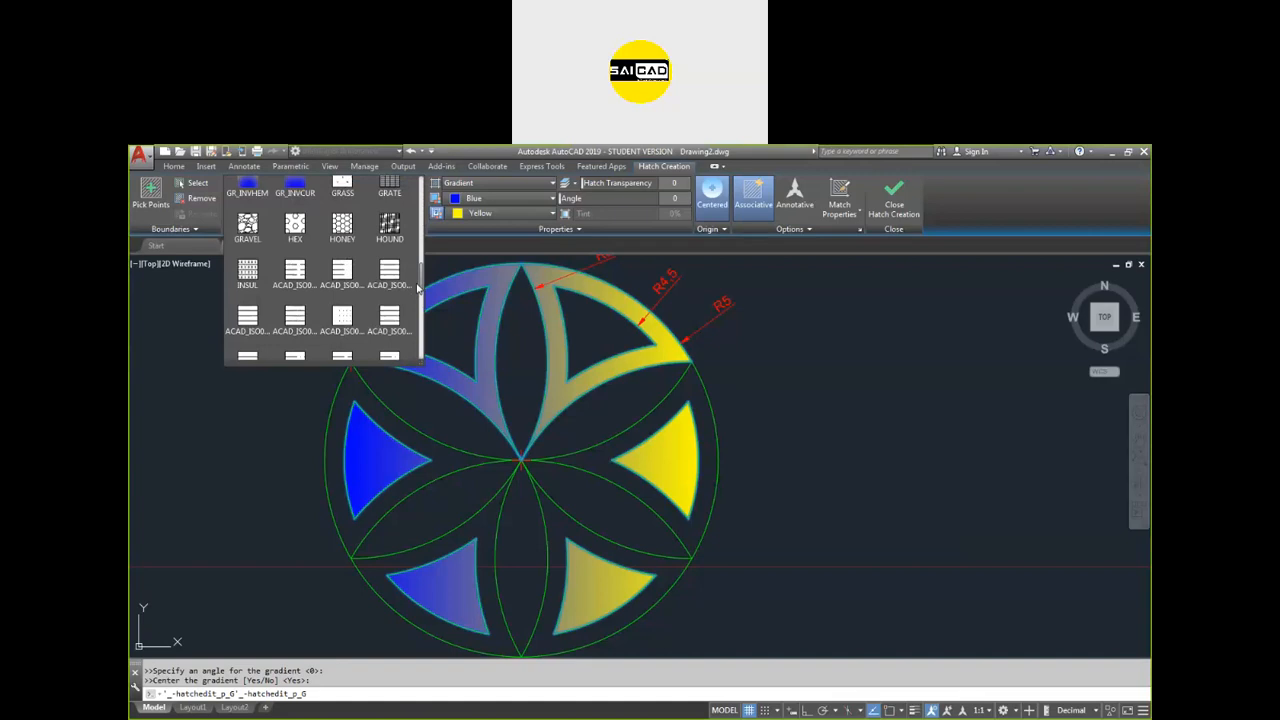
{"action": "scroll", "coordinate": [410, 255], "scroll_direction": "down", "scroll_amount": 2}
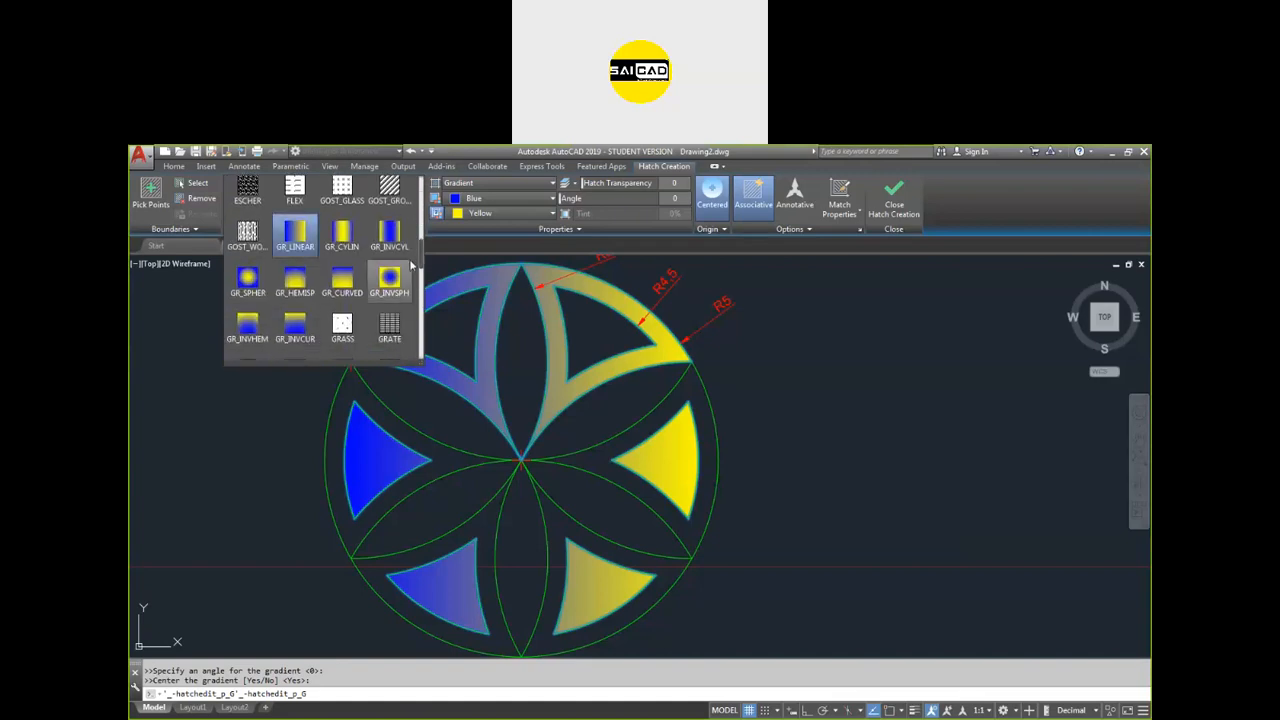
{"action": "left_click", "coordinate": [480, 202]}
Try the GR_INVCYL and GR_INVSPH gradients on the flower hatch and check the second gradient colour's choices.
{"action": "left_click", "coordinate": [380, 200]}
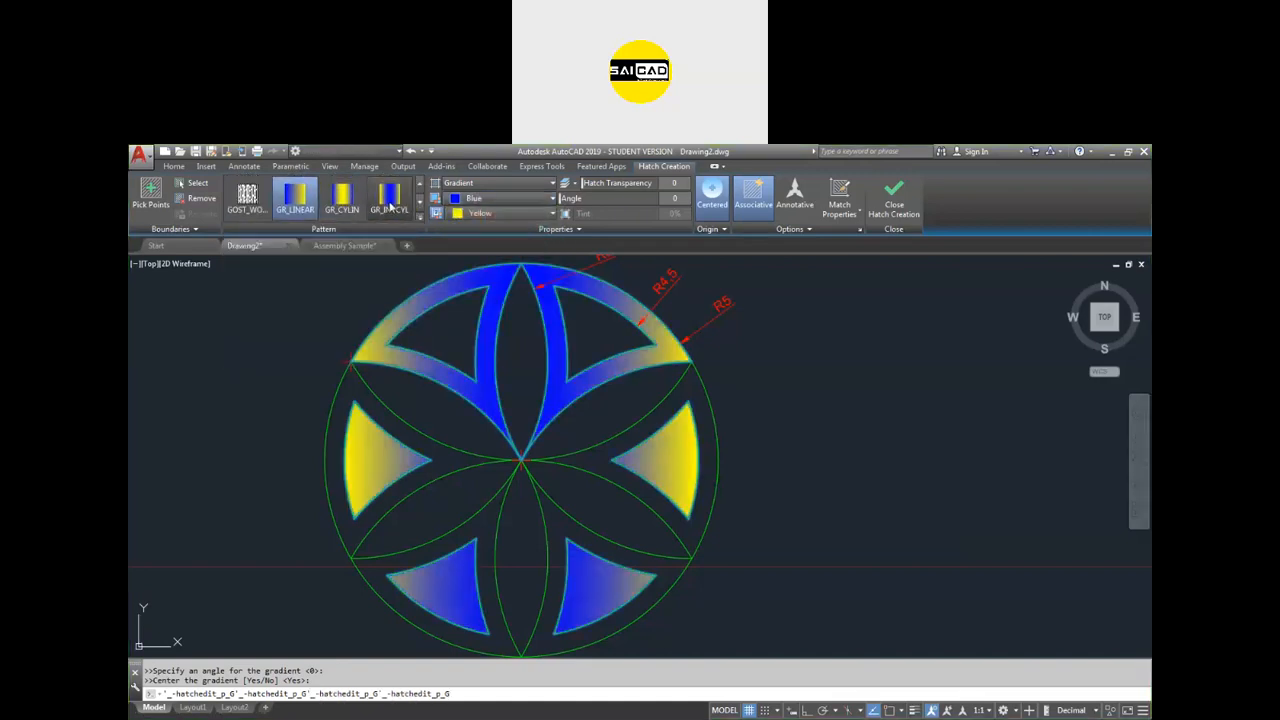
{"action": "left_click", "coordinate": [419, 213]}
{"action": "left_click", "coordinate": [389, 280]}
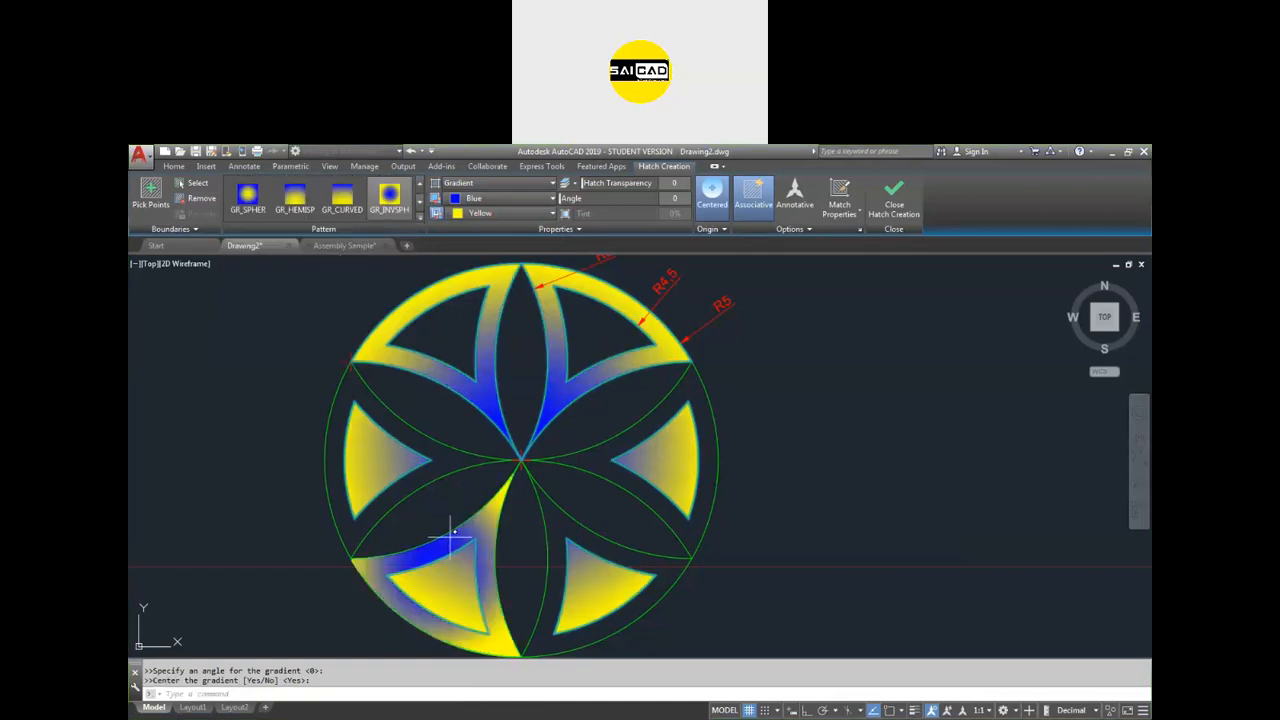
{"action": "left_click", "coordinate": [480, 214]}
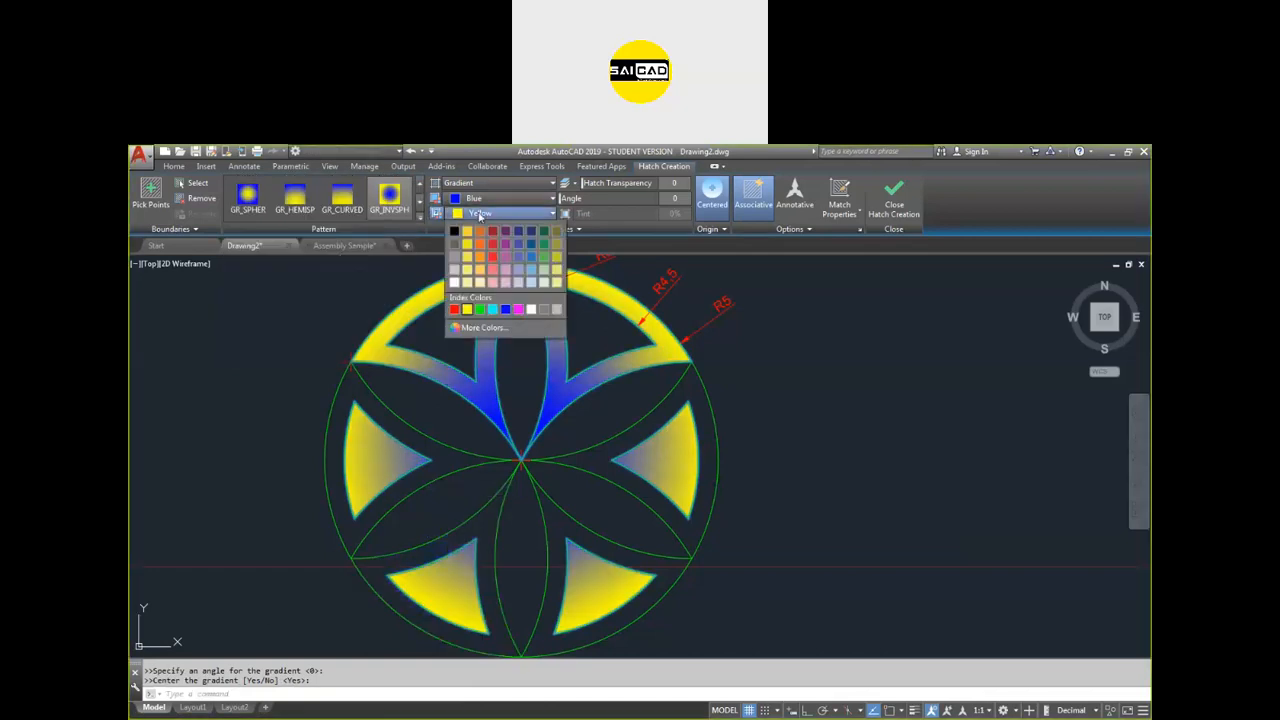
{"action": "left_click", "coordinate": [480, 214]}
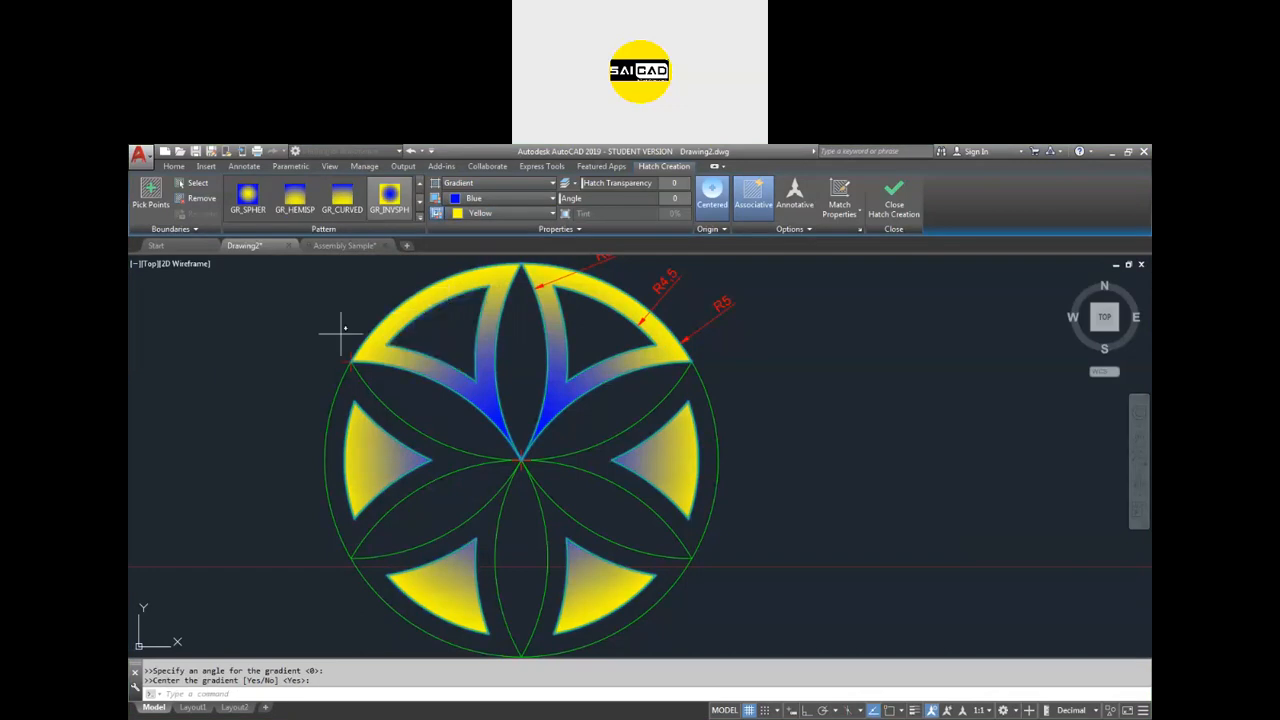
Change the hatch type to Pattern, choose ANGLE, and reduce the pattern scale to 0.02.
{"action": "left_click", "coordinate": [472, 184]}
{"action": "left_click", "coordinate": [461, 225]}
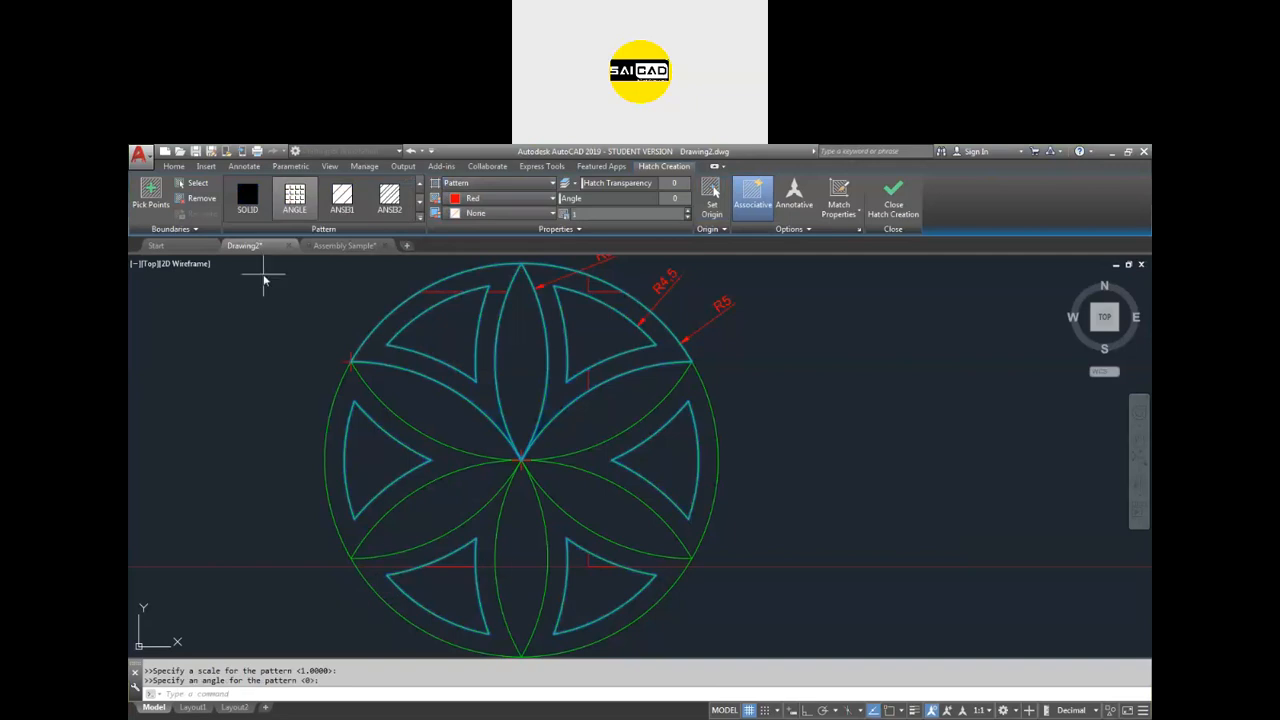
{"action": "left_click", "coordinate": [290, 207]}
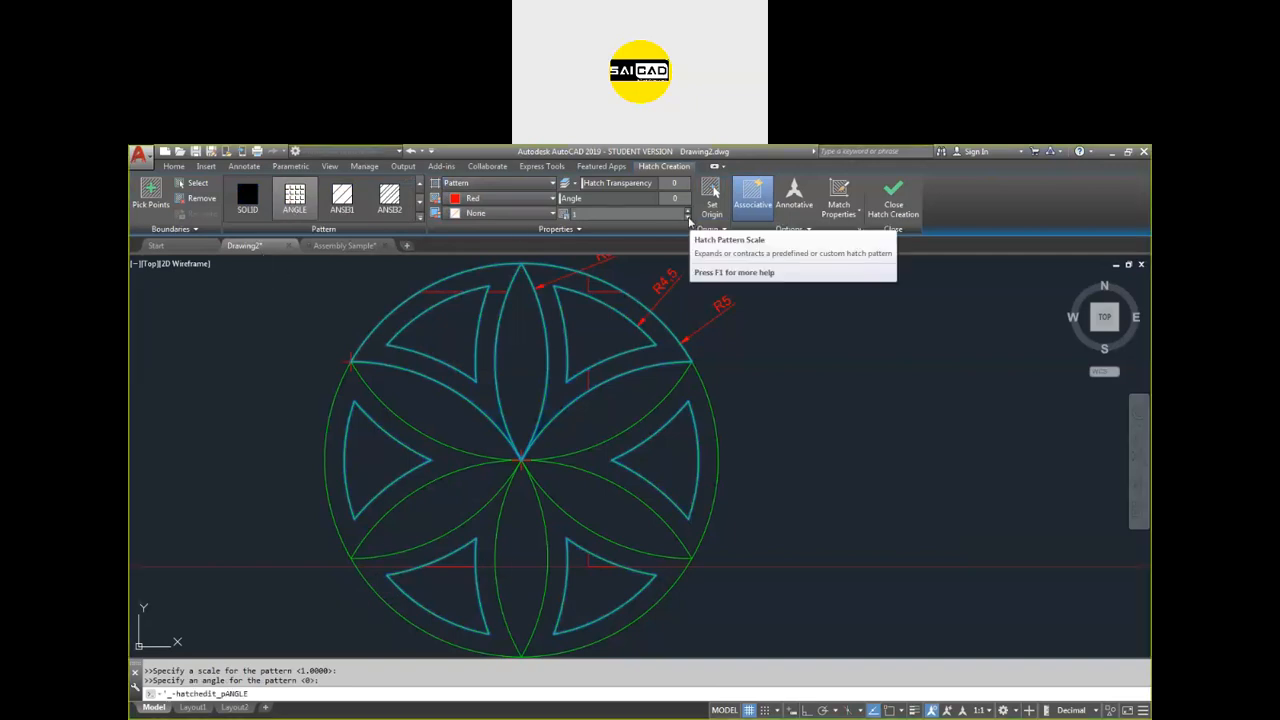
{"action": "left_click", "coordinate": [688, 218]}
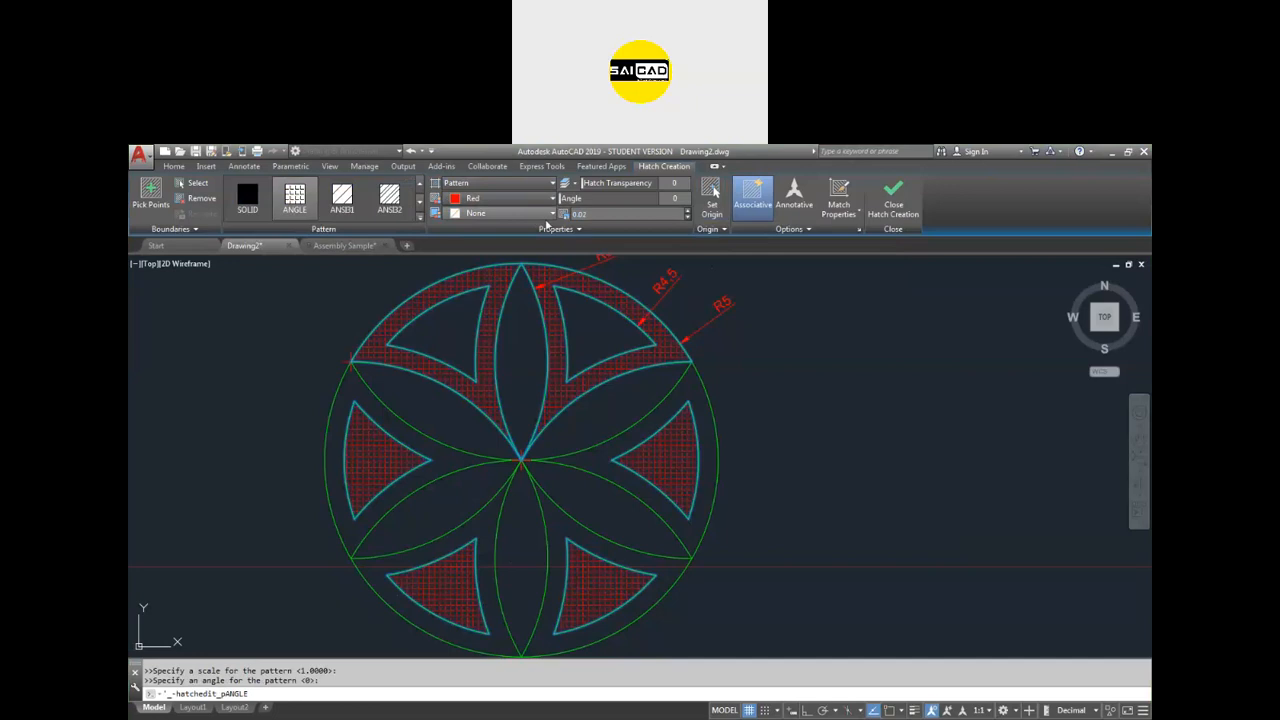
Try the ANGLE hatch at scale 0.013 and then at 0.027, comparing the pattern density up close.
{"action": "scroll", "coordinate": [475, 577], "scroll_direction": "up", "scroll_amount": 5}
{"action": "scroll", "coordinate": [462, 397], "scroll_direction": "down", "scroll_amount": 5}
{"action": "scroll", "coordinate": [414, 457], "scroll_direction": "down", "scroll_amount": 3}
{"action": "scroll", "coordinate": [549, 461], "scroll_direction": "up", "scroll_amount": 1}
{"action": "scroll", "coordinate": [549, 461], "scroll_direction": "up", "scroll_amount": 4}
{"action": "scroll", "coordinate": [537, 440], "scroll_direction": "down", "scroll_amount": 4}
{"action": "scroll", "coordinate": [573, 440], "scroll_direction": "down", "scroll_amount": 2}
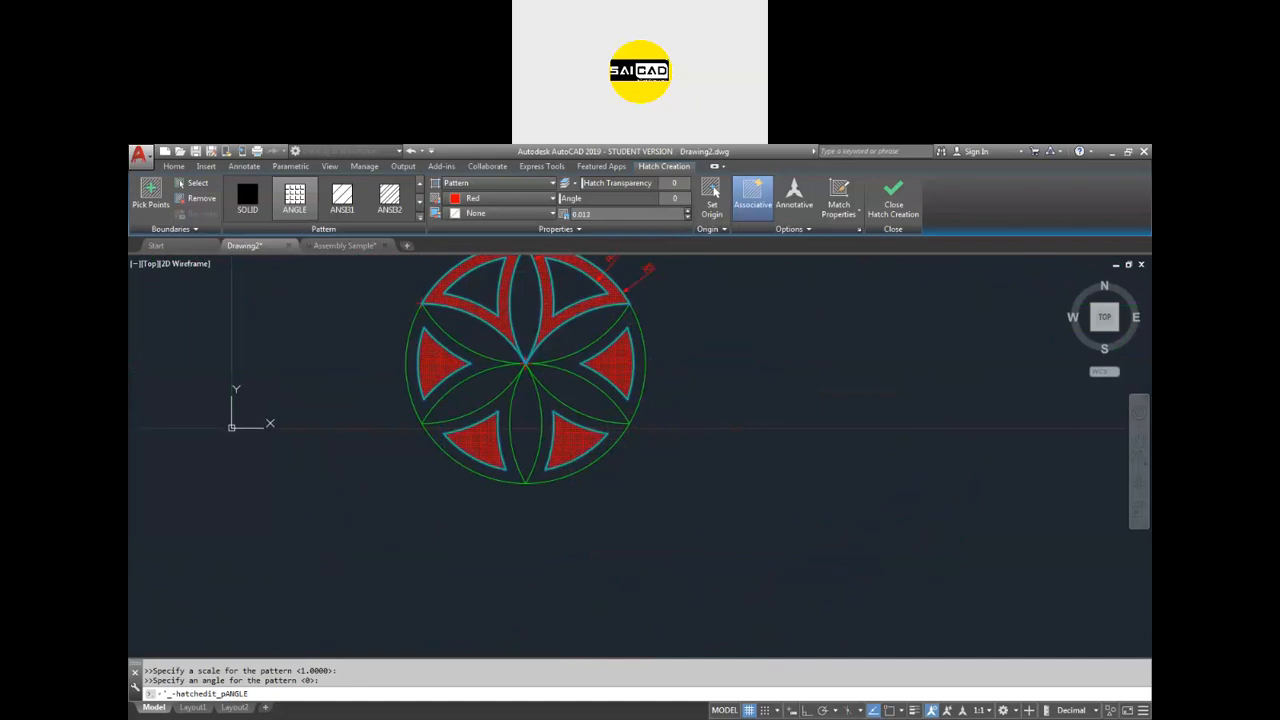
{"action": "scroll", "coordinate": [560, 430], "scroll_direction": "up", "scroll_amount": 5}
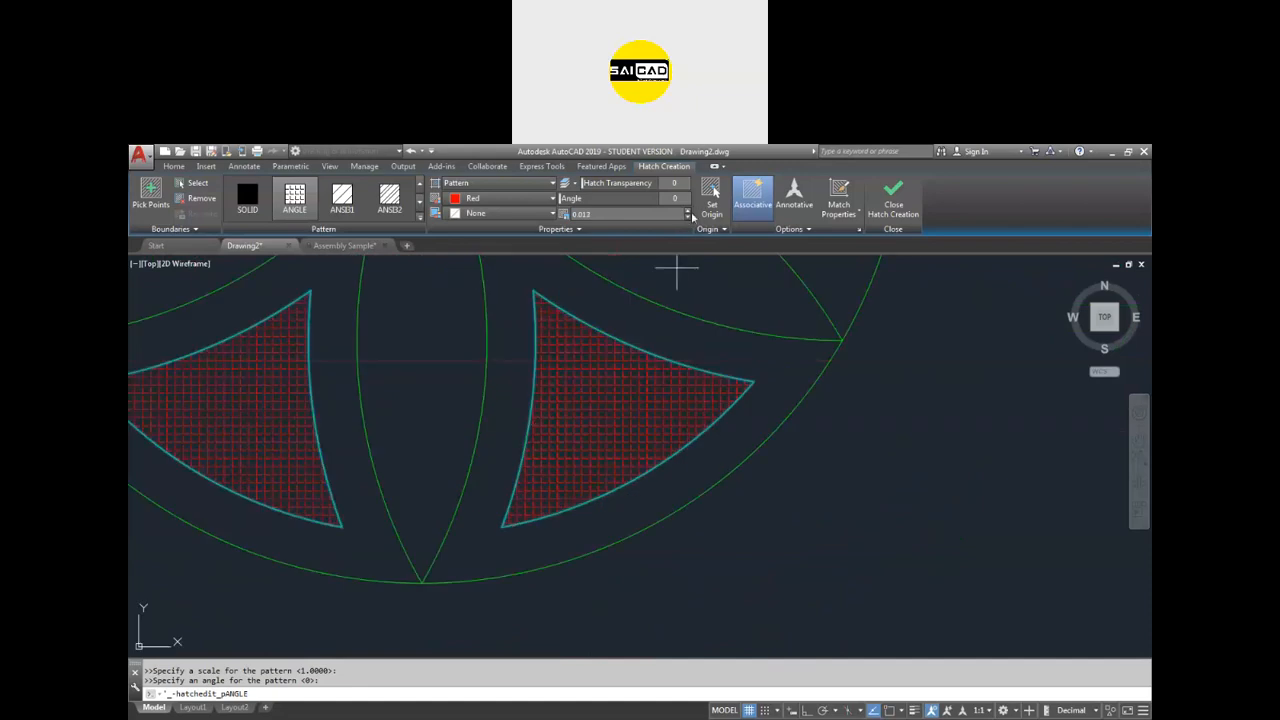
{"action": "left_click", "coordinate": [688, 211]}
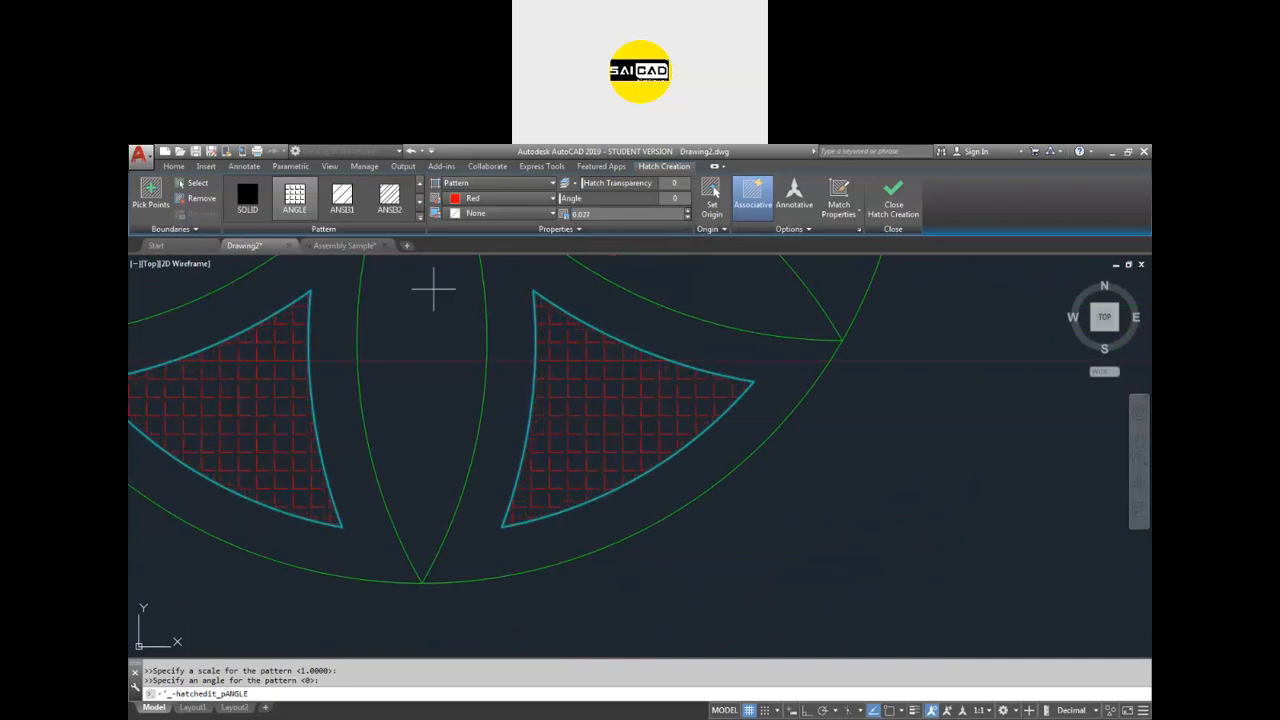
Try the ANSI31 and ANSI32 line patterns on the flower hatch.
{"action": "left_click", "coordinate": [340, 202]}
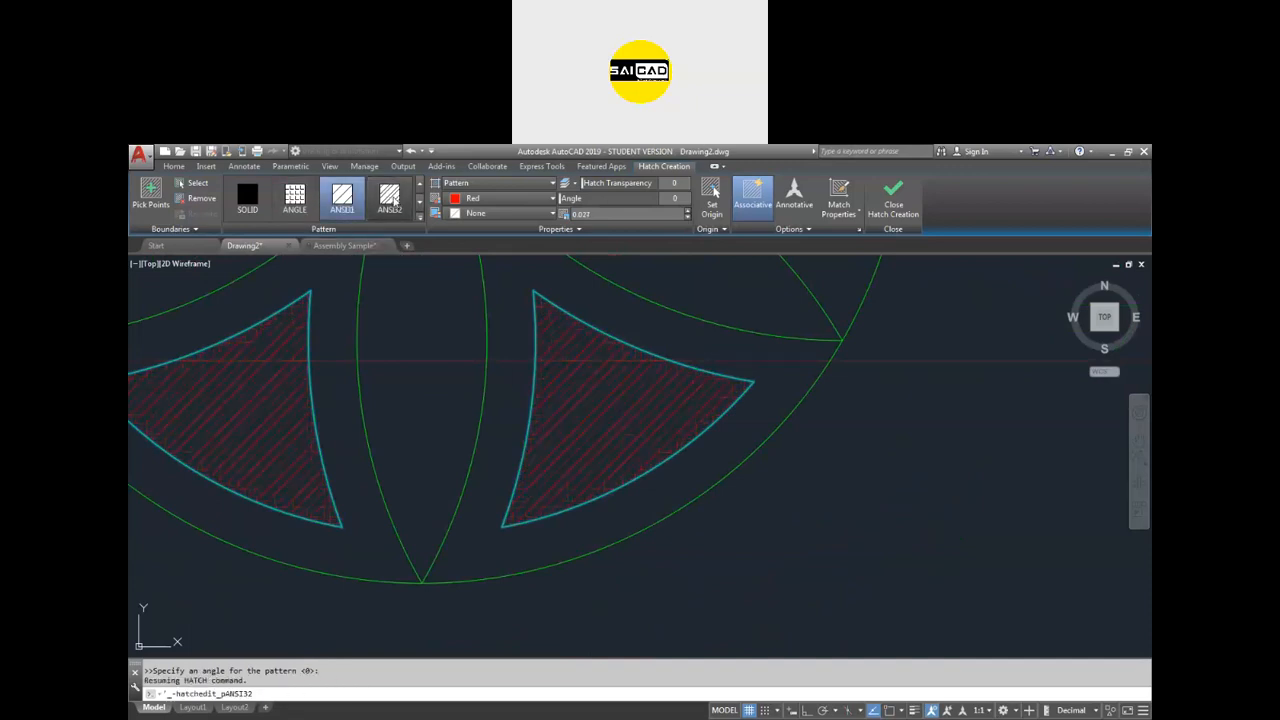
{"action": "left_click", "coordinate": [396, 210]}
{"action": "left_click", "coordinate": [420, 199]}
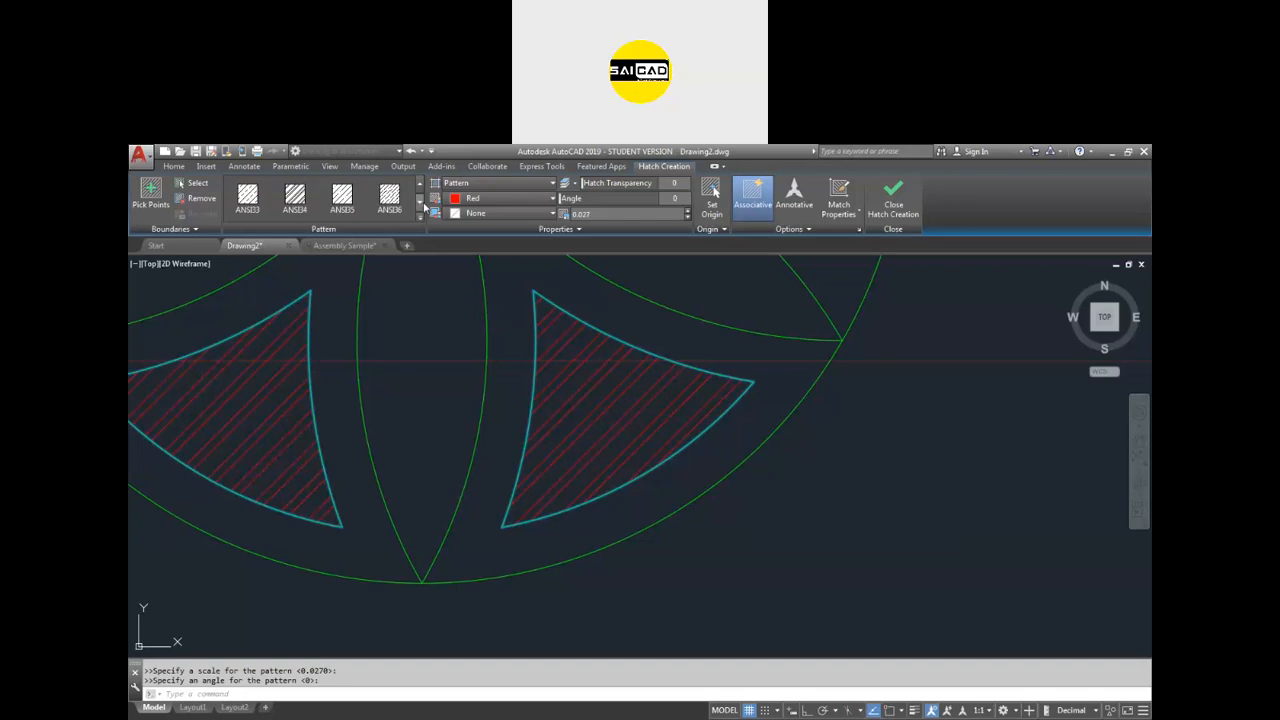
Apply the AR-CONC pattern to the flower hatch and set its scale to 0.0031.
{"action": "left_click", "coordinate": [421, 226]}
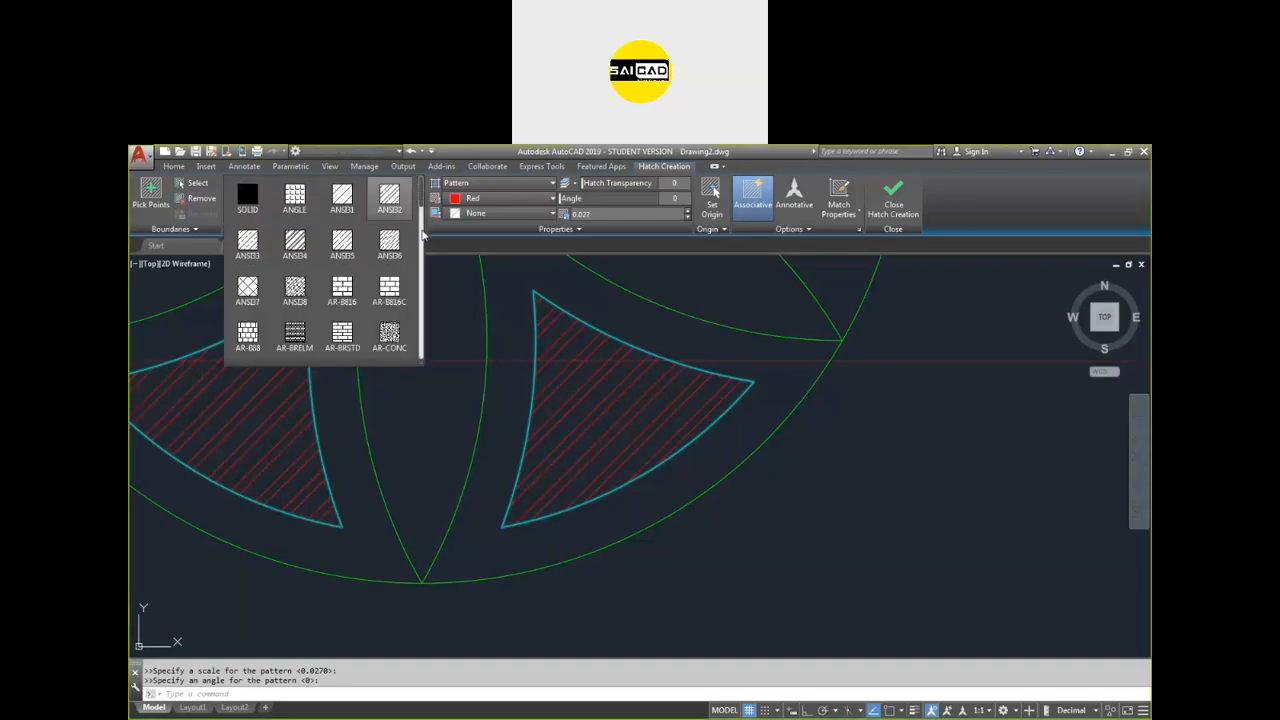
{"action": "left_click", "coordinate": [389, 337]}
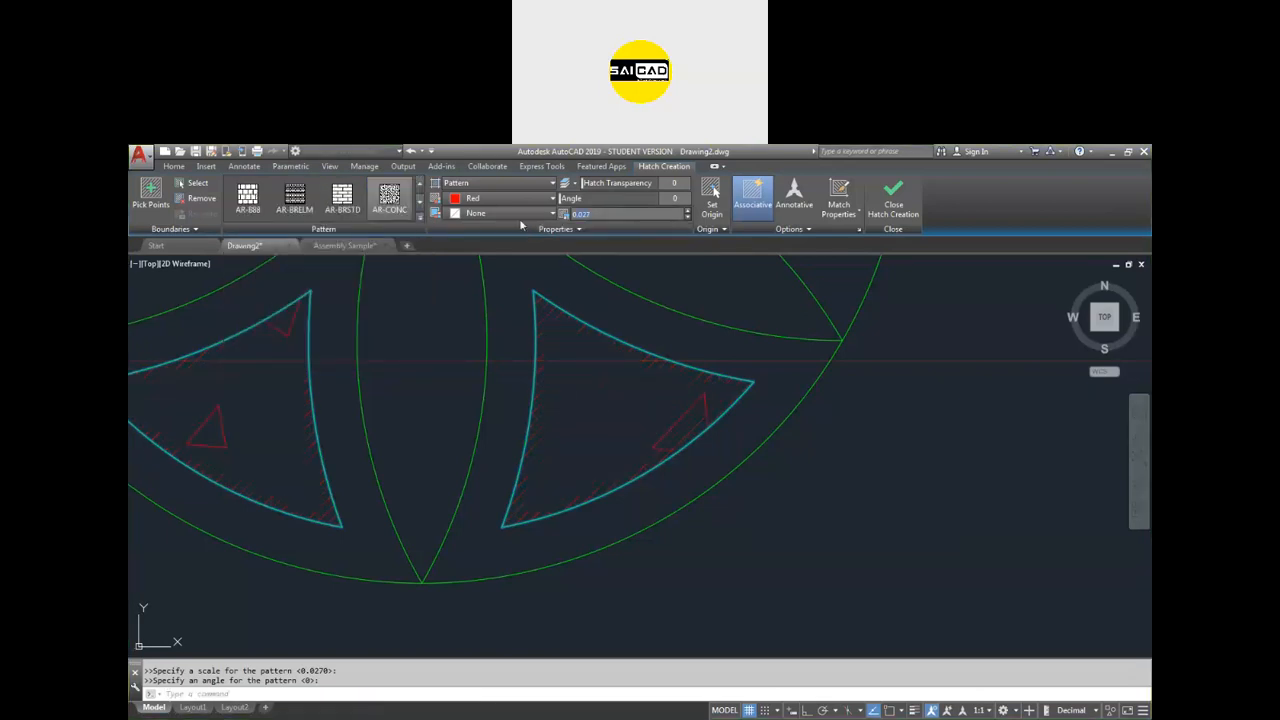
{"action": "left_click", "coordinate": [687, 218]}
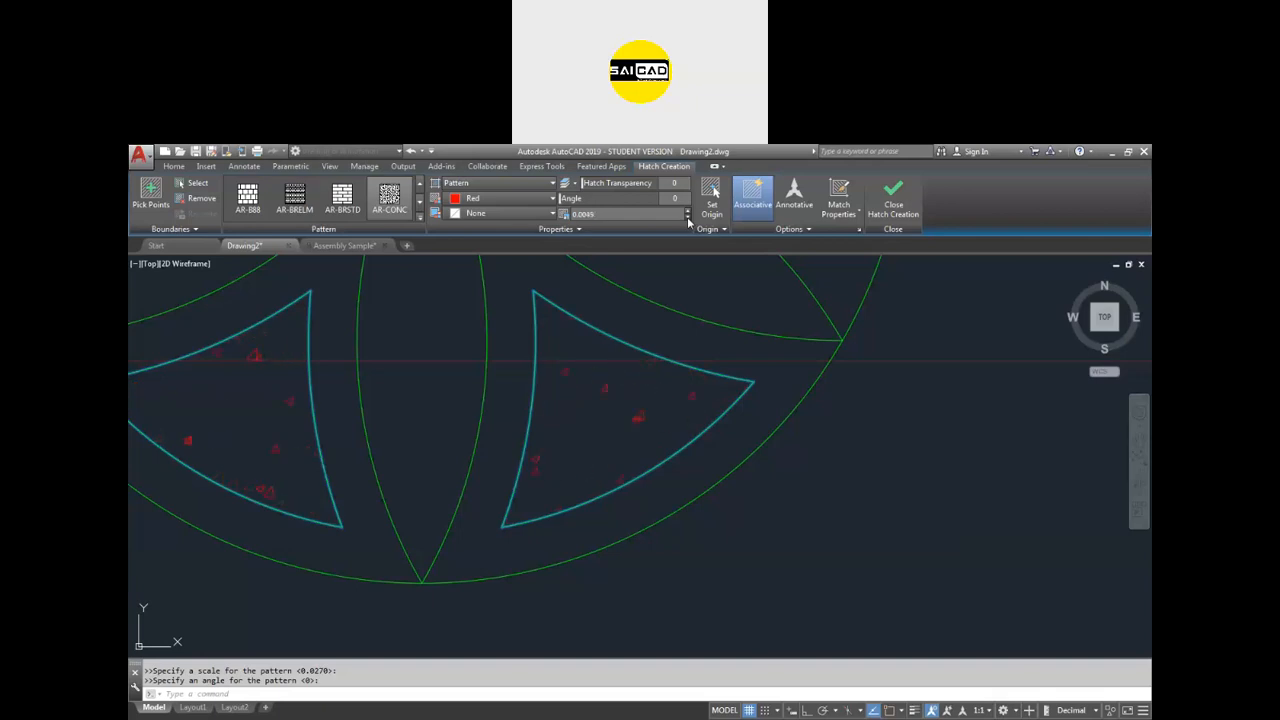
{"action": "left_click", "coordinate": [688, 217]}
Try the AR-SAND pattern on the flower hatch.
{"action": "left_click", "coordinate": [420, 215]}
{"action": "scroll", "coordinate": [413, 348], "scroll_direction": "down", "scroll_amount": 2}
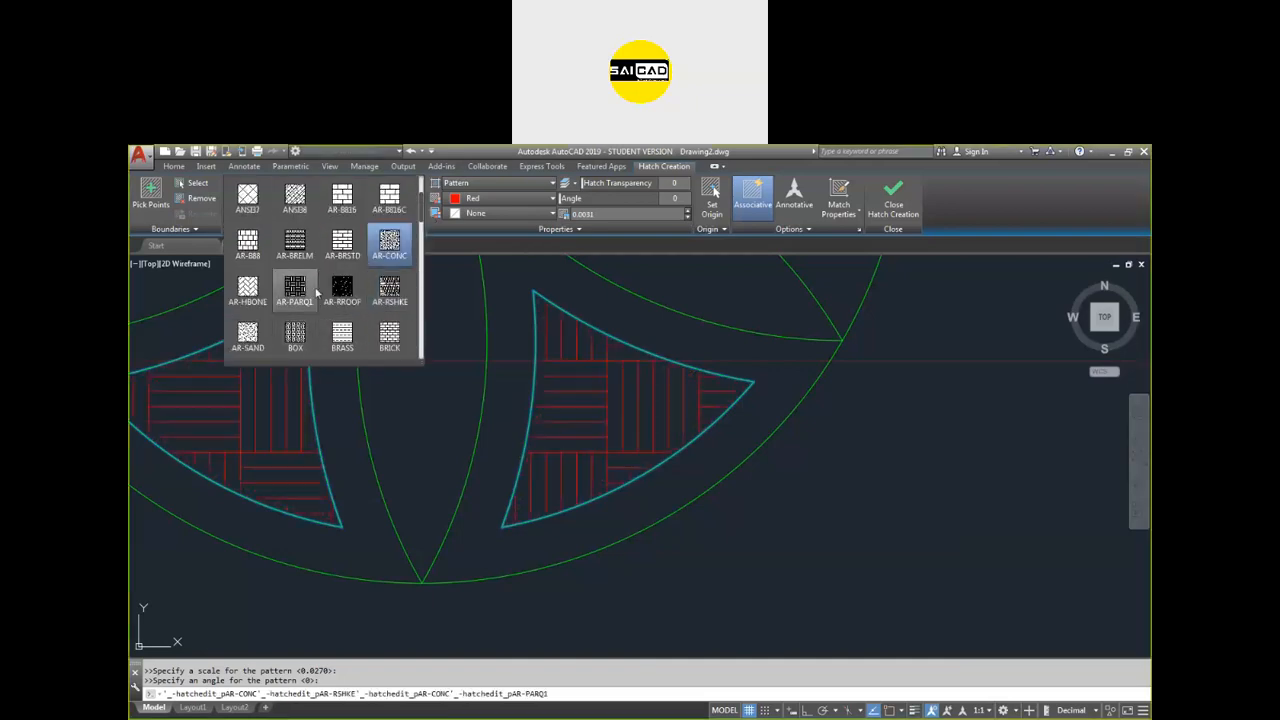
{"action": "scroll", "coordinate": [317, 295], "scroll_direction": "down", "scroll_amount": 2}
{"action": "left_click", "coordinate": [248, 243]}
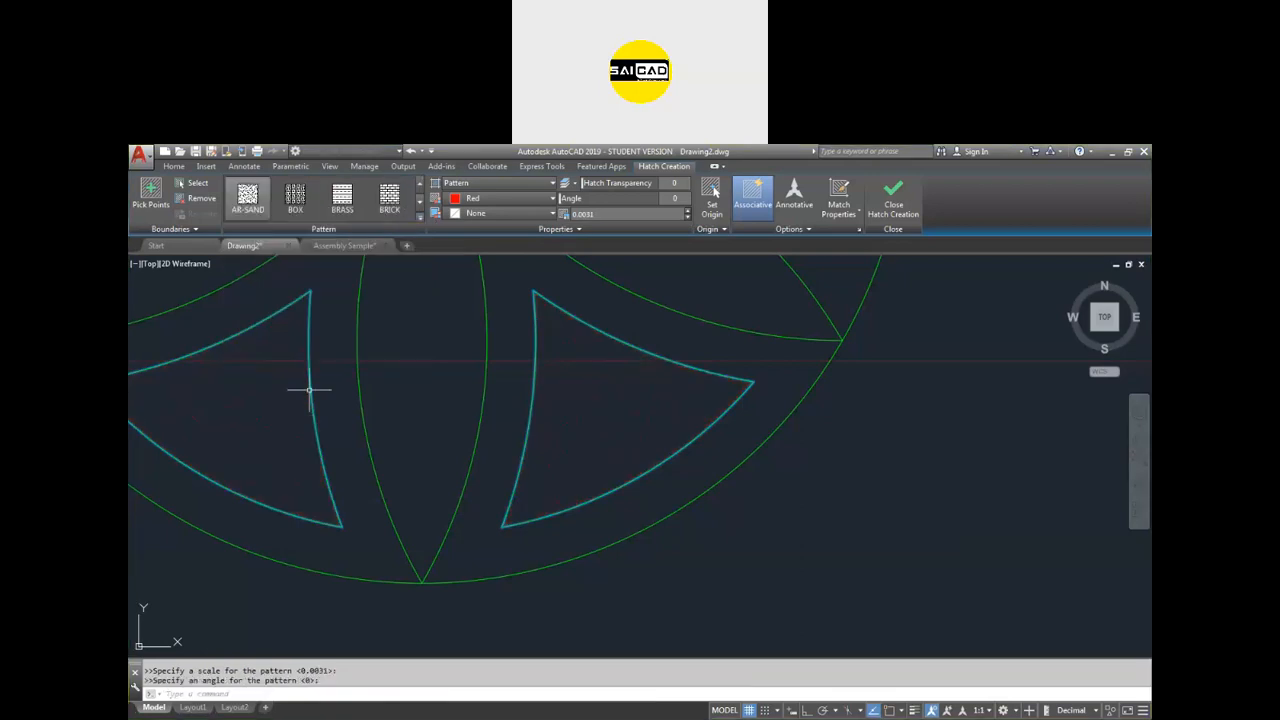
Apply the BRICK pattern to the flower hatch and set its scale to 0.02.
{"action": "left_click", "coordinate": [389, 197]}
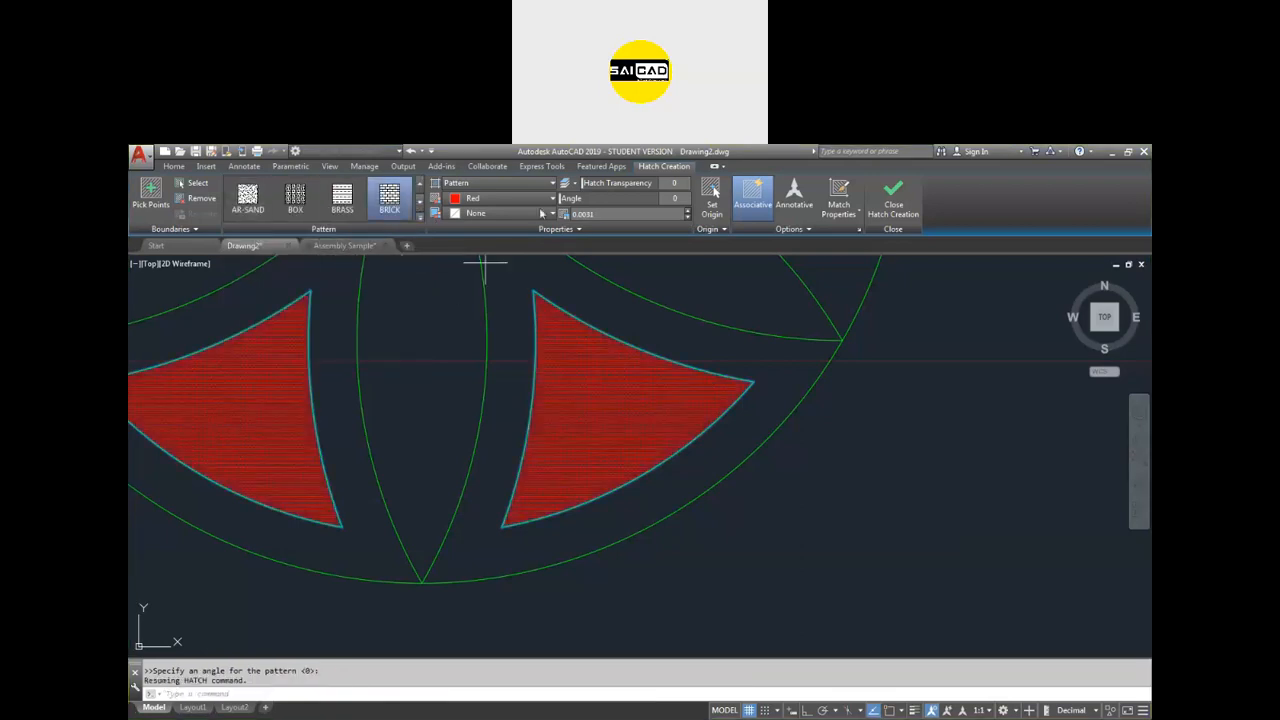
{"action": "left_click", "coordinate": [614, 212]}
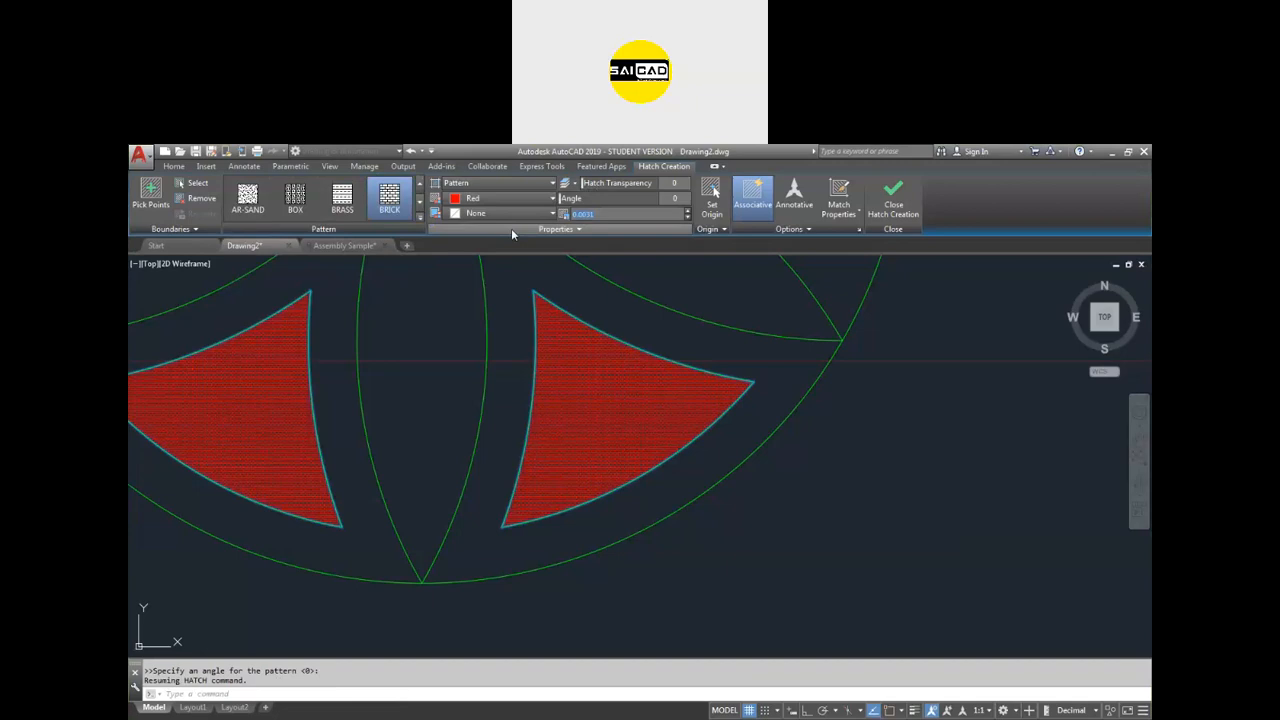
{"action": "type", "text": ".0"}
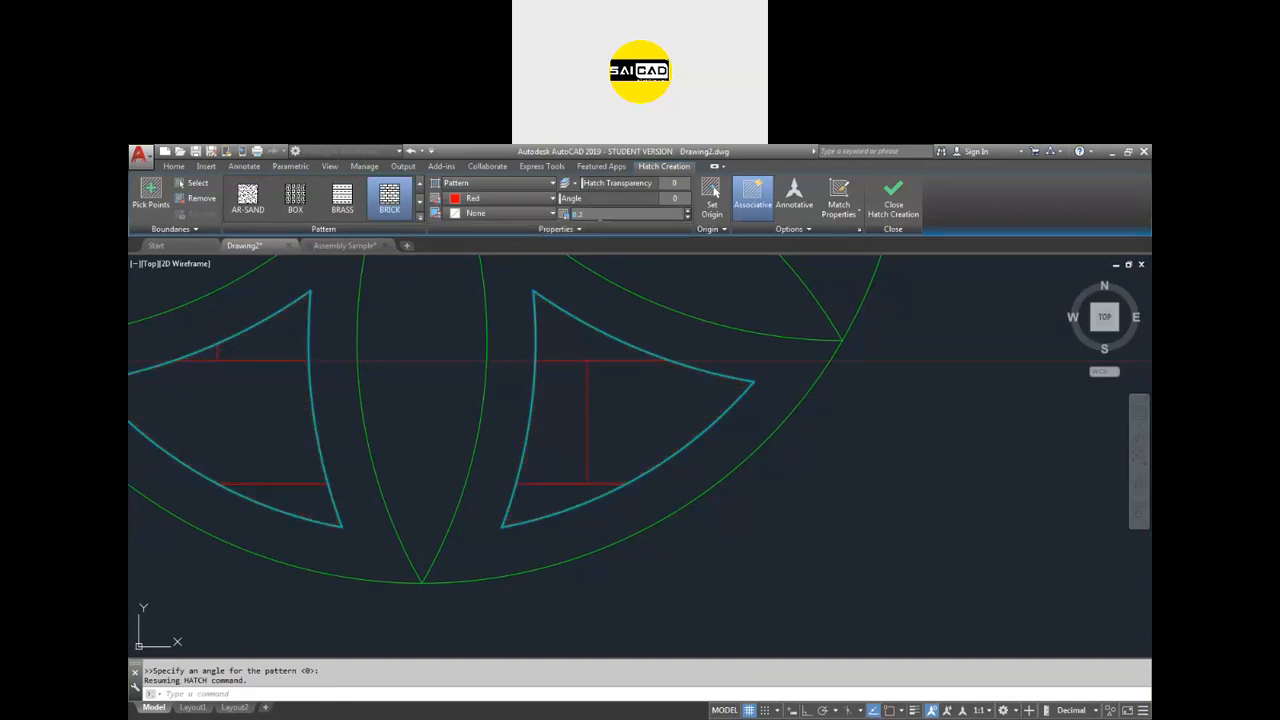
{"action": "type", "text": "2"}
{"action": "key", "text": "Return"}
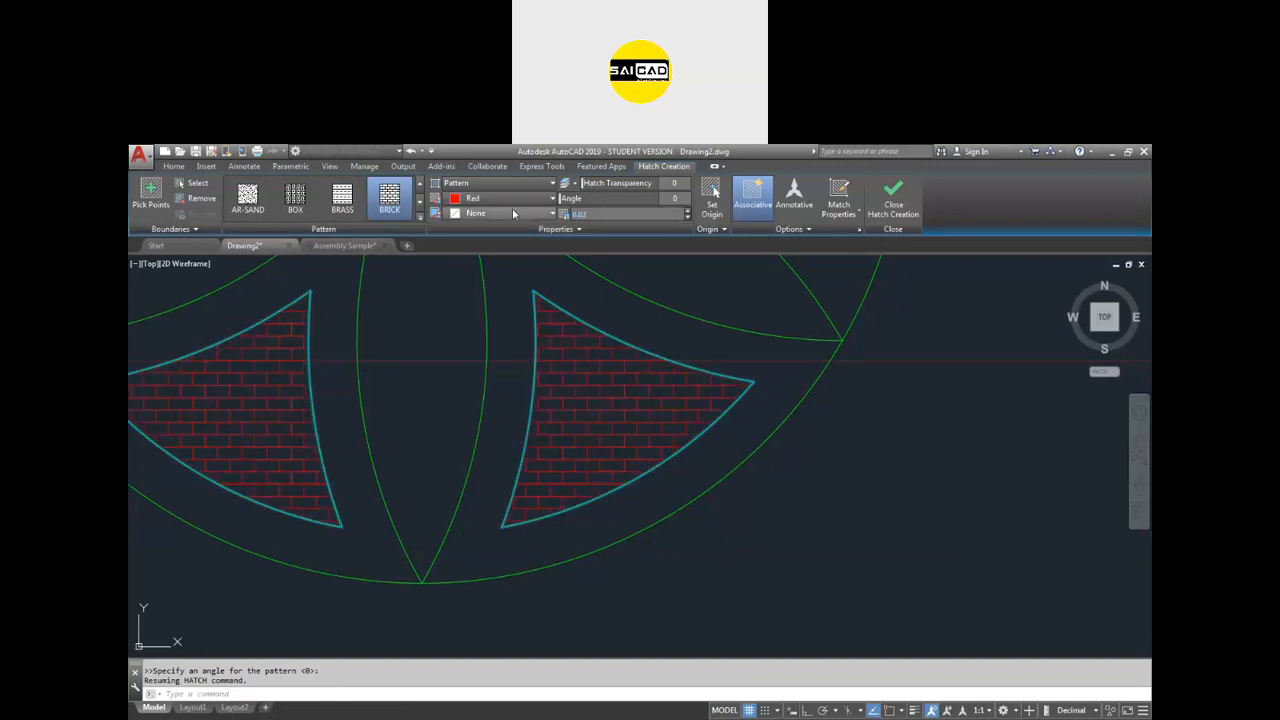
{"action": "scroll", "coordinate": [578, 390], "scroll_direction": "up", "scroll_amount": 4}
{"action": "scroll", "coordinate": [580, 395], "scroll_direction": "down", "scroll_amount": 3}
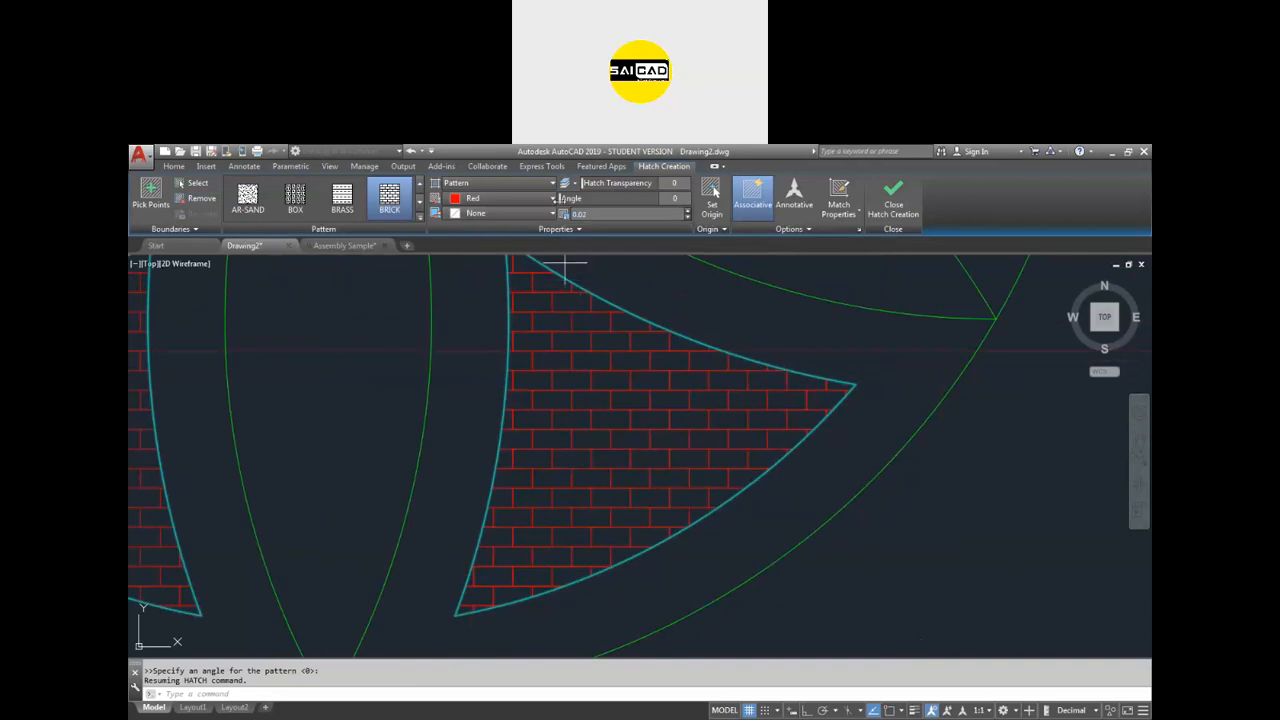
Give the flower's brick hatch a Yellow background colour.
{"action": "left_click_drag", "start_coordinate": [565, 198], "coordinate": [558, 201]}
{"action": "mouse_move", "coordinate": [622, 186]}
{"action": "left_mouse_down"}
{"action": "mouse_move", "coordinate": [662, 188]}
{"action": "mouse_move", "coordinate": [602, 192]}
{"action": "mouse_move", "coordinate": [676, 196]}
{"action": "mouse_move", "coordinate": [548, 201]}
{"action": "left_mouse_up"}
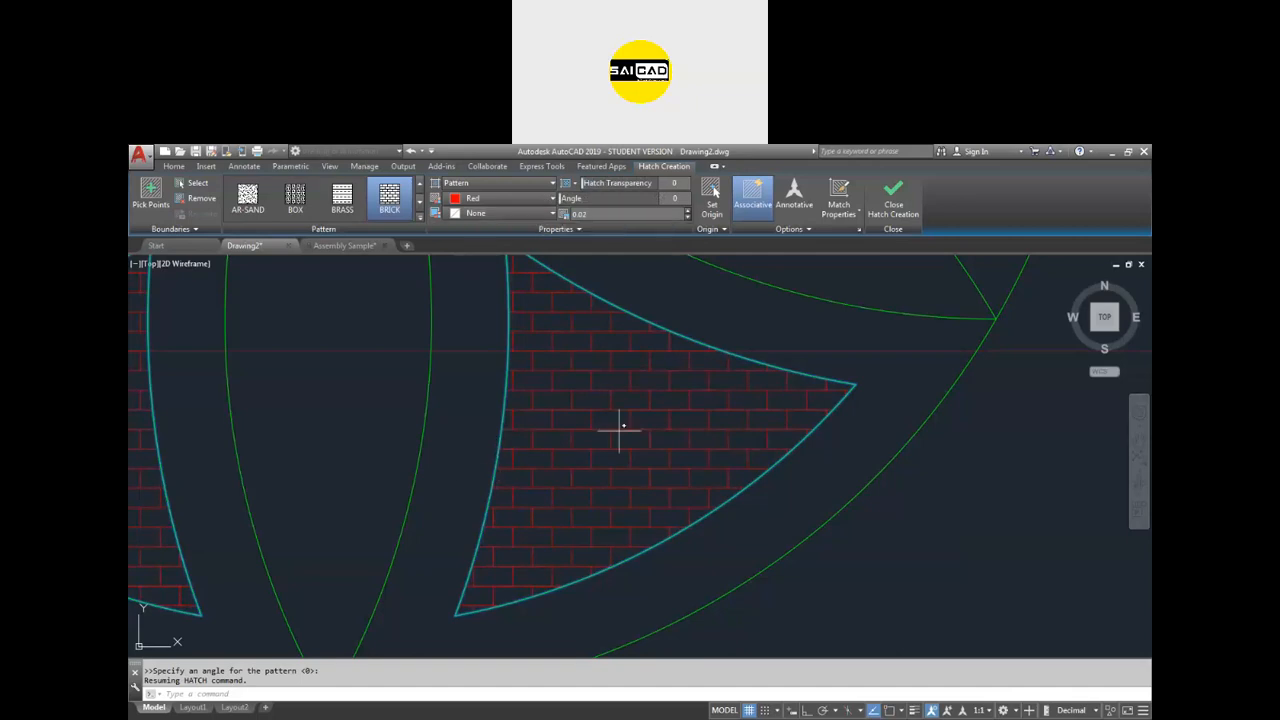
{"action": "scroll", "coordinate": [580, 420], "scroll_direction": "up", "scroll_amount": 4}
{"action": "scroll", "coordinate": [617, 420], "scroll_direction": "down", "scroll_amount": 2}
{"action": "left_click", "coordinate": [495, 213]}
{"action": "left_click", "coordinate": [466, 330]}
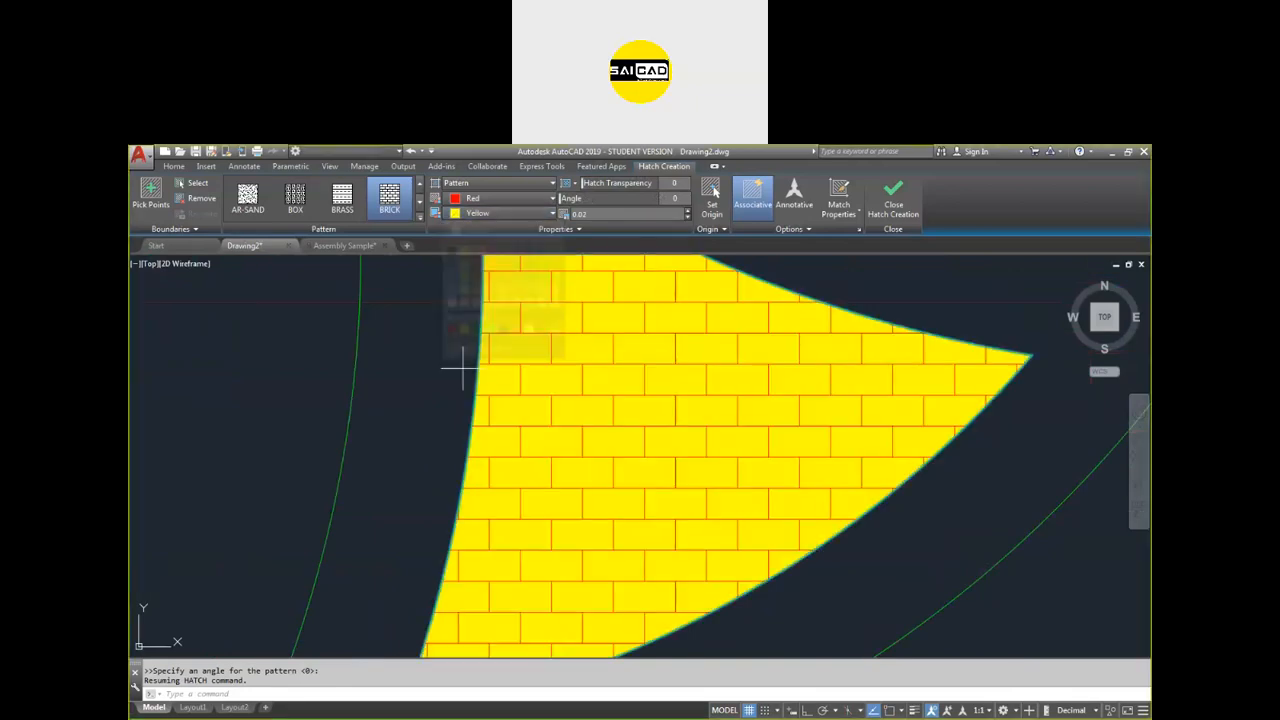
{"action": "scroll", "coordinate": [698, 530], "scroll_direction": "down", "scroll_amount": 3}
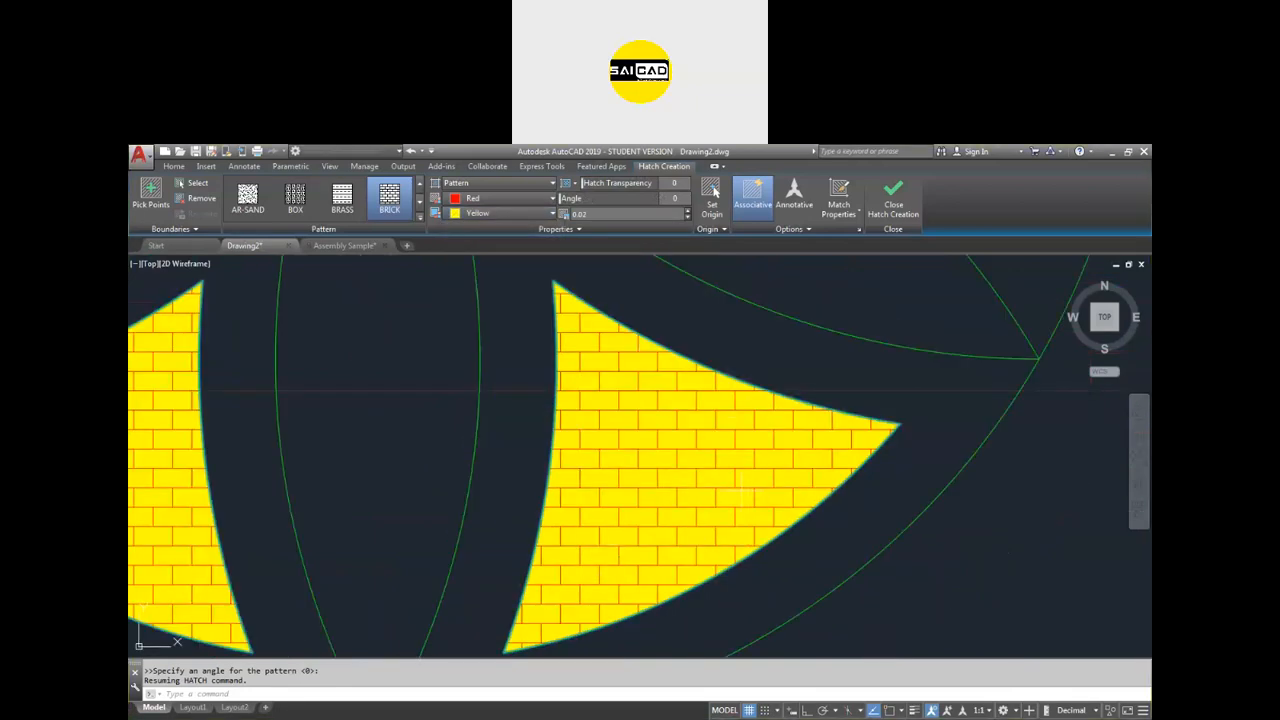
Try the pale yellow 248,246,176 as the hatch background, then set it back to Yellow.
{"action": "left_click", "coordinate": [490, 213]}
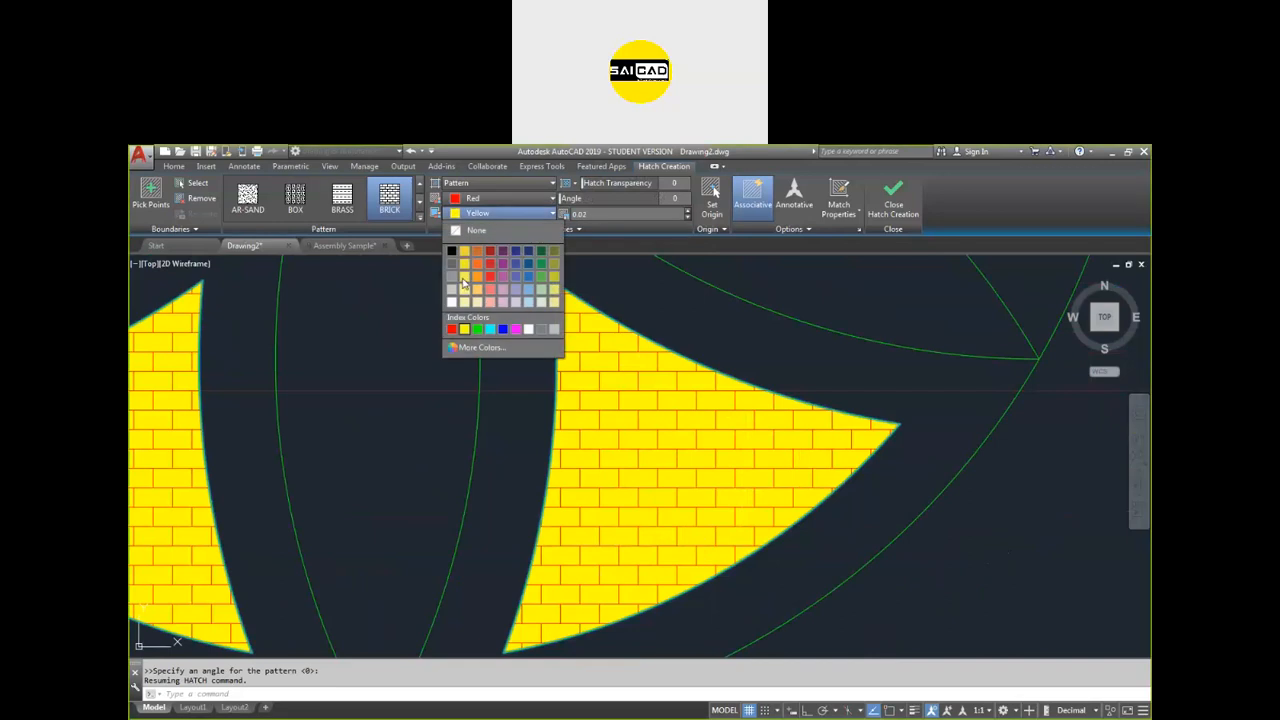
{"action": "left_click", "coordinate": [464, 287]}
{"action": "left_click", "coordinate": [466, 302]}
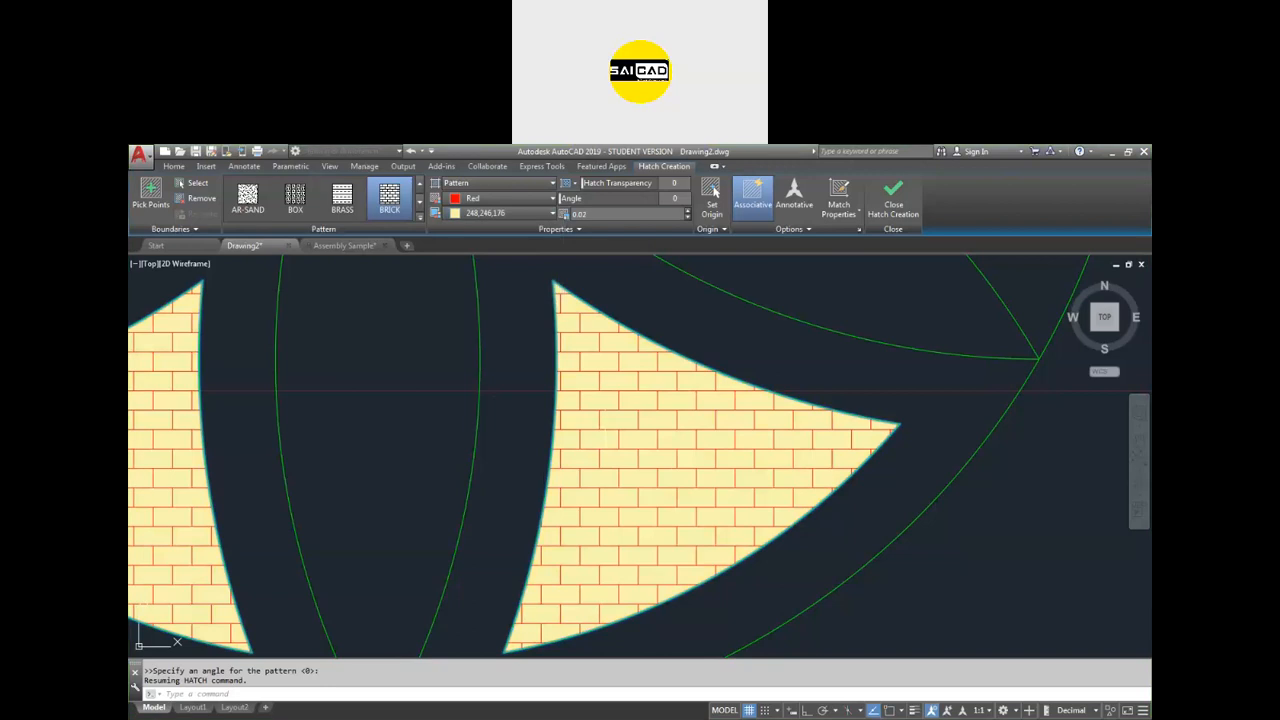
{"action": "left_click", "coordinate": [495, 213]}
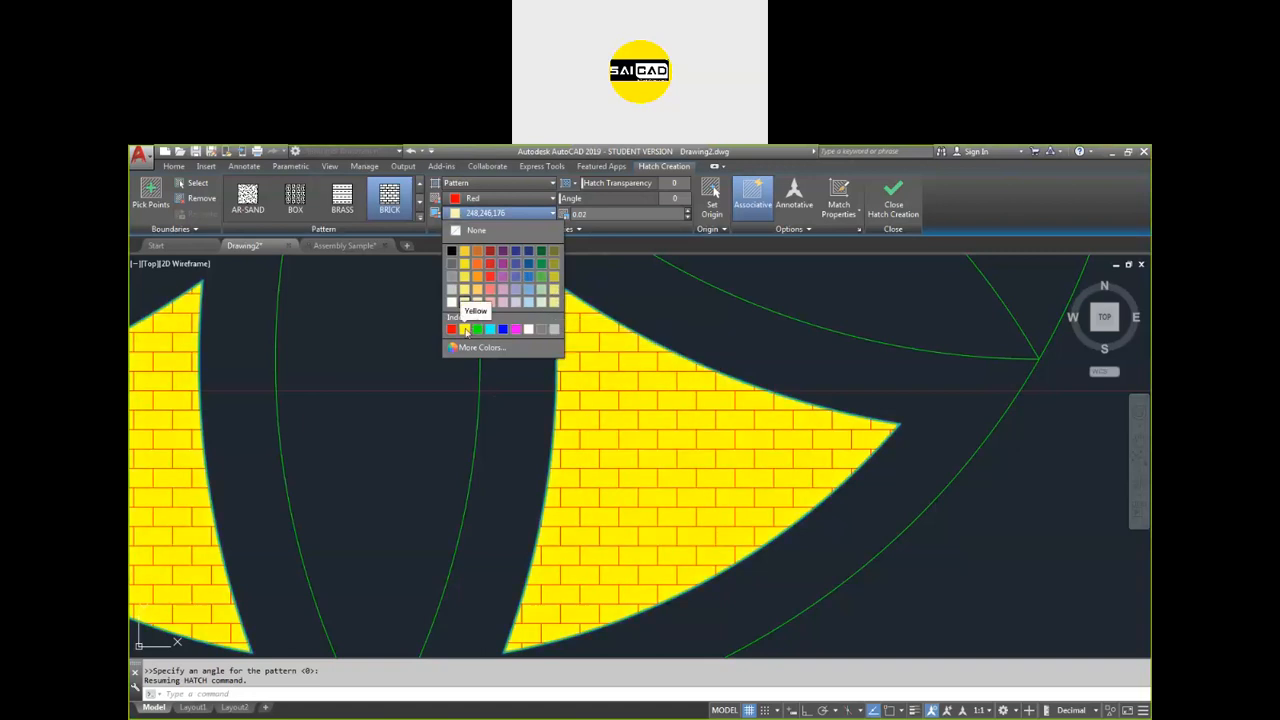
{"action": "left_click", "coordinate": [464, 328]}
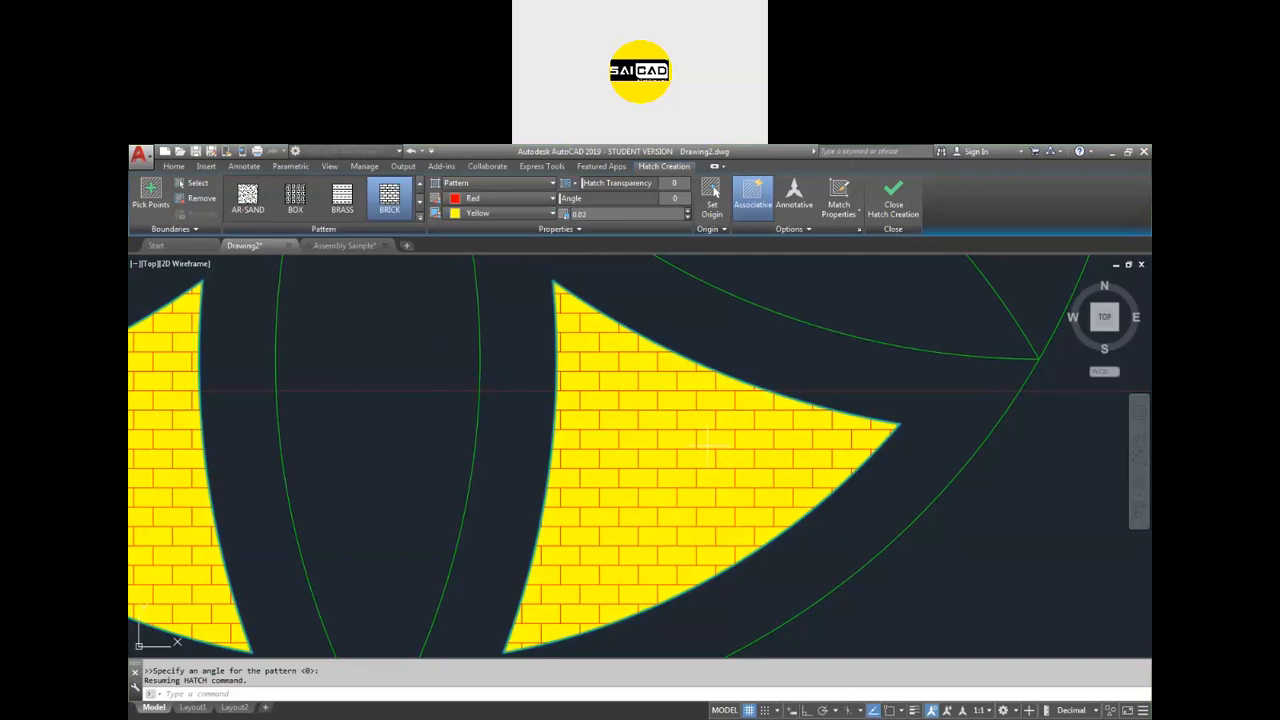
{"action": "scroll", "coordinate": [834, 410], "scroll_direction": "down", "scroll_amount": 10}
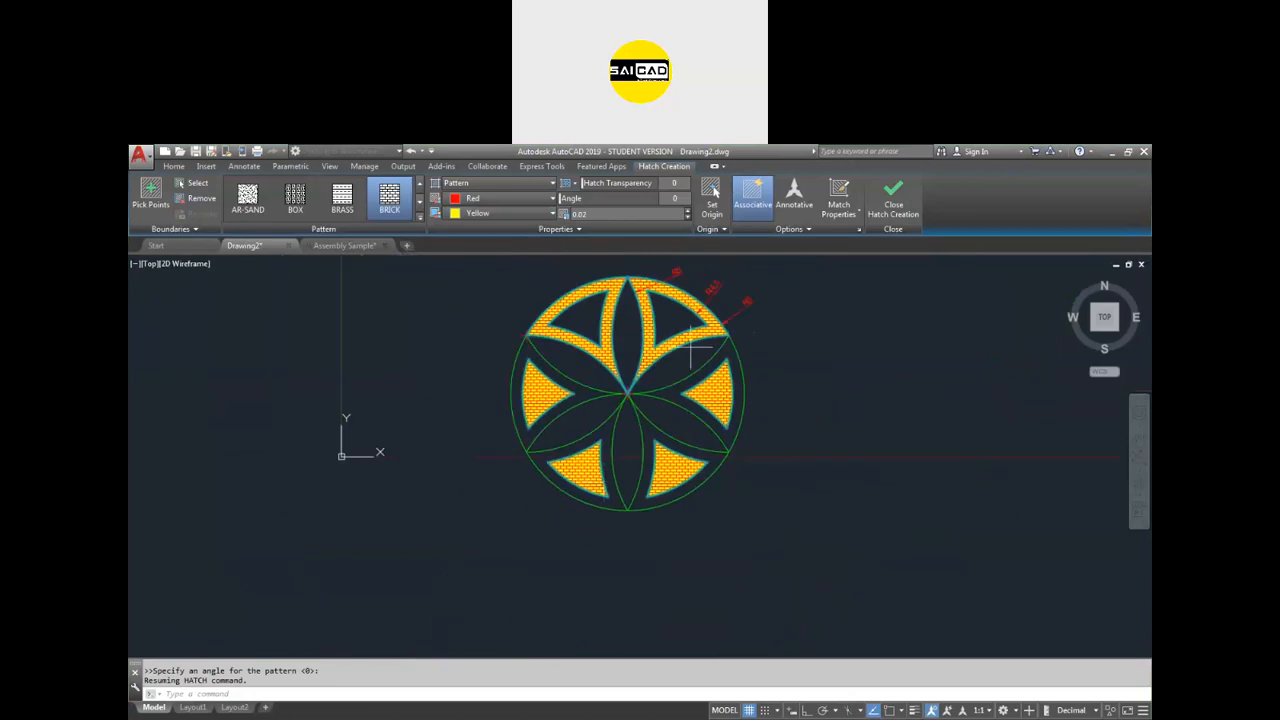
{"action": "scroll", "coordinate": [635, 330], "scroll_direction": "up", "scroll_amount": 3}
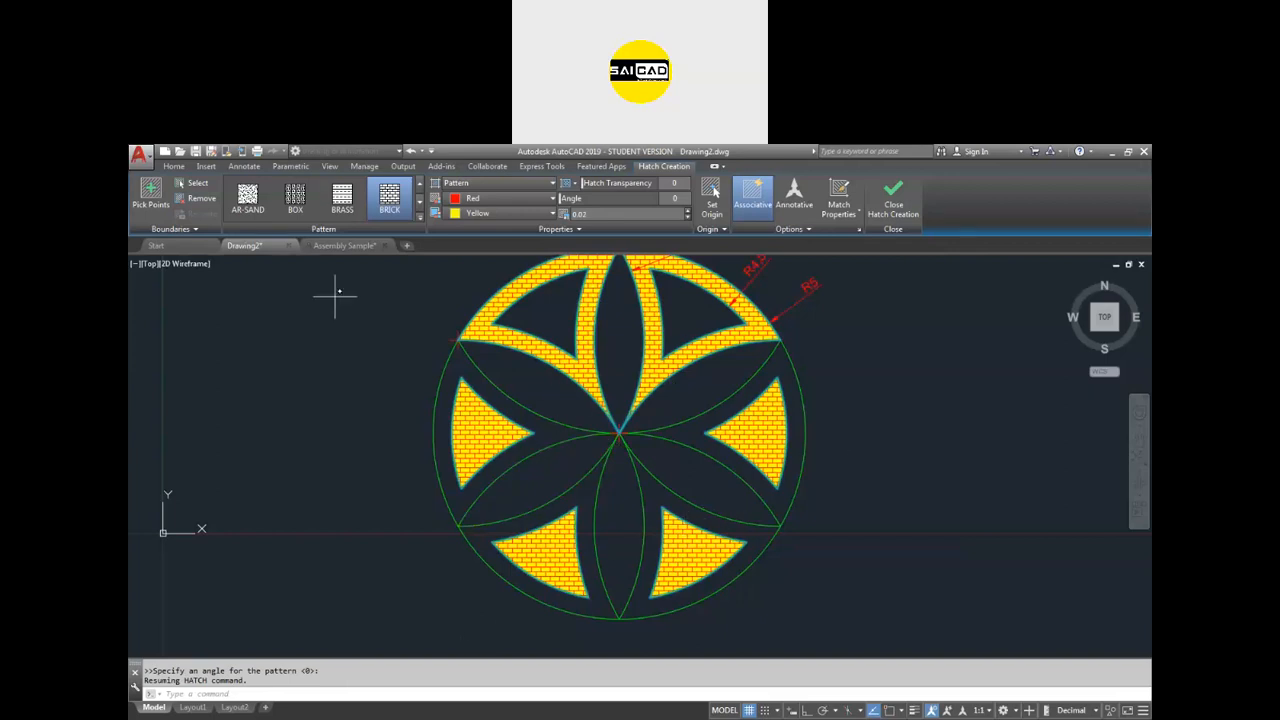
Try the SACNCR pattern and one more library pattern on the flower hatch.
{"action": "left_click", "coordinate": [419, 214]}
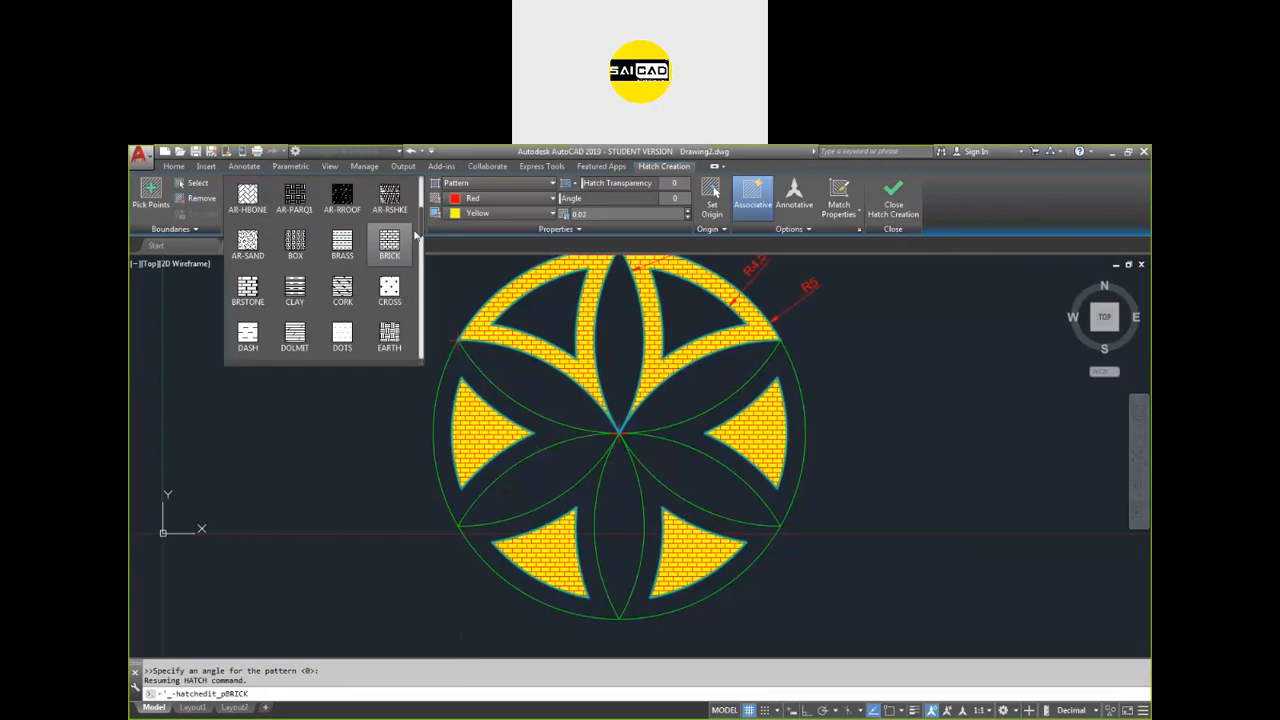
{"action": "left_click_drag", "start_coordinate": [421, 243], "coordinate": [424, 343]}
{"action": "scroll", "coordinate": [410, 308], "scroll_direction": "down", "scroll_amount": 2}
{"action": "left_click", "coordinate": [410, 308]}
{"action": "scroll", "coordinate": [443, 410], "scroll_direction": "up", "scroll_amount": 4}
{"action": "middle_click_drag", "start_coordinate": [443, 410], "coordinate": [401, 415]}
{"action": "scroll", "coordinate": [342, 431], "scroll_direction": "down", "scroll_amount": 2}
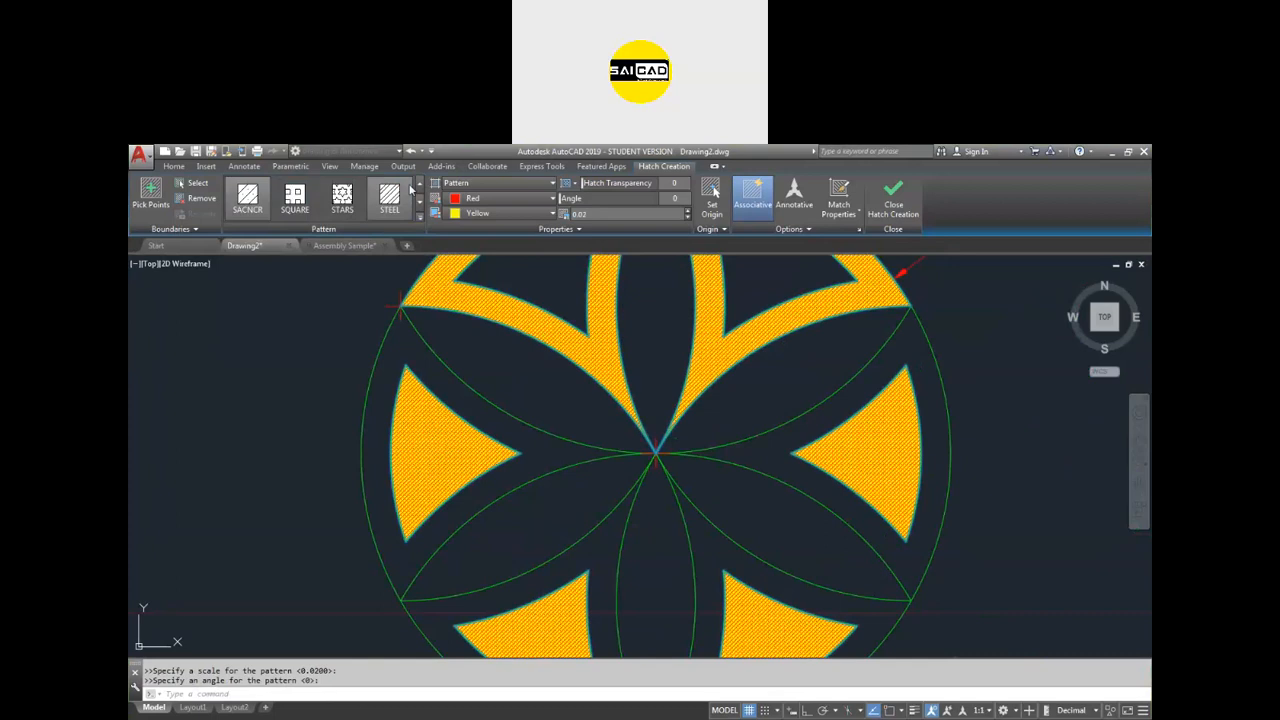
{"action": "left_click", "coordinate": [418, 185]}
{"action": "left_click", "coordinate": [389, 196]}
{"action": "scroll", "coordinate": [460, 476], "scroll_direction": "up", "scroll_amount": 4}
{"action": "scroll", "coordinate": [466, 478], "scroll_direction": "up", "scroll_amount": 2}
{"action": "scroll", "coordinate": [436, 429], "scroll_direction": "down", "scroll_amount": 6}
Apply the NET pattern to the flower hatch.
{"action": "left_click", "coordinate": [253, 210]}
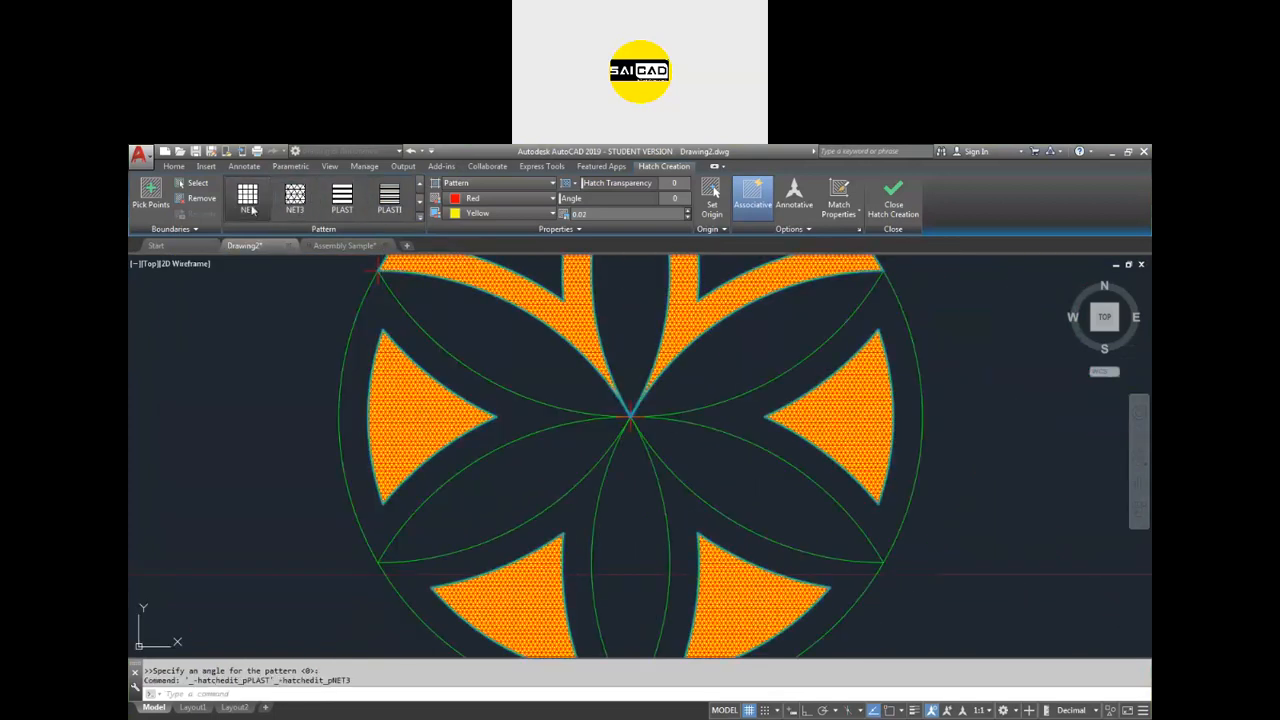
{"action": "left_click", "coordinate": [253, 210]}
{"action": "scroll", "coordinate": [400, 467], "scroll_direction": "up", "scroll_amount": 4}
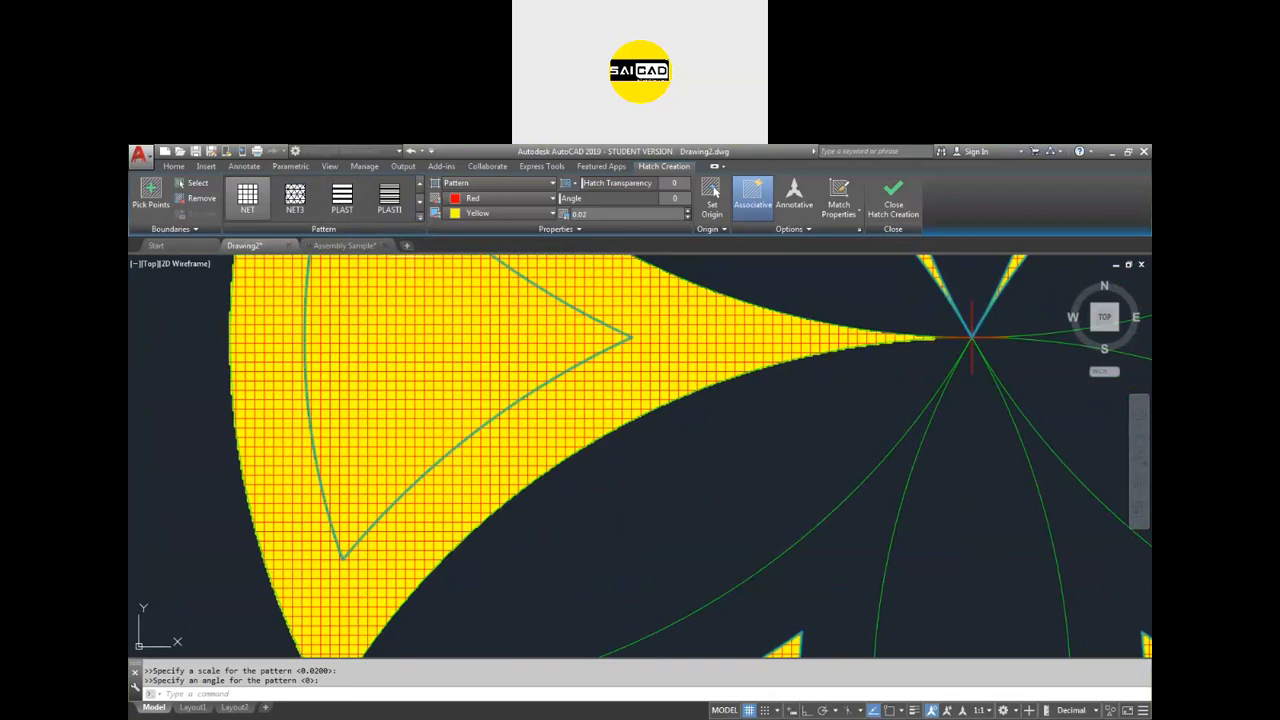
Increase the NET pattern scale to 0.027 and finish editing the flower hatch.
{"action": "left_click", "coordinate": [688, 217]}
{"action": "left_click", "coordinate": [687, 212]}
{"action": "left_click", "coordinate": [687, 212]}
{"action": "left_click", "coordinate": [687, 212]}
{"action": "left_click", "coordinate": [687, 212]}
{"action": "left_click", "coordinate": [687, 212]}
{"action": "left_click", "coordinate": [687, 212]}
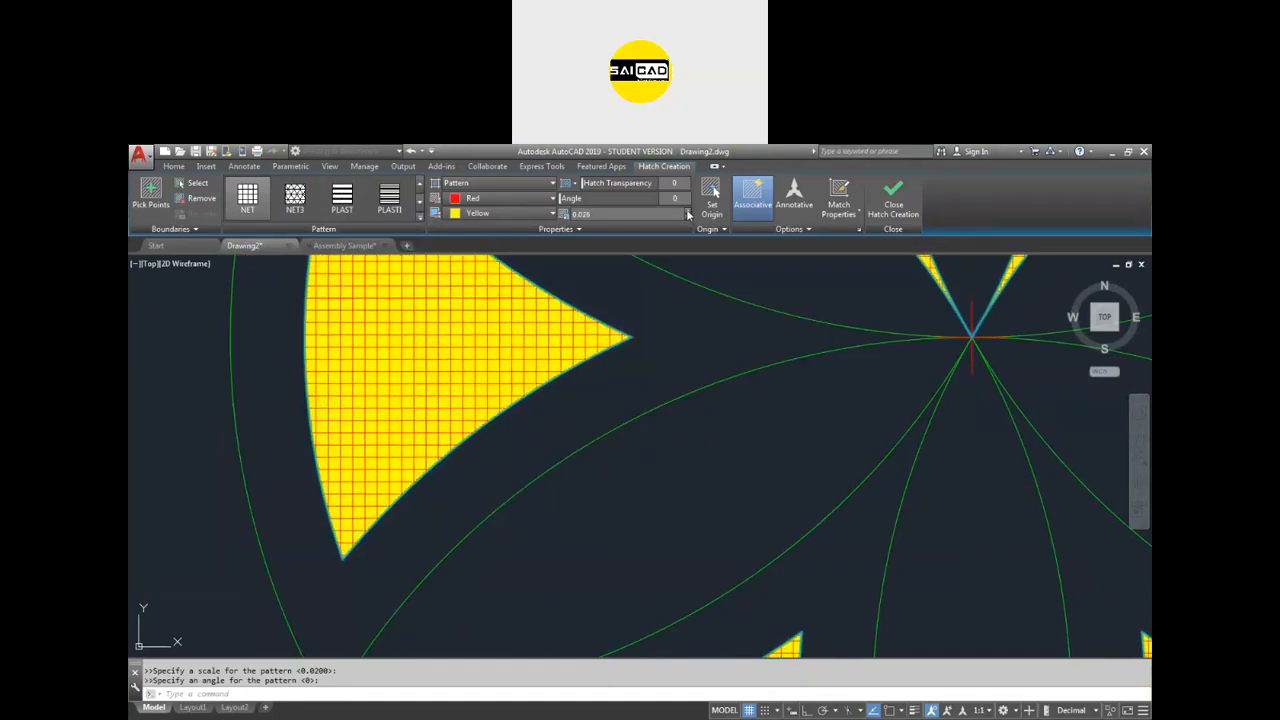
{"action": "scroll", "coordinate": [462, 414], "scroll_direction": "down", "scroll_amount": 2}
{"action": "left_click", "coordinate": [894, 217]}
{"action": "scroll", "coordinate": [273, 456], "scroll_direction": "down", "scroll_amount": 2}
{"action": "scroll", "coordinate": [323, 457], "scroll_direction": "down", "scroll_amount": 3}
{"action": "scroll", "coordinate": [343, 471], "scroll_direction": "up", "scroll_amount": 2}
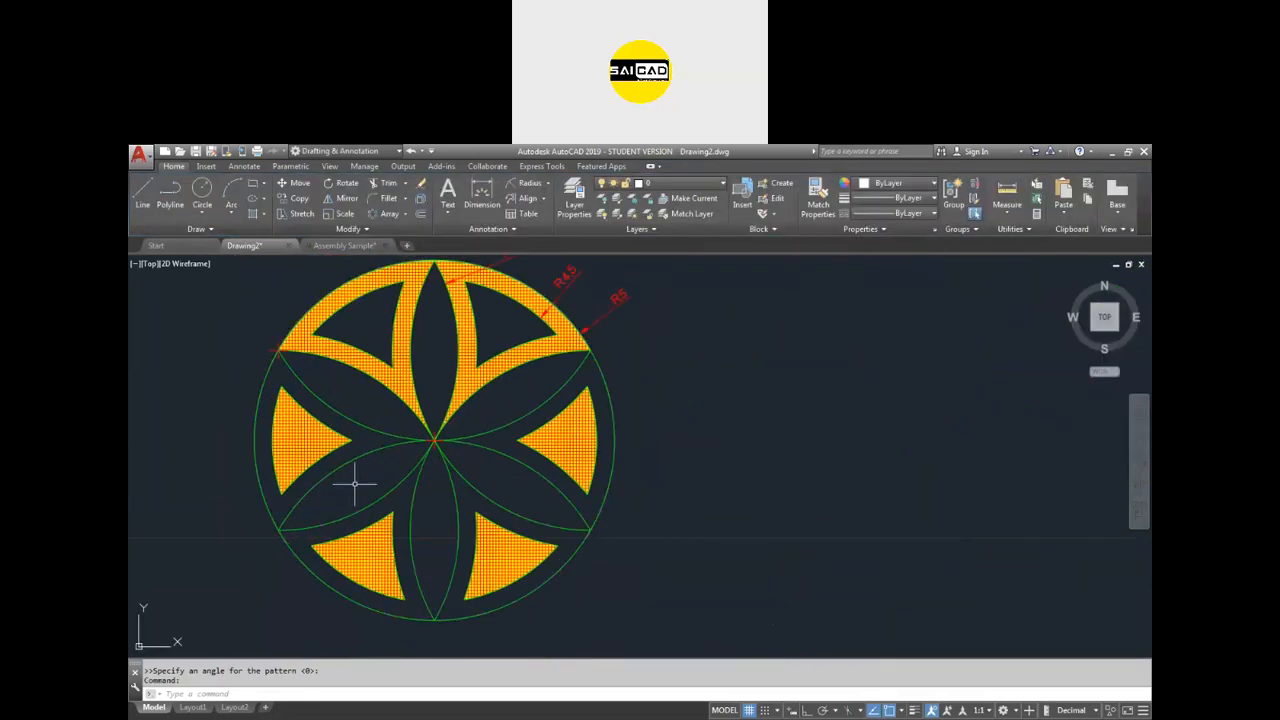
Start a new hatch filling the two lower side petals of the flower.
{"action": "scroll", "coordinate": [329, 506], "scroll_direction": "up", "scroll_amount": 2}
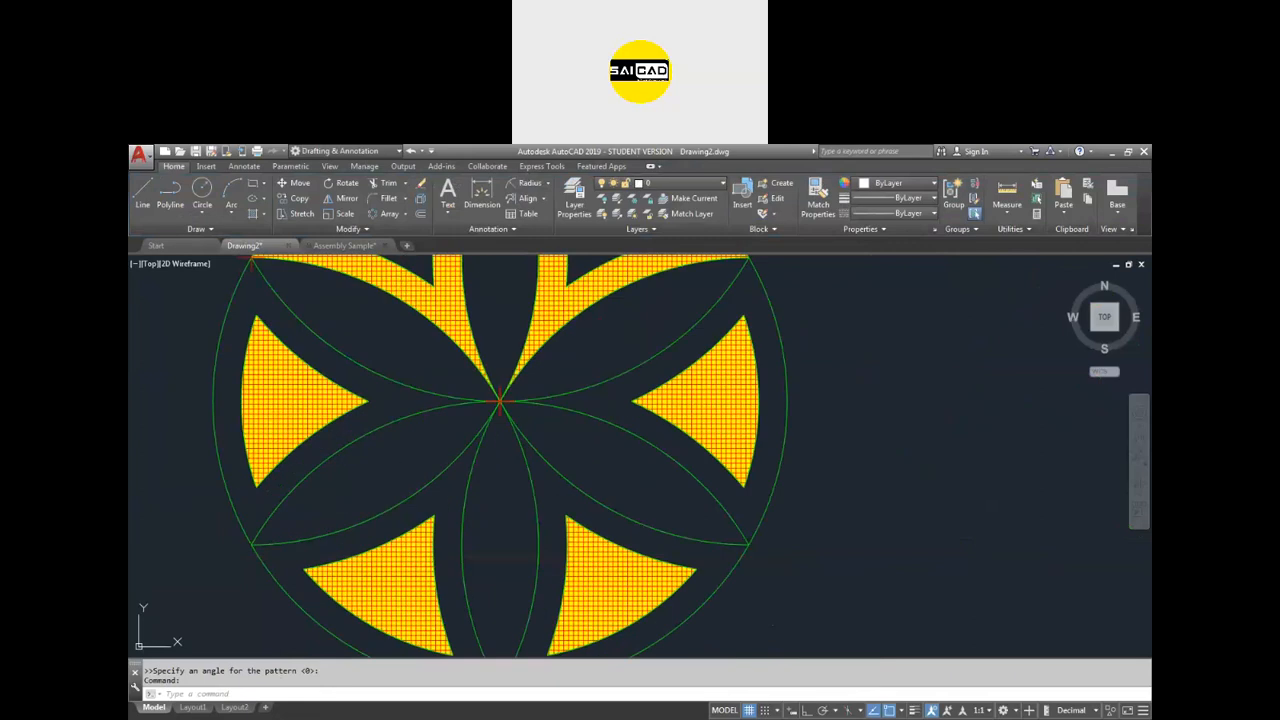
{"action": "left_click", "coordinate": [255, 214]}
{"action": "left_click", "coordinate": [380, 474]}
{"action": "left_click", "coordinate": [594, 457]}
Try a Red background and the DOTS pattern on the two-petal hatch.
{"action": "left_click", "coordinate": [500, 213]}
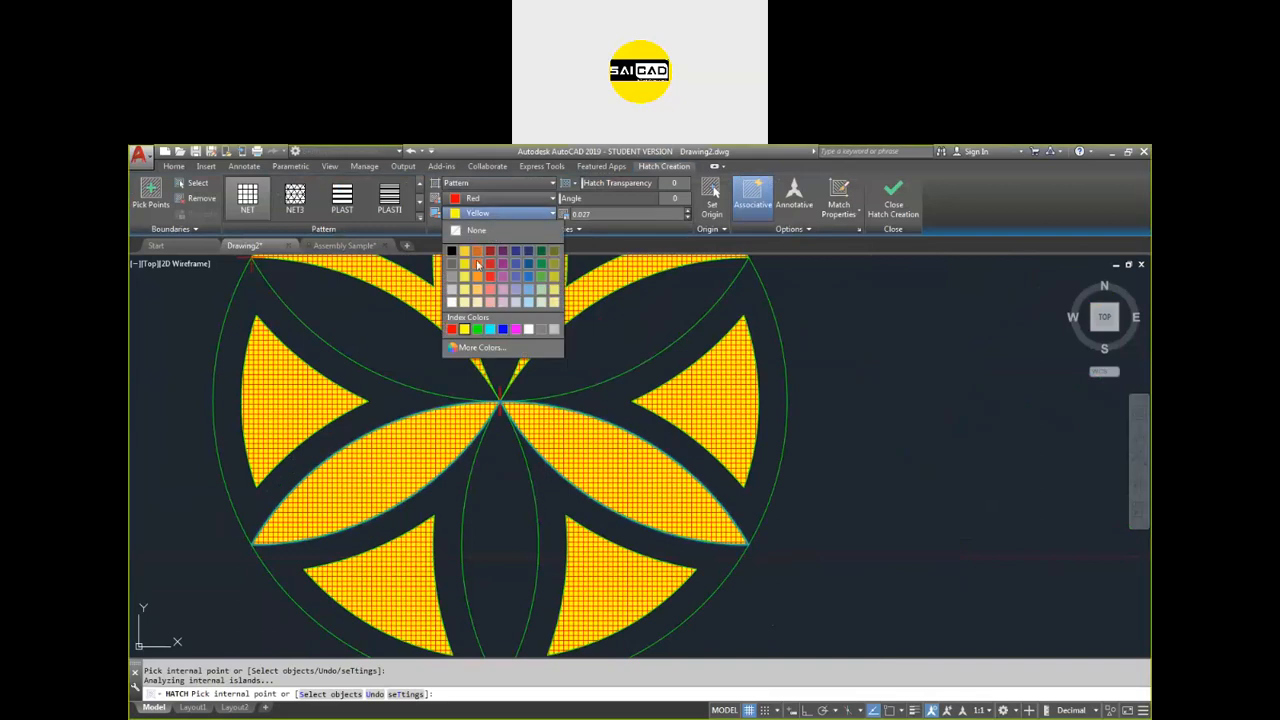
{"action": "left_click", "coordinate": [452, 331]}
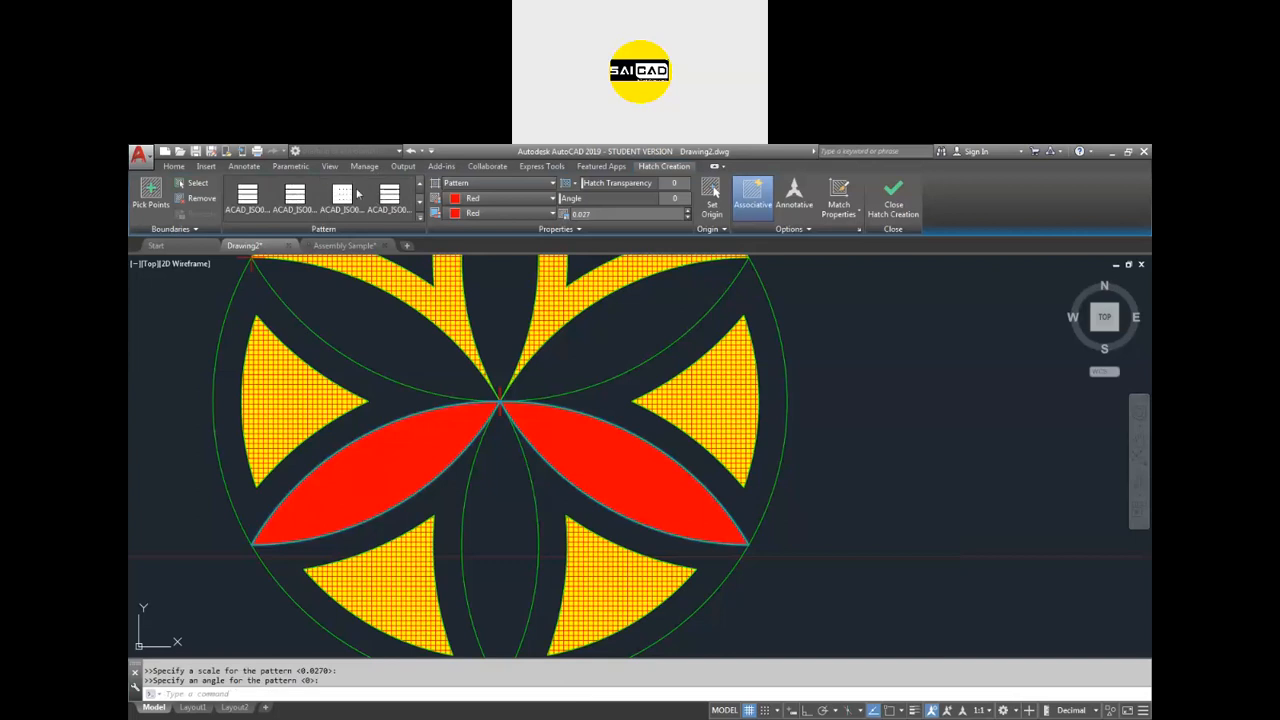
{"action": "left_click", "coordinate": [357, 194]}
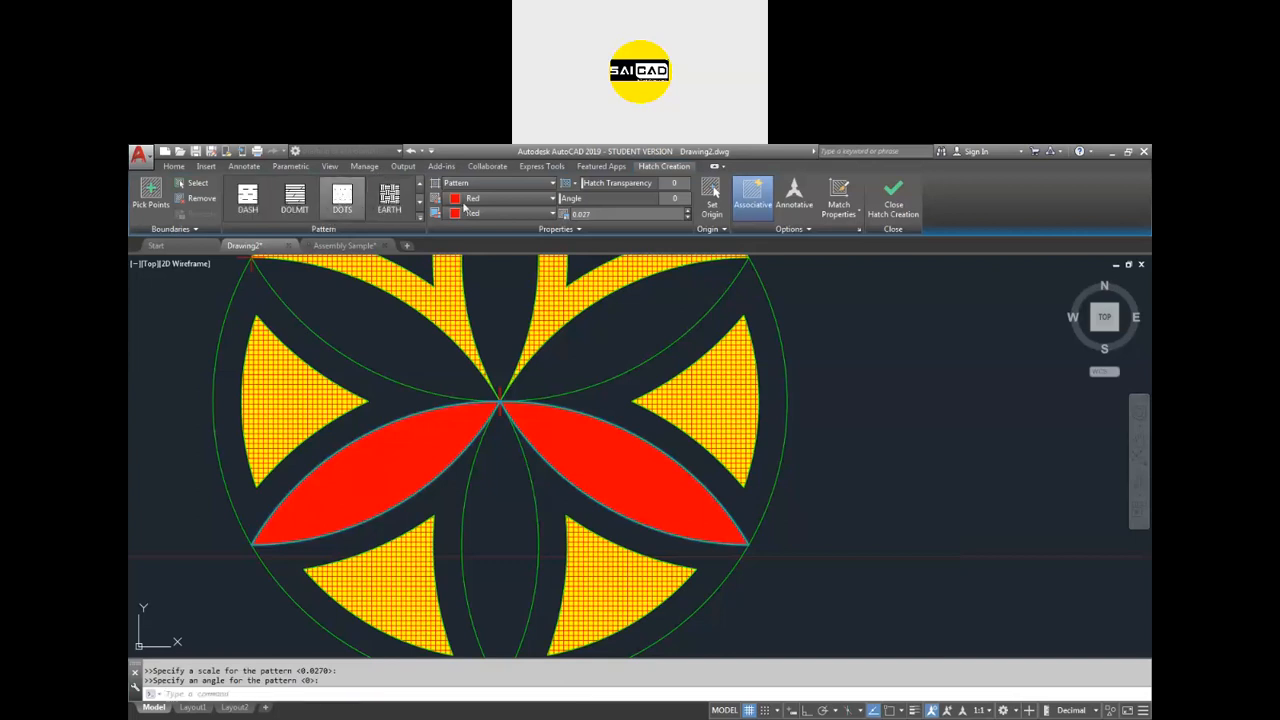
Change the two-petal hatch to the EARTH pattern with a Yellow background and scale 0.04.
{"action": "left_click", "coordinate": [500, 213]}
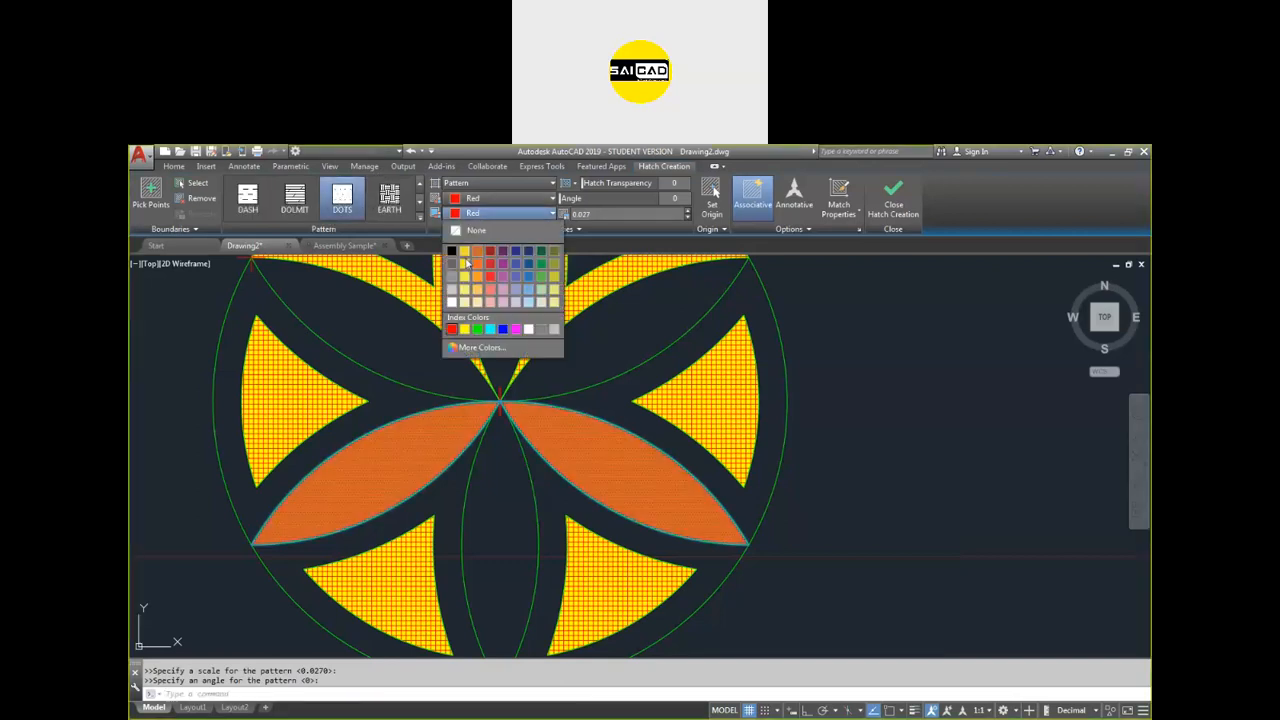
{"action": "left_click", "coordinate": [464, 250]}
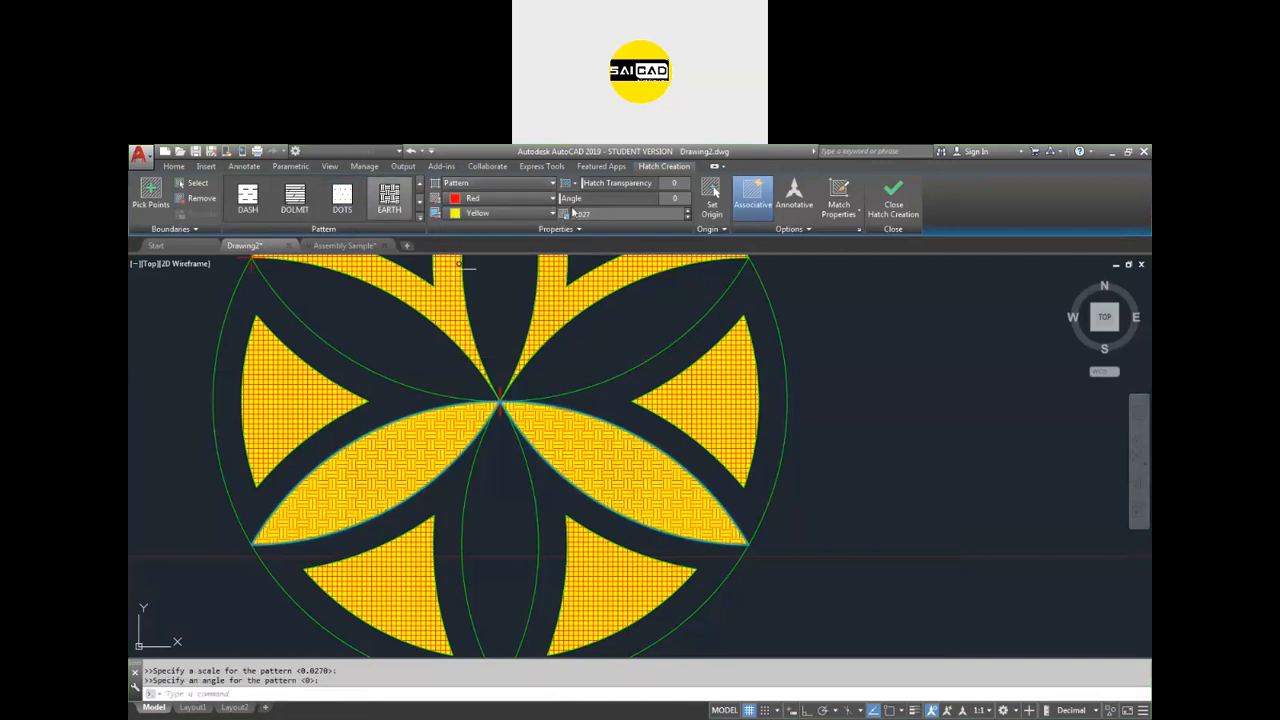
{"action": "left_click", "coordinate": [687, 210]}
{"action": "left_click", "coordinate": [687, 210]}
{"action": "left_click", "coordinate": [687, 210]}
{"action": "left_click", "coordinate": [687, 210]}
{"action": "left_click", "coordinate": [687, 210]}
{"action": "left_click", "coordinate": [687, 210]}
{"action": "left_click", "coordinate": [687, 210]}
{"action": "left_click", "coordinate": [687, 210]}
{"action": "left_click", "coordinate": [687, 210]}
{"action": "left_click", "coordinate": [687, 210]}
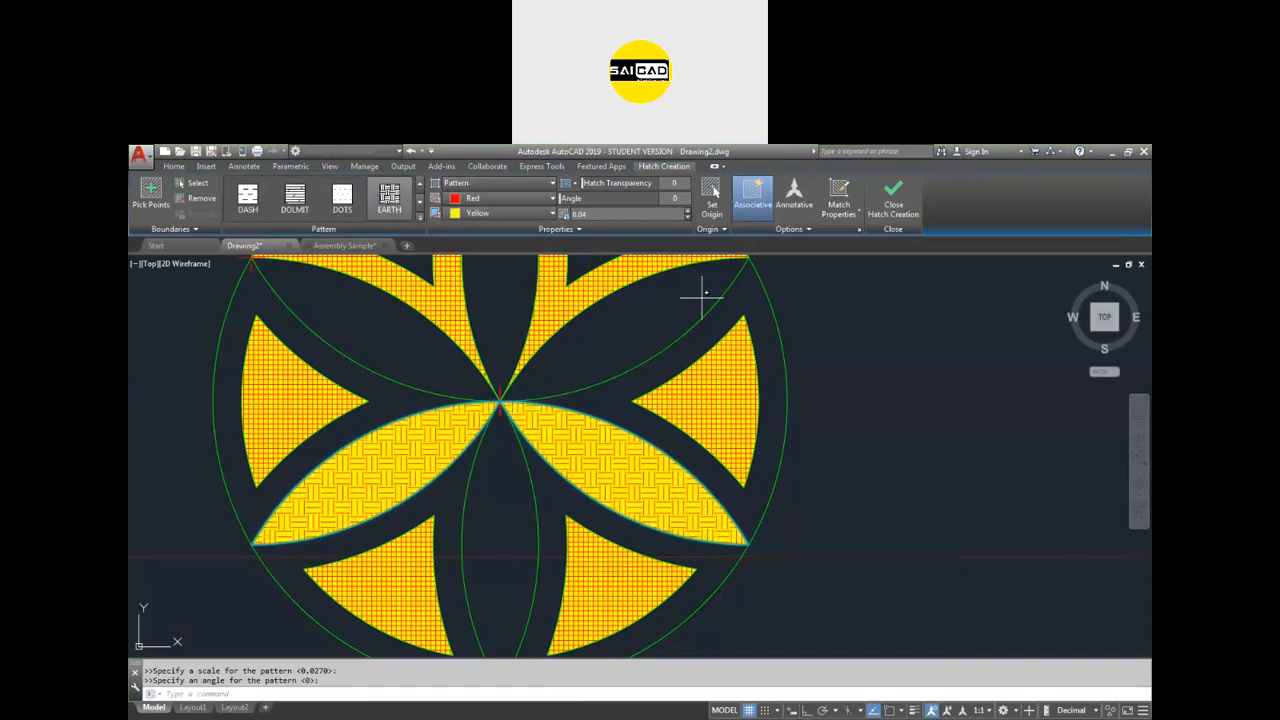
Set the two-petal hatch background to white (255,255,255) and finish the hatch.
{"action": "left_click", "coordinate": [480, 214]}
{"action": "left_click", "coordinate": [452, 302]}
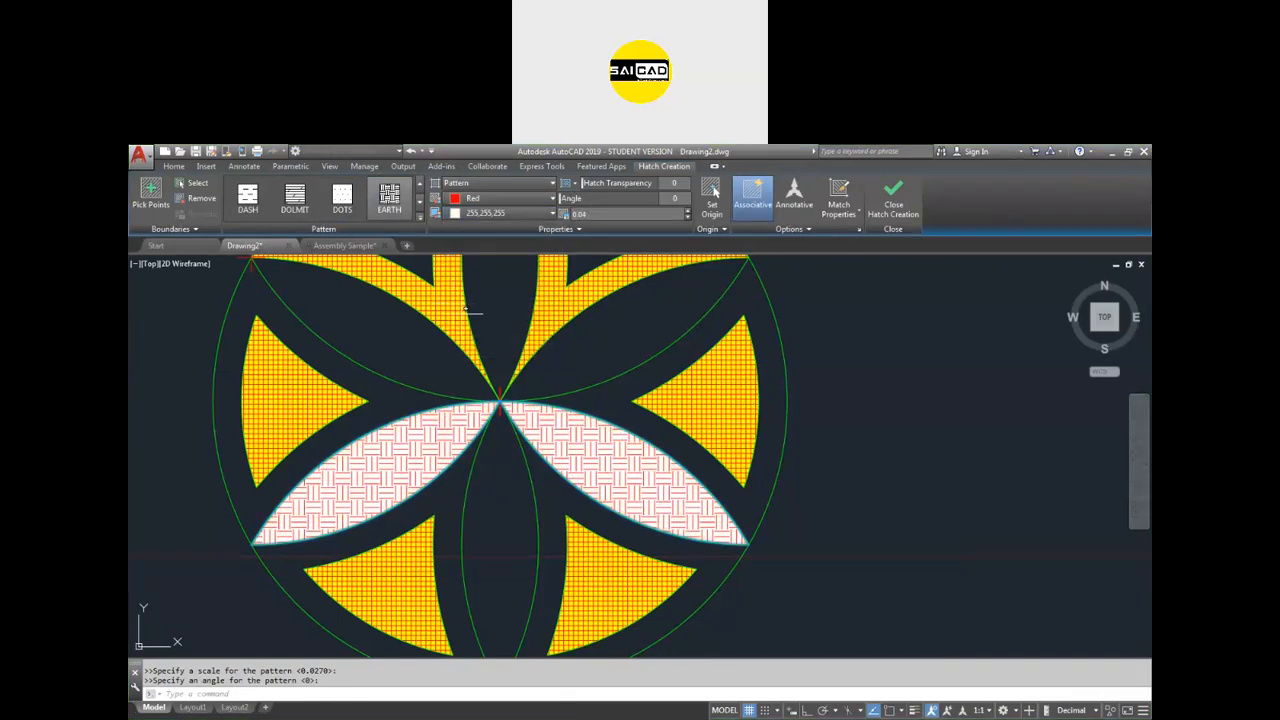
{"action": "left_click", "coordinate": [887, 203]}
{"action": "scroll", "coordinate": [513, 545], "scroll_direction": "down", "scroll_amount": 2}
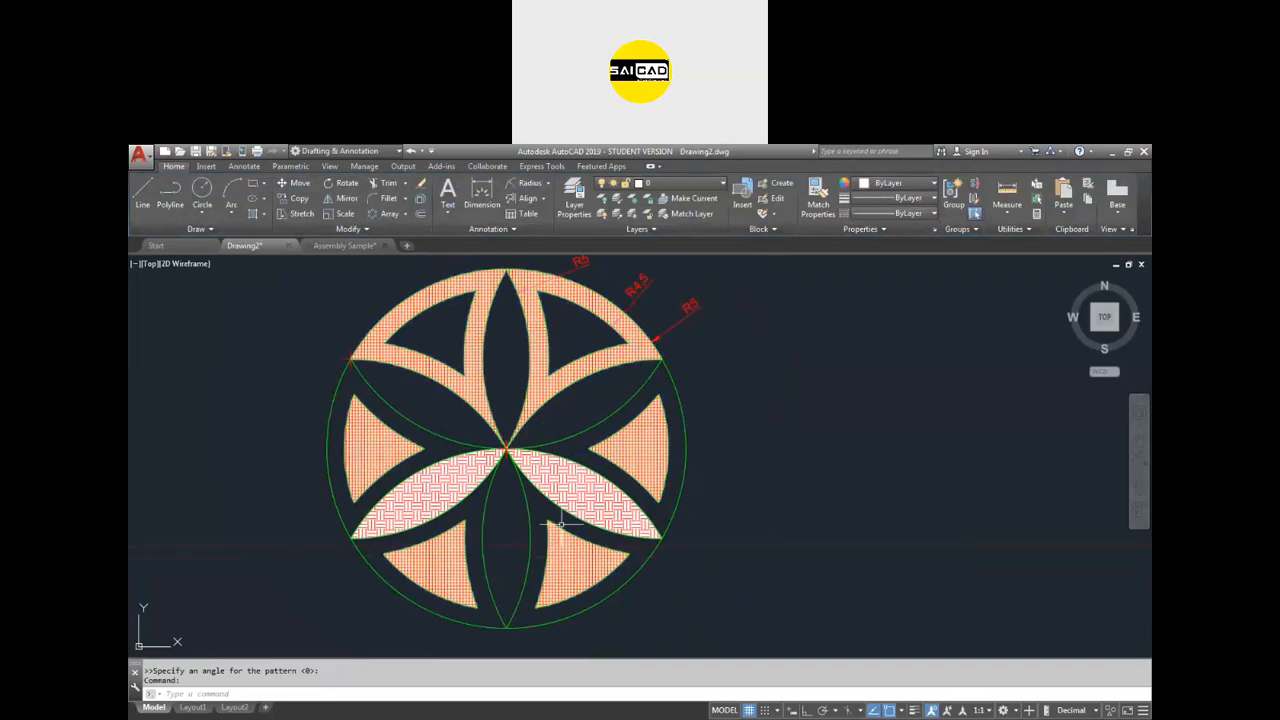
Hatch the bottom petal with the same red EARTH pattern on a white background.
{"action": "scroll", "coordinate": [512, 523], "scroll_direction": "up", "scroll_amount": 2}
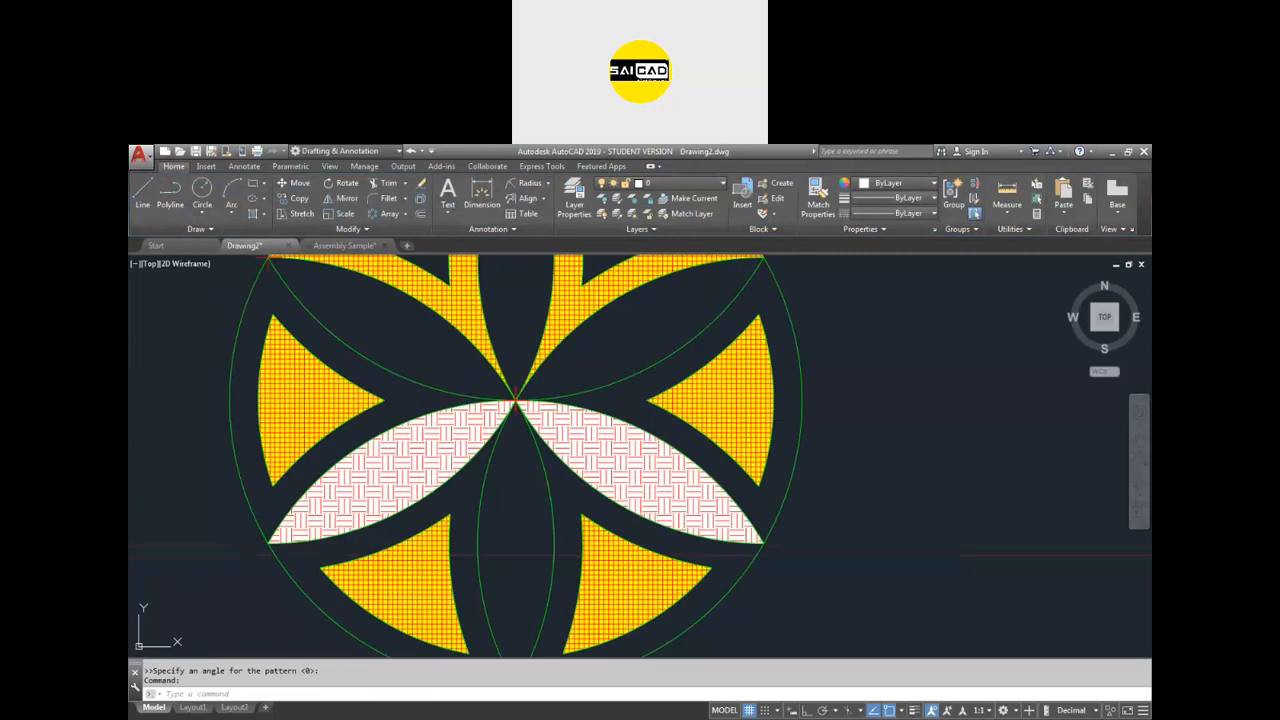
{"action": "type", "text": "h"}
{"action": "key", "text": "Return"}
{"action": "left_click", "coordinate": [522, 512]}
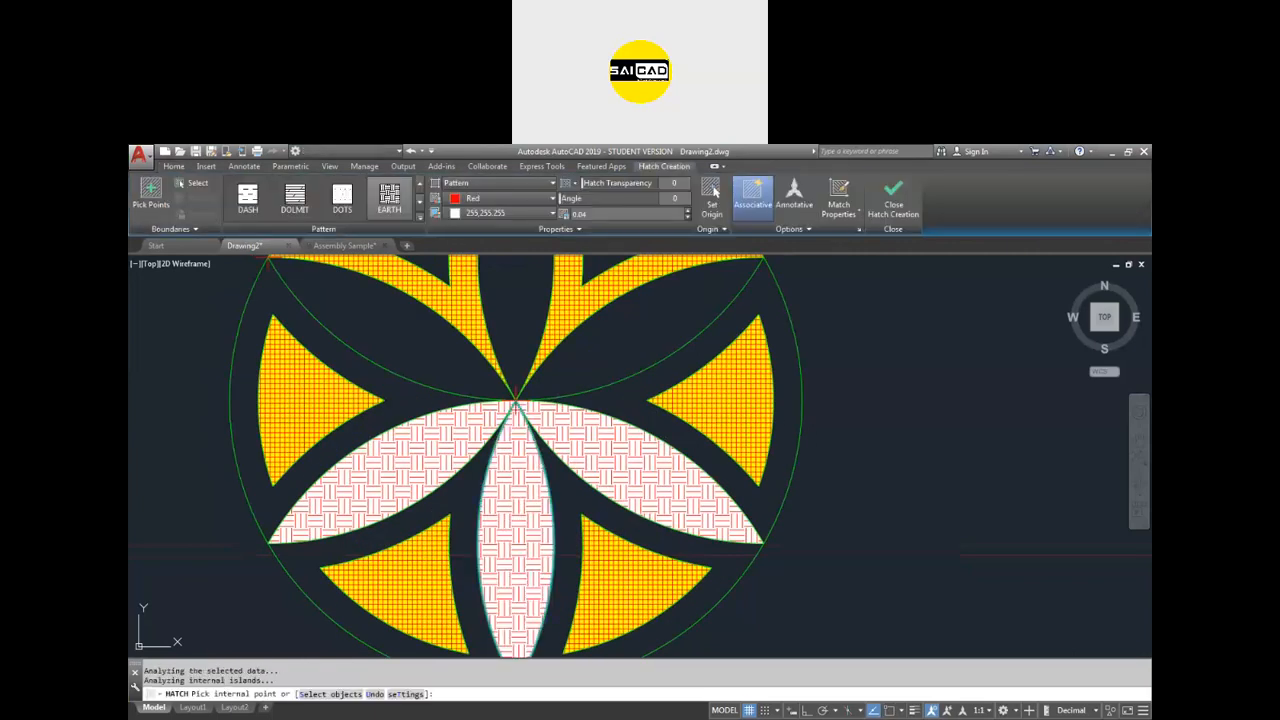
{"action": "scroll", "coordinate": [545, 511], "scroll_direction": "down", "scroll_amount": 2}
{"action": "scroll", "coordinate": [466, 566], "scroll_direction": "up", "scroll_amount": 2}
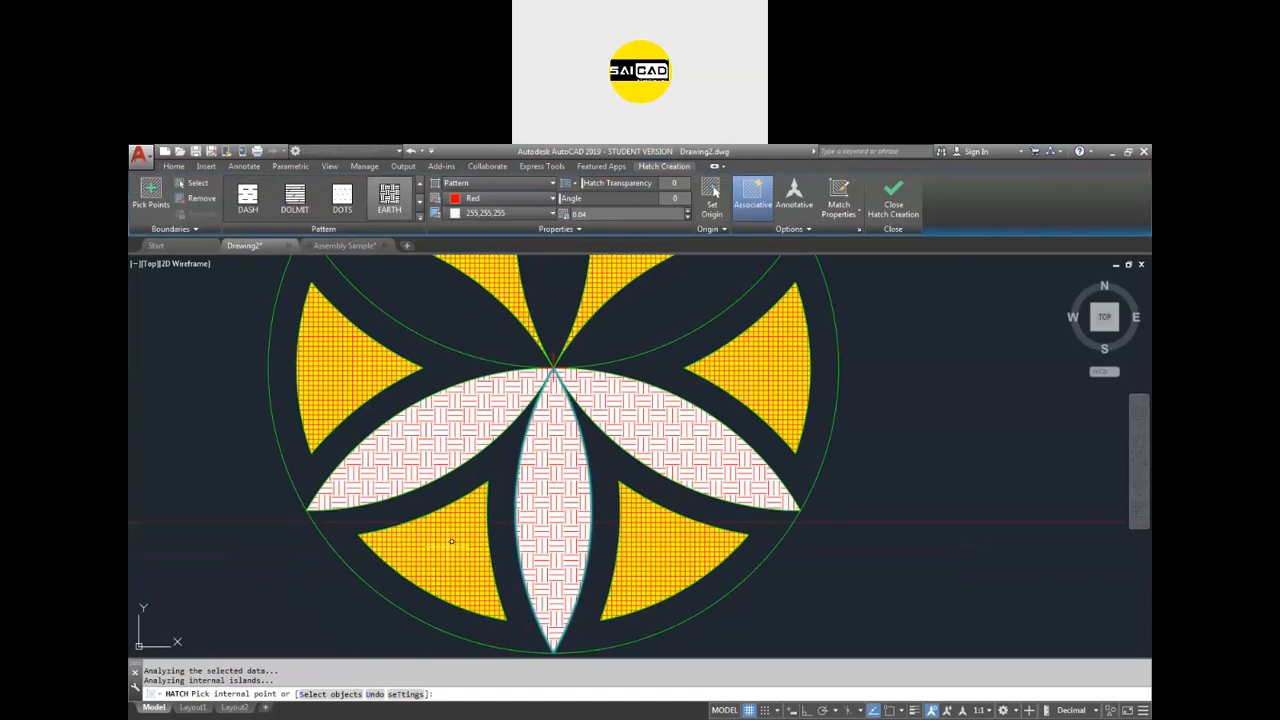
{"action": "left_click", "coordinate": [452, 617]}
{"action": "left_click", "coordinate": [841, 190]}
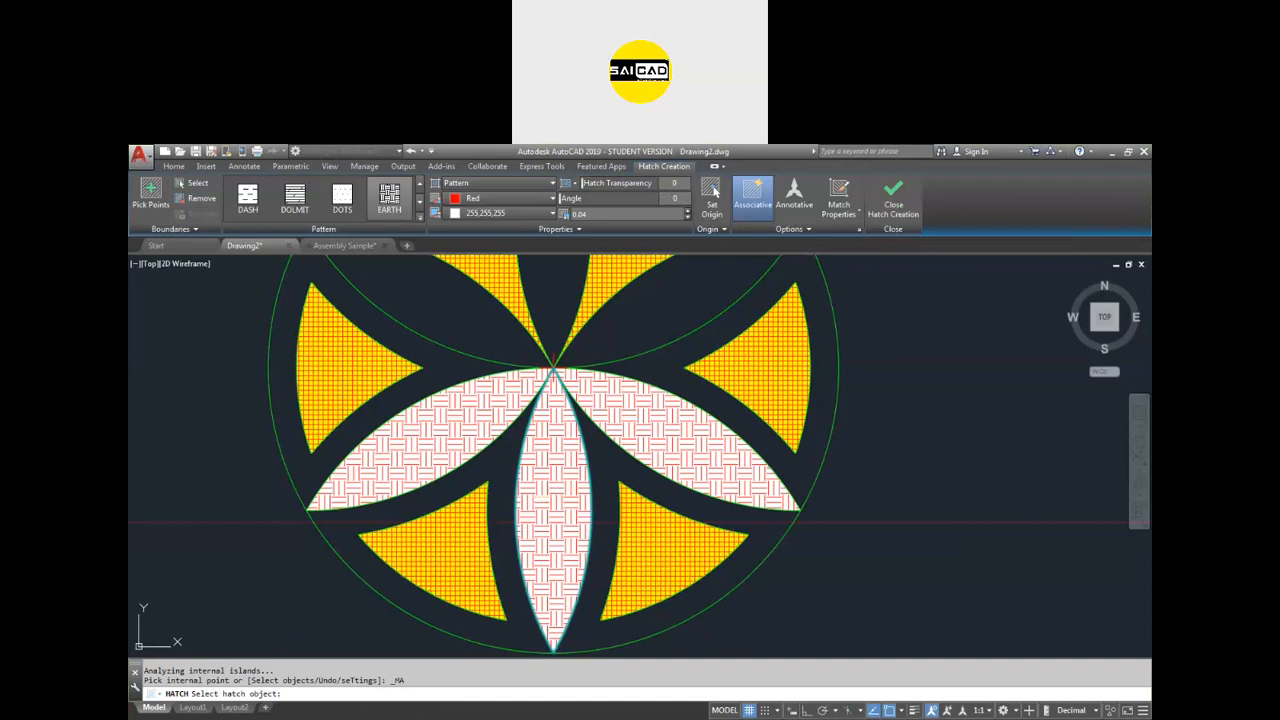
{"action": "left_click", "coordinate": [542, 546]}
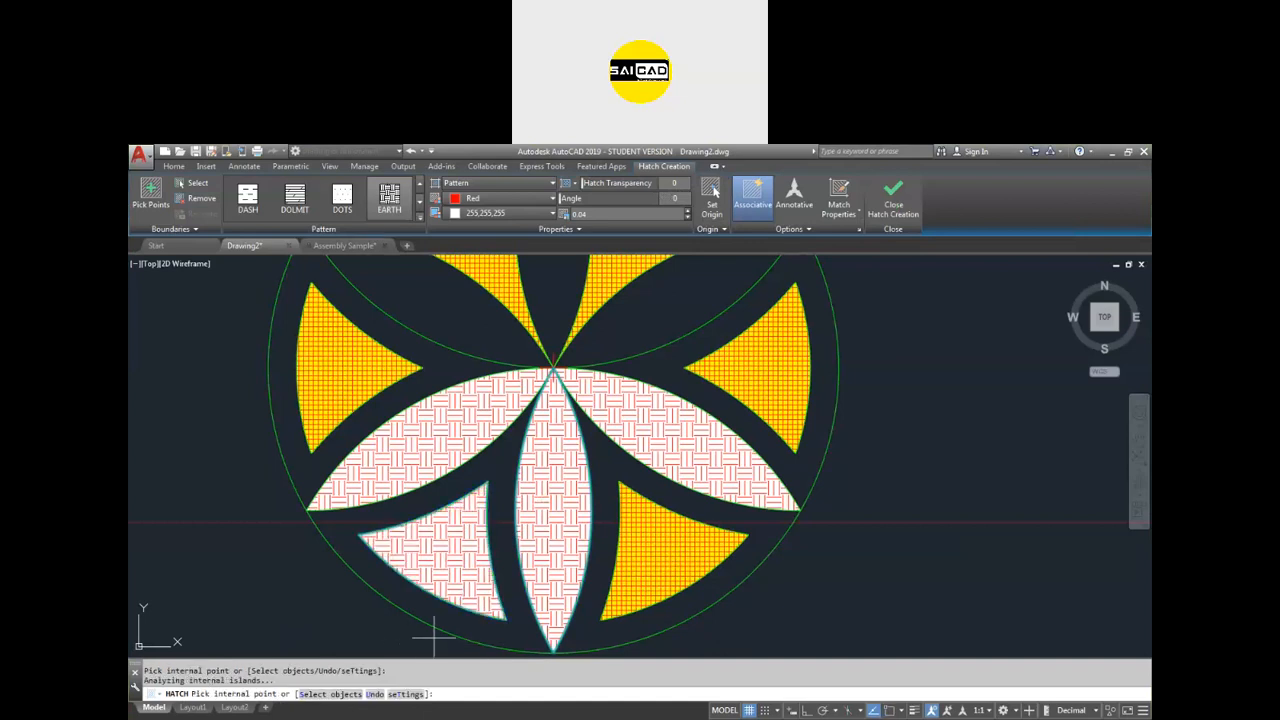
{"action": "key", "text": "ctrl+z"}
{"action": "key", "text": "ctrl+z"}
{"action": "key", "text": "Escape"}
{"action": "key", "text": "Escape"}
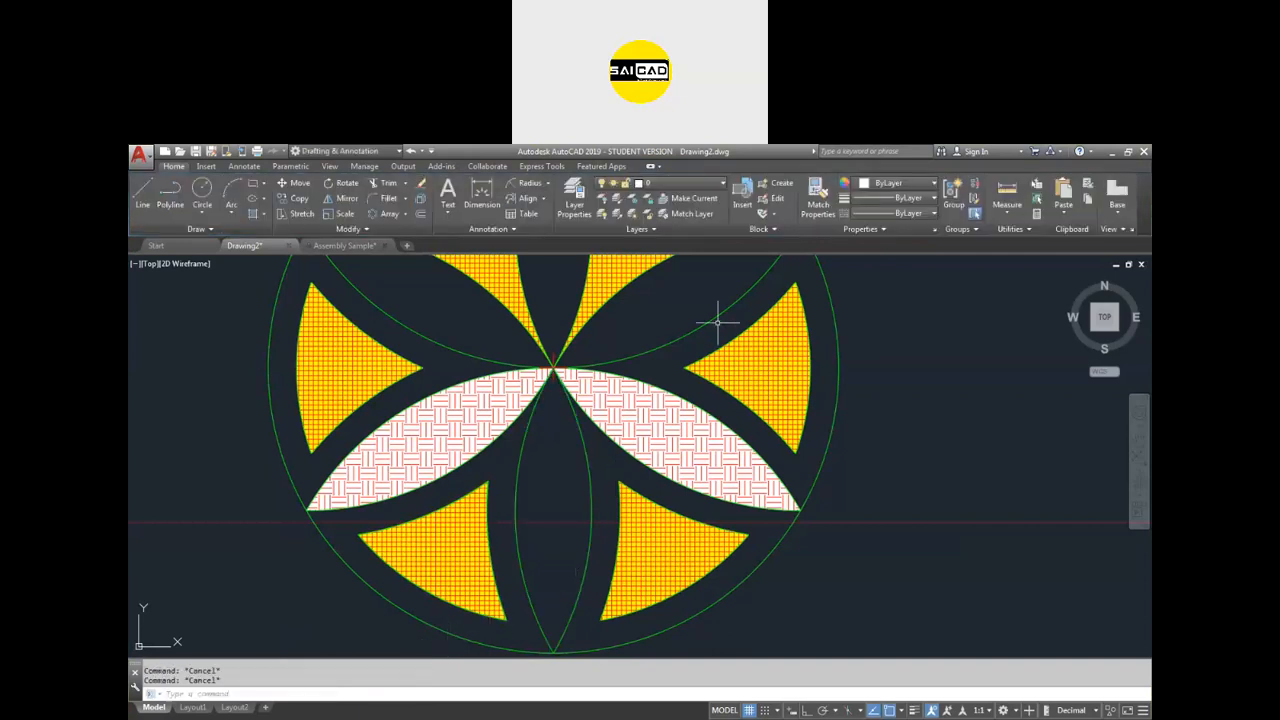
Hatch the bottom petal, matching the properties of the red NET hatch on yellow in the lower-left curved triangle.
{"action": "type", "text": "h"}
{"action": "key", "text": "Return"}
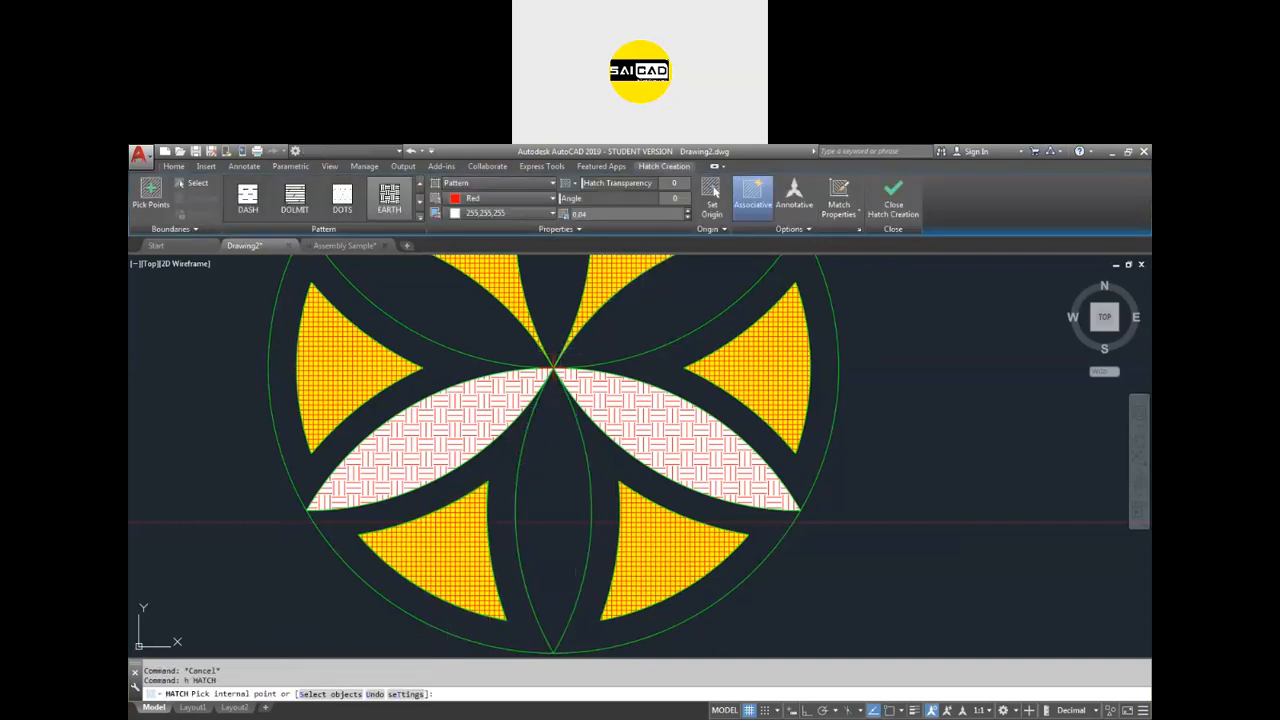
{"action": "left_click", "coordinate": [544, 470]}
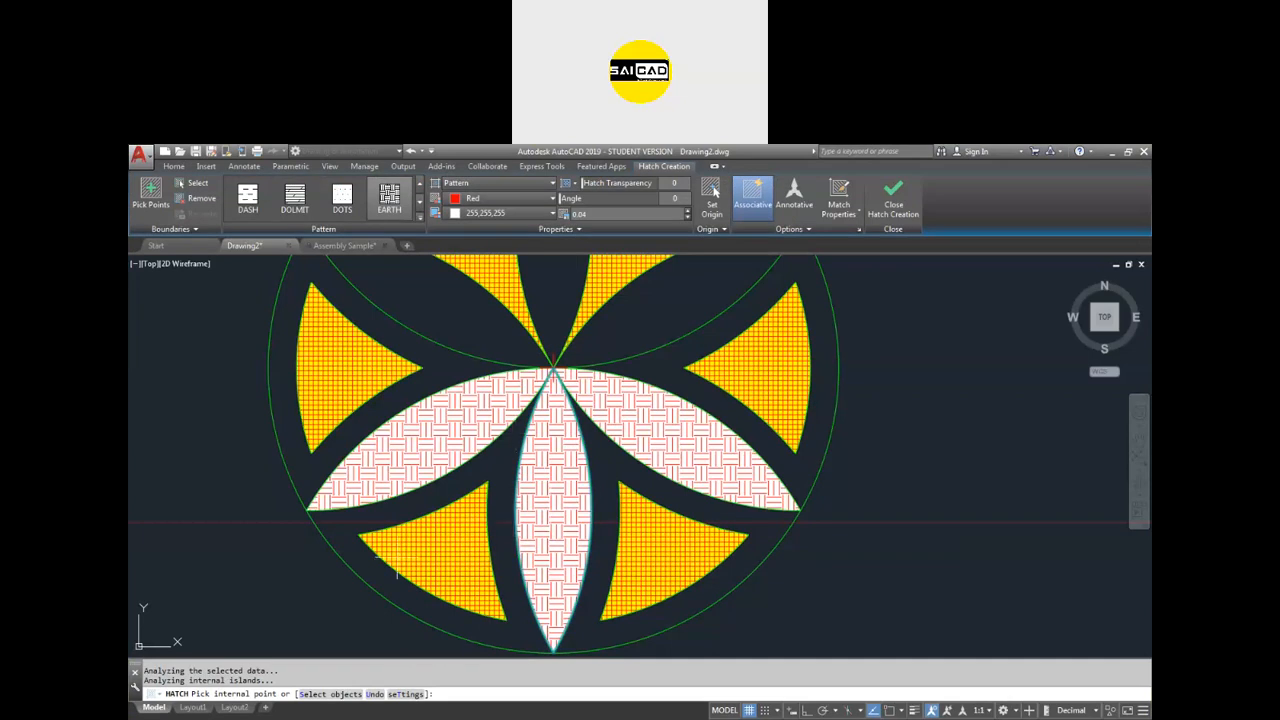
{"action": "left_click", "coordinate": [839, 196]}
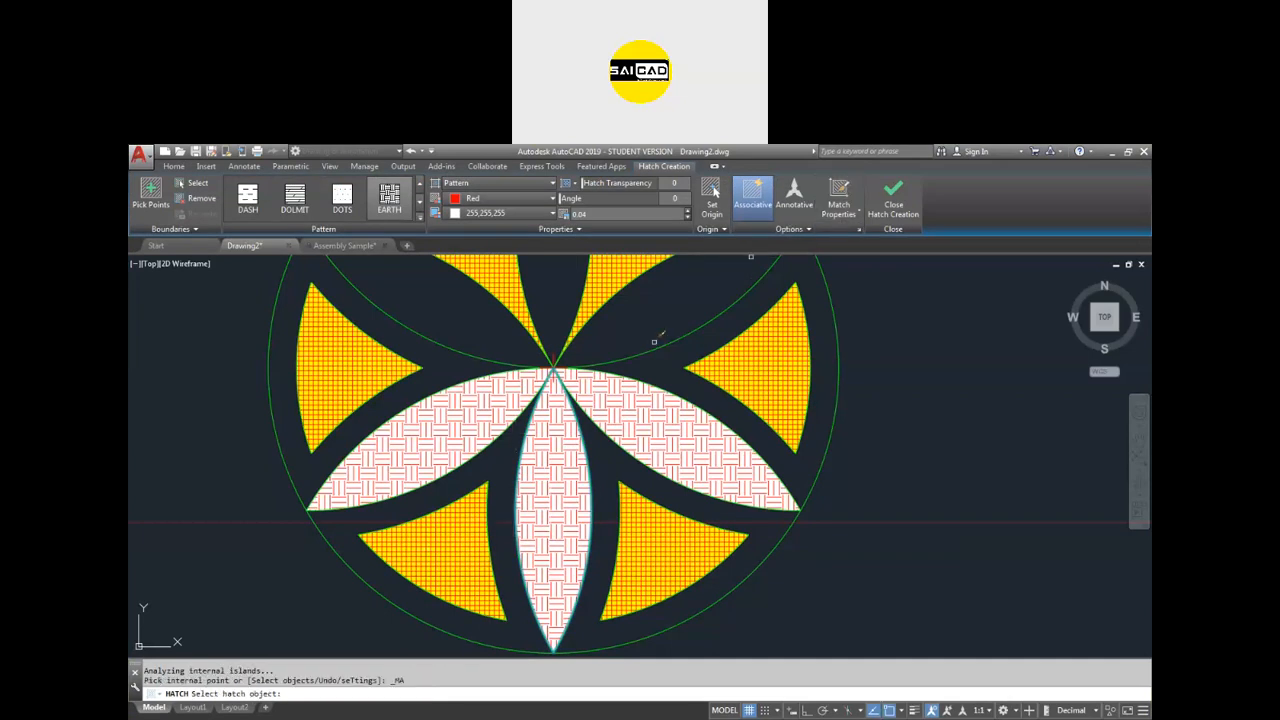
{"action": "left_click", "coordinate": [442, 534]}
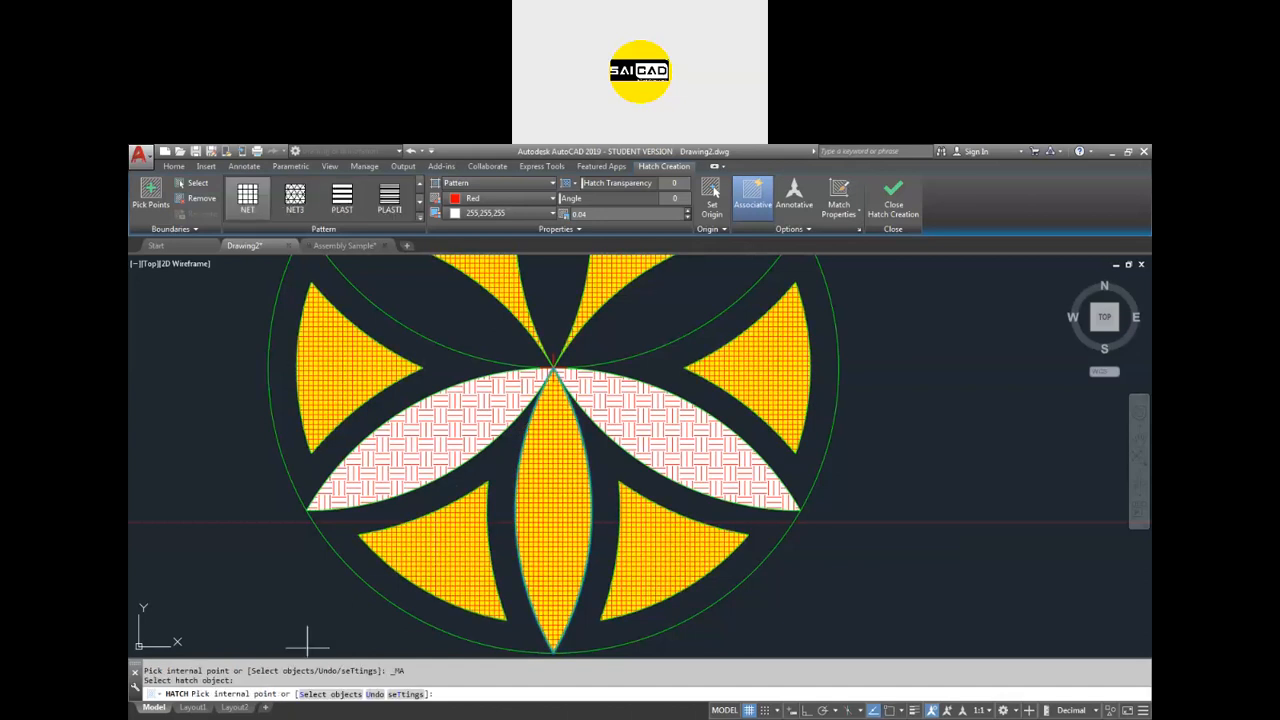
{"action": "key", "text": "Return"}
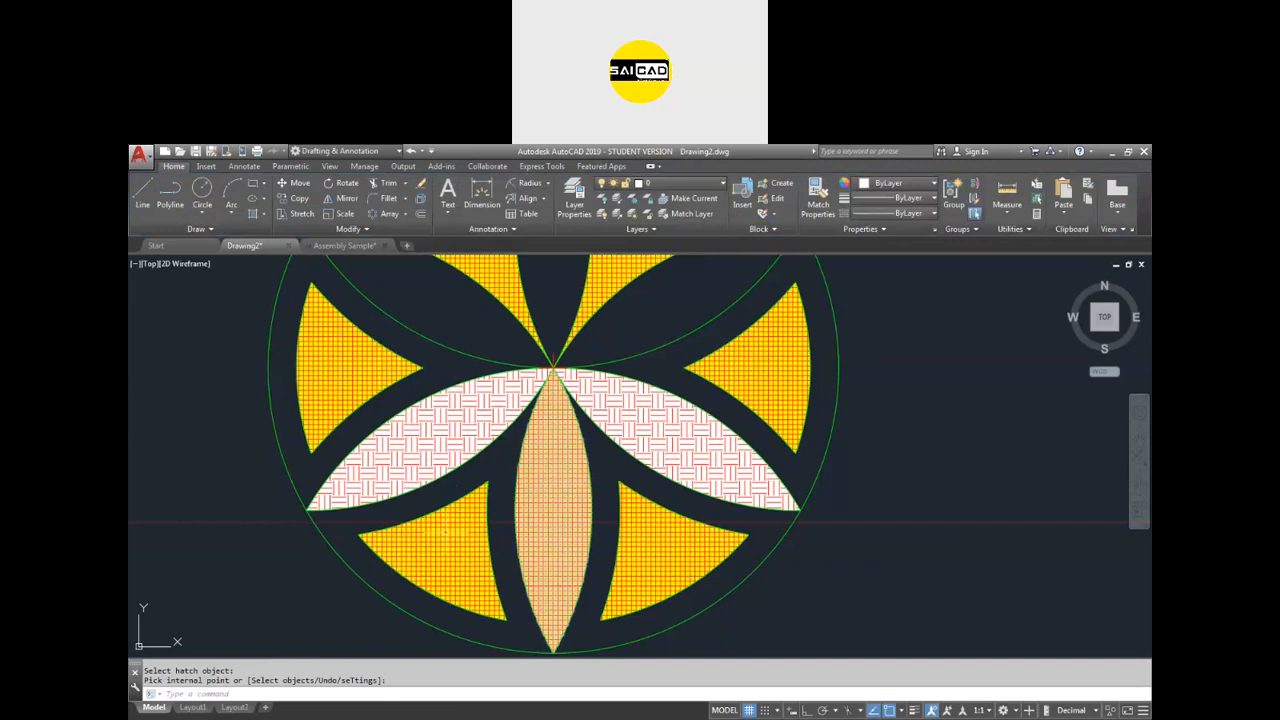
Change the outer curved-triangle hatch to the ANSI31 pattern.
{"action": "left_click", "coordinate": [545, 510]}
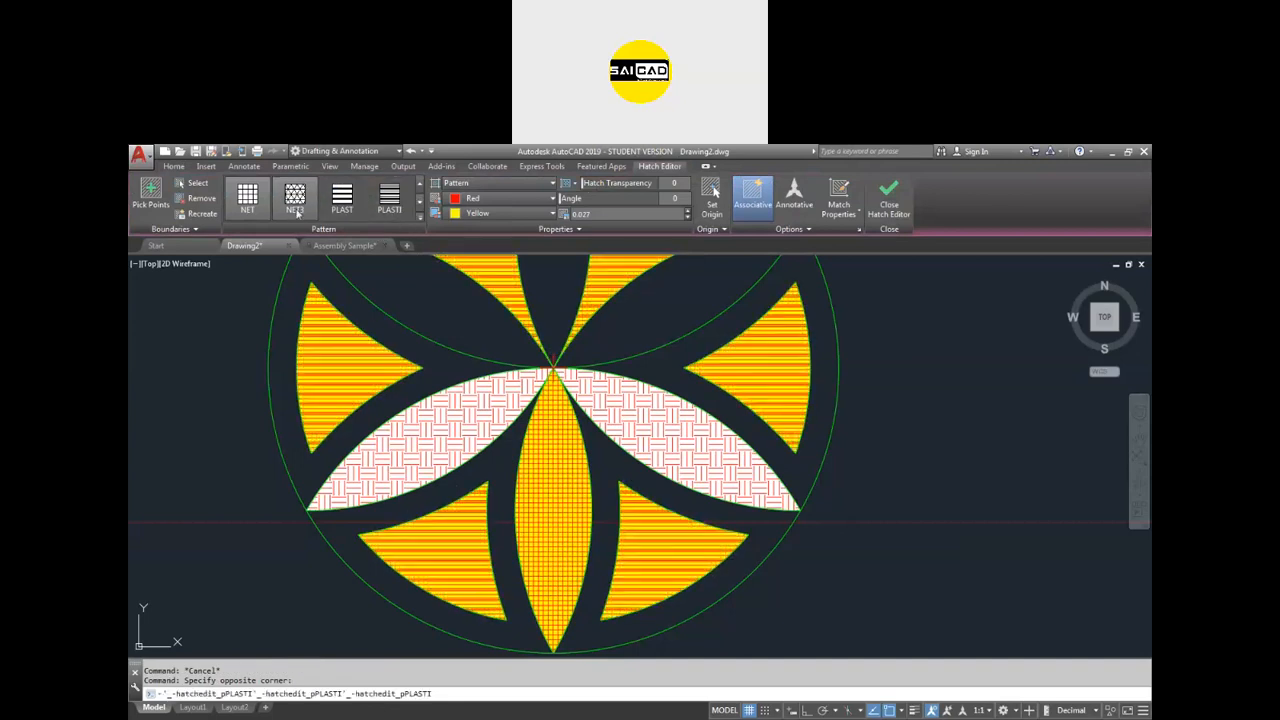
{"action": "left_click", "coordinate": [422, 184]}
{"action": "left_click", "coordinate": [422, 184]}
{"action": "left_click", "coordinate": [422, 184]}
{"action": "left_click", "coordinate": [422, 184]}
{"action": "left_click", "coordinate": [422, 184]}
{"action": "left_click", "coordinate": [422, 184]}
{"action": "left_click", "coordinate": [422, 184]}
{"action": "left_click", "coordinate": [422, 184]}
{"action": "left_click", "coordinate": [422, 184]}
{"action": "left_click", "coordinate": [422, 184]}
{"action": "left_click", "coordinate": [422, 184]}
{"action": "left_click", "coordinate": [422, 184]}
{"action": "left_click", "coordinate": [422, 184]}
{"action": "left_click", "coordinate": [422, 184]}
{"action": "left_click", "coordinate": [422, 184]}
{"action": "left_click", "coordinate": [422, 184]}
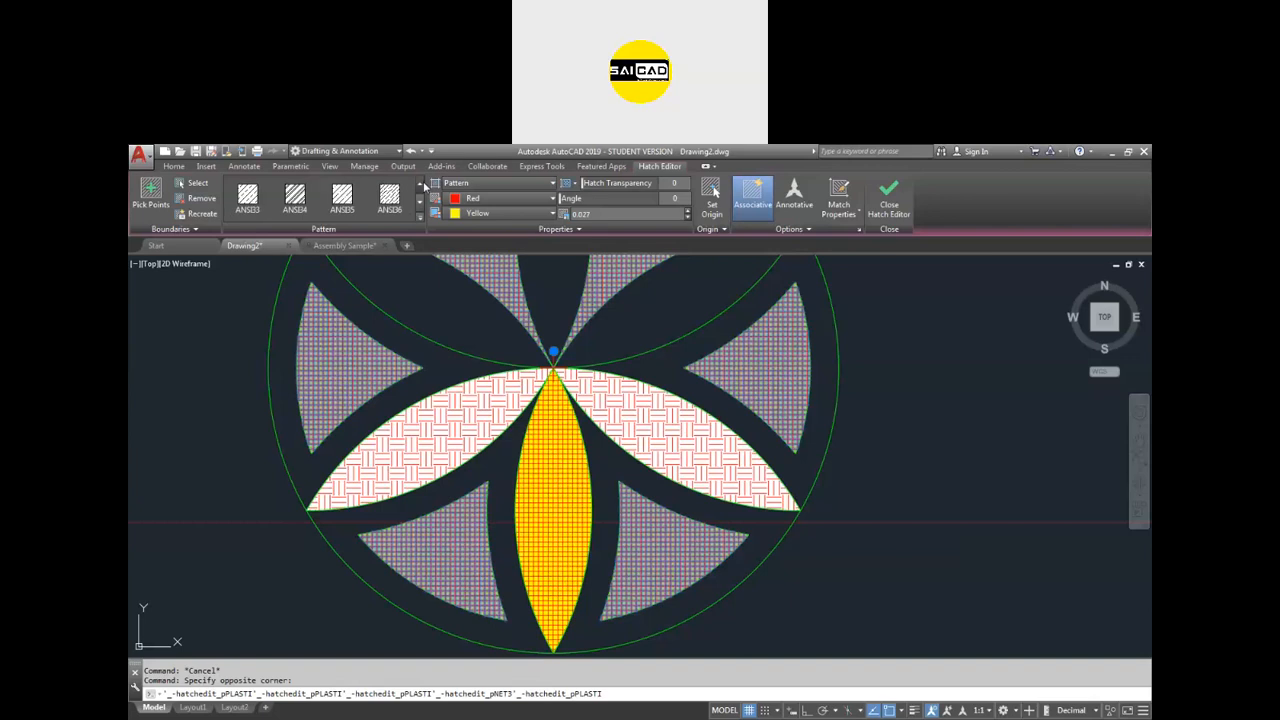
{"action": "left_click", "coordinate": [422, 184]}
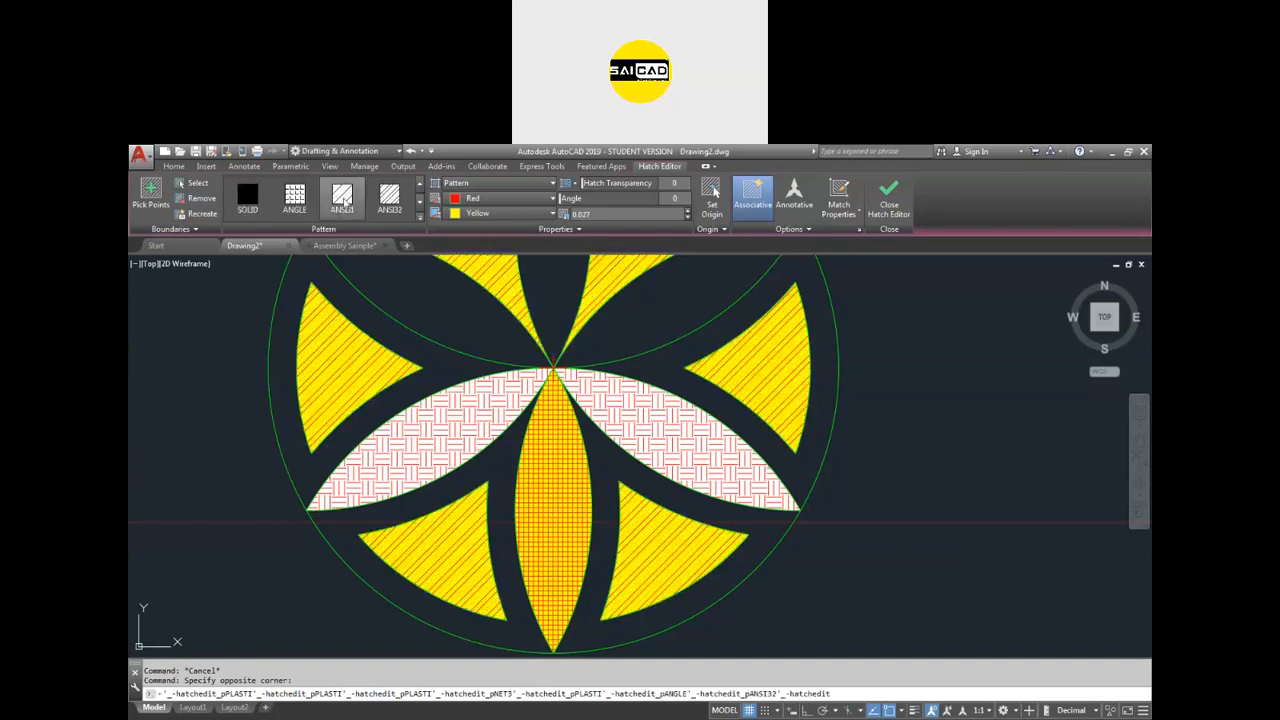
{"action": "left_click", "coordinate": [342, 195]}
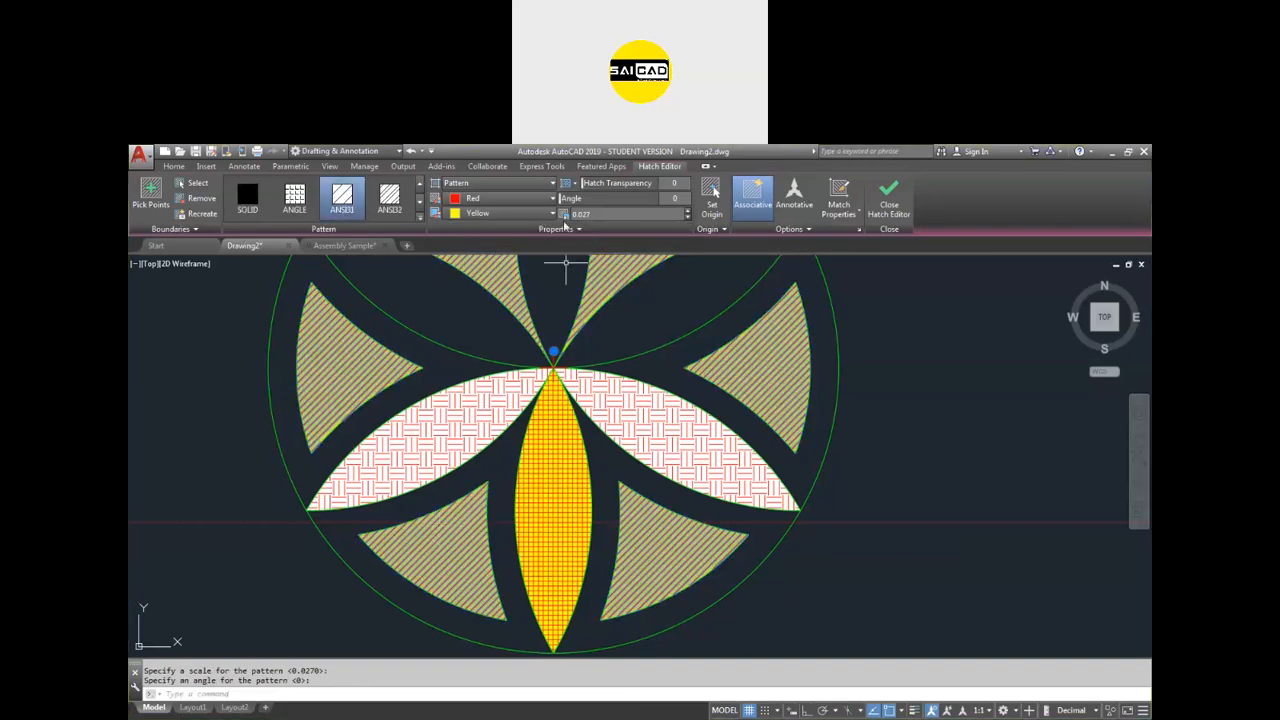
Set the outer curved-triangle hatch to a Yellow background and scale 0.056, and finish editing it.
{"action": "left_click", "coordinate": [505, 213]}
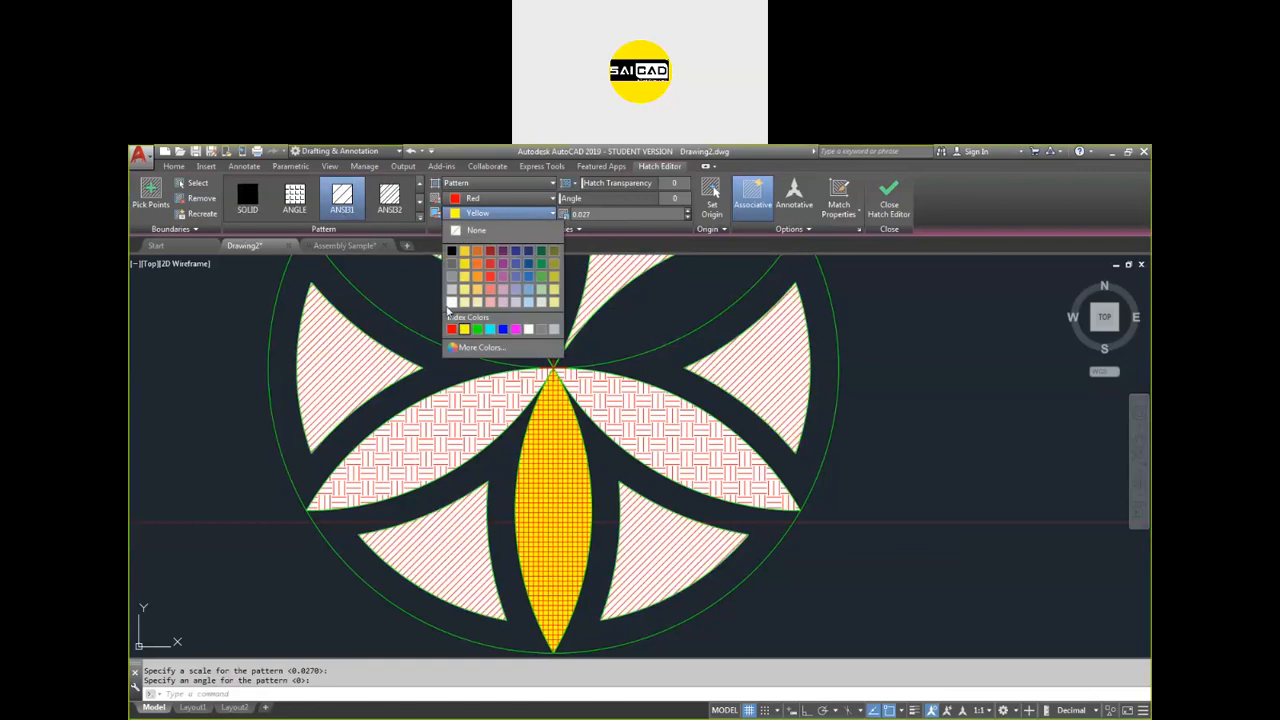
{"action": "left_click", "coordinate": [464, 328]}
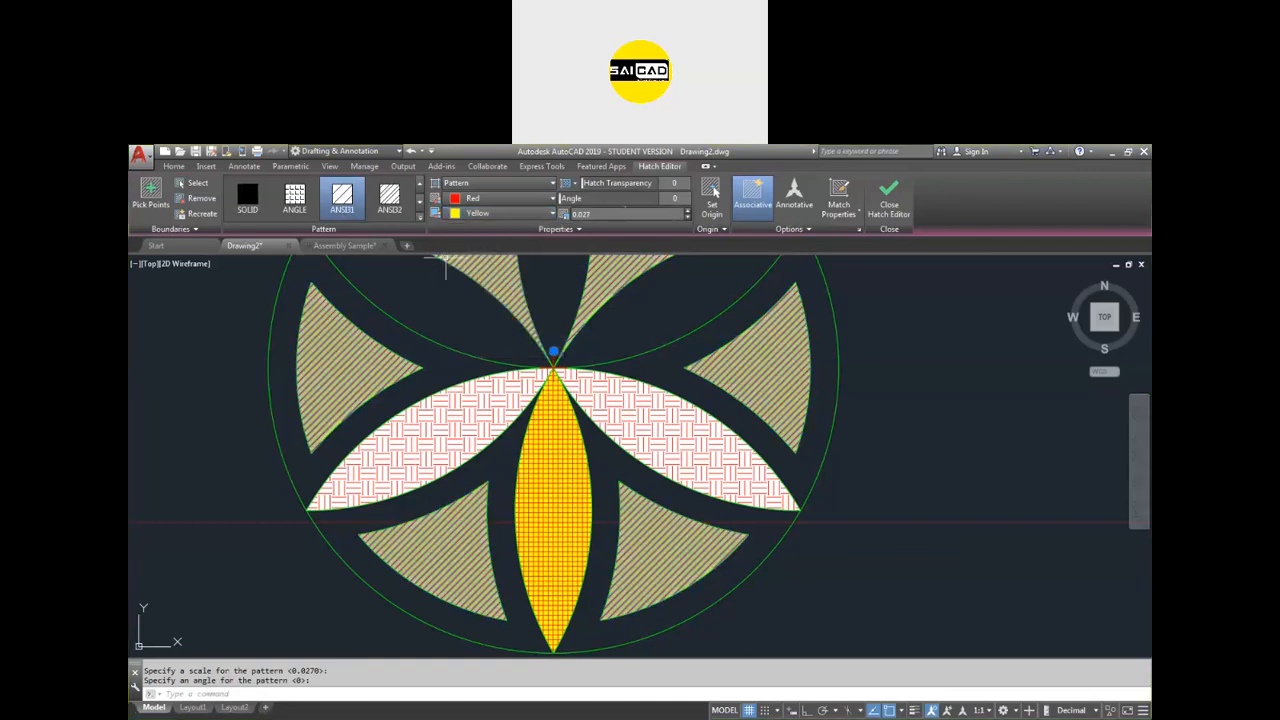
{"action": "left_click", "coordinate": [688, 212]}
{"action": "left_click", "coordinate": [688, 212]}
{"action": "left_click", "coordinate": [688, 212]}
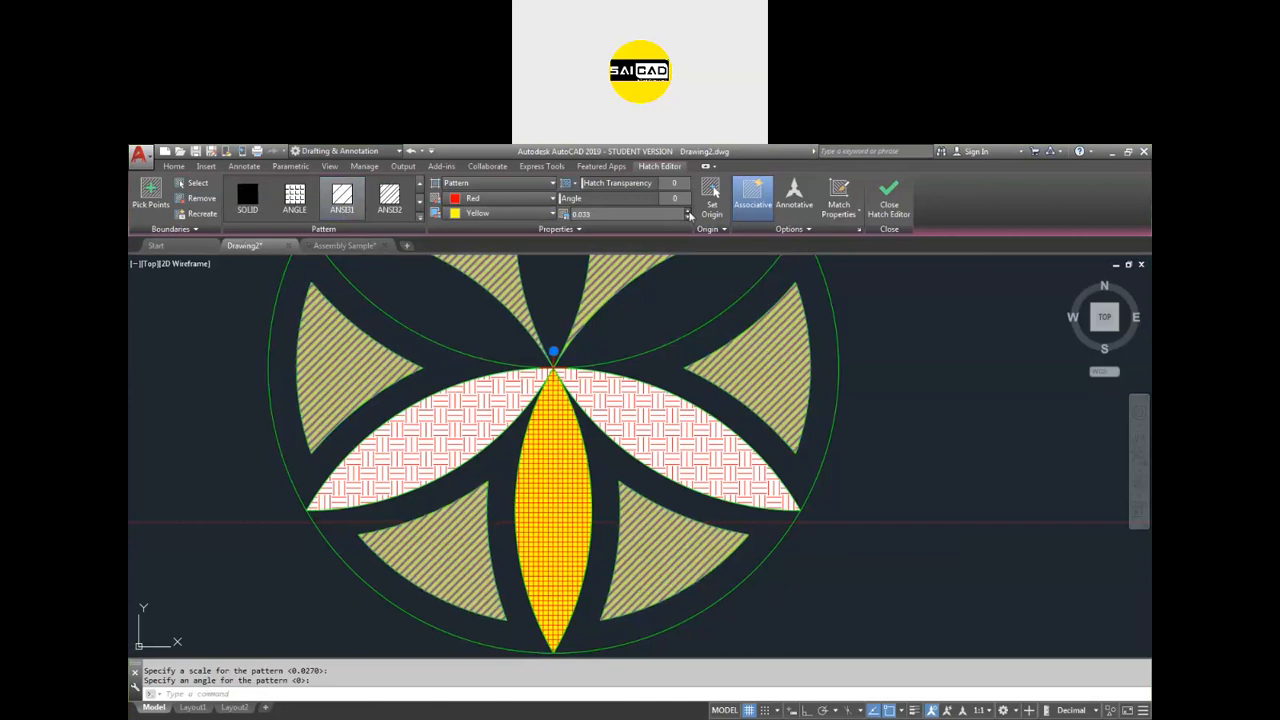
{"action": "left_click", "coordinate": [688, 212]}
{"action": "left_click", "coordinate": [688, 212]}
{"action": "left_click", "coordinate": [688, 212]}
{"action": "left_click", "coordinate": [688, 212]}
{"action": "left_click", "coordinate": [688, 212]}
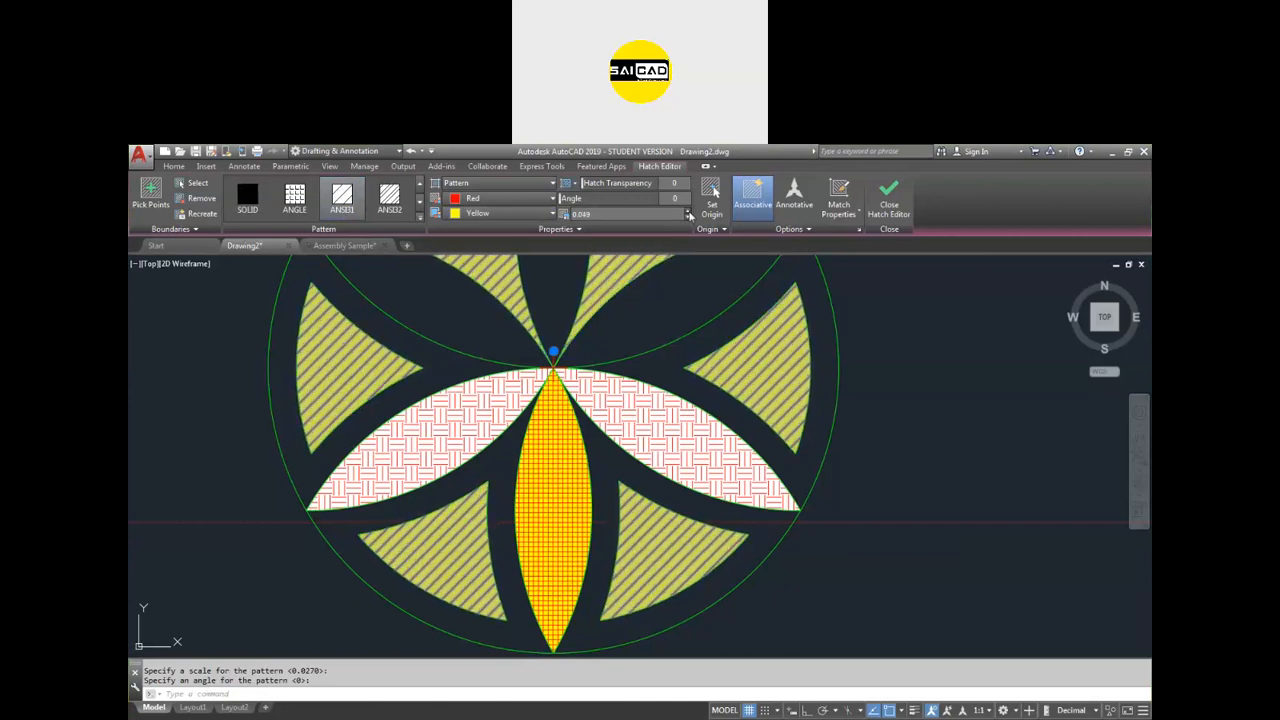
{"action": "left_click", "coordinate": [688, 212]}
{"action": "left_click", "coordinate": [688, 212]}
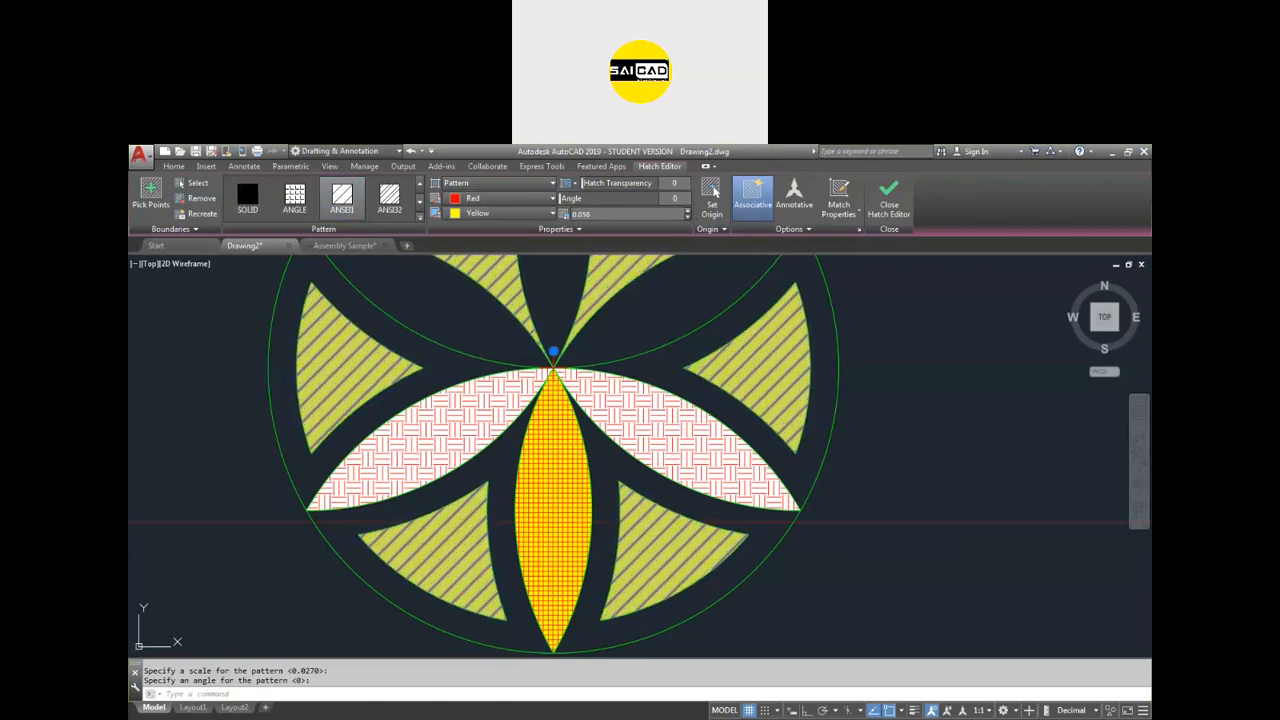
{"action": "left_click", "coordinate": [889, 197]}
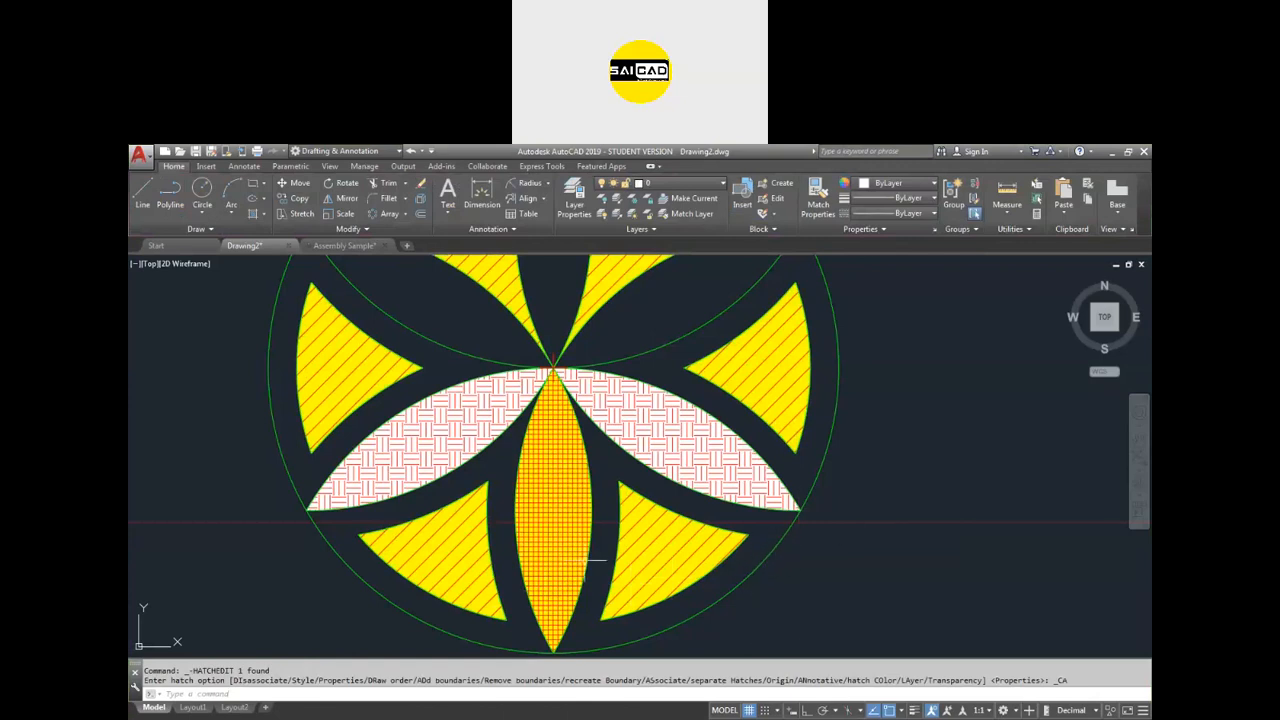
Match the bottom petal's hatch properties to the ANSI31 hatch of the outer curved triangles and finish editing.
{"action": "left_click", "coordinate": [550, 470]}
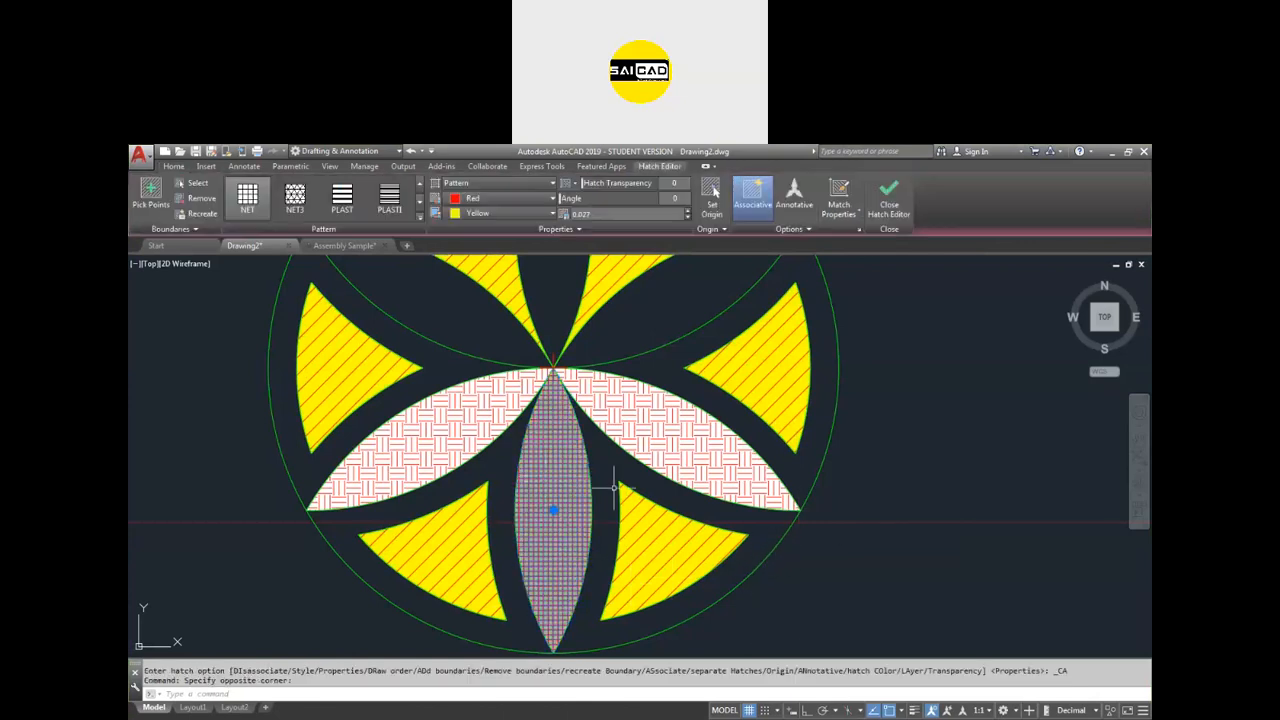
{"action": "left_click", "coordinate": [836, 188]}
{"action": "left_click", "coordinate": [553, 470]}
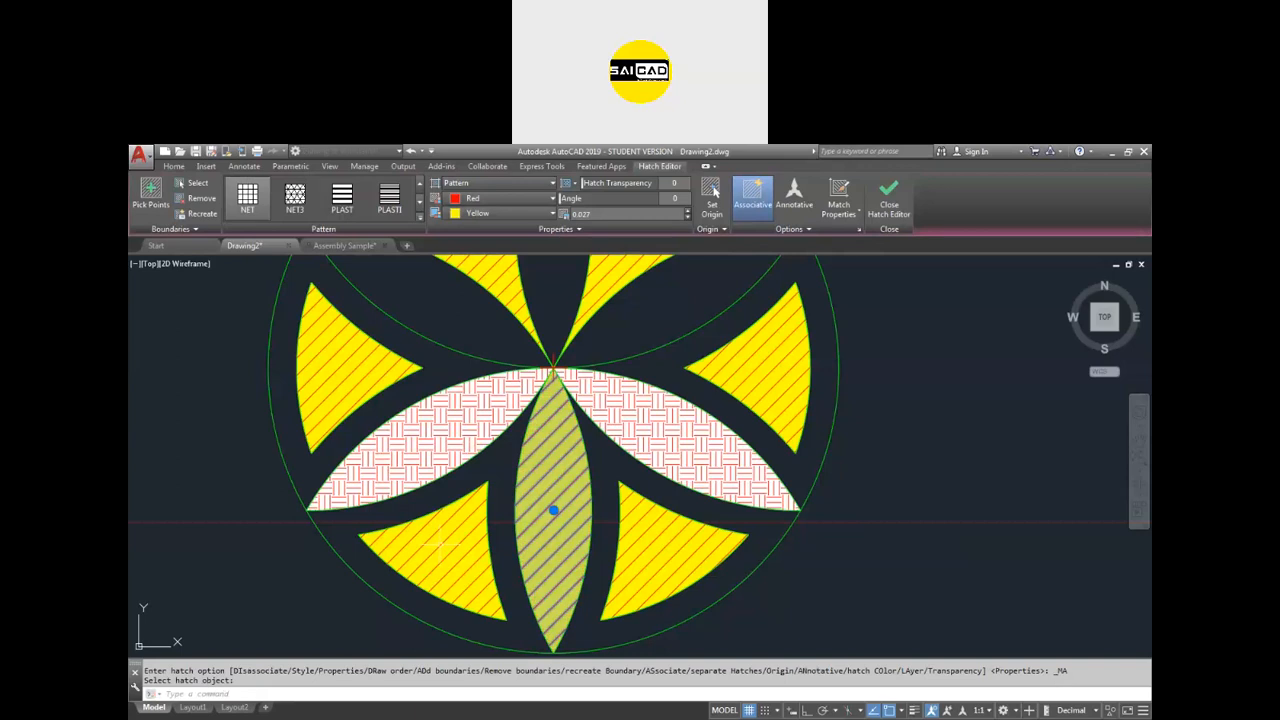
{"action": "left_click", "coordinate": [889, 197]}
Switch to the Assignment 3 PDF in Adobe Acrobat Reader, examine the hatched plate of exercise 3 and return to the first page.
{"action": "scroll", "coordinate": [580, 585], "scroll_direction": "down", "scroll_amount": 2}
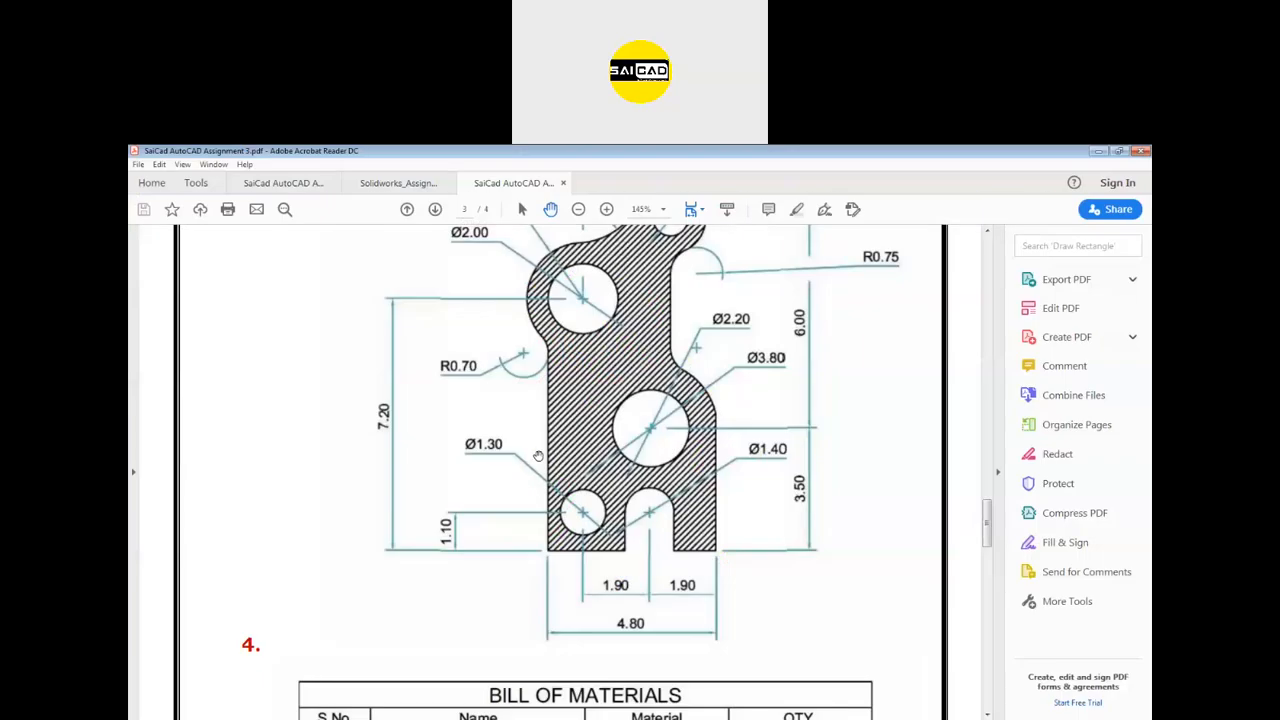
{"action": "scroll", "coordinate": [548, 456], "scroll_direction": "up", "scroll_amount": 1}
{"action": "scroll", "coordinate": [632, 314], "scroll_direction": "up", "scroll_amount": 4}
{"action": "scroll", "coordinate": [572, 378], "scroll_direction": "down", "scroll_amount": 2}
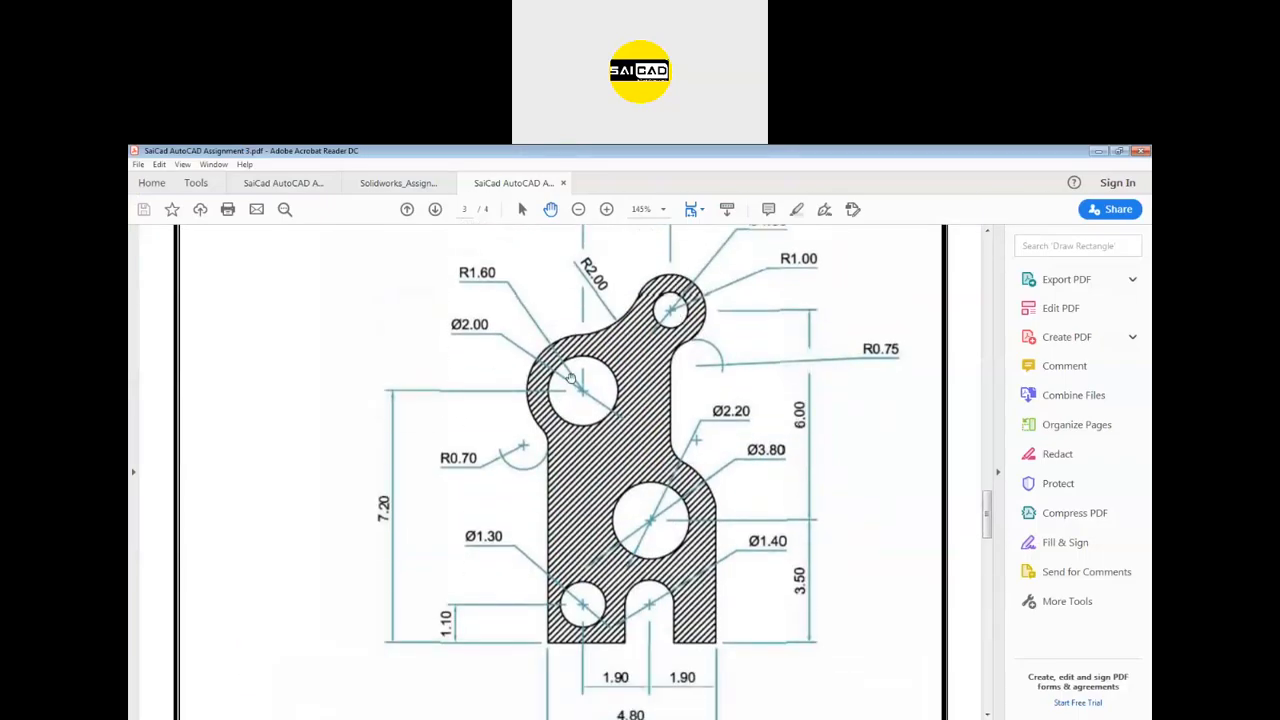
{"action": "scroll", "coordinate": [566, 422], "scroll_direction": "down", "scroll_amount": 2}
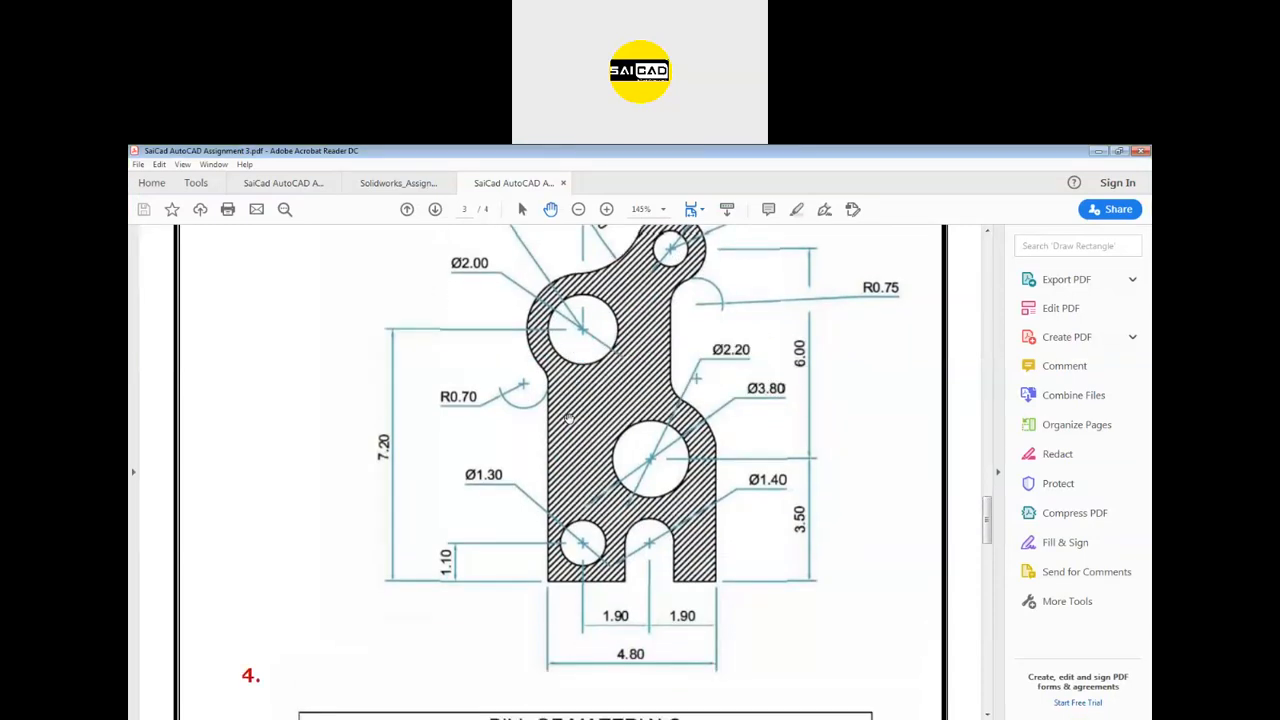
{"action": "scroll", "coordinate": [617, 455], "scroll_direction": "down", "scroll_amount": 5, "text": "ctrl"}
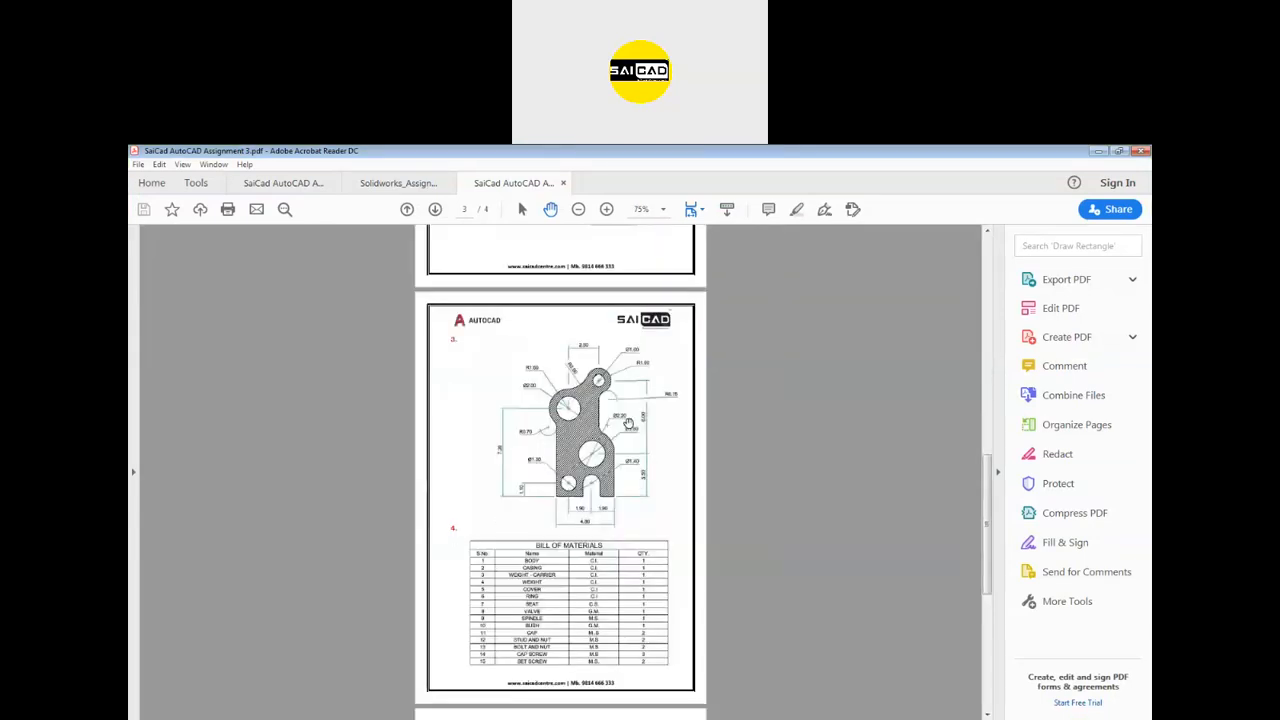
{"action": "scroll", "coordinate": [723, 422], "scroll_direction": "up", "scroll_amount": 15}
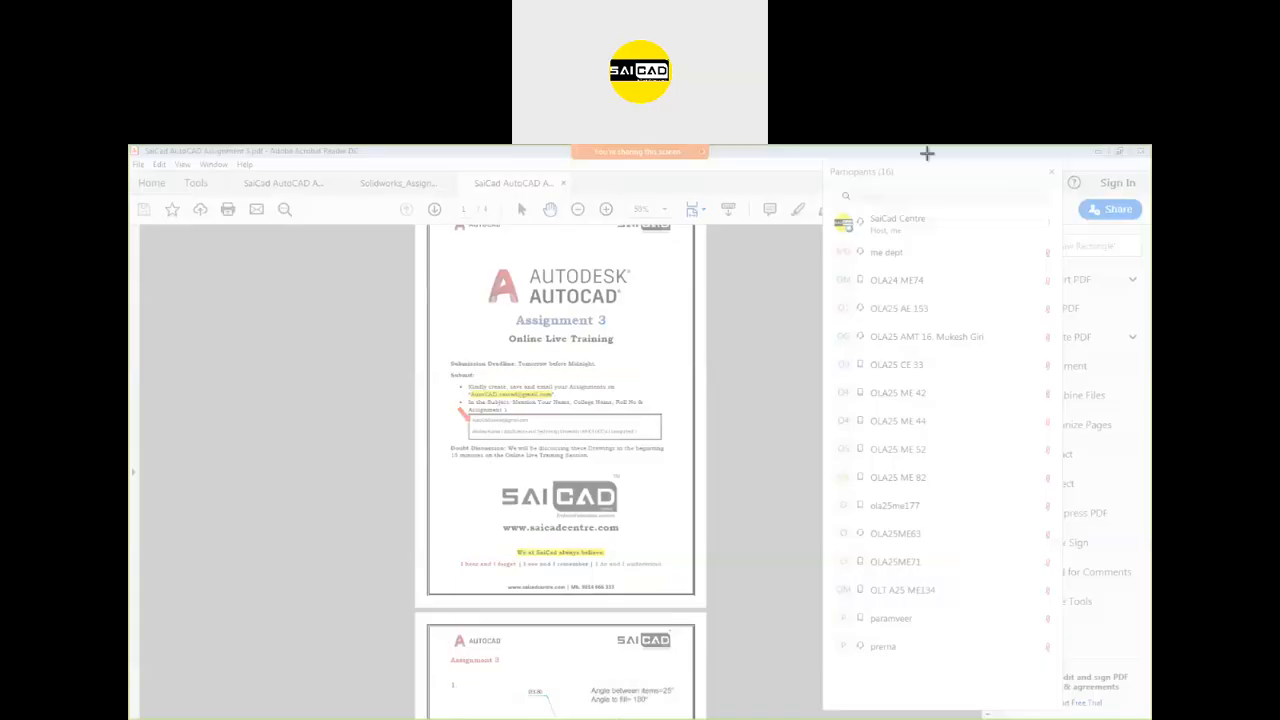
Snip the meeting's participant list, save it to the Desktop as JPEG file A3D3E, and minimise the Snipping Tool.
{"action": "mouse_move", "coordinate": [826, 166]}
{"action": "left_mouse_down"}
{"action": "mouse_move", "coordinate": [876, 382]}
{"action": "mouse_move", "coordinate": [1005, 685]}
{"action": "mouse_move", "coordinate": [1046, 697]}
{"action": "mouse_move", "coordinate": [1063, 686]}
{"action": "left_mouse_up"}
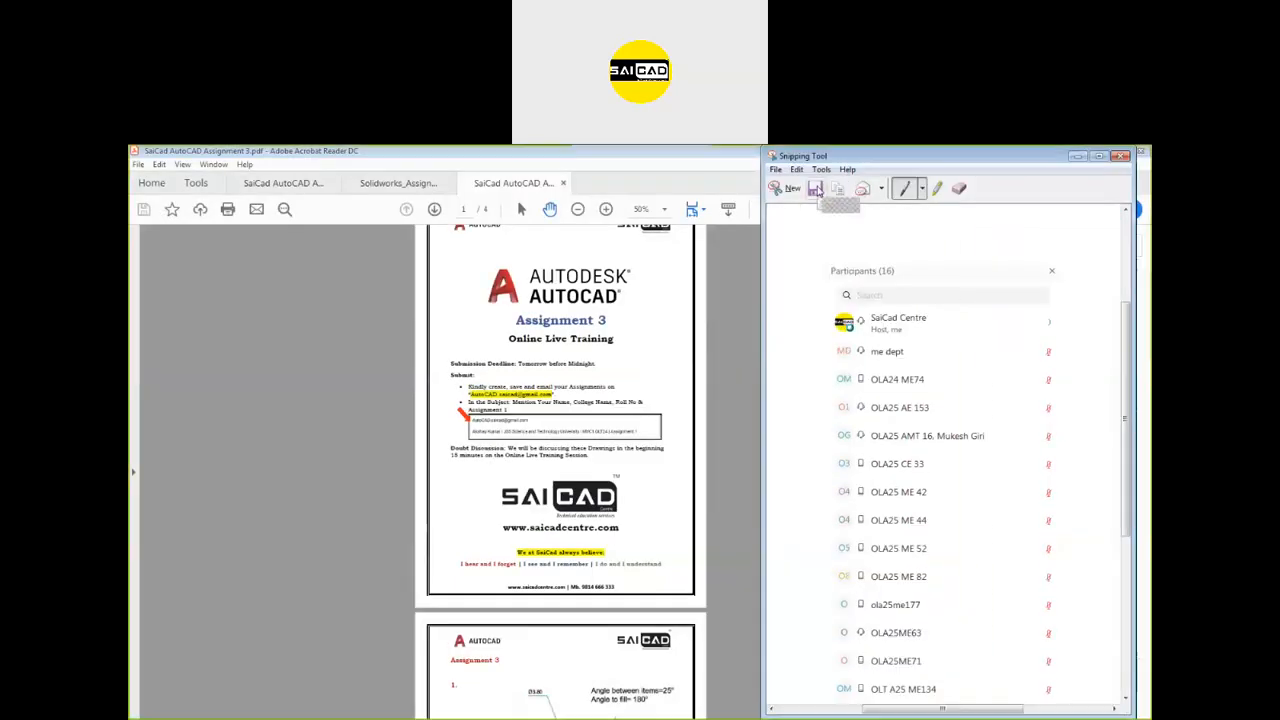
{"action": "left_click", "coordinate": [818, 195]}
{"action": "left_click_drag", "start_coordinate": [693, 203], "coordinate": [543, 258]}
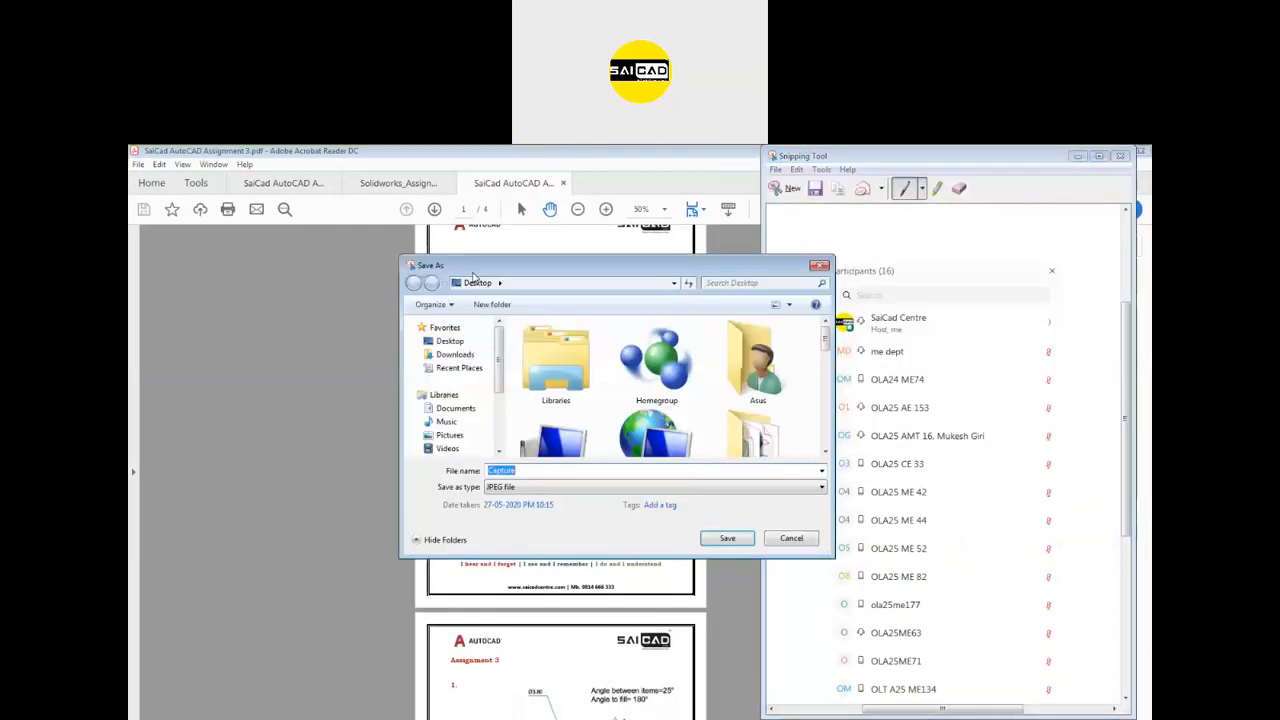
{"action": "left_click_drag", "start_coordinate": [633, 268], "coordinate": [560, 277]}
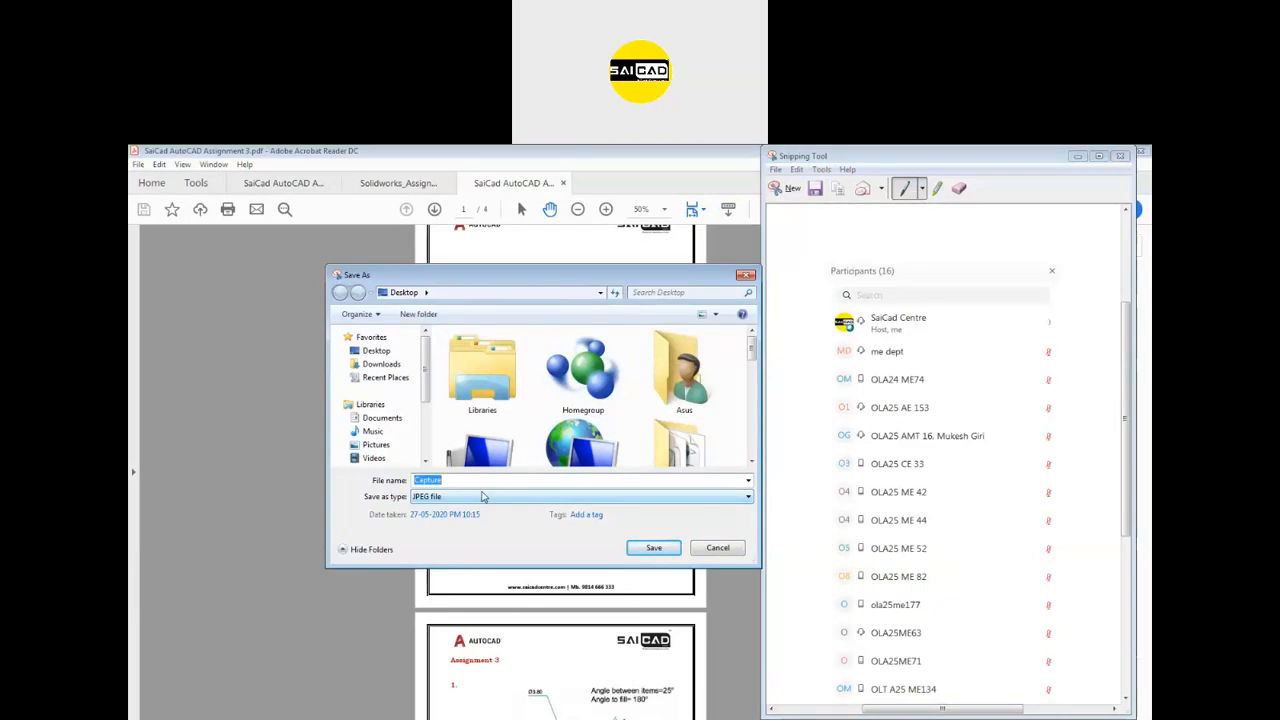
{"action": "type", "text": "A3"}
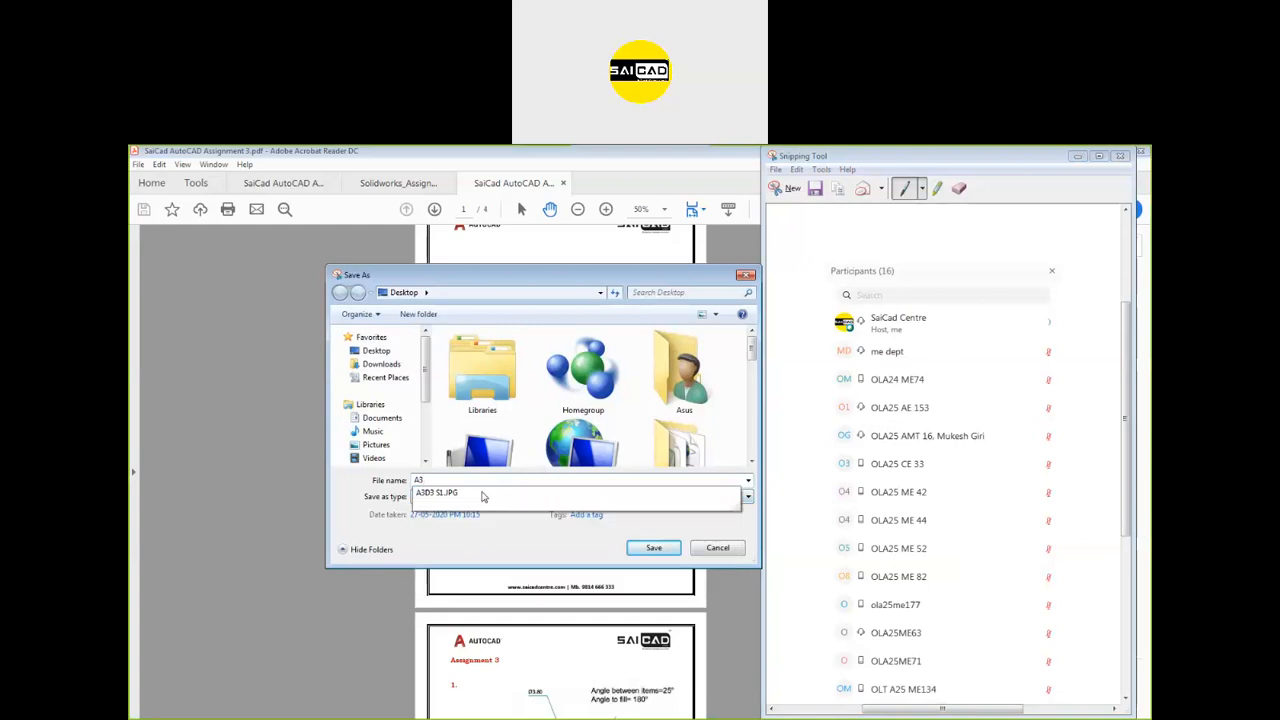
{"action": "type", "text": "D3E"}
{"action": "key", "text": "Return"}
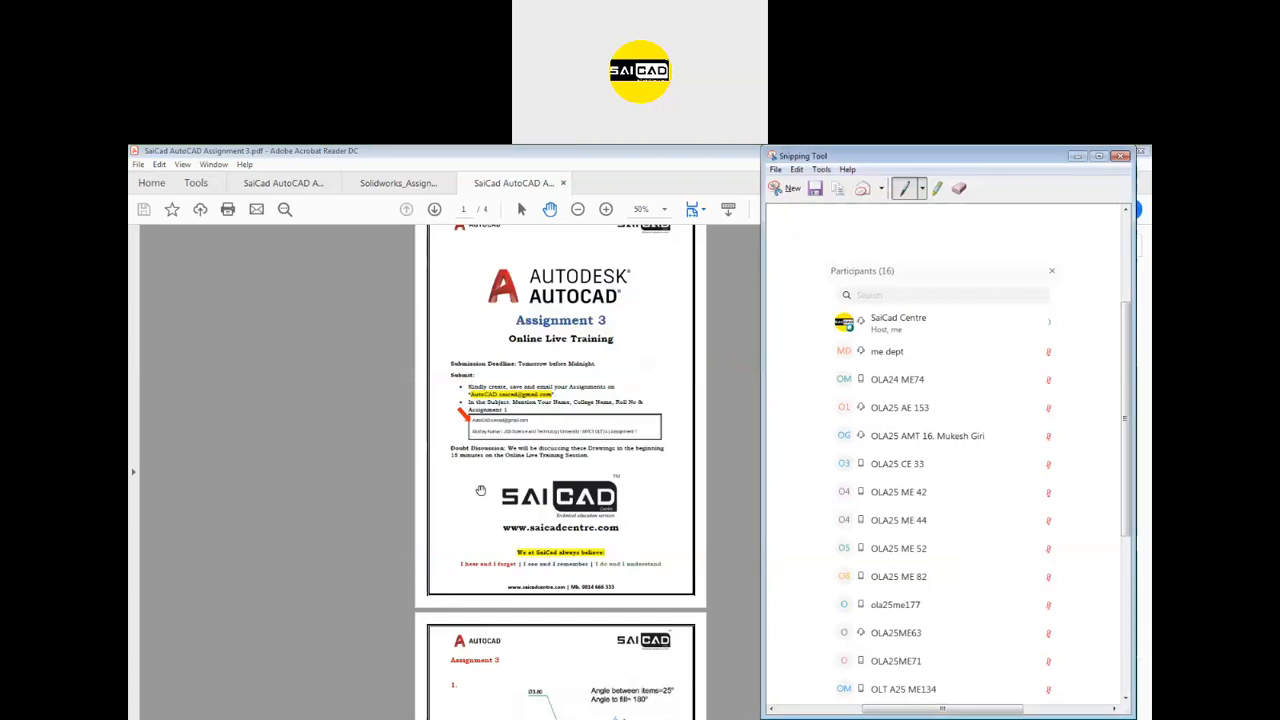
{"action": "left_click", "coordinate": [1077, 156]}
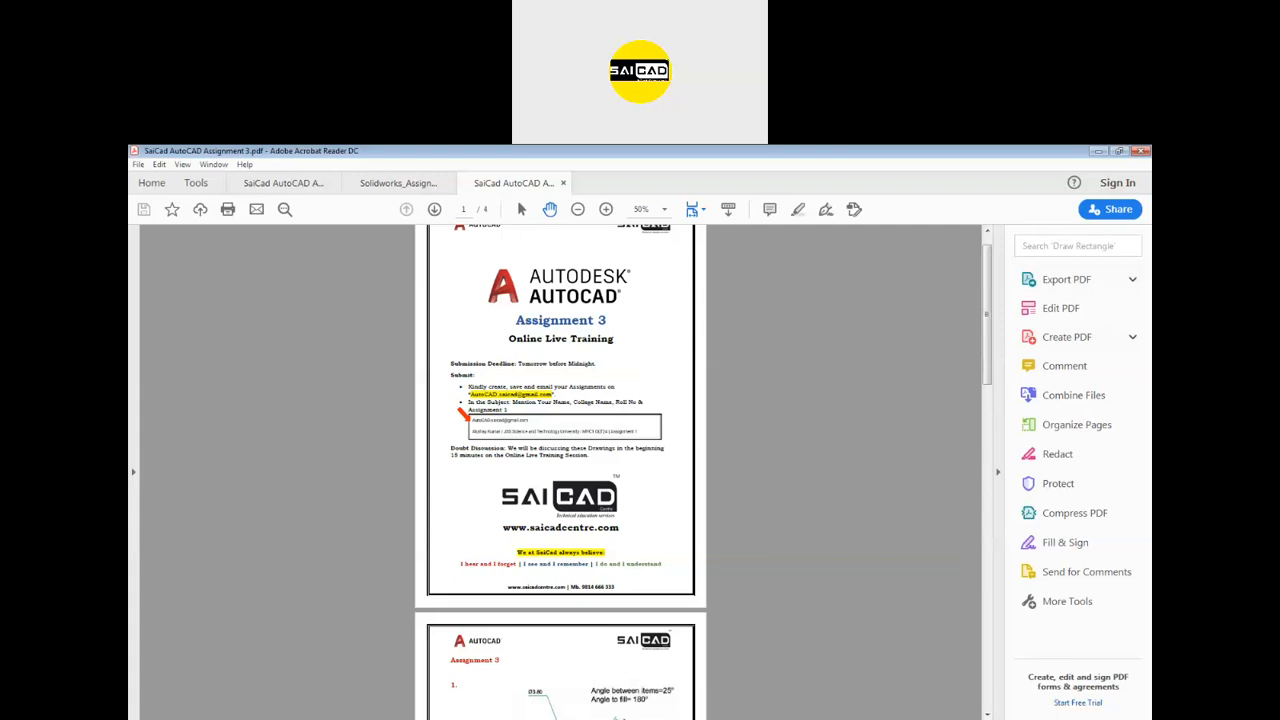
{"action": "left_click", "coordinate": [897, 167]}
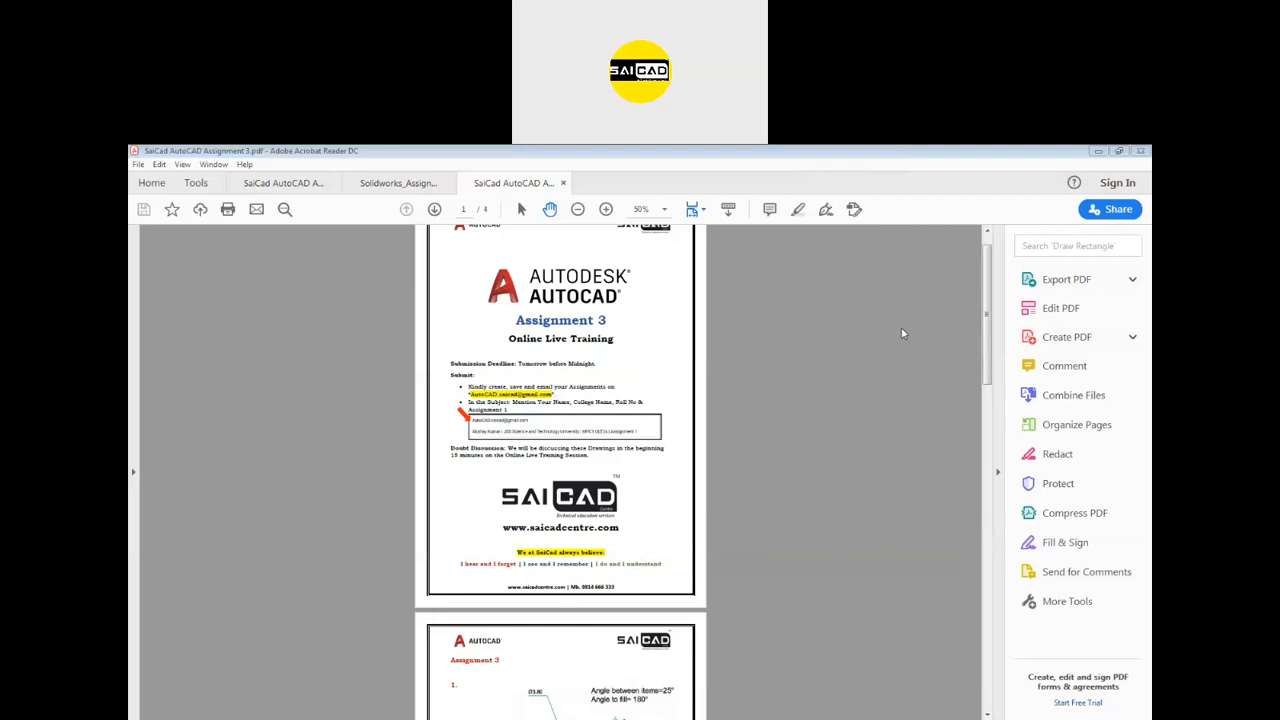